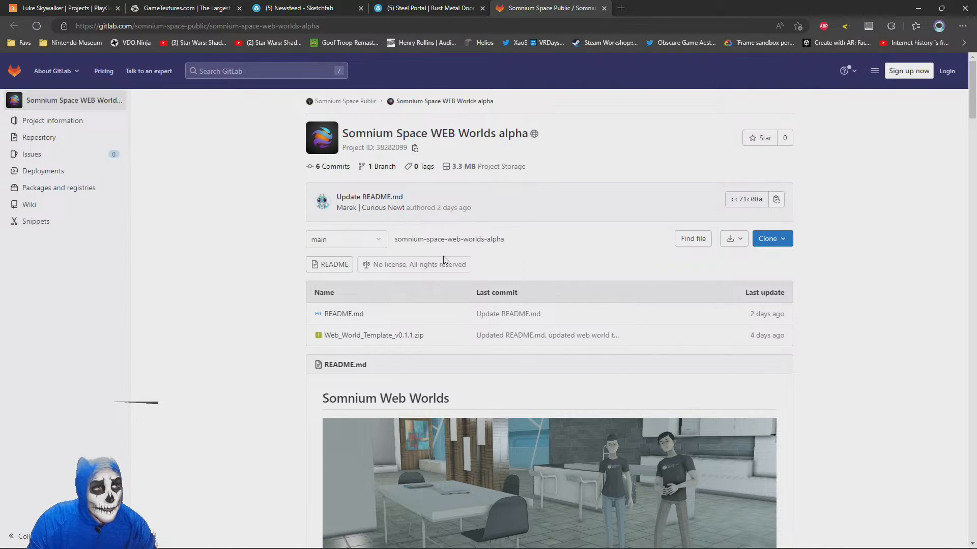
# Switch to File Explorer and open the Downloads folder in a new window
pyautogui.scroll(-10, 305, 405)
pyautogui.scroll(10, 305, 405)
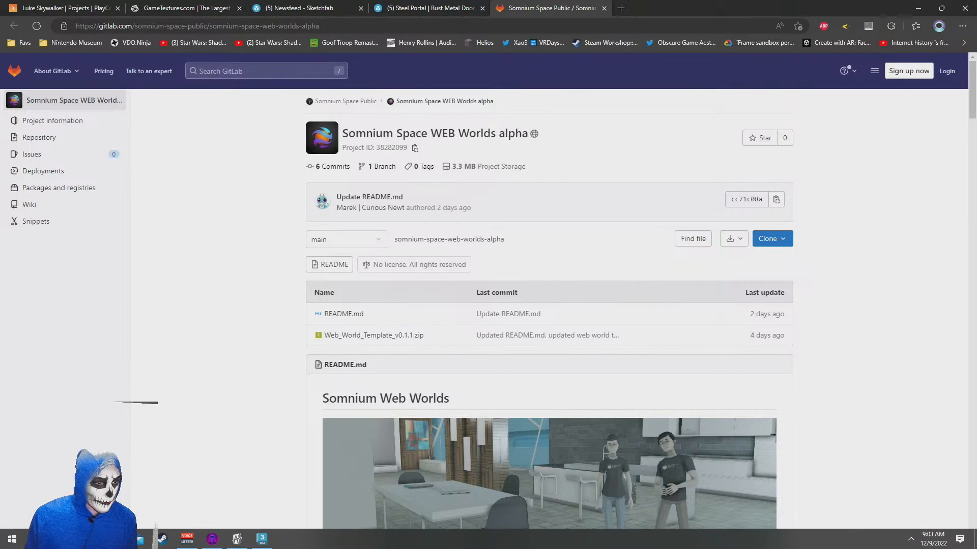
pyautogui.moveTo(141, 539)
pyautogui.click(122, 491)
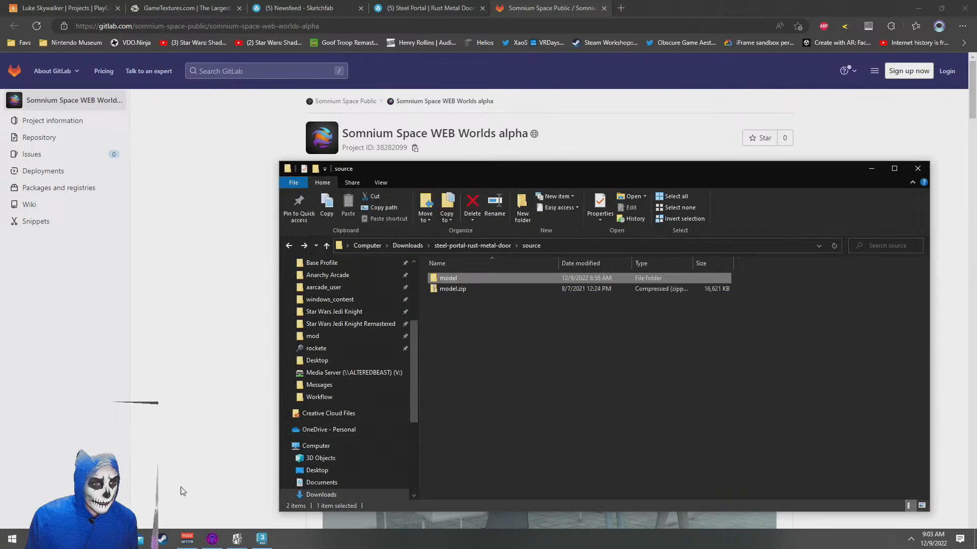
pyautogui.scroll(-2, 325, 475)
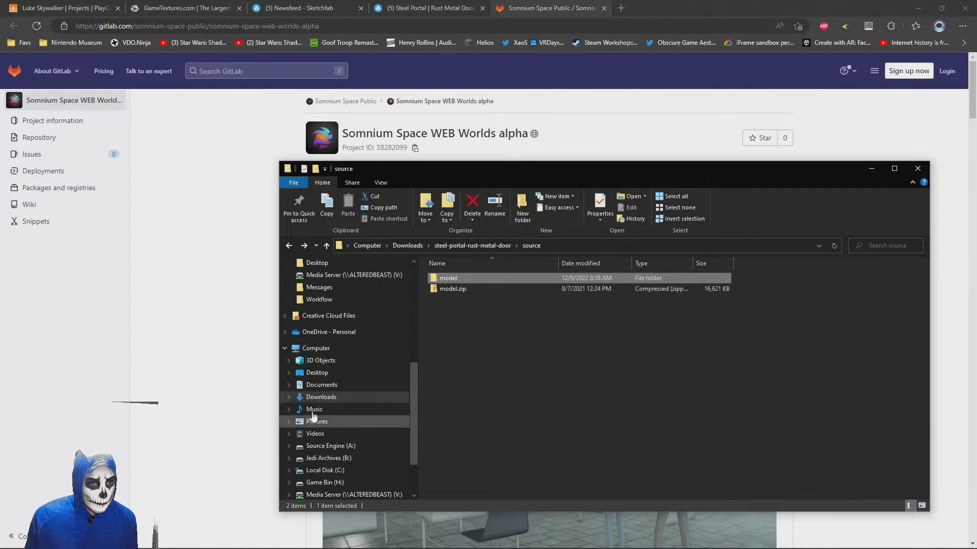
pyautogui.rightClick(324, 400)
pyautogui.click(324, 401)
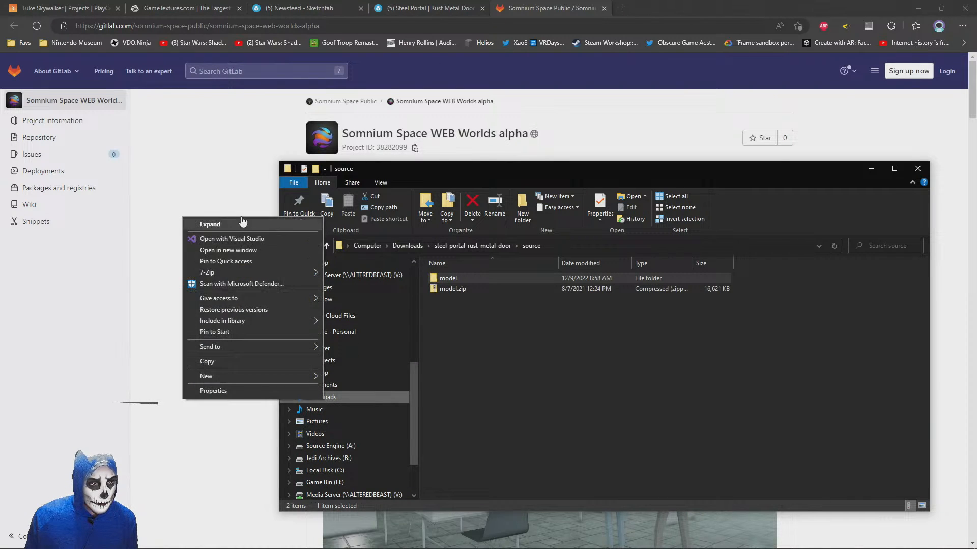
pyautogui.click(227, 251)
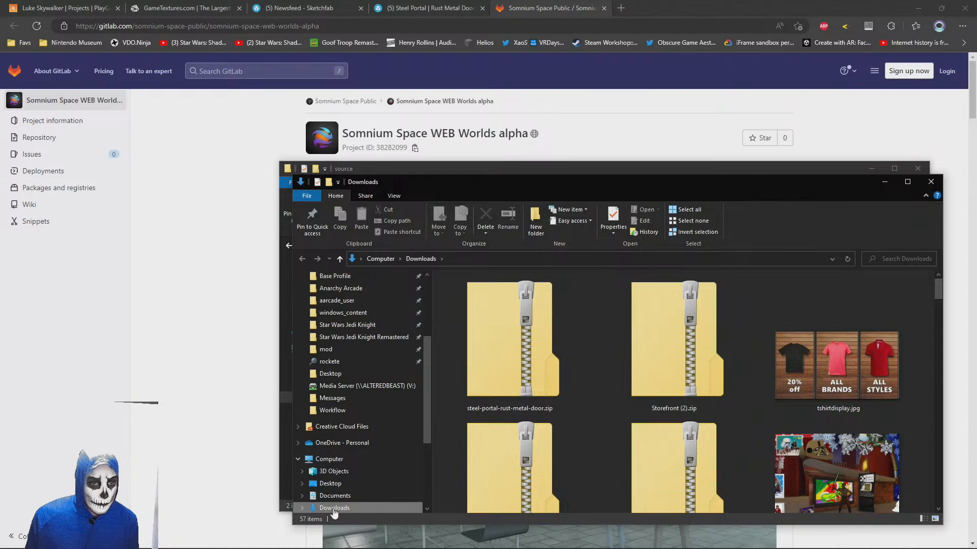
# Delete Web_World_Template_v0.1.0 (1).zip and Web_World_Template_v0.1.0.zip from the Downloads folder
pyautogui.click(481, 357)
pyautogui.press('s')
pyautogui.press('s')
pyautogui.press('s')
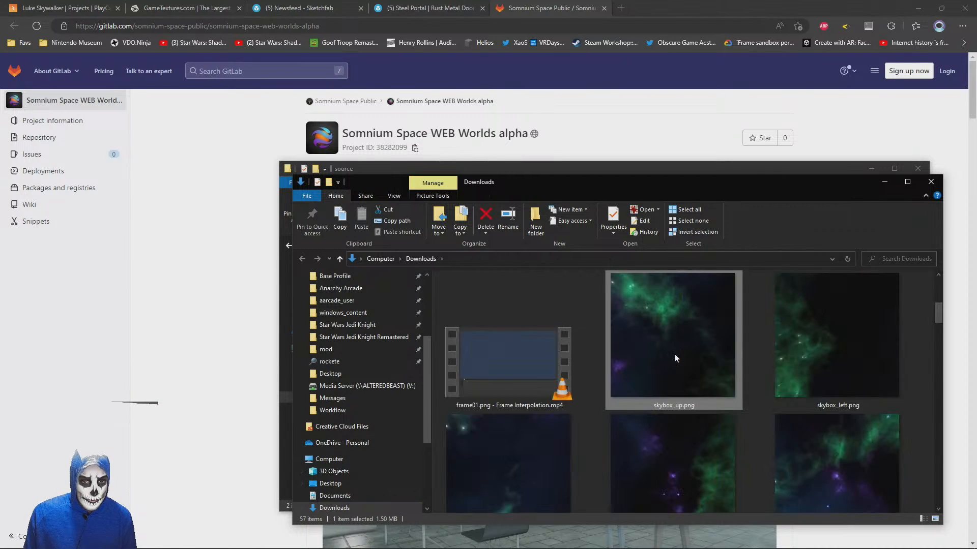
pyautogui.scroll(-3, 641, 416)
pyautogui.scroll(-9, 792, 346)
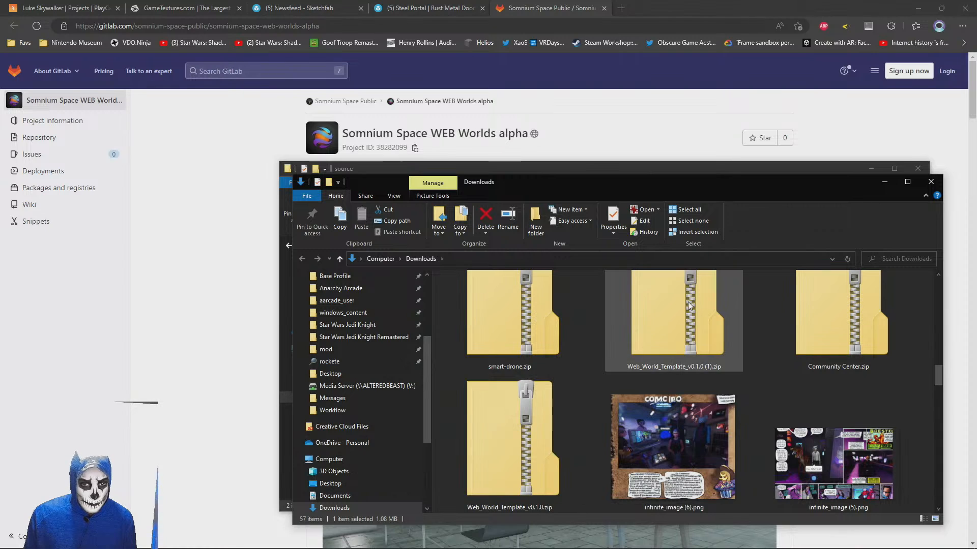
pyautogui.click(681, 356)
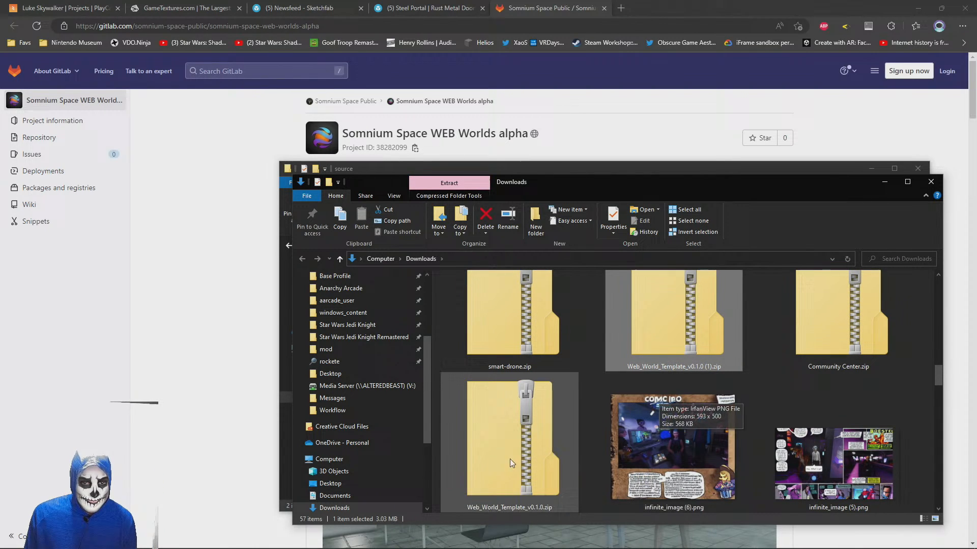
pyautogui.keyDown('ctrl'); pyautogui.click(540, 430); pyautogui.keyUp('ctrl')
pyautogui.press('Delete')
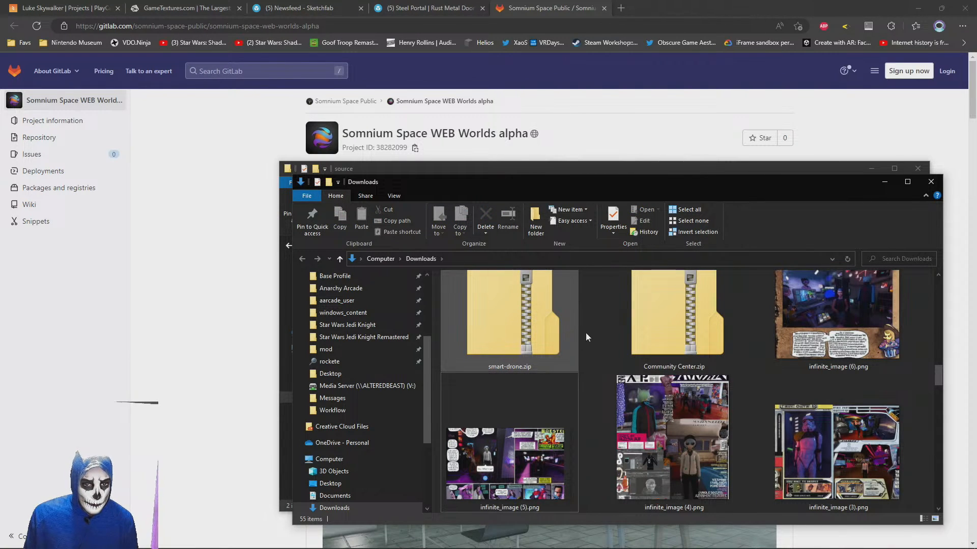
# Delete the old Web_World_Template_v0.1.1.zip from Downloads and return to the repository page in the browser
pyautogui.rightClick(591, 324)
pyautogui.click(514, 292)
pyautogui.scroll(10, 524, 290)
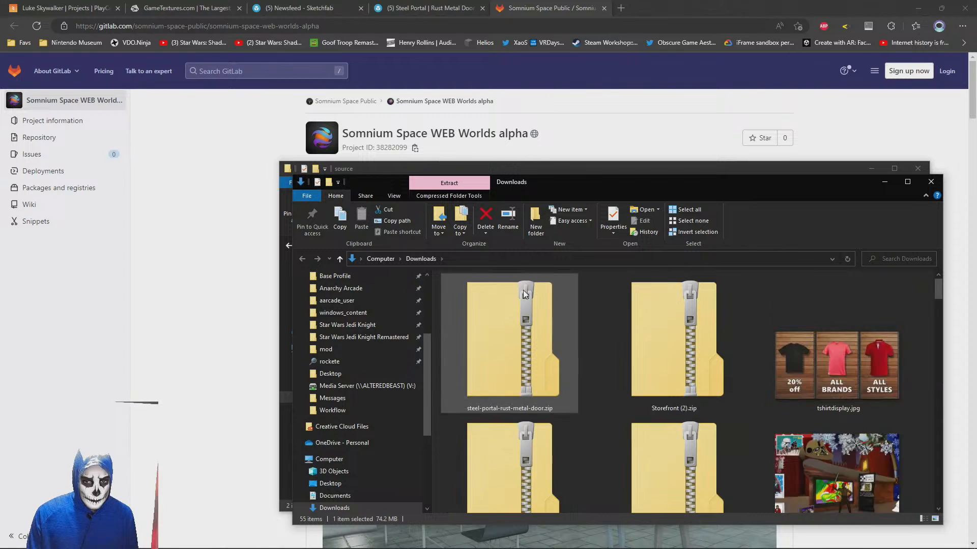
pyautogui.press('w')
pyautogui.click(555, 335)
pyautogui.click(624, 342)
pyautogui.press('Delete')
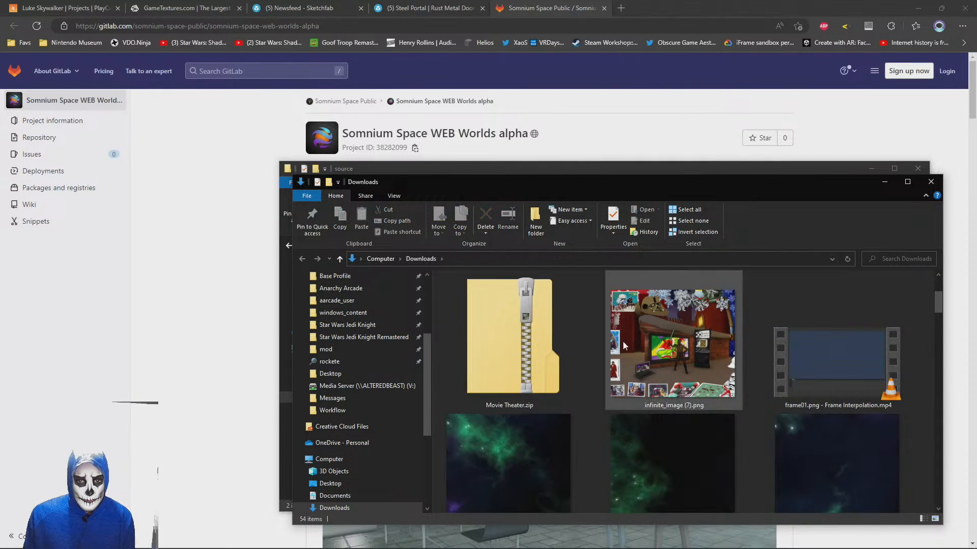
pyautogui.click(883, 182)
pyautogui.click(740, 7)
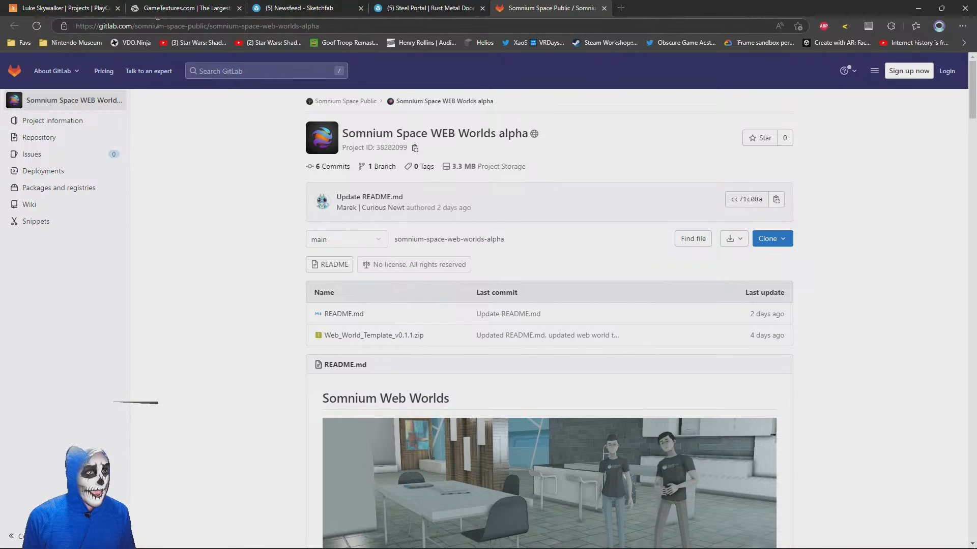
# Download Web_World_Template_v0.1.1.zip from the Somnium Space WEB Worlds alpha repository and dismiss the download list
pyautogui.click(374, 336)
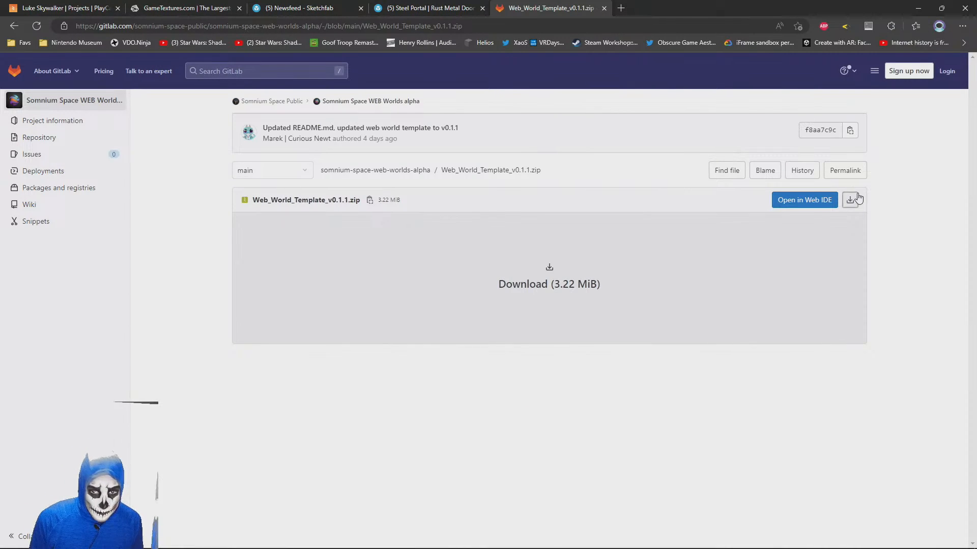
pyautogui.click(849, 200)
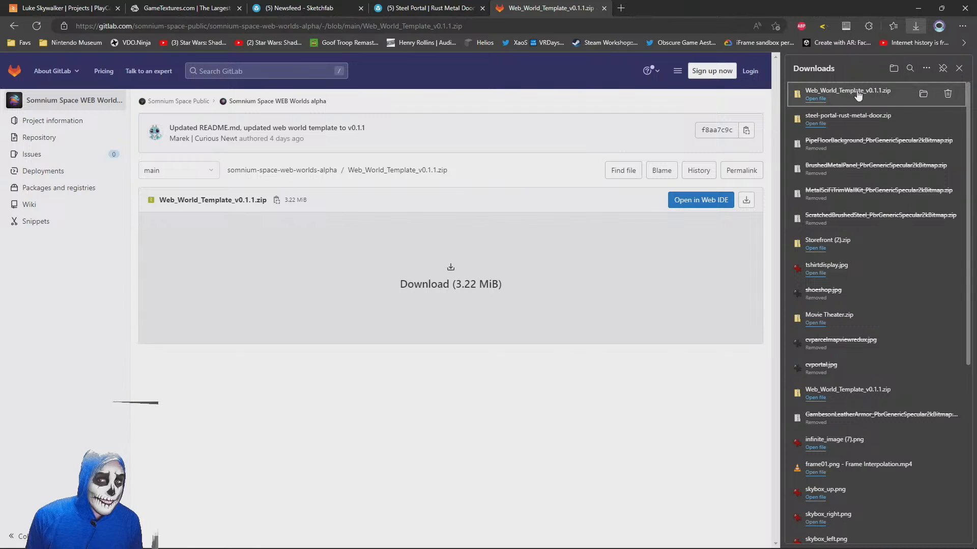
pyautogui.click(960, 69)
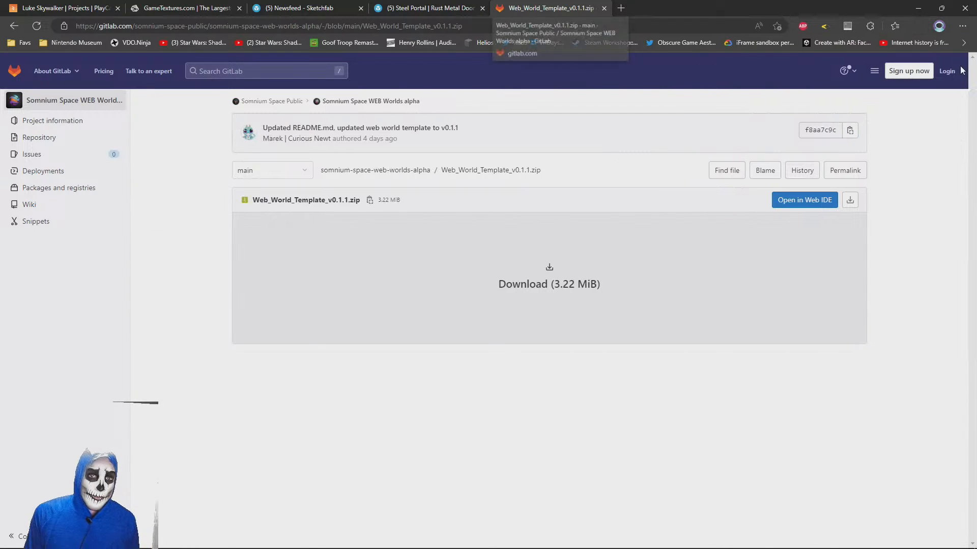
pyautogui.click(57, 7)
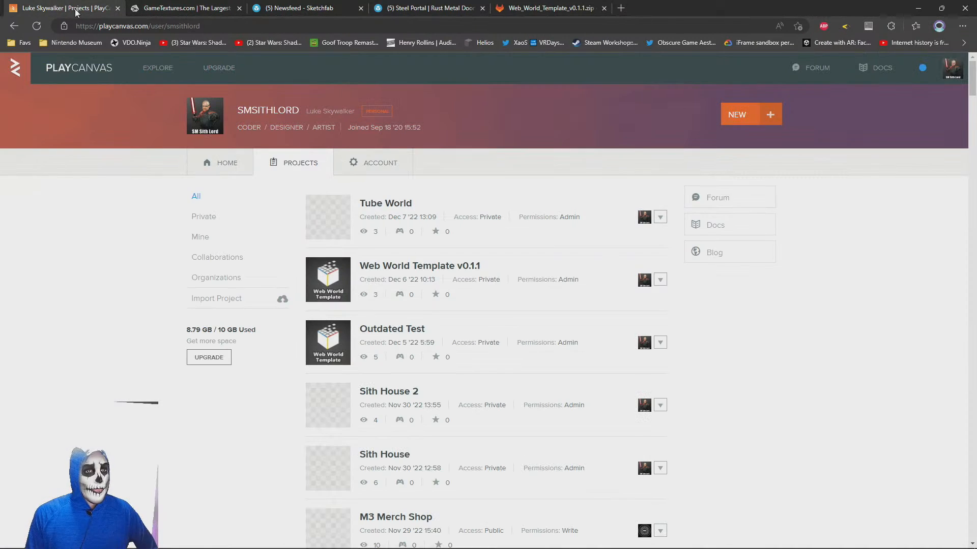
pyautogui.click(737, 115)
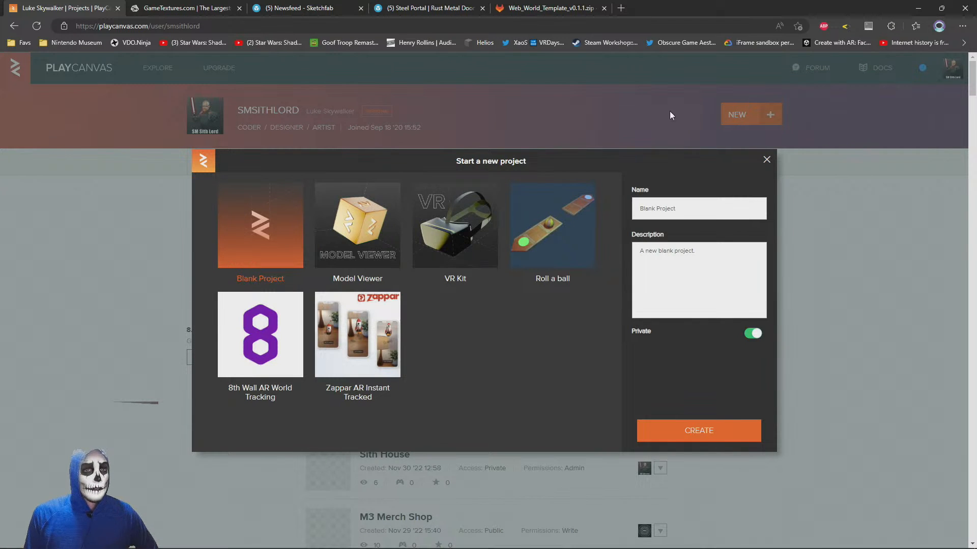
pyautogui.moveTo(720, 209); pyautogui.dragTo(671, 206)
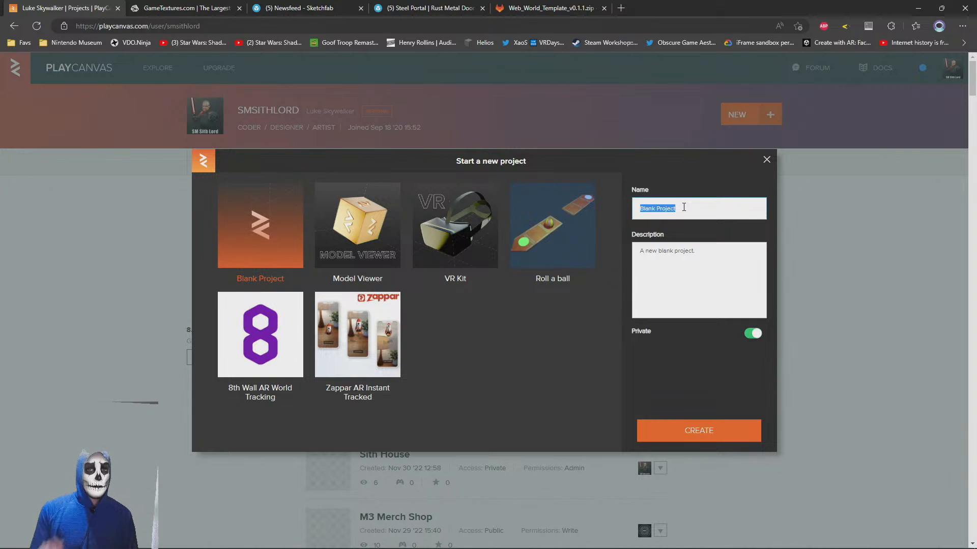
pyautogui.click(767, 160)
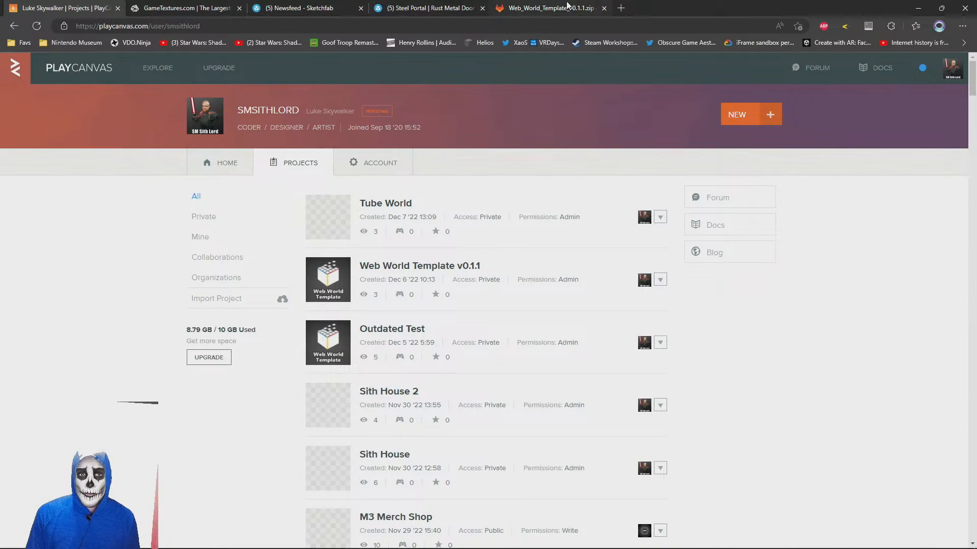
# Go back to the repository's main page and delete the freshly downloaded Web_World_Template_v0.1.1.zip from the Downloads folder in File Explorer
pyautogui.click(506, 6)
pyautogui.click(14, 27)
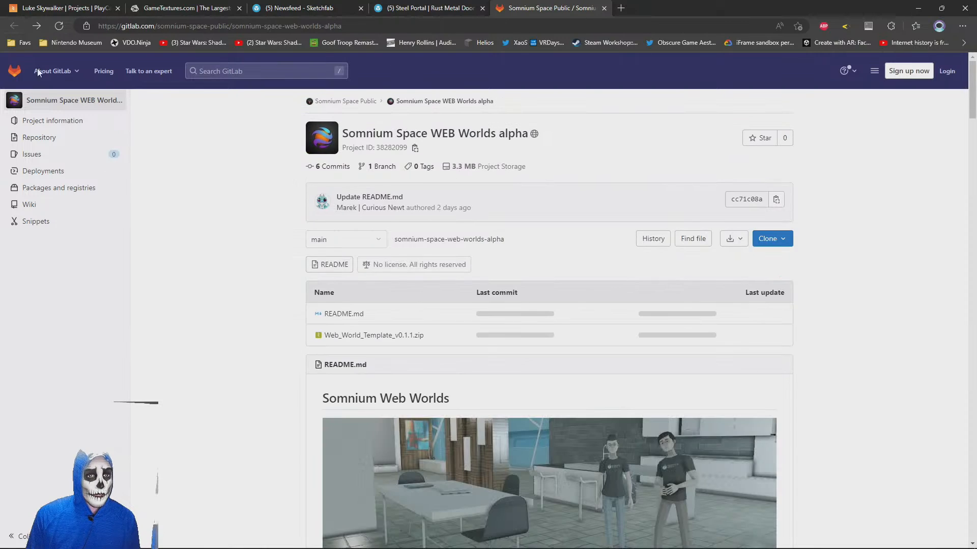
pyautogui.hotkey('alt', 'Tab')
pyautogui.click(459, 221)
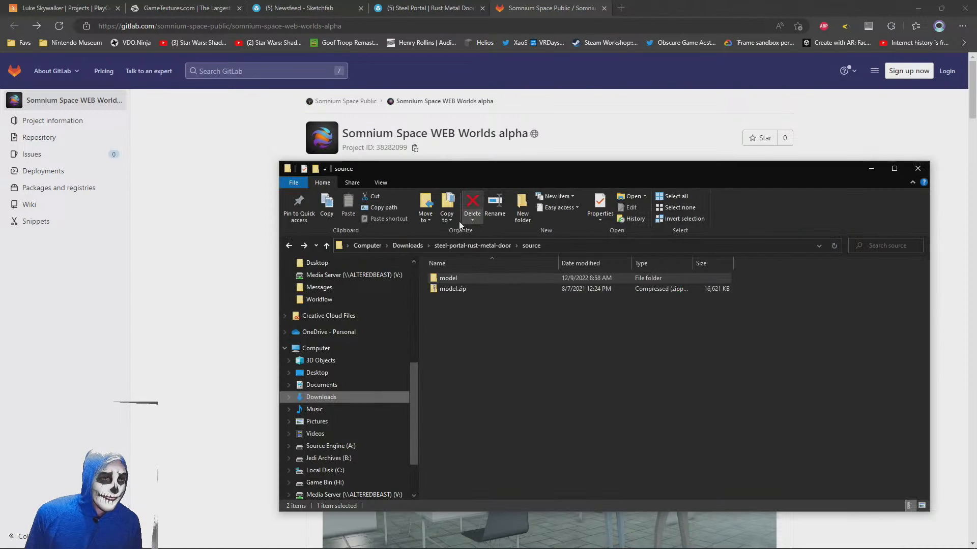
pyautogui.click(321, 397)
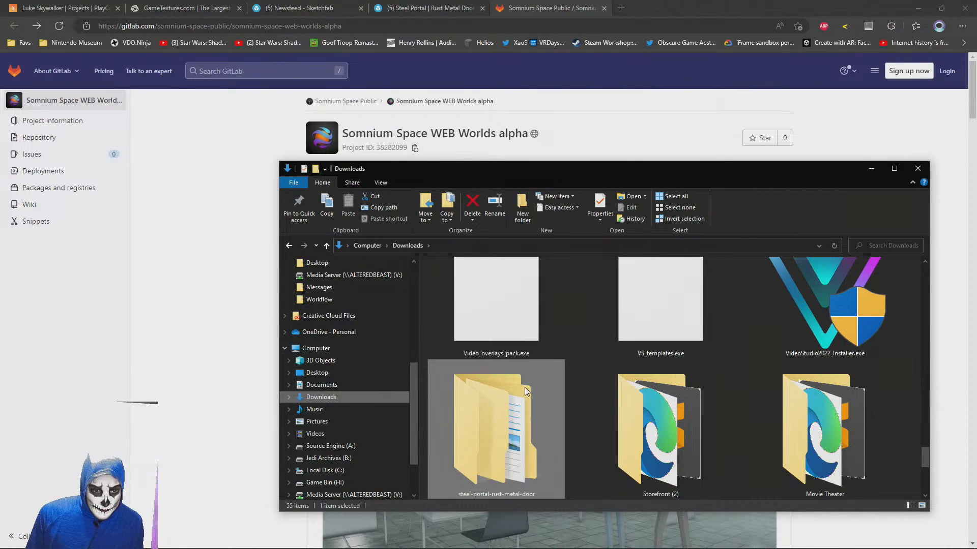
pyautogui.scroll(15, 523, 389)
pyautogui.click(587, 330)
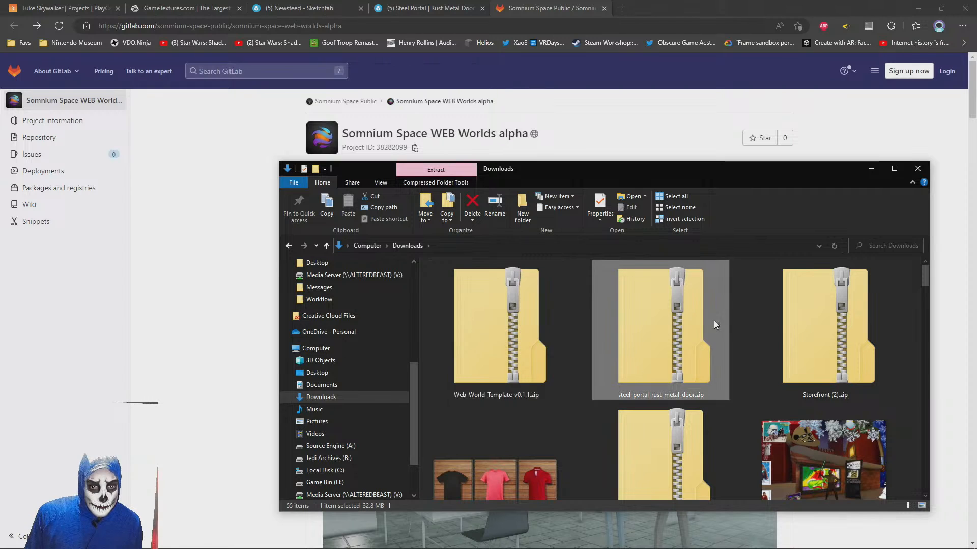
pyautogui.click(472, 331)
pyautogui.press('Delete')
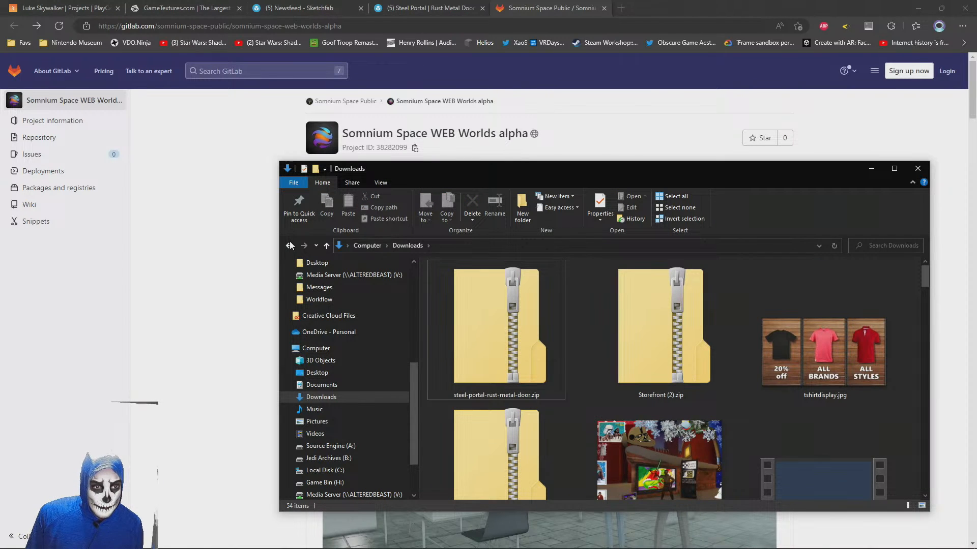
pyautogui.click(290, 245)
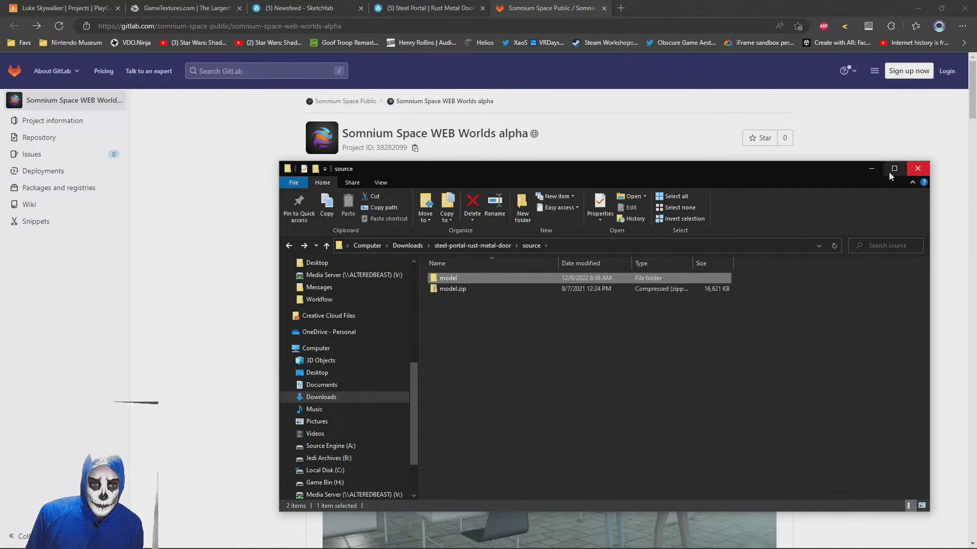
pyautogui.hotkey('alt', 'Tab')
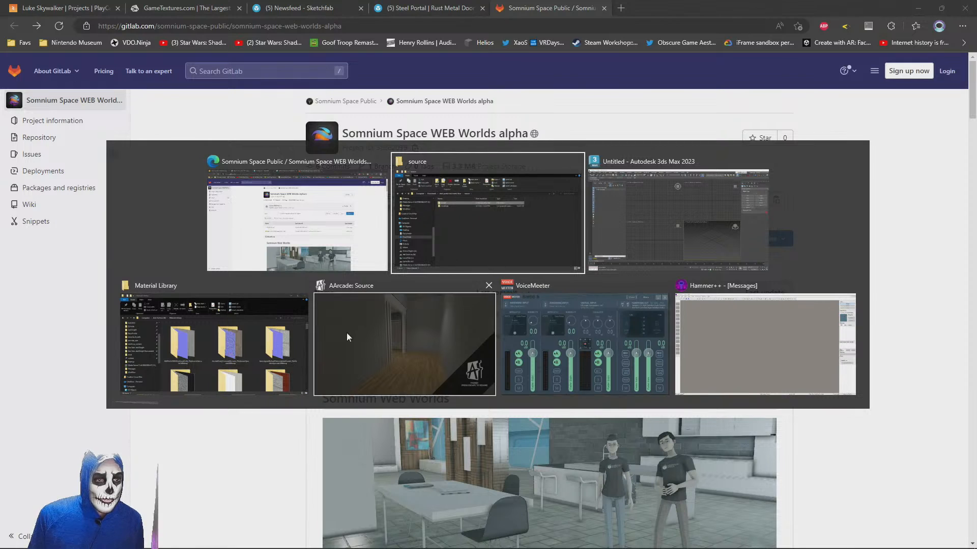
pyautogui.click(302, 226)
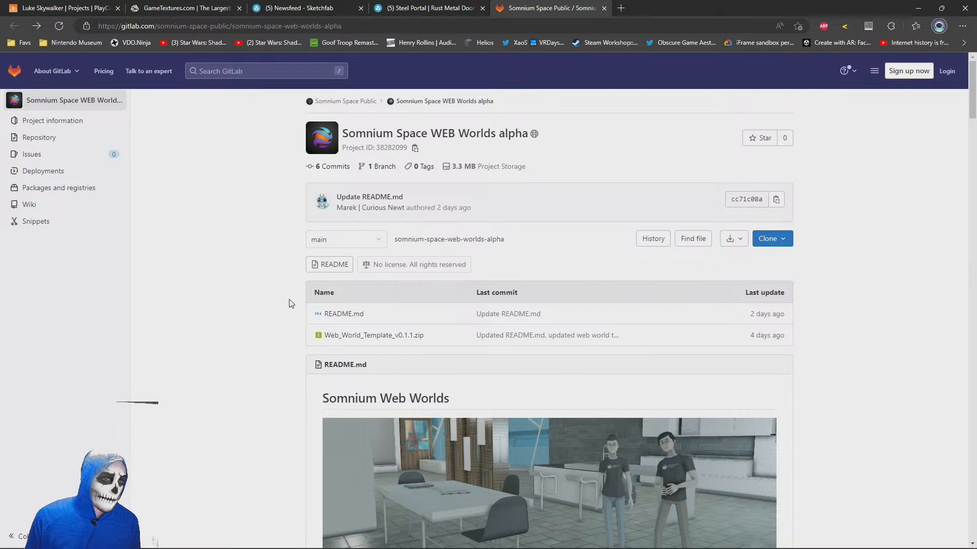
# Open Web_World_Template_v0.1.1.zip in the repository's file list, download it, and dismiss the download list
pyautogui.rightClick(371, 337)
pyautogui.click(345, 336)
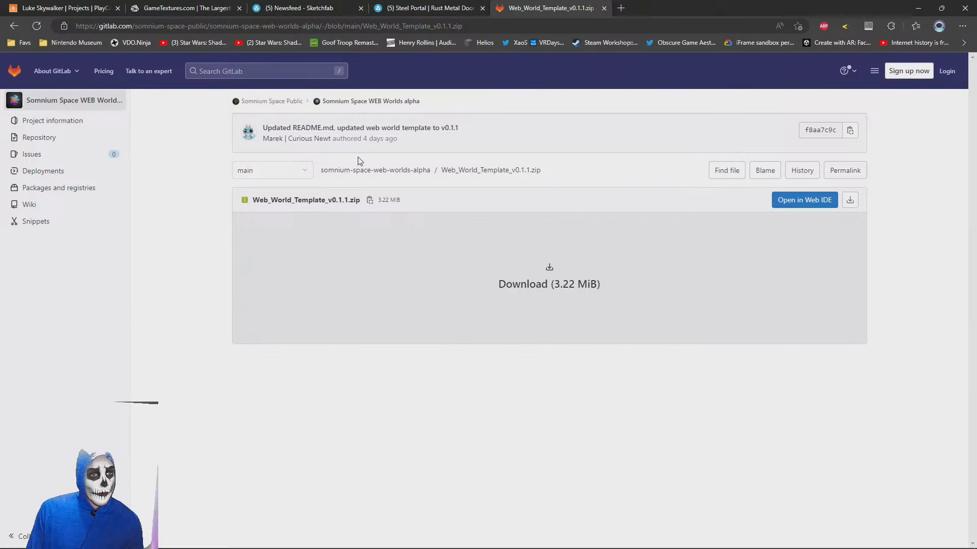
pyautogui.moveTo(96, 112)
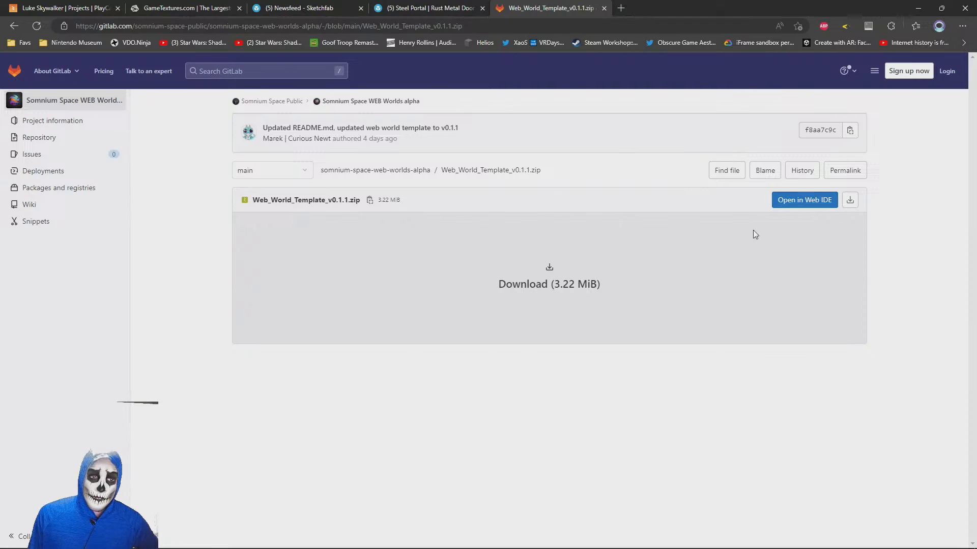
pyautogui.click(851, 200)
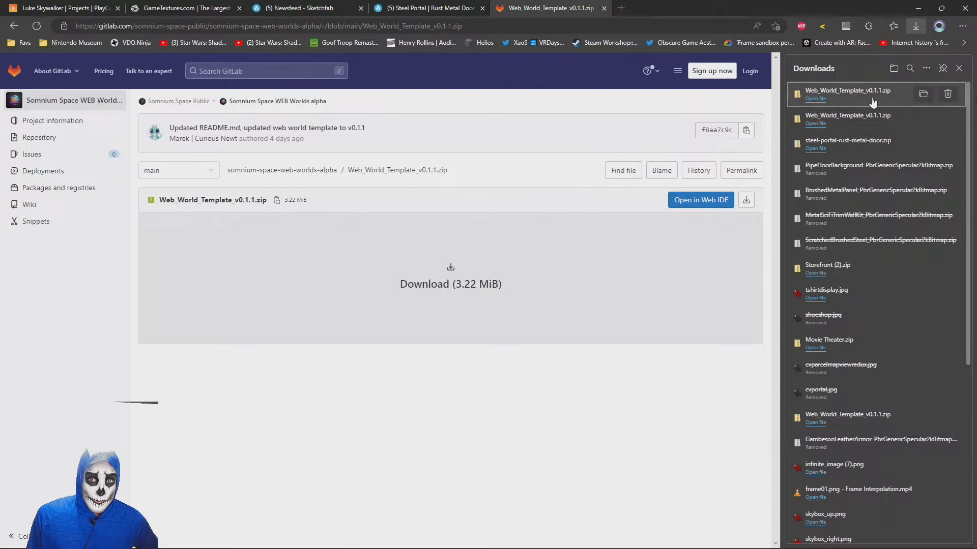
pyautogui.click(959, 69)
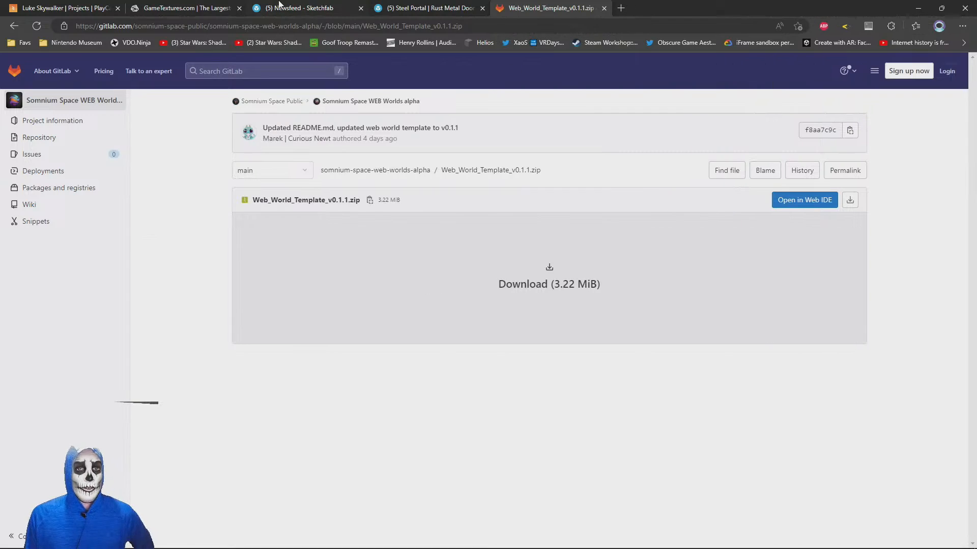
# Switch to PlayCanvas and import Web_World_Template_v0.1.1.zip from Downloads as a project
pyautogui.rightClick(51, 8)
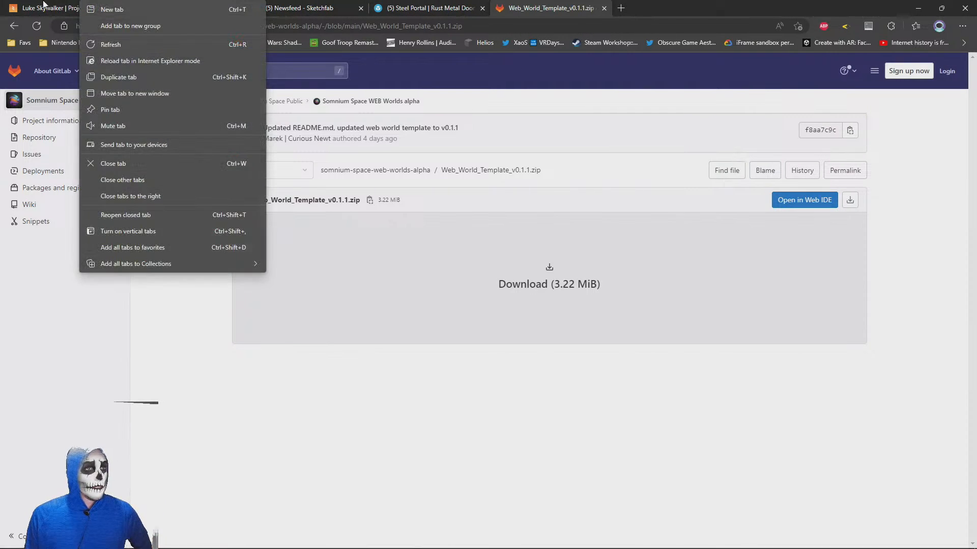
pyautogui.click(50, 7)
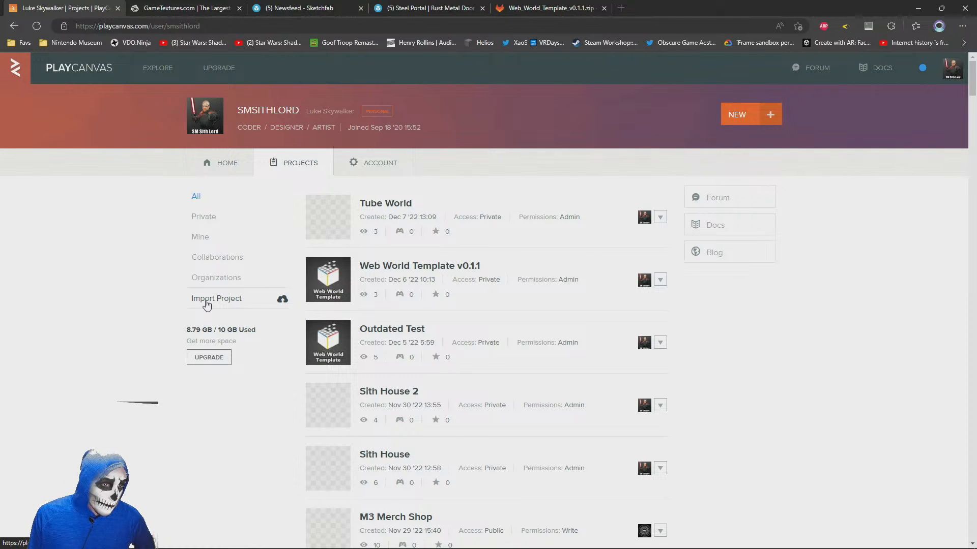
pyautogui.click(223, 302)
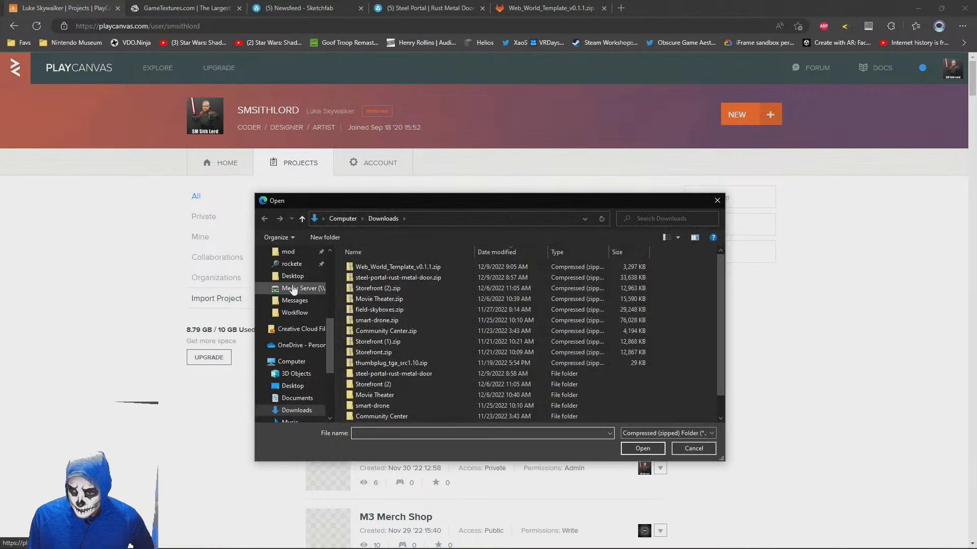
pyautogui.doubleClick(363, 269)
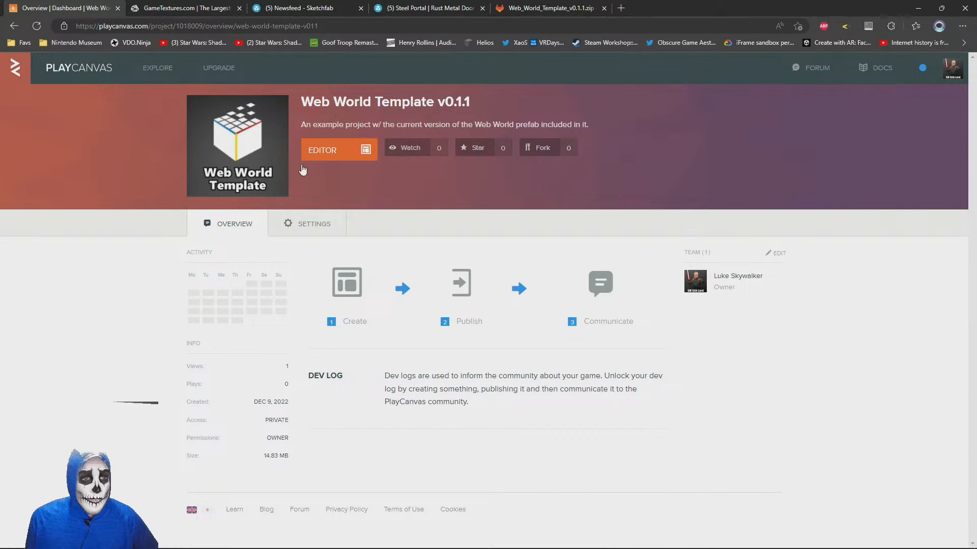
# Rename the project to Teleportation Station in its settings, clear the description, and save the changes
pyautogui.click(308, 231)
pyautogui.moveTo(344, 327); pyautogui.dragTo(194, 330)
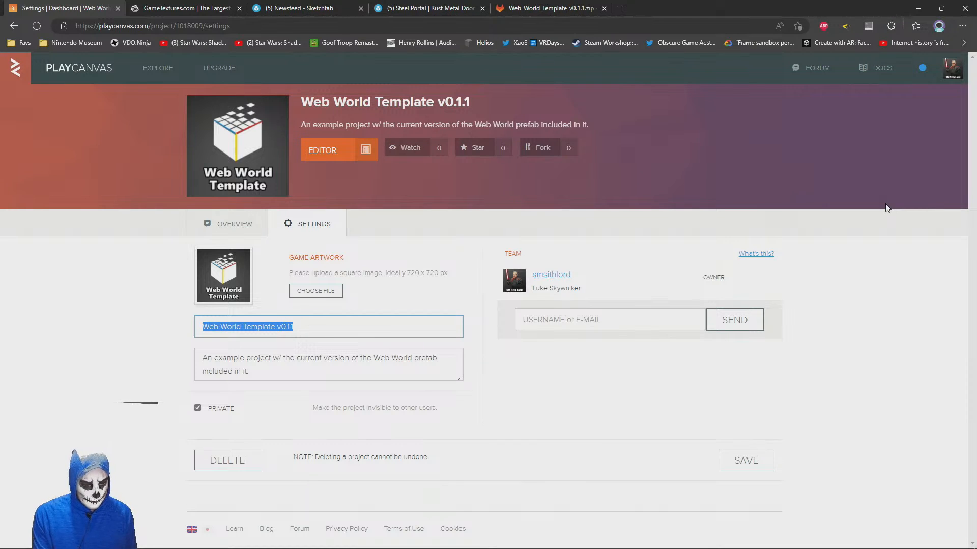
pyautogui.write('Teleportation Station')
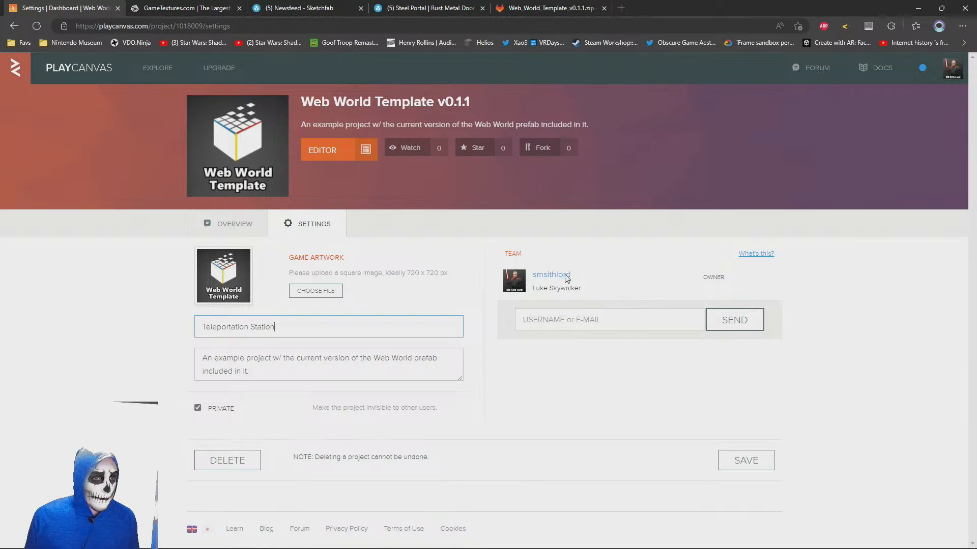
pyautogui.moveTo(220, 377); pyautogui.dragTo(10, 293)
pyautogui.press('BackSpace')
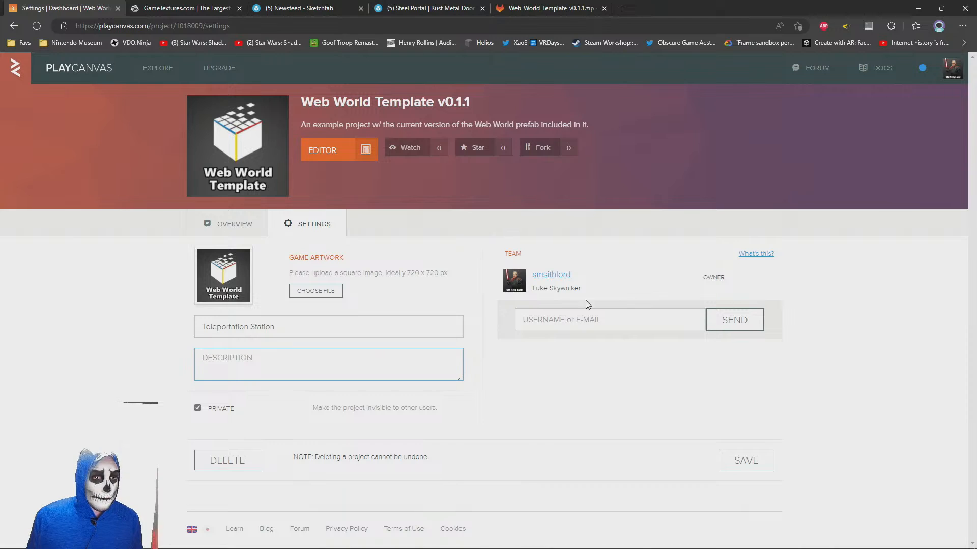
pyautogui.click(746, 460)
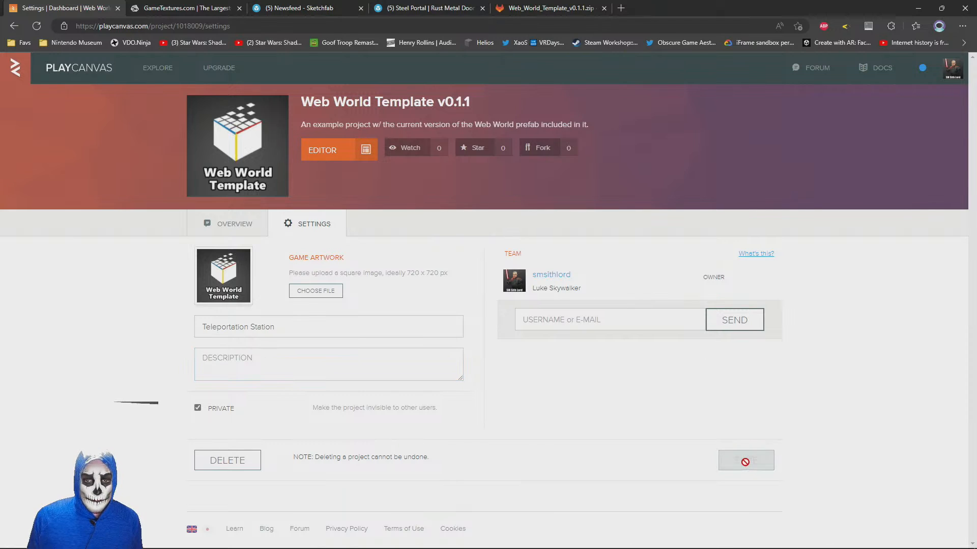
# Open the Teleportation Station project in the editor and close the old project settings page
pyautogui.click(318, 148)
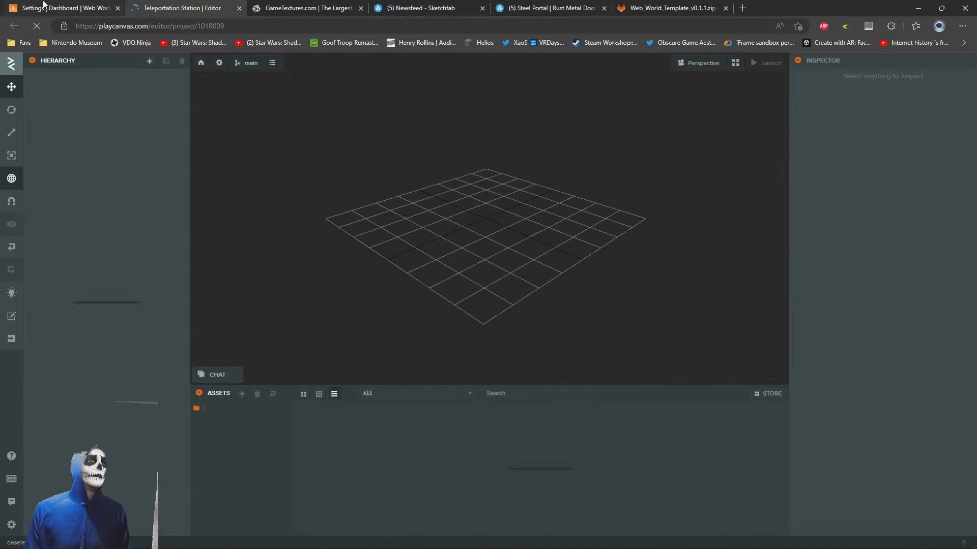
pyautogui.middleClick(45, 5)
pyautogui.click(370, 182)
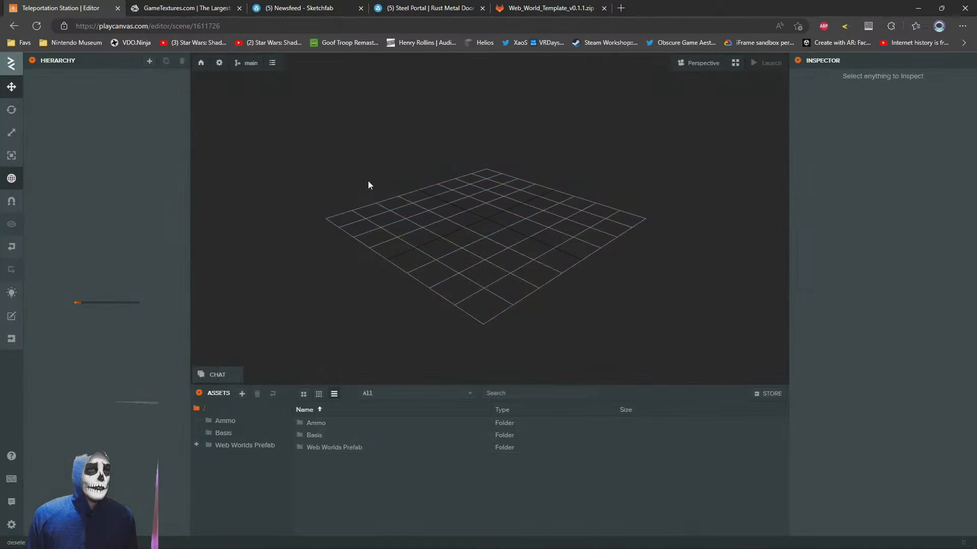
# Examine the template's sample scene from several angles, including the floor, web browser screen, and spheres
pyautogui.moveTo(560, 237); pyautogui.dragTo(349, 182)
pyautogui.scroll(5, 349, 178)
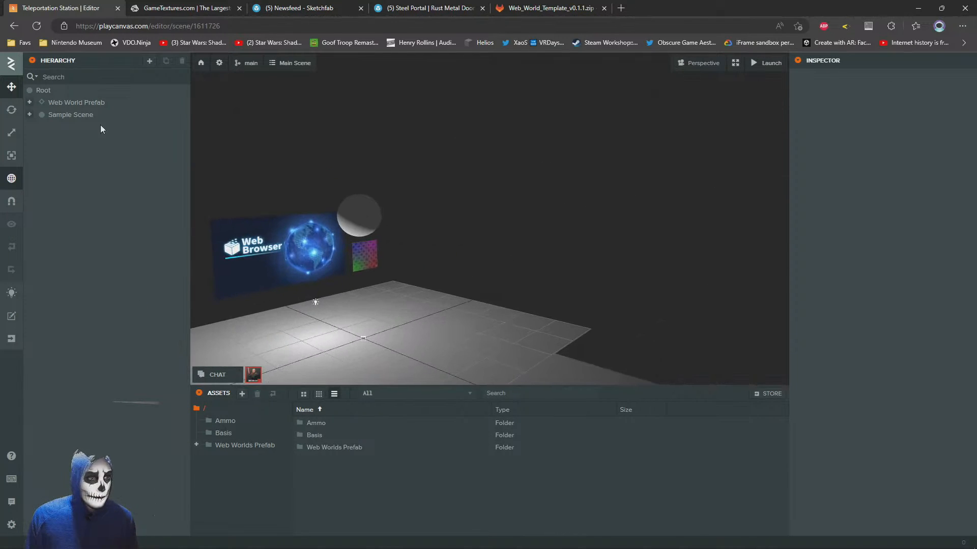
pyautogui.moveTo(401, 155); pyautogui.dragTo(444, 169, button='middle')
pyautogui.scroll(-3, 444, 169)
pyautogui.moveTo(529, 184); pyautogui.dragTo(478, 162, button='middle')
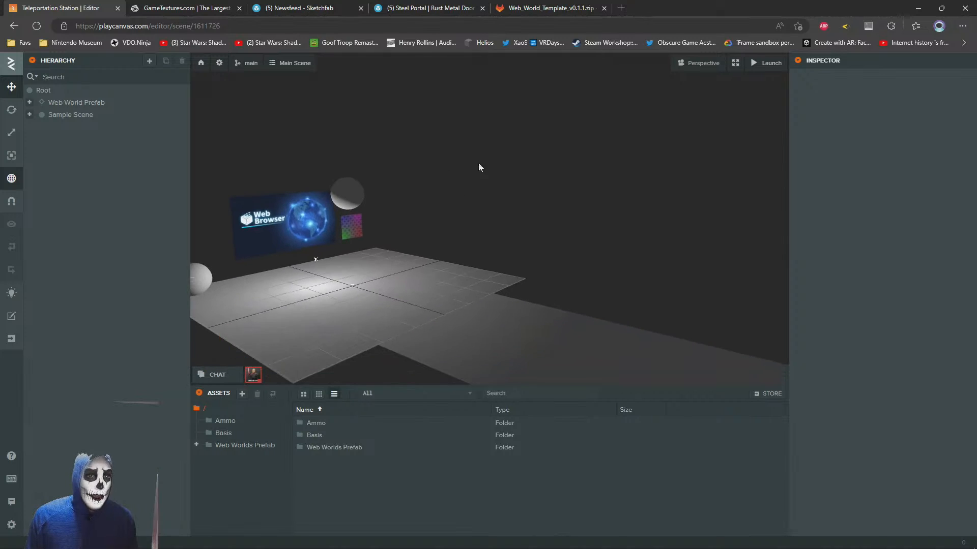
pyautogui.moveTo(773, 66)
pyautogui.moveTo(541, 233); pyautogui.dragTo(498, 255)
pyautogui.moveTo(679, 239); pyautogui.dragTo(566, 252, button='right')
pyautogui.press('w')
pyautogui.press('s')
pyautogui.press('w')
pyautogui.press('d')
pyautogui.press('s')
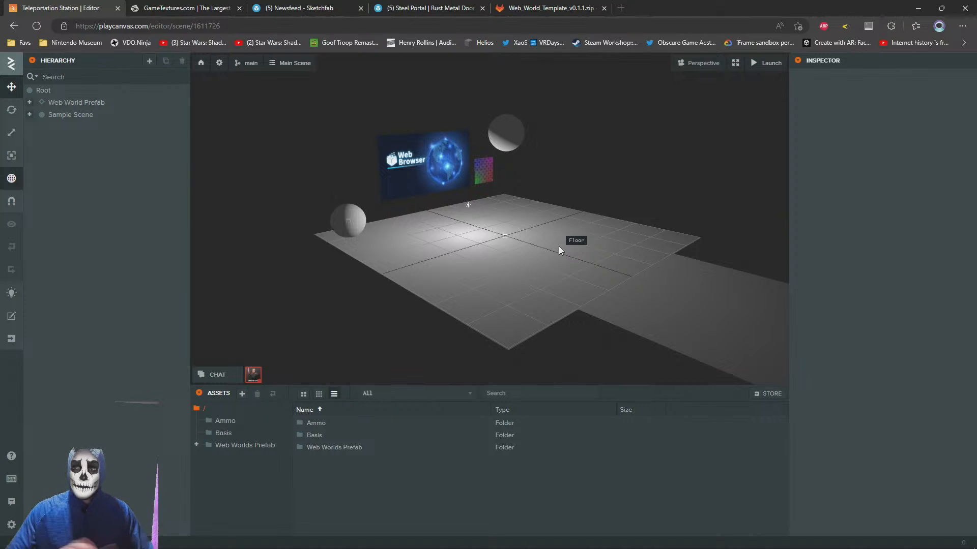
pyautogui.moveTo(558, 248); pyautogui.dragTo(489, 233, button='right')
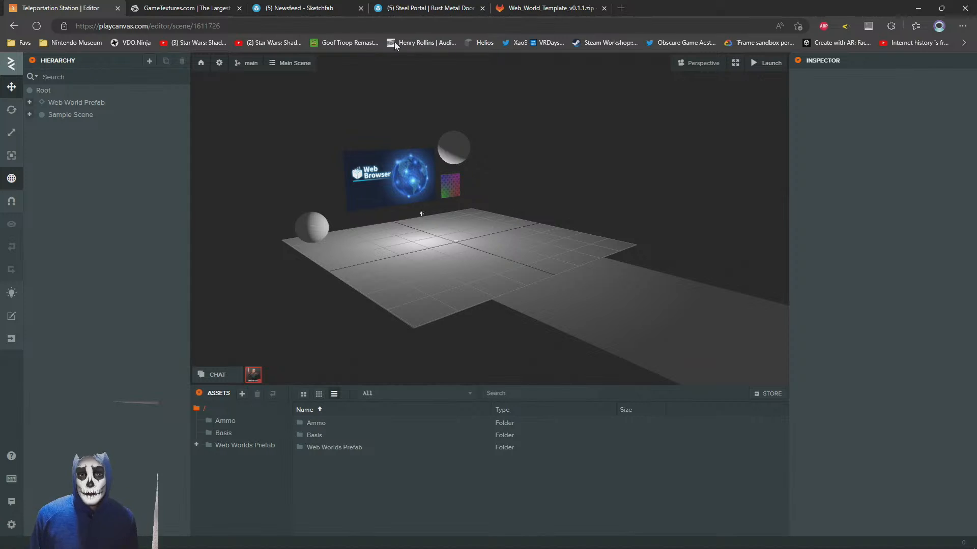
# Build Teleportation Station with Main Scene and the default options for self-hosting, and download the finished build
pyautogui.click(247, 63)
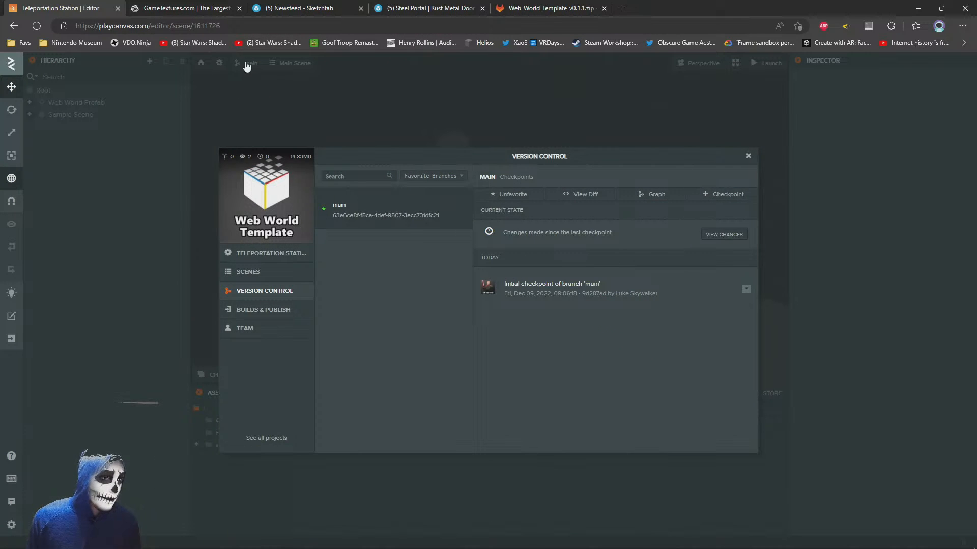
pyautogui.click(259, 310)
pyautogui.click(686, 230)
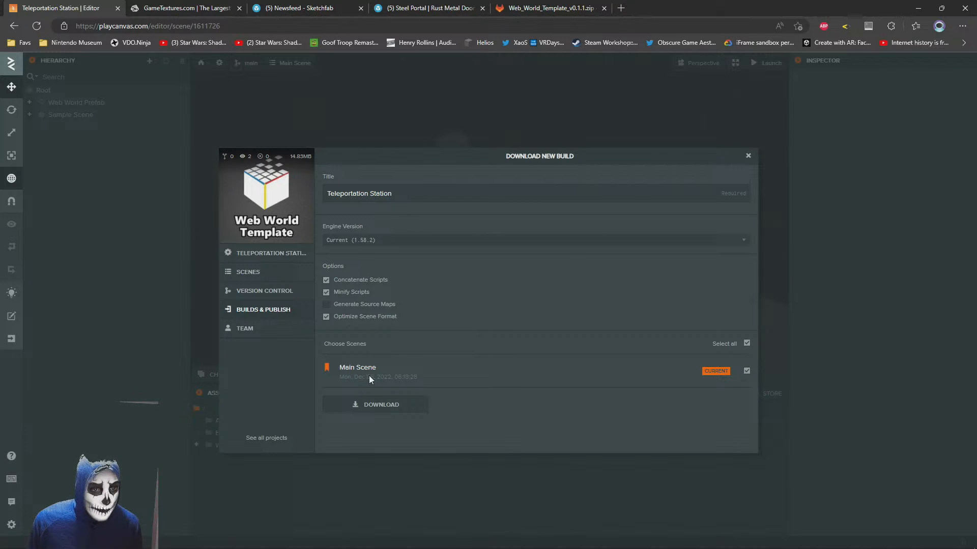
pyautogui.click(378, 407)
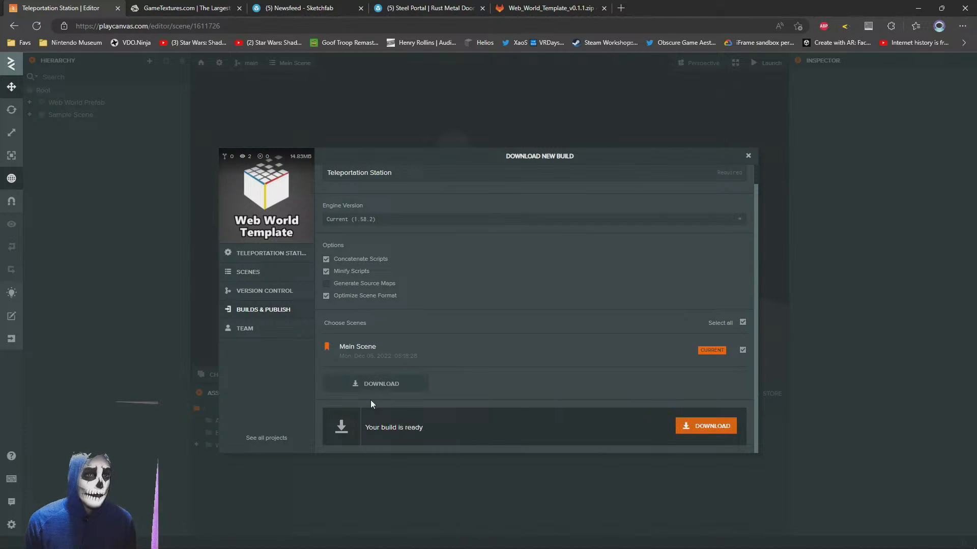
pyautogui.click(712, 427)
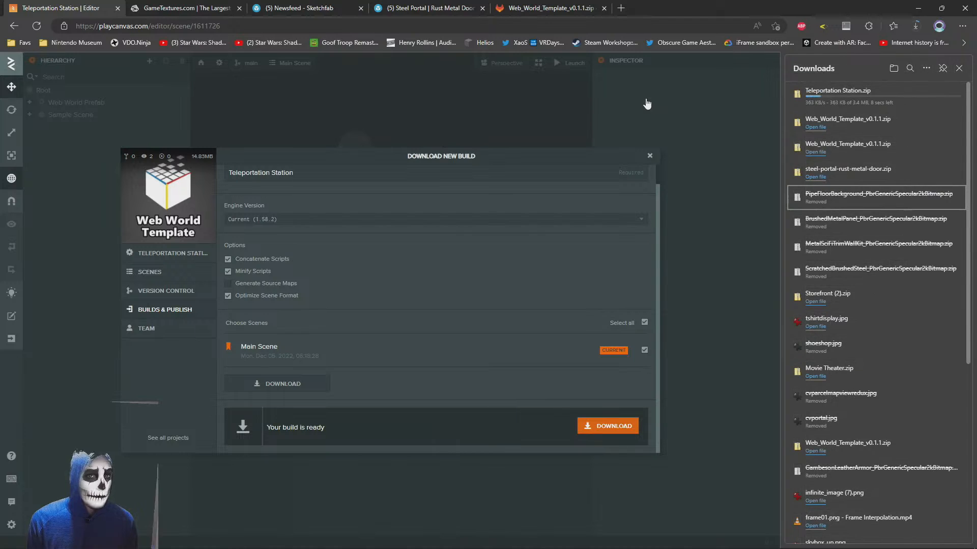
# Locate the downloaded Teleportation Station.zip in the Downloads folder and extract it into a Teleportation Station folder with 7-Zip
pyautogui.moveTo(823, 94)
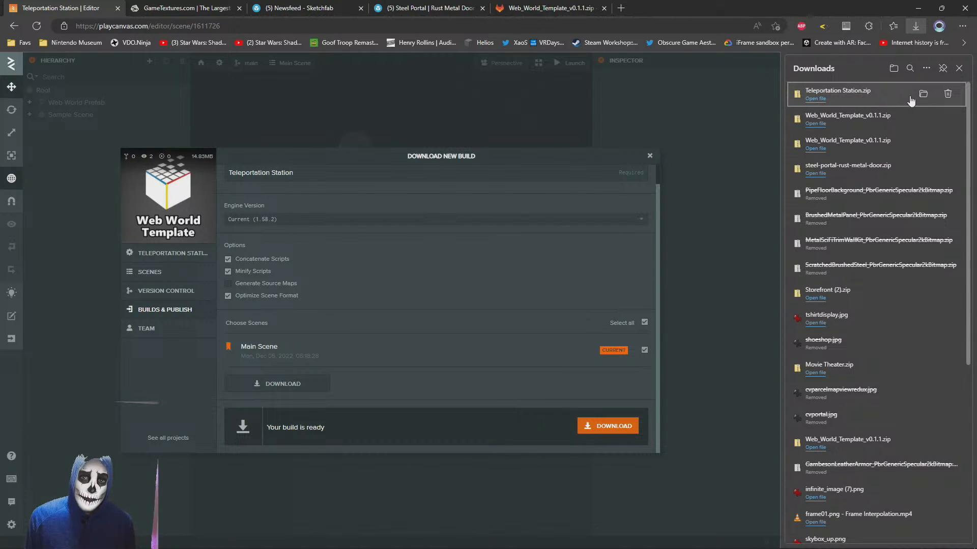
pyautogui.click(823, 99)
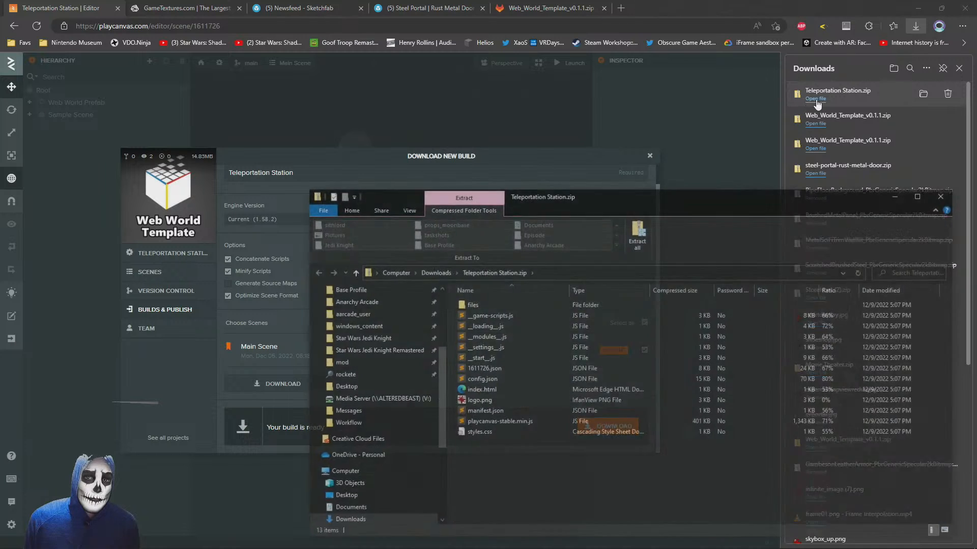
pyautogui.click(428, 272)
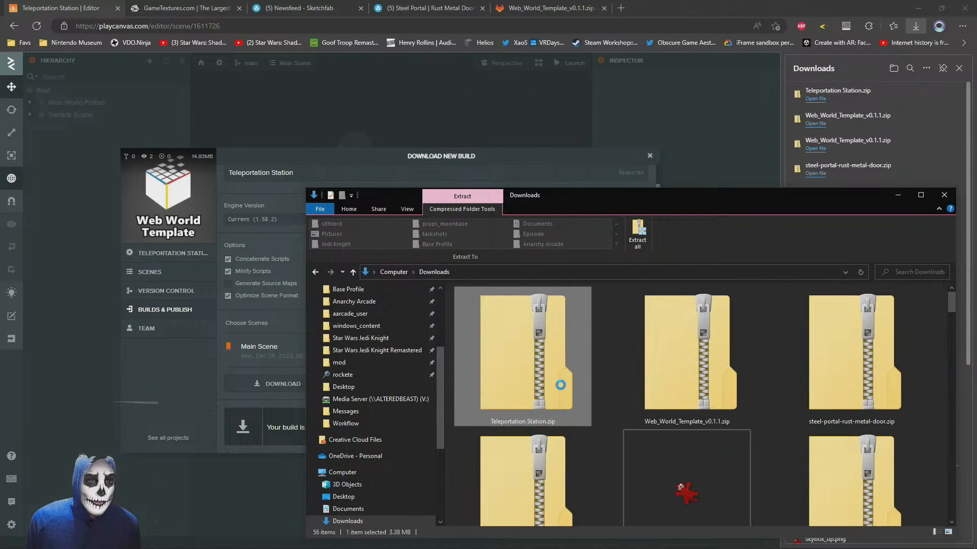
pyautogui.moveTo(522, 350); pyautogui.dragTo(527, 357, button='right')
pyautogui.rightClick(510, 322)
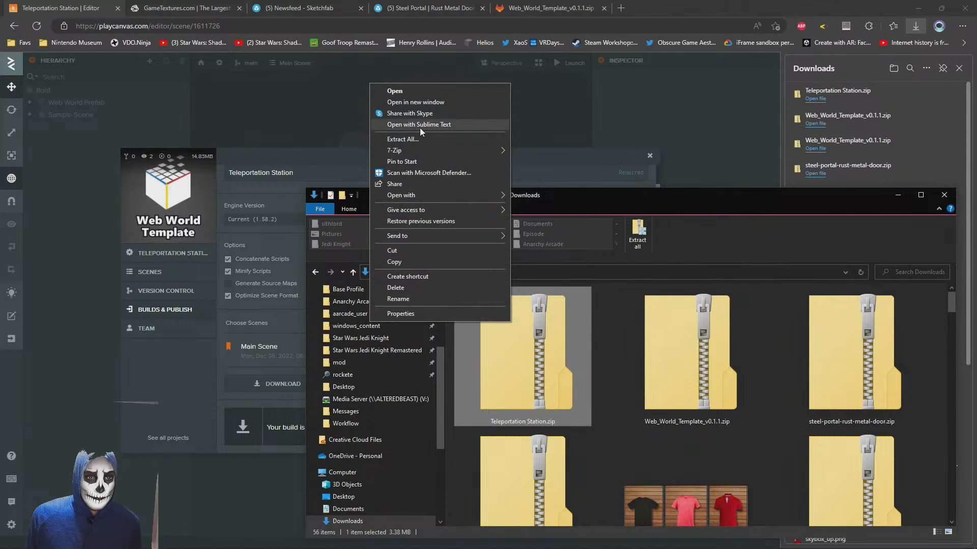
pyautogui.moveTo(401, 149)
pyautogui.click(574, 195)
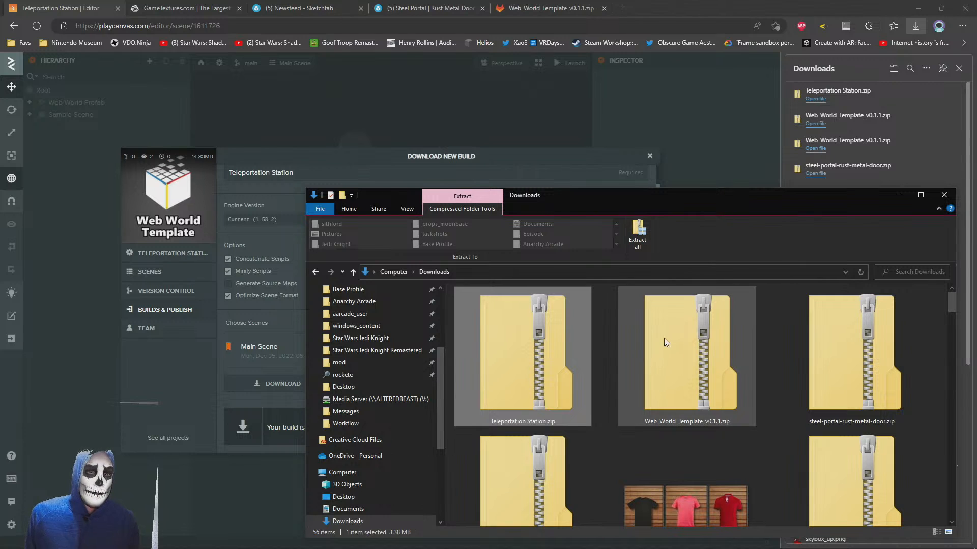
# Open the extracted Teleportation Station folder, move its window clear of the download list, and dismiss that list
pyautogui.doubleClick(847, 483)
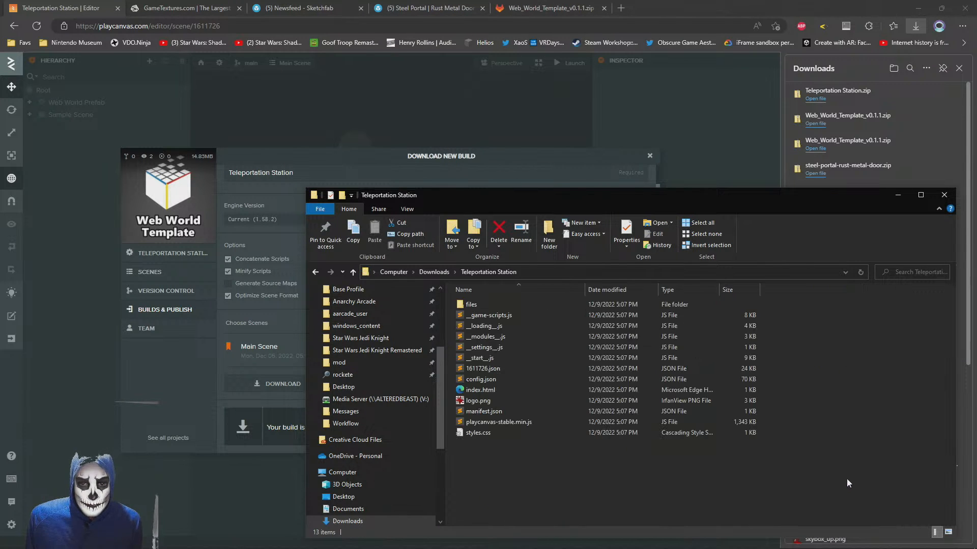
pyautogui.moveTo(581, 191); pyautogui.dragTo(379, 137)
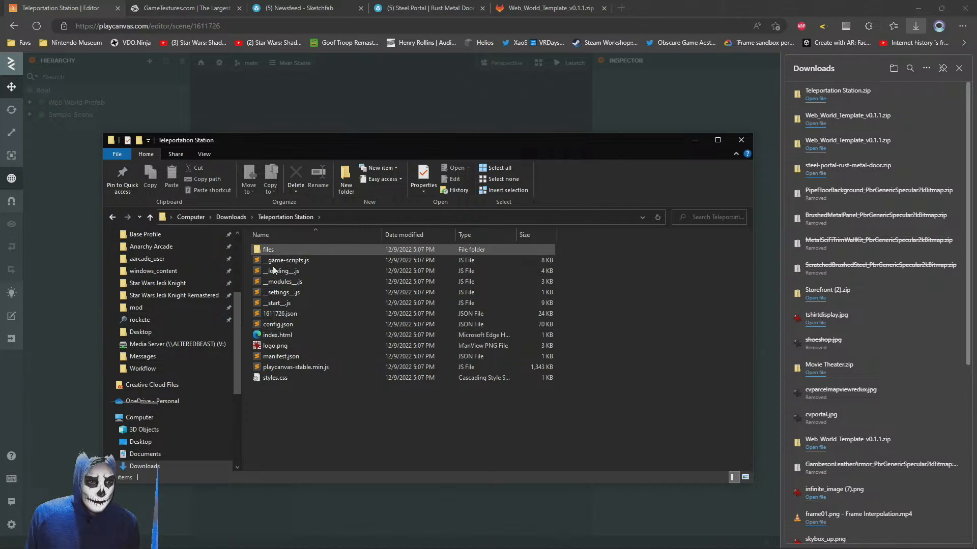
pyautogui.click(958, 70)
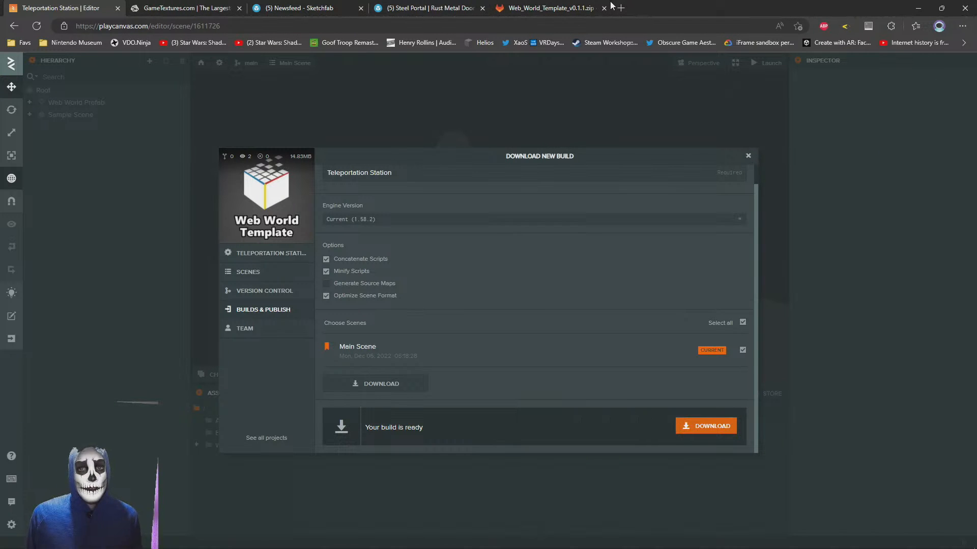
# Open github.com in a new browser tab and start creating a new repository
pyautogui.click(620, 9)
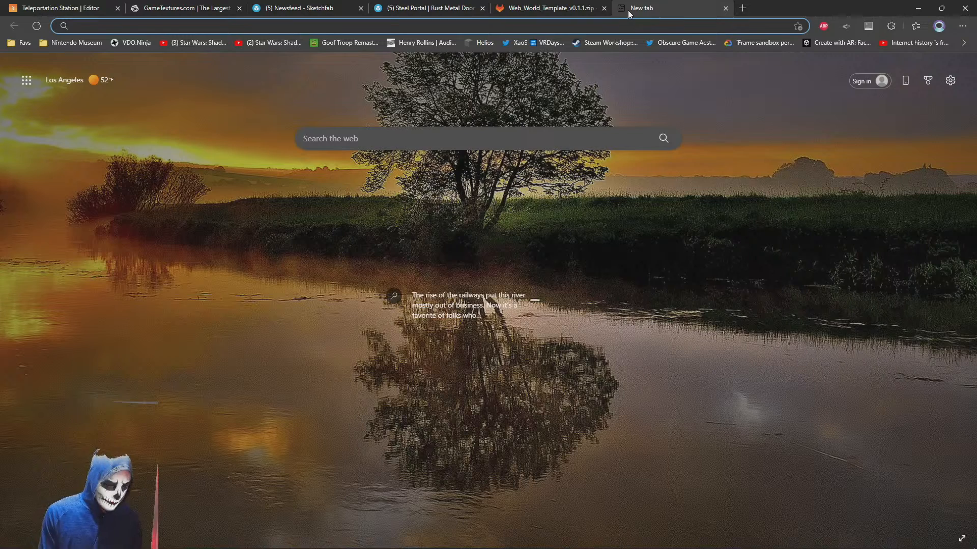
pyautogui.write('gi')
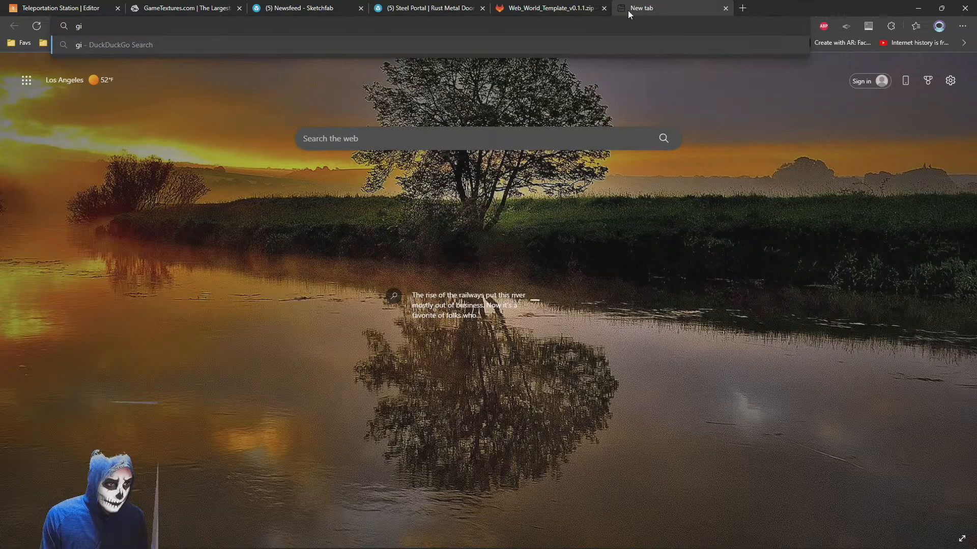
pyautogui.write('thub.com')
pyautogui.press('Return')
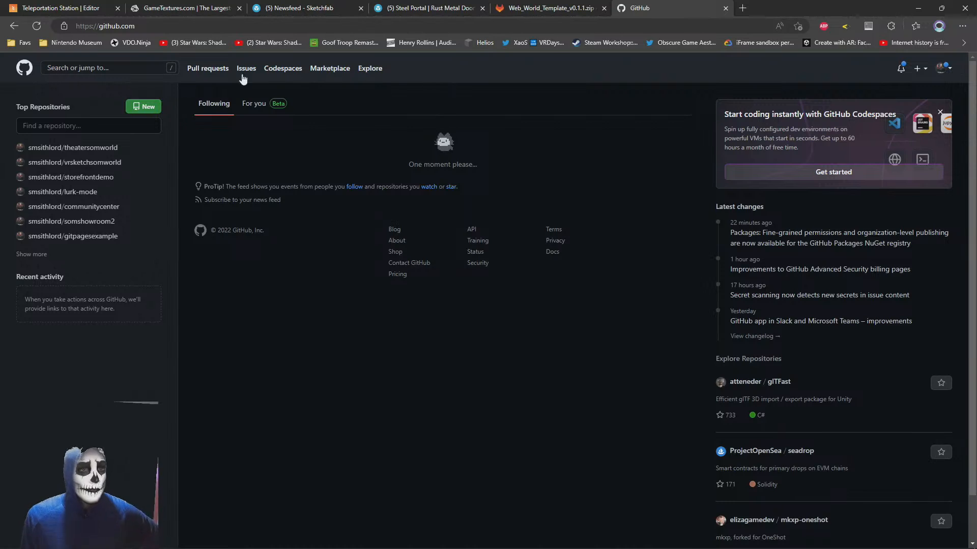
pyautogui.click(947, 69)
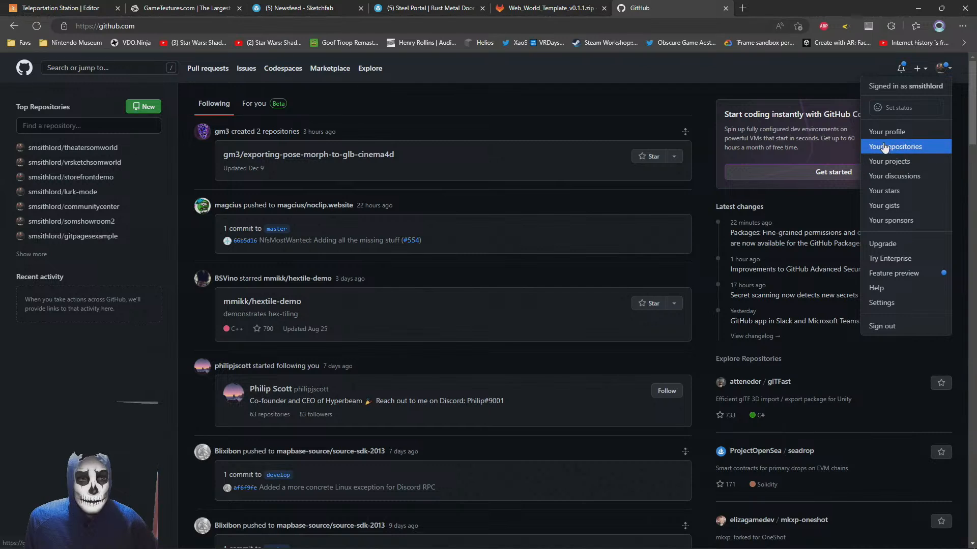
pyautogui.click(123, 105)
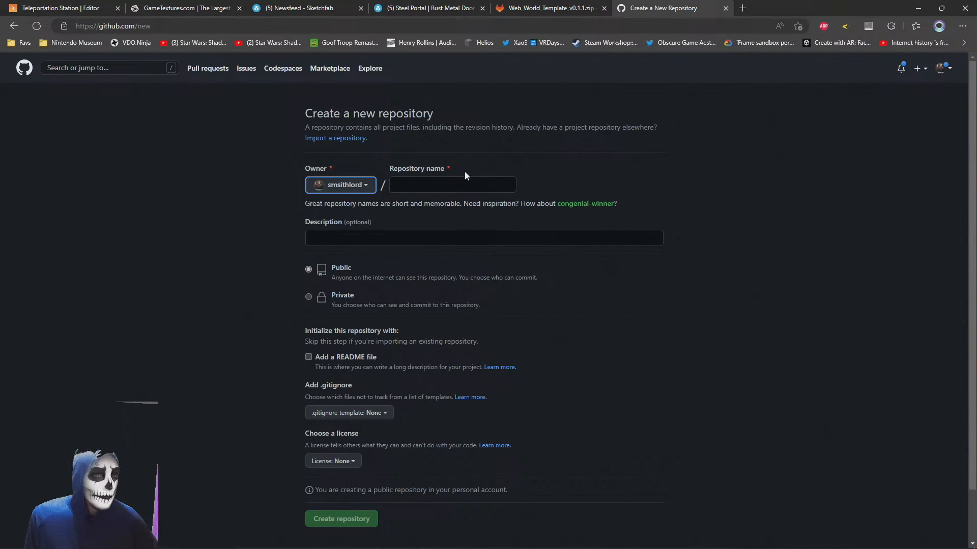
# Name the repository SomWorldTeleportationStation and create it as public, with no description, README, .gitignore, or license
pyautogui.click(437, 189)
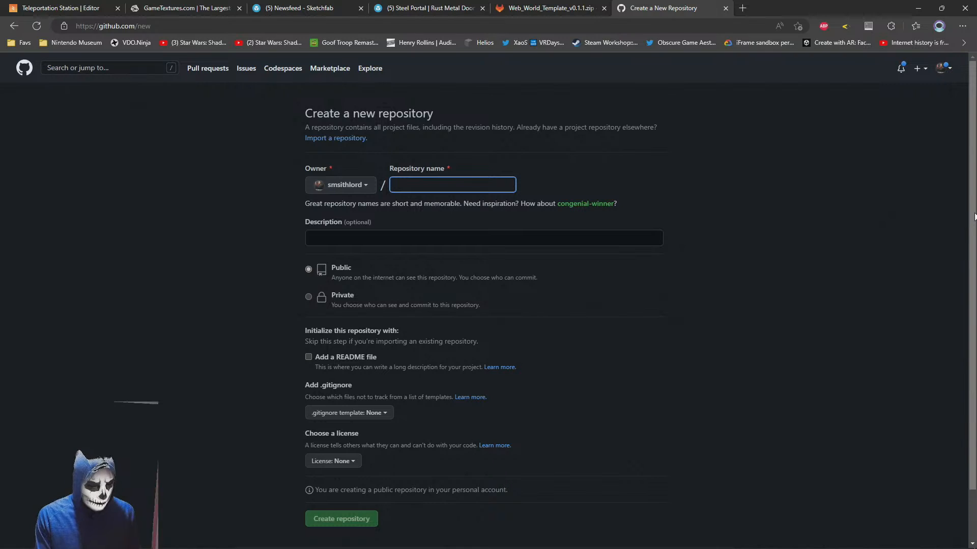
pyautogui.write('So')
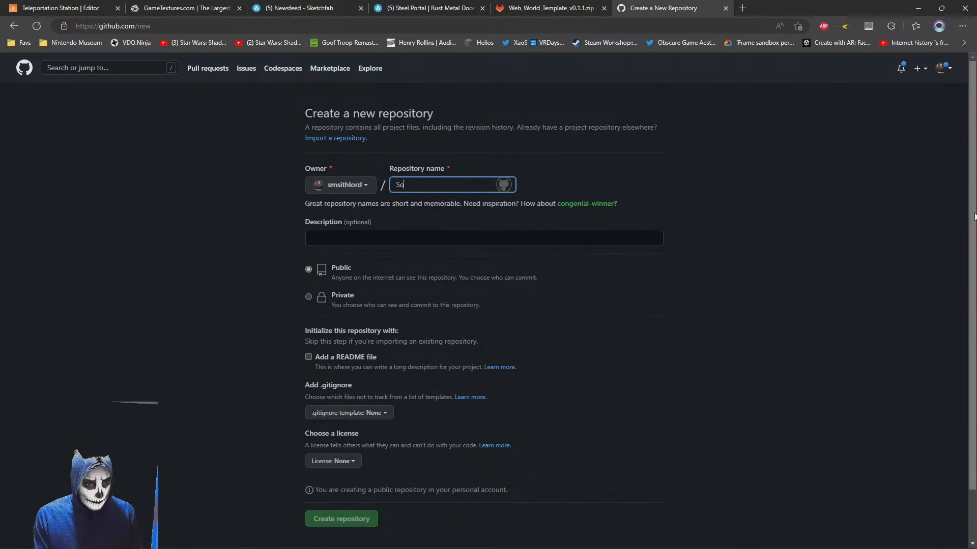
pyautogui.write('mWorld')
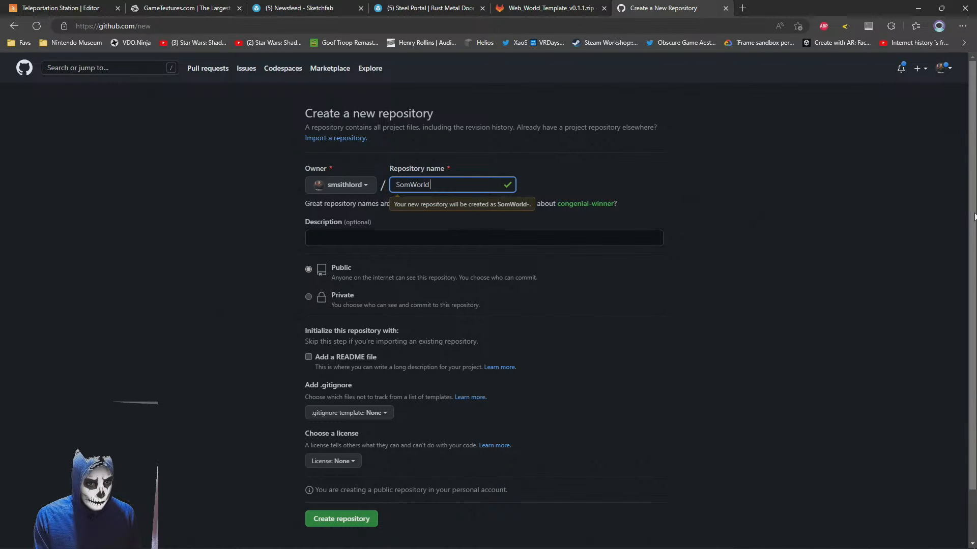
pyautogui.press('BackSpace')
pyautogui.write('Tele')
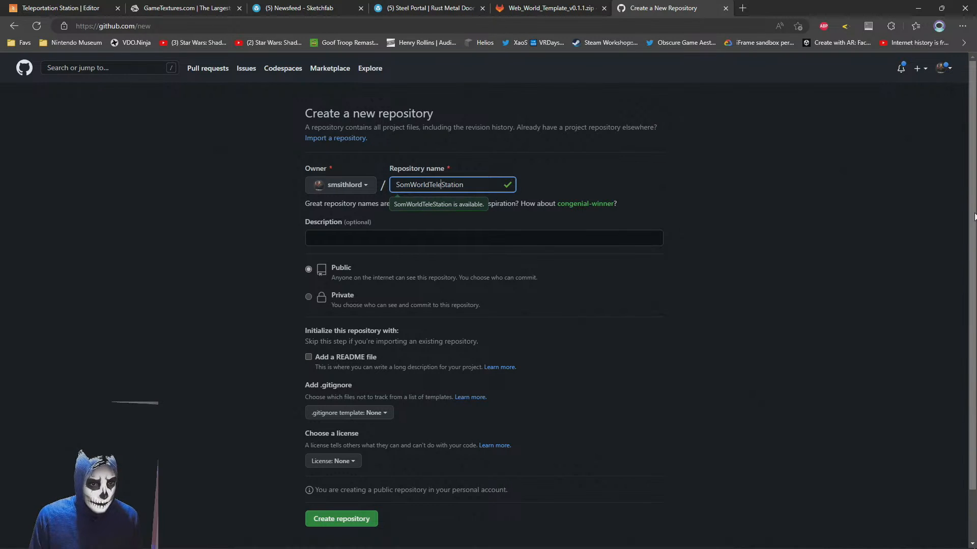
pyautogui.write('portation')
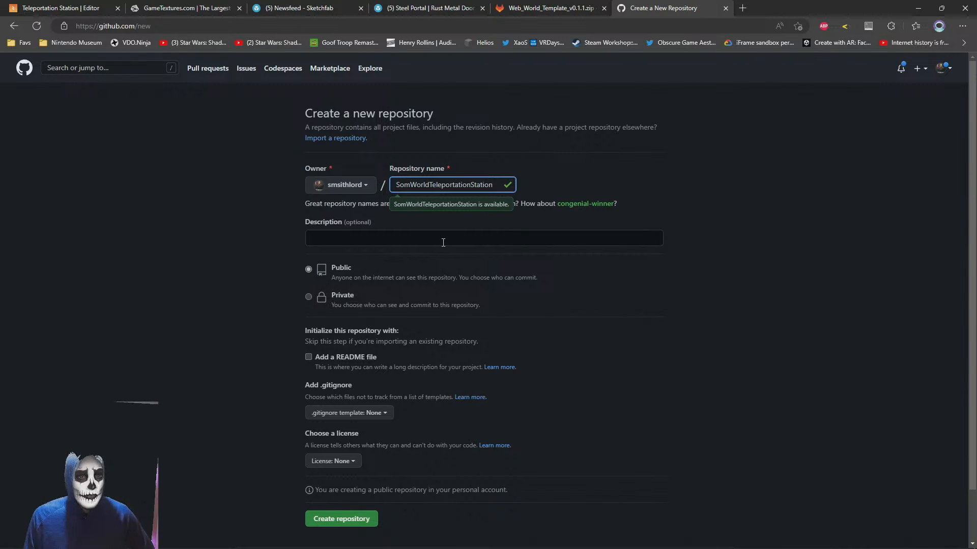
pyautogui.click(423, 238)
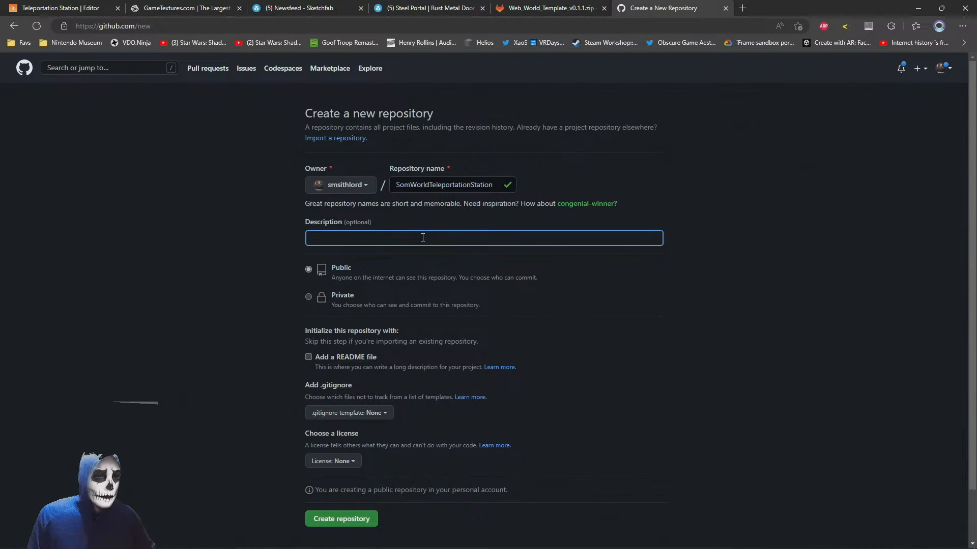
pyautogui.scroll(-2, 270, 339)
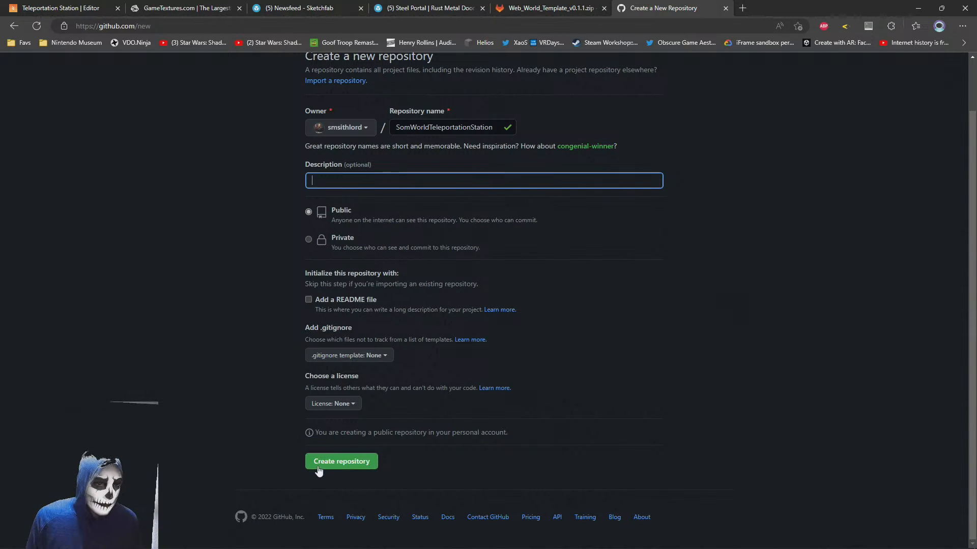
pyautogui.click(322, 464)
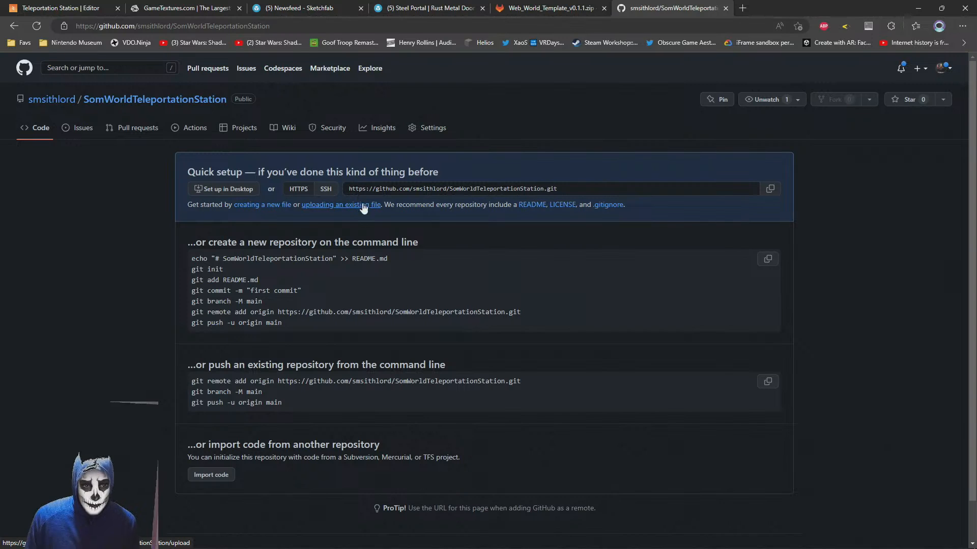
# Upload all files from the extracted Teleportation Station folder to the SomWorldTeleportationStation repository
pyautogui.click(349, 207)
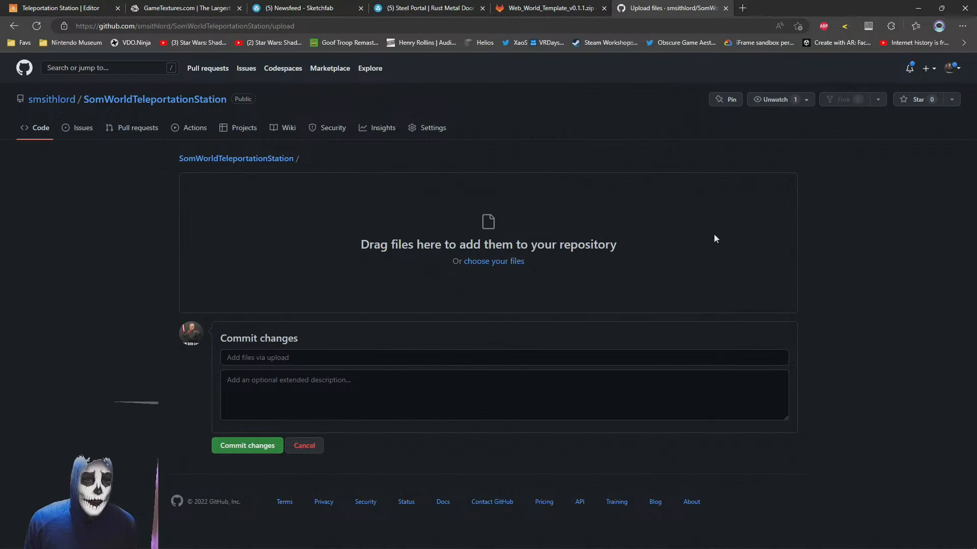
pyautogui.hotkey('alt', 'Tab')
pyautogui.moveTo(455, 142); pyautogui.dragTo(427, 111)
pyautogui.moveTo(726, 279); pyautogui.dragTo(467, 280)
pyautogui.moveTo(363, 403); pyautogui.dragTo(624, 253)
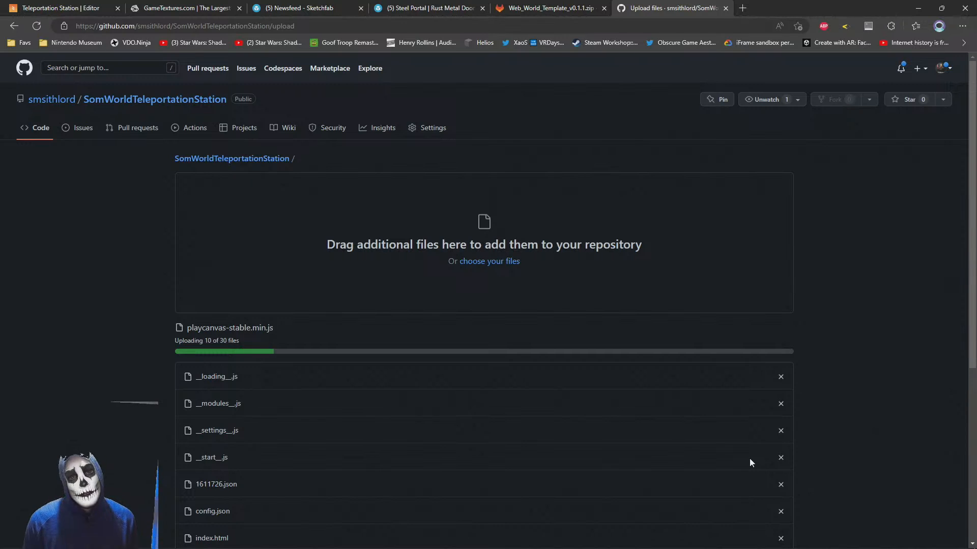
# Let all the build files finish uploading and commit them with the message "Initial version."
pyautogui.scroll(-6, 560, 292)
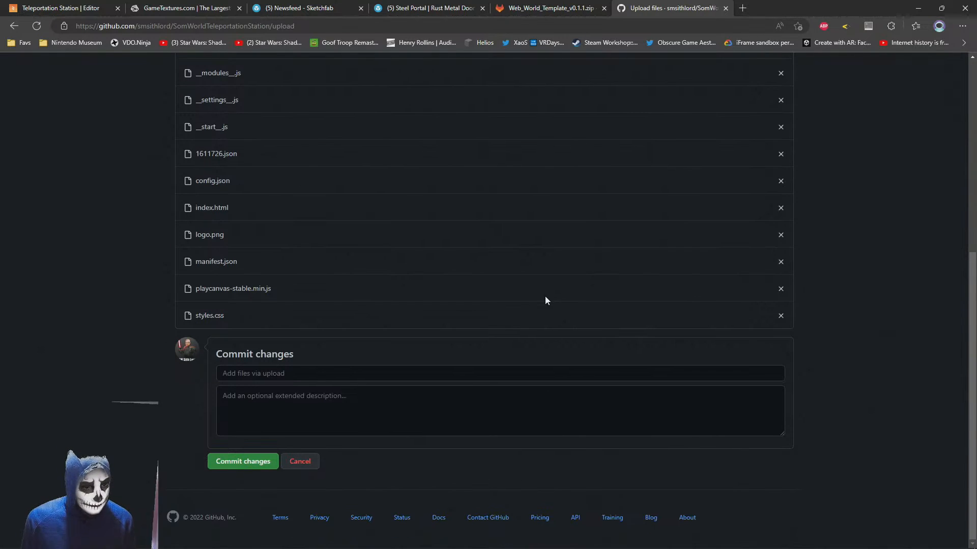
pyautogui.scroll(10, 492, 315)
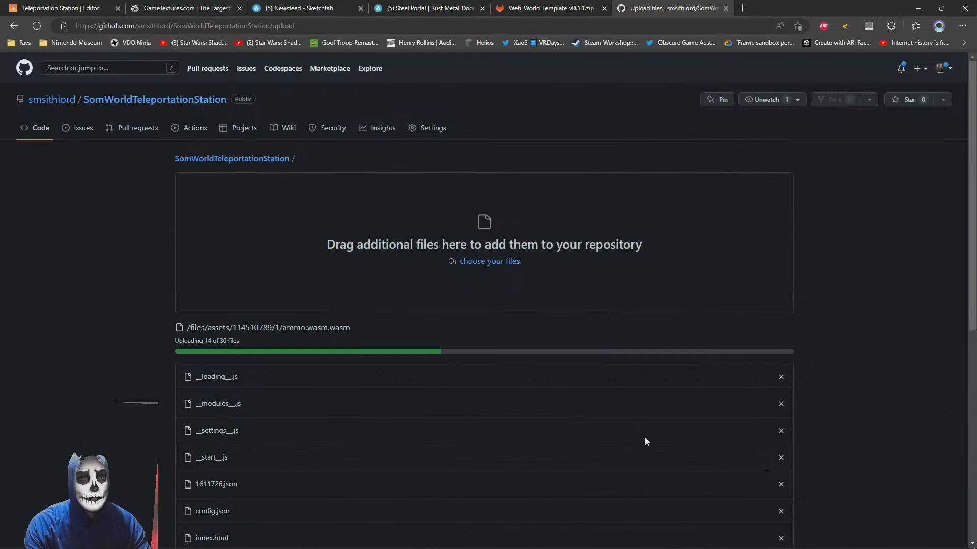
pyautogui.scroll(-8, 600, 358)
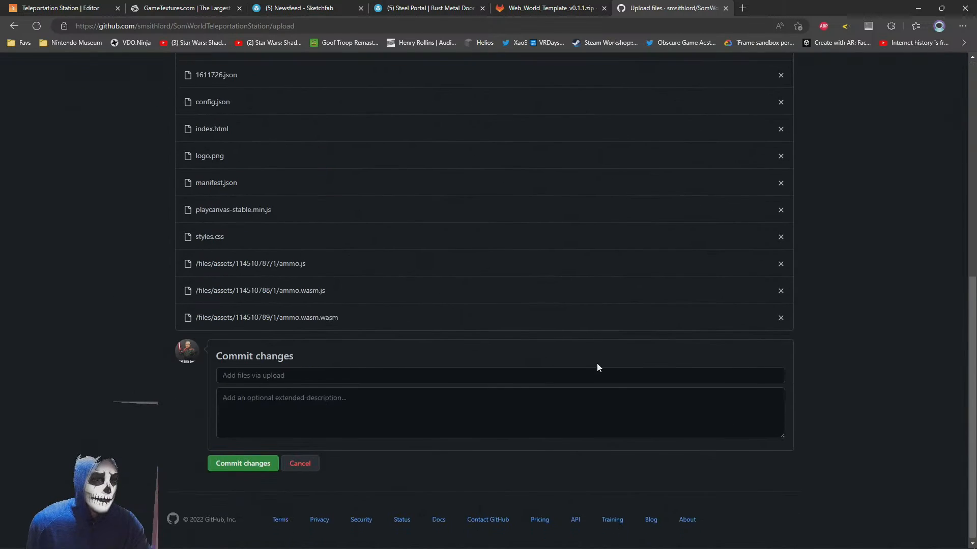
pyautogui.scroll(8, 596, 363)
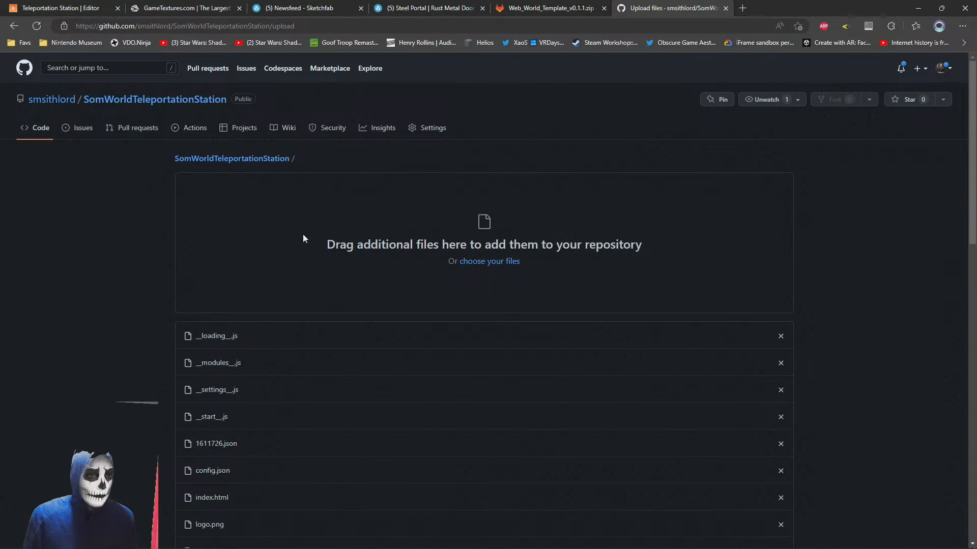
pyautogui.scroll(-15, 173, 258)
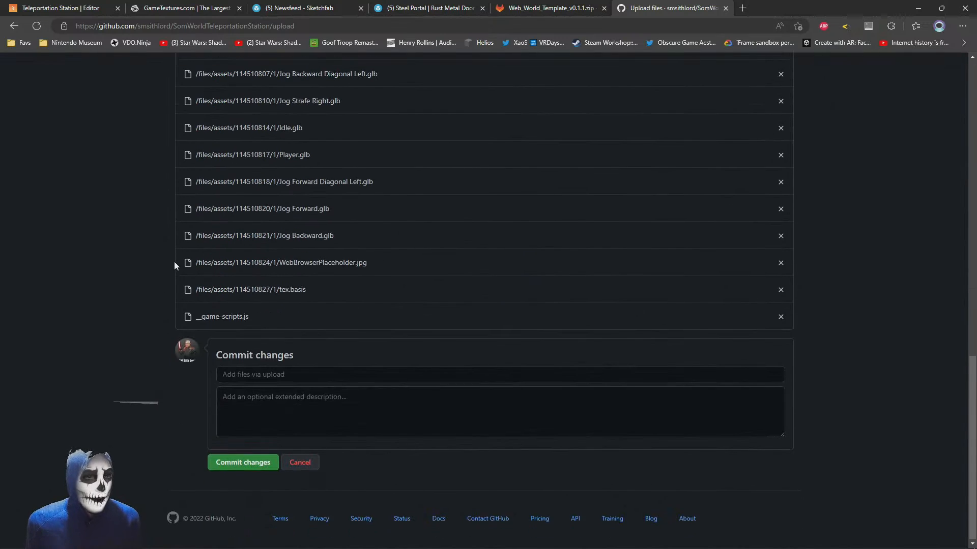
pyautogui.click(240, 374)
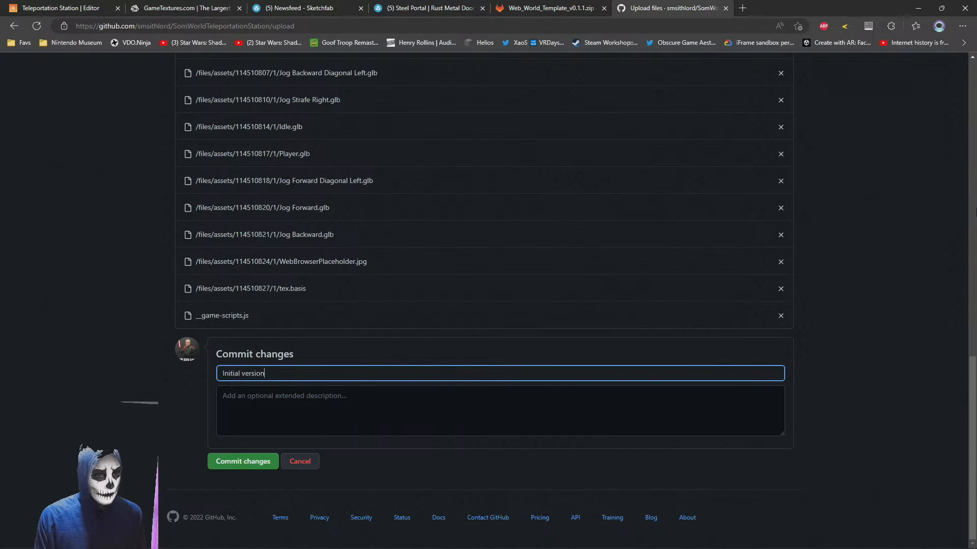
pyautogui.click(227, 459)
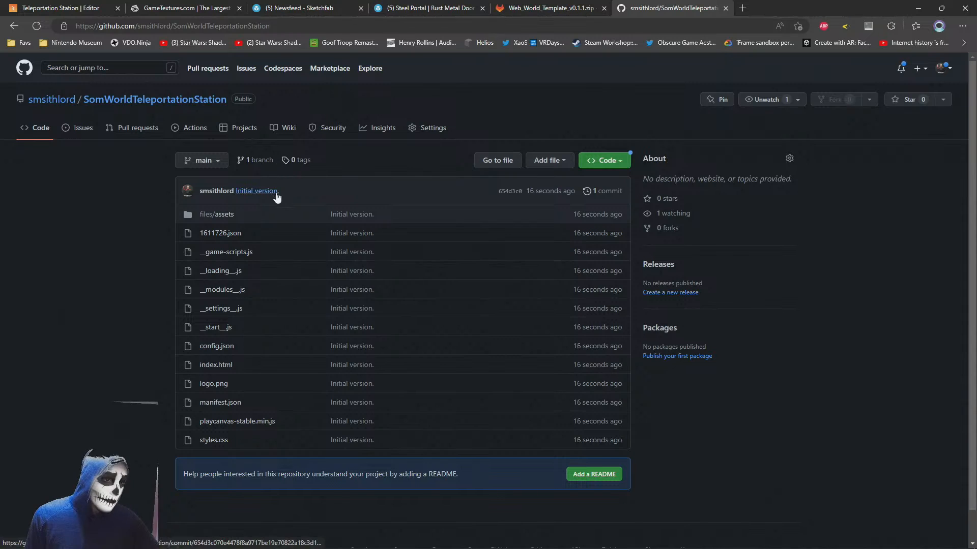
# Start a new empty file in the repository and name it .nojekyll
pyautogui.click(540, 168)
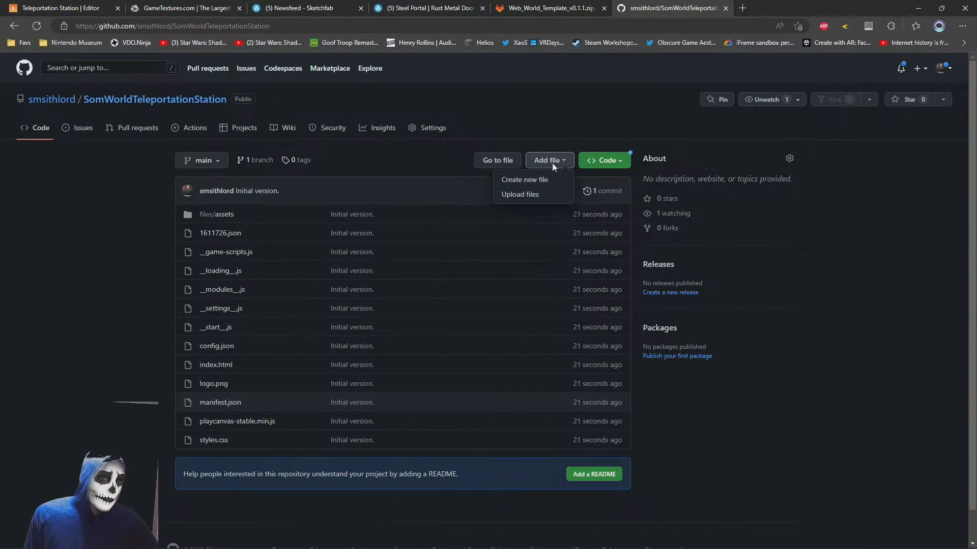
pyautogui.click(521, 184)
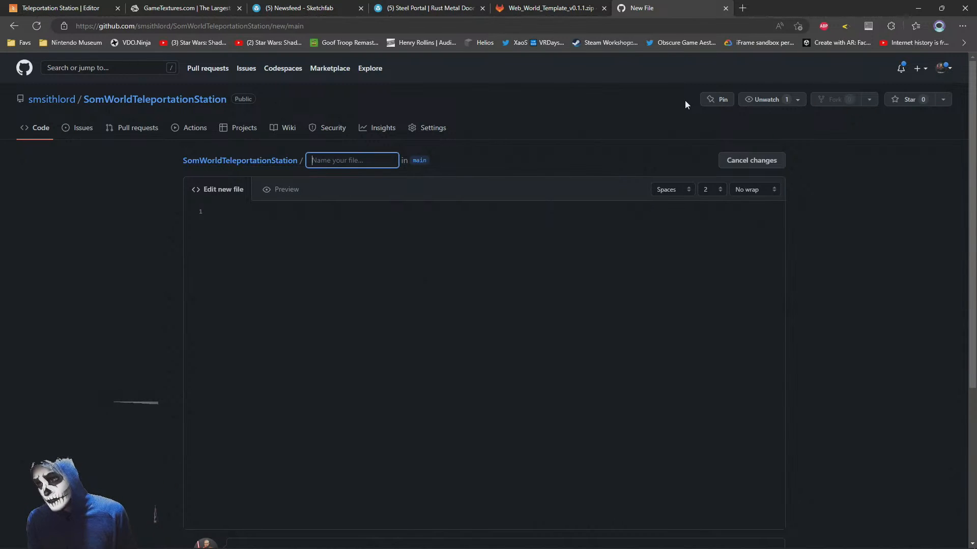
pyautogui.write('noje')
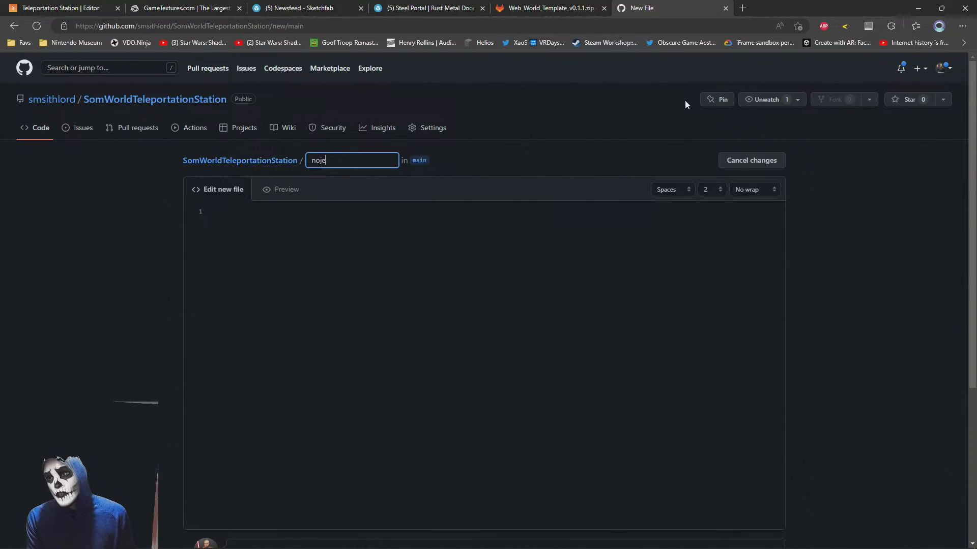
pyautogui.write('kyll')
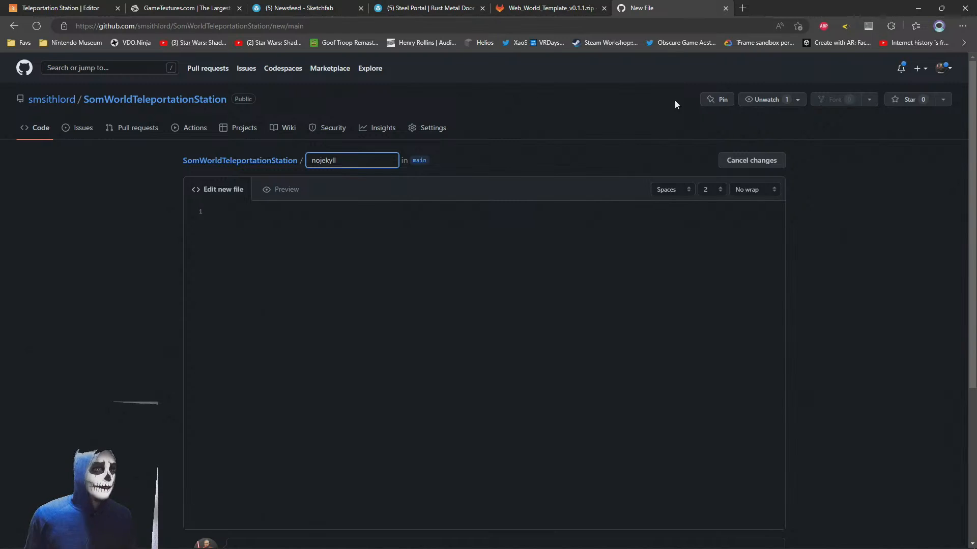
pyautogui.press('Home')
pyautogui.write('.')
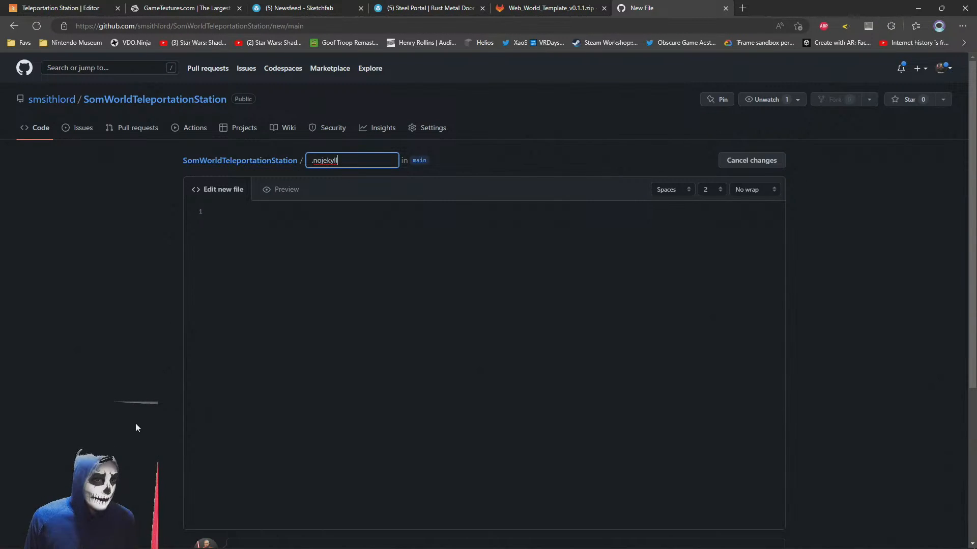
# Commit the .nojekyll file directly to the main branch with the message "Added nojekyll"
pyautogui.scroll(-7, 133, 414)
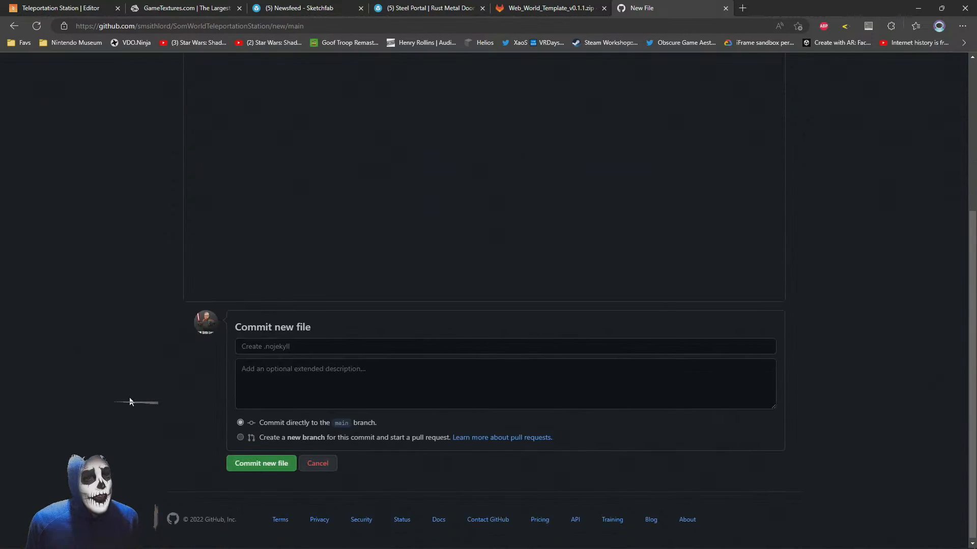
pyautogui.click(337, 342)
pyautogui.write('Add')
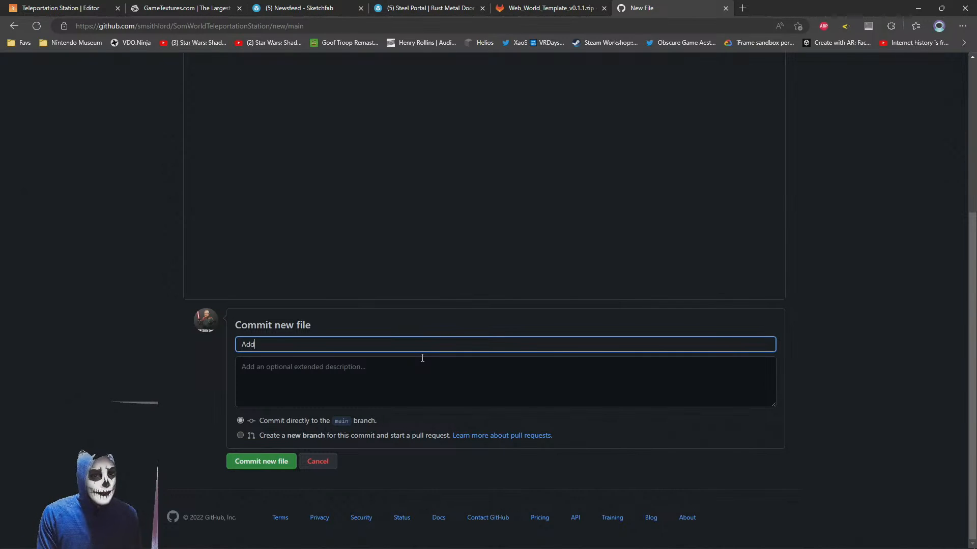
pyautogui.write('ed noe')
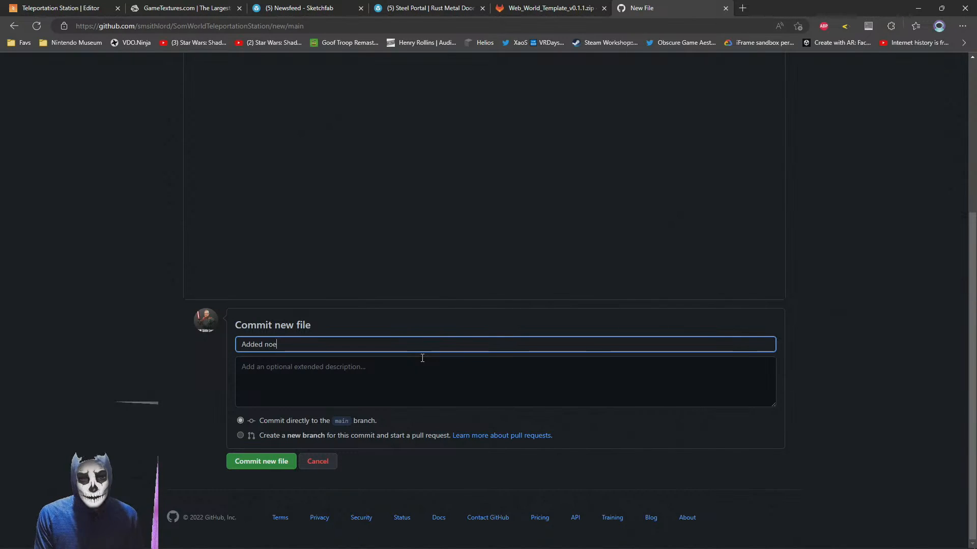
pyautogui.press('BackSpace')
pyautogui.write('jekyll')
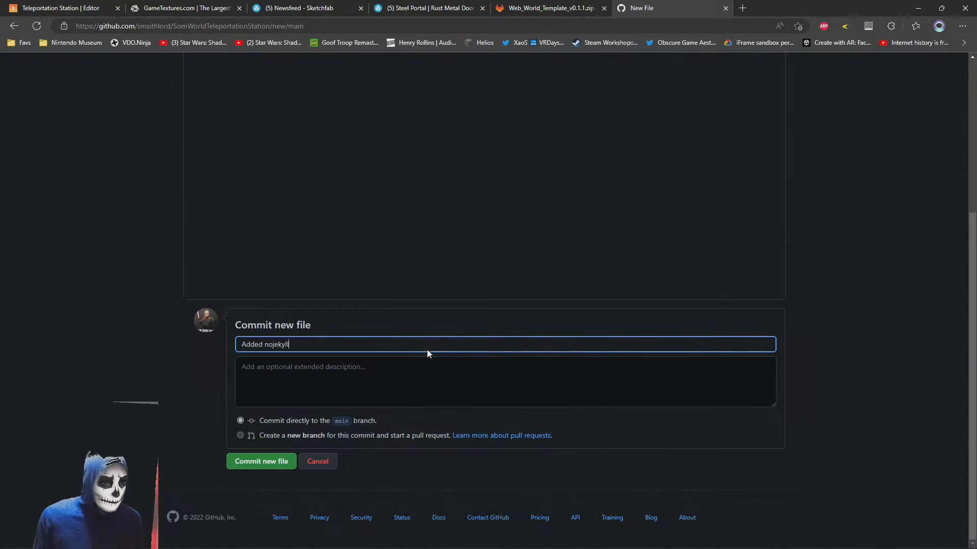
pyautogui.click(244, 461)
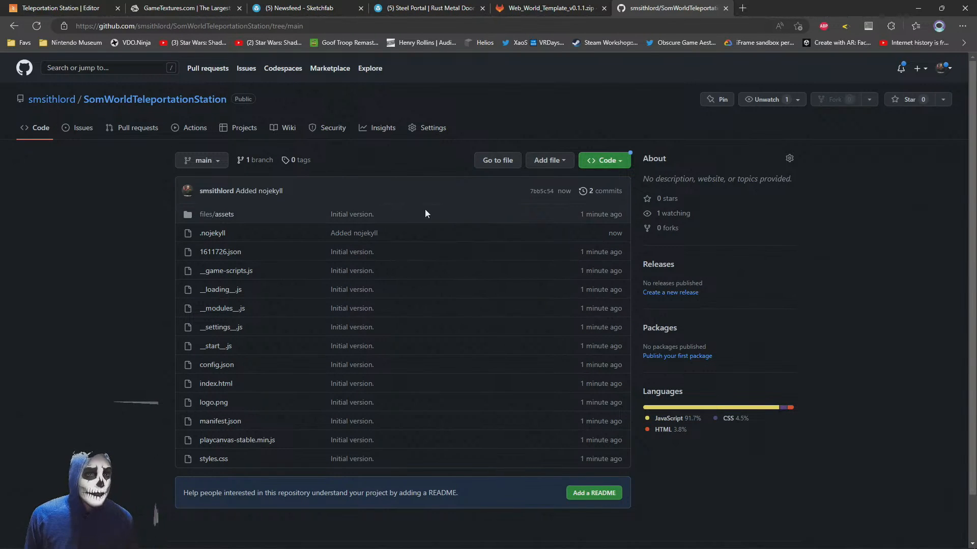
# Enable GitHub Pages in the repository settings, deploying from the root folder of the main branch, and save the source
pyautogui.click(435, 130)
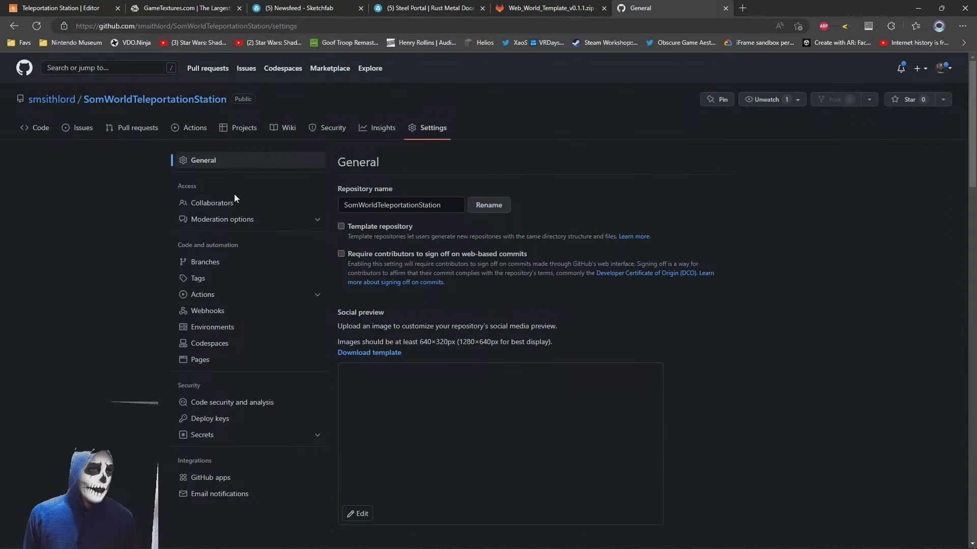
pyautogui.click(194, 361)
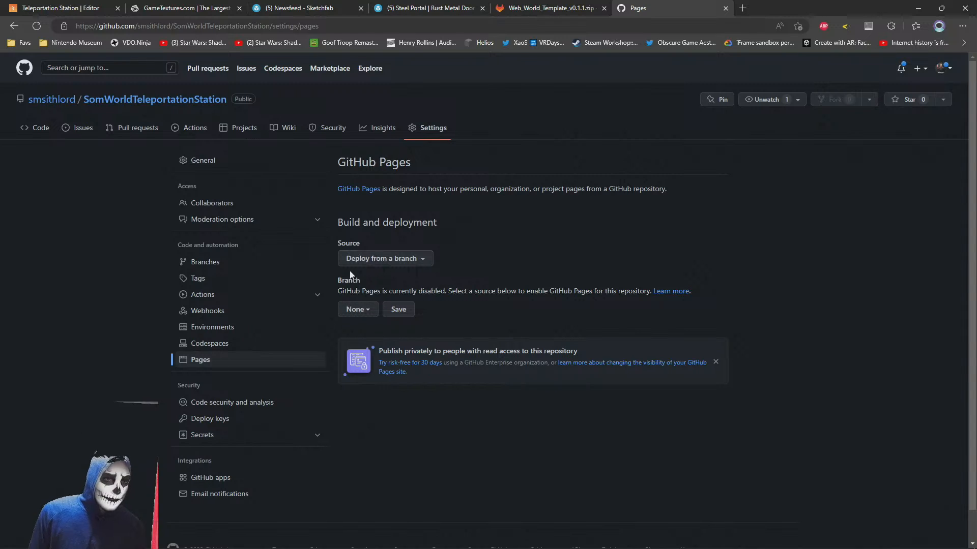
pyautogui.click(370, 312)
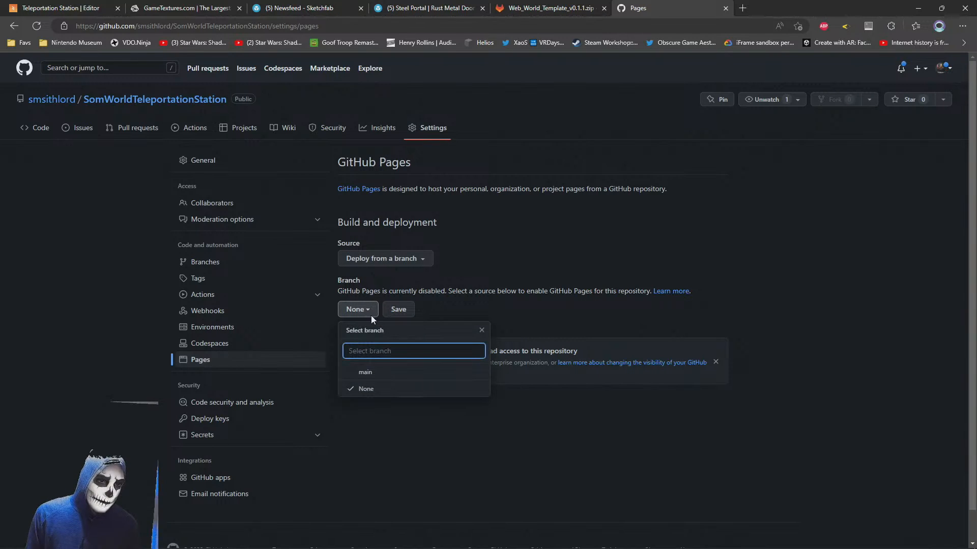
pyautogui.click(363, 374)
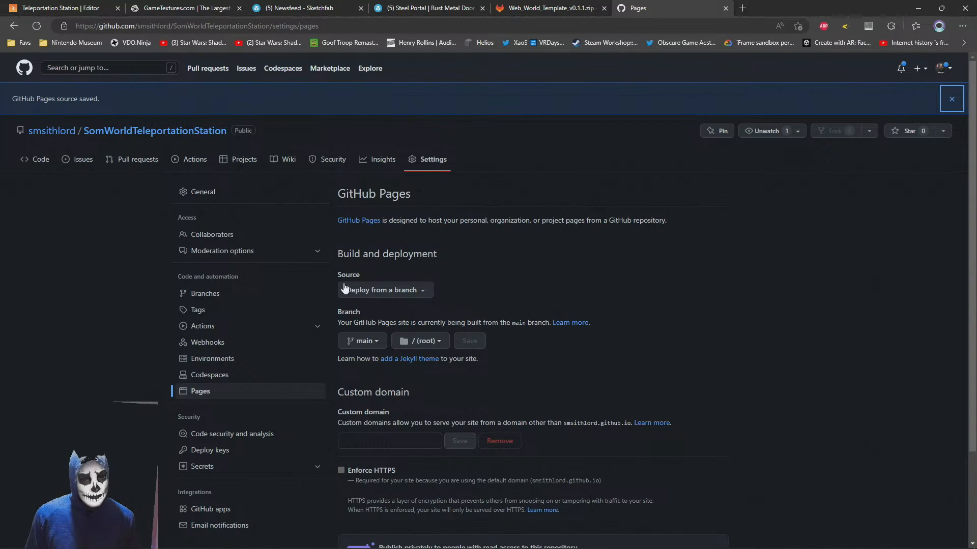
# Return to the repository's main page and refresh it to check the github-pages deployment status
pyautogui.click(147, 132)
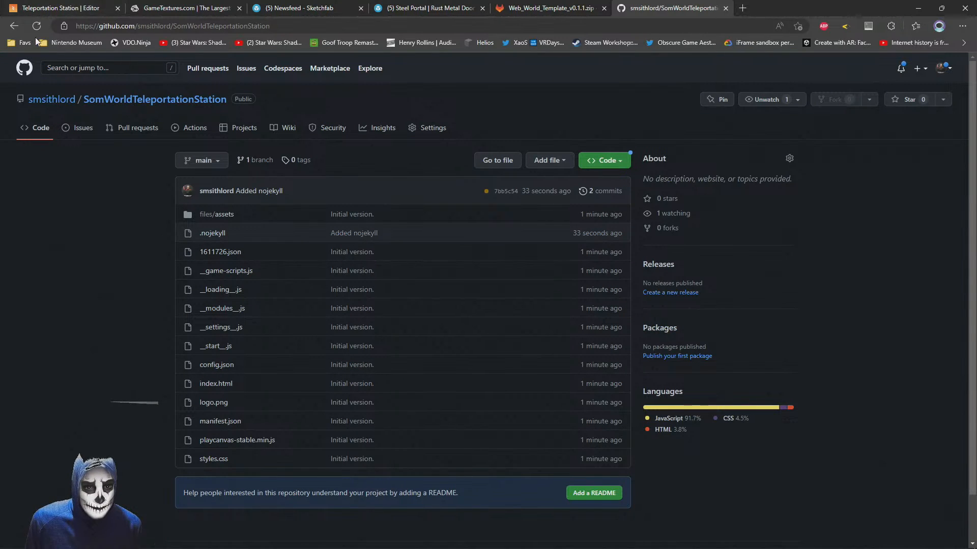
pyautogui.click(625, 162)
pyautogui.click(583, 120)
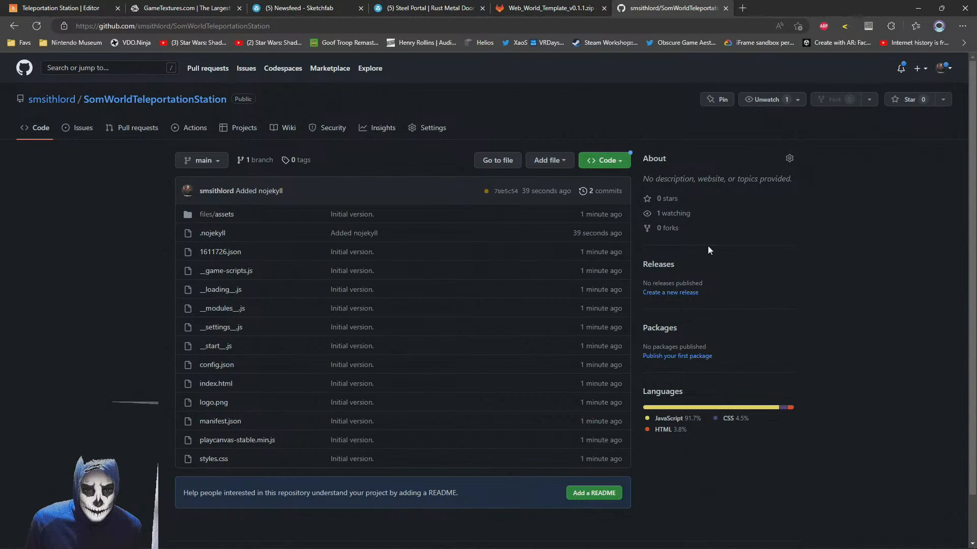
pyautogui.click(37, 26)
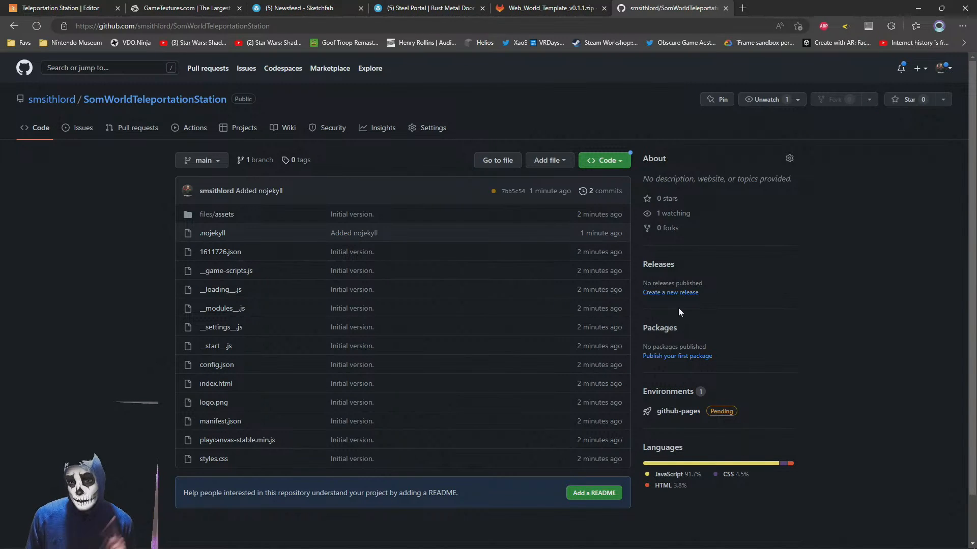
pyautogui.click(37, 26)
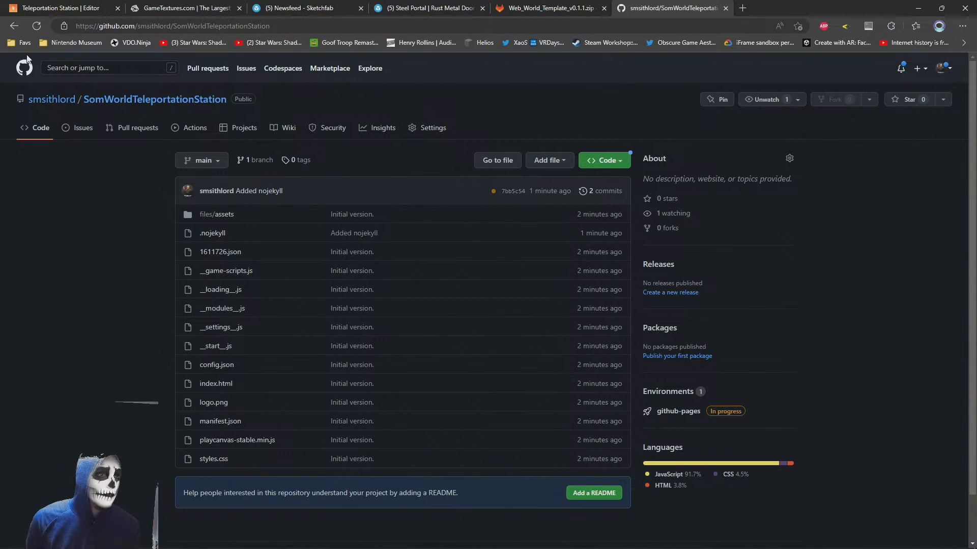
pyautogui.click(38, 26)
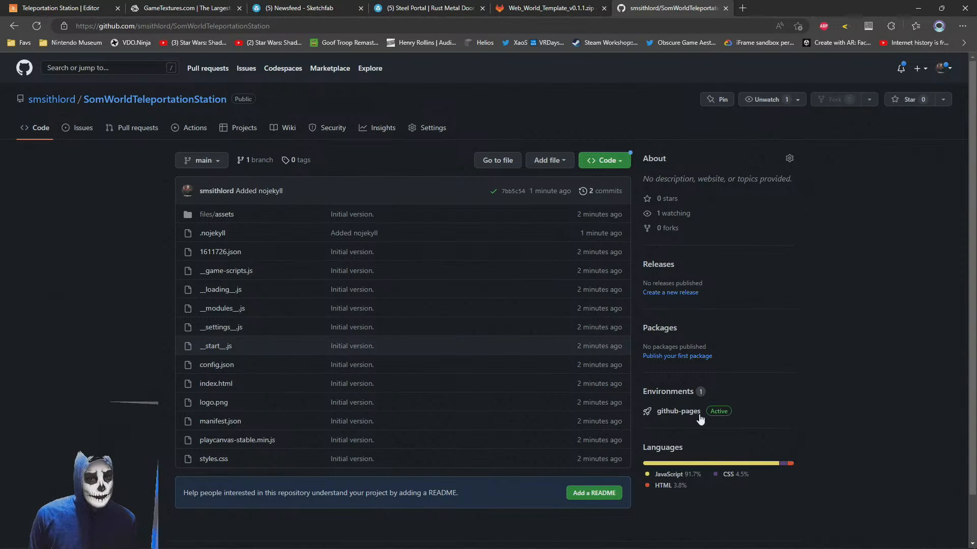
# Open the repository's deployments page from its environments and view the live github-pages deployment
pyautogui.click(683, 413)
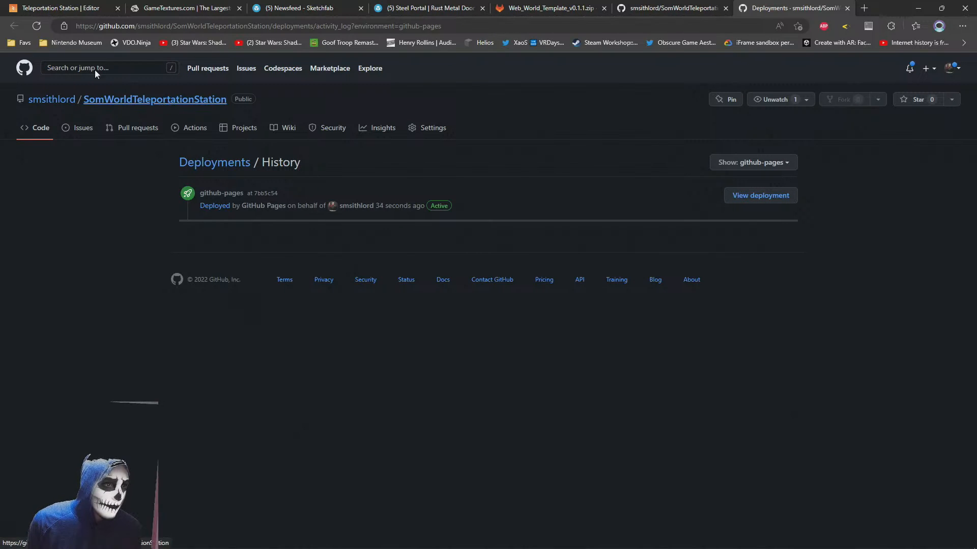
pyautogui.click(136, 100)
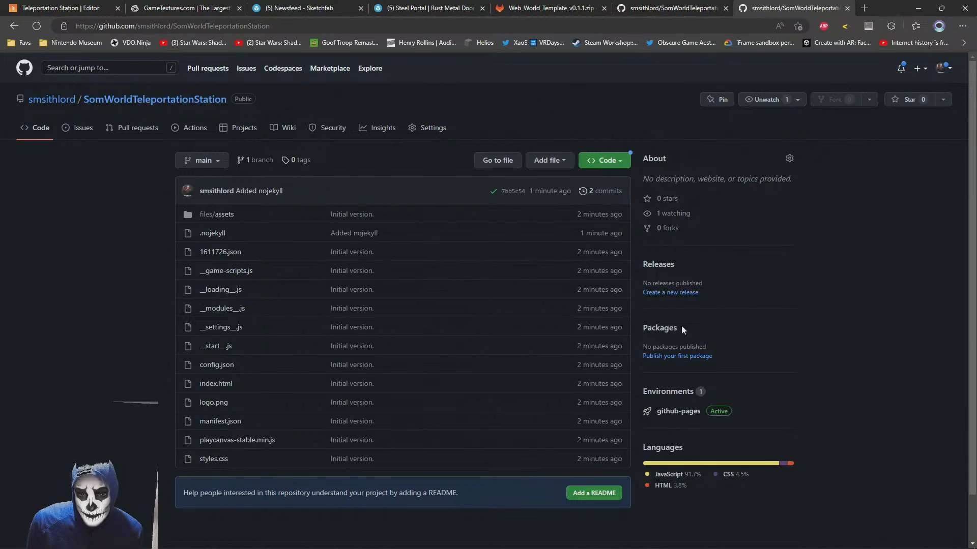
pyautogui.click(673, 395)
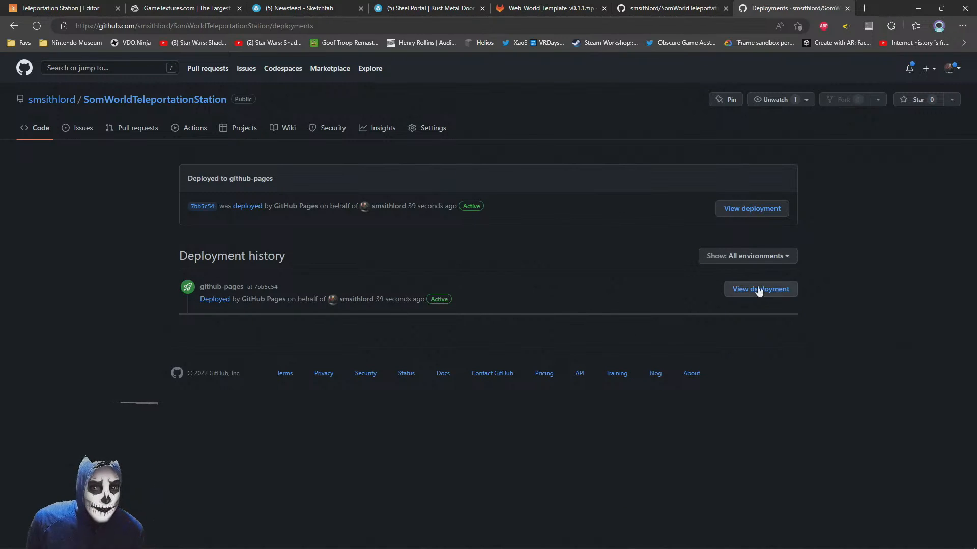
pyautogui.click(746, 207)
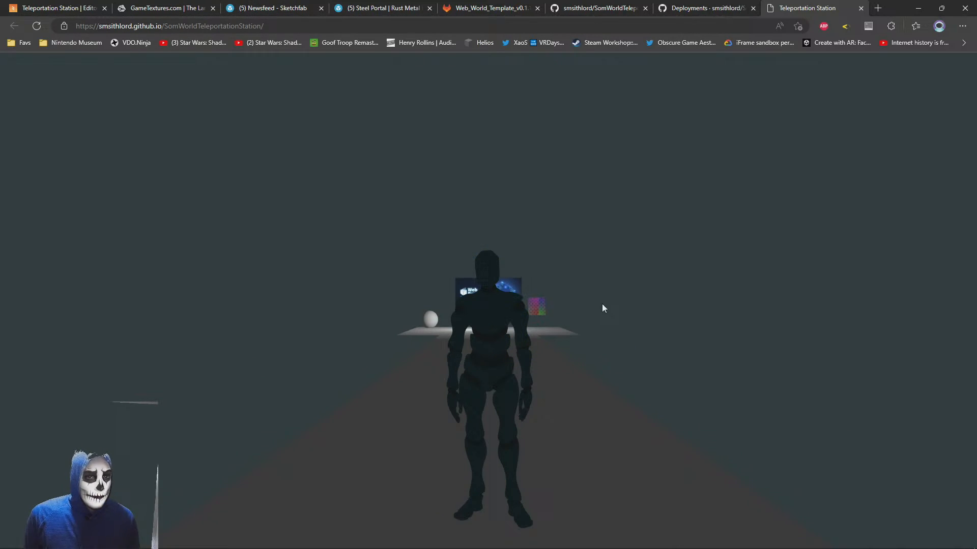
# Test the hosted world by turning the view and walking the avatar toward the Web Browser screen
pyautogui.moveTo(603, 304); pyautogui.dragTo(410, 341)
pyautogui.press('w')
pyautogui.press('w')
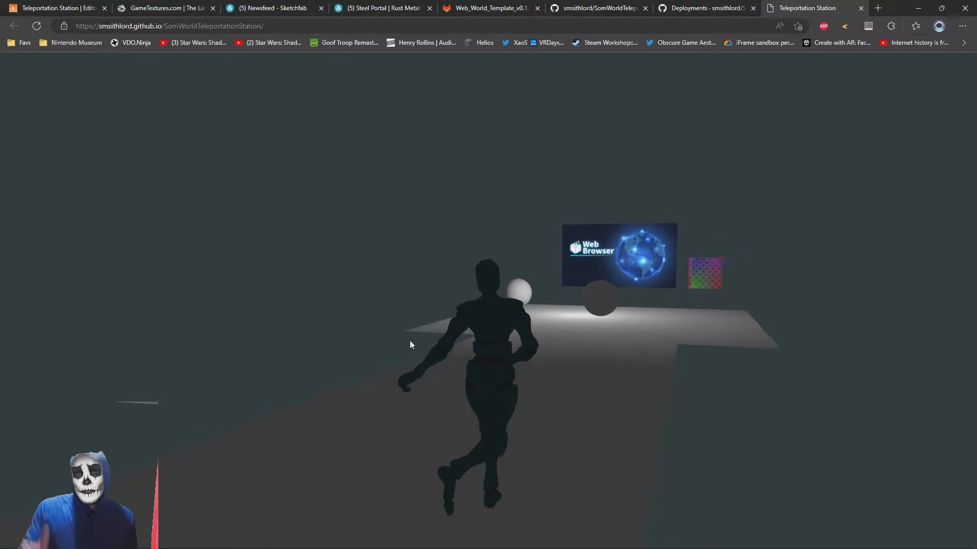
pyautogui.press('w')
pyautogui.press('d')
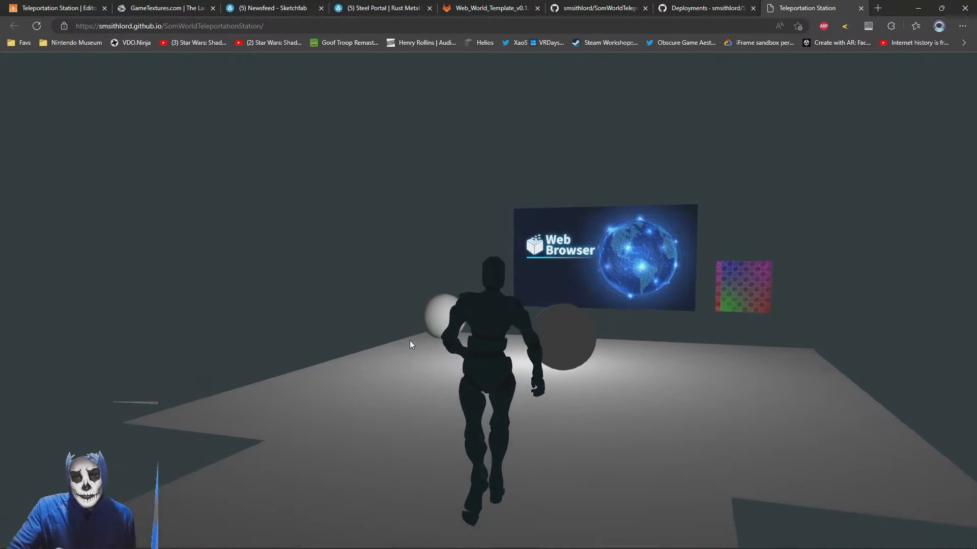
pyautogui.press('w')
pyautogui.press('d')
pyautogui.press('a')
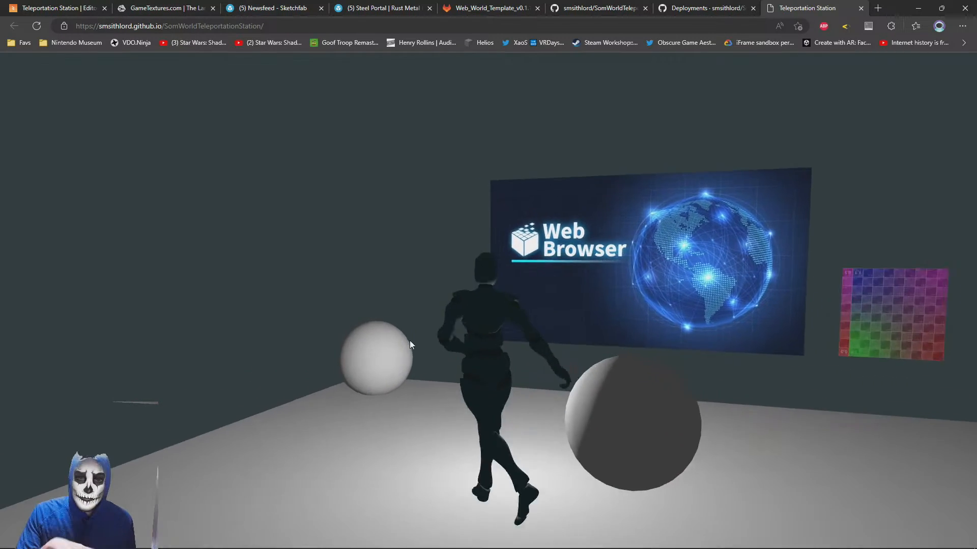
# Test avatar movement in the hosted world by walking around the spheres and turning the view near the Web Browser screen
pyautogui.press('d')
pyautogui.press('a')
pyautogui.press('s')
pyautogui.press('d')
pyautogui.press('s')
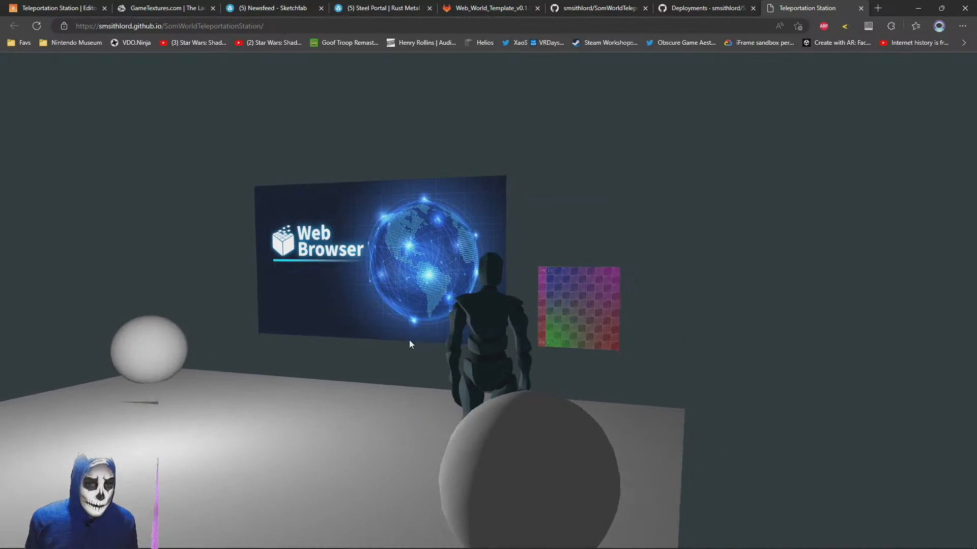
pyautogui.press('a')
pyautogui.moveTo(410, 325); pyautogui.dragTo(554, 326)
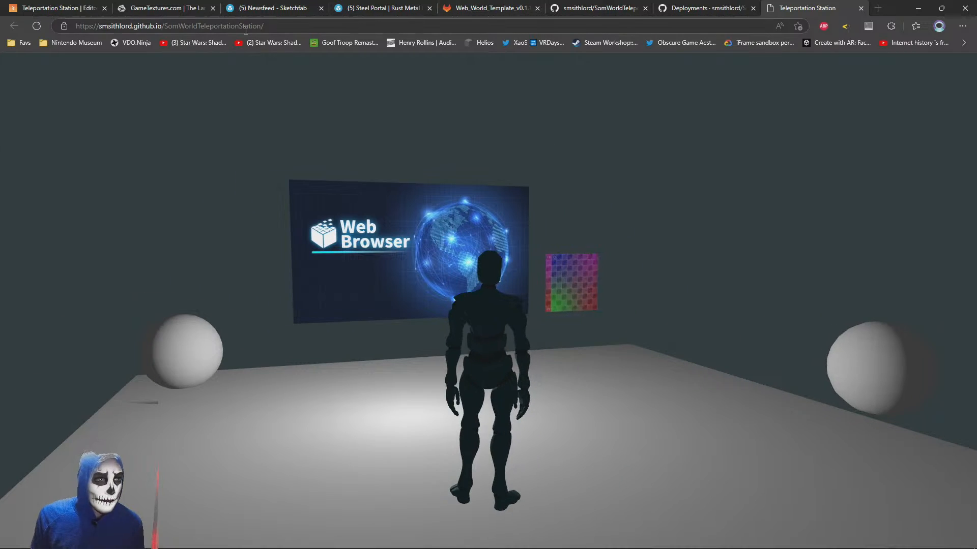
# Copy the full web address of the hosted Teleportation Station world
pyautogui.click(279, 29)
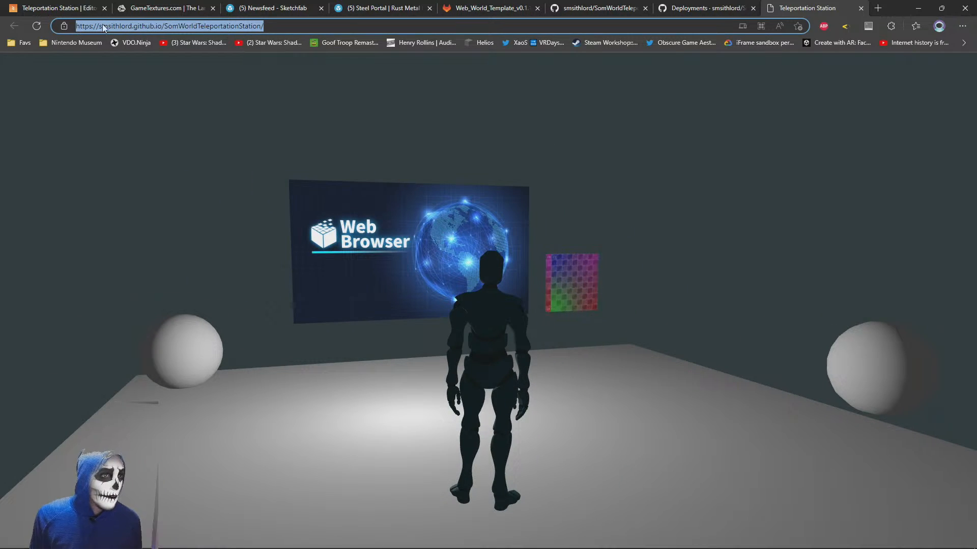
pyautogui.rightClick(159, 29)
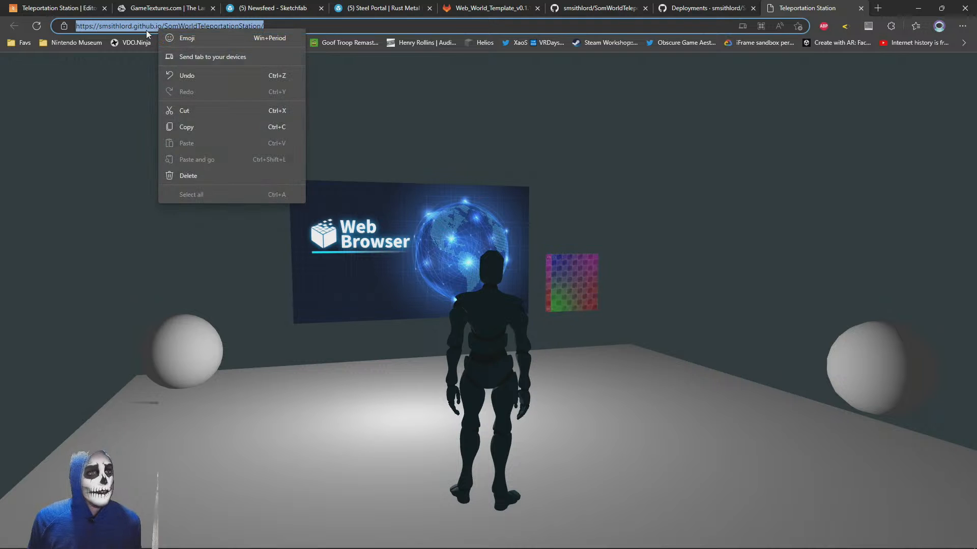
pyautogui.click(183, 127)
pyautogui.moveTo(538, 273); pyautogui.dragTo(295, 285)
# Open parcel 3388 on Somnium Space at somniumspace.com/parcel/3388
pyautogui.click(312, 27)
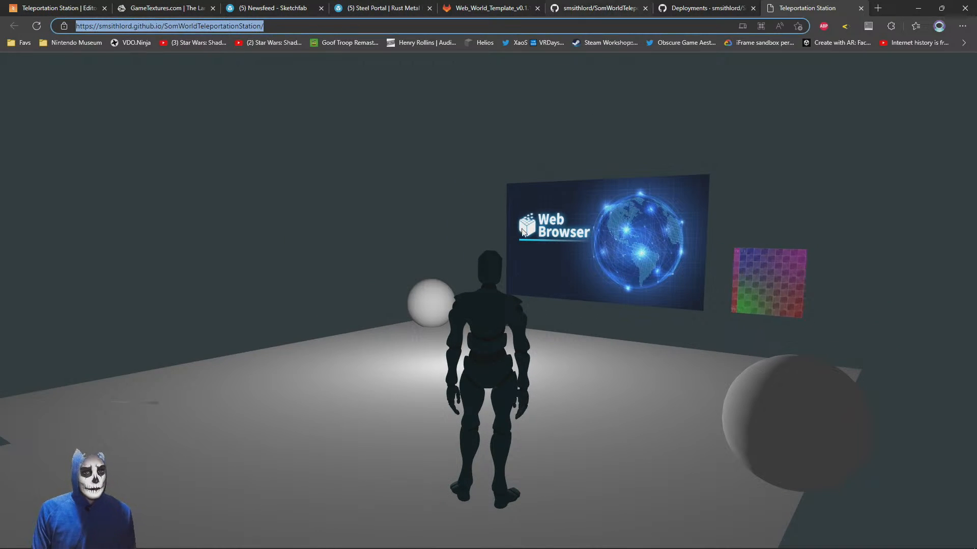
pyautogui.write('somn')
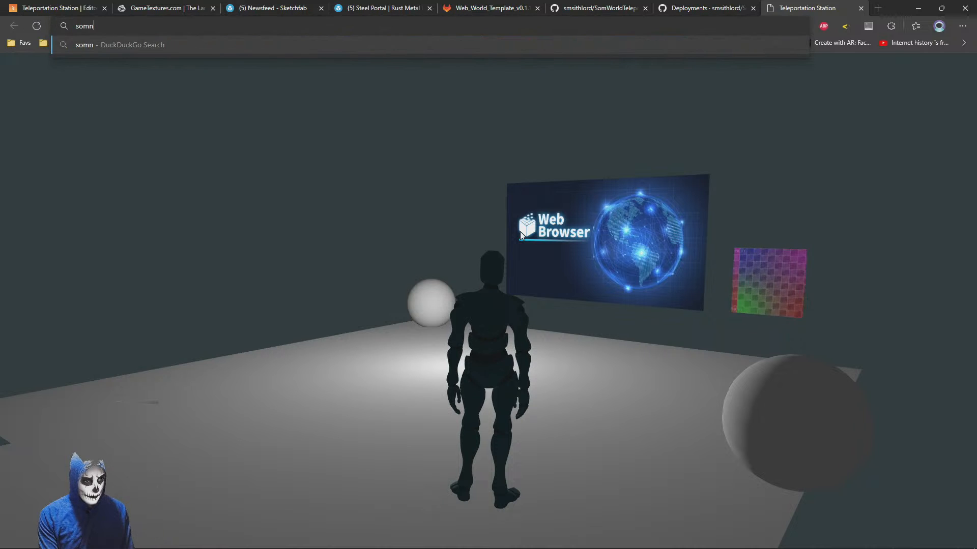
pyautogui.write('iumspace.com/parc')
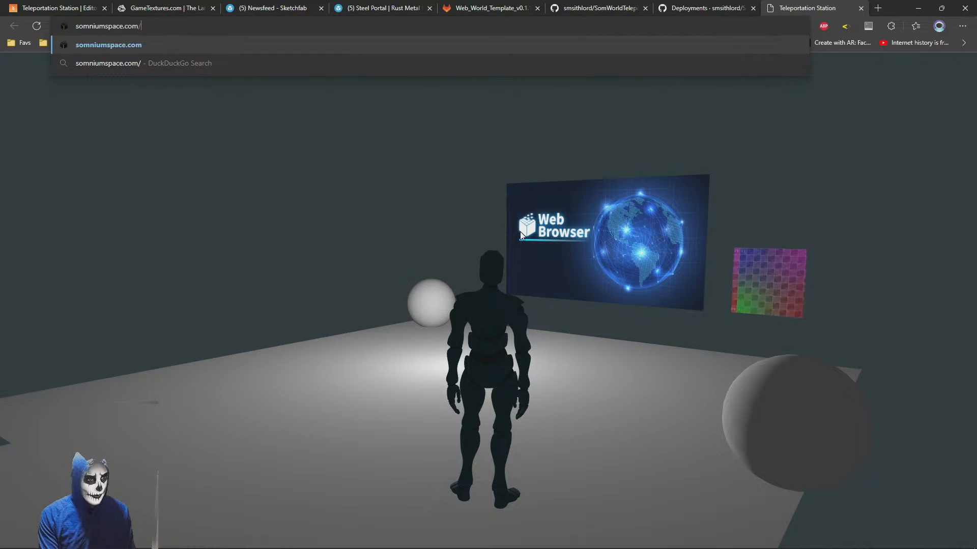
pyautogui.write('el/3388')
pyautogui.press('Return')
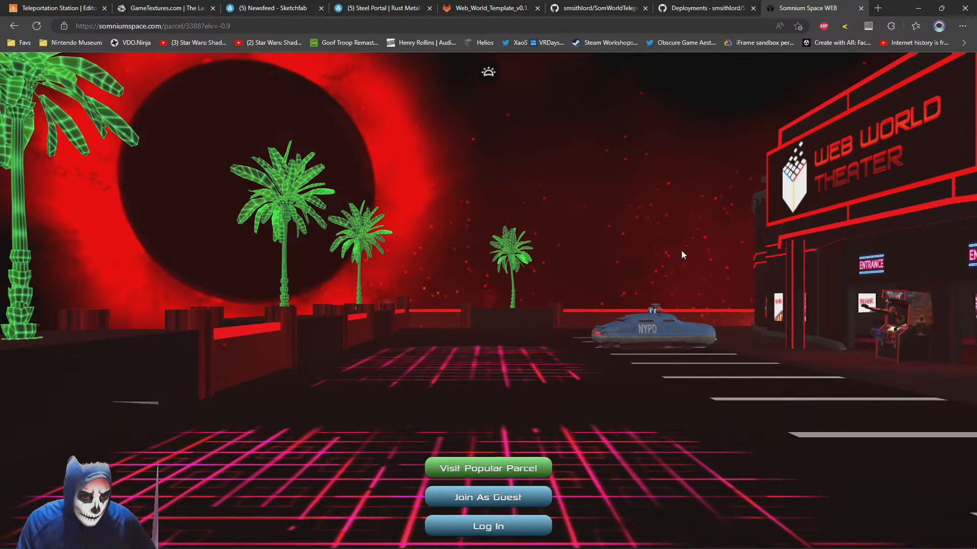
# Log in to the parcel with the saved account details and walk the avatar toward the Web World Theater
pyautogui.click(496, 527)
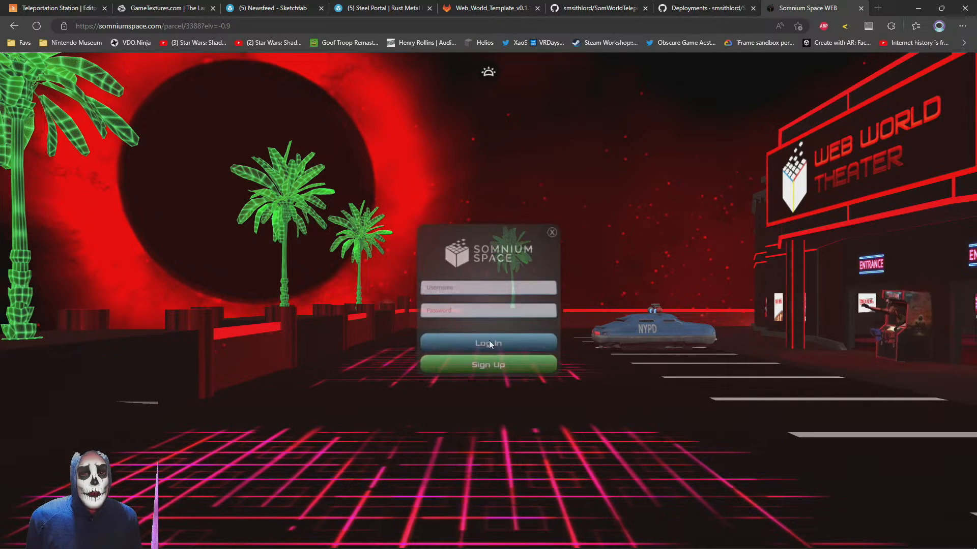
pyautogui.click(446, 348)
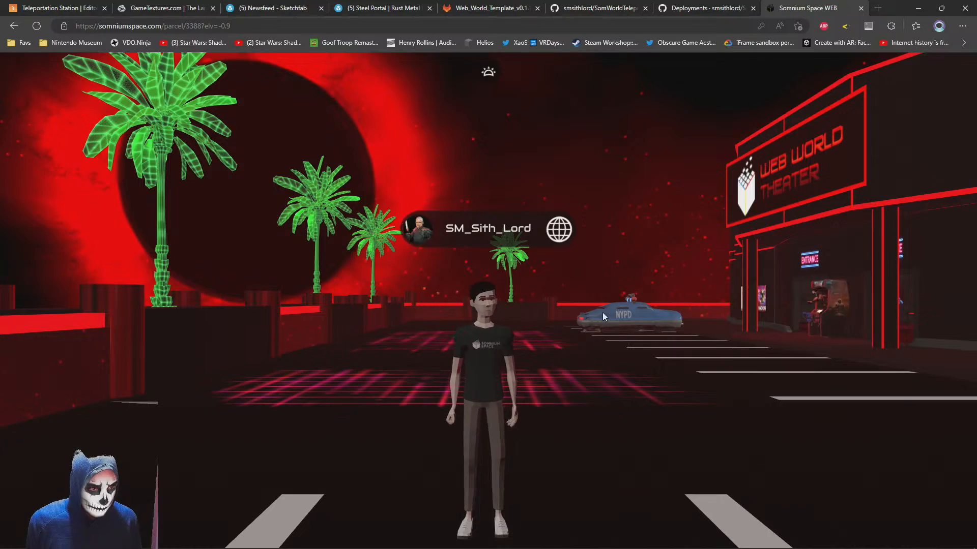
pyautogui.moveTo(407, 325); pyautogui.dragTo(290, 292)
pyautogui.press('w')
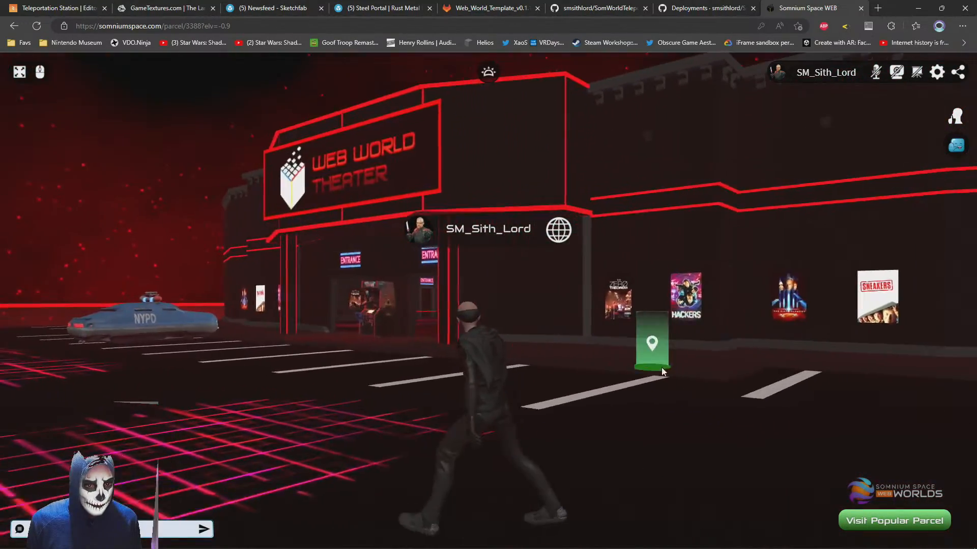
pyautogui.moveTo(663, 370); pyautogui.dragTo(627, 362)
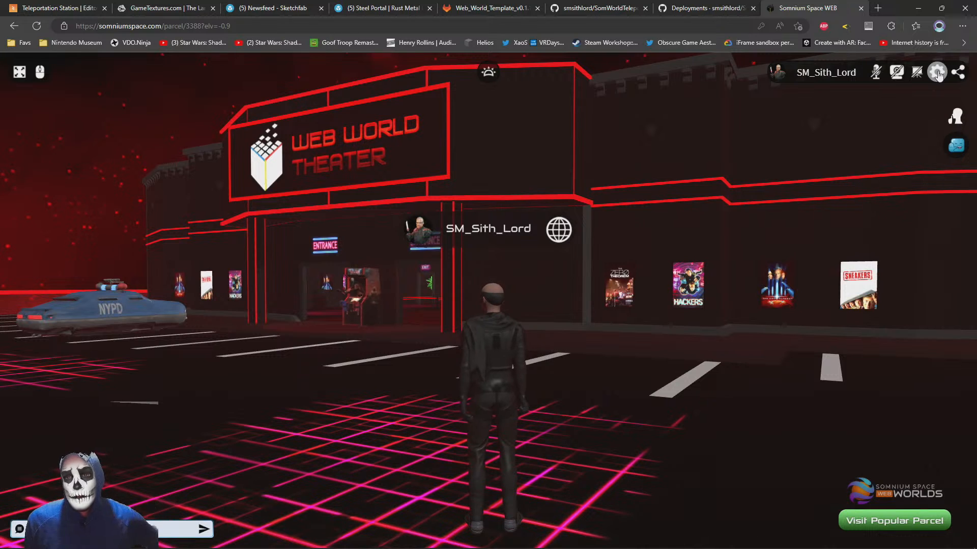
# In the parcel settings, replace the Custom Holistic web world address with the copied GitHub Pages address, then save and reload
pyautogui.click(937, 73)
pyautogui.click(843, 123)
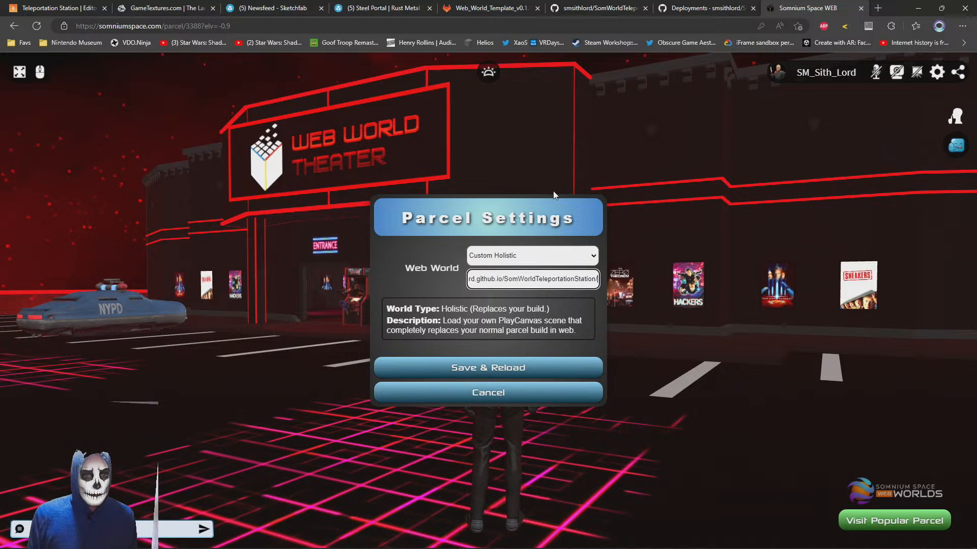
pyautogui.hotkey('ctrl', 'a')
pyautogui.hotkey('ctrl', 'v')
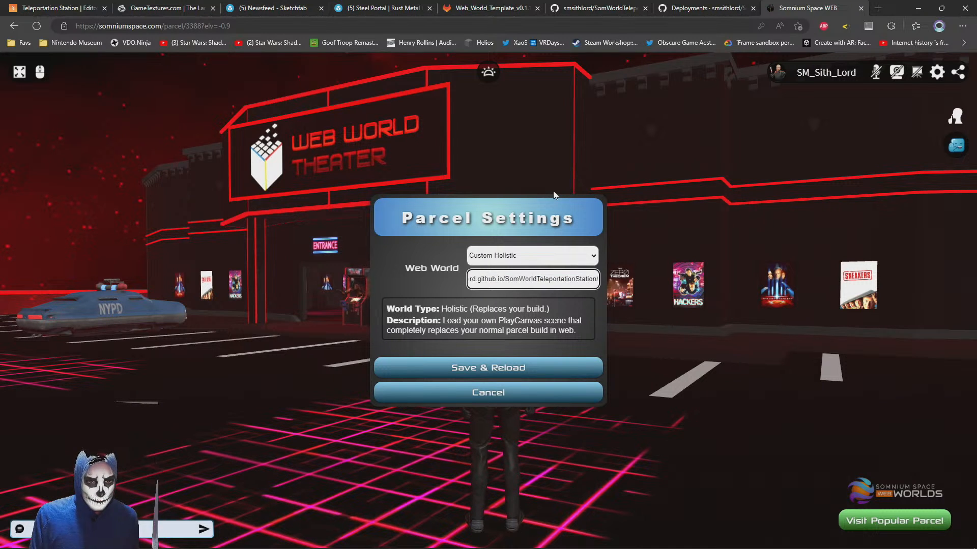
pyautogui.press('Home')
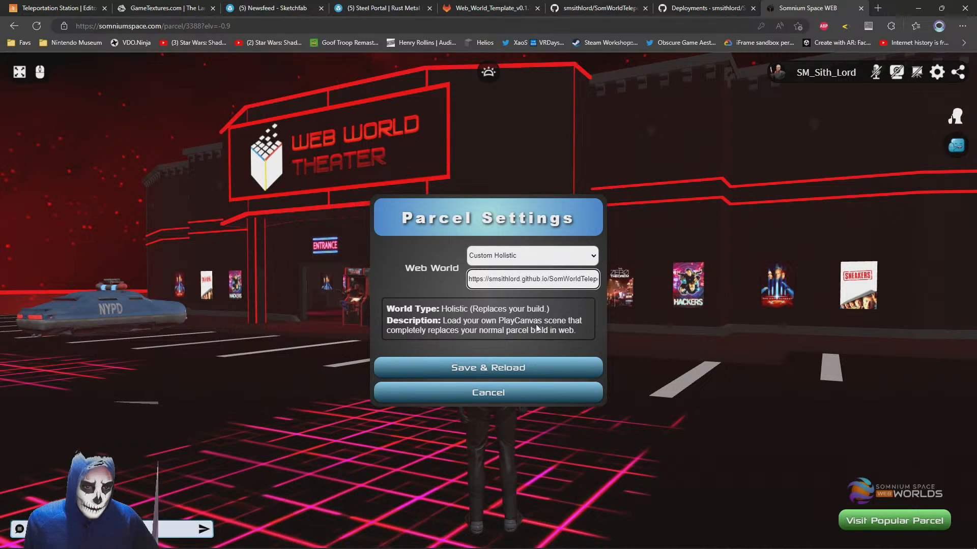
pyautogui.click(459, 368)
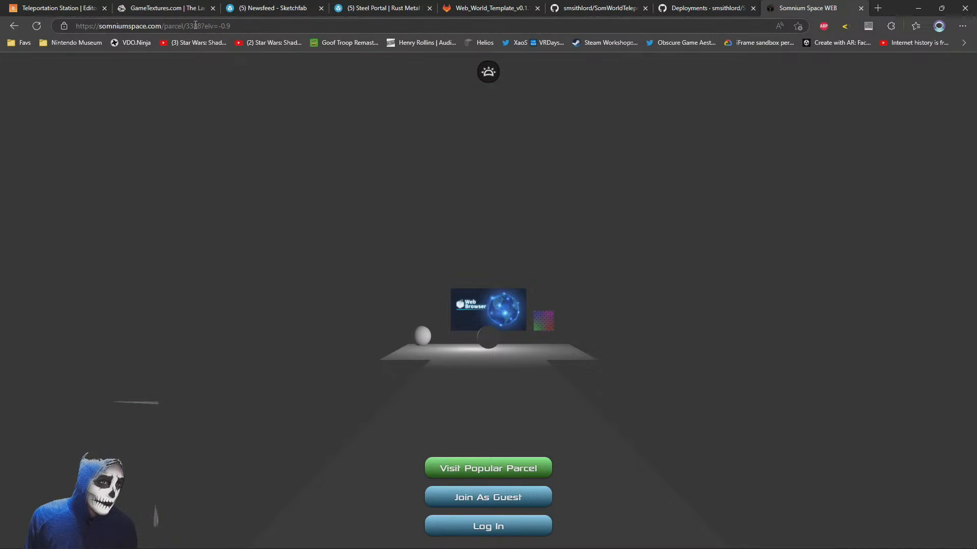
# Log in to the reloaded parcel with the saved account details and move the avatar along the walkway toward the stage
pyautogui.click(471, 524)
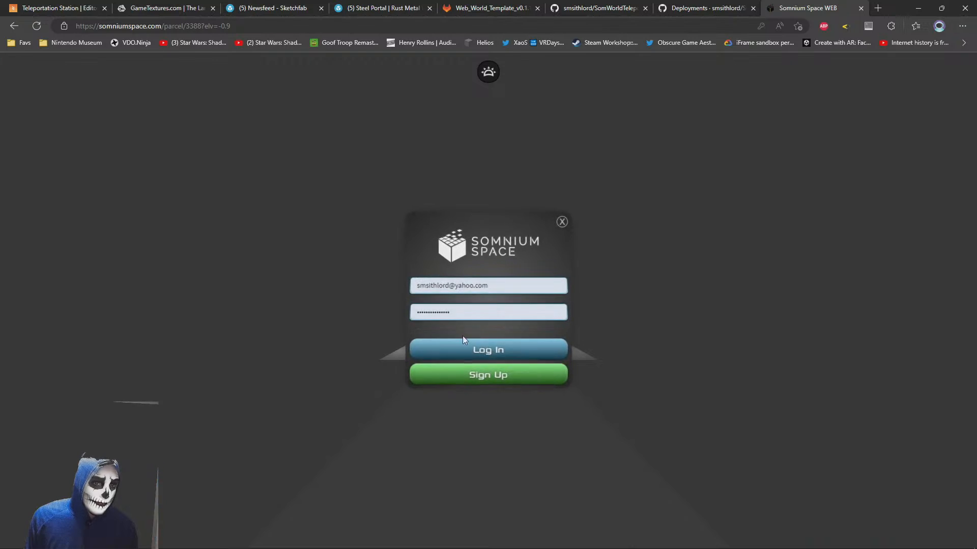
pyautogui.click(453, 348)
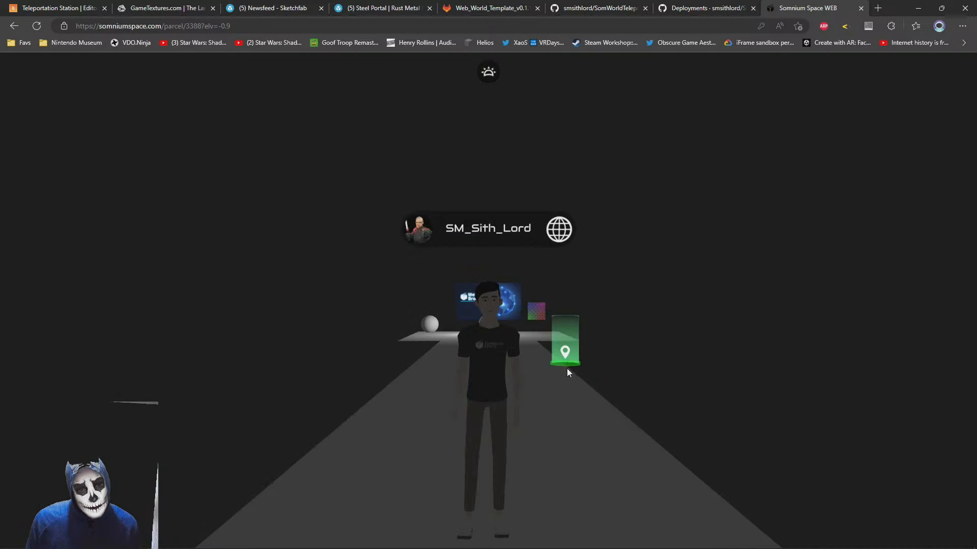
pyautogui.press('w')
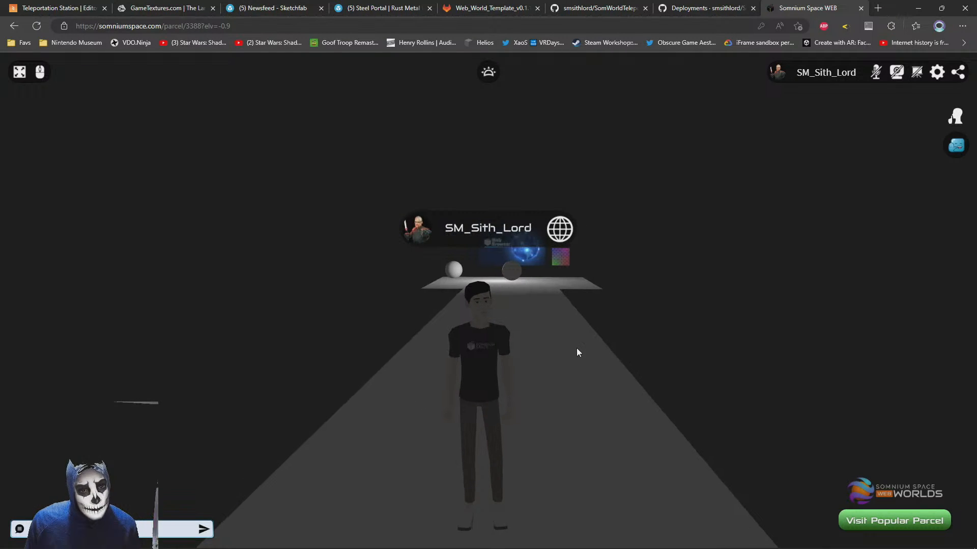
pyautogui.moveTo(568, 380); pyautogui.dragTo(512, 346)
pyautogui.scroll(5, 512, 345)
pyautogui.click(560, 376)
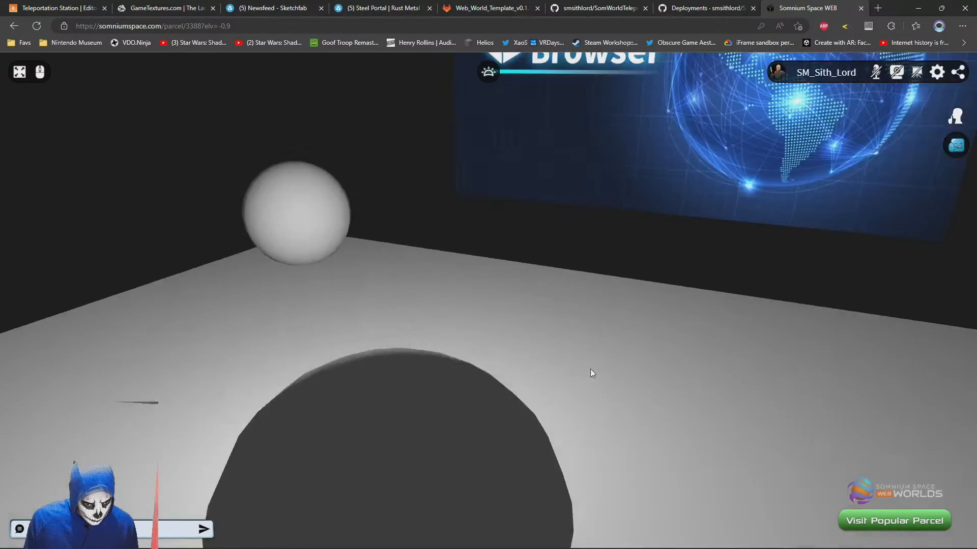
# Inspect the stage in the reloaded parcel by walking the avatar around it and turning the camera to face the avatar
pyautogui.moveTo(591, 368); pyautogui.dragTo(748, 379)
pyautogui.scroll(-5, 562, 320)
pyautogui.press('w')
pyautogui.moveTo(387, 315); pyautogui.dragTo(601, 330)
pyautogui.moveTo(339, 323); pyautogui.dragTo(600, 326)
pyautogui.moveTo(270, 307); pyautogui.dragTo(584, 319)
pyautogui.scroll(-4, 584, 319)
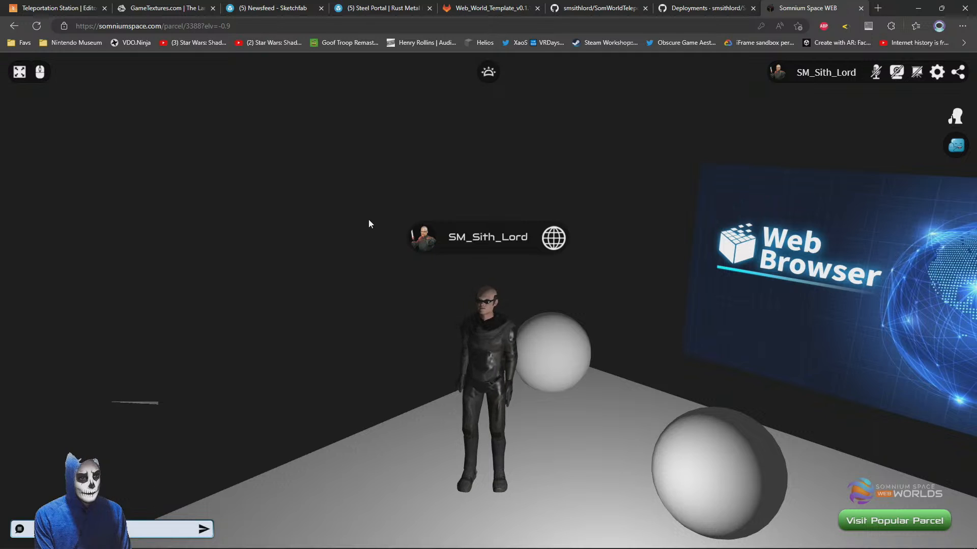
# Test the parcel's social features by sending the chat message "wasuaaaap" and playing avatar emotes
pyautogui.press('Return')
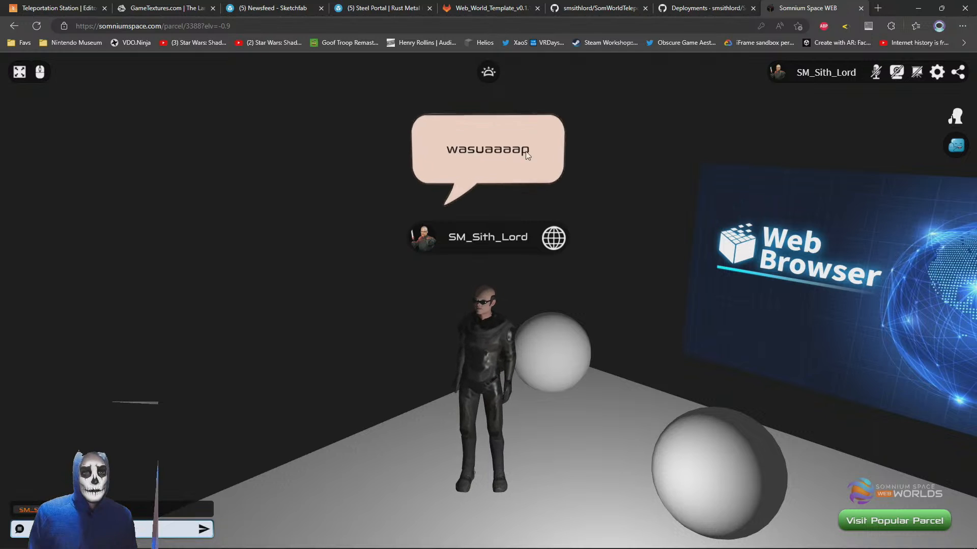
pyautogui.click(956, 145)
pyautogui.click(955, 193)
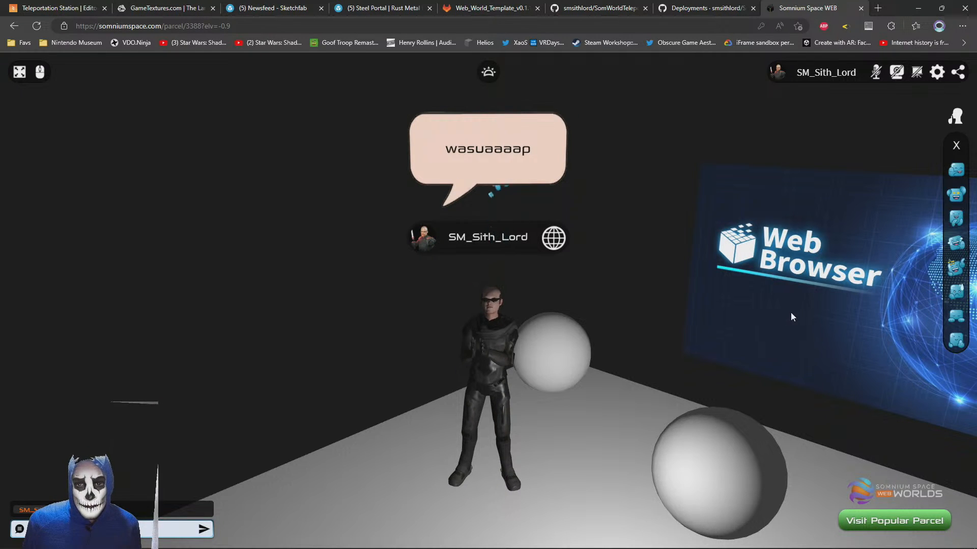
pyautogui.click(956, 174)
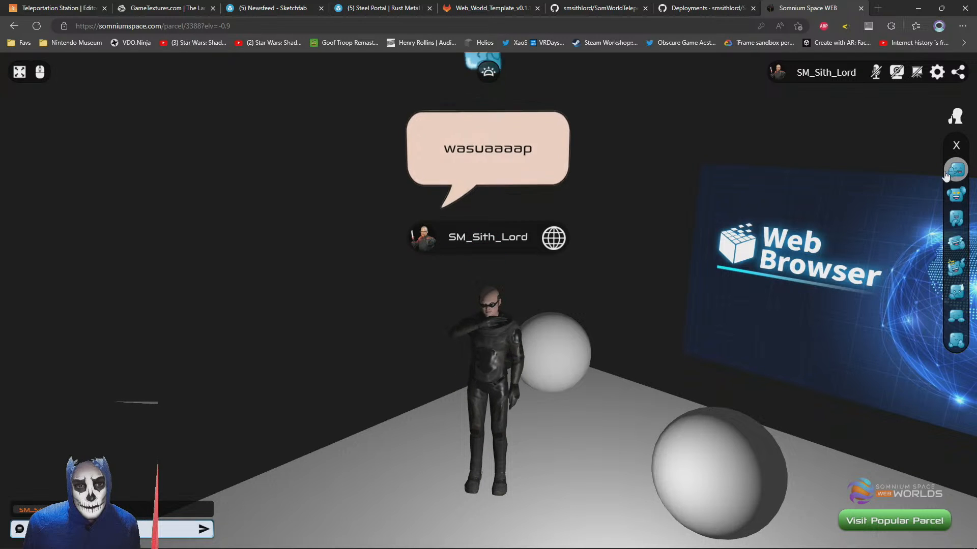
# Test walking and teleporting the avatar along the walkway away from the stage, and turn back toward the Web Browser screen
pyautogui.moveTo(615, 409); pyautogui.dragTo(763, 458)
pyautogui.scroll(3, 647, 340)
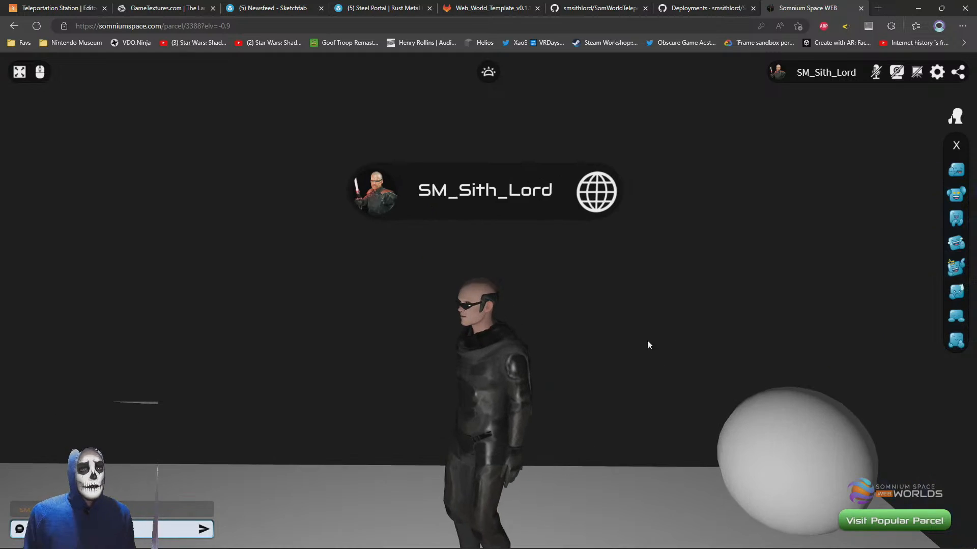
pyautogui.moveTo(581, 335)
pyautogui.mouseDown()
pyautogui.moveTo(618, 341)
pyautogui.moveTo(606, 340)
pyautogui.moveTo(642, 318)
pyautogui.moveTo(785, 356)
pyautogui.moveTo(494, 365)
pyautogui.moveTo(593, 388)
pyautogui.moveTo(543, 388)
pyautogui.mouseUp()
pyautogui.scroll(-3, 639, 348)
pyautogui.press('w')
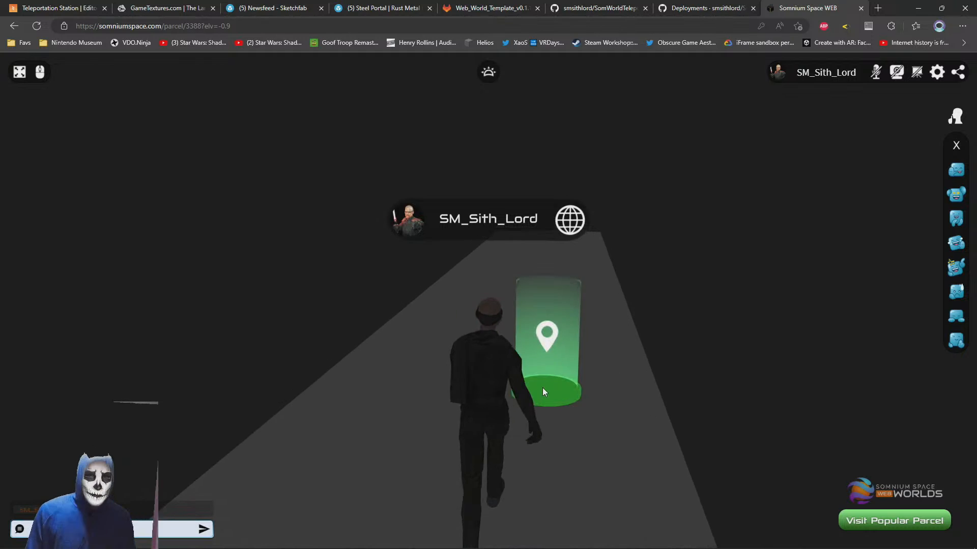
pyautogui.click(542, 387)
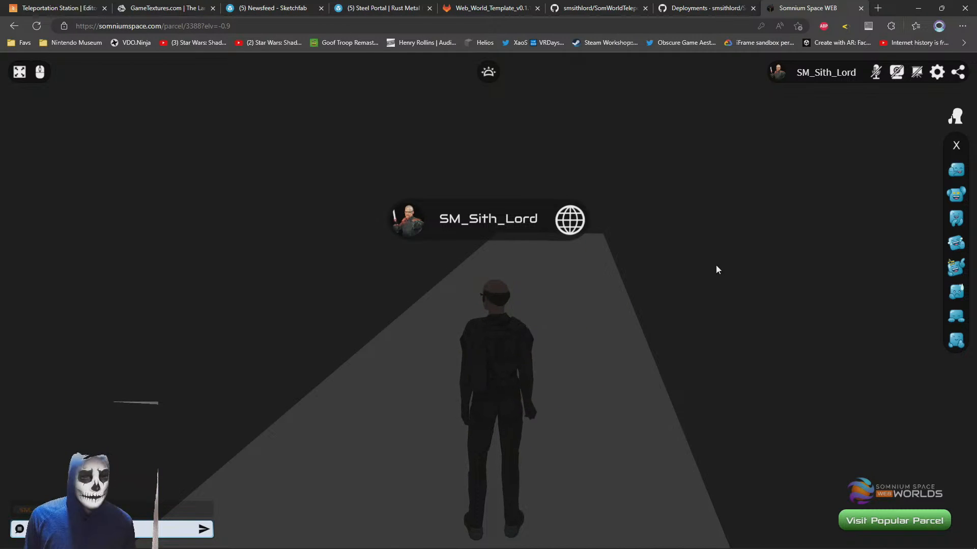
pyautogui.press('w')
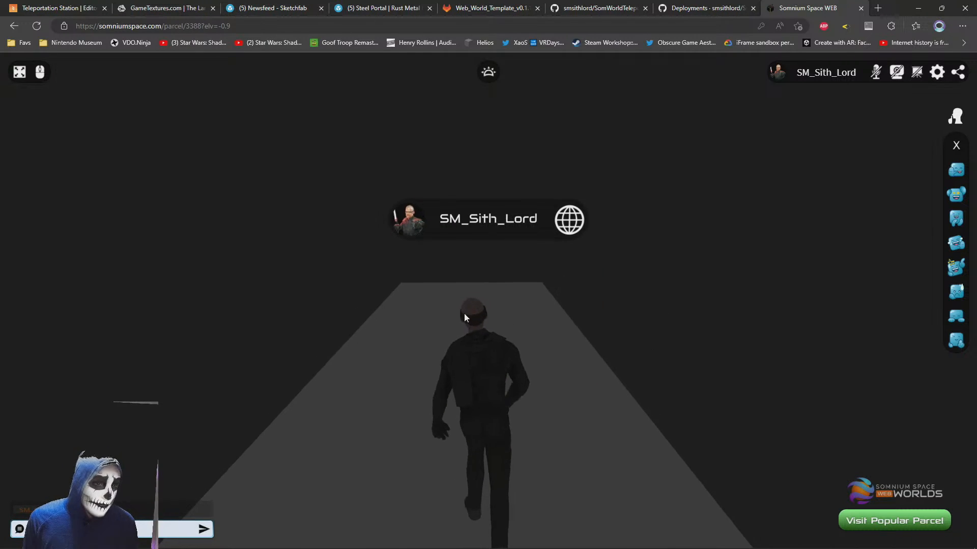
pyautogui.moveTo(464, 313)
pyautogui.mouseDown()
pyautogui.moveTo(438, 353)
pyautogui.moveTo(453, 384)
pyautogui.moveTo(446, 408)
pyautogui.mouseUp()
pyautogui.scroll(-5, 441, 353)
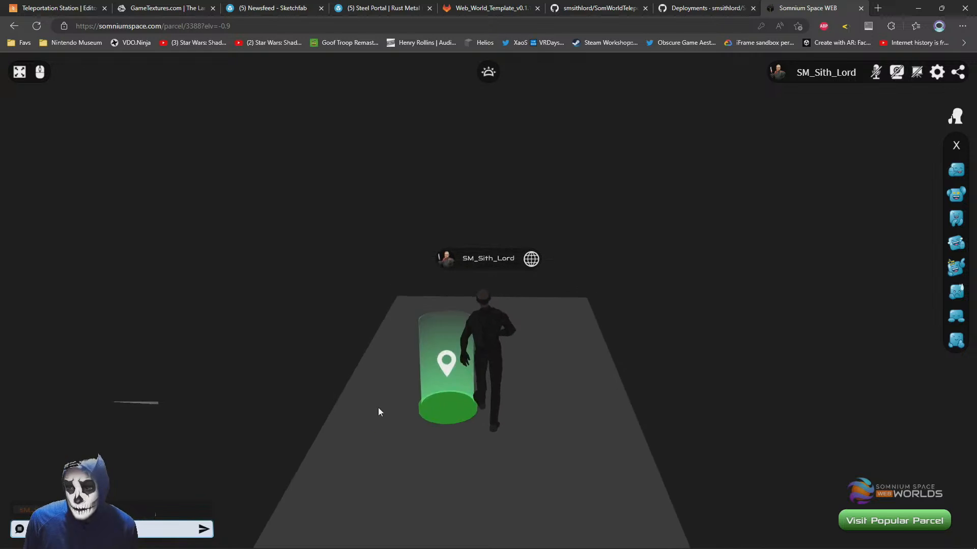
pyautogui.moveTo(377, 407)
pyautogui.mouseDown()
pyautogui.moveTo(657, 376)
pyautogui.moveTo(571, 383)
pyautogui.moveTo(475, 421)
pyautogui.moveTo(558, 329)
pyautogui.mouseUp()
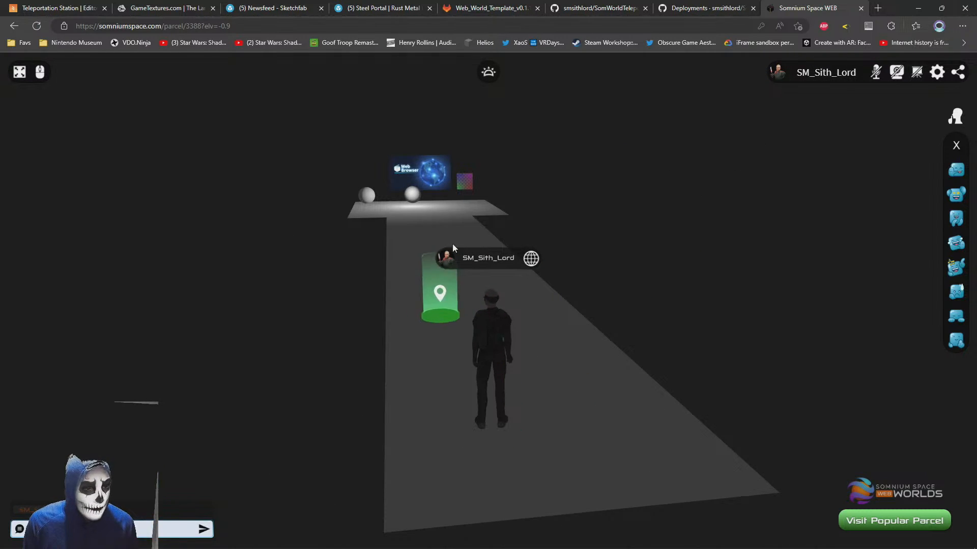
pyautogui.click(428, 222)
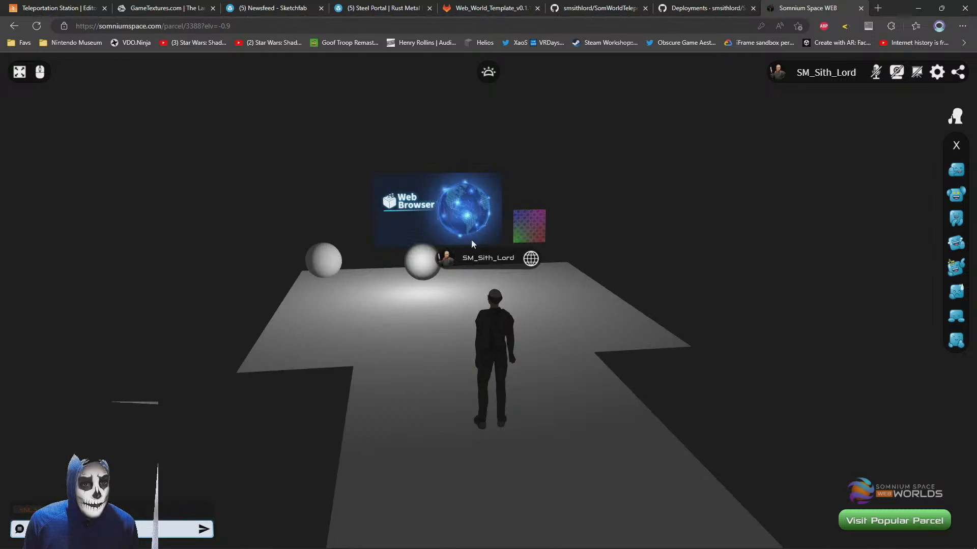
# Look through the open GitHub, GitLab and Sketchfab pages, and close the Somnium Space parcel page
pyautogui.click(707, 8)
pyautogui.click(606, 6)
pyautogui.click(493, 6)
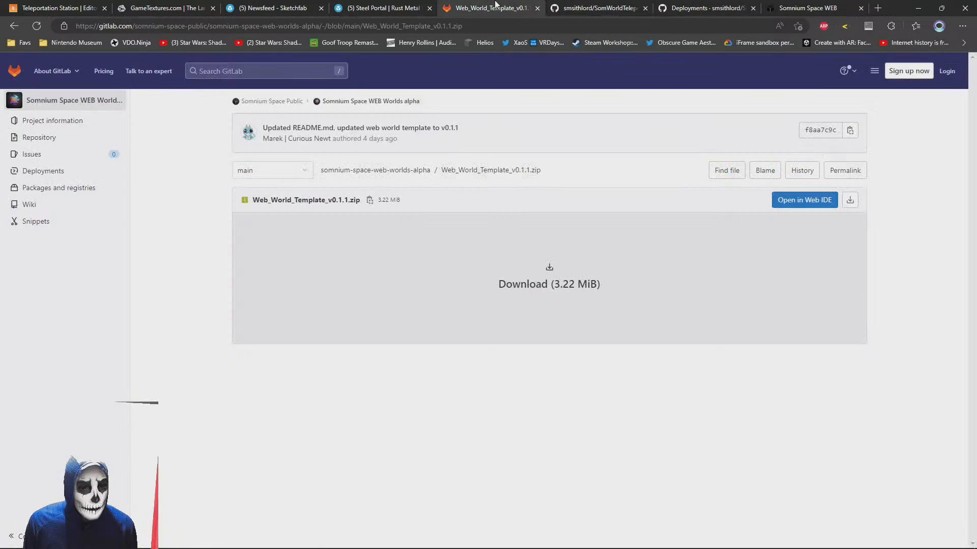
pyautogui.click(364, 6)
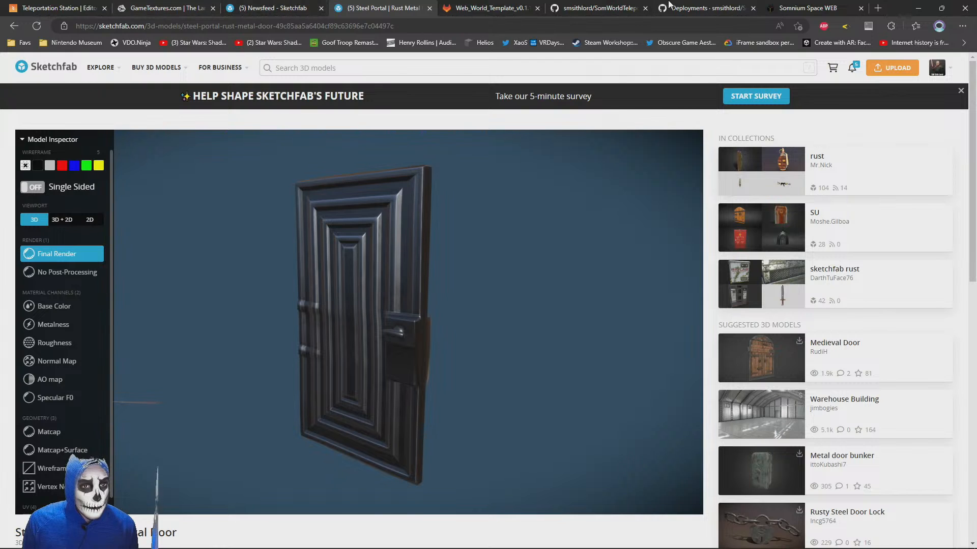
pyautogui.click(800, 6)
pyautogui.click(462, 316)
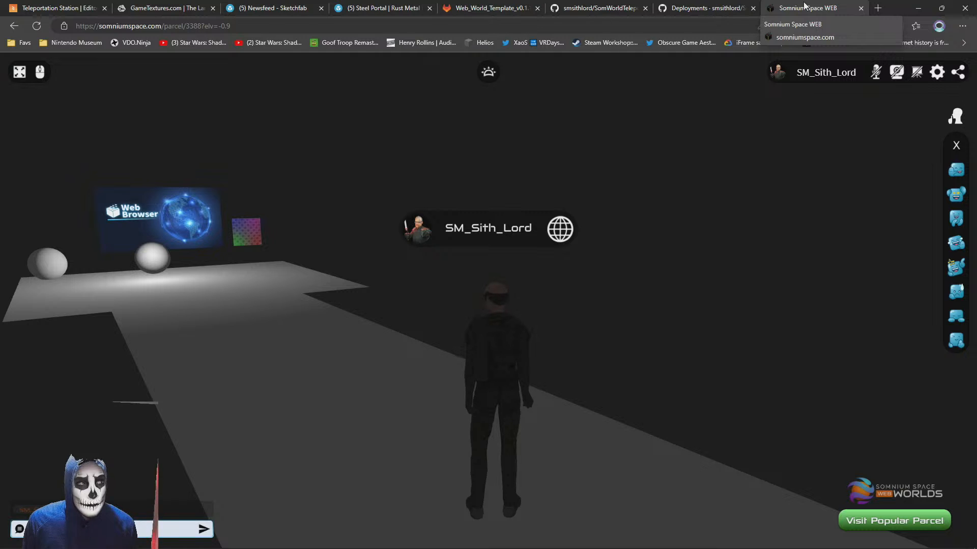
pyautogui.middleClick(813, 6)
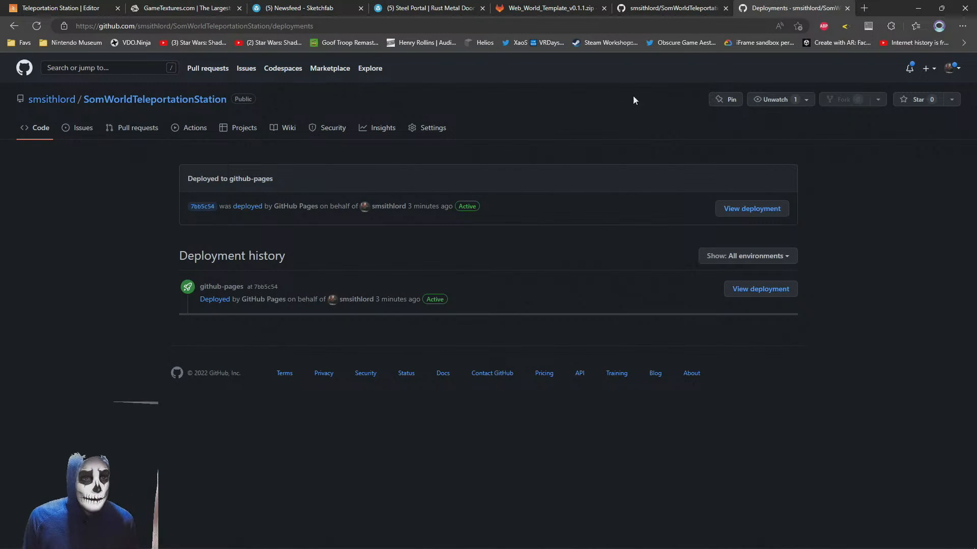
# Open somniumspace.com/parcel/3388 in a new browser tab and log in with the saved account credentials
pyautogui.hotkey('ctrl', 't')
pyautogui.write('somniu')
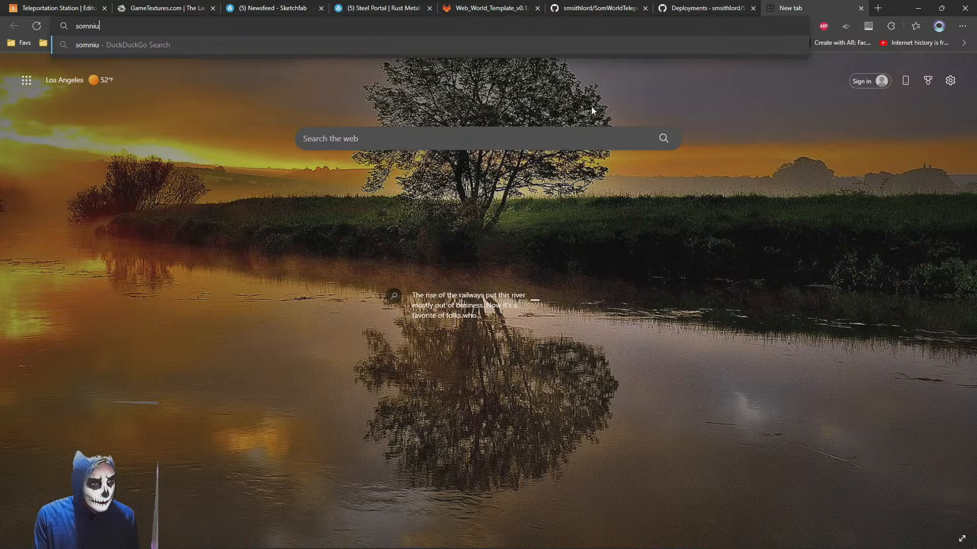
pyautogui.press('BackSpace')
pyautogui.press('BackSpace')
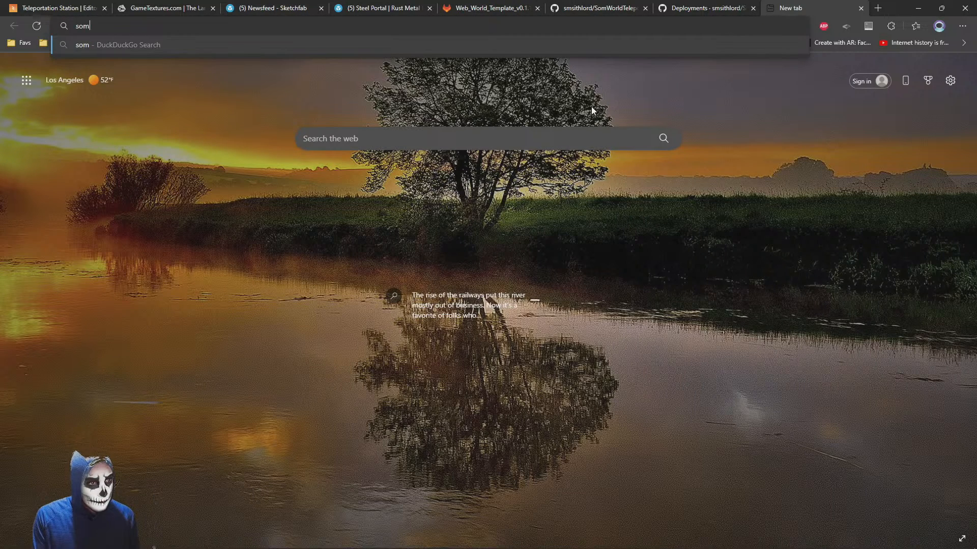
pyautogui.write('niumspace.com/par')
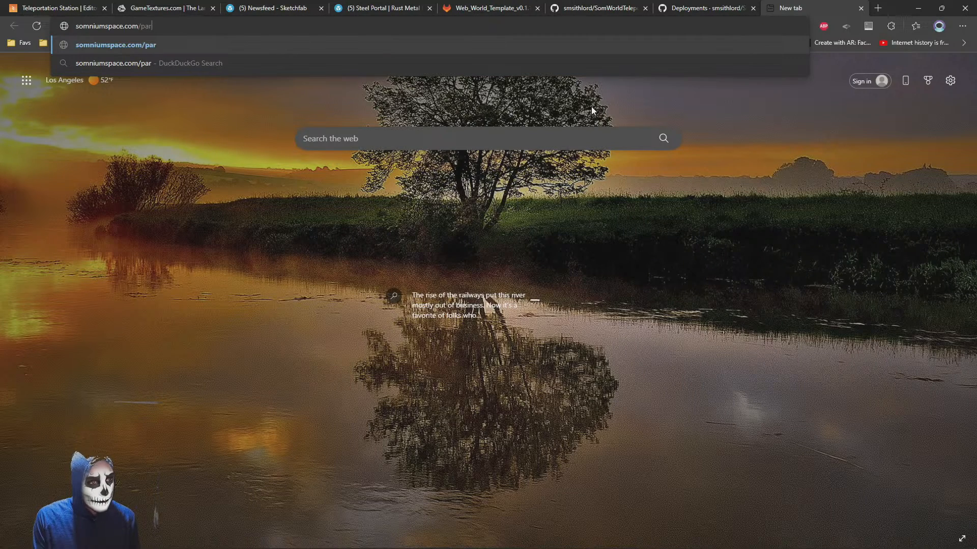
pyautogui.write('cel/3388')
pyautogui.press('Return')
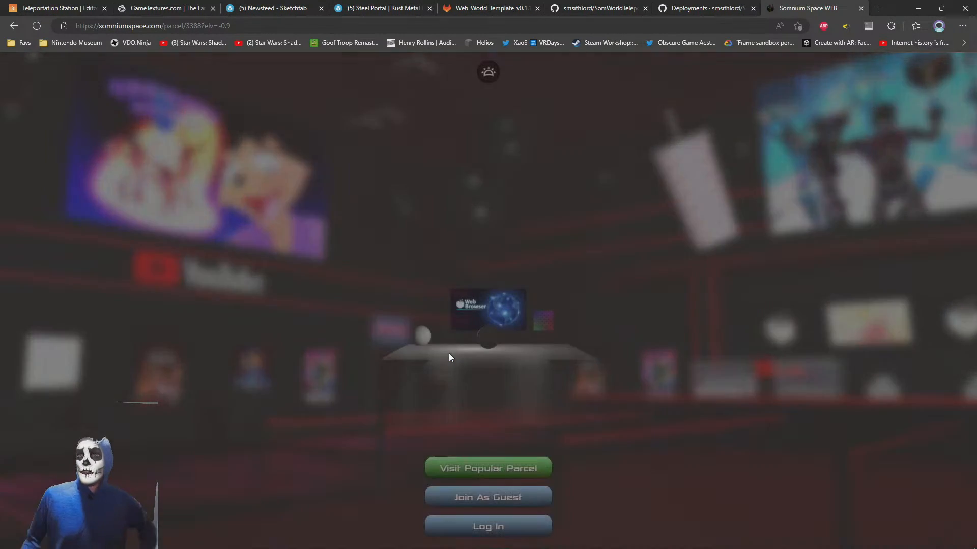
pyautogui.click(482, 531)
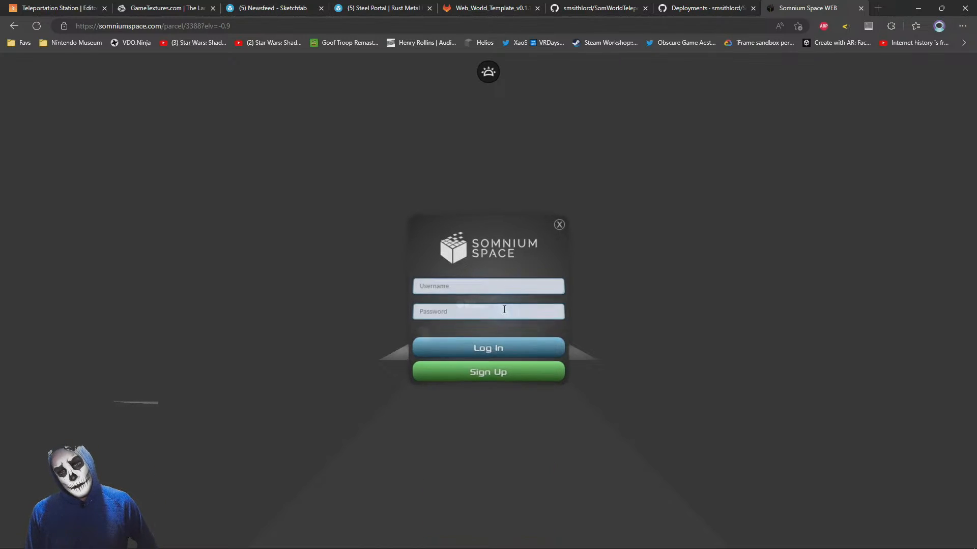
pyautogui.click(448, 356)
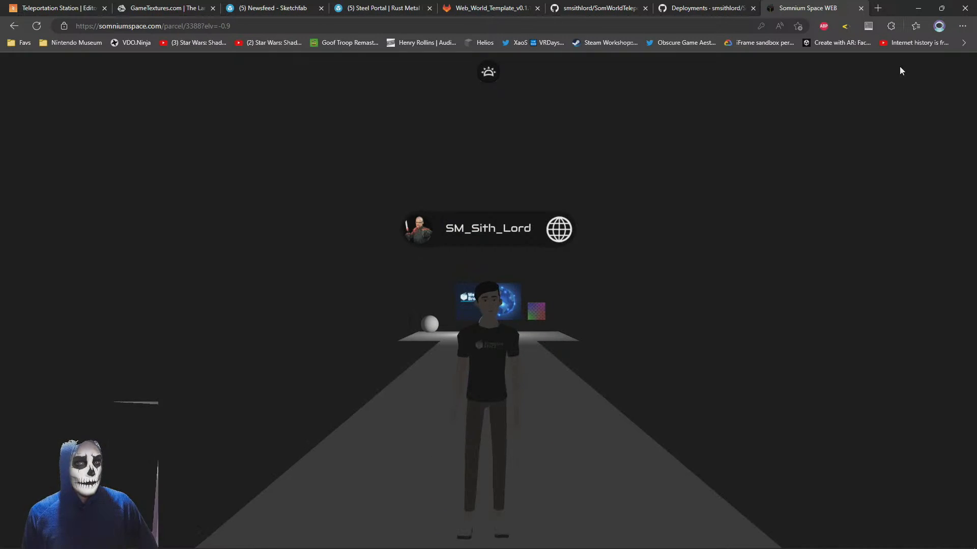
# Clear the Custom Holistic web world's PlayCanvas scene URL in the parcel settings, then save and reload the parcel
pyautogui.click(935, 76)
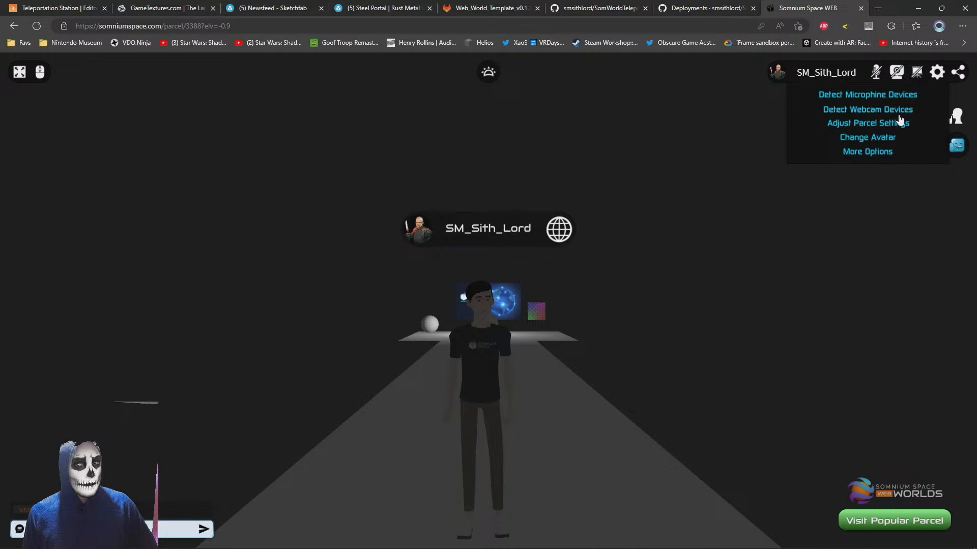
pyautogui.click(859, 128)
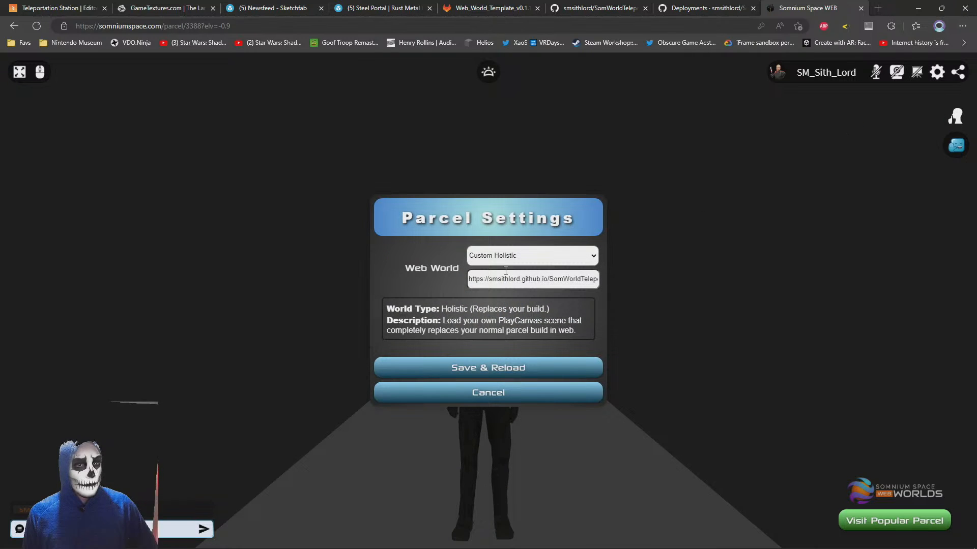
pyautogui.hotkey('ctrl', 'a')
pyautogui.press('BackSpace')
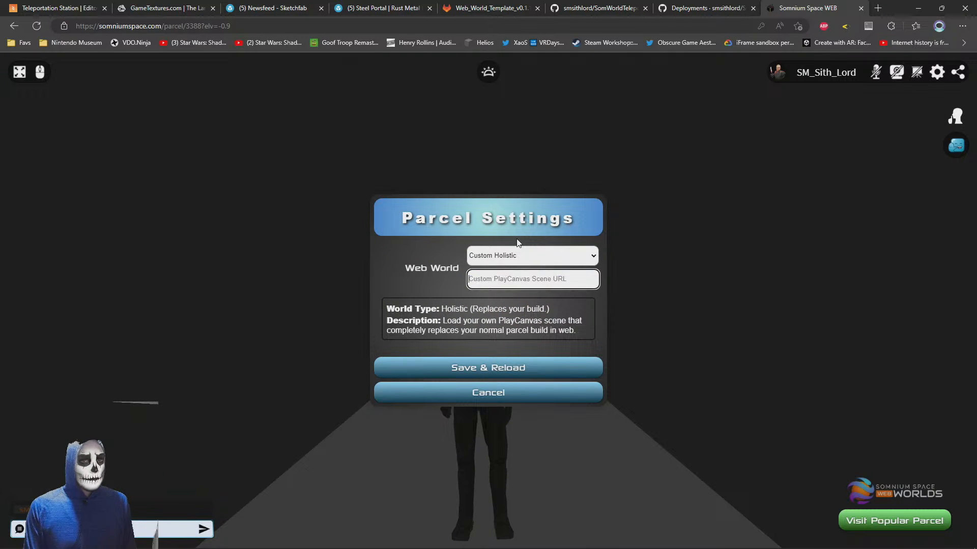
pyautogui.click(480, 366)
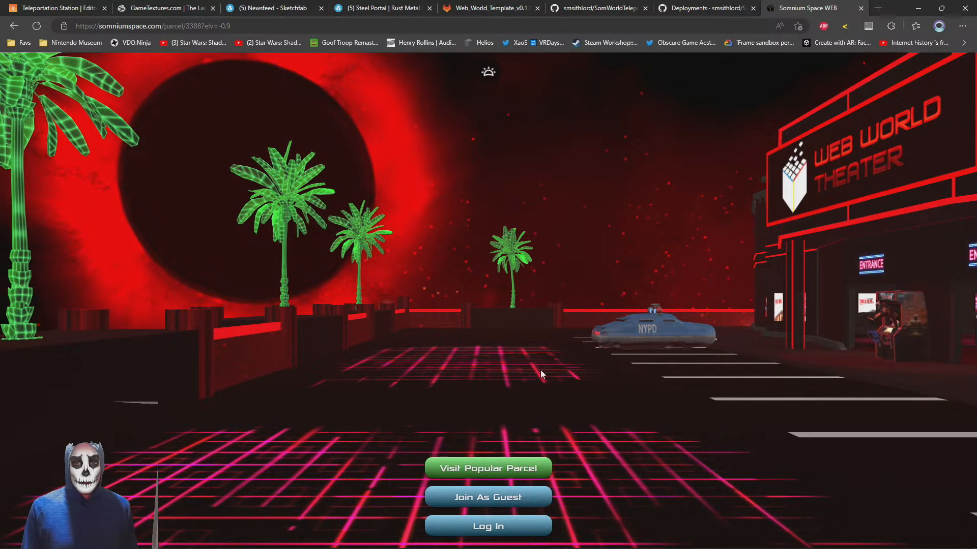
# Close the Somnium Space parcel, GitHub deployments, GitHub repository and GitLab template pages
pyautogui.middleClick(808, 9)
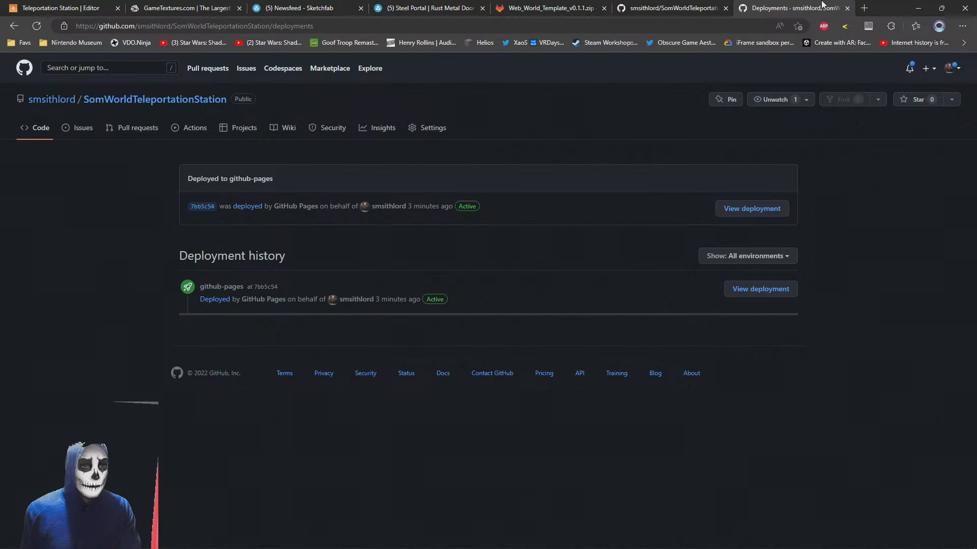
pyautogui.middleClick(797, 6)
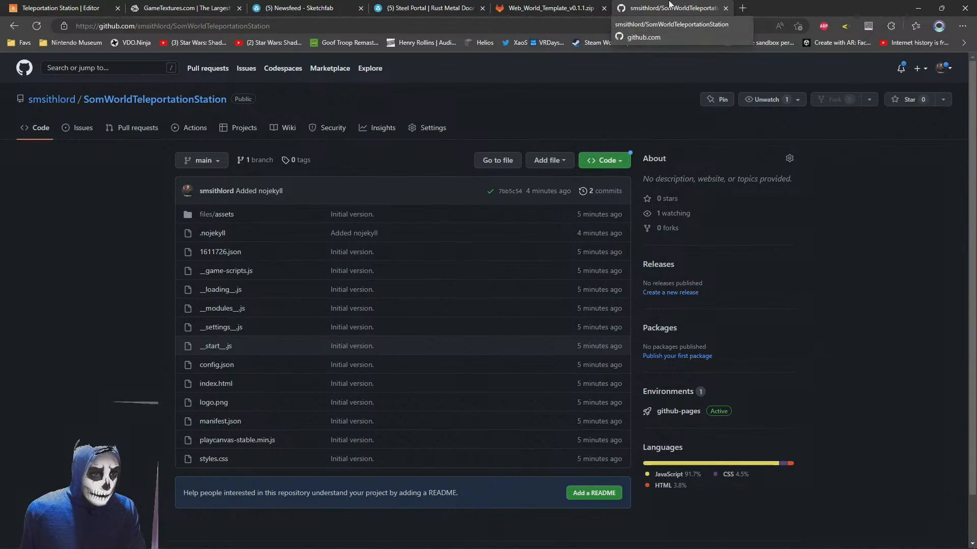
pyautogui.middleClick(670, 6)
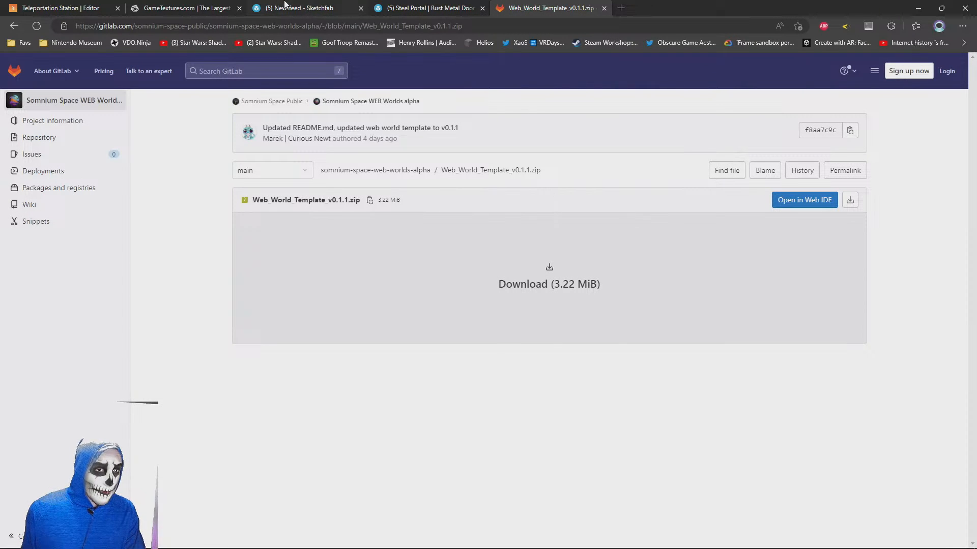
pyautogui.middleClick(582, 6)
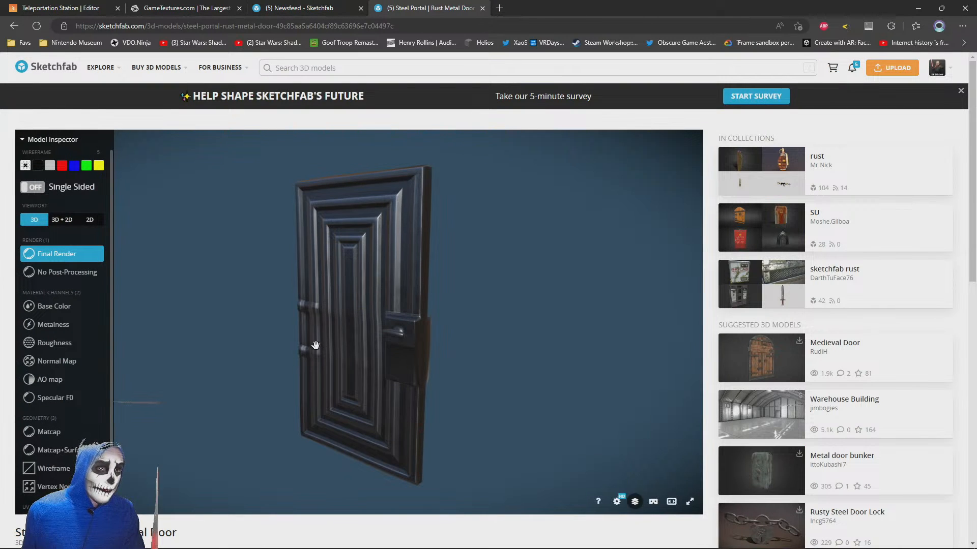
# Examine the Steel Portal rust metal door model on Sketchfab from several angles, including its handle
pyautogui.moveTo(374, 339); pyautogui.dragTo(285, 342)
pyautogui.moveTo(443, 346); pyautogui.dragTo(399, 342)
pyautogui.scroll(4, 399, 343)
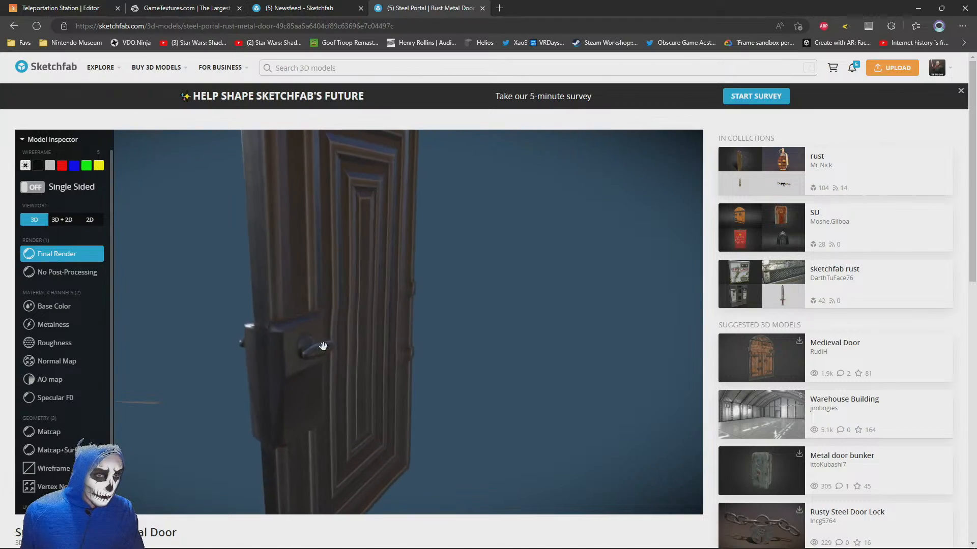
pyautogui.moveTo(326, 345); pyautogui.dragTo(433, 321)
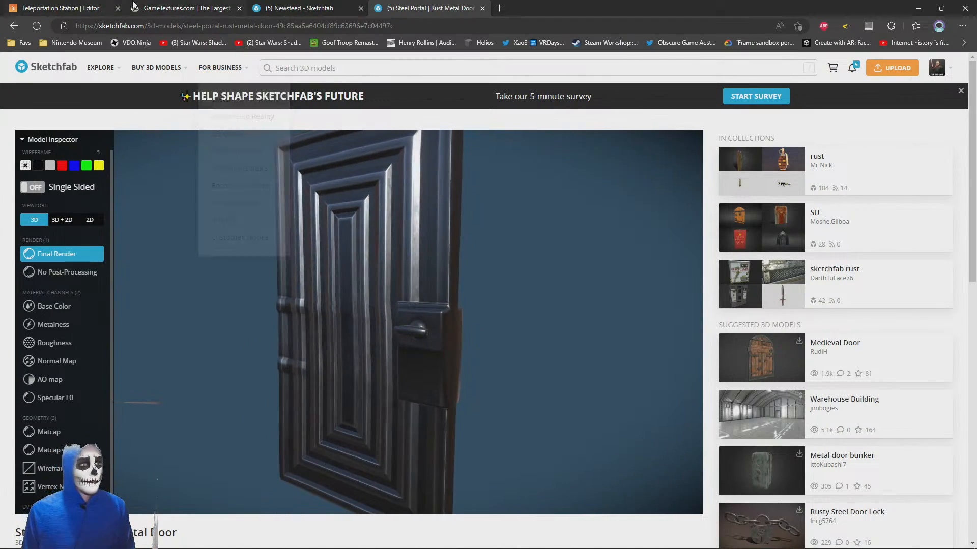
# Browse the downloadable stone rocks models on Sketchfab, and return to view the metal door from another angle
pyautogui.click(202, 8)
pyautogui.click(293, 6)
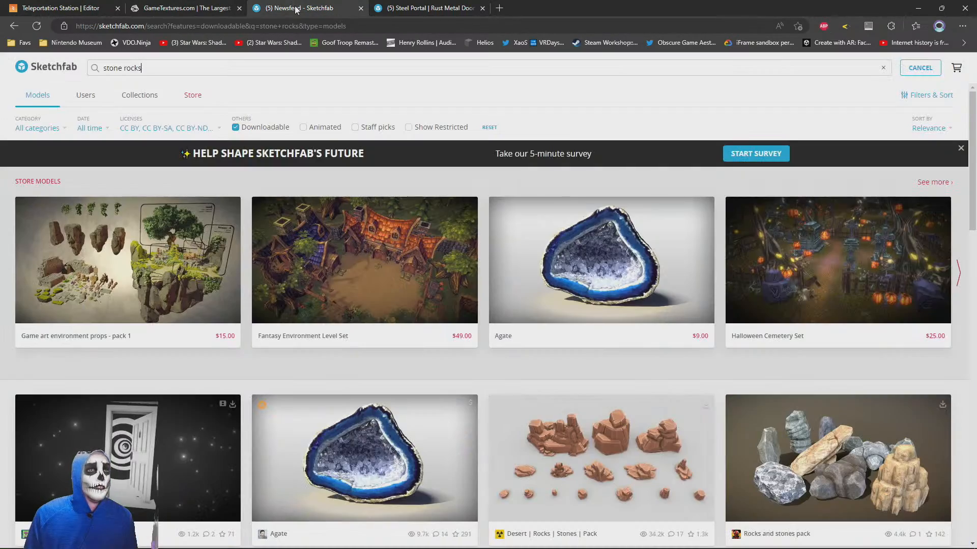
pyautogui.scroll(-10, 465, 266)
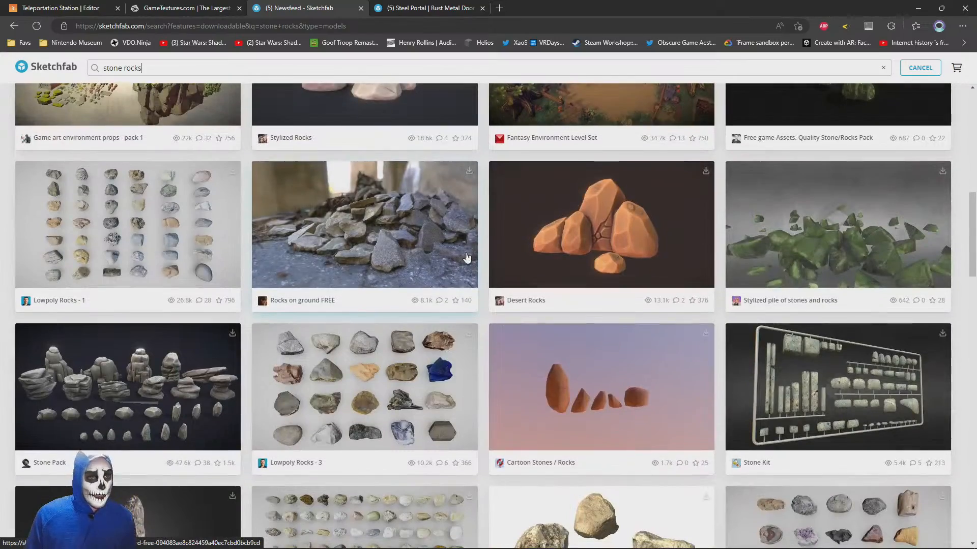
pyautogui.scroll(-10, 467, 257)
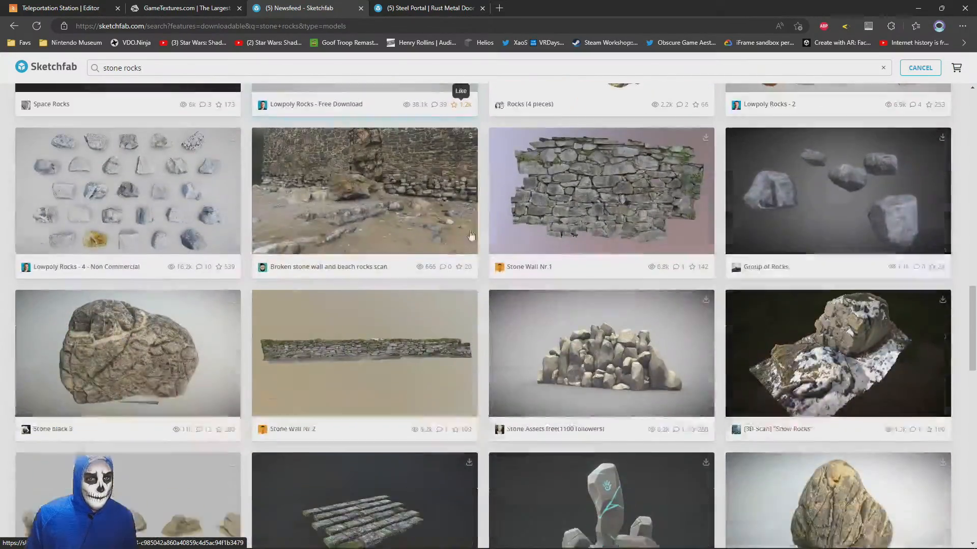
pyautogui.click(408, 7)
pyautogui.scroll(-3, 400, 351)
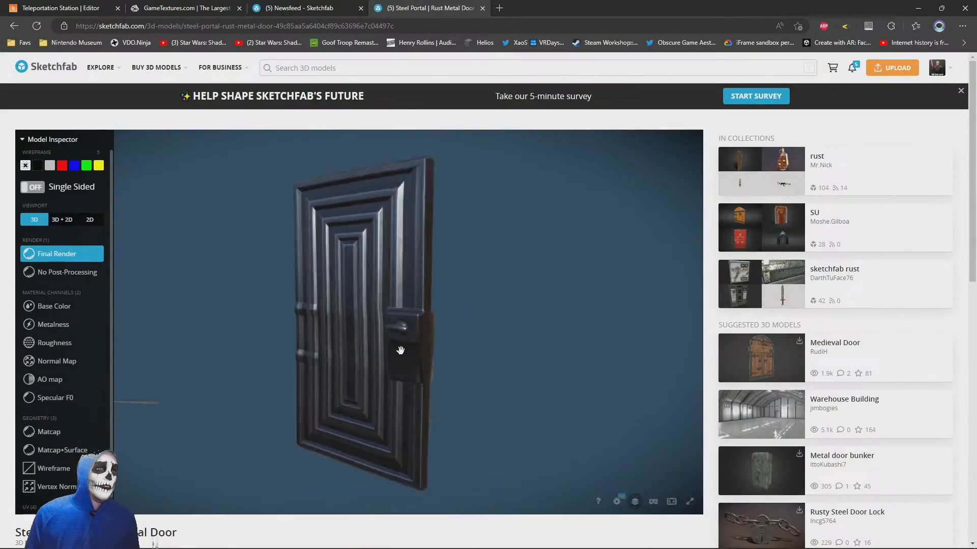
pyautogui.moveTo(373, 345)
pyautogui.mouseDown()
pyautogui.moveTo(296, 345)
pyautogui.moveTo(283, 368)
pyautogui.moveTo(408, 371)
pyautogui.moveTo(327, 331)
pyautogui.moveTo(499, 331)
pyautogui.mouseUp()
# Switch to the PlayCanvas editor, dismiss the Download New Build dialog, and inspect the Main Scene's stage and walkway
pyautogui.click(52, 9)
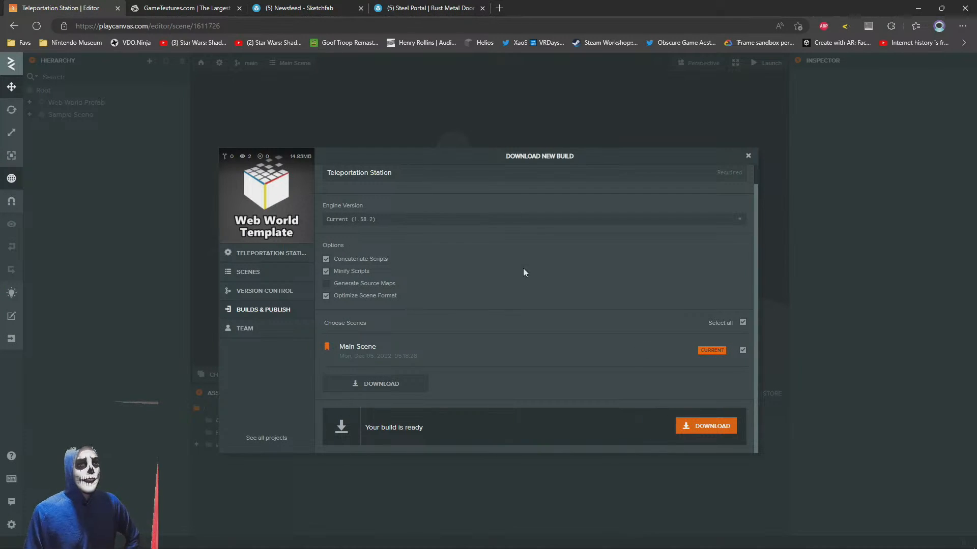
pyautogui.click(571, 130)
pyautogui.scroll(-5, 493, 188)
pyautogui.scroll(8, 493, 188)
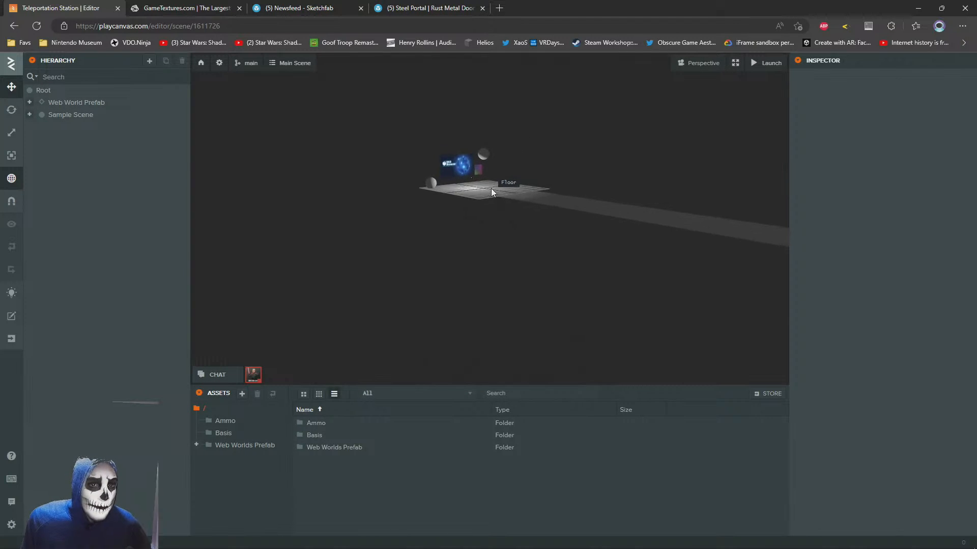
pyautogui.scroll(-5, 460, 218)
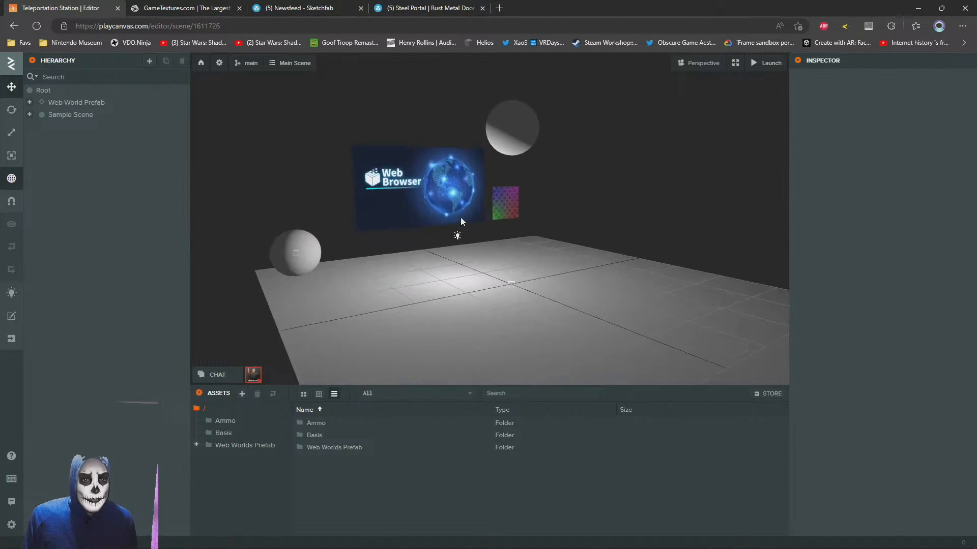
# Return to the Sketchfab metal door, display it in Wireframe, and examine the geometry around its handle up close
pyautogui.click(414, 8)
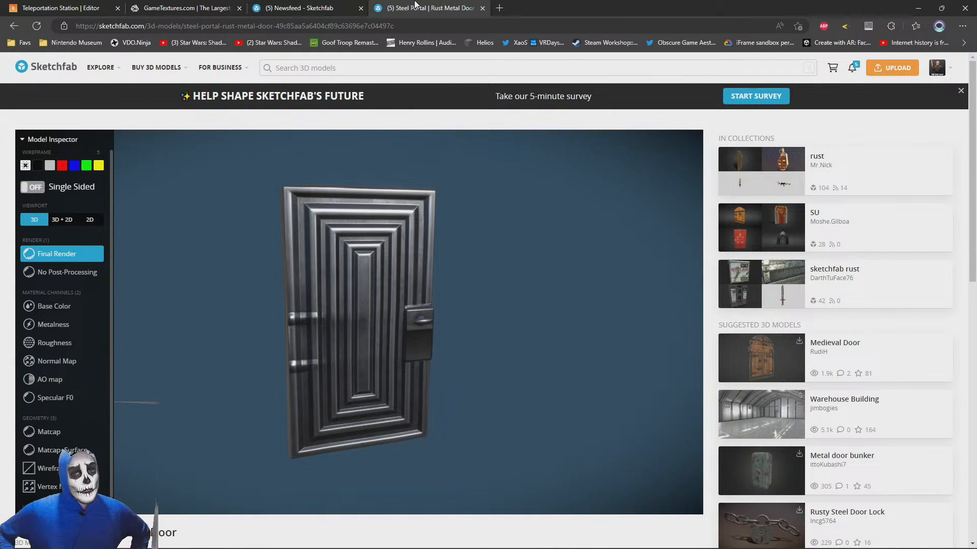
pyautogui.moveTo(454, 327); pyautogui.dragTo(388, 340)
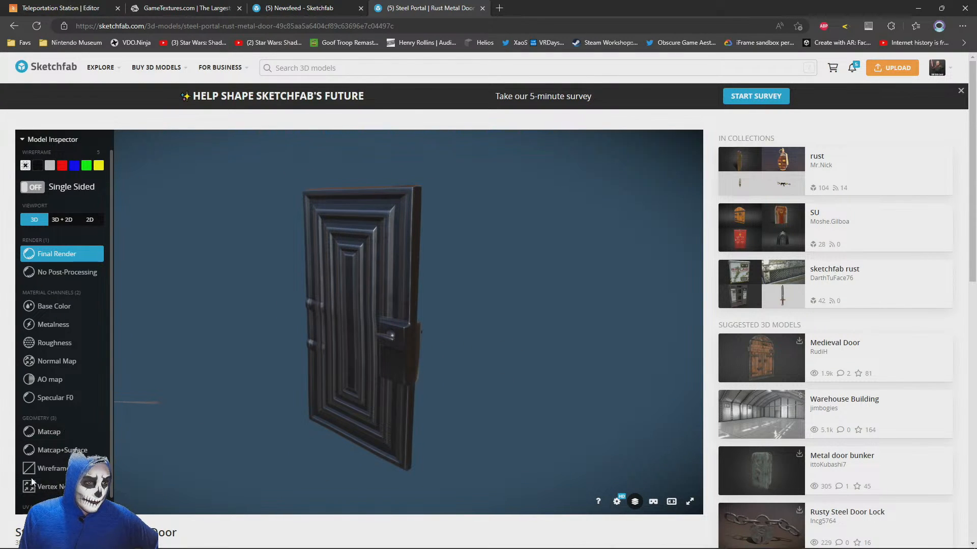
pyautogui.click(50, 469)
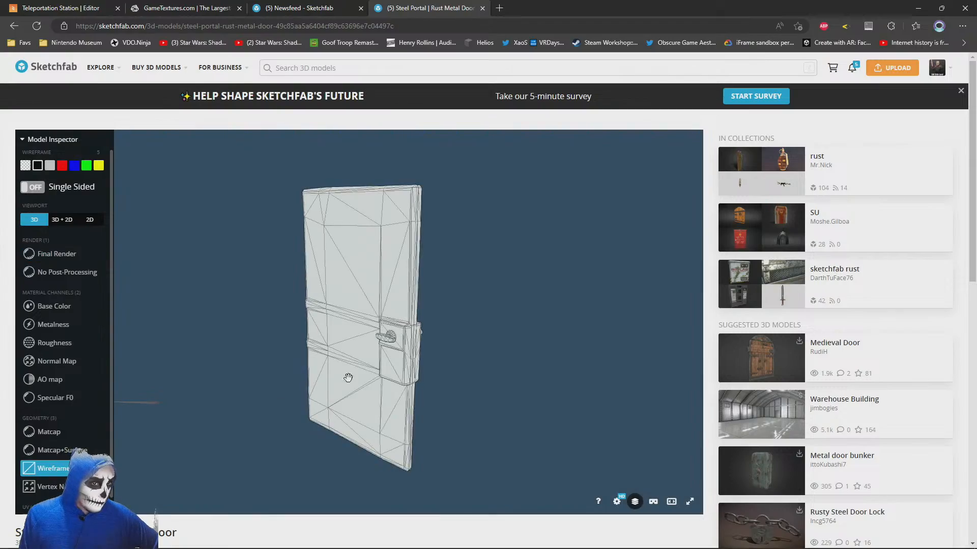
pyautogui.scroll(10, 388, 429)
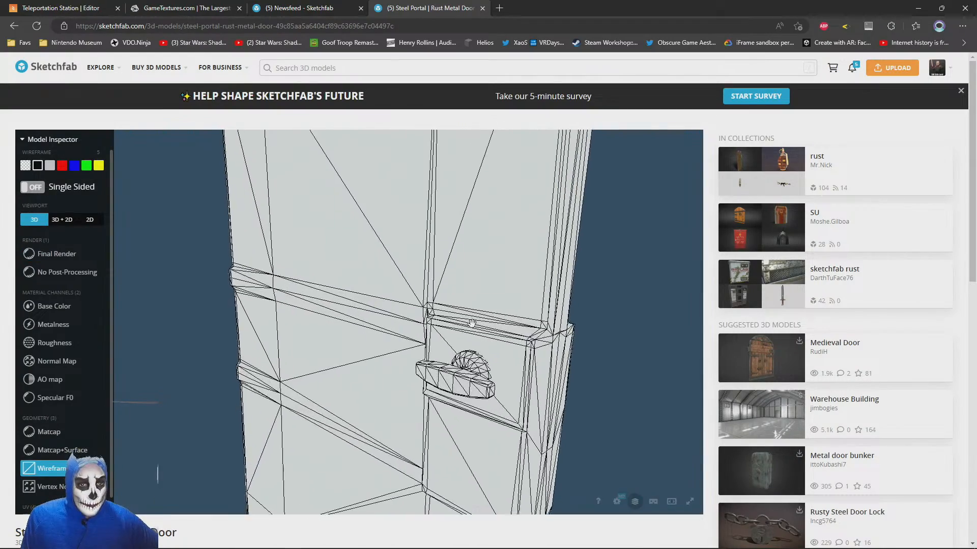
pyautogui.moveTo(410, 334); pyautogui.dragTo(382, 346)
pyautogui.scroll(5, 387, 376)
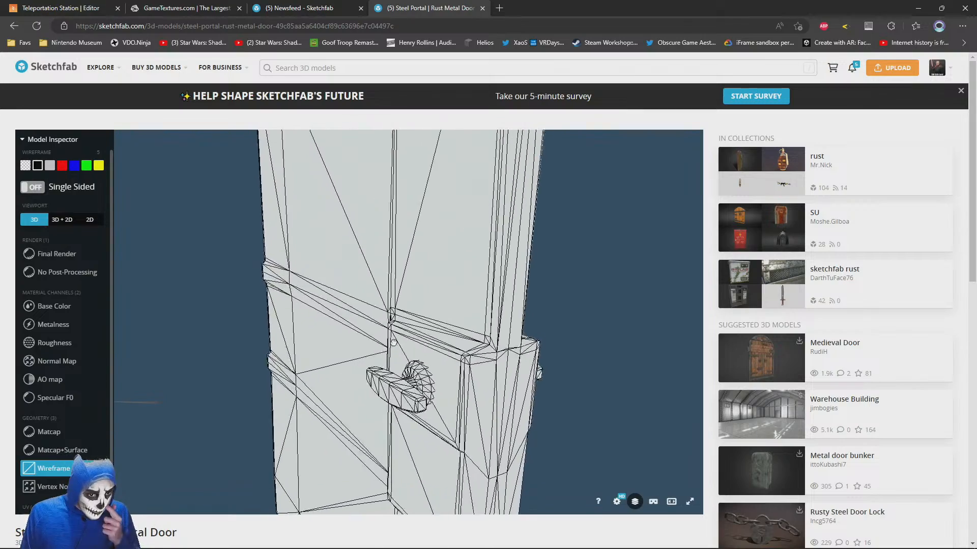
pyautogui.scroll(4, 390, 390)
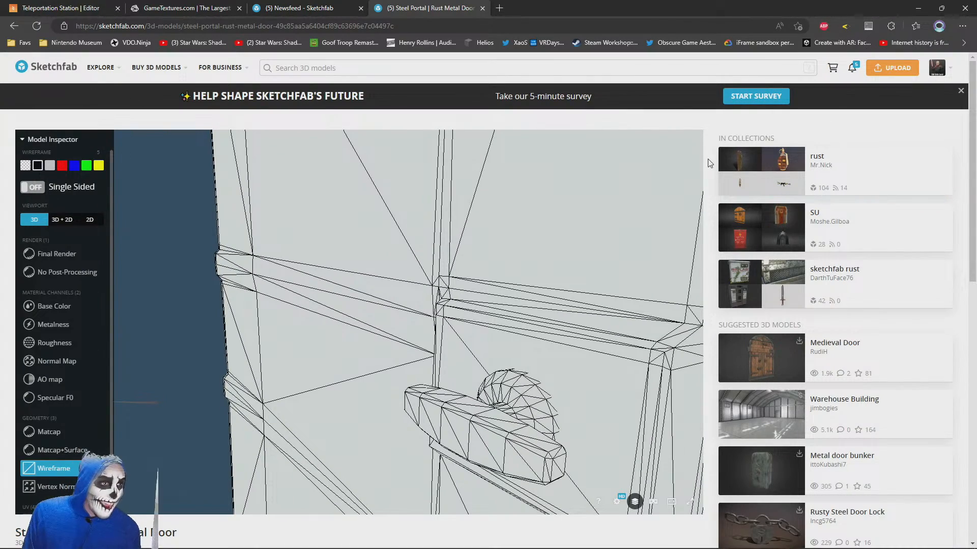
# Examine the door's wireframe mesh from several angles, from the handle and side bands out to the whole door
pyautogui.scroll(-10, 710, 162)
pyautogui.scroll(10, 710, 331)
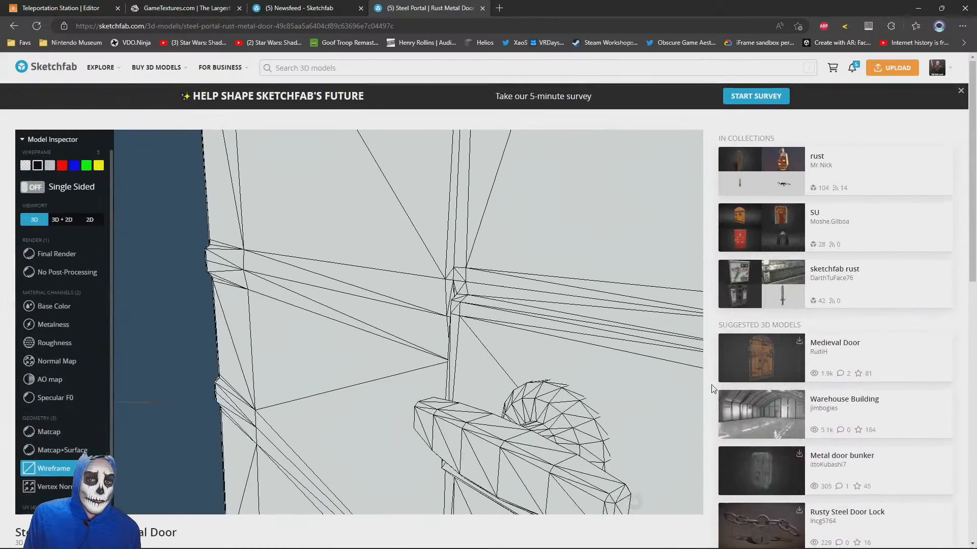
pyautogui.scroll(1, 551, 441)
pyautogui.moveTo(551, 442); pyautogui.dragTo(463, 322)
pyautogui.moveTo(376, 365); pyautogui.dragTo(357, 392)
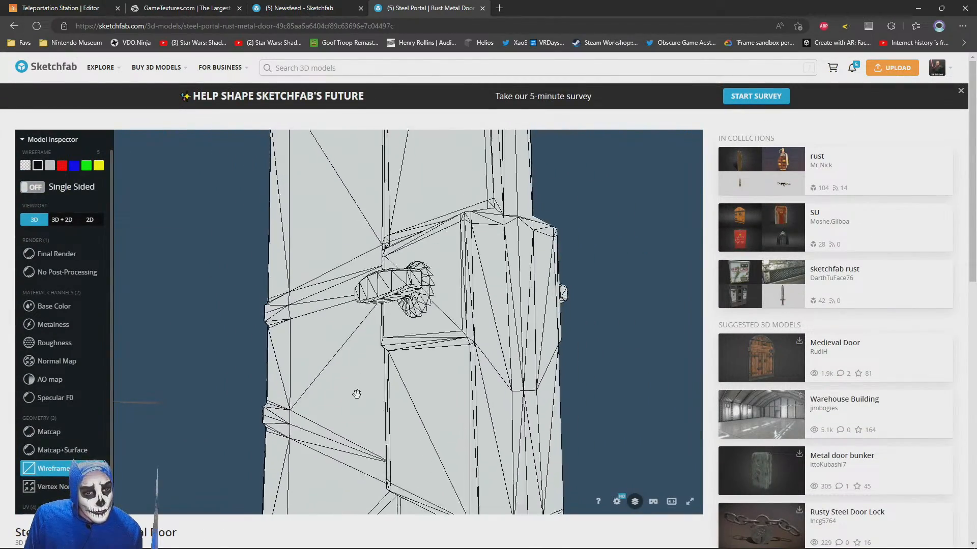
pyautogui.scroll(5, 473, 425)
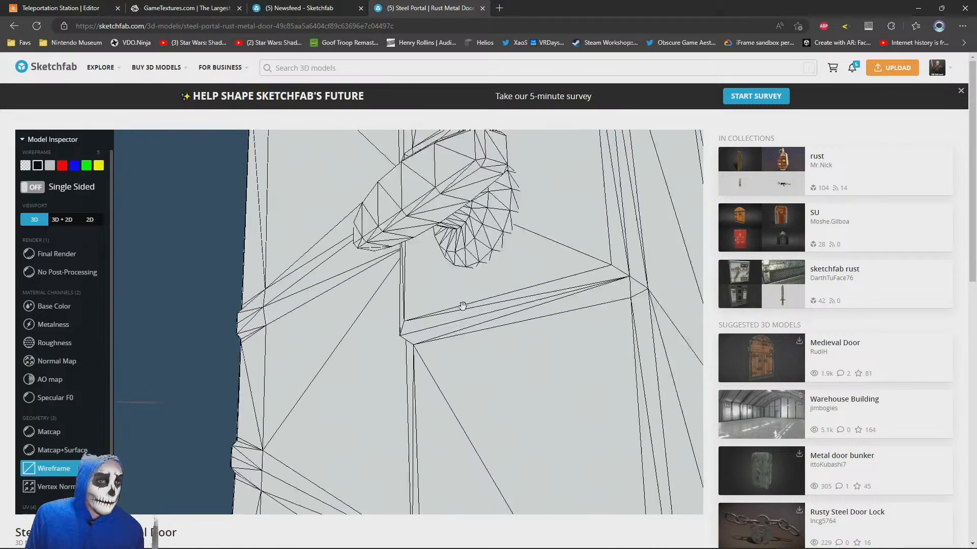
pyautogui.moveTo(462, 305); pyautogui.dragTo(401, 325)
pyautogui.scroll(-6, 438, 267)
pyautogui.scroll(-3, 401, 324)
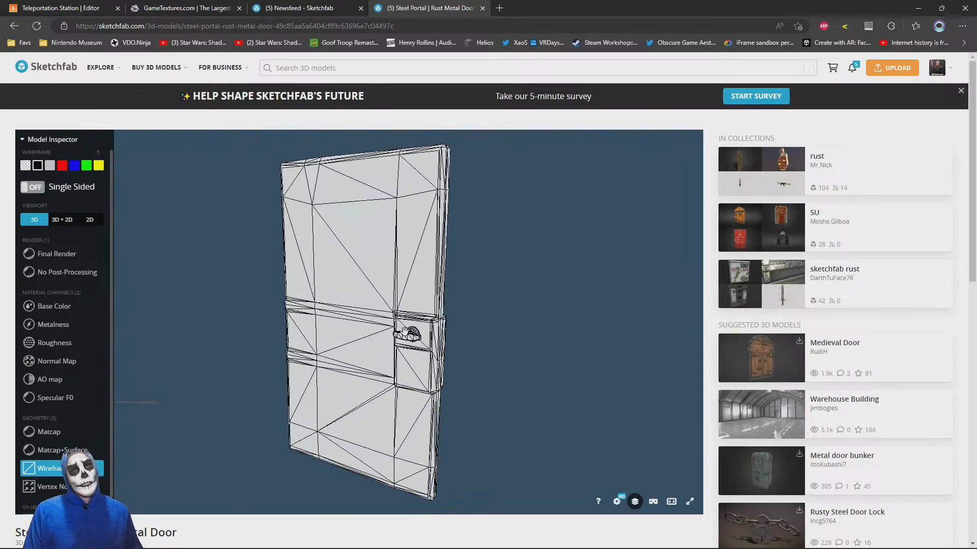
pyautogui.scroll(-2, 407, 333)
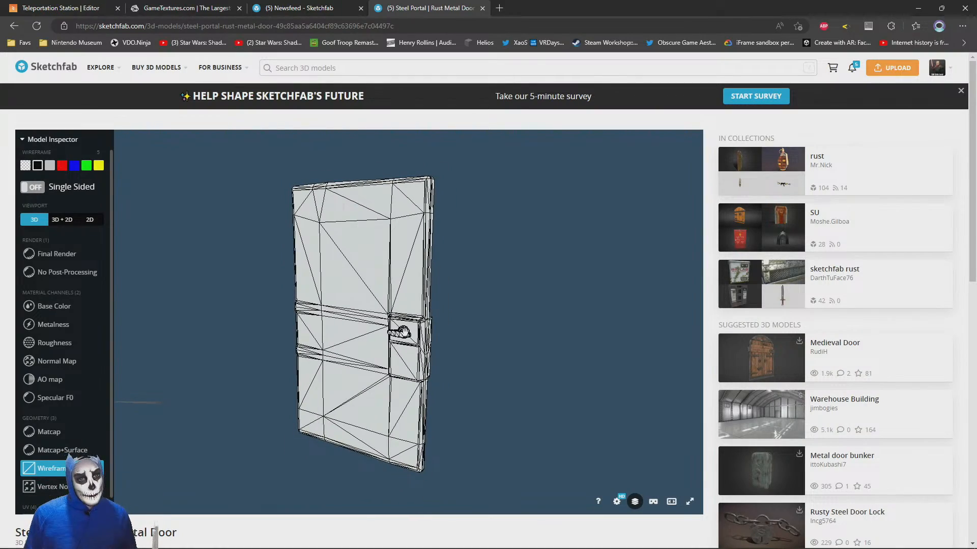
pyautogui.scroll(5, 424, 375)
pyautogui.scroll(-2, 447, 375)
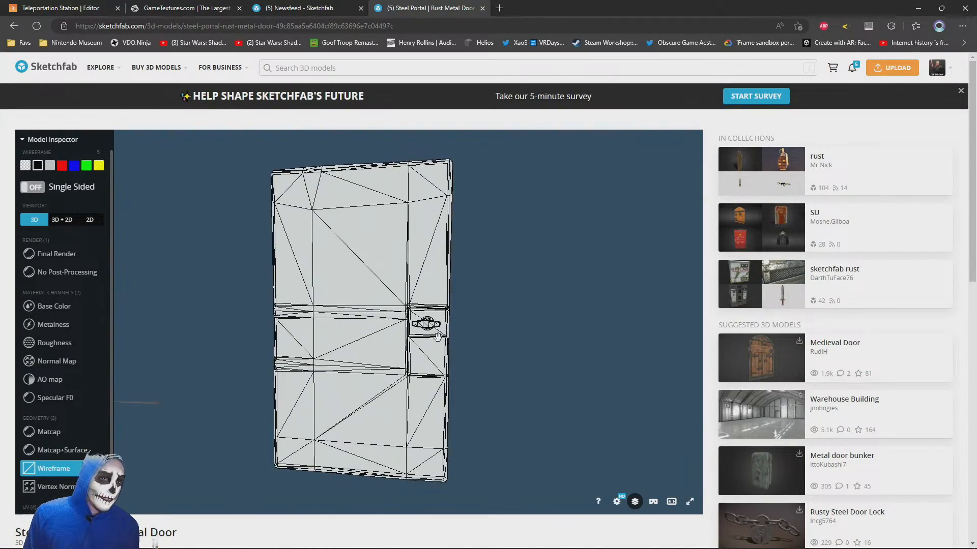
# Examine the metal door's wireframe mesh from the handle's side profile out to the whole door, along with its model details
pyautogui.scroll(6, 440, 337)
pyautogui.moveTo(460, 341); pyautogui.dragTo(383, 352)
pyautogui.scroll(5, 299, 405)
pyautogui.moveTo(298, 405); pyautogui.dragTo(274, 340)
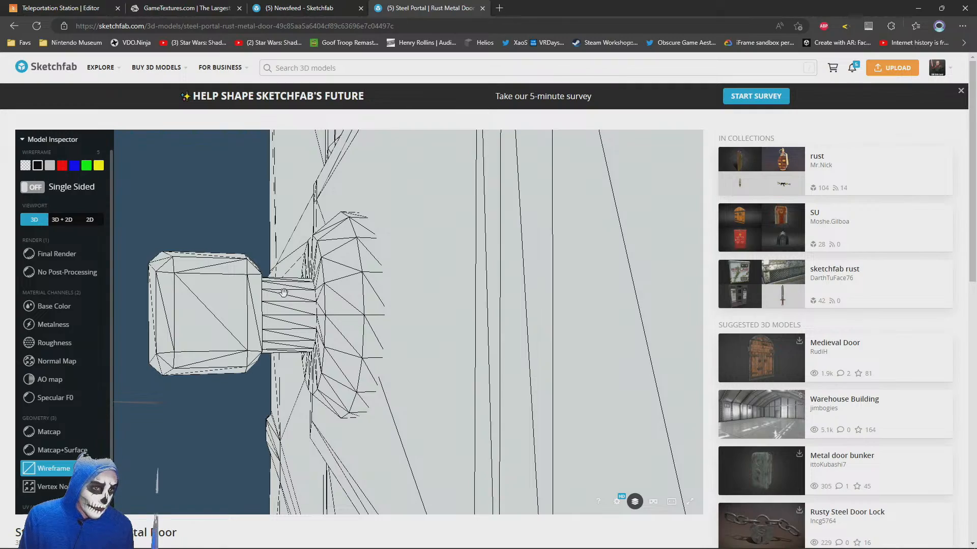
pyautogui.moveTo(278, 333); pyautogui.dragTo(370, 337)
pyautogui.scroll(-4, 379, 539)
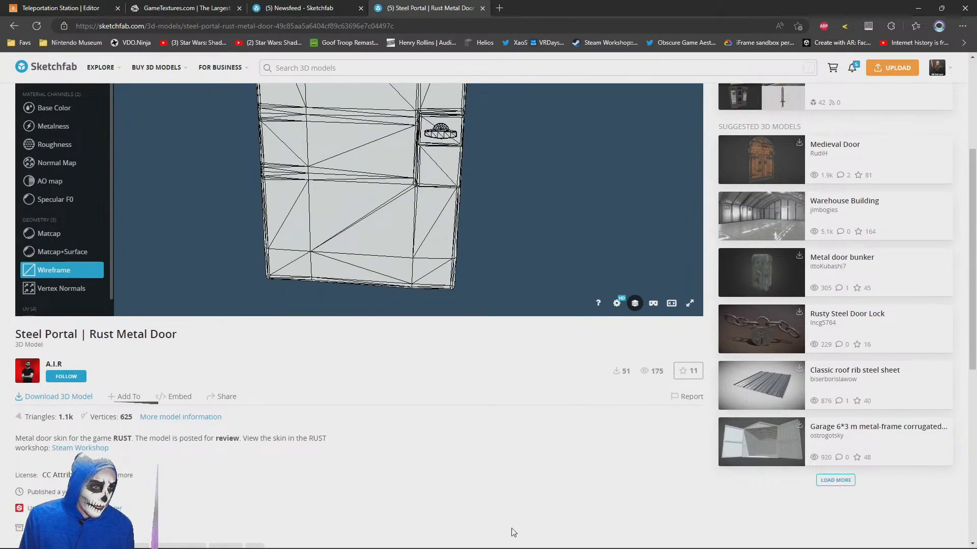
pyautogui.scroll(4, 513, 532)
pyautogui.moveTo(506, 453); pyautogui.dragTo(305, 368)
pyautogui.scroll(-4, 353, 342)
pyautogui.moveTo(414, 290); pyautogui.dragTo(356, 298)
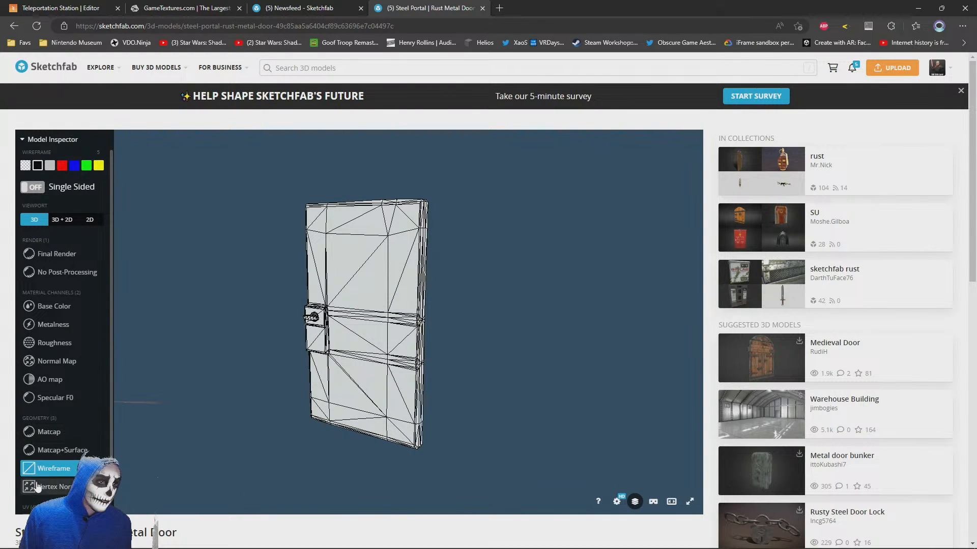
# Display the metal door in Final Render and inspect its front, edge and back from several angles
pyautogui.click(52, 261)
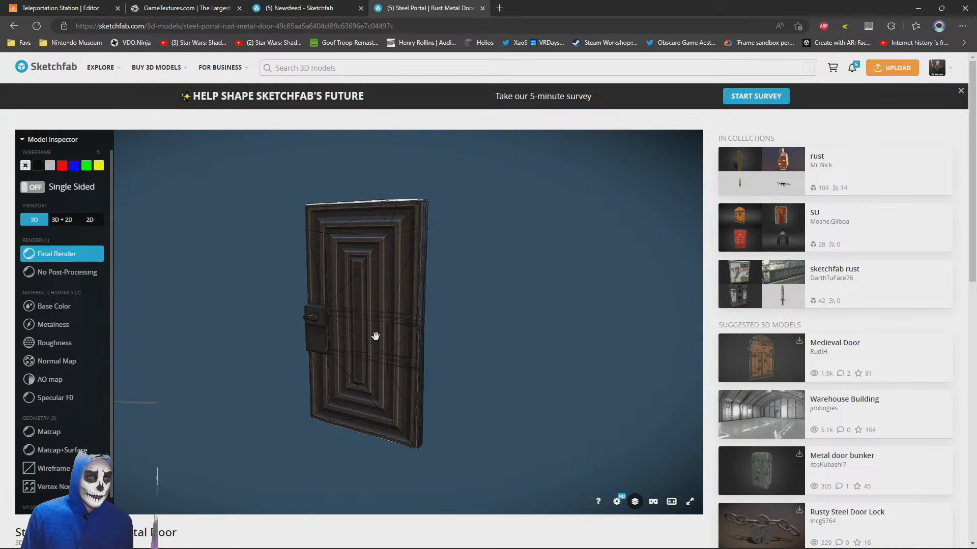
pyautogui.moveTo(300, 371); pyautogui.dragTo(470, 338)
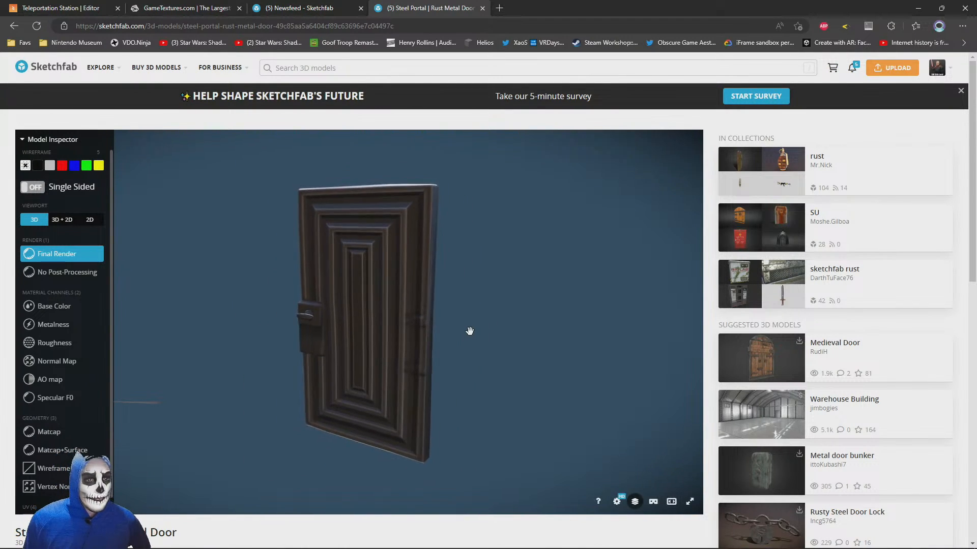
pyautogui.moveTo(308, 355); pyautogui.dragTo(425, 372)
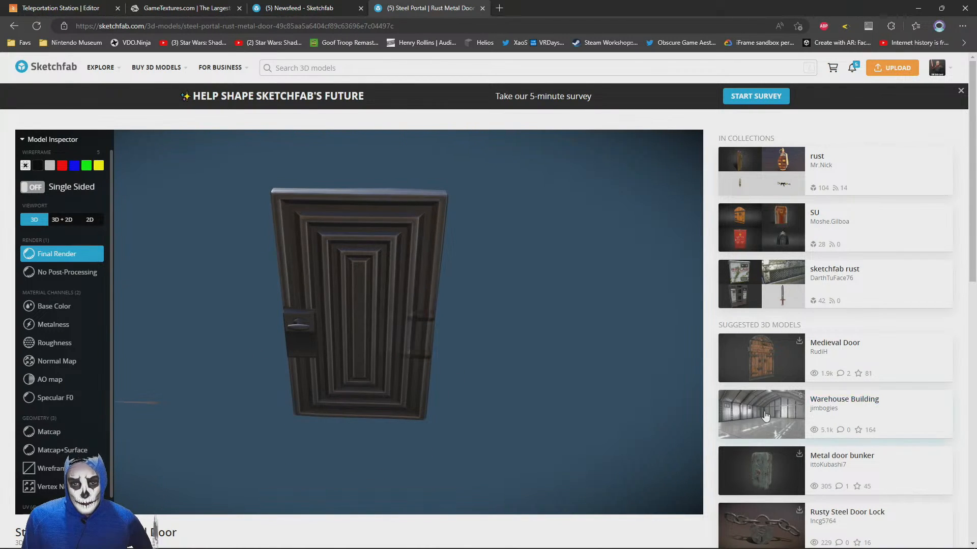
pyautogui.scroll(-8, 589, 333)
pyautogui.scroll(8, 670, 329)
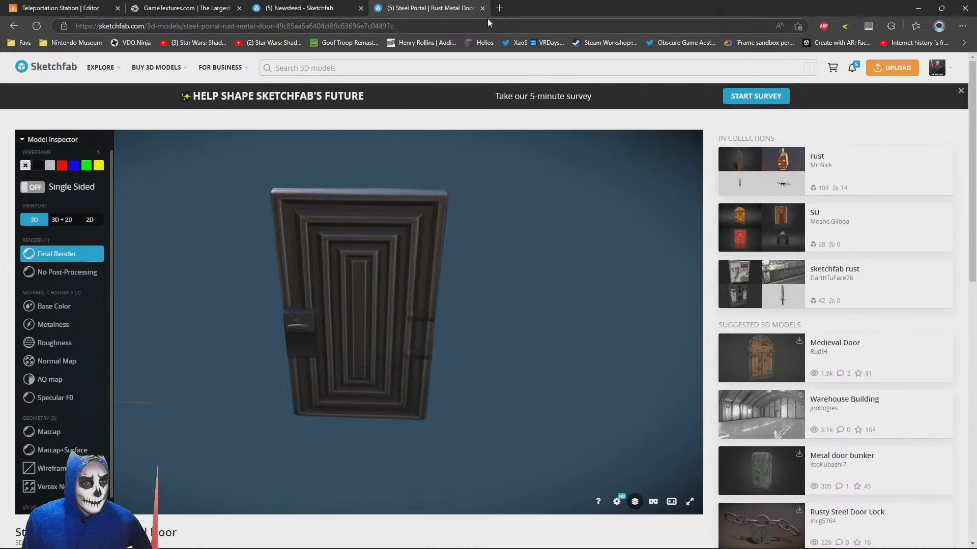
pyautogui.moveTo(347, 286); pyautogui.dragTo(388, 252)
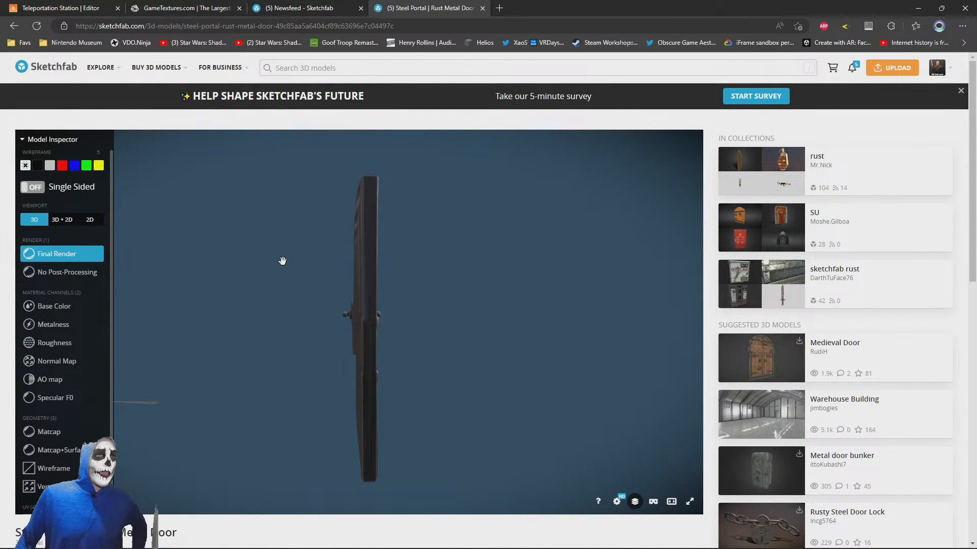
pyautogui.moveTo(292, 233); pyautogui.dragTo(309, 349)
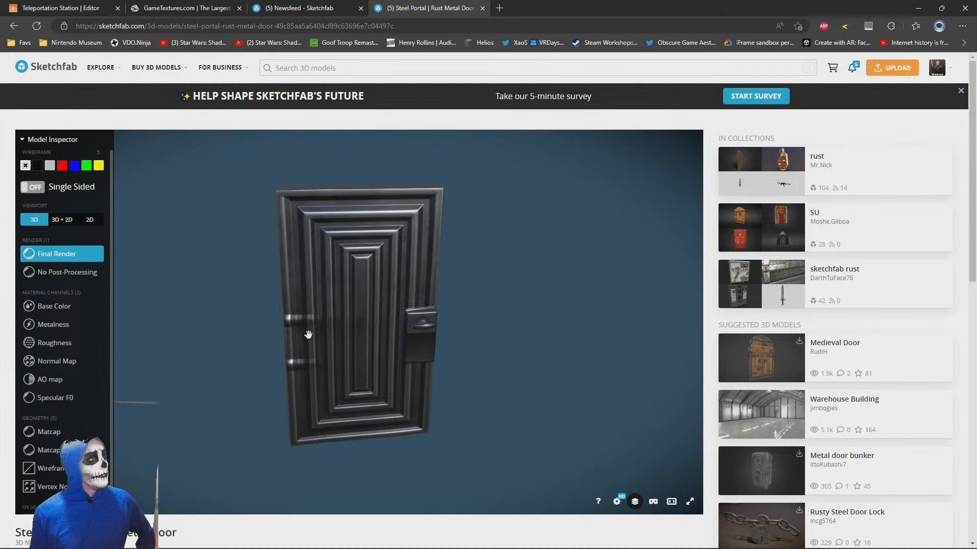
pyautogui.moveTo(412, 317); pyautogui.dragTo(338, 305)
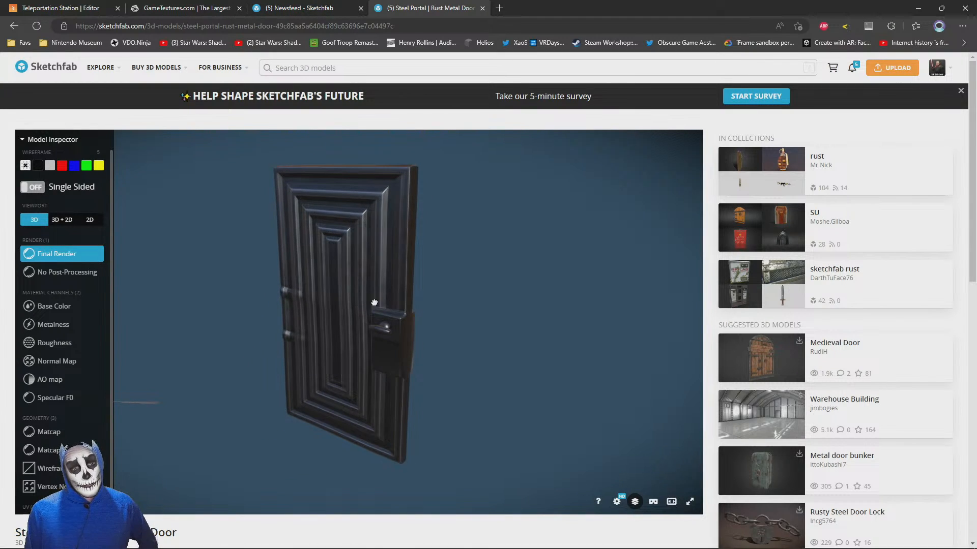
# Glance at the stone rocks search results, return to the metal door, and switch to Autodesk 3ds Max 2023
pyautogui.click(289, 6)
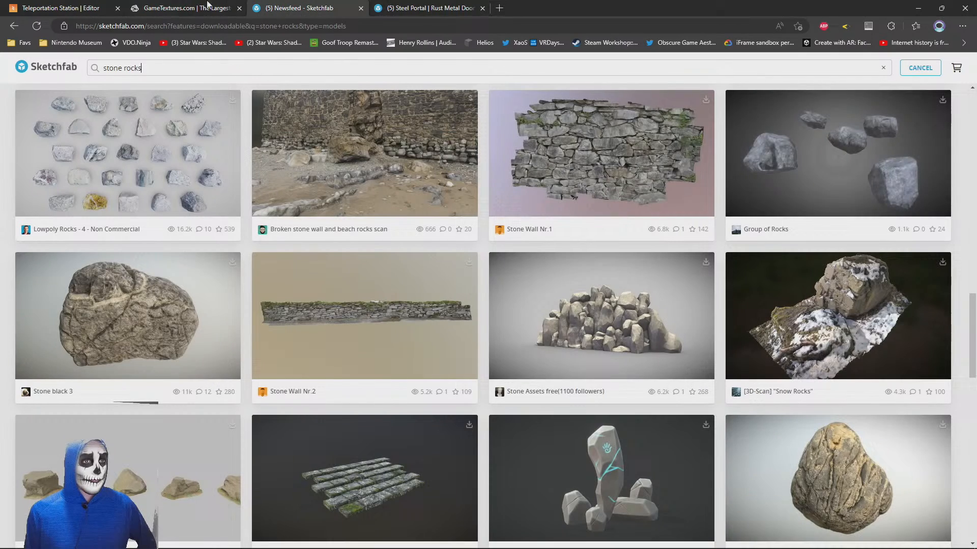
pyautogui.click(379, 8)
pyautogui.hotkey('alt', 'Tab')
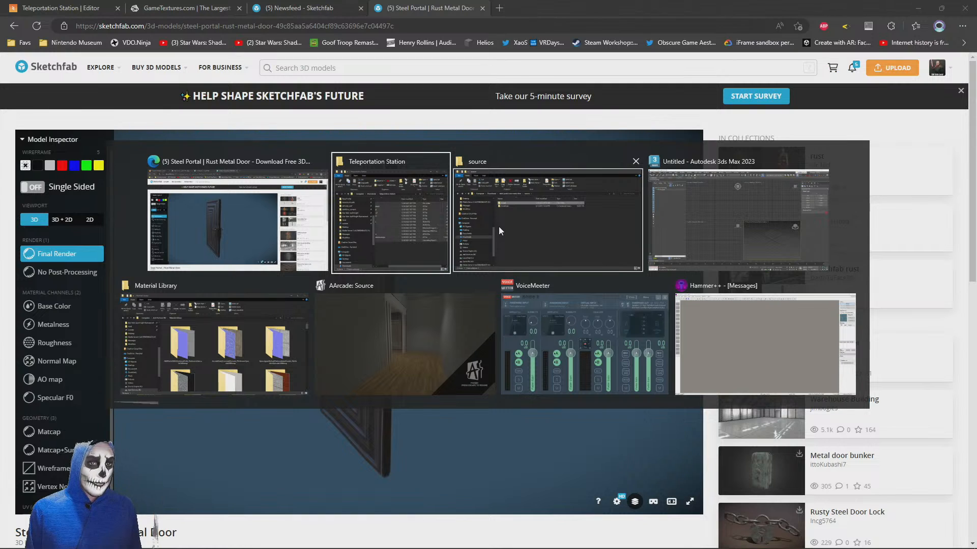
pyautogui.click(724, 211)
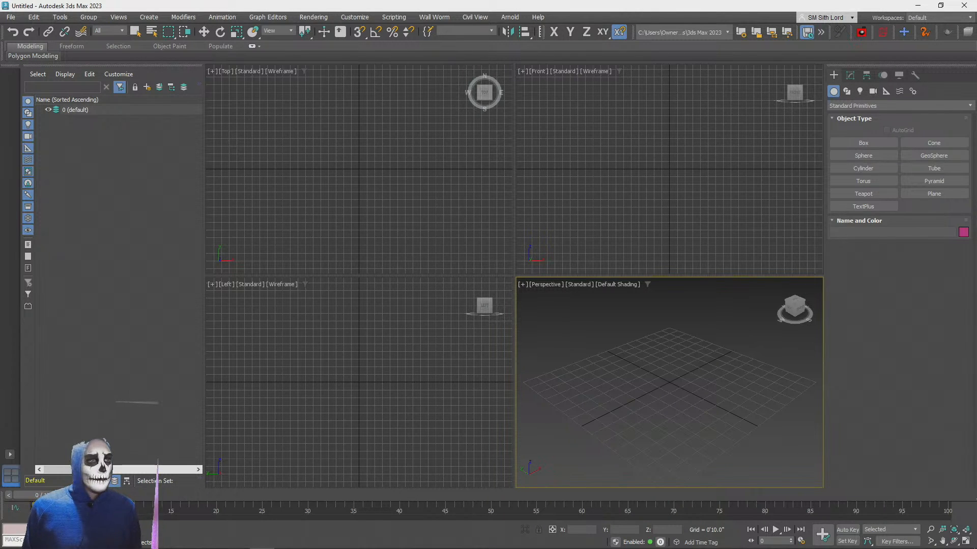
# Start importing a file and browse through Downloads to the steel-portal-rust-metal-door folder
pyautogui.click(9, 19)
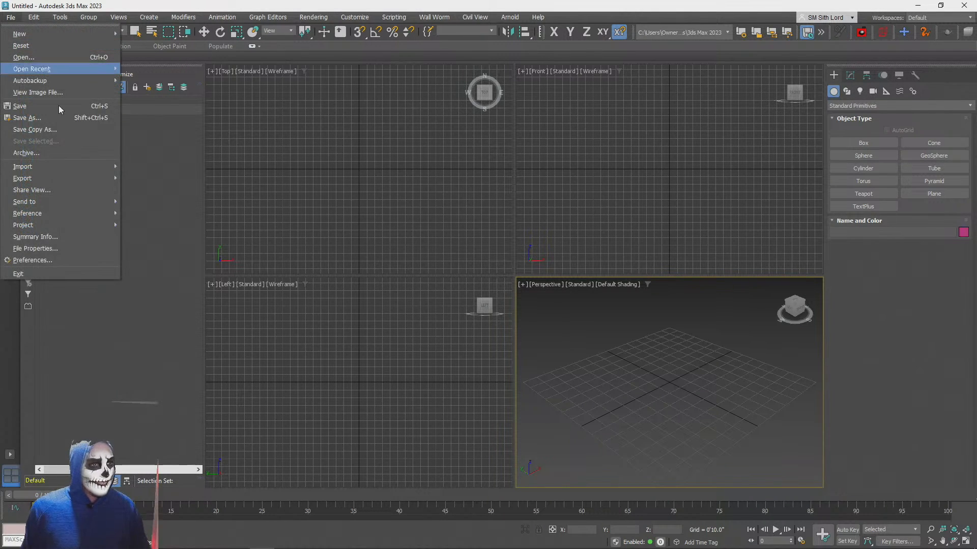
pyautogui.moveTo(45, 170)
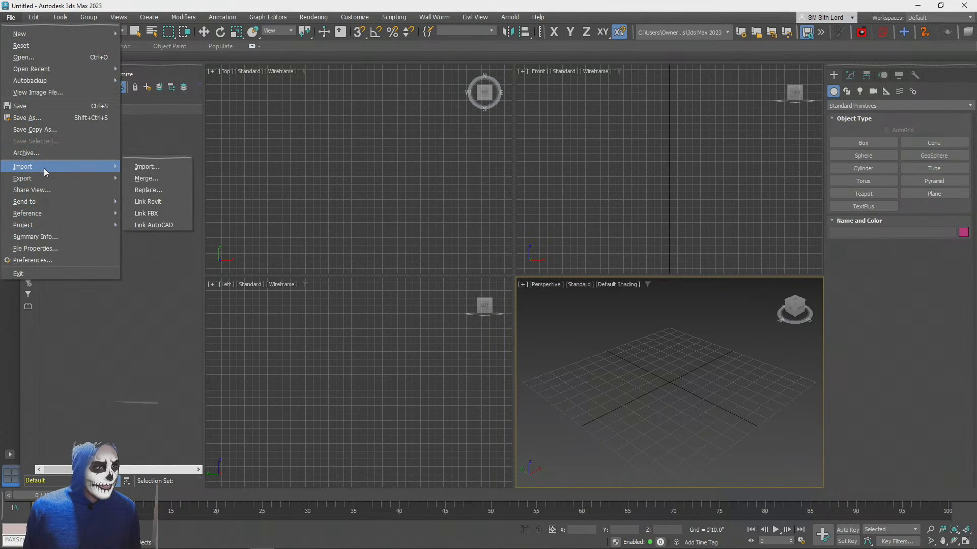
pyautogui.click(159, 166)
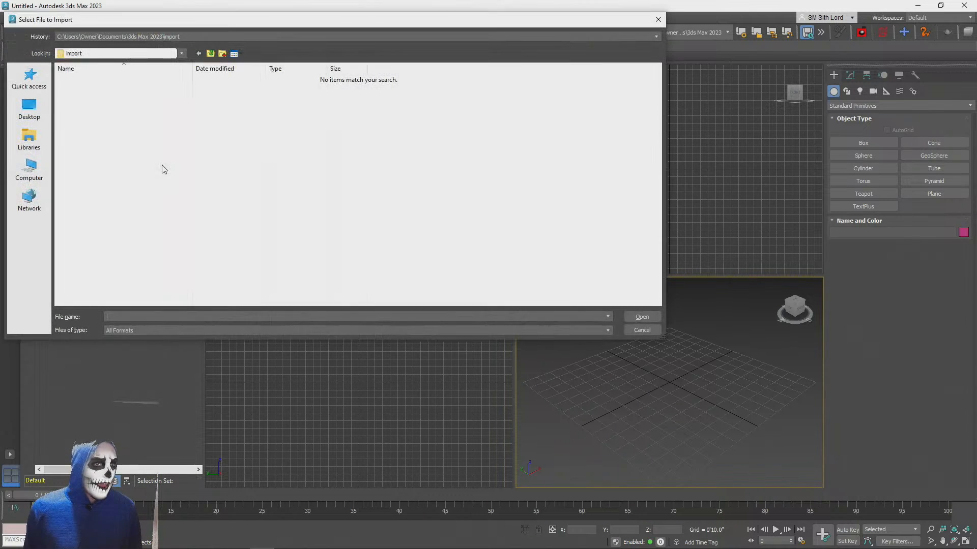
pyautogui.click(29, 170)
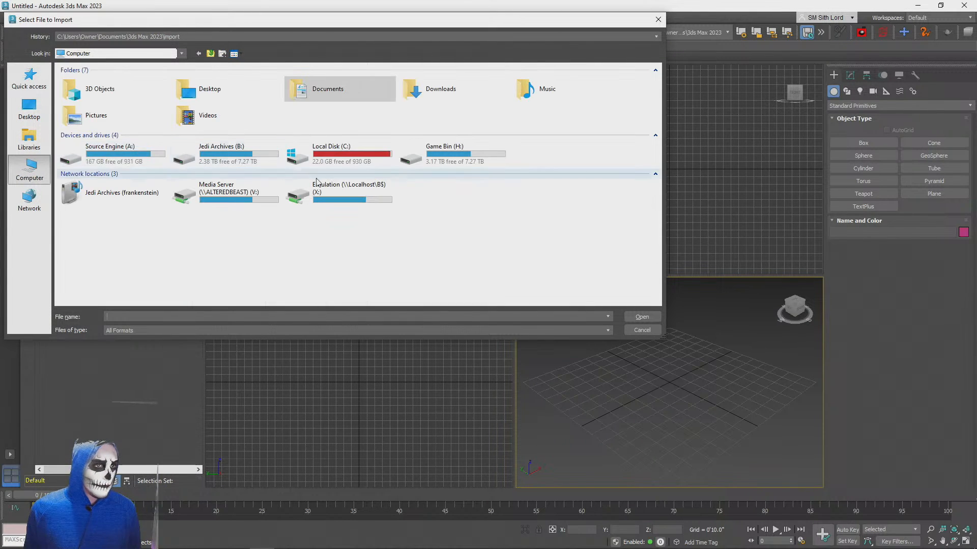
pyautogui.doubleClick(430, 91)
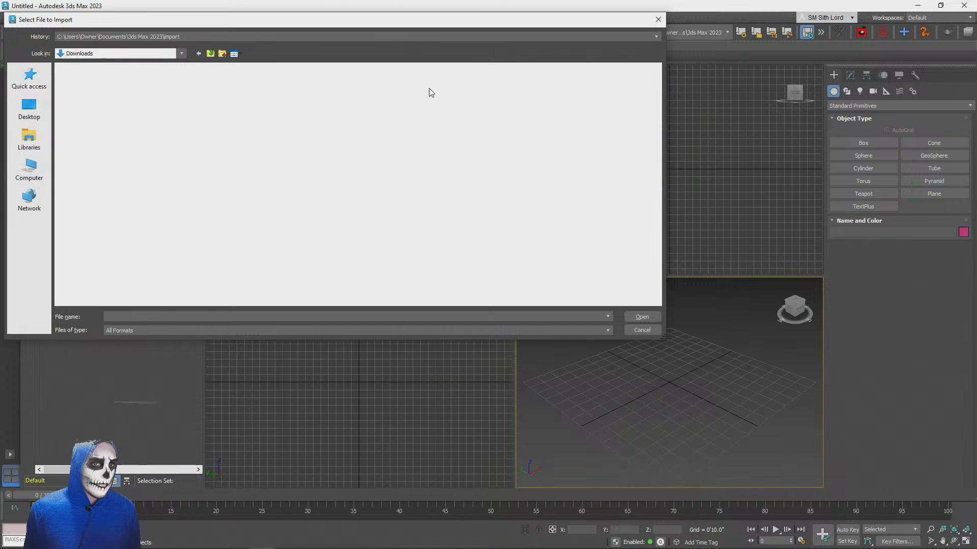
pyautogui.doubleClick(87, 90)
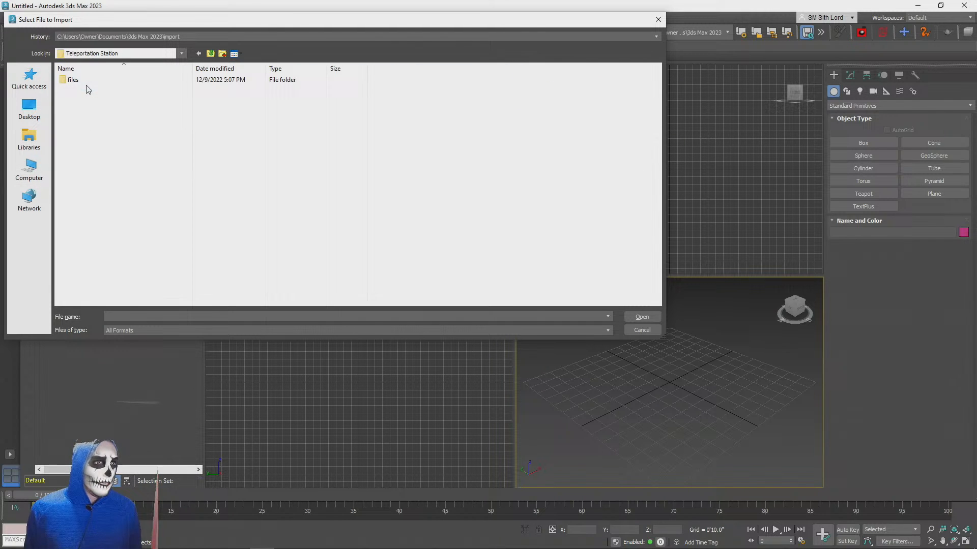
pyautogui.click(210, 55)
pyautogui.doubleClick(211, 77)
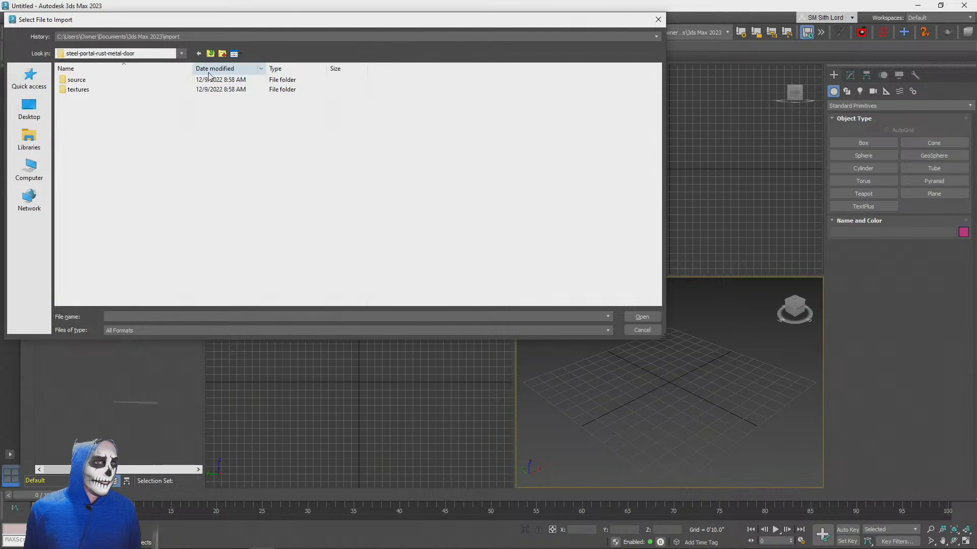
# Import model.dae from the source folder's model subfolder using the Autodesk Media & Entertainment preset
pyautogui.doubleClick(77, 82)
pyautogui.doubleClick(76, 80)
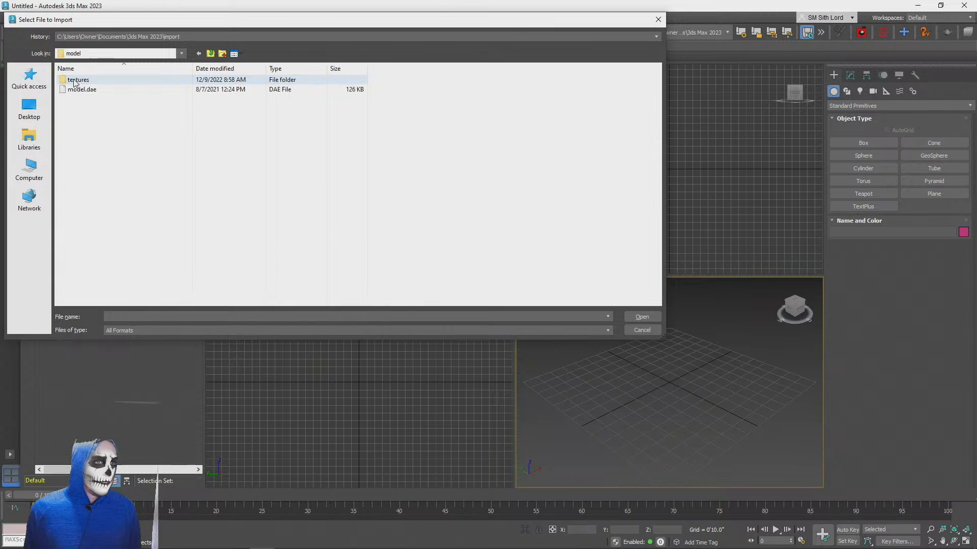
pyautogui.click(74, 90)
pyautogui.doubleClick(72, 90)
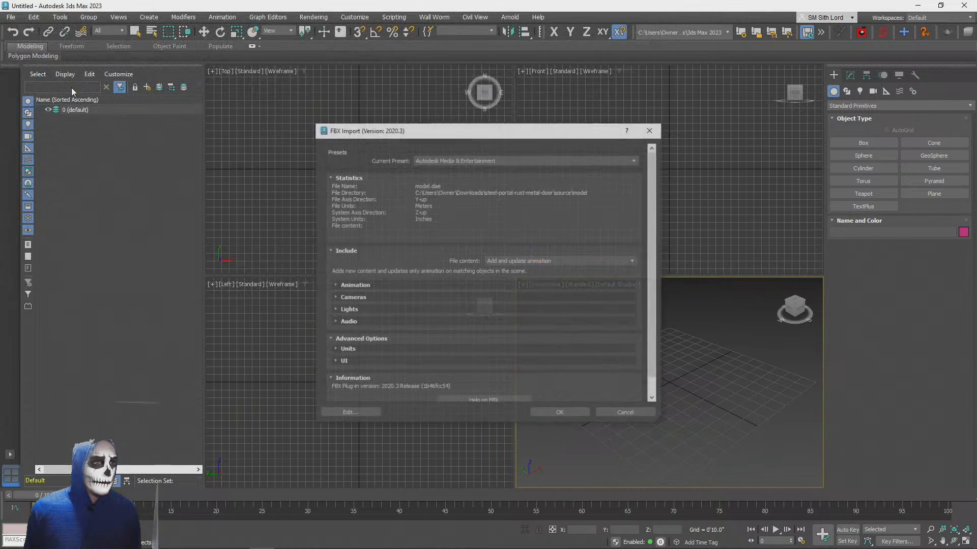
pyautogui.click(558, 413)
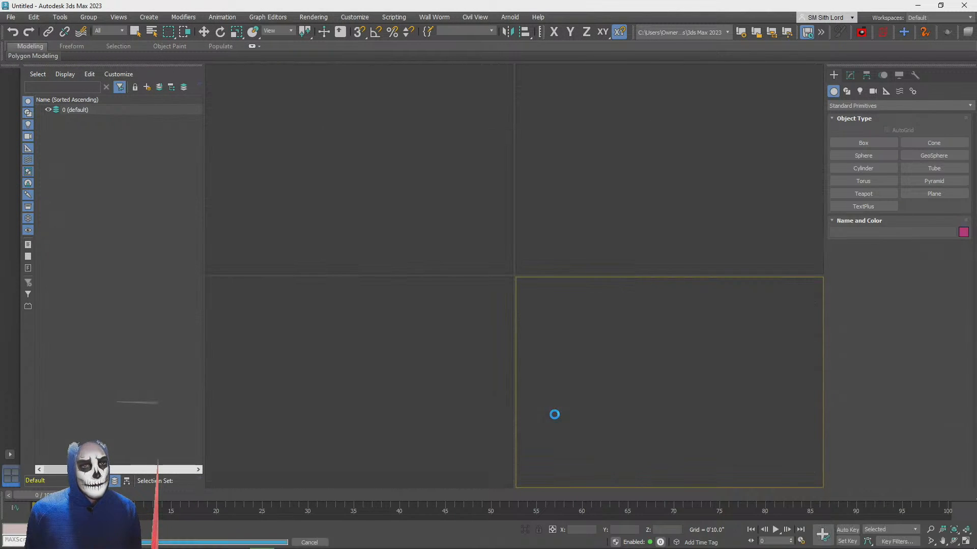
pyautogui.click(649, 436)
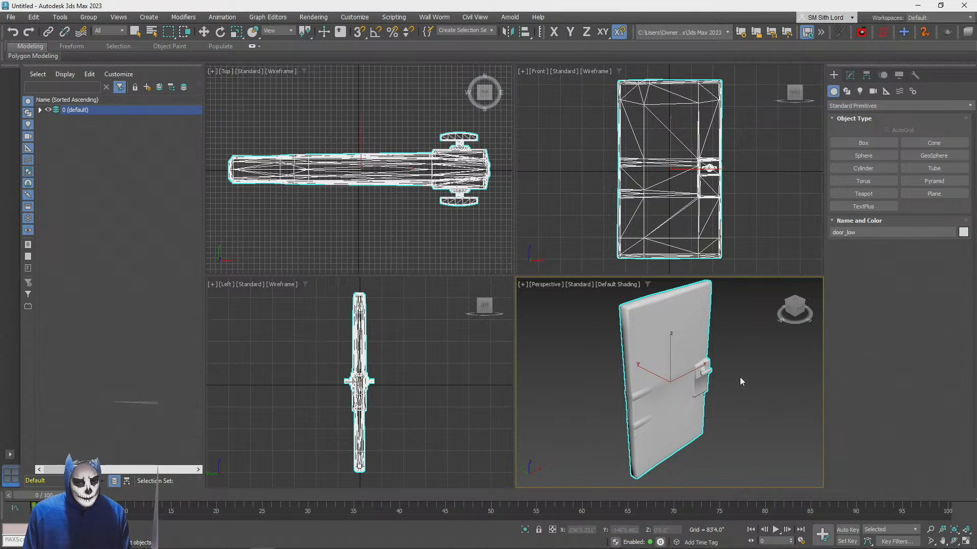
# View the imported door's handle up close and check the Slate Material Editor
pyautogui.scroll(4, 730, 340)
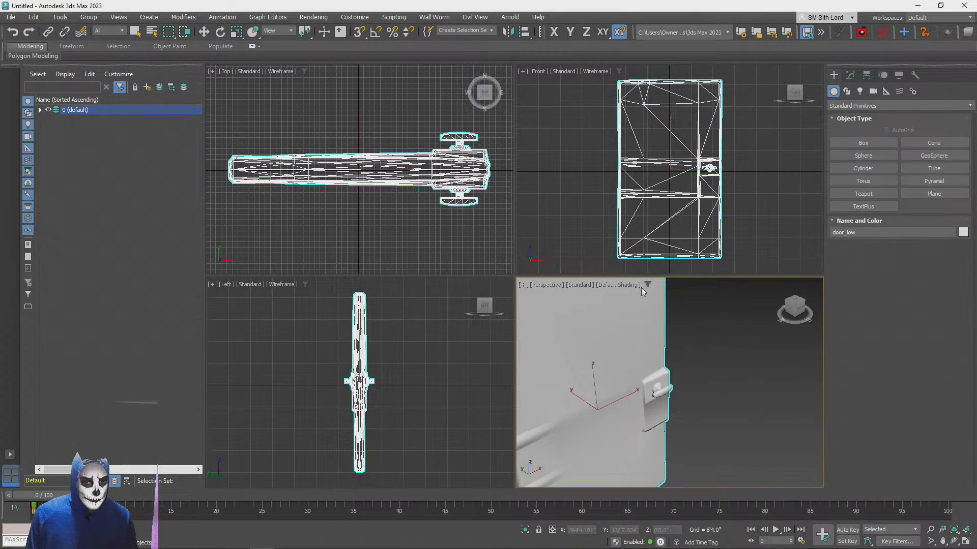
pyautogui.press('m')
pyautogui.moveTo(899, 199); pyautogui.dragTo(567, 199)
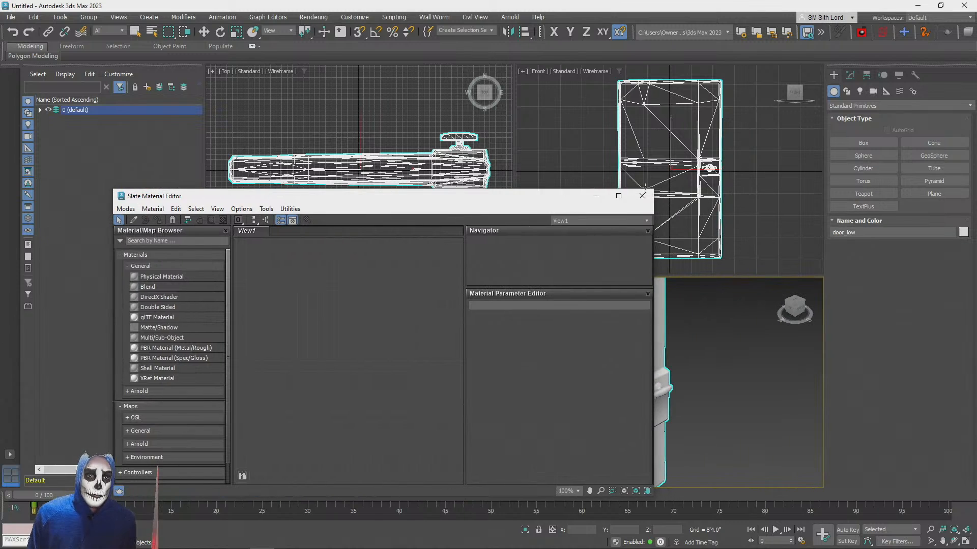
pyautogui.click(643, 198)
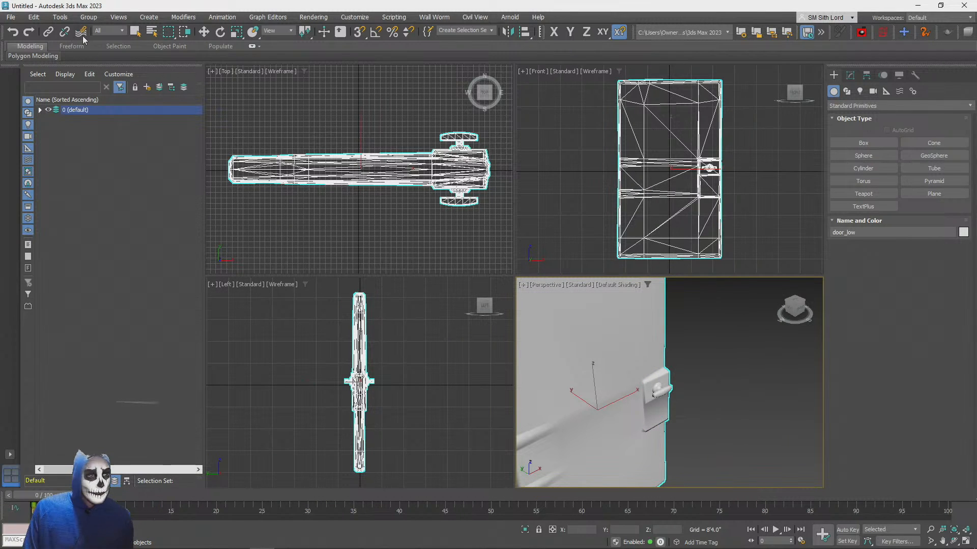
pyautogui.click(10, 18)
pyautogui.moveTo(30, 178)
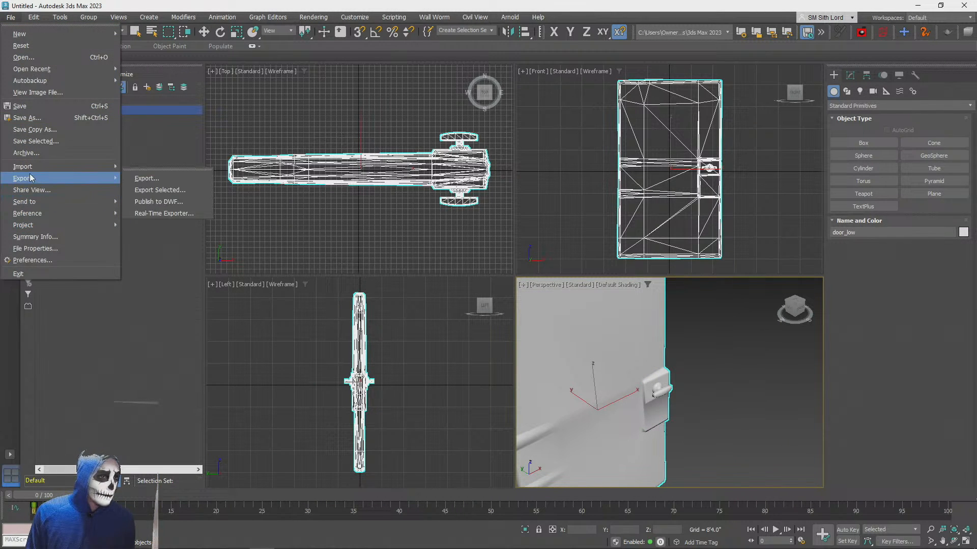
pyautogui.click(165, 192)
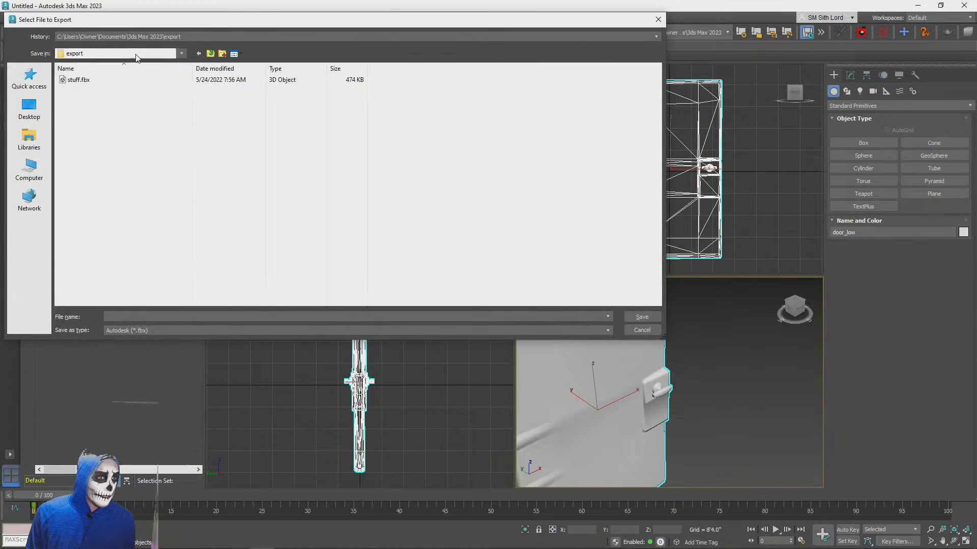
pyautogui.press('Escape')
pyautogui.click(10, 17)
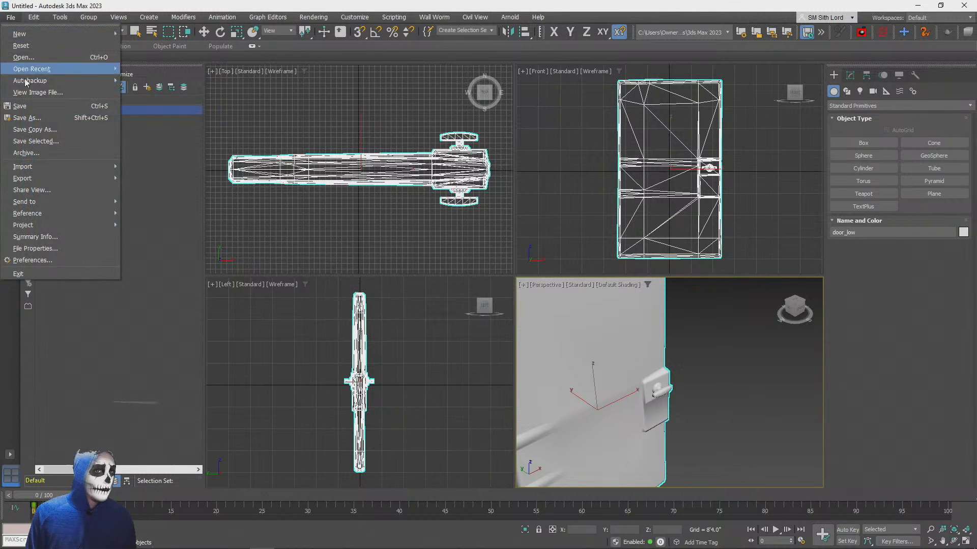
pyautogui.click(128, 175)
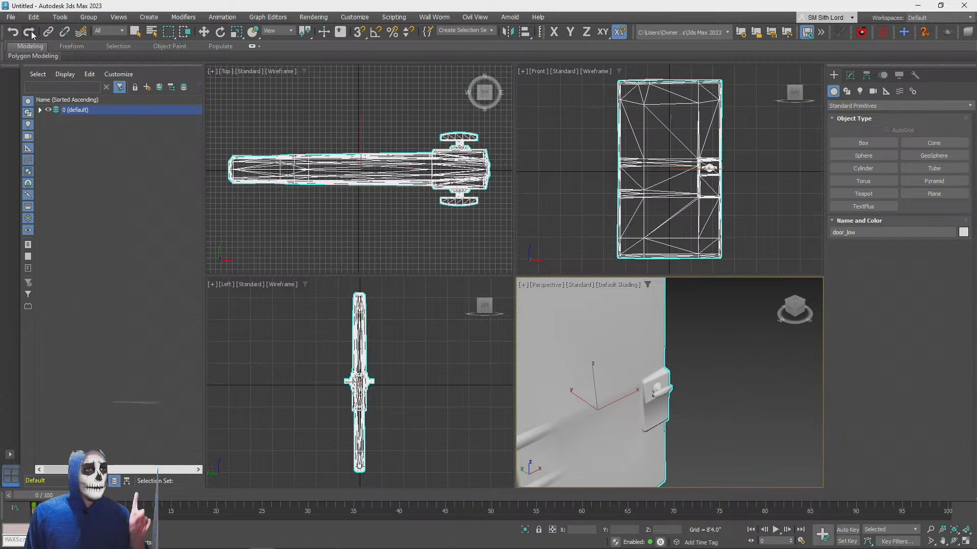
# Reset the scene to an empty state without saving the changes
pyautogui.click(10, 17)
pyautogui.click(56, 47)
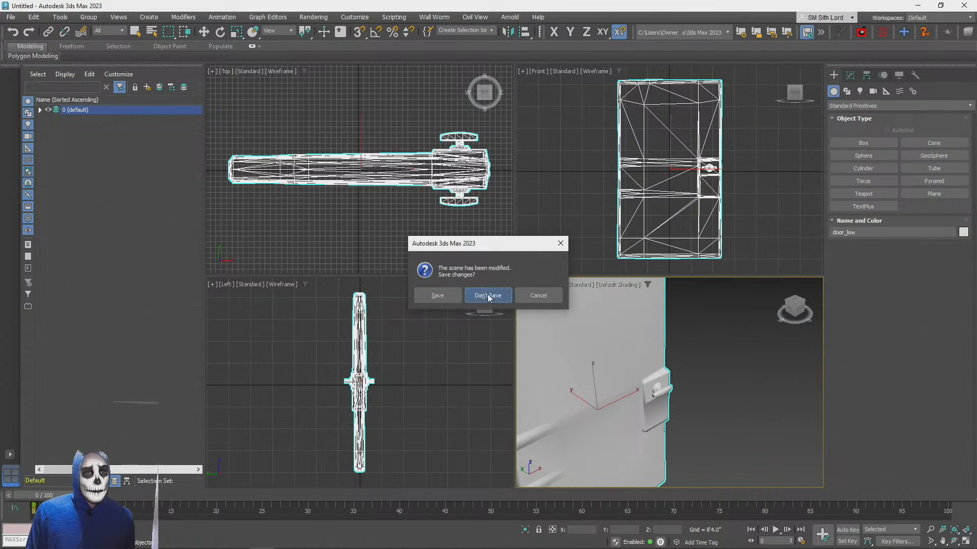
pyautogui.click(488, 296)
pyautogui.click(460, 295)
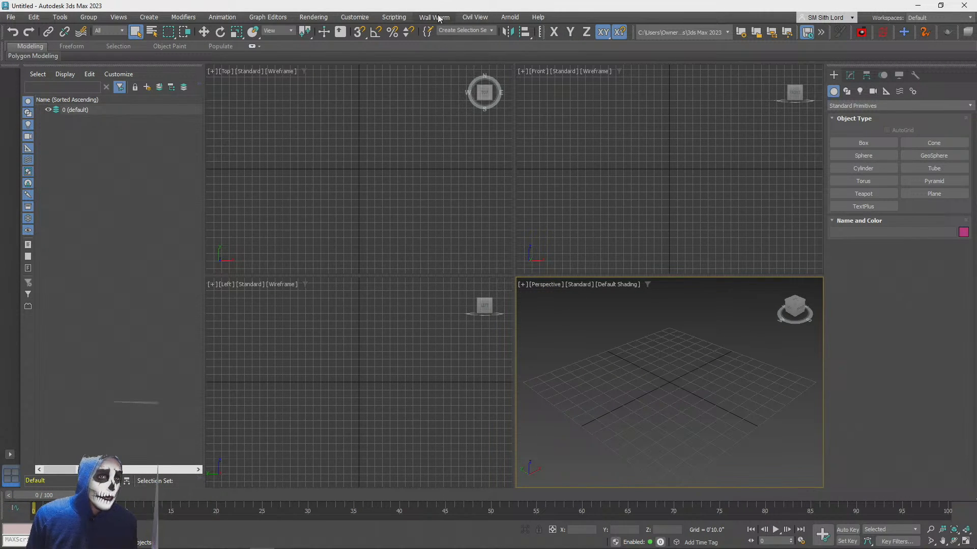
# Set the display units to metric meters and the system unit scale to 1 unit = 1.0 meters
pyautogui.click(355, 19)
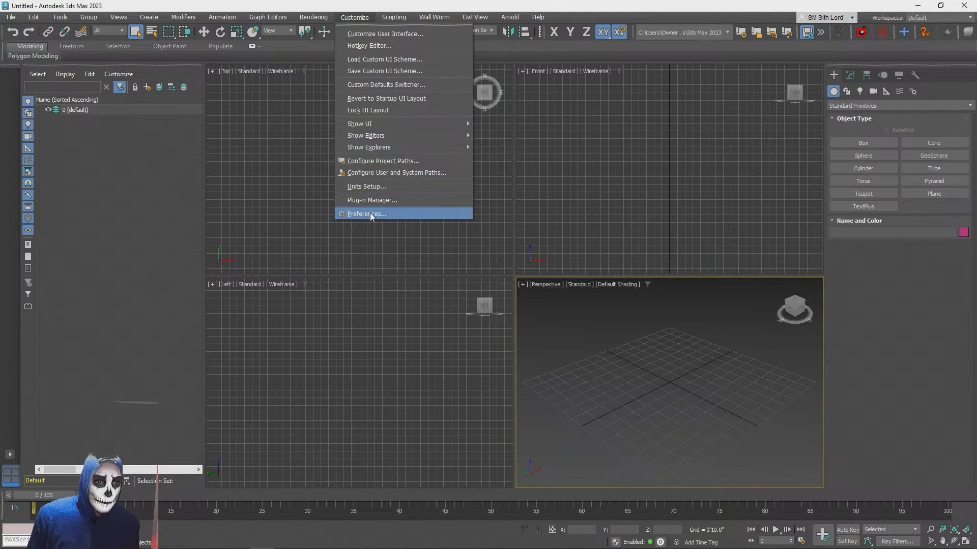
pyautogui.click(363, 187)
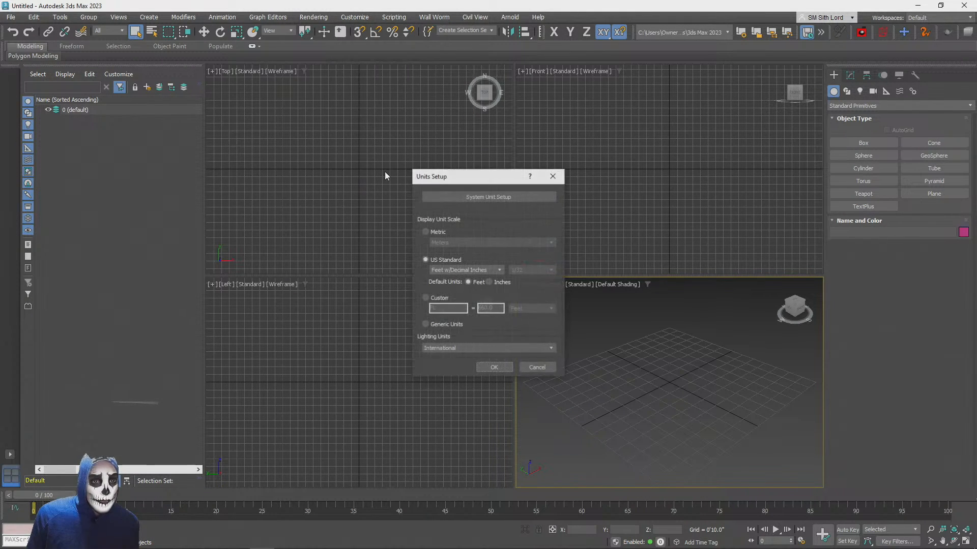
pyautogui.click(434, 232)
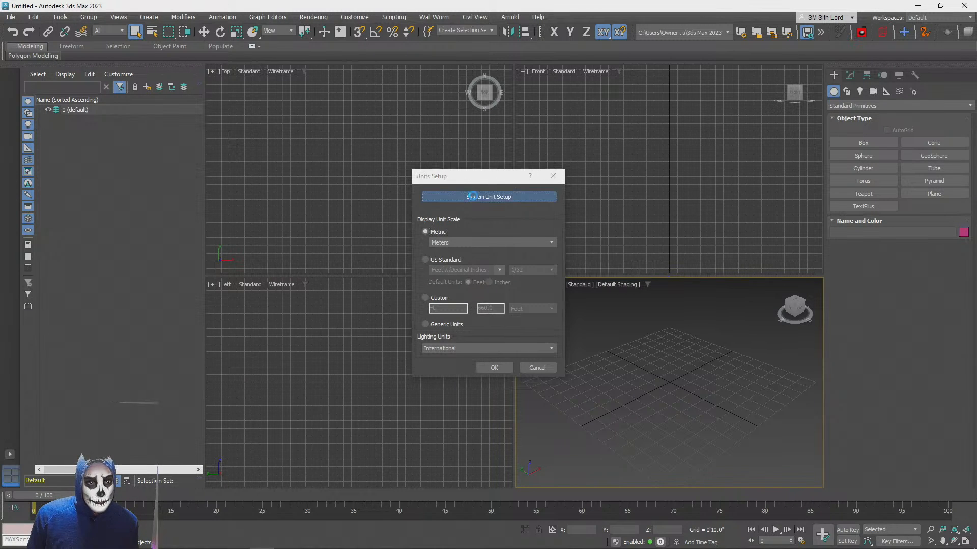
pyautogui.click(488, 197)
pyautogui.click(513, 243)
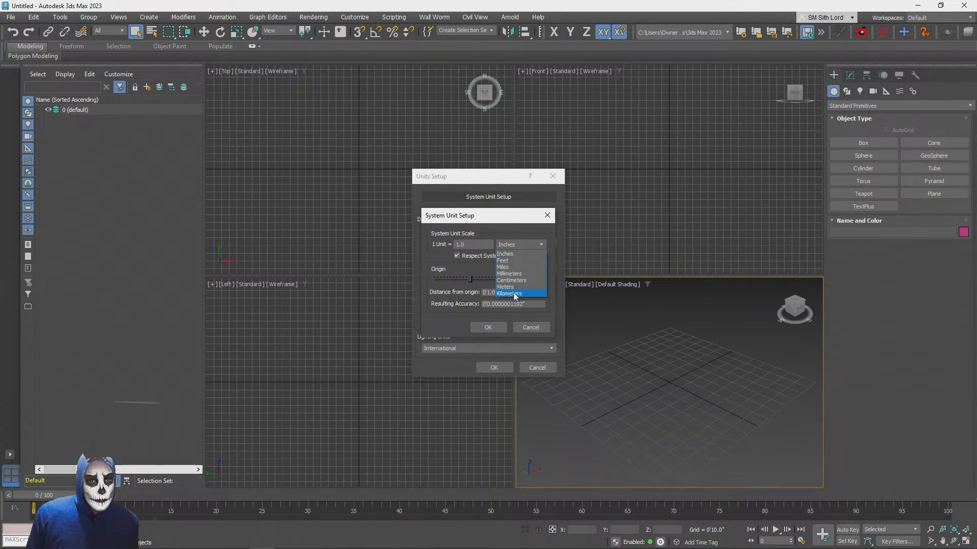
pyautogui.click(490, 328)
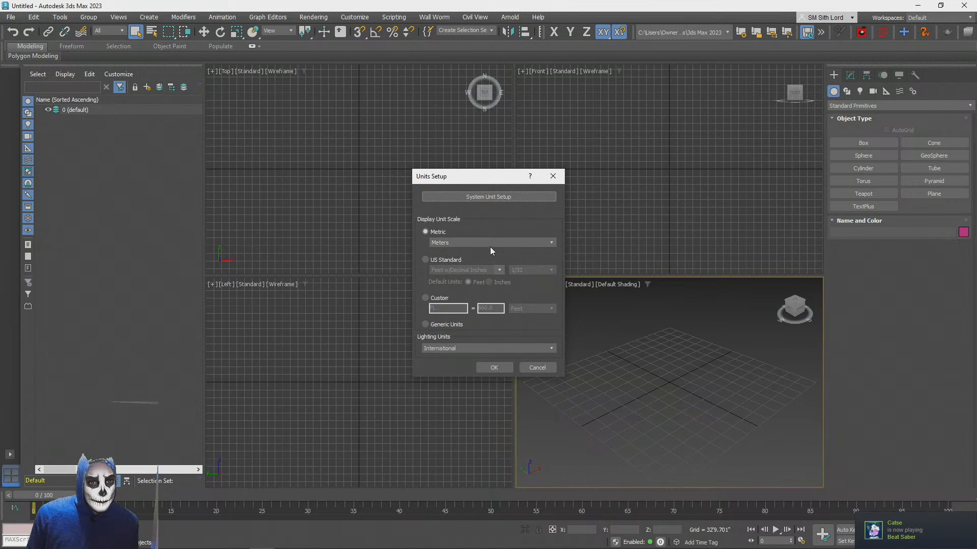
pyautogui.click(494, 367)
pyautogui.click(11, 19)
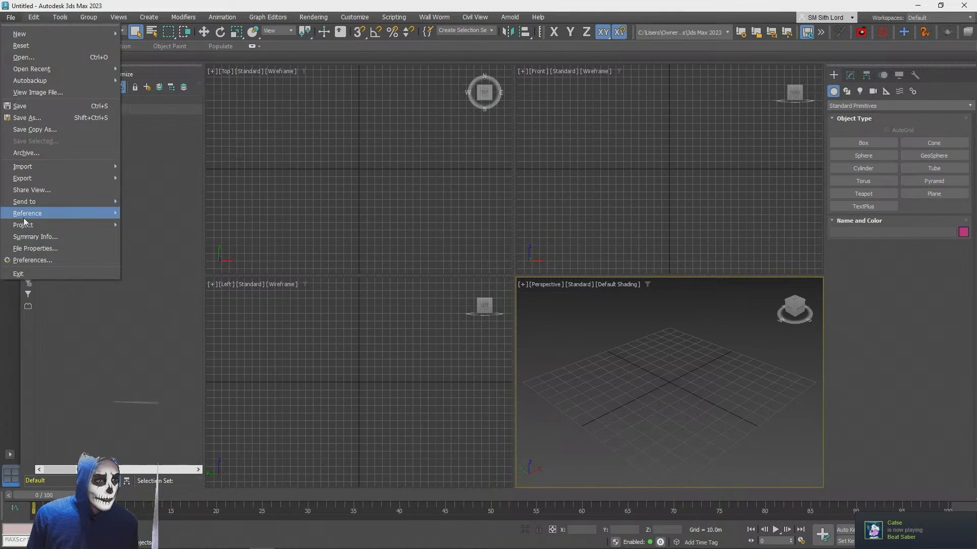
pyautogui.moveTo(92, 178)
pyautogui.click(156, 179)
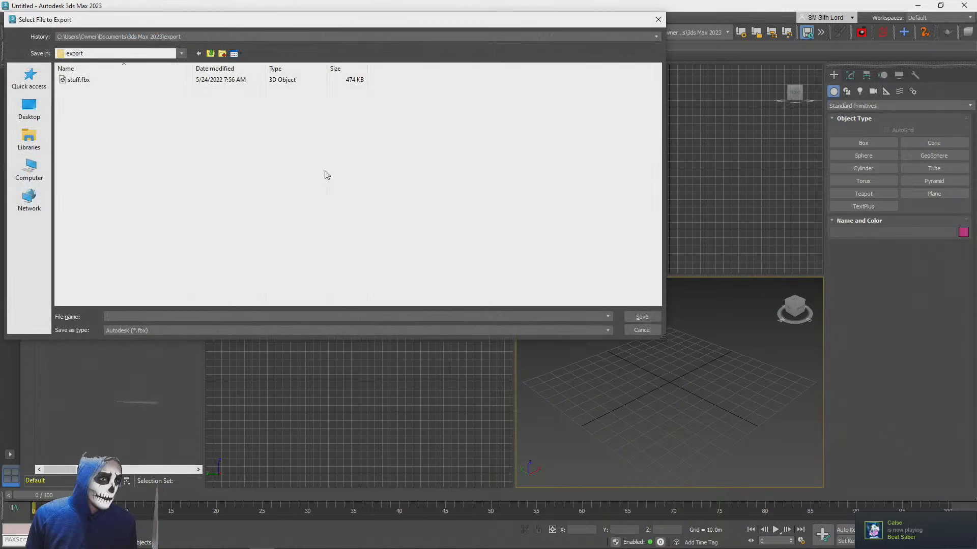
pyautogui.click(31, 175)
pyautogui.click(29, 138)
pyautogui.click(29, 170)
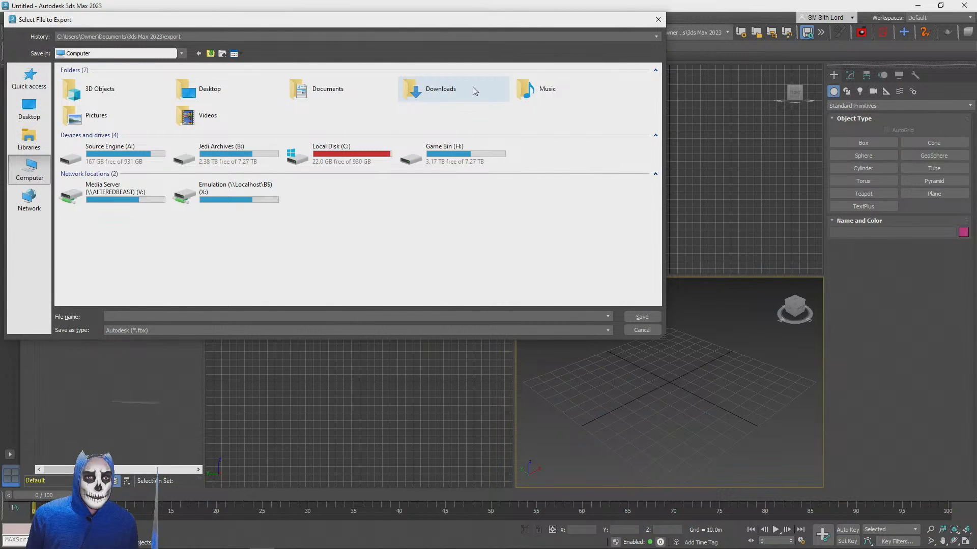
pyautogui.doubleClick(474, 90)
pyautogui.doubleClick(213, 84)
pyautogui.click(81, 82)
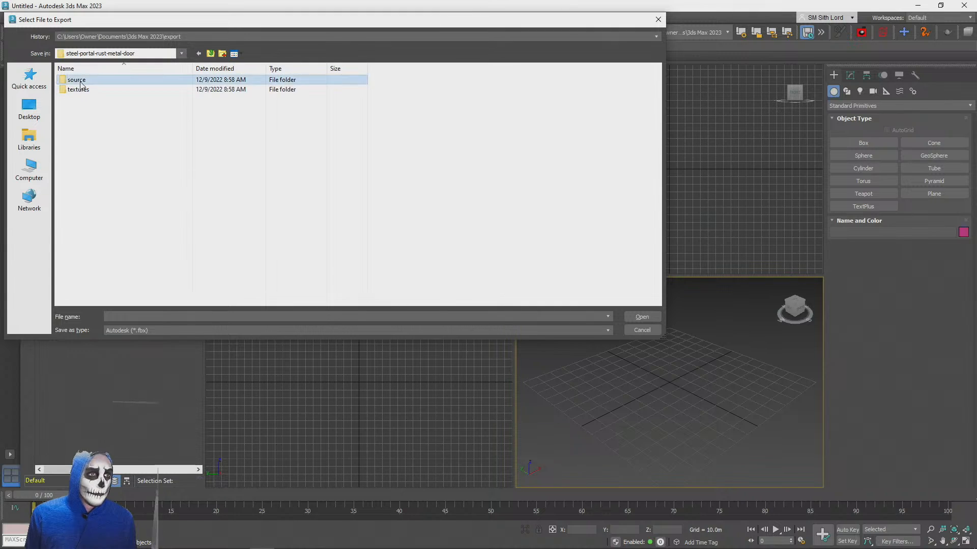
pyautogui.doubleClick(79, 81)
pyautogui.doubleClick(80, 82)
pyautogui.press('Escape')
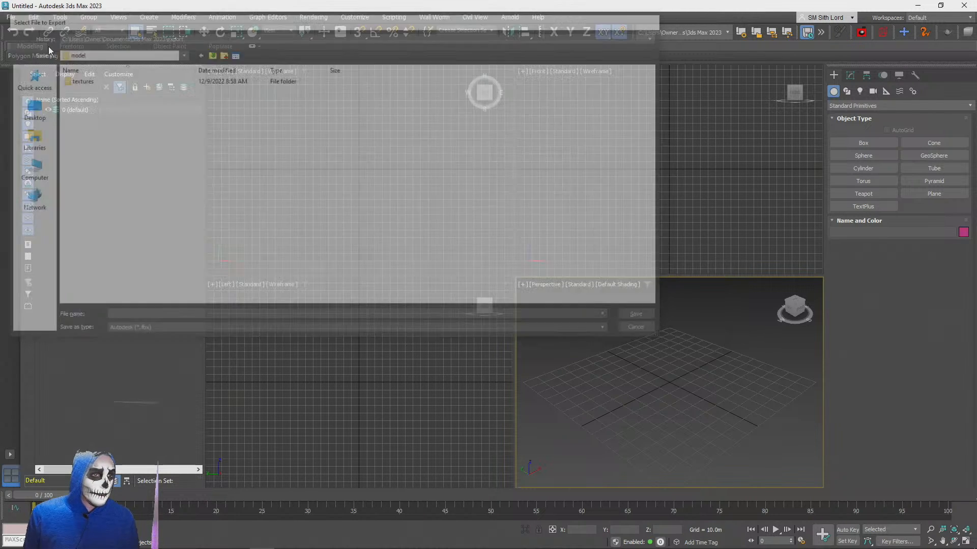
# Import model.dae from the steel-portal-rust-metal-door source model folder with the Autodesk Media & Entertainment preset
pyautogui.click(11, 17)
pyautogui.moveTo(65, 170)
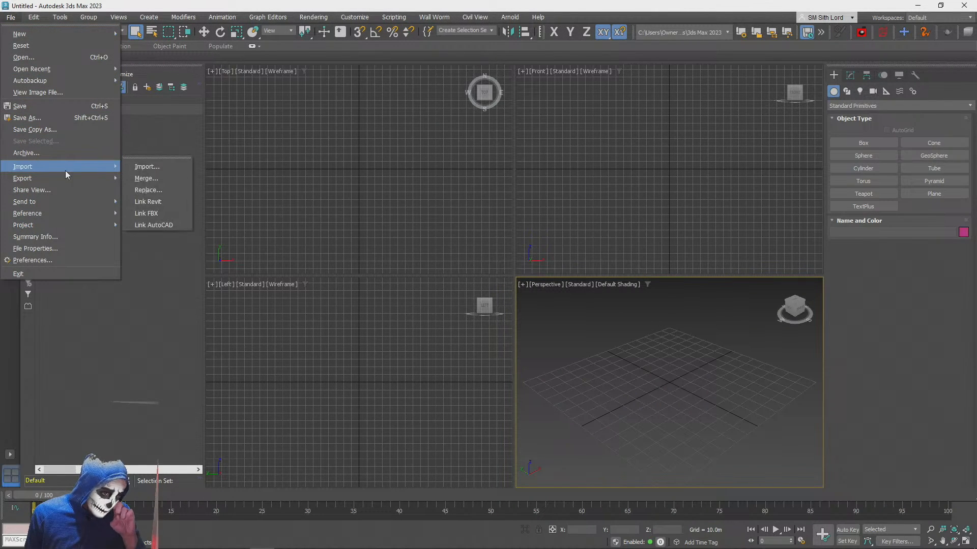
pyautogui.click(164, 167)
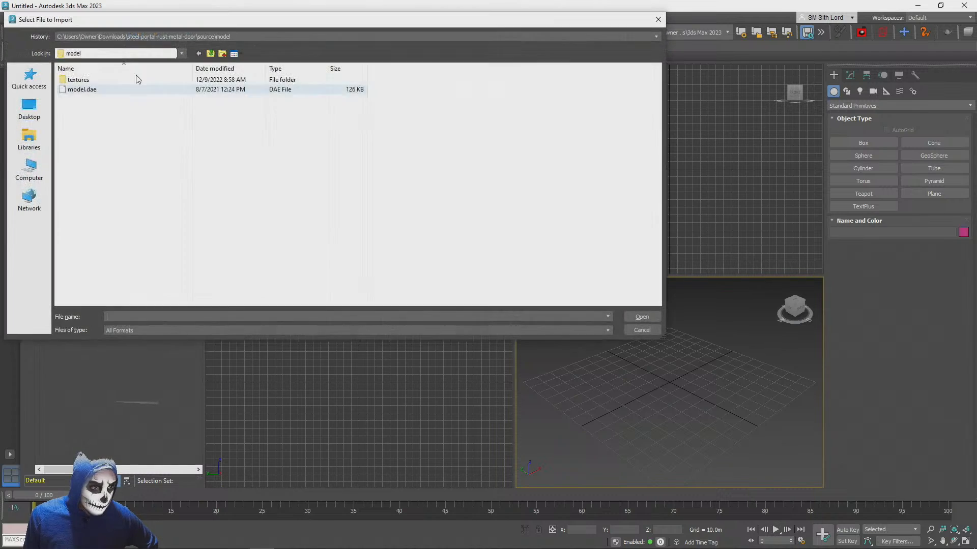
pyautogui.click(66, 90)
pyautogui.doubleClick(66, 90)
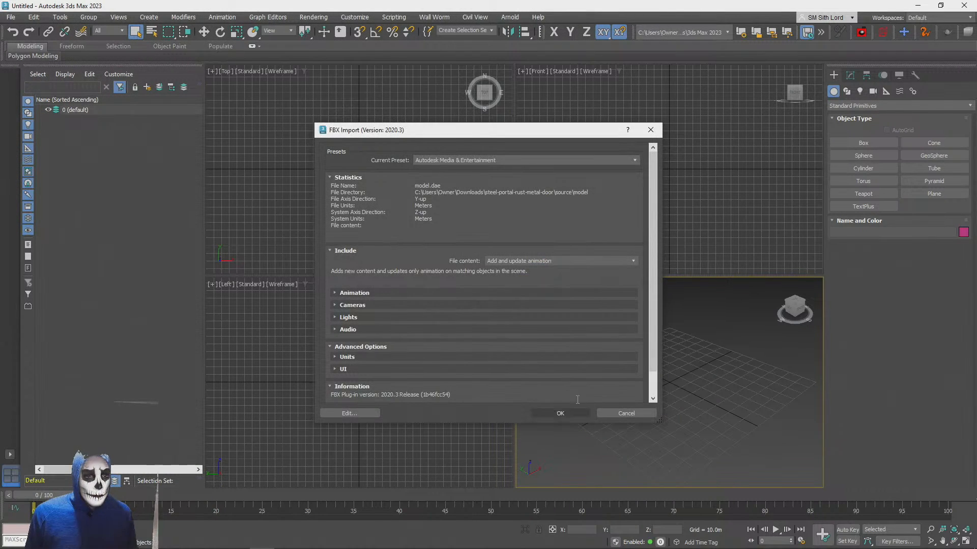
pyautogui.click(563, 416)
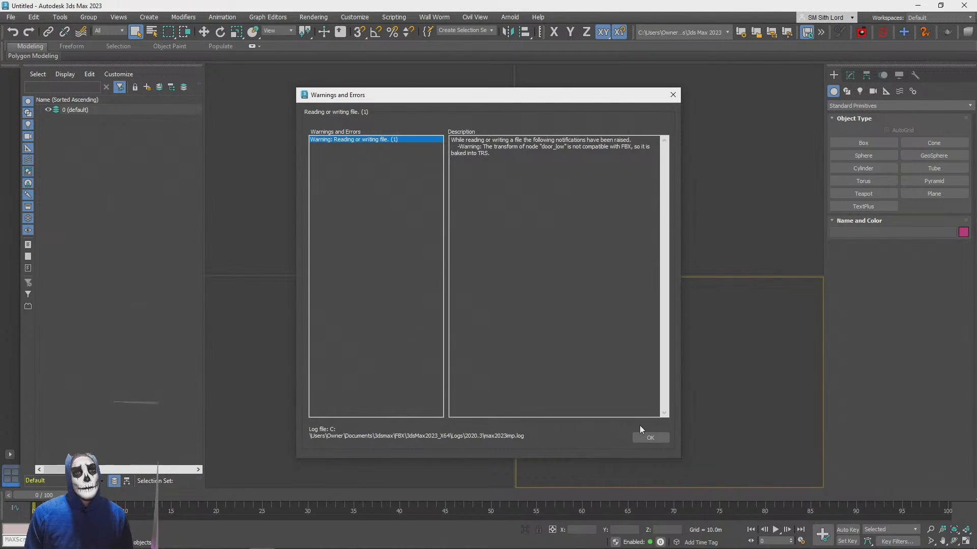
pyautogui.click(650, 439)
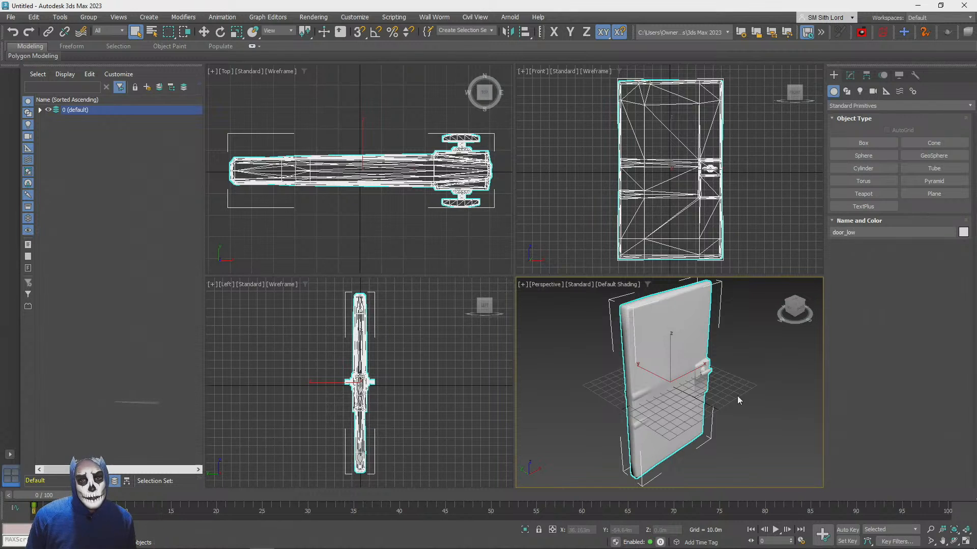
# Create a reference box near the middle of the door in the Top view, with length, width and height of 1 m
pyautogui.scroll(5, 684, 402)
pyautogui.scroll(-7, 684, 401)
pyautogui.scroll(2, 685, 402)
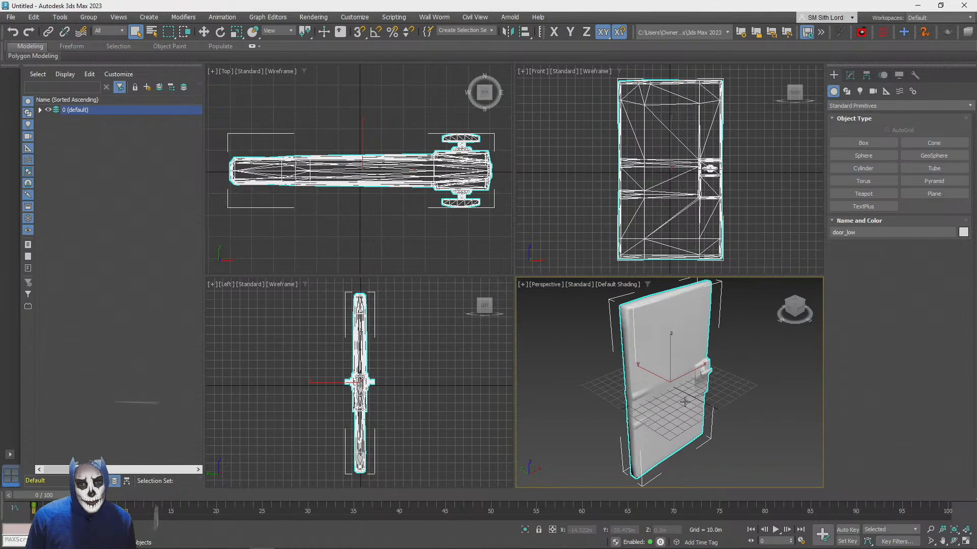
pyautogui.click(863, 144)
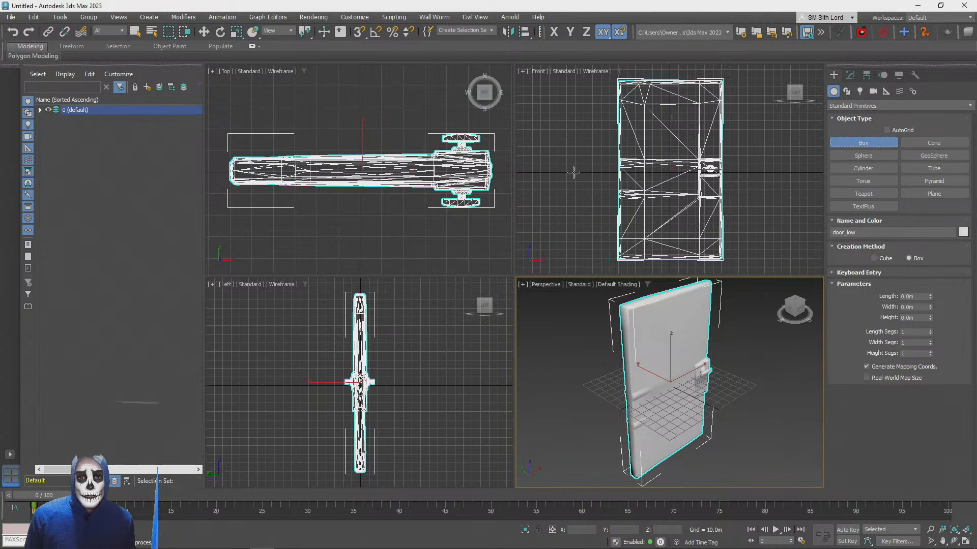
pyautogui.moveTo(345, 187); pyautogui.dragTo(371, 144)
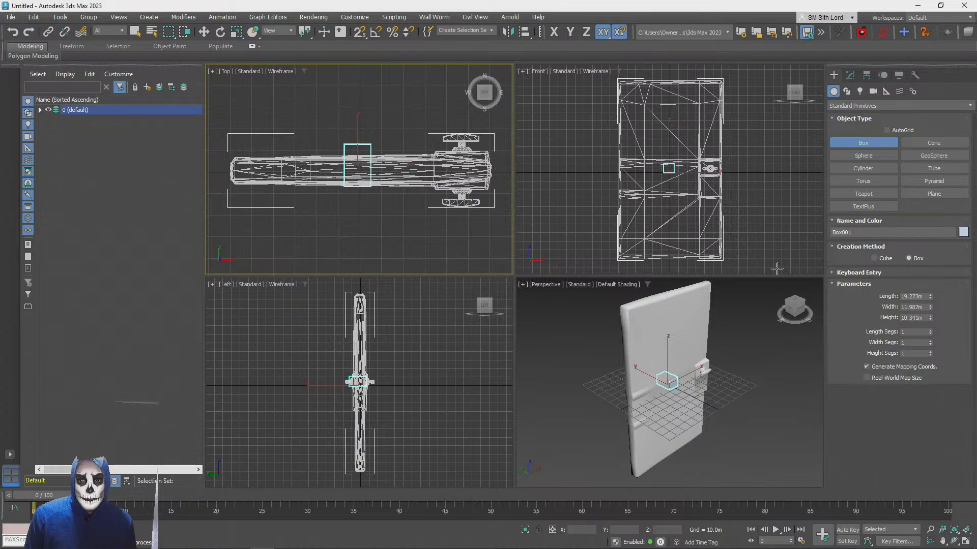
pyautogui.write('1')
pyautogui.press('Tab')
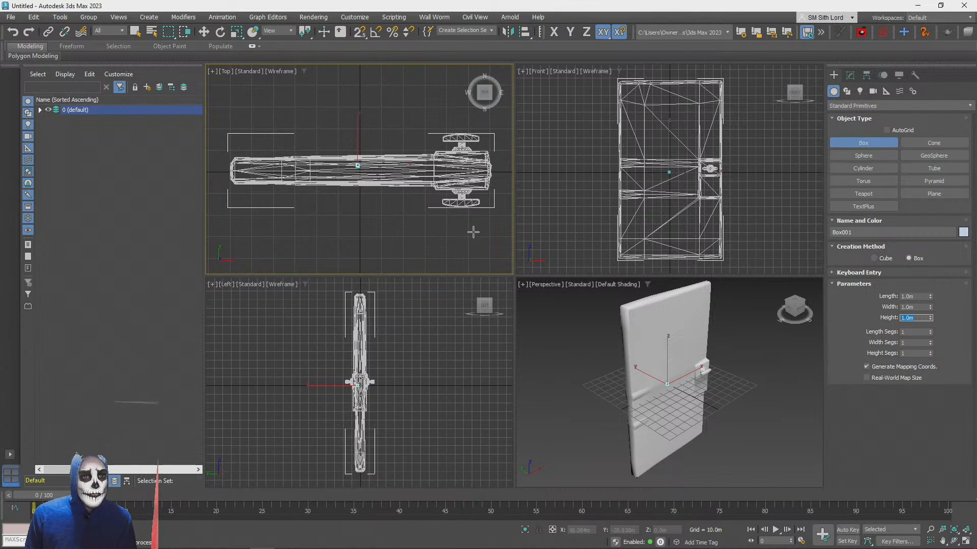
# Move the box to the world origin at X 0, Y 0, Z 0
pyautogui.rightClick(203, 32)
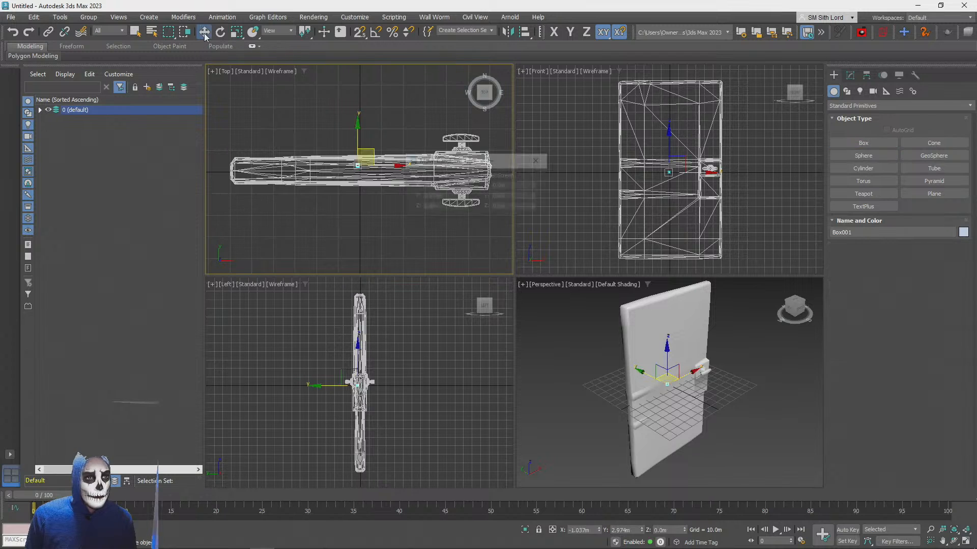
pyautogui.rightClick(467, 199)
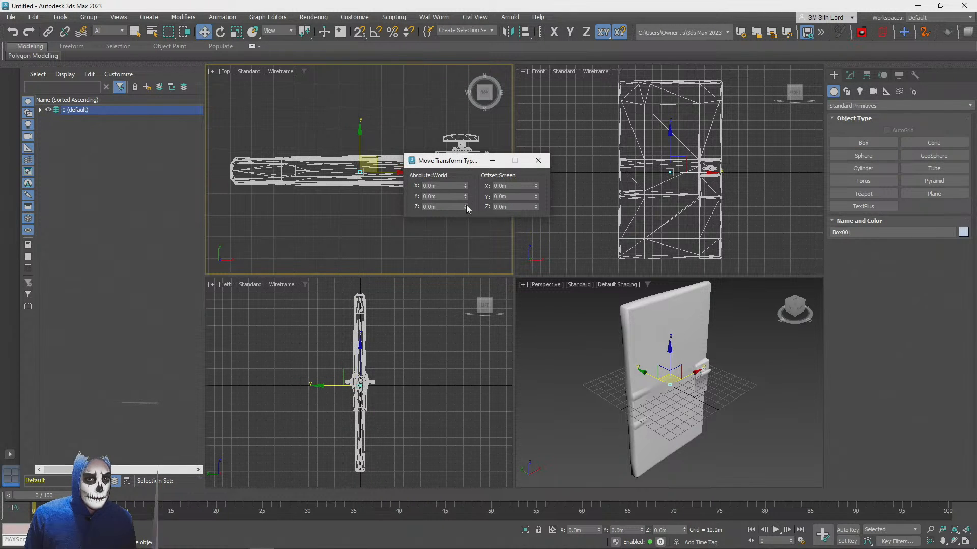
pyautogui.click(538, 161)
# Select the door_low object, activate uniform scaling and maximize the Perspective view
pyautogui.click(321, 155)
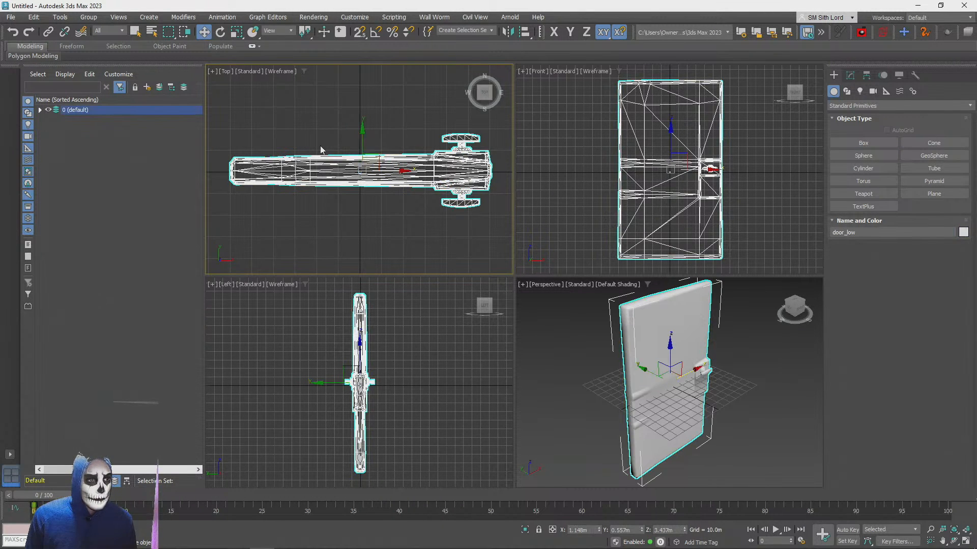
pyautogui.click(41, 110)
pyautogui.click(80, 120)
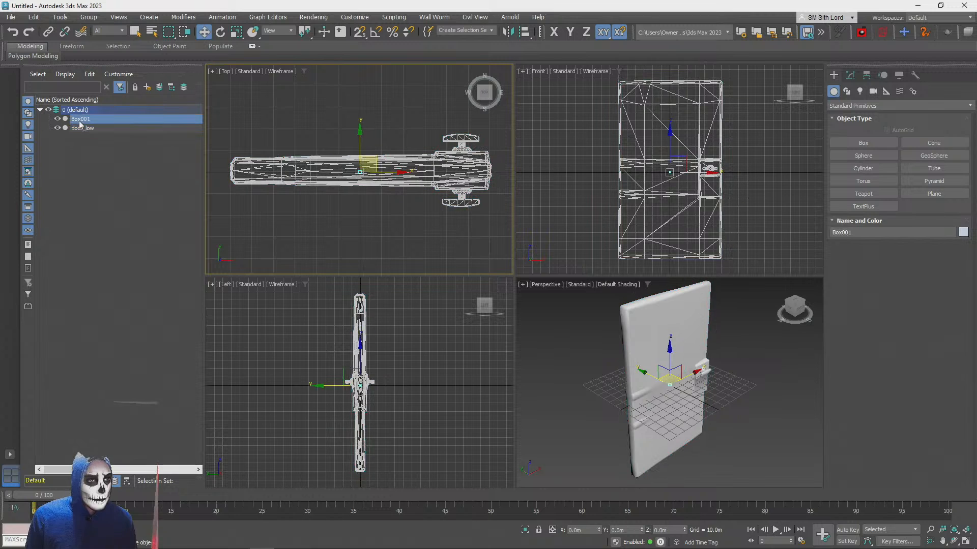
pyautogui.click(79, 129)
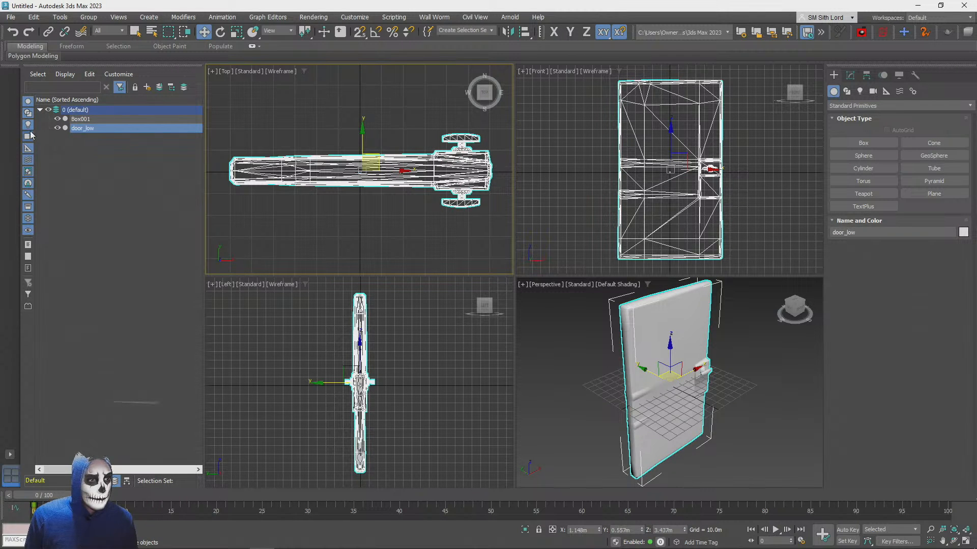
pyautogui.click(237, 32)
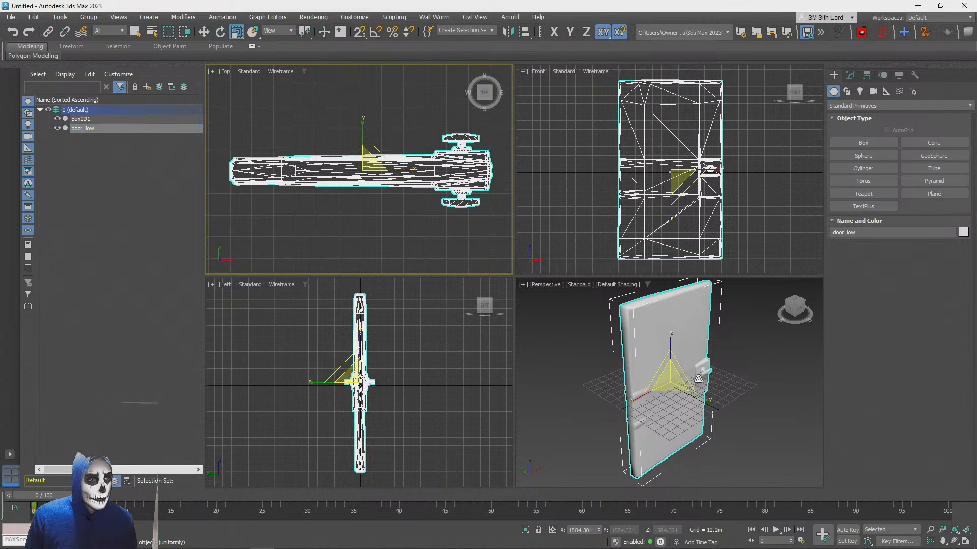
pyautogui.scroll(3, 403, 142)
pyautogui.scroll(5, 779, 404)
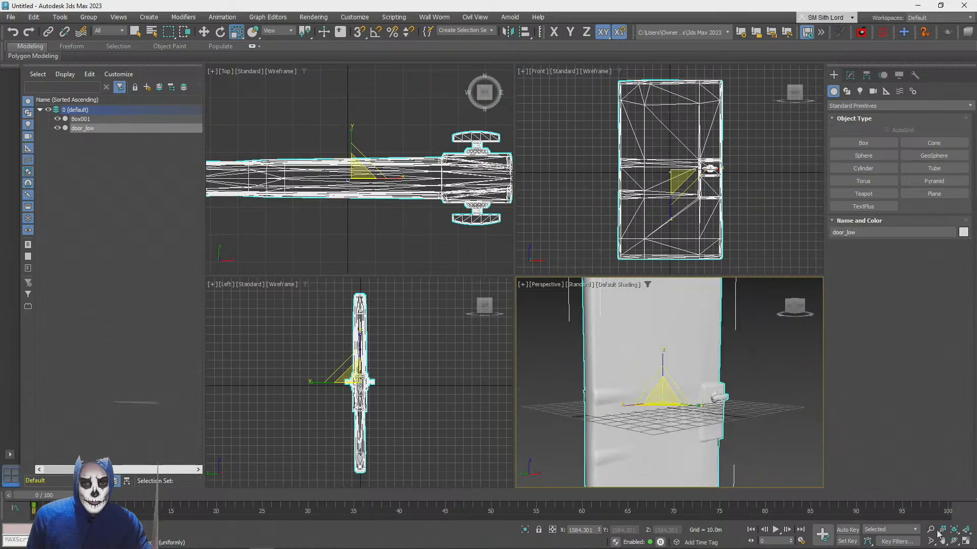
pyautogui.click(965, 541)
pyautogui.scroll(3, 480, 239)
pyautogui.scroll(-6, 480, 239)
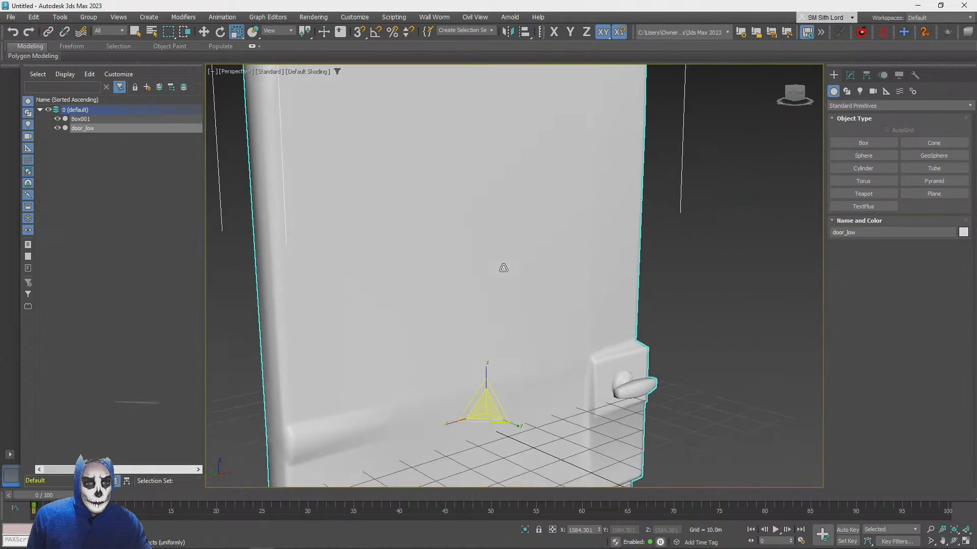
# Scale the door down uniformly to about 35.7% to bring it into proportion with the 1 m box
pyautogui.keyDown('alt'); pyautogui.moveTo(502, 316); pyautogui.dragTo(494, 384, button='middle'); pyautogui.keyUp('alt')
pyautogui.moveTo(491, 330); pyautogui.dragTo(502, 422)
pyautogui.scroll(5, 504, 414)
pyautogui.keyDown('alt'); pyautogui.moveTo(499, 346); pyautogui.dragTo(564, 310, button='middle'); pyautogui.keyUp('alt')
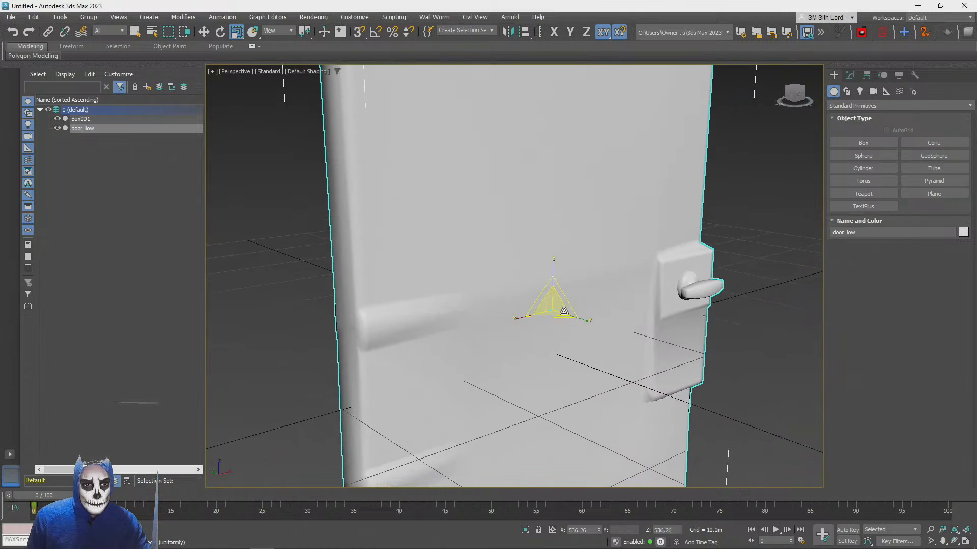
pyautogui.moveTo(545, 308)
pyautogui.mouseDown()
pyautogui.moveTo(610, 345)
pyautogui.moveTo(658, 356)
pyautogui.moveTo(637, 441)
pyautogui.moveTo(585, 255)
pyautogui.moveTo(559, 305)
pyautogui.moveTo(533, 241)
pyautogui.moveTo(538, 298)
pyautogui.mouseUp()
pyautogui.scroll(5, 541, 177)
pyautogui.keyDown('alt'); pyautogui.moveTo(575, 179); pyautogui.dragTo(555, 240, button='middle'); pyautogui.keyUp('alt')
pyautogui.scroll(-4, 566, 236)
pyautogui.scroll(-2, 555, 240)
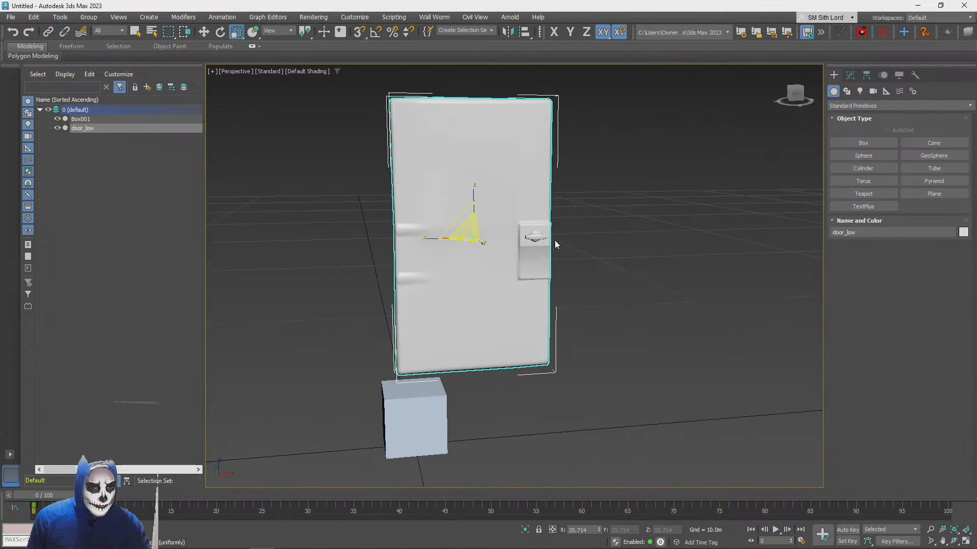
# Examine the scaled door's size against the reference box from several angles
pyautogui.keyDown('alt'); pyautogui.moveTo(442, 230); pyautogui.dragTo(492, 233, button='middle'); pyautogui.keyUp('alt')
pyautogui.moveTo(486, 167); pyautogui.dragTo(486, 229, button='middle')
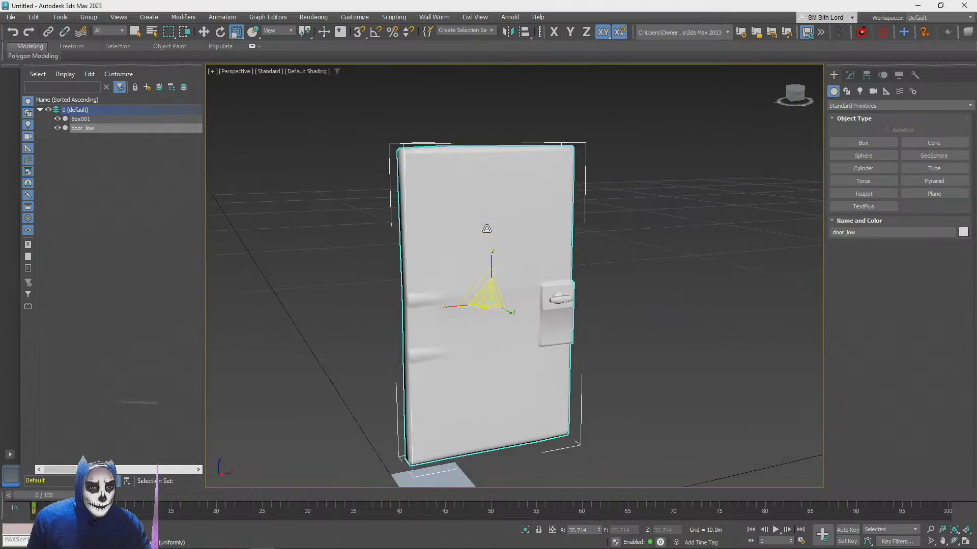
pyautogui.scroll(-5, 630, 259)
pyautogui.scroll(6, 630, 259)
pyautogui.keyDown('alt'); pyautogui.moveTo(630, 258); pyautogui.dragTo(717, 171, button='middle'); pyautogui.keyUp('alt')
pyautogui.scroll(-4, 798, 161)
pyautogui.scroll(4, 798, 161)
pyautogui.keyDown('alt'); pyautogui.moveTo(798, 162); pyautogui.dragTo(777, 171, button='middle'); pyautogui.keyUp('alt')
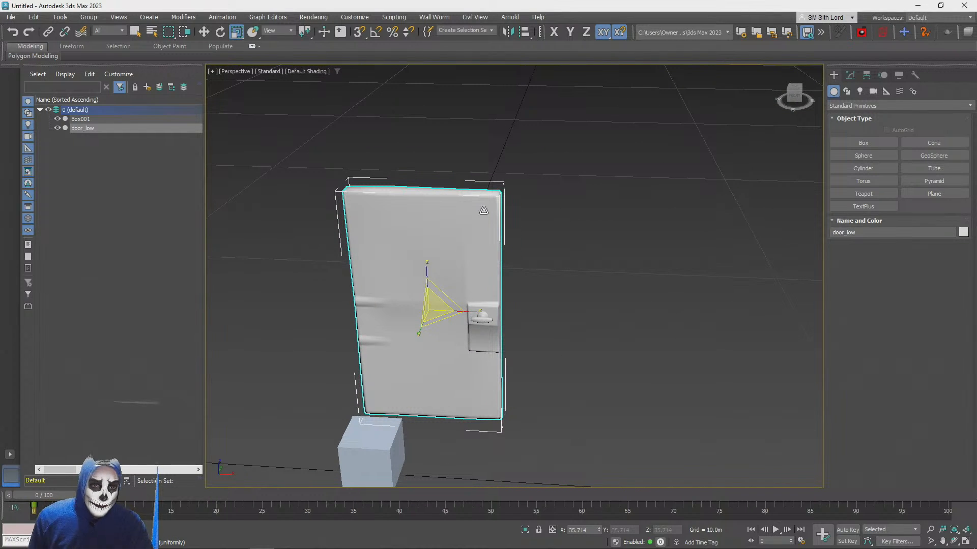
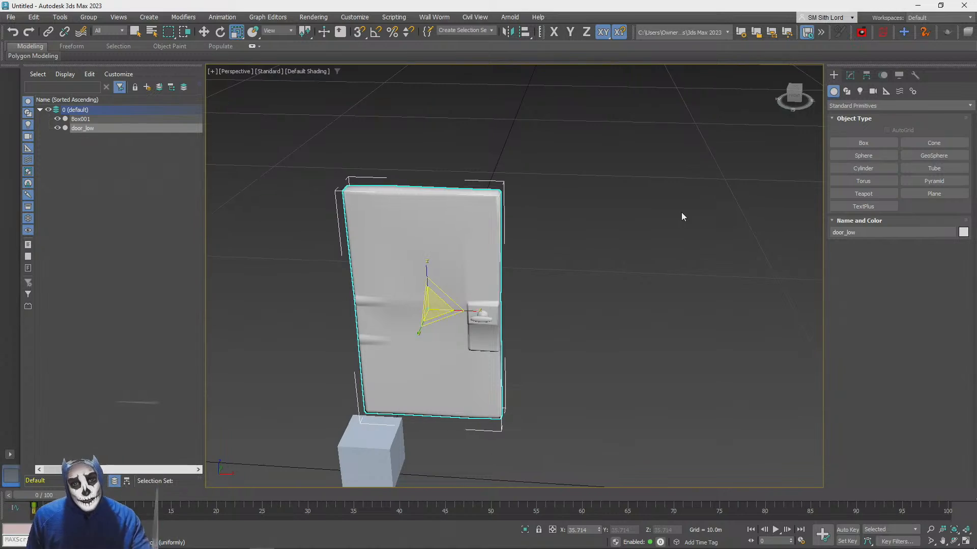
pyautogui.keyDown('alt'); pyautogui.moveTo(682, 213); pyautogui.dragTo(680, 211, button='middle'); pyautogui.keyUp('alt')
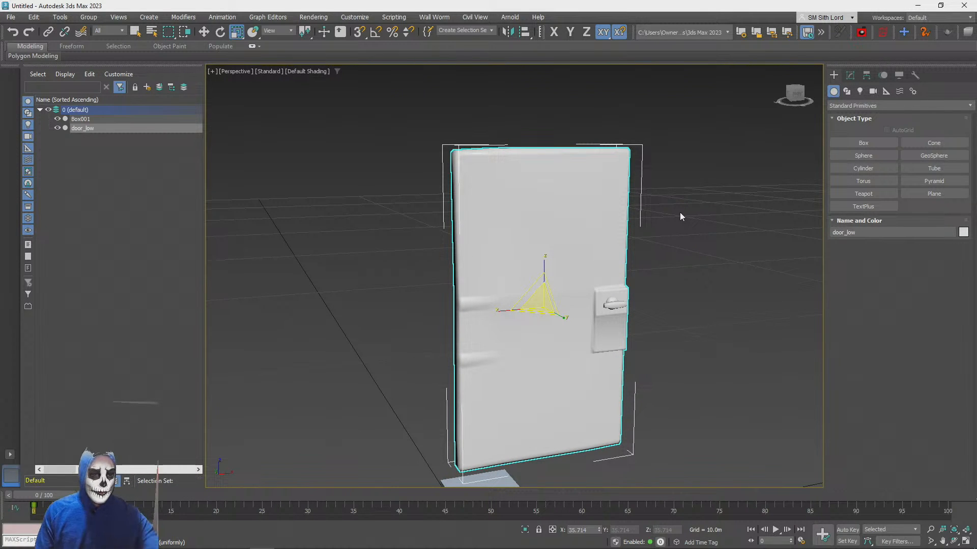
pyautogui.keyDown('alt'); pyautogui.moveTo(679, 212); pyautogui.dragTo(676, 211, button='middle'); pyautogui.keyUp('alt')
pyautogui.press('e')
pyautogui.press('w')
pyautogui.press('r')
pyautogui.press('e')
pyautogui.press('w')
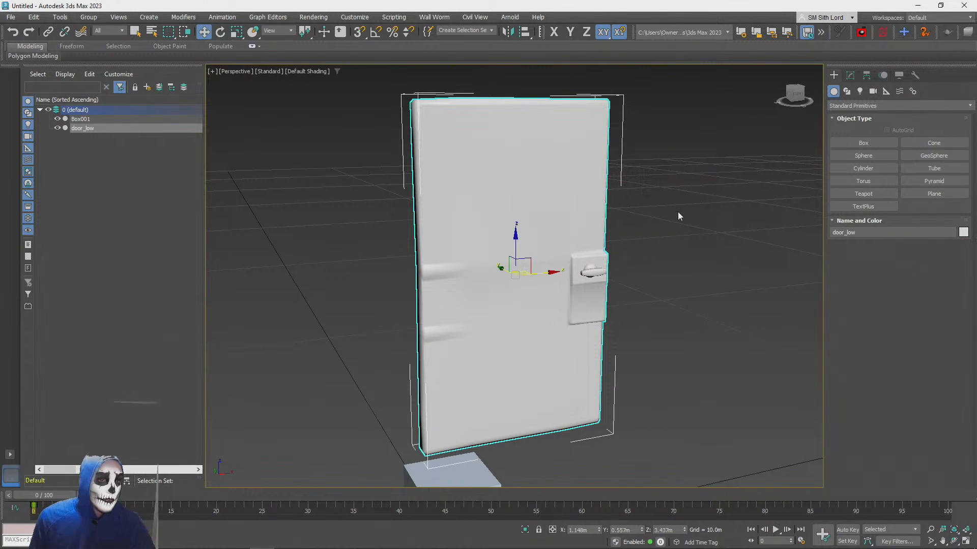
pyautogui.scroll(-4, 677, 211)
pyautogui.press('e')
pyautogui.press('w')
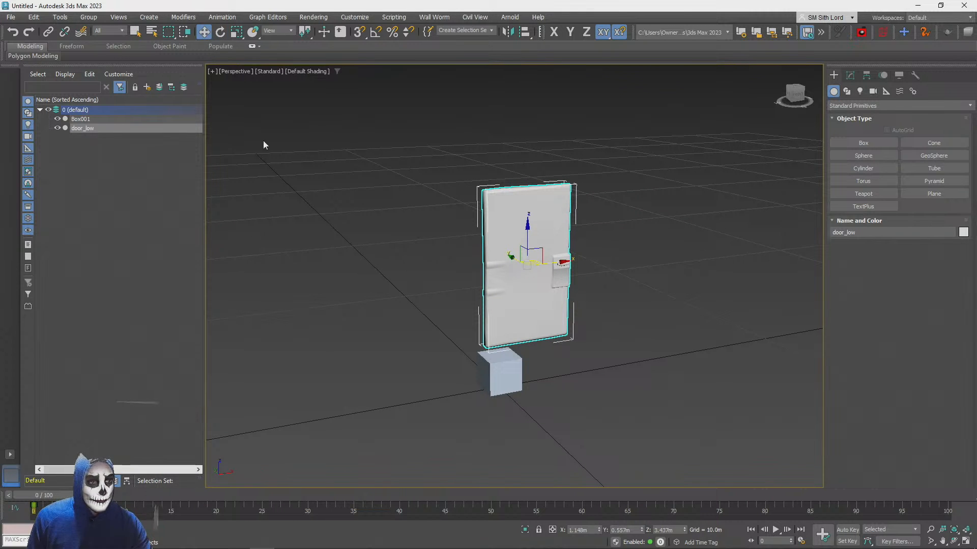
# Scale the door down uniformly to about 21.4% so its size suits the 1 m reference box
pyautogui.press('e')
pyautogui.press('r')
pyautogui.scroll(2, 527, 257)
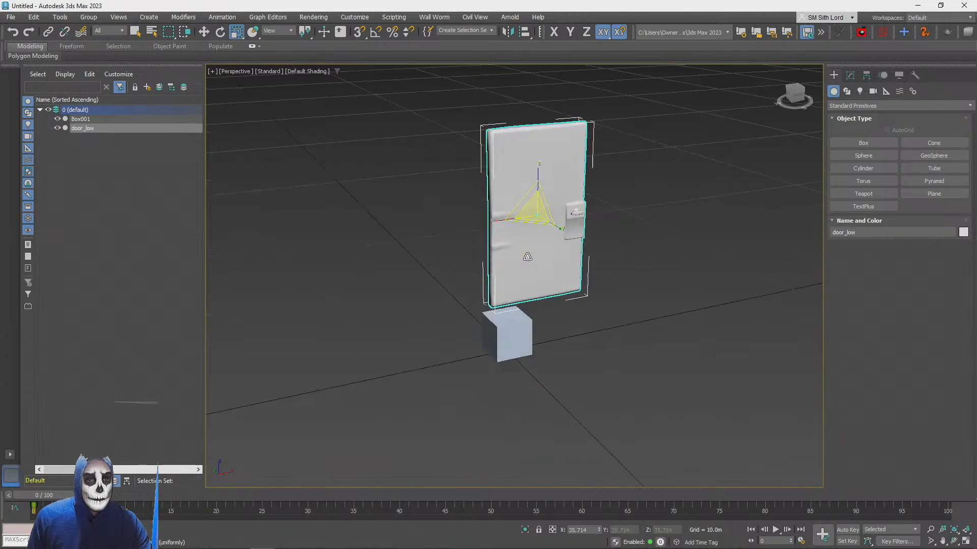
pyautogui.keyDown('alt'); pyautogui.moveTo(527, 257); pyautogui.dragTo(521, 233, button='middle'); pyautogui.keyUp('alt')
pyautogui.scroll(-3, 521, 233)
pyautogui.moveTo(509, 167); pyautogui.dragTo(512, 200)
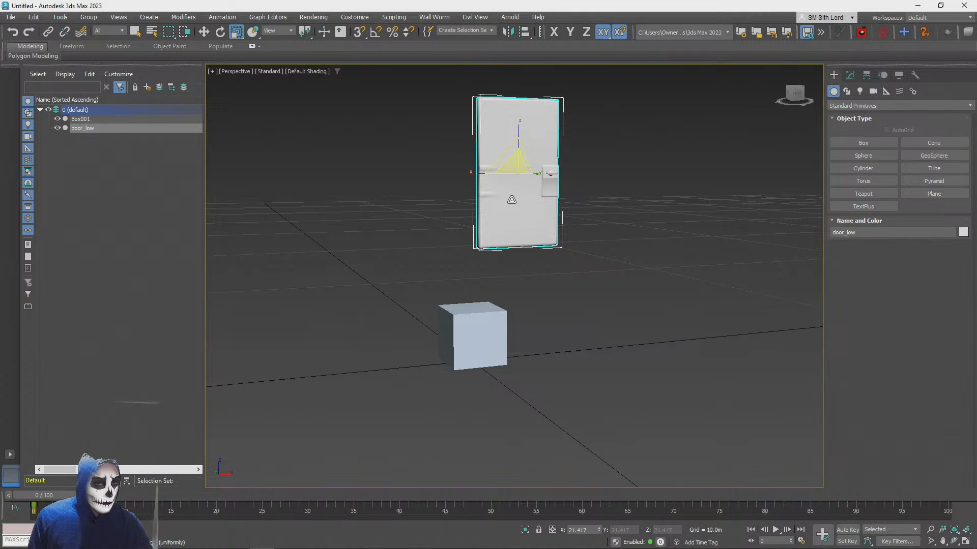
# Move the scaled door down behind the reference box, to about X -0.027 m and Z 1.42 m
pyautogui.press('e')
pyautogui.press('w')
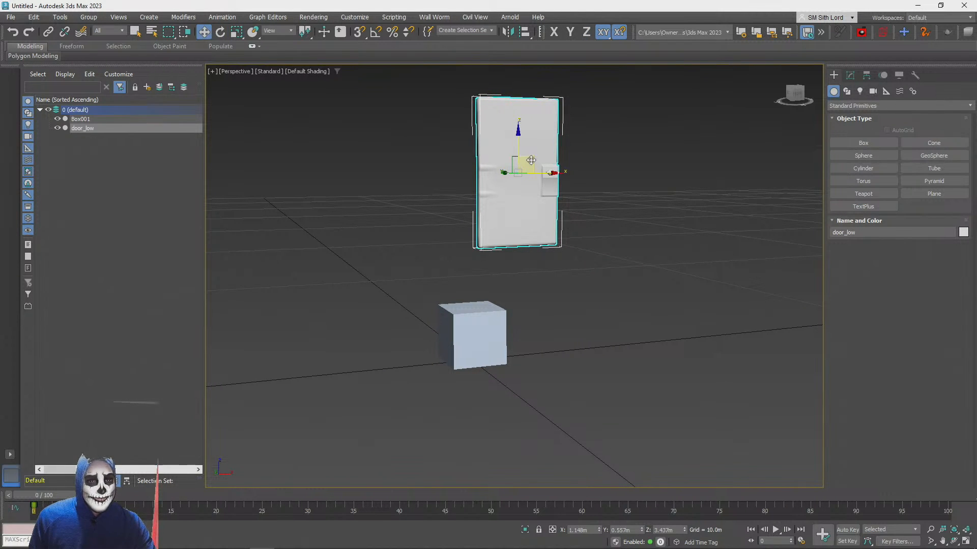
pyautogui.moveTo(530, 160); pyautogui.dragTo(473, 266)
pyautogui.scroll(2, 473, 270)
pyautogui.moveTo(437, 435); pyautogui.dragTo(476, 318, button='middle')
pyautogui.scroll(5, 484, 327)
pyautogui.scroll(-3, 484, 327)
pyautogui.scroll(2, 485, 326)
pyautogui.scroll(-2, 475, 318)
pyautogui.scroll(2, 468, 211)
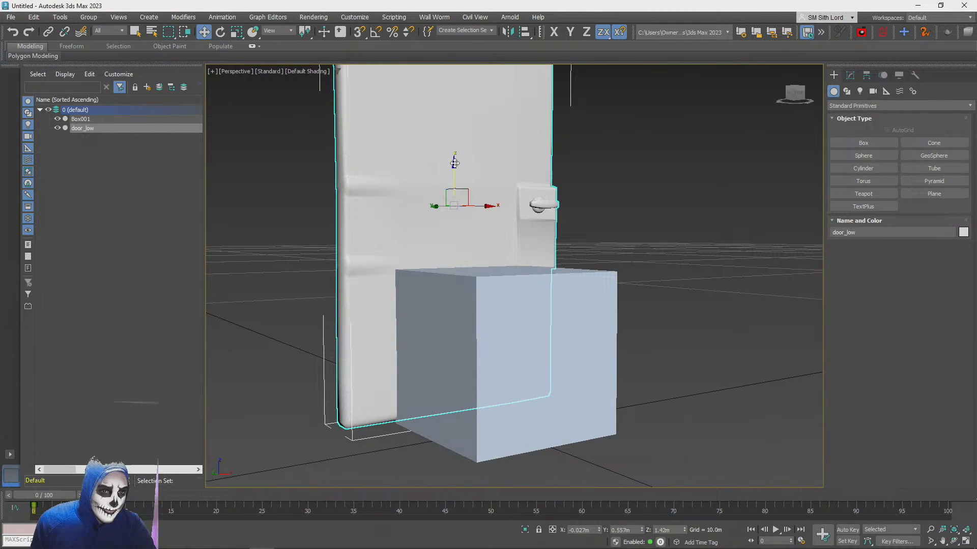
# Lower the door vertically to about Z 1.312 m and compare its height with the reference box
pyautogui.moveTo(454, 162)
pyautogui.mouseDown()
pyautogui.moveTo(453, 185)
pyautogui.moveTo(451, 170)
pyautogui.mouseUp()
pyautogui.keyDown('alt'); pyautogui.moveTo(451, 170); pyautogui.dragTo(454, 197, button='middle'); pyautogui.keyUp('alt')
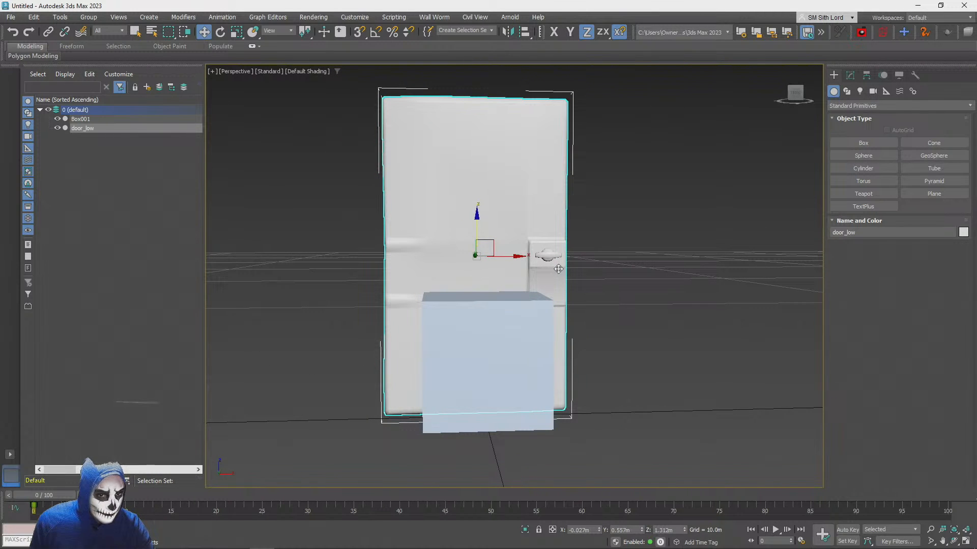
pyautogui.scroll(6, 507, 360)
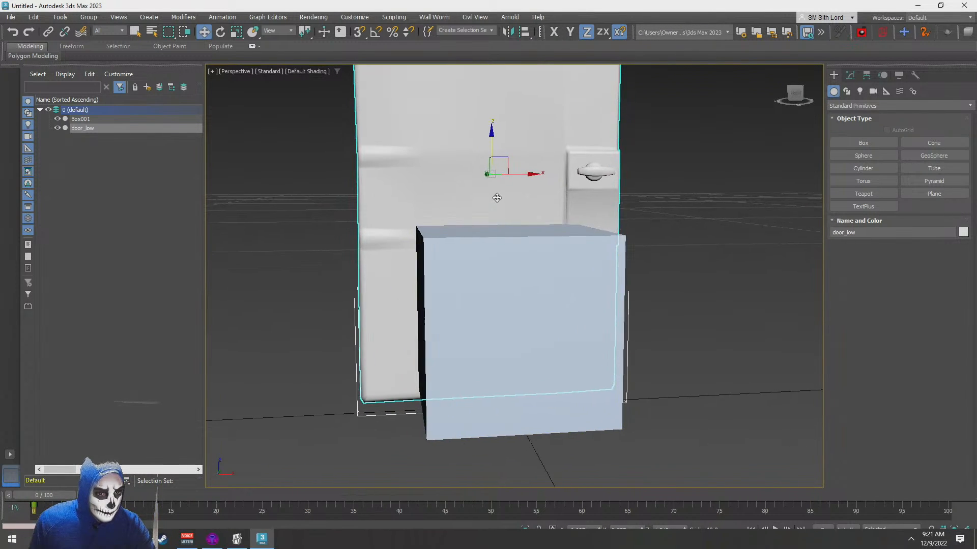
pyautogui.keyDown('alt'); pyautogui.moveTo(497, 197); pyautogui.dragTo(499, 196, button='middle'); pyautogui.keyUp('alt')
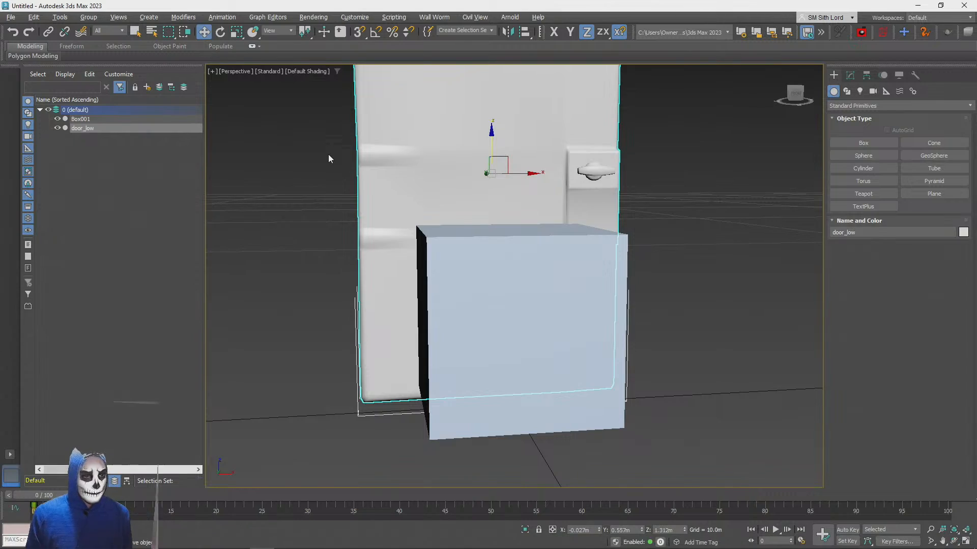
# Look up "6 feet in meters" in a new browser tab, close that tab and return to 3ds Max
pyautogui.hotkey('alt', 'Tab')
pyautogui.hotkey('ctrl', 't')
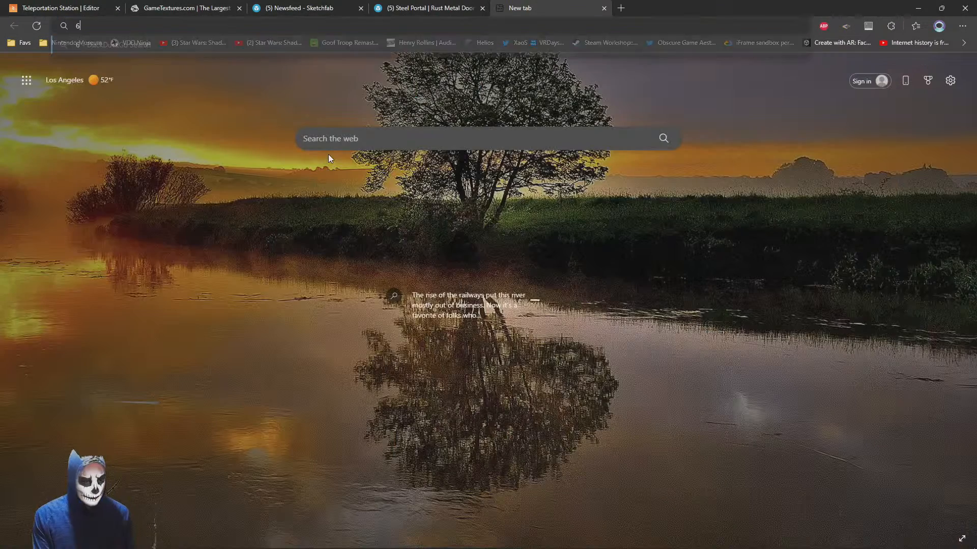
pyautogui.write('6 feet in meters')
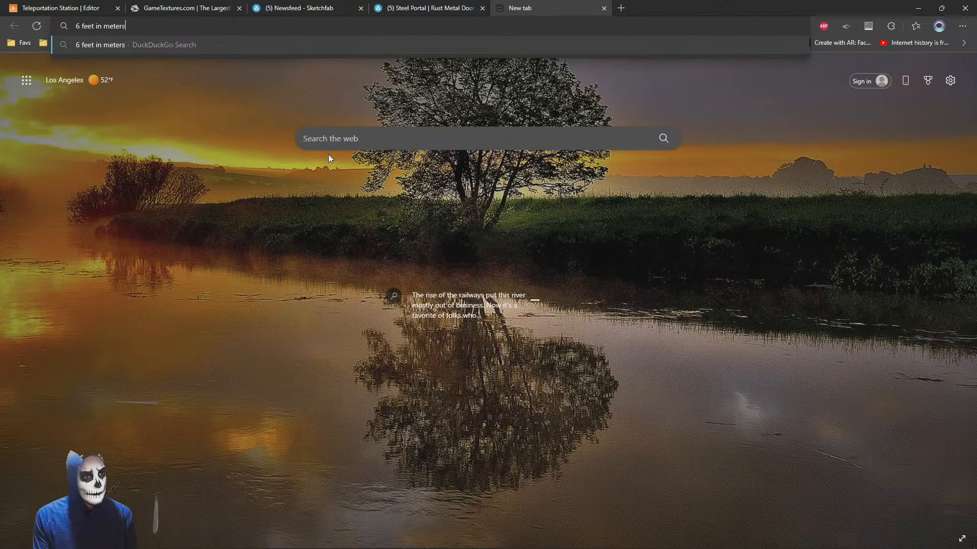
pyautogui.press('Return')
pyautogui.middleClick(541, 5)
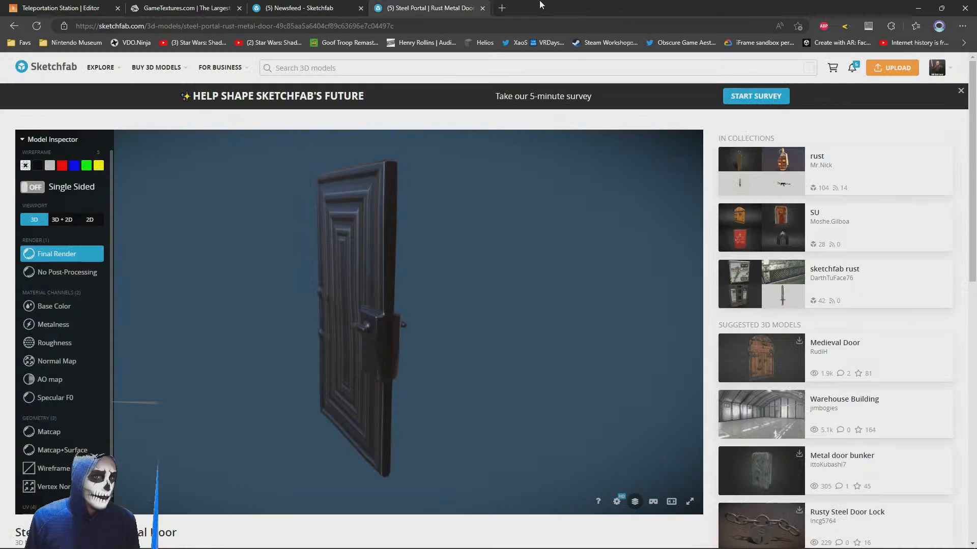
pyautogui.hotkey('alt', 'Tab')
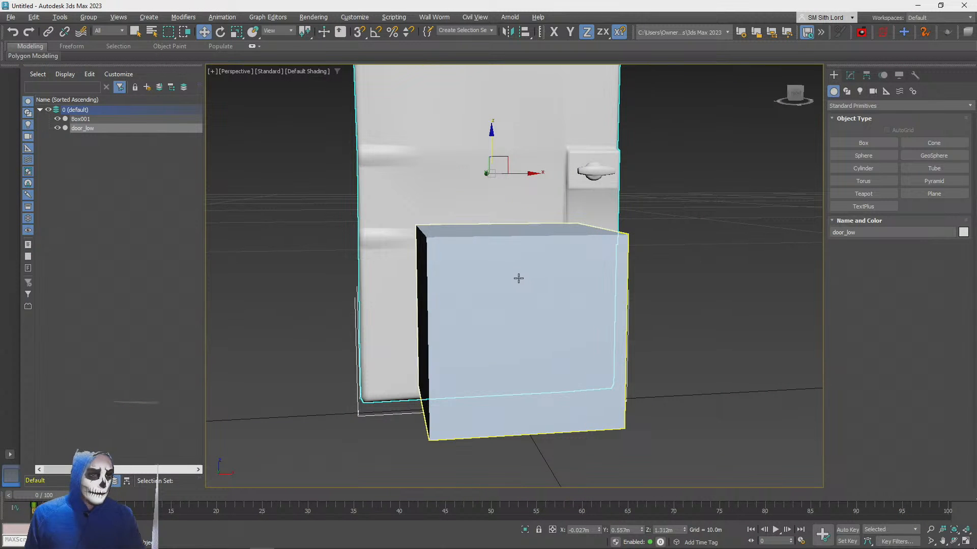
# Delete the 1 m reference box from the scene without keeping a copy of it
pyautogui.scroll(-4, 518, 279)
pyautogui.click(499, 390)
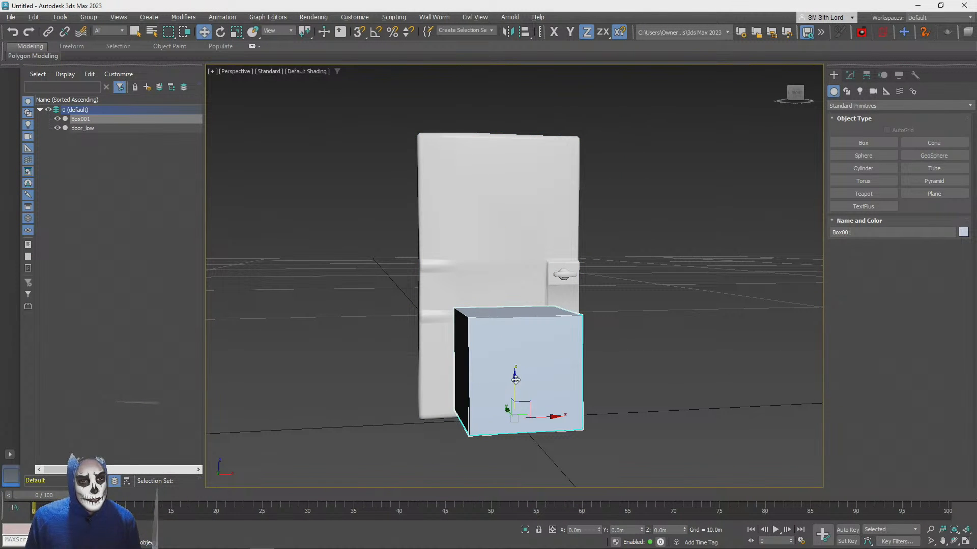
pyautogui.keyDown('shift'); pyautogui.moveTo(516, 378); pyautogui.dragTo(509, 324); pyautogui.keyUp('shift')
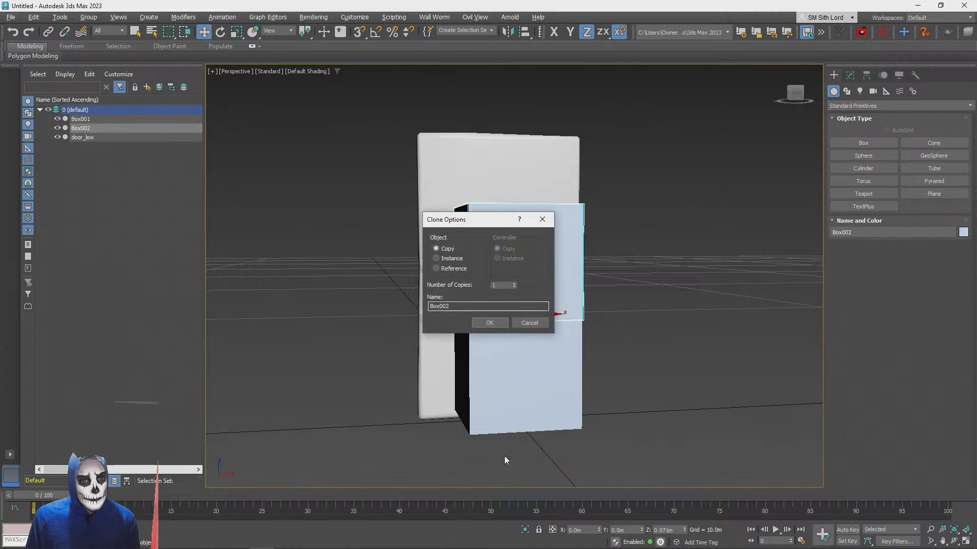
pyautogui.click(535, 324)
pyautogui.press('Delete')
# Move the door to the world origin at X 0, Y 0, Z 0 and deselect it
pyautogui.click(474, 265)
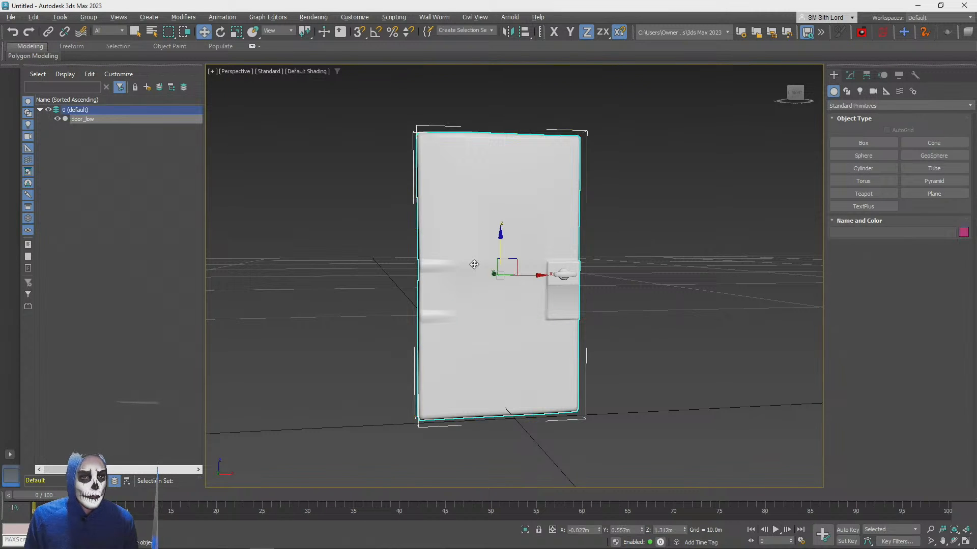
pyautogui.keyDown('alt'); pyautogui.moveTo(514, 245); pyautogui.dragTo(458, 244, button='middle'); pyautogui.keyUp('alt')
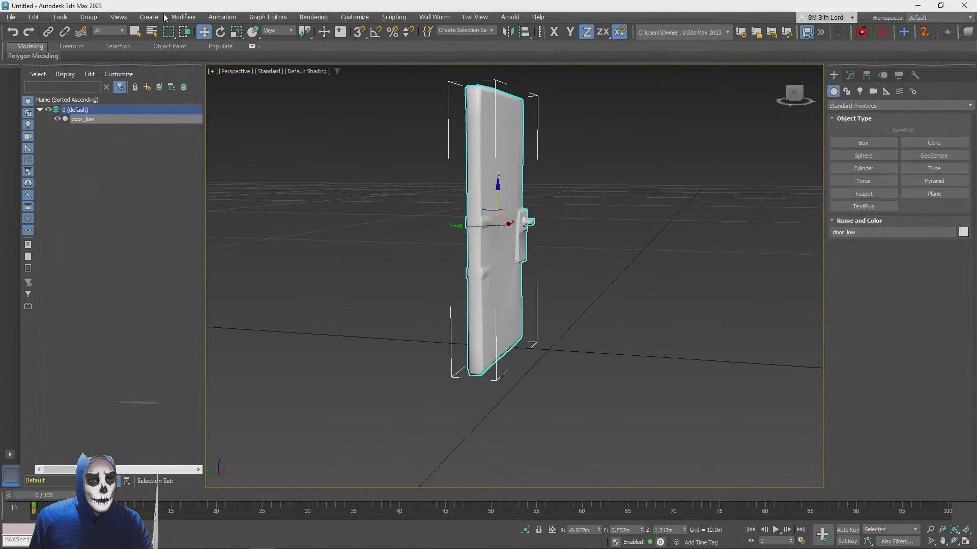
pyautogui.rightClick(204, 32)
pyautogui.rightClick(465, 186)
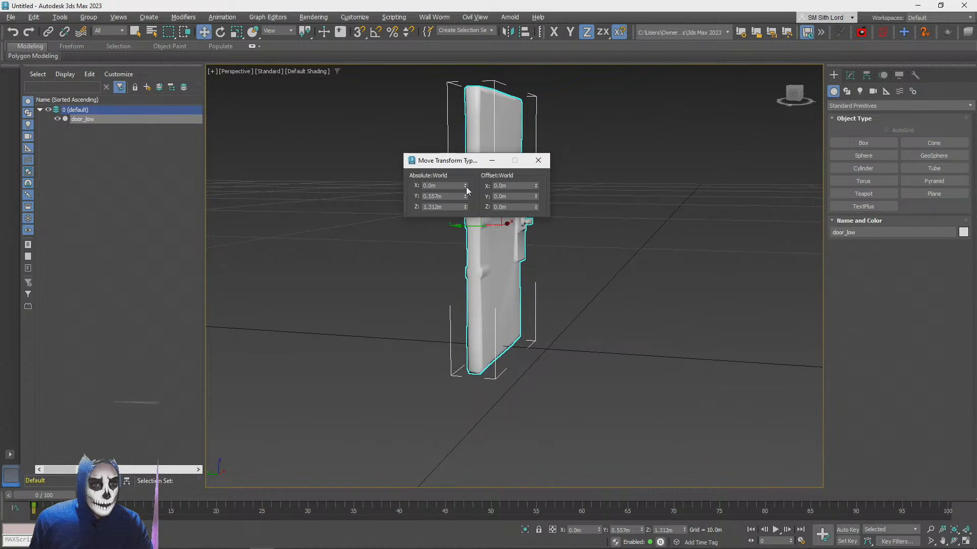
pyautogui.rightClick(465, 197)
pyautogui.rightClick(465, 207)
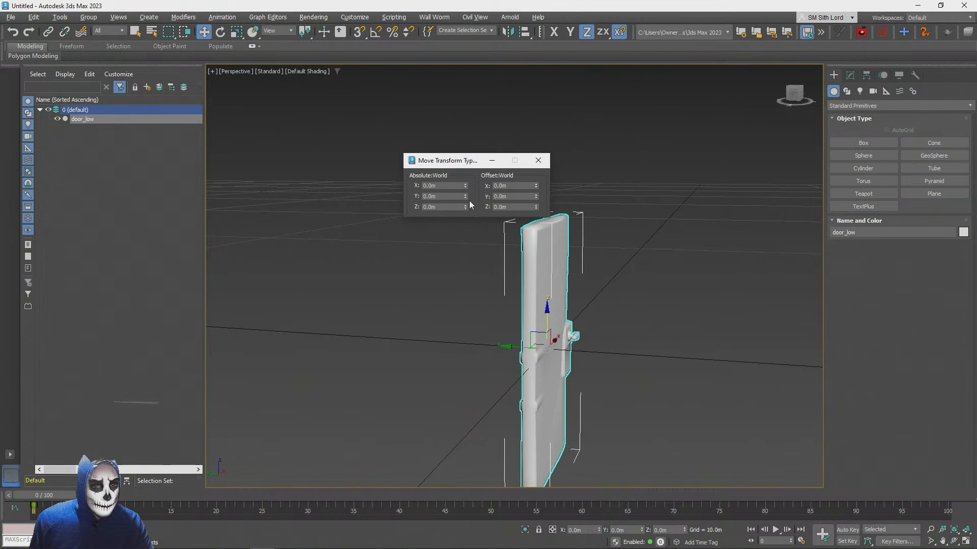
pyautogui.click(538, 161)
pyautogui.keyDown('alt'); pyautogui.moveTo(541, 162); pyautogui.dragTo(244, 128, button='middle'); pyautogui.keyUp('alt')
pyautogui.click(361, 252)
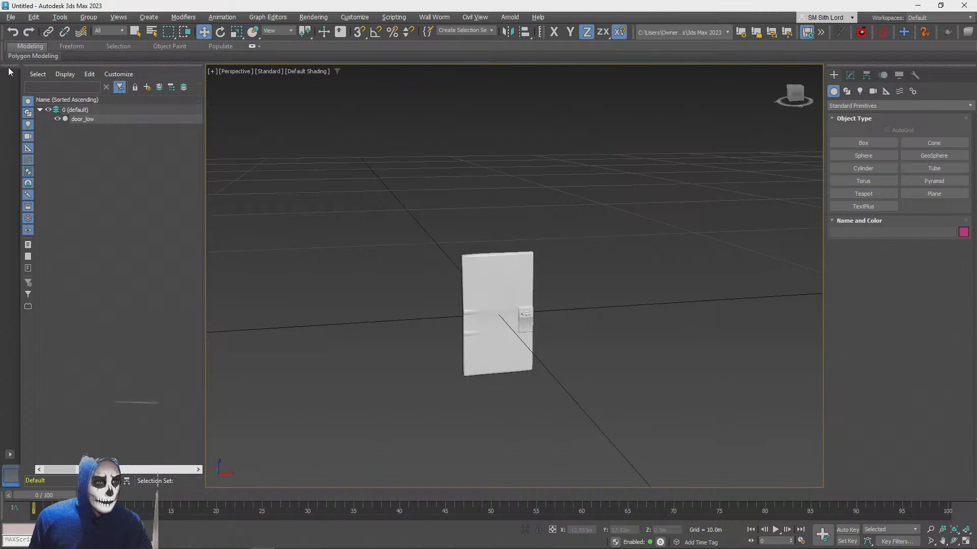
# Export the door scene to the Desktop as an FBX file named metaldoor, keeping the current export options
pyautogui.click(12, 17)
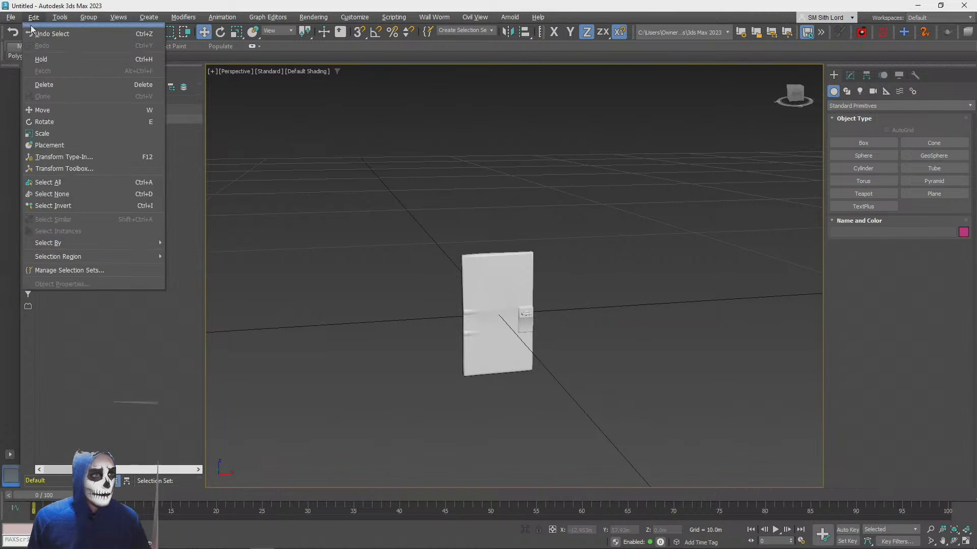
pyautogui.moveTo(26, 176)
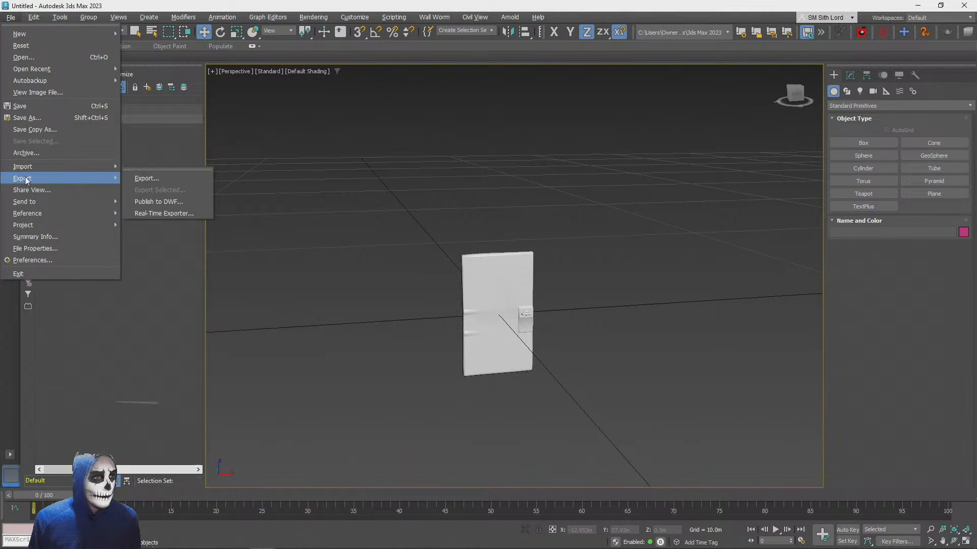
pyautogui.click(163, 180)
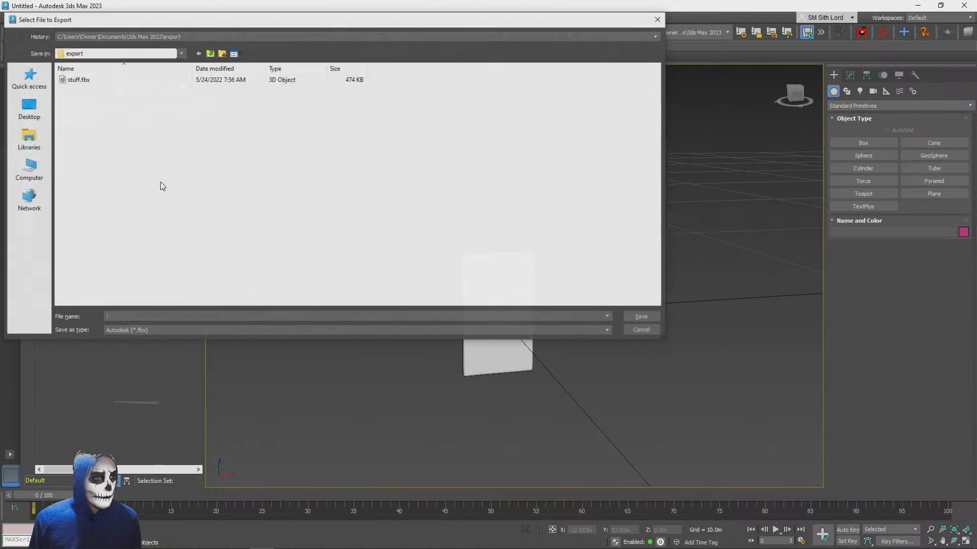
pyautogui.click(26, 113)
pyautogui.click(137, 316)
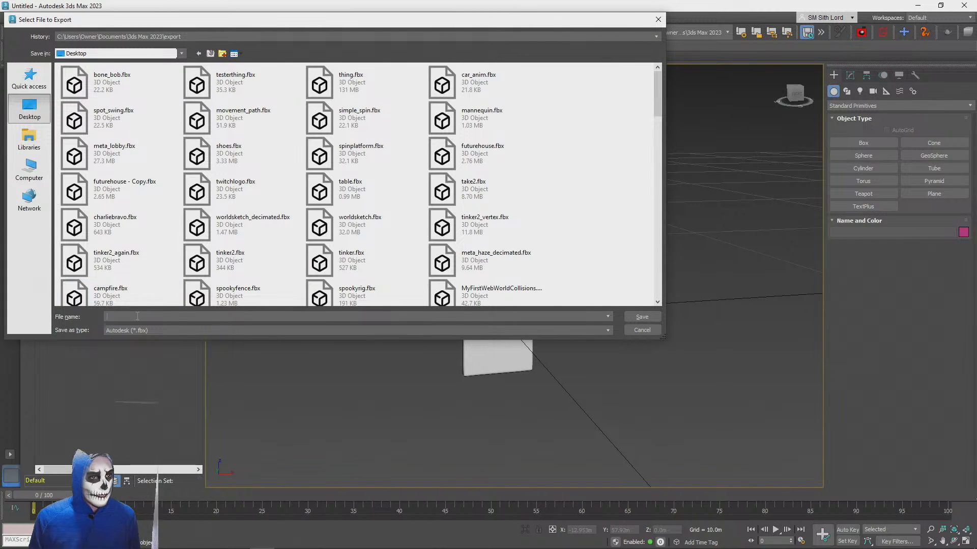
pyautogui.write('metaldoor')
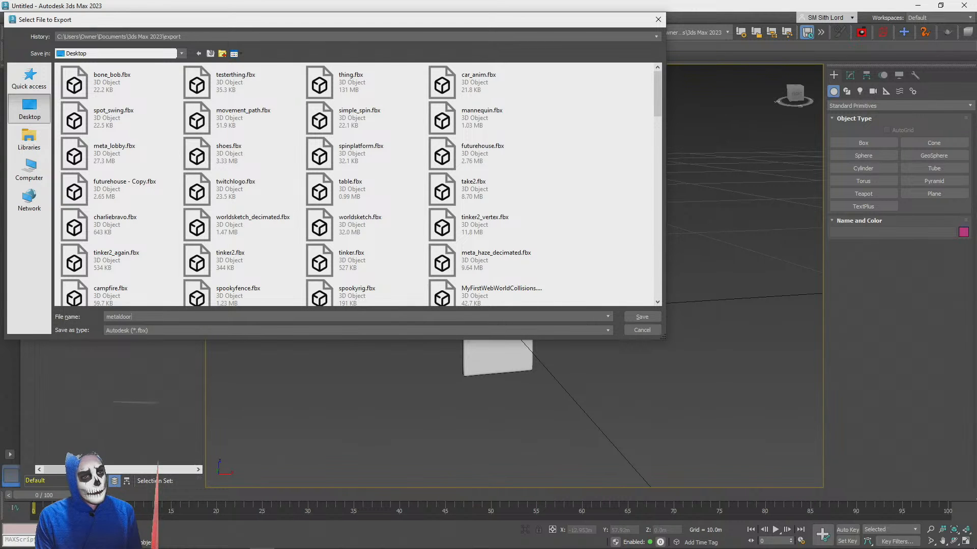
pyautogui.press('Return')
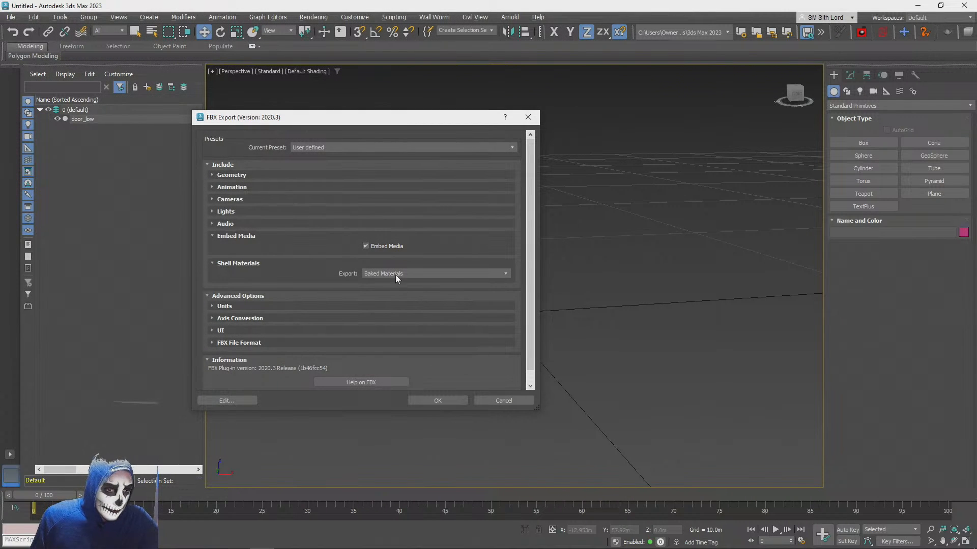
pyautogui.click(460, 404)
pyautogui.press('q')
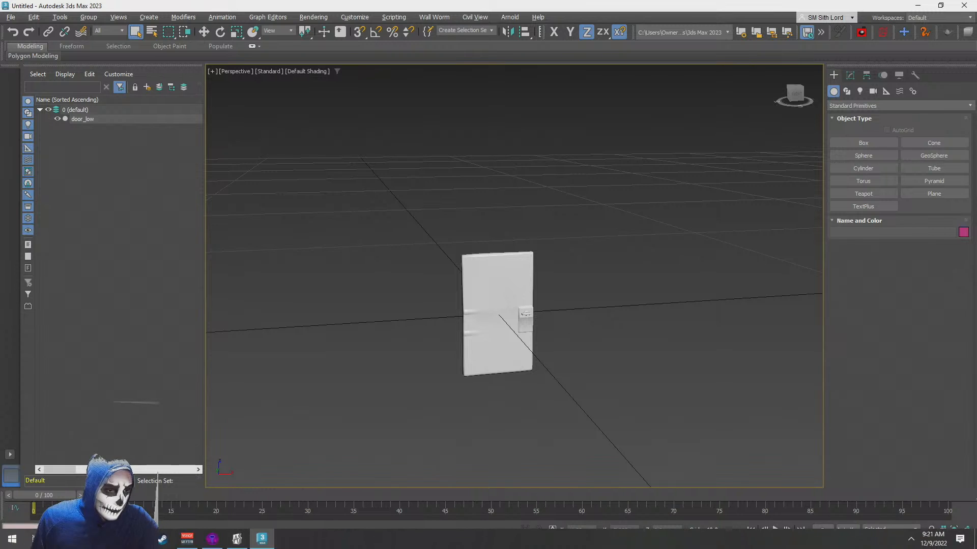
# Switch to the Teleportation Station scene in the PlayCanvas editor and bring the whole floor area into view
pyautogui.click(94, 460)
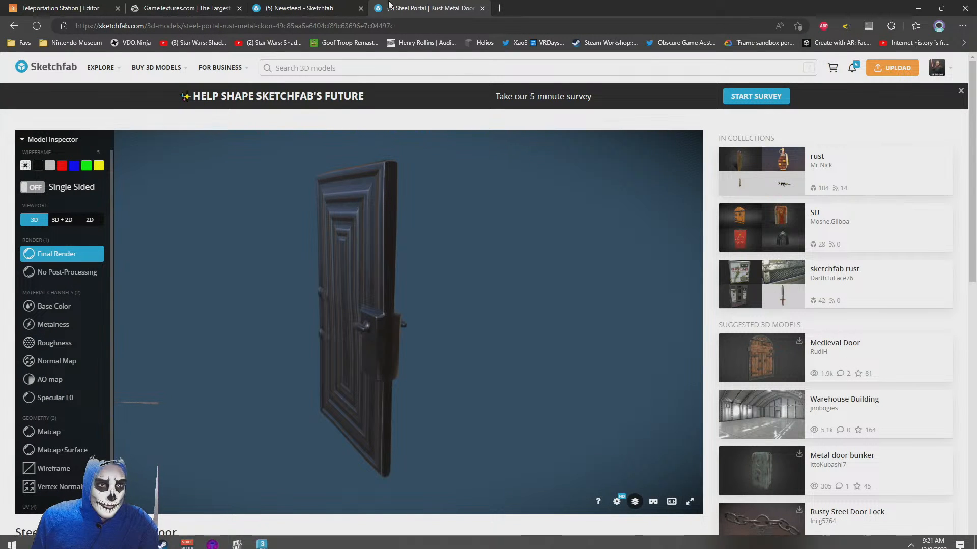
pyautogui.click(91, 5)
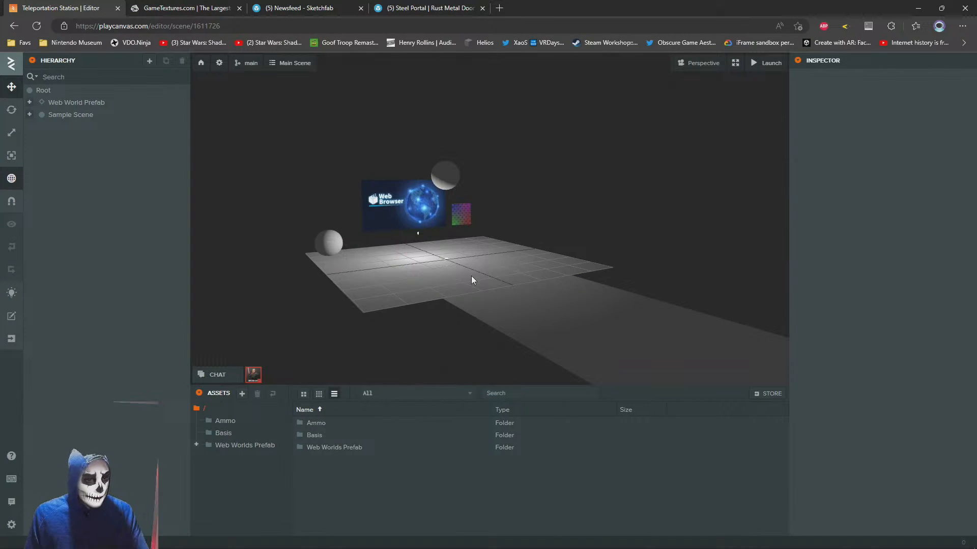
pyautogui.moveTo(379, 185); pyautogui.dragTo(458, 222, button='right')
pyautogui.scroll(-3, 458, 221)
# Show the Desktop folder containing metaldoor.fbx in File Explorer, placing its window so the editor's asset list stays accessible
pyautogui.moveTo(139, 539)
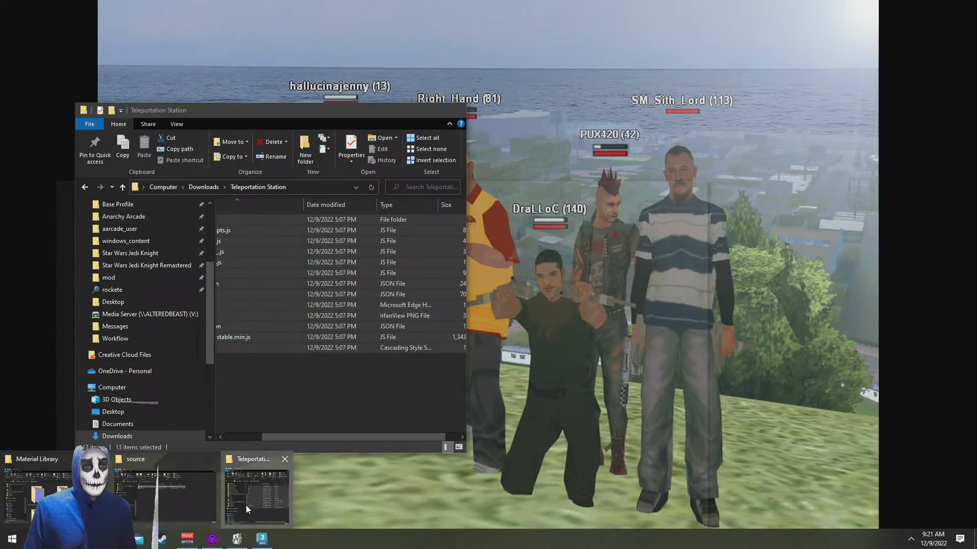
pyautogui.click(246, 505)
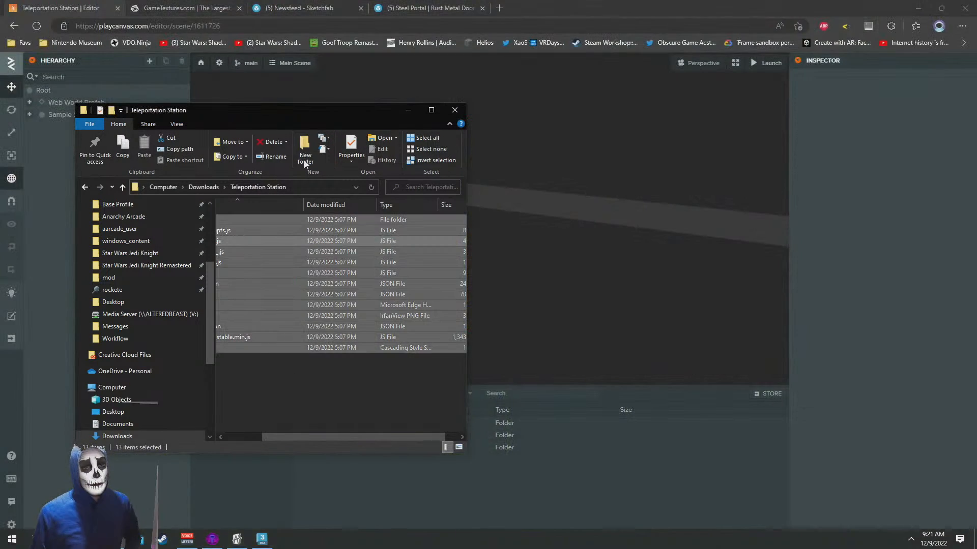
pyautogui.moveTo(315, 109); pyautogui.dragTo(484, 114)
pyautogui.click(482, 393)
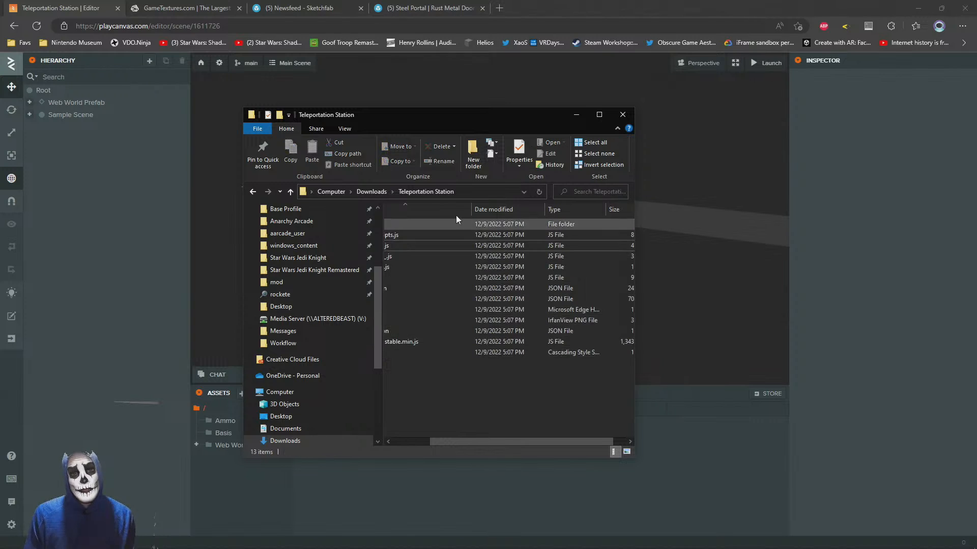
pyautogui.click(276, 417)
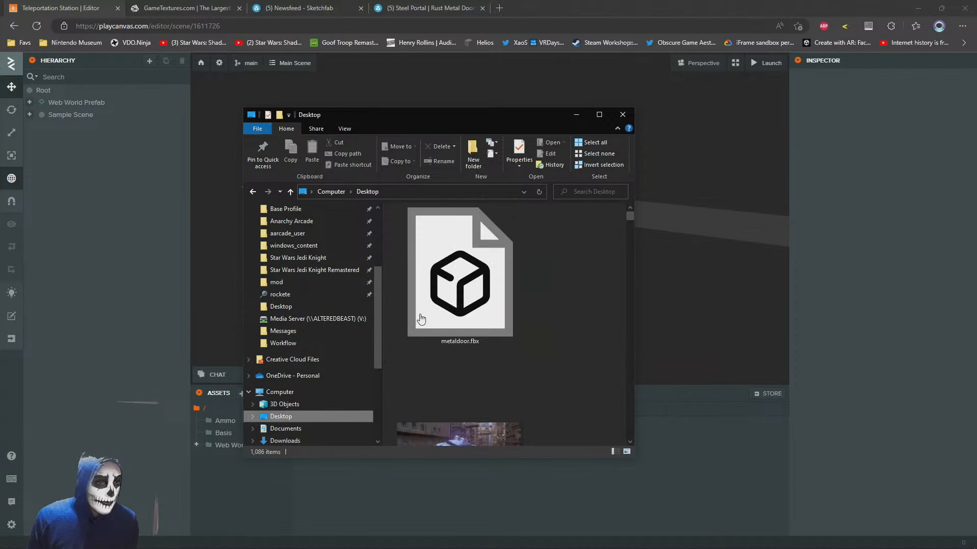
pyautogui.moveTo(481, 118); pyautogui.dragTo(266, 67)
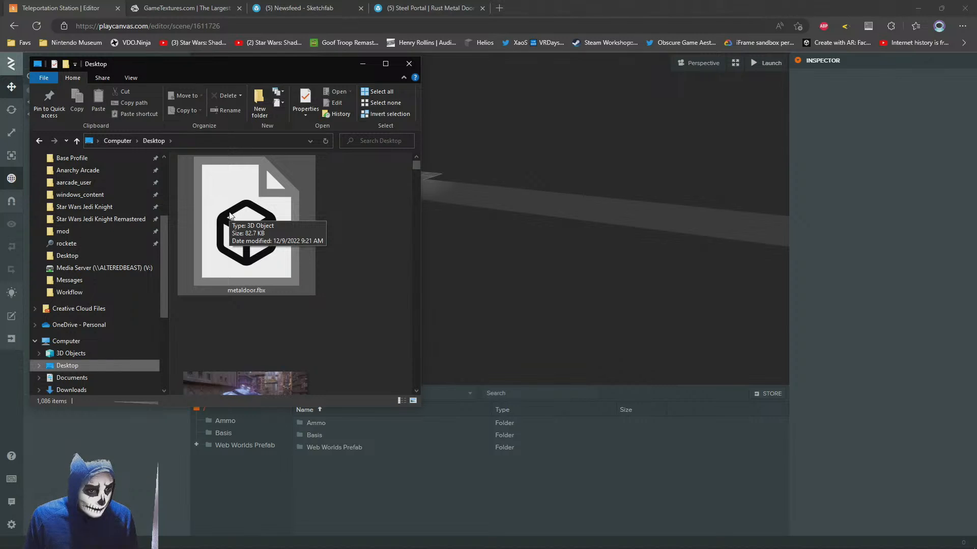
# Check the Asset Tasks import settings in the project, and import metaldoor.fbx from the Desktop into the root of the assets
pyautogui.click(249, 224)
pyautogui.click(363, 64)
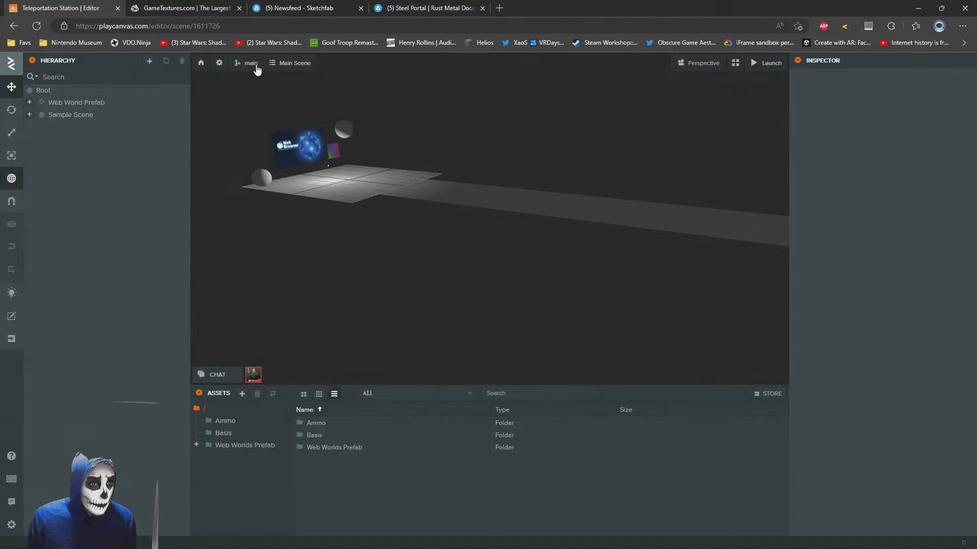
pyautogui.click(219, 64)
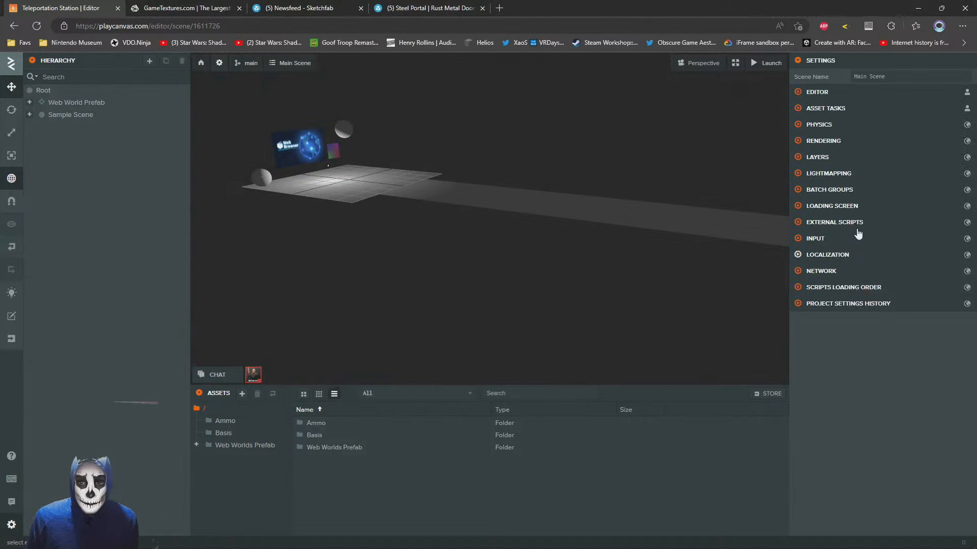
pyautogui.click(798, 108)
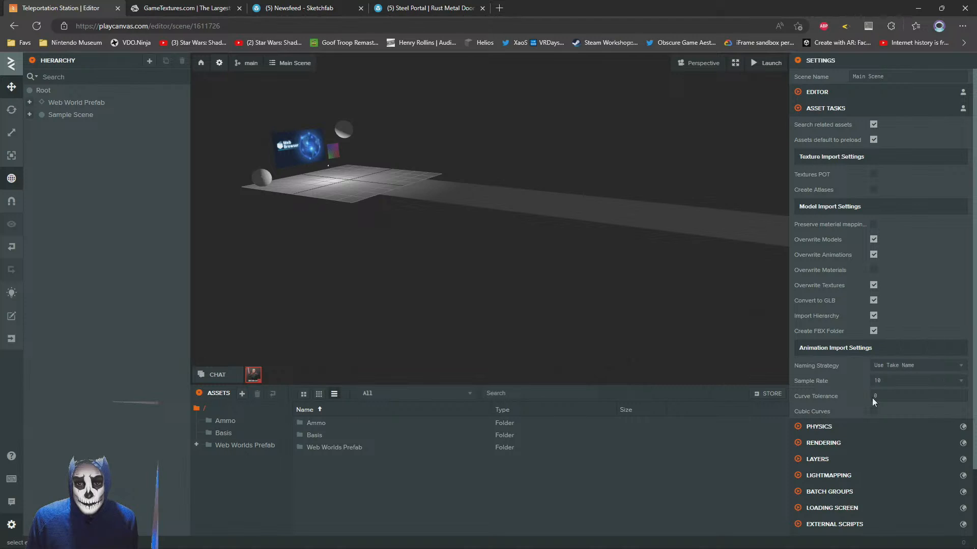
pyautogui.hotkey('alt', 'Tab')
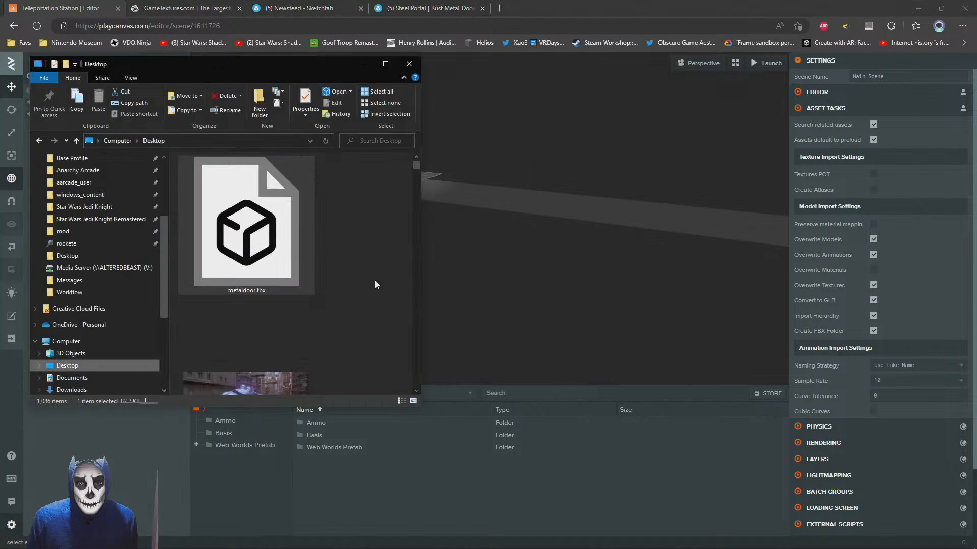
pyautogui.moveTo(259, 224); pyautogui.dragTo(471, 479)
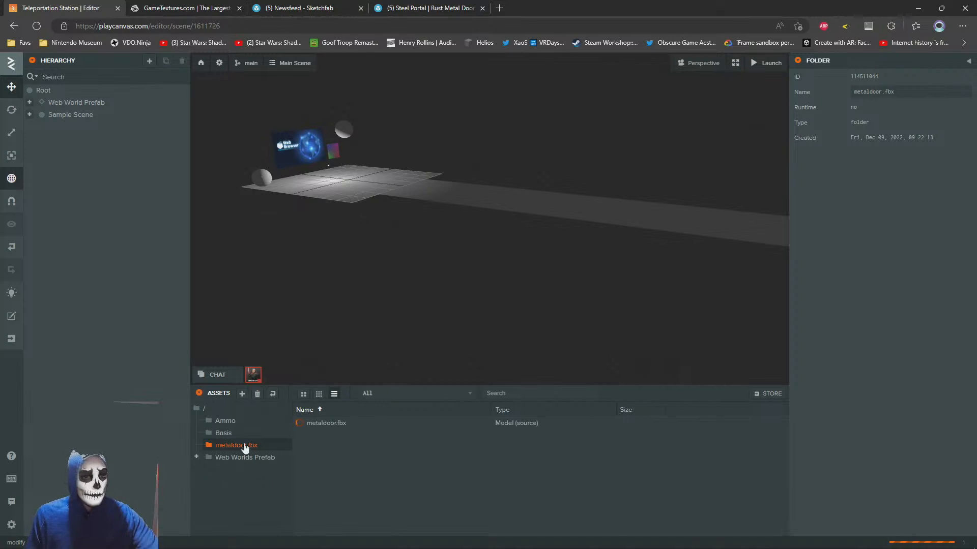
# Show the textures folder of steel-portal-rust-metal-door in File Explorer, placing its window so the PlayCanvas asset list stays accessible
pyautogui.hotkey('alt', 'Tab')
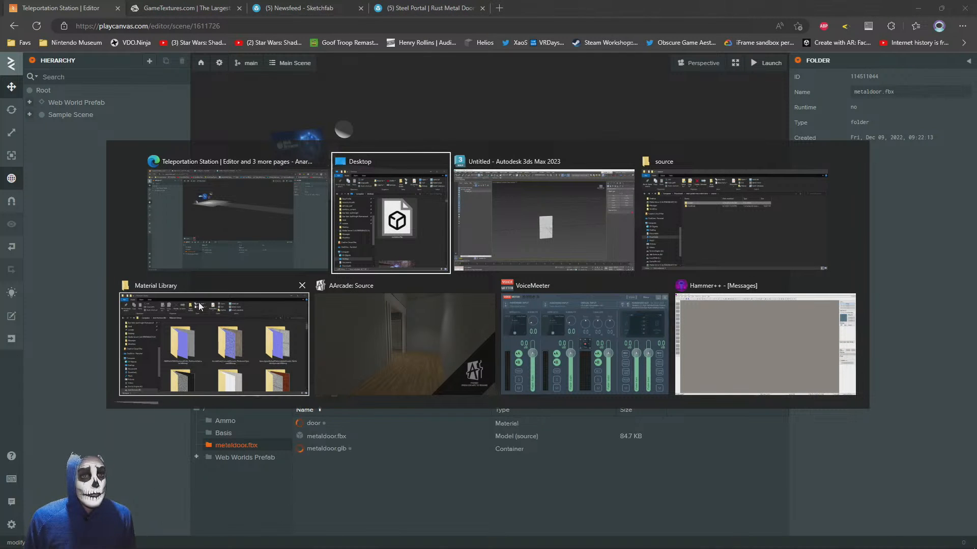
pyautogui.click(686, 224)
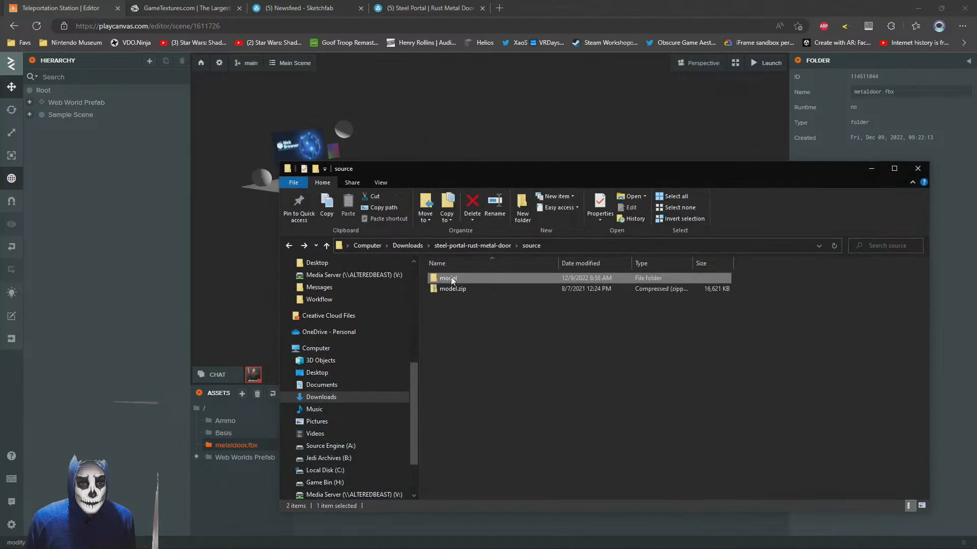
pyautogui.click(481, 247)
pyautogui.doubleClick(449, 288)
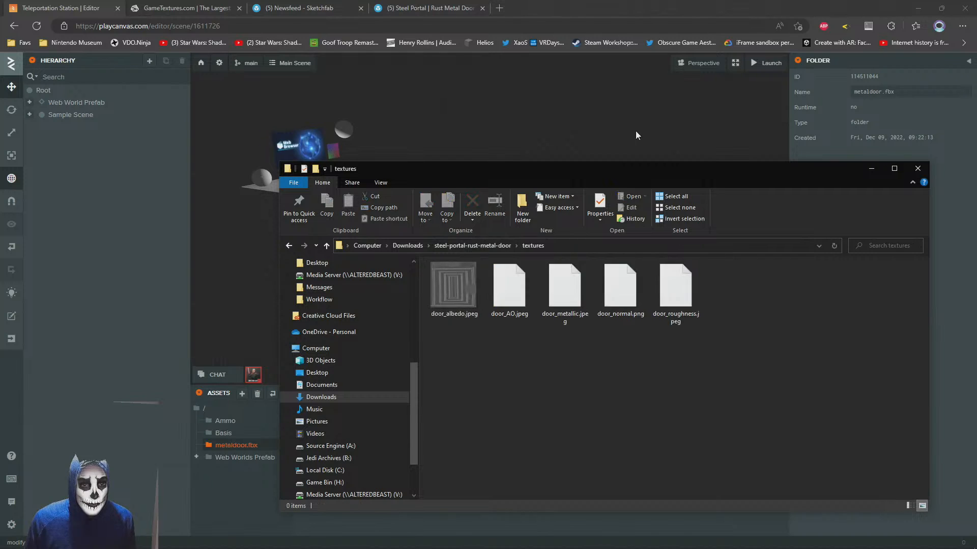
pyautogui.moveTo(623, 173); pyautogui.dragTo(421, 34)
# Examine the door's texture files, viewing door_metallic.jpeg and door_roughness.jpeg in the image viewer
pyautogui.click(252, 150)
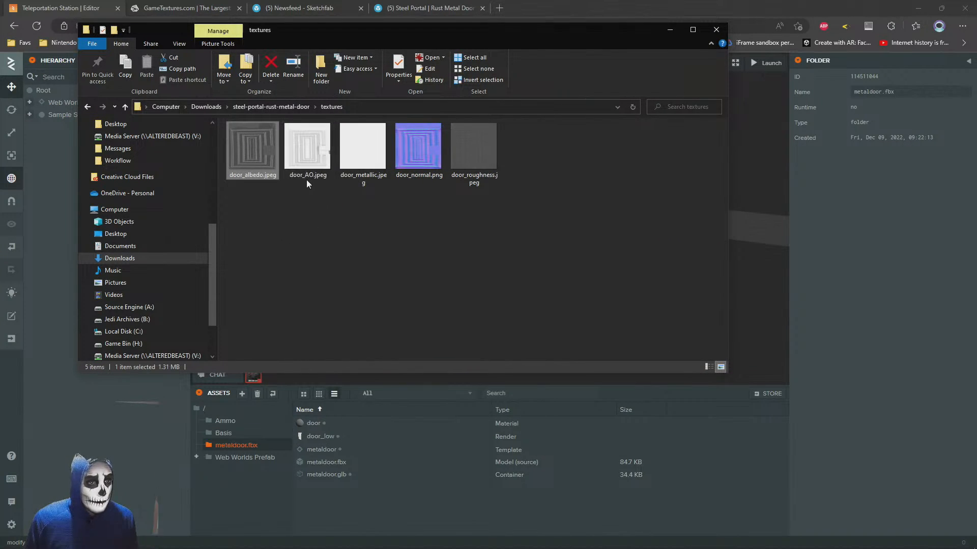
pyautogui.doubleClick(365, 153)
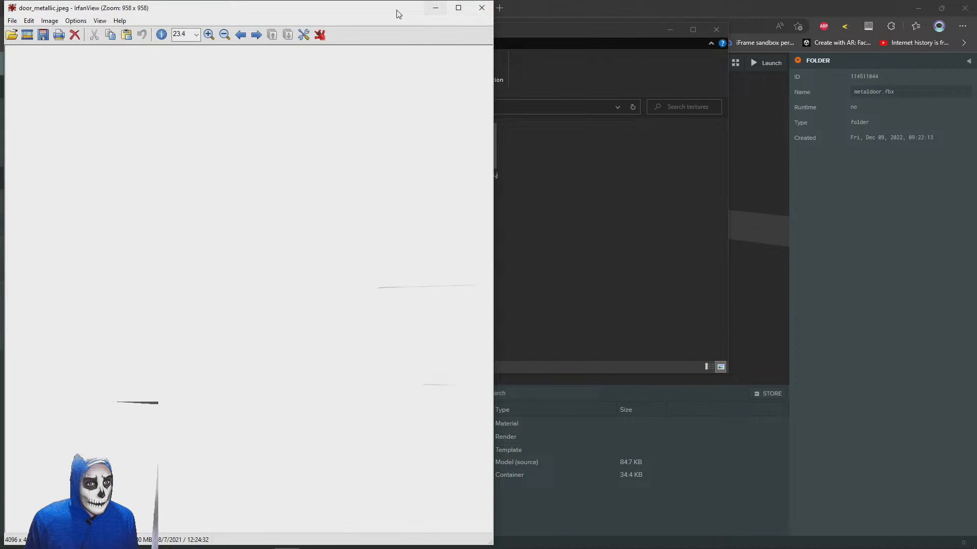
pyautogui.moveTo(399, 14); pyautogui.dragTo(392, 84)
pyautogui.click(477, 79)
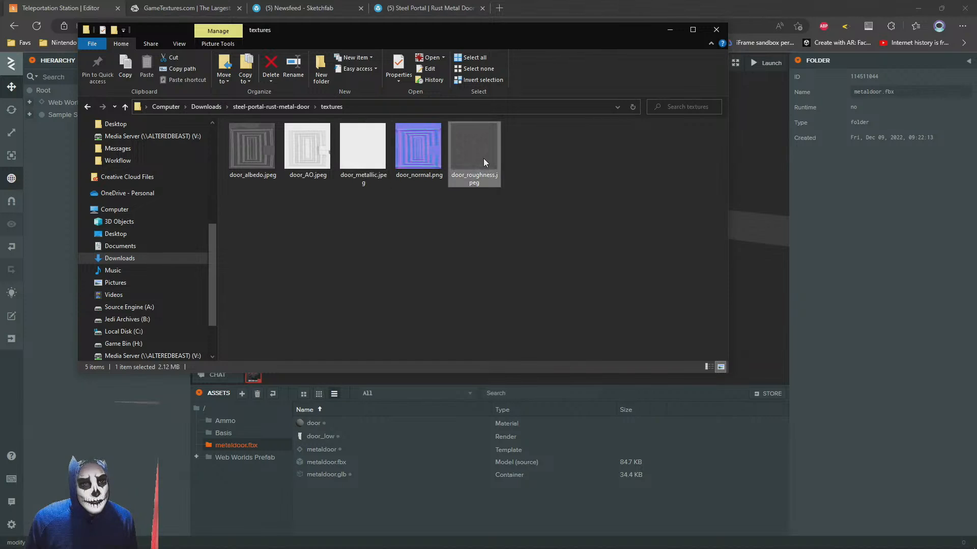
pyautogui.doubleClick(484, 158)
pyautogui.click(482, 8)
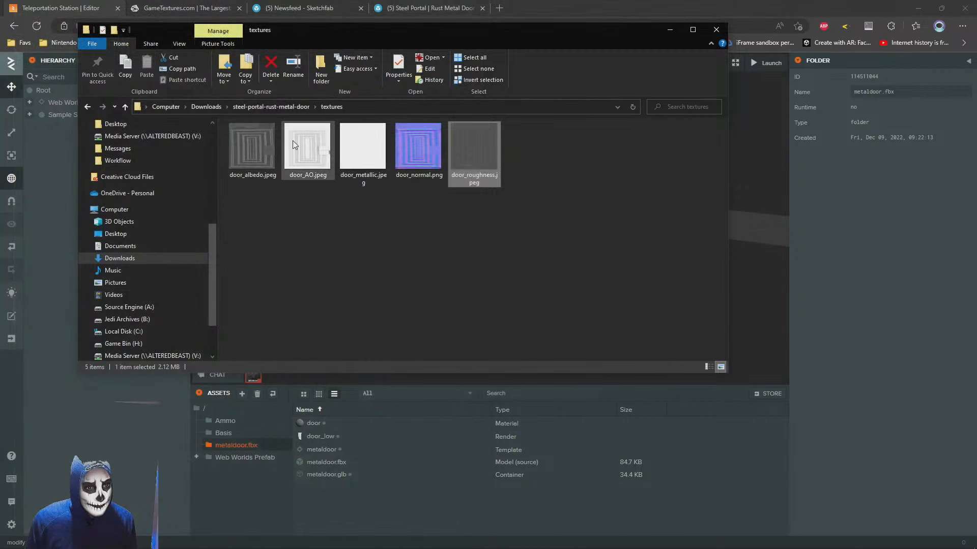
pyautogui.keyDown('ctrl'); pyautogui.click(308, 147); pyautogui.keyUp('ctrl')
pyautogui.keyDown('ctrl'); pyautogui.click(238, 153); pyautogui.keyUp('ctrl')
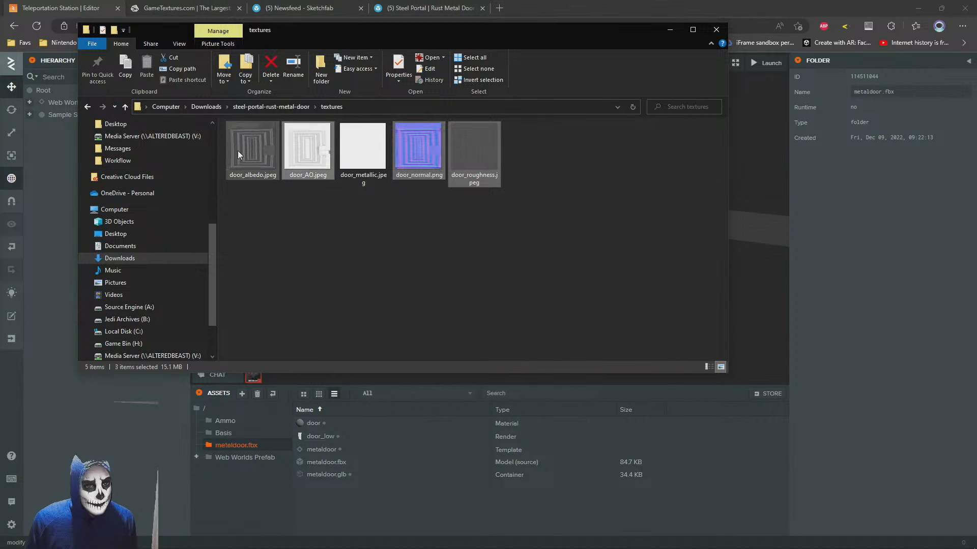
pyautogui.keyDown('ctrl'); pyautogui.click(356, 168); pyautogui.keyUp('ctrl')
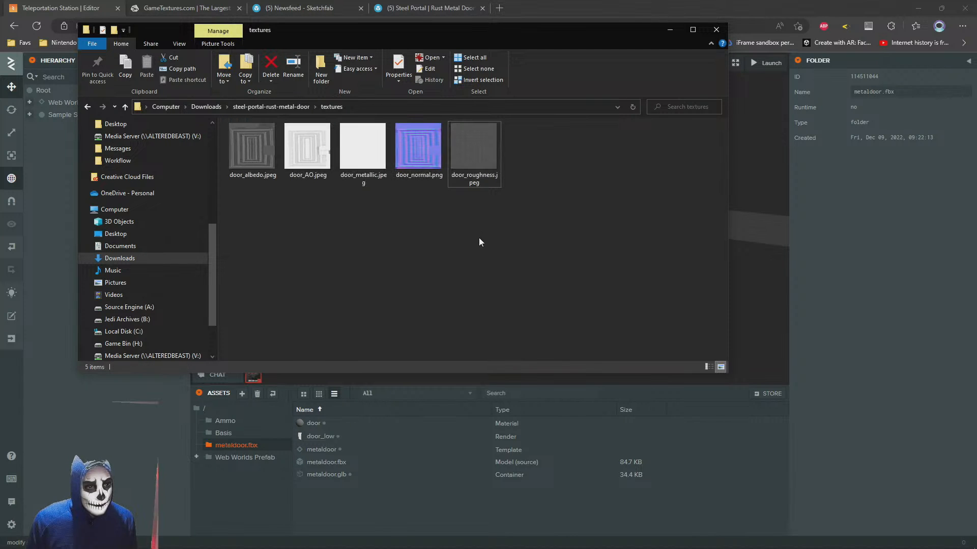
pyautogui.doubleClick(488, 142)
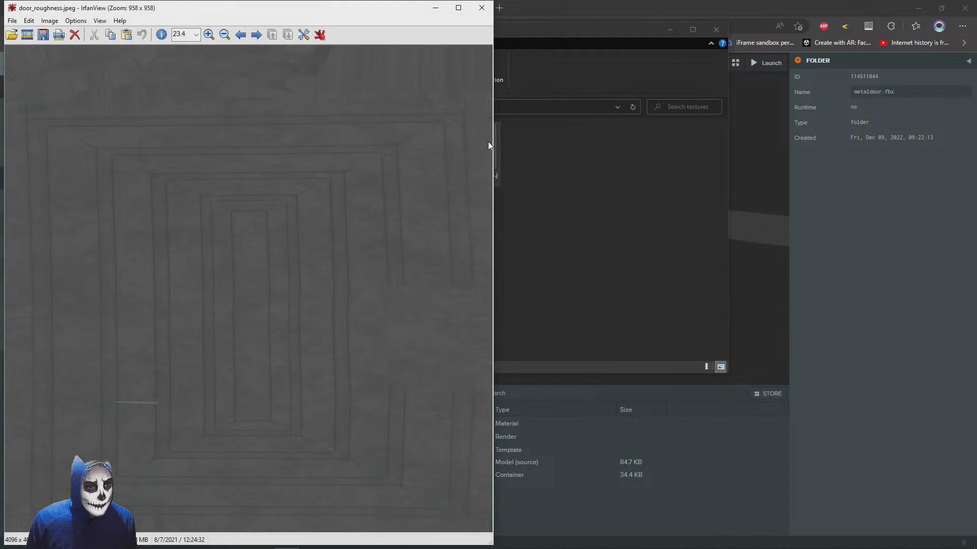
pyautogui.click(483, 8)
# Open door_albedo.jpeg in IrfanView and resize it to a width of 512 pixels with the aspect ratio preserved
pyautogui.doubleClick(252, 138)
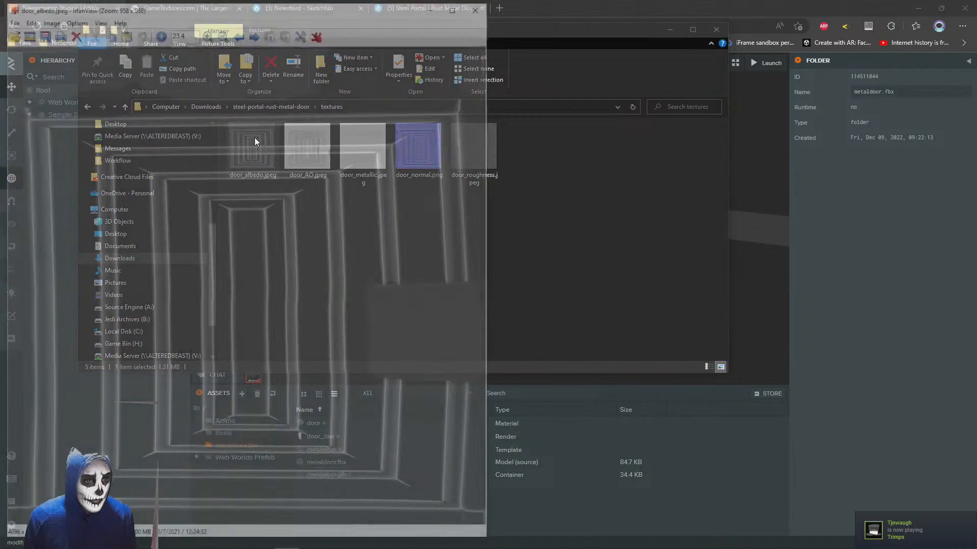
pyautogui.hotkey('ctrl', 'r')
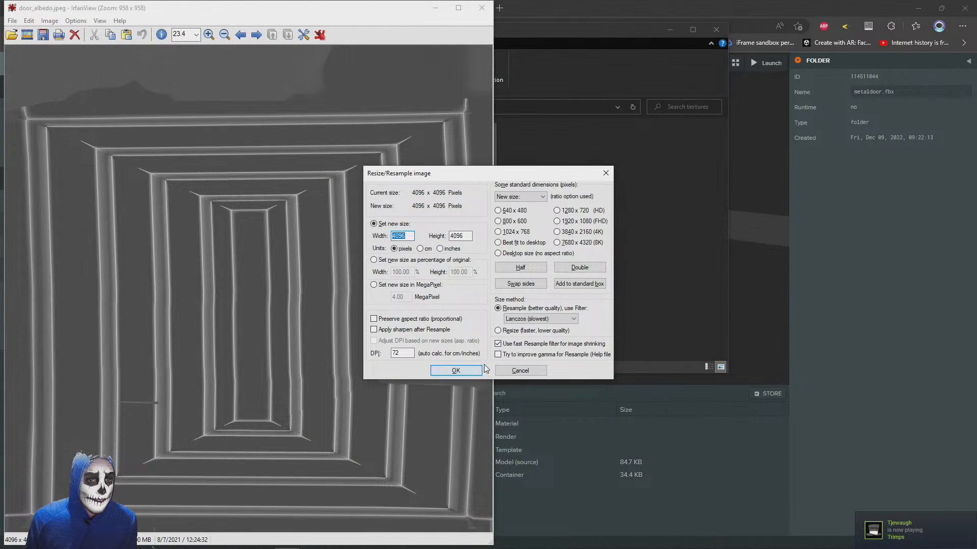
pyautogui.click(528, 371)
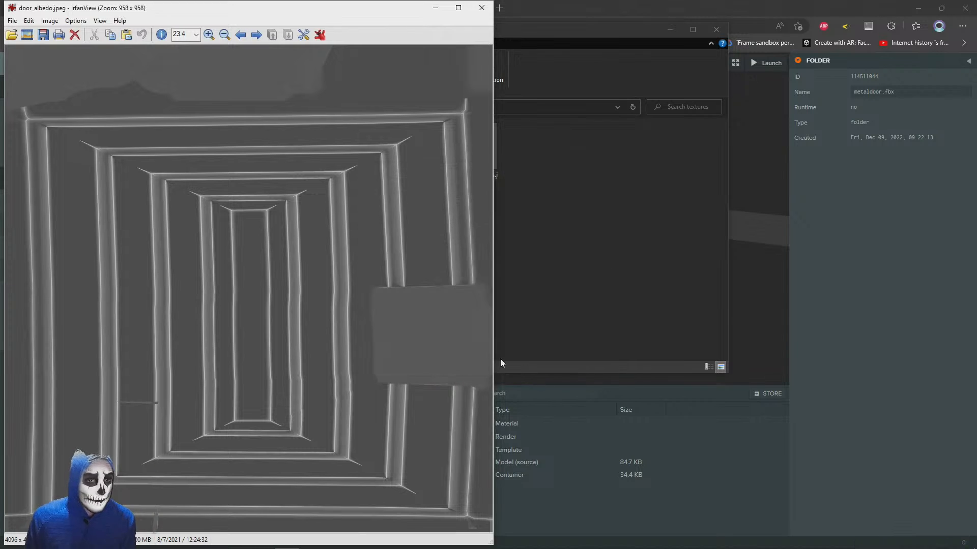
pyautogui.hotkey('ctrl', 'r')
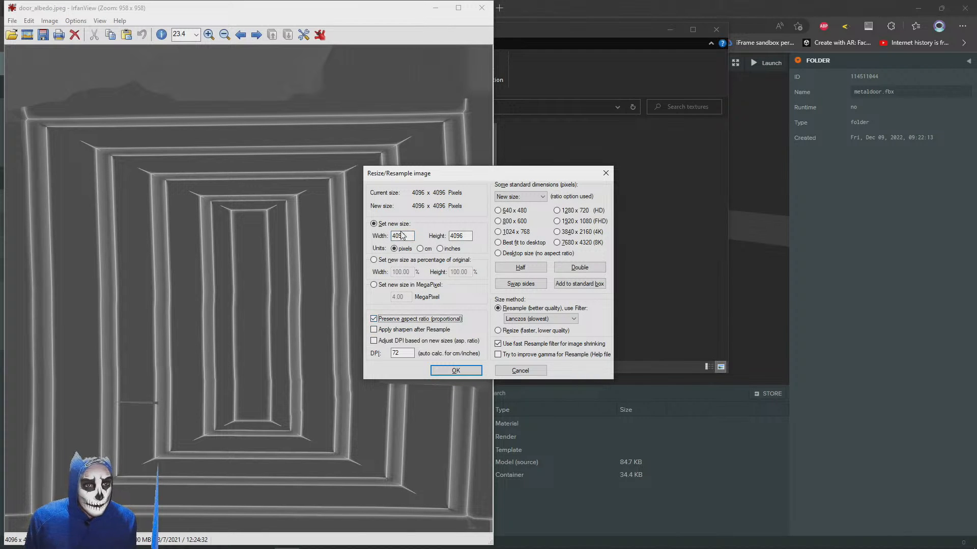
pyautogui.write('512')
pyautogui.press('Return')
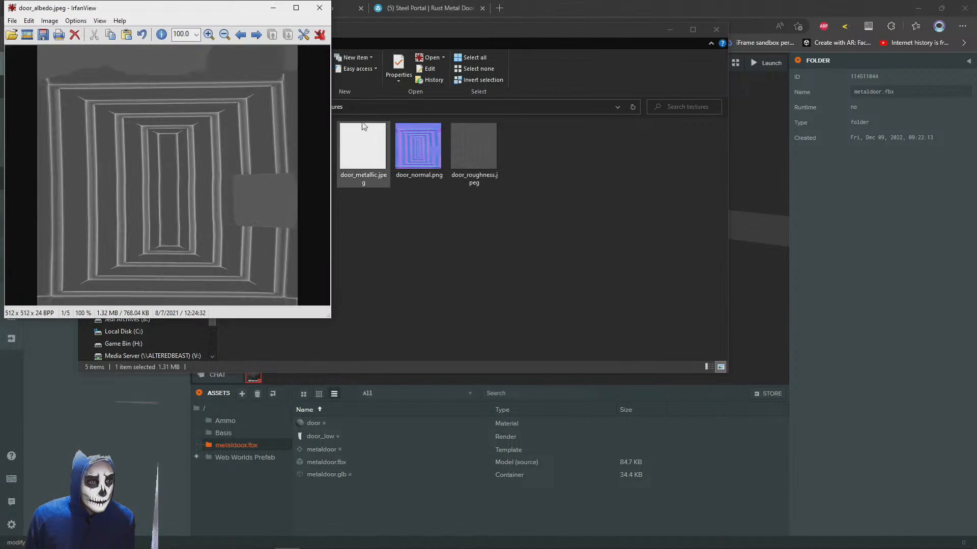
# Start saving the resized albedo image under the name door_albedo, and create a folder named small inside the textures folder
pyautogui.press('s')
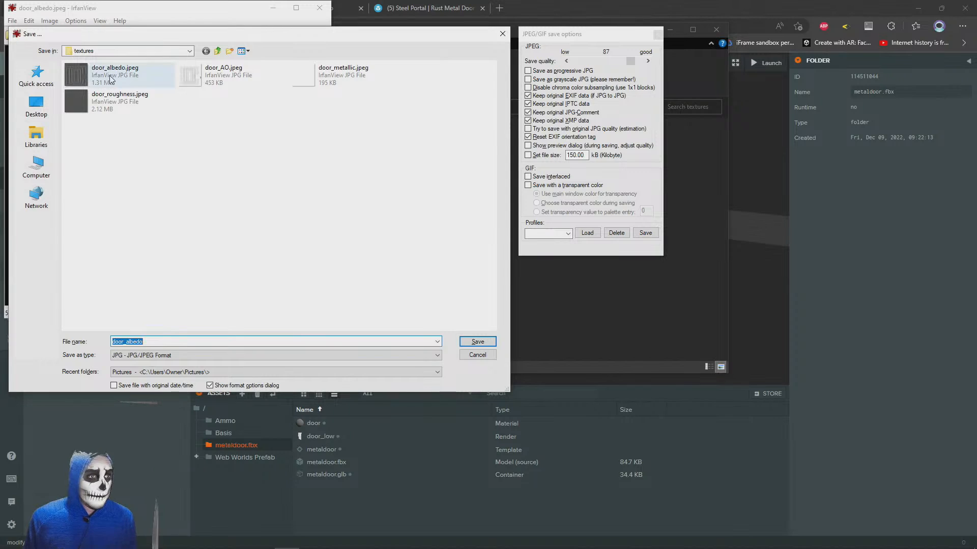
pyautogui.click(111, 77)
pyautogui.doubleClick(154, 341)
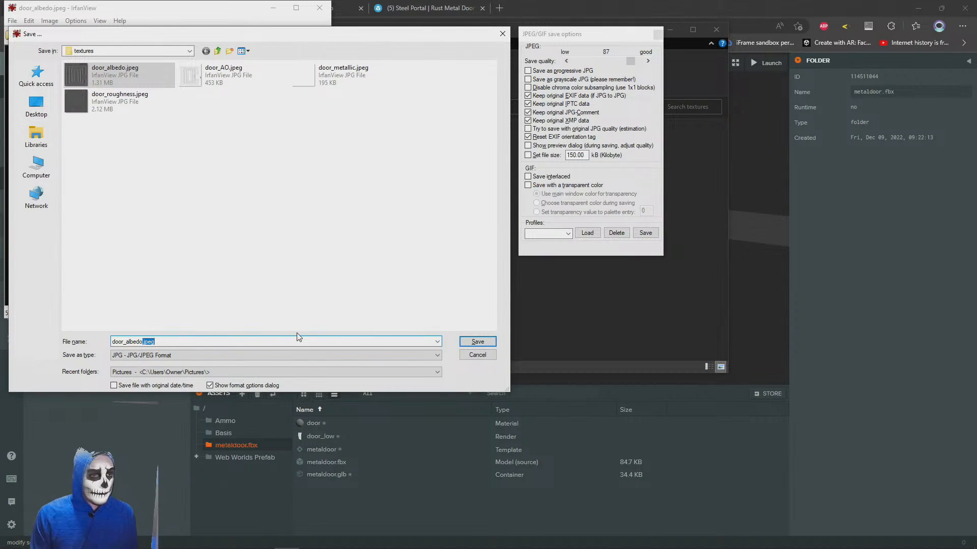
pyautogui.press('BackSpace')
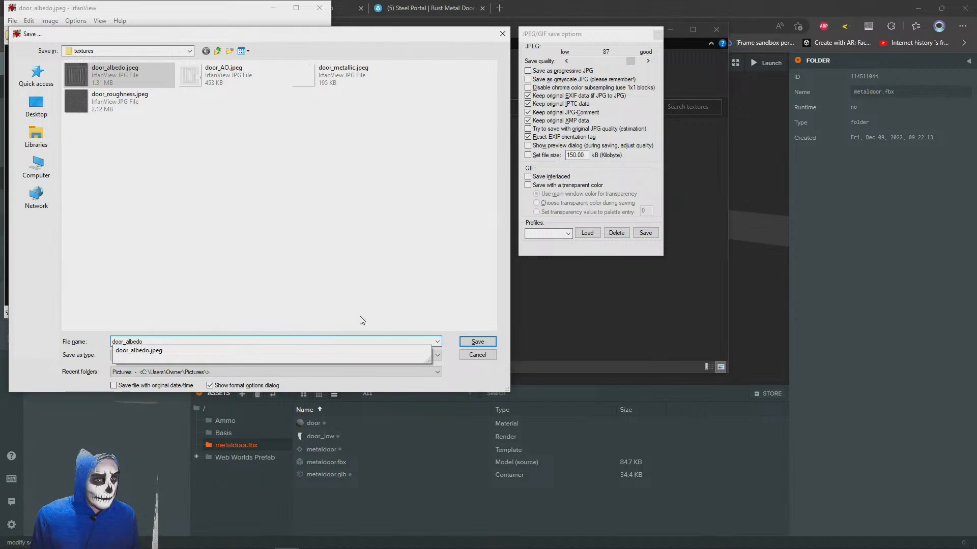
pyautogui.click(477, 372)
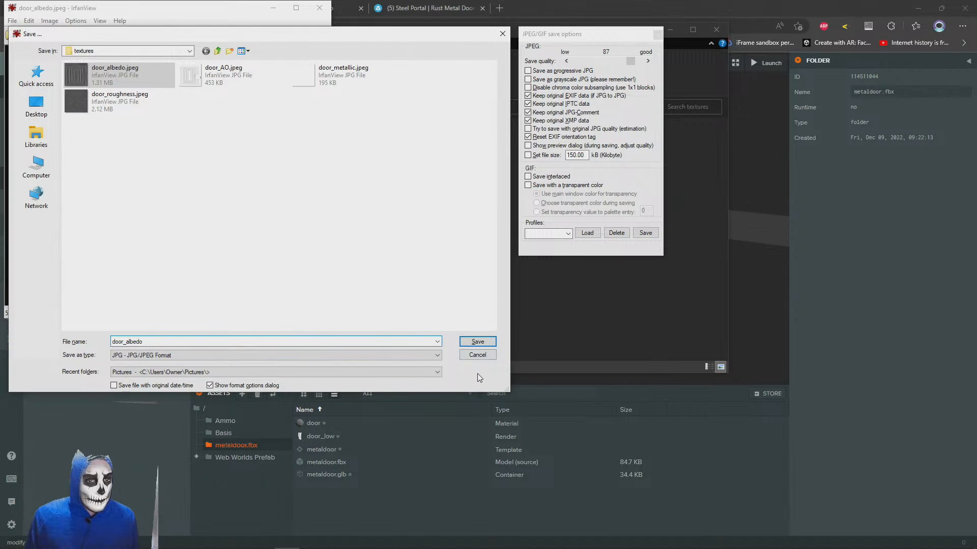
pyautogui.click(230, 51)
pyautogui.write('small')
pyautogui.press('Return')
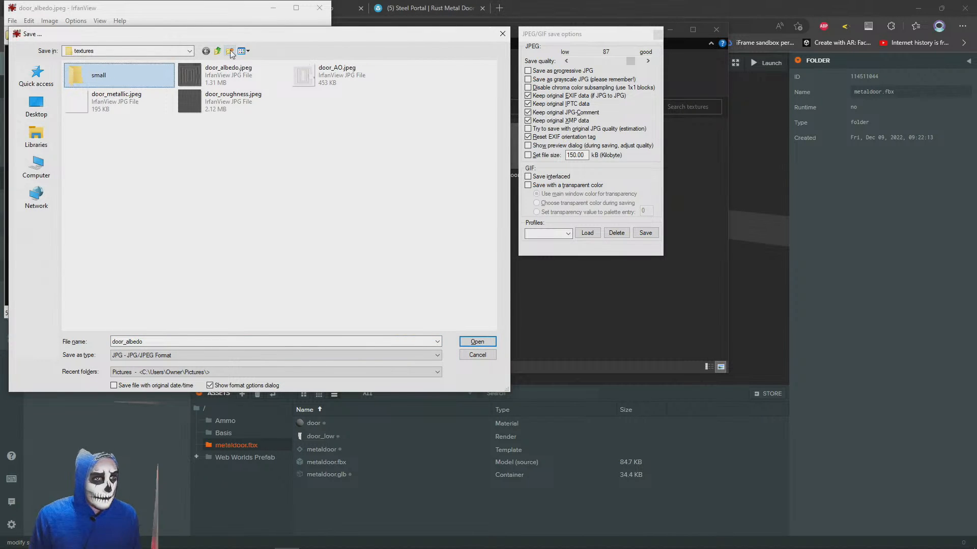
# Save the resized door_albedo image as a JPG in the small folder and close the image
pyautogui.doubleClick(98, 75)
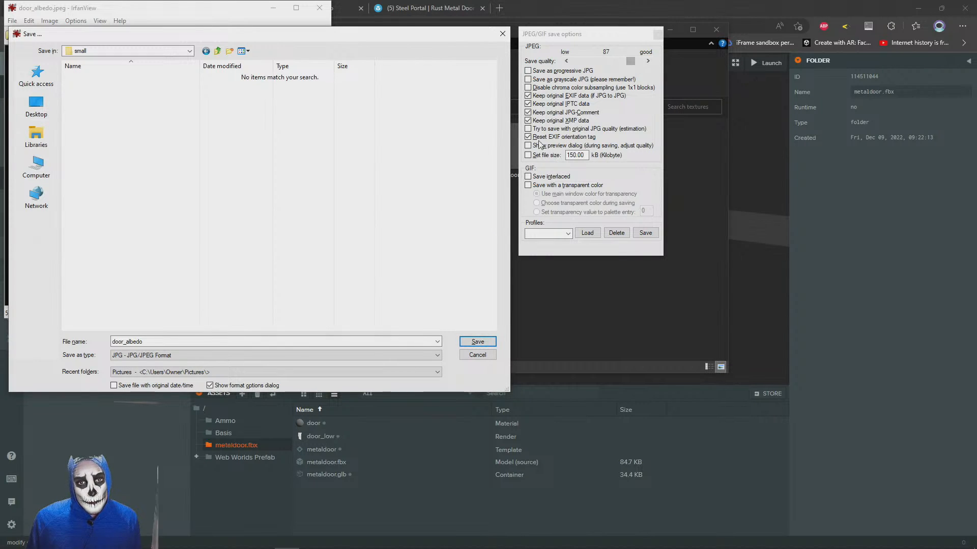
pyautogui.click(478, 342)
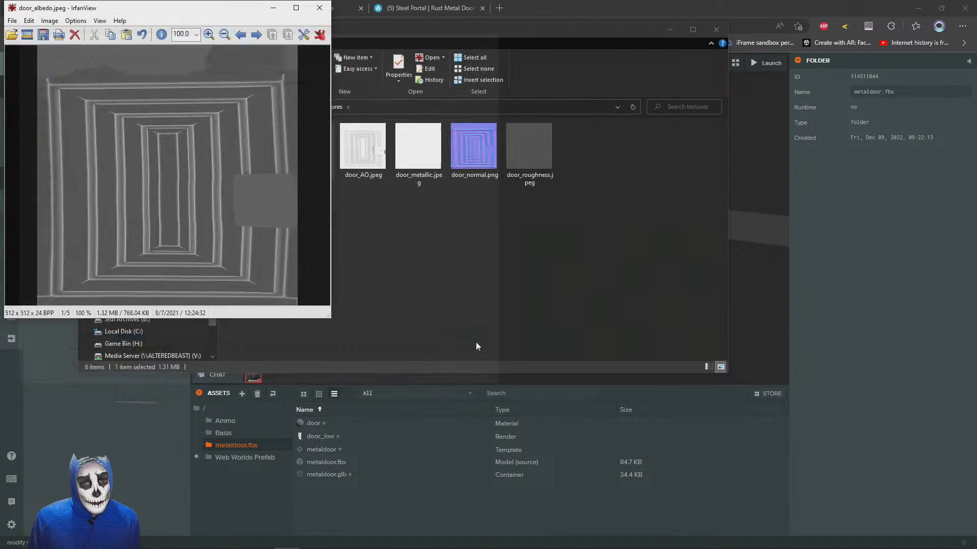
pyautogui.click(320, 8)
# Open door_AO.jpeg from the textures folder and resize it to 512 x 512 pixels
pyautogui.doubleClick(367, 143)
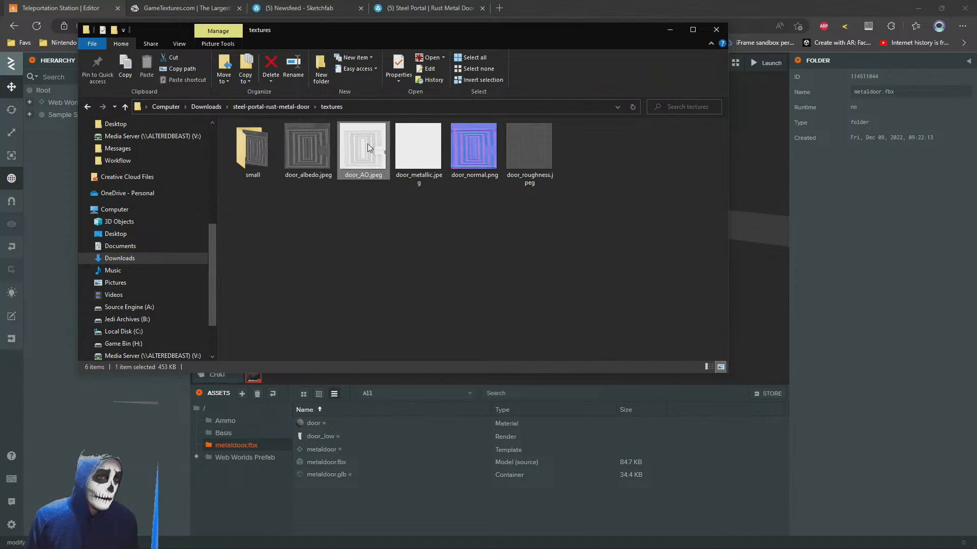
pyautogui.hotkey('ctrl', 'r')
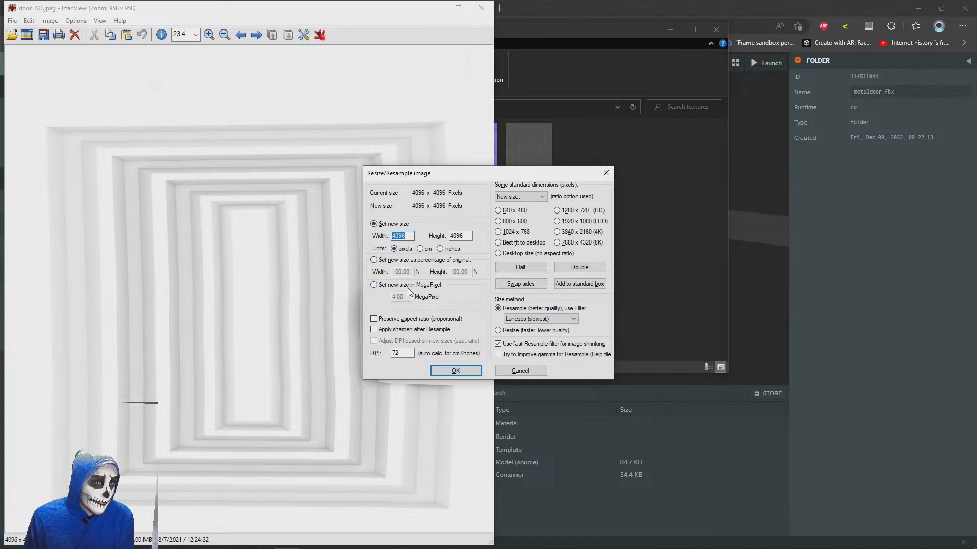
pyautogui.press('Return')
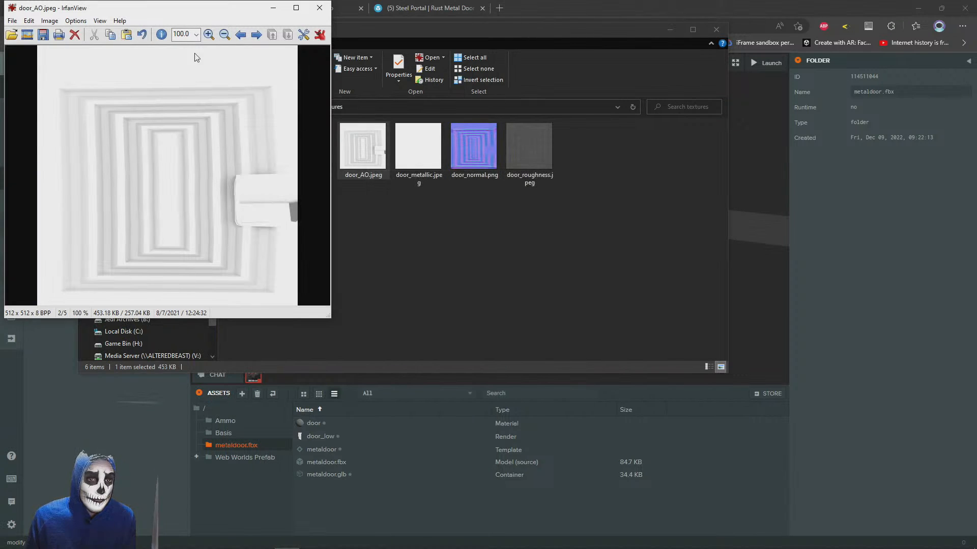
# Start saving the resized door_AO image as a JPG, choosing the small folder as its destination
pyautogui.hotkey('ctrl', 's')
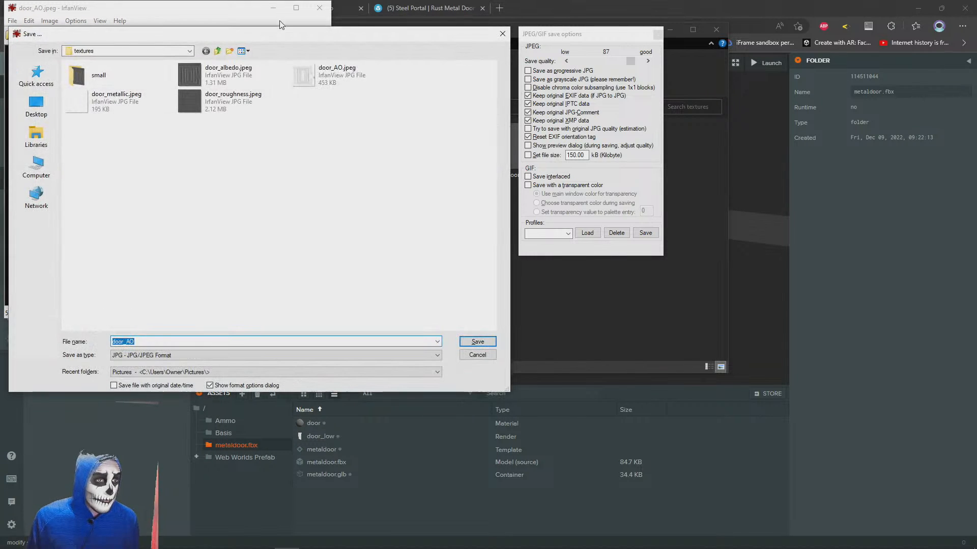
pyautogui.doubleClick(93, 80)
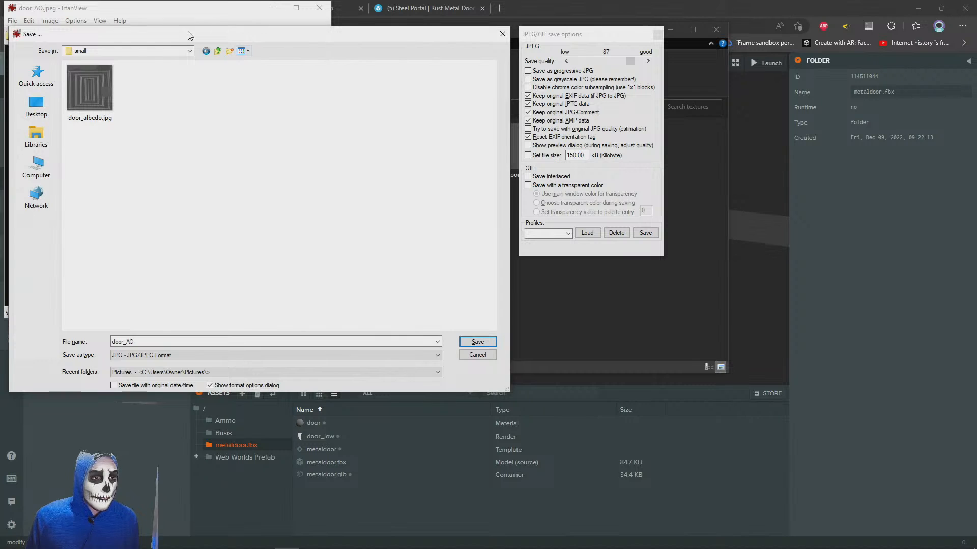
pyautogui.moveTo(190, 35); pyautogui.dragTo(247, 71)
pyautogui.doubleClick(203, 379)
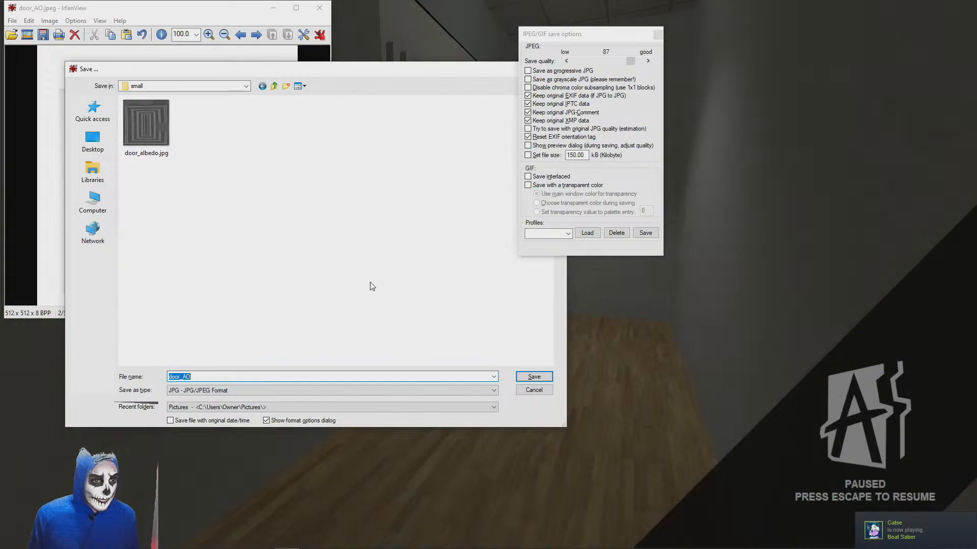
# Bring the PlayCanvas editor and the textures folder window back into view behind the open save dialog
pyautogui.hotkey('alt', 'Tab')
pyautogui.hotkey('alt', 'Tab')
pyautogui.hotkey('alt', 'Tab')
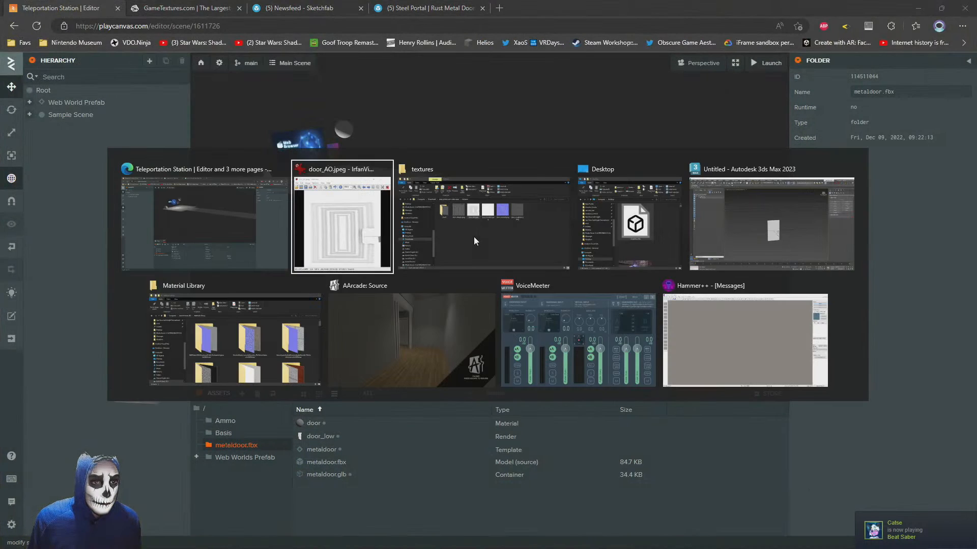
# Save the resized AO image as door_ao in JPG format in the small folder and close the image
pyautogui.hotkey('alt', 'Tab')
pyautogui.hotkey('alt', 'Tab')
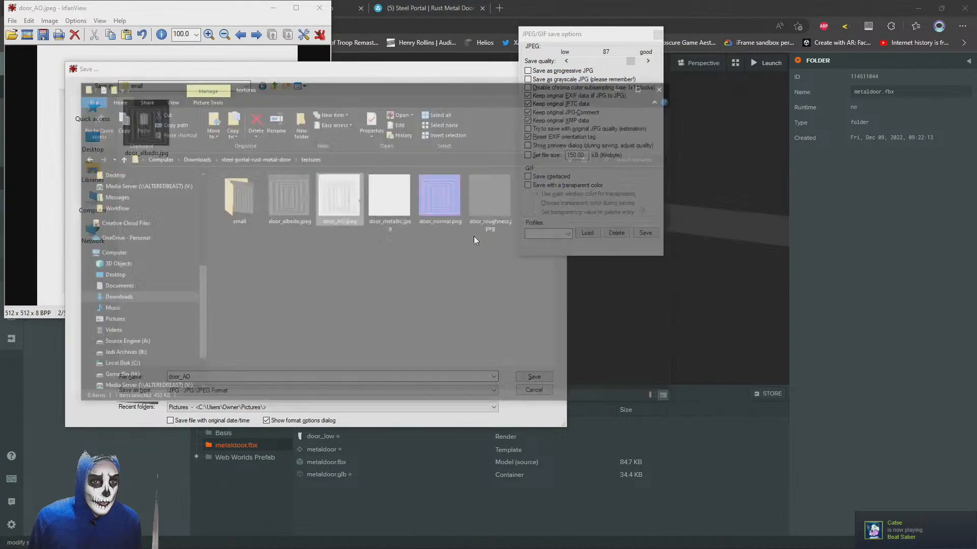
pyautogui.hotkey('alt', 'Tab')
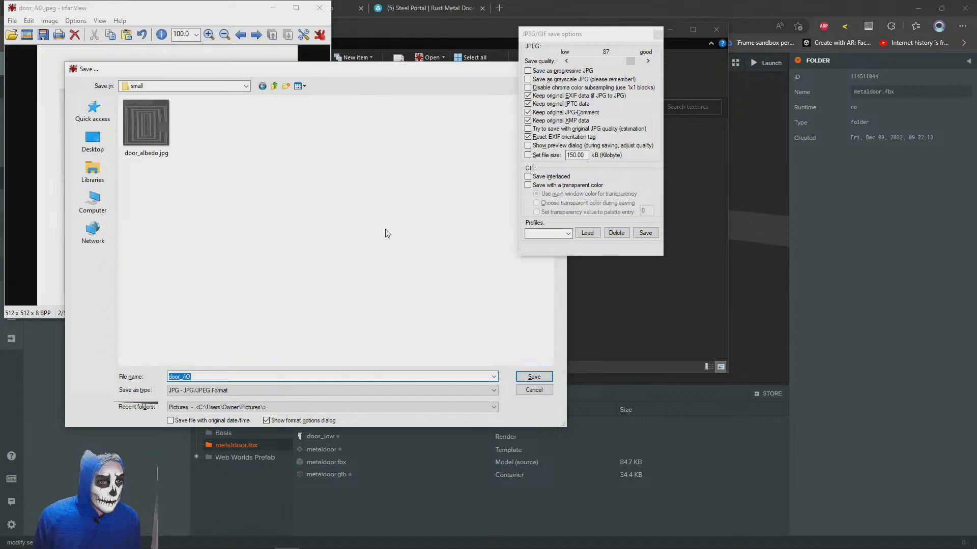
pyautogui.press('BackSpace')
pyautogui.write('ao')
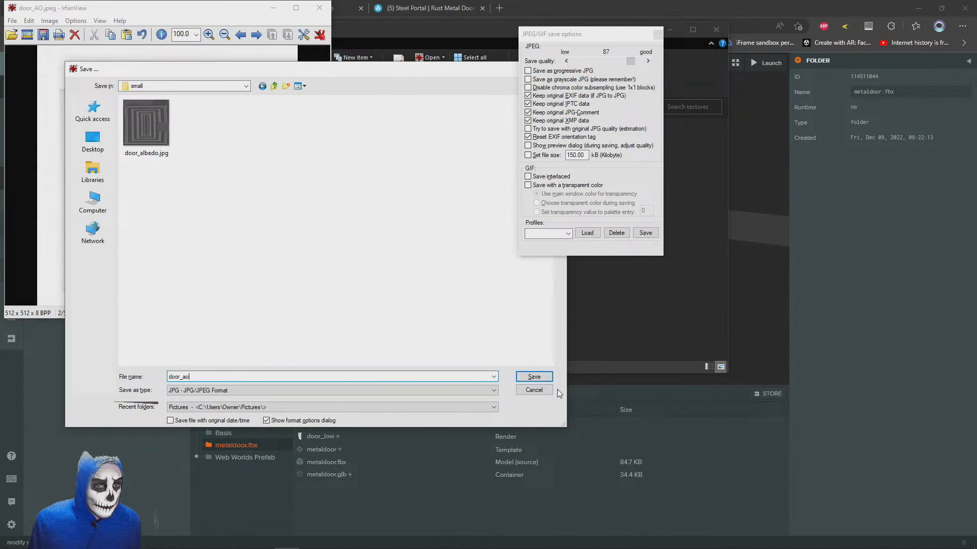
pyautogui.click(540, 378)
pyautogui.click(320, 6)
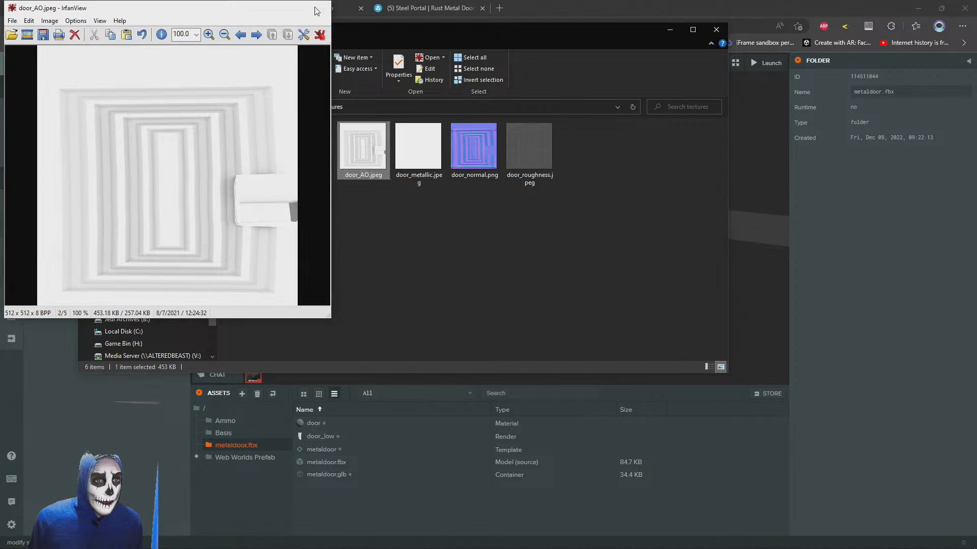
pyautogui.doubleClick(477, 147)
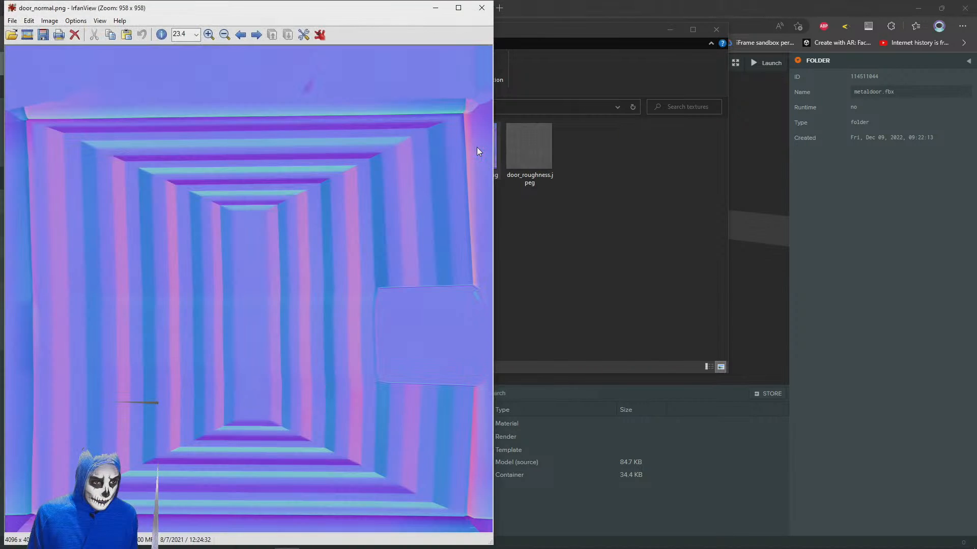
pyautogui.hotkey('ctrl', 'r')
pyautogui.press('Escape')
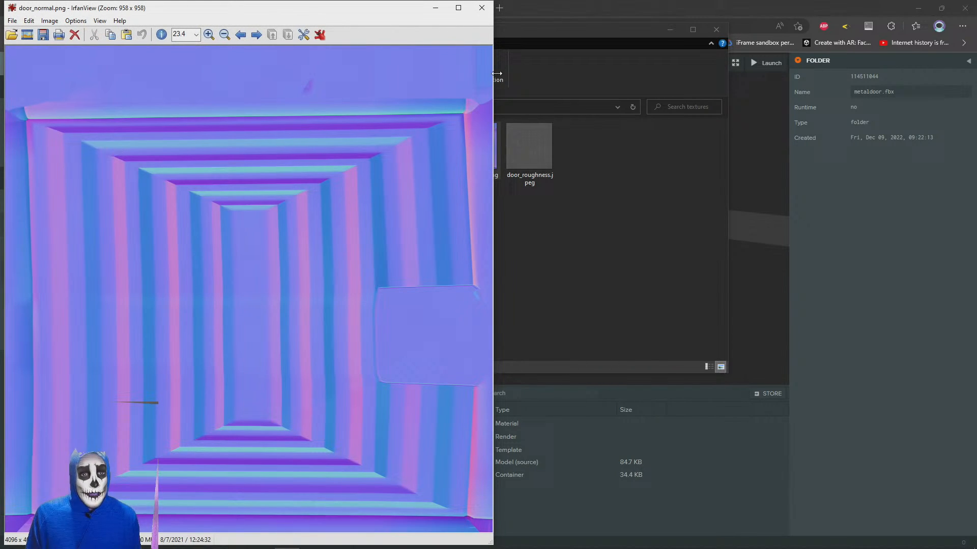
pyautogui.click(483, 8)
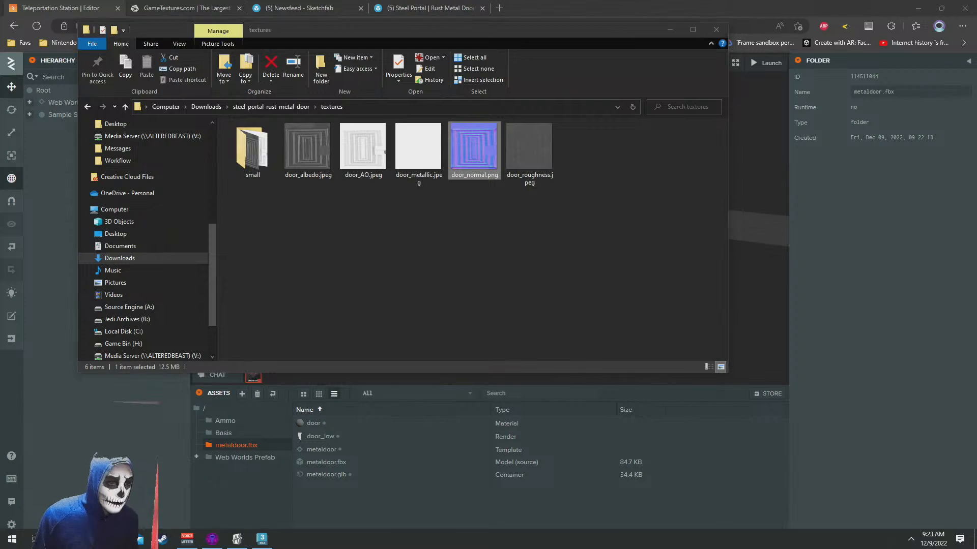
# Search the web for "normal map resizer" in a new browser tab and load the Skyrim forum result in another tab
pyautogui.click(617, 5)
pyautogui.hotkey('ctrl', 't')
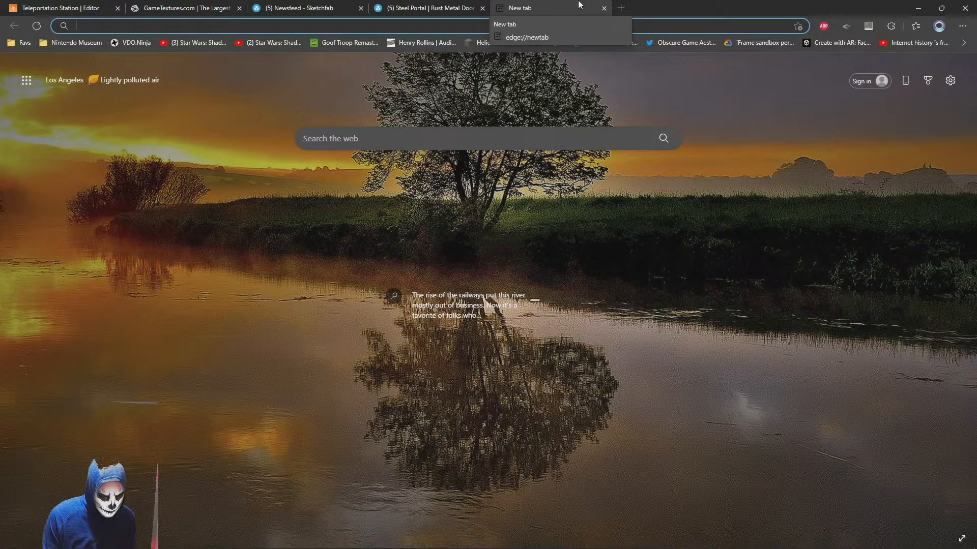
pyautogui.write('normal map resize')
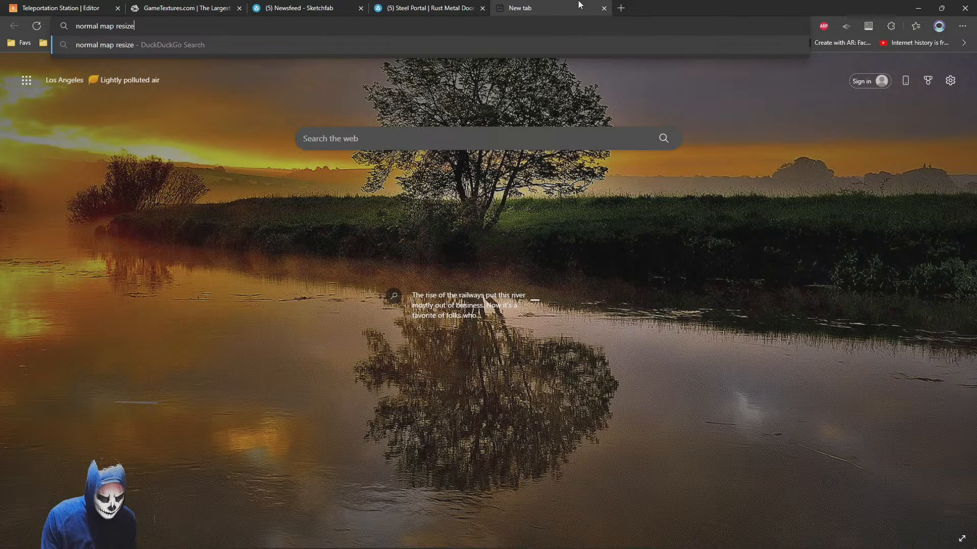
pyautogui.write('r')
pyautogui.press('Return')
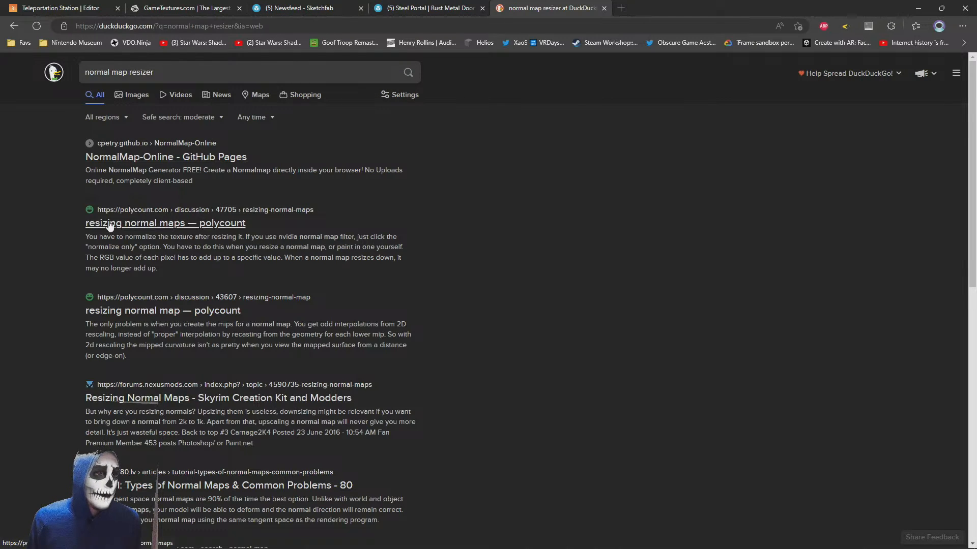
pyautogui.middleClick(710, 5)
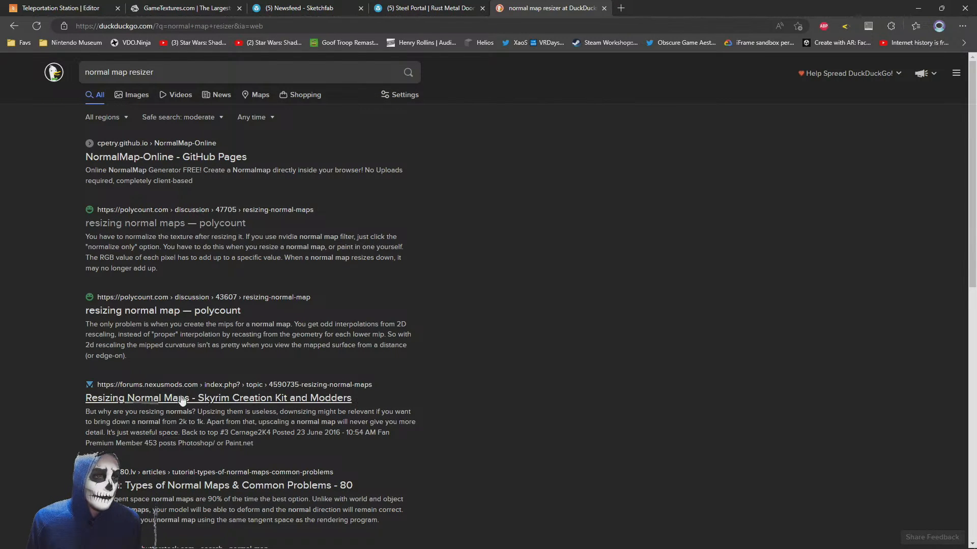
pyautogui.scroll(-2, 284, 356)
pyautogui.scroll(2, 229, 255)
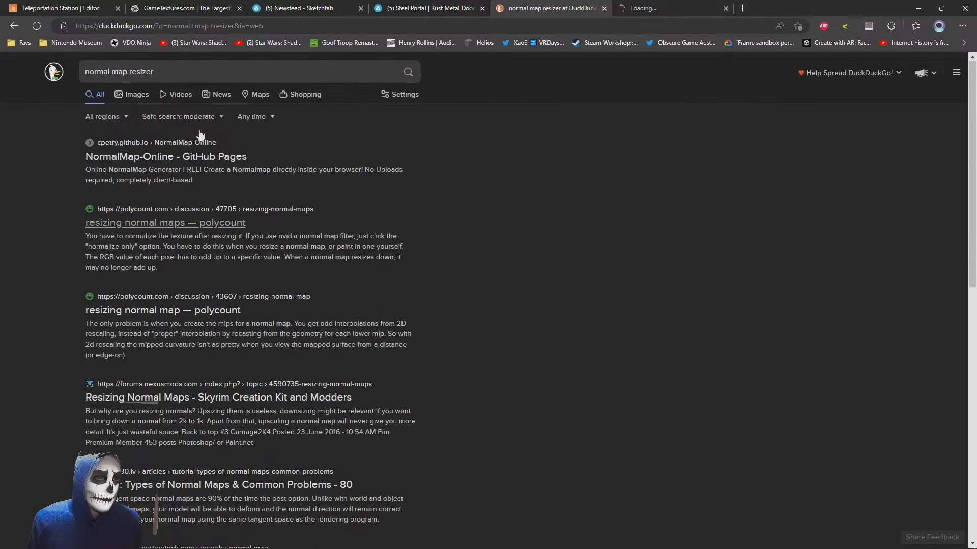
# Search the web for "resize png", close the forum tab and open the Online PNG Maker resizer in its own tab
pyautogui.click(114, 70)
pyautogui.hotkey('ctrl', 'a')
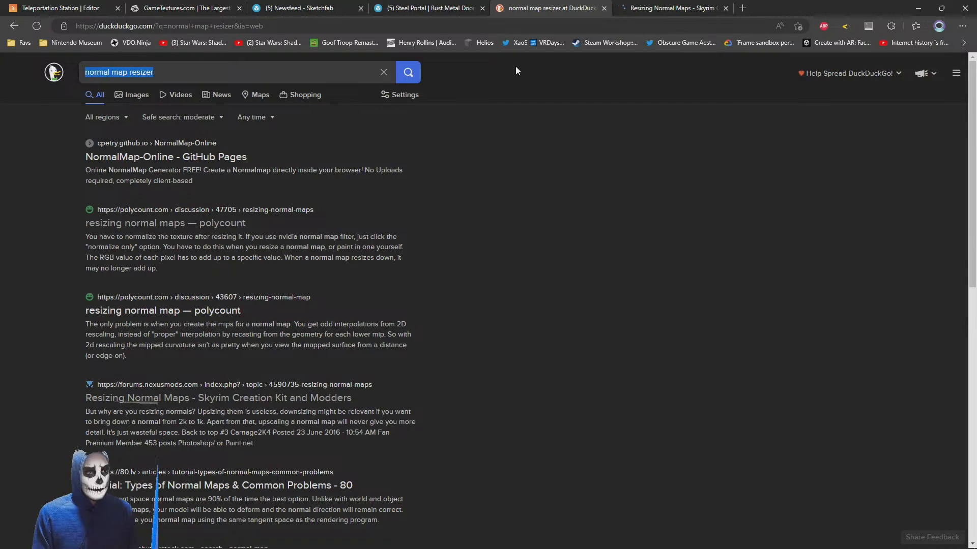
pyautogui.write('resize png')
pyautogui.press('Return')
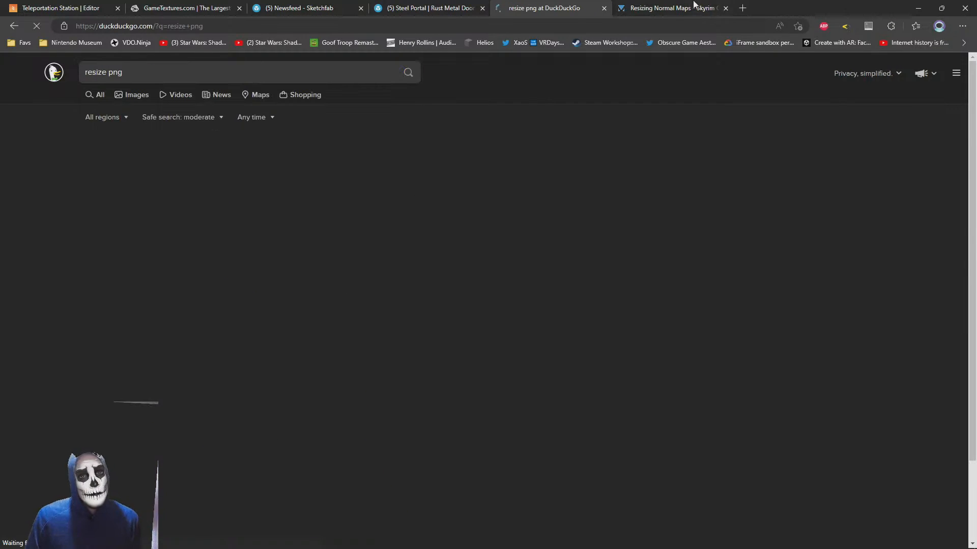
pyautogui.middleClick(693, 3)
pyautogui.middleClick(122, 247)
pyautogui.click(690, 4)
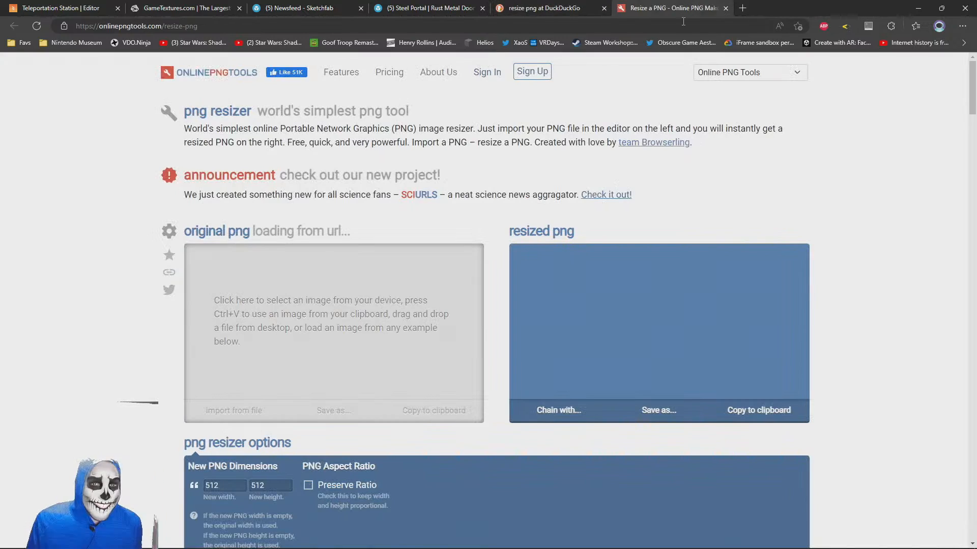
# Load door_normal.png from the textures folder into the PNG resizer at 512 x 512
pyautogui.scroll(-2, 504, 213)
pyautogui.hotkey('alt', 'Tab')
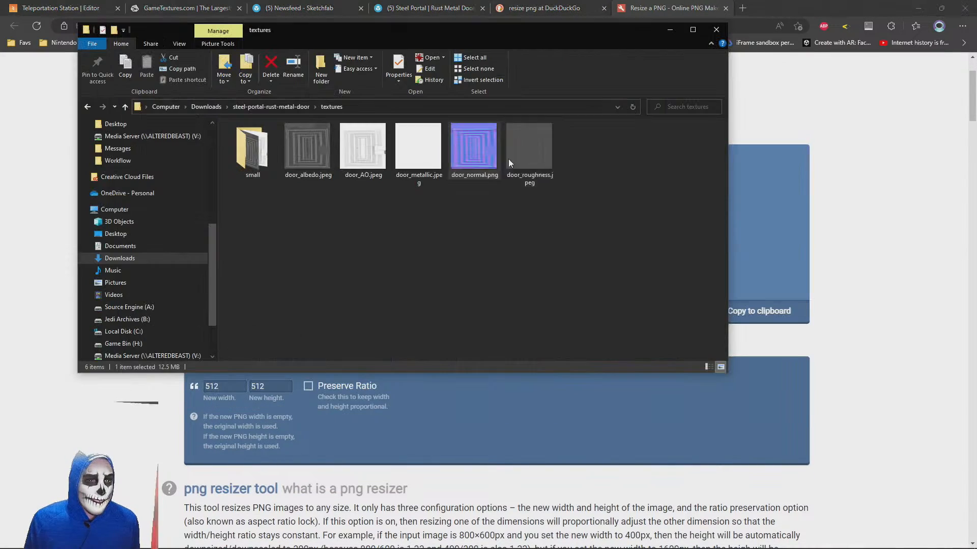
pyautogui.moveTo(479, 32); pyautogui.dragTo(261, 339)
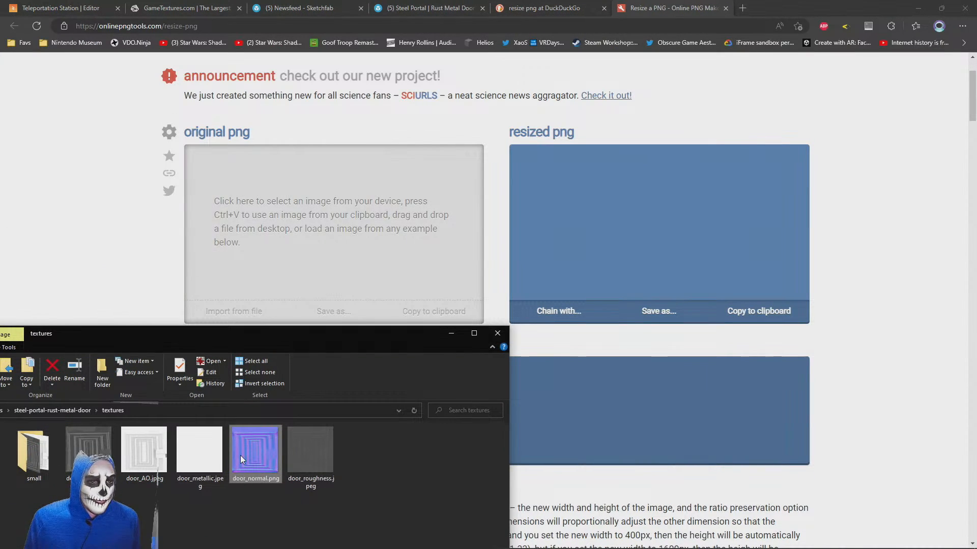
pyautogui.moveTo(240, 456); pyautogui.dragTo(305, 249)
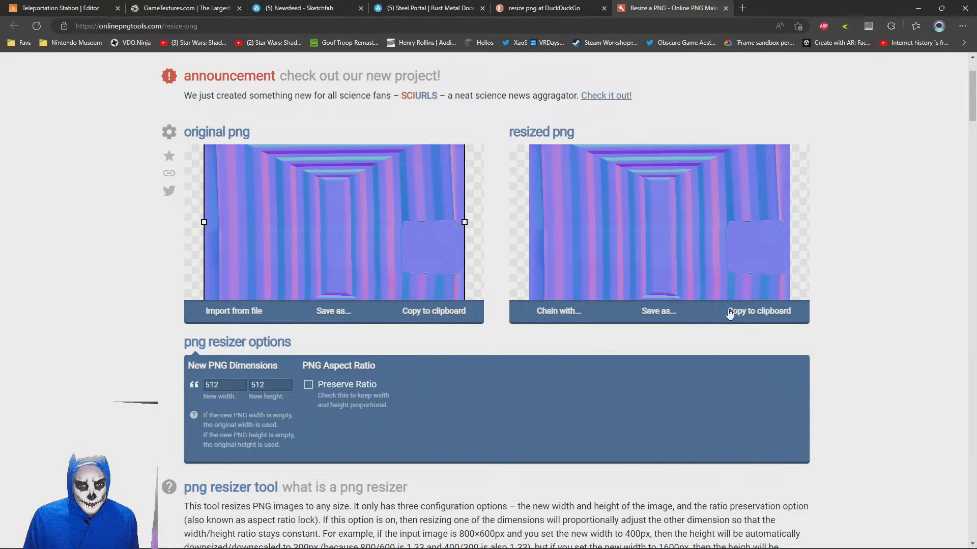
# Download the resized normal map on the free plan and check the browser's download list
pyautogui.click(658, 311)
pyautogui.click(575, 310)
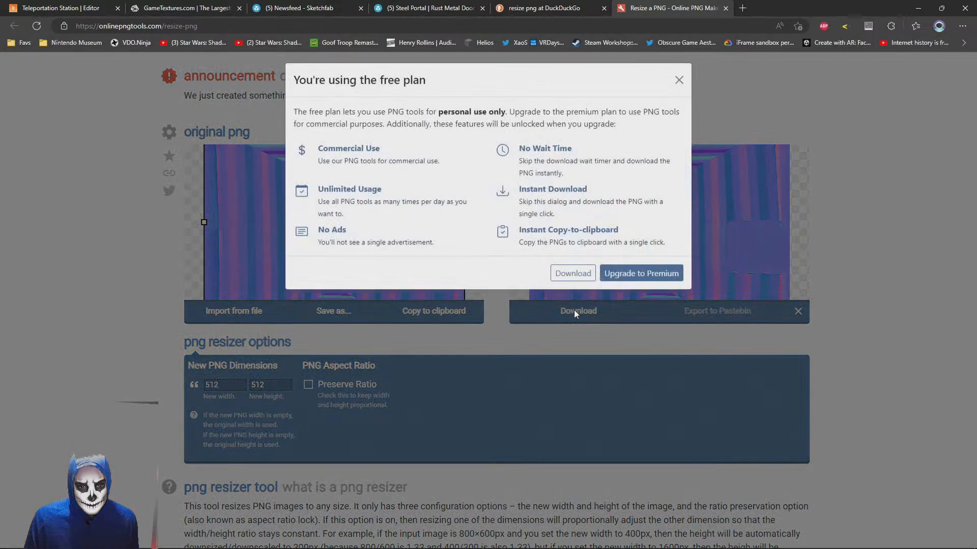
pyautogui.click(579, 276)
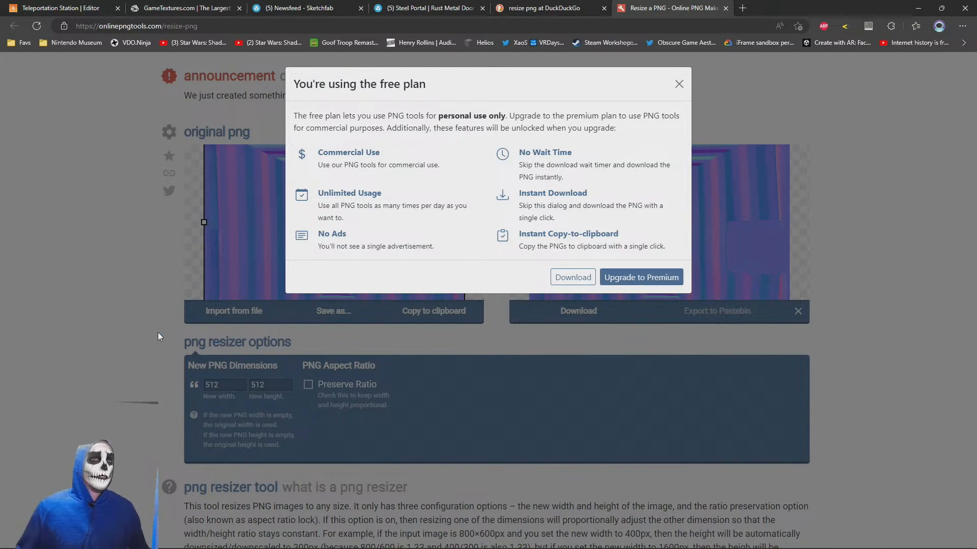
pyautogui.hotkey('ctrl', 'j')
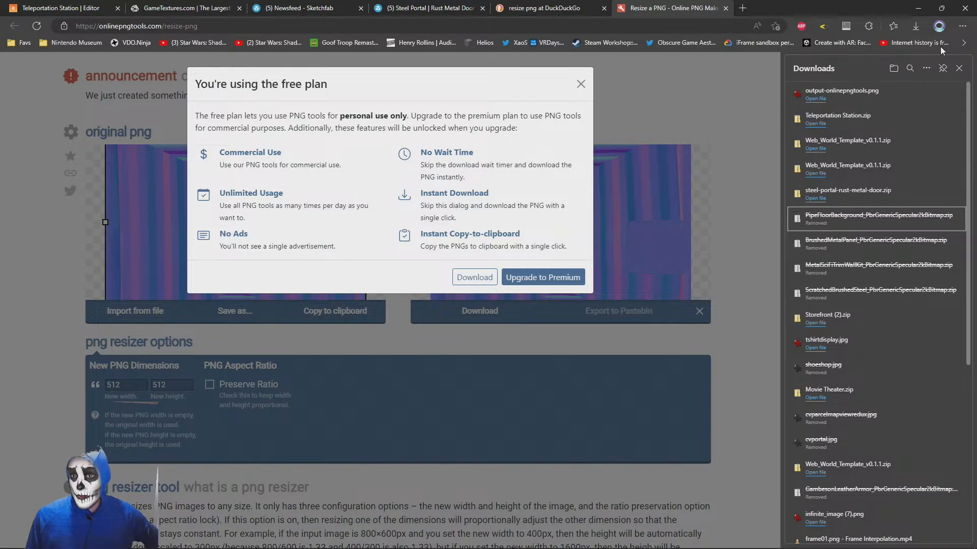
pyautogui.click(960, 69)
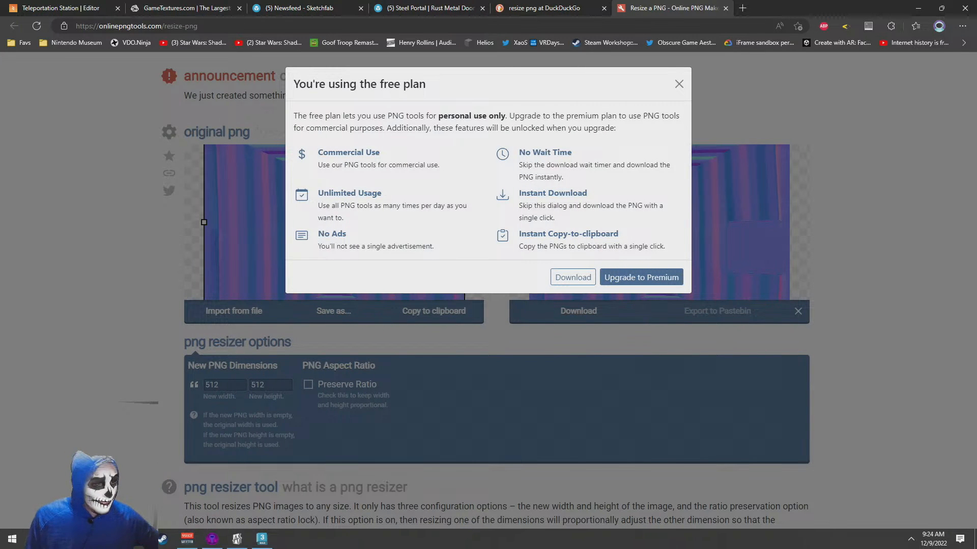
# Move output-onlinepngtools.png from the Downloads folder into the small folder inside textures
pyautogui.moveTo(138, 540)
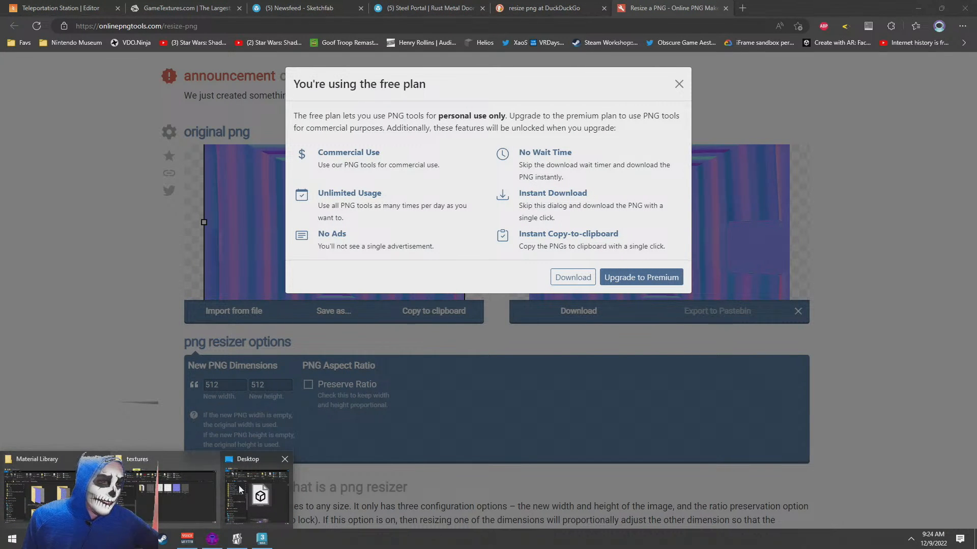
pyautogui.click(257, 493)
pyautogui.click(72, 398)
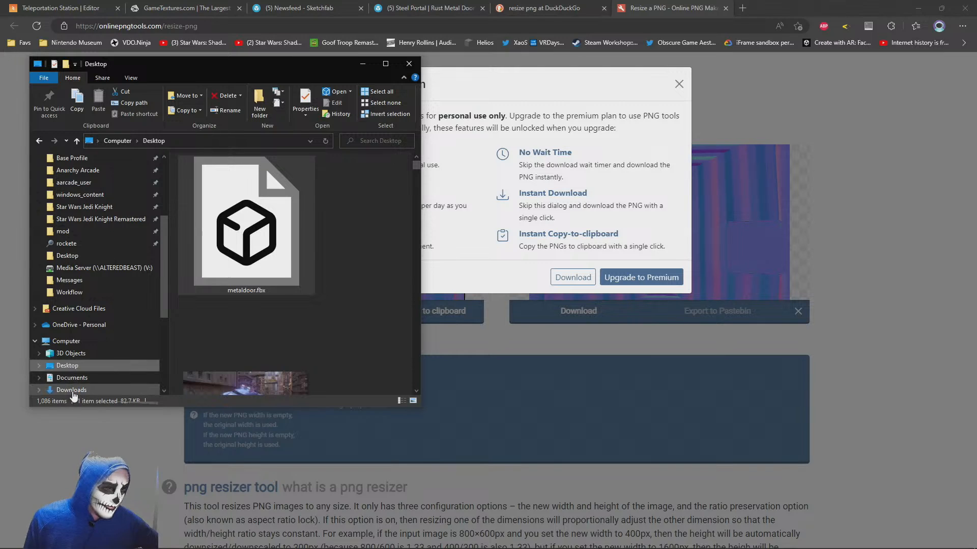
pyautogui.click(240, 223)
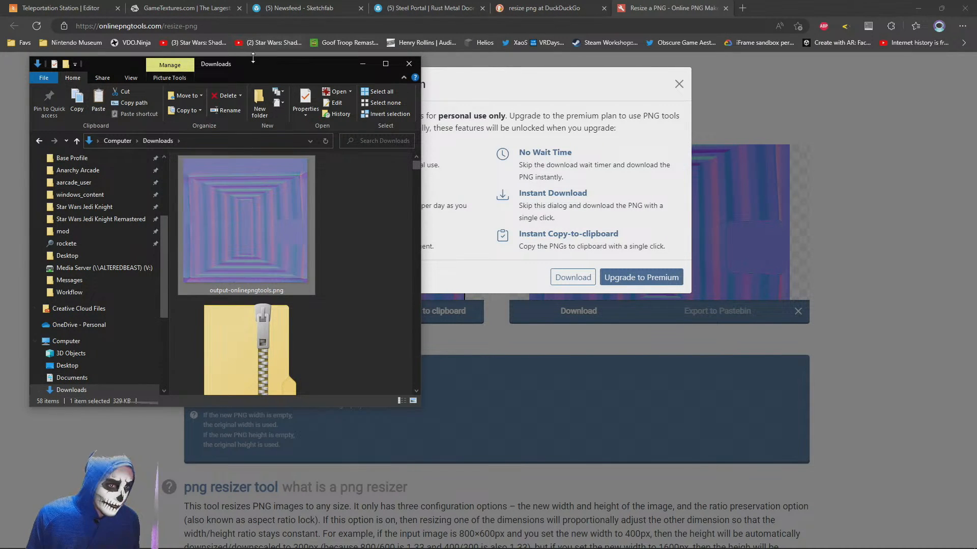
pyautogui.moveTo(255, 63); pyautogui.dragTo(451, 112)
pyautogui.hotkey('alt', 'Tab')
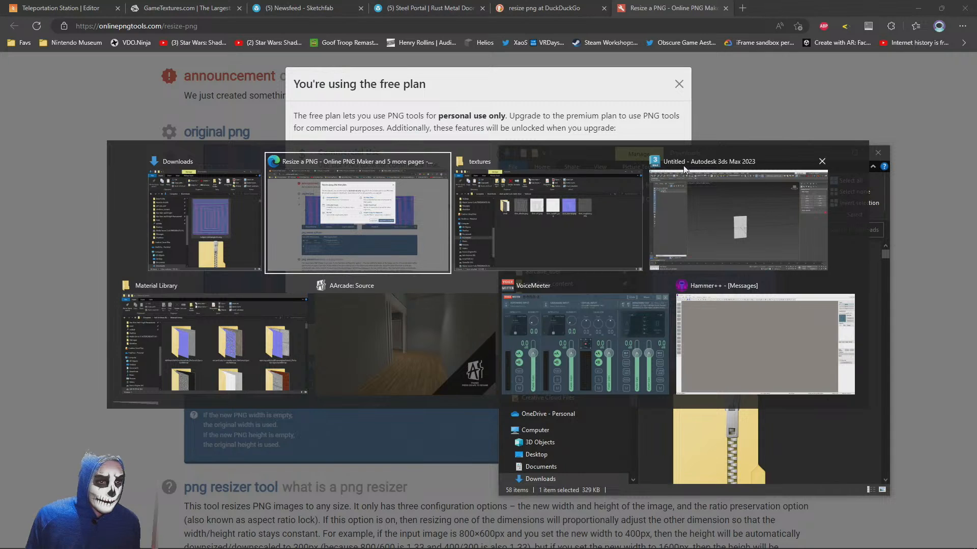
pyautogui.click(555, 201)
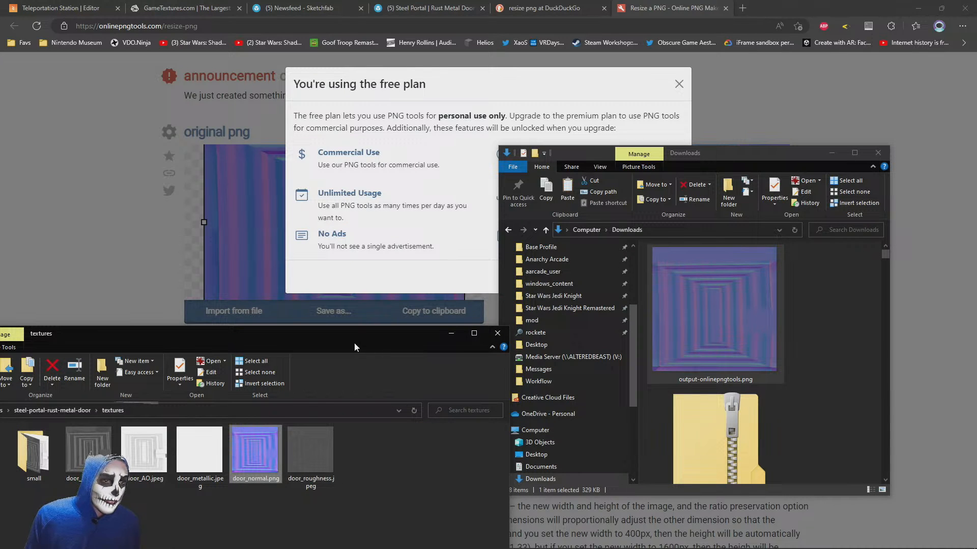
pyautogui.moveTo(352, 346); pyautogui.dragTo(570, 135)
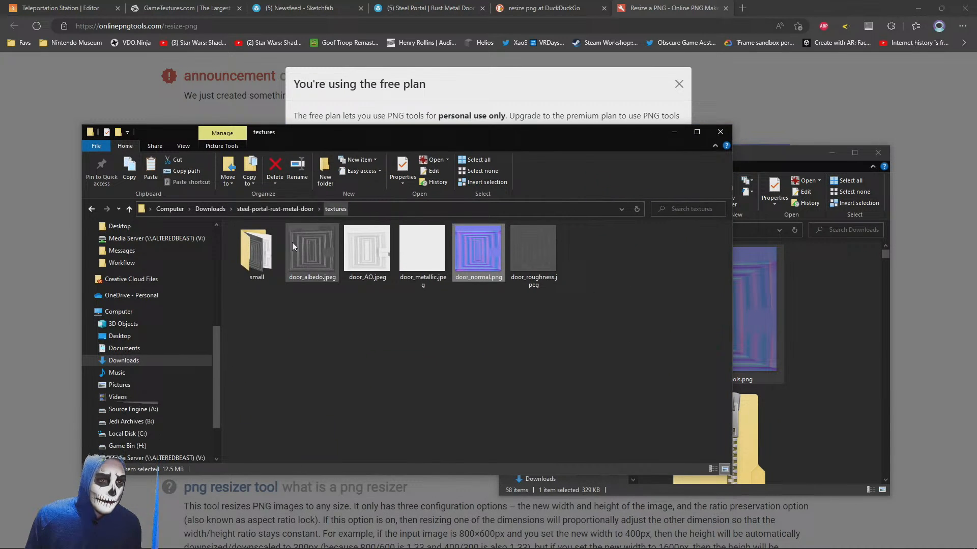
pyautogui.doubleClick(256, 252)
pyautogui.hotkey('ctrl', 'v')
pyautogui.click(492, 265)
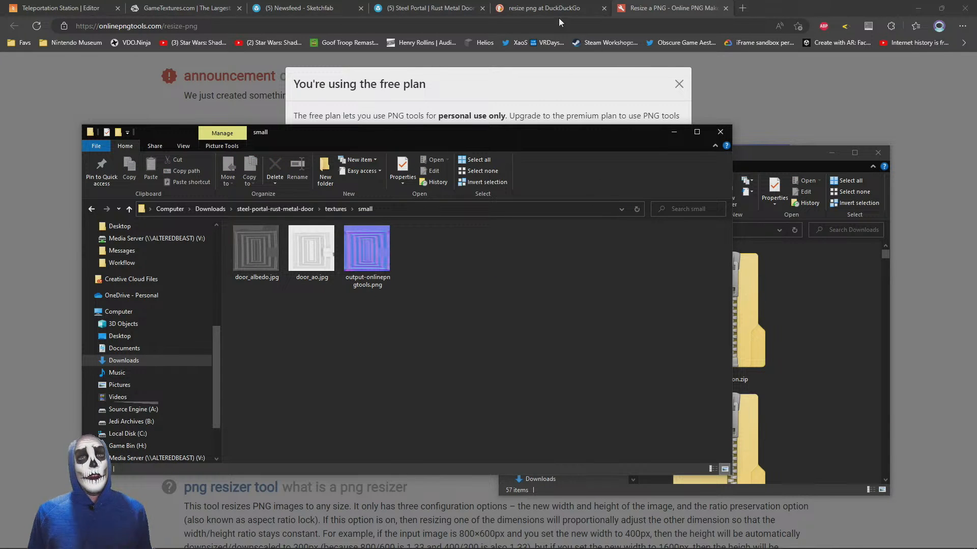
# Close the PNG resizer and web search tabs and minimise the browser
pyautogui.click(680, 7)
pyautogui.click(725, 8)
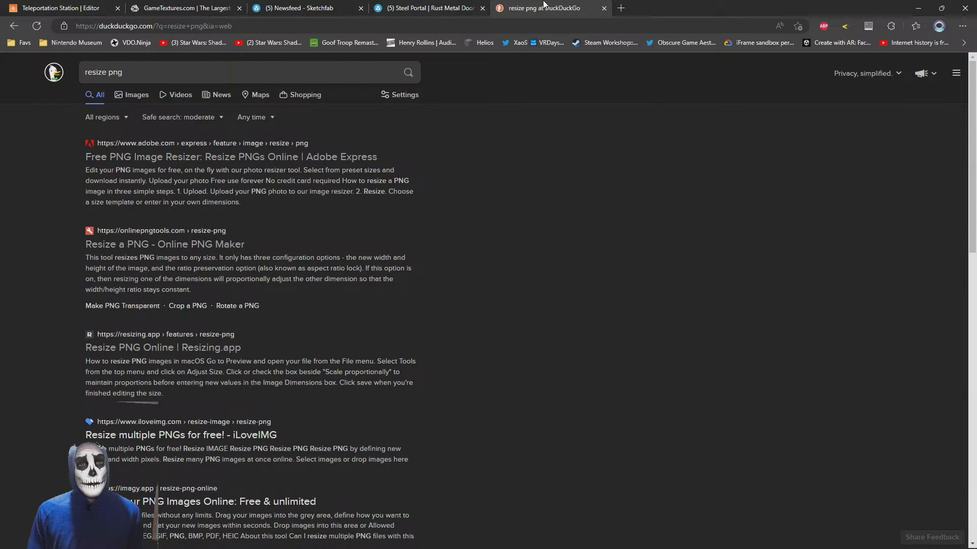
pyautogui.click(603, 8)
pyautogui.click(918, 10)
# Switch to 3ds Max and examine the untextured door_low model up close from different angles
pyautogui.hotkey('alt', 'Tab')
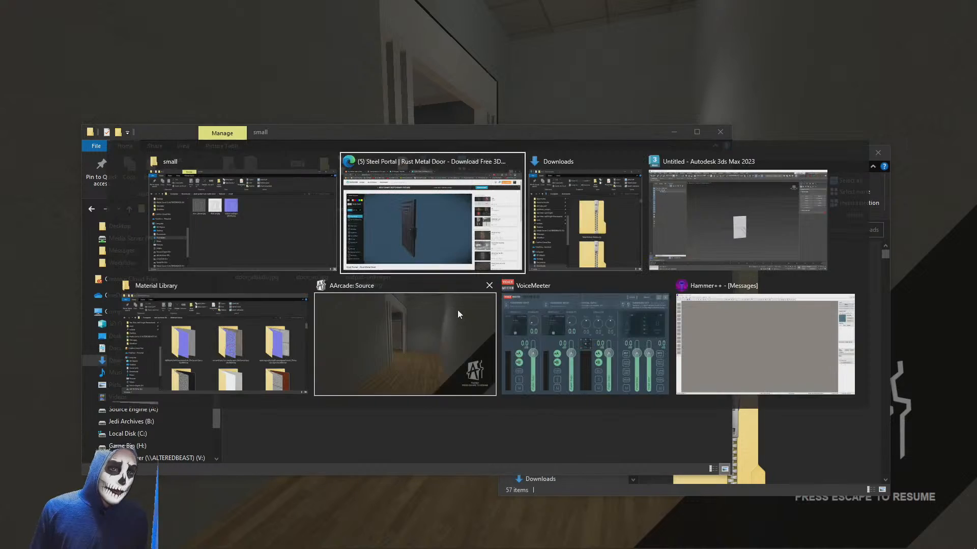
pyautogui.click(762, 227)
pyautogui.keyDown('alt'); pyautogui.moveTo(631, 289); pyautogui.dragTo(632, 289, button='middle'); pyautogui.keyUp('alt')
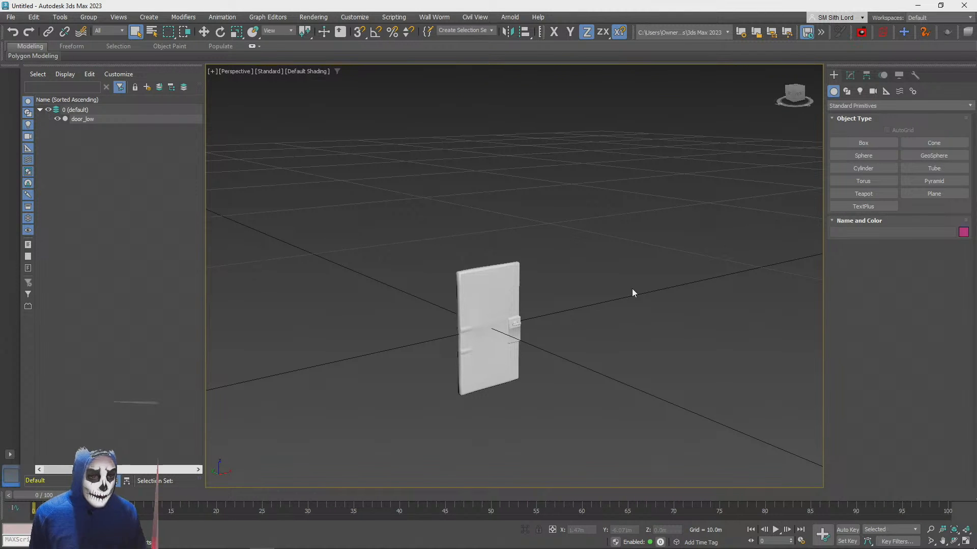
pyautogui.keyDown('alt'); pyautogui.moveTo(631, 289); pyautogui.dragTo(627, 286, button='middle'); pyautogui.keyUp('alt')
pyautogui.scroll(5, 632, 289)
pyautogui.scroll(-3, 627, 286)
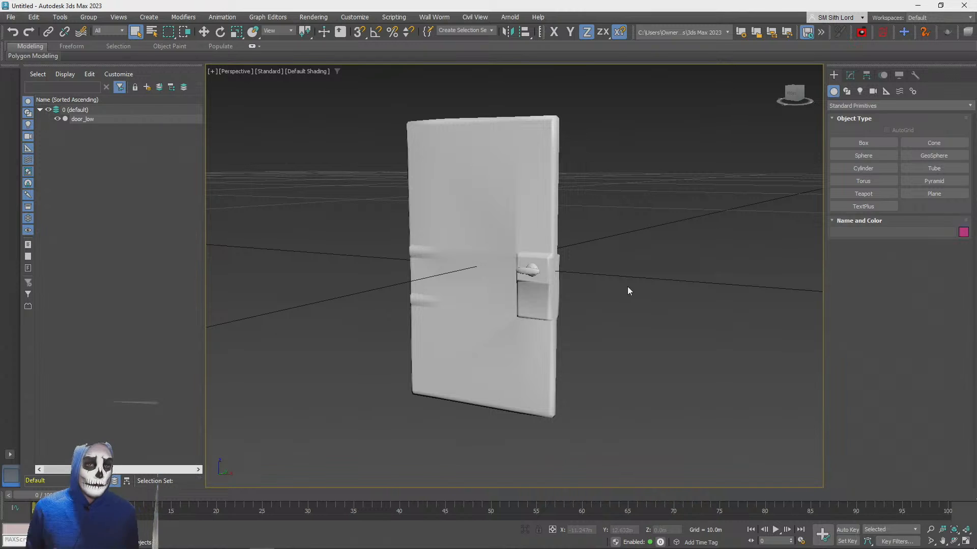
# Switch back to the browser and bring up the Teleportation Station scene in the PlayCanvas editor
pyautogui.hotkey('alt', 'Tab')
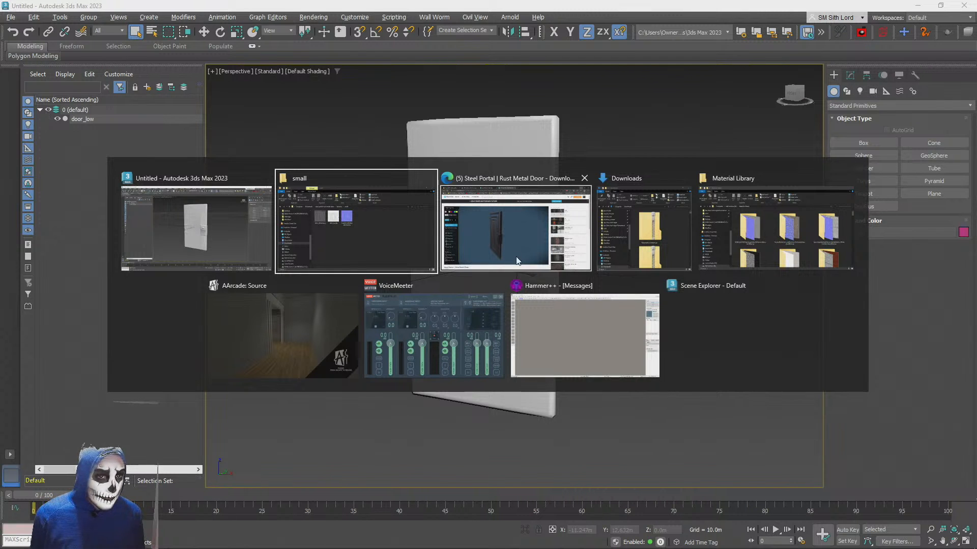
pyautogui.click(509, 212)
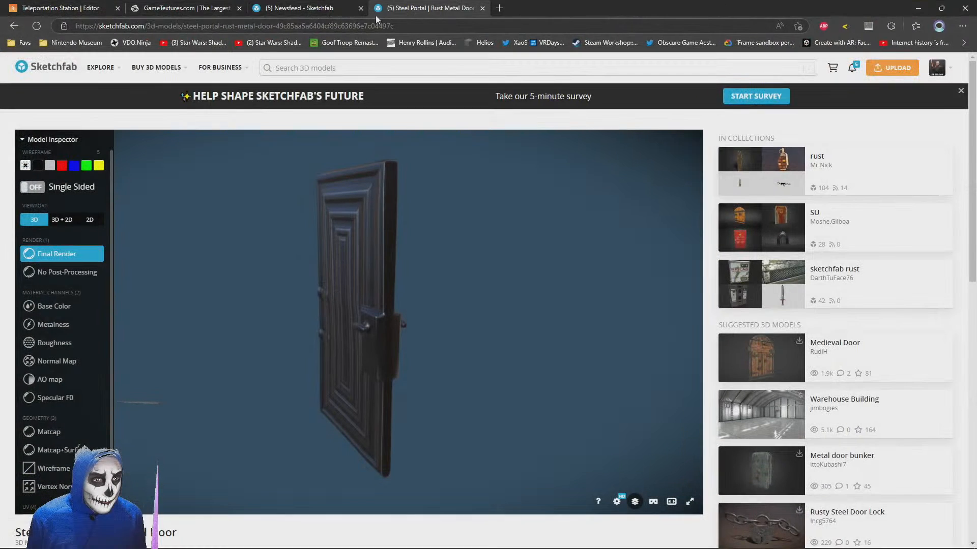
pyautogui.click(51, 5)
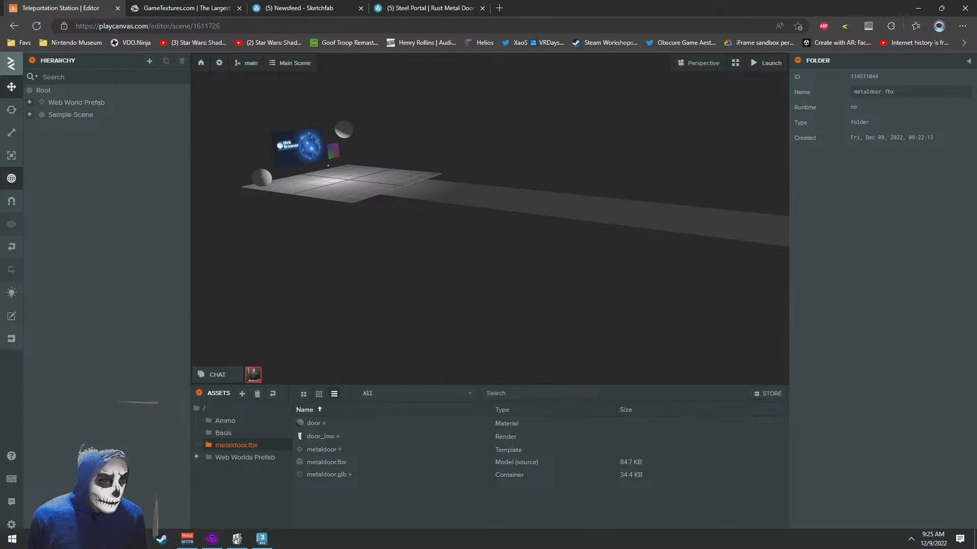
# Upload door_albedo.jpg, door_ao.jpg and output-onlinepngtools.png from the small folder into the metaldoor.fbx assets folder
pyautogui.moveTo(137, 539)
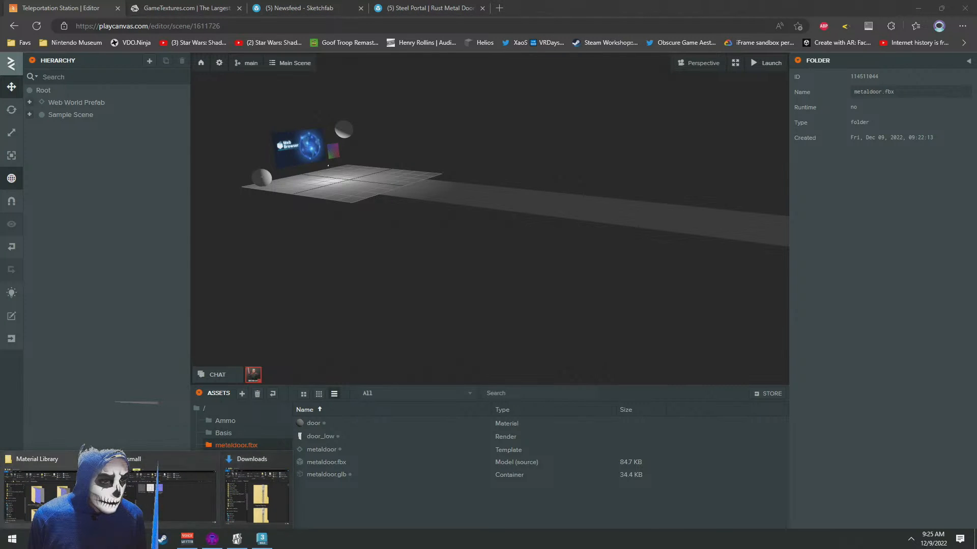
pyautogui.click(169, 498)
pyautogui.moveTo(509, 340); pyautogui.dragTo(231, 238)
pyautogui.moveTo(374, 256); pyautogui.dragTo(587, 509)
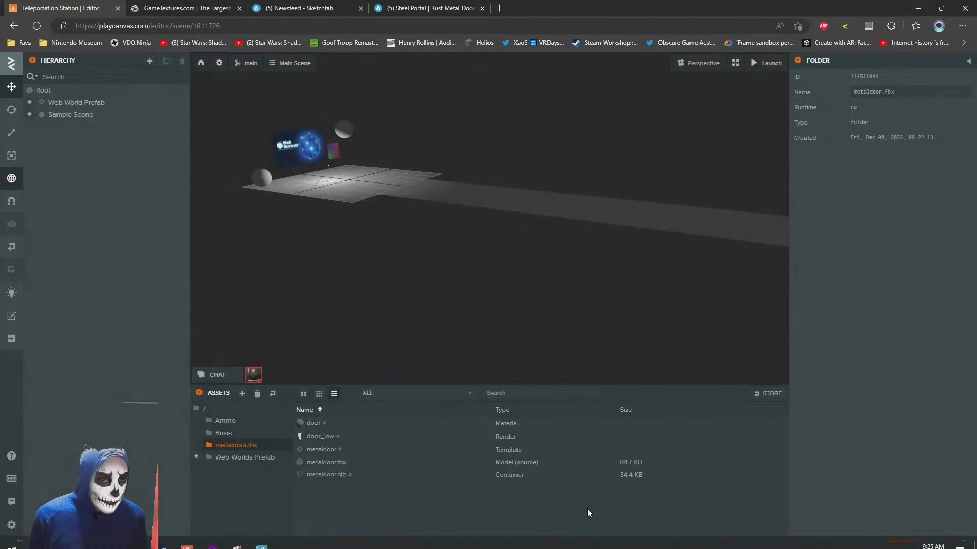
# Resize door_metallic.jpeg from the textures folder to 512 x 512 pixels and save it as a JPG in the small folder
pyautogui.hotkey('alt', 'Tab')
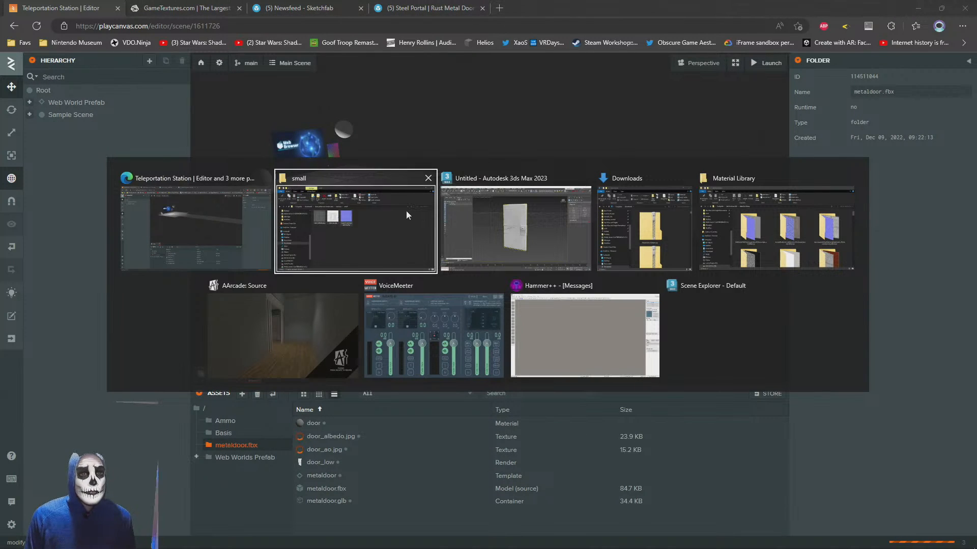
pyautogui.click(406, 211)
pyautogui.click(335, 209)
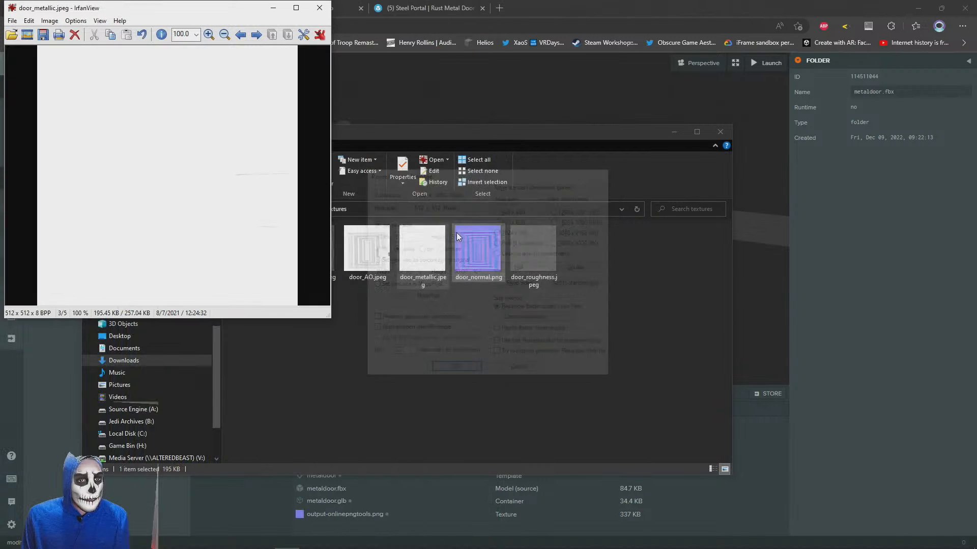
pyautogui.press('s')
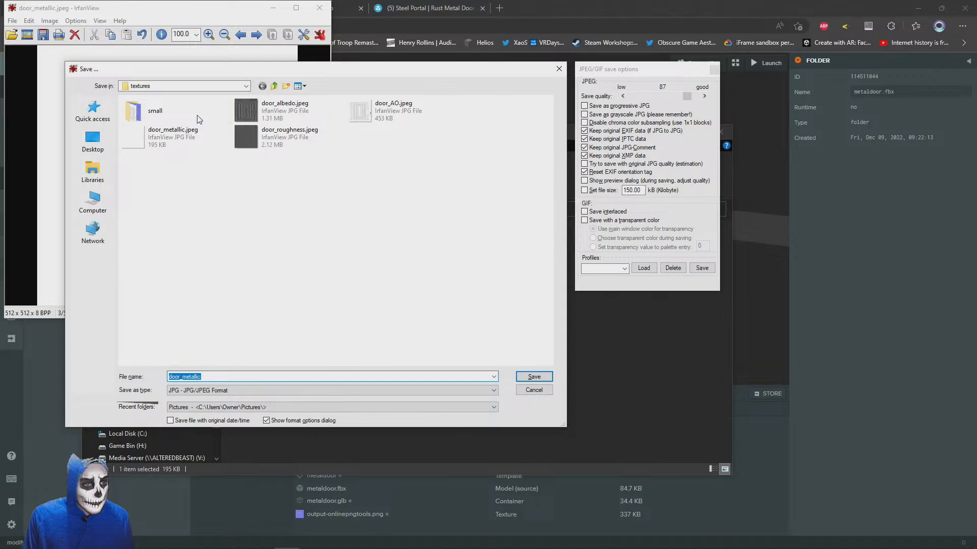
pyautogui.doubleClick(198, 119)
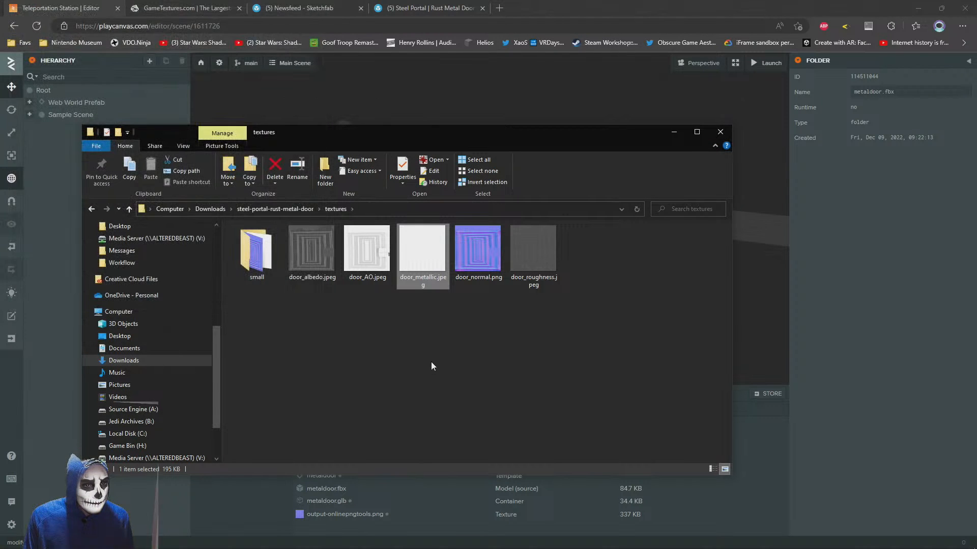
# Upload door_metallic.jpg from the small folder into the metaldoor.fbx assets folder
pyautogui.doubleClick(257, 252)
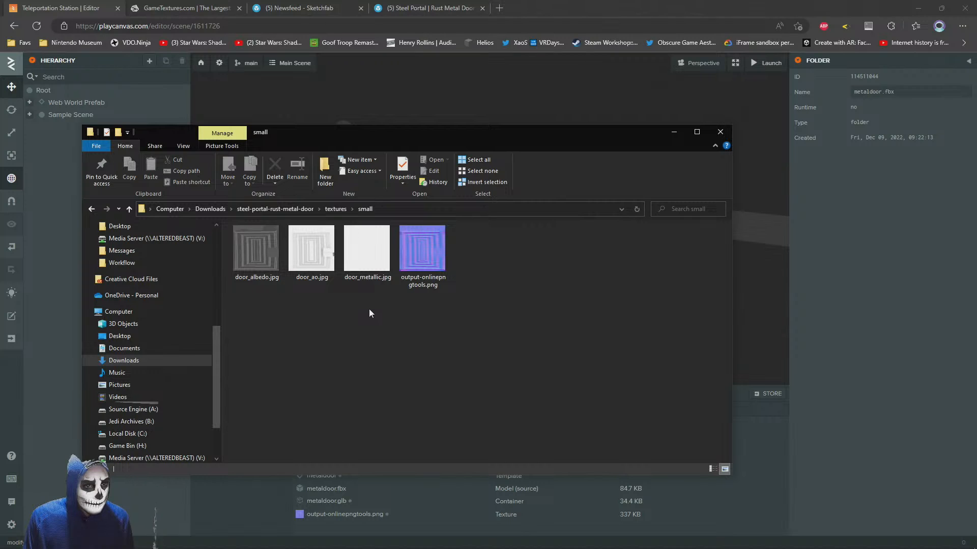
pyautogui.moveTo(372, 255); pyautogui.dragTo(739, 509)
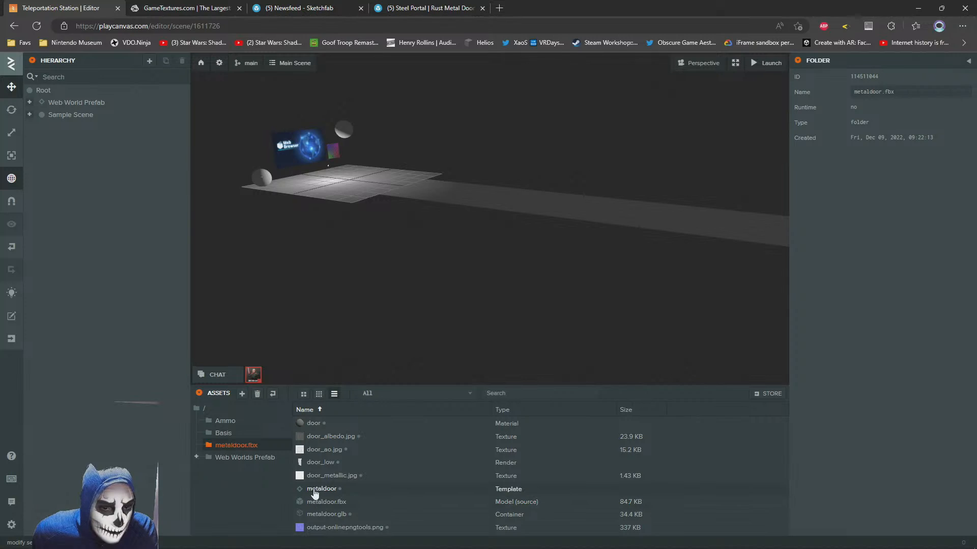
# Add the metaldoor template to the scene and raise it to about 1.377 on the Y axis so it stands on the floor
pyautogui.moveTo(314, 493); pyautogui.dragTo(62, 121)
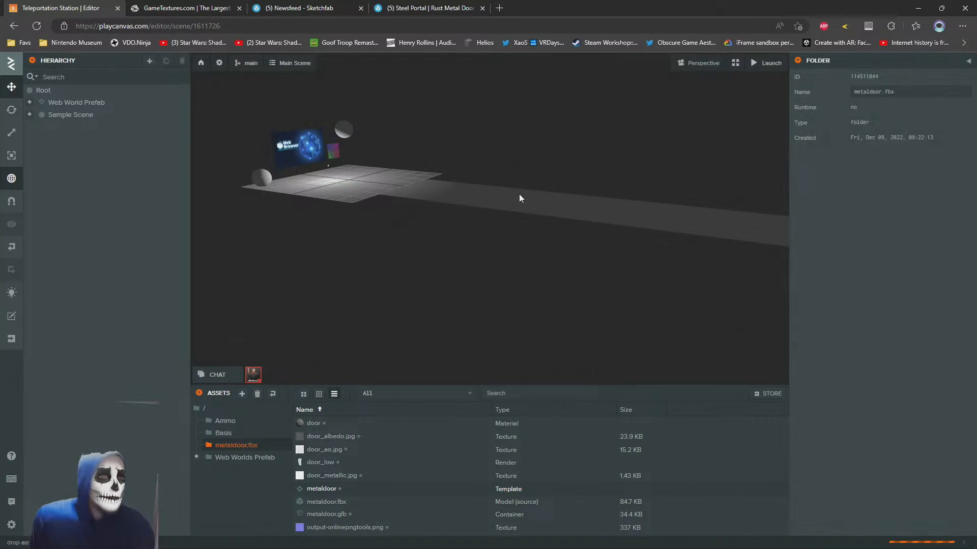
pyautogui.press('f')
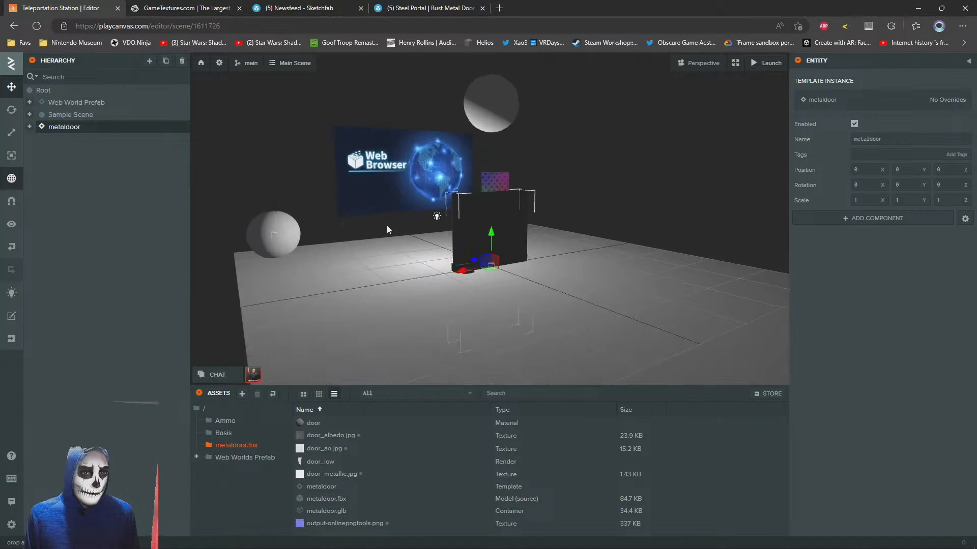
pyautogui.moveTo(492, 283); pyautogui.dragTo(500, 166)
pyautogui.moveTo(501, 167); pyautogui.dragTo(460, 184)
pyautogui.scroll(-5, 460, 184)
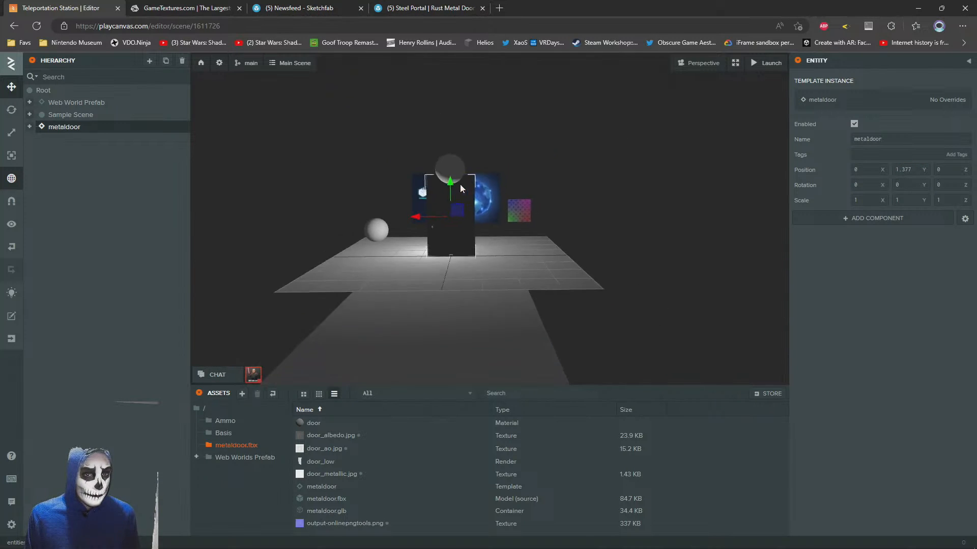
pyautogui.scroll(2, 460, 187)
pyautogui.scroll(5, 460, 187)
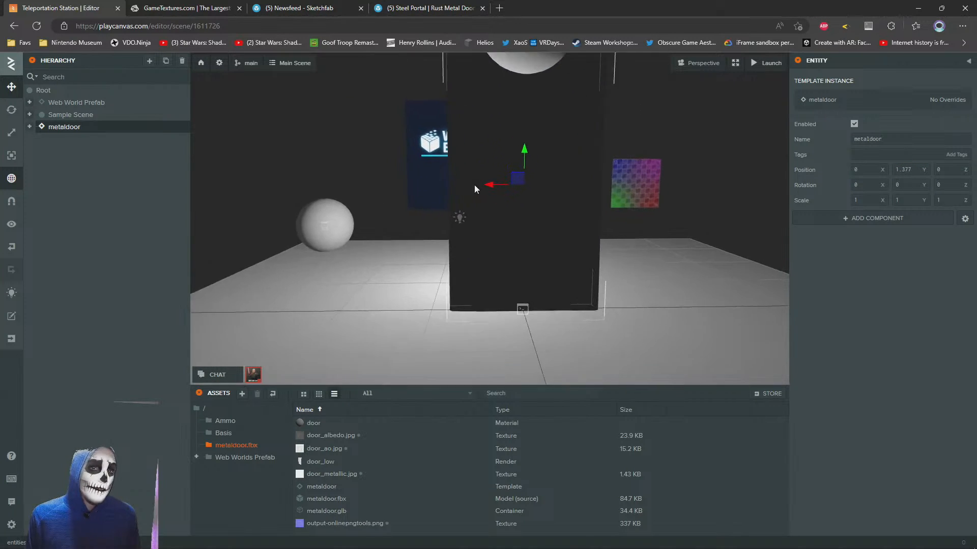
pyautogui.scroll(-4, 442, 322)
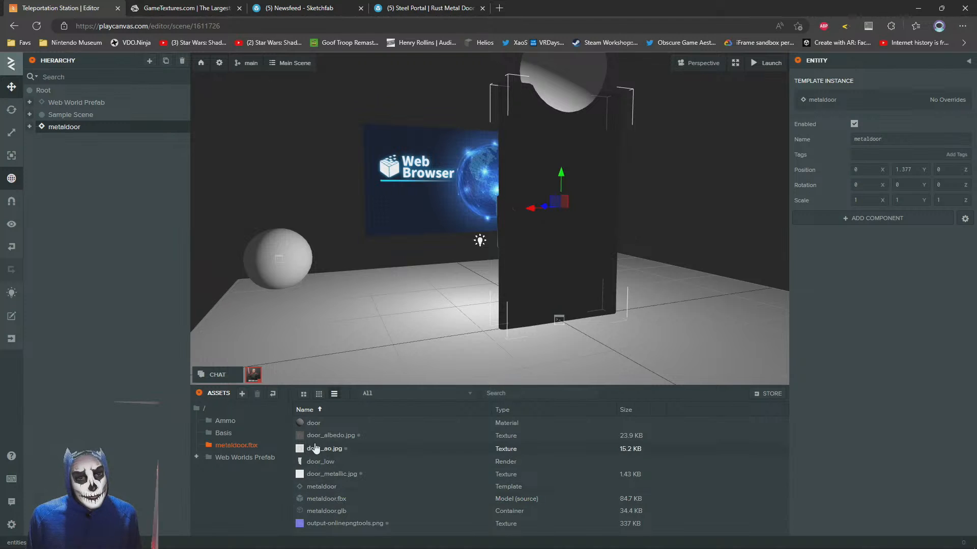
# In the door's material, assign door_ao.jpg as the ambient occlusion map and door_albedo.jpg as the diffuse map
pyautogui.click(556, 234)
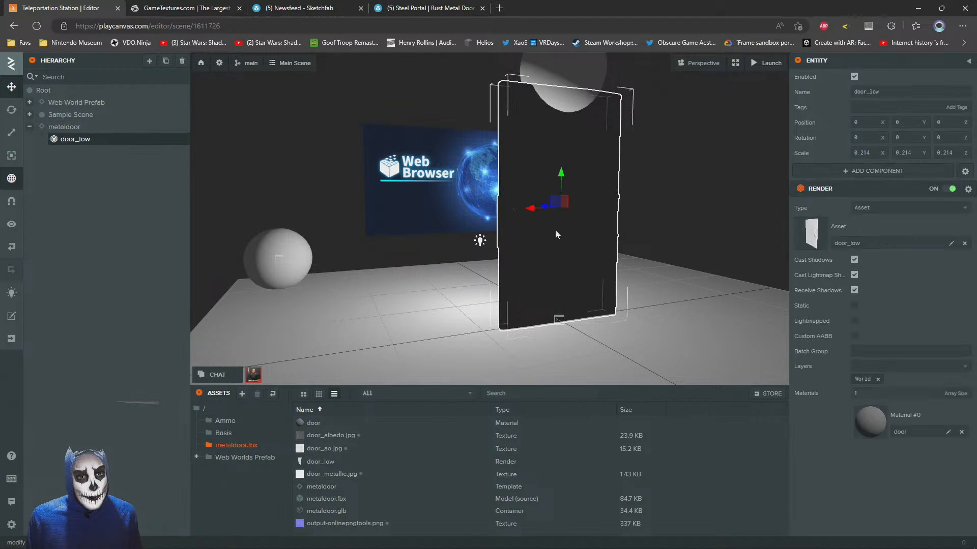
pyautogui.click(867, 417)
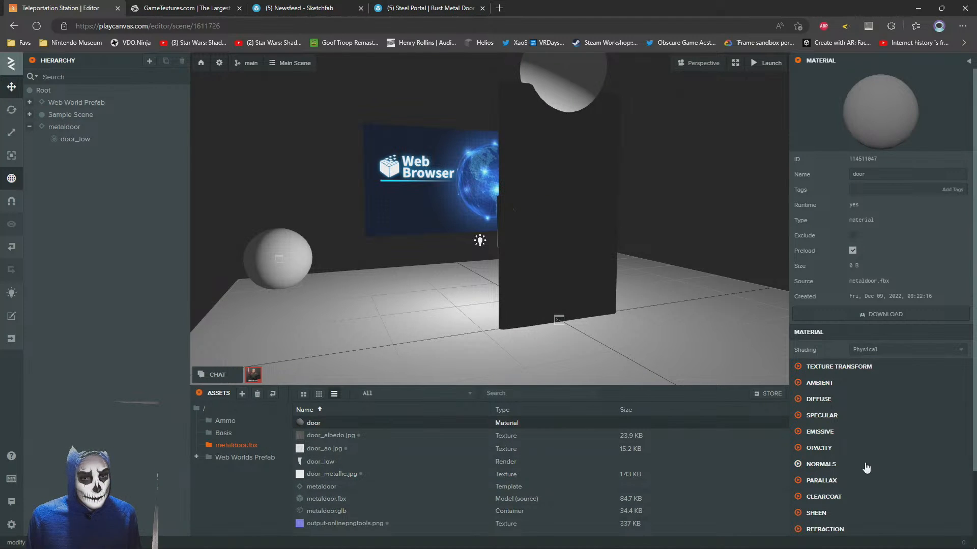
pyautogui.click(804, 403)
pyautogui.moveTo(325, 436); pyautogui.dragTo(871, 425)
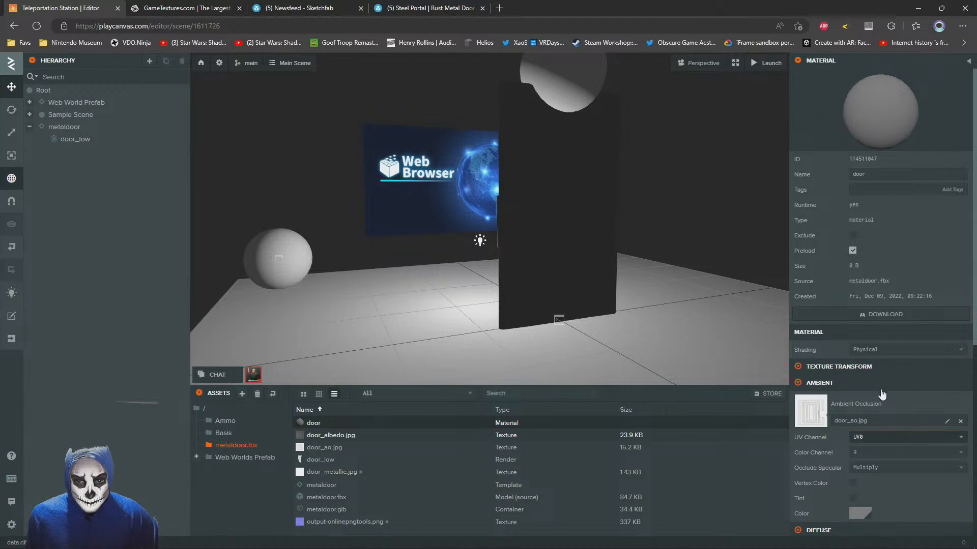
# Set the door material's diffuse colour to black, 000000
pyautogui.scroll(-3, 845, 509)
pyautogui.click(858, 462)
pyautogui.moveTo(713, 499); pyautogui.dragTo(701, 542)
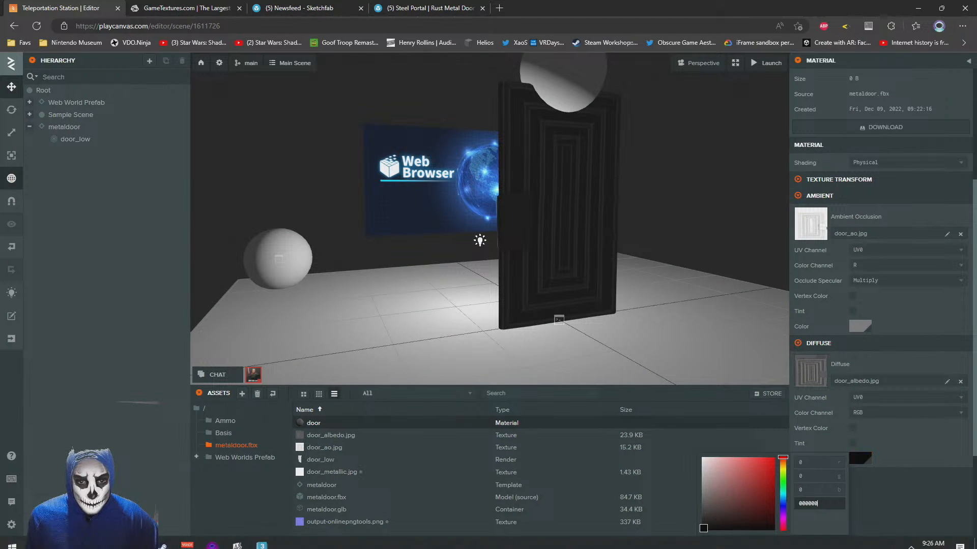
pyautogui.click(930, 426)
# Enable Use Metalness in the door material's specular settings and assign door_metallic.jpg as the metalness map
pyautogui.scroll(-3, 904, 436)
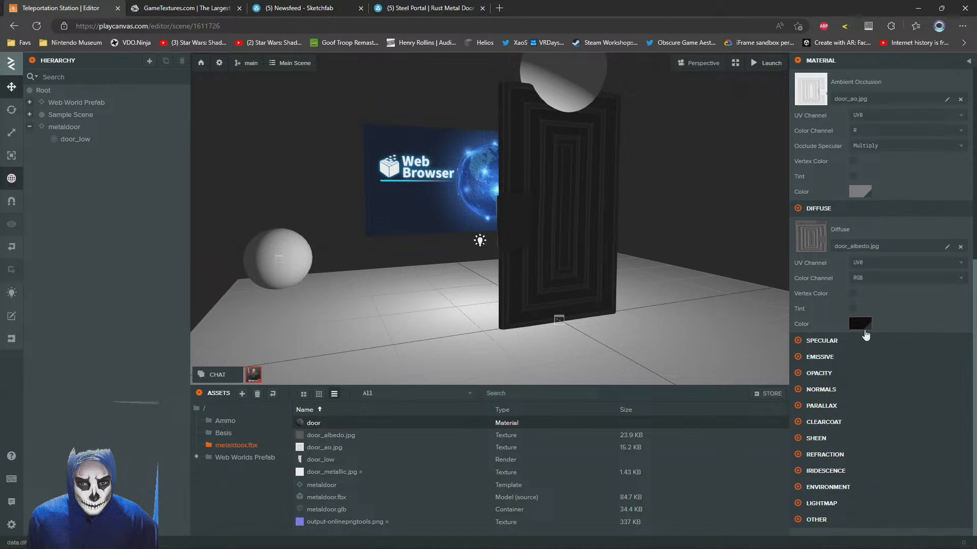
pyautogui.scroll(-1, 834, 362)
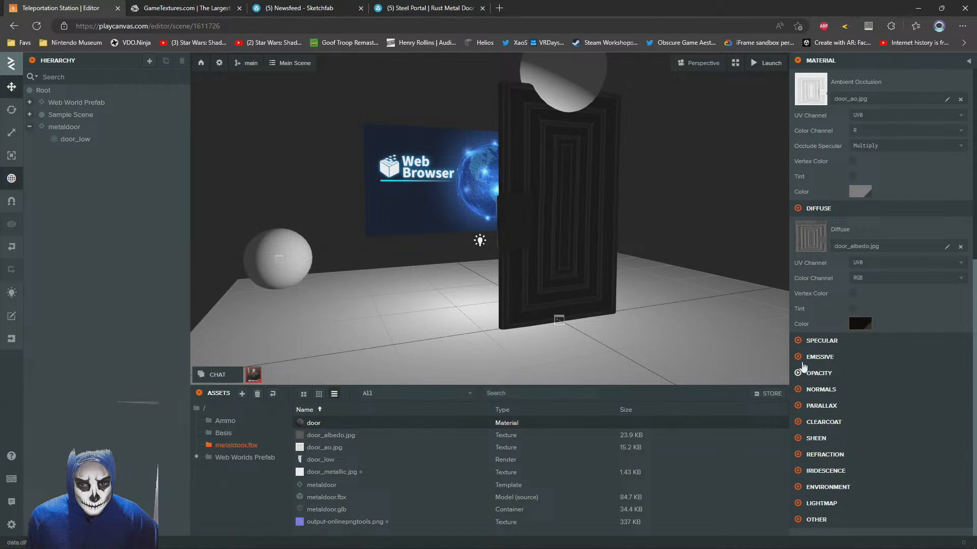
pyautogui.click(803, 342)
pyautogui.click(852, 358)
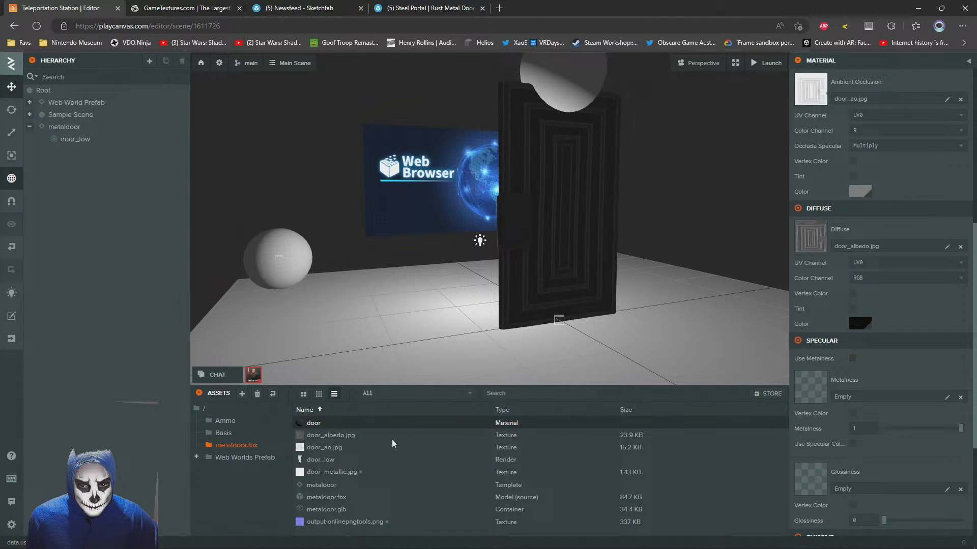
pyautogui.moveTo(310, 475); pyautogui.dragTo(862, 378)
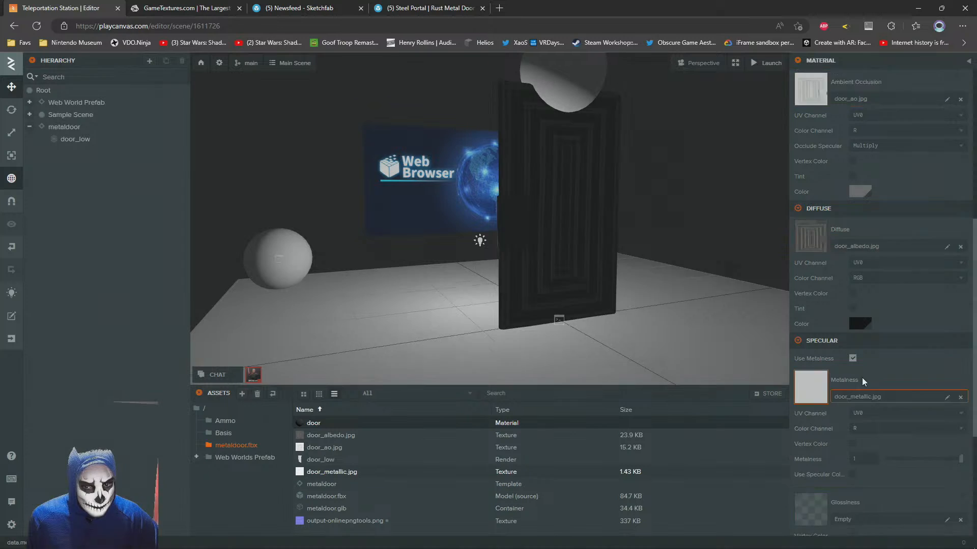
# Try a glossiness of 59 on the door material, then return it to 0
pyautogui.scroll(-3, 888, 367)
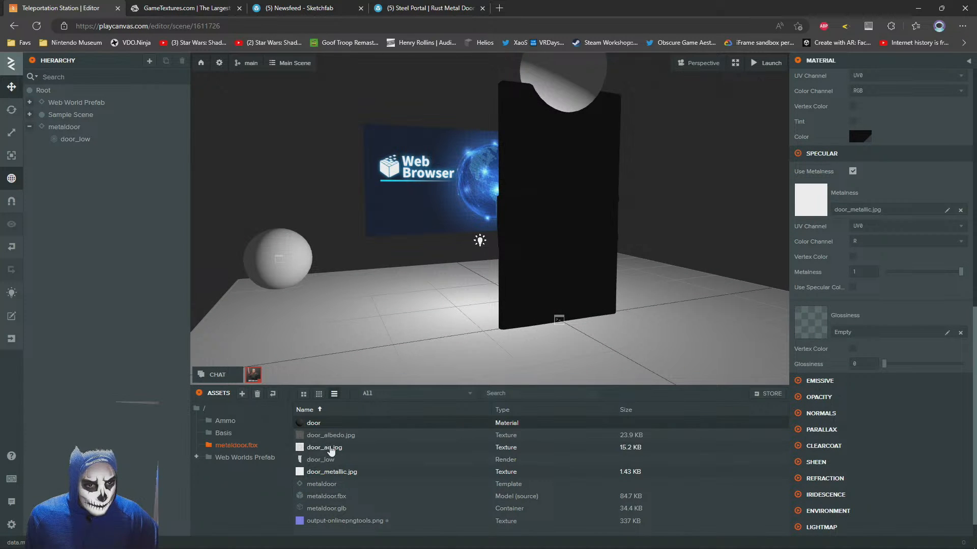
pyautogui.scroll(5, 912, 326)
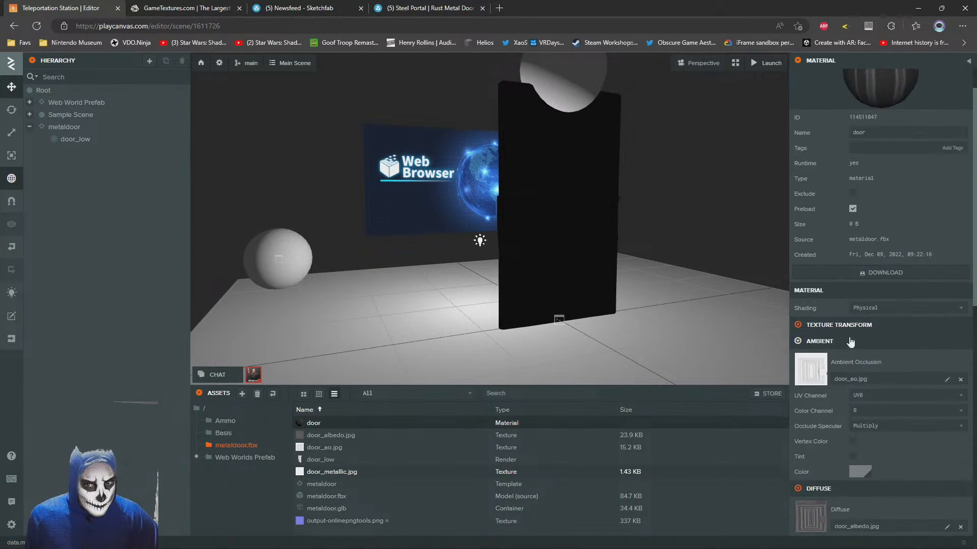
pyautogui.scroll(-2, 835, 447)
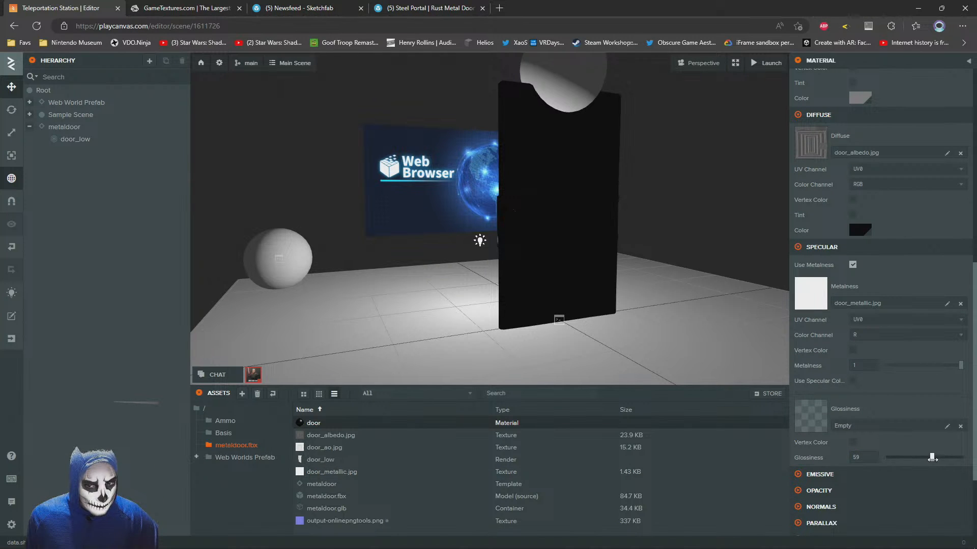
pyautogui.moveTo(932, 458); pyautogui.dragTo(886, 457)
# Try white, FFFFFF, as the door material's diffuse colour, then darken it back to black
pyautogui.click(860, 230)
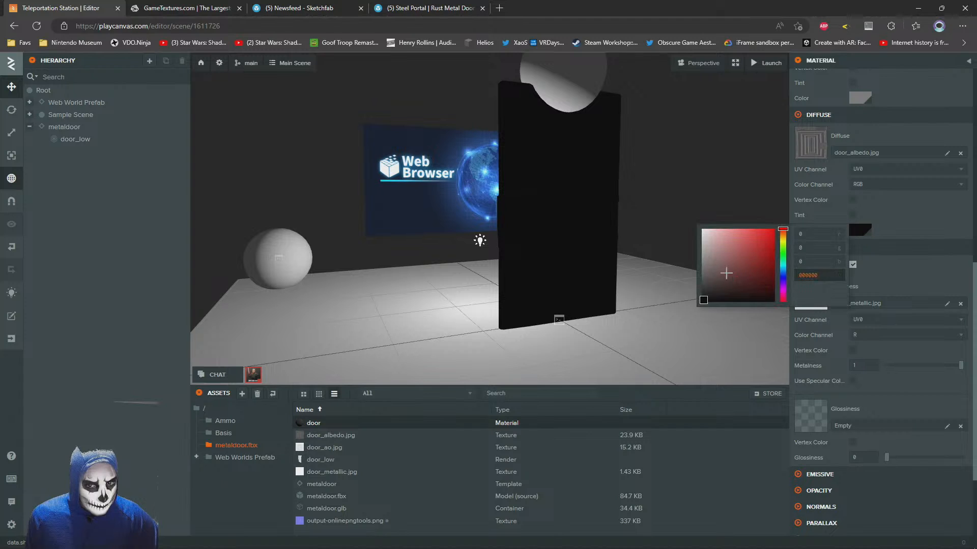
pyautogui.write('FFFFFF')
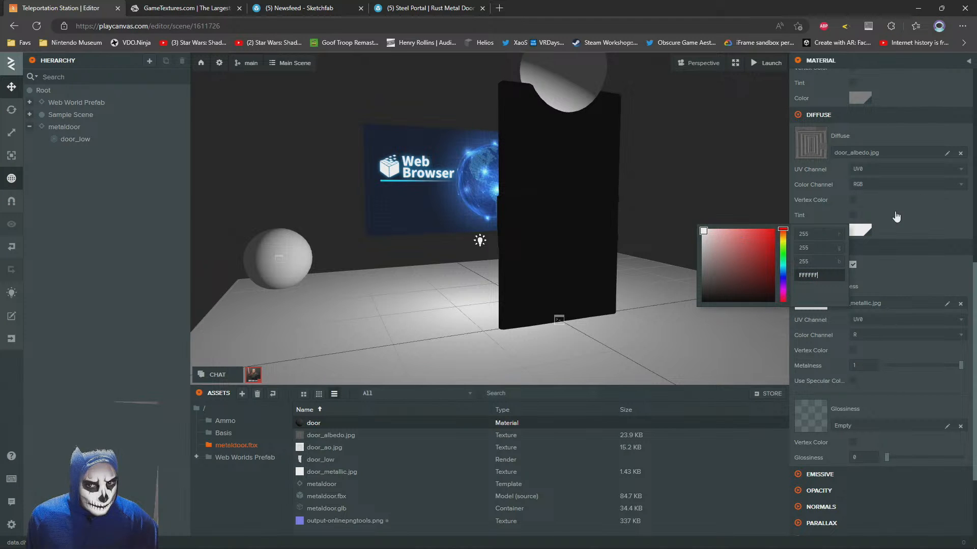
pyautogui.moveTo(741, 249); pyautogui.dragTo(583, 368)
pyautogui.click(869, 224)
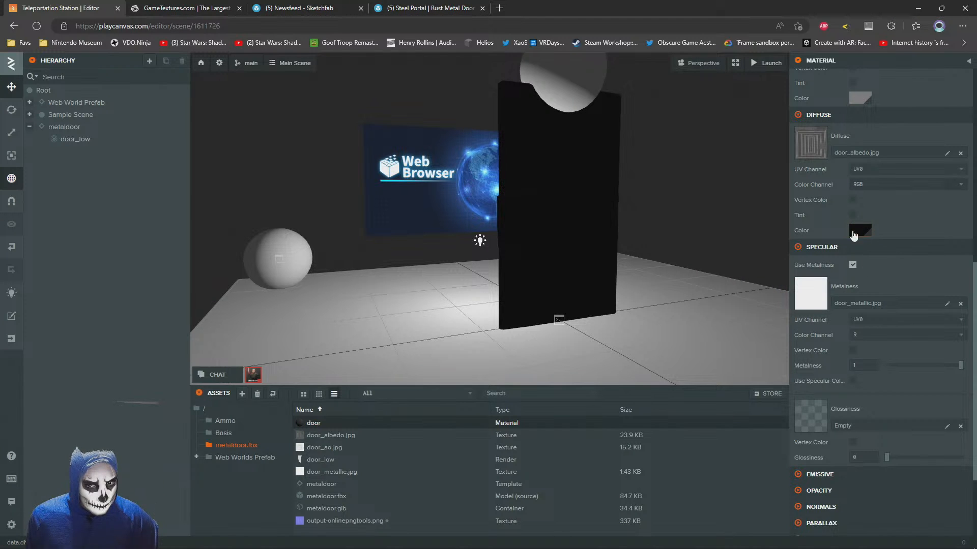
# Set the door material's diffuse colour to the grey 606060
pyautogui.click(853, 231)
pyautogui.moveTo(739, 277); pyautogui.dragTo(684, 268)
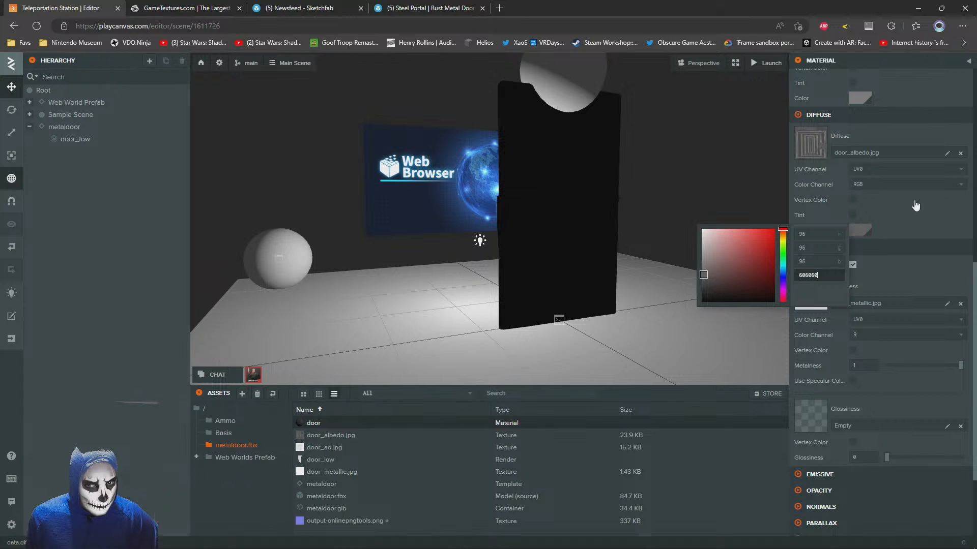
pyautogui.click(914, 204)
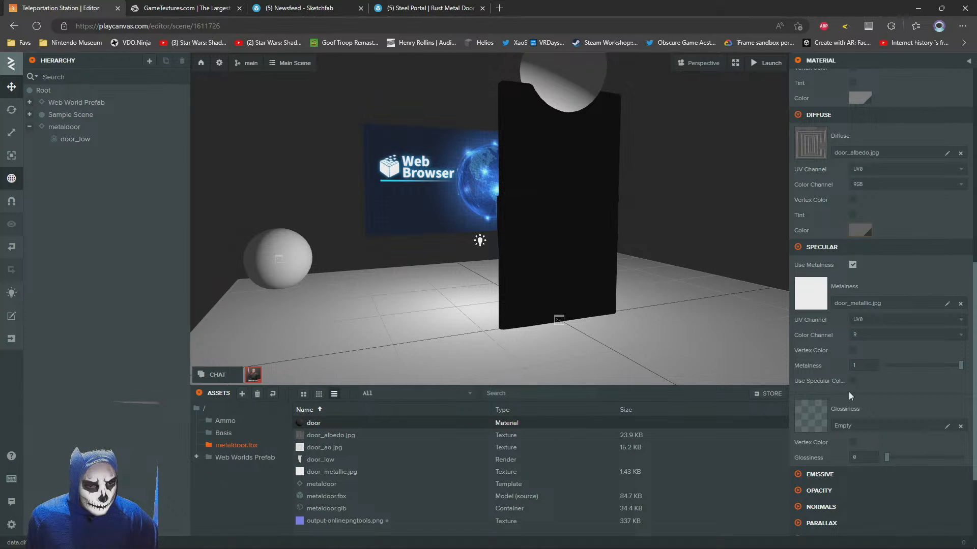
# Move the whole metaldoor entity along the Z axis to about 2.283
pyautogui.scroll(6, 848, 391)
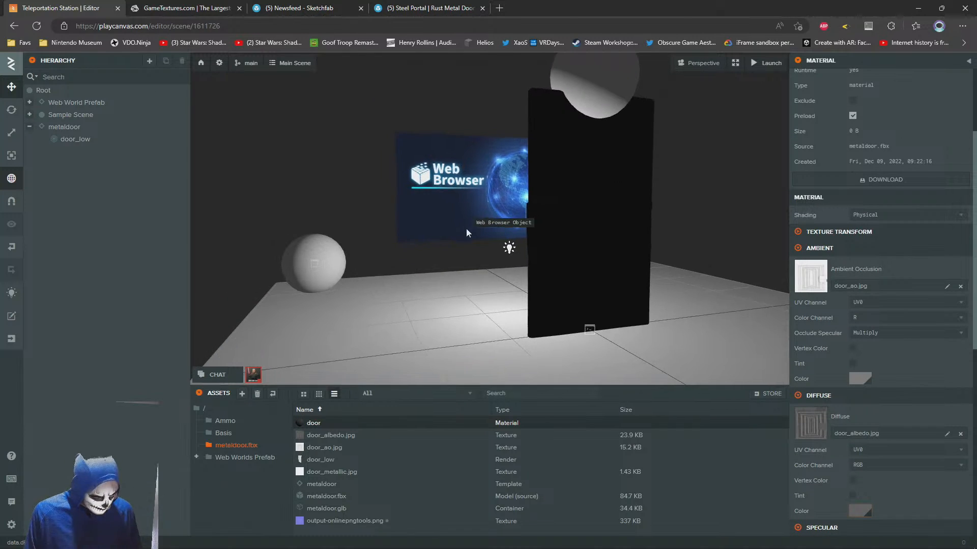
pyautogui.press('w')
pyautogui.moveTo(466, 229); pyautogui.dragTo(406, 261, button='right')
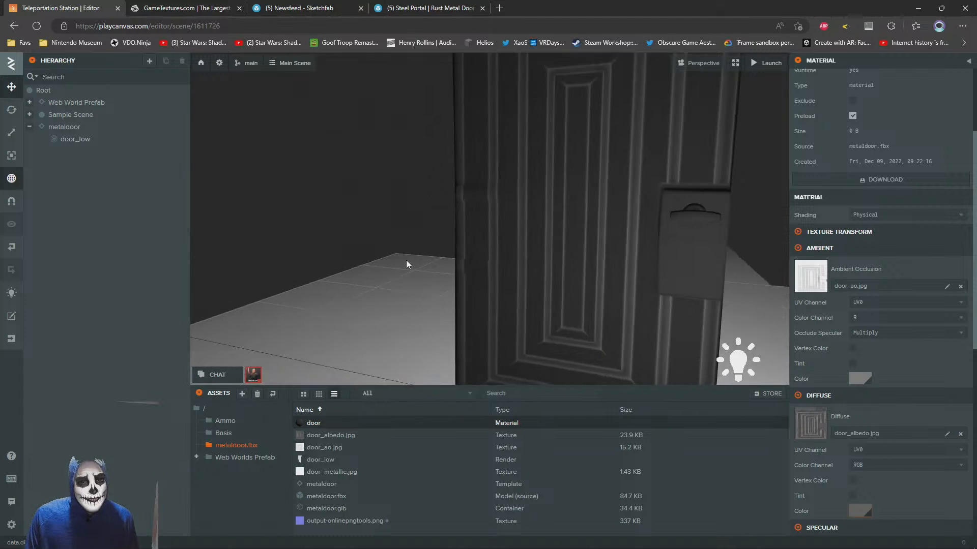
pyautogui.scroll(-5, 406, 261)
pyautogui.moveTo(406, 260); pyautogui.dragTo(554, 248)
pyautogui.moveTo(325, 244); pyautogui.dragTo(437, 233)
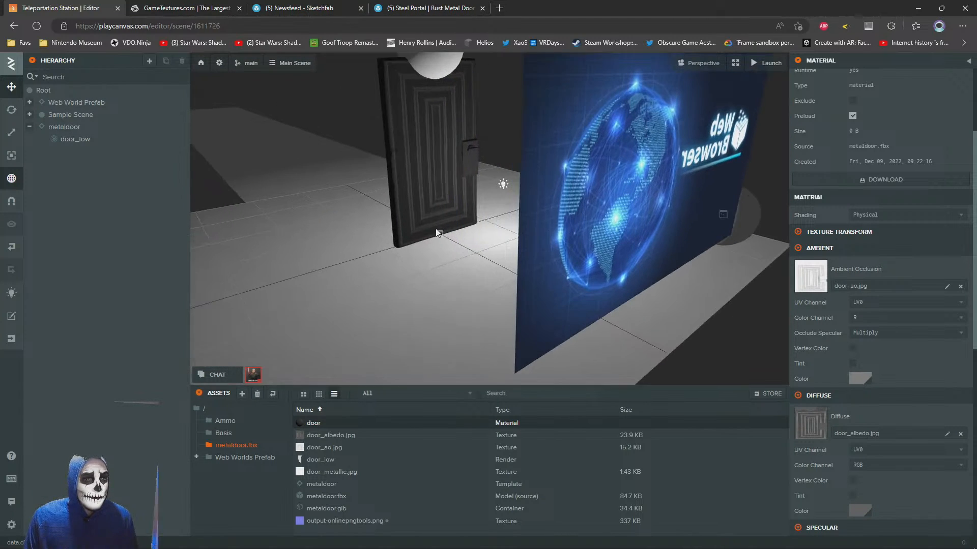
pyautogui.click(437, 233)
pyautogui.doubleClick(92, 136)
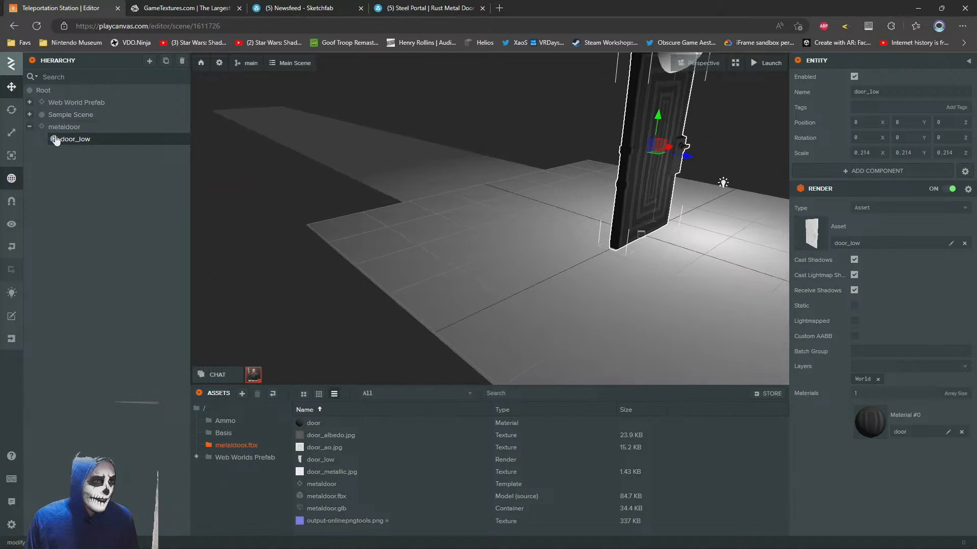
pyautogui.click(64, 127)
pyautogui.moveTo(344, 174); pyautogui.dragTo(411, 246)
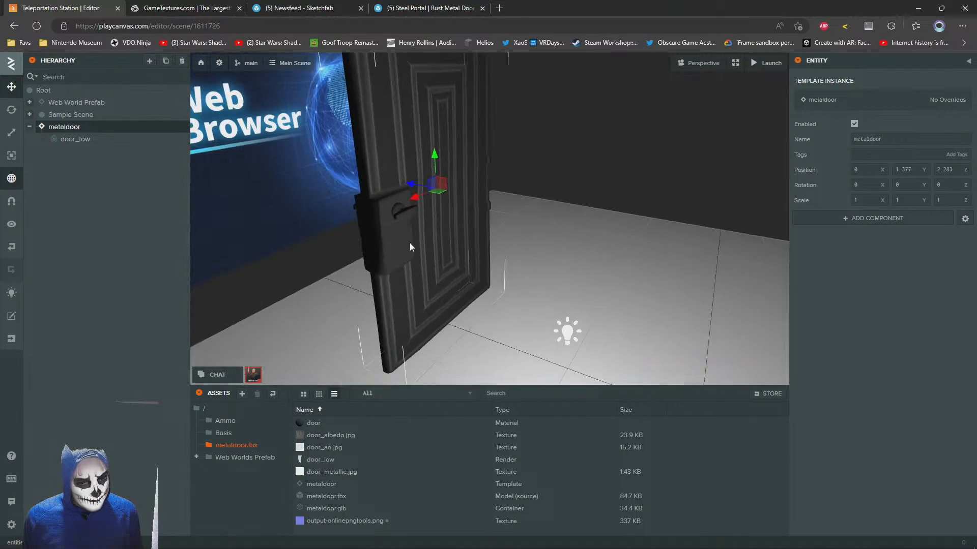
# Assign the output-onlinepngtools.png texture as the normal map of the door material on door_low
pyautogui.click(441, 233)
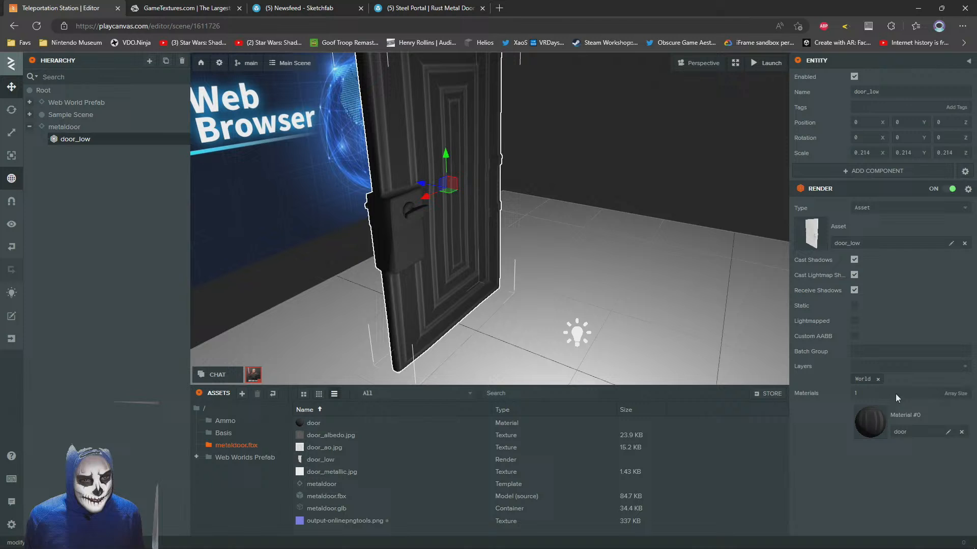
pyautogui.click(862, 428)
pyautogui.scroll(-10, 846, 324)
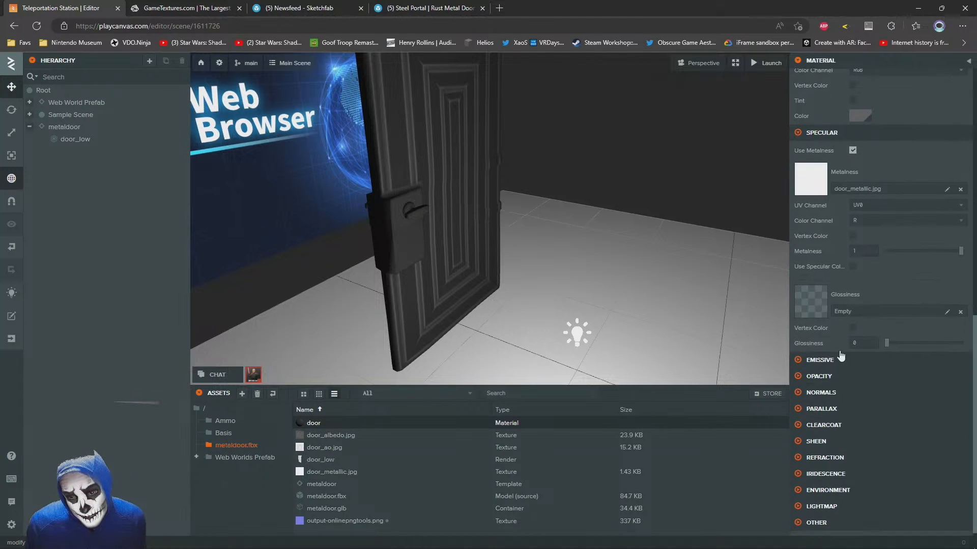
pyautogui.click(799, 394)
pyautogui.scroll(-1, 801, 397)
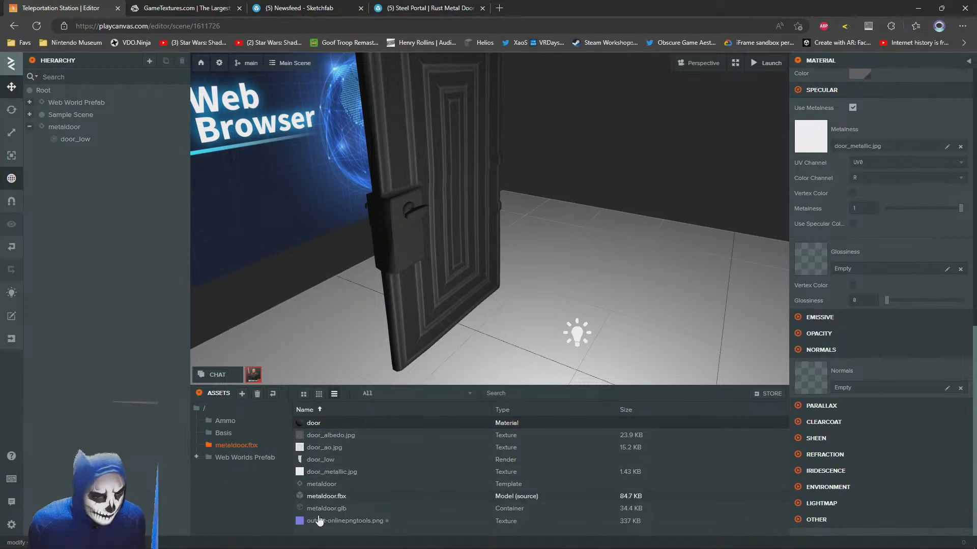
pyautogui.moveTo(320, 520); pyautogui.dragTo(846, 383)
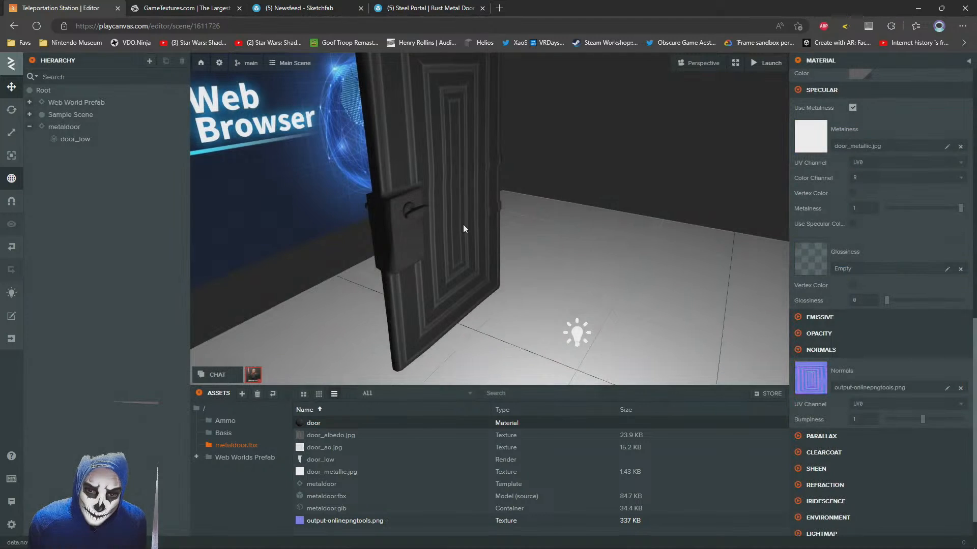
# Examine the normal-mapped door from several angles and review its material's ambient, diffuse and specular settings
pyautogui.moveTo(462, 224); pyautogui.dragTo(526, 237)
pyautogui.scroll(-4, 501, 232)
pyautogui.scroll(2, 501, 230)
pyautogui.scroll(2, 860, 234)
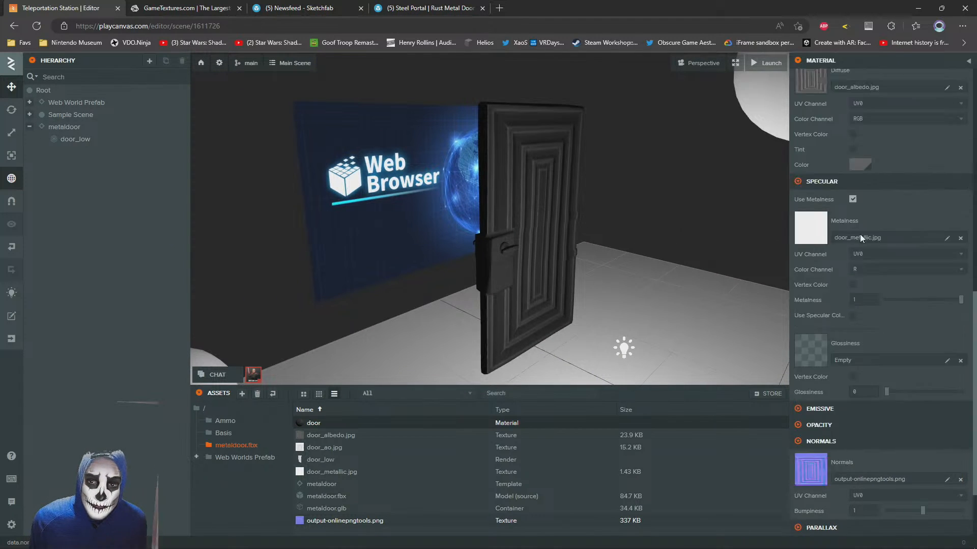
pyautogui.scroll(9, 860, 234)
pyautogui.scroll(-3, 850, 236)
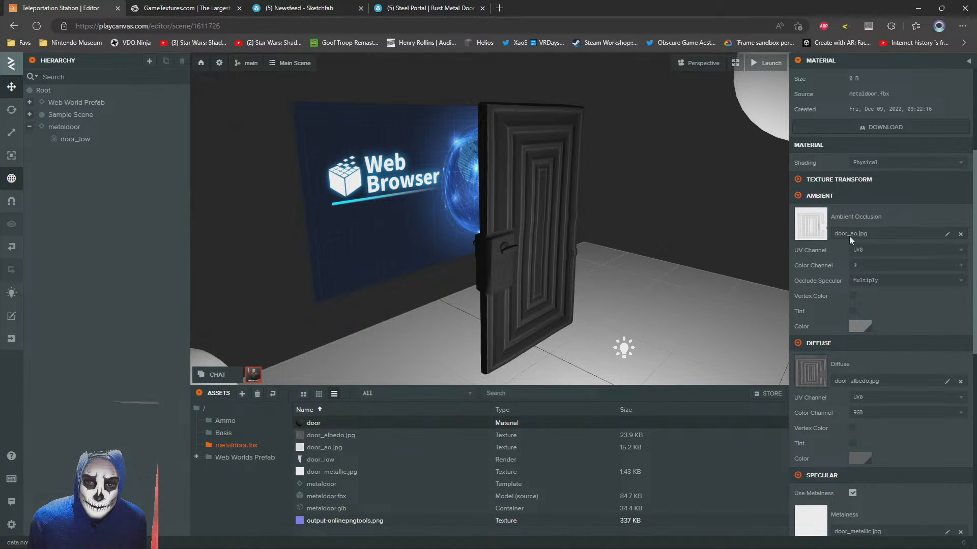
pyautogui.scroll(8, 573, 247)
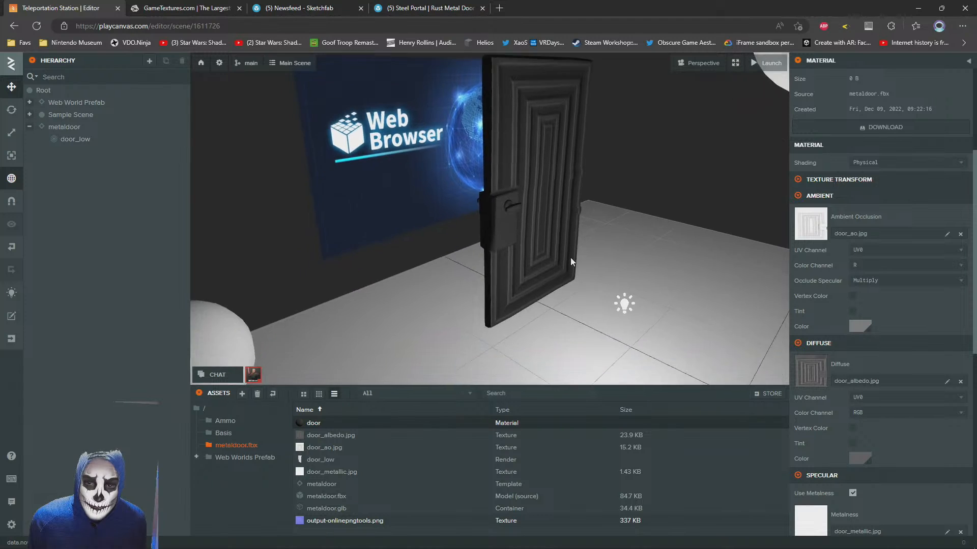
pyautogui.moveTo(567, 203); pyautogui.dragTo(404, 265)
pyautogui.scroll(-5, 524, 257)
pyautogui.scroll(8, 478, 246)
pyautogui.scroll(-5, 465, 244)
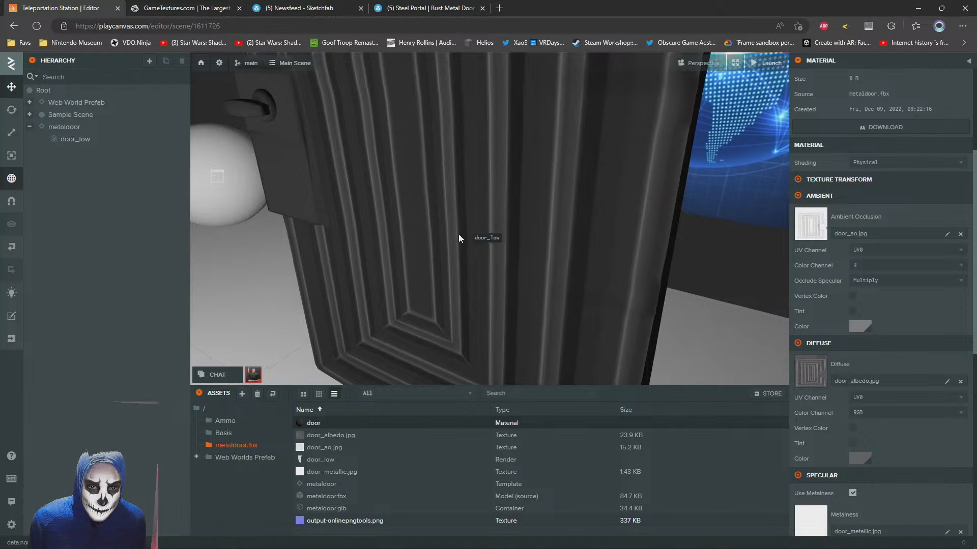
pyautogui.moveTo(459, 234); pyautogui.dragTo(364, 204, button='right')
pyautogui.press('d')
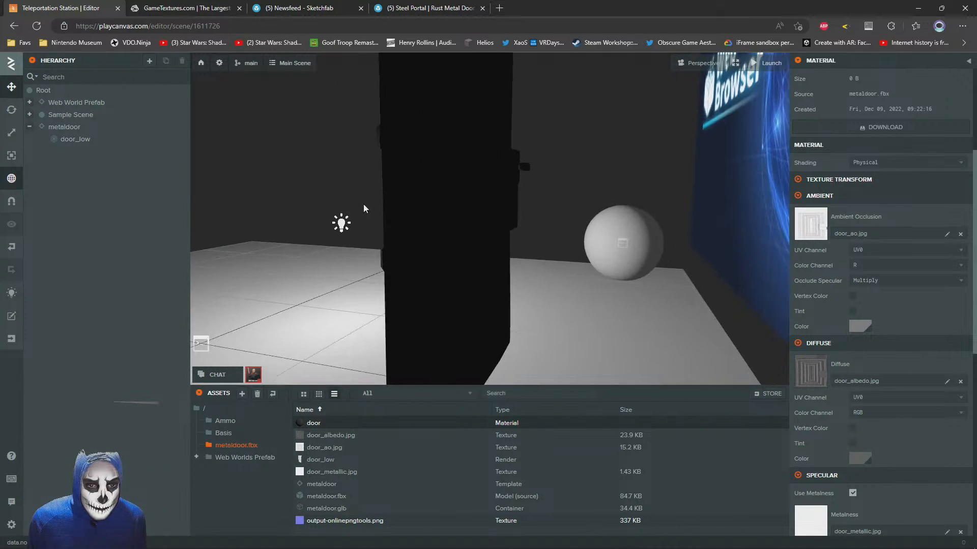
# Try black, 000000, for both the diffuse and ambient colours of the door material
pyautogui.click(474, 237)
pyautogui.click(874, 441)
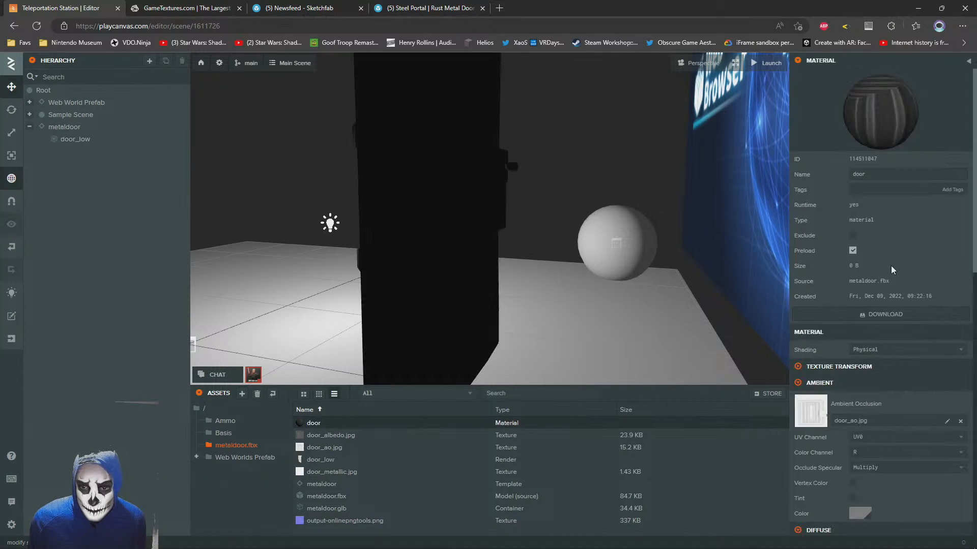
pyautogui.scroll(-5, 890, 266)
pyautogui.click(859, 273)
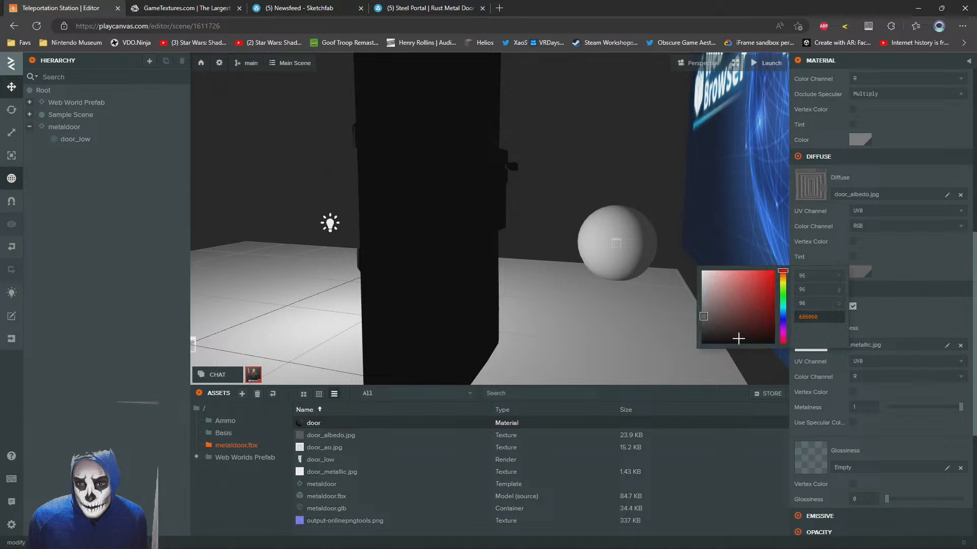
pyautogui.moveTo(724, 307); pyautogui.dragTo(669, 379)
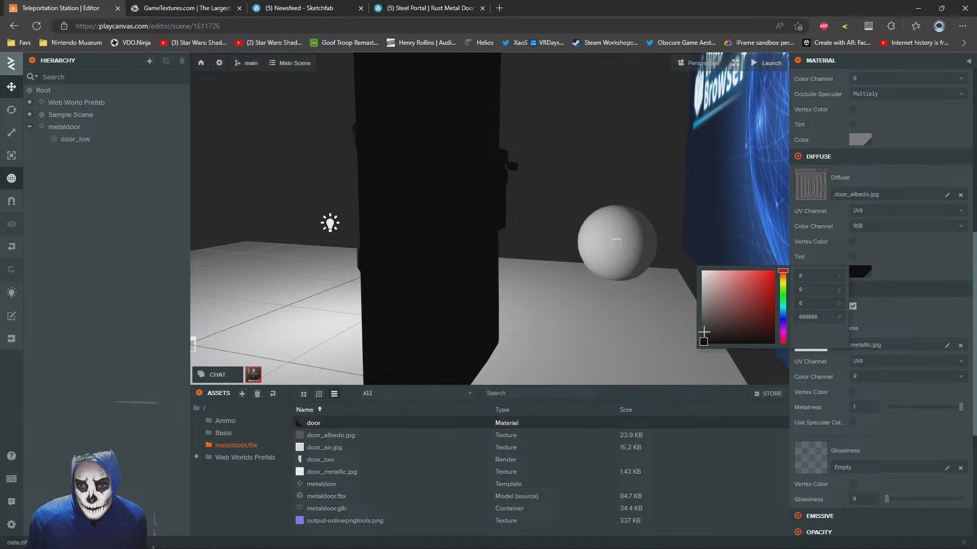
pyautogui.click(873, 263)
pyautogui.click(860, 140)
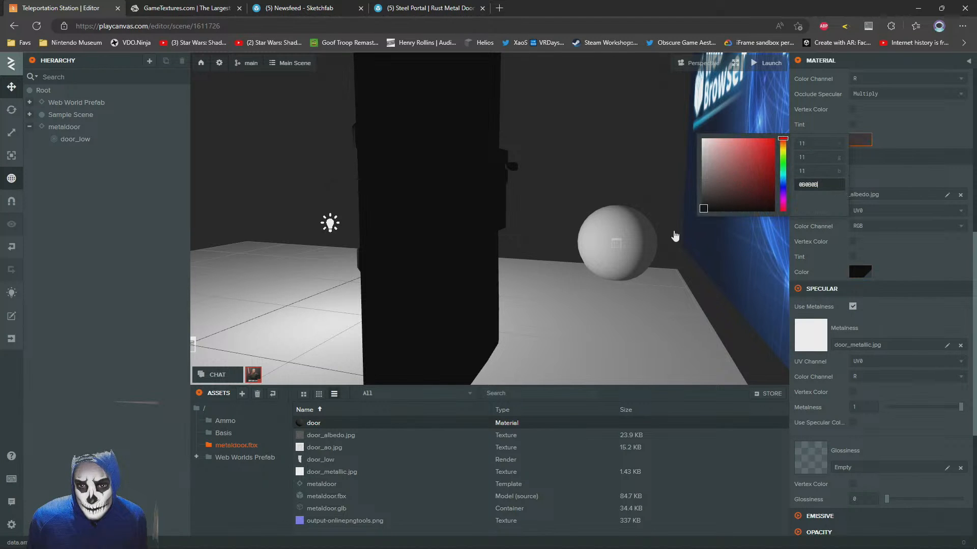
pyautogui.click(912, 262)
pyautogui.moveTo(367, 248); pyautogui.dragTo(508, 249)
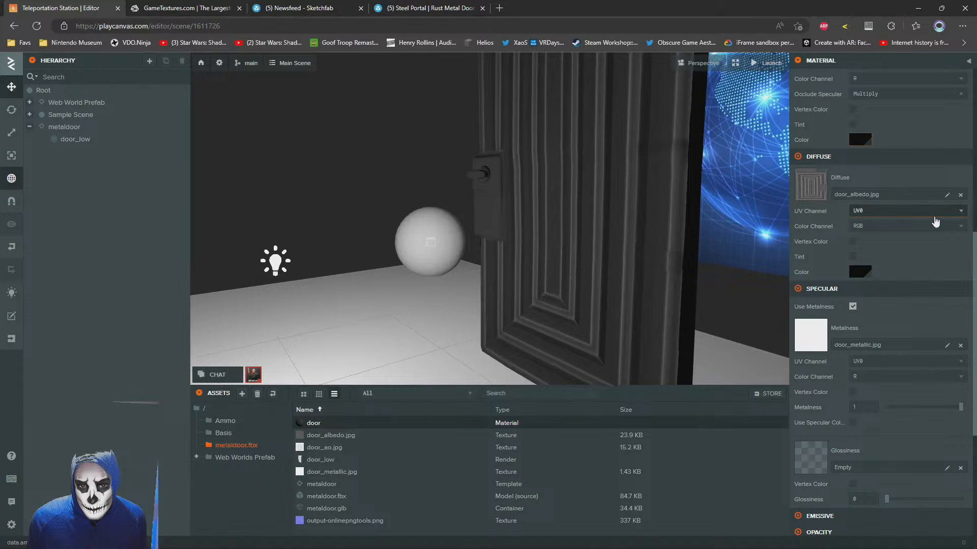
# Pick a lighter diffuse colour and a near-black ambient colour for the door material
pyautogui.scroll(7, 834, 275)
pyautogui.scroll(-8, 847, 313)
pyautogui.scroll(3, 856, 356)
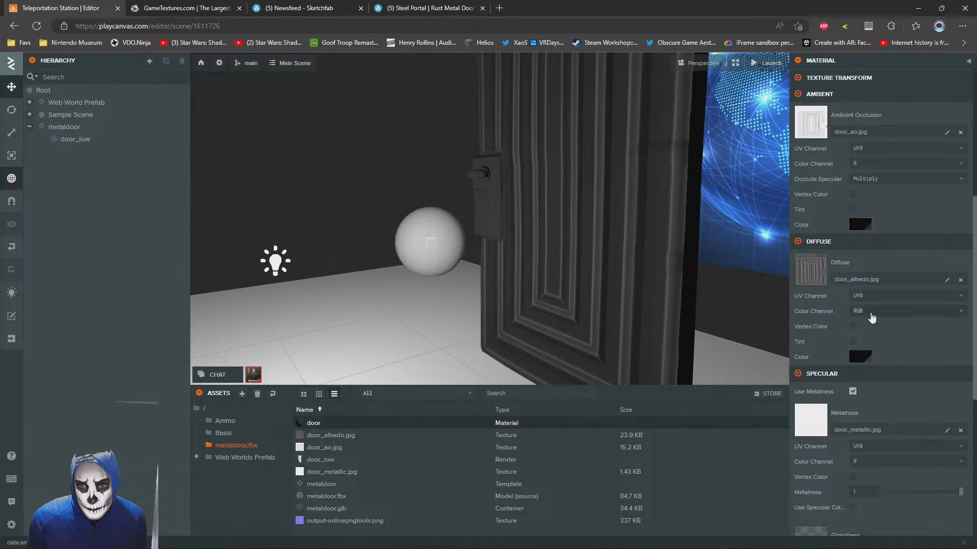
pyautogui.click(857, 373)
pyautogui.click(761, 413)
pyautogui.click(865, 425)
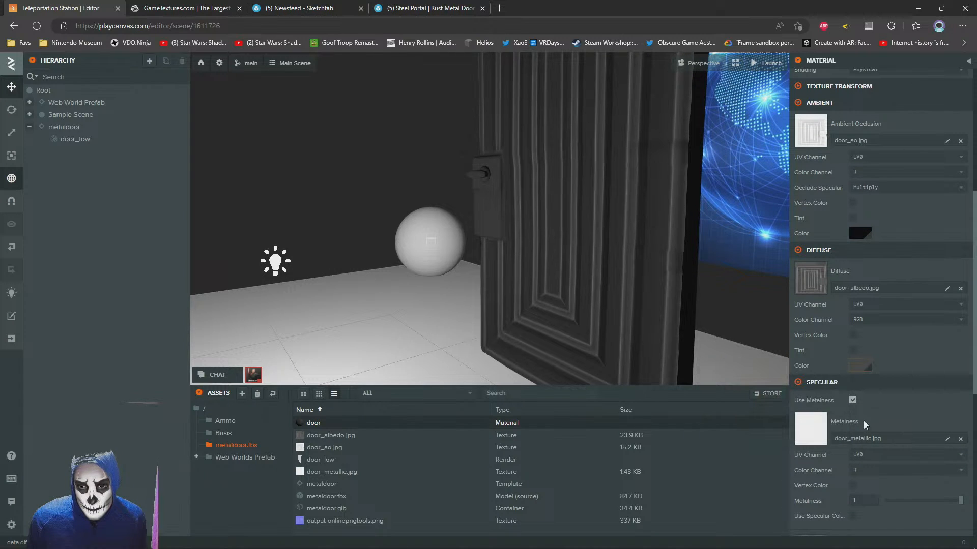
pyautogui.click(869, 232)
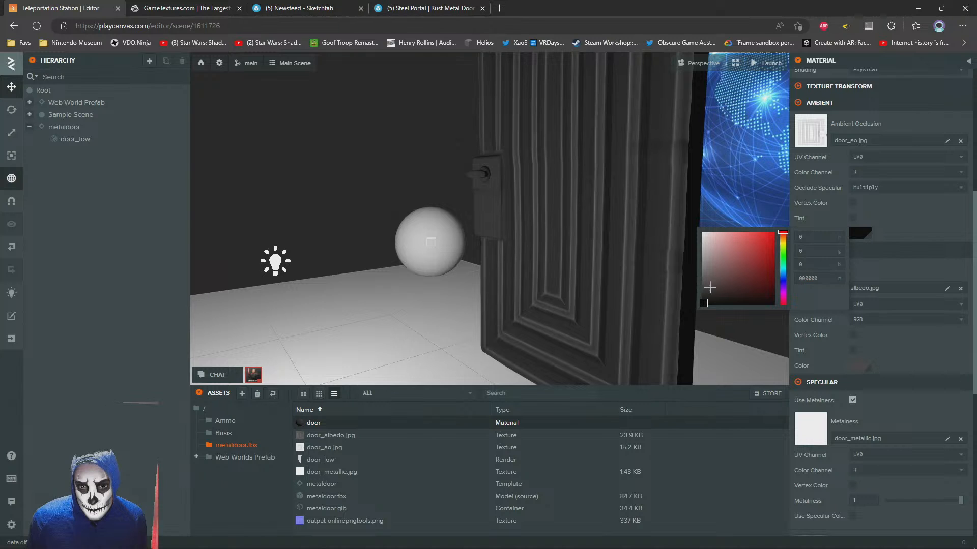
pyautogui.click(701, 294)
pyautogui.click(908, 239)
pyautogui.scroll(-6, 907, 237)
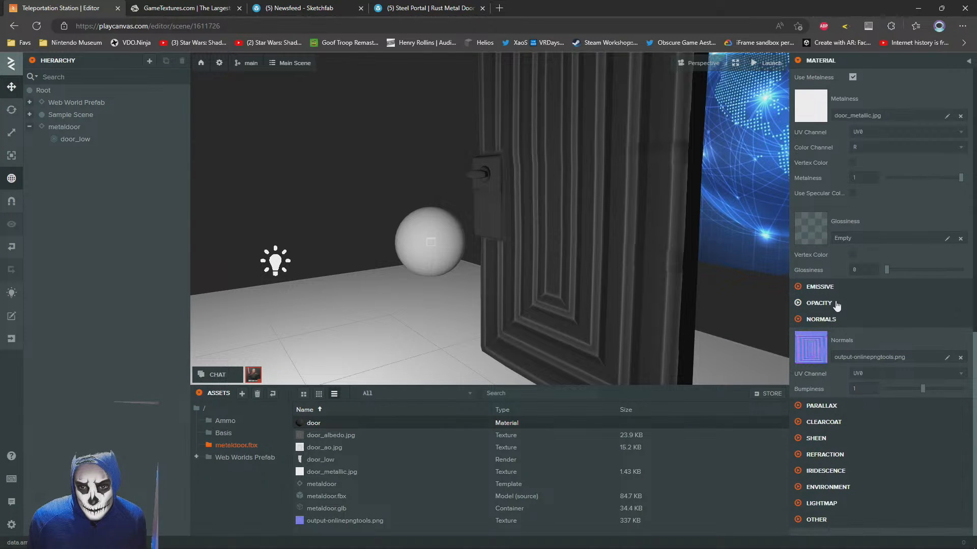
# Switch to 3ds Max and scale the door_low object down uniformly to about 13.9 percent
pyautogui.moveTo(484, 175); pyautogui.dragTo(468, 261)
pyautogui.scroll(-4, 449, 179)
pyautogui.scroll(7, 468, 261)
pyautogui.scroll(-5, 474, 236)
pyautogui.hotkey('alt', 'Tab')
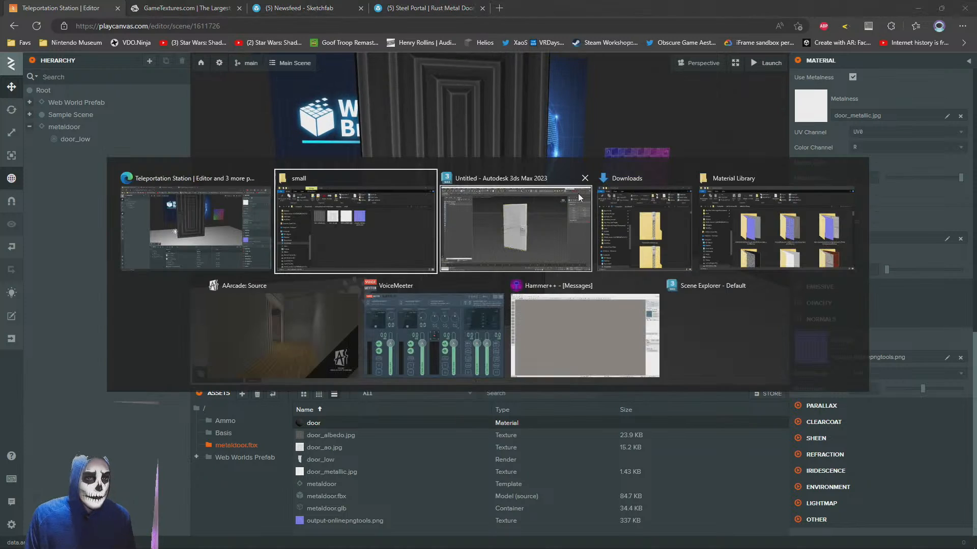
pyautogui.click(578, 193)
pyautogui.click(435, 237)
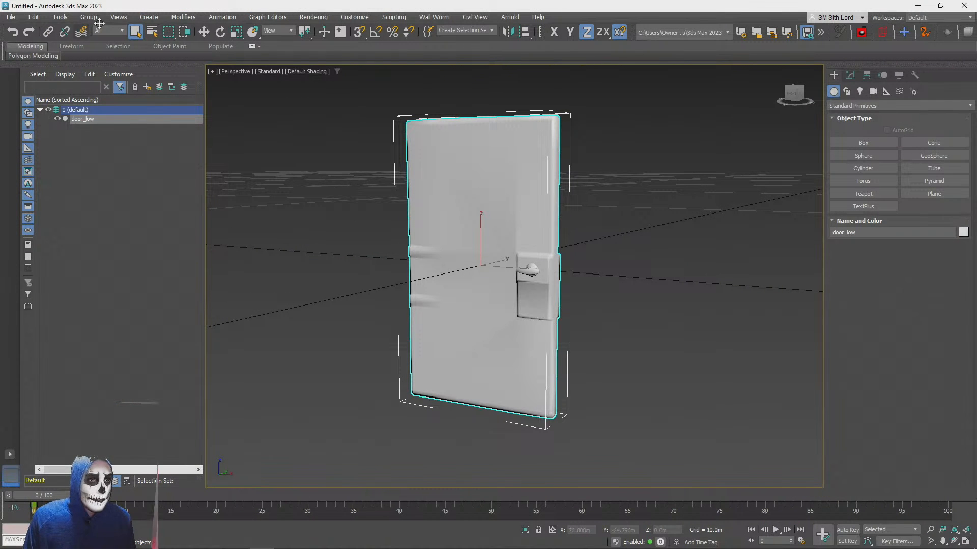
pyautogui.click(239, 32)
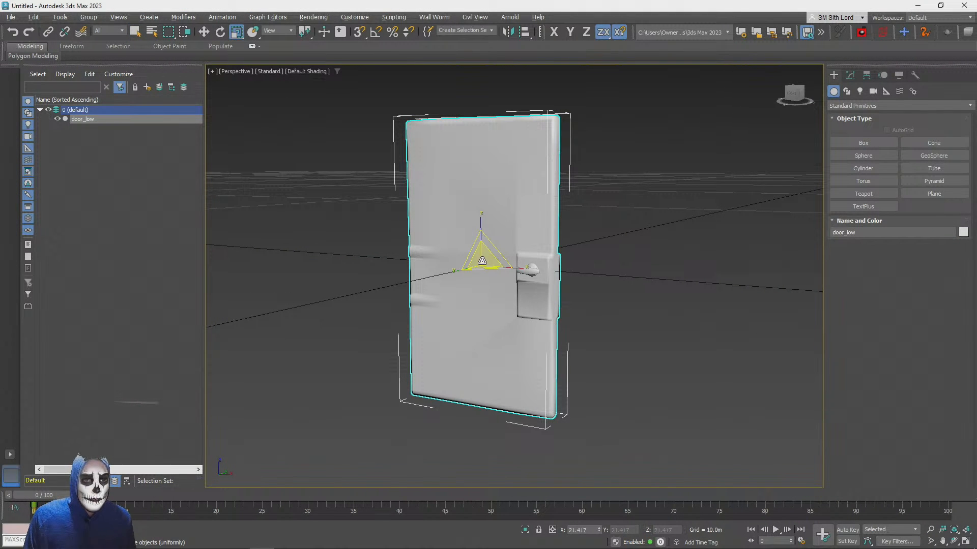
pyautogui.moveTo(482, 261); pyautogui.dragTo(482, 290)
# Save the scene as teleportation_station in the scenes folder
pyautogui.hotkey('ctrl', 's')
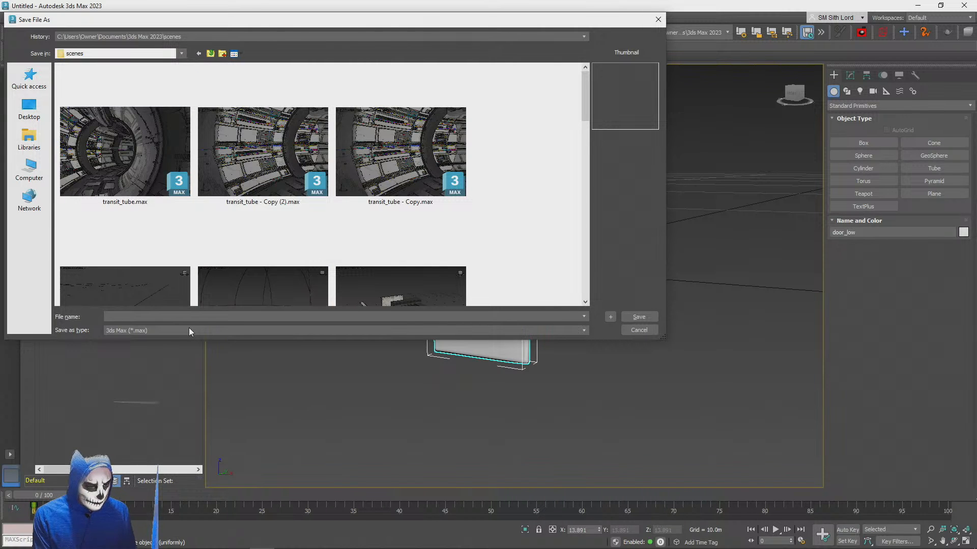
pyautogui.write('teleportation_')
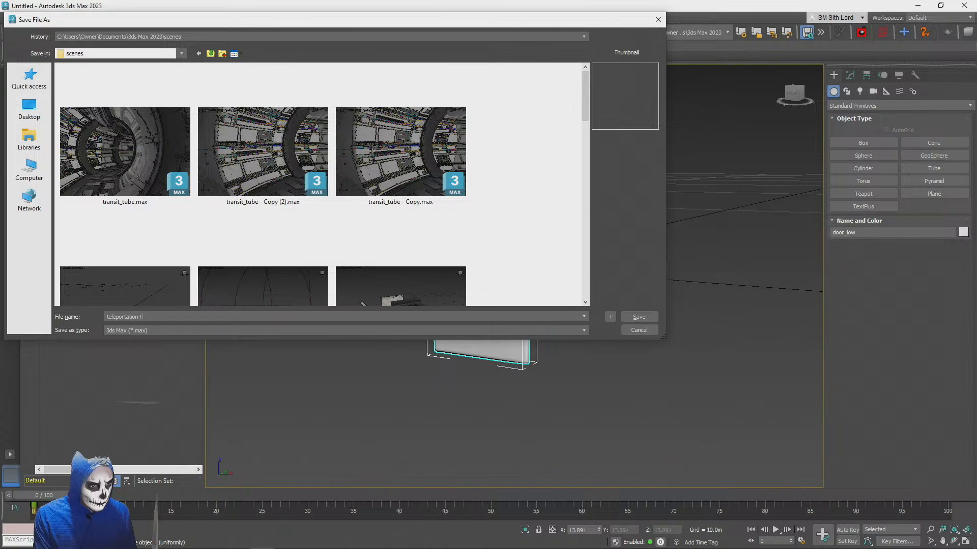
pyautogui.write('station')
pyautogui.press('Return')
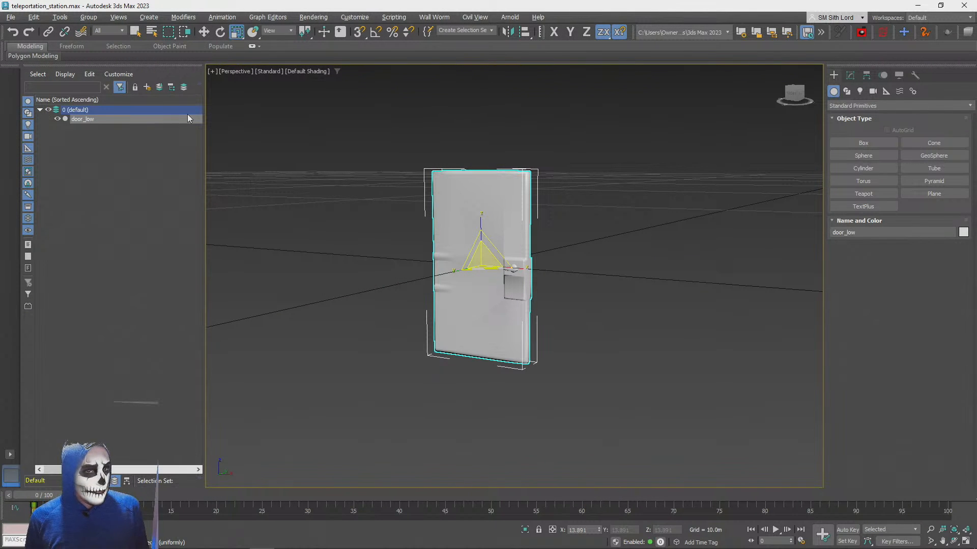
# Export the scene as an FBX to the Desktop, replacing the existing metaldoor.fbx, with the current export settings
pyautogui.click(10, 17)
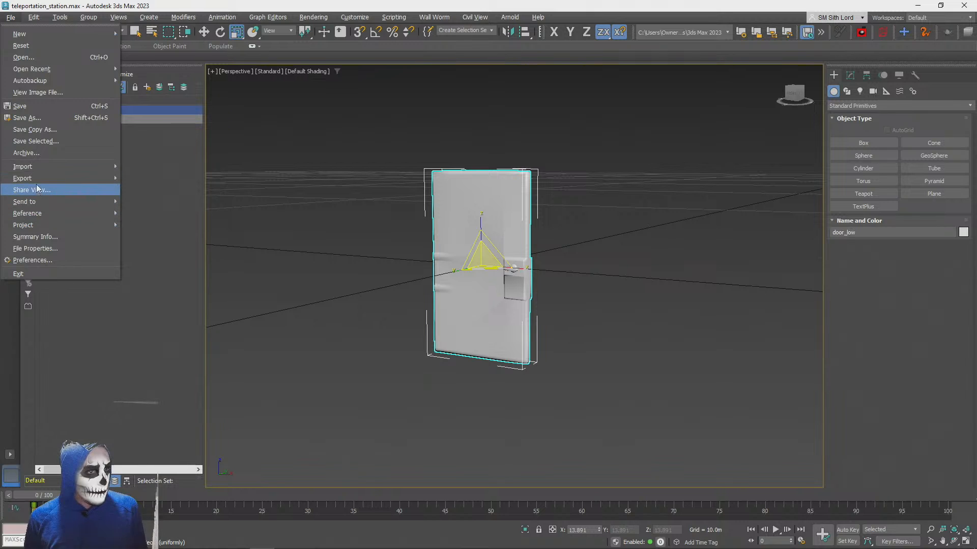
pyautogui.moveTo(32, 177)
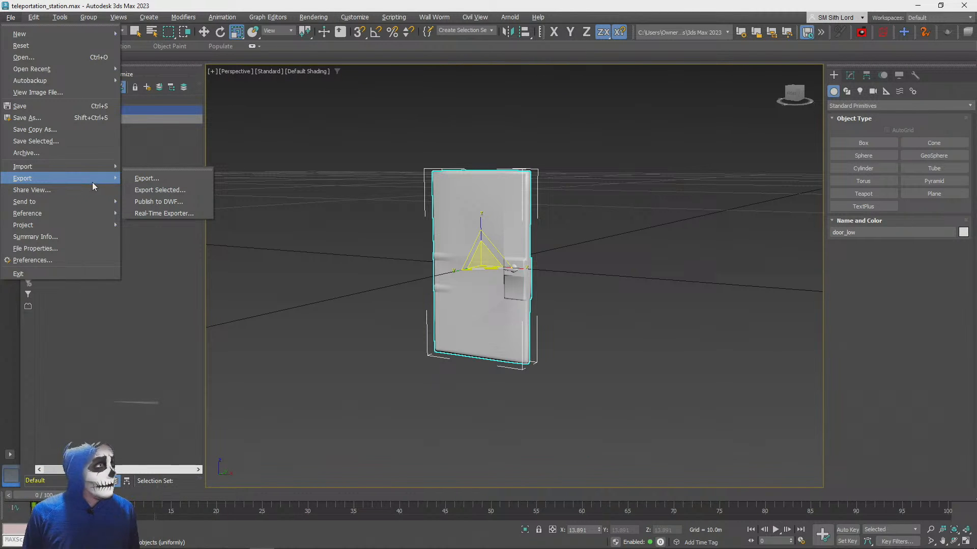
pyautogui.moveTo(102, 178)
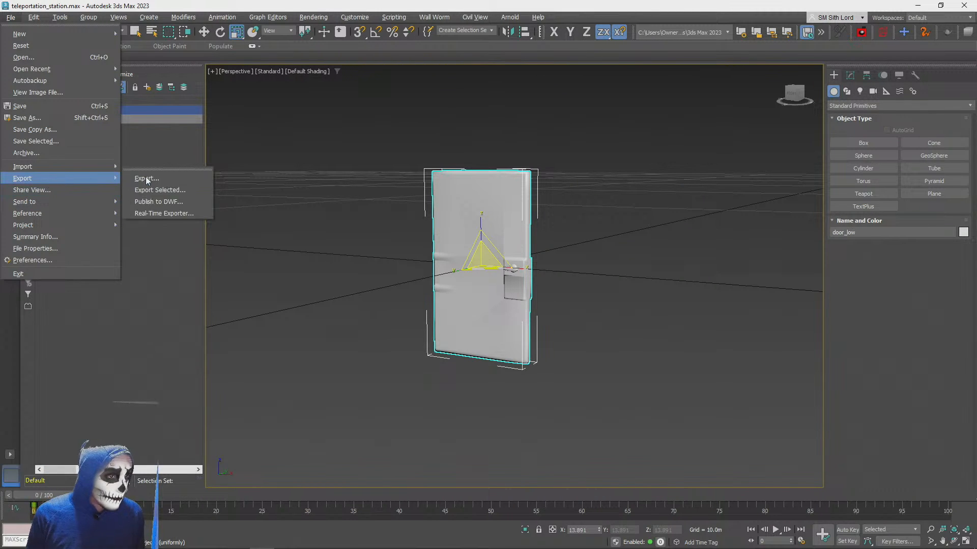
pyautogui.click(170, 176)
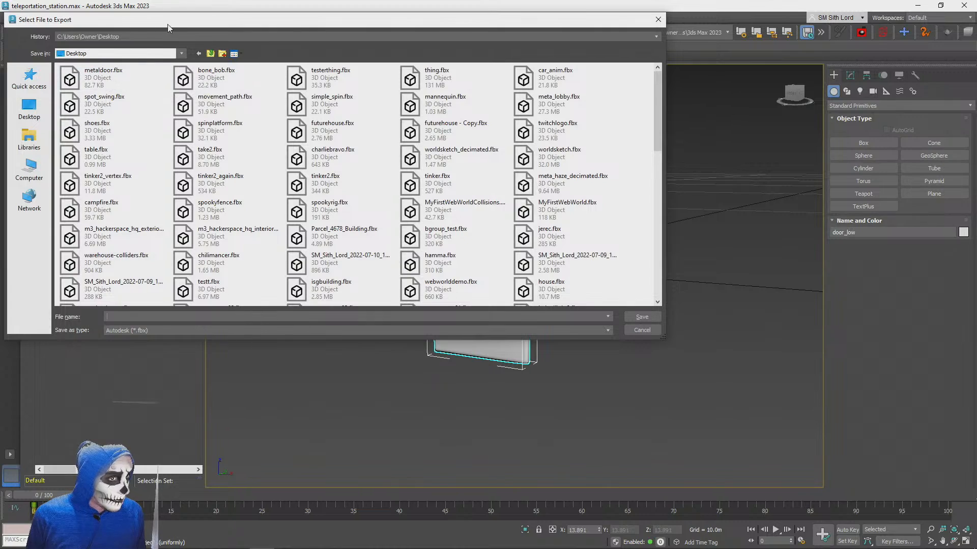
pyautogui.moveTo(171, 25); pyautogui.dragTo(315, 114)
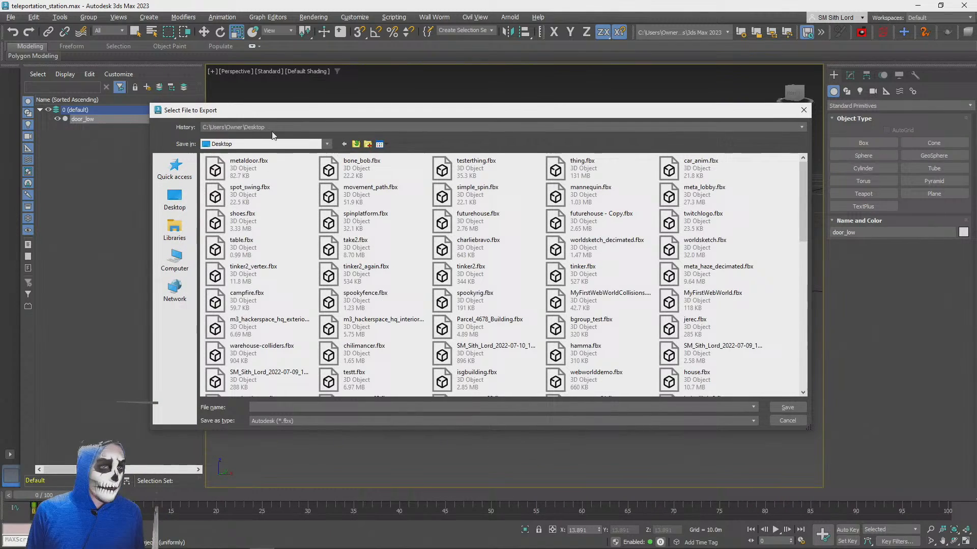
pyautogui.doubleClick(253, 169)
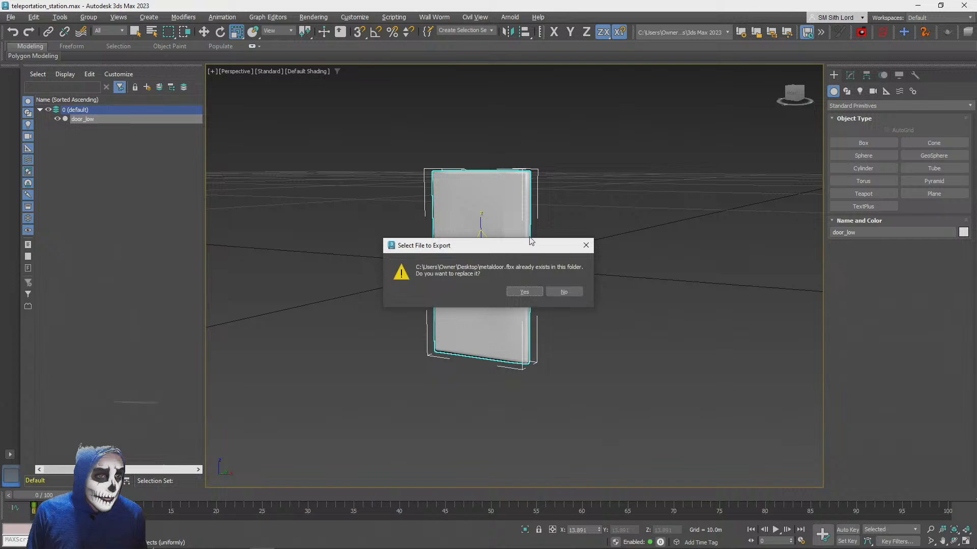
pyautogui.click(524, 293)
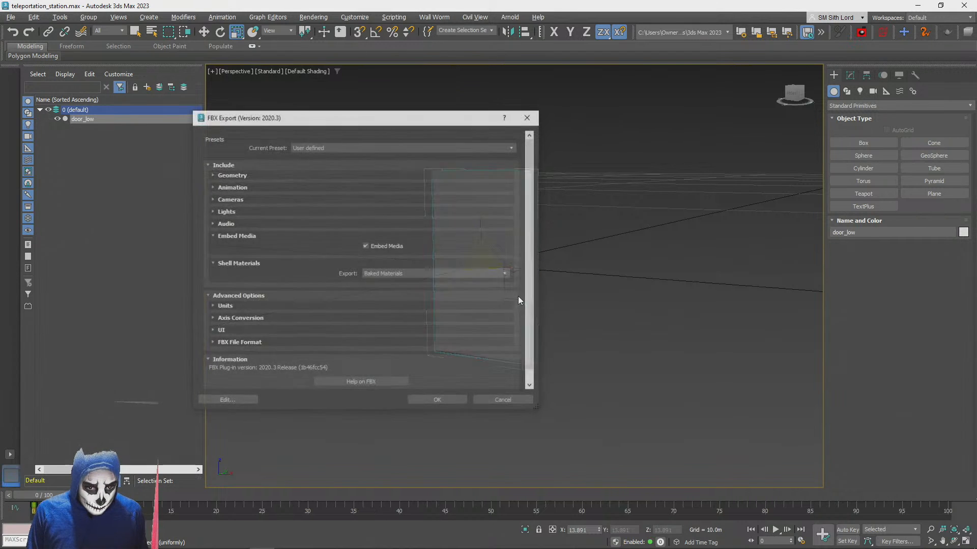
pyautogui.click(435, 401)
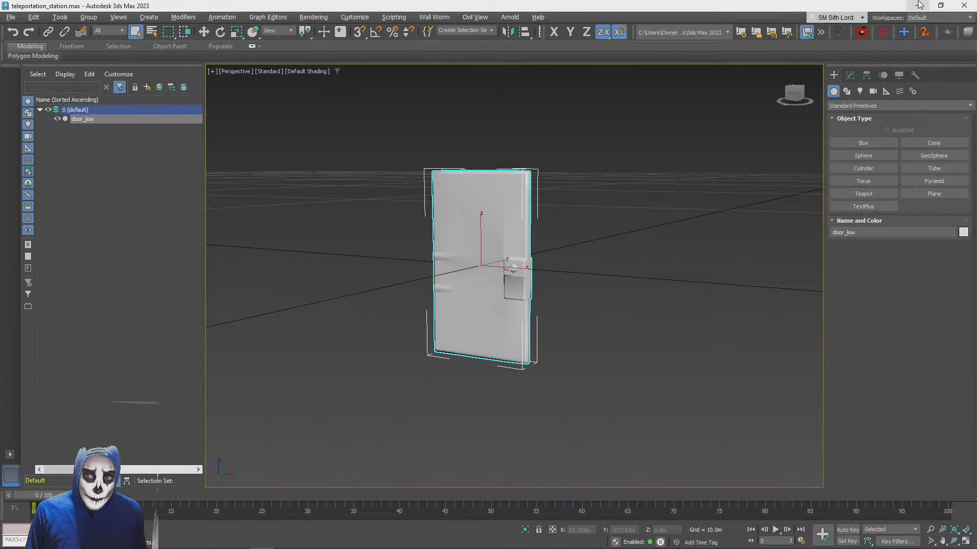
# Switch to the PlayCanvas editor and open the root assets folder while checking the door in the scene
pyautogui.hotkey('alt', 'Tab')
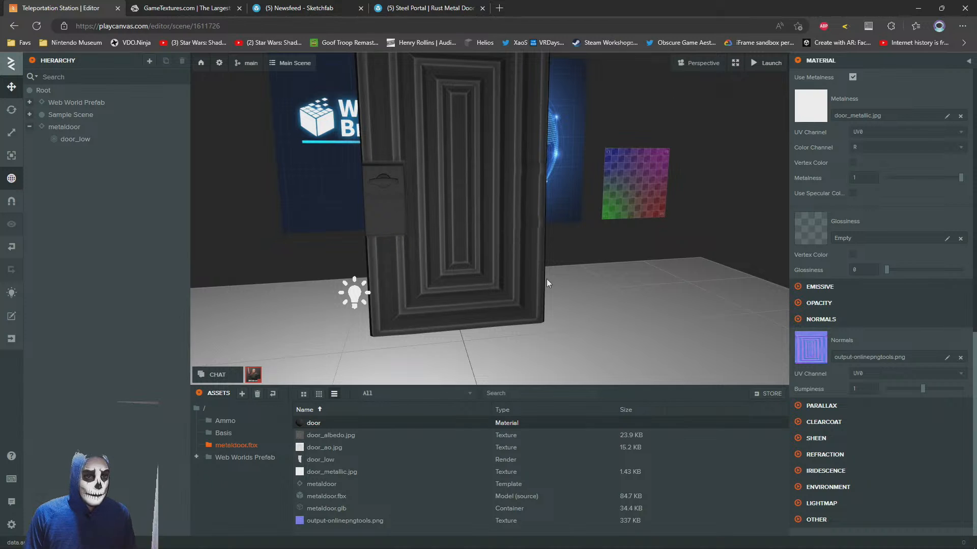
pyautogui.moveTo(547, 279); pyautogui.dragTo(456, 193)
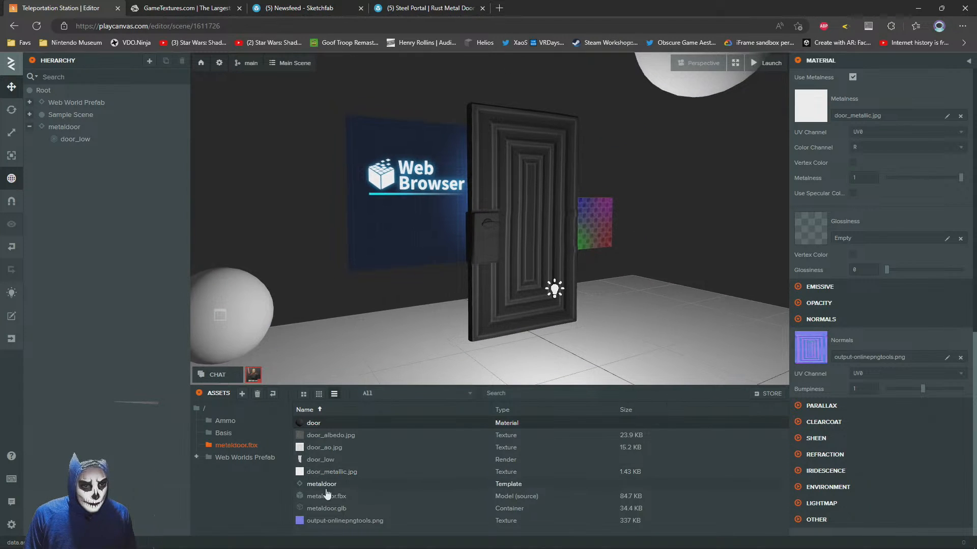
pyautogui.click(197, 407)
# Bring the re-exported metaldoor.fbx from the Desktop folder into the PlayCanvas root assets folder
pyautogui.hotkey('alt', 'Tab')
pyautogui.hotkey('alt', 'Tab')
pyautogui.hotkey('alt', 'Tab')
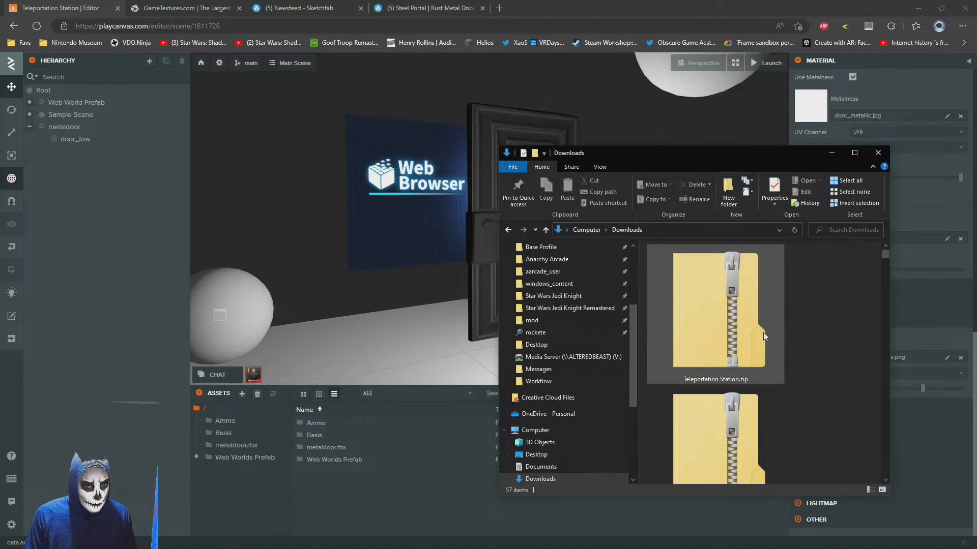
pyautogui.scroll(-1, 828, 319)
pyautogui.scroll(5, 718, 403)
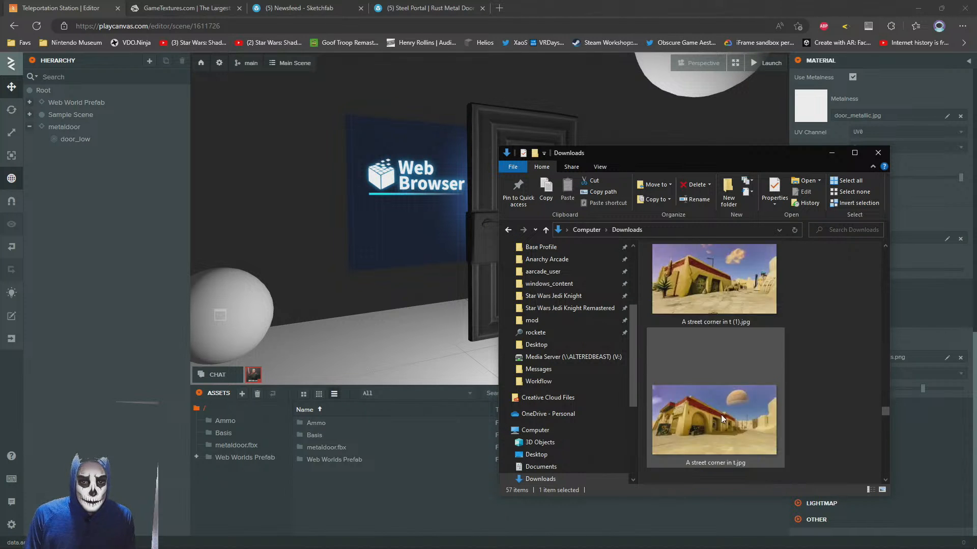
pyautogui.doubleClick(717, 424)
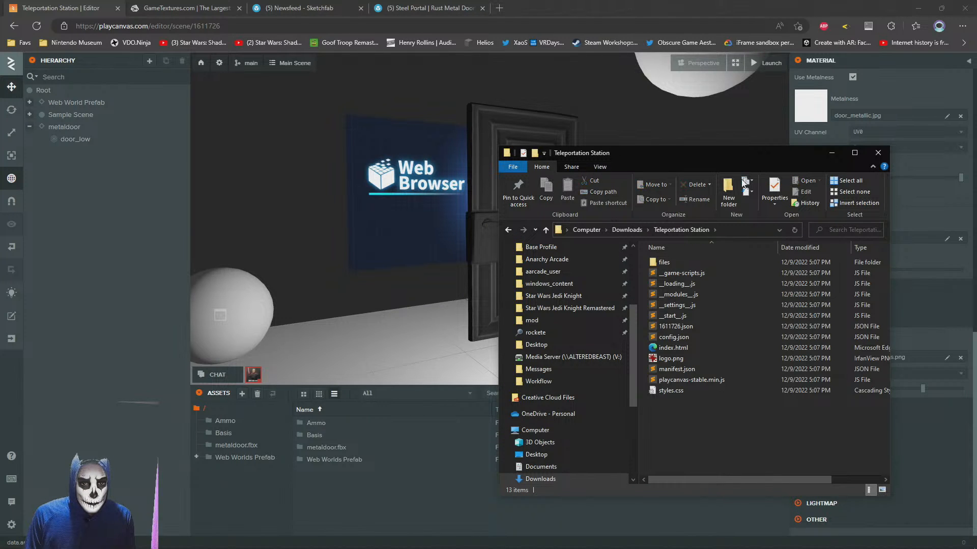
pyautogui.click(627, 230)
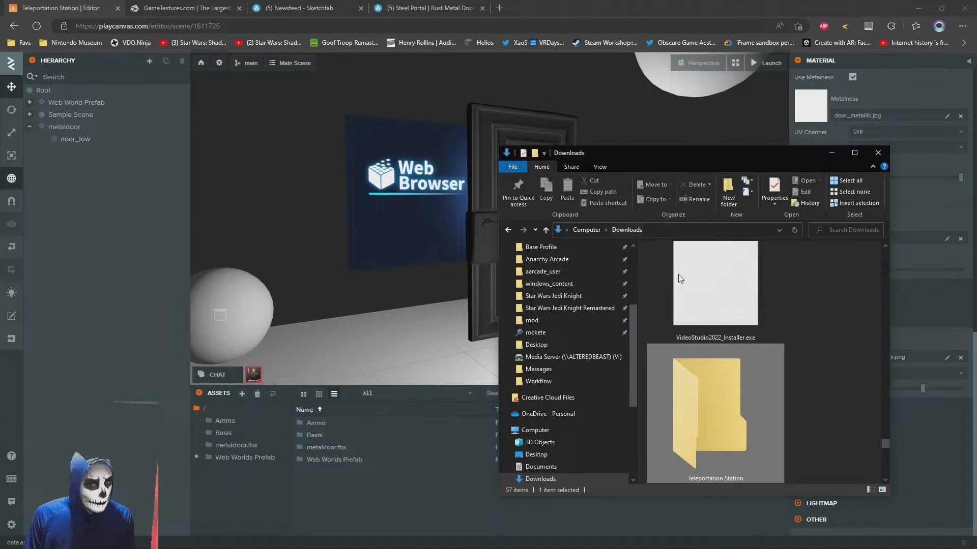
pyautogui.click(540, 454)
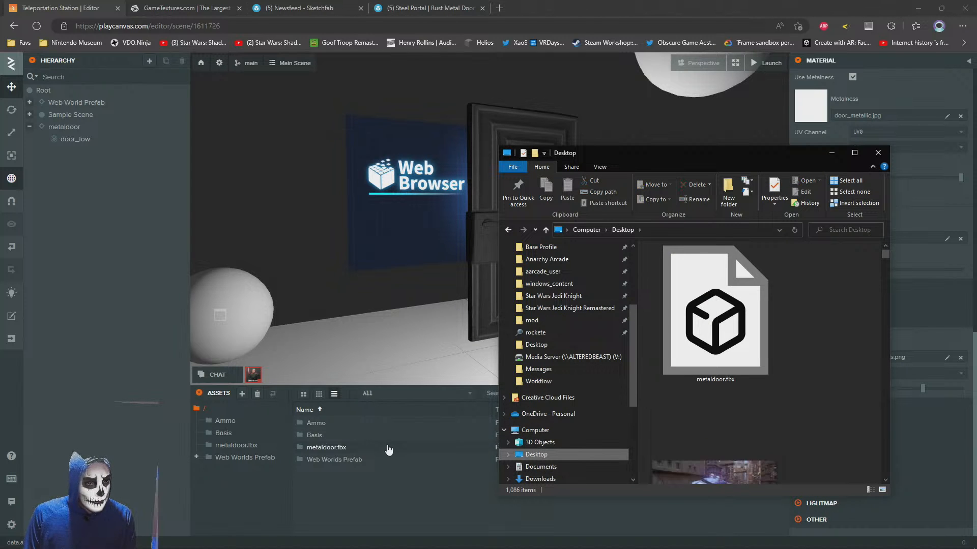
pyautogui.click(718, 342)
pyautogui.moveTo(716, 342); pyautogui.dragTo(375, 493)
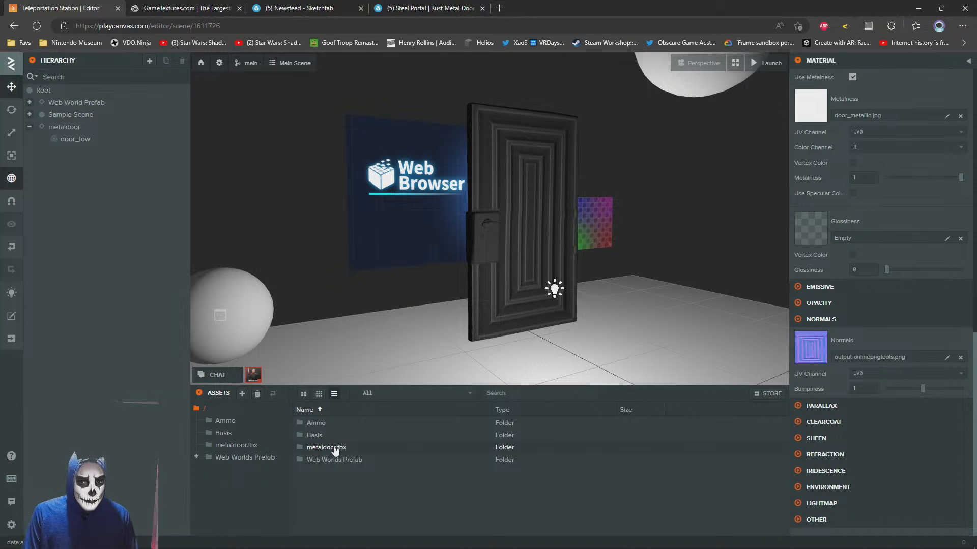
# Lower the metaldoor entity toward the floor, to a Y position of 0.934
pyautogui.moveTo(565, 234); pyautogui.dragTo(546, 252, button='right')
pyautogui.scroll(3, 545, 252)
pyautogui.scroll(3, 545, 252)
pyautogui.moveTo(545, 251); pyautogui.dragTo(498, 260)
pyautogui.scroll(-5, 459, 236)
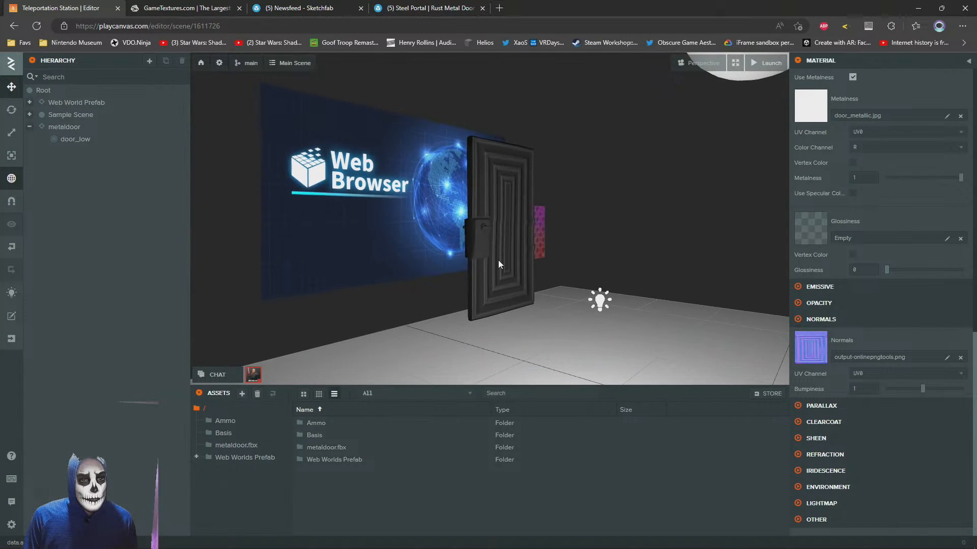
pyautogui.click(498, 261)
pyautogui.click(82, 126)
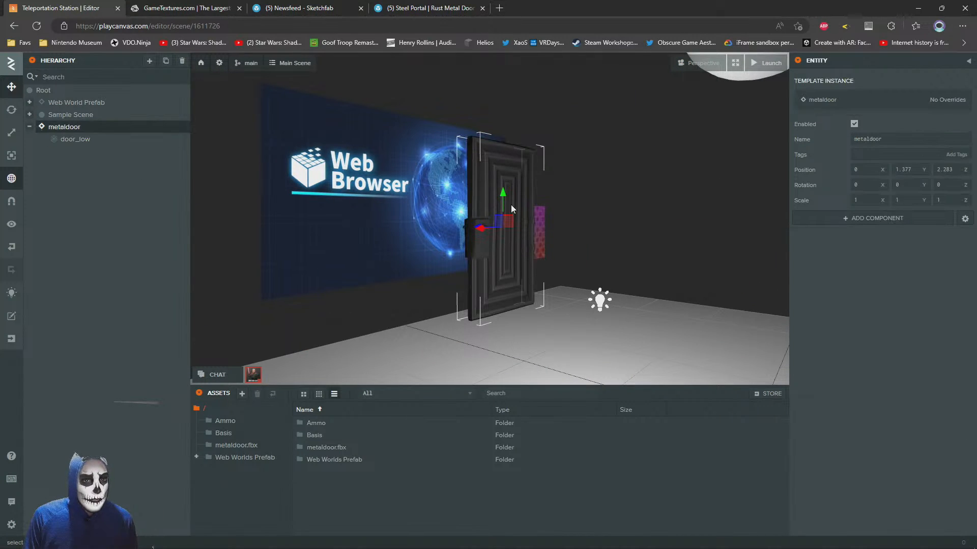
pyautogui.moveTo(503, 202); pyautogui.dragTo(500, 241)
pyautogui.moveTo(541, 212); pyautogui.dragTo(411, 222)
pyautogui.scroll(3, 413, 213)
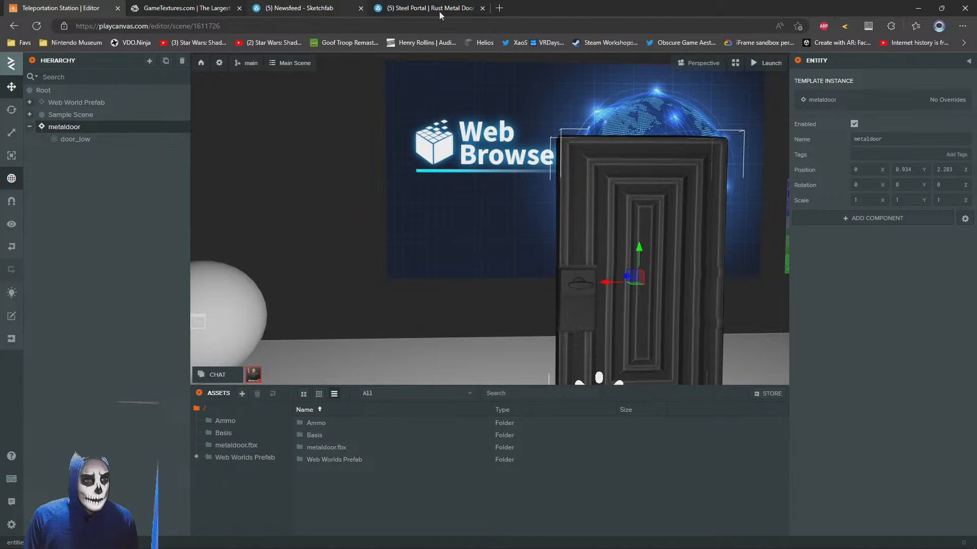
# Launch the scene and walk the avatar up to the metal door to compare their sizes
pyautogui.click(768, 63)
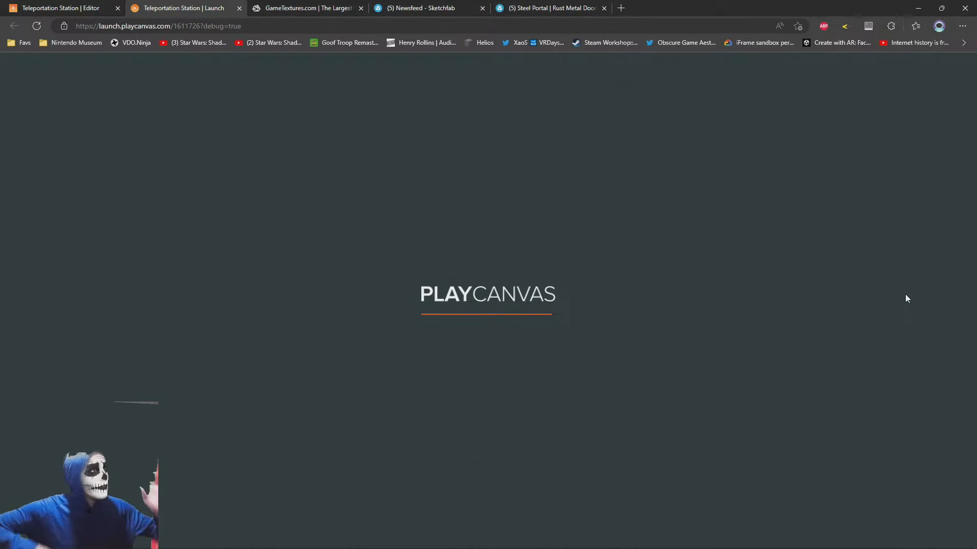
pyautogui.press('w')
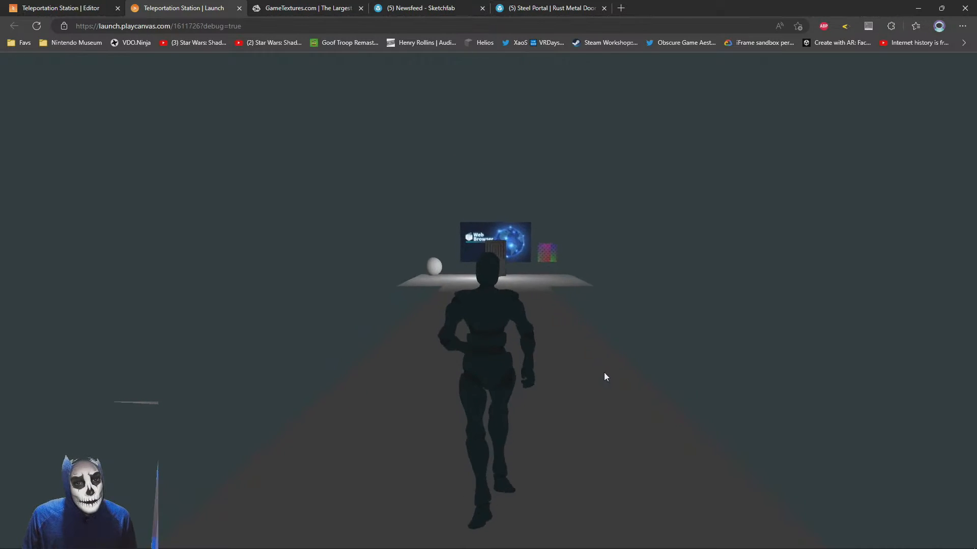
pyautogui.press('w')
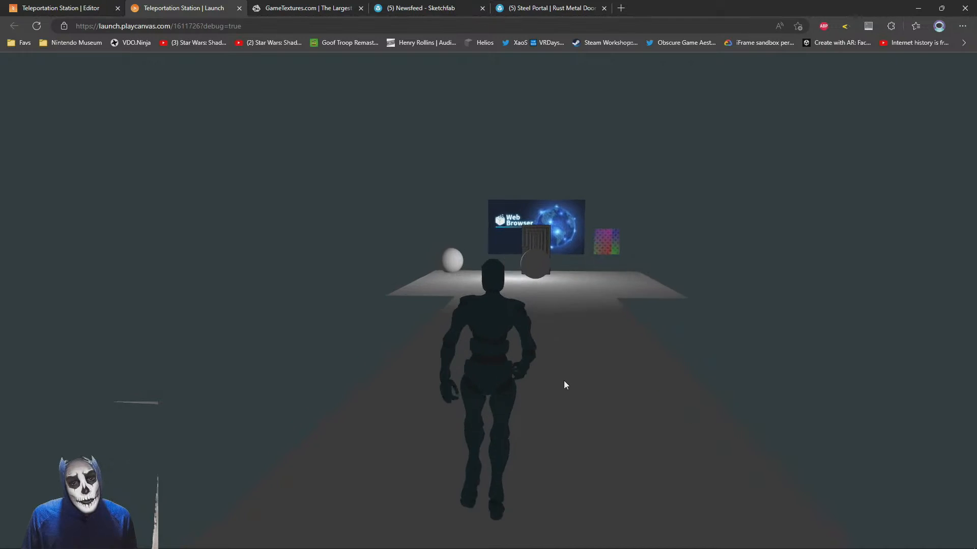
pyautogui.press('w')
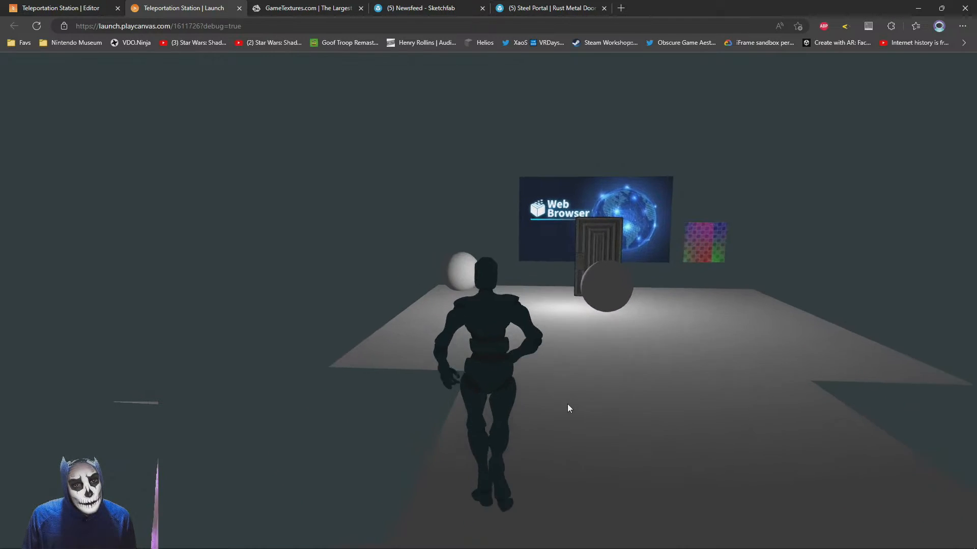
pyautogui.press('w')
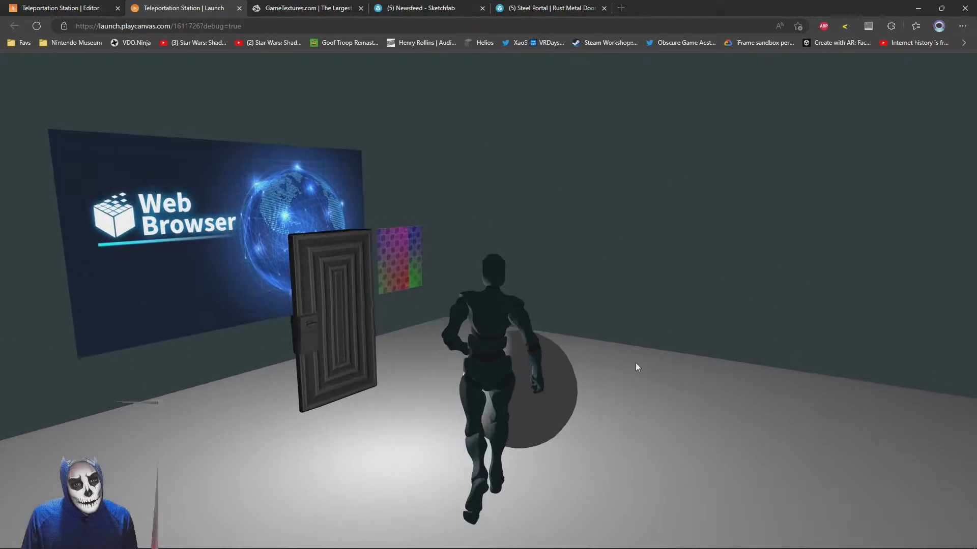
pyautogui.press('a')
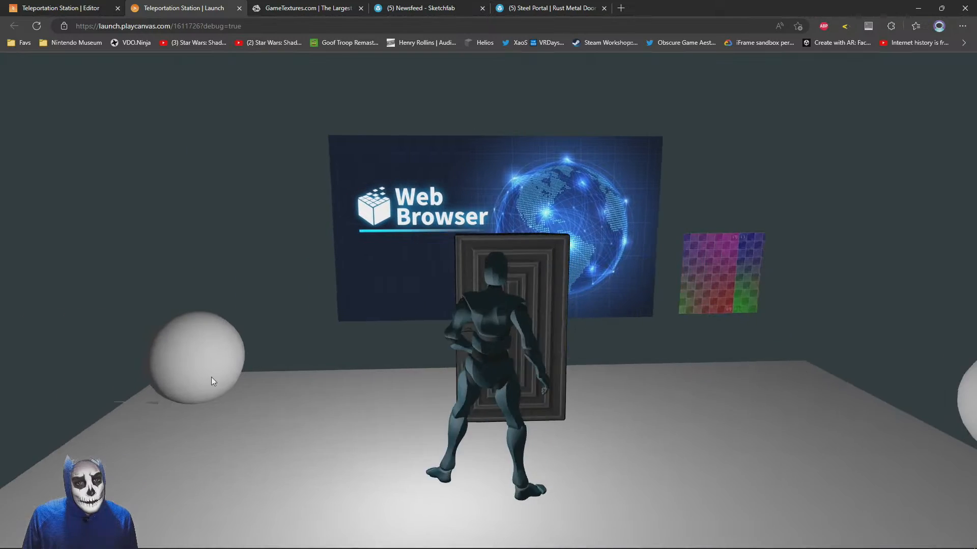
pyautogui.press('w')
pyautogui.press('s')
pyautogui.press('w')
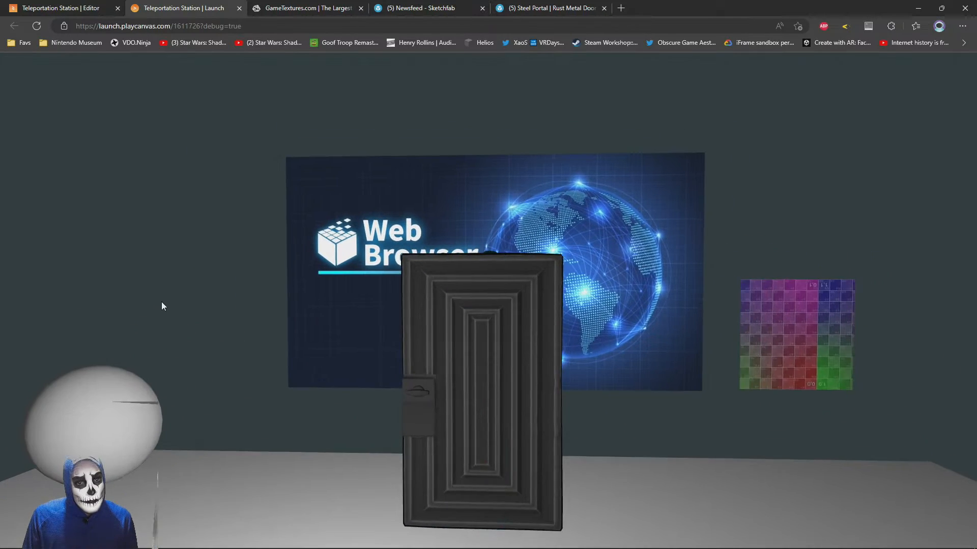
pyautogui.press('s')
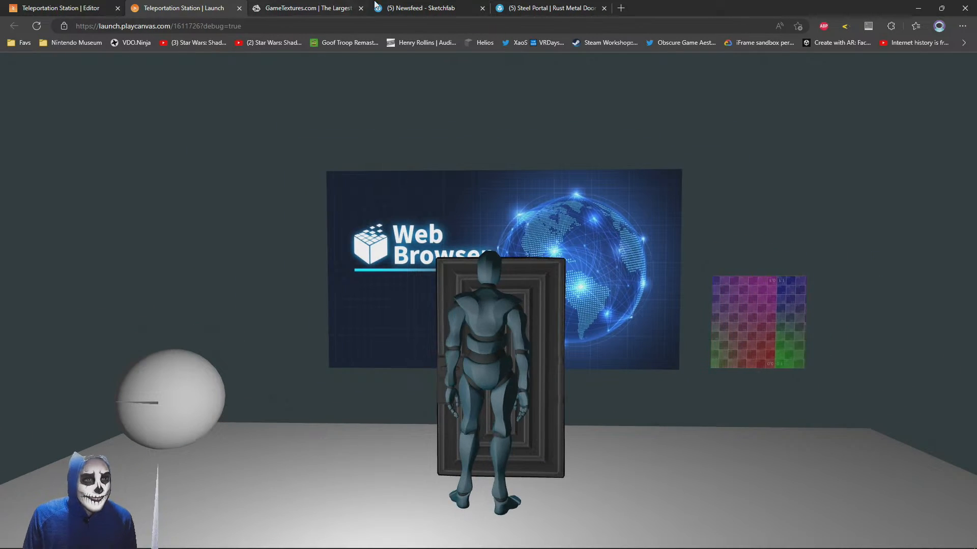
# Switch to 3ds Max, enlarge door_low uniformly, and export the scene as FBX over metaldoor.fbx on the Desktop
pyautogui.hotkey('alt', 'Tab')
pyautogui.hotkey('alt', 'Tab')
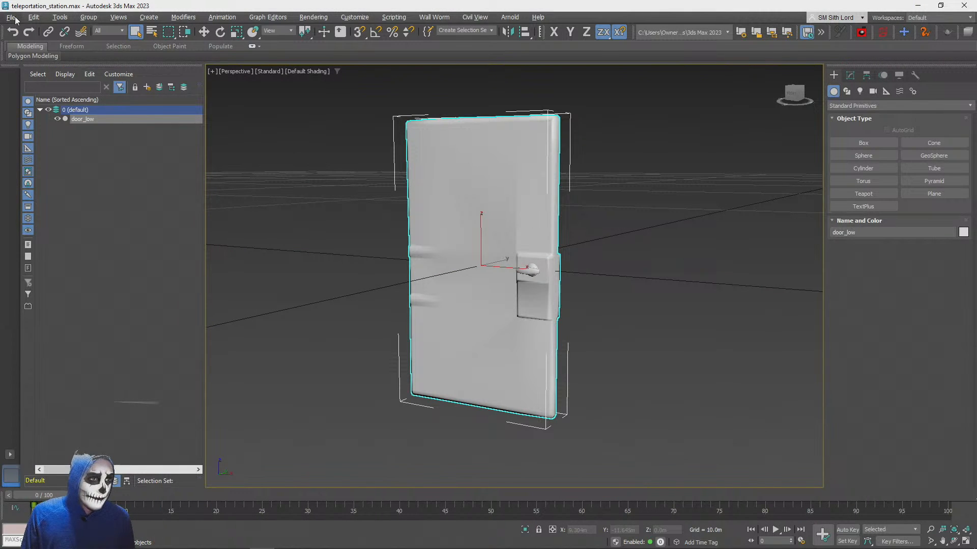
pyautogui.click(10, 17)
pyautogui.moveTo(44, 178)
pyautogui.click(166, 177)
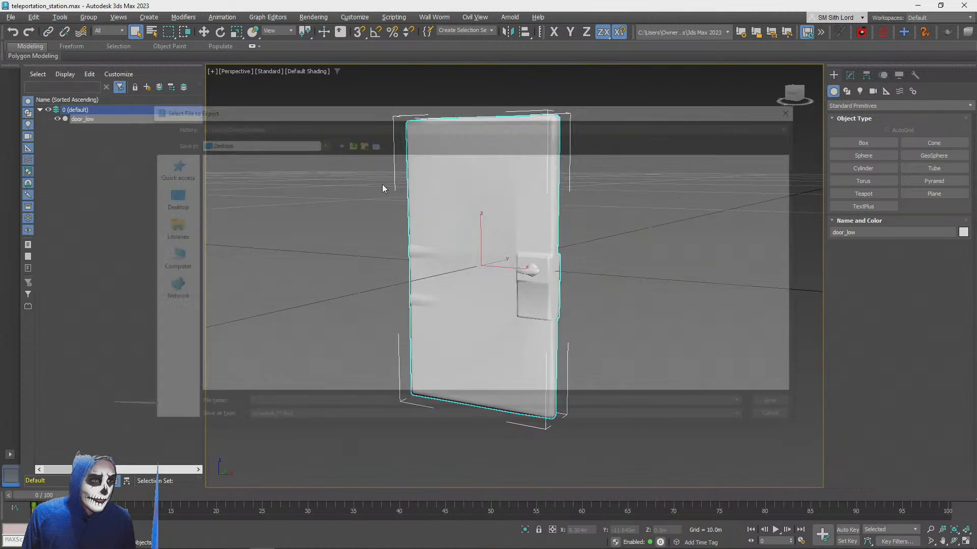
pyautogui.doubleClick(248, 170)
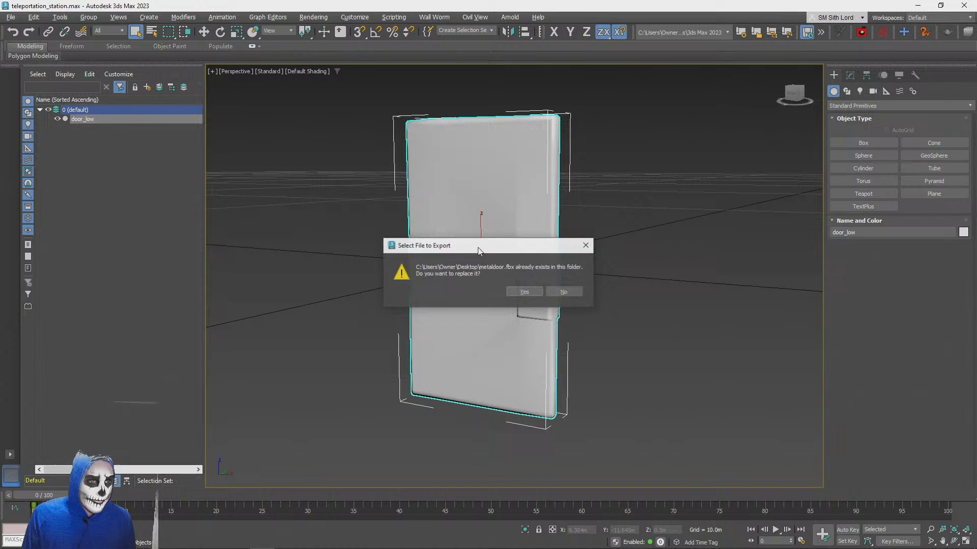
pyautogui.click(527, 293)
pyautogui.click(444, 401)
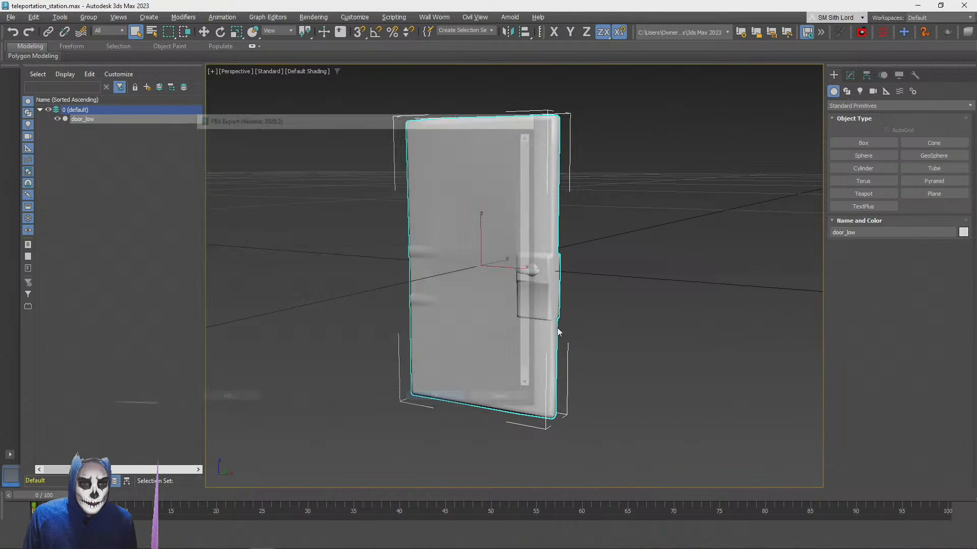
# Return to the PlayCanvas editor and import the enlarged metaldoor.fbx from the Desktop into the root assets folder
pyautogui.hotkey('alt', 'Tab')
pyautogui.press('Tab')
pyautogui.click(362, 234)
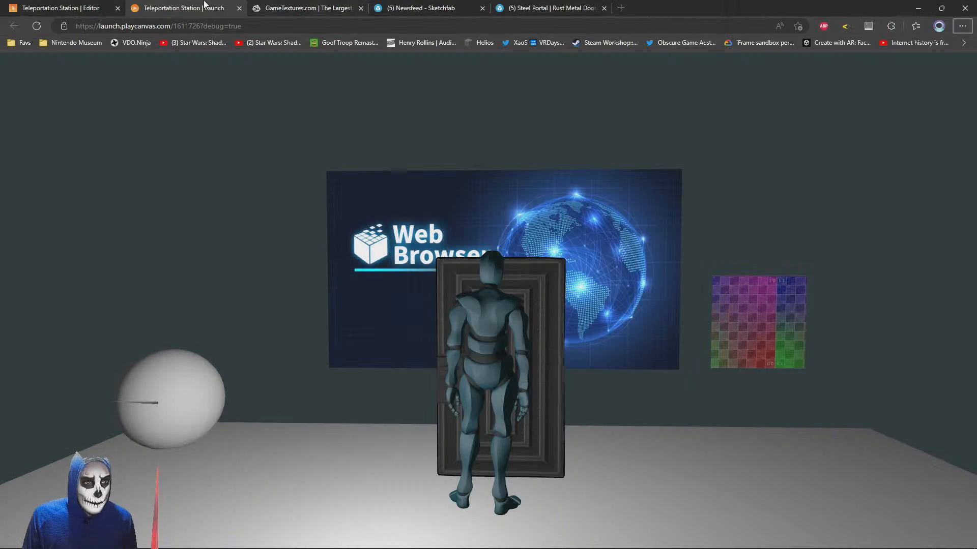
pyautogui.click(104, 9)
pyautogui.hotkey('alt', 'Tab')
pyautogui.hotkey('alt', 'Tab')
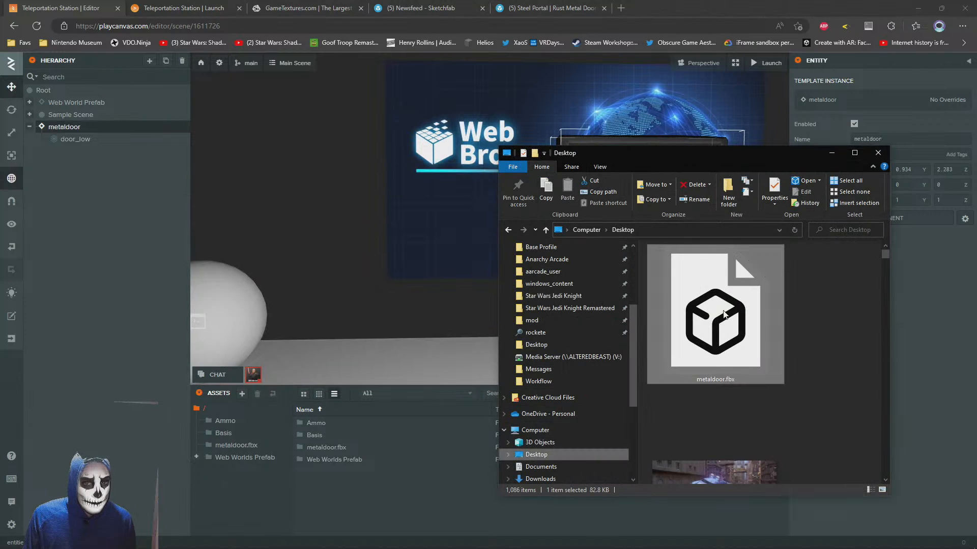
pyautogui.moveTo(708, 316); pyautogui.dragTo(407, 498)
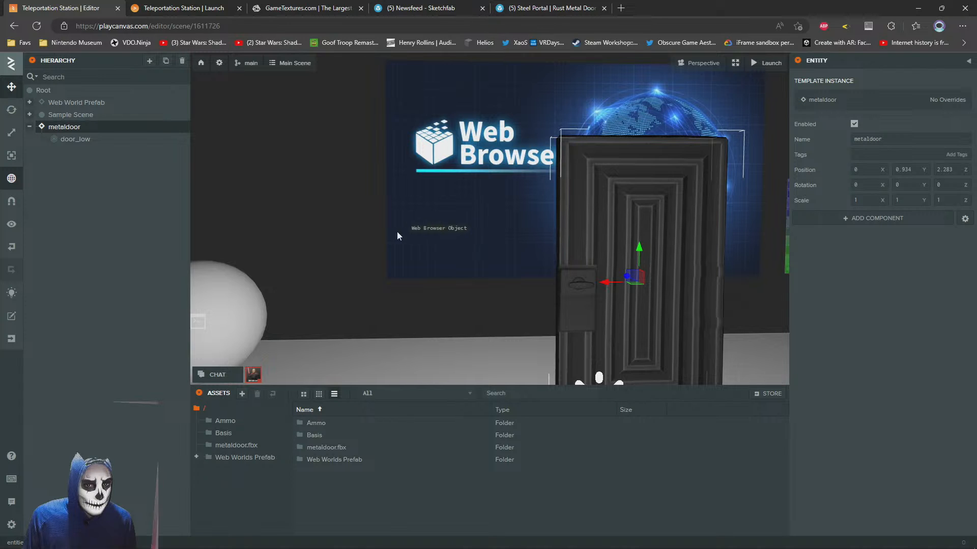
# Raise the metaldoor entity to a Y position of 1.384 and check its size beside the avatar in the launched scene
pyautogui.press('w')
pyautogui.moveTo(397, 232); pyautogui.dragTo(440, 249, button='right')
pyautogui.press('s')
pyautogui.moveTo(481, 197); pyautogui.dragTo(479, 165)
pyautogui.click(194, 6)
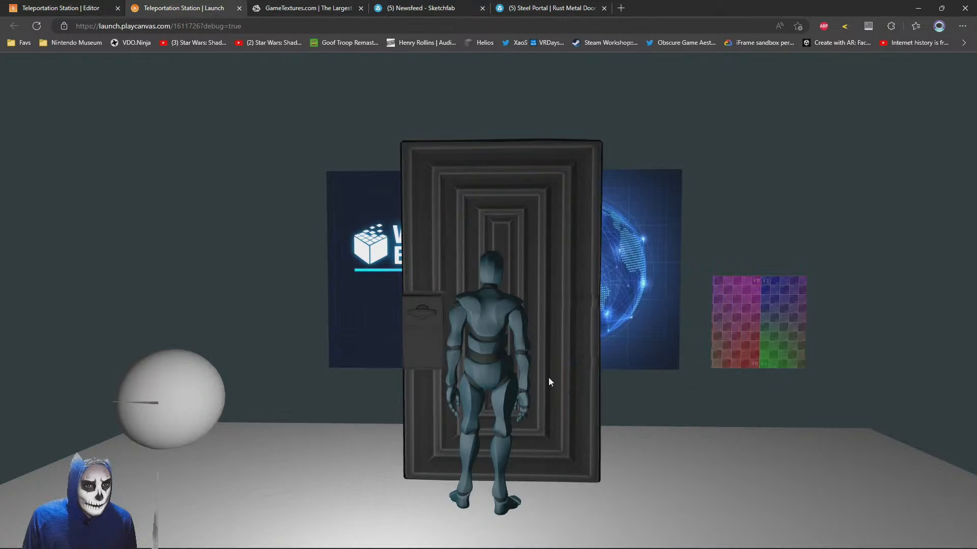
pyautogui.press('w')
# Switch to 3ds Max, undo the last enlargement of door_low, and scale it uniformly to about 17.9 percent
pyautogui.hotkey('alt', 'Tab')
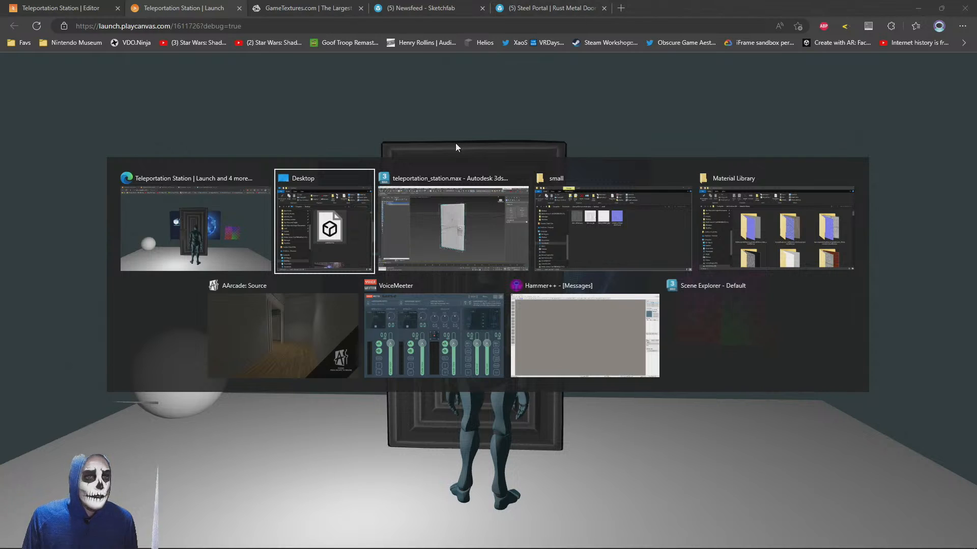
pyautogui.hotkey('alt', 'Tab')
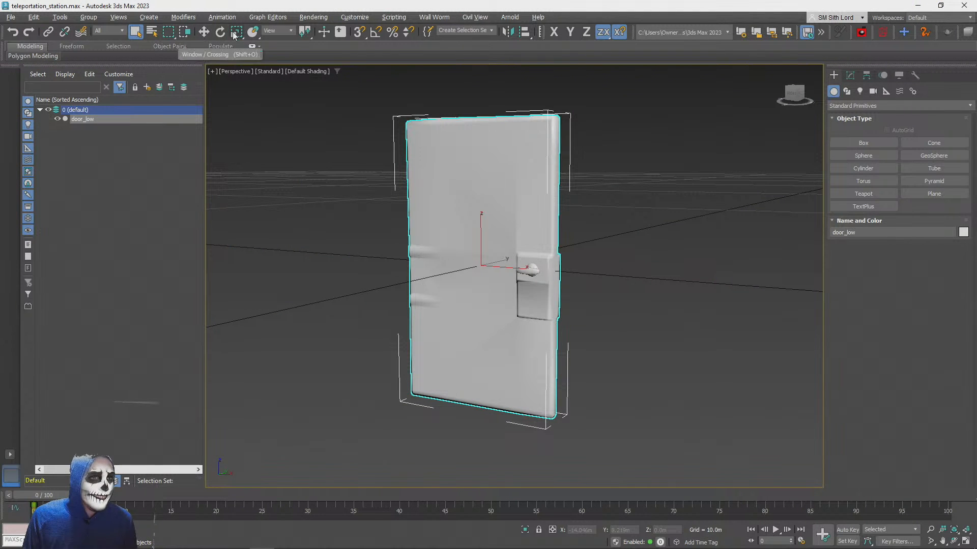
pyautogui.hotkey('ctrl', 'z')
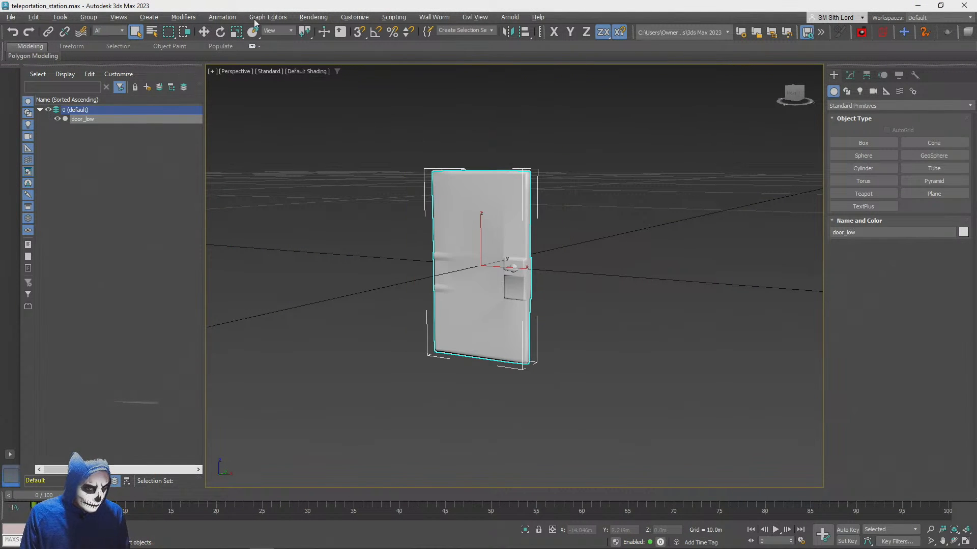
pyautogui.moveTo(476, 273); pyautogui.dragTo(483, 242)
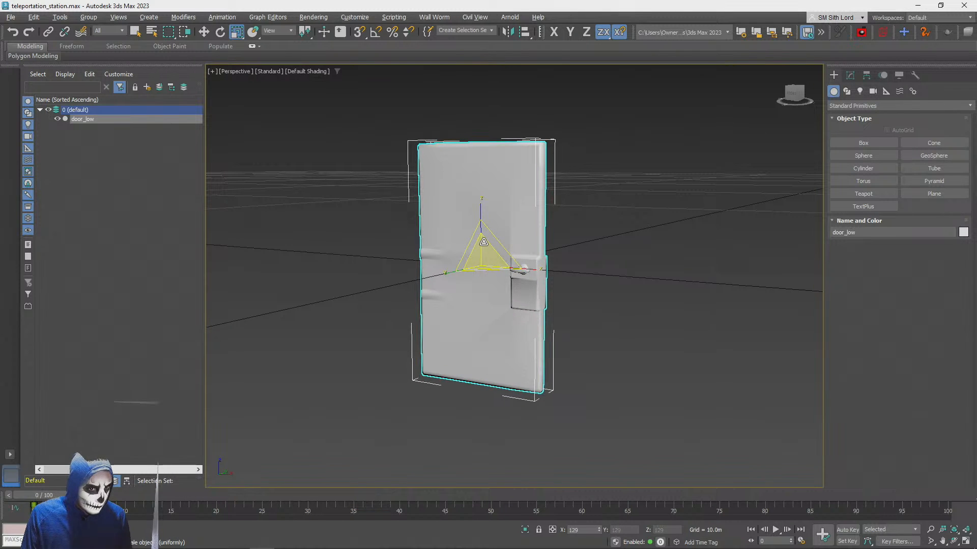
# Export the rescaled door scene as an FBX to the Desktop, replacing metaldoor.fbx, with the current export settings
pyautogui.click(10, 19)
pyautogui.moveTo(31, 168)
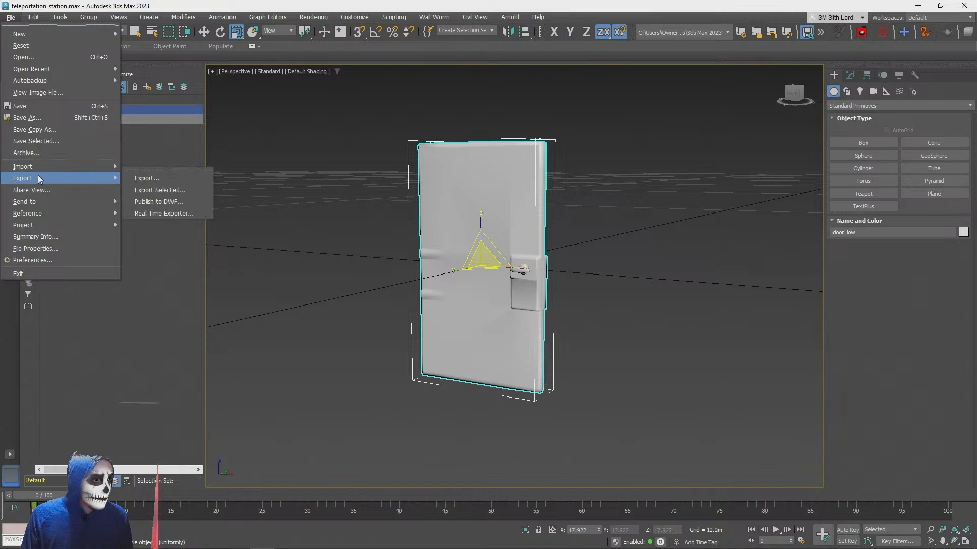
pyautogui.click(153, 178)
pyautogui.doubleClick(242, 166)
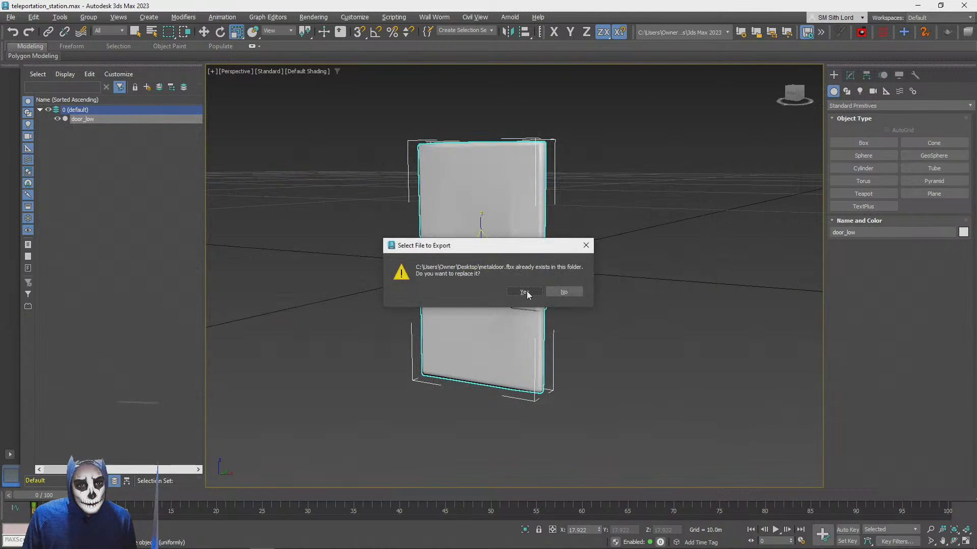
pyautogui.click(527, 291)
pyautogui.click(445, 401)
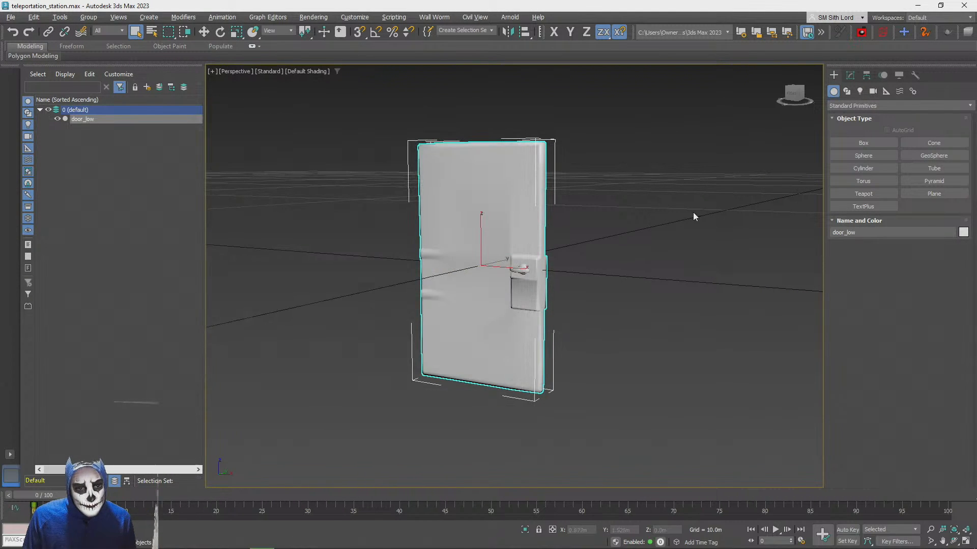
# Switch to the PlayCanvas editor, import the rescaled metaldoor.fbx from the Desktop into the root assets folder, and lower the metaldoor entity to Y 1.176
pyautogui.hotkey('alt', 'Tab')
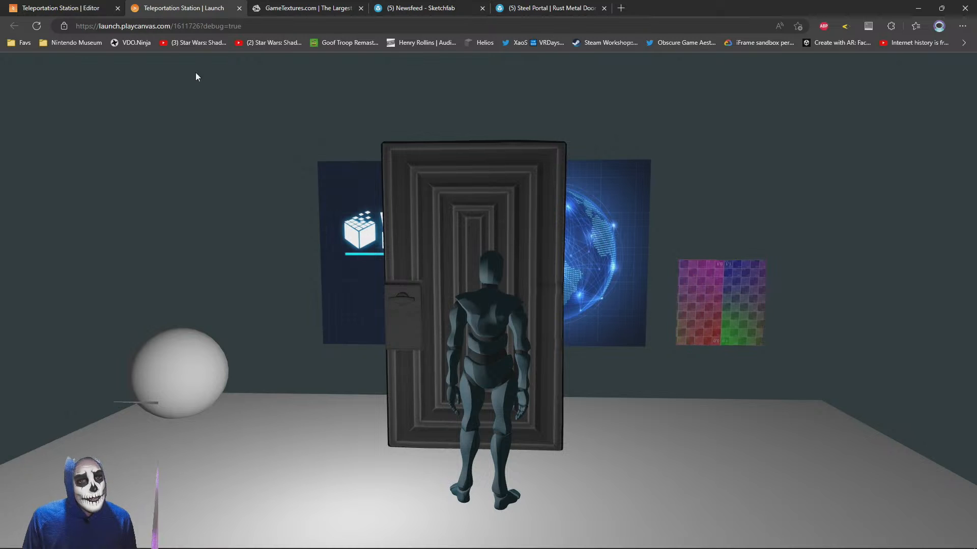
pyautogui.click(61, 8)
pyautogui.hotkey('alt', 'Tab')
pyautogui.click(481, 242)
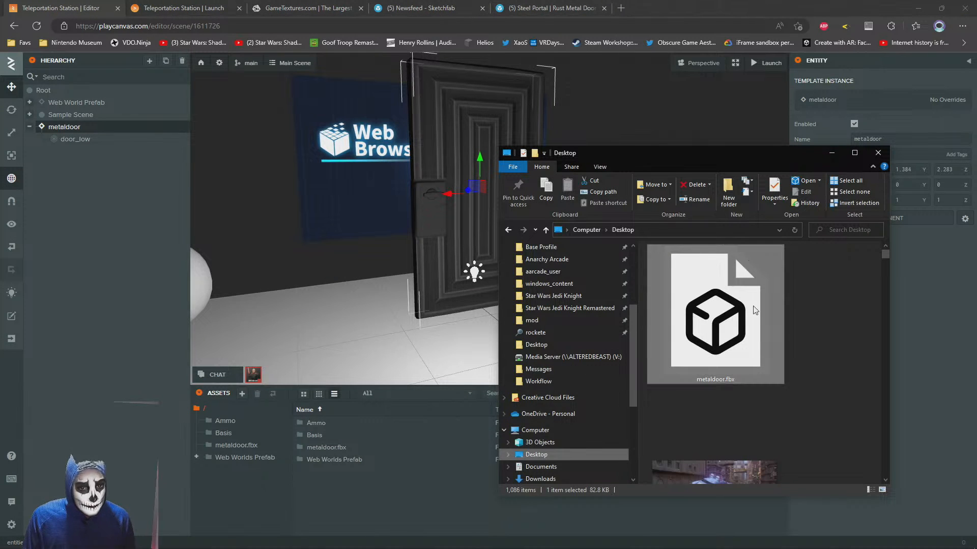
pyautogui.moveTo(716, 316); pyautogui.dragTo(407, 500)
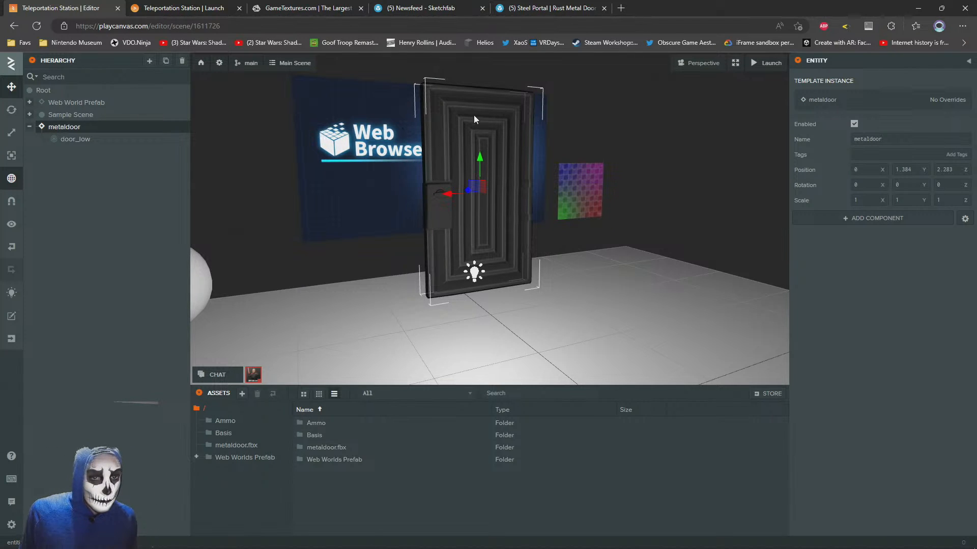
pyautogui.moveTo(481, 162); pyautogui.dragTo(474, 207)
pyautogui.scroll(-4, 476, 194)
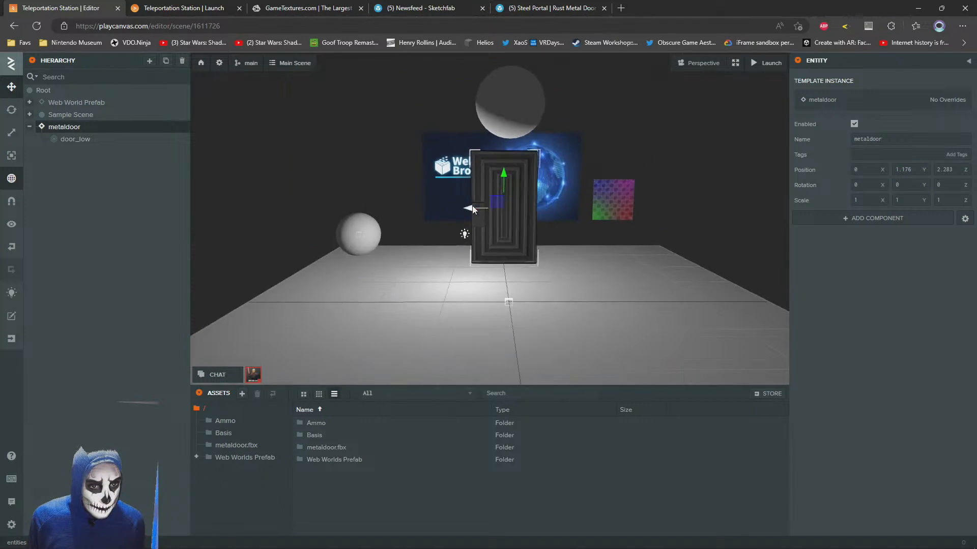
# Walk the avatar around both sides of the metal door in the launched scene and compare their sizes near and far
pyautogui.click(169, 6)
pyautogui.press('w')
pyautogui.press('a')
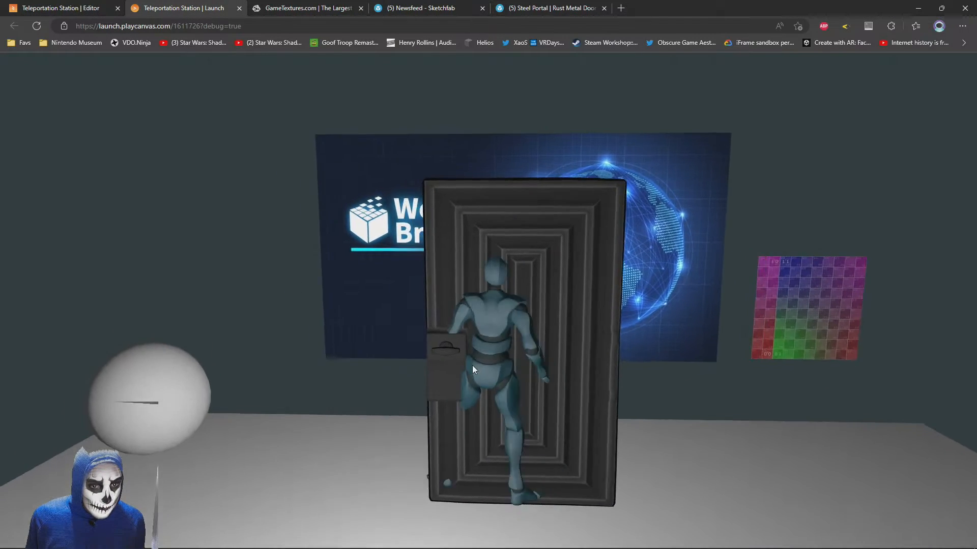
pyautogui.press('d')
pyautogui.press('s')
pyautogui.press('s')
pyautogui.press('w')
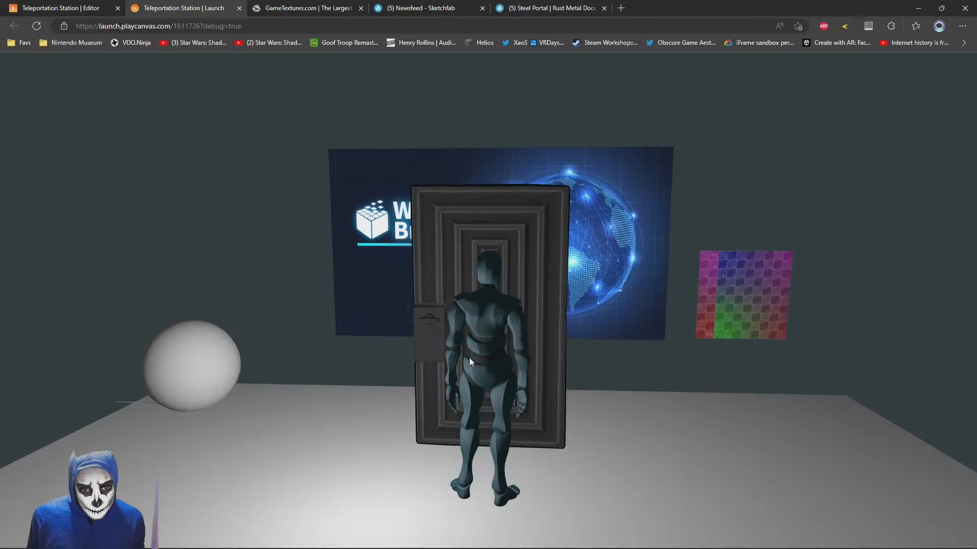
pyautogui.press('s')
pyautogui.press('a')
pyautogui.press('w')
pyautogui.press('d')
pyautogui.press('a')
pyautogui.click(602, 421)
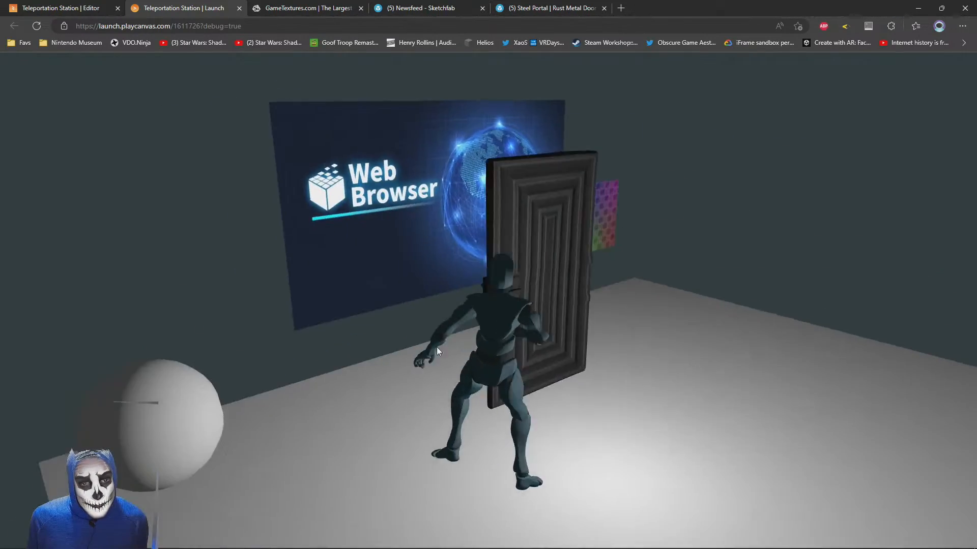
pyautogui.press('s')
pyautogui.press('d')
pyautogui.press('w')
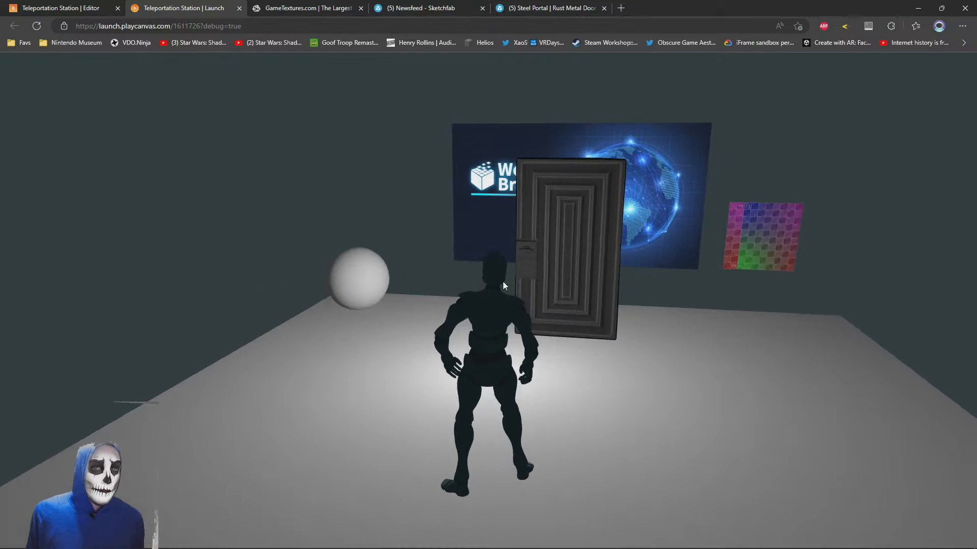
pyautogui.press('s')
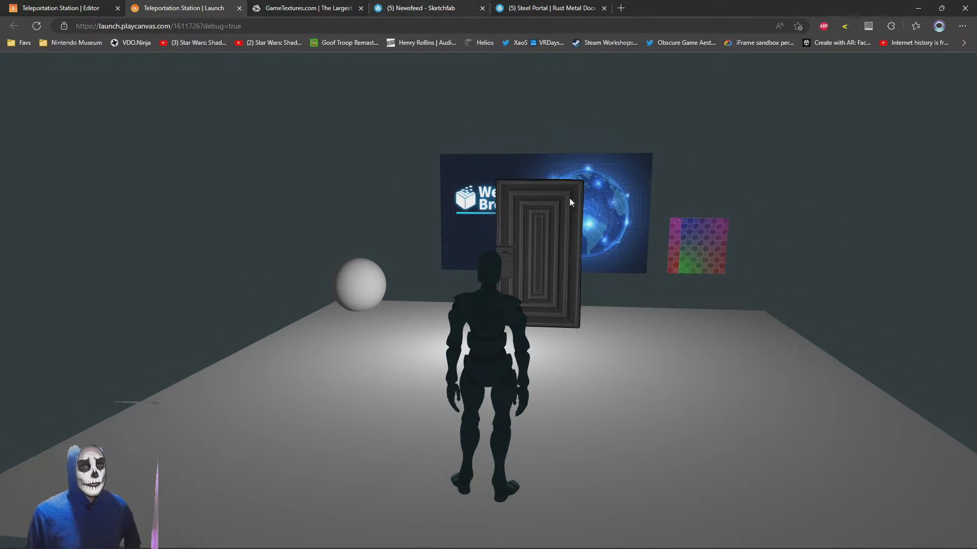
pyautogui.press('w')
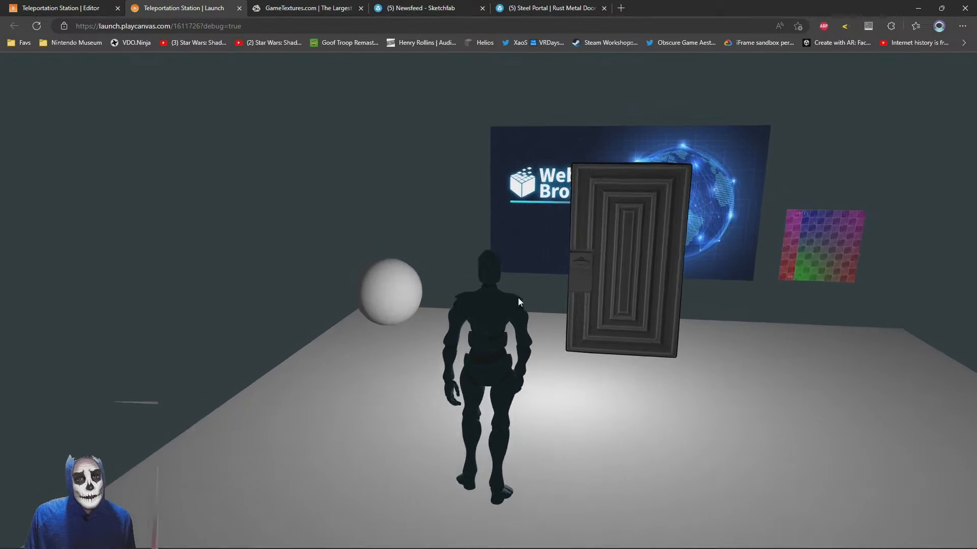
pyautogui.press('w')
pyautogui.press('a')
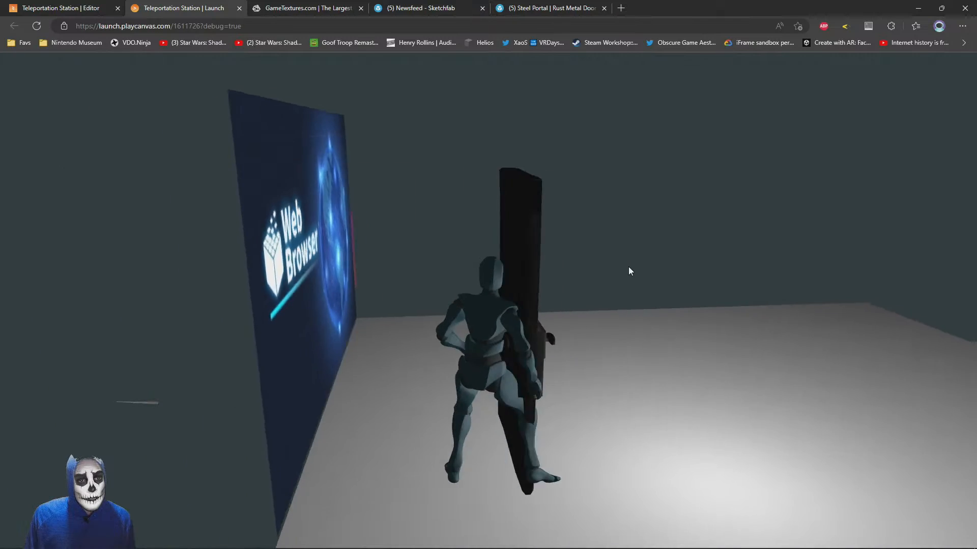
pyautogui.press('s')
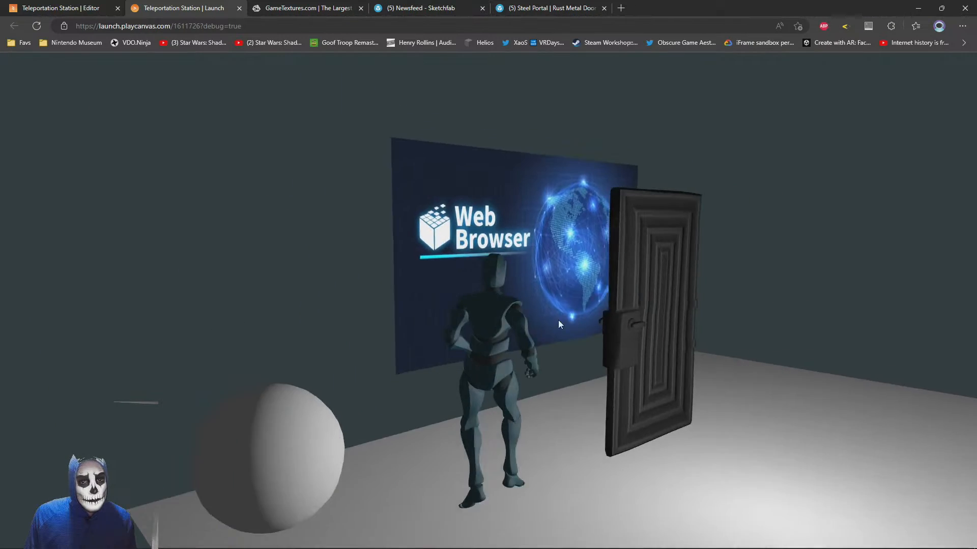
pyautogui.press('s')
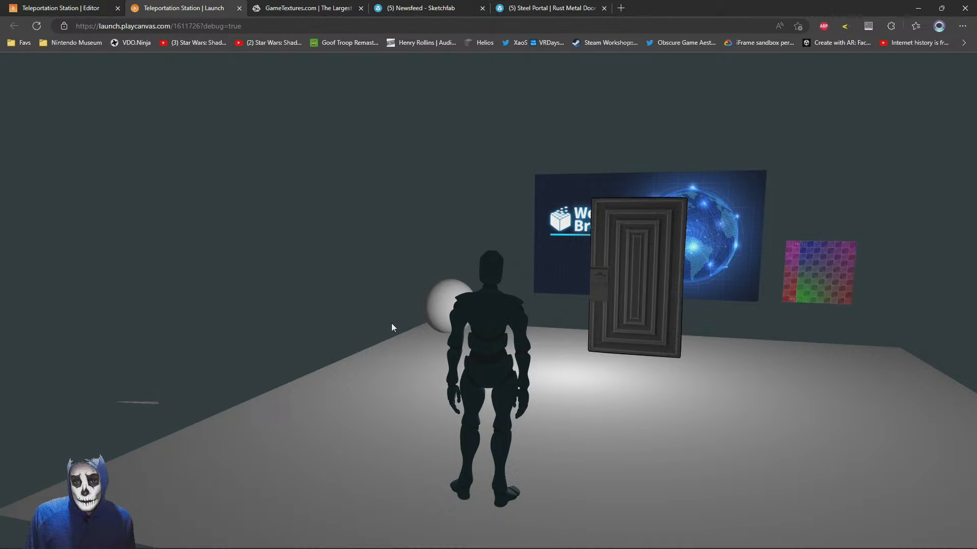
pyautogui.press('w')
pyautogui.moveTo(391, 322); pyautogui.dragTo(501, 387)
pyautogui.press('s')
pyautogui.press('s')
pyautogui.press('w')
pyautogui.press('a')
pyautogui.press('d')
pyautogui.press('s')
pyautogui.press('w')
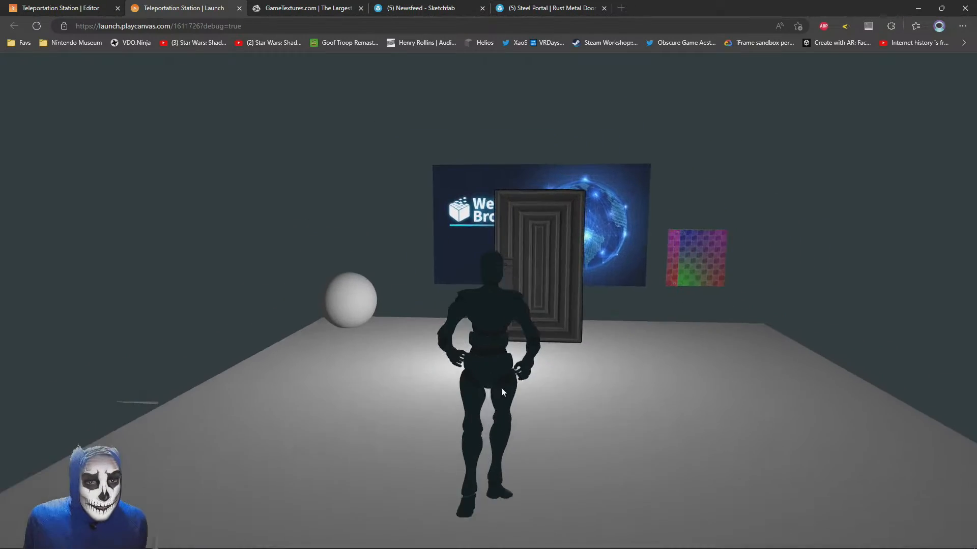
pyautogui.press('s')
# Switch to 3ds Max and select the door_low object in the perspective view
pyautogui.hotkey('alt', 'Tab')
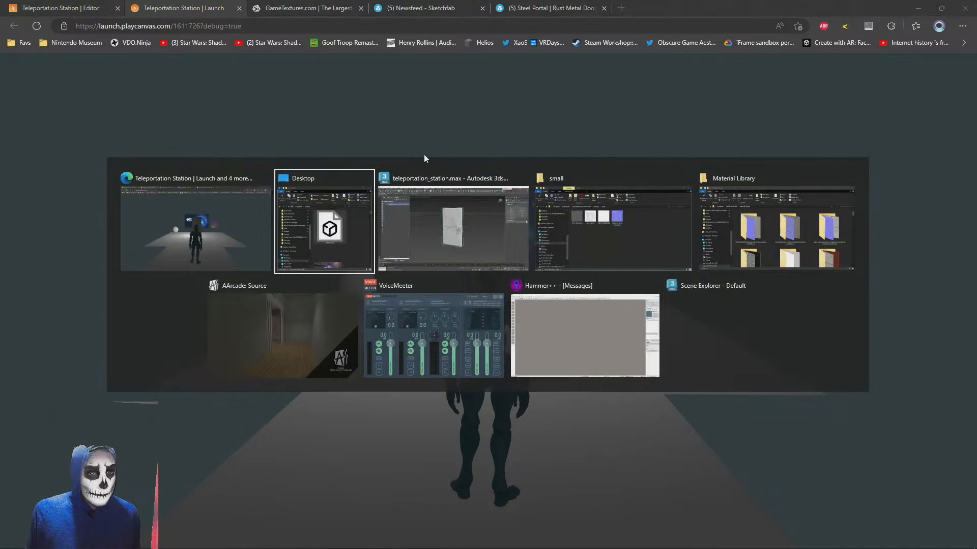
pyautogui.hotkey('alt', 'Tab')
pyautogui.click(666, 293)
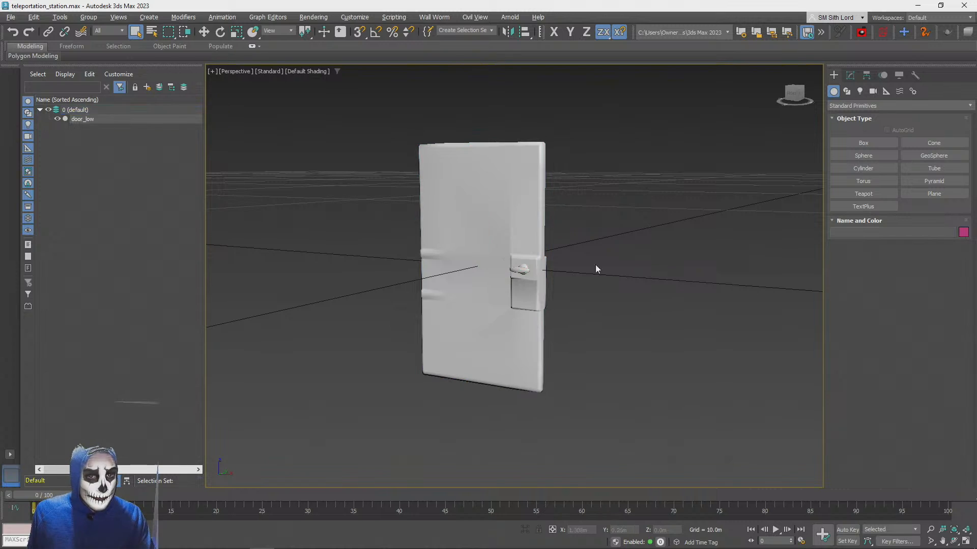
pyautogui.scroll(-4, 536, 241)
pyautogui.keyDown('alt'); pyautogui.moveTo(596, 266); pyautogui.dragTo(567, 250, button='middle'); pyautogui.keyUp('alt')
pyautogui.scroll(-3, 565, 243)
pyautogui.scroll(-2, 567, 250)
pyautogui.scroll(-8, 566, 248)
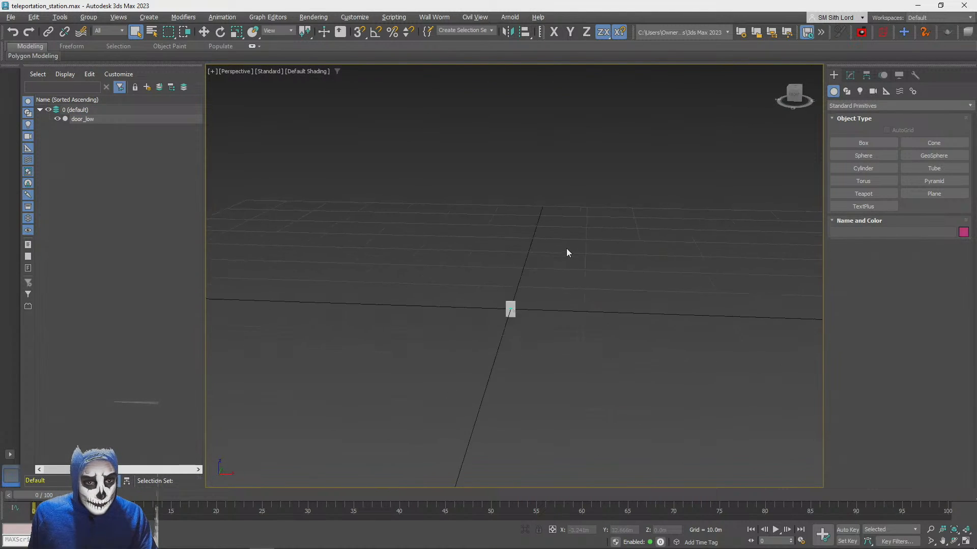
pyautogui.press('z')
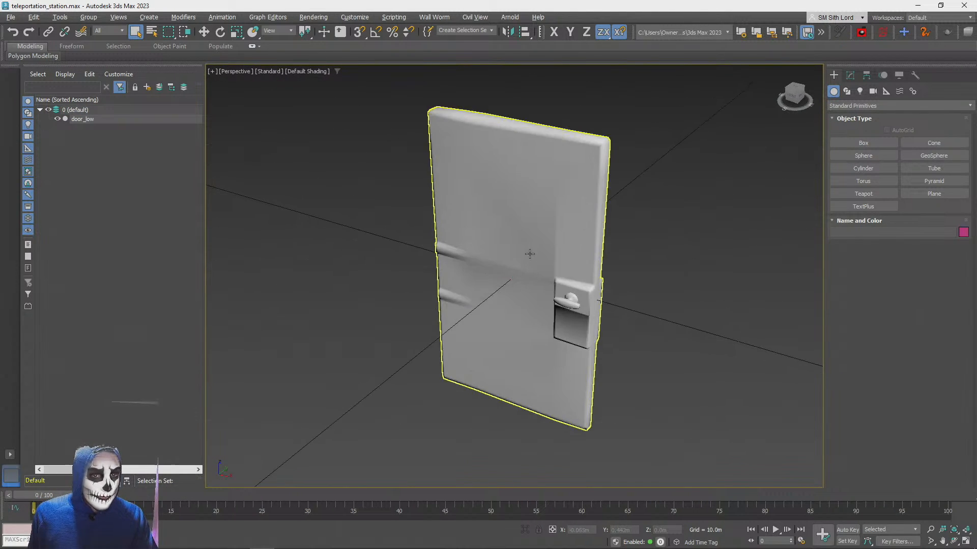
pyautogui.keyDown('alt'); pyautogui.moveTo(528, 253); pyautogui.dragTo(817, 100, button='middle'); pyautogui.keyUp('alt')
pyautogui.scroll(-5, 650, 244)
pyautogui.keyDown('alt'); pyautogui.moveTo(650, 245); pyautogui.dragTo(836, 104, button='middle'); pyautogui.keyUp('alt')
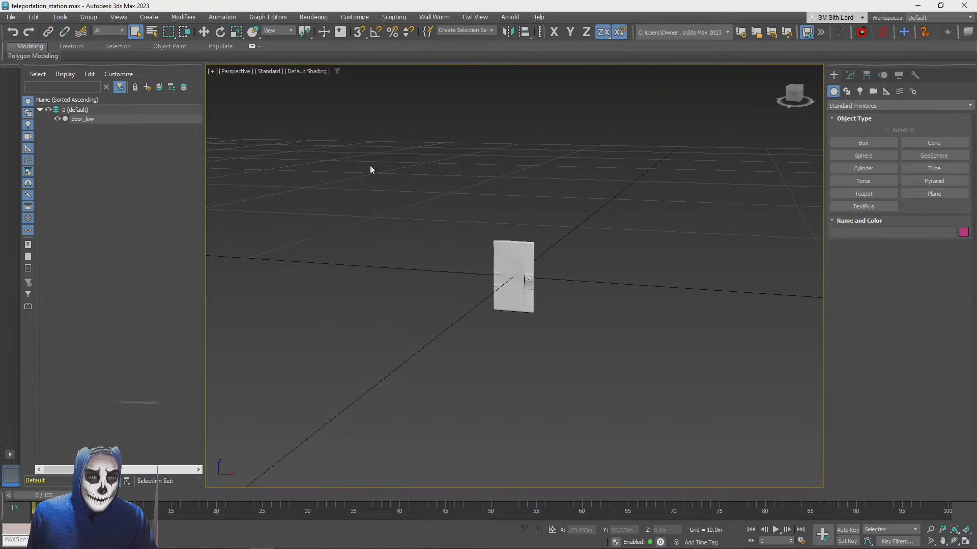
pyautogui.moveTo(370, 166); pyautogui.dragTo(591, 305)
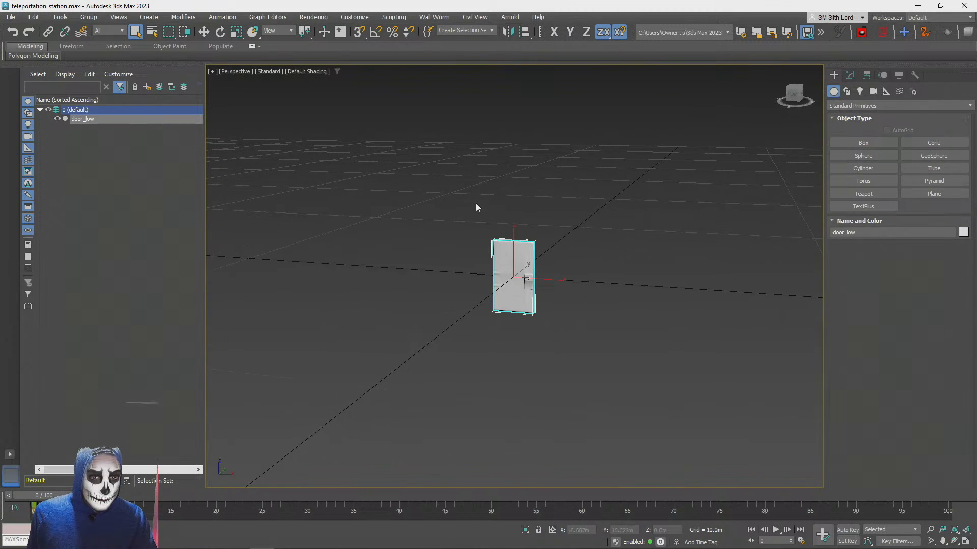
pyautogui.click(10, 17)
pyautogui.click(374, 154)
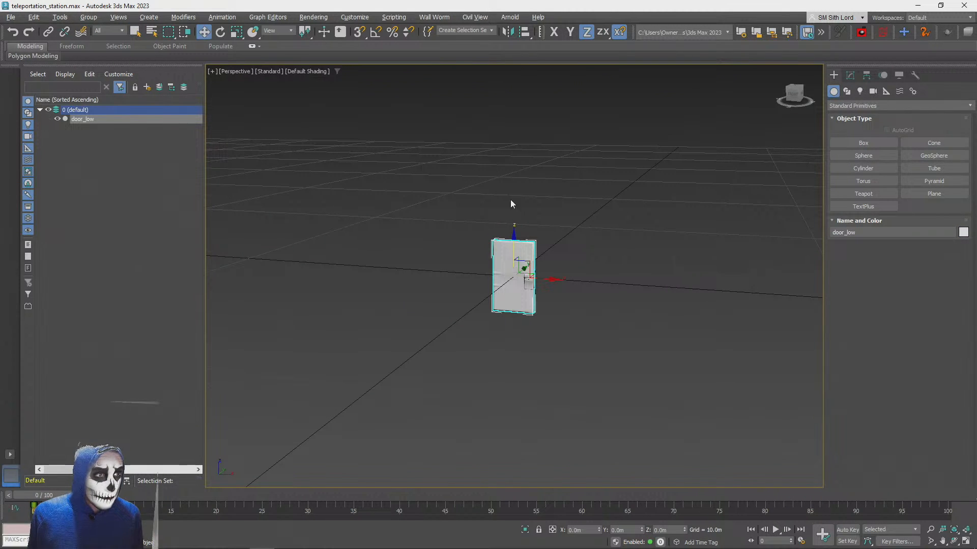
pyautogui.moveTo(513, 240); pyautogui.dragTo(514, 200)
pyautogui.hotkey('ctrl', 'z')
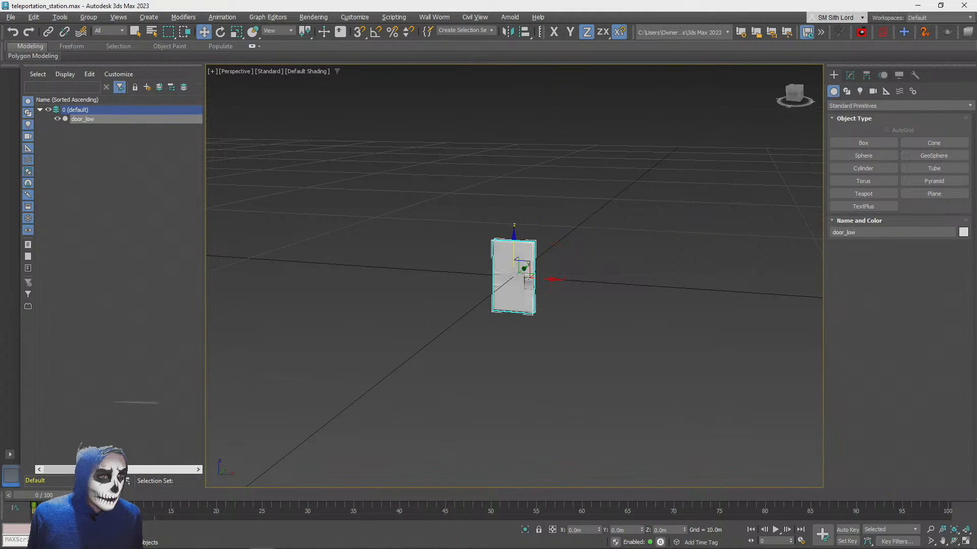
pyautogui.click(12, 16)
pyautogui.click(453, 320)
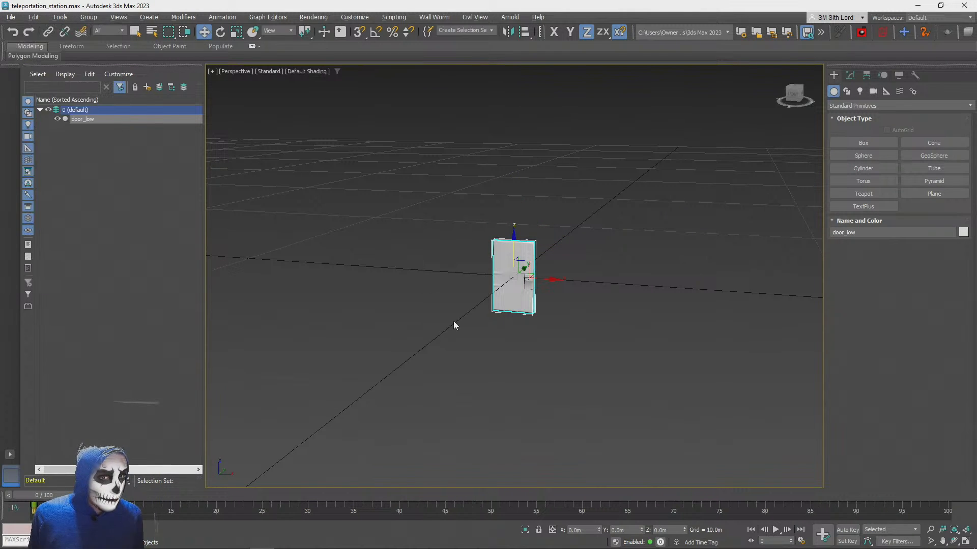
# Save a copy of the scene as metaldoor in the 3ds Max scenes folder
pyautogui.click(16, 19)
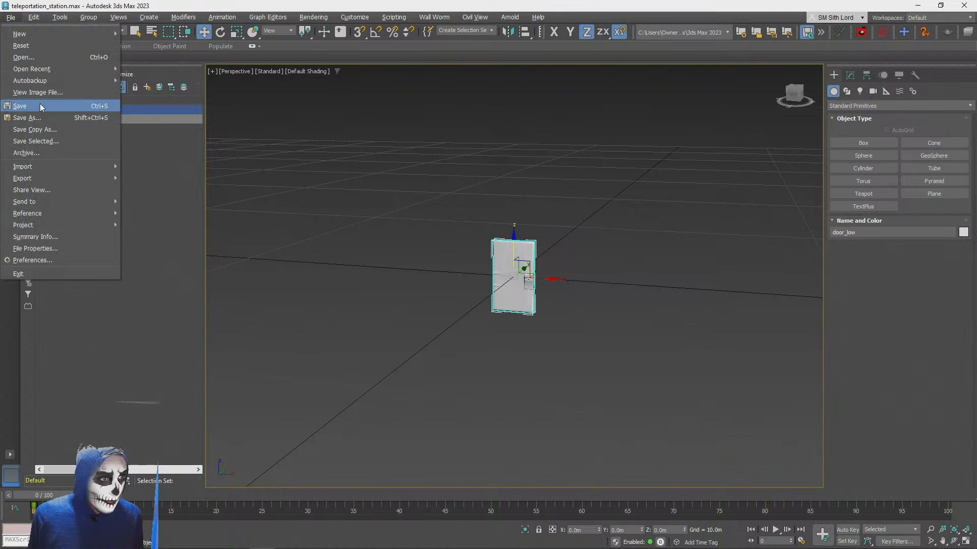
pyautogui.click(74, 117)
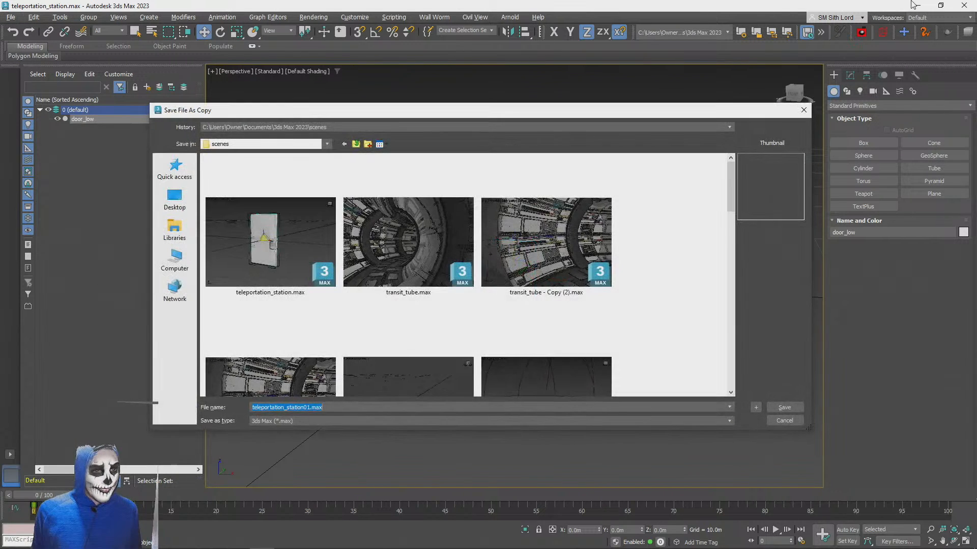
pyautogui.write('metaldoo')
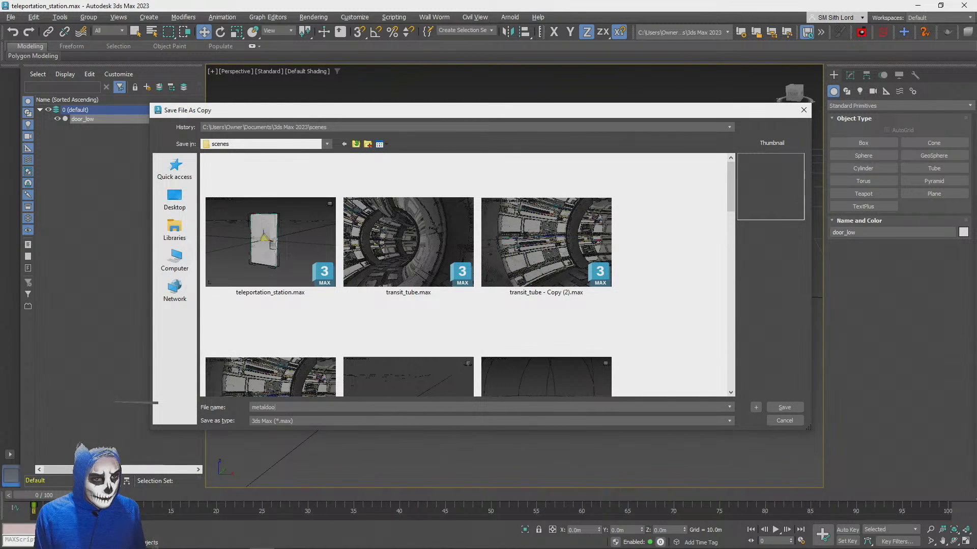
pyautogui.write('r')
pyautogui.press('Return')
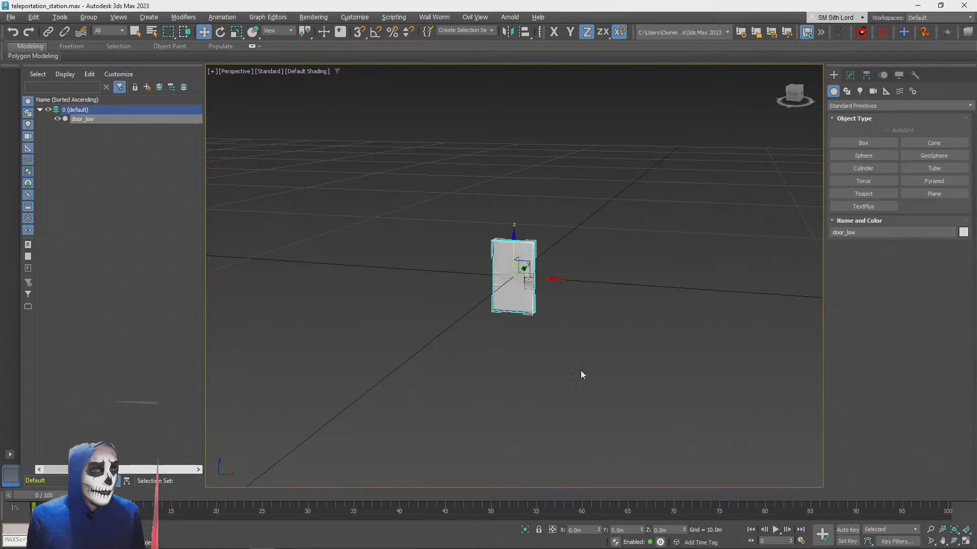
# Move door_low up to Z 1.158 m and along X to -0.709 m so its lower handle-side corner sits at the origin
pyautogui.scroll(6, 516, 235)
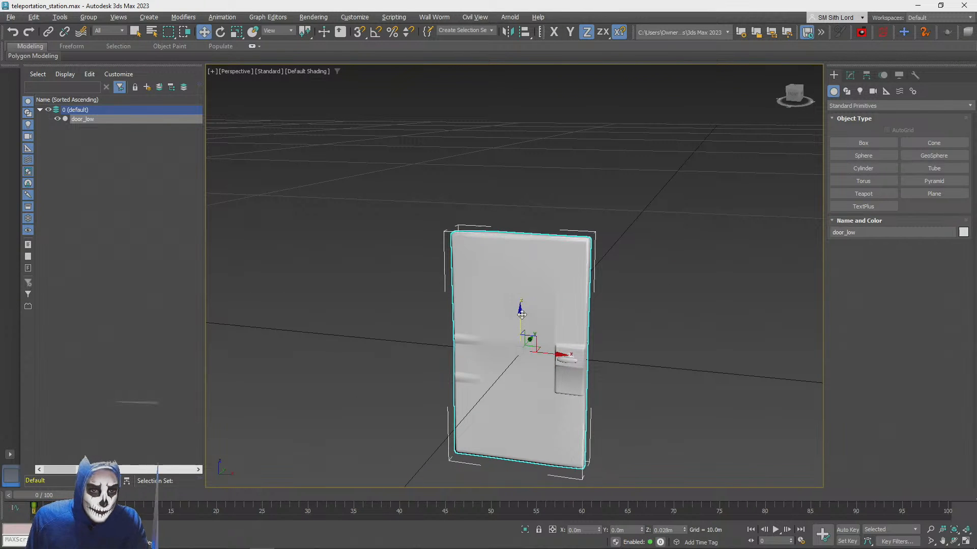
pyautogui.moveTo(514, 313); pyautogui.dragTo(514, 206, button='middle')
pyautogui.scroll(-5, 603, 258)
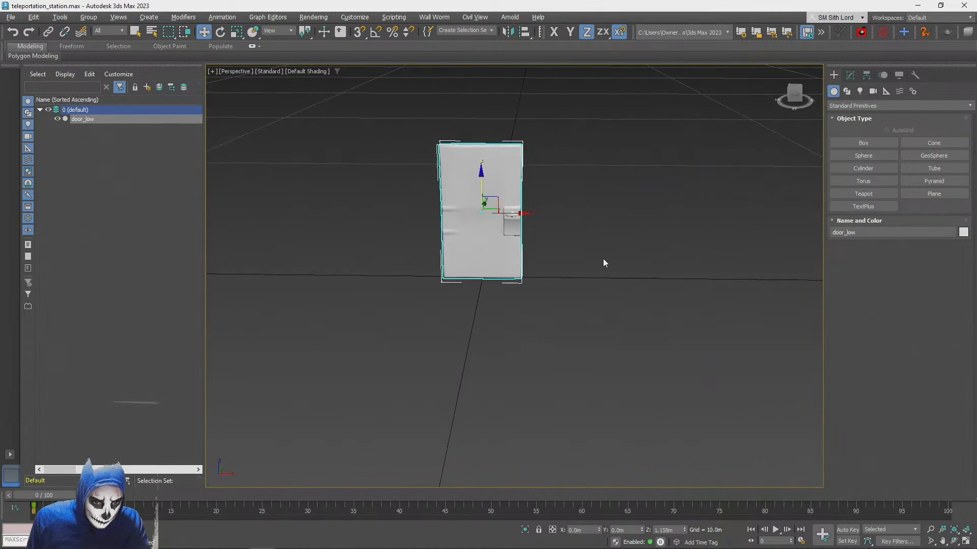
pyautogui.press('F5')
pyautogui.moveTo(529, 265); pyautogui.dragTo(502, 262)
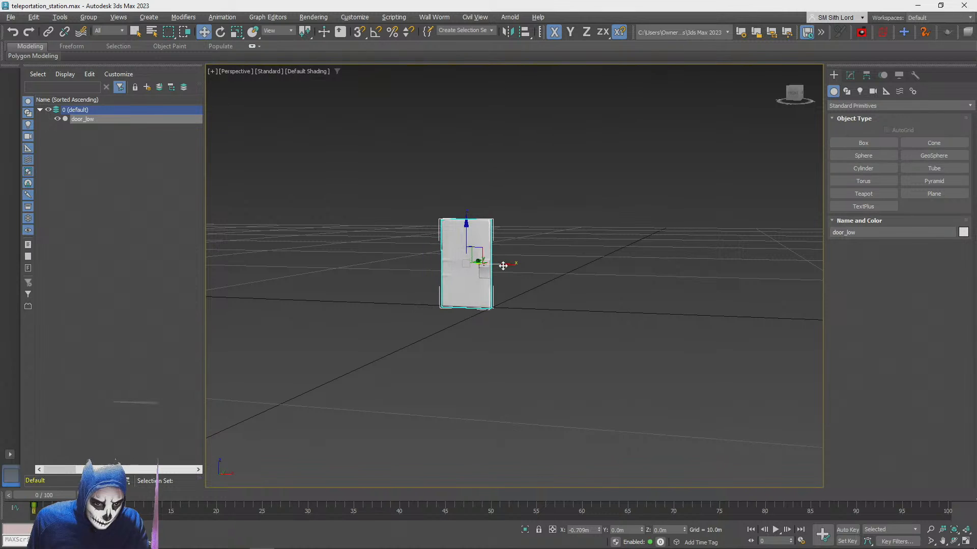
pyautogui.scroll(4, 514, 275)
pyautogui.scroll(-2, 525, 293)
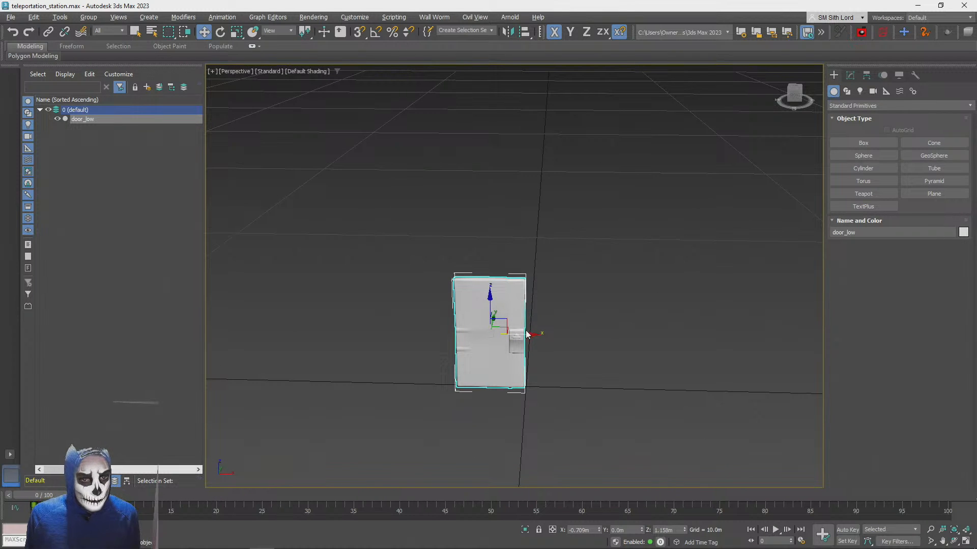
pyautogui.moveTo(523, 334)
pyautogui.keyDown('shift'); pyautogui.mouseDown()
pyautogui.moveTo(633, 342)
pyautogui.moveTo(591, 344)
pyautogui.mouseUp(); pyautogui.keyUp('shift')
pyautogui.click(529, 322)
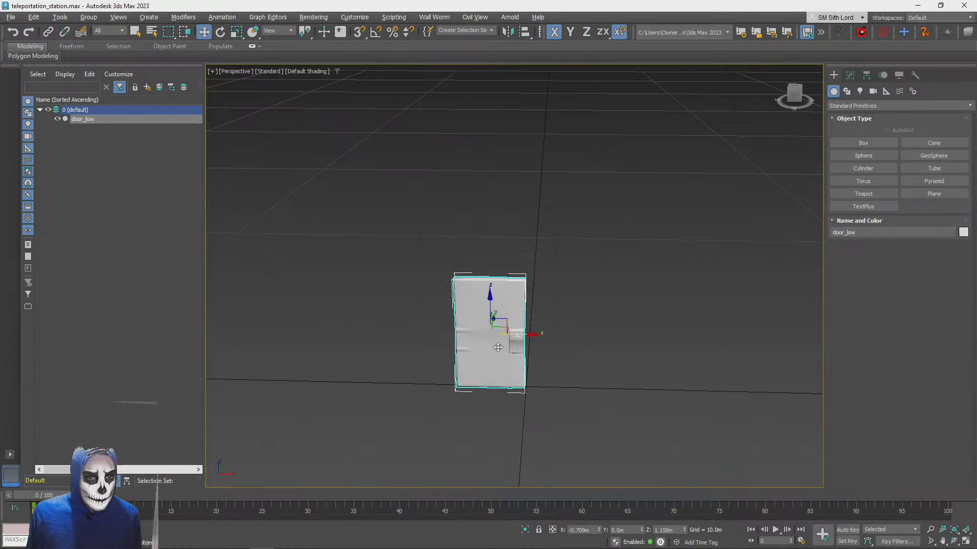
# Move only the pivot of door_low along X to -1.387 m, at the door's hinge-side edge
pyautogui.click(866, 75)
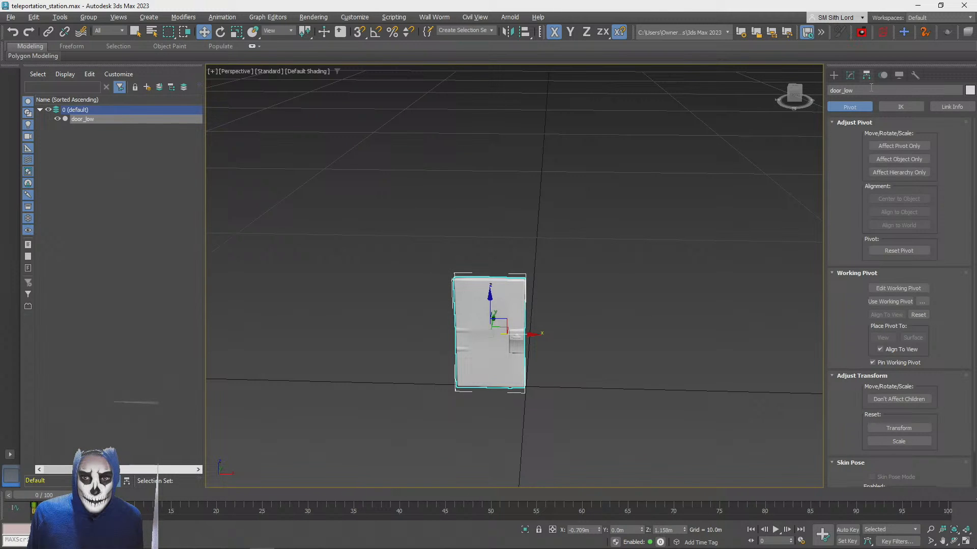
pyautogui.click(898, 146)
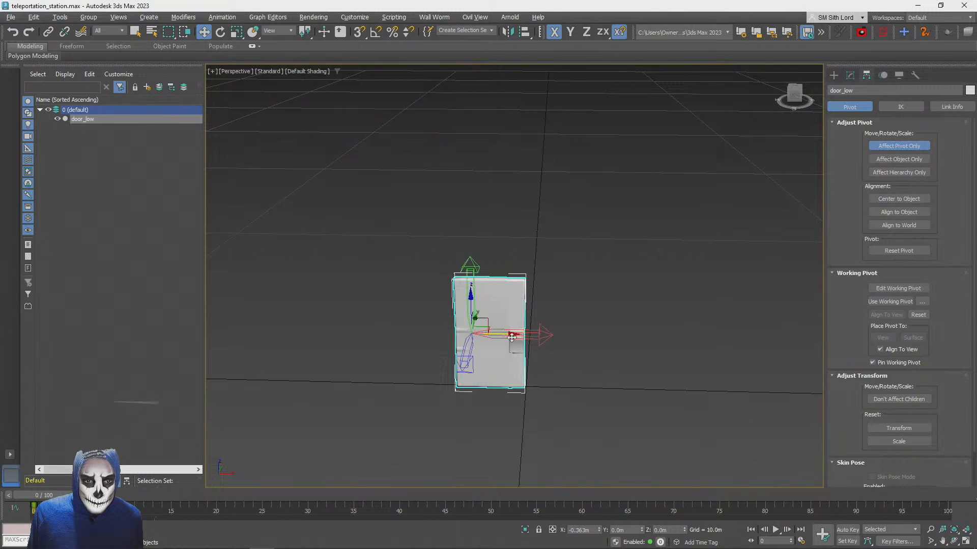
pyautogui.click(885, 146)
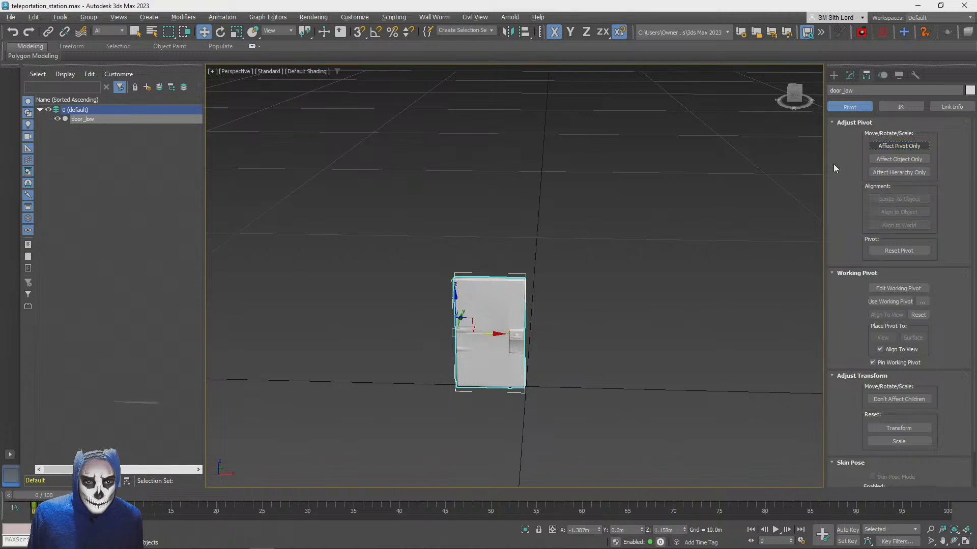
# Try rotating door_low about its hinge-side pivot to test the door's swing
pyautogui.press('e')
pyautogui.moveTo(471, 345); pyautogui.dragTo(356, 336)
pyautogui.press('w')
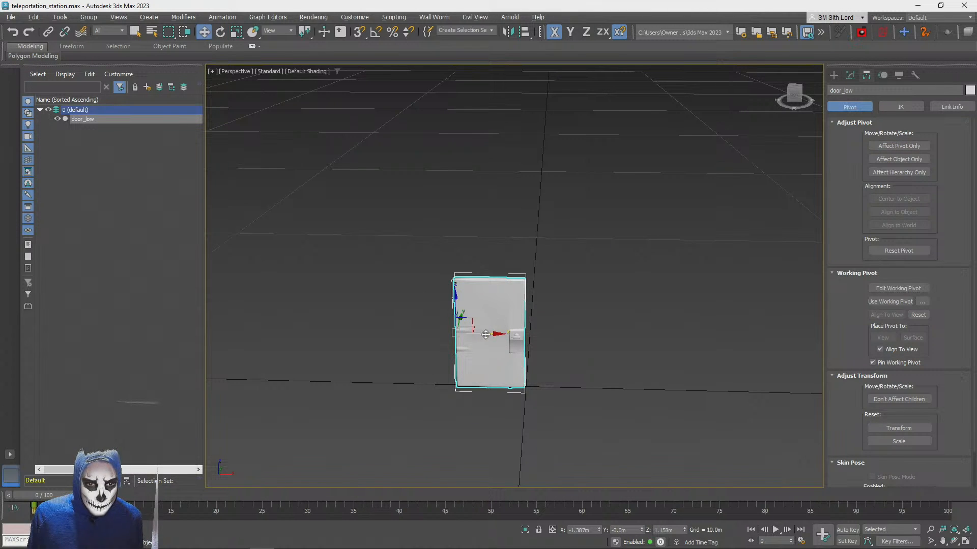
pyautogui.keyDown('shift'); pyautogui.moveTo(485, 334); pyautogui.dragTo(574, 335); pyautogui.keyUp('shift')
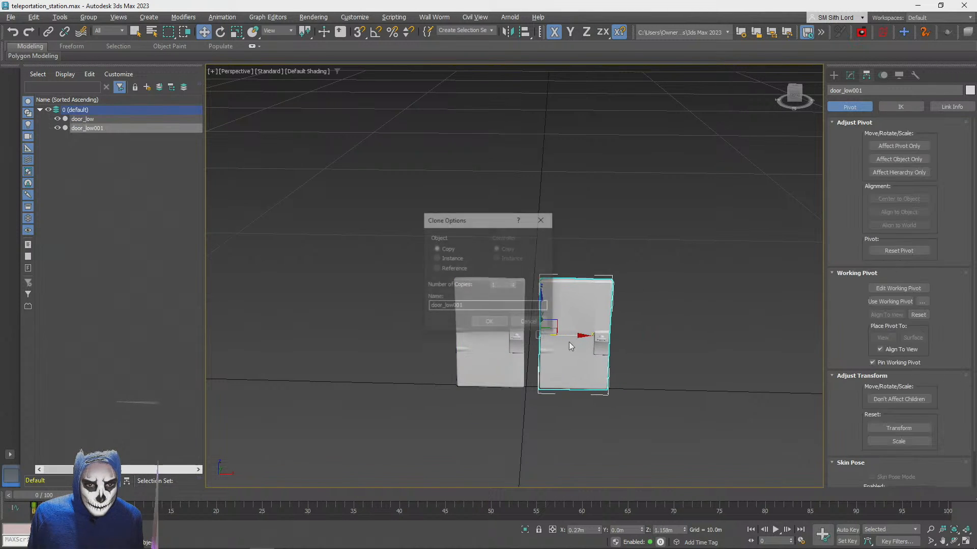
pyautogui.click(489, 321)
pyautogui.press('Delete')
# Clone door_low as a second door, door_low001, spaced away from the original along X
pyautogui.click(485, 333)
pyautogui.keyDown('shift'); pyautogui.moveTo(488, 334); pyautogui.dragTo(631, 331); pyautogui.keyUp('shift')
pyautogui.click(488, 325)
# Rotate door_low001 180° about Z with angle snap on so its handle sits beside the original door's handle
pyautogui.press('e')
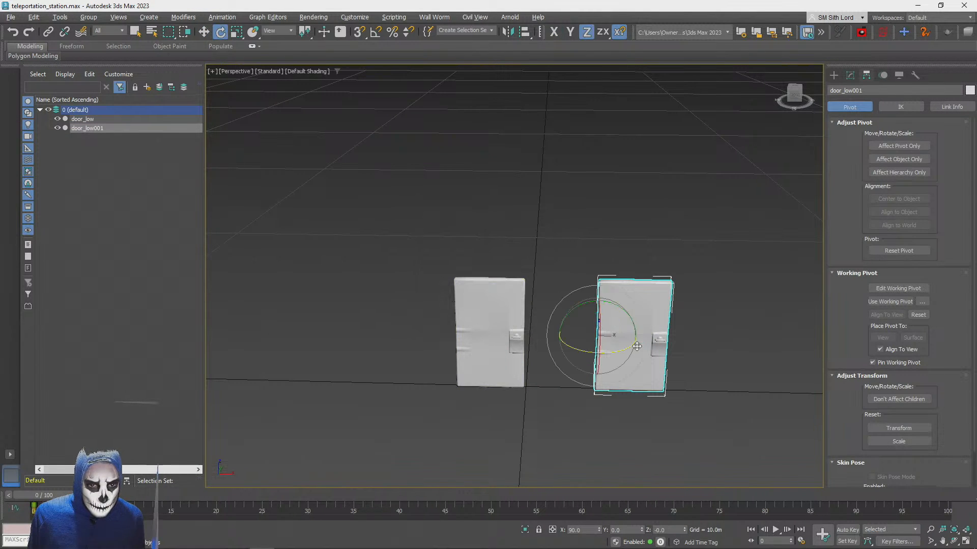
pyautogui.moveTo(617, 352); pyautogui.dragTo(501, 331)
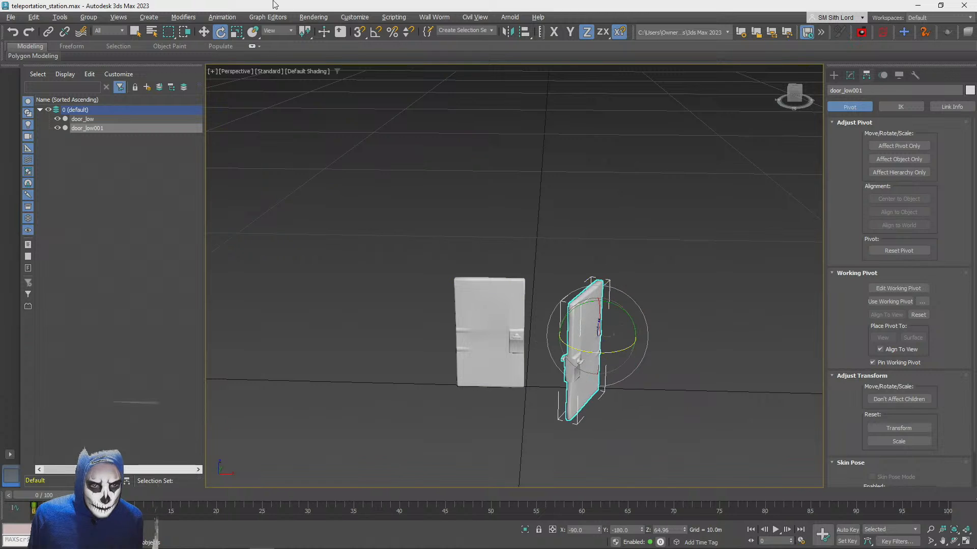
pyautogui.hotkey('ctrl', 'z')
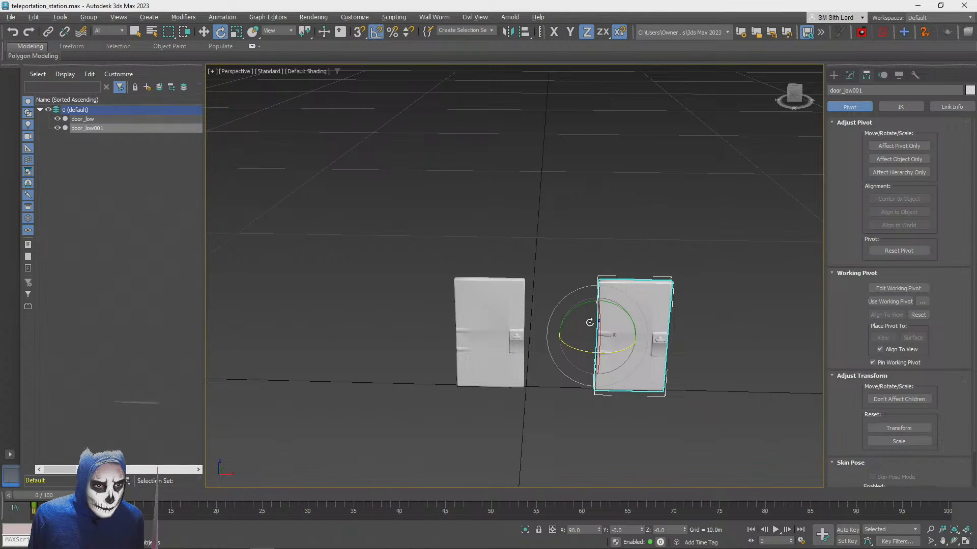
pyautogui.moveTo(585, 350); pyautogui.dragTo(495, 281)
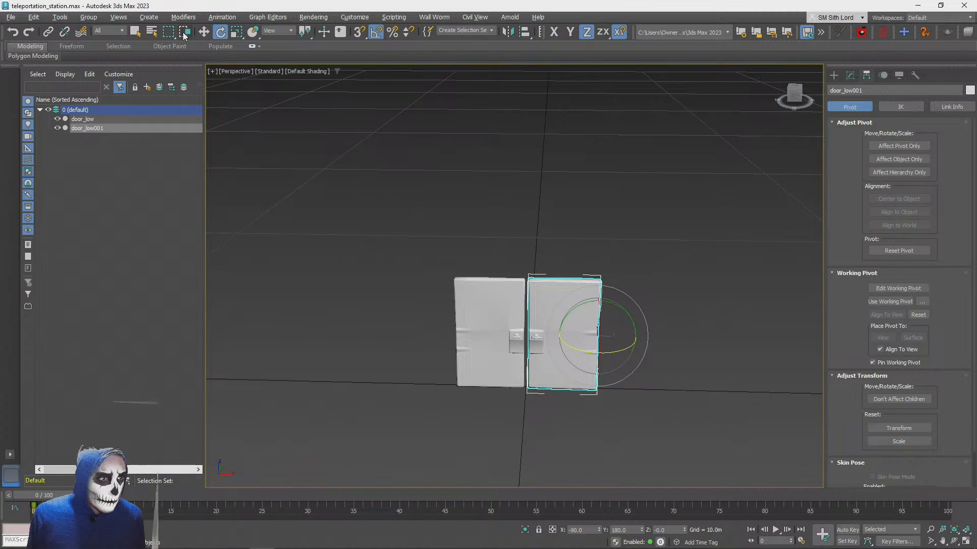
# Move door_low001 along X to 1.353 m, closer to the original door
pyautogui.click(204, 32)
pyautogui.keyDown('alt'); pyautogui.moveTo(561, 391); pyautogui.dragTo(656, 270, button='middle'); pyautogui.keyUp('alt')
pyautogui.scroll(4, 633, 197)
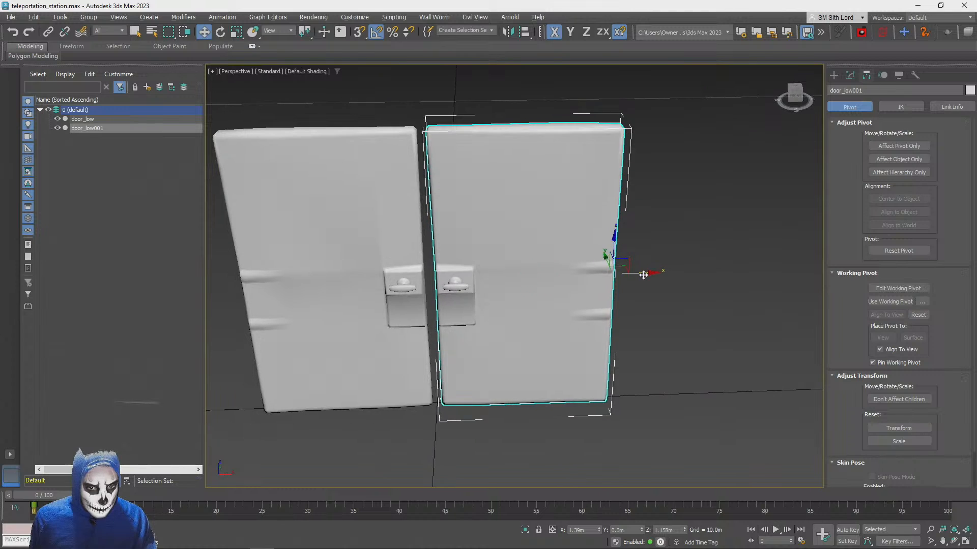
pyautogui.moveTo(644, 274); pyautogui.dragTo(640, 274)
# Move door_low along X to -1.359 m and shift door_low001 slightly toward it so the two doors meet
pyautogui.click(342, 284)
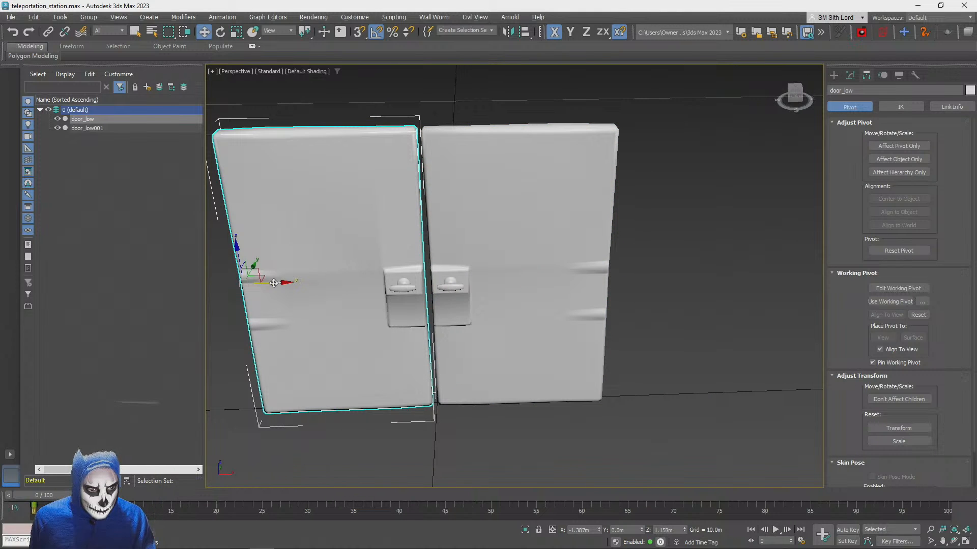
pyautogui.moveTo(273, 283); pyautogui.dragTo(278, 283)
pyautogui.click(492, 259)
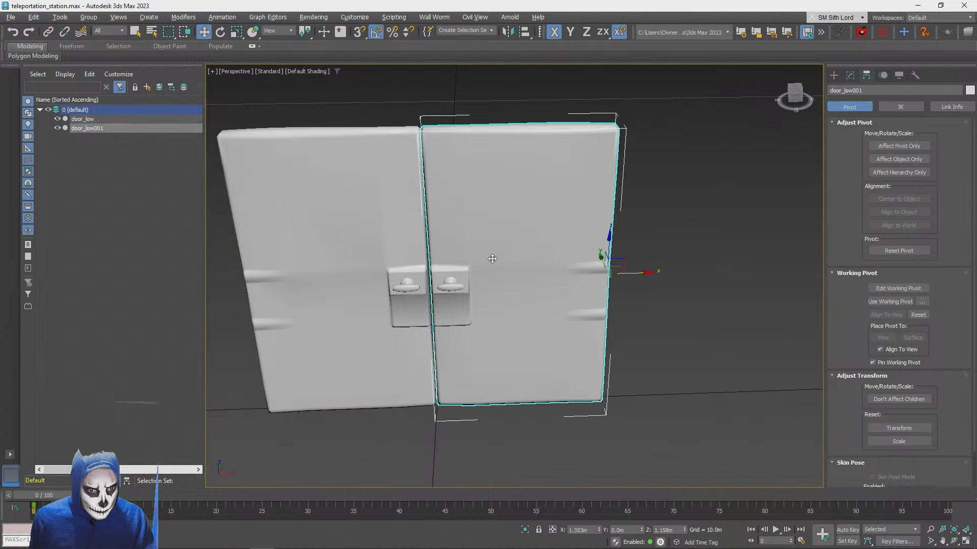
pyautogui.moveTo(658, 270); pyautogui.dragTo(646, 273)
pyautogui.click(765, 192)
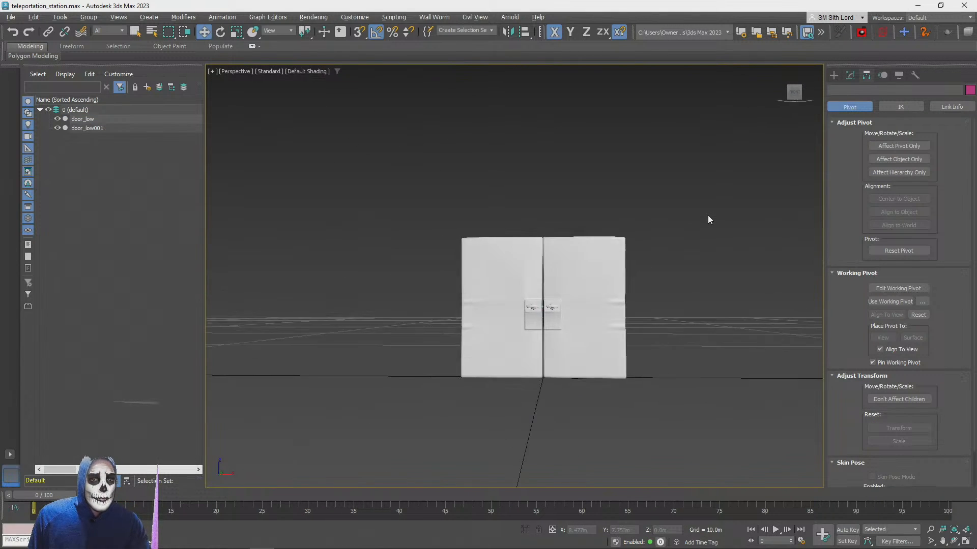
# Swing the doors open about Z, rotating door_low by 80° and door_low001 by -70°
pyautogui.click(513, 321)
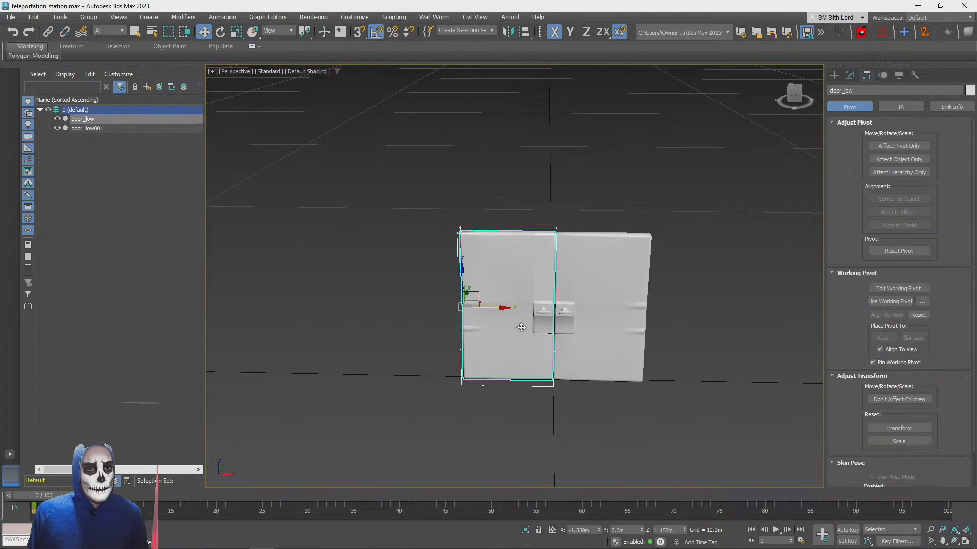
pyautogui.moveTo(478, 321); pyautogui.dragTo(513, 297)
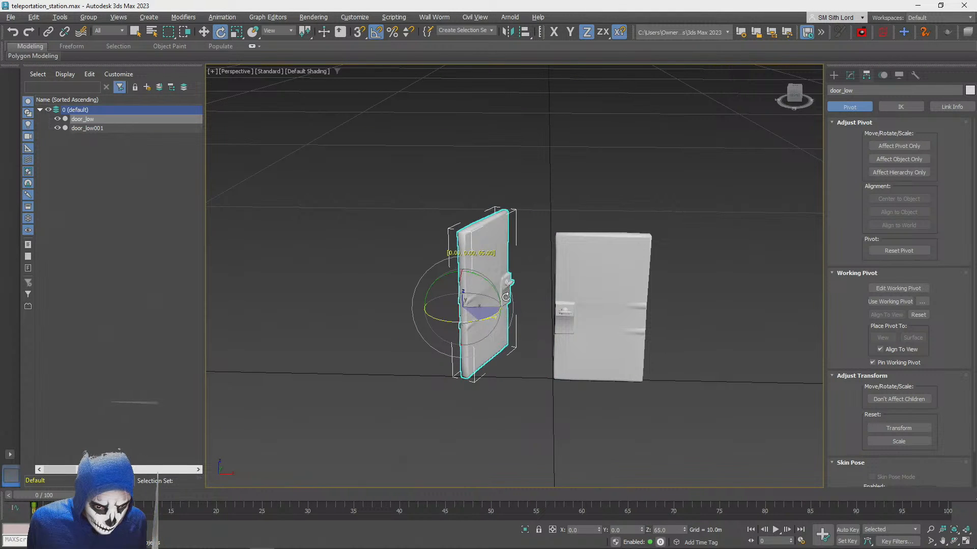
pyautogui.click(580, 286)
pyautogui.moveTo(629, 321); pyautogui.dragTo(595, 304)
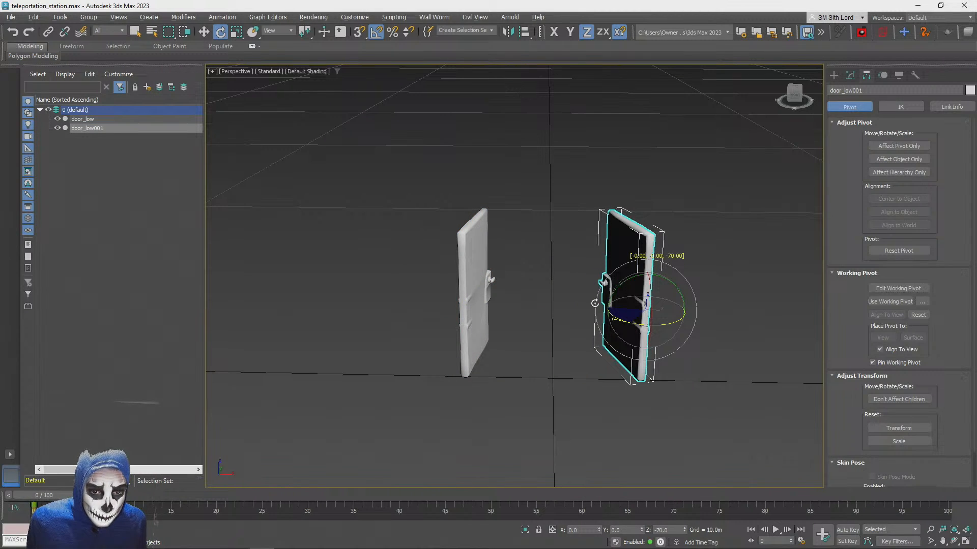
pyautogui.scroll(-4, 595, 303)
pyautogui.scroll(5, 595, 304)
pyautogui.keyDown('alt'); pyautogui.moveTo(595, 303); pyautogui.dragTo(624, 320, button='middle'); pyautogui.keyUp('alt')
pyautogui.keyDown('alt'); pyautogui.moveTo(624, 319); pyautogui.dragTo(619, 302, button='middle'); pyautogui.keyUp('alt')
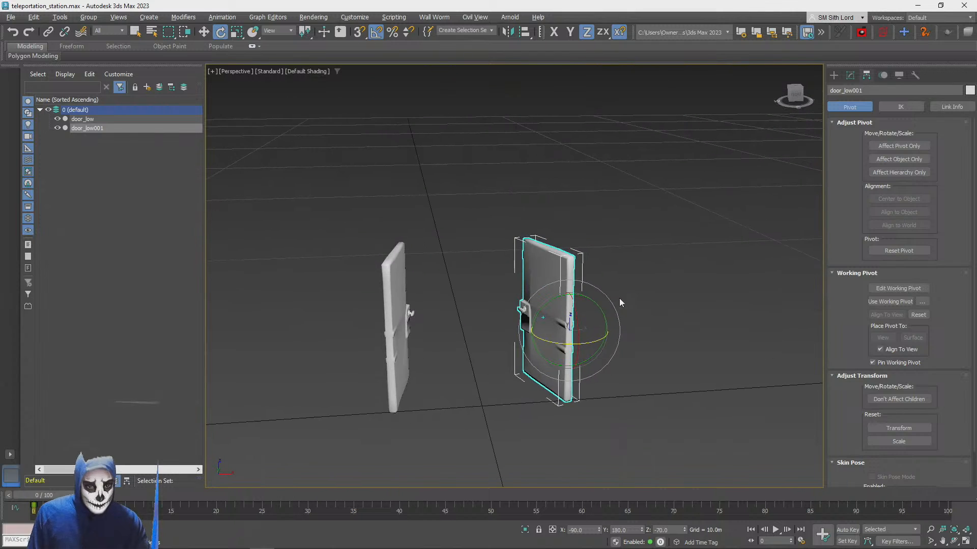
pyautogui.click(698, 296)
pyautogui.keyDown('alt'); pyautogui.moveTo(698, 296); pyautogui.dragTo(685, 310, button='middle'); pyautogui.keyUp('alt')
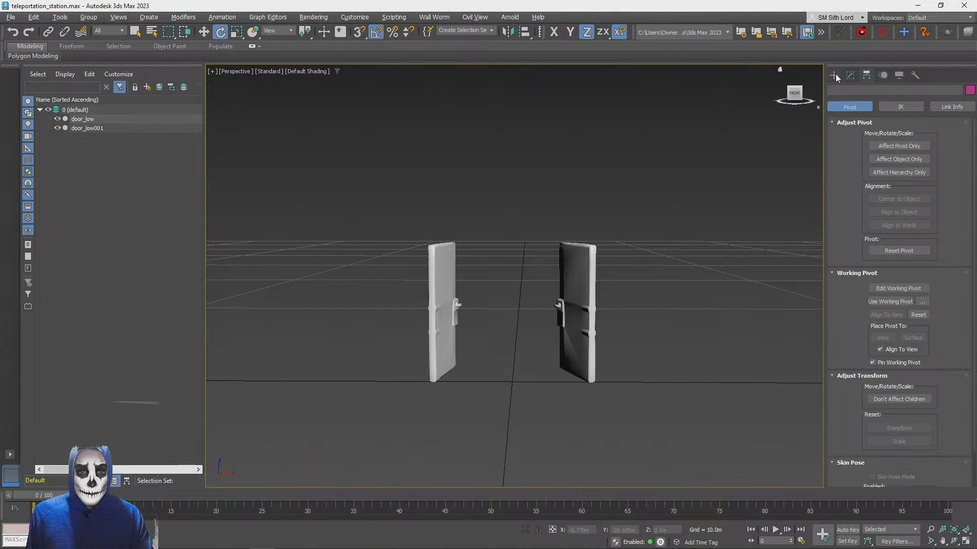
# Undo both door rotations to view the closed pair, and redo them to restore the open position
pyautogui.hotkey('ctrl', 'z')
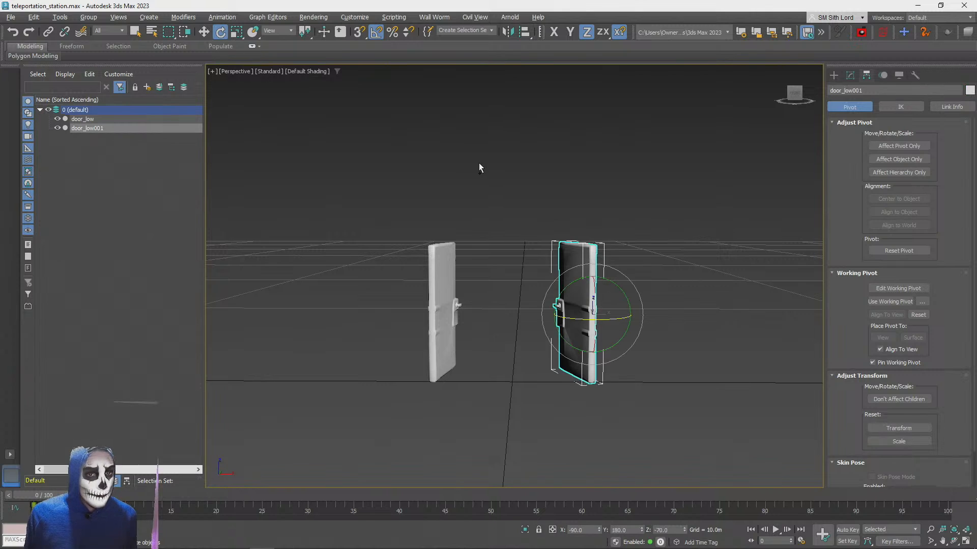
pyautogui.hotkey('ctrl', 'z')
pyautogui.hotkey('ctrl', 'z')
pyautogui.hotkey('ctrl', 'z')
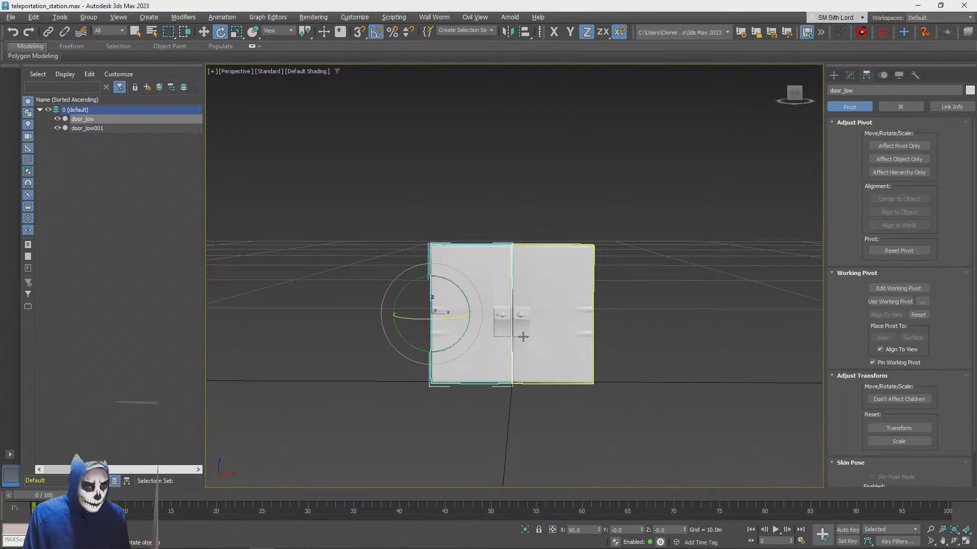
pyautogui.click(91, 131)
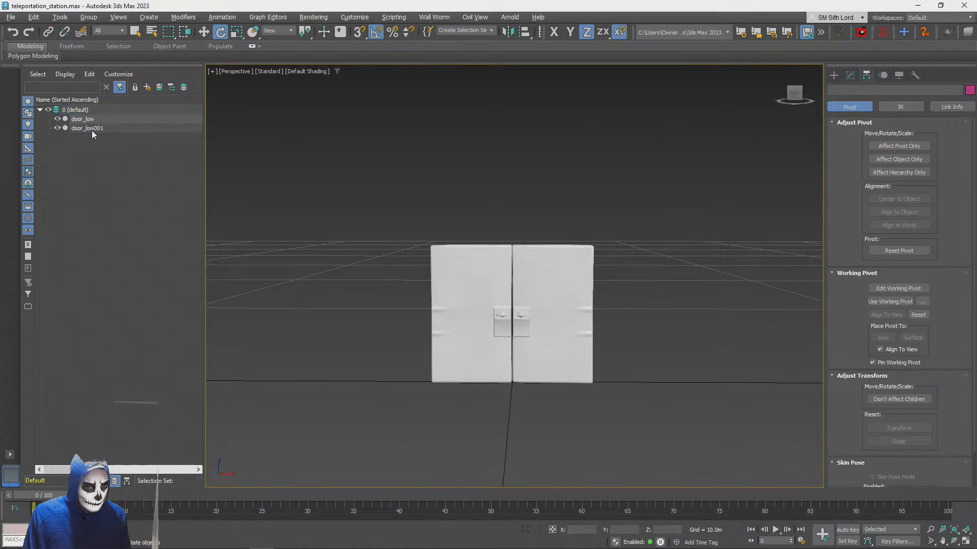
pyautogui.hotkey('ctrl', 'y')
pyautogui.hotkey('ctrl', 'y')
pyautogui.hotkey('ctrl', 'y')
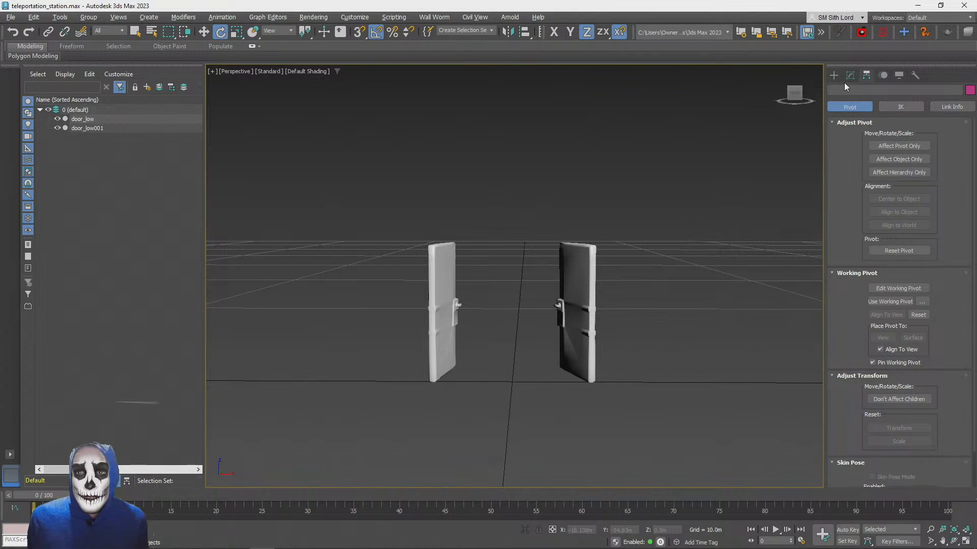
pyautogui.click(834, 75)
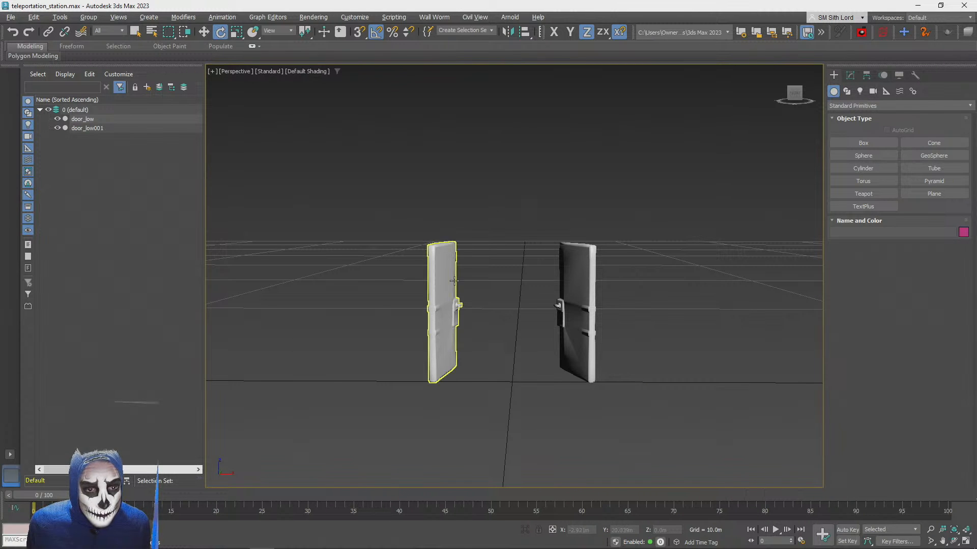
pyautogui.click(428, 311)
pyautogui.moveTo(415, 314); pyautogui.dragTo(402, 314)
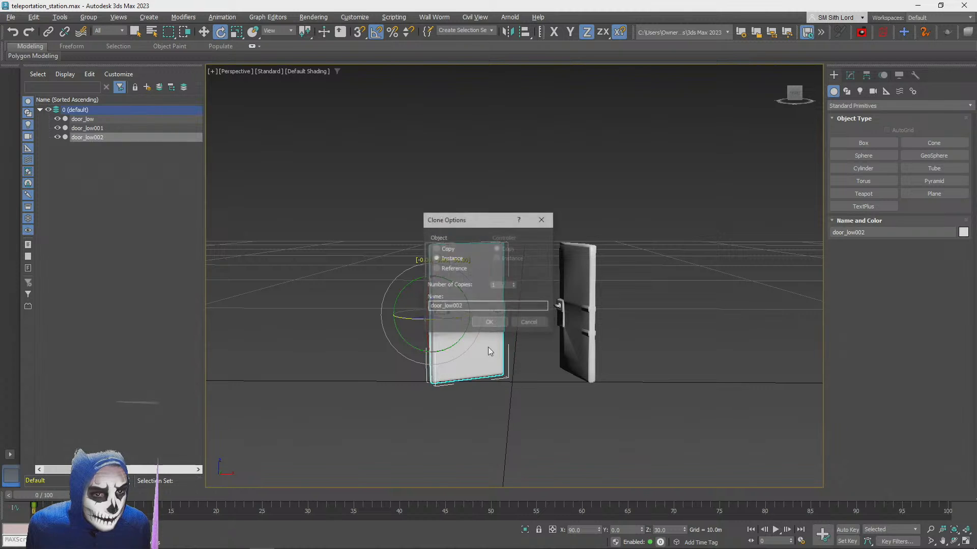
pyautogui.click(529, 321)
pyautogui.keyDown('alt'); pyautogui.moveTo(565, 383); pyautogui.dragTo(868, 484, button='middle'); pyautogui.keyUp('alt')
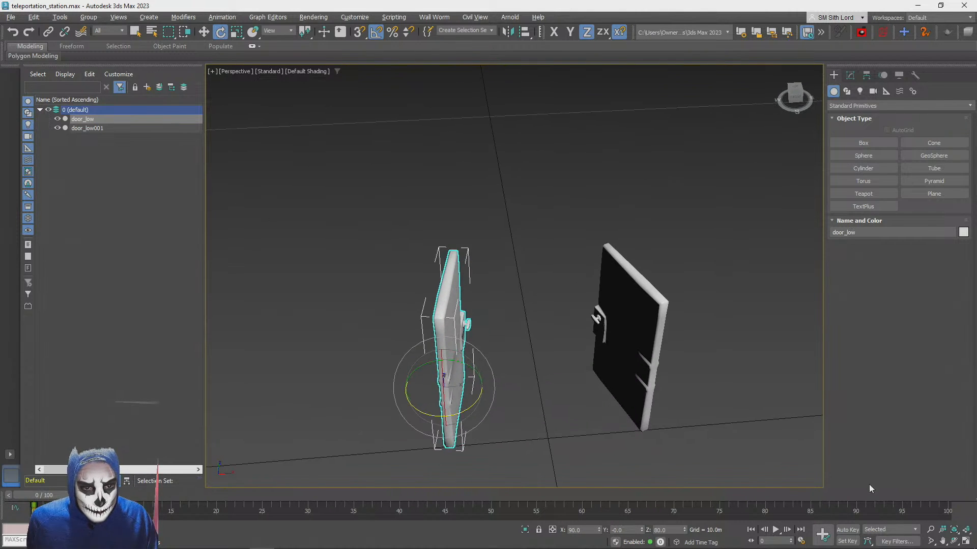
# Switch to the four-viewport layout and zoom the views in on door_low
pyautogui.click(966, 542)
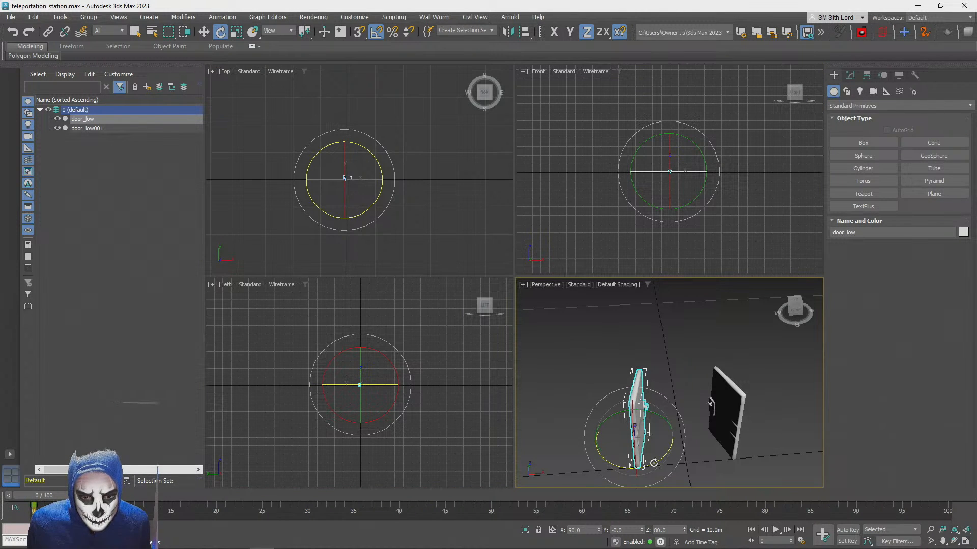
pyautogui.moveTo(654, 463); pyautogui.dragTo(612, 469)
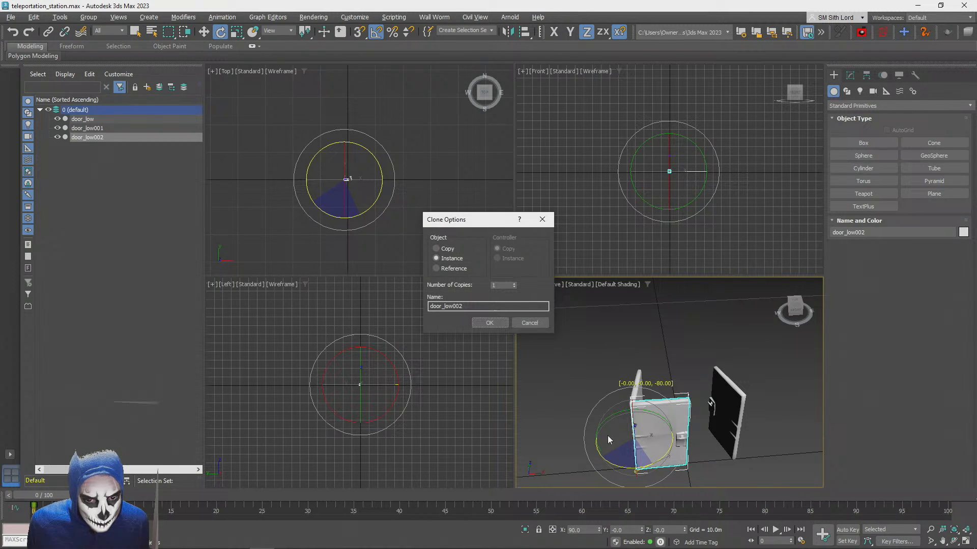
pyautogui.click(529, 322)
pyautogui.scroll(2, 591, 380)
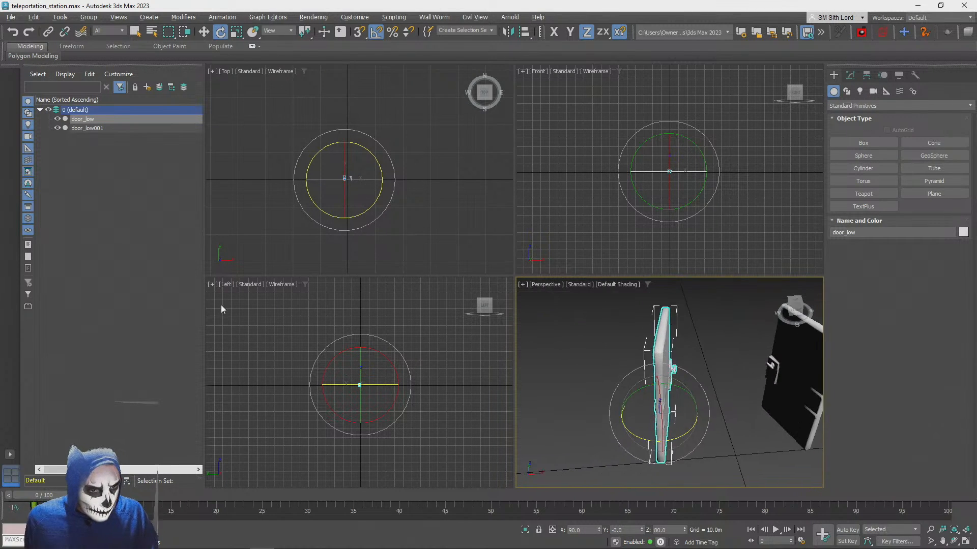
pyautogui.scroll(1, 220, 304)
pyautogui.rightClick(397, 337)
pyautogui.scroll(5, 397, 337)
pyautogui.rightClick(423, 206)
pyautogui.scroll(5, 423, 206)
pyautogui.rightClick(602, 210)
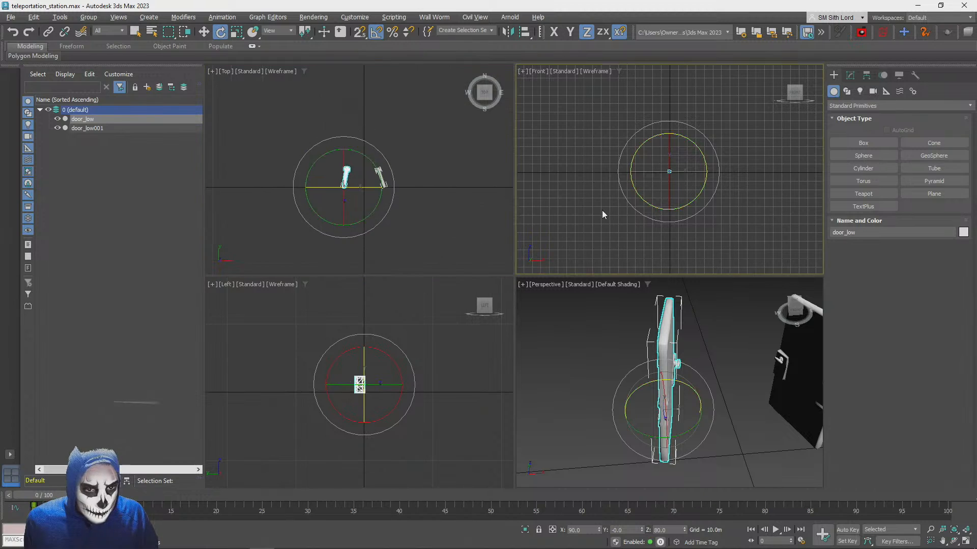
pyautogui.press('z')
pyautogui.rightClick(697, 430)
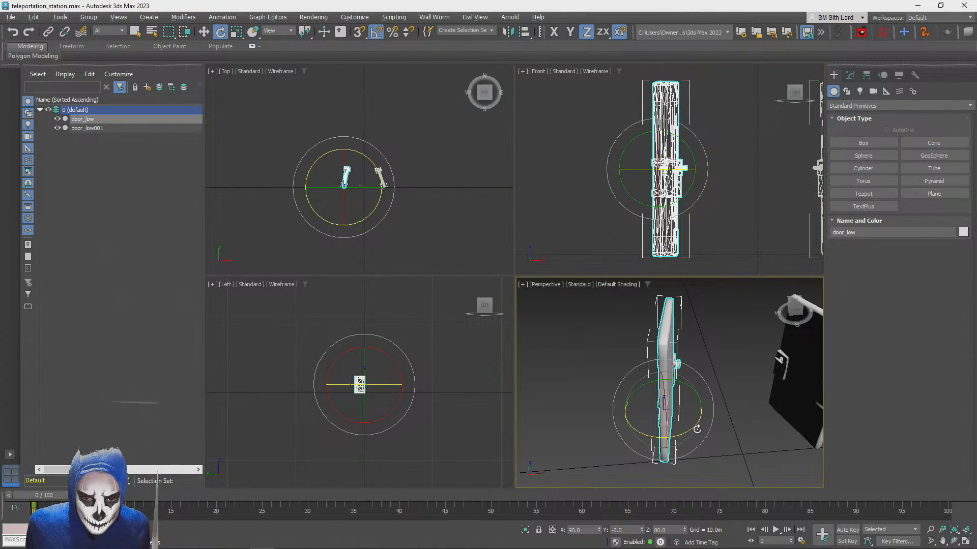
# Clone the open door_low as an instance, door_low002, rotated -80° about Z into the closed position
pyautogui.moveTo(684, 433); pyautogui.dragTo(638, 437)
pyautogui.click(436, 259)
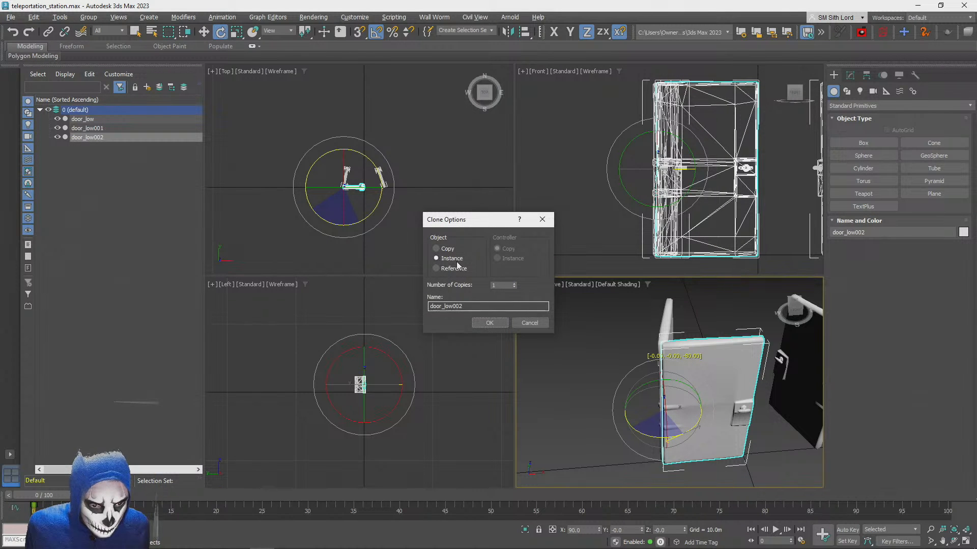
pyautogui.click(490, 323)
# Clone the open door_low001 as door_low003, rotated about Z into the closed position, and clear the selection
pyautogui.click(805, 374)
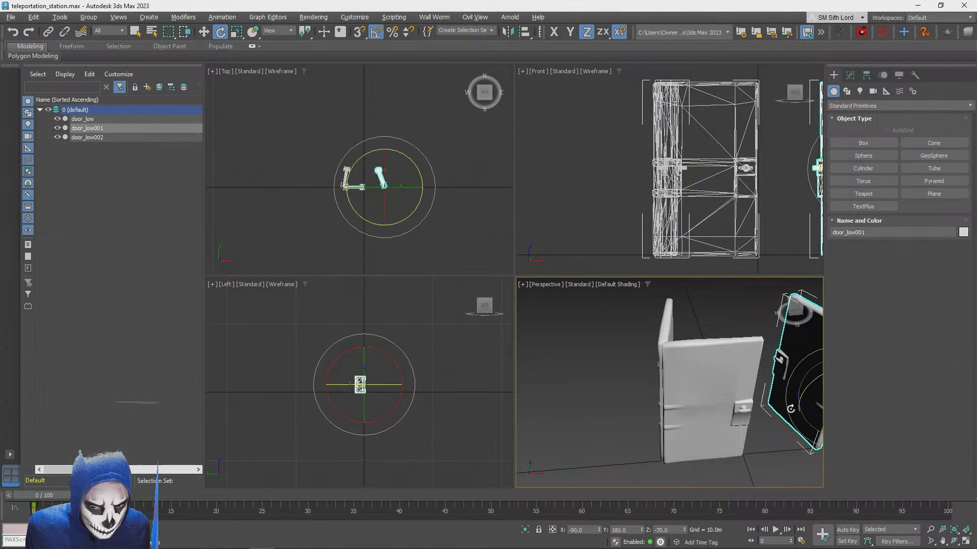
pyautogui.moveTo(807, 409); pyautogui.dragTo(845, 420)
pyautogui.click(487, 323)
pyautogui.press('q')
pyautogui.click(605, 397)
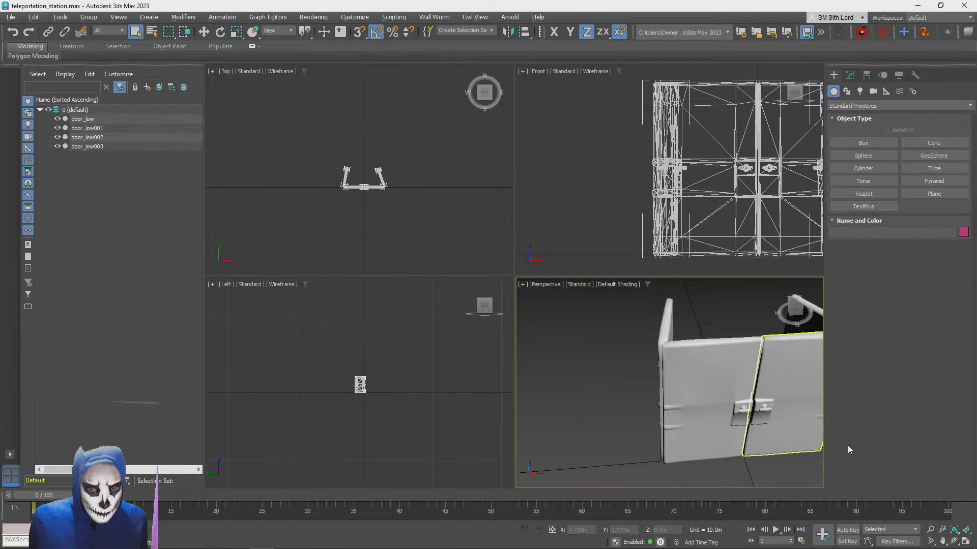
pyautogui.click(965, 541)
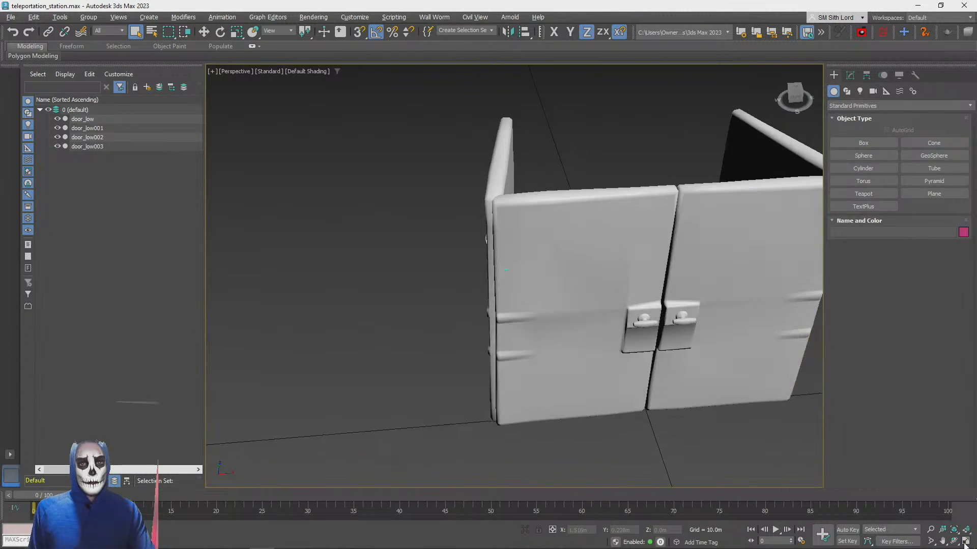
pyautogui.click(965, 541)
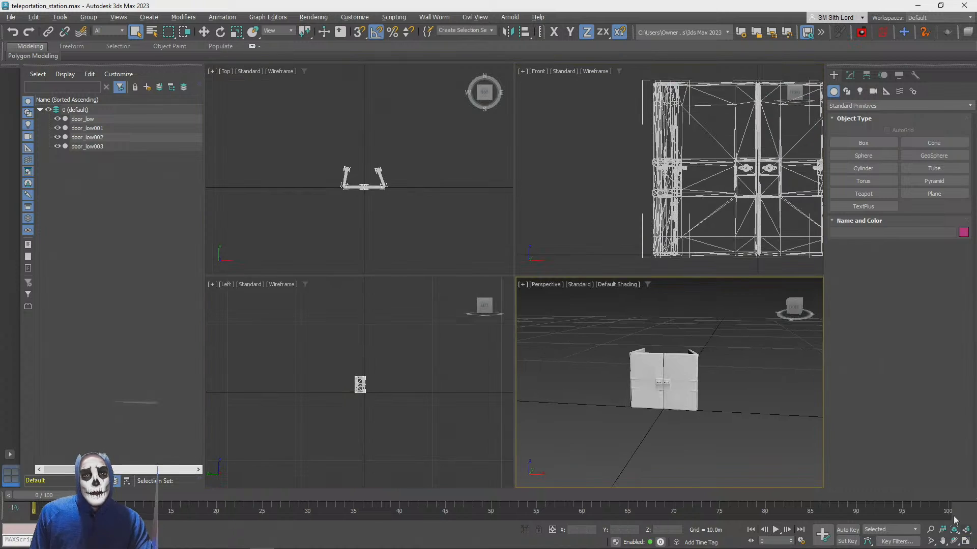
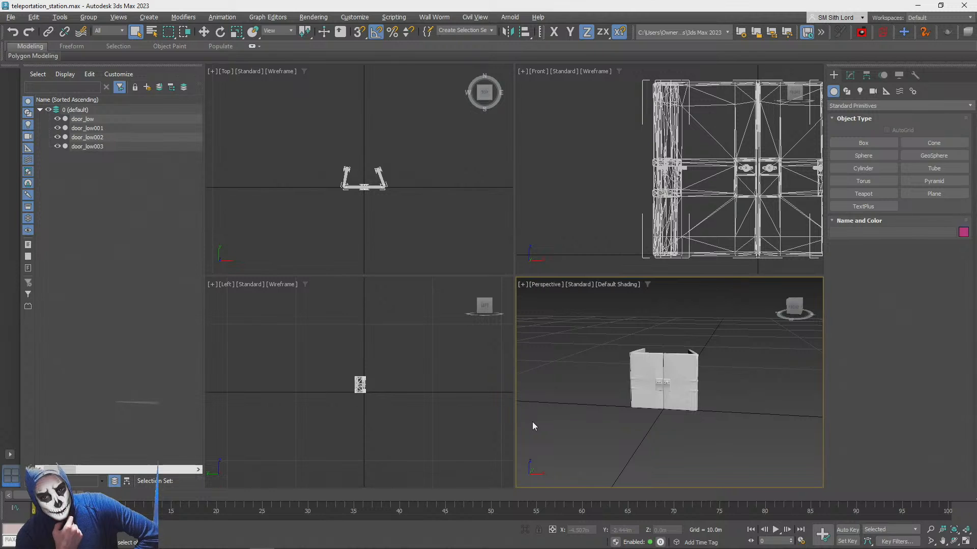
# Maximize the perspective view and create a box about 2.6 m wide, 0.6 m deep and 2.5 m high around the closed doors
pyautogui.scroll(-6, 533, 426)
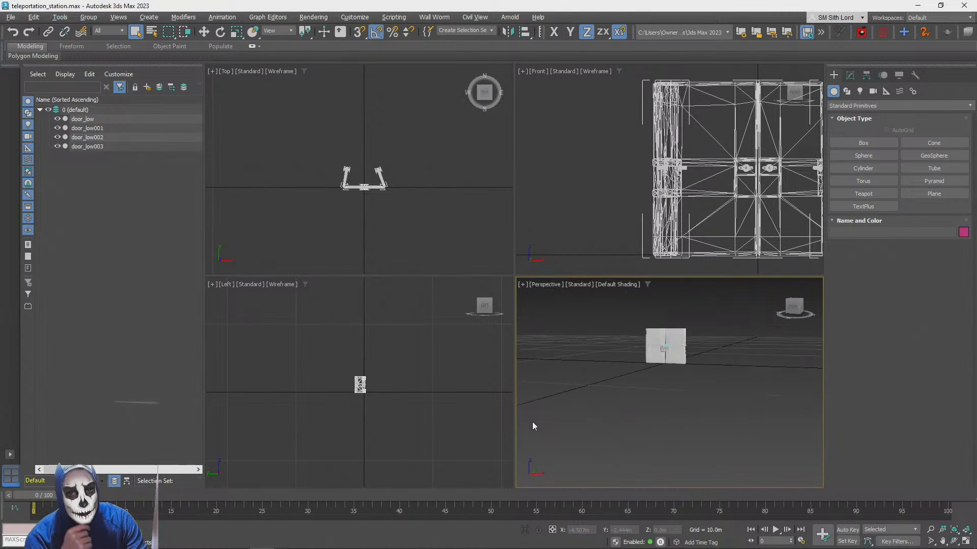
pyautogui.scroll(5, 533, 422)
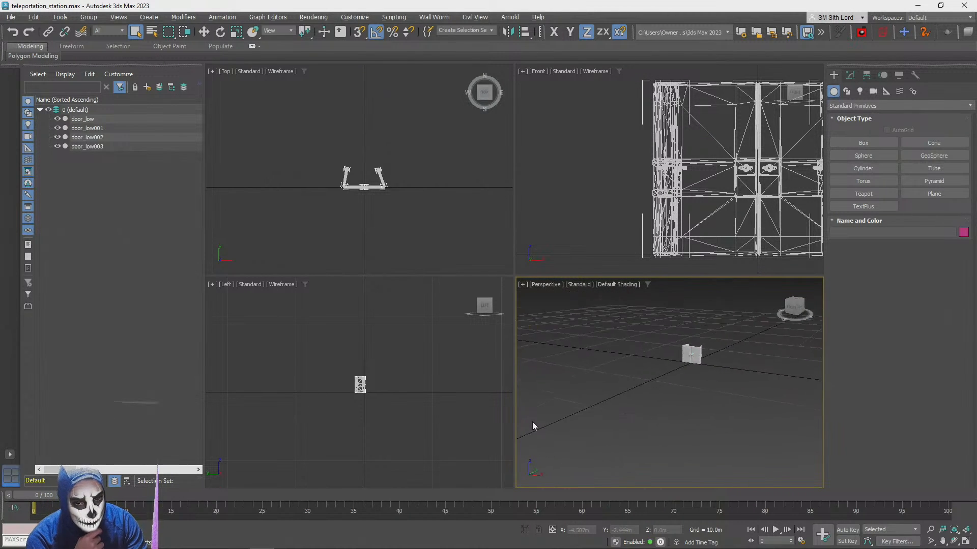
pyautogui.click(965, 541)
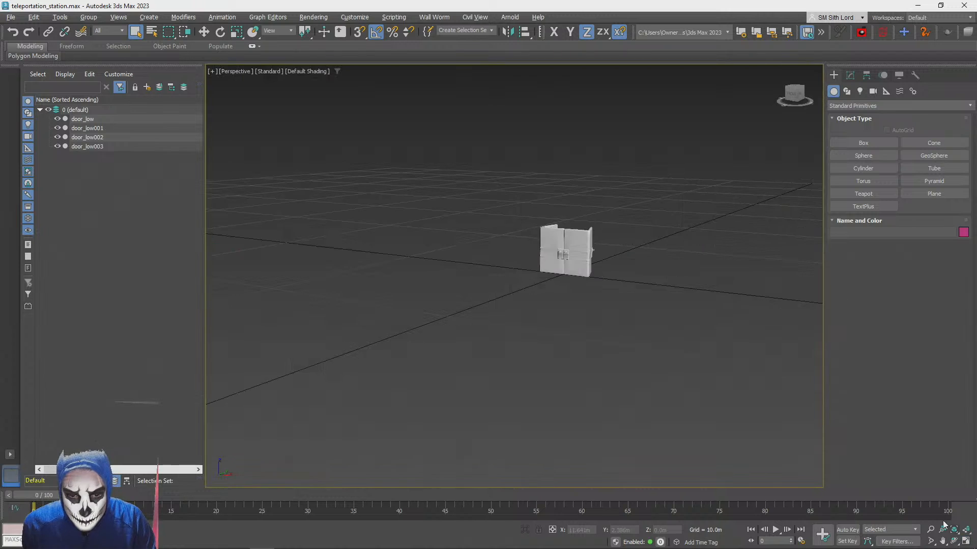
pyautogui.scroll(3, 527, 280)
pyautogui.scroll(-3, 527, 280)
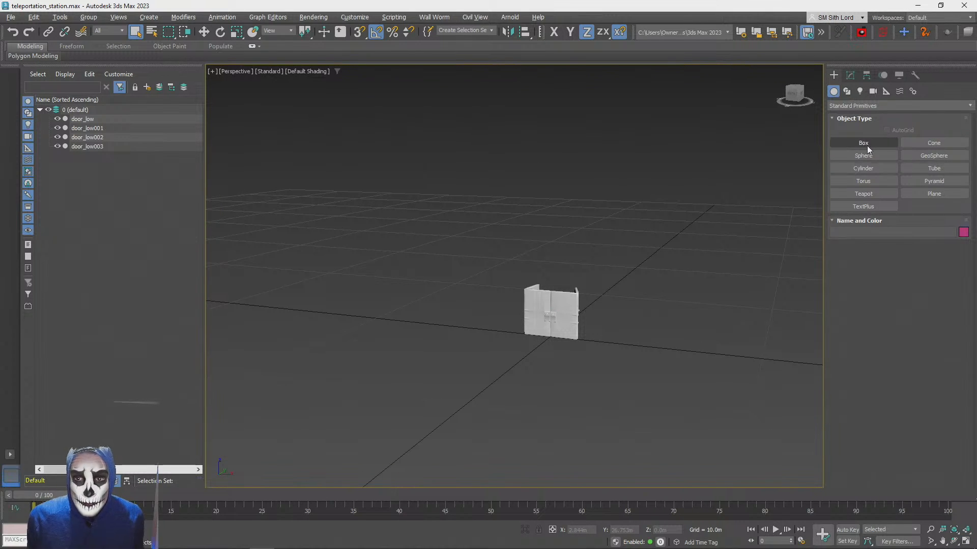
pyautogui.click(865, 143)
pyautogui.moveTo(523, 337); pyautogui.dragTo(578, 341)
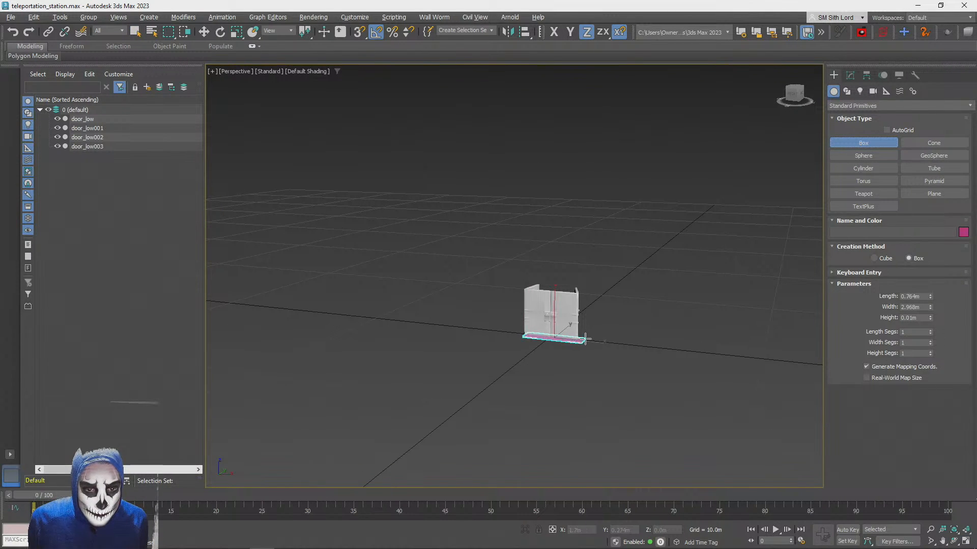
pyautogui.click(579, 291)
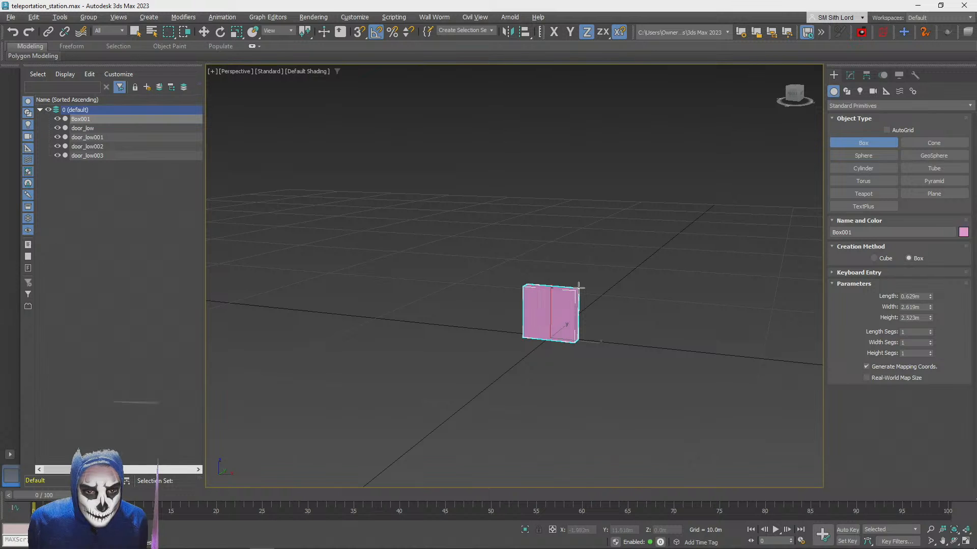
# Clone the box around the doors as a separate copy, Box002, placed beside it about 4.1 m away in negative X
pyautogui.press('w')
pyautogui.press('s')
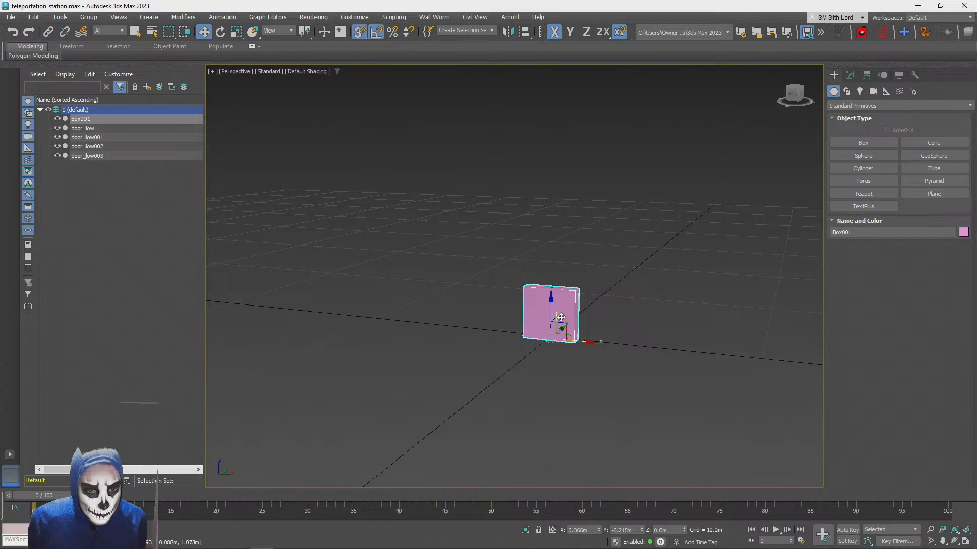
pyautogui.keyDown('alt'); pyautogui.moveTo(559, 338); pyautogui.dragTo(542, 353, button='middle'); pyautogui.keyUp('alt')
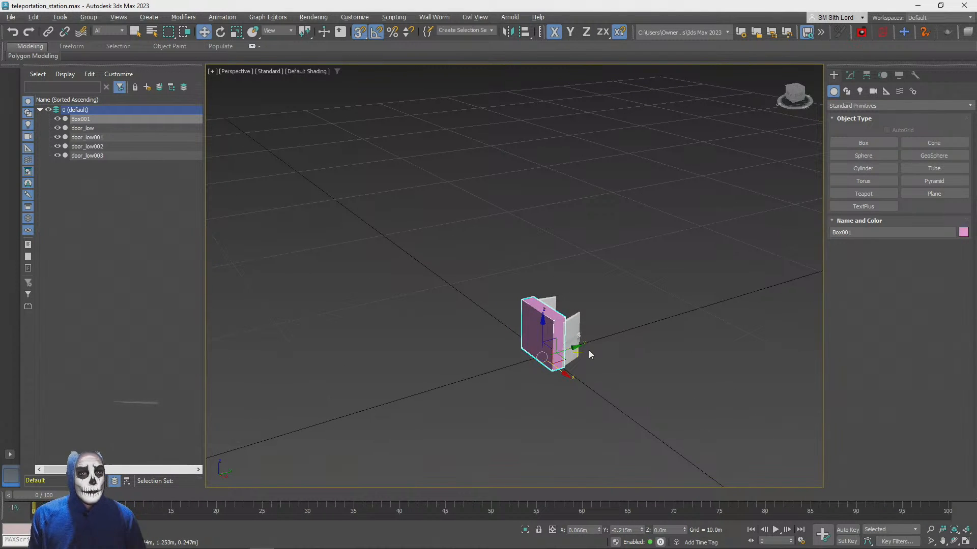
pyautogui.press('s')
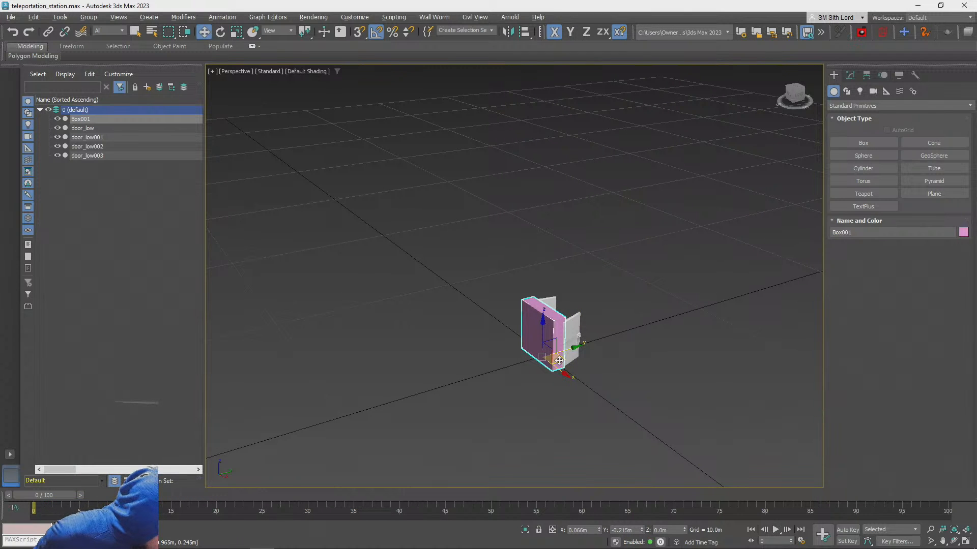
pyautogui.keyDown('alt'); pyautogui.moveTo(559, 360); pyautogui.dragTo(558, 365, button='middle'); pyautogui.keyUp('alt')
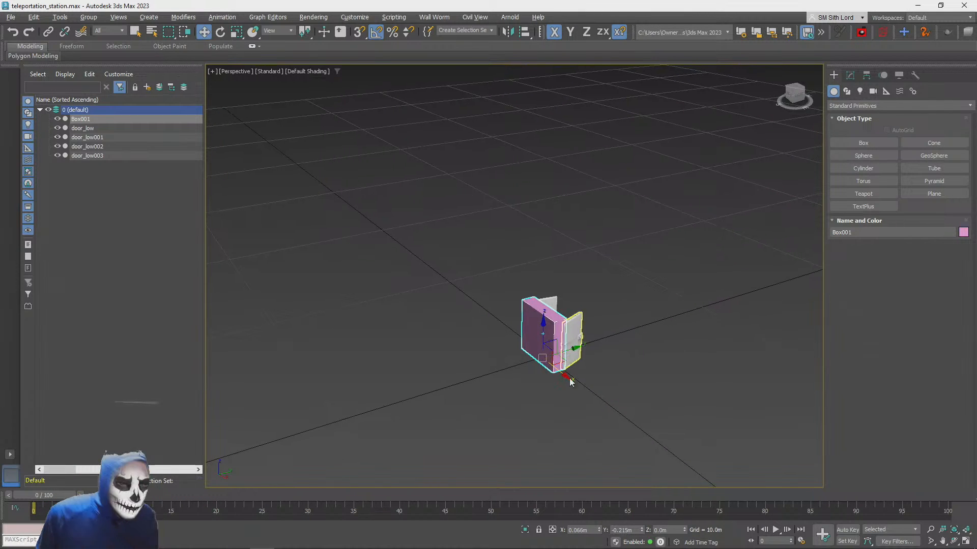
pyautogui.keyDown('shift'); pyautogui.moveTo(559, 362); pyautogui.dragTo(488, 339); pyautogui.keyUp('shift')
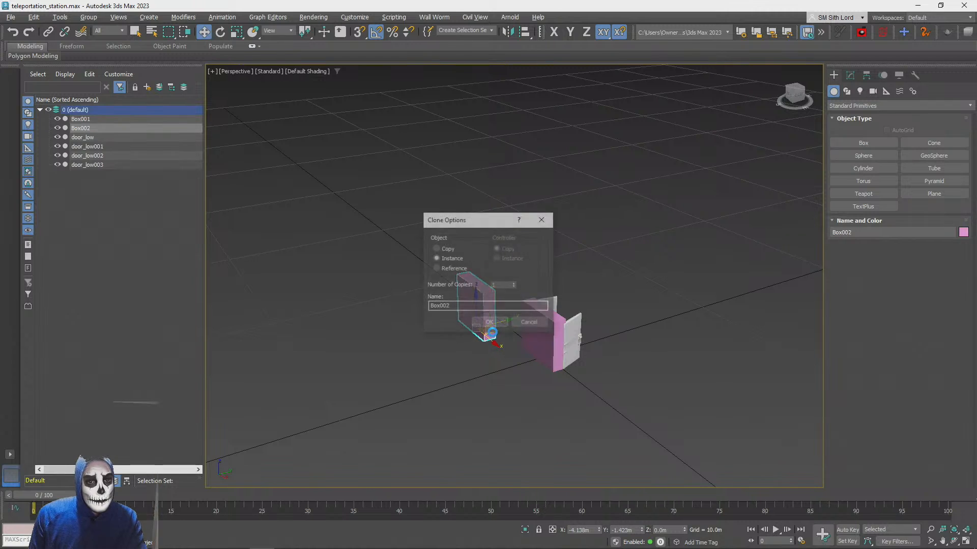
pyautogui.click(441, 248)
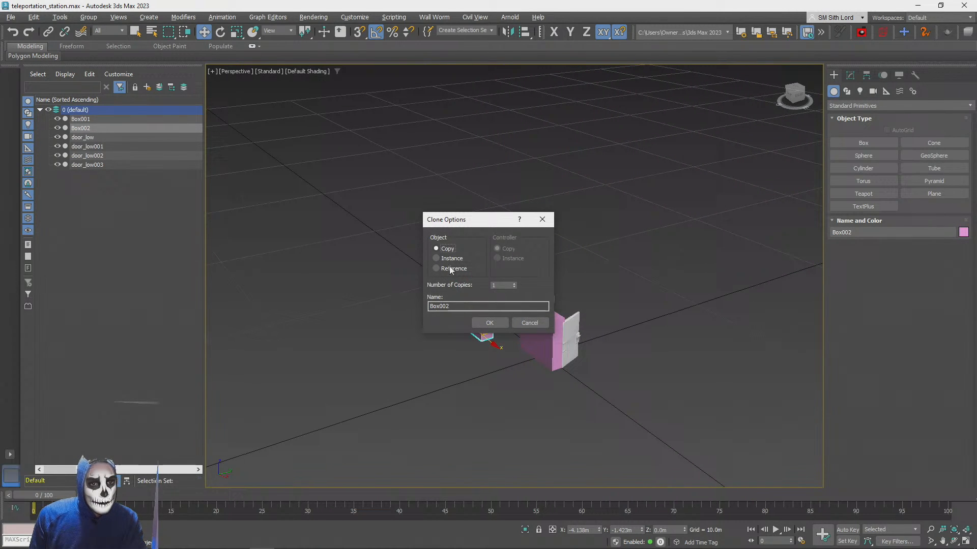
pyautogui.click(485, 323)
# Rotate Box002 30° about Z and shift it slightly outward to about X -4.37 m, Y -1.45 m
pyautogui.keyDown('alt'); pyautogui.moveTo(447, 336); pyautogui.dragTo(477, 320, button='middle'); pyautogui.keyUp('alt')
pyautogui.press('e')
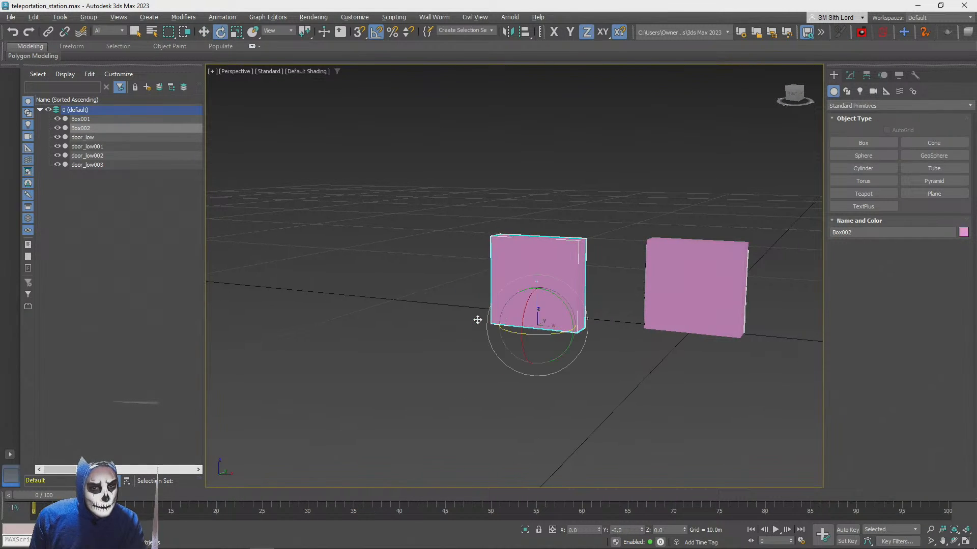
pyautogui.moveTo(553, 337); pyautogui.dragTo(566, 332)
pyautogui.keyDown('alt'); pyautogui.moveTo(567, 331); pyautogui.dragTo(546, 335, button='middle'); pyautogui.keyUp('alt')
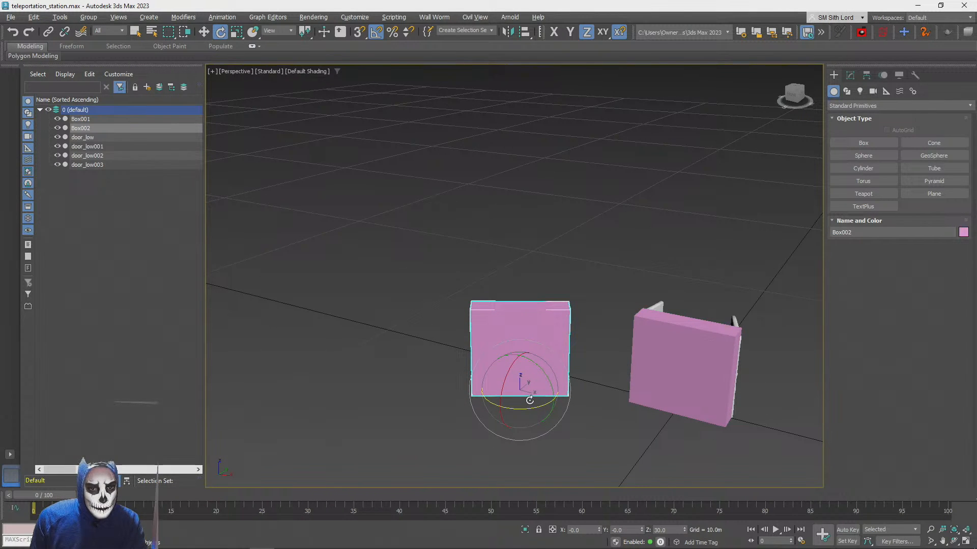
pyautogui.press('w')
pyautogui.moveTo(540, 384)
pyautogui.mouseDown()
pyautogui.moveTo(599, 388)
pyautogui.moveTo(528, 381)
pyautogui.mouseUp()
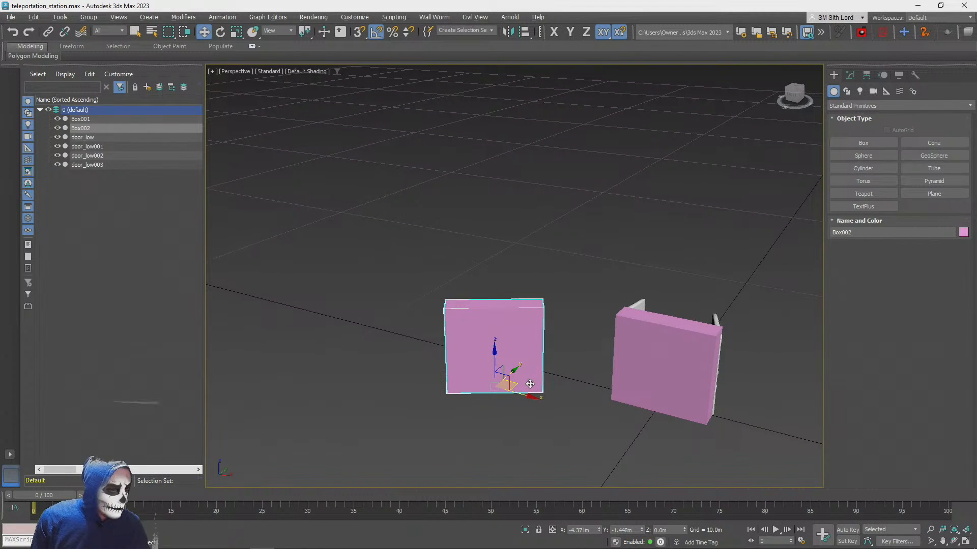
# Clone Box002 farther outward as a copy, Box003, and rotate it about Z to 60°
pyautogui.keyDown('shift'); pyautogui.moveTo(515, 384); pyautogui.dragTo(356, 404); pyautogui.keyUp('shift')
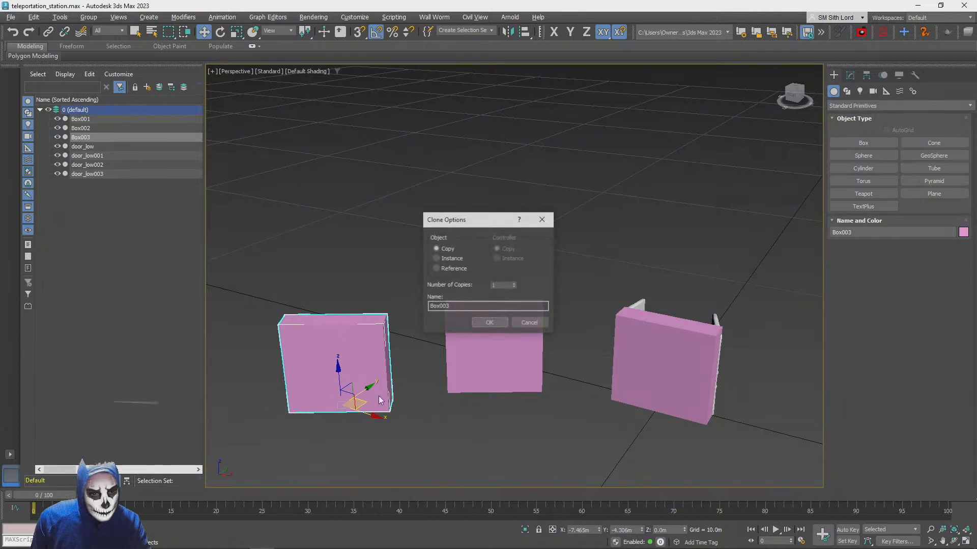
pyautogui.click(488, 324)
pyautogui.moveTo(250, 359); pyautogui.dragTo(457, 322, button='middle')
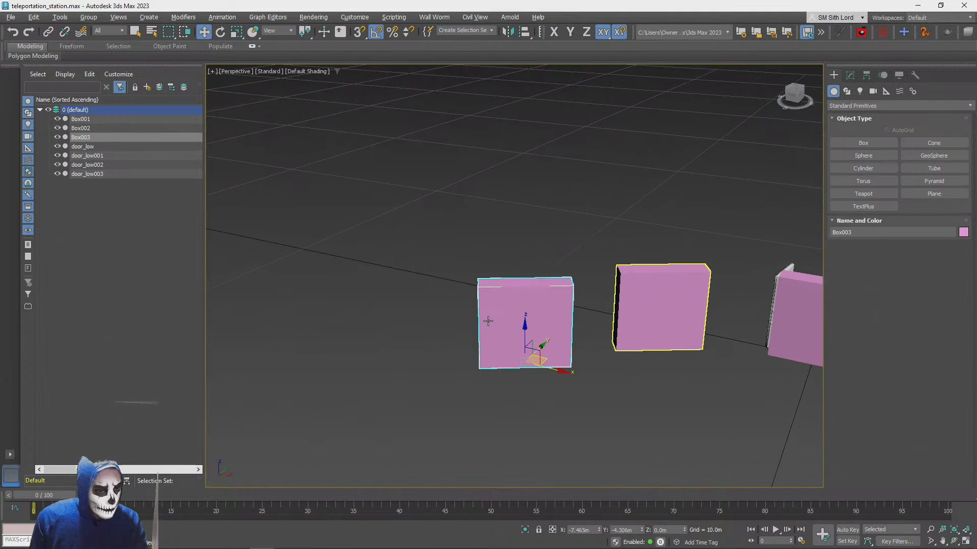
pyautogui.press('e')
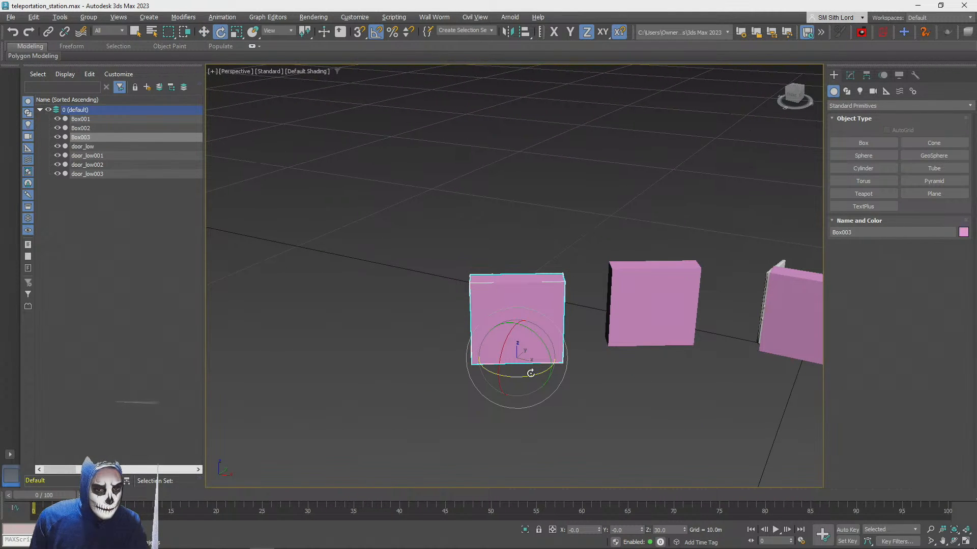
pyautogui.moveTo(531, 373)
pyautogui.mouseDown()
pyautogui.moveTo(539, 371)
pyautogui.moveTo(513, 380)
pyautogui.mouseUp()
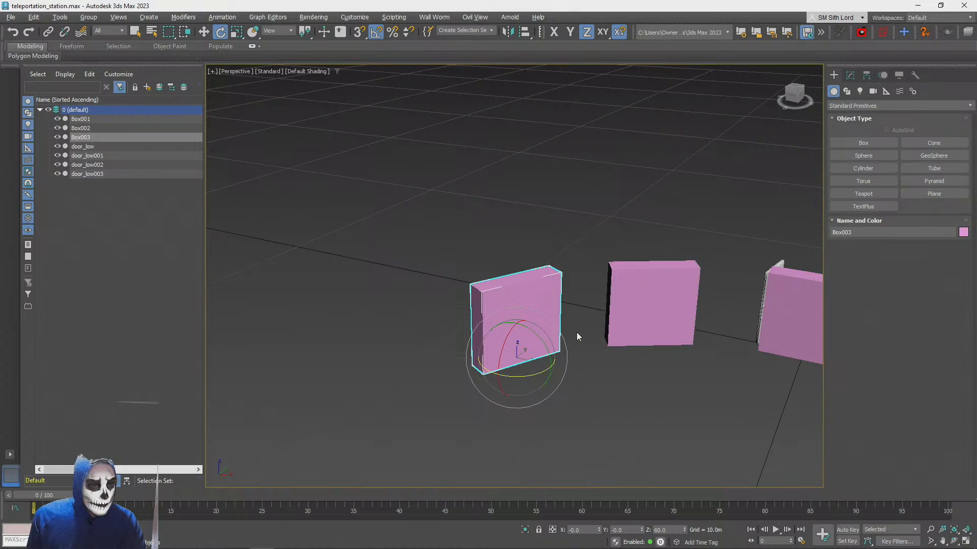
# Space the two copies into an arc, with Box002 near X -4.55 m, Y -1.67 m and Box003 near X -7.98 m, Y -5.12 m
pyautogui.press('w')
pyautogui.press('e')
pyautogui.press('w')
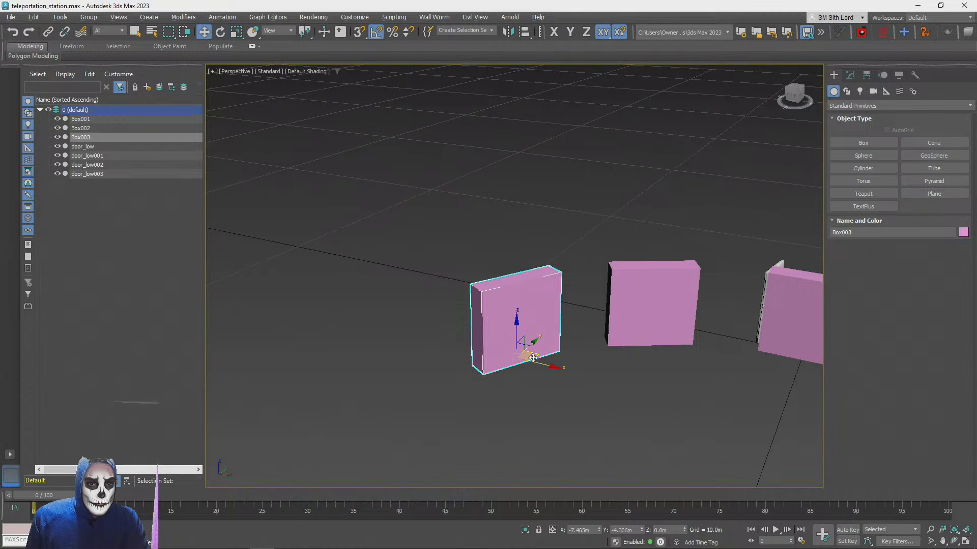
pyautogui.keyDown('alt'); pyautogui.moveTo(538, 351); pyautogui.dragTo(505, 357, button='middle'); pyautogui.keyUp('alt')
pyautogui.moveTo(492, 350); pyautogui.dragTo(524, 345)
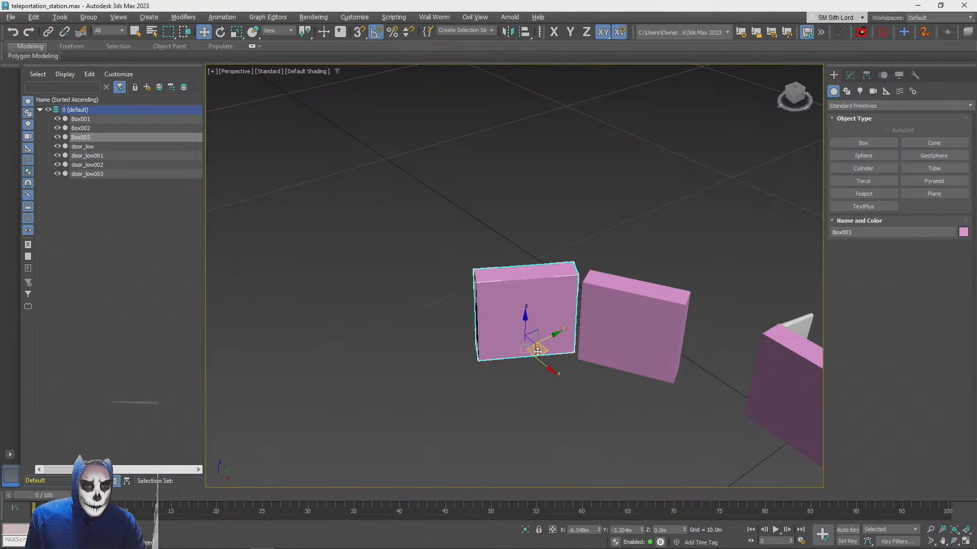
pyautogui.moveTo(547, 355); pyautogui.dragTo(464, 355)
pyautogui.click(650, 331)
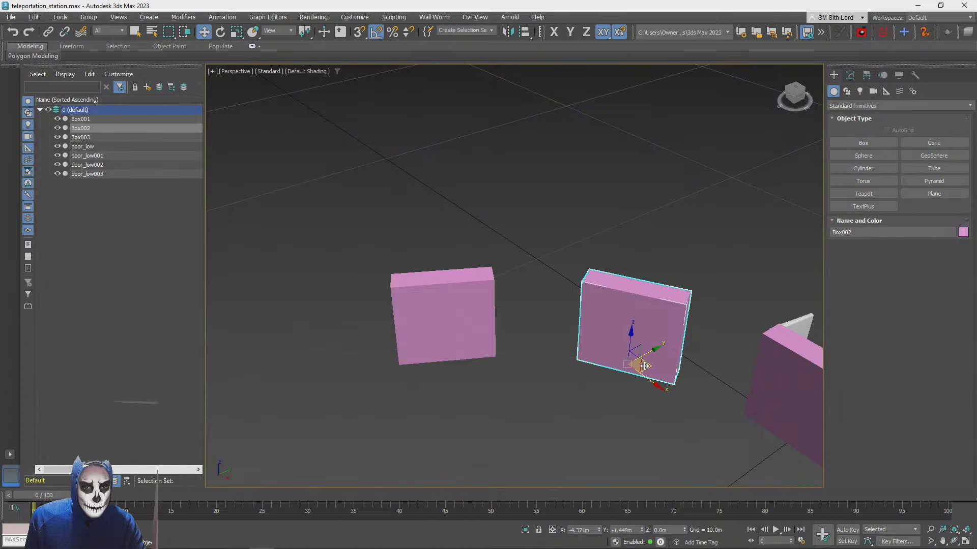
pyautogui.moveTo(654, 361); pyautogui.dragTo(642, 361)
pyautogui.click(451, 330)
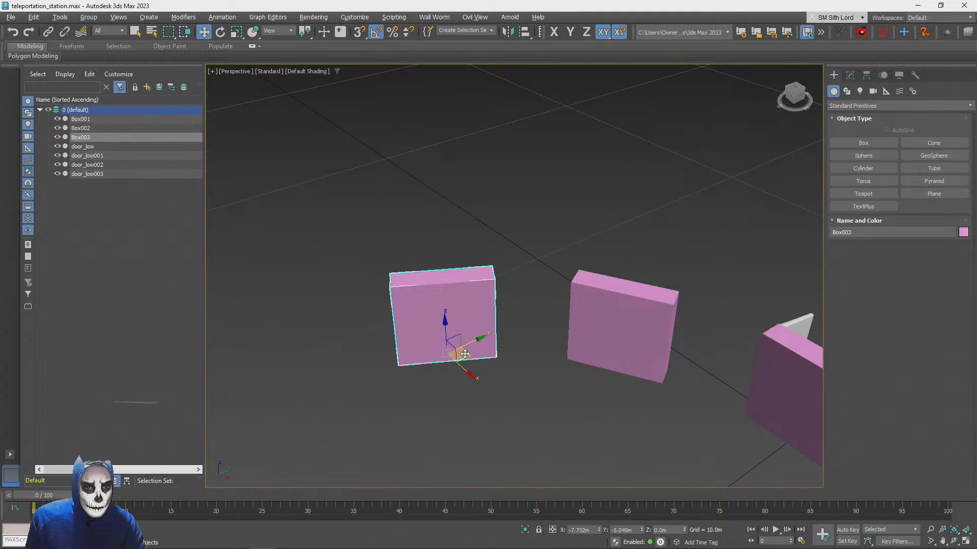
pyautogui.moveTo(464, 354); pyautogui.dragTo(458, 352)
pyautogui.click(617, 195)
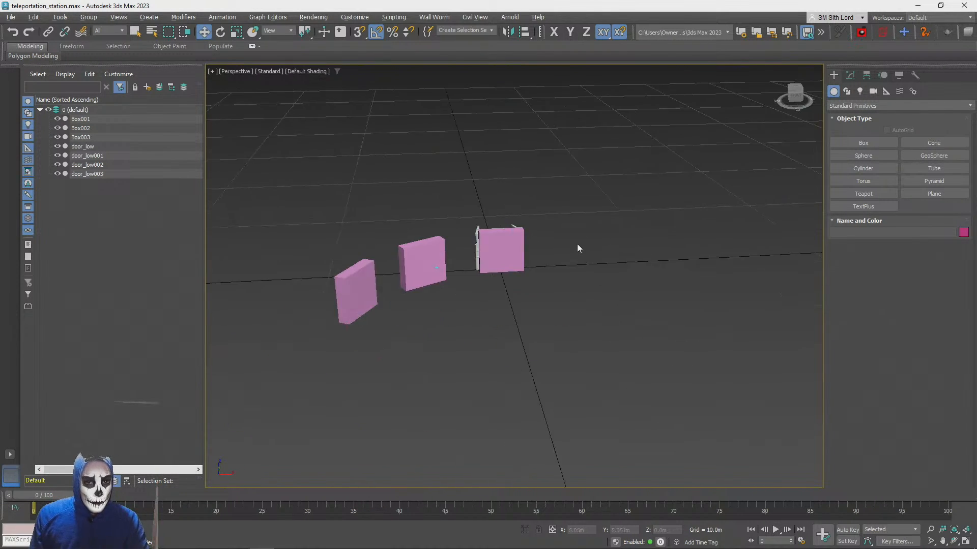
pyautogui.click(485, 258)
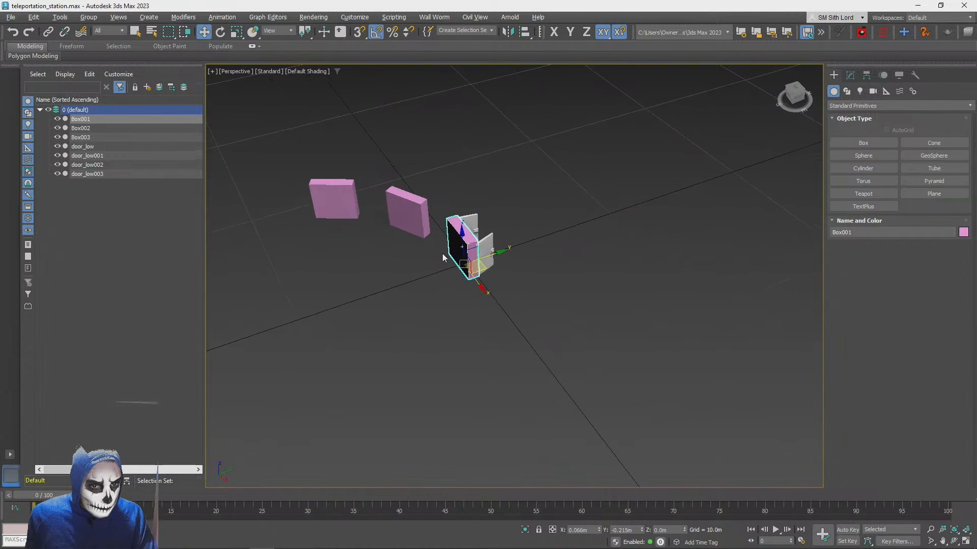
pyautogui.click(360, 270)
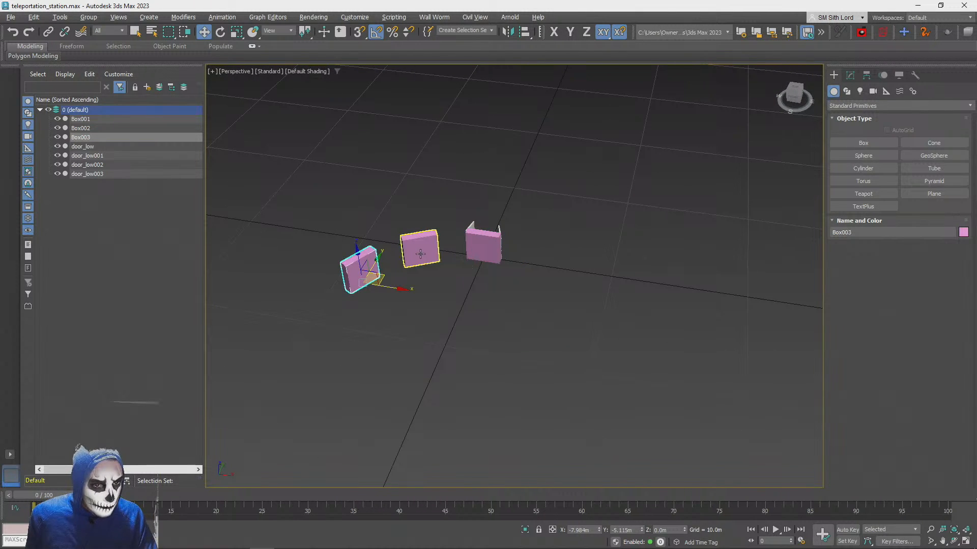
pyautogui.click(420, 253)
pyautogui.rightClick(419, 252)
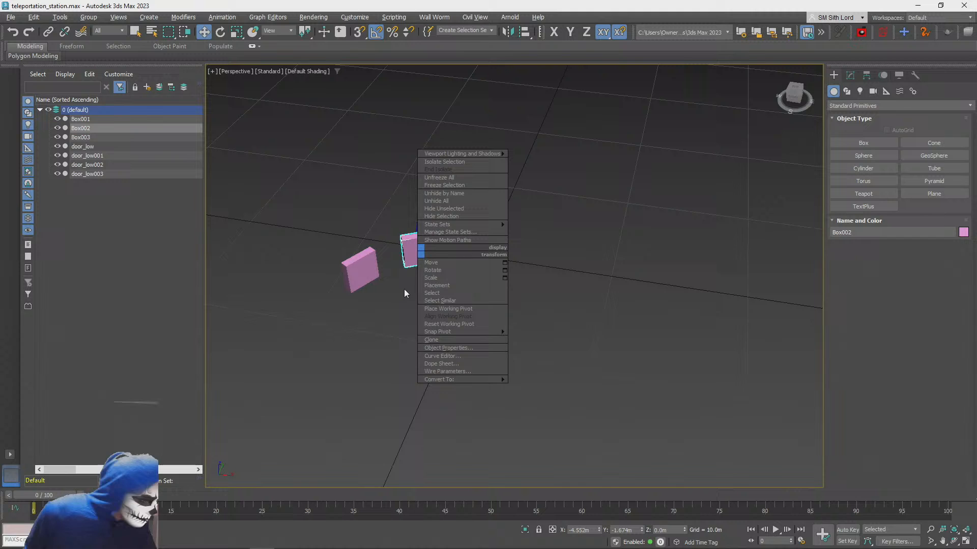
pyautogui.click(355, 362)
pyautogui.click(360, 270)
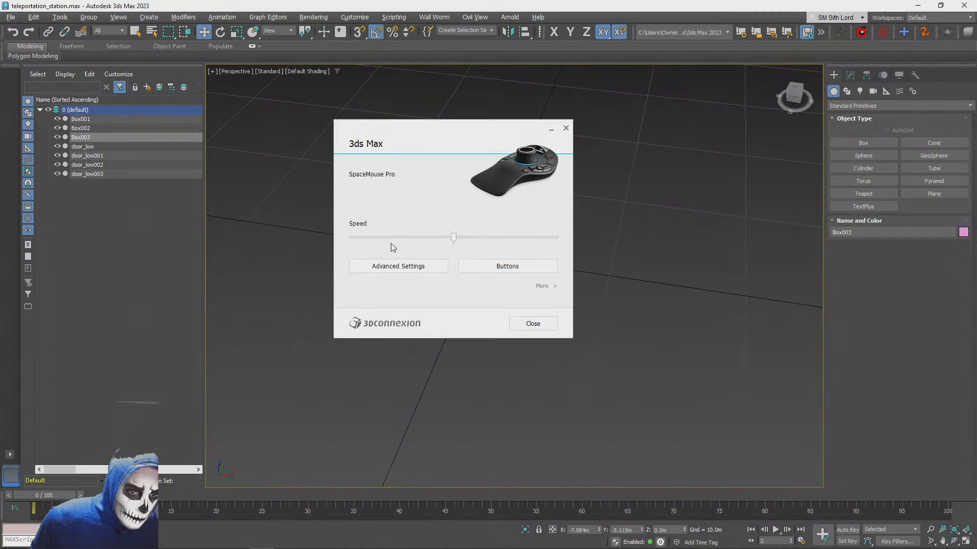
pyautogui.click(566, 129)
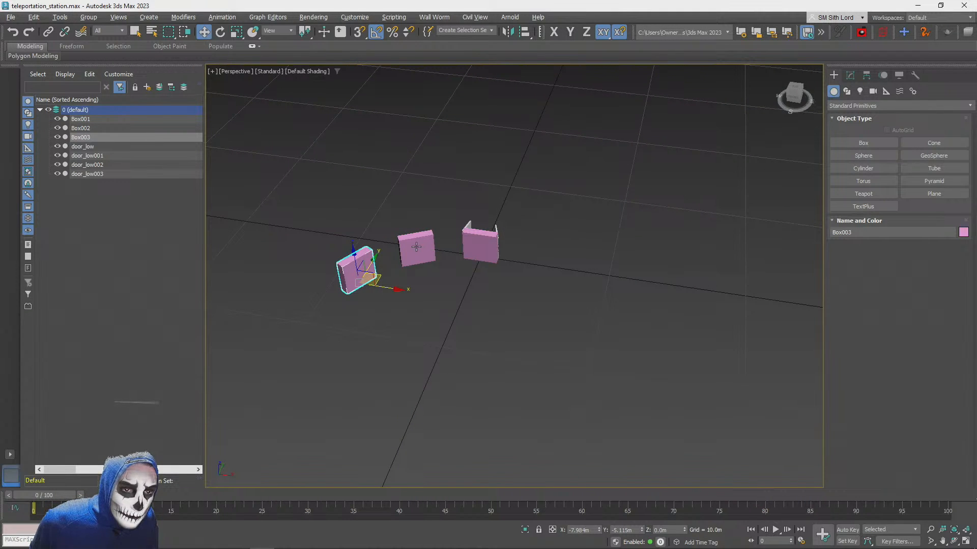
pyautogui.click(426, 225)
# Mirror Box002 and Box003 across X as copies and move them to the opposite side of the central box to complete the arc
pyautogui.click(369, 254)
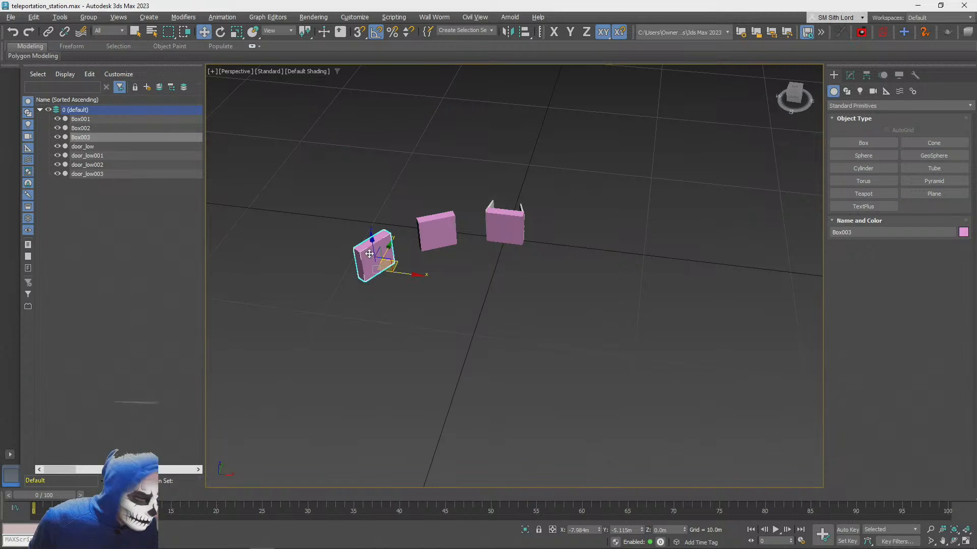
pyautogui.rightClick(370, 254)
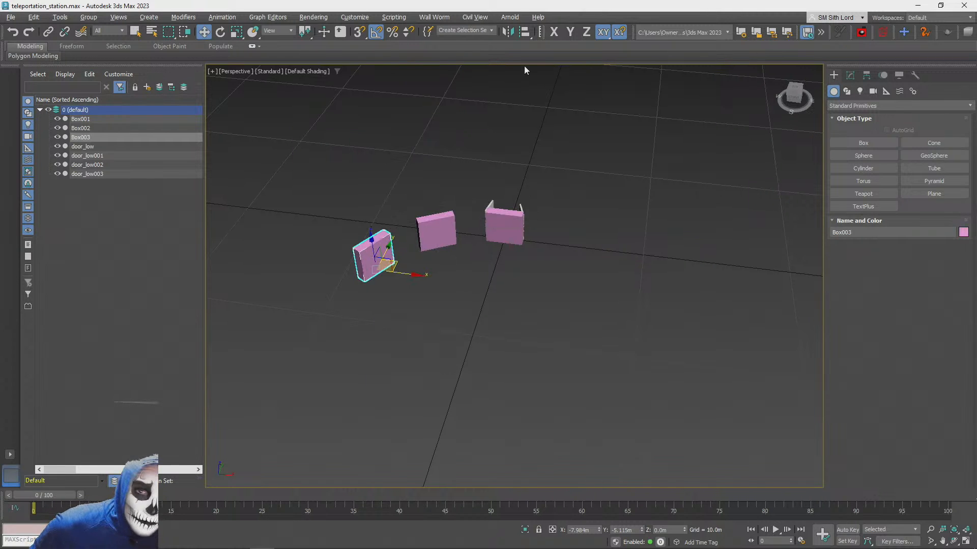
pyautogui.keyDown('ctrl'); pyautogui.click(445, 231); pyautogui.keyUp('ctrl')
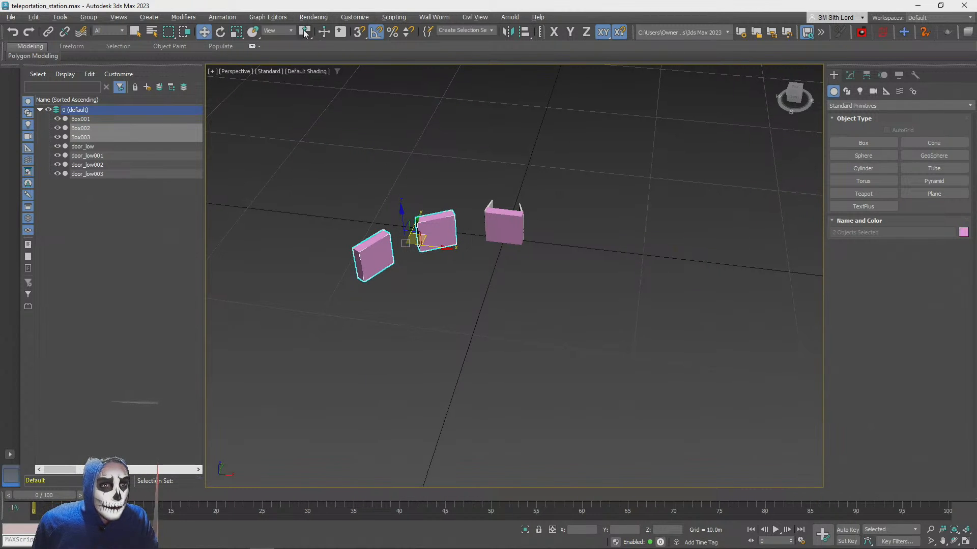
pyautogui.click(508, 31)
pyautogui.click(471, 302)
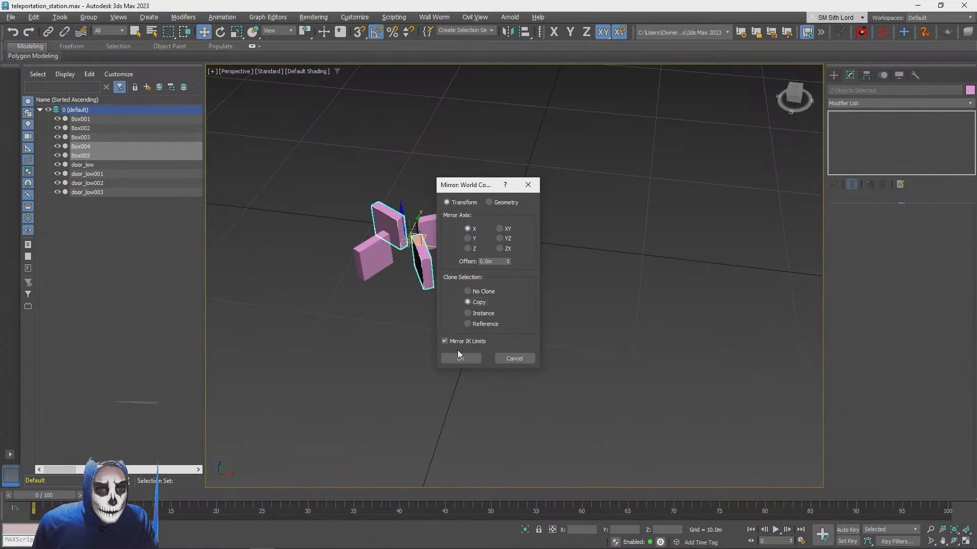
pyautogui.click(460, 358)
pyautogui.moveTo(437, 246); pyautogui.dragTo(620, 295)
pyautogui.click(547, 397)
# Create a flat cylinder in front of the portal arc, about 6.7 m in radius and 0.34 m high
pyautogui.scroll(-1, 551, 392)
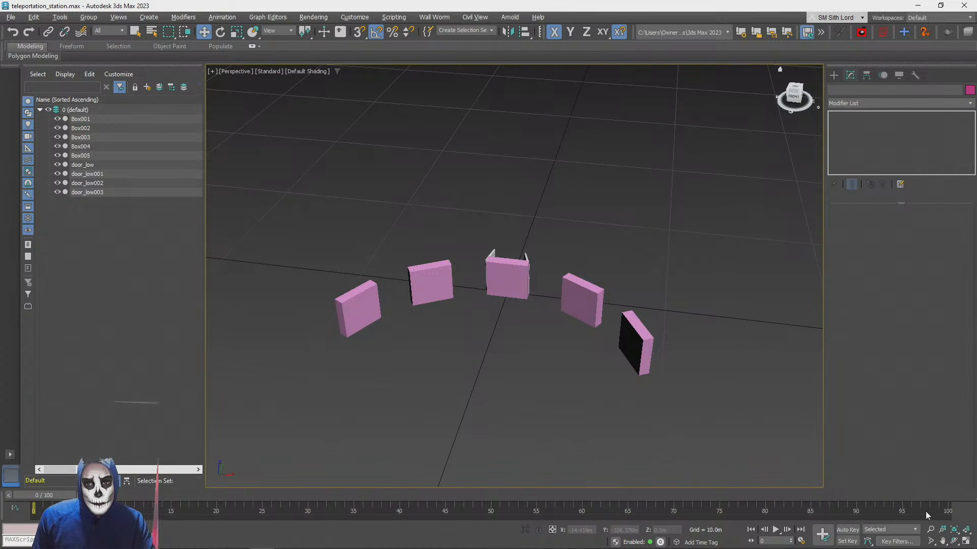
pyautogui.click(833, 77)
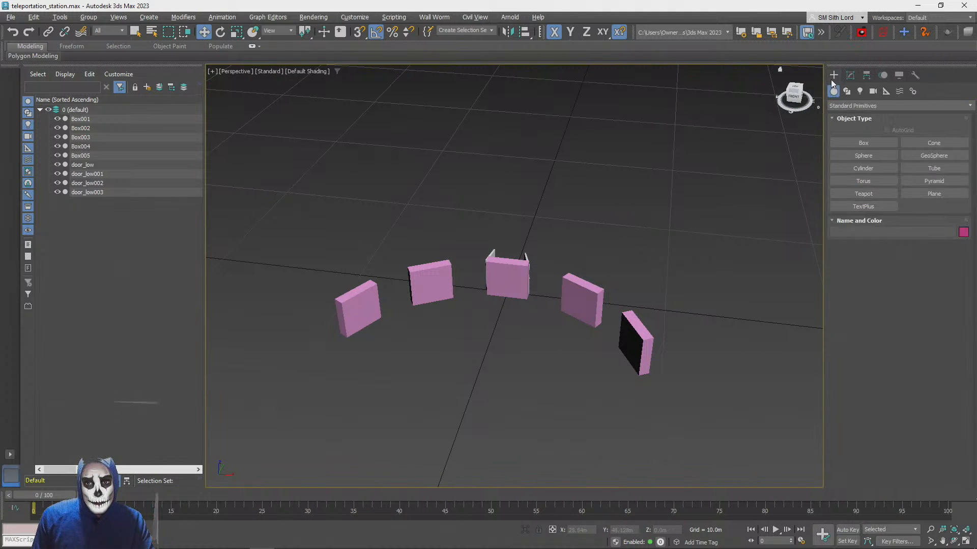
pyautogui.click(861, 167)
pyautogui.moveTo(470, 388); pyautogui.dragTo(521, 316)
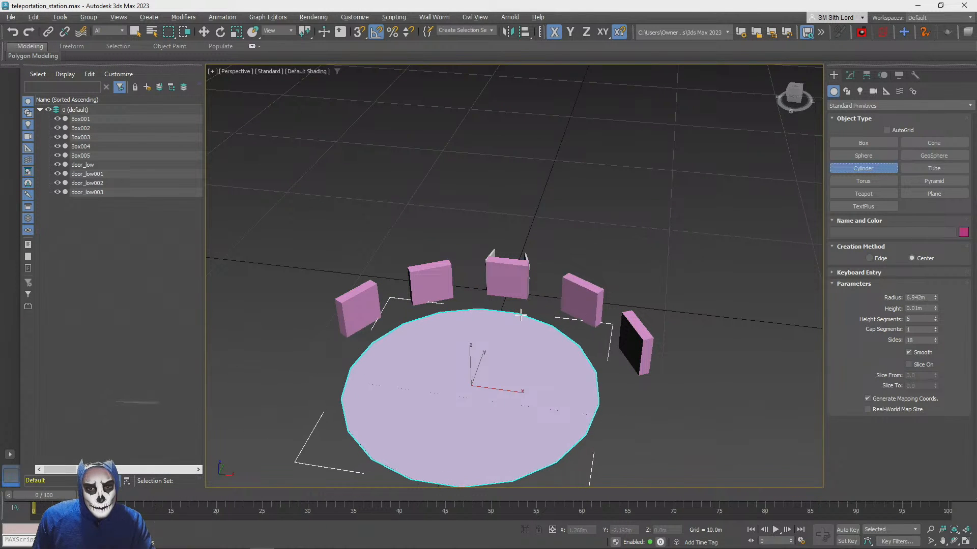
pyautogui.click(521, 310)
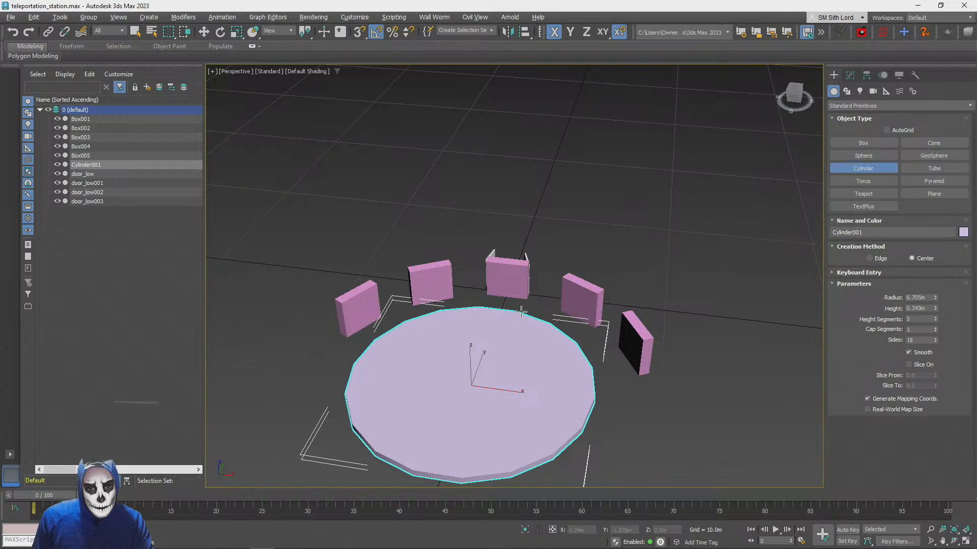
# Display edged faces in the perspective view and reduce the cylinder's height segments to 1
pyautogui.scroll(-4, 521, 310)
pyautogui.scroll(2, 522, 308)
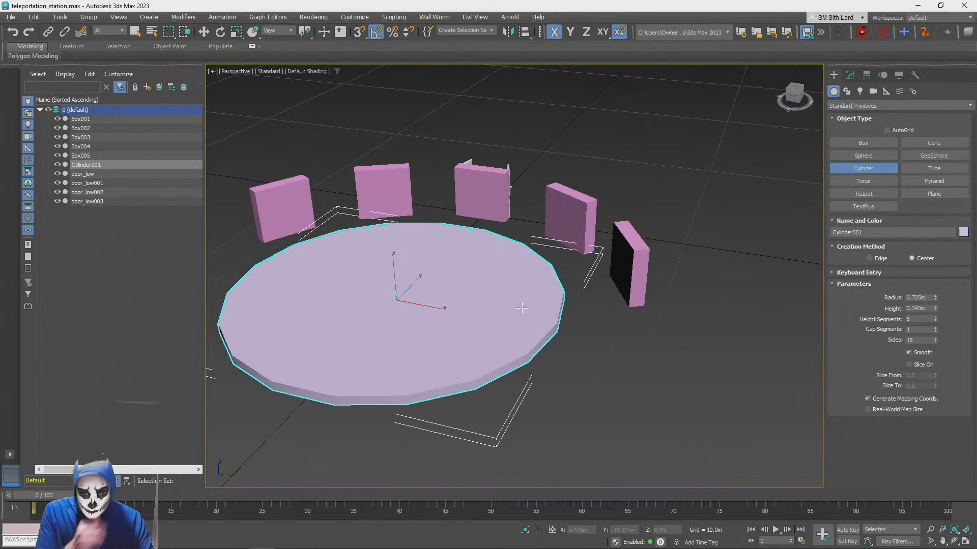
pyautogui.keyDown('alt'); pyautogui.moveTo(521, 308); pyautogui.dragTo(496, 128, button='middle'); pyautogui.keyUp('alt')
pyautogui.scroll(-4, 521, 308)
pyautogui.scroll(2, 620, 310)
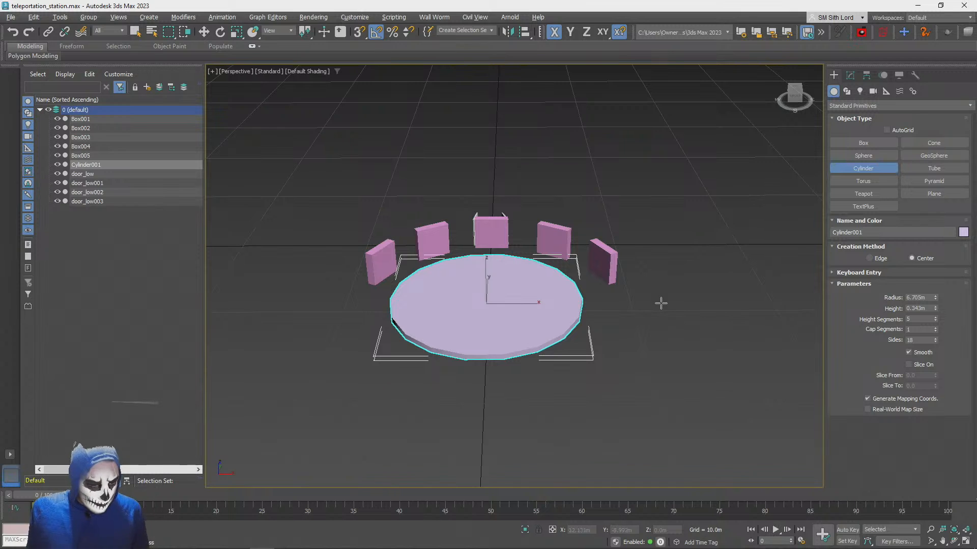
pyautogui.press('F4')
pyautogui.scroll(3, 552, 286)
pyautogui.scroll(-2, 560, 303)
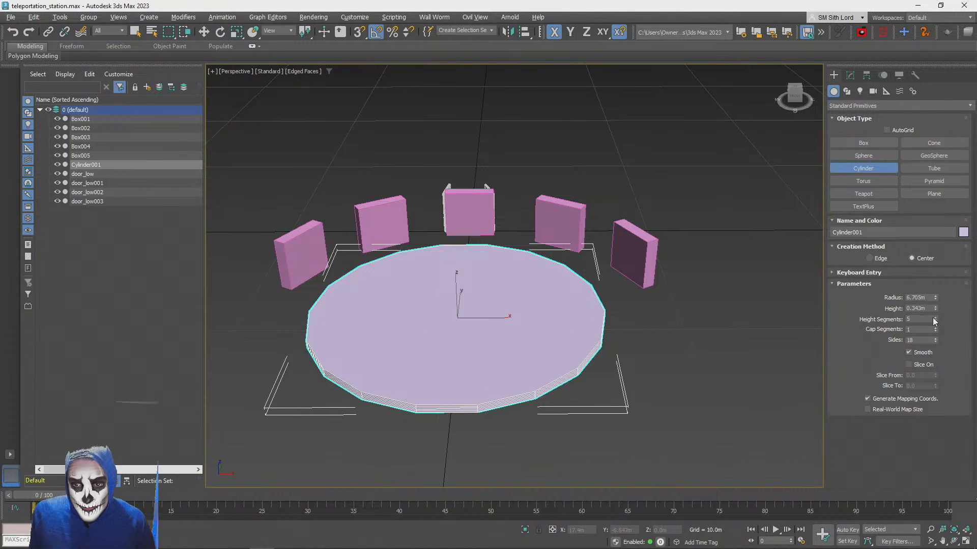
pyautogui.click(850, 76)
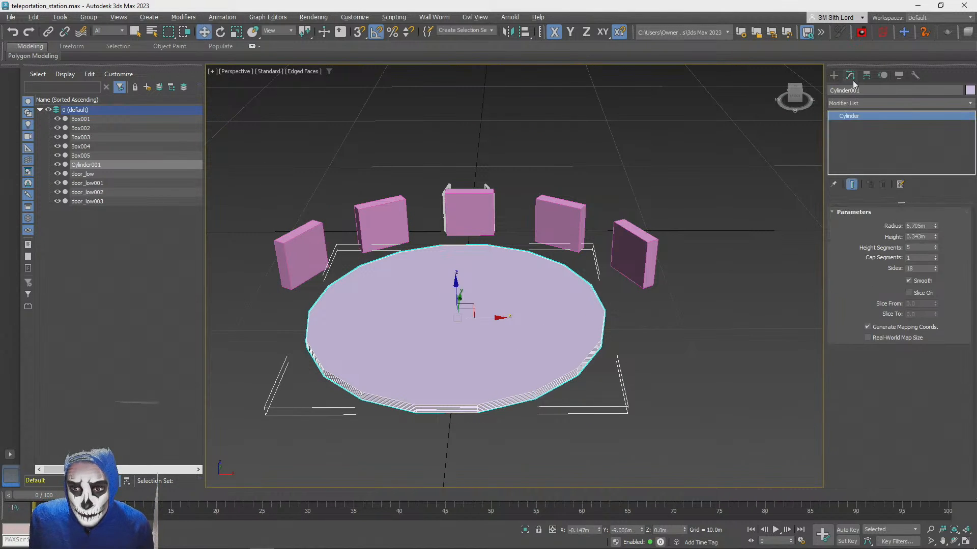
pyautogui.rightClick(935, 248)
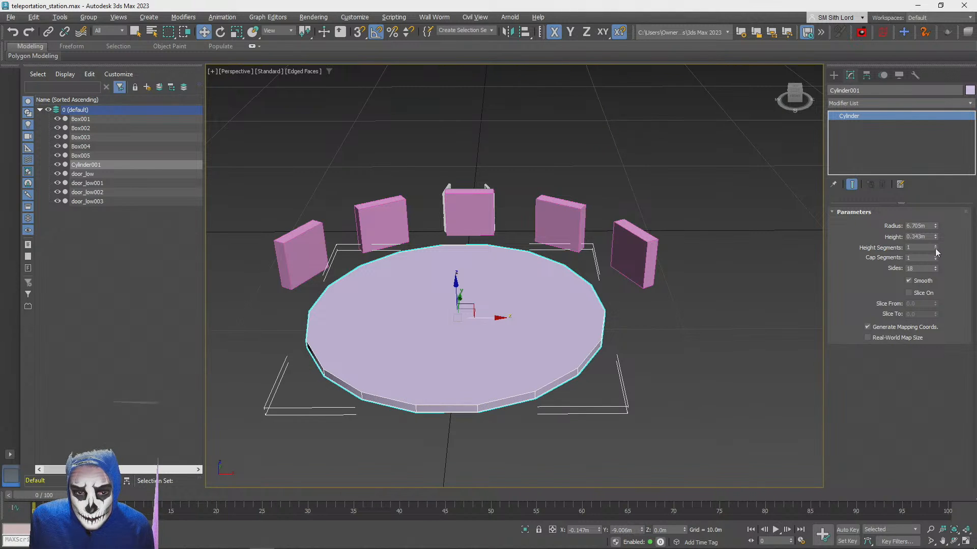
# Set the cylinder's cap segments to 3 and enlarge its radius to about 7.107 m
pyautogui.click(935, 255)
pyautogui.click(935, 256)
pyautogui.click(935, 255)
pyautogui.click(935, 256)
pyautogui.rightClick(936, 256)
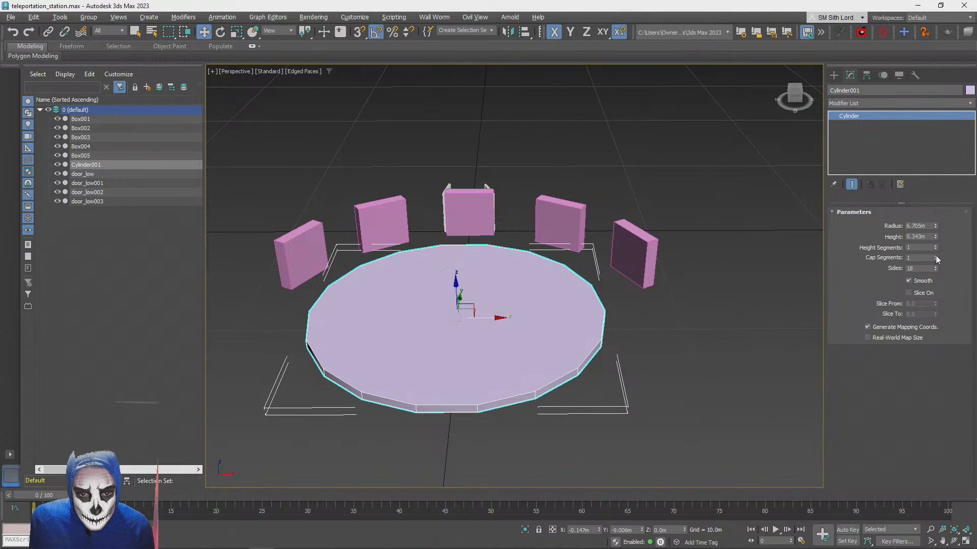
pyautogui.click(935, 255)
pyautogui.click(936, 255)
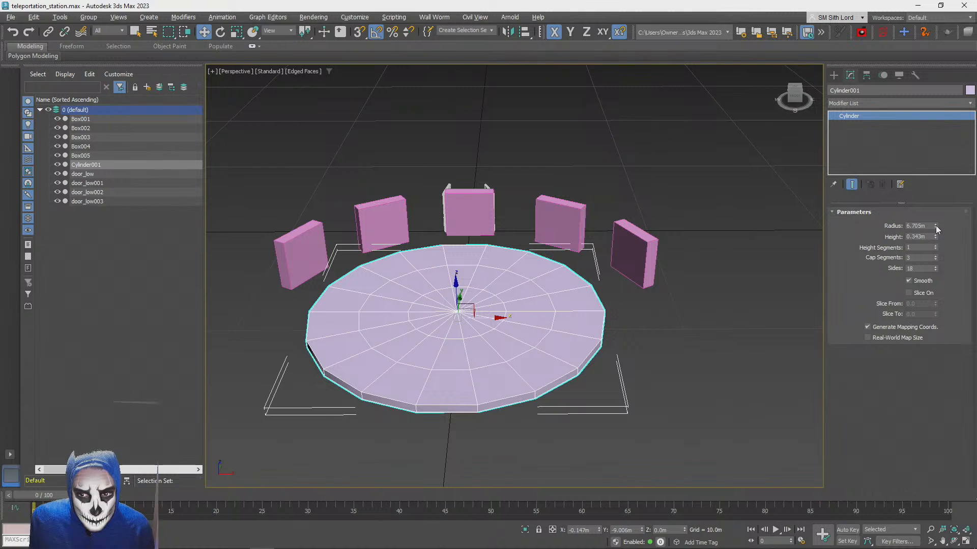
pyautogui.moveTo(936, 225)
pyautogui.mouseDown()
pyautogui.moveTo(938, 193)
pyautogui.moveTo(943, 221)
pyautogui.mouseUp()
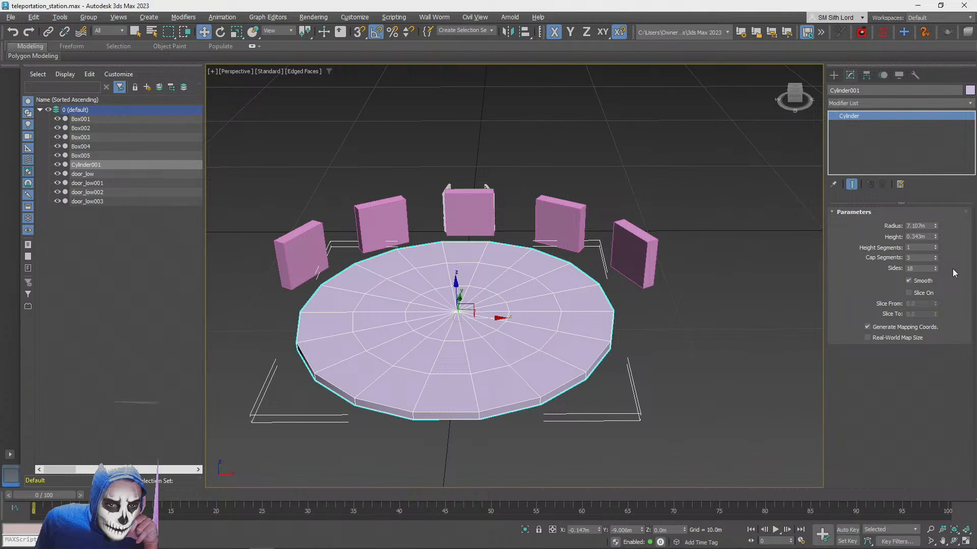
# Raise the cylinder's sides to 28 and set its cap segments to 1
pyautogui.click(936, 266)
pyautogui.click(936, 265)
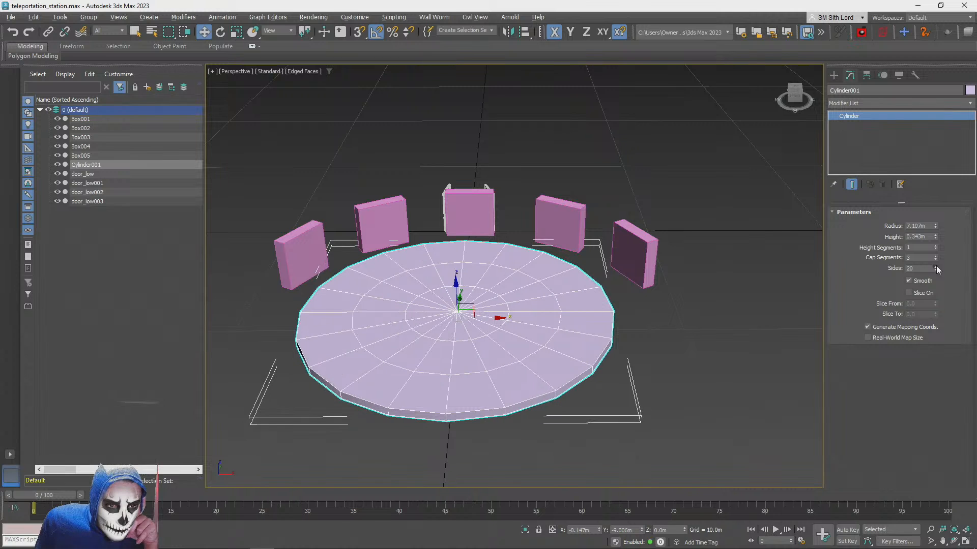
pyautogui.click(935, 267)
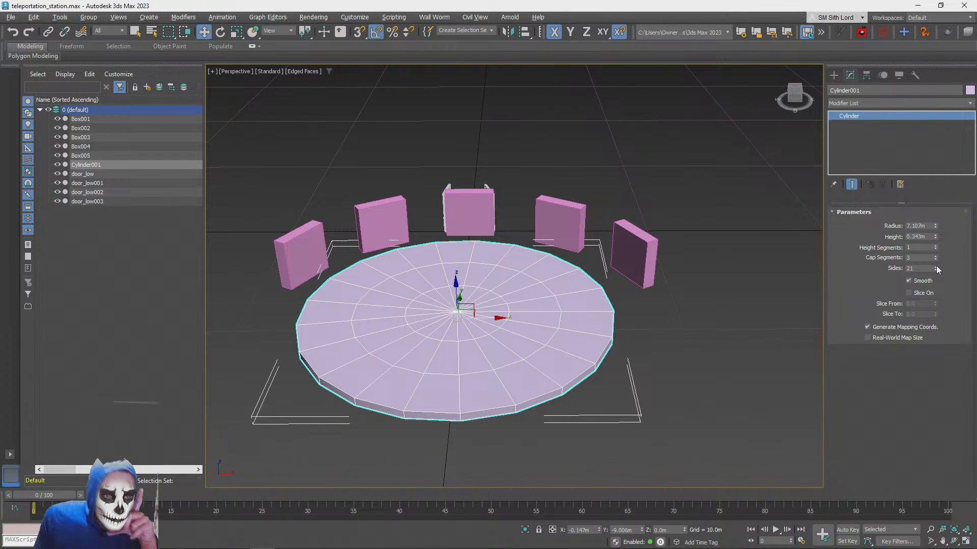
pyautogui.click(936, 265)
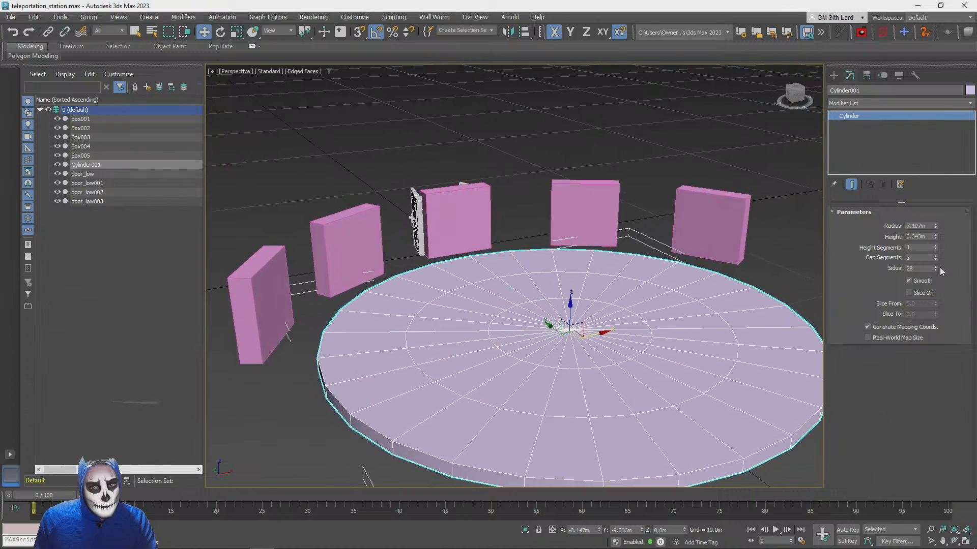
pyautogui.click(936, 260)
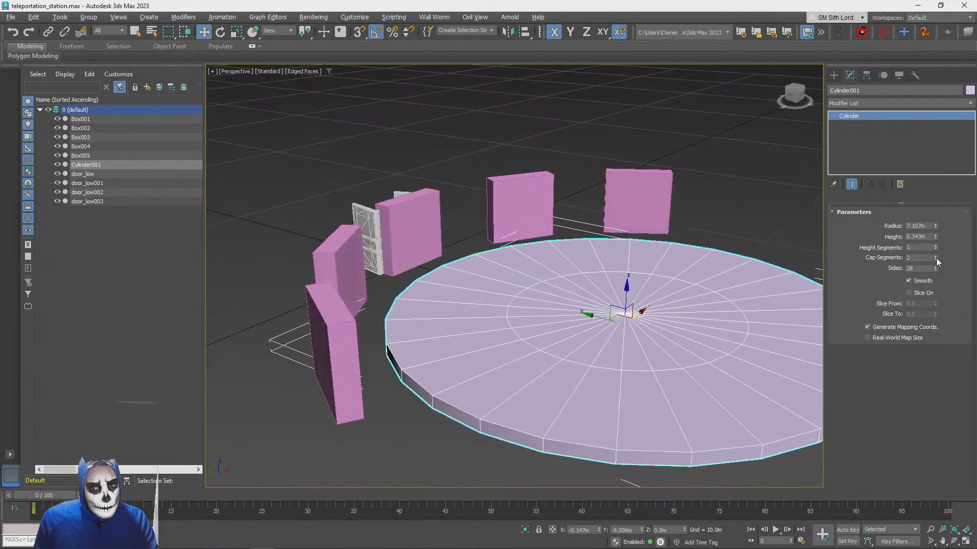
pyautogui.click(936, 260)
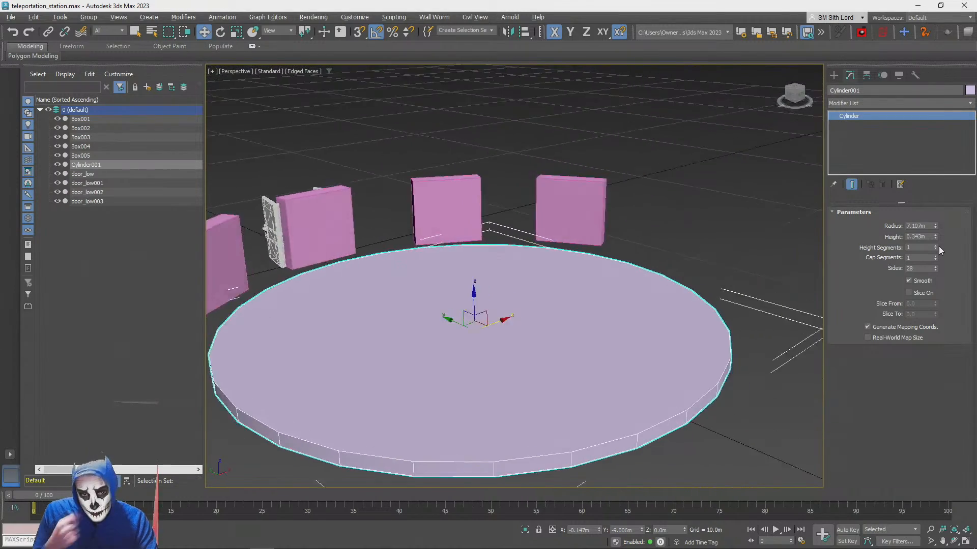
# Convert the cylinder to an Editable Poly and switch to polygon editing
pyautogui.rightClick(850, 116)
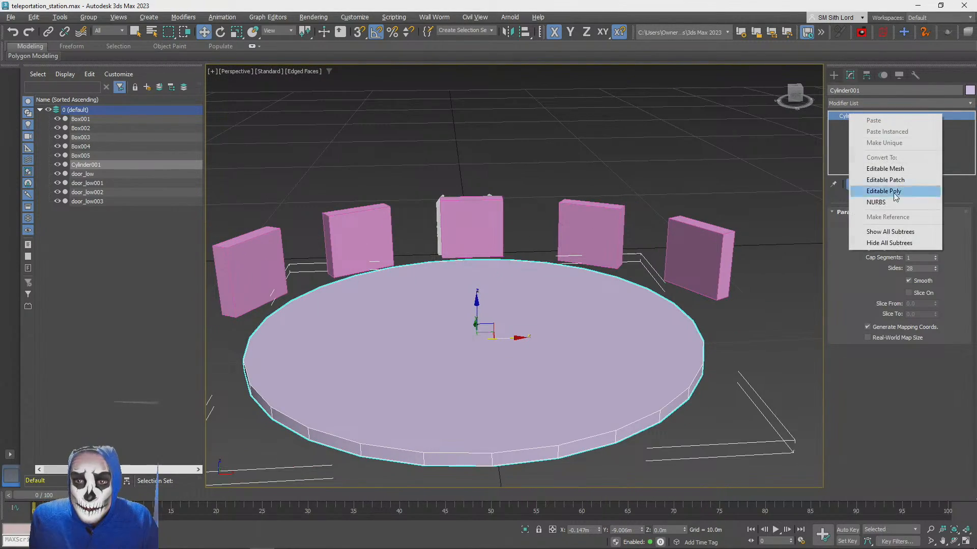
pyautogui.click(885, 191)
pyautogui.click(909, 224)
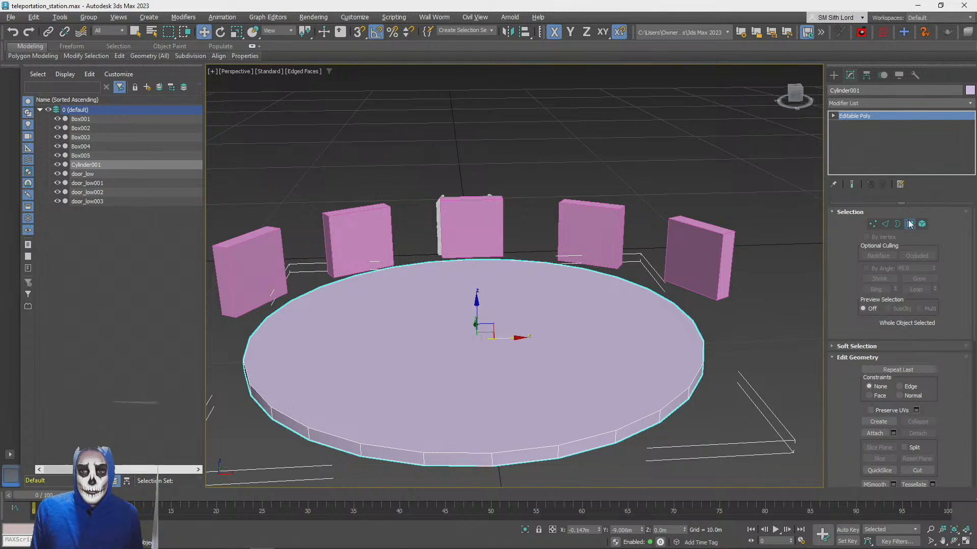
# Bevel the disc's top polygon with a height of 0 m and an outline of about -1.504 m
pyautogui.click(527, 363)
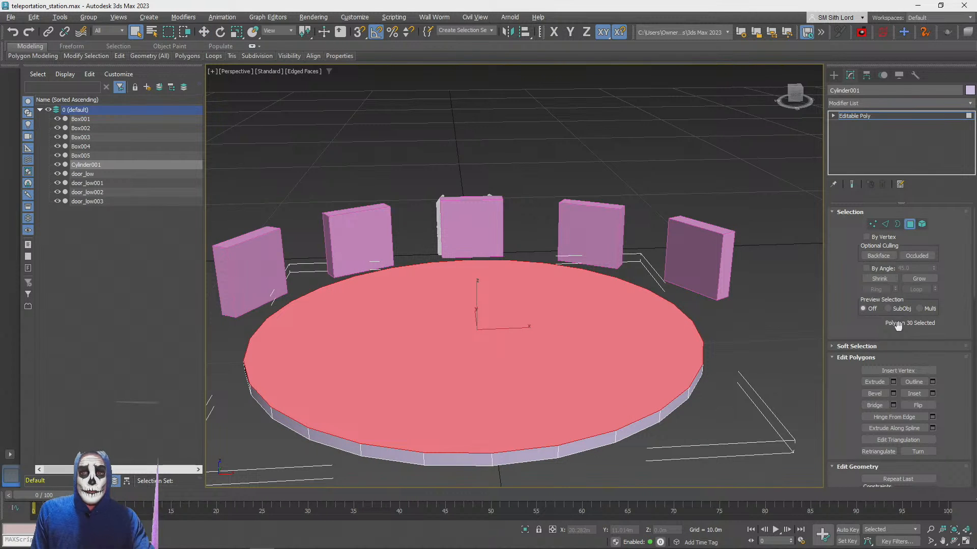
pyautogui.click(894, 392)
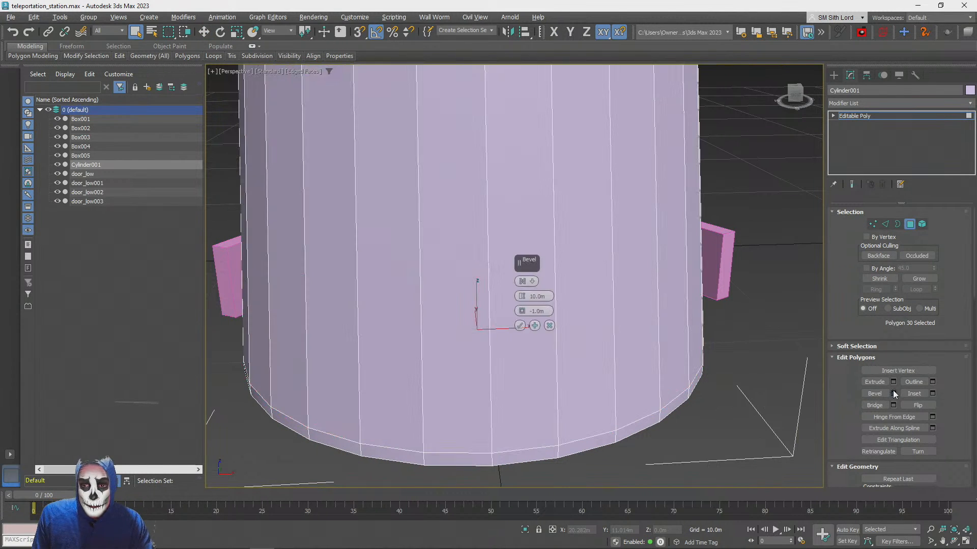
pyautogui.rightClick(522, 296)
pyautogui.rightClick(523, 309)
pyautogui.moveTo(523, 312); pyautogui.dragTo(520, 313)
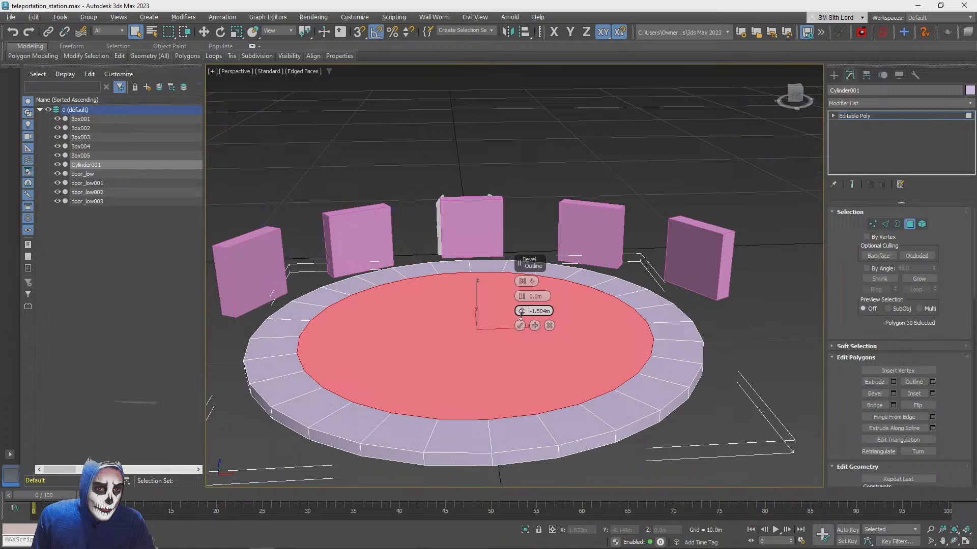
pyautogui.click(519, 326)
# Select six spaced polygons on the disc's top ring, three on each side, to separate the bays facing the five portals
pyautogui.scroll(6, 523, 312)
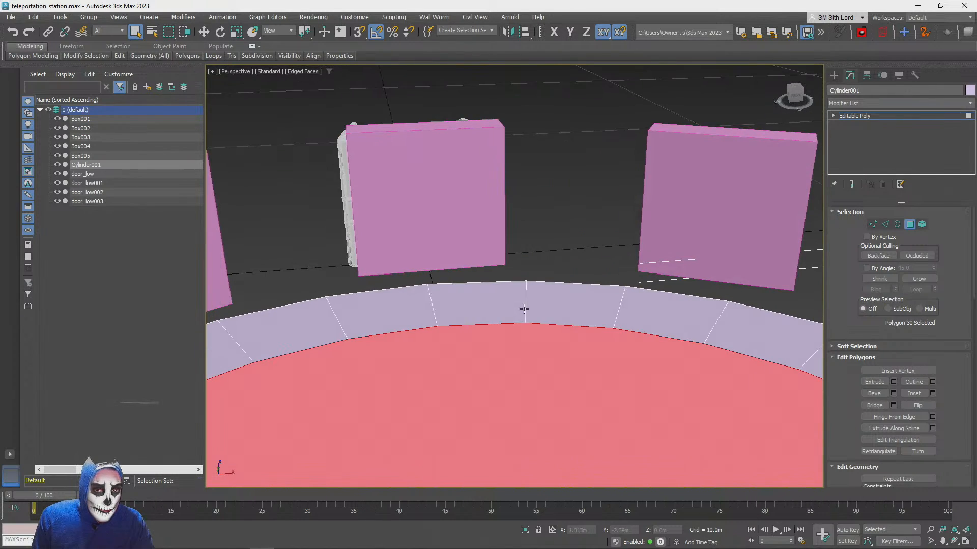
pyautogui.click(544, 307)
pyautogui.scroll(-6, 544, 306)
pyautogui.keyDown('alt'); pyautogui.moveTo(545, 306); pyautogui.dragTo(529, 308, button='middle'); pyautogui.keyUp('alt')
pyautogui.scroll(-1, 529, 308)
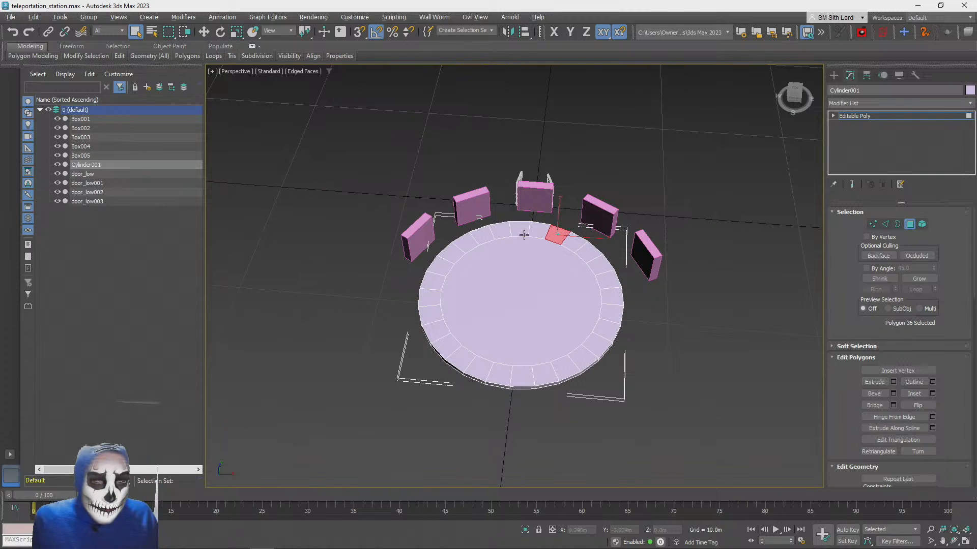
pyautogui.keyDown('ctrl'); pyautogui.click(496, 232); pyautogui.keyUp('ctrl')
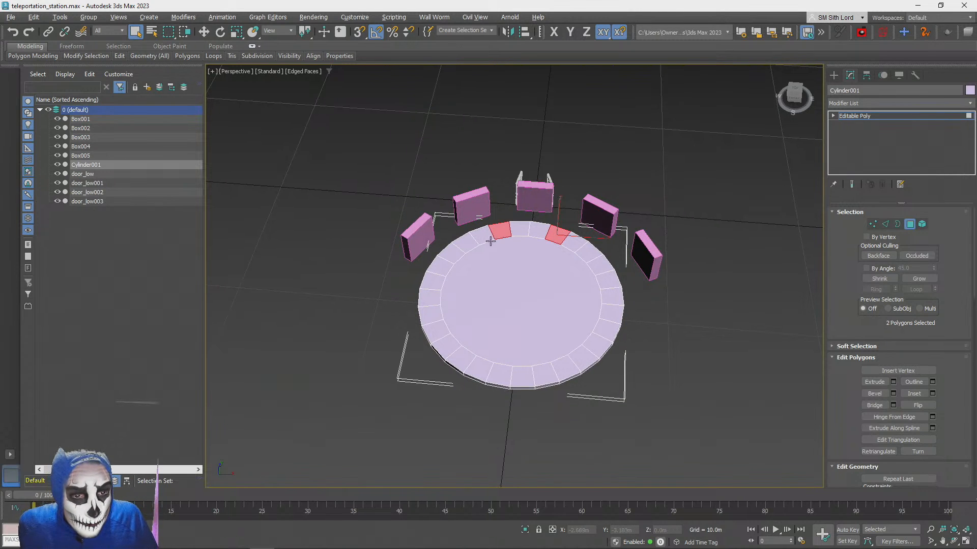
pyautogui.keyDown('ctrl'); pyautogui.click(455, 249); pyautogui.keyUp('ctrl')
pyautogui.keyDown('ctrl'); pyautogui.click(433, 297); pyautogui.keyUp('ctrl')
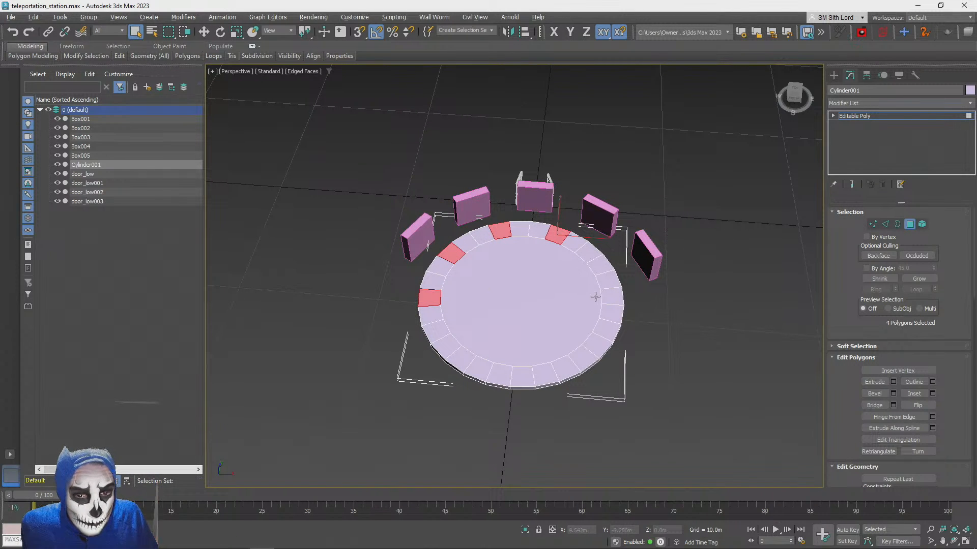
pyautogui.keyDown('ctrl'); pyautogui.click(611, 297); pyautogui.keyUp('ctrl')
pyautogui.keyDown('ctrl'); pyautogui.click(597, 263); pyautogui.keyUp('ctrl')
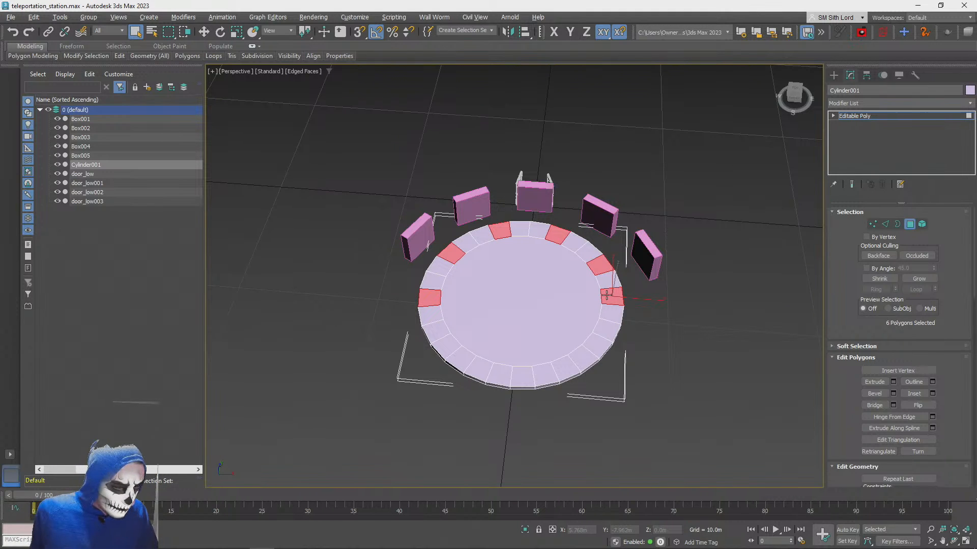
pyautogui.keyDown('alt'); pyautogui.click(611, 297); pyautogui.keyUp('alt')
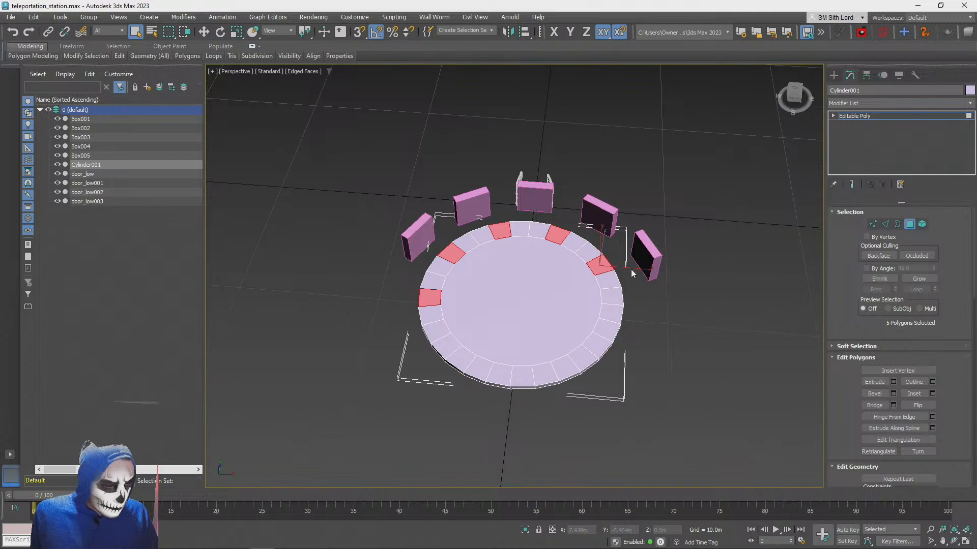
pyautogui.keyDown('ctrl'); pyautogui.click(615, 312); pyautogui.keyUp('ctrl')
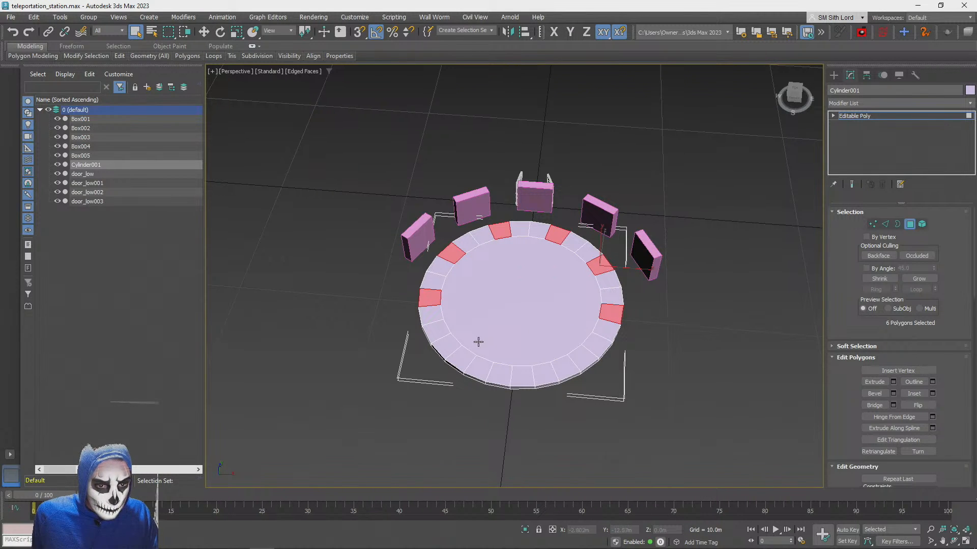
# Add the twelve consecutive top-ring polygons along the disc's front half, away from the portals, to the selection
pyautogui.keyDown('ctrl'); pyautogui.click(432, 313); pyautogui.keyUp('ctrl')
pyautogui.keyDown('ctrl'); pyautogui.click(436, 330); pyautogui.keyUp('ctrl')
pyautogui.keyDown('ctrl'); pyautogui.click(447, 346); pyautogui.keyUp('ctrl')
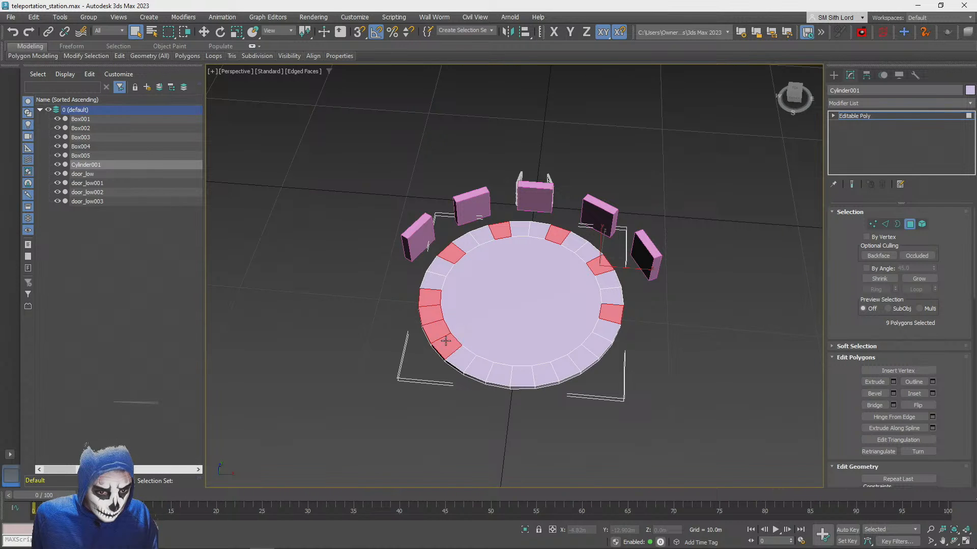
pyautogui.keyDown('ctrl'); pyautogui.click(464, 355); pyautogui.keyUp('ctrl')
pyautogui.keyDown('ctrl'); pyautogui.click(476, 363); pyautogui.keyUp('ctrl')
pyautogui.keyDown('ctrl'); pyautogui.click(497, 373); pyautogui.keyUp('ctrl')
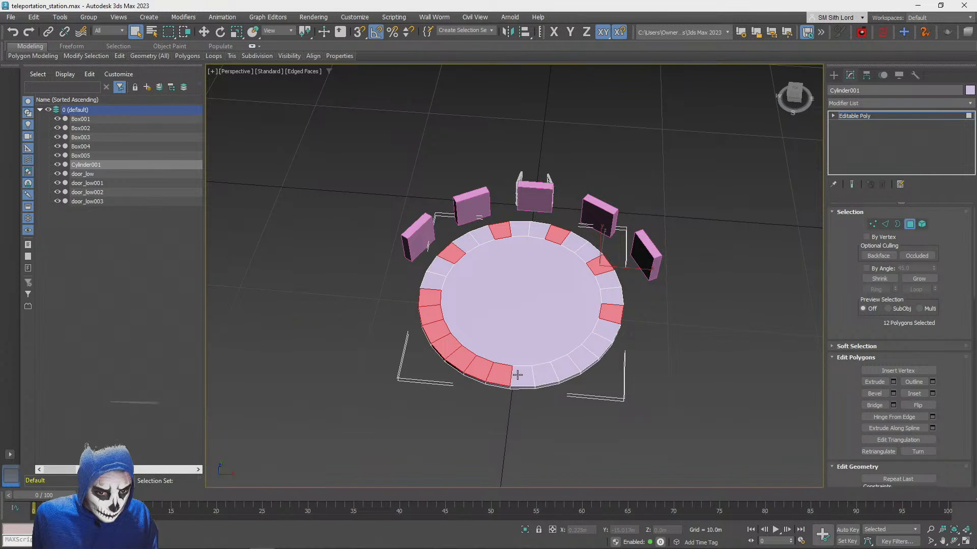
pyautogui.keyDown('ctrl'); pyautogui.click(518, 375); pyautogui.keyUp('ctrl')
pyautogui.keyDown('ctrl'); pyautogui.click(541, 372); pyautogui.keyUp('ctrl')
pyautogui.keyDown('ctrl'); pyautogui.click(567, 368); pyautogui.keyUp('ctrl')
pyautogui.keyDown('ctrl'); pyautogui.click(581, 354); pyautogui.keyUp('ctrl')
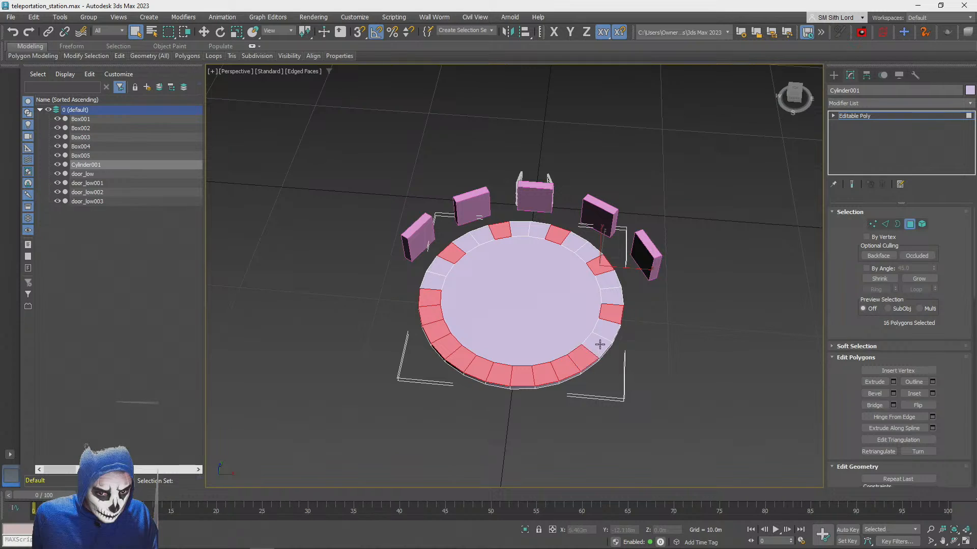
pyautogui.keyDown('ctrl'); pyautogui.click(600, 344); pyautogui.keyUp('ctrl')
pyautogui.keyDown('ctrl'); pyautogui.click(607, 330); pyautogui.keyUp('ctrl')
# Complete the front-half top-ring selection and add the outer side polygons directly beneath those segments
pyautogui.keyDown('alt'); pyautogui.moveTo(606, 330); pyautogui.dragTo(647, 320, button='middle'); pyautogui.keyUp('alt')
pyautogui.keyDown('alt'); pyautogui.moveTo(746, 318); pyautogui.dragTo(722, 304, button='middle'); pyautogui.keyUp('alt')
pyautogui.keyDown('ctrl'); pyautogui.click(722, 302); pyautogui.keyUp('ctrl')
pyautogui.keyDown('ctrl'); pyautogui.click(662, 308); pyautogui.keyUp('ctrl')
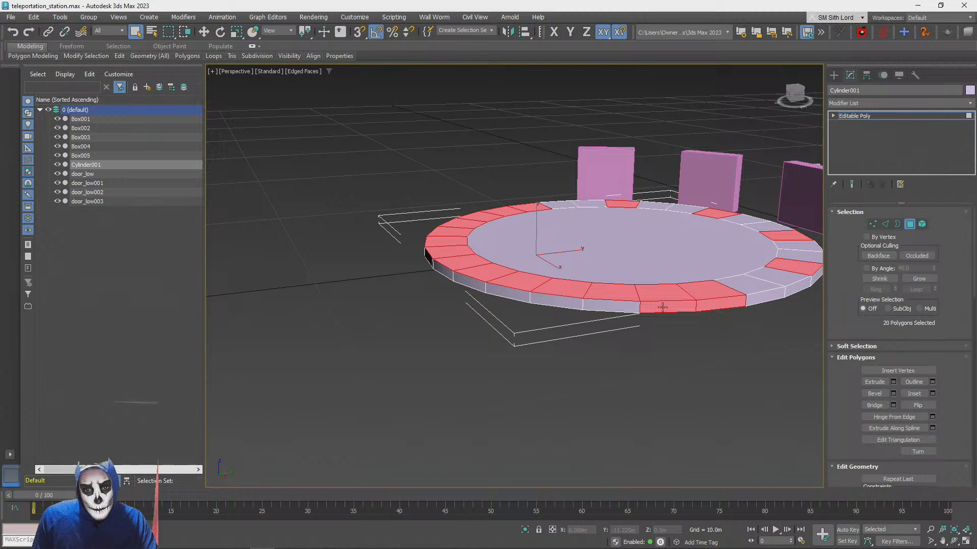
pyautogui.keyDown('ctrl'); pyautogui.click(607, 304); pyautogui.keyUp('ctrl')
pyautogui.keyDown('ctrl'); pyautogui.click(572, 301); pyautogui.keyUp('ctrl')
pyautogui.keyDown('ctrl'); pyautogui.click(518, 295); pyautogui.keyUp('ctrl')
pyautogui.moveTo(519, 295)
pyautogui.keyDown('alt'); pyautogui.mouseDown(button='middle')
pyautogui.moveTo(531, 310)
pyautogui.moveTo(524, 309)
pyautogui.mouseUp(button='middle'); pyautogui.keyUp('alt')
pyautogui.keyDown('ctrl'); pyautogui.click(501, 304); pyautogui.keyUp('ctrl')
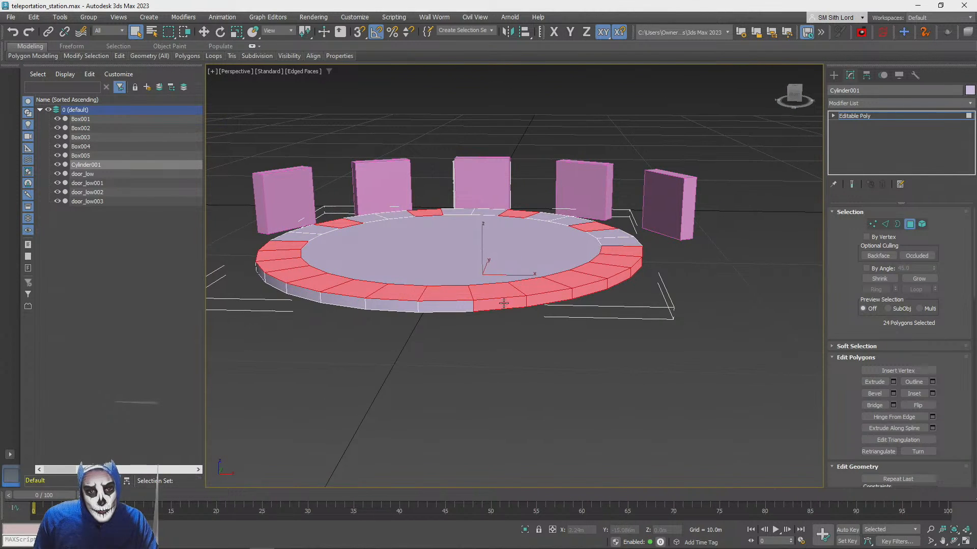
pyautogui.keyDown('ctrl'); pyautogui.click(445, 306); pyautogui.keyUp('ctrl')
pyautogui.keyDown('ctrl'); pyautogui.click(401, 308); pyautogui.keyUp('ctrl')
pyautogui.keyDown('ctrl'); pyautogui.click(344, 304); pyautogui.keyUp('ctrl')
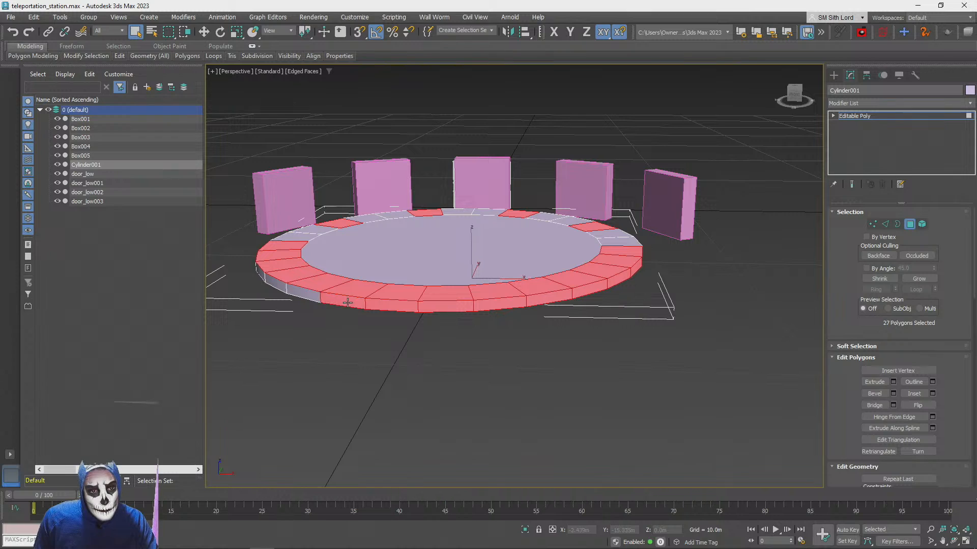
pyautogui.keyDown('ctrl'); pyautogui.click(303, 296); pyautogui.keyUp('ctrl')
pyautogui.keyDown('ctrl'); pyautogui.click(277, 285); pyautogui.keyUp('ctrl')
pyautogui.keyDown('alt'); pyautogui.moveTo(277, 284); pyautogui.dragTo(326, 297, button='middle'); pyautogui.keyUp('alt')
pyautogui.keyDown('ctrl'); pyautogui.click(682, 305); pyautogui.keyUp('ctrl')
pyautogui.keyDown('ctrl'); pyautogui.click(603, 304); pyautogui.keyUp('ctrl')
pyautogui.keyDown('ctrl'); pyautogui.click(533, 300); pyautogui.keyUp('ctrl')
# Add the outer side polygons under the four separate top-ring segments between the portals to the selection
pyautogui.moveTo(534, 300)
pyautogui.keyDown('alt'); pyautogui.mouseDown(button='middle')
pyautogui.moveTo(458, 323)
pyautogui.moveTo(498, 276)
pyautogui.moveTo(535, 282)
pyautogui.mouseUp(button='middle'); pyautogui.keyUp('alt')
pyautogui.keyDown('ctrl'); pyautogui.click(456, 325); pyautogui.keyUp('ctrl')
pyautogui.keyDown('ctrl'); pyautogui.click(498, 277); pyautogui.keyUp('ctrl')
pyautogui.keyDown('ctrl'); pyautogui.click(345, 301); pyautogui.keyUp('ctrl')
pyautogui.keyDown('alt'); pyautogui.moveTo(344, 301); pyautogui.dragTo(582, 319, button='middle'); pyautogui.keyUp('alt')
pyautogui.keyDown('ctrl'); pyautogui.click(668, 270); pyautogui.keyUp('ctrl')
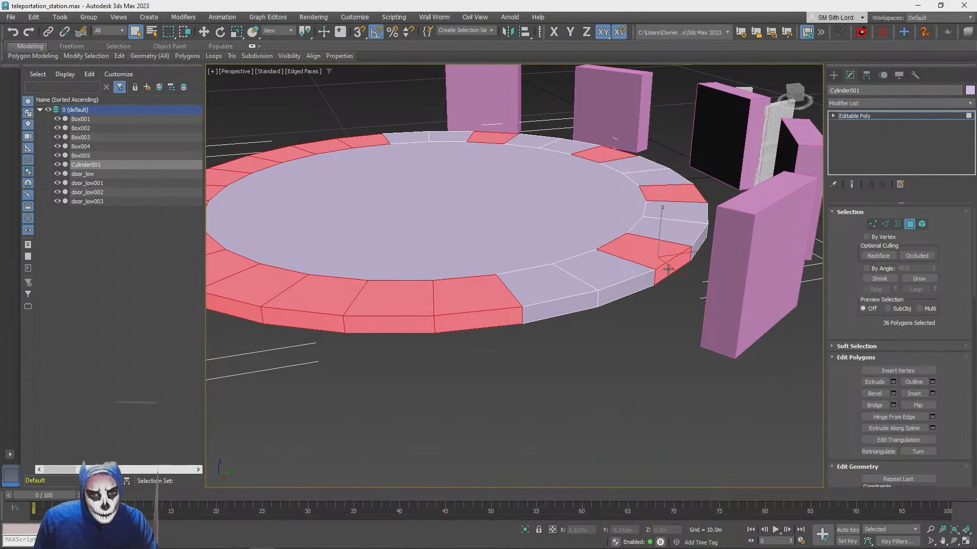
# Start a bevel with settings on the selected ring polygons and set its type to Local Normal after trying By Polygon
pyautogui.scroll(-8, 667, 271)
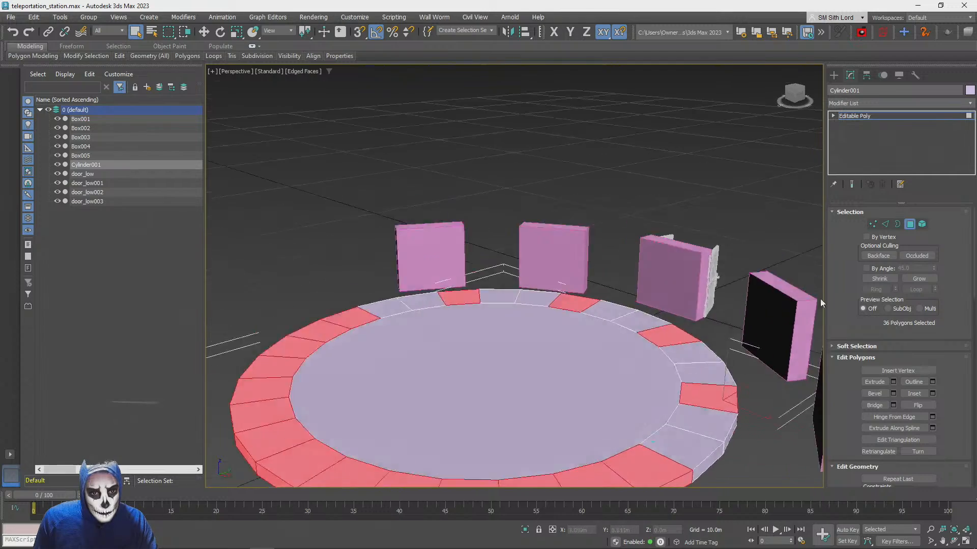
pyautogui.click(894, 394)
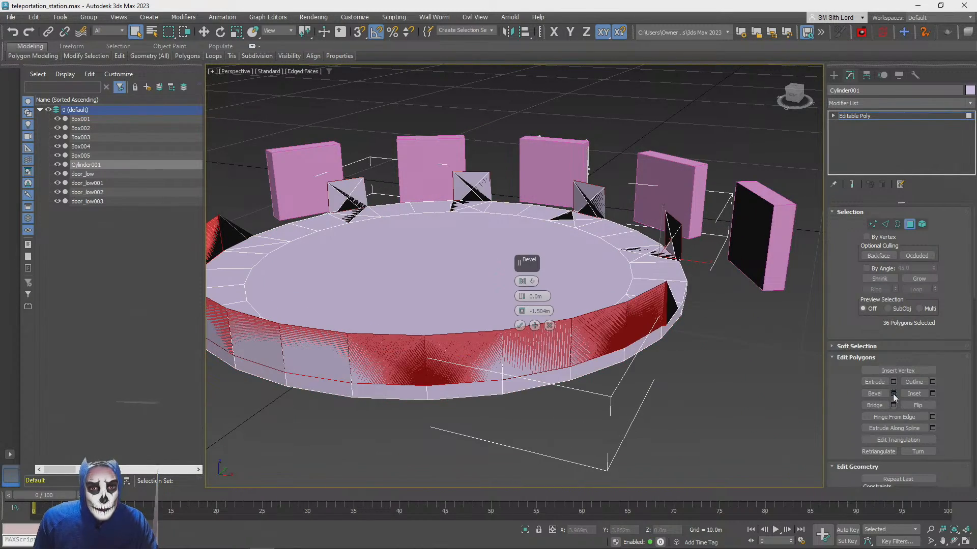
pyautogui.rightClick(523, 311)
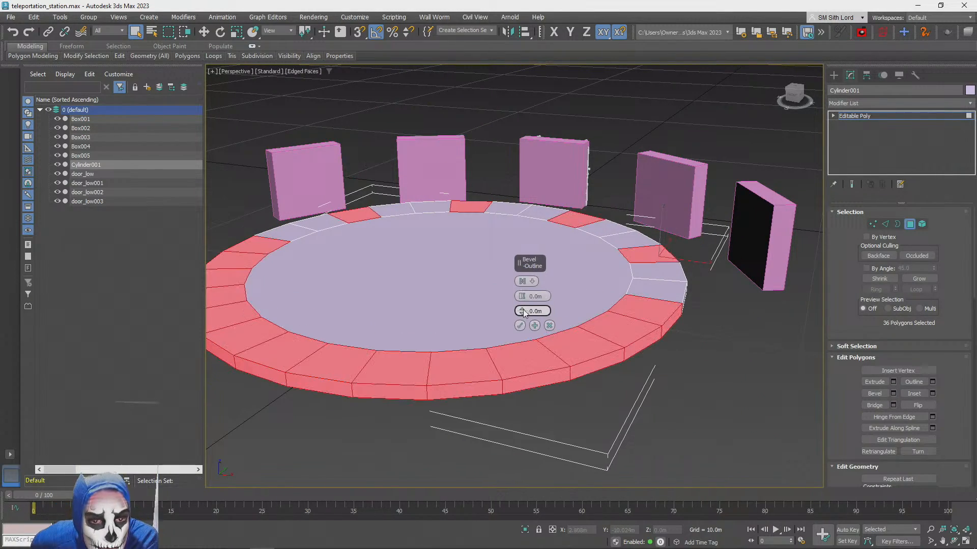
pyautogui.moveTo(522, 311); pyautogui.dragTo(533, 285)
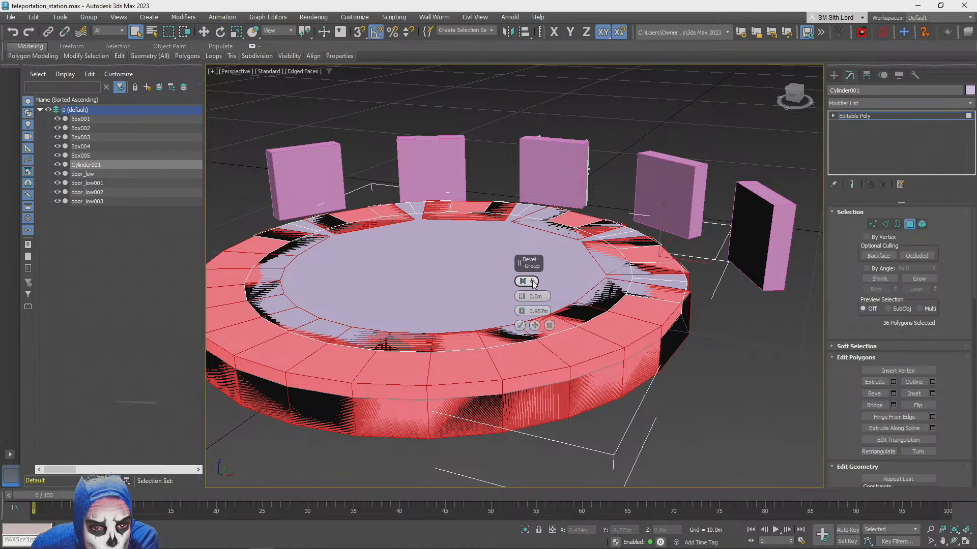
pyautogui.click(532, 283)
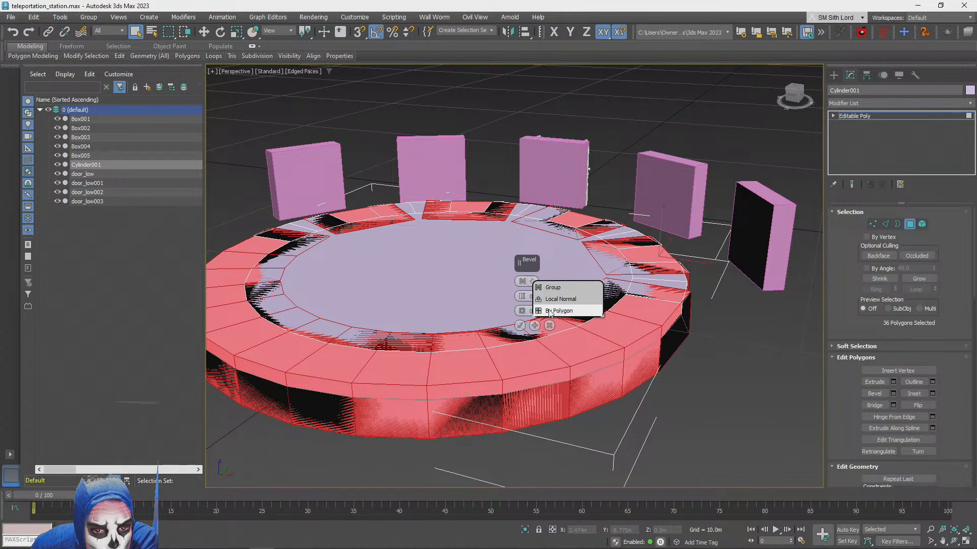
pyautogui.click(553, 311)
pyautogui.click(531, 281)
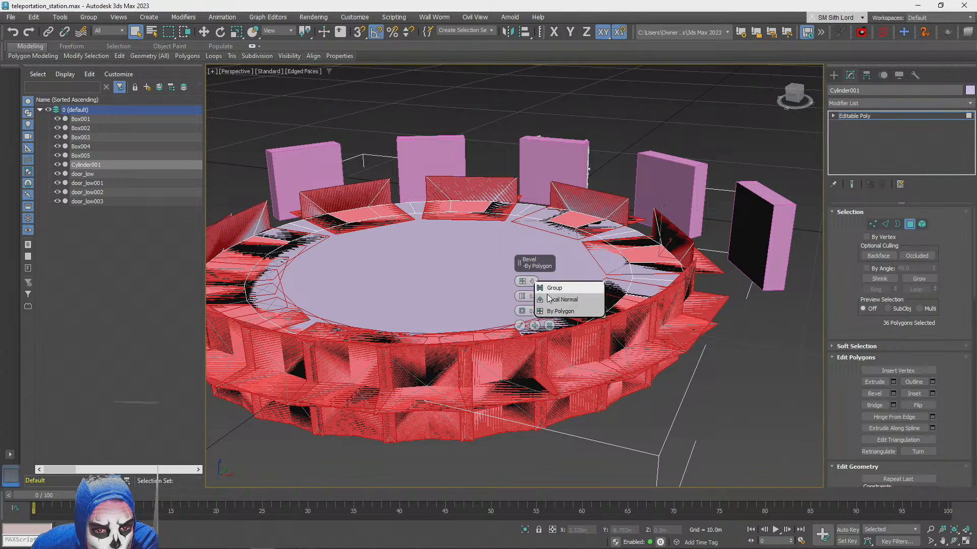
pyautogui.click(553, 298)
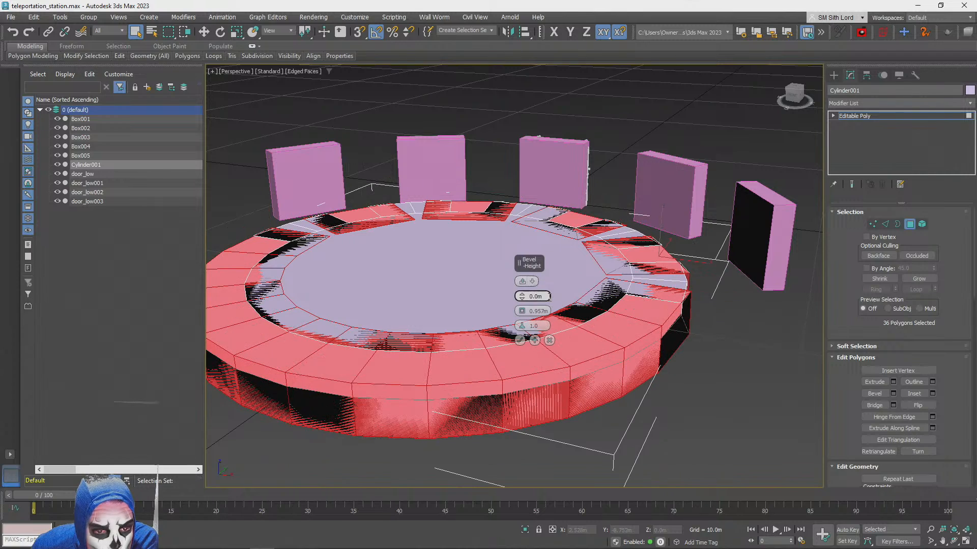
# Bevel the selected ring polygons with a height of 0.273 m and an outline of -0.273 m
pyautogui.moveTo(522, 297)
pyautogui.mouseDown()
pyautogui.moveTo(524, 285)
pyautogui.moveTo(523, 316)
pyautogui.moveTo(522, 297)
pyautogui.mouseUp()
pyautogui.rightClick(522, 311)
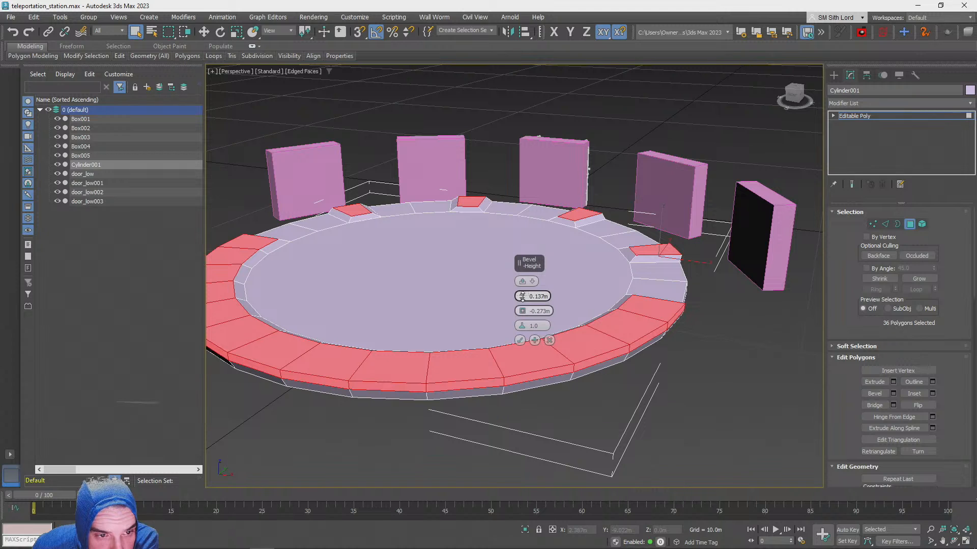
pyautogui.moveTo(522, 298); pyautogui.dragTo(523, 296)
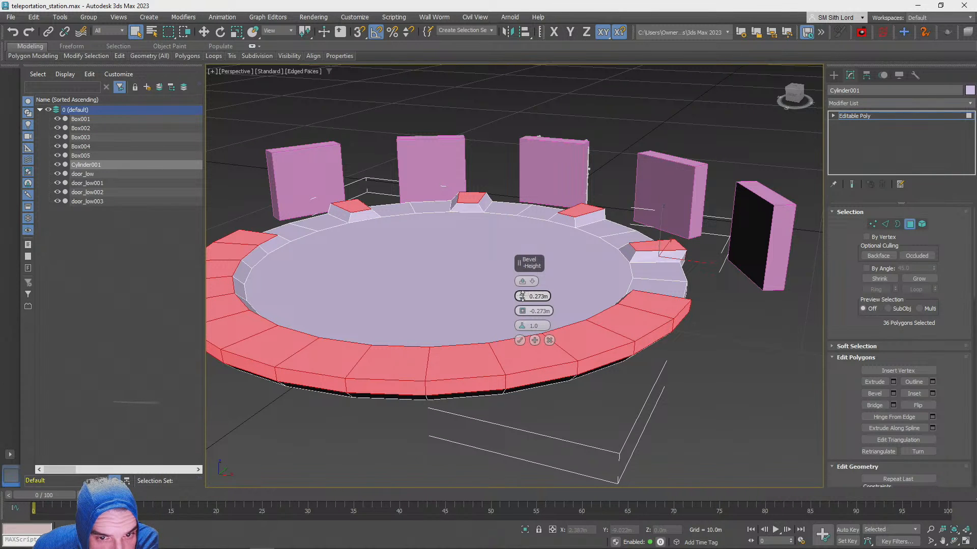
pyautogui.click(520, 341)
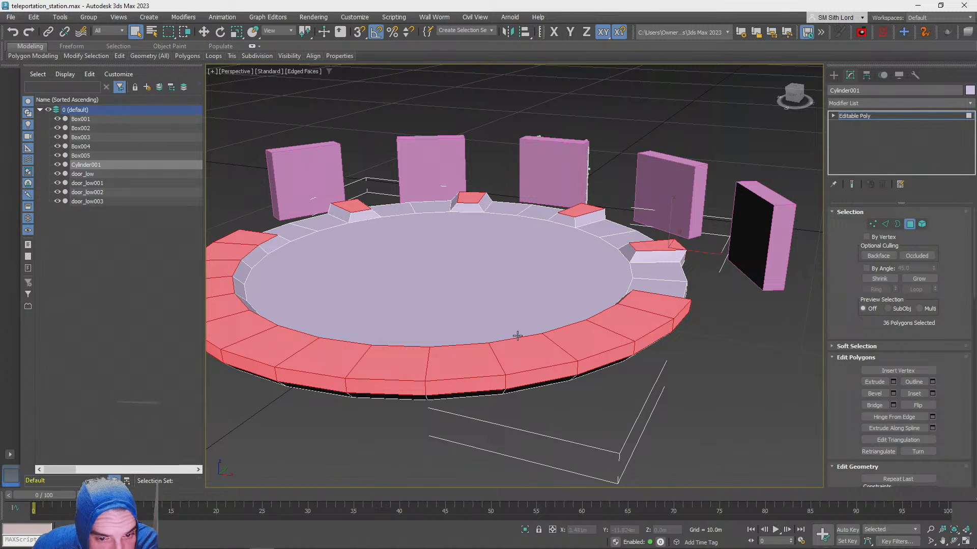
# Undo the bevel on the ring polygons
pyautogui.keyDown('alt'); pyautogui.moveTo(518, 331); pyautogui.dragTo(484, 148, button='middle'); pyautogui.keyUp('alt')
pyautogui.keyDown('alt'); pyautogui.moveTo(484, 143); pyautogui.dragTo(485, 144, button='middle'); pyautogui.keyUp('alt')
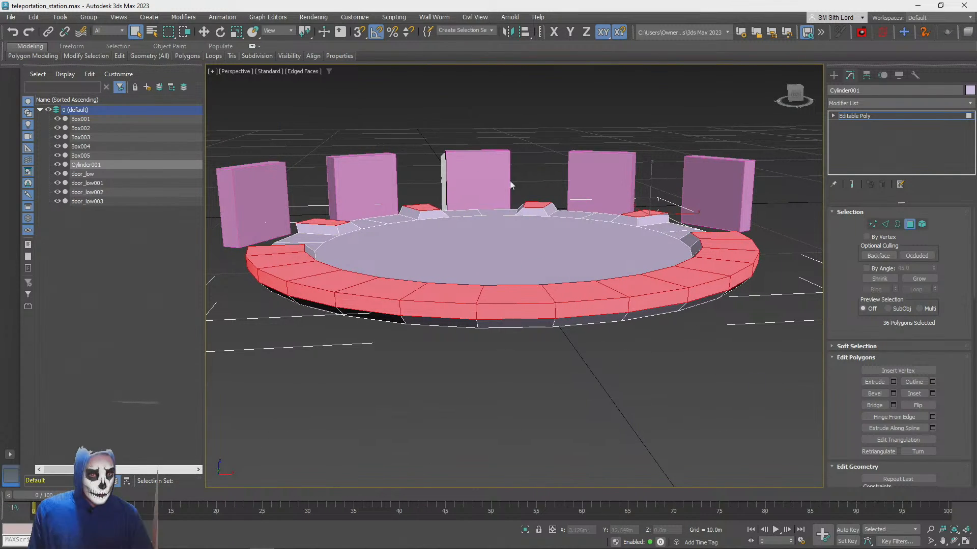
pyautogui.hotkey('ctrl', 'z')
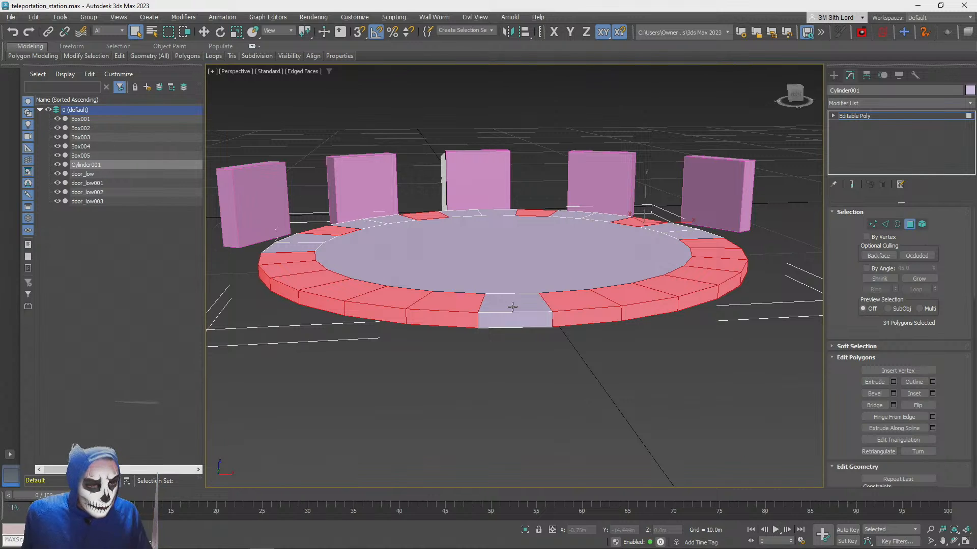
# Deselect the top and side polygons of the six frontmost ring segments and bevel the remaining ones with the same settings
pyautogui.keyDown('alt'); pyautogui.moveTo(512, 307); pyautogui.dragTo(512, 306, button='middle'); pyautogui.keyUp('alt')
pyautogui.scroll(-3, 512, 307)
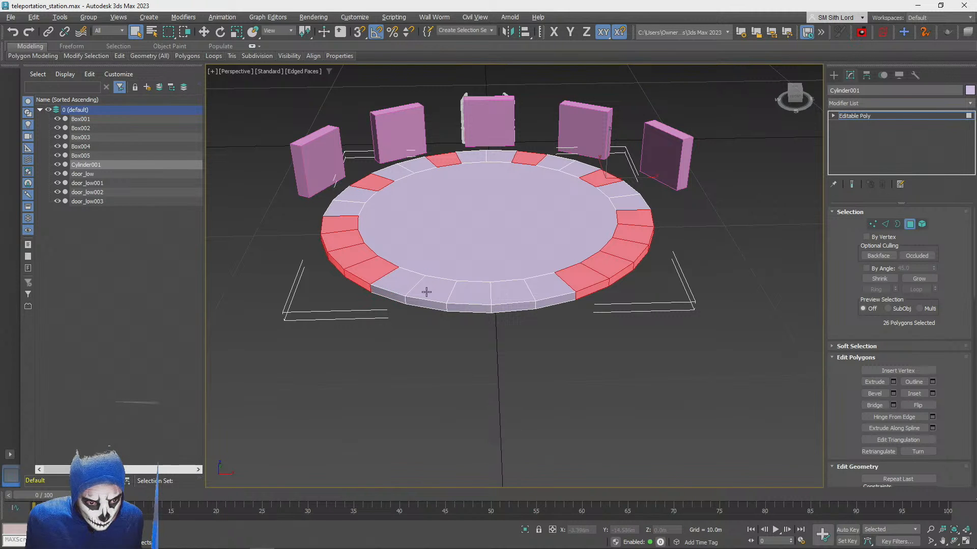
pyautogui.click(893, 395)
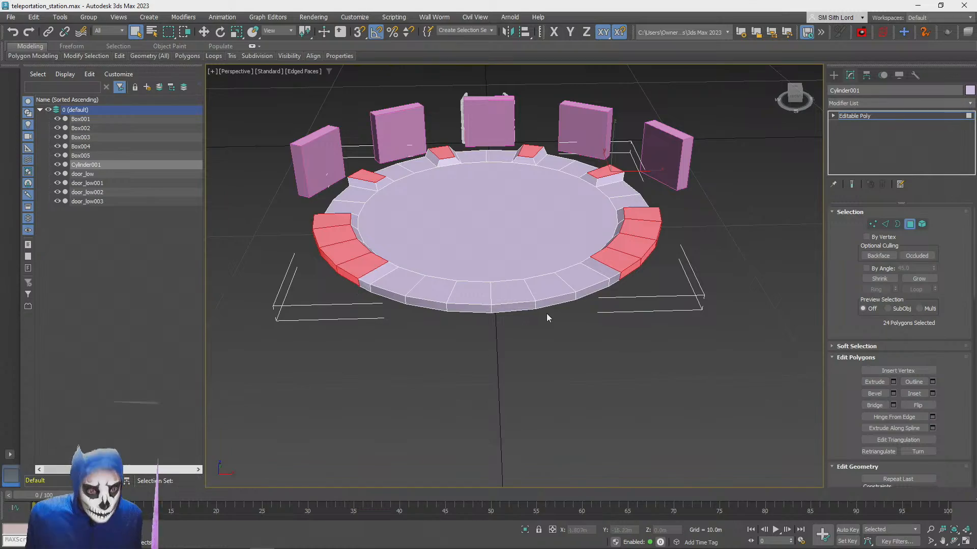
# Select only the six outer side polygons of the unraised front opening in the disc's rim
pyautogui.keyDown('alt'); pyautogui.moveTo(546, 314); pyautogui.dragTo(469, 356, button='middle'); pyautogui.keyUp('alt')
pyautogui.click(470, 360)
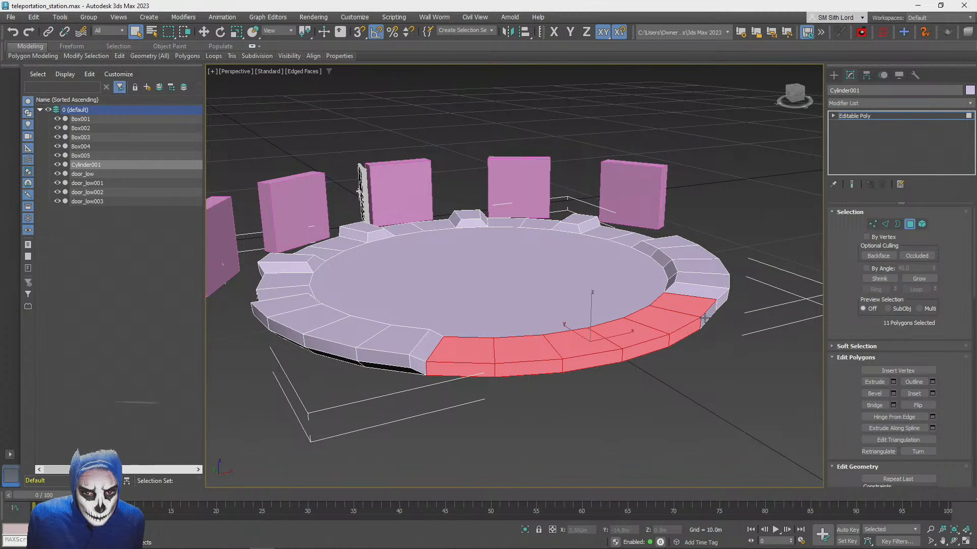
pyautogui.click(449, 369)
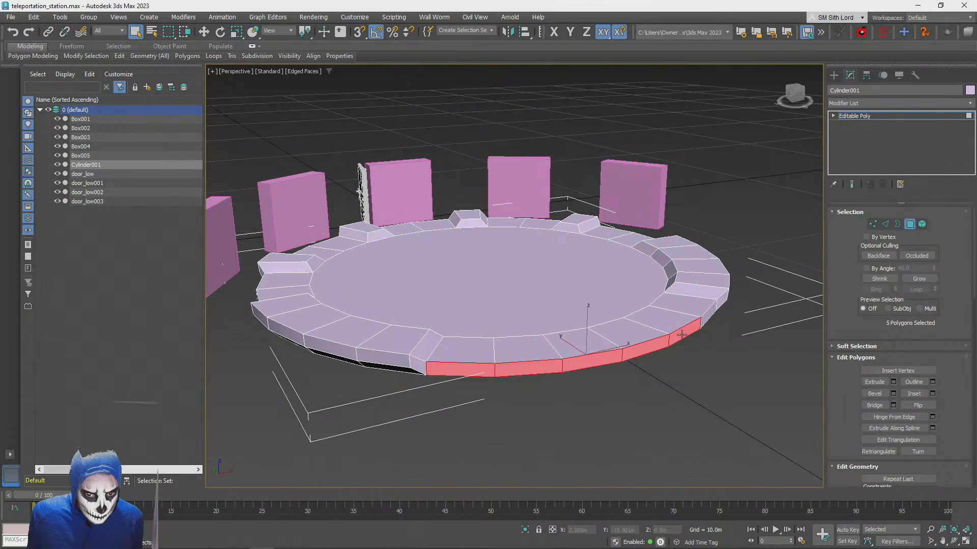
pyautogui.click(709, 317)
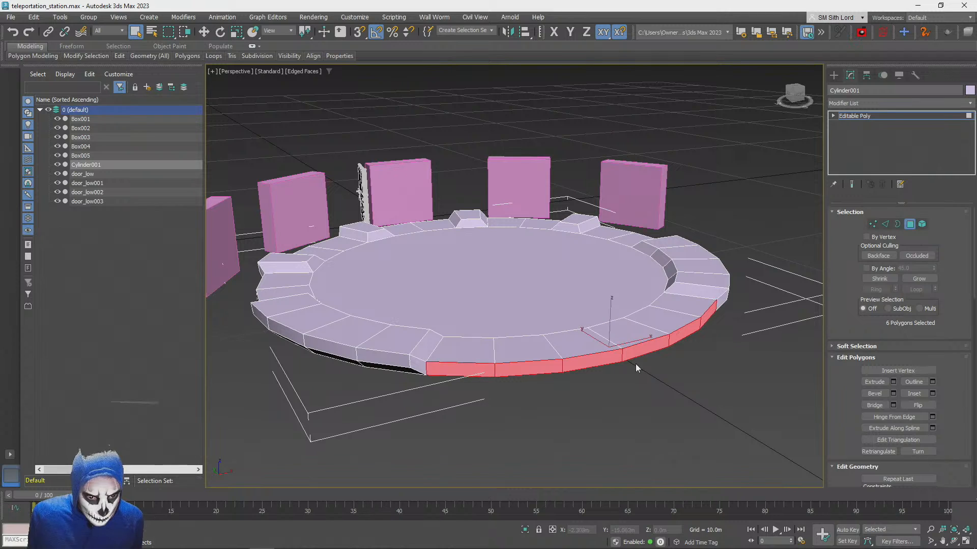
# Extrude the six front side polygons outward as a group by about 13.28 m to form a walkway, and clear the selection
pyautogui.click(894, 382)
pyautogui.scroll(-3, 788, 372)
pyautogui.keyDown('alt'); pyautogui.moveTo(610, 325); pyautogui.dragTo(507, 296, button='middle'); pyautogui.keyUp('alt')
pyautogui.moveTo(522, 297); pyautogui.dragTo(524, 281)
pyautogui.keyDown('alt'); pyautogui.moveTo(628, 331); pyautogui.dragTo(522, 311, button='middle'); pyautogui.keyUp('alt')
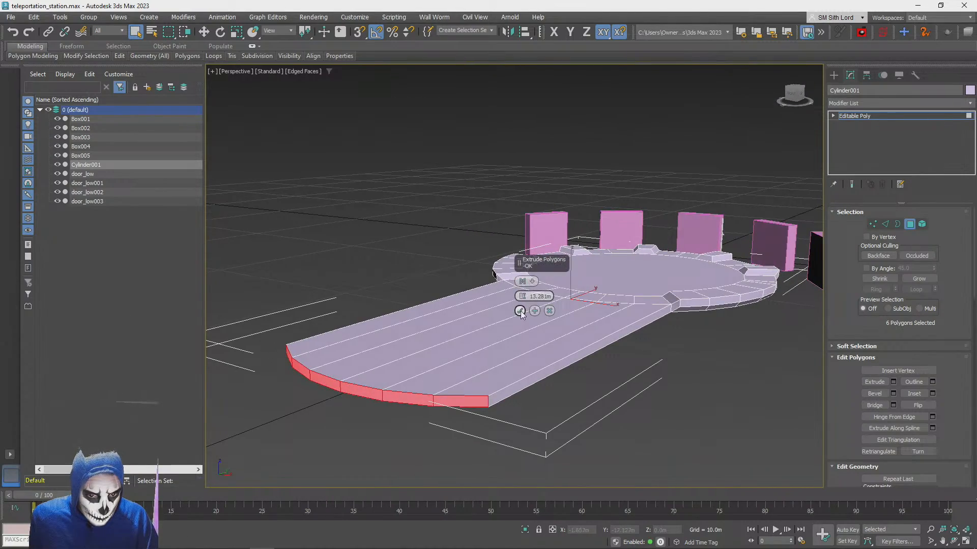
pyautogui.click(520, 311)
pyautogui.click(656, 390)
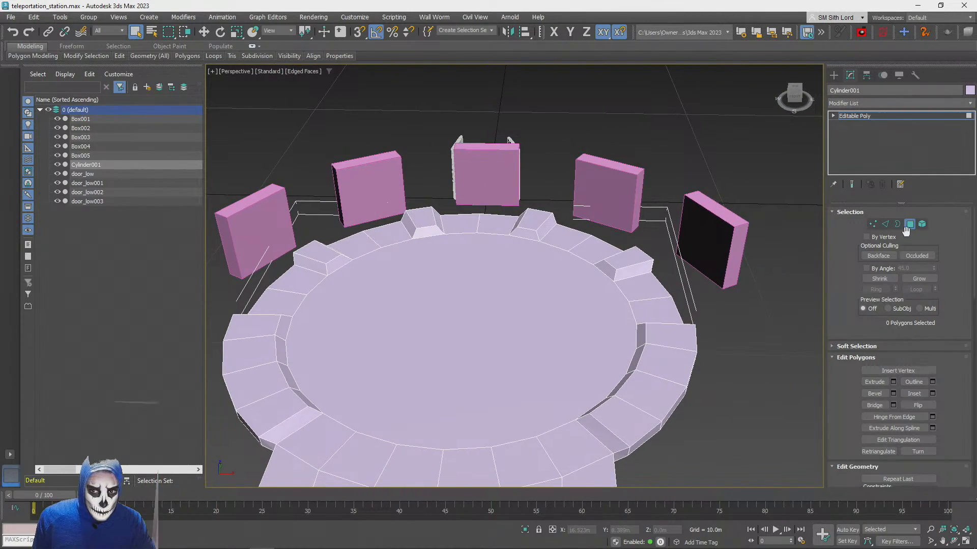
# Leave polygon editing and move the middle portal box, Box001, between the two raised rim blocks, to about X -0.267 m, Y -2.147 m
pyautogui.click(910, 225)
pyautogui.click(476, 174)
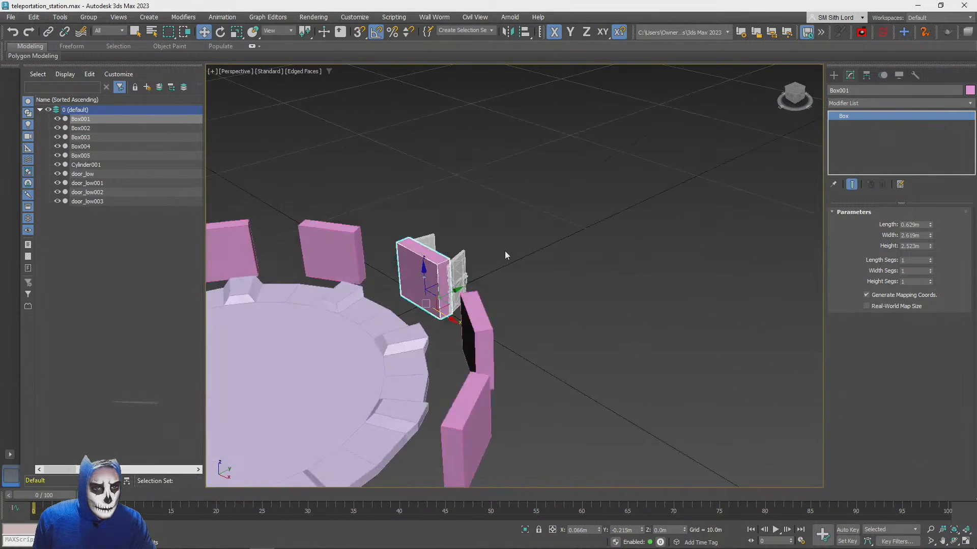
pyautogui.moveTo(521, 370); pyautogui.dragTo(459, 368)
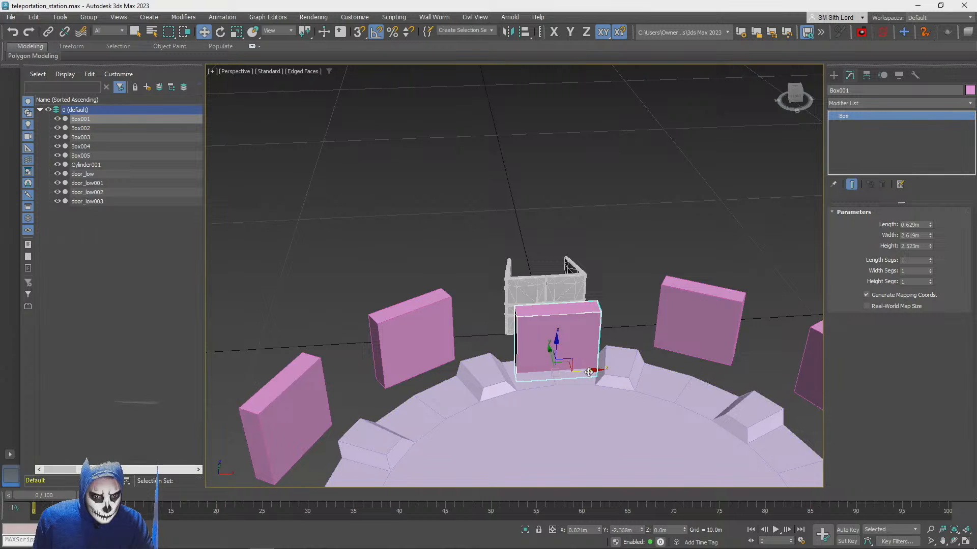
pyautogui.moveTo(586, 372)
pyautogui.mouseDown()
pyautogui.moveTo(615, 367)
pyautogui.moveTo(599, 376)
pyautogui.mouseUp()
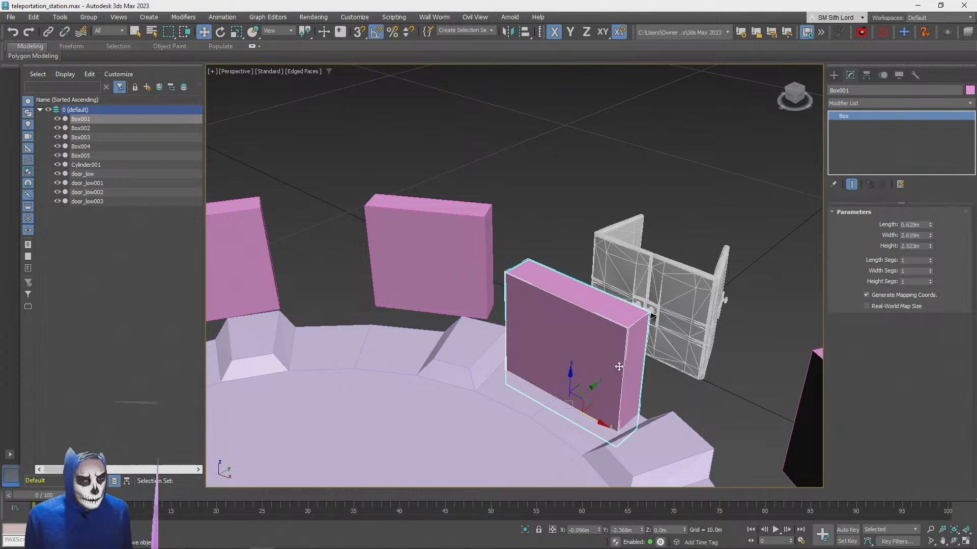
pyautogui.moveTo(588, 405)
pyautogui.mouseDown()
pyautogui.moveTo(609, 380)
pyautogui.moveTo(589, 396)
pyautogui.mouseUp()
pyautogui.keyDown('alt'); pyautogui.moveTo(589, 397); pyautogui.dragTo(556, 348, button='middle'); pyautogui.keyUp('alt')
# Try to raise the middle portal box alone so that its base rests on the platform surface
pyautogui.scroll(-5, 589, 395)
pyautogui.scroll(5, 589, 395)
pyautogui.scroll(-4, 600, 397)
pyautogui.scroll(3, 610, 376)
pyautogui.scroll(3, 598, 398)
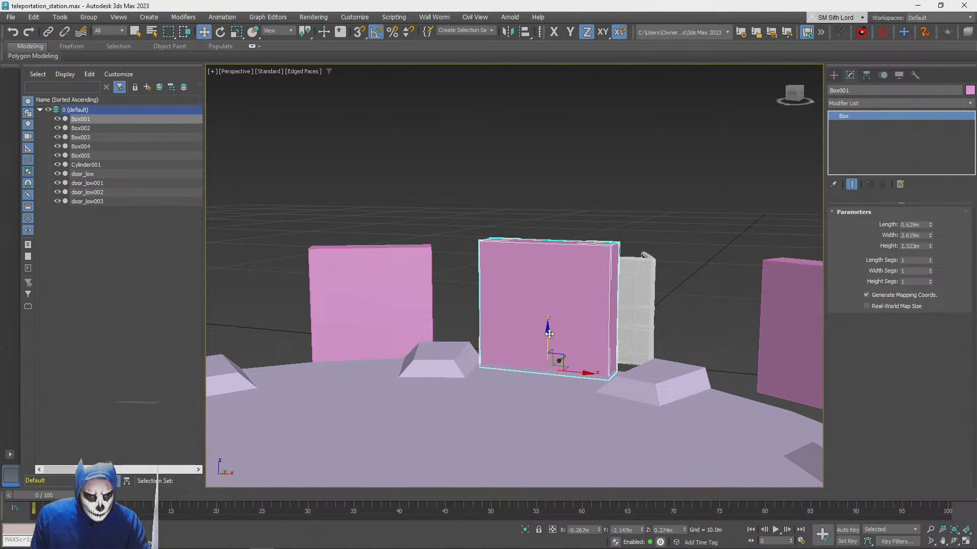
pyautogui.scroll(-5, 550, 334)
pyautogui.keyDown('alt'); pyautogui.moveTo(550, 351); pyautogui.dragTo(550, 334, button='middle'); pyautogui.keyUp('alt')
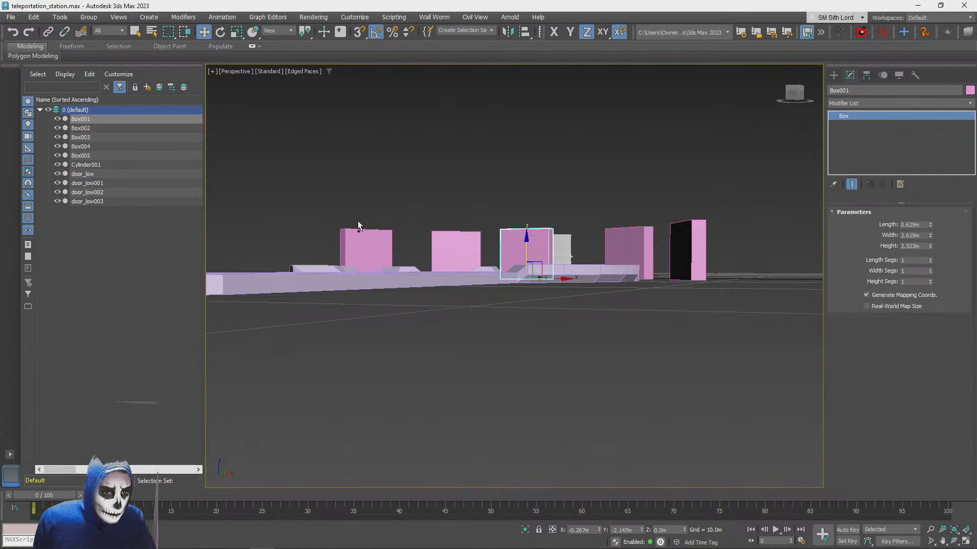
# Select all five portal boxes and raise them together to about Z 0.33 m, level with the platform surface
pyautogui.keyDown('ctrl'); pyautogui.click(367, 243); pyautogui.keyUp('ctrl')
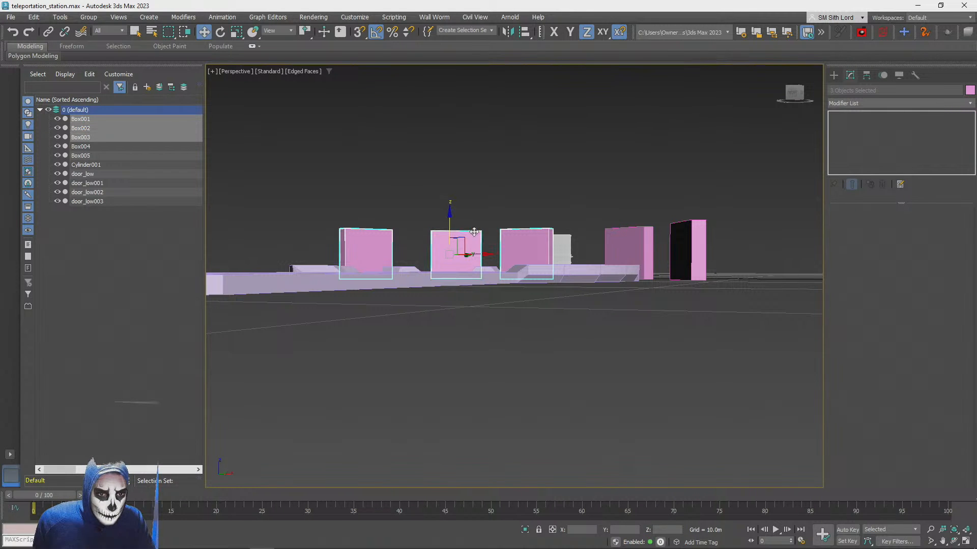
pyautogui.scroll(5, 595, 249)
pyautogui.keyDown('alt'); pyautogui.moveTo(588, 209); pyautogui.dragTo(661, 234, button='middle'); pyautogui.keyUp('alt')
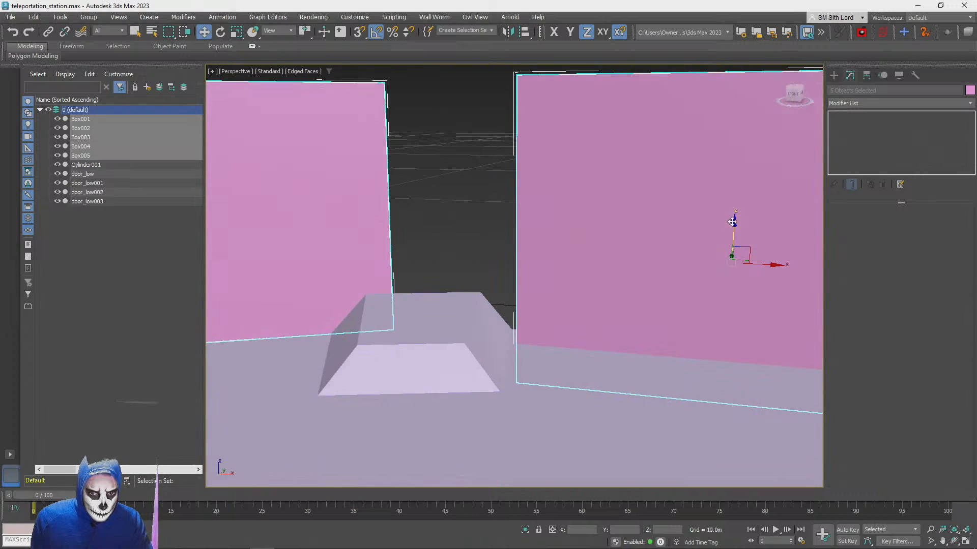
pyautogui.moveTo(736, 219); pyautogui.dragTo(736, 179)
pyautogui.scroll(-5, 709, 184)
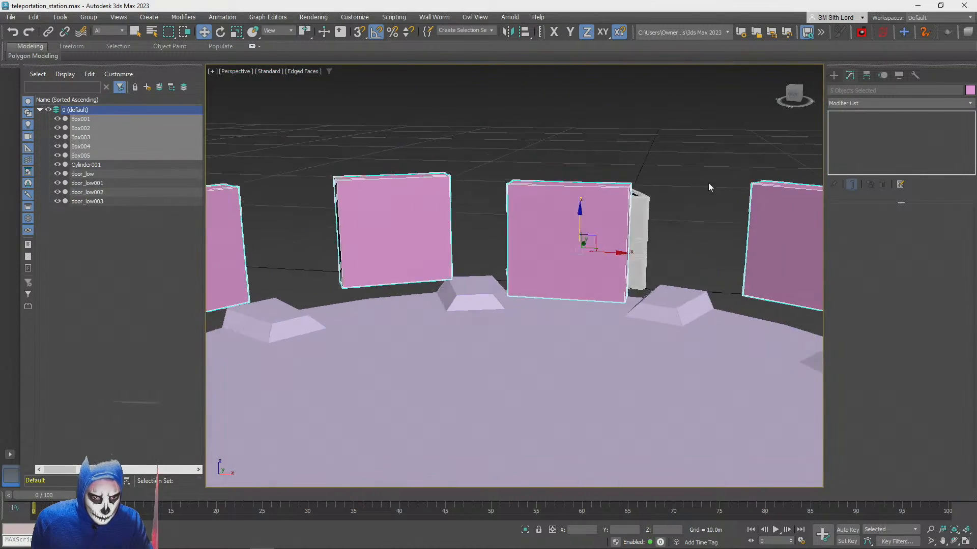
pyautogui.keyDown('alt'); pyautogui.moveTo(708, 185); pyautogui.dragTo(704, 187, button='middle'); pyautogui.keyUp('alt')
pyautogui.scroll(-5, 704, 187)
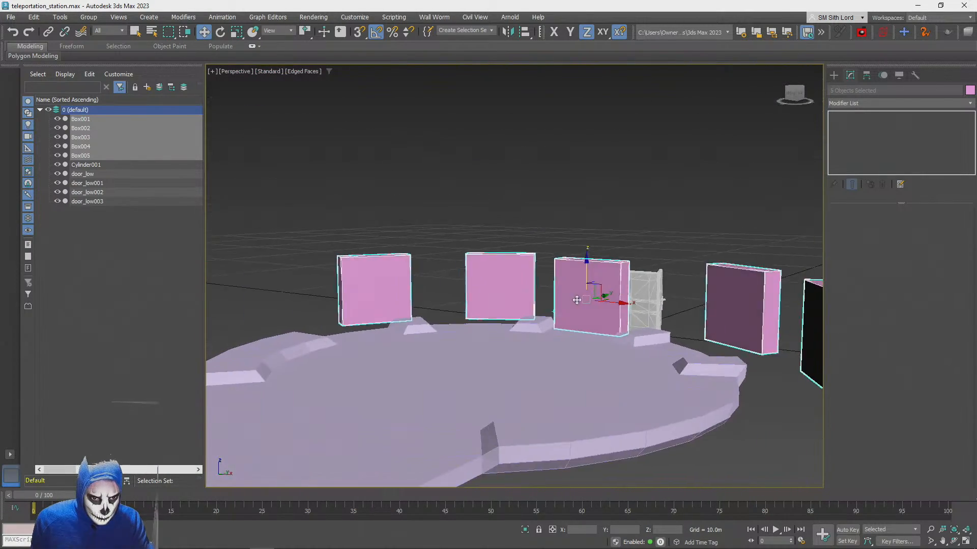
# Move Box002, the portal box left of the middle one, into its rim bay at about X -4.345 m, Y -3.669 m
pyautogui.keyDown('alt'); pyautogui.moveTo(501, 265); pyautogui.dragTo(569, 308, button='middle'); pyautogui.keyUp('alt')
pyautogui.click(443, 188)
pyautogui.click(469, 257)
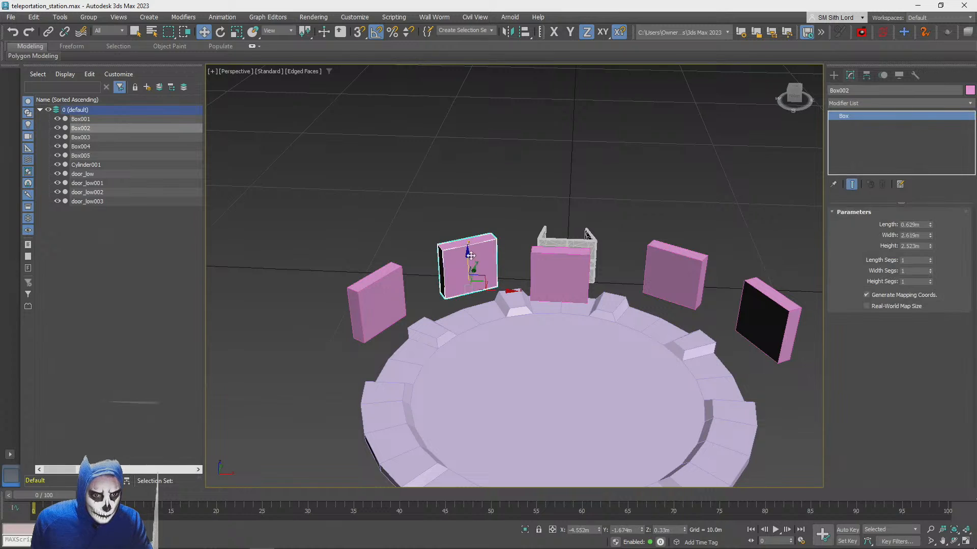
pyautogui.keyDown('alt'); pyautogui.moveTo(503, 281); pyautogui.dragTo(430, 285, button='middle'); pyautogui.keyUp('alt')
pyautogui.scroll(1, 438, 290)
pyautogui.moveTo(480, 314); pyautogui.dragTo(426, 331)
pyautogui.keyDown('alt'); pyautogui.moveTo(427, 325); pyautogui.dragTo(551, 322, button='middle'); pyautogui.keyUp('alt')
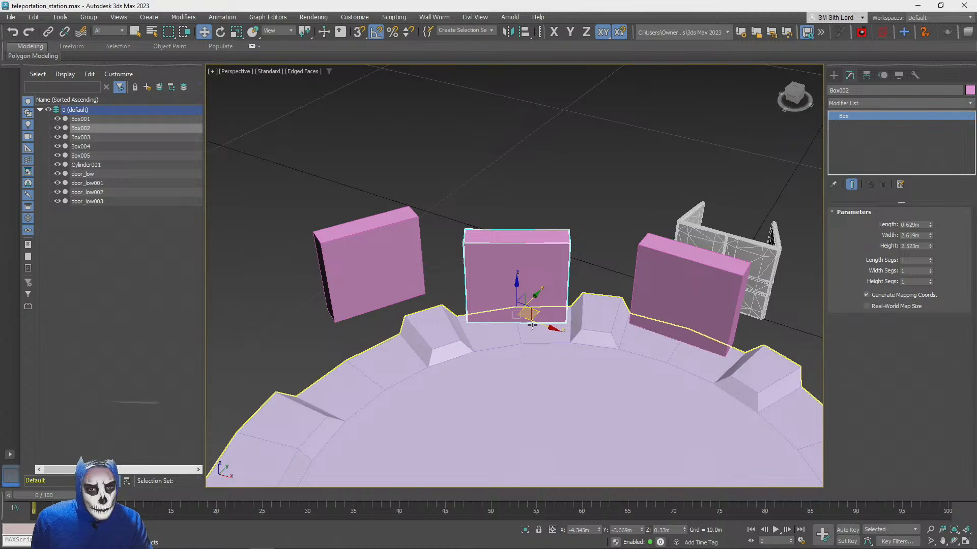
# Rotate Box002 10° about Z and shift it within its bay to about X -4.55 m, Y -3.56 m
pyautogui.press('e')
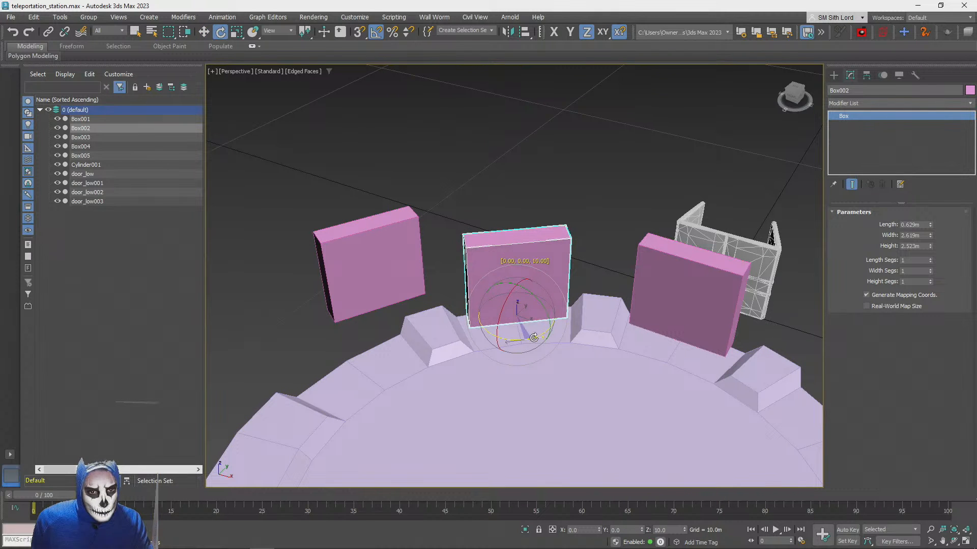
pyautogui.press('w')
pyautogui.scroll(2, 540, 327)
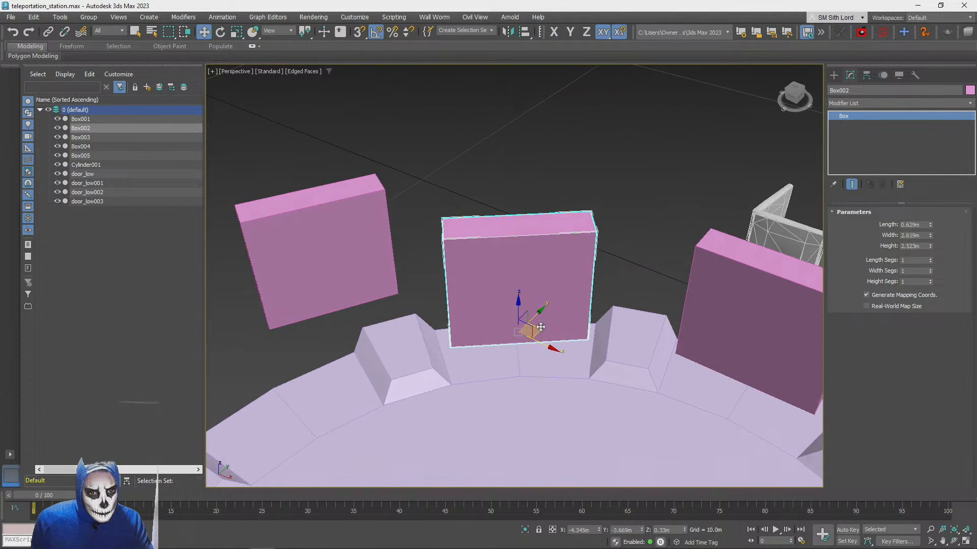
pyautogui.moveTo(537, 327)
pyautogui.mouseDown()
pyautogui.moveTo(529, 355)
pyautogui.moveTo(533, 326)
pyautogui.mouseUp()
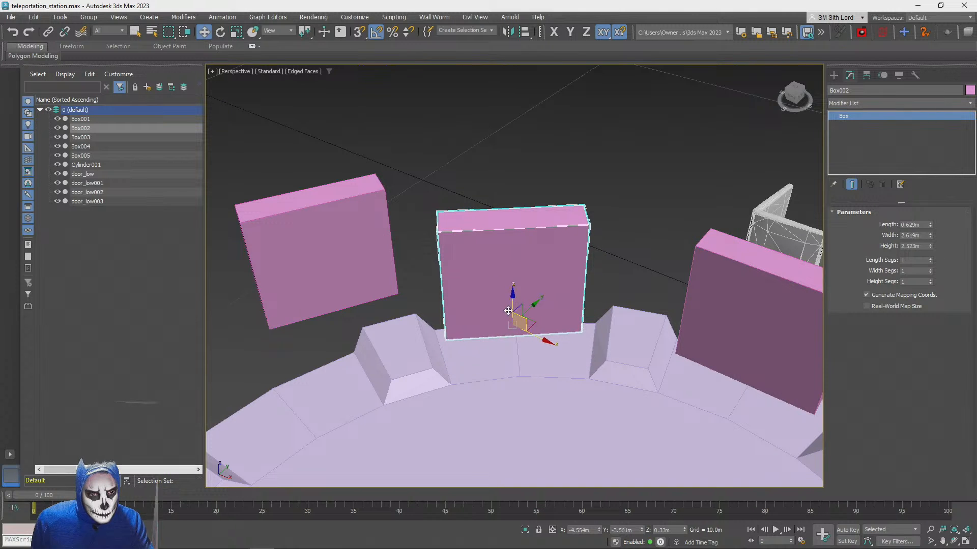
# Move the outermost left portal box, Box003, onto the platform between its two rim blocks and align it with the rim
pyautogui.scroll(-2, 508, 311)
pyautogui.moveTo(508, 311); pyautogui.dragTo(604, 310, button='middle')
pyautogui.click(473, 250)
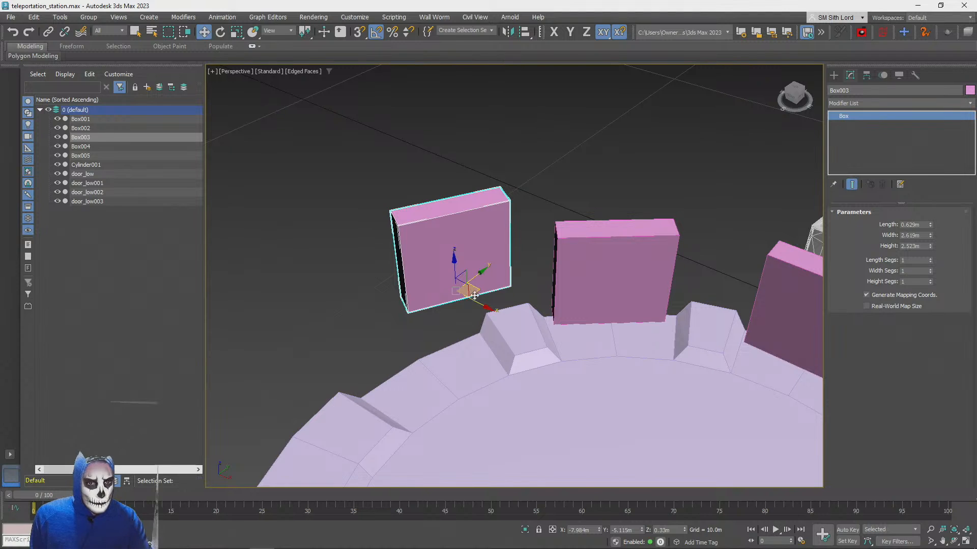
pyautogui.moveTo(474, 295)
pyautogui.mouseDown()
pyautogui.moveTo(439, 396)
pyautogui.moveTo(427, 401)
pyautogui.mouseUp()
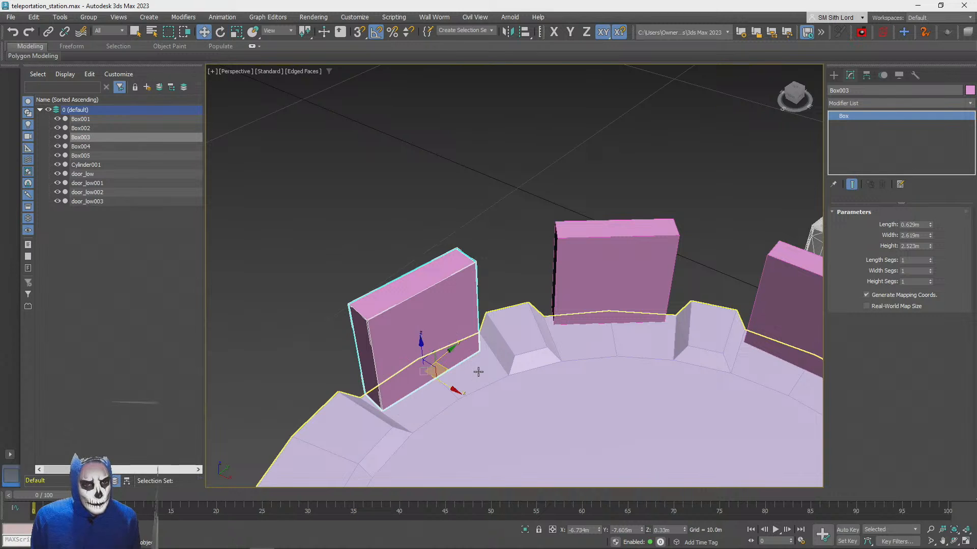
pyautogui.keyDown('alt'); pyautogui.moveTo(473, 369); pyautogui.dragTo(422, 406, button='middle'); pyautogui.keyUp('alt')
pyautogui.moveTo(421, 391)
pyautogui.mouseDown()
pyautogui.moveTo(431, 381)
pyautogui.moveTo(424, 388)
pyautogui.mouseUp()
pyautogui.keyDown('alt'); pyautogui.moveTo(425, 389); pyautogui.dragTo(502, 361, button='middle'); pyautogui.keyUp('alt')
# Move Box004, the portal box right of the middle one, into its rim bay at about X 3.58 m, Y -3.99 m
pyautogui.scroll(-5, 426, 386)
pyautogui.scroll(5, 502, 362)
pyautogui.click(462, 303)
pyautogui.scroll(1, 480, 305)
pyautogui.keyDown('alt'); pyautogui.moveTo(480, 304); pyautogui.dragTo(487, 375, button='middle'); pyautogui.keyUp('alt')
pyautogui.moveTo(492, 353); pyautogui.dragTo(423, 334)
pyautogui.keyDown('alt'); pyautogui.moveTo(423, 334); pyautogui.dragTo(439, 337, button='middle'); pyautogui.keyUp('alt')
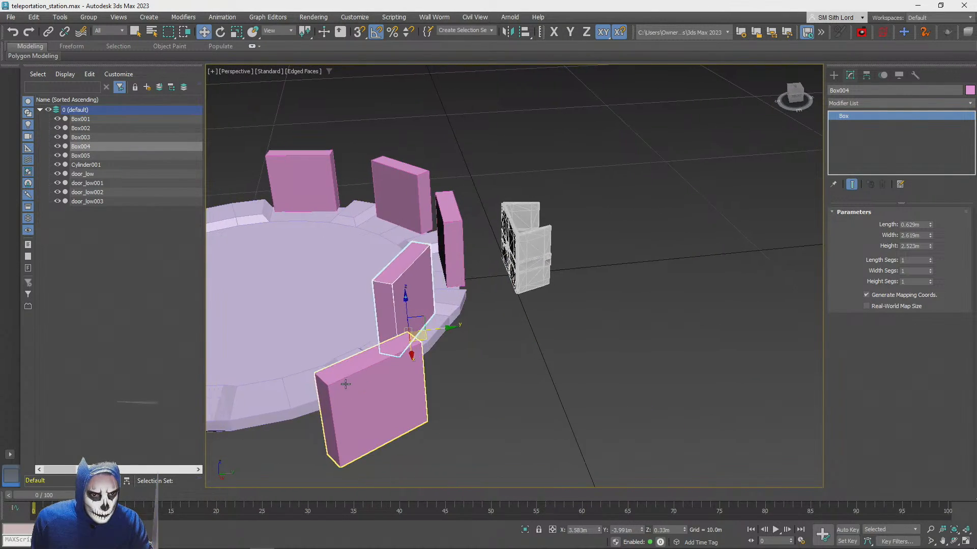
# Move the outermost right portal box, Box005, into its rim bay at about X 6.03 m, Y -7.44 m
pyautogui.click(343, 384)
pyautogui.keyDown('alt'); pyautogui.moveTo(345, 385); pyautogui.dragTo(467, 412, button='middle'); pyautogui.keyUp('alt')
pyautogui.moveTo(493, 375); pyautogui.dragTo(402, 352)
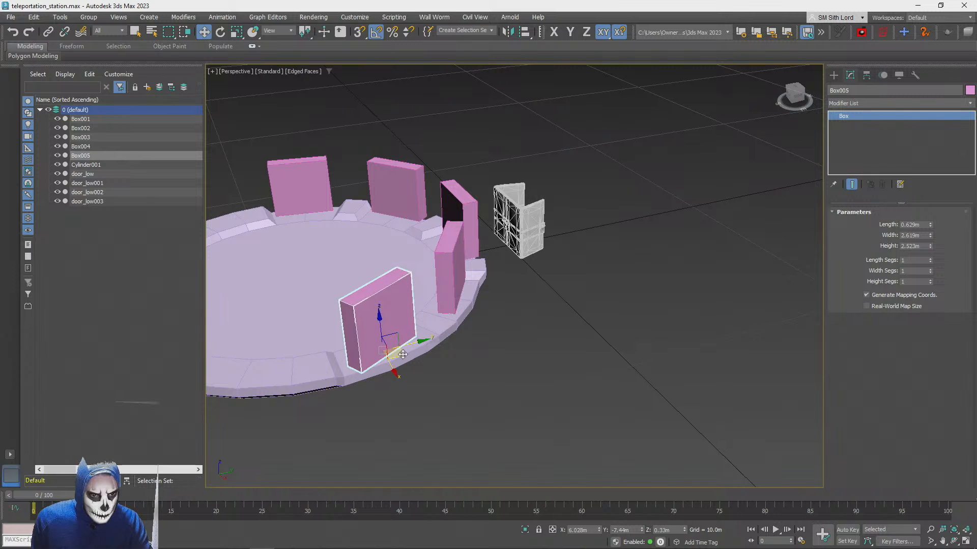
pyautogui.keyDown('alt'); pyautogui.moveTo(403, 354); pyautogui.dragTo(361, 148, button='middle'); pyautogui.keyUp('alt')
# Turn Box005 about its vertical axis to follow the rim and nudge it about 0.13 m along Y
pyautogui.press('e')
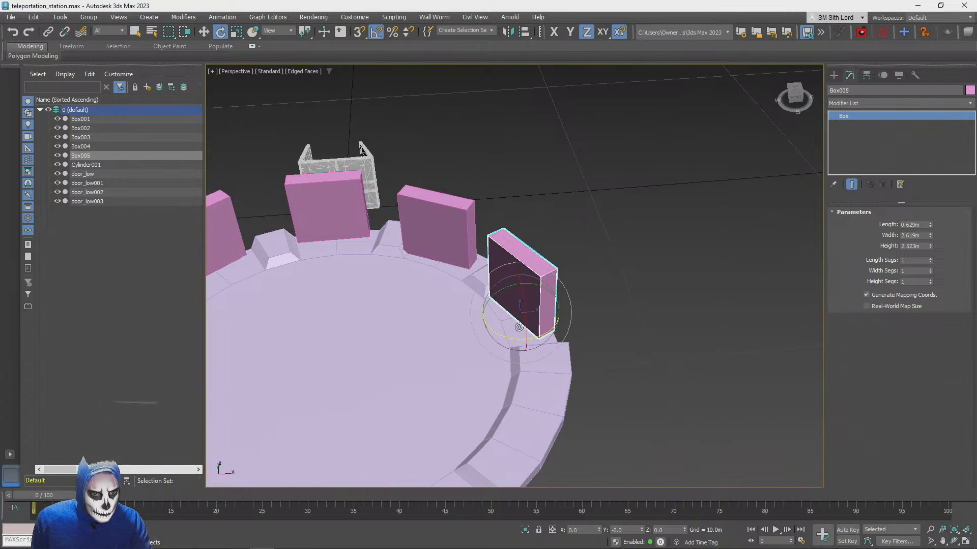
pyautogui.moveTo(514, 341); pyautogui.dragTo(498, 336)
pyautogui.keyDown('alt'); pyautogui.moveTo(498, 335); pyautogui.dragTo(673, 366, button='middle'); pyautogui.keyUp('alt')
pyautogui.scroll(3, 507, 338)
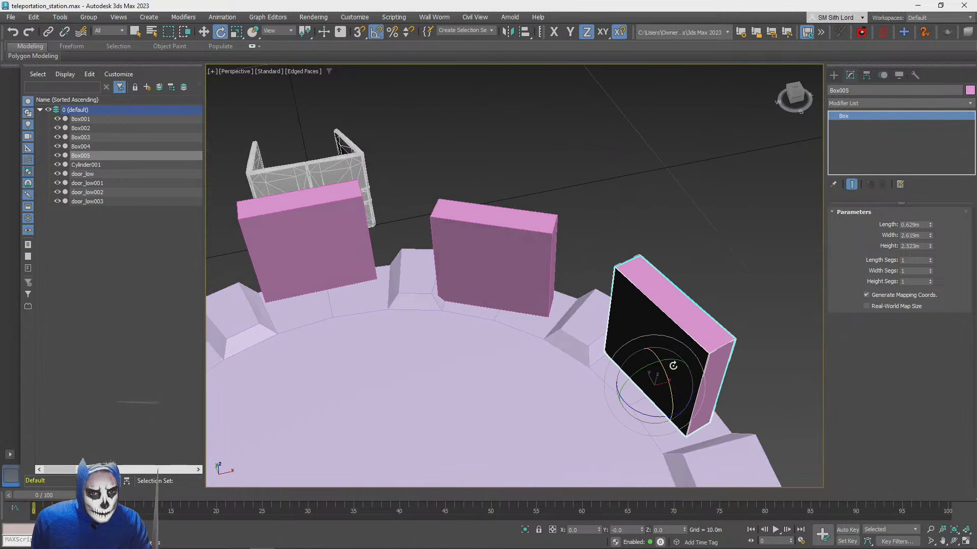
pyautogui.moveTo(643, 358)
pyautogui.mouseDown()
pyautogui.moveTo(699, 380)
pyautogui.moveTo(657, 356)
pyautogui.mouseUp()
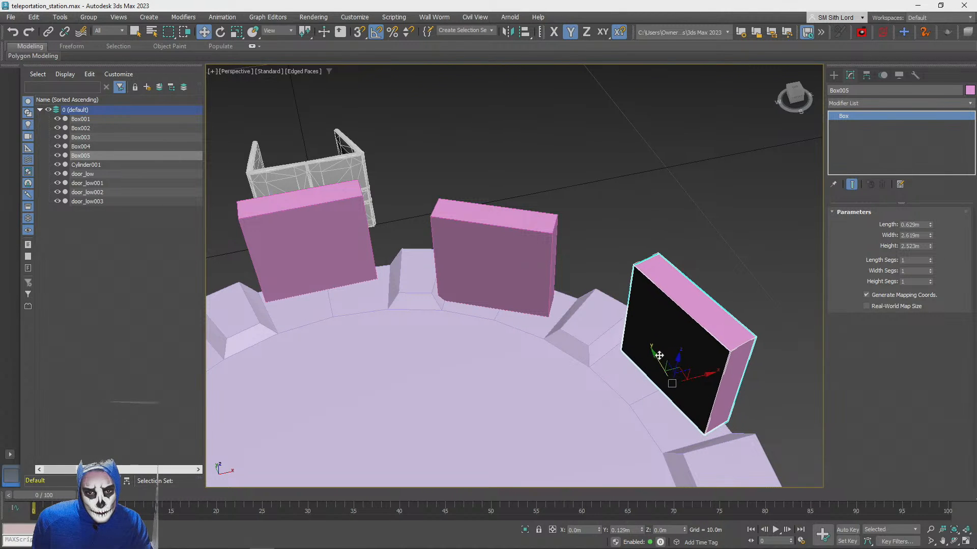
# Turn Box004 about its vertical axis, shift it to about X 4.06 m, Y -3.82 m, and undo the last adjustment
pyautogui.click(517, 268)
pyautogui.scroll(1, 529, 305)
pyautogui.keyDown('alt'); pyautogui.moveTo(530, 305); pyautogui.dragTo(525, 326, button='middle'); pyautogui.keyUp('alt')
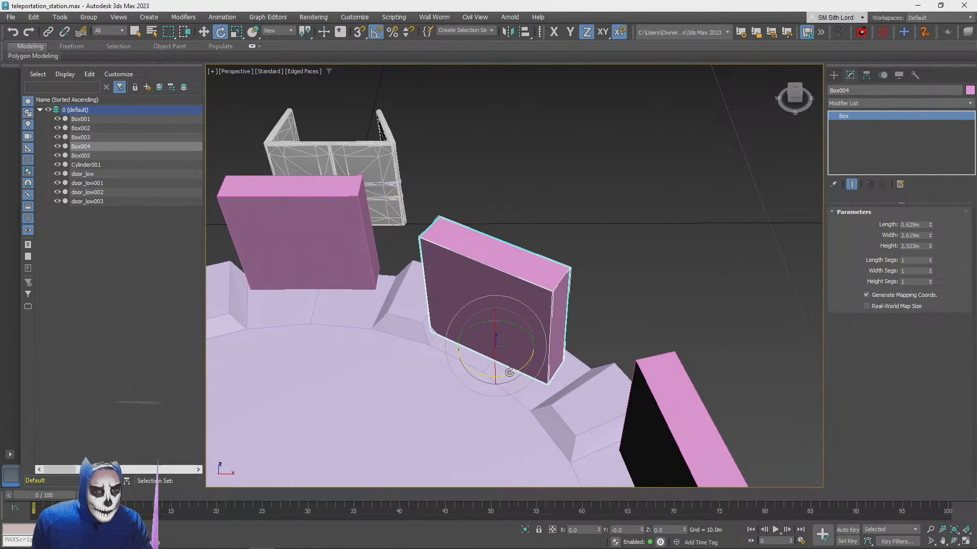
pyautogui.moveTo(509, 372); pyautogui.dragTo(496, 376)
pyautogui.press('w')
pyautogui.keyDown('alt'); pyautogui.moveTo(505, 375); pyautogui.dragTo(509, 376, button='middle'); pyautogui.keyUp('alt')
pyautogui.moveTo(493, 377)
pyautogui.mouseDown()
pyautogui.moveTo(518, 383)
pyautogui.moveTo(505, 380)
pyautogui.mouseUp()
pyautogui.hotkey('ctrl', 'z')
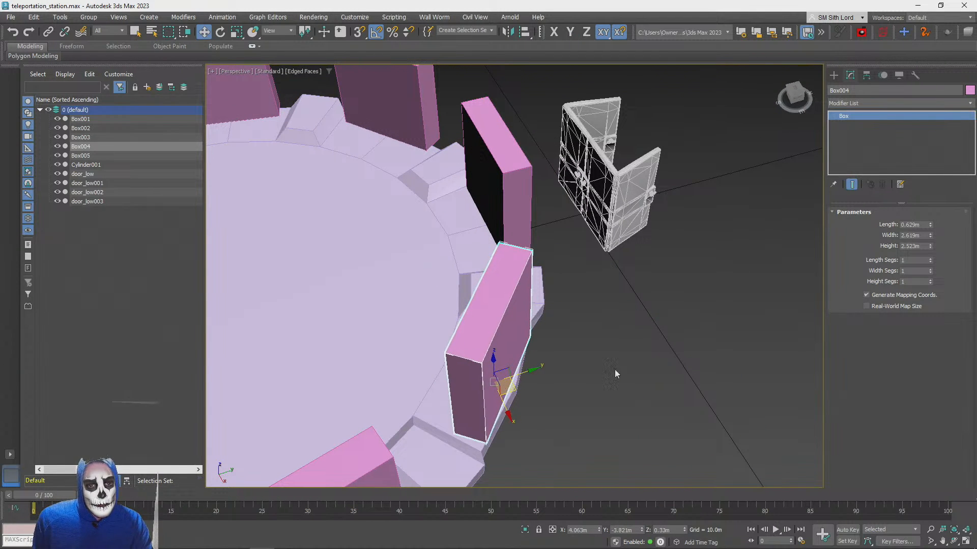
# Clear the box selection and select the two swung-open side door panels, door_low and door_low001
pyautogui.click(670, 350)
pyautogui.keyDown('alt'); pyautogui.moveTo(665, 346); pyautogui.dragTo(714, 295, button='middle'); pyautogui.keyUp('alt')
pyautogui.scroll(-5, 663, 346)
pyautogui.scroll(4, 646, 357)
pyautogui.scroll(4, 646, 356)
pyautogui.scroll(3, 646, 356)
pyautogui.click(721, 279)
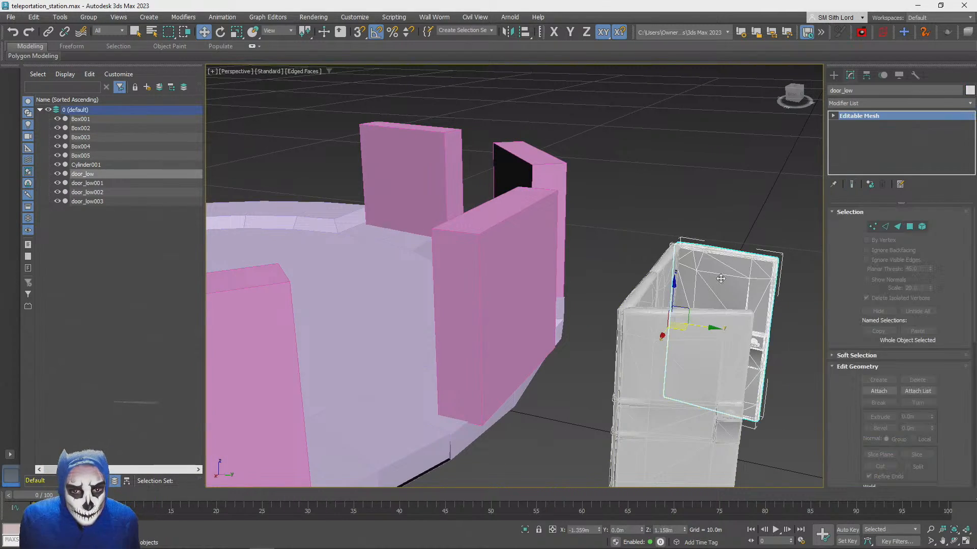
pyautogui.hotkey('ctrl', 'd')
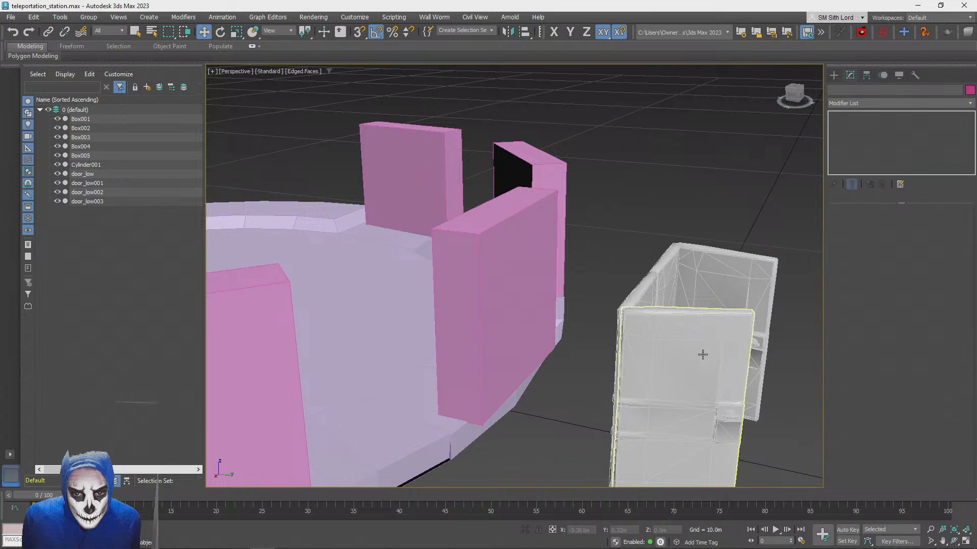
pyautogui.doubleClick(641, 351)
pyautogui.keyDown('shift'); pyautogui.moveTo(709, 322); pyautogui.dragTo(712, 252); pyautogui.keyUp('shift')
pyautogui.click(536, 322)
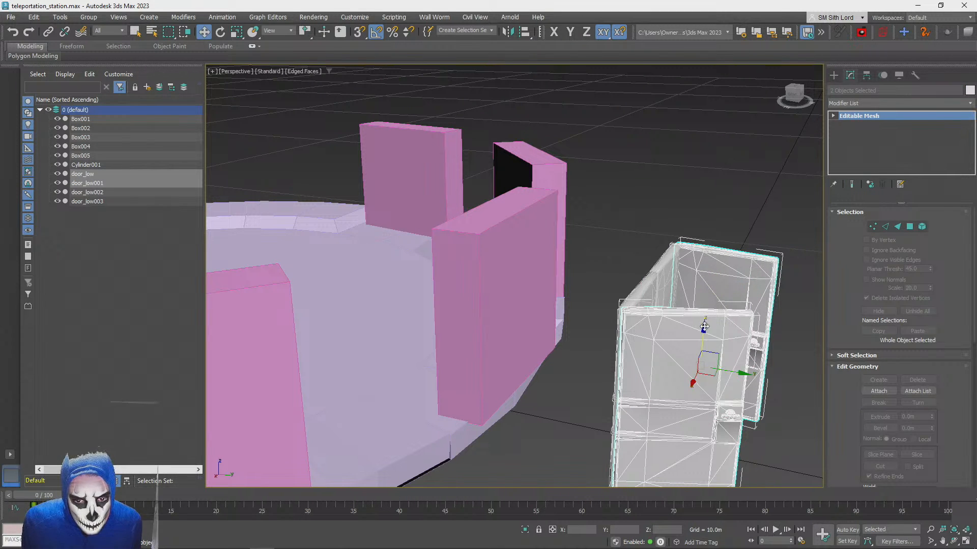
# Try cloning the two side door panels upward as copies and undo the cloning
pyautogui.keyDown('shift'); pyautogui.moveTo(704, 326); pyautogui.dragTo(711, 260); pyautogui.keyUp('shift')
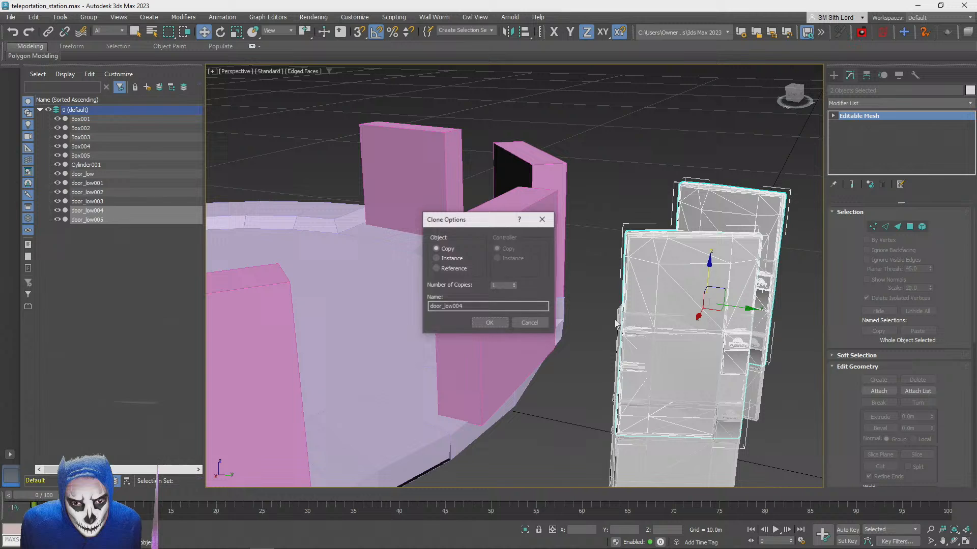
pyautogui.click(497, 324)
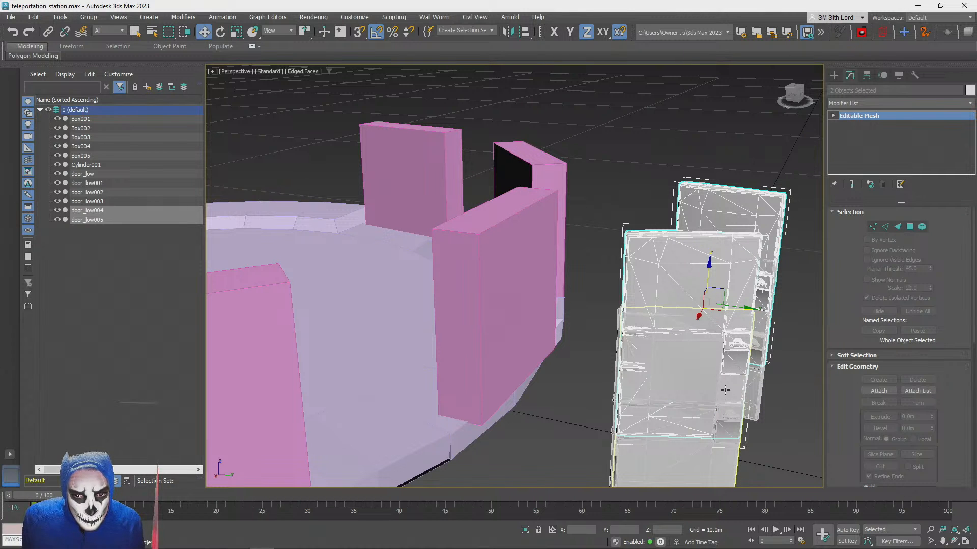
pyautogui.hotkey('ctrl', 'z')
# Clone the two side door panels as copies and move the copies to the side edges of the middle portal box
pyautogui.keyDown('shift'); pyautogui.moveTo(704, 322); pyautogui.dragTo(711, 245); pyautogui.keyUp('shift')
pyautogui.click(490, 323)
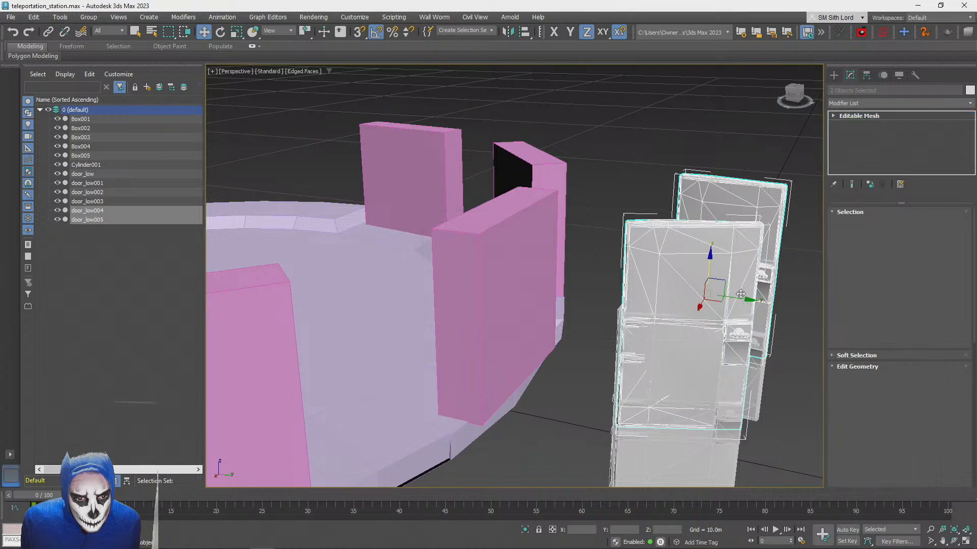
pyautogui.moveTo(735, 299)
pyautogui.mouseDown()
pyautogui.moveTo(498, 282)
pyautogui.moveTo(565, 295)
pyautogui.moveTo(545, 229)
pyautogui.moveTo(519, 224)
pyautogui.moveTo(533, 230)
pyautogui.moveTo(525, 270)
pyautogui.mouseUp()
pyautogui.keyDown('alt'); pyautogui.moveTo(524, 269); pyautogui.dragTo(554, 313, button='middle'); pyautogui.keyUp('alt')
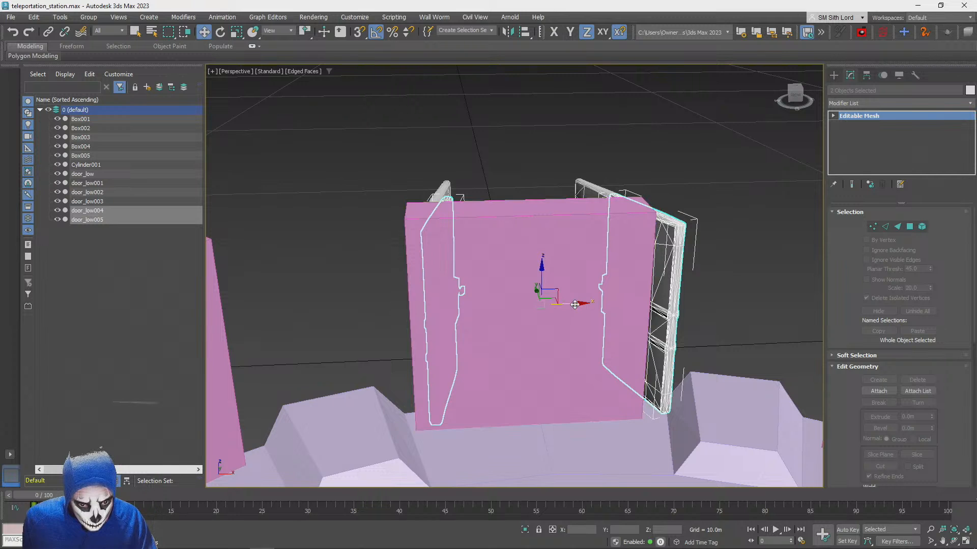
pyautogui.moveTo(574, 305); pyautogui.dragTo(562, 305)
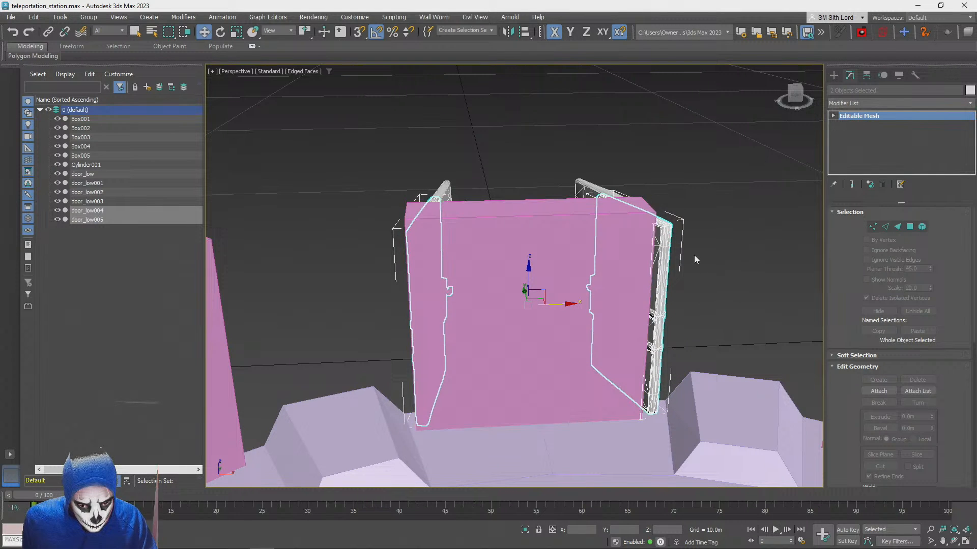
# Delete the middle portal box, Box001, from between the copied door panels
pyautogui.click(756, 245)
pyautogui.scroll(-8, 756, 245)
pyautogui.keyDown('alt'); pyautogui.moveTo(755, 245); pyautogui.dragTo(748, 208, button='middle'); pyautogui.keyUp('alt')
pyautogui.scroll(4, 748, 208)
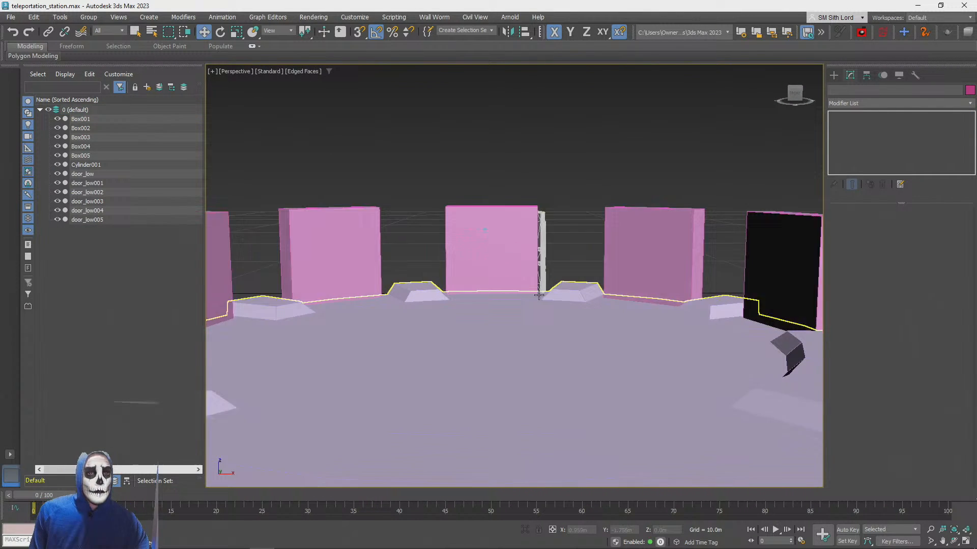
pyautogui.press('Delete')
# Select the two closed door panels, door_low002 and door_low003, and hide them
pyautogui.click(481, 261)
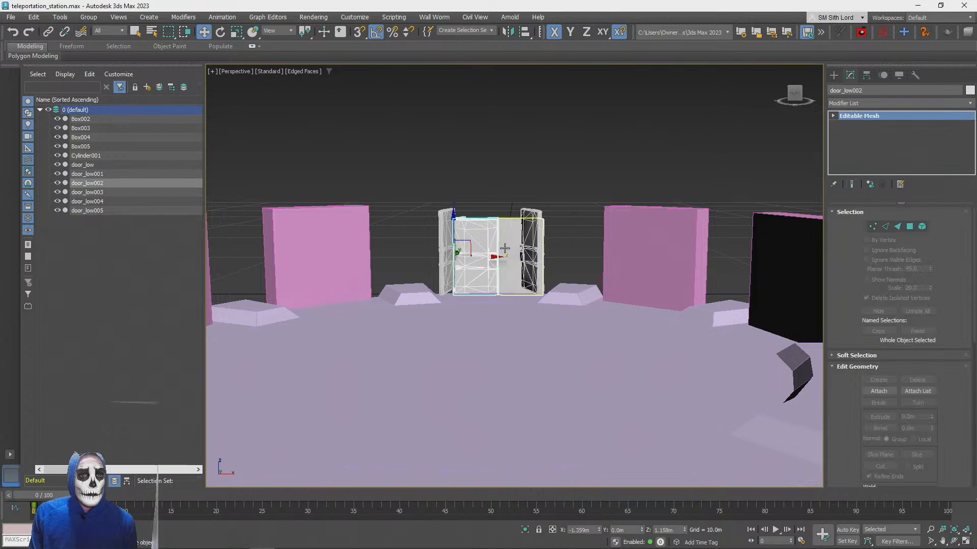
pyautogui.keyDown('ctrl'); pyautogui.click(506, 246); pyautogui.keyUp('ctrl')
pyautogui.click(915, 75)
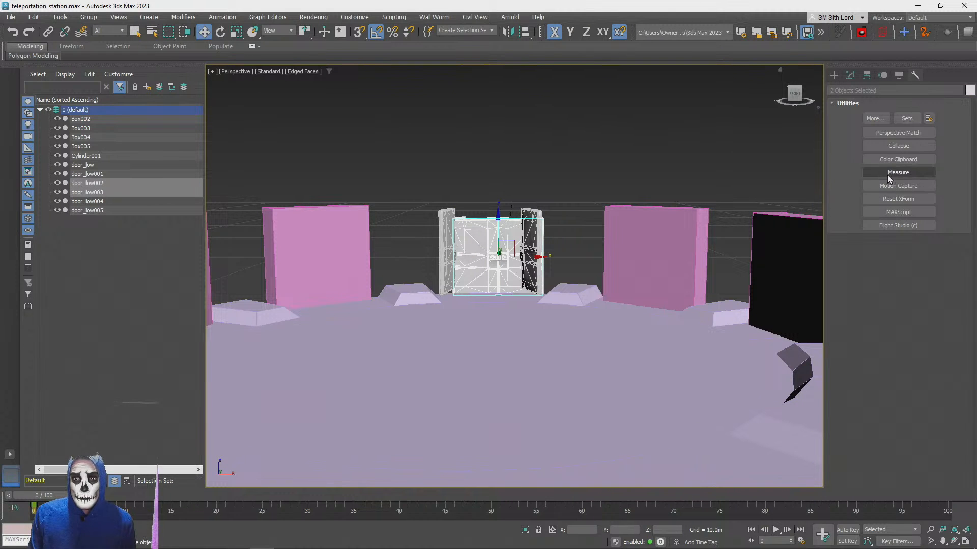
pyautogui.click(898, 76)
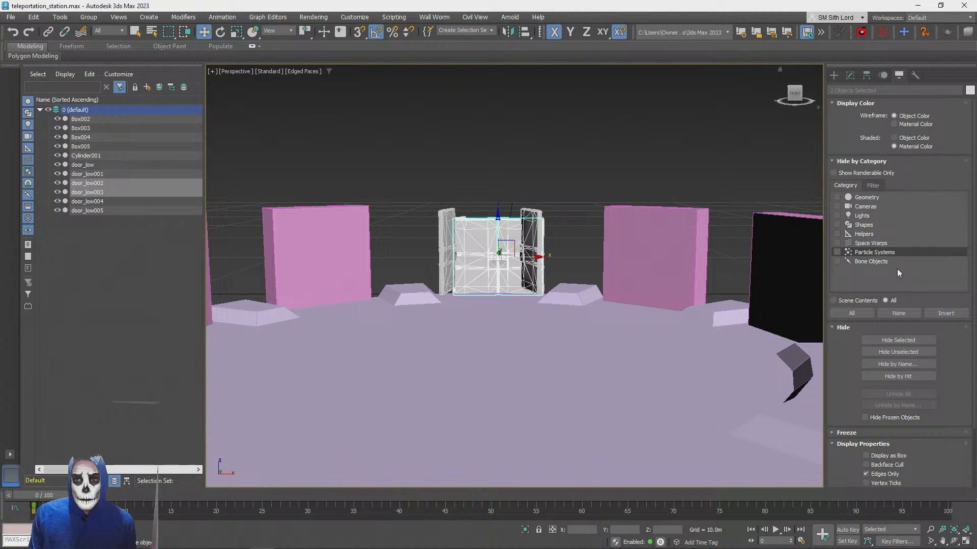
pyautogui.click(898, 341)
# Select the two original open door panels, door_low and door_low001, and hide them
pyautogui.keyDown('alt'); pyautogui.moveTo(508, 231); pyautogui.dragTo(509, 290, button='middle'); pyautogui.keyUp('alt')
pyautogui.click(523, 294)
pyautogui.keyDown('ctrl'); pyautogui.click(651, 312); pyautogui.keyUp('ctrl')
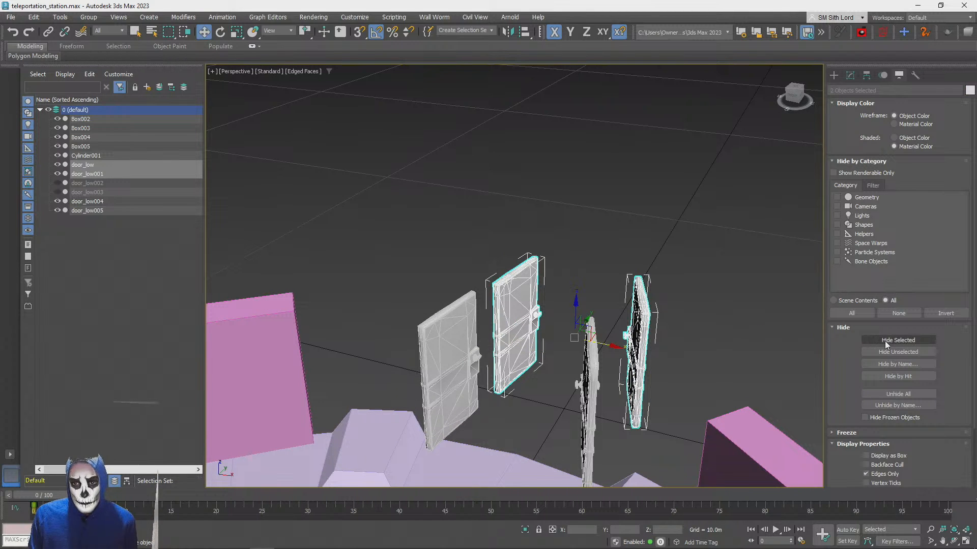
pyautogui.click(886, 341)
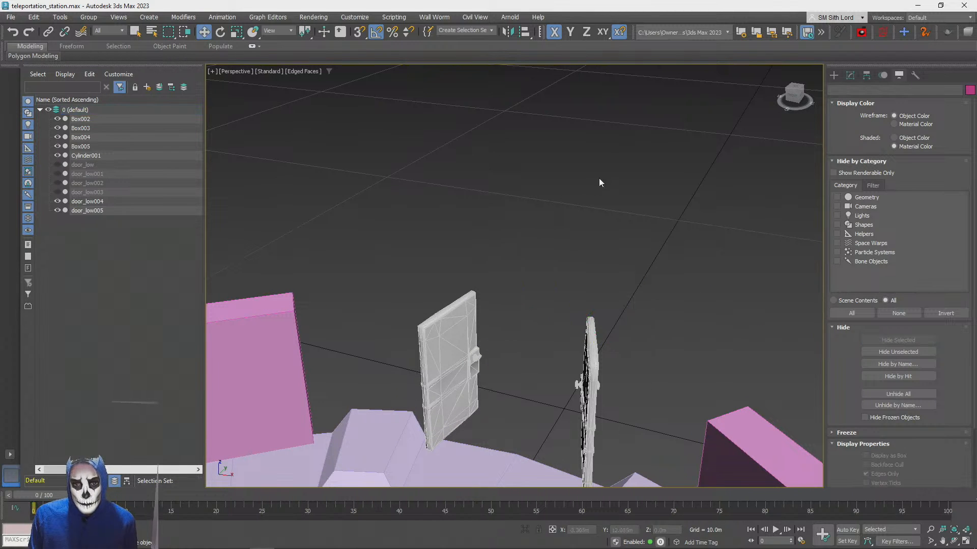
# Examine the whole station in wireframe and shaded display, then select Cylinder001 and check its walkway
pyautogui.scroll(-5, 574, 230)
pyautogui.keyDown('alt'); pyautogui.moveTo(573, 230); pyautogui.dragTo(561, 237, button='middle'); pyautogui.keyUp('alt')
pyautogui.press('F3')
pyautogui.press('F3')
pyautogui.press('F3')
pyautogui.press('F3')
pyautogui.click(561, 237)
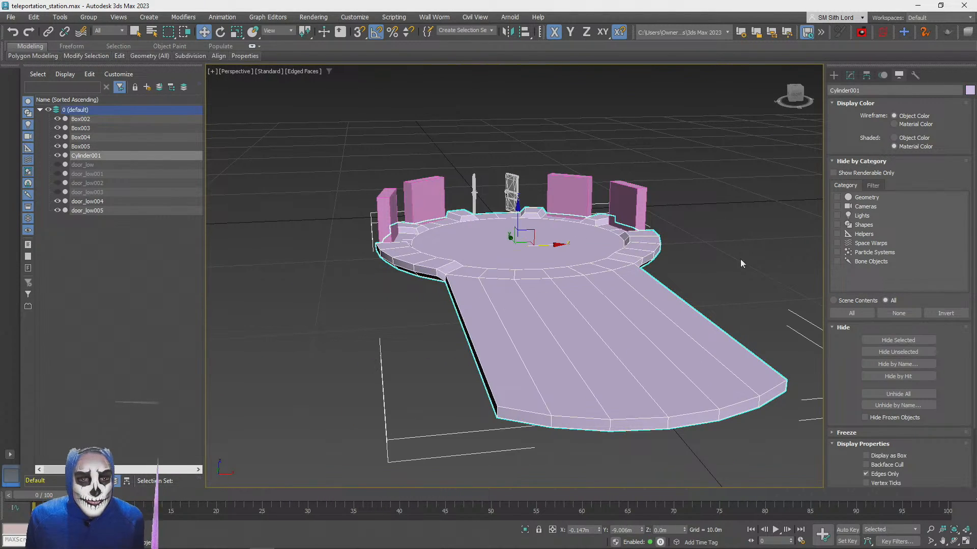
pyautogui.keyDown('alt'); pyautogui.moveTo(645, 342); pyautogui.dragTo(610, 367, button='middle'); pyautogui.keyUp('alt')
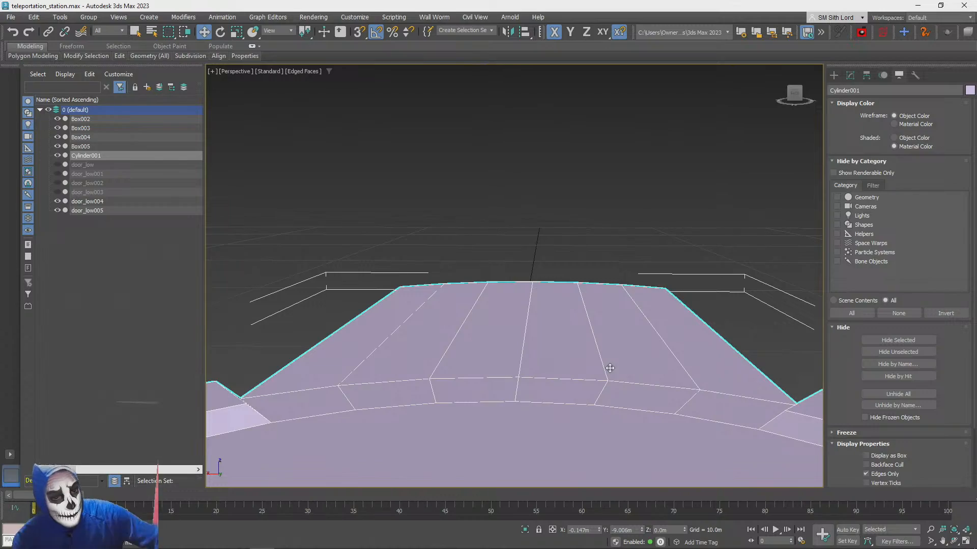
pyautogui.keyDown('alt'); pyautogui.moveTo(610, 367); pyautogui.dragTo(610, 368, button='middle'); pyautogui.keyUp('alt')
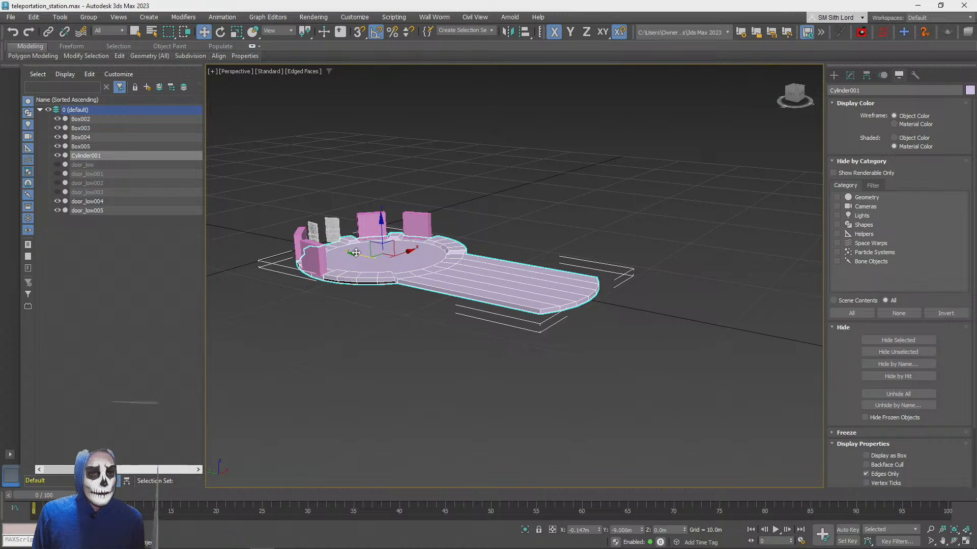
# Try sliding Cylinder001 about 32.8 m along the negative Y axis, away from the portal boxes
pyautogui.moveTo(356, 253); pyautogui.dragTo(729, 329)
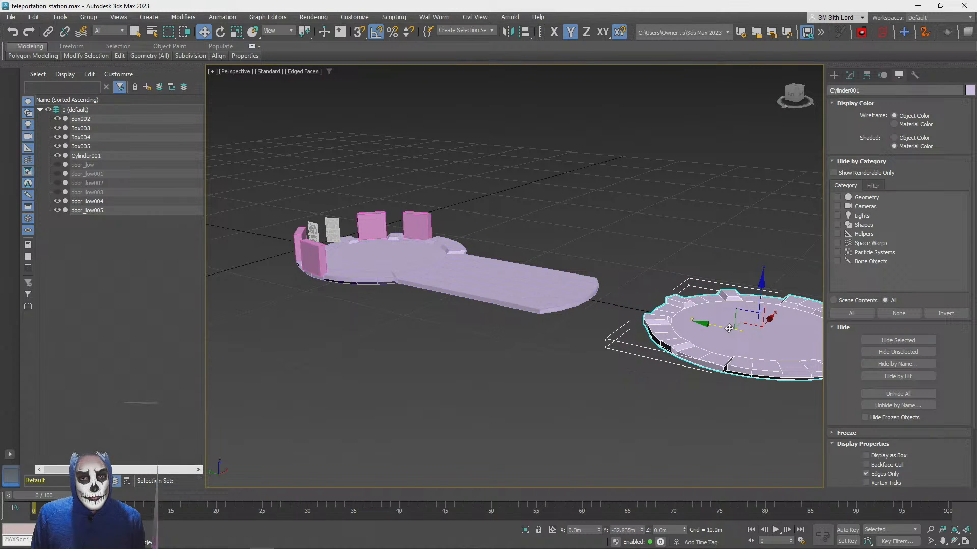
pyautogui.keyDown('shift'); pyautogui.moveTo(729, 329); pyautogui.dragTo(520, 331); pyautogui.keyUp('shift')
pyautogui.click(529, 323)
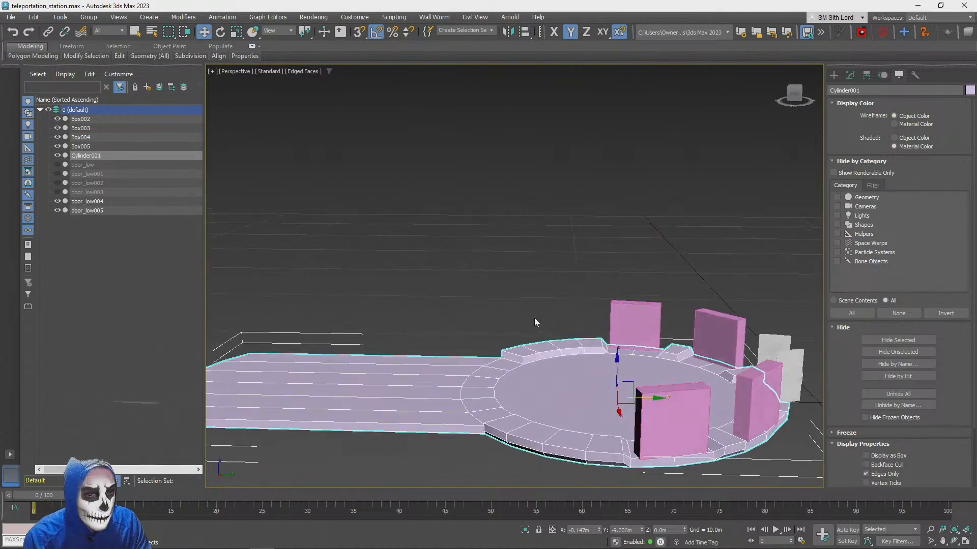
# Move the walkway's far-end vertices on Cylinder001 along Y to about -15.9 m, shortening the walkway to a narrow lip
pyautogui.click(850, 76)
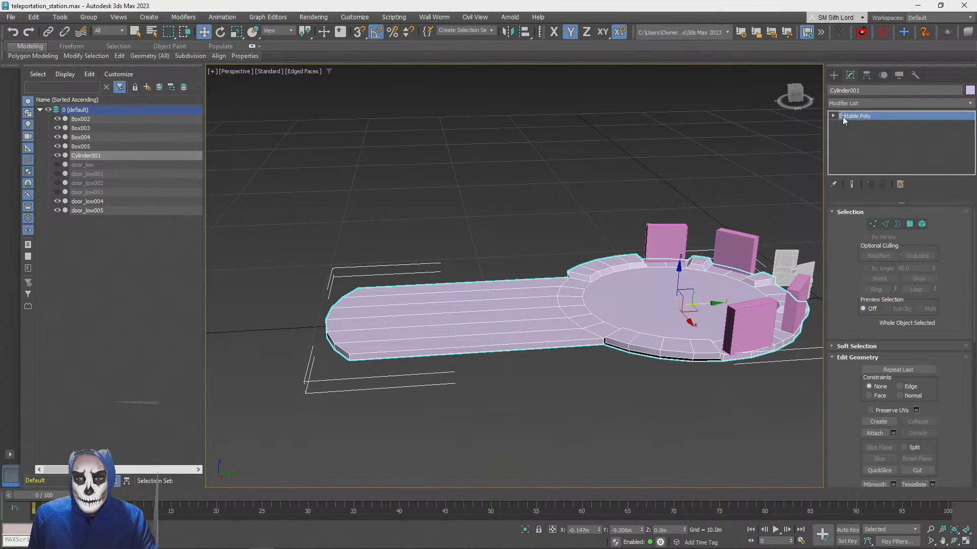
pyautogui.click(834, 116)
pyautogui.click(852, 124)
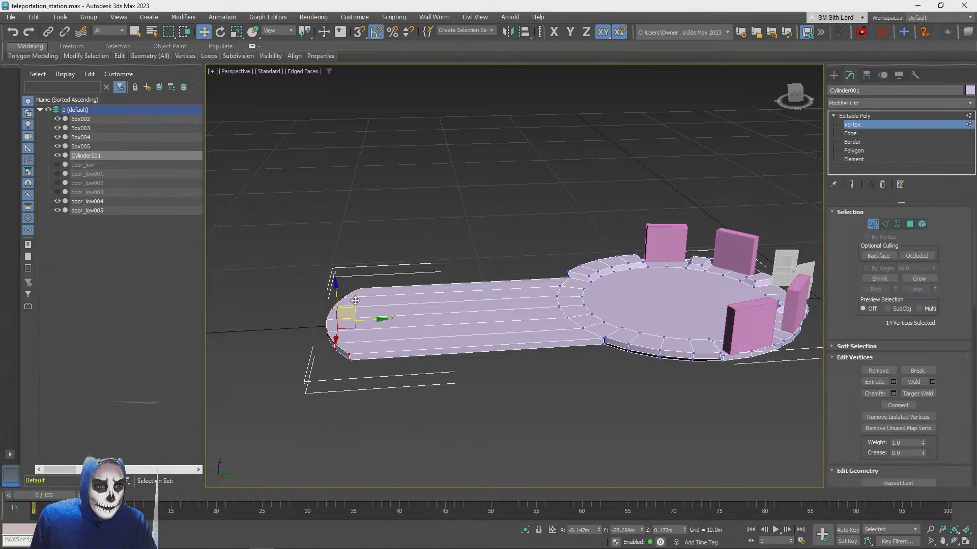
pyautogui.moveTo(373, 322); pyautogui.dragTo(556, 325)
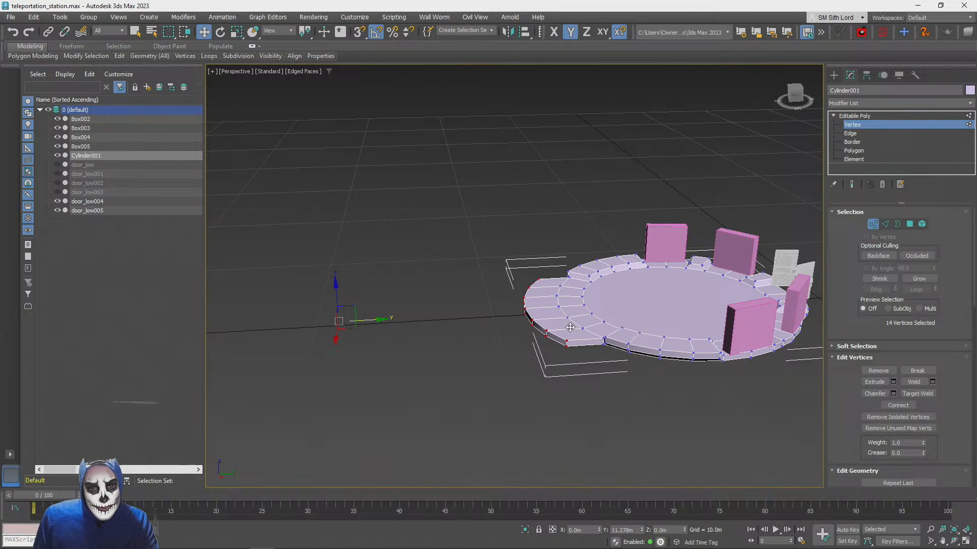
pyautogui.scroll(6, 568, 330)
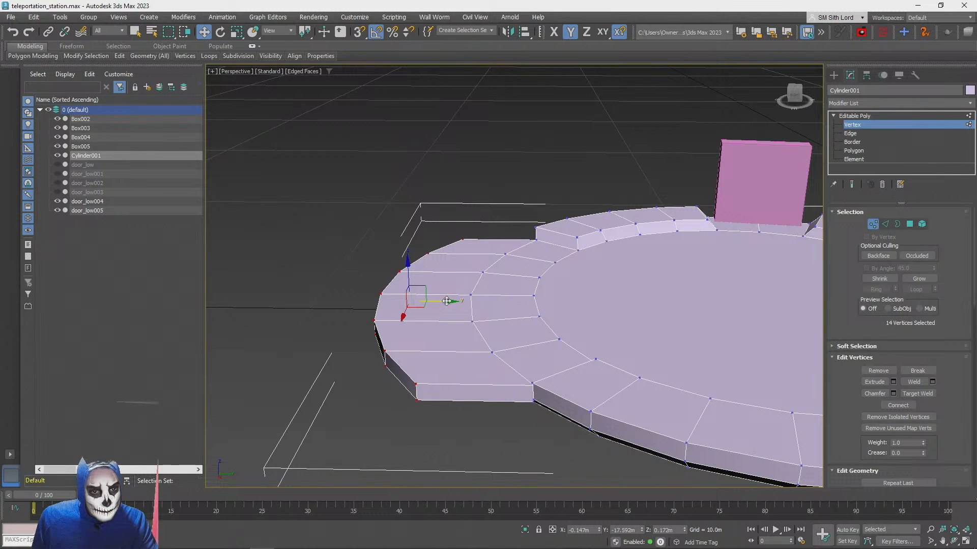
pyautogui.moveTo(447, 301); pyautogui.dragTo(504, 300)
pyautogui.keyDown('alt'); pyautogui.moveTo(504, 300); pyautogui.dragTo(590, 325, button='middle'); pyautogui.keyUp('alt')
pyautogui.scroll(-4, 497, 312)
pyautogui.scroll(5, 497, 312)
pyautogui.moveTo(460, 304); pyautogui.dragTo(452, 316)
pyautogui.keyDown('alt'); pyautogui.moveTo(454, 315); pyautogui.dragTo(896, 163, button='middle'); pyautogui.keyUp('alt')
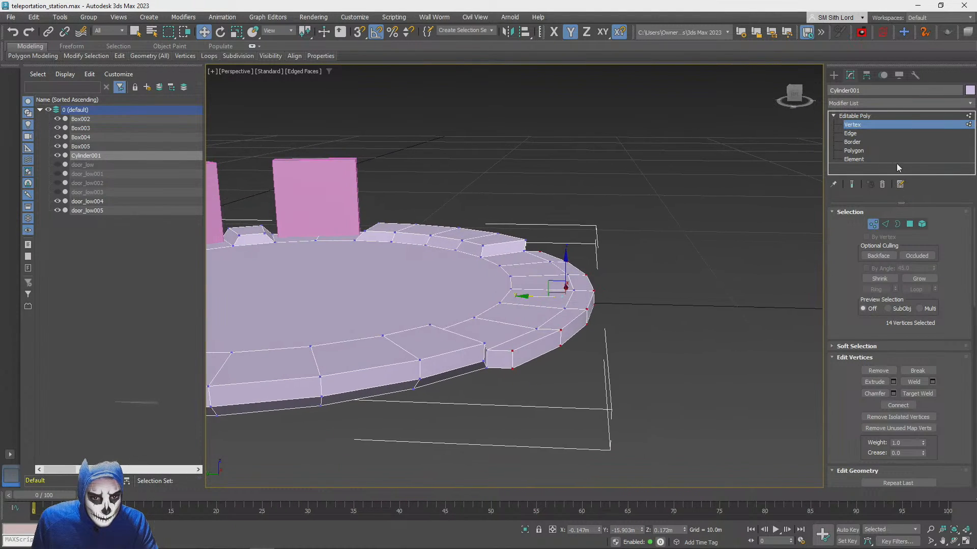
# Select the narrow top and outer side polygons all along the shortened walkway's curved outer edge
pyautogui.click(909, 225)
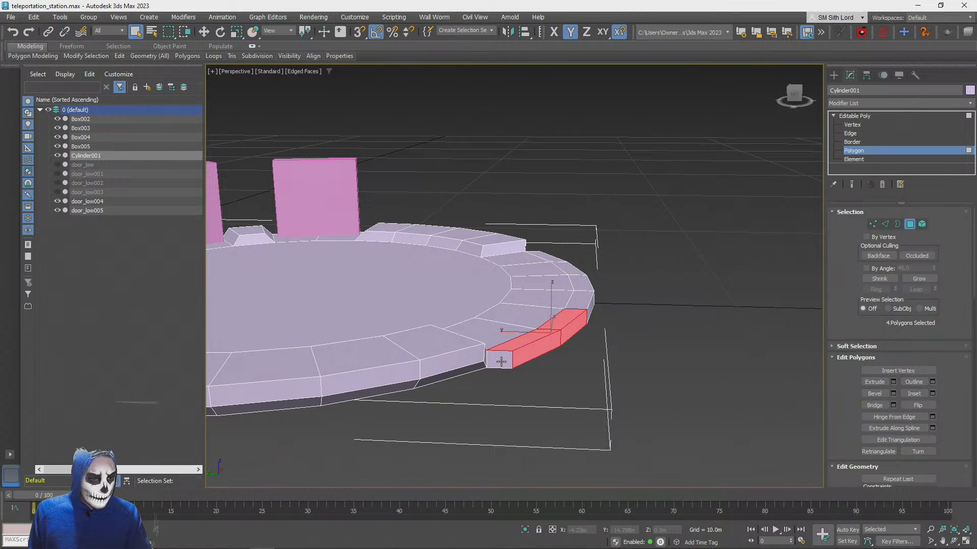
pyautogui.keyDown('alt'); pyautogui.moveTo(601, 362); pyautogui.dragTo(482, 372, button='middle'); pyautogui.keyUp('alt')
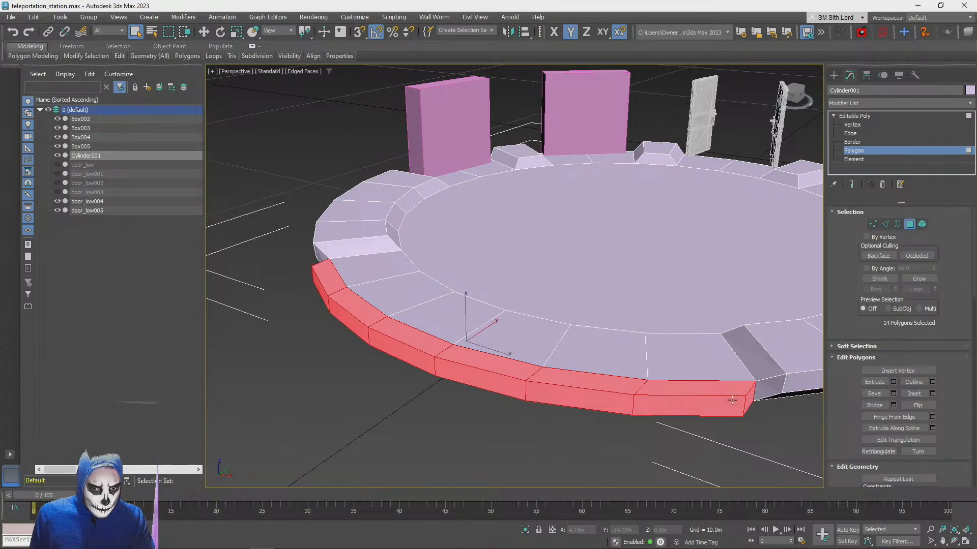
pyautogui.keyDown('alt'); pyautogui.moveTo(732, 401); pyautogui.dragTo(625, 359, button='middle'); pyautogui.keyUp('alt')
pyautogui.click(893, 394)
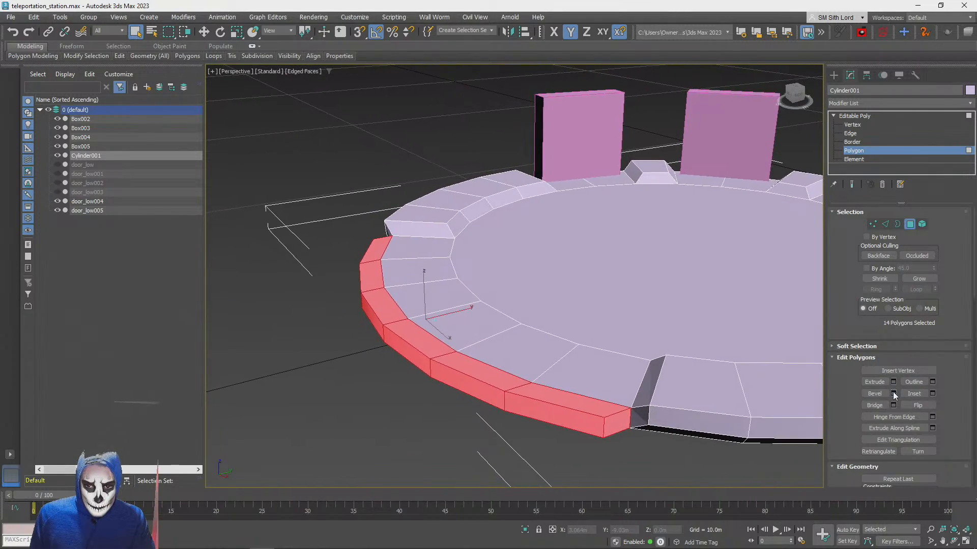
pyautogui.keyDown('alt'); pyautogui.moveTo(508, 316); pyautogui.dragTo(475, 307, button='middle'); pyautogui.keyUp('alt')
pyautogui.keyDown('alt'); pyautogui.moveTo(536, 327); pyautogui.dragTo(509, 326, button='middle'); pyautogui.keyUp('alt')
pyautogui.scroll(-3, 519, 315)
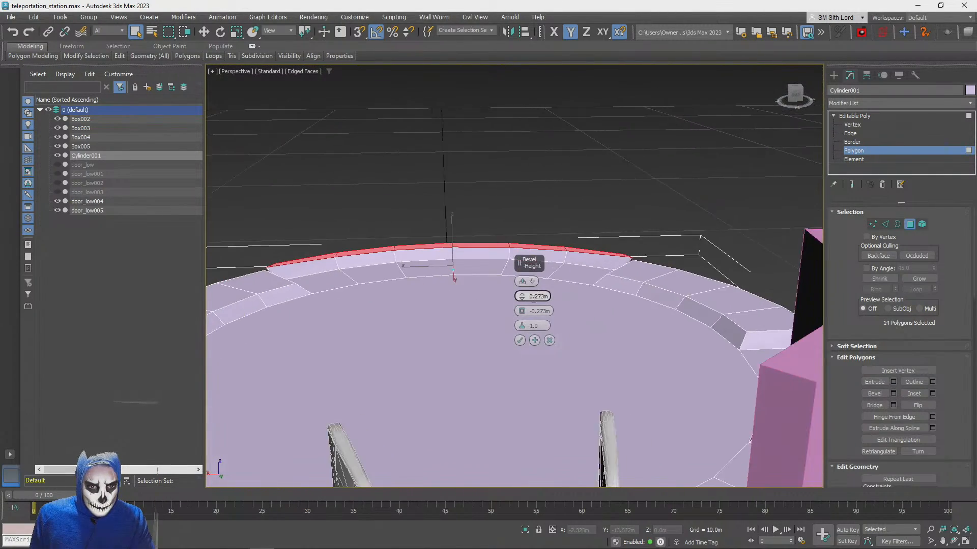
pyautogui.moveTo(522, 296); pyautogui.dragTo(522, 298)
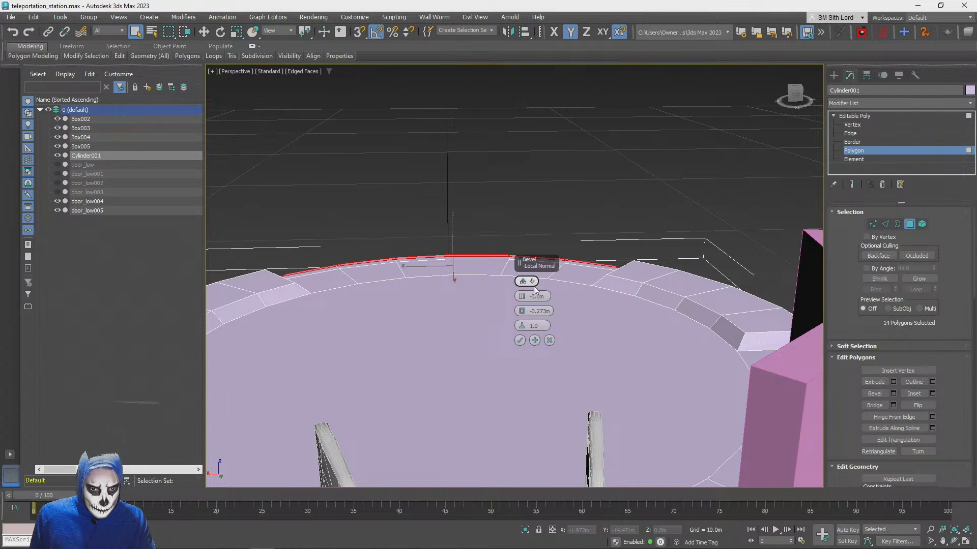
pyautogui.moveTo(522, 311); pyautogui.dragTo(523, 313)
pyautogui.click(549, 342)
pyautogui.keyDown('alt'); pyautogui.moveTo(549, 342); pyautogui.dragTo(526, 329, button='middle'); pyautogui.keyUp('alt')
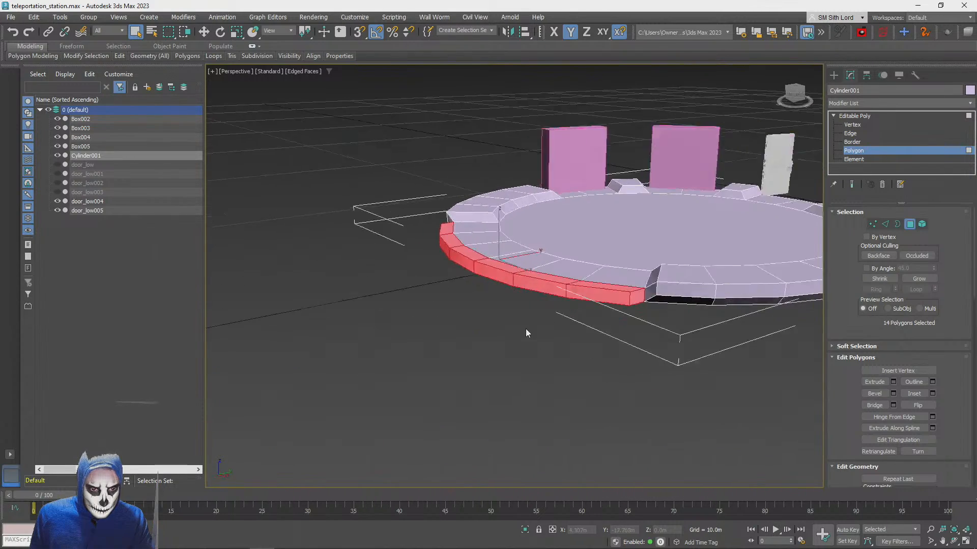
# Extrude the selected polygons along the walkway's outer edge by about 0.55 m to form a raised curb, and clear the selection
pyautogui.scroll(3, 526, 330)
pyautogui.click(893, 382)
pyautogui.scroll(-3, 606, 323)
pyautogui.keyDown('alt'); pyautogui.moveTo(605, 323); pyautogui.dragTo(557, 316, button='middle'); pyautogui.keyUp('alt')
pyautogui.rightClick(523, 297)
pyautogui.moveTo(523, 297); pyautogui.dragTo(523, 295)
pyautogui.scroll(2, 521, 296)
pyautogui.moveTo(538, 297)
pyautogui.keyDown('alt'); pyautogui.mouseDown(button='middle')
pyautogui.moveTo(522, 296)
pyautogui.moveTo(529, 305)
pyautogui.moveTo(578, 303)
pyautogui.moveTo(545, 291)
pyautogui.mouseUp(button='middle'); pyautogui.keyUp('alt')
pyautogui.moveTo(522, 298); pyautogui.dragTo(521, 296)
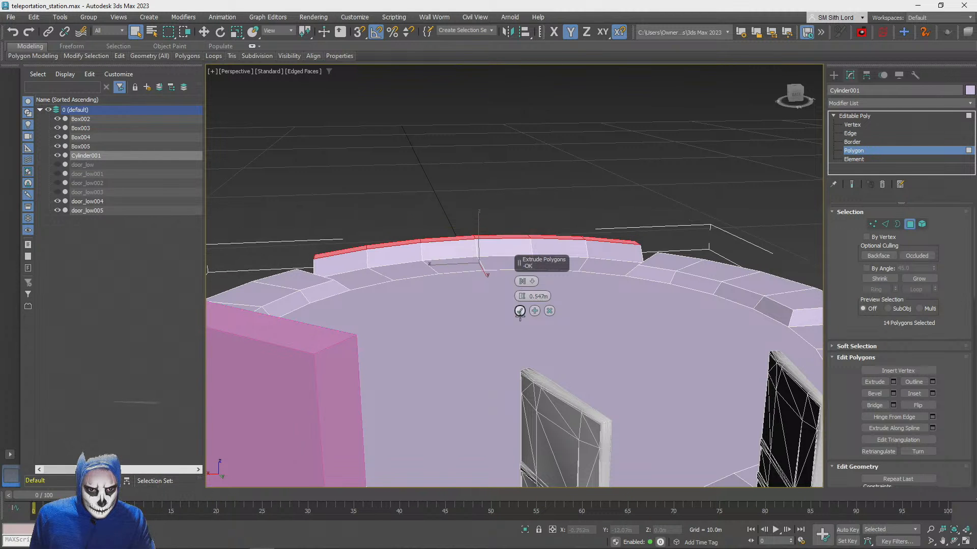
pyautogui.click(511, 187)
# Select the outer side, end and underside polygons of the raised rim segment beside the walkway curb
pyautogui.scroll(-8, 511, 187)
pyautogui.keyDown('alt'); pyautogui.moveTo(511, 187); pyautogui.dragTo(530, 291, button='middle'); pyautogui.keyUp('alt')
pyautogui.scroll(4, 489, 290)
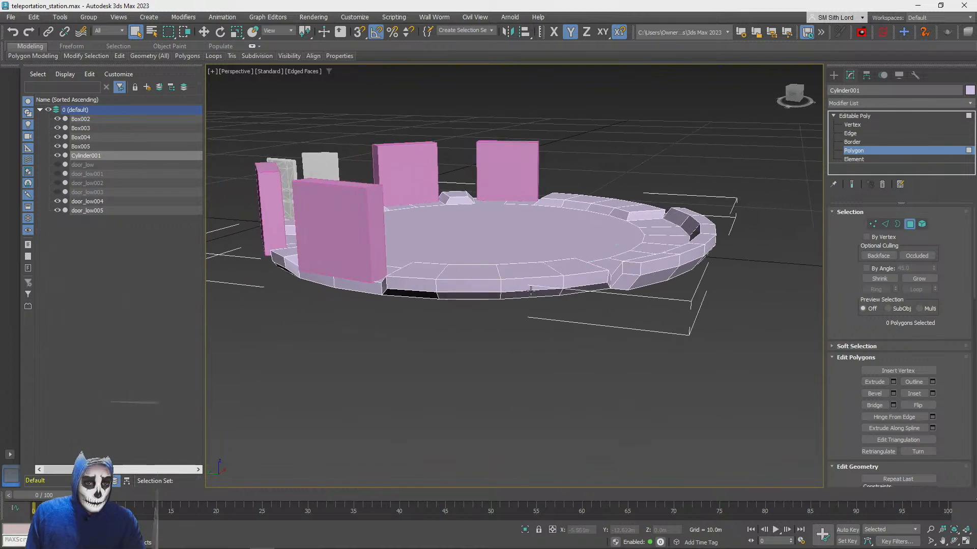
pyautogui.scroll(3, 636, 290)
pyautogui.keyDown('alt'); pyautogui.moveTo(665, 263); pyautogui.dragTo(661, 276, button='middle'); pyautogui.keyUp('alt')
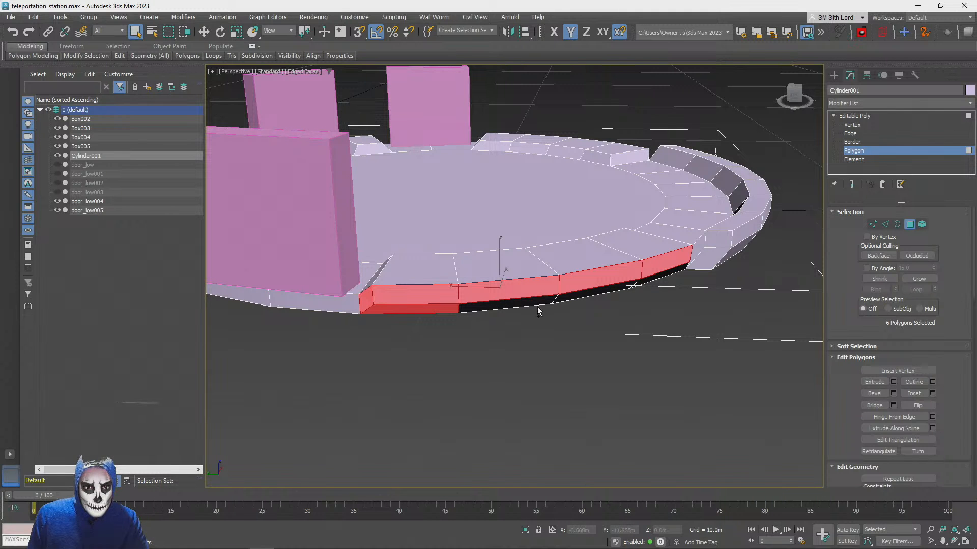
pyautogui.keyDown('ctrl'); pyautogui.click(657, 276); pyautogui.keyUp('ctrl')
pyautogui.keyDown('alt'); pyautogui.moveTo(658, 276); pyautogui.dragTo(656, 308, button='middle'); pyautogui.keyUp('alt')
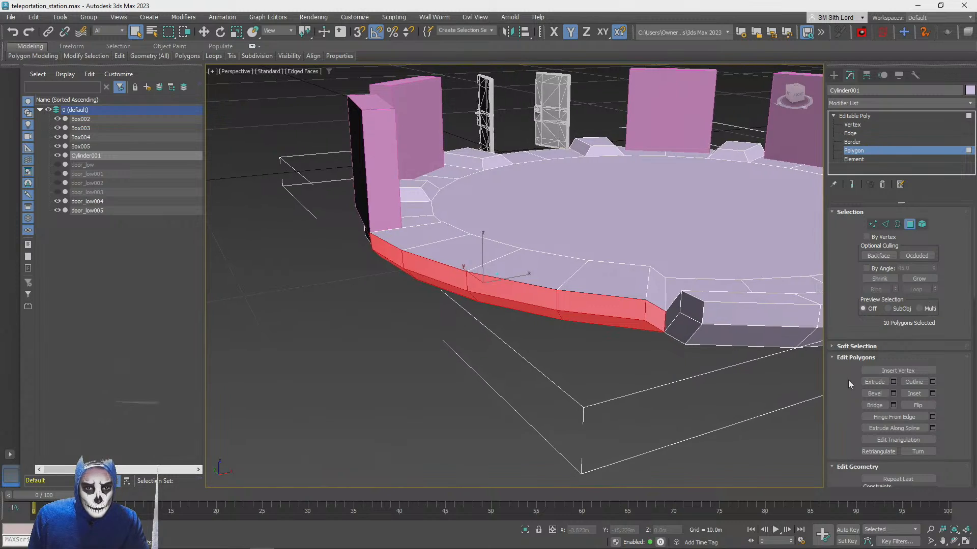
pyautogui.keyDown('alt'); pyautogui.moveTo(788, 397); pyautogui.dragTo(813, 392, button='middle'); pyautogui.keyUp('alt')
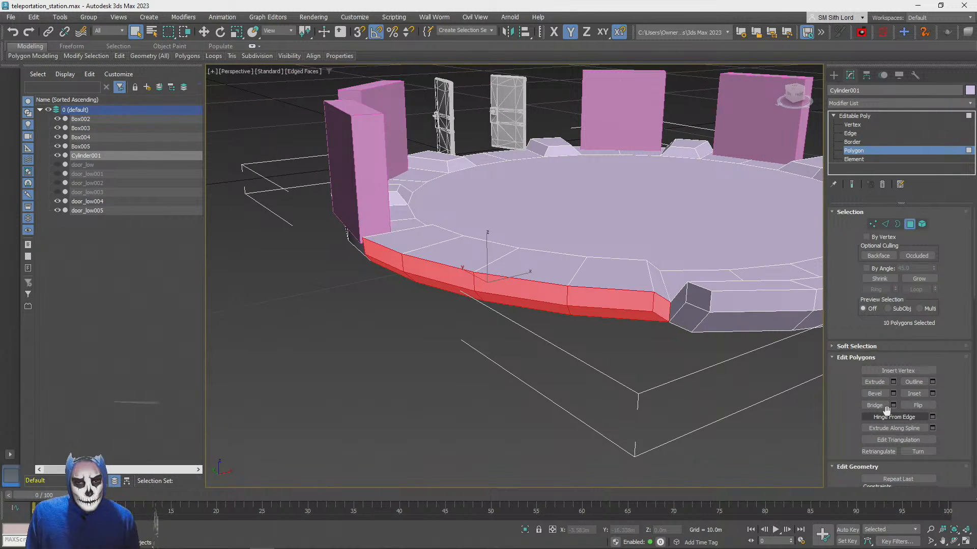
pyautogui.press('F3')
pyautogui.keyDown('alt'); pyautogui.moveTo(822, 391); pyautogui.dragTo(827, 391, button='middle'); pyautogui.keyUp('alt')
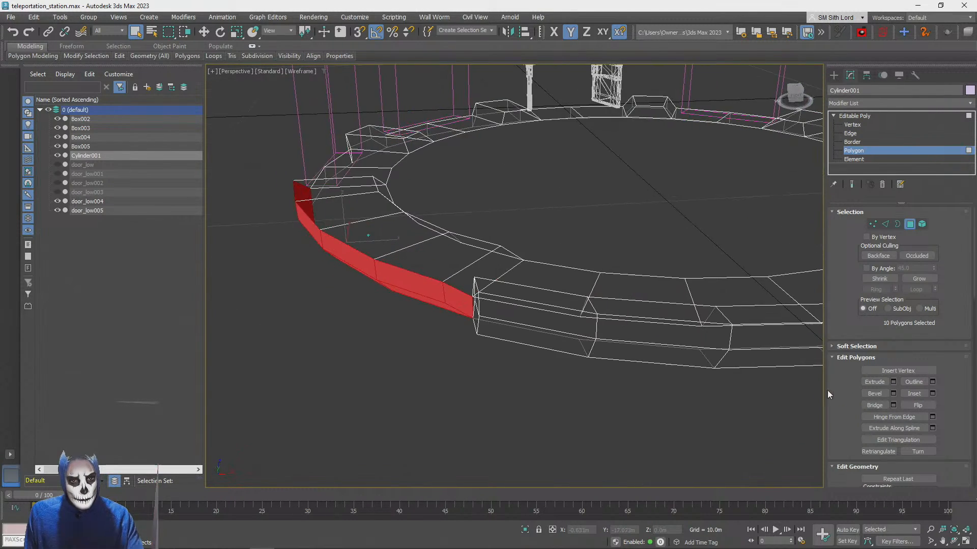
pyautogui.press('F3')
pyautogui.click(894, 382)
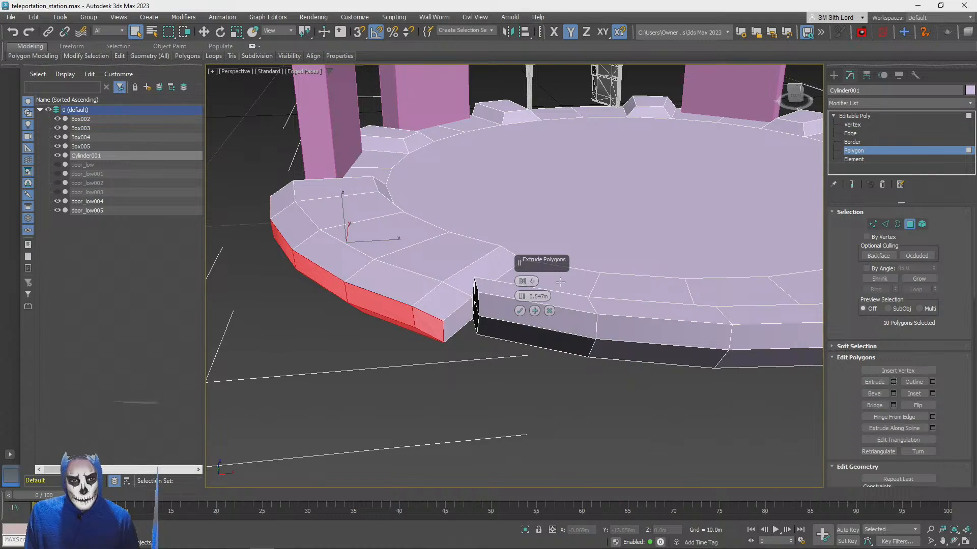
pyautogui.keyDown('alt'); pyautogui.moveTo(557, 288); pyautogui.dragTo(541, 303, button='middle'); pyautogui.keyUp('alt')
pyautogui.moveTo(521, 295)
pyautogui.mouseDown()
pyautogui.moveTo(521, 279)
pyautogui.moveTo(524, 292)
pyautogui.mouseUp()
pyautogui.moveTo(524, 292)
pyautogui.keyDown('alt'); pyautogui.mouseDown(button='middle')
pyautogui.moveTo(545, 307)
pyautogui.moveTo(535, 313)
pyautogui.moveTo(529, 284)
pyautogui.mouseUp(button='middle'); pyautogui.keyUp('alt')
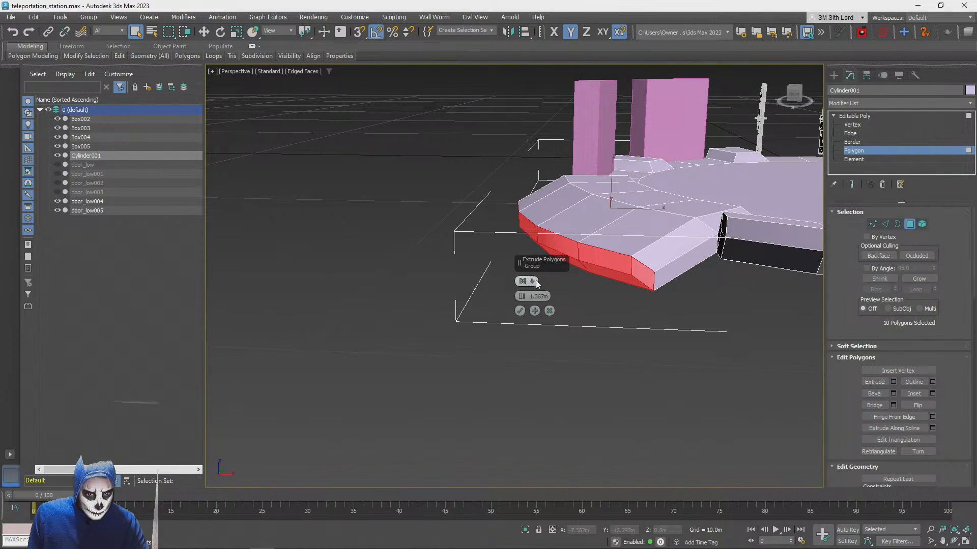
pyautogui.click(532, 281)
pyautogui.click(545, 314)
pyautogui.click(533, 282)
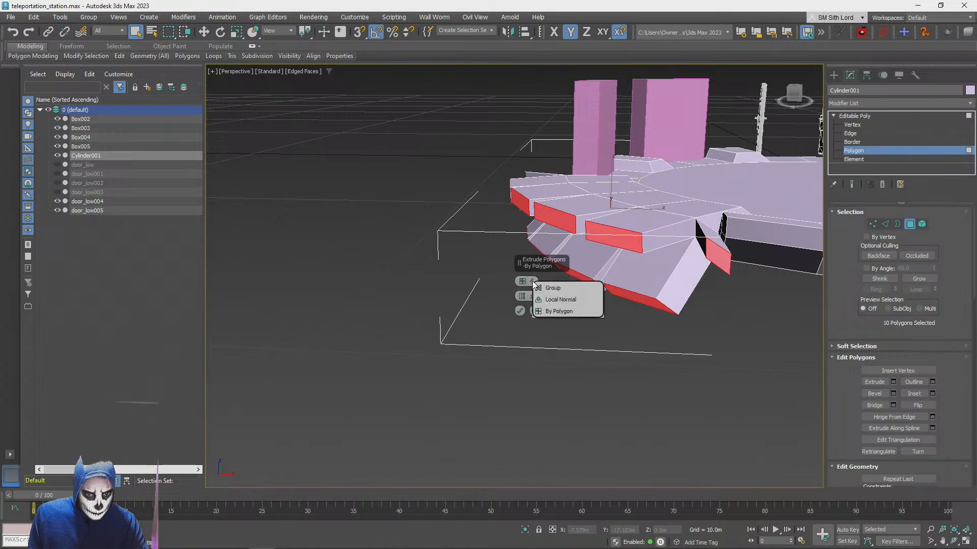
pyautogui.click(540, 301)
pyautogui.click(532, 282)
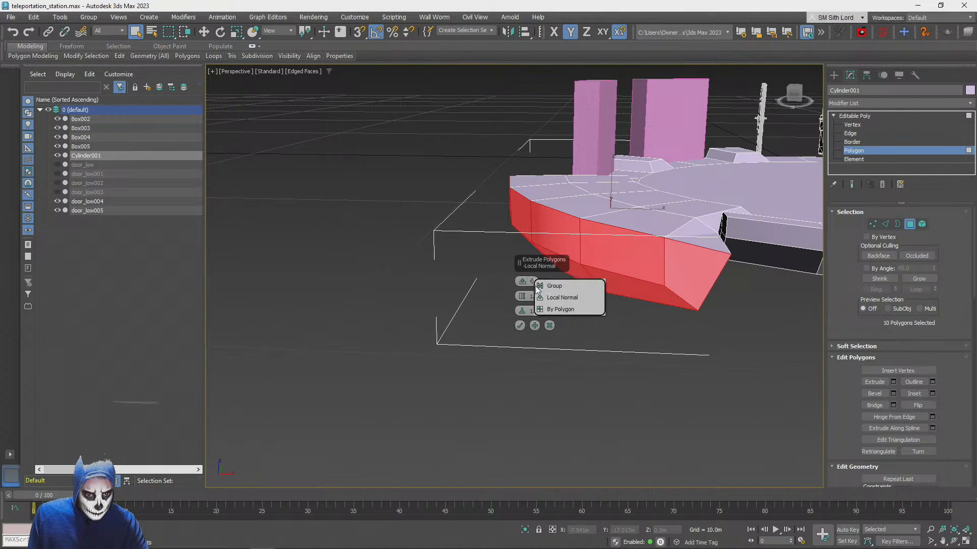
pyautogui.click(540, 289)
pyautogui.scroll(5, 540, 287)
pyautogui.keyDown('alt'); pyautogui.moveTo(538, 285); pyautogui.dragTo(583, 324, button='middle'); pyautogui.keyUp('alt')
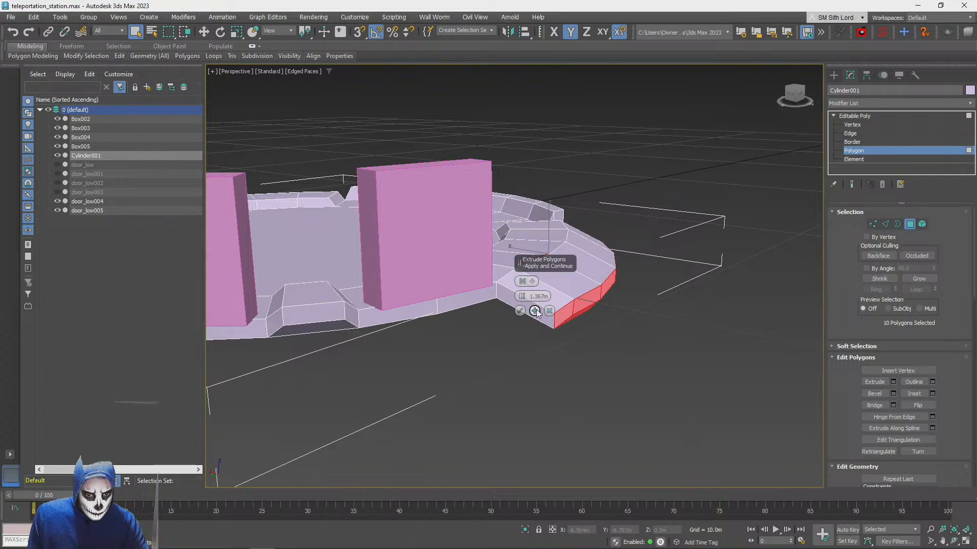
pyautogui.click(551, 311)
# Reselect only the four outer side polygons of the rim segment beside the walkway curb, leaving out its top and underside
pyautogui.keyDown('alt'); pyautogui.moveTo(565, 285); pyautogui.dragTo(448, 321, button='middle'); pyautogui.keyUp('alt')
pyautogui.scroll(-3, 545, 334)
pyautogui.scroll(-2, 615, 367)
pyautogui.keyDown('alt'); pyautogui.moveTo(614, 371); pyautogui.dragTo(447, 299, button='middle'); pyautogui.keyUp('alt')
pyautogui.scroll(5, 490, 300)
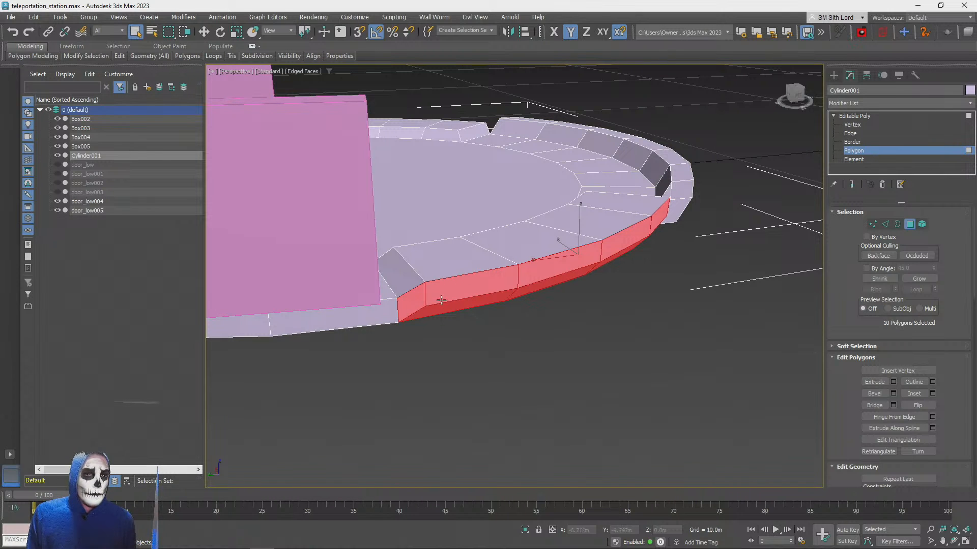
pyautogui.click(456, 293)
pyautogui.keyDown('ctrl'); pyautogui.click(553, 273); pyautogui.keyUp('ctrl')
pyautogui.keyDown('ctrl'); pyautogui.click(632, 238); pyautogui.keyUp('ctrl')
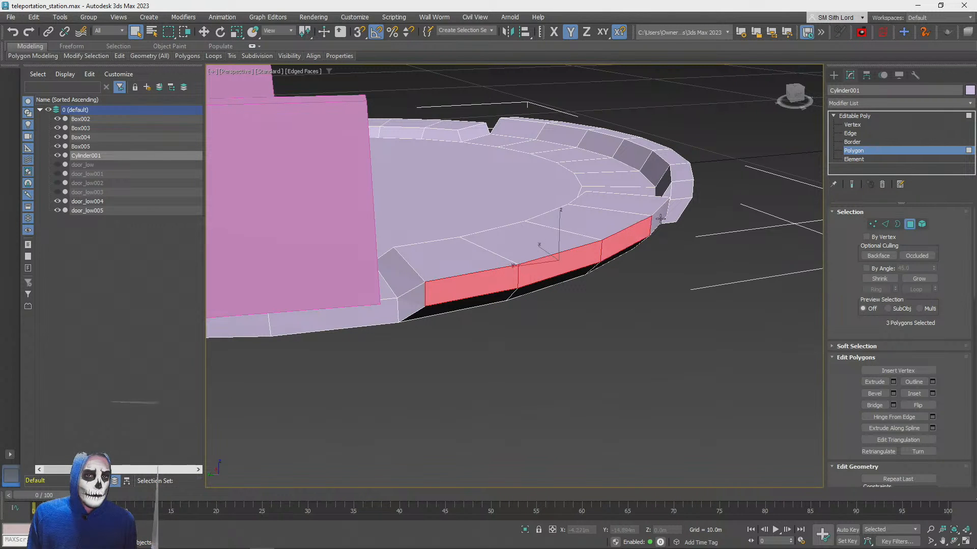
pyautogui.keyDown('ctrl'); pyautogui.click(660, 217); pyautogui.keyUp('ctrl')
pyautogui.keyDown('ctrl'); pyautogui.click(645, 206); pyautogui.keyUp('ctrl')
pyautogui.keyDown('ctrl'); pyautogui.click(593, 236); pyautogui.keyUp('ctrl')
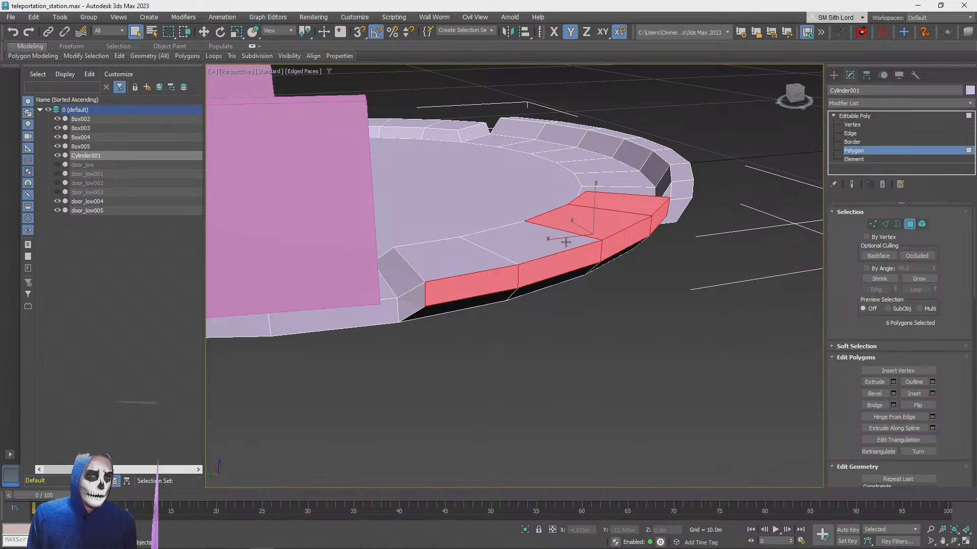
pyautogui.hotkey('ctrl', 'z')
pyautogui.hotkey('ctrl', 'z')
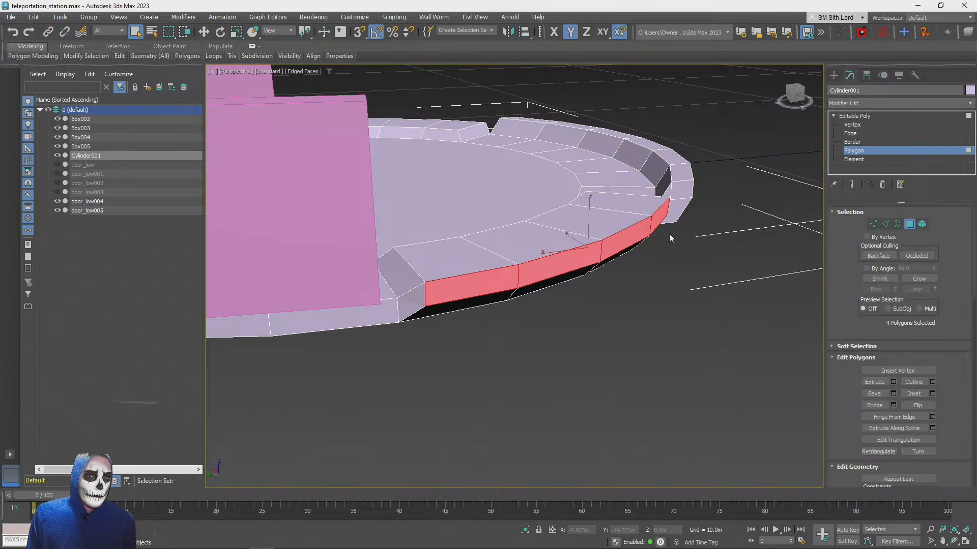
# Extrude the four selected rim side polygons outward as a group by about 0.41 m
pyautogui.click(893, 382)
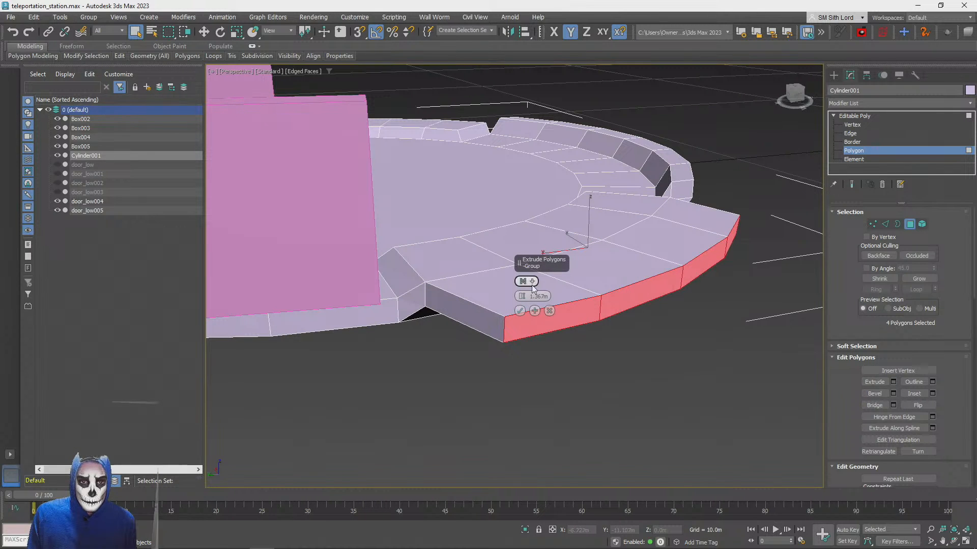
pyautogui.moveTo(522, 296)
pyautogui.mouseDown()
pyautogui.moveTo(522, 288)
pyautogui.moveTo(523, 299)
pyautogui.mouseUp()
pyautogui.click(547, 314)
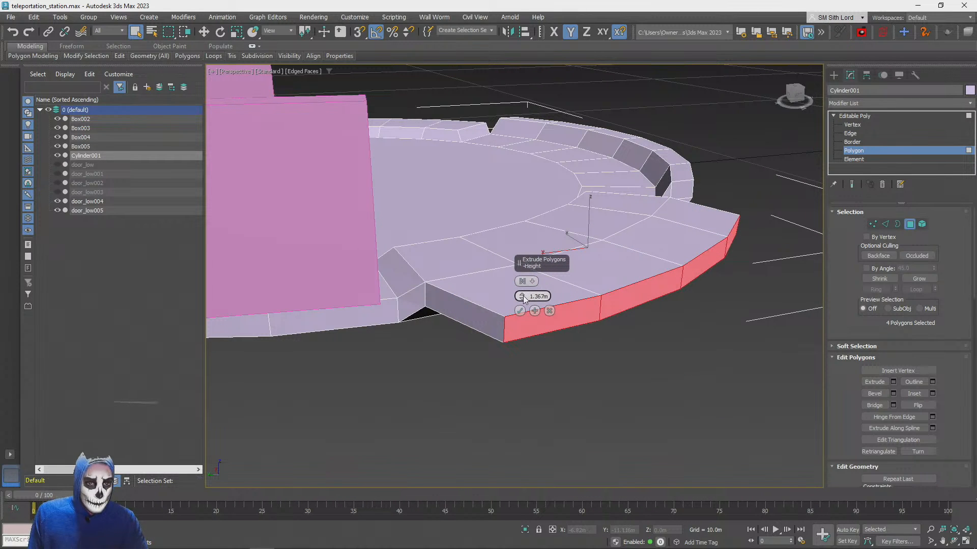
pyautogui.moveTo(523, 295); pyautogui.dragTo(523, 301)
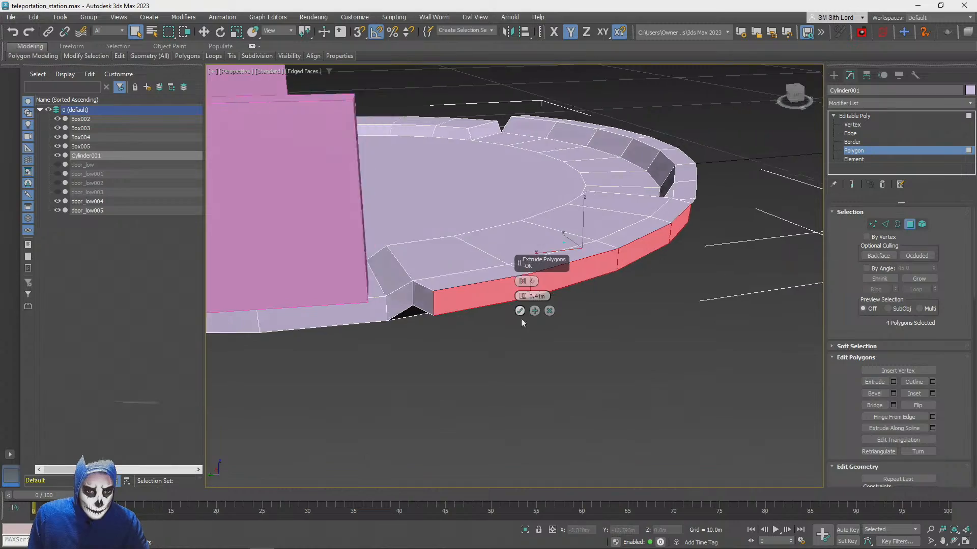
pyautogui.keyDown('alt'); pyautogui.moveTo(521, 321); pyautogui.dragTo(510, 344, button='middle'); pyautogui.keyUp('alt')
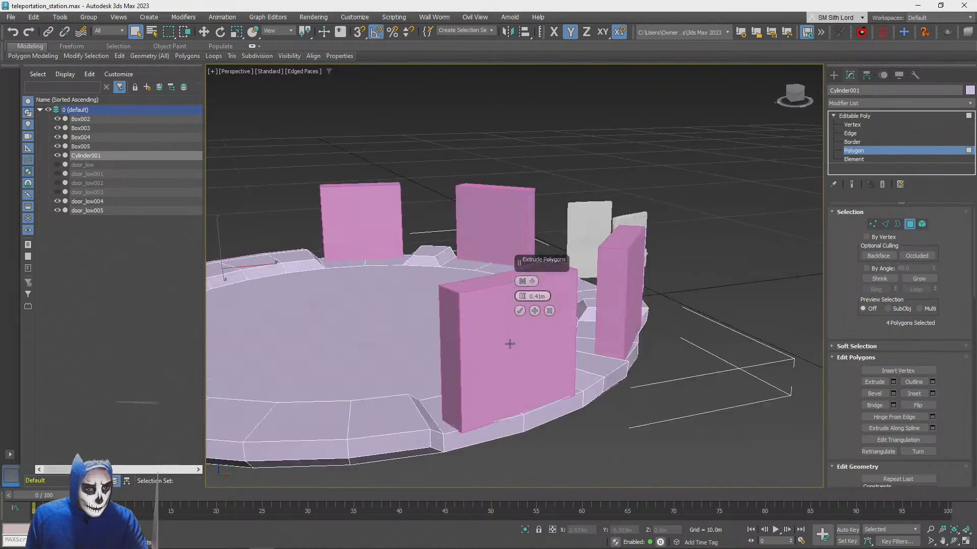
# Add the four outer side polygons of the matching rim segment on the walkway's opposite side to the selection
pyautogui.scroll(-3, 439, 360)
pyautogui.scroll(3, 349, 392)
pyautogui.scroll(1, 275, 393)
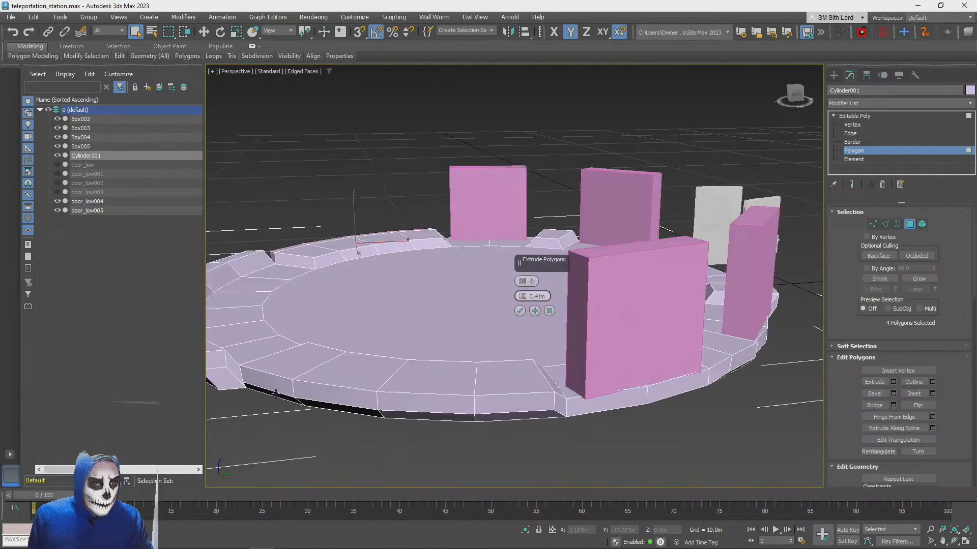
pyautogui.scroll(2, 275, 393)
pyautogui.keyDown('ctrl'); pyautogui.click(337, 396); pyautogui.keyUp('ctrl')
pyautogui.keyDown('ctrl'); pyautogui.click(407, 398); pyautogui.keyUp('ctrl')
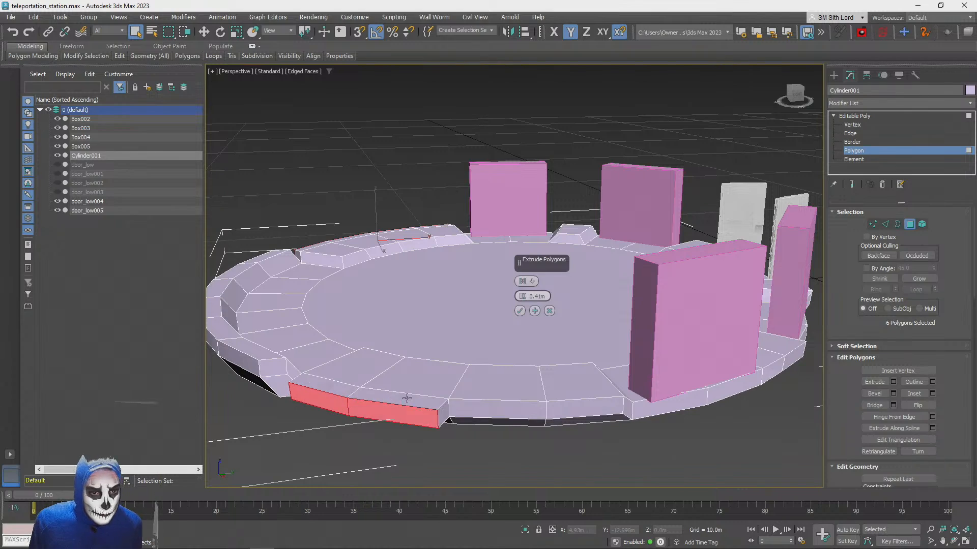
pyautogui.keyDown('ctrl'); pyautogui.click(478, 407); pyautogui.keyUp('ctrl')
pyautogui.keyDown('ctrl'); pyautogui.click(595, 408); pyautogui.keyUp('ctrl')
pyautogui.keyDown('alt'); pyautogui.moveTo(595, 410); pyautogui.dragTo(435, 402, button='middle'); pyautogui.keyUp('alt')
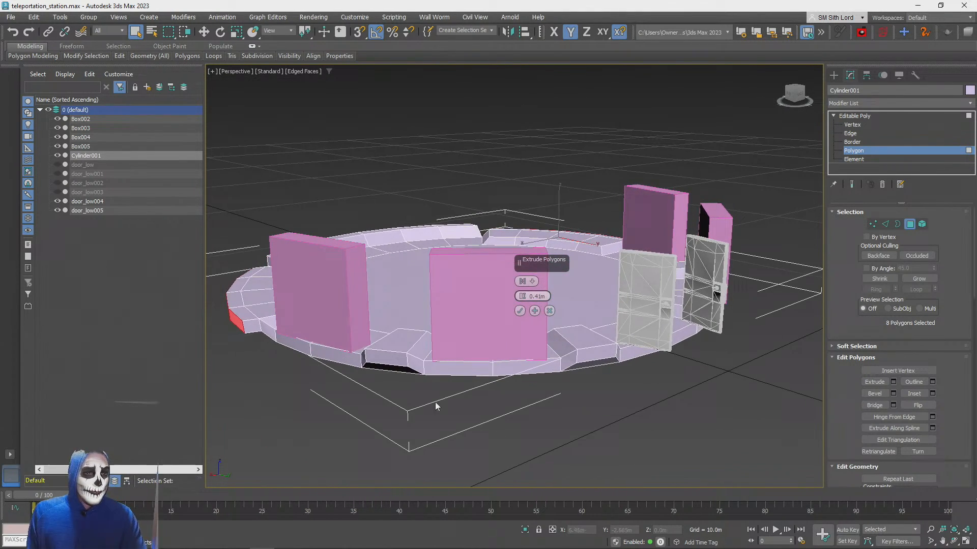
pyautogui.keyDown('ctrl'); pyautogui.click(387, 363); pyautogui.keyUp('ctrl')
pyautogui.keyDown('alt'); pyautogui.click(395, 371); pyautogui.keyUp('alt')
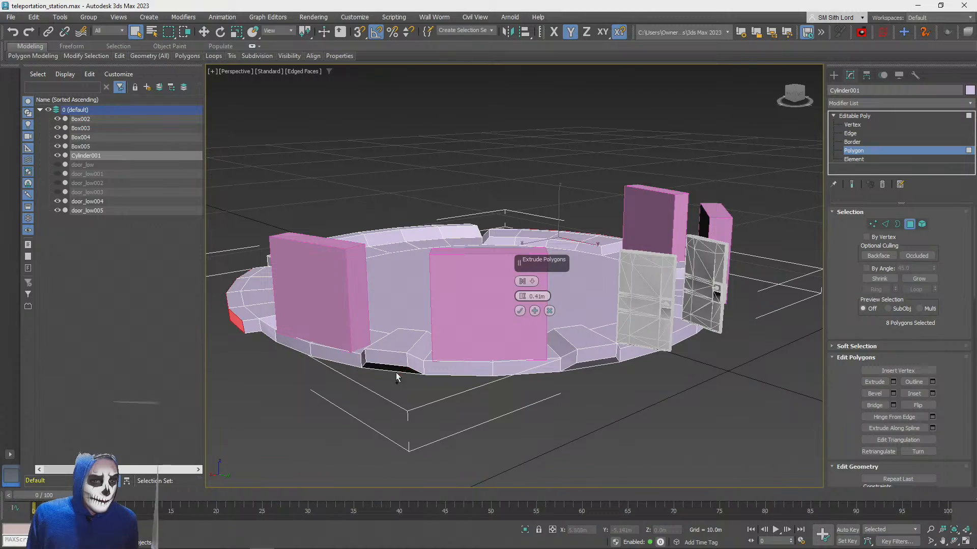
# Extrude the eight selected outer side polygons of both rim segments beside the walkway outward by 0.41 m
pyautogui.keyDown('alt'); pyautogui.moveTo(411, 376); pyautogui.dragTo(882, 386, button='middle'); pyautogui.keyUp('alt')
pyautogui.click(893, 393)
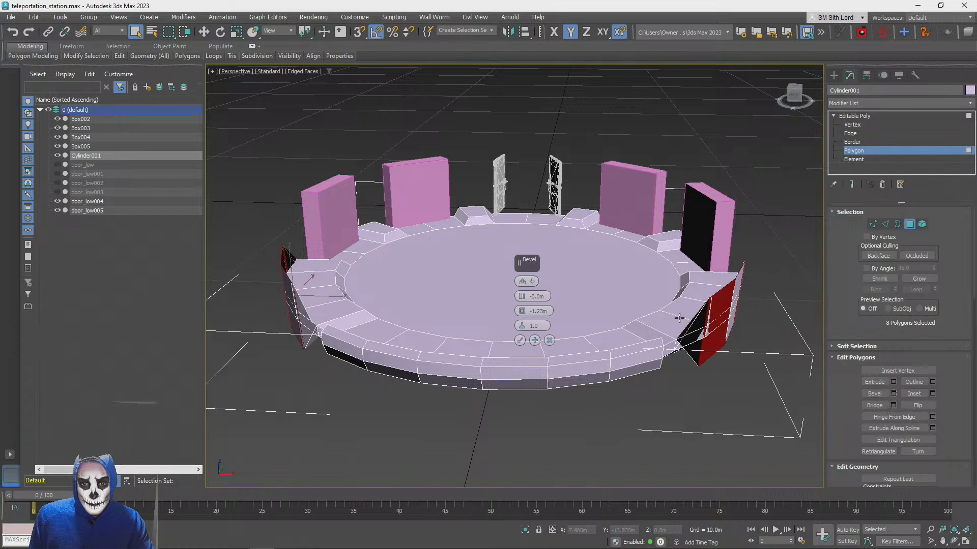
pyautogui.click(549, 340)
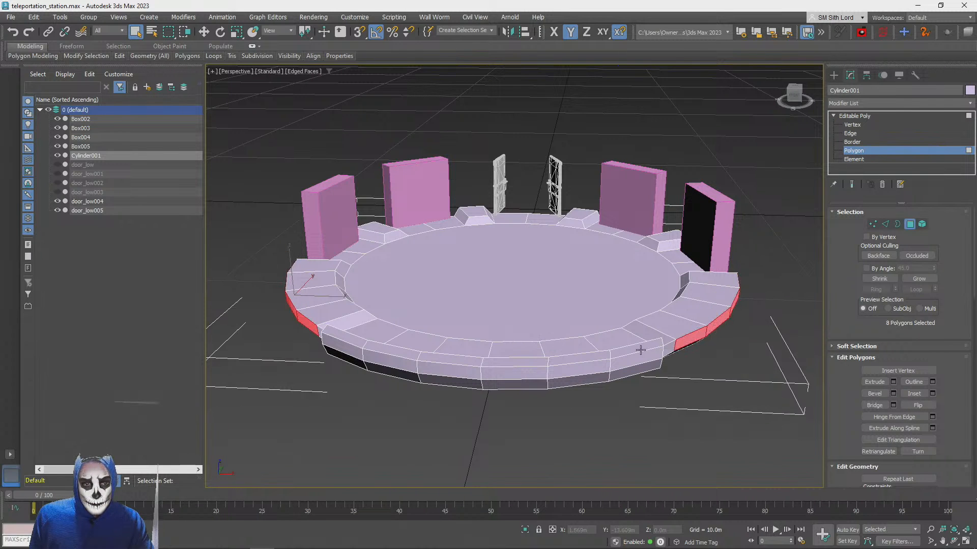
pyautogui.click(893, 382)
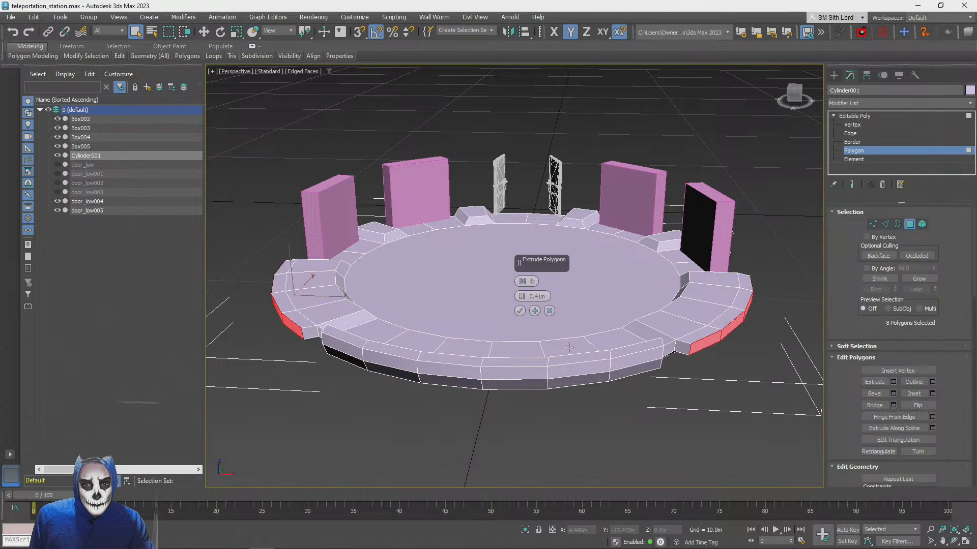
pyautogui.click(519, 311)
# Select the four outermost top polygons on each of the two newly extruded rim segments
pyautogui.click(283, 269)
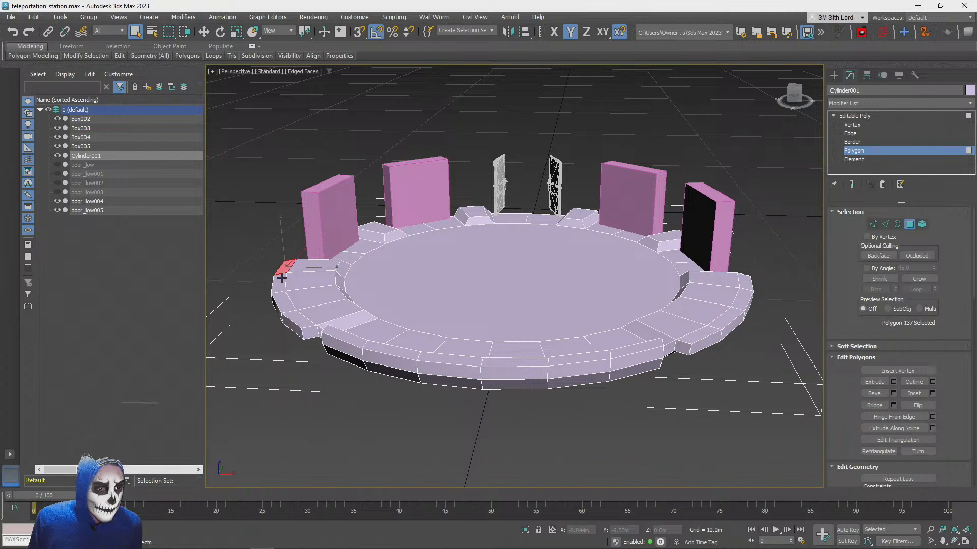
pyautogui.keyDown('ctrl'); pyautogui.click(277, 286); pyautogui.keyUp('ctrl')
pyautogui.keyDown('ctrl'); pyautogui.click(284, 302); pyautogui.keyUp('ctrl')
pyautogui.keyDown('ctrl'); pyautogui.click(301, 319); pyautogui.keyUp('ctrl')
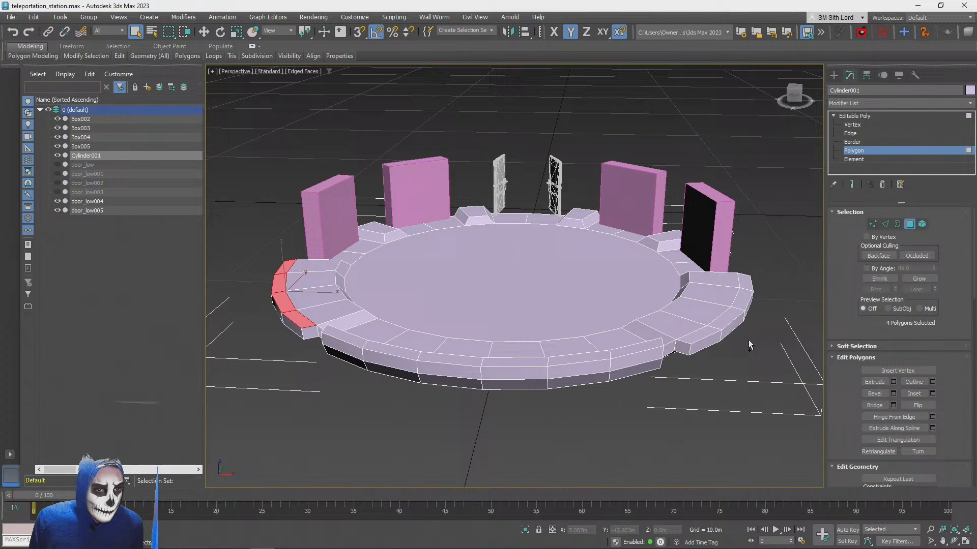
pyautogui.keyDown('ctrl'); pyautogui.click(698, 336); pyautogui.keyUp('ctrl')
pyautogui.keyDown('ctrl'); pyautogui.click(725, 319); pyautogui.keyUp('ctrl')
pyautogui.keyDown('ctrl'); pyautogui.click(740, 301); pyautogui.keyUp('ctrl')
pyautogui.keyDown('ctrl'); pyautogui.click(744, 282); pyautogui.keyUp('ctrl')
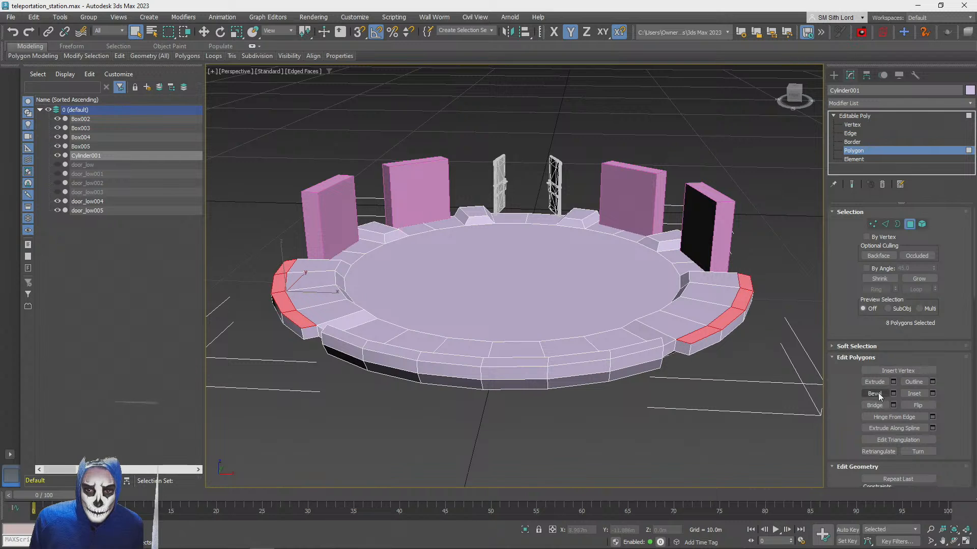
# Bevel the eight selected rim top polygons upward with a height of 0.41 m and an outline of -0.137 m
pyautogui.click(894, 394)
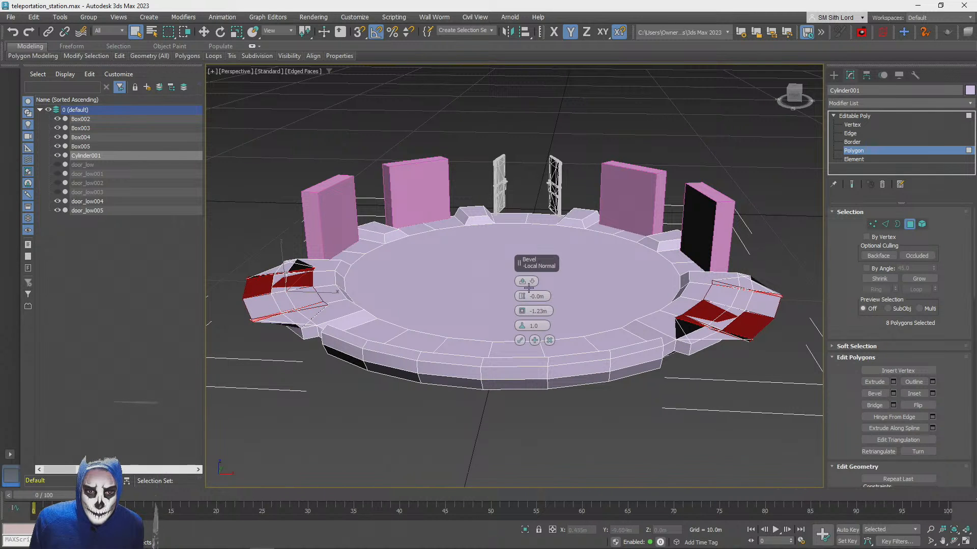
pyautogui.moveTo(522, 311); pyautogui.dragTo(521, 291)
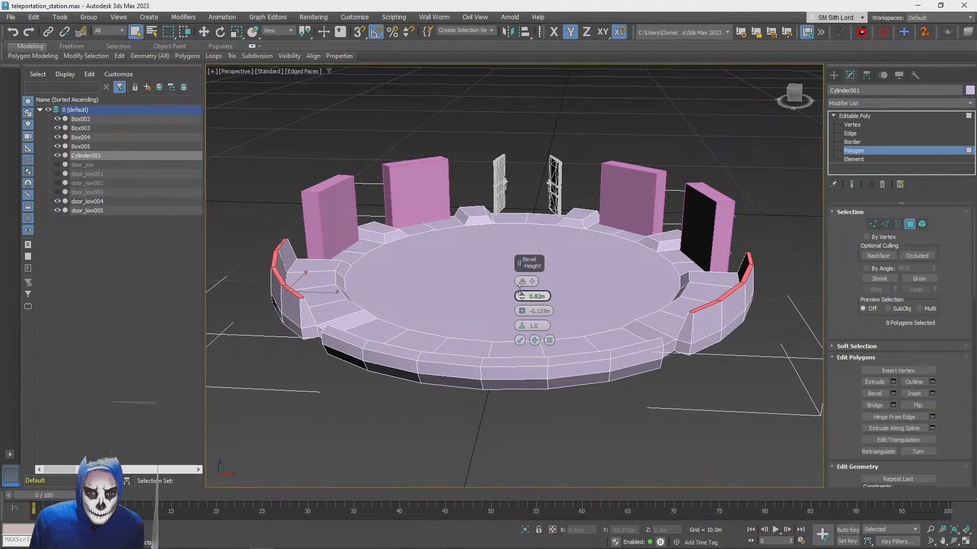
pyautogui.click(519, 341)
pyautogui.click(676, 436)
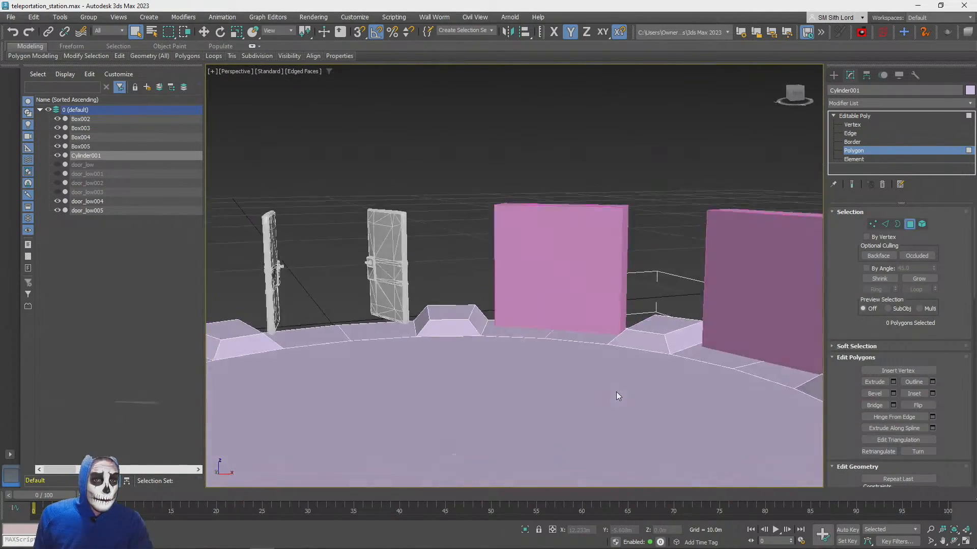
pyautogui.click(910, 224)
pyautogui.click(550, 283)
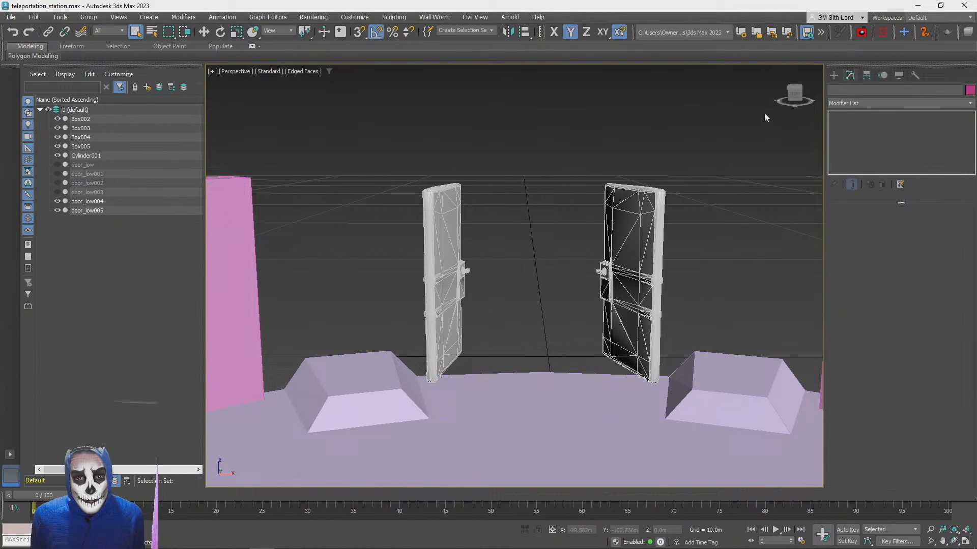
# Examine the two open doors and their placement on the platform rim in the four-view layout and from several perspective angles
pyautogui.click(833, 74)
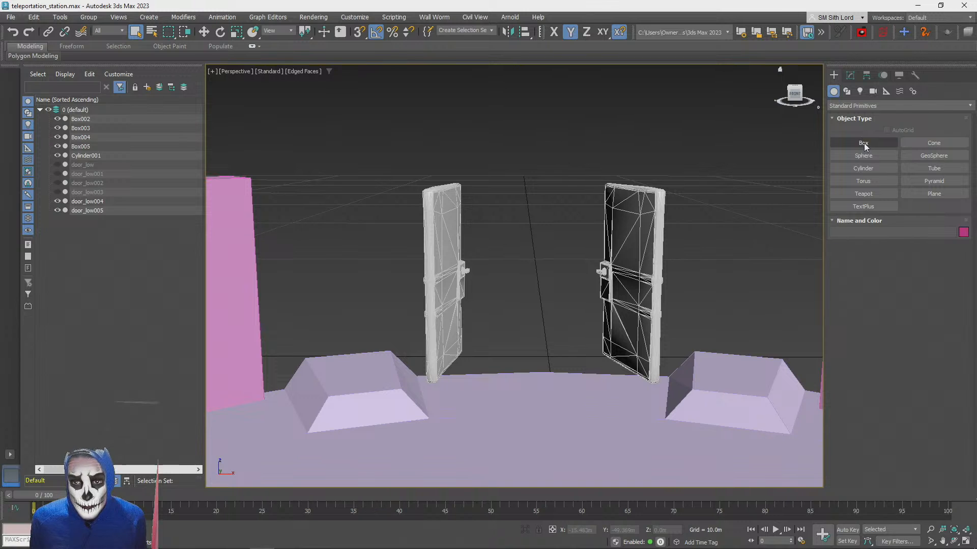
pyautogui.click(965, 541)
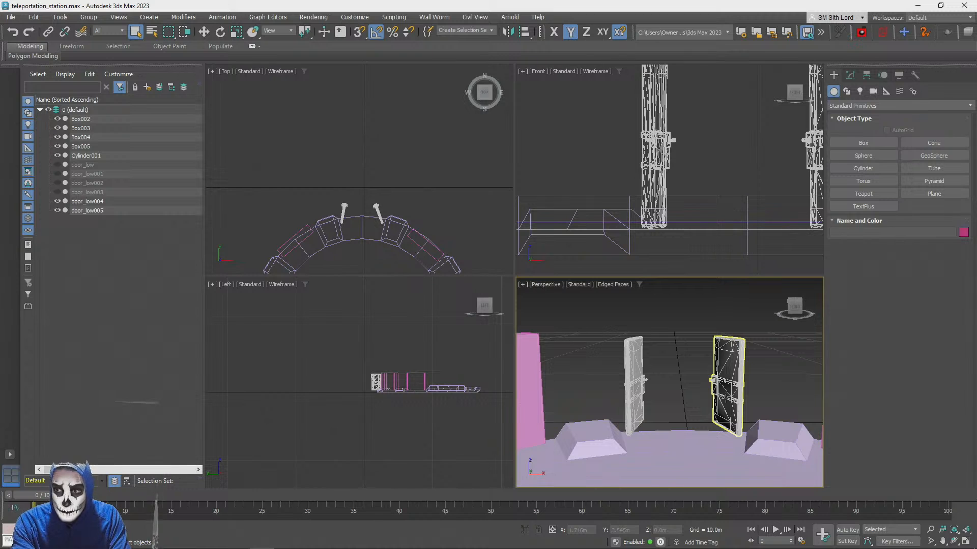
pyautogui.click(729, 391)
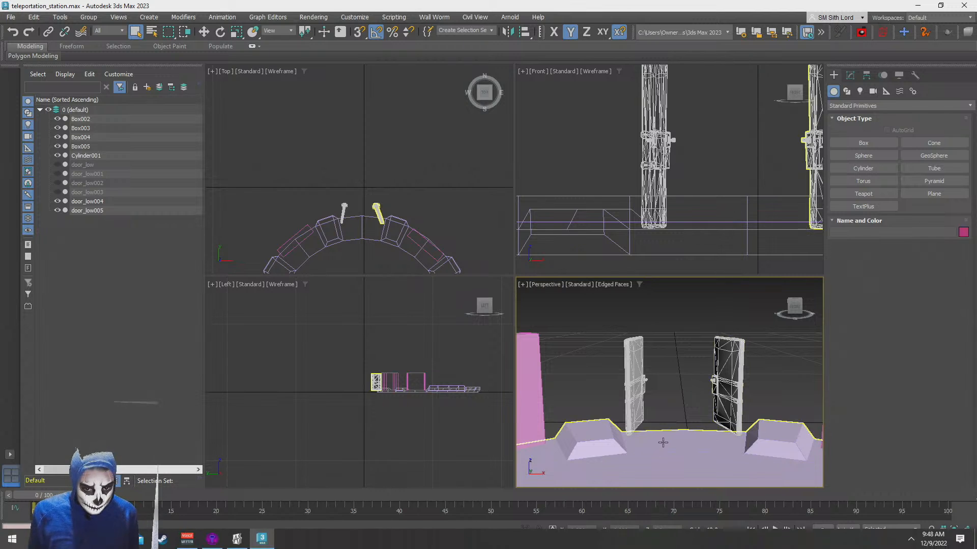
pyautogui.click(669, 382)
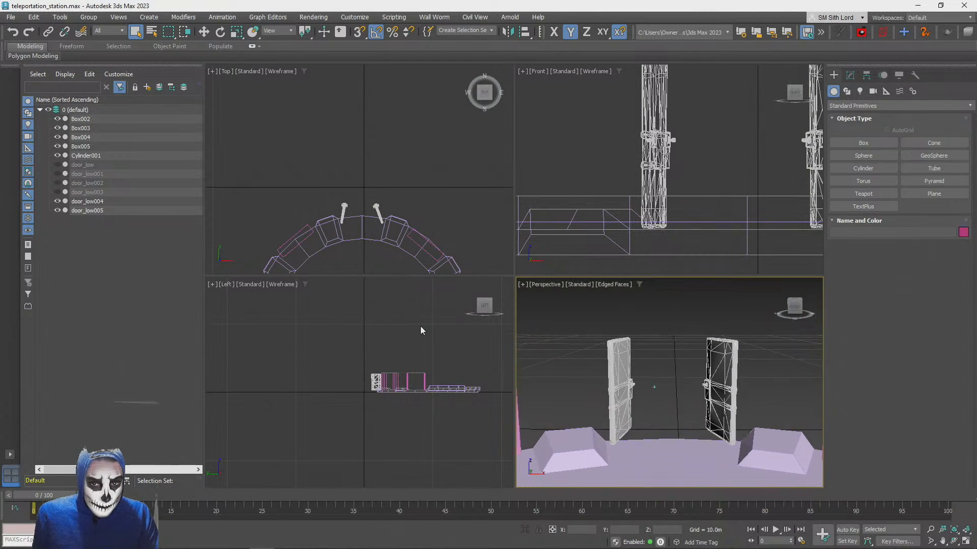
pyautogui.click(716, 182)
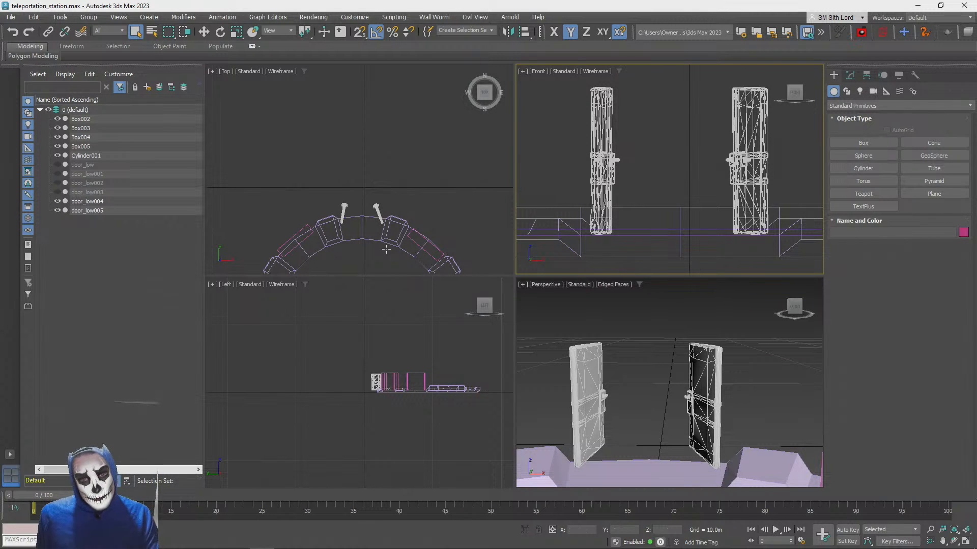
pyautogui.scroll(-3, 664, 320)
pyautogui.keyDown('alt'); pyautogui.moveTo(664, 321); pyautogui.dragTo(649, 386, button='middle'); pyautogui.keyUp('alt')
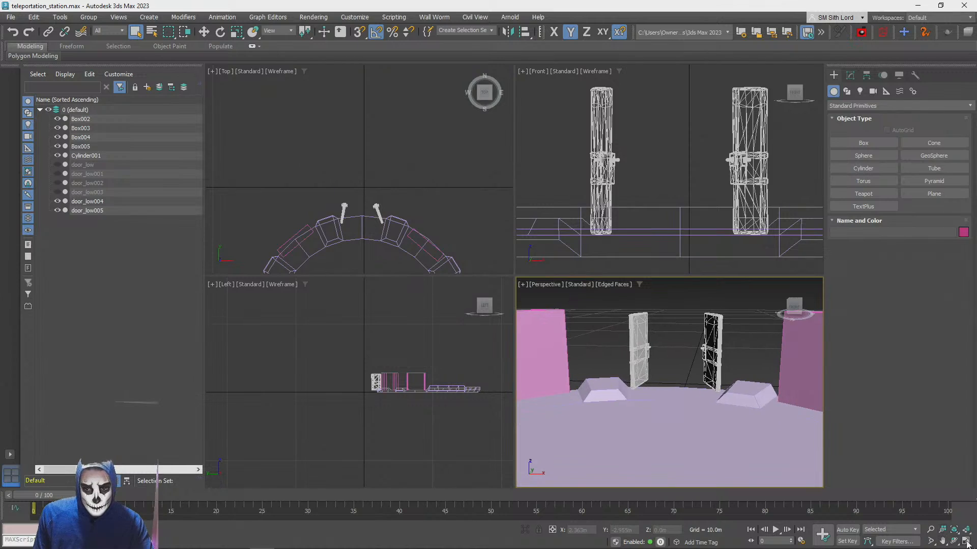
pyautogui.hotkey('alt', 'w')
pyautogui.scroll(-6, 635, 384)
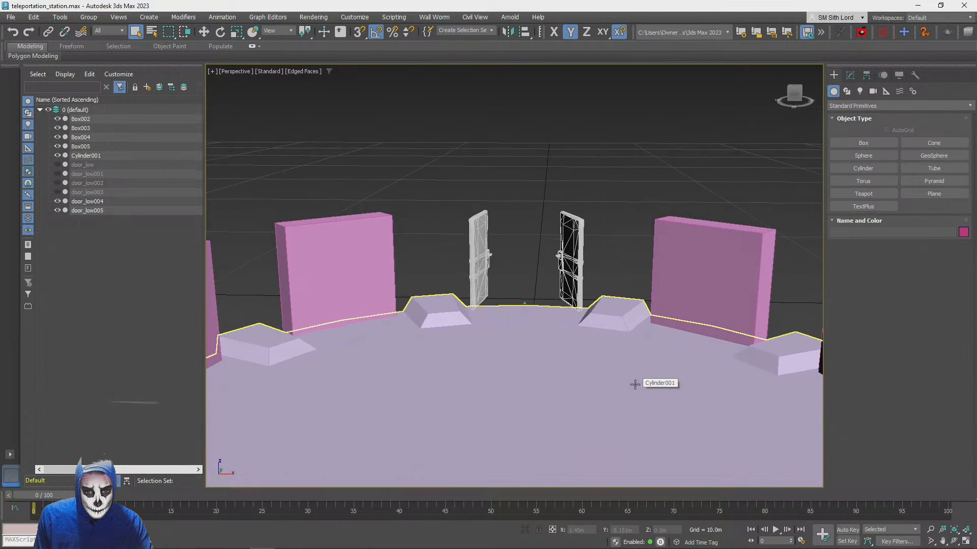
pyautogui.scroll(5, 635, 384)
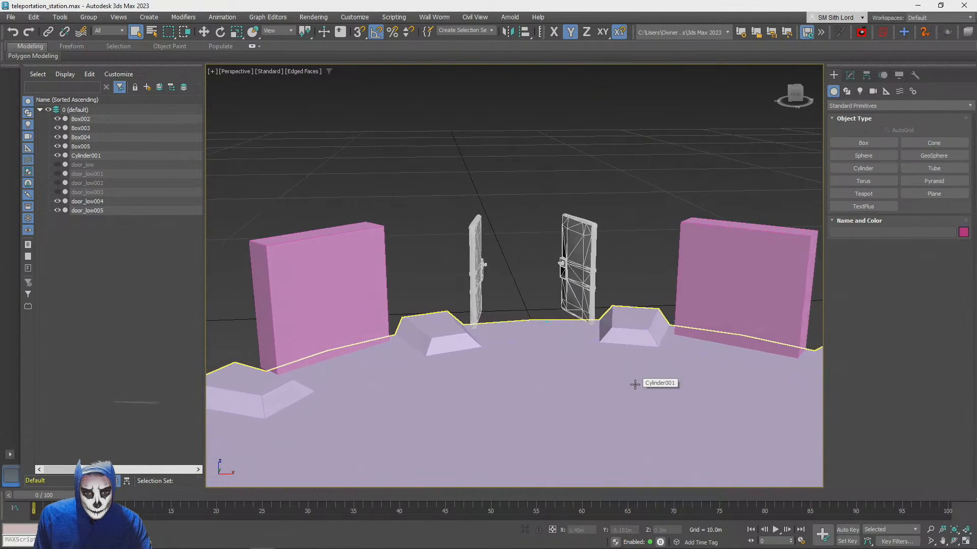
pyautogui.scroll(-8, 635, 384)
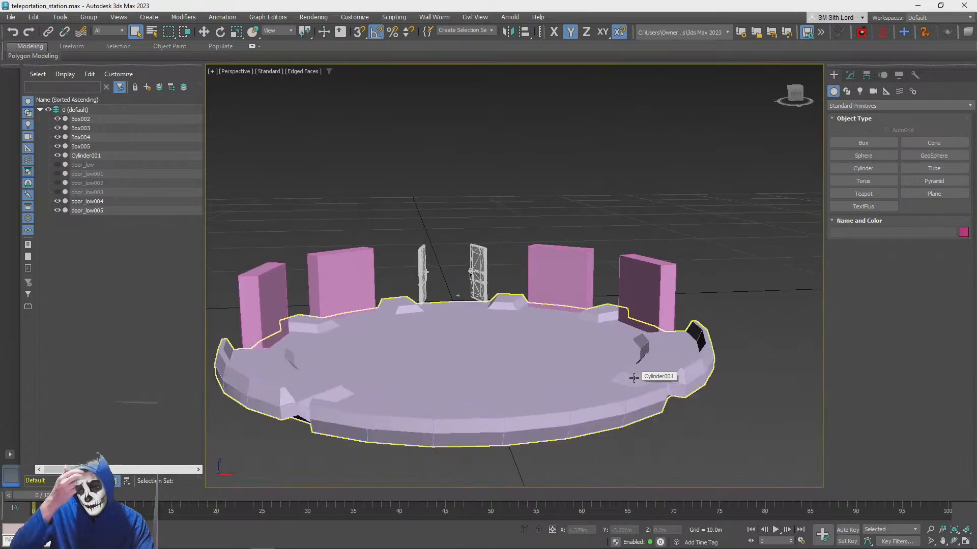
pyautogui.scroll(5, 634, 377)
pyautogui.scroll(-3, 634, 377)
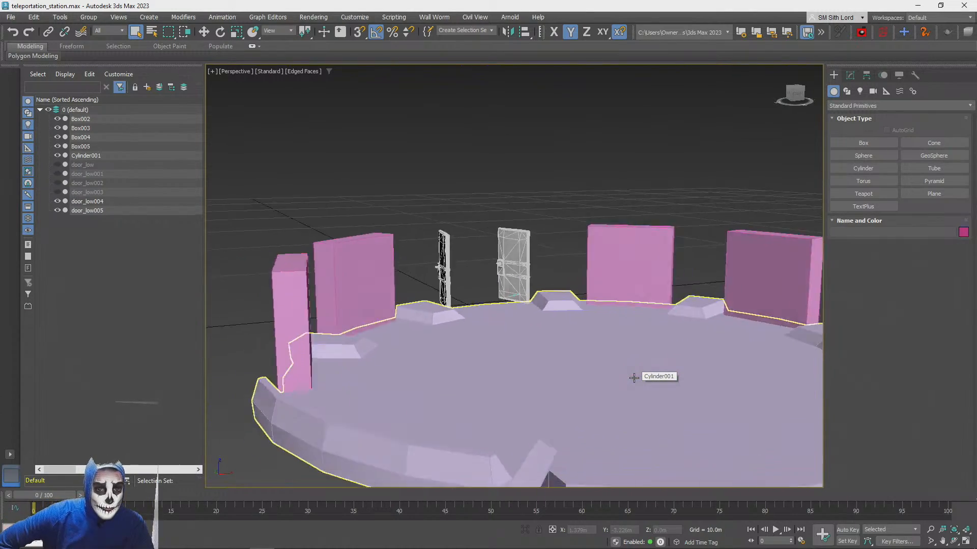
# Turn off the edged-faces display and inspect the shaded platform from several sides
pyautogui.press('F4')
pyautogui.scroll(-2, 634, 378)
pyautogui.scroll(5, 634, 377)
pyautogui.scroll(-5, 634, 378)
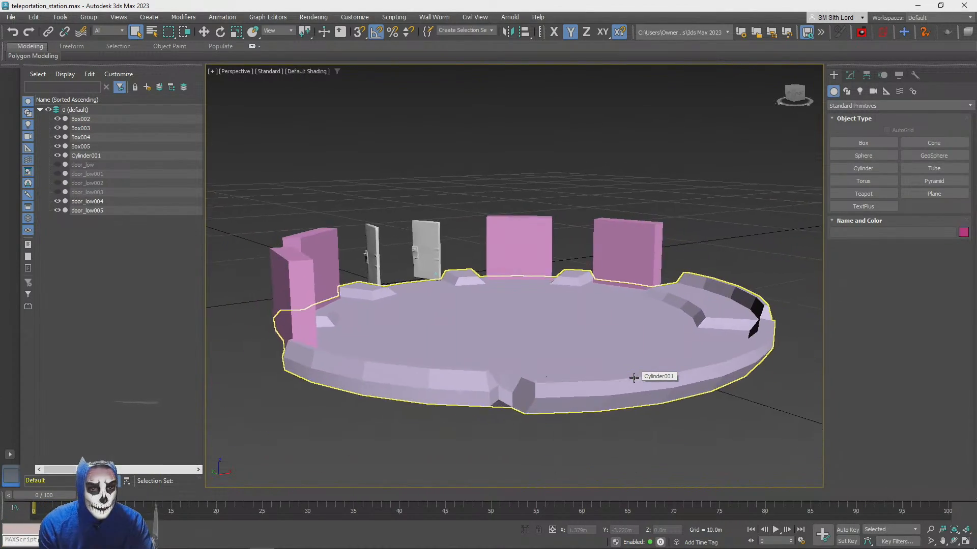
pyautogui.scroll(2, 634, 377)
pyautogui.scroll(3, 634, 378)
# Clear the smoothing groups on all polygons of the platform and smooth the whole mesh together
pyautogui.click(633, 375)
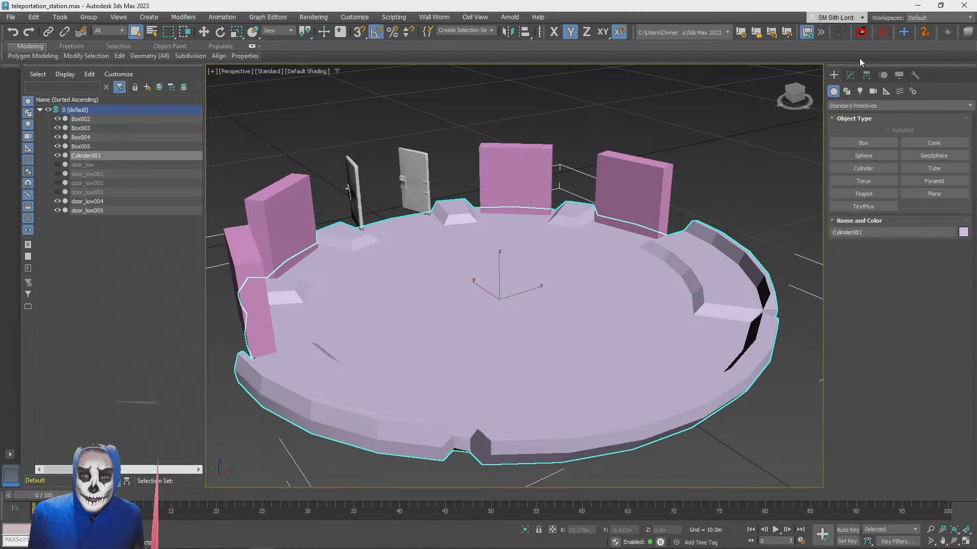
pyautogui.click(849, 76)
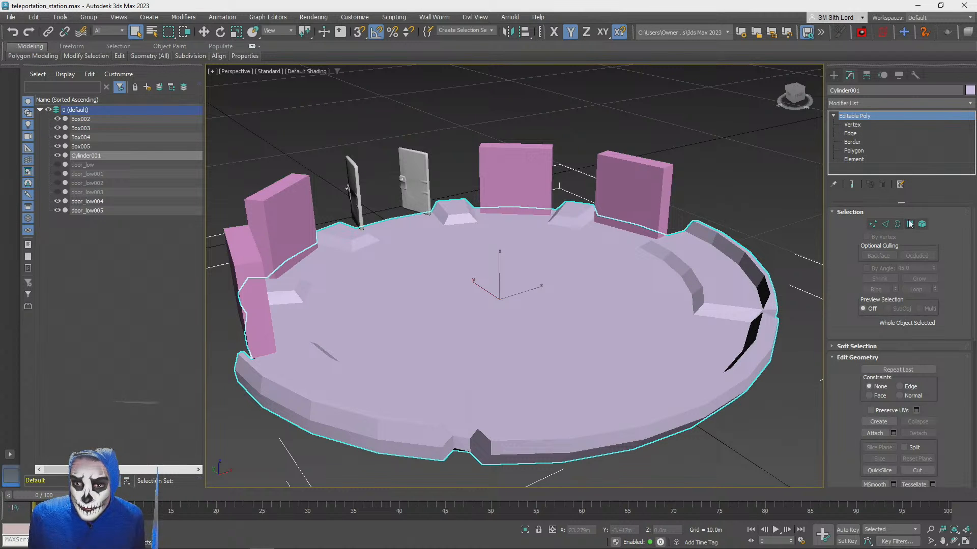
pyautogui.scroll(-6, 452, 219)
pyautogui.moveTo(355, 150); pyautogui.dragTo(740, 349)
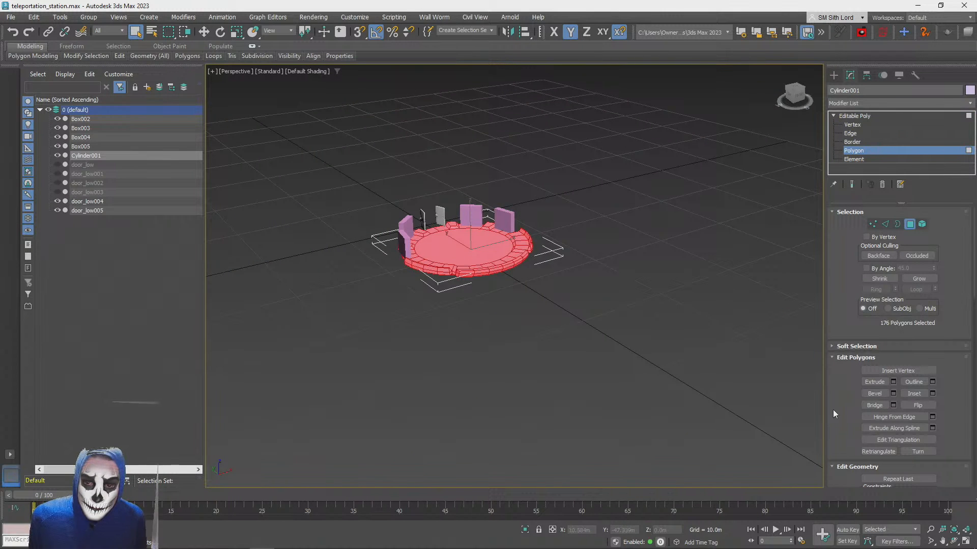
pyautogui.moveTo(847, 412); pyautogui.dragTo(886, 243)
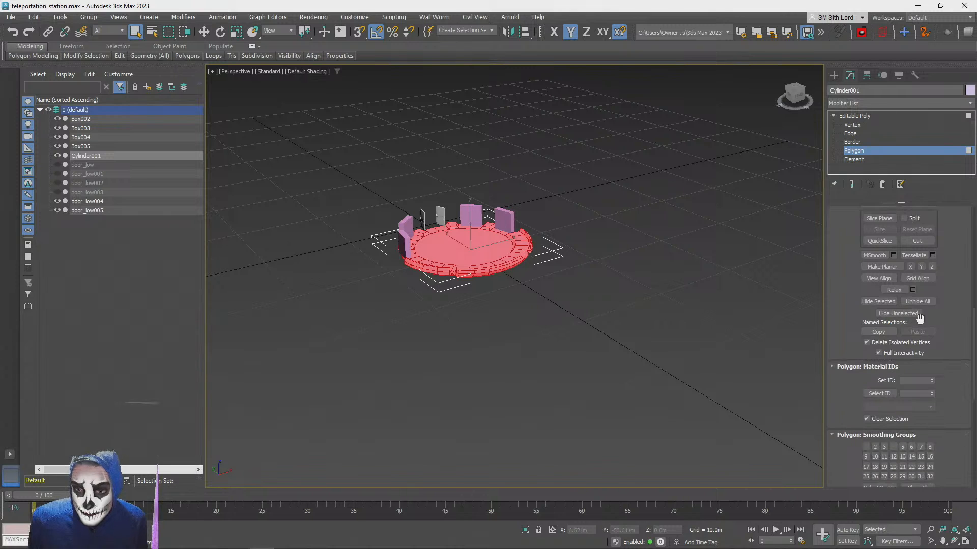
pyautogui.moveTo(955, 302); pyautogui.dragTo(947, 147)
pyautogui.click(916, 327)
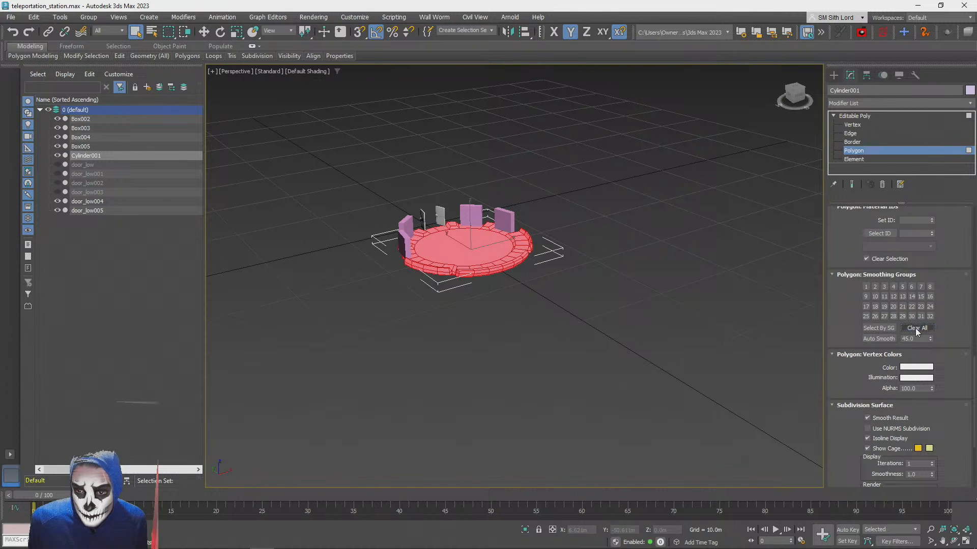
pyautogui.click(854, 150)
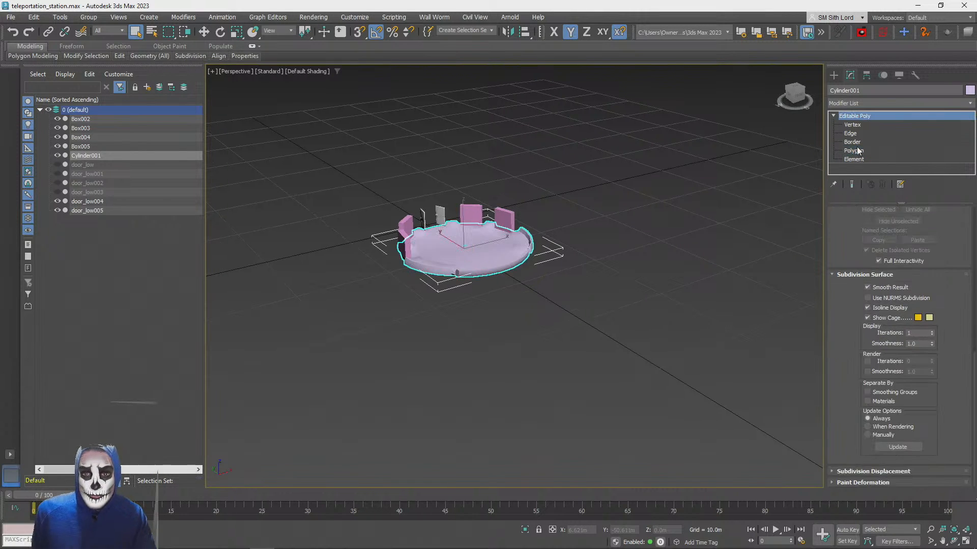
pyautogui.click(572, 379)
# Select the round platform and open the Slate Material Editor for it
pyautogui.scroll(8, 572, 379)
pyautogui.scroll(-5, 572, 379)
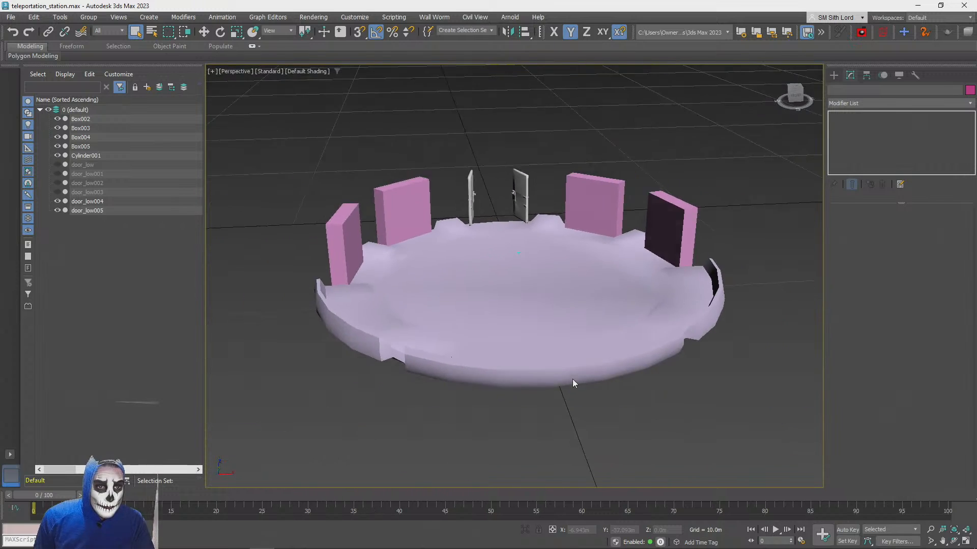
pyautogui.keyDown('alt'); pyautogui.moveTo(484, 305); pyautogui.dragTo(528, 329, button='middle'); pyautogui.keyUp('alt')
pyautogui.click(528, 329)
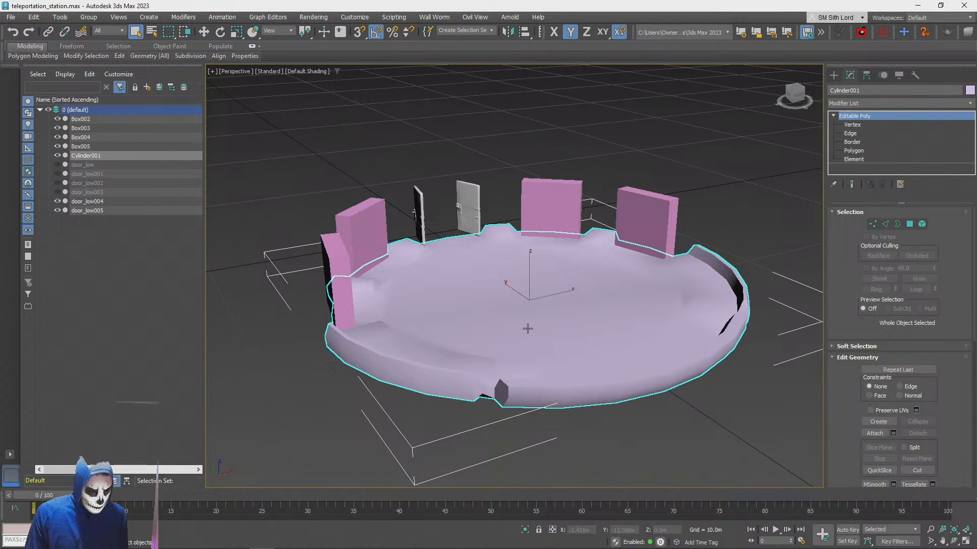
pyautogui.press('m')
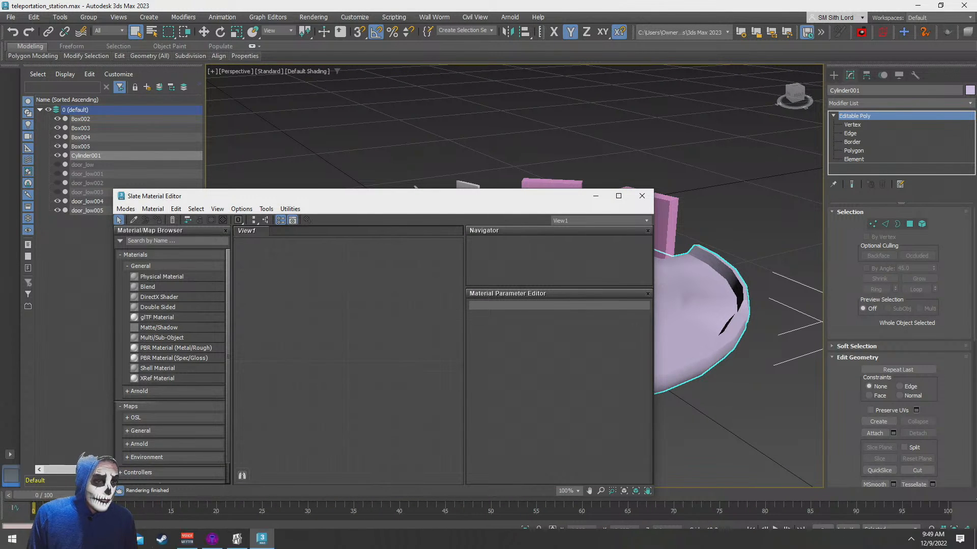
# Switch to File Explorer with the Material Library folder on the Jedi Archives drive and place its window beside the material editor
pyautogui.click(87, 539)
pyautogui.click(38, 490)
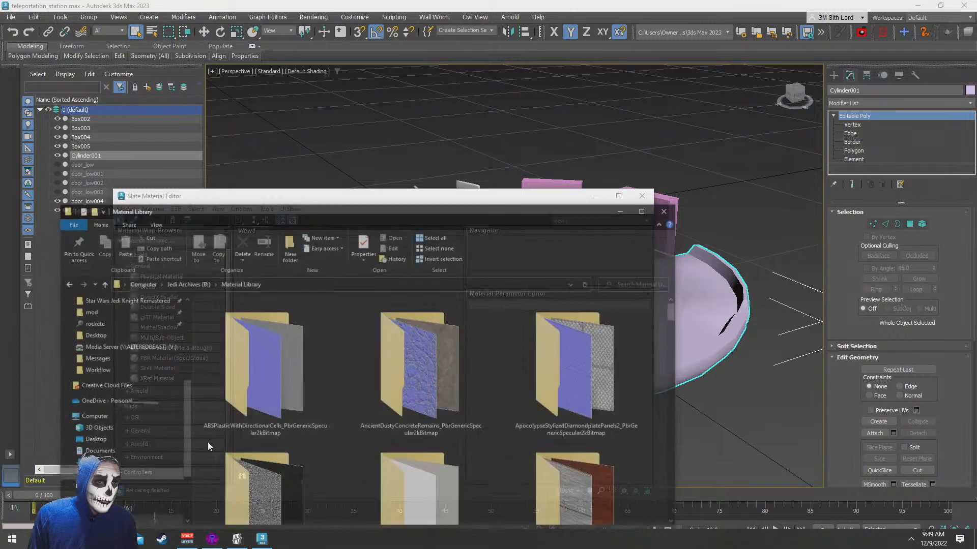
pyautogui.moveTo(503, 185)
pyautogui.mouseDown()
pyautogui.moveTo(648, 77)
pyautogui.moveTo(780, 31)
pyautogui.moveTo(758, 46)
pyautogui.mouseUp()
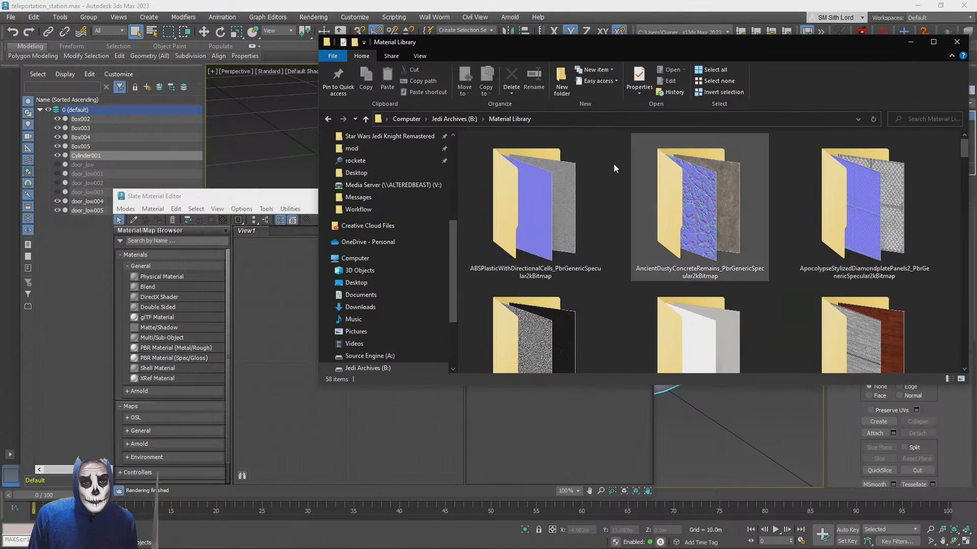
# Examine the PBR texture folders in the Material Library for metals suitable for the platform
pyautogui.click(551, 187)
pyautogui.scroll(-5, 614, 293)
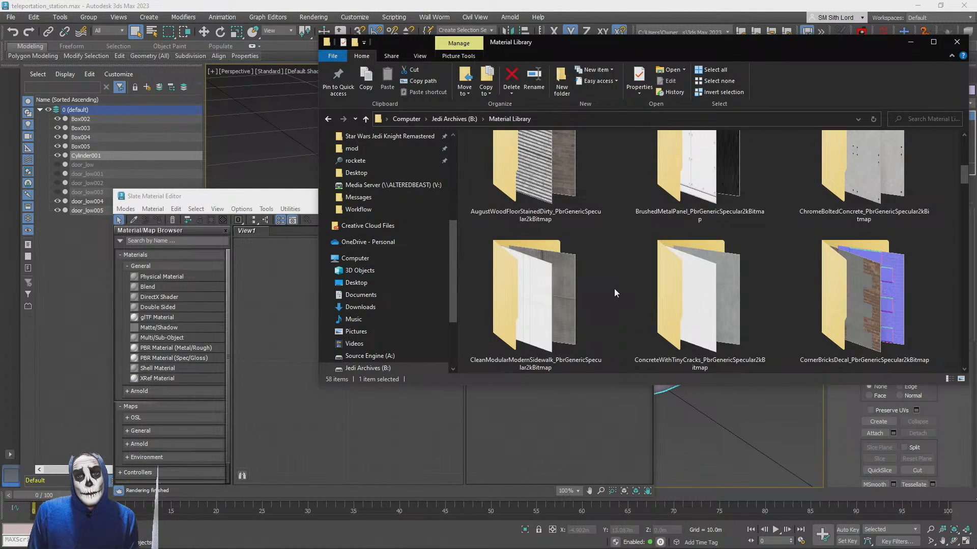
pyautogui.scroll(5, 662, 277)
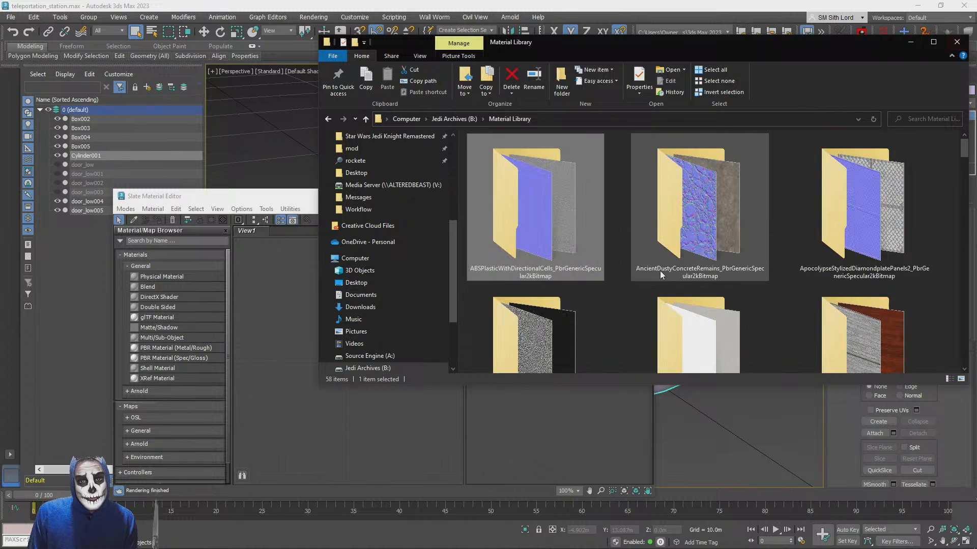
pyautogui.scroll(-3, 718, 237)
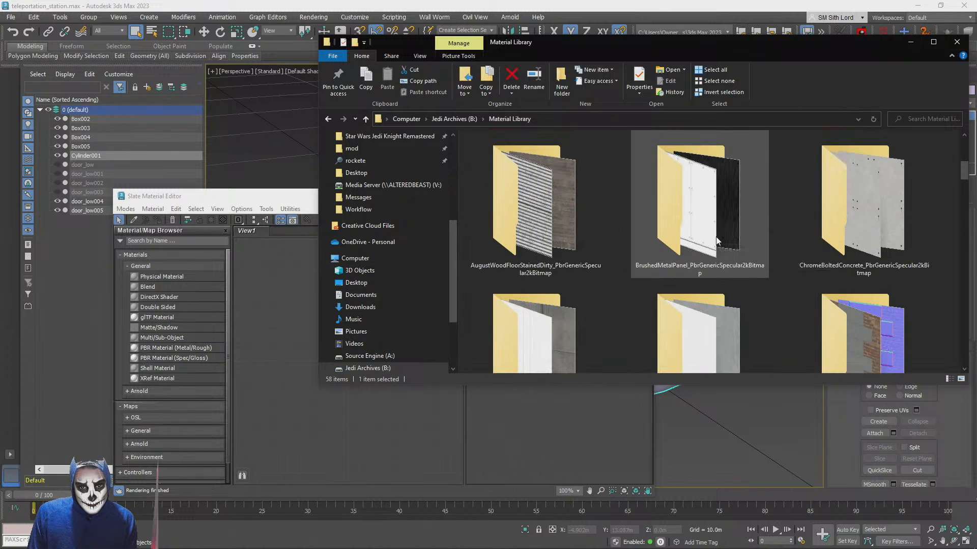
pyautogui.click(933, 42)
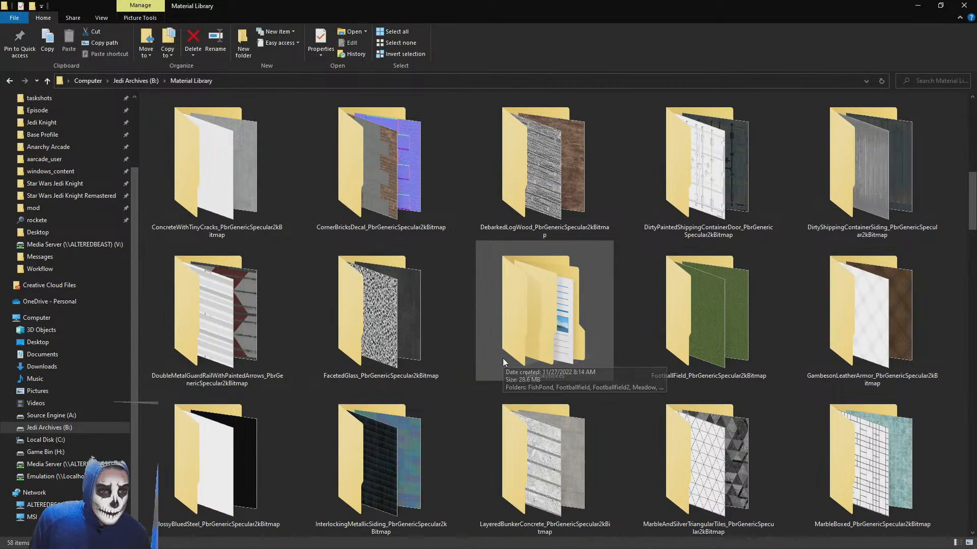
pyautogui.scroll(3, 503, 359)
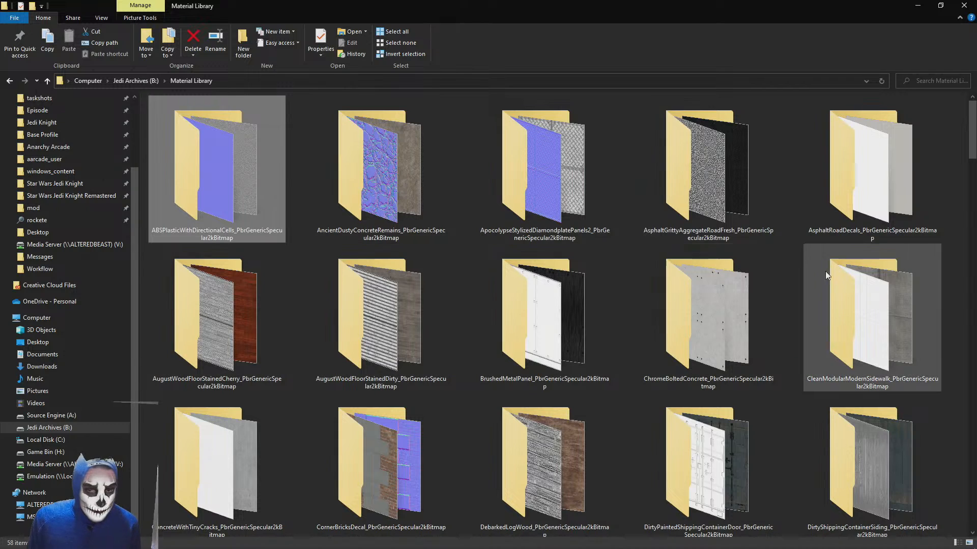
pyautogui.click(694, 150)
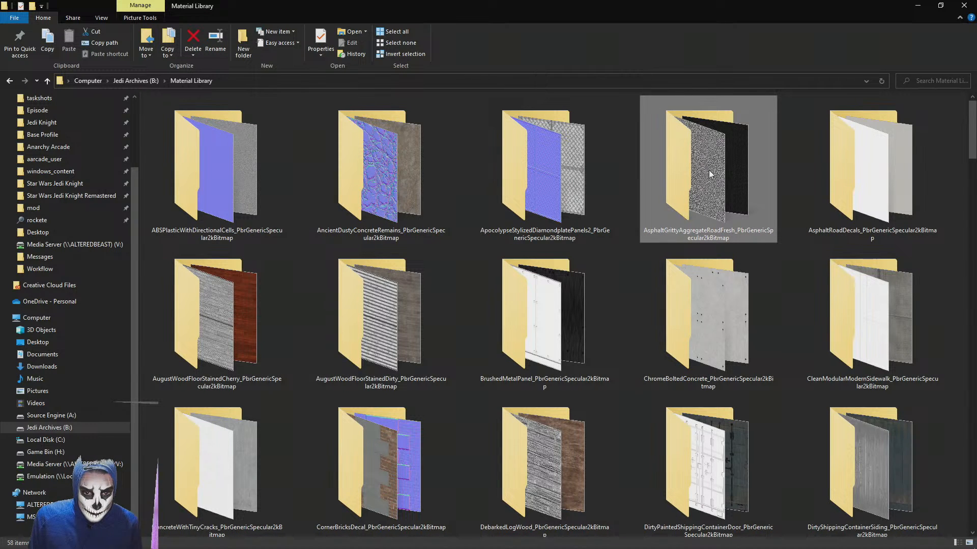
pyautogui.scroll(-3, 718, 213)
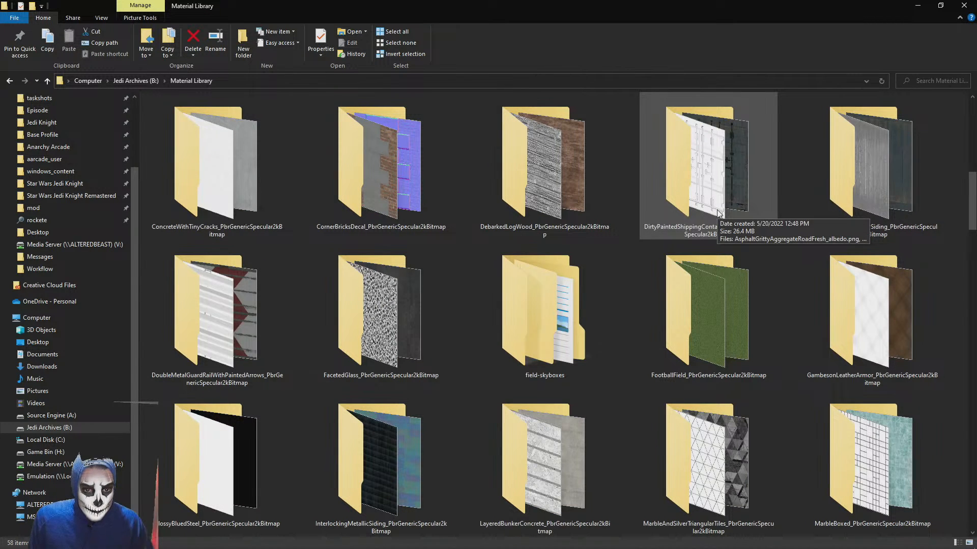
pyautogui.scroll(-1, 719, 213)
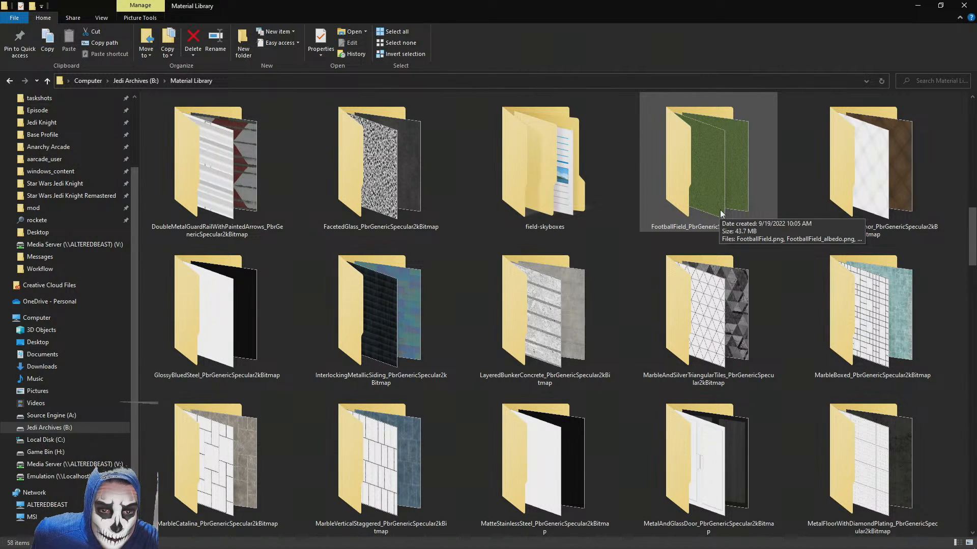
pyautogui.scroll(-1, 719, 210)
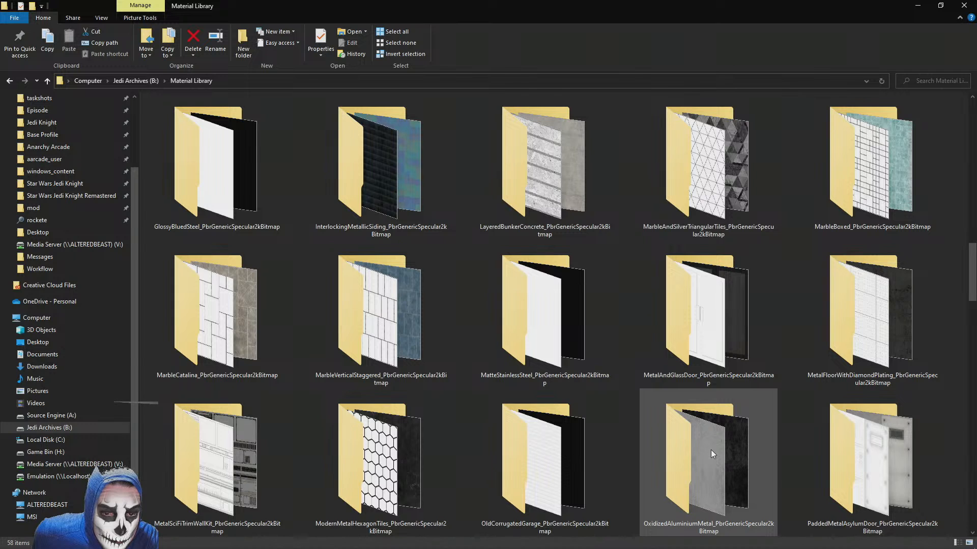
pyautogui.scroll(-1, 710, 449)
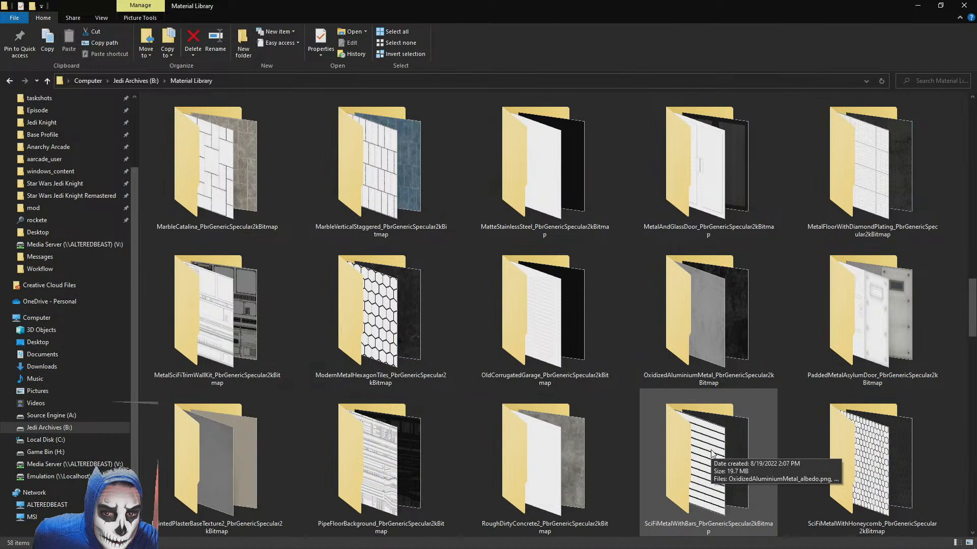
# Open the OxidizedAluminiumMetal_PbrGenericSpecular2kBitmap folder in a new window and minimize that window
pyautogui.click(706, 301)
pyautogui.rightClick(706, 301)
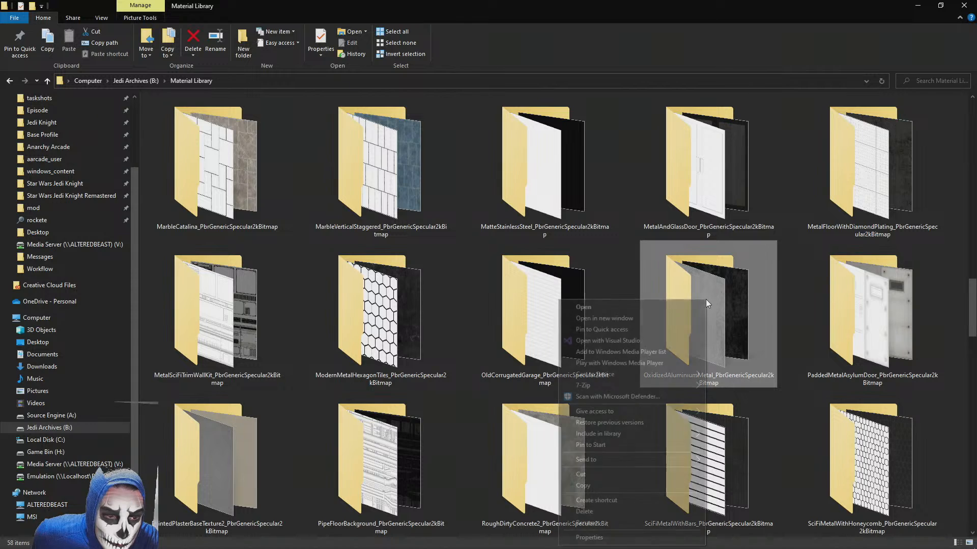
pyautogui.click(612, 319)
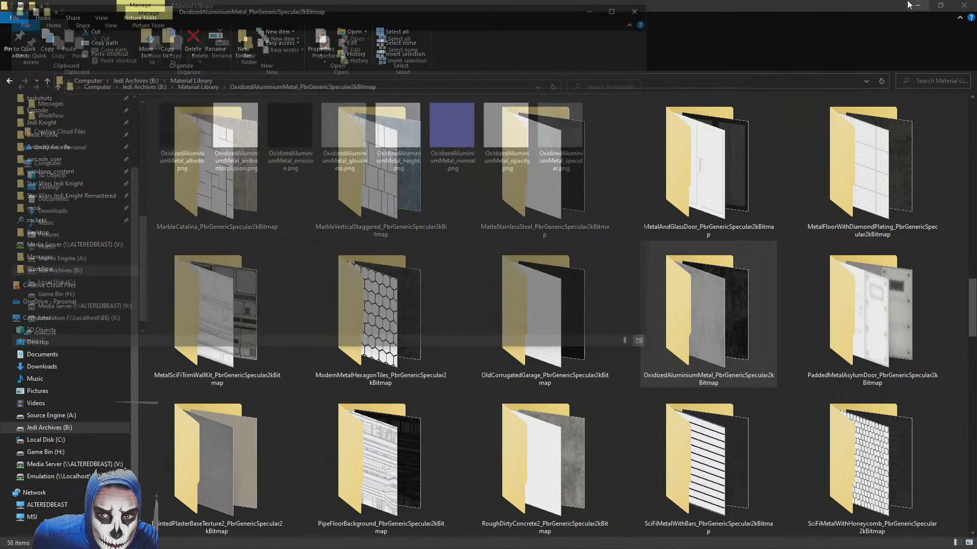
pyautogui.click(595, 8)
# Open the SciFiMetalWithHoneycomb_PbrGenericSpecular2kBitmap folder in a new window and minimize that window
pyautogui.scroll(-2, 576, 282)
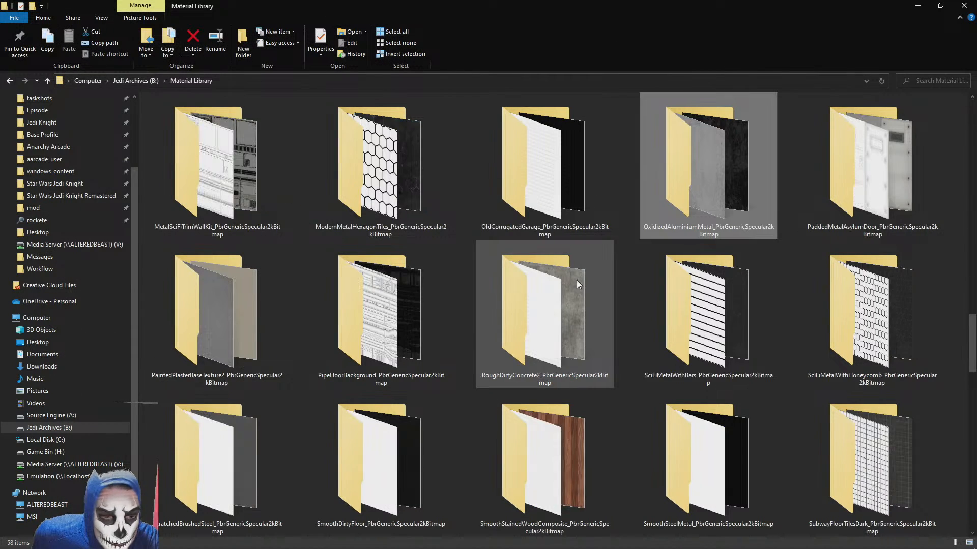
pyautogui.moveTo(886, 291)
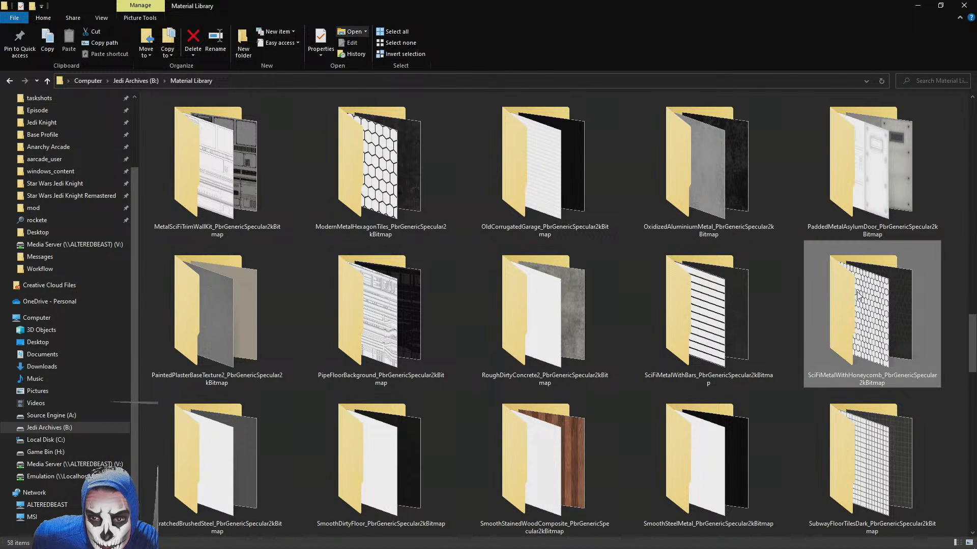
pyautogui.rightClick(831, 295)
pyautogui.click(753, 309)
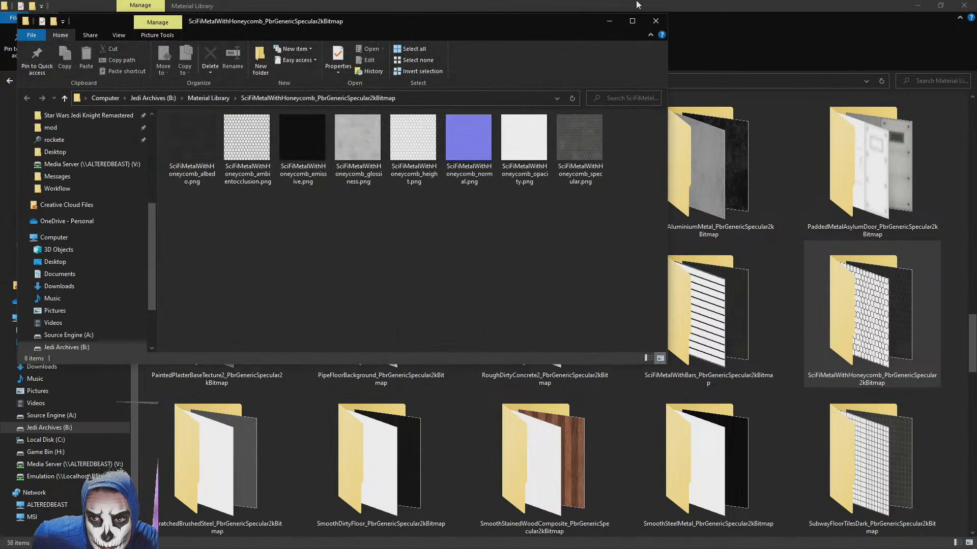
pyautogui.click(609, 21)
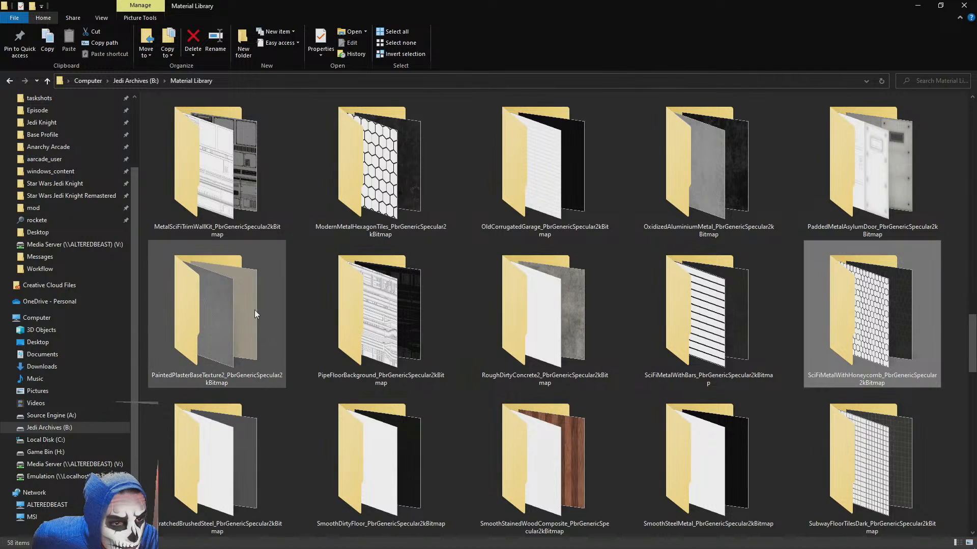
# Open the ScratchedBrushedSteel_PbrGenericSpecular2kBitmap folder and shrink its window so it sits over the 3ds Max workspace
pyautogui.scroll(-5, 232, 306)
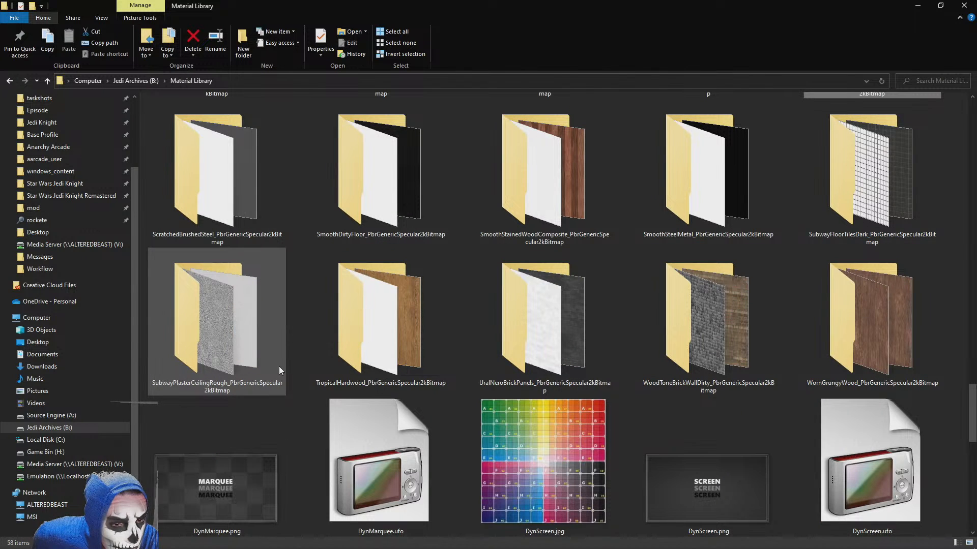
pyautogui.scroll(-3, 753, 325)
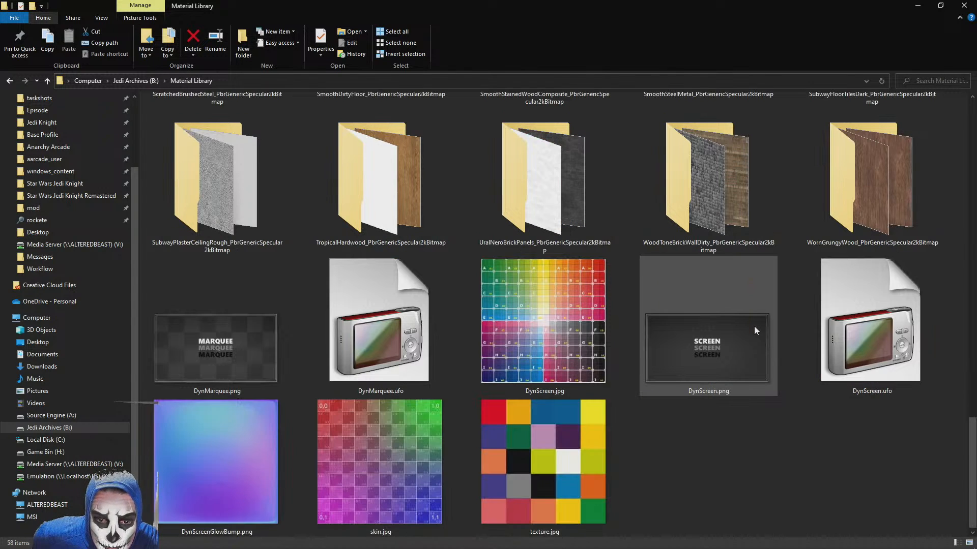
pyautogui.scroll(5, 754, 325)
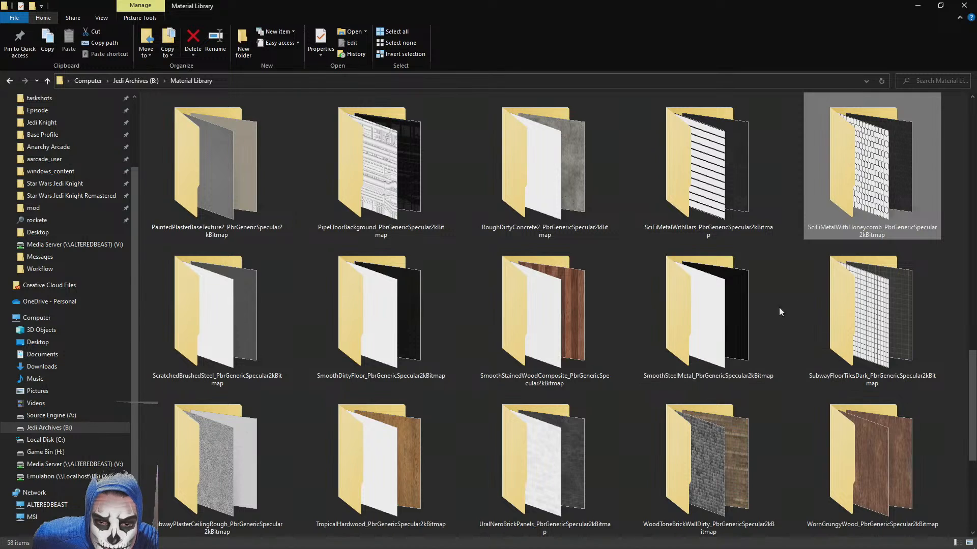
pyautogui.doubleClick(210, 322)
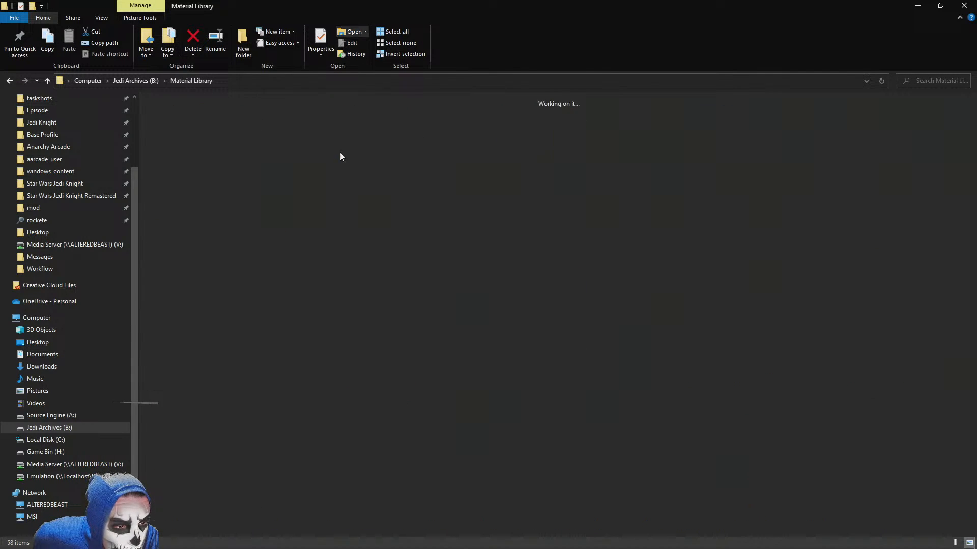
pyautogui.click(940, 5)
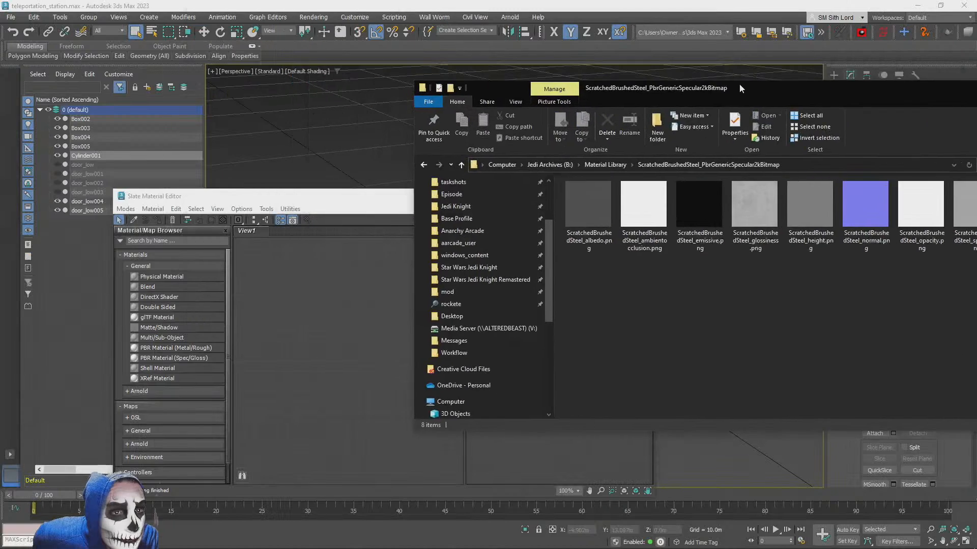
pyautogui.moveTo(739, 84); pyautogui.dragTo(655, 56)
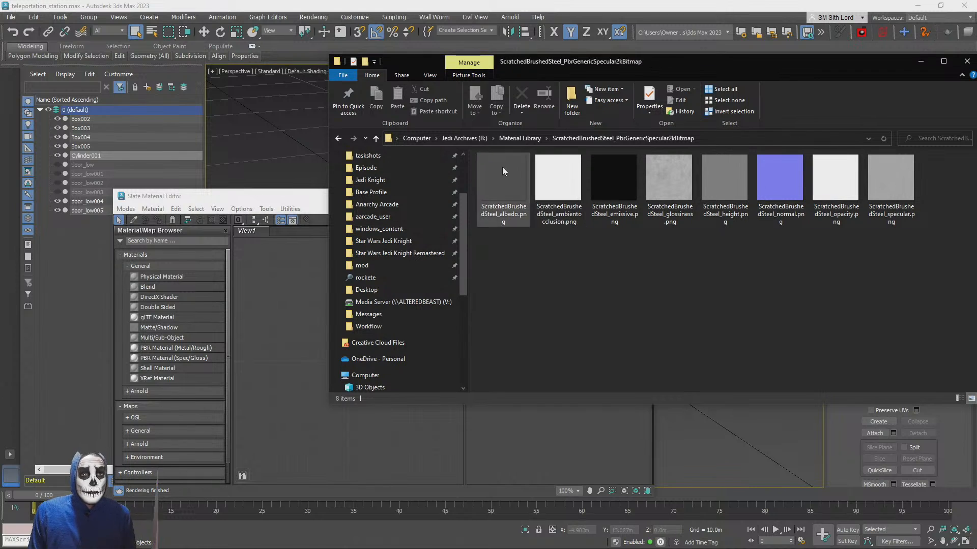
# Try to bring ScratchedBrushedSteel_albedo.png into the empty Slate material view
pyautogui.click(494, 215)
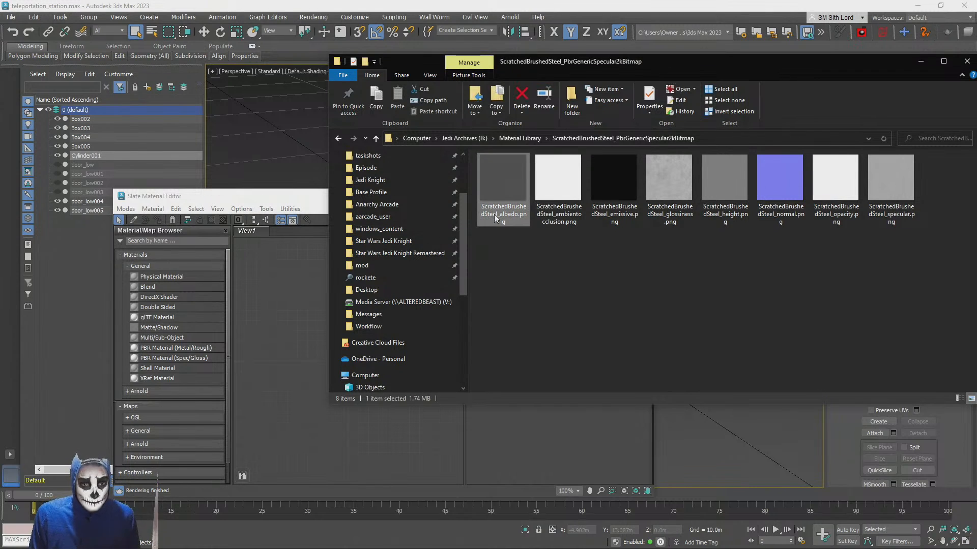
pyautogui.click(592, 50)
pyautogui.hotkey('alt', 'Tab')
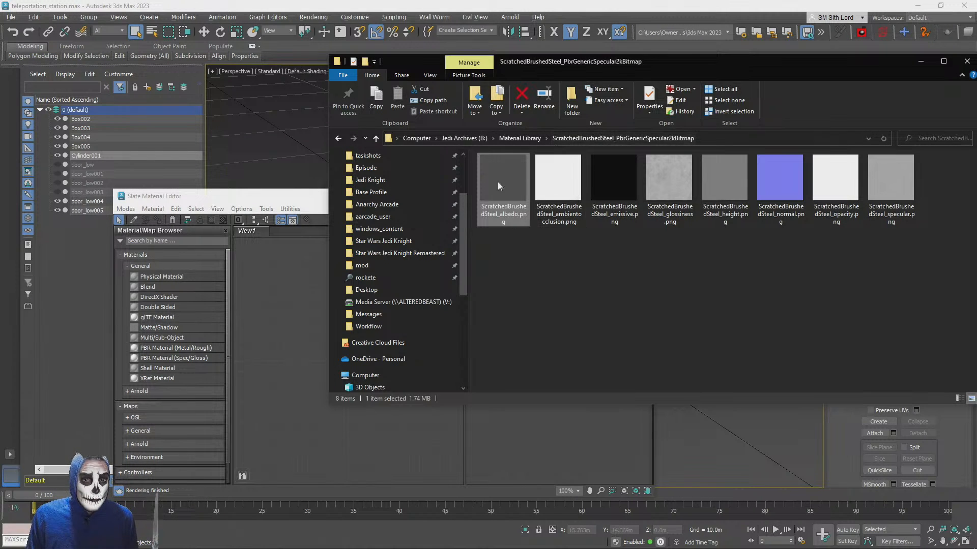
pyautogui.moveTo(508, 179); pyautogui.dragTo(243, 279)
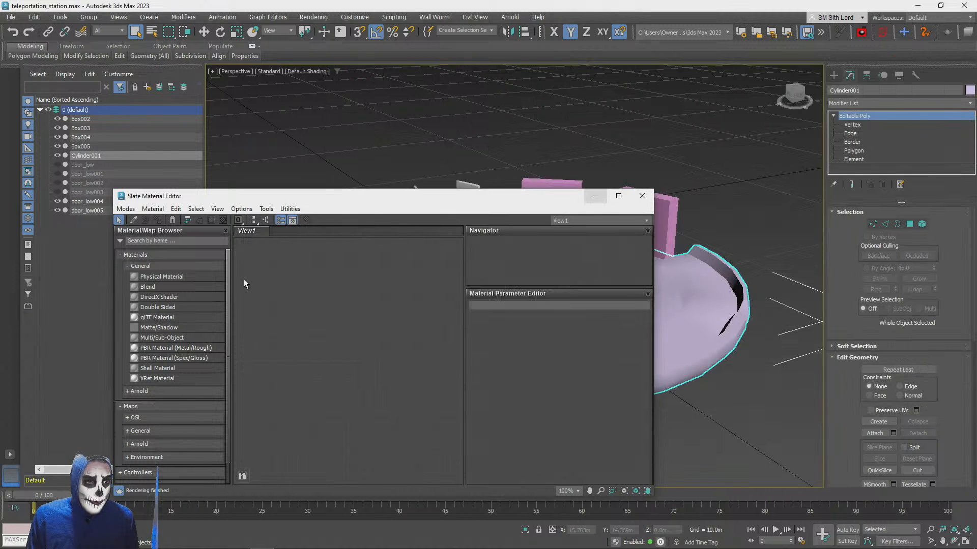
# Add a Physical Material to the Slate view, and arrange the editor and the brushed steel texture folder side by side
pyautogui.moveTo(148, 277); pyautogui.dragTo(381, 249)
pyautogui.hotkey('alt', 'Tab')
pyautogui.moveTo(524, 47); pyautogui.dragTo(796, 90)
pyautogui.moveTo(496, 197); pyautogui.dragTo(413, 159)
pyautogui.scroll(-2, 438, 301)
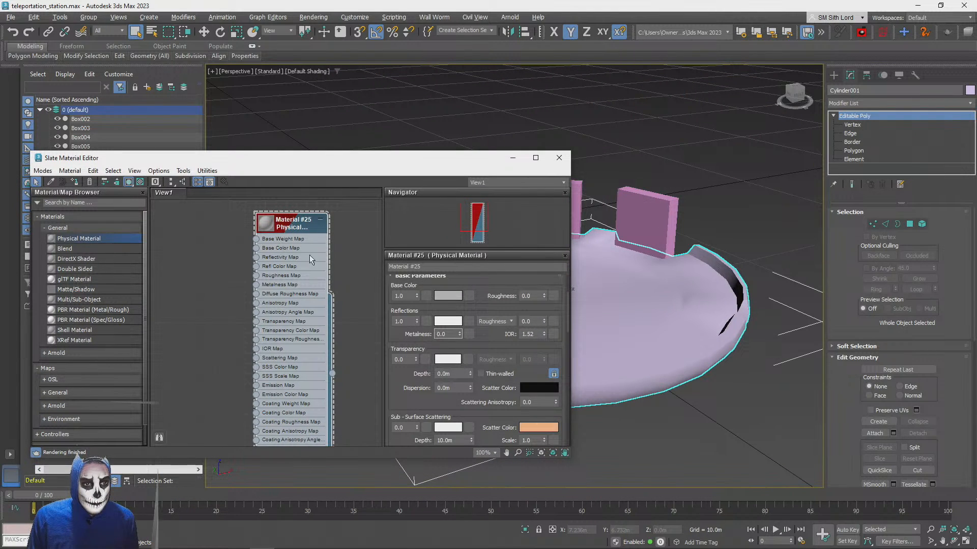
pyautogui.scroll(-2, 499, 355)
pyautogui.scroll(2, 497, 404)
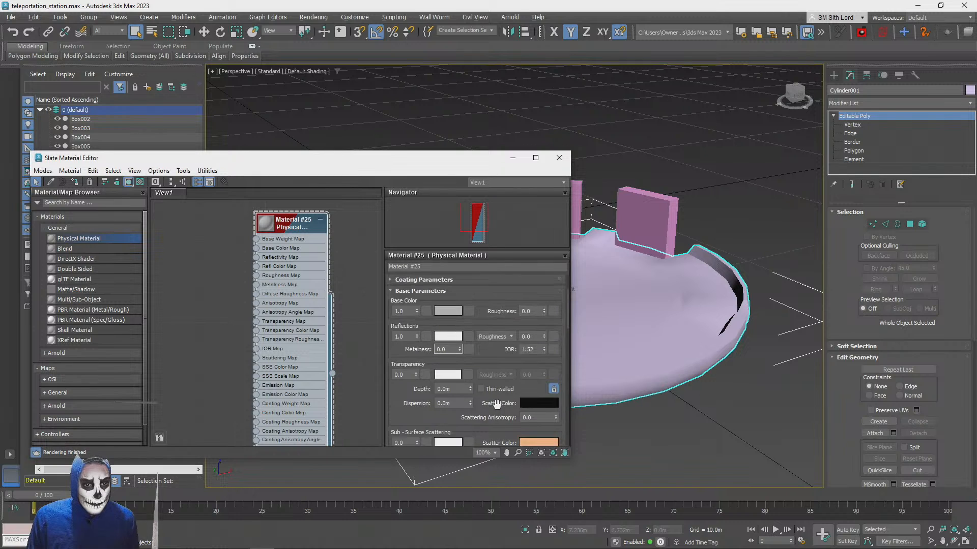
pyautogui.scroll(1, 497, 404)
# Try ScratchedBrushedSteel_albedo.png as the Physical Material's base color map, and delete the resulting bitmap node
pyautogui.hotkey('alt', 'Tab')
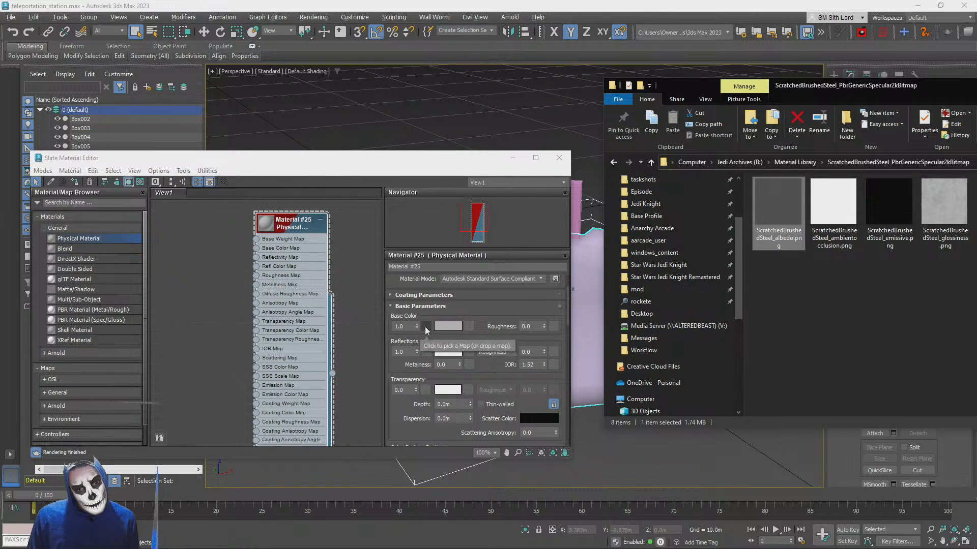
pyautogui.moveTo(796, 228); pyautogui.dragTo(279, 226)
pyautogui.doubleClick(278, 227)
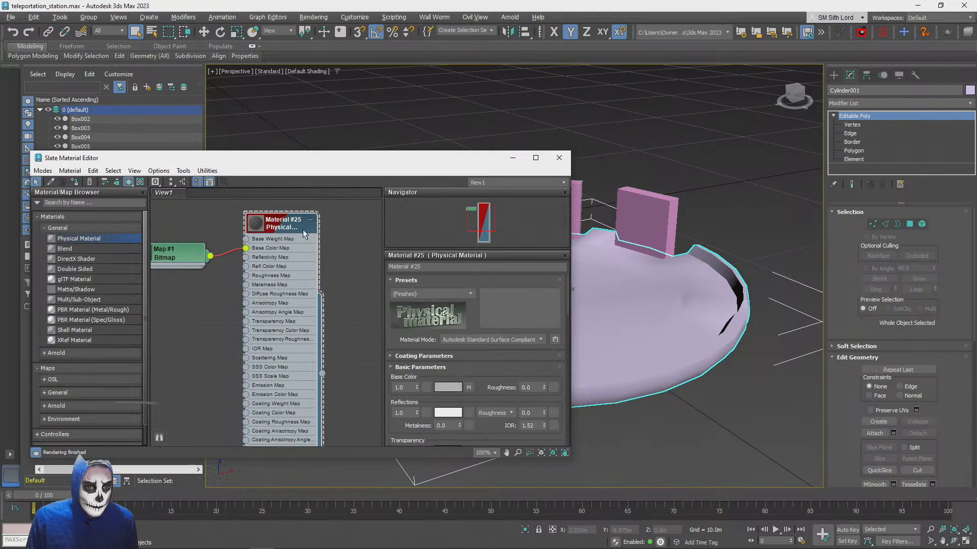
pyautogui.click(170, 251)
pyautogui.press('Delete')
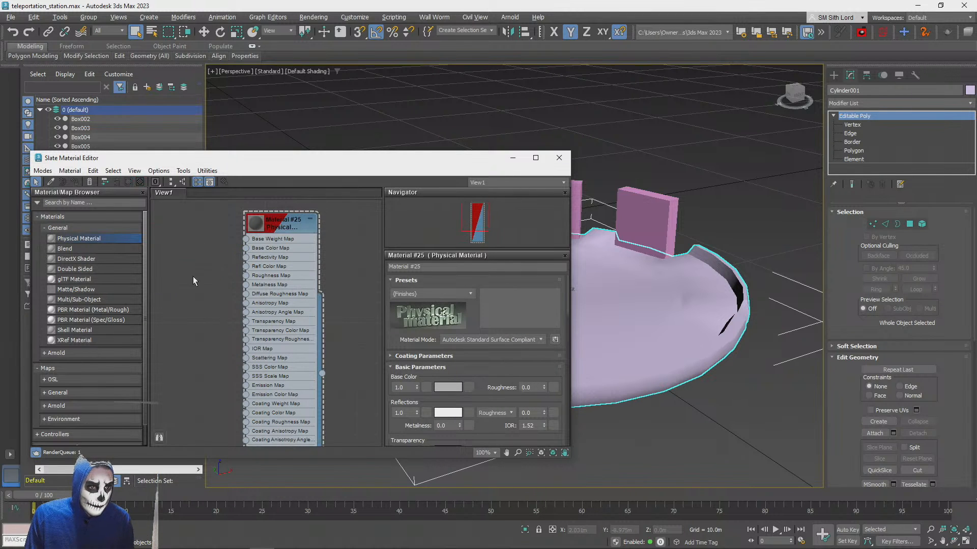
# Connect ScratchedBrushedSteel_albedo.png to the Physical Material's Base Color Map and place the bitmap node beside the material
pyautogui.hotkey('alt', 'Tab')
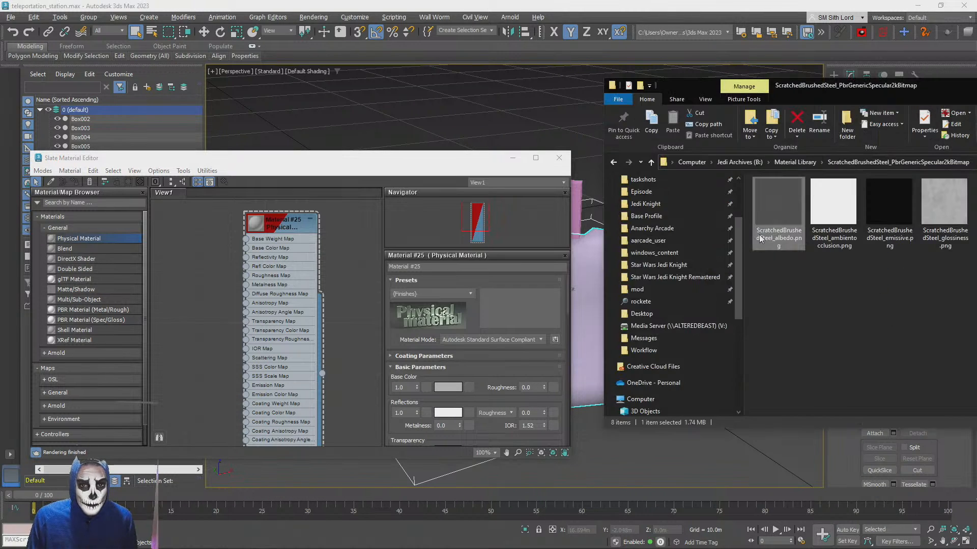
pyautogui.moveTo(776, 200); pyautogui.dragTo(247, 247)
pyautogui.moveTo(201, 298); pyautogui.dragTo(191, 216)
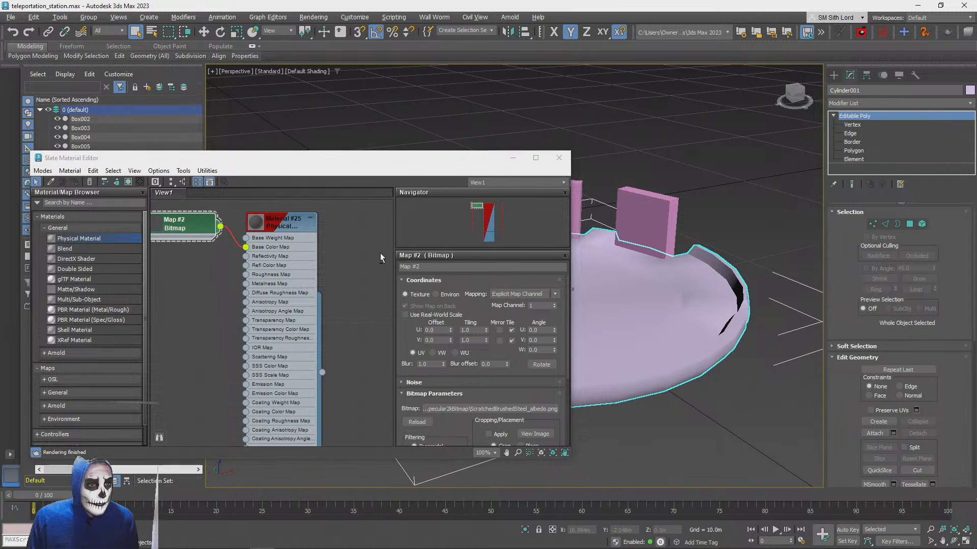
# View ScratchedBrushedSteel_ambientocclusion.png and ScratchedBrushedSteel_emissive.png from the texture folder in the image viewer
pyautogui.hotkey('alt', 'Tab')
pyautogui.doubleClick(828, 201)
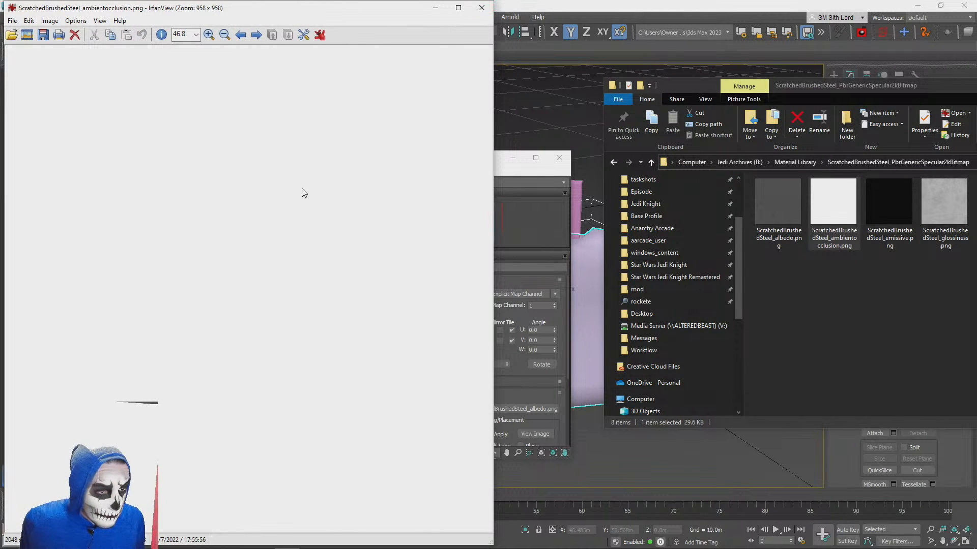
pyautogui.keyDown('ctrl'); pyautogui.scroll(18, 304, 192); pyautogui.keyUp('ctrl')
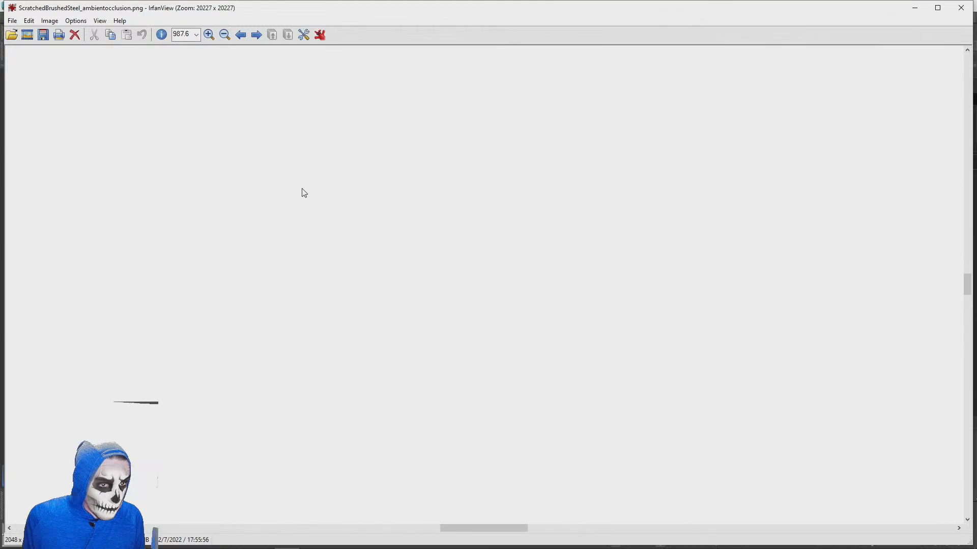
pyautogui.click(959, 8)
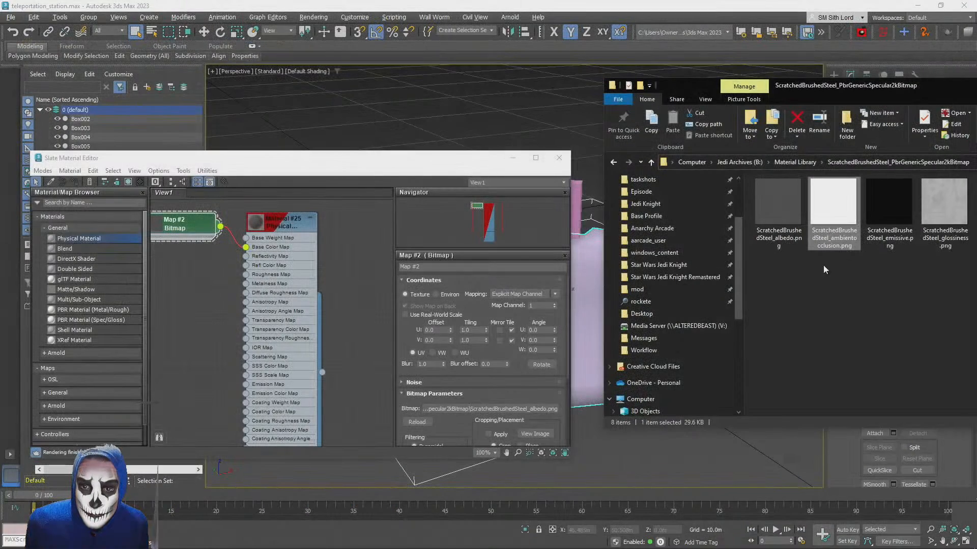
pyautogui.doubleClick(884, 202)
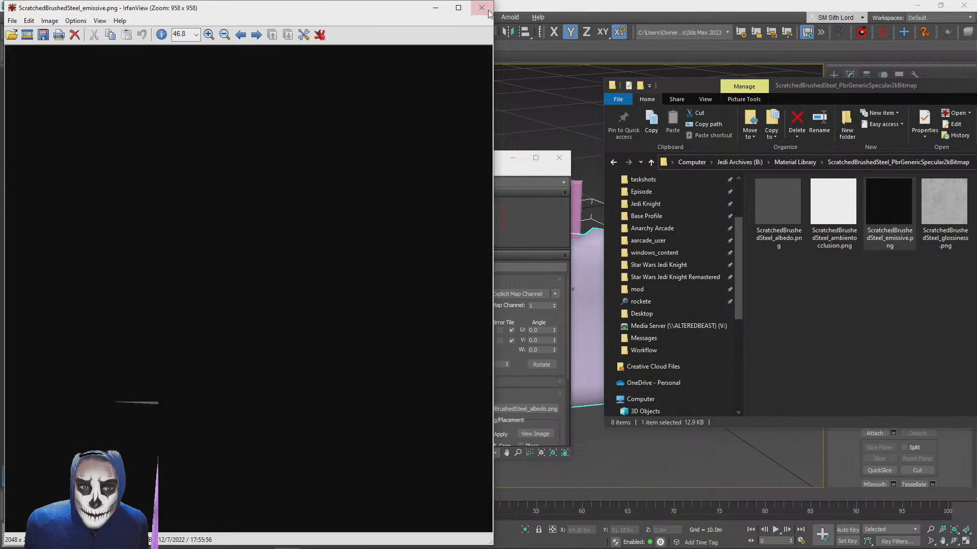
pyautogui.press('Escape')
# Add ScratchedBrushedSteel_glossiness.png, ScratchedBrushedSteel_normal.png and ScratchedBrushedSteel_specular.png from the texture folder as bitmap nodes in the Slate view
pyautogui.moveTo(889, 87); pyautogui.dragTo(608, 45)
pyautogui.moveTo(673, 157); pyautogui.dragTo(177, 283)
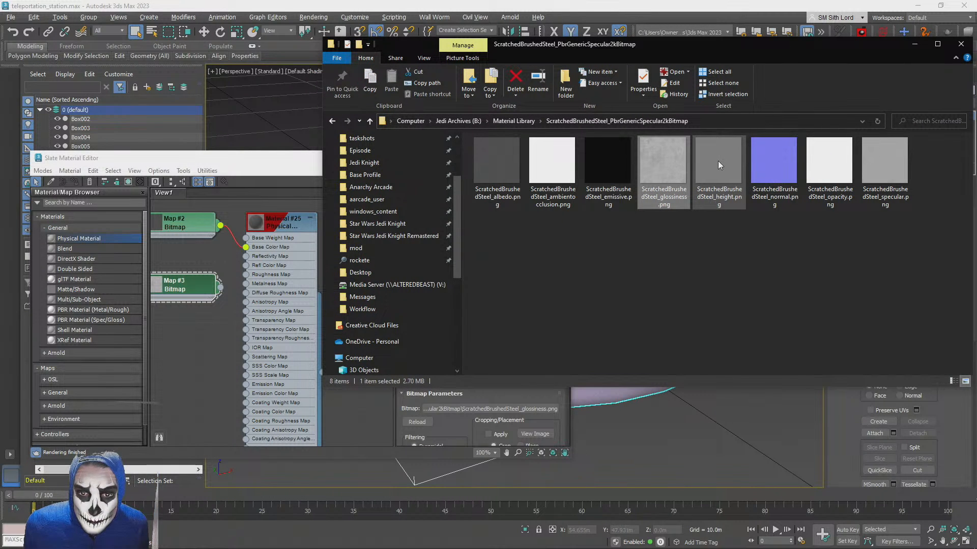
pyautogui.moveTo(774, 162); pyautogui.dragTo(176, 328)
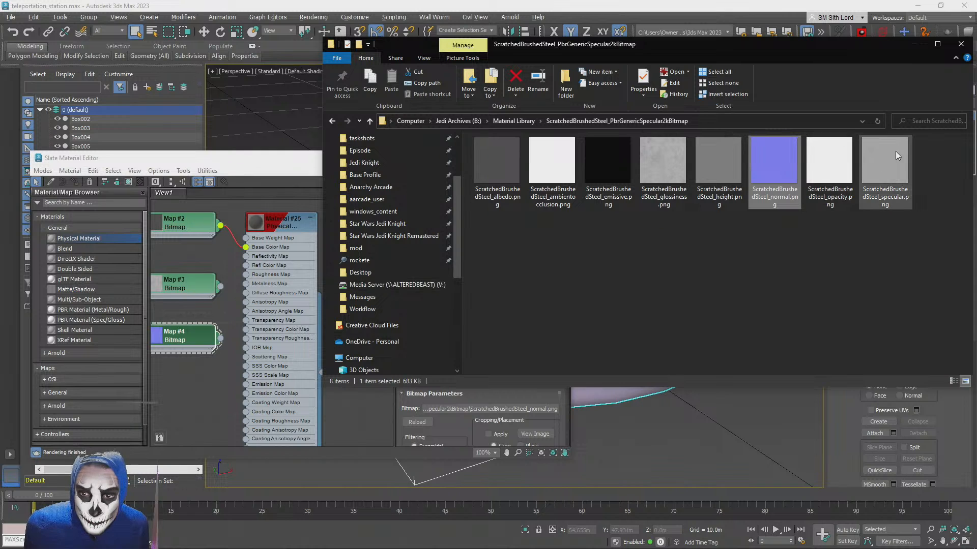
pyautogui.moveTo(883, 166); pyautogui.dragTo(176, 391)
pyautogui.click(200, 314)
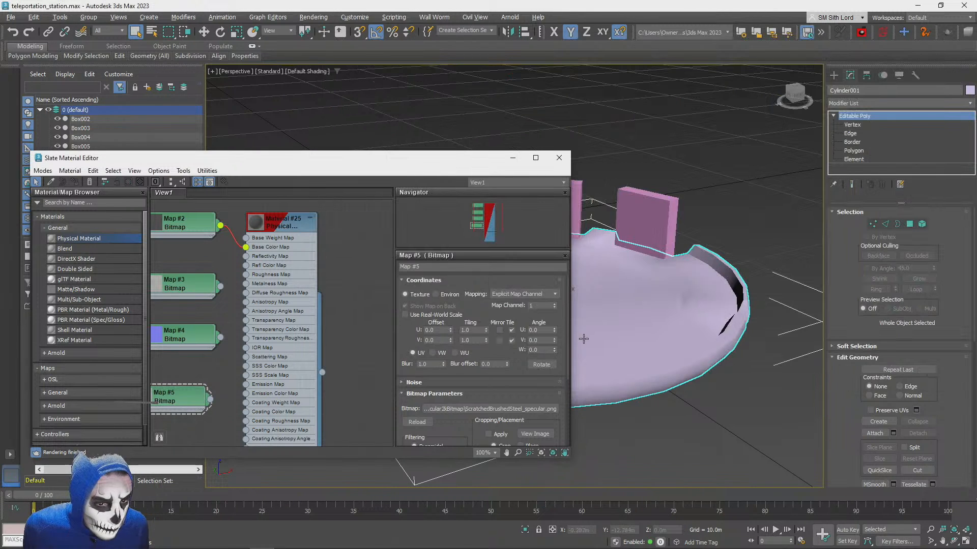
# Examine the Physical Material's map inputs and compare them with the loaded bitmap nodes and the brushed steel texture files
pyautogui.moveTo(221, 348); pyautogui.dragTo(254, 327, button='middle')
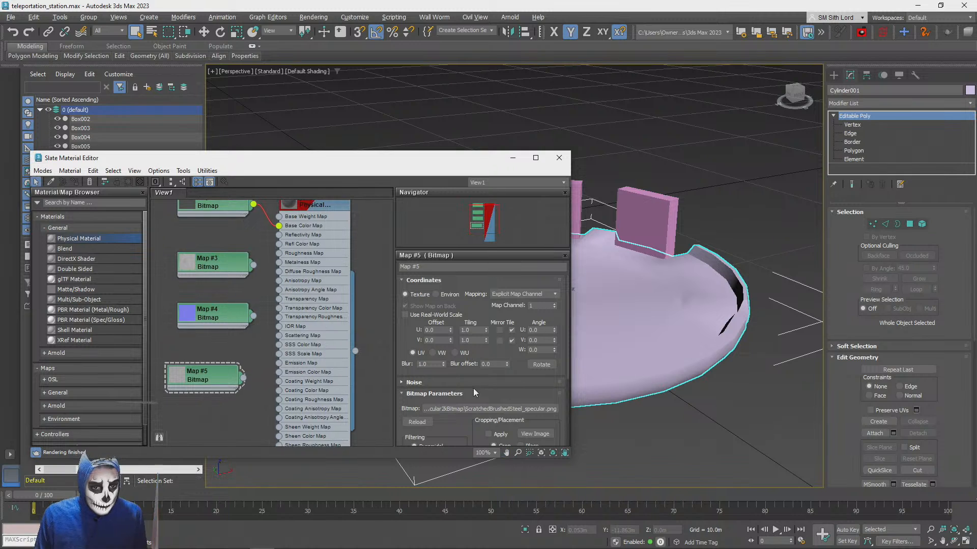
pyautogui.scroll(-5, 471, 368)
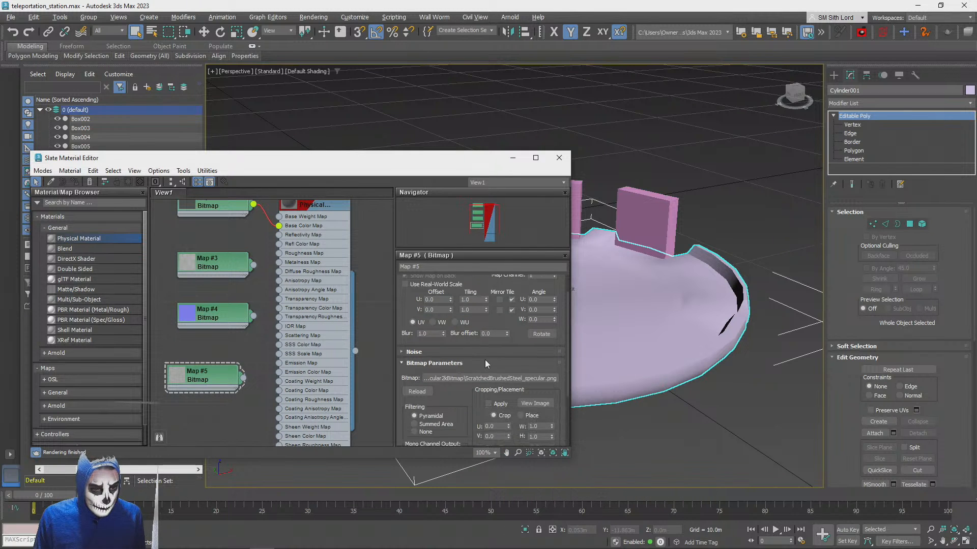
pyautogui.scroll(-1, 305, 357)
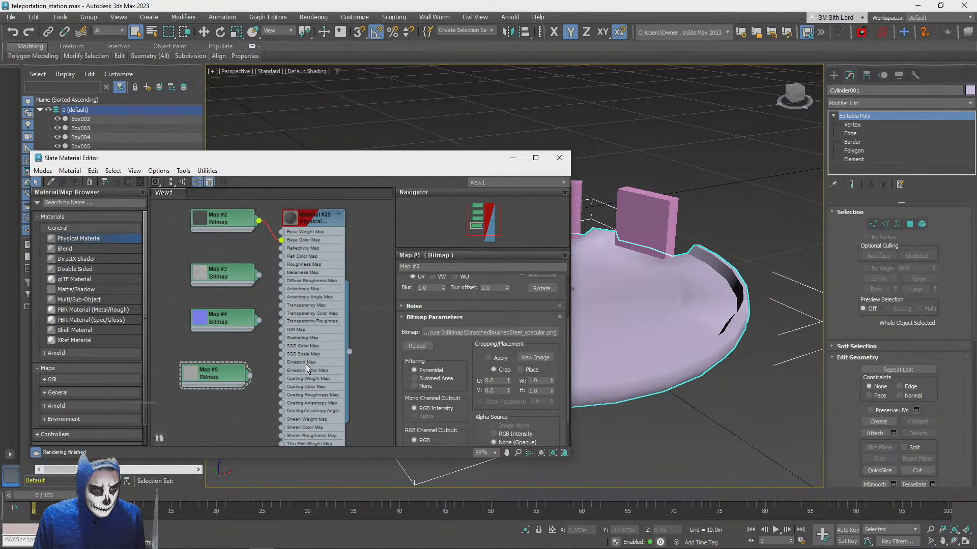
pyautogui.scroll(1, 307, 364)
pyautogui.moveTo(255, 406); pyautogui.dragTo(262, 302, button='middle')
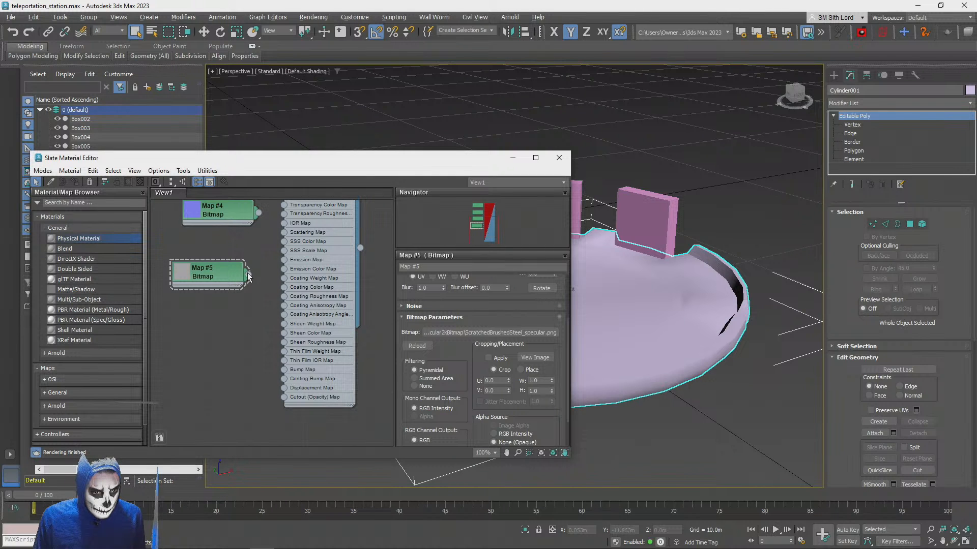
pyautogui.moveTo(253, 262); pyautogui.dragTo(255, 360, button='middle')
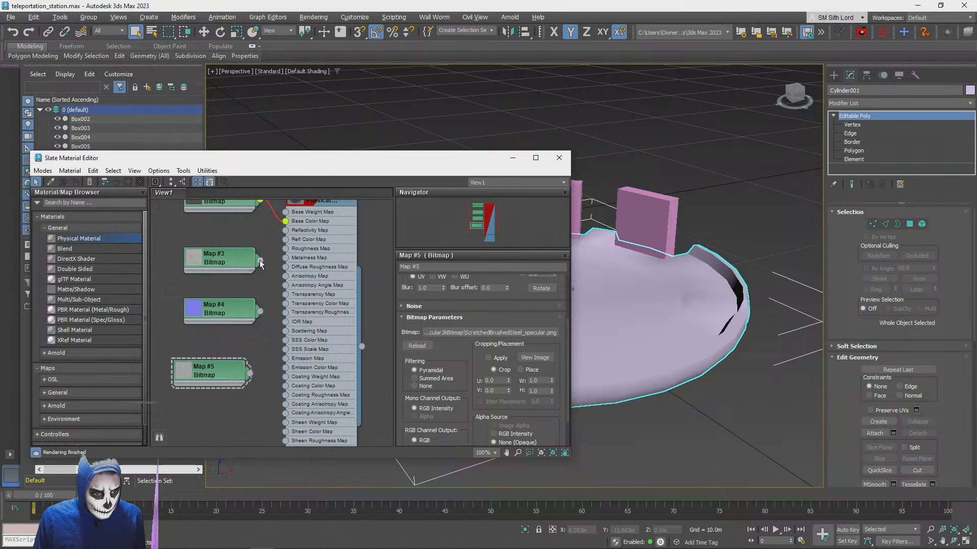
pyautogui.hotkey('alt', 'Tab')
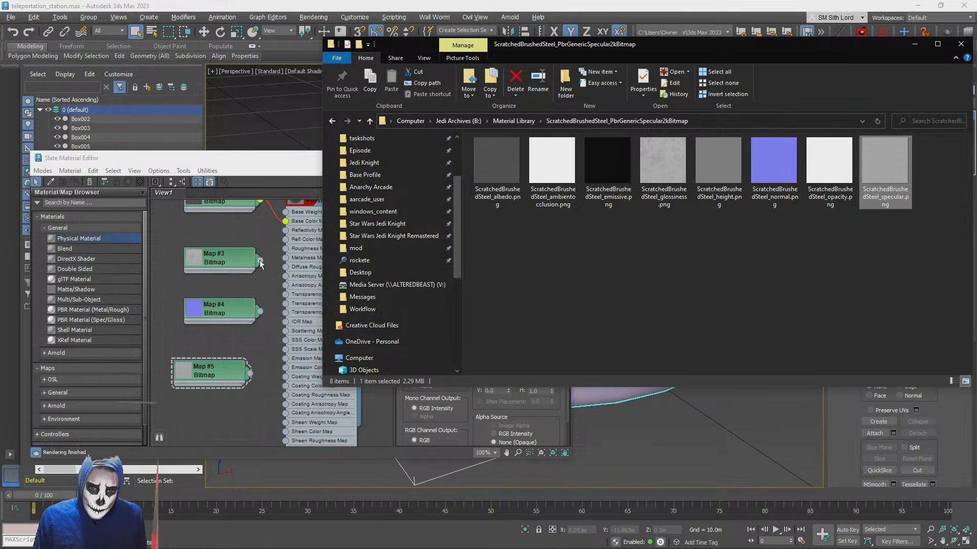
pyautogui.hotkey('alt', 'Tab')
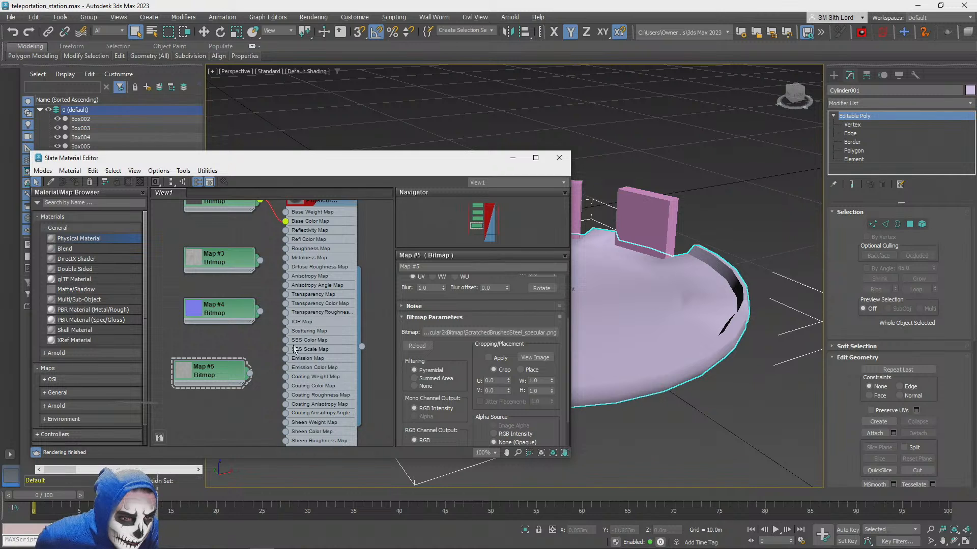
# Try ScratchedBrushedSteel_normal.png as the Physical Material's Bump Map, with its bitmap node placed near that input
pyautogui.moveTo(273, 381); pyautogui.dragTo(247, 290, button='middle')
pyautogui.moveTo(225, 297); pyautogui.dragTo(216, 399)
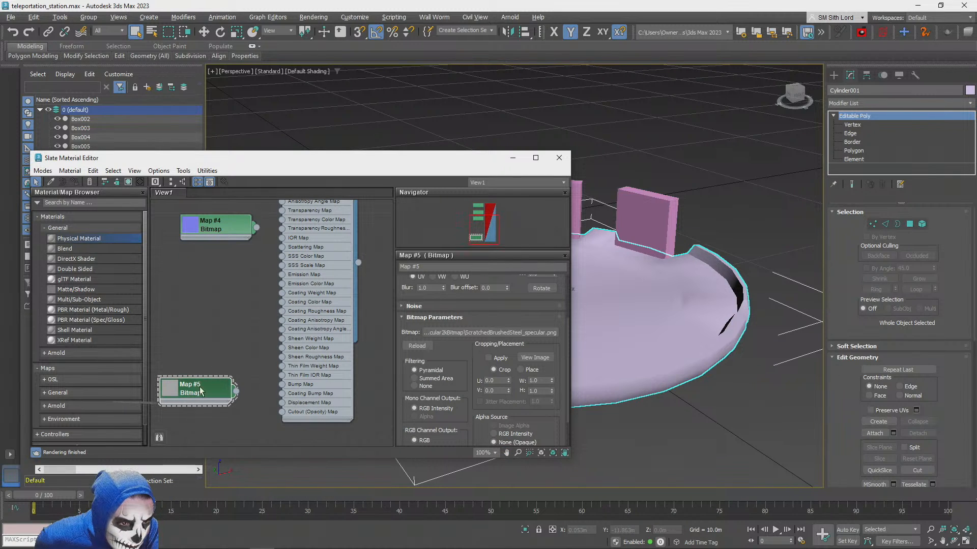
pyautogui.moveTo(211, 231); pyautogui.dragTo(216, 344)
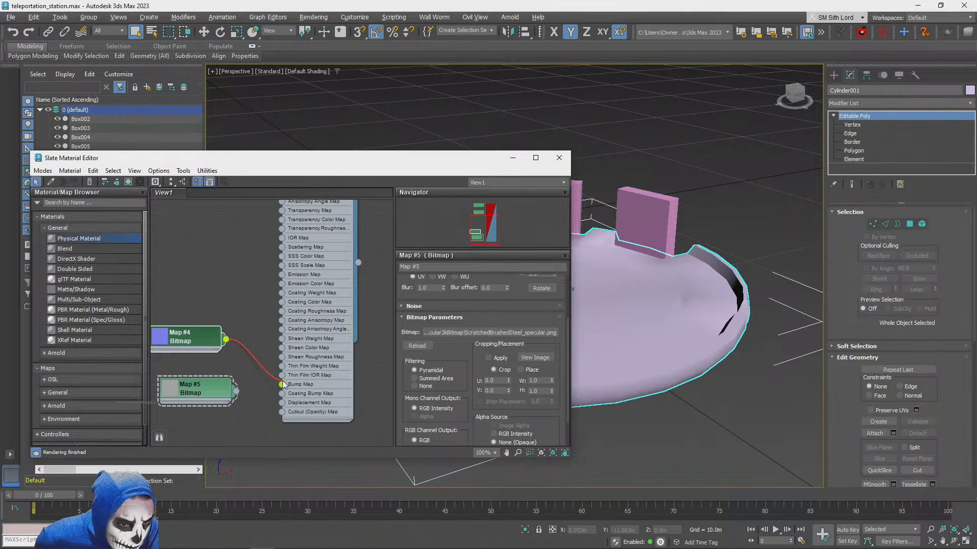
pyautogui.moveTo(283, 382); pyautogui.dragTo(282, 384)
pyautogui.moveTo(226, 398); pyautogui.dragTo(228, 296)
pyautogui.moveTo(230, 299); pyautogui.dragTo(238, 404, button='middle')
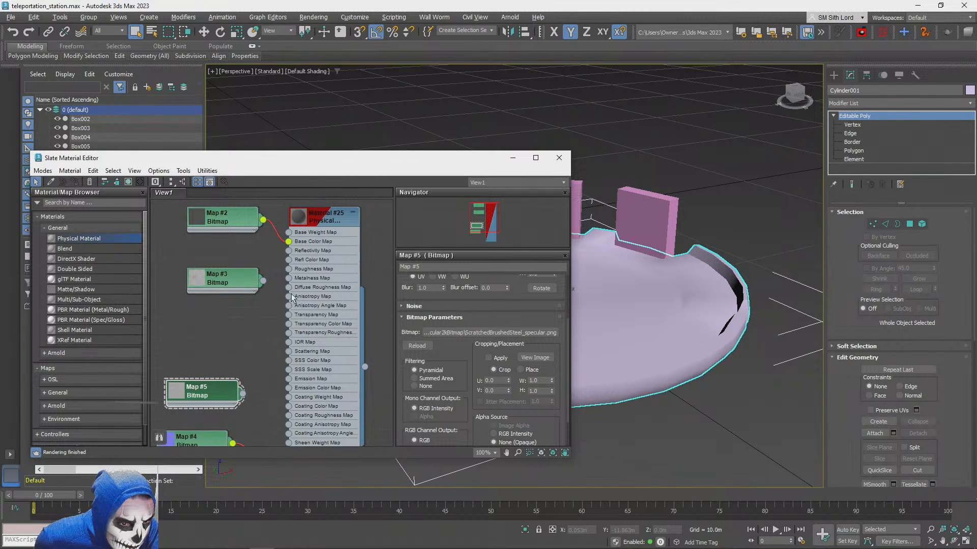
# Try the specular bitmap as the Physical Material's Roughness Map, and reorder the specular and glossiness nodes beneath the albedo node
pyautogui.moveTo(193, 385); pyautogui.dragTo(290, 273)
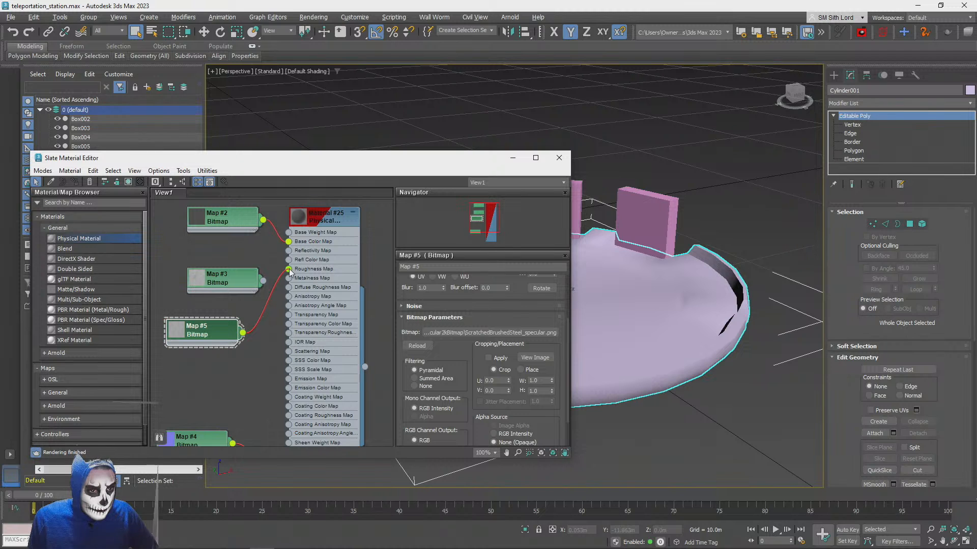
pyautogui.rightClick(214, 276)
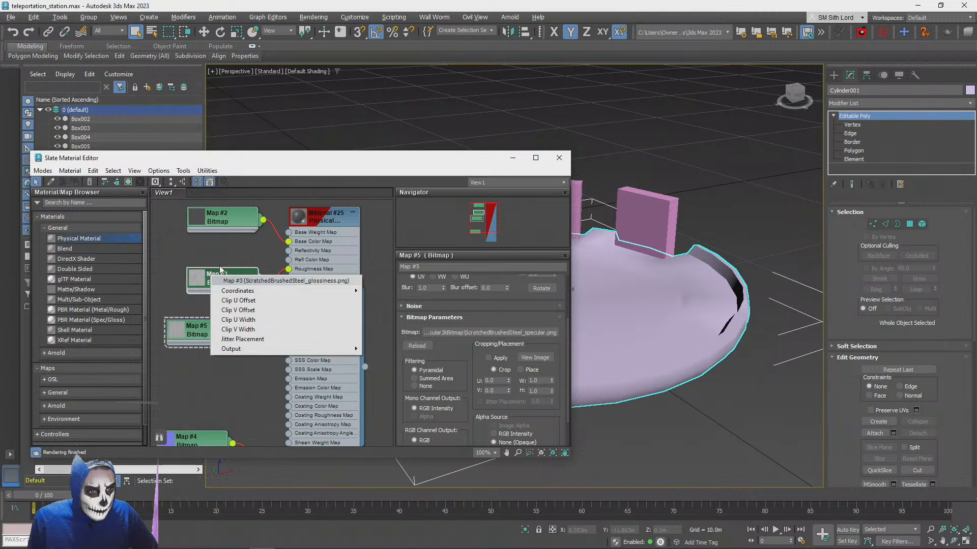
pyautogui.click(220, 271)
pyautogui.moveTo(223, 281); pyautogui.dragTo(203, 377)
pyautogui.moveTo(215, 324); pyautogui.dragTo(205, 273)
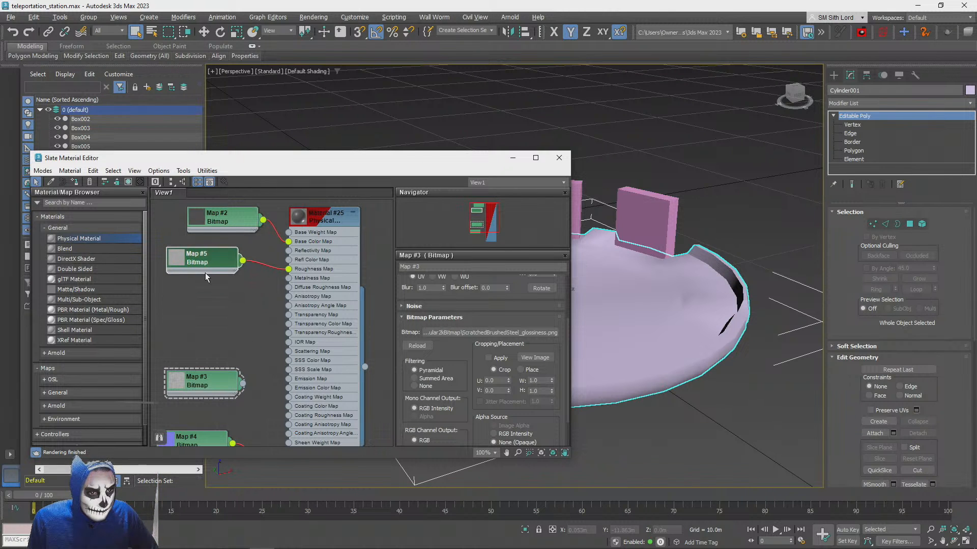
pyautogui.moveTo(198, 381); pyautogui.dragTo(224, 324)
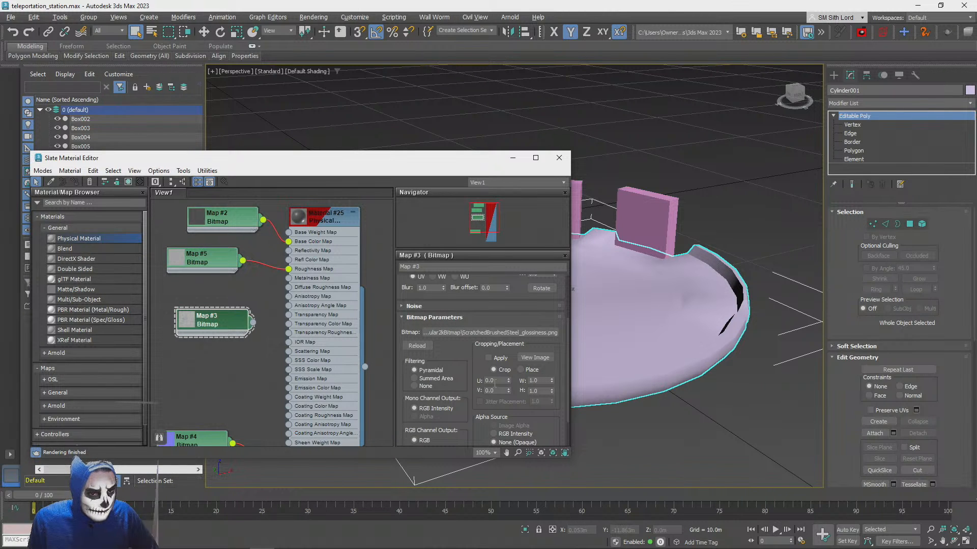
# Replace the Physical Material with a PBR Material (Spec/Gloss) and arrange the four bitmap nodes beside it
pyautogui.click(74, 320)
pyautogui.moveTo(170, 343); pyautogui.dragTo(197, 359)
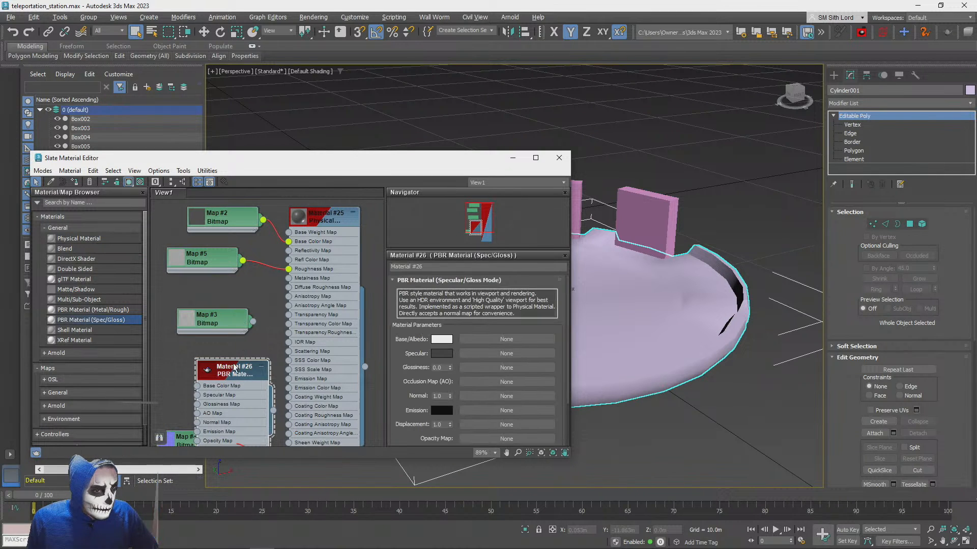
pyautogui.scroll(-2, 232, 367)
pyautogui.moveTo(301, 247); pyautogui.dragTo(317, 240)
pyautogui.press('Delete')
pyautogui.moveTo(238, 362); pyautogui.dragTo(300, 264)
pyautogui.moveTo(262, 335); pyautogui.dragTo(268, 314, button='middle')
pyautogui.moveTo(209, 404); pyautogui.dragTo(227, 351)
pyautogui.scroll(2, 262, 260)
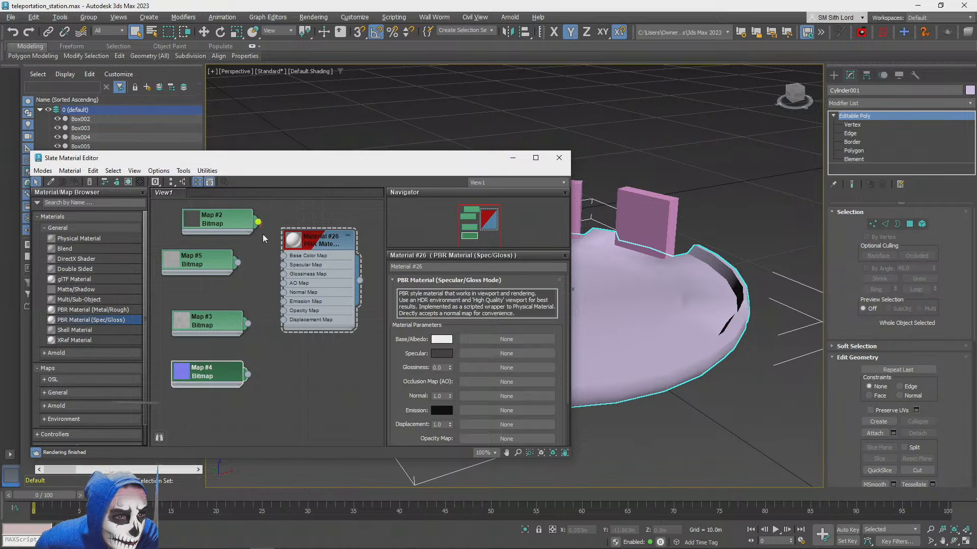
# Connect the albedo, specular, glossiness and normal bitmaps to the PBR material's Base Color, Specular, Glossiness and Normal Map inputs
pyautogui.moveTo(264, 238); pyautogui.dragTo(283, 263)
pyautogui.doubleClick(196, 260)
pyautogui.moveTo(212, 320); pyautogui.dragTo(210, 312)
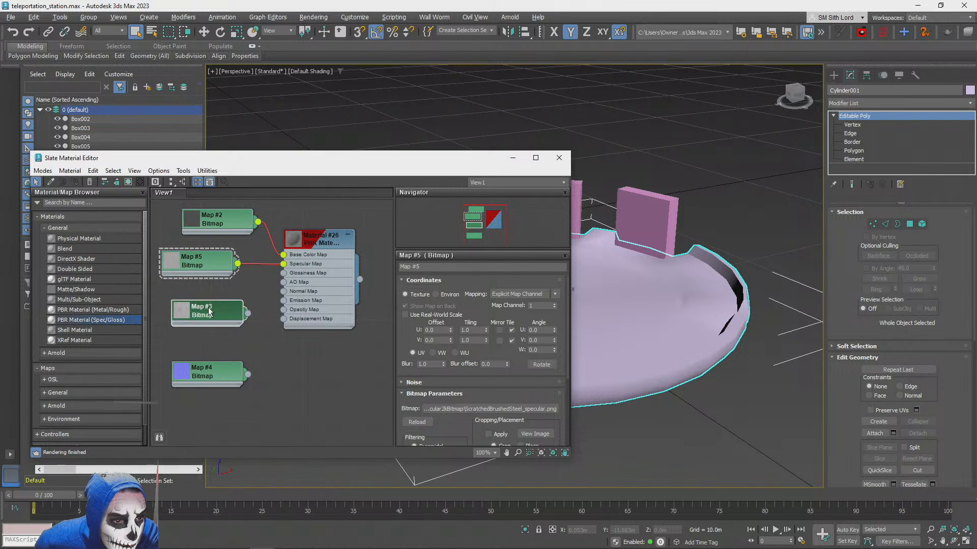
pyautogui.doubleClick(189, 308)
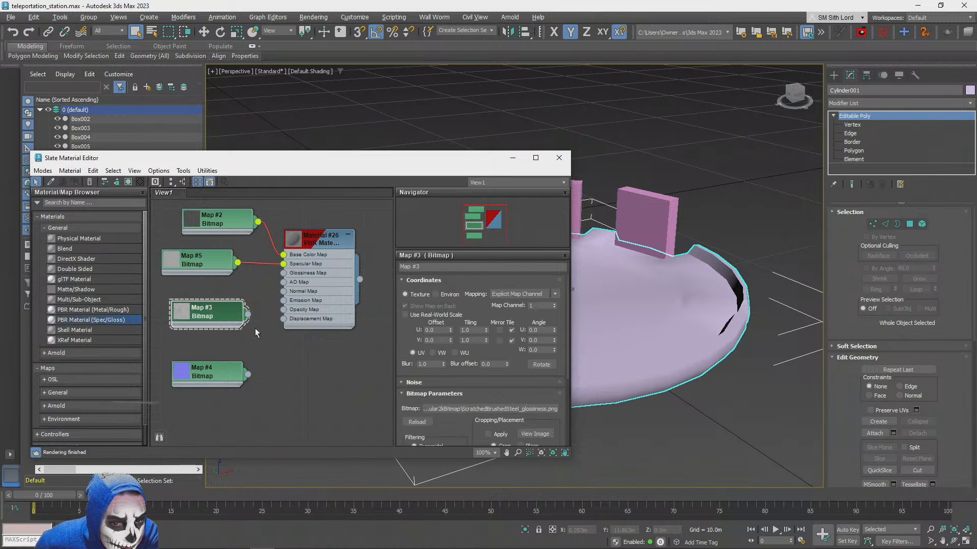
pyautogui.moveTo(247, 314); pyautogui.dragTo(284, 274)
pyautogui.doubleClick(215, 376)
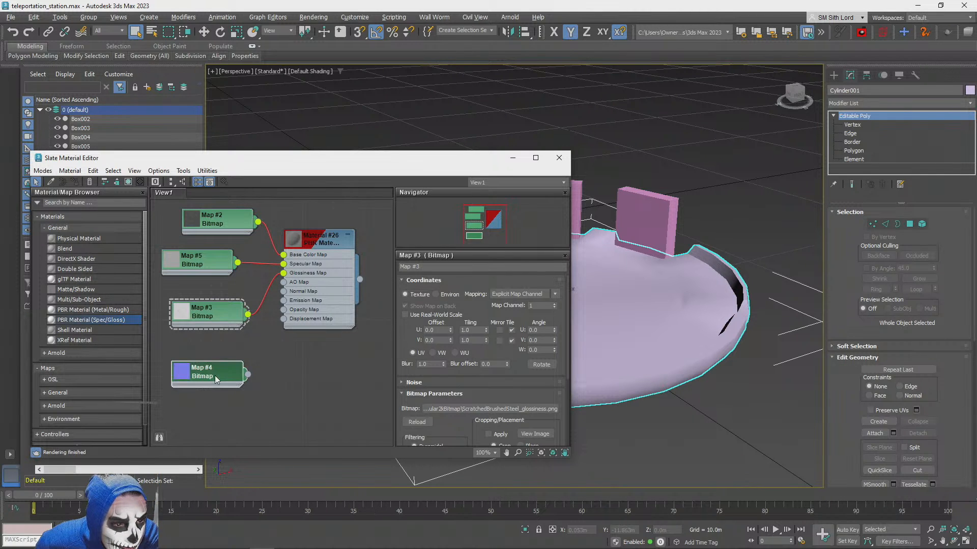
pyautogui.moveTo(249, 377); pyautogui.dragTo(283, 292)
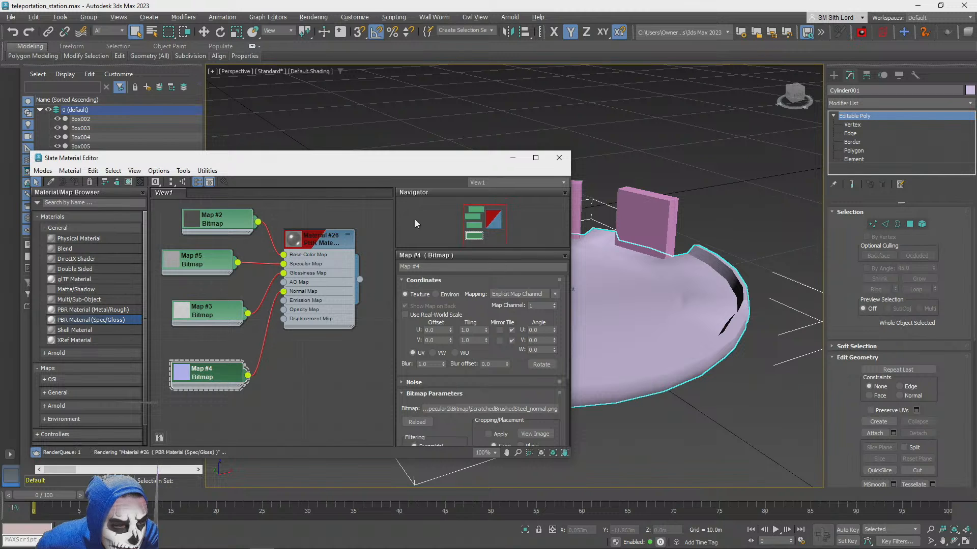
# Assign the PBR Material (Spec/Gloss) to the round platform Cylinder001 and close the Slate Material Editor
pyautogui.moveTo(363, 164); pyautogui.dragTo(385, 128)
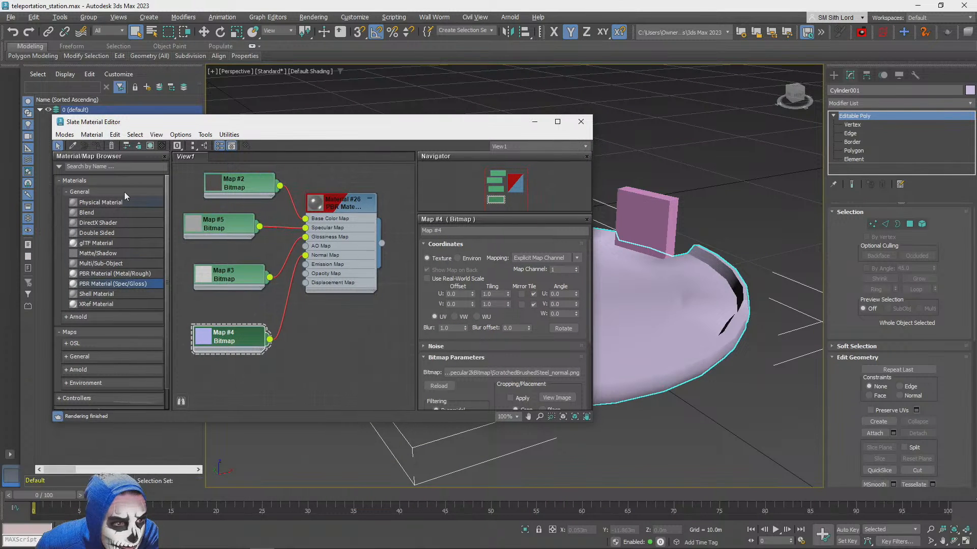
pyautogui.click(682, 305)
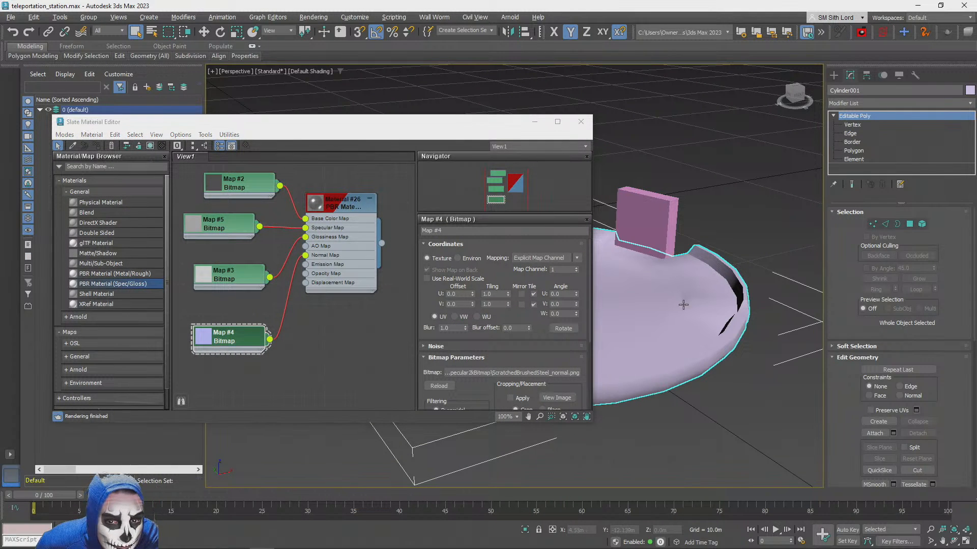
pyautogui.click(858, 124)
pyautogui.click(860, 125)
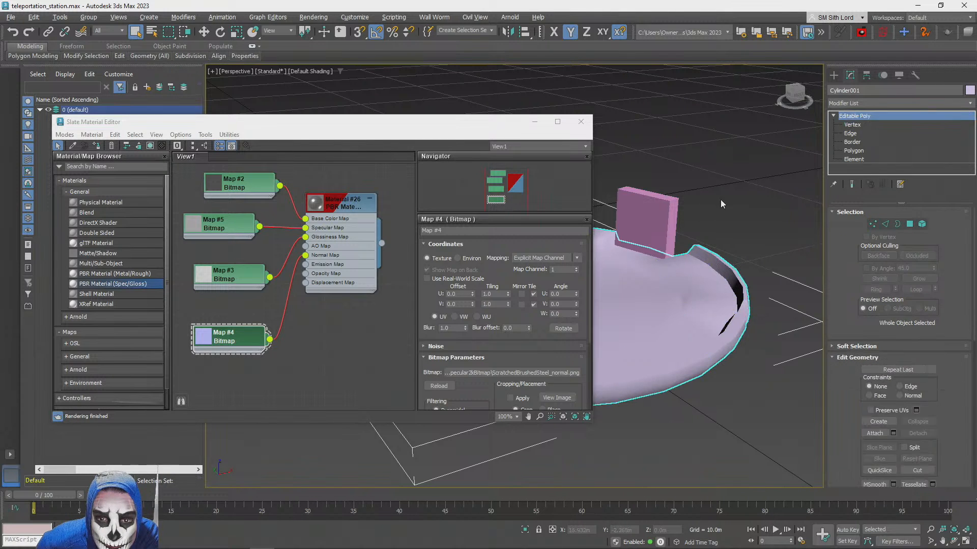
pyautogui.click(96, 146)
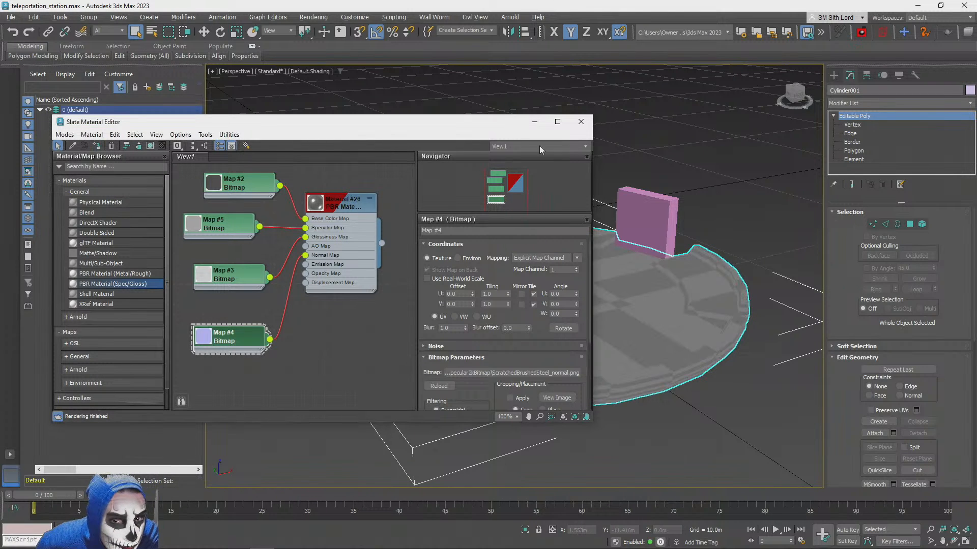
pyautogui.click(583, 122)
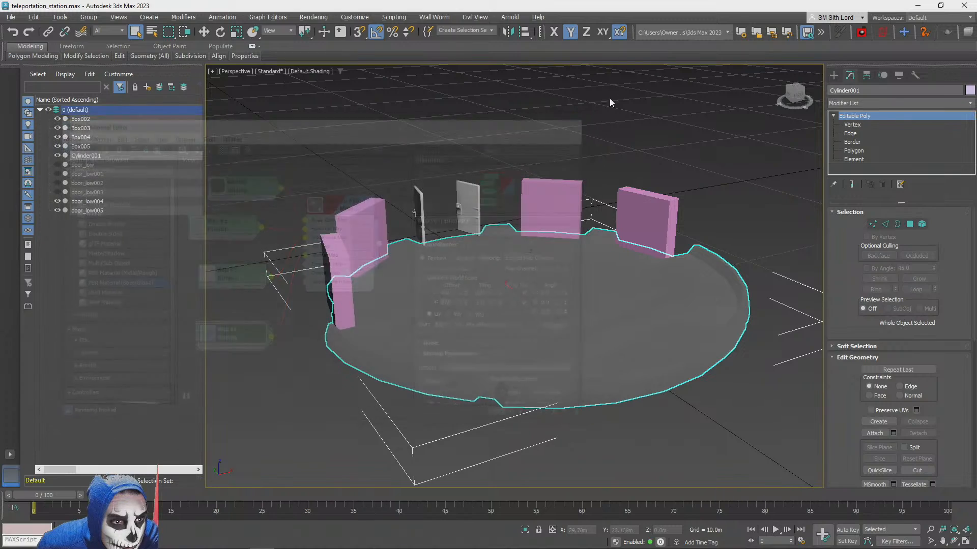
# Create a standard Omni light at the centre of the round platform
pyautogui.click(639, 238)
pyautogui.scroll(10, 639, 238)
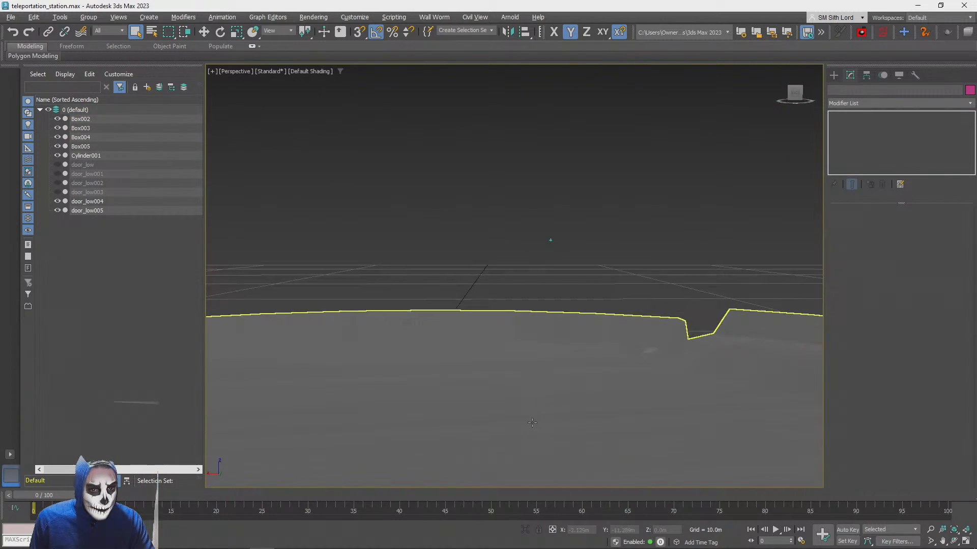
pyautogui.keyDown('alt'); pyautogui.moveTo(533, 423); pyautogui.dragTo(490, 368, button='middle'); pyautogui.keyUp('alt')
pyautogui.scroll(-4, 493, 379)
pyautogui.keyDown('alt'); pyautogui.moveTo(537, 332); pyautogui.dragTo(539, 296, button='middle'); pyautogui.keyUp('alt')
pyautogui.scroll(-3, 539, 295)
pyautogui.click(835, 78)
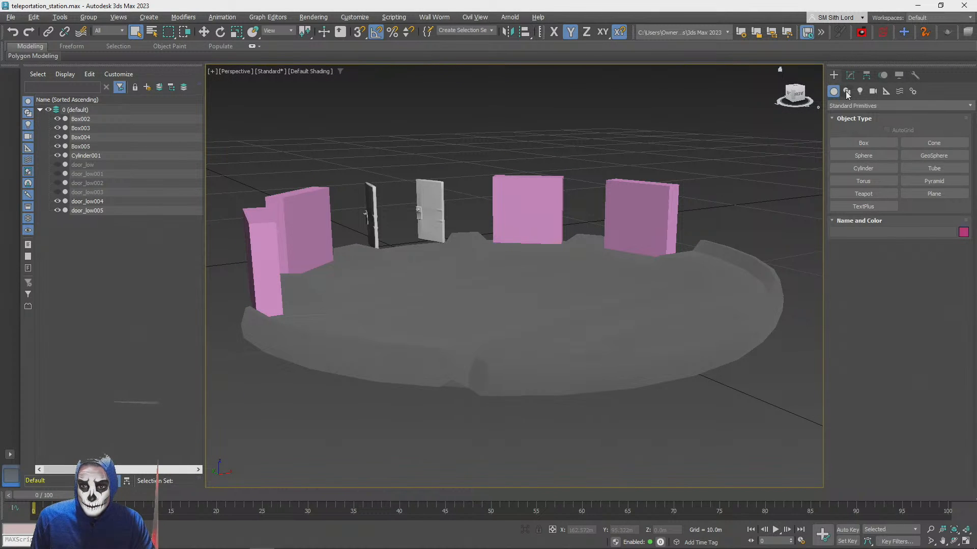
pyautogui.click(860, 91)
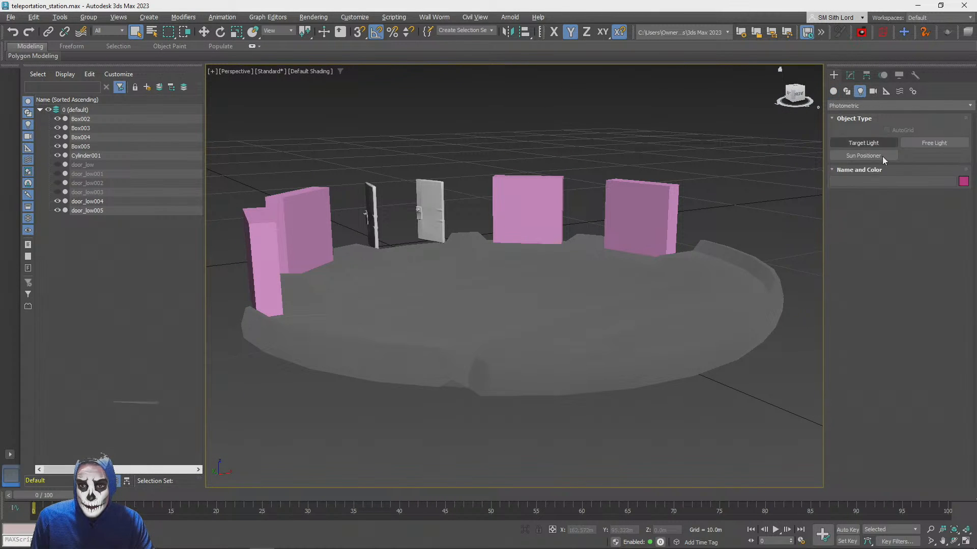
pyautogui.click(881, 106)
pyautogui.click(853, 123)
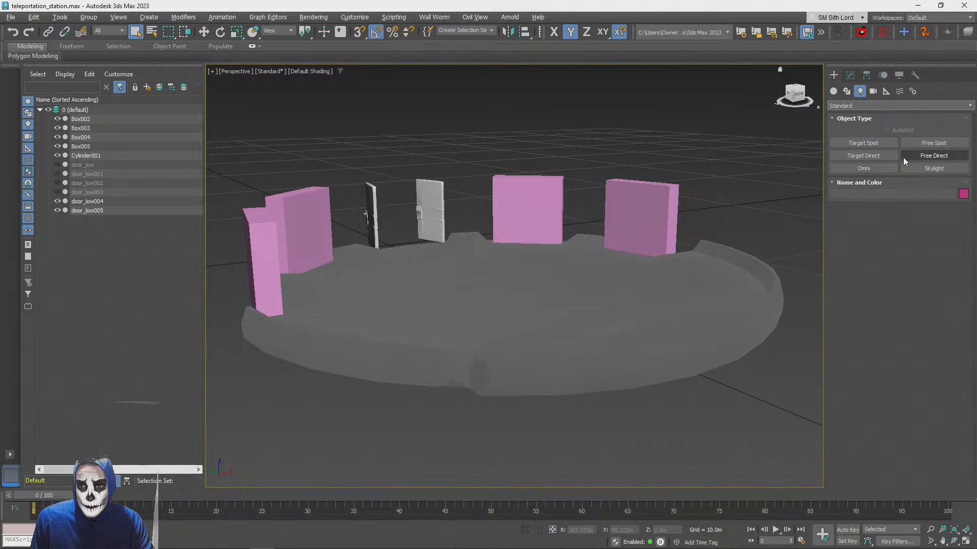
pyautogui.click(871, 168)
pyautogui.click(495, 289)
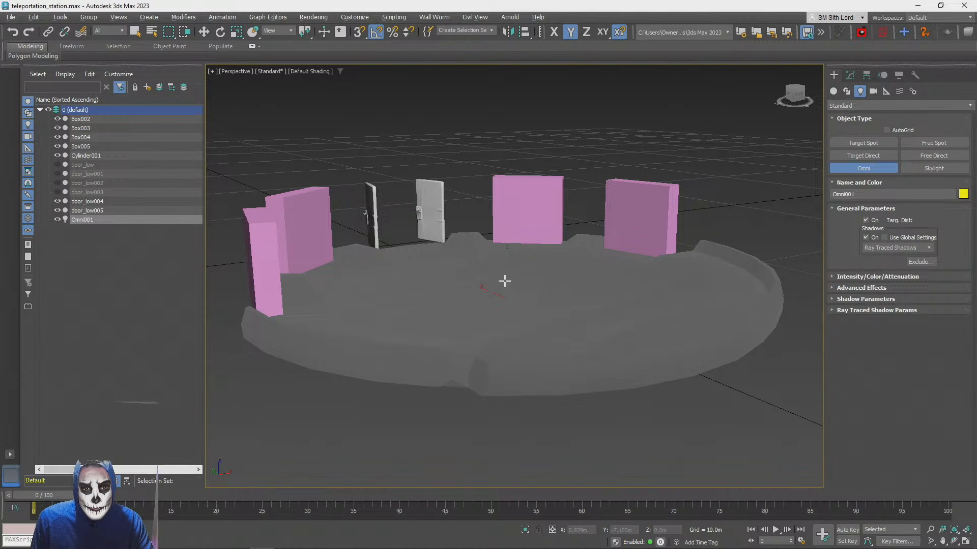
# Raise the Omni light straight up above the platform to a height of about 3.7 m
pyautogui.press('w')
pyautogui.click(514, 269)
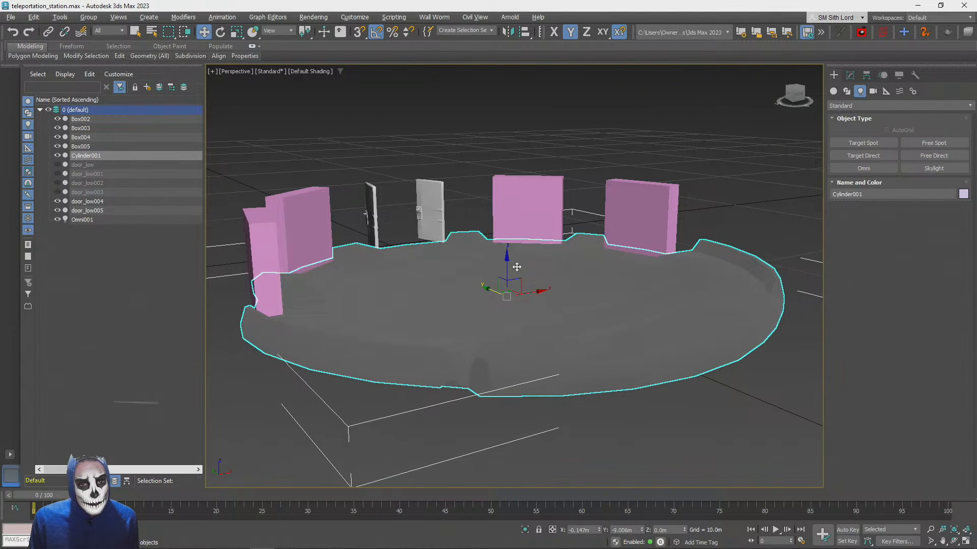
pyautogui.hotkey('ctrl', 'z')
pyautogui.moveTo(507, 263); pyautogui.dragTo(506, 256)
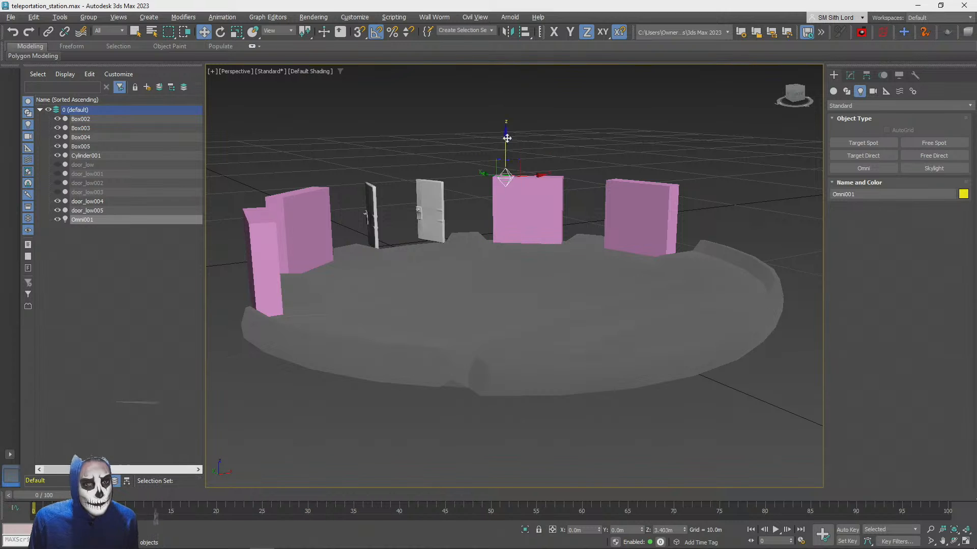
# Set the Omni light's near attenuation to 1.24–2.11 m and far attenuation to 6.13–15.61 m, and disable the use and display of near attenuation
pyautogui.click(850, 75)
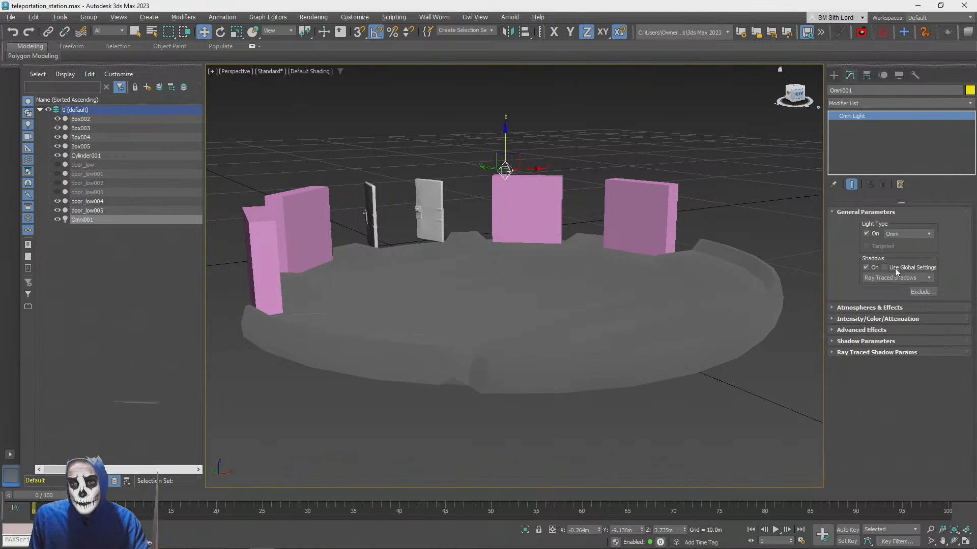
pyautogui.press('z')
pyautogui.click(852, 308)
pyautogui.click(850, 308)
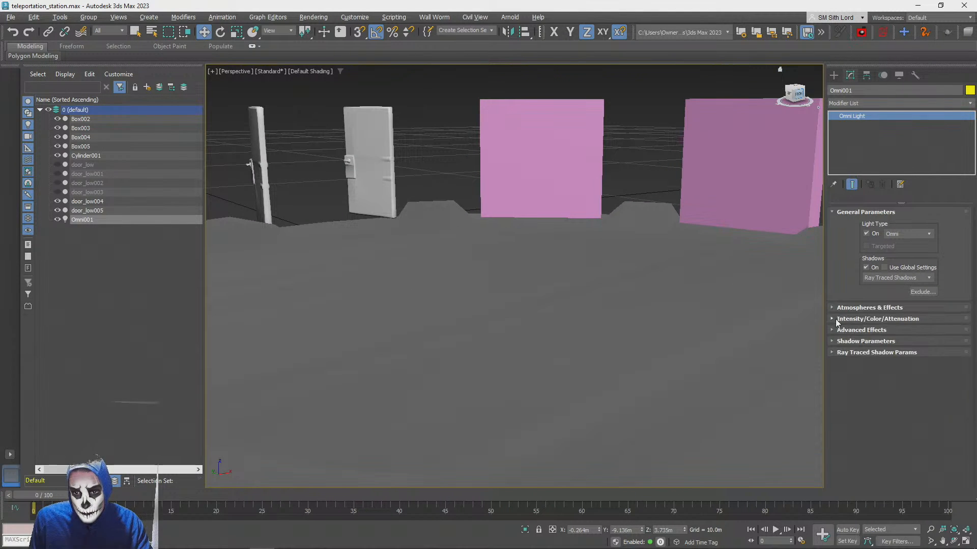
pyautogui.click(835, 319)
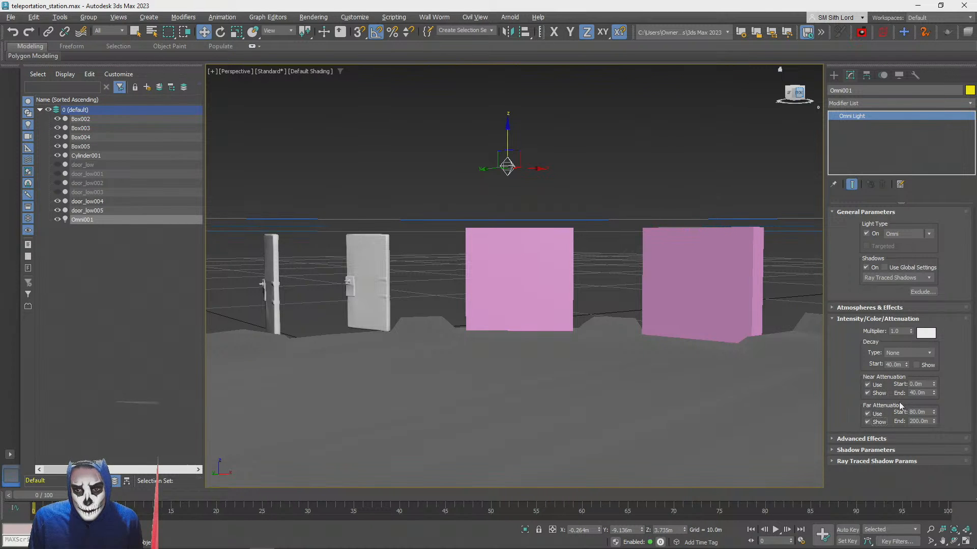
pyautogui.moveTo(933, 392); pyautogui.dragTo(934, 274)
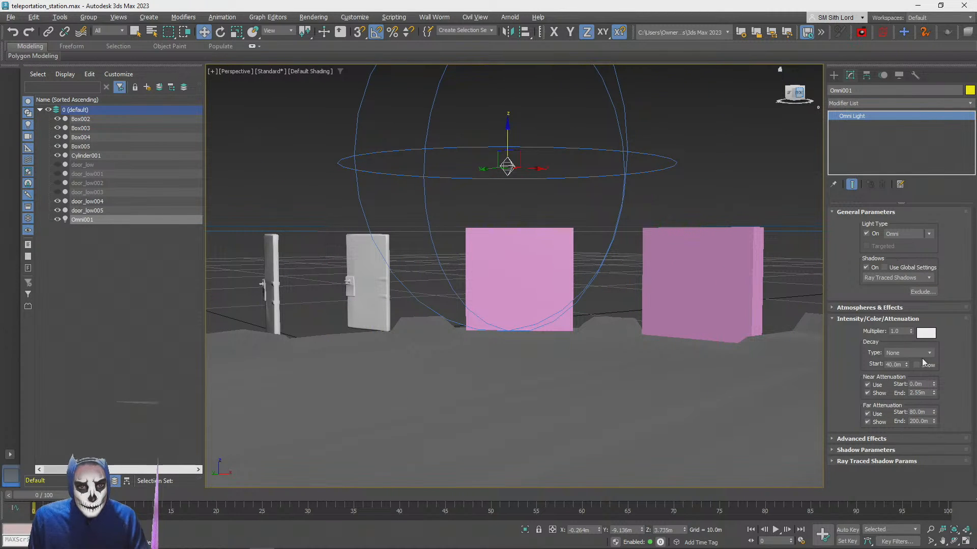
pyautogui.moveTo(934, 393); pyautogui.dragTo(932, 423)
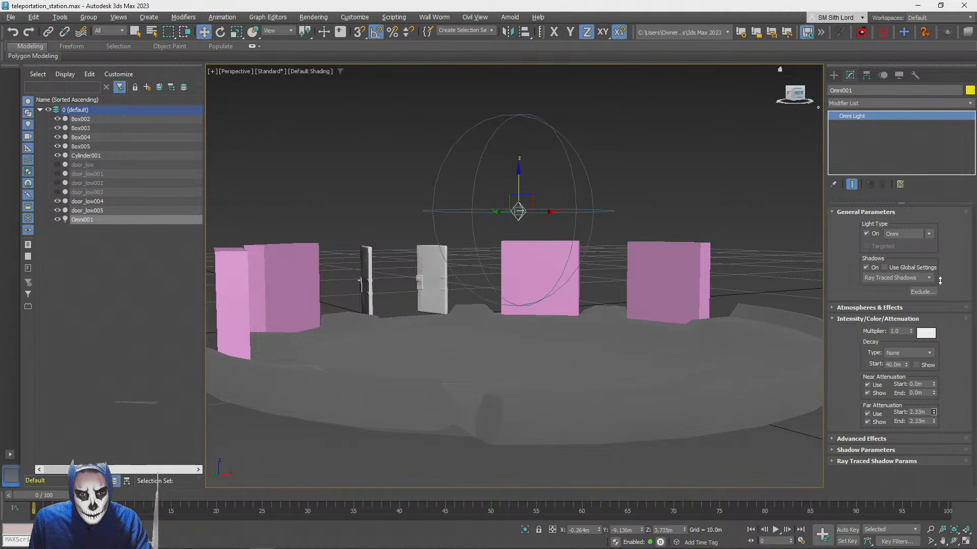
pyautogui.moveTo(939, 280); pyautogui.dragTo(904, 202)
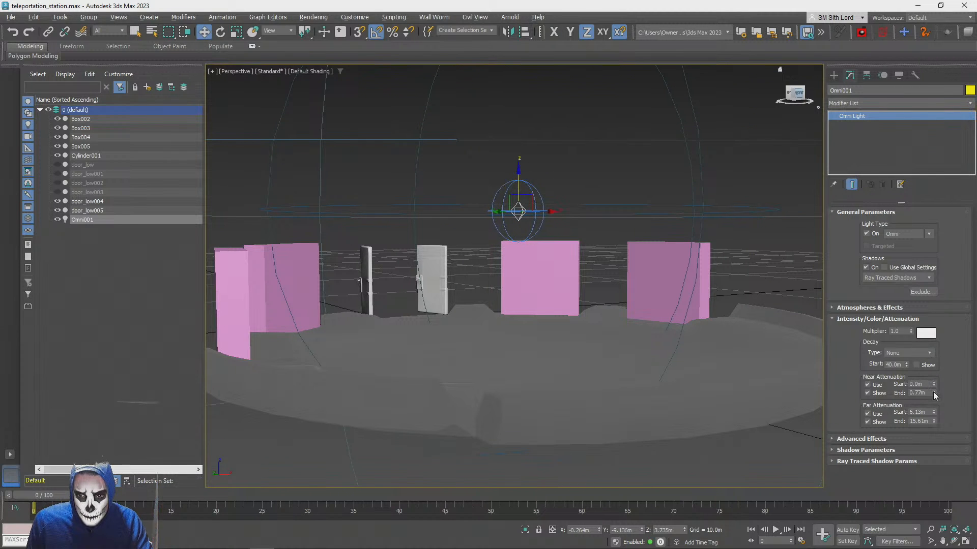
pyautogui.moveTo(933, 391); pyautogui.dragTo(932, 319)
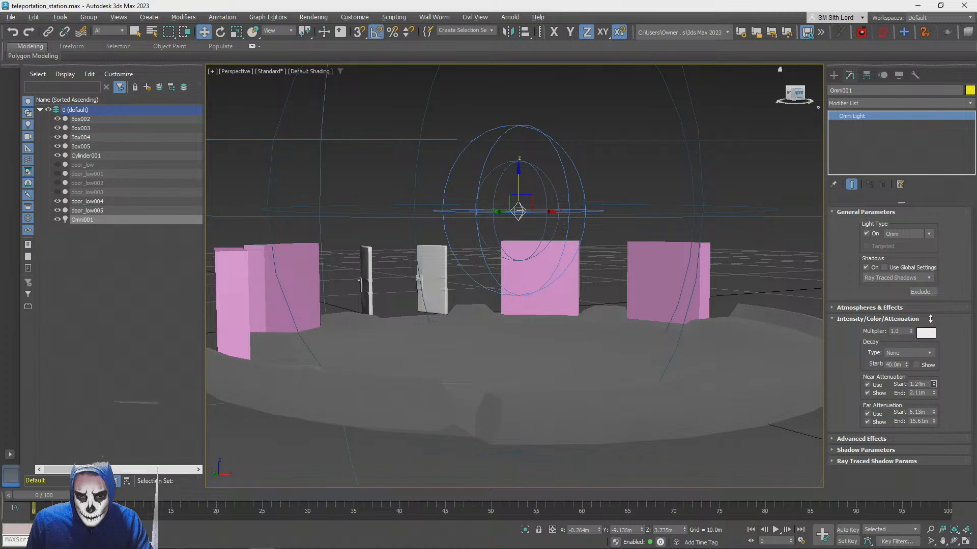
pyautogui.click(868, 393)
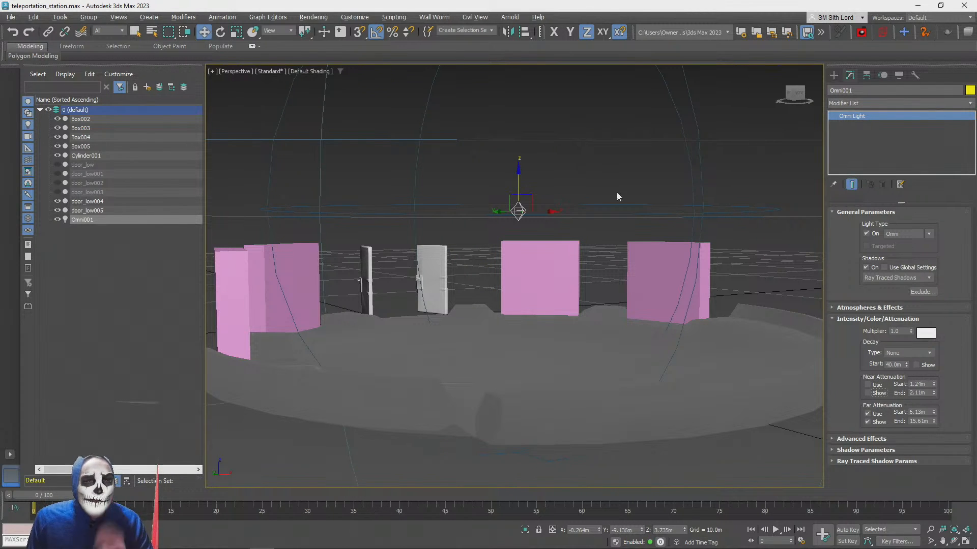
# Switch the Perspective viewport to High Quality, check the lighting around the platform, and select the round platform Cylinder001
pyautogui.click(308, 71)
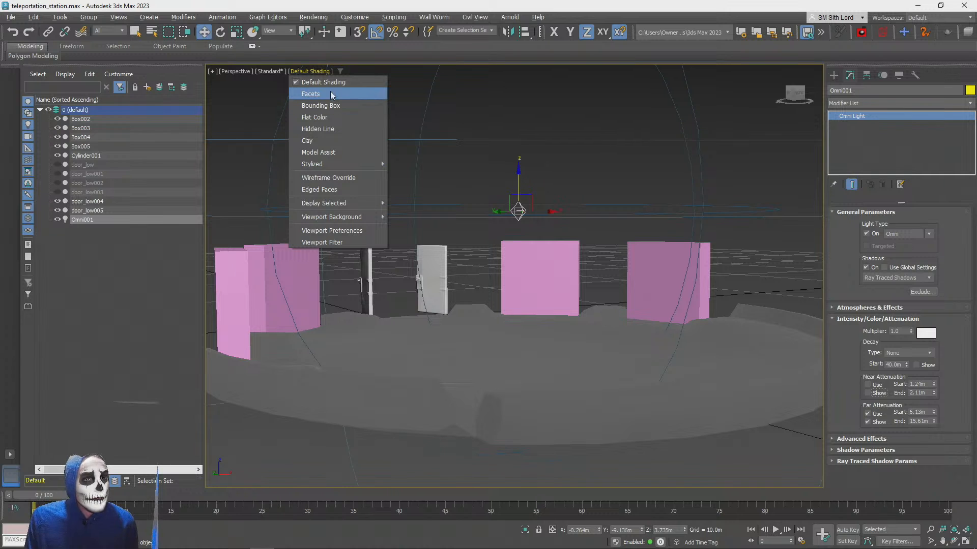
pyautogui.click(263, 70)
pyautogui.click(264, 70)
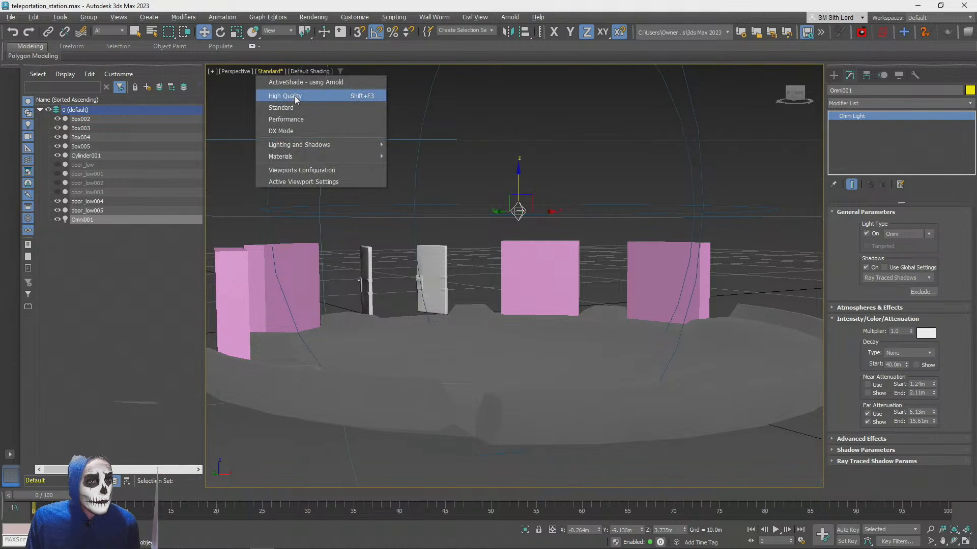
pyautogui.click(287, 95)
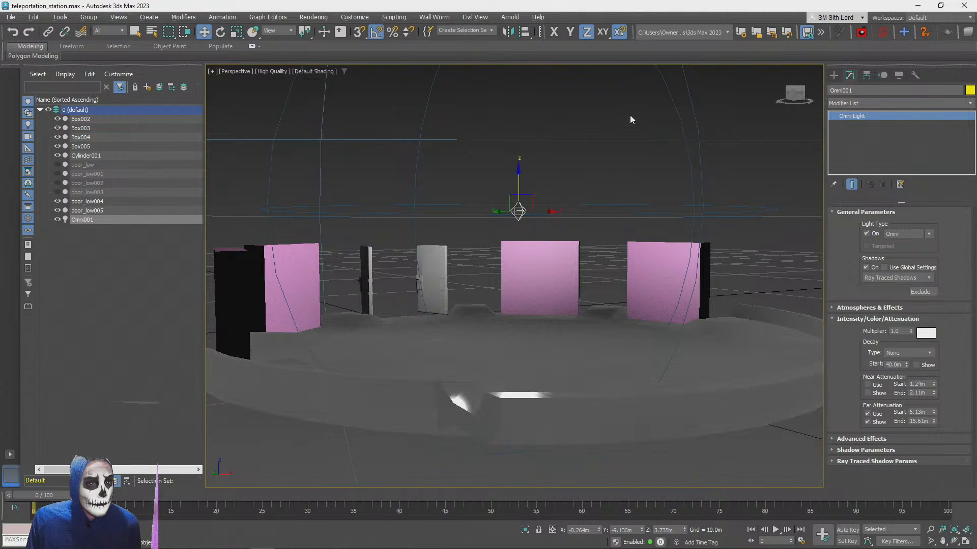
pyautogui.click(630, 115)
pyautogui.scroll(10, 722, 294)
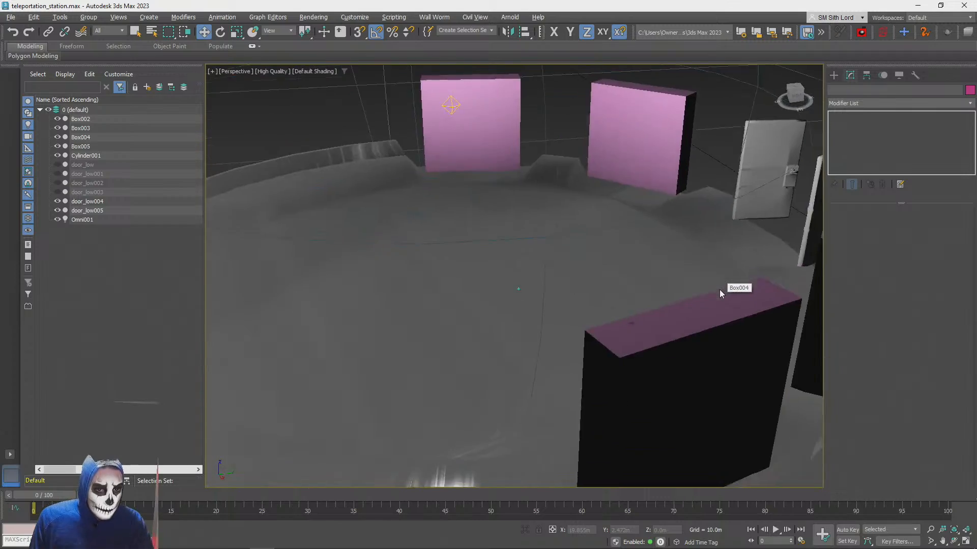
pyautogui.scroll(-12, 720, 294)
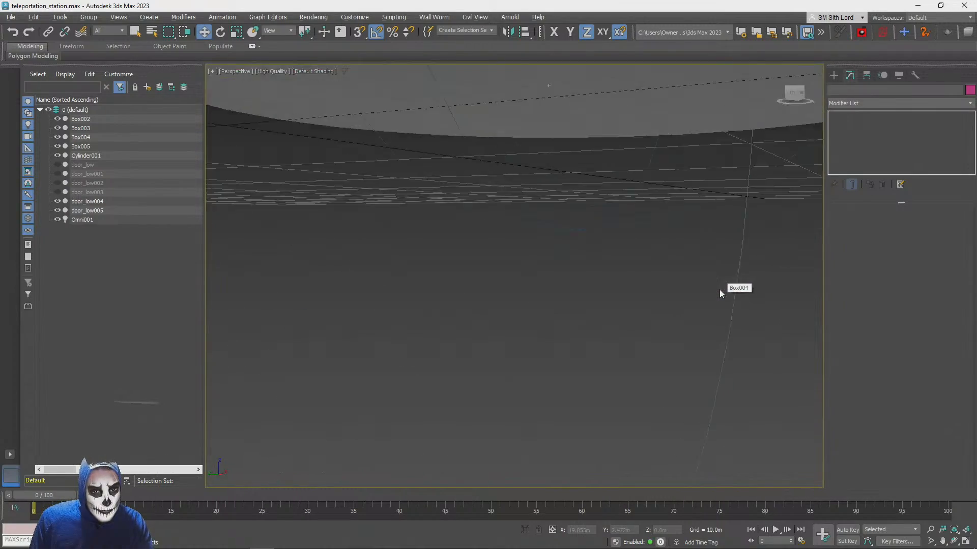
pyautogui.scroll(-3, 659, 318)
pyautogui.scroll(5, 611, 305)
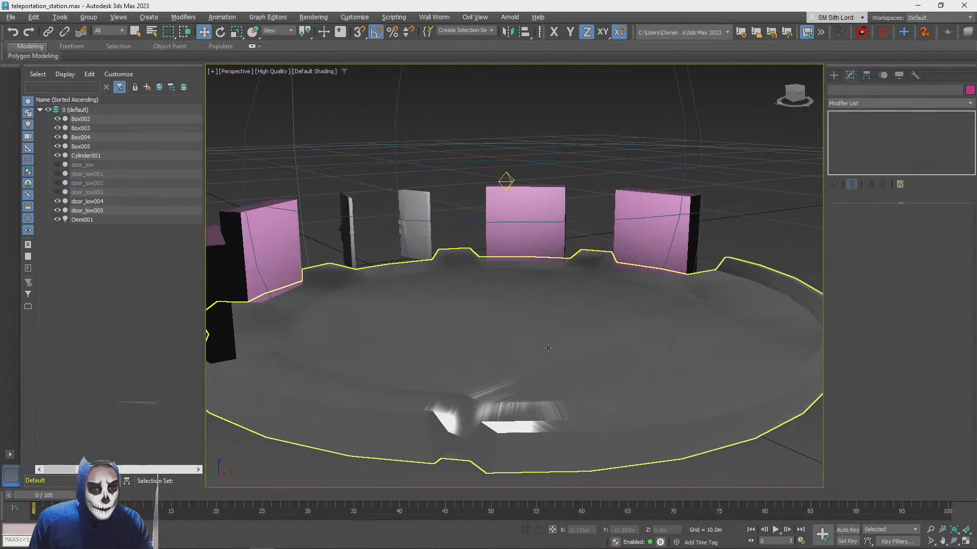
pyautogui.click(594, 296)
# Try an Unwrap UVW modifier on the round platform Cylinder001 and remove it from the stack
pyautogui.click(848, 103)
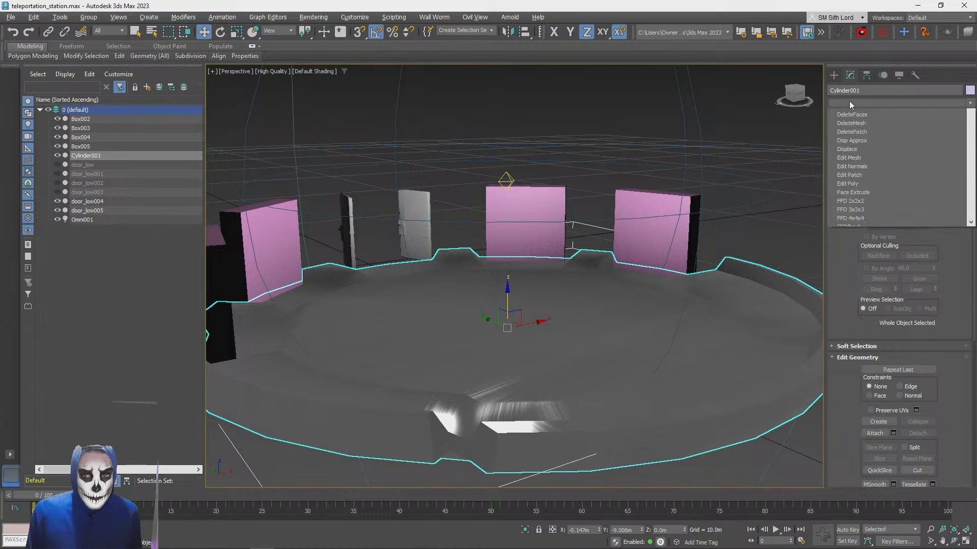
pyautogui.write('u')
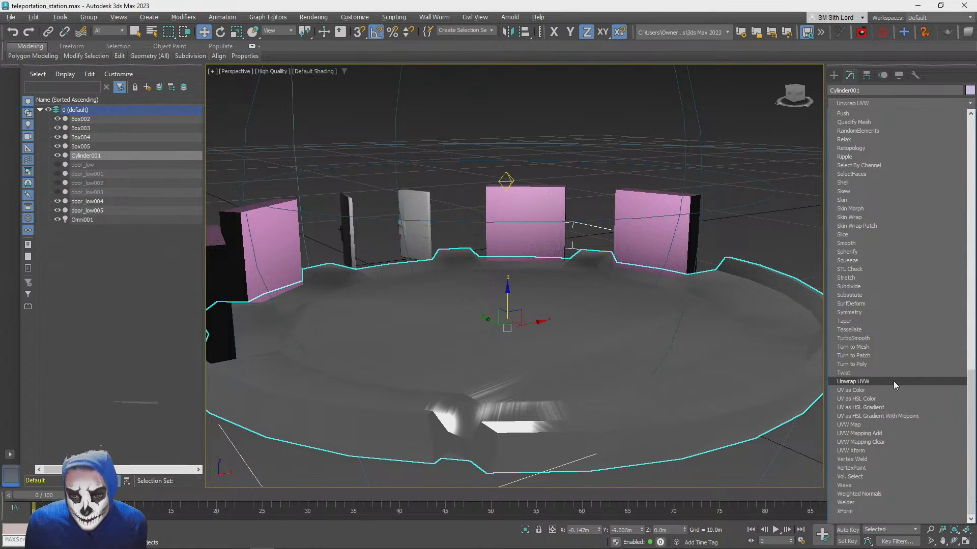
pyautogui.click(894, 381)
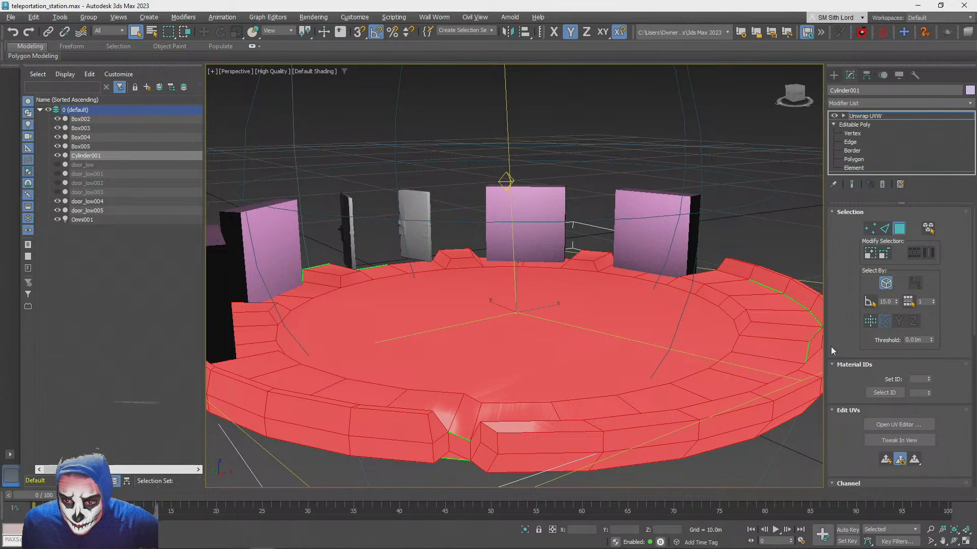
pyautogui.click(881, 184)
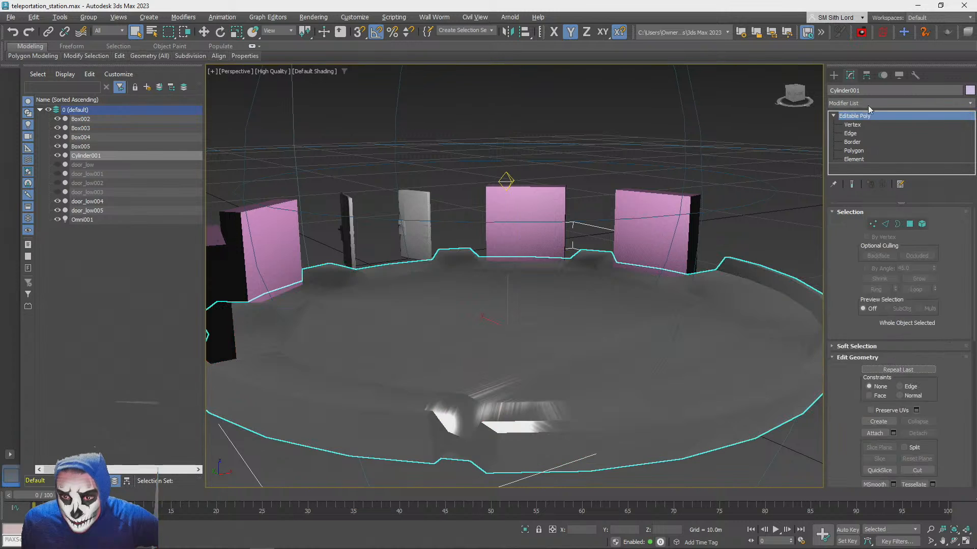
# Add a UVW Map modifier to the round platform Cylinder001 and set its mapping to Box
pyautogui.click(863, 101)
pyautogui.press('u')
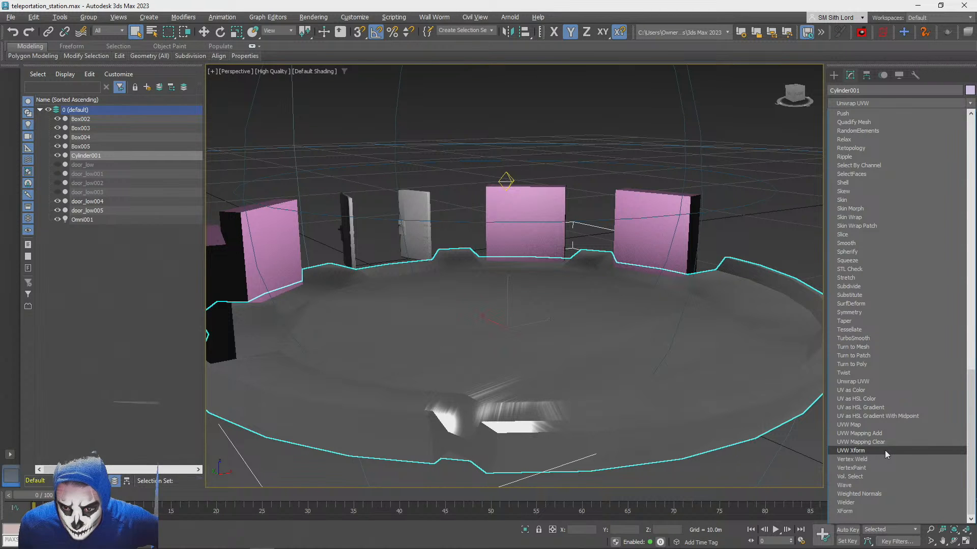
pyautogui.click(883, 425)
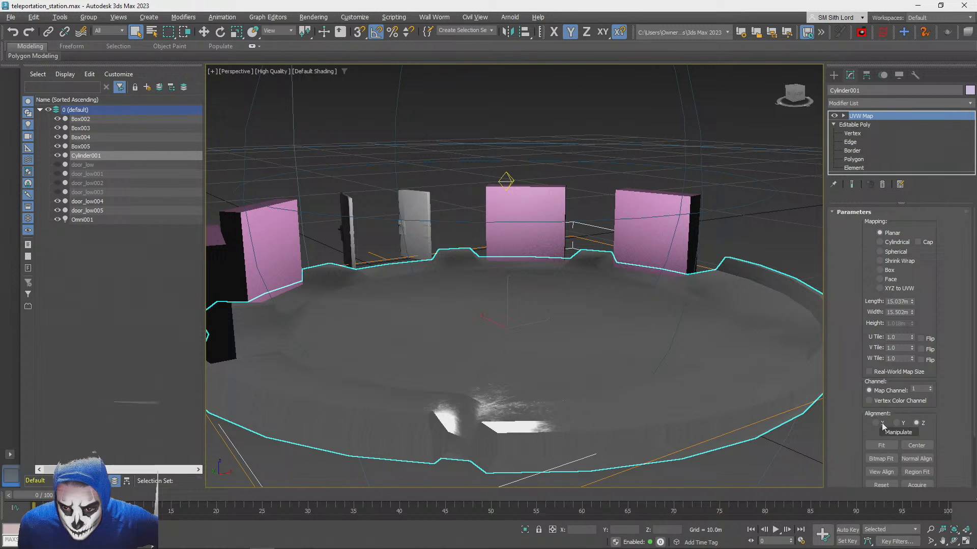
pyautogui.click(880, 270)
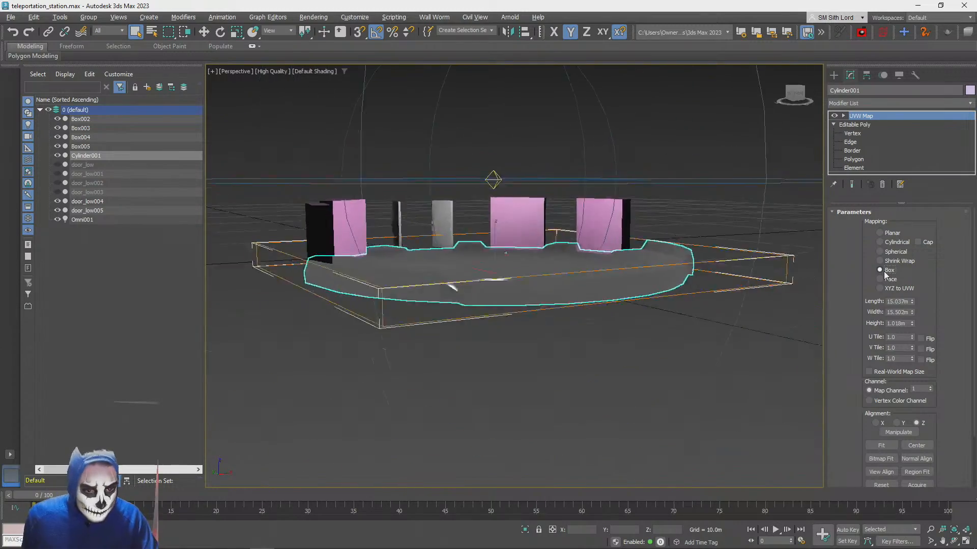
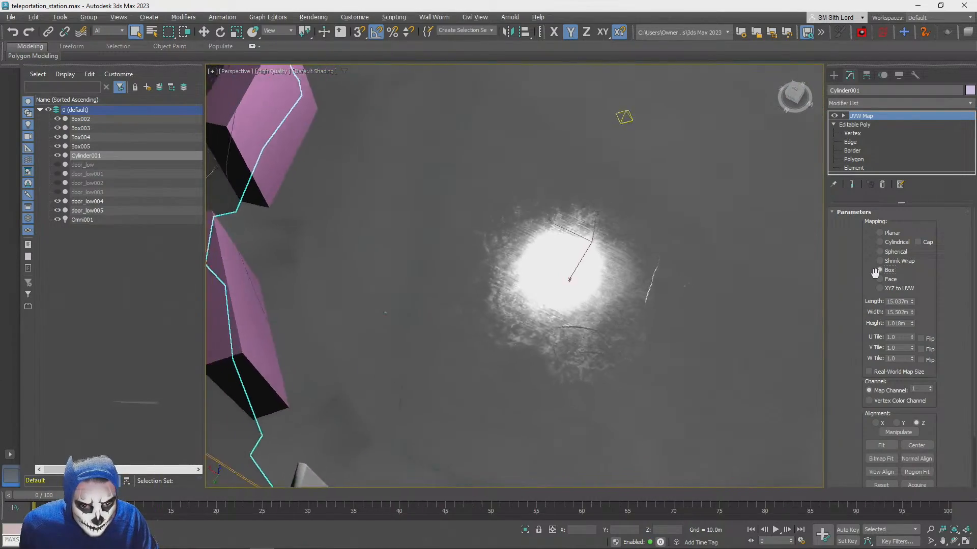
# Set the U and V tiling to 2.0 in the platform cylinder's box UVW Map
pyautogui.moveTo(902, 337); pyautogui.dragTo(872, 337)
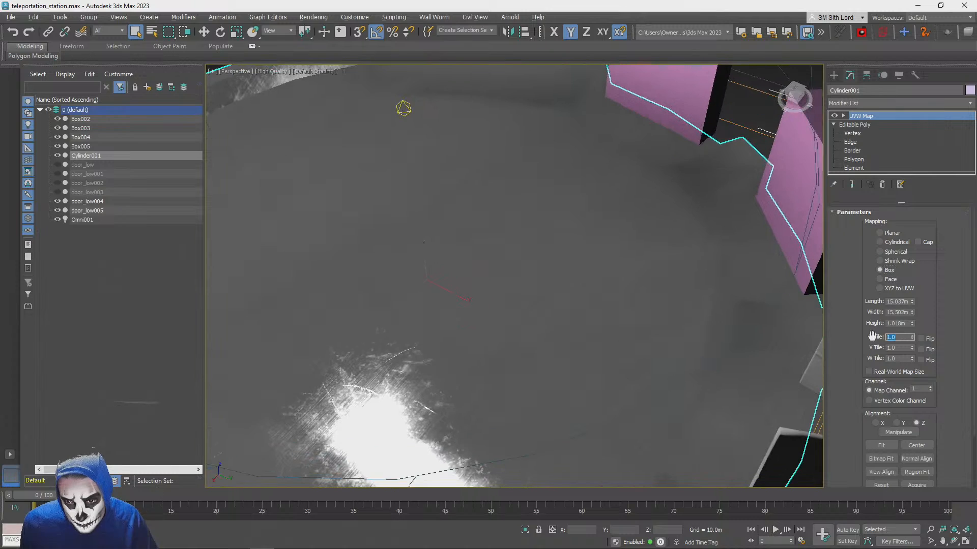
pyautogui.write('2')
pyautogui.press('Return')
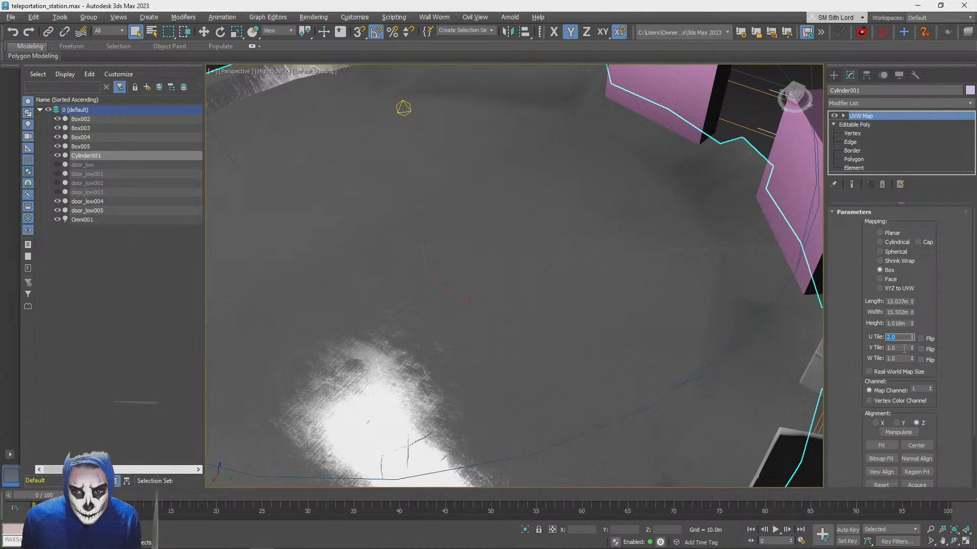
pyautogui.press('Return')
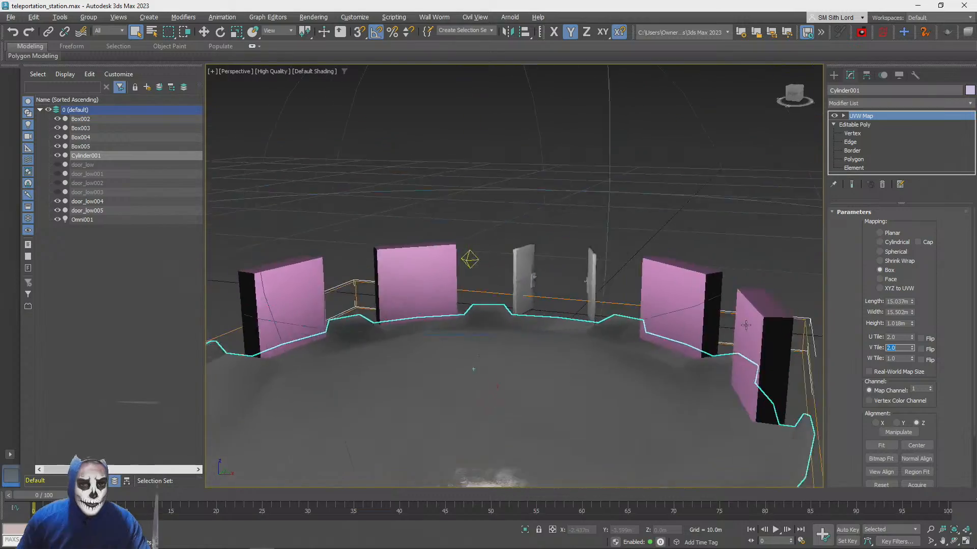
# Examine the platform's retiled metal texture and mesh edges from several angles, with edged faces temporarily displayed
pyautogui.scroll(-3, 745, 325)
pyautogui.keyDown('alt'); pyautogui.moveTo(746, 325); pyautogui.dragTo(779, 328, button='middle'); pyautogui.keyUp('alt')
pyautogui.scroll(3, 725, 330)
pyautogui.scroll(-4, 745, 325)
pyautogui.scroll(4, 779, 329)
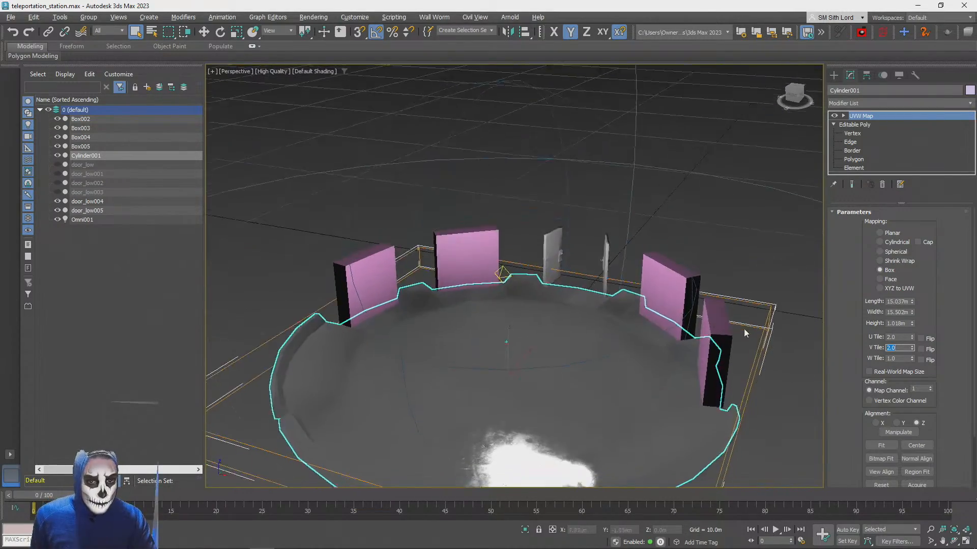
pyautogui.click(741, 220)
pyautogui.press('F4')
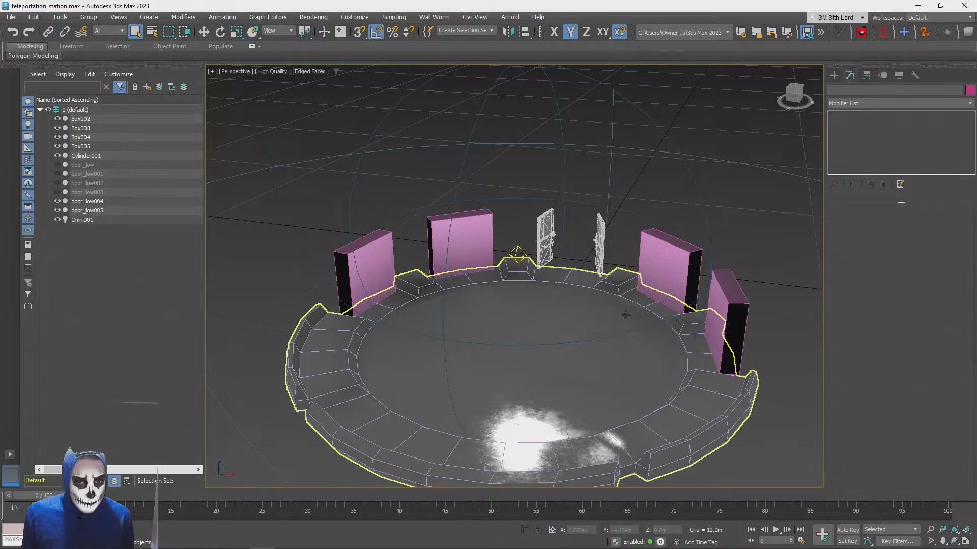
pyautogui.scroll(8, 578, 355)
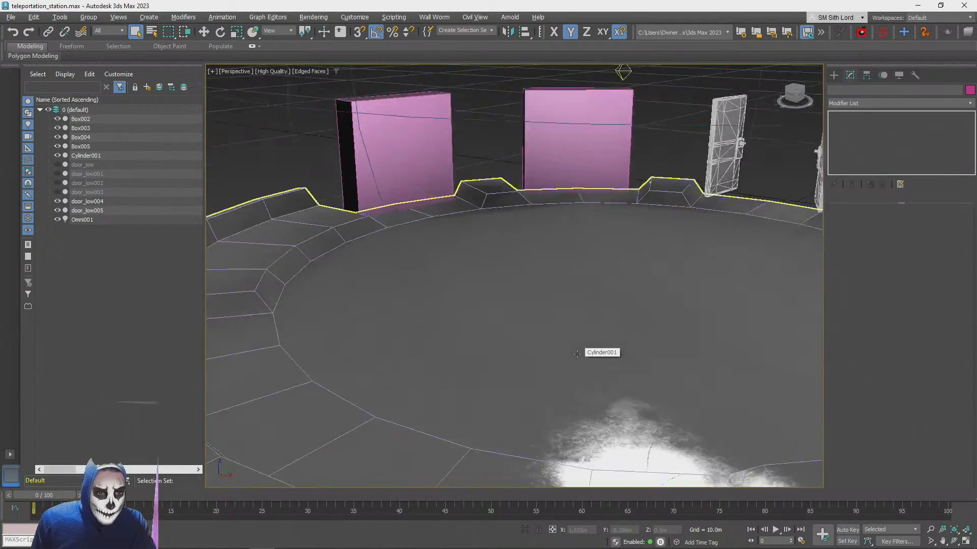
pyautogui.scroll(8, 577, 354)
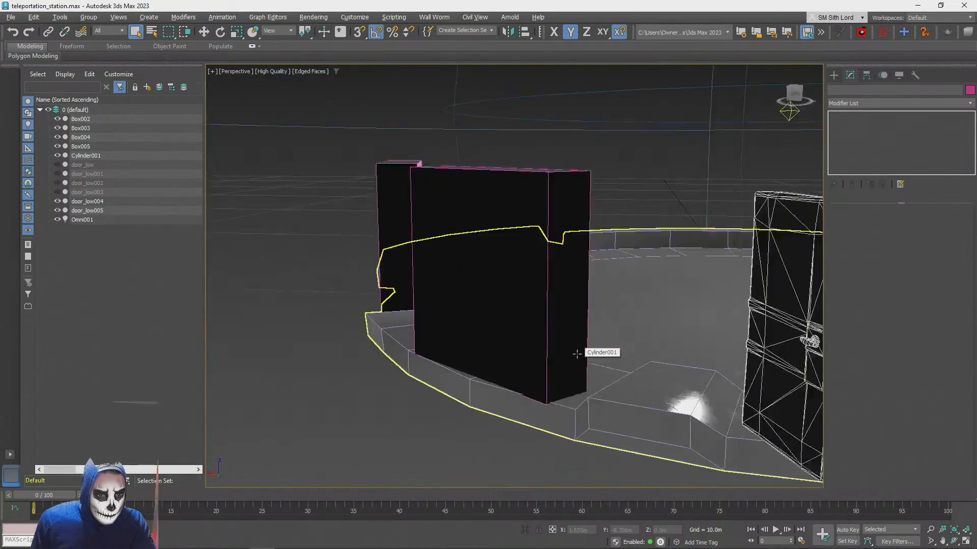
pyautogui.scroll(8, 577, 353)
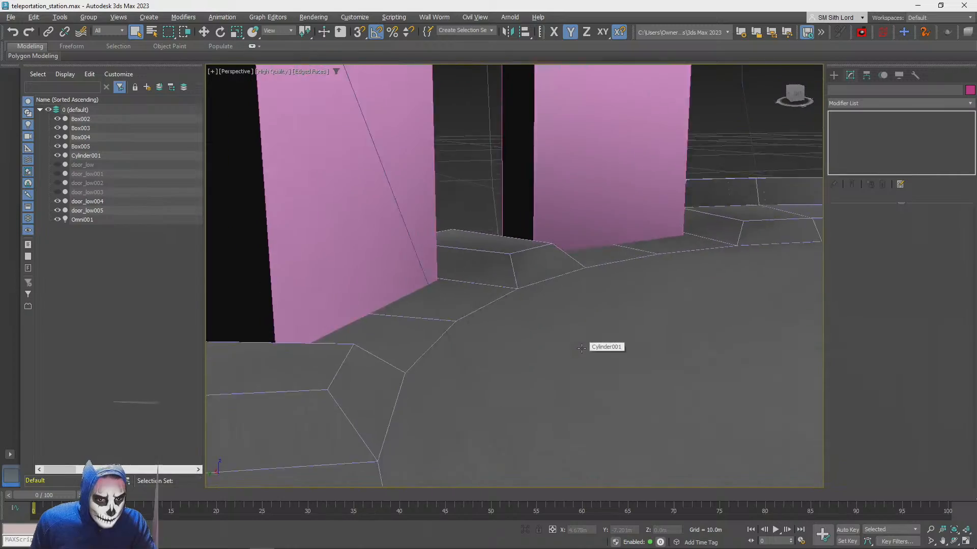
pyautogui.scroll(8, 582, 349)
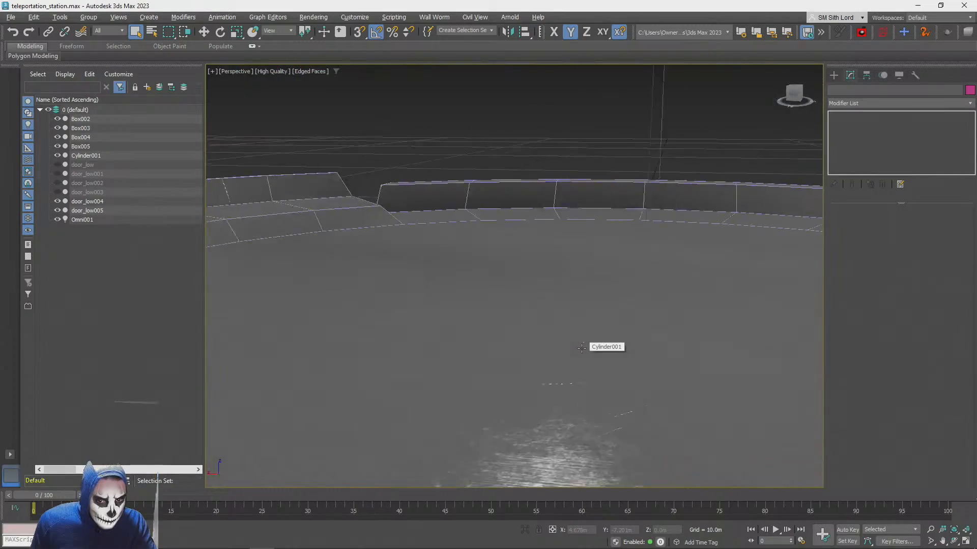
pyautogui.scroll(-15, 582, 348)
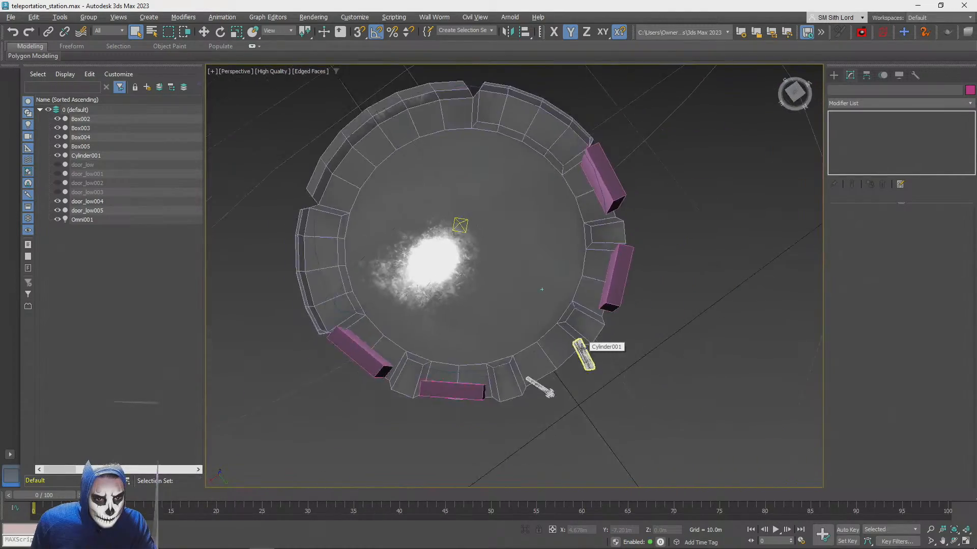
pyautogui.keyDown('alt'); pyautogui.moveTo(581, 349); pyautogui.dragTo(555, 347, button='middle'); pyautogui.keyUp('alt')
pyautogui.press('F4')
pyautogui.scroll(5, 555, 347)
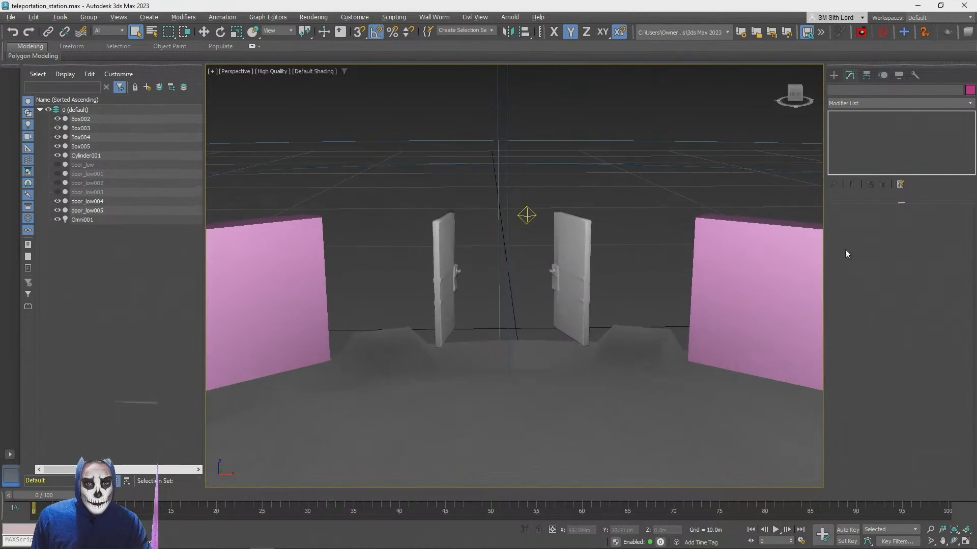
# Examine the two open doors and the opening between them on the platform rim from several angles
pyautogui.click(966, 542)
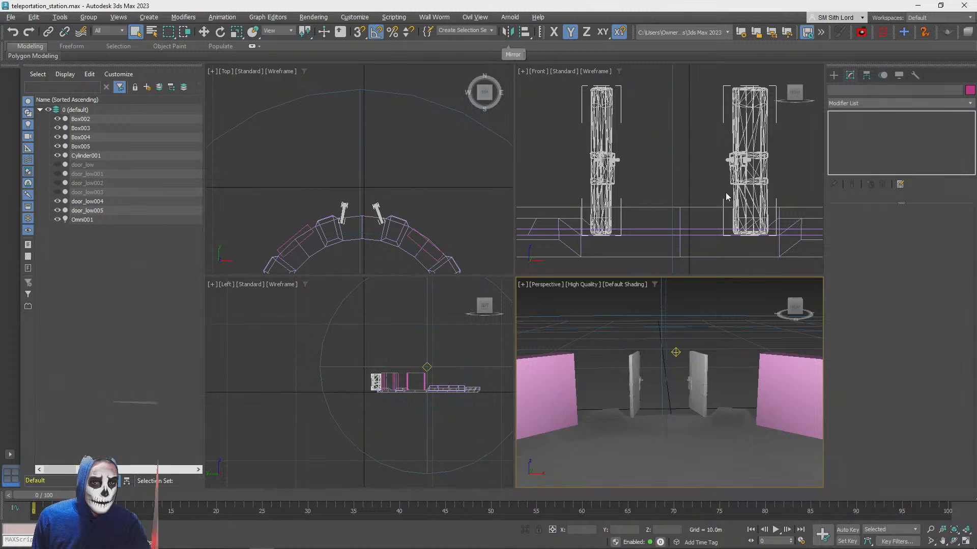
pyautogui.moveTo(726, 197); pyautogui.dragTo(700, 152, button='middle')
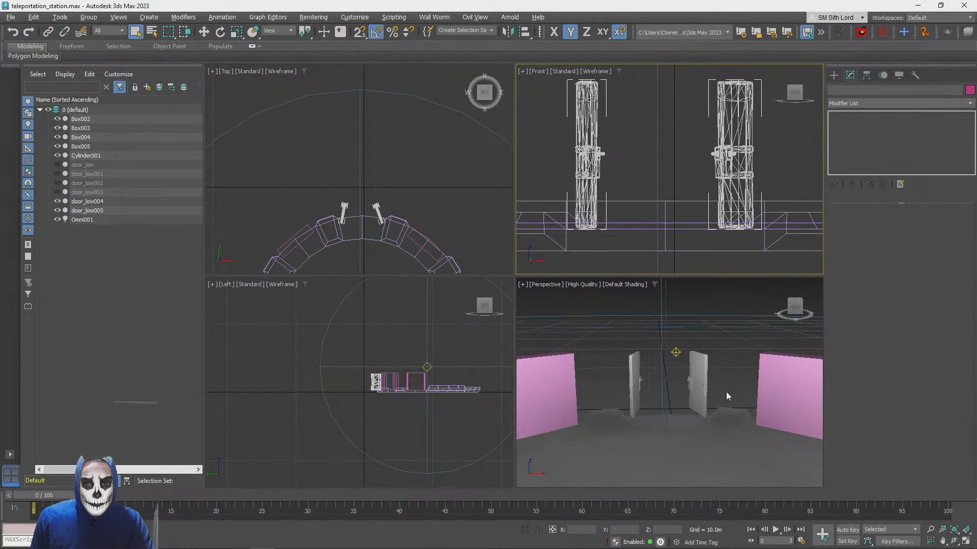
pyautogui.click(734, 328)
pyautogui.click(968, 543)
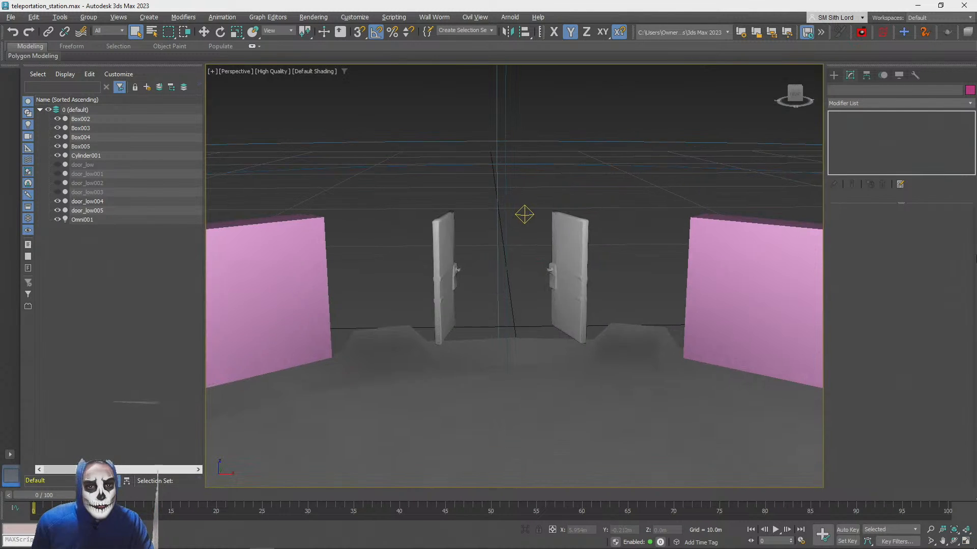
pyautogui.keyDown('alt'); pyautogui.moveTo(508, 315); pyautogui.dragTo(690, 351, button='middle'); pyautogui.keyUp('alt')
pyautogui.scroll(-5, 565, 335)
pyautogui.keyDown('alt'); pyautogui.moveTo(690, 351); pyautogui.dragTo(427, 285, button='middle'); pyautogui.keyUp('alt')
pyautogui.scroll(4, 628, 326)
pyautogui.scroll(-3, 536, 458)
pyautogui.keyDown('alt'); pyautogui.moveTo(427, 285); pyautogui.dragTo(331, 242, button='middle'); pyautogui.keyUp('alt')
pyautogui.scroll(-3, 406, 316)
pyautogui.keyDown('alt'); pyautogui.moveTo(331, 242); pyautogui.dragTo(351, 254, button='middle'); pyautogui.keyUp('alt')
pyautogui.scroll(2, 357, 270)
pyautogui.moveTo(387, 293)
pyautogui.keyDown('alt'); pyautogui.mouseDown(button='middle')
pyautogui.moveTo(379, 285)
pyautogui.moveTo(413, 306)
pyautogui.moveTo(423, 296)
pyautogui.moveTo(395, 306)
pyautogui.mouseUp(button='middle'); pyautogui.keyUp('alt')
pyautogui.scroll(2, 382, 288)
pyautogui.scroll(3, 407, 301)
pyautogui.scroll(-4, 394, 299)
pyautogui.scroll(5, 394, 306)
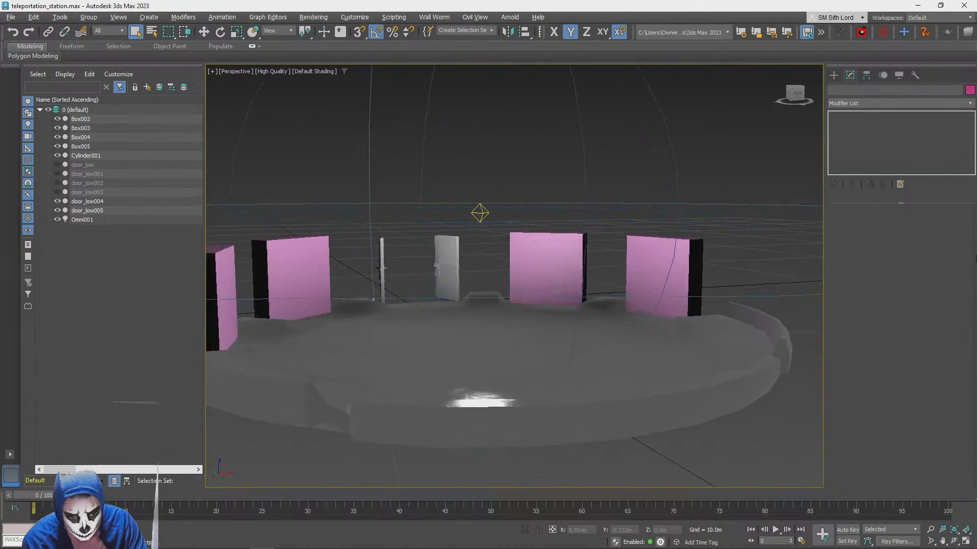
pyautogui.scroll(-4, 394, 306)
pyautogui.scroll(-5, 394, 306)
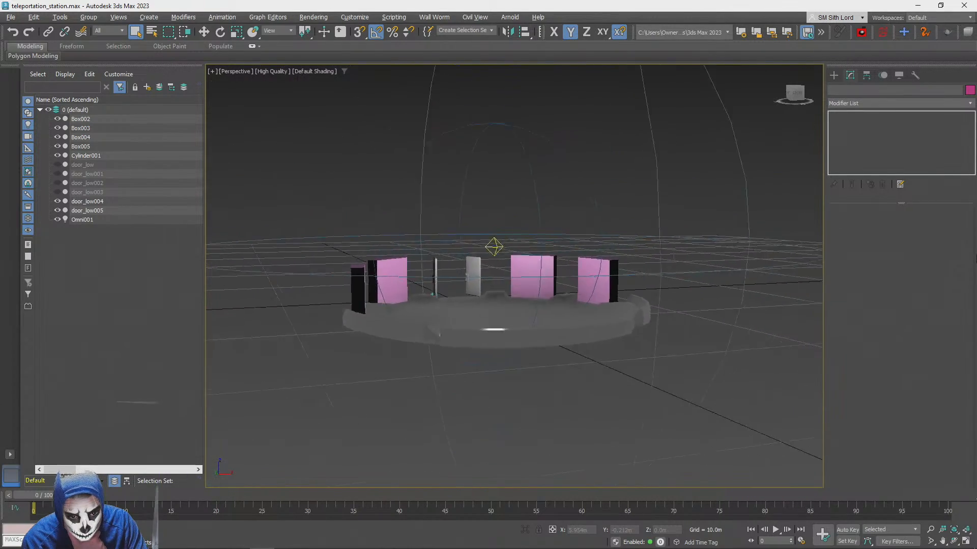
pyautogui.scroll(2, 462, 293)
pyautogui.scroll(5, 462, 294)
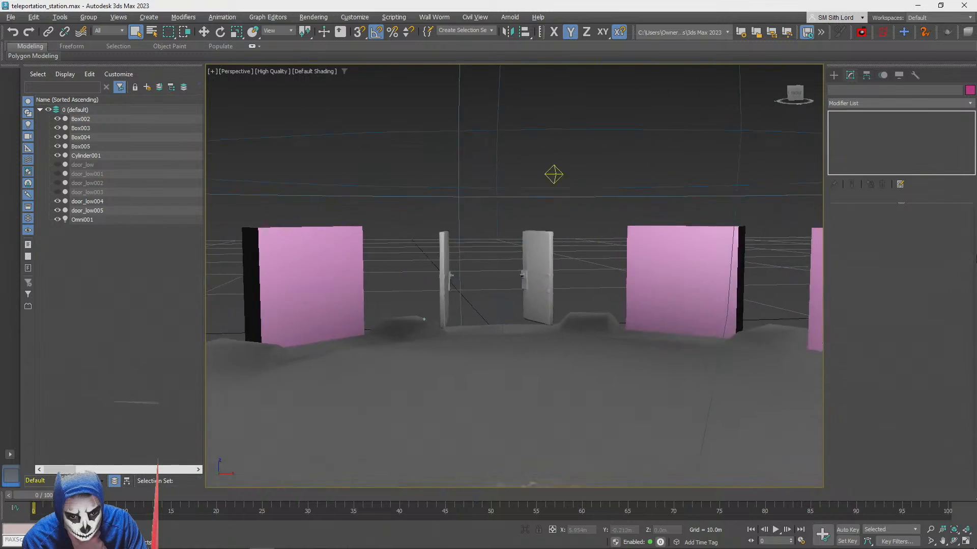
pyautogui.scroll(-6, 461, 300)
pyautogui.scroll(5, 456, 308)
pyautogui.scroll(-4, 456, 309)
pyautogui.keyDown('alt'); pyautogui.moveTo(456, 309); pyautogui.dragTo(402, 300, button='middle'); pyautogui.keyUp('alt')
pyautogui.scroll(4, 521, 245)
pyautogui.moveTo(521, 246); pyautogui.dragTo(553, 320, button='middle')
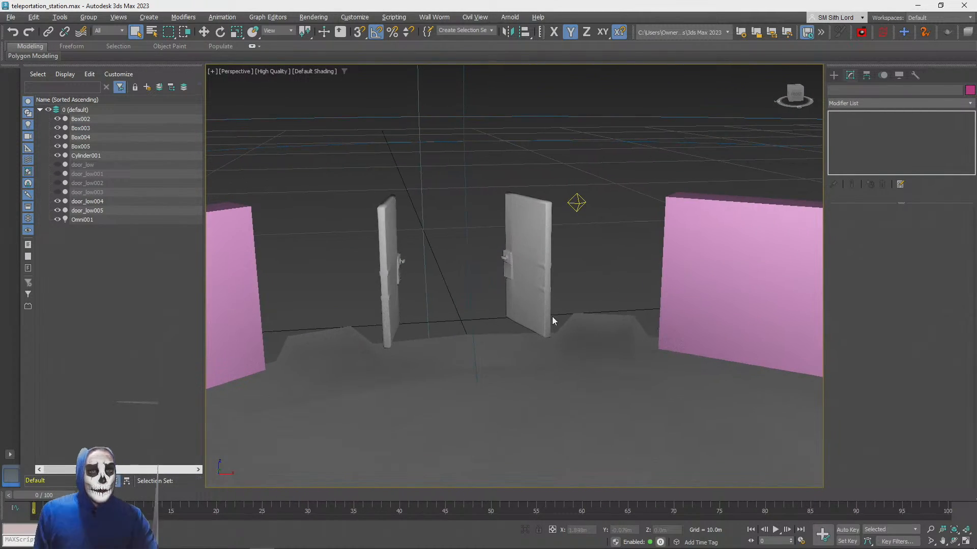
pyautogui.scroll(-4, 543, 301)
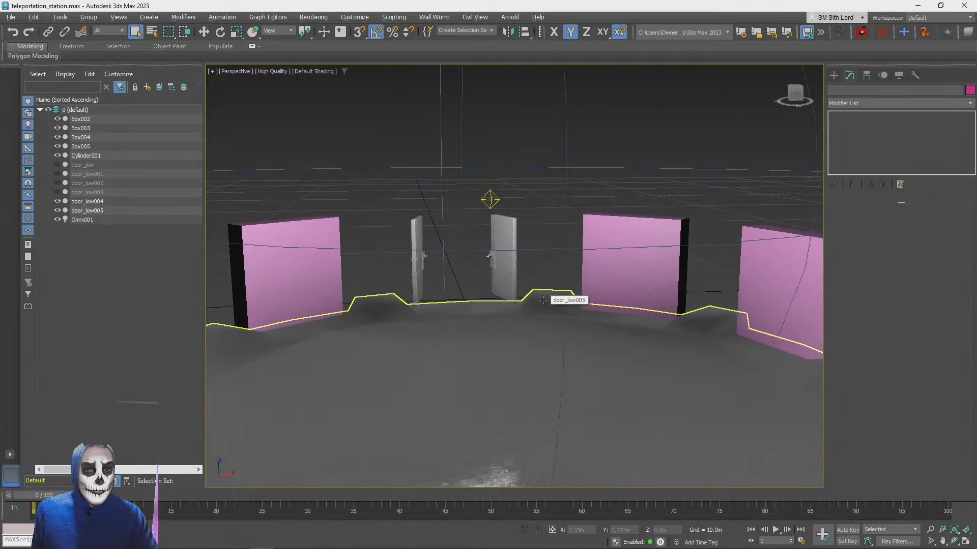
pyautogui.scroll(4, 543, 301)
pyautogui.keyDown('alt'); pyautogui.moveTo(530, 300); pyautogui.dragTo(543, 298, button='middle'); pyautogui.keyUp('alt')
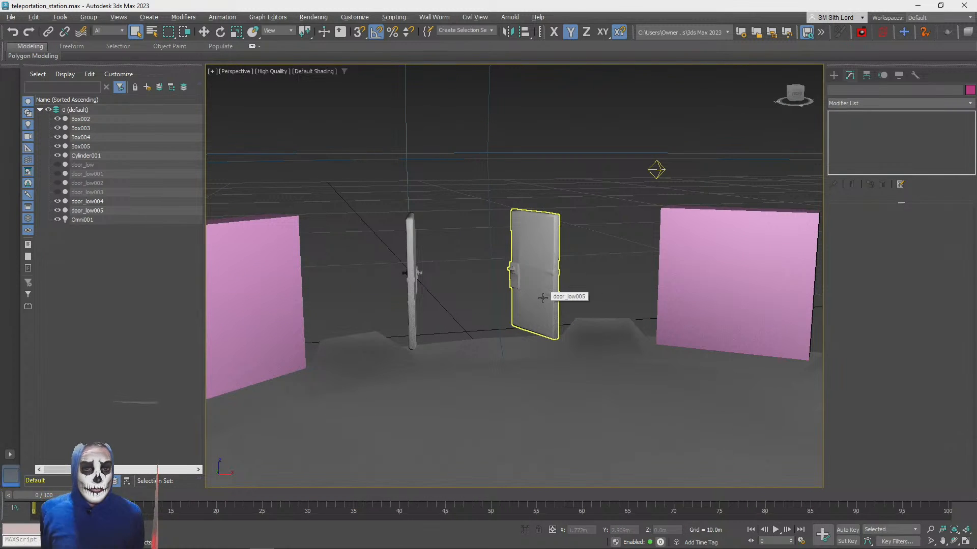
pyautogui.scroll(2, 446, 300)
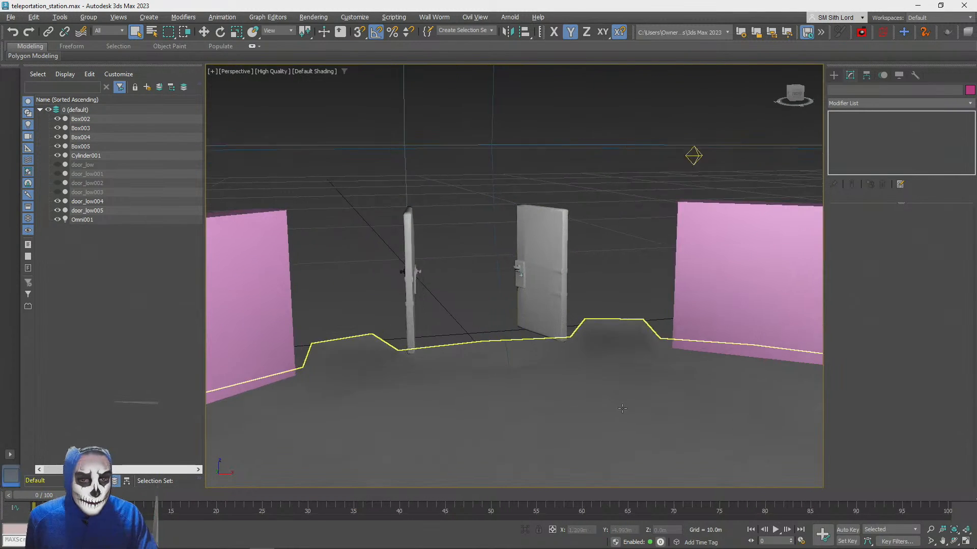
# Draw a box around both doors in the Front view, about 3.16 m long, 4.03 m wide and 0.71 m high
pyautogui.click(966, 541)
pyautogui.scroll(-3, 656, 150)
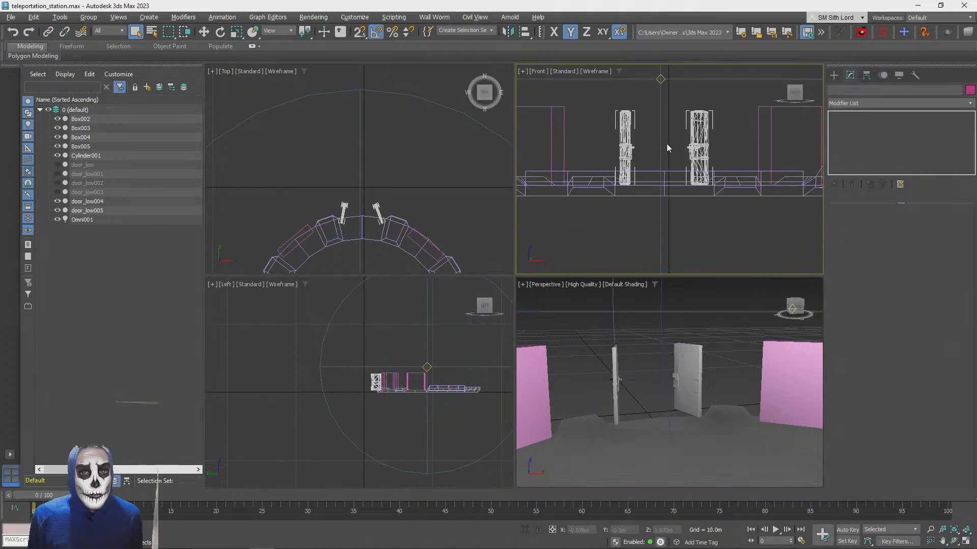
pyautogui.moveTo(694, 131); pyautogui.dragTo(691, 191, button='middle')
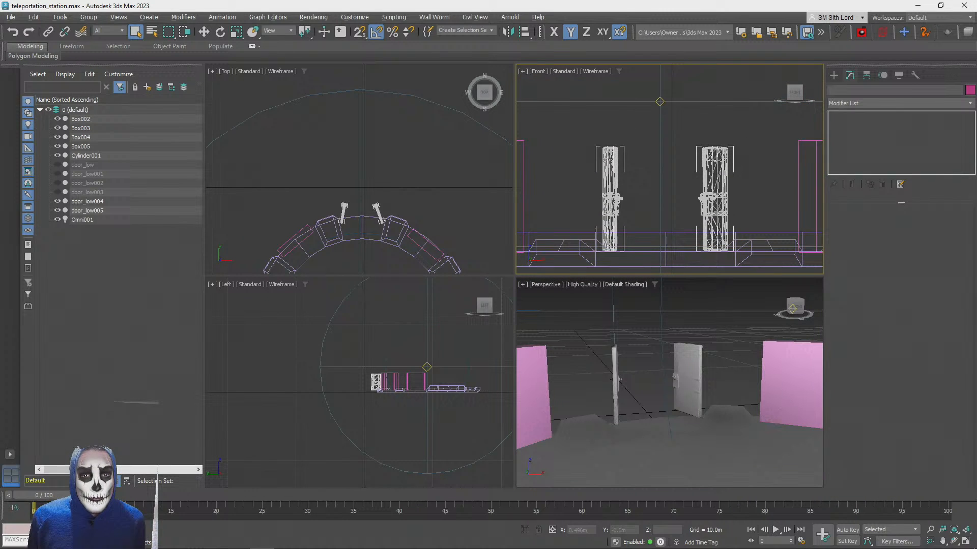
pyautogui.click(833, 76)
pyautogui.click(833, 91)
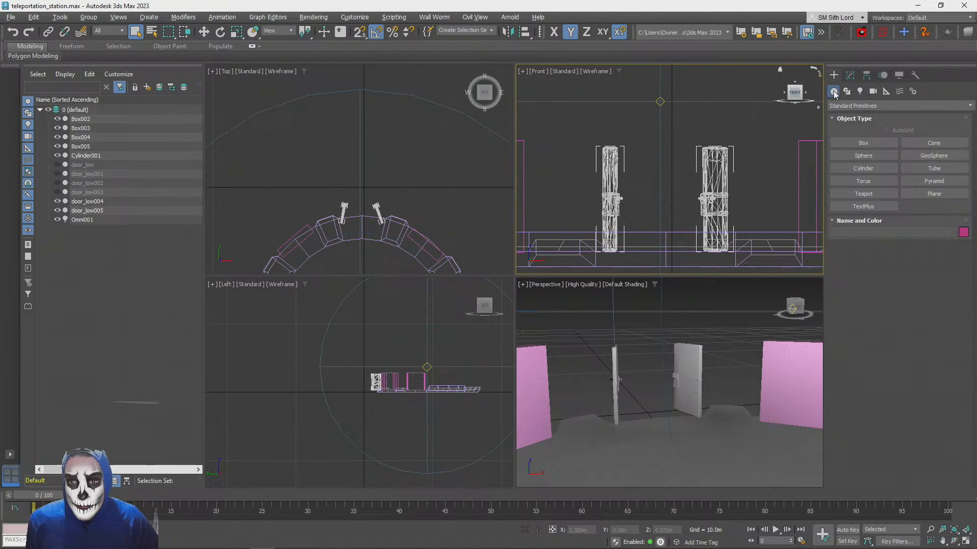
pyautogui.click(866, 143)
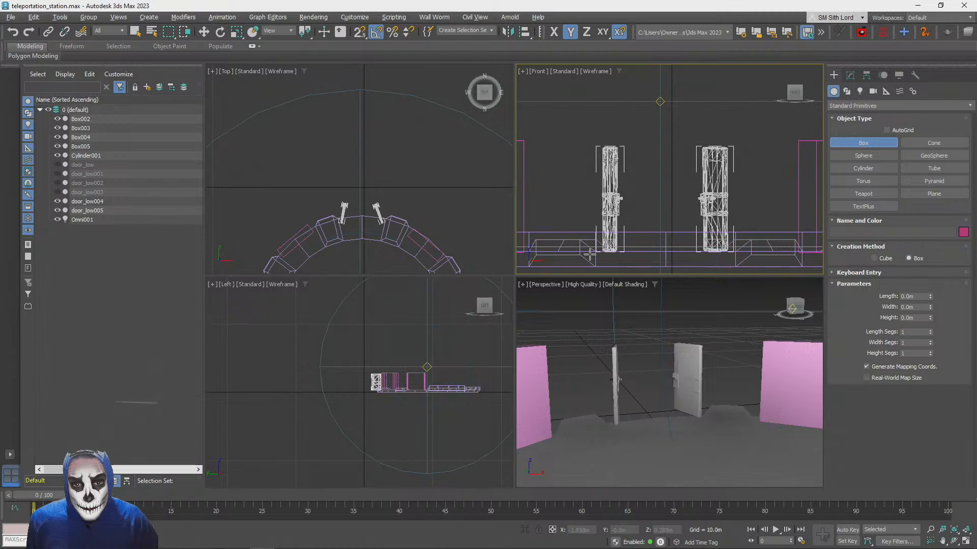
pyautogui.moveTo(579, 268); pyautogui.dragTo(755, 130)
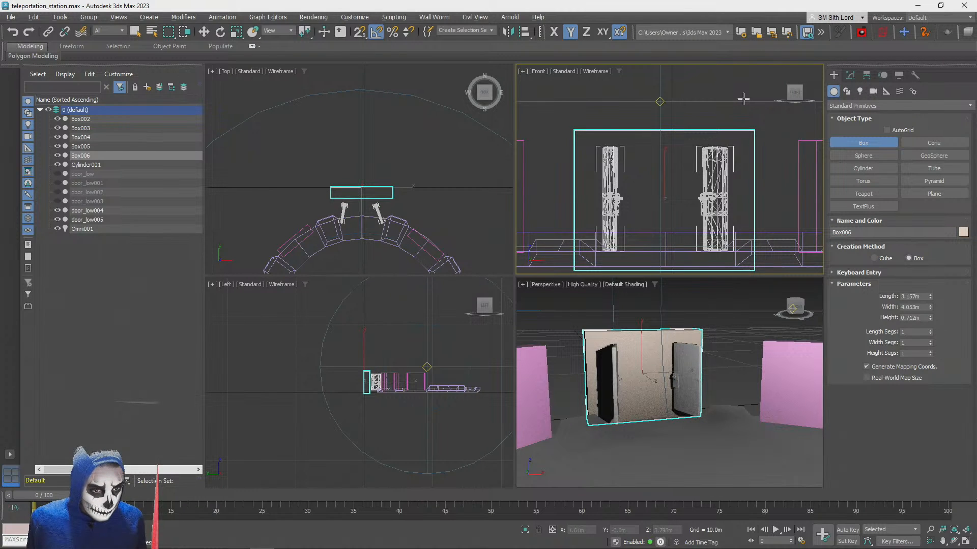
# Move the new box along Y to about -1.785 m so it overlaps the doors and the platform rim
pyautogui.moveTo(394, 142); pyautogui.dragTo(390, 118, button='middle')
pyautogui.press('w')
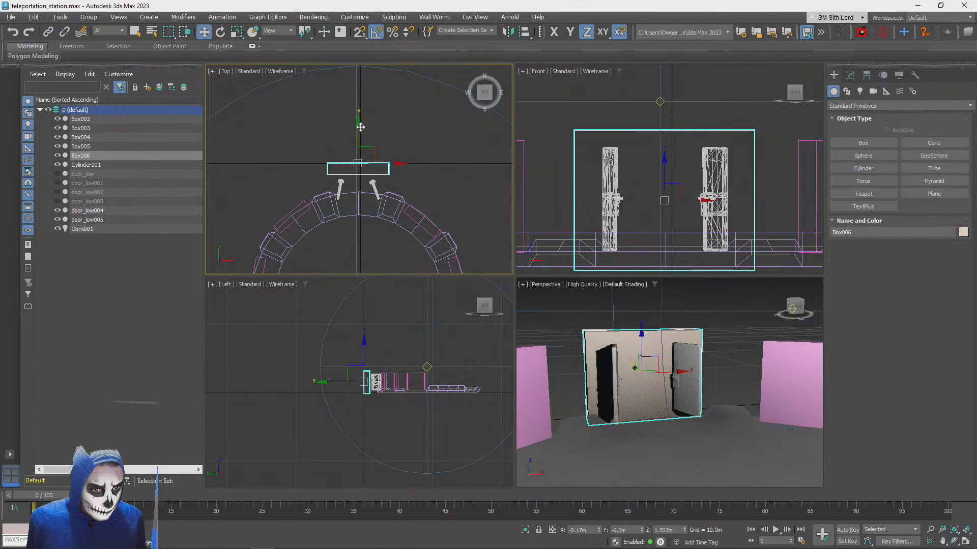
pyautogui.moveTo(360, 127); pyautogui.dragTo(360, 156)
pyautogui.scroll(8, 357, 207)
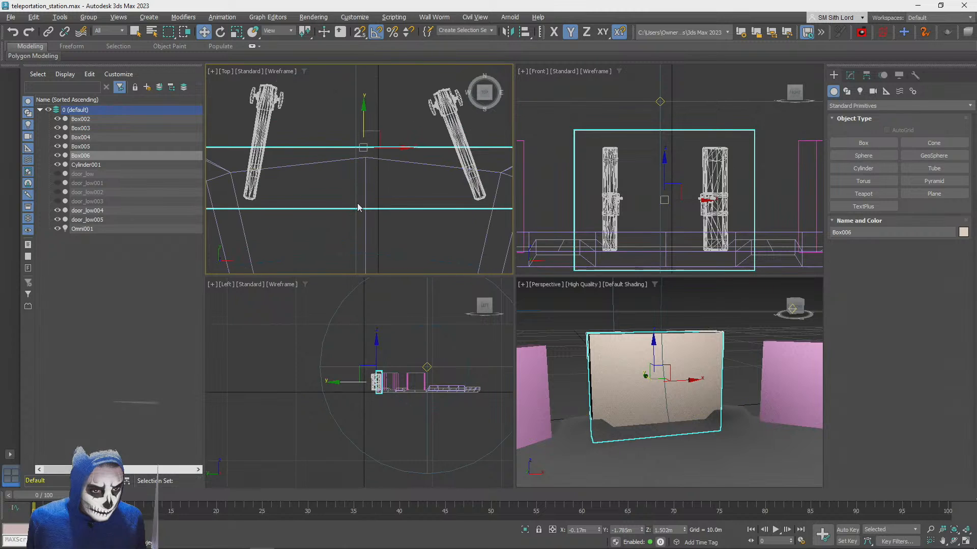
pyautogui.scroll(-3, 358, 208)
pyautogui.moveTo(358, 208); pyautogui.dragTo(358, 180, button='middle')
pyautogui.scroll(2, 357, 168)
# Assign the existing PBR Spec/Gloss scratched steel material, Material #26, to the new box around the doors
pyautogui.keyDown('alt'); pyautogui.moveTo(557, 310); pyautogui.dragTo(583, 351, button='middle'); pyautogui.keyUp('alt')
pyautogui.scroll(3, 583, 351)
pyautogui.scroll(4, 583, 351)
pyautogui.keyDown('alt'); pyautogui.moveTo(641, 390); pyautogui.dragTo(645, 383, button='middle'); pyautogui.keyUp('alt')
pyautogui.press('m')
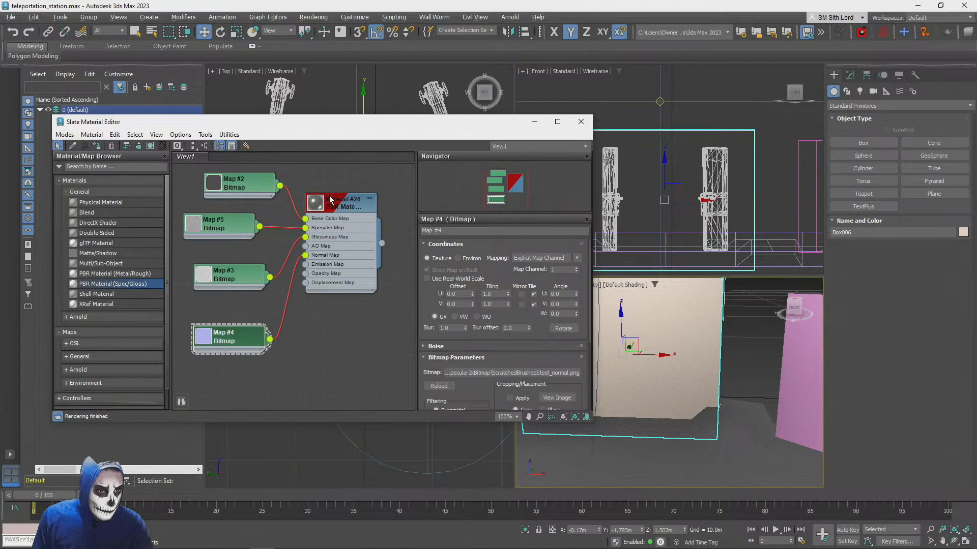
pyautogui.doubleClick(330, 199)
pyautogui.click(99, 146)
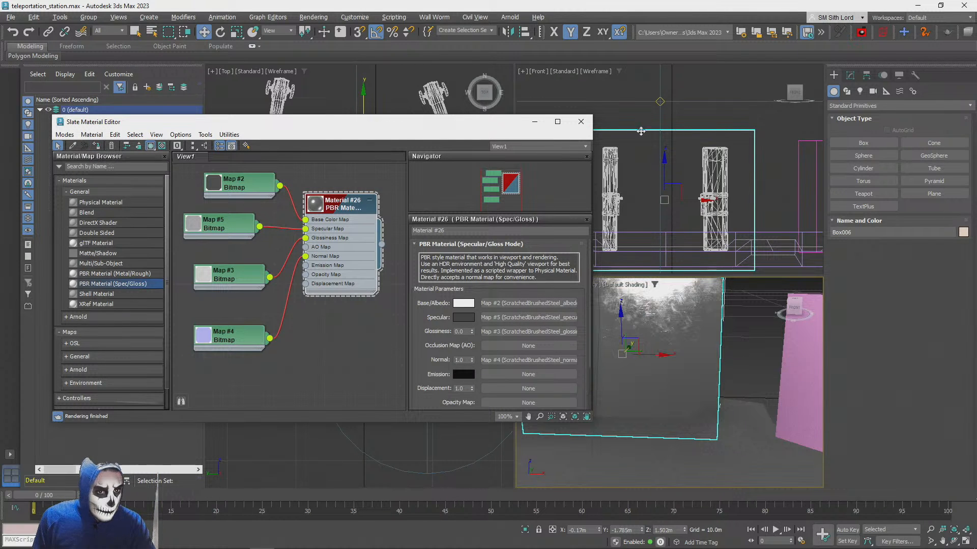
# Copy the base name from the albedo texture file, rename the material ScratchedBrushedSteel, and close the material editor
pyautogui.hotkey('alt', 'Tab')
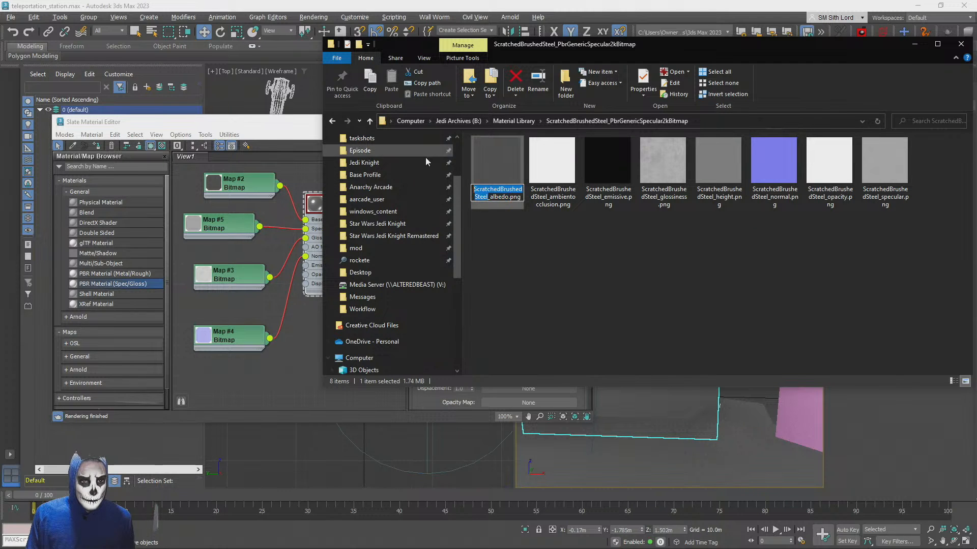
pyautogui.click(592, 296)
pyautogui.click(297, 167)
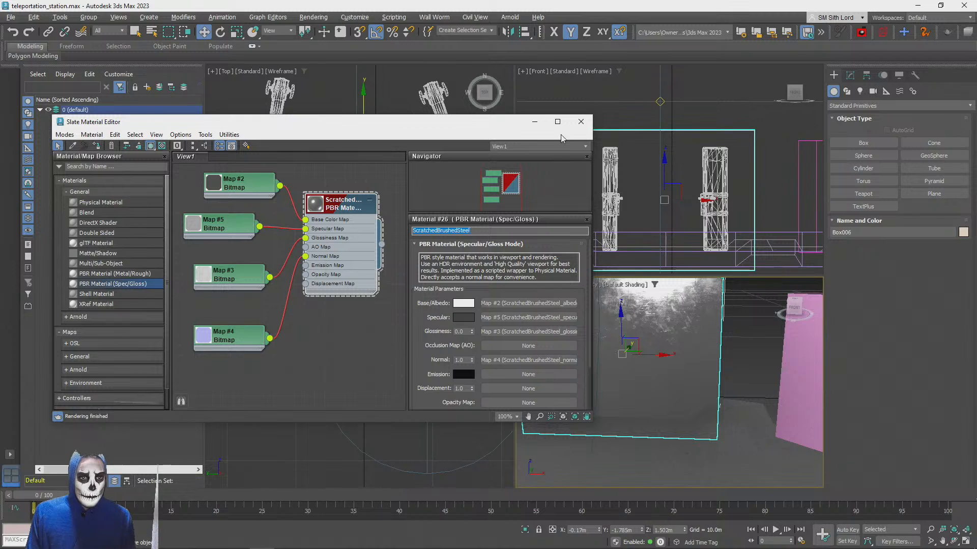
pyautogui.click(581, 121)
pyautogui.scroll(-3, 687, 388)
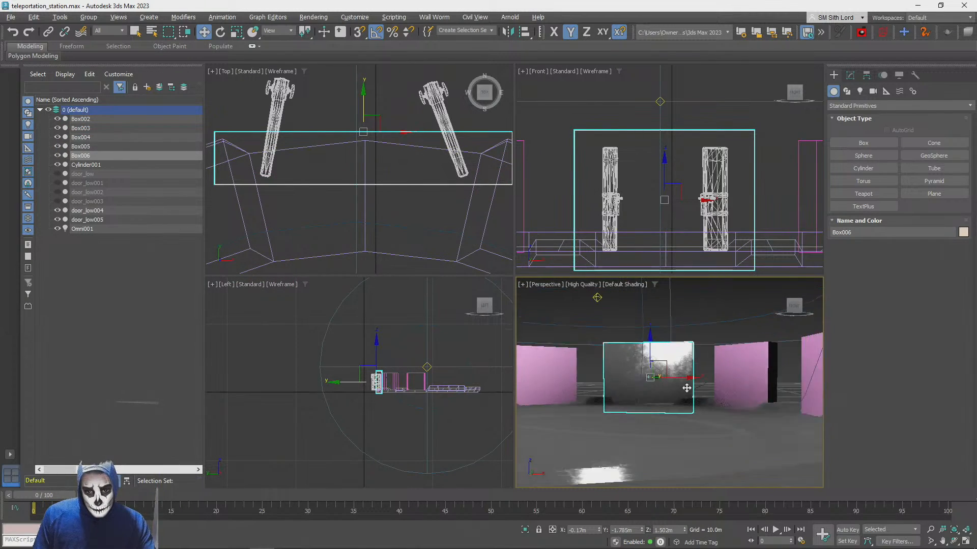
pyautogui.scroll(4, 687, 388)
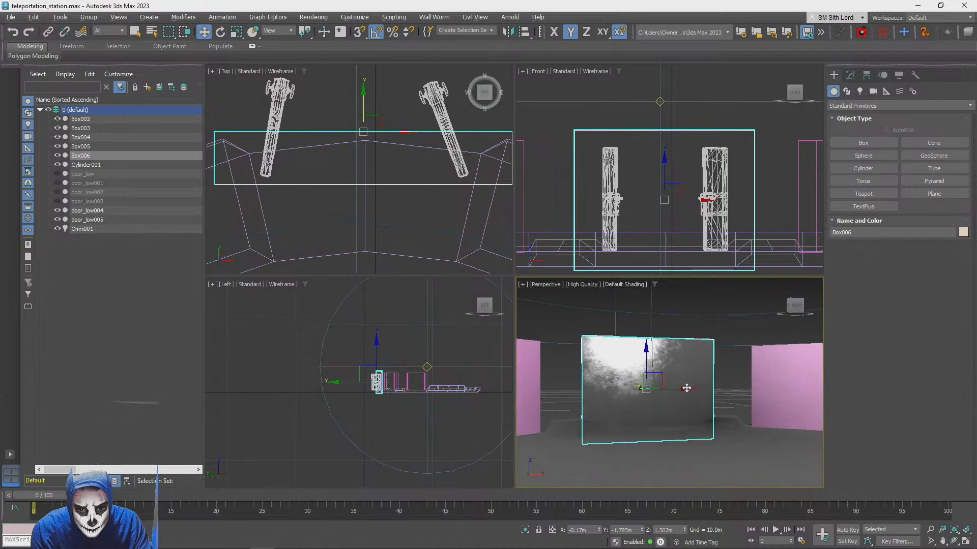
pyautogui.keyDown('alt'); pyautogui.moveTo(687, 388); pyautogui.dragTo(687, 388, button='middle'); pyautogui.keyUp('alt')
pyautogui.scroll(-4, 687, 388)
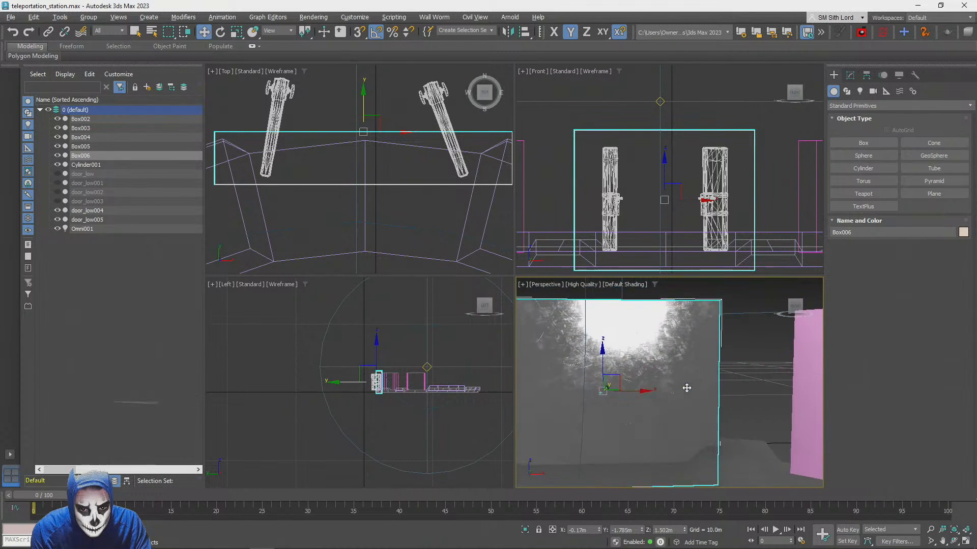
# Move the steel box around the doors along Y to about -1.862 m
pyautogui.keyDown('alt'); pyautogui.moveTo(687, 388); pyautogui.dragTo(663, 393, button='middle'); pyautogui.keyUp('alt')
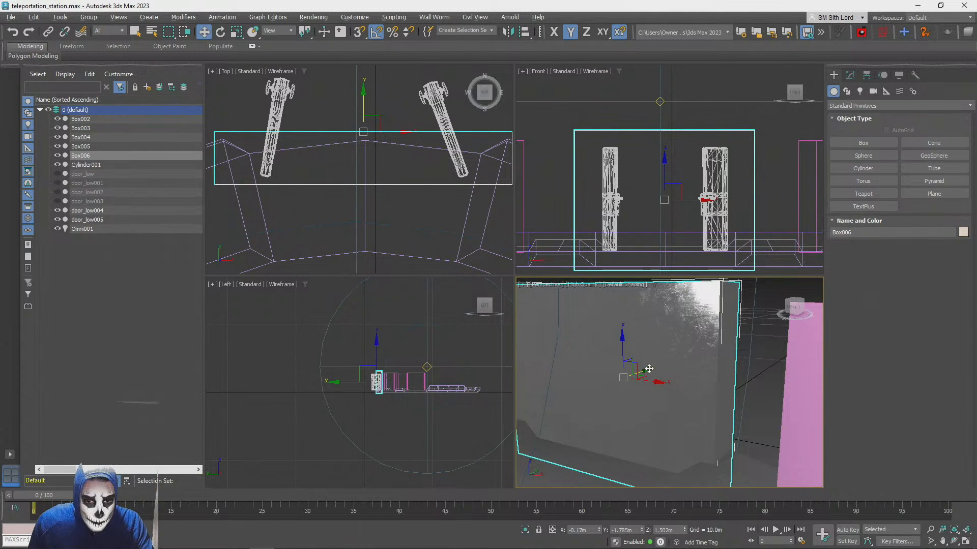
pyautogui.moveTo(649, 369); pyautogui.dragTo(639, 342)
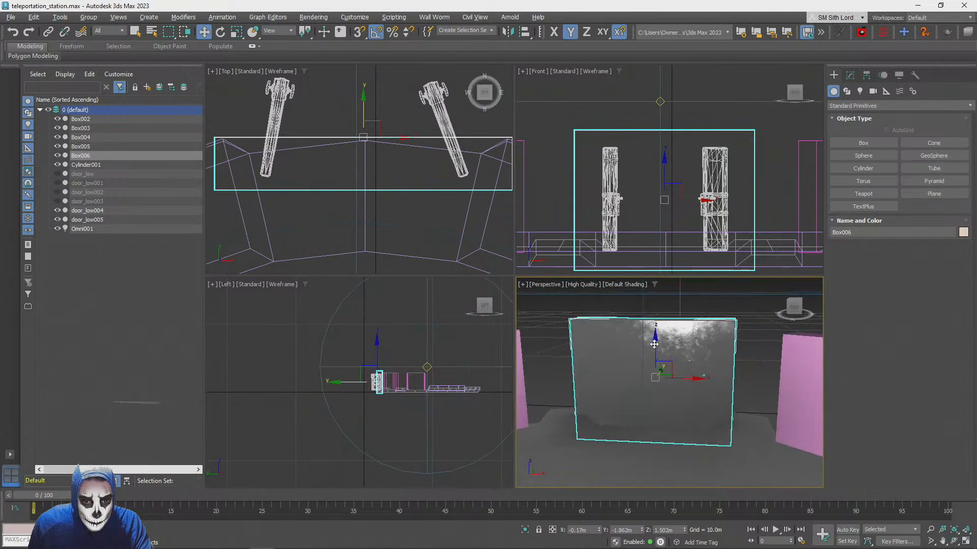
pyautogui.scroll(2, 661, 356)
# Reduce the length of the box around the doors to about 2.778 m
pyautogui.click(849, 75)
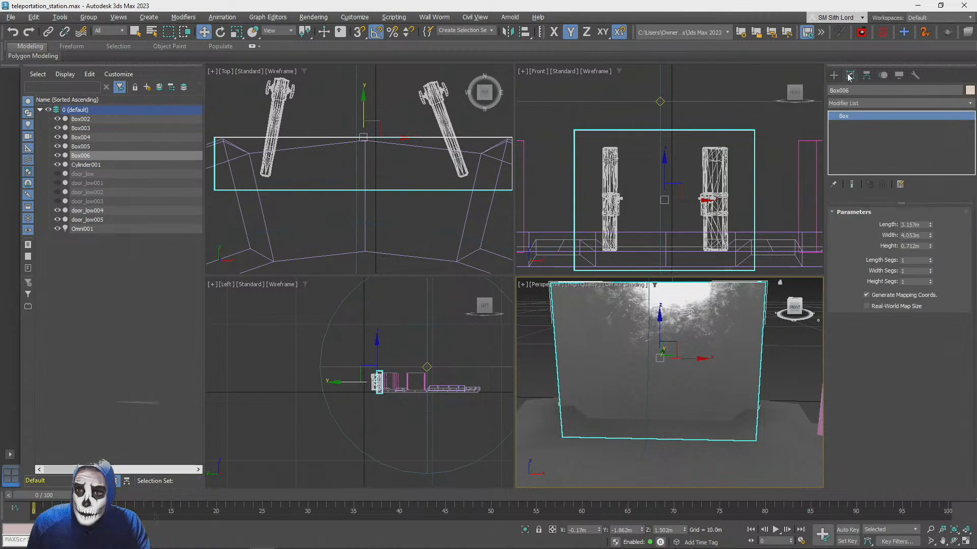
pyautogui.moveTo(930, 224)
pyautogui.mouseDown()
pyautogui.moveTo(928, 235)
pyautogui.moveTo(923, 223)
pyautogui.mouseUp()
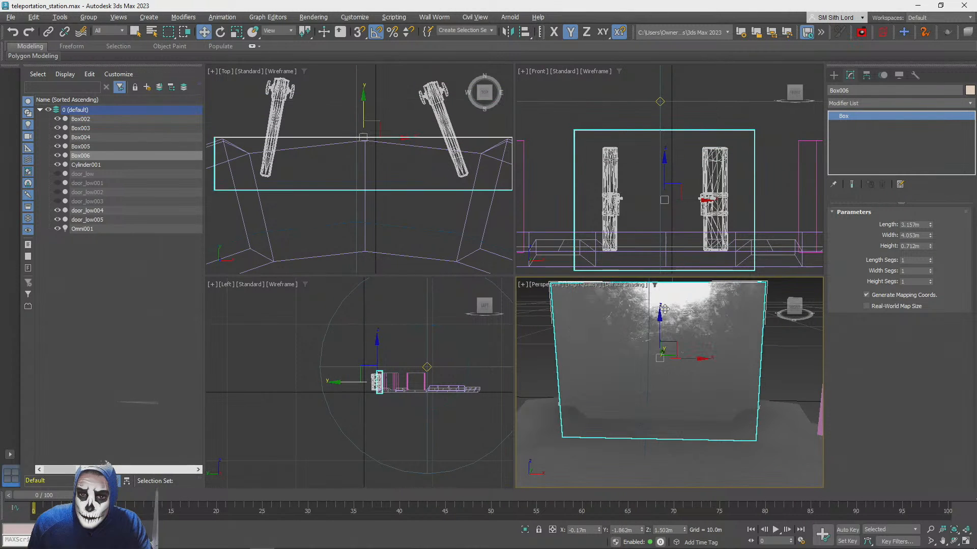
pyautogui.moveTo(930, 225); pyautogui.dragTo(930, 230)
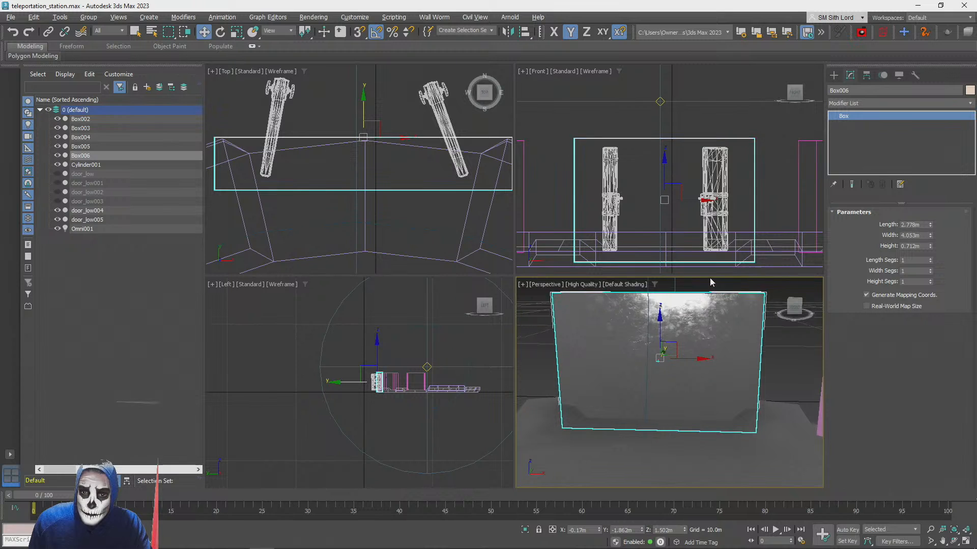
# Raise the box along Z to about 1.725 m and narrow its width to about 3.688 m
pyautogui.keyDown('alt'); pyautogui.moveTo(707, 285); pyautogui.dragTo(670, 316, button='middle'); pyautogui.keyUp('alt')
pyautogui.moveTo(666, 318); pyautogui.dragTo(666, 308)
pyautogui.keyDown('alt'); pyautogui.moveTo(666, 307); pyautogui.dragTo(680, 306, button='middle'); pyautogui.keyUp('alt')
pyautogui.scroll(2, 669, 304)
pyautogui.scroll(-3, 680, 306)
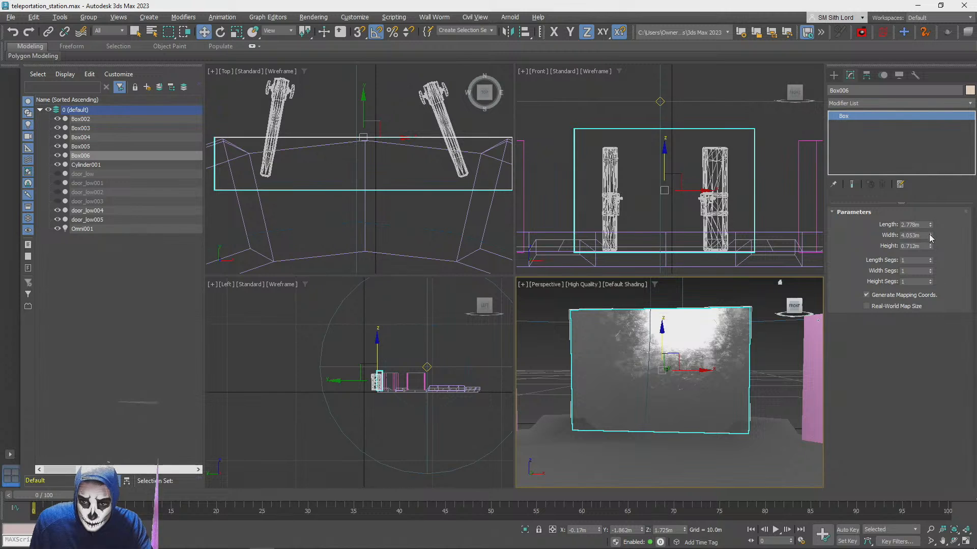
pyautogui.moveTo(930, 237)
pyautogui.mouseDown()
pyautogui.moveTo(930, 252)
pyautogui.moveTo(931, 237)
pyautogui.mouseUp()
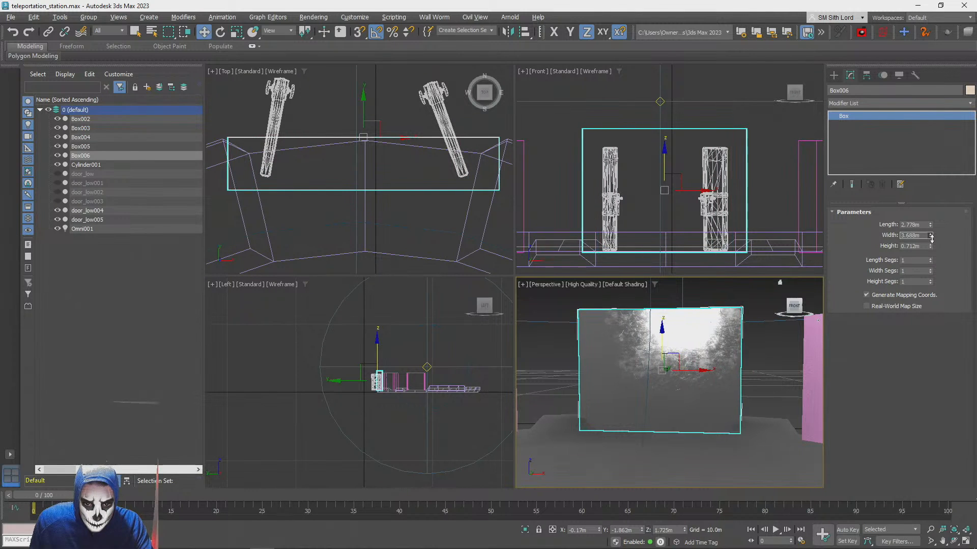
# Convert the box to an Editable Poly and switch to polygon editing
pyautogui.rightClick(844, 119)
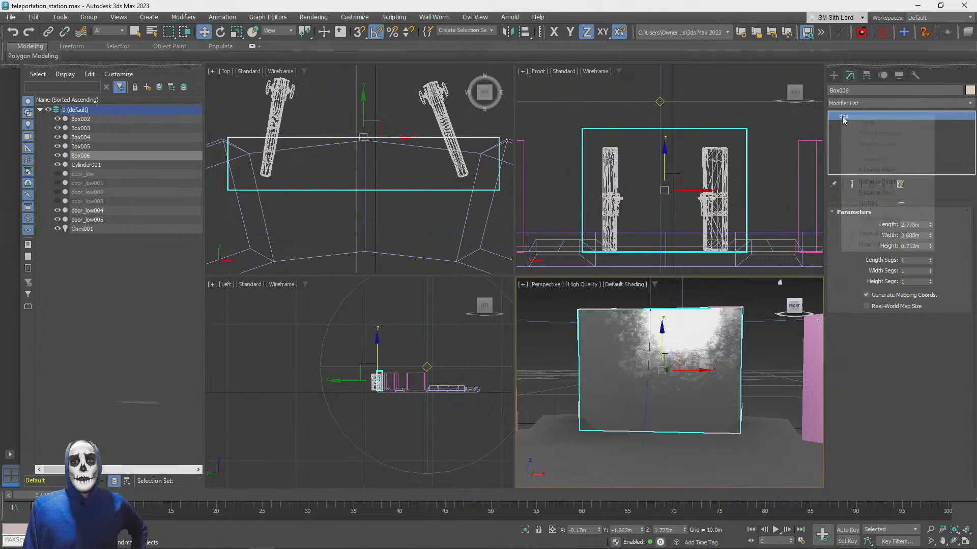
pyautogui.click(886, 194)
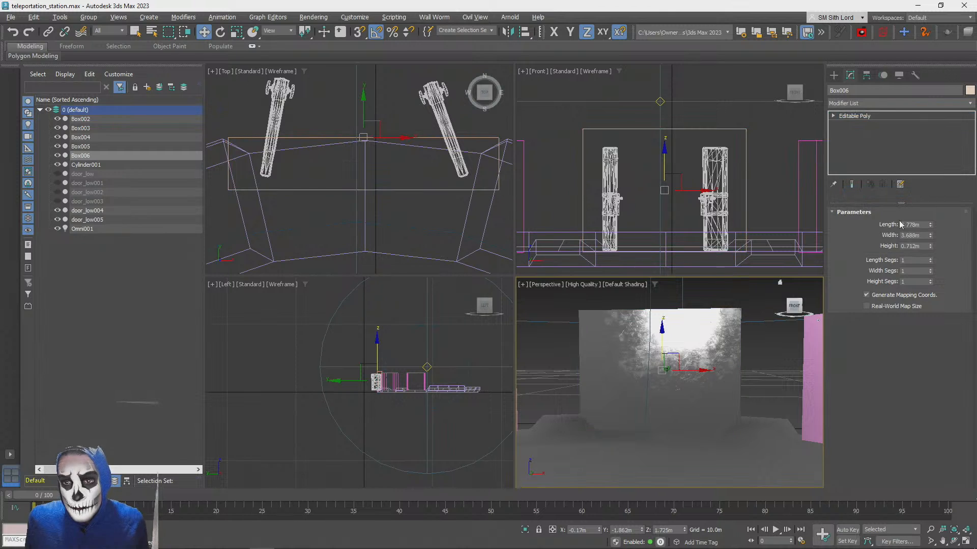
pyautogui.click(911, 223)
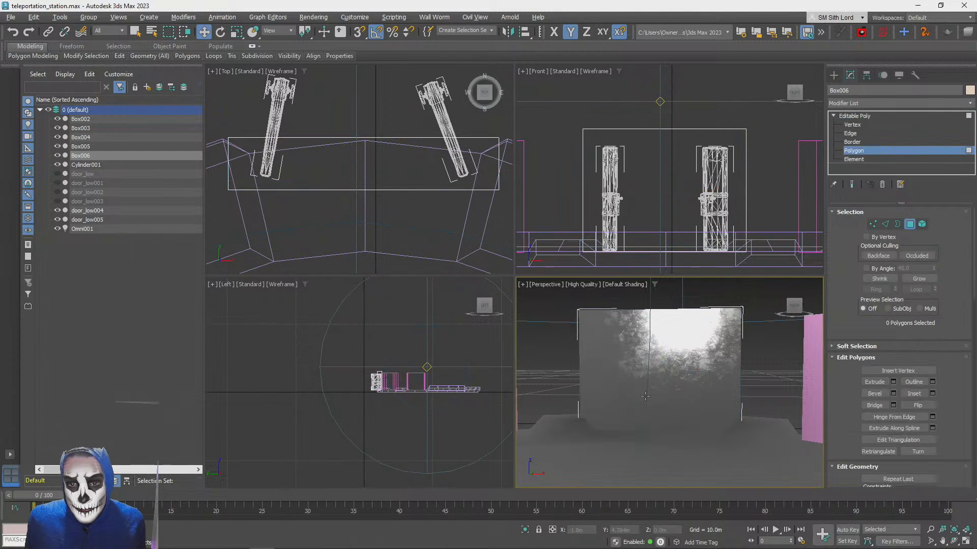
# Show edged faces in a maximized Perspective view and bevel the box's front polygon with 0 height and about -0.41 m outline
pyautogui.click(645, 396)
pyautogui.press('F4')
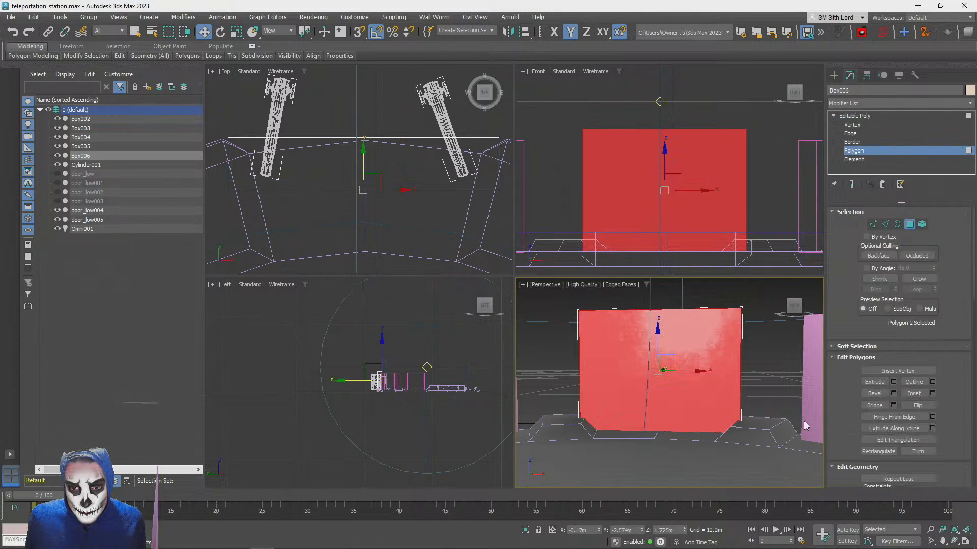
pyautogui.click(966, 542)
pyautogui.click(893, 394)
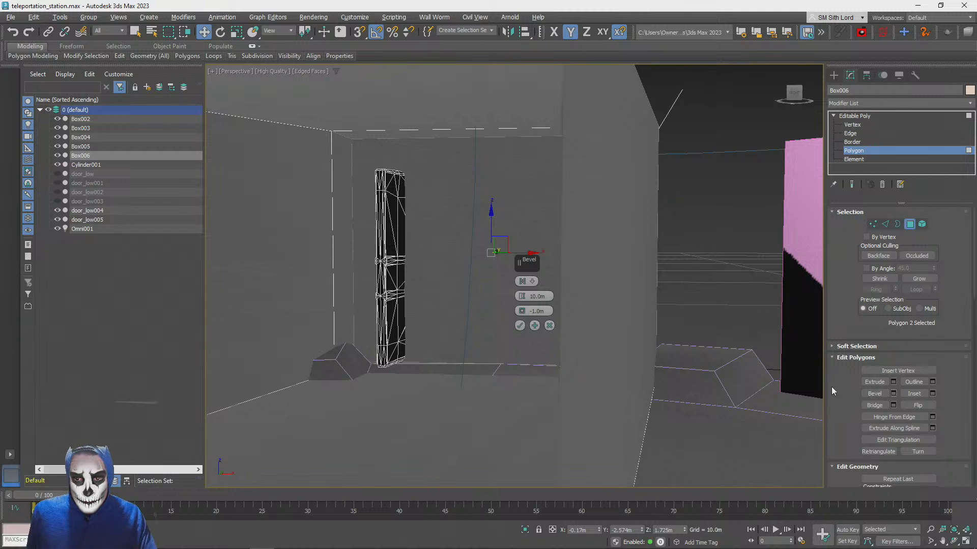
pyautogui.rightClick(521, 296)
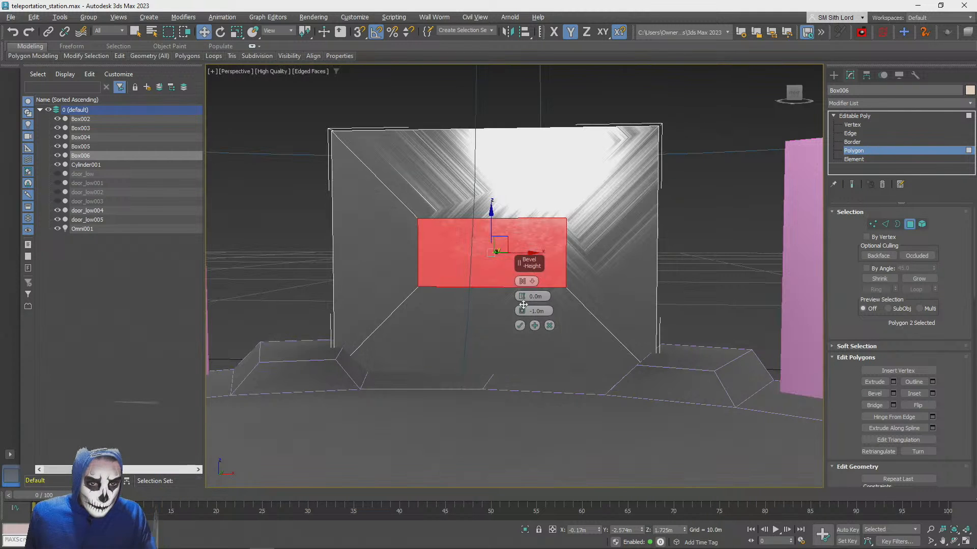
pyautogui.rightClick(522, 312)
pyautogui.moveTo(523, 311)
pyautogui.mouseDown()
pyautogui.moveTo(523, 346)
pyautogui.moveTo(522, 313)
pyautogui.moveTo(522, 325)
pyautogui.mouseUp()
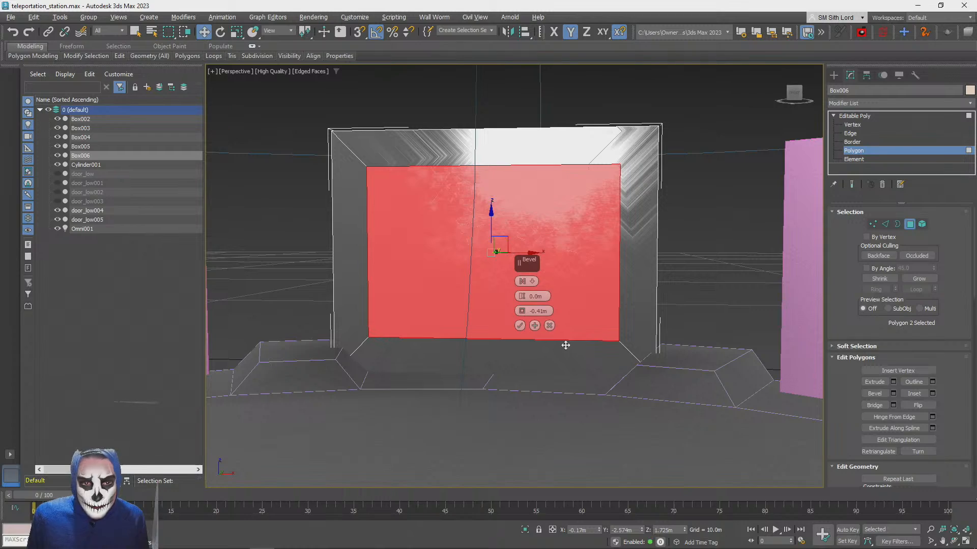
# Include the box's back polygon in the bevel and apply it to both faces with 0 height and -0.41 m outline
pyautogui.keyDown('alt'); pyautogui.moveTo(556, 299); pyautogui.dragTo(538, 311, button='middle'); pyautogui.keyUp('alt')
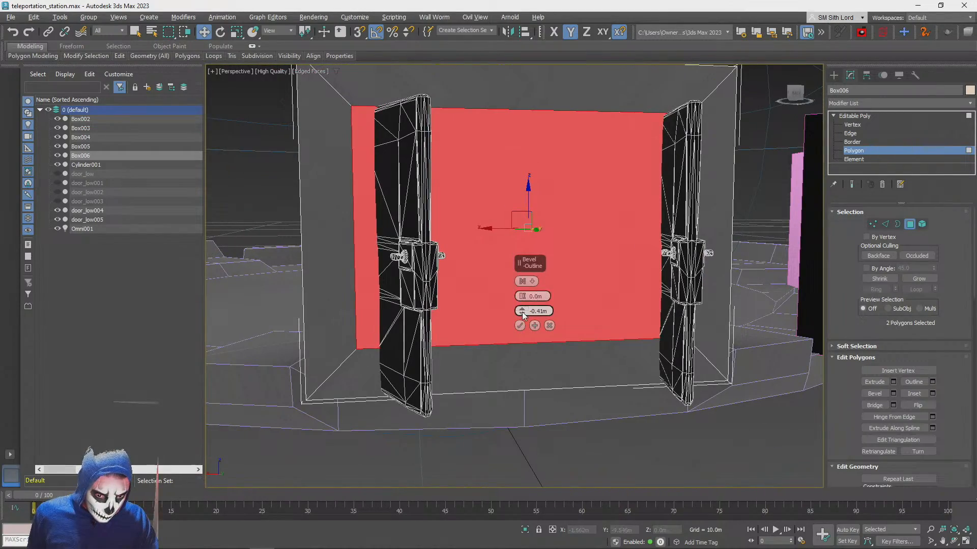
pyautogui.moveTo(522, 311); pyautogui.dragTo(523, 311)
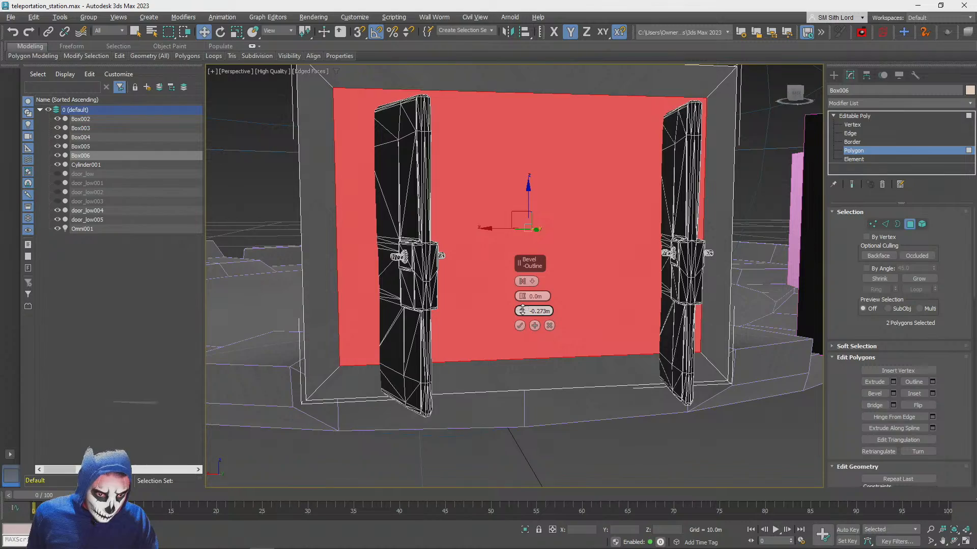
pyautogui.keyDown('alt'); pyautogui.moveTo(523, 310); pyautogui.dragTo(526, 312, button='middle'); pyautogui.keyUp('alt')
pyautogui.press('F3')
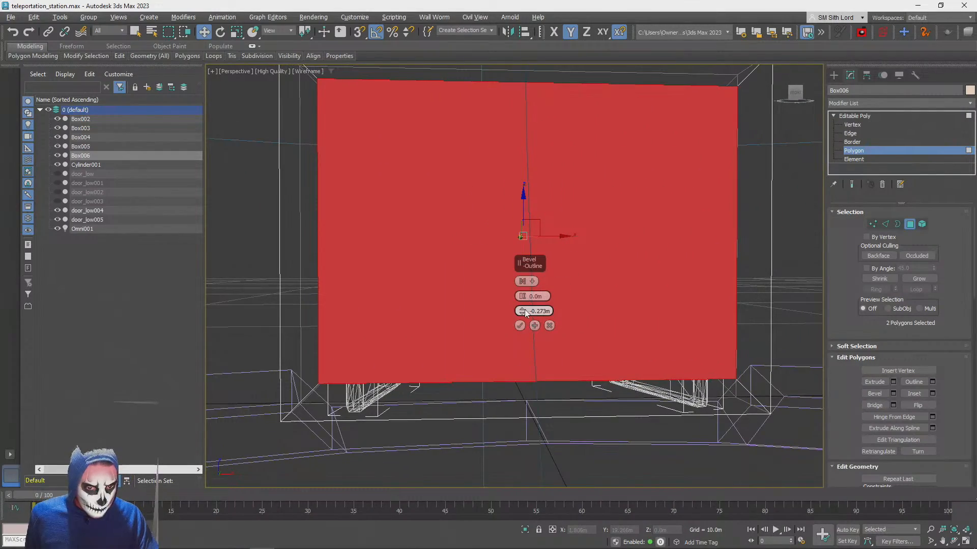
pyautogui.moveTo(522, 318); pyautogui.dragTo(522, 311)
pyautogui.keyDown('alt'); pyautogui.moveTo(522, 310); pyautogui.dragTo(525, 314, button='middle'); pyautogui.keyUp('alt')
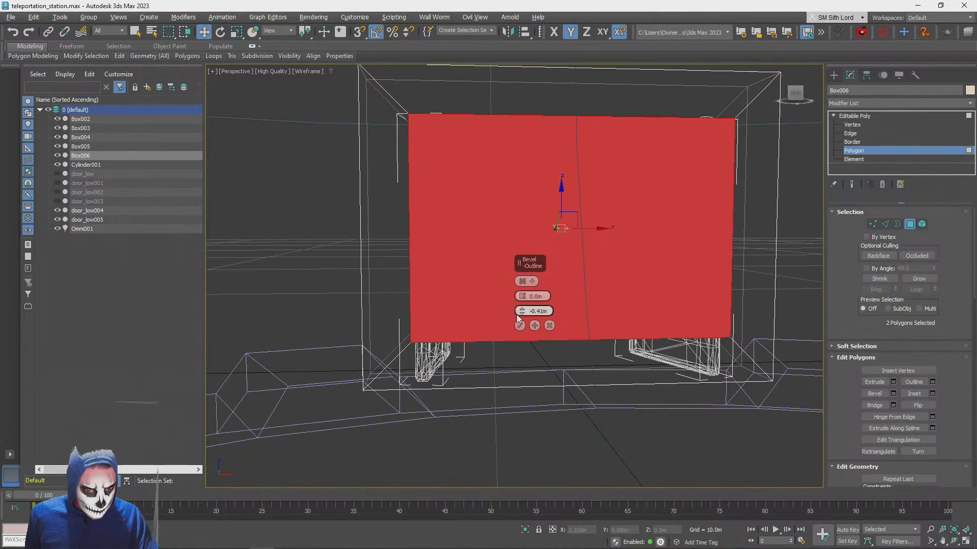
pyautogui.click(519, 326)
# Scale both inset faces taller along Z and delete the box's polygons below them
pyautogui.press('r')
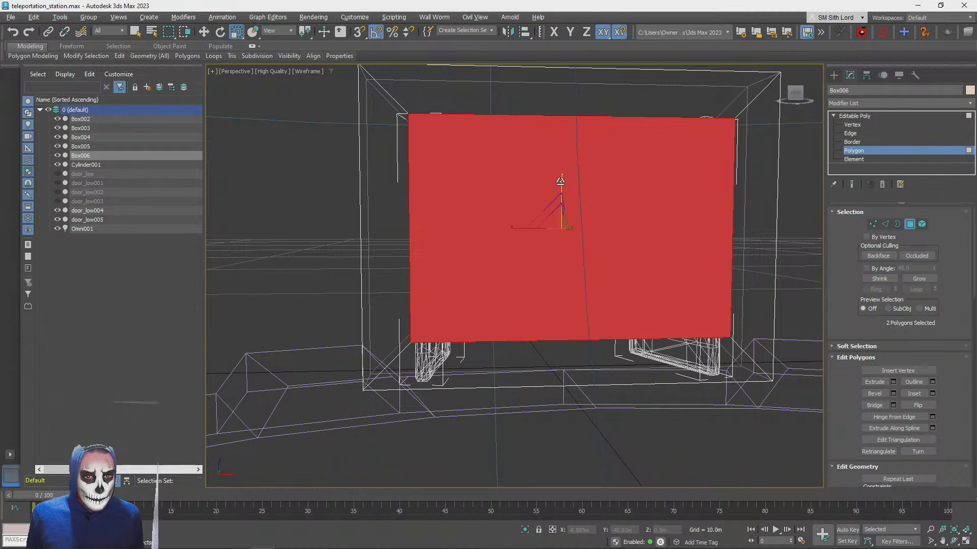
pyautogui.moveTo(561, 181); pyautogui.dragTo(562, 173)
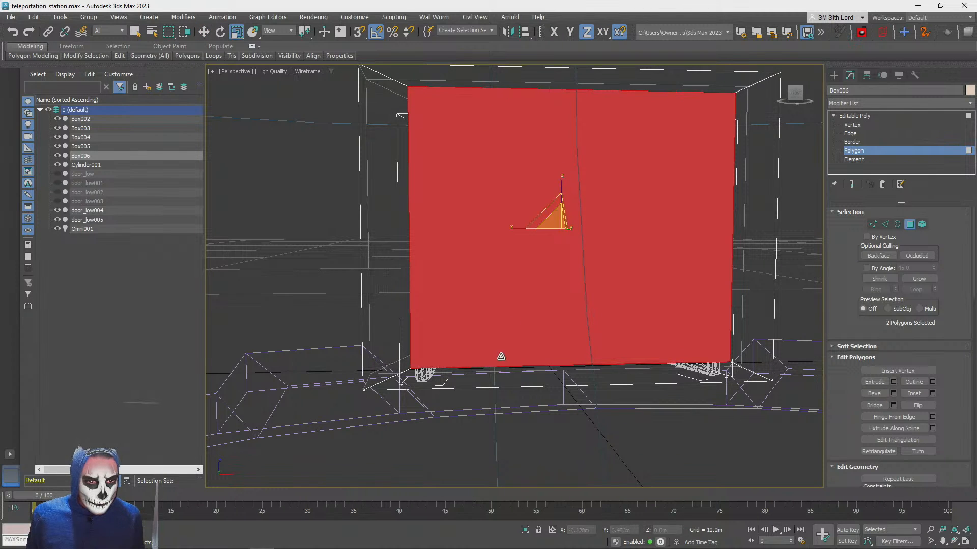
pyautogui.click(489, 386)
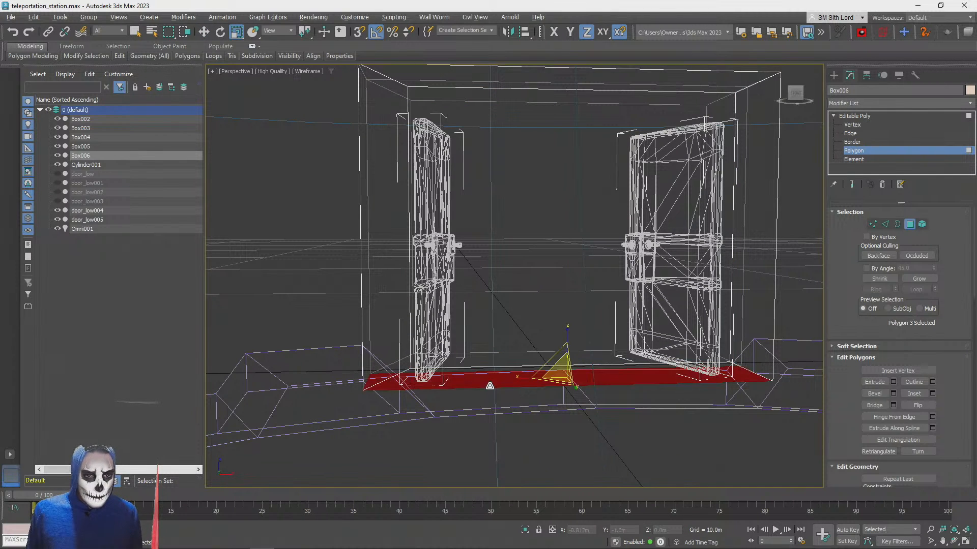
pyautogui.press('Delete')
pyautogui.keyDown('alt'); pyautogui.moveTo(491, 369); pyautogui.dragTo(505, 328); pyautogui.keyUp('alt')
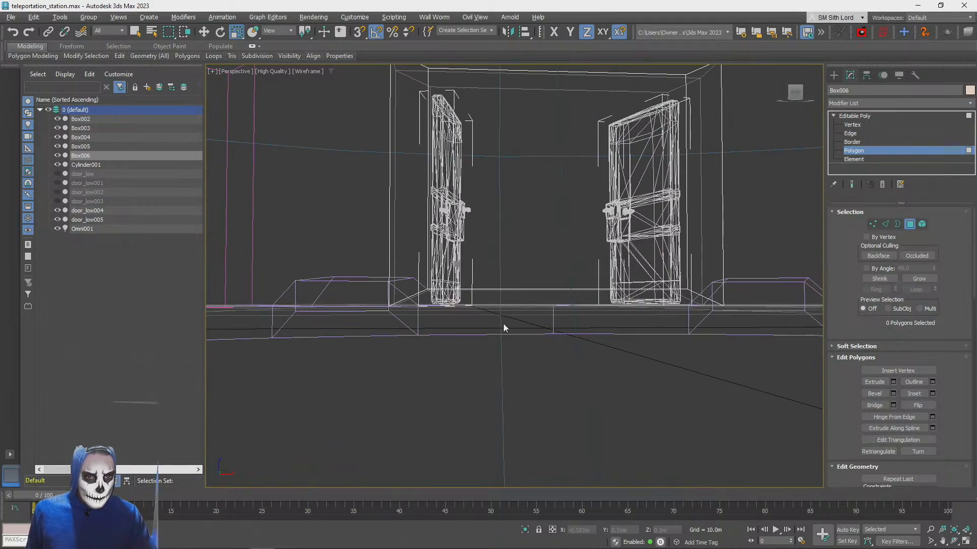
pyautogui.click(504, 300)
pyautogui.press('Delete')
# Select both inset faces and lower them along Z to about 1.539 m so their lower edges meet the box's base
pyautogui.keyDown('alt'); pyautogui.moveTo(508, 278); pyautogui.dragTo(570, 280, button='middle'); pyautogui.keyUp('alt')
pyautogui.click(499, 296)
pyautogui.keyDown('ctrl'); pyautogui.click(570, 281); pyautogui.keyUp('ctrl')
pyautogui.press('w')
pyautogui.scroll(-2, 613, 224)
pyautogui.moveTo(613, 225); pyautogui.dragTo(573, 185, button='middle')
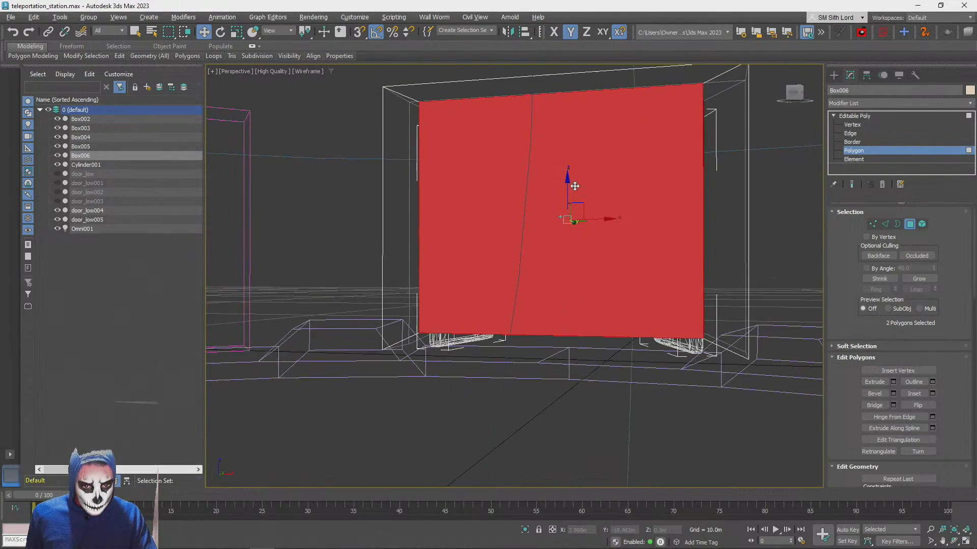
pyautogui.moveTo(568, 184)
pyautogui.mouseDown()
pyautogui.moveTo(570, 212)
pyautogui.moveTo(566, 193)
pyautogui.mouseUp()
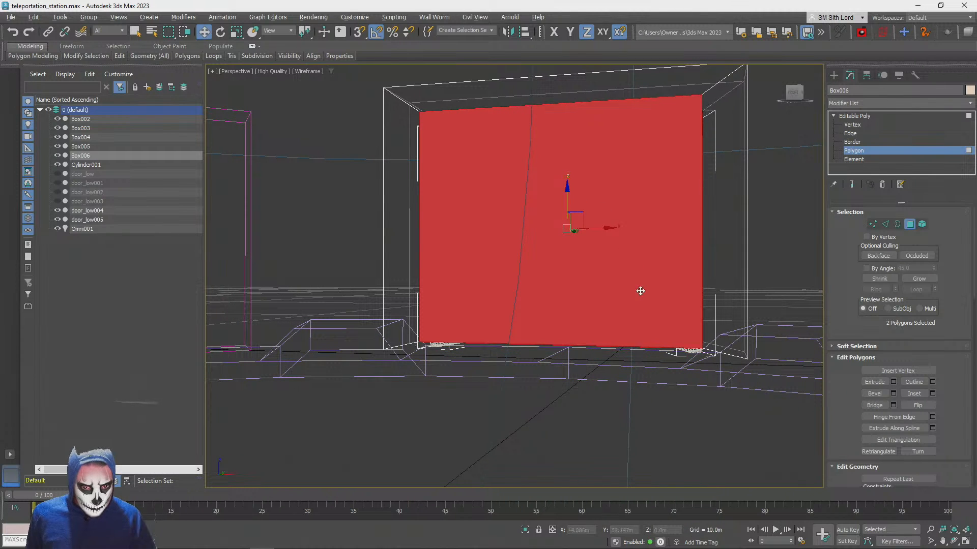
pyautogui.press('s')
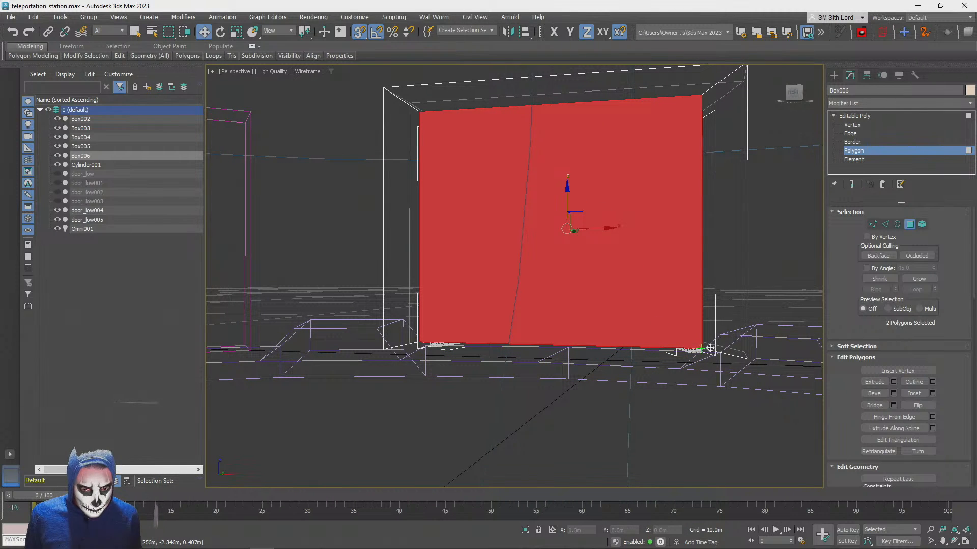
pyautogui.keyDown('alt'); pyautogui.moveTo(748, 358); pyautogui.dragTo(598, 413, button='middle'); pyautogui.keyUp('alt')
pyautogui.moveTo(569, 429); pyautogui.dragTo(607, 432)
pyautogui.keyDown('alt'); pyautogui.moveTo(537, 385); pyautogui.dragTo(819, 285, button='middle'); pyautogui.keyUp('alt')
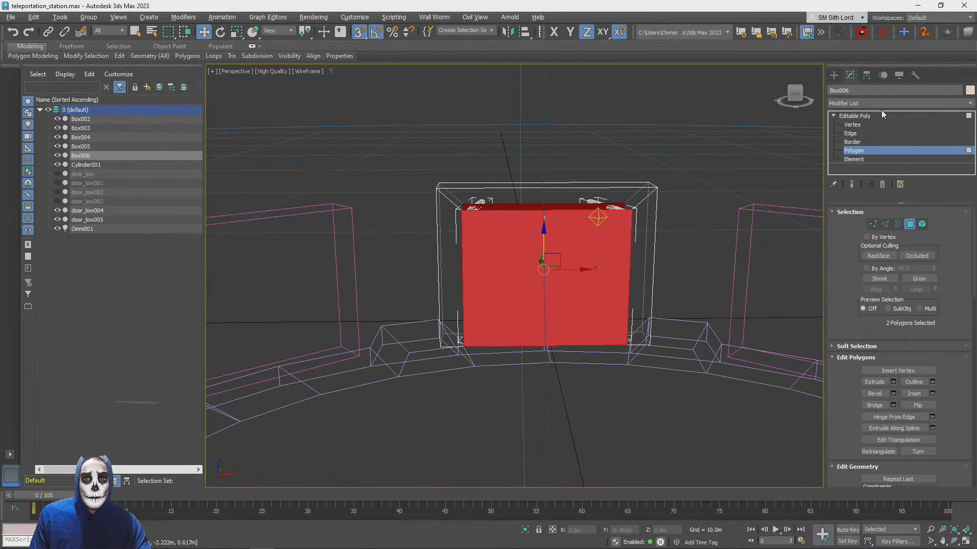
# Try to bridge the front and back inset faces with 1 segment to open the doorway
pyautogui.click(893, 406)
pyautogui.keyDown('alt'); pyautogui.moveTo(770, 213); pyautogui.dragTo(691, 221, button='middle'); pyautogui.keyUp('alt')
pyautogui.press('F3')
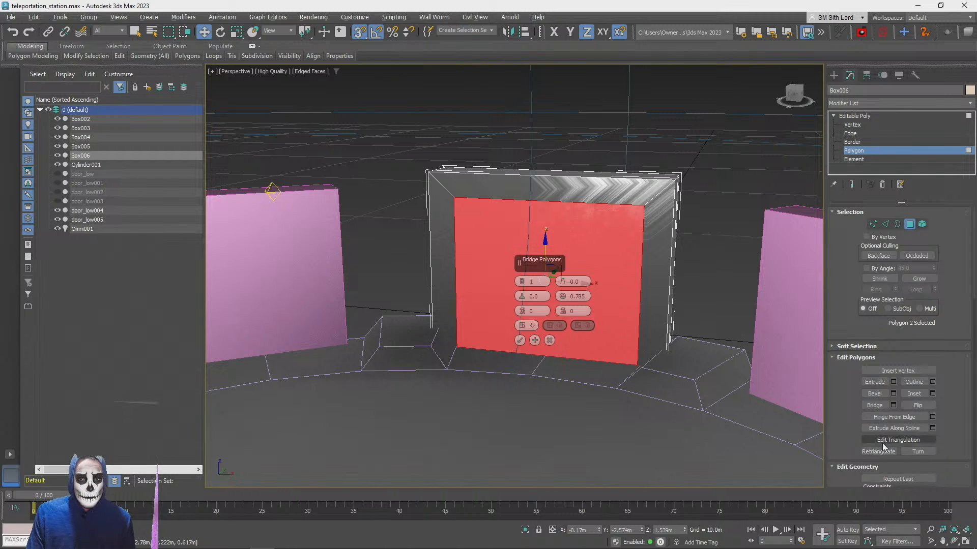
pyautogui.hotkey('ctrl', 'z')
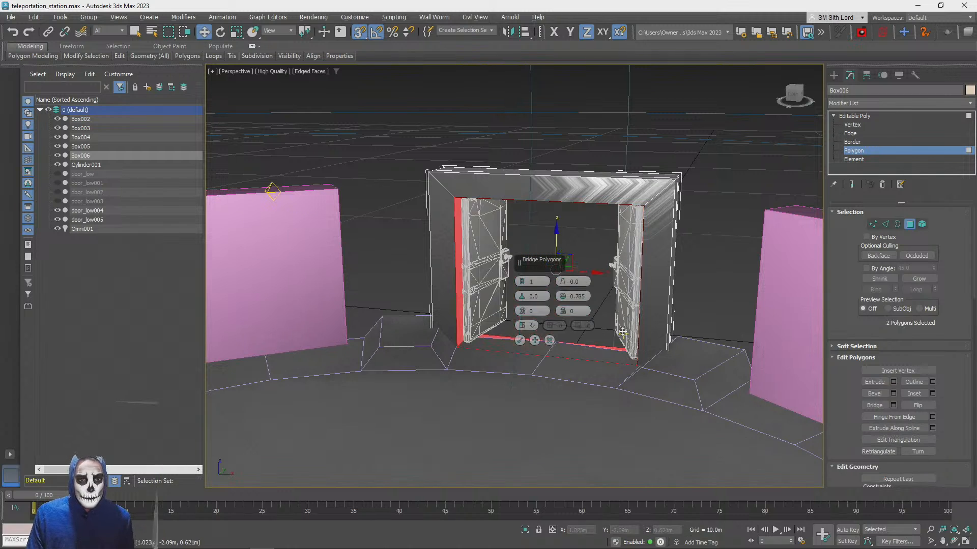
pyautogui.click(534, 340)
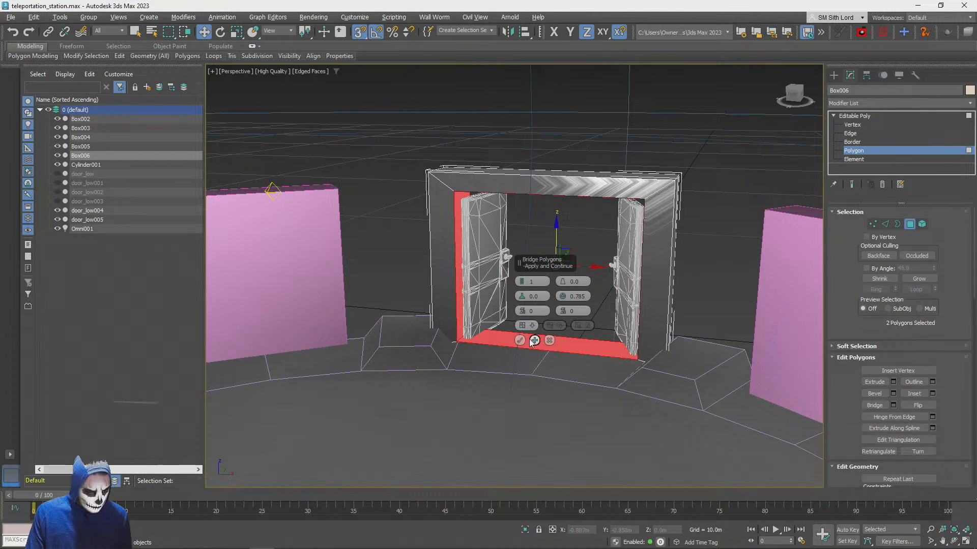
pyautogui.click(520, 340)
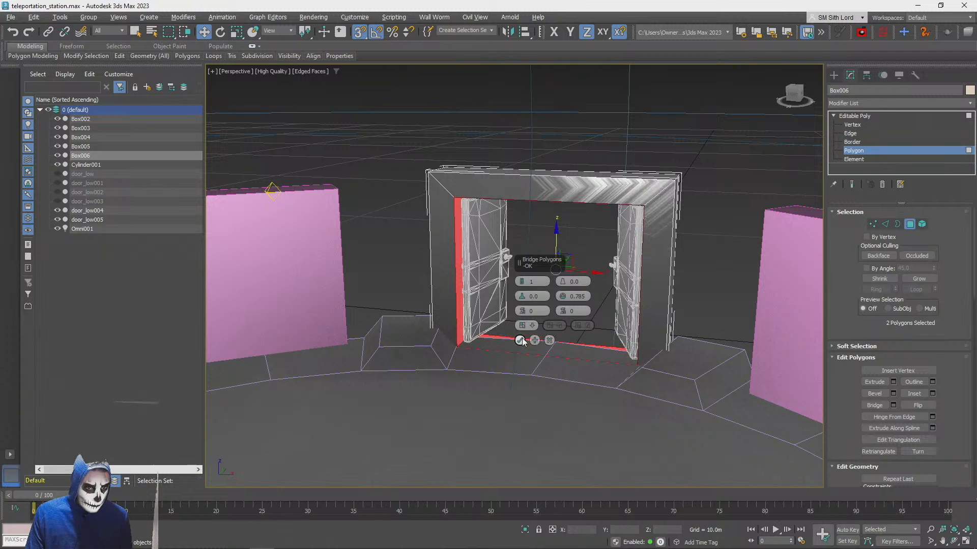
pyautogui.hotkey('ctrl', 'z')
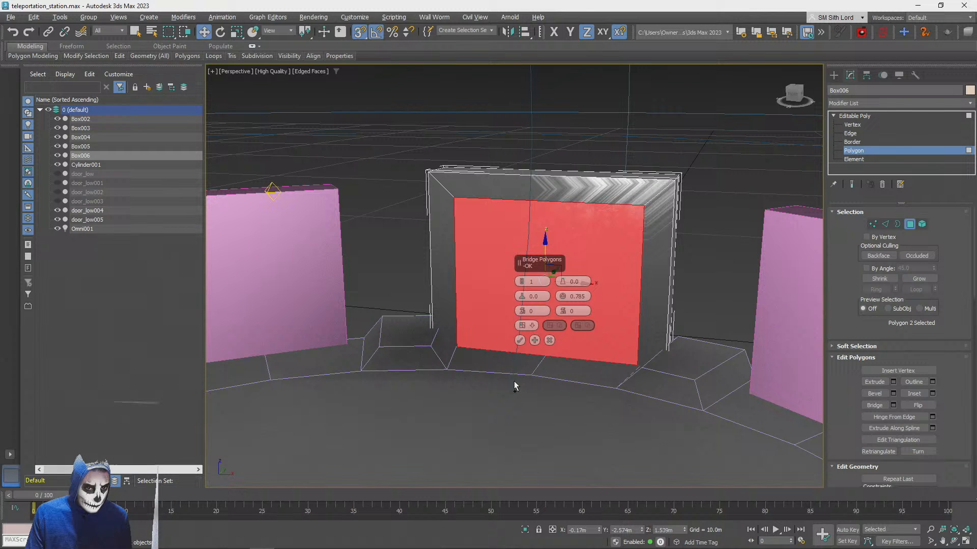
pyautogui.click(520, 341)
pyautogui.click(543, 408)
pyautogui.keyDown('alt'); pyautogui.moveTo(544, 408); pyautogui.dragTo(544, 408, button='middle'); pyautogui.keyUp('alt')
pyautogui.press('F3')
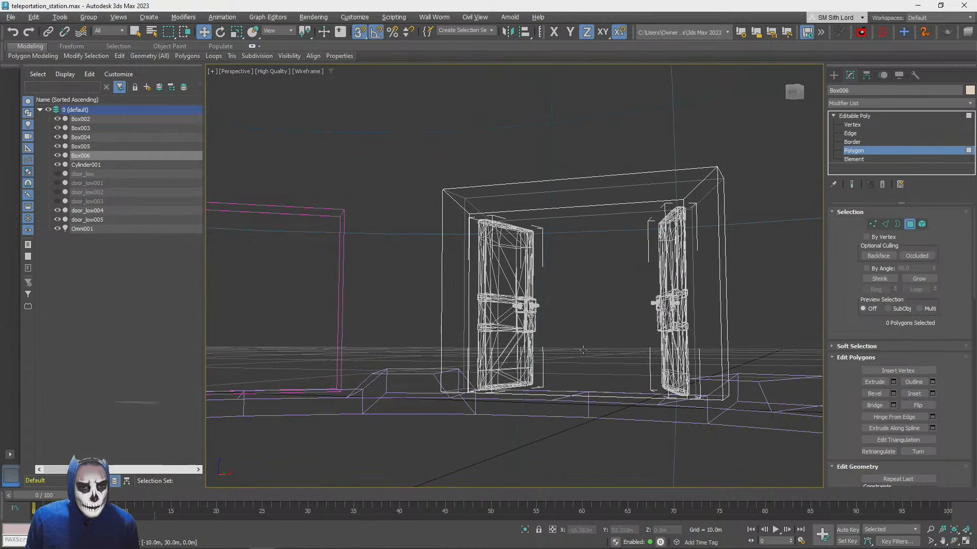
# Turn off snapping and undo the bridge between the inset faces
pyautogui.press('s')
pyautogui.click(584, 348)
pyautogui.moveTo(604, 300); pyautogui.dragTo(570, 206)
pyautogui.hotkey('ctrl', 'z')
pyautogui.hotkey('ctrl', 'z')
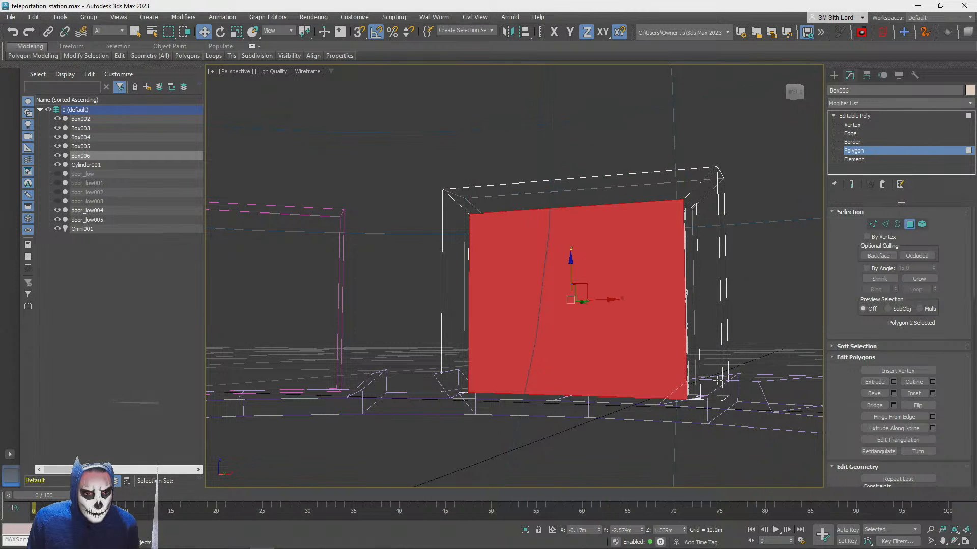
# Select the front and back inset faces together and bridge them to cut the doorway through the box
pyautogui.keyDown('alt'); pyautogui.moveTo(607, 321); pyautogui.dragTo(566, 323, button='middle'); pyautogui.keyUp('alt')
pyautogui.keyDown('shift'); pyautogui.moveTo(546, 331); pyautogui.dragTo(544, 318); pyautogui.keyUp('shift')
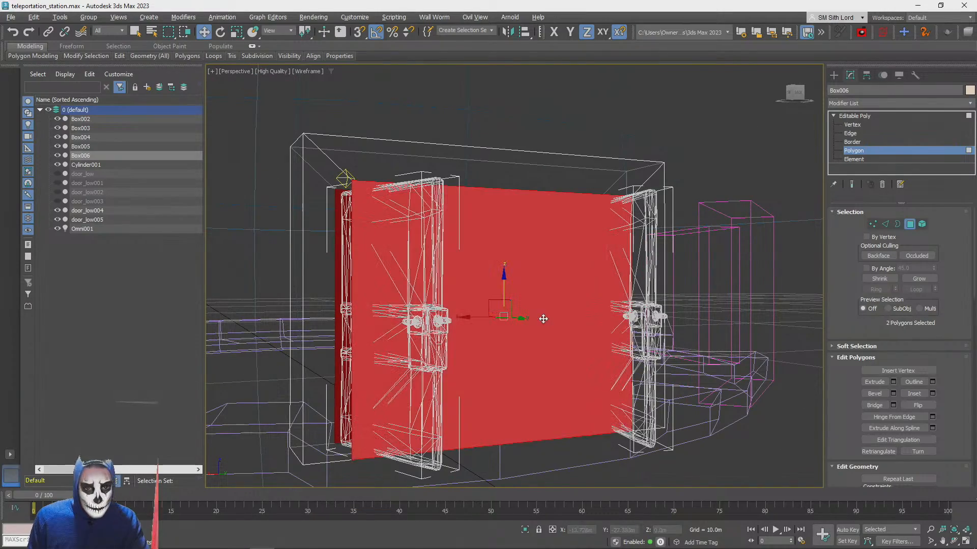
pyautogui.click(874, 405)
pyautogui.keyDown('alt'); pyautogui.moveTo(640, 458); pyautogui.dragTo(647, 457, button='middle'); pyautogui.keyUp('alt')
pyautogui.click(736, 447)
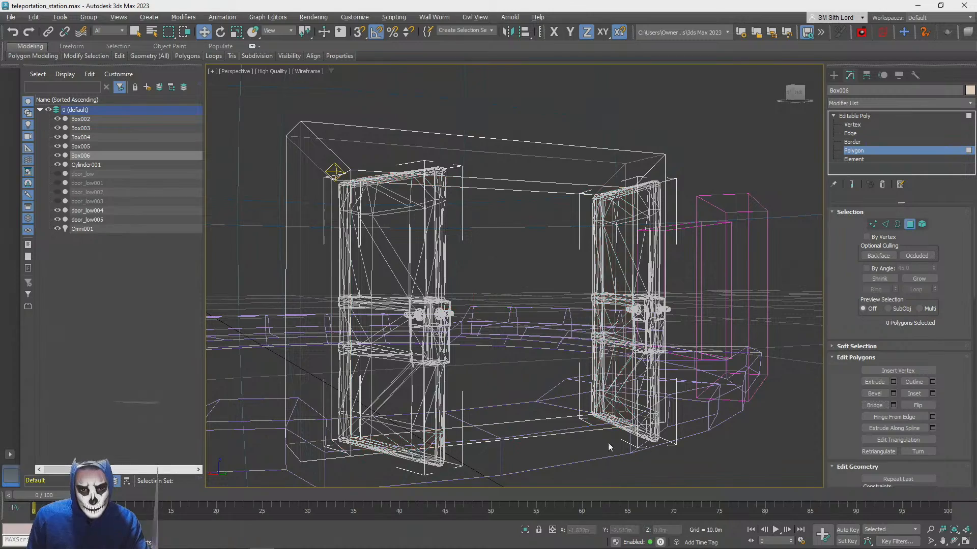
# Delete the door frame's bottom face across the doorway and return the viewport to shaded display with edged faces
pyautogui.click(556, 428)
pyautogui.press('Delete')
pyautogui.press('F3')
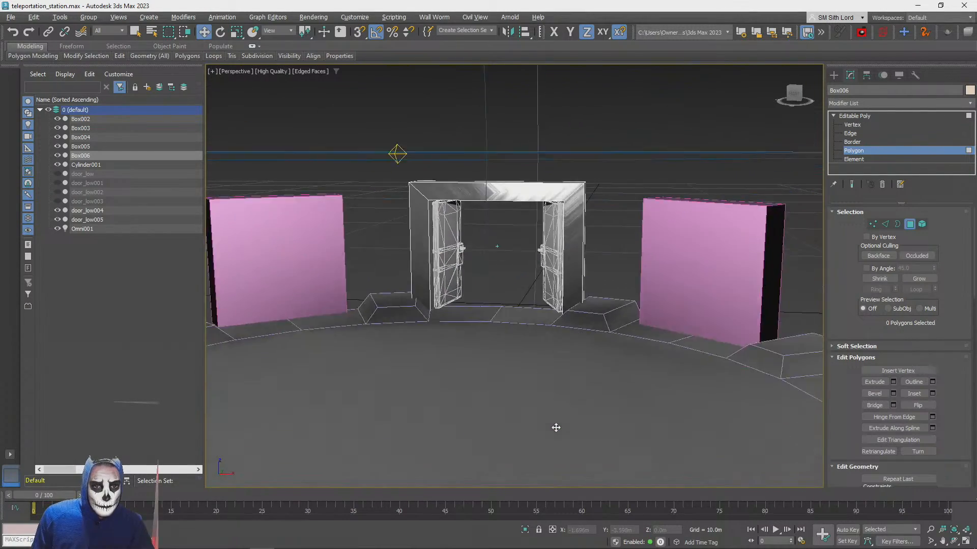
pyautogui.click(676, 208)
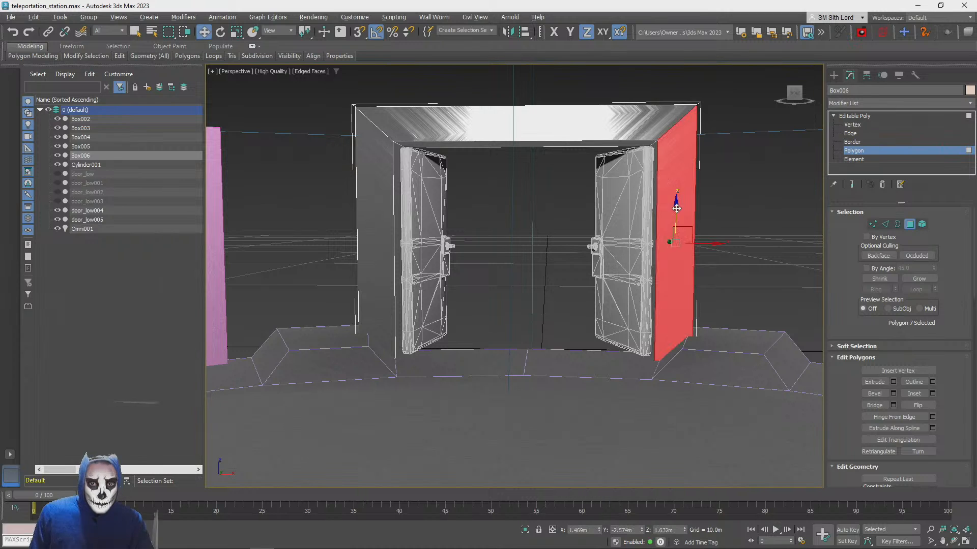
pyautogui.click(910, 225)
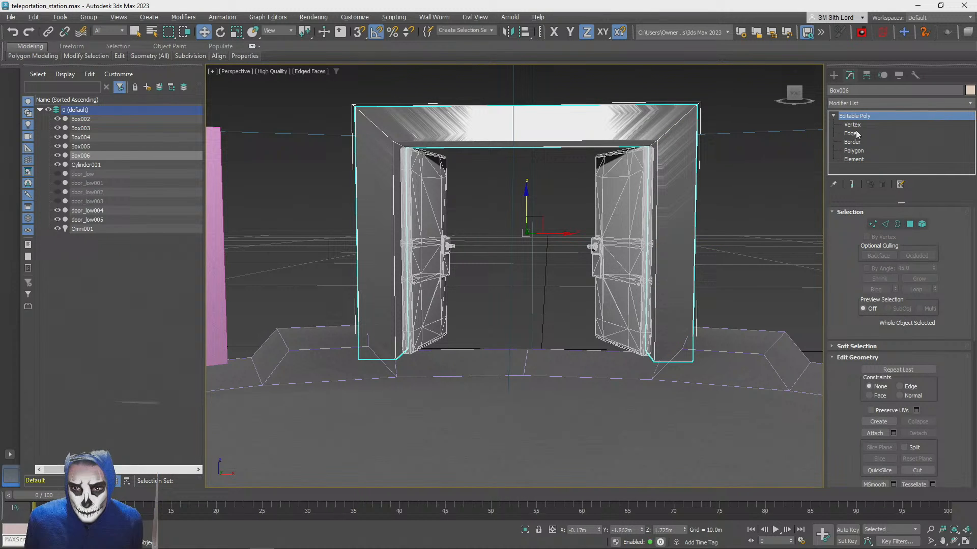
# Try a Projection modifier on the door frame and remove it from the stack
pyautogui.press('m')
pyautogui.click(866, 104)
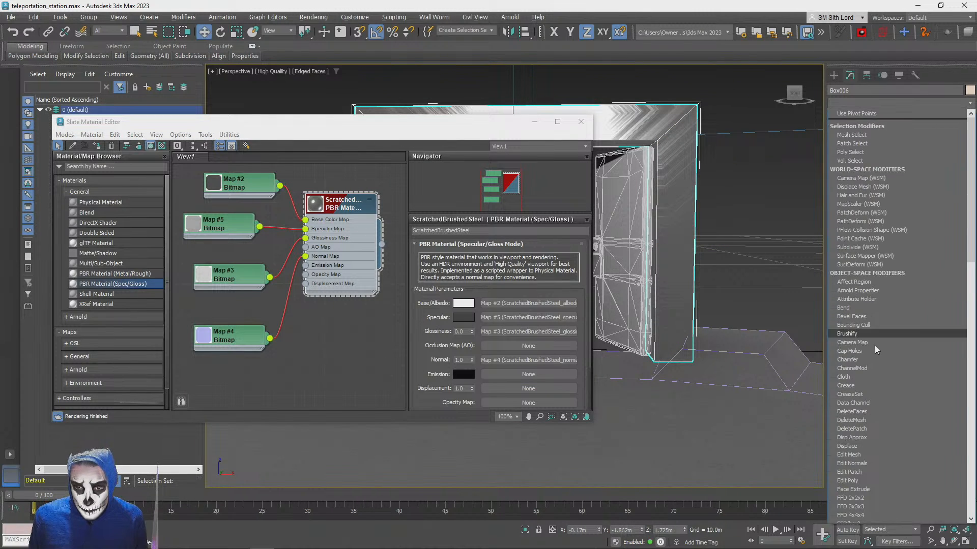
pyautogui.scroll(-15, 872, 453)
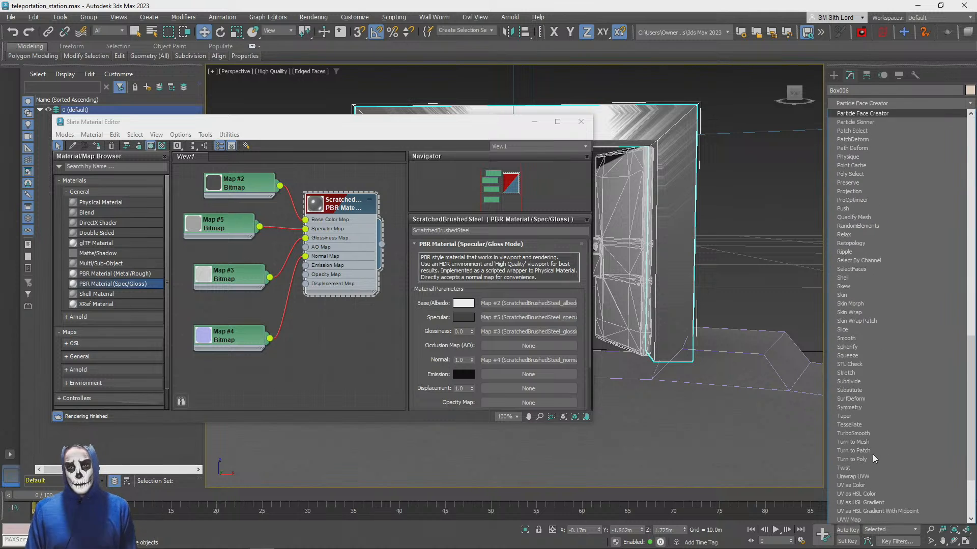
pyautogui.click(878, 189)
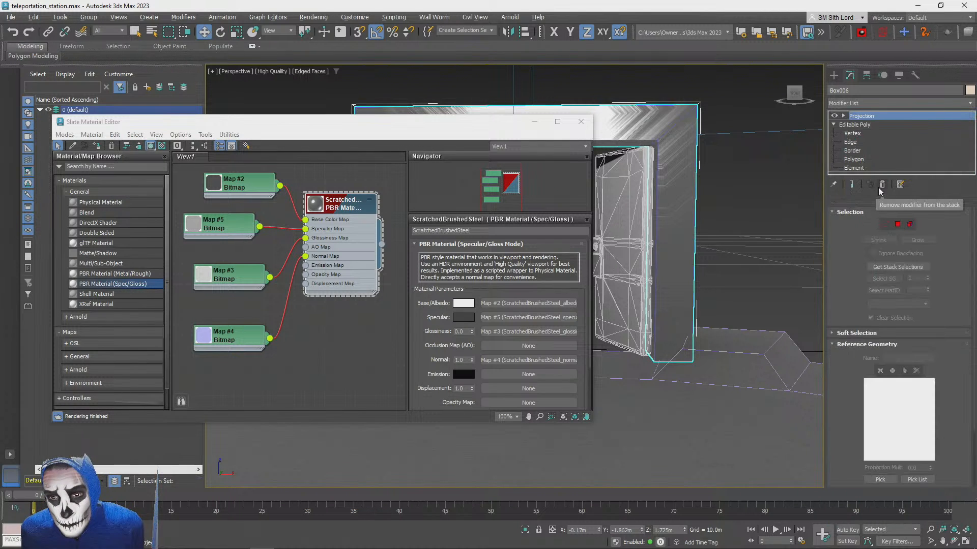
pyautogui.click(580, 121)
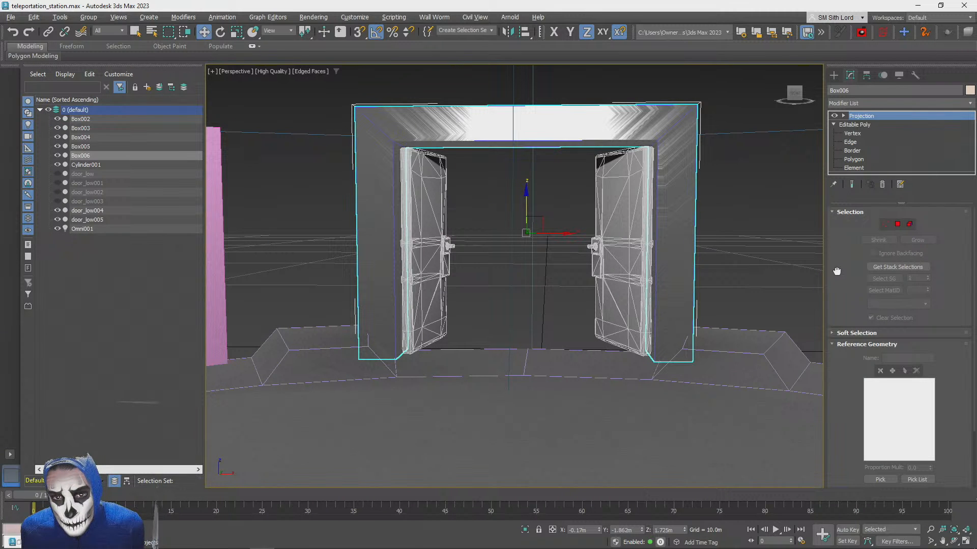
pyautogui.moveTo(837, 271); pyautogui.dragTo(847, 207)
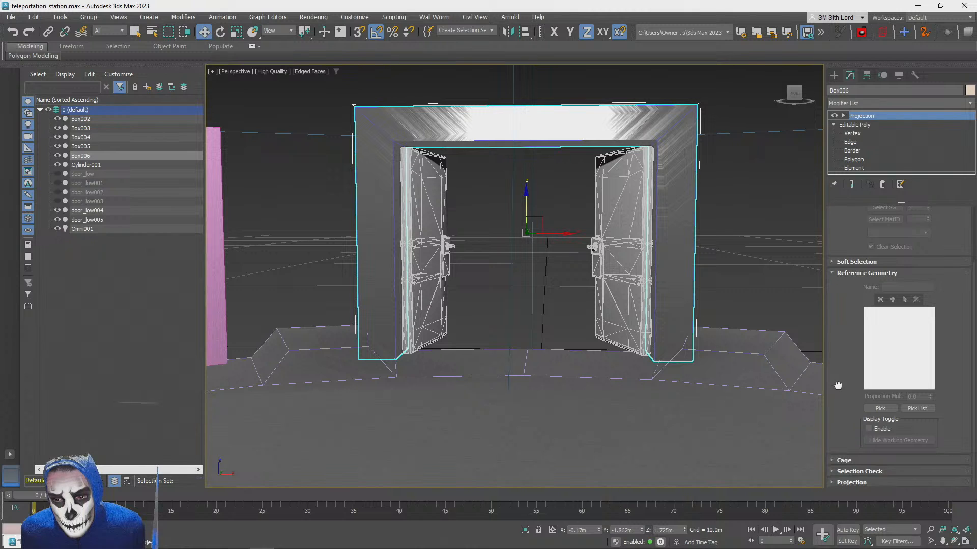
pyautogui.moveTo(834, 384); pyautogui.dragTo(844, 457)
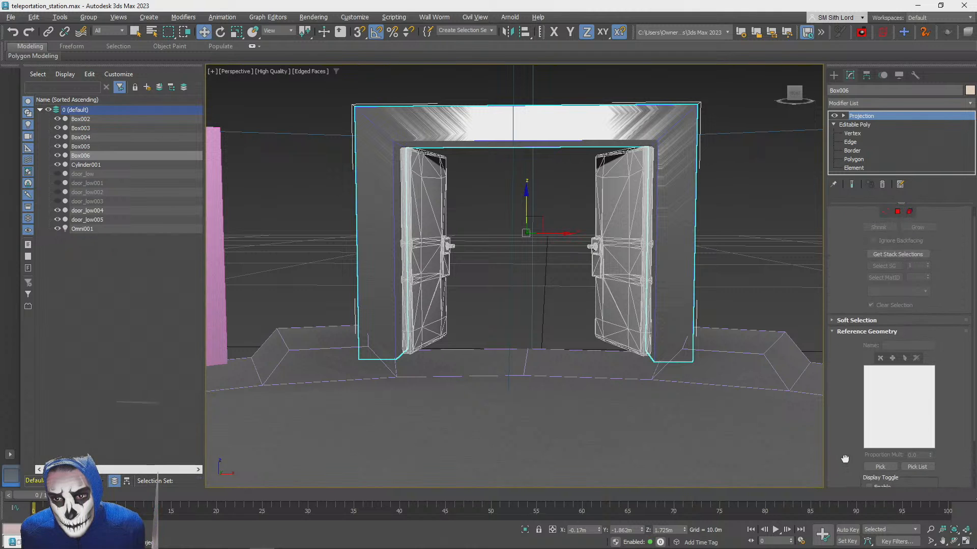
pyautogui.click(891, 254)
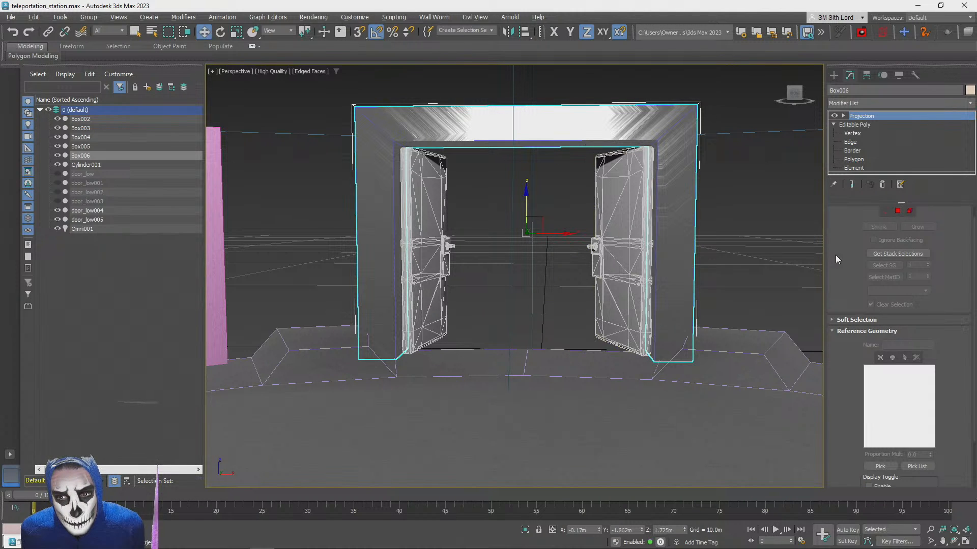
pyautogui.moveTo(845, 405); pyautogui.dragTo(847, 347)
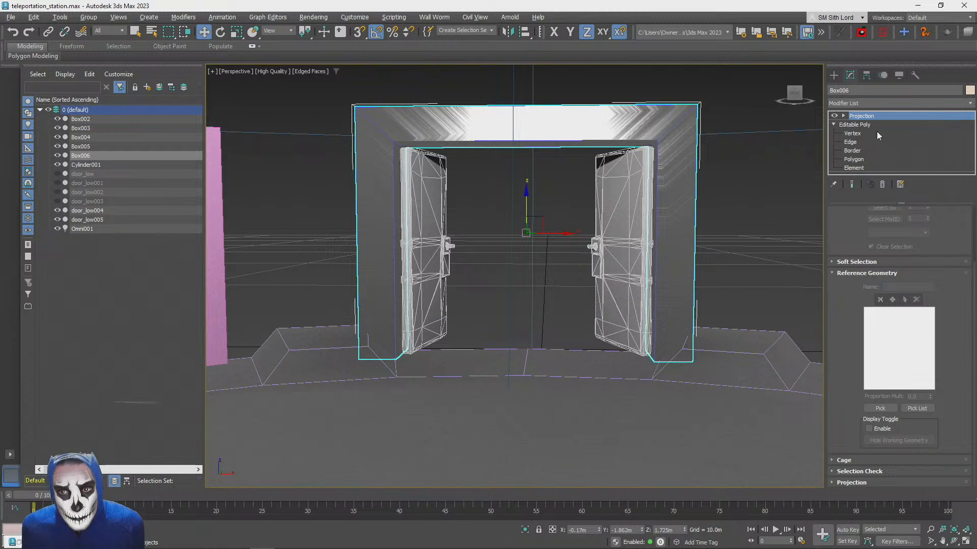
pyautogui.click(884, 185)
# Add an Unwrap UVW modifier to the door frame
pyautogui.click(861, 104)
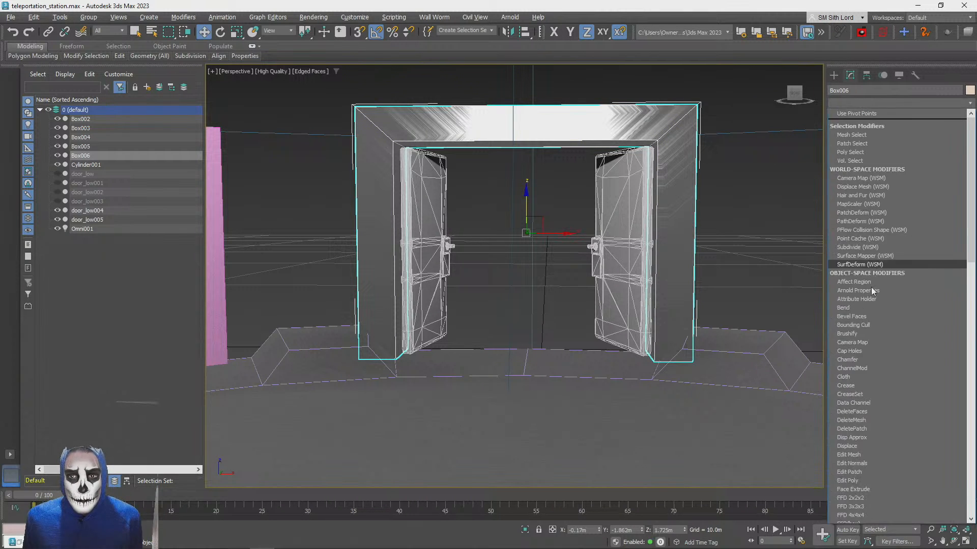
pyautogui.scroll(-10, 871, 288)
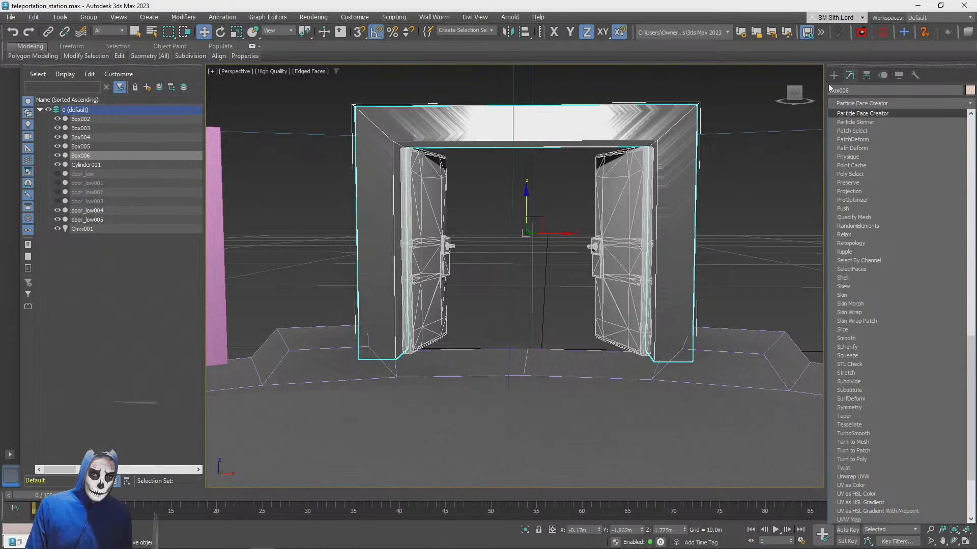
pyautogui.click(851, 92)
pyautogui.click(852, 104)
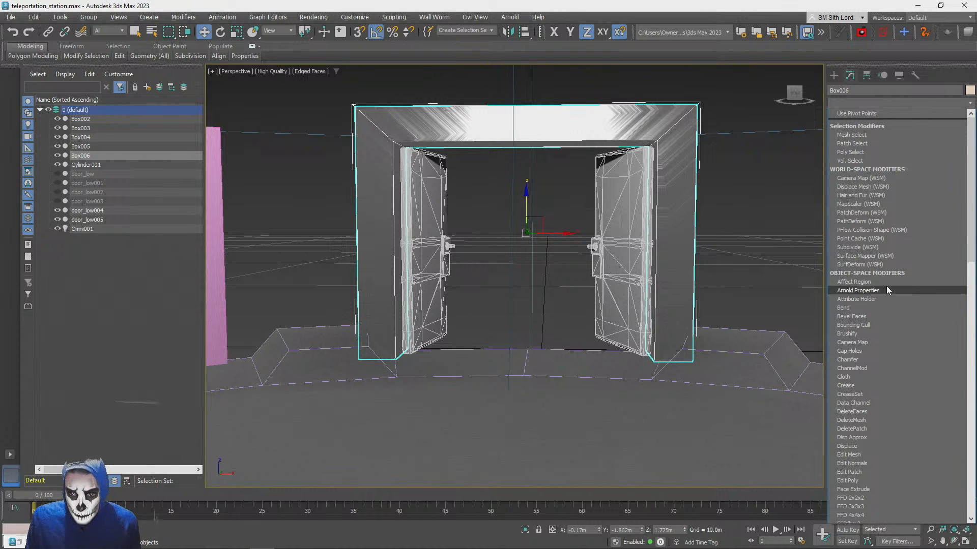
pyautogui.press('u')
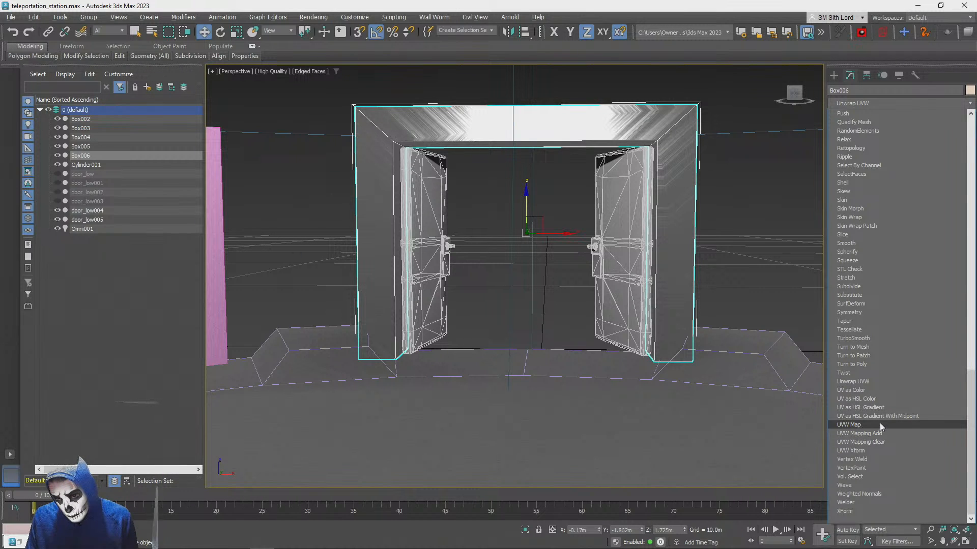
pyautogui.click(848, 383)
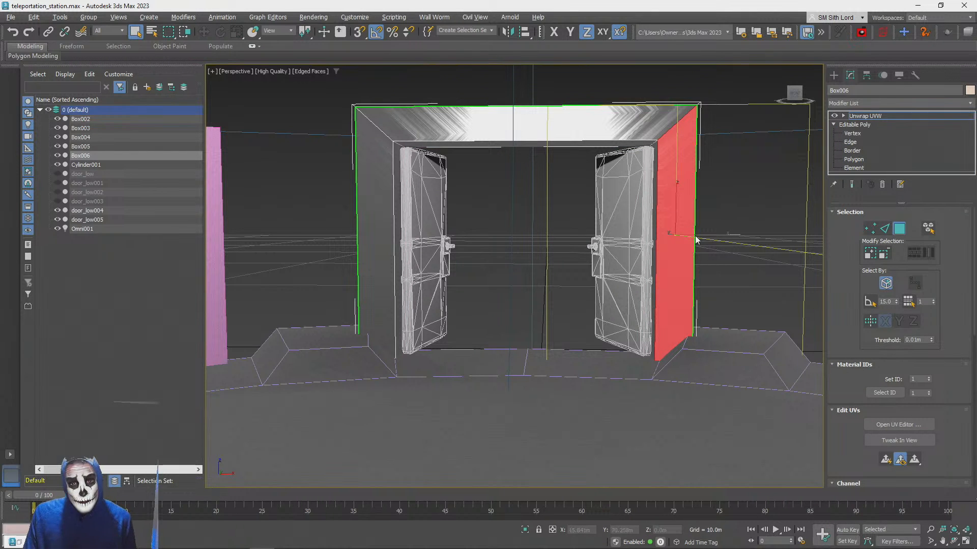
# Select the door frame's three front faces together with the inner faces lining the doorway
pyautogui.click(377, 211)
pyautogui.keyDown('ctrl'); pyautogui.click(421, 125); pyautogui.keyUp('ctrl')
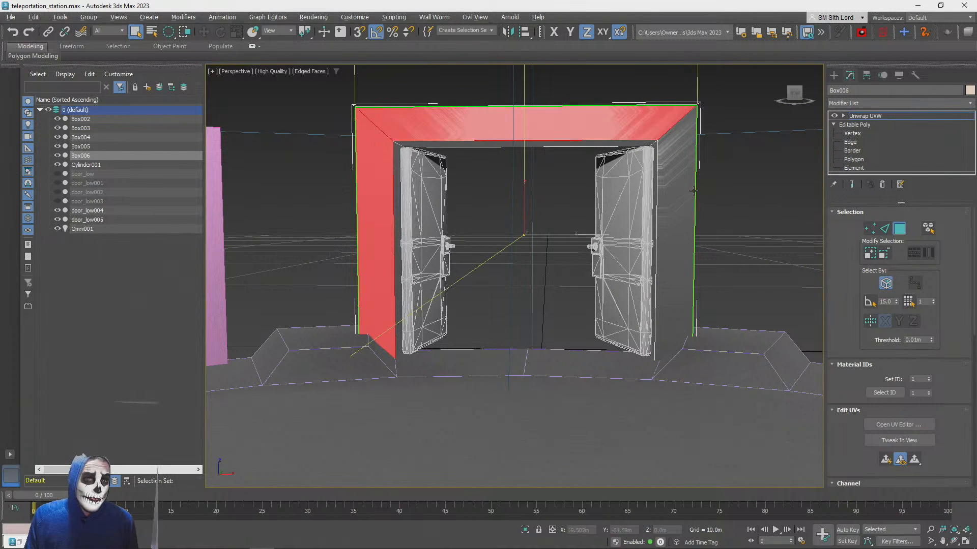
pyautogui.keyDown('ctrl'); pyautogui.click(672, 166); pyautogui.keyUp('ctrl')
pyautogui.keyDown('ctrl'); pyautogui.click(642, 143); pyautogui.keyUp('ctrl')
pyautogui.keyDown('ctrl'); pyautogui.click(657, 147); pyautogui.keyUp('ctrl')
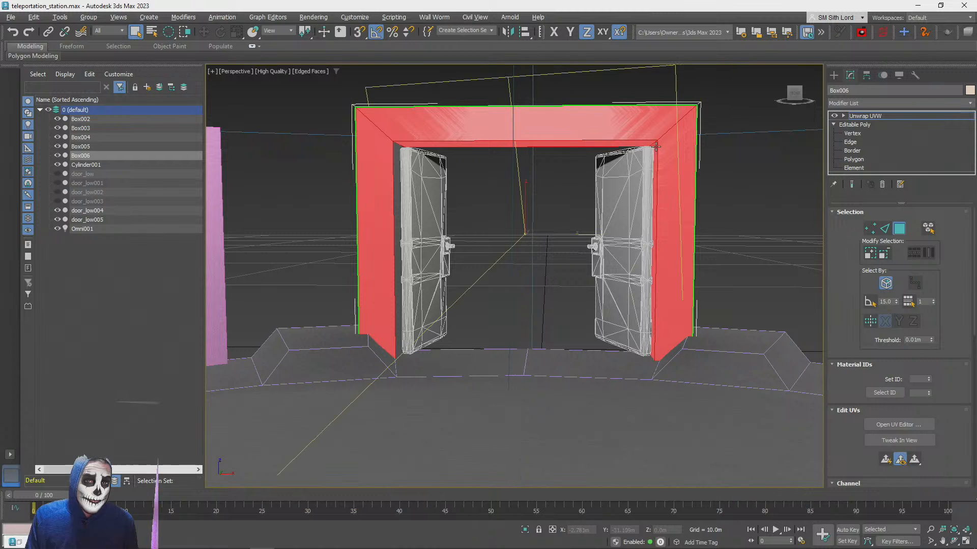
pyautogui.keyDown('ctrl'); pyautogui.click(396, 164); pyautogui.keyUp('ctrl')
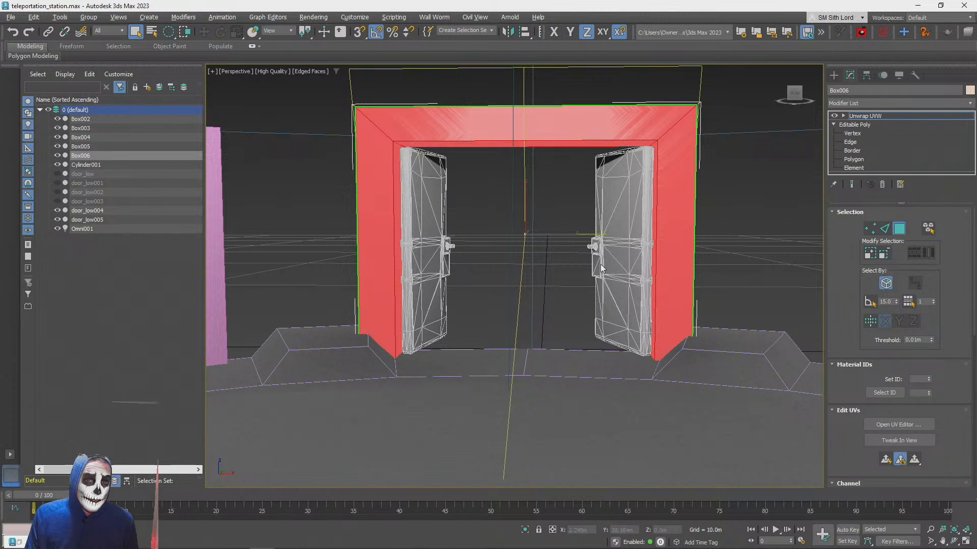
pyautogui.keyDown('alt'); pyautogui.moveTo(604, 275); pyautogui.dragTo(922, 232, button='middle'); pyautogui.keyUp('alt')
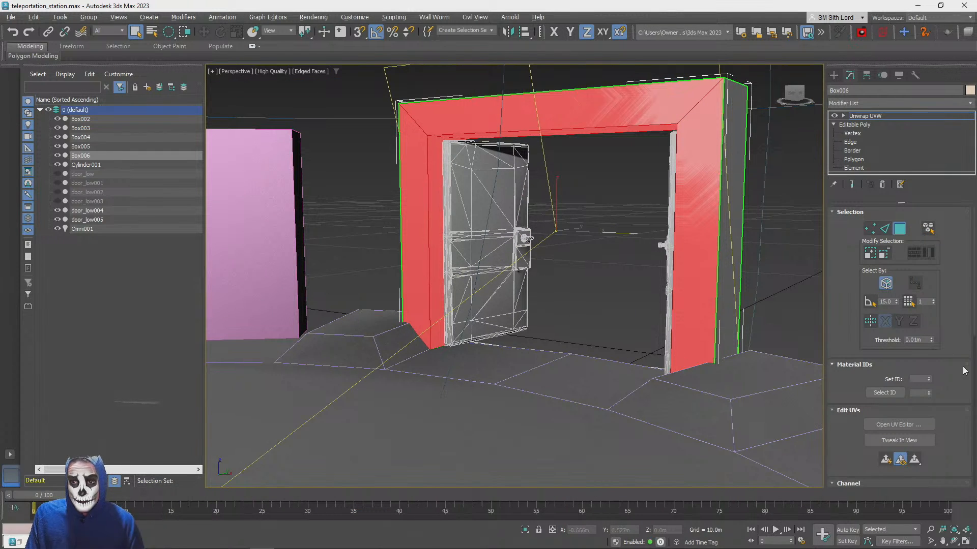
# Open the UV editor for the selected frame faces and apply Unfold Mapping to them
pyautogui.click(894, 425)
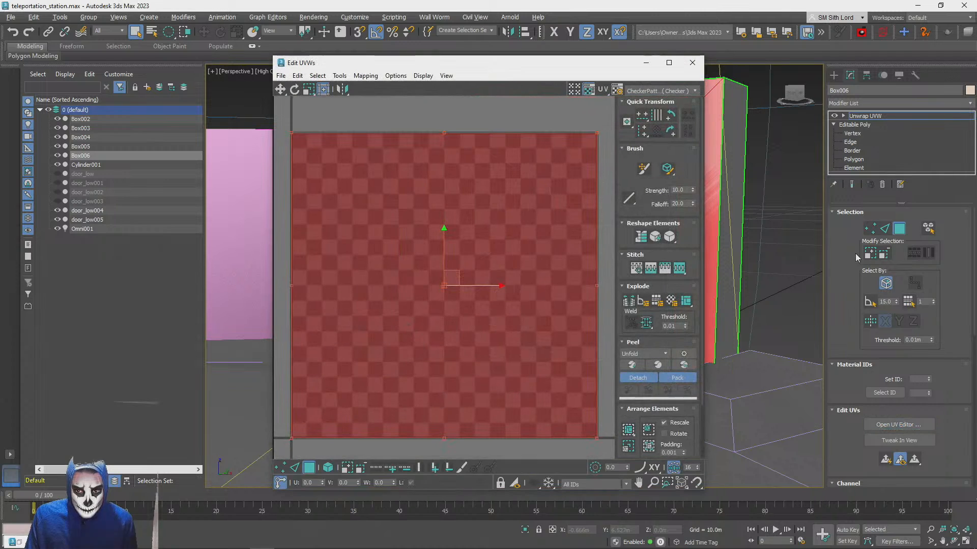
pyautogui.click(371, 75)
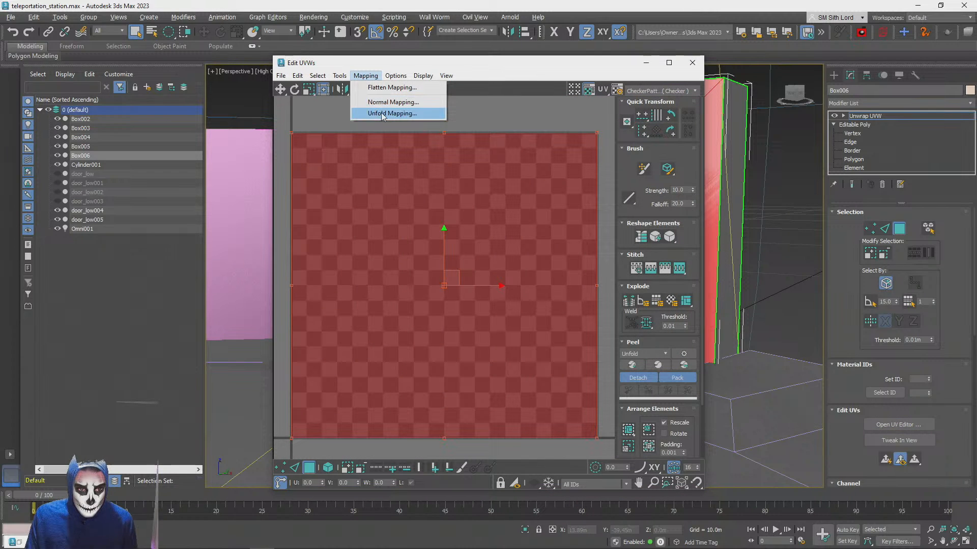
pyautogui.click(387, 111)
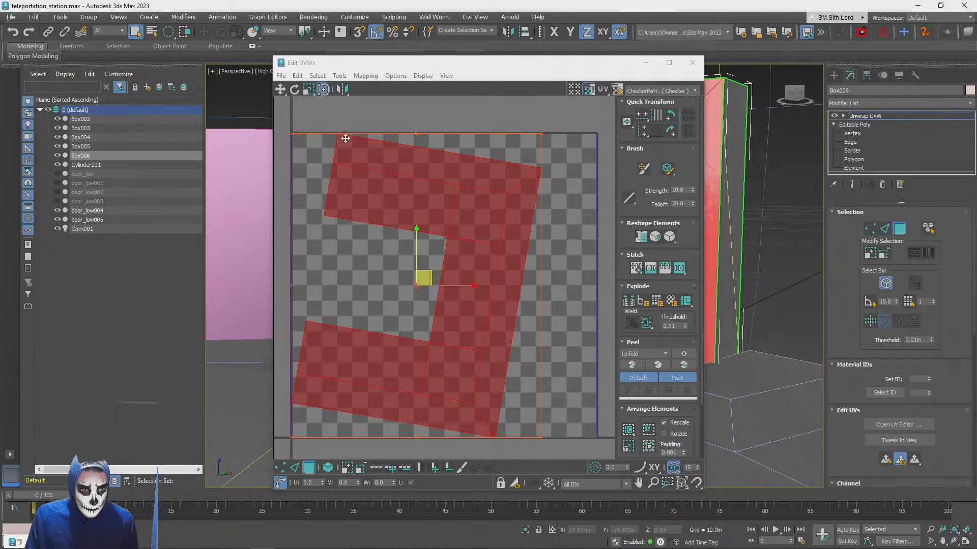
# Apply Back/Front Normal Mapping with 0.001 spacing to the selected frame faces and minimize the UV editor
pyautogui.click(365, 75)
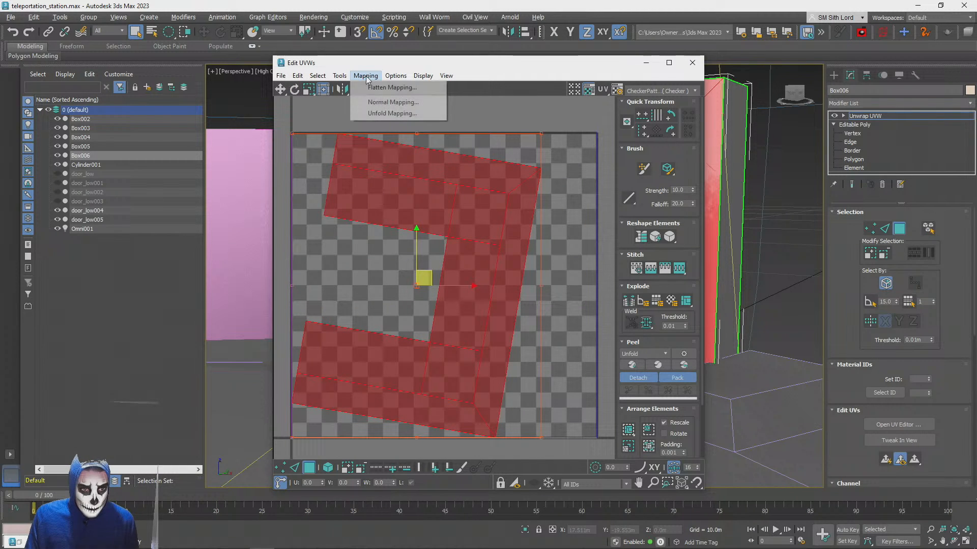
pyautogui.click(387, 102)
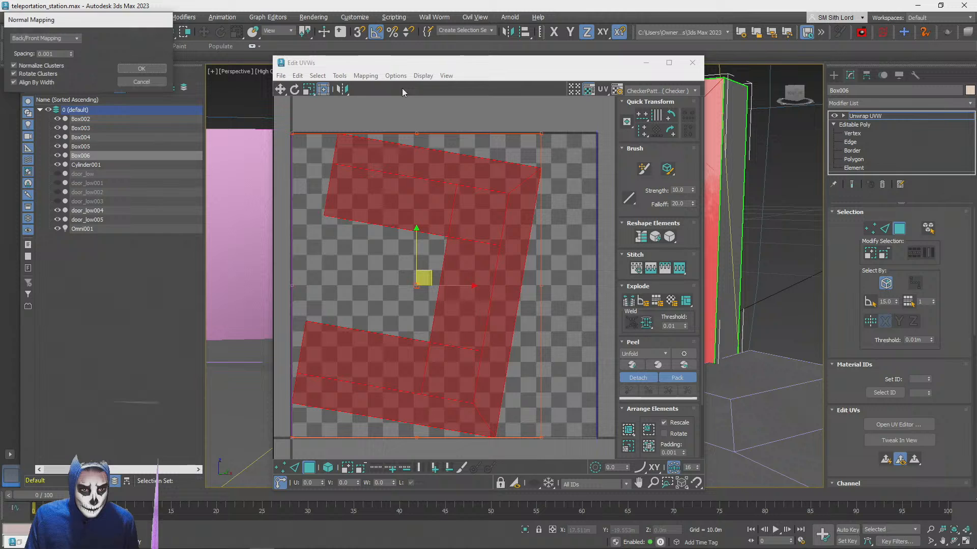
pyautogui.click(141, 69)
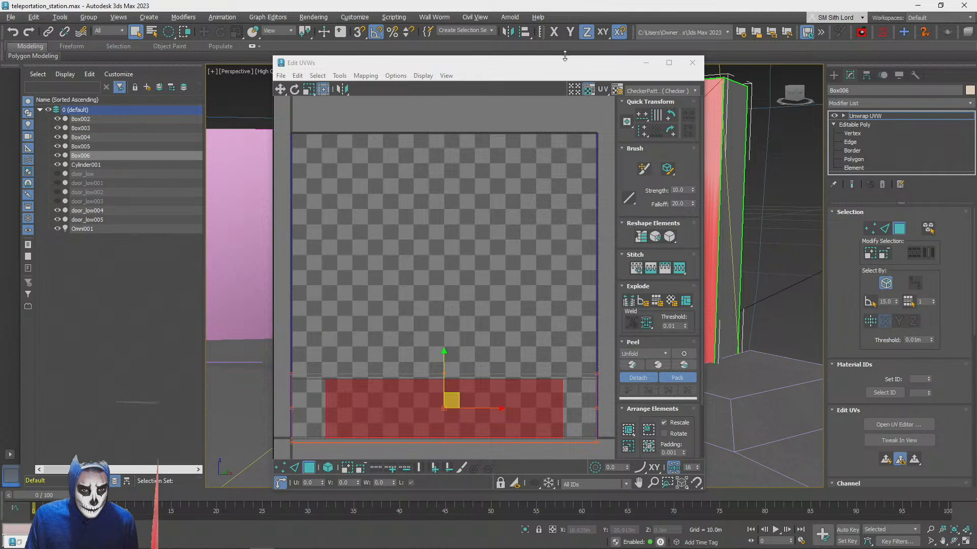
pyautogui.moveTo(553, 70); pyautogui.dragTo(502, 84)
pyautogui.click(315, 89)
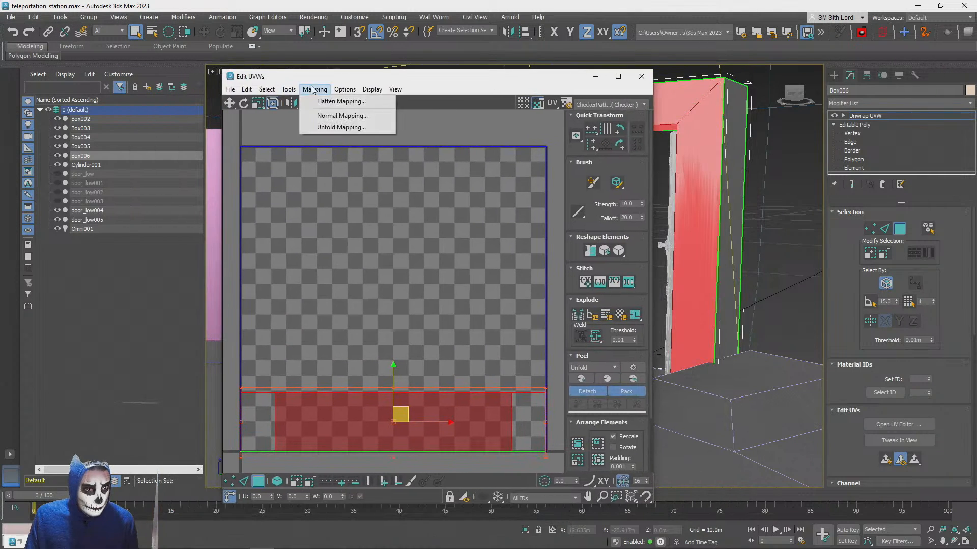
pyautogui.click(367, 78)
pyautogui.moveTo(838, 336); pyautogui.dragTo(824, 306)
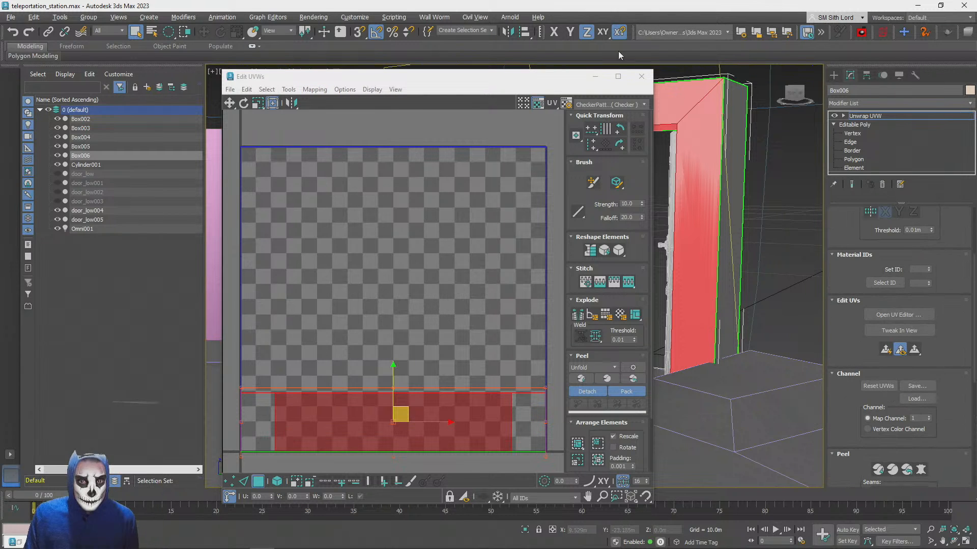
pyautogui.click(596, 77)
# Select the faces on the back side of the door frame
pyautogui.keyDown('alt'); pyautogui.moveTo(656, 203); pyautogui.dragTo(433, 275, button='middle'); pyautogui.keyUp('alt')
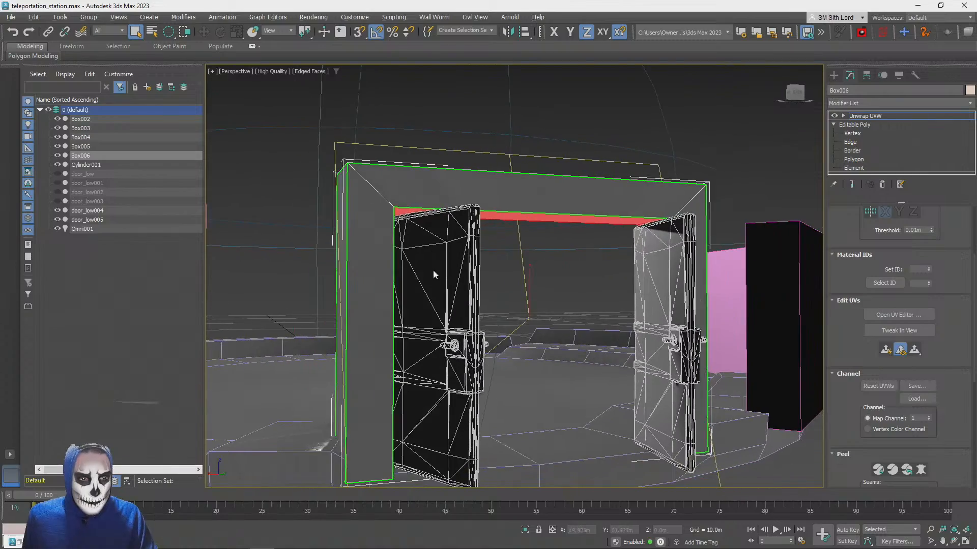
pyautogui.click(378, 246)
pyautogui.keyDown('ctrl'); pyautogui.click(527, 198); pyautogui.keyUp('ctrl')
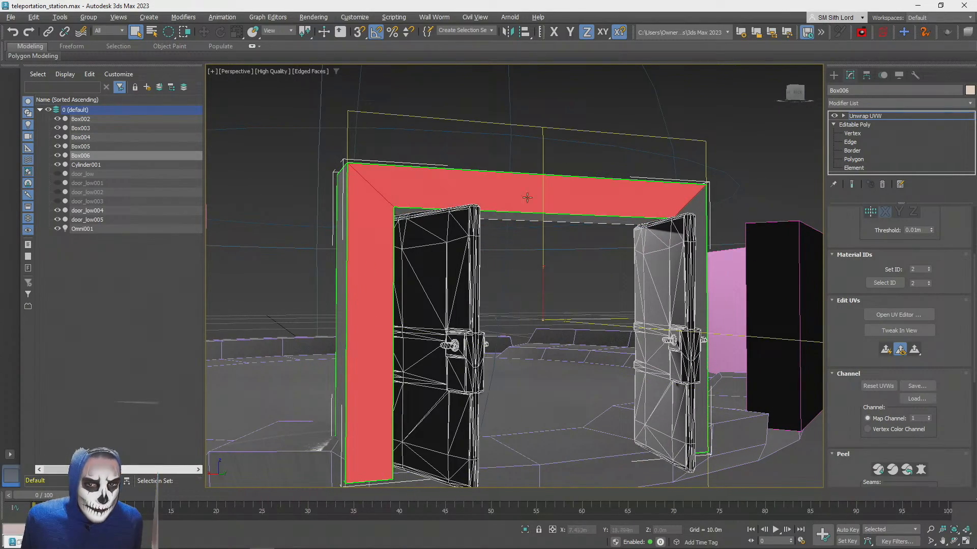
pyautogui.keyDown('ctrl'); pyautogui.click(699, 209); pyautogui.keyUp('ctrl')
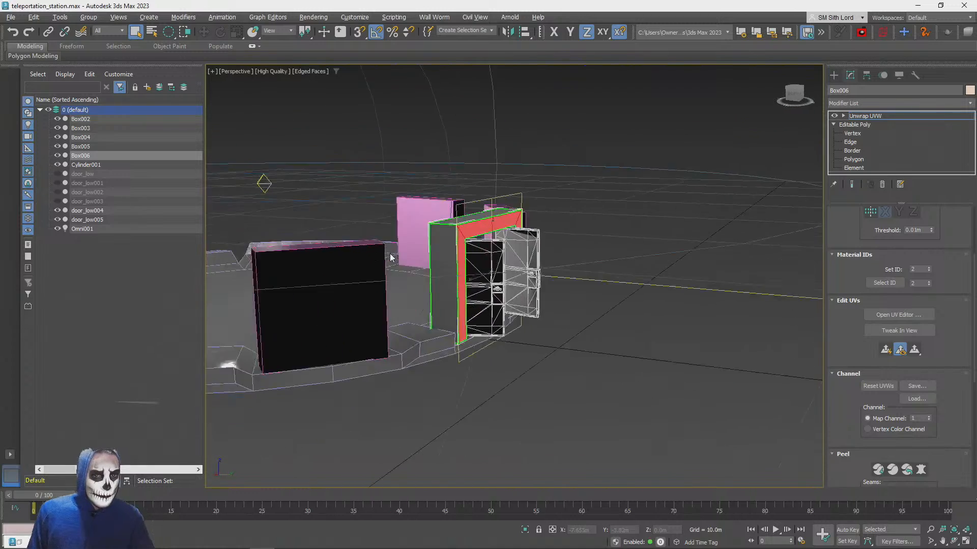
pyautogui.click(465, 308)
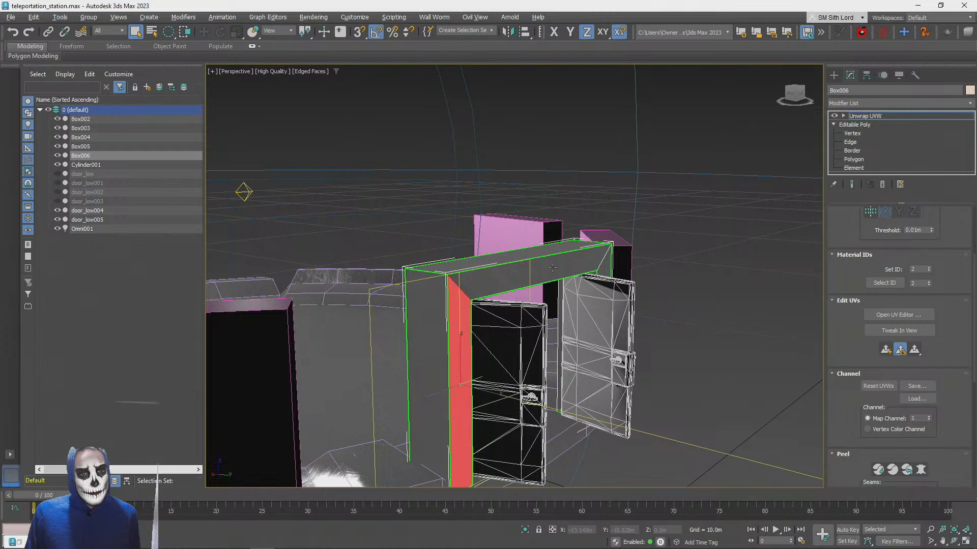
pyautogui.keyDown('ctrl'); pyautogui.click(594, 269); pyautogui.keyUp('ctrl')
# Select only the two upright faces and the lintel face on the front of the door frame
pyautogui.keyDown('alt'); pyautogui.moveTo(604, 269); pyautogui.dragTo(717, 267, button='middle'); pyautogui.keyUp('alt')
pyautogui.keyDown('ctrl'); pyautogui.click(463, 268); pyautogui.keyUp('ctrl')
pyautogui.keyDown('ctrl'); pyautogui.click(600, 226); pyautogui.keyUp('ctrl')
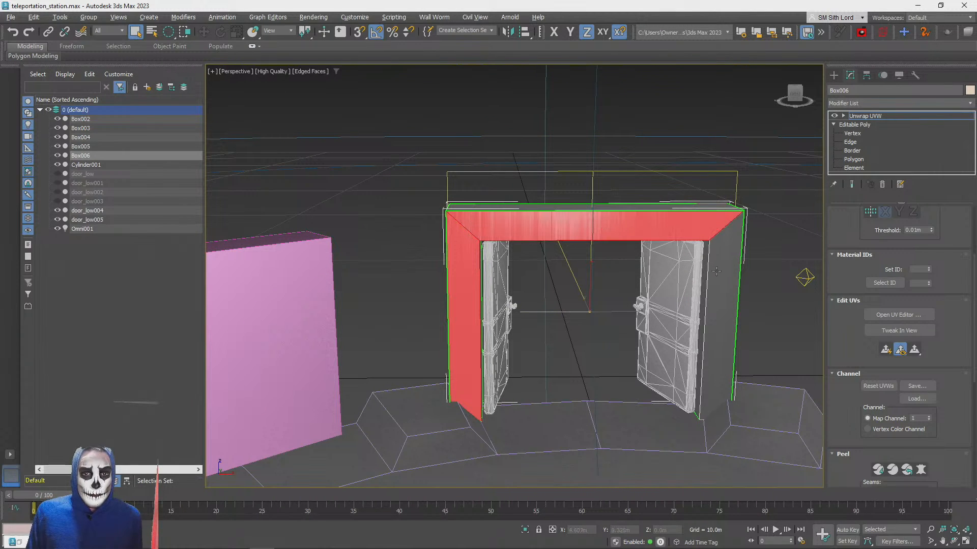
pyautogui.keyDown('ctrl'); pyautogui.click(724, 270); pyautogui.keyUp('ctrl')
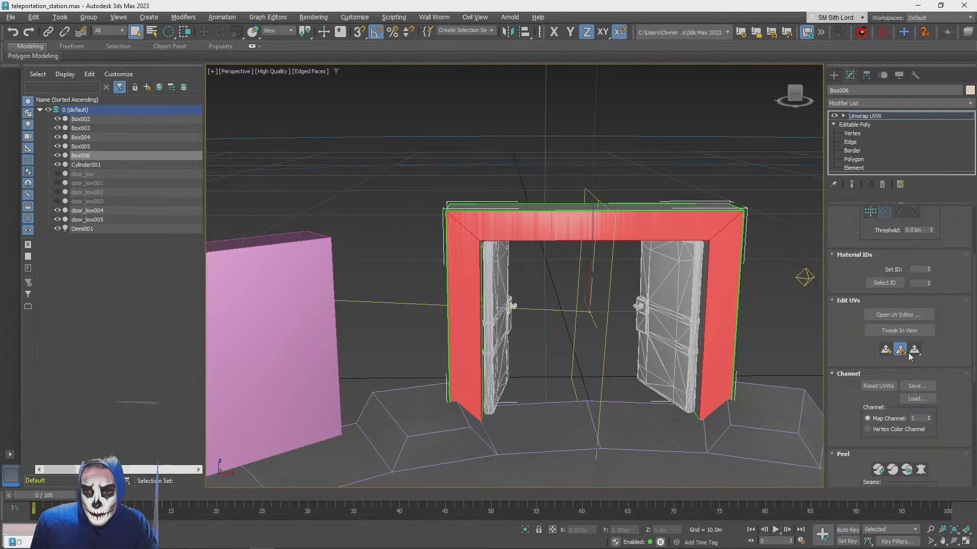
pyautogui.scroll(3, 844, 347)
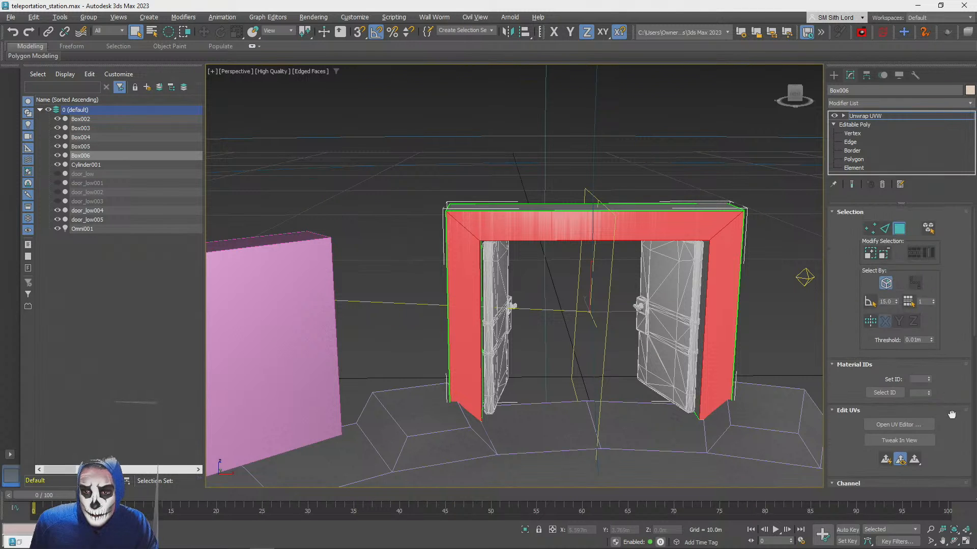
# Apply planar projection to the selected front faces of the door frame, aligned to Y
pyautogui.scroll(-5, 844, 347)
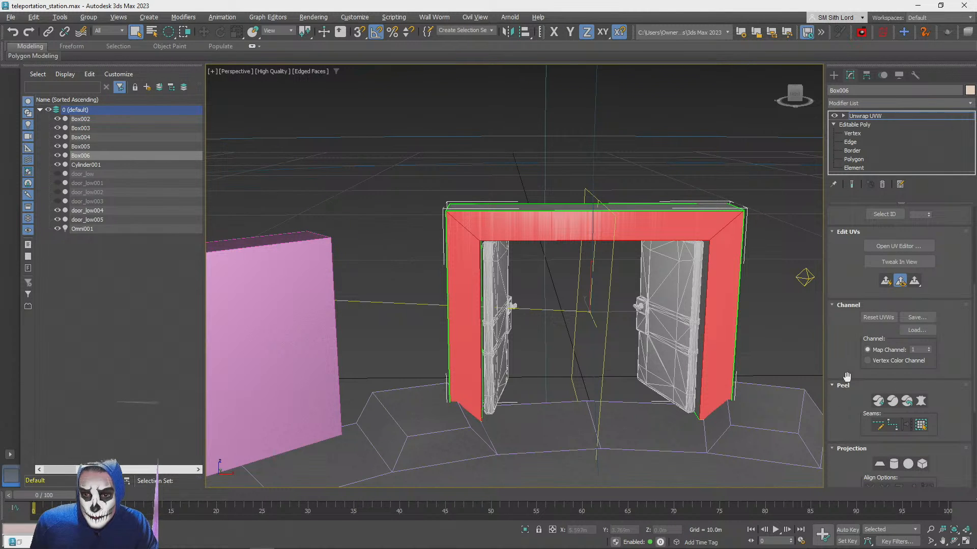
pyautogui.scroll(-3, 847, 376)
pyautogui.click(880, 369)
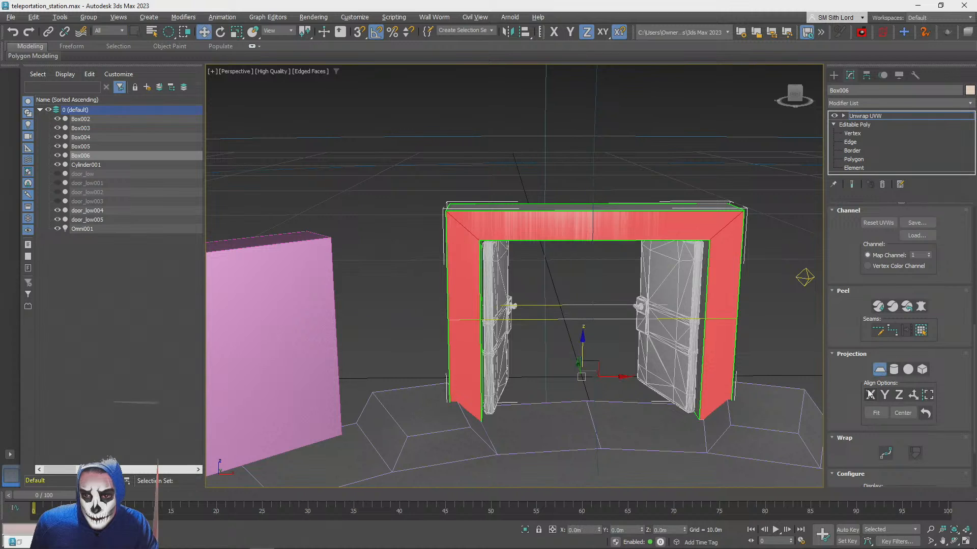
pyautogui.click(870, 394)
pyautogui.click(885, 394)
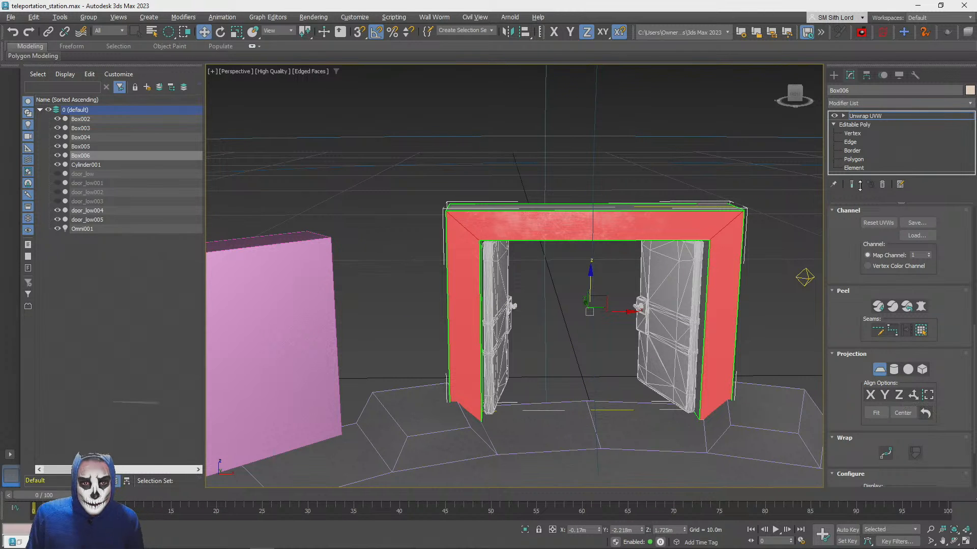
pyautogui.keyDown('alt'); pyautogui.moveTo(712, 285); pyautogui.dragTo(631, 297, button='middle'); pyautogui.keyUp('alt')
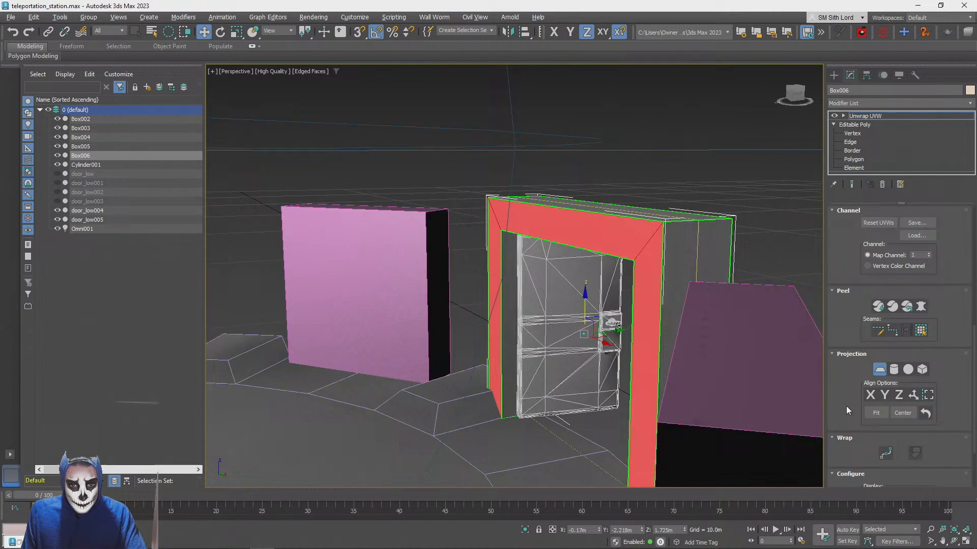
pyautogui.click(882, 370)
# Planar-map only the outer side faces of the frame's two uprights, aligned to X, leaving out the top face
pyautogui.click(663, 281)
pyautogui.keyDown('ctrl'); pyautogui.click(655, 225); pyautogui.keyUp('ctrl')
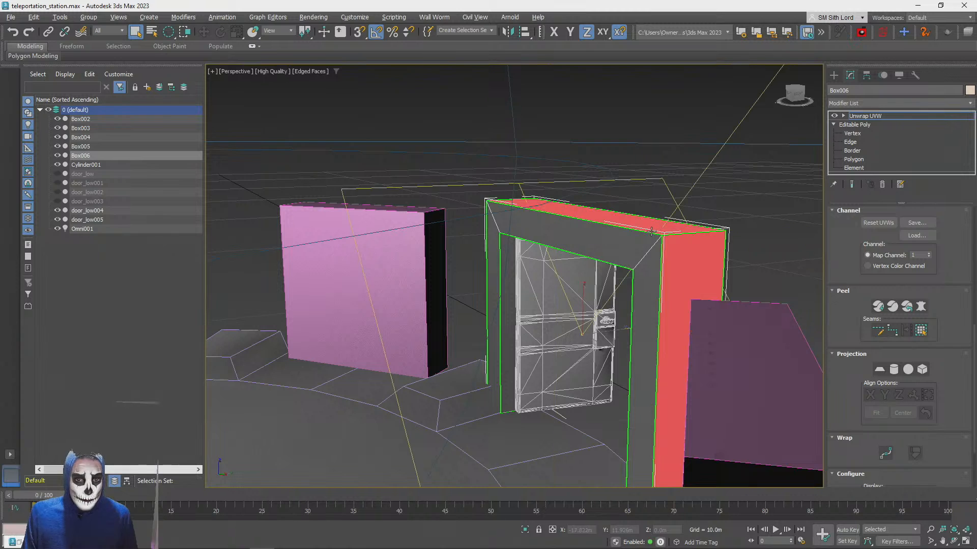
pyautogui.keyDown('alt'); pyautogui.moveTo(655, 226); pyautogui.dragTo(441, 317, button='middle'); pyautogui.keyUp('alt')
pyautogui.keyDown('ctrl'); pyautogui.click(440, 317); pyautogui.keyUp('ctrl')
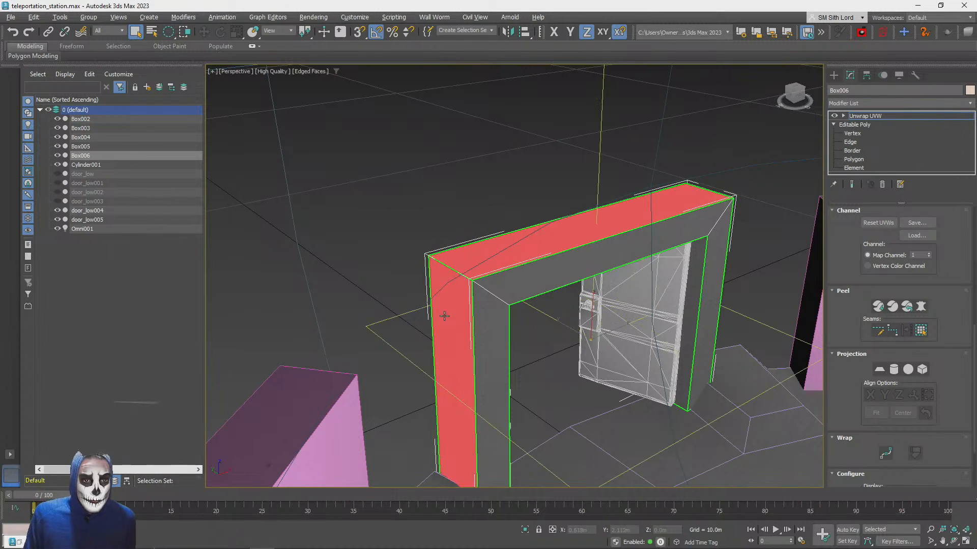
pyautogui.moveTo(958, 319); pyautogui.dragTo(950, 232)
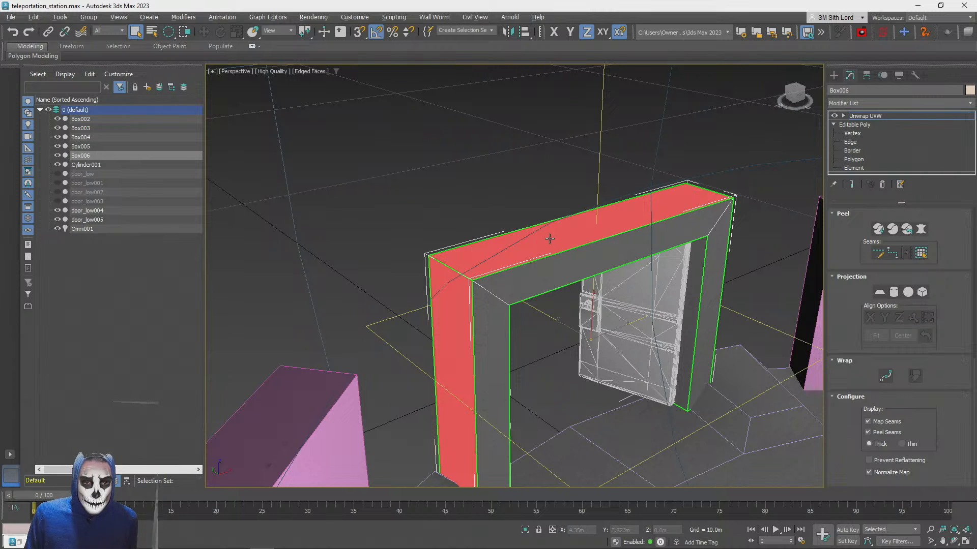
pyautogui.keyDown('alt'); pyautogui.click(549, 238); pyautogui.keyUp('alt')
pyautogui.click(879, 292)
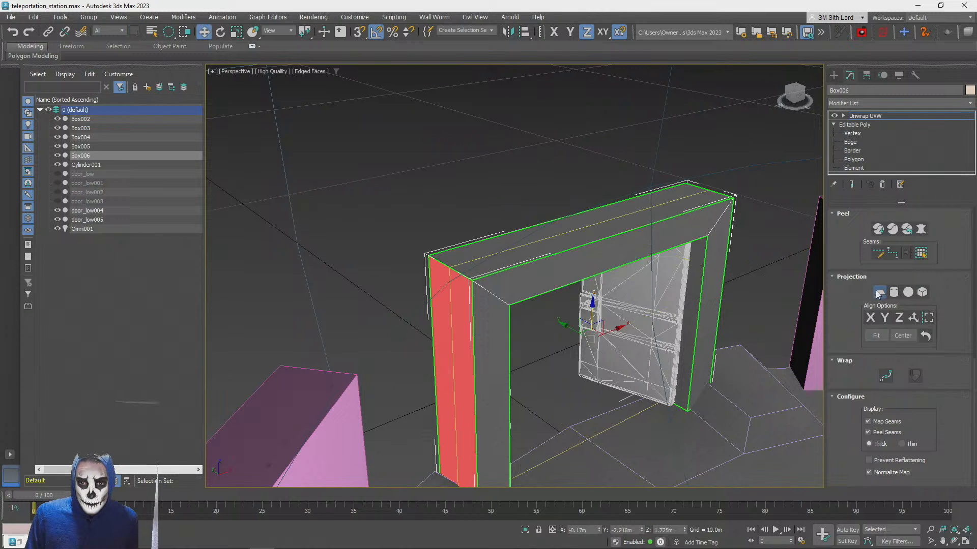
pyautogui.click(891, 318)
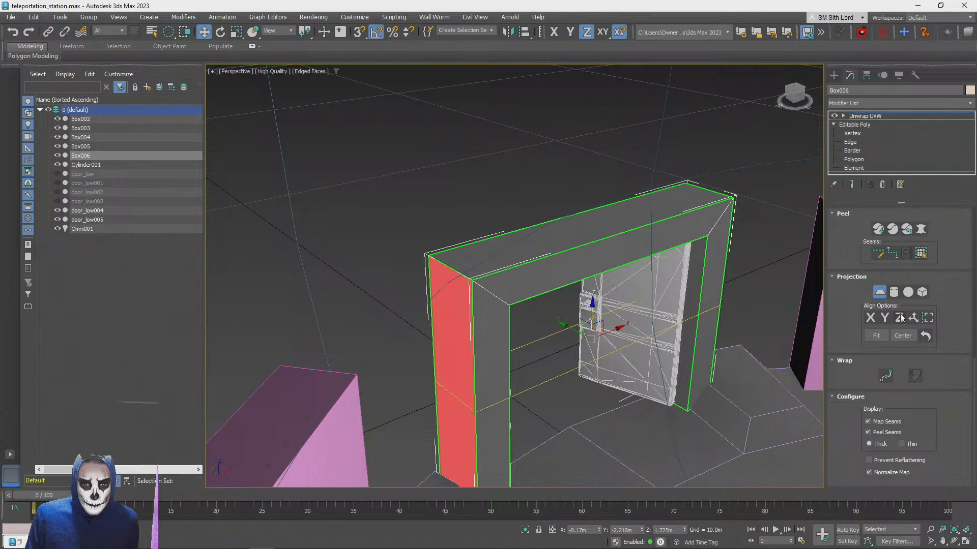
pyautogui.click(870, 319)
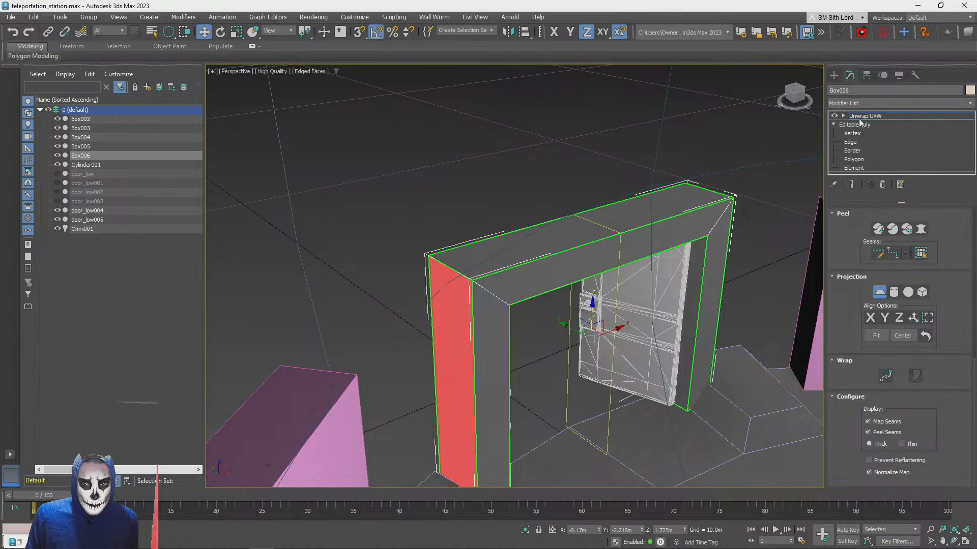
pyautogui.click(880, 293)
# Planar-map the frame's top face, aligned to Z and fitted, and move the projection gizmo along Y to about -3.67 m
pyautogui.click(542, 238)
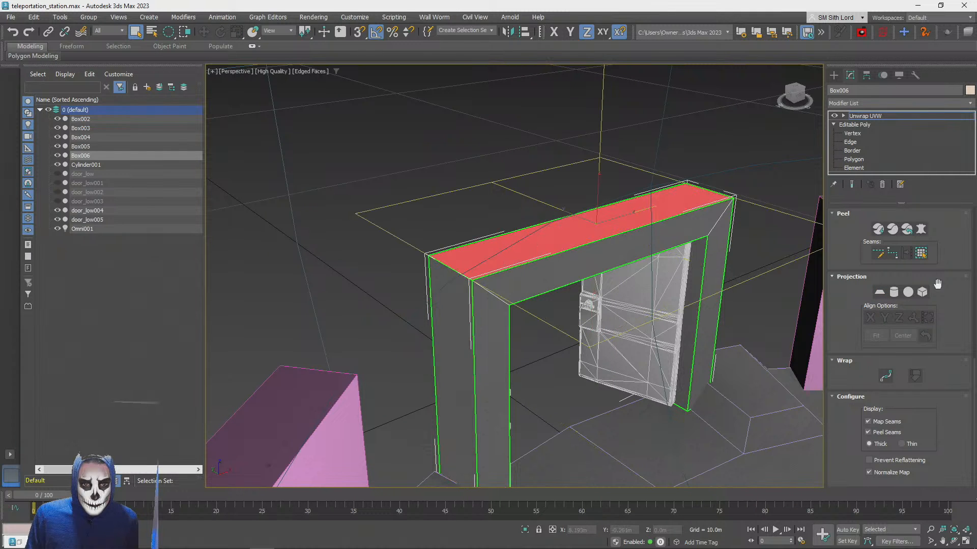
pyautogui.click(880, 292)
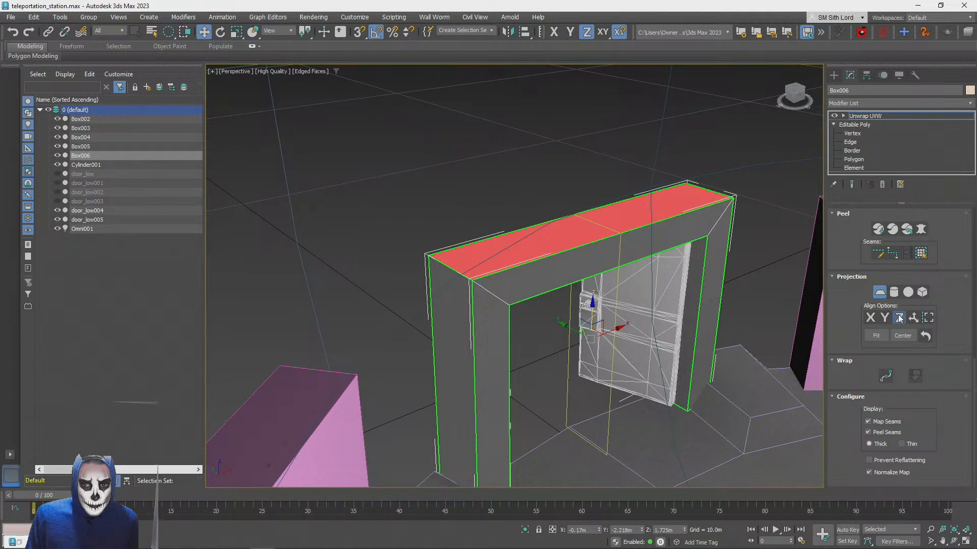
pyautogui.click(875, 318)
pyautogui.click(883, 318)
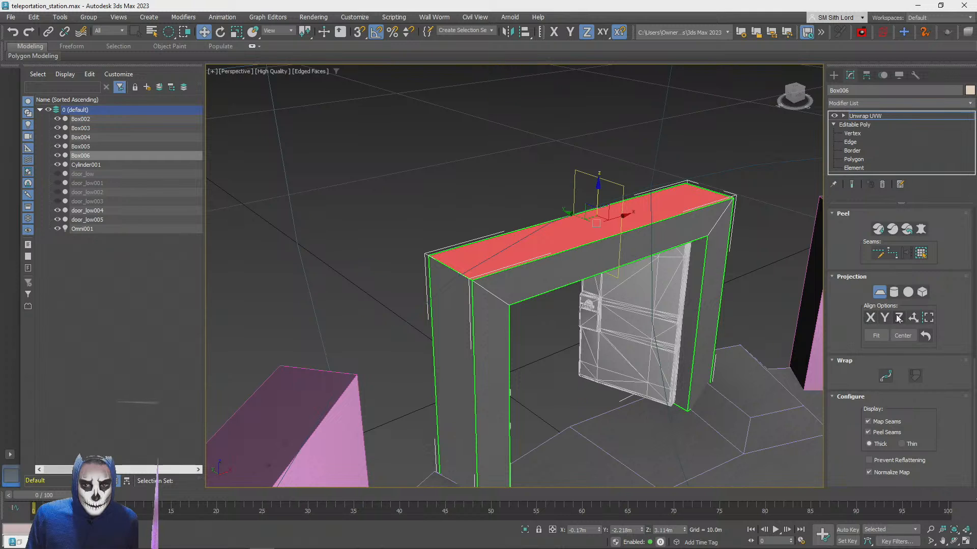
pyautogui.click(899, 318)
pyautogui.click(876, 336)
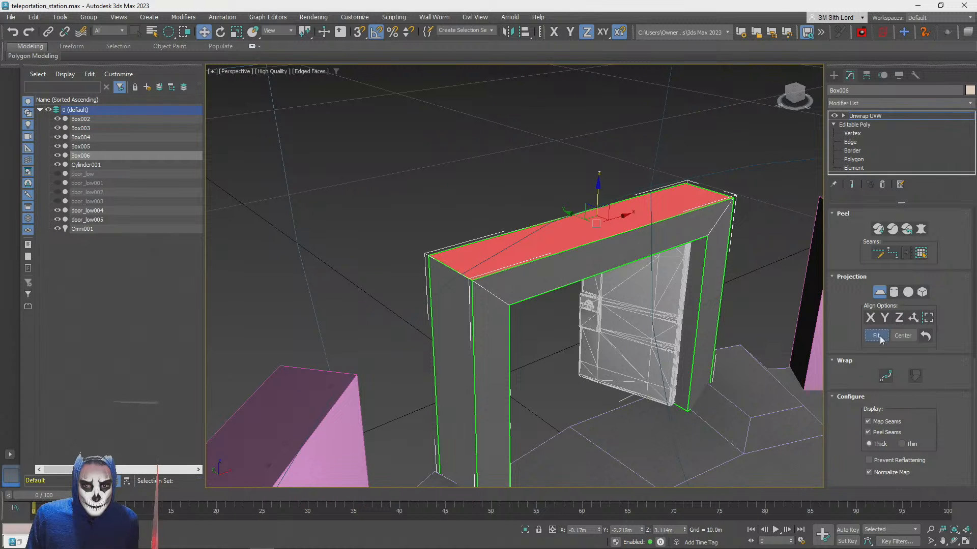
pyautogui.moveTo(573, 214); pyautogui.dragTo(710, 330)
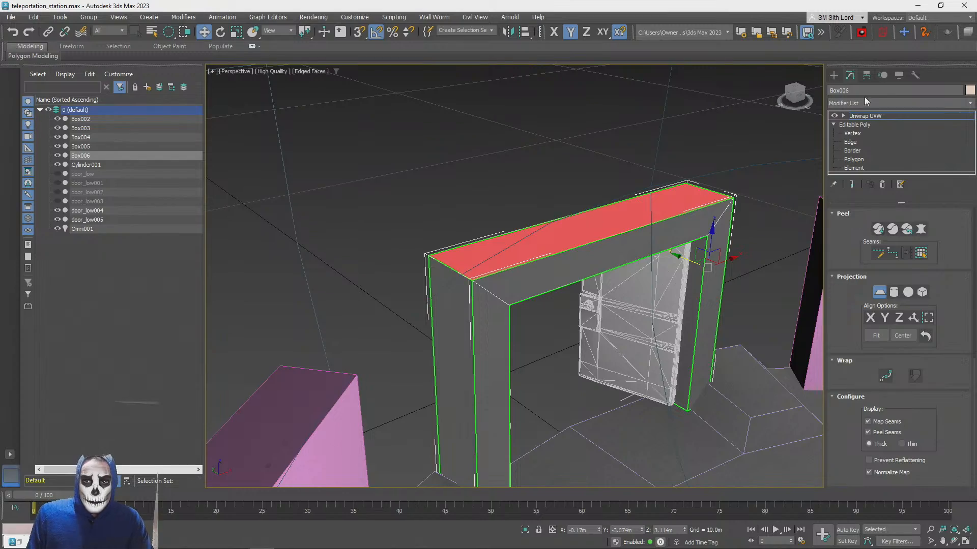
pyautogui.keyDown('alt'); pyautogui.moveTo(753, 244); pyautogui.dragTo(564, 196, button='middle'); pyautogui.keyUp('alt')
pyautogui.click(871, 118)
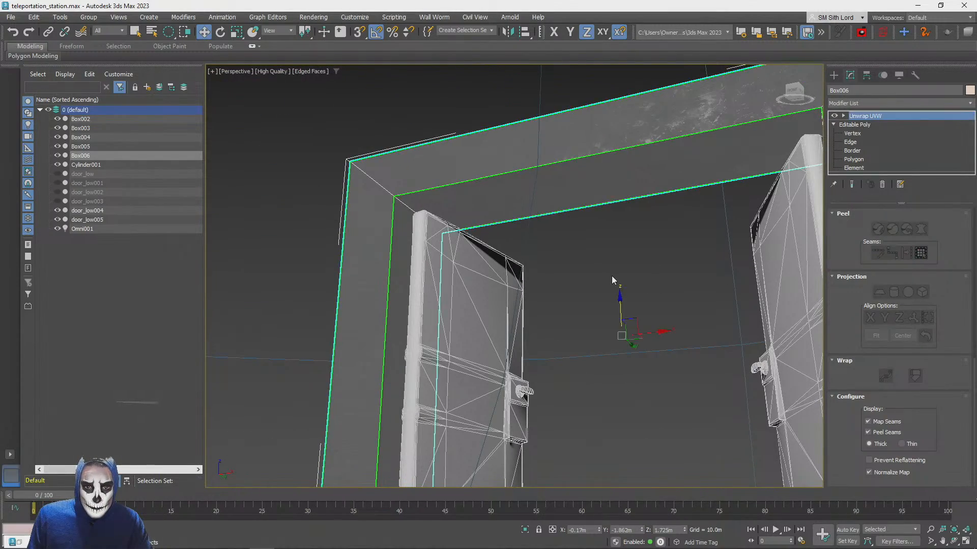
# Select the inner faces of the door frame: both inner upright faces and the underside of the lintel
pyautogui.click(900, 232)
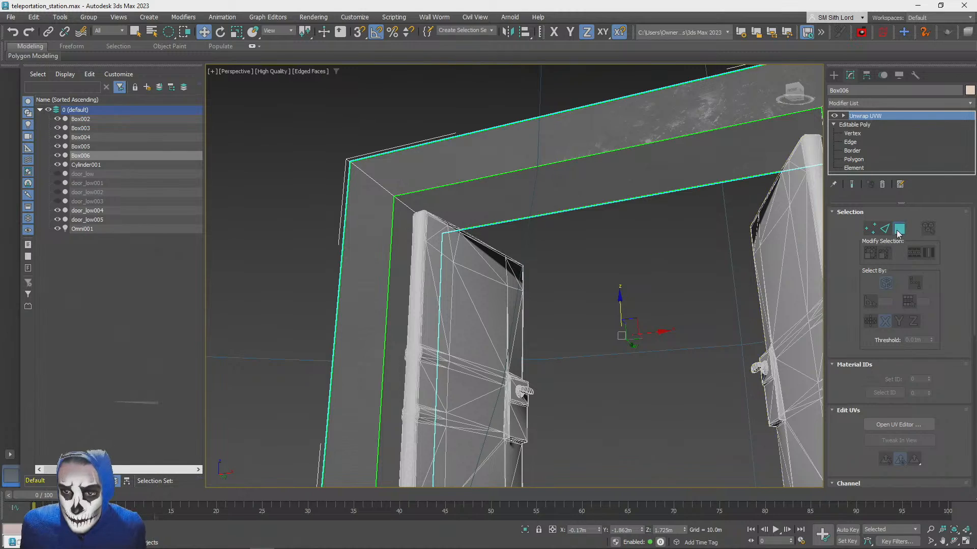
pyautogui.click(399, 232)
pyautogui.keyDown('ctrl'); pyautogui.click(581, 157); pyautogui.keyUp('ctrl')
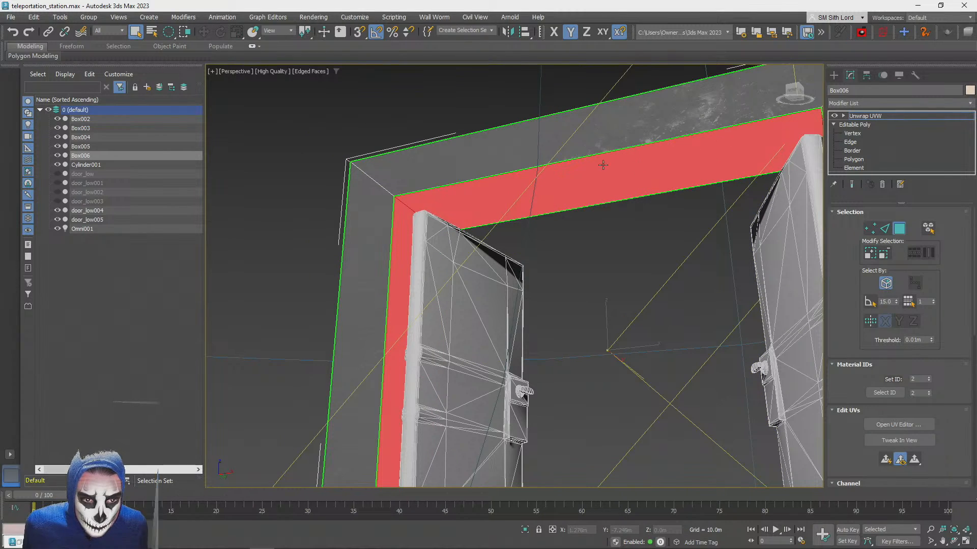
pyautogui.keyDown('alt'); pyautogui.moveTo(601, 165); pyautogui.dragTo(730, 202, button='middle'); pyautogui.keyUp('alt')
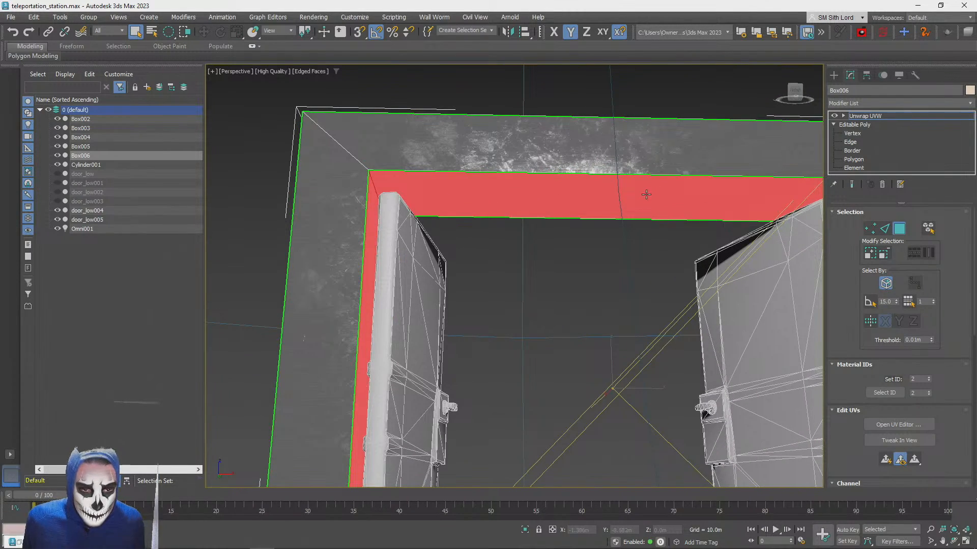
pyautogui.keyDown('alt'); pyautogui.moveTo(579, 215); pyautogui.dragTo(734, 221, button='middle'); pyautogui.keyUp('alt')
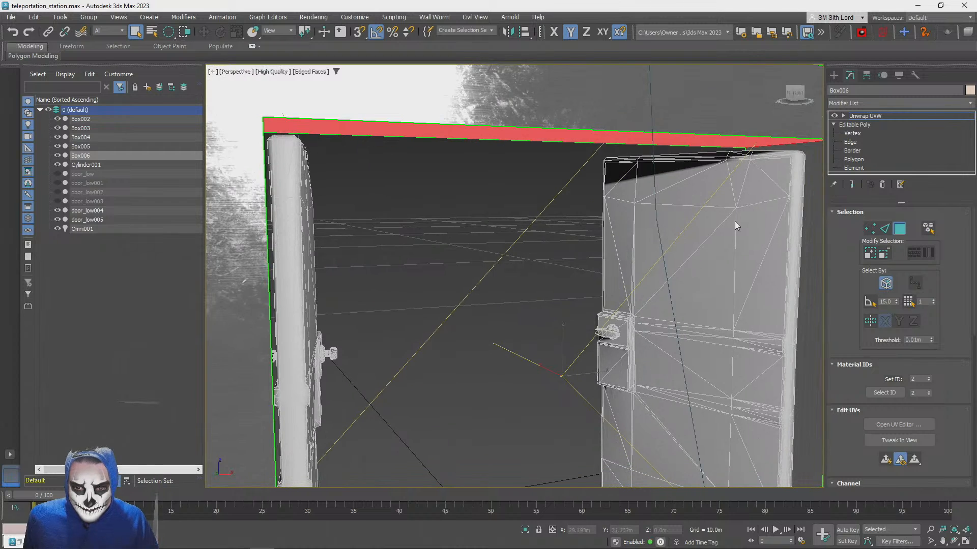
pyautogui.keyDown('ctrl'); pyautogui.click(811, 221); pyautogui.keyUp('ctrl')
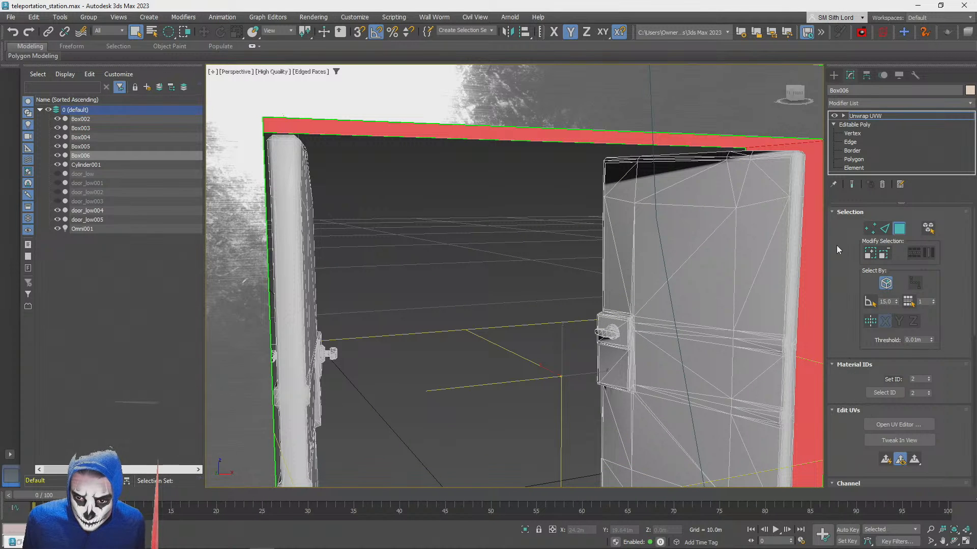
# Apply Normal Mapping to the selected inner frame faces in the UV editor, close the editor and deselect the frame
pyautogui.click(886, 425)
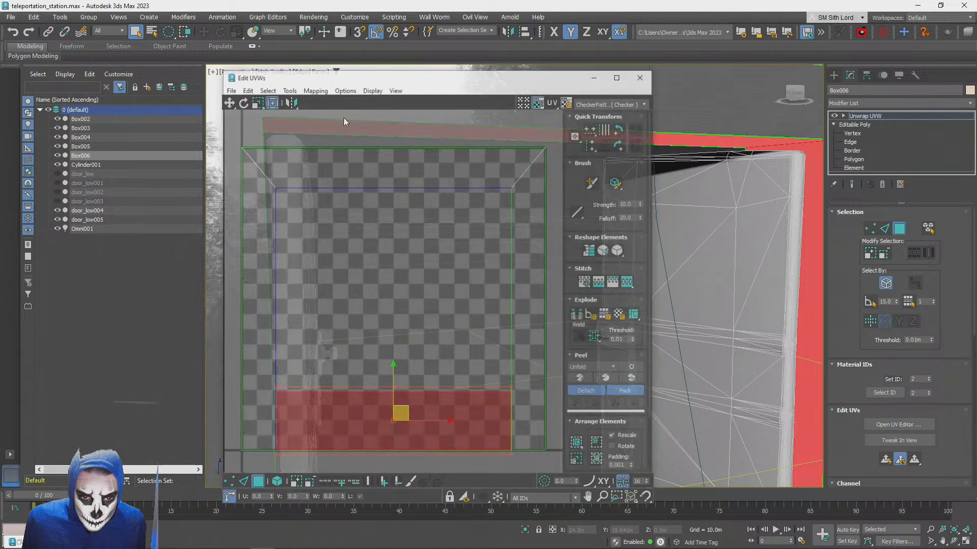
pyautogui.click(315, 90)
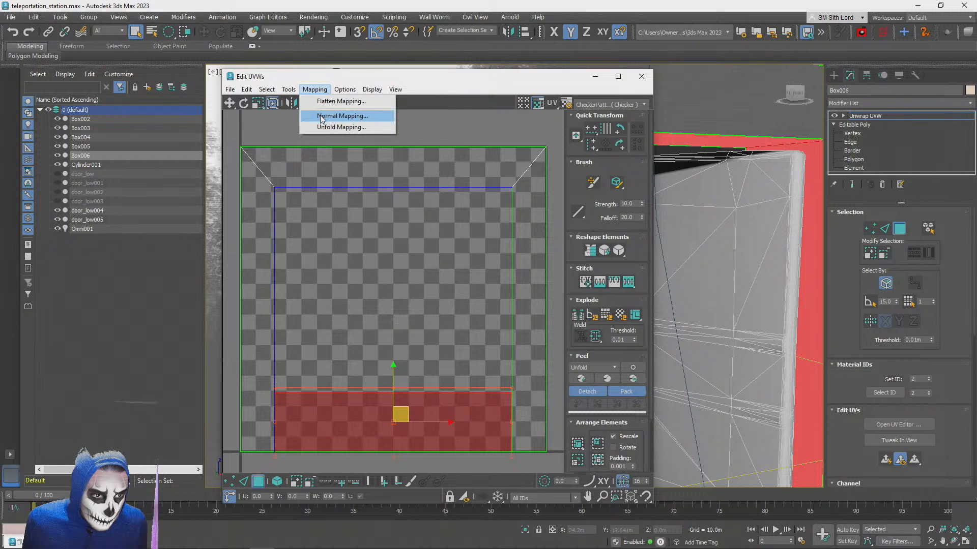
pyautogui.click(322, 117)
pyautogui.click(143, 72)
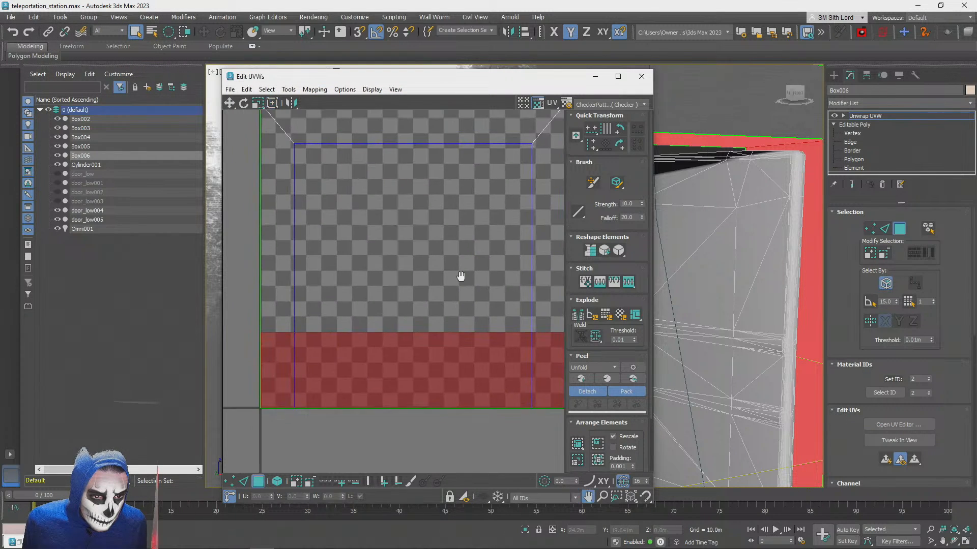
pyautogui.scroll(-3, 460, 228)
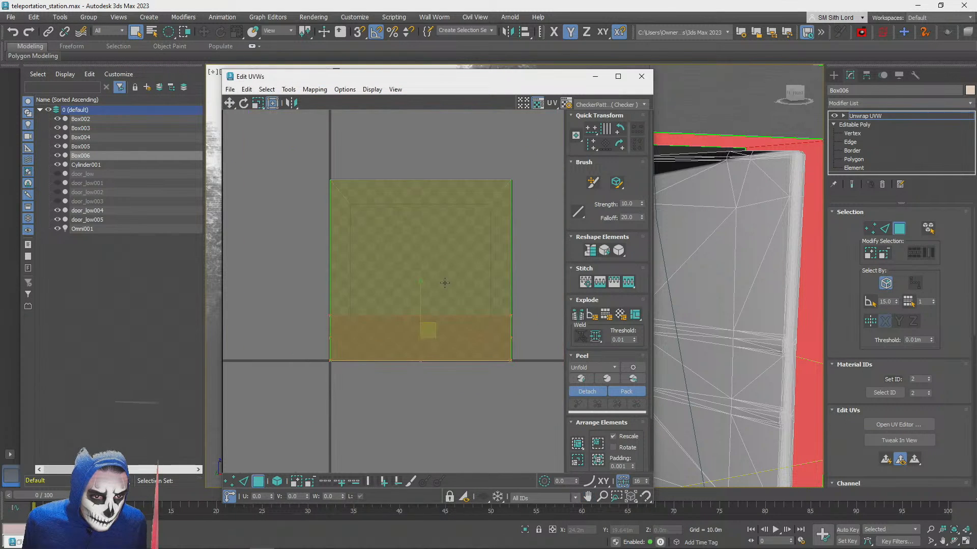
pyautogui.click(641, 76)
pyautogui.click(496, 217)
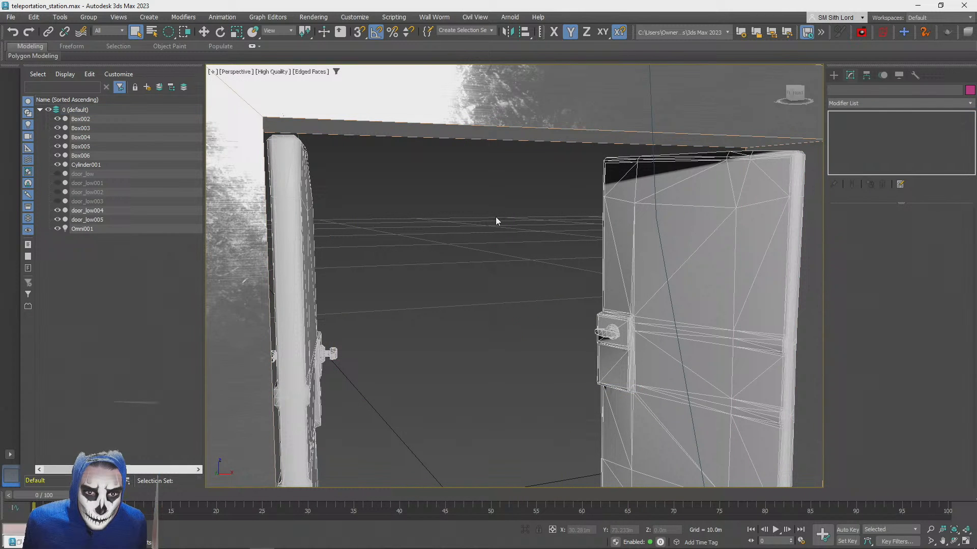
# Reopen the UV editor for the door frame's inner faces to check their layout, and close it again
pyautogui.click(574, 191)
pyautogui.click(899, 229)
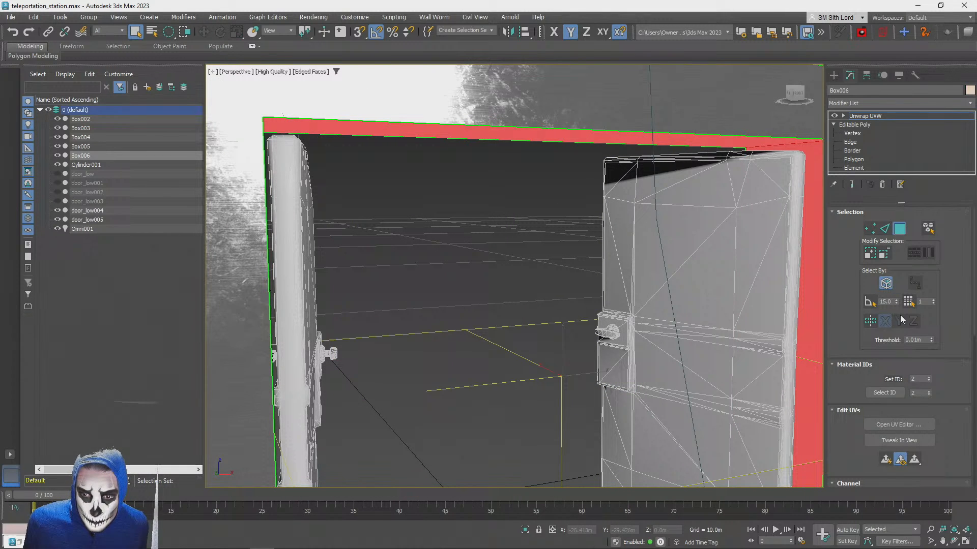
pyautogui.click(880, 425)
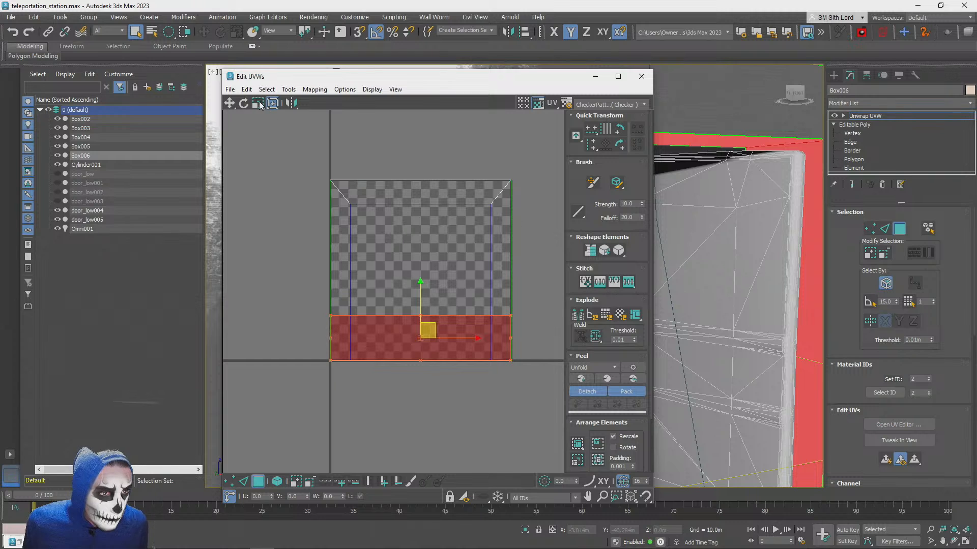
pyautogui.click(641, 76)
pyautogui.click(886, 116)
pyautogui.click(479, 255)
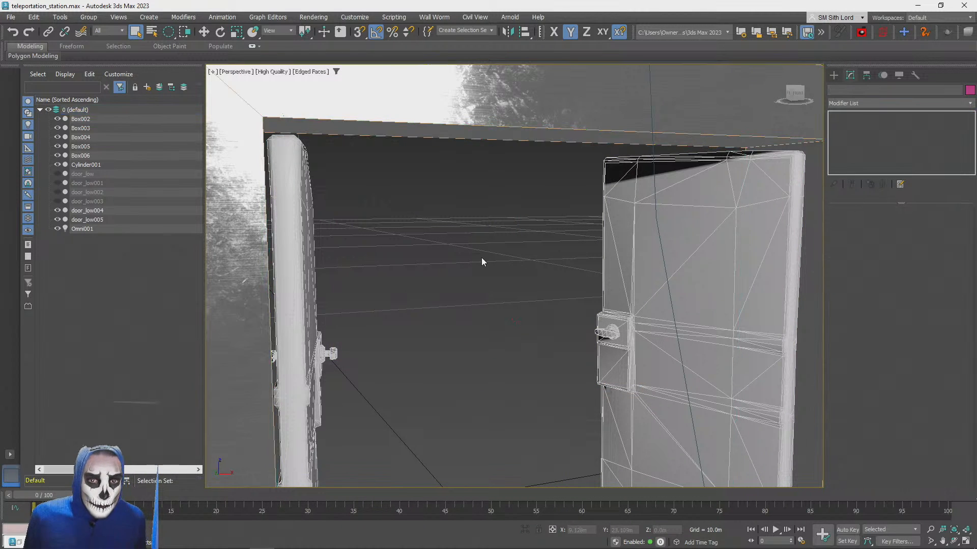
# Turn off the edged faces display and delete the four pink boxes standing around the platform
pyautogui.press('F4')
pyautogui.scroll(-3, 544, 268)
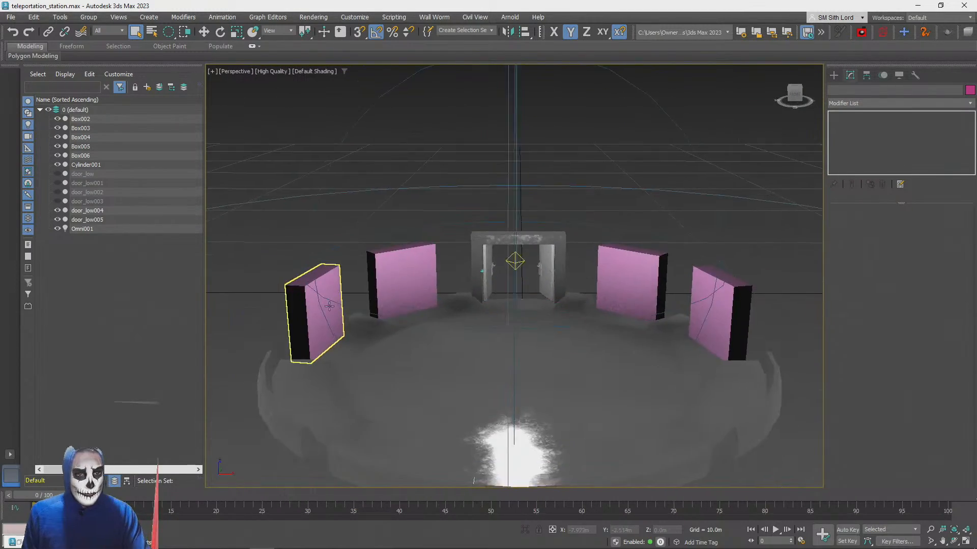
pyautogui.click(327, 263)
pyautogui.press('Delete')
pyautogui.click(413, 257)
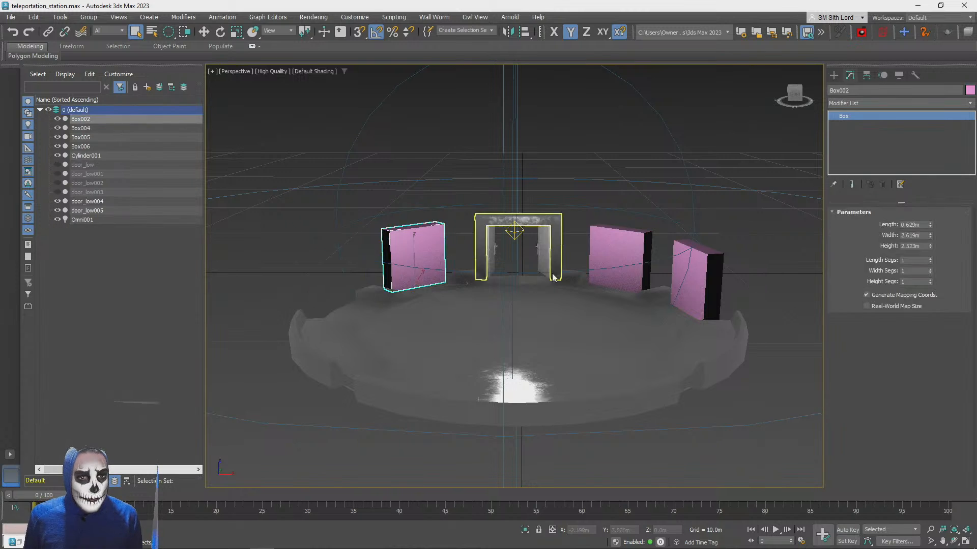
pyautogui.press('Delete')
pyautogui.click(618, 257)
pyautogui.press('Delete')
pyautogui.click(704, 269)
pyautogui.press('Delete')
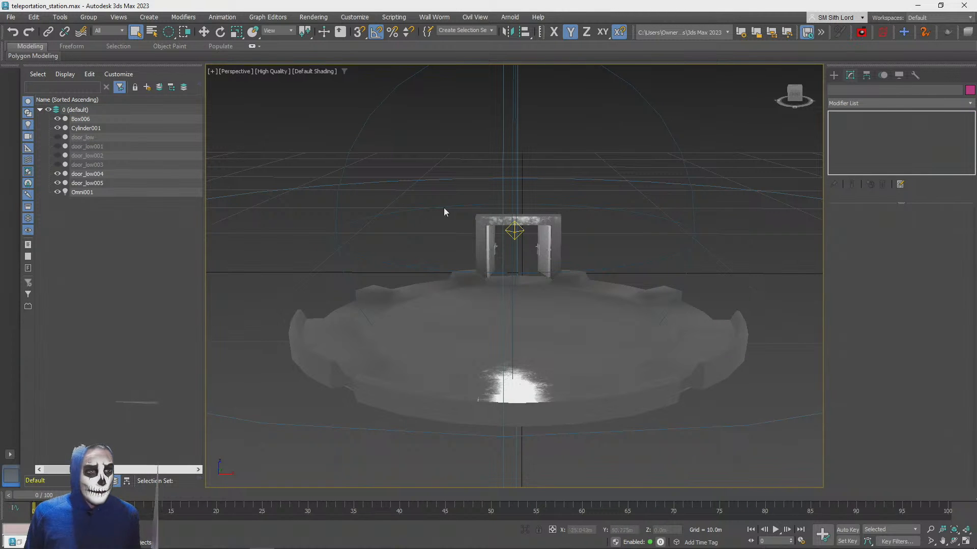
# Look over the platform and door frame and turn the edged faces display back on
pyautogui.scroll(2, 616, 327)
pyautogui.keyDown('alt'); pyautogui.moveTo(616, 327); pyautogui.dragTo(576, 242, button='middle'); pyautogui.keyUp('alt')
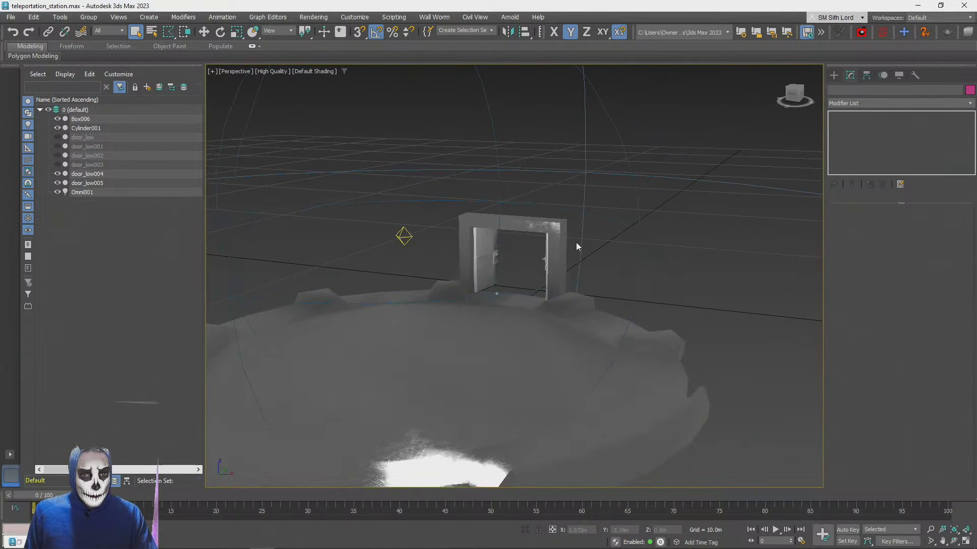
pyautogui.scroll(-5, 555, 225)
pyautogui.scroll(3, 573, 301)
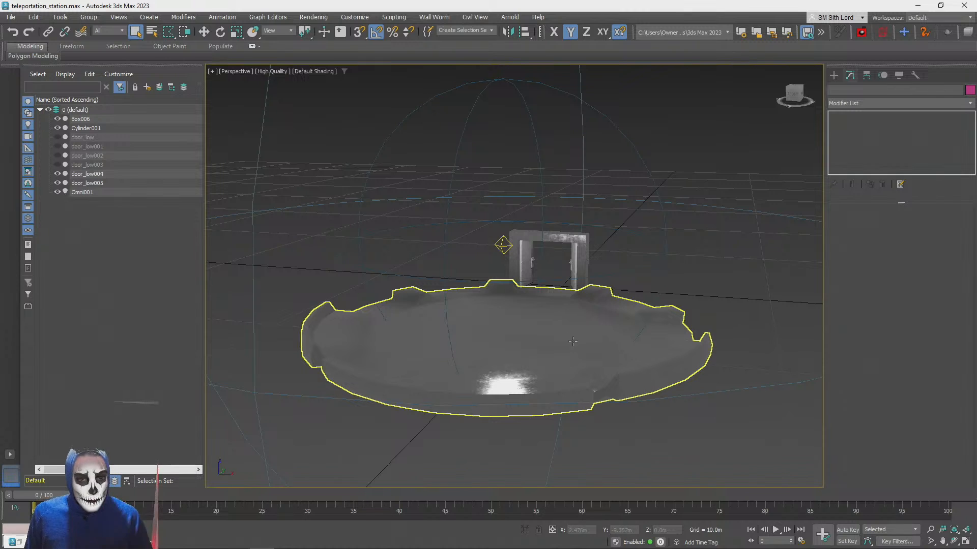
pyautogui.press('F4')
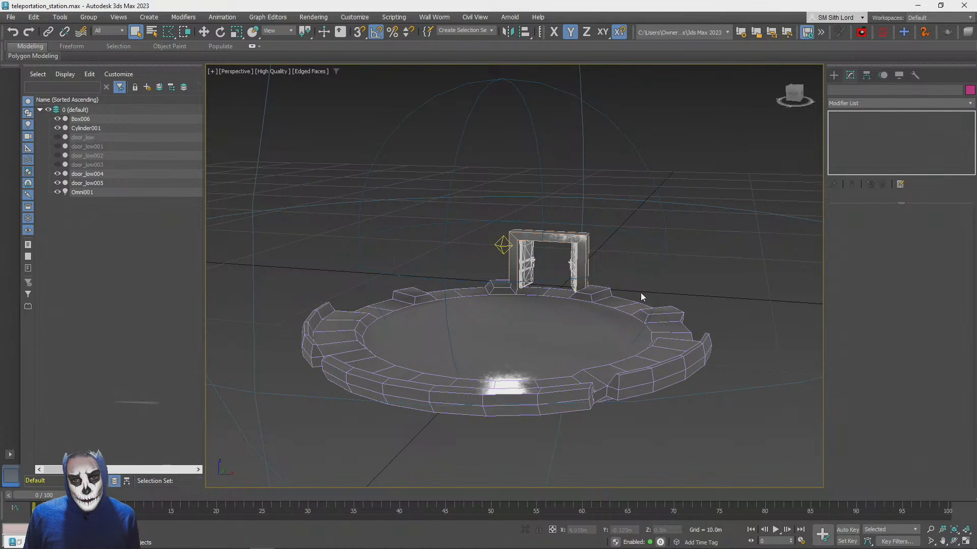
# Turn off the edged faces display and select the platform, the door frame and both open doors together
pyautogui.press('F4')
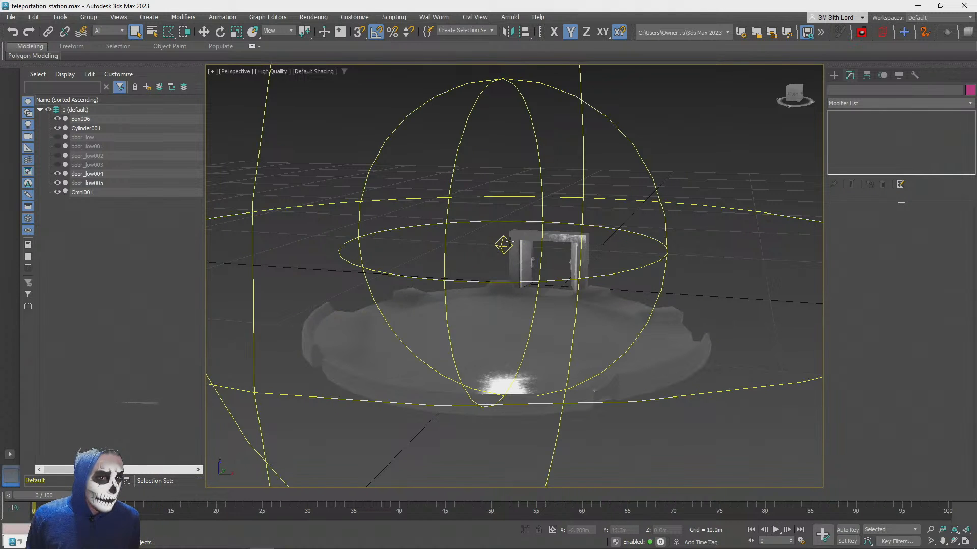
pyautogui.click(83, 137)
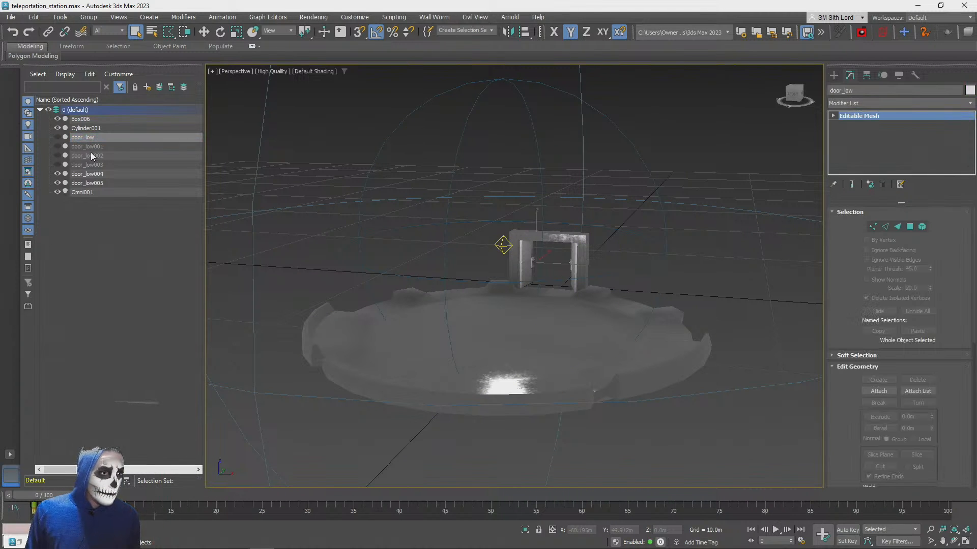
pyautogui.click(81, 119)
pyautogui.keyDown('ctrl'); pyautogui.click(84, 129); pyautogui.keyUp('ctrl')
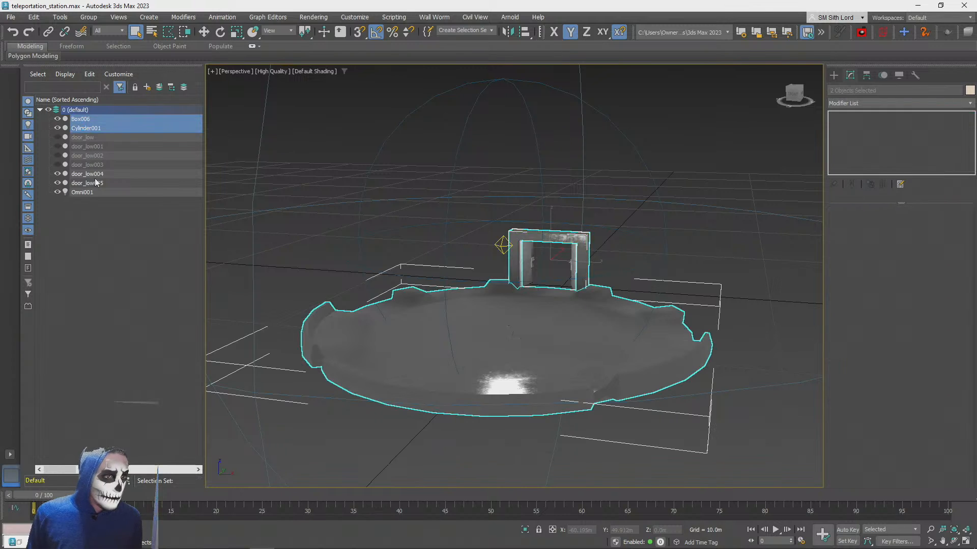
pyautogui.keyDown('ctrl'); pyautogui.click(87, 174); pyautogui.keyUp('ctrl')
pyautogui.keyDown('ctrl'); pyautogui.click(91, 183); pyautogui.keyUp('ctrl')
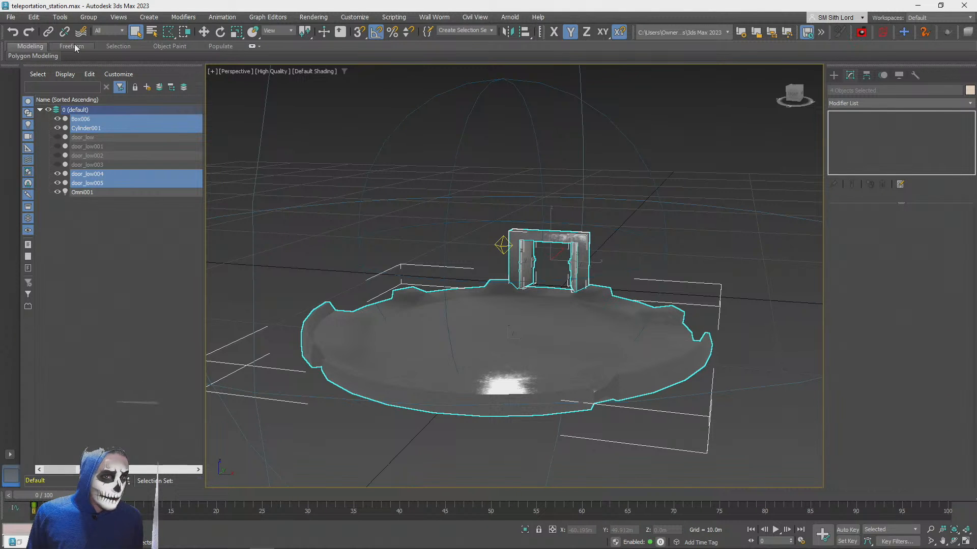
# Clear the selection and select only the door frame and the circular platform
pyautogui.click(605, 224)
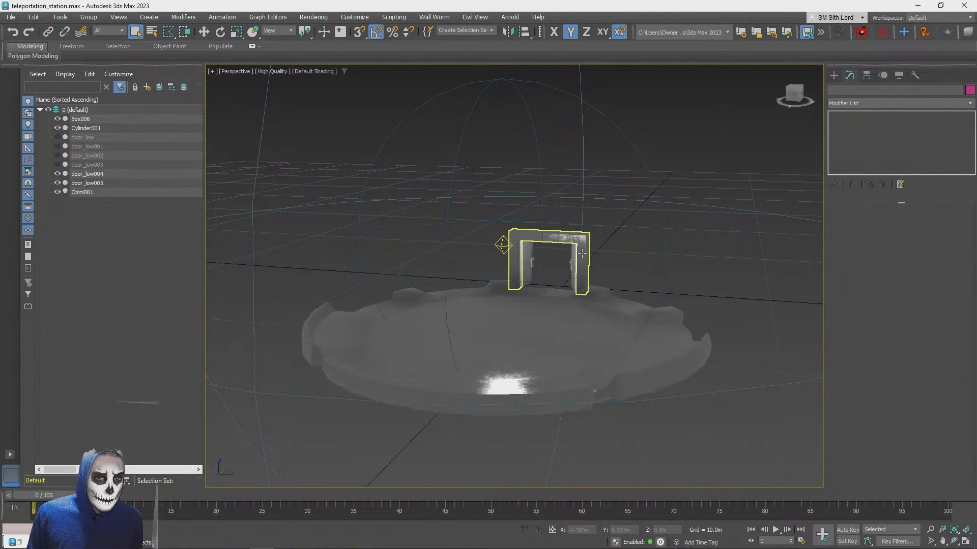
pyautogui.click(572, 237)
pyautogui.keyDown('ctrl'); pyautogui.click(554, 316); pyautogui.keyUp('ctrl')
# Export only the selected objects to the Desktop as an FBX file named teleportation_station
pyautogui.click(15, 18)
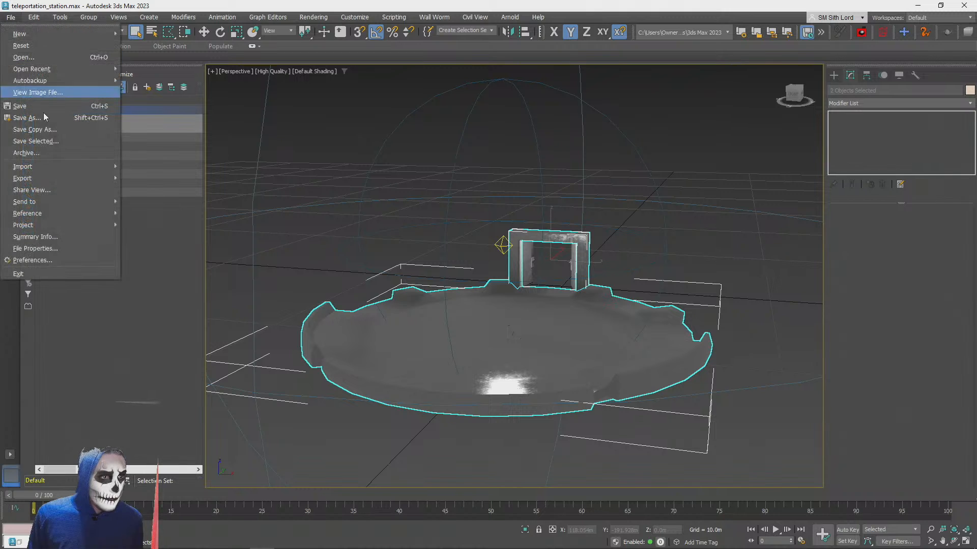
pyautogui.moveTo(102, 177)
pyautogui.click(169, 191)
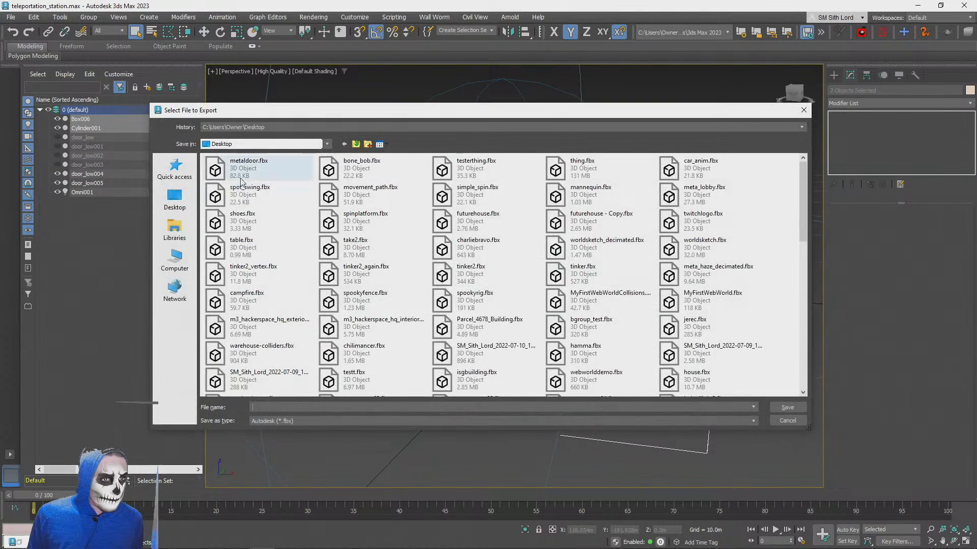
pyautogui.doubleClick(304, 407)
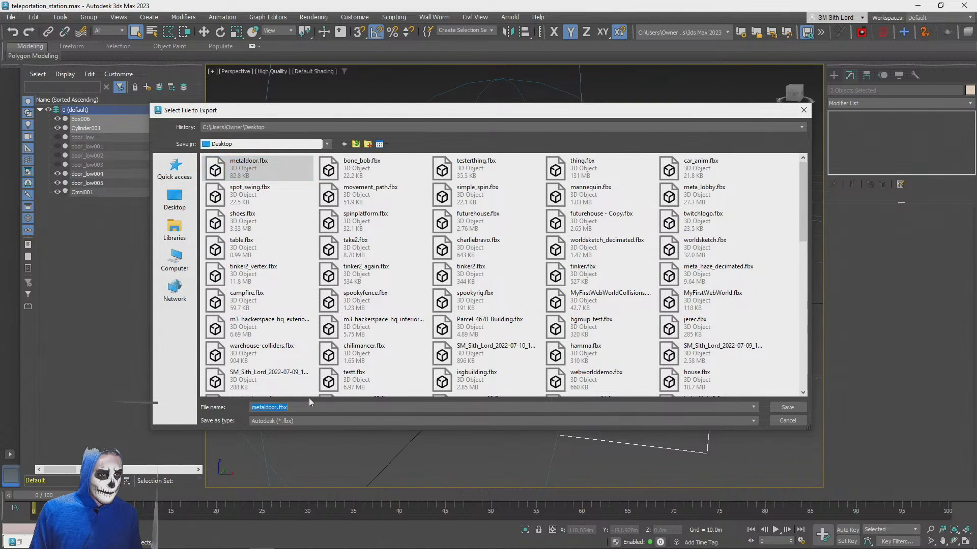
pyautogui.write('teleportation_')
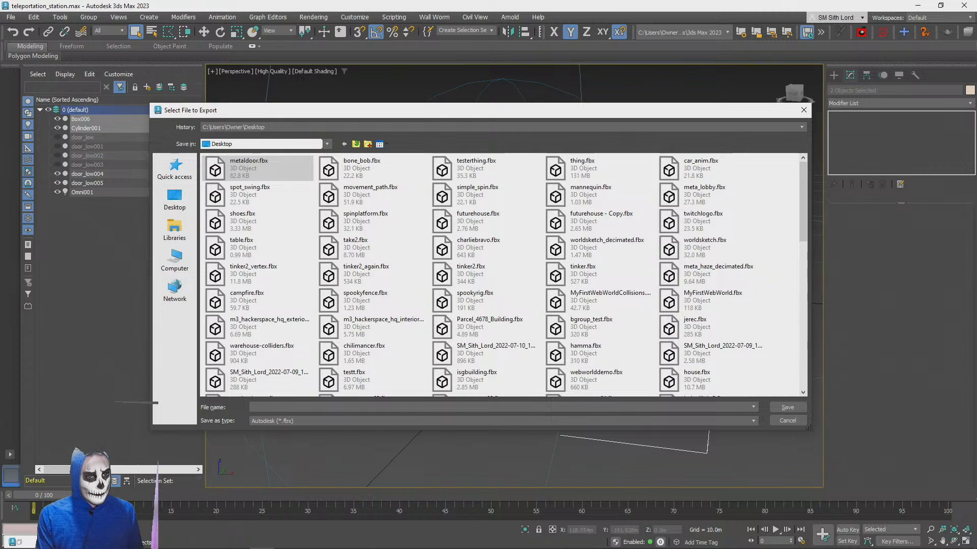
pyautogui.write('station_stat')
pyautogui.press('Return')
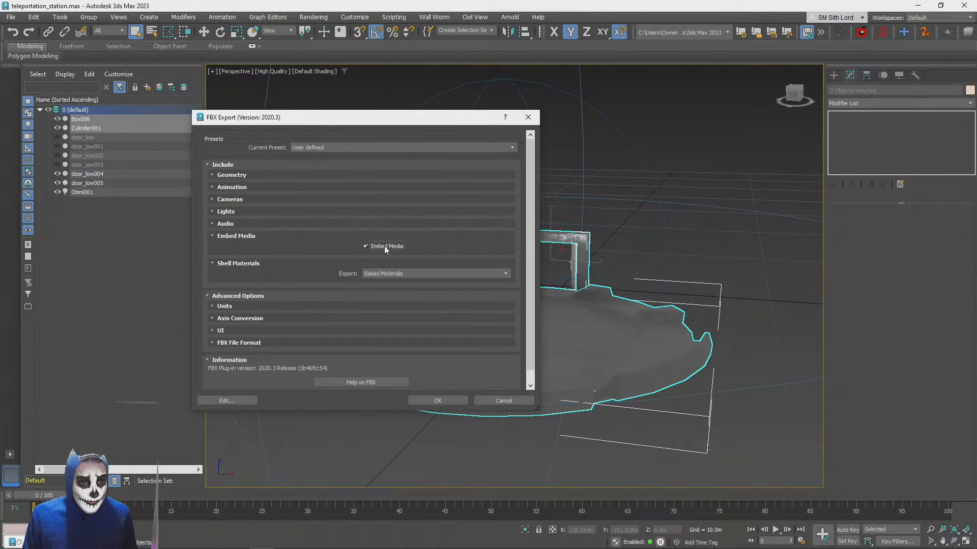
pyautogui.click(437, 401)
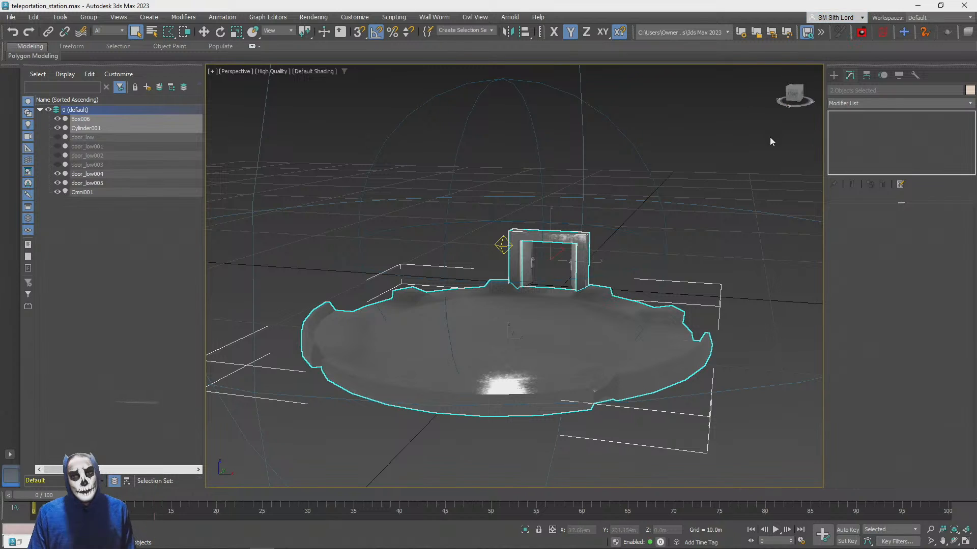
# Switch to the PlayCanvas editor in the browser and upload teleportation_station.fbx from the Desktop folder into the project's root assets
pyautogui.hotkey('alt', 'Tab')
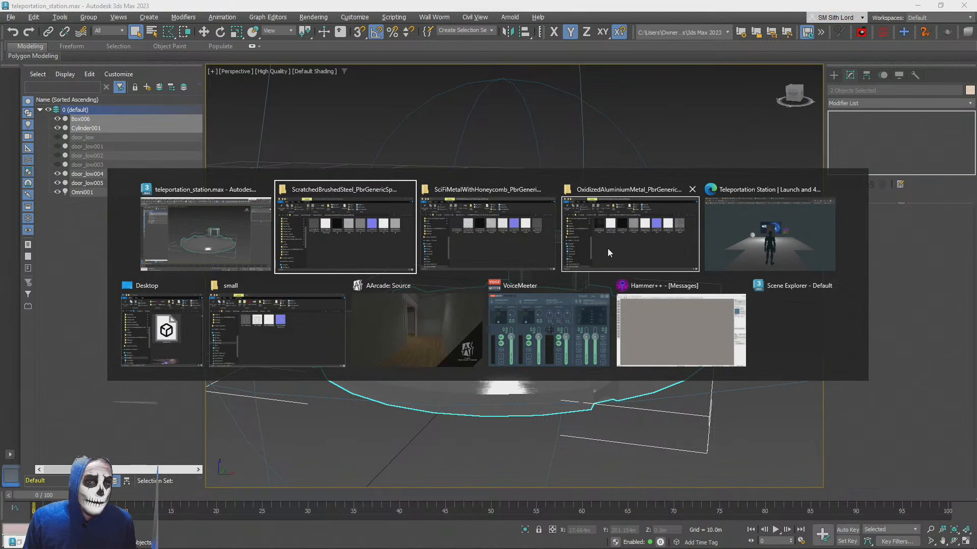
pyautogui.click(758, 224)
pyautogui.click(65, 8)
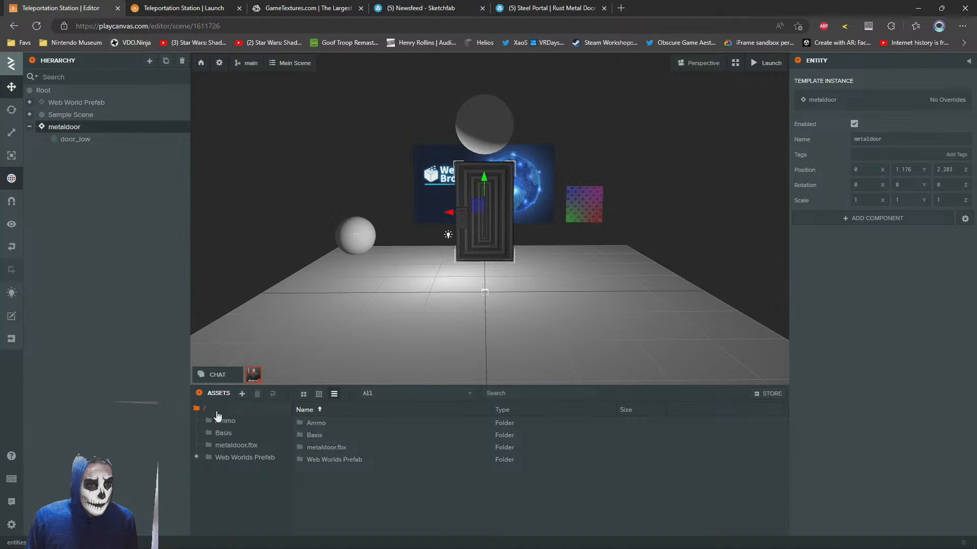
pyautogui.hotkey('alt', 'Tab')
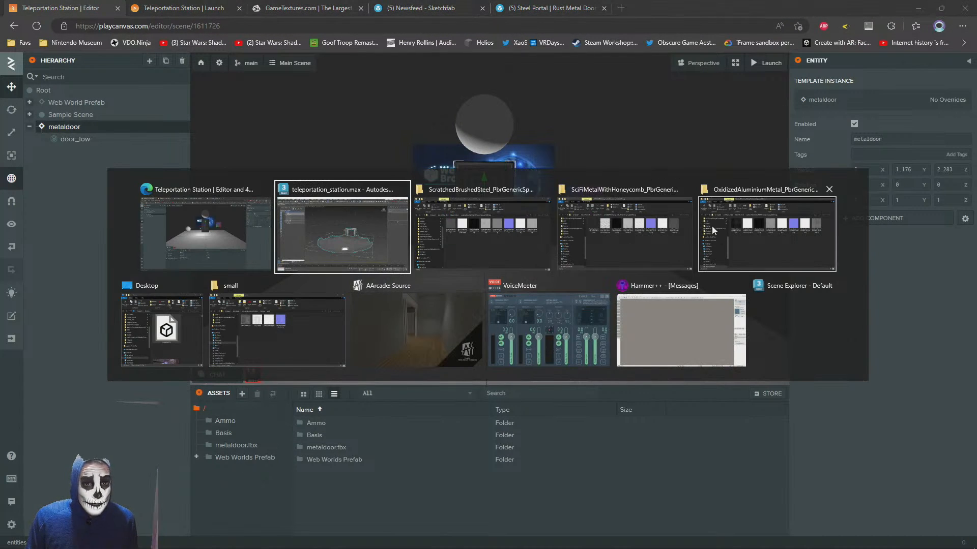
pyautogui.click(463, 238)
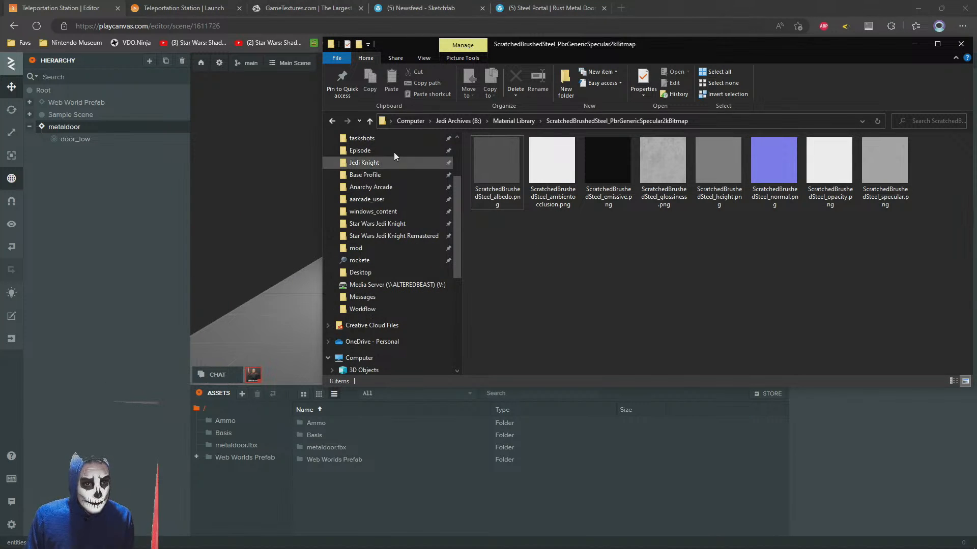
pyautogui.scroll(-2, 386, 204)
pyautogui.click(361, 334)
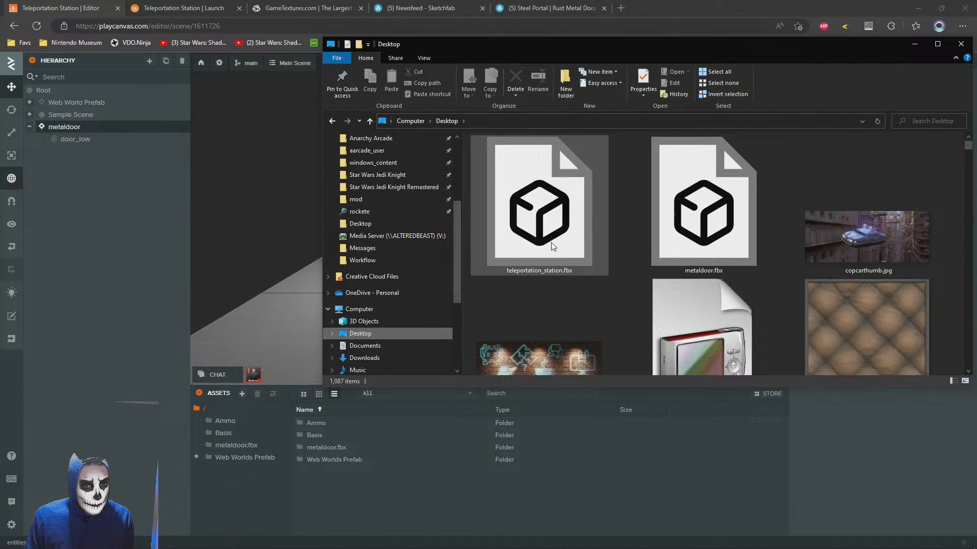
pyautogui.click(540, 218)
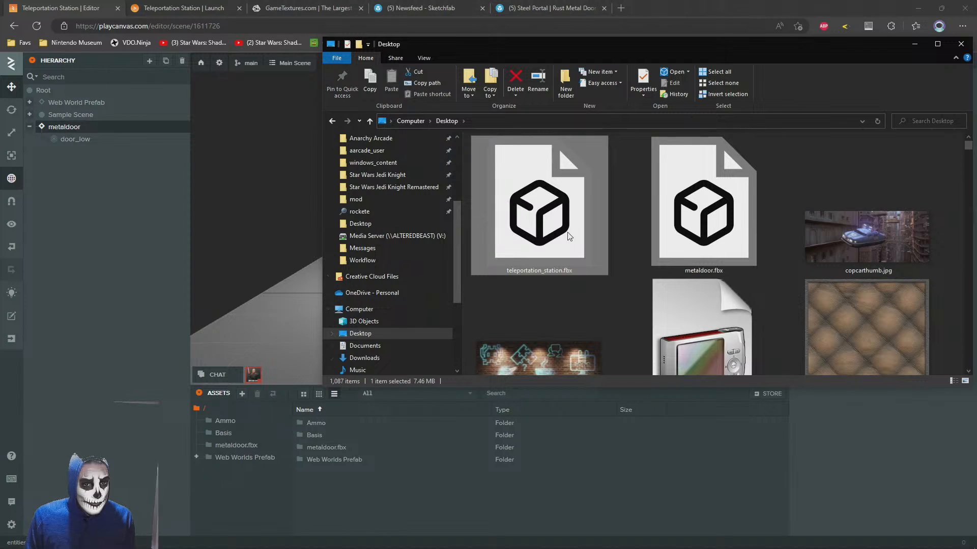
pyautogui.moveTo(546, 211); pyautogui.dragTo(404, 492)
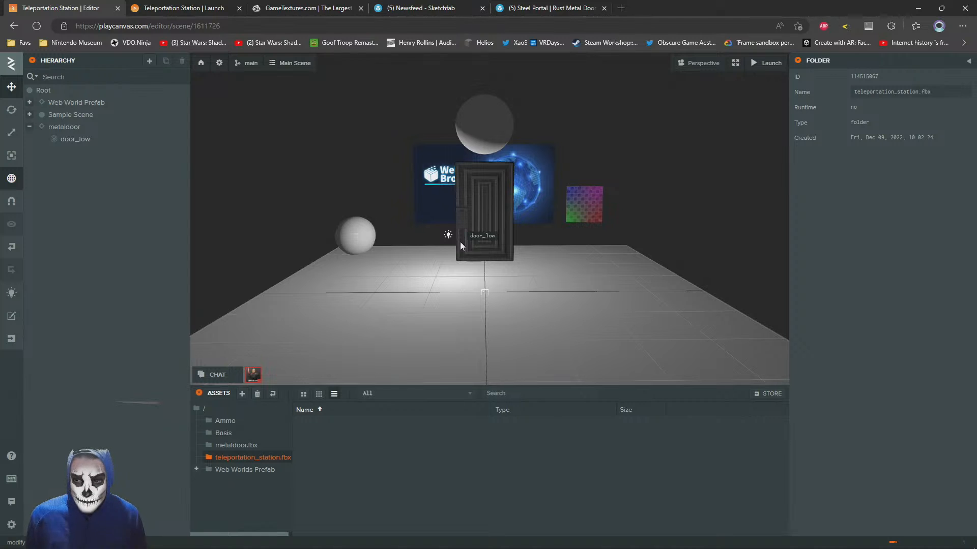
# Add the imported teleportation_station template to the scene hierarchy directly above metaldoor
pyautogui.moveTo(326, 184); pyautogui.dragTo(542, 199, button='right')
pyautogui.scroll(-5, 340, 193)
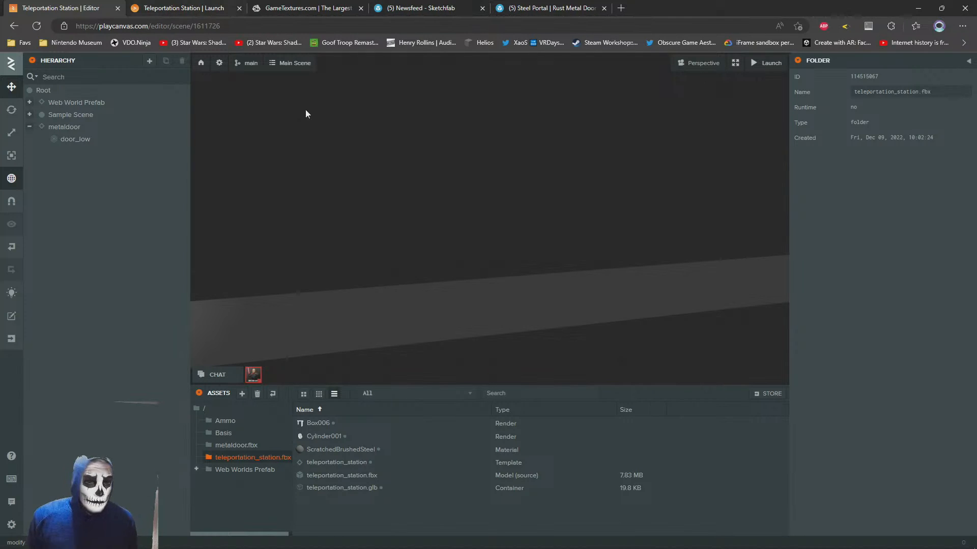
pyautogui.moveTo(448, 210); pyautogui.dragTo(357, 208, button='right')
pyautogui.press('s')
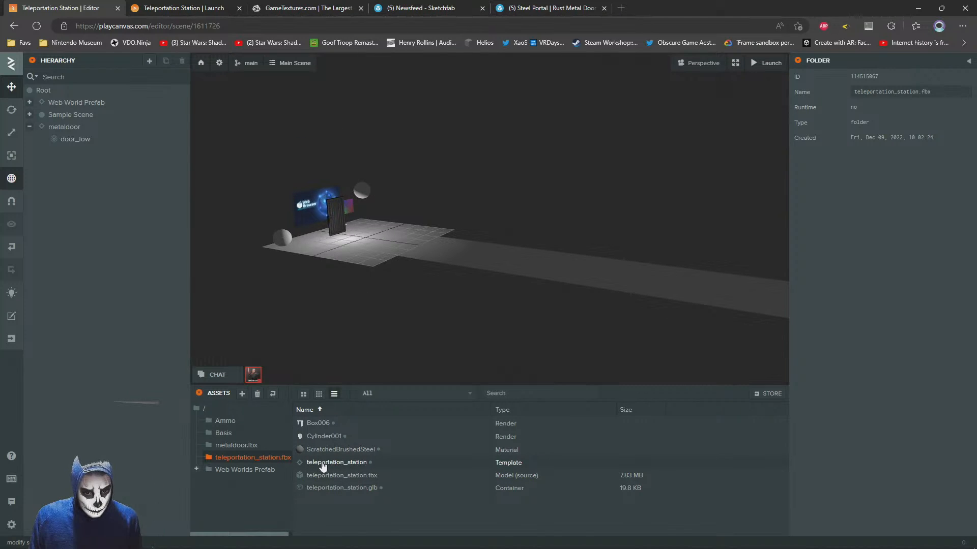
pyautogui.moveTo(317, 464); pyautogui.dragTo(72, 125)
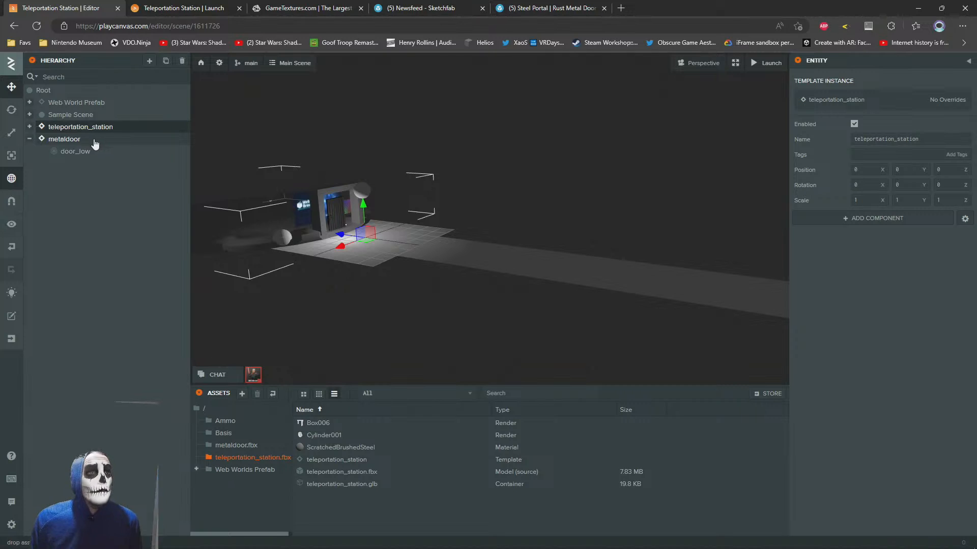
# Move the teleportation station along the Z axis to about -17, away from the sample scene
pyautogui.moveTo(343, 233); pyautogui.dragTo(645, 299)
pyautogui.scroll(3, 489, 214)
pyautogui.moveTo(489, 213)
pyautogui.mouseDown()
pyautogui.moveTo(496, 232)
pyautogui.moveTo(488, 229)
pyautogui.mouseUp()
# Move the SciFiMetalWithHoneycomb folder window out of the way, select the station's platform and open its ScratchedBrushedSteel material
pyautogui.hotkey('alt', 'Tab')
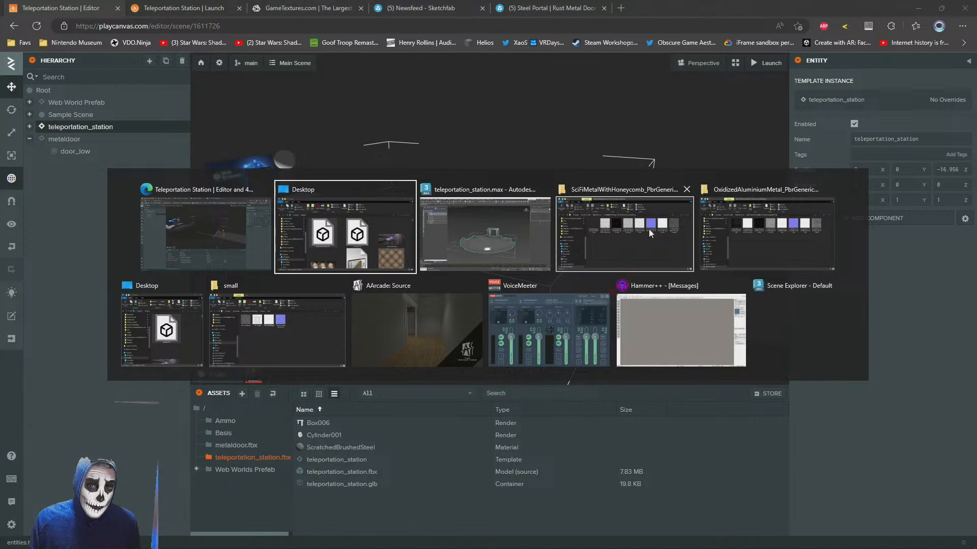
pyautogui.click(618, 230)
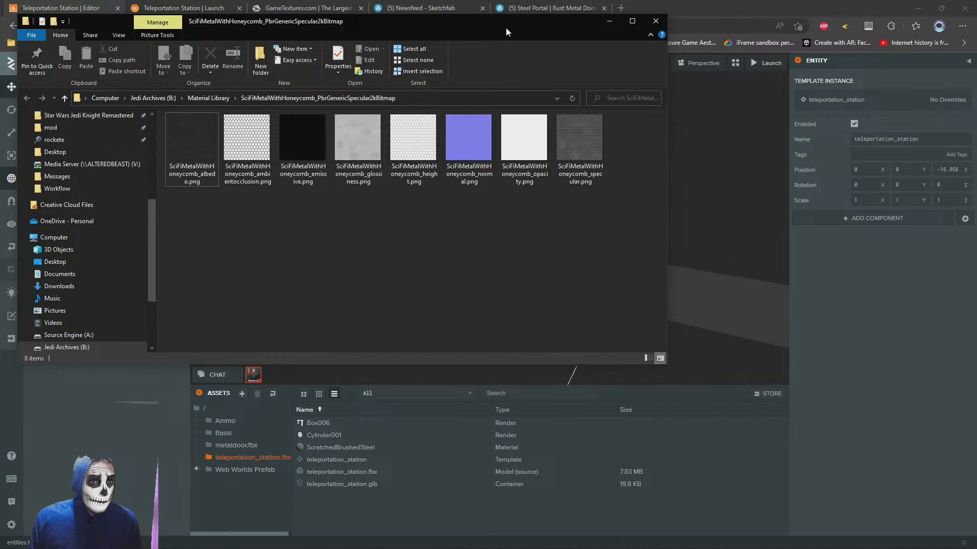
pyautogui.moveTo(506, 26); pyautogui.dragTo(572, 429)
pyautogui.click(322, 275)
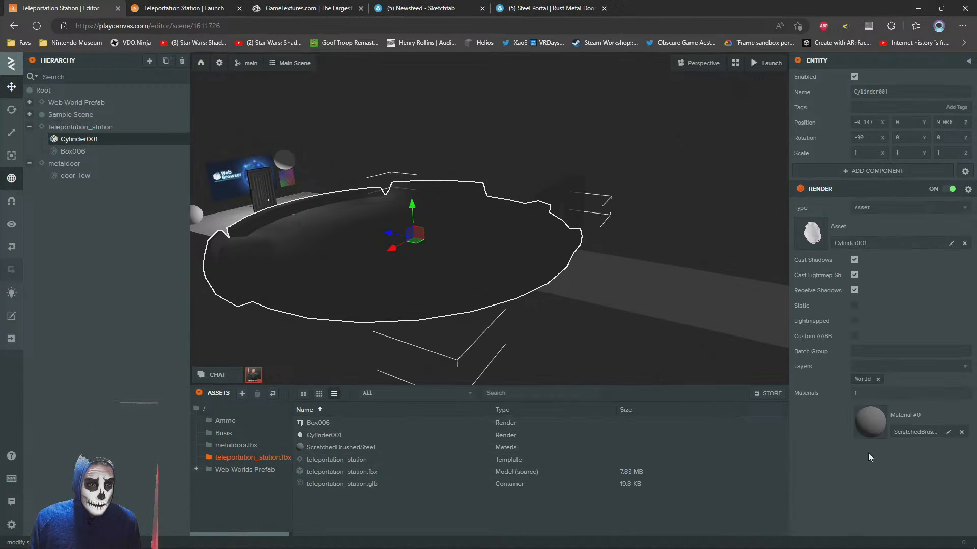
pyautogui.click(871, 421)
# Bring back the file browser and open the ScratchedBrushedSteel_PbrGenericSpecular2kBitmap folder in the Material Library
pyautogui.hotkey('alt', 'Tab')
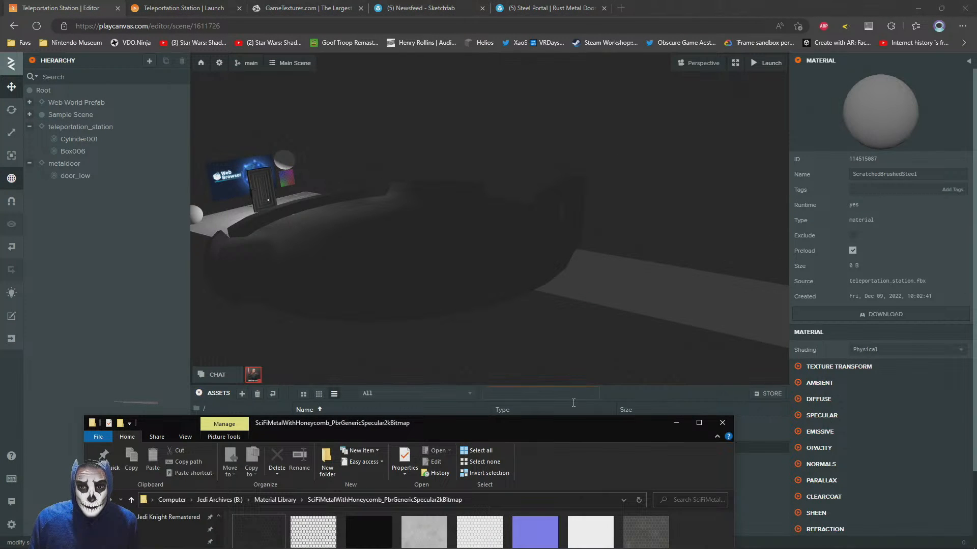
pyautogui.moveTo(517, 430); pyautogui.dragTo(642, 53)
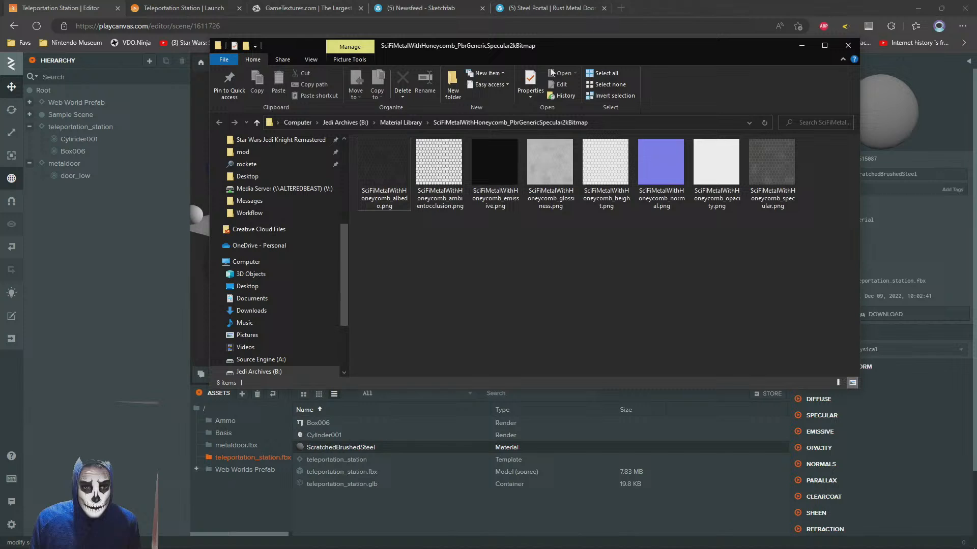
pyautogui.click(392, 126)
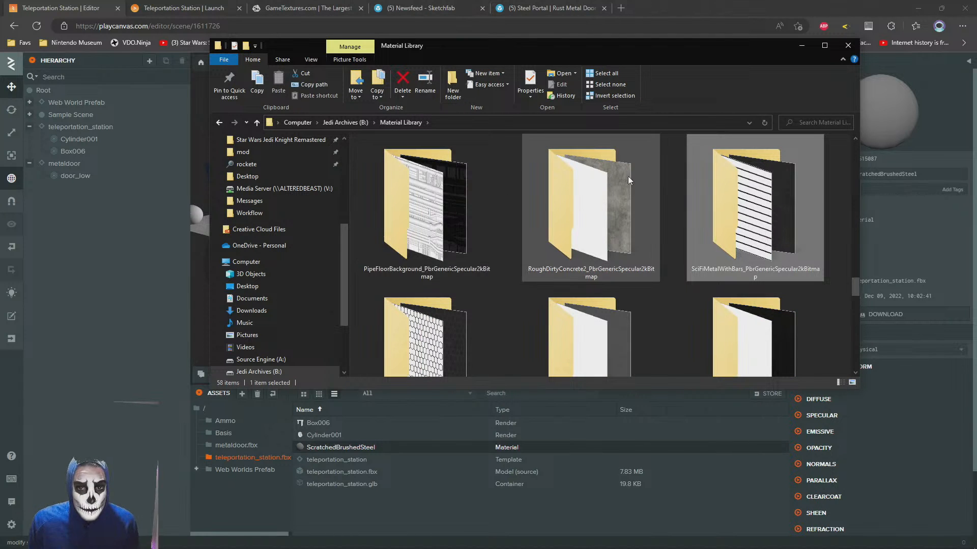
pyautogui.scroll(-3, 667, 176)
pyautogui.doubleClick(571, 185)
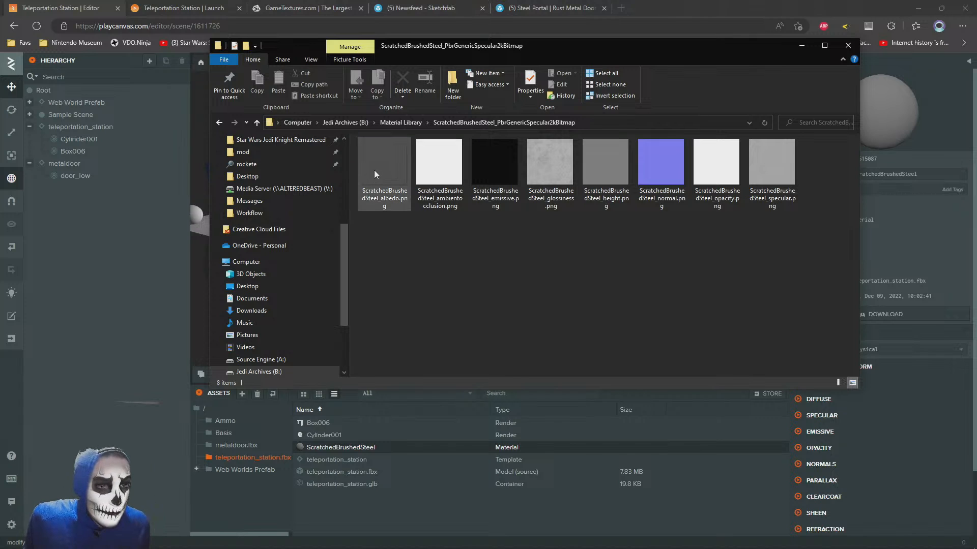
# Go to the IrfanView folder in Program Files on drive C and run i_view64.exe as administrator
pyautogui.scroll(-3, 274, 351)
pyautogui.click(257, 281)
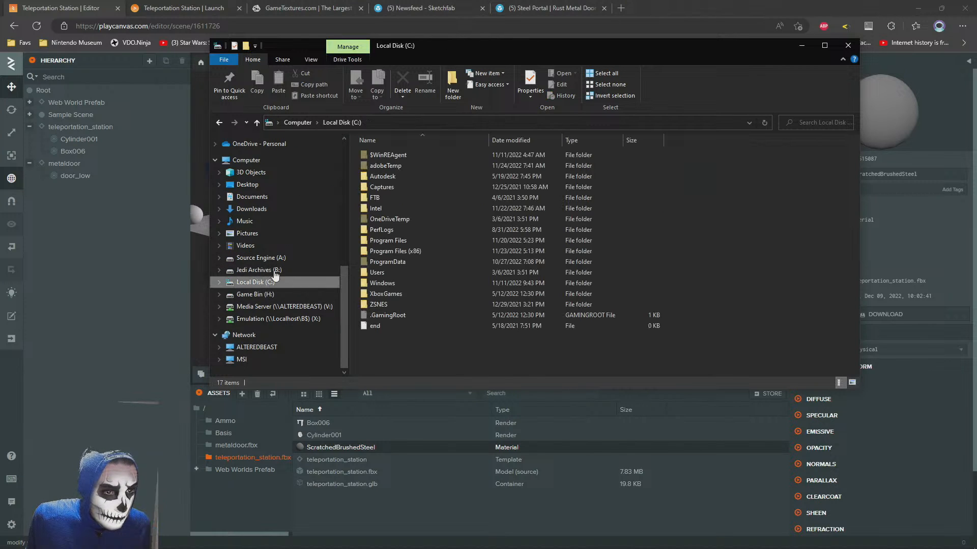
pyautogui.doubleClick(380, 240)
pyautogui.doubleClick(376, 273)
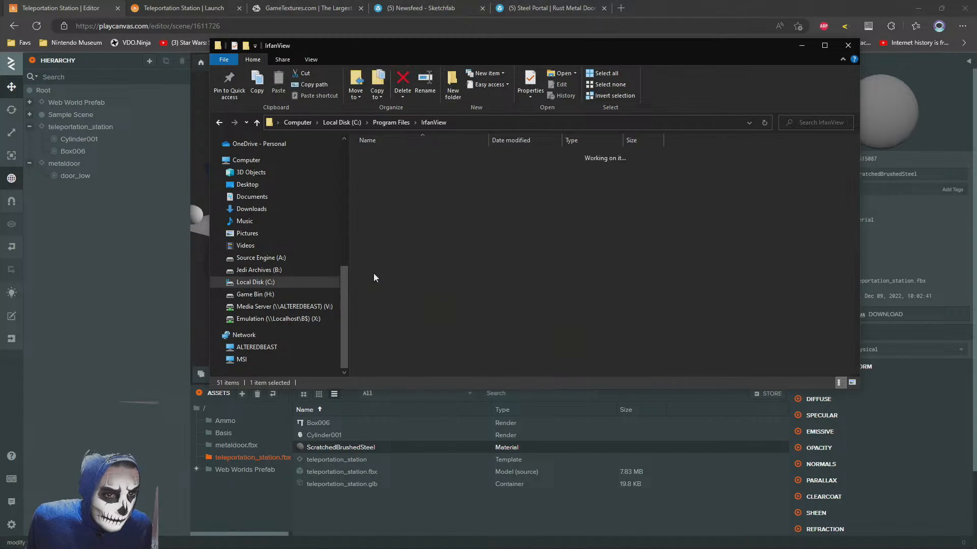
pyautogui.rightClick(375, 273)
pyautogui.click(285, 291)
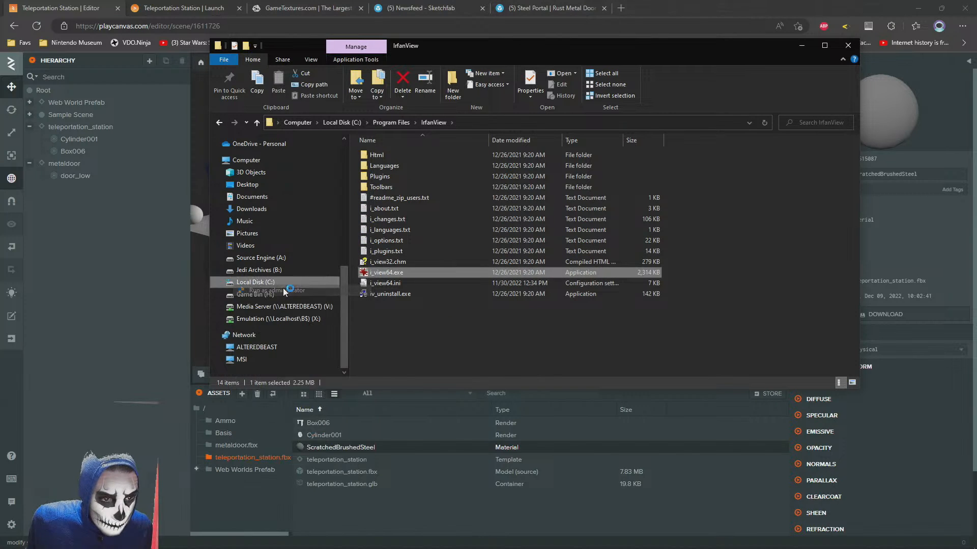
# Open the batch conversion dialog and browse to the ScratchedBrushedSteel_PbrGenericSpecular2kBitmap folder in the Material Library on drive B
pyautogui.click(11, 20)
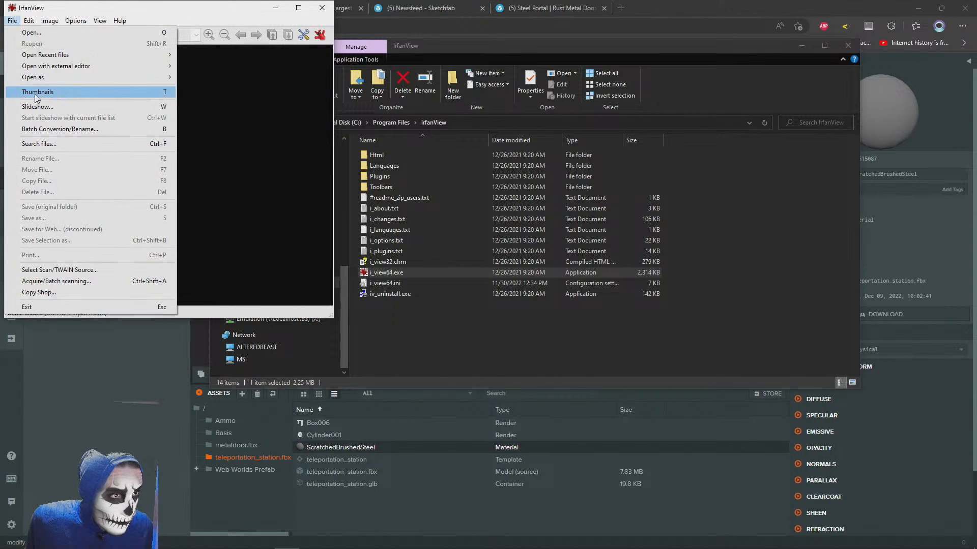
pyautogui.click(28, 130)
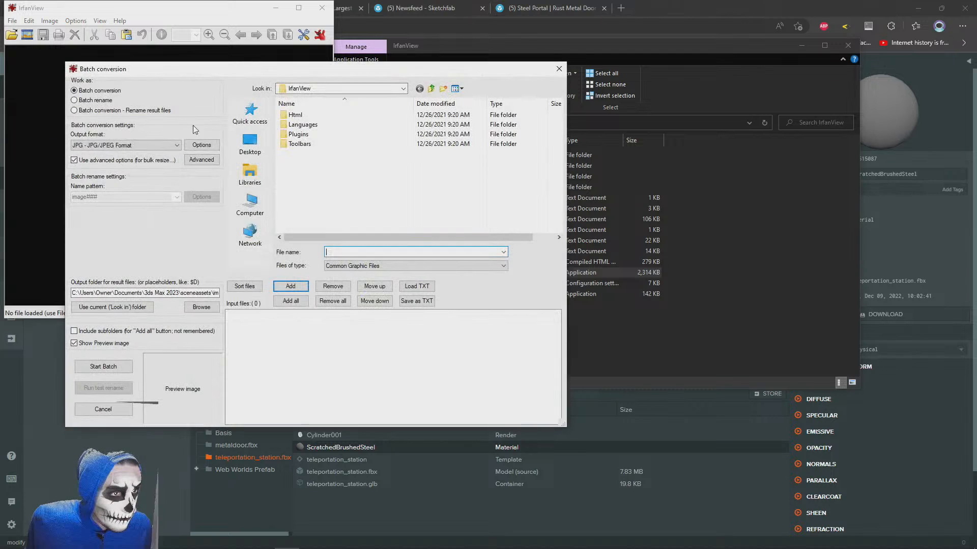
pyautogui.click(335, 89)
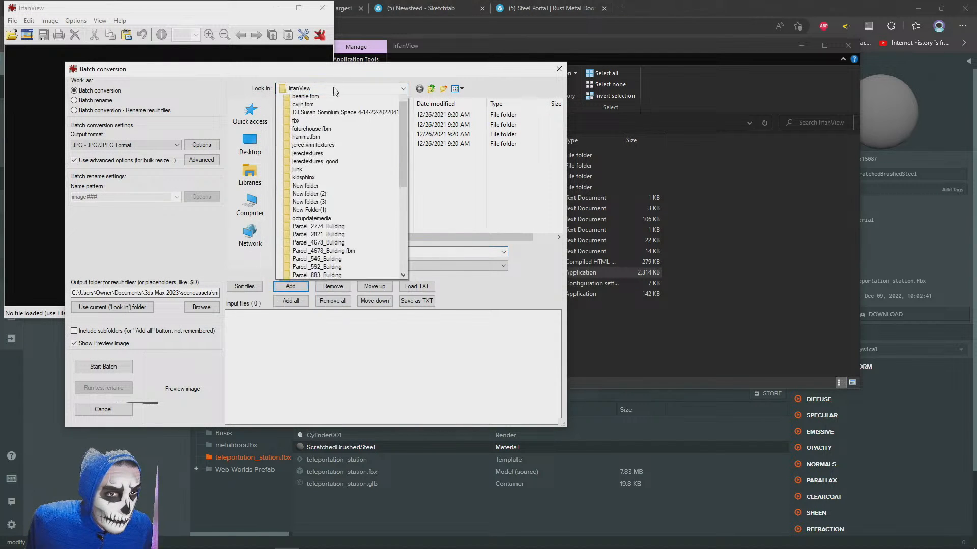
pyautogui.scroll(5, 333, 200)
pyautogui.click(318, 237)
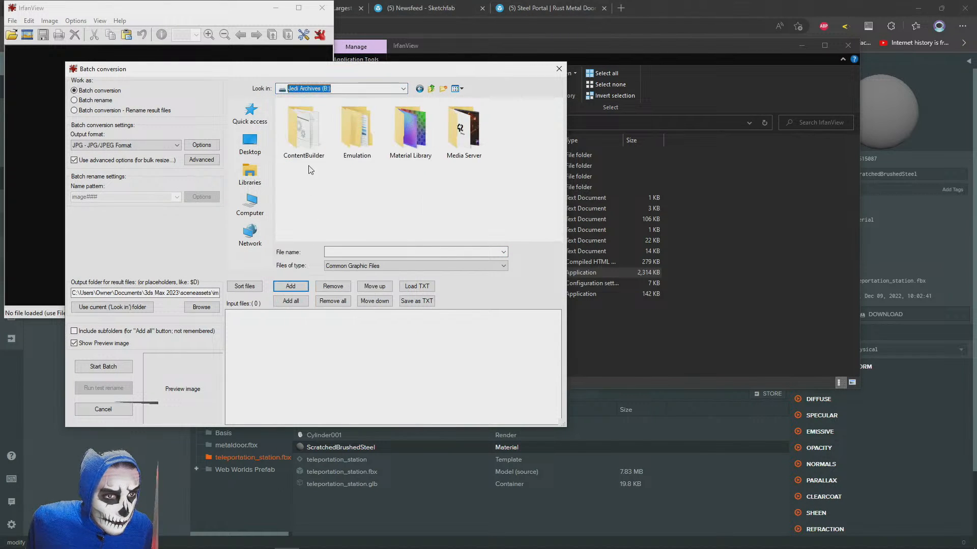
pyautogui.doubleClick(407, 130)
pyautogui.scroll(-6, 310, 160)
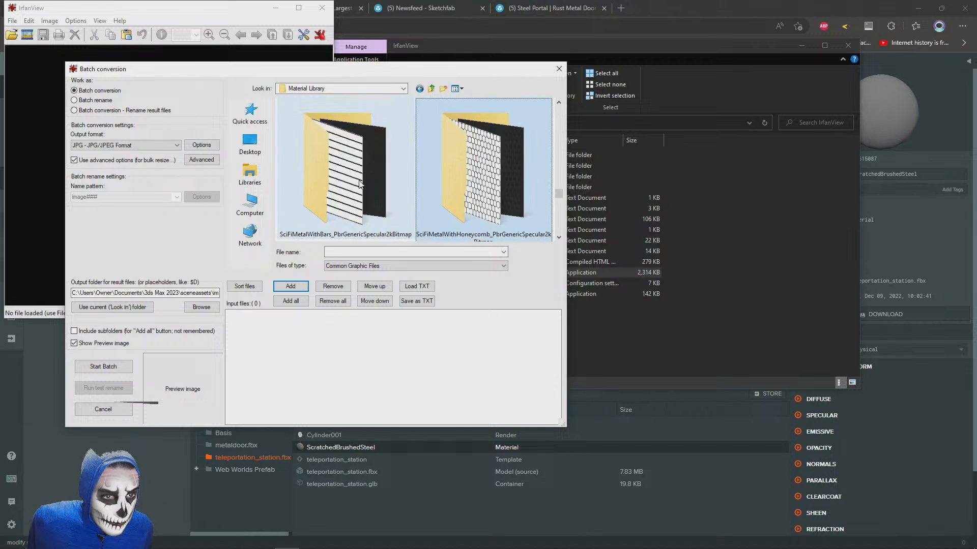
pyautogui.doubleClick(304, 172)
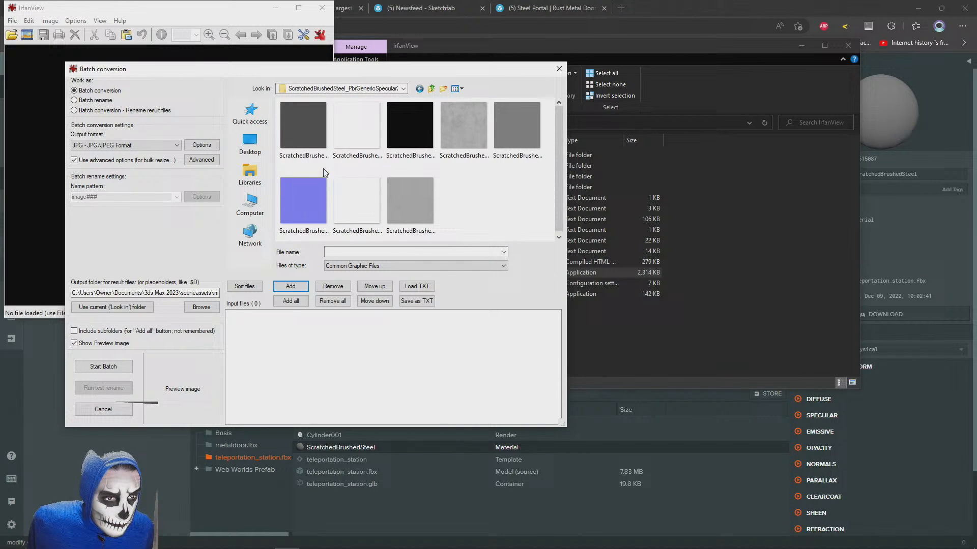
# Create a folder named low beside the brushed steel textures and add all the ScratchedBrushedSteel PNG maps to the batch input files
pyautogui.click(443, 89)
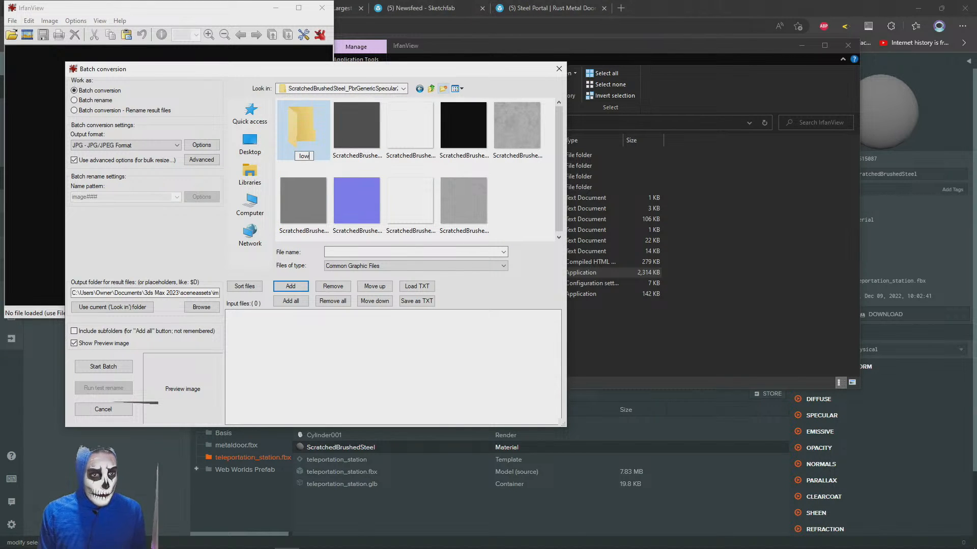
pyautogui.write('low')
pyautogui.press('Return')
pyautogui.click(356, 124)
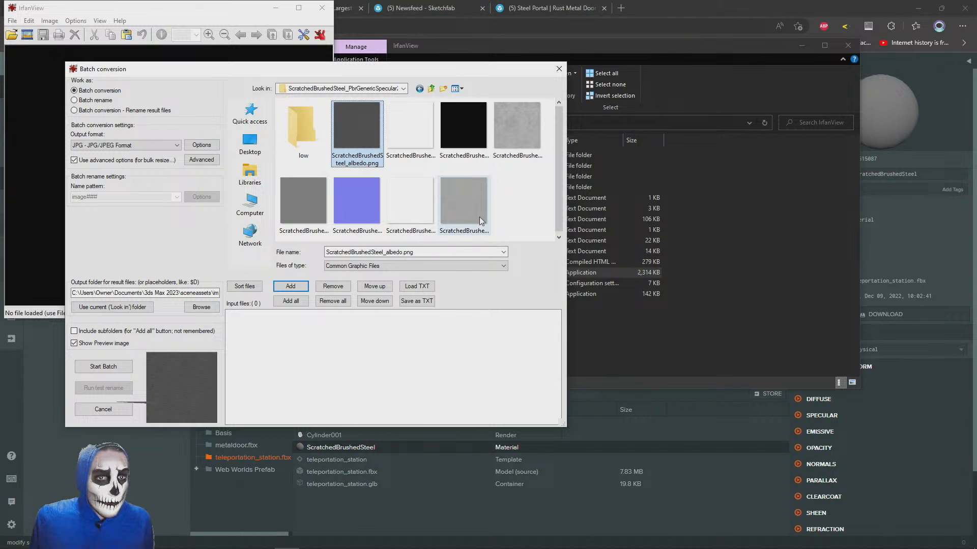
pyautogui.keyDown('shift'); pyautogui.click(471, 202); pyautogui.keyUp('shift')
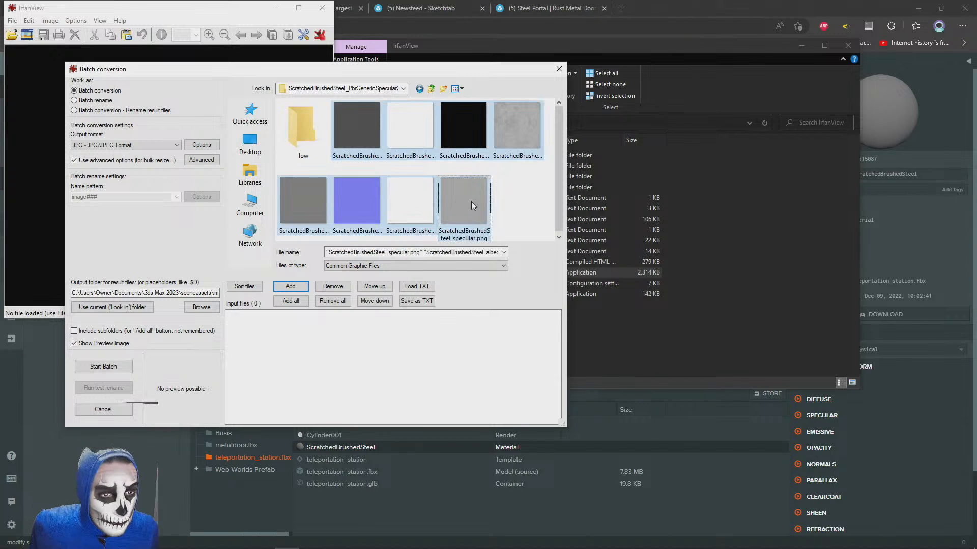
pyautogui.click(290, 286)
# Make the low folder the batch output folder, then check the JPG save options and the advanced resize settings
pyautogui.doubleClick(305, 123)
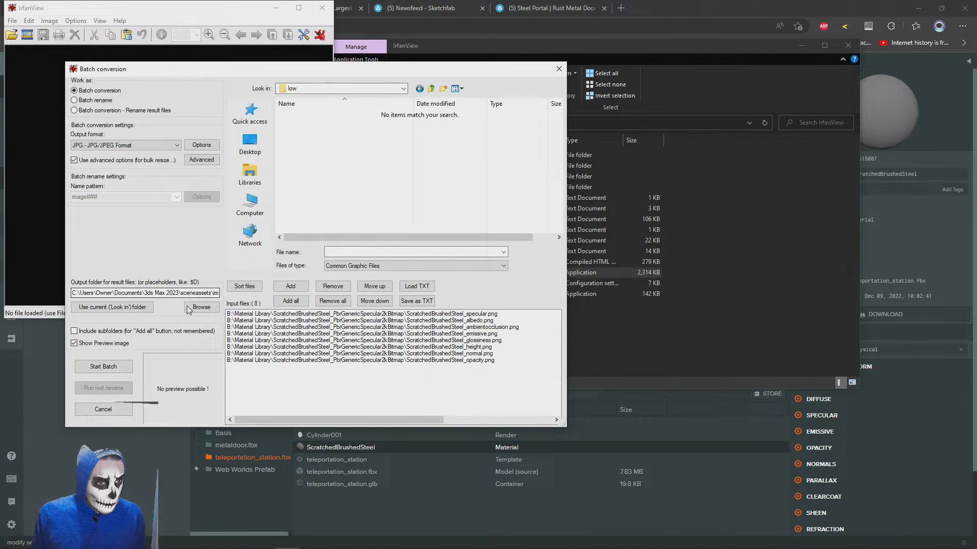
pyautogui.click(122, 307)
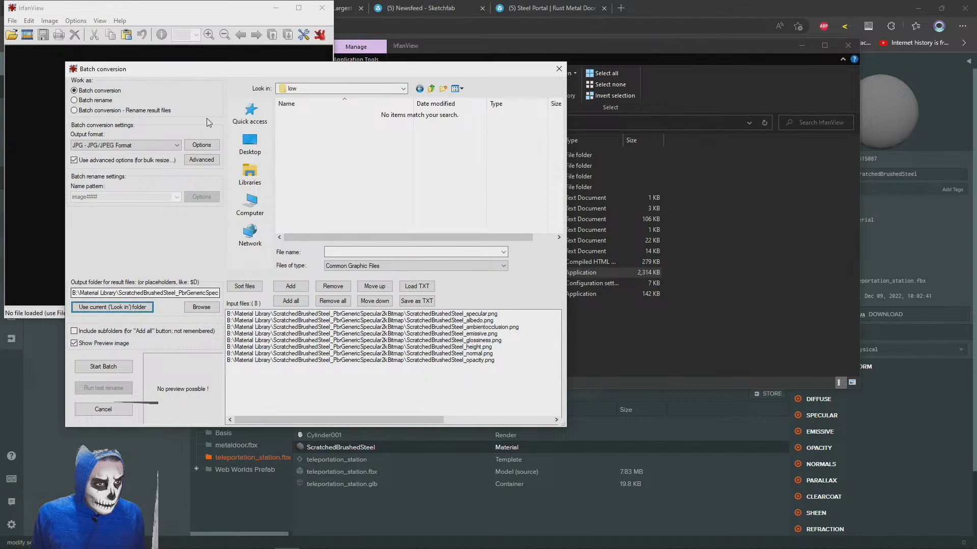
pyautogui.click(201, 146)
pyautogui.click(553, 168)
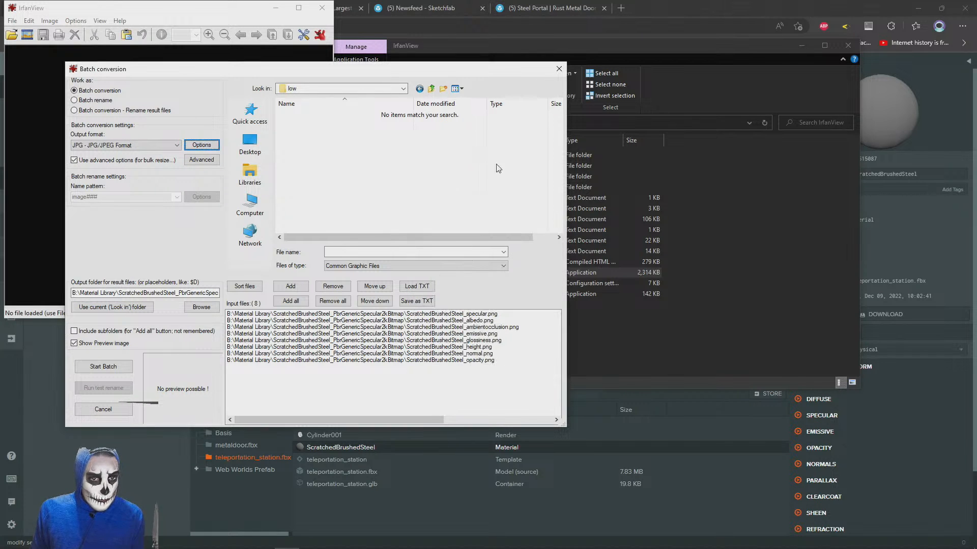
pyautogui.click(201, 160)
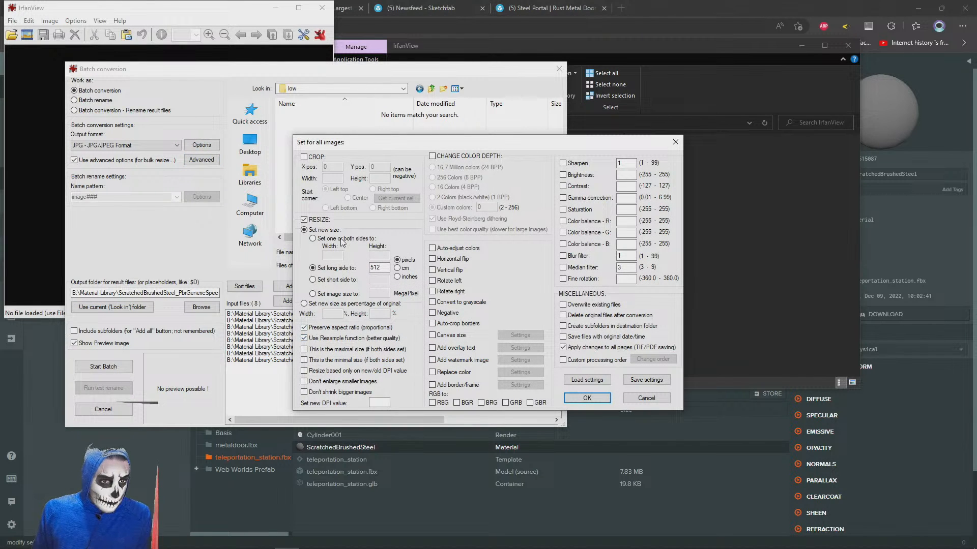
pyautogui.click(646, 399)
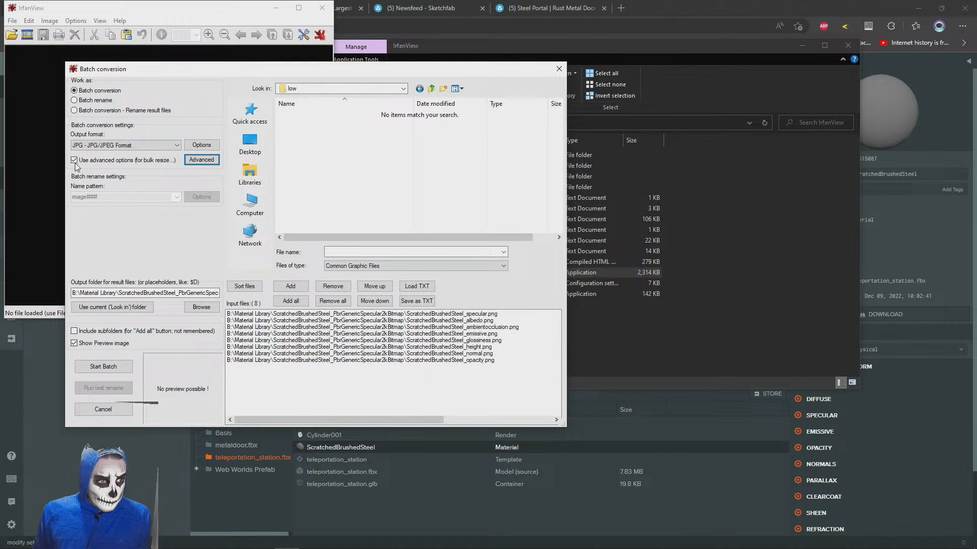
# Run the batch conversion of the brushed steel maps and close IrfanView
pyautogui.click(102, 367)
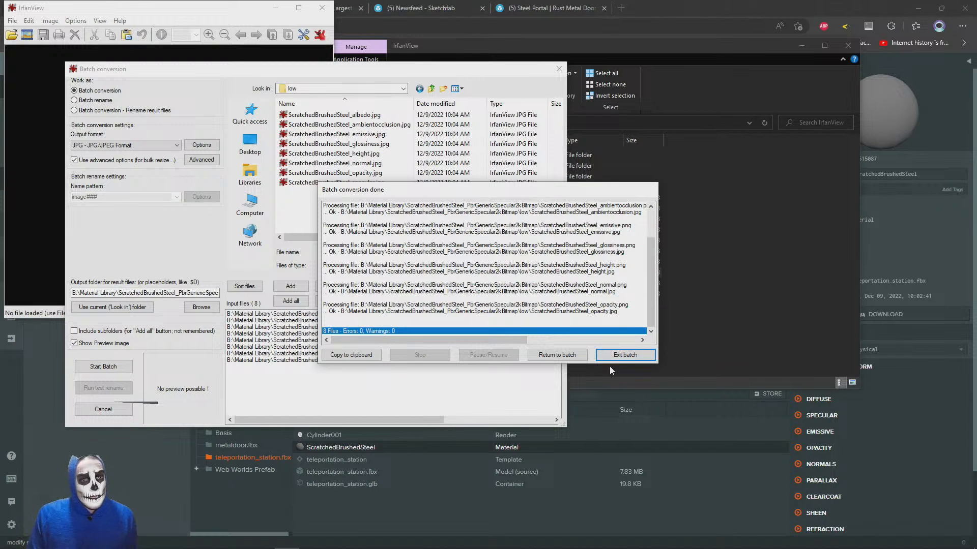
pyautogui.click(624, 355)
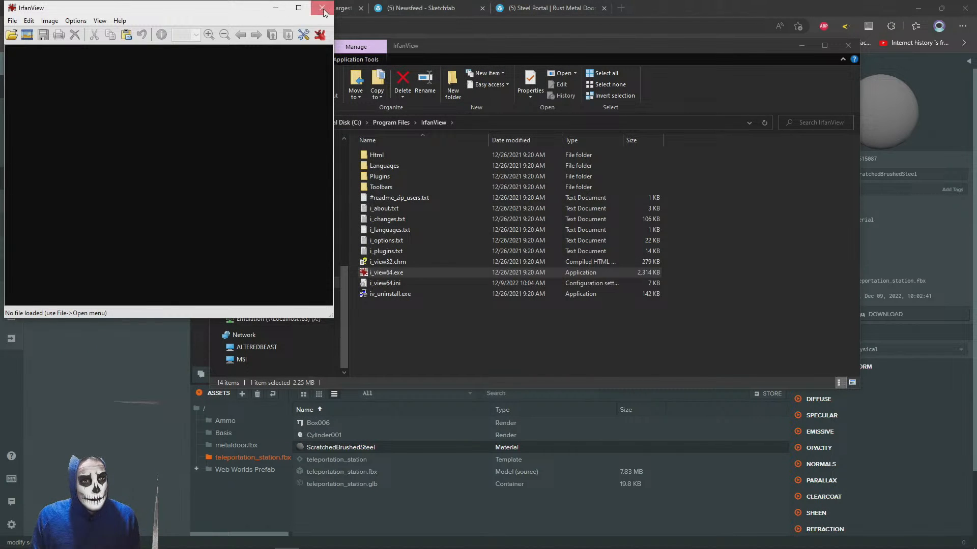
pyautogui.press('Escape')
# Return to the brushed steel folder, open low and inspect the converted ScratchedBrushedSteel_normal.jpg up close
pyautogui.click(219, 122)
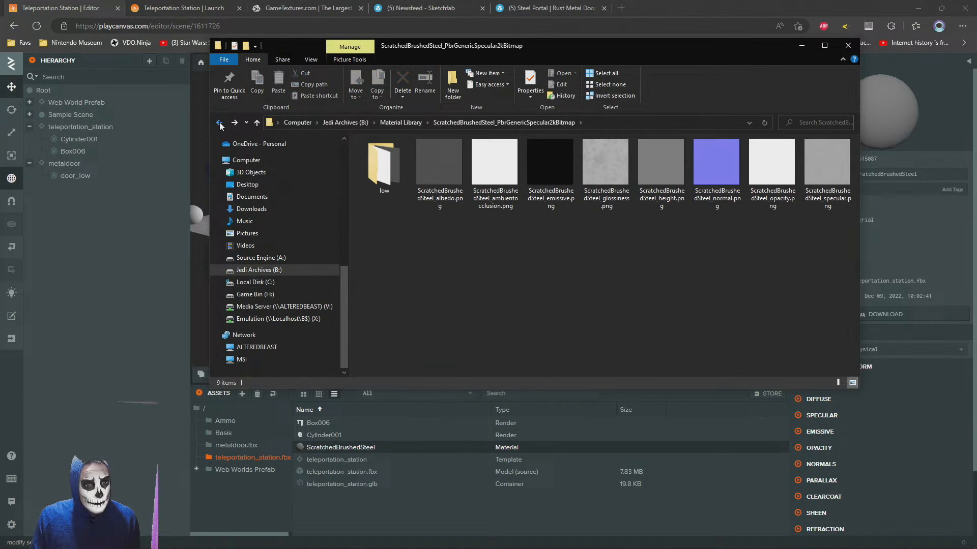
pyautogui.doubleClick(395, 164)
pyautogui.doubleClick(673, 164)
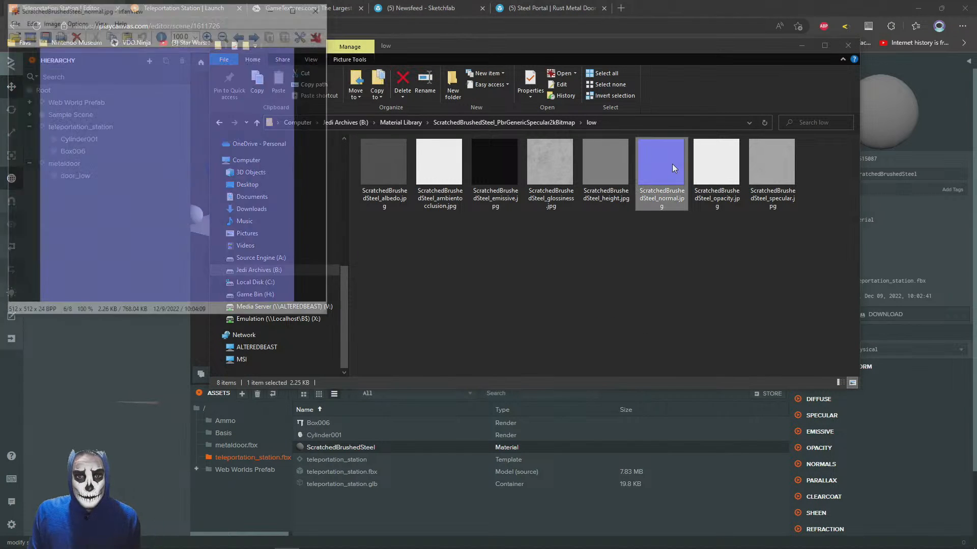
pyautogui.keyDown('ctrl'); pyautogui.scroll(-1, 315, 90); pyautogui.keyUp('ctrl')
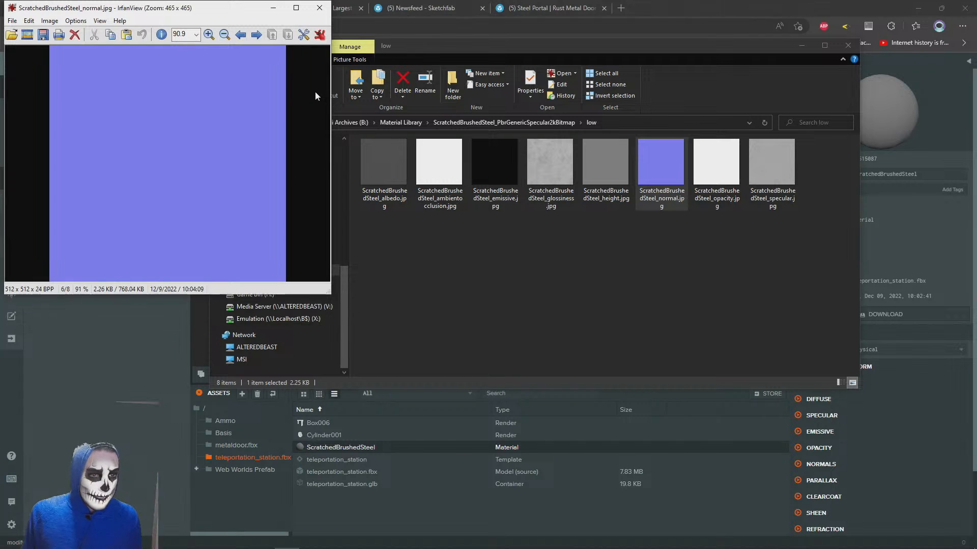
pyautogui.keyDown('ctrl'); pyautogui.scroll(9, 315, 91); pyautogui.keyUp('ctrl')
pyautogui.keyDown('ctrl'); pyautogui.scroll(20, 315, 91); pyautogui.keyUp('ctrl')
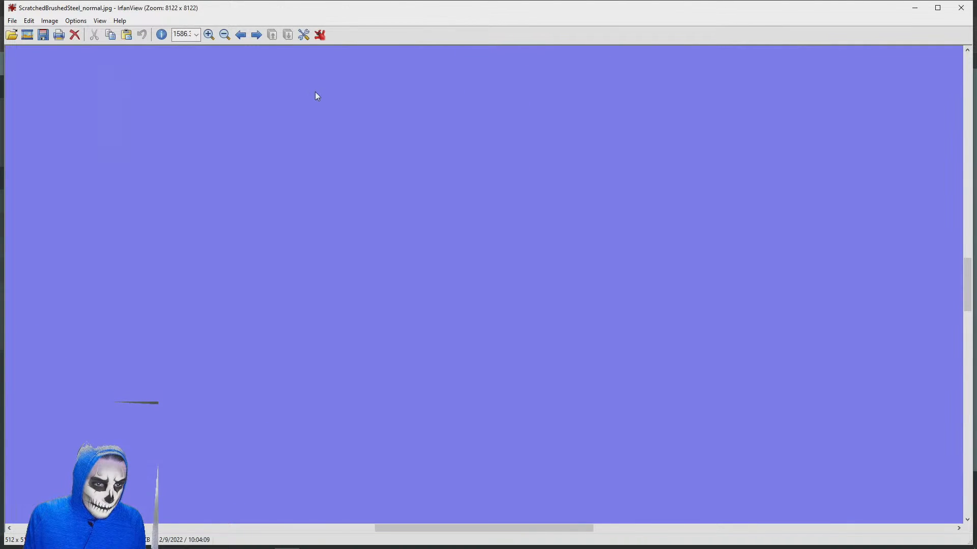
pyautogui.moveTo(32, 289); pyautogui.dragTo(717, 312)
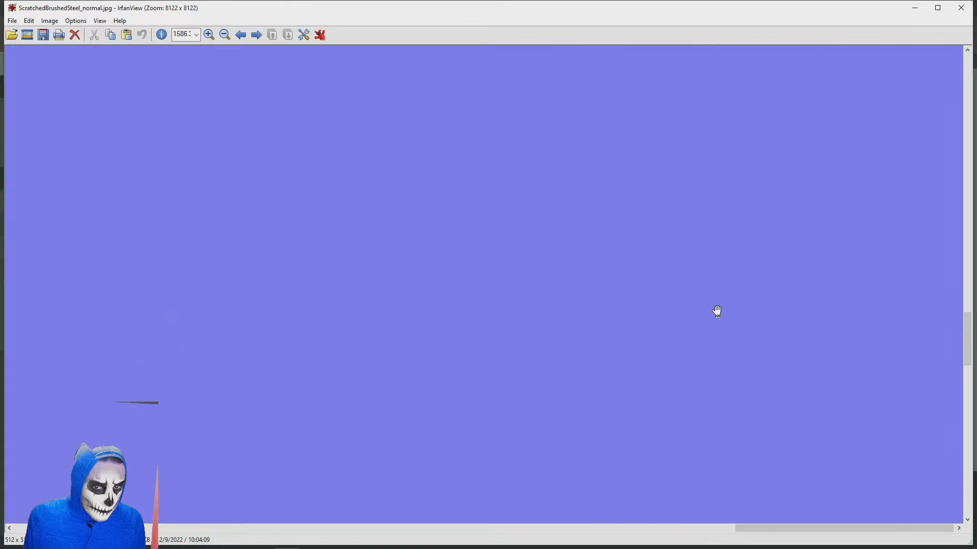
pyautogui.click(961, 7)
# View the original ScratchedBrushedSteel_normal.png in the parent folder for comparison and close it
pyautogui.click(494, 123)
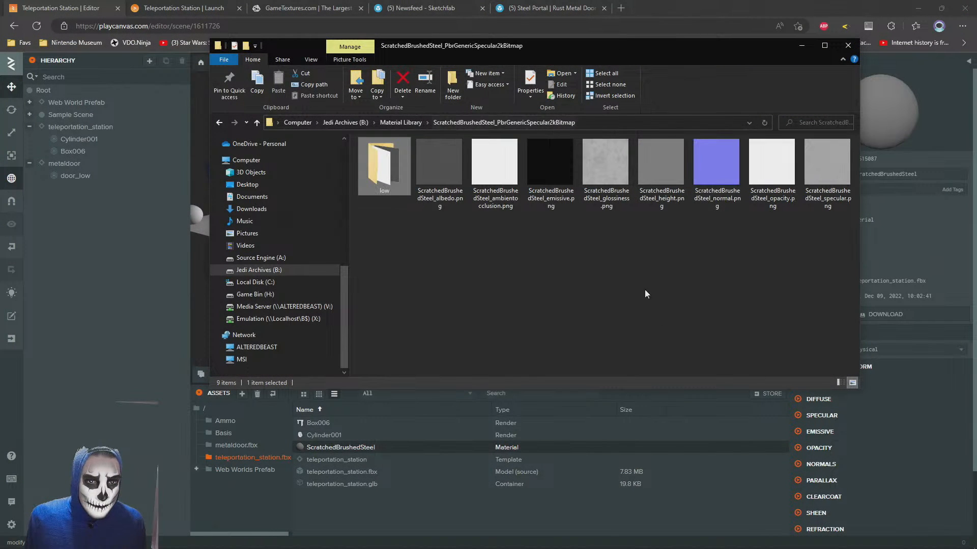
pyautogui.doubleClick(716, 162)
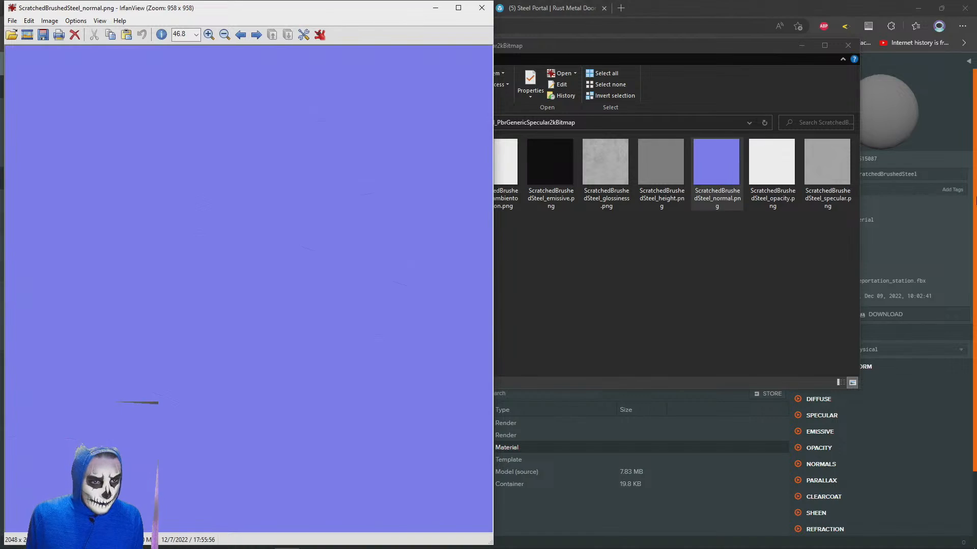
pyautogui.click(482, 7)
# Switch to the browser, search the web for "png resize" in a new tab and open the Online PNG Tools resizer
pyautogui.hotkey('alt', 'Tab')
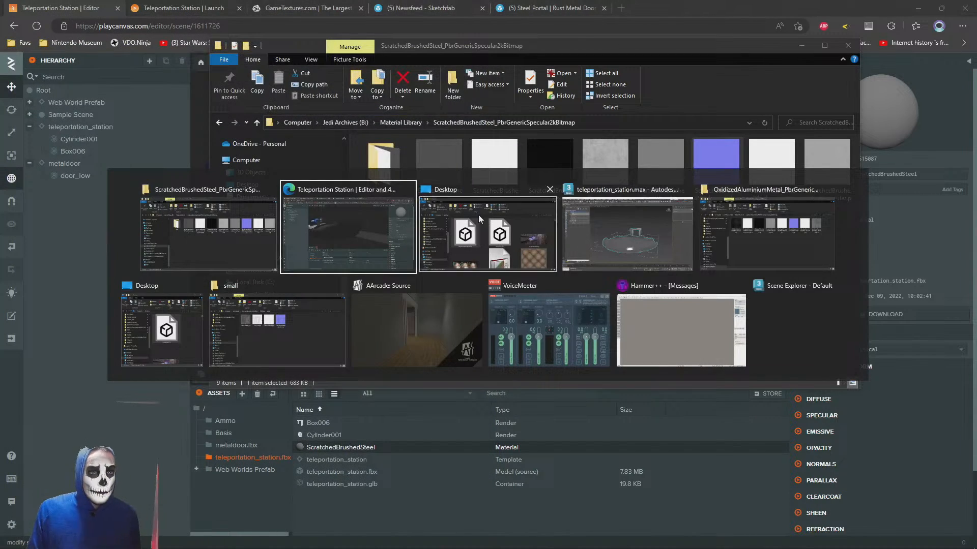
pyautogui.hotkey('ctrl', 't')
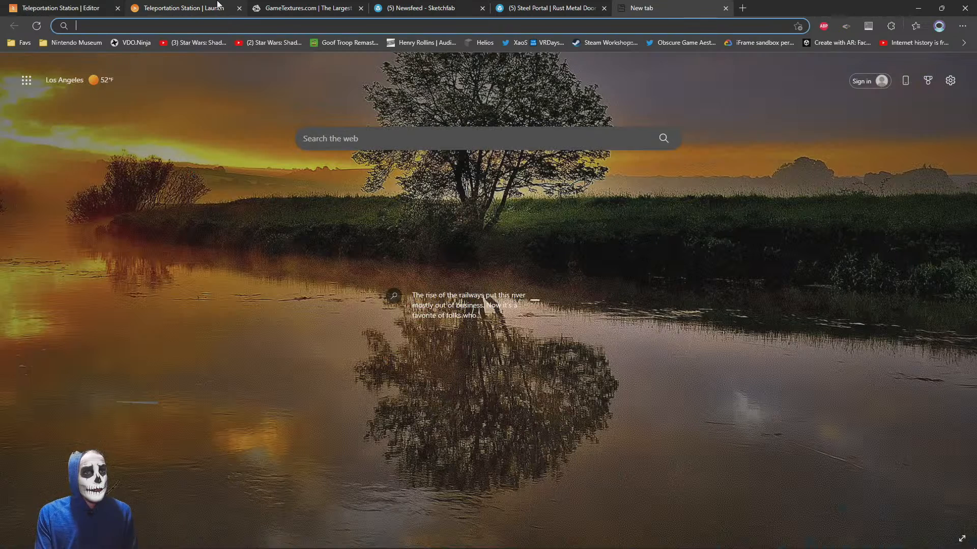
pyautogui.write('png resize')
pyautogui.press('Return')
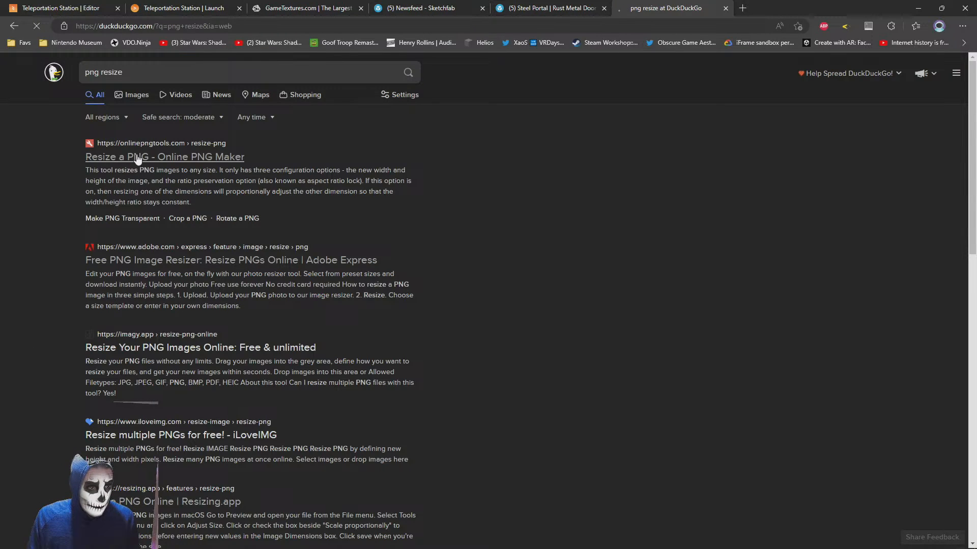
pyautogui.click(138, 158)
# Load ScratchedBrushedSteel_normal.png into the PNG resizer, download the 512 x 512 version and check the browser's download list
pyautogui.hotkey('alt', 'Tab')
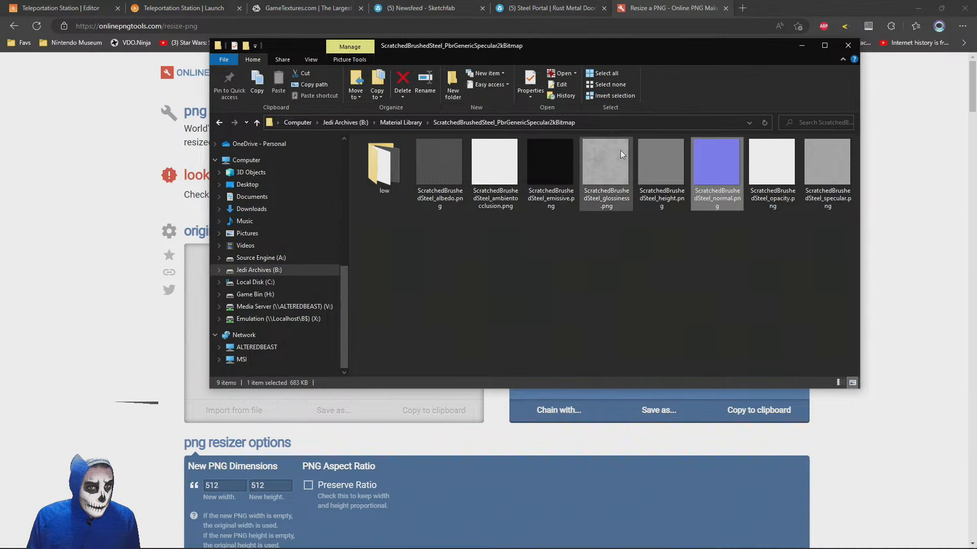
pyautogui.moveTo(717, 161); pyautogui.dragTo(193, 304)
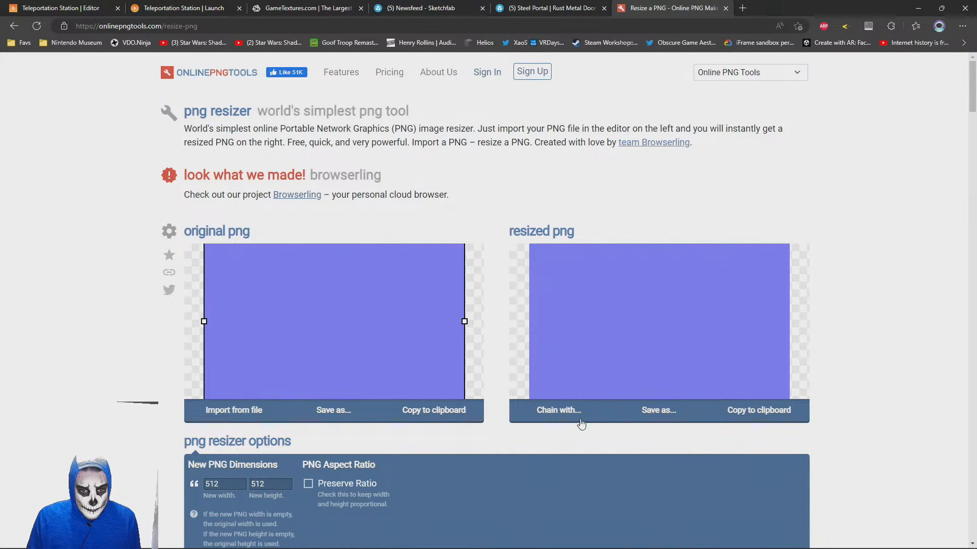
pyautogui.click(669, 410)
pyautogui.click(579, 410)
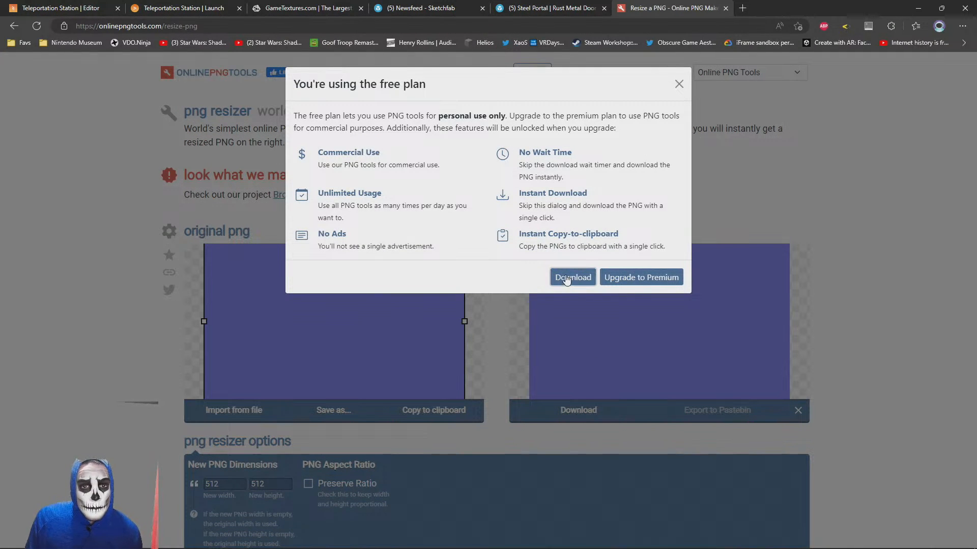
pyautogui.rightClick(566, 279)
pyautogui.click(553, 283)
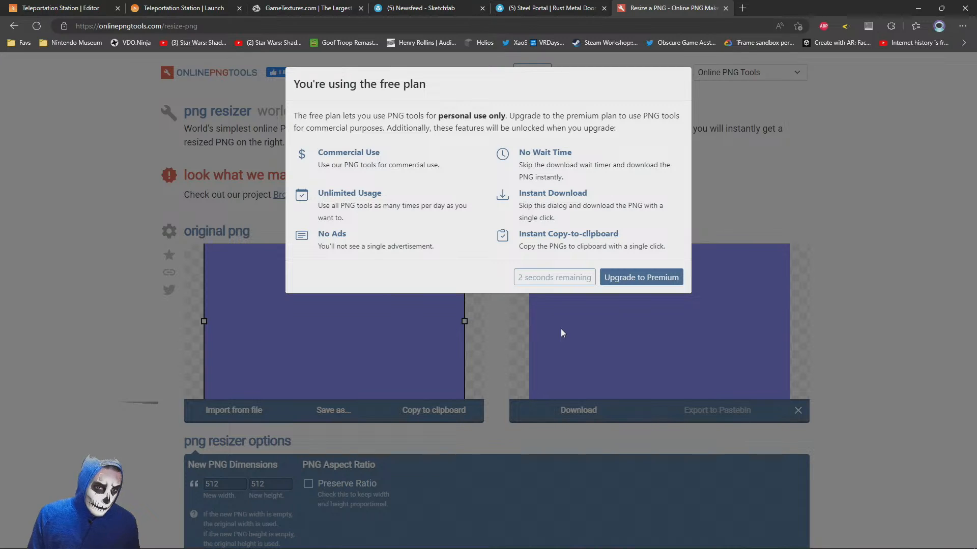
pyautogui.hotkey('ctrl', 'j')
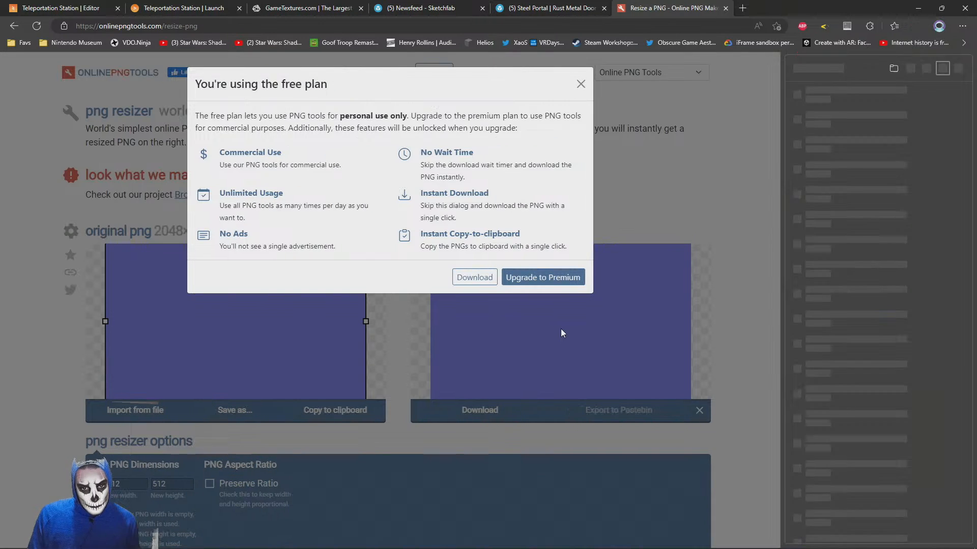
pyautogui.click(958, 72)
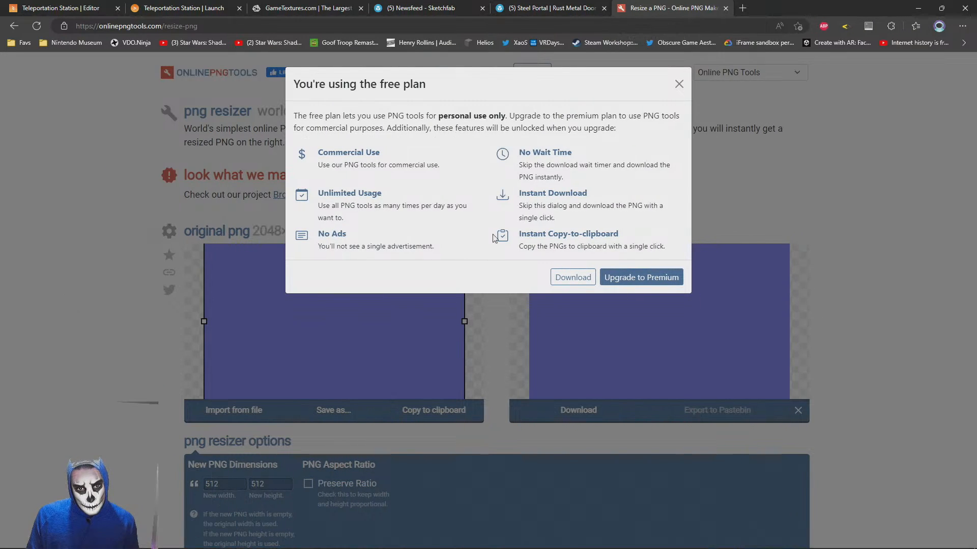
# Switch to the file explorer and transfer output-onlinepngtools.png from Downloads into the brushed steel material's low folder
pyautogui.hotkey('alt', 'Tab')
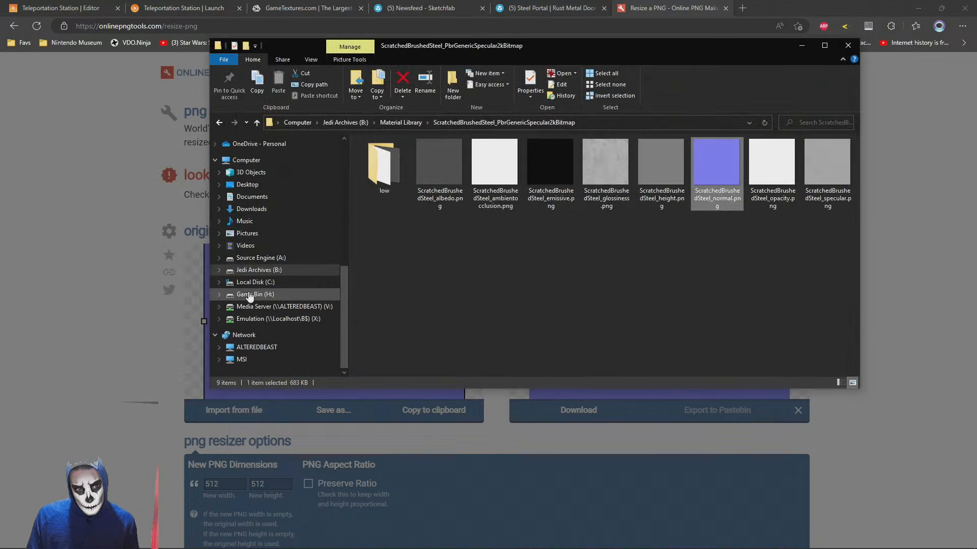
pyautogui.click(247, 209)
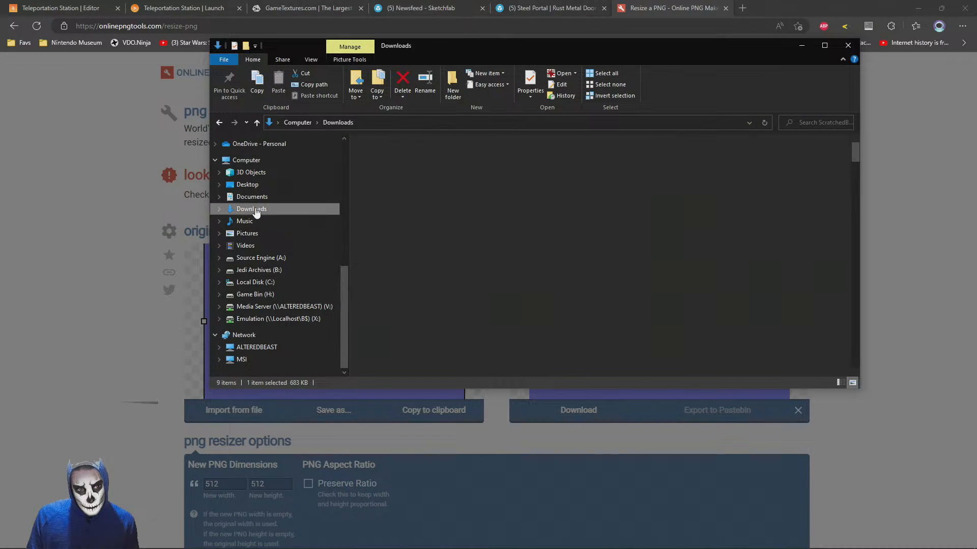
pyautogui.click(401, 192)
pyautogui.click(219, 123)
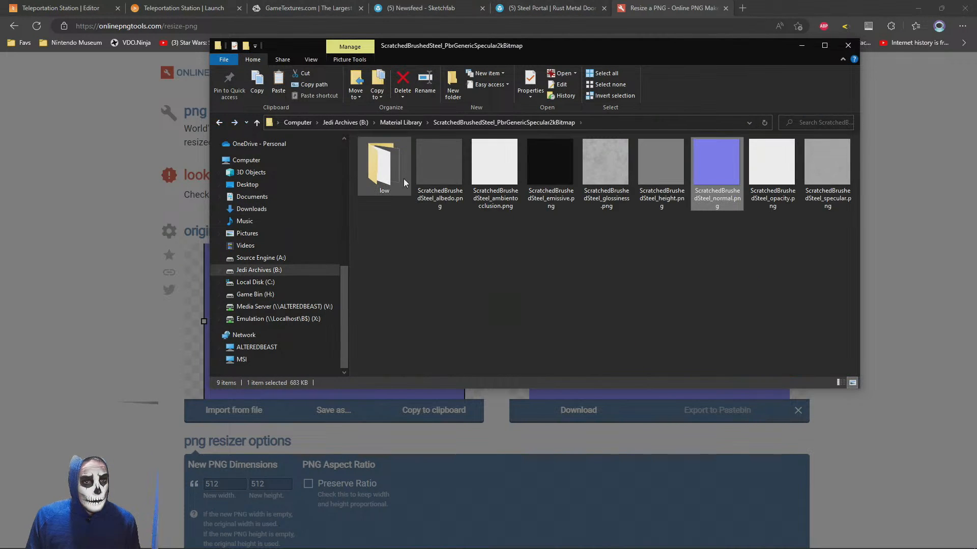
pyautogui.hotkey('ctrl', 'v')
# Delete ScratchedBrushedSteel_normal.jpg and rename output-onlinepngtools.png as ScratchedBrushedSteel_normal.png
pyautogui.click(663, 170)
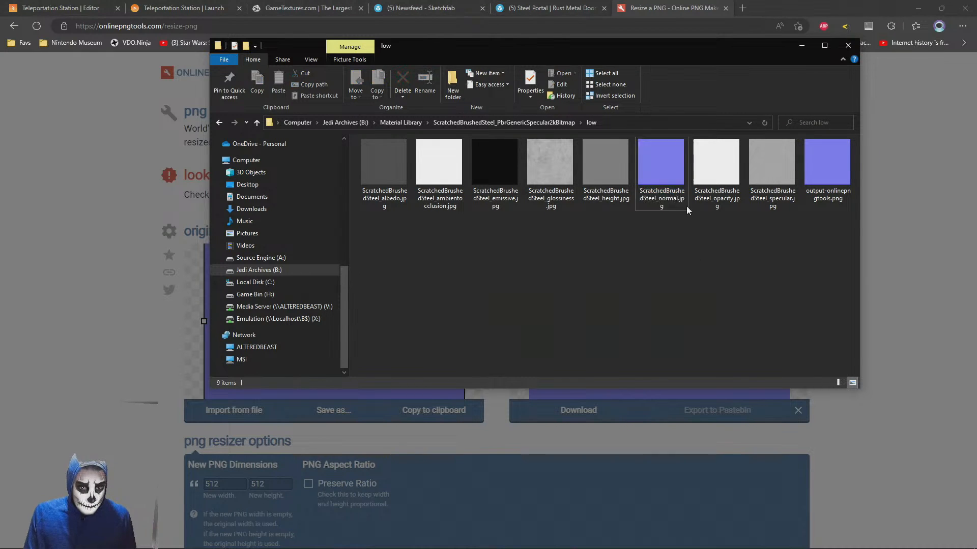
pyautogui.press('Delete')
pyautogui.click(377, 196)
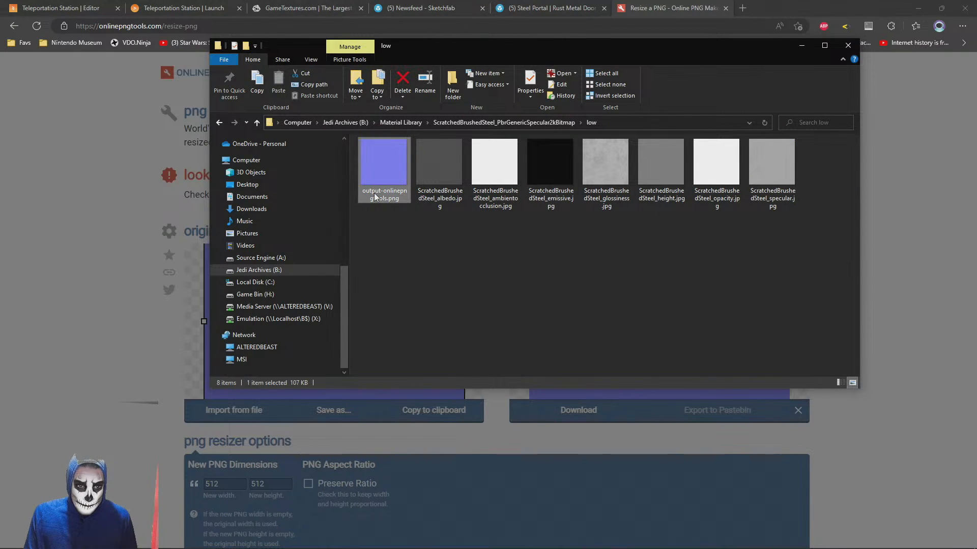
pyautogui.press('F2')
pyautogui.write('ScratchedBrushedSteel_normal')
pyautogui.press('Return')
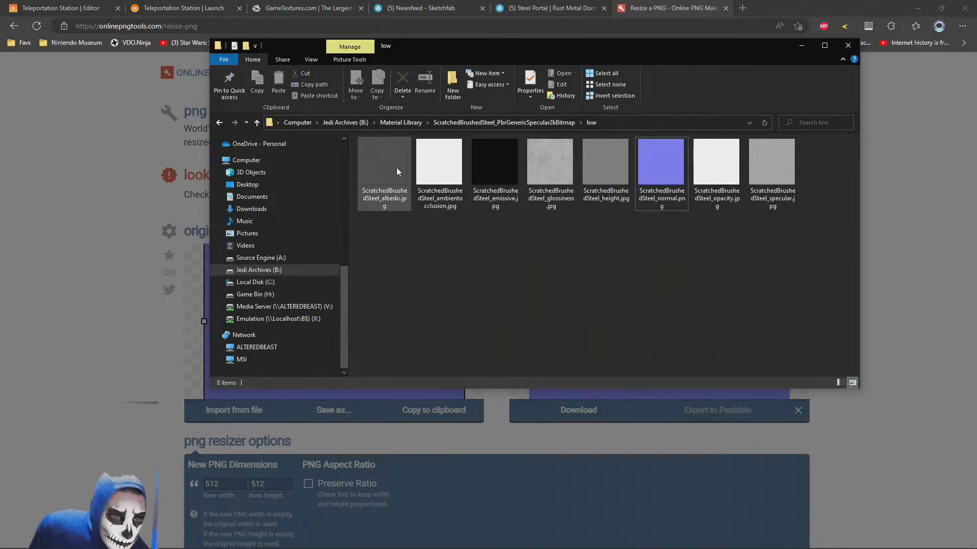
# Close the PNG resizer page, return to the PlayCanvas editor and bring the low texture folder up in front of it
pyautogui.click(686, 155)
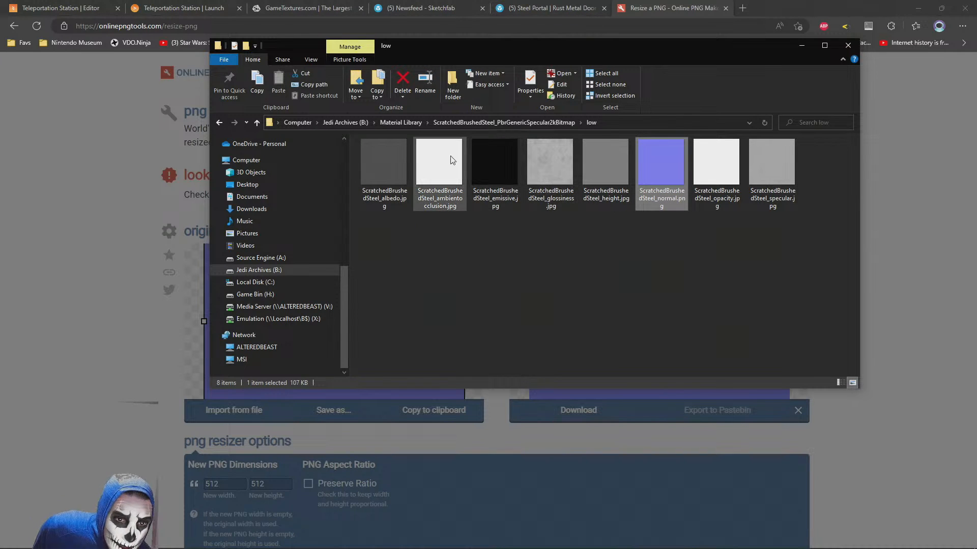
pyautogui.click(378, 167)
pyautogui.click(541, 165)
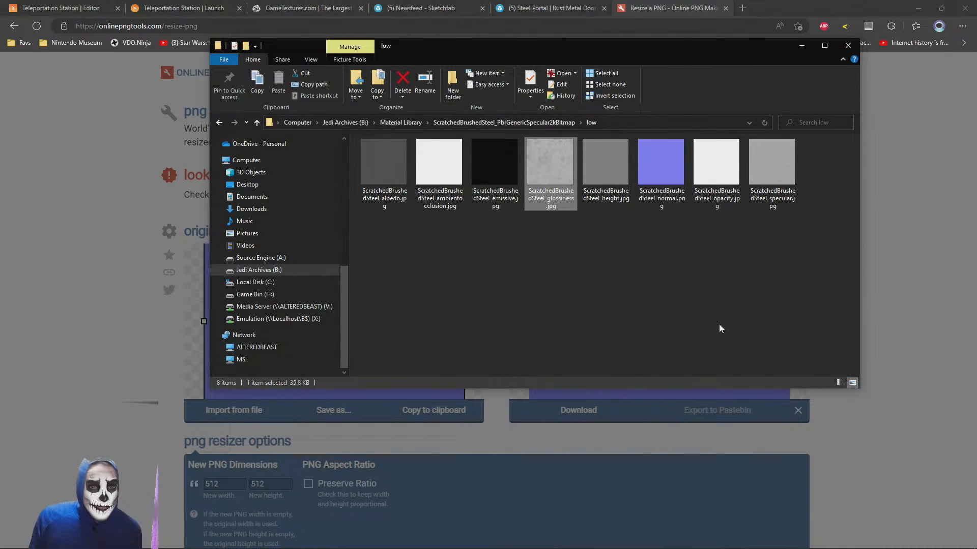
pyautogui.click(721, 329)
pyautogui.click(680, 4)
pyautogui.middleClick(670, 4)
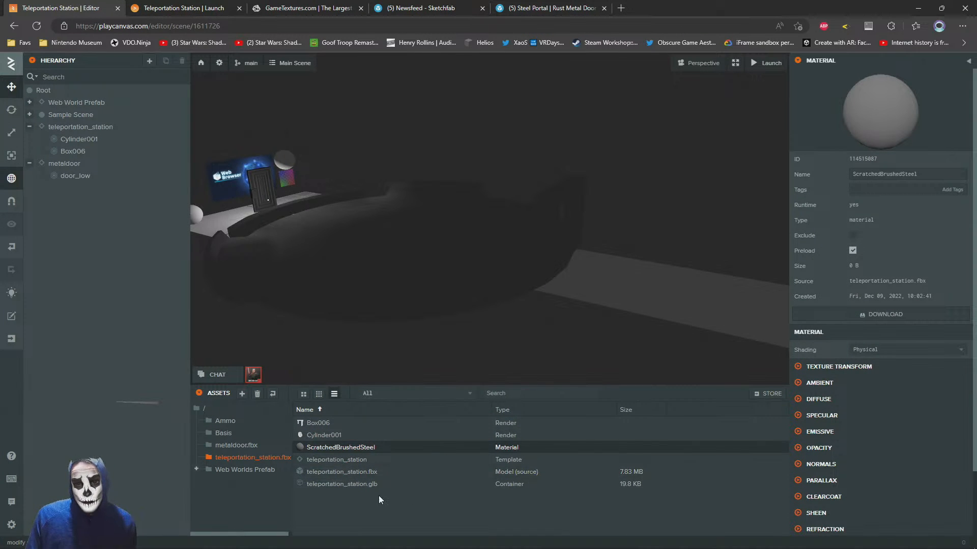
pyautogui.hotkey('alt', 'Tab')
pyautogui.click(346, 229)
pyautogui.moveTo(814, 219); pyautogui.dragTo(374, 168)
pyautogui.click(377, 170)
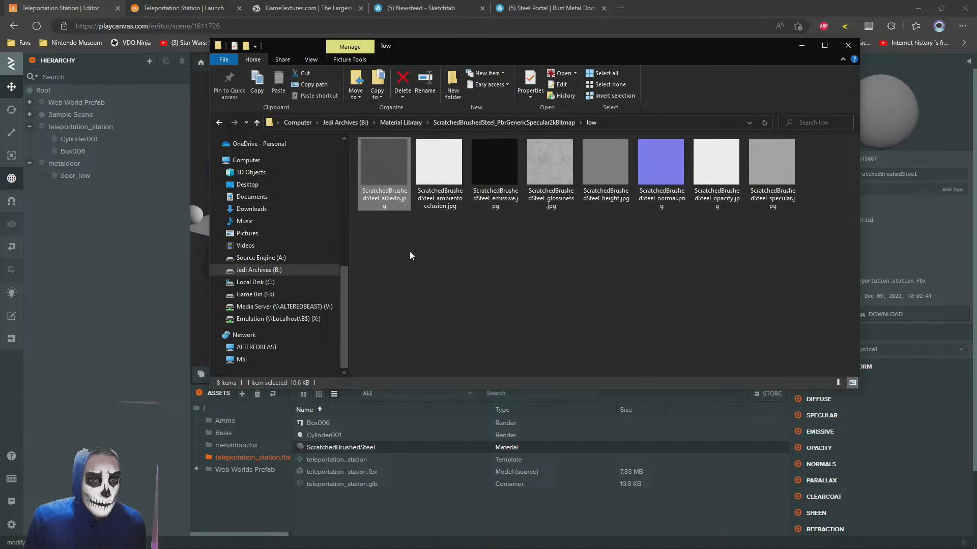
pyautogui.keyDown('ctrl'); pyautogui.click(550, 161); pyautogui.keyUp('ctrl')
pyautogui.keyDown('ctrl'); pyautogui.click(666, 153); pyautogui.keyUp('ctrl')
pyautogui.keyDown('ctrl'); pyautogui.click(779, 167); pyautogui.keyUp('ctrl')
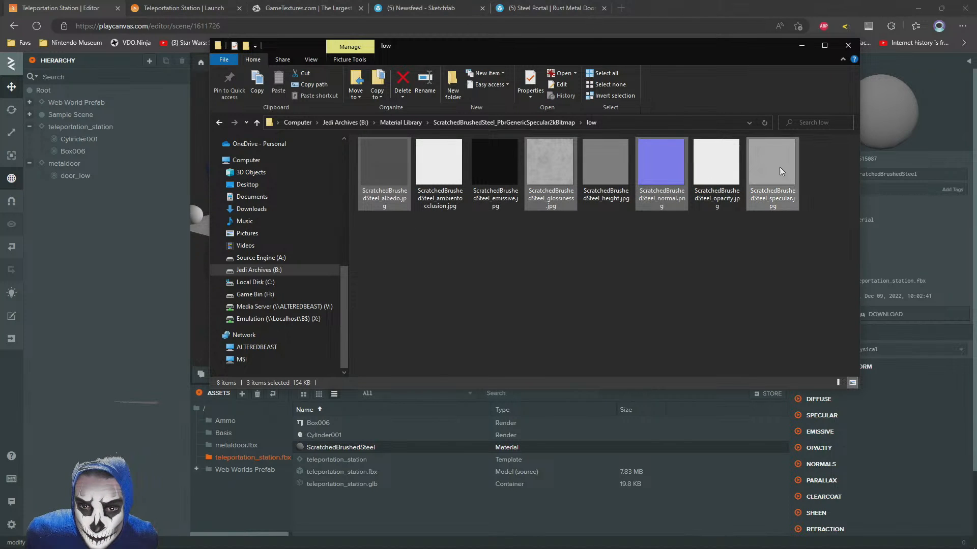
# Open ScratchedBrushedSteel_ambientocclusion.jpg, inspect it magnified for surface detail and close the viewer
pyautogui.doubleClick(440, 171)
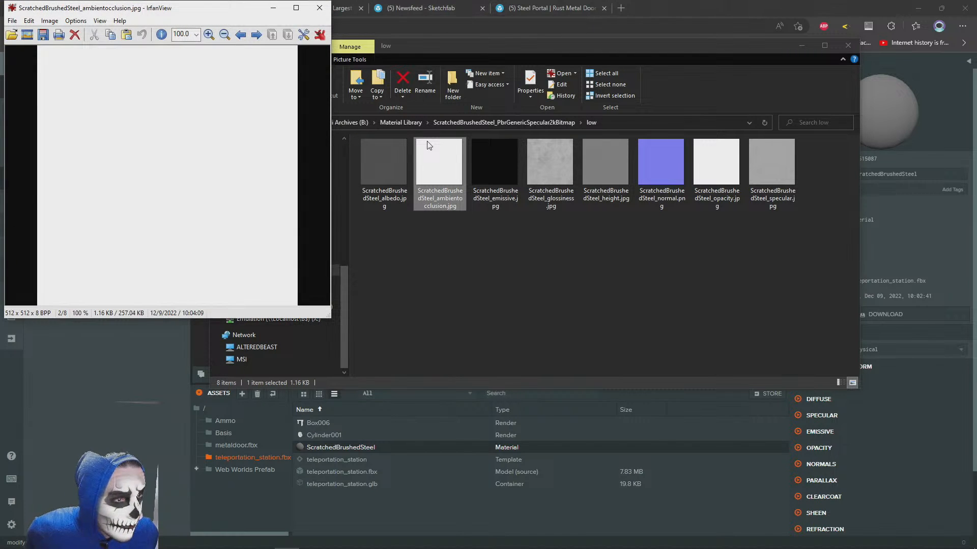
pyautogui.press('+')
pyautogui.press('+')
pyautogui.press('+')
pyautogui.press('+')
pyautogui.press('+')
pyautogui.press('+')
pyautogui.press('+')
pyautogui.press('+')
pyautogui.press('+')
pyautogui.press('+')
pyautogui.press('+')
pyautogui.press('+')
pyautogui.press('+')
pyautogui.press('+')
pyautogui.press('+')
pyautogui.press('+')
pyautogui.press('+')
pyautogui.press('+')
pyautogui.press('+')
pyautogui.press('+')
pyautogui.moveTo(341, 201); pyautogui.dragTo(412, 162, button='right')
pyautogui.moveTo(608, 264); pyautogui.dragTo(222, 372, button='right')
pyautogui.click(961, 7)
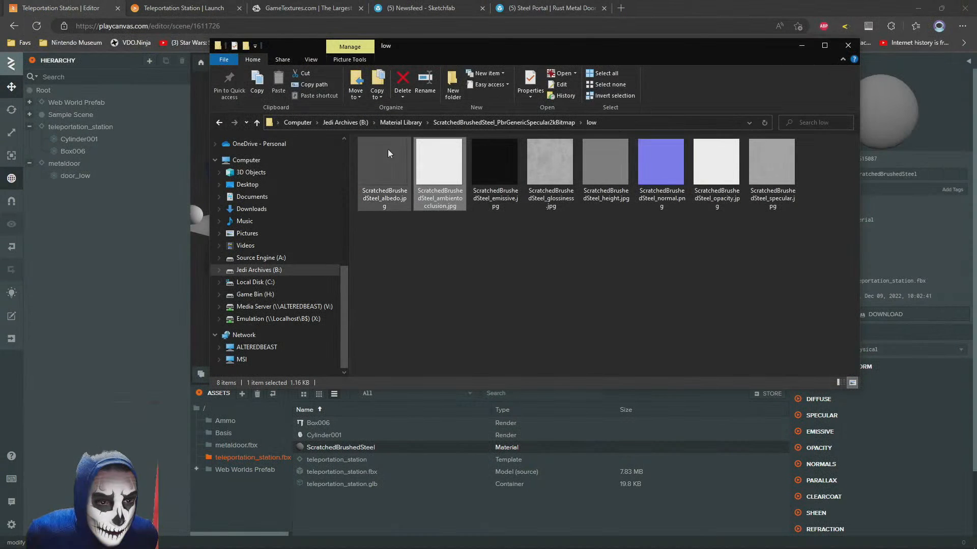
# Upload the brushed steel albedo, glossiness, normal and specular images from low into PlayCanvas's teleportation_station.fbx asset folder
pyautogui.click(389, 168)
pyautogui.keyDown('ctrl'); pyautogui.click(566, 169); pyautogui.keyUp('ctrl')
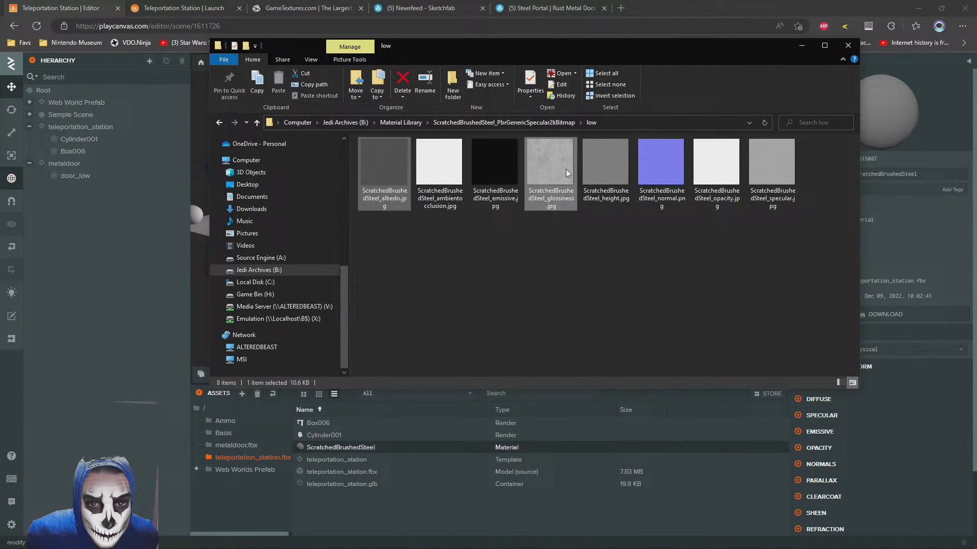
pyautogui.keyDown('ctrl'); pyautogui.click(661, 176); pyautogui.keyUp('ctrl')
pyautogui.keyDown('ctrl'); pyautogui.click(782, 169); pyautogui.keyUp('ctrl')
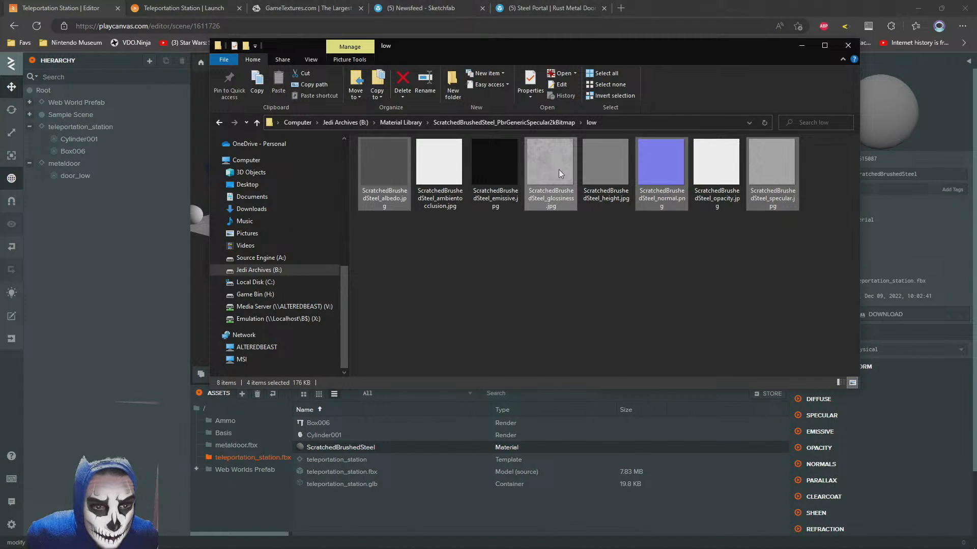
pyautogui.moveTo(558, 170); pyautogui.dragTo(404, 500)
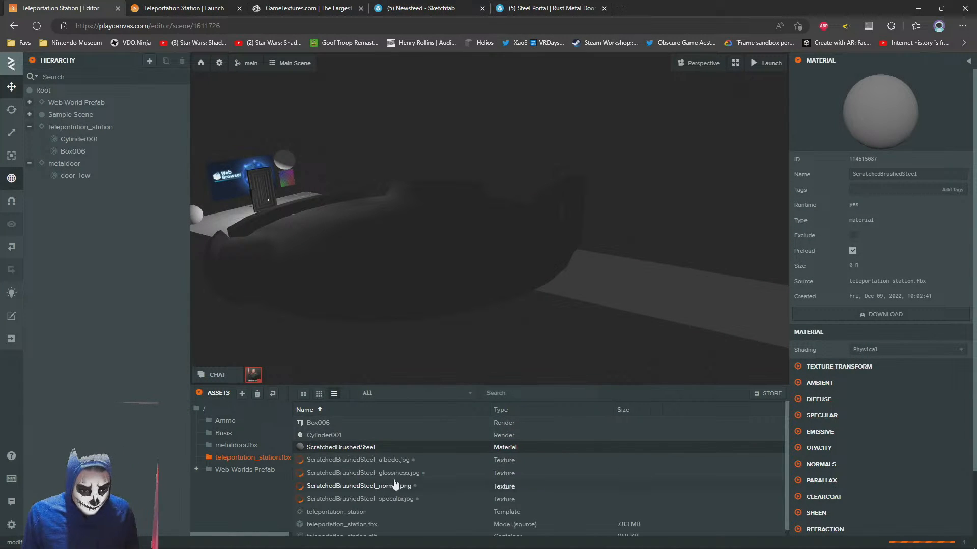
# Assign ScratchedBrushedSteel_albedo.jpg as the diffuse map of the ScratchedBrushedSteel material
pyautogui.click(799, 400)
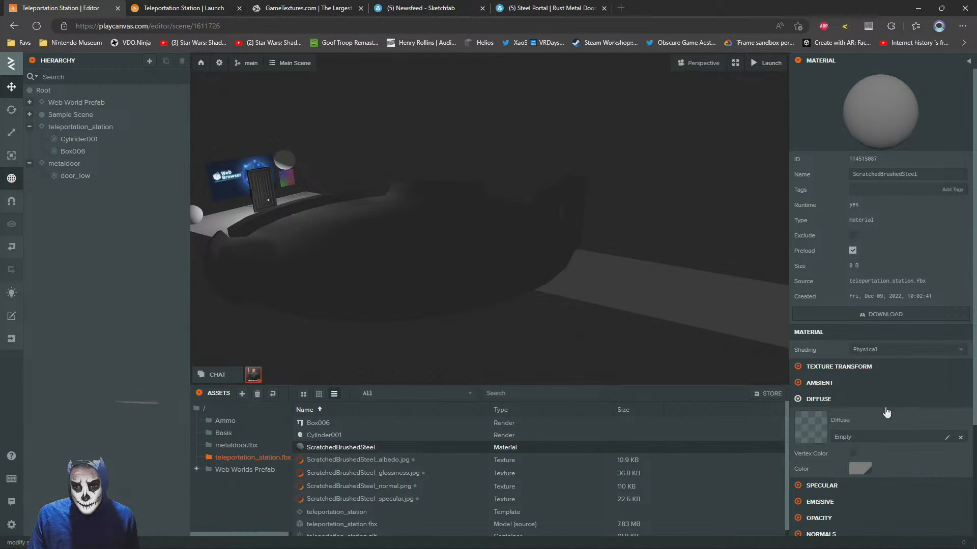
pyautogui.scroll(-2, 886, 410)
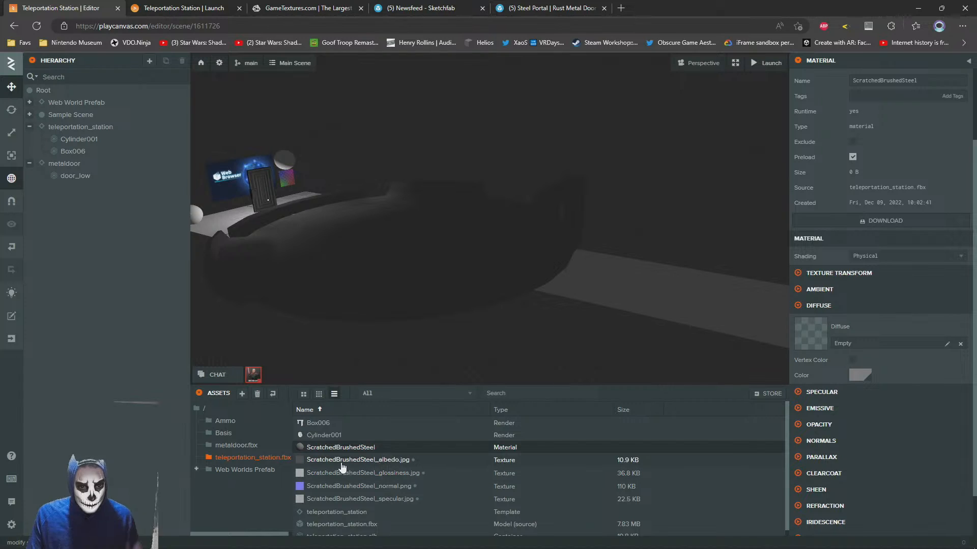
pyautogui.moveTo(340, 464); pyautogui.dragTo(911, 329)
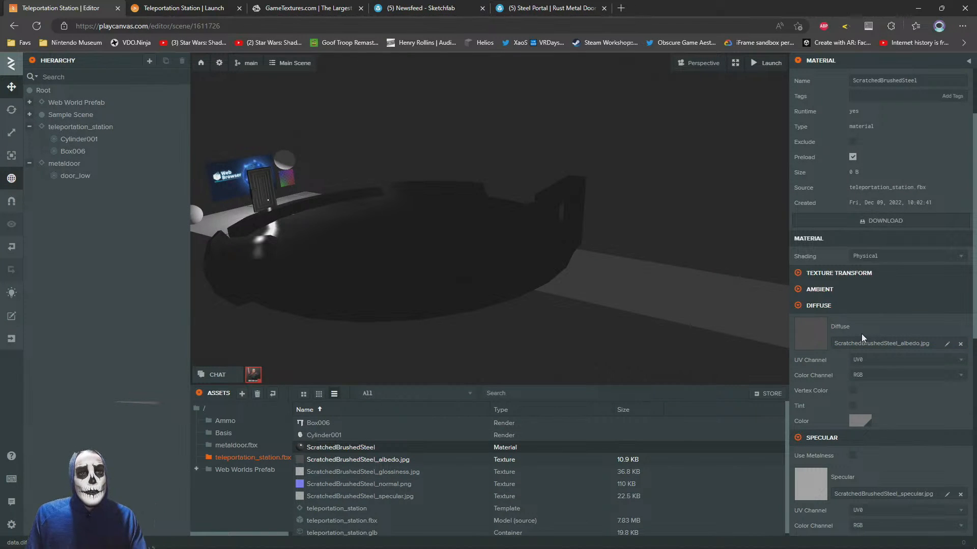
# Move Spawn Point and Point Light together out of Sample Scene to the root level, just above teleportation_station
pyautogui.moveTo(574, 212); pyautogui.dragTo(515, 193, button='right')
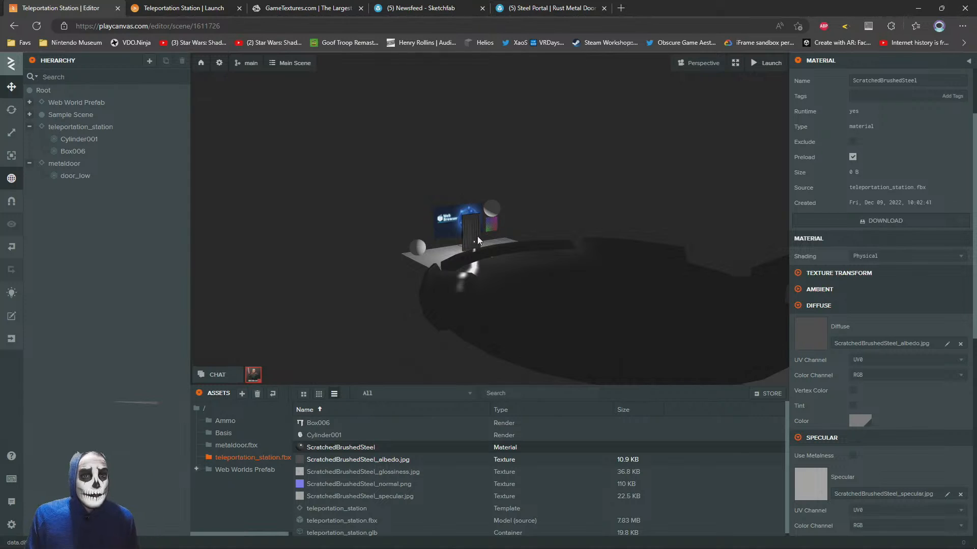
pyautogui.click(29, 116)
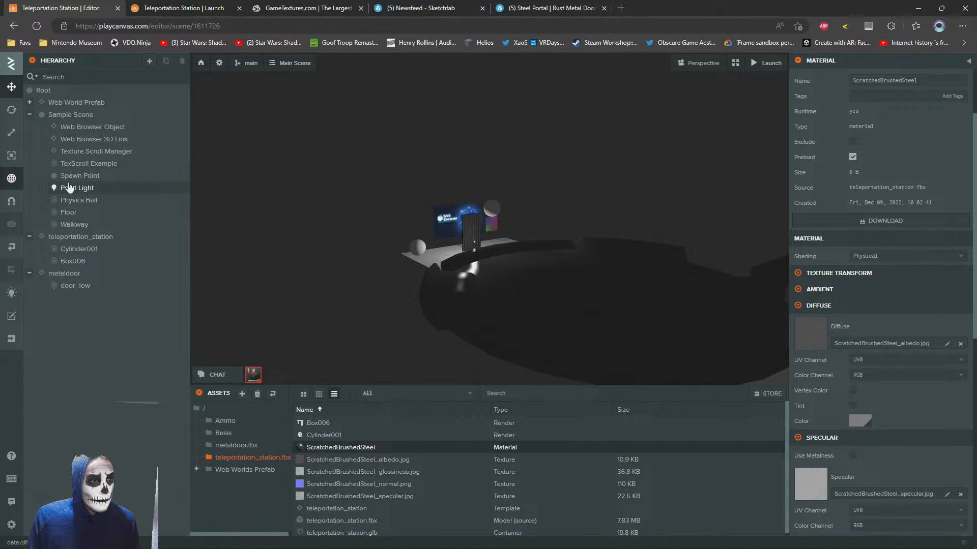
pyautogui.click(70, 188)
pyautogui.click(74, 178)
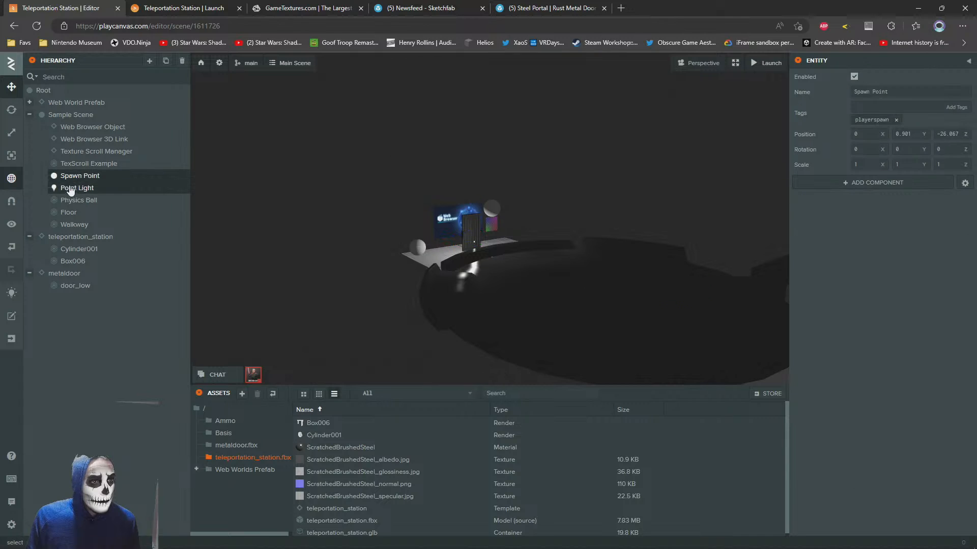
pyautogui.keyDown('shift'); pyautogui.click(70, 189); pyautogui.keyUp('shift')
pyautogui.moveTo(70, 187); pyautogui.dragTo(63, 112)
pyautogui.moveTo(62, 111); pyautogui.dragTo(36, 232)
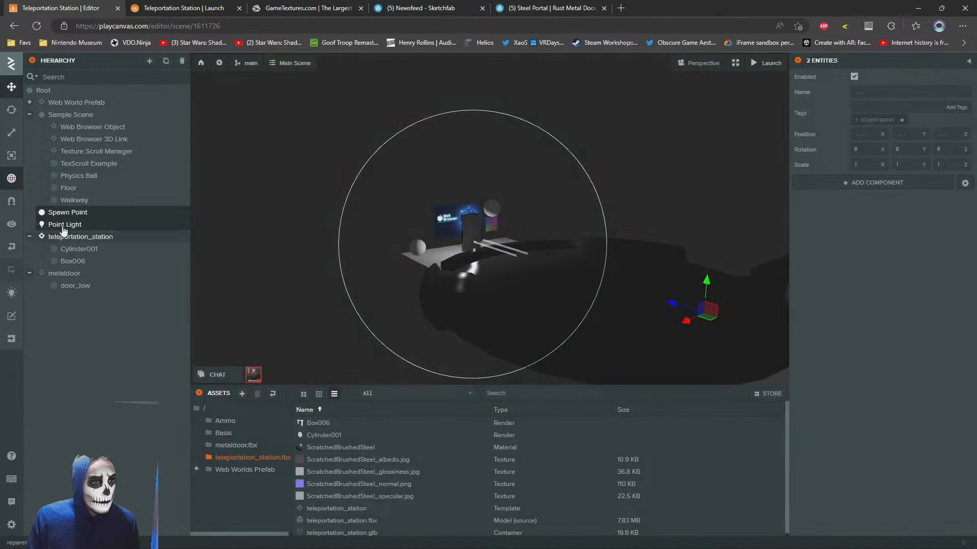
# Select the Point Light on its own and focus the viewport on it
pyautogui.click(67, 212)
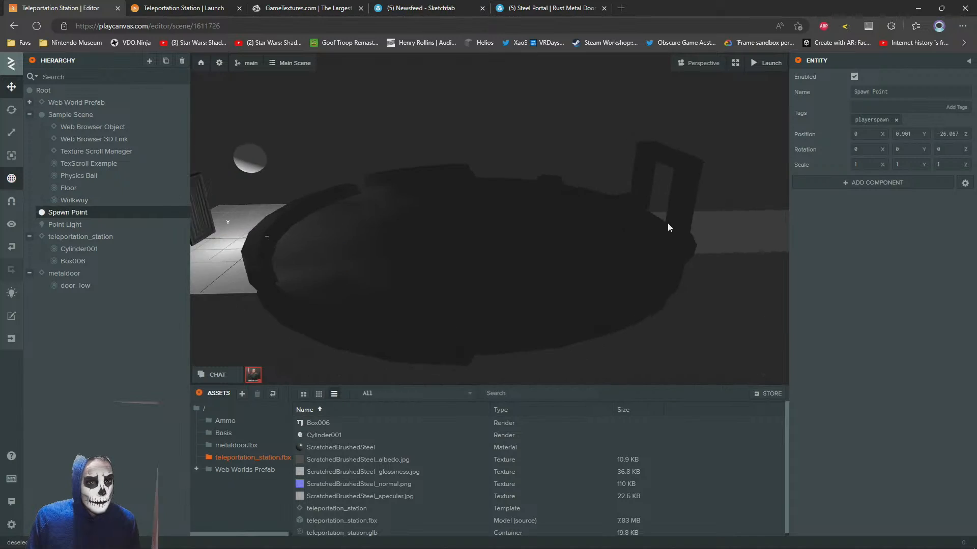
pyautogui.click(63, 225)
pyautogui.press('f')
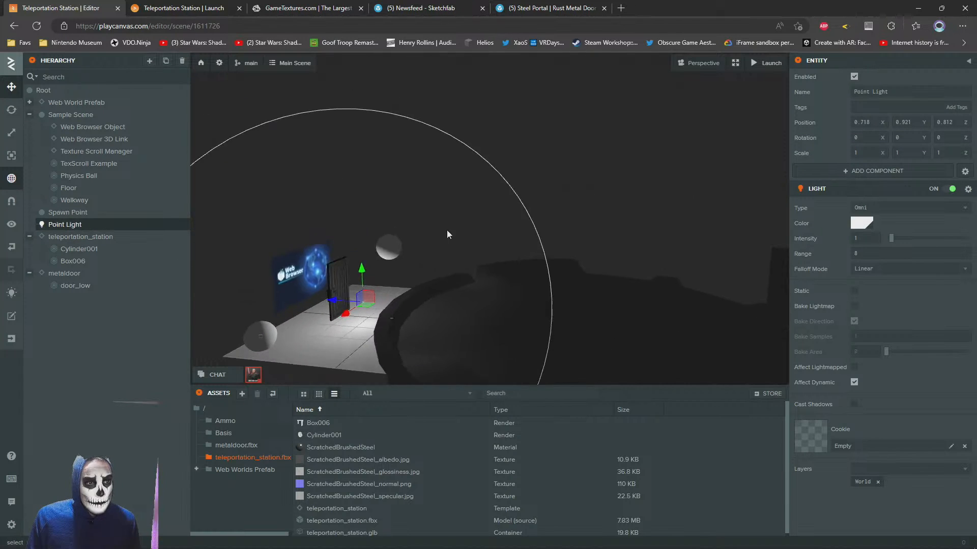
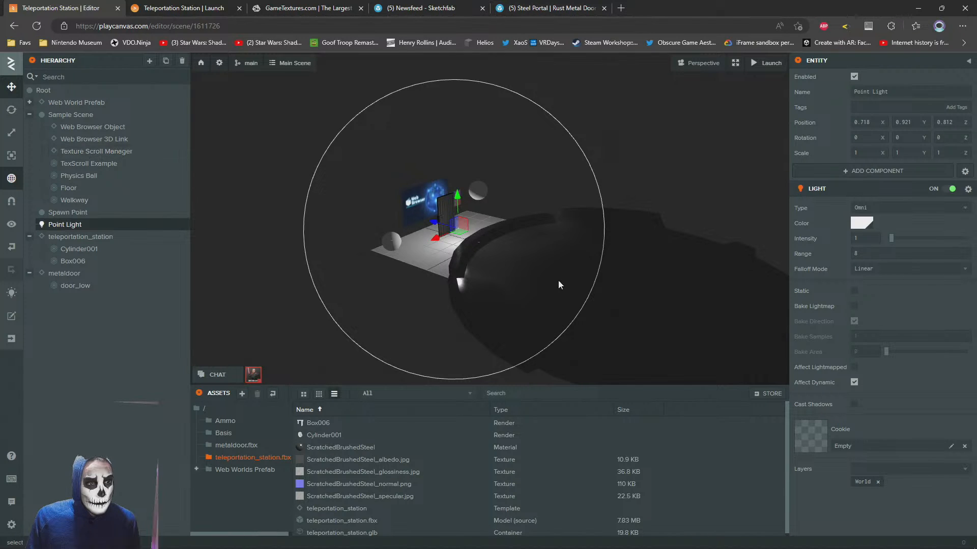
# Move the Point Light horizontally over the teleportation station, to about X -1.49, Z -7.77
pyautogui.moveTo(459, 235); pyautogui.dragTo(637, 255)
pyautogui.moveTo(413, 211); pyautogui.dragTo(636, 230)
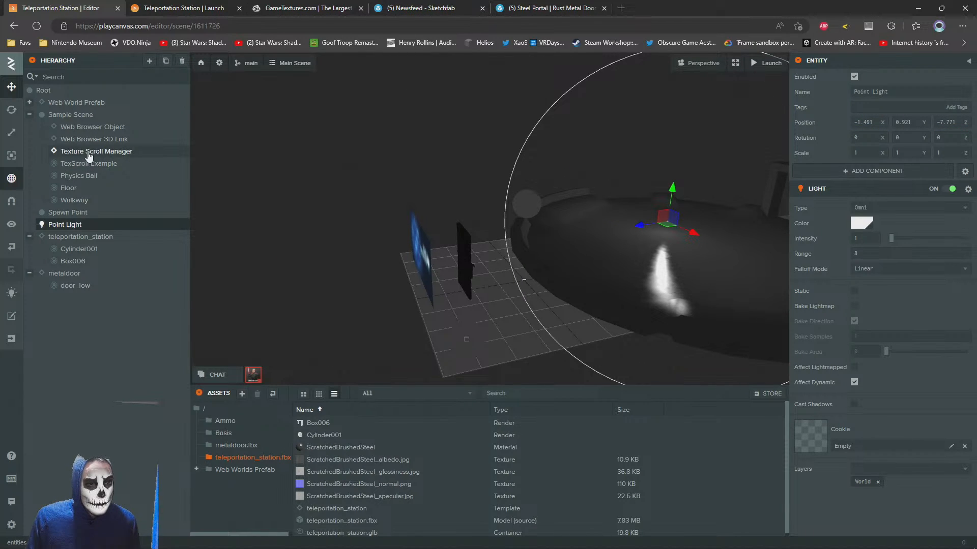
# Inspect the settings of the TexScroll Example and Texture Scroll Manager entities
pyautogui.click(89, 155)
pyautogui.click(85, 165)
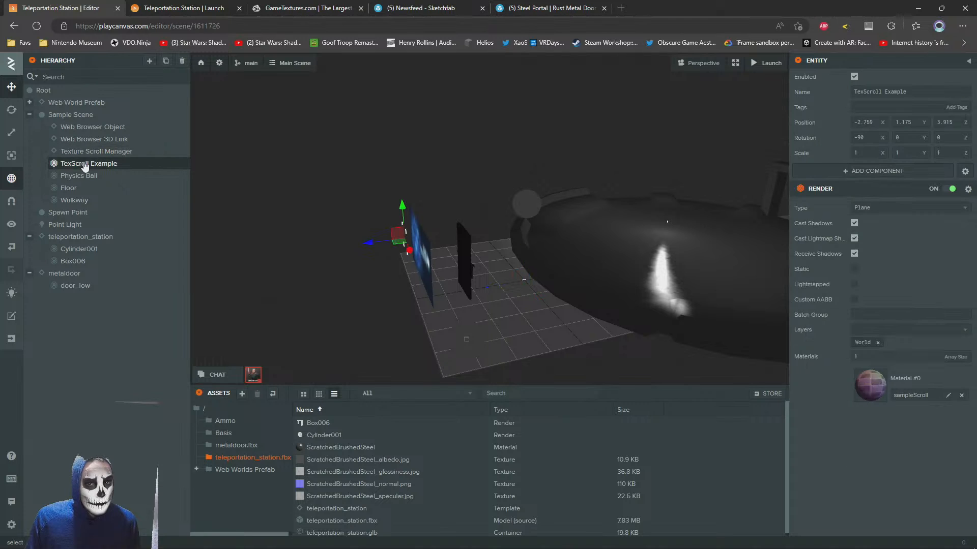
pyautogui.click(92, 154)
# Raise the Point Light above the station floor to about Y 1.99, trying Cast Shadows on and leaving it off
pyautogui.moveTo(470, 218); pyautogui.dragTo(501, 218, button='right')
pyautogui.scroll(3, 499, 218)
pyautogui.moveTo(498, 218); pyautogui.dragTo(484, 201)
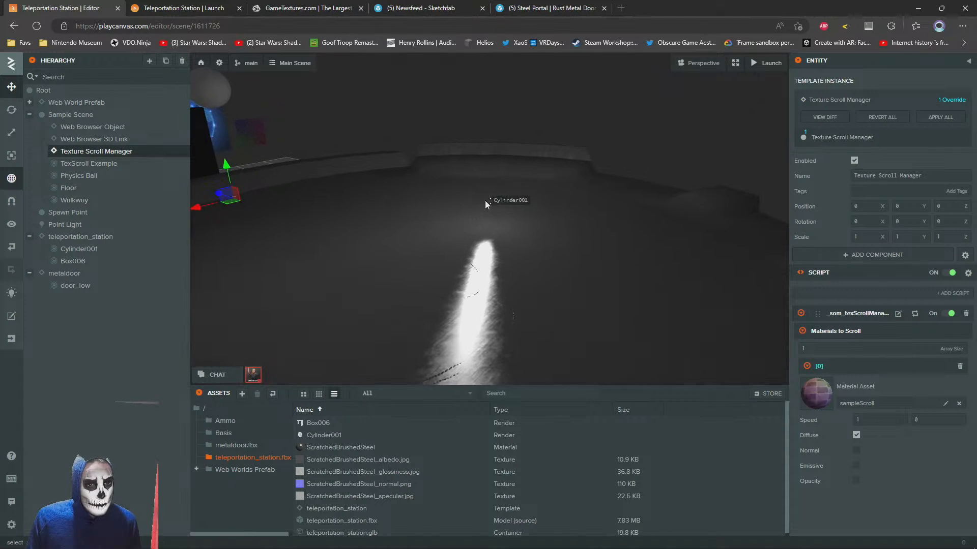
pyautogui.click(495, 201)
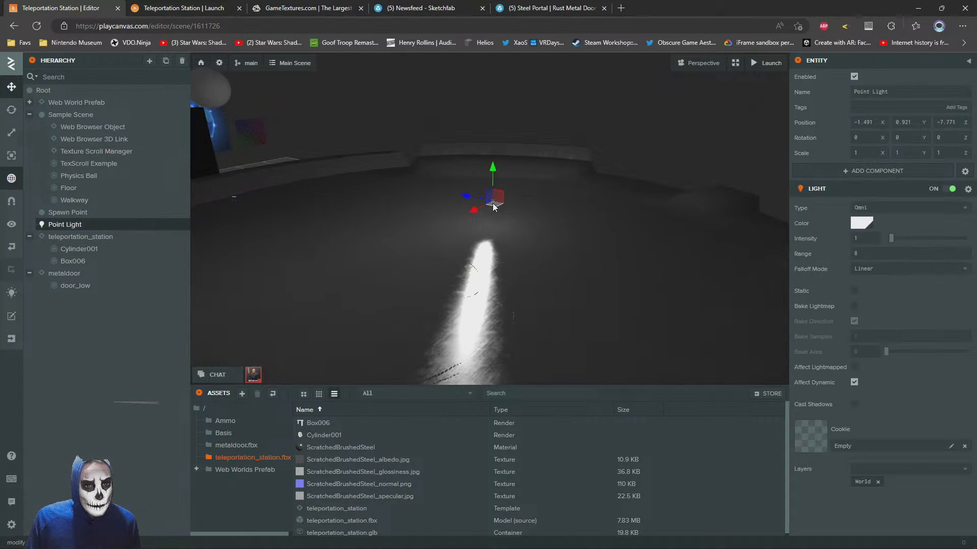
pyautogui.click(855, 406)
pyautogui.moveTo(603, 259); pyautogui.dragTo(737, 344)
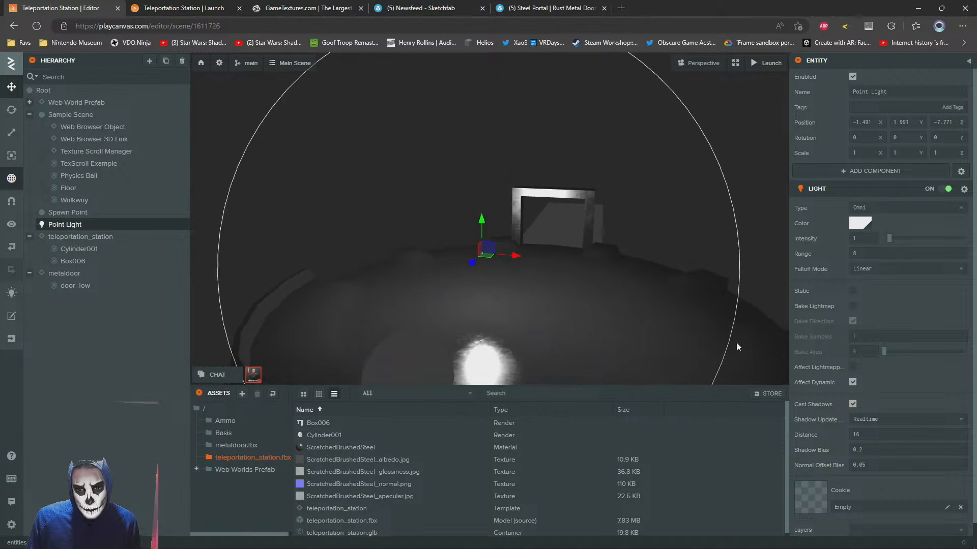
pyautogui.click(852, 404)
# Shift the Point Light toward the middle of the station, to about X -0.28, Z -7.80, and focus the view on it
pyautogui.moveTo(610, 244); pyautogui.dragTo(568, 269)
pyautogui.click(304, 196)
pyautogui.moveTo(465, 322); pyautogui.dragTo(639, 215)
pyautogui.click(257, 291)
pyautogui.moveTo(503, 227); pyautogui.dragTo(426, 270)
pyautogui.press('f')
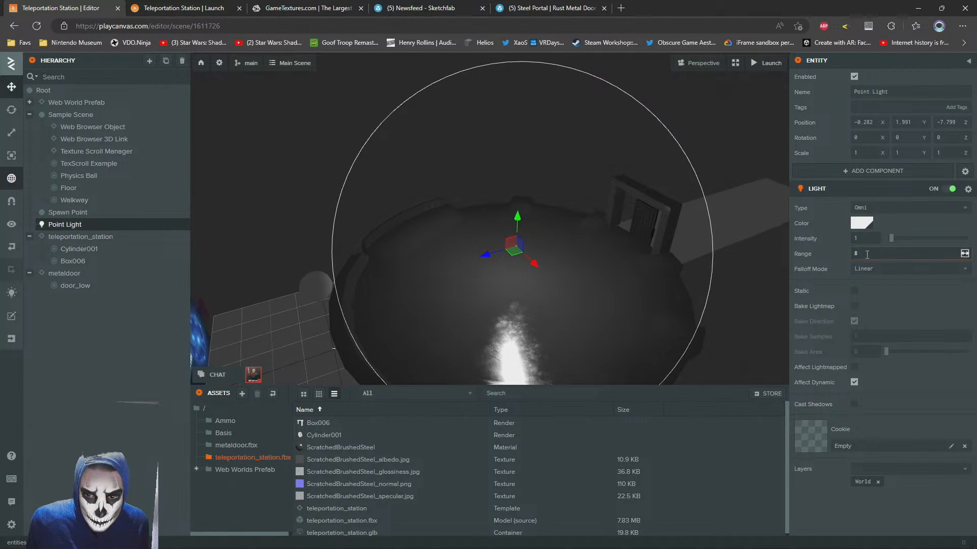
# Set the Point Light's range to 12 and raise it to about Y 2.30
pyautogui.press('Return')
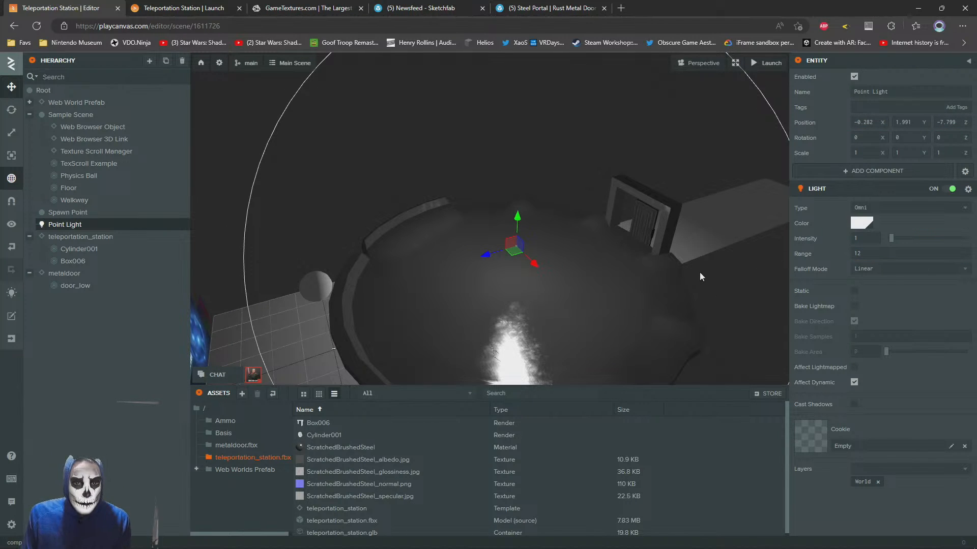
pyautogui.moveTo(519, 219)
pyautogui.mouseDown()
pyautogui.moveTo(518, 202)
pyautogui.moveTo(516, 214)
pyautogui.mouseUp()
pyautogui.press('w')
pyautogui.moveTo(491, 232); pyautogui.dragTo(563, 187, button='right')
# Create an asset folder named sky at the root of the project assets and open it
pyautogui.rightClick(200, 408)
pyautogui.moveTo(232, 415)
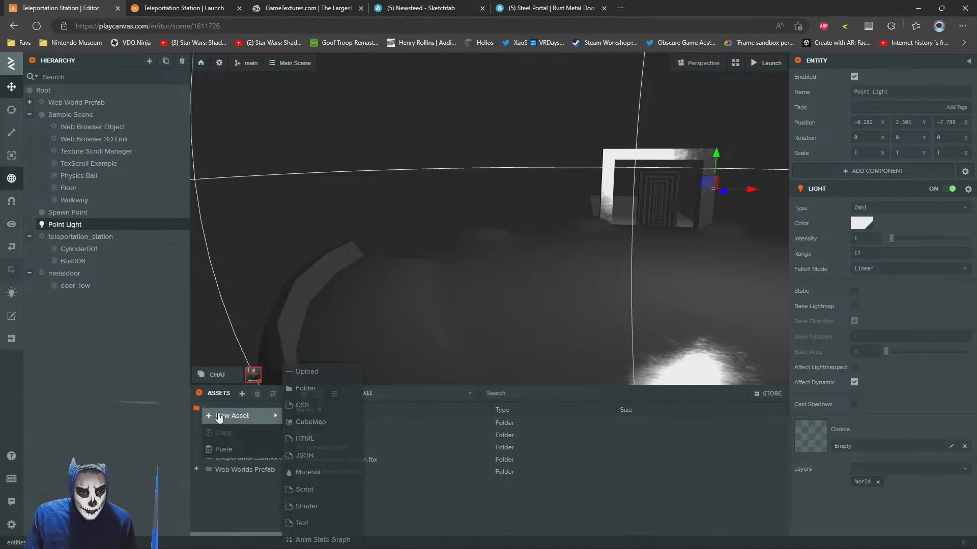
pyautogui.click(307, 392)
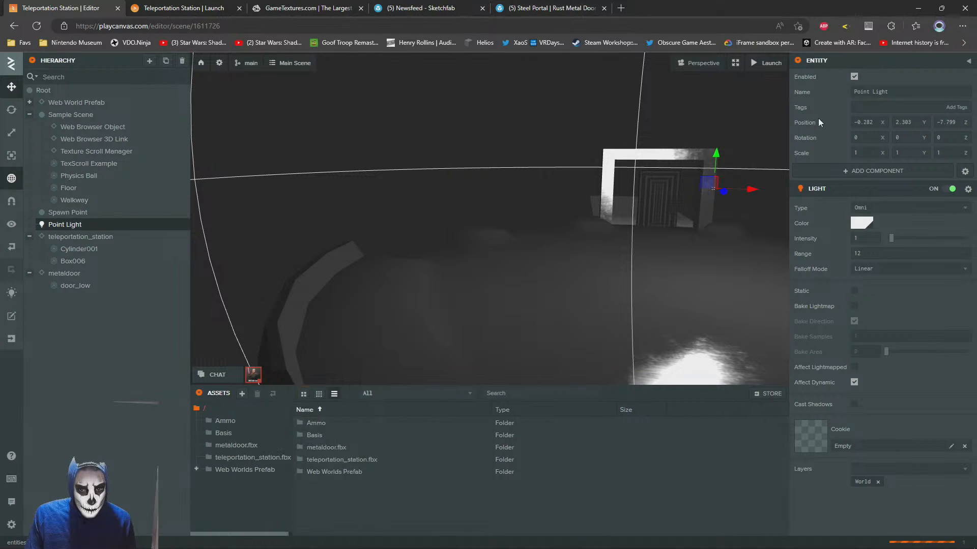
pyautogui.write('s')
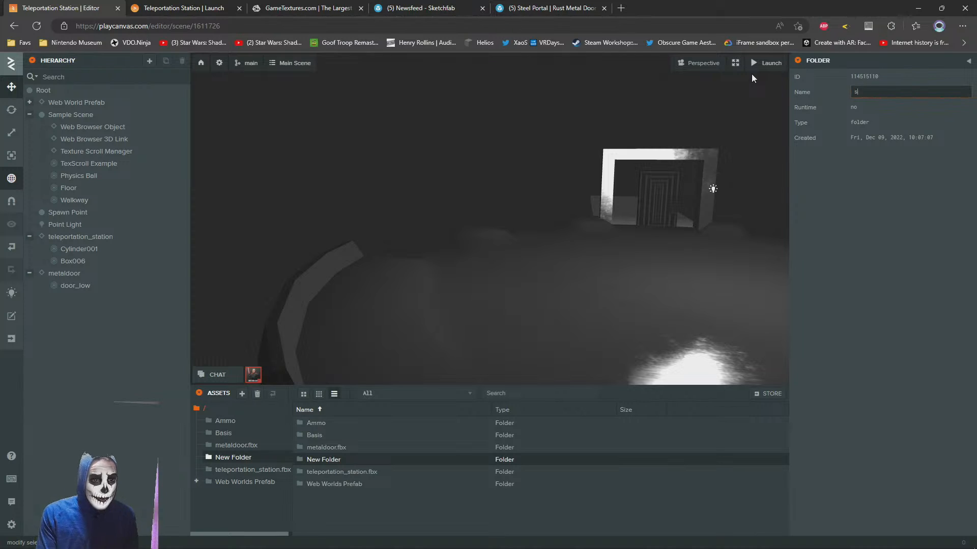
pyautogui.write('ky')
pyautogui.press('Return')
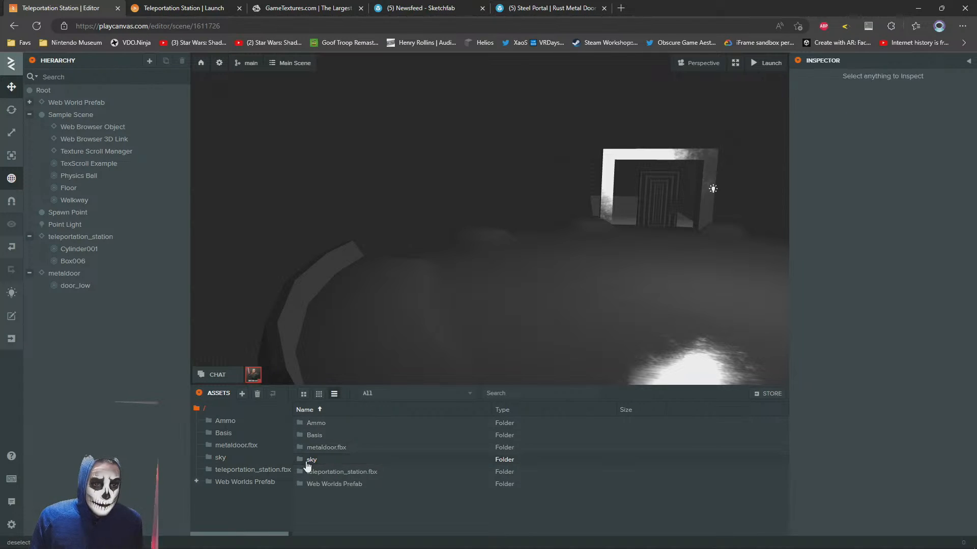
pyautogui.doubleClick(300, 458)
# Switch to File Explorer and look for skybox images in the Material Library and Downloads folders
pyautogui.hotkey('alt', 'Tab')
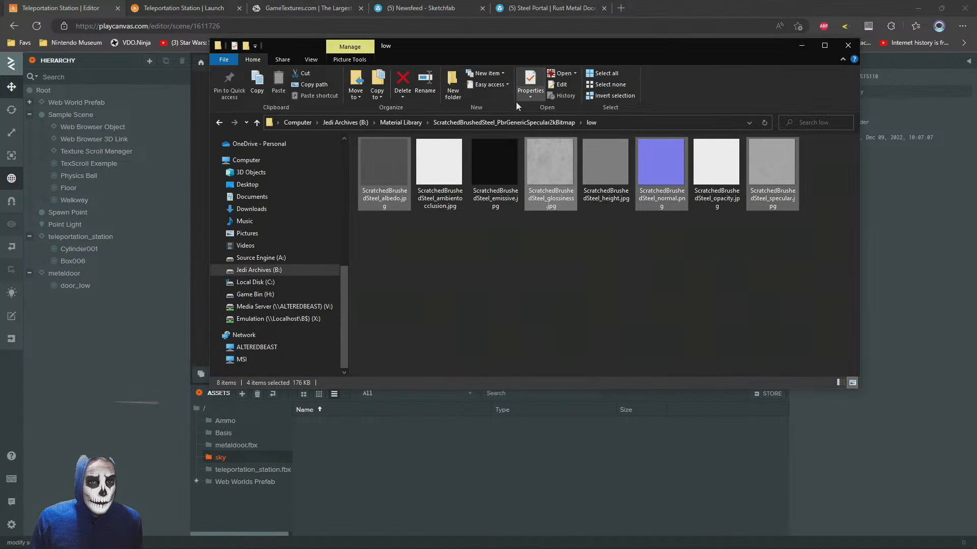
pyautogui.click(401, 122)
pyautogui.scroll(-5, 642, 284)
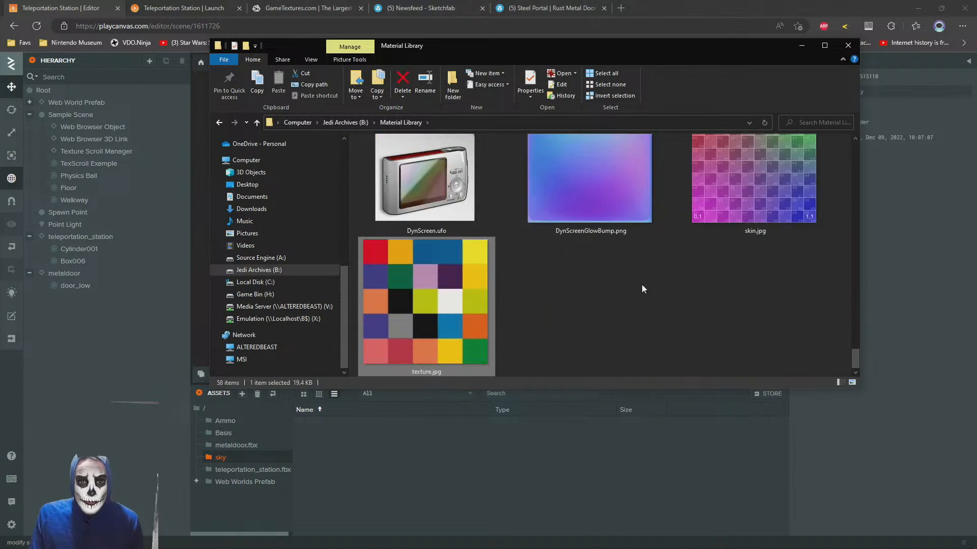
pyautogui.scroll(6, 640, 282)
pyautogui.click(251, 209)
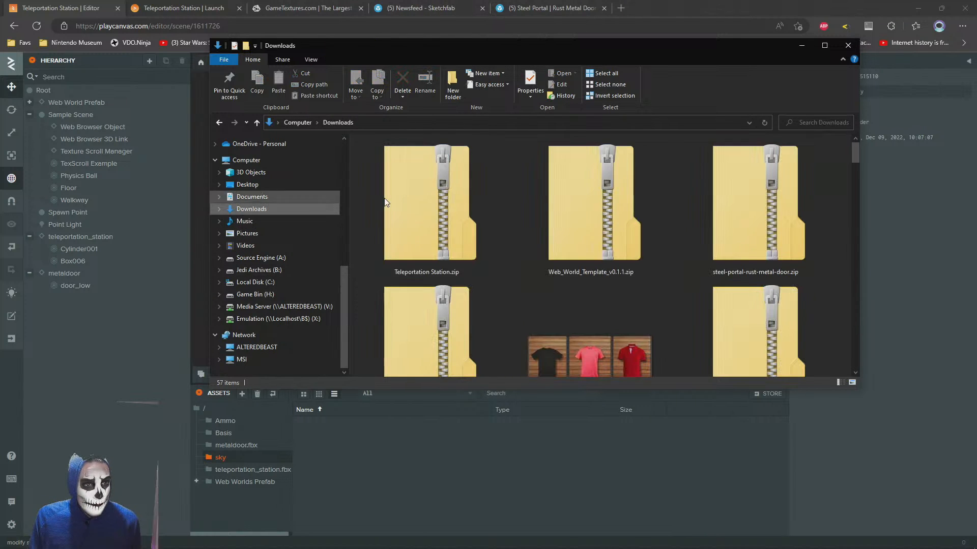
pyautogui.scroll(-10, 694, 254)
pyautogui.scroll(-3, 691, 283)
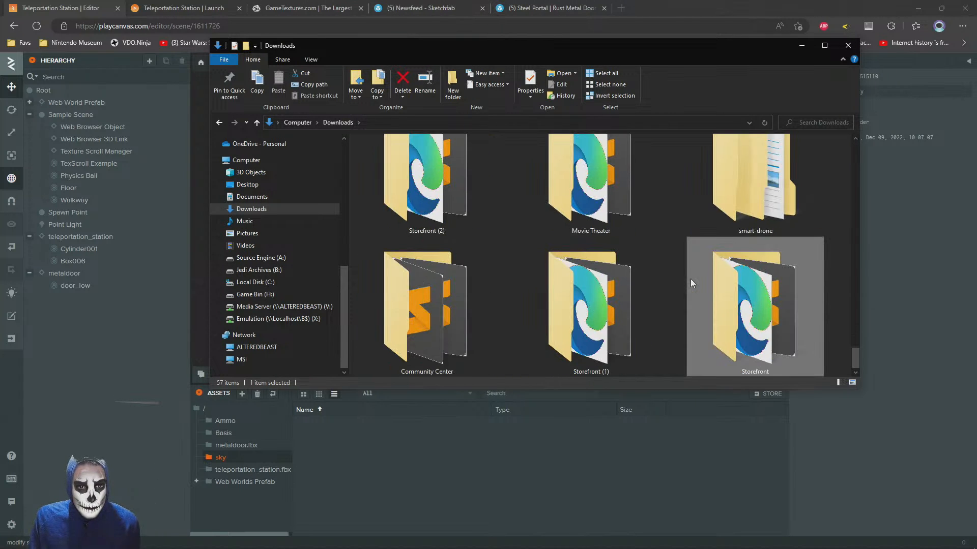
pyautogui.scroll(3, 691, 283)
pyautogui.scroll(-2, 689, 279)
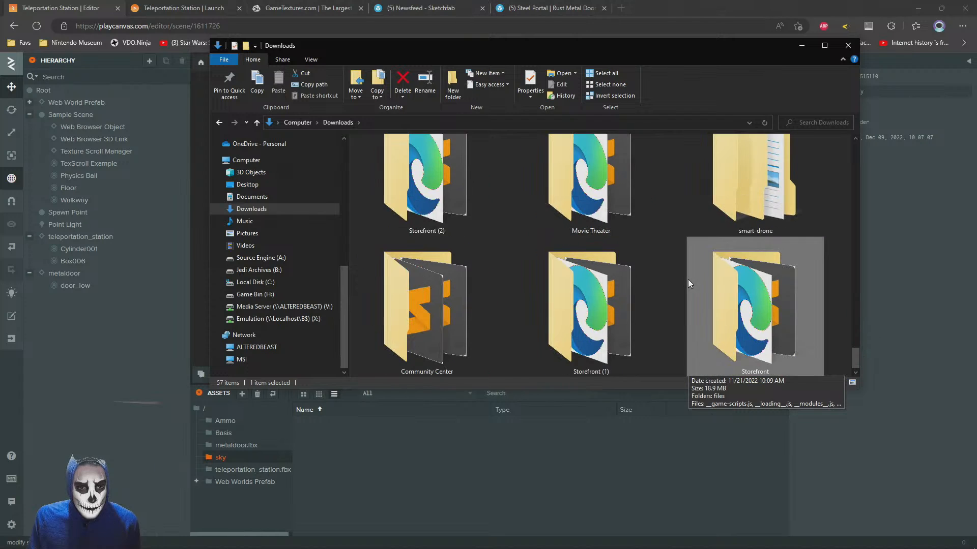
# Look through the Desktop folder for skybox images
pyautogui.click(248, 184)
pyautogui.click(537, 230)
pyautogui.press('End')
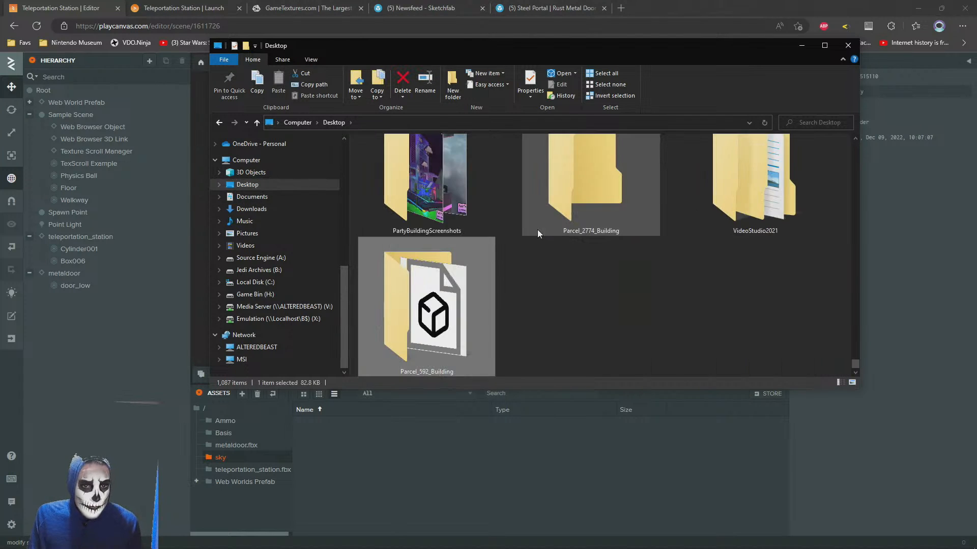
pyautogui.scroll(5, 535, 251)
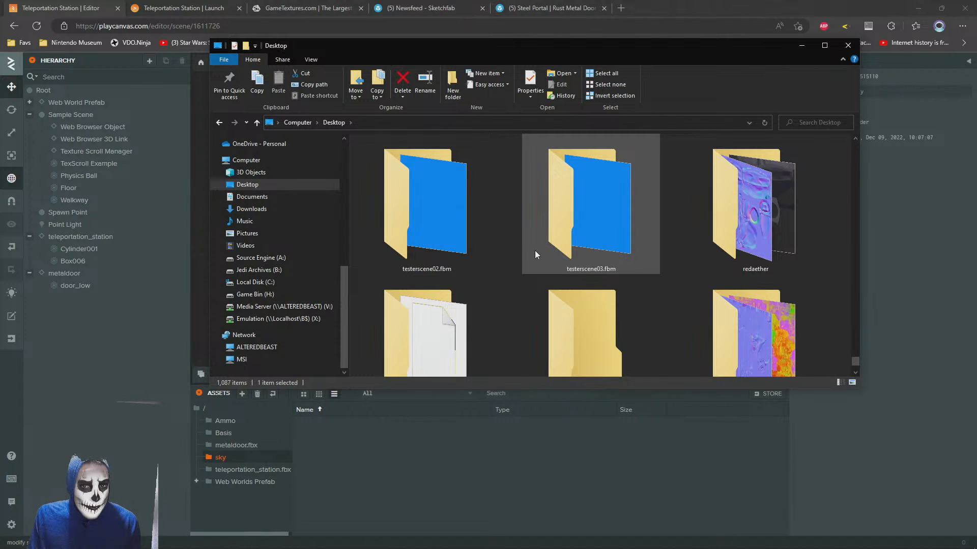
pyautogui.scroll(-5, 535, 251)
# Return to the Material Library folder and look through its texture folders for a sky
pyautogui.click(219, 124)
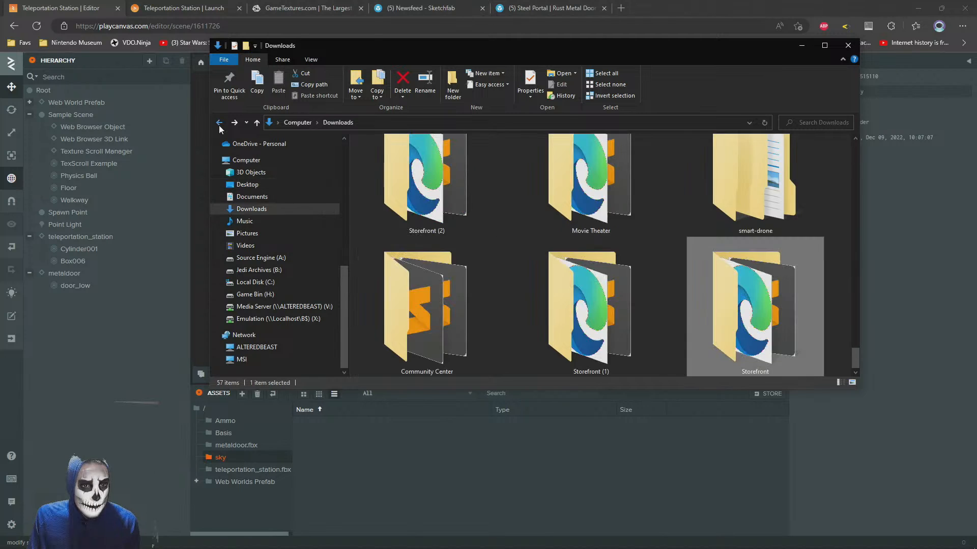
pyautogui.click(219, 123)
pyautogui.scroll(3, 630, 255)
pyautogui.rightClick(630, 257)
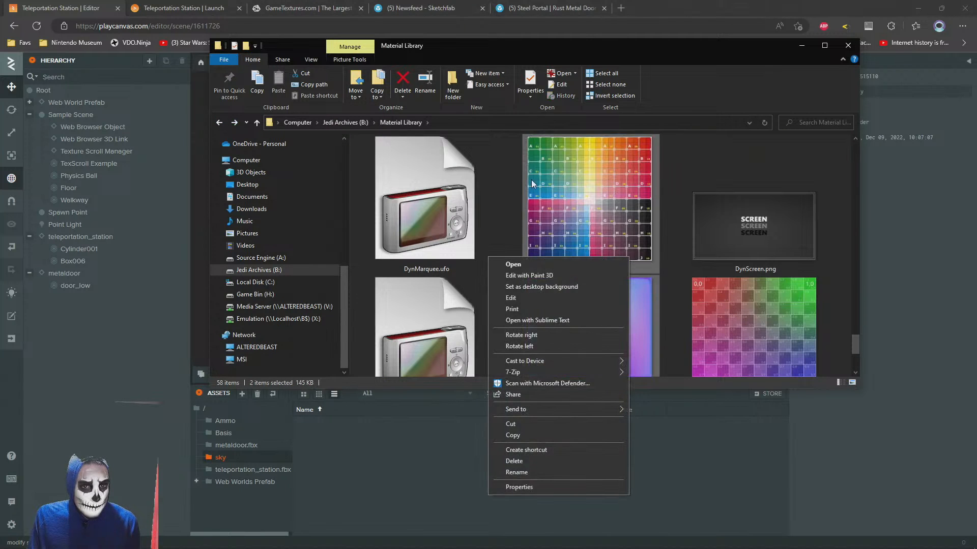
pyautogui.click(449, 174)
pyautogui.scroll(5, 449, 175)
pyautogui.scroll(5, 449, 174)
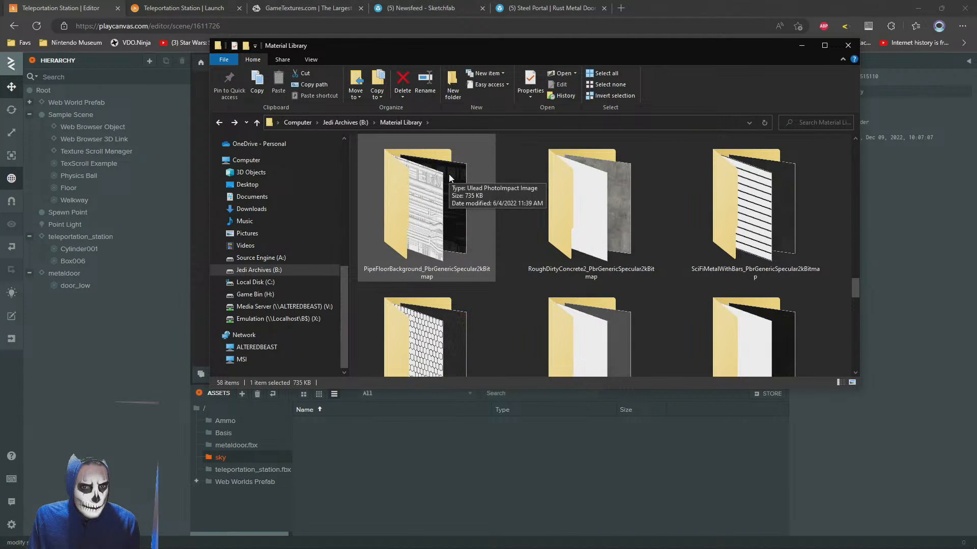
pyautogui.scroll(10, 450, 174)
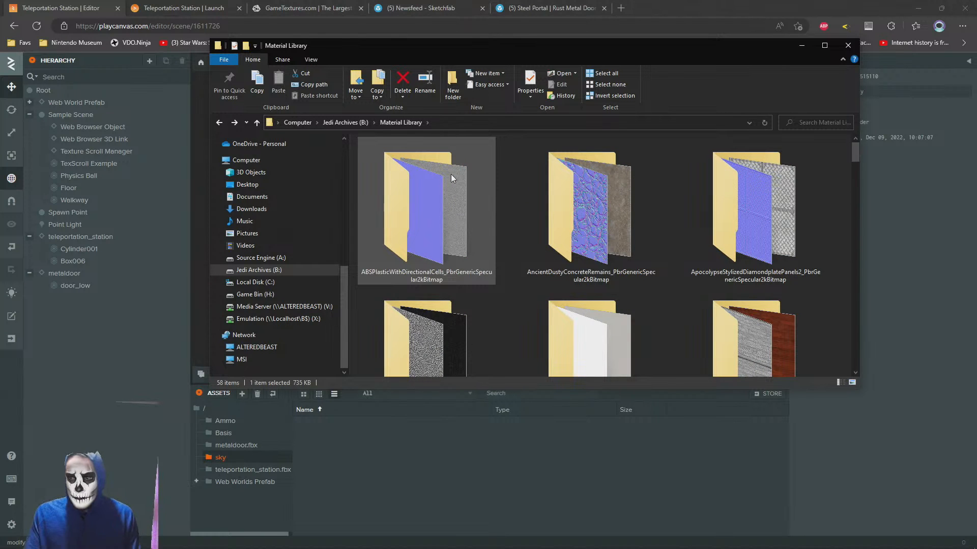
# Search the Media Server (V:) drive for skybox folders or images
pyautogui.click(300, 308)
pyautogui.click(420, 219)
pyautogui.press('End')
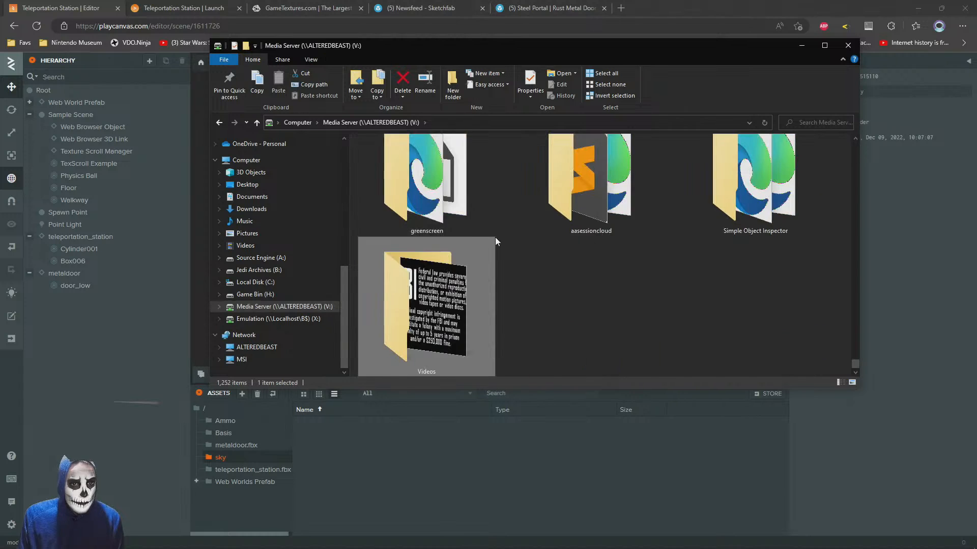
pyautogui.scroll(20, 498, 251)
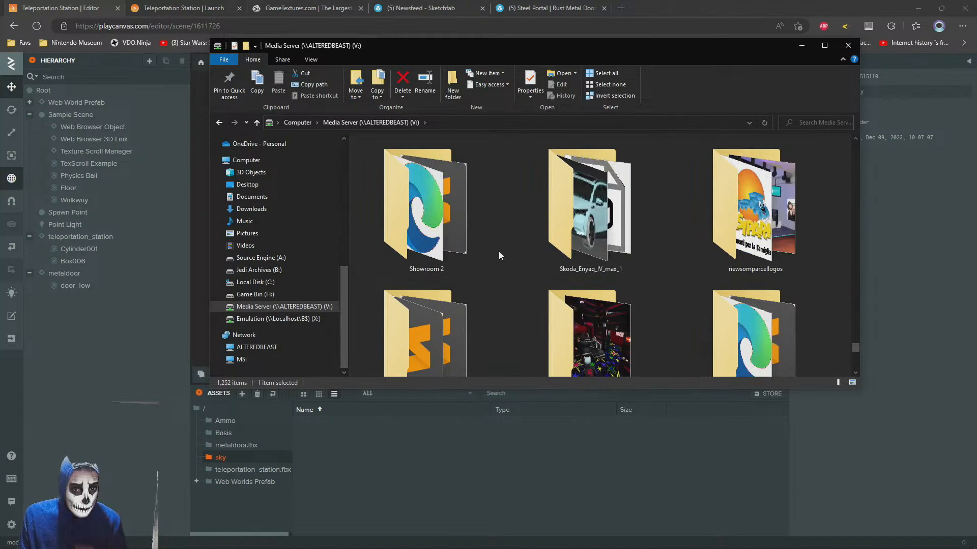
pyautogui.scroll(15, 499, 253)
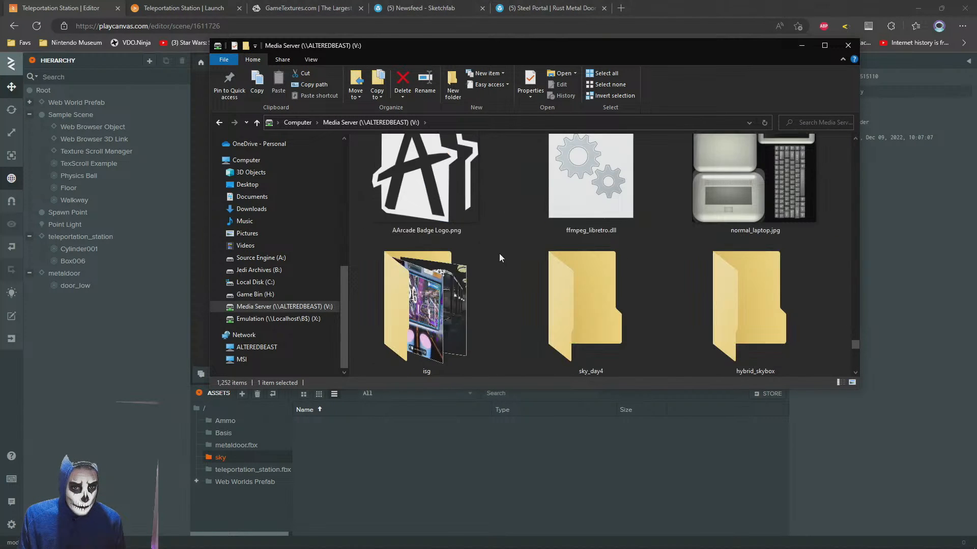
pyautogui.scroll(-1, 499, 255)
pyautogui.scroll(-1, 500, 253)
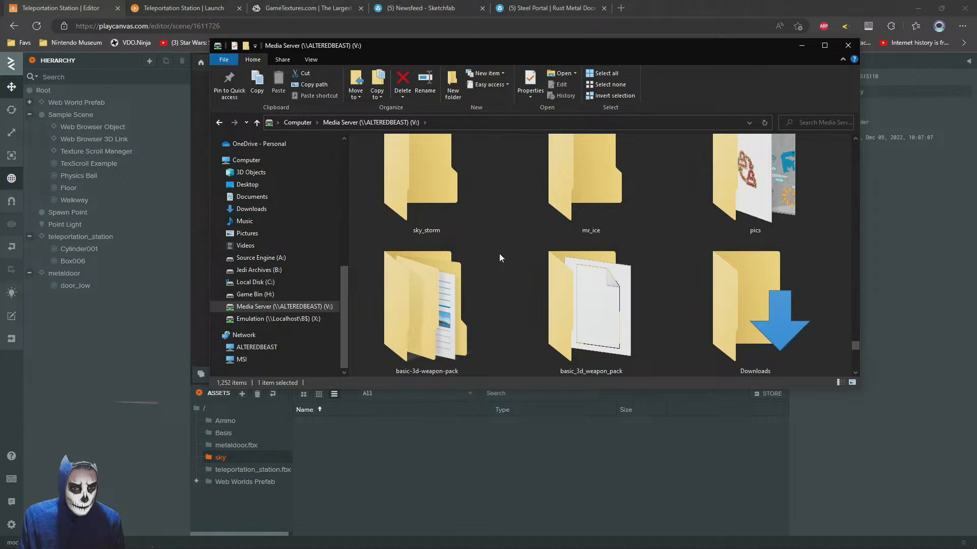
pyautogui.scroll(-2, 499, 253)
pyautogui.scroll(-5, 499, 253)
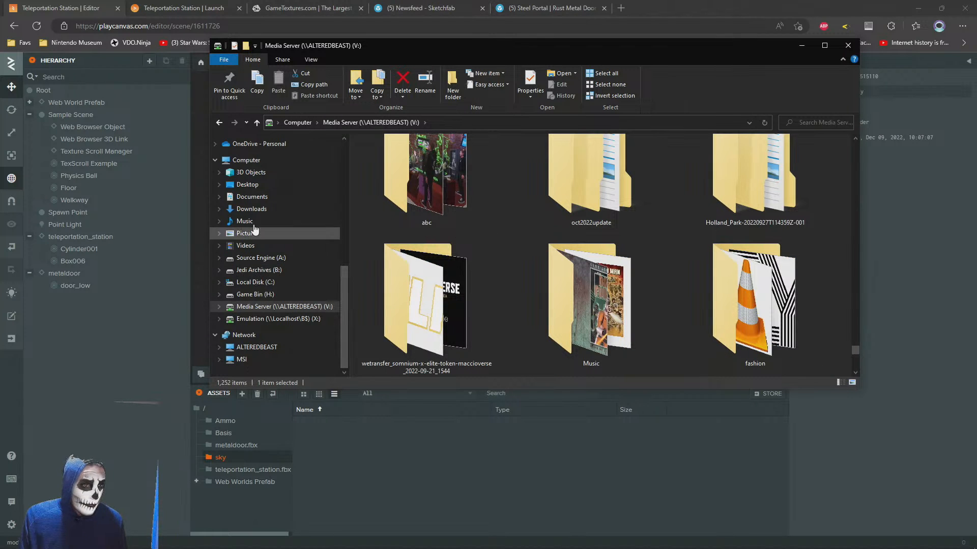
# Cut the six skybox images, skybox_up, left, right, front, down and back, from the Downloads folder
pyautogui.click(252, 197)
pyautogui.click(242, 212)
pyautogui.scroll(-5, 562, 288)
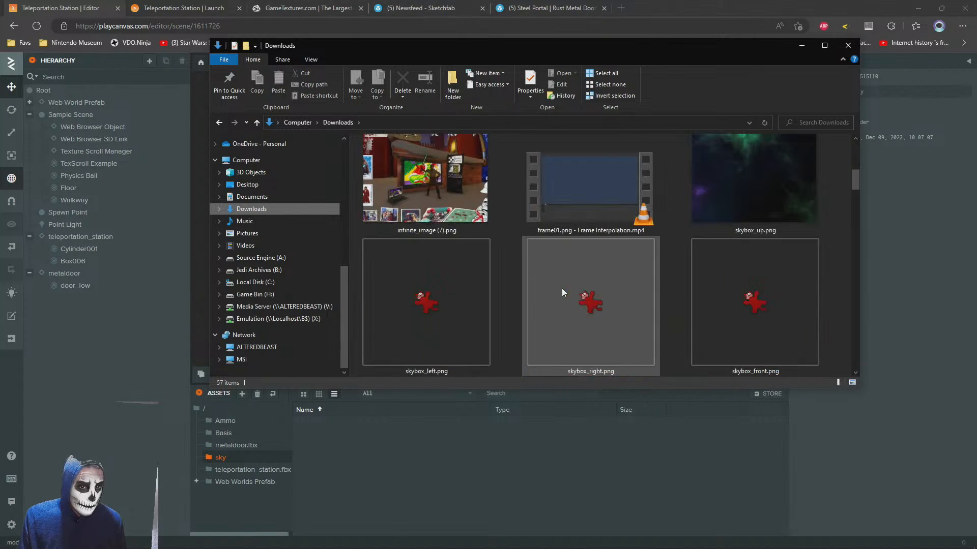
pyautogui.click(761, 169)
pyautogui.scroll(-2, 712, 224)
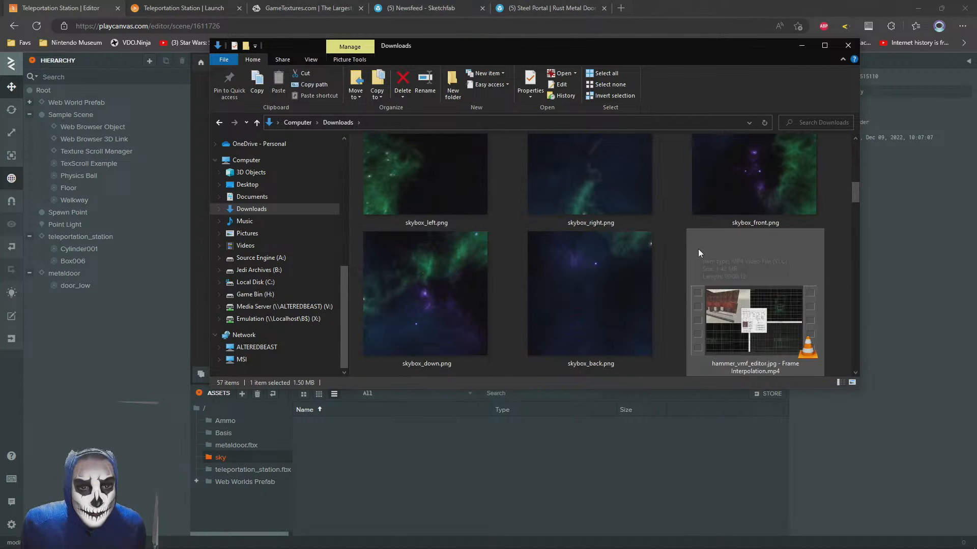
pyautogui.keyDown('shift'); pyautogui.click(602, 294); pyautogui.keyUp('shift')
pyautogui.scroll(-2, 627, 292)
pyautogui.scroll(2, 626, 292)
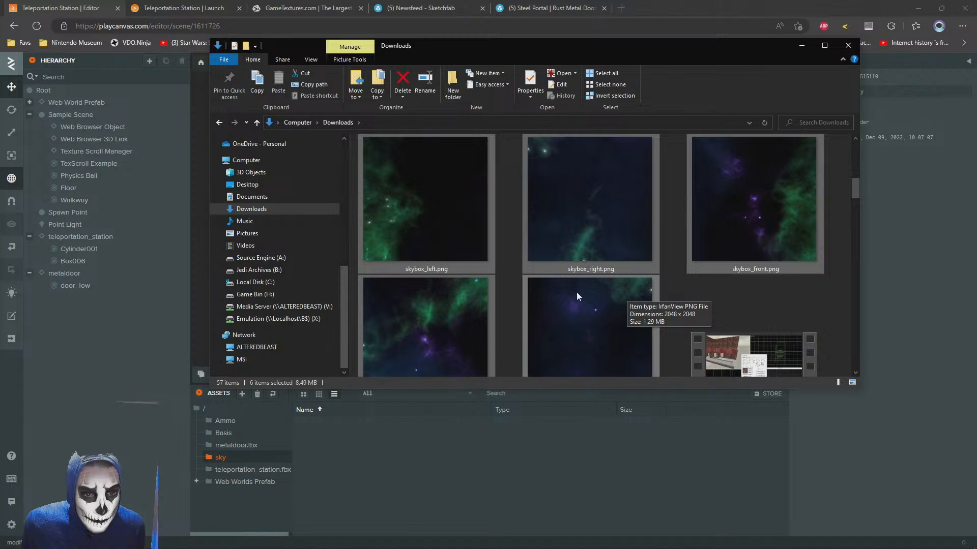
pyautogui.hotkey('ctrl', 'x')
pyautogui.scroll(2, 577, 292)
pyautogui.scroll(-3, 577, 292)
pyautogui.scroll(-5, 597, 304)
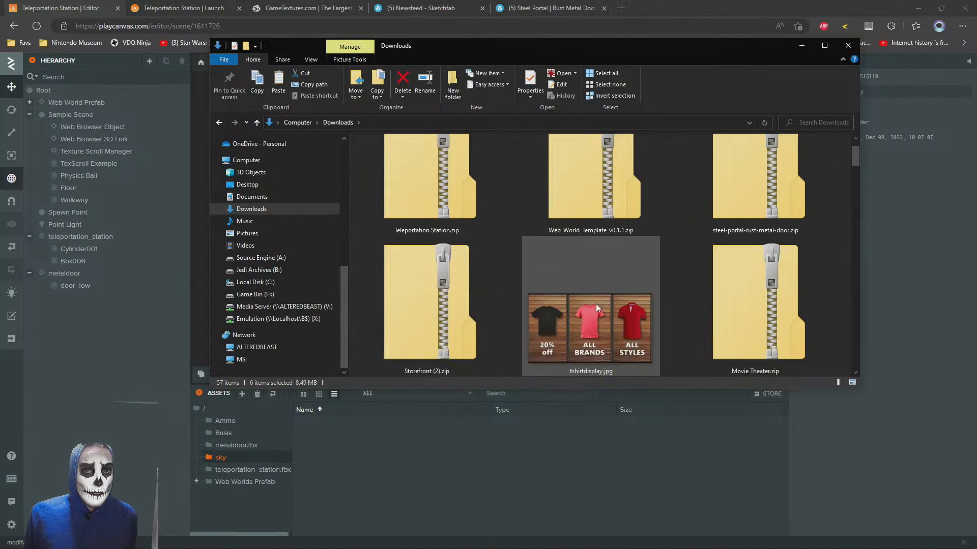
pyautogui.scroll(-2, 381, 217)
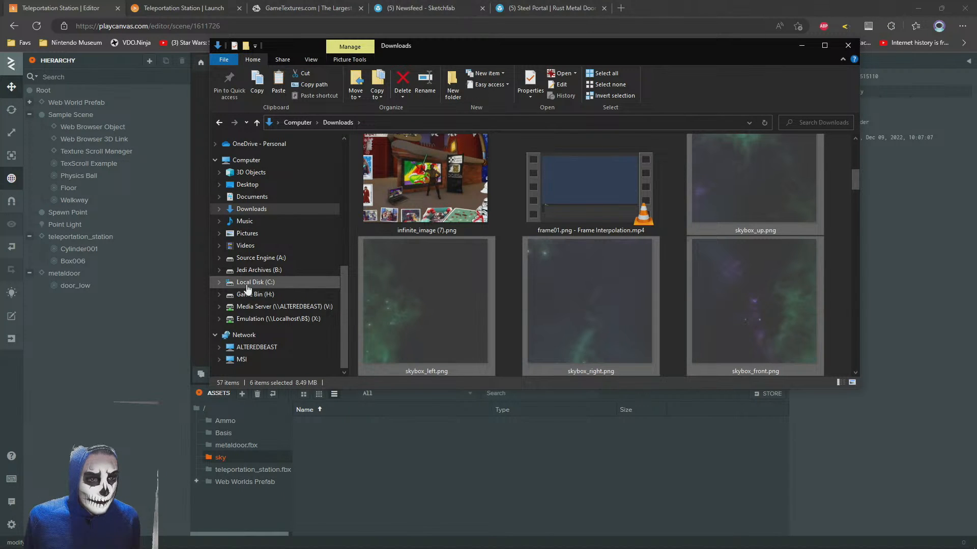
# Create a folder named Skyboxes inside the Material Library folder on the Jedi Archives (B:) drive
pyautogui.click(254, 270)
pyautogui.click(487, 167)
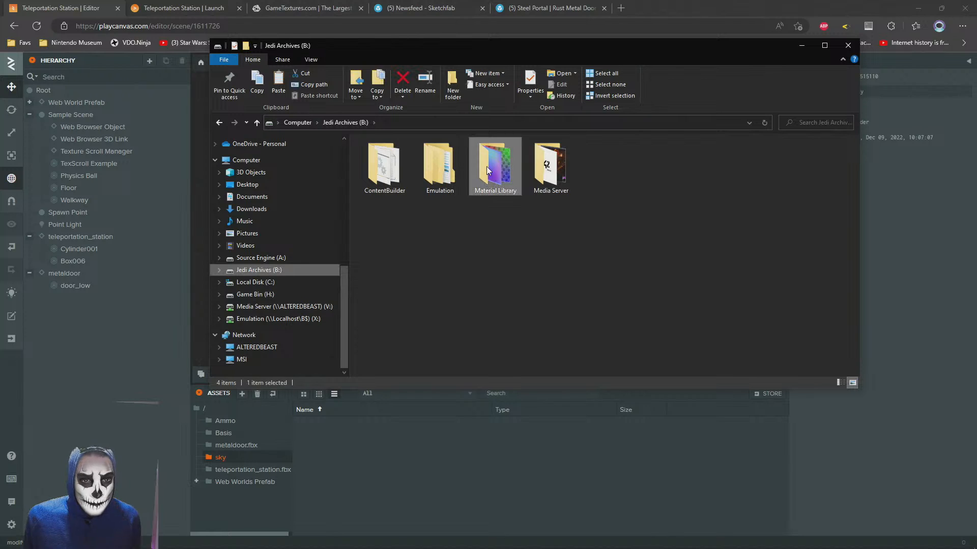
pyautogui.doubleClick(486, 167)
pyautogui.scroll(-10, 689, 228)
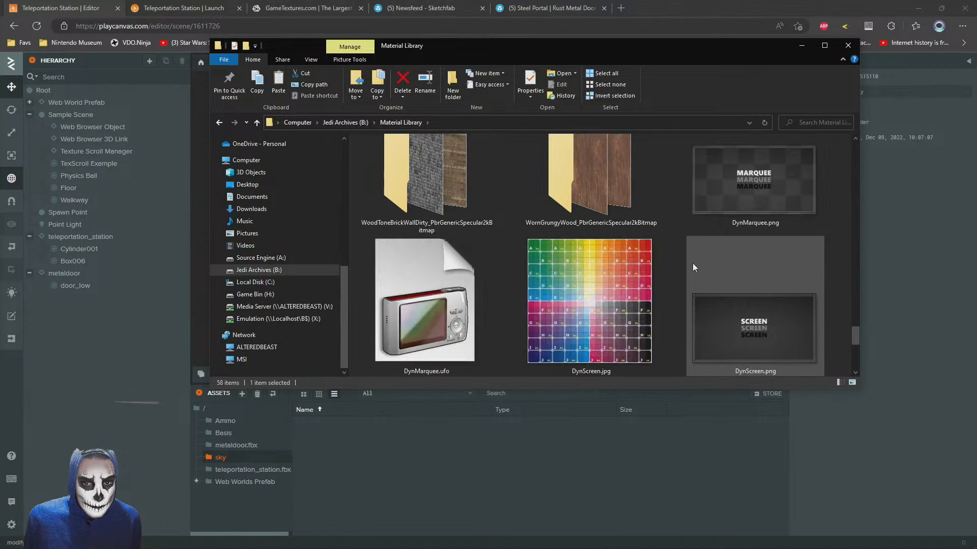
pyautogui.scroll(5, 692, 264)
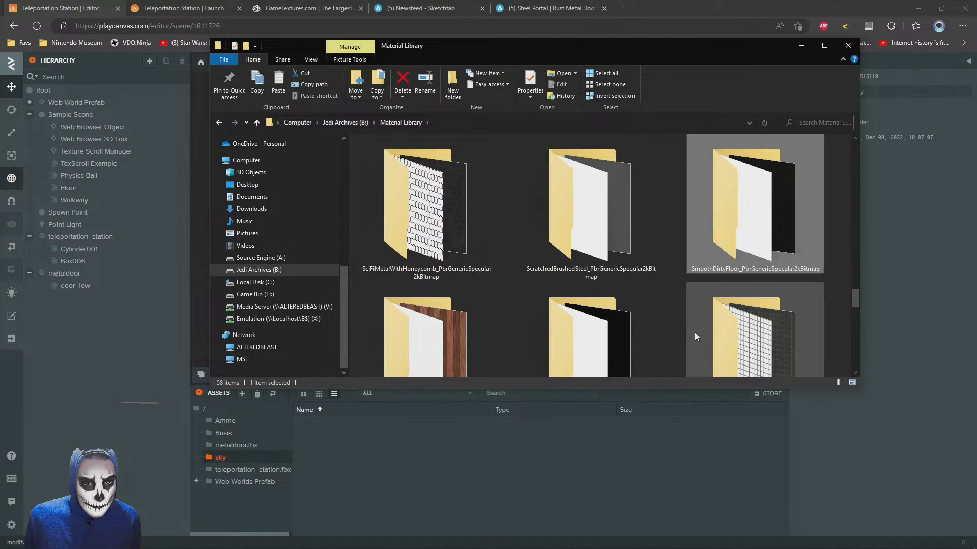
pyautogui.scroll(-2, 682, 301)
pyautogui.rightClick(676, 315)
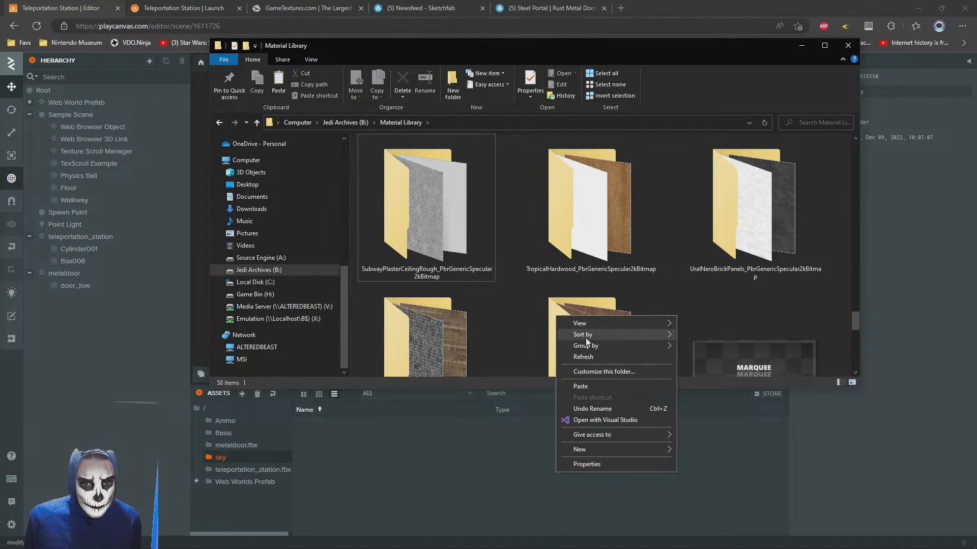
pyautogui.moveTo(579, 450)
pyautogui.click(734, 450)
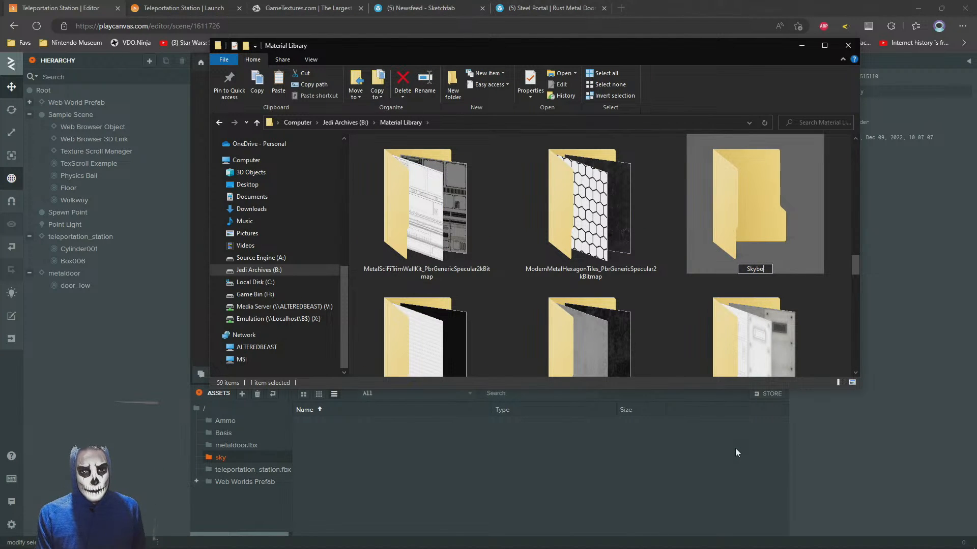
pyautogui.press('Return')
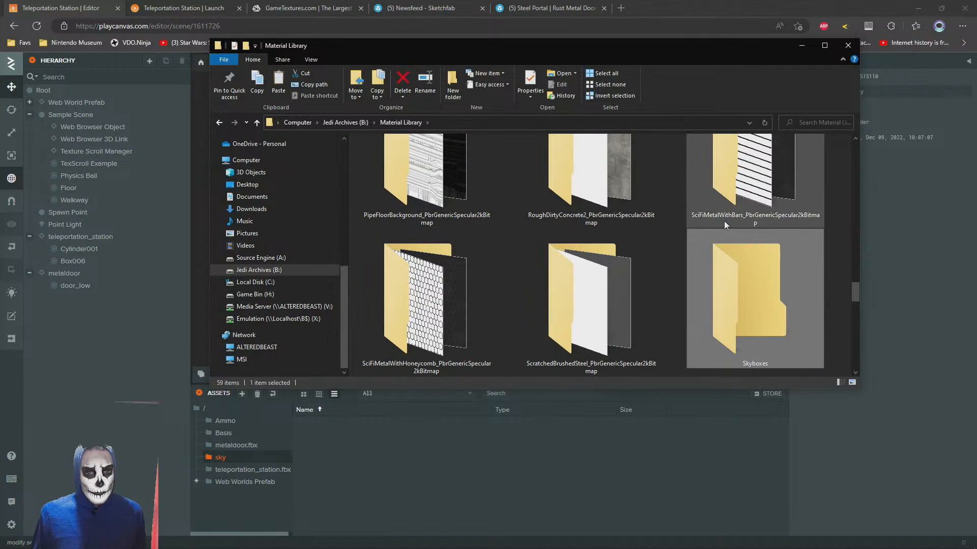
# Create a starcolors folder inside Skyboxes and paste the six cut skybox images into it
pyautogui.doubleClick(759, 296)
pyautogui.rightClick(526, 294)
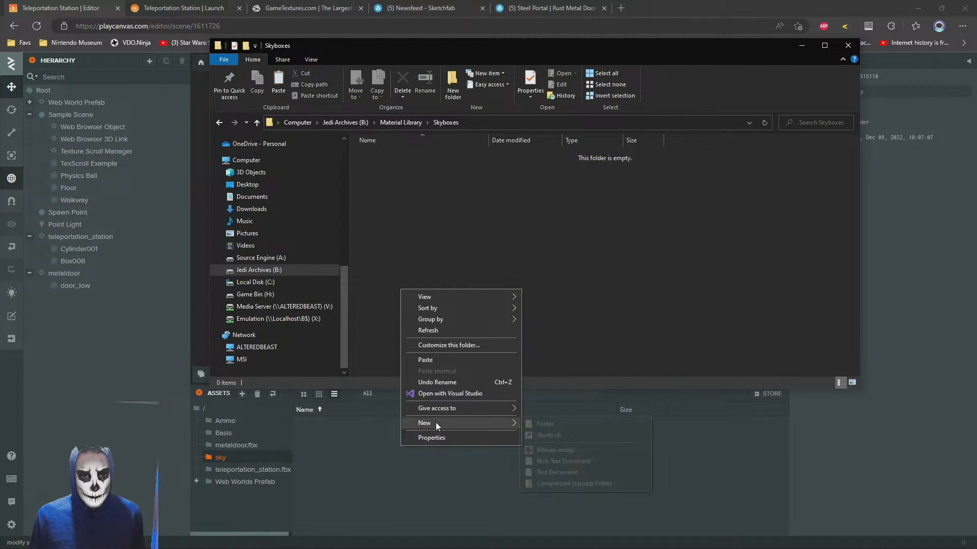
pyautogui.moveTo(436, 422)
pyautogui.click(561, 423)
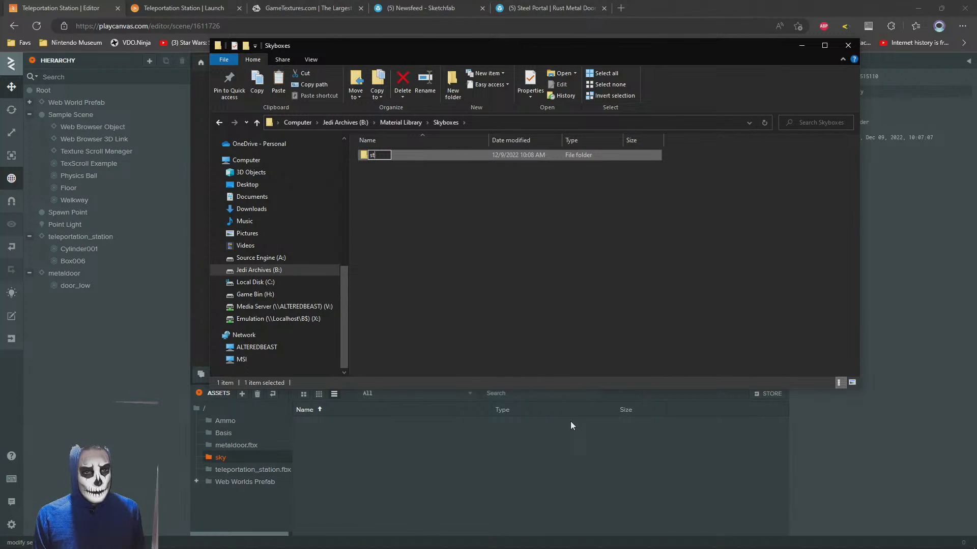
pyautogui.press('Return')
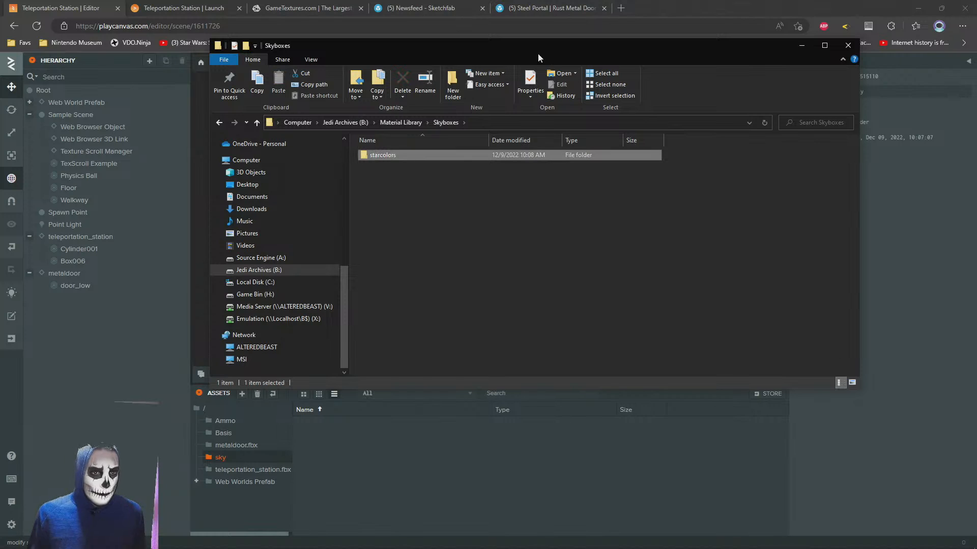
pyautogui.doubleClick(383, 156)
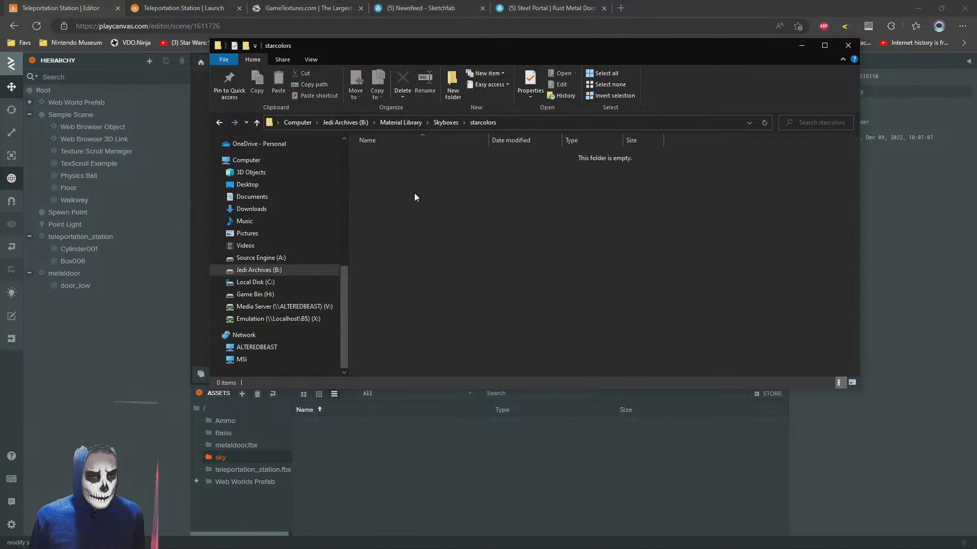
pyautogui.hotkey('ctrl', 'v')
# Rename skybox_back.png as starcolors_back.png and copy the starcolors prefix for reuse
pyautogui.click(390, 157)
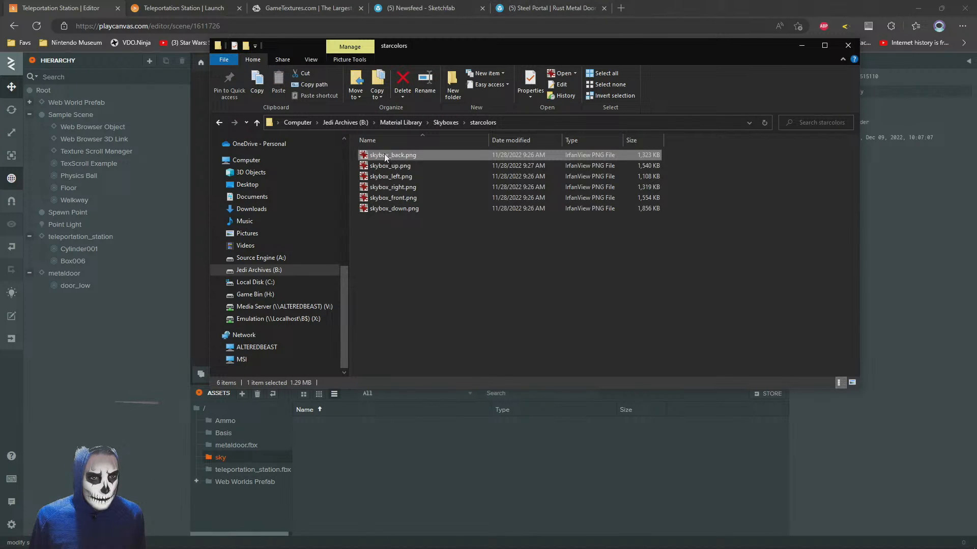
pyautogui.click(386, 156)
pyautogui.write('starcolors')
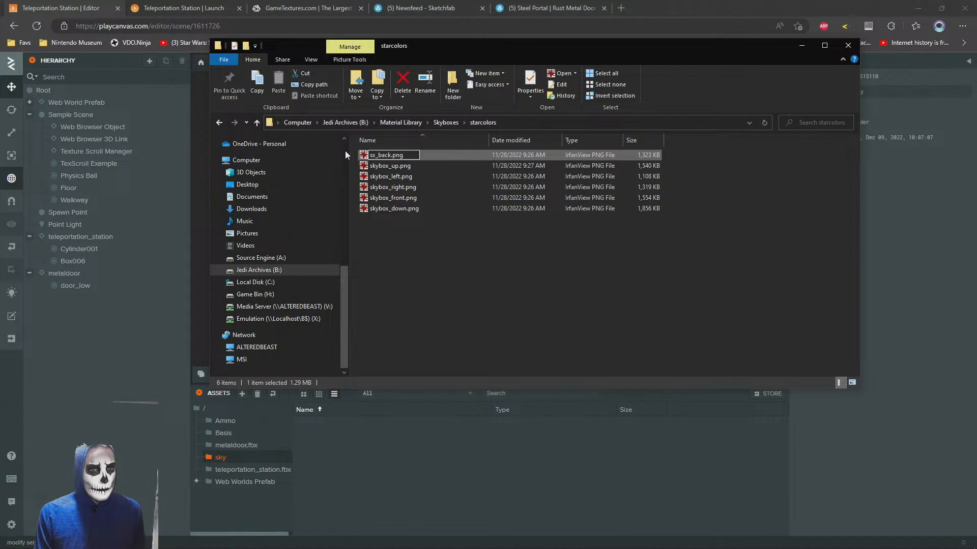
pyautogui.press('Return')
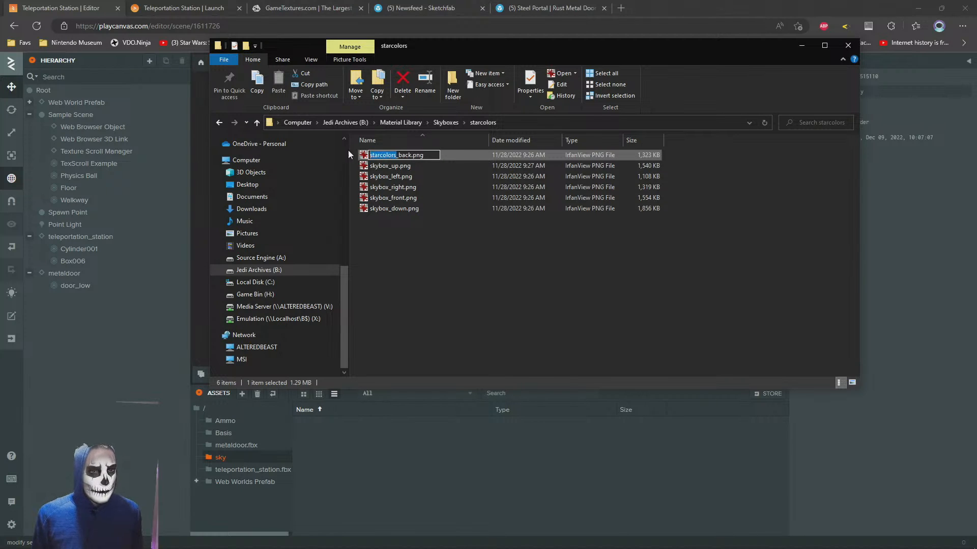
pyautogui.click(393, 178)
# Replace the skybox prefix with starcolors in the names of the down, front, left, right and up images
pyautogui.click(391, 155)
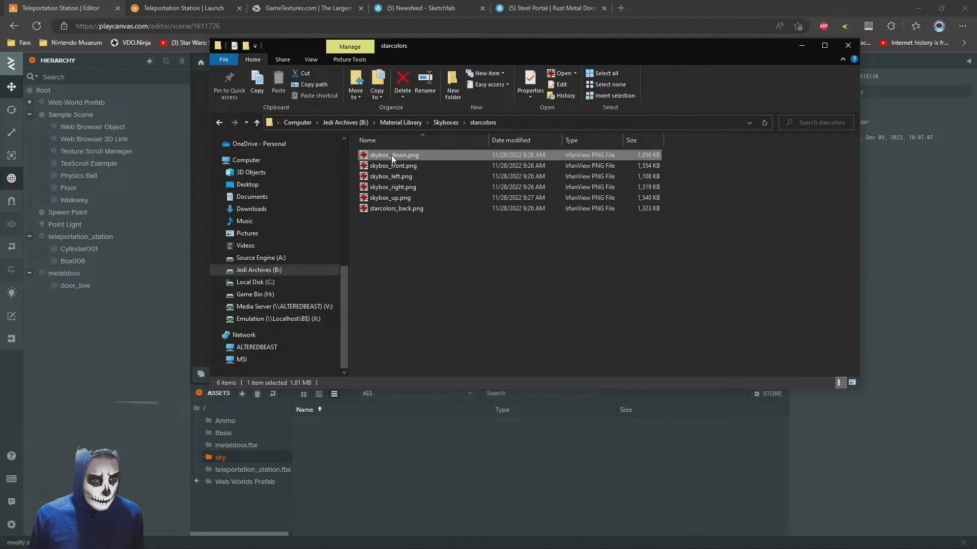
pyautogui.press('F2')
pyautogui.write('starcolors')
pyautogui.moveTo(390, 157); pyautogui.dragTo(342, 153)
pyautogui.click(401, 167)
pyautogui.press('F2')
pyautogui.write('starcolors')
pyautogui.press('Return')
pyautogui.click(393, 167)
pyautogui.click(388, 154)
pyautogui.press('F2')
pyautogui.write('starcolors')
pyautogui.press('Return')
pyautogui.click(391, 155)
pyautogui.press('F2')
pyautogui.write('starcolors')
pyautogui.press('Return')
pyautogui.click(389, 168)
pyautogui.press('F2')
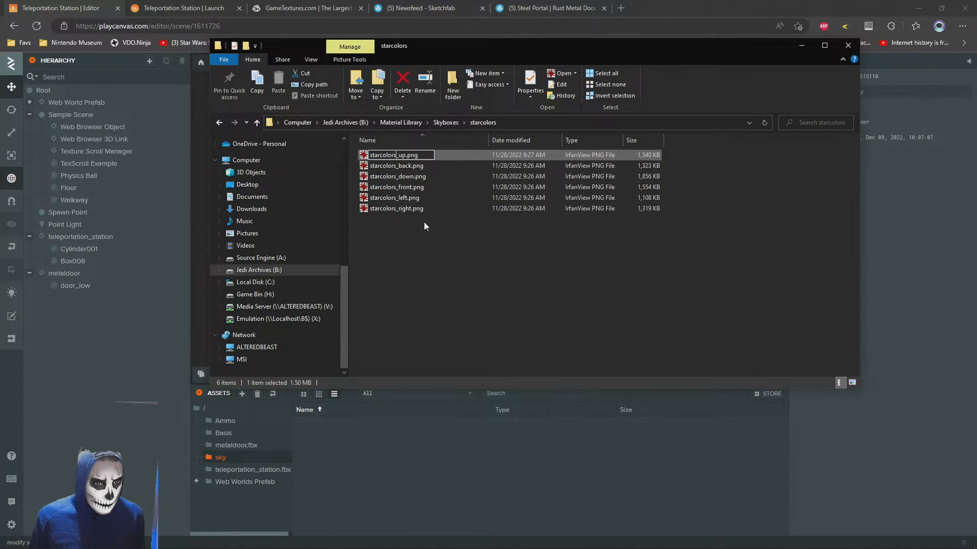
pyautogui.press('Return')
# Create a subfolder named low inside the starcolors folder
pyautogui.moveTo(480, 262); pyautogui.dragTo(375, 138)
pyautogui.moveTo(411, 177); pyautogui.dragTo(435, 273)
pyautogui.rightClick(436, 273)
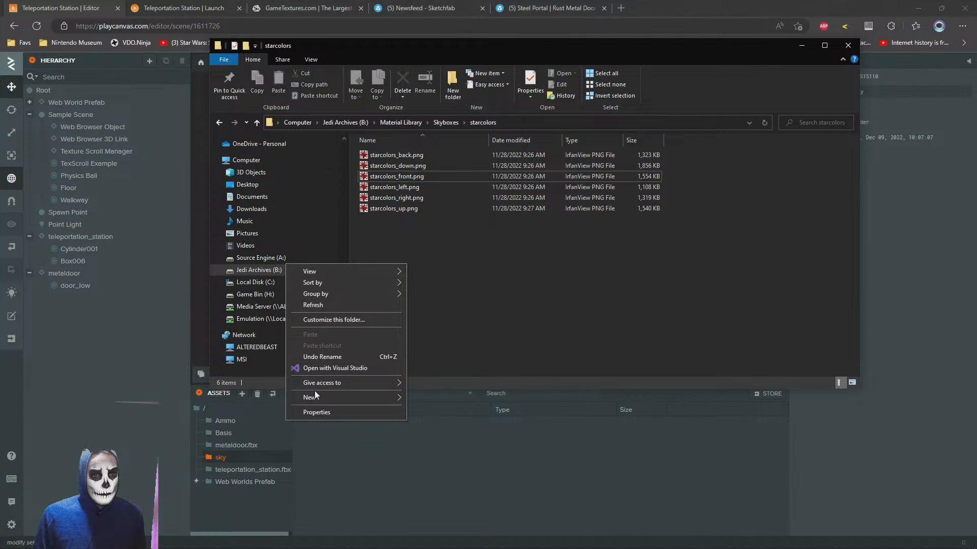
pyautogui.moveTo(314, 396)
pyautogui.click(430, 393)
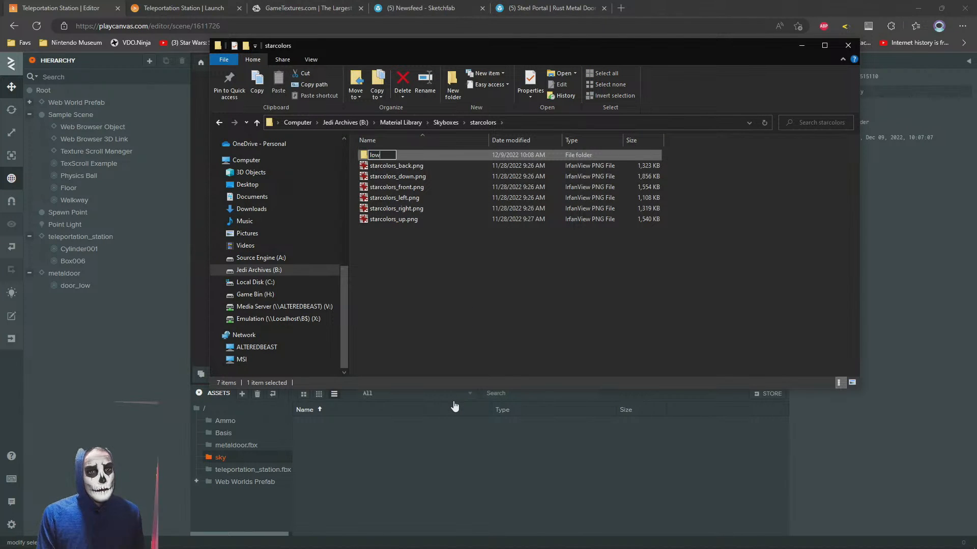
pyautogui.press('Return')
# Launch IrfanView as administrator from its Program Files folder on drive C and open its batch conversion
pyautogui.click(263, 283)
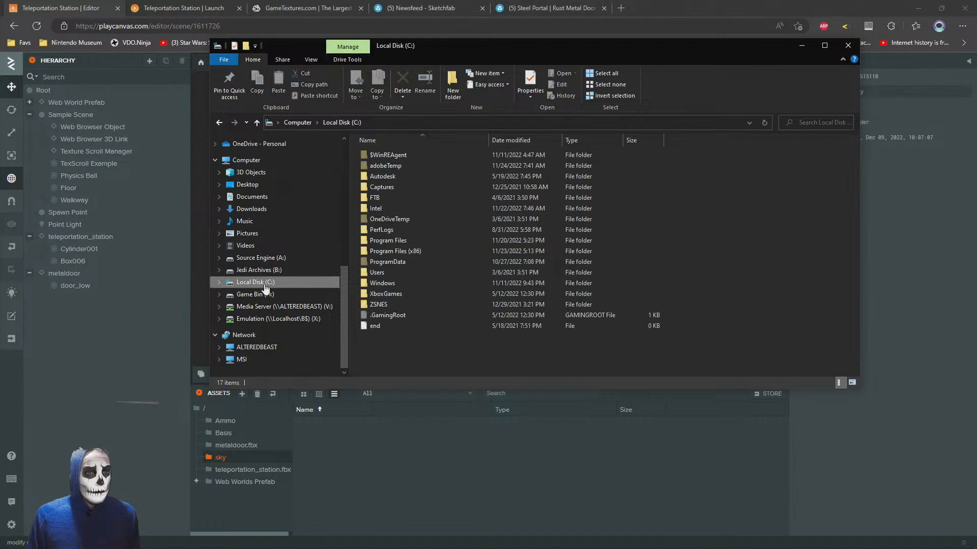
pyautogui.doubleClick(386, 242)
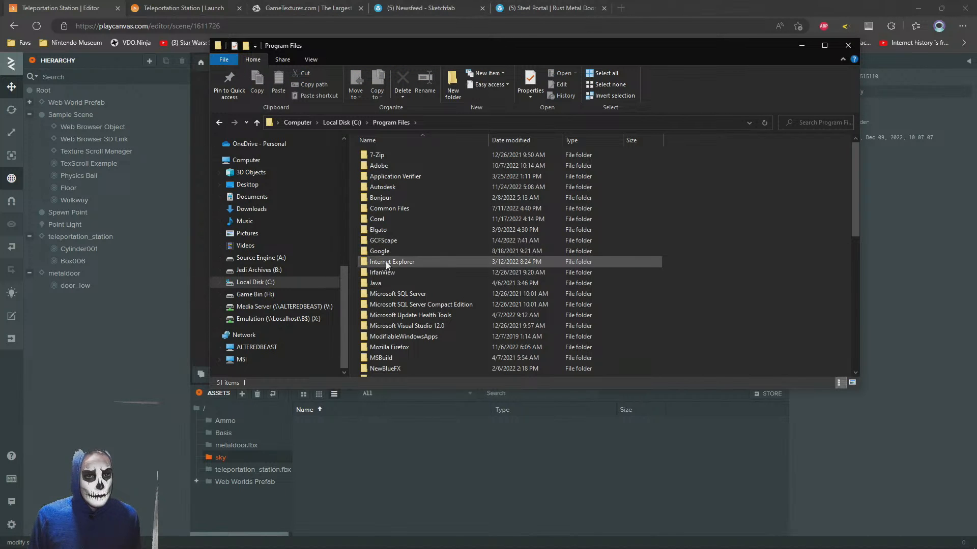
pyautogui.doubleClick(382, 272)
pyautogui.rightClick(374, 273)
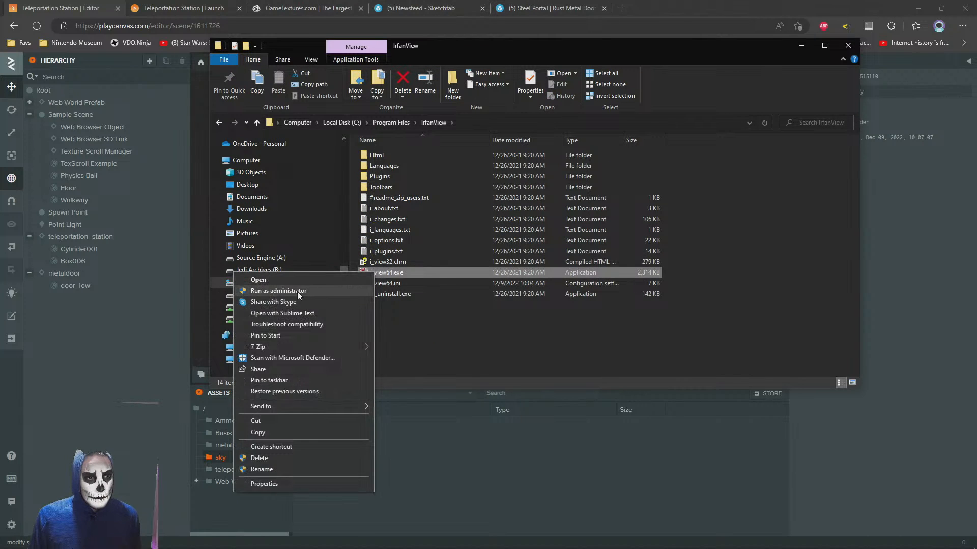
pyautogui.click(297, 292)
pyautogui.click(13, 21)
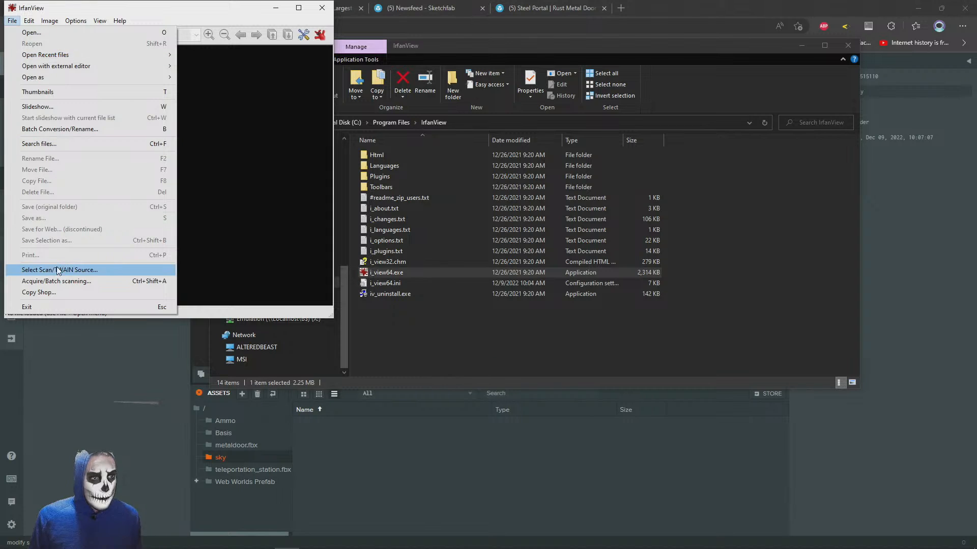
pyautogui.click(39, 131)
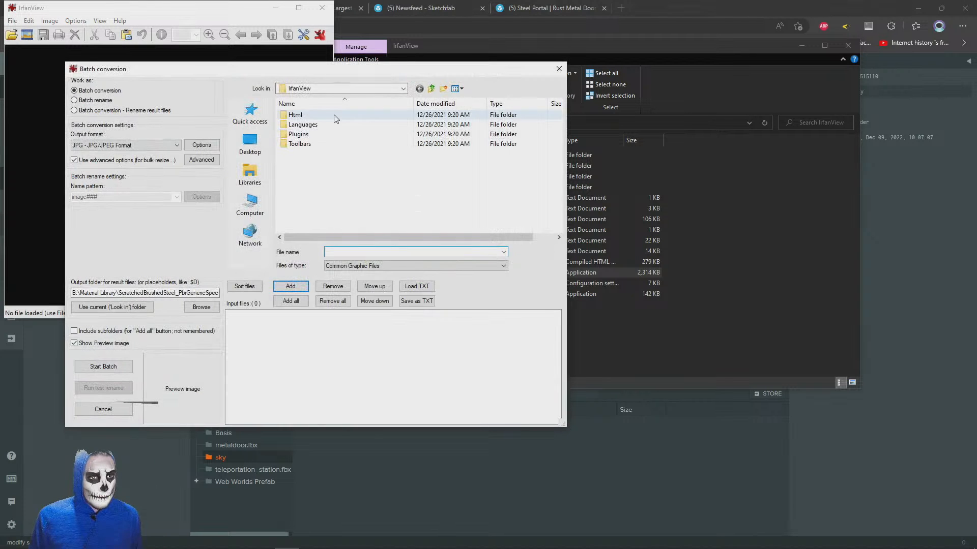
# Add the six starcolors PNG images from Material Library\Skyboxes\starcolors to the batch input files
pyautogui.click(384, 90)
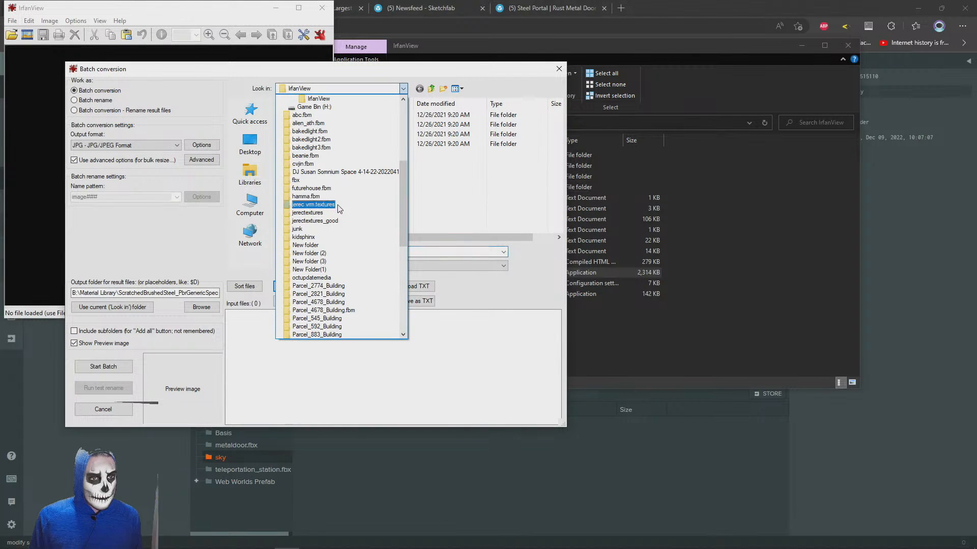
pyautogui.scroll(5, 340, 233)
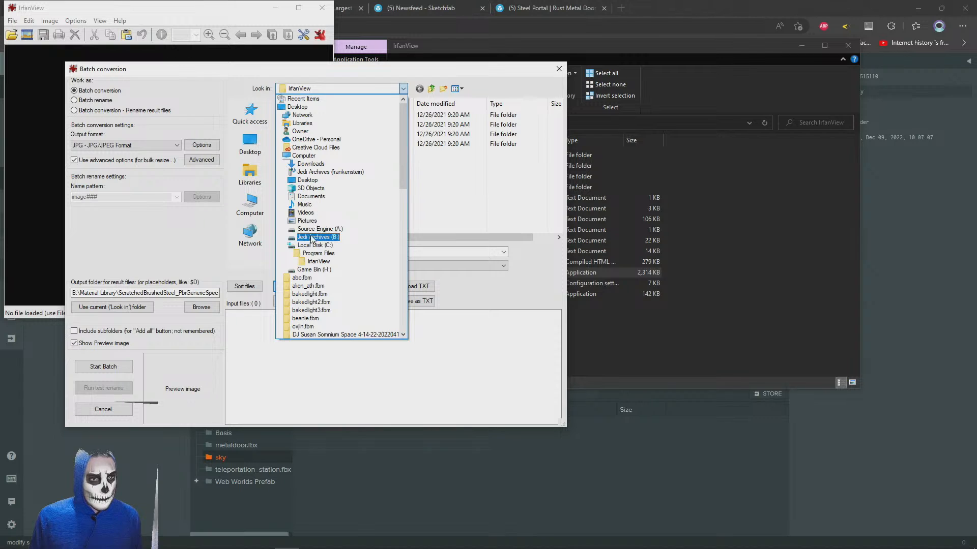
pyautogui.click(312, 237)
pyautogui.doubleClick(407, 128)
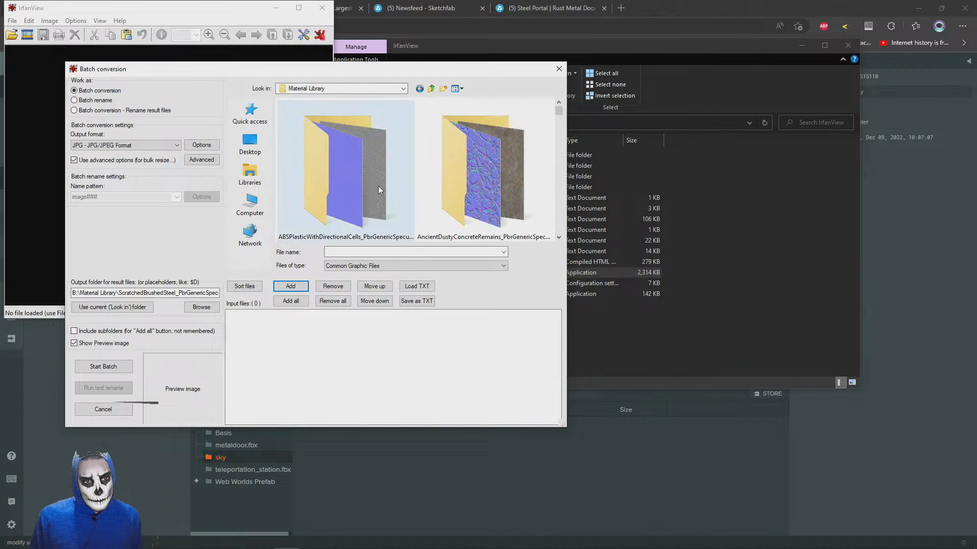
pyautogui.scroll(-5, 378, 185)
pyautogui.doubleClick(493, 176)
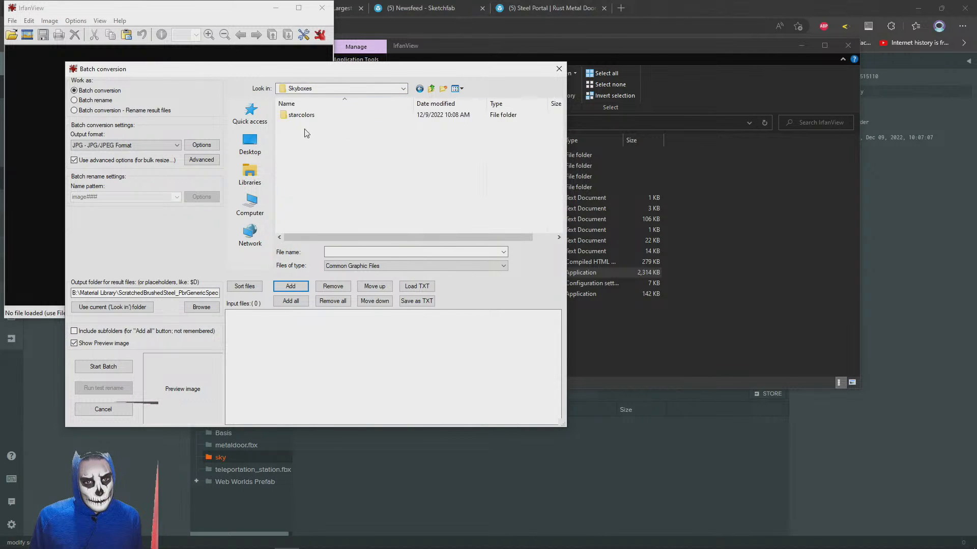
pyautogui.doubleClick(289, 117)
pyautogui.click(363, 121)
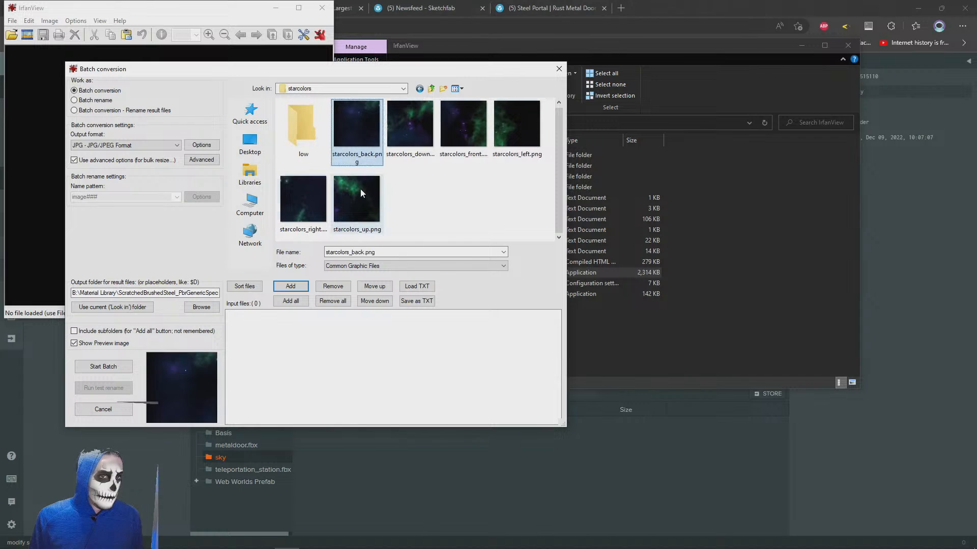
pyautogui.keyDown('shift'); pyautogui.click(361, 192); pyautogui.keyUp('shift')
pyautogui.click(290, 286)
# Use the starcolors\low folder as the batch output and set the resize option's long side to 1024 pixels
pyautogui.doubleClick(303, 135)
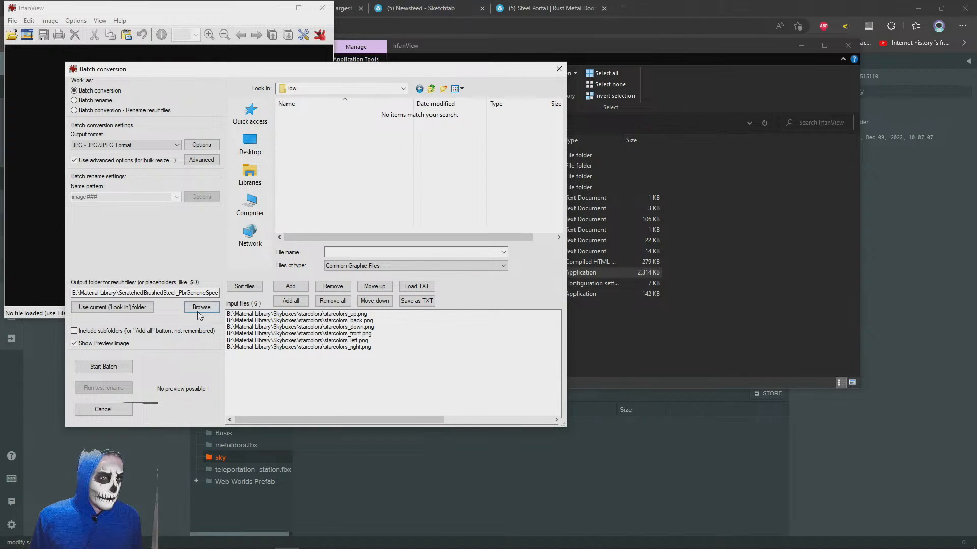
pyautogui.click(138, 308)
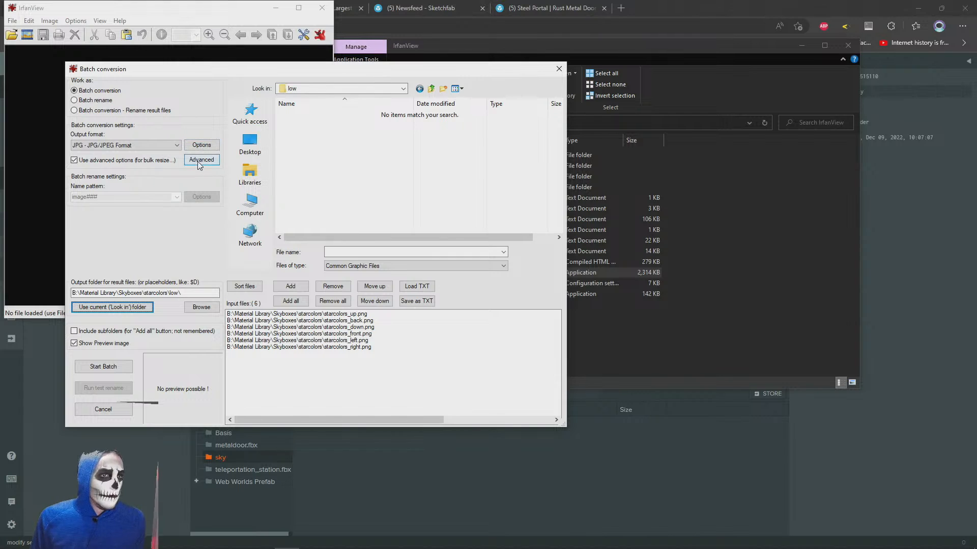
pyautogui.click(200, 161)
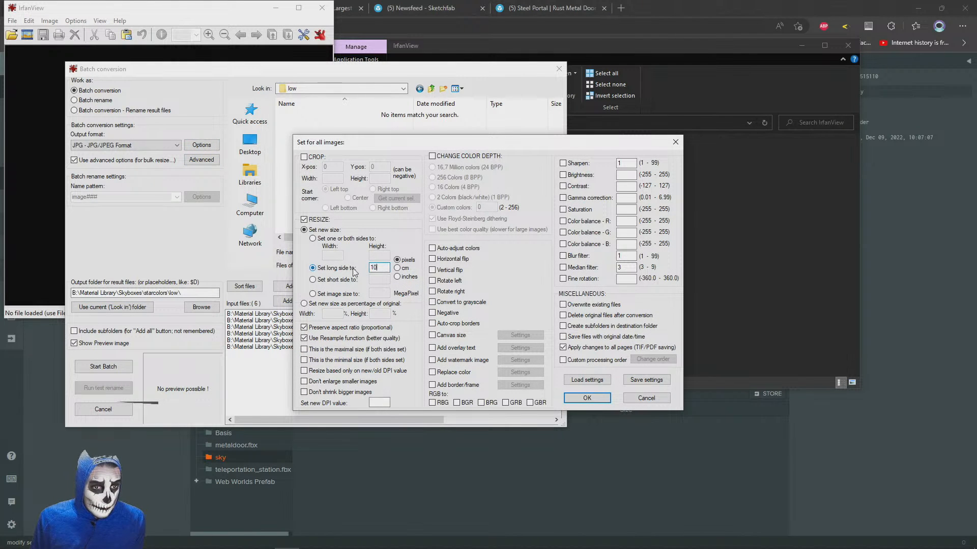
pyautogui.click(596, 399)
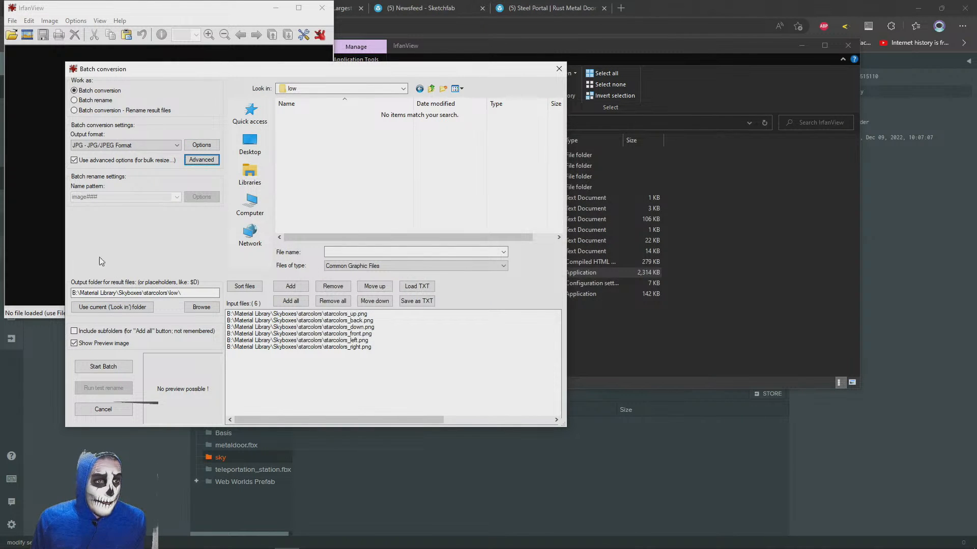
# Run the batch conversion of the six images to JPG, then exit the batch and close IrfanView
pyautogui.click(97, 368)
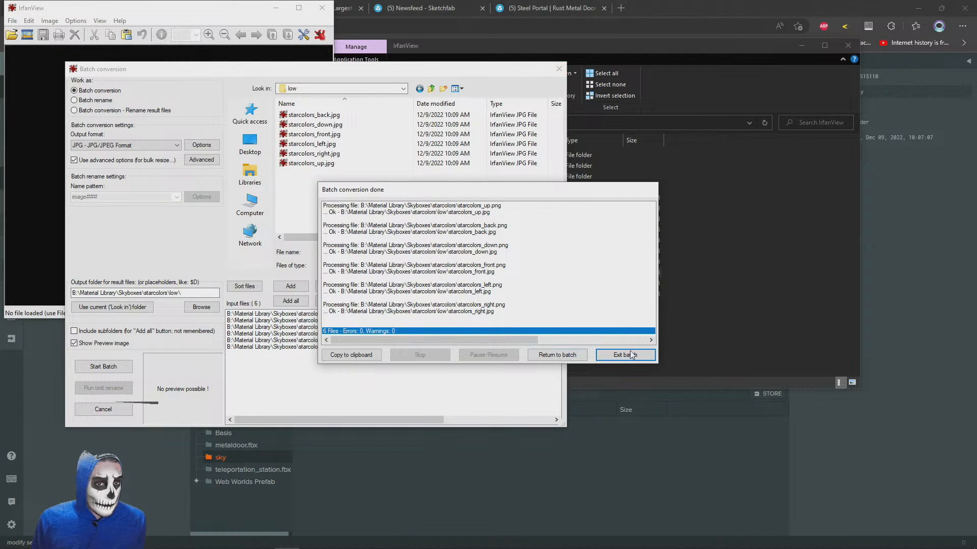
pyautogui.click(626, 355)
pyautogui.click(326, 8)
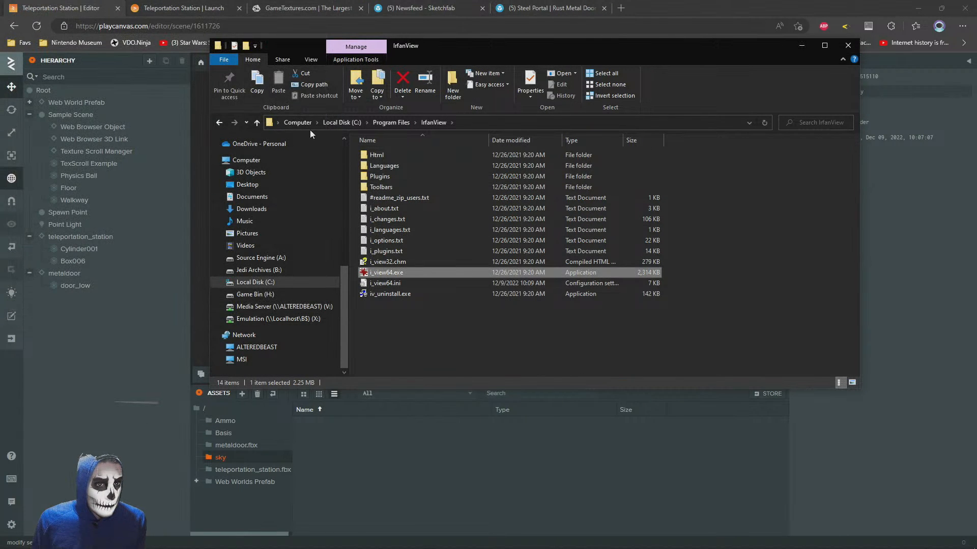
# Upload the six converted starcolors JPG images from the low folder into the PlayCanvas sky asset folder
pyautogui.click(219, 122)
pyautogui.click(219, 121)
pyautogui.click(218, 121)
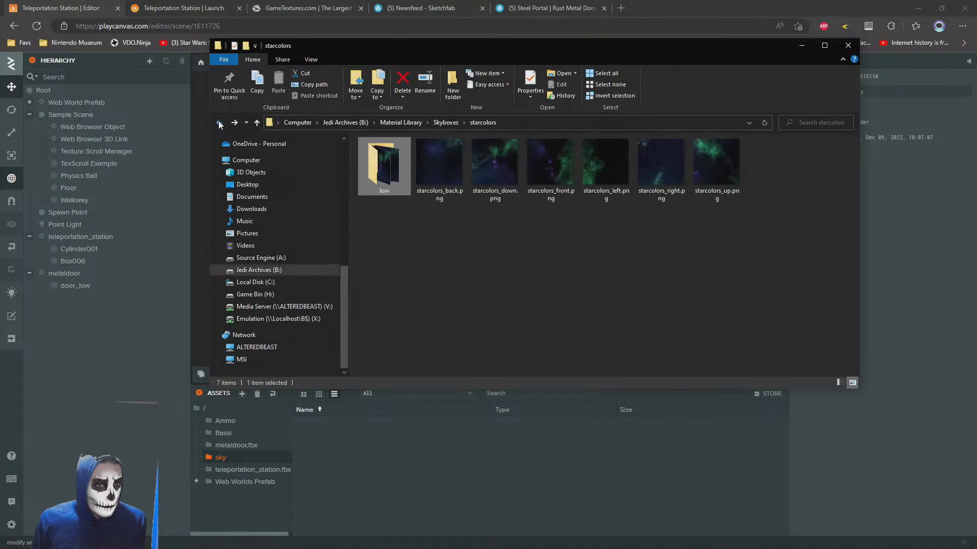
pyautogui.doubleClick(386, 172)
pyautogui.moveTo(789, 246); pyautogui.dragTo(374, 492)
# Open starcolors_right.jpg from the low folder in IrfanView to inspect the converted image
pyautogui.hotkey('alt', 'Tab')
pyautogui.doubleClick(606, 160)
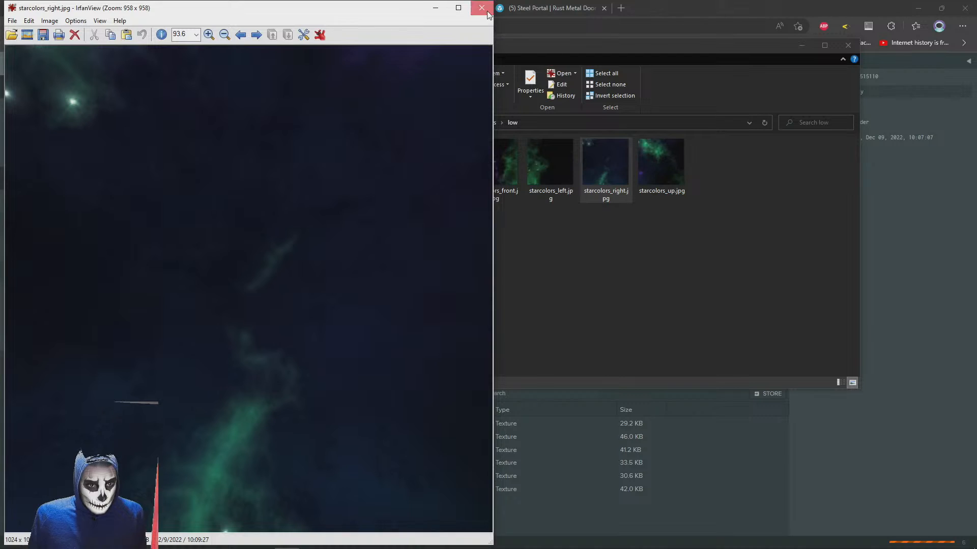
# Put away the image viewer and file windows, and create a cubemap asset named starcolors in the sky folder
pyautogui.click(487, 12)
pyautogui.click(694, 3)
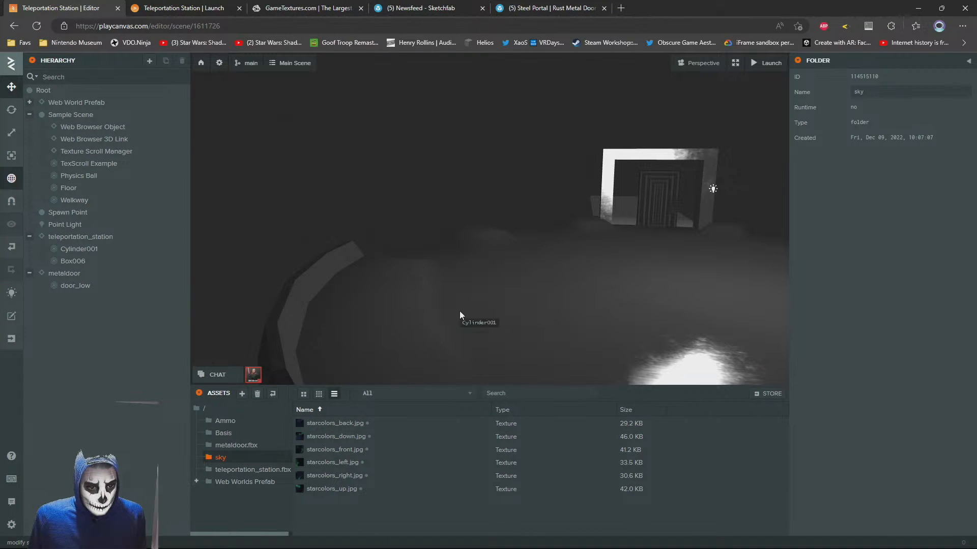
pyautogui.moveTo(473, 258); pyautogui.dragTo(521, 250, button='right')
pyautogui.scroll(-3, 520, 250)
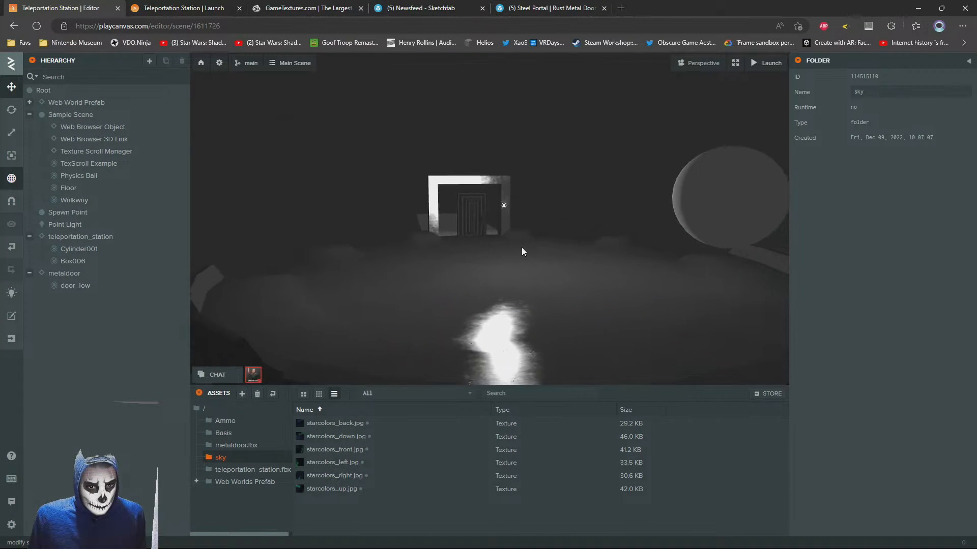
pyautogui.rightClick(354, 508)
pyautogui.moveTo(361, 506)
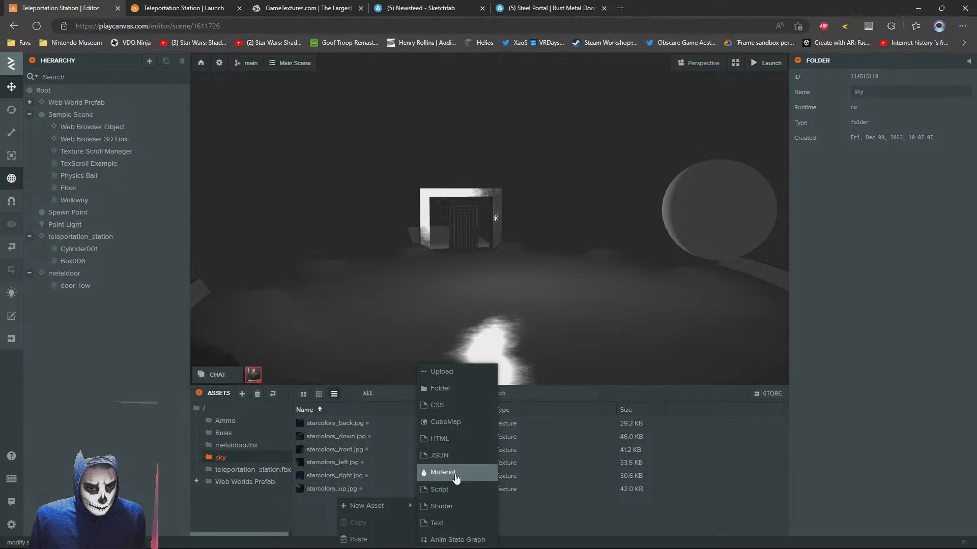
pyautogui.click(456, 423)
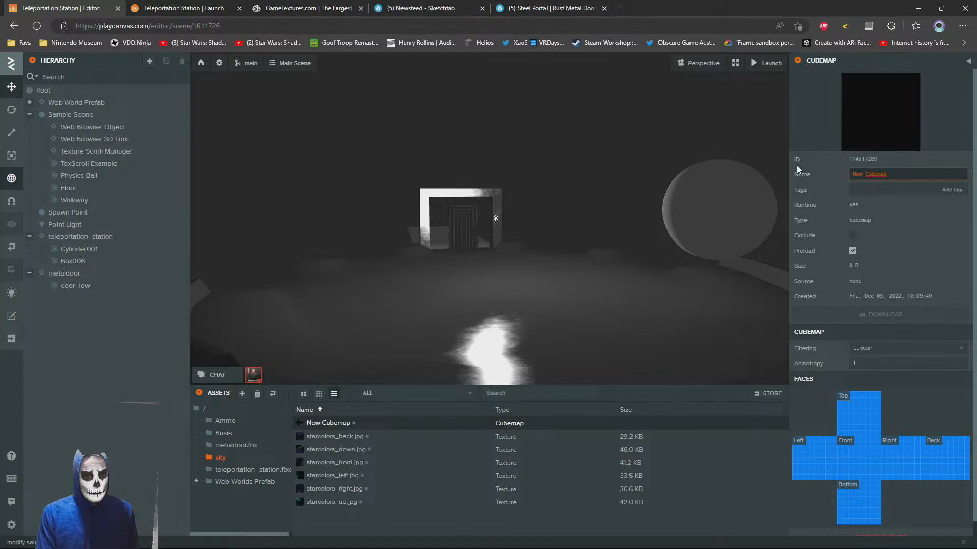
pyautogui.write('starcolors')
pyautogui.press('Return')
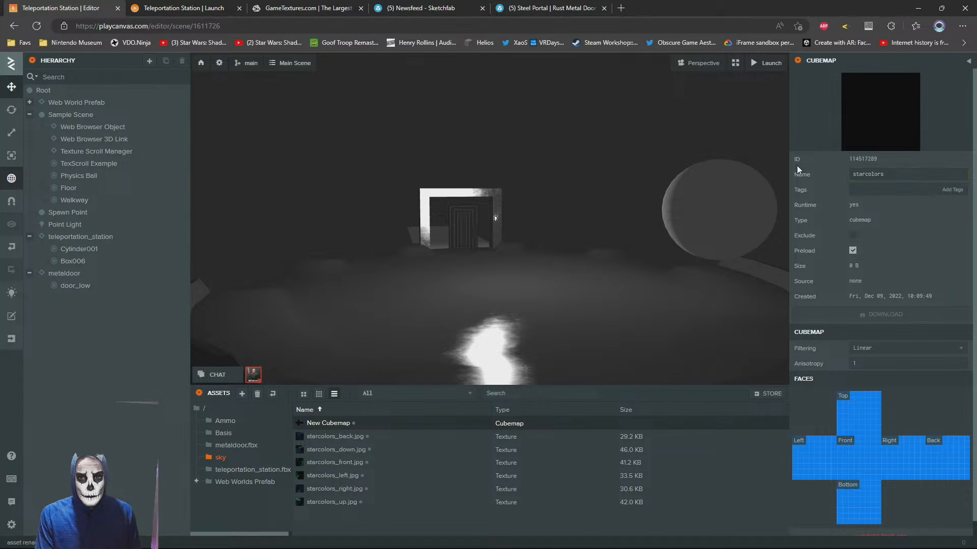
# Fill the cubemap's faces with the starcolors textures, using starcolors_right for left, starcolors_left for right and starcolors_down for bottom
pyautogui.moveTo(335, 436); pyautogui.dragTo(875, 465)
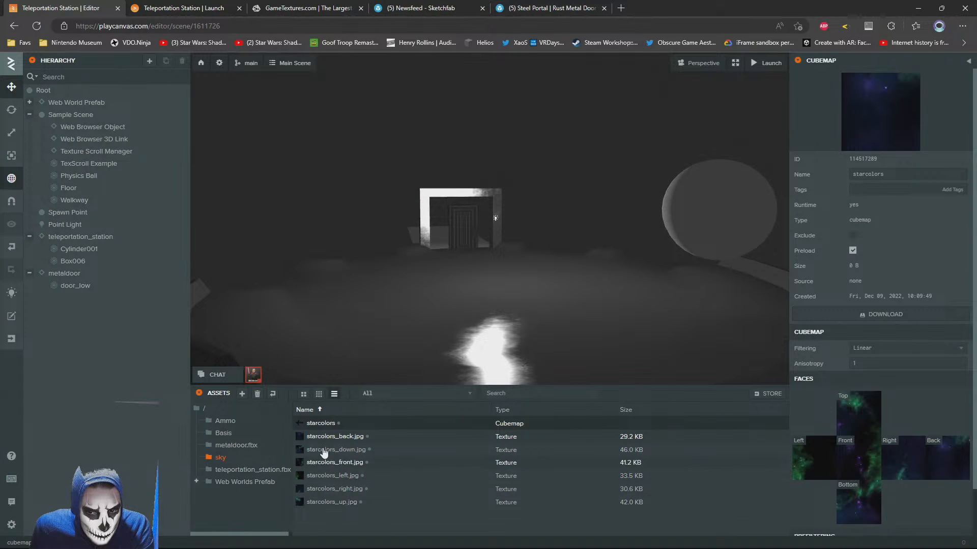
pyautogui.moveTo(317, 440); pyautogui.dragTo(814, 467)
pyautogui.moveTo(320, 447); pyautogui.dragTo(859, 458)
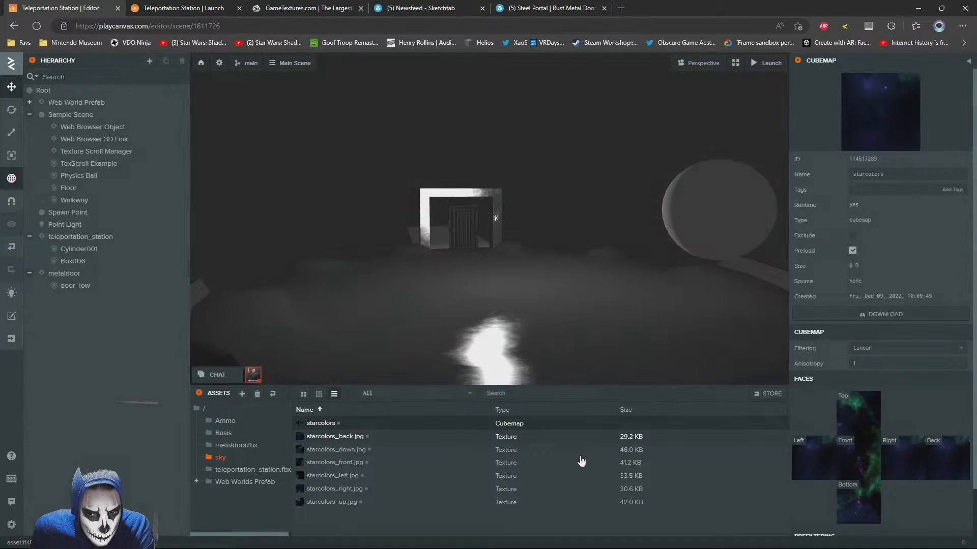
pyautogui.moveTo(330, 466); pyautogui.dragTo(804, 459)
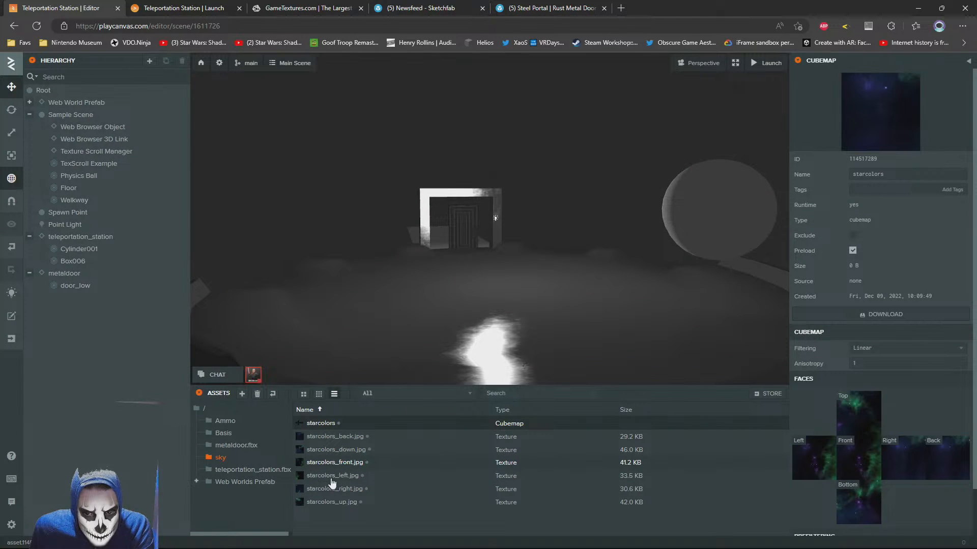
pyautogui.moveTo(322, 478); pyautogui.dragTo(804, 460)
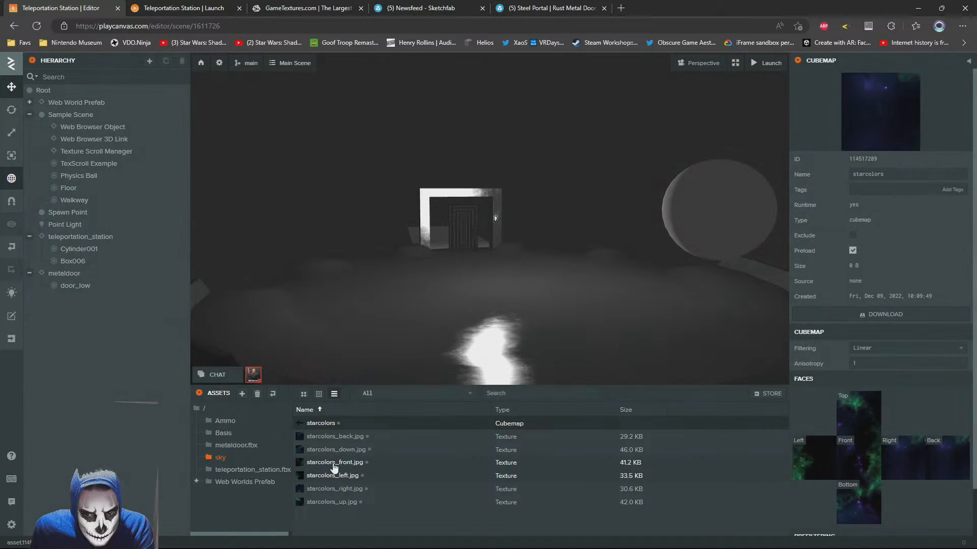
pyautogui.moveTo(321, 481); pyautogui.dragTo(903, 457)
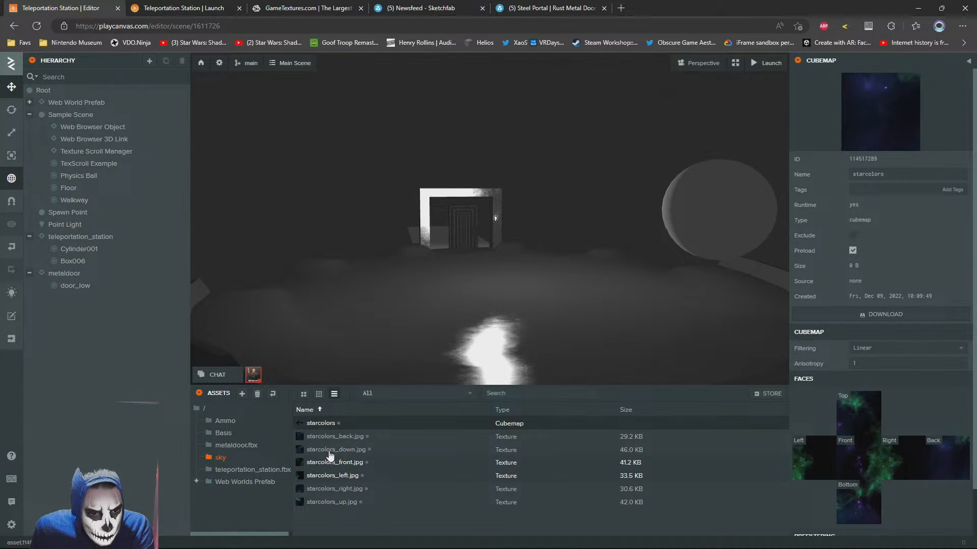
pyautogui.moveTo(329, 467); pyautogui.dragTo(814, 469)
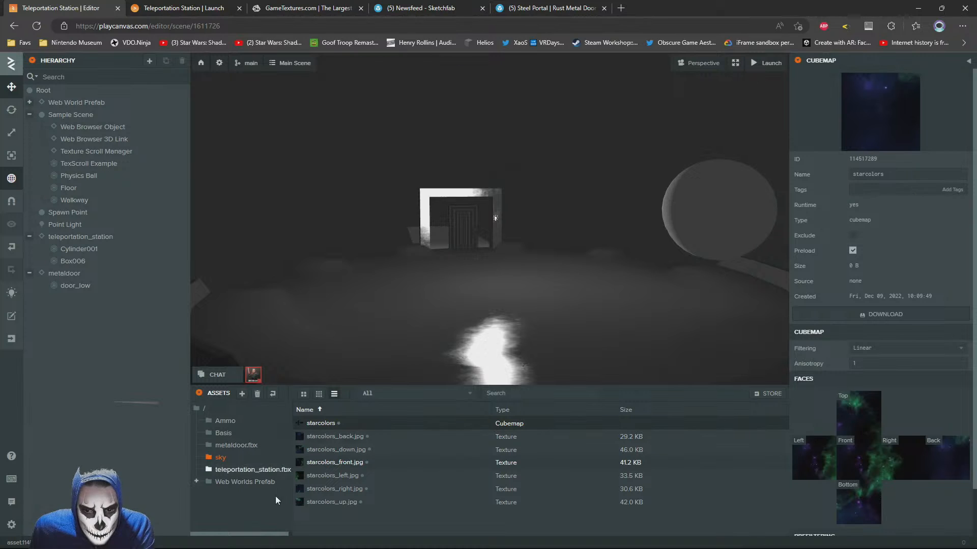
pyautogui.moveTo(331, 489); pyautogui.dragTo(802, 466)
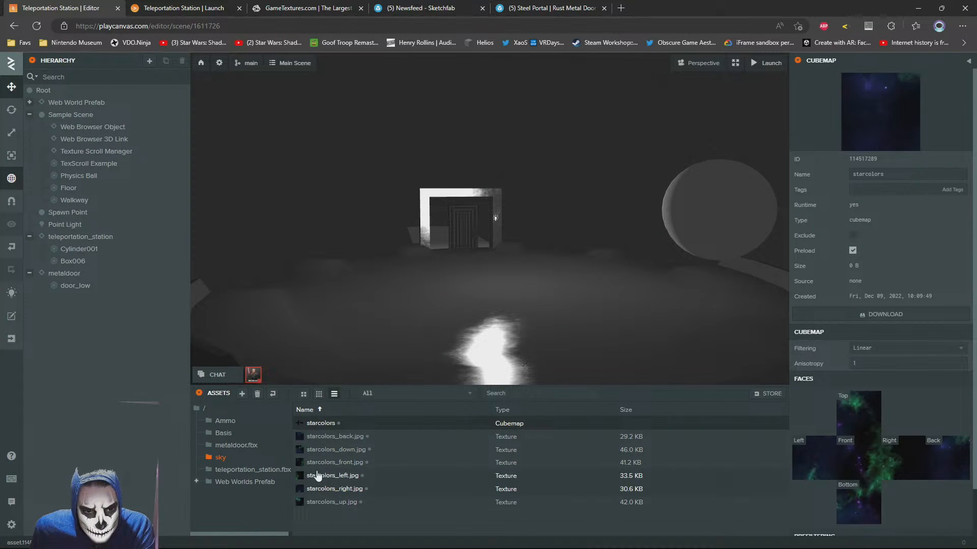
pyautogui.moveTo(328, 450); pyautogui.dragTo(858, 504)
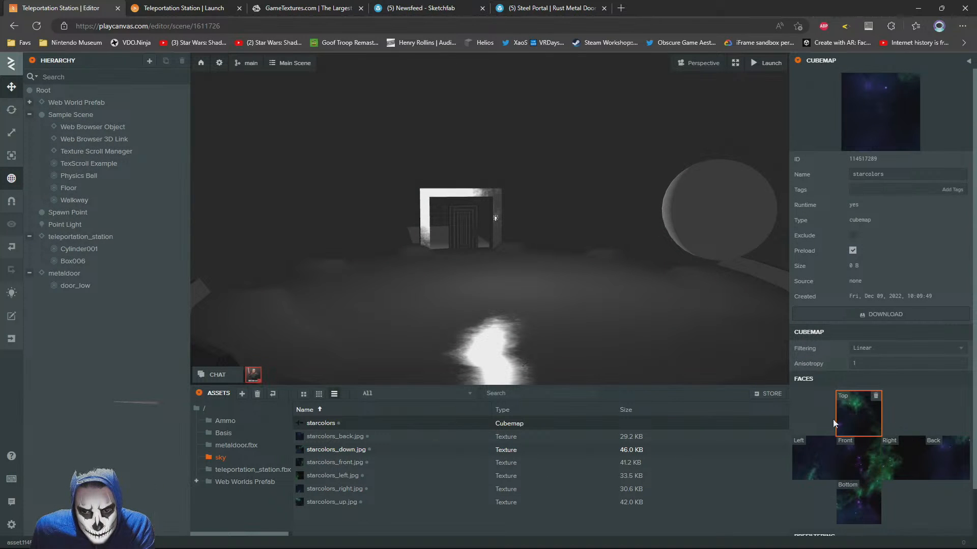
# Prefilter the starcolors cubemap and assign it as the skybox in the scene's rendering settings
pyautogui.scroll(-1, 903, 437)
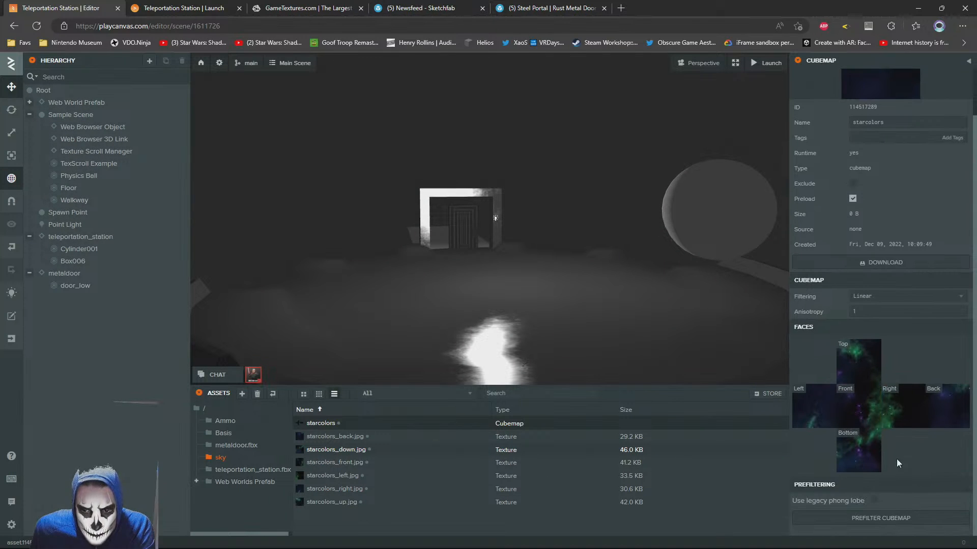
pyautogui.click(868, 519)
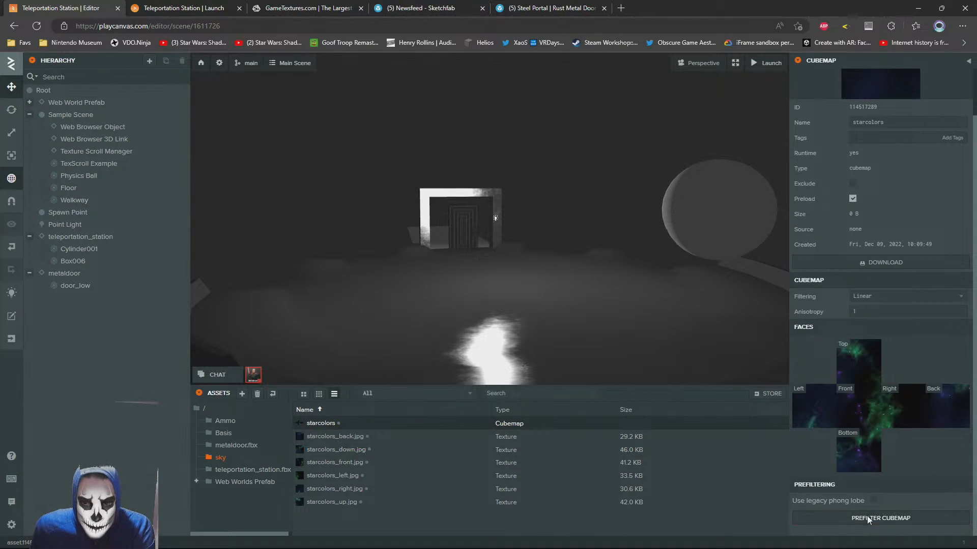
pyautogui.click(221, 64)
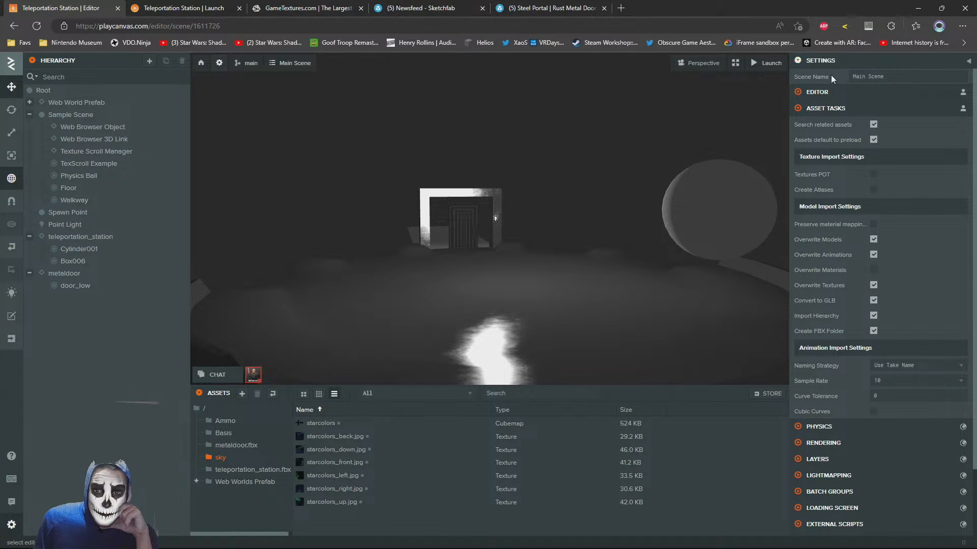
pyautogui.click(797, 107)
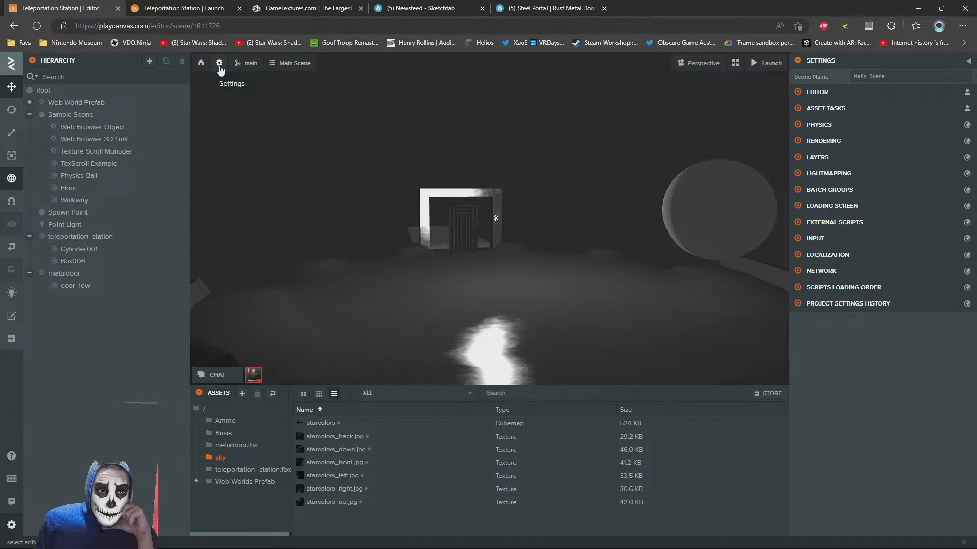
pyautogui.click(798, 141)
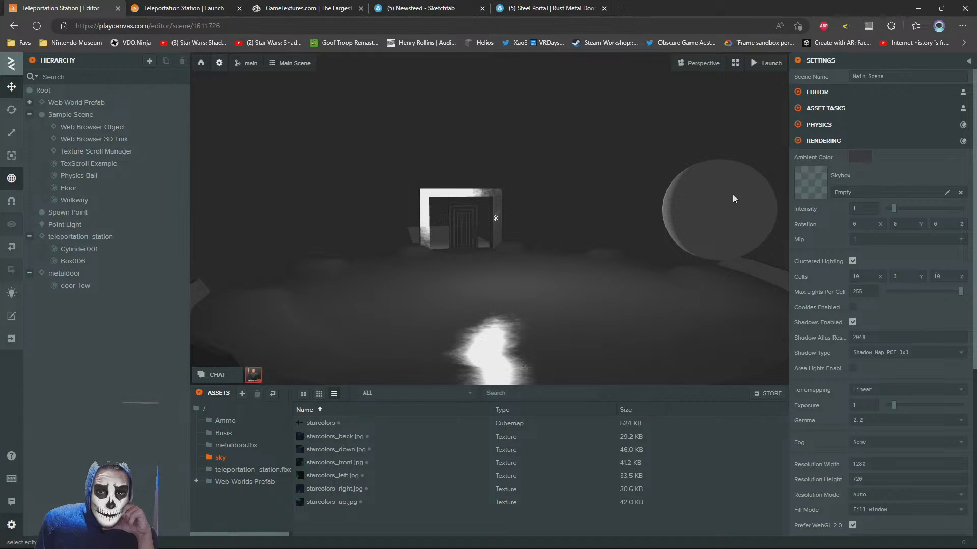
pyautogui.moveTo(406, 425); pyautogui.dragTo(835, 198)
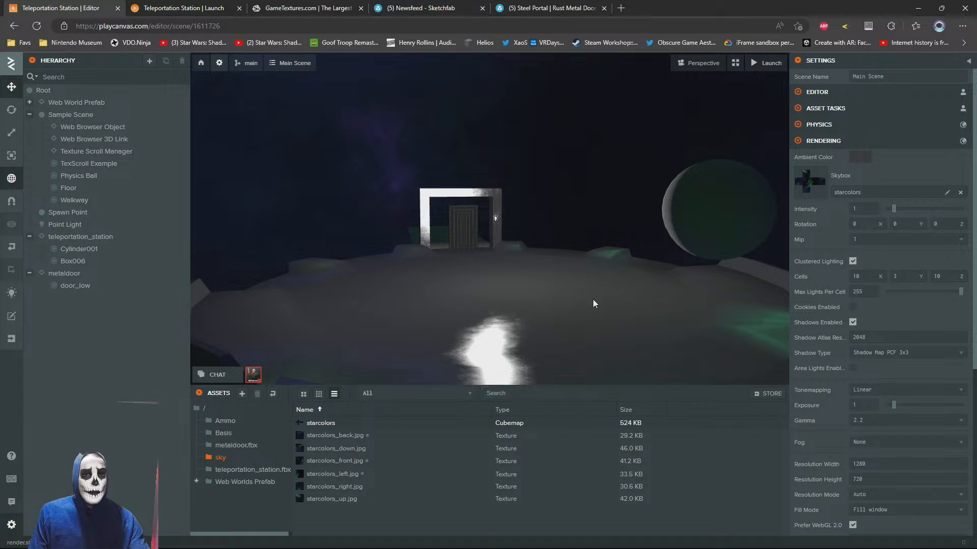
# Fly around the teleportation station to examine the skybox and its reflections on the platform
pyautogui.moveTo(593, 299); pyautogui.dragTo(567, 310, button='right')
pyautogui.press('w')
pyautogui.press('d')
pyautogui.press('a')
pyautogui.press('d')
pyautogui.press('a')
pyautogui.press('s')
pyautogui.press('w')
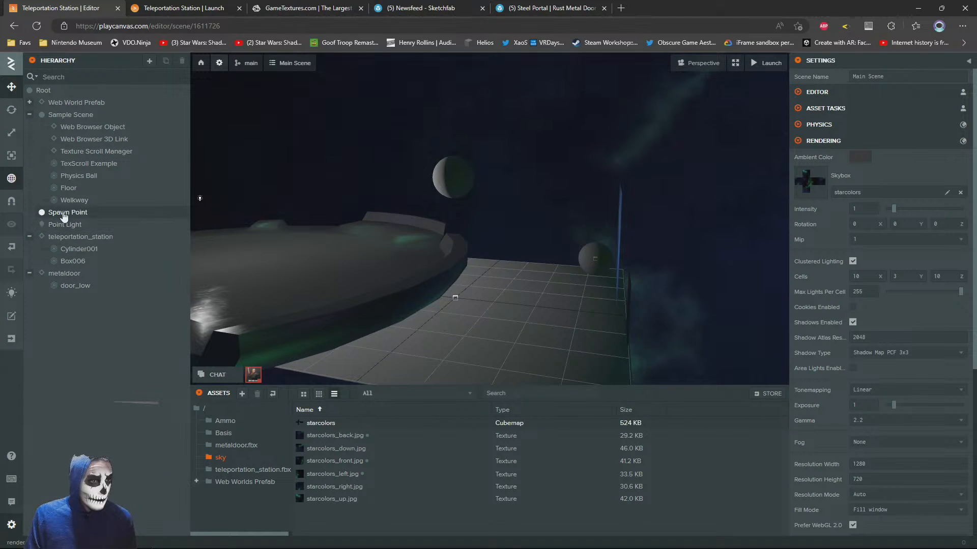
# Move the Spawn Point onto the teleportation station platform, to about Y 0.388 and Z -8.614
pyautogui.click(64, 213)
pyautogui.press('f')
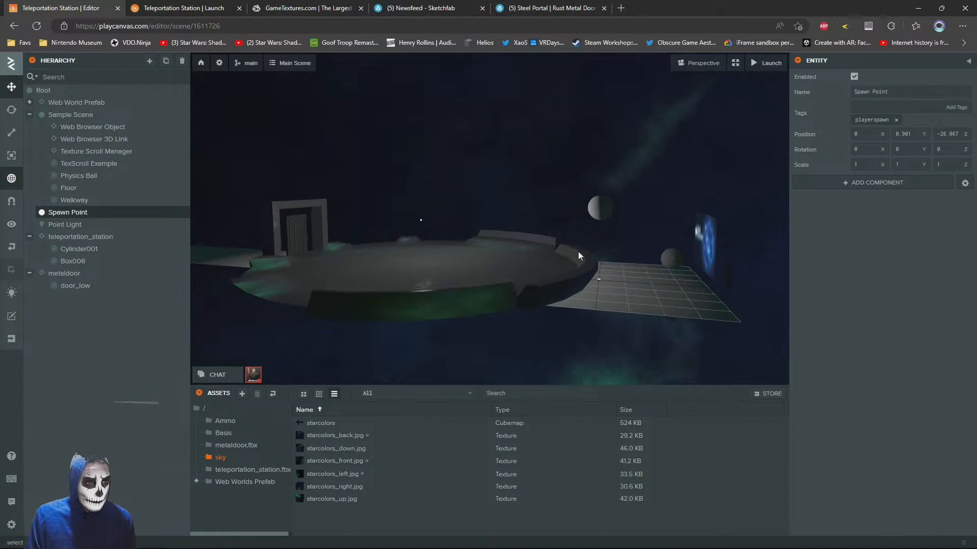
pyautogui.moveTo(578, 251); pyautogui.dragTo(451, 245, button='right')
pyautogui.moveTo(392, 243); pyautogui.dragTo(722, 340)
pyautogui.scroll(3, 594, 294)
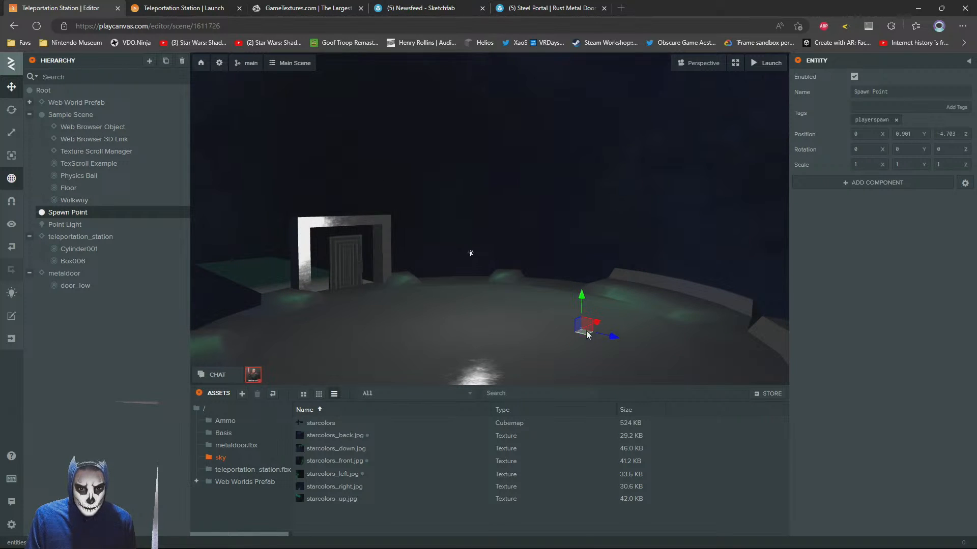
pyautogui.moveTo(587, 334); pyautogui.dragTo(462, 314)
pyautogui.moveTo(477, 306); pyautogui.dragTo(534, 305, button='right')
pyautogui.press('s')
pyautogui.press('a')
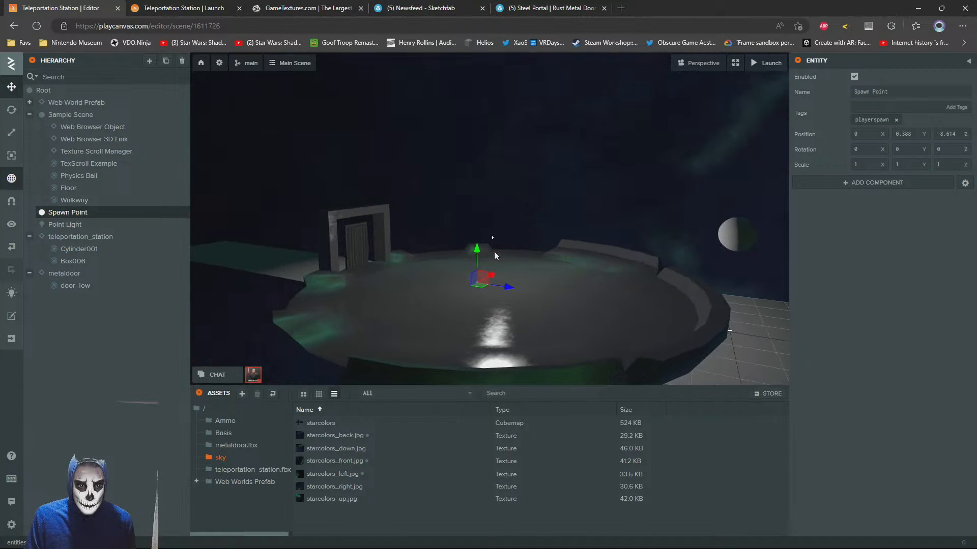
# Take the Floor entity out of Sample Scene to the scene root and slide it onto the platform, to about Z -7.364
pyautogui.moveTo(493, 254); pyautogui.dragTo(683, 304, button='right')
pyautogui.click(683, 304)
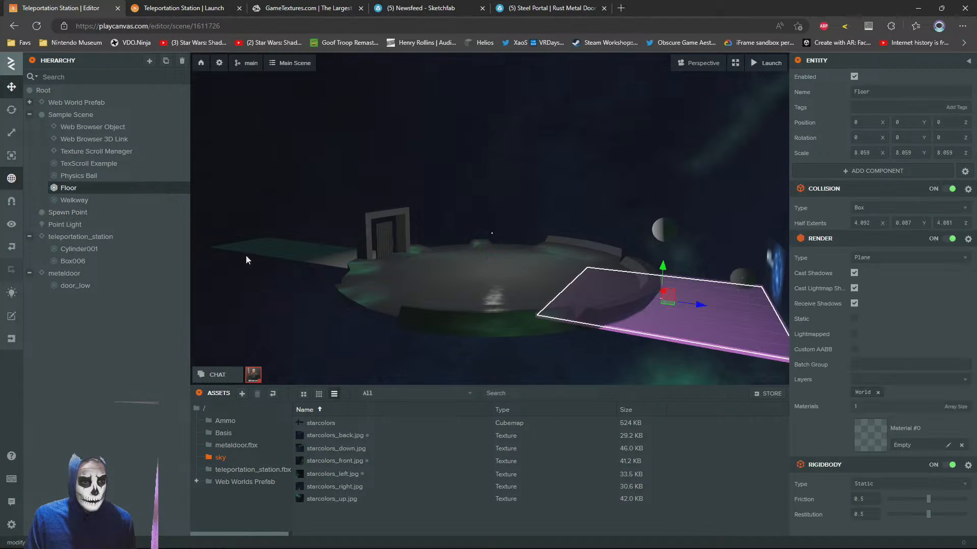
pyautogui.moveTo(70, 189); pyautogui.dragTo(57, 225)
pyautogui.moveTo(699, 303); pyautogui.dragTo(524, 305)
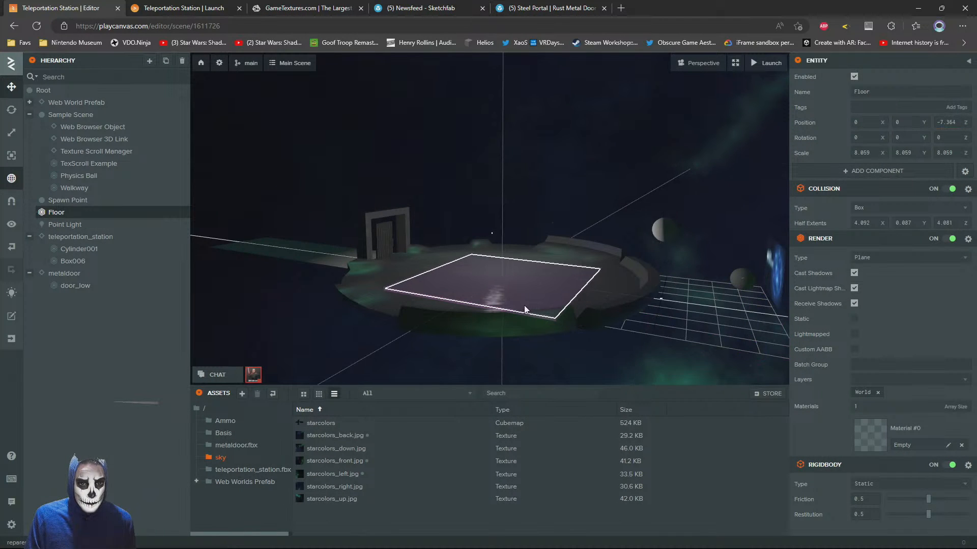
# Raise the Floor to about Y 0.233 at Z -7.569 and enlarge its collision half extents to about X 7.449 and Z 8.186
pyautogui.moveTo(500, 249); pyautogui.dragTo(498, 248)
pyautogui.scroll(3, 572, 267)
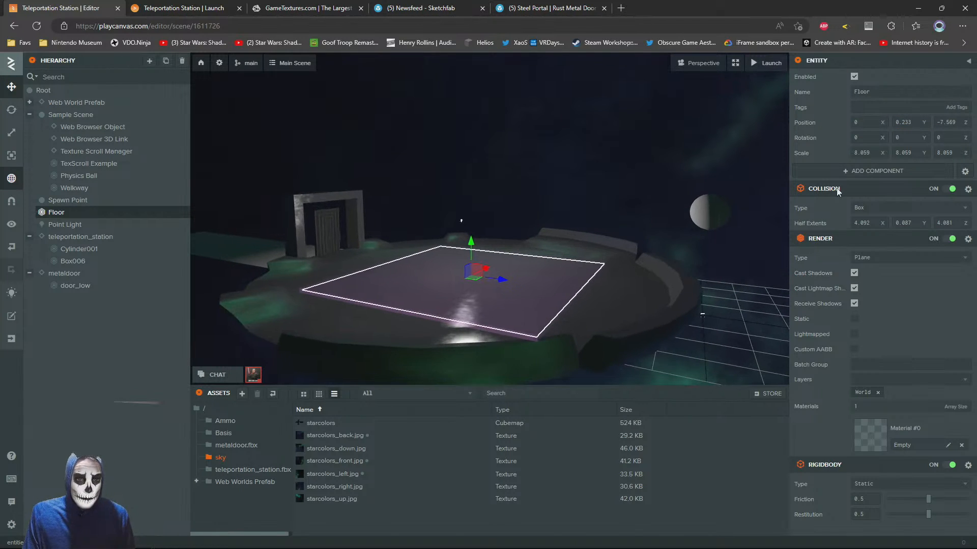
pyautogui.moveTo(883, 222); pyautogui.dragTo(972, 224)
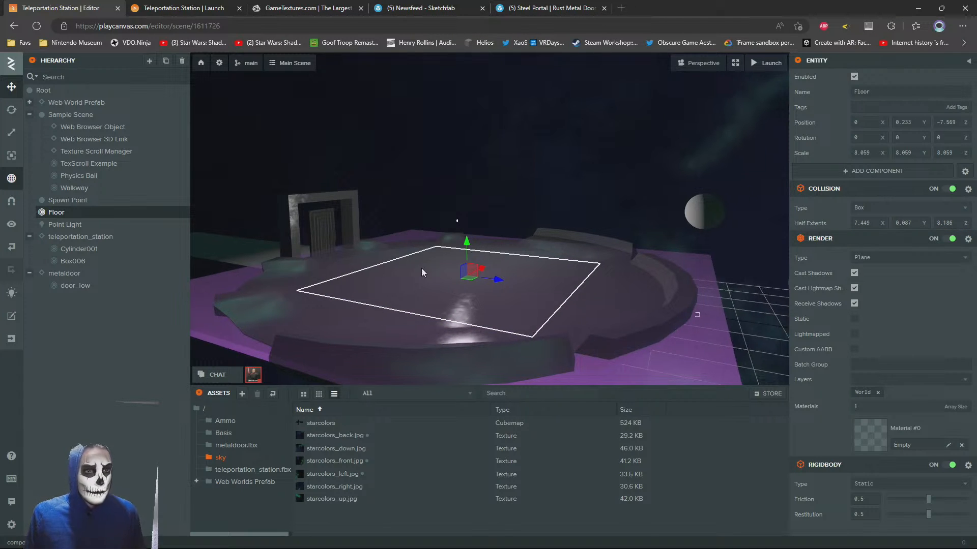
# Delete the Walkway entity and disable the Sample Scene entity
pyautogui.scroll(-3, 243, 194)
pyautogui.click(255, 170)
pyautogui.press('Delete')
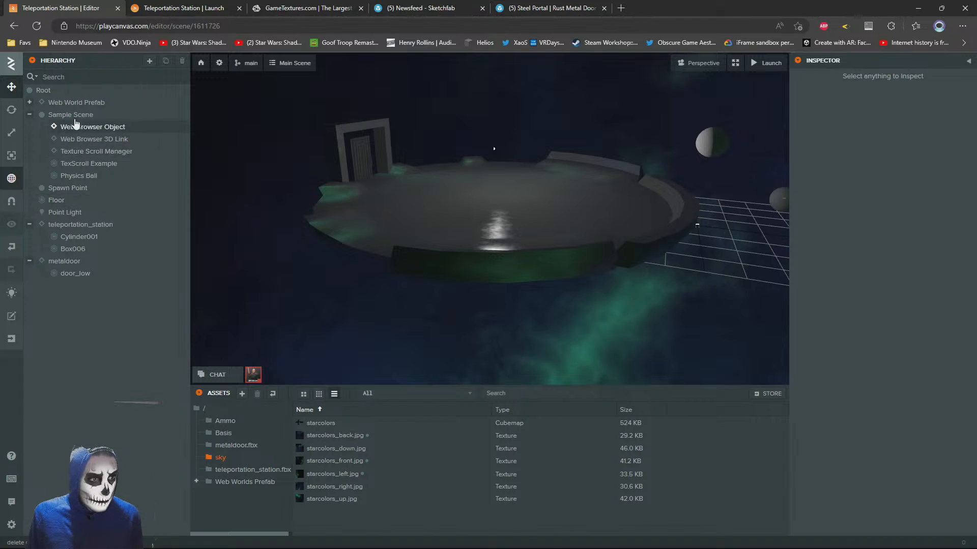
pyautogui.click(75, 116)
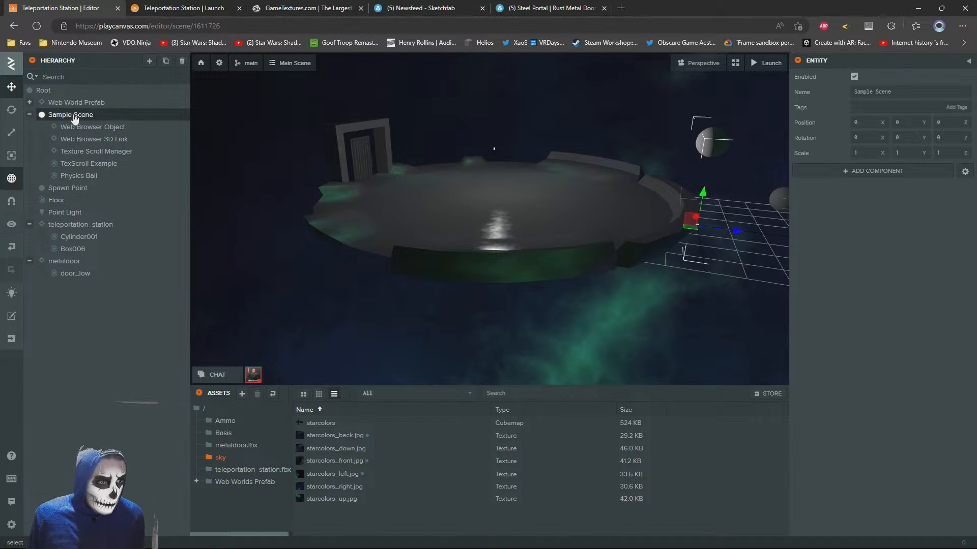
pyautogui.click(854, 78)
pyautogui.moveTo(521, 251); pyautogui.dragTo(546, 262)
pyautogui.click(615, 114)
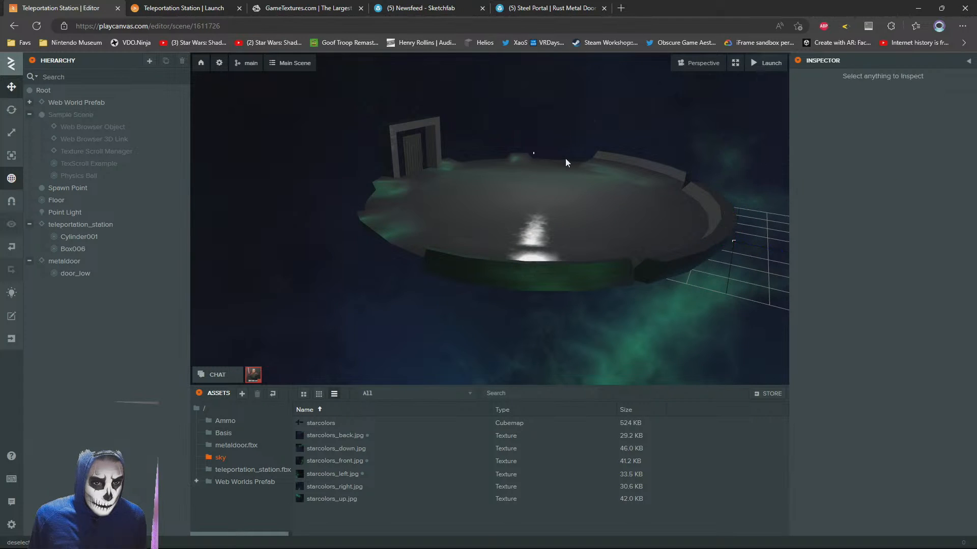
# Set the Z position of the door_low mesh inside metaldoor to 0
pyautogui.moveTo(565, 157); pyautogui.dragTo(529, 224)
pyautogui.scroll(3, 539, 208)
pyautogui.doubleClick(512, 248)
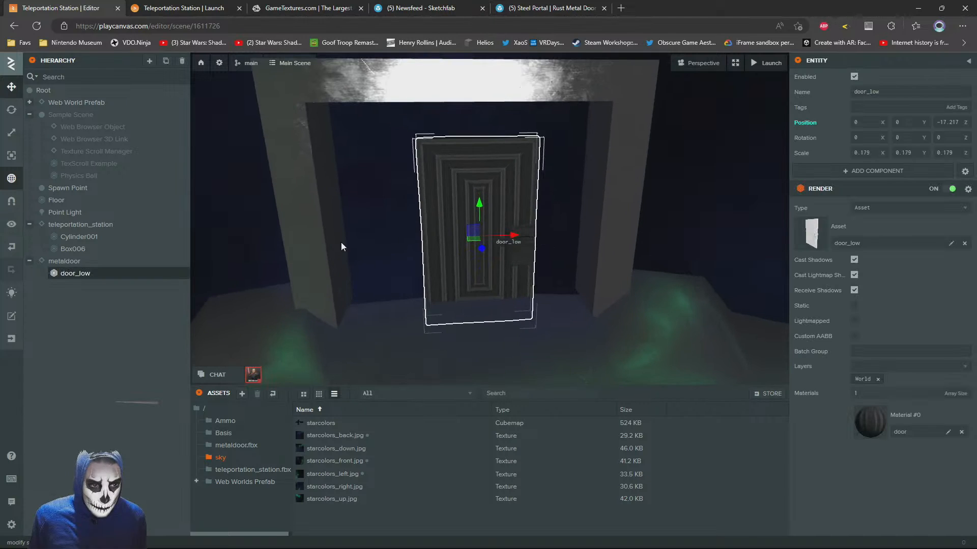
pyautogui.click(64, 261)
pyautogui.moveTo(463, 200); pyautogui.dragTo(243, 265)
pyautogui.click(243, 265)
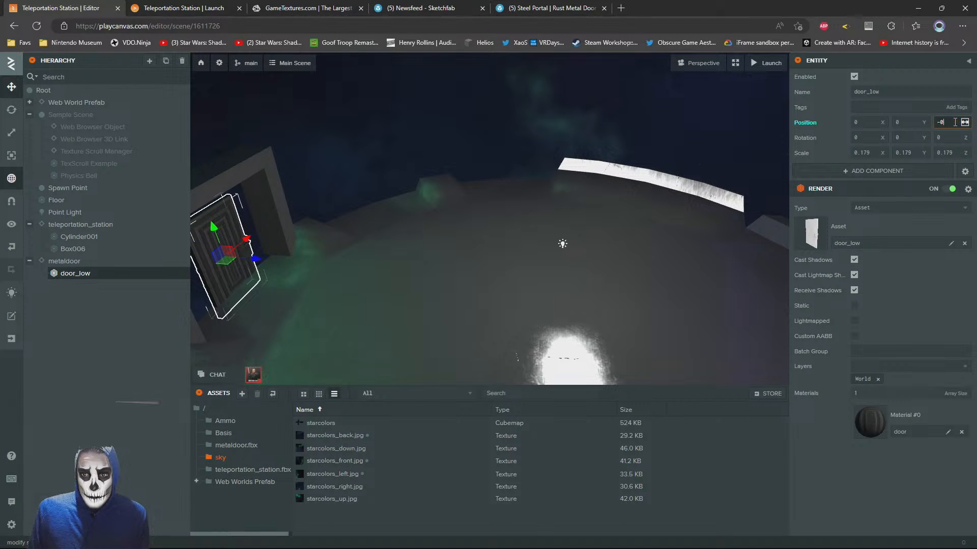
pyautogui.press('Return')
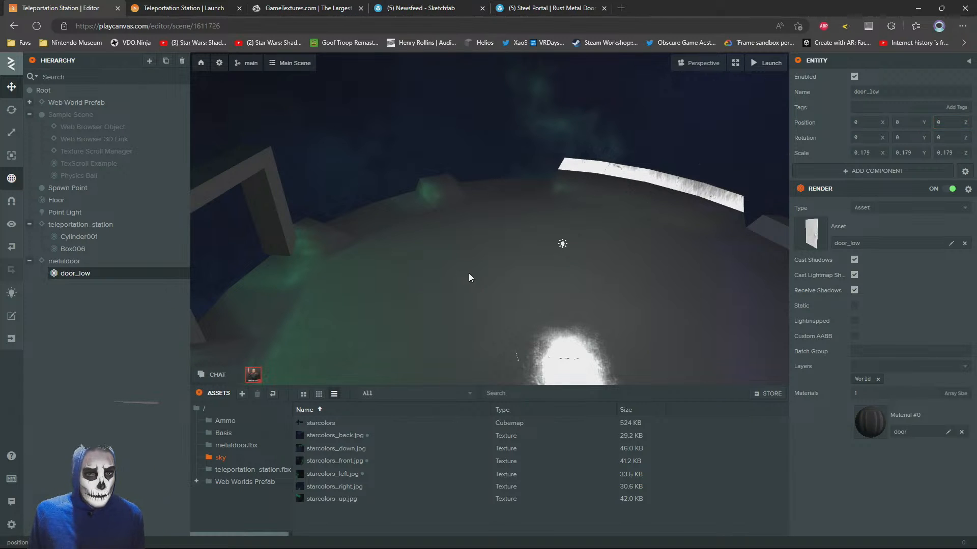
# Move the parent metaldoor entity along Z into the station's portal frame, to about Z -14.835
pyautogui.moveTo(468, 273); pyautogui.dragTo(503, 275)
pyautogui.scroll(-5, 274, 229)
pyautogui.click(67, 262)
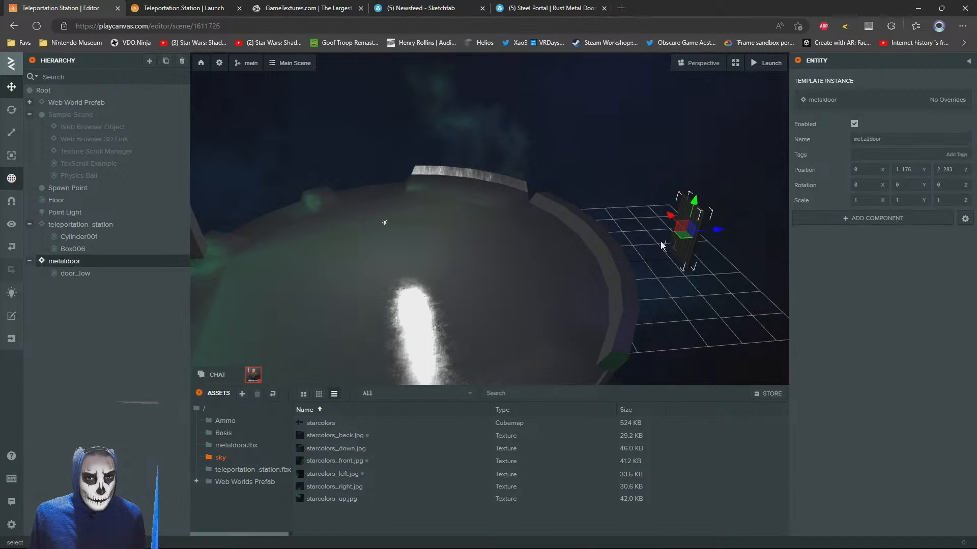
pyautogui.moveTo(714, 235); pyautogui.dragTo(360, 258)
pyautogui.press('f')
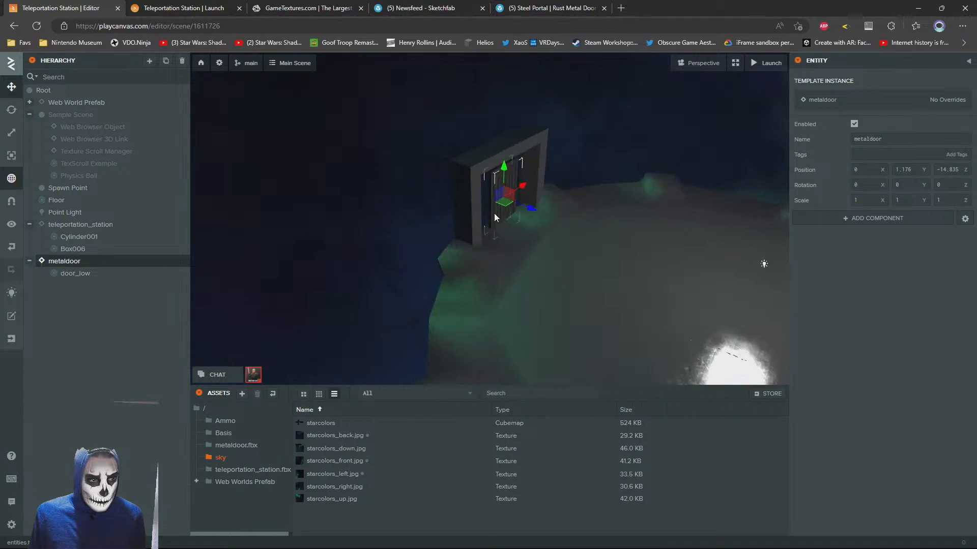
# Move the metaldoor entity to about X -0.924 and Y 1.543, fitting it into one half of the portal frame
pyautogui.moveTo(563, 223); pyautogui.dragTo(490, 225)
pyautogui.scroll(3, 458, 177)
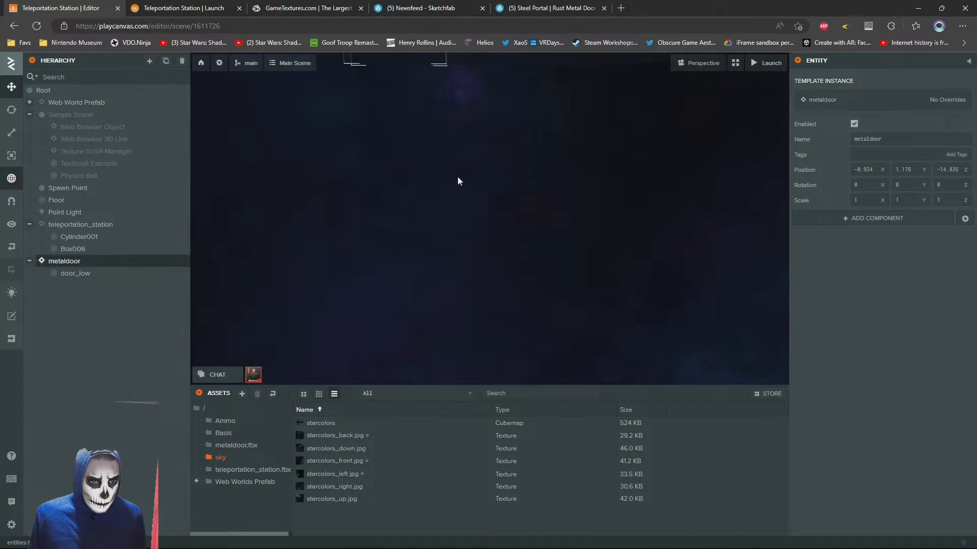
pyautogui.press('f')
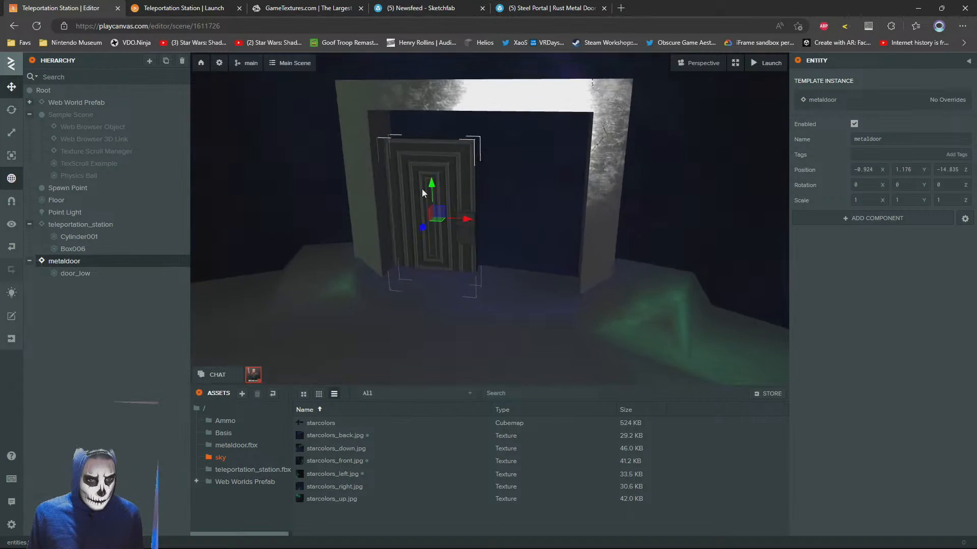
pyautogui.moveTo(481, 228)
pyautogui.mouseDown()
pyautogui.moveTo(478, 212)
pyautogui.moveTo(479, 221)
pyautogui.mouseUp()
pyautogui.press('f')
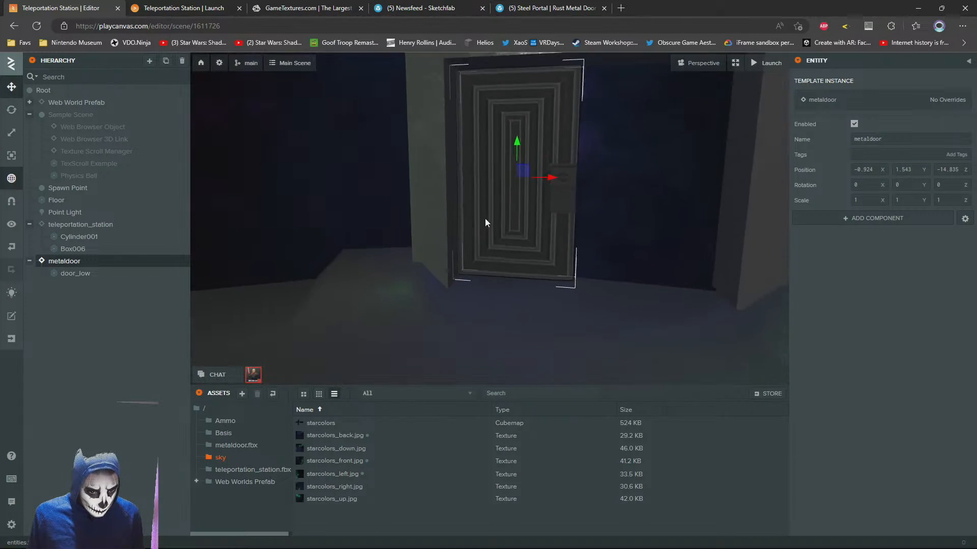
pyautogui.click(13, 110)
pyautogui.press('w')
pyautogui.moveTo(605, 210); pyautogui.dragTo(279, 156, button='right')
pyautogui.press('s')
pyautogui.click(11, 87)
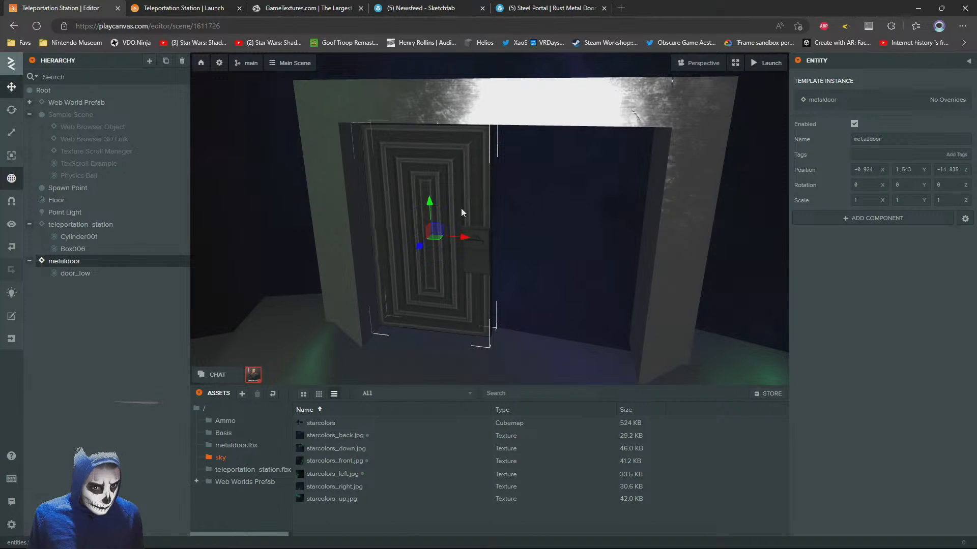
pyautogui.moveTo(459, 240); pyautogui.dragTo(606, 236)
pyautogui.hotkey('ctrl', 'z')
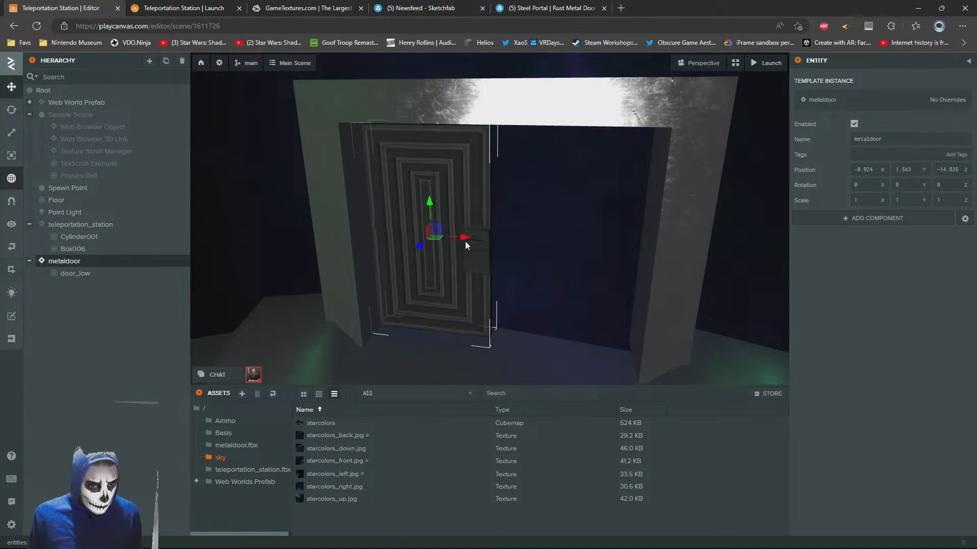
# Duplicate metaldoor, place the copy at about X 0.54 in the frame's other half, and turn it 180° about Y
pyautogui.hotkey('ctrl', 'd')
pyautogui.moveTo(465, 241); pyautogui.dragTo(637, 226)
pyautogui.click(11, 110)
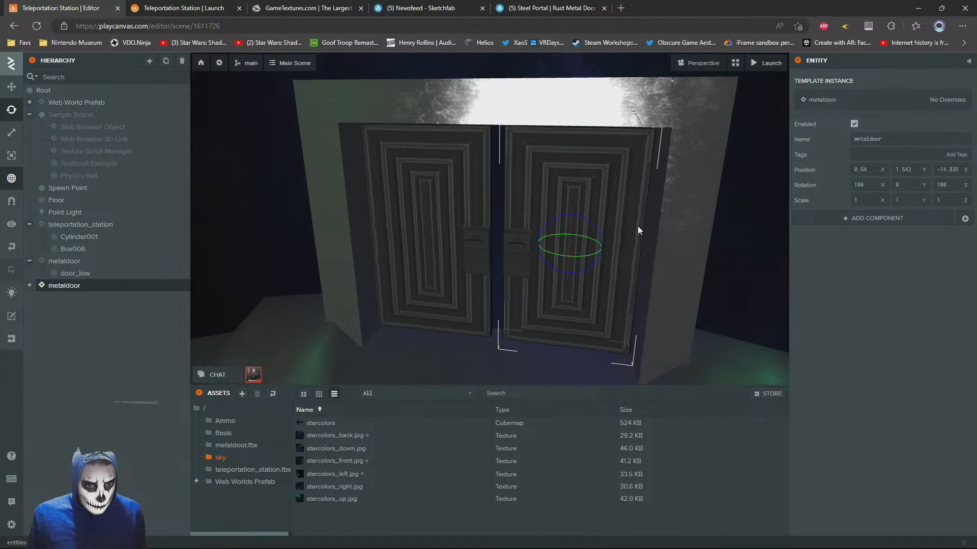
# Swing the duplicated door open to a Y rotation of 80 and shift it against its side of the portal frame
pyautogui.moveTo(581, 254); pyautogui.dragTo(54, 97)
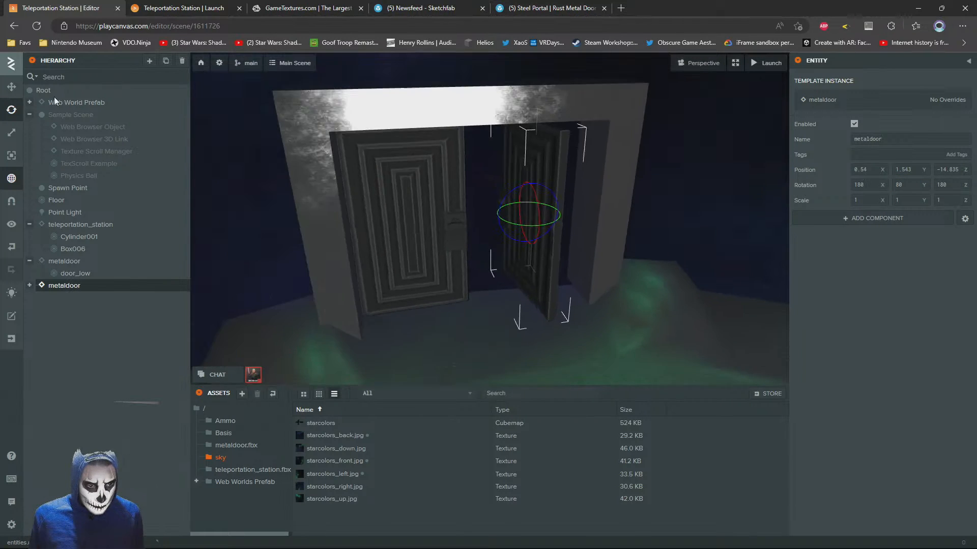
pyautogui.click(11, 87)
pyautogui.scroll(3, 508, 214)
pyautogui.moveTo(539, 219); pyautogui.dragTo(579, 201)
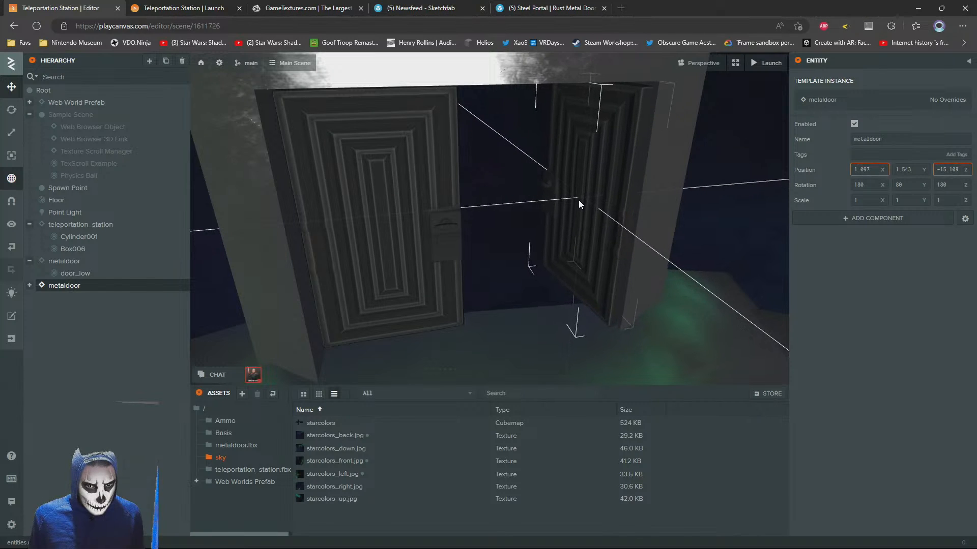
# Rotate the original door's door_low mesh to Y 80 and move it against the opposite side of the portal frame
pyautogui.click(379, 201)
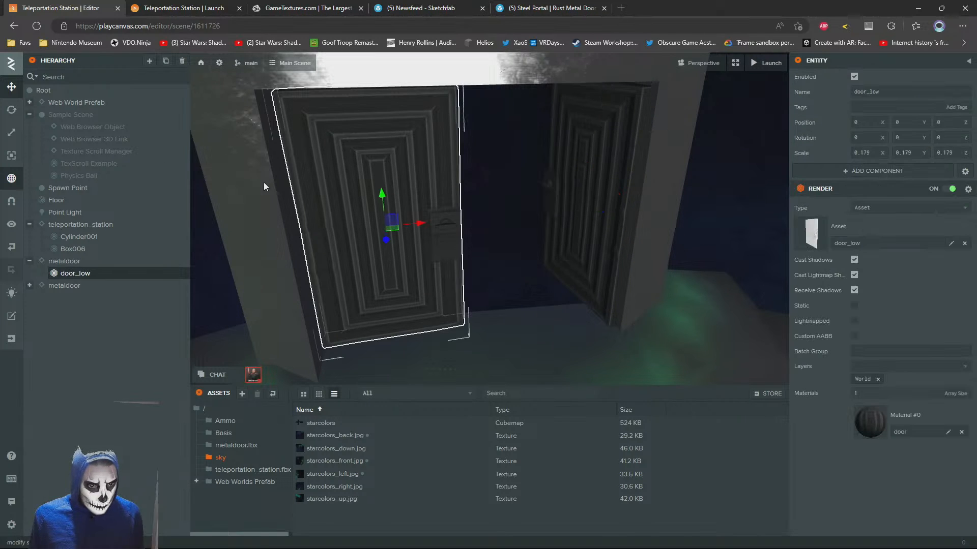
pyautogui.click(11, 110)
pyautogui.moveTo(407, 235); pyautogui.dragTo(423, 212)
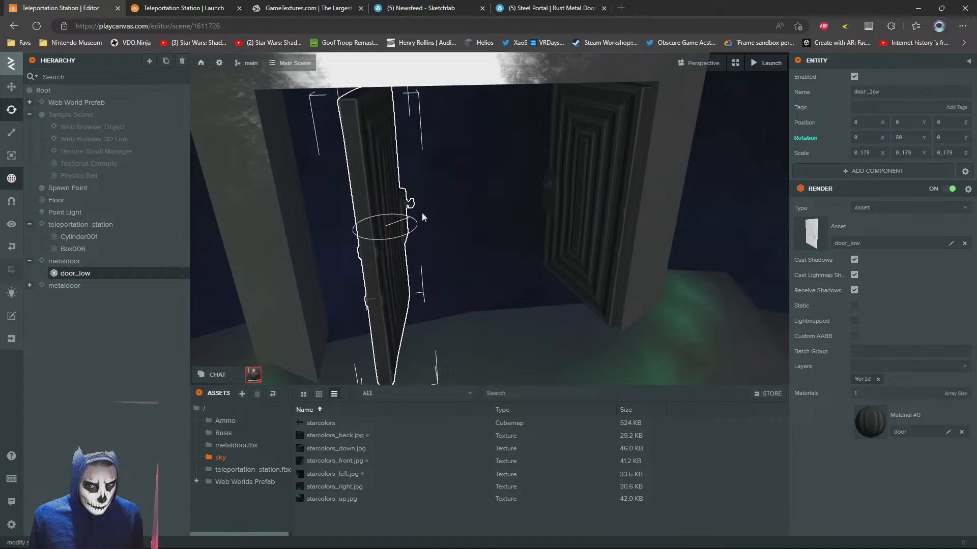
pyautogui.click(11, 87)
pyautogui.moveTo(501, 207); pyautogui.dragTo(427, 167)
pyautogui.click(554, 140)
# Examine the portal frame with both doors open, from a distance across the floor and from close up
pyautogui.press('s')
pyautogui.moveTo(378, 261); pyautogui.dragTo(427, 225, button='right')
pyautogui.press('w')
pyautogui.press('s')
pyautogui.press('w')
pyautogui.press('s')
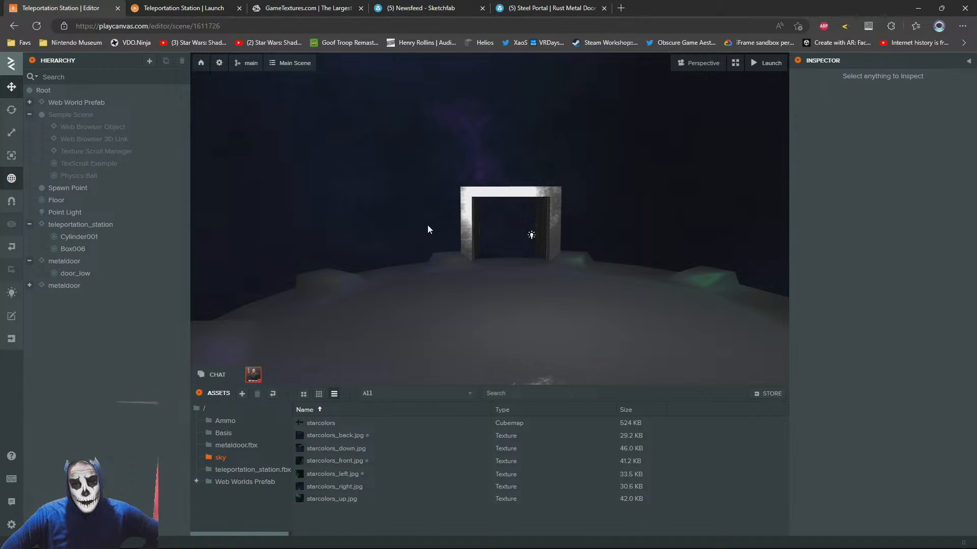
pyautogui.moveTo(427, 224); pyautogui.dragTo(423, 245, button='right')
pyautogui.press('w')
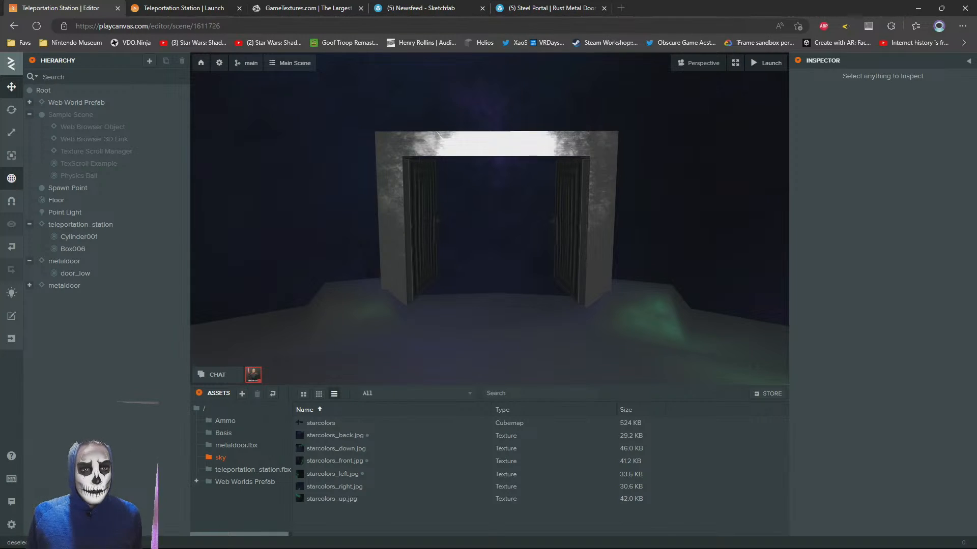
# Switch to twitter.com in a new browser tab and show the account's own media posts
pyautogui.hotkey('ctrl', 't')
pyautogui.write('twitter.com')
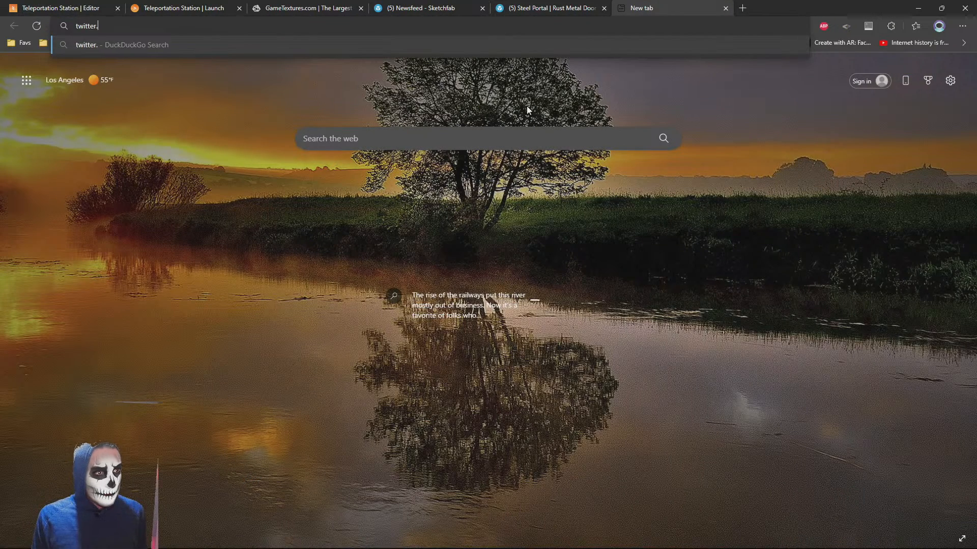
pyautogui.press('Return')
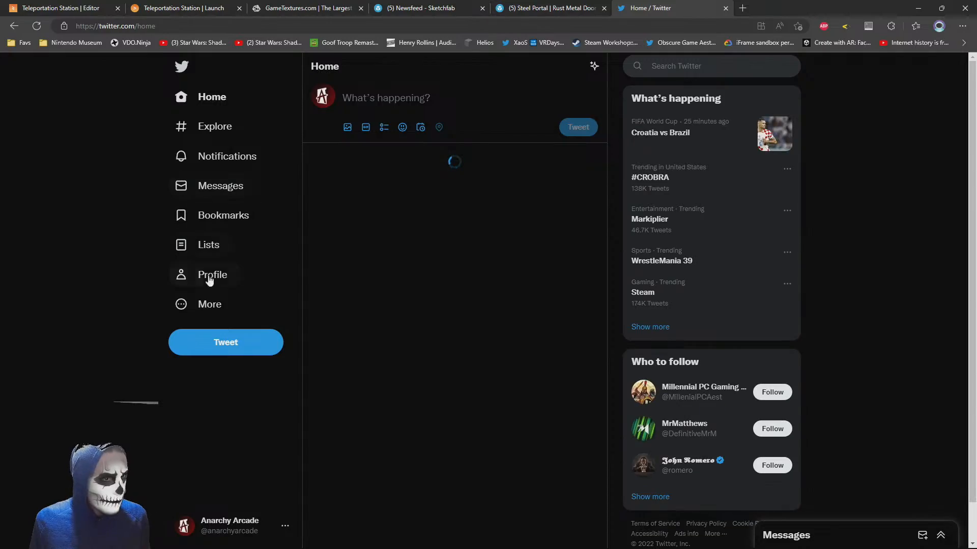
pyautogui.click(206, 277)
pyautogui.click(518, 331)
# Find the 42 Prague HQ building post, open its somniumspace.com/parcel/3769 link in a new tab, and close the Twitter tab
pyautogui.scroll(-15, 567, 332)
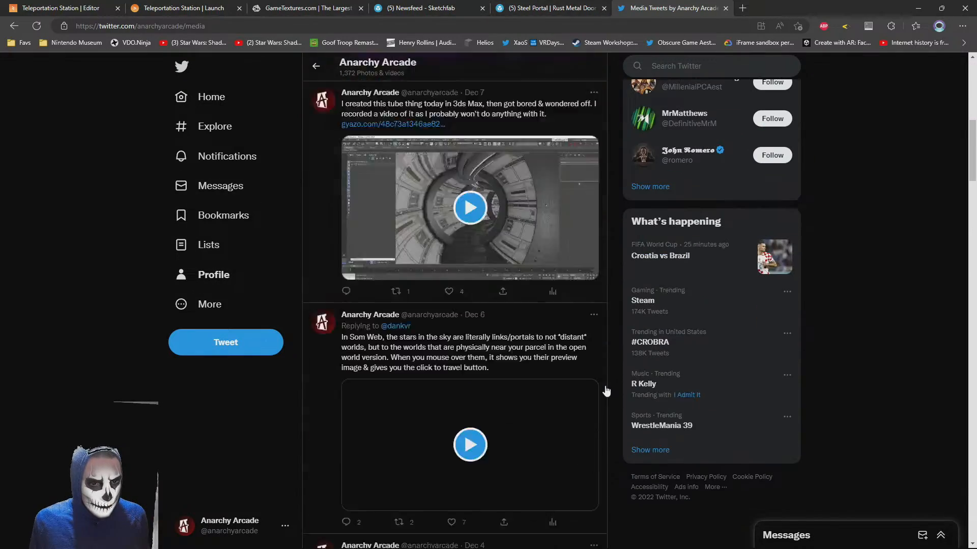
pyautogui.scroll(15, 620, 344)
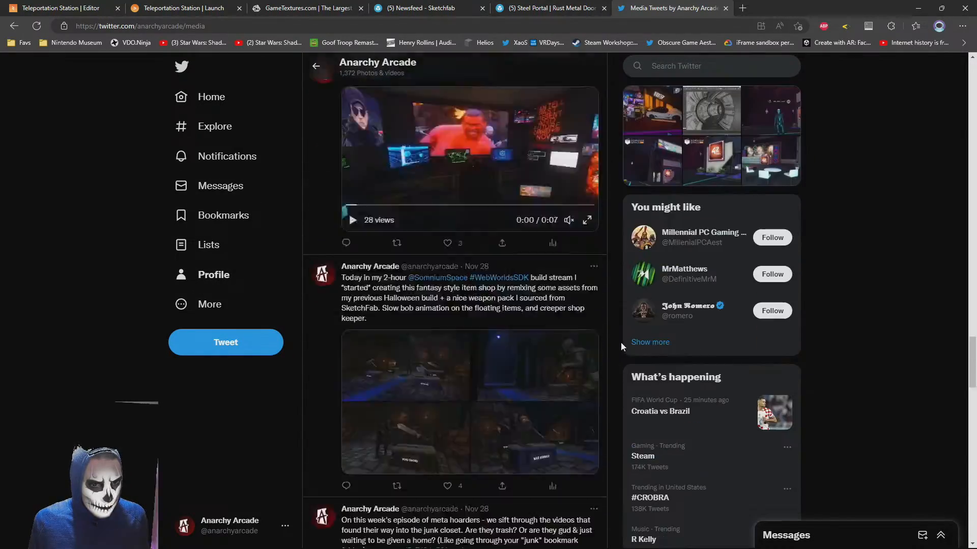
pyautogui.scroll(-2, 570, 372)
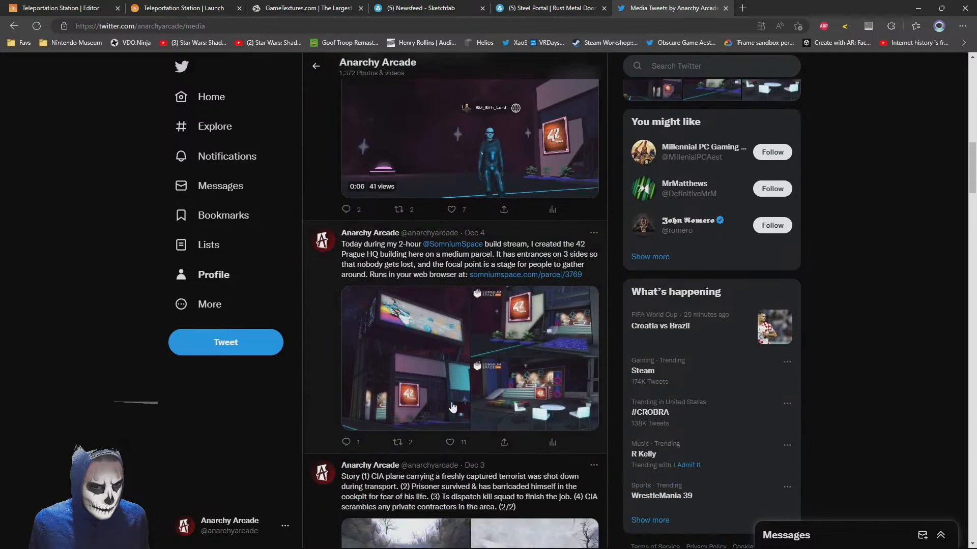
pyautogui.click(402, 377)
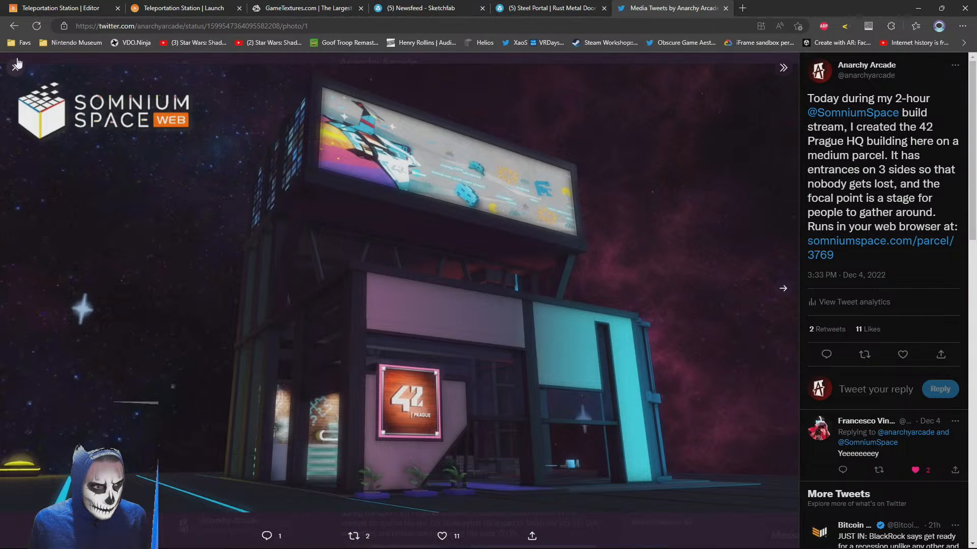
pyautogui.middleClick(894, 245)
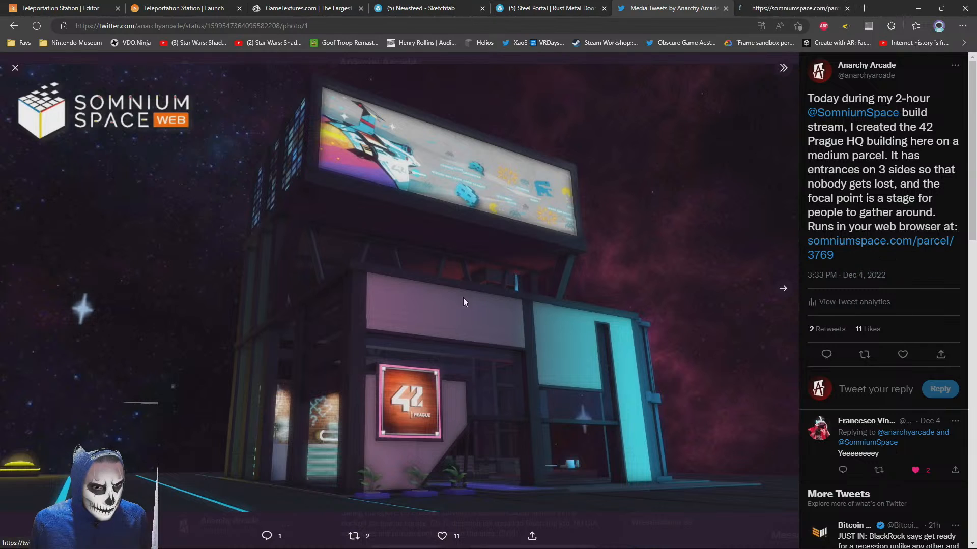
pyautogui.click(14, 69)
pyautogui.scroll(-15, 560, 338)
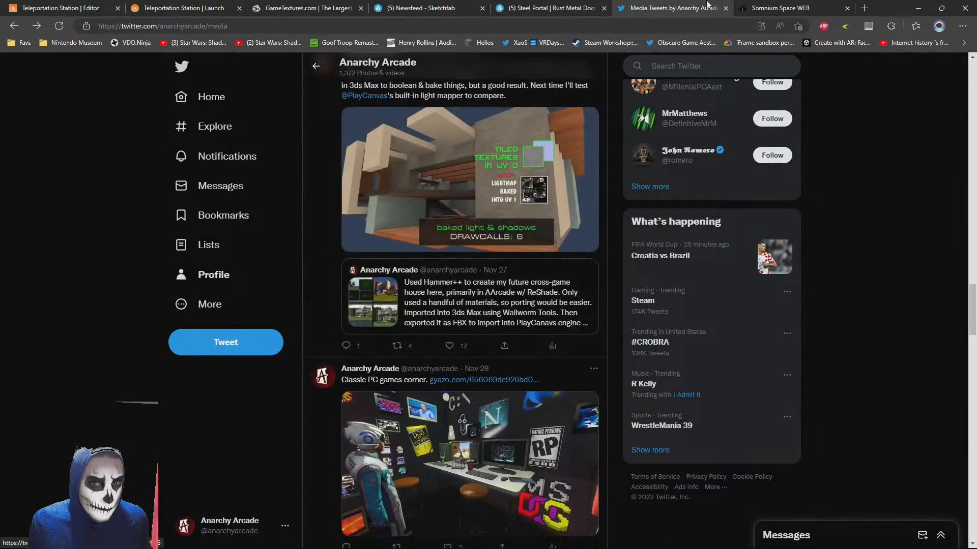
pyautogui.middleClick(707, 5)
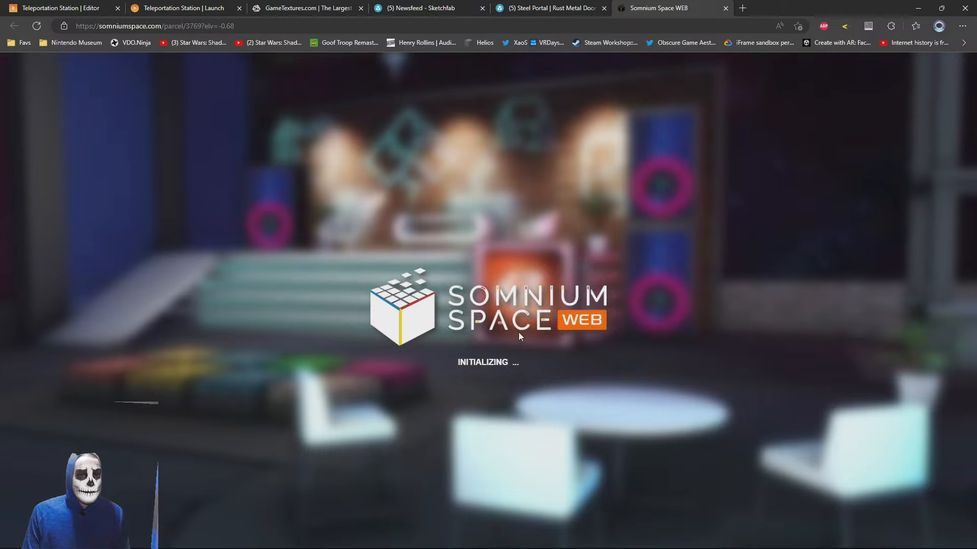
# Enter parcel 3769 in full screen with the logged-in account and check the parcel's information
pyautogui.press('F11')
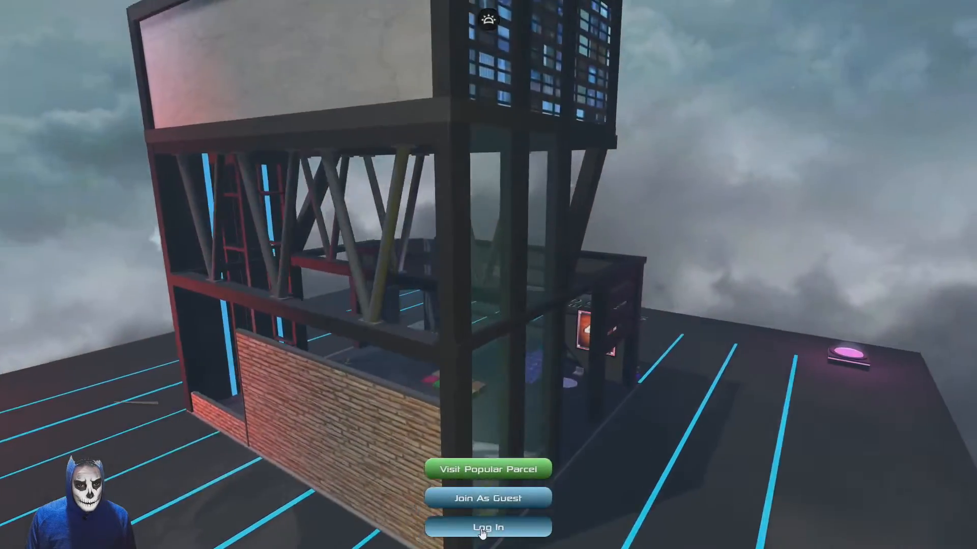
pyautogui.click(482, 529)
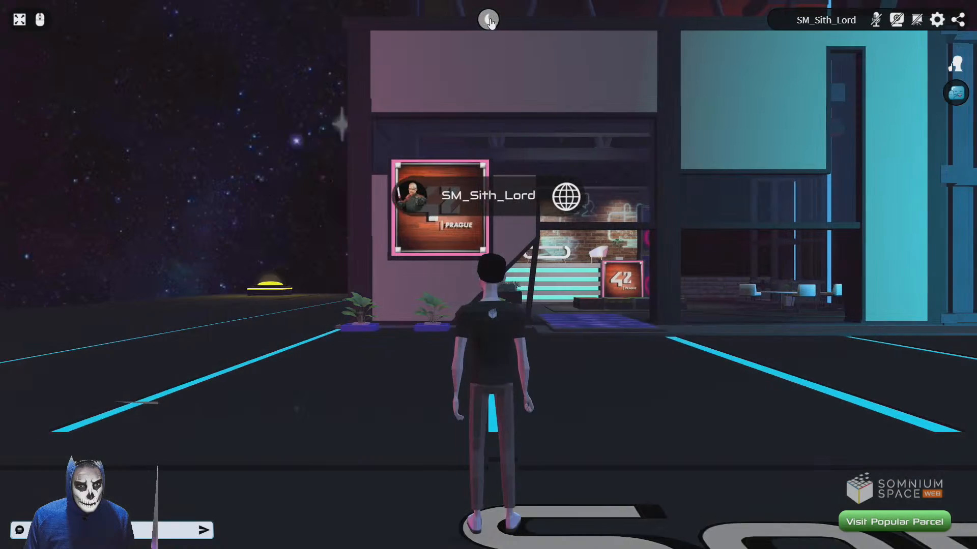
pyautogui.press('a')
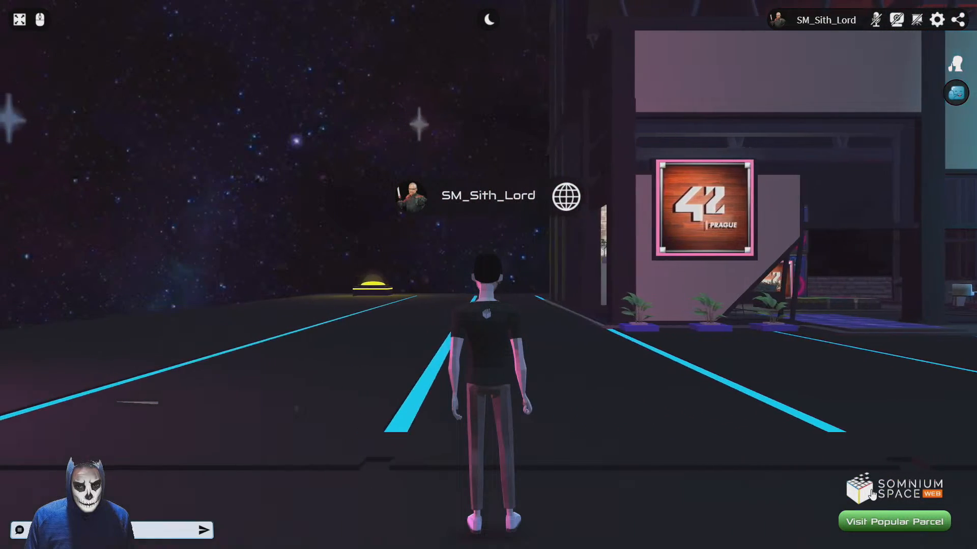
pyautogui.click(905, 493)
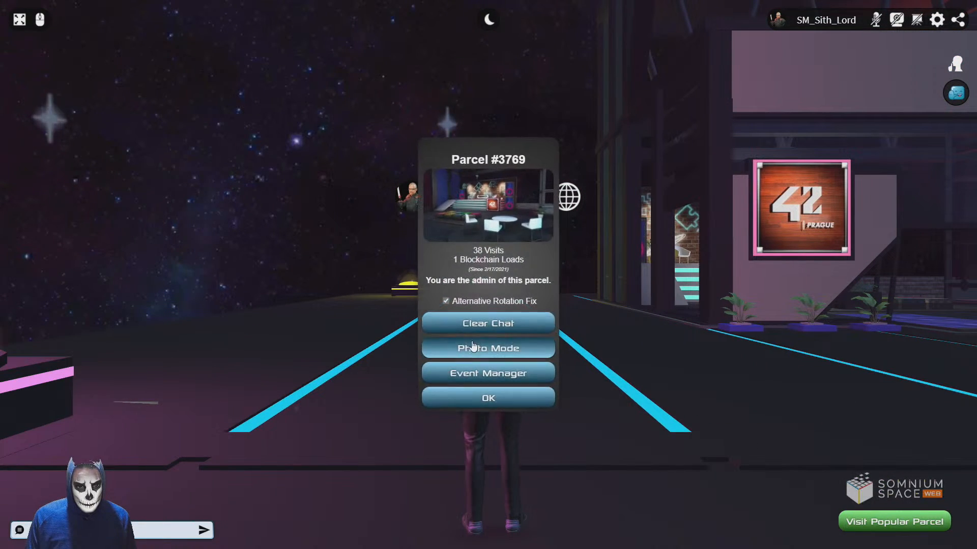
pyautogui.click(511, 403)
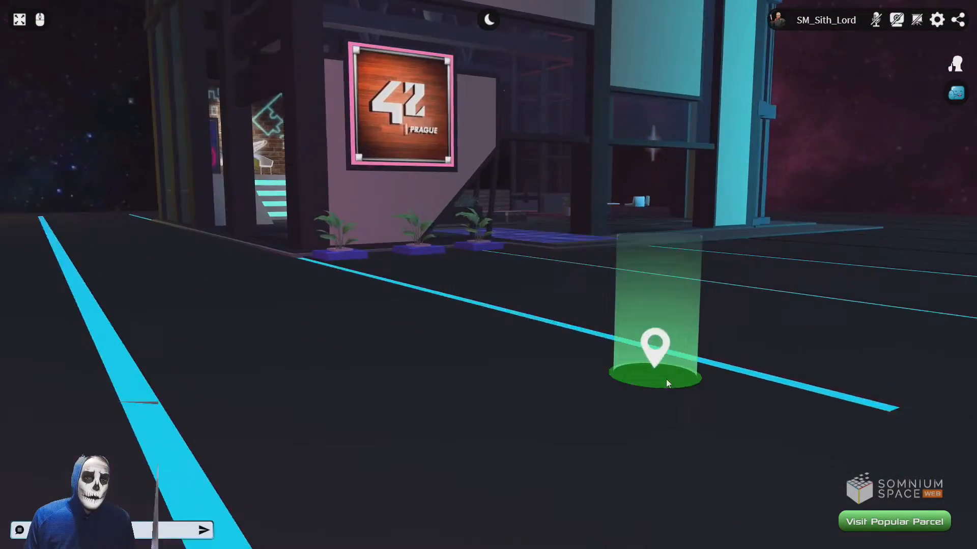
# View the whole 42 Prague building at night from outside, and close the Somnium Space page
pyautogui.press('s')
pyautogui.moveTo(666, 380); pyautogui.dragTo(666, 446)
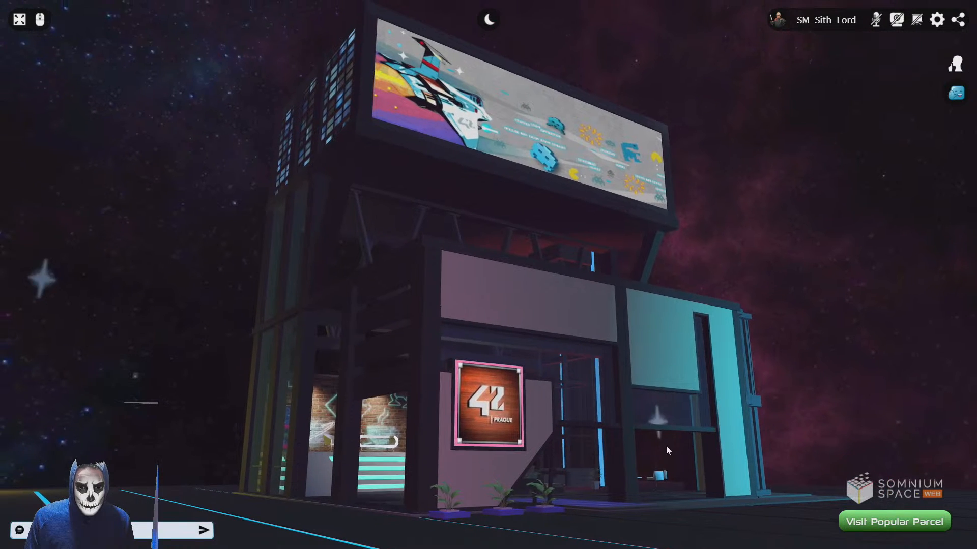
pyautogui.press('Escape')
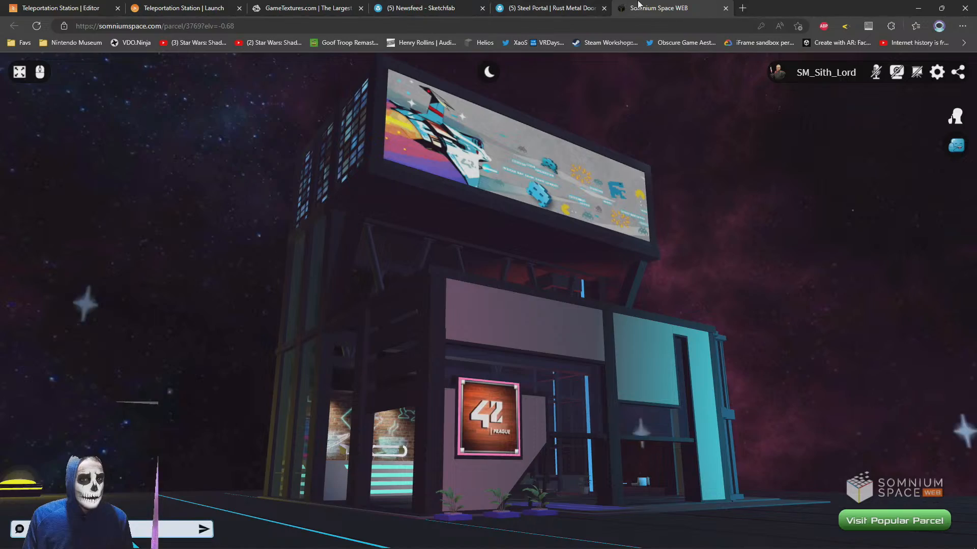
pyautogui.hotkey('ctrl', 'w')
# Reopen twitter.com in a new tab and return to the account's own media posts
pyautogui.hotkey('ctrl', 't')
pyautogui.write('twitter.com')
pyautogui.press('Return')
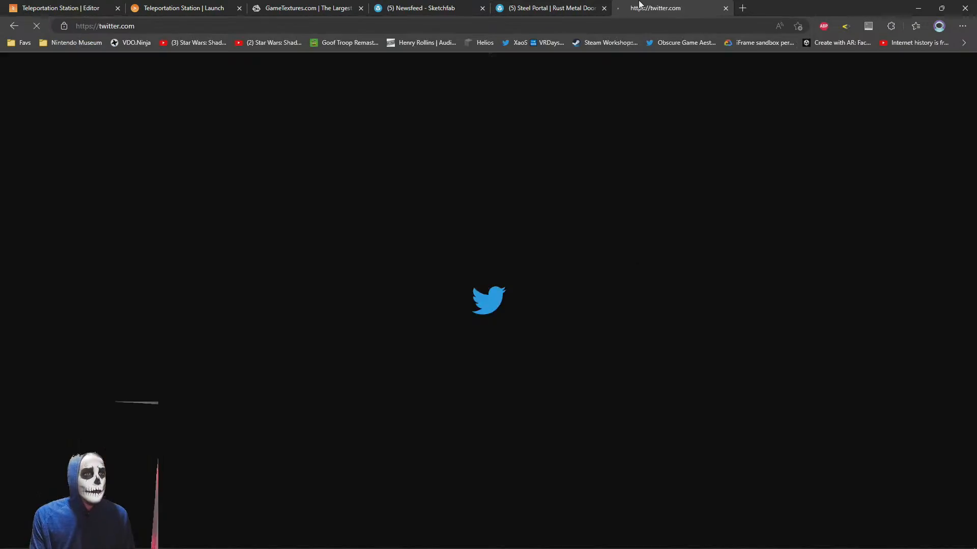
pyautogui.click(213, 276)
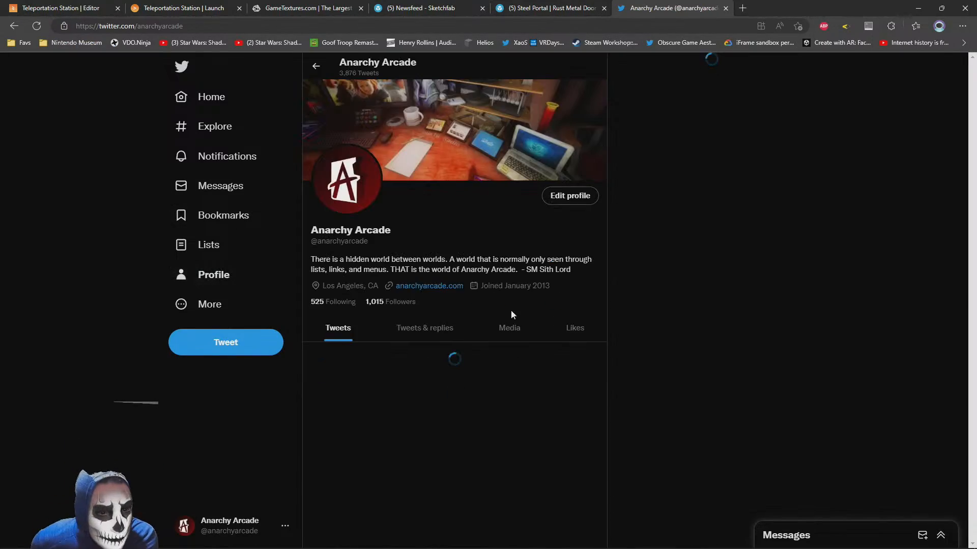
pyautogui.click(509, 327)
# Find the Nov 17 #WebWorldsSDK post about the 3D storefront demonstration world and enlarge its photo
pyautogui.scroll(-5, 407, 320)
pyautogui.scroll(-10, 318, 318)
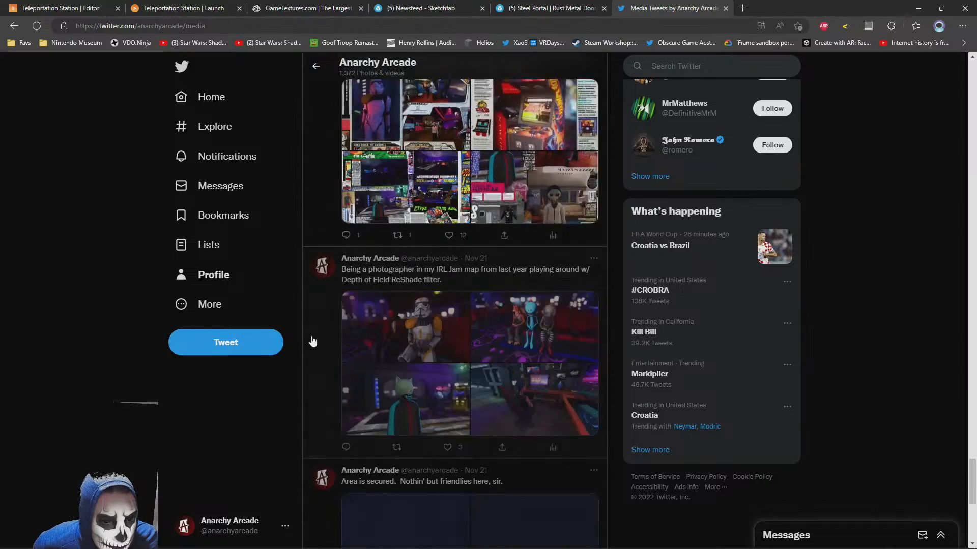
pyautogui.scroll(-6, 300, 330)
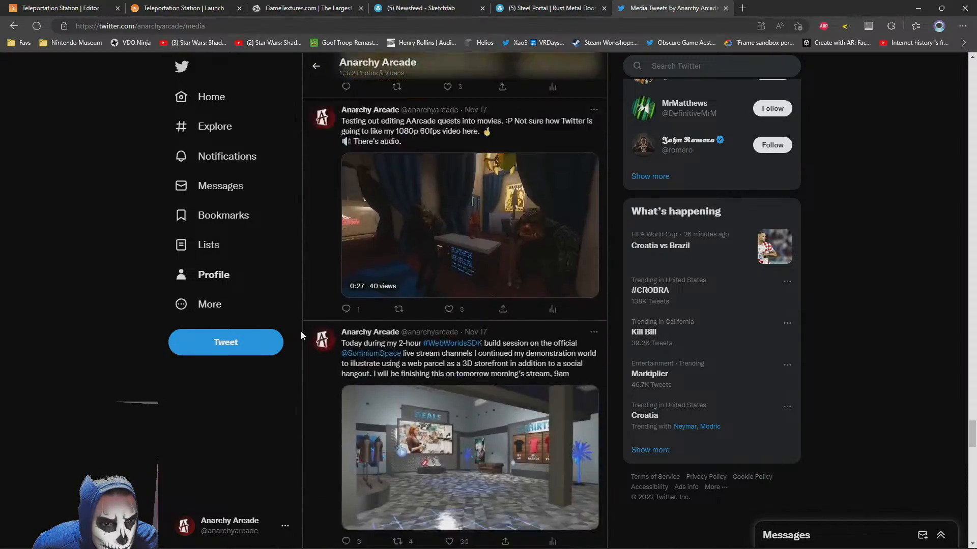
pyautogui.scroll(5, 301, 331)
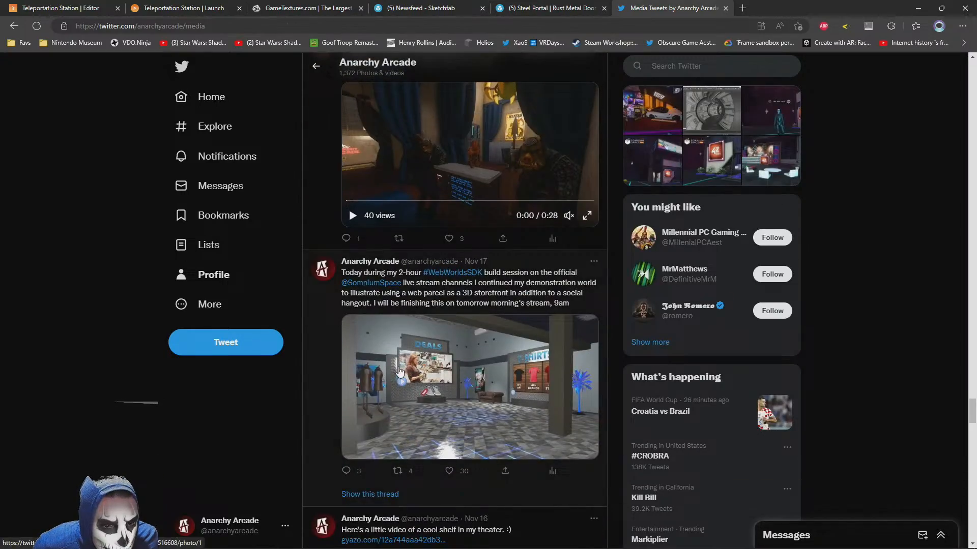
pyautogui.click(399, 372)
# Open the enlarged storefront photo from the Nov 17 post as an image in its own browser tab
pyautogui.rightClick(517, 265)
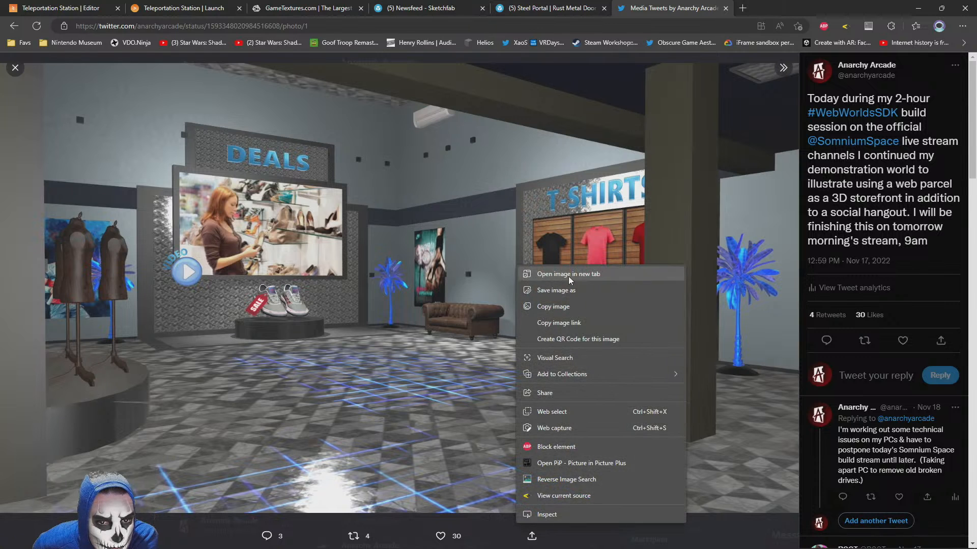
pyautogui.press('Escape')
pyautogui.click(793, 6)
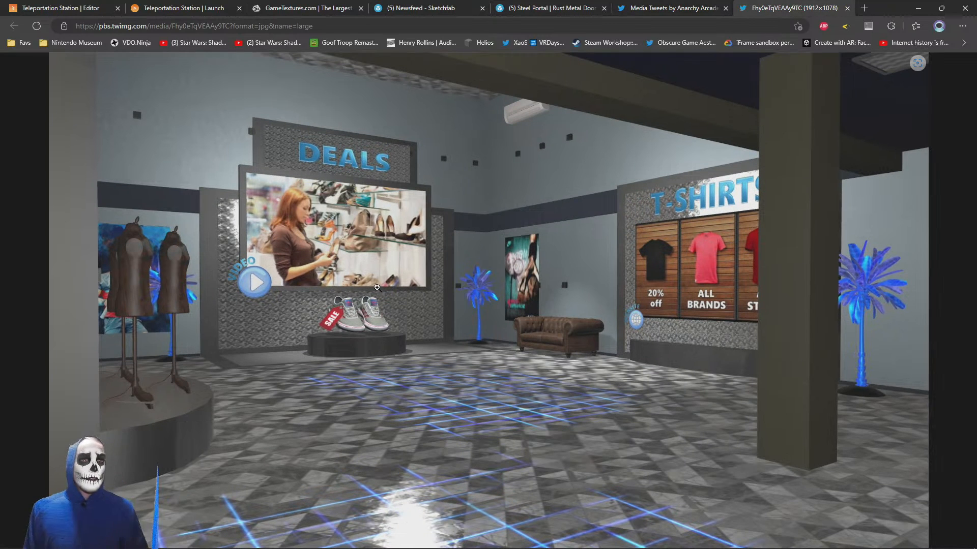
# Try to save the storefront image to the Desktop as a JPEG named parcelshot
pyautogui.rightClick(377, 285)
pyautogui.click(414, 288)
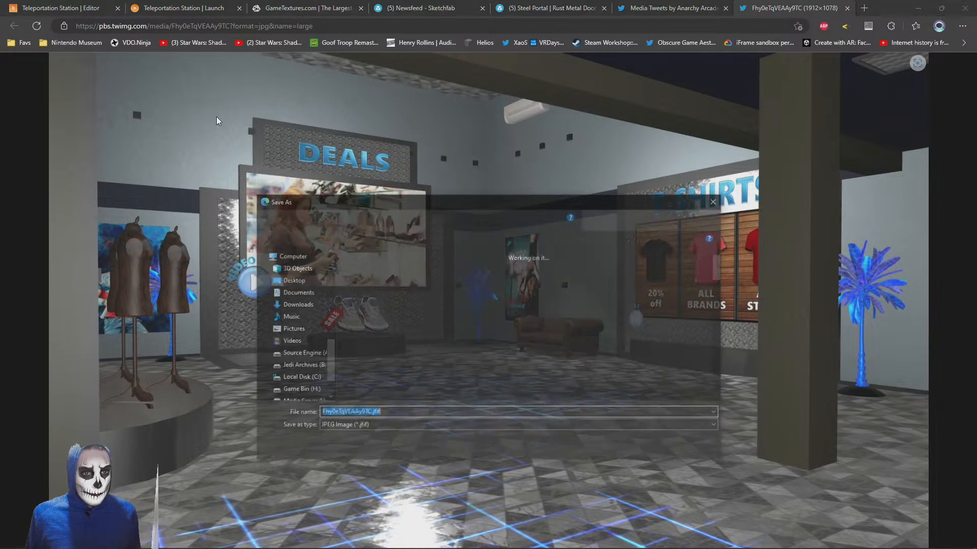
pyautogui.write('parcel')
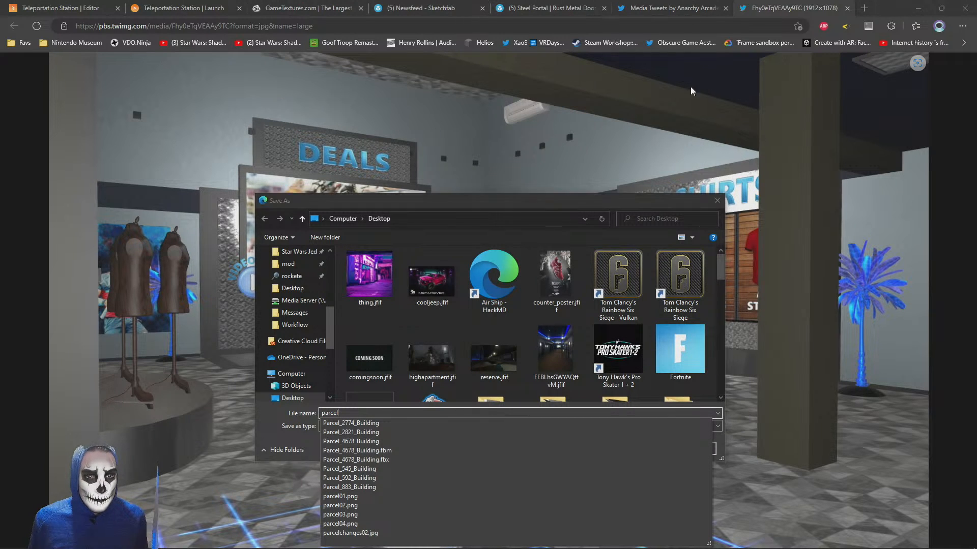
pyautogui.write('shot')
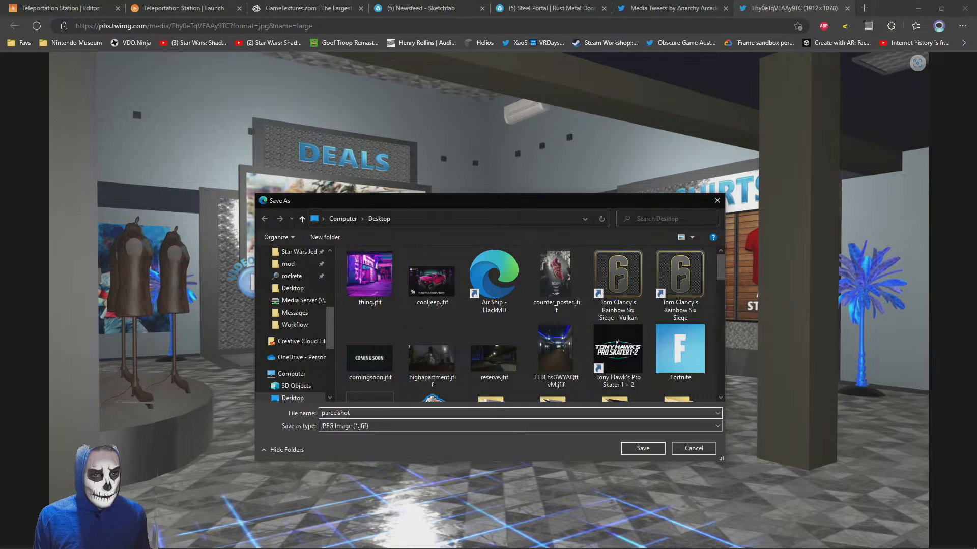
pyautogui.press('Return')
# Copy the storefront image, and open the Nov 21 #WebWorldsSDK post about the finished 3D storefront world to check its parcel number
pyautogui.rightClick(518, 163)
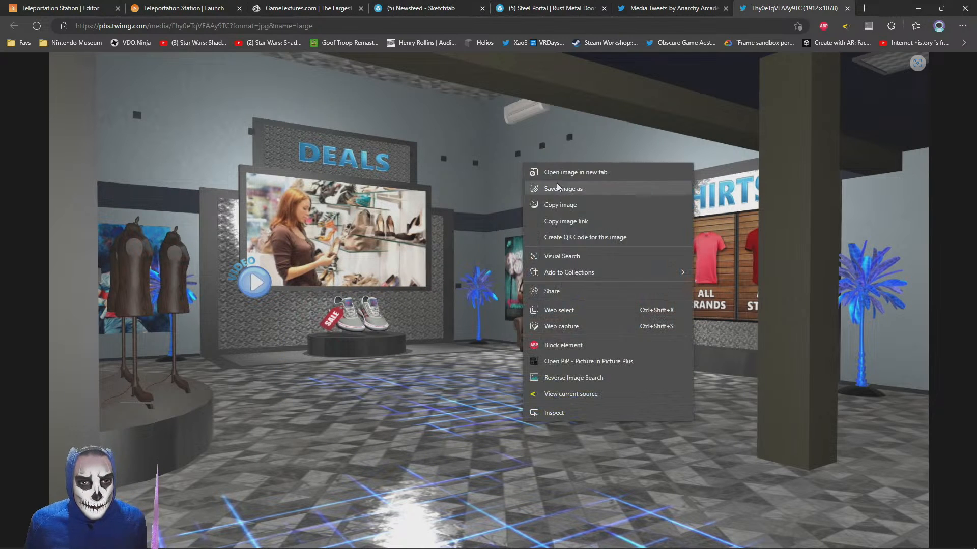
pyautogui.click(562, 200)
pyautogui.click(653, 5)
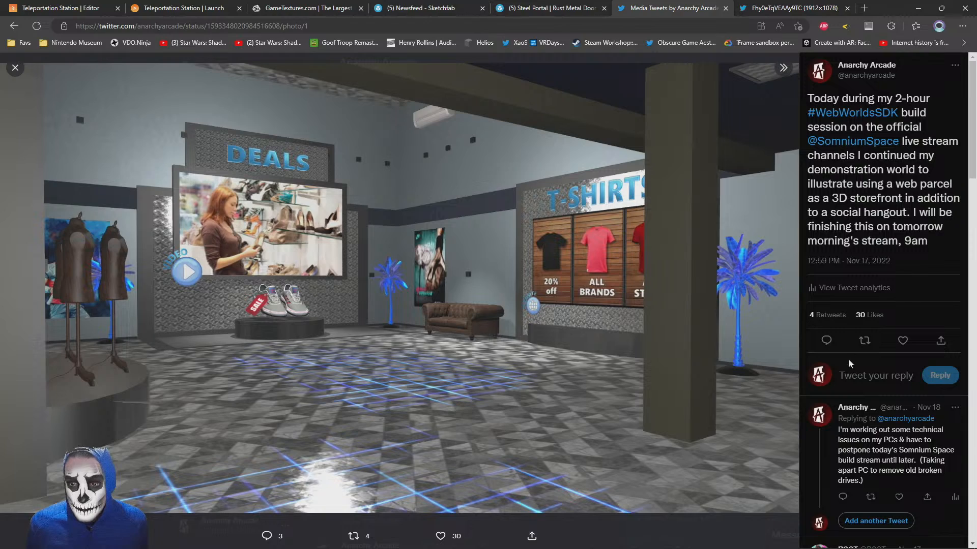
pyautogui.scroll(-4, 871, 474)
pyautogui.scroll(4, 872, 458)
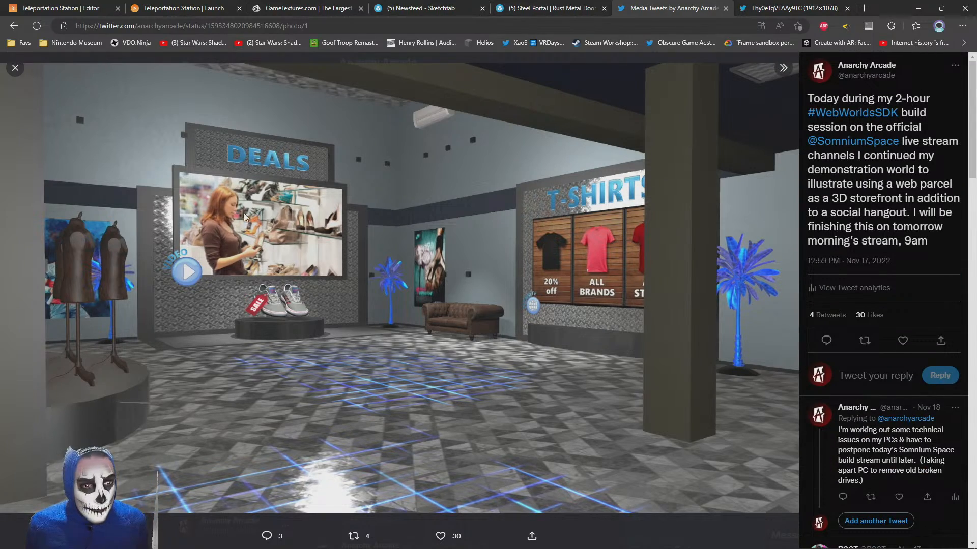
pyautogui.click(23, 69)
pyautogui.scroll(-15, 483, 420)
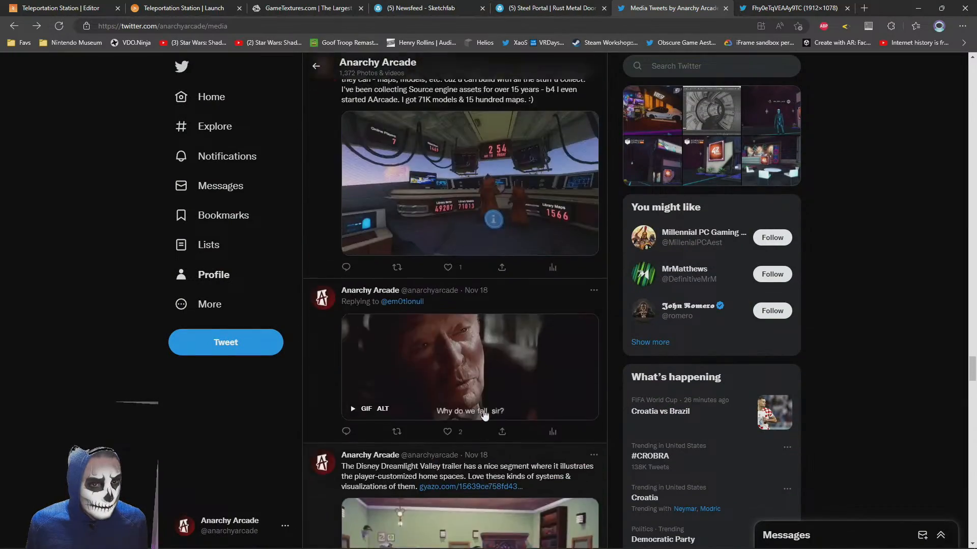
pyautogui.scroll(15, 483, 419)
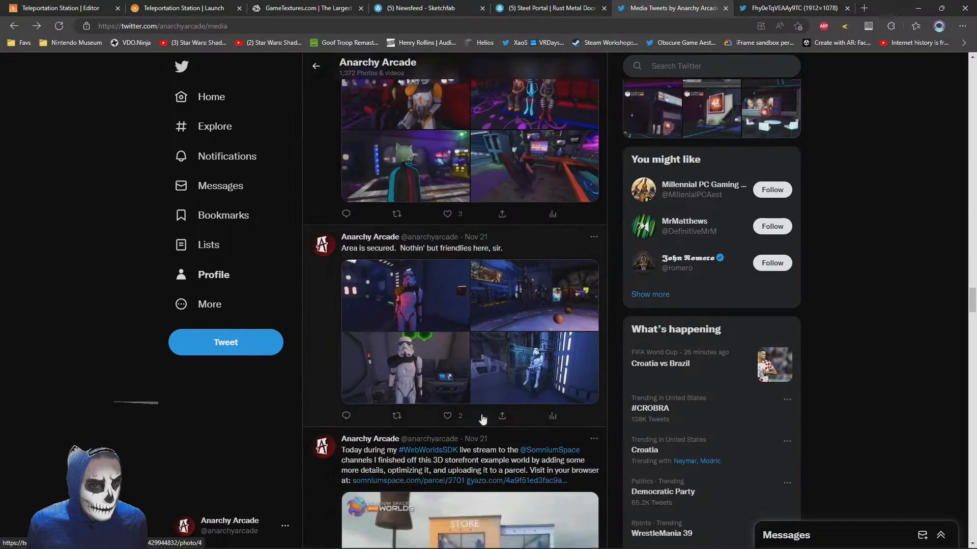
pyautogui.click(333, 390)
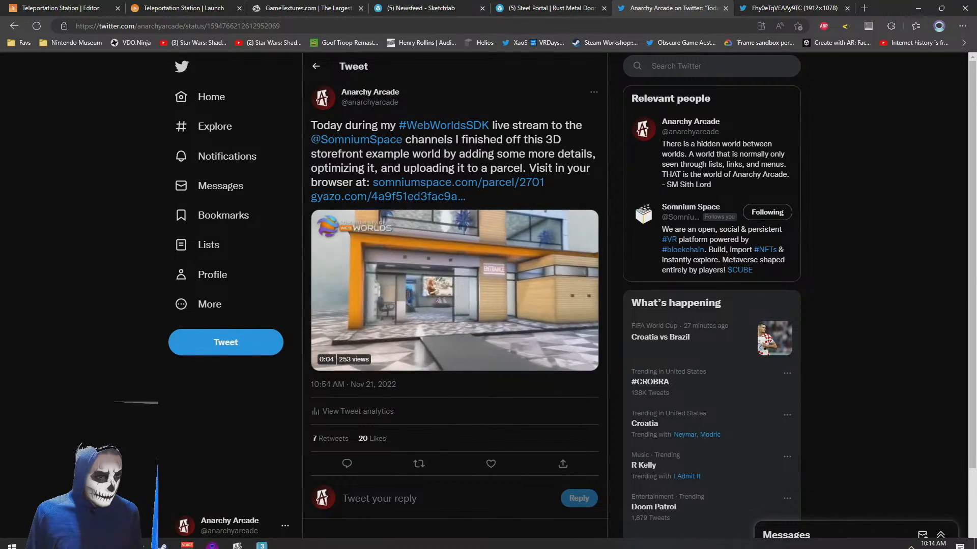
# Paste the copied storefront image into IrfanView, save it to the Desktop as JPG parcelshot_2701, and close the viewer and file window
pyautogui.moveTo(141, 540)
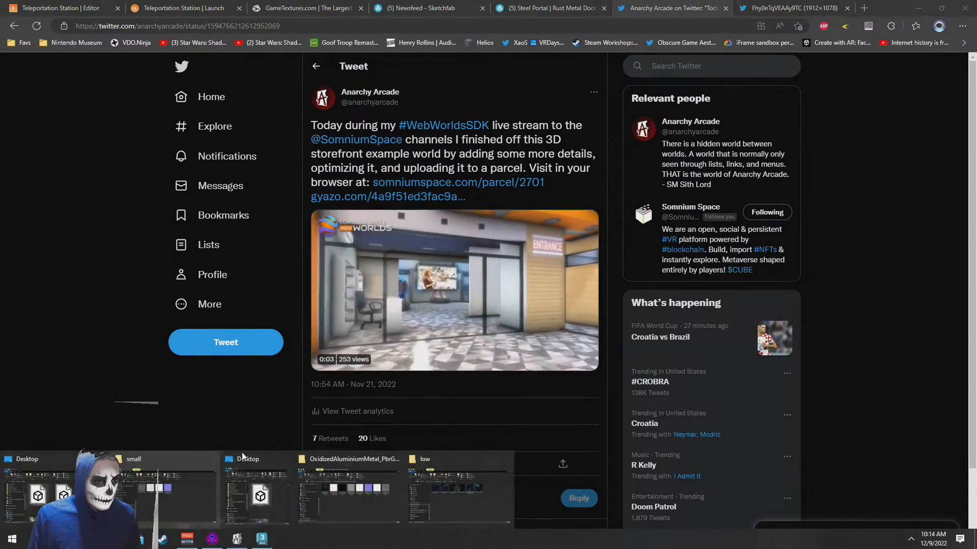
pyautogui.click(348, 503)
pyautogui.doubleClick(173, 121)
pyautogui.hotkey('ctrl', 'v')
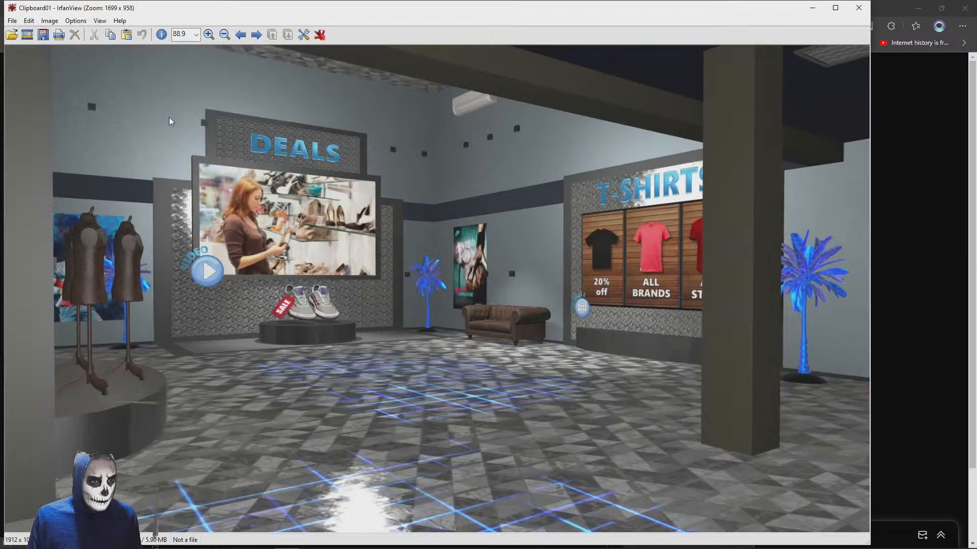
pyautogui.hotkey('ctrl', 's')
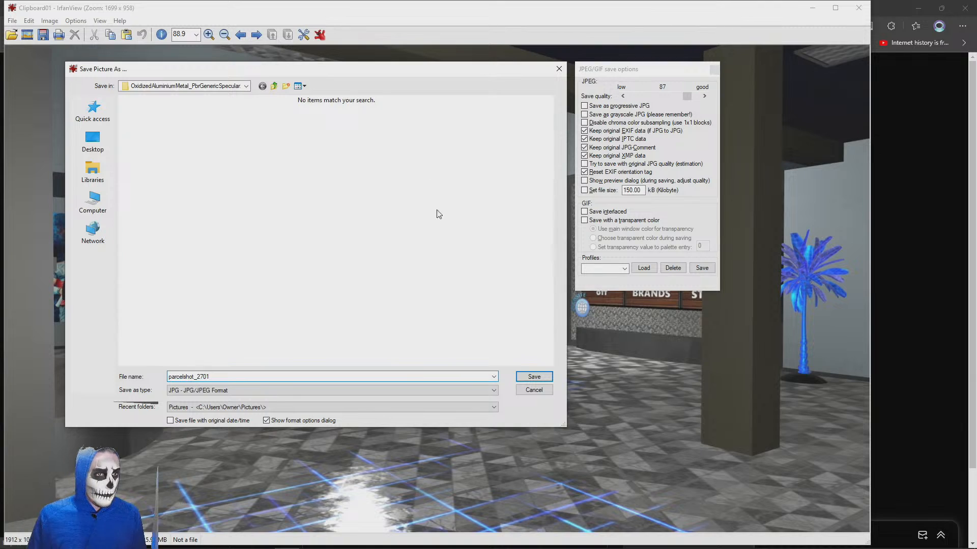
pyautogui.click(534, 377)
pyautogui.click(859, 7)
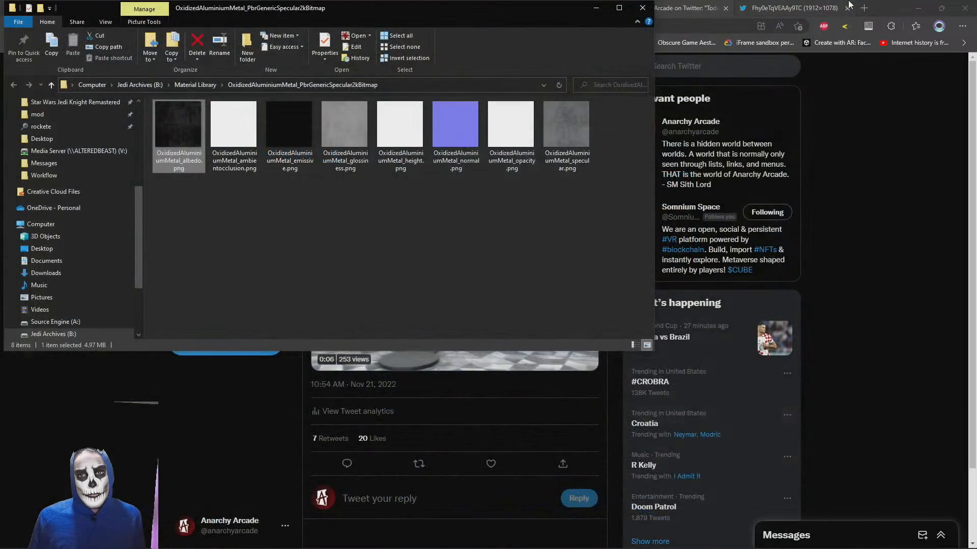
pyautogui.click(642, 8)
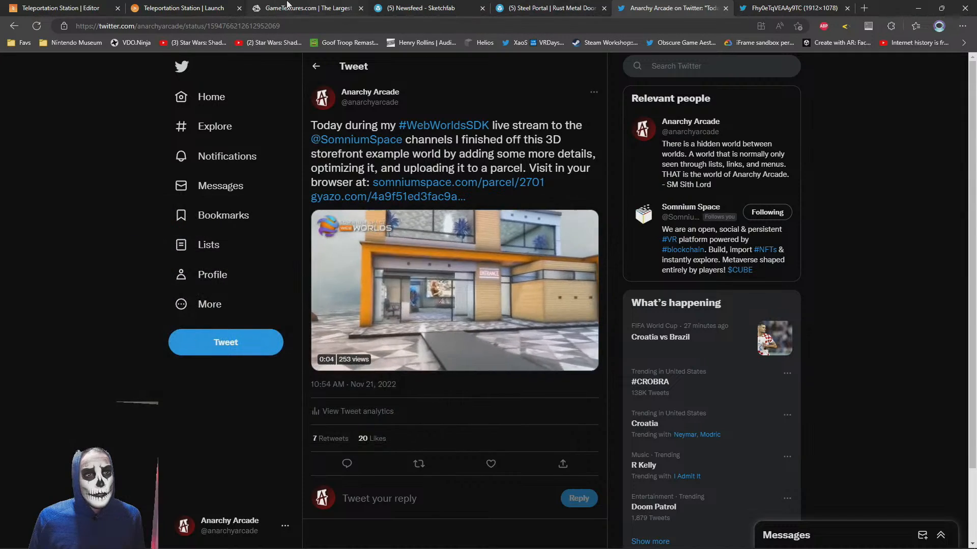
# Return to the PlayCanvas editor and add a new 3D Render entity under Root
pyautogui.click(184, 5)
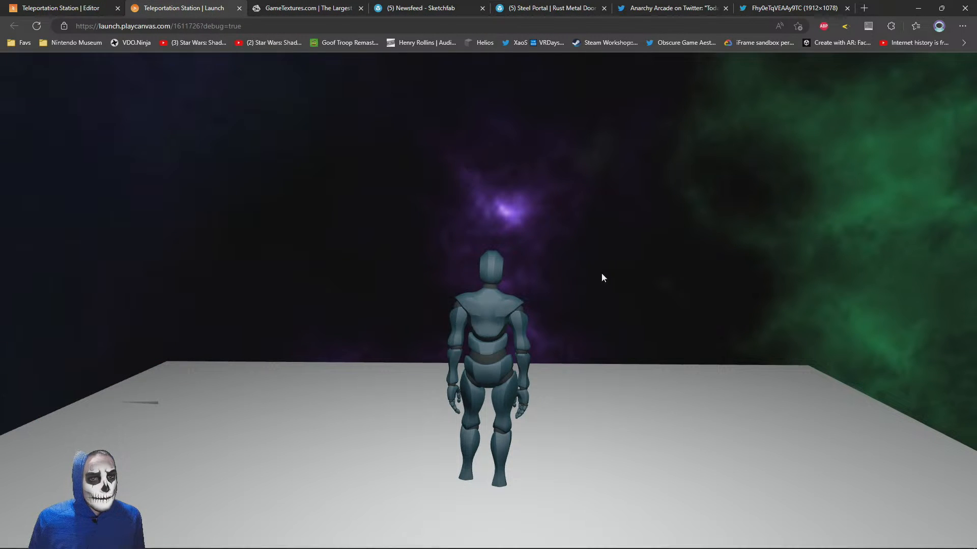
pyautogui.click(77, 8)
pyautogui.moveTo(408, 262); pyautogui.dragTo(379, 269)
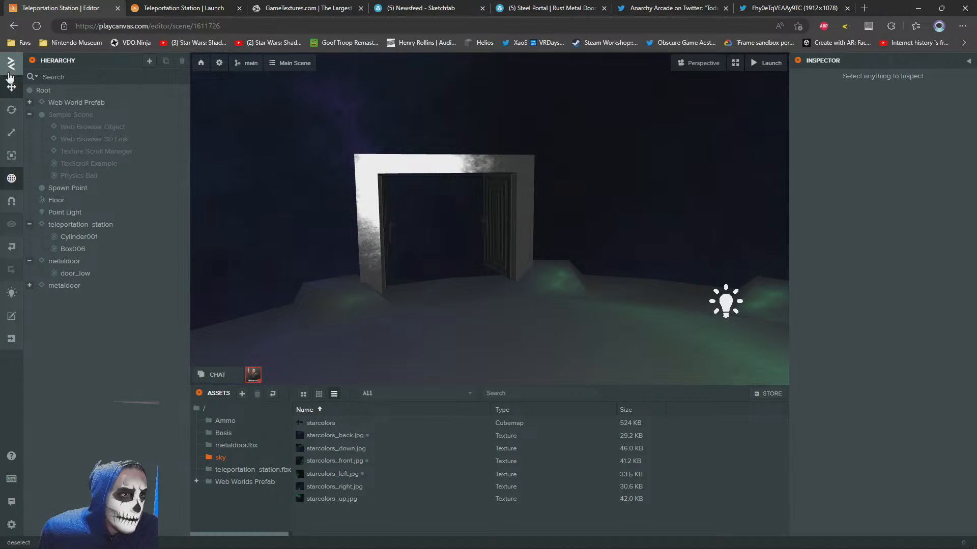
pyautogui.rightClick(43, 95)
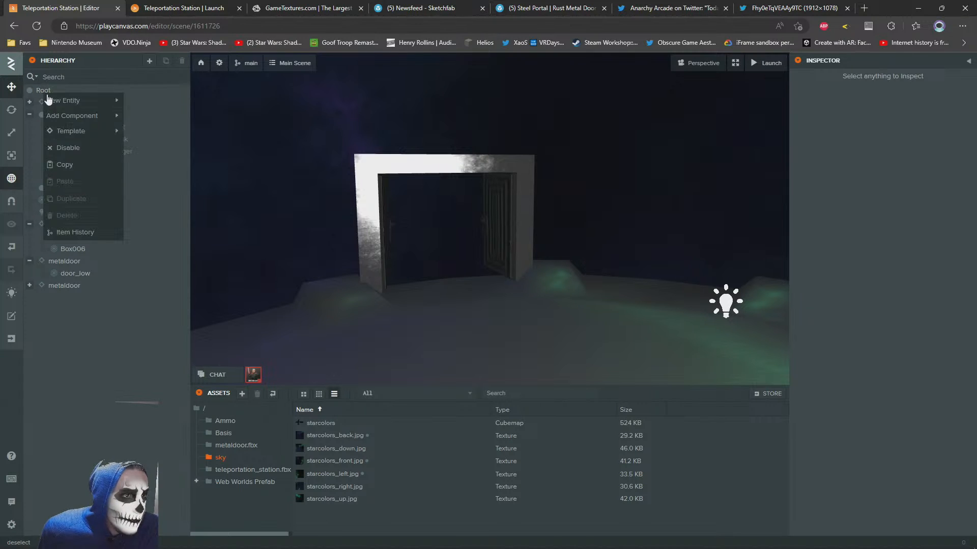
pyautogui.moveTo(102, 100)
pyautogui.moveTo(169, 187)
pyautogui.moveTo(160, 153)
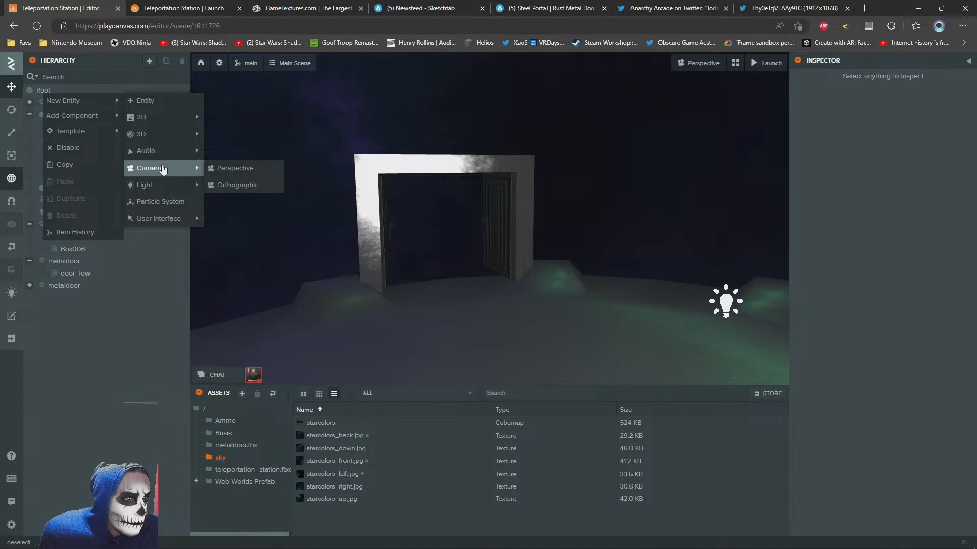
pyautogui.moveTo(153, 134)
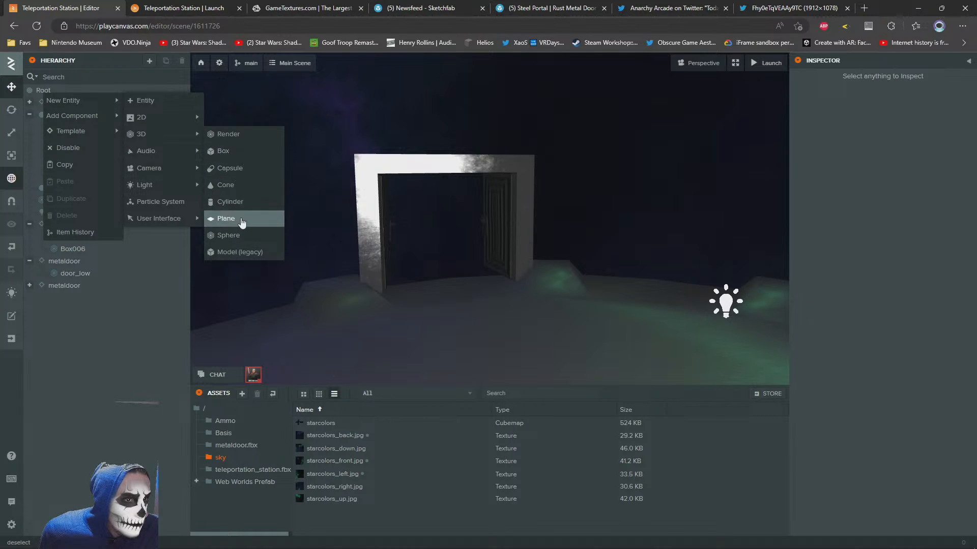
pyautogui.click(233, 136)
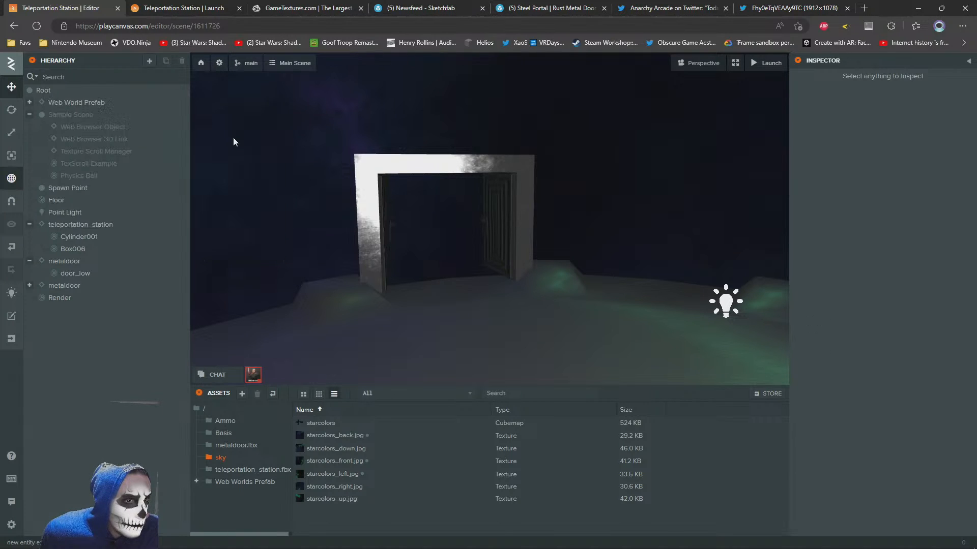
# Upload parcelshot_2701.jpg from the Desktop into the root folder of the project assets
pyautogui.click(198, 412)
pyautogui.hotkey('alt', 'Tab')
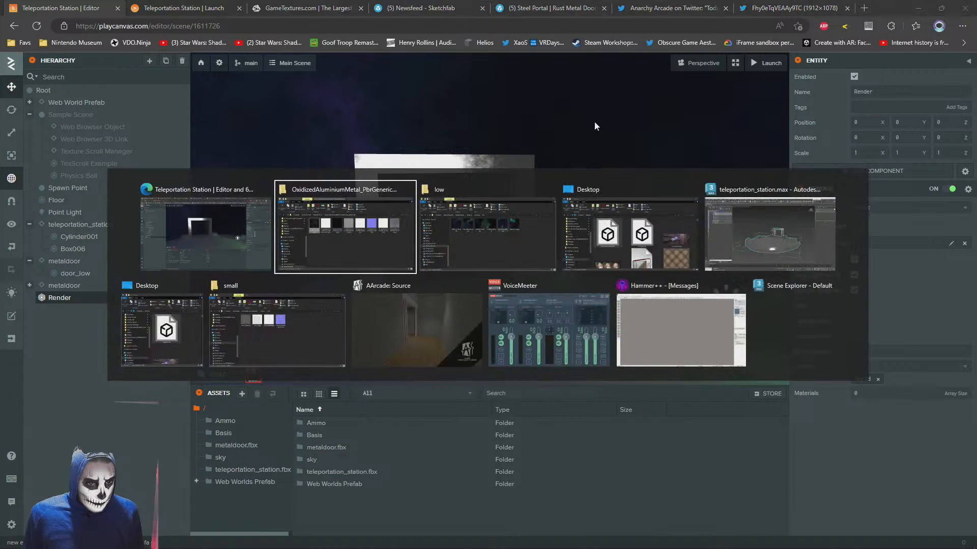
pyautogui.click(402, 261)
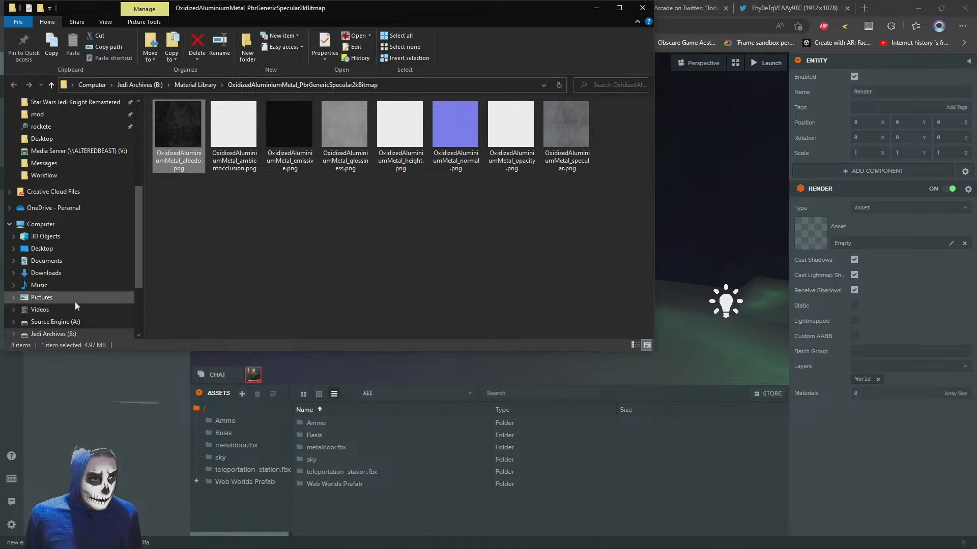
pyautogui.click(41, 248)
pyautogui.moveTo(242, 155); pyautogui.dragTo(480, 506)
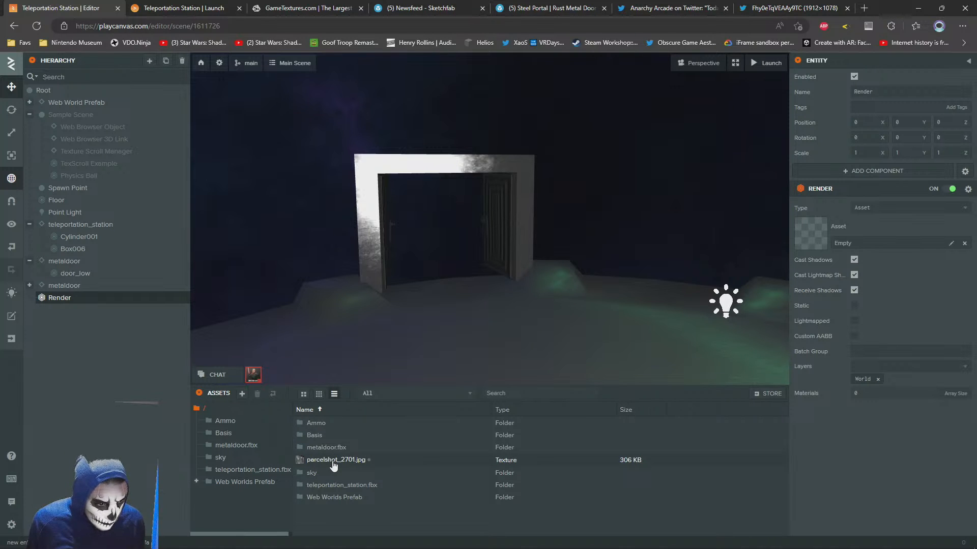
# Set the Render entity's type to Plane and bring the plane at the origin into view
pyautogui.click(869, 213)
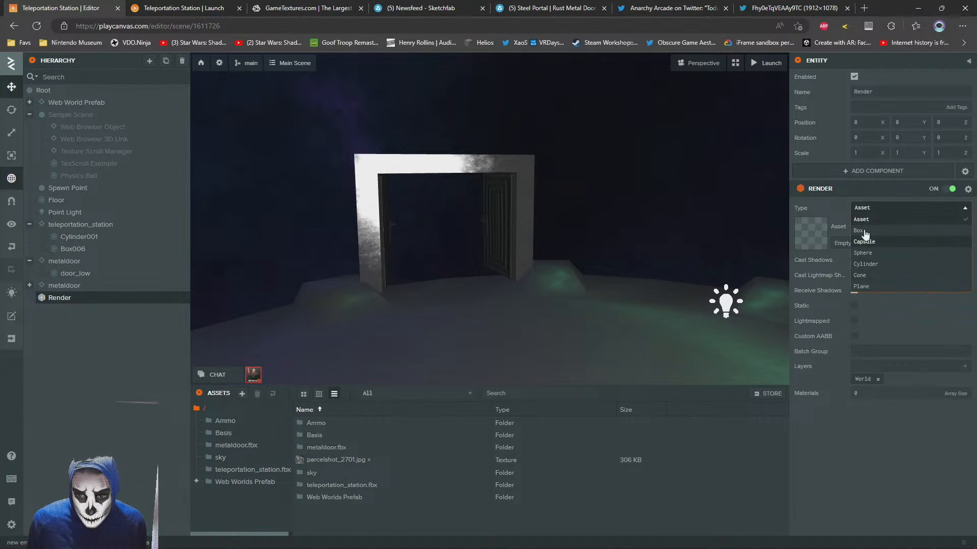
pyautogui.click(868, 292)
pyautogui.scroll(-5, 499, 193)
pyautogui.moveTo(503, 194); pyautogui.dragTo(561, 275, button='right')
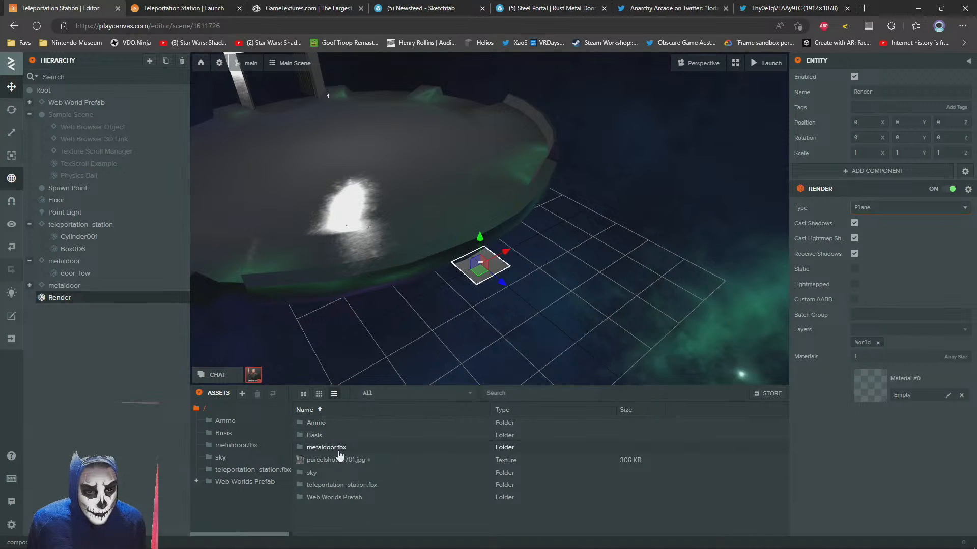
# Create a new material in the root assets folder and name it portal
pyautogui.rightClick(424, 504)
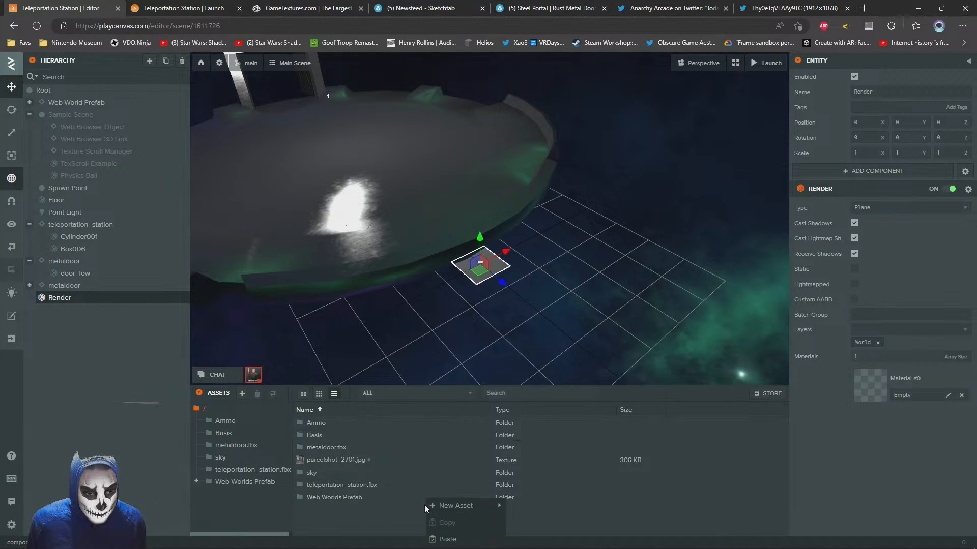
pyautogui.rightClick(360, 527)
pyautogui.moveTo(410, 515)
pyautogui.click(467, 472)
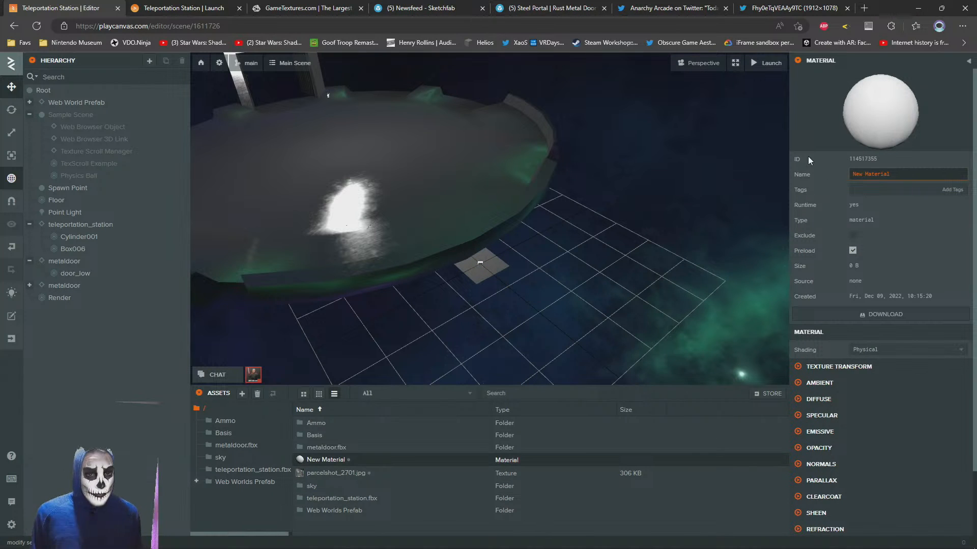
pyautogui.moveTo(809, 159)
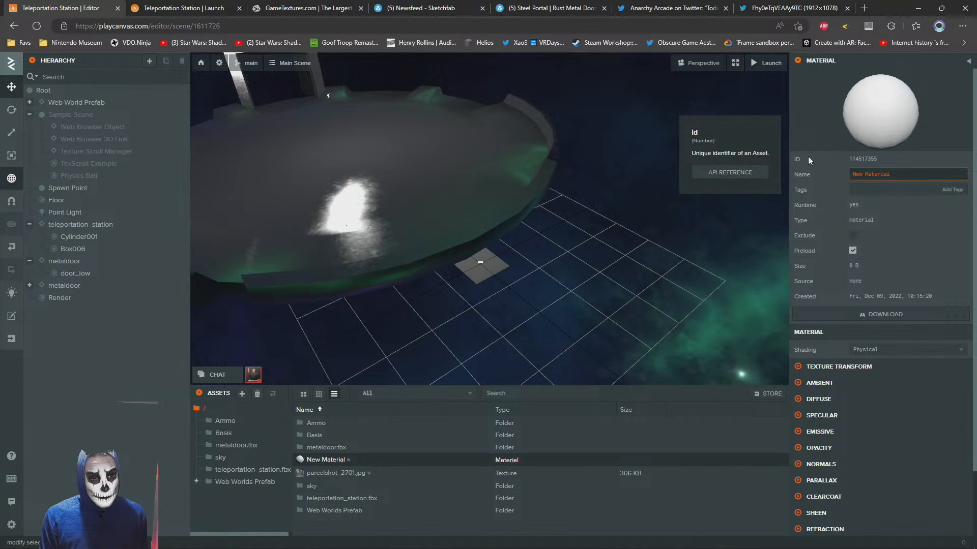
pyautogui.write('portal_')
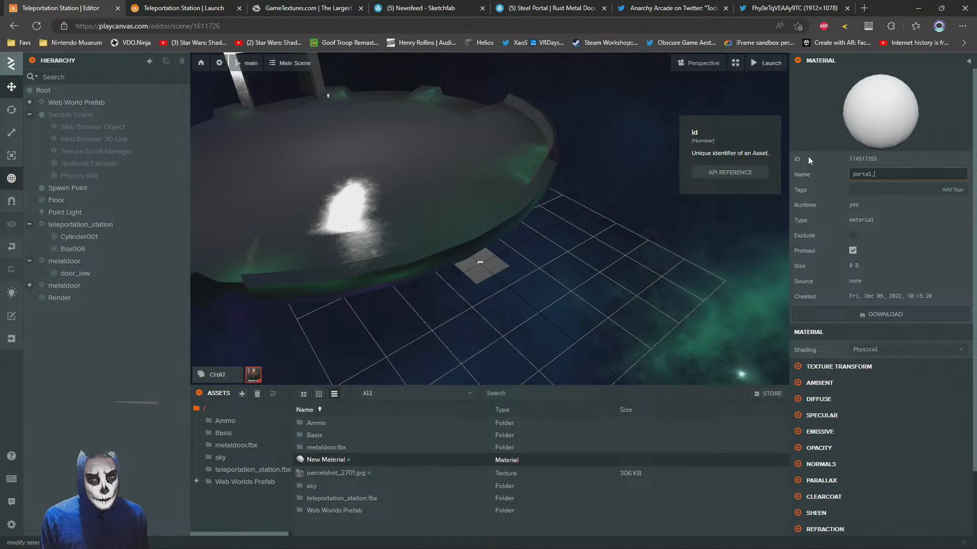
pyautogui.press('Return')
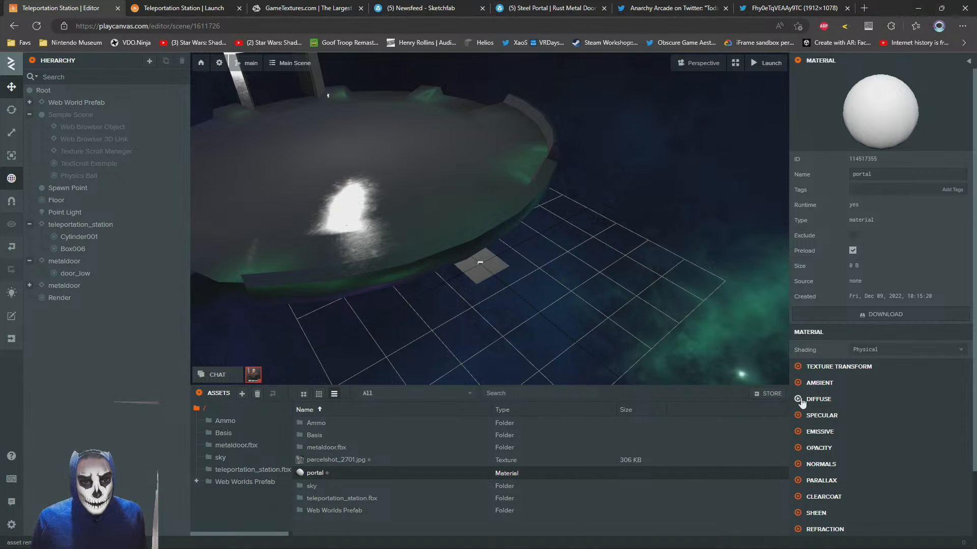
# Assign parcelshot_2701.jpg as the emissive texture of the portal material
pyautogui.click(801, 401)
pyautogui.click(801, 403)
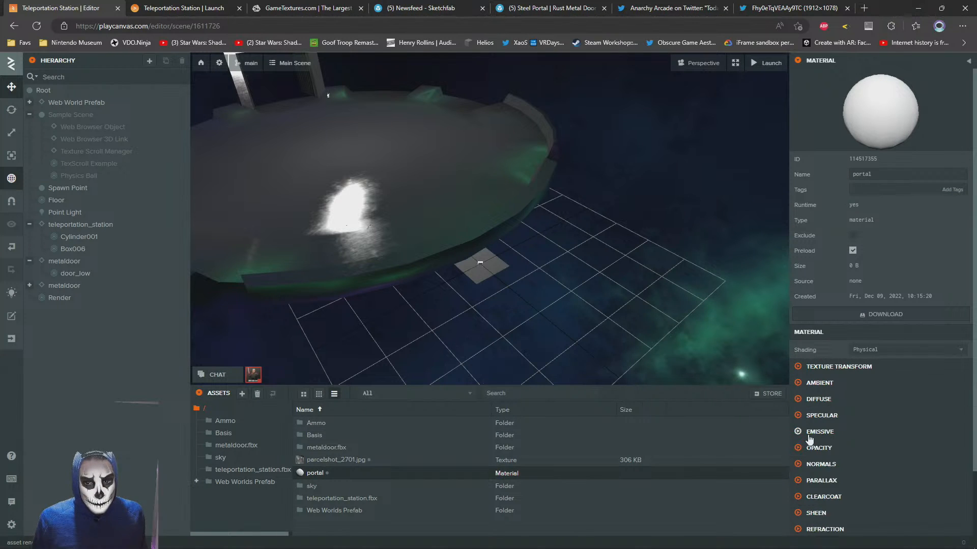
pyautogui.click(798, 432)
pyautogui.scroll(-3, 865, 407)
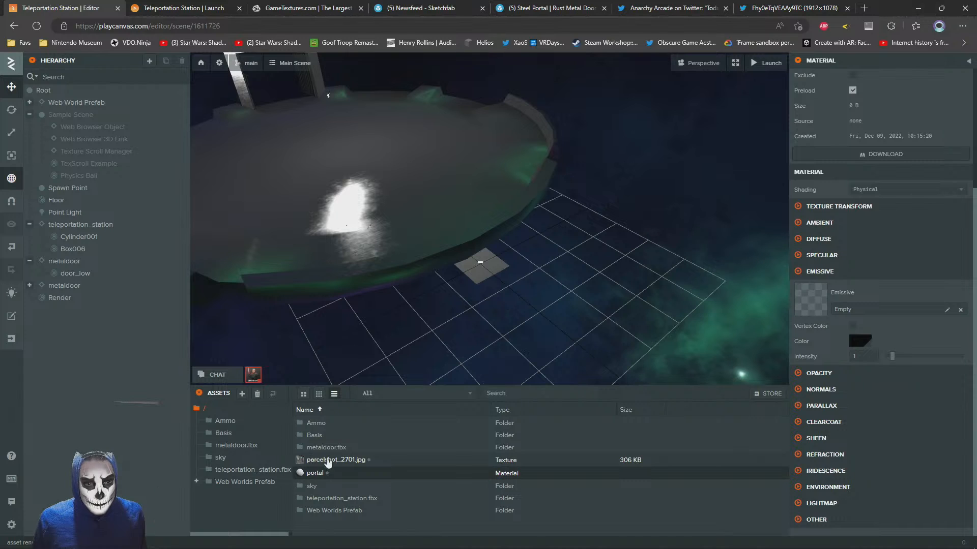
pyautogui.moveTo(328, 461); pyautogui.dragTo(865, 303)
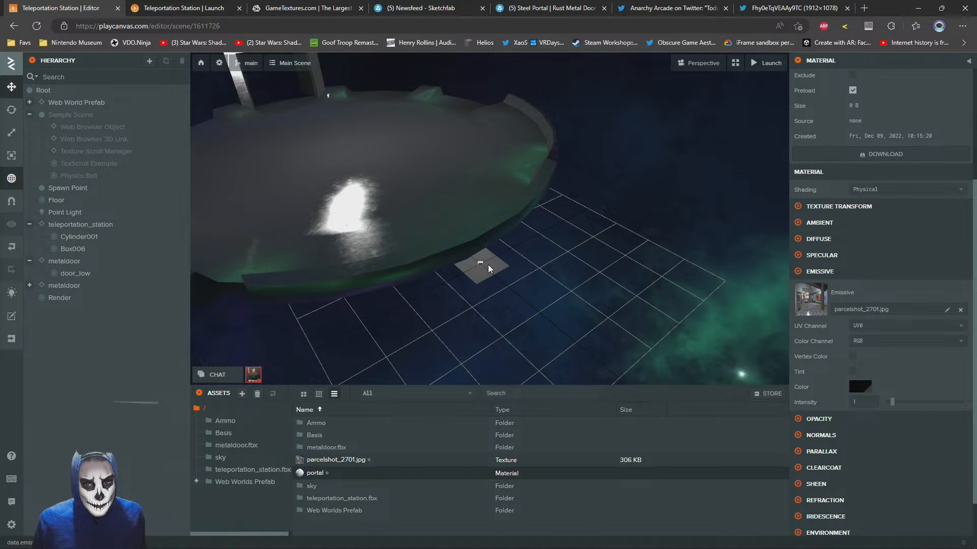
# Apply the portal material to the Render plane
pyautogui.moveTo(488, 268); pyautogui.dragTo(463, 329)
pyautogui.click(464, 332)
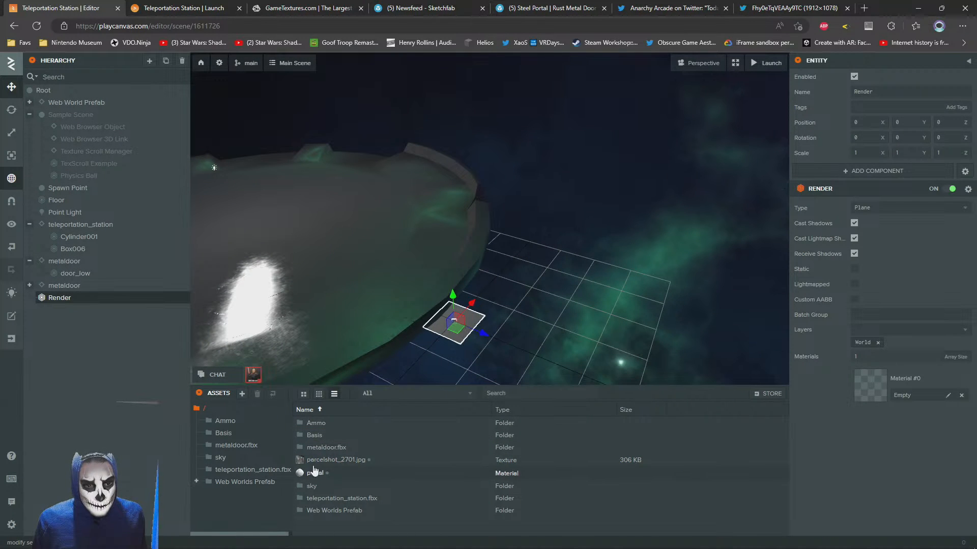
pyautogui.moveTo(314, 472); pyautogui.dragTo(872, 385)
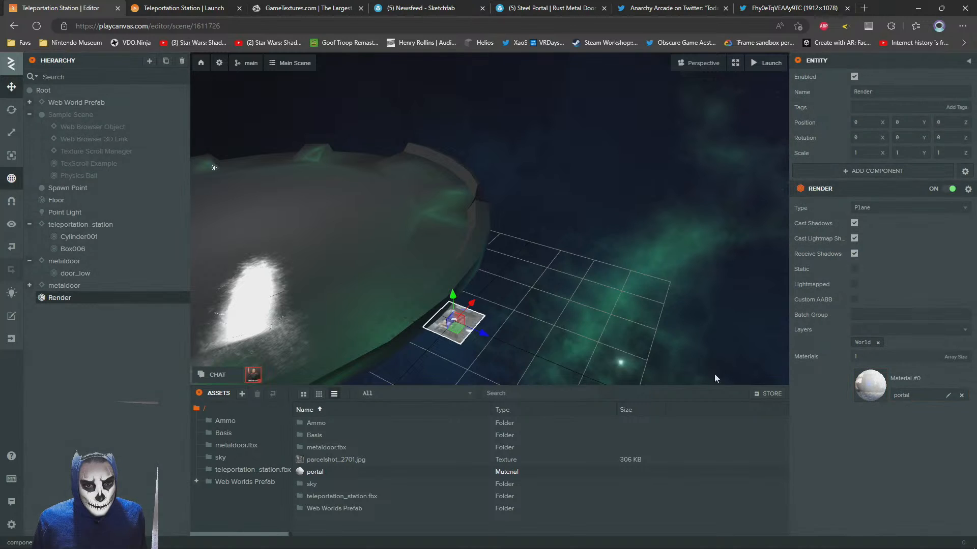
# Set the portal material's diffuse color to light blue, hex 408FFF
pyautogui.click(869, 383)
pyautogui.scroll(-3, 809, 229)
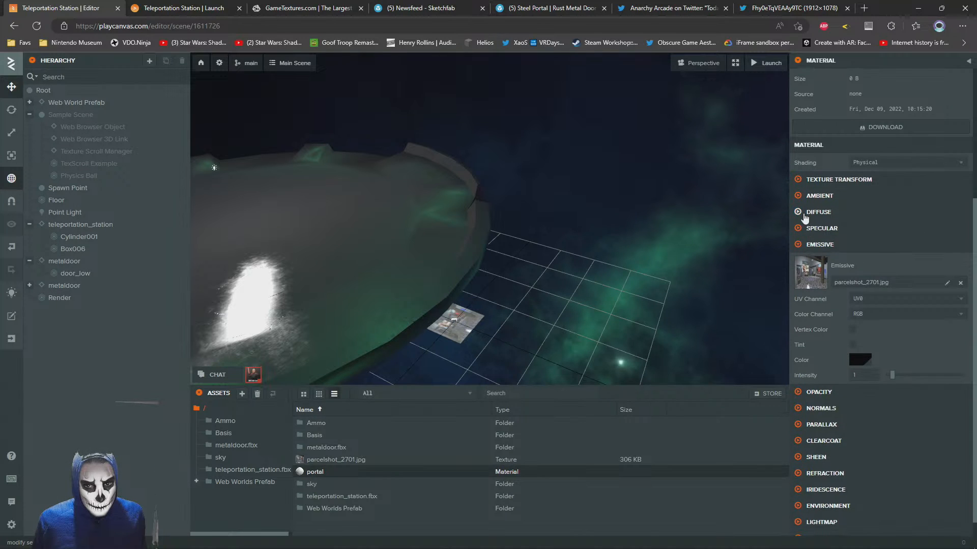
pyautogui.click(804, 218)
pyautogui.click(860, 281)
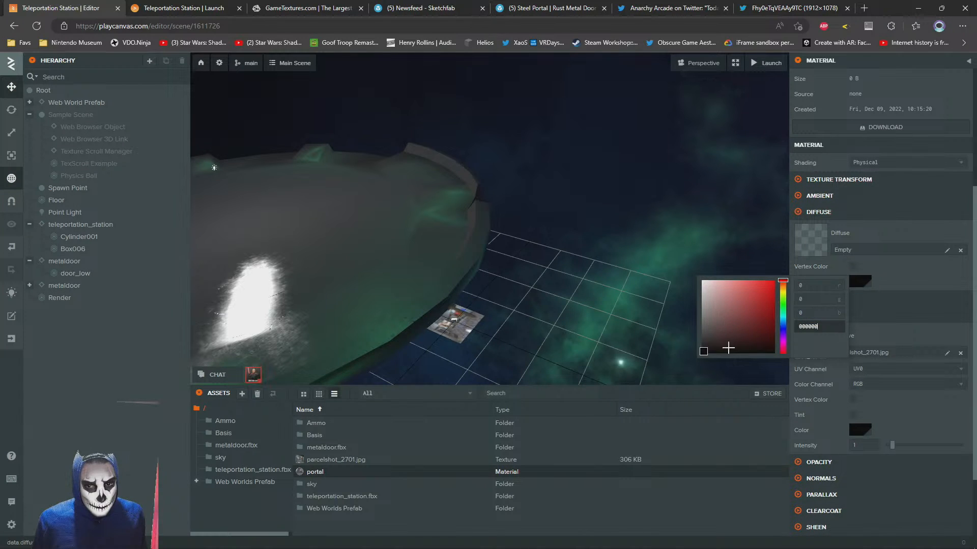
pyautogui.moveTo(782, 327); pyautogui.dragTo(784, 324)
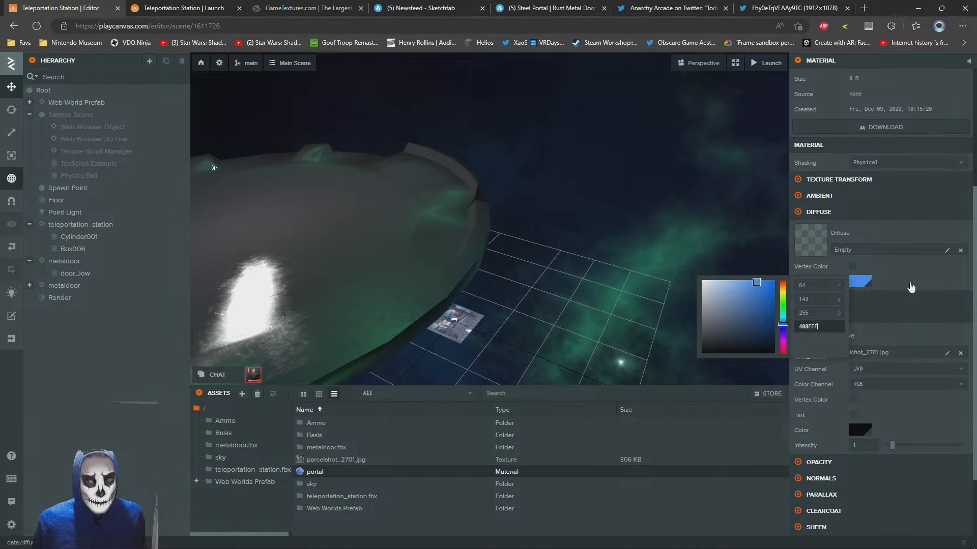
pyautogui.click(910, 284)
# Move the Render plane across the floor to the open doorway, at about Y 0.354 and Z -15.362
pyautogui.press('a')
pyautogui.click(549, 331)
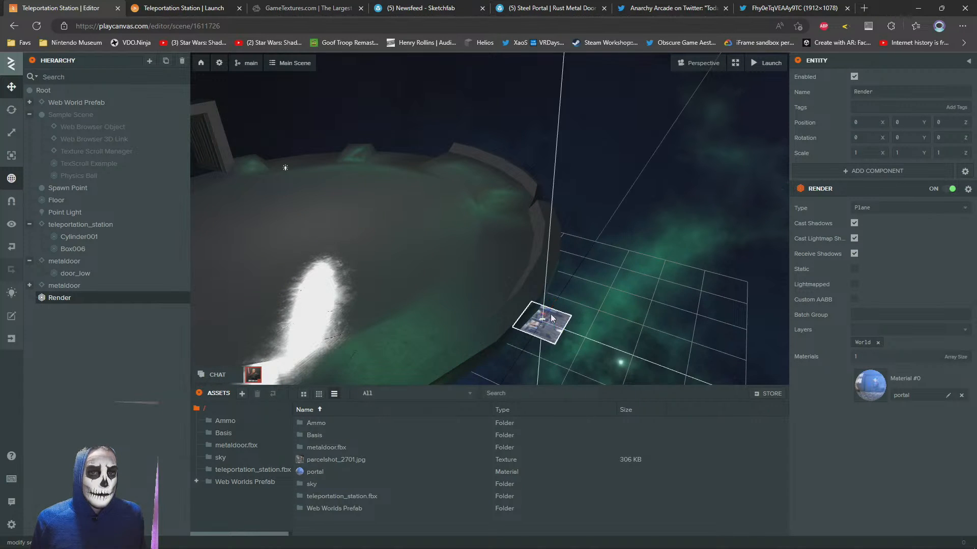
pyautogui.press('a')
pyautogui.moveTo(553, 319); pyautogui.dragTo(293, 165)
pyautogui.press('w')
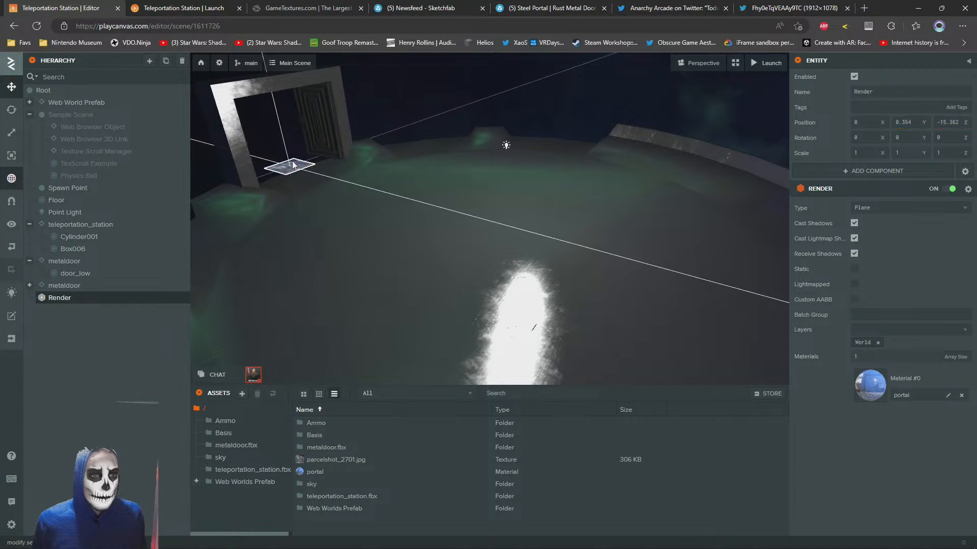
pyautogui.press('f')
# Rotate the Render plane 90 degrees around X so that it stands upright in the doorway
pyautogui.click(12, 109)
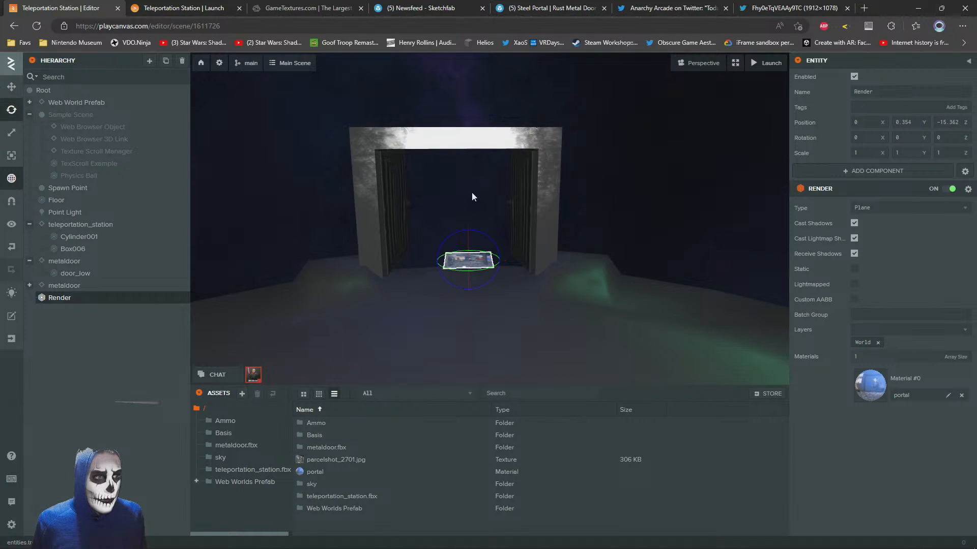
pyautogui.moveTo(472, 194); pyautogui.dragTo(526, 203, button='right')
pyautogui.press('w')
pyautogui.press('a')
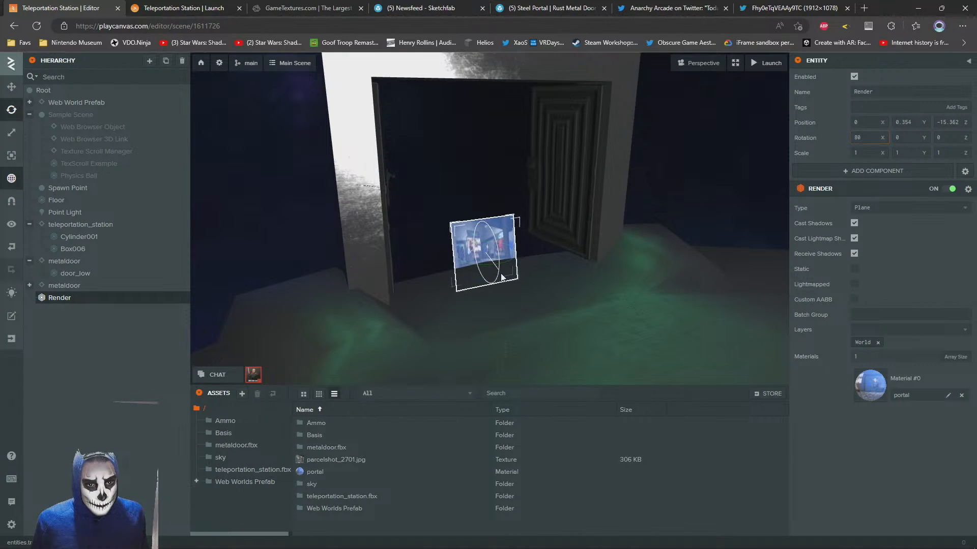
pyautogui.moveTo(499, 277); pyautogui.dragTo(501, 281)
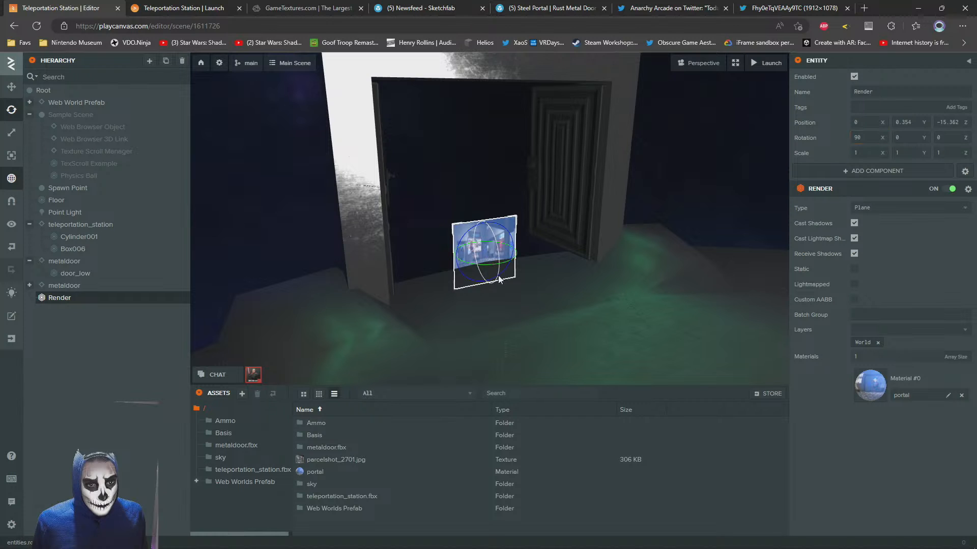
# Raise the Render plane to the middle of the door opening, at about Y 1.593
pyautogui.click(11, 87)
pyautogui.moveTo(690, 327); pyautogui.dragTo(634, 311)
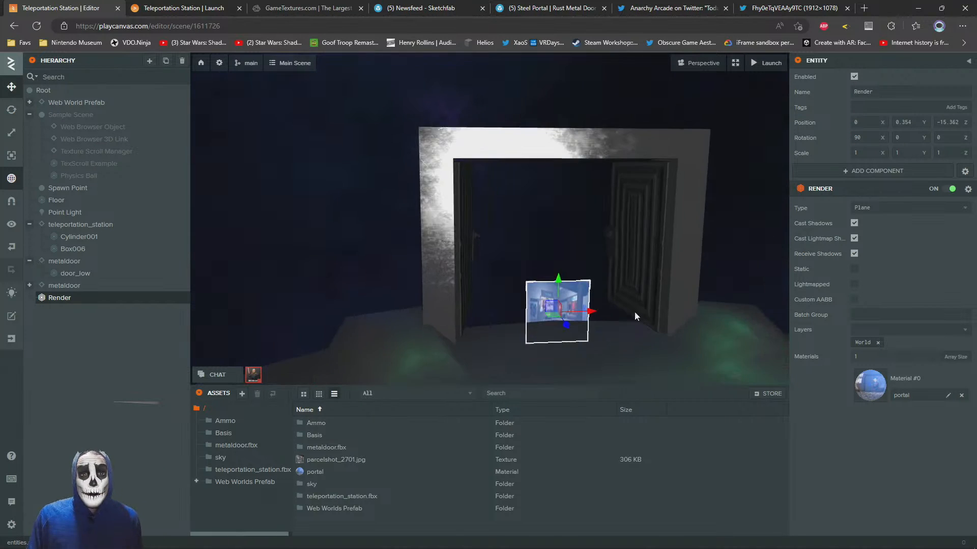
pyautogui.scroll(-1, 634, 311)
pyautogui.moveTo(549, 273); pyautogui.dragTo(544, 200)
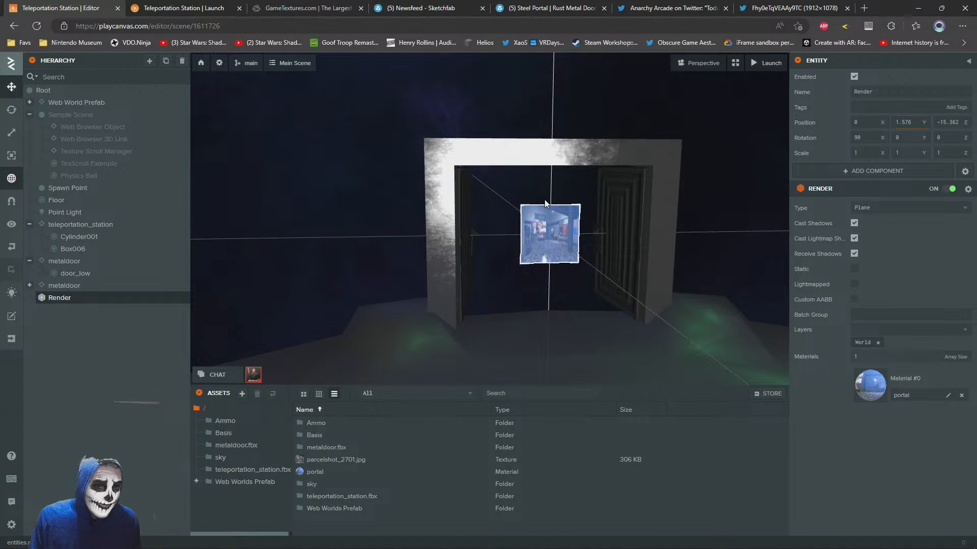
pyautogui.press('f')
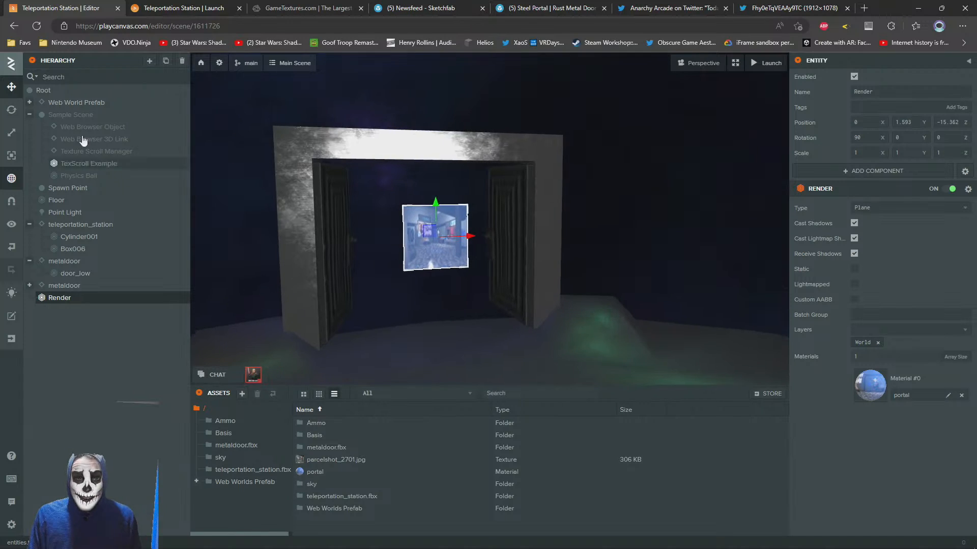
# Scale the Render plane uniformly to about 2.949 and stretch its X scale to about 4.993
pyautogui.click(12, 132)
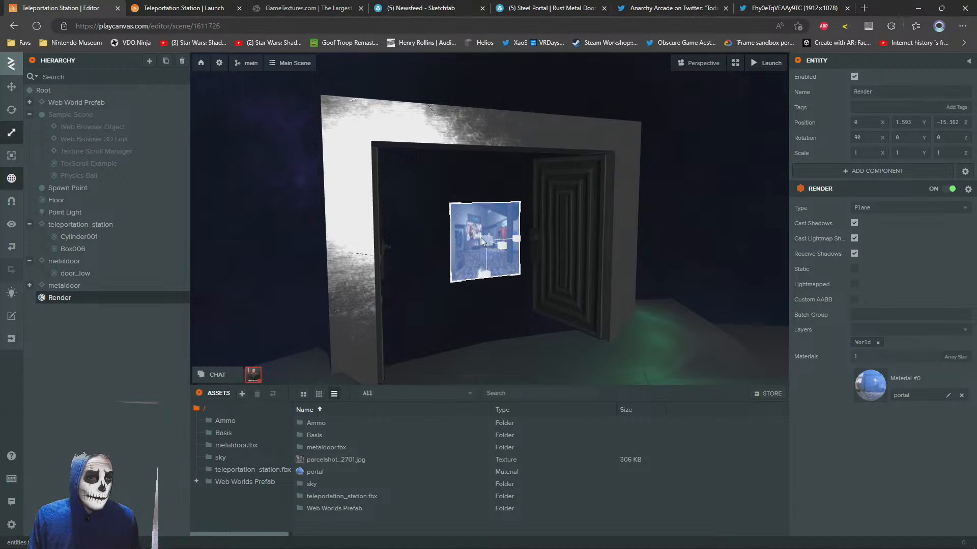
pyautogui.moveTo(481, 237); pyautogui.dragTo(551, 207)
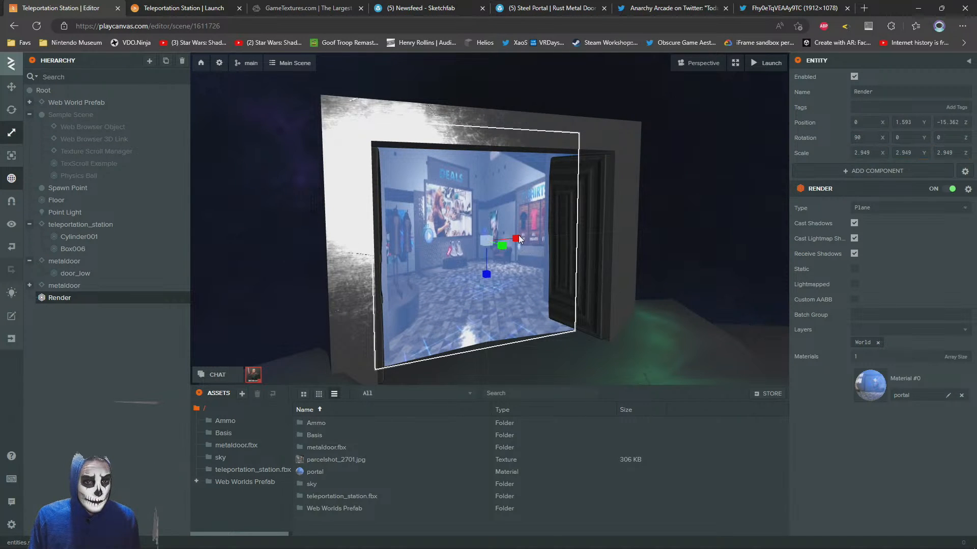
pyautogui.moveTo(517, 237); pyautogui.dragTo(527, 233)
# Move the Render plane behind the door frame to about Z -16.009 and enlarge it to a scale of about 7.175, 4.238, 4.238
pyautogui.click(10, 87)
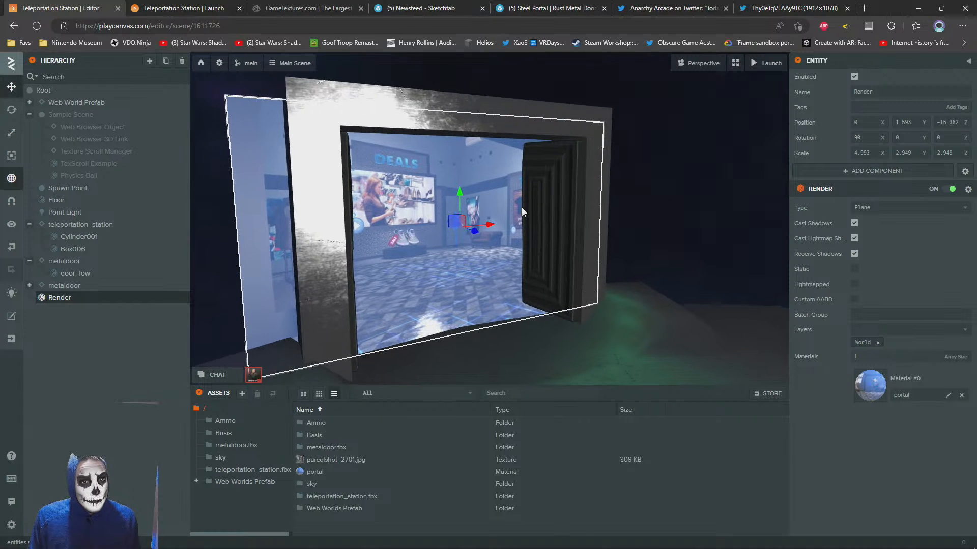
pyautogui.moveTo(473, 234); pyautogui.dragTo(356, 168)
pyautogui.click(11, 132)
pyautogui.click(19, 87)
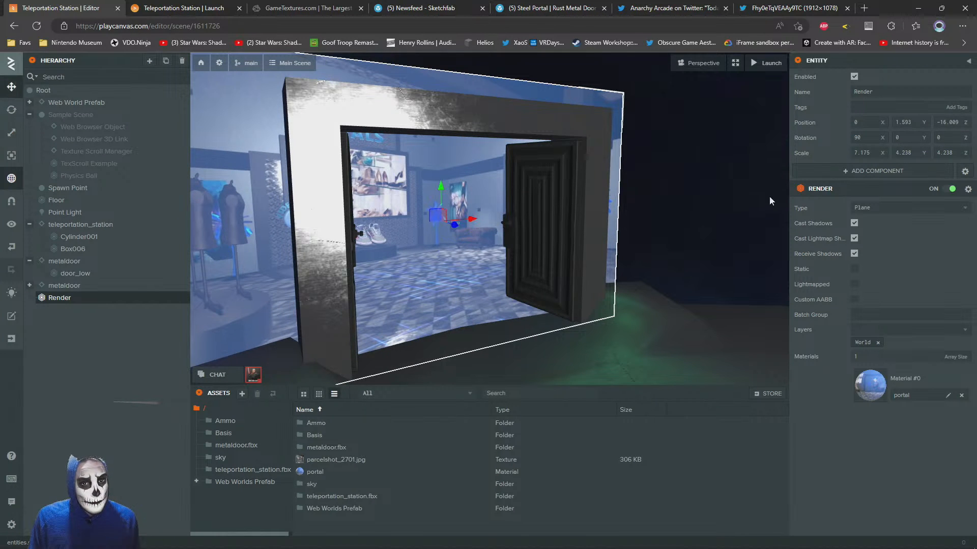
pyautogui.click(728, 197)
pyautogui.scroll(-5, 413, 241)
pyautogui.moveTo(507, 254); pyautogui.dragTo(446, 255)
pyautogui.scroll(5, 441, 214)
pyautogui.scroll(-5, 432, 226)
pyautogui.scroll(3, 432, 238)
pyautogui.click(446, 256)
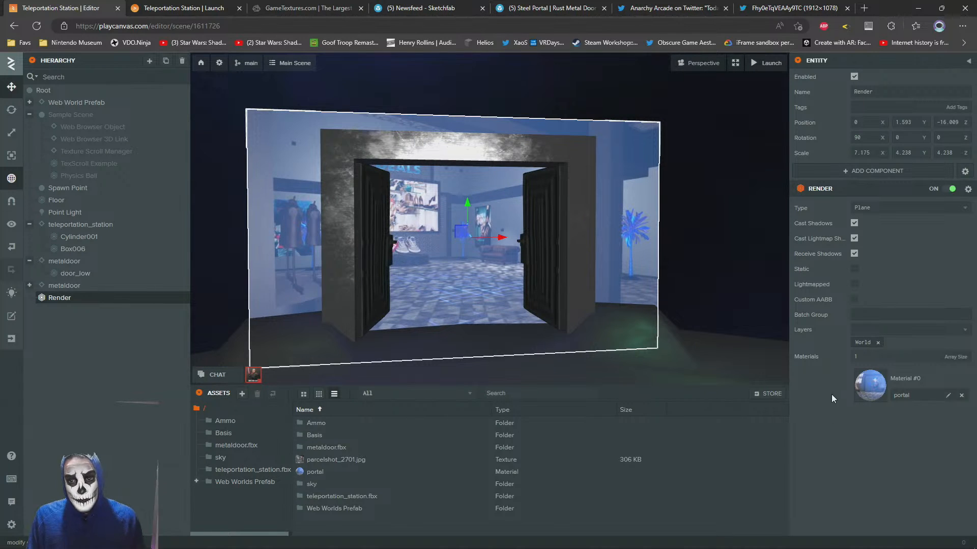
# Create a new cubemap asset in the root assets folder
pyautogui.rightClick(304, 518)
pyautogui.moveTo(351, 506)
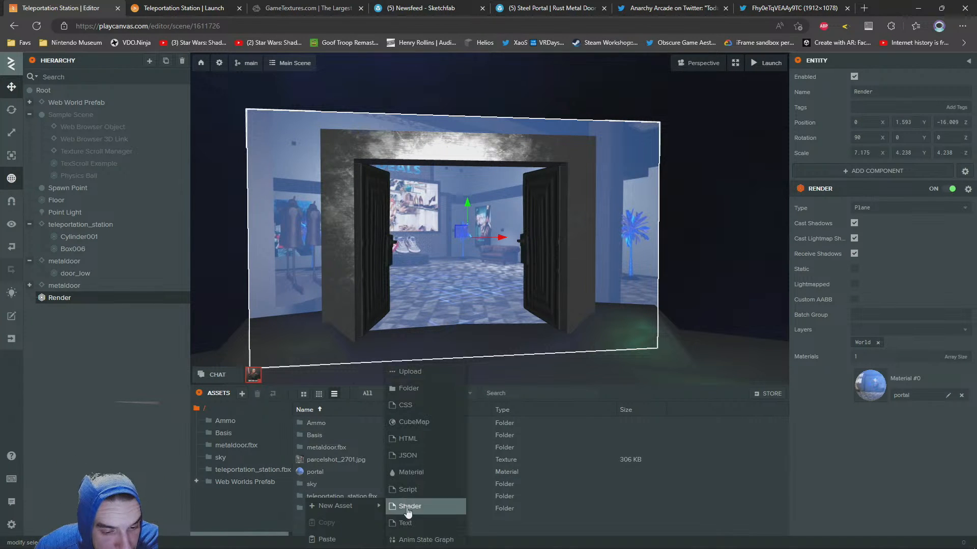
pyautogui.click(415, 423)
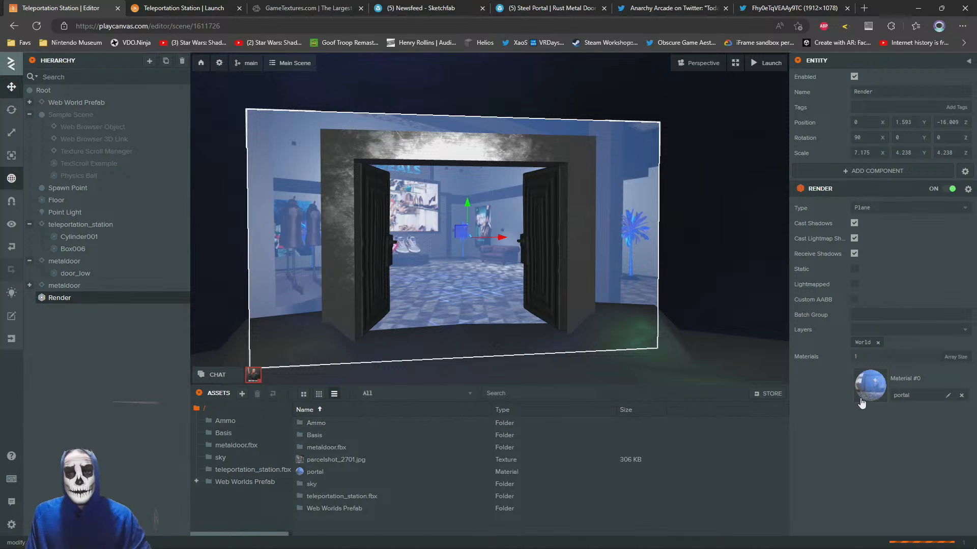
# Assign parcelshot_2701.jpg to all six faces of the new cubemap
pyautogui.moveTo(313, 475); pyautogui.dragTo(856, 464)
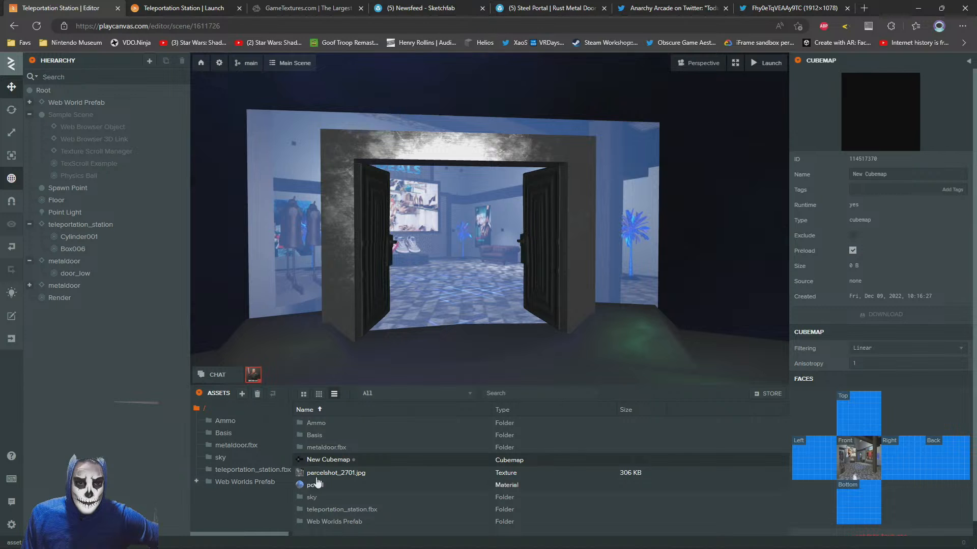
pyautogui.moveTo(318, 473); pyautogui.dragTo(819, 467)
pyautogui.moveTo(342, 472); pyautogui.dragTo(903, 465)
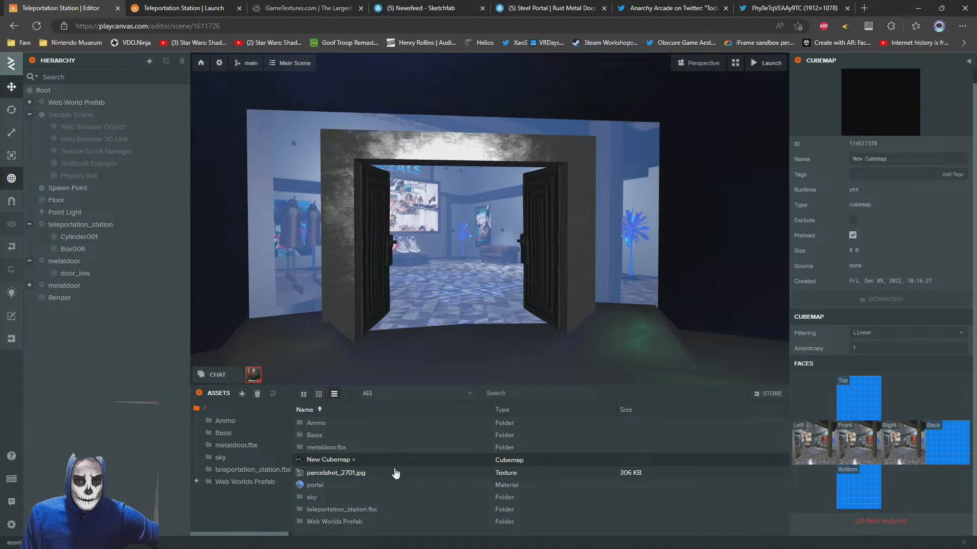
pyautogui.moveTo(320, 473); pyautogui.dragTo(944, 451)
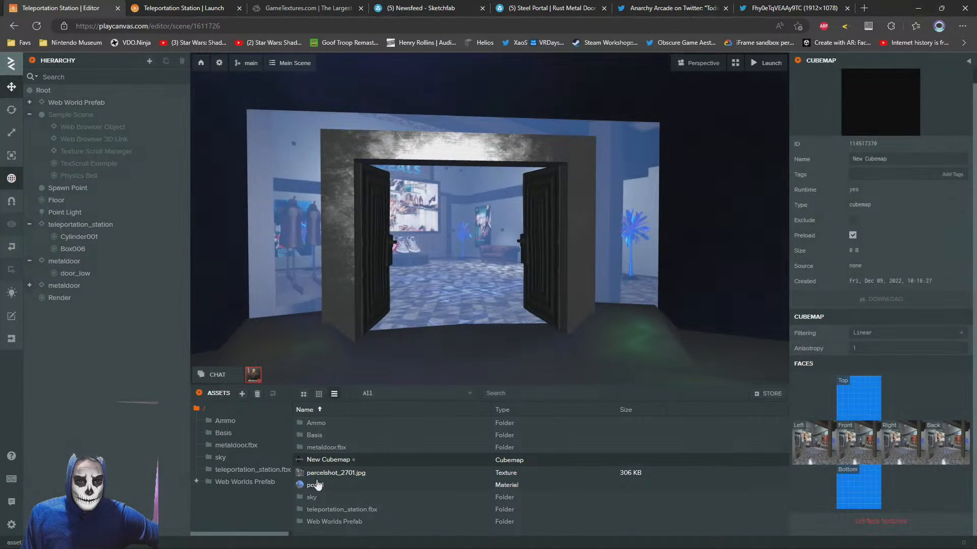
pyautogui.moveTo(320, 474); pyautogui.dragTo(859, 488)
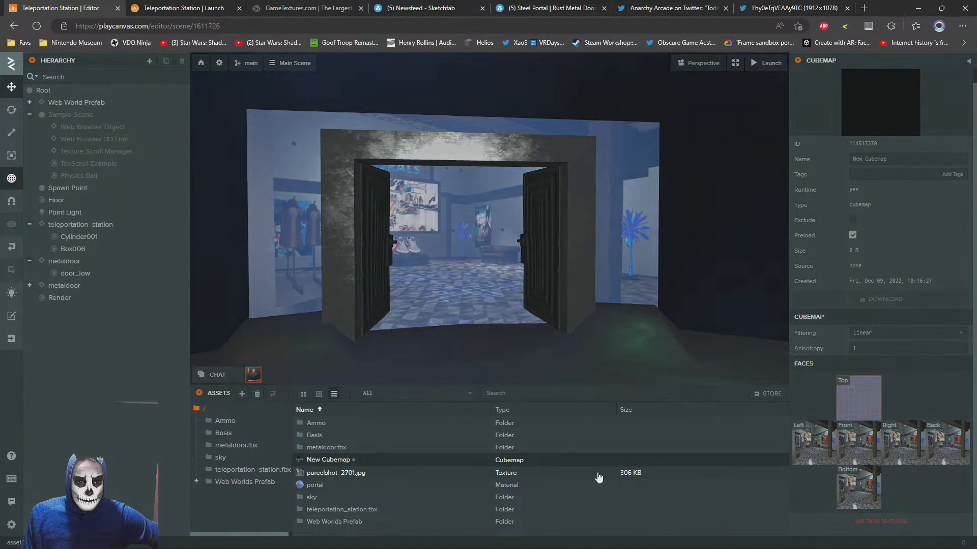
pyautogui.moveTo(320, 473); pyautogui.dragTo(865, 401)
# Duplicate the Render plane behind the doors and disable one of the two planes
pyautogui.scroll(5, 437, 291)
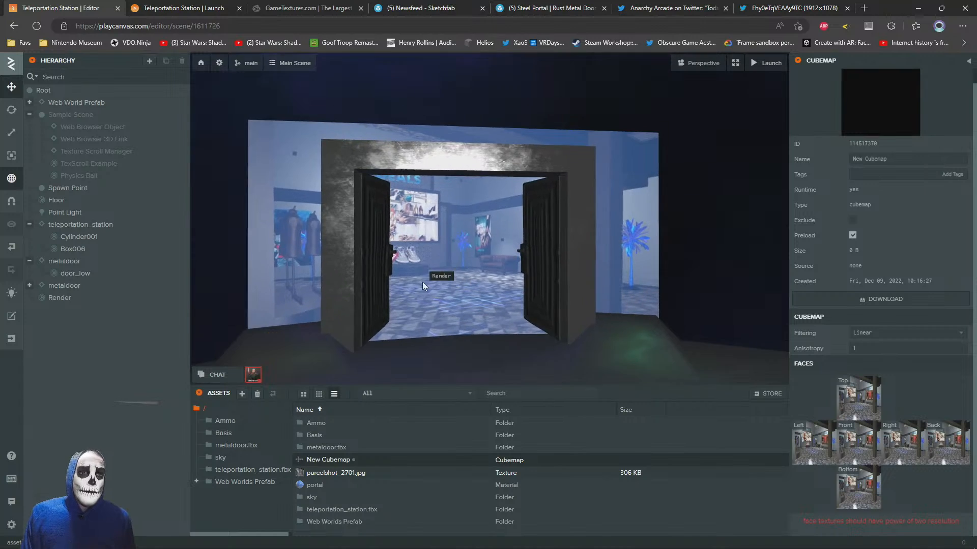
pyautogui.scroll(-6, 405, 294)
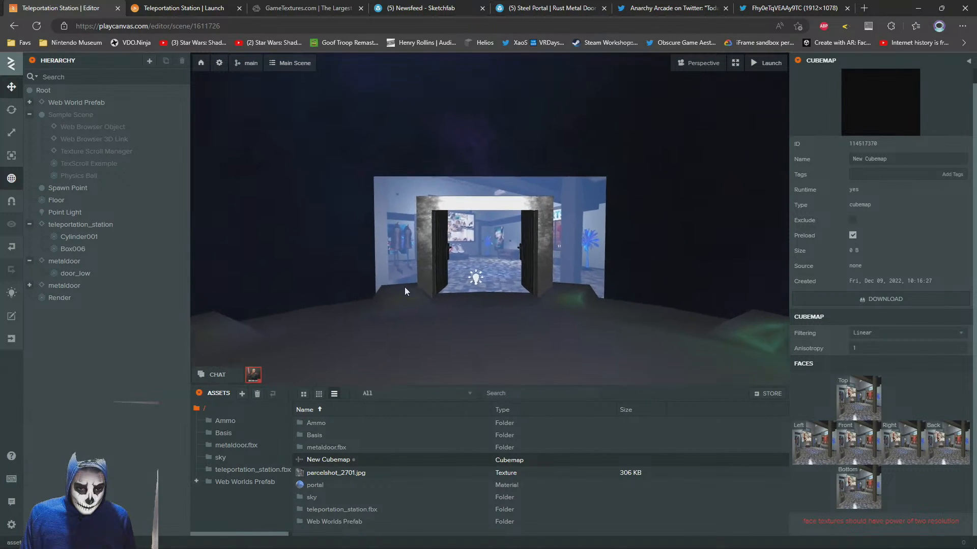
pyautogui.moveTo(411, 291); pyautogui.dragTo(457, 295)
pyautogui.click(118, 298)
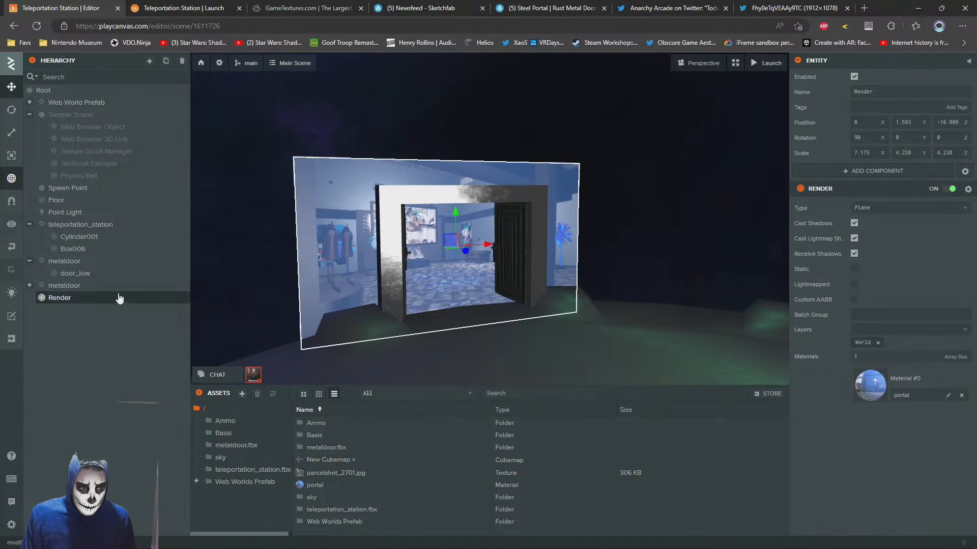
pyautogui.hotkey('ctrl', 'd')
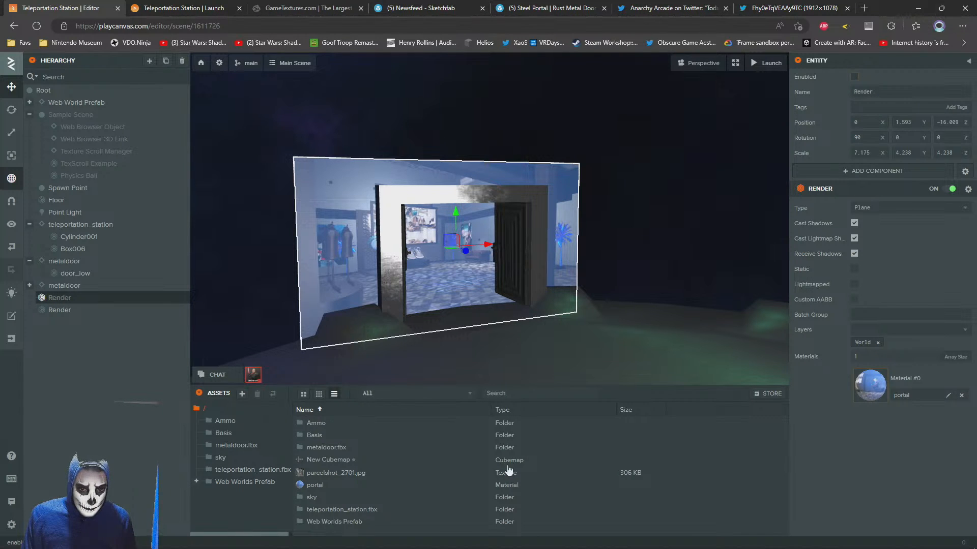
# Duplicate the portal material and apply the portal Copy material to the enabled Render plane
pyautogui.click(303, 484)
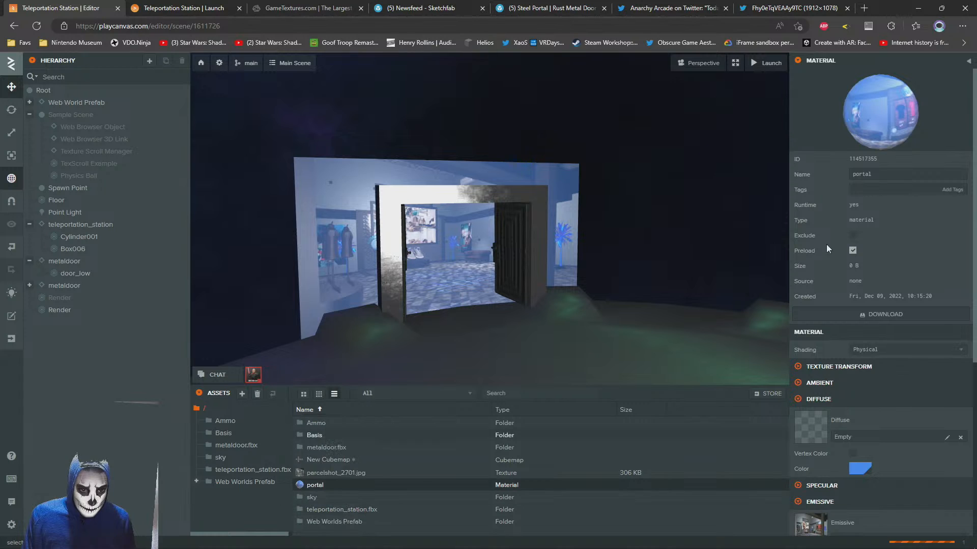
pyautogui.click(343, 243)
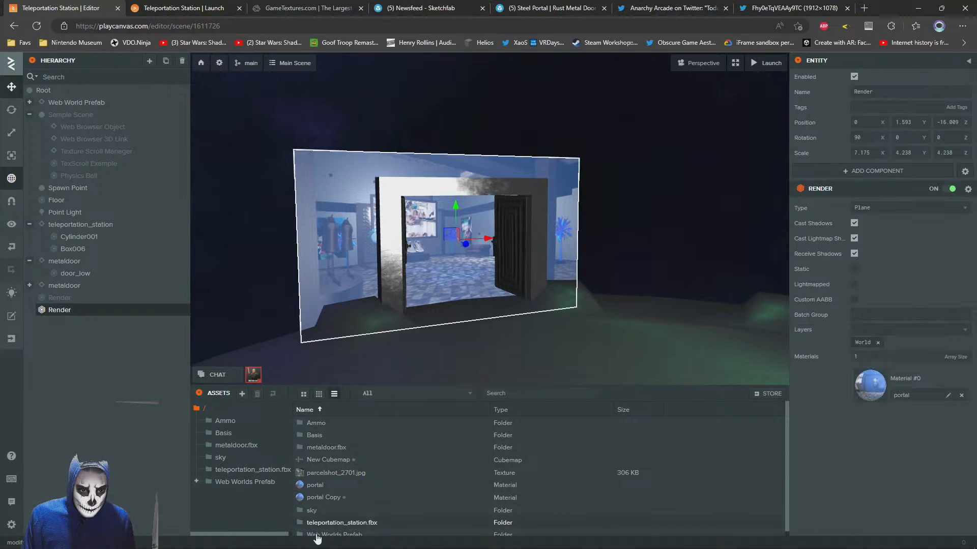
pyautogui.moveTo(318, 500); pyautogui.dragTo(870, 388)
# Remove the emissive texture from the portal Copy material
pyautogui.click(870, 388)
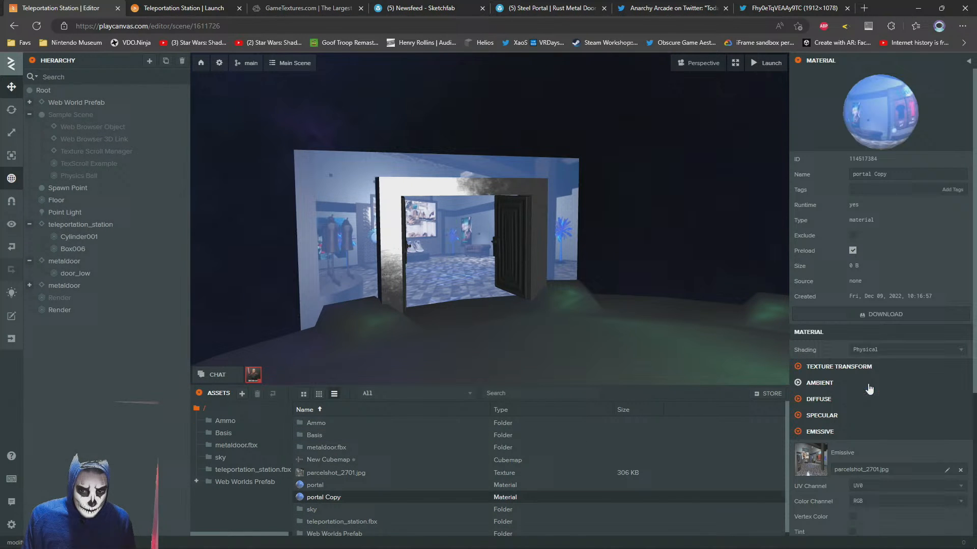
pyautogui.click(961, 470)
pyautogui.scroll(-3, 882, 406)
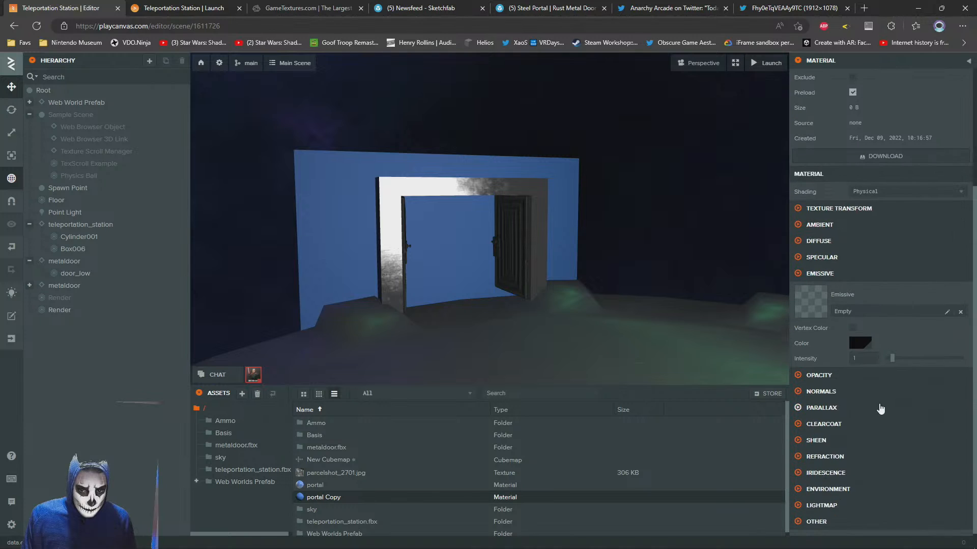
# Assign New Cubemap as the environment cube map of the portal Copy material
pyautogui.click(808, 488)
pyautogui.moveTo(328, 460); pyautogui.dragTo(825, 537)
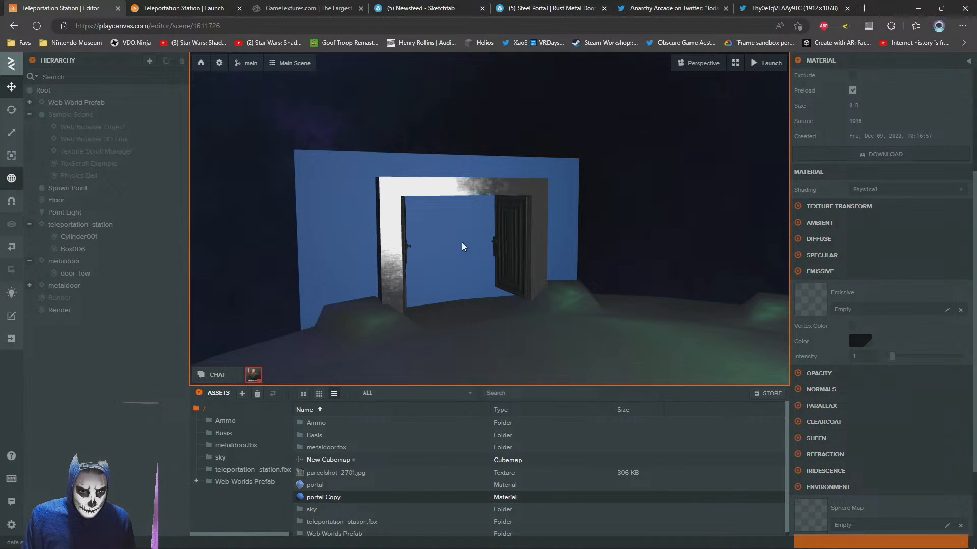
pyautogui.moveTo(520, 227); pyautogui.dragTo(492, 235)
pyautogui.scroll(5, 492, 235)
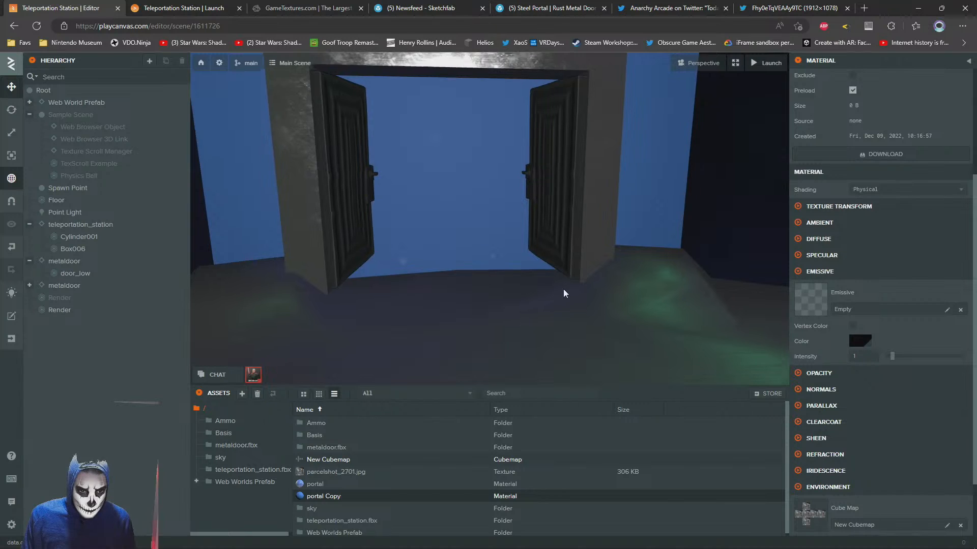
pyautogui.scroll(3, 545, 266)
pyautogui.scroll(-3, 532, 266)
pyautogui.click(566, 273)
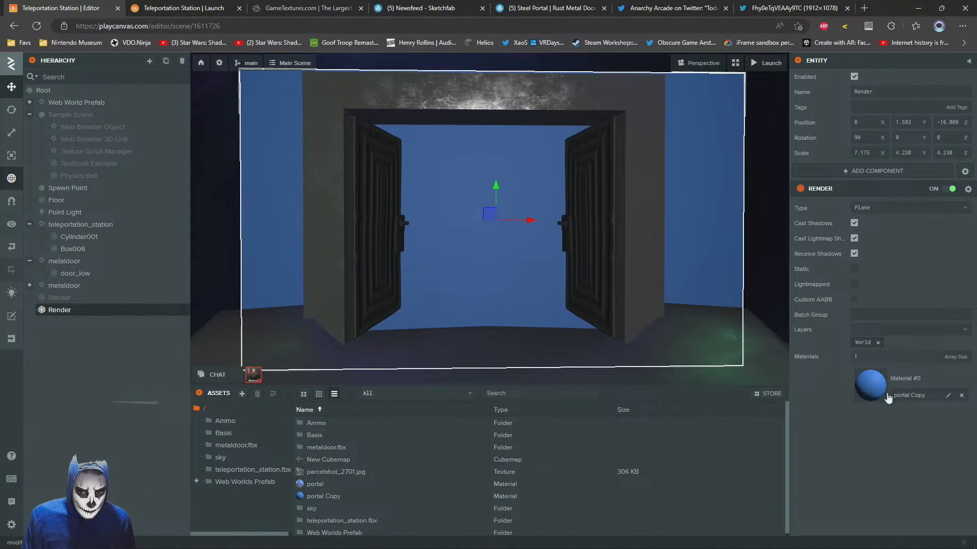
# Set the specular color of the enabled Render plane's portal Copy material to black
pyautogui.click(869, 391)
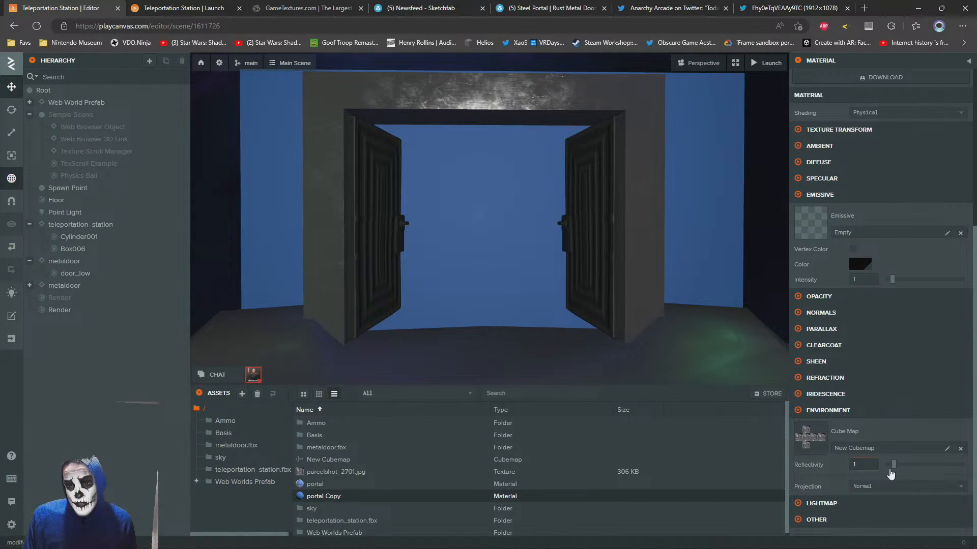
pyautogui.scroll(4, 827, 254)
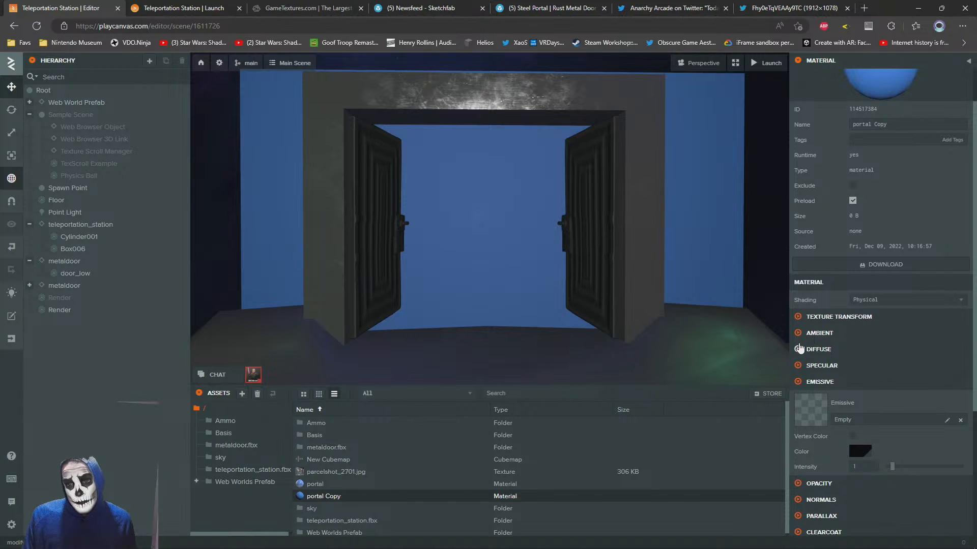
pyautogui.click(802, 365)
pyautogui.scroll(-2, 871, 359)
pyautogui.click(860, 359)
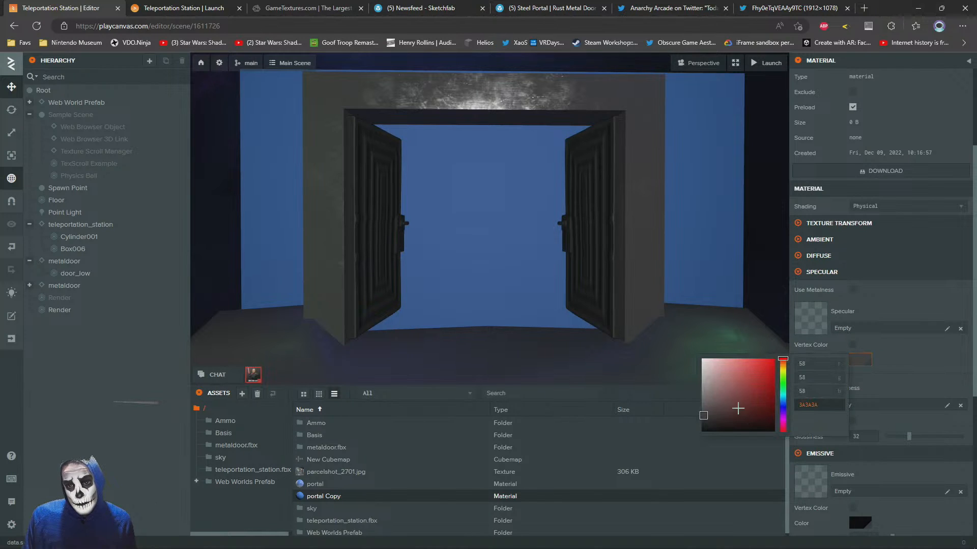
pyautogui.click(708, 468)
pyautogui.scroll(-5, 804, 387)
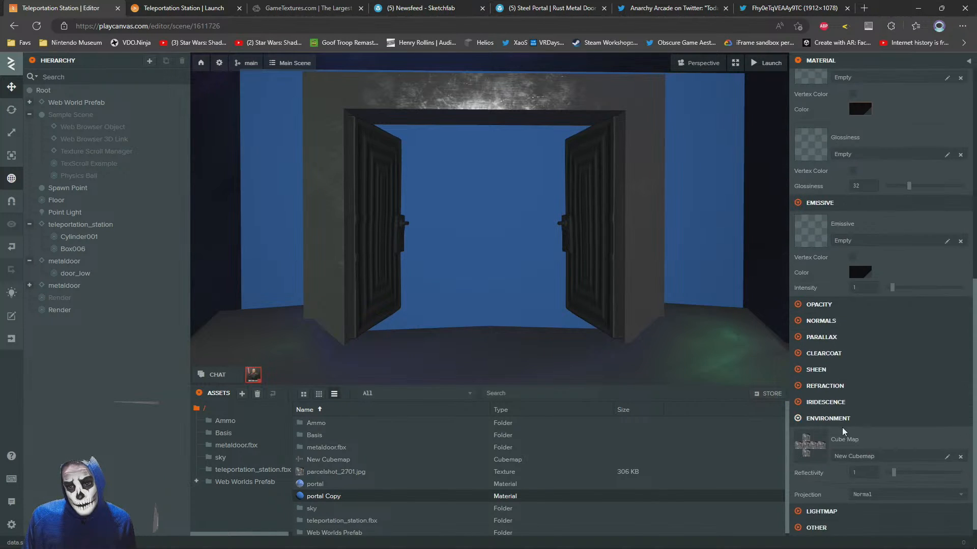
# Try raising the clear coat factor of the portal Copy material
pyautogui.click(797, 345)
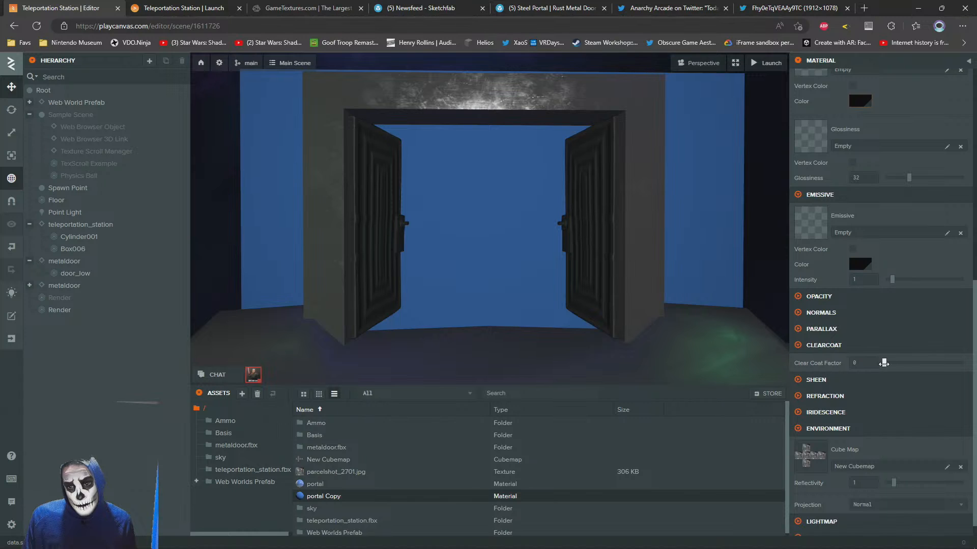
pyautogui.moveTo(976, 360); pyautogui.dragTo(811, 362)
pyautogui.click(798, 345)
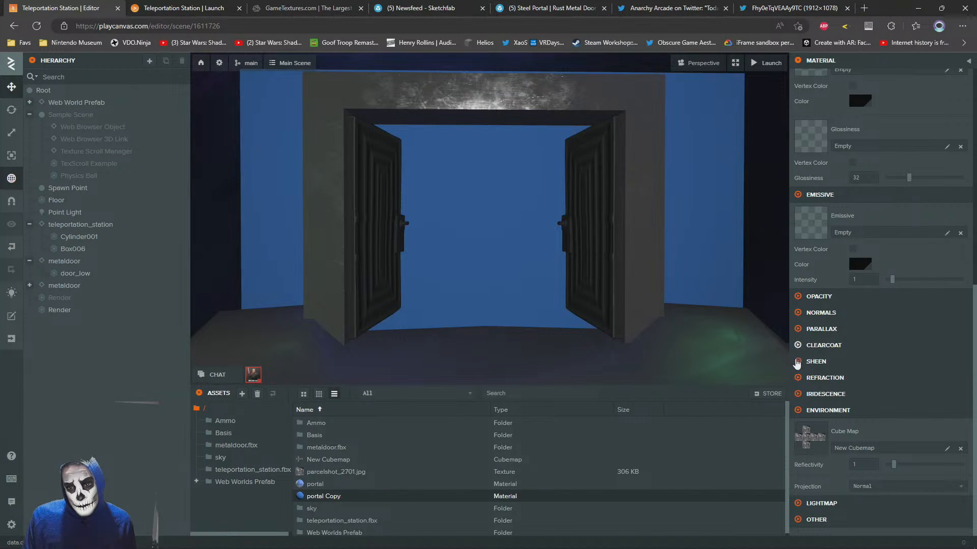
# Lower the portal Copy material's emissive intensity to 0 and set its emissive and specular colors to black
pyautogui.scroll(5, 806, 229)
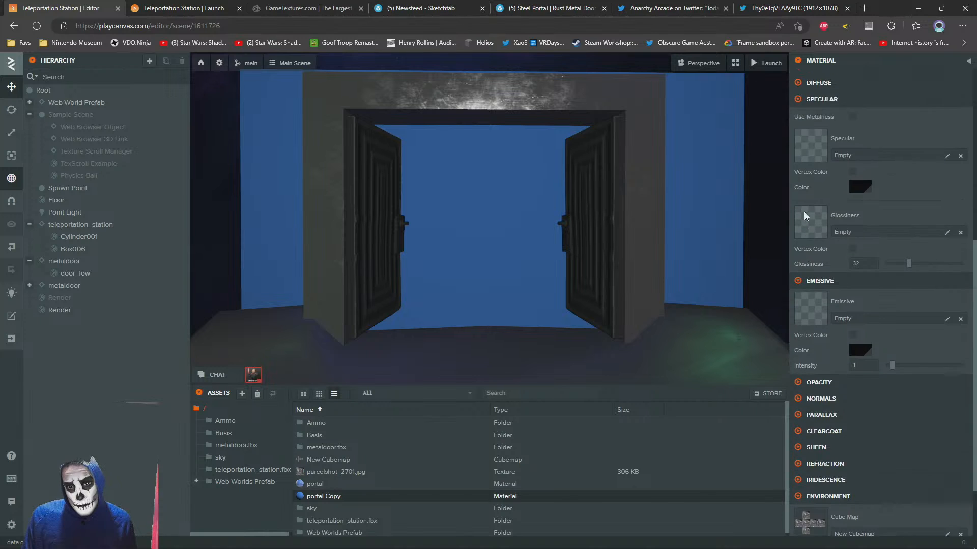
pyautogui.scroll(-4, 880, 363)
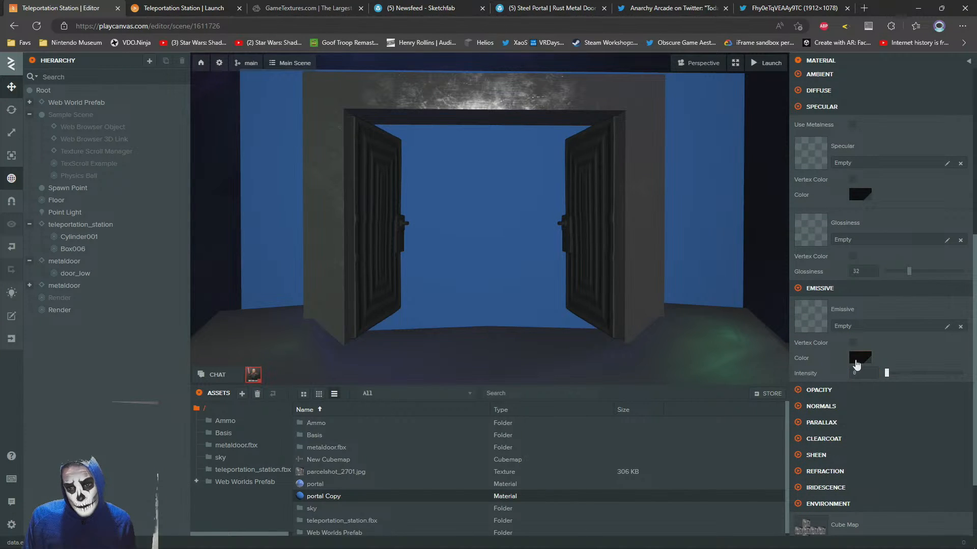
pyautogui.click(856, 361)
pyautogui.moveTo(731, 385); pyautogui.dragTo(678, 486)
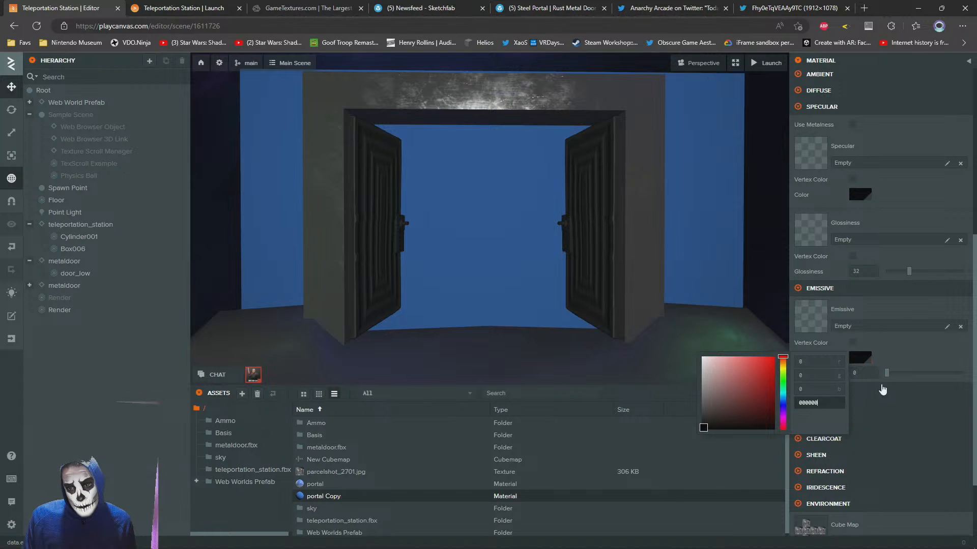
pyautogui.click(912, 344)
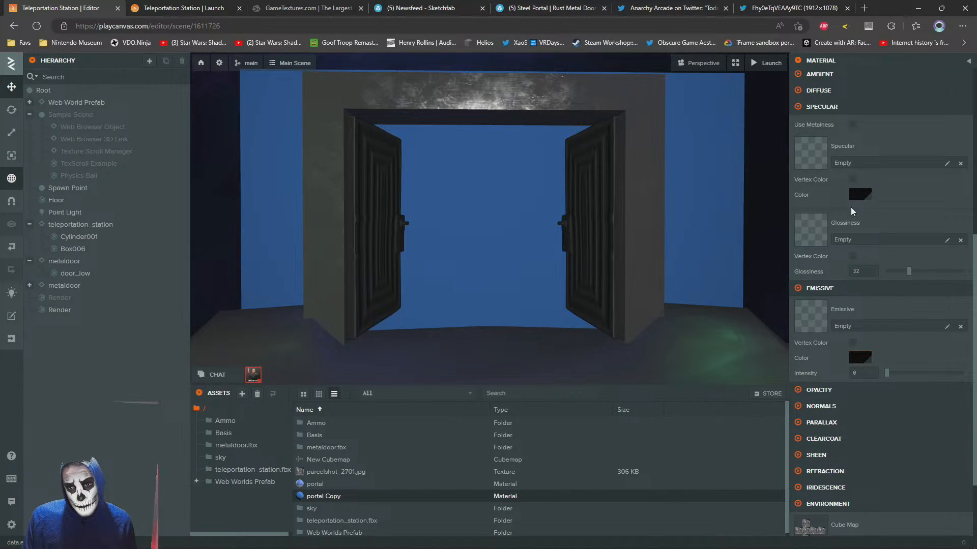
pyautogui.click(863, 196)
pyautogui.moveTo(736, 228); pyautogui.dragTo(649, 339)
pyautogui.click(901, 193)
pyautogui.scroll(-2, 879, 440)
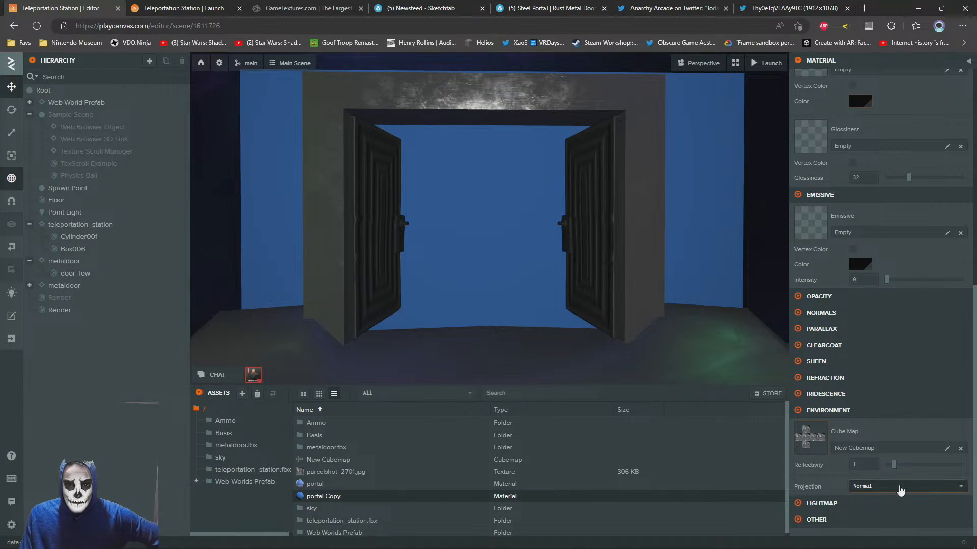
# Try white (FFFFFF) as the portal Copy material's diffuse color, then set it to black (000000)
pyautogui.moveTo(414, 247); pyautogui.dragTo(499, 253)
pyautogui.click(500, 250)
pyautogui.click(864, 395)
pyautogui.scroll(-5, 874, 331)
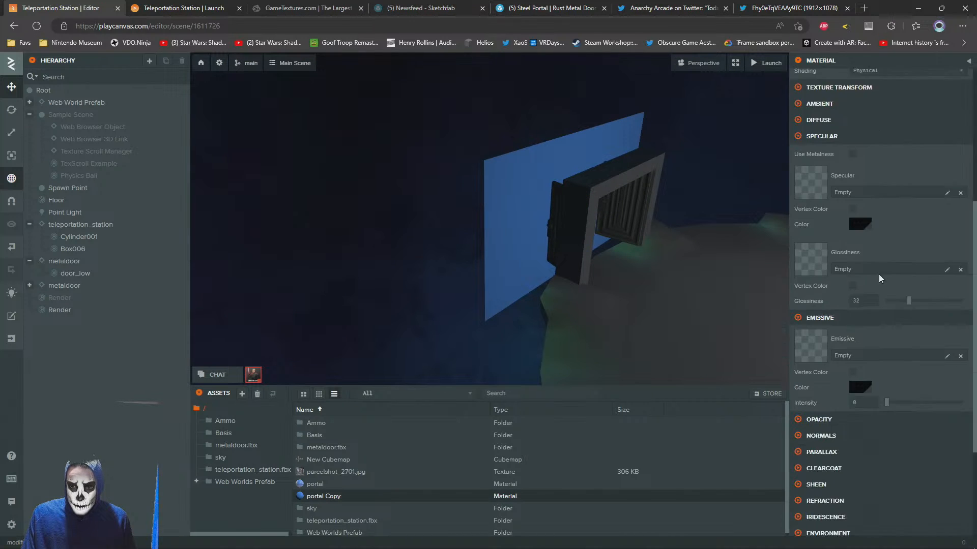
pyautogui.scroll(1, 873, 275)
pyautogui.scroll(1, 835, 244)
pyautogui.click(799, 213)
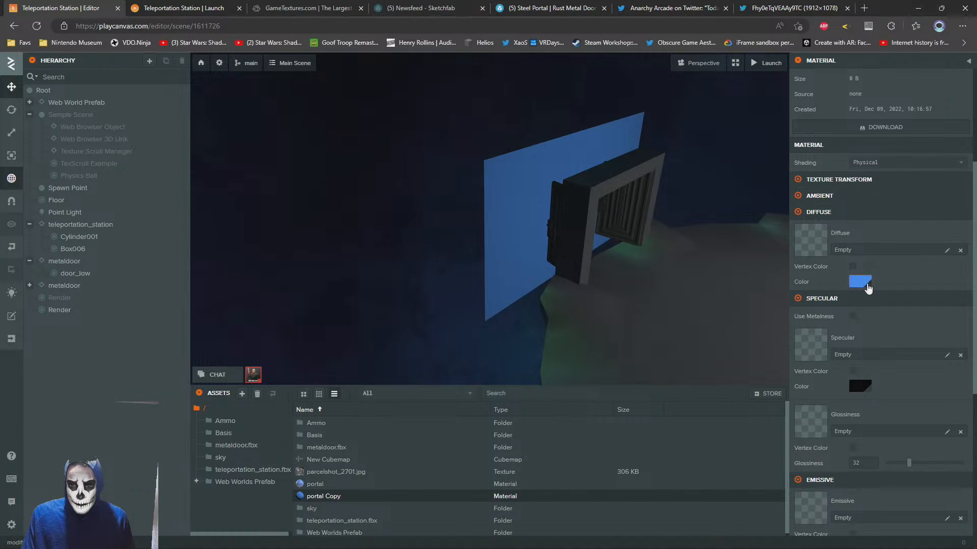
pyautogui.click(868, 288)
pyautogui.write('FFFFFF')
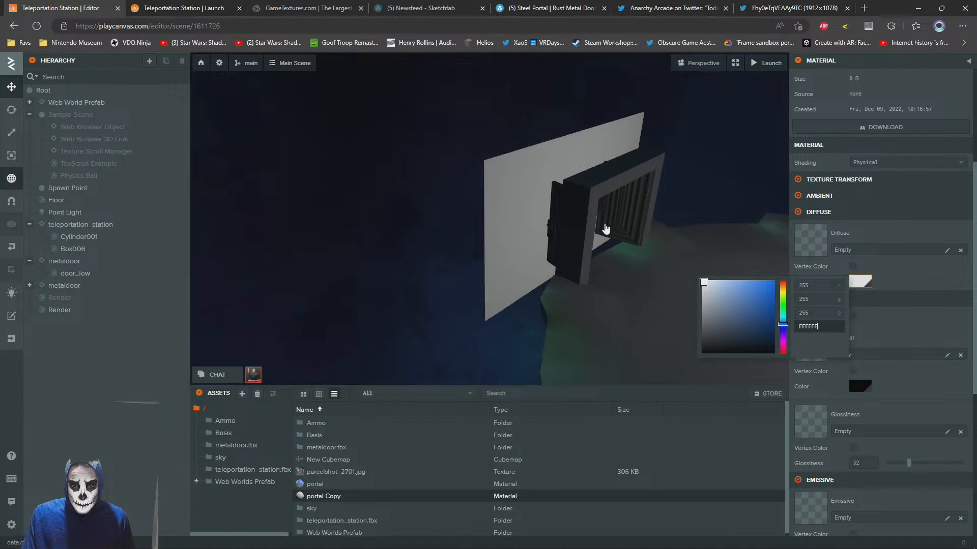
pyautogui.hotkey('ctrl', 'a')
pyautogui.write('000000')
pyautogui.click(914, 275)
pyautogui.moveTo(492, 275); pyautogui.dragTo(555, 227)
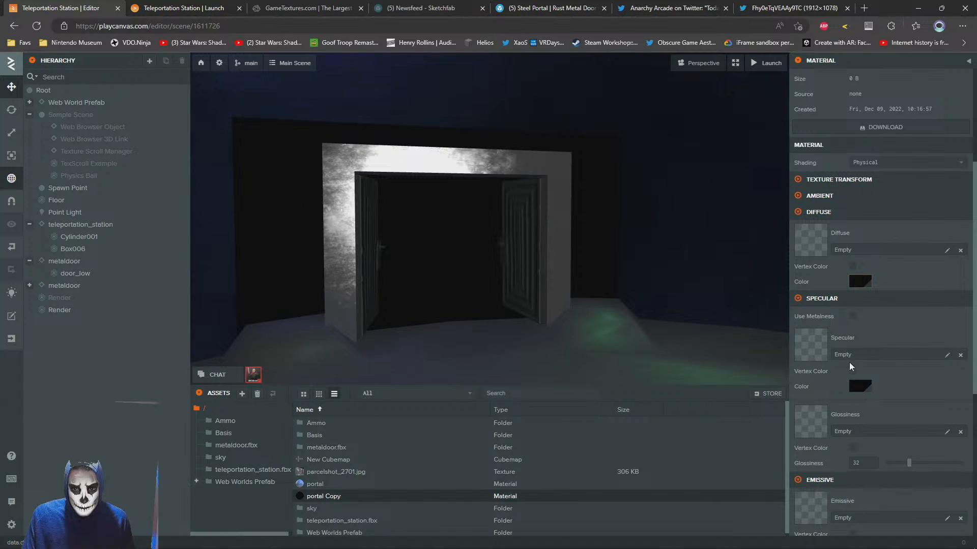
# Try a glossiness of 0 and a raised clear coat factor on the portal Copy material, reverting both
pyautogui.scroll(-4, 850, 366)
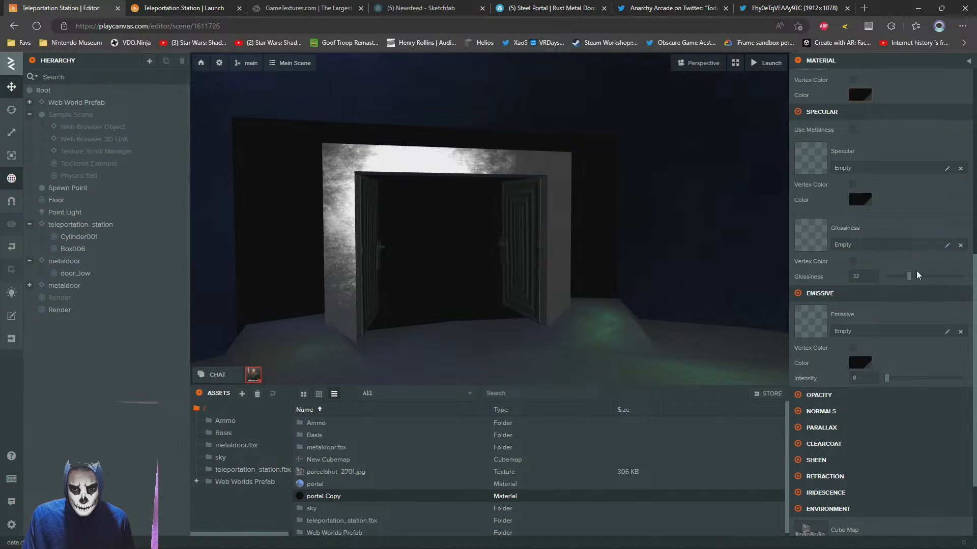
pyautogui.moveTo(909, 276); pyautogui.dragTo(871, 279)
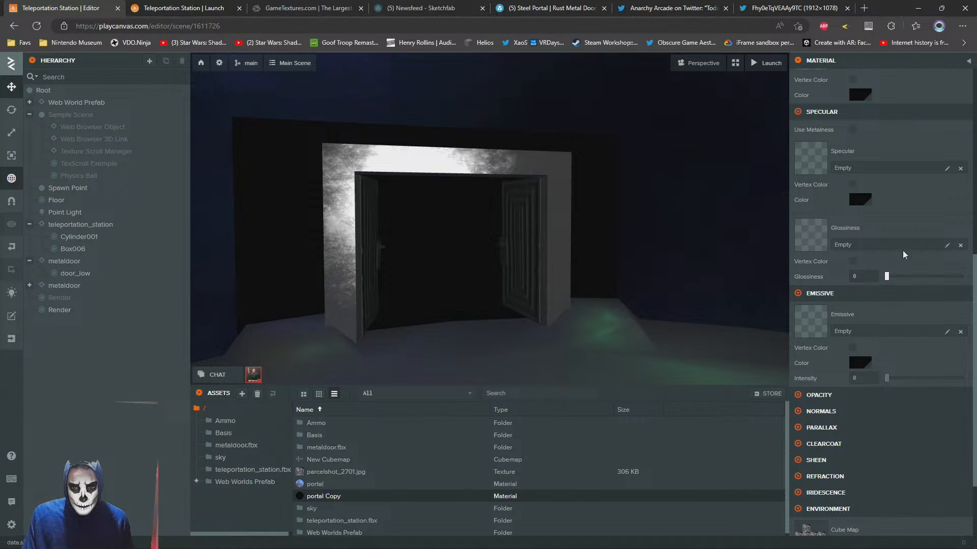
pyautogui.hotkey('ctrl', 'z')
pyautogui.scroll(-2, 869, 373)
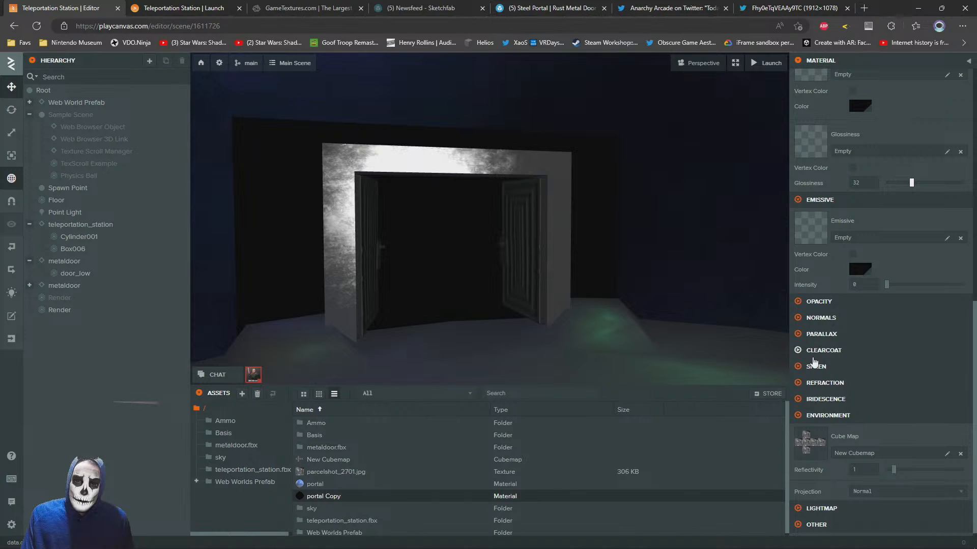
pyautogui.click(816, 351)
pyautogui.moveTo(940, 366); pyautogui.dragTo(818, 352)
# Replace New Cubemap with the starcolors cubemap from the sky folder as the portal Copy material's environment cube map
pyautogui.scroll(-1, 903, 318)
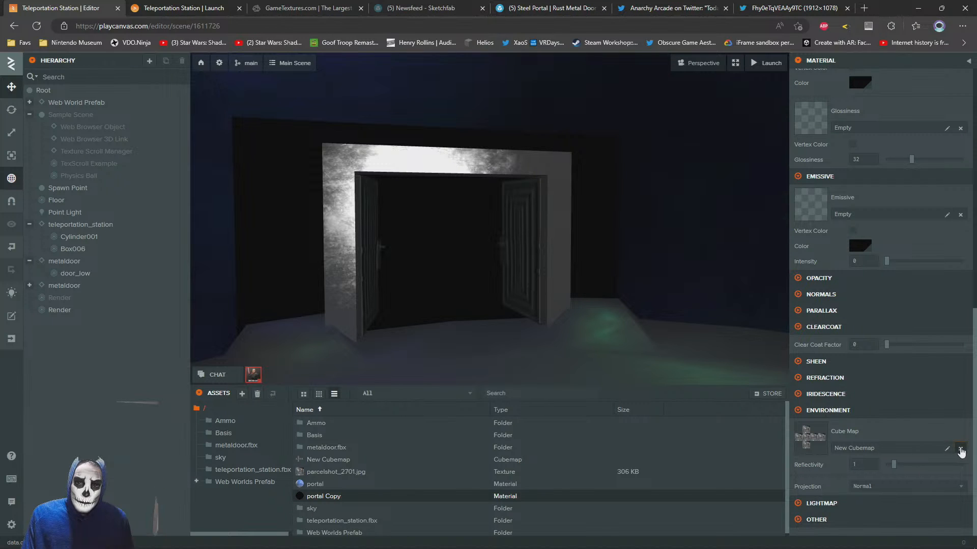
pyautogui.click(960, 450)
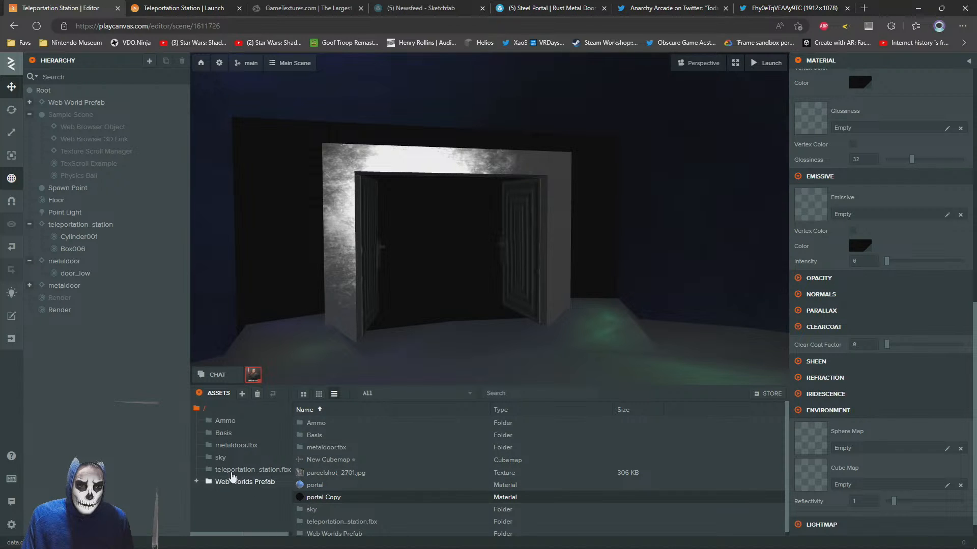
pyautogui.click(220, 457)
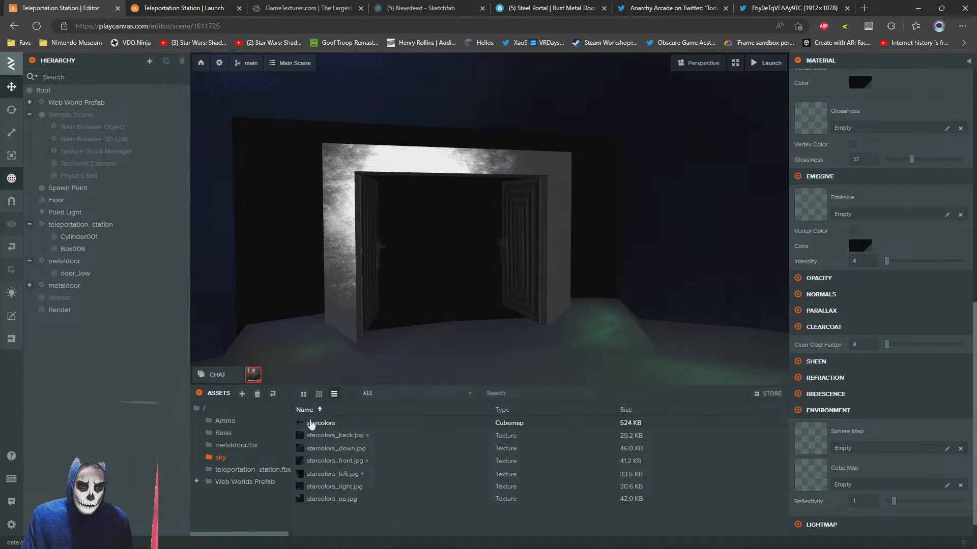
pyautogui.moveTo(313, 424); pyautogui.dragTo(827, 477)
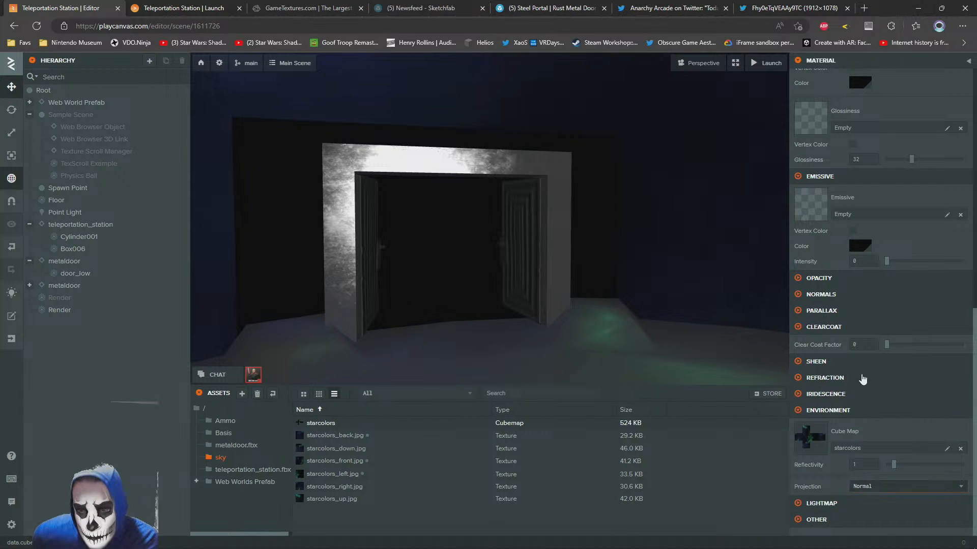
# Examine the portal plane in the viewport and review the portal Copy material's diffuse, specular, ambient, emissive and environment settings
pyautogui.scroll(2, 865, 388)
pyautogui.moveTo(452, 285); pyautogui.dragTo(499, 272)
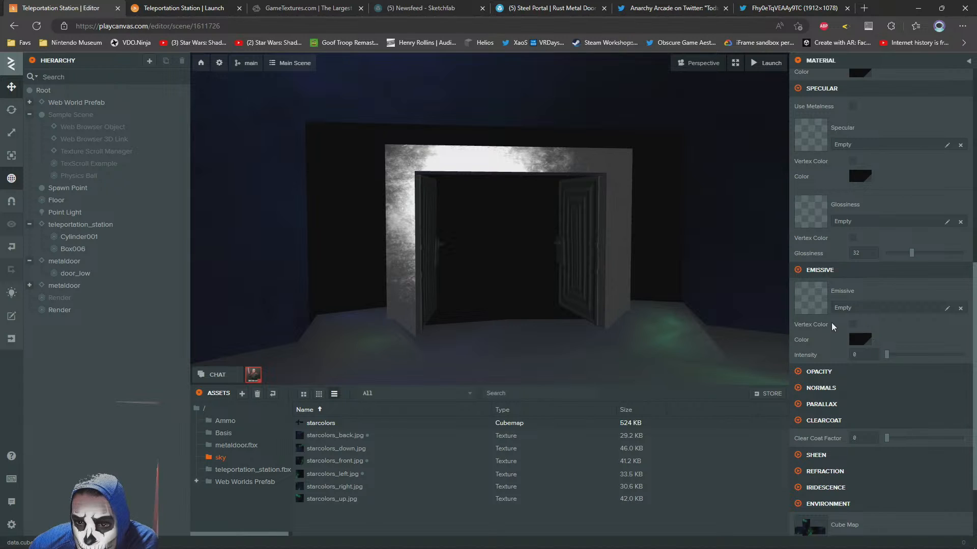
pyautogui.scroll(4, 832, 323)
pyautogui.scroll(2, 865, 320)
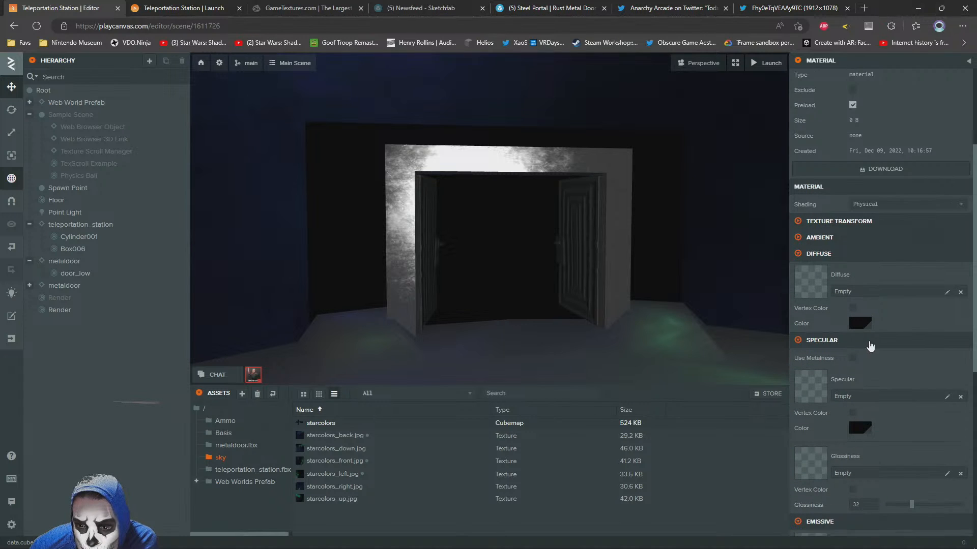
pyautogui.click(860, 352)
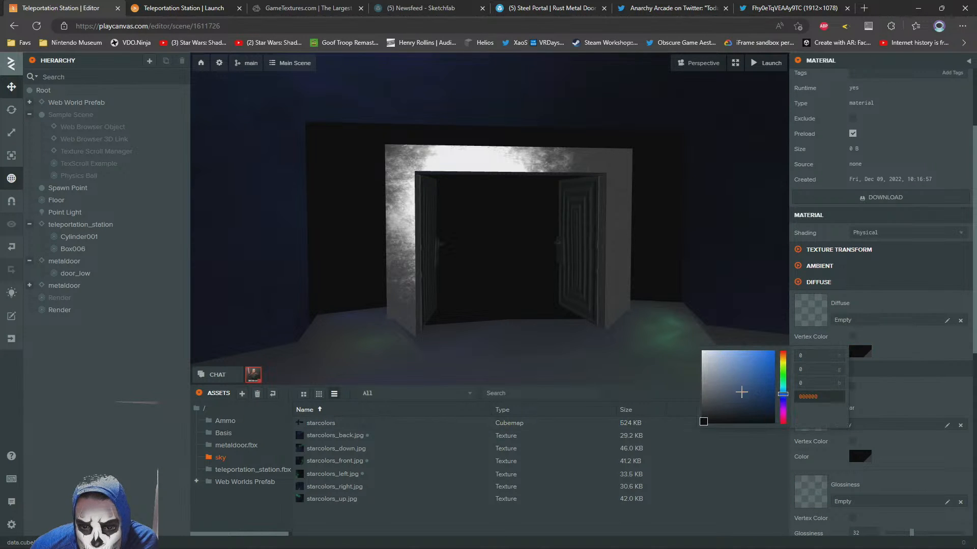
pyautogui.click(859, 456)
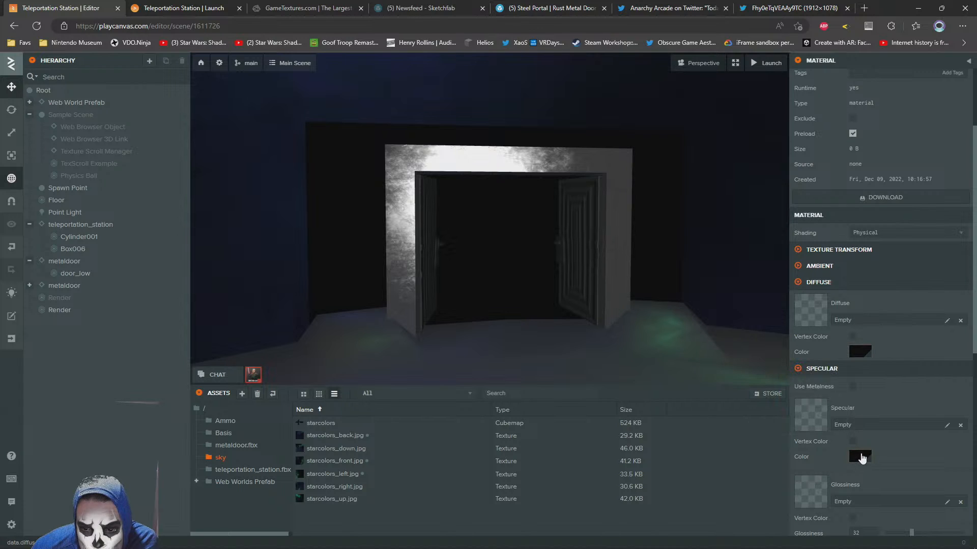
pyautogui.click(860, 456)
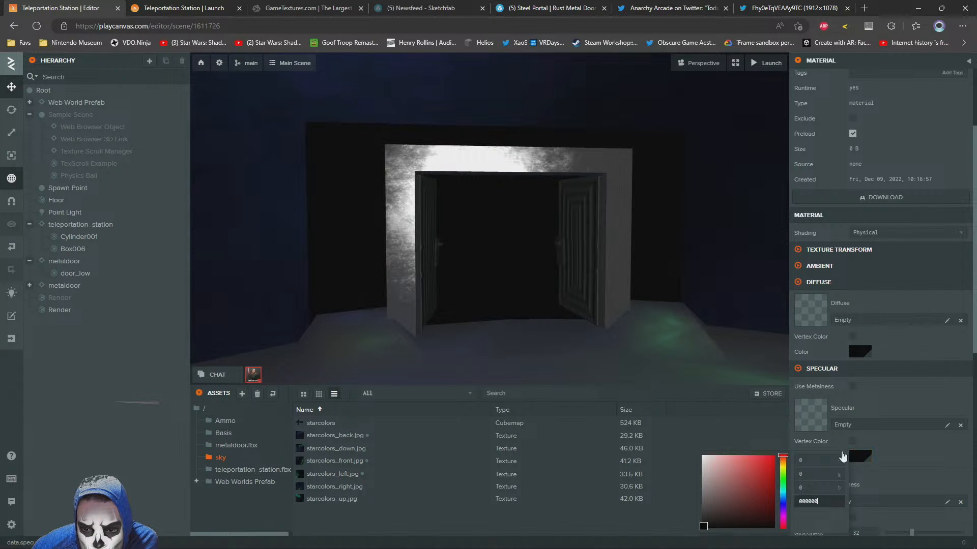
pyautogui.click(872, 400)
pyautogui.click(798, 368)
pyautogui.click(798, 282)
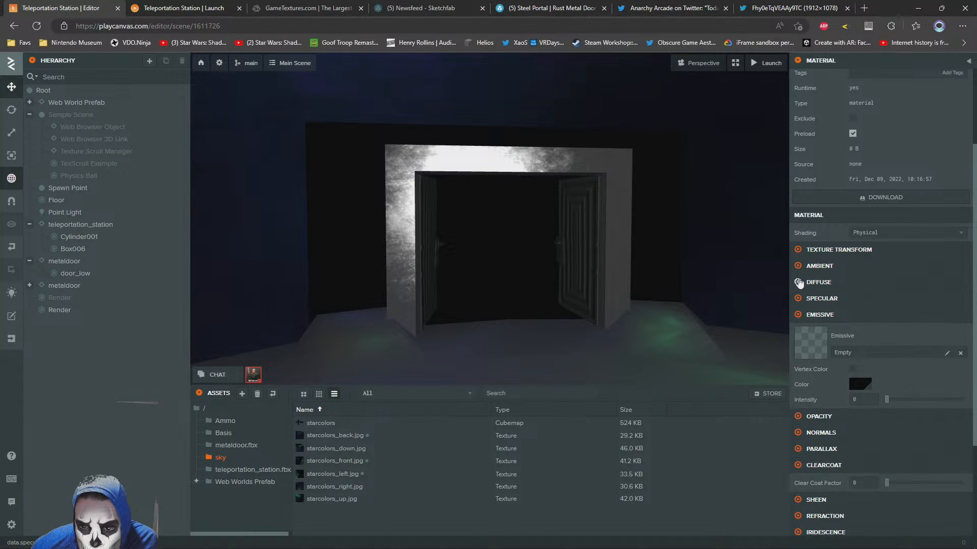
pyautogui.click(798, 266)
pyautogui.click(864, 350)
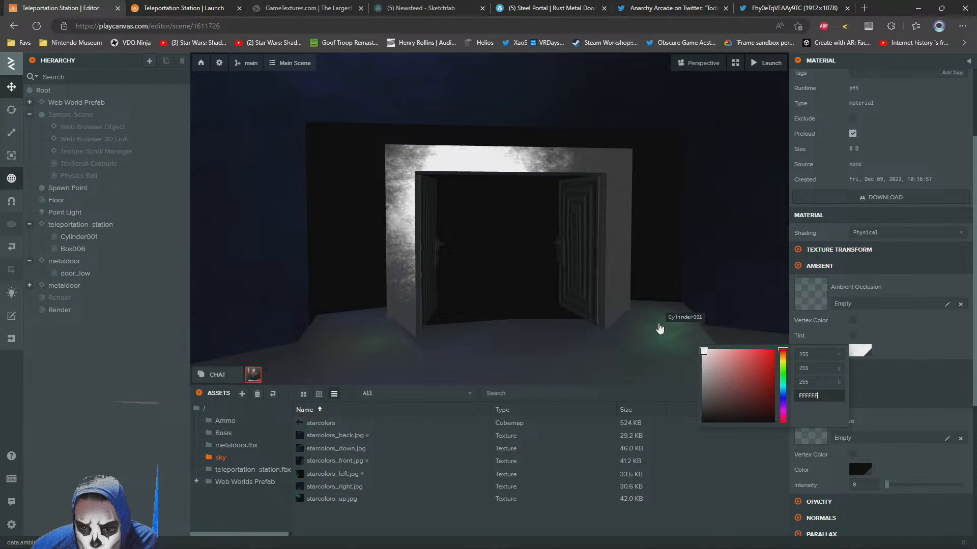
pyautogui.click(799, 265)
pyautogui.click(799, 266)
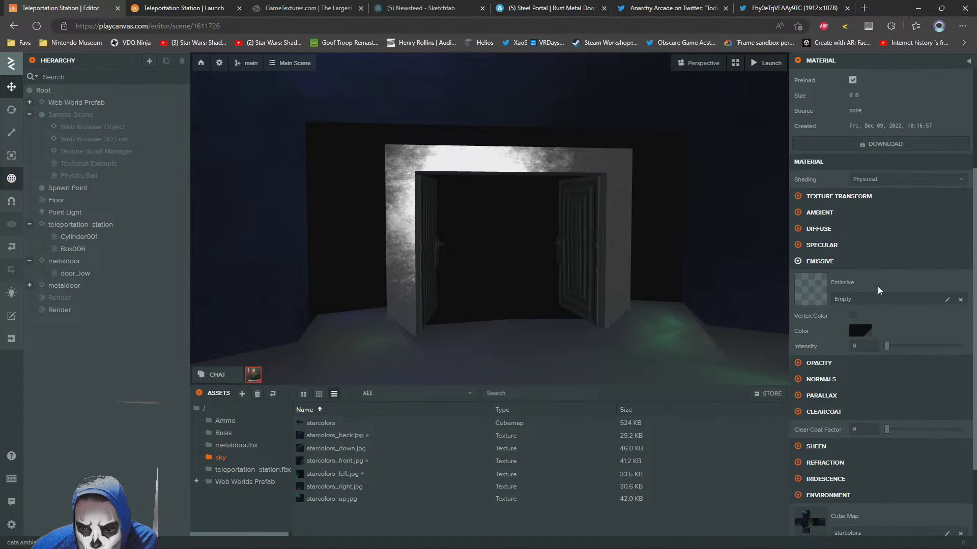
pyautogui.scroll(-3, 877, 286)
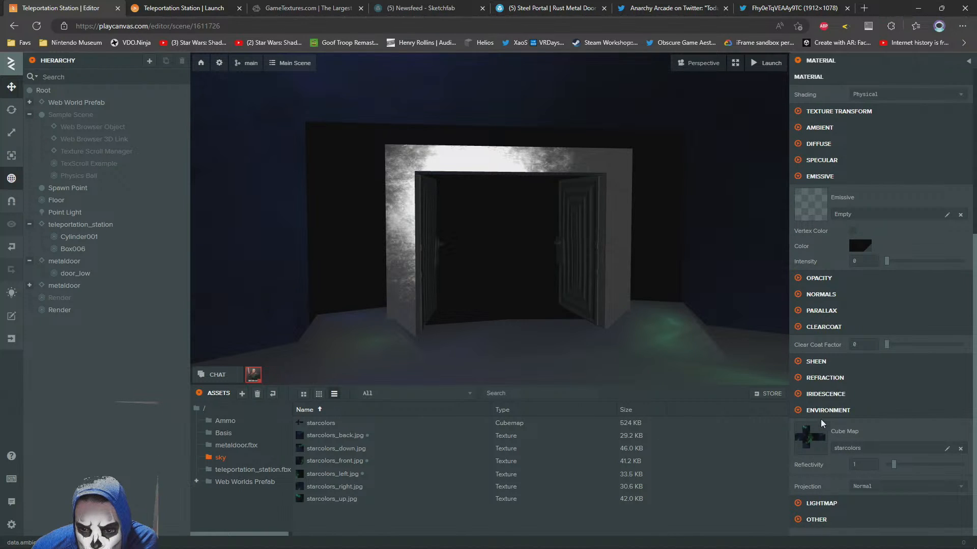
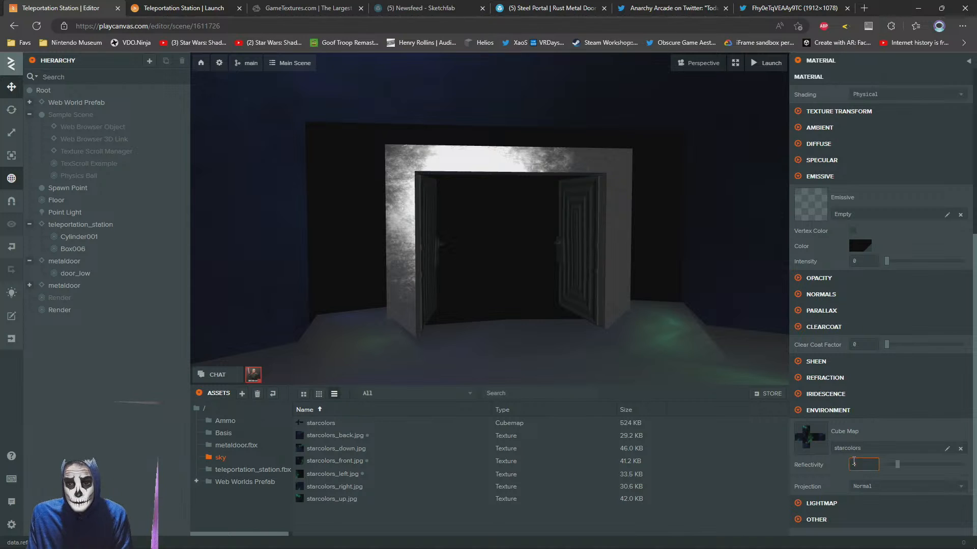
# Try white (FFFFFF) as the portal Copy material's specular color
pyautogui.scroll(2, 847, 330)
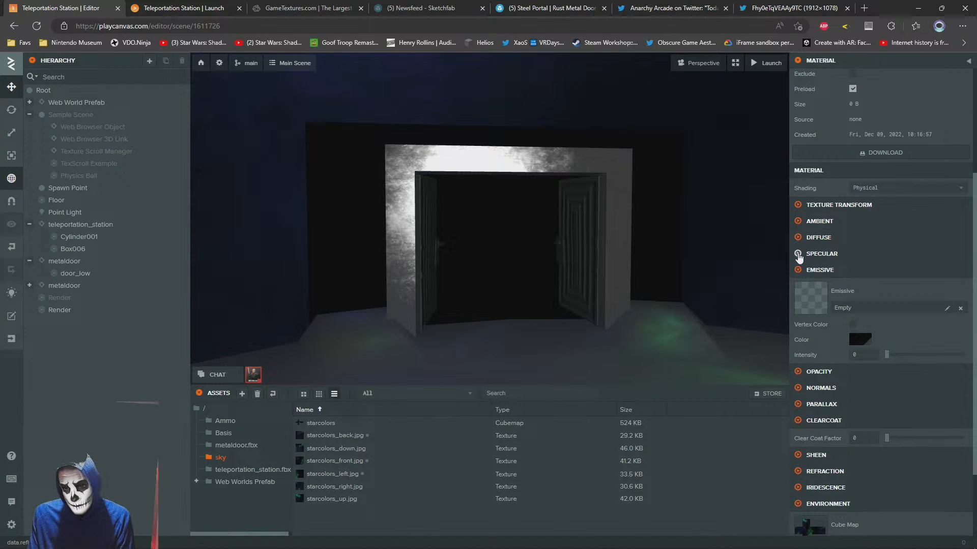
pyautogui.click(803, 257)
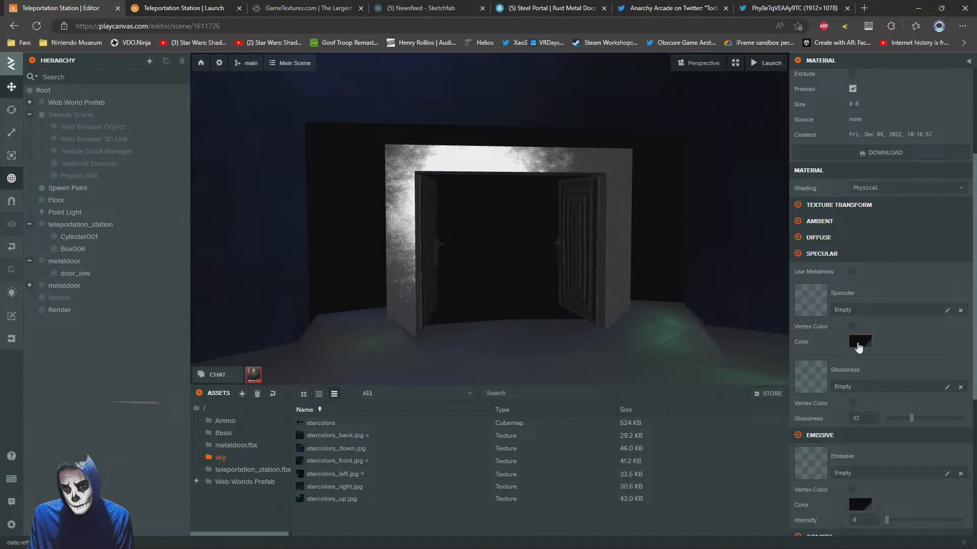
pyautogui.click(860, 342)
pyautogui.moveTo(722, 349); pyautogui.dragTo(552, 286)
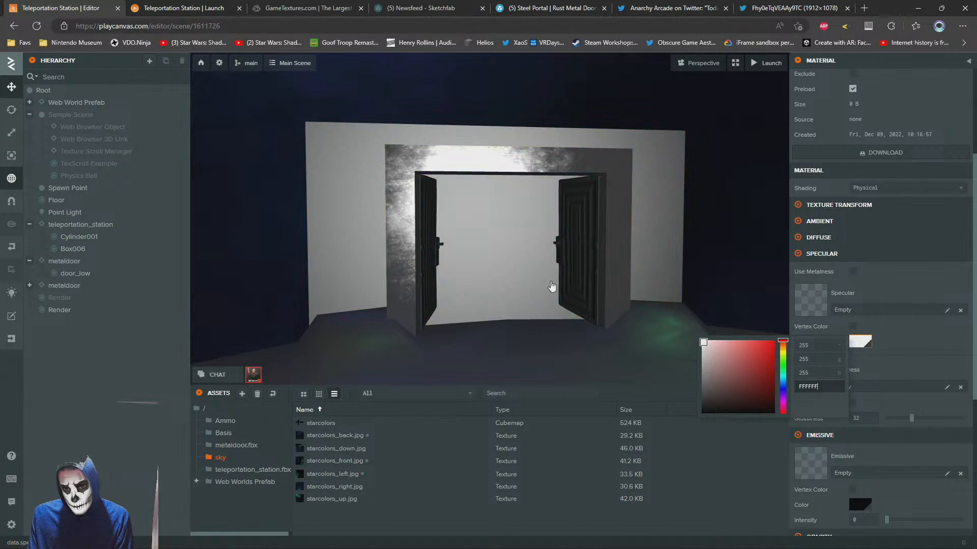
pyautogui.click(865, 280)
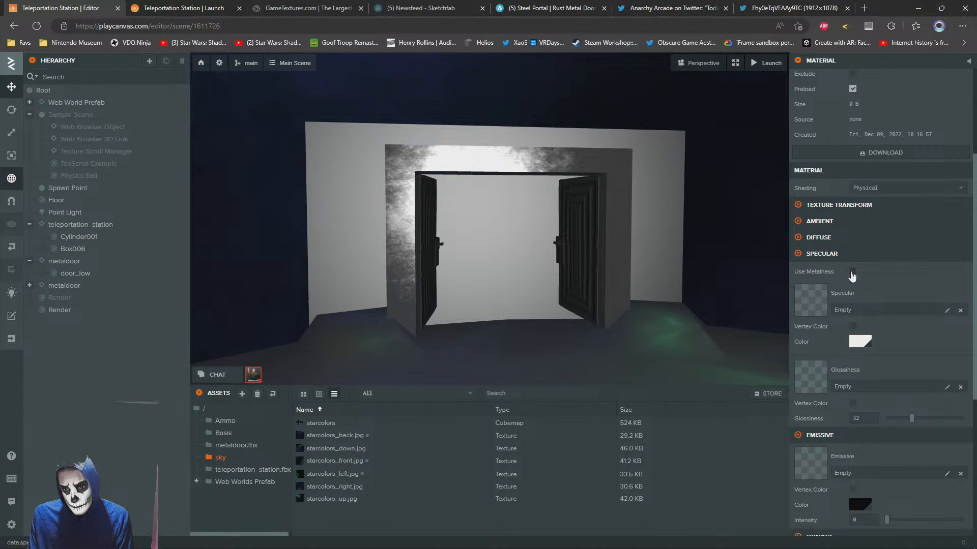
# Try the Use Metalness option on the portal Copy material, turn it off again, and set the specular color to black
pyautogui.click(853, 272)
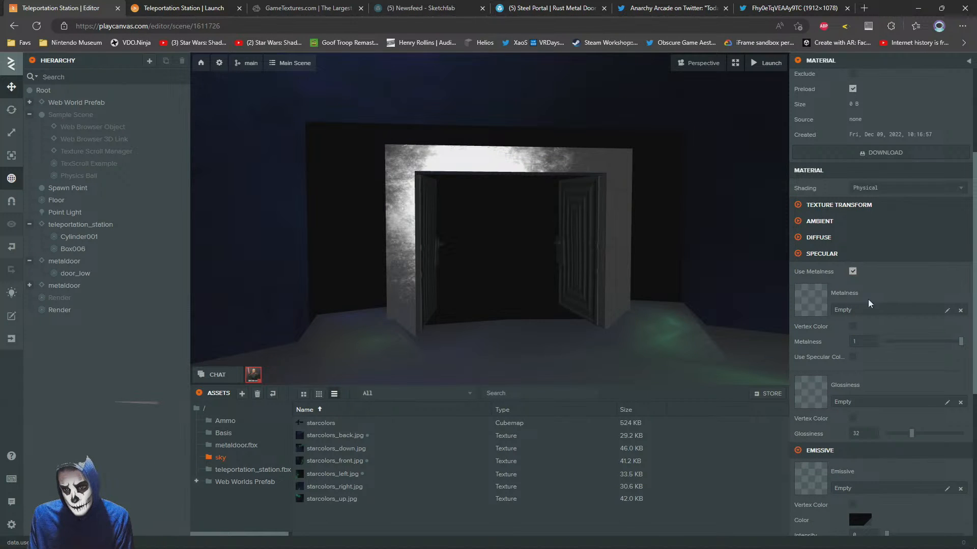
pyautogui.click(852, 271)
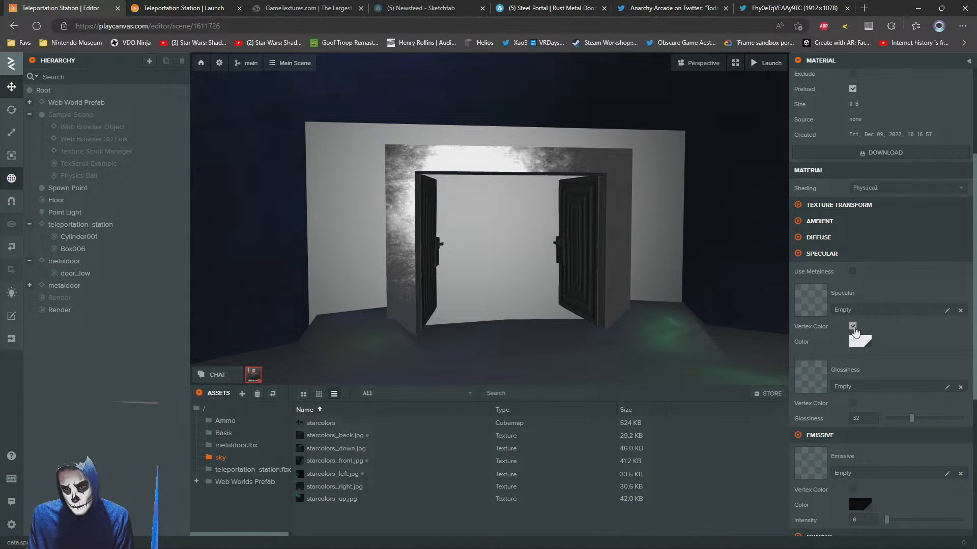
pyautogui.click(862, 345)
pyautogui.moveTo(748, 374); pyautogui.dragTo(615, 486)
pyautogui.click(942, 342)
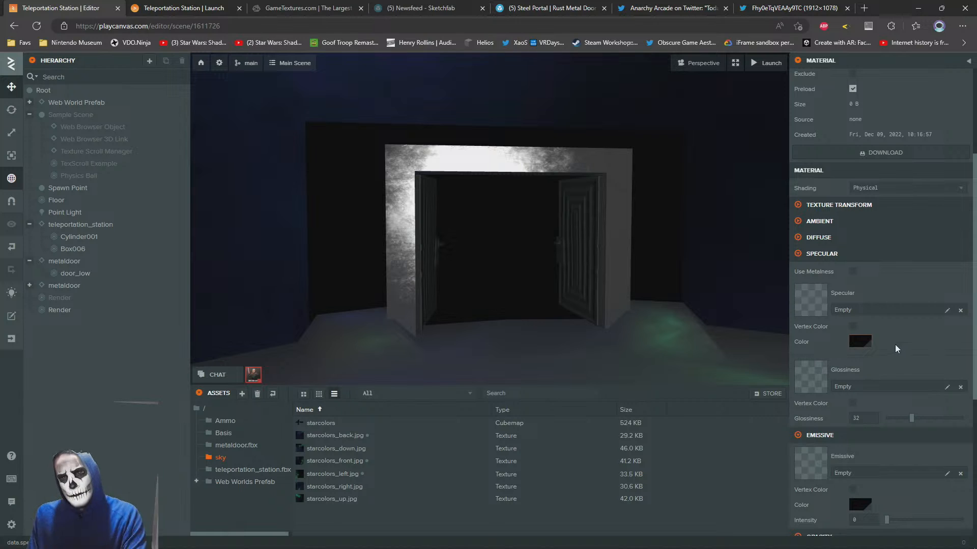
# Raise the portal Copy material's clear coat factor to 0.426
pyautogui.click(798, 237)
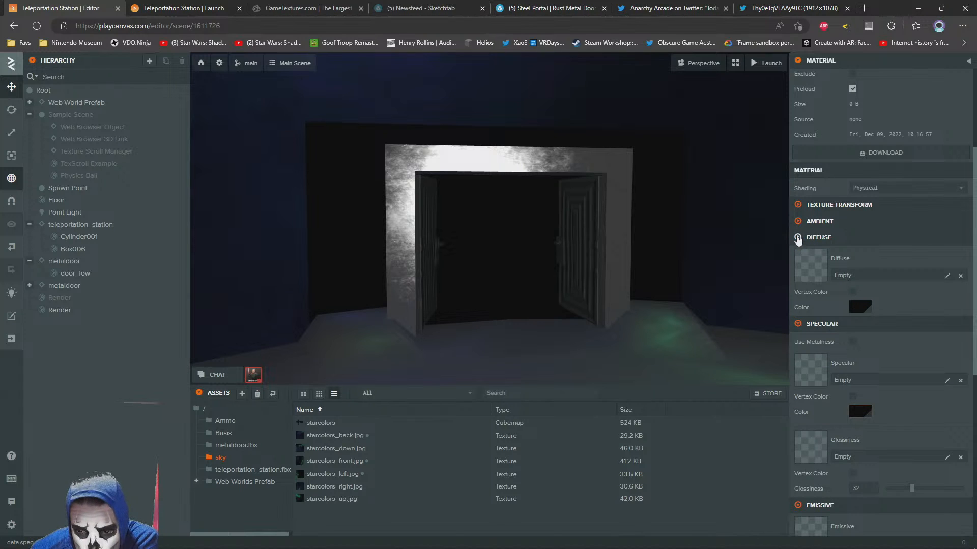
pyautogui.scroll(-6, 875, 415)
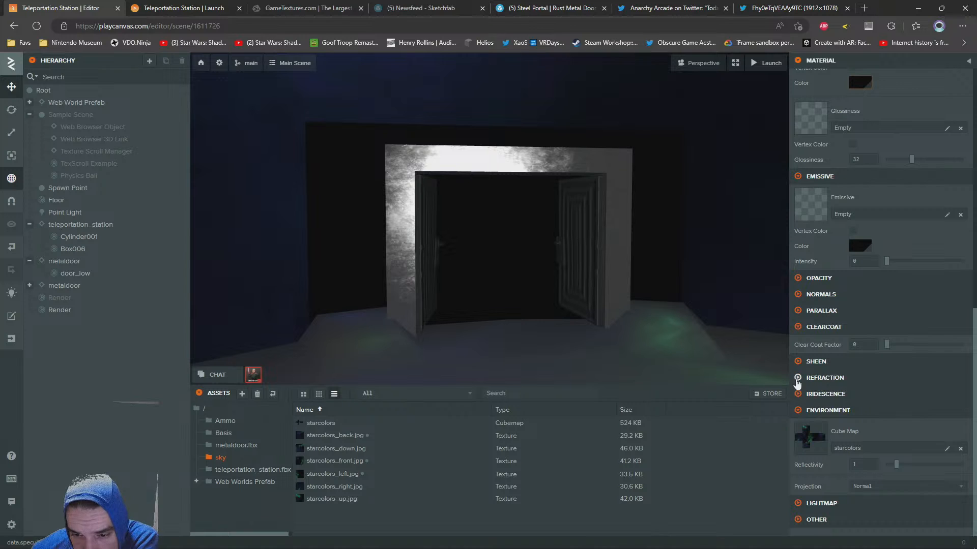
pyautogui.click(798, 362)
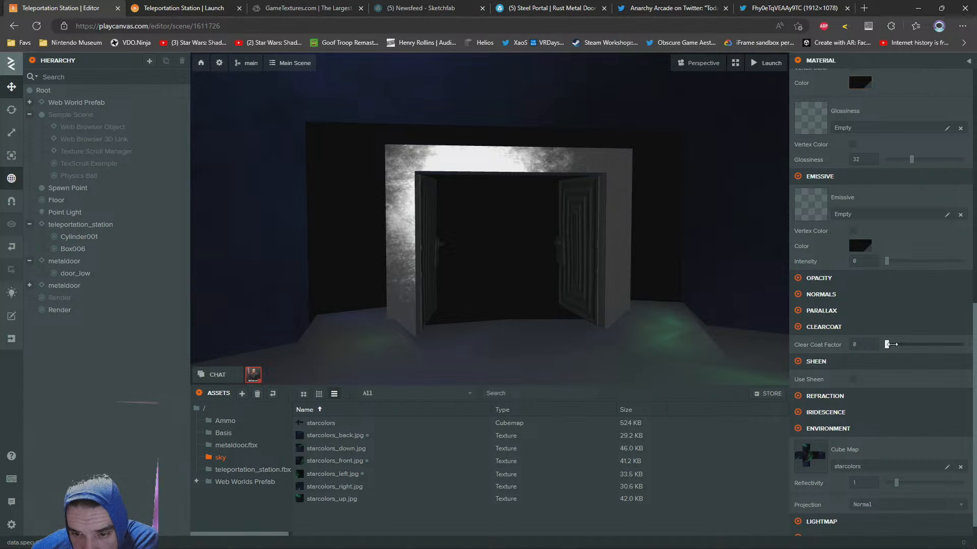
pyautogui.moveTo(890, 345); pyautogui.dragTo(920, 345)
pyautogui.scroll(-4, 847, 440)
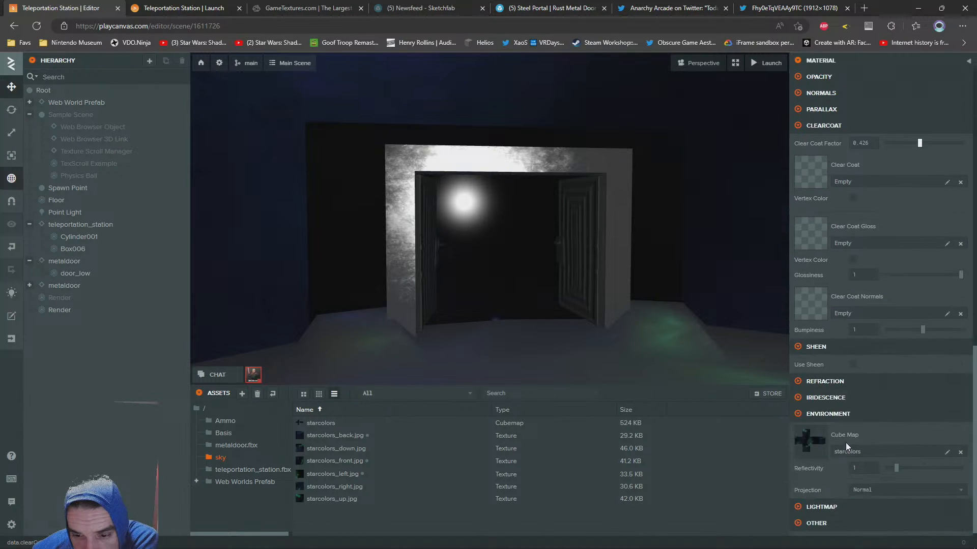
# Assign the parcelshot_2701.jpg texture from the root assets folder as the portal Copy material's clear coat normals map
pyautogui.scroll(3, 846, 443)
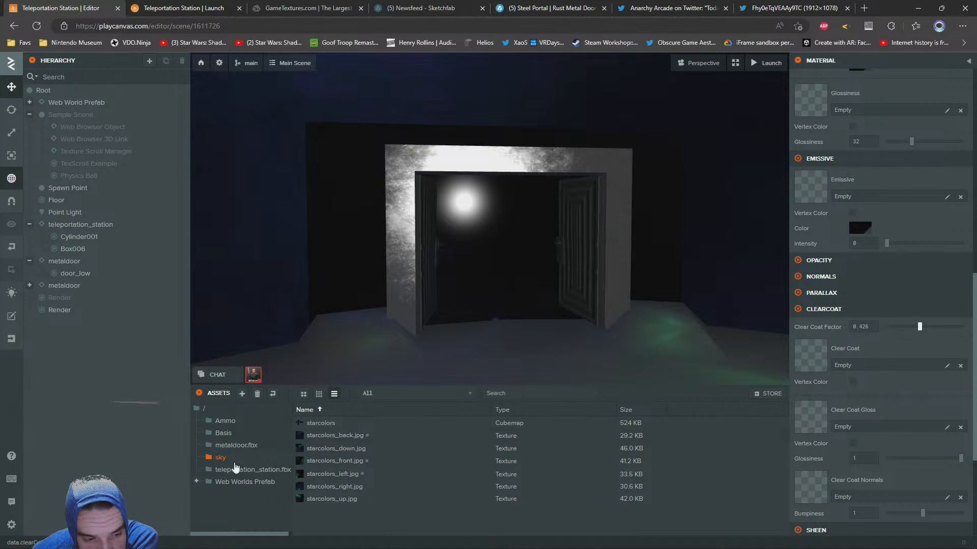
pyautogui.click(202, 408)
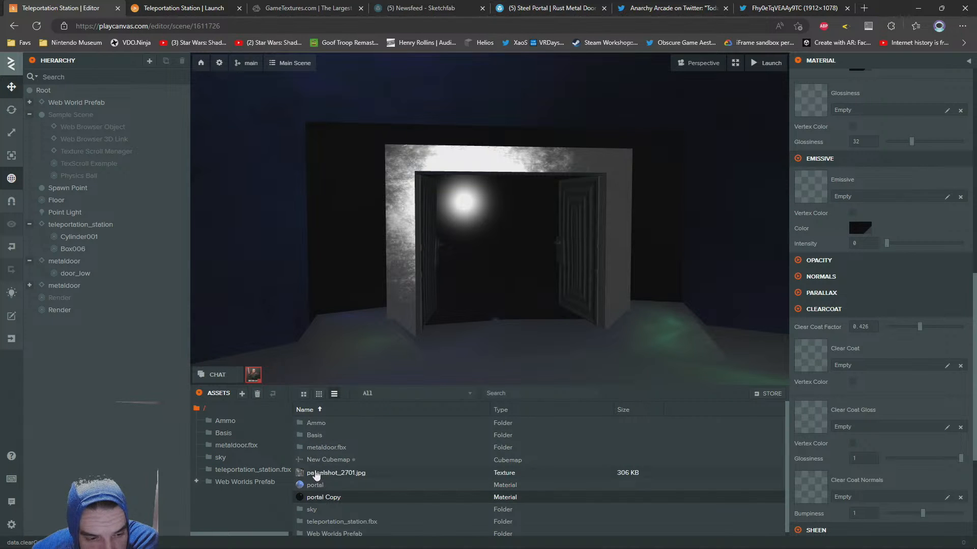
pyautogui.moveTo(315, 476); pyautogui.dragTo(871, 451)
pyautogui.moveTo(849, 411); pyautogui.dragTo(827, 495)
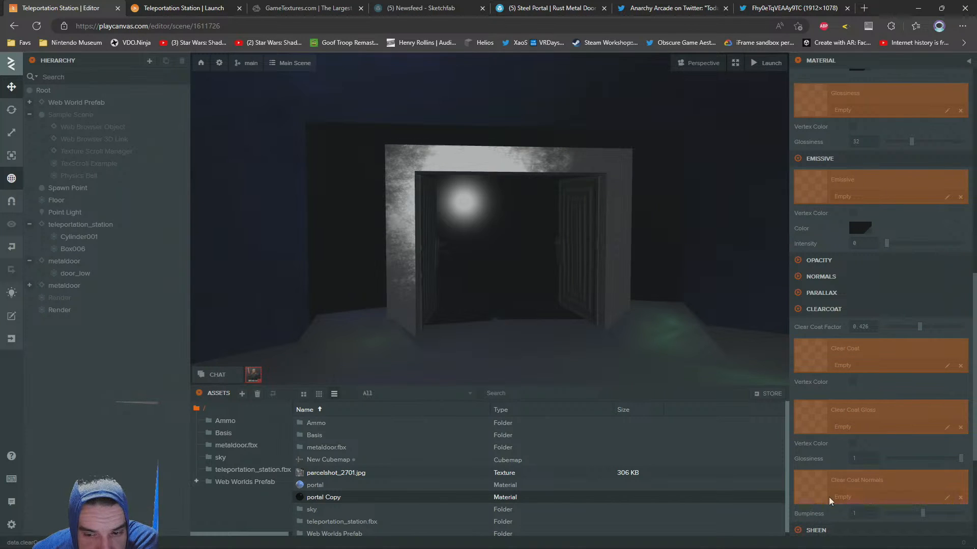
pyautogui.moveTo(831, 501); pyautogui.dragTo(829, 490)
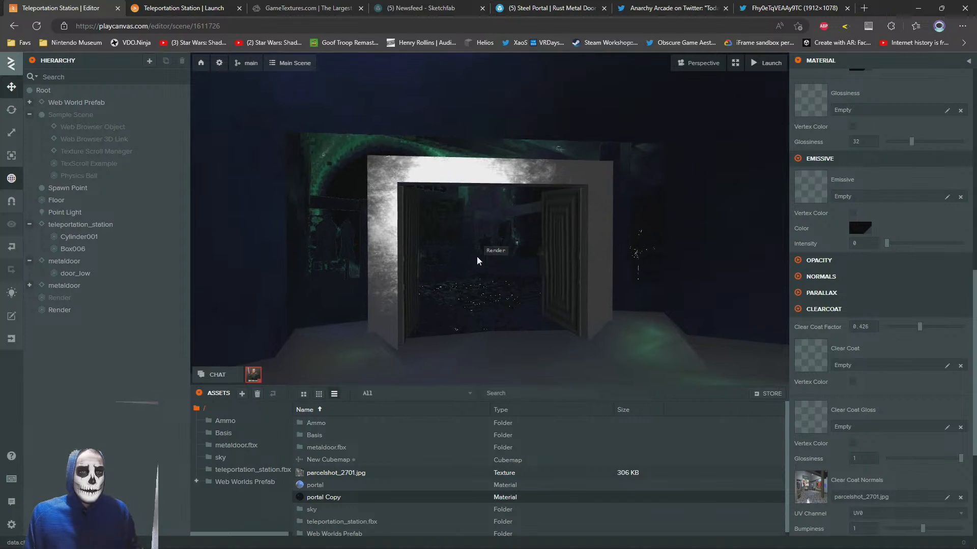
# Examine the portal plane through the open doors from near, far and different angles
pyautogui.scroll(6, 465, 264)
pyautogui.moveTo(458, 272)
pyautogui.mouseDown()
pyautogui.moveTo(426, 279)
pyautogui.moveTo(470, 270)
pyautogui.mouseUp()
pyautogui.scroll(-3, 470, 270)
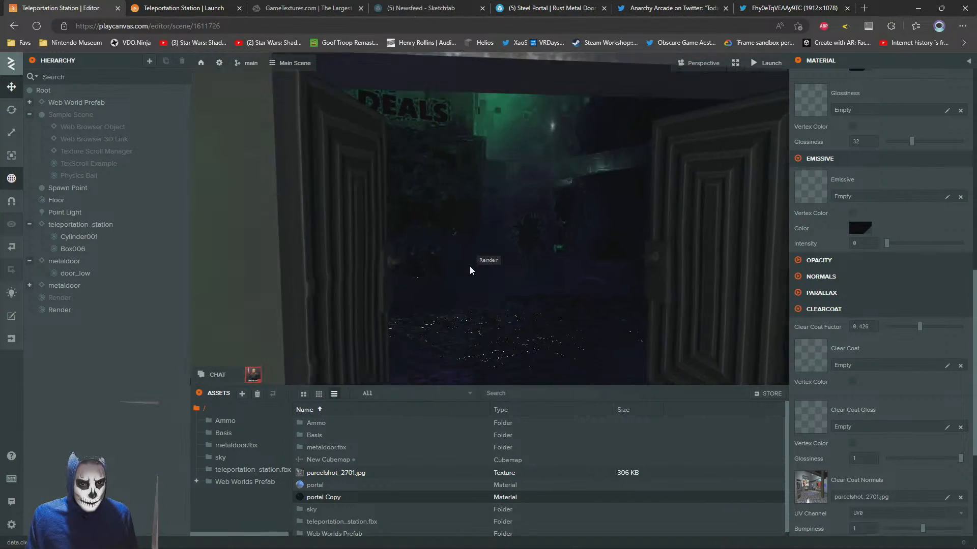
pyautogui.scroll(-4, 471, 266)
pyautogui.scroll(4, 464, 266)
pyautogui.scroll(-4, 465, 262)
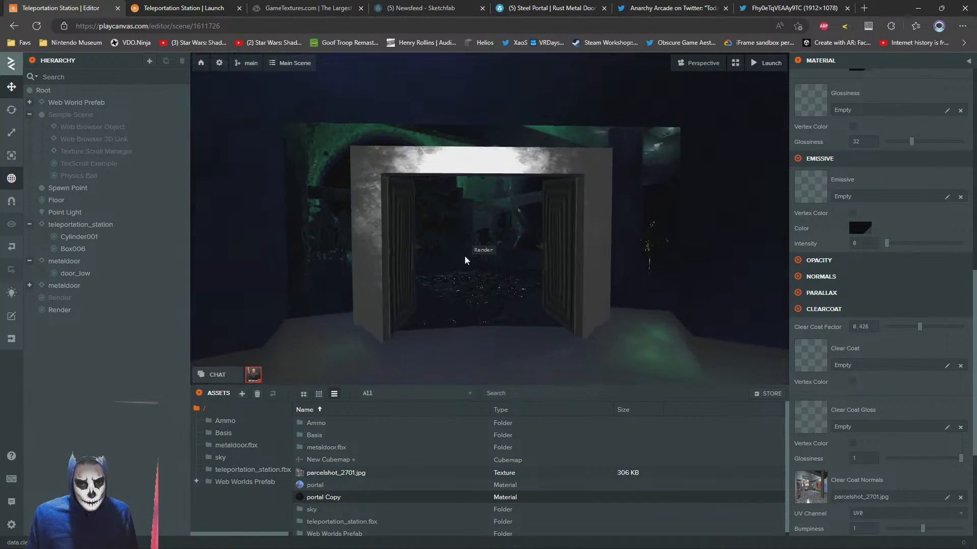
pyautogui.scroll(-2, 465, 261)
pyautogui.scroll(4, 465, 260)
pyautogui.scroll(-4, 656, 223)
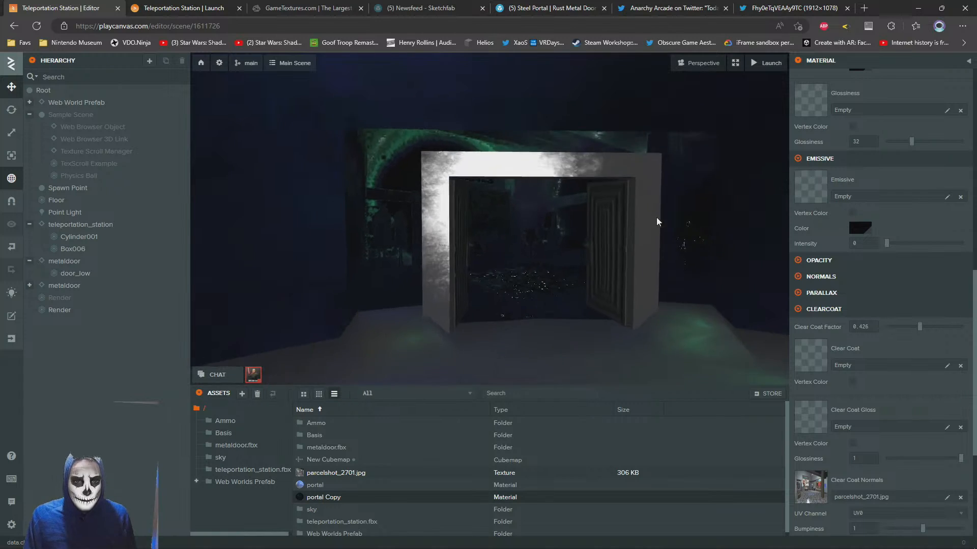
pyautogui.scroll(-2, 656, 223)
pyautogui.scroll(5, 627, 276)
pyautogui.scroll(-3, 604, 286)
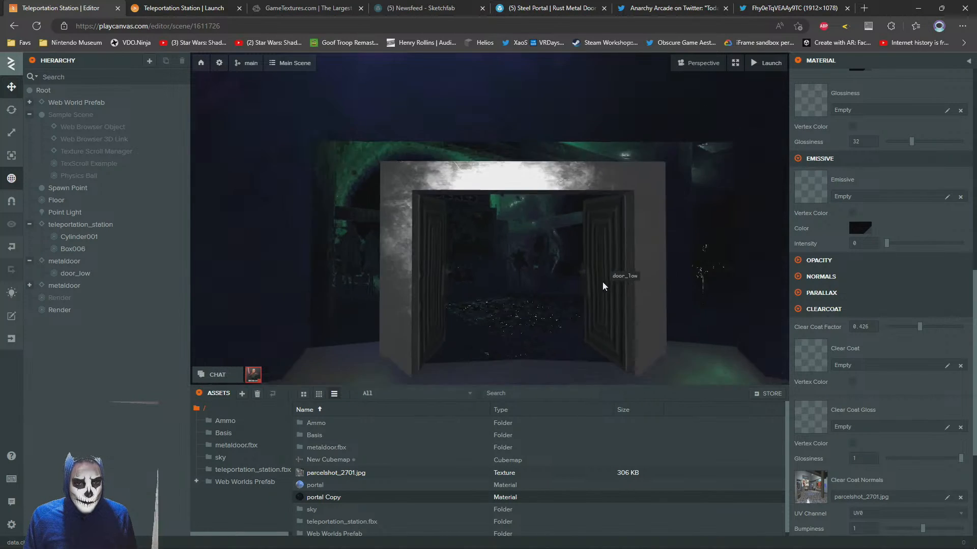
pyautogui.scroll(-3, 604, 283)
pyautogui.scroll(5, 604, 284)
# Search the web for "opengameart" in a new browser tab and open the OpenGameArt.org site
pyautogui.hotkey('alt', 'Tab')
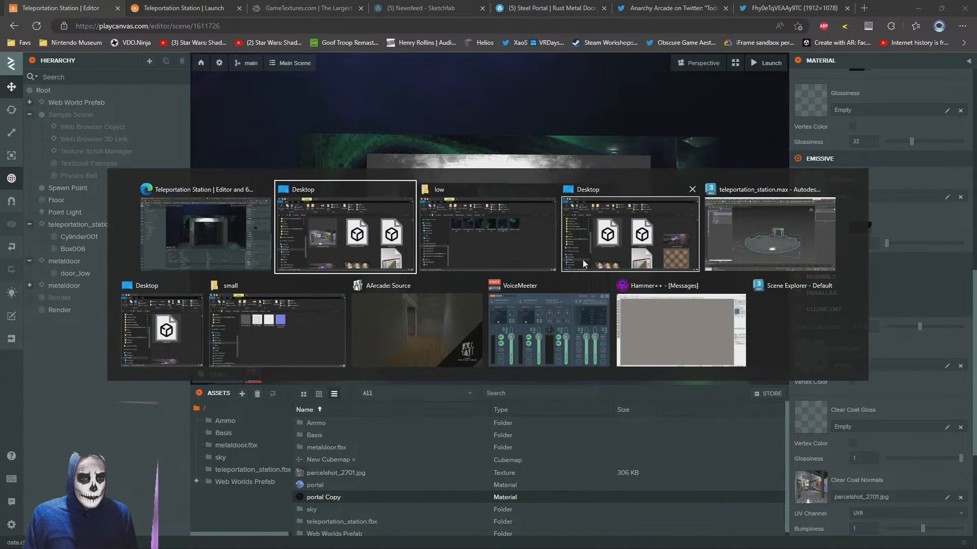
pyautogui.click(211, 240)
pyautogui.hotkey('ctrl', 't')
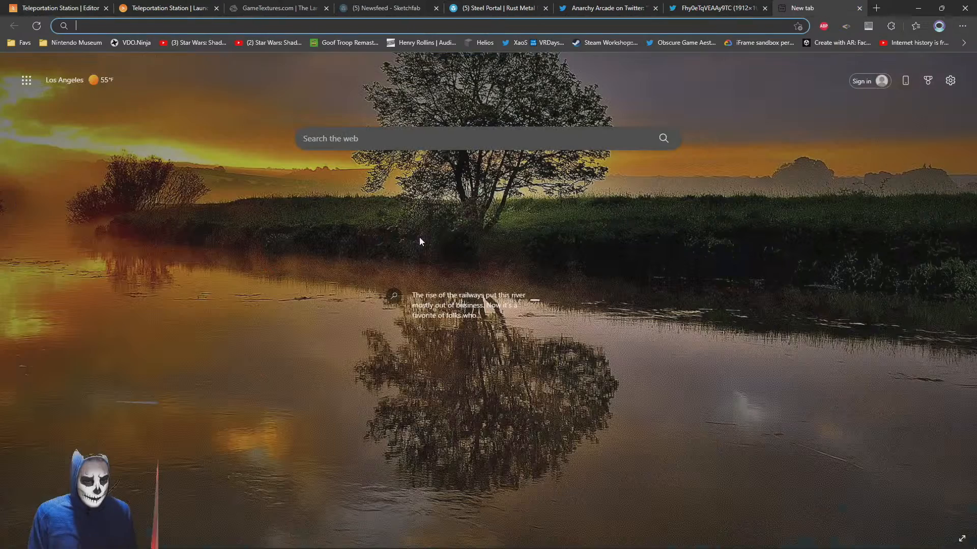
pyautogui.write('op')
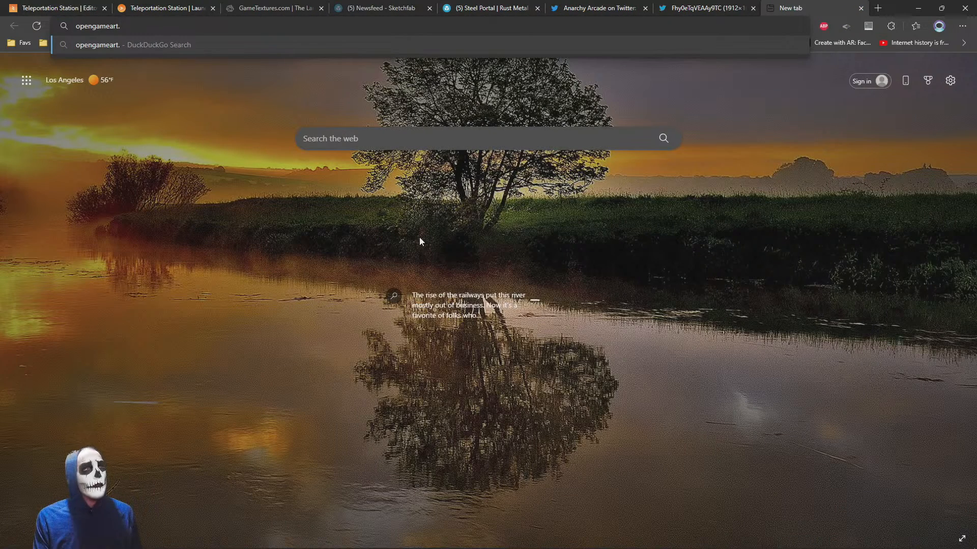
pyautogui.write('engameart.')
pyautogui.press('BackSpace')
pyautogui.press('Return')
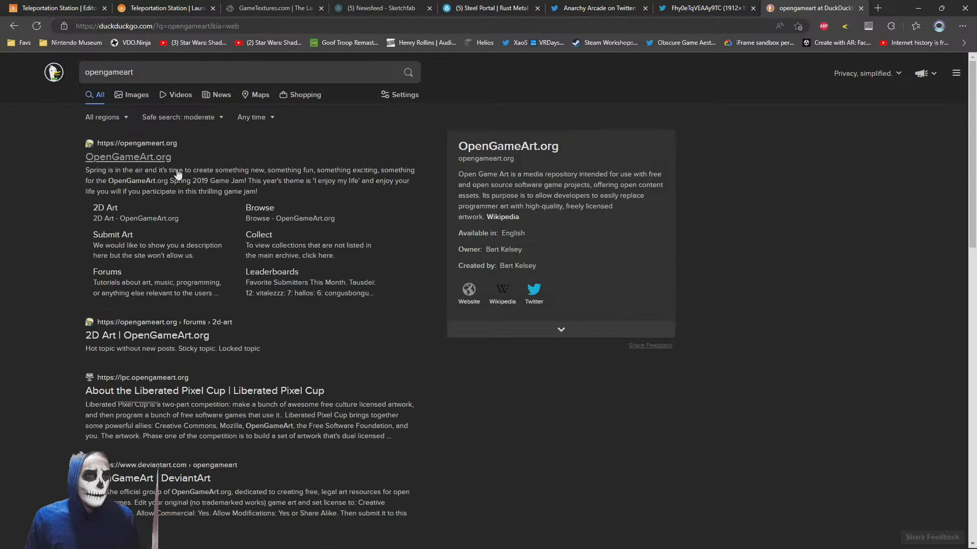
pyautogui.click(129, 158)
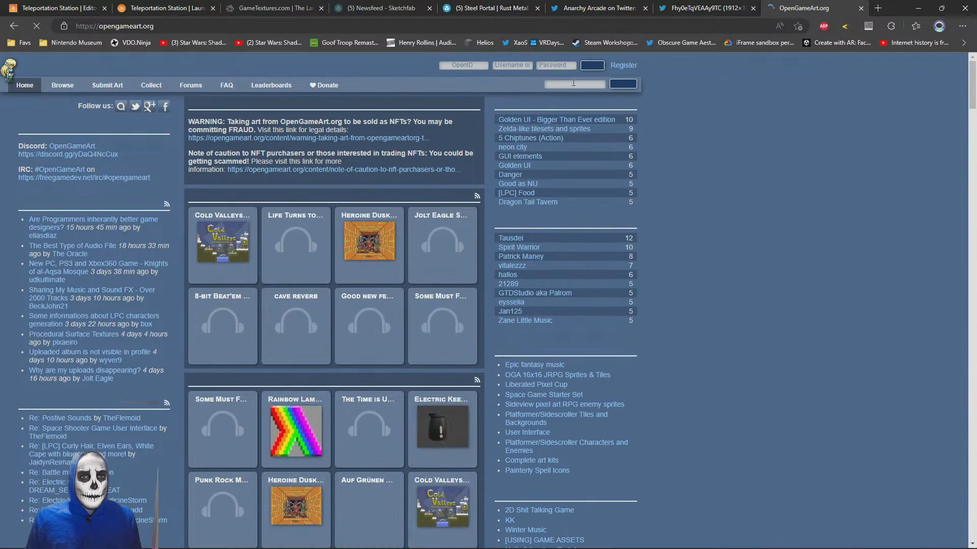
# Search OpenGameArt for "portal" with only the Texture art type enabled and open the Obsidian result
pyautogui.click(577, 83)
pyautogui.write('portal')
pyautogui.press('Return')
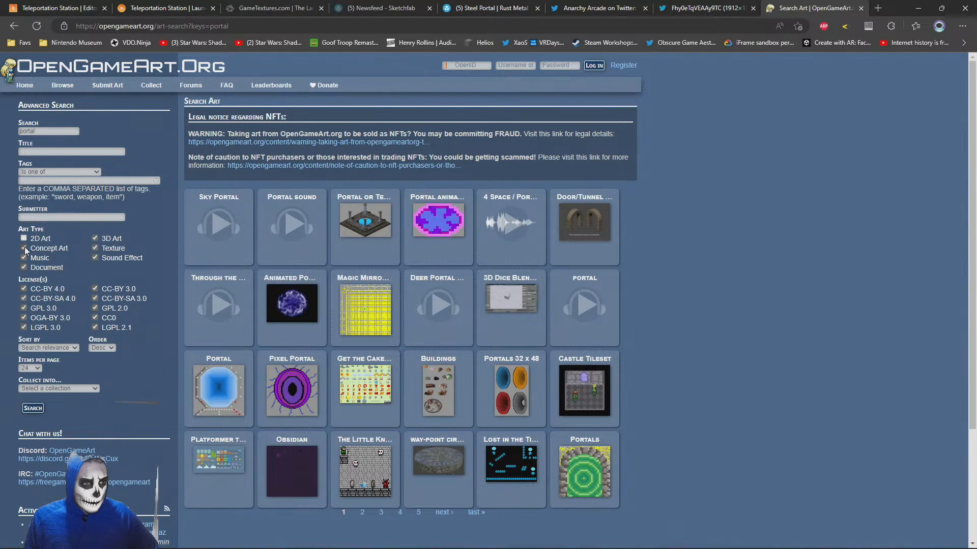
pyautogui.click(95, 239)
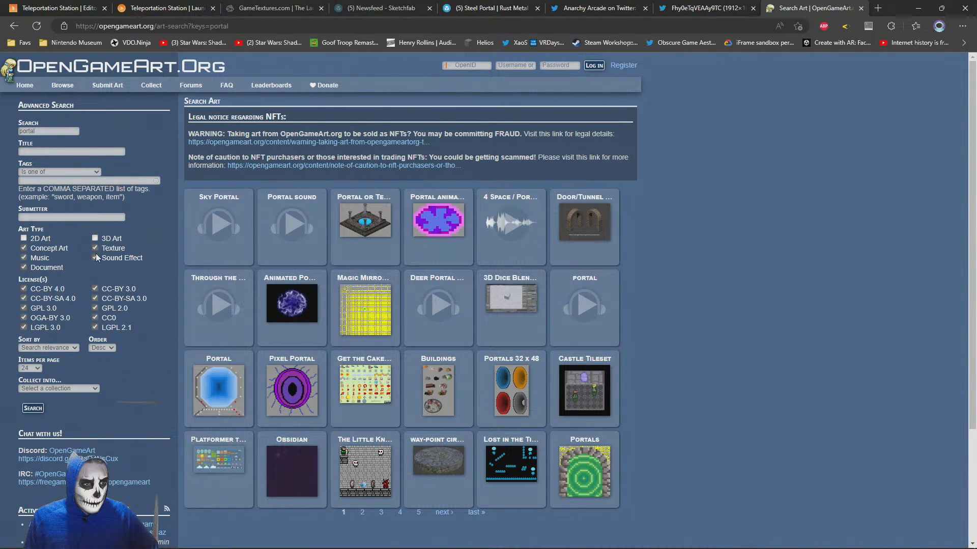
pyautogui.click(95, 257)
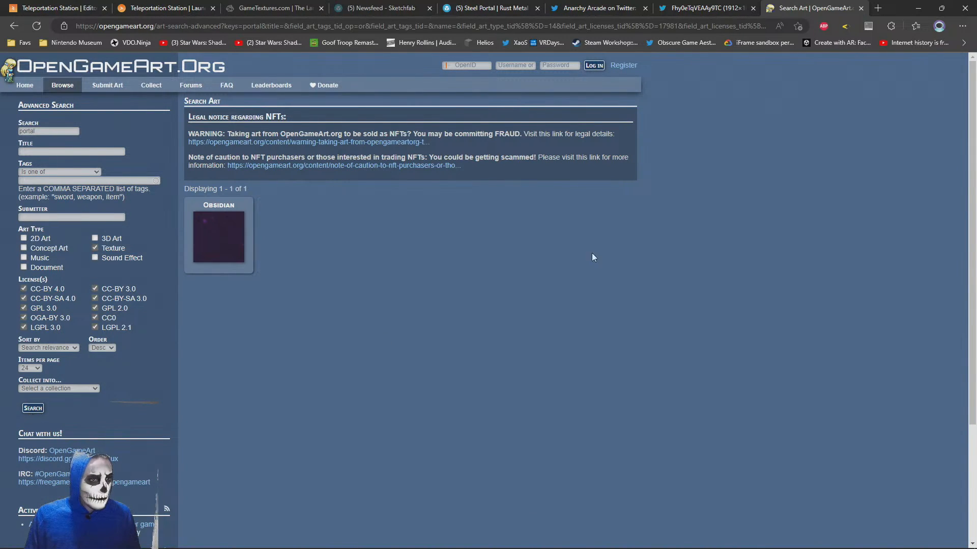
pyautogui.click(227, 254)
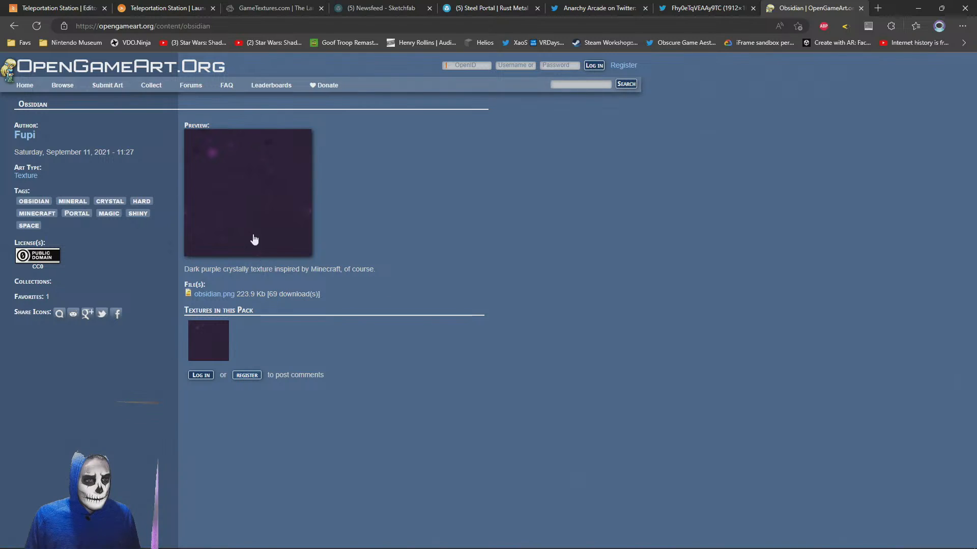
# Search OpenGameArt for "smoke"
pyautogui.click(577, 85)
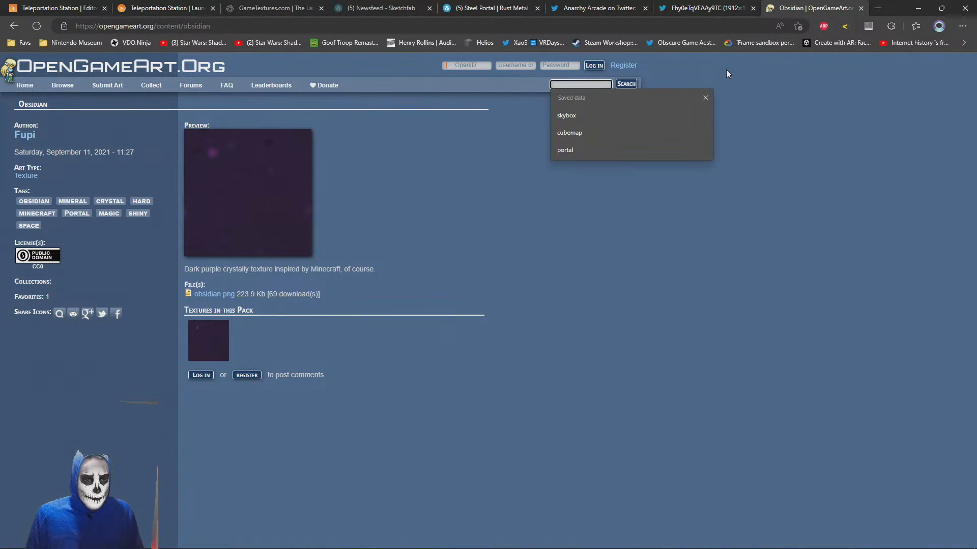
pyautogui.write('smoke')
pyautogui.press('Return')
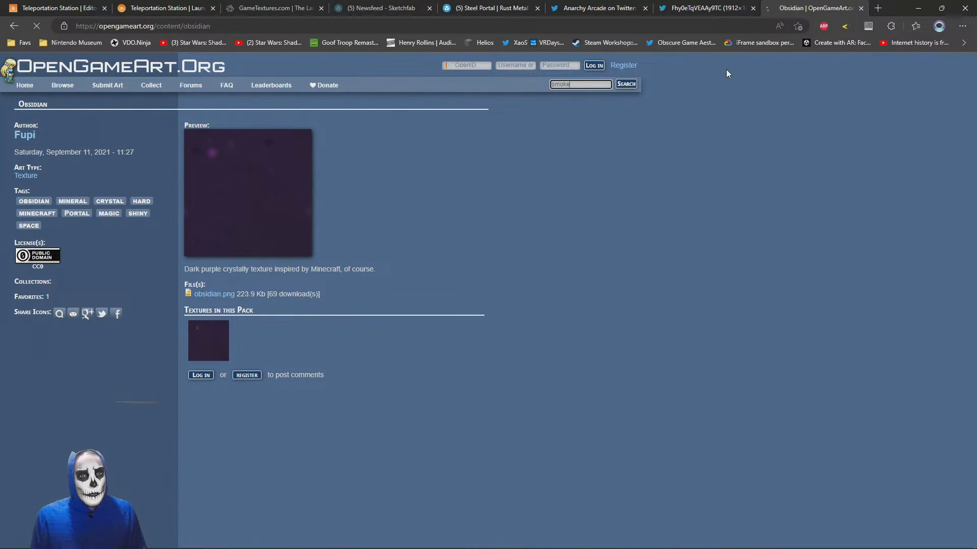
# Open the Smoke Aura asset page and download Smoke15Frames.png and Smoke.zip
pyautogui.click(304, 235)
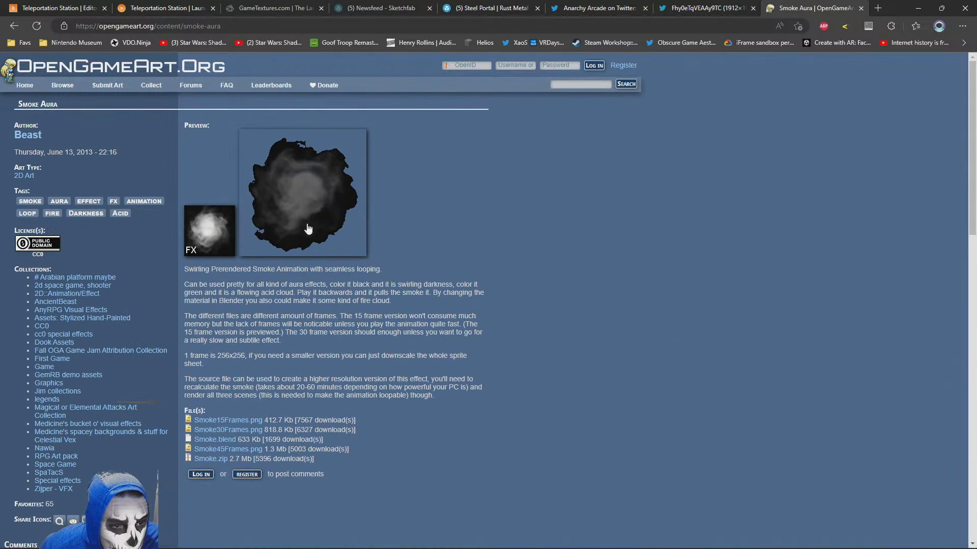
pyautogui.click(13, 26)
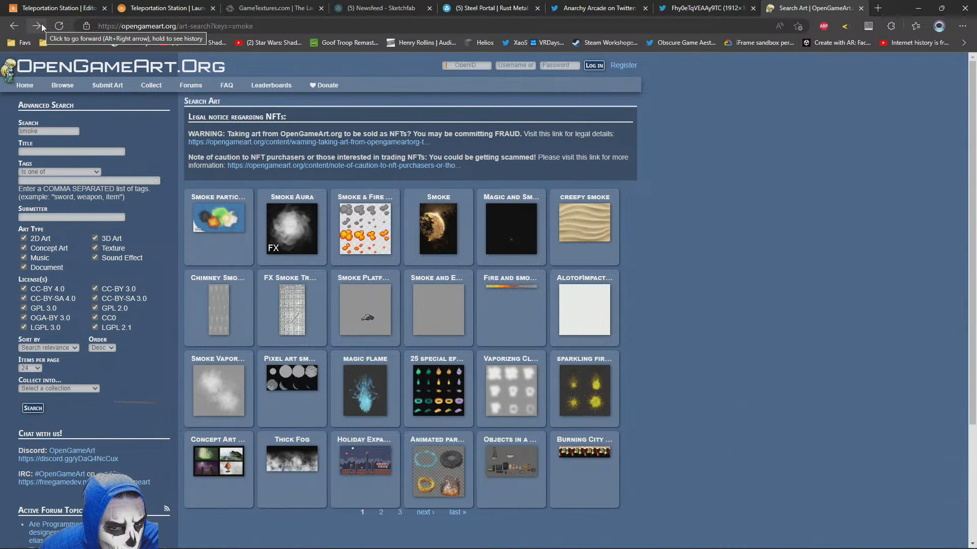
pyautogui.click(42, 26)
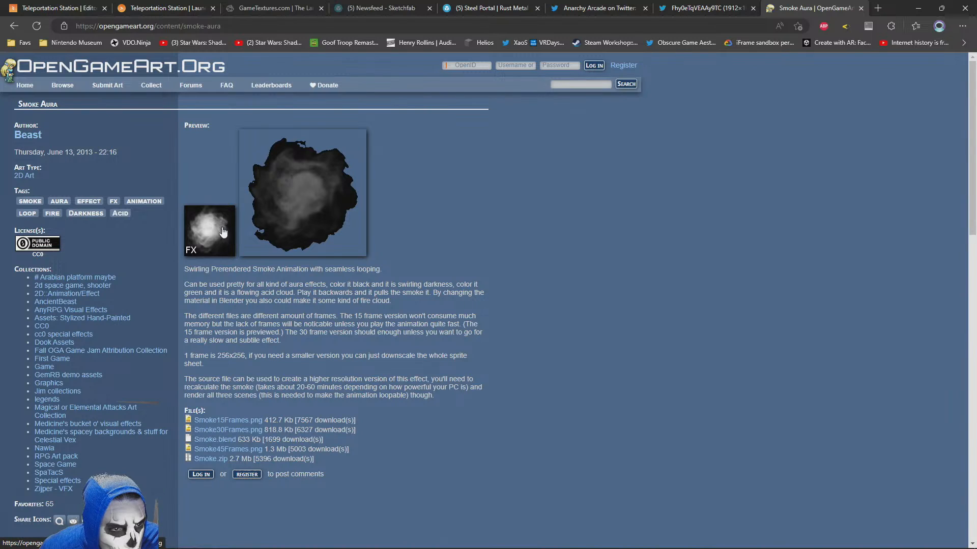
pyautogui.click(225, 421)
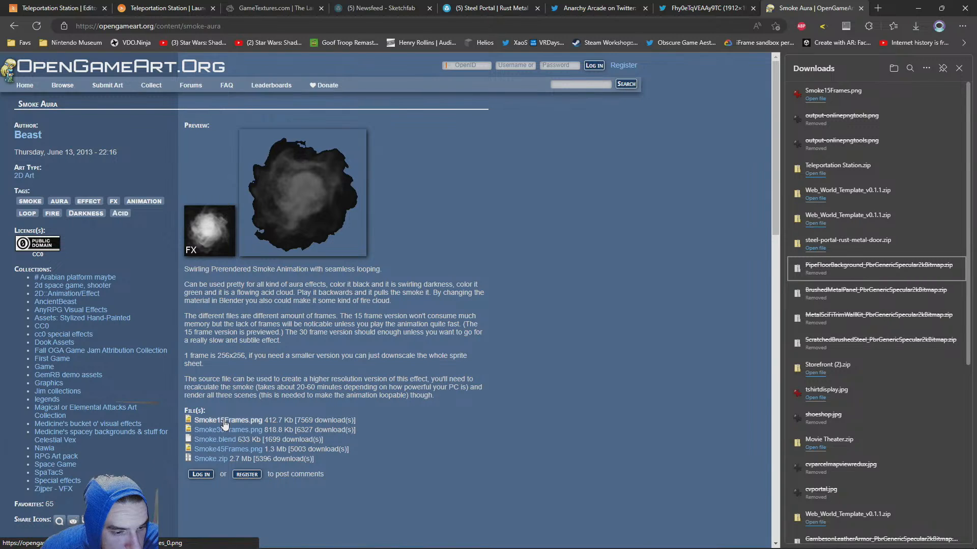
pyautogui.click(212, 459)
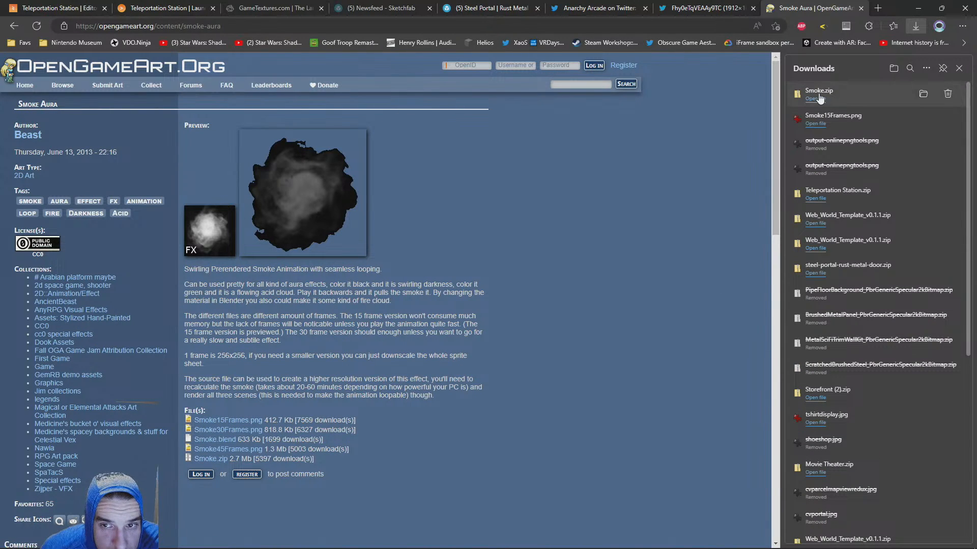
# Open the downloaded Smoke.zip archive and preview the smoke frame 0001.png
pyautogui.click(819, 99)
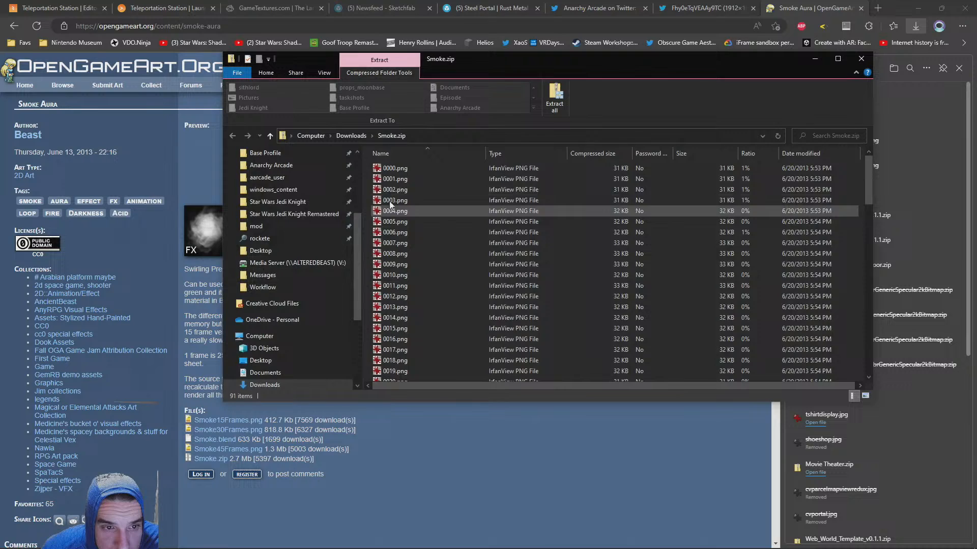
pyautogui.click(393, 179)
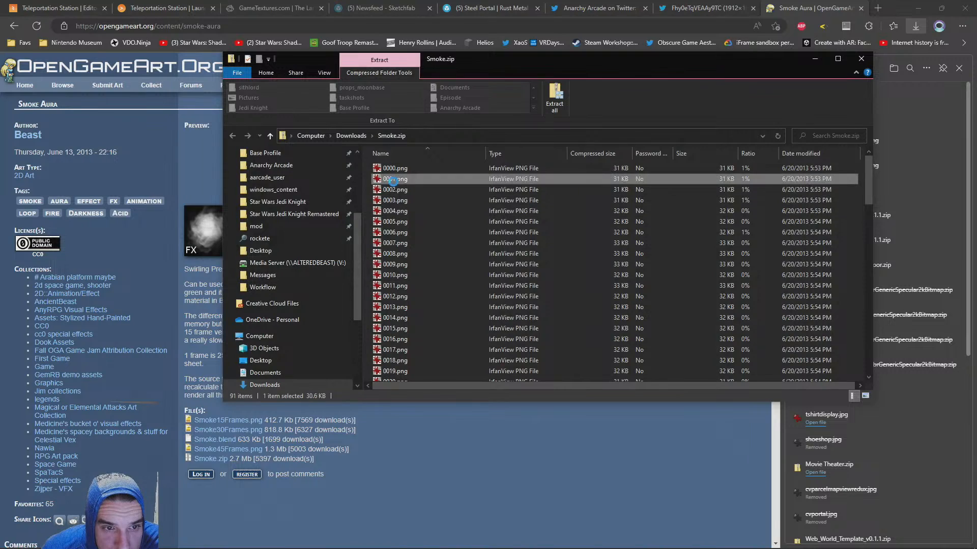
pyautogui.doubleClick(393, 179)
pyautogui.click(319, 7)
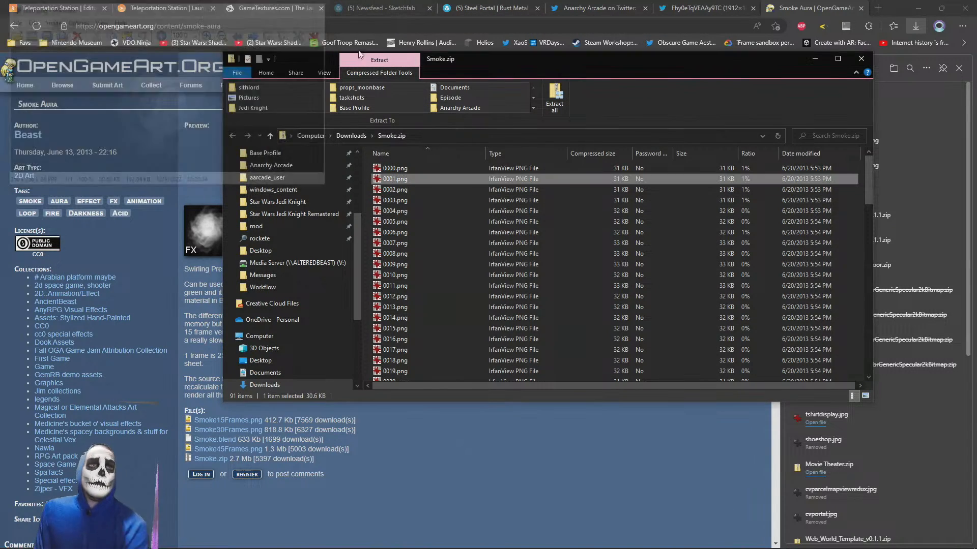
# Preview the smoke frame 0000.png from Smoke.zip and copy it to the Desktop folder
pyautogui.click(392, 169)
pyautogui.click(917, 3)
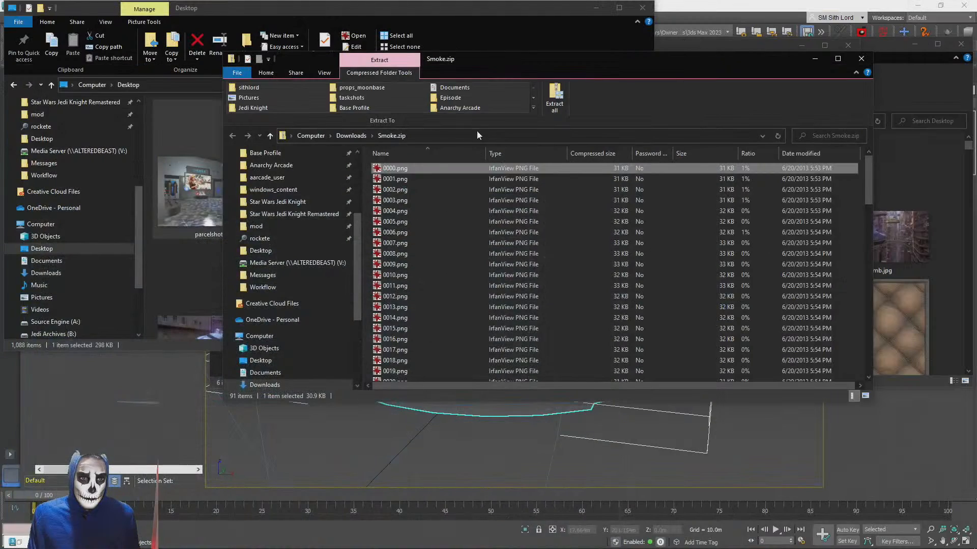
pyautogui.doubleClick(403, 168)
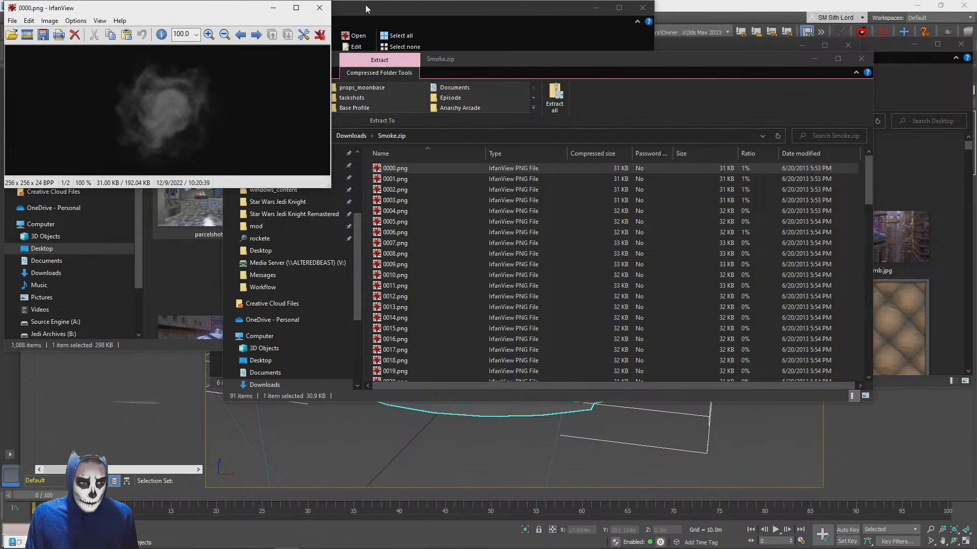
pyautogui.click(323, 11)
pyautogui.moveTo(491, 60); pyautogui.dragTo(619, 152)
pyautogui.click(306, 214)
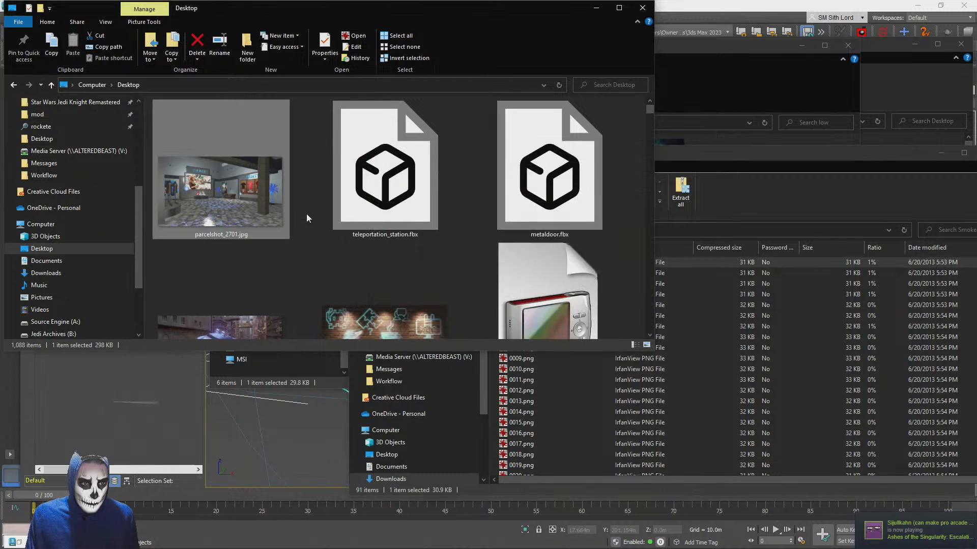
# Search the system for "photo" and launch PhotoImpact
pyautogui.click(20, 540)
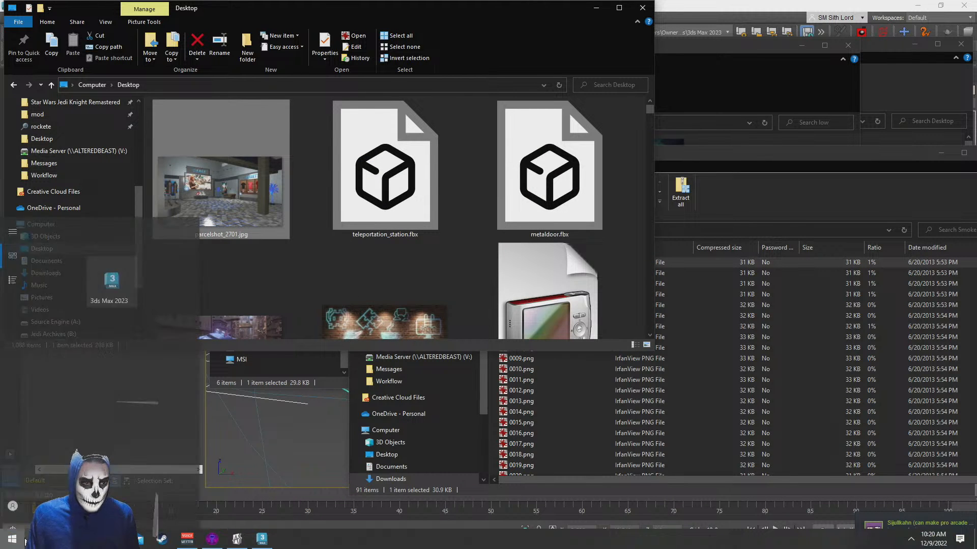
pyautogui.write('photo')
pyautogui.press('Return')
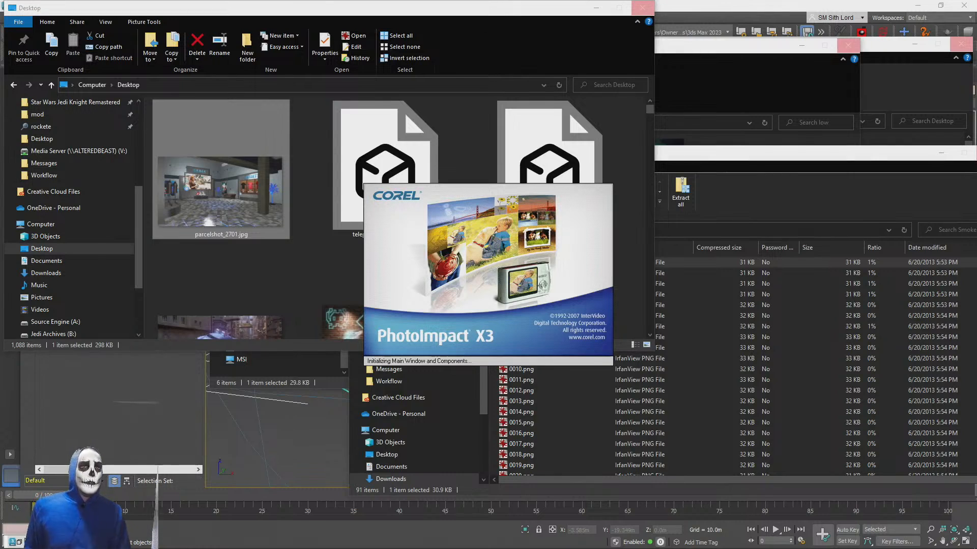
pyautogui.hotkey('alt', 'Tab')
pyautogui.hotkey('alt', 'Tab')
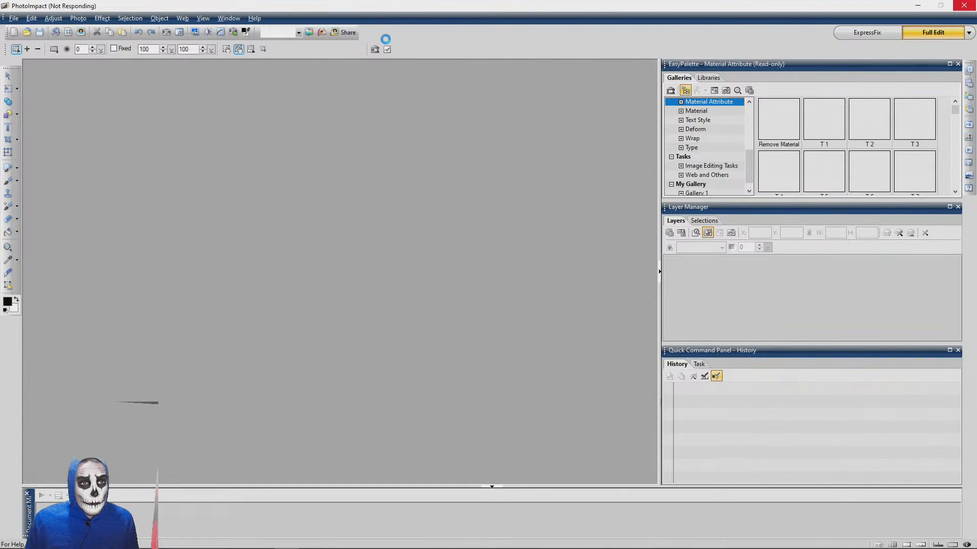
# Switch to the browser, dismiss the downloads list and return to the PlayCanvas Teleportation Station editor
pyautogui.hotkey('alt', 'Tab')
pyautogui.hotkey('alt', 'Tab')
pyautogui.hotkey('alt', 'Tab')
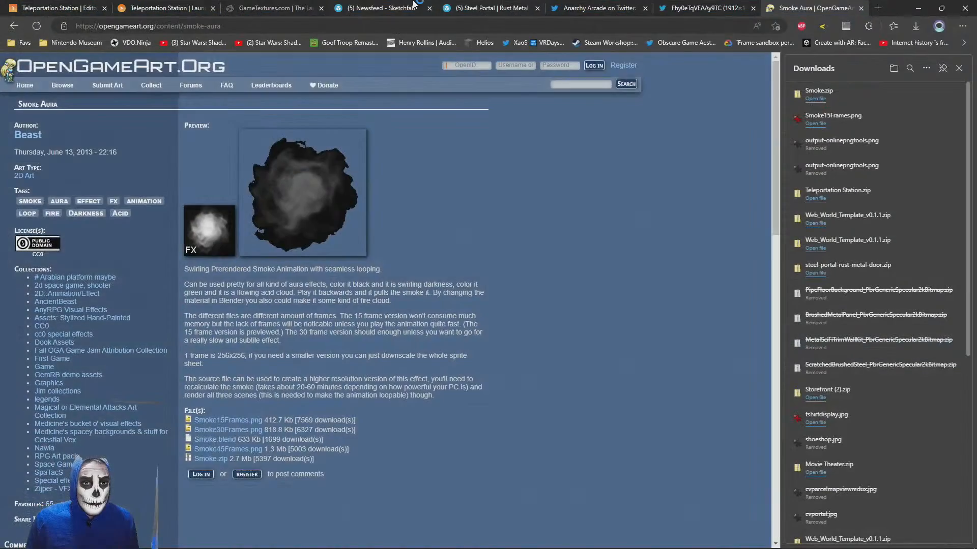
pyautogui.click(387, 8)
pyautogui.click(960, 69)
pyautogui.click(598, 8)
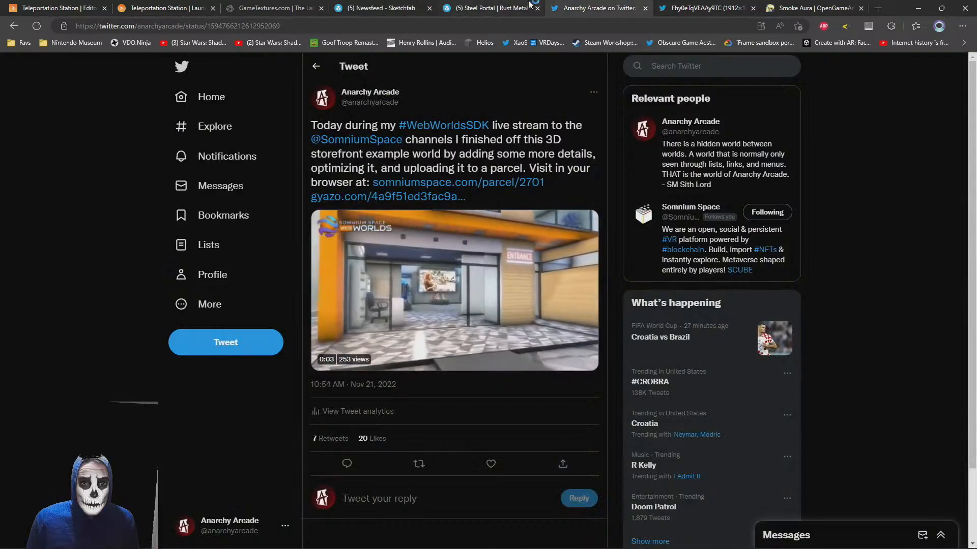
pyautogui.click(488, 7)
pyautogui.click(227, 5)
pyautogui.click(194, 6)
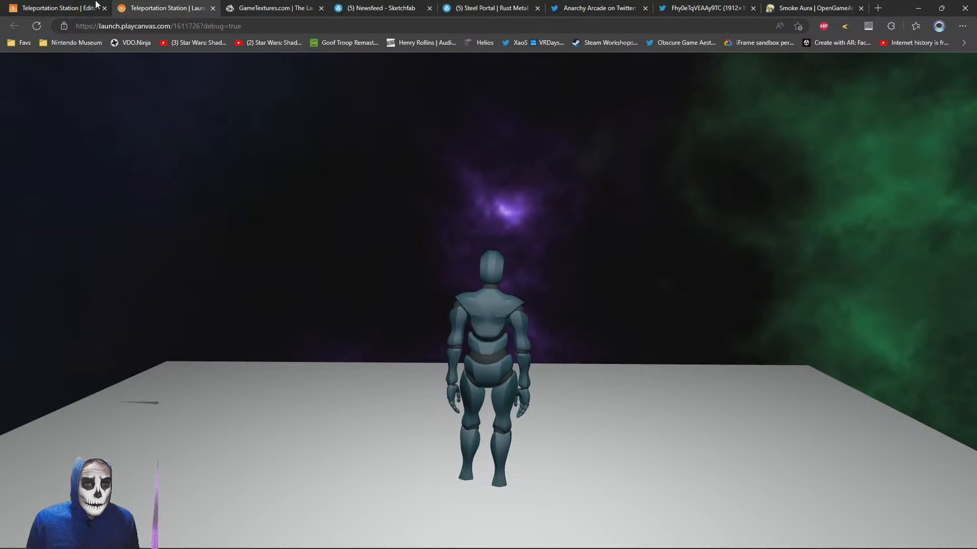
pyautogui.click(43, 6)
# Enable the hidden Render plane with the portal material to compare its look in the doorway, and disable it again
pyautogui.moveTo(432, 248); pyautogui.dragTo(490, 254, button='right')
pyautogui.press('a')
pyautogui.press('w')
pyautogui.press('s')
pyautogui.click(490, 255)
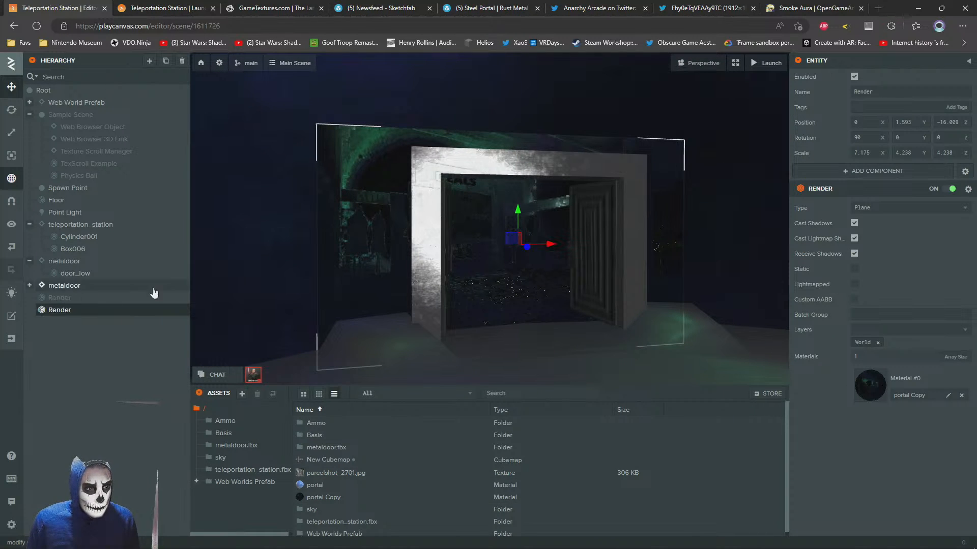
pyautogui.click(117, 299)
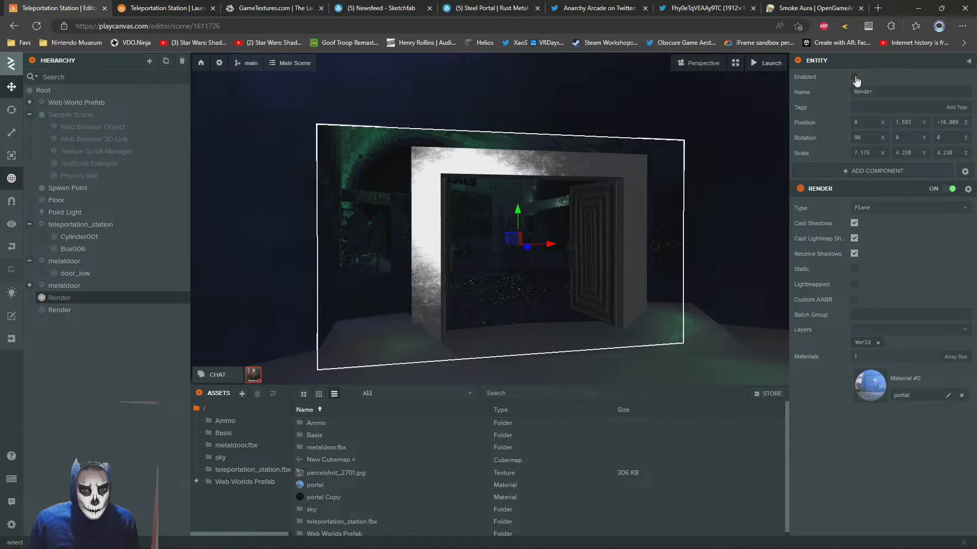
pyautogui.click(855, 78)
pyautogui.moveTo(565, 255); pyautogui.dragTo(631, 242)
pyautogui.moveTo(631, 243); pyautogui.dragTo(552, 255)
pyautogui.scroll(-3, 591, 252)
pyautogui.hotkey('ctrl', 'z')
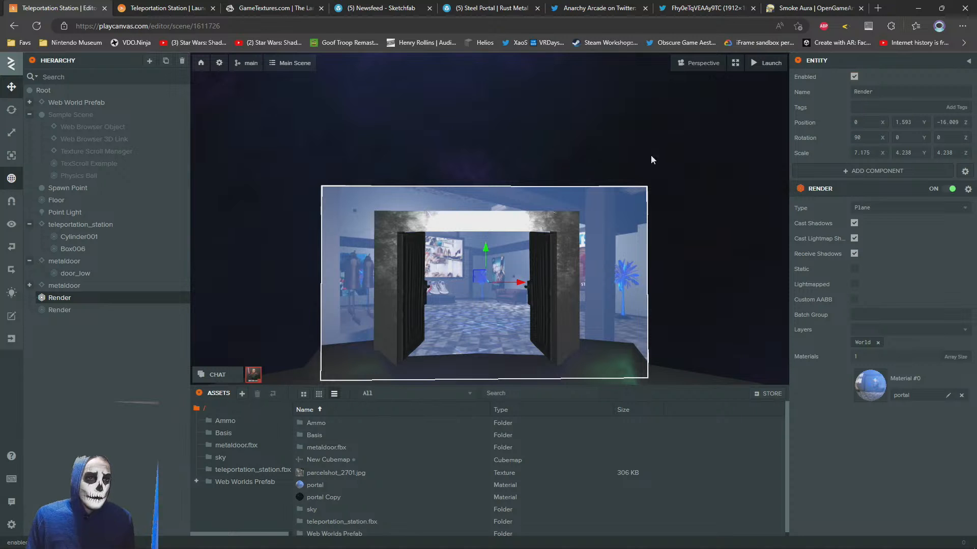
pyautogui.click(853, 77)
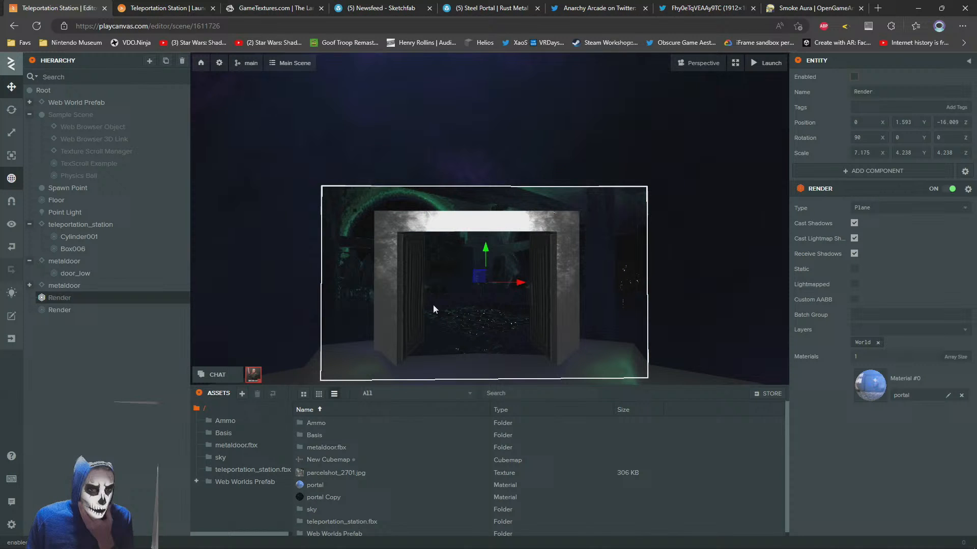
# Try parcelshot_2701.jpg as the diffuse map of the portal Copy material, inspect the doorway, and clear the map
pyautogui.click(472, 331)
pyautogui.click(880, 389)
pyautogui.scroll(-10, 836, 347)
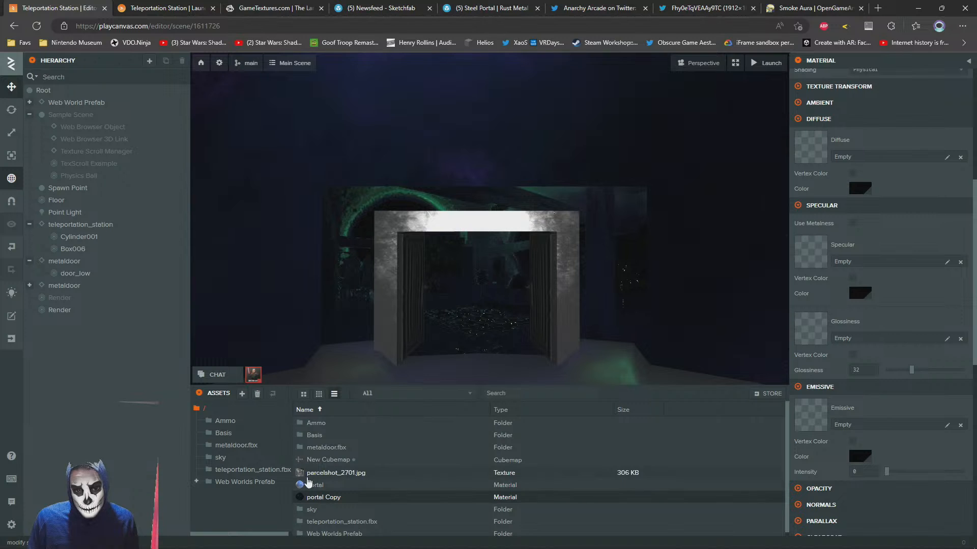
pyautogui.moveTo(311, 473); pyautogui.dragTo(818, 153)
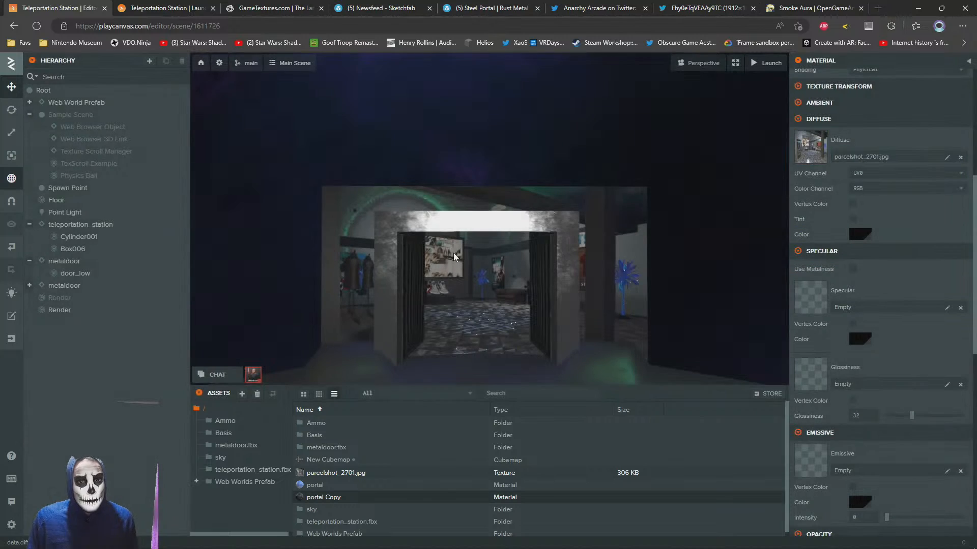
pyautogui.moveTo(478, 262); pyautogui.dragTo(523, 285, button='right')
pyautogui.press('w')
pyautogui.press('a')
pyautogui.press('w')
pyautogui.press('s')
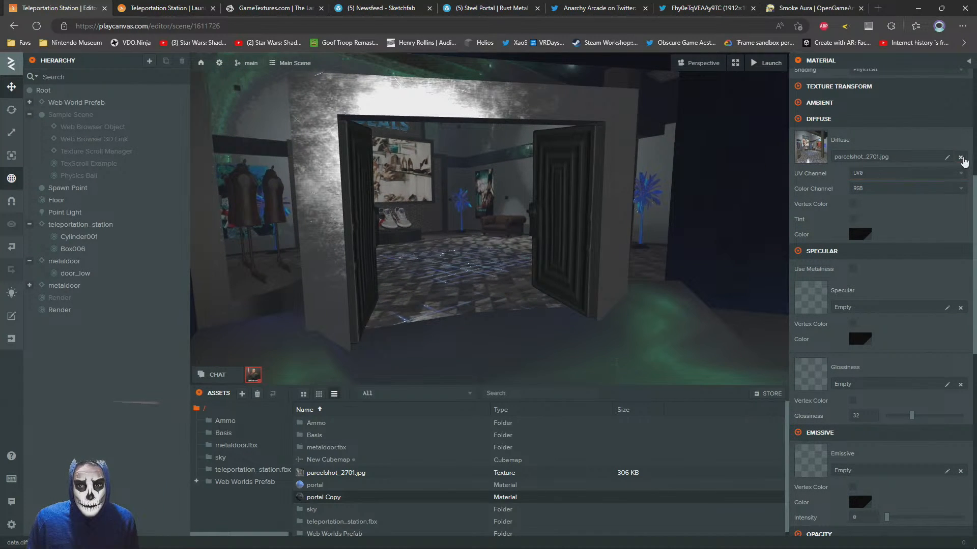
pyautogui.click(961, 157)
# Set the clear coat normals bumpiness of the portal Copy material to 0.751 and check the portal from several distances
pyautogui.scroll(-5, 914, 365)
pyautogui.scroll(-8, 432, 241)
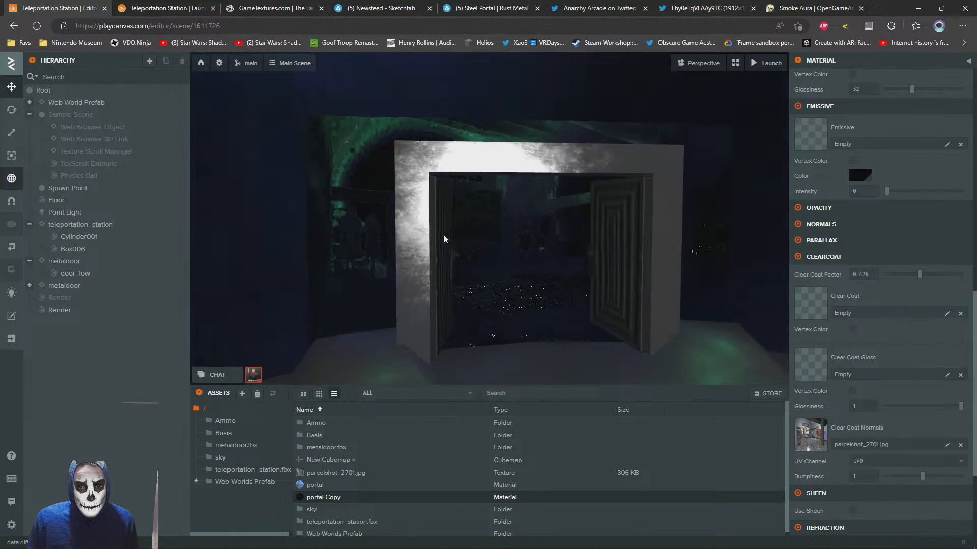
pyautogui.scroll(6, 429, 247)
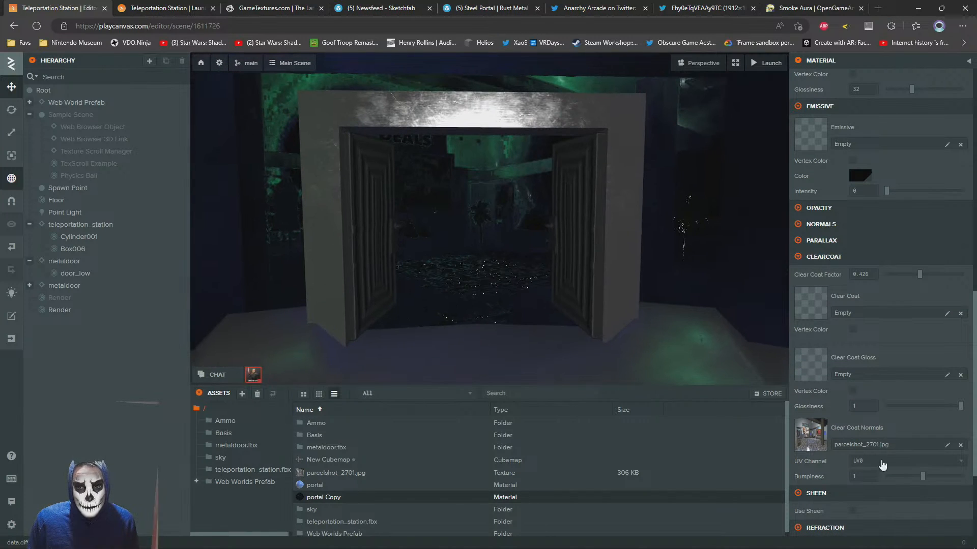
pyautogui.moveTo(925, 477); pyautogui.dragTo(898, 466)
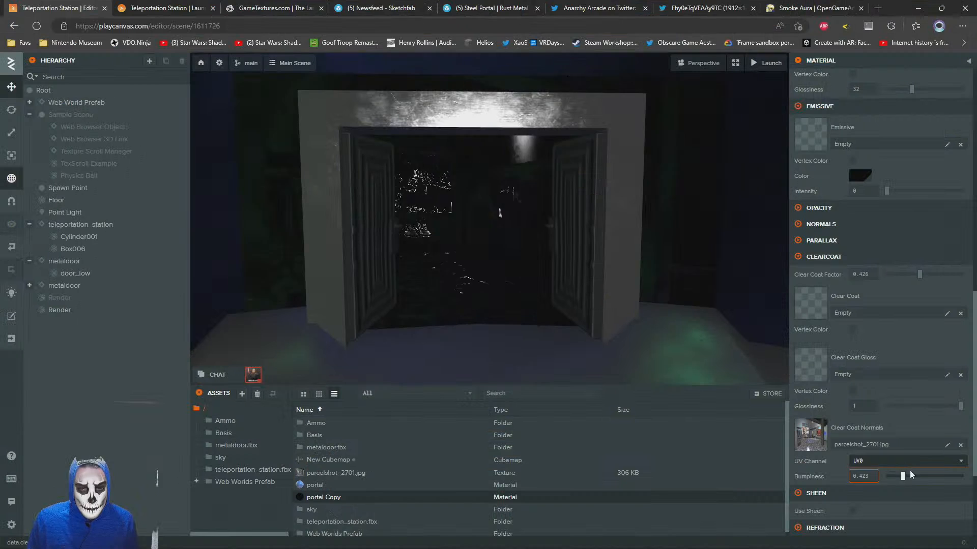
pyautogui.moveTo(910, 476)
pyautogui.mouseDown()
pyautogui.moveTo(960, 477)
pyautogui.moveTo(917, 477)
pyautogui.mouseUp()
pyautogui.scroll(-4, 429, 283)
pyautogui.moveTo(495, 288)
pyautogui.mouseDown()
pyautogui.moveTo(429, 283)
pyautogui.moveTo(505, 281)
pyautogui.mouseUp()
pyautogui.scroll(5, 501, 280)
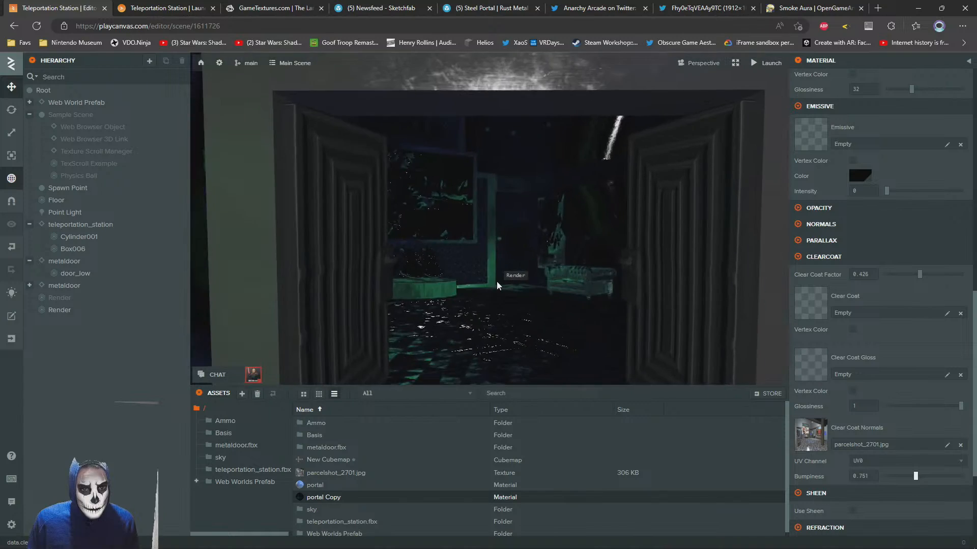
pyautogui.scroll(-4, 497, 282)
pyautogui.scroll(5, 502, 277)
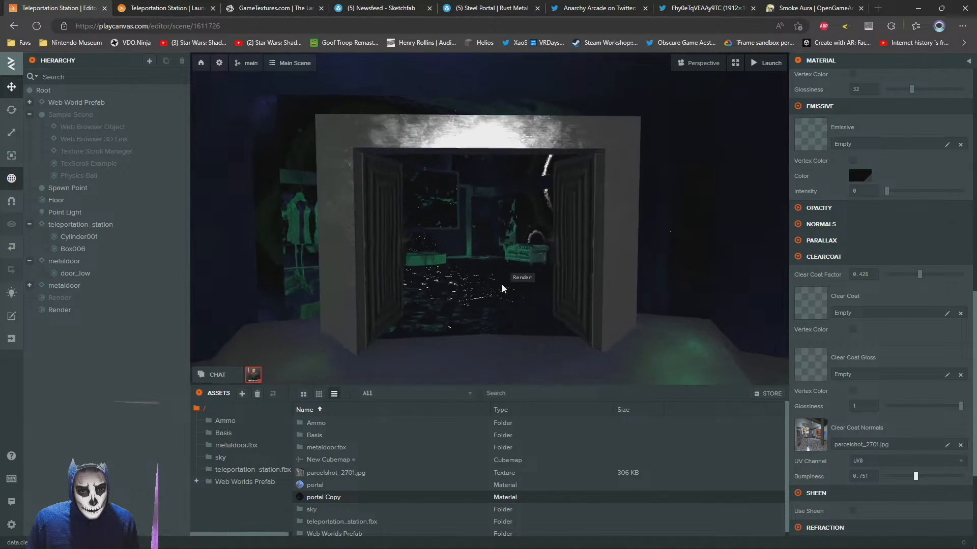
pyautogui.scroll(-2, 511, 280)
# Switch to PhotoImpact and open 0000.png from the Desktop
pyautogui.hotkey('alt', 'Tab')
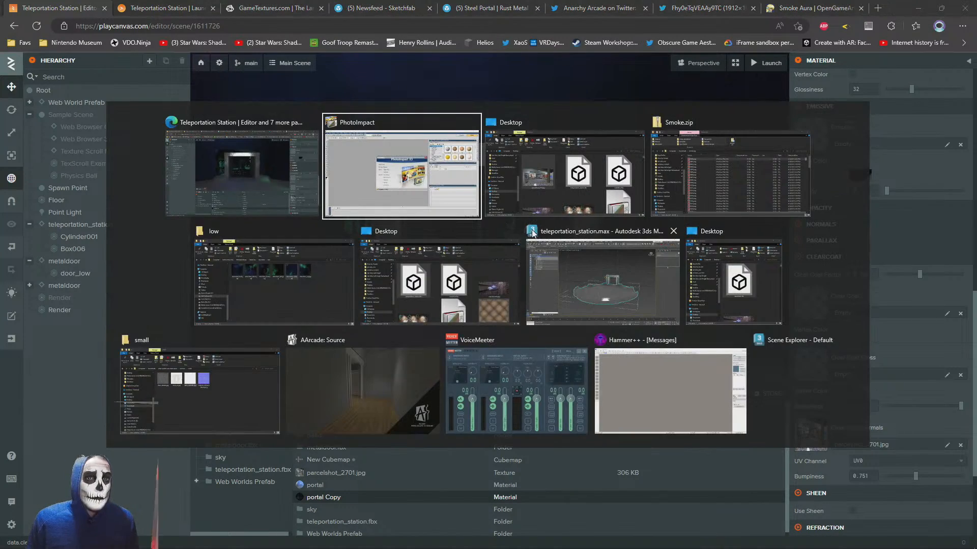
pyautogui.click(640, 173)
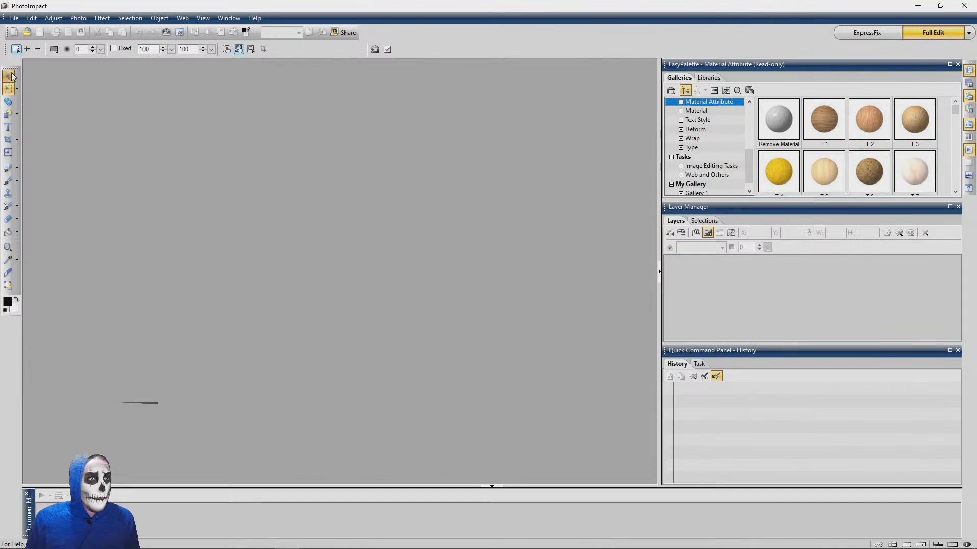
pyautogui.click(26, 32)
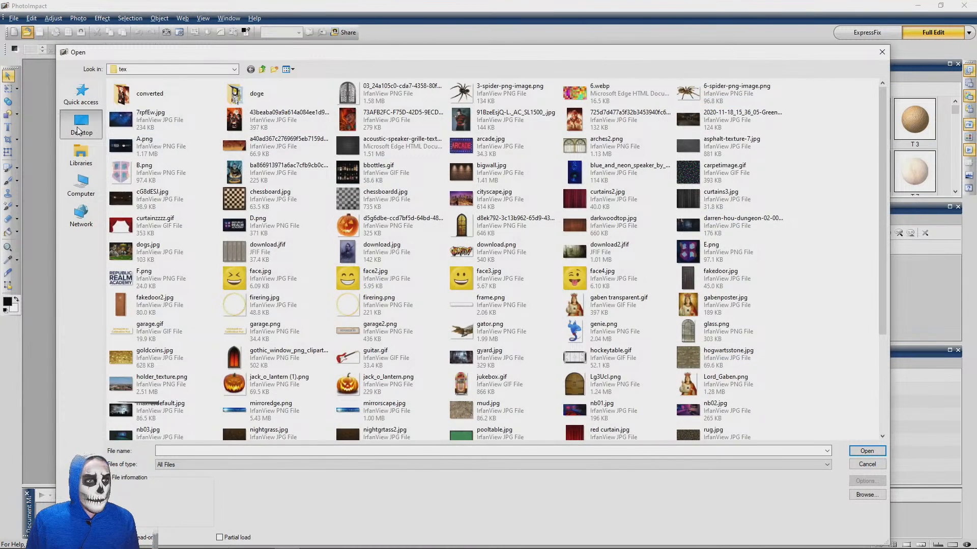
pyautogui.click(77, 132)
pyautogui.click(145, 97)
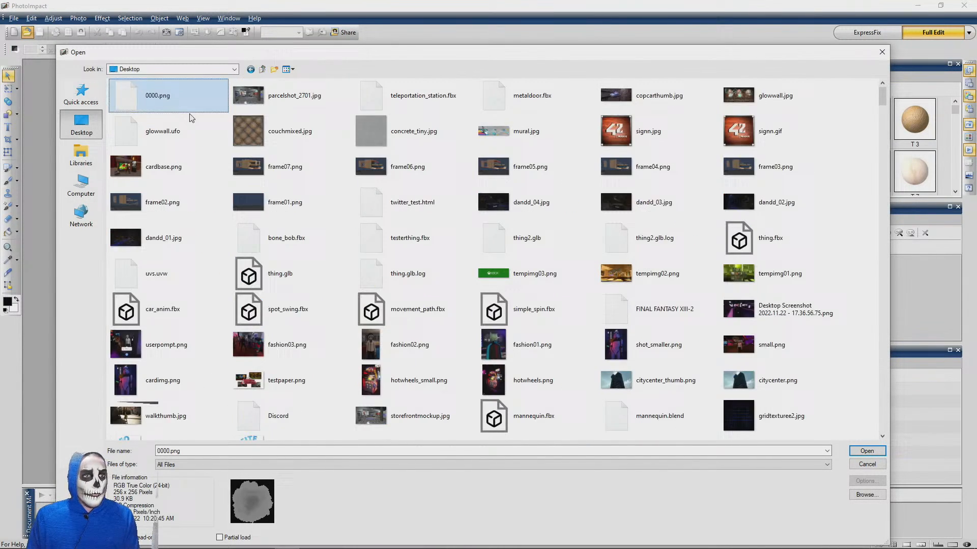
pyautogui.doubleClick(146, 97)
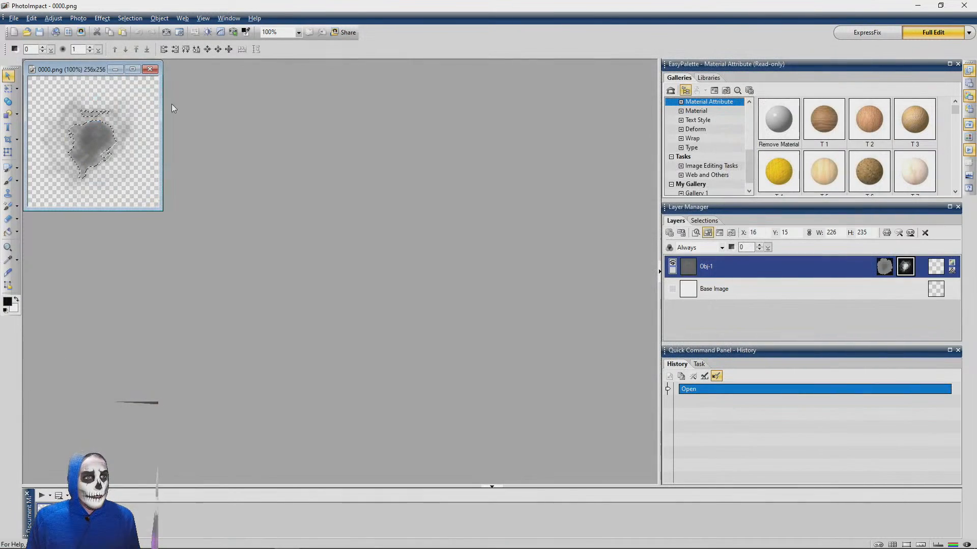
# Brighten the smoke object with Levels, lowering the highlight input level to 63
pyautogui.click(82, 20)
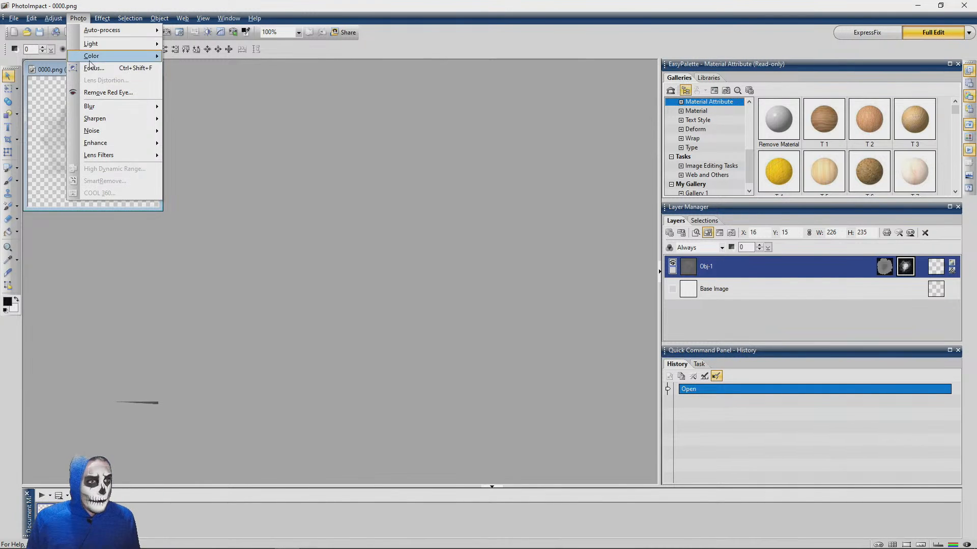
pyautogui.moveTo(92, 44)
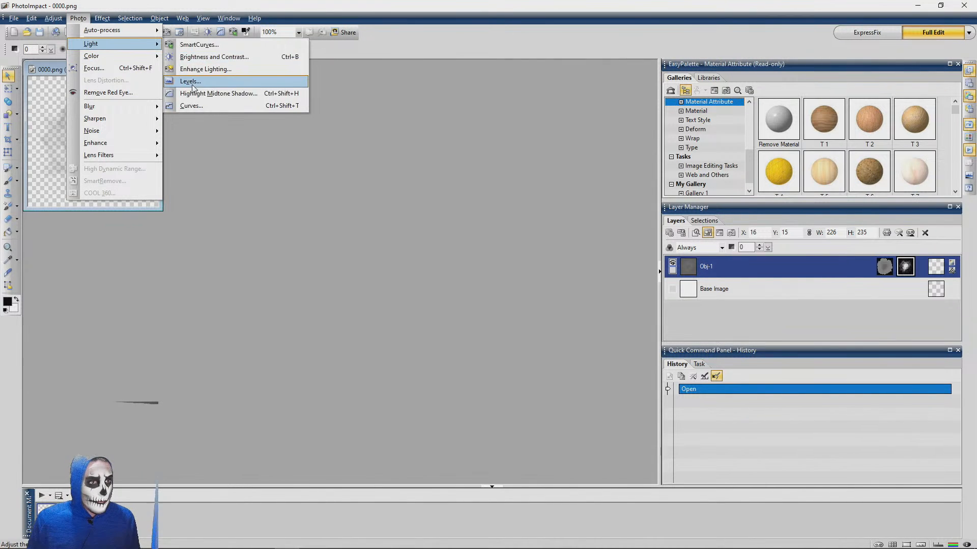
pyautogui.click(192, 81)
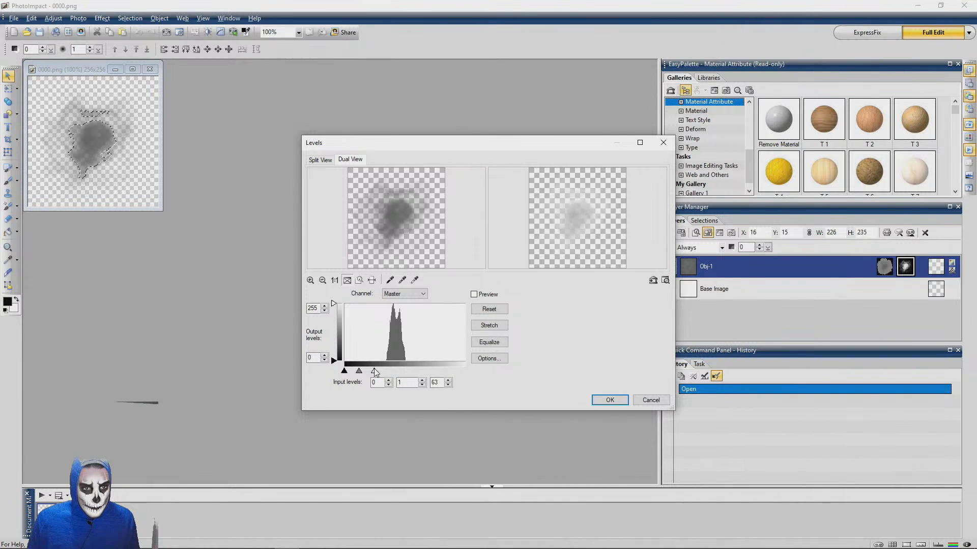
pyautogui.click(610, 401)
# Duplicate the smoke object three times to make the smoke denser
pyautogui.hotkey('ctrl', 'd')
pyautogui.hotkey('ctrl', 'd')
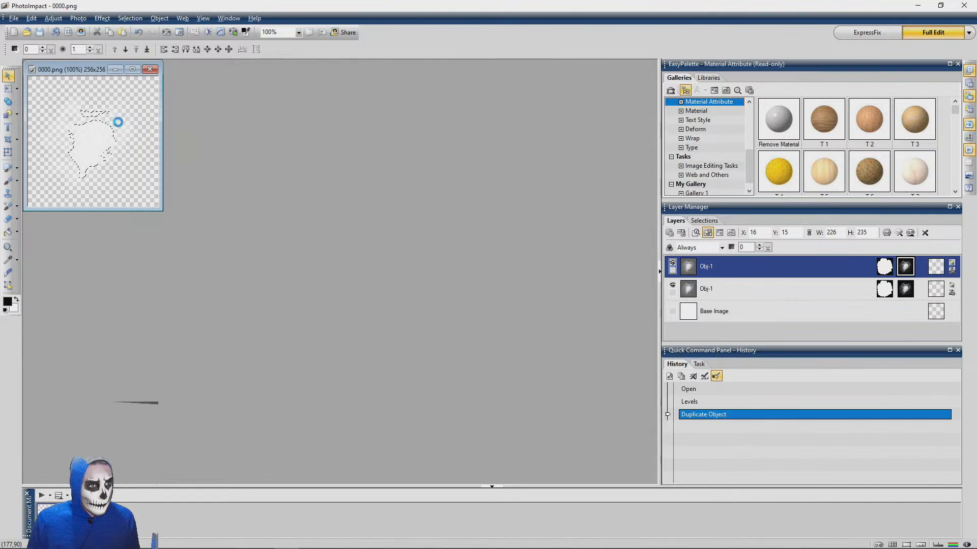
pyautogui.hotkey('ctrl', 'd')
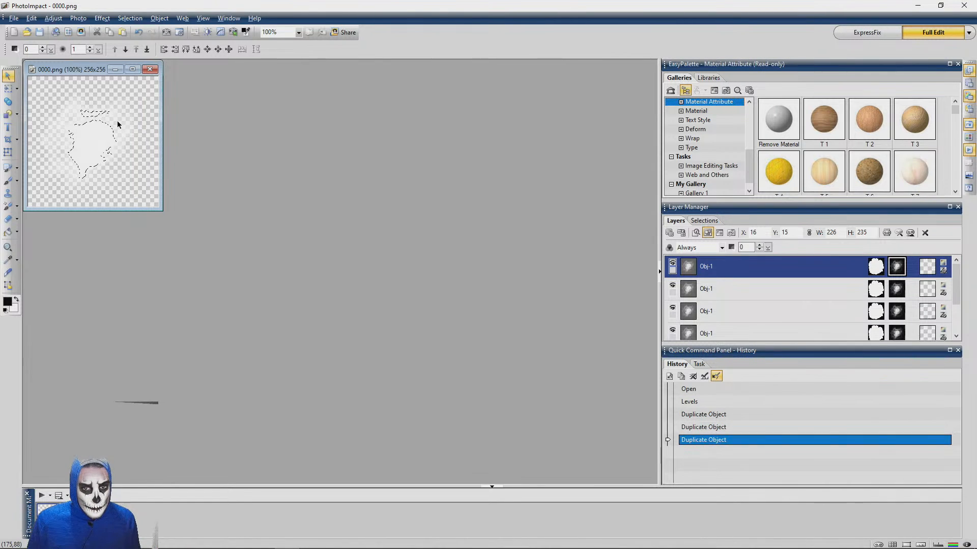
# Make the hidden Base Image layer visible behind the smoke objects
pyautogui.click(14, 19)
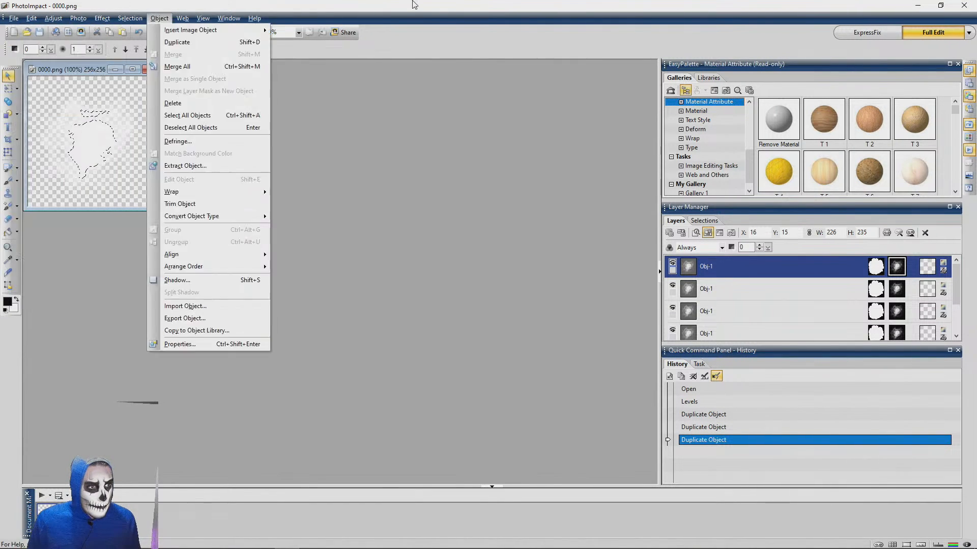
pyautogui.click(414, 5)
pyautogui.scroll(-2, 668, 331)
pyautogui.click(672, 311)
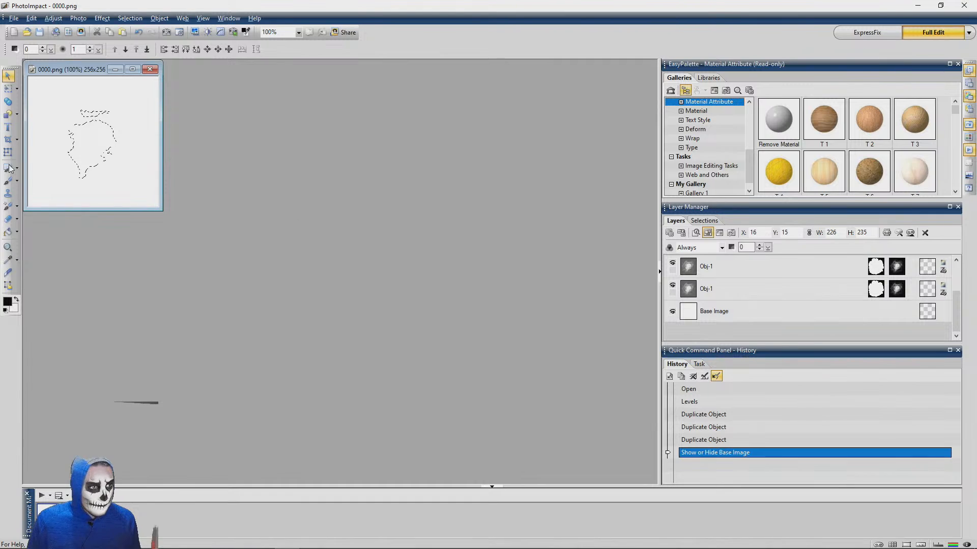
# Fill the Base Image layer behind the smoke objects with black using Bucket Fill
pyautogui.click(7, 232)
pyautogui.click(40, 97)
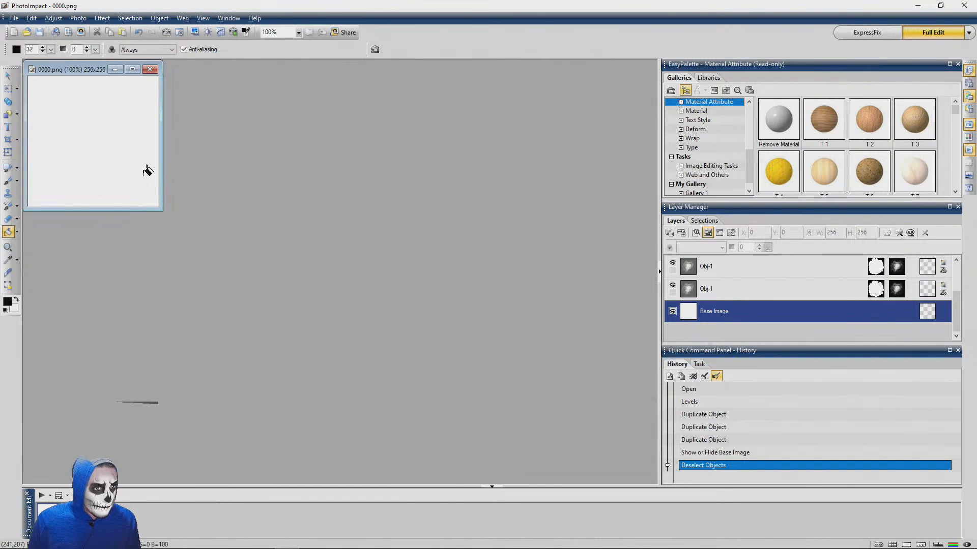
pyautogui.click(16, 49)
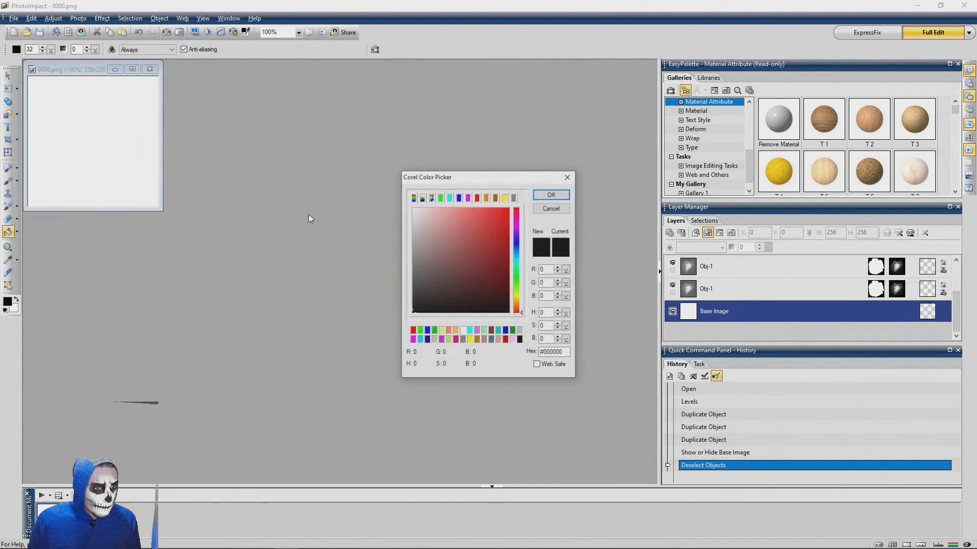
pyautogui.click(567, 195)
pyautogui.click(91, 143)
pyautogui.click(8, 76)
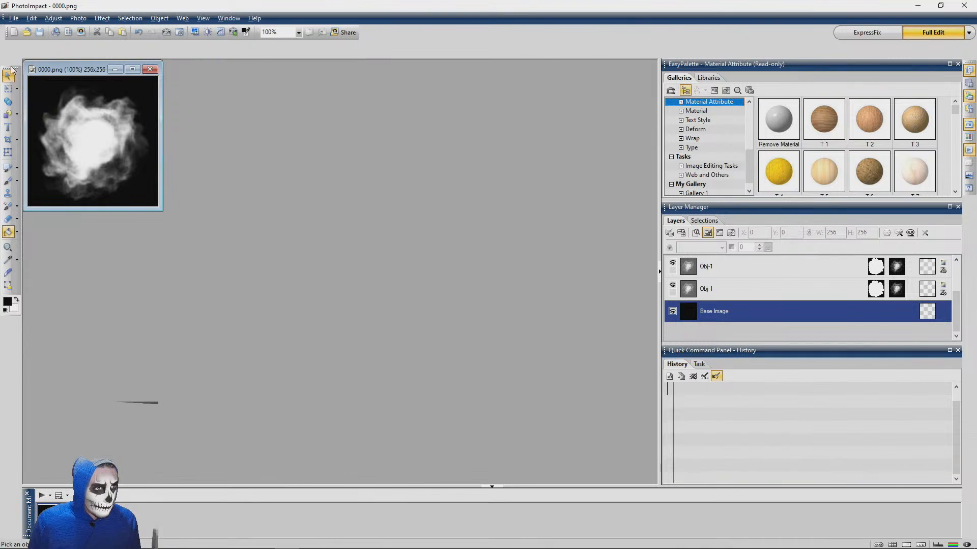
# Save a copy of the image to the Desktop as portal.jpg in JPEG format
pyautogui.click(14, 18)
pyautogui.click(49, 116)
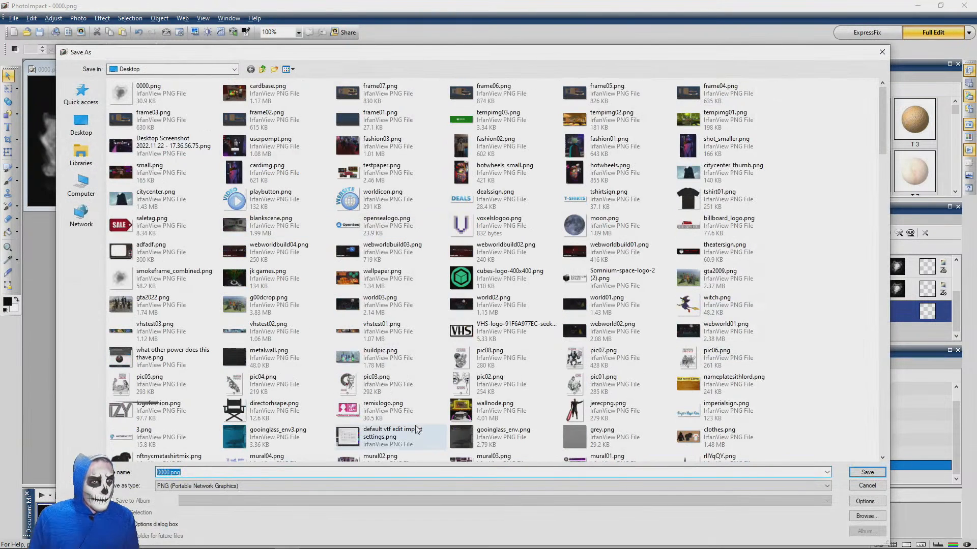
pyautogui.write('portal')
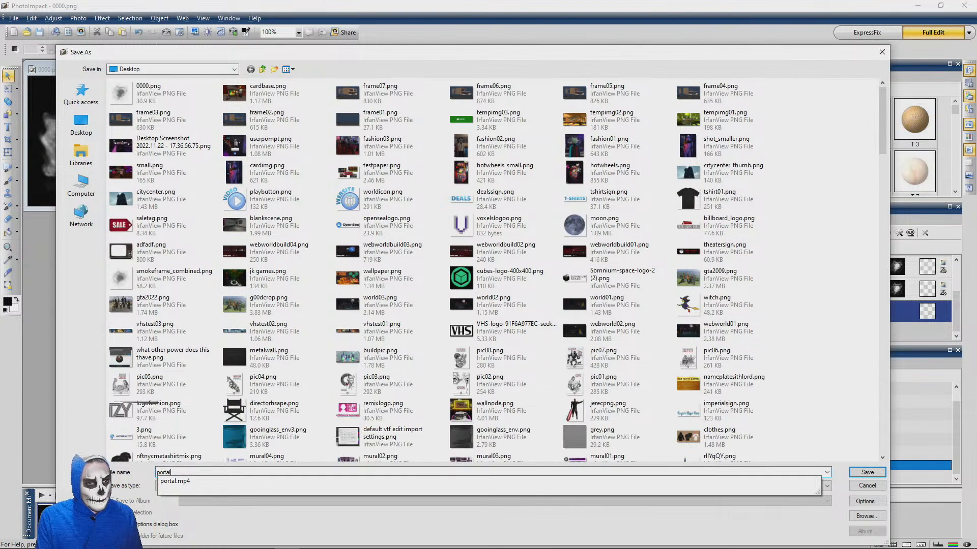
pyautogui.click(844, 486)
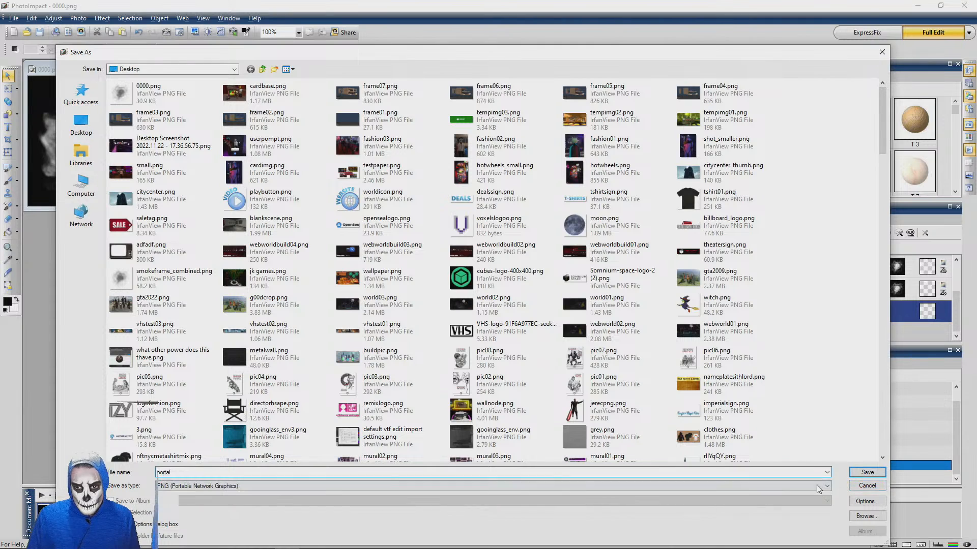
pyautogui.click(253, 485)
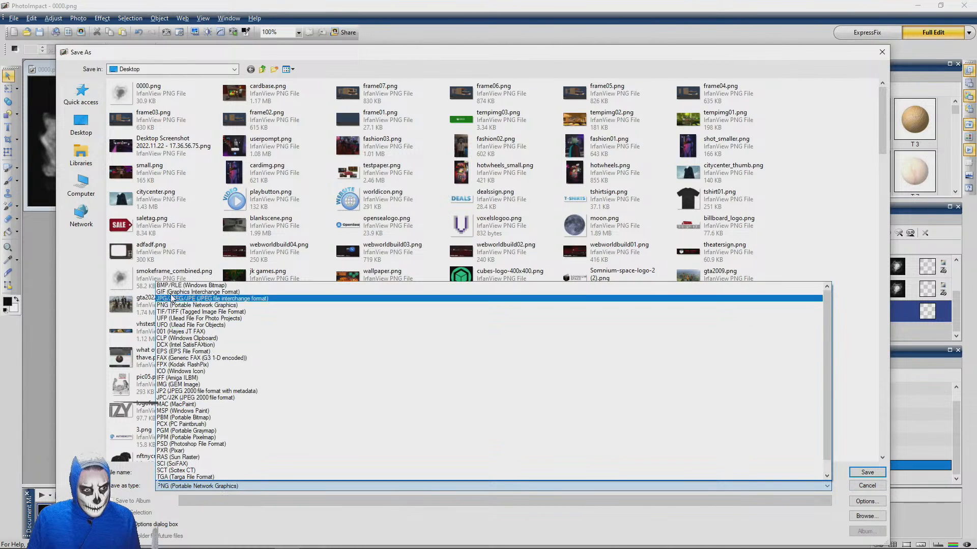
pyautogui.click(176, 299)
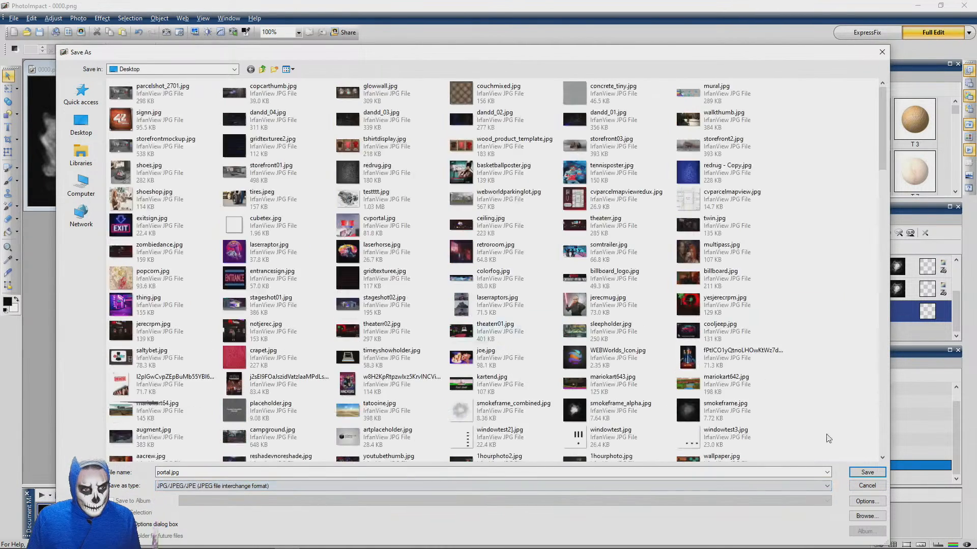
pyautogui.click(867, 472)
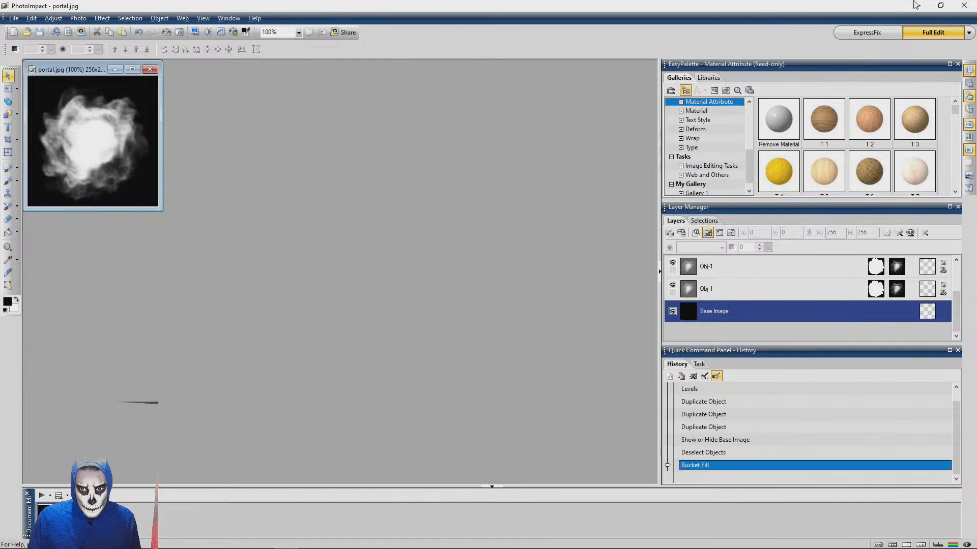
# Switch to the PlayCanvas editor and import portal.jpg from the Desktop into the project's assets
pyautogui.click(917, 5)
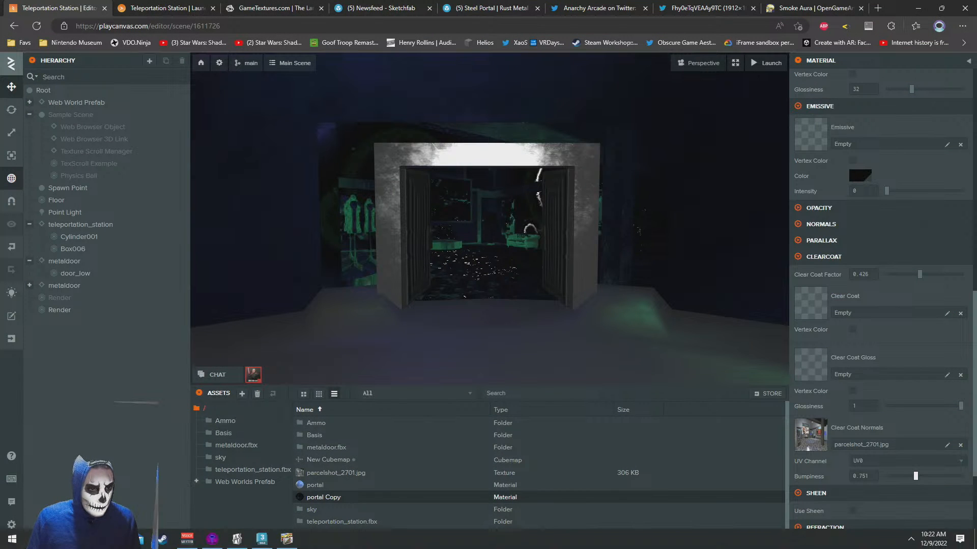
pyautogui.moveTo(141, 539)
pyautogui.click(105, 458)
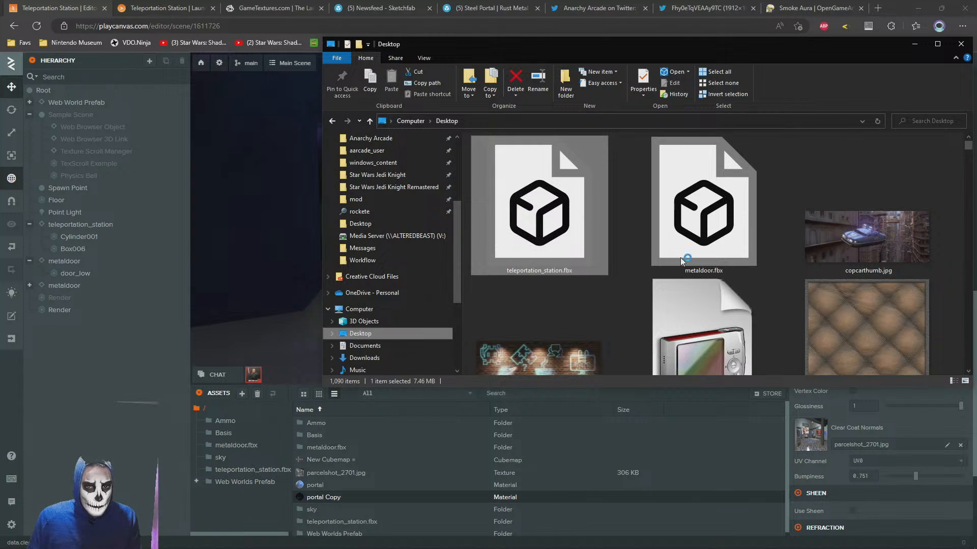
pyautogui.hotkey('alt', 'Tab')
pyautogui.hotkey('alt', 'Tab')
pyautogui.hotkey('alt', 'Tab')
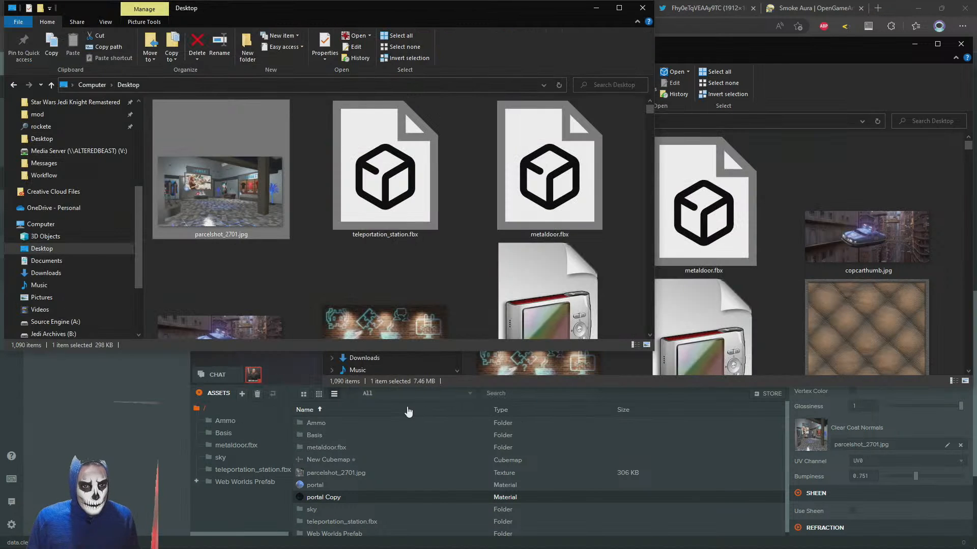
pyautogui.click(41, 249)
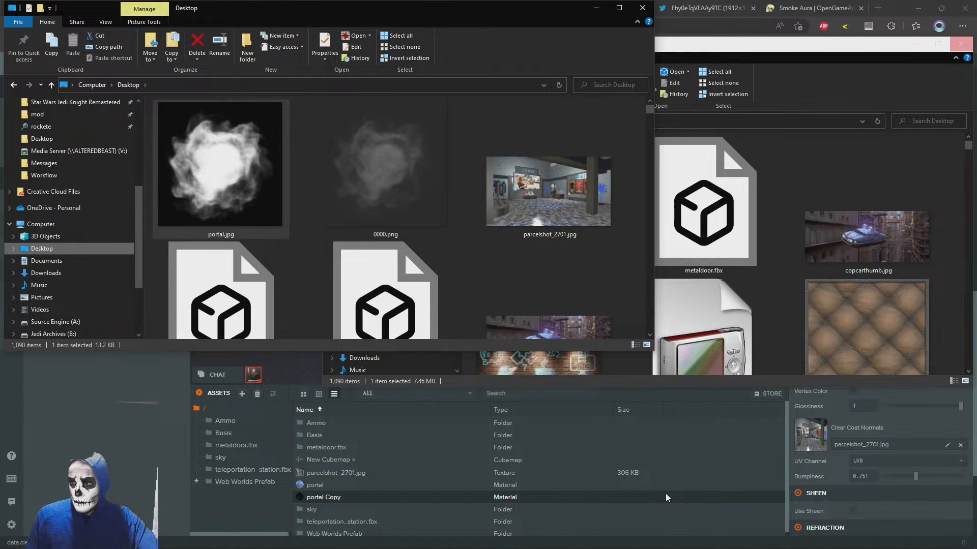
pyautogui.moveTo(665, 494); pyautogui.dragTo(628, 474)
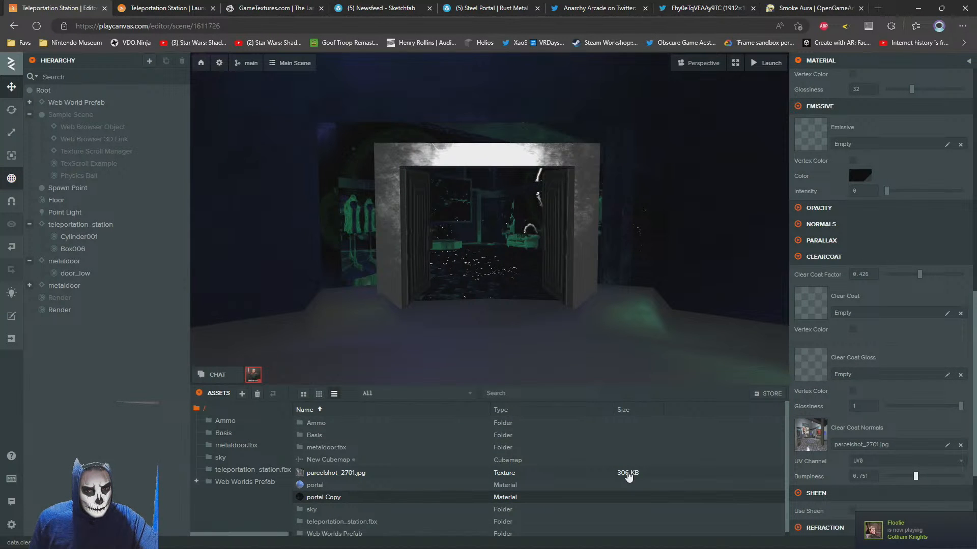
# Assign portal.jpg as the opacity map of the portal plane's portal Copy material, using color channel R
pyautogui.click(628, 265)
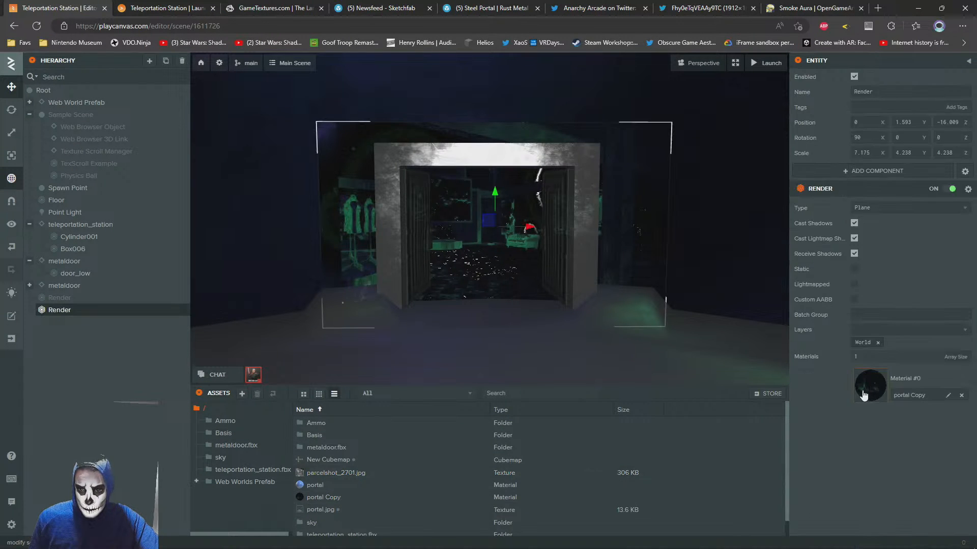
pyautogui.click(863, 393)
pyautogui.scroll(-4, 865, 368)
pyautogui.scroll(-5, 804, 255)
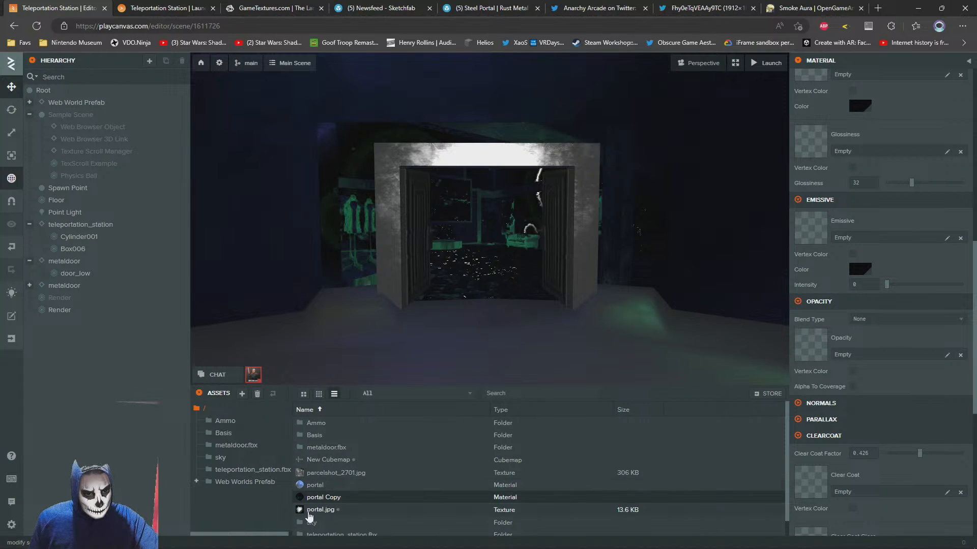
pyautogui.moveTo(309, 510); pyautogui.dragTo(824, 354)
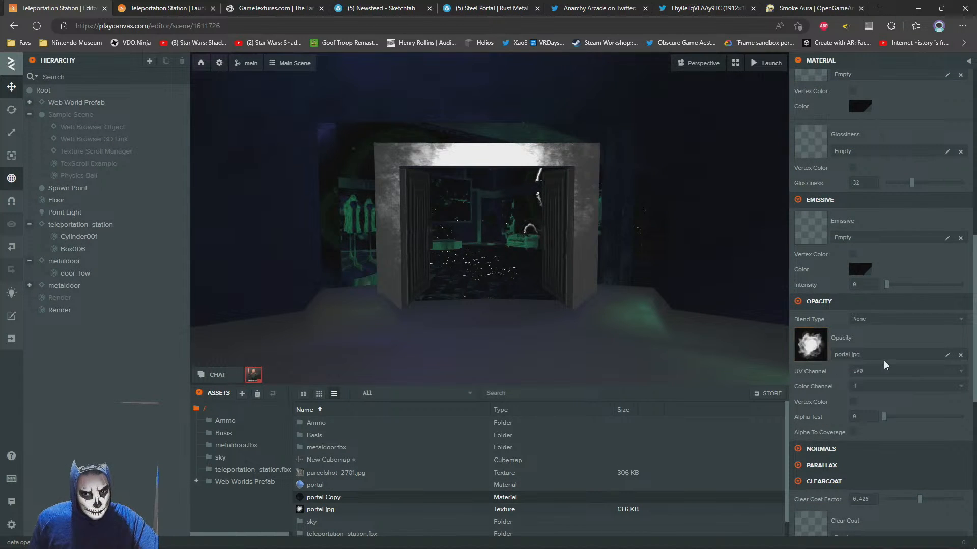
pyautogui.click(867, 387)
pyautogui.click(867, 400)
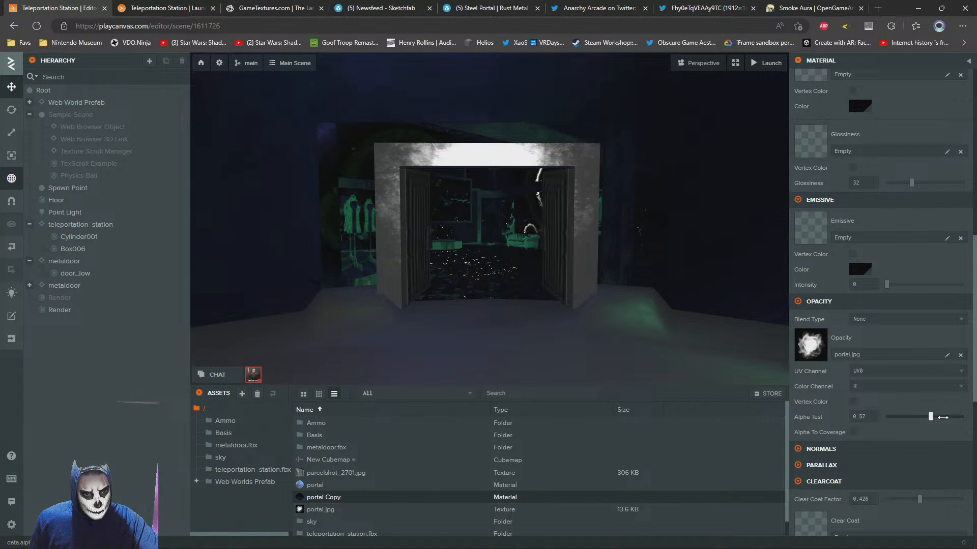
# Raise the portal Copy material's Alpha Test to 0.57 and check the cutout around the doorway
pyautogui.moveTo(942, 417)
pyautogui.mouseDown()
pyautogui.moveTo(915, 418)
pyautogui.moveTo(966, 416)
pyautogui.moveTo(927, 417)
pyautogui.mouseUp()
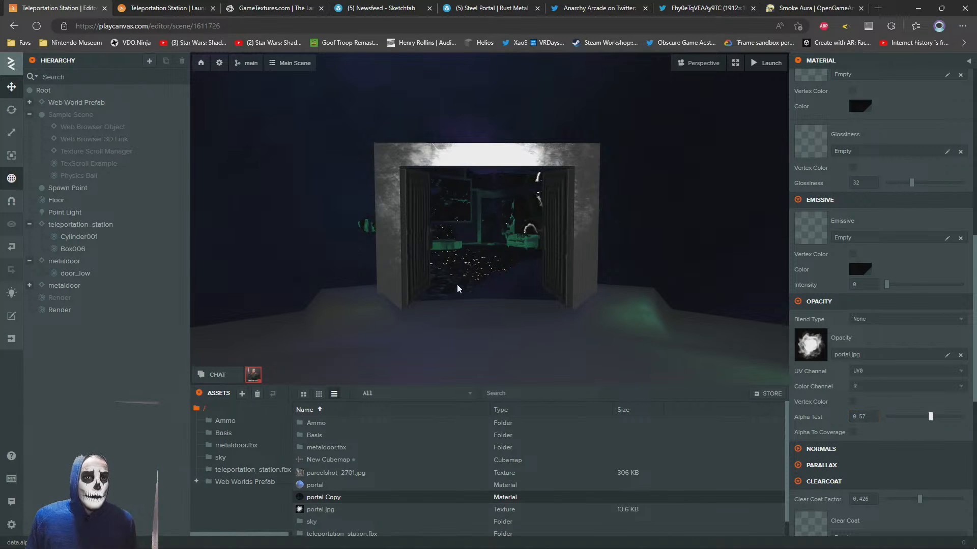
pyautogui.press('w')
pyautogui.moveTo(458, 289); pyautogui.dragTo(486, 290, button='right')
pyautogui.press('a')
pyautogui.press('s')
pyautogui.press('d')
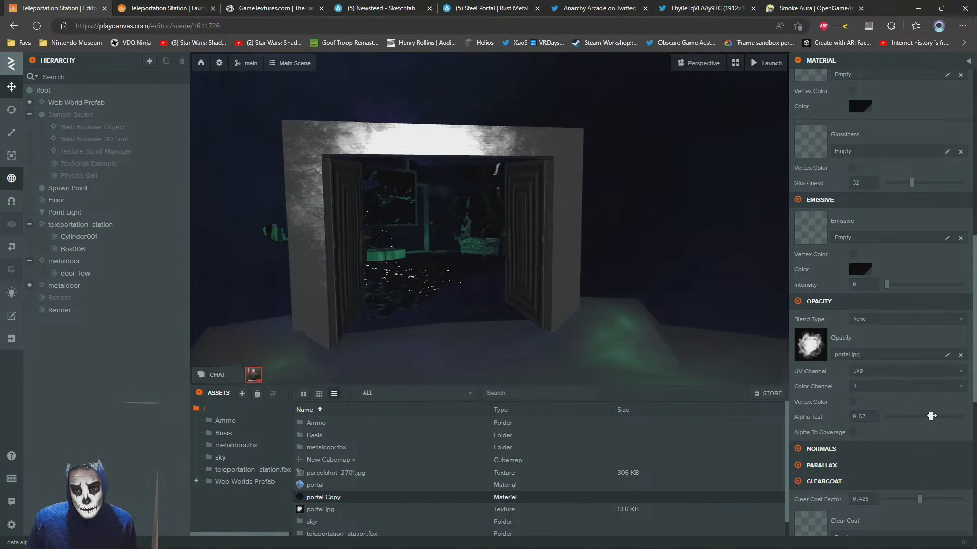
# Set the portal Copy material's Alpha Test to 0.188
pyautogui.moveTo(923, 417)
pyautogui.mouseDown()
pyautogui.moveTo(961, 415)
pyautogui.moveTo(868, 408)
pyautogui.moveTo(905, 413)
pyautogui.mouseUp()
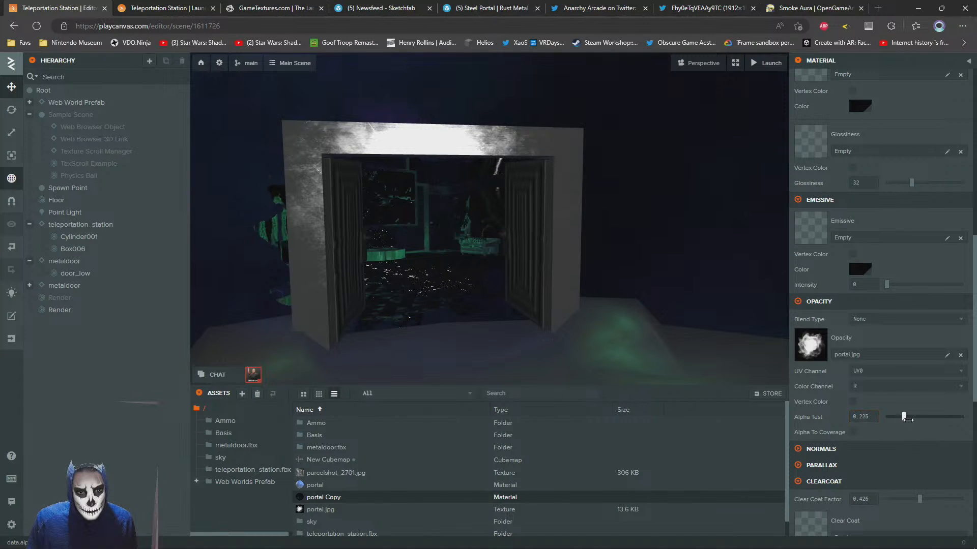
pyautogui.moveTo(925, 417)
pyautogui.mouseDown()
pyautogui.moveTo(941, 417)
pyautogui.moveTo(913, 418)
pyautogui.moveTo(917, 426)
pyautogui.mouseUp()
pyautogui.moveTo(465, 267); pyautogui.dragTo(406, 249)
pyautogui.scroll(-3, 405, 249)
pyautogui.scroll(3, 406, 249)
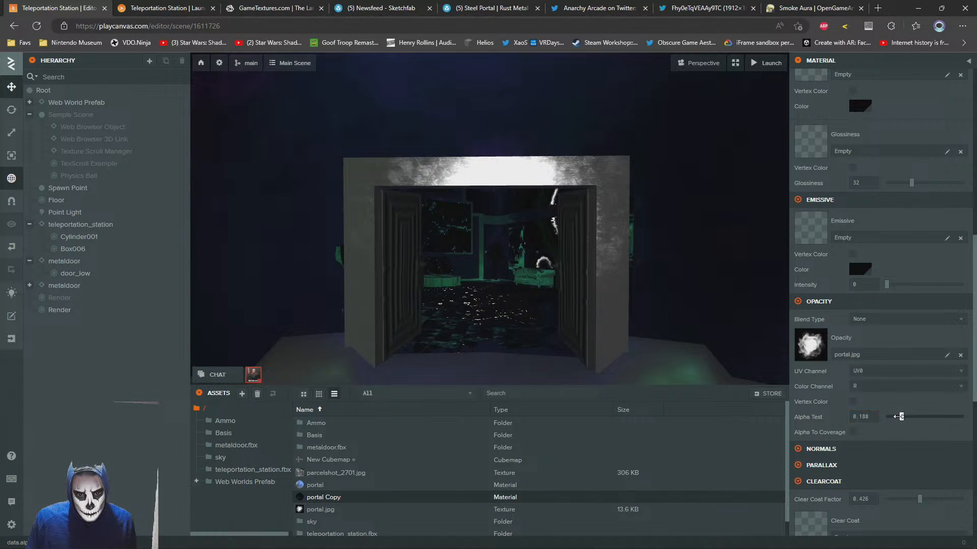
# Move the portal plane back along its Z axis to a Z position of -16.2
pyautogui.moveTo(579, 302); pyautogui.dragTo(541, 300)
pyautogui.click(502, 244)
pyautogui.moveTo(501, 245); pyautogui.dragTo(380, 255)
pyautogui.press('f')
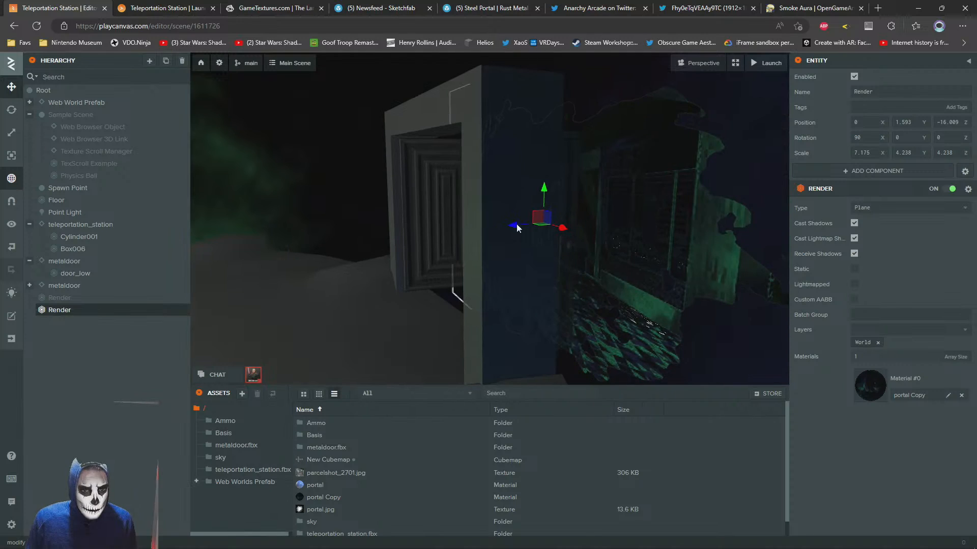
pyautogui.moveTo(517, 223); pyautogui.dragTo(499, 248)
# Examine the portal through the open doors from several distances and angles
pyautogui.scroll(-3, 613, 242)
pyautogui.scroll(6, 606, 237)
pyautogui.scroll(-3, 488, 239)
pyautogui.click(405, 182)
pyautogui.moveTo(405, 183); pyautogui.dragTo(502, 193)
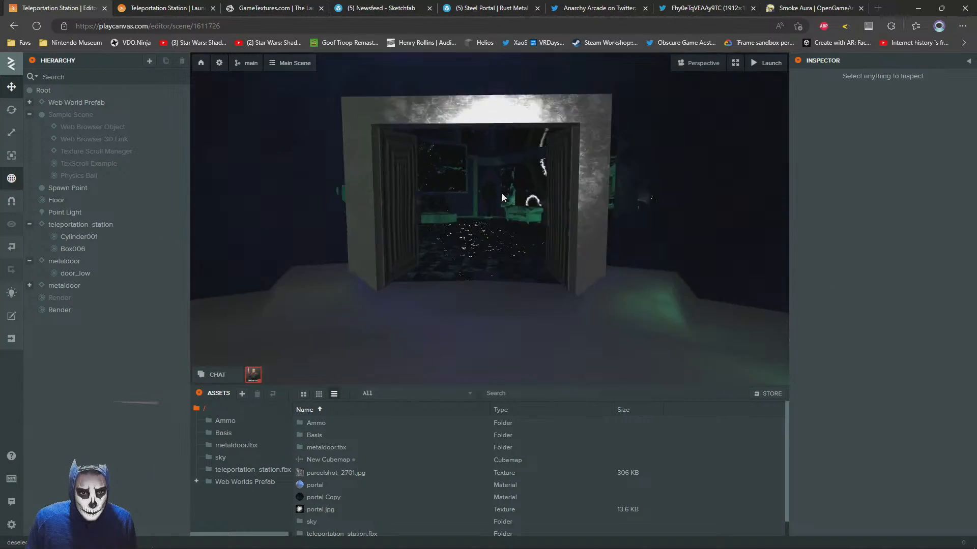
pyautogui.scroll(4, 502, 193)
pyautogui.scroll(-7, 508, 187)
pyautogui.scroll(3, 504, 181)
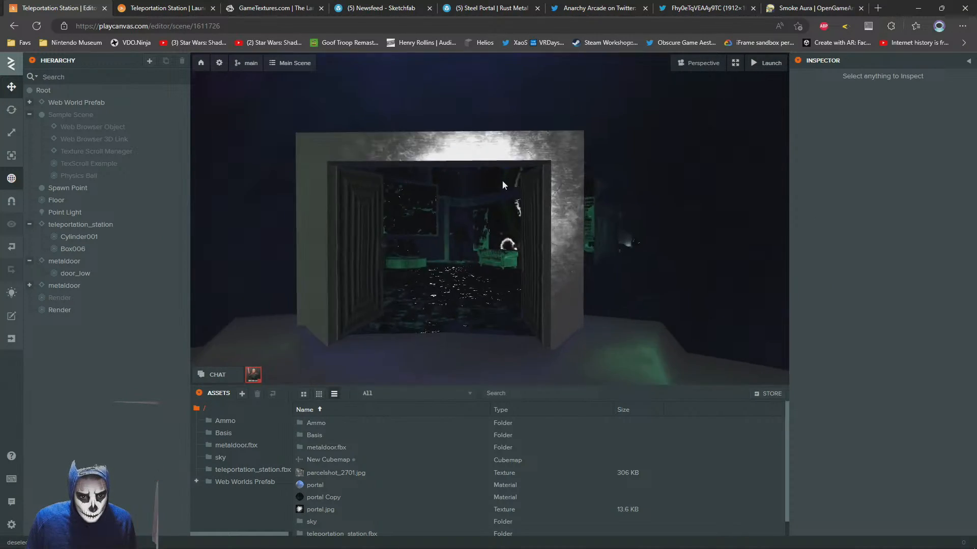
pyautogui.scroll(3, 516, 196)
pyautogui.scroll(-5, 508, 193)
pyautogui.moveTo(495, 178); pyautogui.dragTo(482, 160)
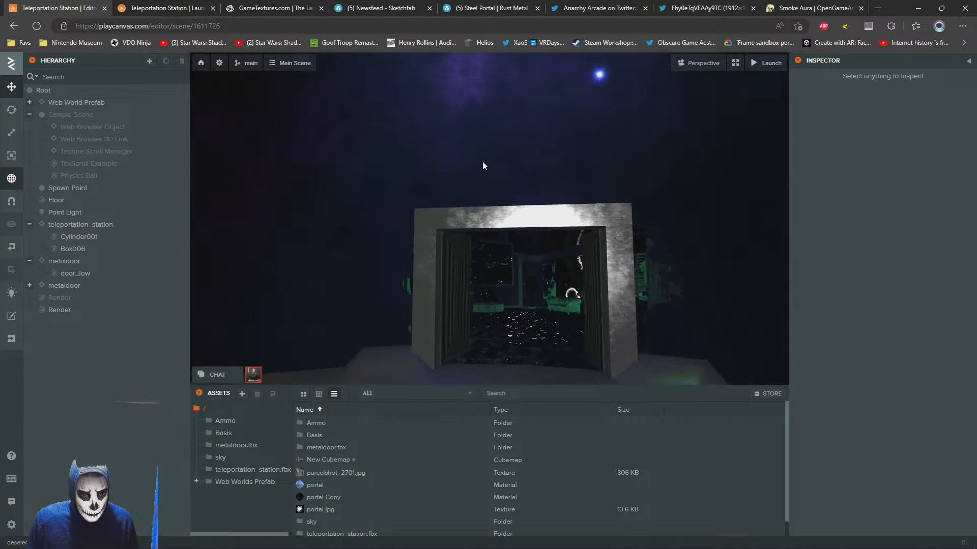
pyautogui.scroll(5, 486, 169)
pyautogui.scroll(-2, 508, 206)
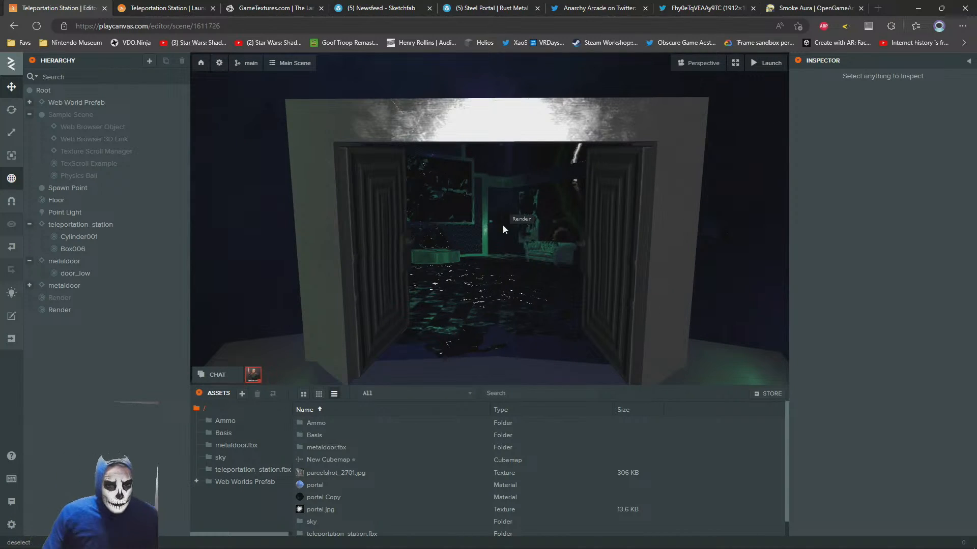
pyautogui.scroll(-1, 508, 216)
pyautogui.moveTo(512, 208)
pyautogui.mouseDown()
pyautogui.moveTo(505, 176)
pyautogui.moveTo(478, 198)
pyautogui.moveTo(526, 195)
pyautogui.moveTo(498, 204)
pyautogui.mouseUp()
pyautogui.scroll(-3, 481, 200)
pyautogui.scroll(2, 498, 204)
pyautogui.click(498, 209)
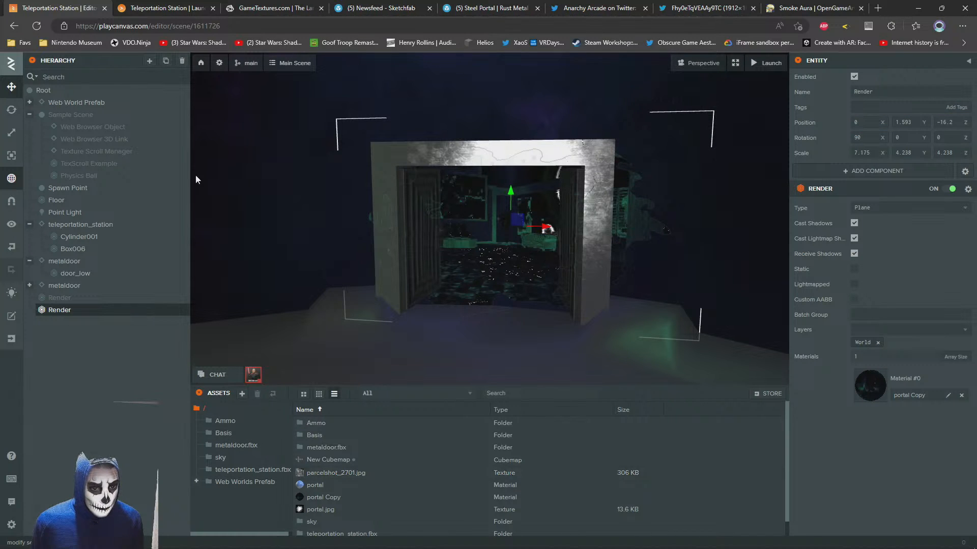
# Add a user interface Text Element entity under Root
pyautogui.rightClick(43, 90)
pyautogui.moveTo(112, 103)
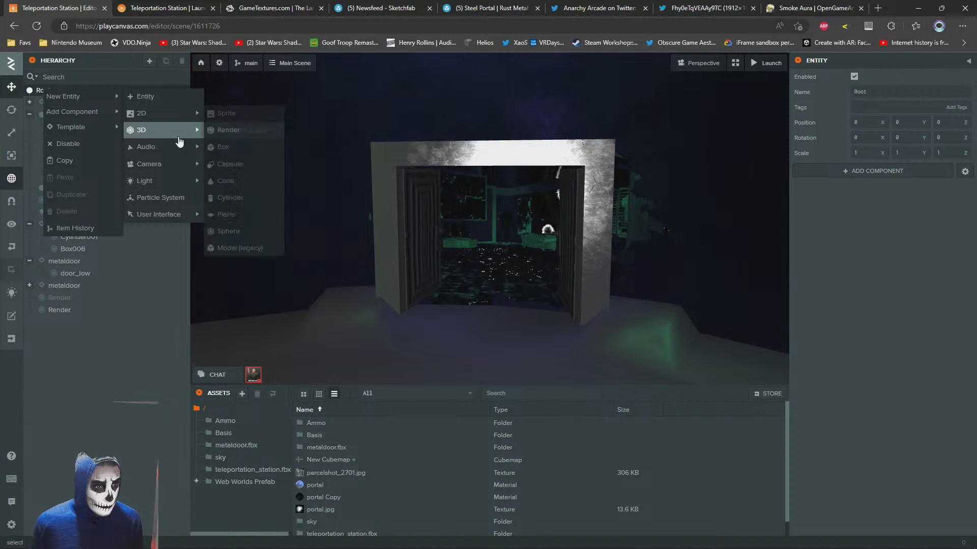
pyautogui.moveTo(175, 187)
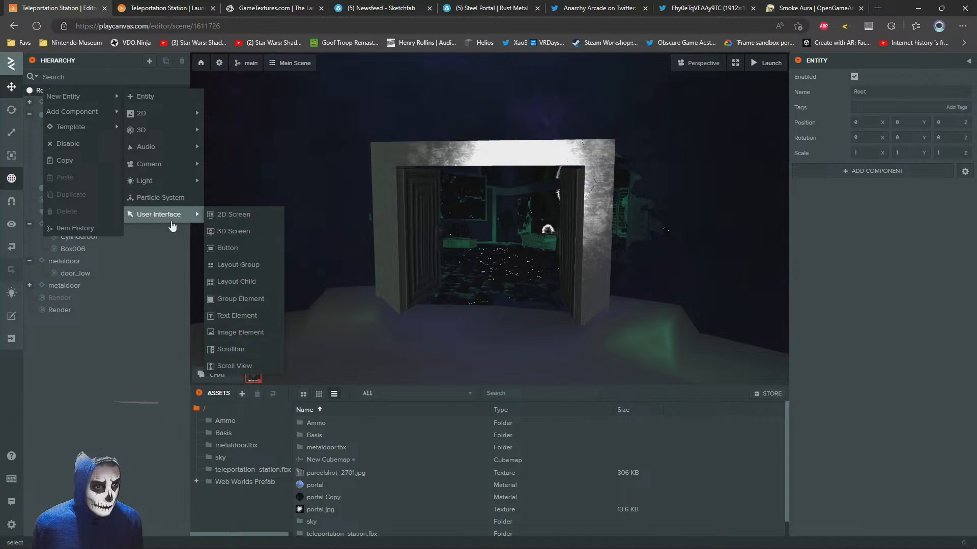
pyautogui.moveTo(148, 116)
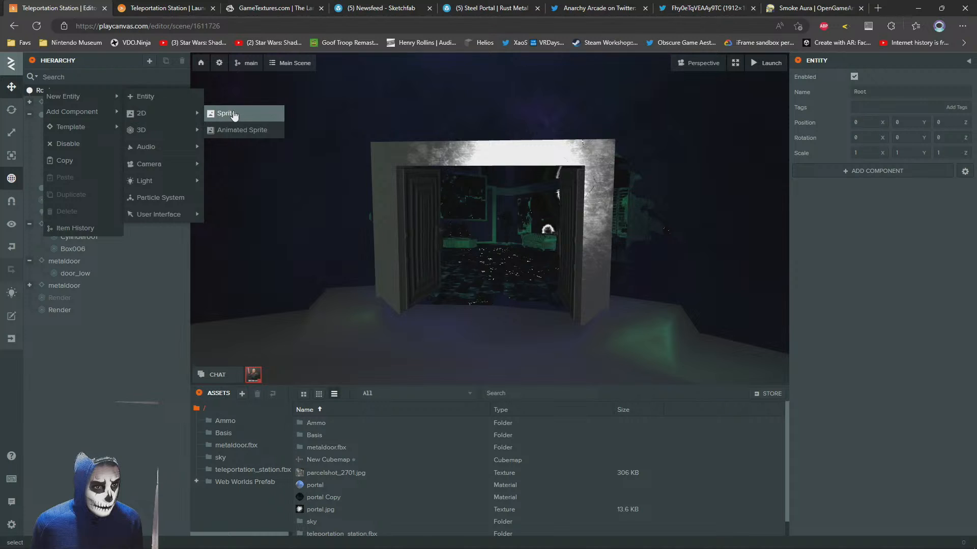
pyautogui.moveTo(170, 218)
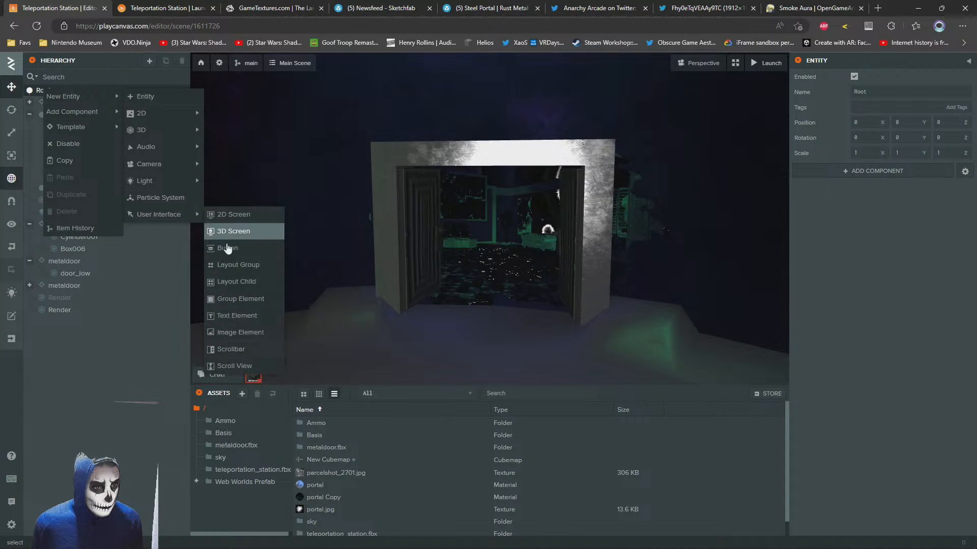
pyautogui.click(232, 316)
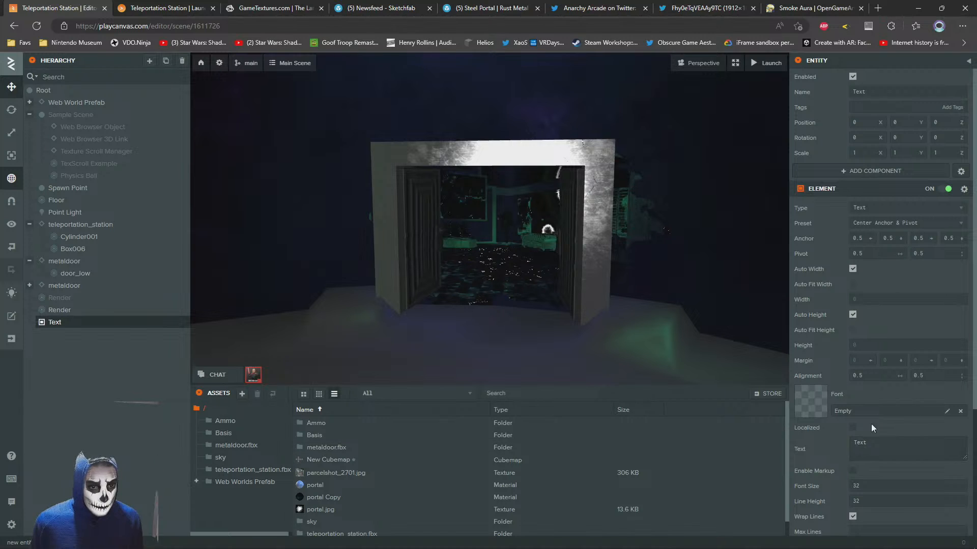
# Open the Downloads folder in File Explorer and search it for "arial"
pyautogui.scroll(-3, 871, 428)
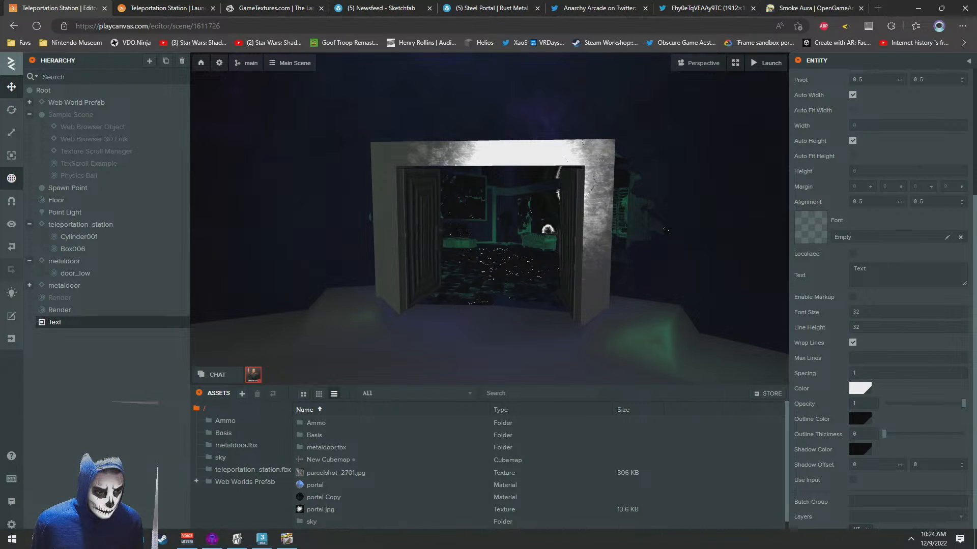
pyautogui.click(113, 539)
pyautogui.click(81, 491)
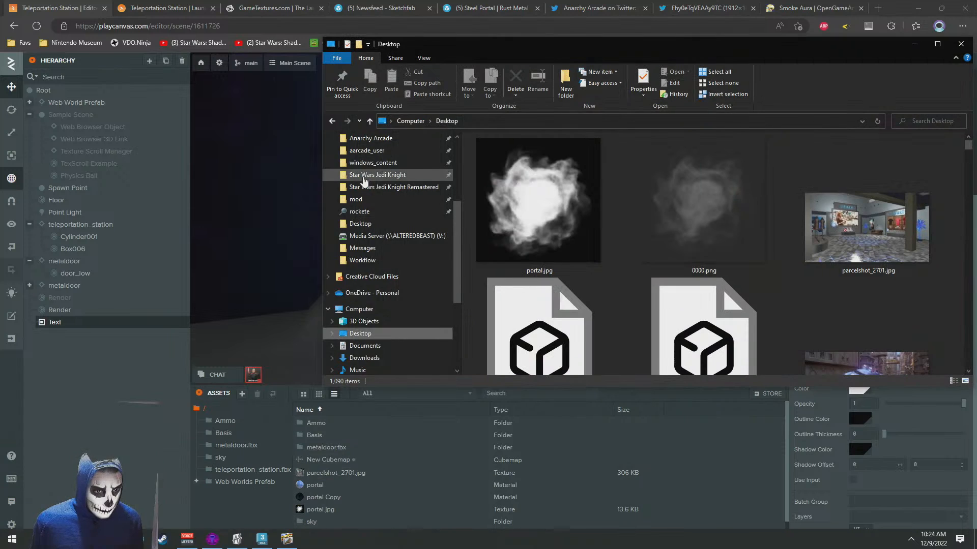
pyautogui.click(367, 358)
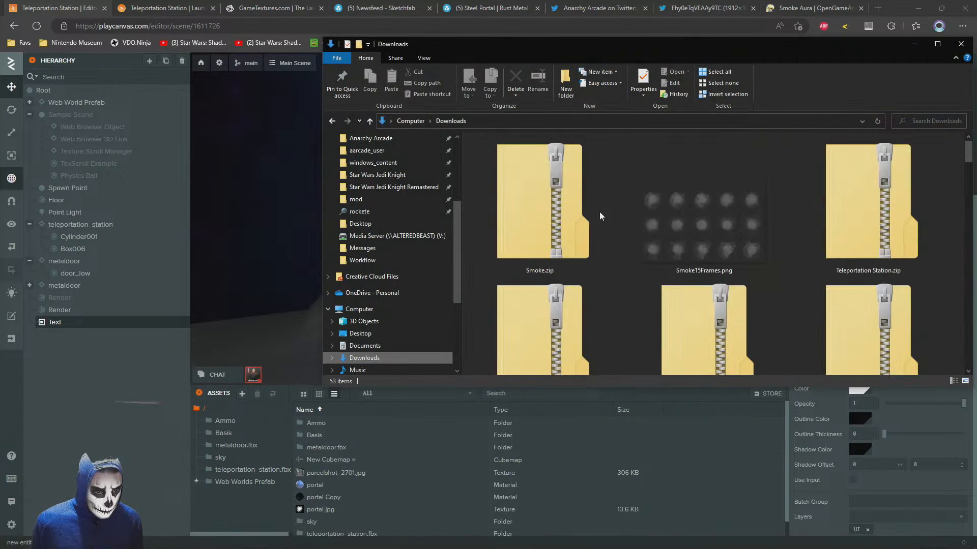
pyautogui.click(924, 118)
pyautogui.write('arial')
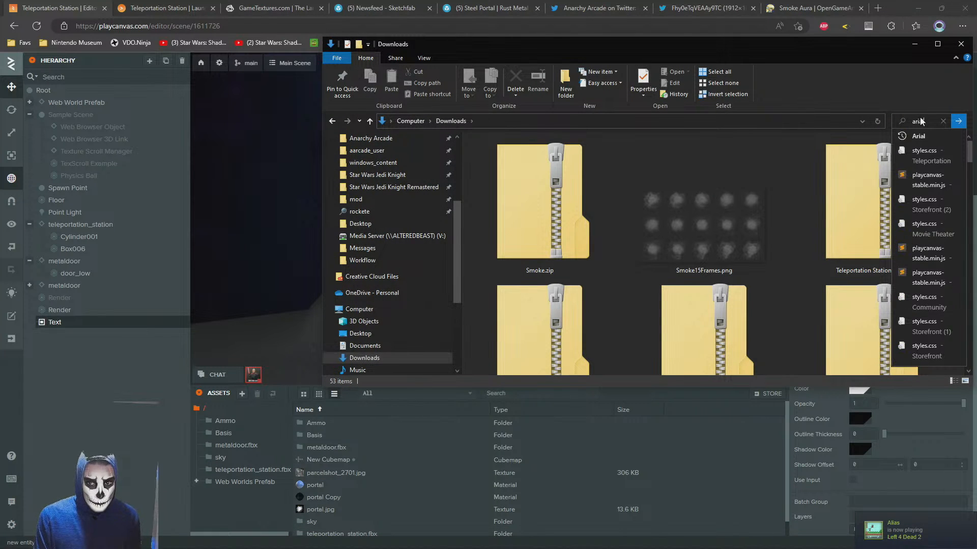
pyautogui.press('Return')
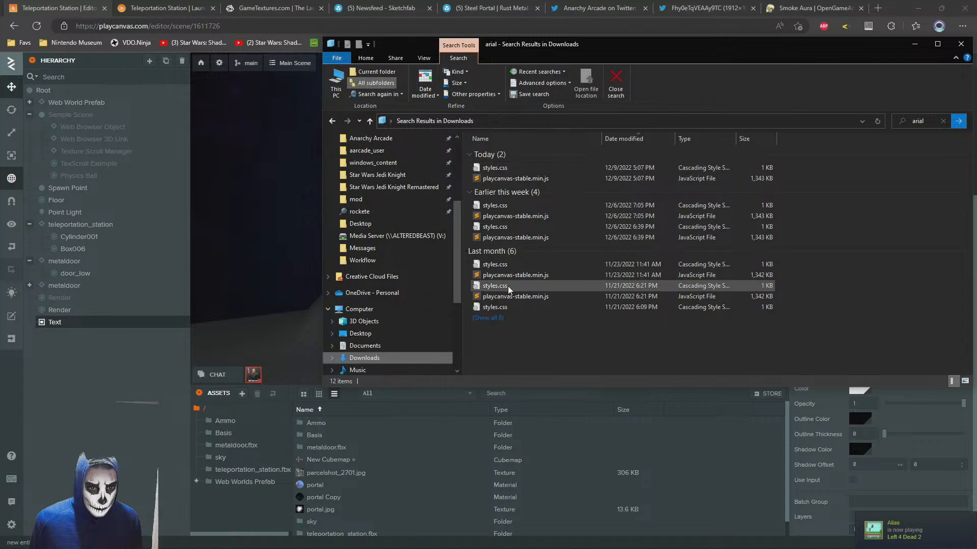
pyautogui.click(332, 121)
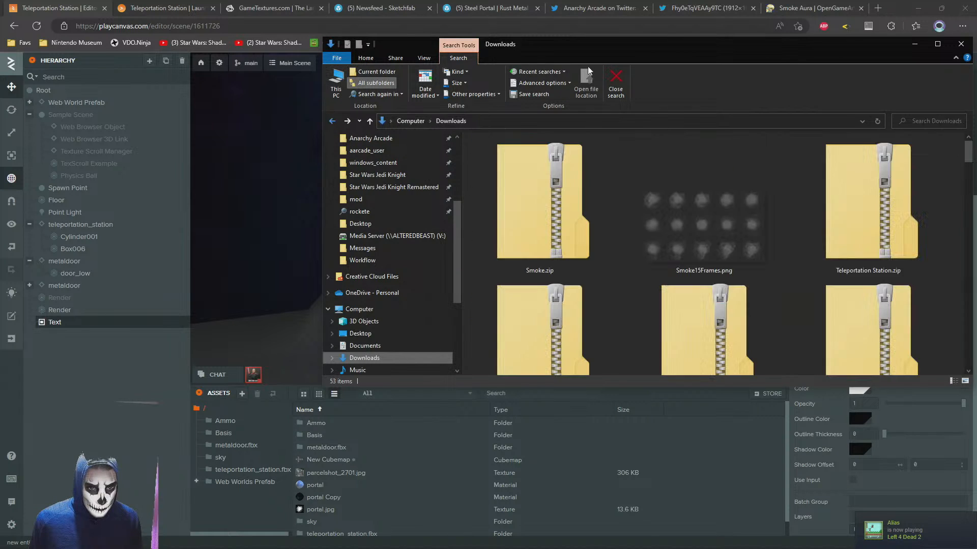
# Search the web for Google Fonts in a new browser tab and open the fonts.google.com site
pyautogui.click(891, 3)
pyautogui.hotkey('ctrl', 't')
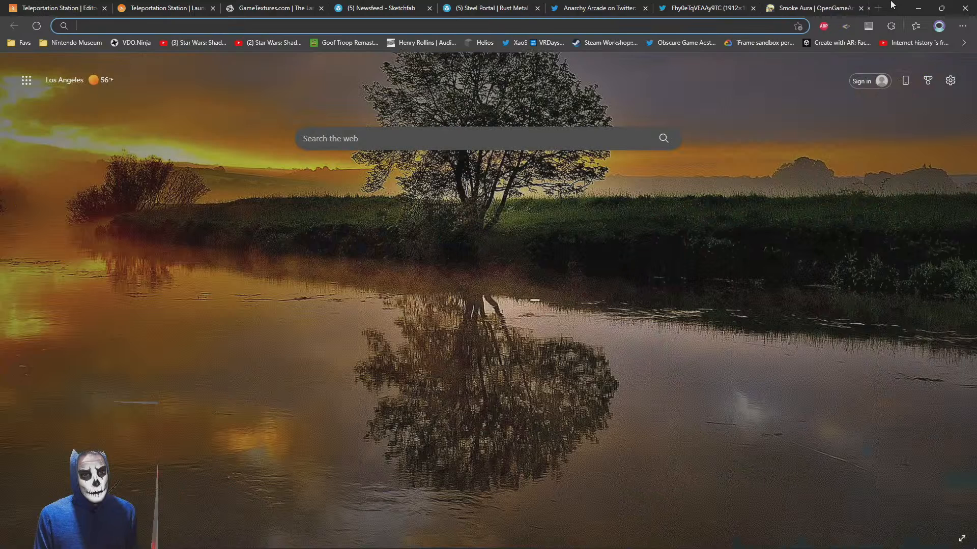
pyautogui.write('google fonts')
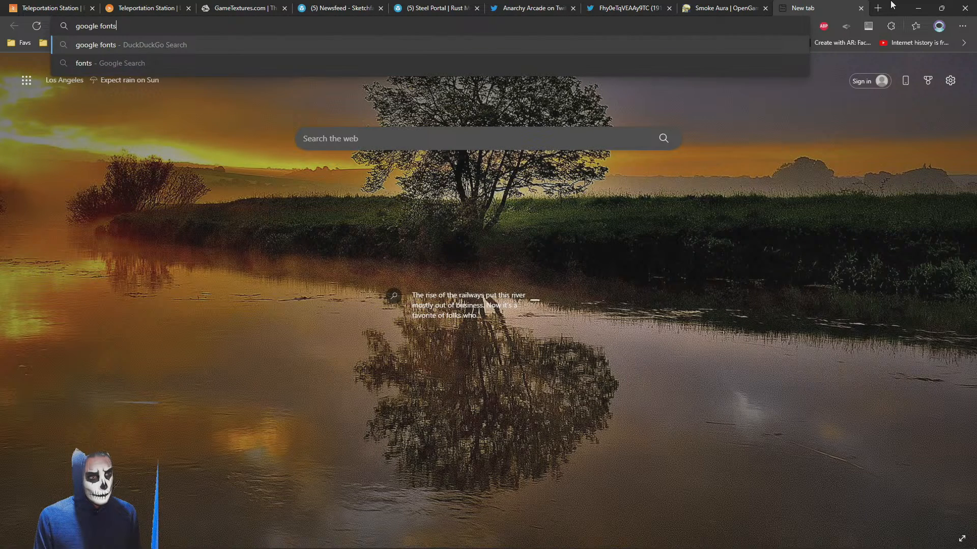
pyautogui.press('Return')
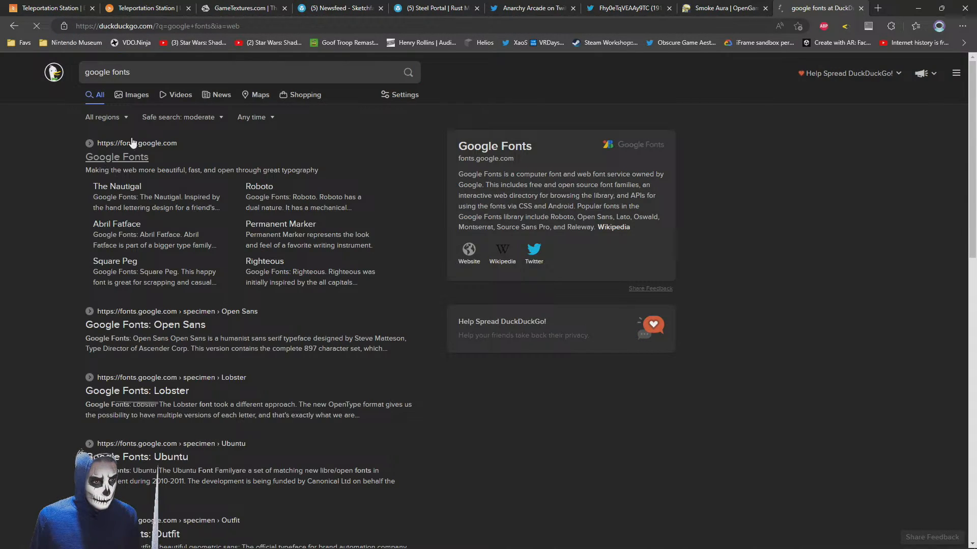
pyautogui.click(131, 142)
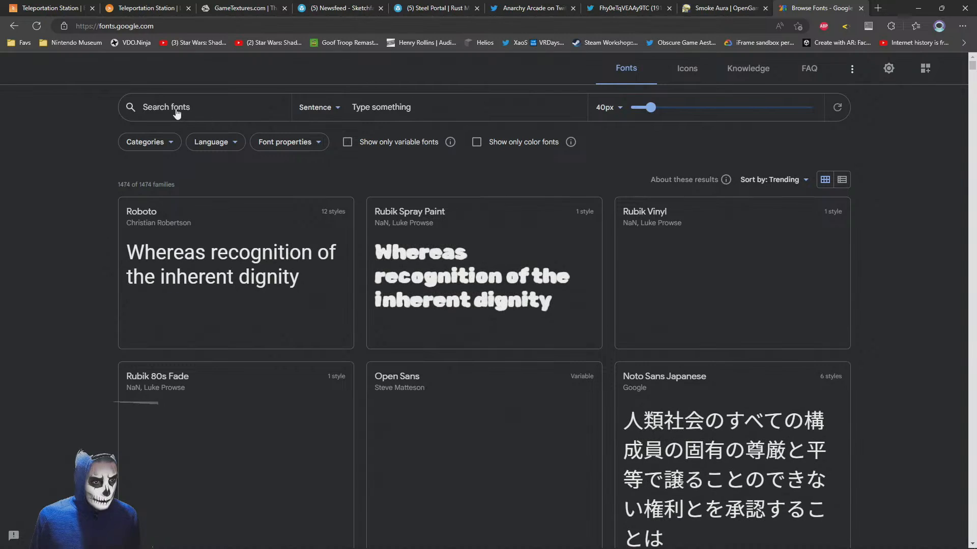
# Browse the Google Fonts catalogue and download the Cabin font family
pyautogui.scroll(-5, 124, 323)
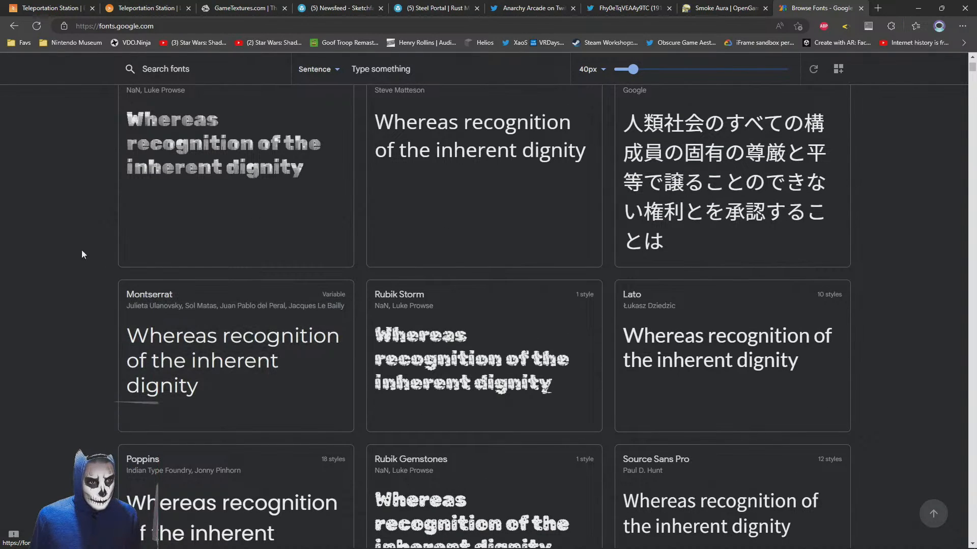
pyautogui.scroll(-7, 65, 223)
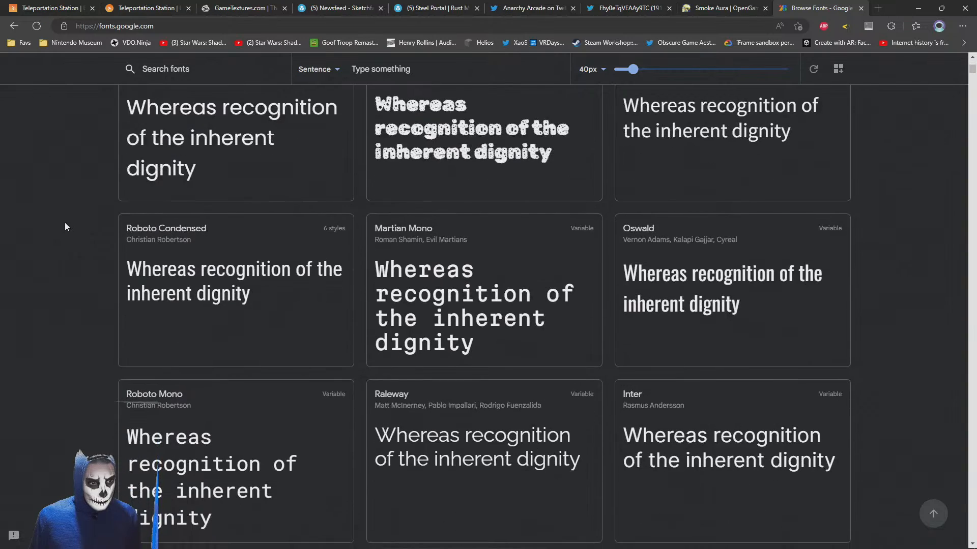
pyautogui.scroll(-18, 65, 227)
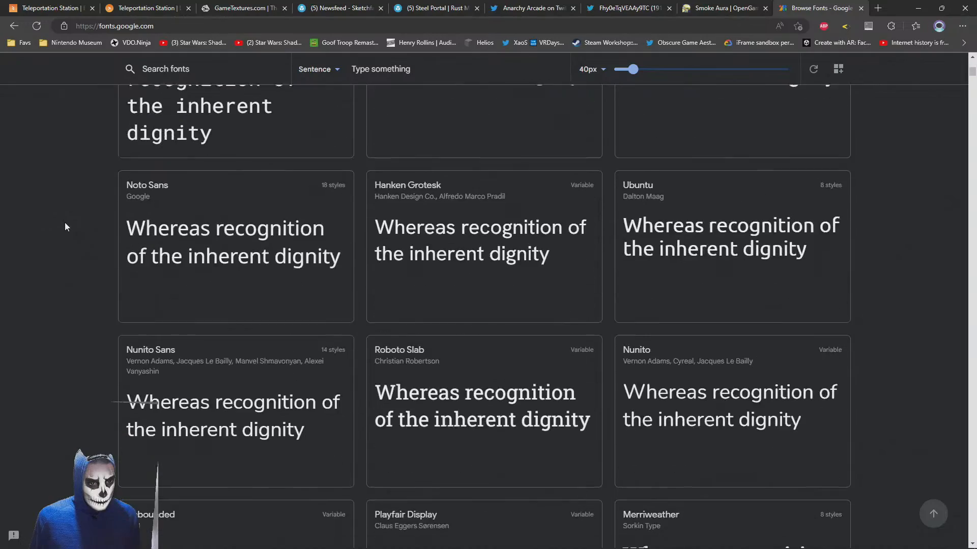
pyautogui.scroll(-20, 65, 227)
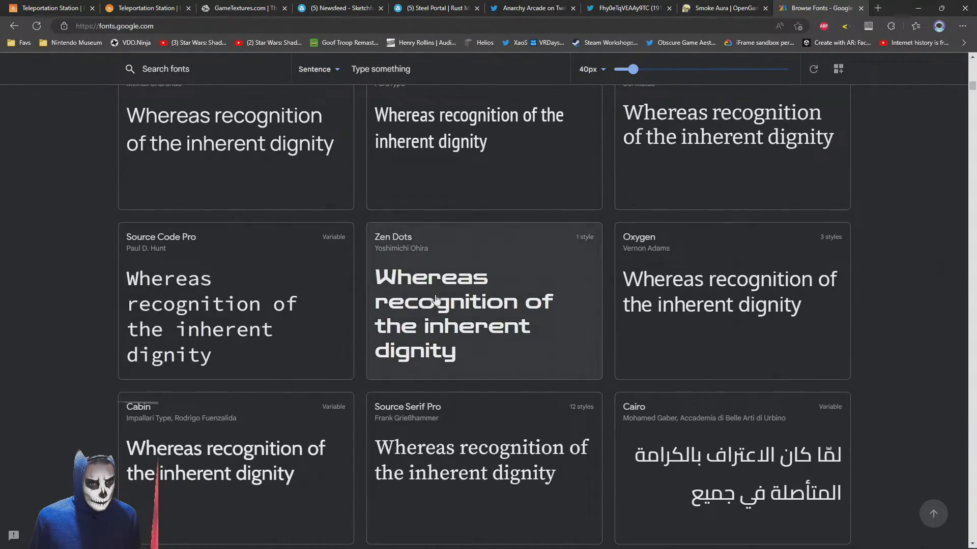
pyautogui.scroll(-5, 435, 299)
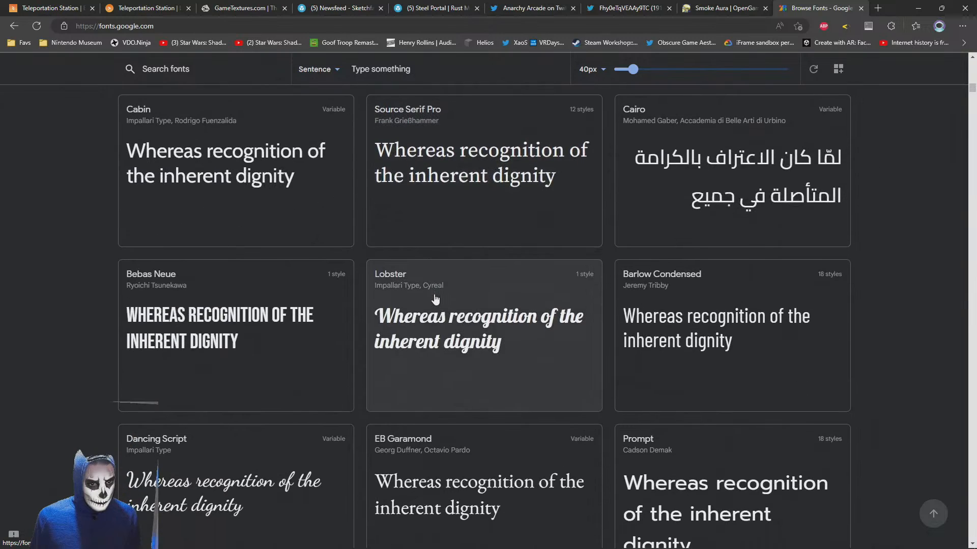
pyautogui.click(189, 171)
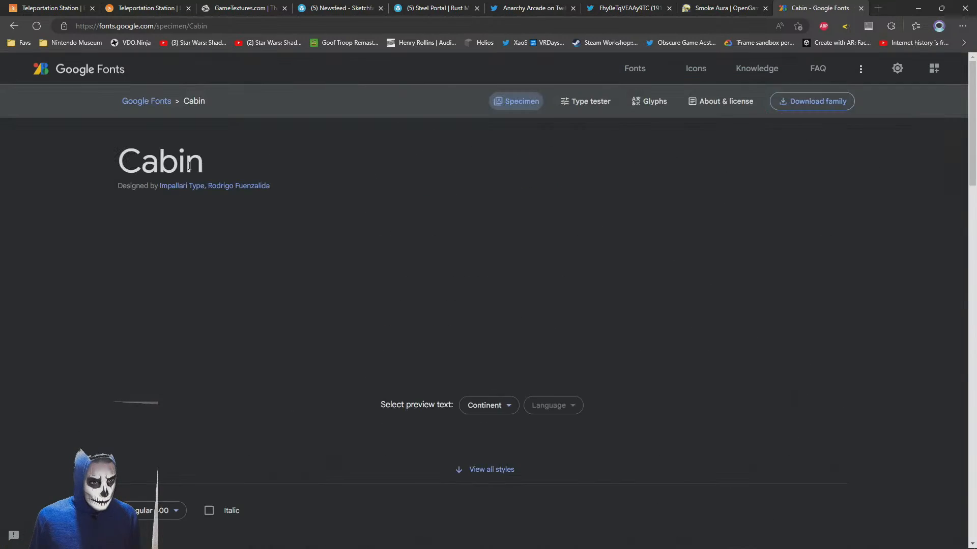
pyautogui.click(782, 102)
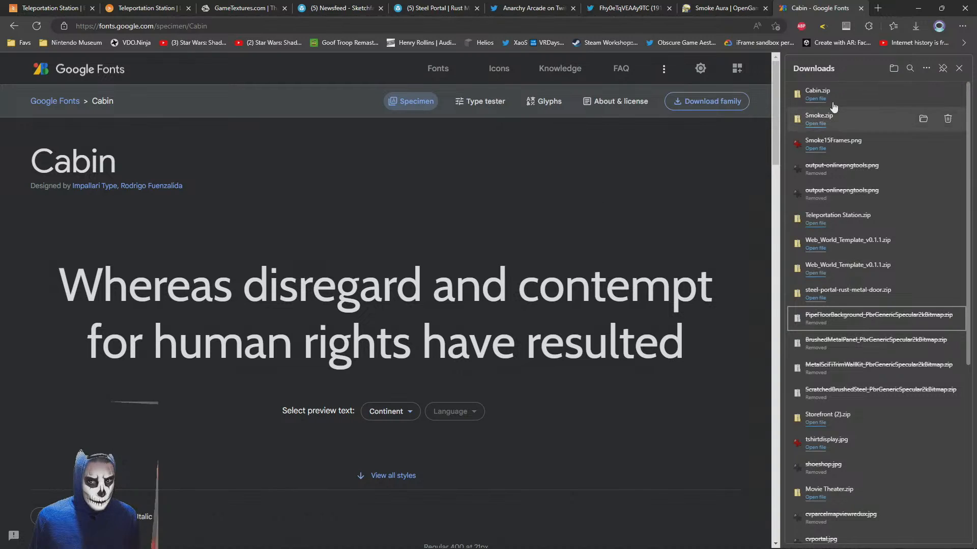
# Extract Cabin-VariableFont_wdth,wght.ttf from Cabin.zip to the Desktop and return to the PlayCanvas editor
pyautogui.click(815, 99)
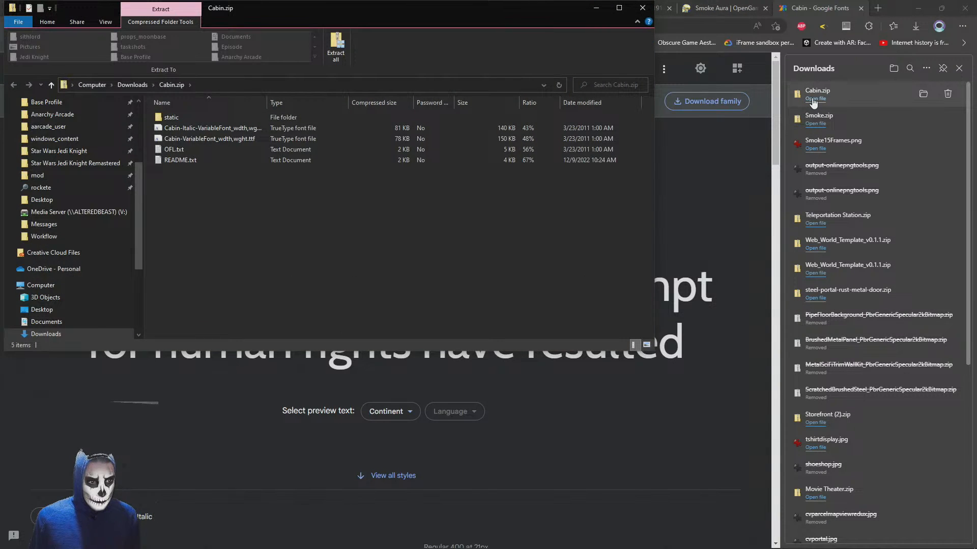
pyautogui.moveTo(208, 139); pyautogui.dragTo(39, 310)
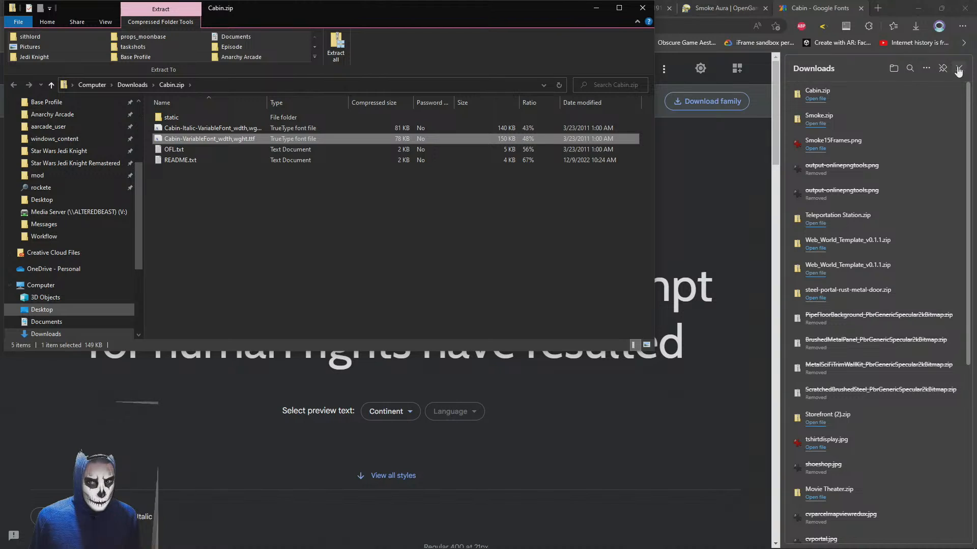
pyautogui.click(958, 69)
pyautogui.click(147, 8)
pyautogui.click(36, 7)
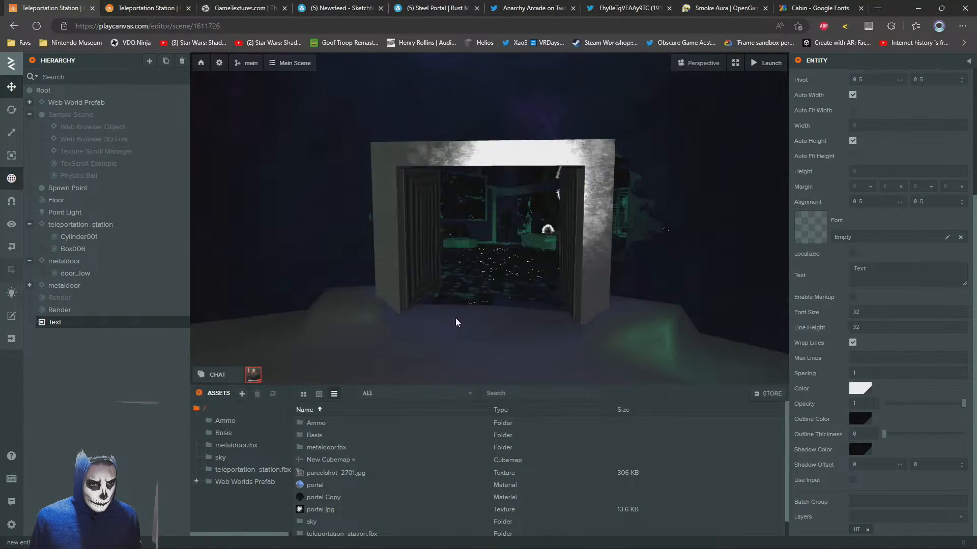
# Upload Cabin-VariableFont_wdth,wght.ttf from the Desktop folder into the project's root assets
pyautogui.hotkey('alt', 'Tab')
pyautogui.click(407, 181)
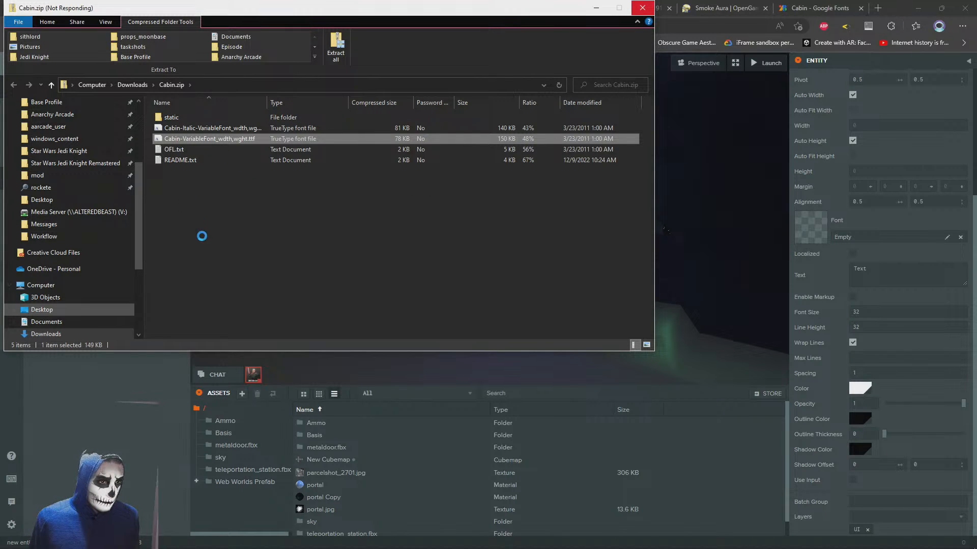
pyautogui.click(44, 310)
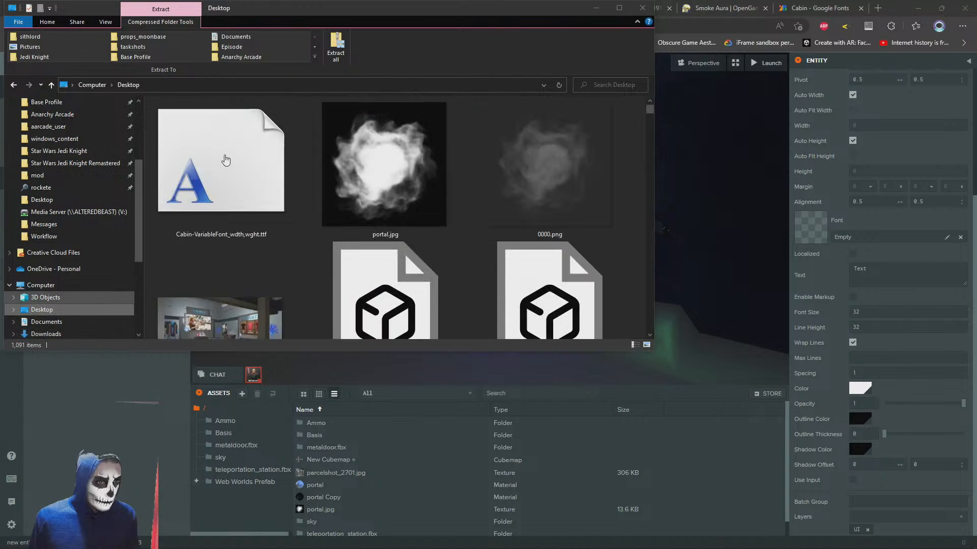
pyautogui.moveTo(226, 160); pyautogui.dragTo(627, 492)
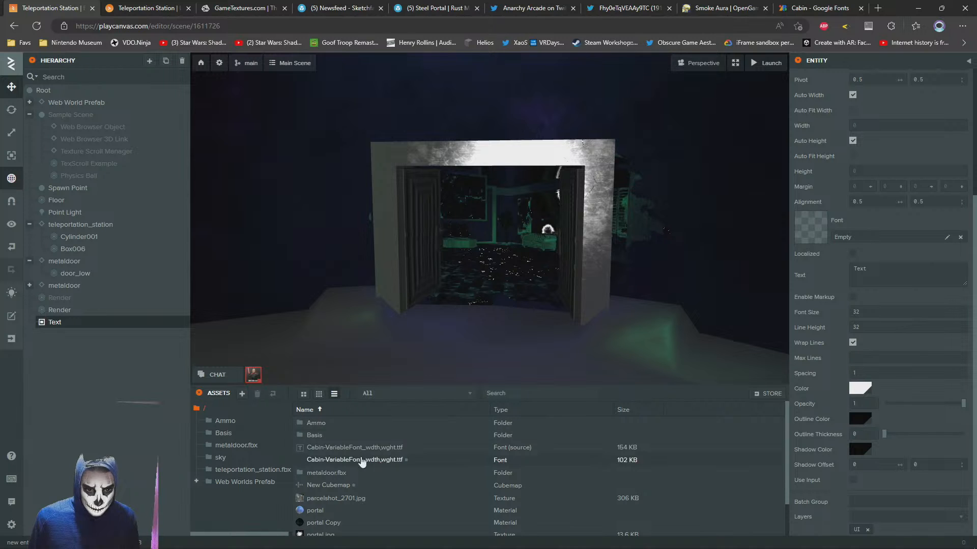
# Assign the Cabin-VariableFont_wdth,wght.ttf font asset to the Text element and set its text to 2701
pyautogui.moveTo(361, 461); pyautogui.dragTo(851, 237)
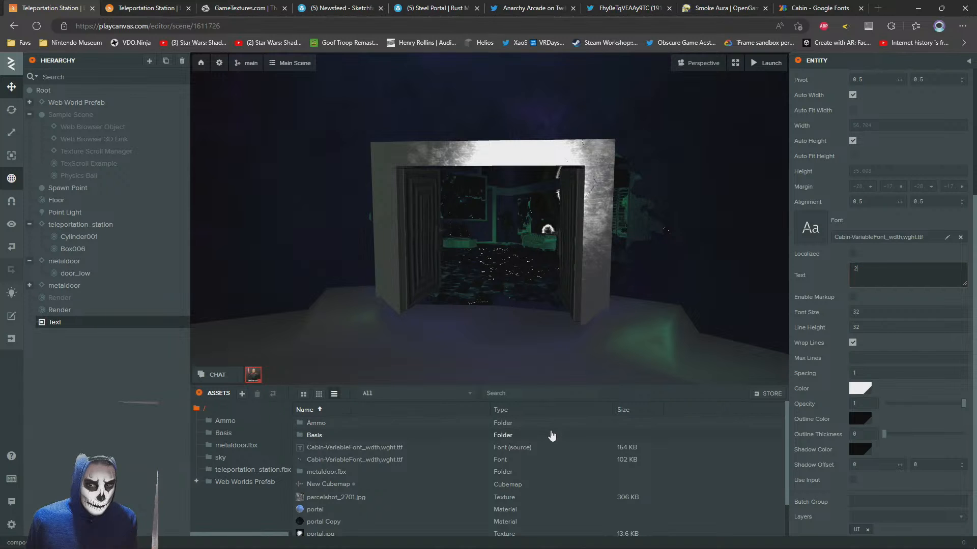
pyautogui.write('1')
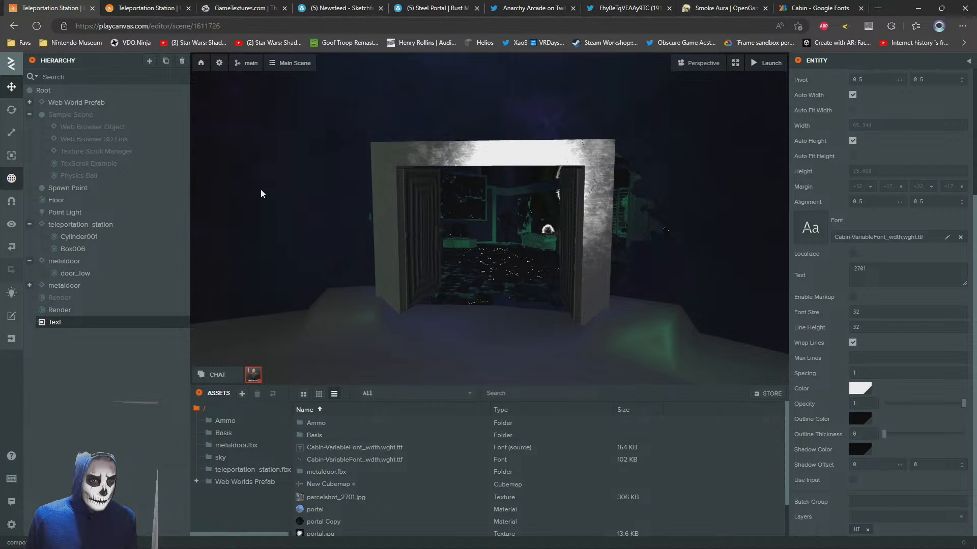
pyautogui.write('f')
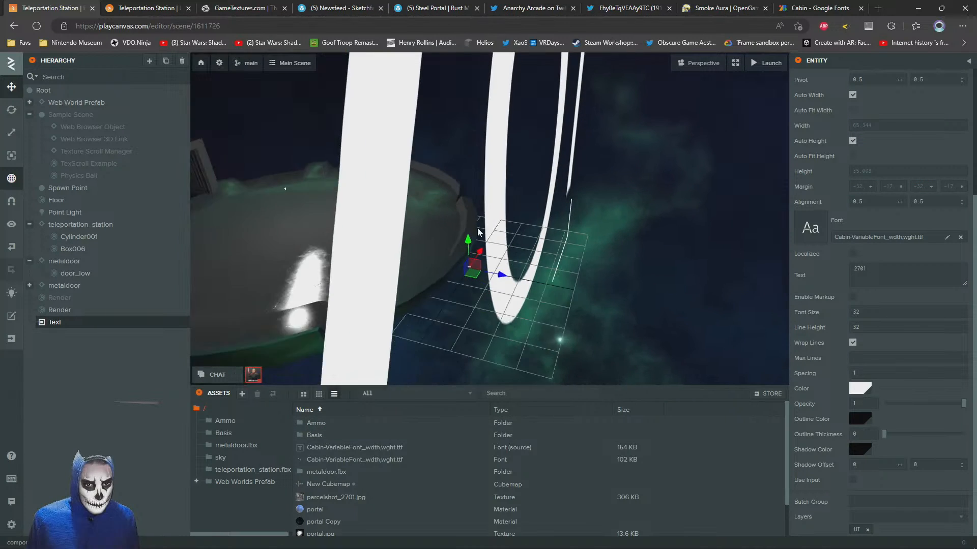
# Set the Text element's font size and line height to 1
pyautogui.click(870, 312)
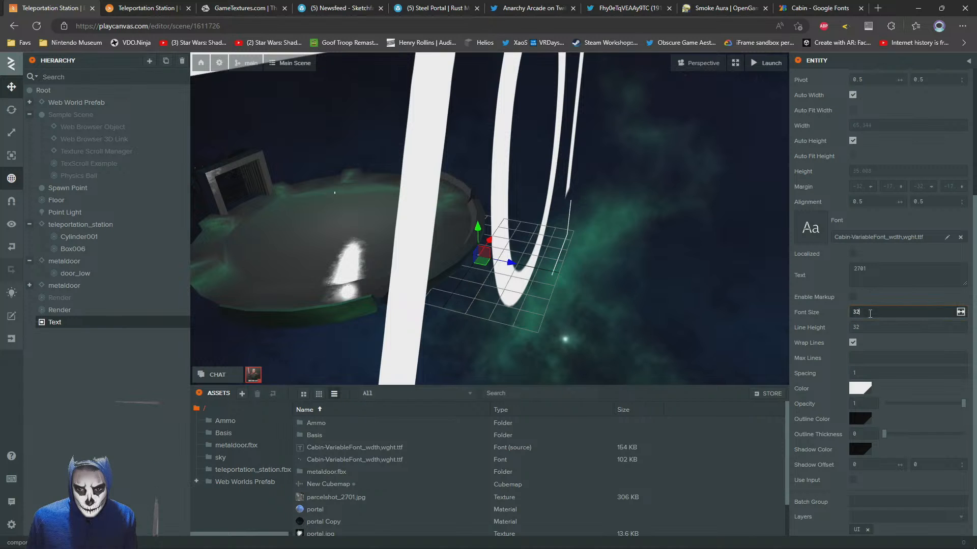
pyautogui.write('1')
pyautogui.press('Tab')
pyautogui.write('1')
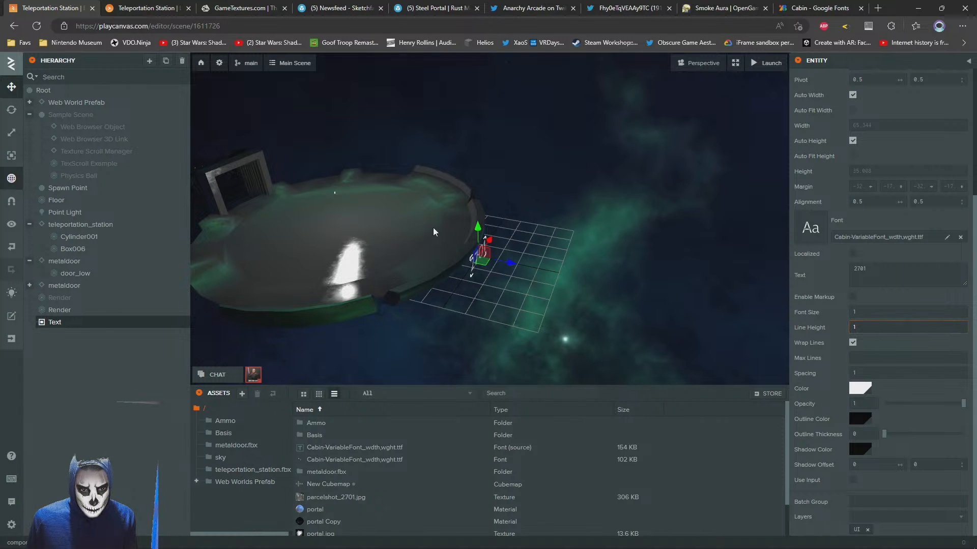
# Move the 2701 text back along Z to the portal doorway and raise it to the top of the door frame
pyautogui.moveTo(506, 264); pyautogui.dragTo(270, 223)
pyautogui.moveTo(395, 222); pyautogui.dragTo(408, 199, button='right')
pyautogui.press('w')
pyautogui.press('w')
pyautogui.press('a')
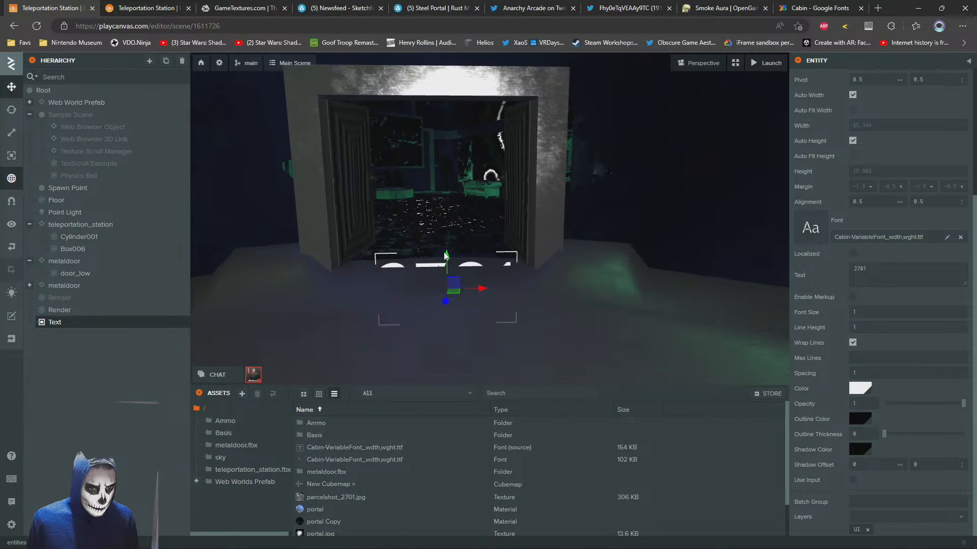
pyautogui.moveTo(443, 253); pyautogui.dragTo(437, 41)
pyautogui.moveTo(438, 124); pyautogui.dragTo(458, 102, button='right')
pyautogui.press('a')
pyautogui.press('w')
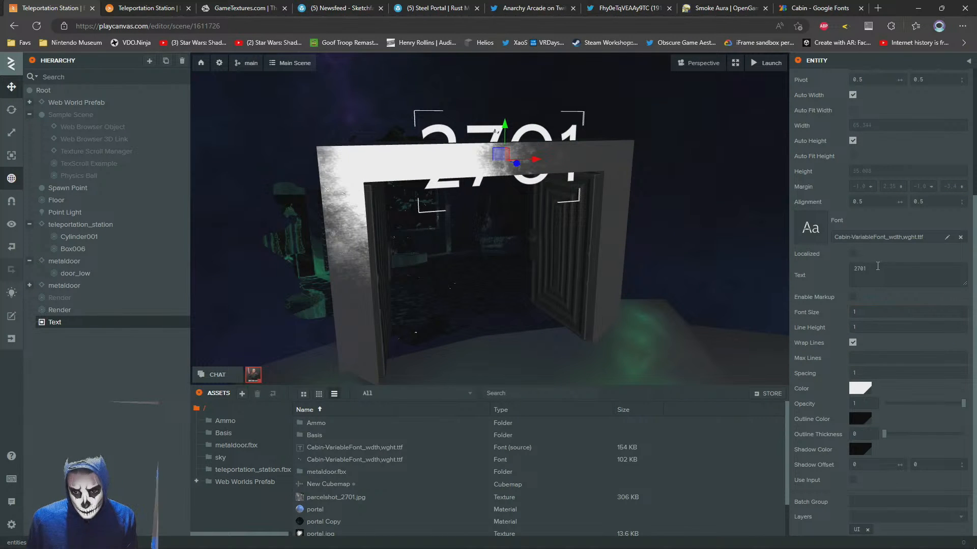
# Reduce the Text element's font size and line height to 0.7
pyautogui.write('0.7')
pyautogui.moveTo(864, 310); pyautogui.dragTo(837, 322)
pyautogui.write('0.7')
pyautogui.press('Return')
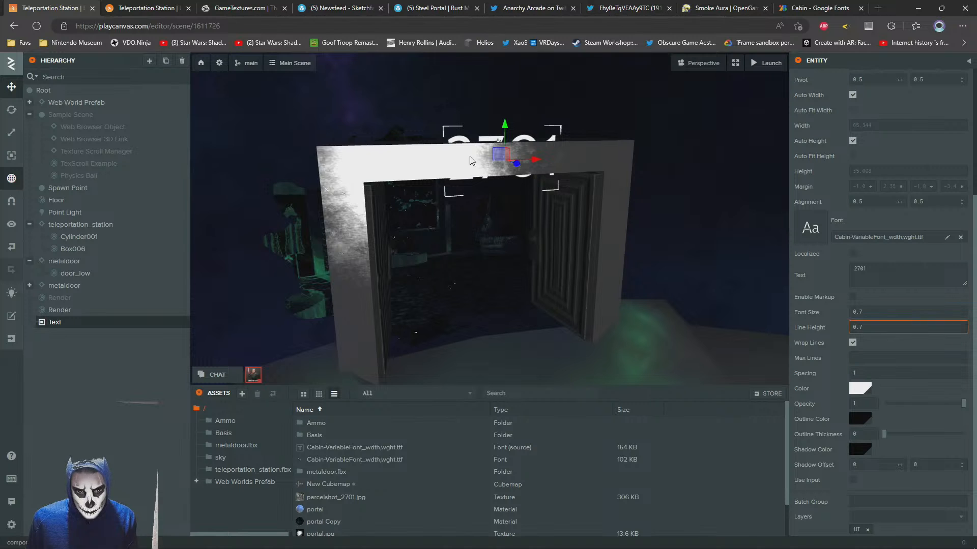
# Place the 2701 text just above the portal frame at Y 3.482 and Z -14.311, and check it from the front
pyautogui.moveTo(520, 164); pyautogui.dragTo(633, 124)
pyautogui.click(632, 124)
pyautogui.moveTo(617, 218); pyautogui.dragTo(578, 210, button='right')
pyautogui.press('s')
pyautogui.press('w')
pyautogui.press('d')
pyautogui.press('a')
pyautogui.press('s')
pyautogui.press('w')
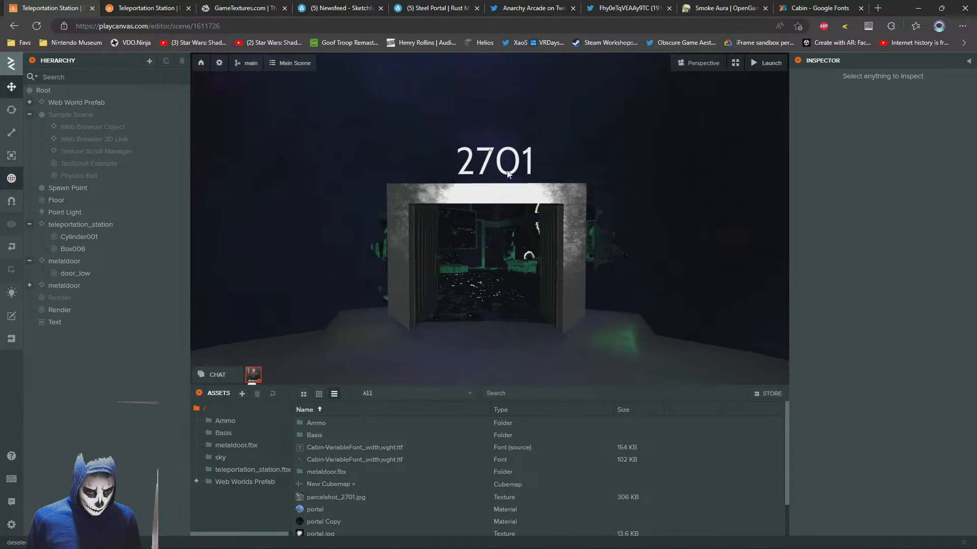
# Replace the text above the portal with the test string "fdaf"
pyautogui.click(485, 170)
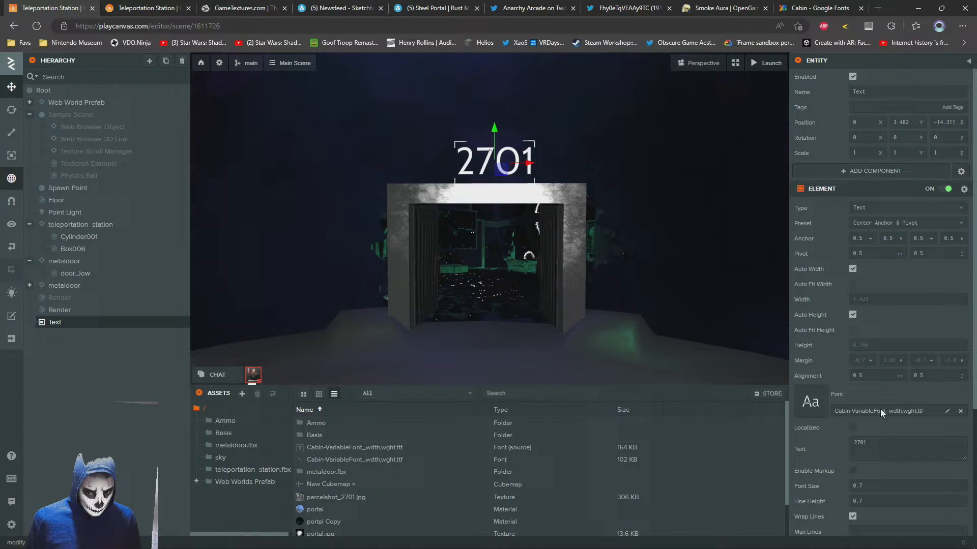
pyautogui.doubleClick(885, 448)
pyautogui.write('fdaf')
pyautogui.click(928, 376)
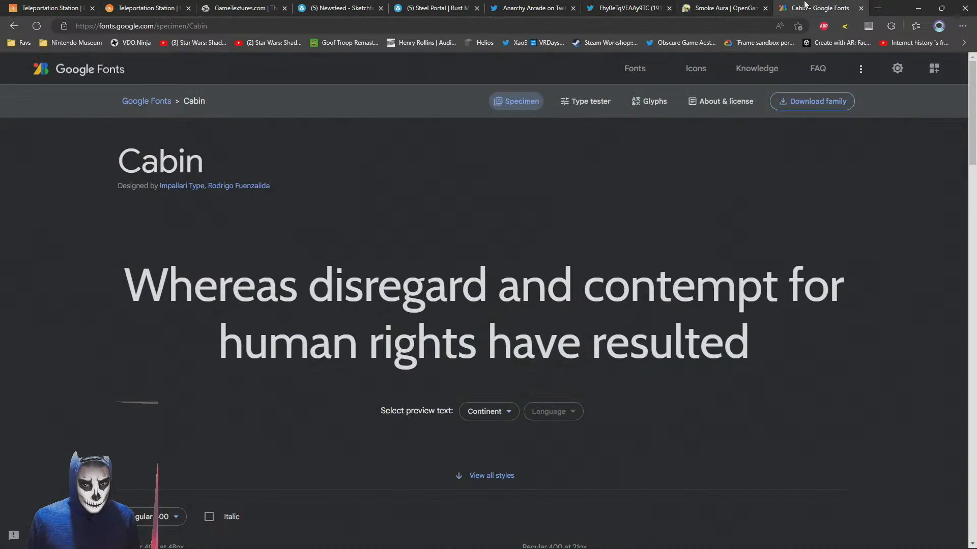
# Download the Rubik 80s Fade font family from Google Fonts and open the downloaded zip
pyautogui.click(806, 7)
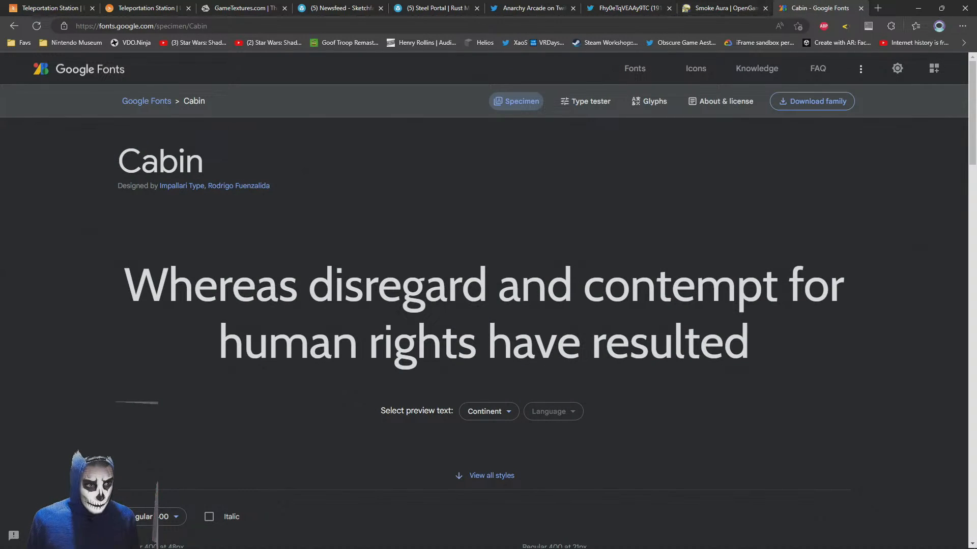
pyautogui.click(16, 25)
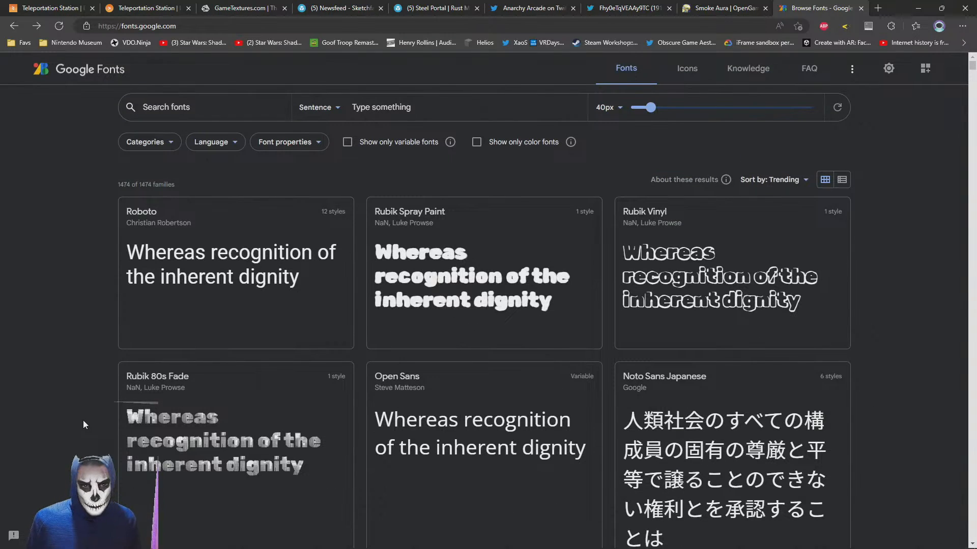
pyautogui.scroll(-4, 83, 420)
pyautogui.click(184, 240)
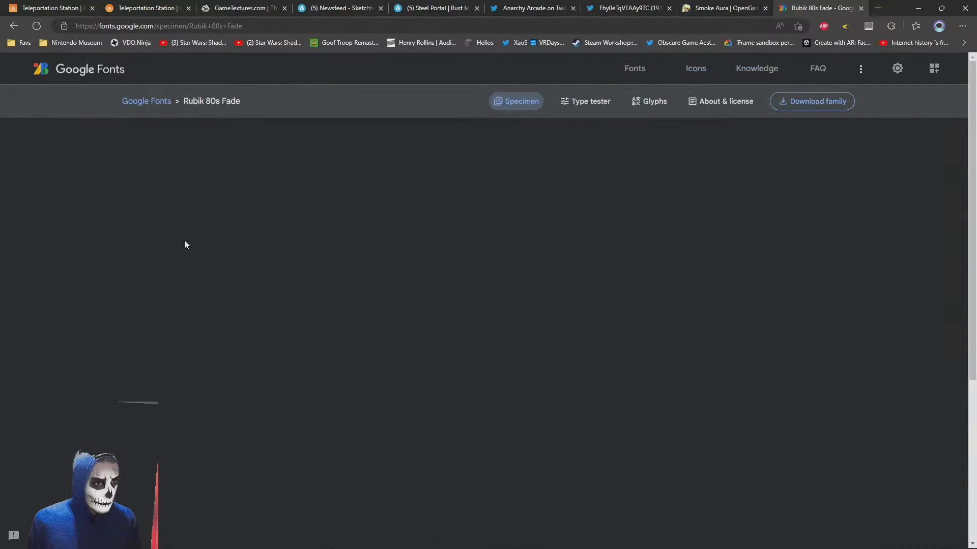
pyautogui.click(803, 101)
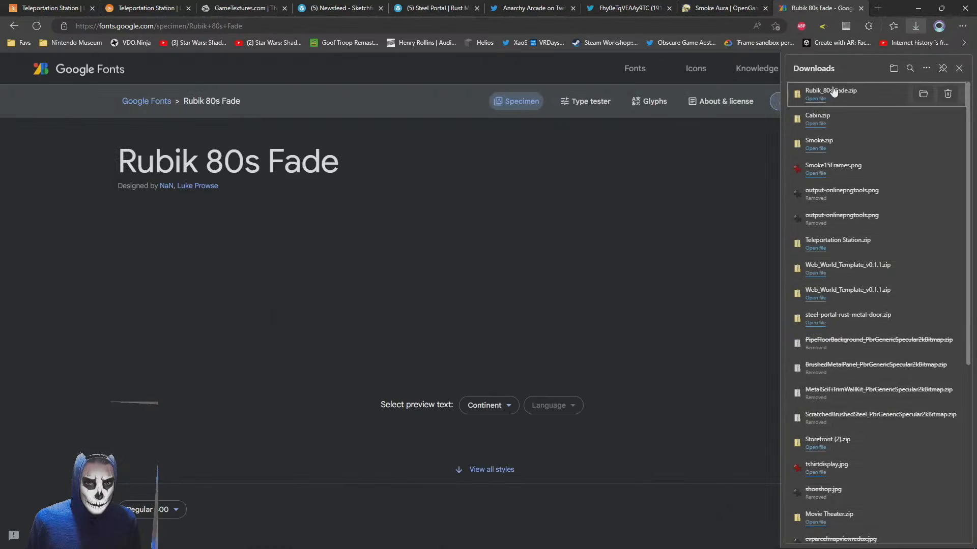
pyautogui.click(816, 99)
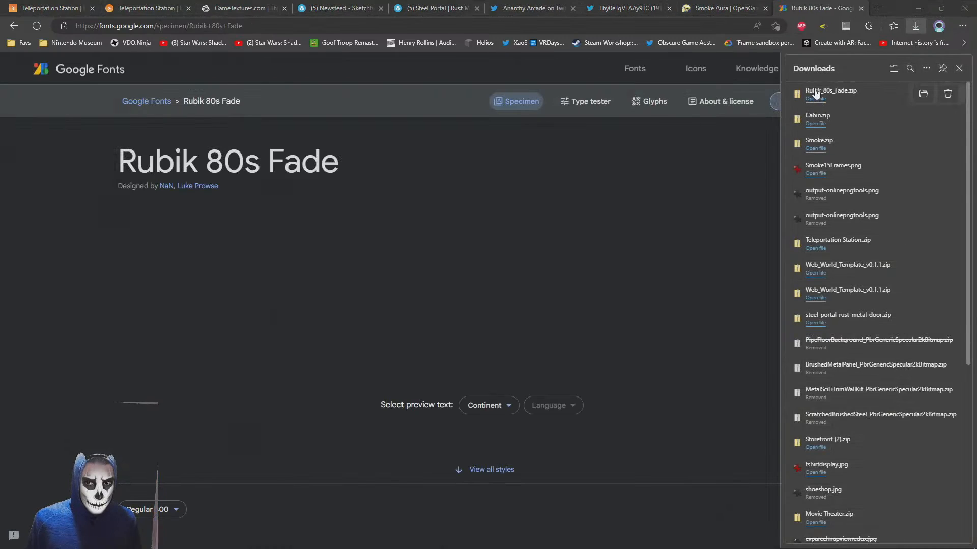
# Extract Rubik80sFade-Regular.ttf from Rubik_80s_Fade.zip into the Downloads folder
pyautogui.click(916, 9)
pyautogui.hotkey('alt', 'Tab')
pyautogui.click(546, 209)
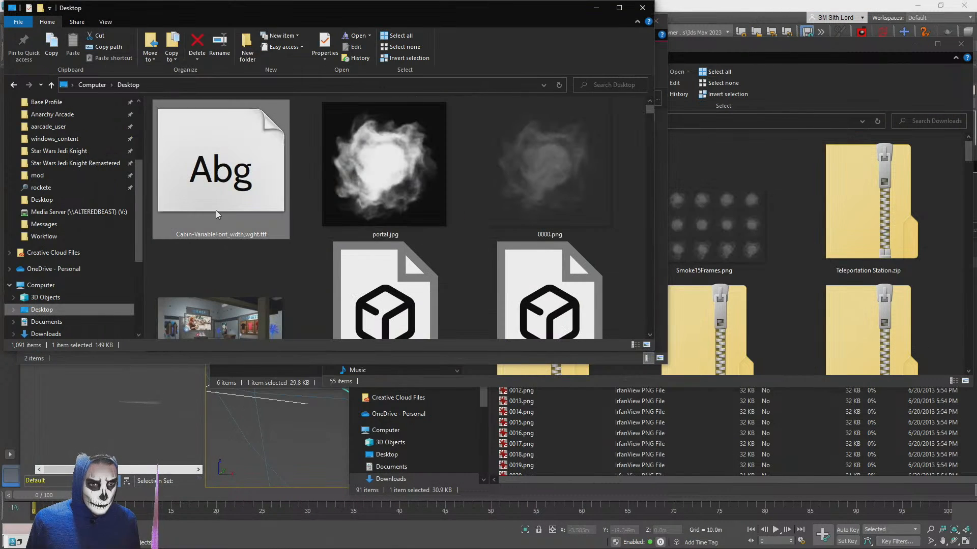
pyautogui.hotkey('alt', 'Tab')
pyautogui.moveTo(209, 142); pyautogui.dragTo(796, 239)
pyautogui.click(755, 4)
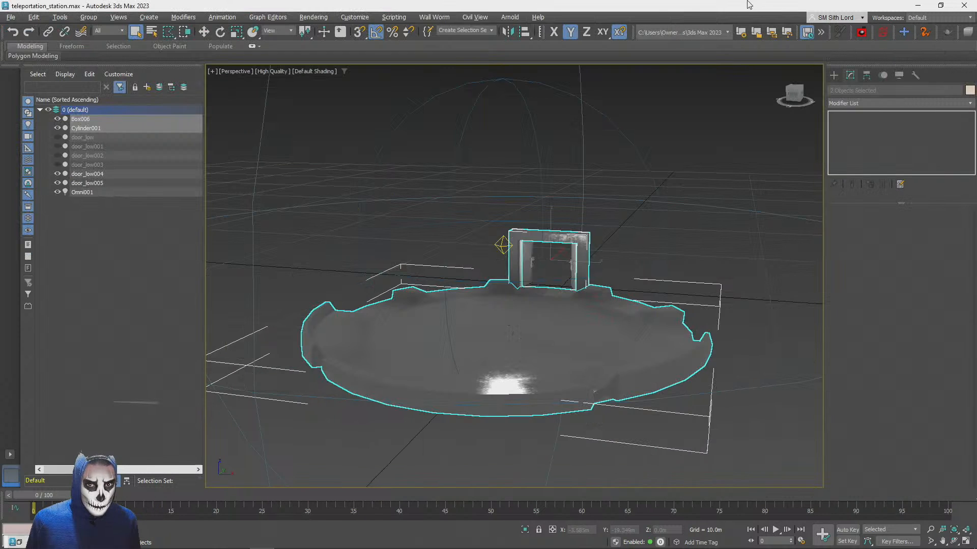
# Return to the browser, close its downloads list and switch to the PlayCanvas editor for the Teleportation Station scene
pyautogui.hotkey('alt', 'Tab')
pyautogui.hotkey('alt', 'Tab')
pyautogui.press('Tab')
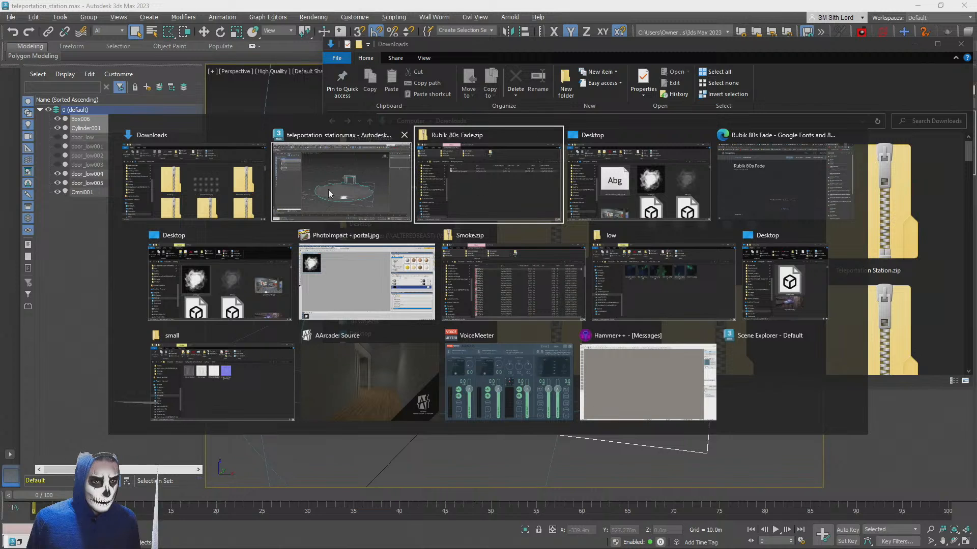
pyautogui.click(758, 186)
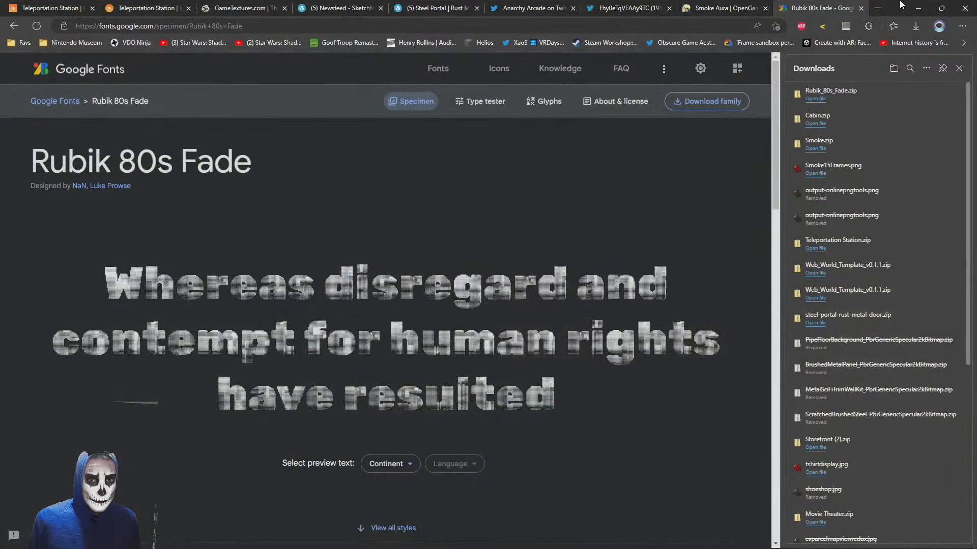
pyautogui.click(959, 71)
pyautogui.click(96, 6)
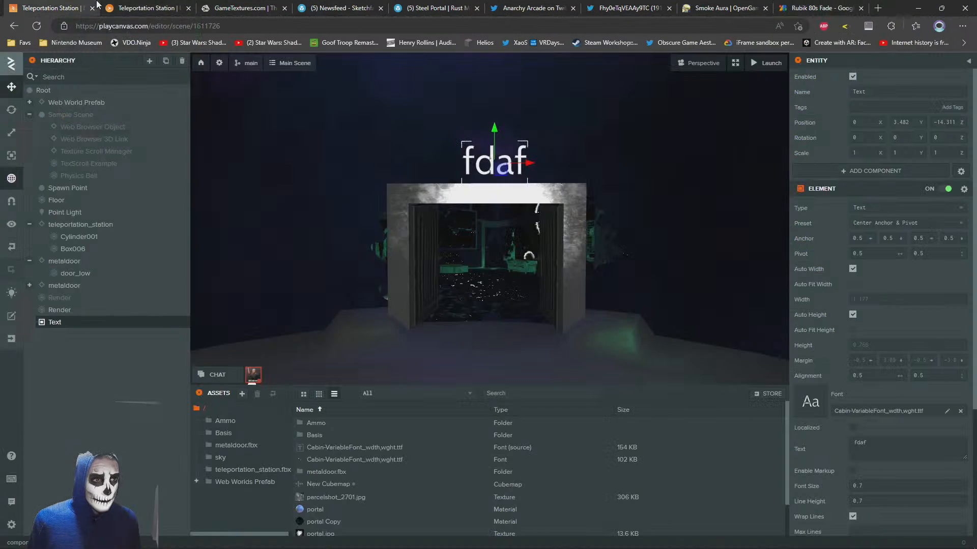
# Import Rubik80sFade-Regular.ttf from the Downloads folder into the PlayCanvas project's assets
pyautogui.hotkey('alt', 'Tab')
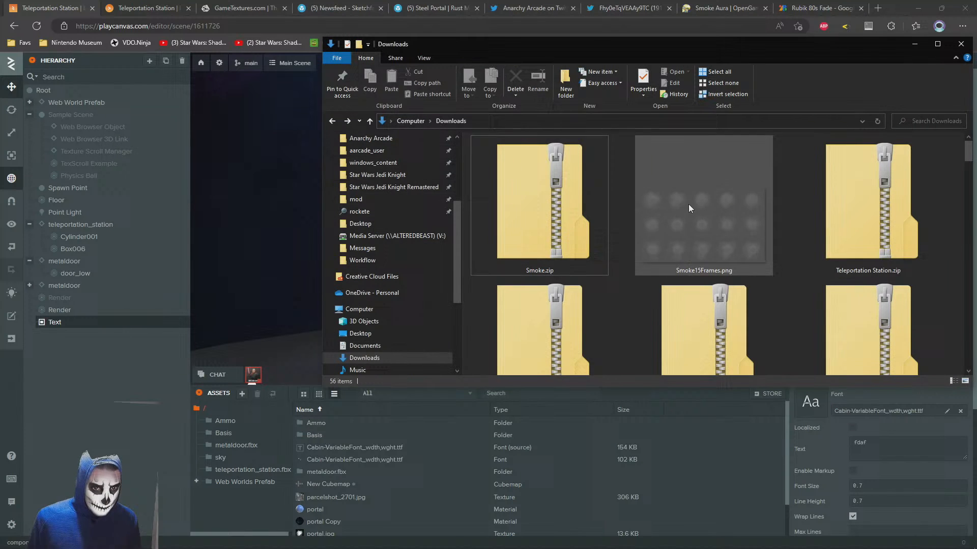
pyautogui.click(688, 204)
pyautogui.press('End')
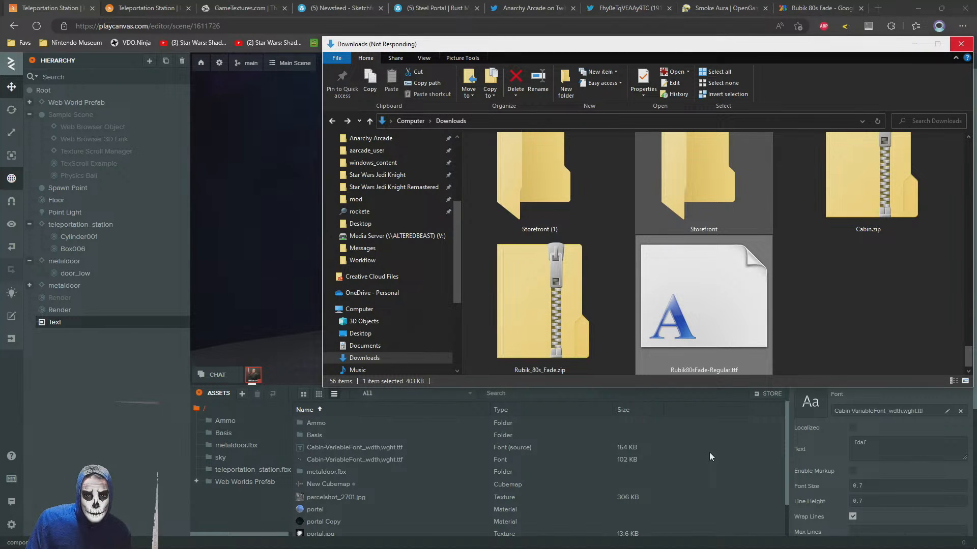
pyautogui.moveTo(709, 453); pyautogui.dragTo(683, 462)
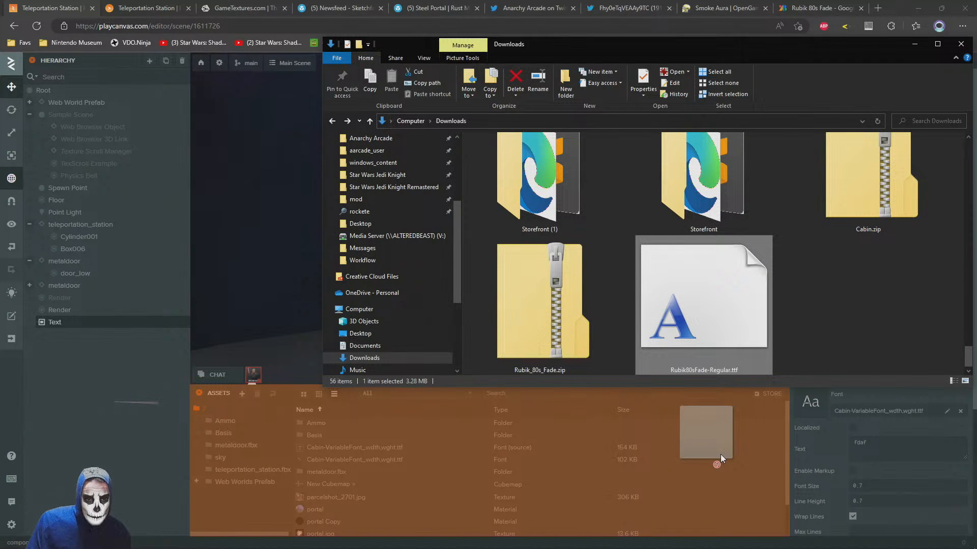
pyautogui.moveTo(721, 454); pyautogui.dragTo(641, 448)
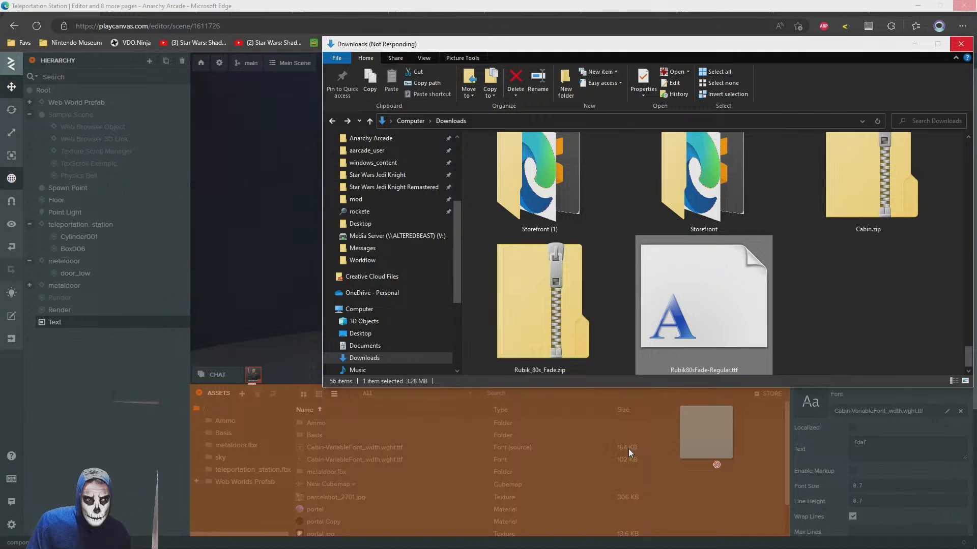
pyautogui.moveTo(628, 449); pyautogui.dragTo(697, 454)
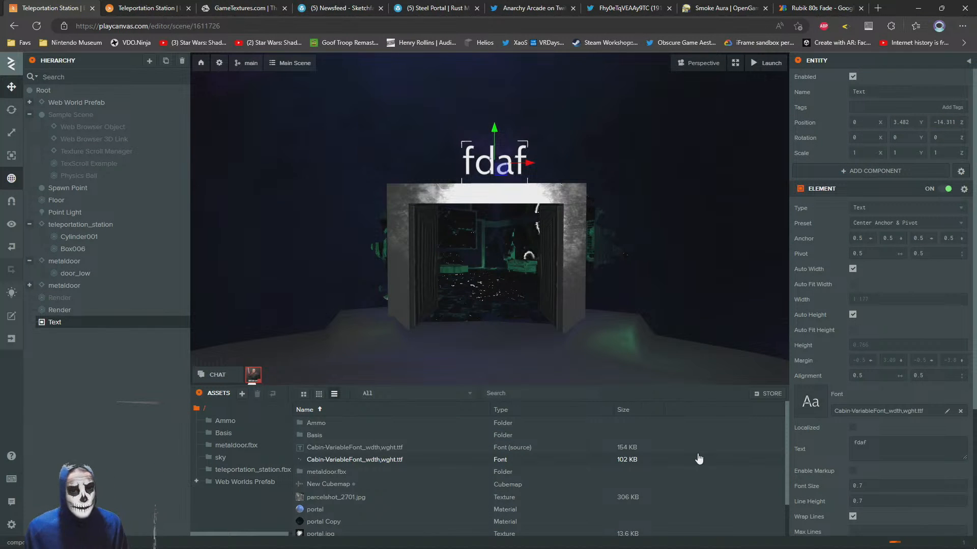
# Assign the processed Rubik80sFade-Regular.ttf font asset to the Text element above the portal
pyautogui.scroll(-2, 379, 443)
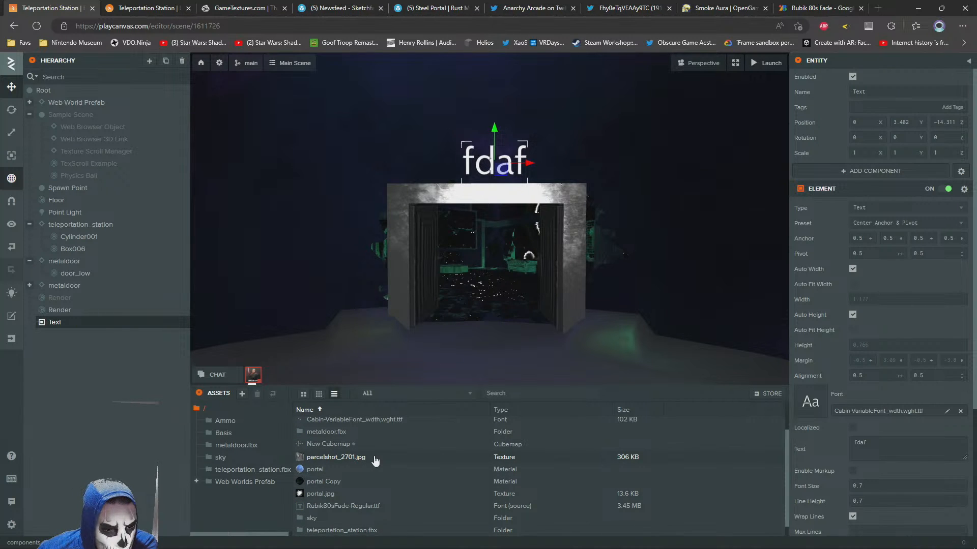
pyautogui.scroll(-1, 375, 462)
pyautogui.scroll(-1, 379, 490)
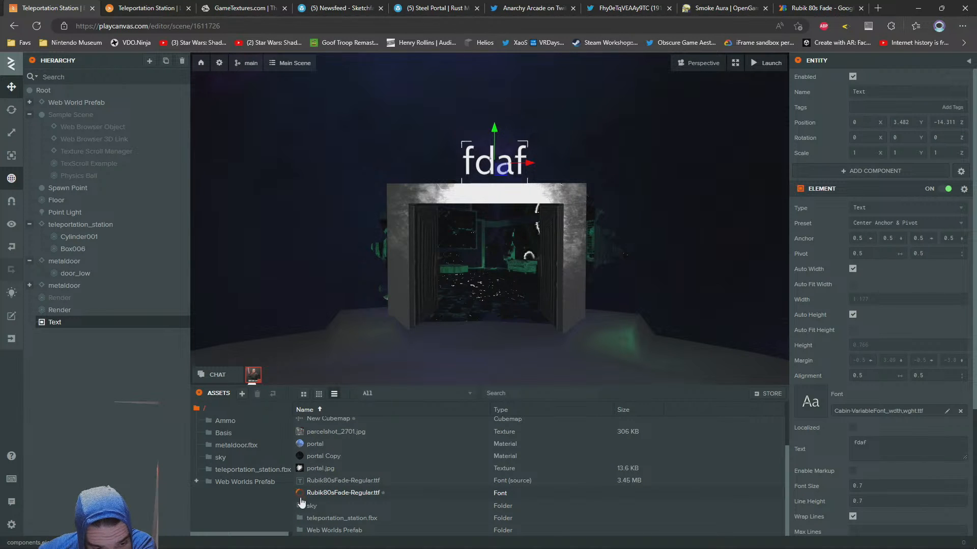
pyautogui.scroll(3, 371, 491)
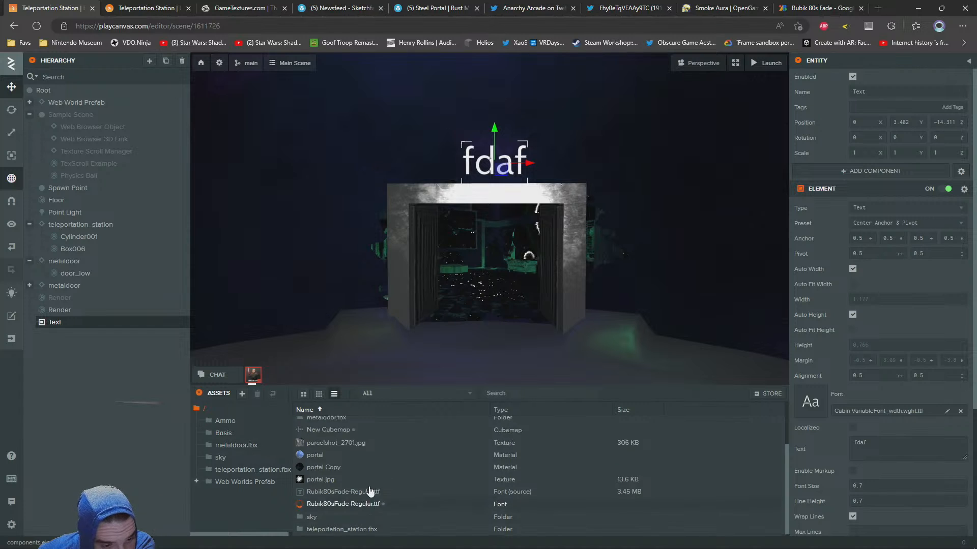
pyautogui.scroll(-3, 370, 489)
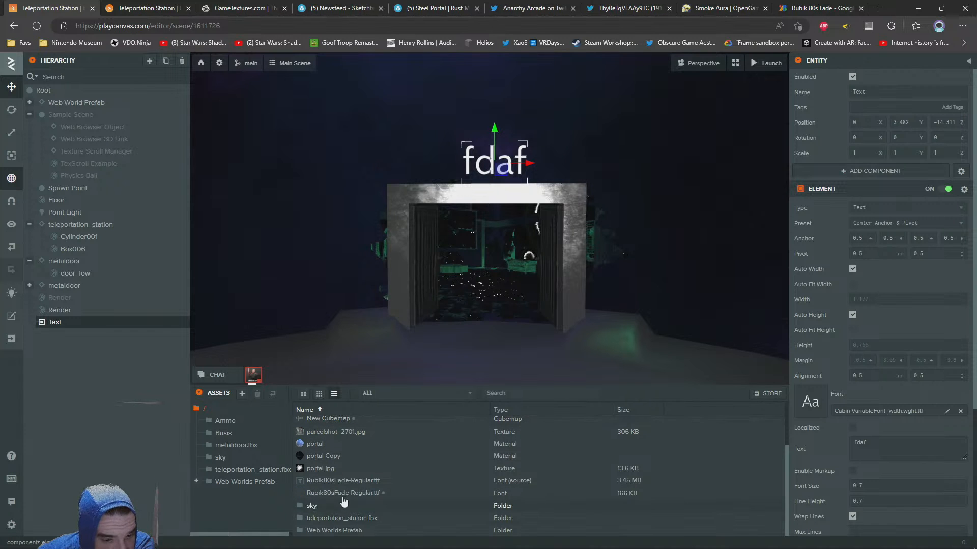
pyautogui.moveTo(329, 497); pyautogui.dragTo(870, 407)
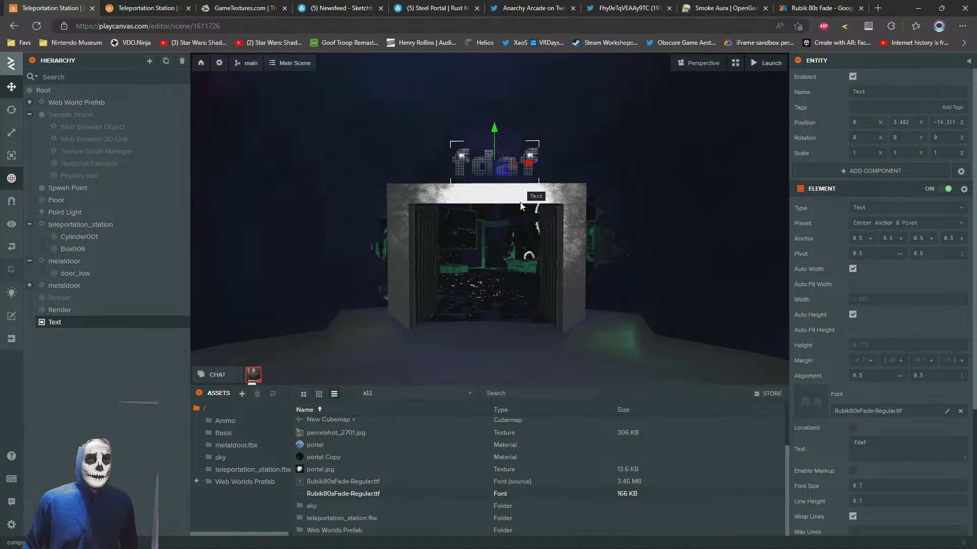
# Change the text above the portal to "Cool" and check how the font looks from further back
pyautogui.scroll(-3, 819, 459)
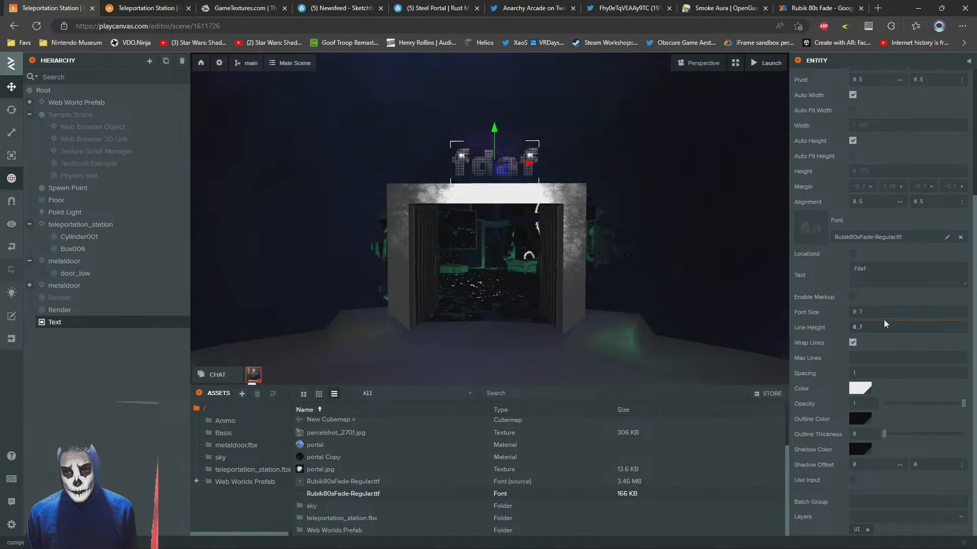
pyautogui.moveTo(893, 269); pyautogui.dragTo(766, 270)
pyautogui.write('Cool')
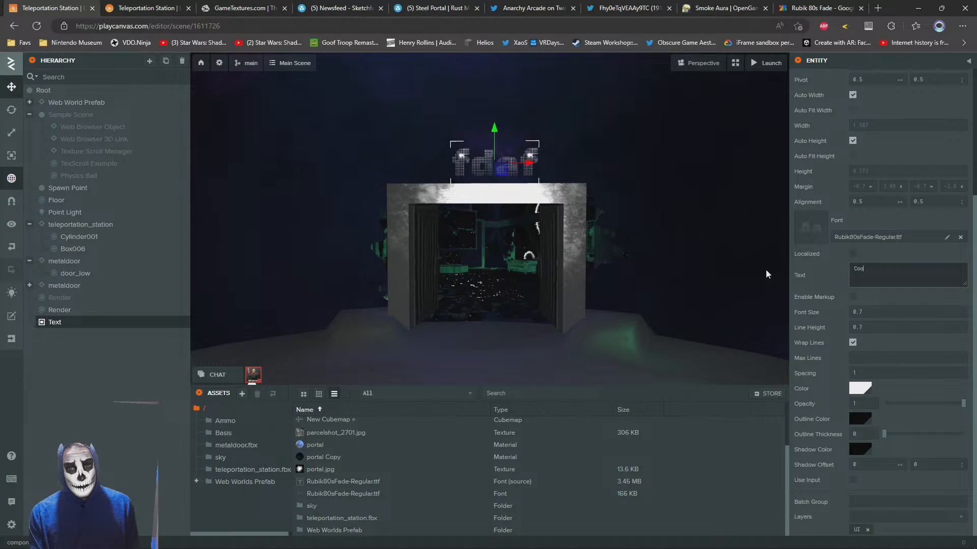
pyautogui.press('Return')
pyautogui.press('w')
pyautogui.moveTo(395, 134); pyautogui.dragTo(390, 155, button='right')
pyautogui.press('s')
pyautogui.press('w')
pyautogui.press('f')
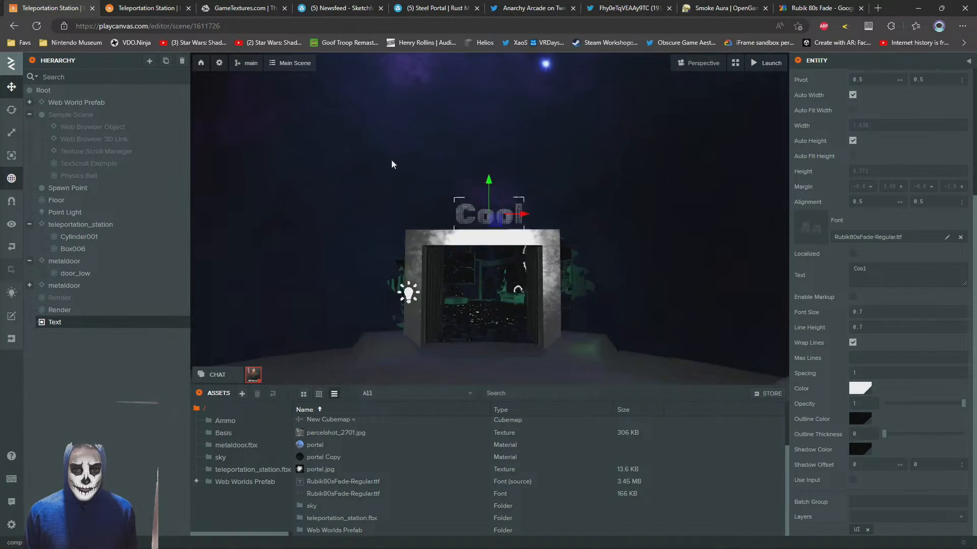
# Try blue 006AFF and red FF0000 as the text colour, and set it back to white
pyautogui.click(854, 389)
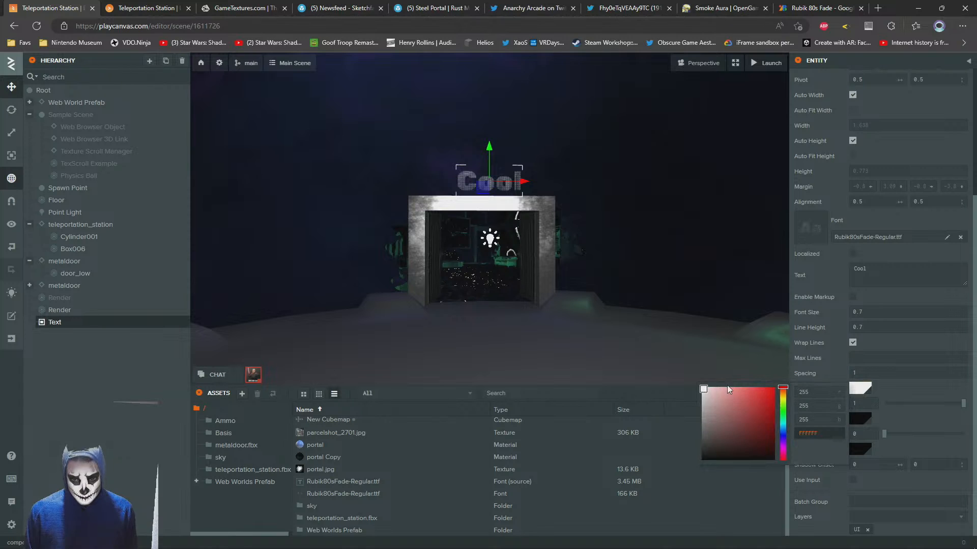
pyautogui.moveTo(784, 418); pyautogui.dragTo(783, 431)
pyautogui.click(772, 389)
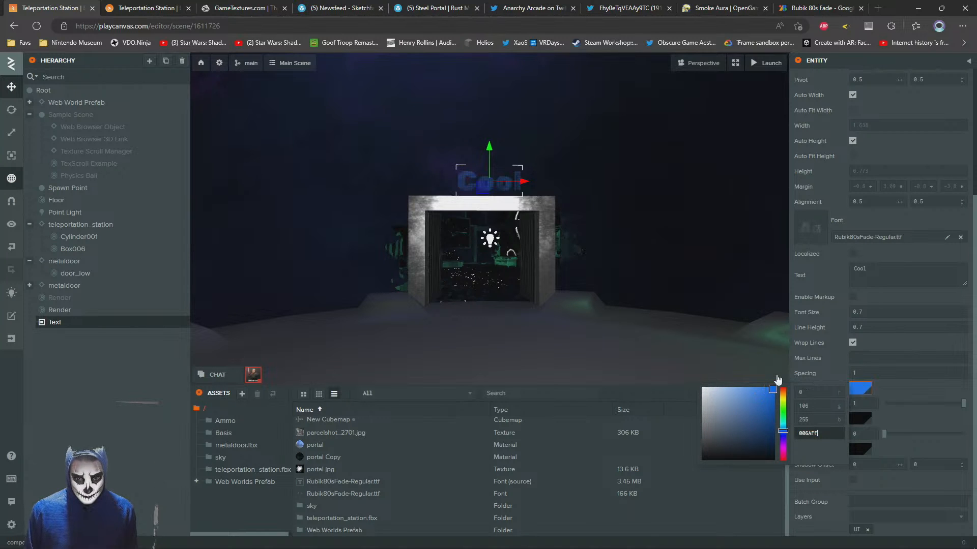
pyautogui.moveTo(783, 431)
pyautogui.mouseDown()
pyautogui.moveTo(783, 386)
pyautogui.moveTo(772, 467)
pyautogui.moveTo(783, 364)
pyautogui.mouseUp()
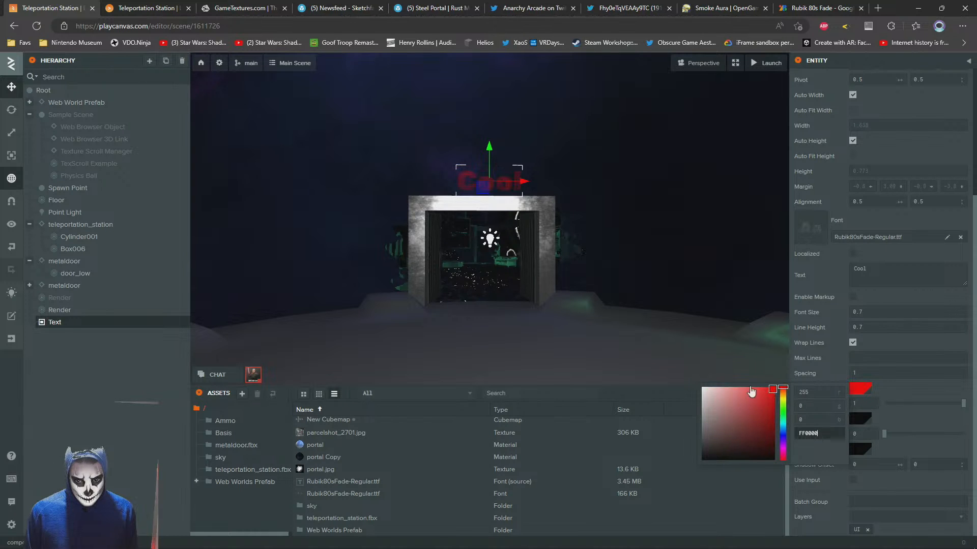
pyautogui.moveTo(752, 392); pyautogui.dragTo(648, 349)
pyautogui.click(633, 183)
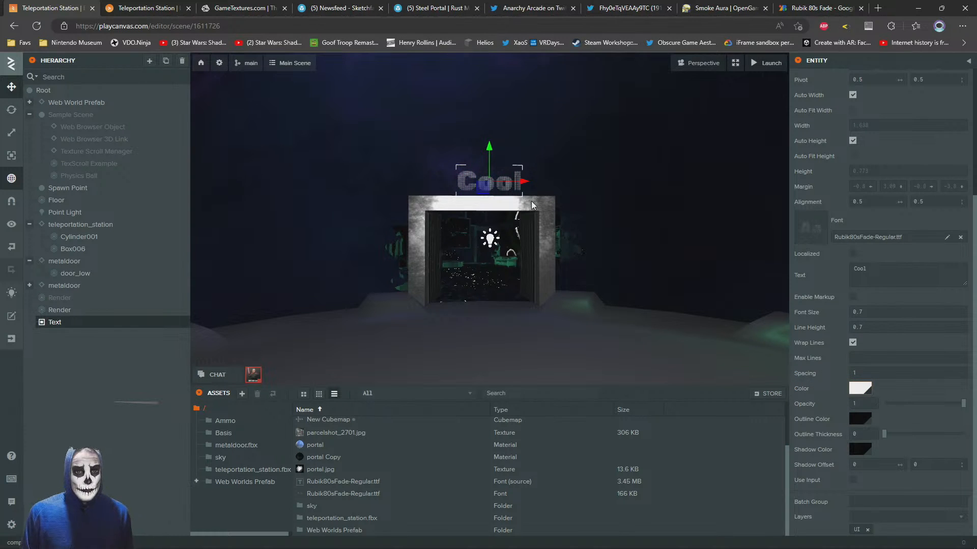
# Replace the text above the portal with "3D Storefront", split onto two lines after "3D"
pyautogui.scroll(4, 527, 193)
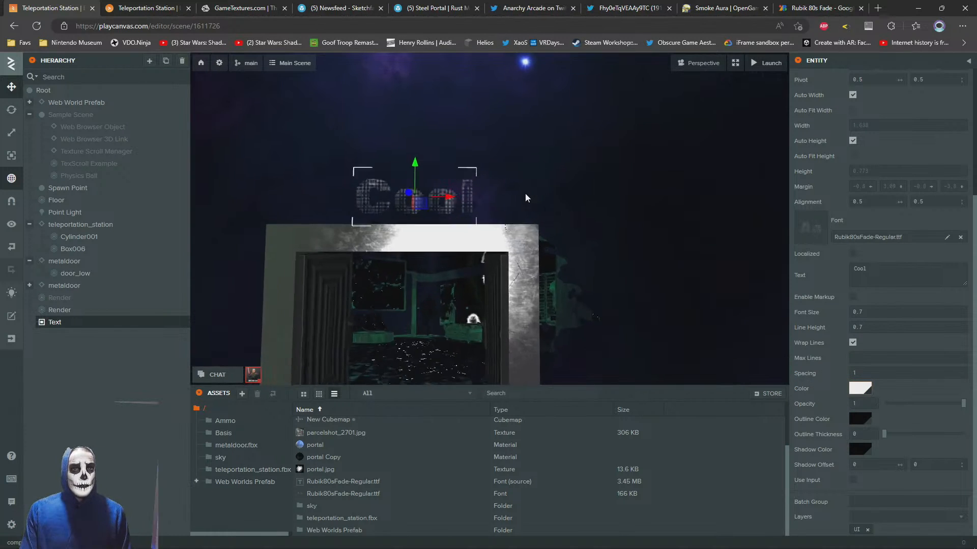
pyautogui.click(918, 264)
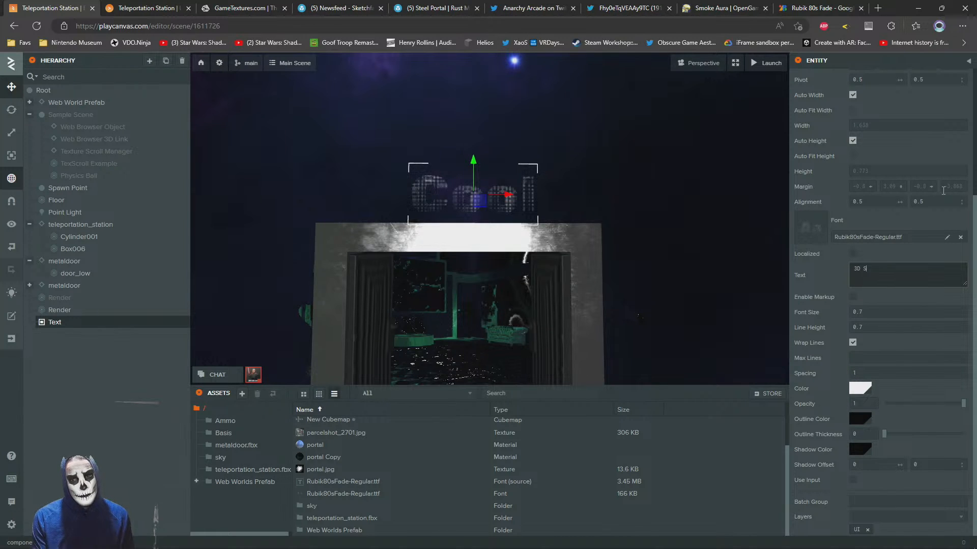
pyautogui.write('3D Storefront')
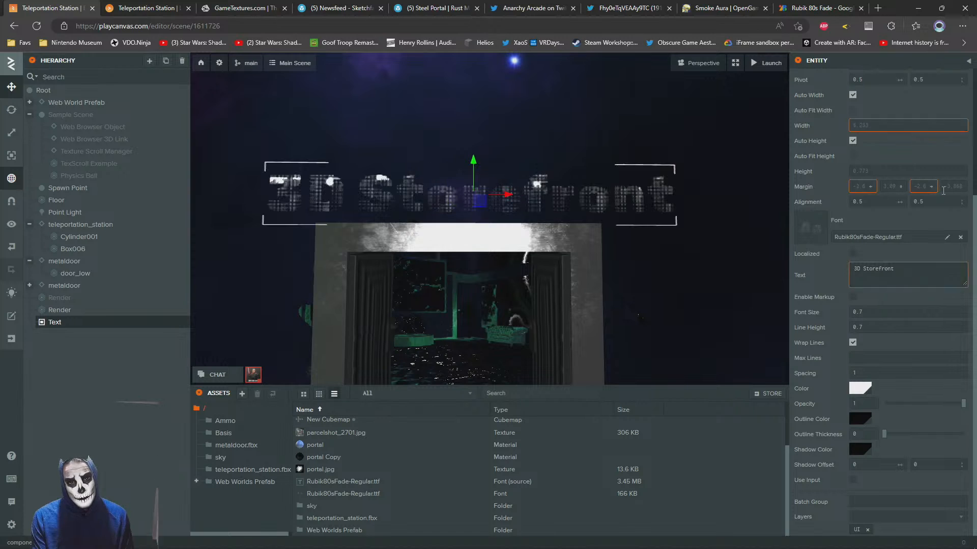
pyautogui.click(865, 289)
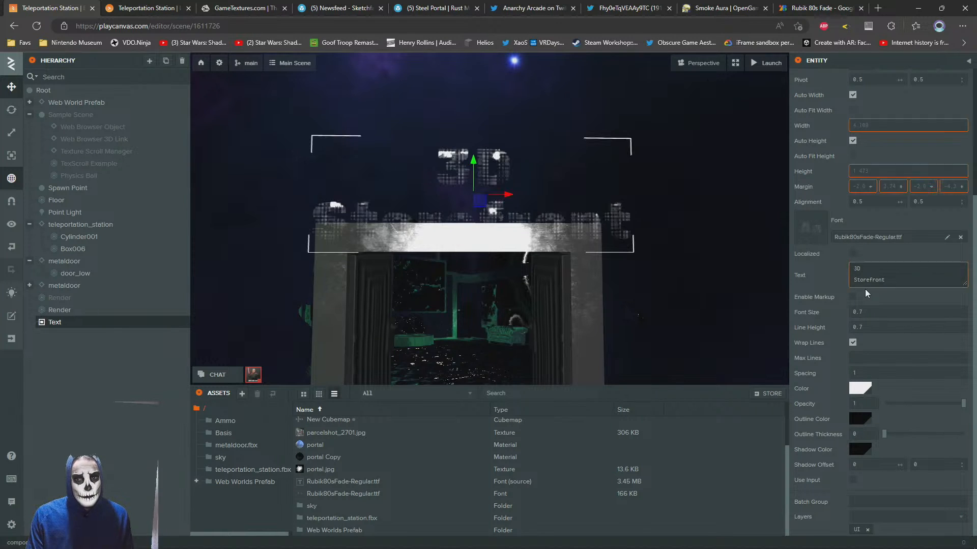
# Raise the two-line text until it clears the top of the portal frame, and check it from the front
pyautogui.press('f')
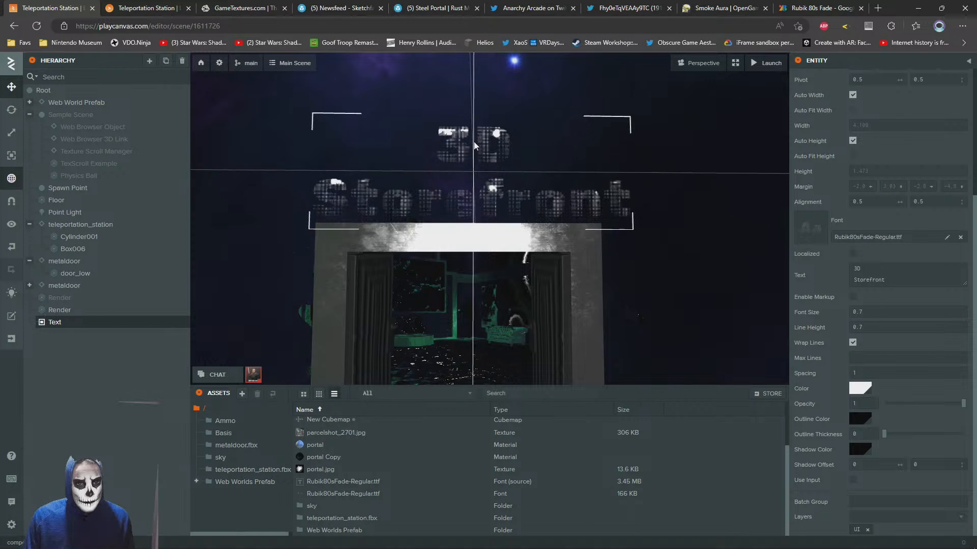
pyautogui.press('s')
pyautogui.moveTo(463, 130); pyautogui.dragTo(486, 147, button='right')
pyautogui.press('w')
pyautogui.click(627, 206)
pyautogui.press('w')
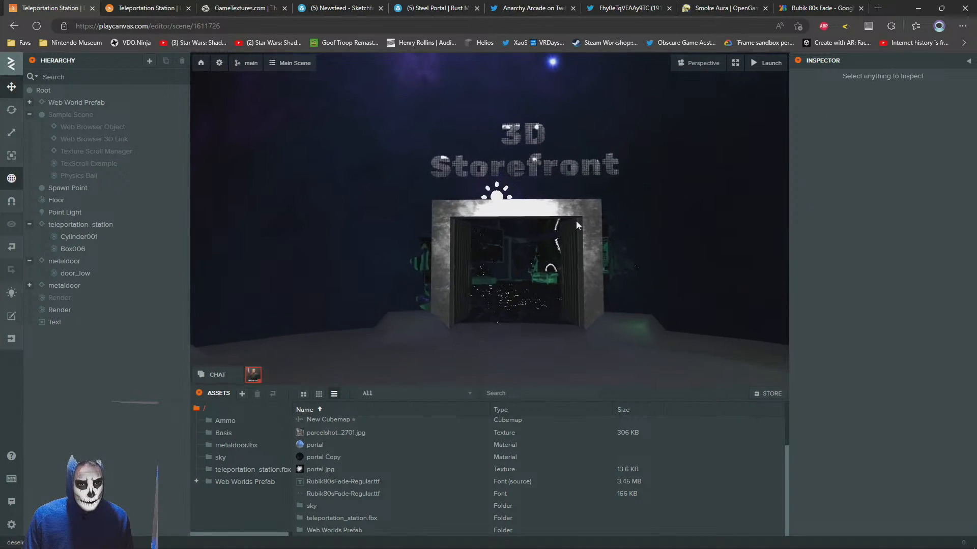
pyautogui.press('s')
pyautogui.moveTo(586, 155); pyautogui.dragTo(585, 211, button='right')
# Reload the launched scene and walk up to the portal and back to check the "3D Storefront" label
pyautogui.click(121, 6)
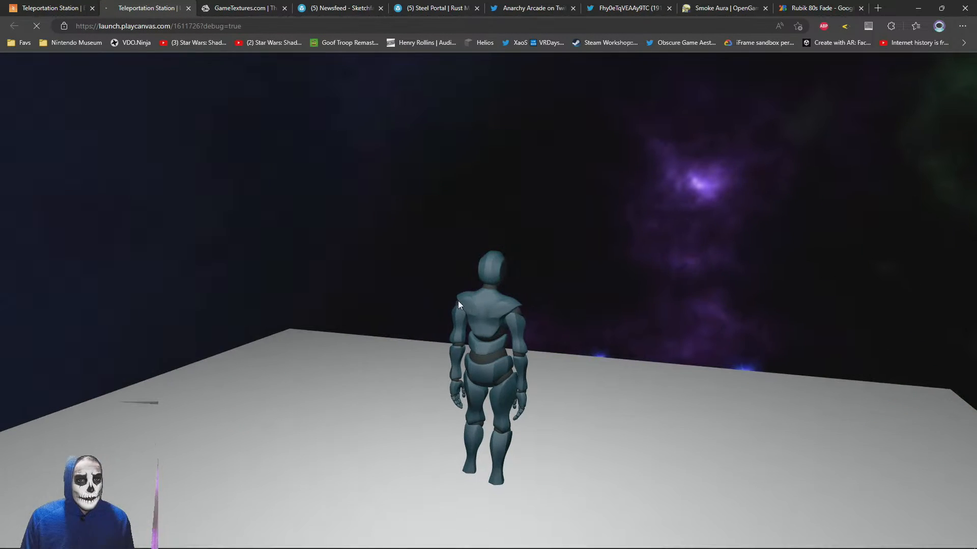
pyautogui.press('F5')
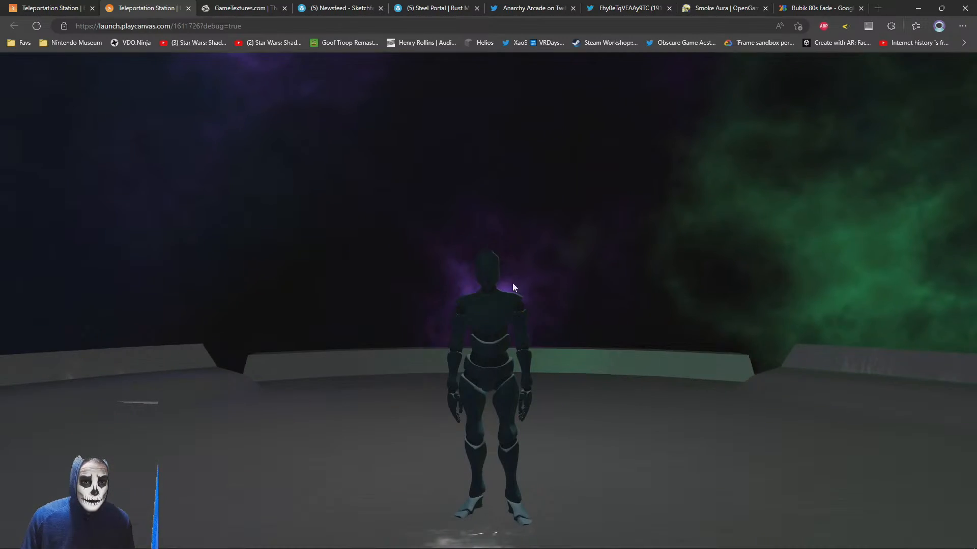
pyautogui.moveTo(513, 283); pyautogui.dragTo(285, 305)
pyautogui.moveTo(655, 316); pyautogui.dragTo(448, 323)
pyautogui.moveTo(697, 332); pyautogui.dragTo(514, 321)
pyautogui.press('w')
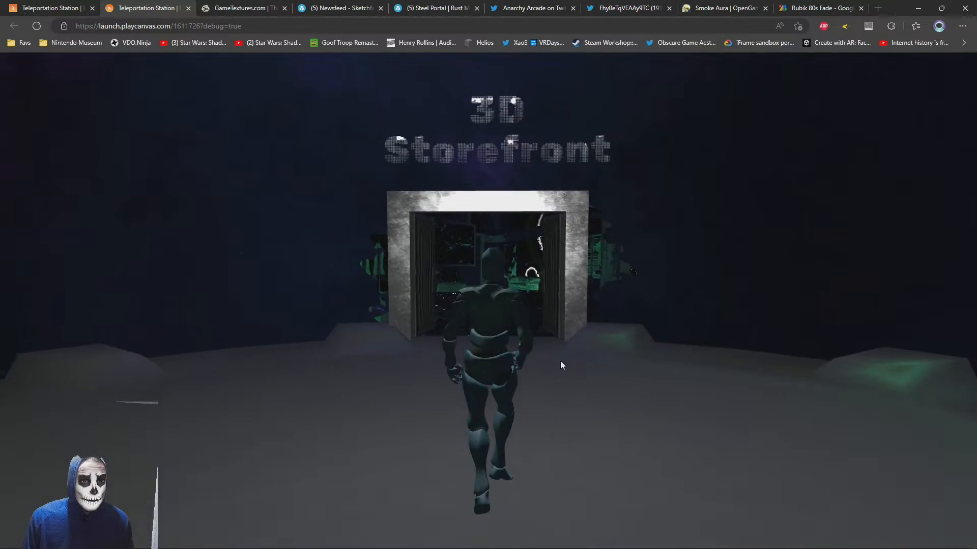
pyautogui.moveTo(547, 246); pyautogui.dragTo(537, 196)
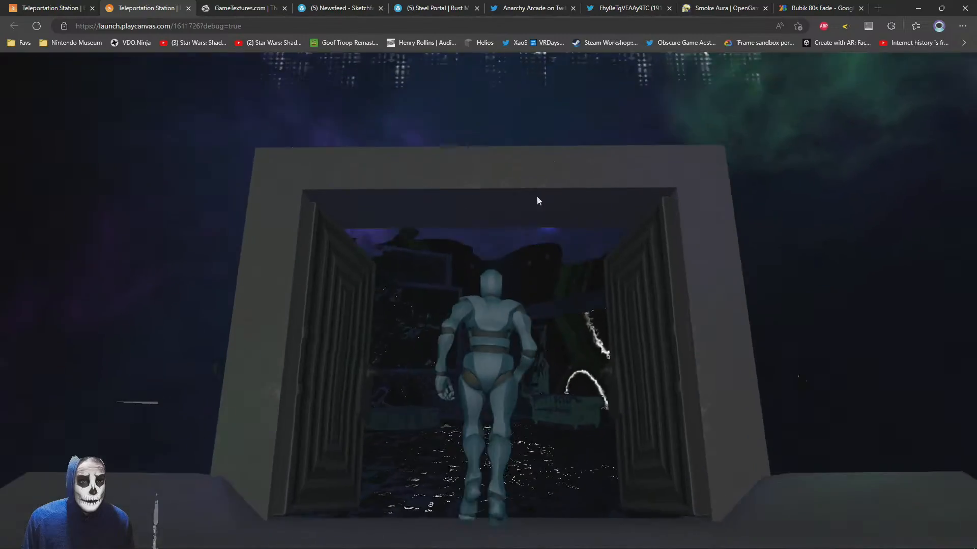
pyautogui.press('s')
pyautogui.moveTo(521, 251); pyautogui.dragTo(525, 383)
pyautogui.press('s')
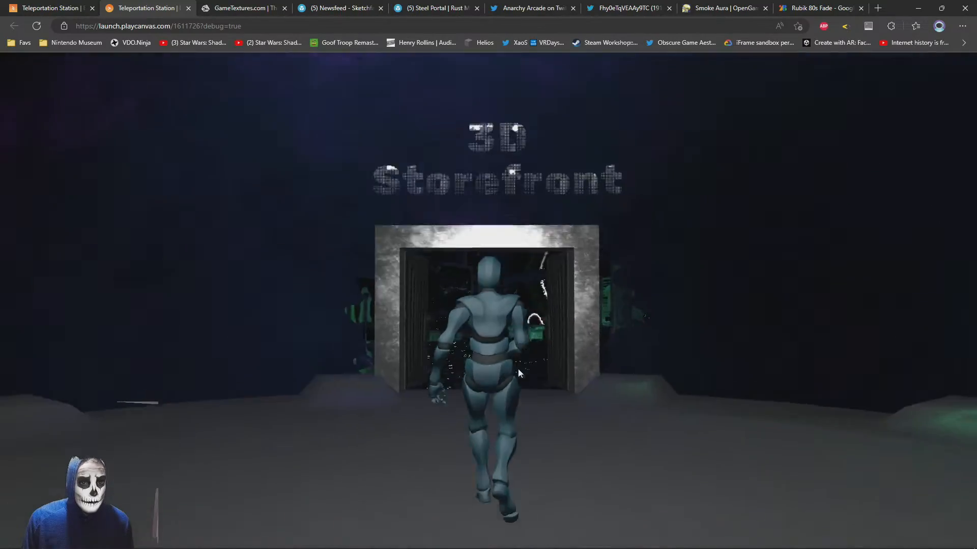
pyautogui.press('w')
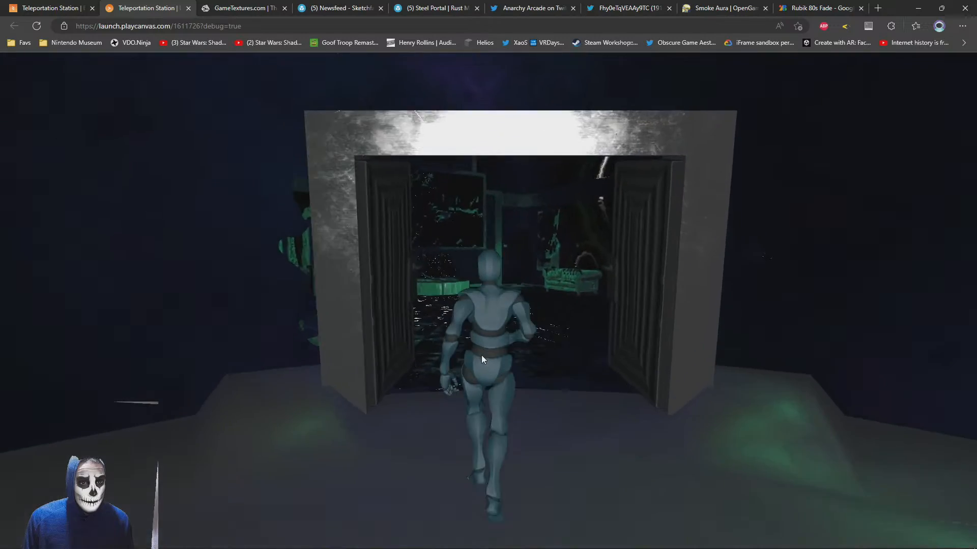
pyautogui.press('s')
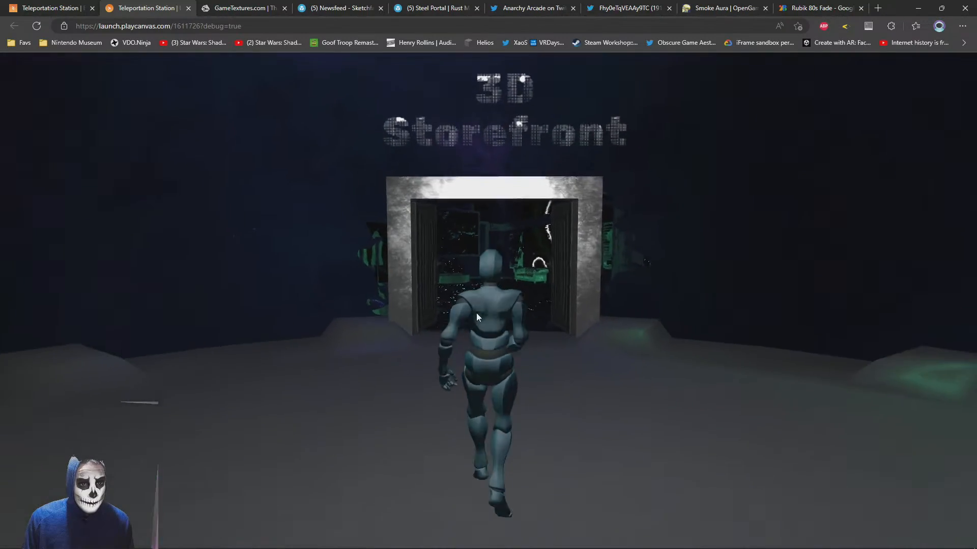
# Back in the scene editor, try "STOREFRONT" in capitals as the label's second line and shorten it to "STORE"
pyautogui.hotkey('ctrl', 'Tab')
pyautogui.click(58, 6)
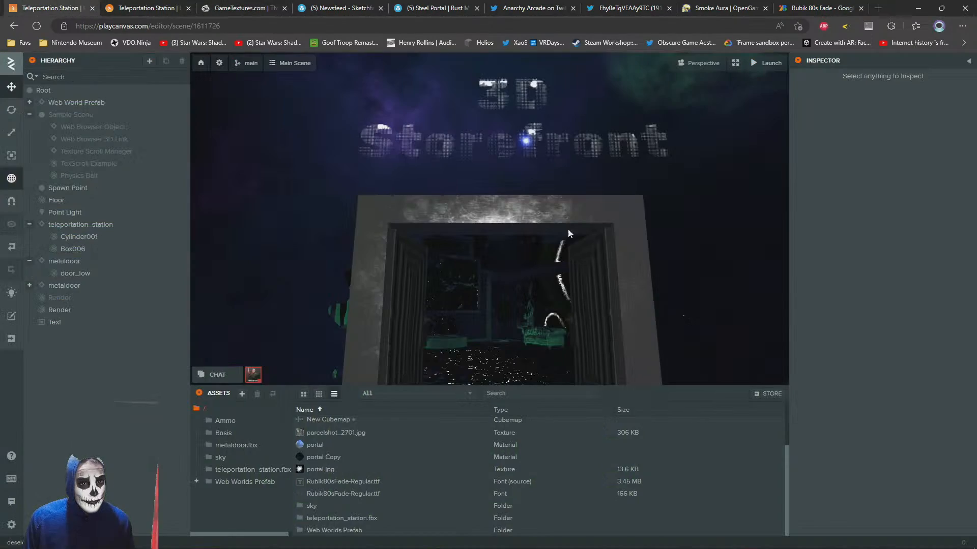
pyautogui.press('s')
pyautogui.moveTo(467, 157); pyautogui.dragTo(476, 190, button='right')
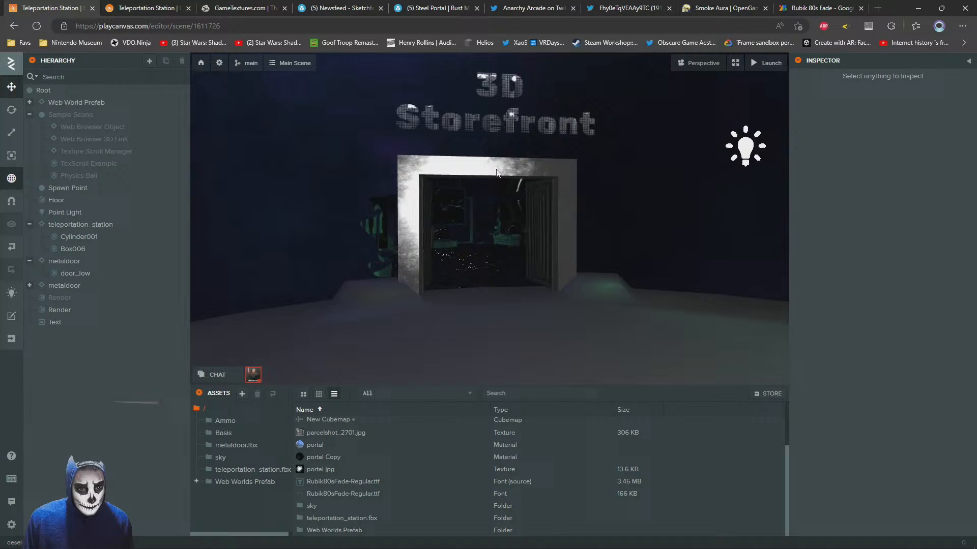
pyautogui.click(494, 102)
pyautogui.moveTo(897, 456); pyautogui.dragTo(813, 452)
pyautogui.write('S')
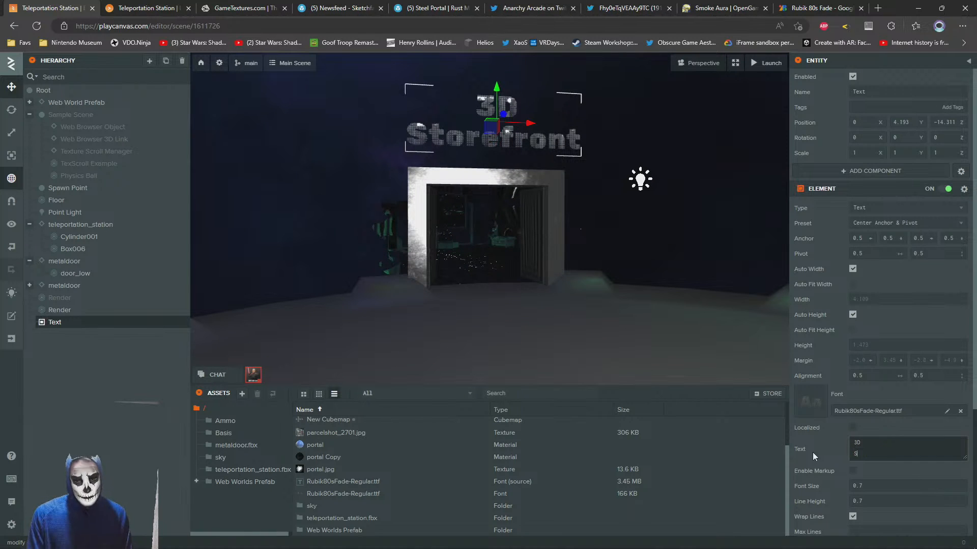
pyautogui.write('TOREFRONT')
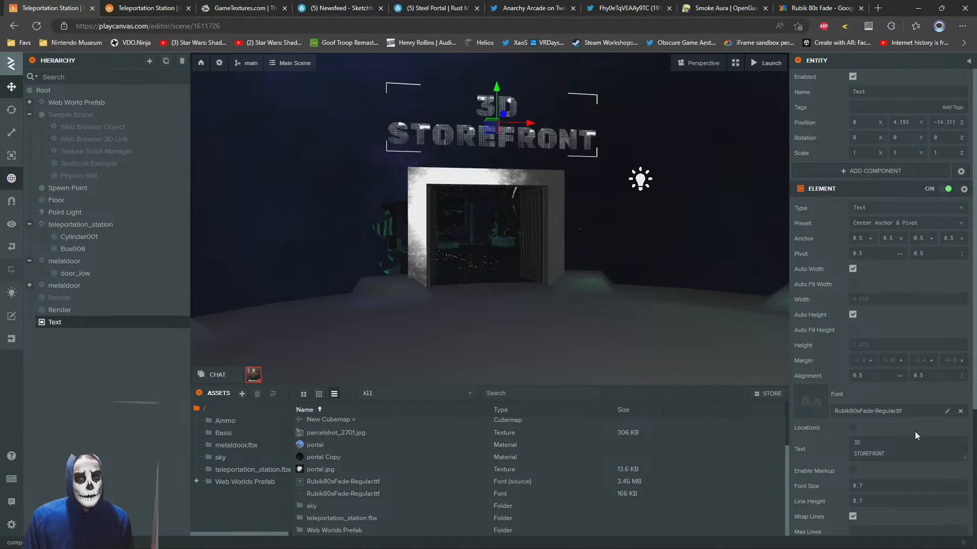
pyautogui.press('Return')
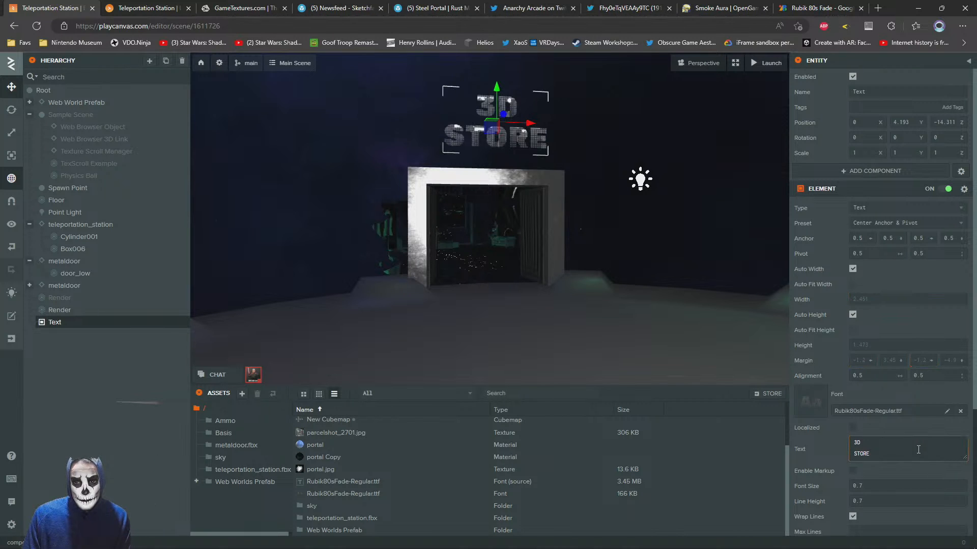
pyautogui.moveTo(501, 84); pyautogui.dragTo(487, 149)
pyautogui.scroll(-5, 645, 212)
pyautogui.click(616, 205)
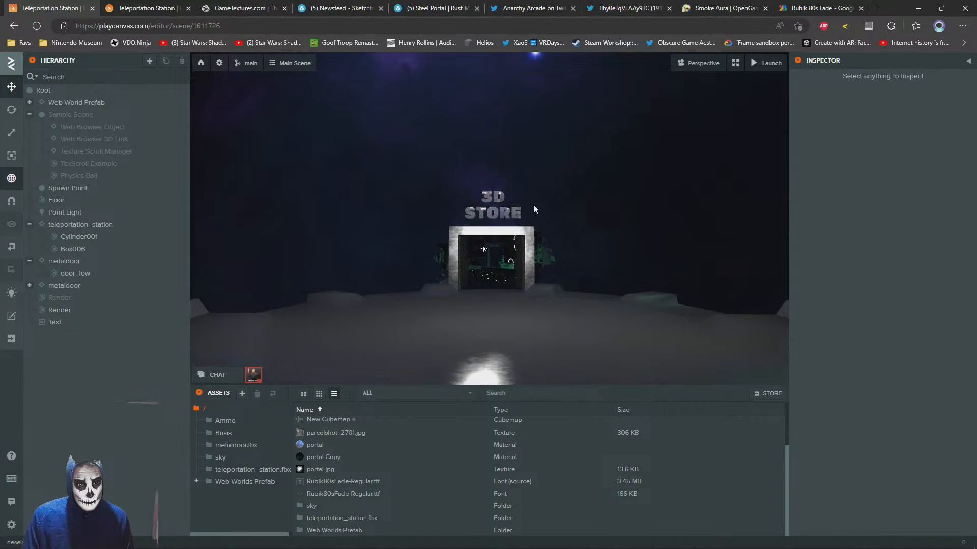
# Duplicate the portal plane and move the copy slightly forward along Z to -15.957
pyautogui.scroll(10, 546, 227)
pyautogui.click(497, 228)
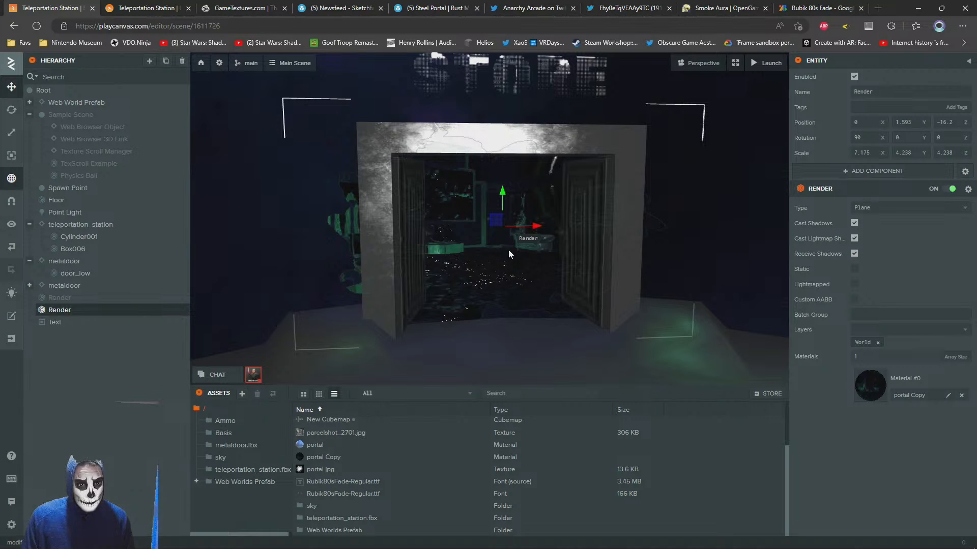
pyautogui.hotkey('ctrl', 'd')
pyautogui.moveTo(431, 262); pyautogui.dragTo(536, 267)
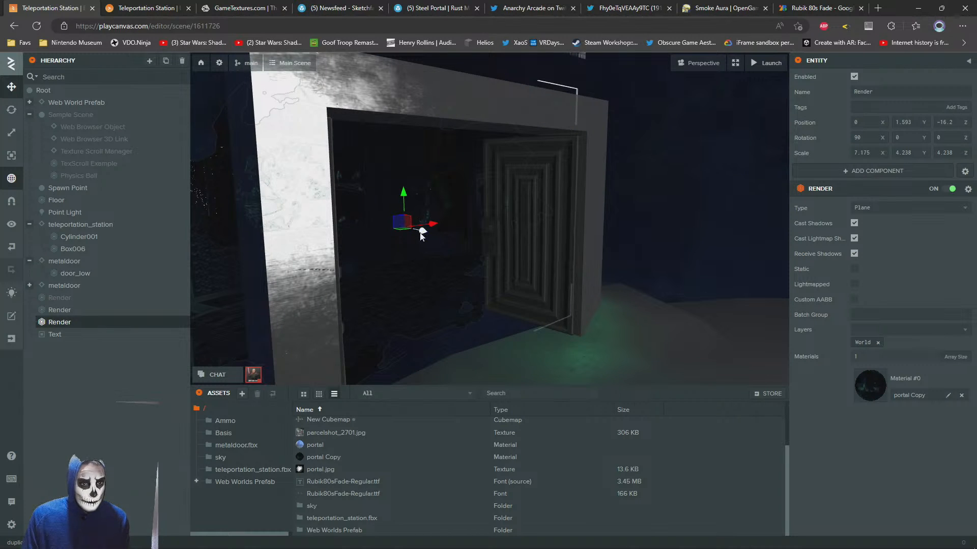
pyautogui.moveTo(422, 235); pyautogui.dragTo(434, 234)
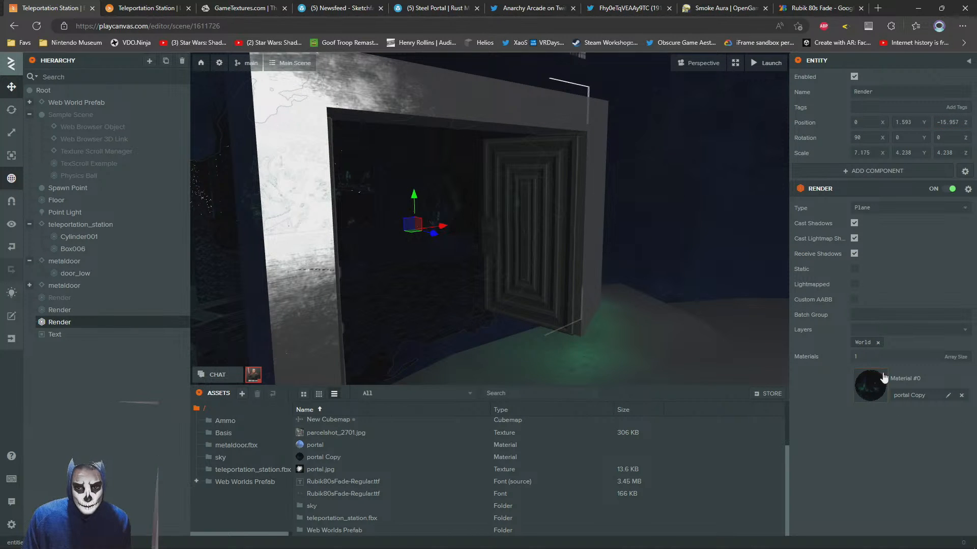
# Replace the duplicated plane's material with the "portal" material
pyautogui.click(876, 394)
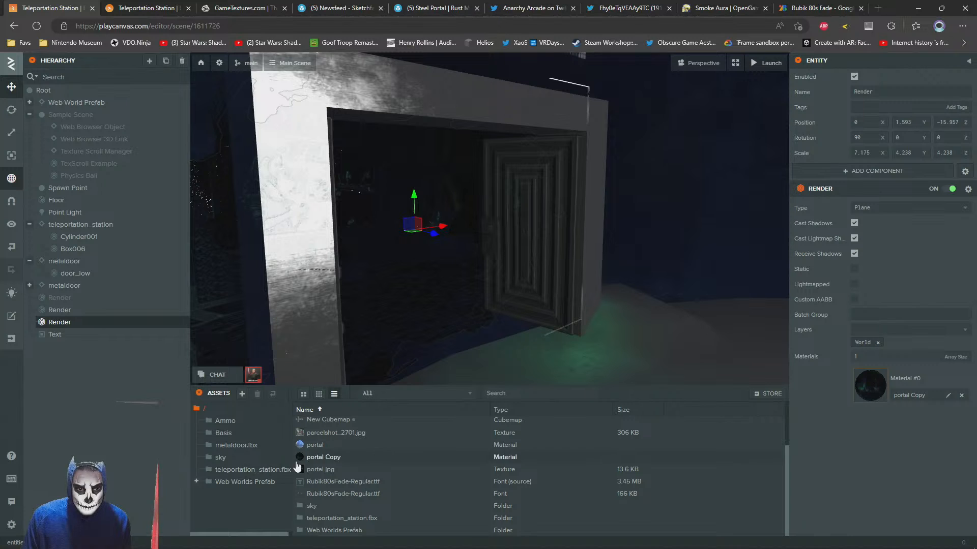
pyautogui.click(309, 450)
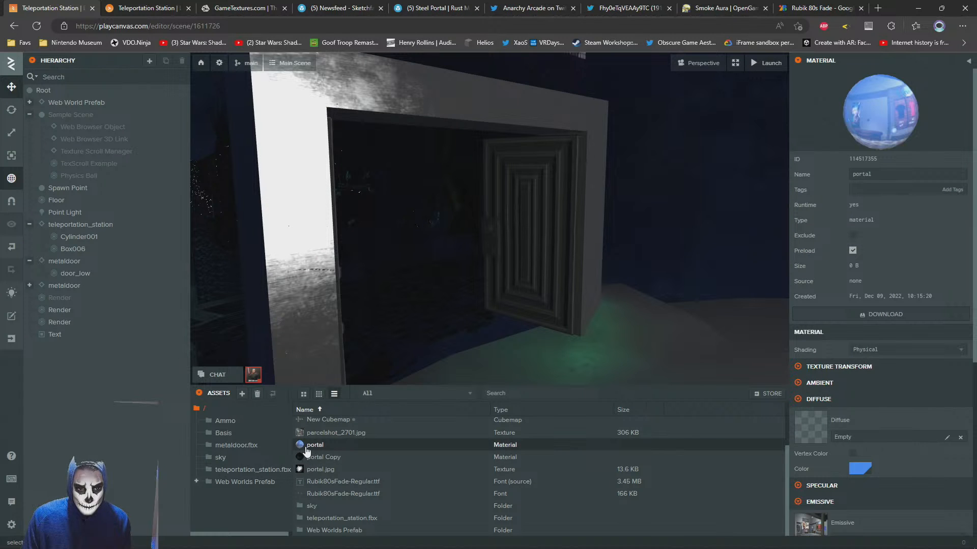
pyautogui.click(393, 309)
pyautogui.moveTo(315, 448); pyautogui.dragTo(868, 402)
# Give the portal material portal.jpg as its opacity map and set its blend type to Alpha
pyautogui.click(870, 399)
pyautogui.scroll(-5, 883, 435)
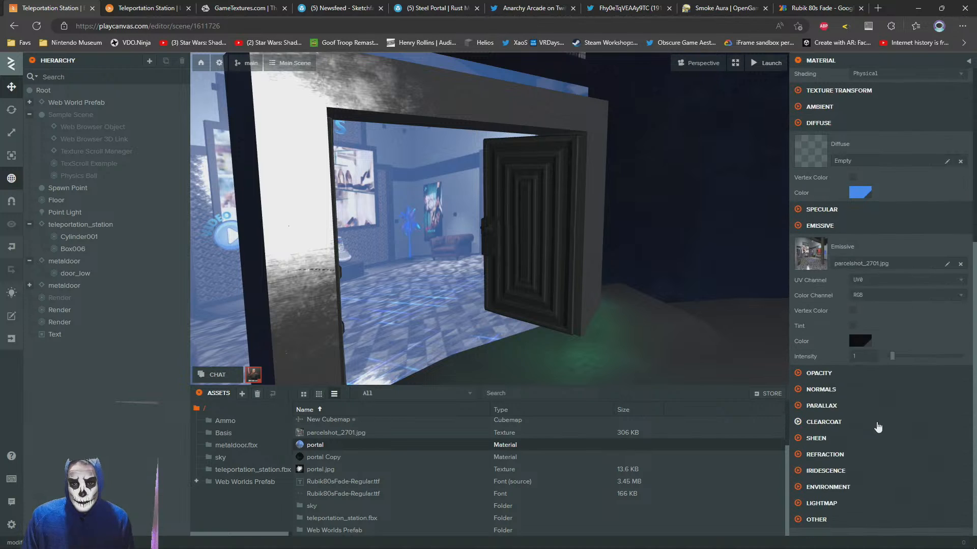
pyautogui.click(813, 376)
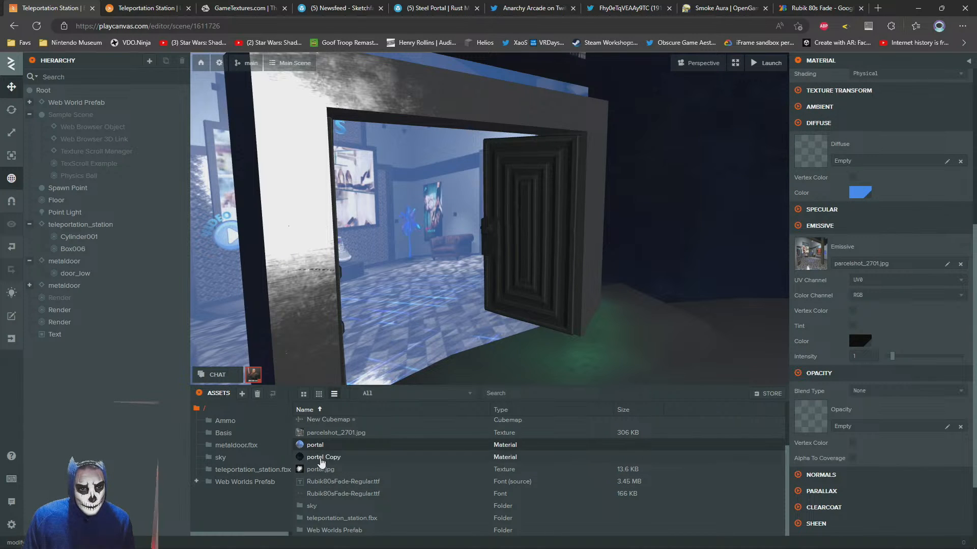
pyautogui.moveTo(334, 469); pyautogui.dragTo(811, 416)
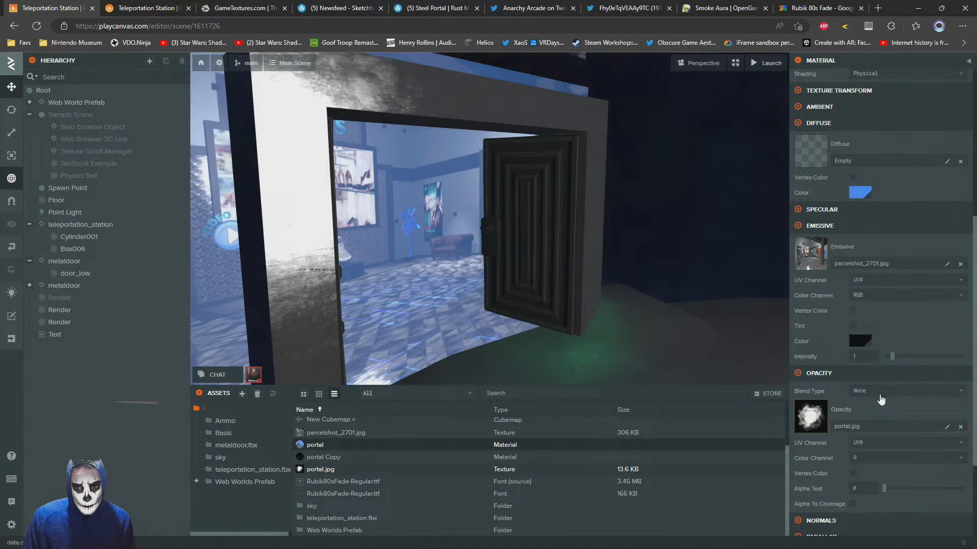
pyautogui.click(879, 392)
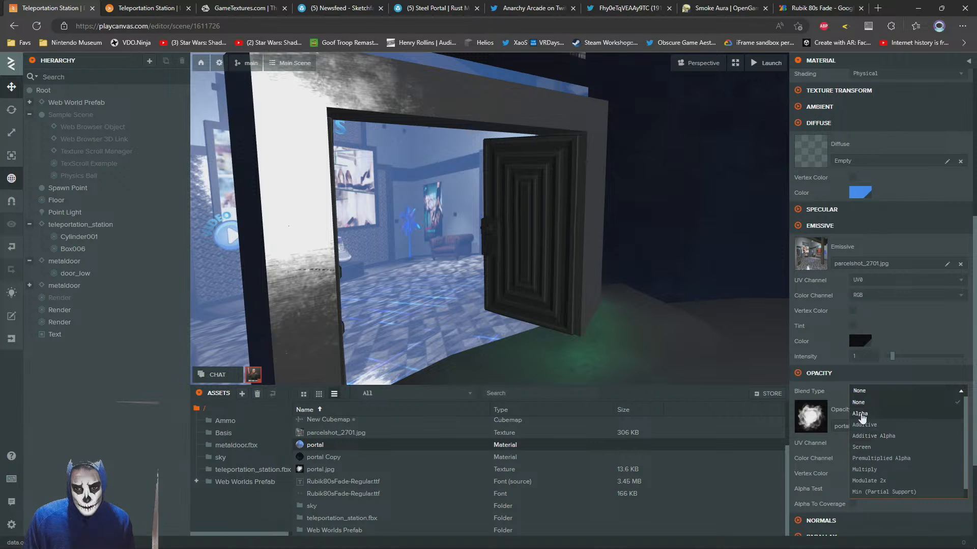
pyautogui.click(859, 414)
pyautogui.scroll(-5, 539, 275)
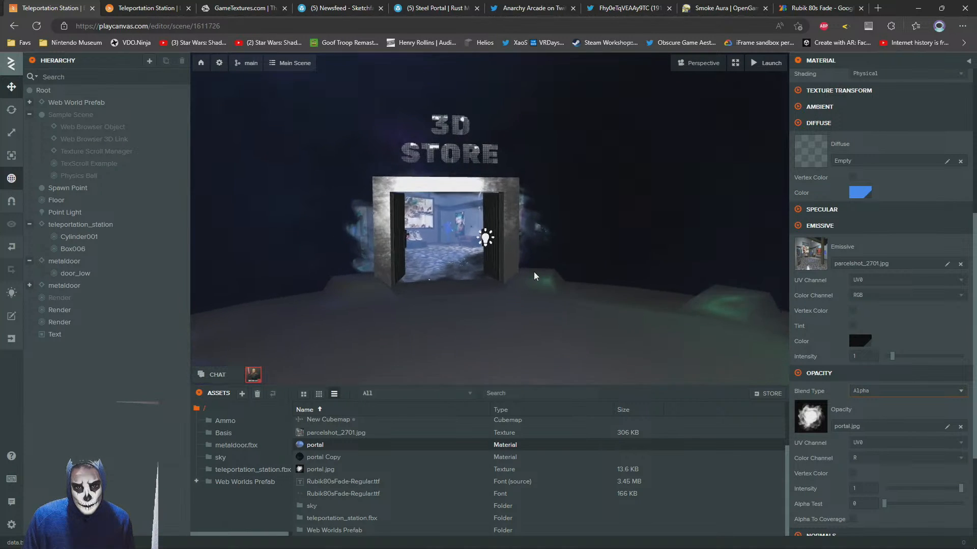
# Try higher Alpha Test values on the portal material, up to about 0.93, and return it to 0
pyautogui.scroll(5, 534, 277)
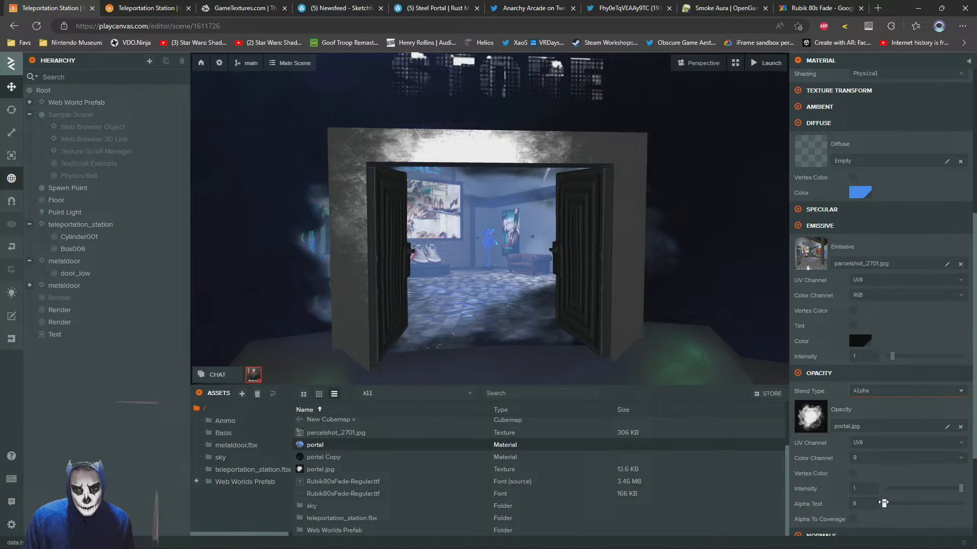
pyautogui.moveTo(894, 503); pyautogui.dragTo(960, 503)
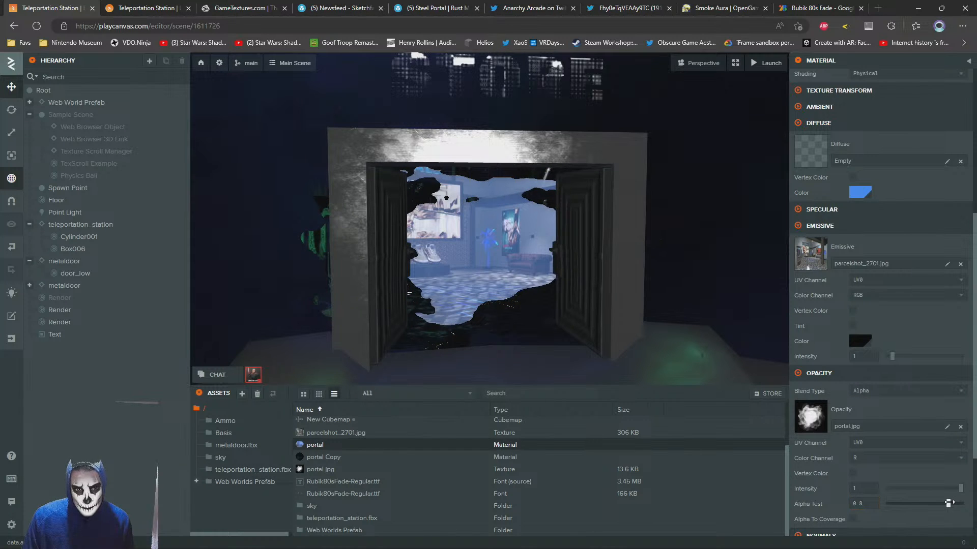
pyautogui.moveTo(945, 503); pyautogui.dragTo(940, 502)
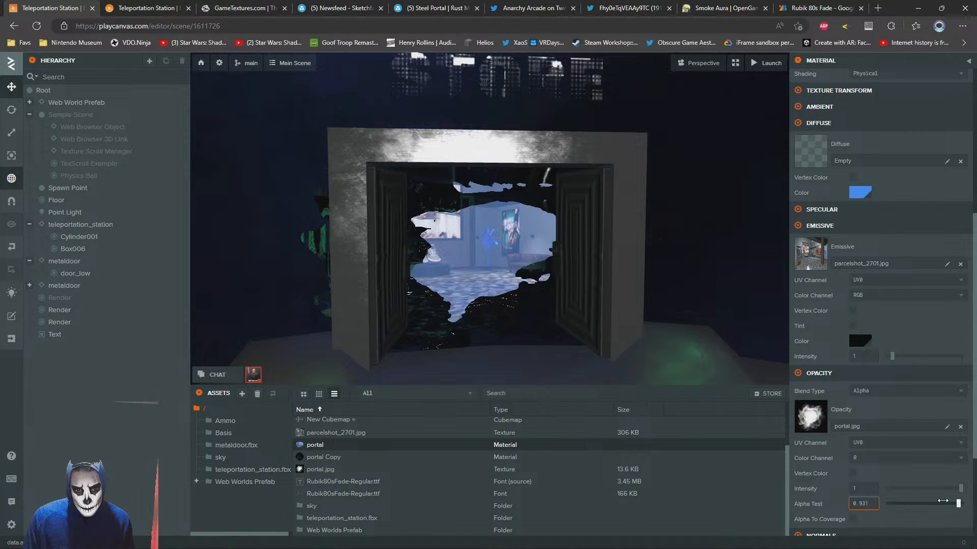
pyautogui.moveTo(943, 503); pyautogui.dragTo(723, 483)
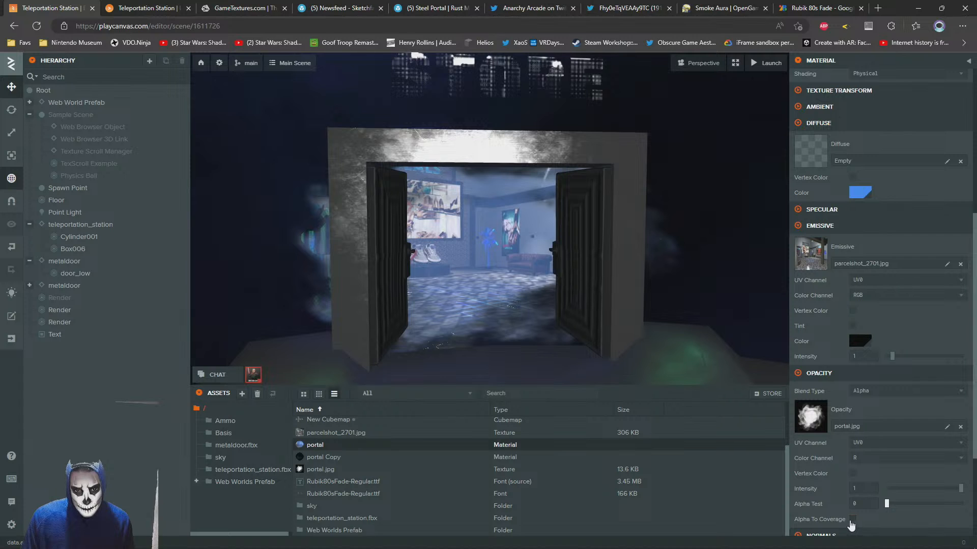
# Enable Alpha To Coverage on the portal material, comparing the doorway with it off and on from near and far
pyautogui.click(851, 521)
pyautogui.scroll(-3, 465, 191)
pyautogui.scroll(5, 464, 189)
pyautogui.scroll(-6, 464, 187)
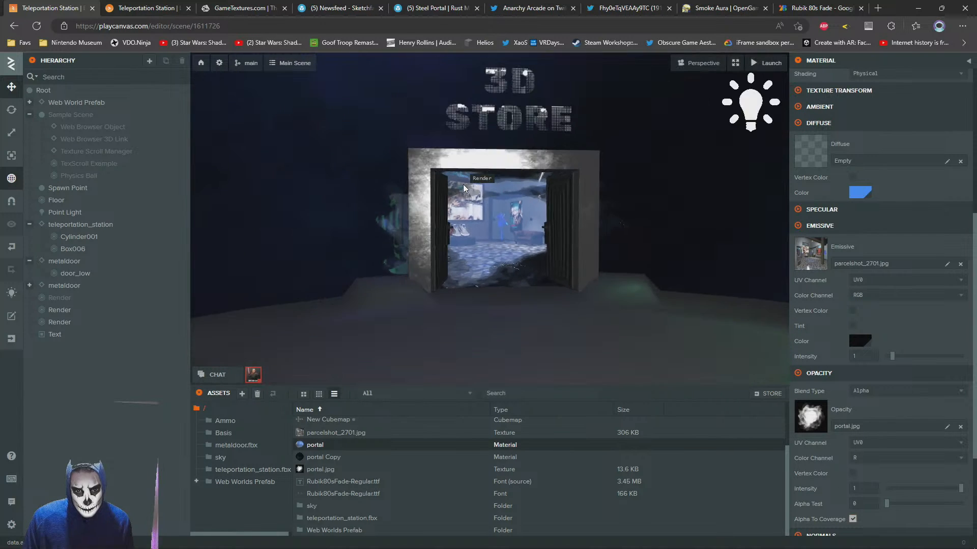
pyautogui.scroll(5, 464, 189)
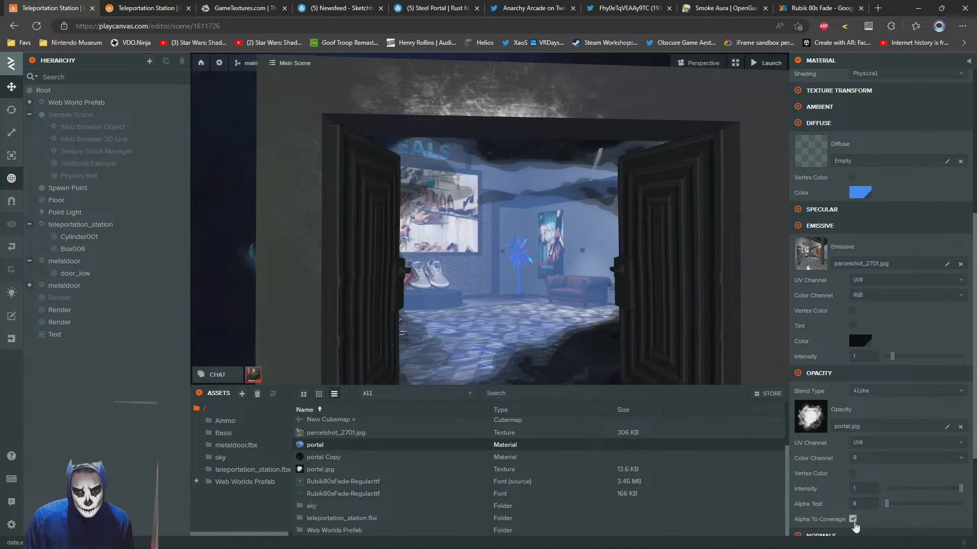
pyautogui.click(853, 520)
pyautogui.click(853, 520)
pyautogui.scroll(-5, 478, 245)
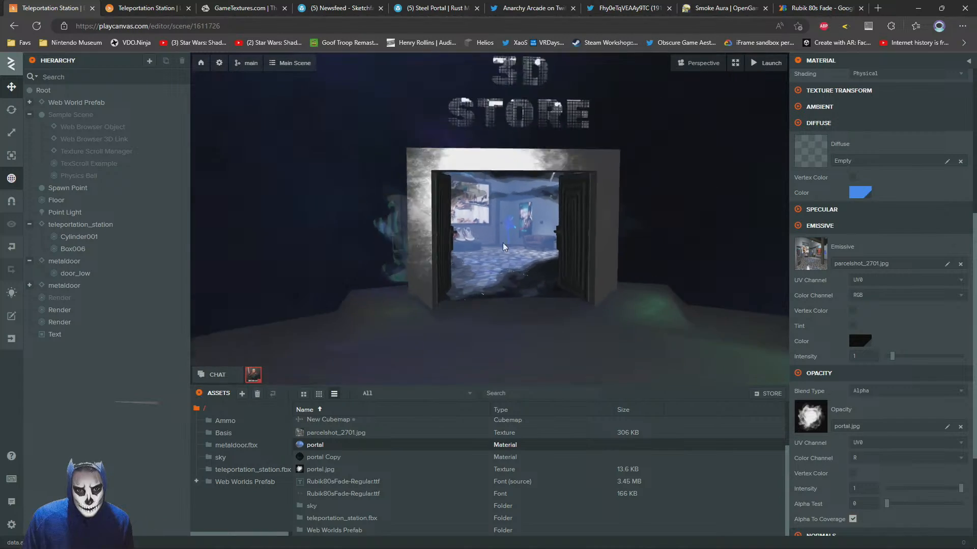
pyautogui.scroll(3, 478, 245)
pyautogui.moveTo(478, 245); pyautogui.dragTo(570, 266)
pyautogui.scroll(-3, 633, 271)
pyautogui.scroll(5, 570, 266)
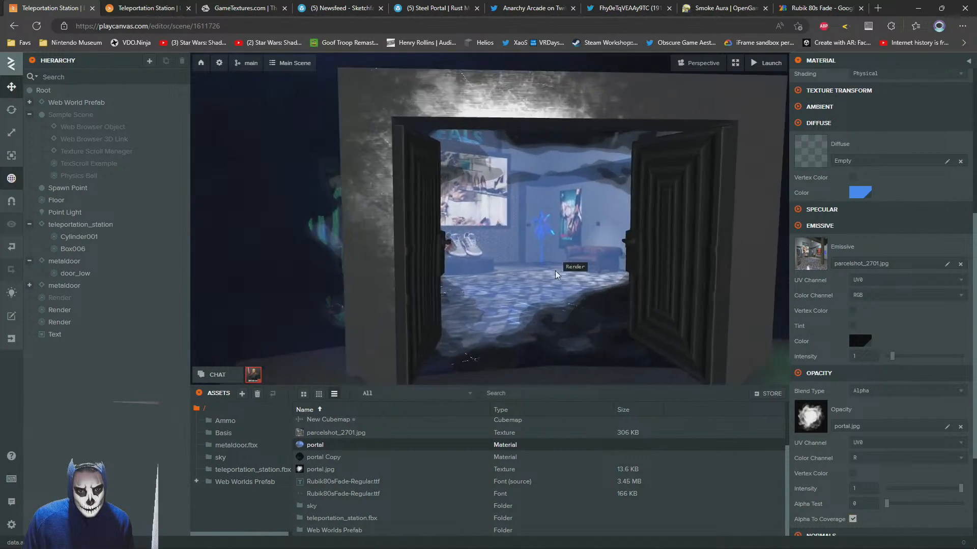
pyautogui.scroll(-4, 564, 266)
# Set the portal material's diffuse colour to black 000000 and check the portal from the front
pyautogui.click(858, 197)
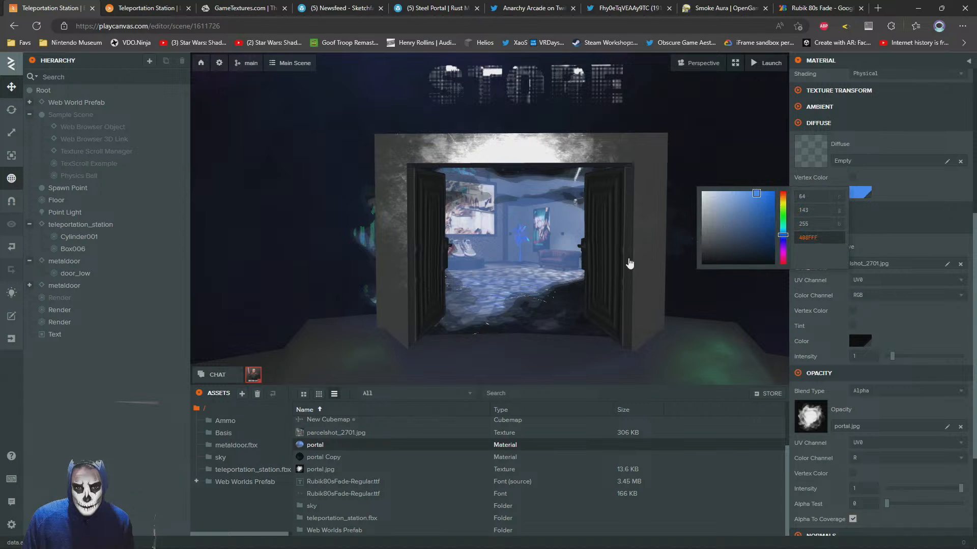
pyautogui.moveTo(745, 223); pyautogui.dragTo(691, 192)
pyautogui.click(702, 263)
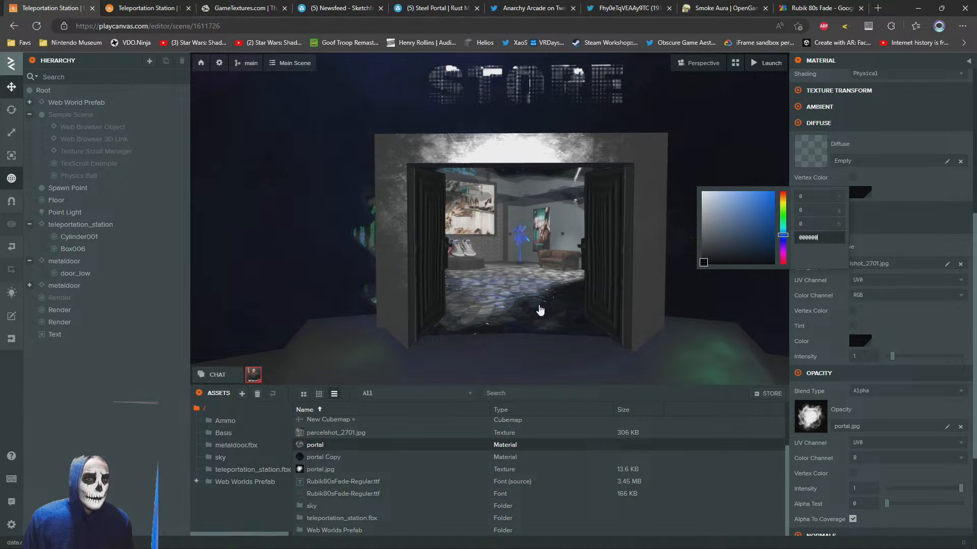
pyautogui.click(533, 291)
pyautogui.moveTo(533, 291); pyautogui.dragTo(521, 265)
pyautogui.scroll(-5, 521, 265)
pyautogui.scroll(5, 520, 264)
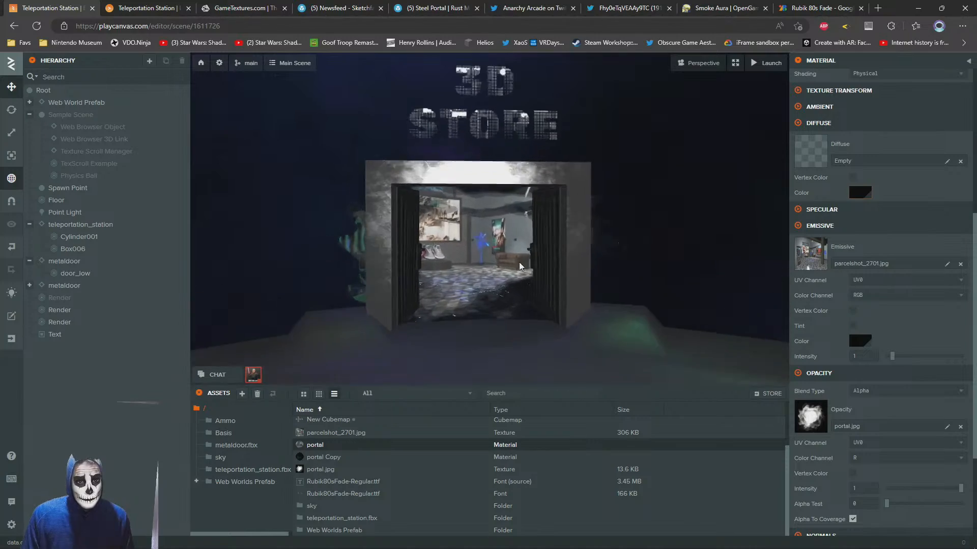
# Switch to the launched scene and walk around in front of the portal to check the storefront image and "3D STORE" label
pyautogui.click(174, 10)
pyautogui.press('w')
pyautogui.moveTo(474, 334)
pyautogui.mouseDown()
pyautogui.moveTo(598, 359)
pyautogui.moveTo(529, 287)
pyautogui.moveTo(490, 225)
pyautogui.moveTo(491, 367)
pyautogui.moveTo(471, 332)
pyautogui.moveTo(484, 335)
pyautogui.moveTo(496, 344)
pyautogui.moveTo(459, 344)
pyautogui.mouseUp()
pyautogui.press('s')
pyautogui.press('a')
pyautogui.press('d')
pyautogui.press('a')
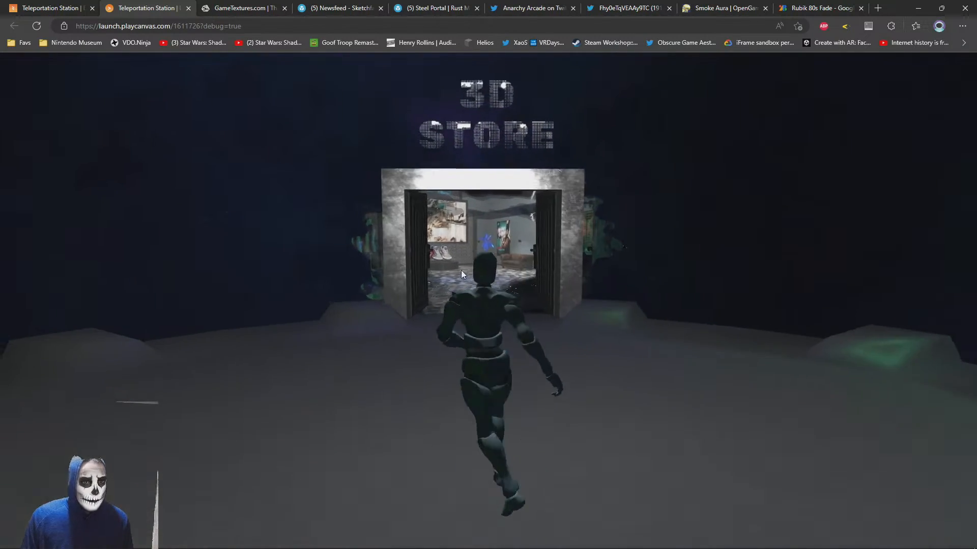
# Return to the scene editor and assign ScratchedBrushedSteel_glossiness.jpg from the teleportation_station.fbx folder as the portal material's parallax heightmap
pyautogui.click(238, 6)
pyautogui.click(55, 6)
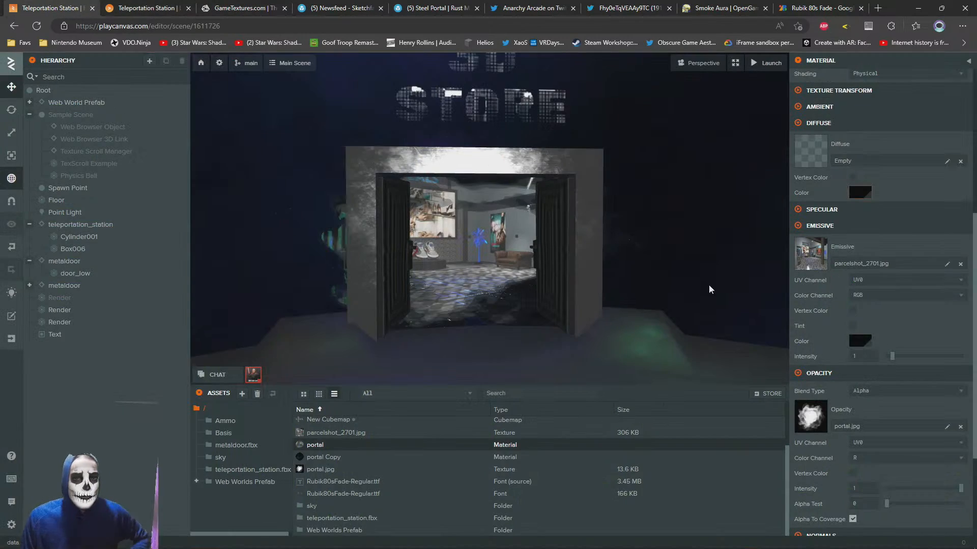
pyautogui.scroll(-3, 905, 385)
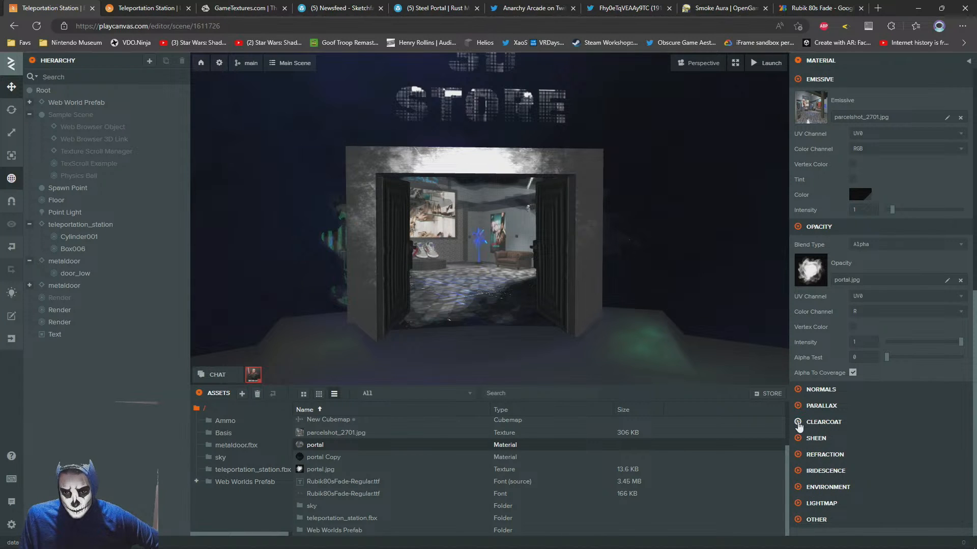
pyautogui.click(801, 406)
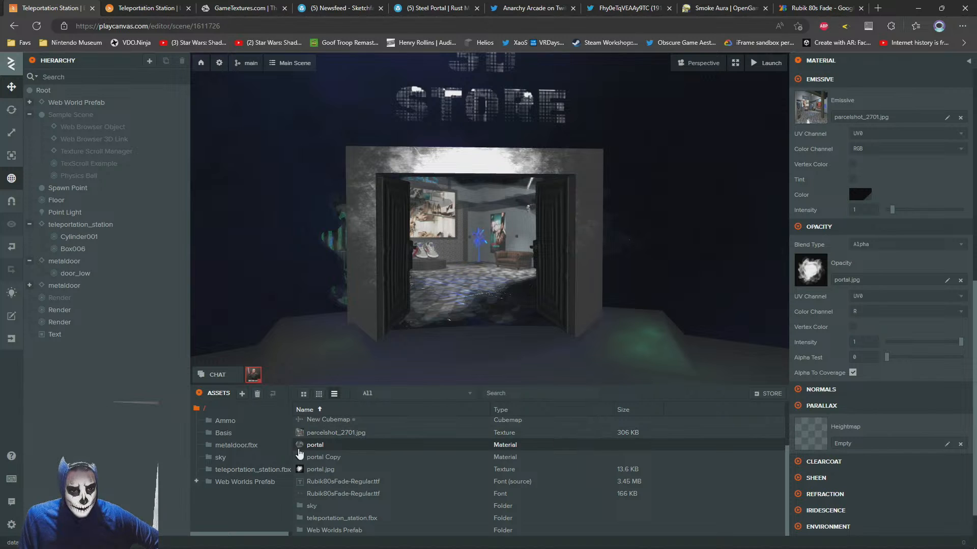
pyautogui.scroll(2, 324, 459)
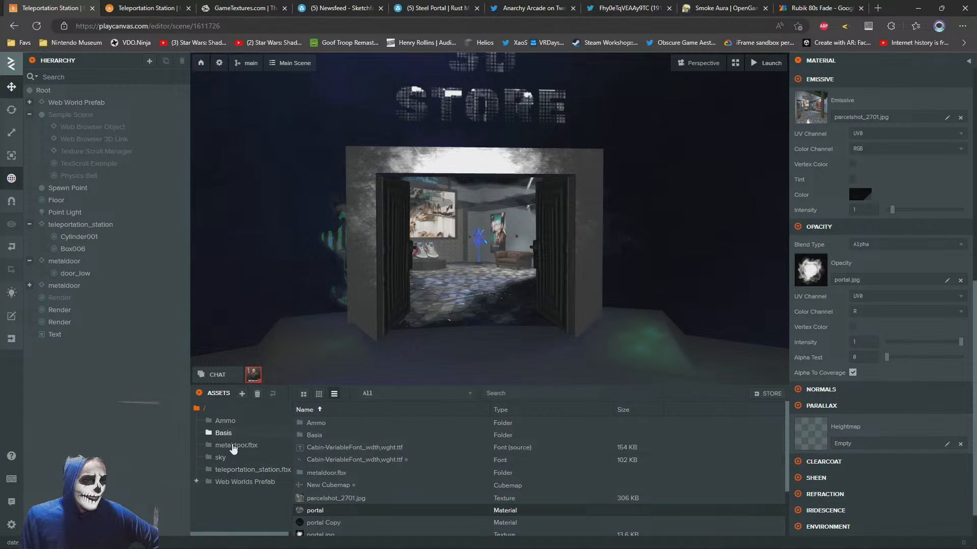
pyautogui.click(244, 482)
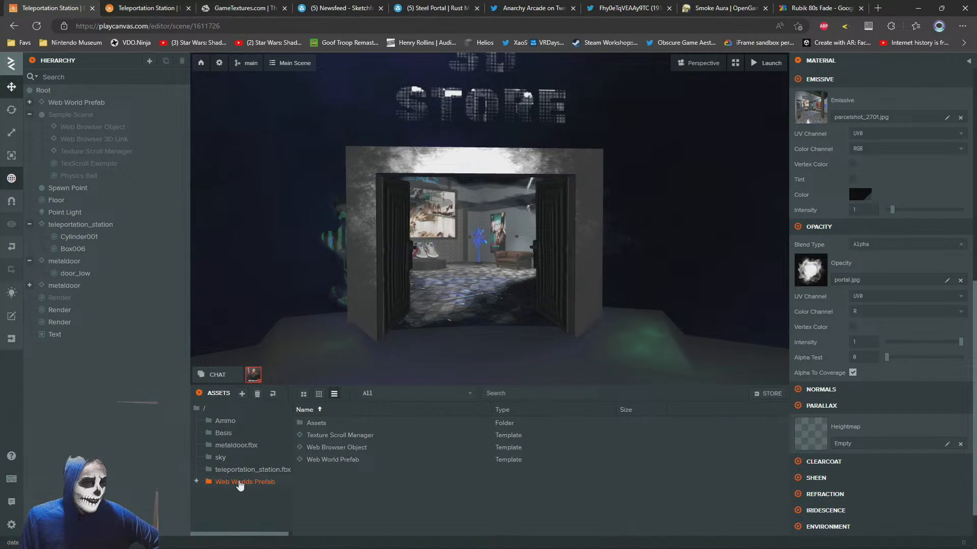
pyautogui.click(255, 469)
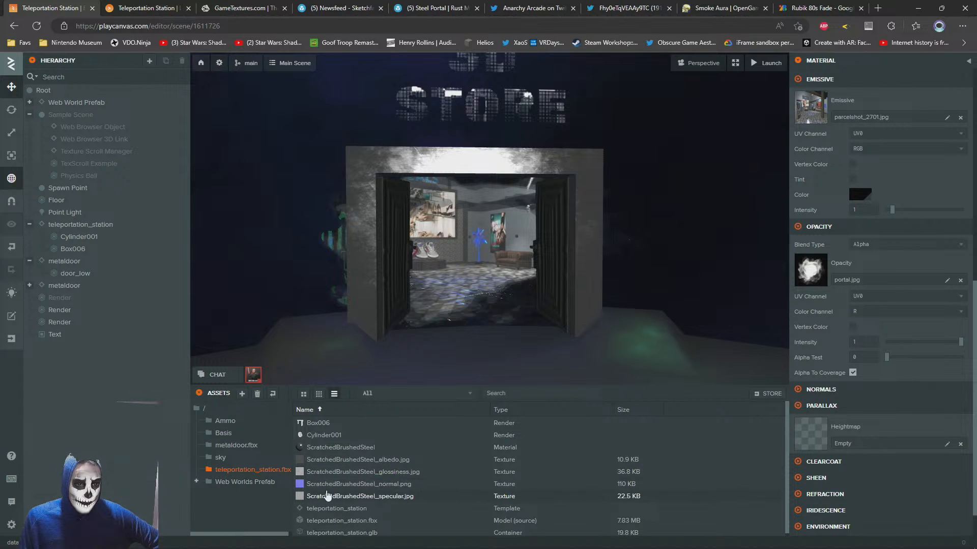
pyautogui.moveTo(320, 476); pyautogui.dragTo(865, 438)
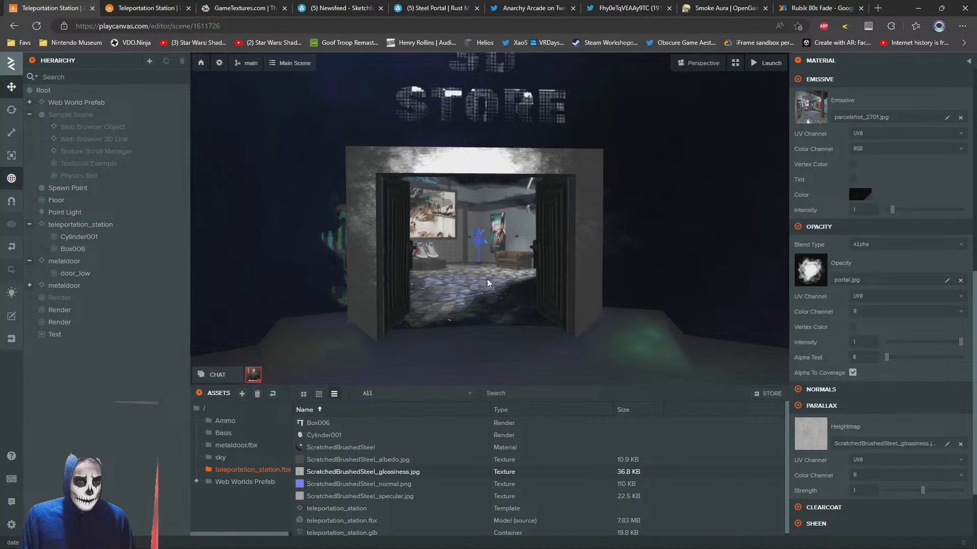
# Examine the portal's depth effect up close in the editor and by walking around the doorway in the launched scene
pyautogui.moveTo(449, 256); pyautogui.dragTo(404, 234)
pyautogui.scroll(5, 404, 234)
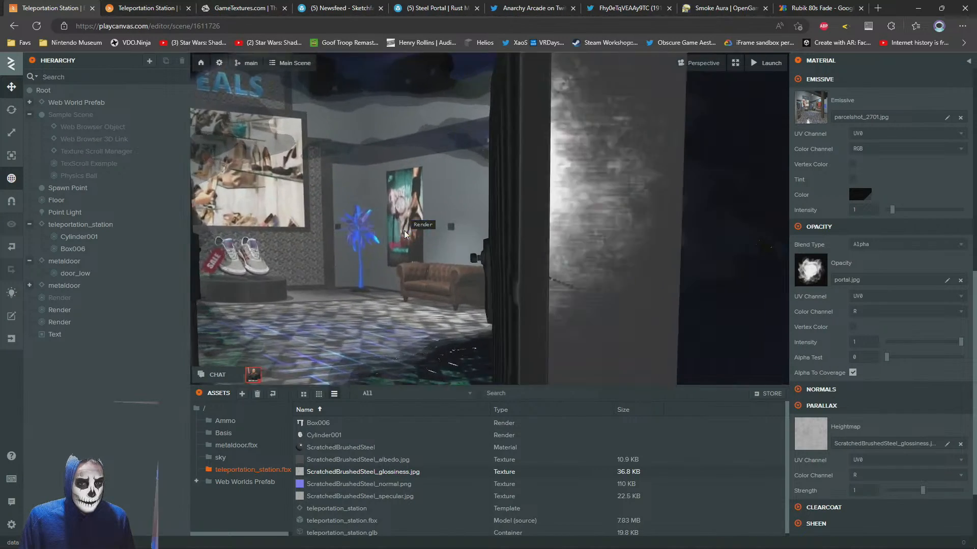
pyautogui.scroll(-5, 404, 234)
pyautogui.hotkey('ctrl', 'Tab')
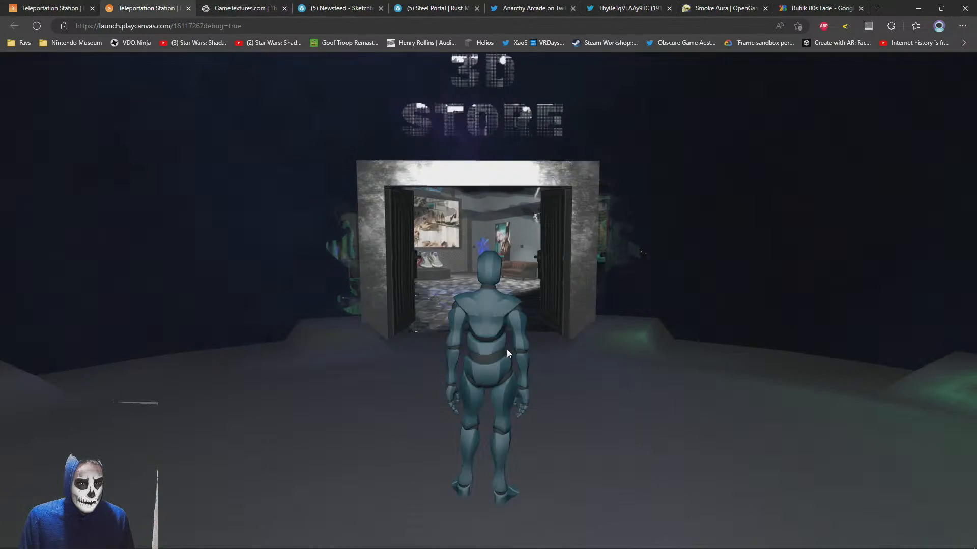
pyautogui.press('d')
pyautogui.press('w')
pyautogui.press('a')
pyautogui.press('s')
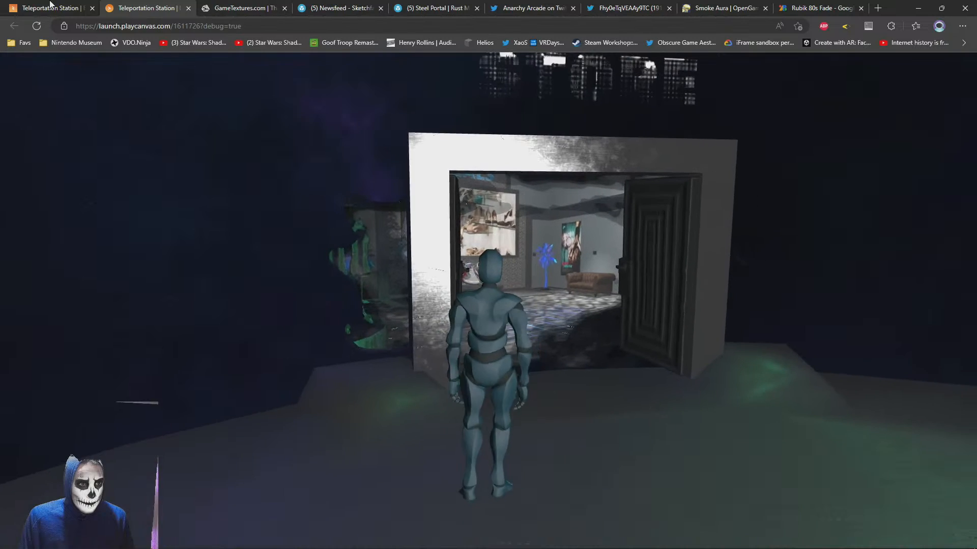
# Set the portal material's parallax heightmap to parcelshot_2701.jpg in the editor and check the doorway from several angles in the launched scene
pyautogui.click(51, 8)
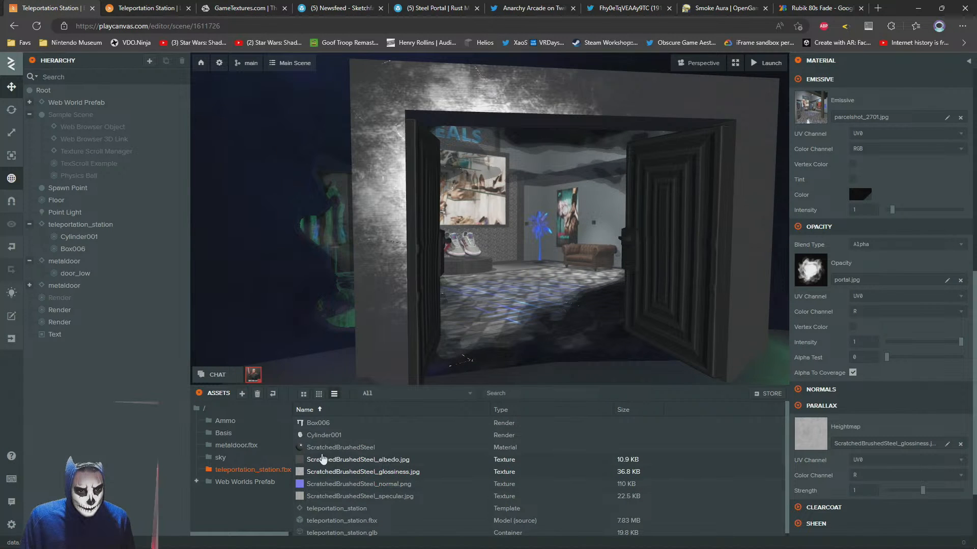
pyautogui.click(203, 408)
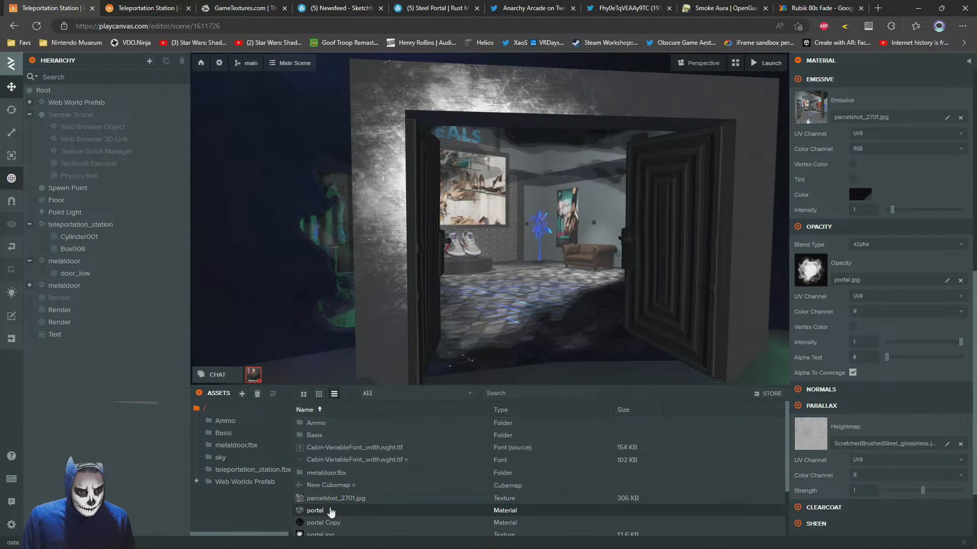
pyautogui.scroll(-3, 331, 512)
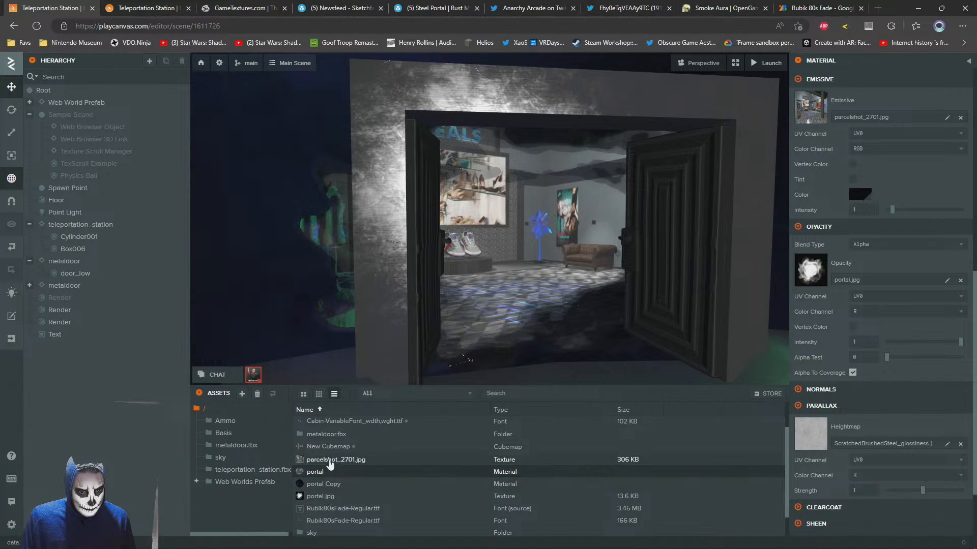
pyautogui.moveTo(329, 460); pyautogui.dragTo(885, 439)
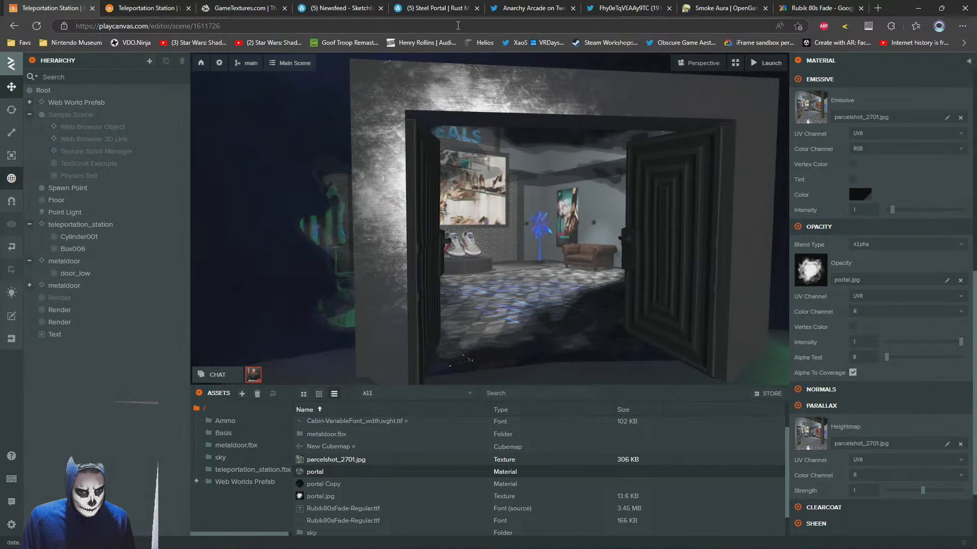
pyautogui.click(176, 7)
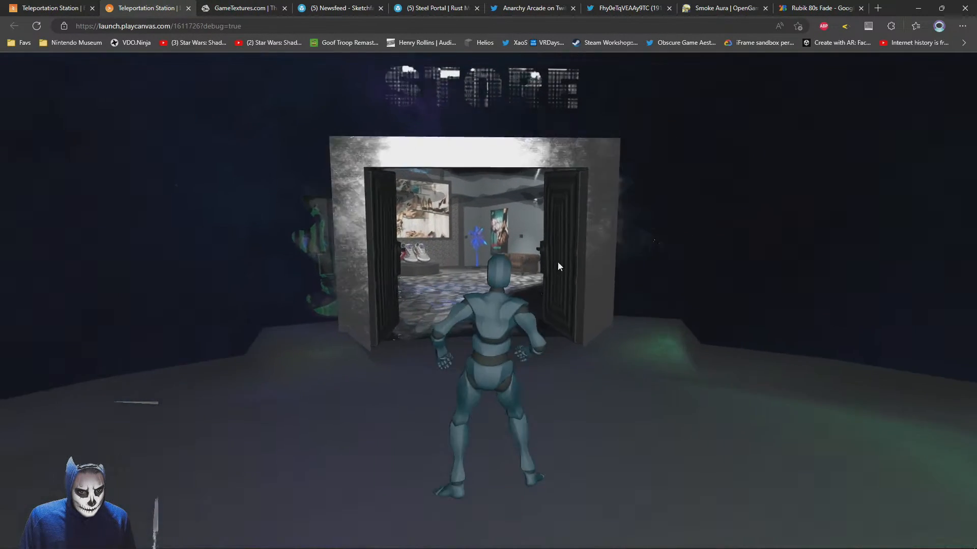
pyautogui.press('w')
pyautogui.press('d')
pyautogui.press('a')
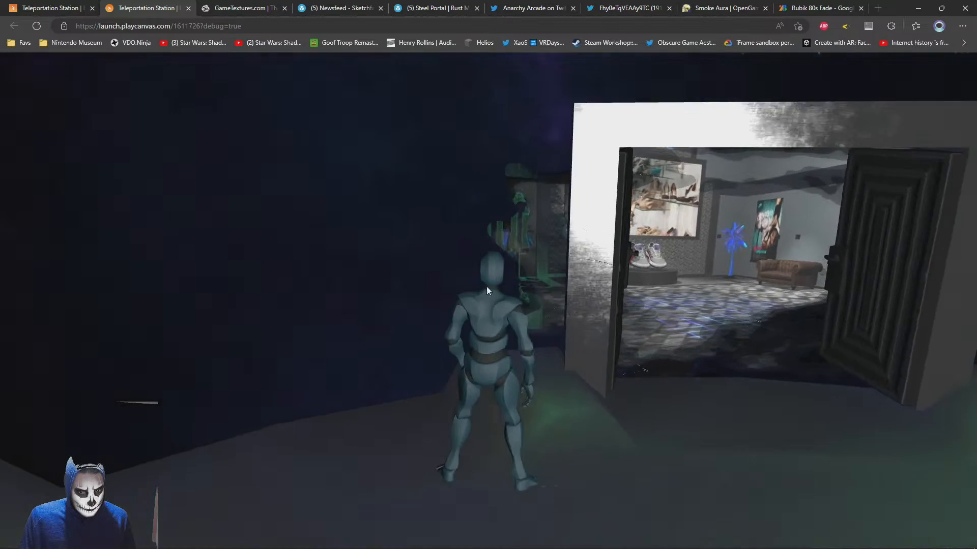
# Return to the editor and clear the portal material's parallax heightmap
pyautogui.click(78, 7)
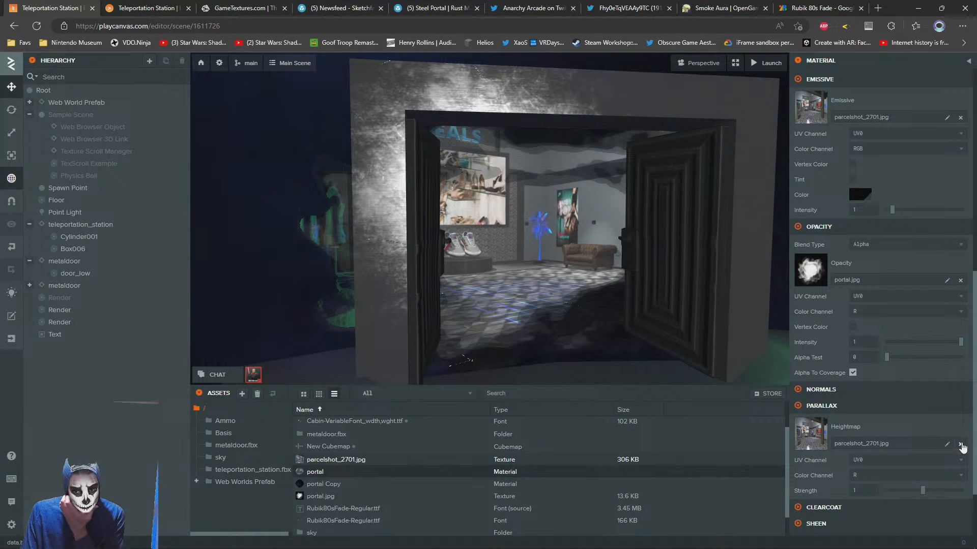
pyautogui.click(961, 445)
pyautogui.click(801, 407)
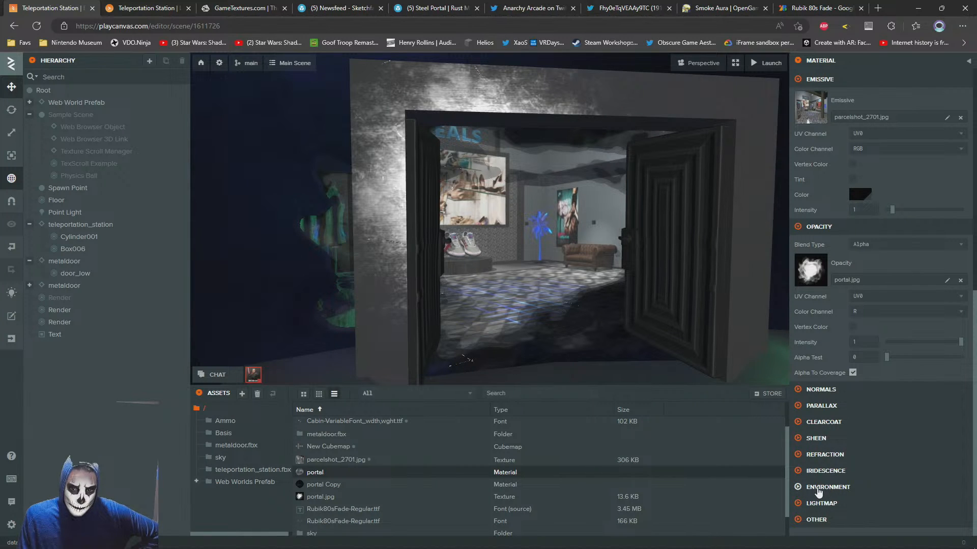
# Enable sheen on the portal material, try a red sheen colour before going back to near black, and set its glossiness to 0.52
pyautogui.click(798, 439)
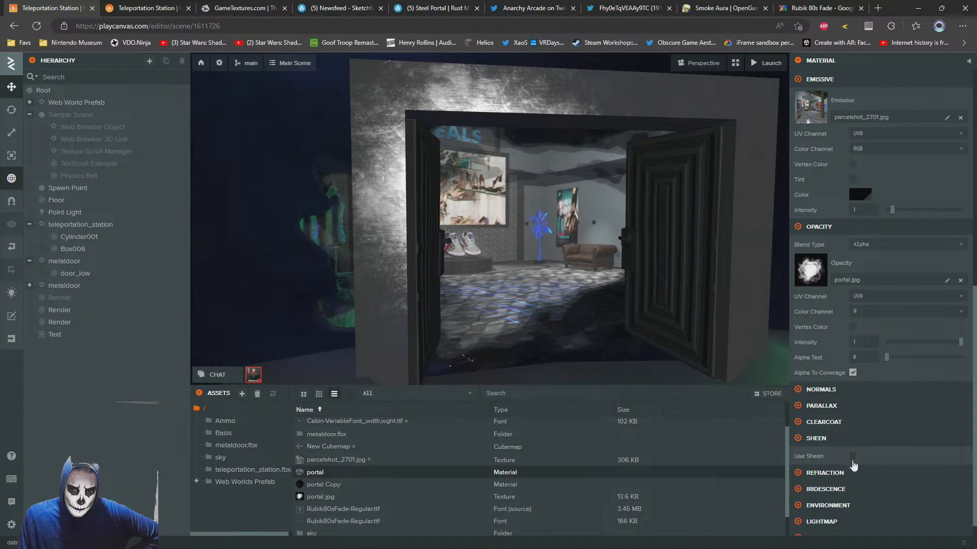
pyautogui.scroll(-3, 839, 466)
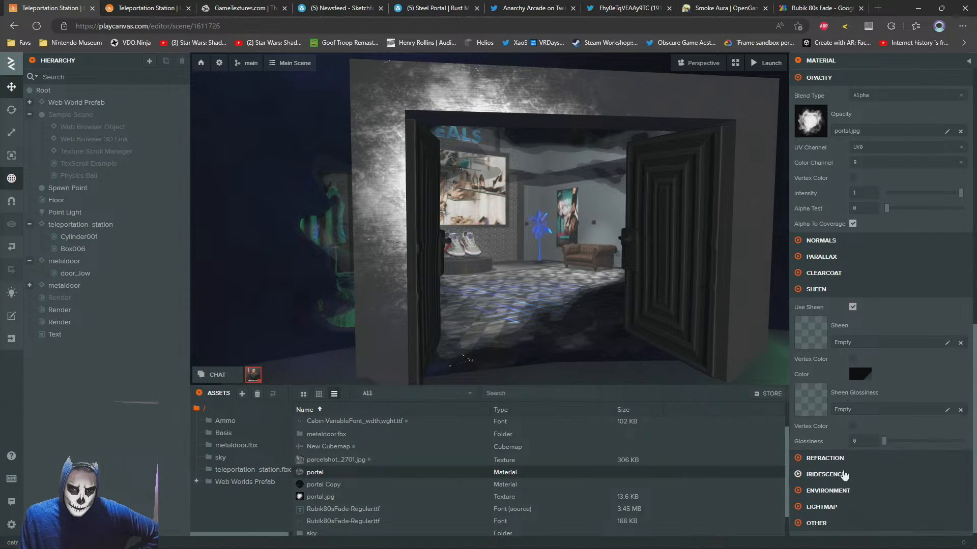
pyautogui.click(857, 371)
pyautogui.moveTo(732, 404); pyautogui.dragTo(784, 359)
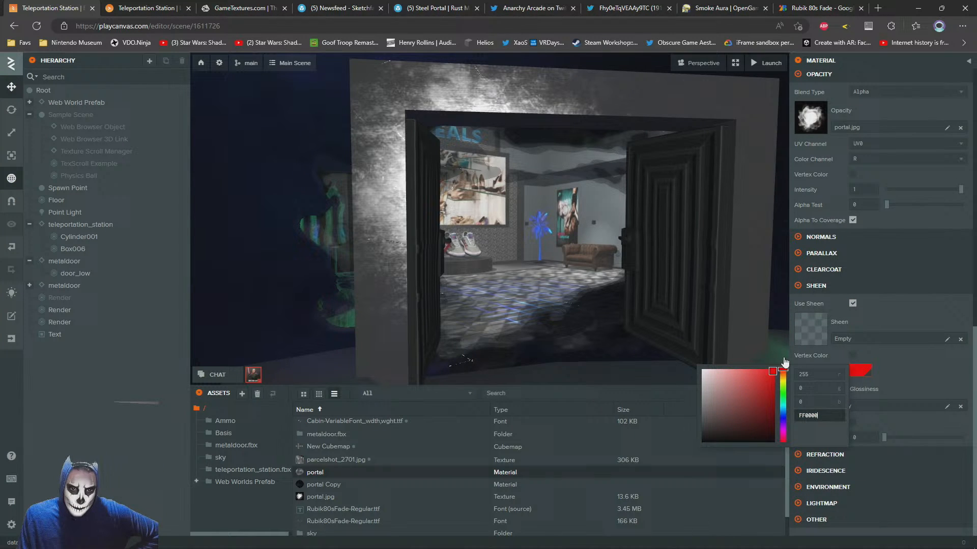
pyautogui.click(704, 438)
pyautogui.click(898, 443)
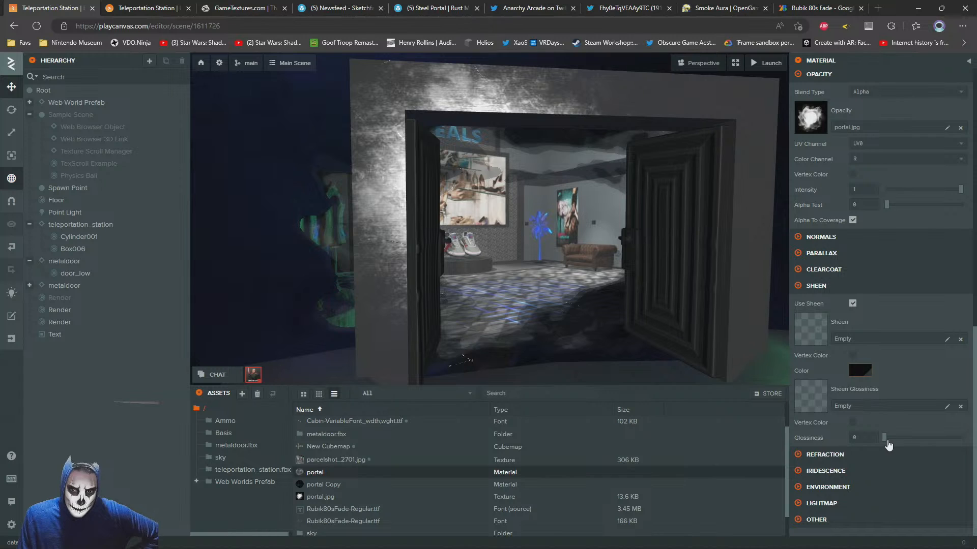
pyautogui.moveTo(884, 437); pyautogui.dragTo(916, 438)
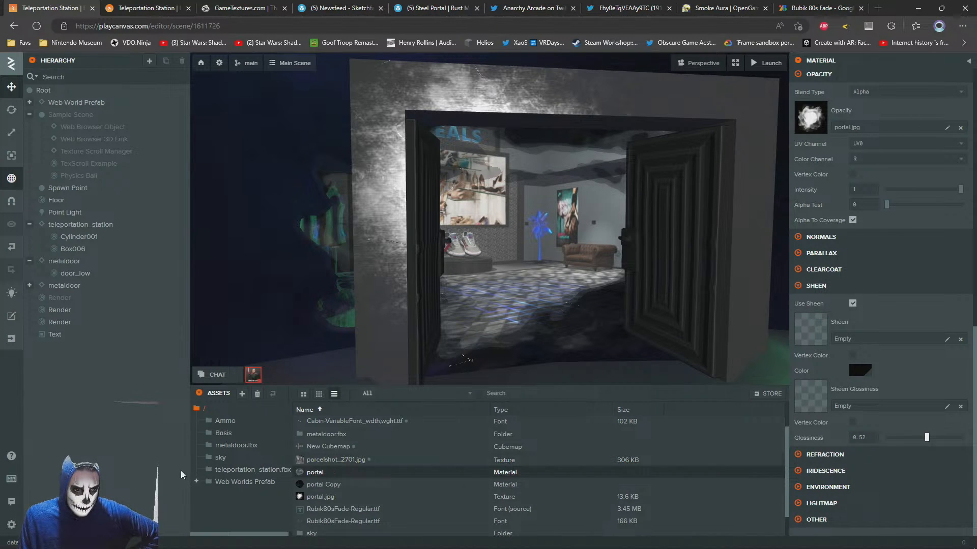
# Assign ScratchedBrushedSteel_albedo.jpg as the sheen glossiness texture and vary the glossiness, ending at 0.54
pyautogui.click(253, 470)
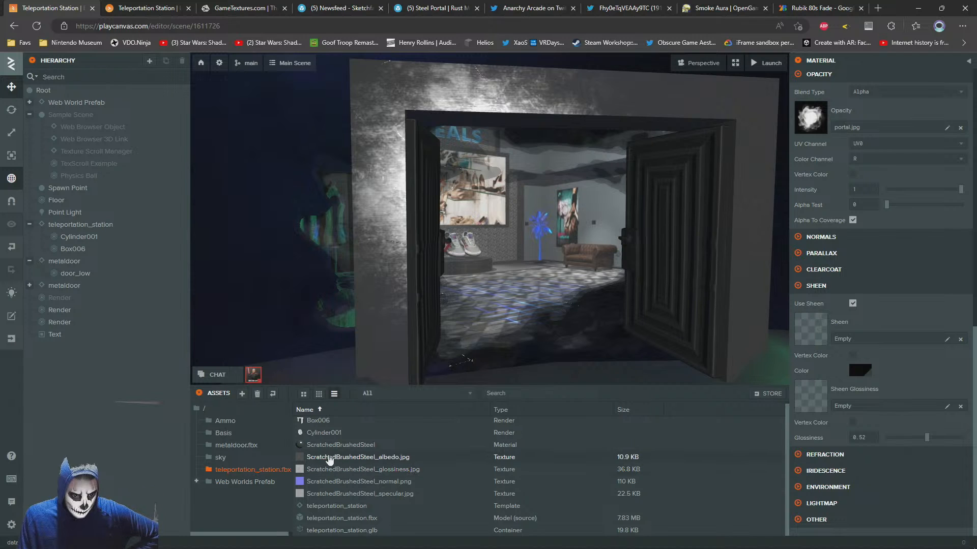
pyautogui.moveTo(339, 457); pyautogui.dragTo(814, 403)
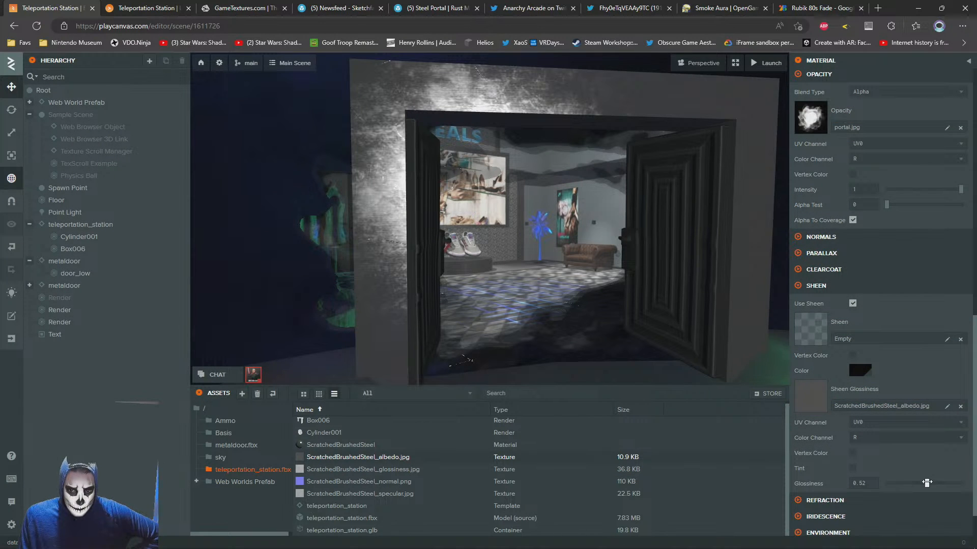
pyautogui.moveTo(926, 482); pyautogui.dragTo(975, 486)
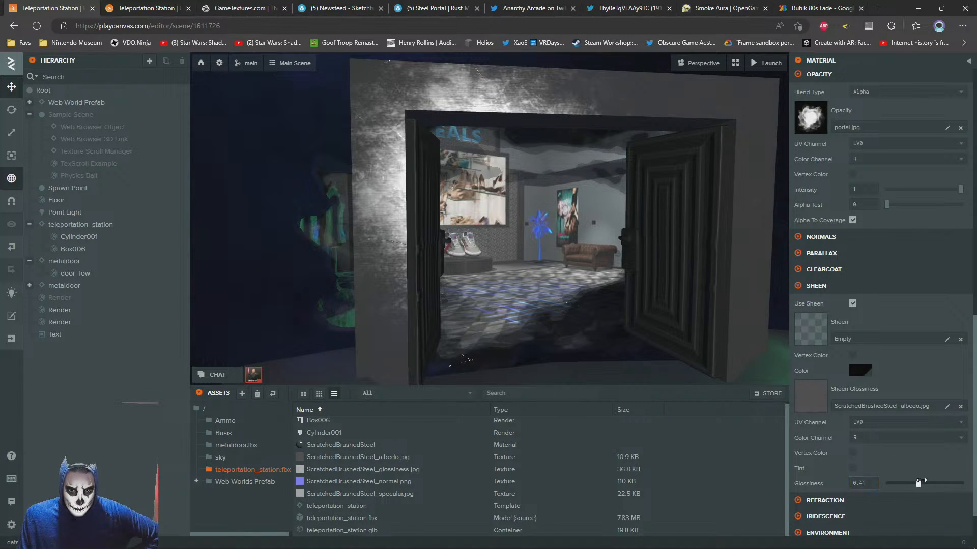
pyautogui.moveTo(911, 482); pyautogui.dragTo(928, 484)
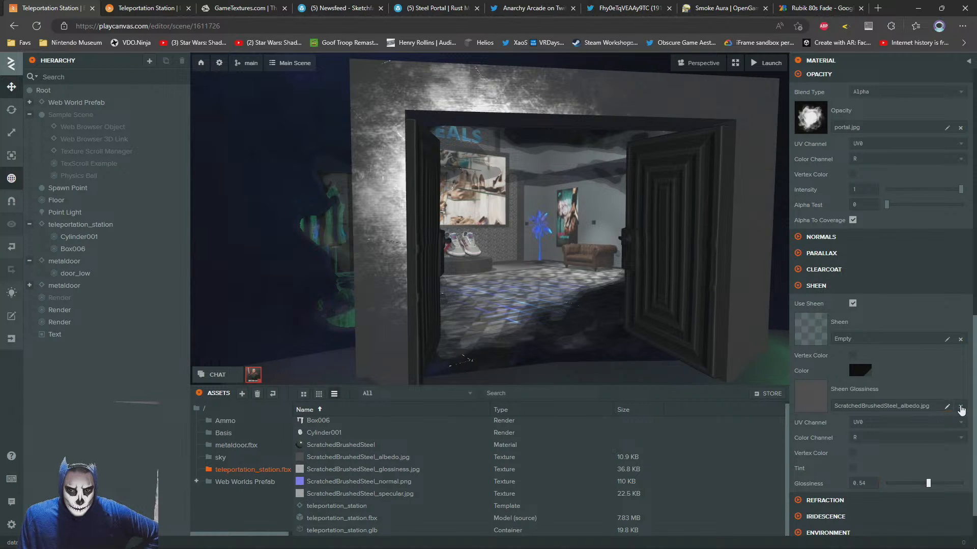
# Try ScratchedBrushedSteel_normal.png as both the sheen glossiness and sheen textures, then clear both slots
pyautogui.moveTo(337, 483); pyautogui.dragTo(820, 402)
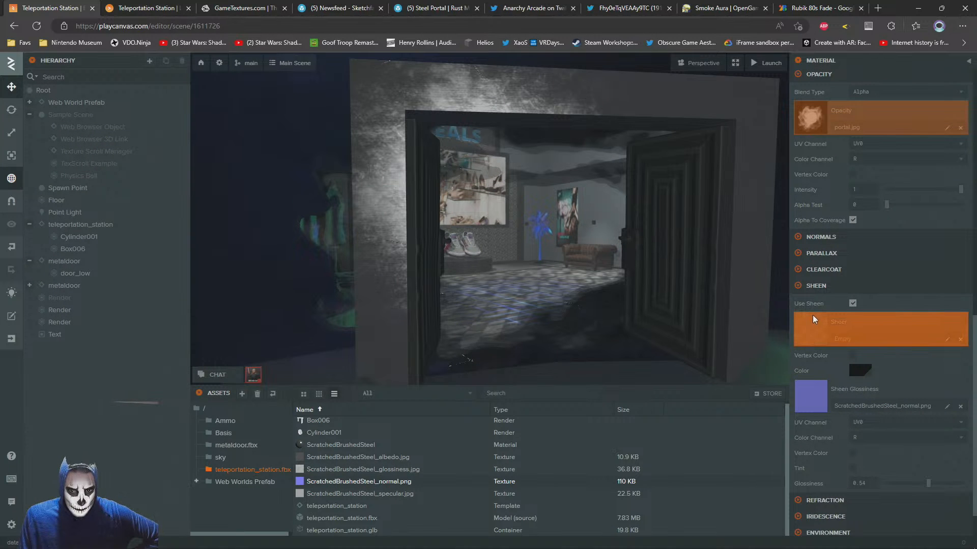
pyautogui.moveTo(818, 332); pyautogui.dragTo(817, 334)
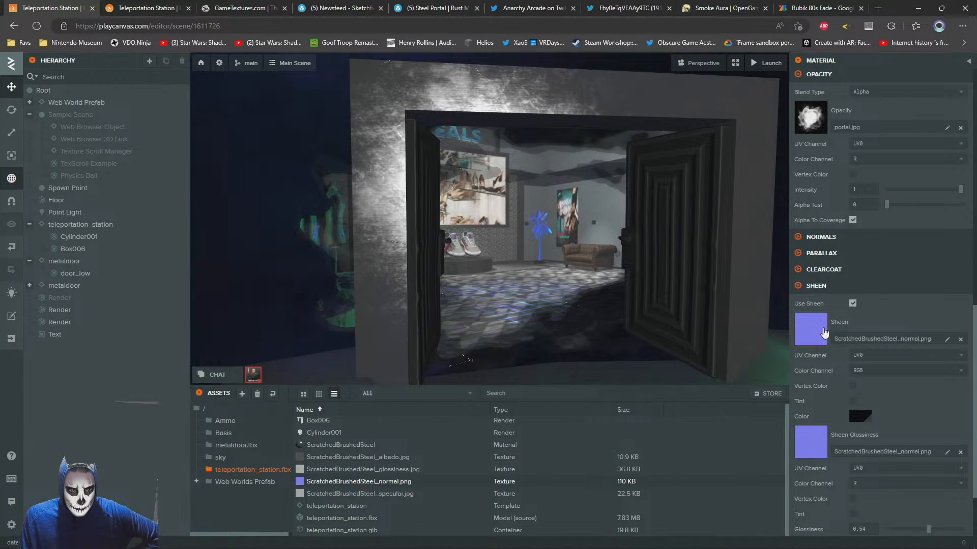
pyautogui.click(960, 340)
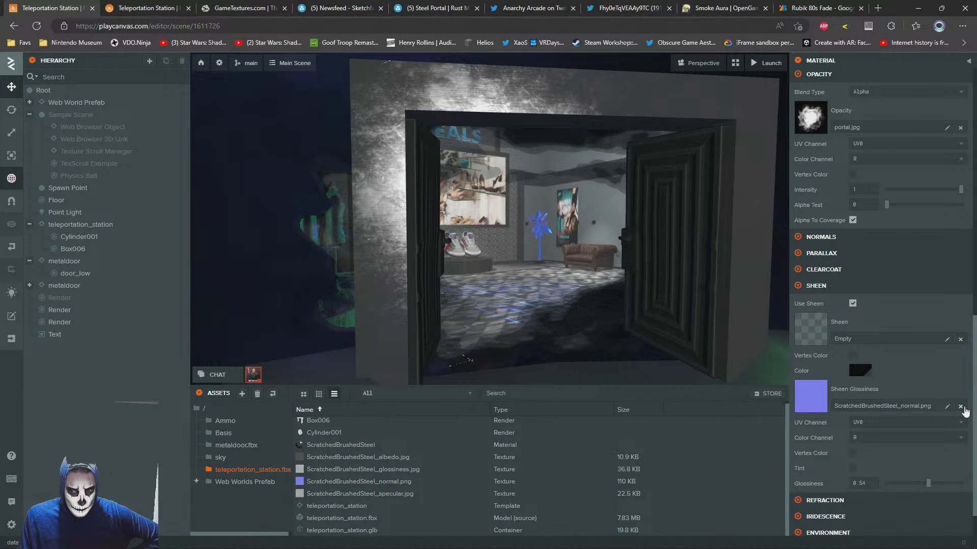
pyautogui.click(960, 407)
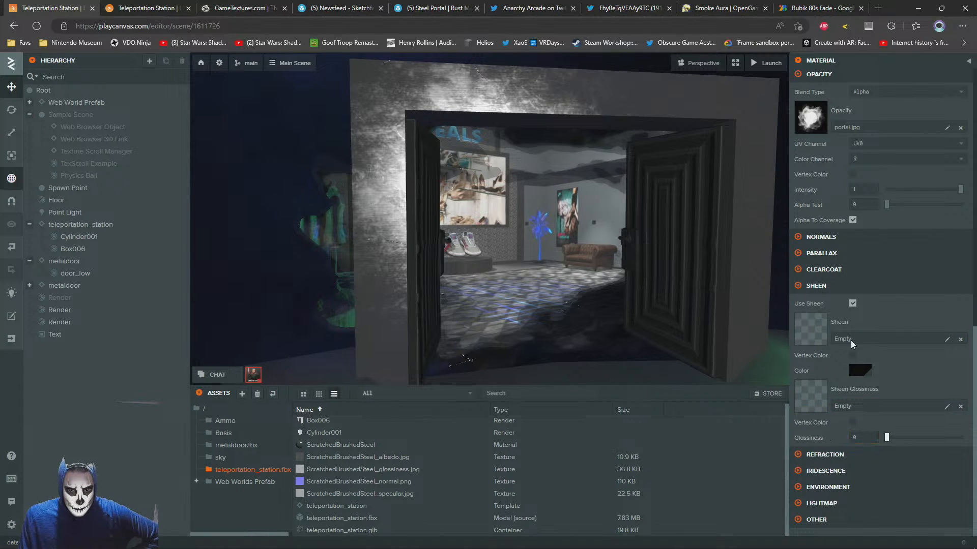
# Try white FFFFFF as the sheen colour, return it to black, and disable sheen on the portal material
pyautogui.click(853, 374)
pyautogui.moveTo(716, 380); pyautogui.dragTo(684, 368)
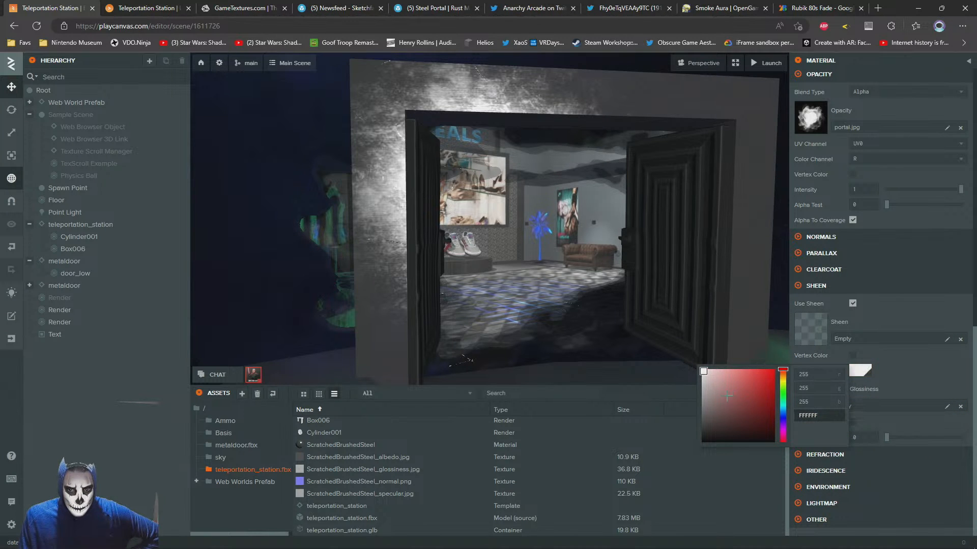
pyautogui.moveTo(727, 396); pyautogui.dragTo(703, 441)
pyautogui.click(910, 358)
pyautogui.click(853, 304)
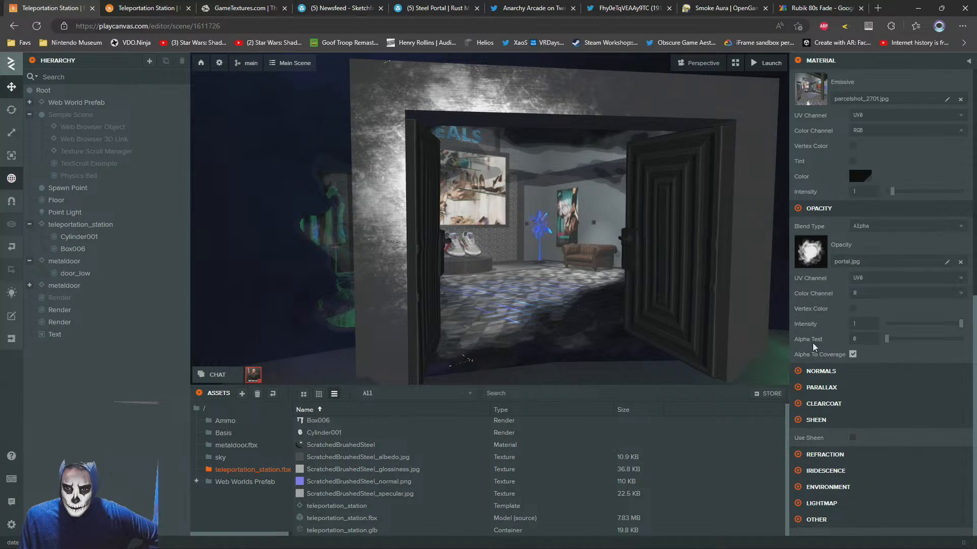
# Set the portal material's Clear Coat Factor to 1
pyautogui.click(801, 405)
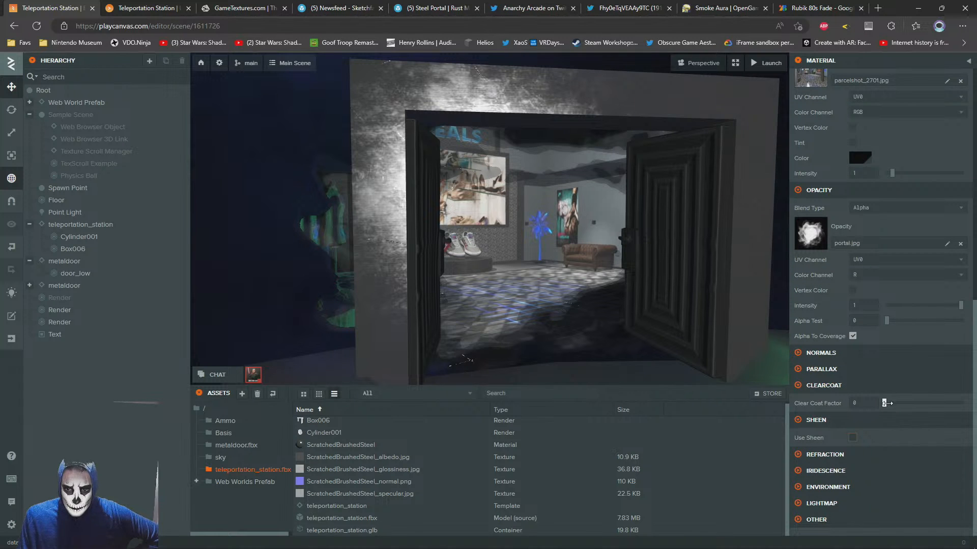
pyautogui.moveTo(885, 403); pyautogui.dragTo(963, 404)
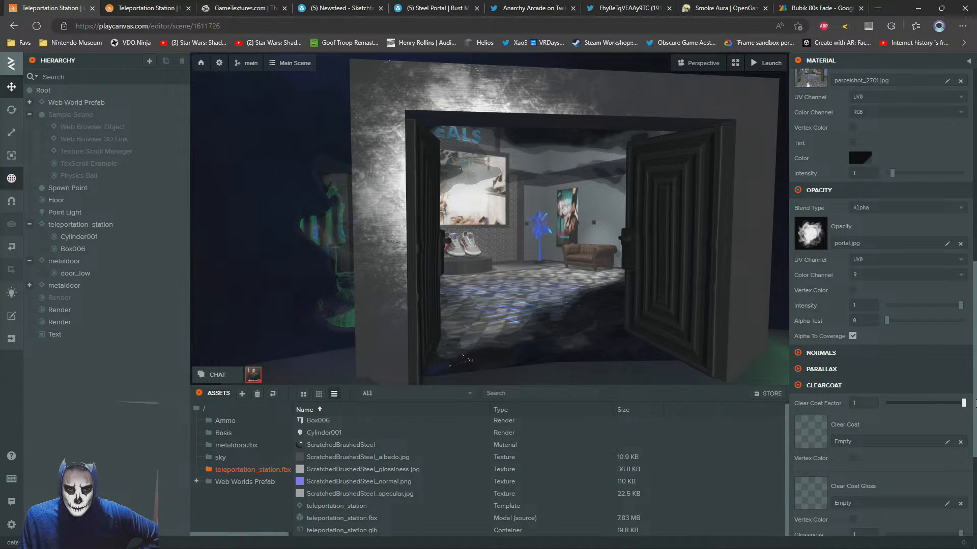
# Try a Clear Coat Factor of 0 on the portal material, set it to 0.243, and inspect the portal from several angles
pyautogui.moveTo(585, 275)
pyautogui.mouseDown()
pyautogui.moveTo(530, 260)
pyautogui.moveTo(724, 337)
pyautogui.moveTo(647, 292)
pyautogui.moveTo(595, 277)
pyautogui.mouseUp()
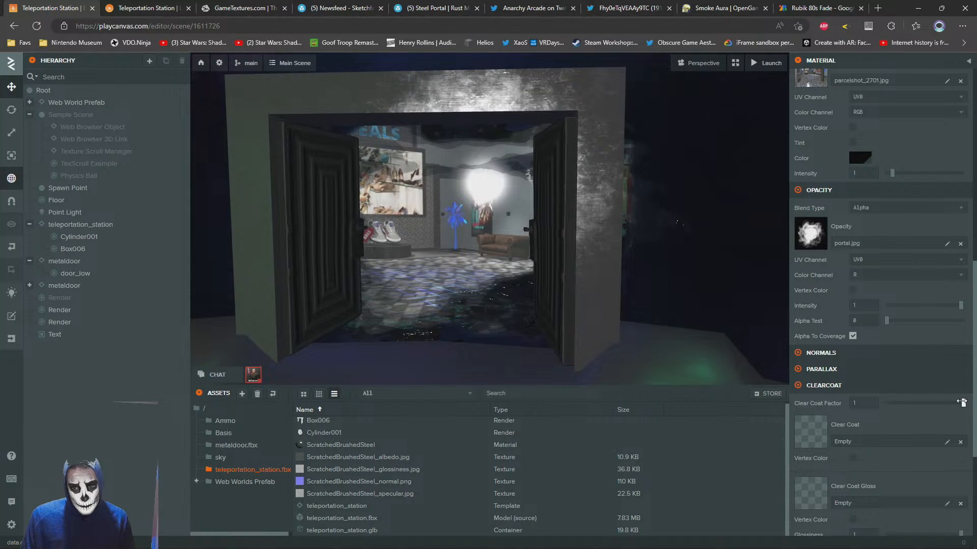
pyautogui.moveTo(961, 403); pyautogui.dragTo(886, 403)
pyautogui.scroll(-5, 478, 265)
pyautogui.moveTo(447, 264); pyautogui.dragTo(519, 267)
pyautogui.scroll(3, 521, 269)
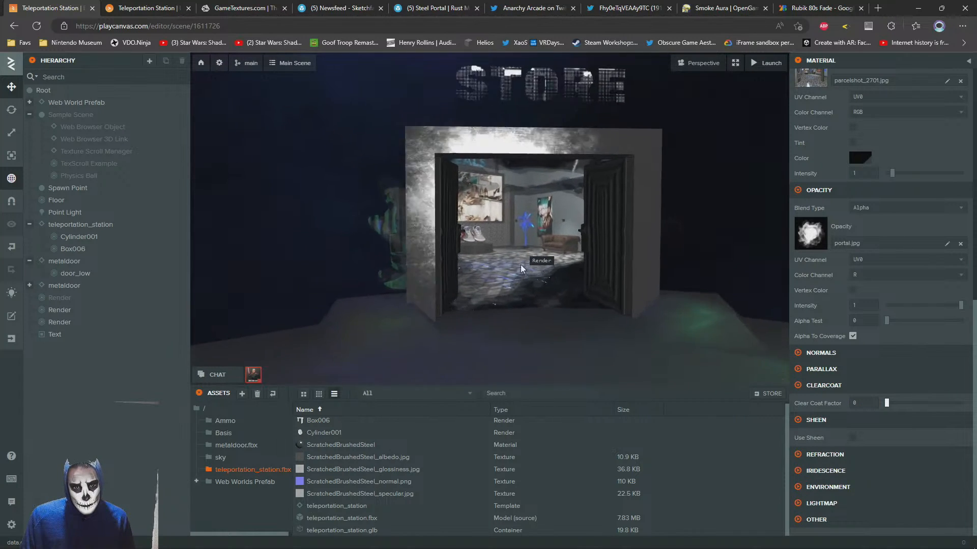
pyautogui.moveTo(886, 403); pyautogui.dragTo(905, 403)
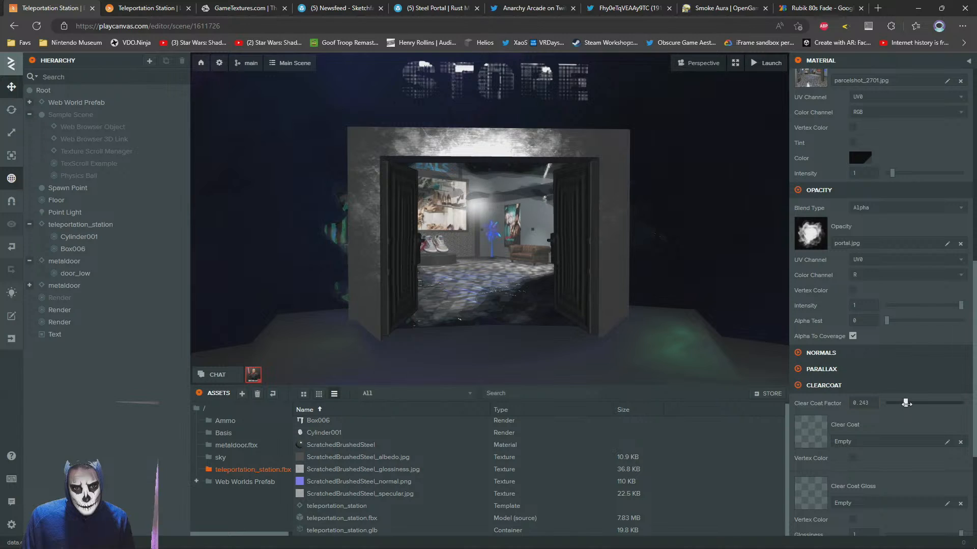
pyautogui.moveTo(508, 284); pyautogui.dragTo(478, 247)
pyautogui.scroll(3, 496, 277)
pyautogui.scroll(-4, 498, 284)
pyautogui.scroll(3, 499, 284)
pyautogui.scroll(-2, 478, 247)
# Switch to the launched build and walk the avatar back and forth before the 3D STORE portal to check its look
pyautogui.click(146, 7)
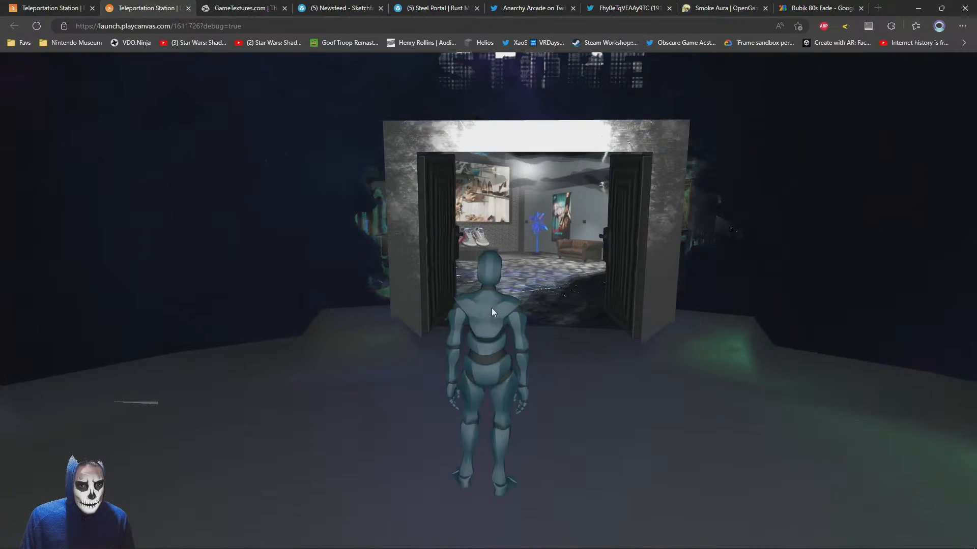
pyautogui.press('s')
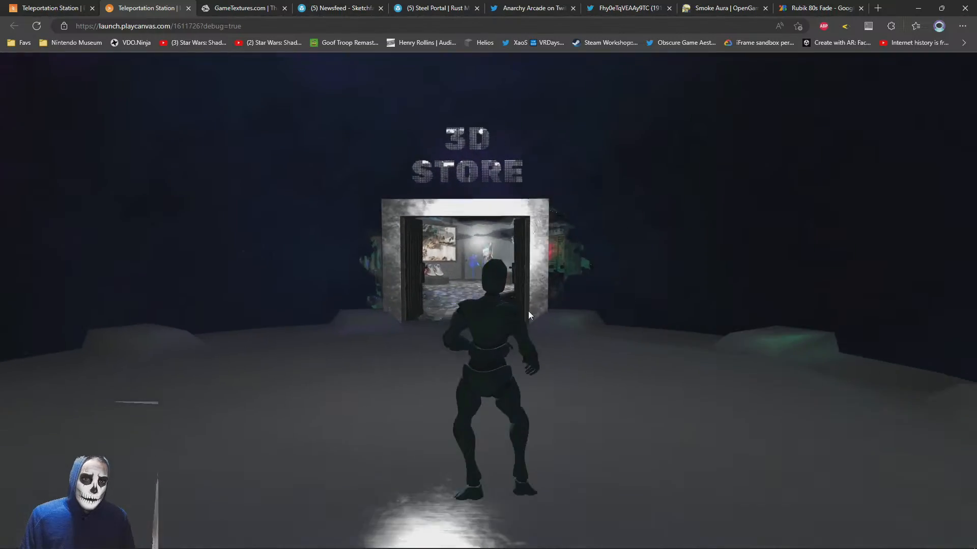
pyautogui.press('w')
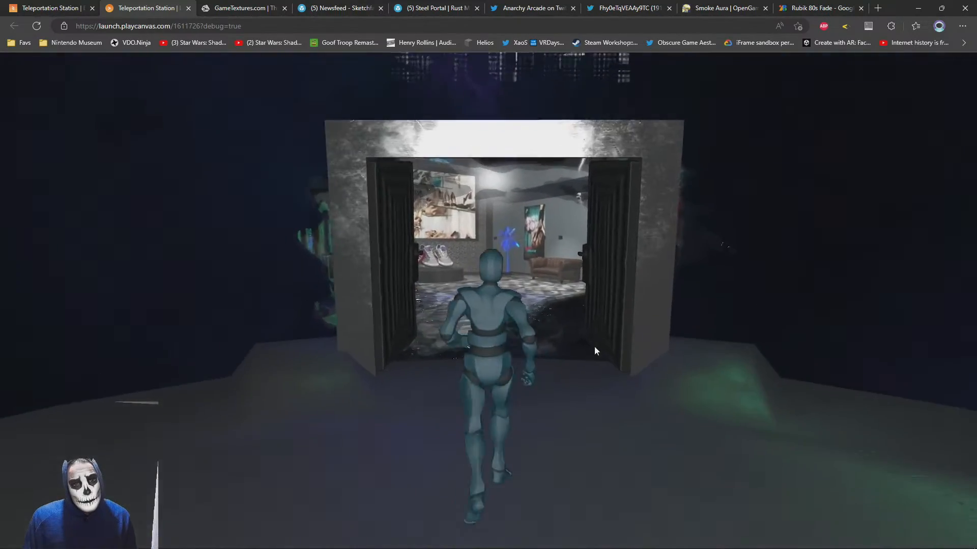
pyautogui.press('s')
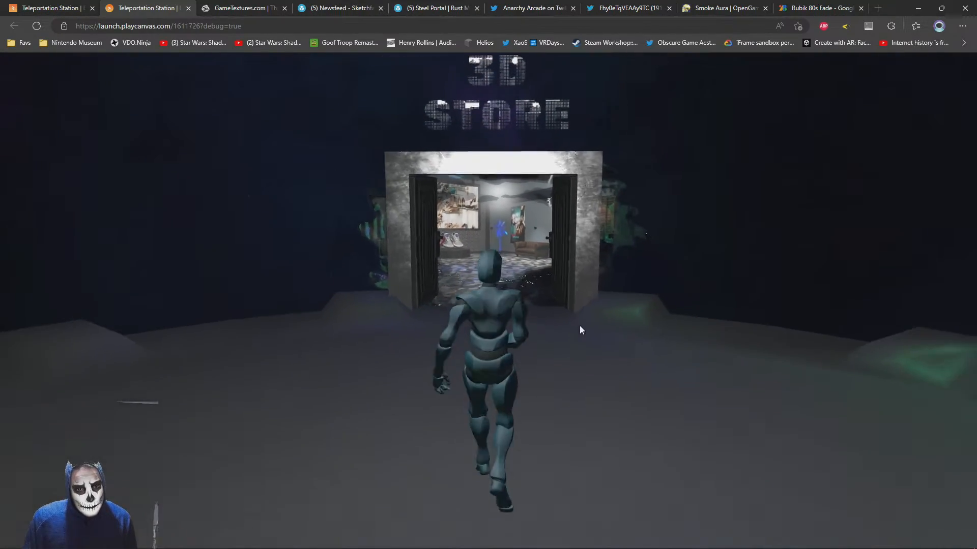
pyautogui.press('w')
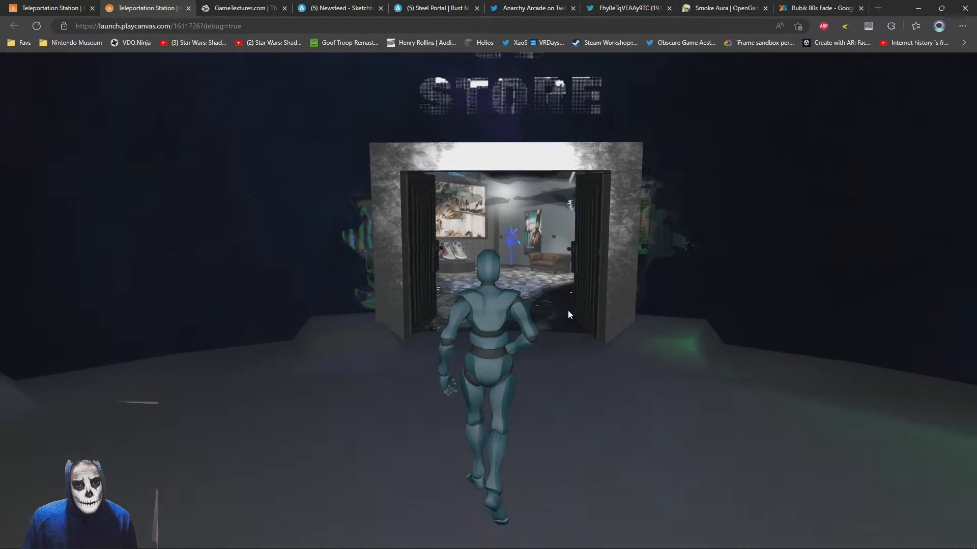
pyautogui.press('s')
pyautogui.press('w')
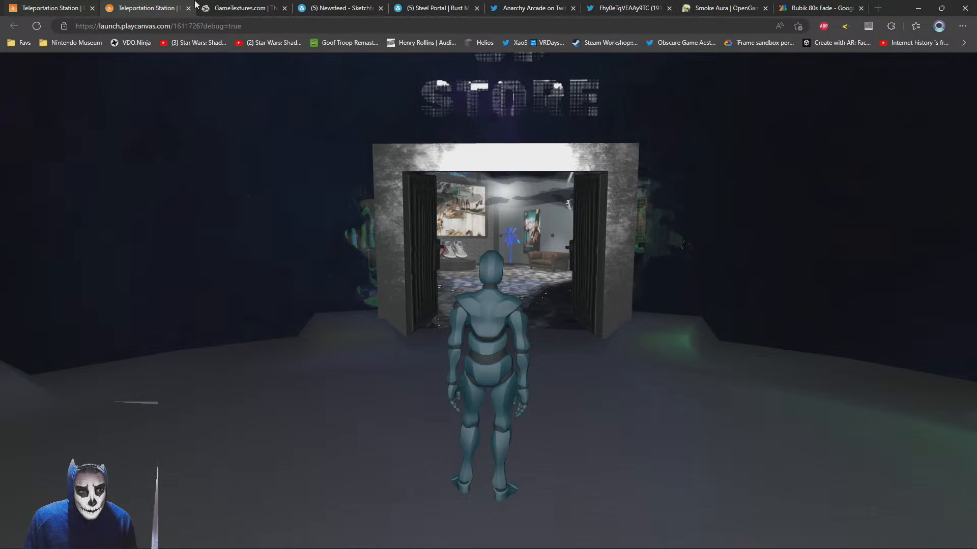
# Return to the editor, switch to the Desktop file window, and open the Material Library folder on the Jedi Archives (B:) drive
pyautogui.click(45, 7)
pyautogui.hotkey('alt', 'Tab')
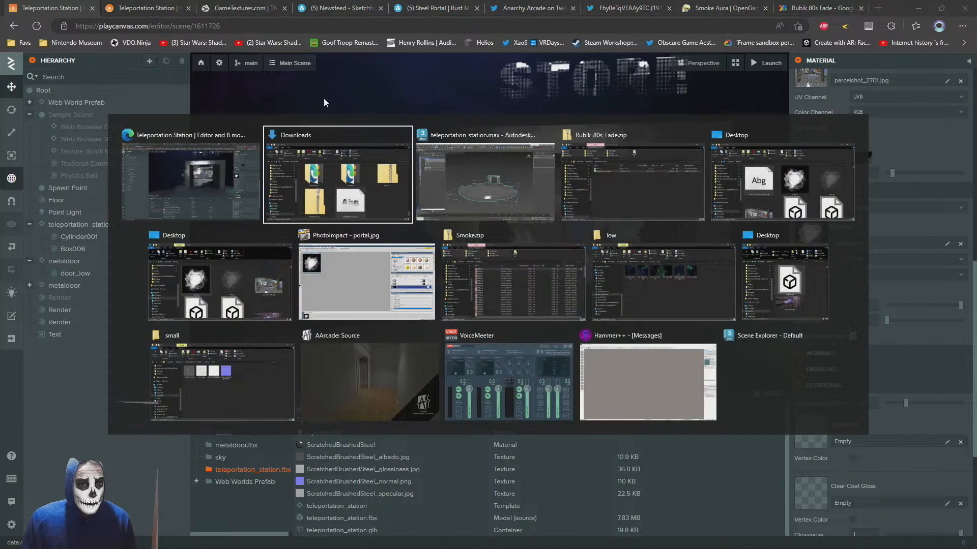
pyautogui.click(777, 176)
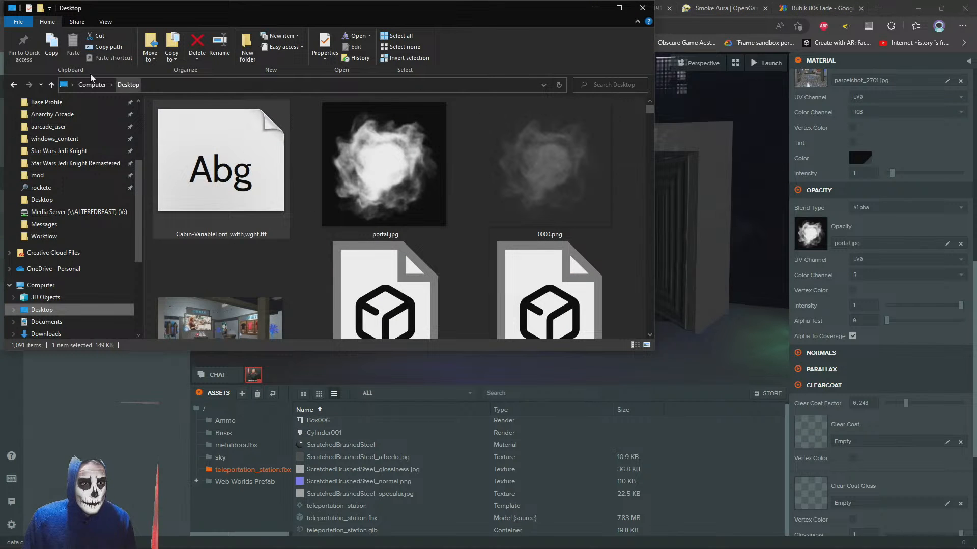
pyautogui.click(14, 85)
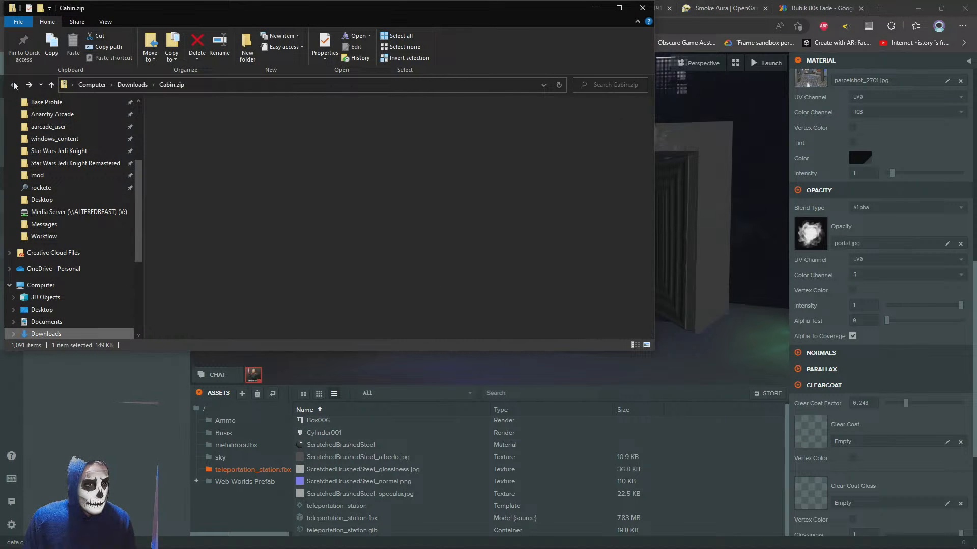
pyautogui.scroll(-4, 60, 140)
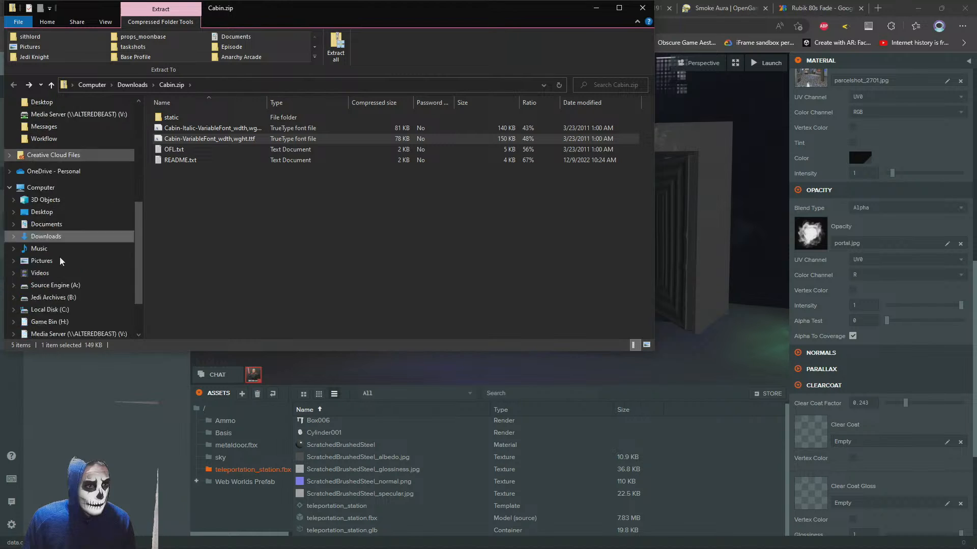
pyautogui.click(48, 248)
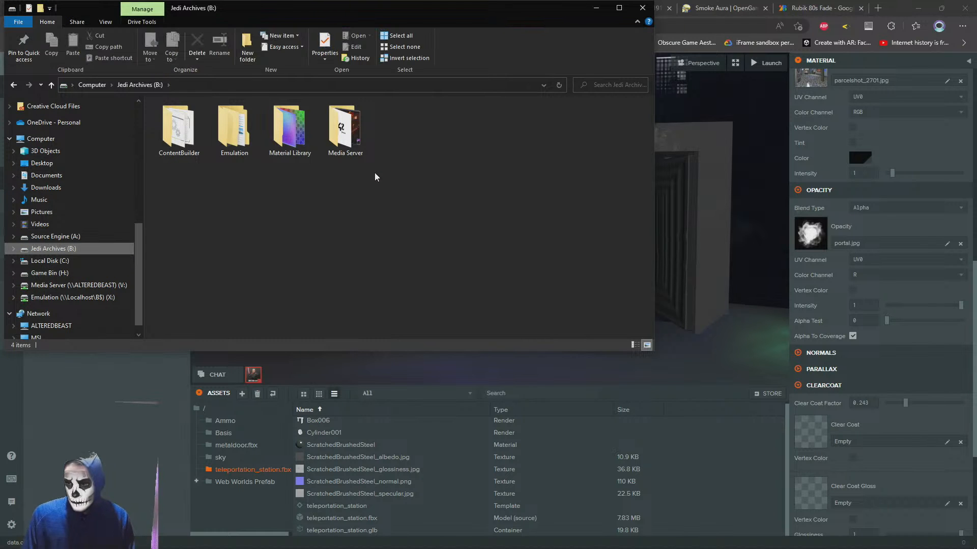
pyautogui.doubleClick(286, 134)
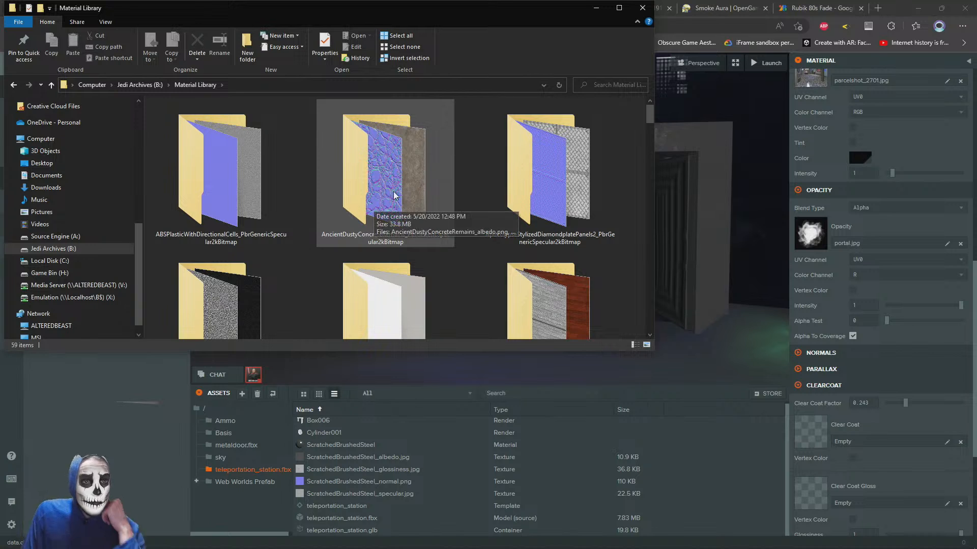
# Preview the ambient occlusion map in the AsphaltGrittyAggregateRoadFresh folder, close it, and return to the Material Library
pyautogui.click(394, 208)
pyautogui.scroll(-3, 395, 195)
pyautogui.scroll(3, 396, 196)
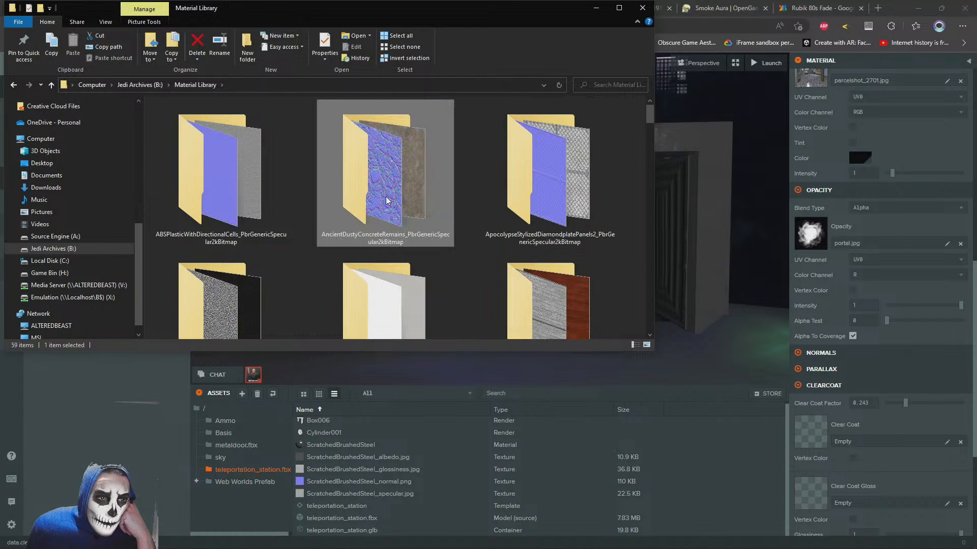
pyautogui.doubleClick(238, 291)
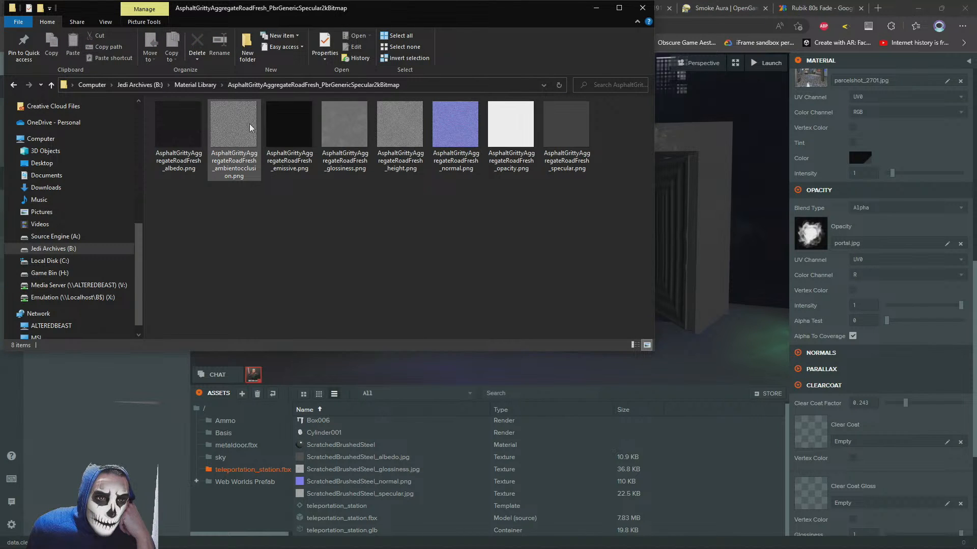
pyautogui.doubleClick(221, 139)
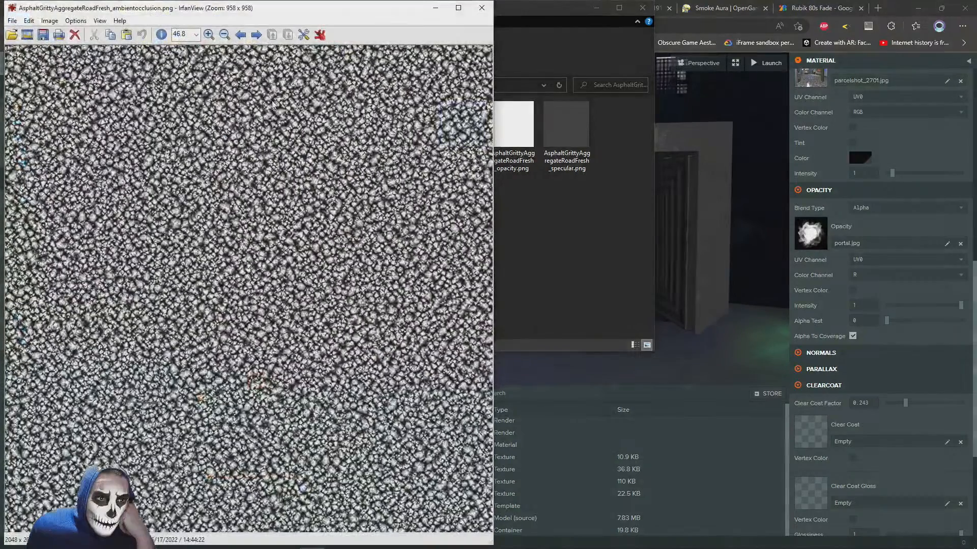
pyautogui.click(481, 7)
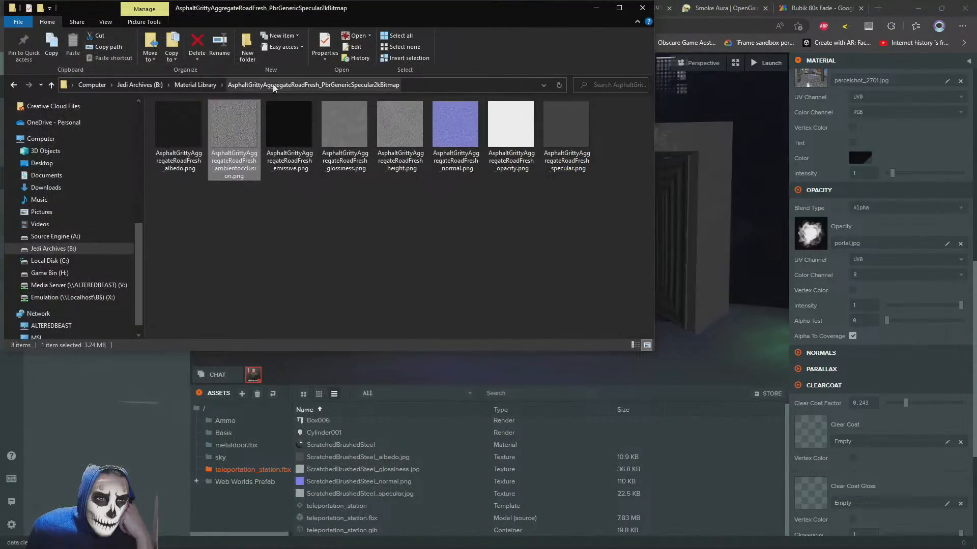
pyautogui.click(190, 85)
# Look through the Material Library folders for a texture to use on the portal material, moving the file window clear of the scene
pyautogui.scroll(-4, 410, 229)
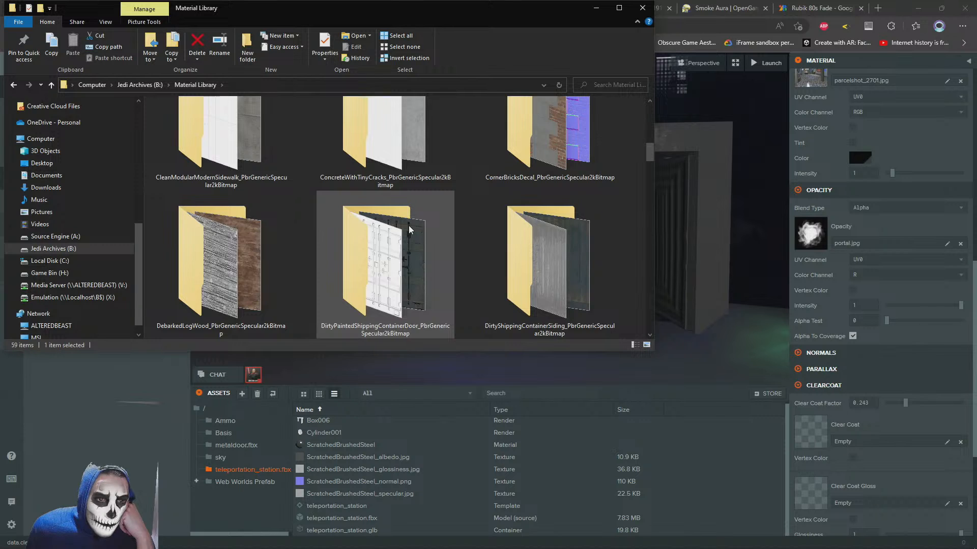
pyautogui.scroll(5, 410, 229)
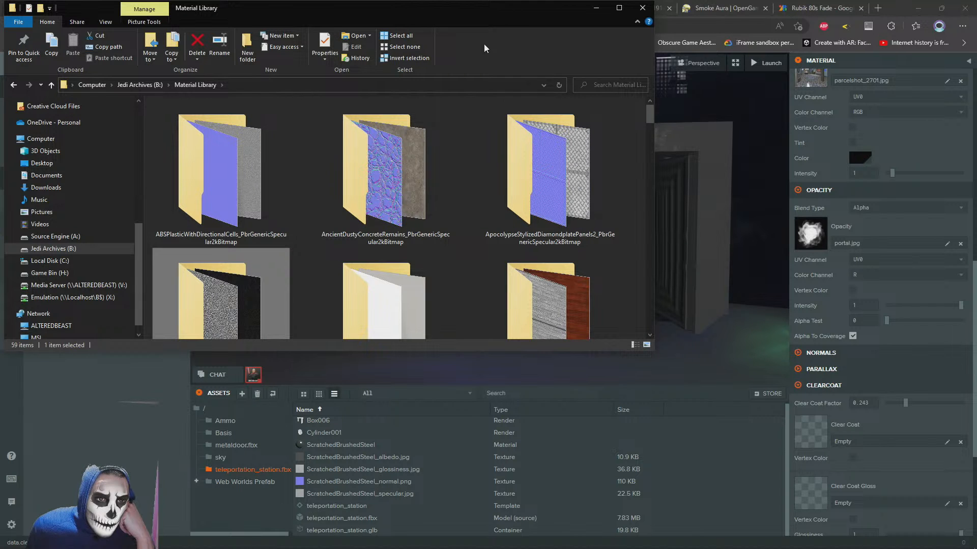
pyautogui.scroll(-8, 427, 183)
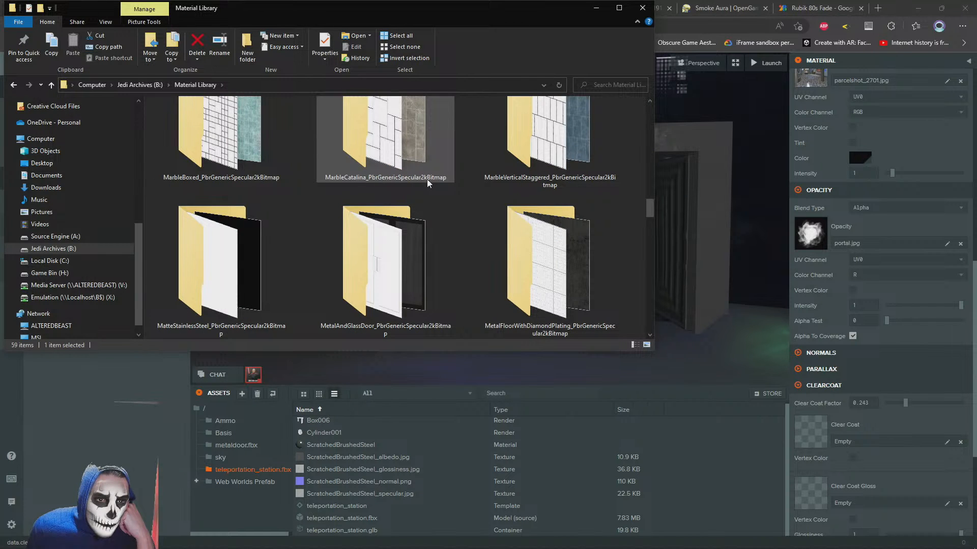
pyautogui.moveTo(491, 8); pyautogui.dragTo(442, 338)
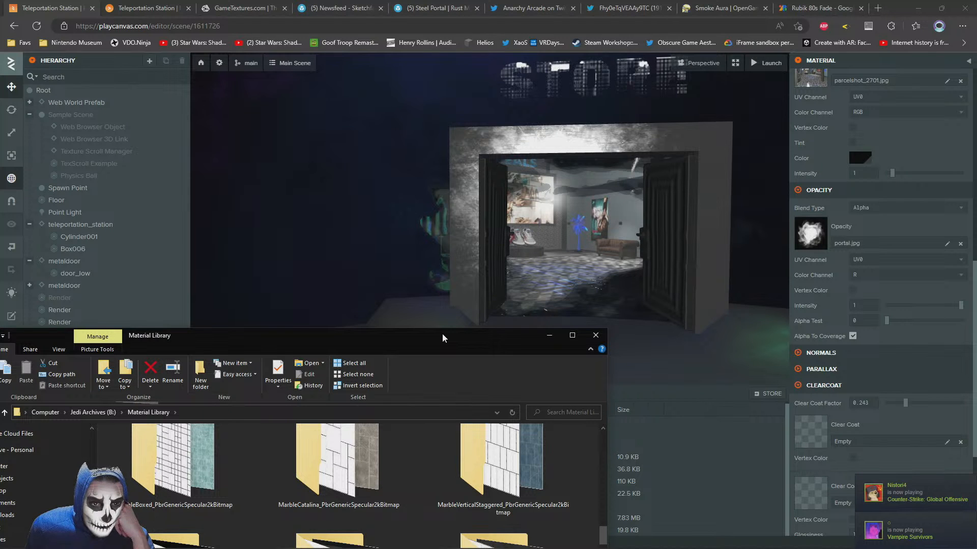
pyautogui.moveTo(442, 337); pyautogui.dragTo(599, 52)
pyautogui.scroll(-5, 573, 239)
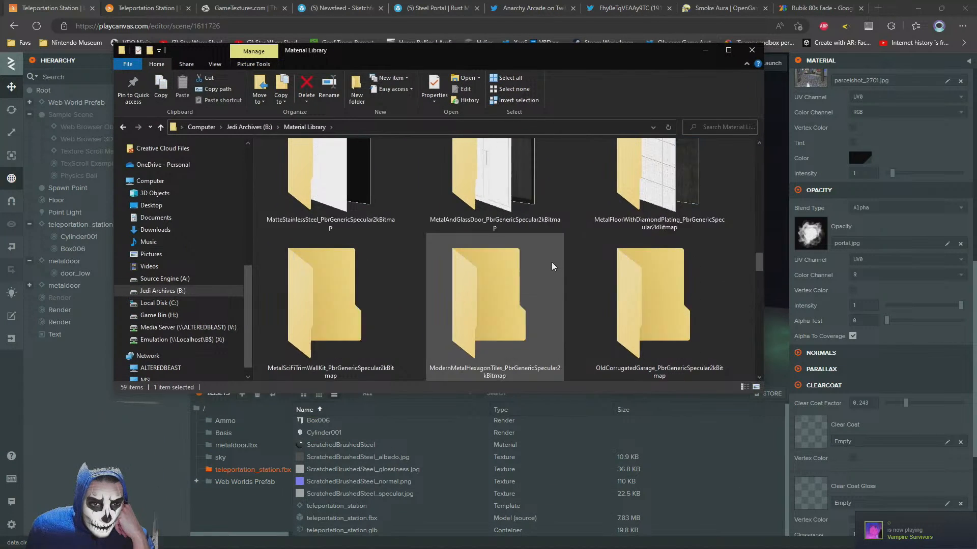
pyautogui.scroll(1, 545, 273)
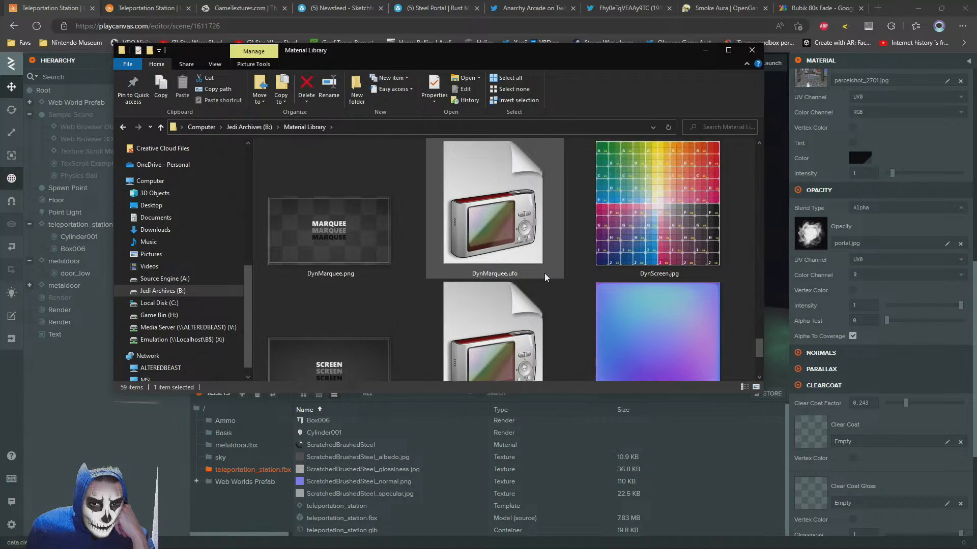
pyautogui.scroll(-1, 544, 273)
pyautogui.scroll(5, 544, 273)
pyautogui.scroll(-1, 351, 329)
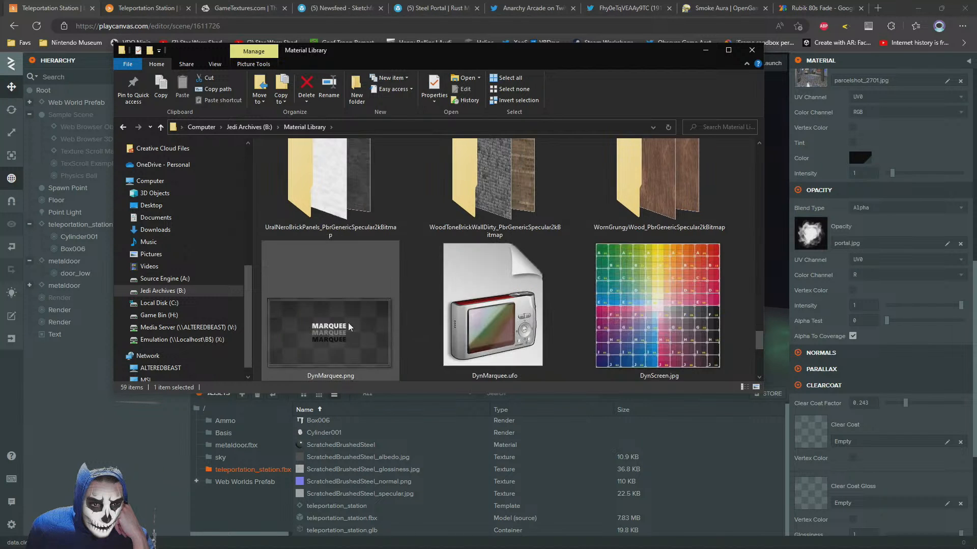
pyautogui.scroll(4, 349, 334)
pyautogui.scroll(4, 346, 335)
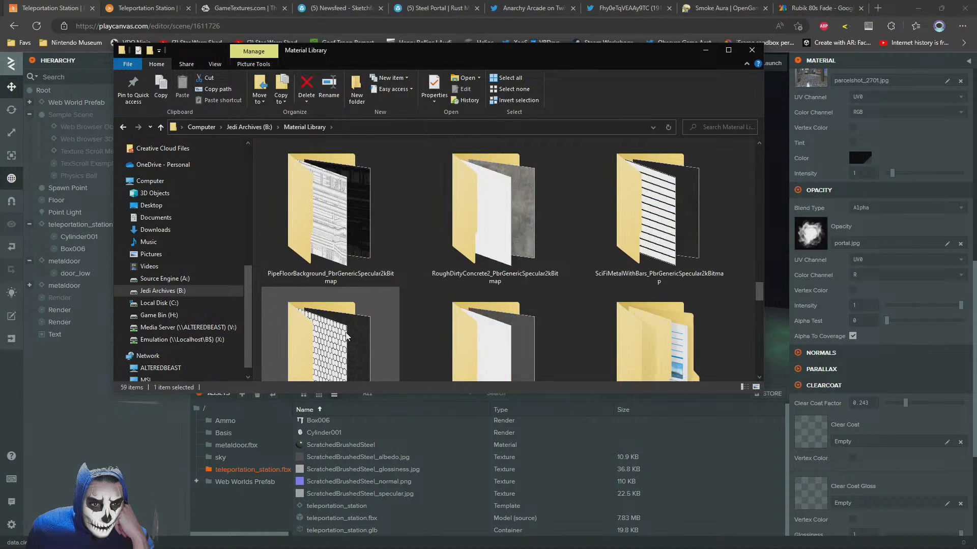
# Preview the specular map in the OxidizedAluminiumMetal folder, close it, and return to the Material Library
pyautogui.doubleClick(332, 361)
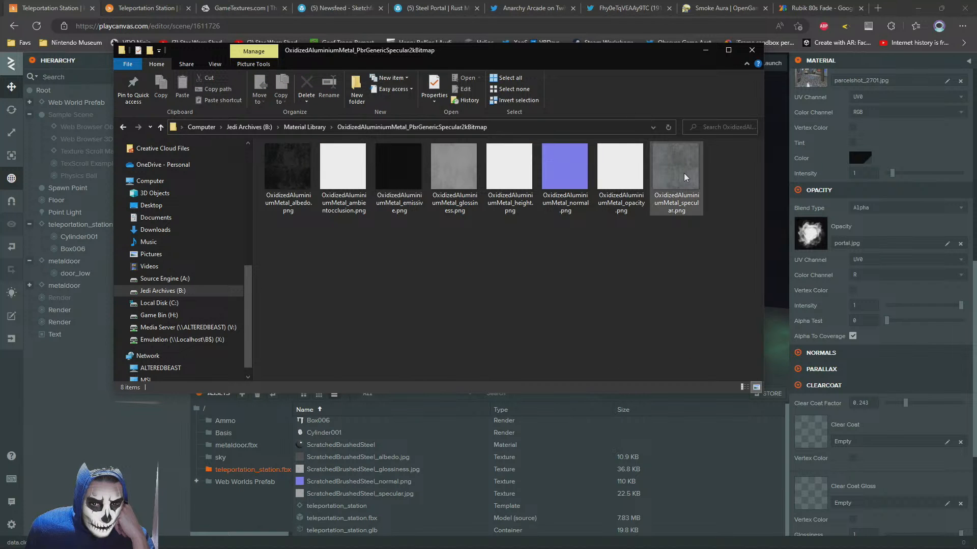
pyautogui.doubleClick(684, 177)
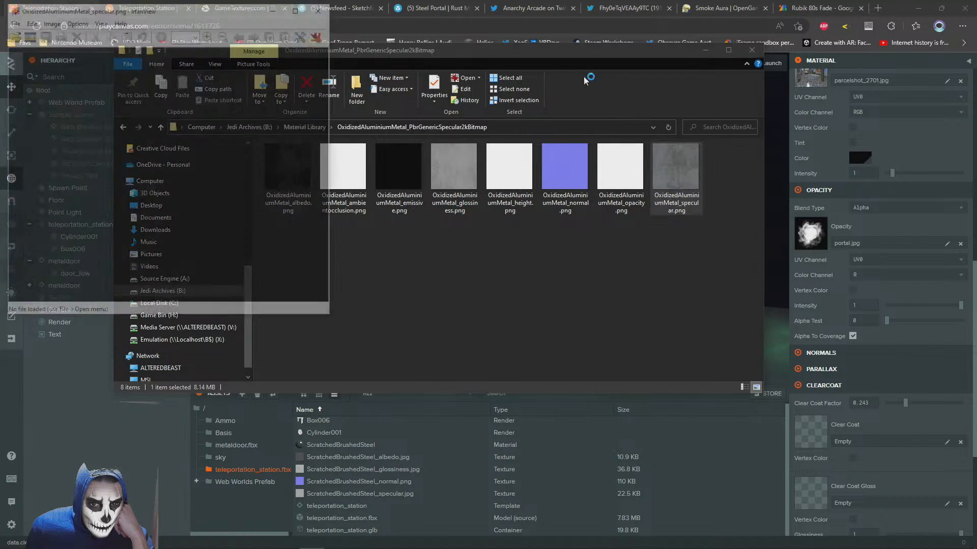
pyautogui.click(487, 10)
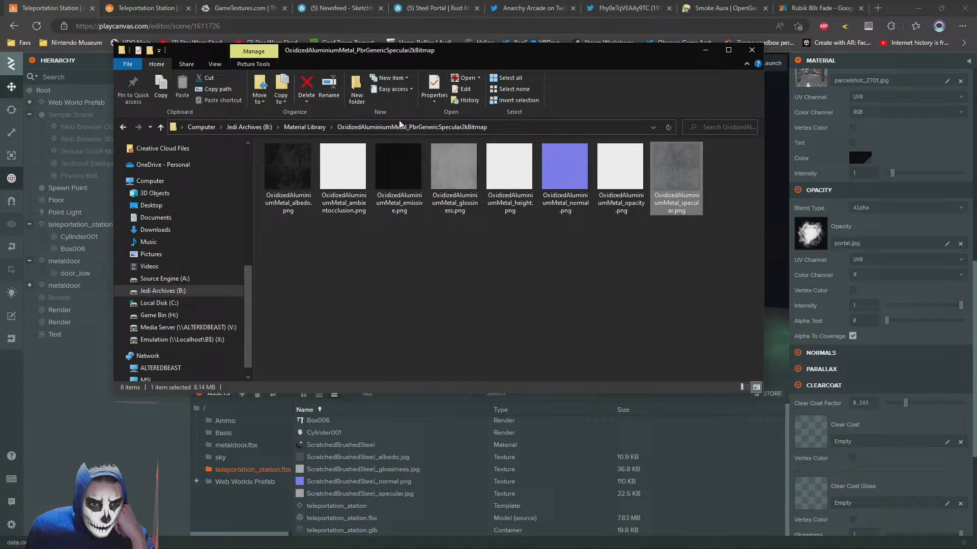
pyautogui.click(305, 127)
# Examine the texture maps in the ABSPlasticWithDirectionalCells folder, minimize the file window, and return to the portal material's emissive and opacity settings
pyautogui.scroll(2, 411, 226)
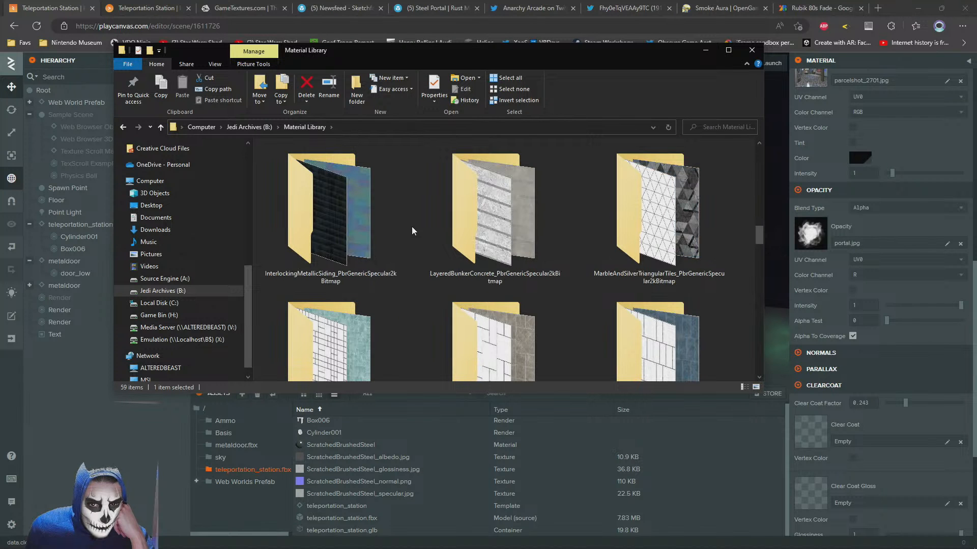
pyautogui.moveTo(493, 47); pyautogui.dragTo(409, 62)
pyautogui.scroll(10, 392, 286)
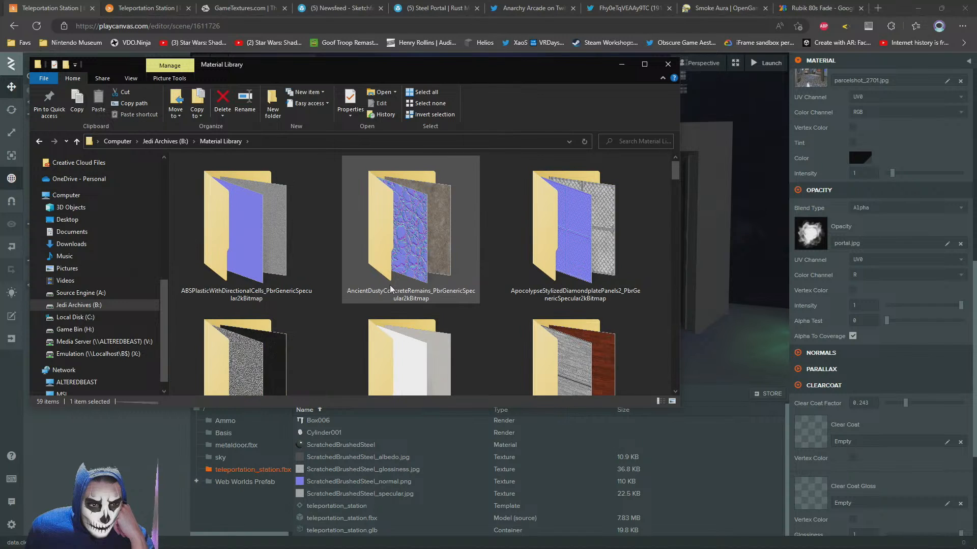
pyautogui.doubleClick(257, 228)
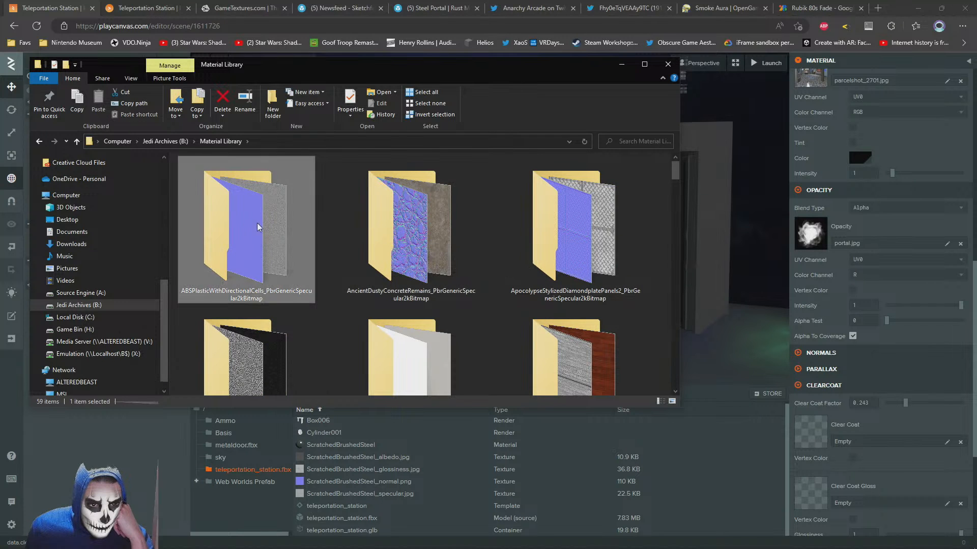
pyautogui.click(619, 64)
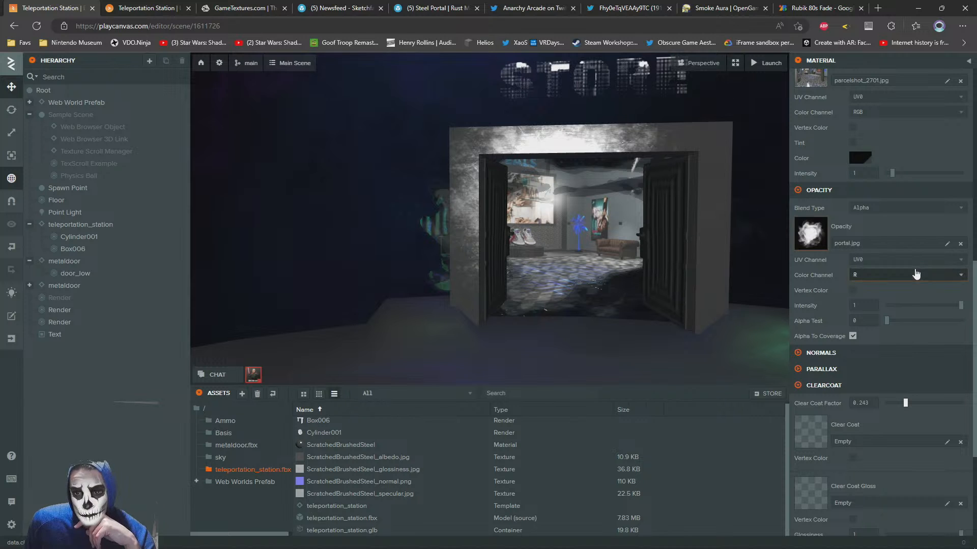
pyautogui.scroll(2, 823, 164)
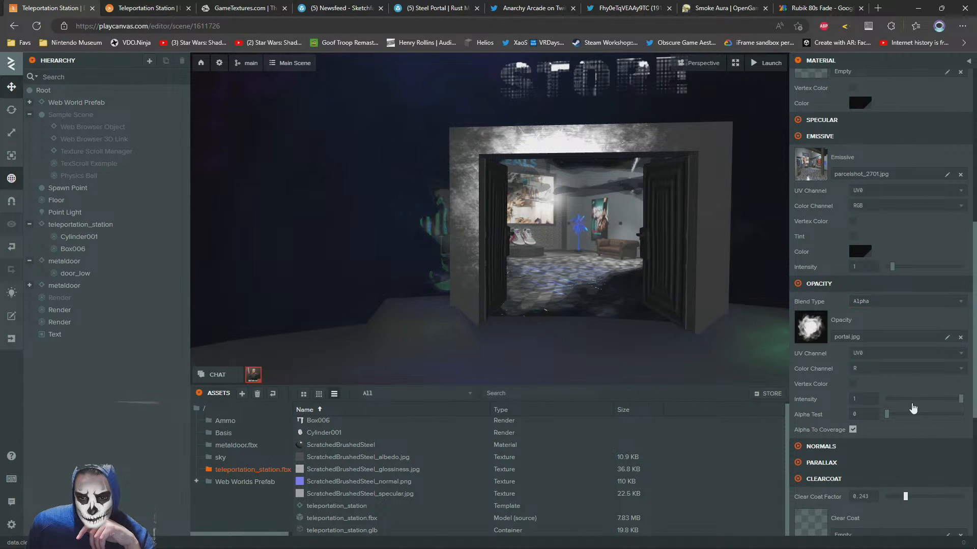
# Set the portal material's opacity intensity to 1
pyautogui.moveTo(876, 410); pyautogui.dragTo(969, 403)
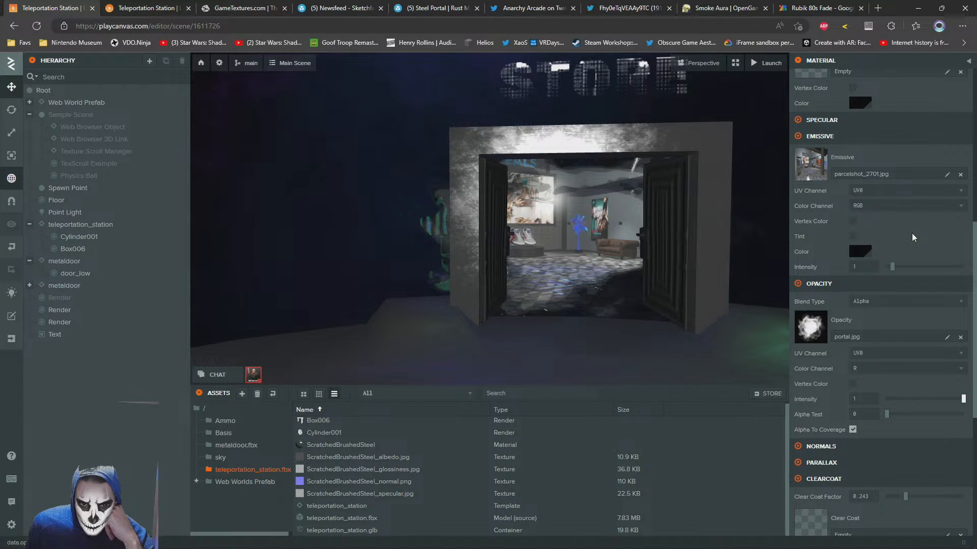
pyautogui.scroll(3, 912, 233)
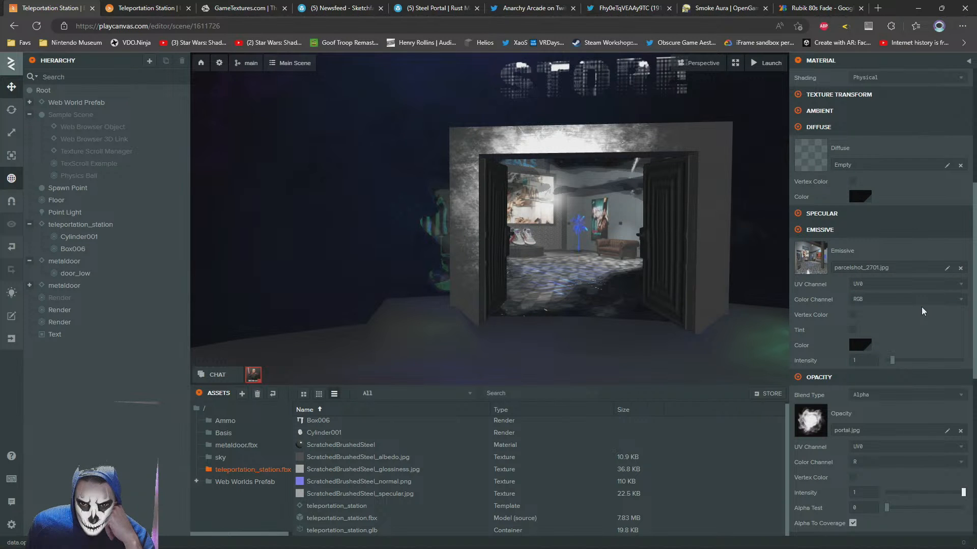
pyautogui.scroll(-3, 924, 312)
# Assign portal.jpg from the root assets folder as the portal material's specular texture
pyautogui.click(804, 122)
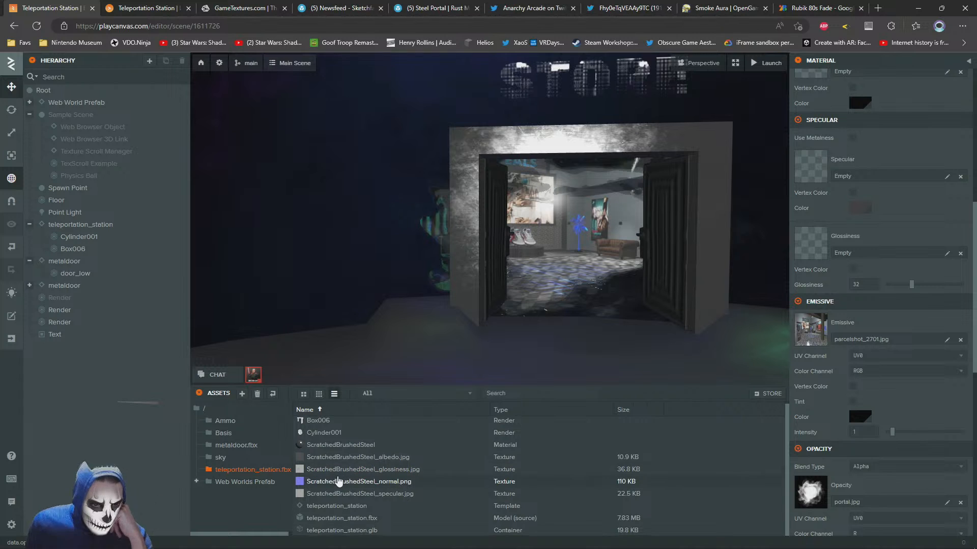
pyautogui.click(204, 410)
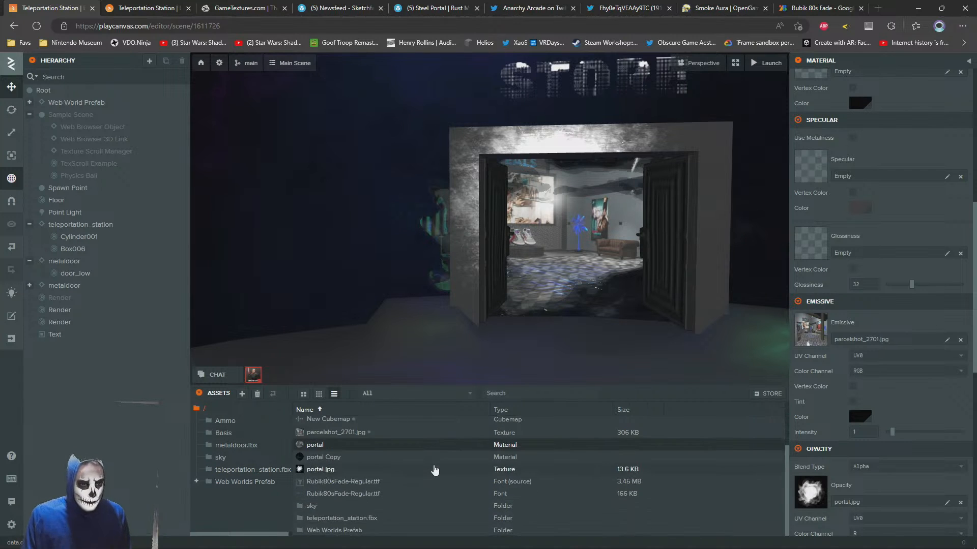
pyautogui.hotkey('alt', 'Tab')
pyautogui.press('Escape')
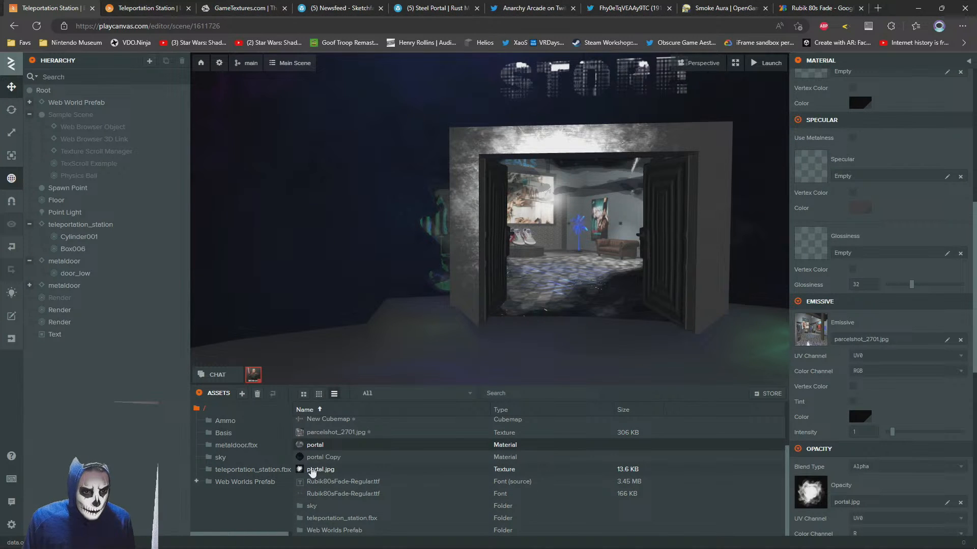
pyautogui.hotkey('alt', 'Tab')
pyautogui.press('Escape')
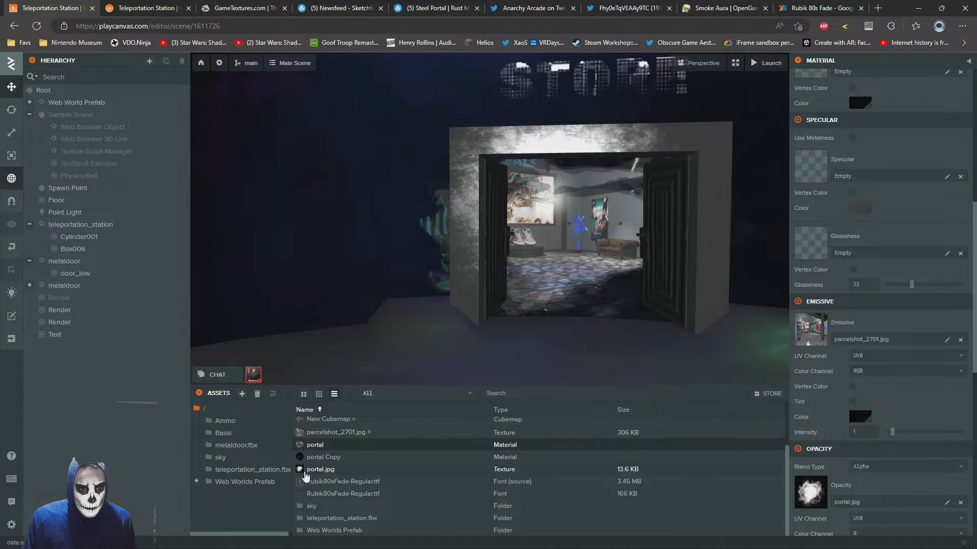
pyautogui.moveTo(306, 475); pyautogui.dragTo(828, 176)
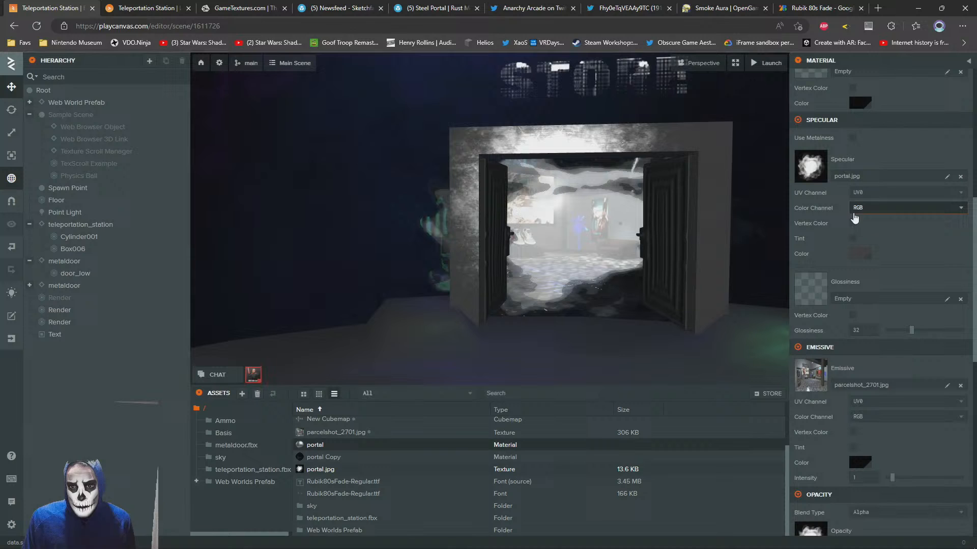
# Enable the specular tint on the portal material and set its specular color to light blue, 3E87FF
pyautogui.click(860, 253)
pyautogui.moveTo(751, 278); pyautogui.dragTo(715, 254)
pyautogui.click(772, 254)
pyautogui.click(783, 296)
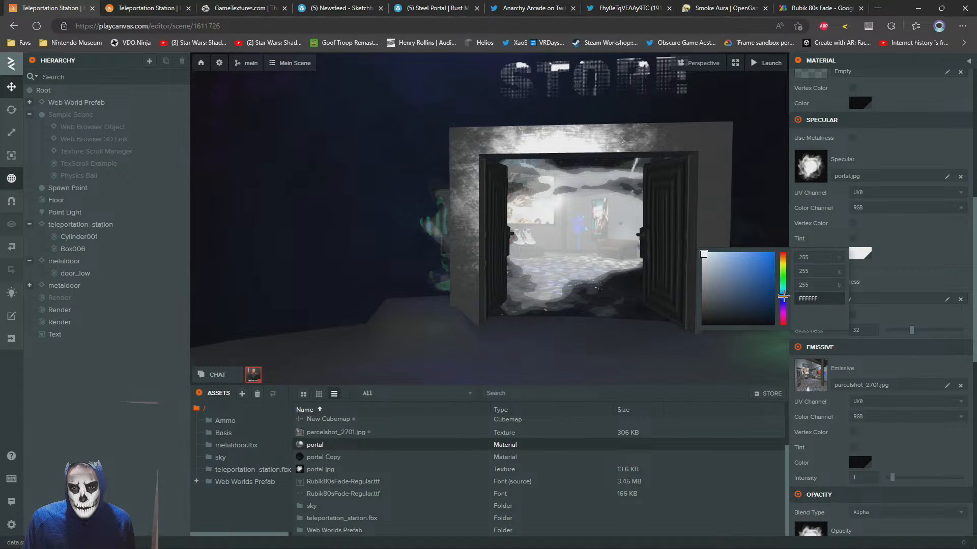
pyautogui.click(905, 252)
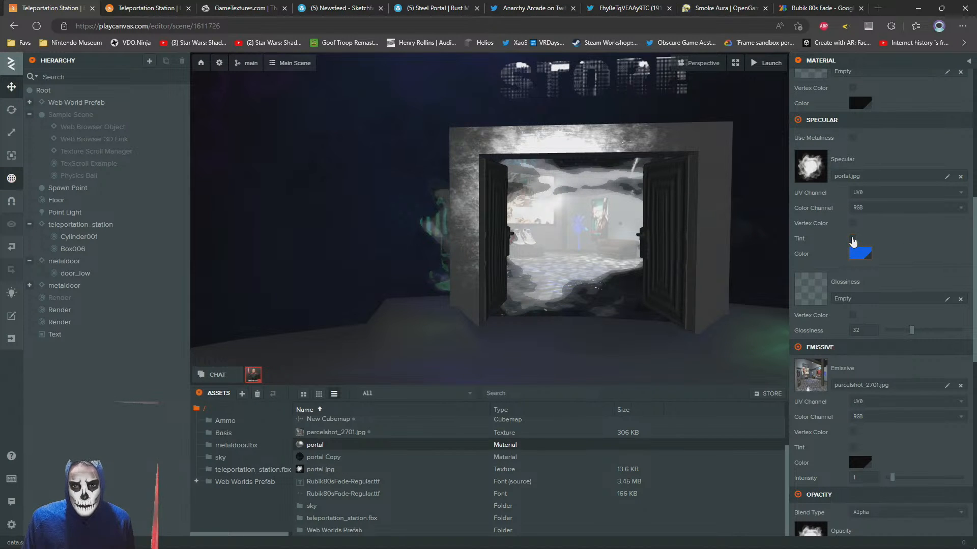
pyautogui.click(854, 238)
pyautogui.click(864, 260)
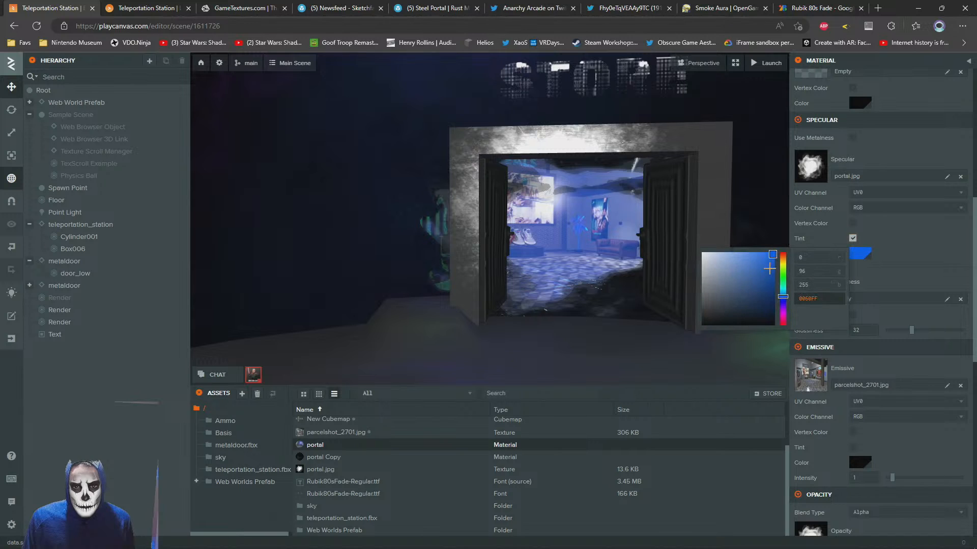
pyautogui.moveTo(769, 268); pyautogui.dragTo(758, 247)
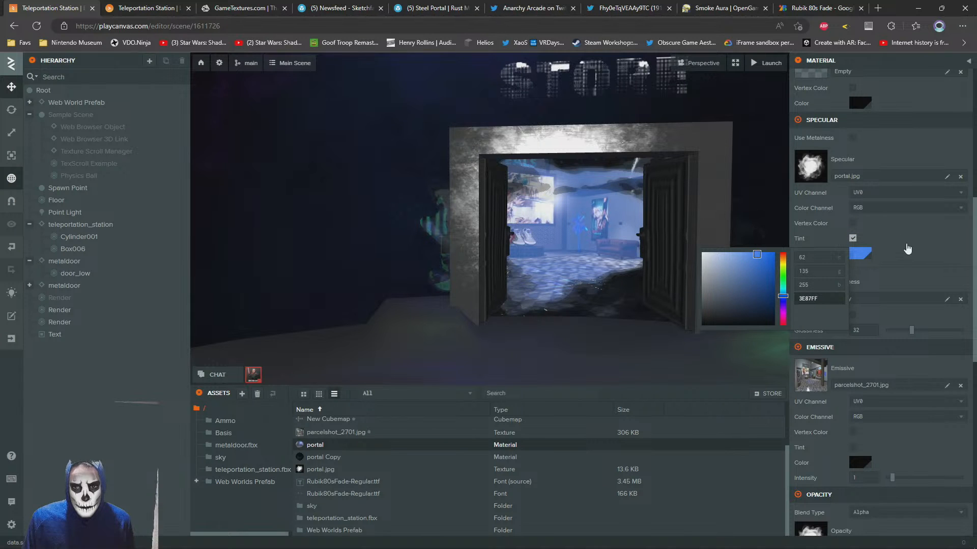
pyautogui.click(907, 247)
# Select the Texture Scroll Manager entity in the Sample Scene to bring up its script settings
pyautogui.scroll(4, 891, 192)
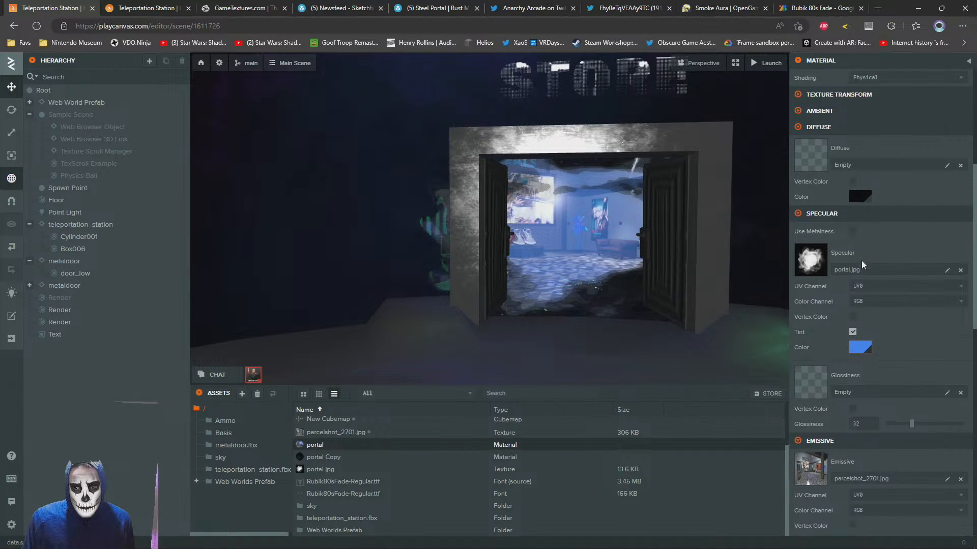
pyautogui.scroll(4, 824, 349)
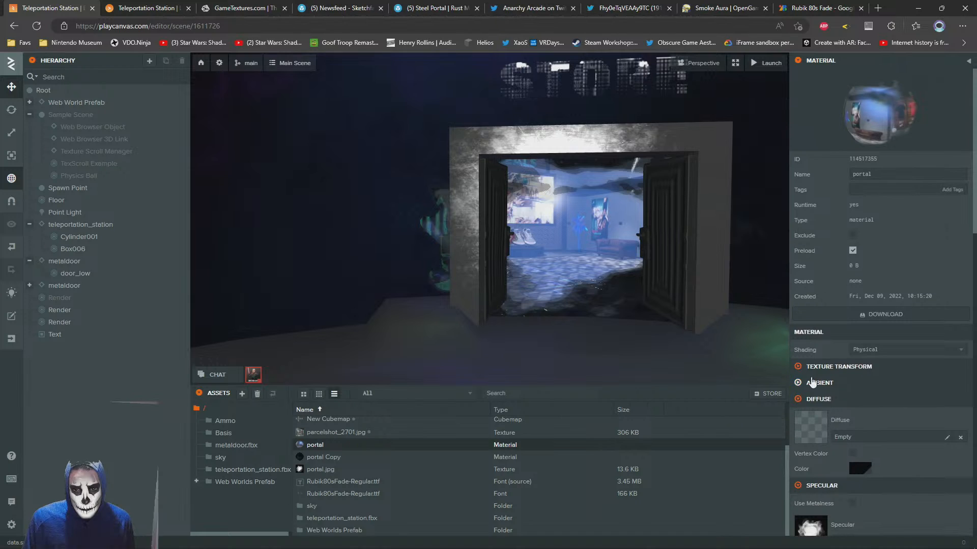
pyautogui.click(76, 156)
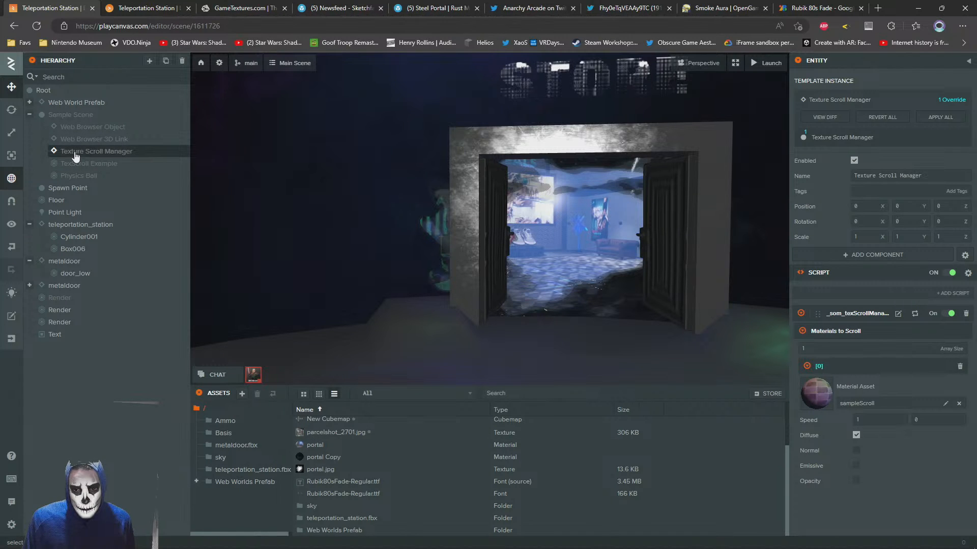
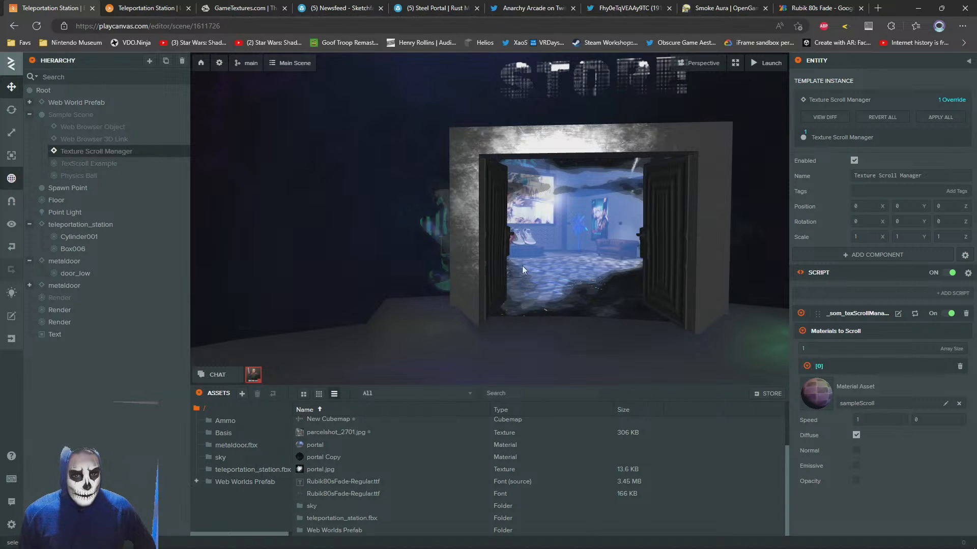
# Open the portal plane's material and review its specular, emissive and opacity settings against the doorway
pyautogui.click(561, 248)
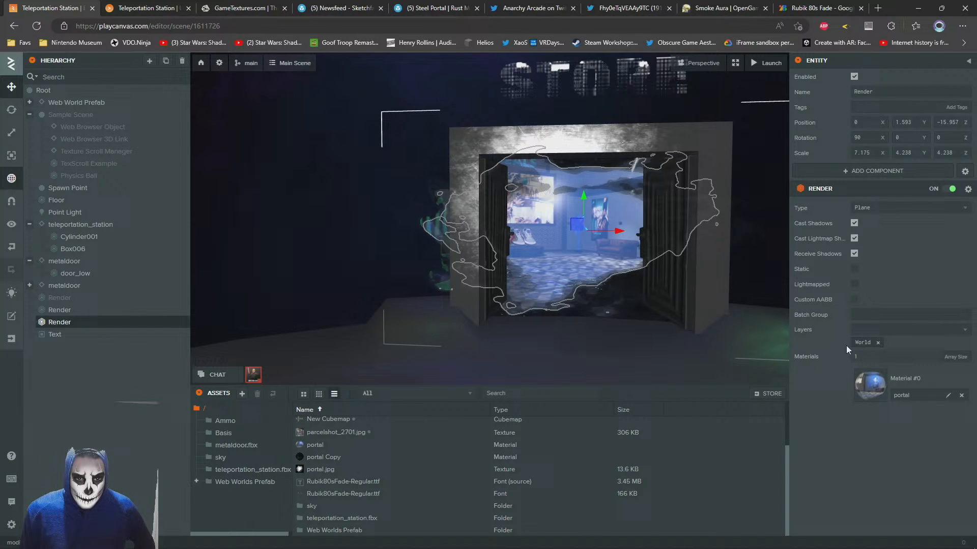
pyautogui.click(865, 382)
pyautogui.scroll(-8, 835, 340)
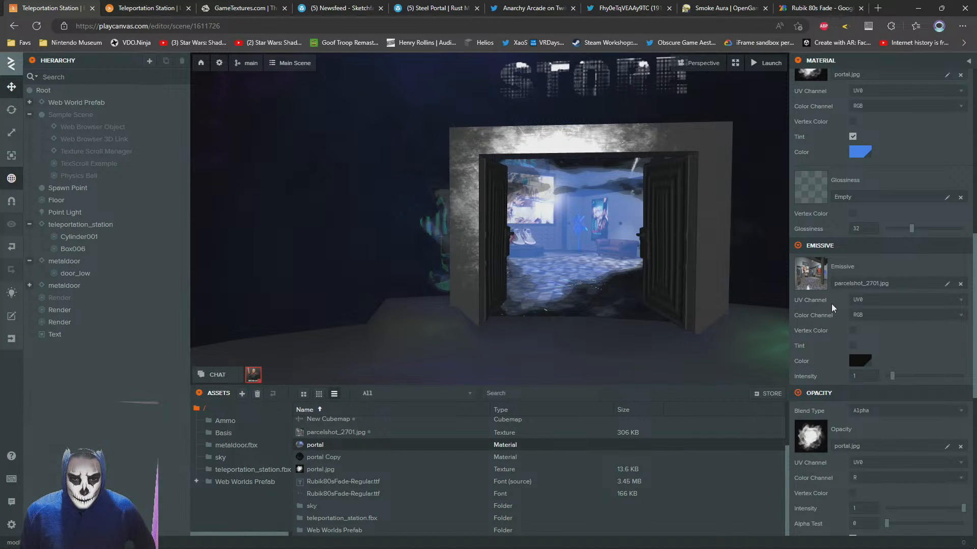
pyautogui.scroll(2, 831, 304)
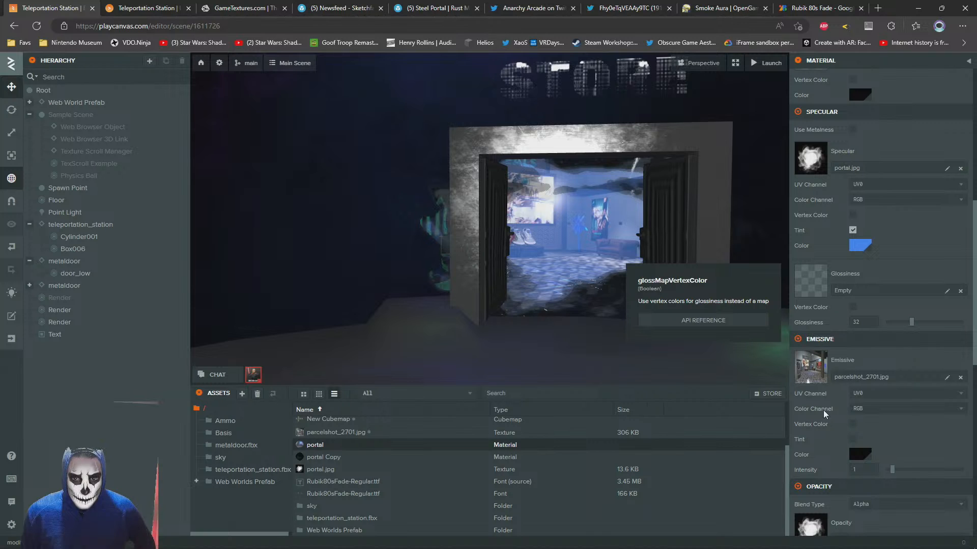
pyautogui.scroll(-4, 819, 413)
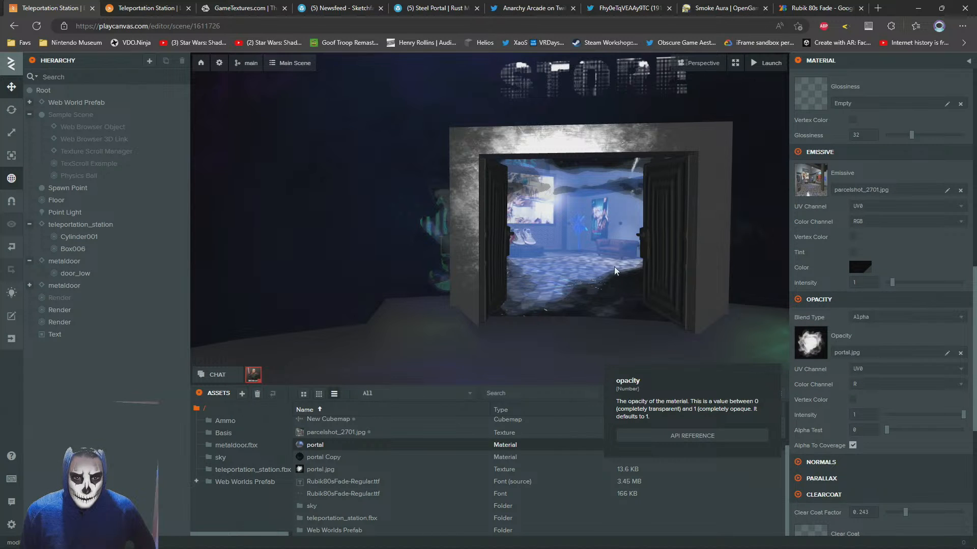
pyautogui.moveTo(460, 337); pyautogui.dragTo(493, 321, button='right')
pyautogui.press('a')
pyautogui.press('d')
pyautogui.scroll(6, 835, 229)
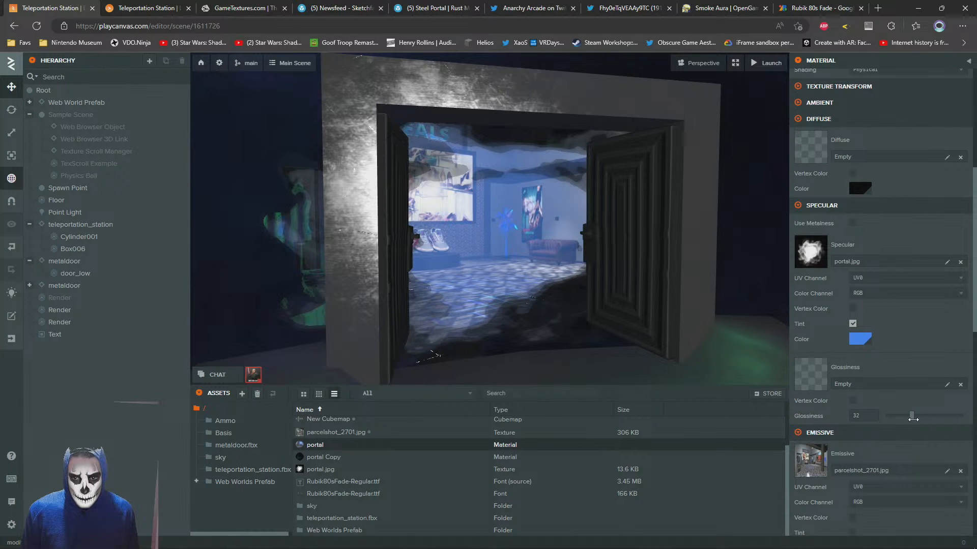
# Vary the portal material's glossiness while viewing the doorway from the front, and leave it at 36.71
pyautogui.moveTo(941, 417); pyautogui.dragTo(967, 415)
pyautogui.press('s')
pyautogui.moveTo(579, 308); pyautogui.dragTo(483, 299, button='right')
pyautogui.press('d')
pyautogui.press('w')
pyautogui.moveTo(961, 417); pyautogui.dragTo(782, 392)
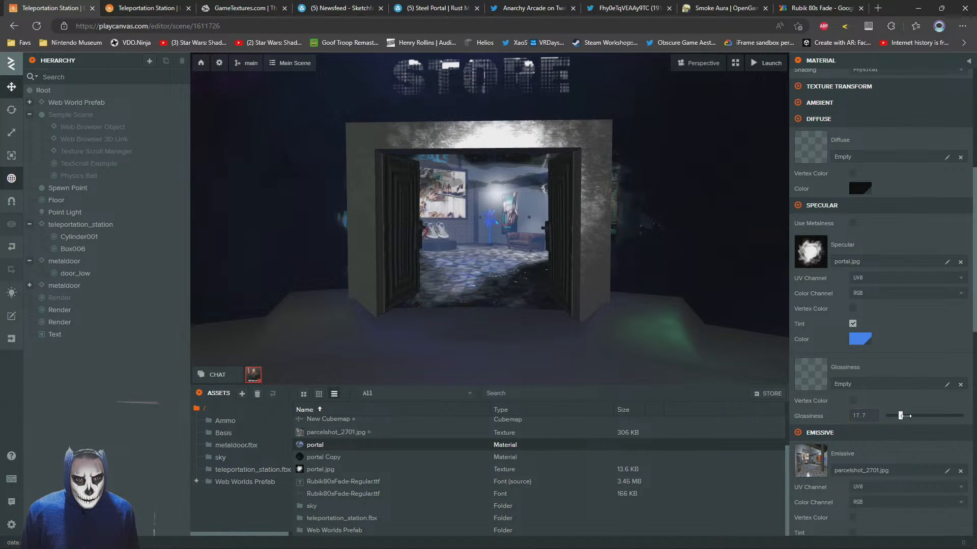
pyautogui.moveTo(904, 415); pyautogui.dragTo(915, 416)
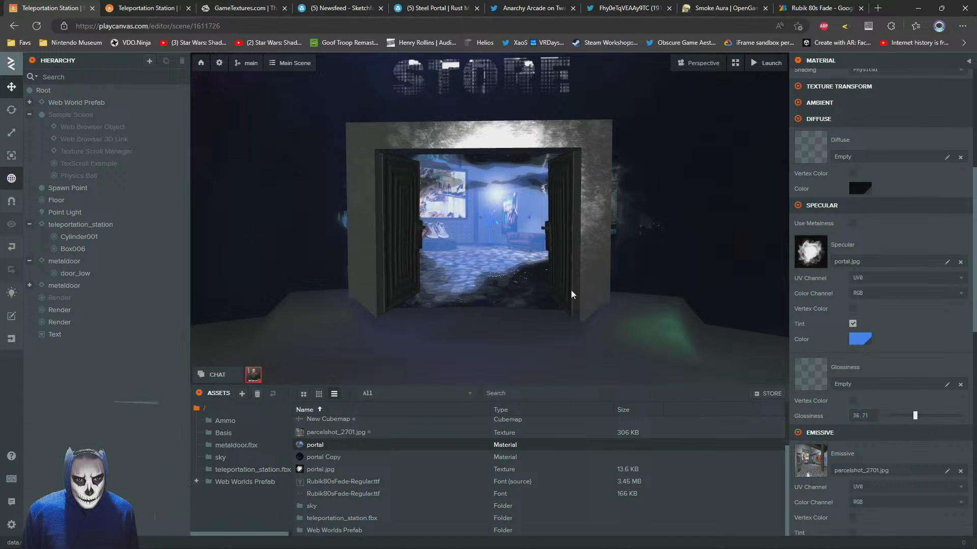
# Lower the portal material's glossiness to 22.45 and set its specular color to dark blue, 002E7A
pyautogui.moveTo(448, 264)
pyautogui.mouseDown()
pyautogui.moveTo(463, 272)
pyautogui.moveTo(517, 262)
pyautogui.moveTo(402, 264)
pyautogui.moveTo(431, 270)
pyautogui.mouseUp()
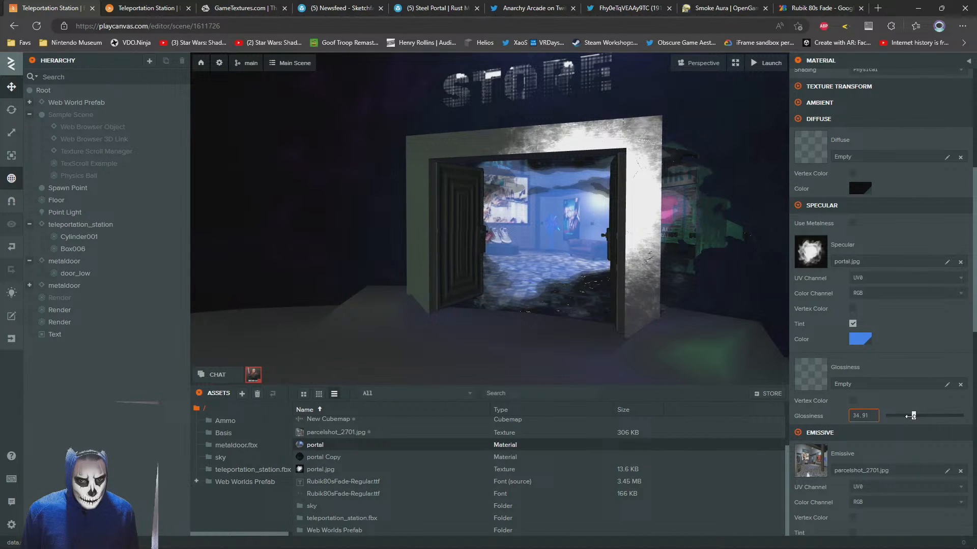
pyautogui.moveTo(910, 416); pyautogui.dragTo(904, 416)
pyautogui.click(853, 338)
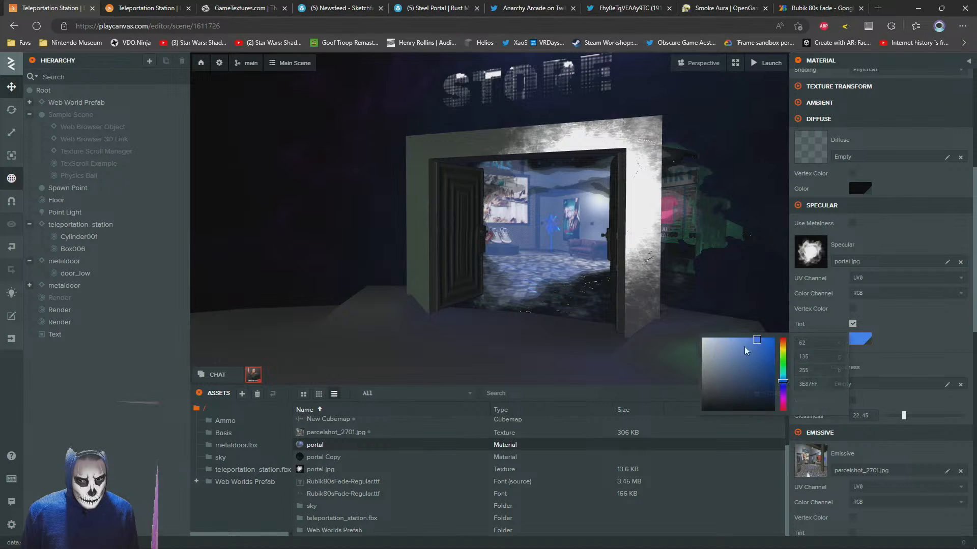
pyautogui.moveTo(746, 350); pyautogui.dragTo(819, 375)
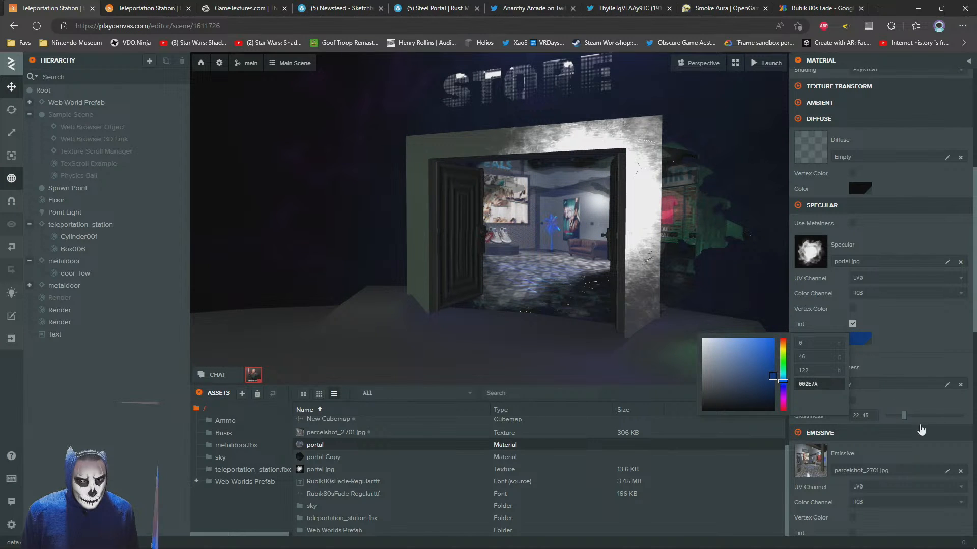
# Raise the portal material's glossiness to 34.6, check the portal from several angles, and reduce it to 29.55
pyautogui.click(905, 417)
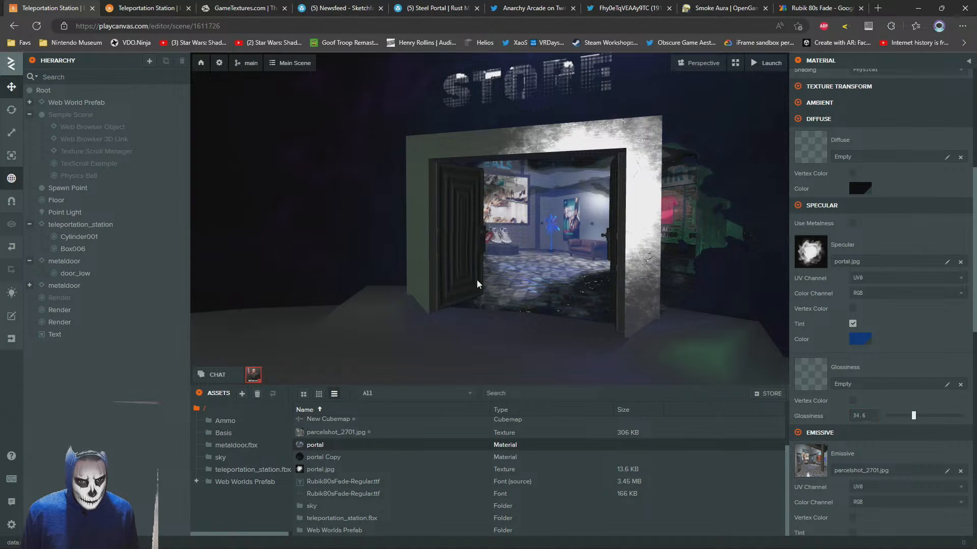
pyautogui.moveTo(477, 284); pyautogui.dragTo(550, 294)
pyautogui.scroll(-3, 553, 291)
pyautogui.scroll(3, 761, 373)
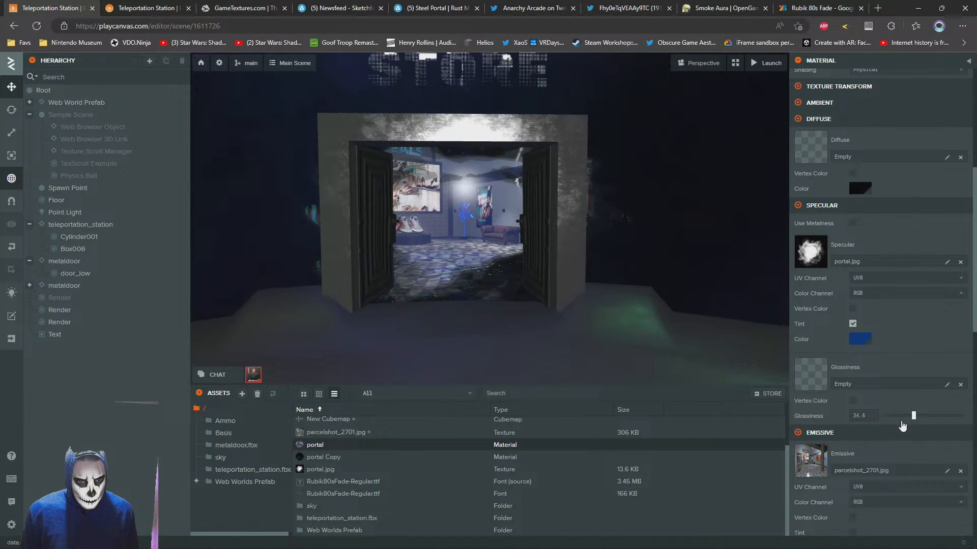
pyautogui.moveTo(360, 216)
pyautogui.mouseDown()
pyautogui.moveTo(307, 216)
pyautogui.moveTo(364, 213)
pyautogui.moveTo(342, 211)
pyautogui.mouseUp()
pyautogui.scroll(-3, 308, 216)
pyautogui.scroll(2, 365, 212)
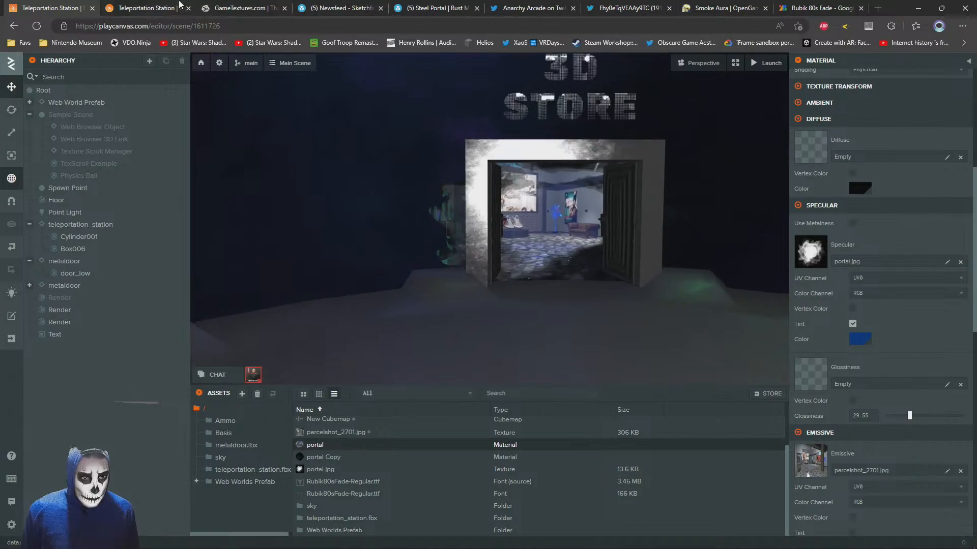
# Walk the avatar around the portal in the launched scene to inspect the specular reflection, and return to the editor
pyautogui.click(178, 4)
pyautogui.moveTo(522, 391); pyautogui.dragTo(316, 338)
pyautogui.press('w')
pyautogui.press('s')
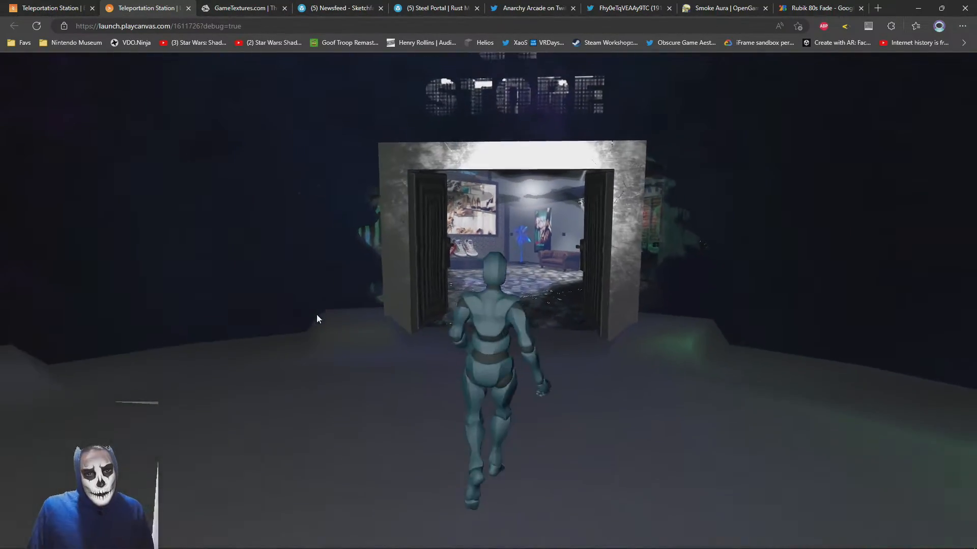
pyautogui.press('a')
pyautogui.press('w')
pyautogui.press('d')
pyautogui.press('a')
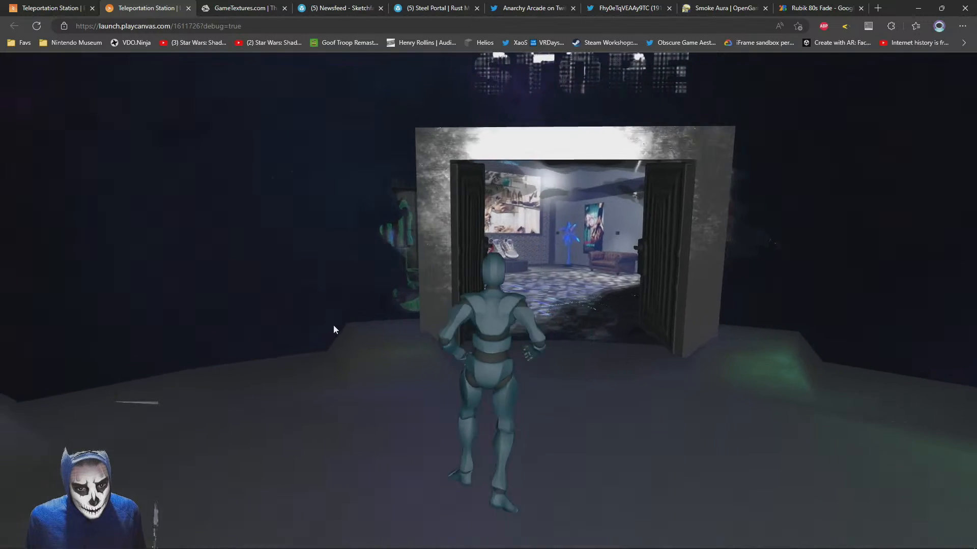
pyautogui.press('s')
pyautogui.press('w')
pyautogui.click(51, 7)
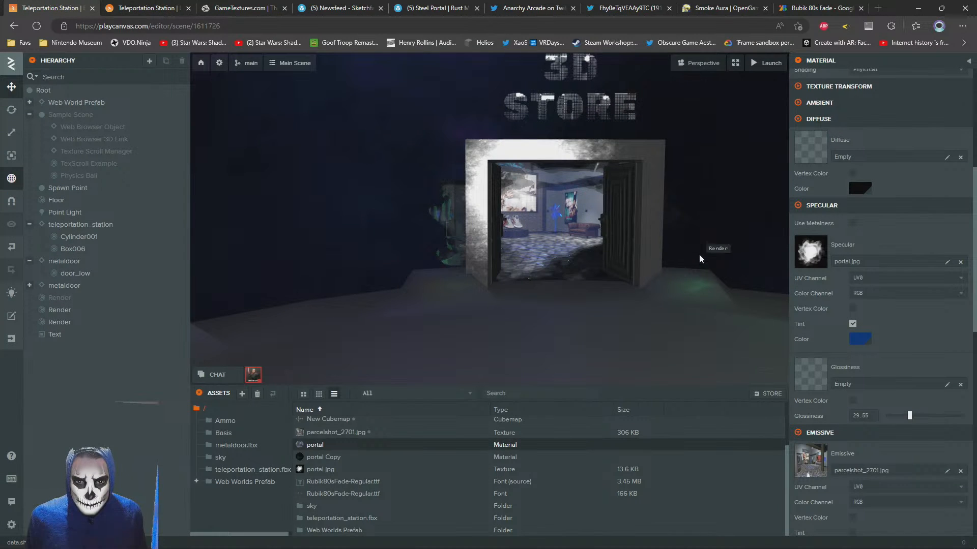
# Compare the whole 3D STORE portal from a distance in the editor viewport with its look in the launched scene
pyautogui.moveTo(699, 259); pyautogui.dragTo(645, 264)
pyautogui.scroll(4, 624, 273)
pyautogui.scroll(3, 609, 267)
pyautogui.scroll(-8, 645, 264)
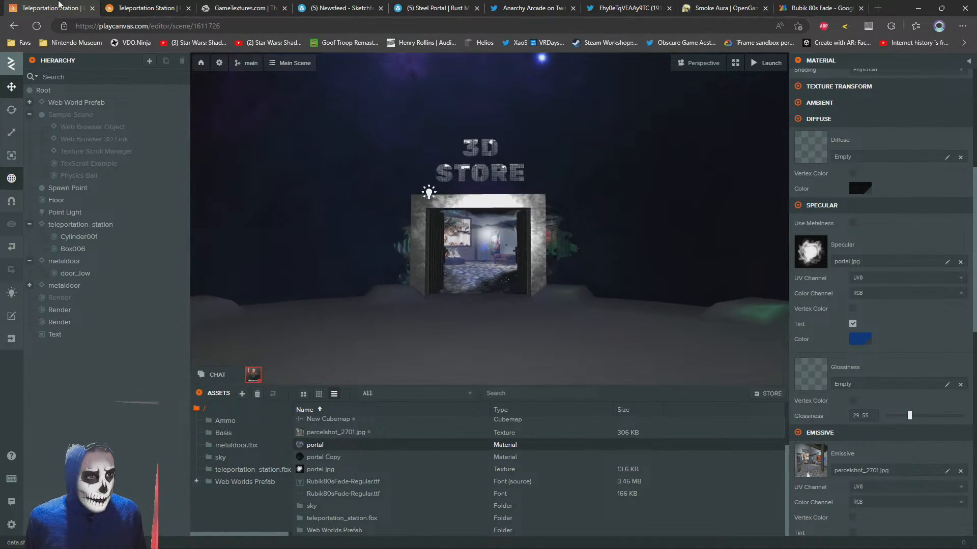
pyautogui.click(134, 6)
pyautogui.press('w')
pyautogui.moveTo(598, 381); pyautogui.dragTo(493, 332)
pyautogui.press('w')
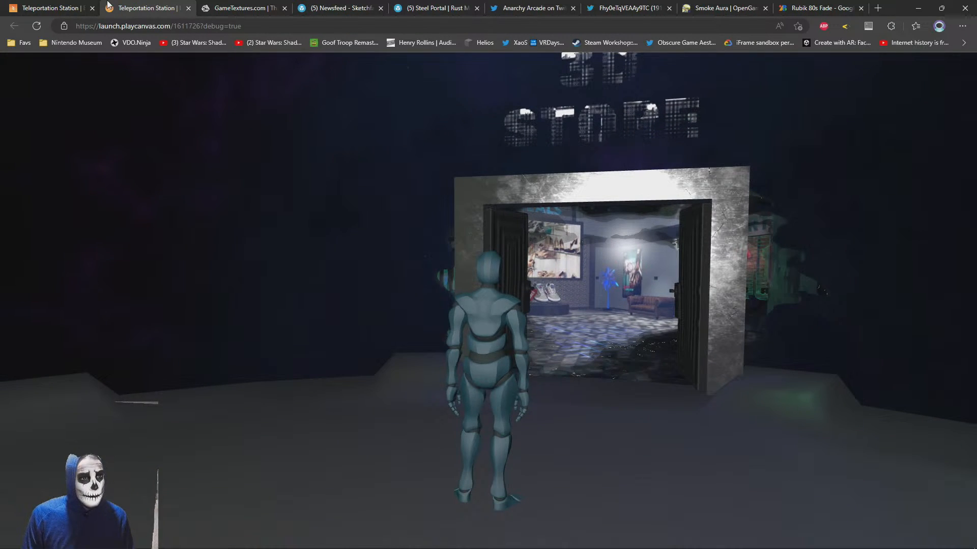
pyautogui.click(73, 6)
# Reopen the portal plane's material and set its glossiness to 32.43
pyautogui.click(490, 253)
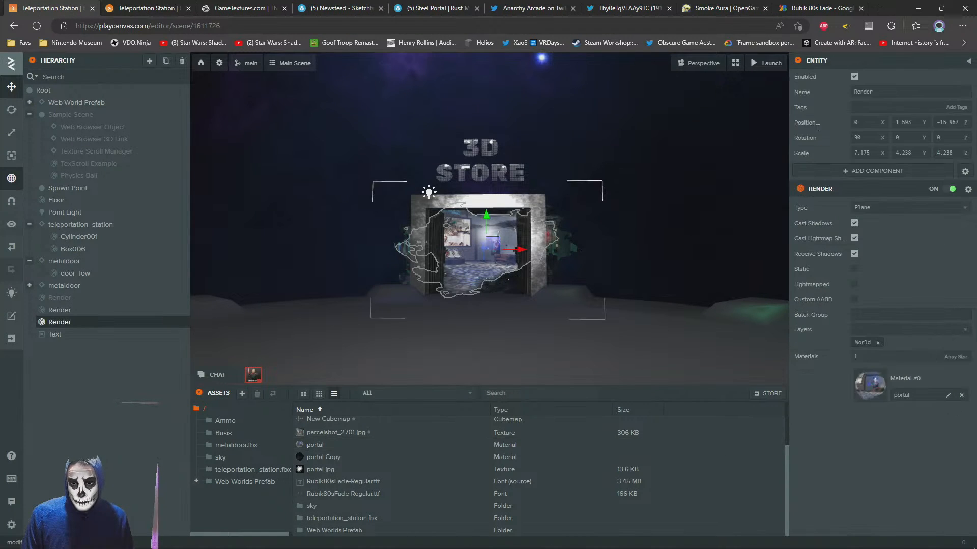
pyautogui.click(870, 389)
pyautogui.scroll(-5, 902, 385)
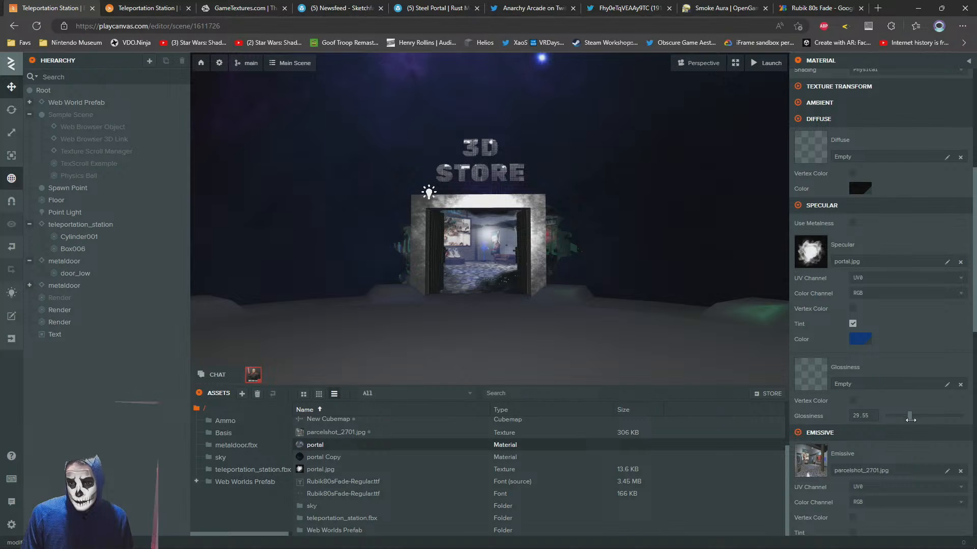
pyautogui.moveTo(888, 416); pyautogui.dragTo(915, 416)
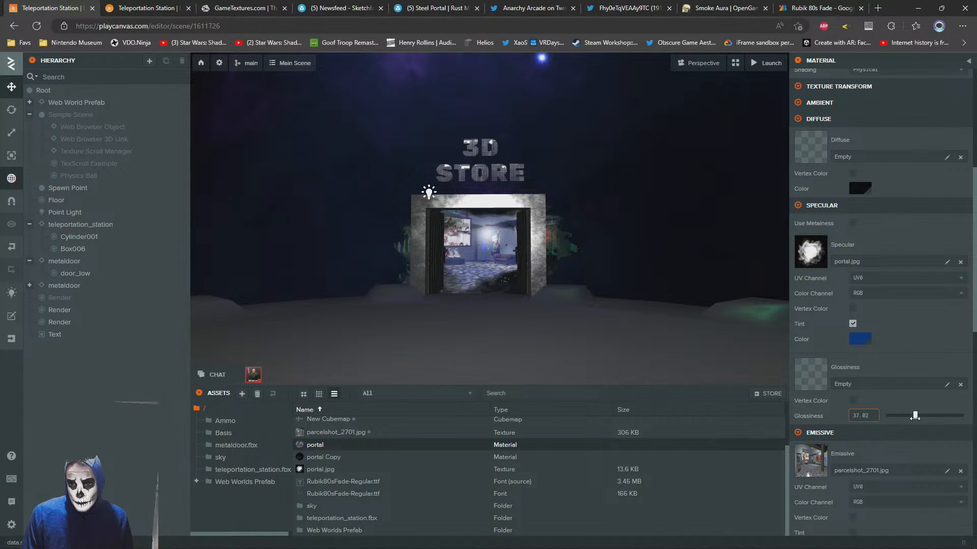
# Try a grey-blue specular color such as 8794AA on the portal material
pyautogui.scroll(-5, 854, 445)
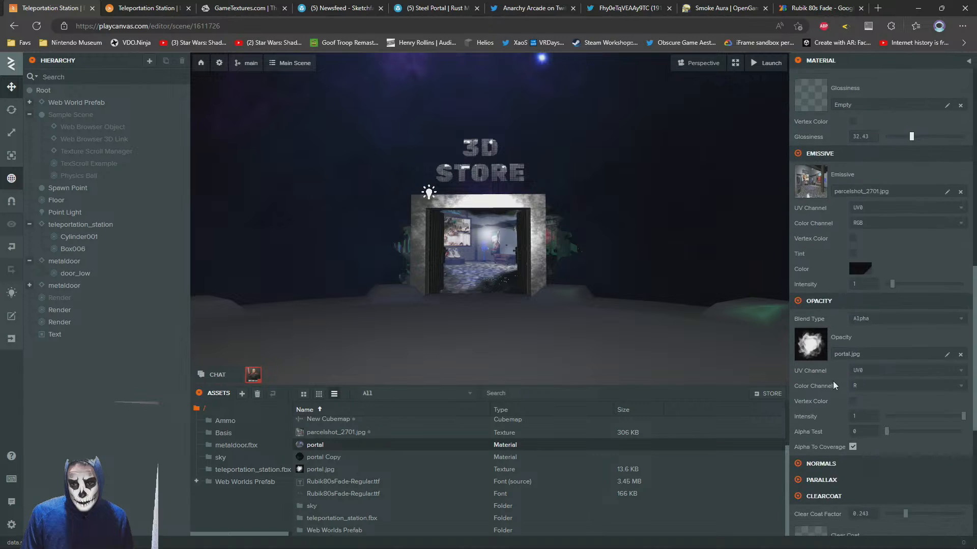
pyautogui.scroll(3, 828, 274)
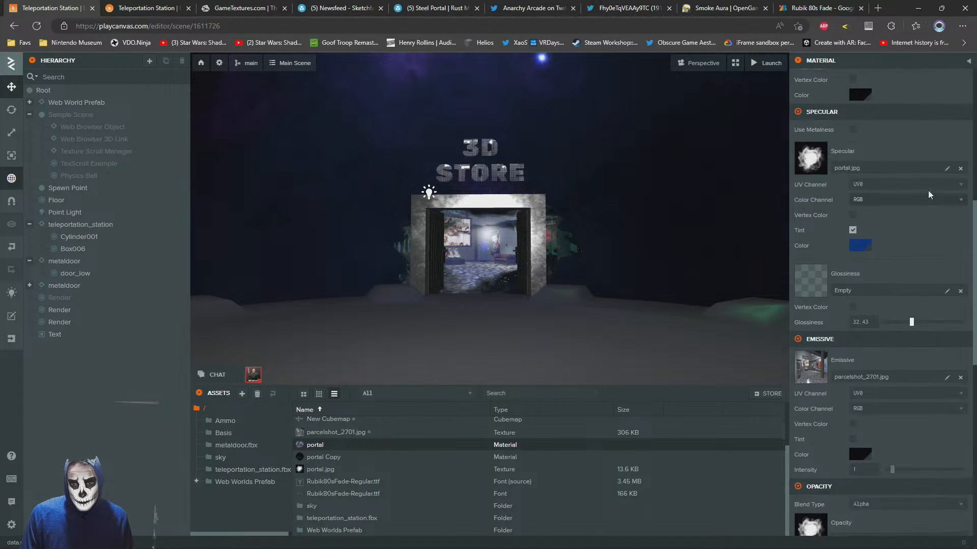
pyautogui.click(859, 246)
pyautogui.write('656565')
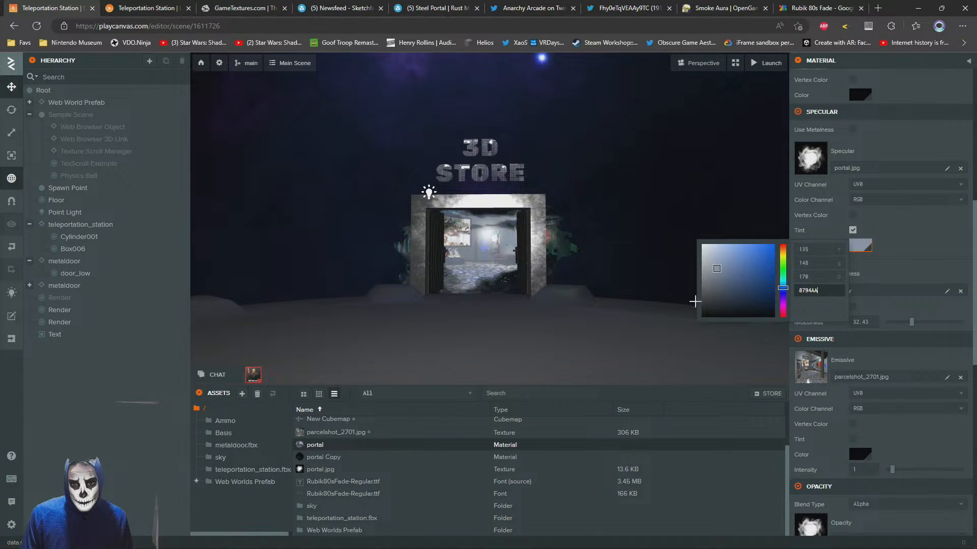
pyautogui.click(898, 243)
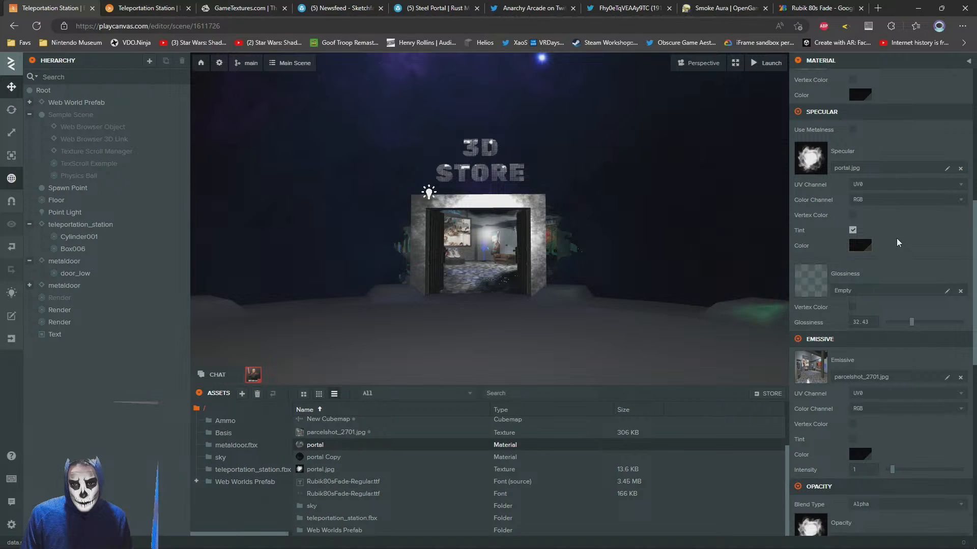
# Reduce the portal material's glossiness to 0 and check the doorway from an angle
pyautogui.moveTo(912, 324); pyautogui.dragTo(905, 322)
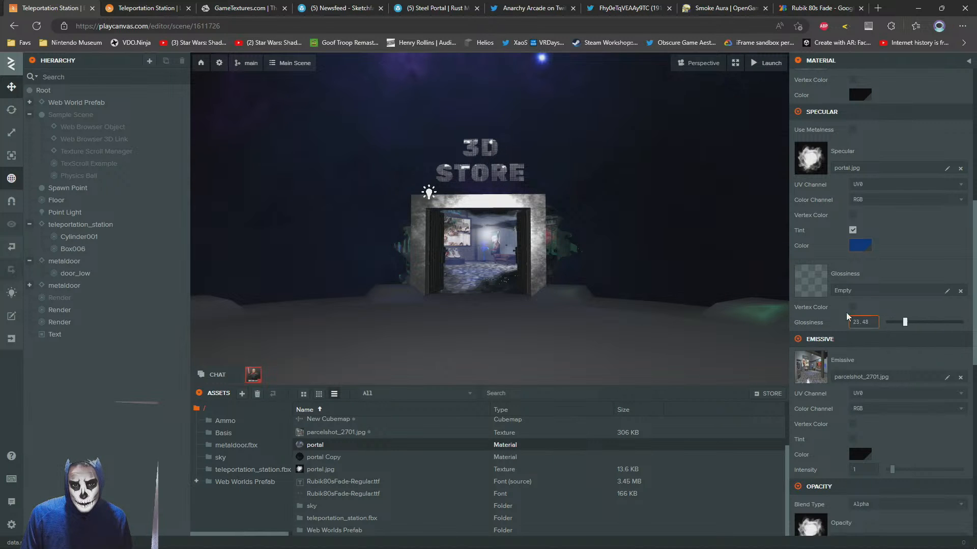
pyautogui.moveTo(505, 266); pyautogui.dragTo(547, 270)
pyautogui.scroll(3, 548, 270)
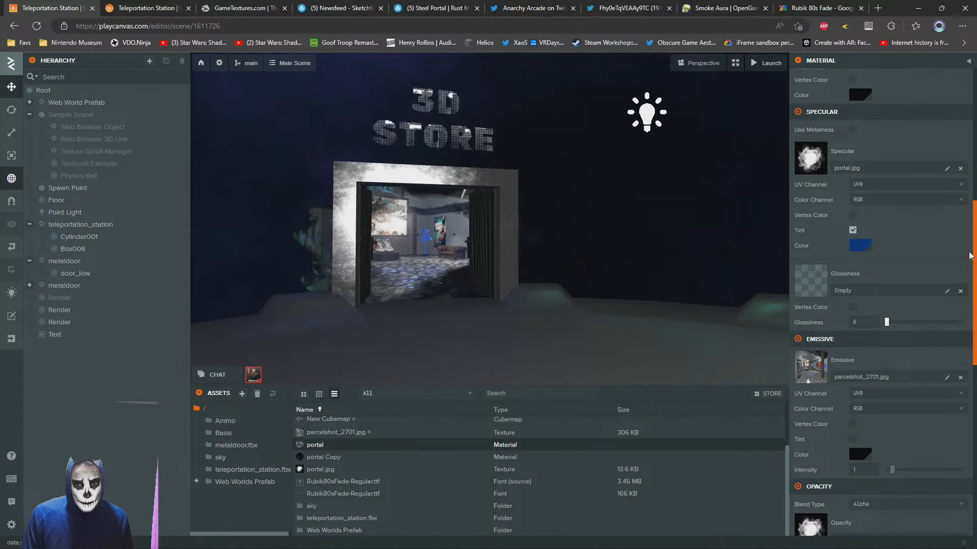
# Set the portal material's clear coat factor to 0 and inspect the portal up close
pyautogui.scroll(-5, 839, 376)
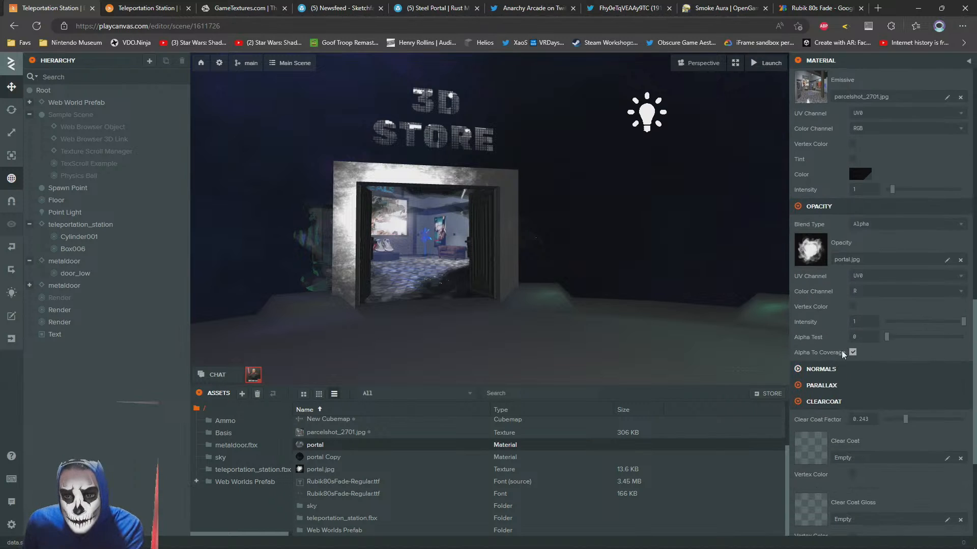
pyautogui.scroll(-3, 844, 325)
pyautogui.moveTo(905, 232); pyautogui.dragTo(868, 234)
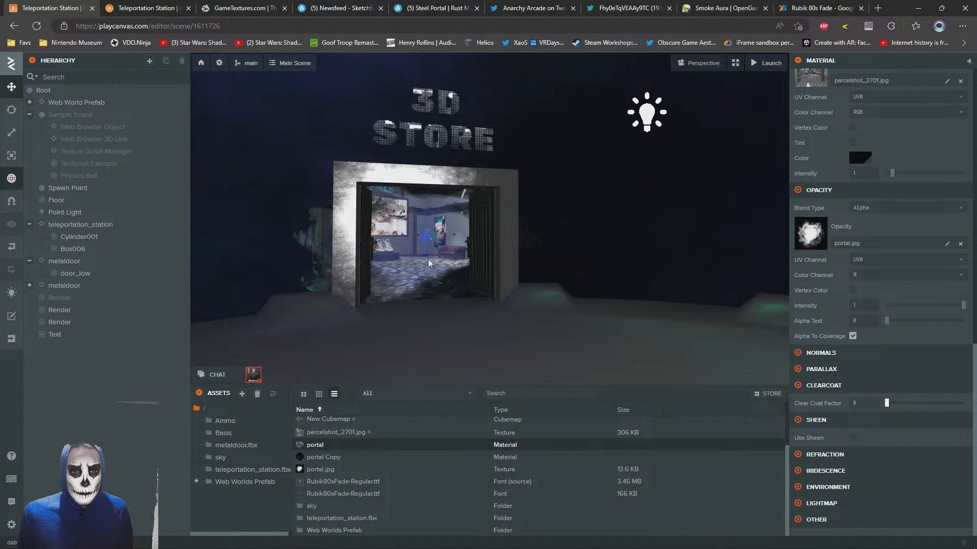
pyautogui.moveTo(427, 263)
pyautogui.mouseDown()
pyautogui.moveTo(386, 269)
pyautogui.moveTo(415, 264)
pyautogui.moveTo(433, 302)
pyautogui.moveTo(419, 279)
pyautogui.mouseUp()
pyautogui.scroll(3, 386, 268)
pyautogui.scroll(2, 419, 279)
pyautogui.scroll(-1, 419, 279)
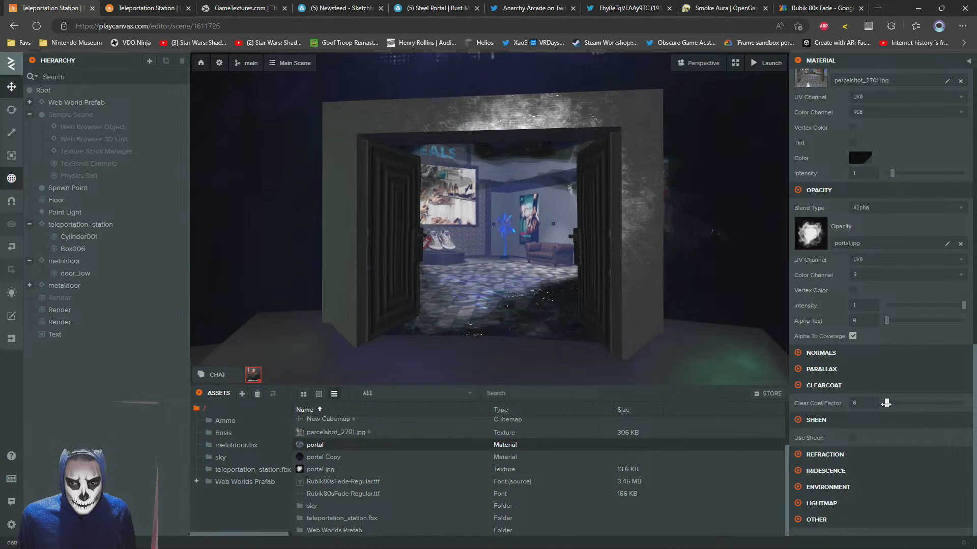
# Try a clear coat factor of 0.302 on the portal material, compare the reflection from several angles, and reset it to 0
pyautogui.moveTo(886, 403); pyautogui.dragTo(909, 398)
pyautogui.scroll(2, 529, 263)
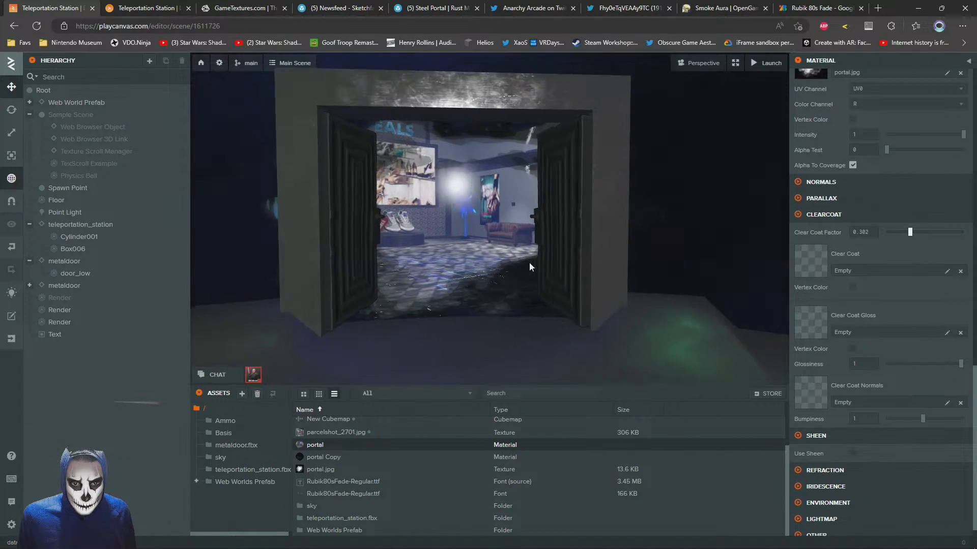
pyautogui.moveTo(530, 263); pyautogui.dragTo(478, 265)
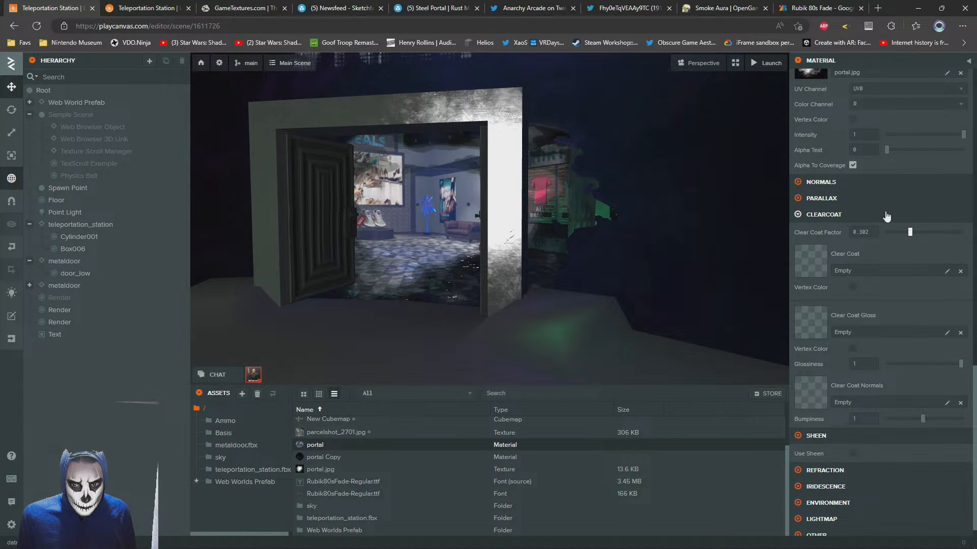
pyautogui.moveTo(910, 232); pyautogui.dragTo(881, 233)
pyautogui.moveTo(477, 253); pyautogui.dragTo(548, 249)
pyautogui.scroll(-3, 547, 250)
pyautogui.scroll(3, 639, 285)
pyautogui.moveTo(639, 286); pyautogui.dragTo(600, 283)
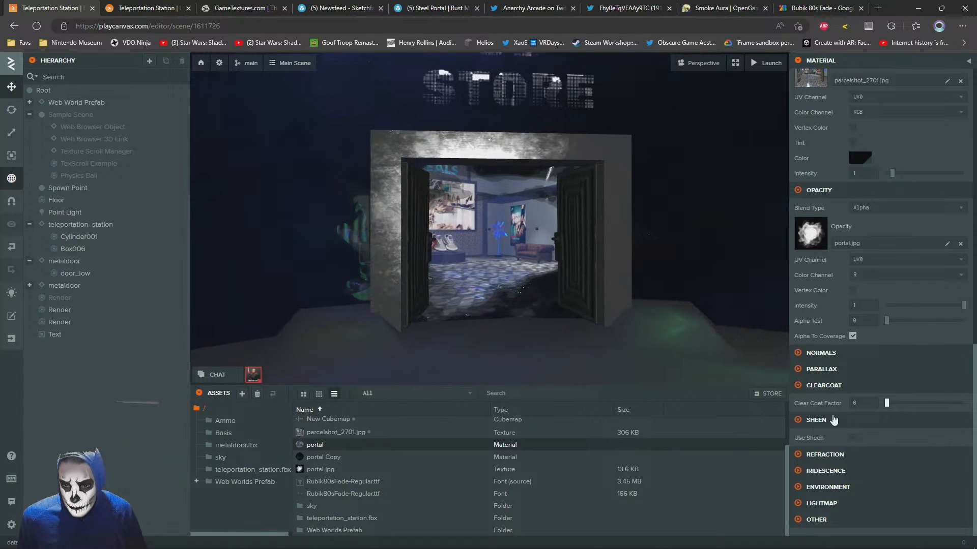
# Try ScratchedBrushedSteel_normal.png as the portal material's normal map and inspect the doorway from several distances
pyautogui.click(799, 386)
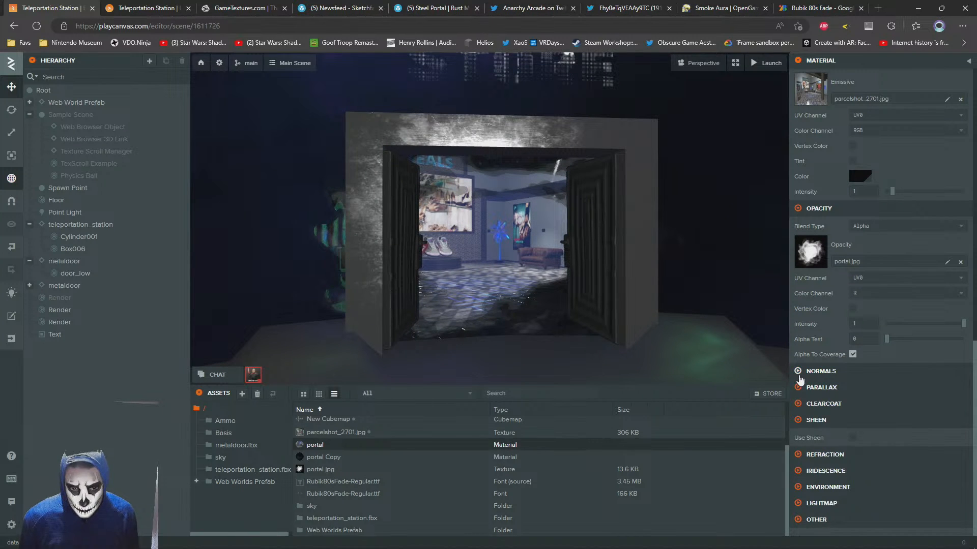
pyautogui.click(799, 372)
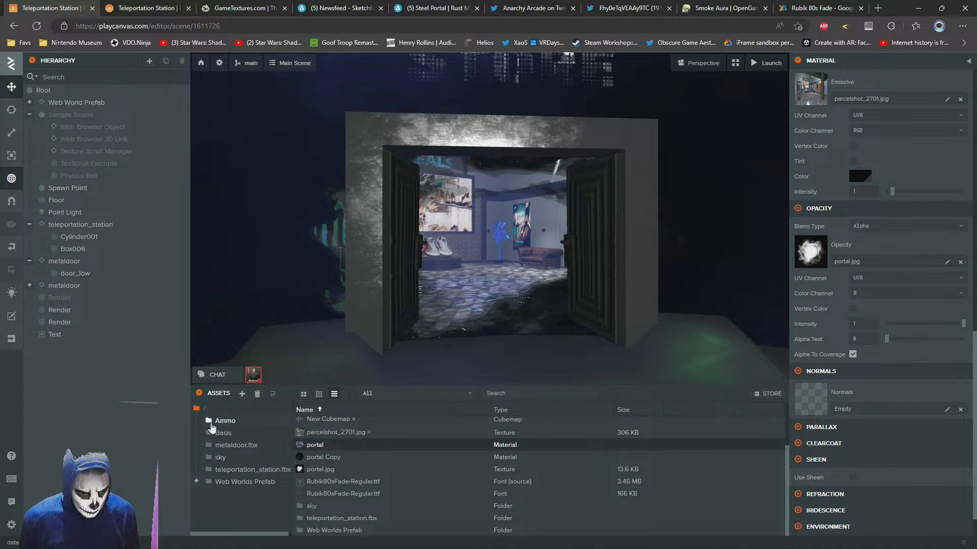
pyautogui.click(232, 470)
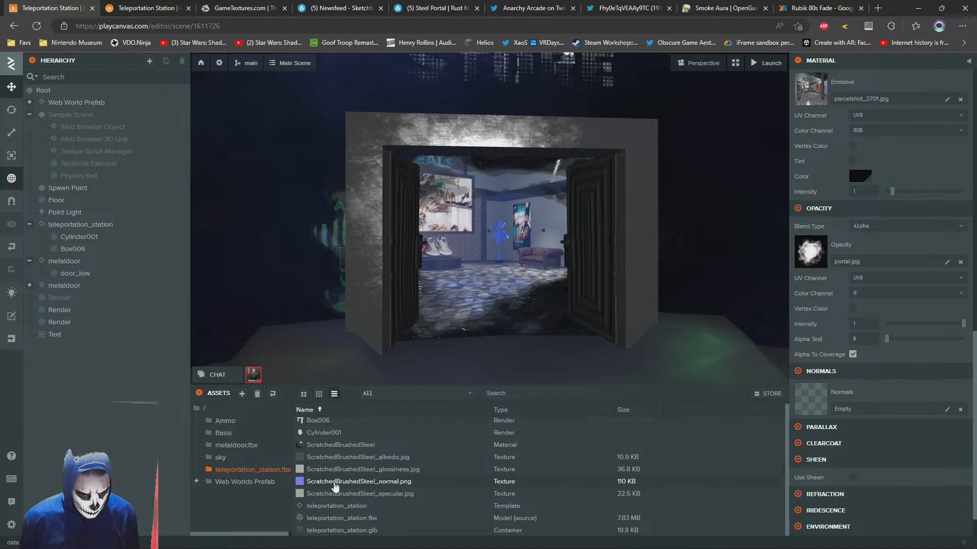
pyautogui.moveTo(335, 487); pyautogui.dragTo(815, 405)
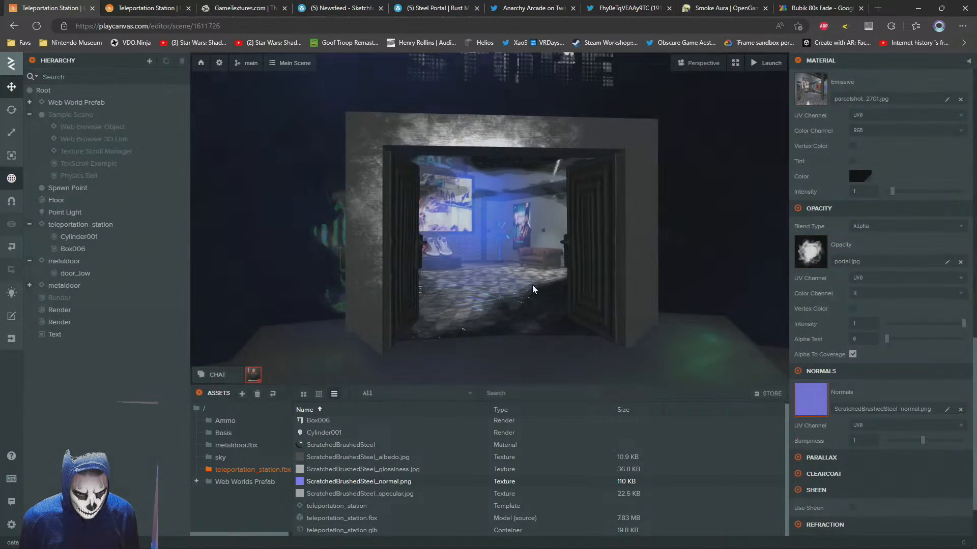
pyautogui.moveTo(532, 285); pyautogui.dragTo(552, 302)
pyautogui.scroll(5, 512, 298)
pyautogui.scroll(-5, 514, 300)
pyautogui.scroll(5, 530, 307)
pyautogui.press('d')
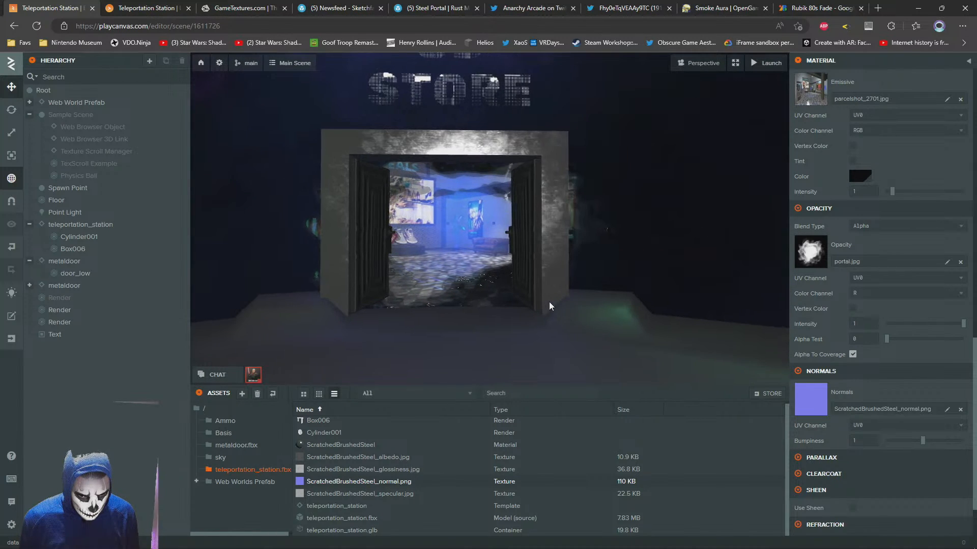
# Try the root folder's portal.jpg as the portal material's normal map and check the portal up close
pyautogui.click(204, 409)
pyautogui.scroll(-3, 436, 464)
pyautogui.moveTo(312, 506); pyautogui.dragTo(872, 392)
pyautogui.scroll(5, 455, 285)
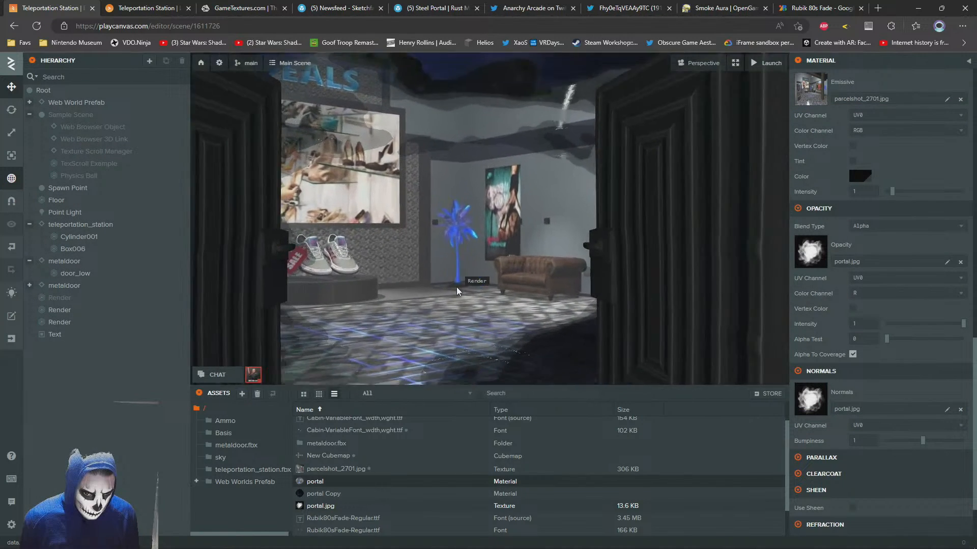
pyautogui.scroll(-5, 457, 291)
# Put ScratchedBrushedSteel_normal.png from the teleportation_station.fbx folder back as the portal material's normal map and check the reflection from the side
pyautogui.click(225, 472)
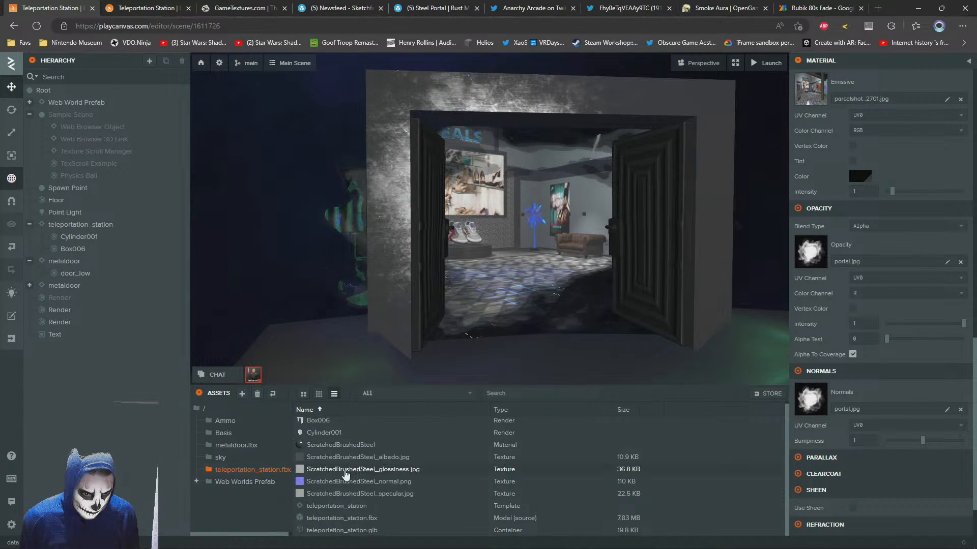
pyautogui.moveTo(323, 481); pyautogui.dragTo(810, 400)
pyautogui.scroll(-5, 535, 291)
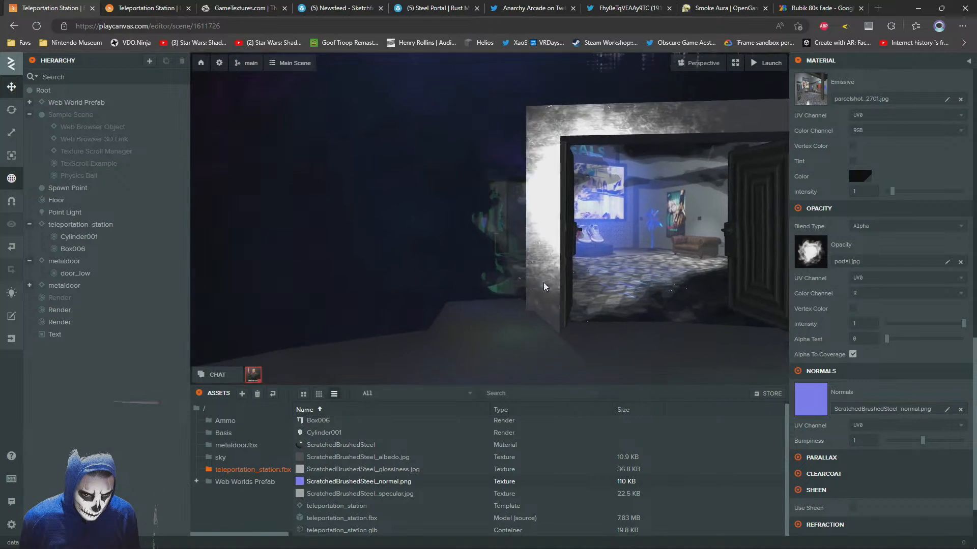
pyautogui.moveTo(534, 290); pyautogui.dragTo(560, 282)
pyautogui.scroll(5, 859, 242)
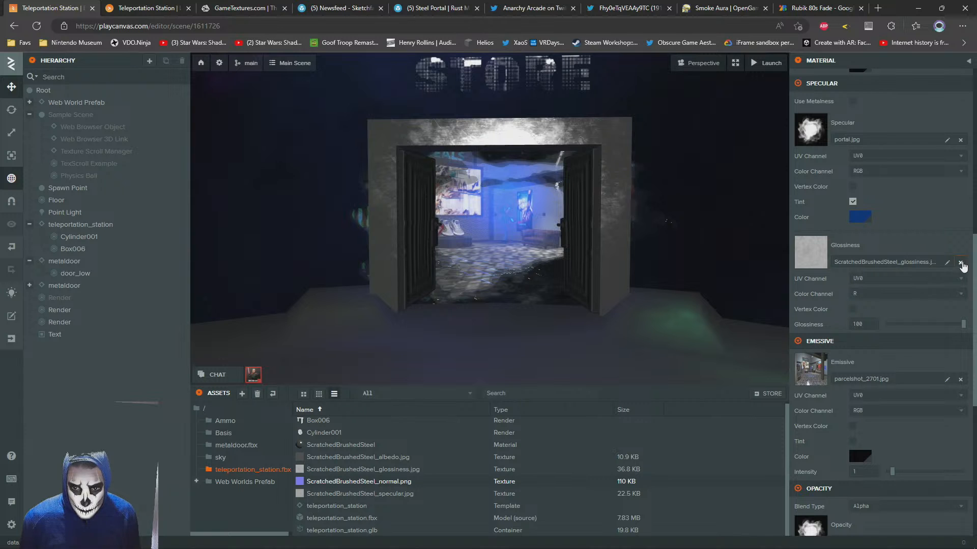
# Clear the portal material's glossiness texture to compare, reassign ScratchedBrushedSteel_glossiness.jpg, and view the doorway from an angle
pyautogui.click(961, 263)
pyautogui.scroll(3, 518, 258)
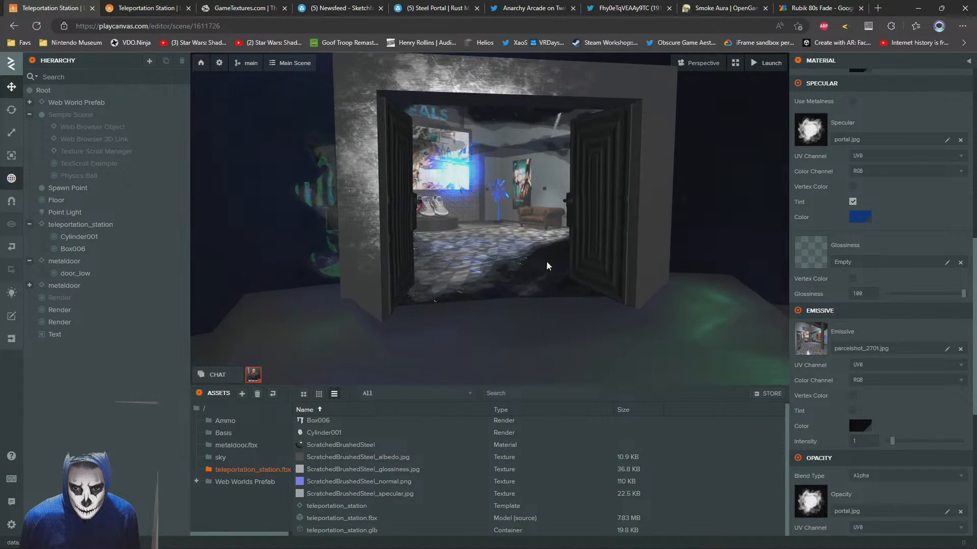
pyautogui.moveTo(314, 474); pyautogui.dragTo(843, 260)
pyautogui.moveTo(512, 267); pyautogui.dragTo(976, 333)
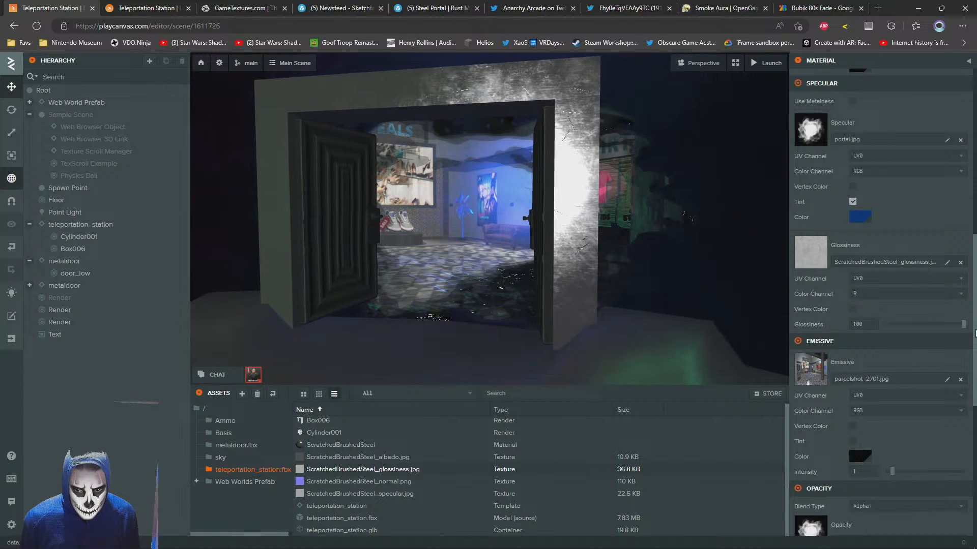
# Try a glossiness of 84.92 on the portal material, return it to 100, and inspect the portal from far and near
pyautogui.moveTo(920, 322); pyautogui.dragTo(873, 324)
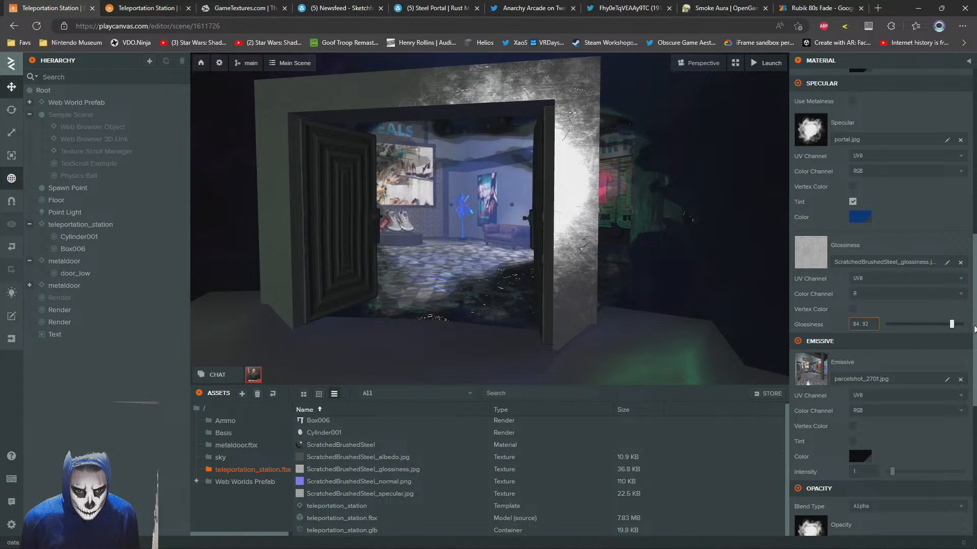
pyautogui.moveTo(952, 324)
pyautogui.mouseDown()
pyautogui.moveTo(930, 323)
pyautogui.moveTo(966, 324)
pyautogui.mouseUp()
pyautogui.moveTo(335, 257); pyautogui.dragTo(383, 269)
pyautogui.scroll(-4, 393, 268)
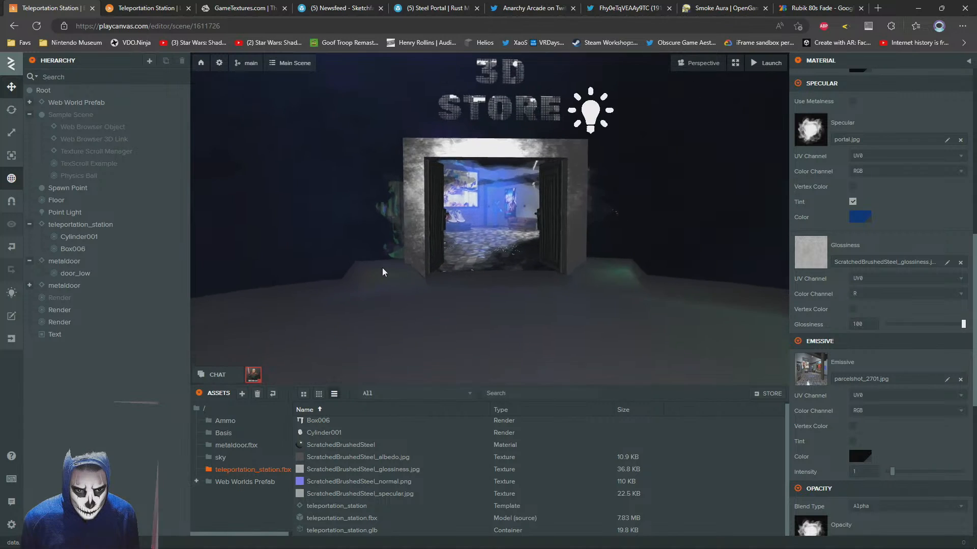
pyautogui.scroll(8, 383, 272)
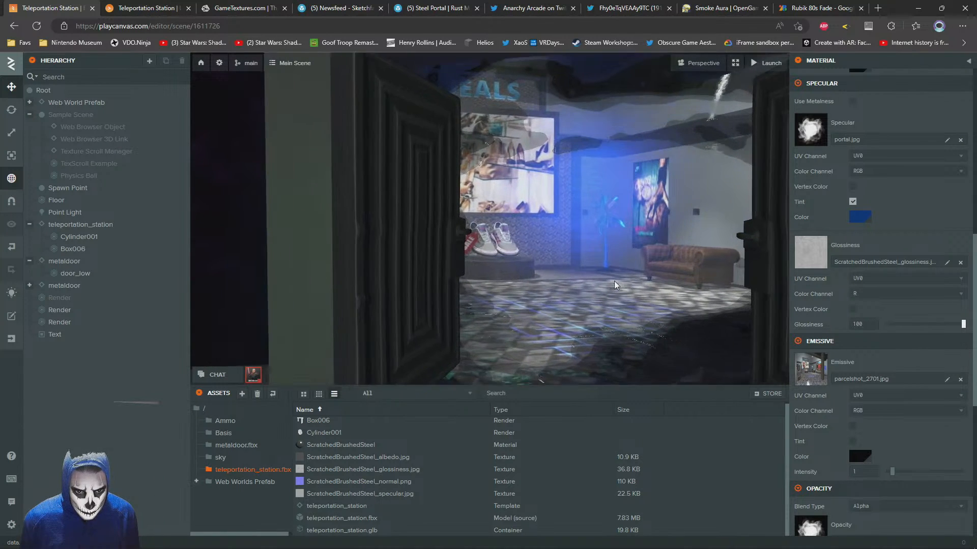
# Lower the portal material's glossiness to 73.12 and its normal bumpiness to about 0.689, and inspect the portal at several distances
pyautogui.moveTo(963, 324); pyautogui.dragTo(944, 324)
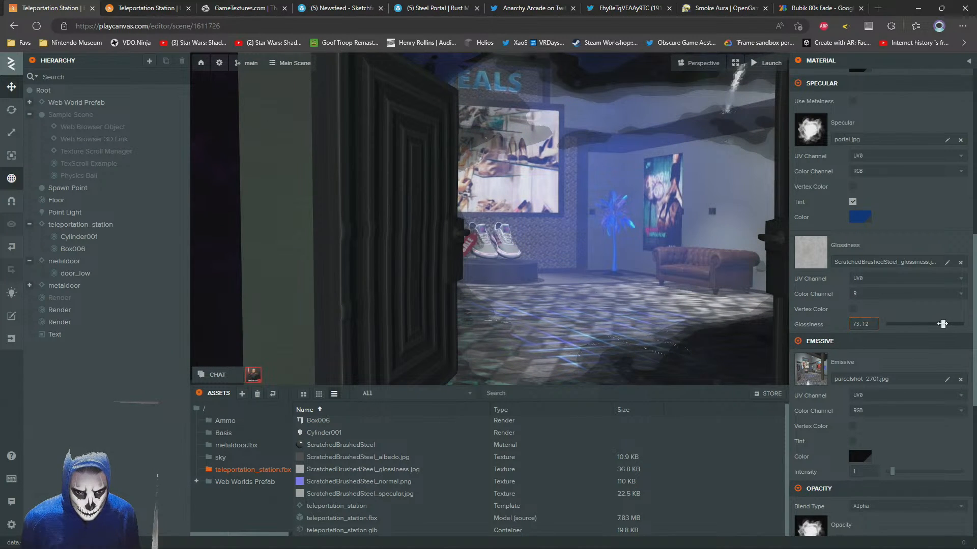
pyautogui.scroll(-7, 879, 401)
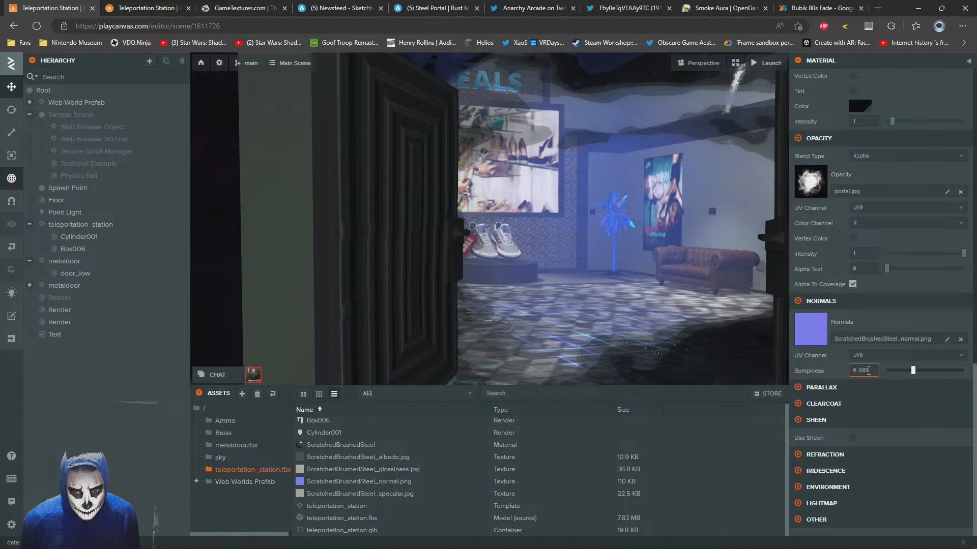
pyautogui.moveTo(431, 288)
pyautogui.mouseDown()
pyautogui.moveTo(443, 278)
pyautogui.moveTo(433, 286)
pyautogui.moveTo(405, 274)
pyautogui.moveTo(458, 268)
pyautogui.moveTo(443, 278)
pyautogui.mouseUp()
pyautogui.scroll(3, 470, 275)
pyautogui.scroll(-5, 471, 276)
pyautogui.scroll(-3, 408, 277)
pyautogui.scroll(2, 405, 276)
pyautogui.scroll(-2, 442, 277)
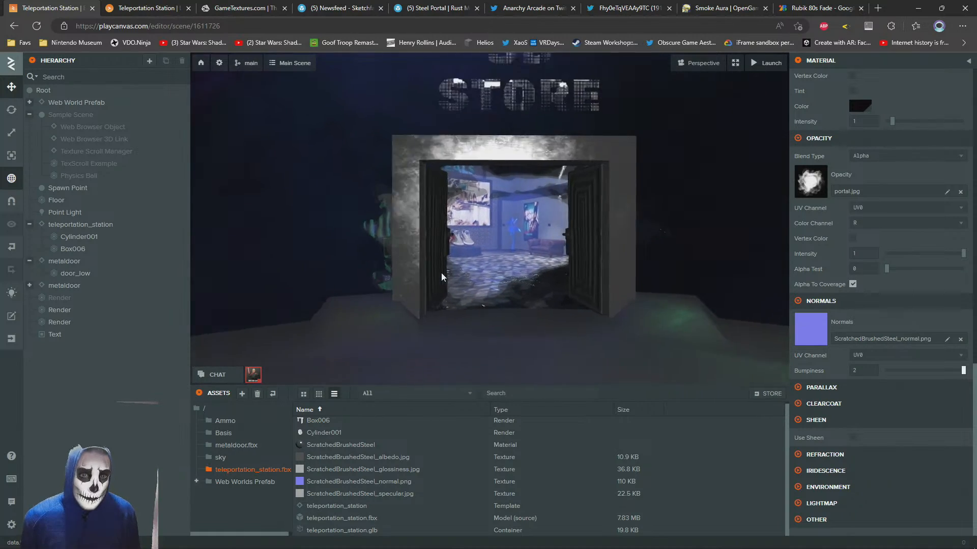
pyautogui.scroll(2, 441, 278)
# Switch to the launched scene and move the avatar back from the portal to check its shading
pyautogui.click(136, 6)
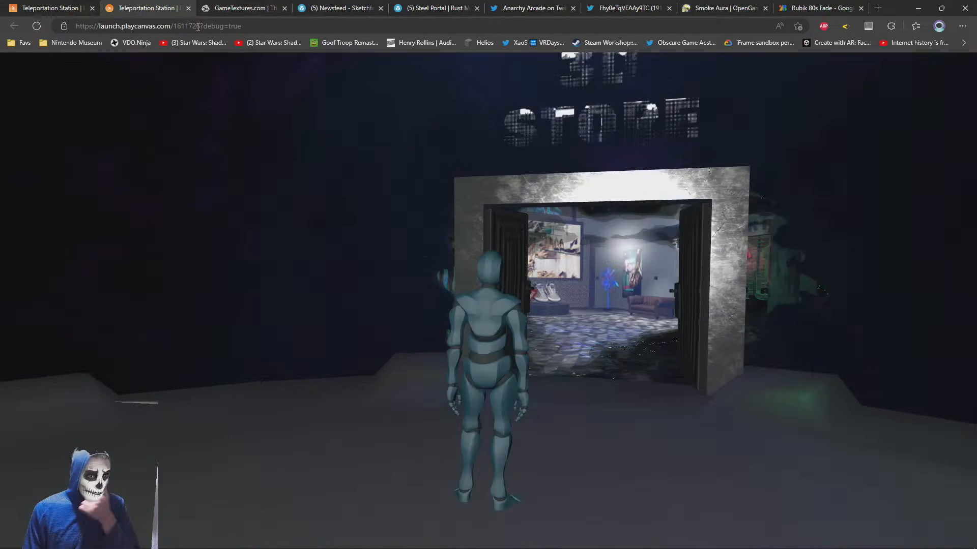
pyautogui.moveTo(334, 294); pyautogui.dragTo(480, 315)
pyautogui.press('s')
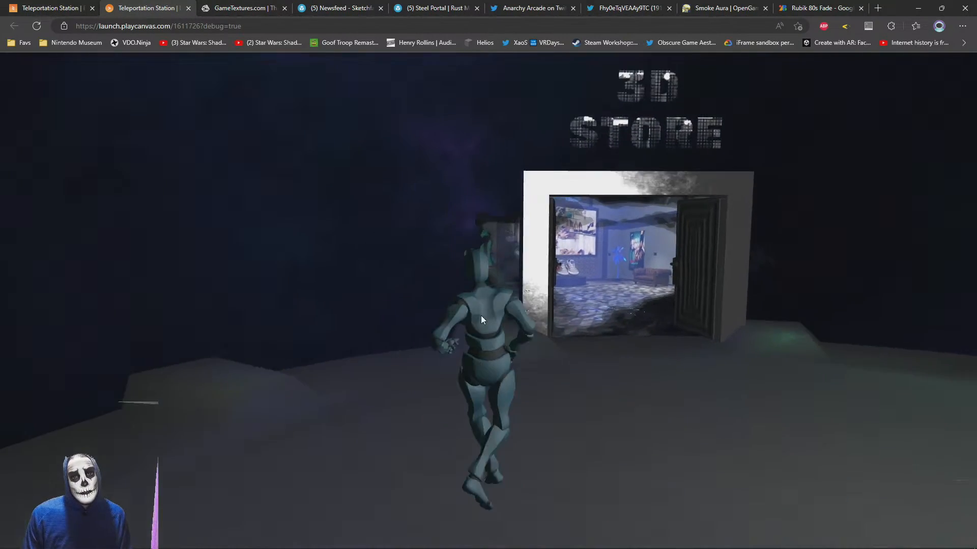
# Return to the editor and remove the portal.jpg normal map from the portal material
pyautogui.click(36, 5)
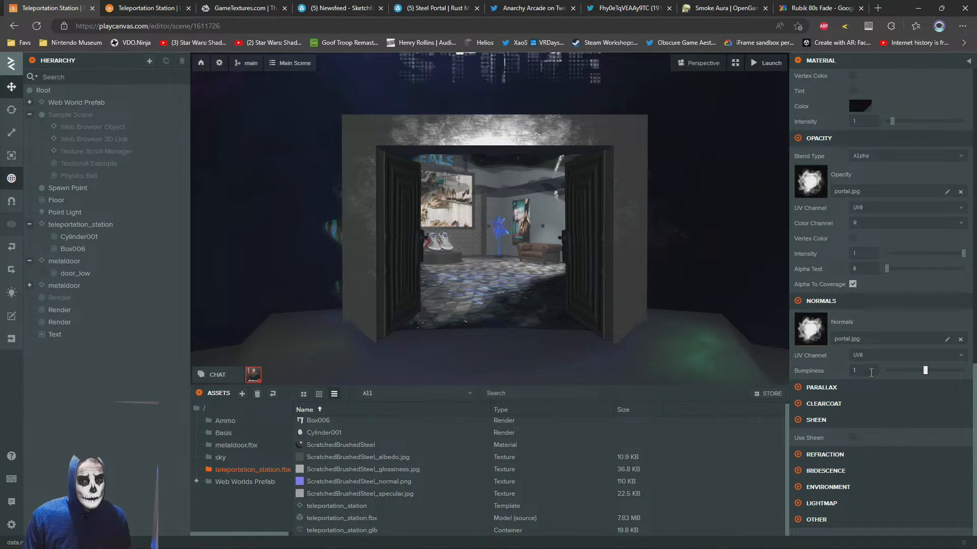
pyautogui.click(960, 339)
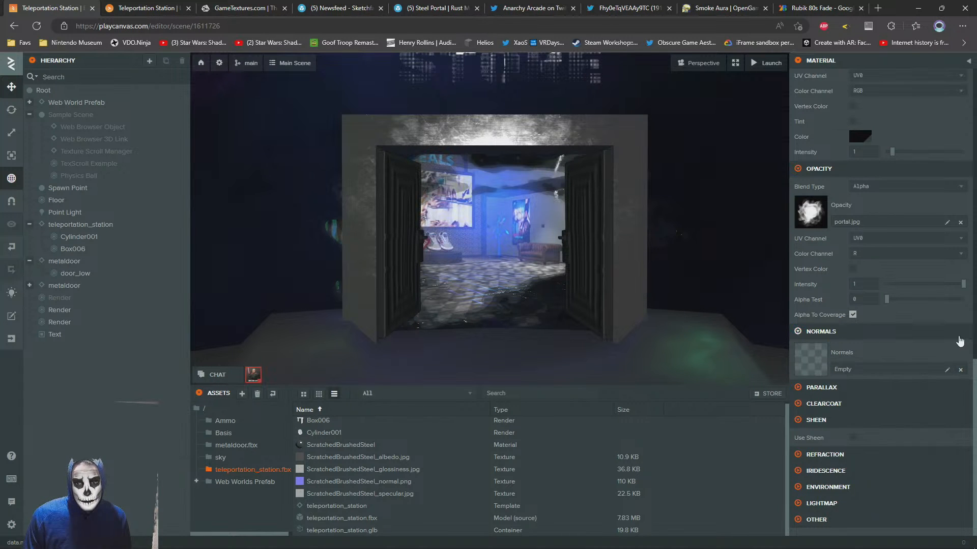
# Switch to the launched scene and walk the avatar toward and away from the portal to examine its reflection without a normal map
pyautogui.click(108, 5)
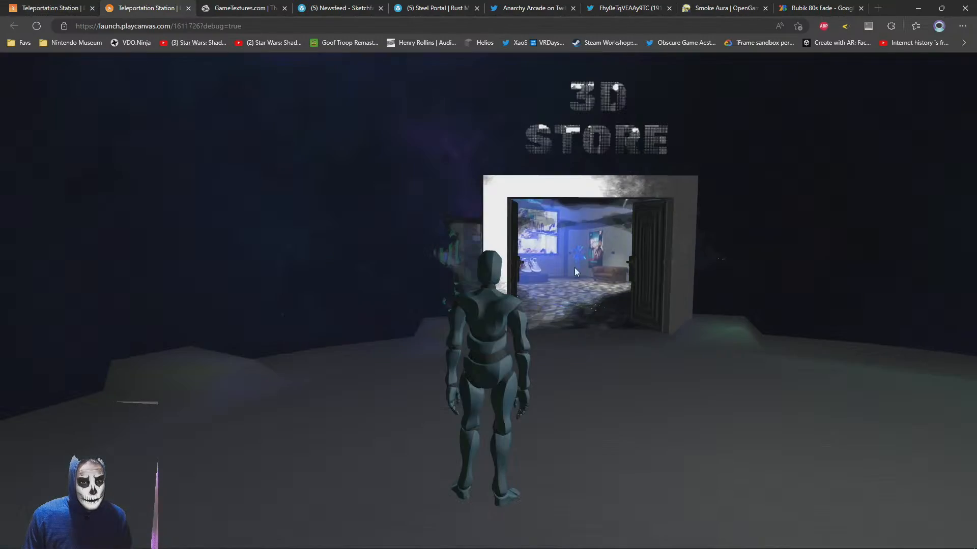
pyautogui.press('a')
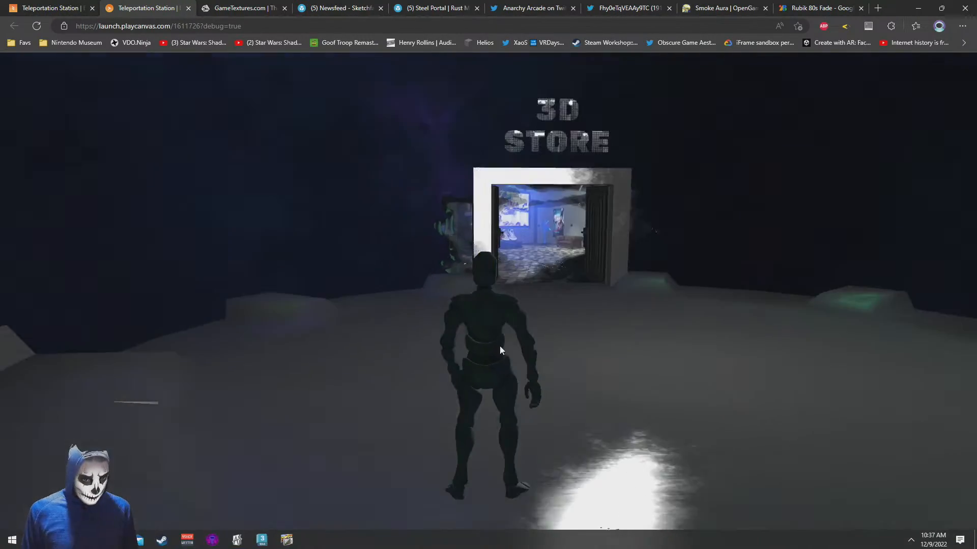
pyautogui.press('w')
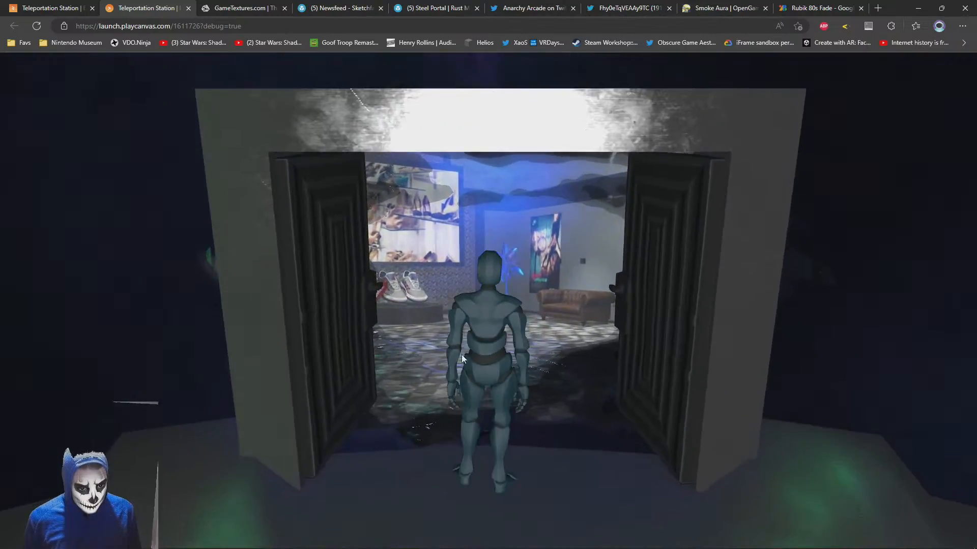
pyautogui.press('s')
pyautogui.press('w')
pyautogui.moveTo(446, 330); pyautogui.dragTo(457, 301)
pyautogui.press('s')
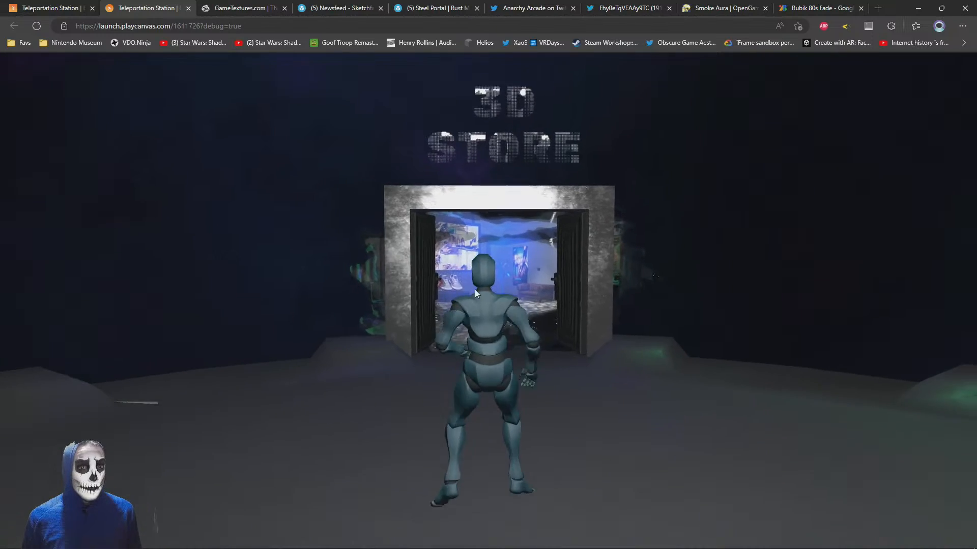
pyautogui.press('w')
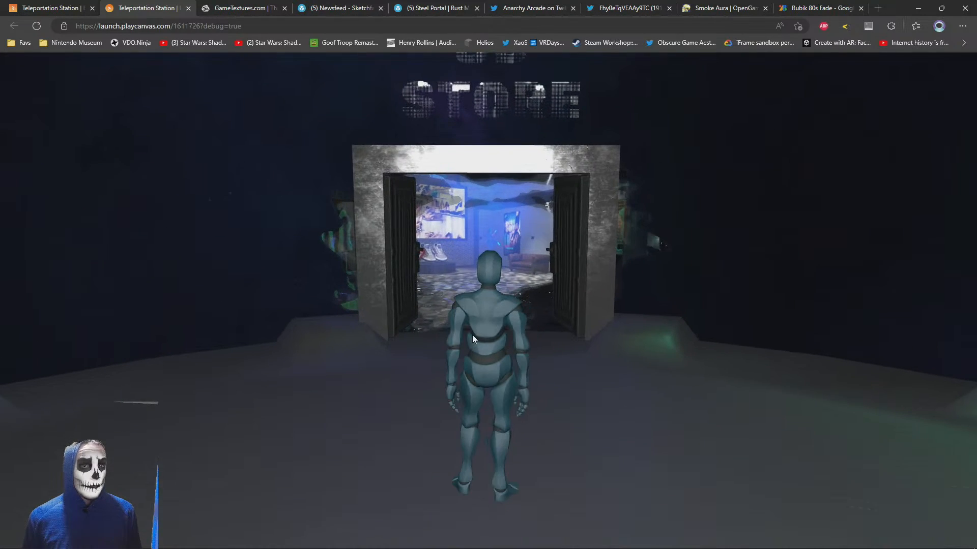
pyautogui.press('w')
# Back in the editor, select both portal planes and nudge them slightly along Z, placing the portal-material plane at -15.955
pyautogui.click(119, 6)
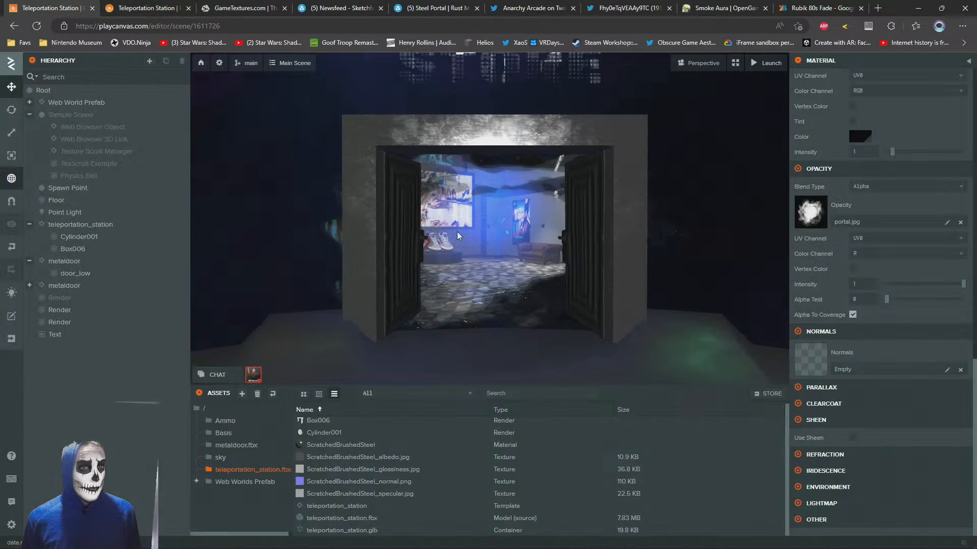
pyautogui.click(59, 322)
pyautogui.moveTo(488, 193); pyautogui.dragTo(641, 189)
pyautogui.scroll(-4, 641, 189)
pyautogui.scroll(1, 559, 214)
pyautogui.scroll(1, 492, 240)
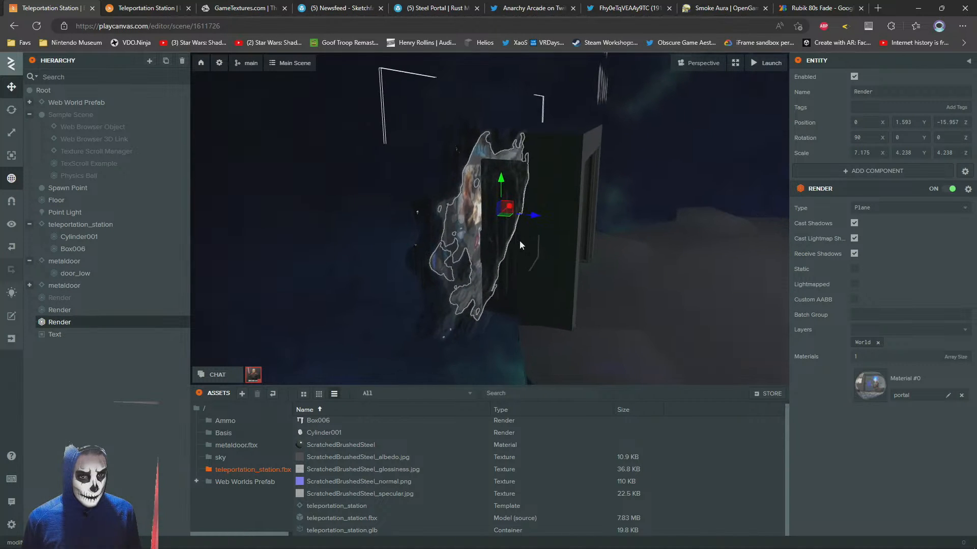
pyautogui.keyDown('ctrl'); pyautogui.click(54, 309); pyautogui.keyUp('ctrl')
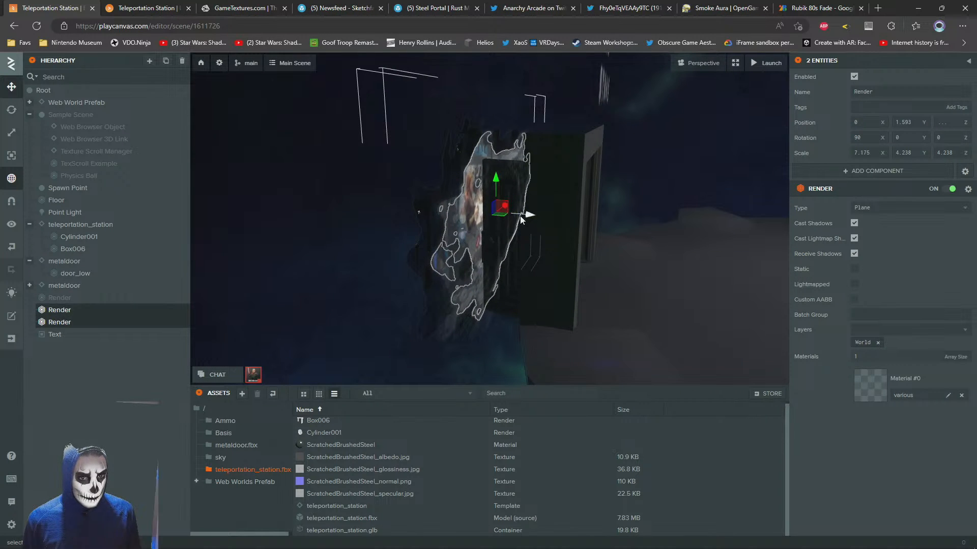
pyautogui.moveTo(520, 216)
pyautogui.mouseDown()
pyautogui.moveTo(530, 217)
pyautogui.moveTo(521, 218)
pyautogui.mouseUp()
pyautogui.moveTo(566, 235); pyautogui.dragTo(376, 196)
pyautogui.scroll(-3, 376, 196)
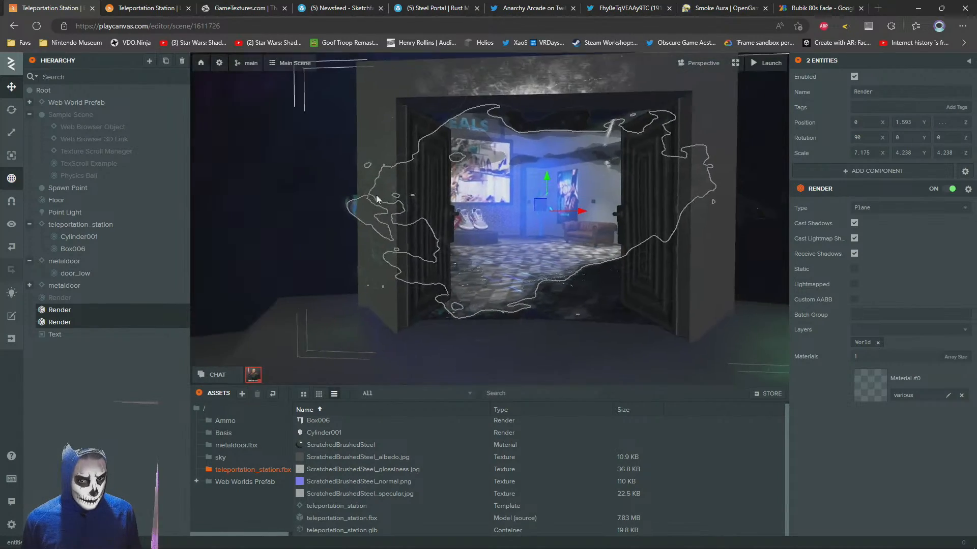
# Switch to the launched scene and walk the avatar up to and away from the doorway to check the moved planes
pyautogui.click(116, 4)
pyautogui.press('w')
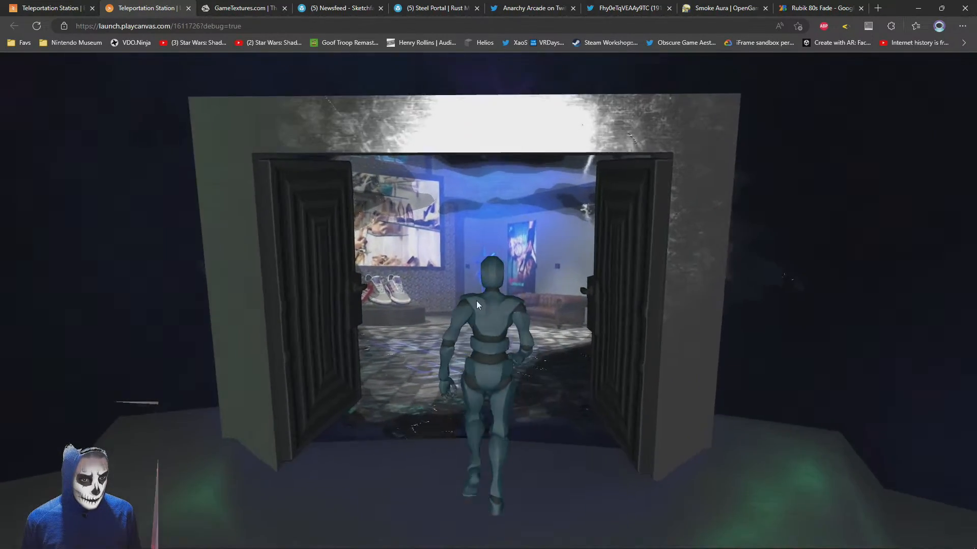
pyautogui.press('s')
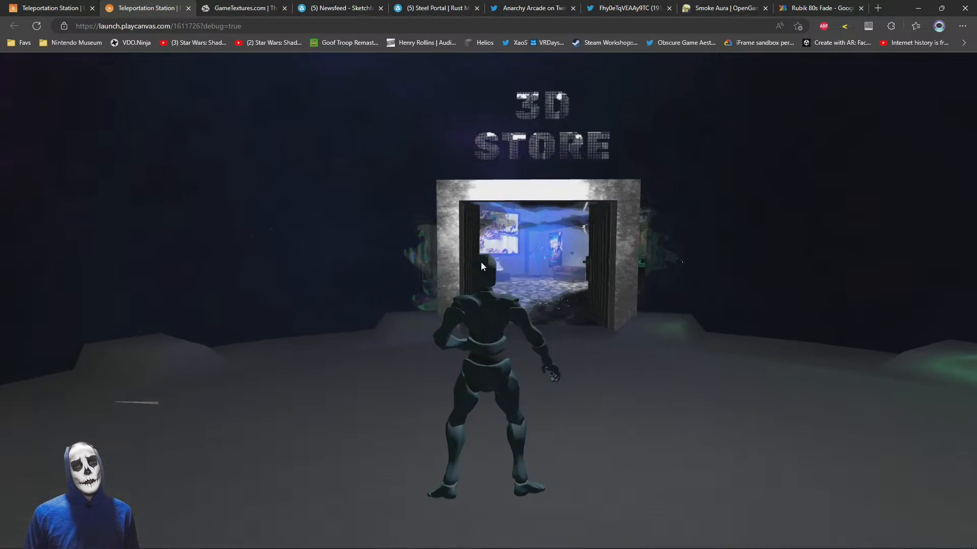
pyautogui.press('w')
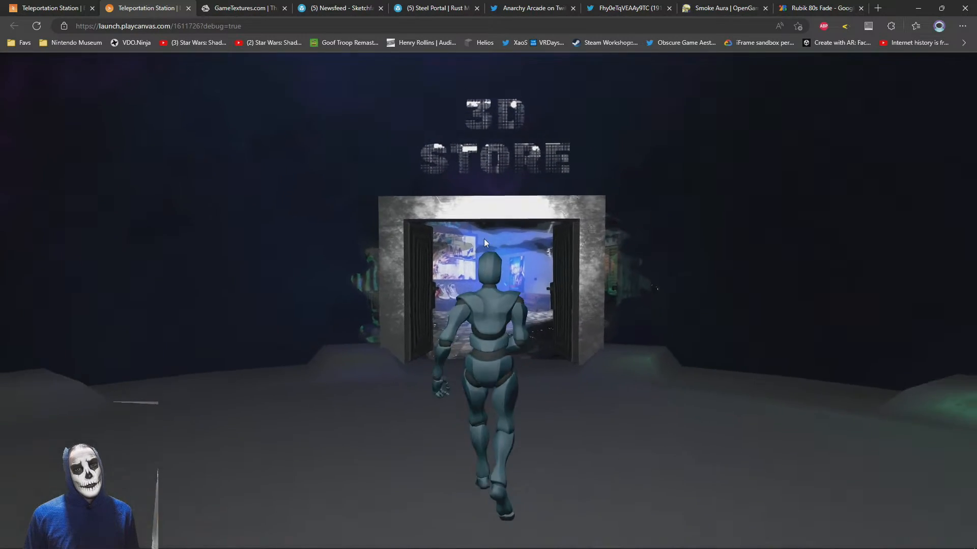
# In the editor, try a duplicate of the portal-material plane, inspect the station from the side, and delete the copy
pyautogui.click(73, 6)
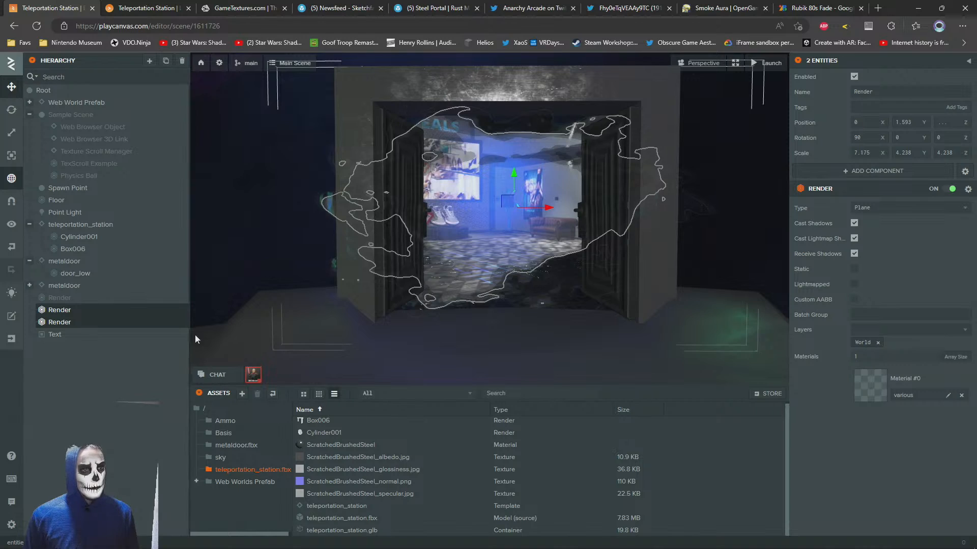
pyautogui.click(54, 321)
pyautogui.hotkey('ctrl', 'd')
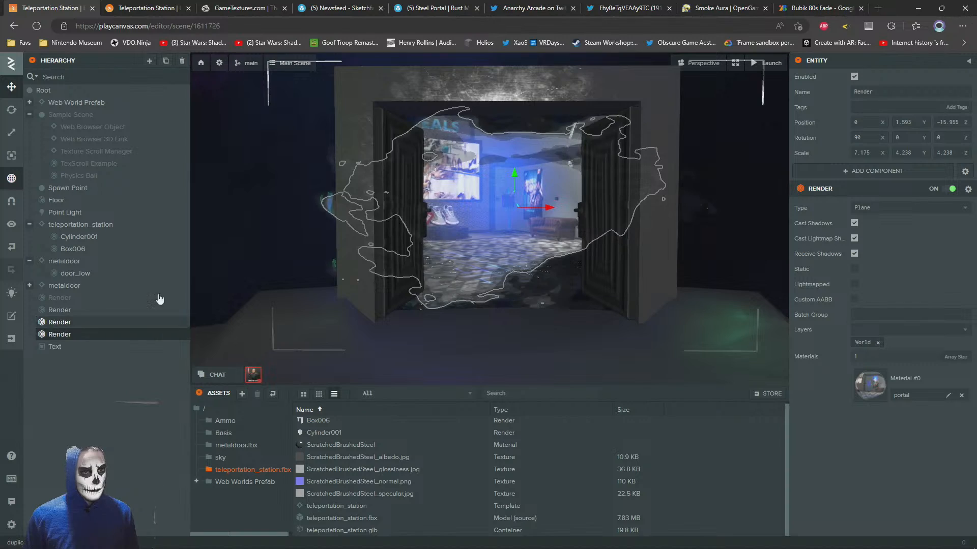
pyautogui.moveTo(427, 208); pyautogui.dragTo(585, 212)
pyautogui.moveTo(369, 237); pyautogui.dragTo(464, 161)
pyautogui.scroll(-2, 454, 194)
pyautogui.moveTo(616, 224); pyautogui.dragTo(578, 217)
pyautogui.scroll(3, 492, 212)
pyautogui.scroll(-4, 578, 217)
pyautogui.press('Delete')
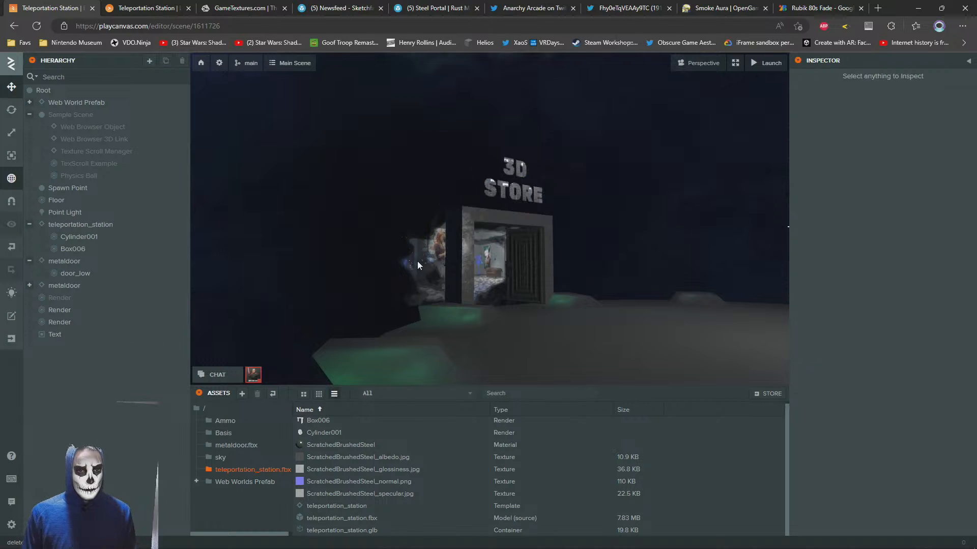
# Select both portal planes and enlarge them uniformly to a scale of 11.552 × 6.823 × 6.823
pyautogui.click(59, 322)
pyautogui.keyDown('ctrl'); pyautogui.click(53, 310); pyautogui.keyUp('ctrl')
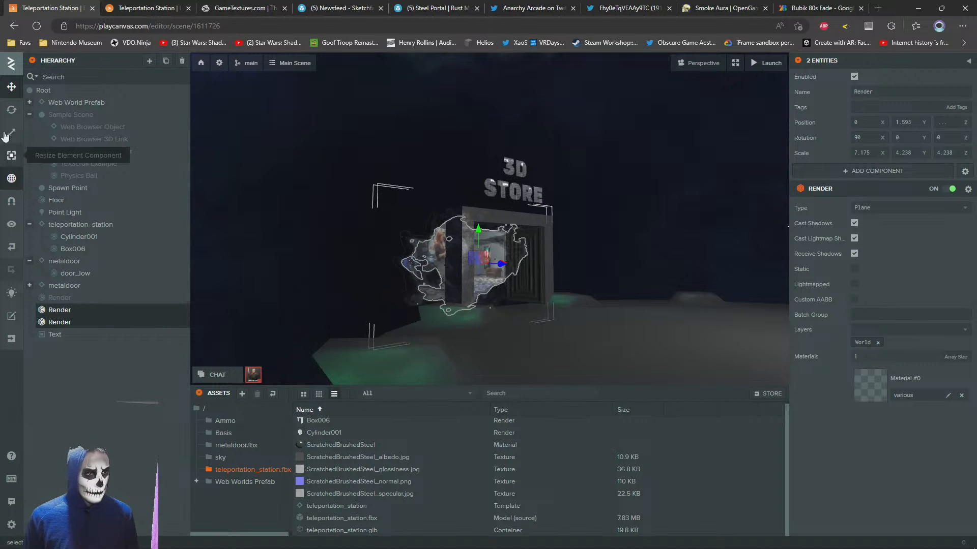
pyautogui.moveTo(475, 255); pyautogui.dragTo(668, 255)
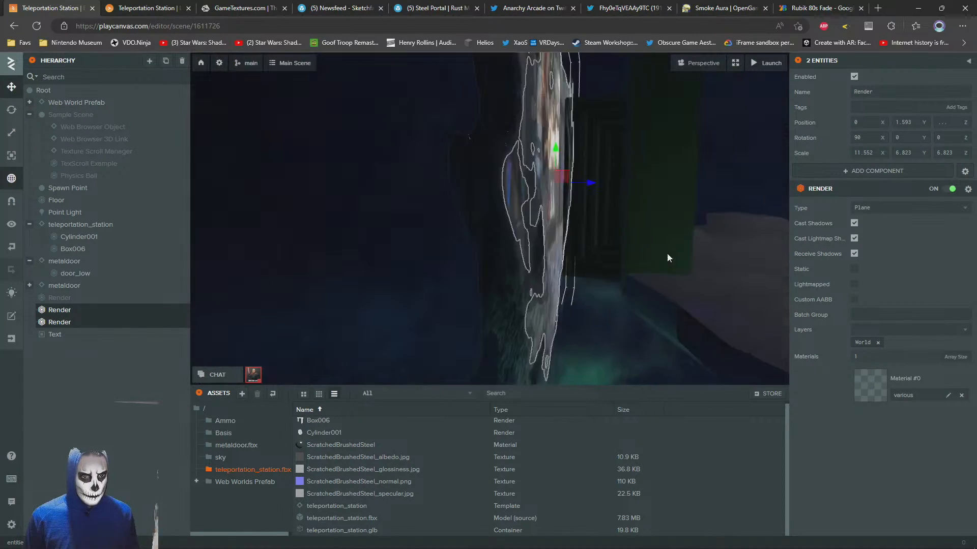
pyautogui.press('f')
pyautogui.moveTo(499, 215); pyautogui.dragTo(388, 230)
pyautogui.moveTo(590, 247); pyautogui.dragTo(446, 239)
pyautogui.scroll(-3, 447, 239)
pyautogui.press('f')
# Switch to the launched scene and walk the avatar toward and away from the doorway to check the enlarged planes
pyautogui.click(152, 5)
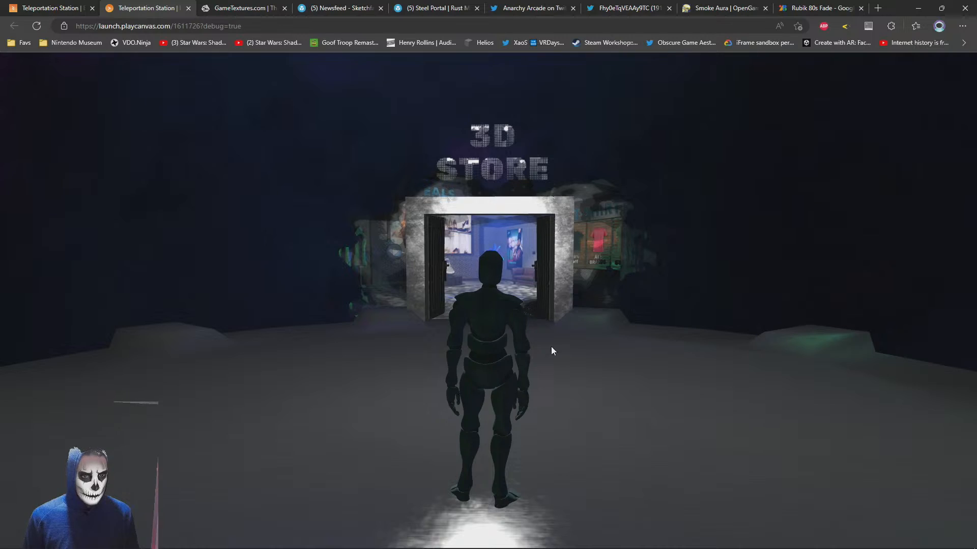
pyautogui.press('w')
pyautogui.press('s')
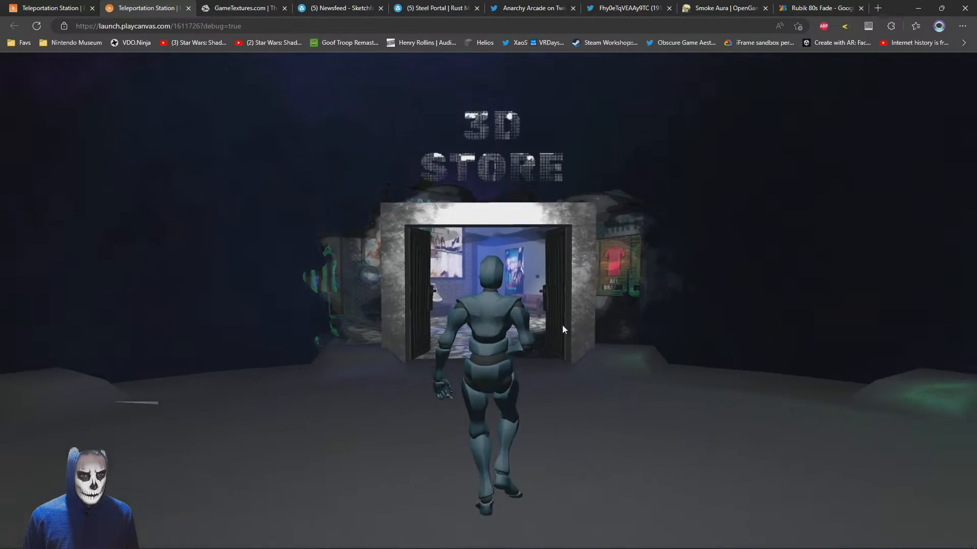
# Back in the editor, push both portal planes farther behind the doorway along Z
pyautogui.click(70, 5)
pyautogui.moveTo(515, 220); pyautogui.dragTo(588, 245, button='right')
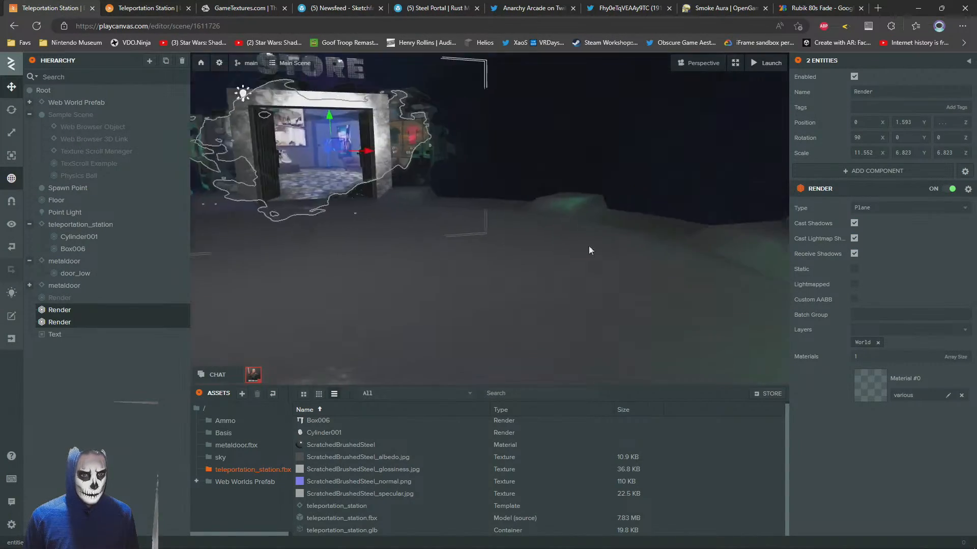
pyautogui.moveTo(588, 247); pyautogui.dragTo(740, 295)
pyautogui.scroll(-5, 740, 295)
pyautogui.moveTo(476, 220); pyautogui.dragTo(419, 220)
# Switch to the launched scene and walk the avatar repeatedly up to and away from the doorway to examine the portal's depth
pyautogui.click(148, 8)
pyautogui.press('w')
pyautogui.press('s')
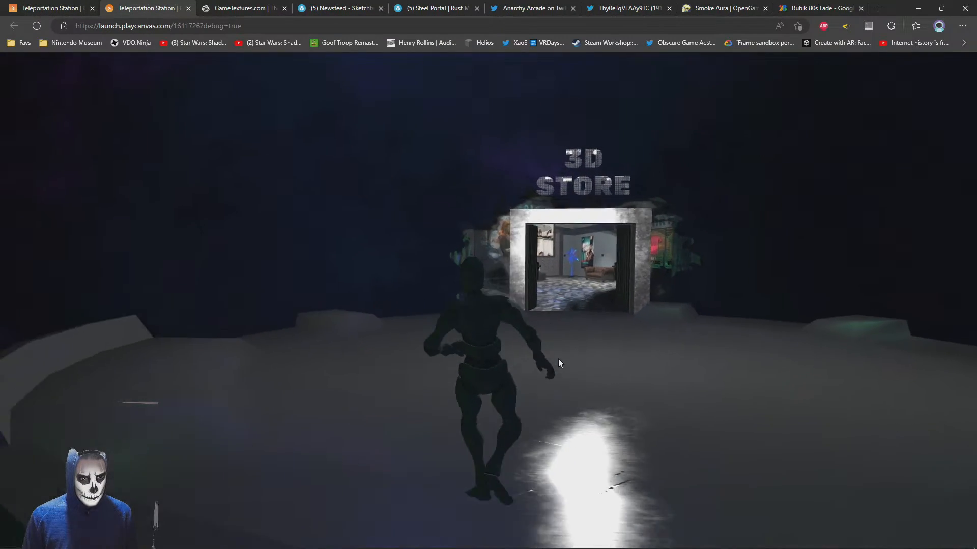
pyautogui.press('w')
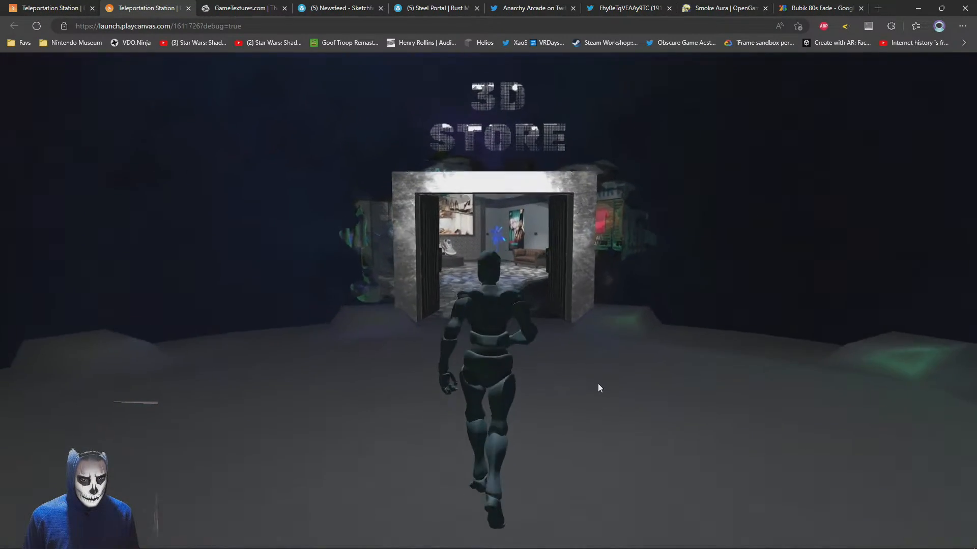
pyautogui.press('s')
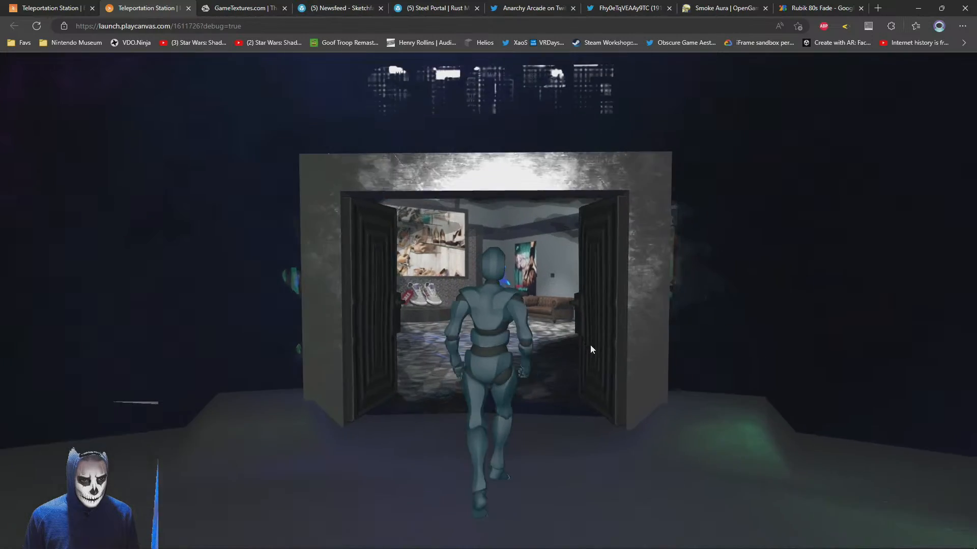
pyautogui.press('w')
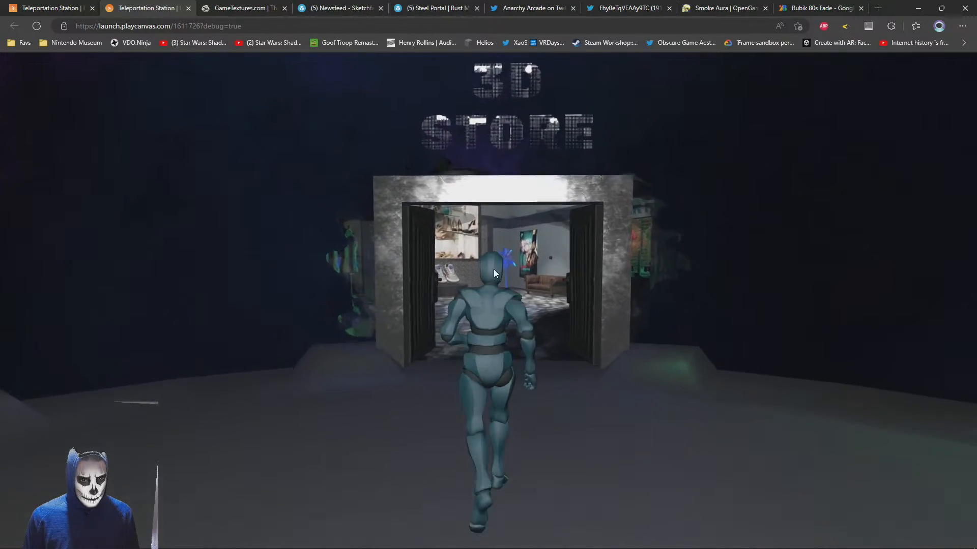
pyautogui.press('s')
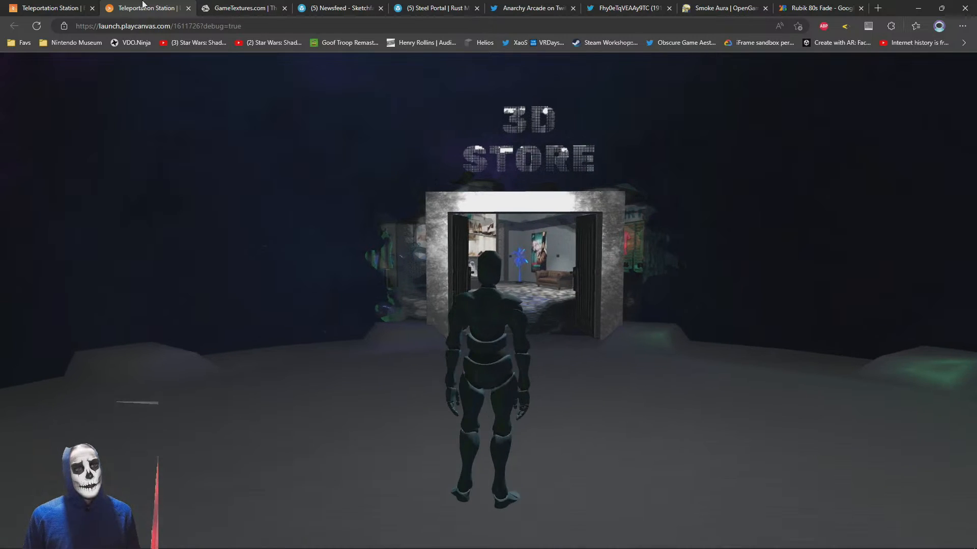
# Return to the editor, go to the project's dashboard, and open the account's project list
pyautogui.click(45, 4)
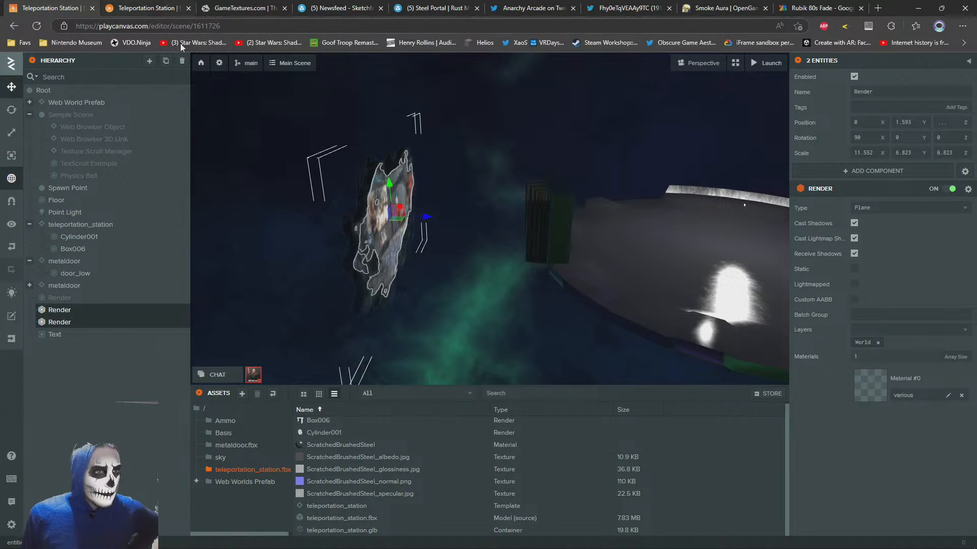
pyautogui.click(199, 63)
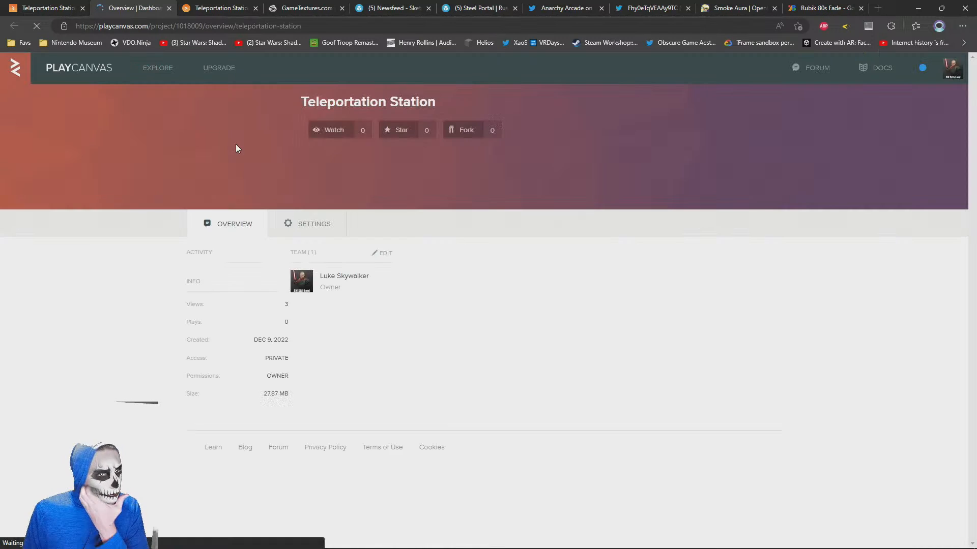
pyautogui.click(952, 67)
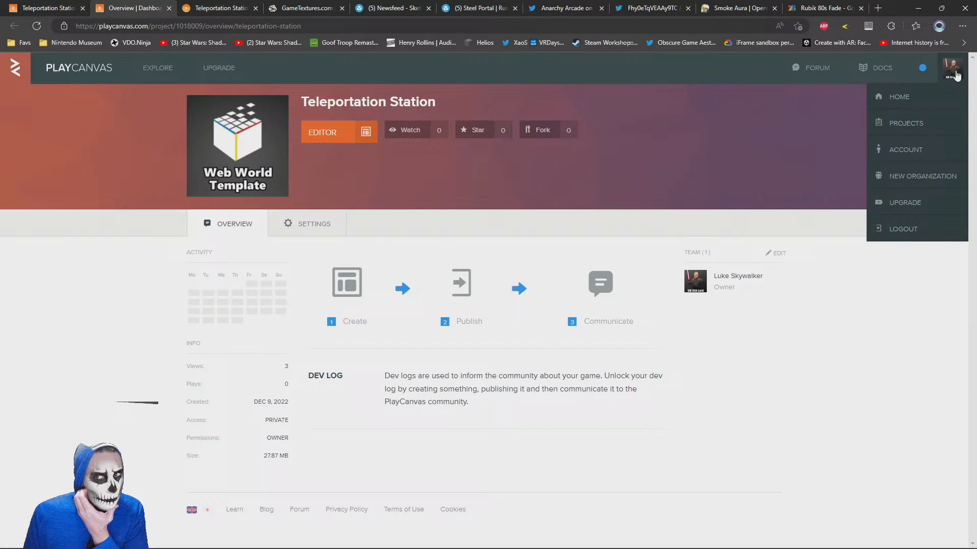
pyautogui.click(929, 125)
# Open the Community Screenshot Showcase project in the editor, close its overview page, and load the Untitled scene
pyautogui.scroll(-8, 139, 340)
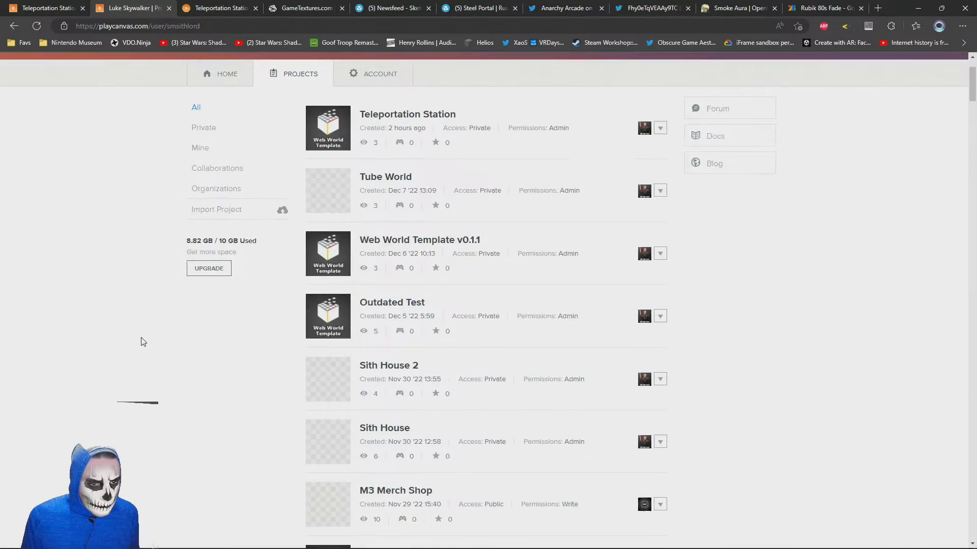
pyautogui.scroll(-4, 144, 342)
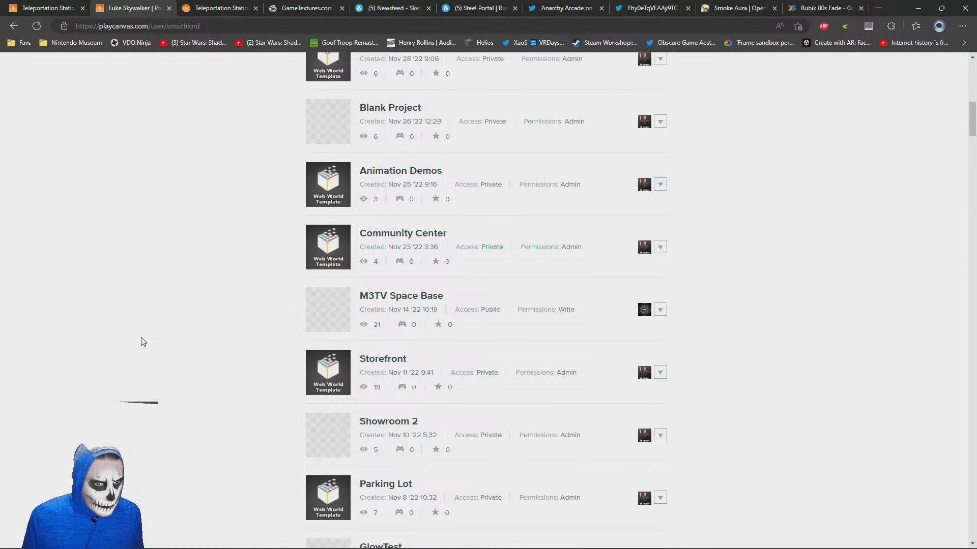
pyautogui.scroll(-6, 140, 341)
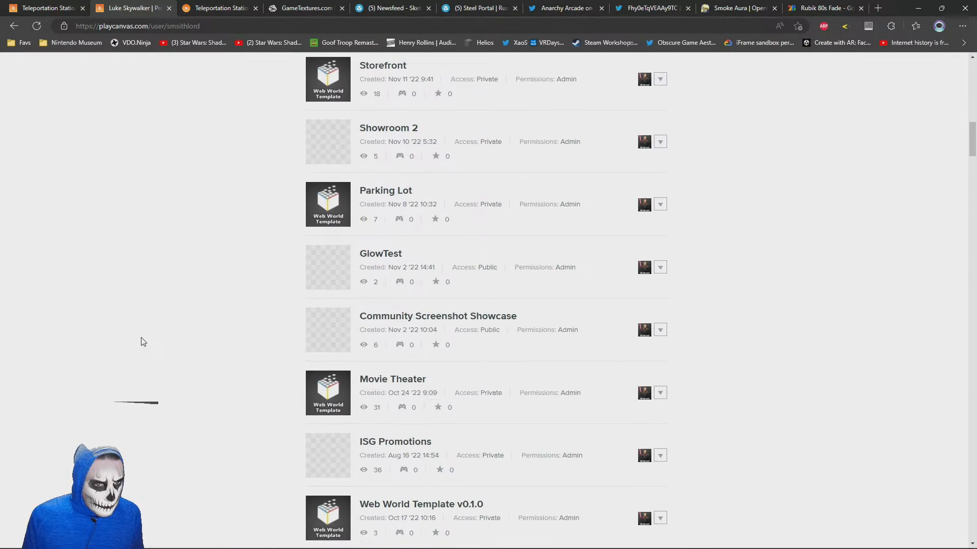
pyautogui.click(435, 316)
pyautogui.click(330, 148)
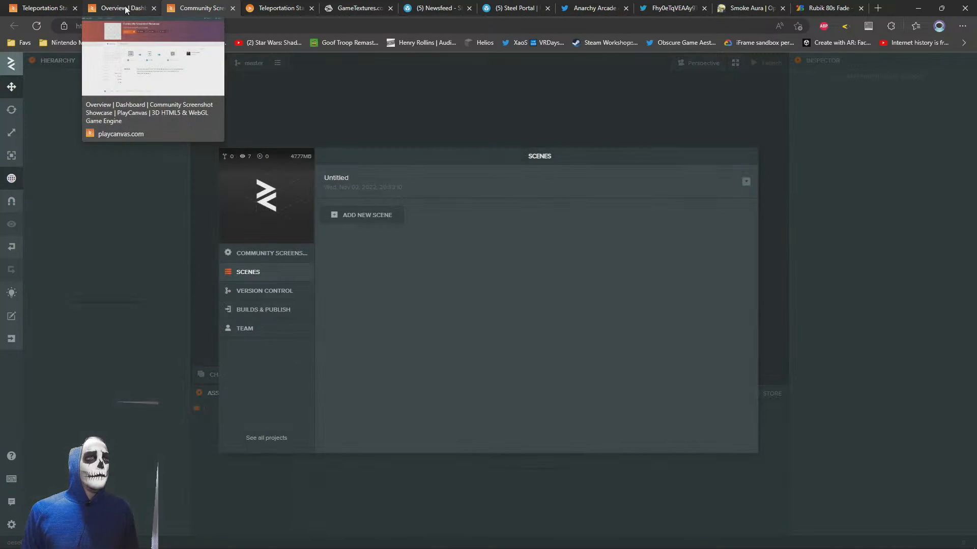
pyautogui.middleClick(125, 9)
pyautogui.click(331, 177)
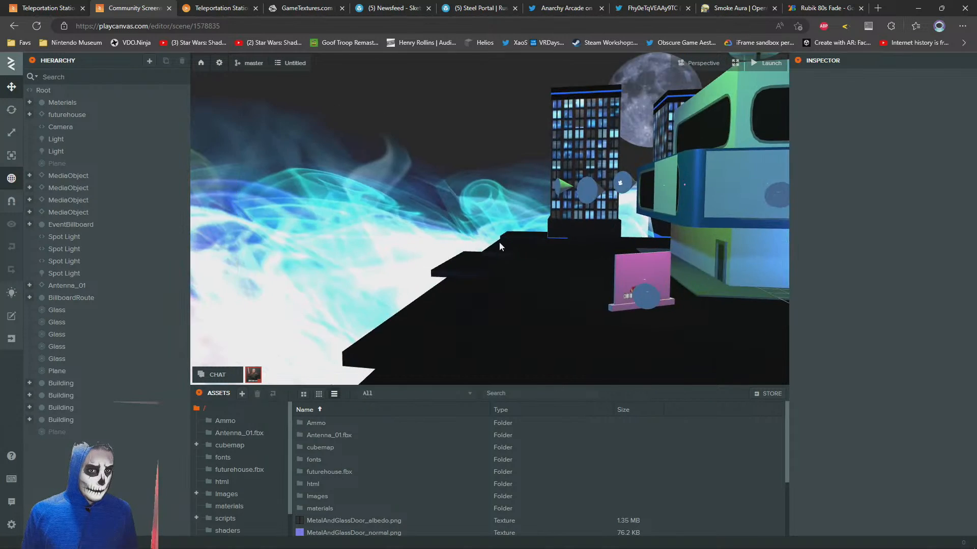
# Select the fog cylinder Cylinder002 and locate its ColorFog material and emissive texture colorfog.jpg among the assets
pyautogui.moveTo(499, 247); pyautogui.dragTo(375, 257)
pyautogui.click(527, 275)
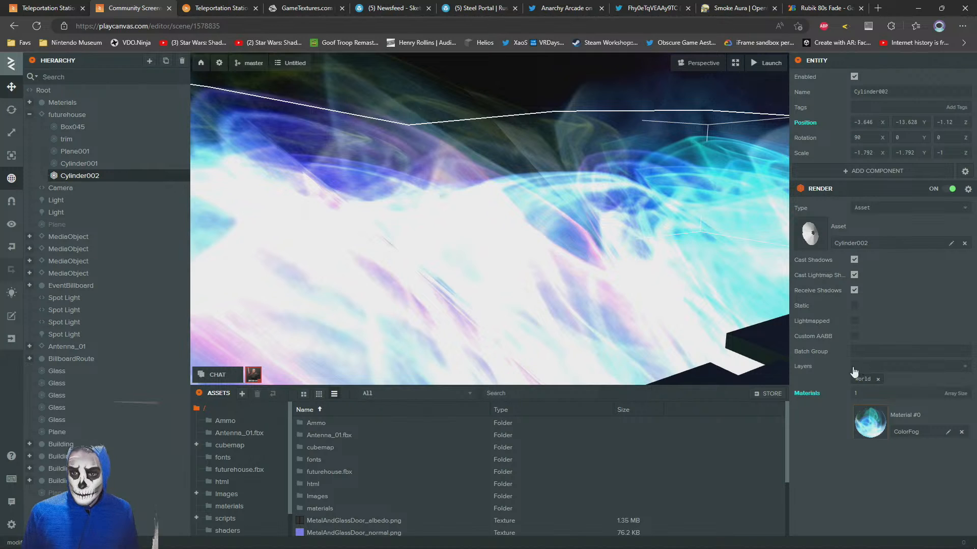
pyautogui.click(882, 436)
pyautogui.scroll(-4, 838, 388)
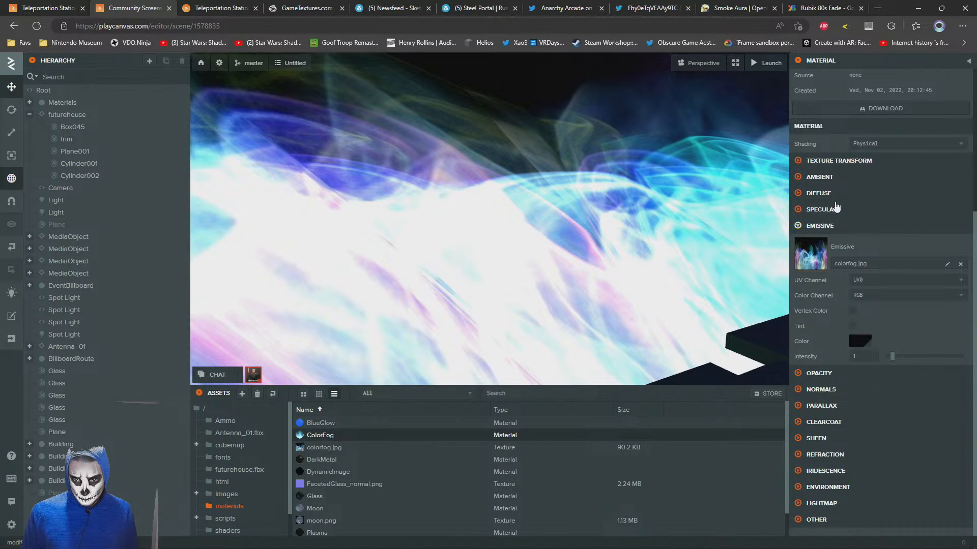
pyautogui.click(818, 261)
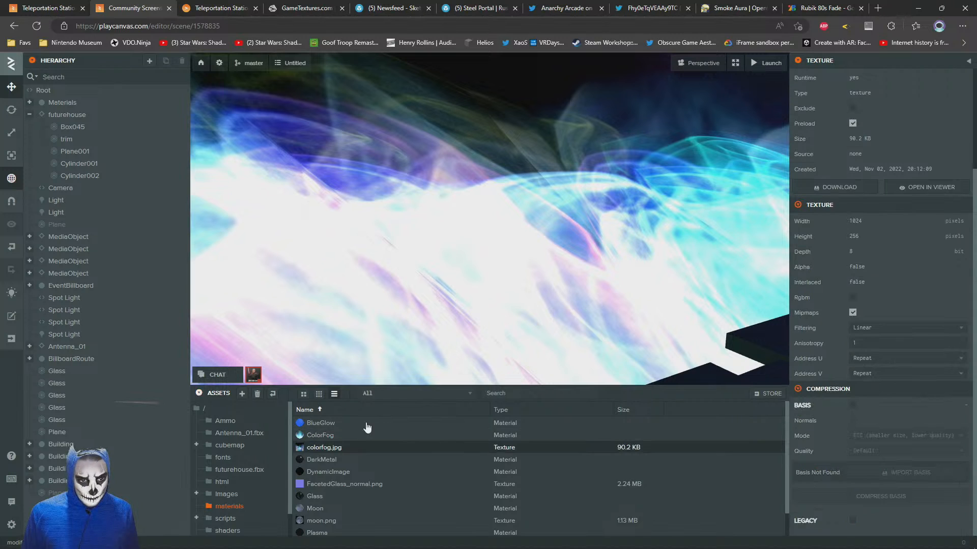
# Copy the colorfog.jpg texture and then the ColorFog material
pyautogui.rightClick(317, 454)
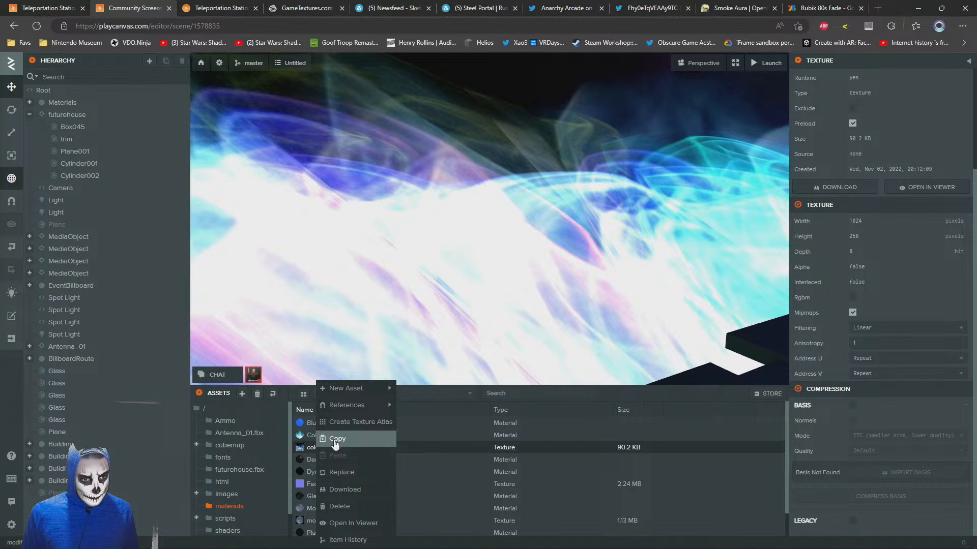
pyautogui.click(336, 441)
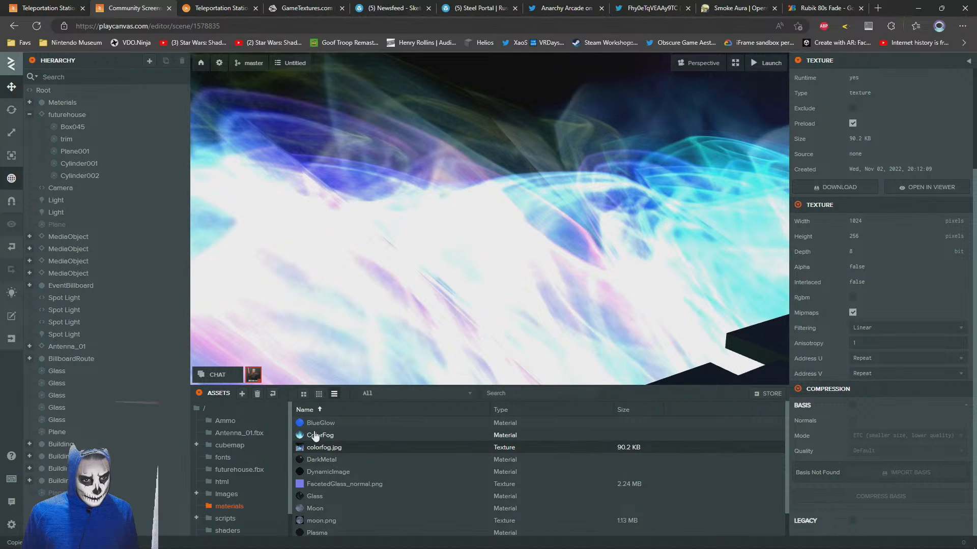
pyautogui.click(317, 437)
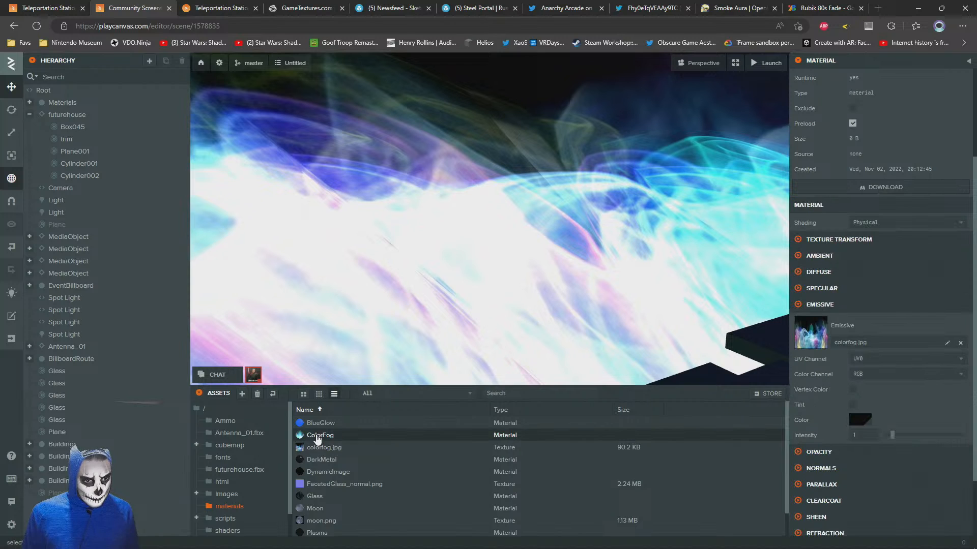
pyautogui.rightClick(317, 436)
pyautogui.click(331, 458)
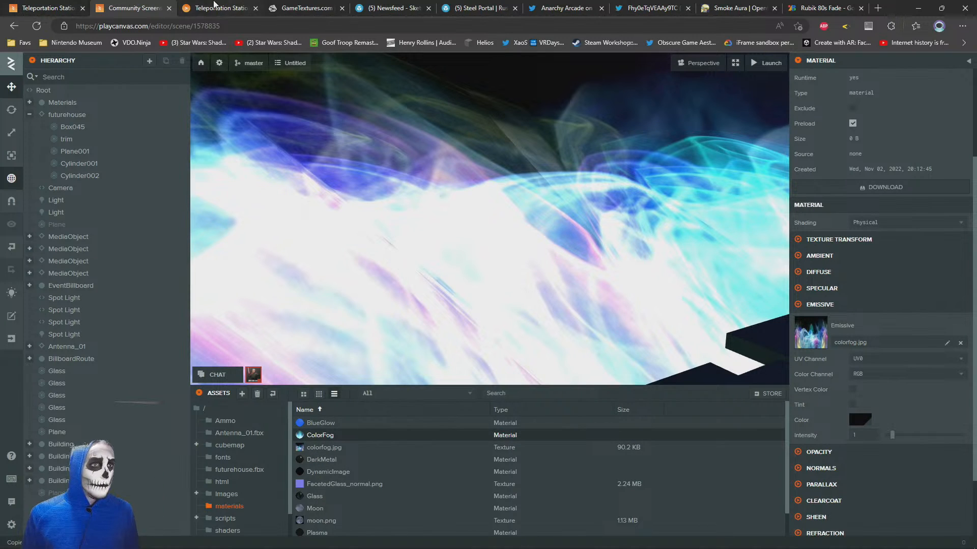
# Switch to the Teleportation Station editor and create a new folder in the root of the assets
pyautogui.click(214, 6)
pyautogui.click(45, 6)
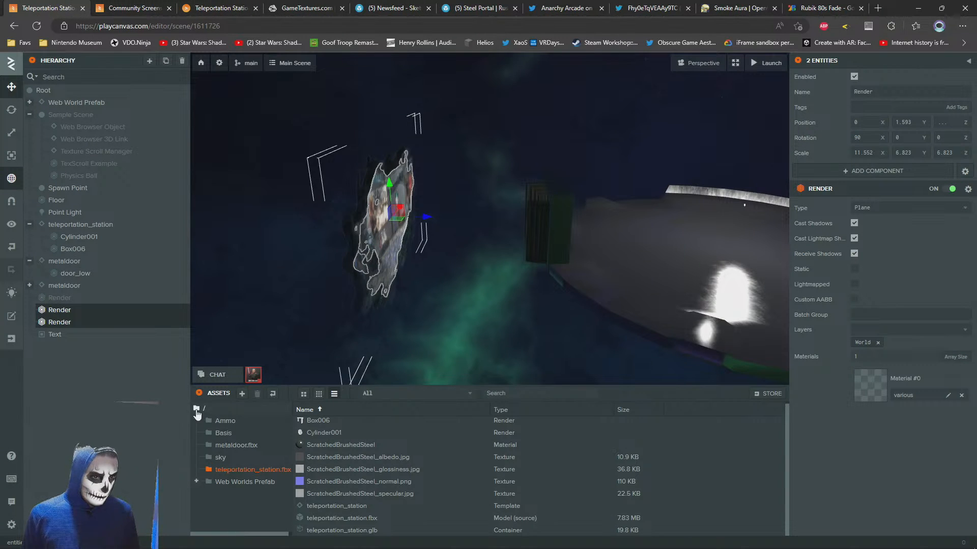
pyautogui.click(206, 410)
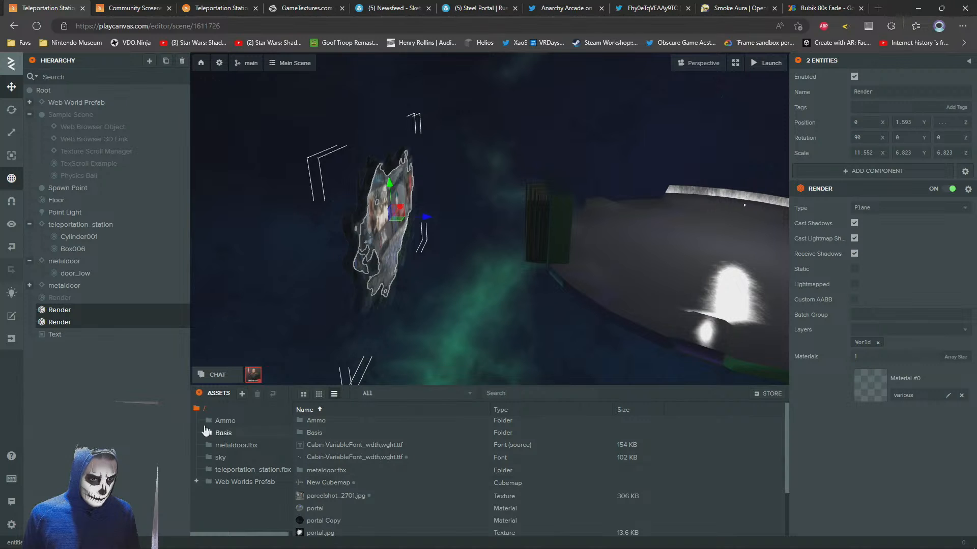
pyautogui.rightClick(197, 407)
pyautogui.moveTo(254, 416)
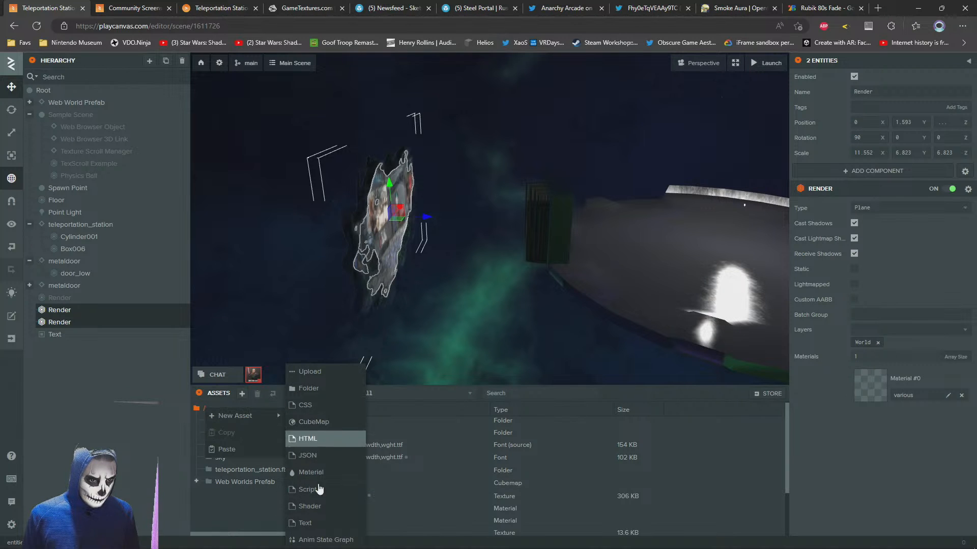
pyautogui.click(312, 394)
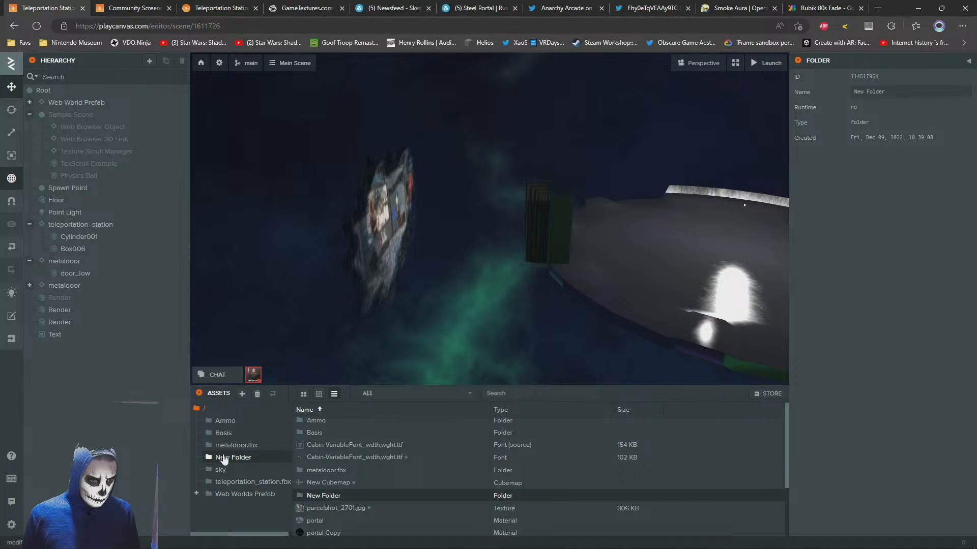
# Paste the ColorFog material and its colorfog.jpg texture into New Folder
pyautogui.click(227, 457)
pyautogui.rightClick(345, 440)
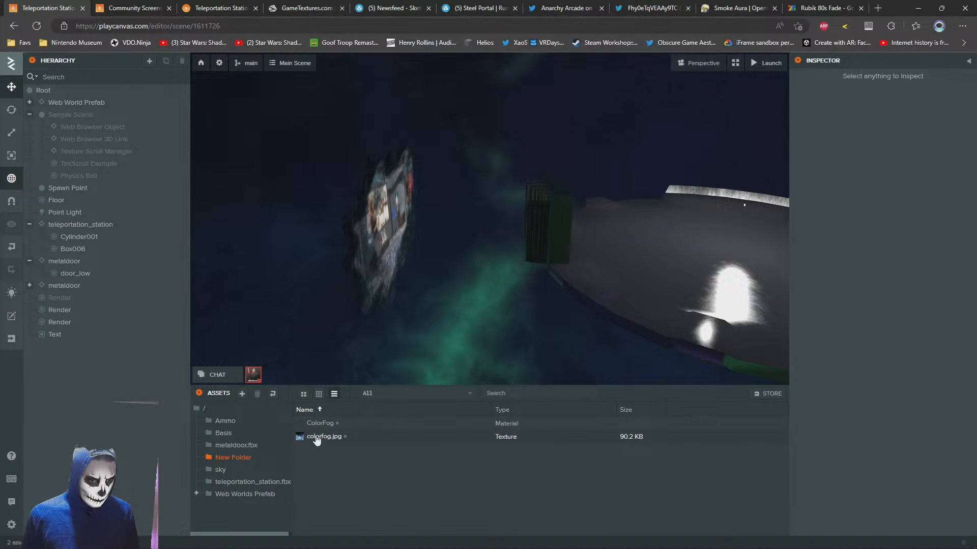
pyautogui.moveTo(378, 298); pyautogui.dragTo(292, 210)
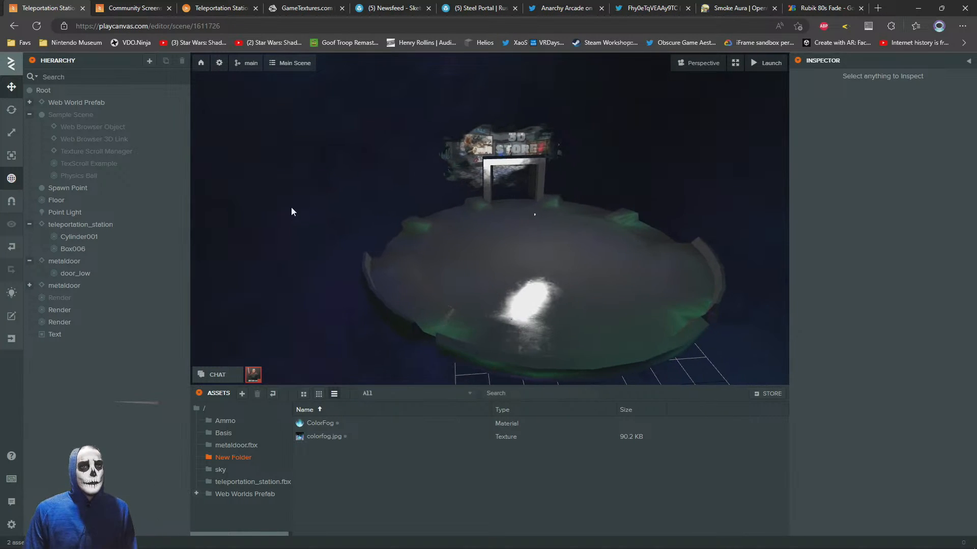
# Switch to the Community Screens editor and inspect the futurehouse parts Plane001 and Cylinder001 and their assigned materials
pyautogui.click(140, 4)
pyautogui.click(373, 283)
pyautogui.moveTo(373, 283); pyautogui.dragTo(410, 247)
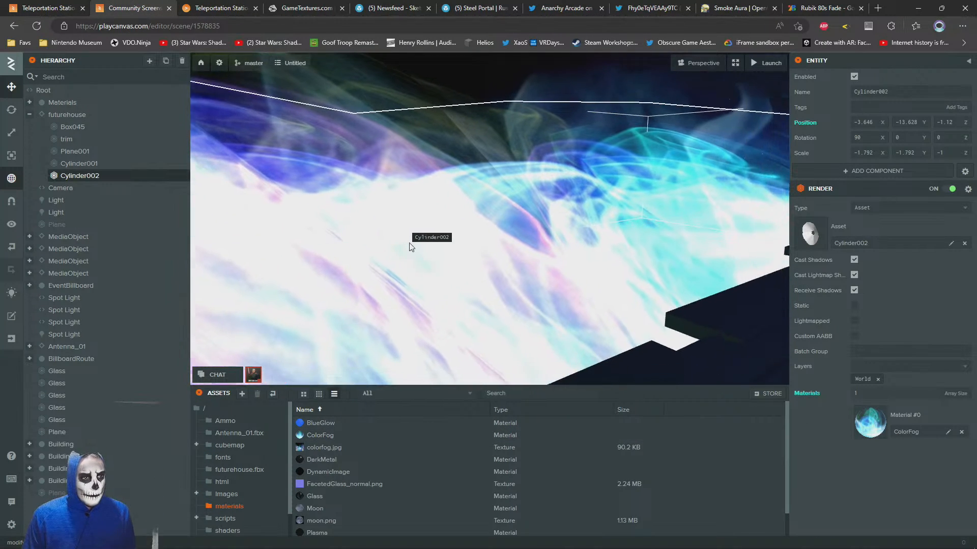
pyautogui.click(75, 151)
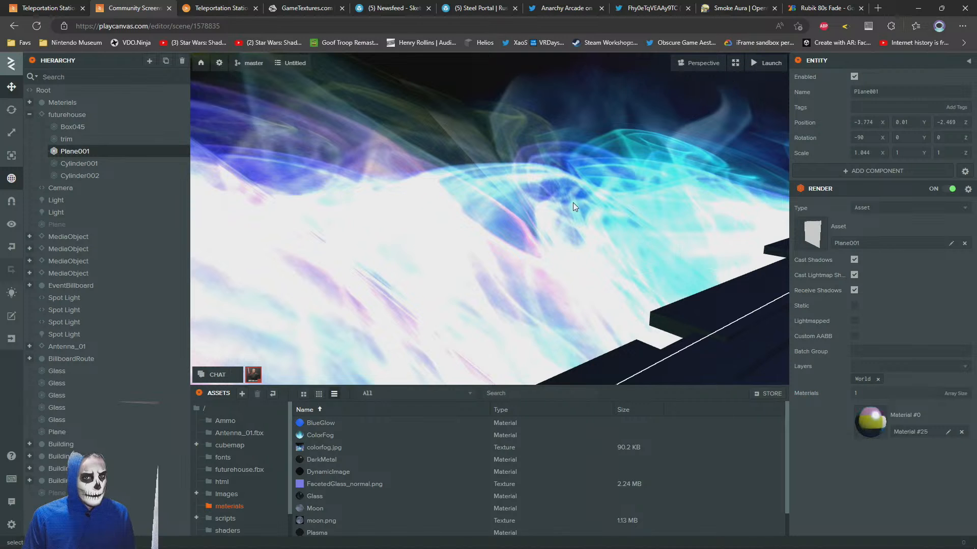
pyautogui.moveTo(408, 205); pyautogui.dragTo(418, 211, button='right')
pyautogui.click(93, 164)
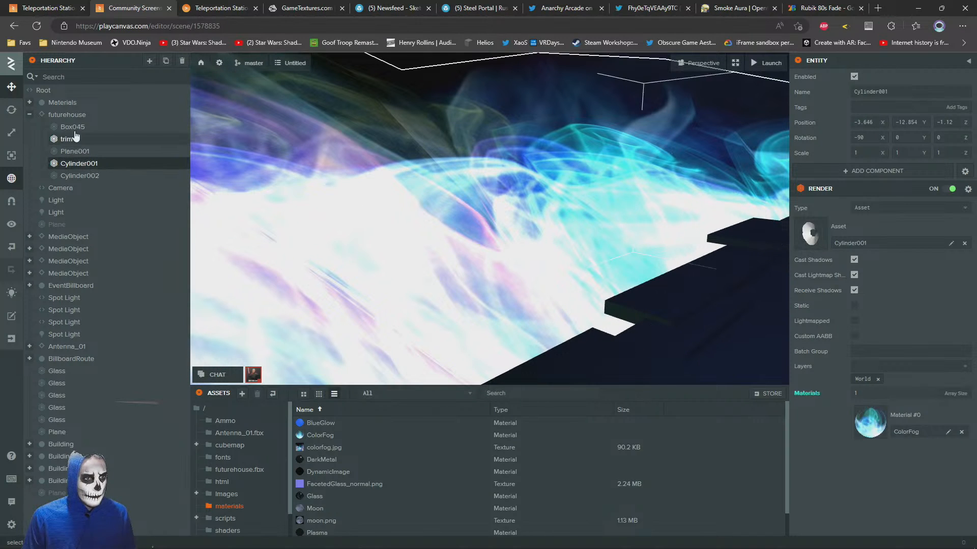
pyautogui.click(65, 114)
pyautogui.click(79, 165)
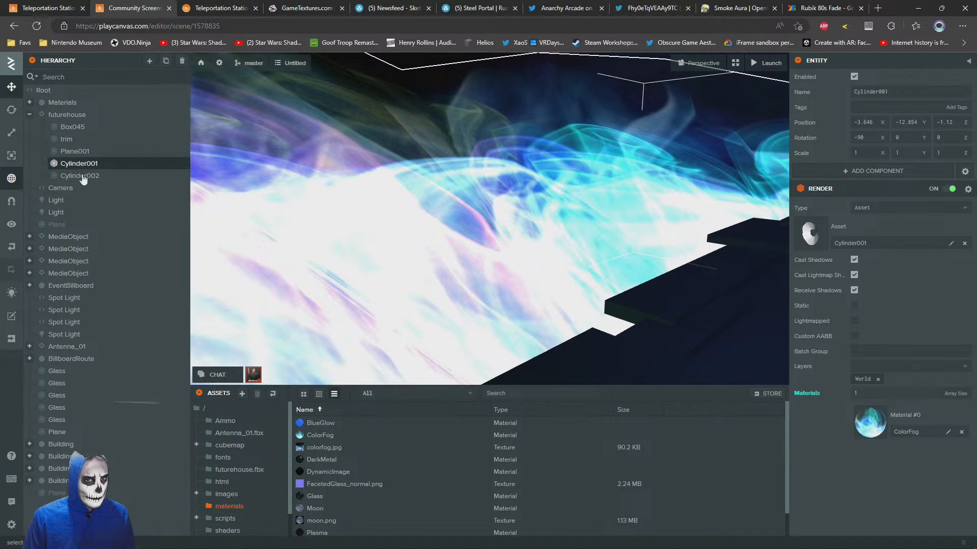
# Copy the futurehouse entity from the scene hierarchy
pyautogui.rightClick(57, 116)
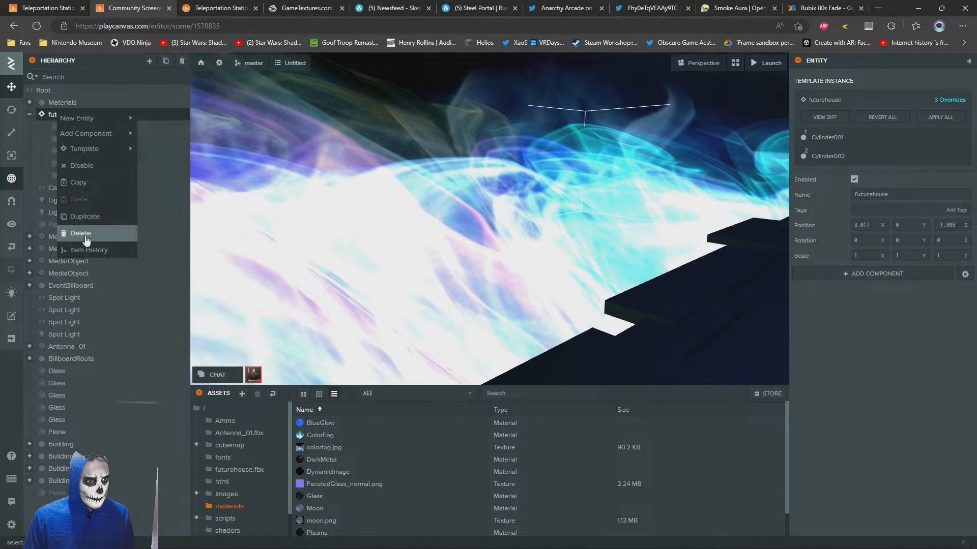
pyautogui.click(79, 182)
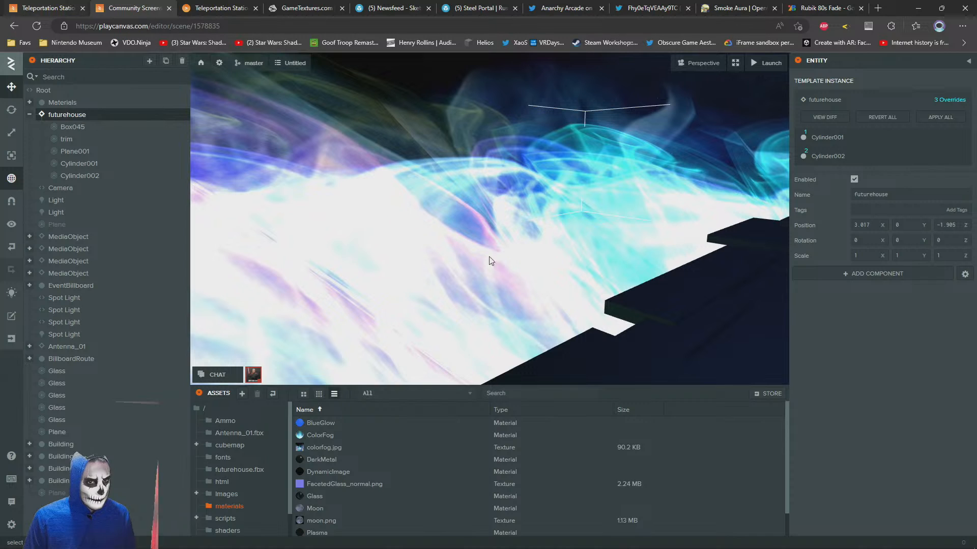
pyautogui.click(496, 267)
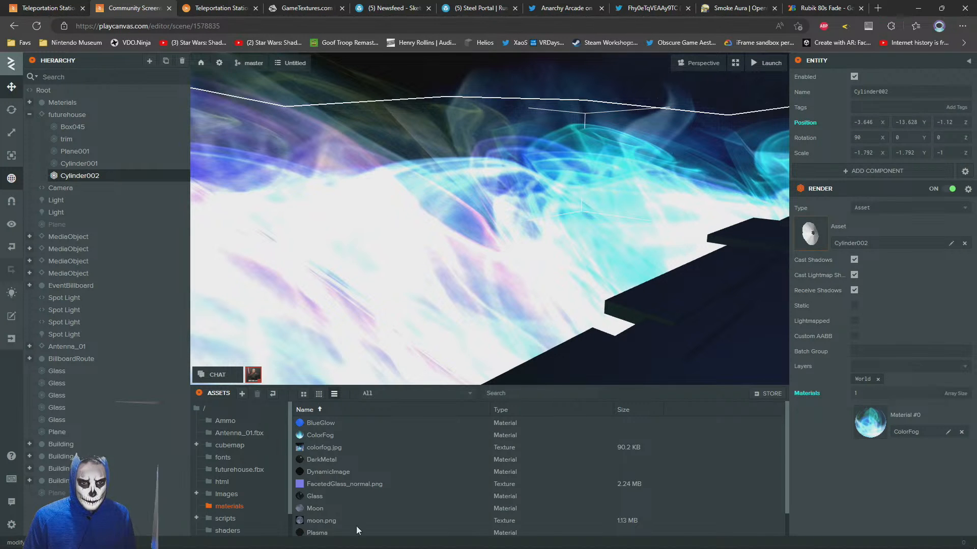
# Copy the whole futurehouse.fbx folder from the project's assets
pyautogui.click(261, 471)
pyautogui.click(222, 469)
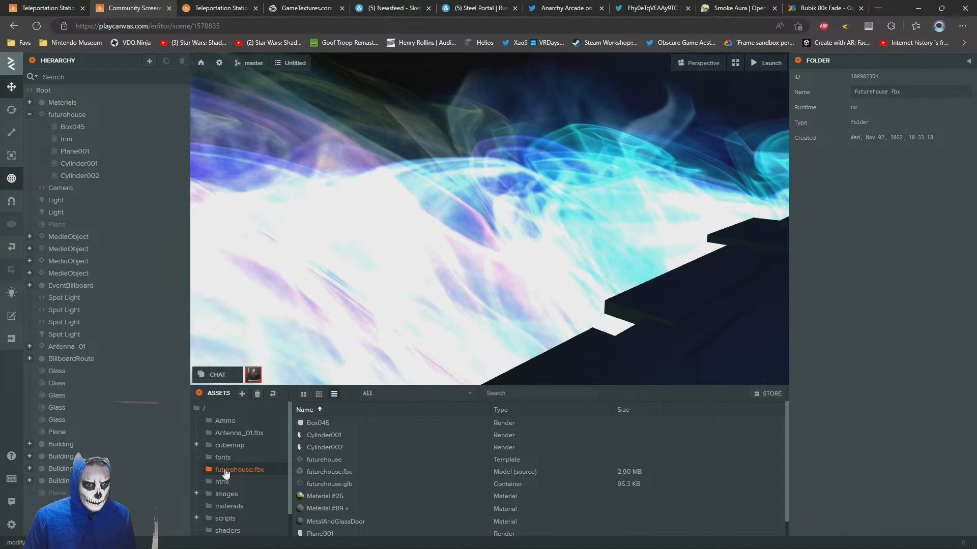
pyautogui.rightClick(224, 467)
pyautogui.click(245, 490)
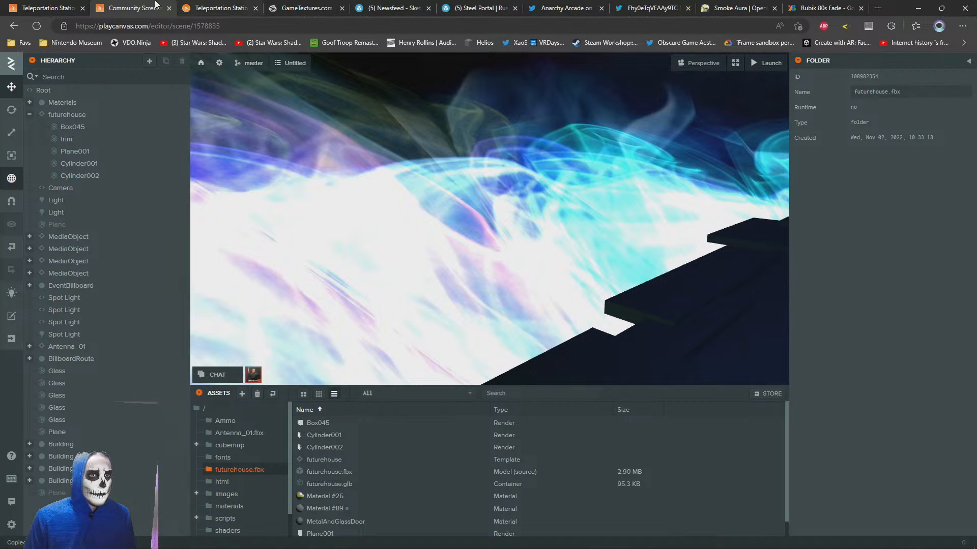
# Switch to the Teleportation Station editor and paste the copied futurehouse.fbx folder into the root of the assets
pyautogui.click(213, 8)
pyautogui.click(48, 8)
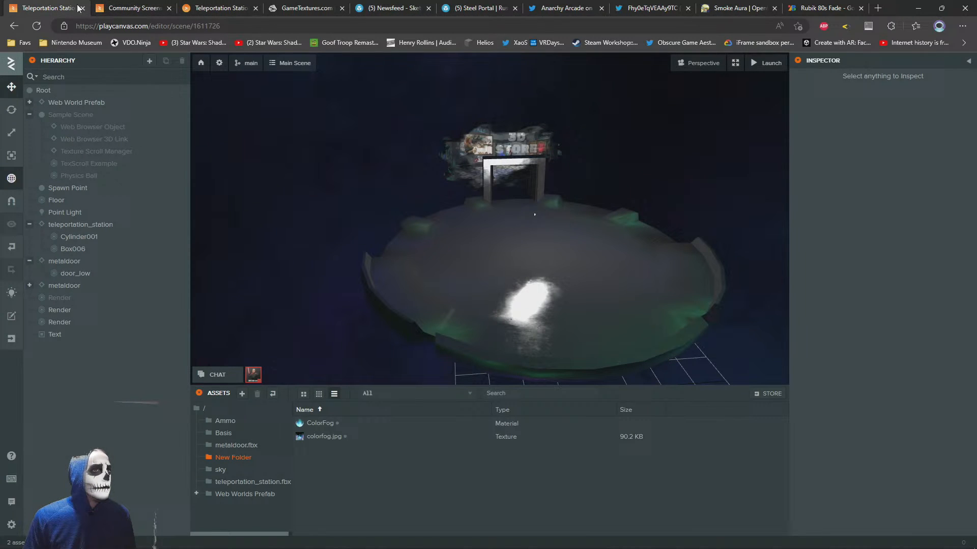
pyautogui.rightClick(39, 92)
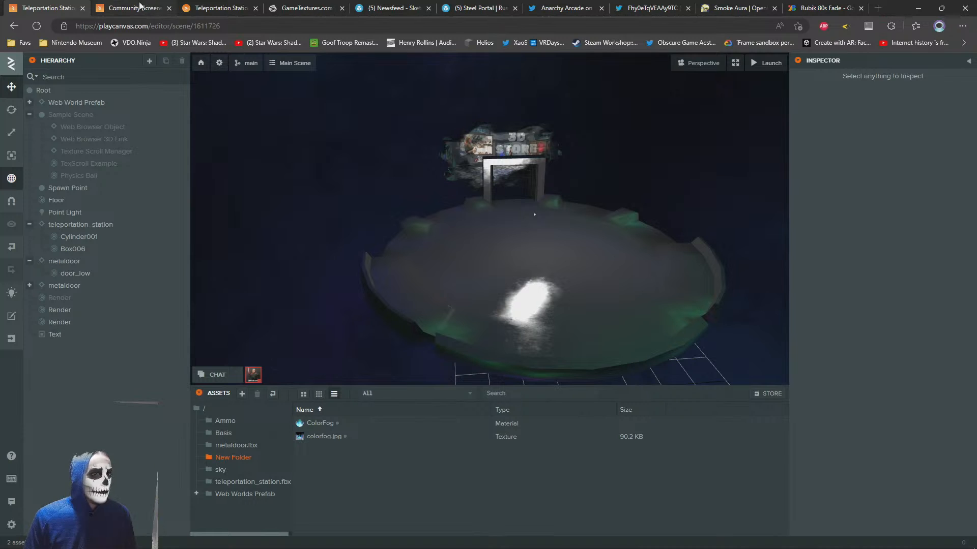
pyautogui.click(205, 409)
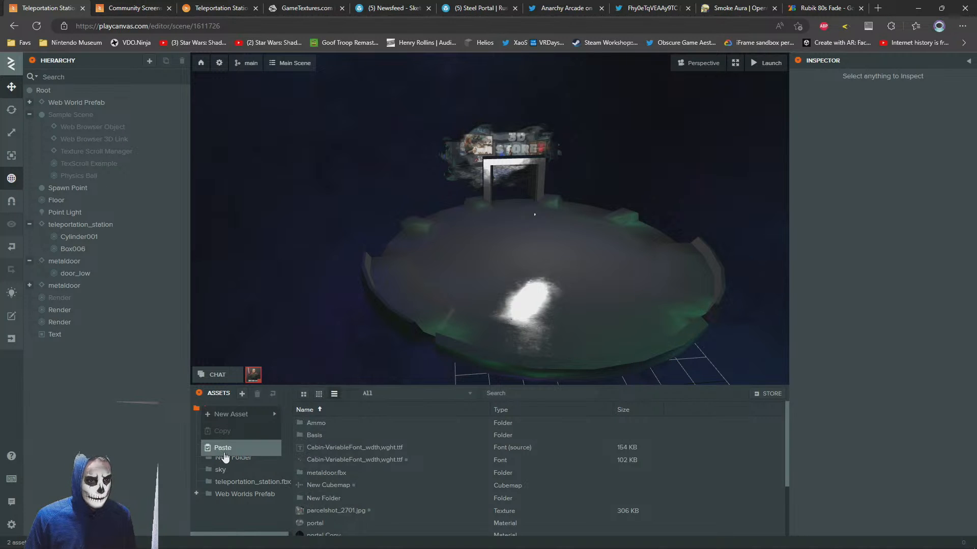
pyautogui.hotkey('ctrl', 'v')
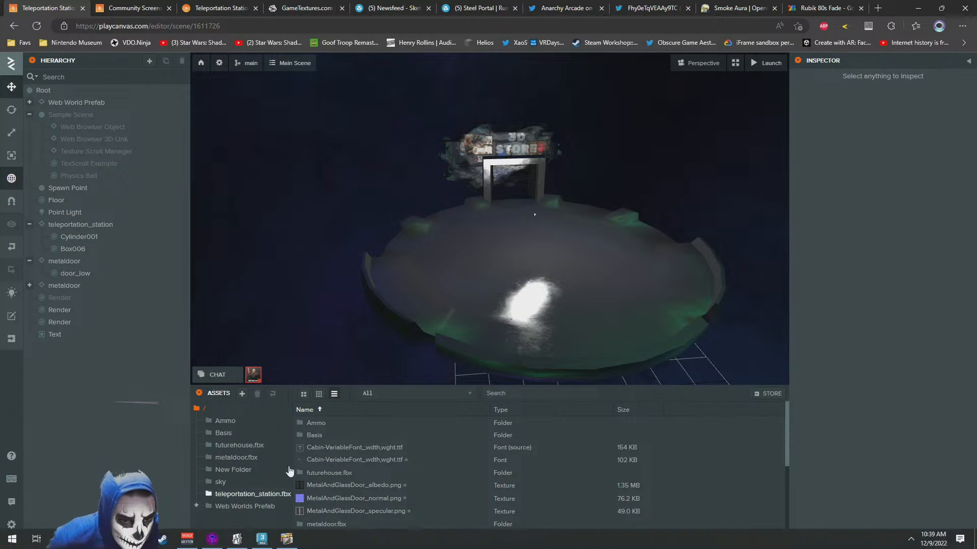
# Delete the imported texture.jpg from the root of the assets
pyautogui.click(340, 488)
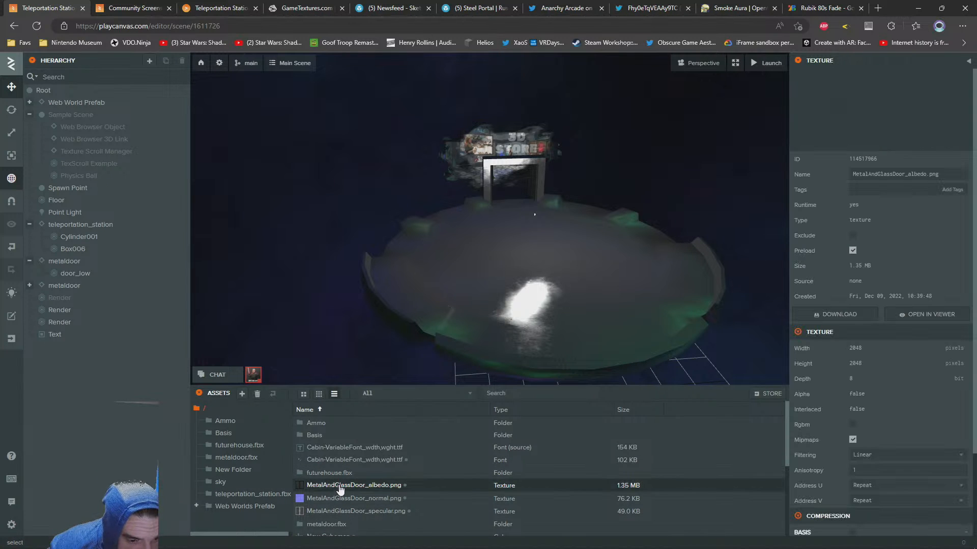
pyautogui.scroll(-5, 336, 501)
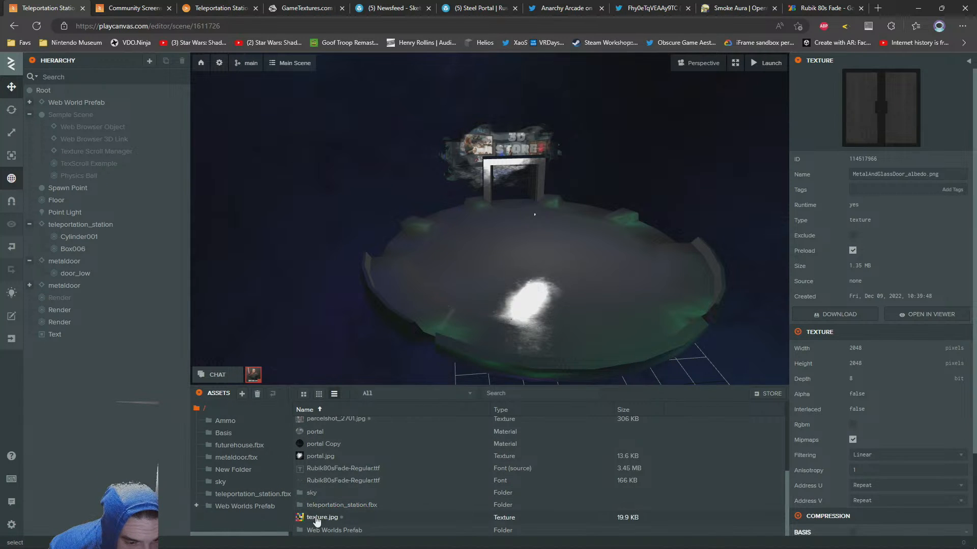
pyautogui.click(316, 518)
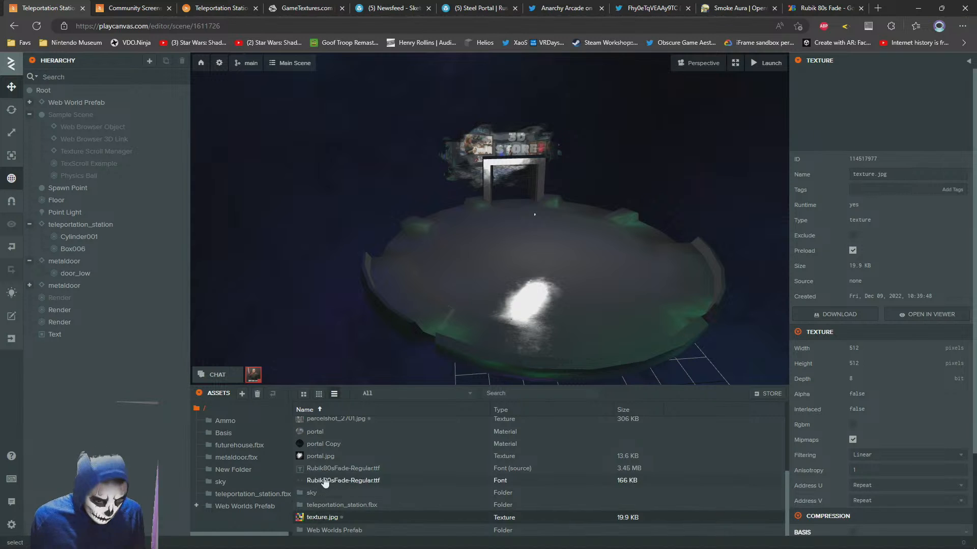
pyautogui.scroll(2, 327, 484)
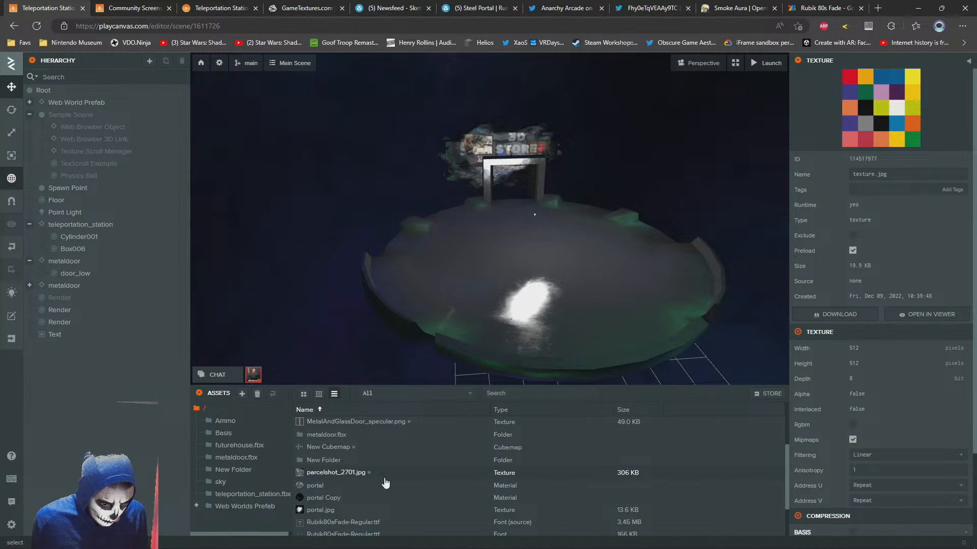
pyautogui.press('Delete')
pyautogui.press('Return')
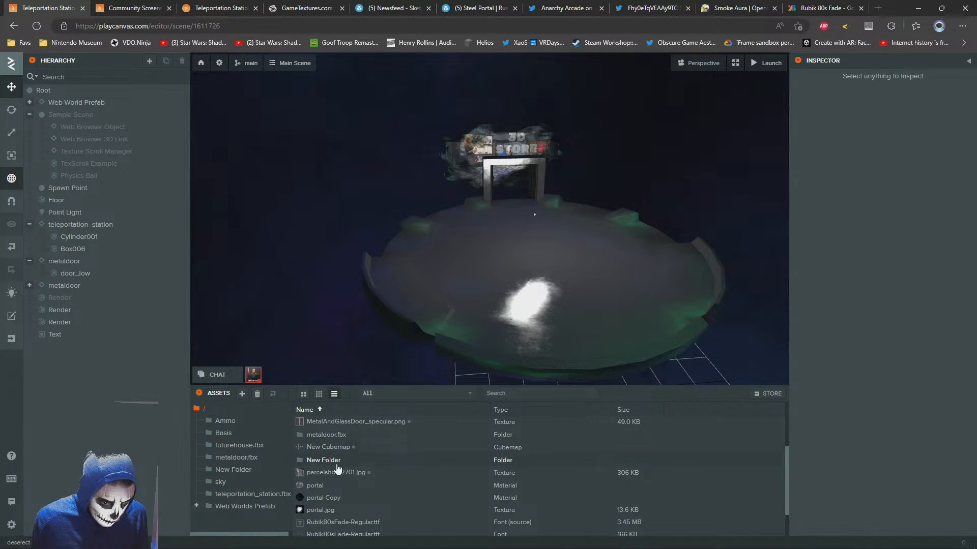
# Permanently delete the New Cubemap asset from the root of the assets
pyautogui.click(325, 448)
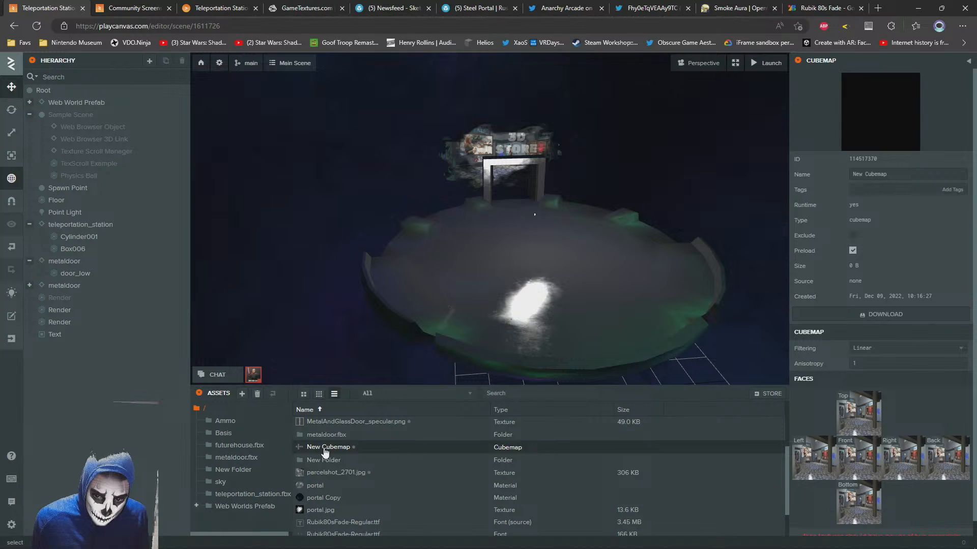
pyautogui.scroll(1, 328, 457)
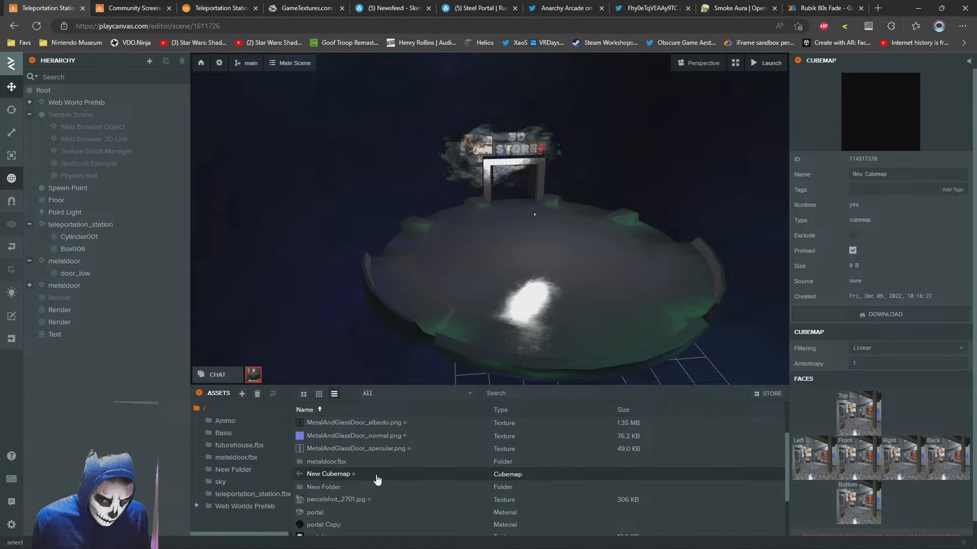
pyautogui.press('Delete')
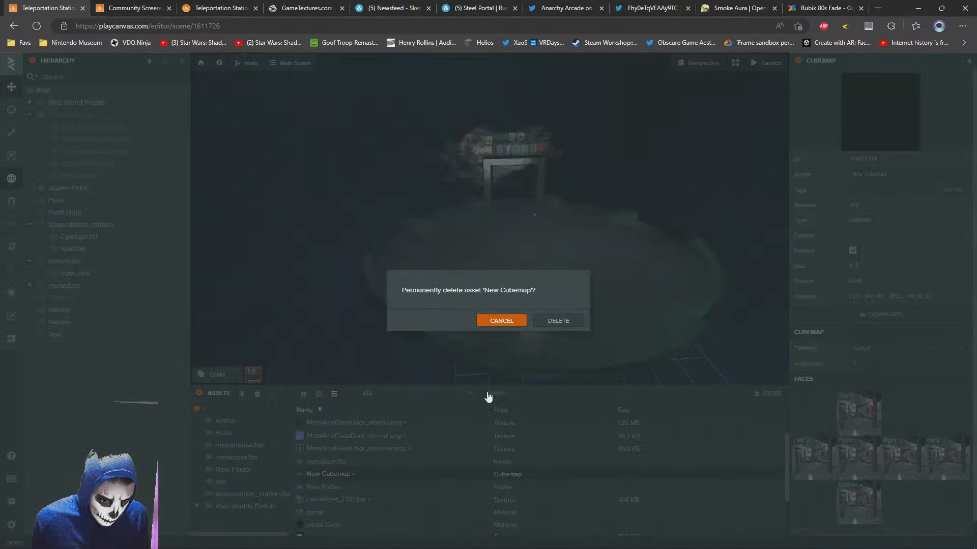
pyautogui.click(553, 324)
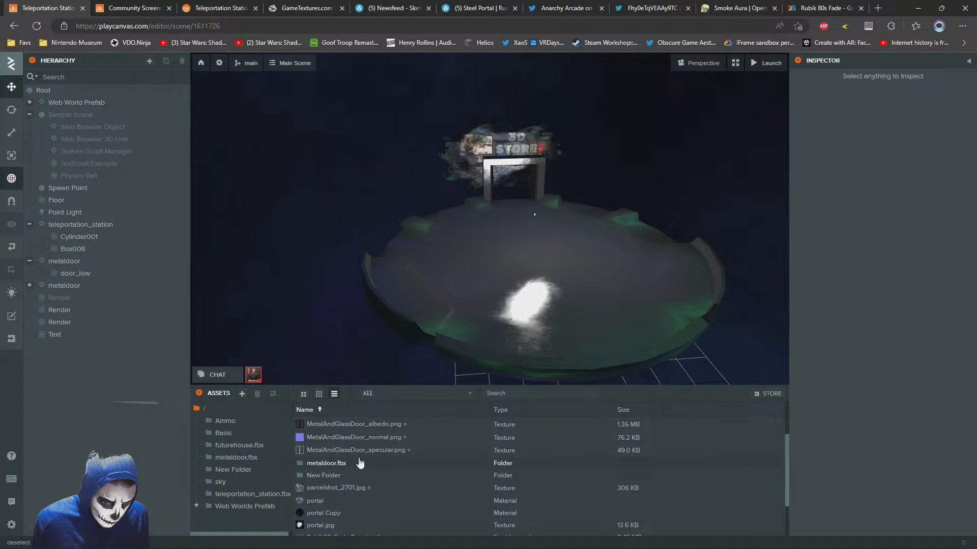
# Permanently delete the three MetalAndGlassDoor textures: albedo, normal and specular
pyautogui.scroll(2, 360, 463)
pyautogui.click(350, 501)
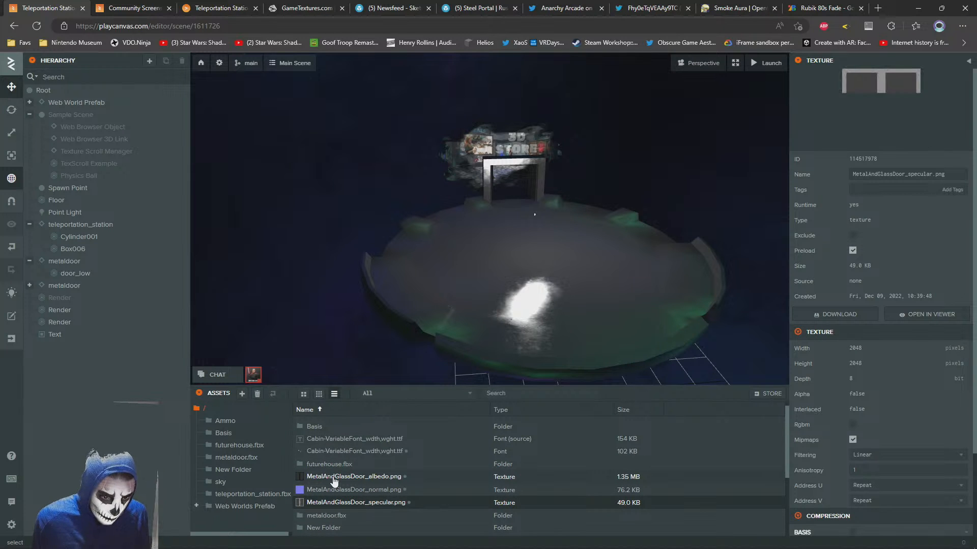
pyautogui.keyDown('shift'); pyautogui.click(335, 481); pyautogui.keyUp('shift')
pyautogui.press('Delete')
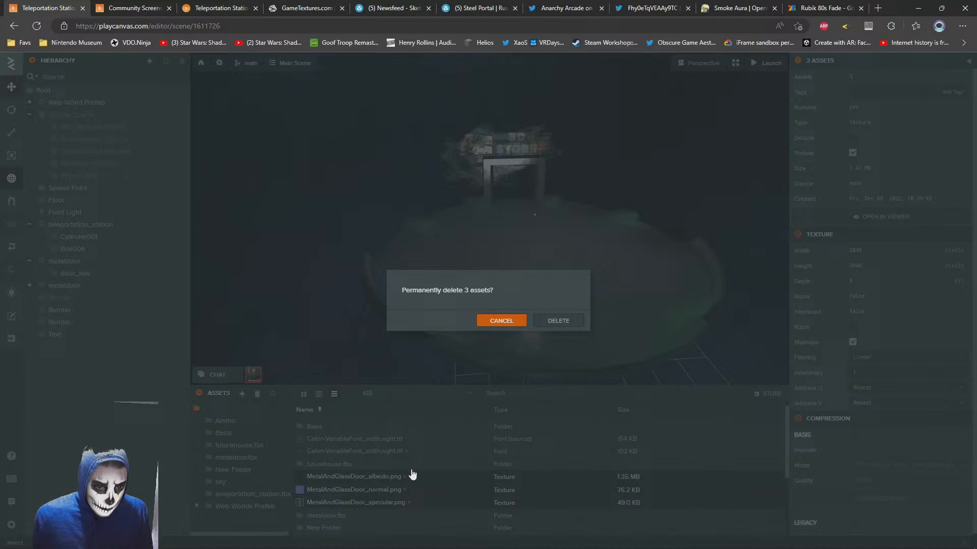
pyautogui.click(551, 324)
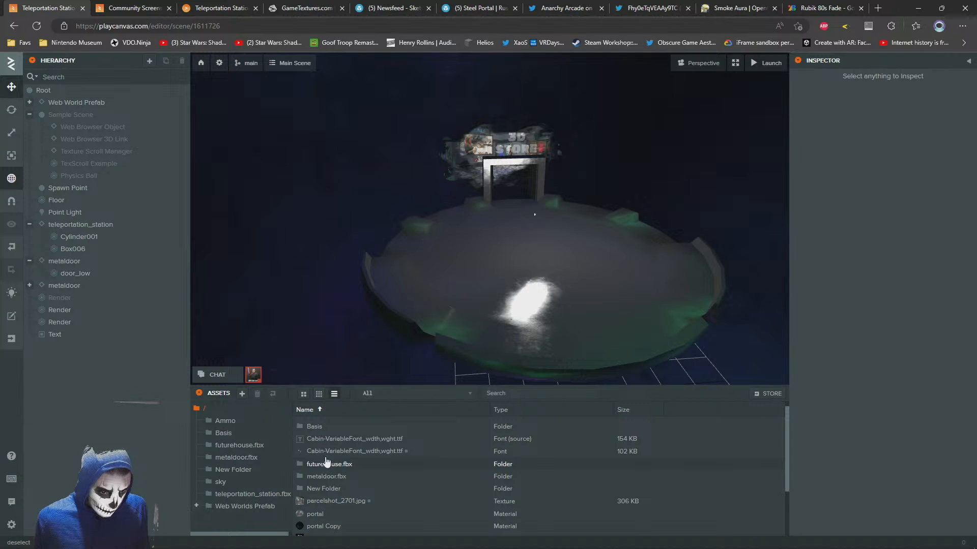
# Open the futurehouse.fbx asset folder and add its futurehouse template to the scene under Root
pyautogui.scroll(-3, 328, 465)
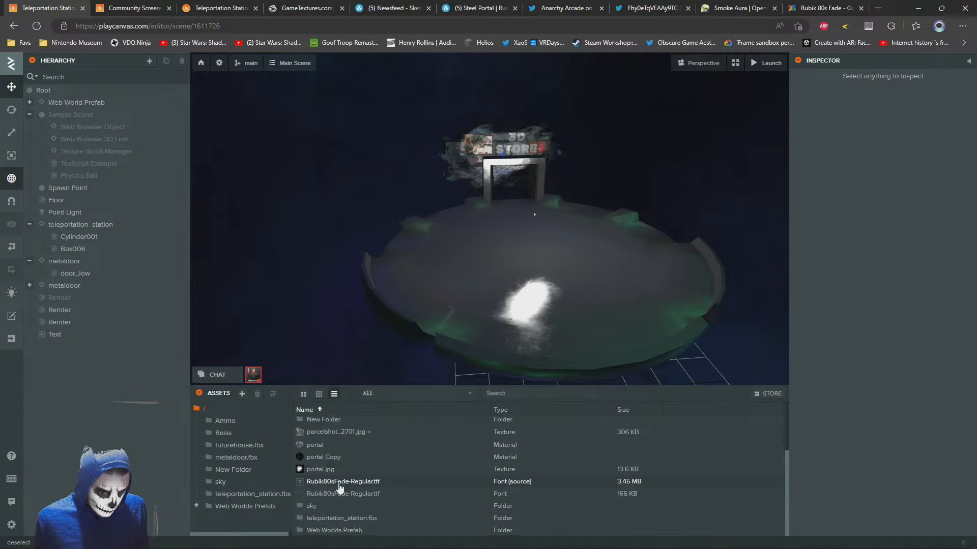
pyautogui.scroll(2, 340, 487)
pyautogui.click(316, 449)
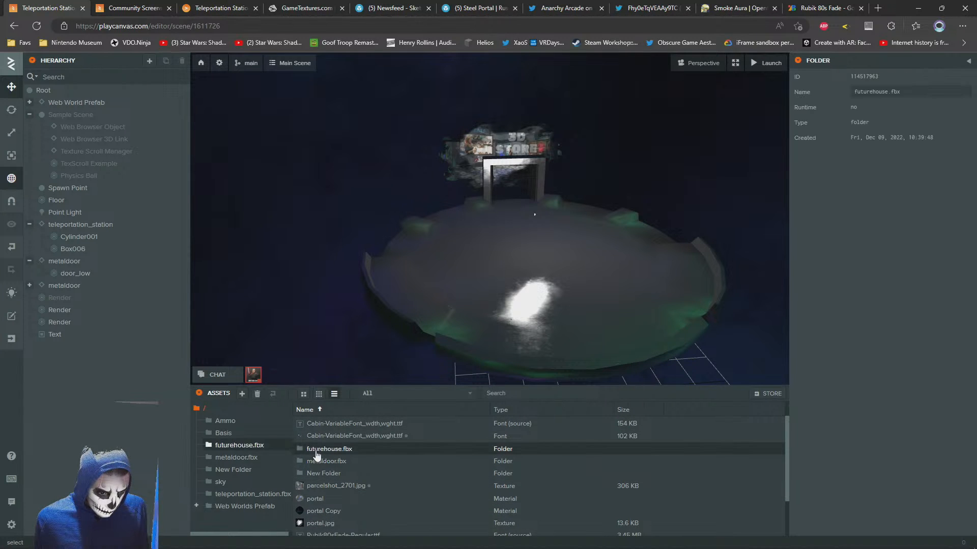
pyautogui.doubleClick(316, 450)
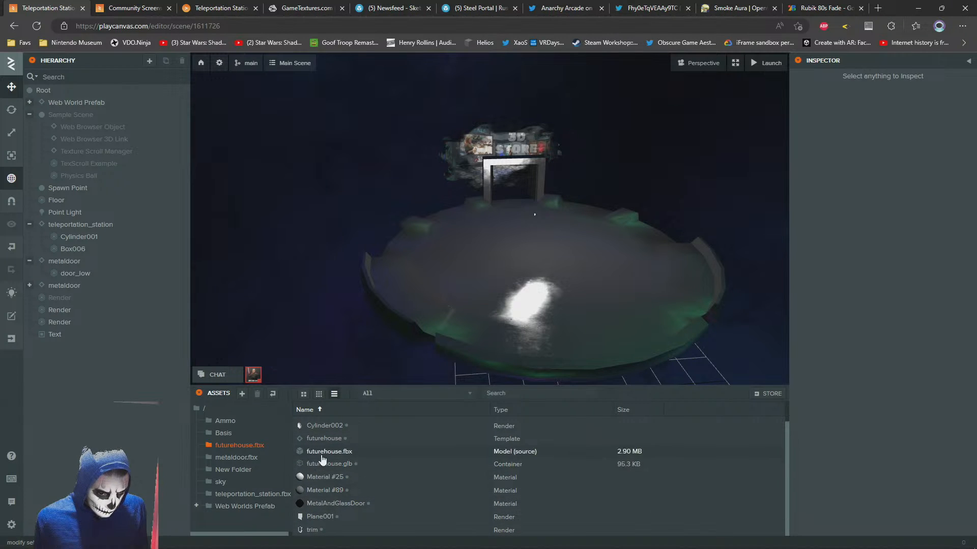
pyautogui.scroll(1, 323, 464)
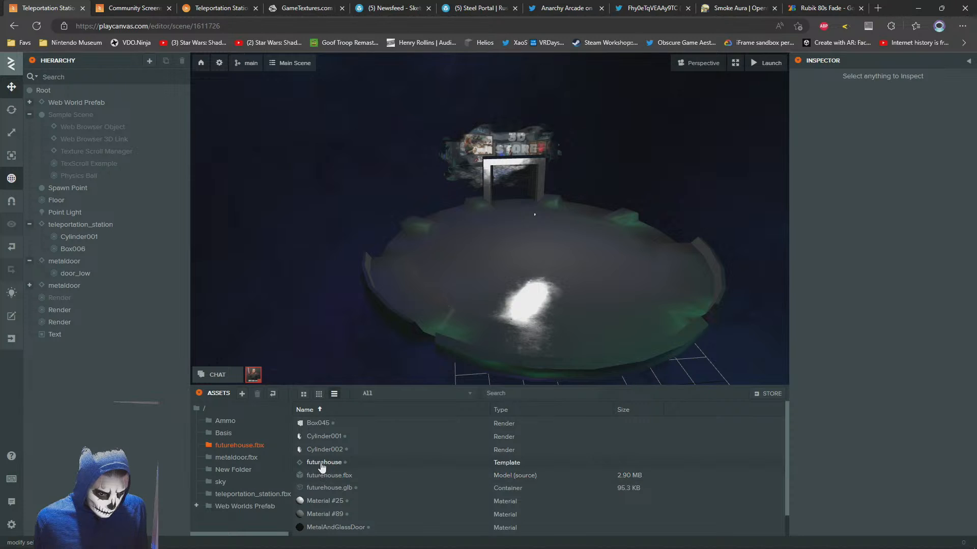
pyautogui.moveTo(322, 463); pyautogui.dragTo(55, 97)
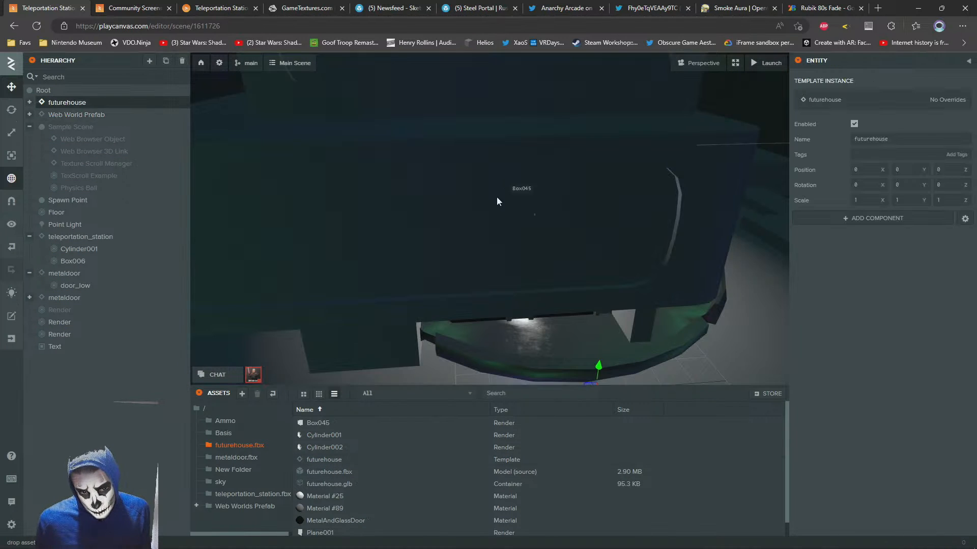
pyautogui.moveTo(498, 201); pyautogui.dragTo(460, 210, button='right')
# Delete Box045, trim and Plane001 from the futurehouse entity, keeping only its two cylinders
pyautogui.click(30, 103)
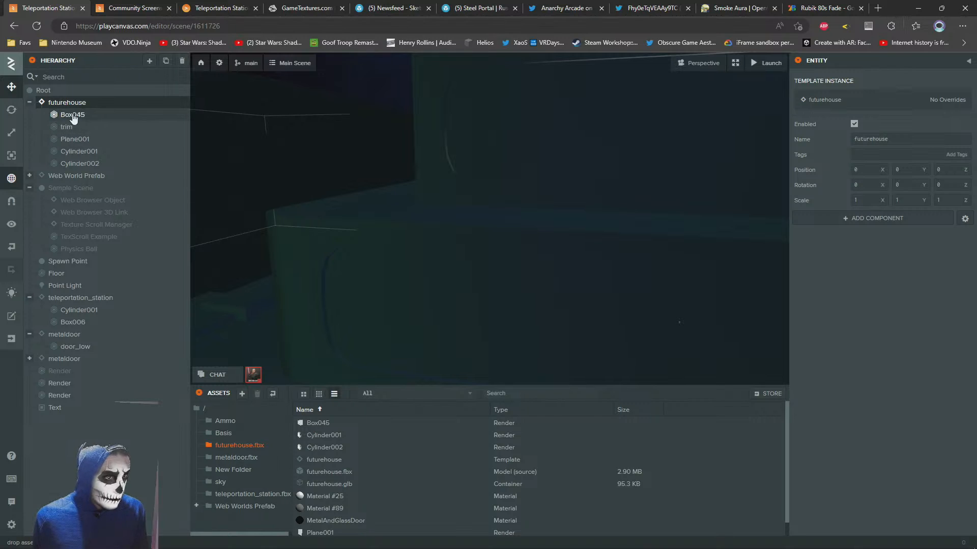
pyautogui.click(72, 116)
pyautogui.press('Delete')
pyautogui.click(66, 116)
pyautogui.press('Delete')
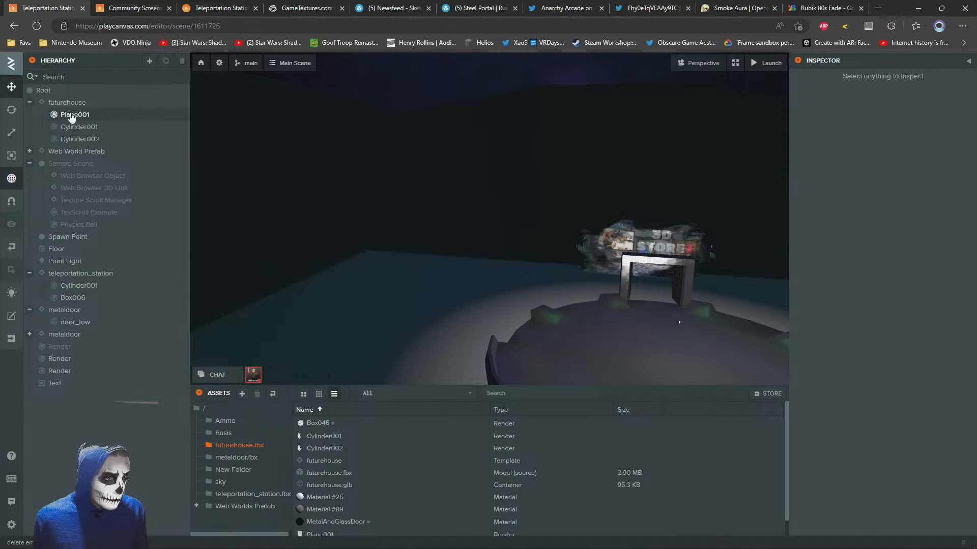
pyautogui.click(72, 115)
pyautogui.press('Delete')
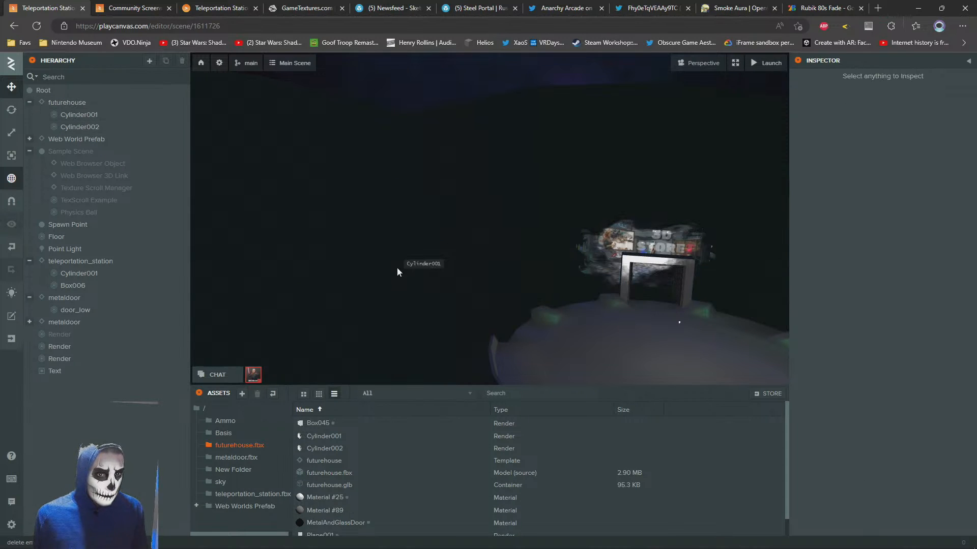
# Focus on the futurehouse entity and select its Cylinder001 with the Translate tool active
pyautogui.click(67, 103)
pyautogui.click(11, 132)
pyautogui.press('f')
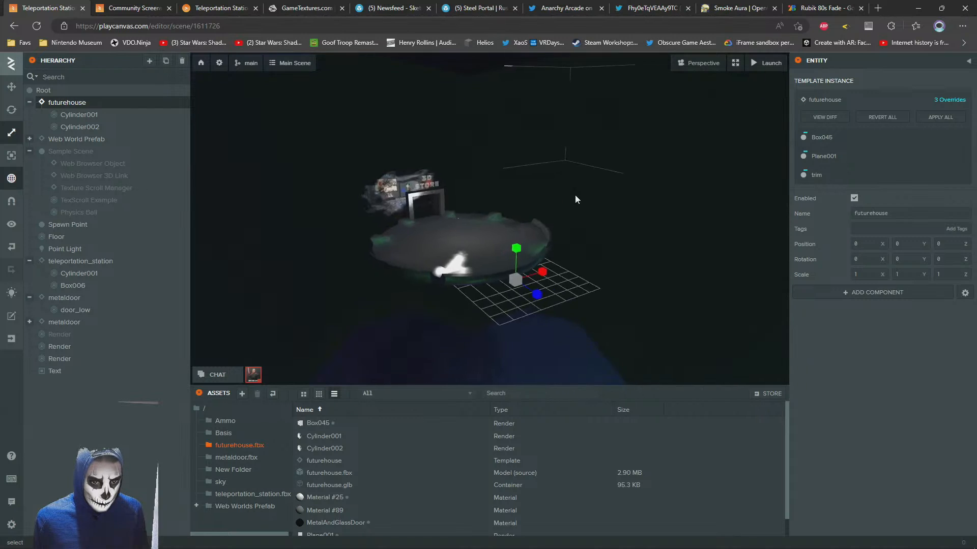
pyautogui.moveTo(506, 279); pyautogui.dragTo(592, 196)
pyautogui.press('1')
pyautogui.click(11, 133)
pyautogui.click(12, 87)
pyautogui.scroll(3, 458, 248)
pyautogui.scroll(6, 379, 242)
pyautogui.scroll(-4, 453, 212)
pyautogui.click(592, 197)
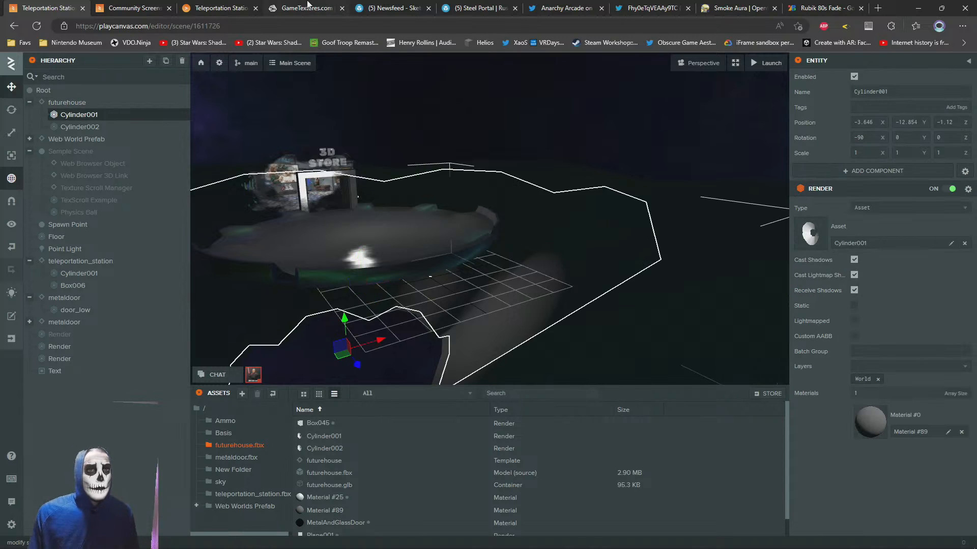
# Switch to the Community Screenshot Showcase project and copy the ColorFog material used on its futurehouse cylinder
pyautogui.click(108, 6)
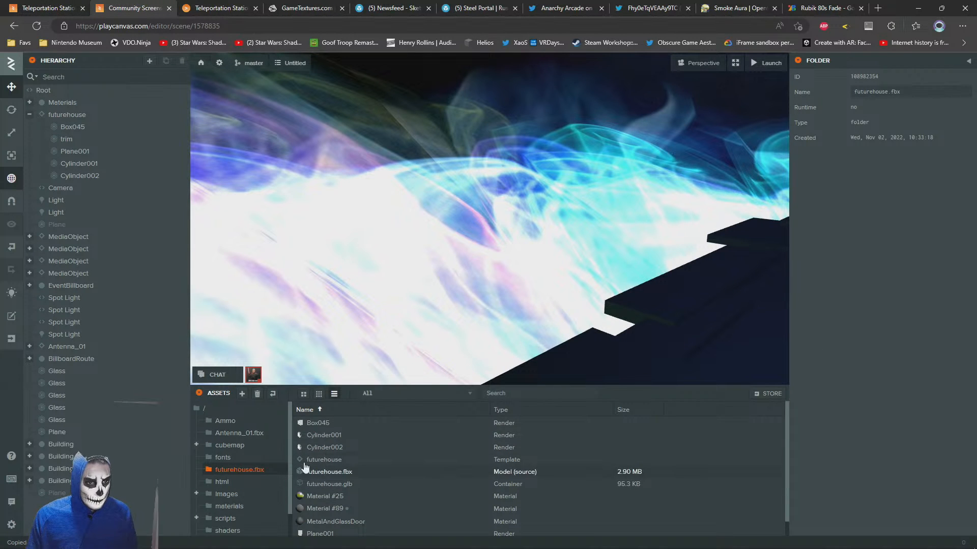
pyautogui.click(868, 431)
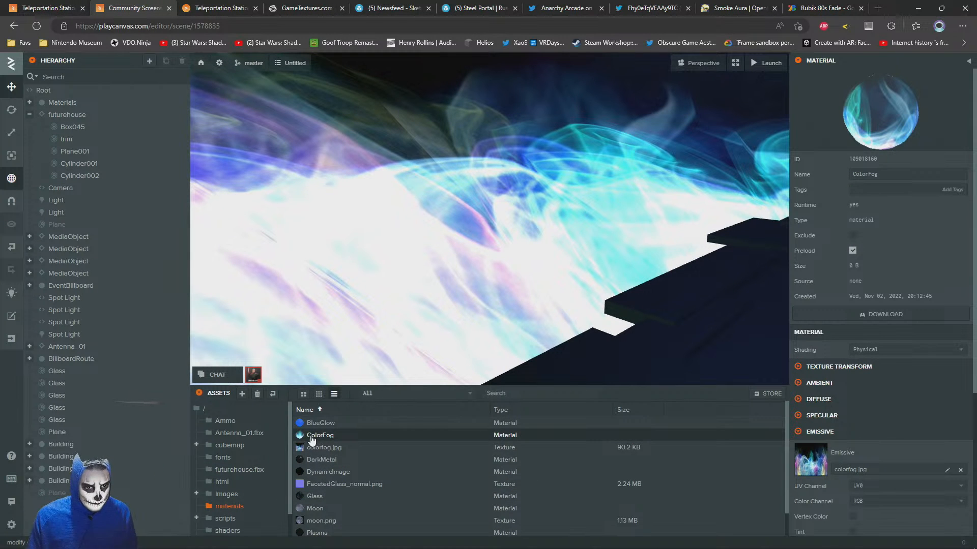
pyautogui.rightClick(313, 439)
pyautogui.click(334, 455)
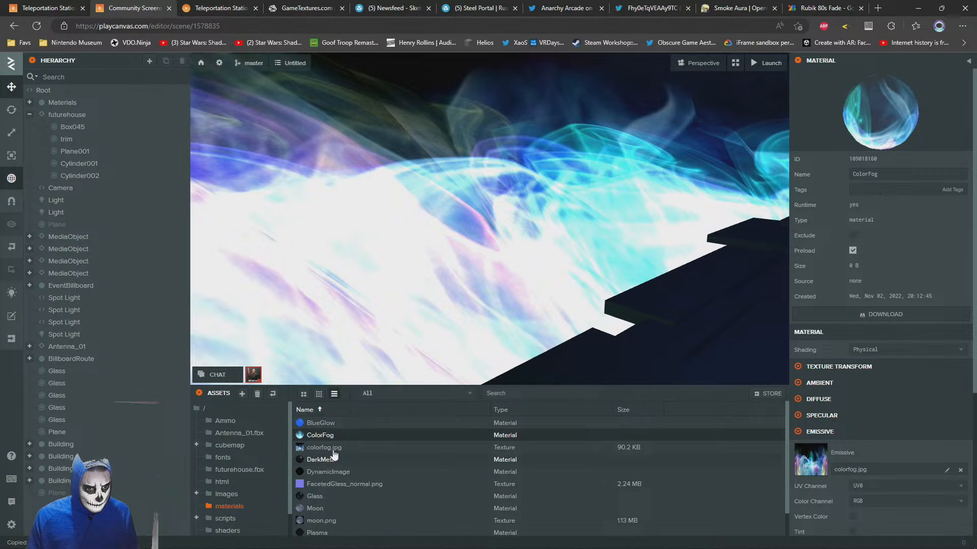
# Paste ColorFog into the Teleportation Station project's futurehouse.fbx folder and assign it as Cylinder001's material
pyautogui.click(76, 5)
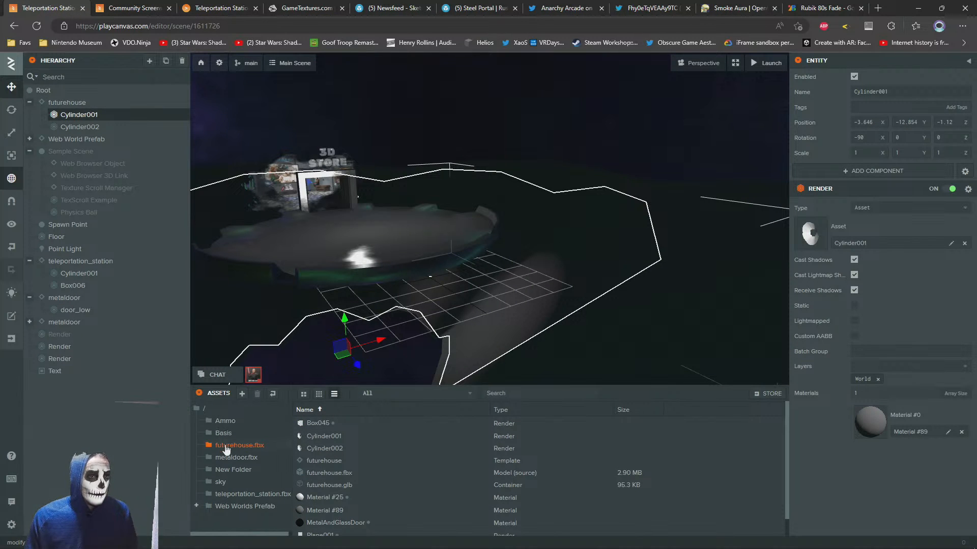
pyautogui.rightClick(226, 447)
pyautogui.rightClick(731, 466)
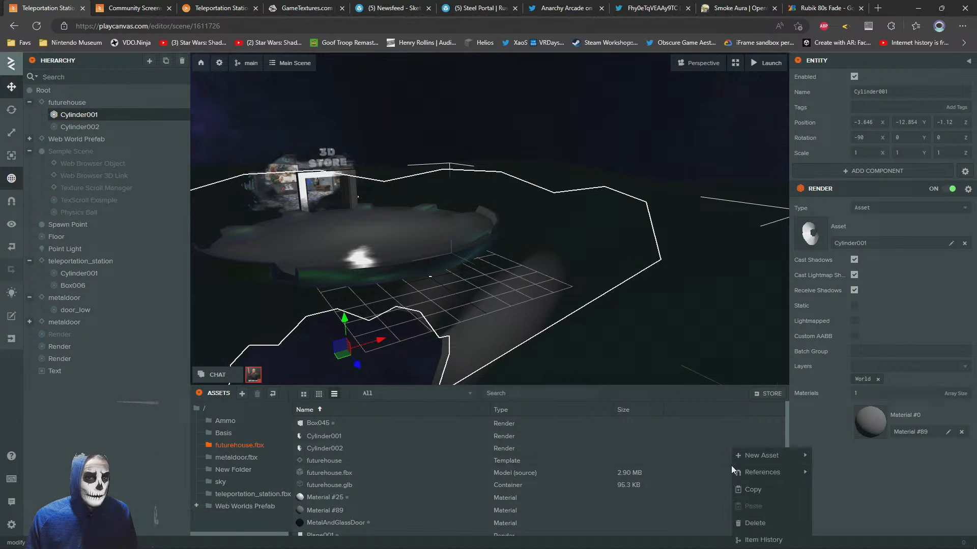
pyautogui.rightClick(212, 446)
pyautogui.click(240, 492)
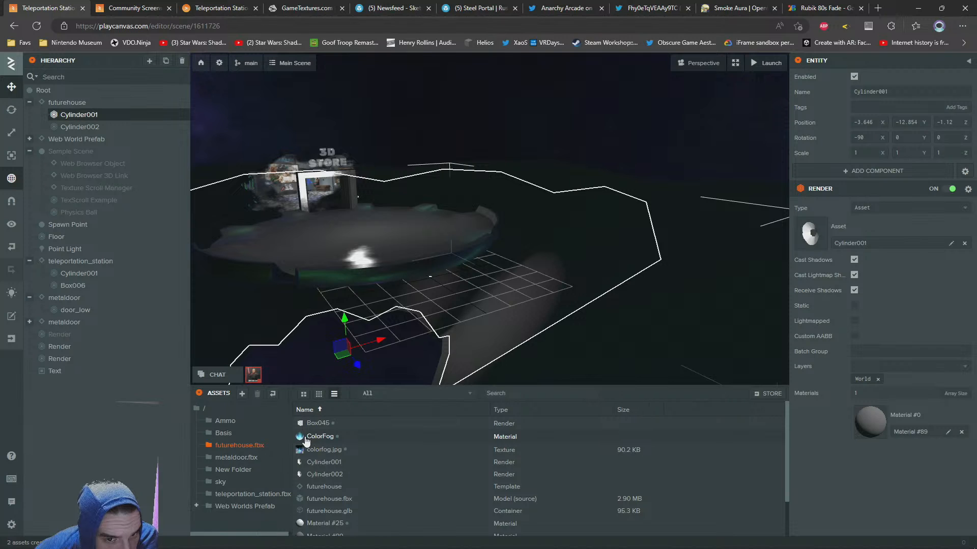
pyautogui.moveTo(305, 440); pyautogui.dragTo(896, 419)
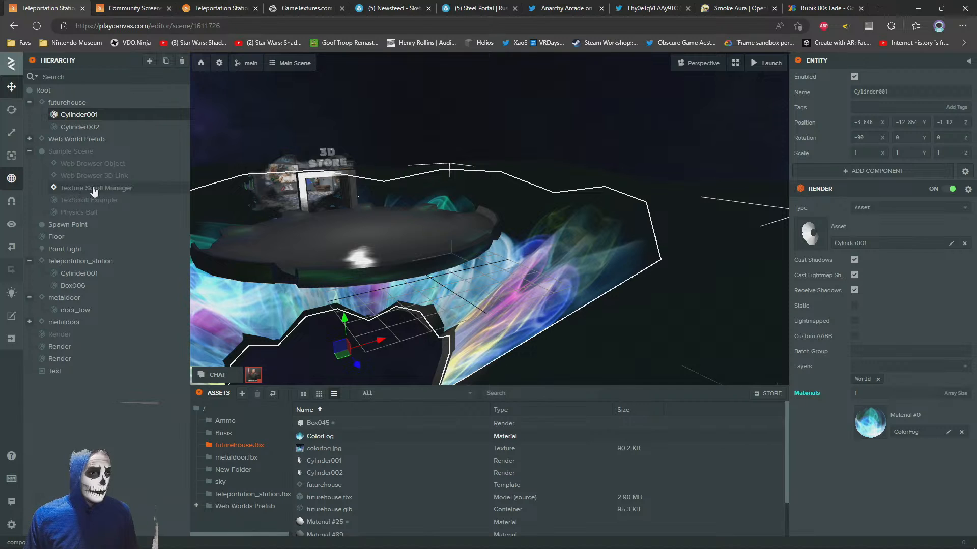
# Move Texture Scroll Manager out of Sample Scene to directly under Root and select it
pyautogui.moveTo(85, 190); pyautogui.dragTo(64, 98)
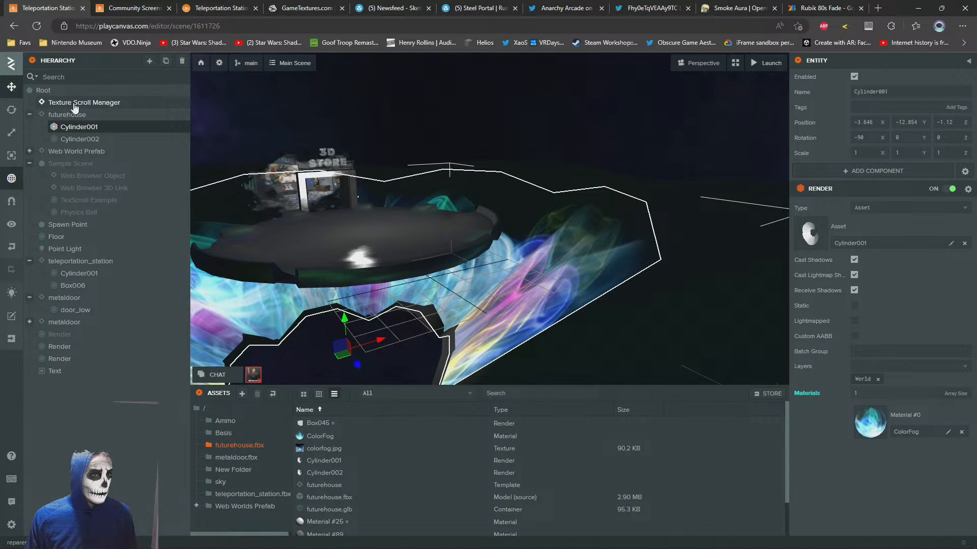
pyautogui.click(72, 104)
pyautogui.moveTo(525, 228); pyautogui.dragTo(557, 261, button='right')
pyautogui.press('w')
pyautogui.press('s')
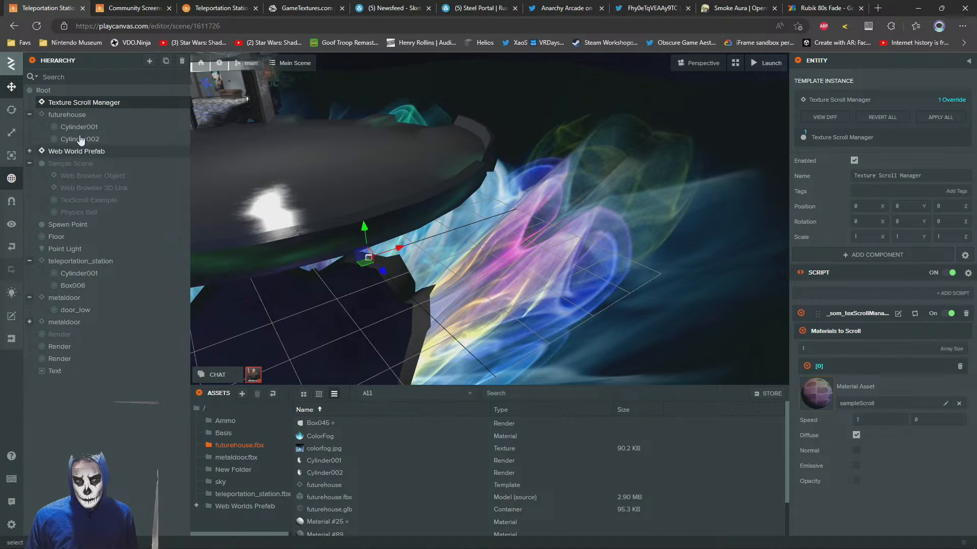
# Replace the sampleScroll material with ColorFog in the Texture Scroll Manager's list of materials to scroll
pyautogui.click(959, 405)
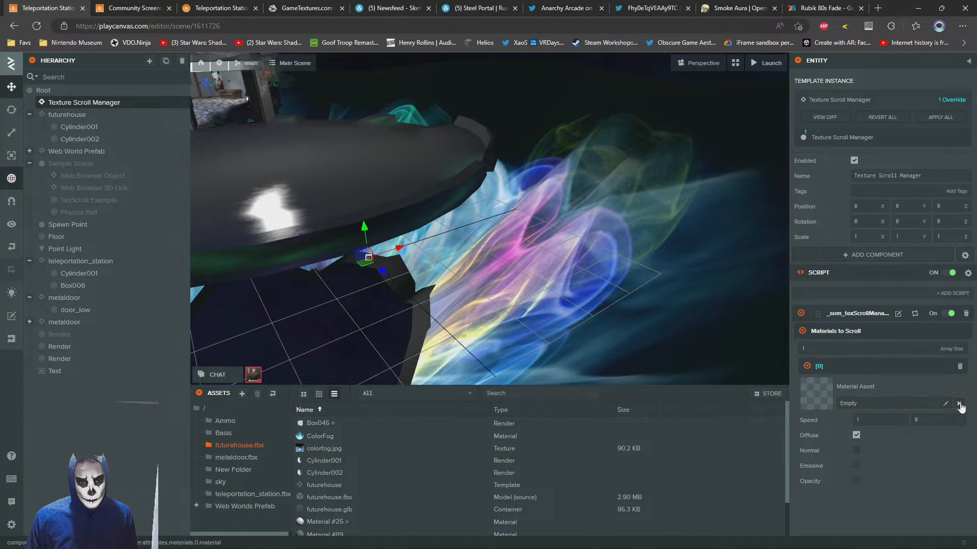
pyautogui.moveTo(319, 437); pyautogui.dragTo(852, 395)
pyautogui.scroll(-3, 504, 241)
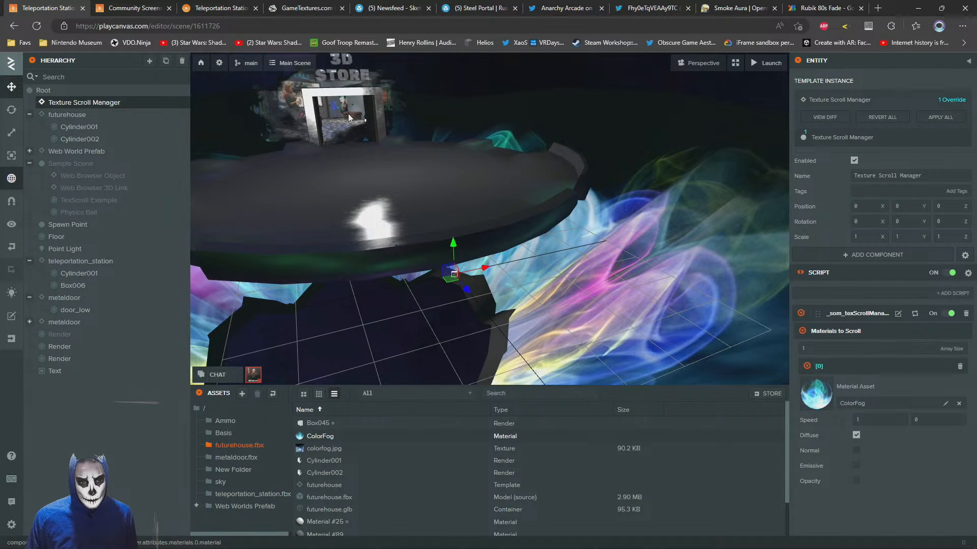
# Look up ColorFog's scrolling speed in the Community Screenshot Showcase project and set the Texture Scroll Manager's first speed value to 0.05
pyautogui.click(124, 6)
pyautogui.click(387, 251)
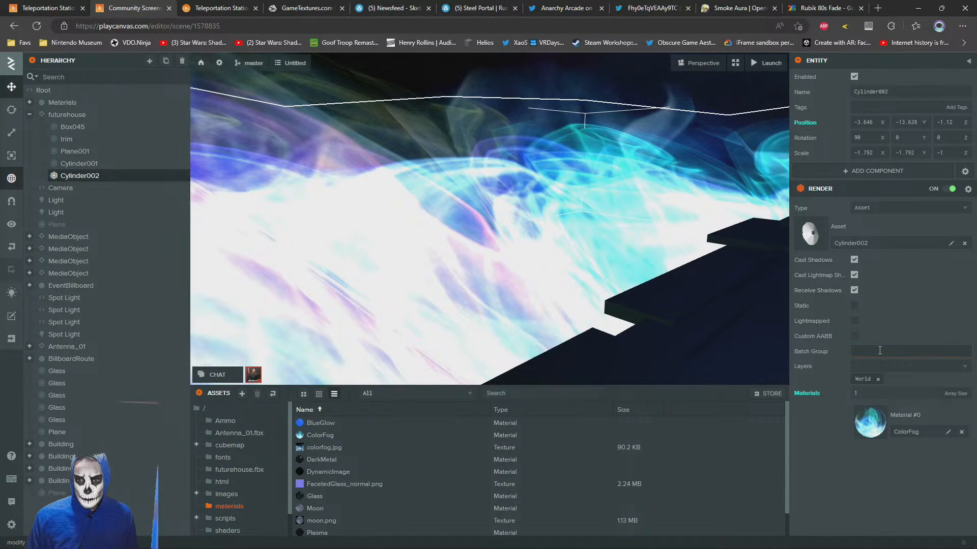
pyautogui.click(856, 433)
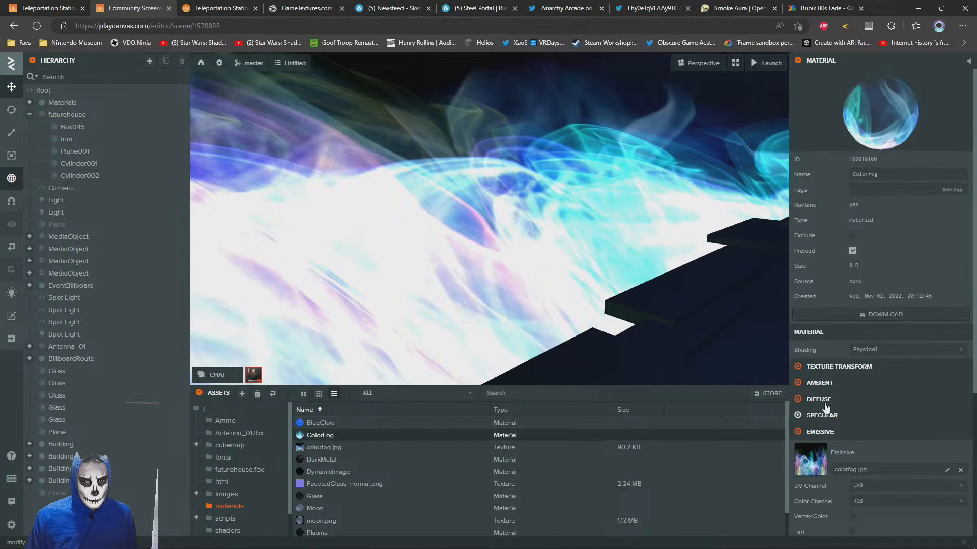
pyautogui.rightClick(313, 437)
pyautogui.moveTo(351, 438)
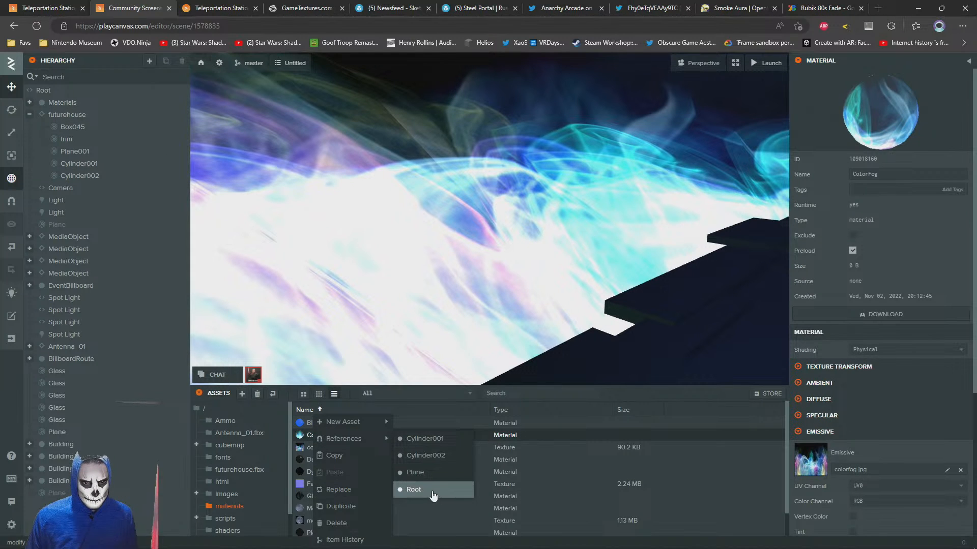
pyautogui.click(414, 489)
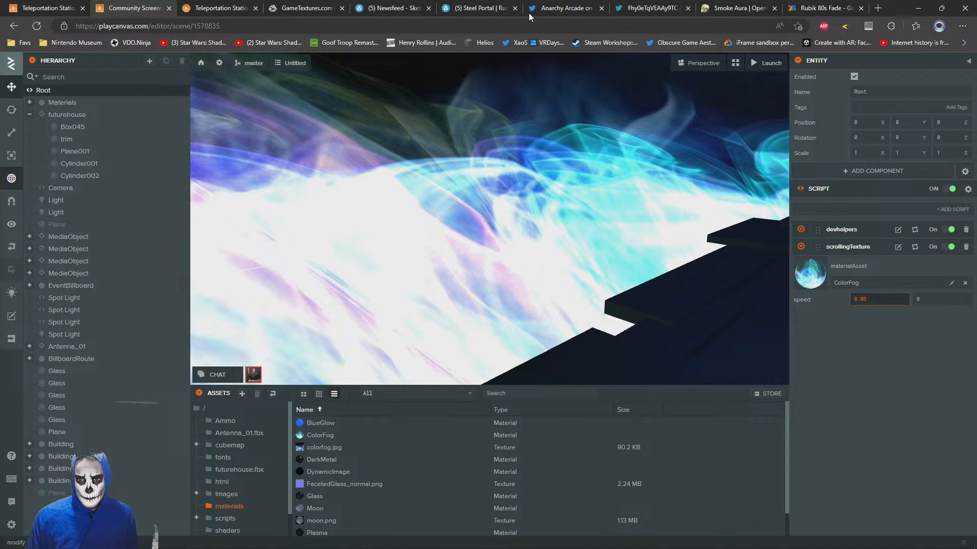
pyautogui.click(201, 6)
pyautogui.click(48, 6)
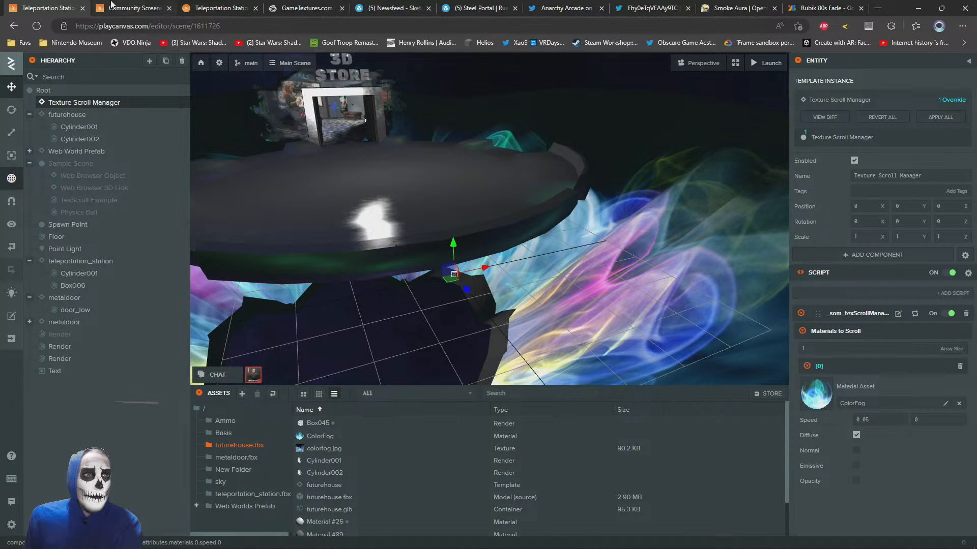
pyautogui.click(172, 4)
pyautogui.click(76, 6)
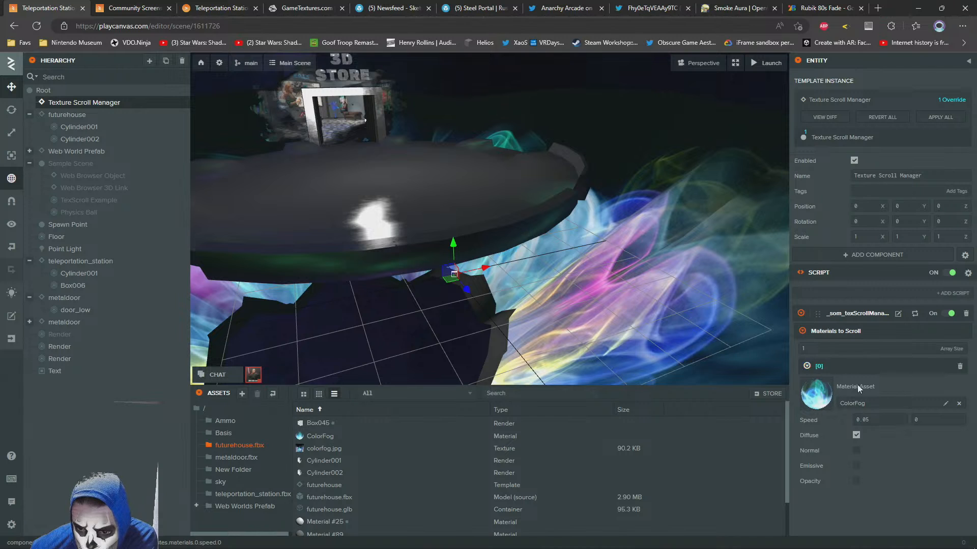
# Check ColorFog's emissive and opacity settings, and make the Texture Scroll Manager scroll Emissive instead of Diffuse
pyautogui.click(642, 326)
pyautogui.click(871, 426)
pyautogui.scroll(-4, 885, 386)
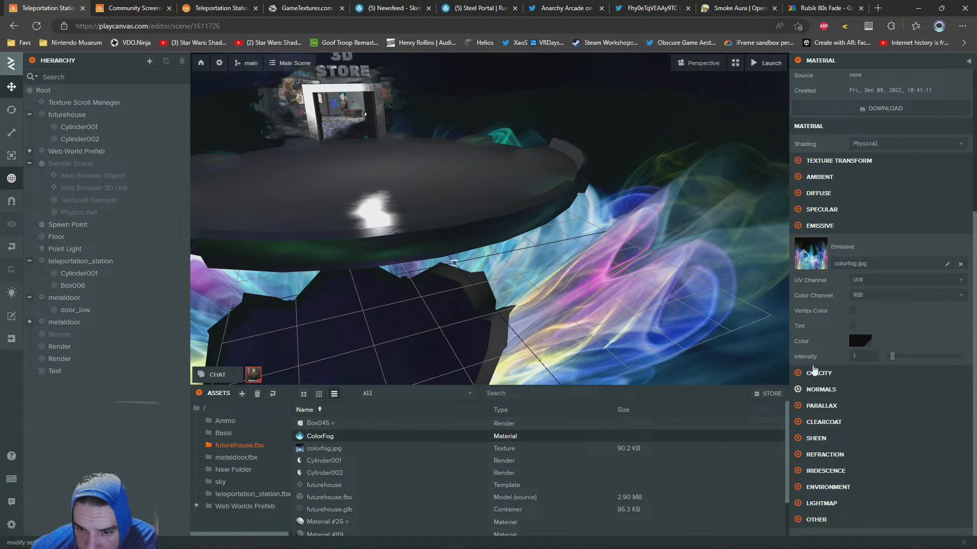
pyautogui.click(797, 374)
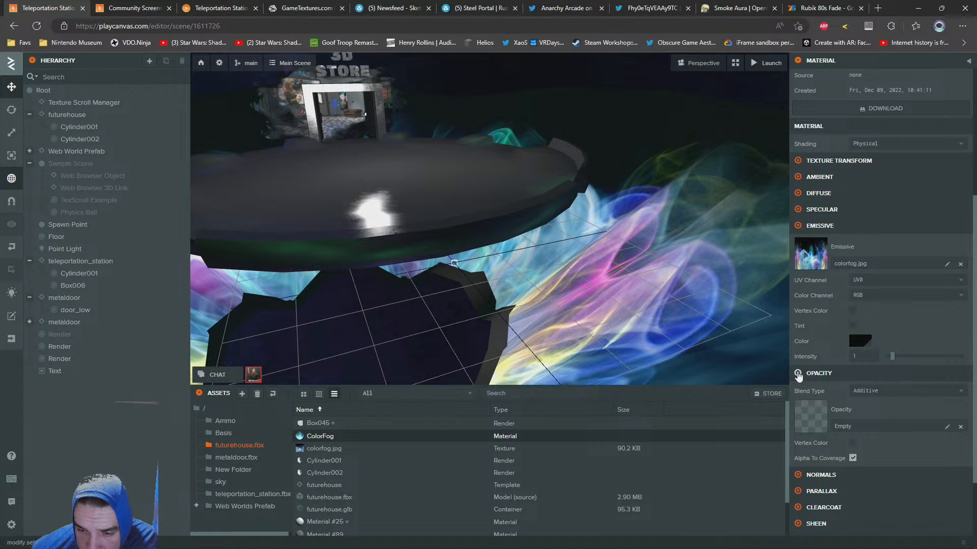
pyautogui.click(797, 374)
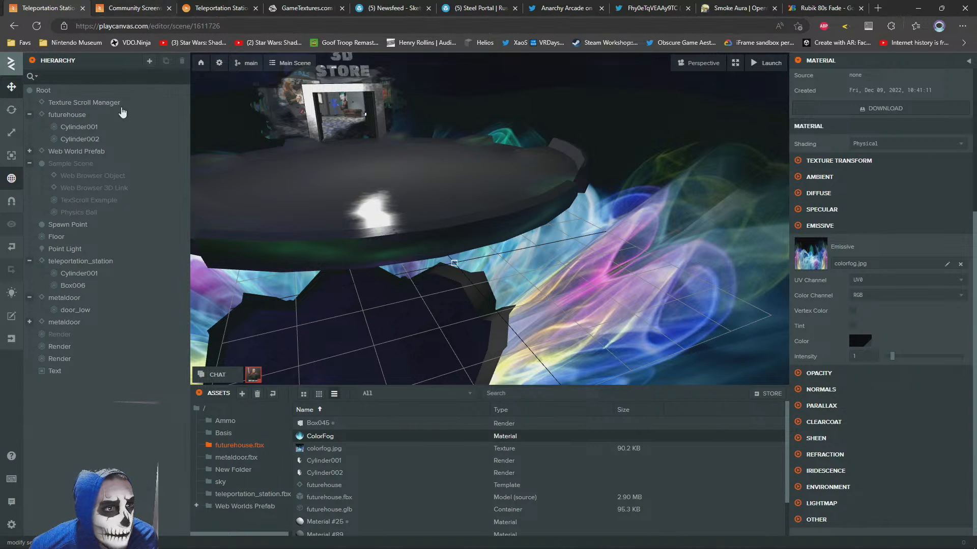
pyautogui.click(59, 103)
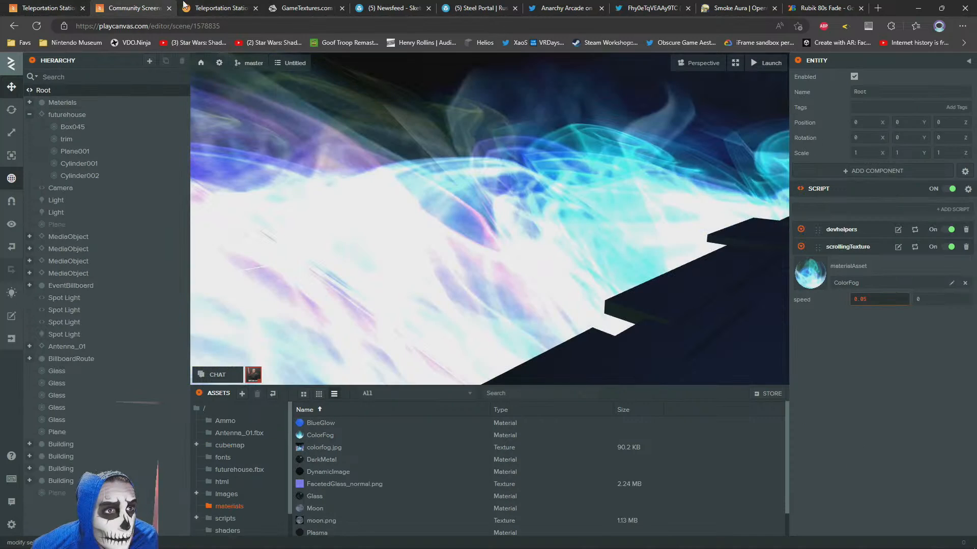
# Check the fog around the station in the launched scene and return to the Teleportation Station editor
pyautogui.click(219, 7)
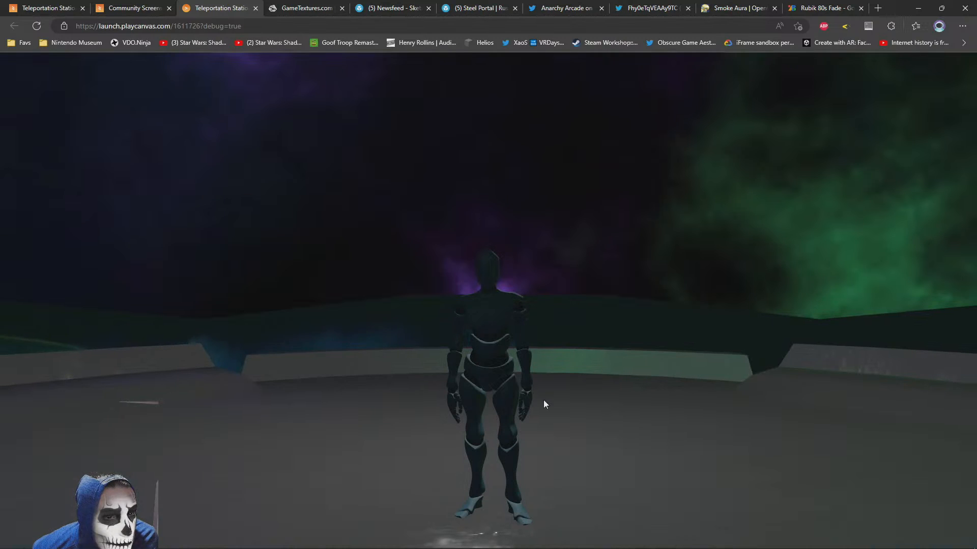
pyautogui.moveTo(543, 400); pyautogui.dragTo(573, 311)
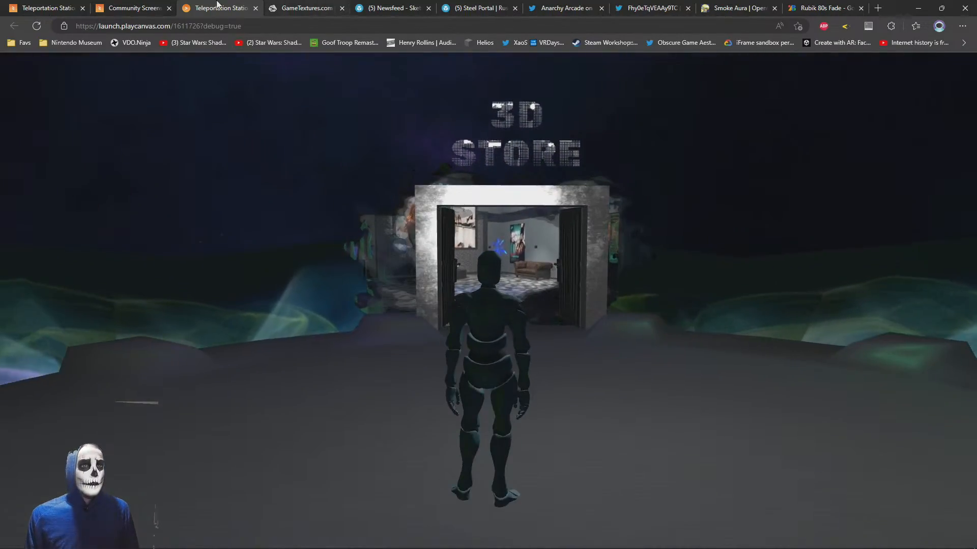
pyautogui.click(162, 6)
pyautogui.click(37, 4)
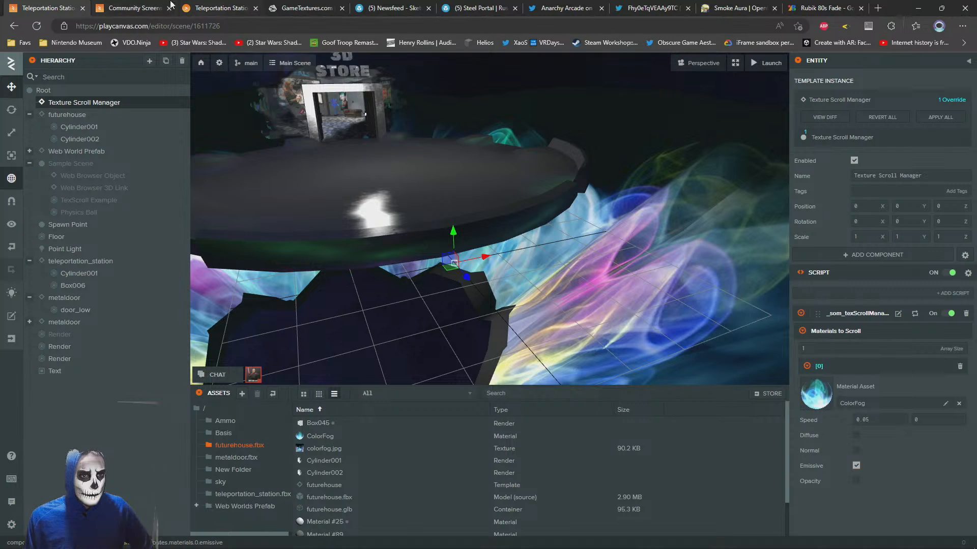
# Examine the ColorFog material's emissive and other settings in the Community Screenshot Showcase project
pyautogui.click(105, 4)
pyautogui.click(334, 232)
pyautogui.click(868, 423)
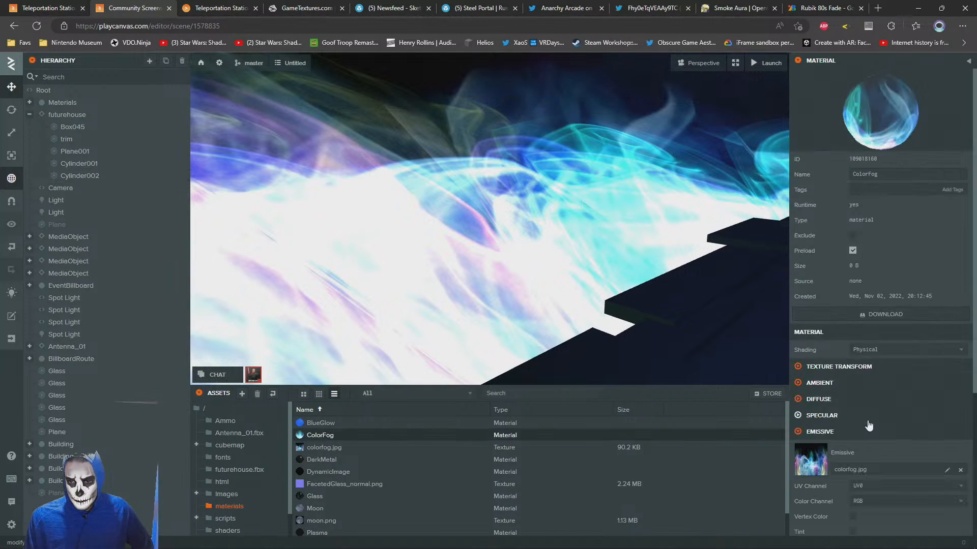
pyautogui.scroll(-4, 869, 424)
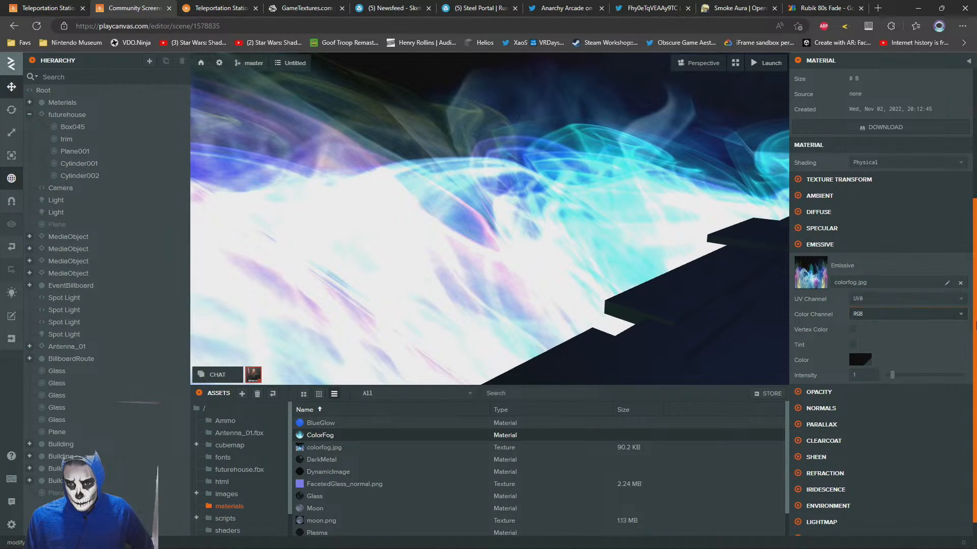
pyautogui.scroll(-1, 828, 316)
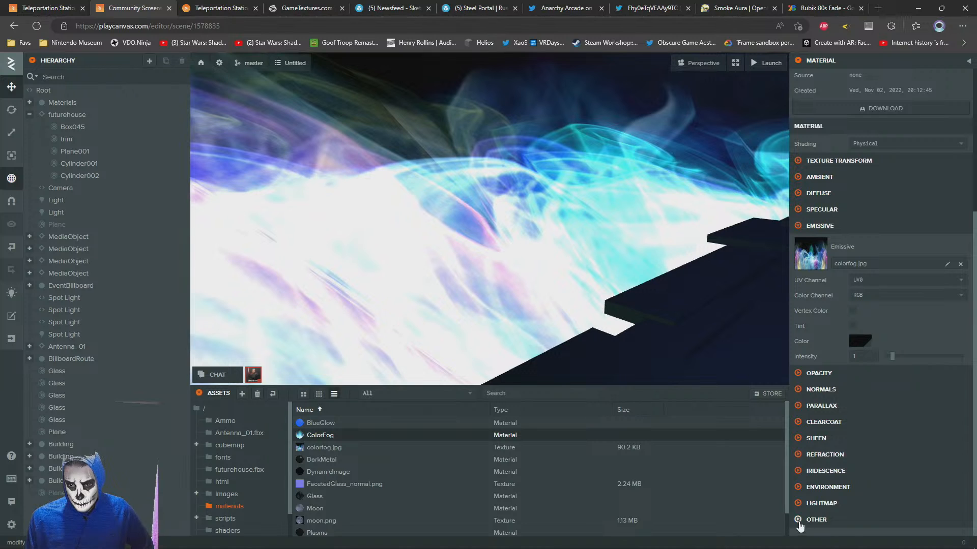
pyautogui.click(799, 520)
pyautogui.scroll(-2, 864, 316)
# View the launched scene again and examine the settings of Cylinder001's ColorFog material in the Teleportation Station project
pyautogui.click(224, 6)
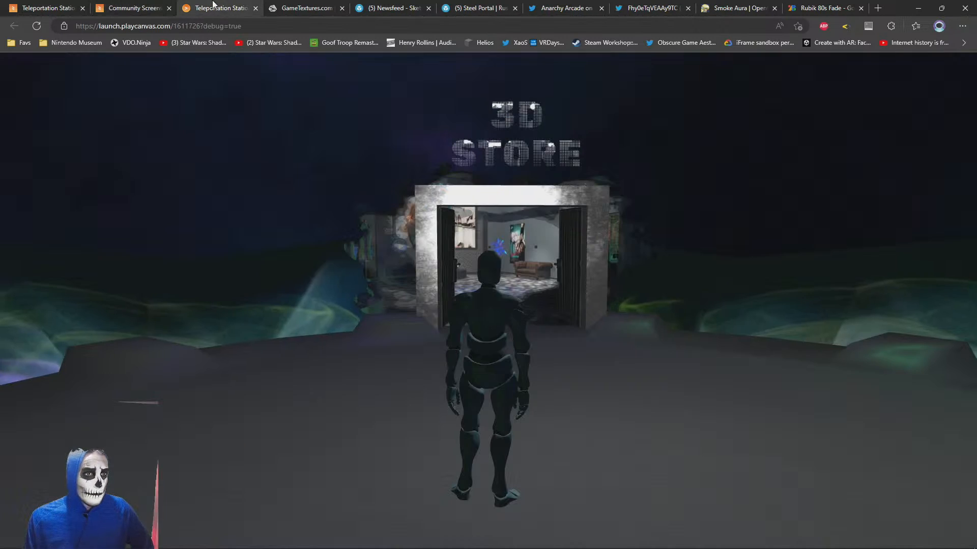
pyautogui.click(29, 7)
pyautogui.click(679, 292)
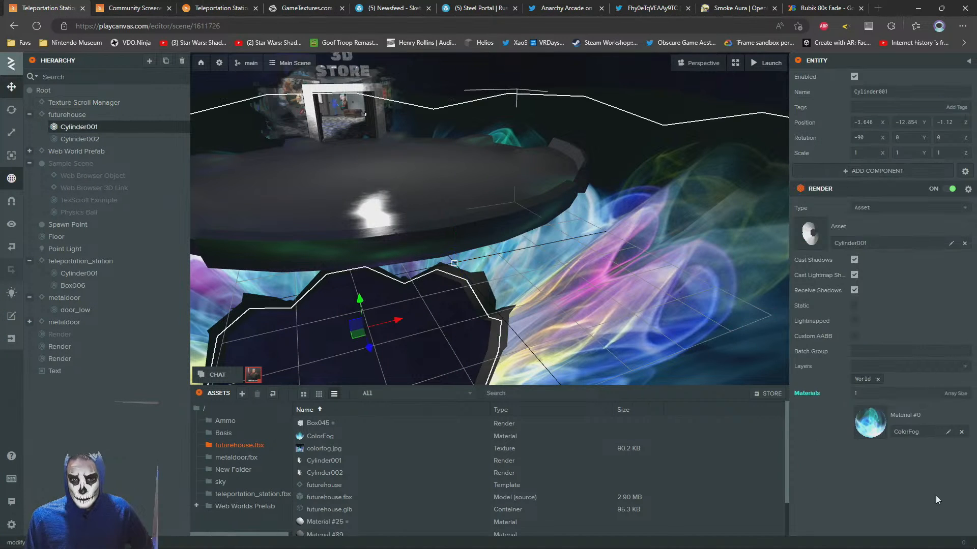
pyautogui.click(870, 431)
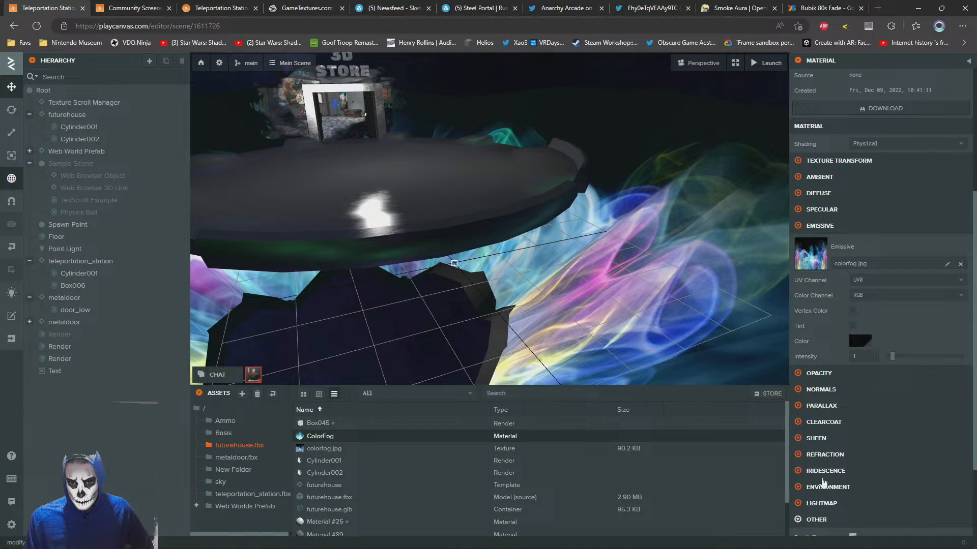
pyautogui.scroll(-2, 849, 485)
pyautogui.scroll(4, 888, 356)
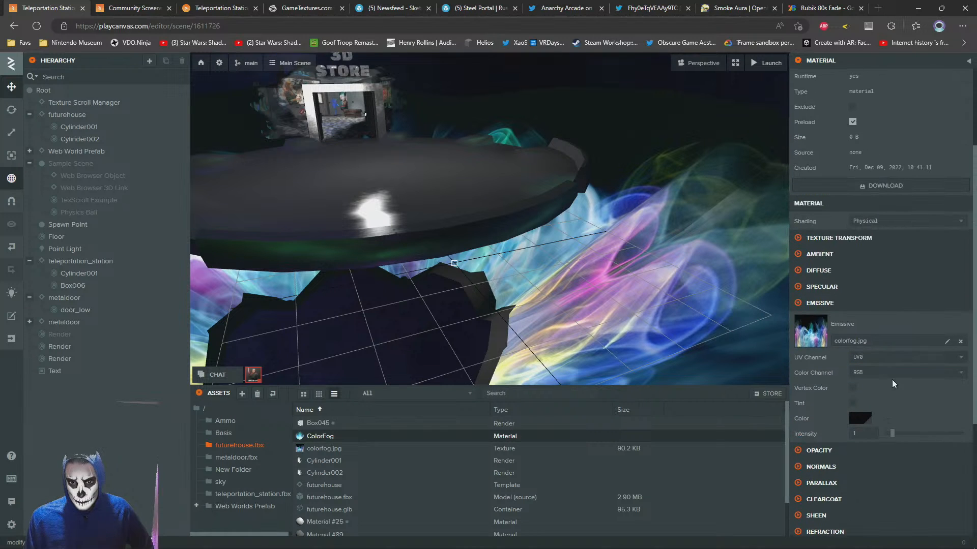
# Compare ColorFog's general and emissive settings between the Community Screenshot Showcase and Teleportation Station projects
pyautogui.click(188, 6)
pyautogui.scroll(6, 896, 285)
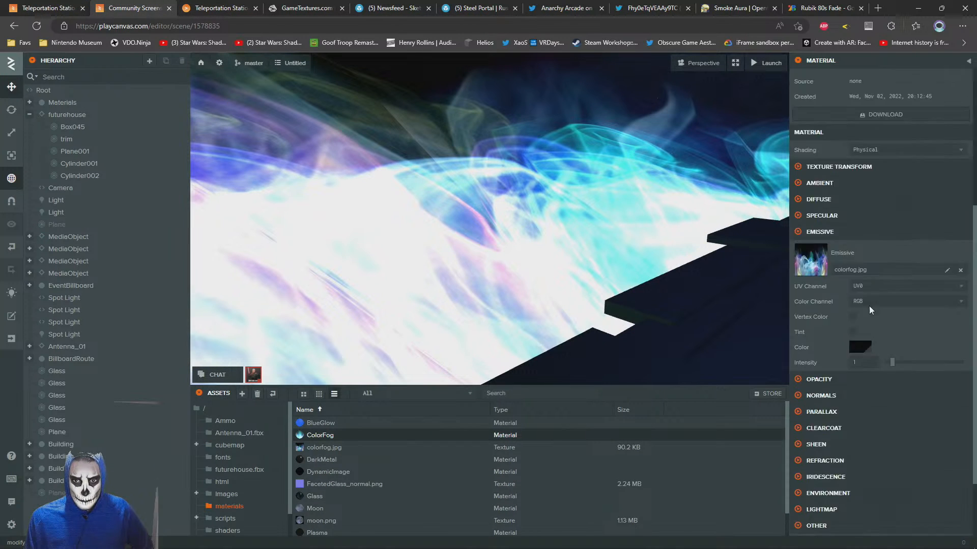
pyautogui.scroll(-2, 888, 430)
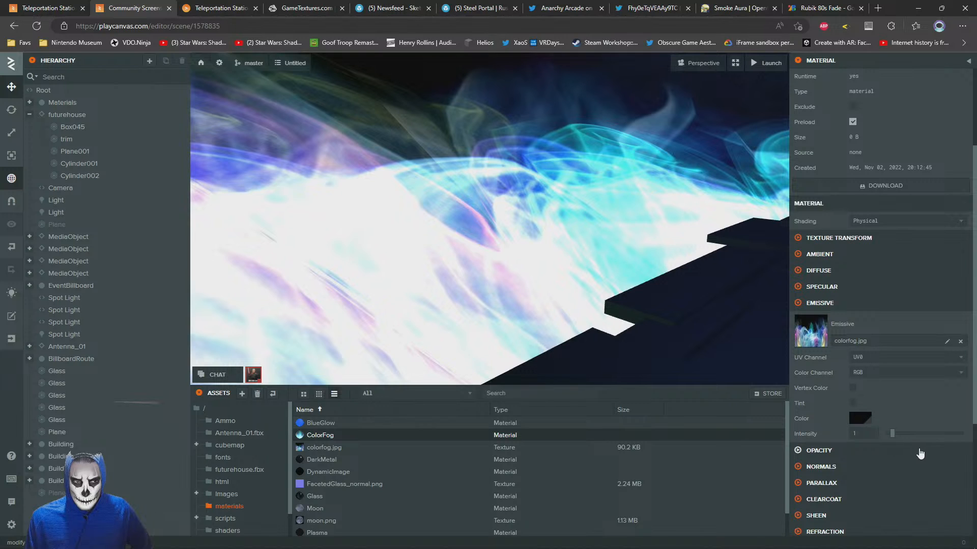
pyautogui.click(26, 7)
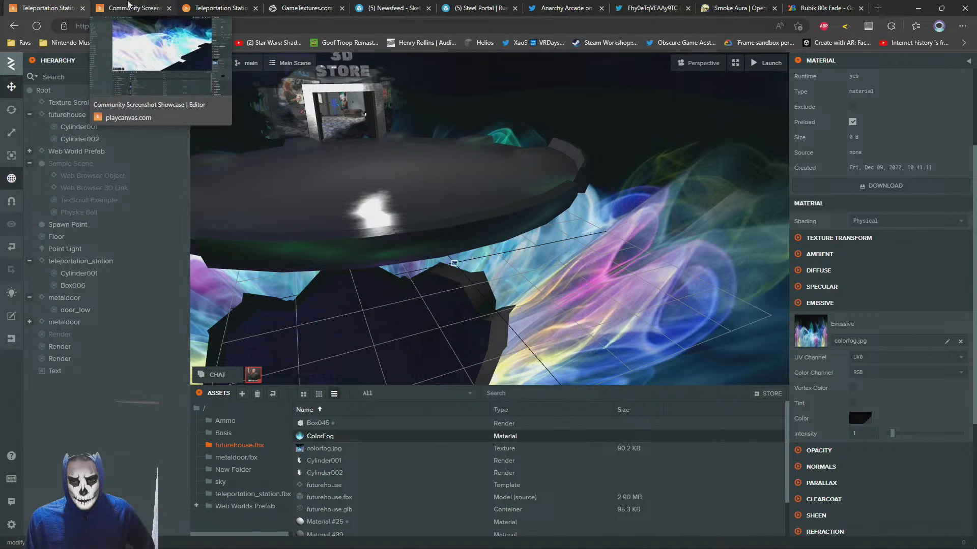
pyautogui.click(128, 5)
pyautogui.click(85, 2)
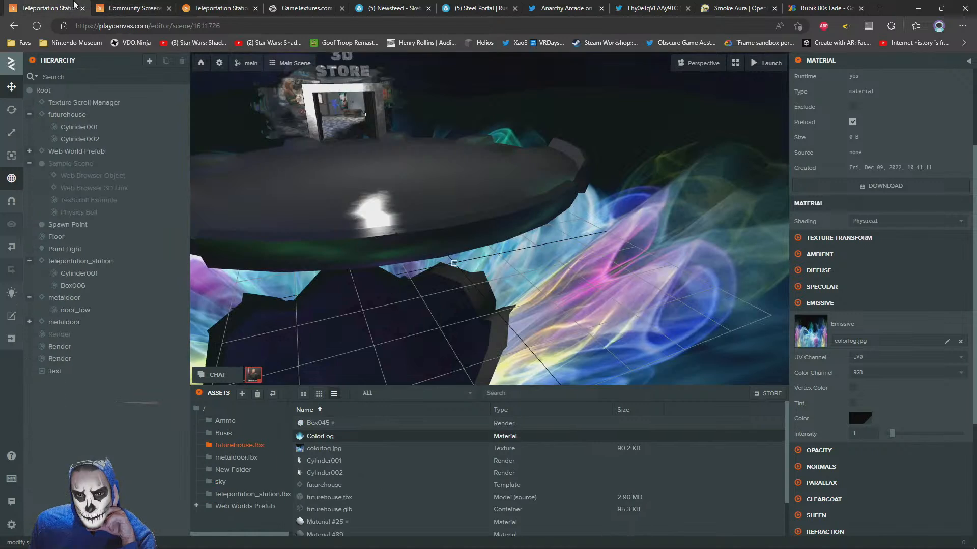
# Compare ColorFog's diffuse and specular settings between the Community Screenshot Showcase and Teleportation Station projects
pyautogui.click(139, 4)
pyautogui.click(71, 4)
pyautogui.click(145, 4)
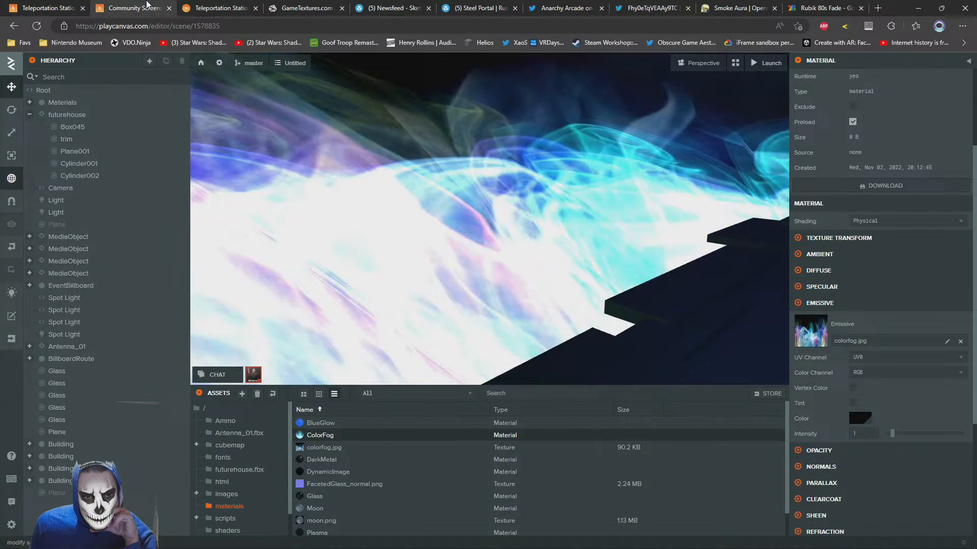
pyautogui.click(803, 288)
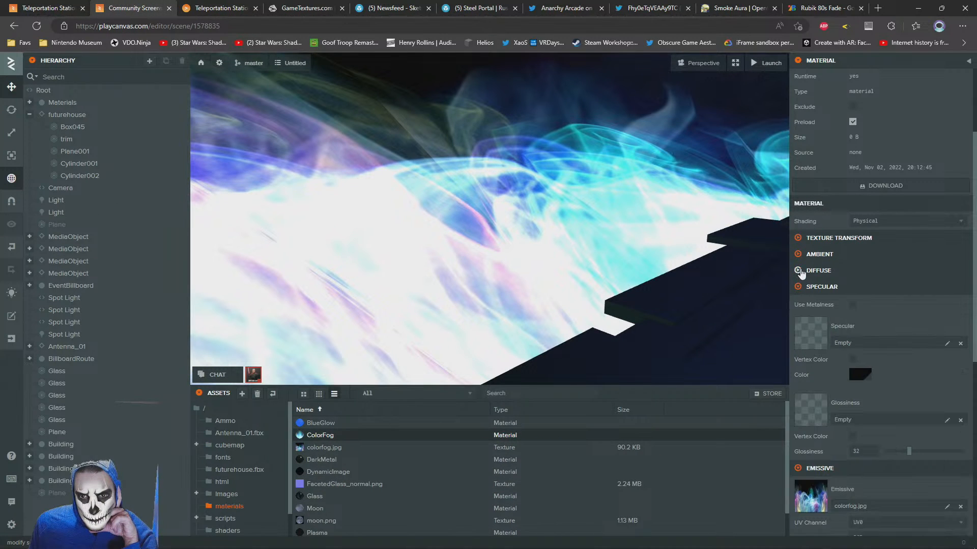
pyautogui.scroll(-5, 887, 337)
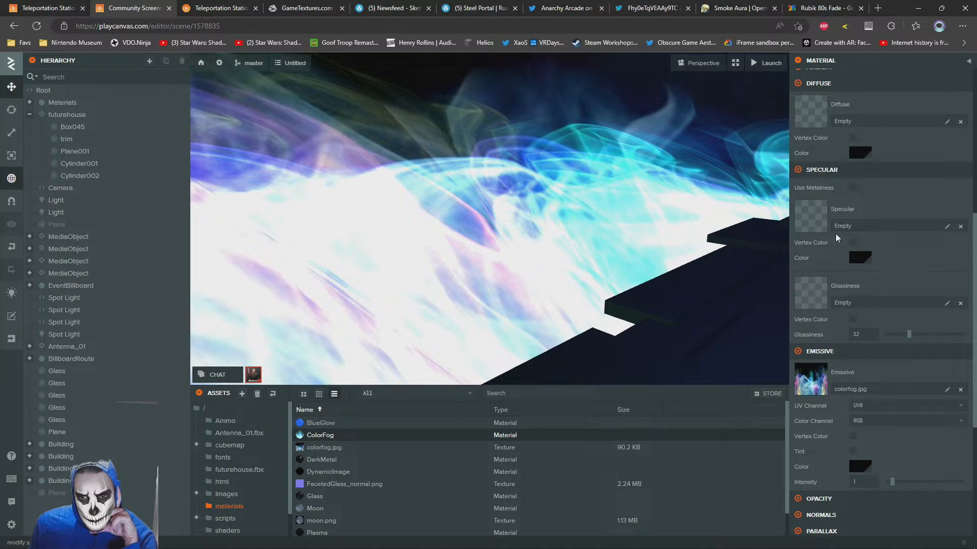
pyautogui.scroll(4, 872, 273)
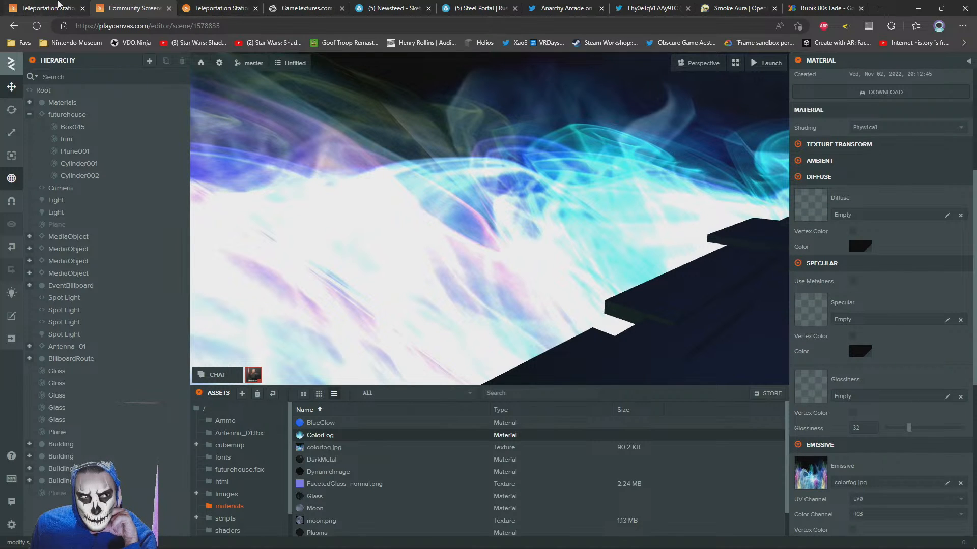
pyautogui.click(58, 4)
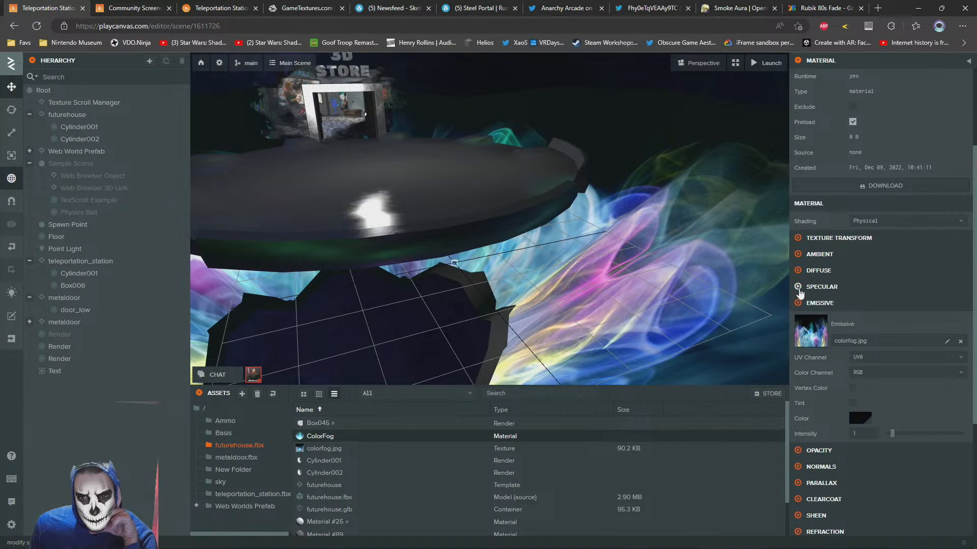
pyautogui.click(798, 271)
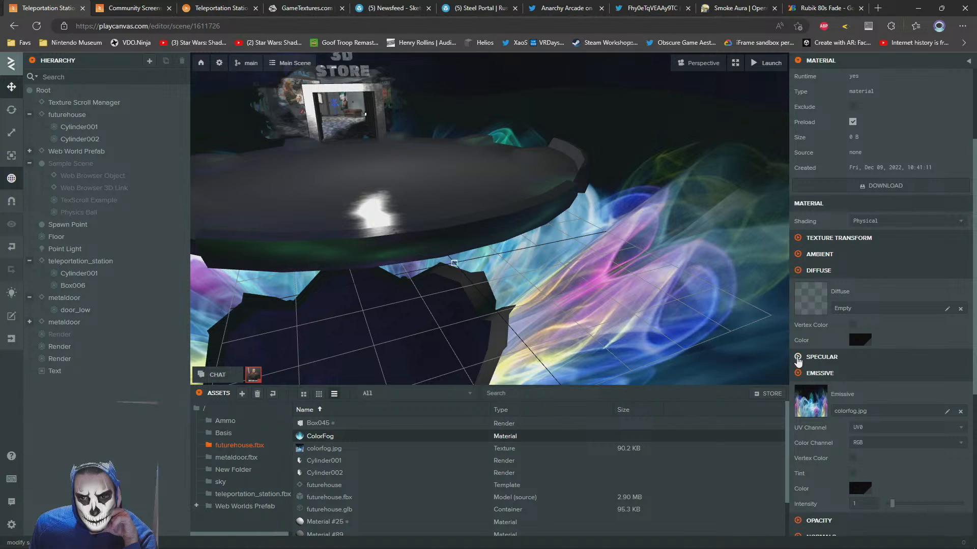
pyautogui.click(799, 358)
pyautogui.scroll(-5, 840, 341)
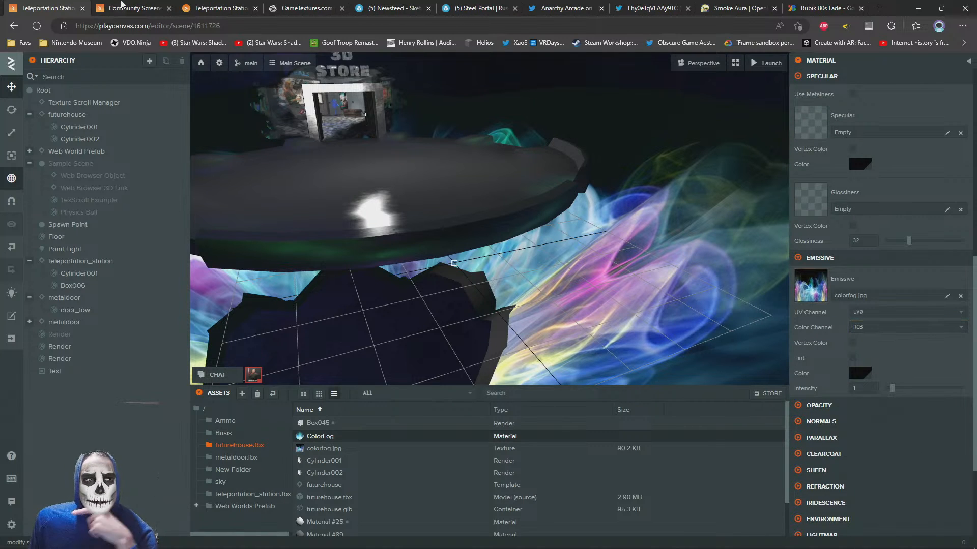
# Compare ColorFog's opacity settings between the Community Screenshot Showcase and Teleportation Station projects
pyautogui.click(156, 7)
pyautogui.scroll(-5, 870, 425)
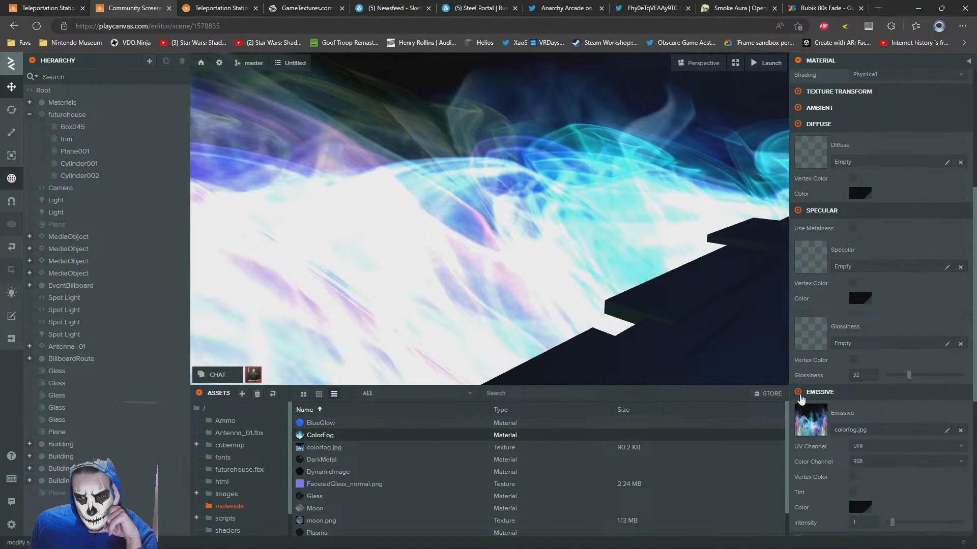
pyautogui.click(809, 314)
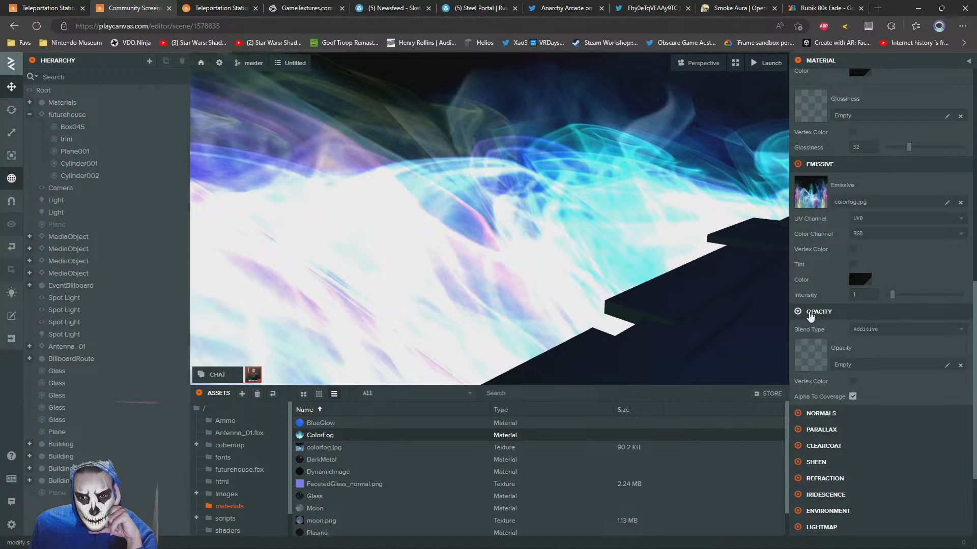
pyautogui.click(63, 6)
pyautogui.click(671, 298)
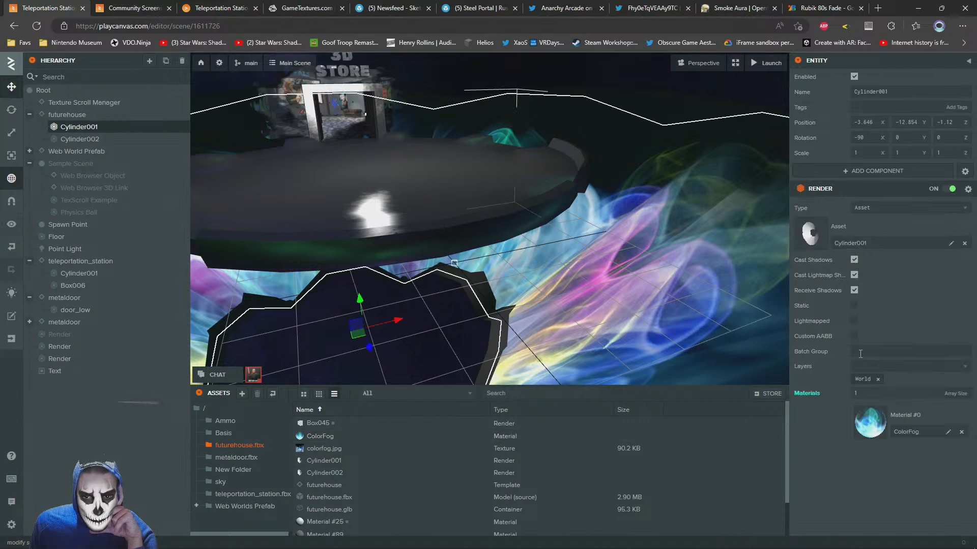
pyautogui.click(870, 421)
pyautogui.scroll(-10, 885, 397)
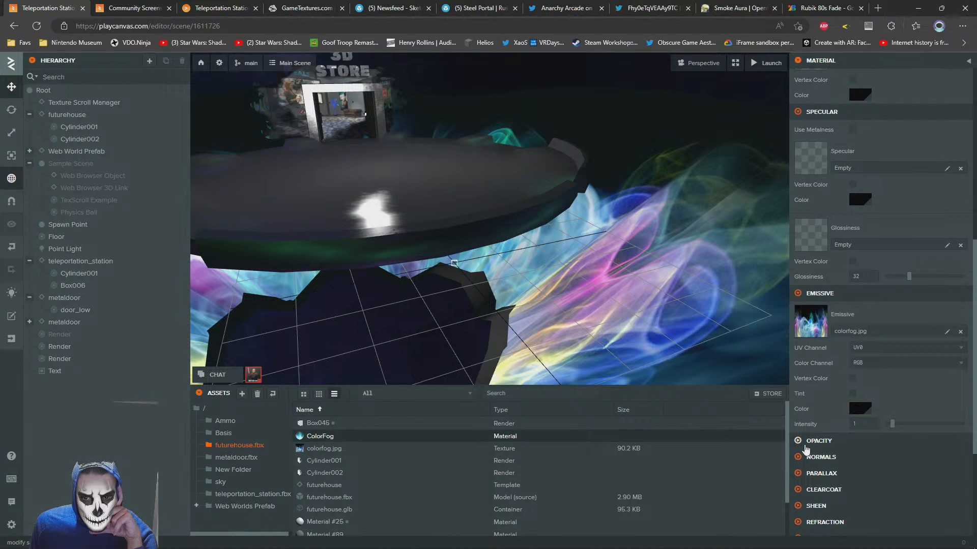
pyautogui.scroll(-3, 880, 325)
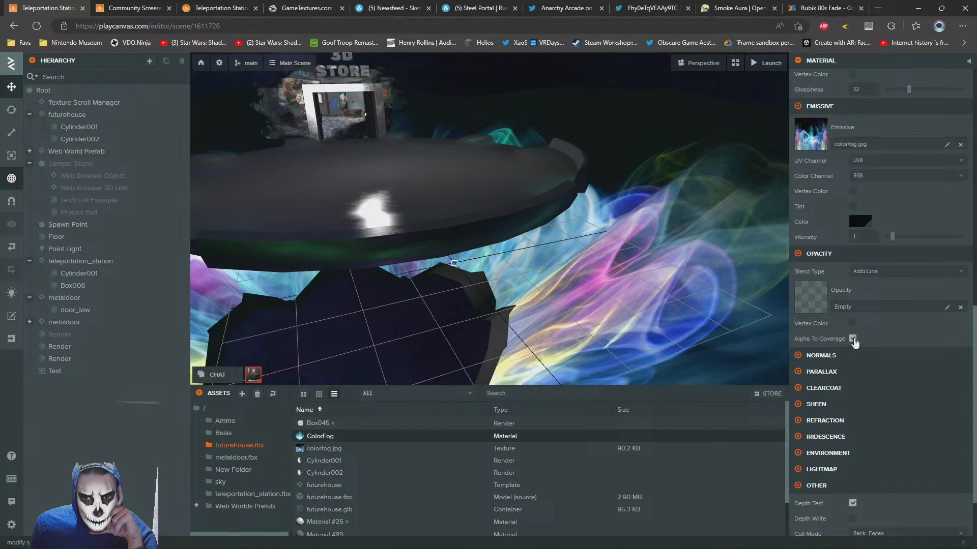
pyautogui.scroll(5, 853, 346)
pyautogui.scroll(-5, 886, 407)
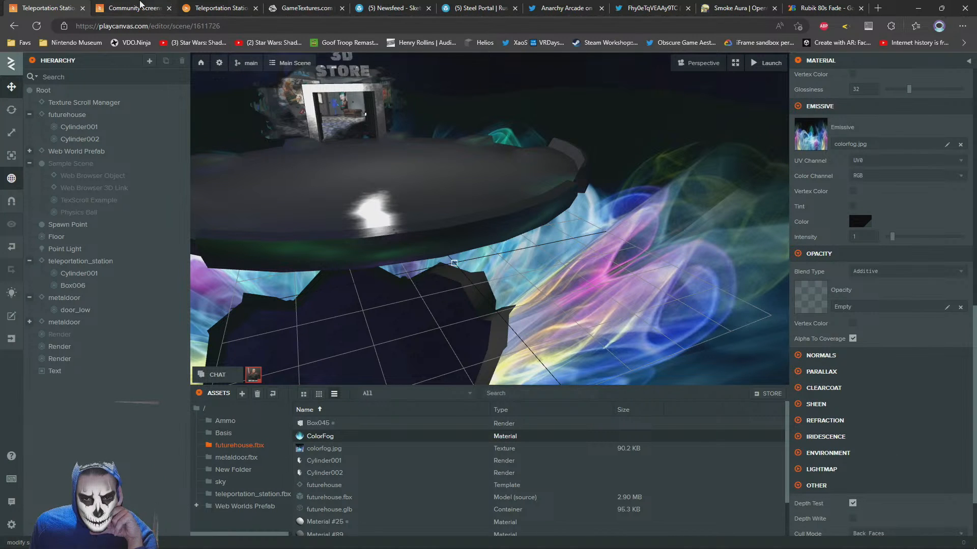
# Try the Alpha blend type on Cylinder001's ColorFog material, then set it back to Additive
pyautogui.moveTo(356, 152); pyautogui.dragTo(382, 125, button='right')
pyautogui.scroll(5, 614, 242)
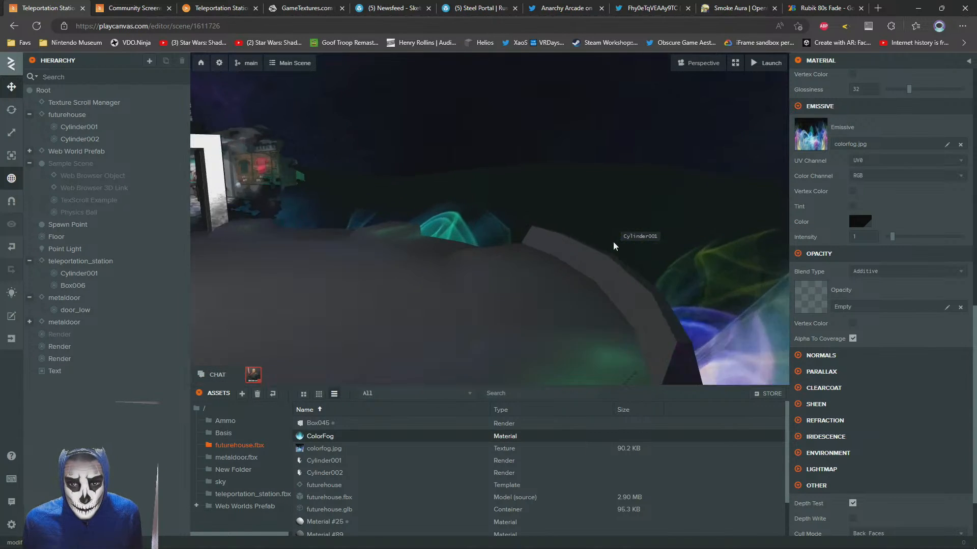
pyautogui.click(604, 295)
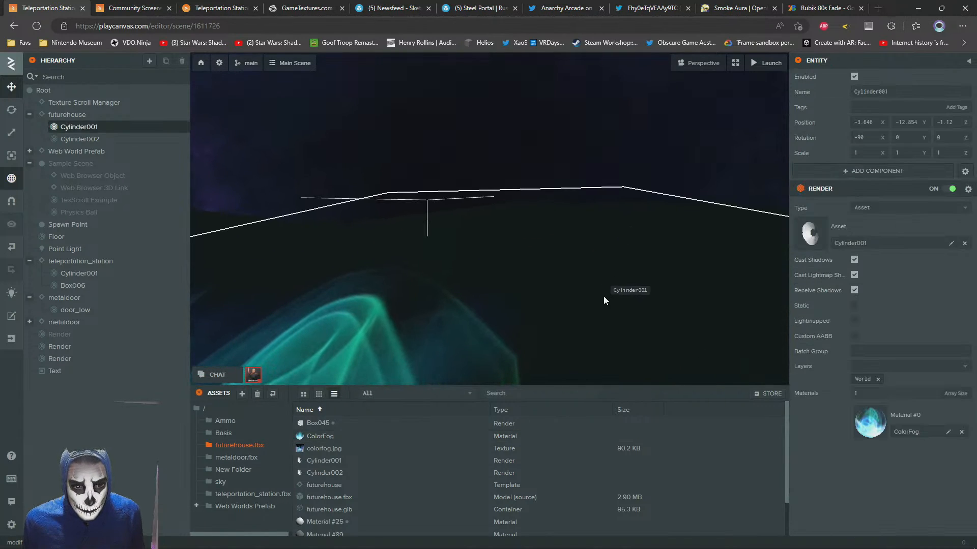
pyautogui.click(879, 430)
pyautogui.scroll(-5, 873, 271)
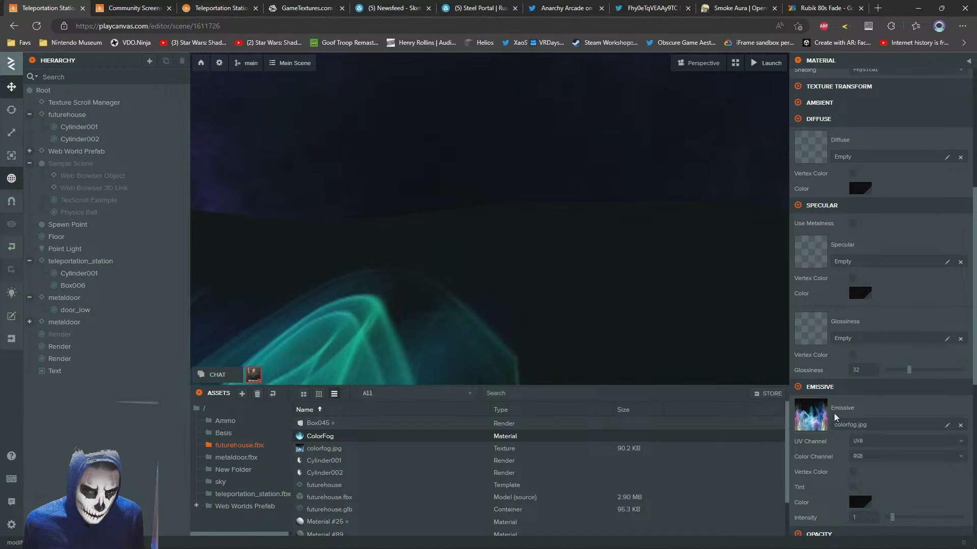
pyautogui.scroll(-5, 875, 331)
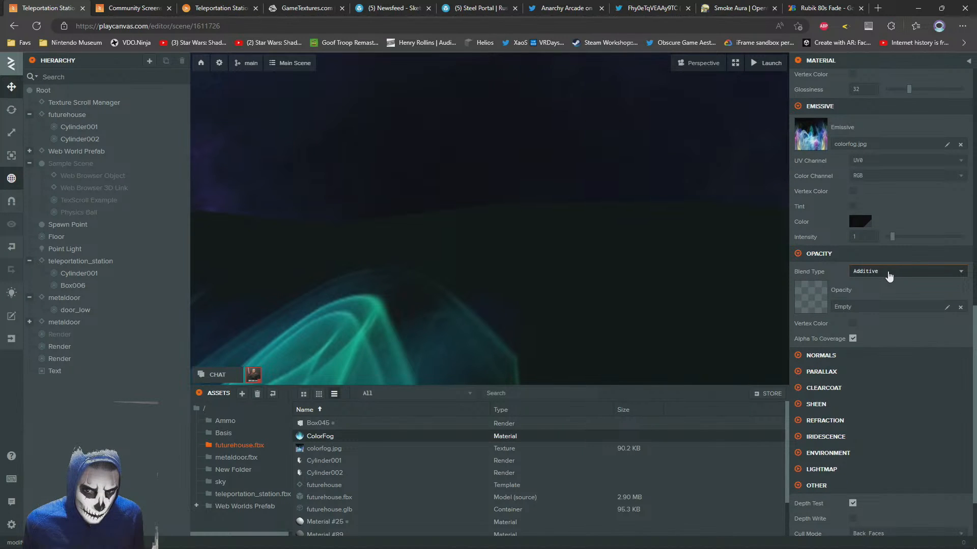
pyautogui.click(888, 275)
pyautogui.click(871, 286)
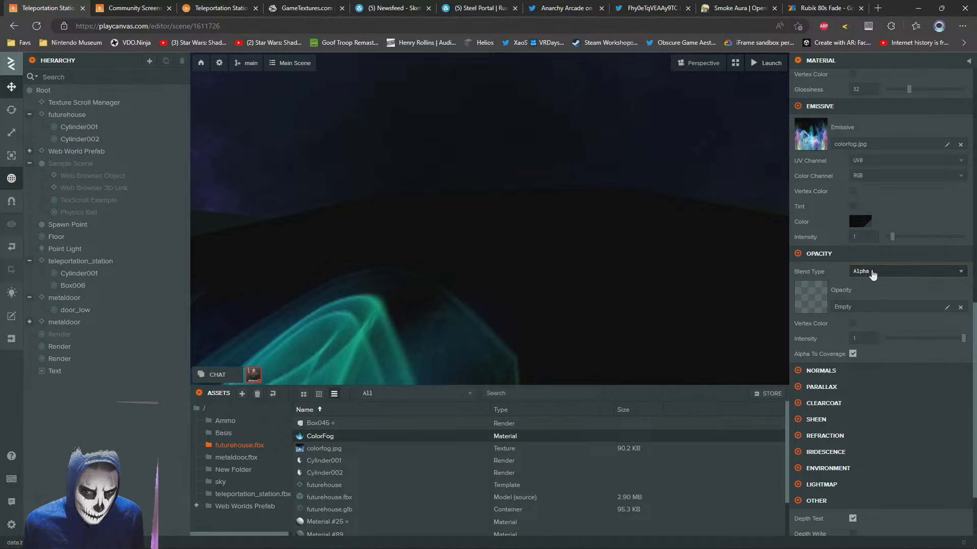
pyautogui.click(872, 274)
pyautogui.click(867, 308)
# Assign the ColorFog material to the outer fog mesh Cylinder002 of futurehouse
pyautogui.moveTo(532, 215); pyautogui.dragTo(469, 238, button='right')
pyautogui.press('s')
pyautogui.press('w')
pyautogui.press('a')
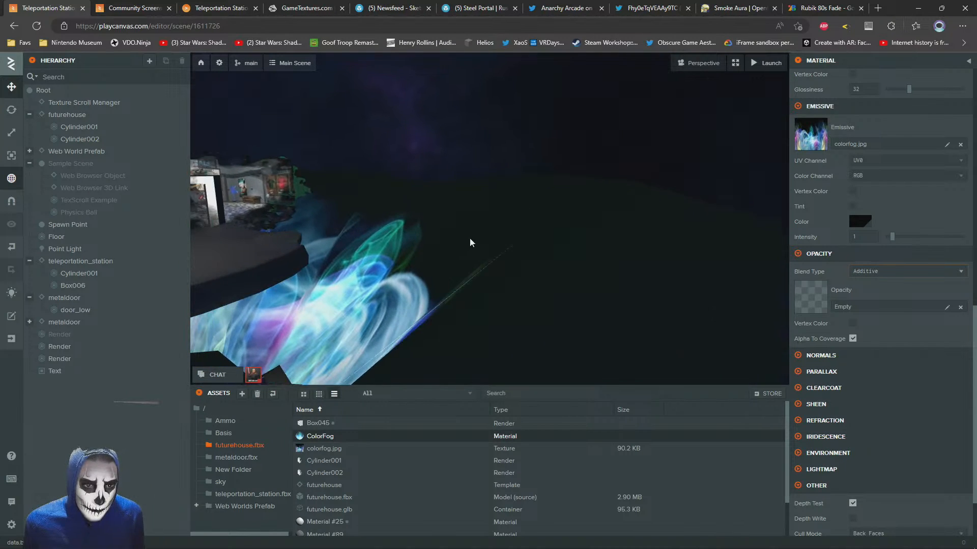
pyautogui.click(566, 286)
pyautogui.moveTo(312, 444); pyautogui.dragTo(870, 425)
pyautogui.press('f')
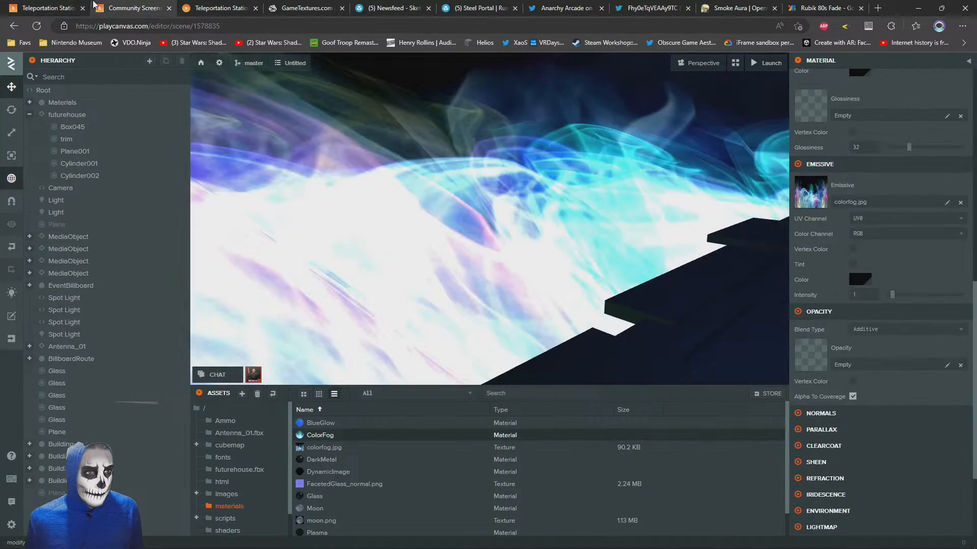
# Walk through the launched scene to check the fog around the 3D Store portal and return to the Teleportation Station editor
pyautogui.click(218, 7)
pyautogui.press('w')
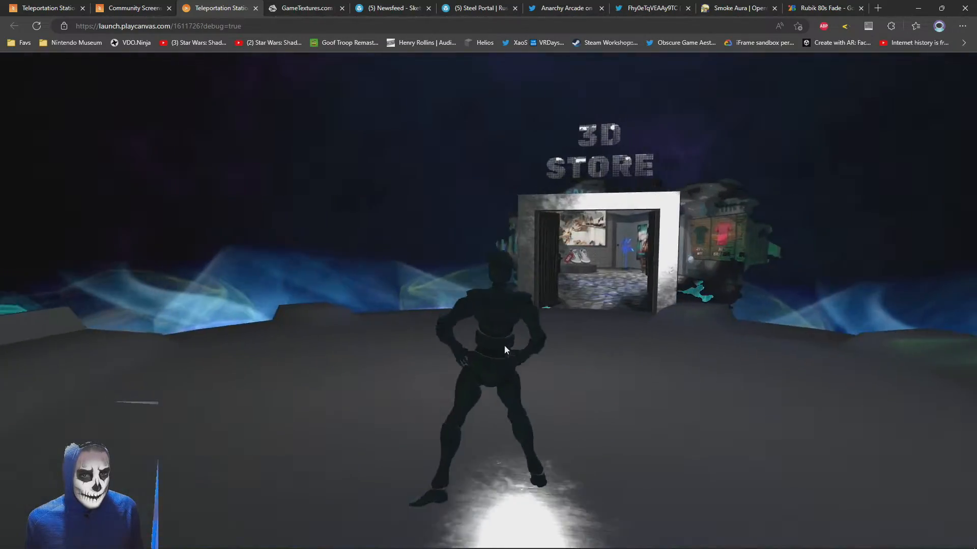
pyautogui.press('w')
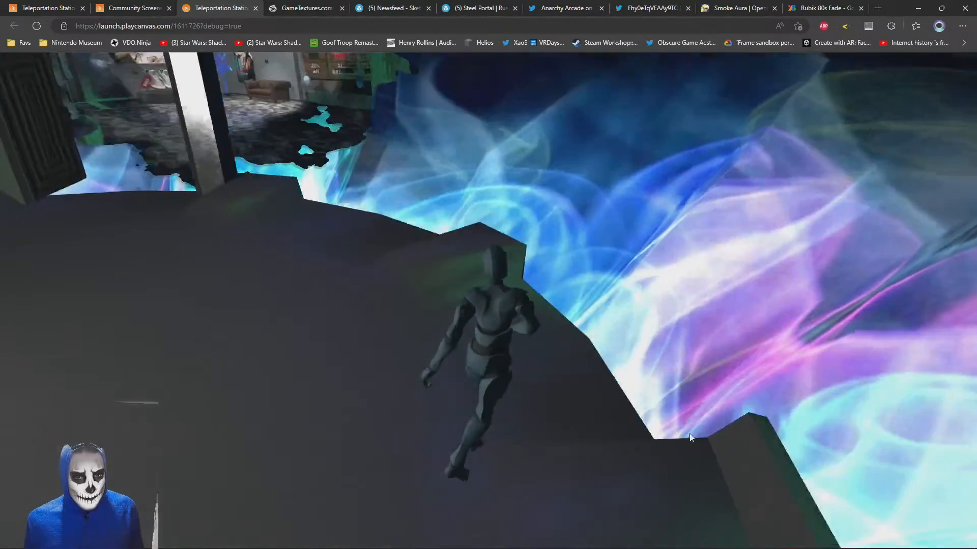
pyautogui.moveTo(691, 438); pyautogui.dragTo(569, 313)
pyautogui.press('w')
pyautogui.click(66, 6)
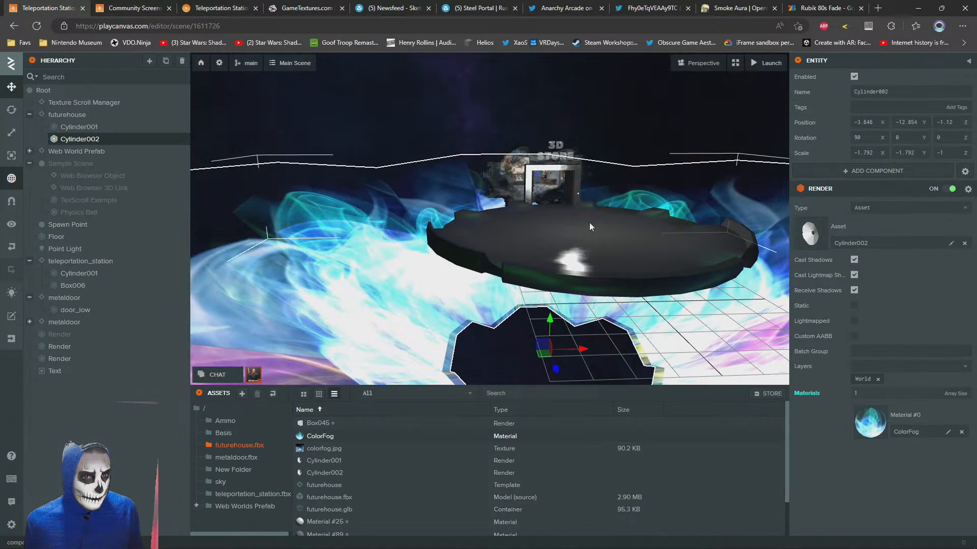
# Scale futurehouse to about 0.533 on X and Z and 0.308 on Y, and raise it to a Y position of about -0.489
pyautogui.click(325, 473)
pyautogui.scroll(-1, 479, 476)
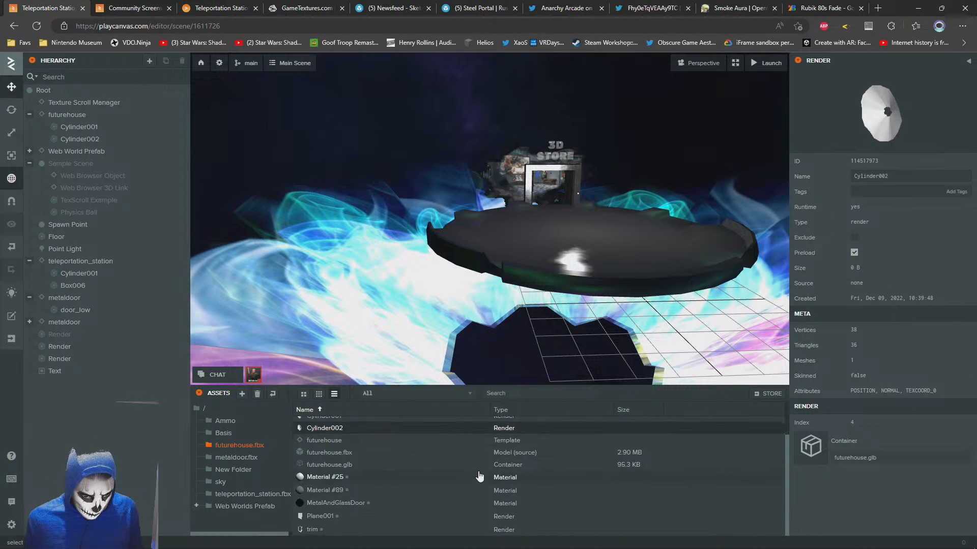
pyautogui.scroll(1, 653, 475)
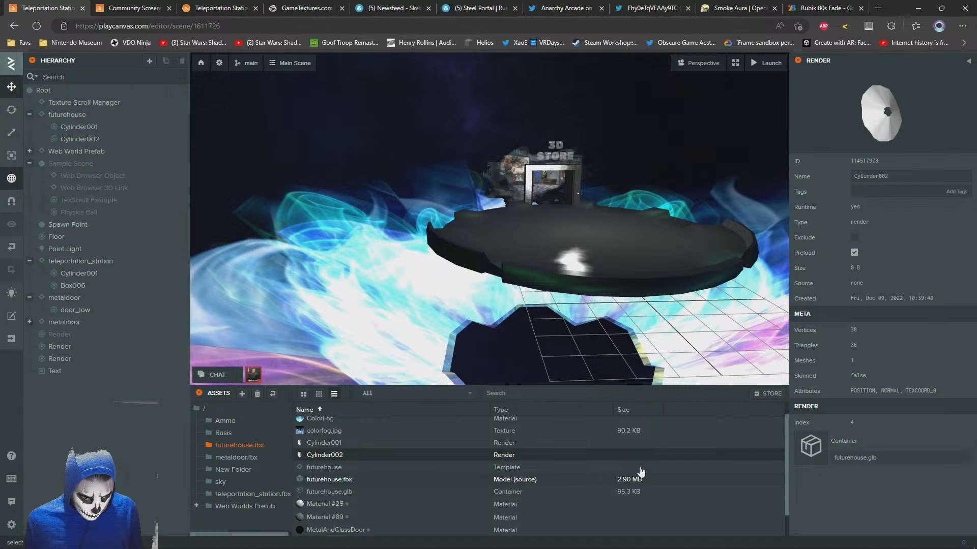
pyautogui.scroll(-1, 673, 460)
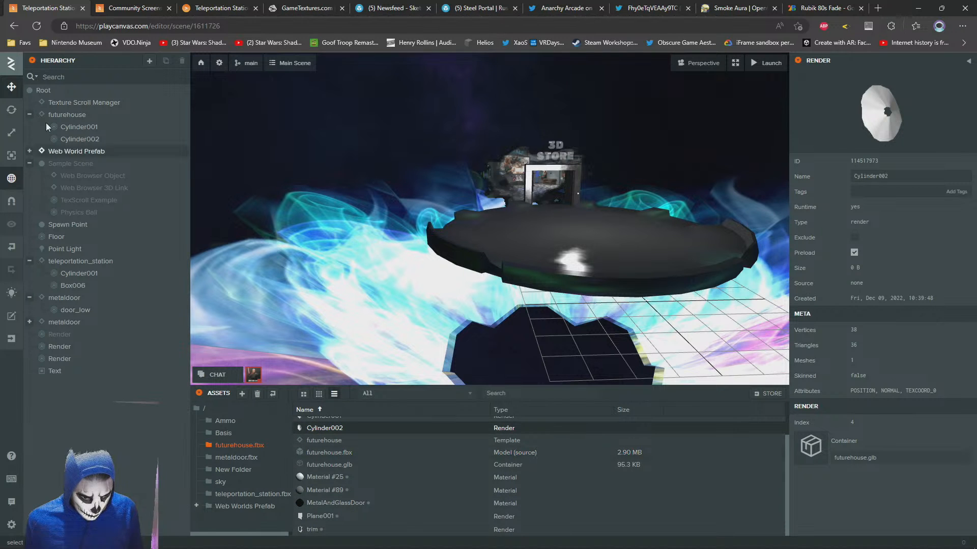
pyautogui.click(57, 117)
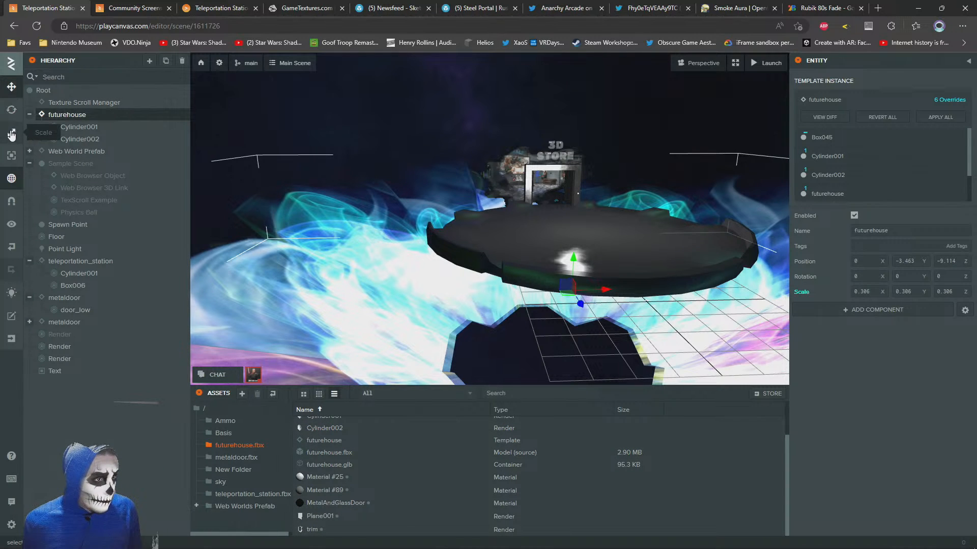
pyautogui.click(12, 135)
pyautogui.scroll(-4, 566, 219)
pyautogui.moveTo(565, 219); pyautogui.dragTo(602, 238)
pyautogui.moveTo(541, 227); pyautogui.dragTo(564, 186)
pyautogui.moveTo(564, 186); pyautogui.dragTo(525, 127)
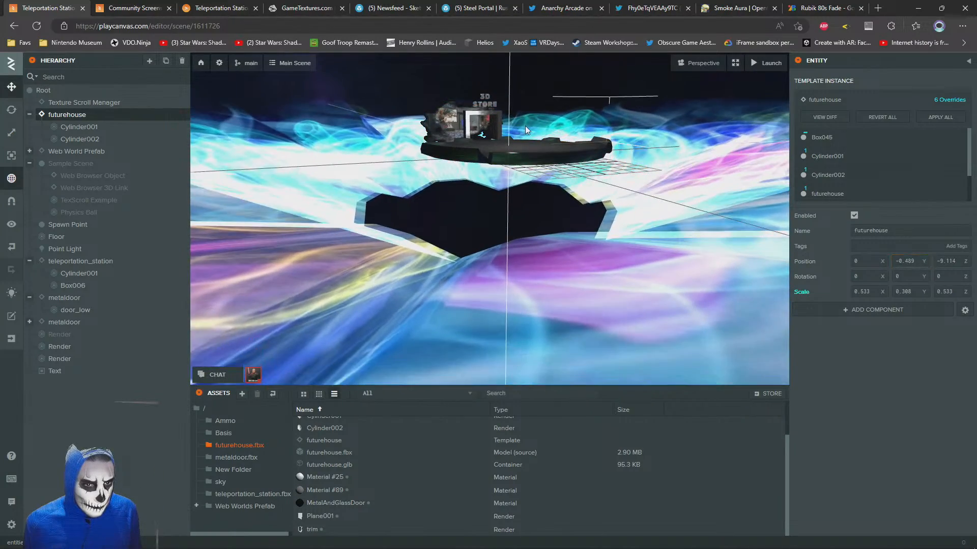
# View the fog in the launched scene and inspect Cylinder002's transform in the Community Screenshot Showcase project
pyautogui.click(133, 7)
pyautogui.click(200, 7)
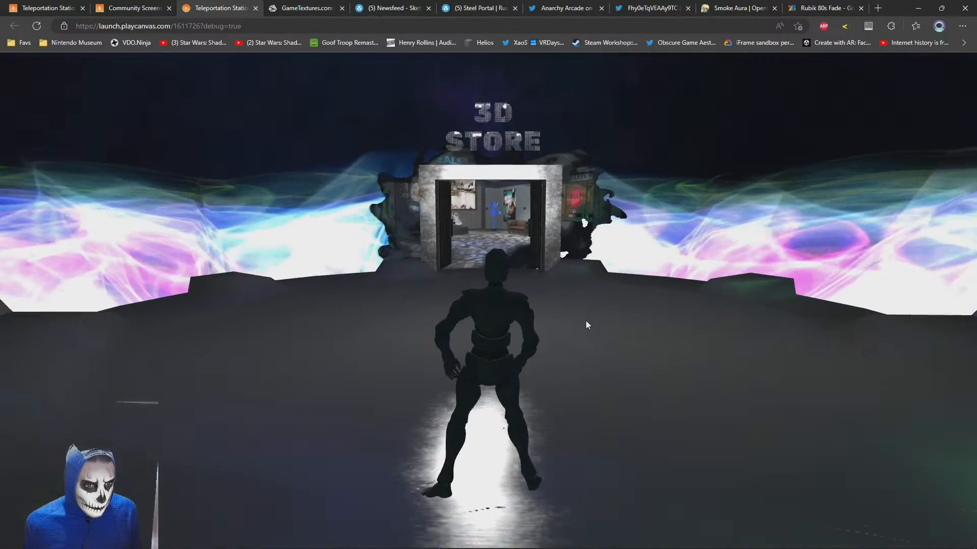
pyautogui.click(135, 6)
pyautogui.click(278, 124)
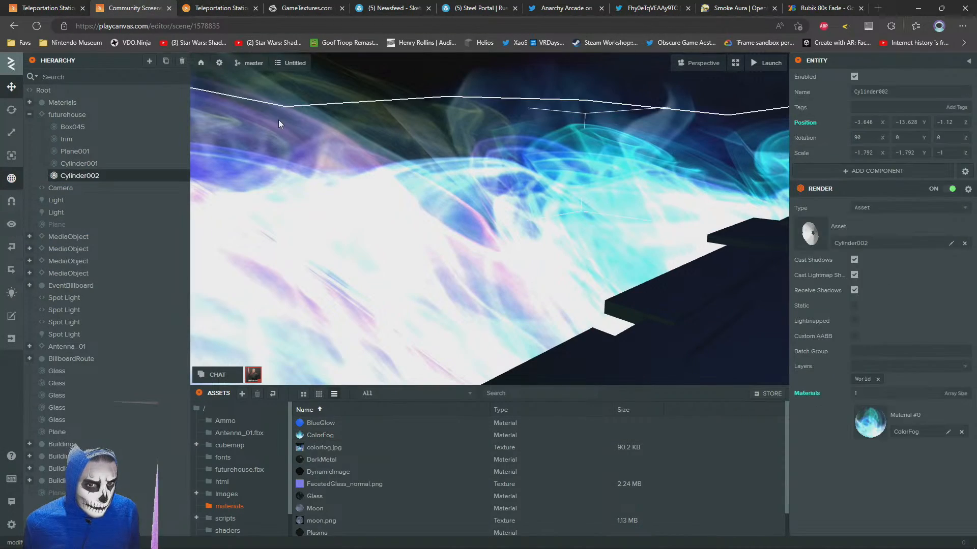
# Undo futurehouse's last upward move and vertical scaling, and check the fog in the launched scene
pyautogui.click(66, 4)
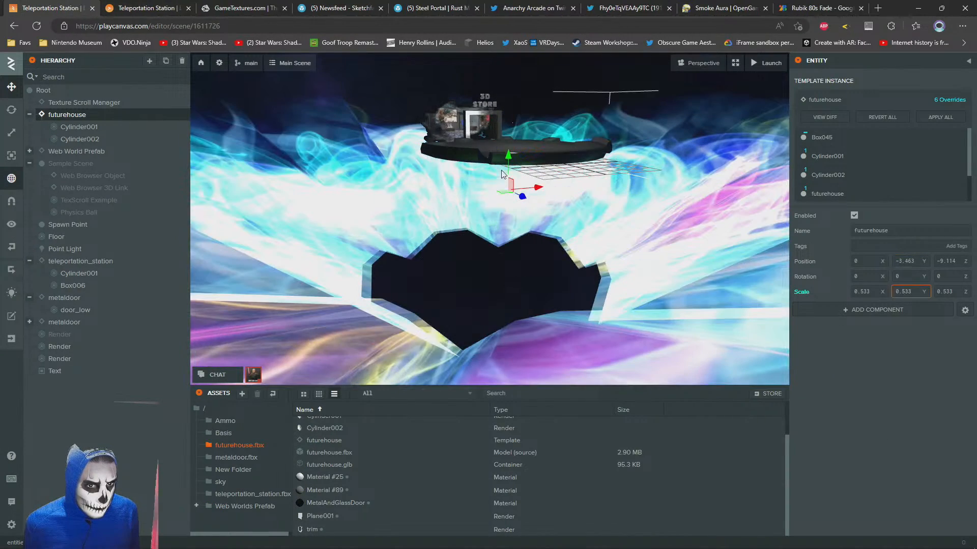
pyautogui.click(204, 6)
pyautogui.click(142, 7)
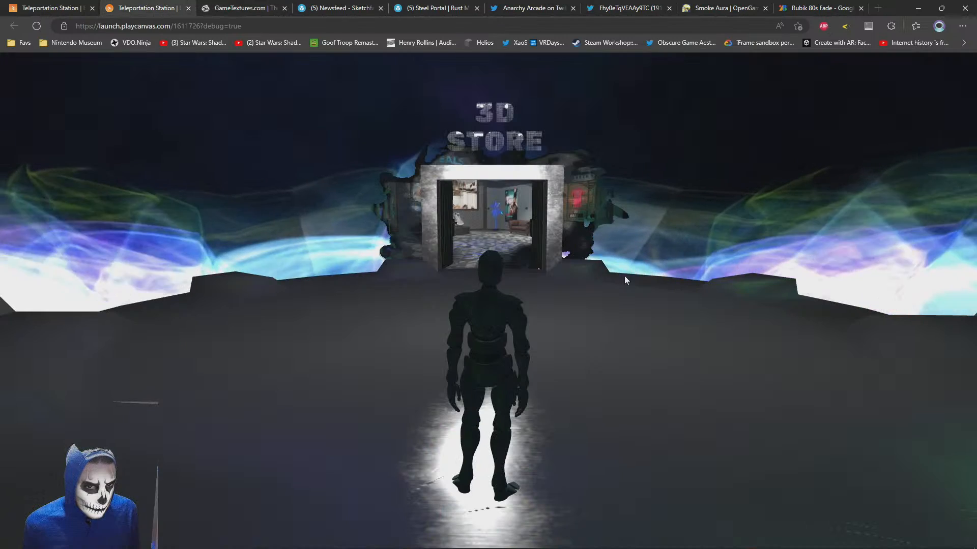
# Scale futurehouse down uniformly to about 0.386 and walk through the launched scene to check the fog
pyautogui.click(82, 5)
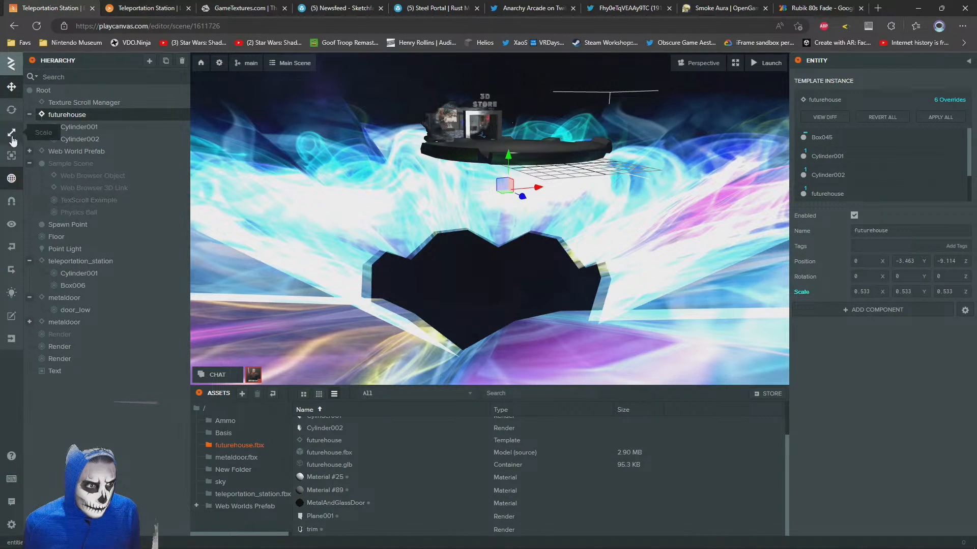
pyautogui.moveTo(512, 192); pyautogui.dragTo(509, 203)
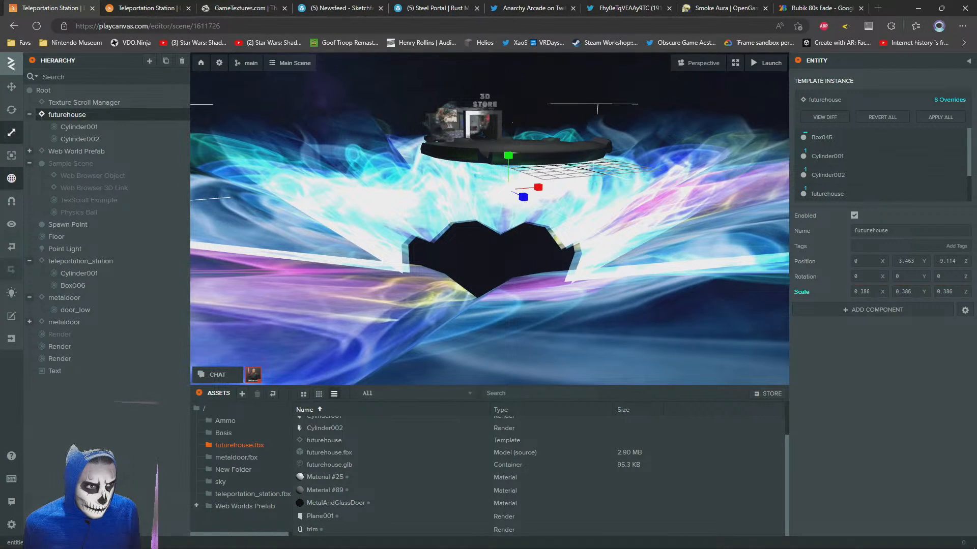
pyautogui.moveTo(512, 161); pyautogui.dragTo(486, 180)
pyautogui.click(158, 5)
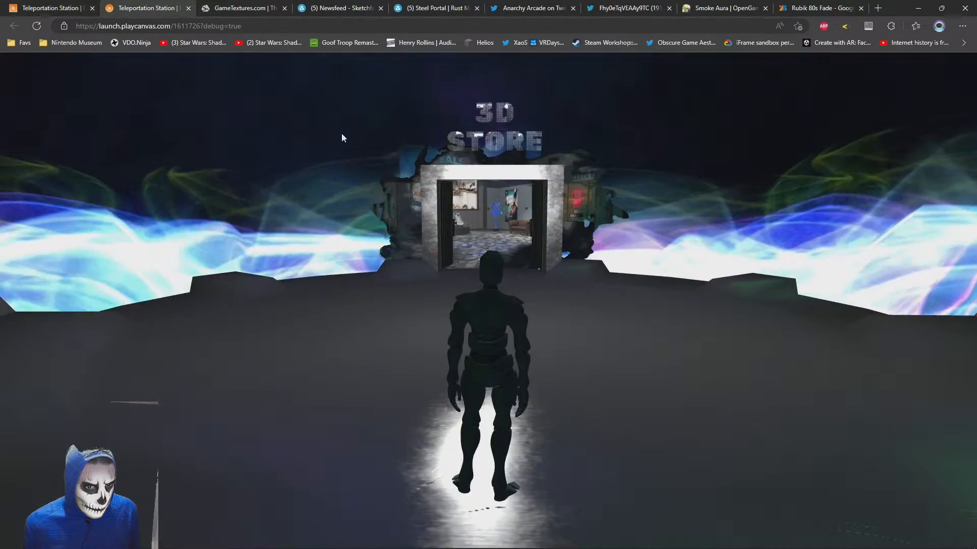
pyautogui.press('w')
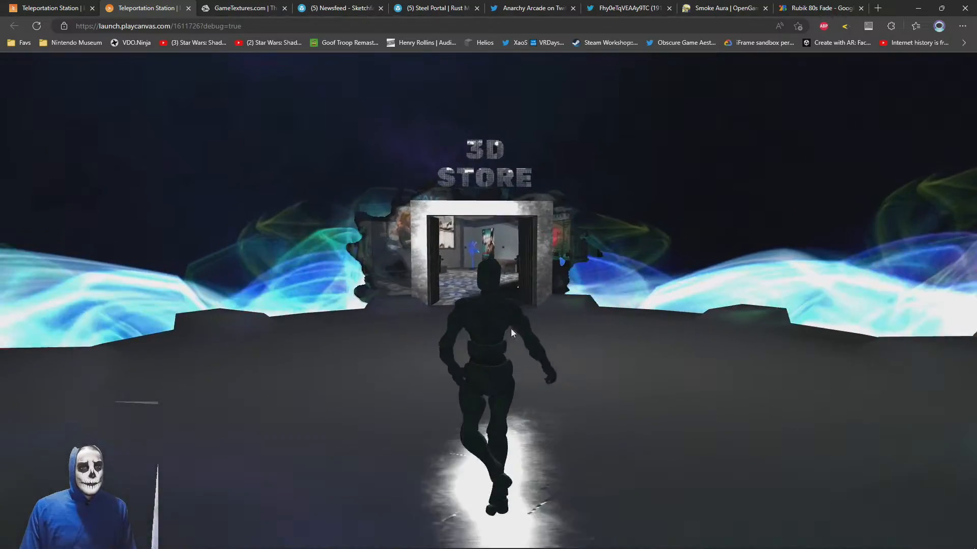
# Walk the avatar around in front of the 3D Store portal in the launched scene to examine the portal and fog
pyautogui.press('s')
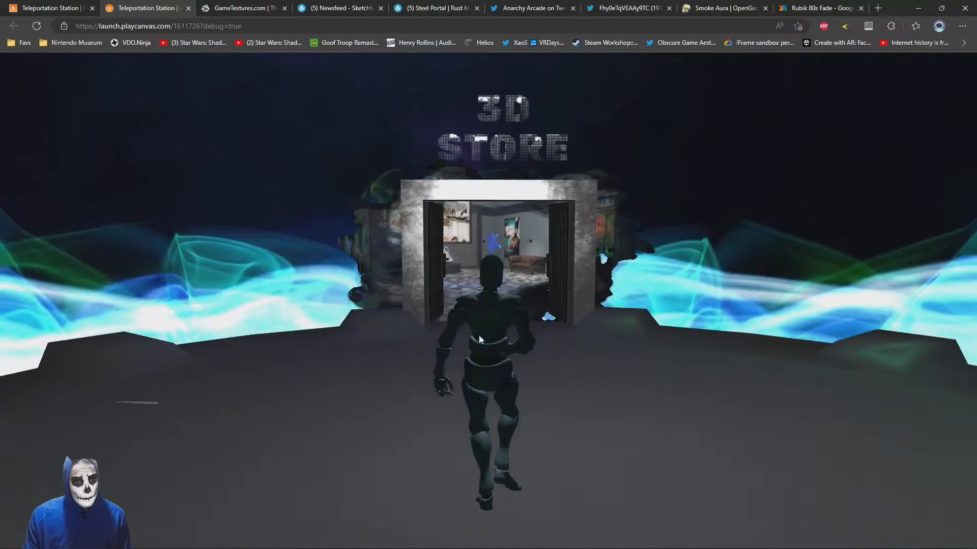
pyautogui.press('w')
pyautogui.press('d')
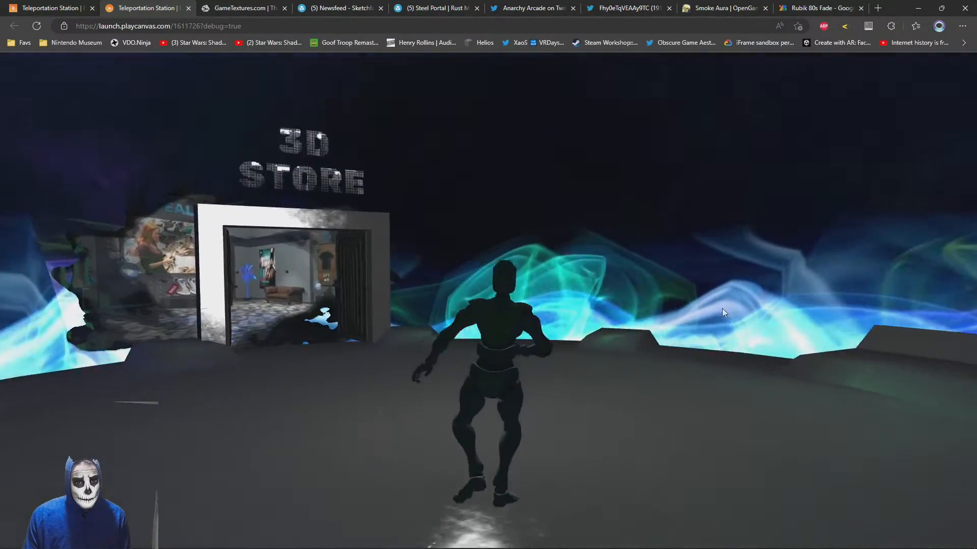
pyautogui.press('w')
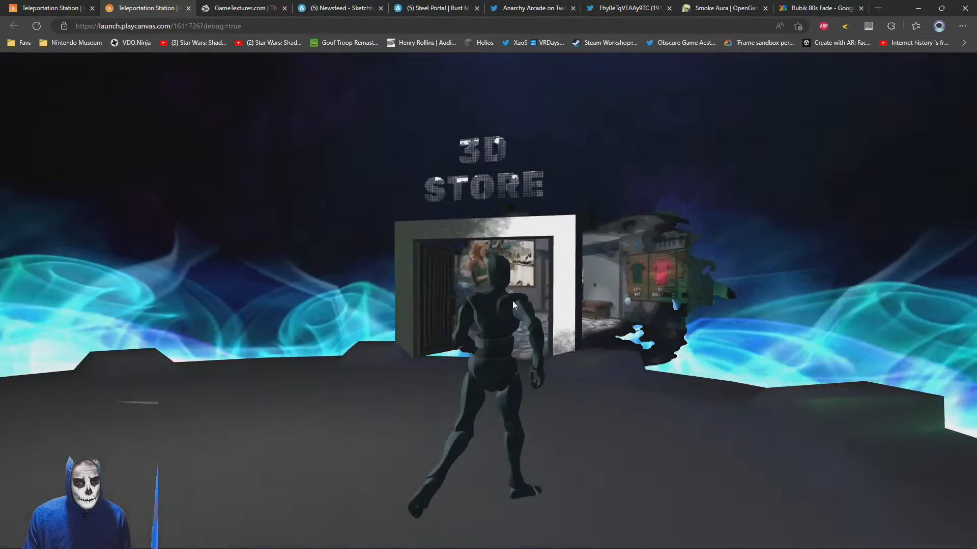
pyautogui.press('w')
pyautogui.press('s')
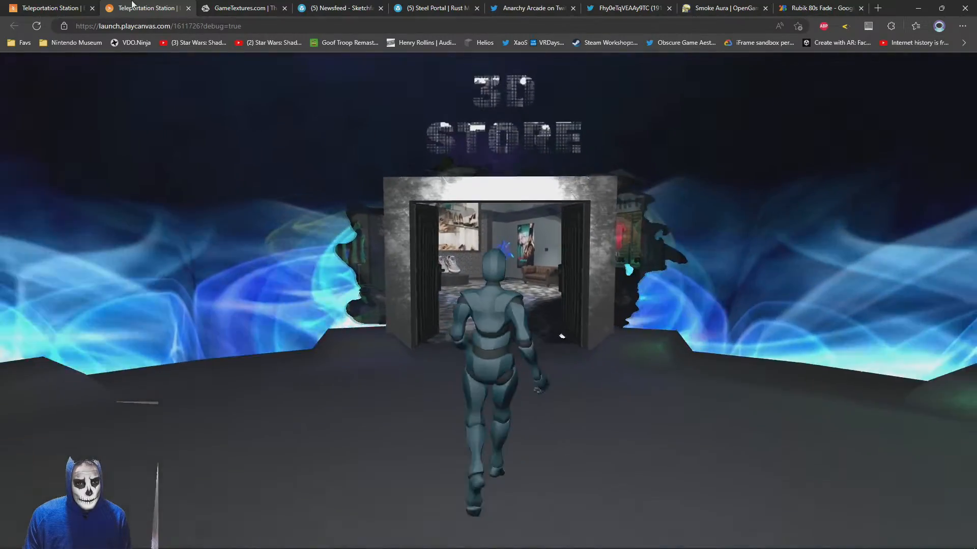
# Set the emissive intensity of the portal material to 2 in the editor and check it in the launched scene
pyautogui.click(85, 11)
pyautogui.scroll(5, 432, 194)
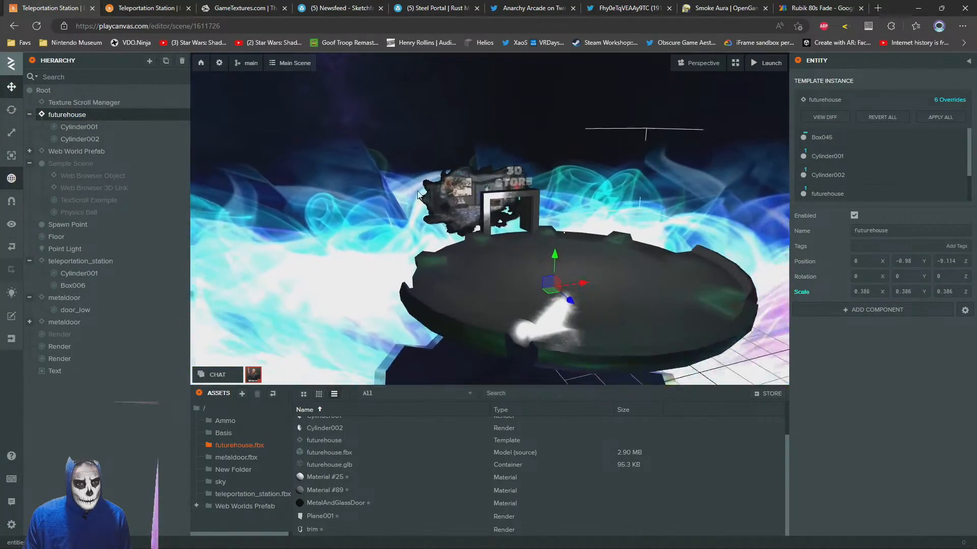
pyautogui.click(460, 191)
pyautogui.click(869, 385)
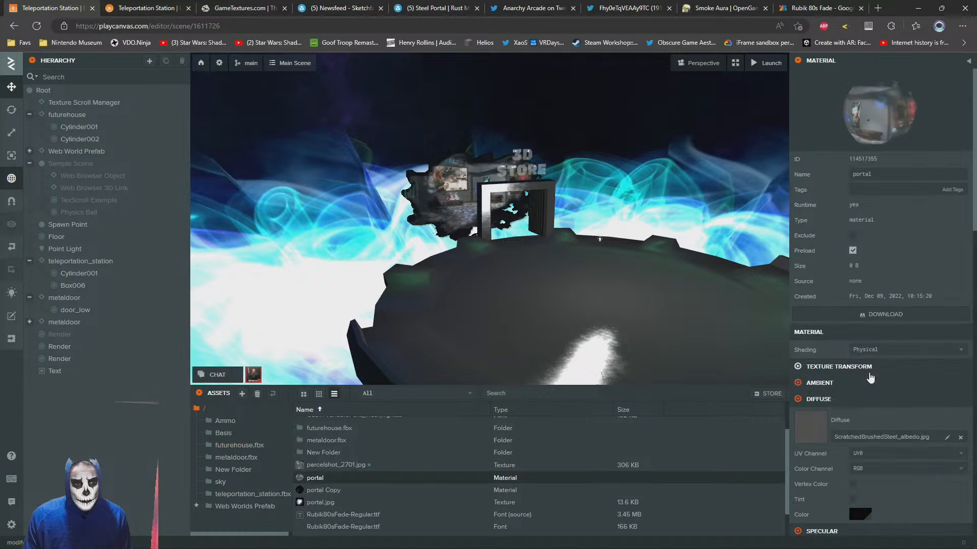
pyautogui.scroll(-10, 877, 356)
pyautogui.scroll(-5, 880, 257)
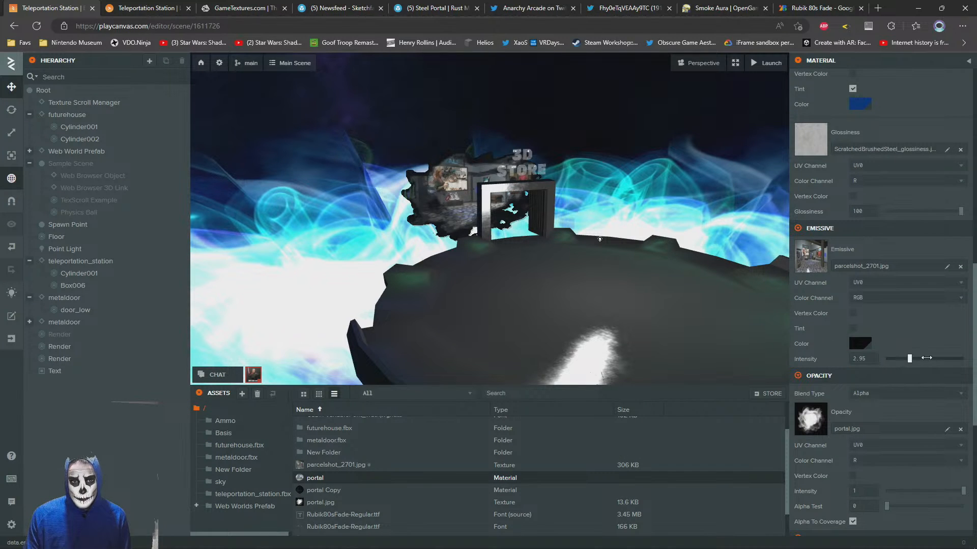
pyautogui.moveTo(926, 358); pyautogui.dragTo(928, 358)
pyautogui.click(869, 358)
pyautogui.write('2')
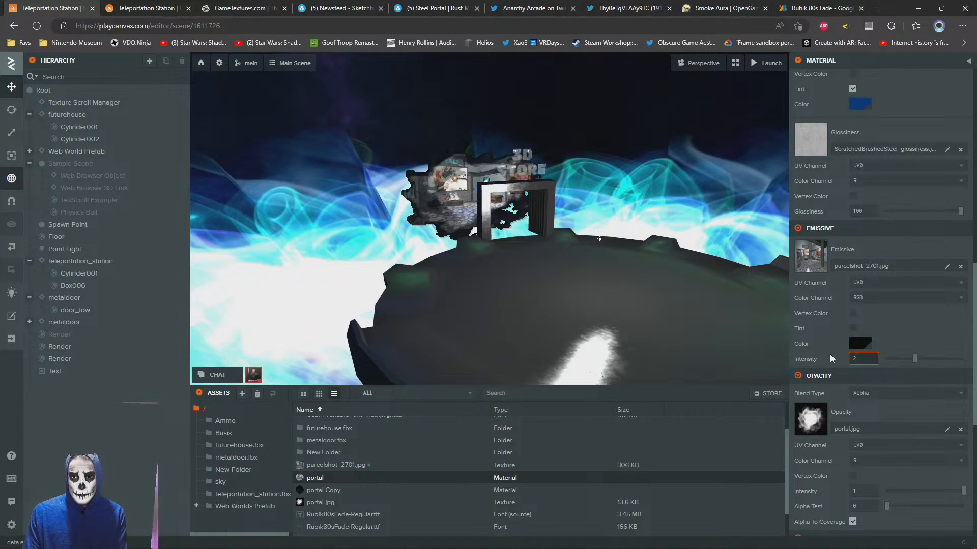
pyautogui.click(141, 6)
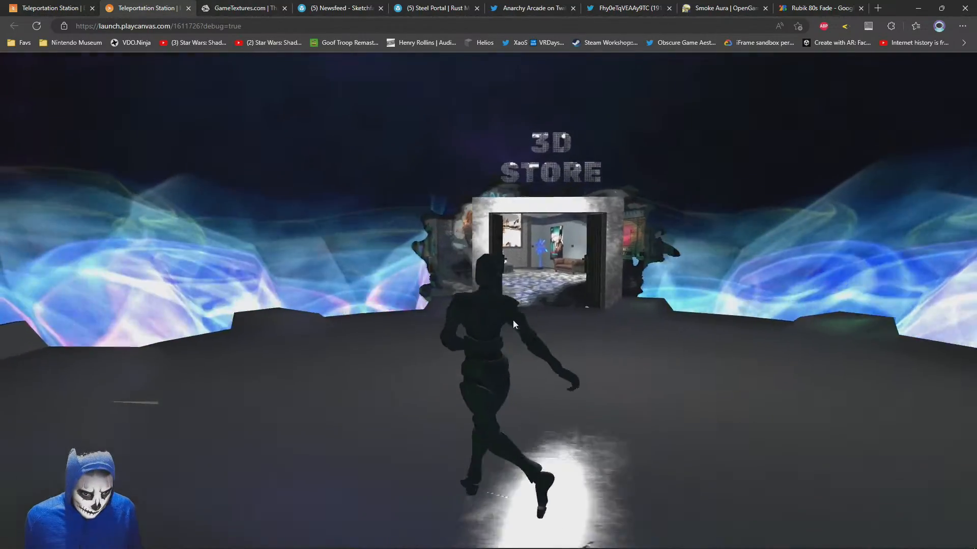
# Delete the disabled Render entity below the metaldoor entities in the editor scene
pyautogui.click(47, 5)
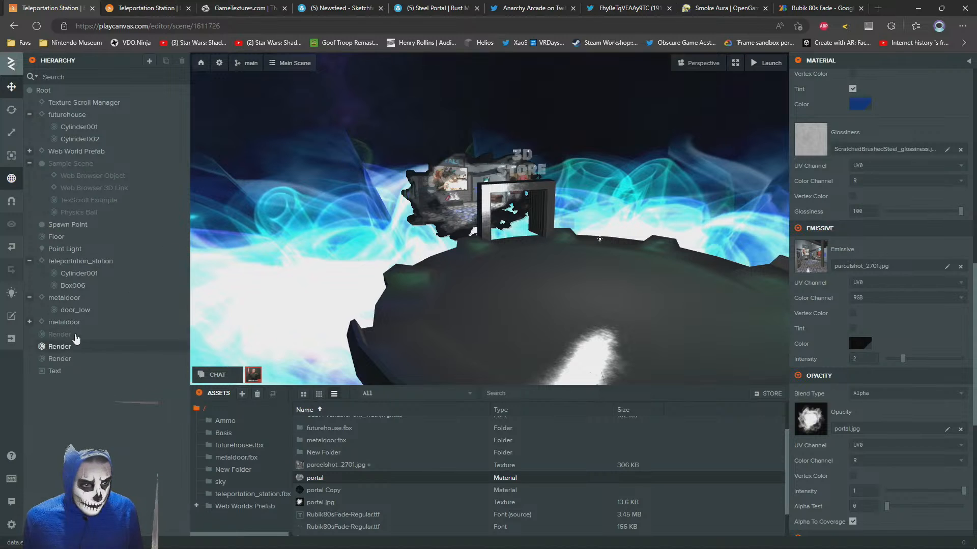
pyautogui.click(55, 336)
pyautogui.press('Delete')
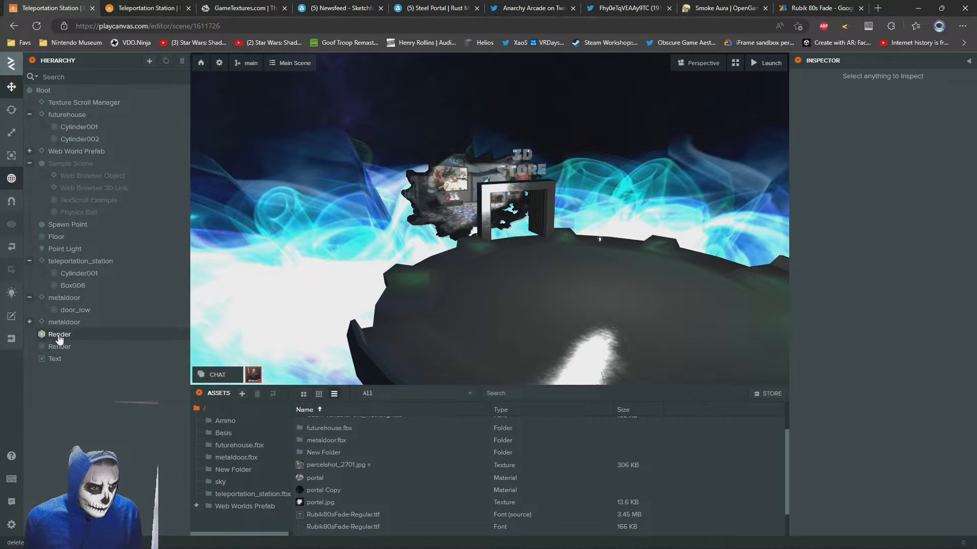
# Review the portal Copy material on the first Render plane and remove its starcolors environment cube map
pyautogui.click(58, 337)
pyautogui.click(865, 395)
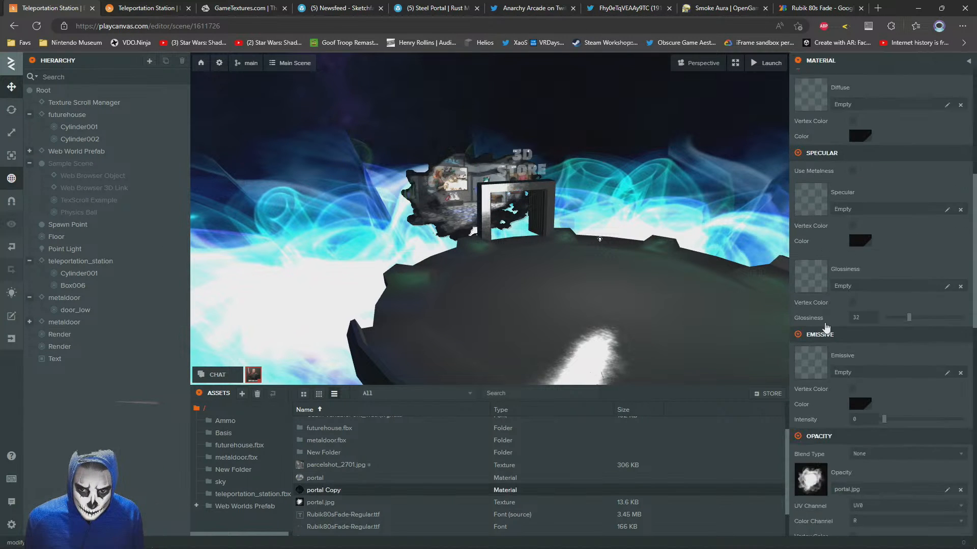
pyautogui.scroll(-5, 825, 323)
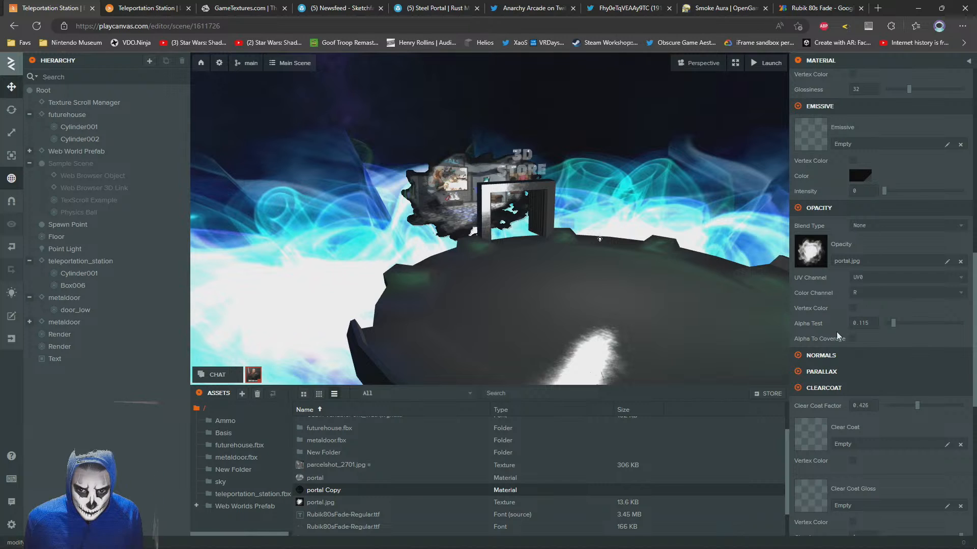
pyautogui.scroll(-3, 830, 330)
pyautogui.scroll(7, 823, 334)
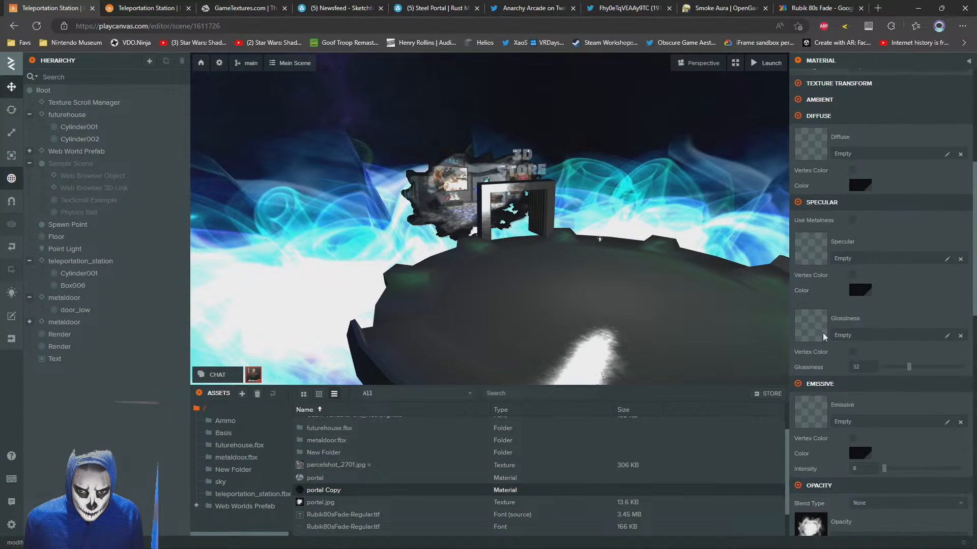
pyautogui.scroll(2, 823, 328)
pyautogui.scroll(-9, 821, 275)
pyautogui.scroll(-10, 816, 298)
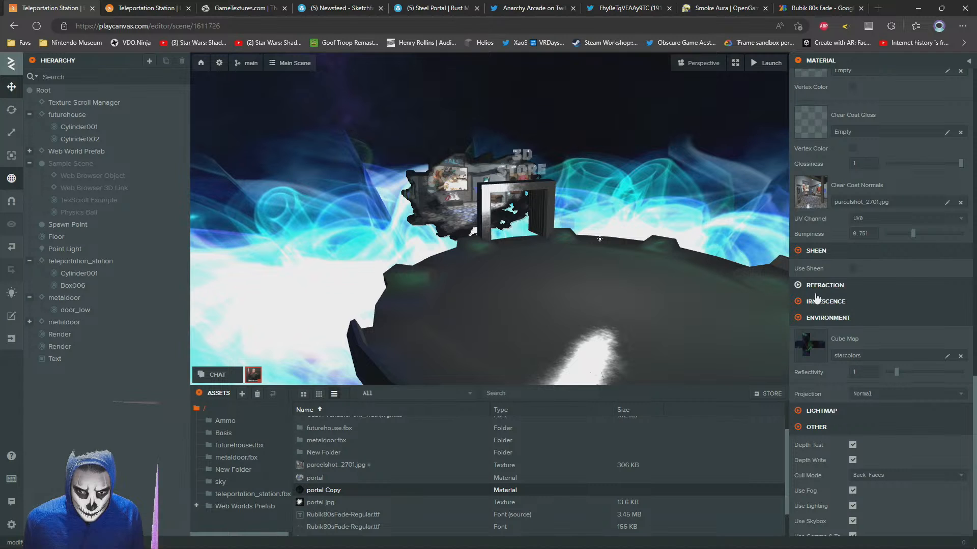
pyautogui.press('w')
pyautogui.moveTo(462, 250); pyautogui.dragTo(430, 222, button='right')
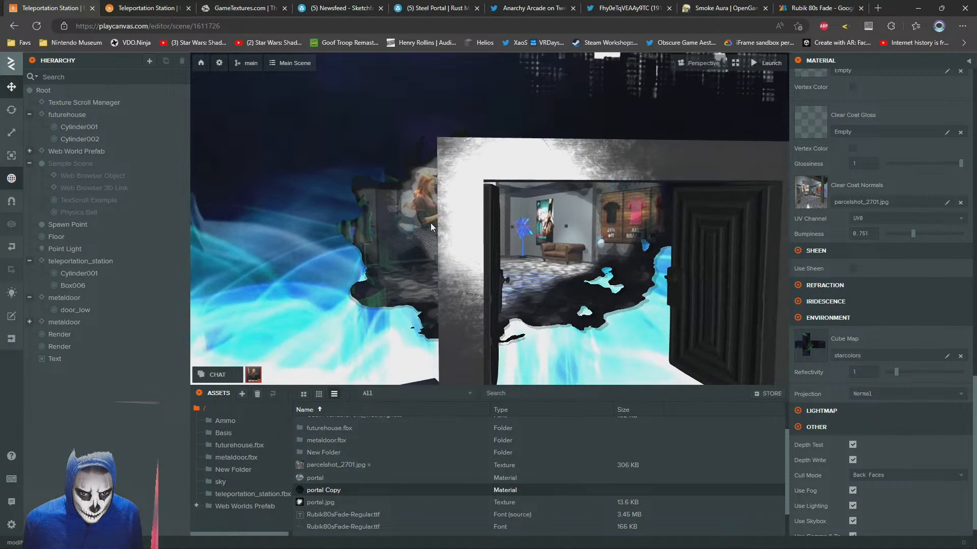
pyautogui.press('d')
pyautogui.press('s')
pyautogui.press('s')
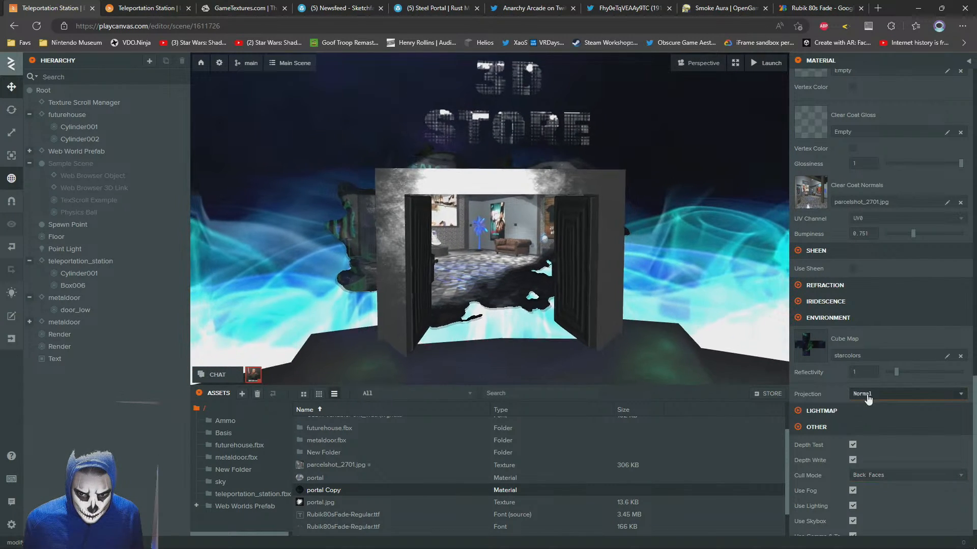
pyautogui.press('w')
pyautogui.press('w')
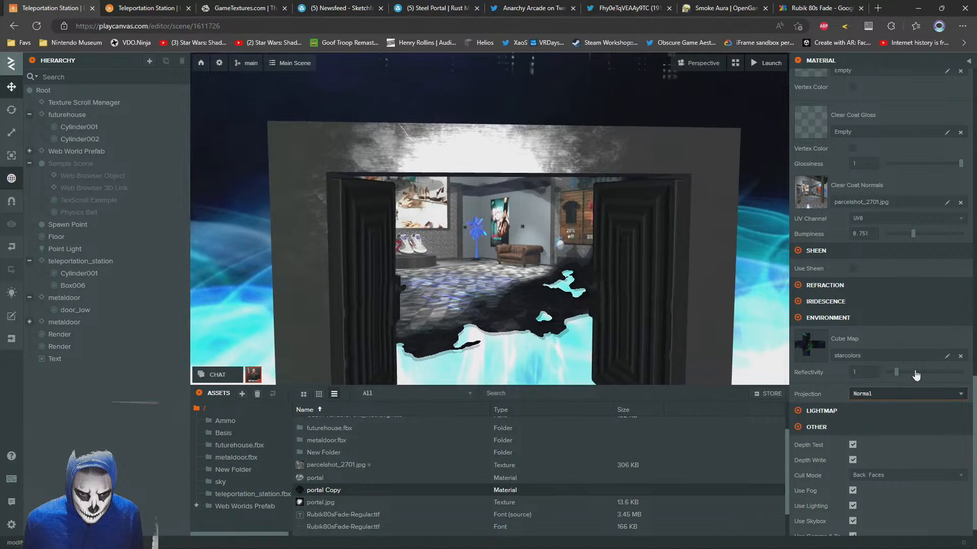
pyautogui.click(960, 357)
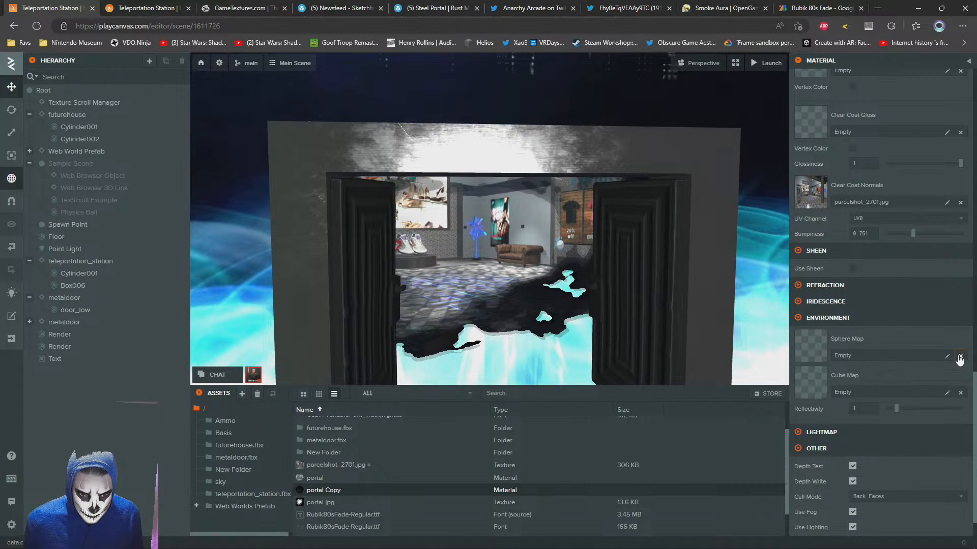
# View the 3D Store doorway and check the environment map settings of the second Render plane's portal material
pyautogui.press('a')
pyautogui.press('s')
pyautogui.press('d')
pyautogui.press('s')
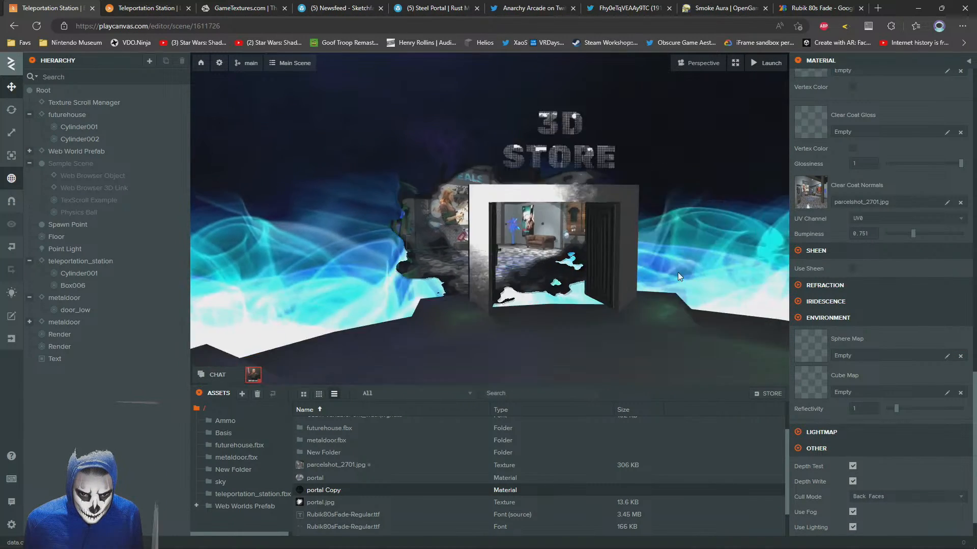
pyautogui.press('w')
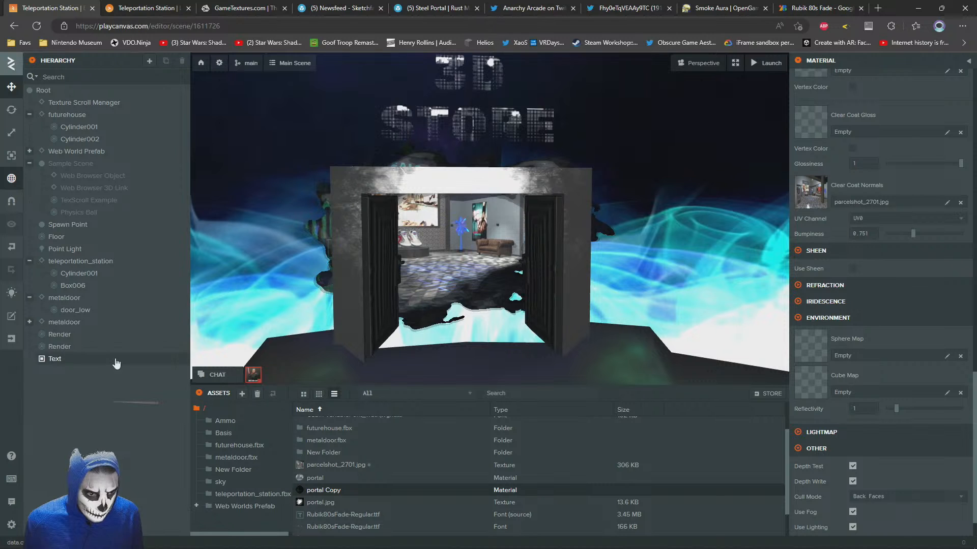
pyautogui.click(63, 335)
pyautogui.click(105, 346)
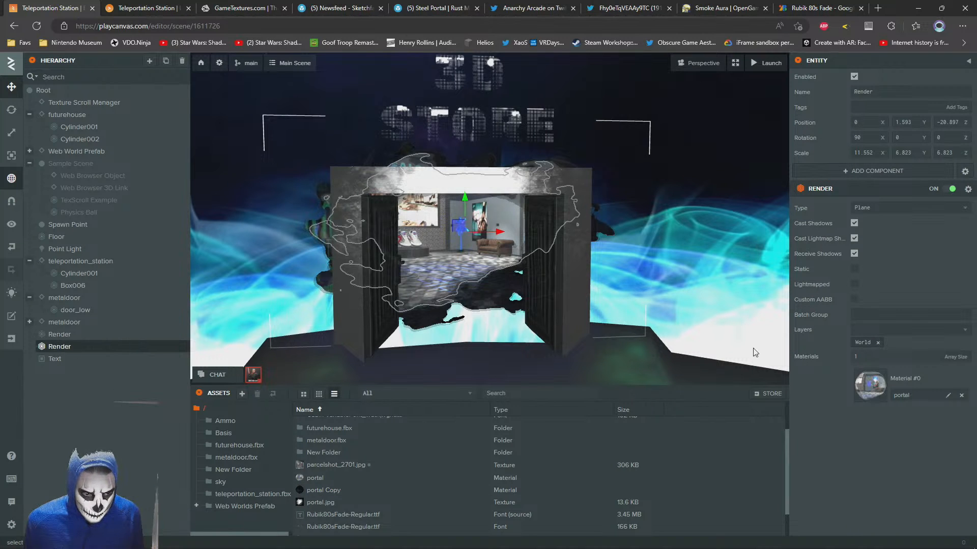
pyautogui.click(860, 391)
pyautogui.scroll(-10, 835, 372)
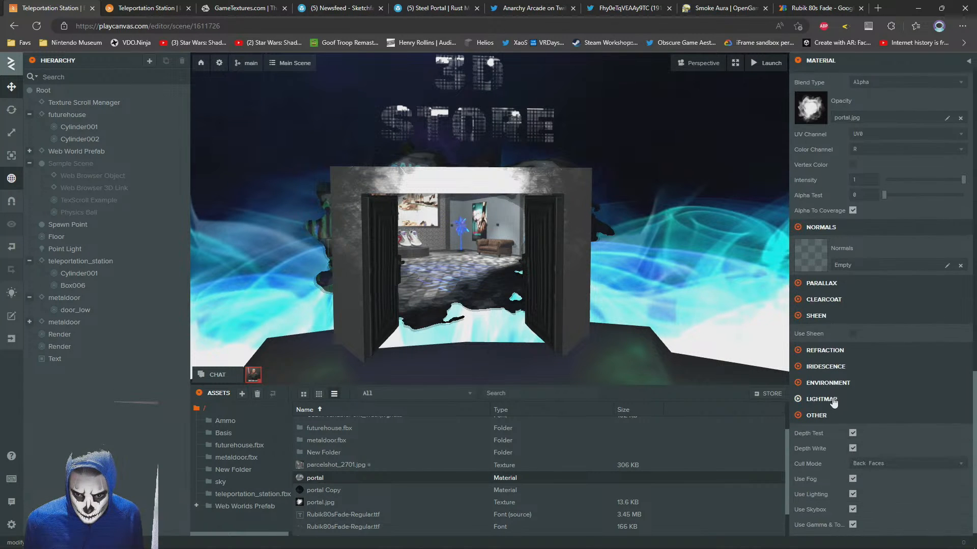
pyautogui.click(797, 376)
pyautogui.scroll(-5, 465, 255)
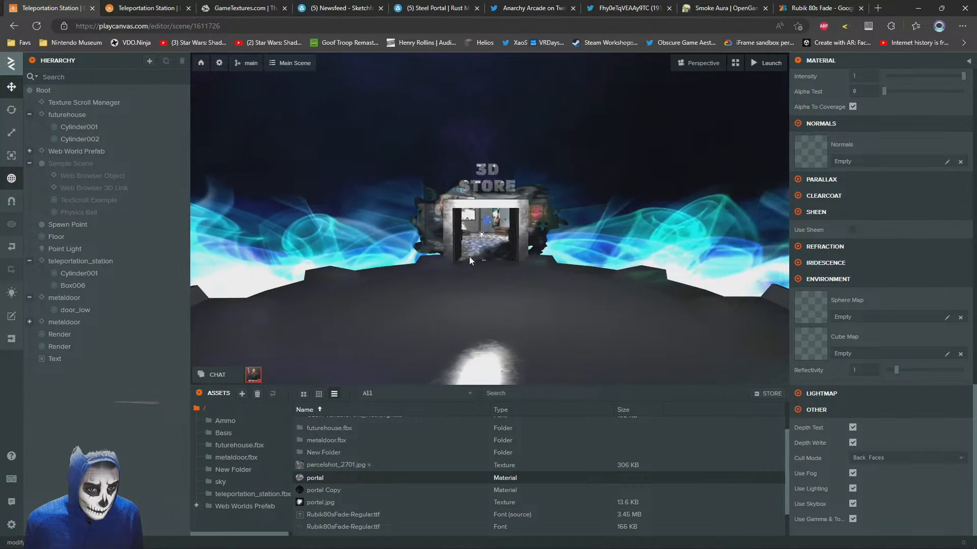
# Examine the smoke-masked 3D Store portal in the editor from close up, from both sides and from farther away
pyautogui.scroll(5, 469, 256)
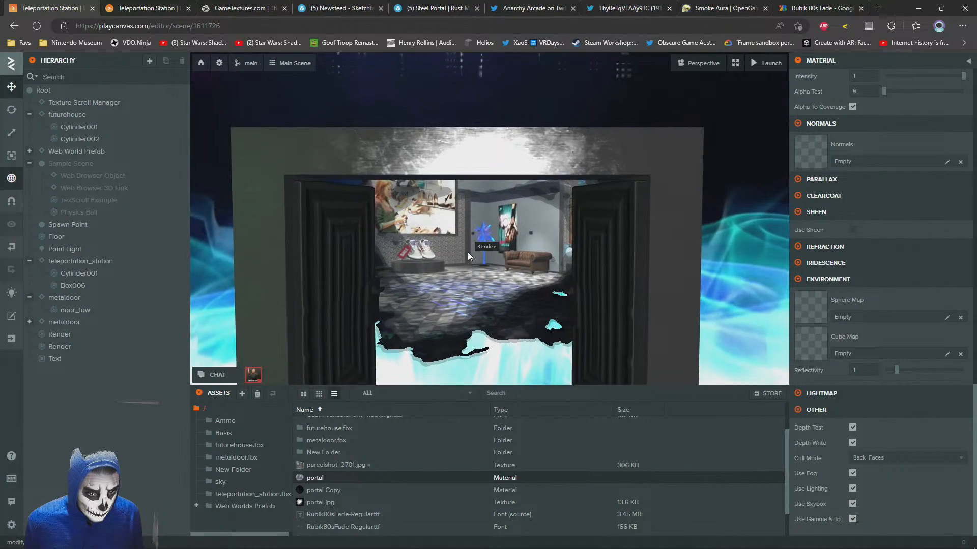
pyautogui.scroll(-3, 468, 251)
pyautogui.press('s')
pyautogui.press('d')
pyautogui.press('w')
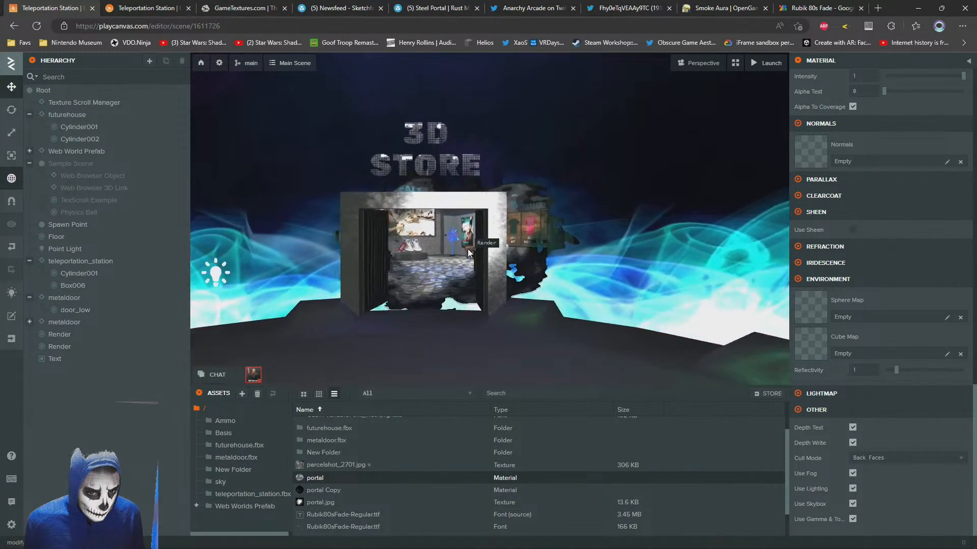
pyautogui.press('a')
pyautogui.press('a')
pyautogui.press('s')
pyautogui.press('d')
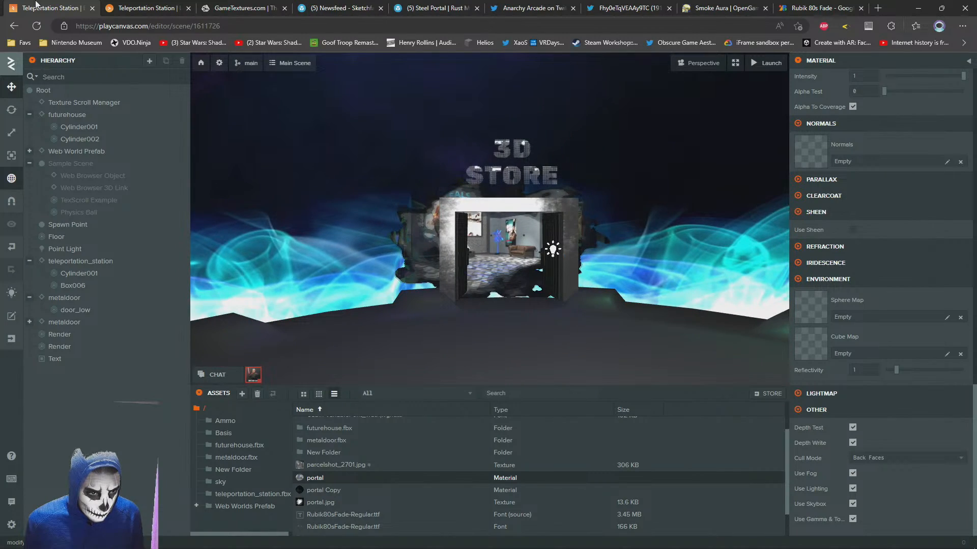
# Walk toward and away from the 3D Store doorway in the launched scene to check the portal's look
pyautogui.click(122, 6)
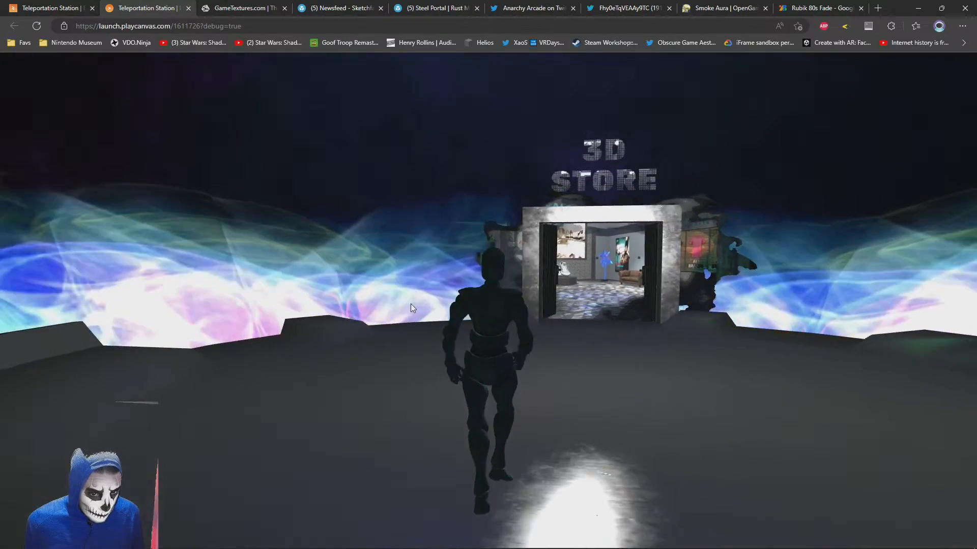
pyautogui.press('w')
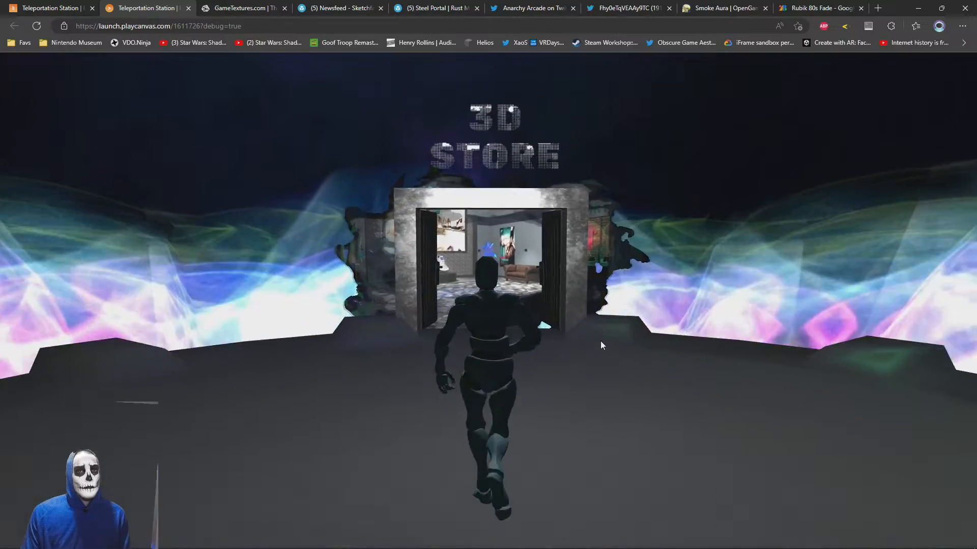
pyautogui.press('s')
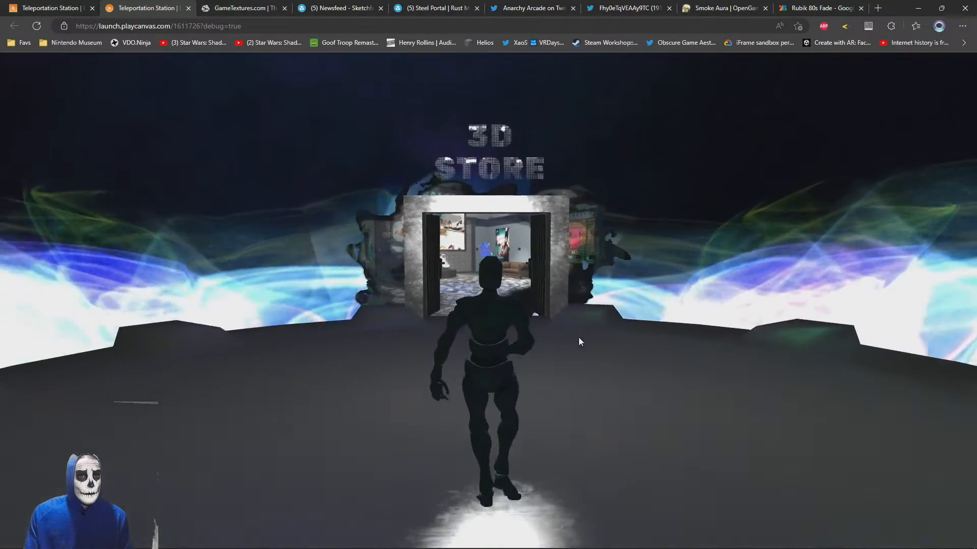
pyautogui.press('w')
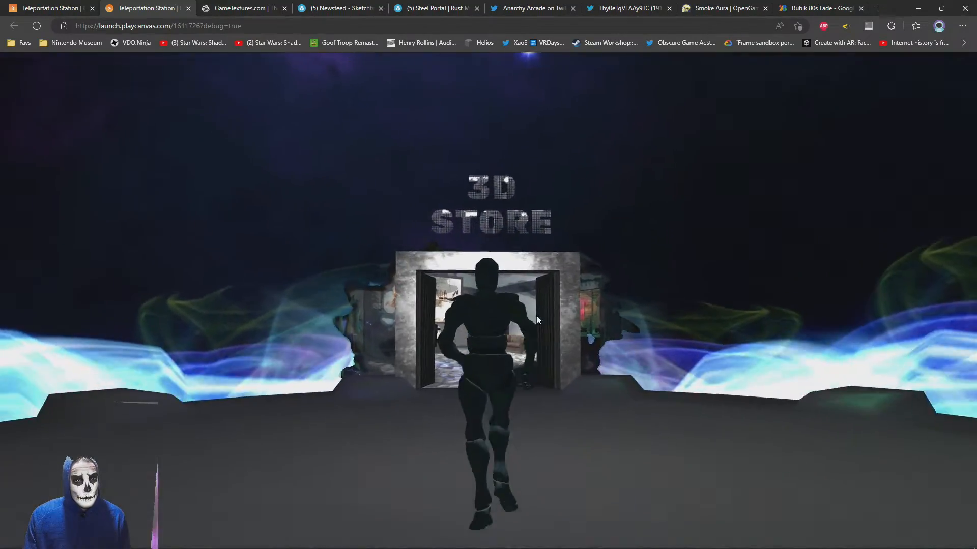
# Give the 3D STORE sign text in the editor a bright blue outline with an outline thickness of 0.18
pyautogui.click(63, 8)
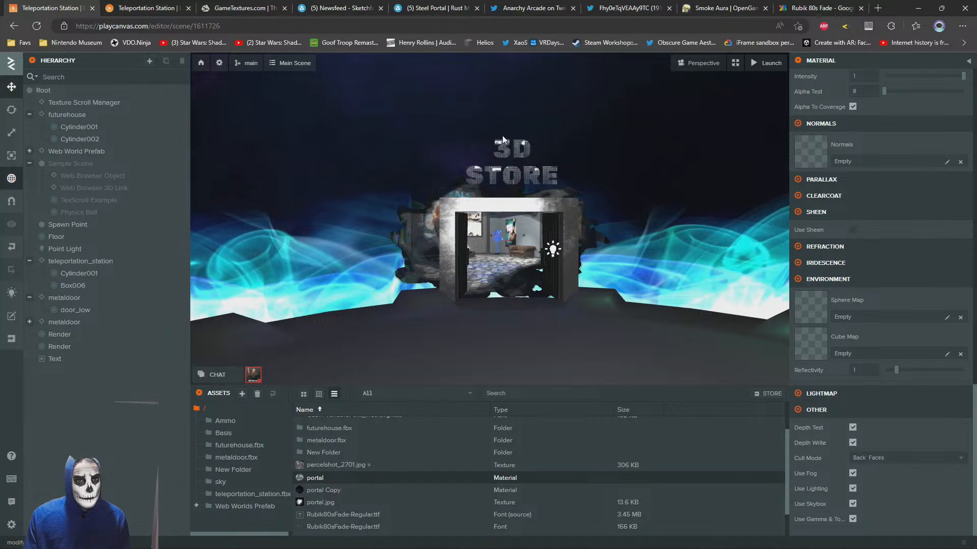
pyautogui.click(502, 135)
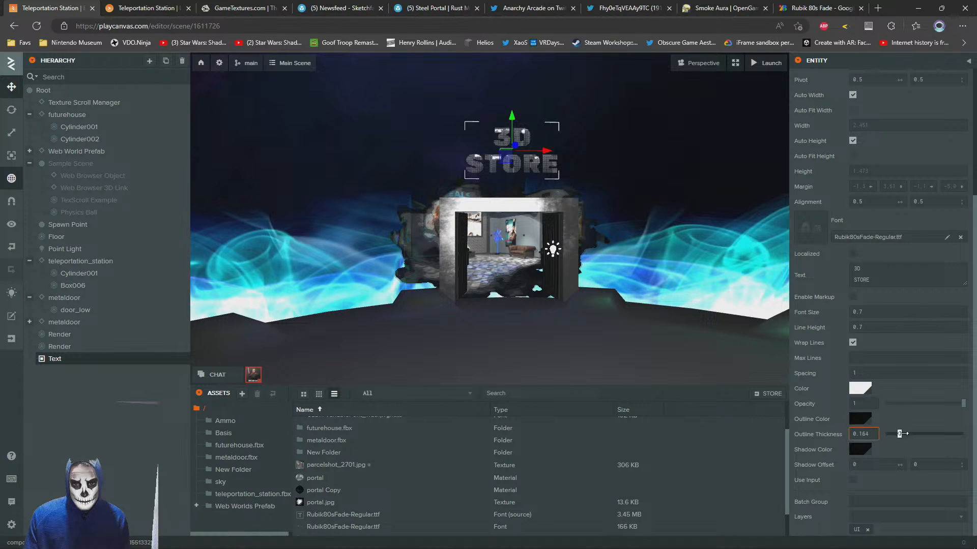
pyautogui.click(860, 421)
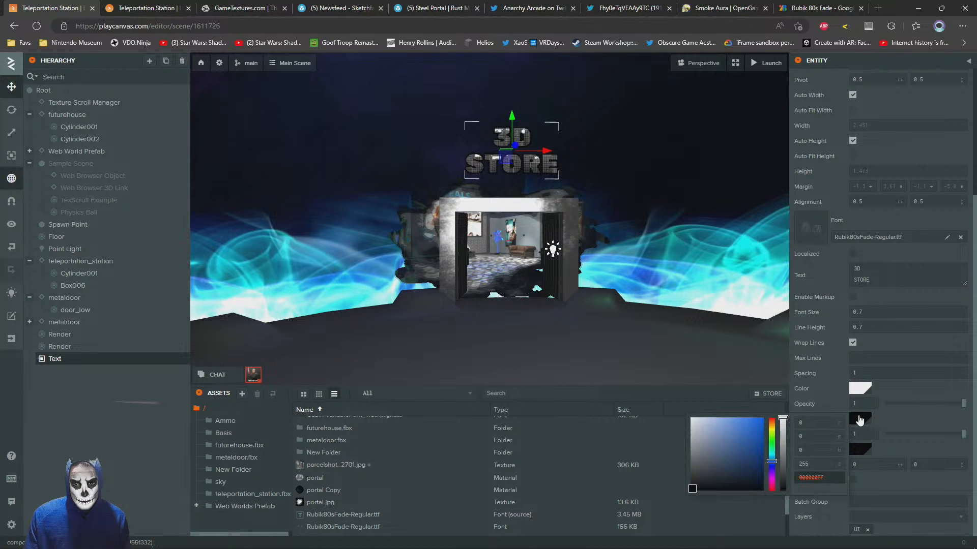
pyautogui.moveTo(751, 438)
pyautogui.mouseDown()
pyautogui.moveTo(778, 410)
pyautogui.moveTo(712, 420)
pyautogui.moveTo(772, 463)
pyautogui.mouseUp()
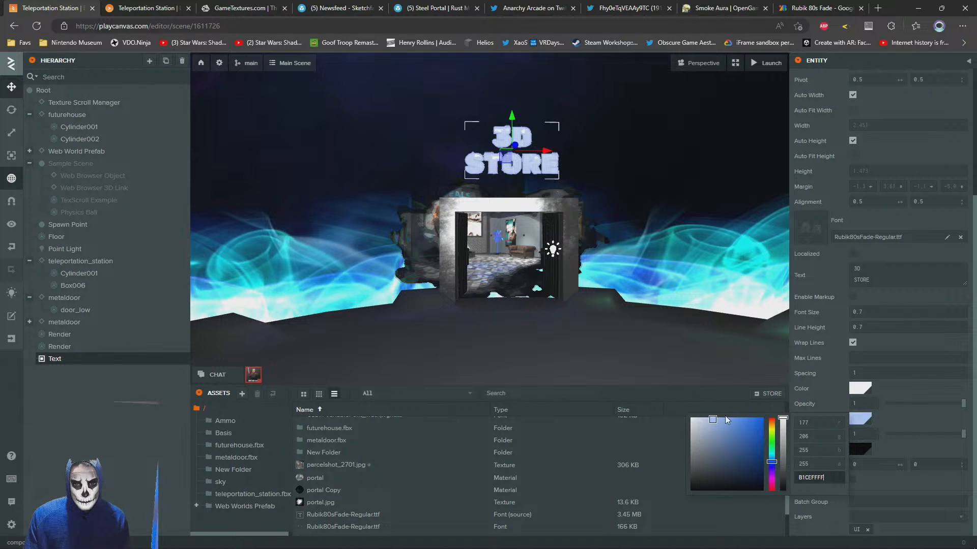
pyautogui.moveTo(734, 421); pyautogui.dragTo(774, 420)
pyautogui.click(932, 442)
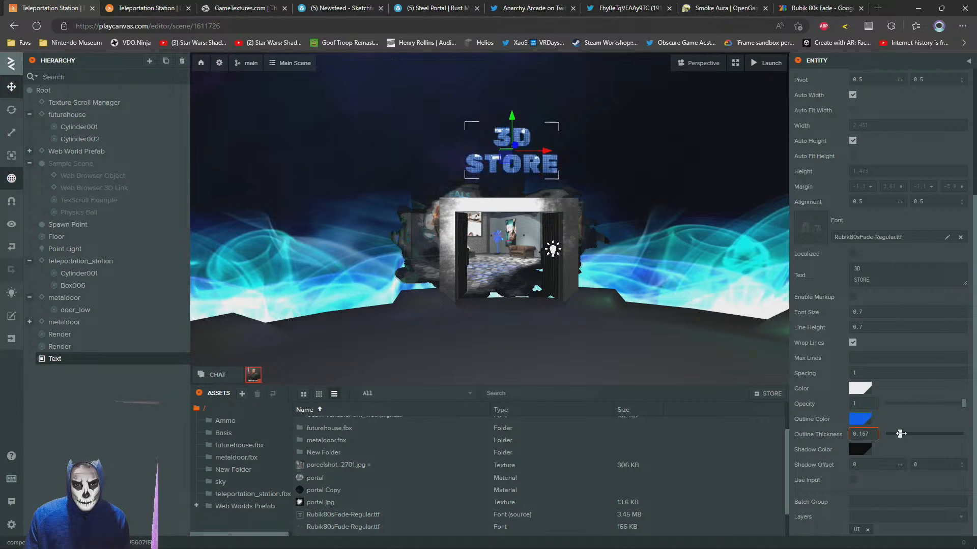
# Try bright green as the fill color of the 3D STORE sign text
pyautogui.click(860, 389)
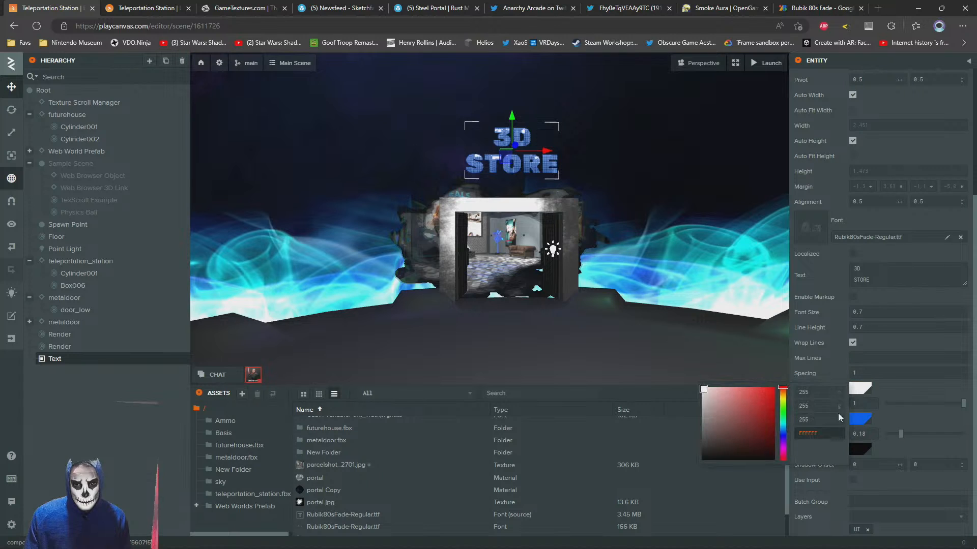
pyautogui.moveTo(783, 413)
pyautogui.mouseDown()
pyautogui.moveTo(784, 451)
pyautogui.moveTo(783, 395)
pyautogui.mouseUp()
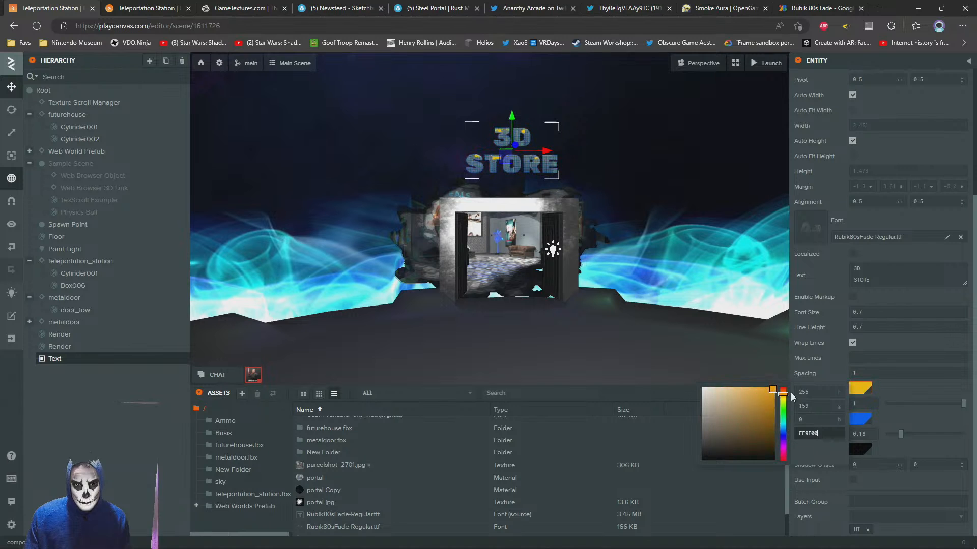
pyautogui.click(590, 134)
# Check the green and blue sign in the launched scene by walking toward and away from the doorway
pyautogui.click(147, 8)
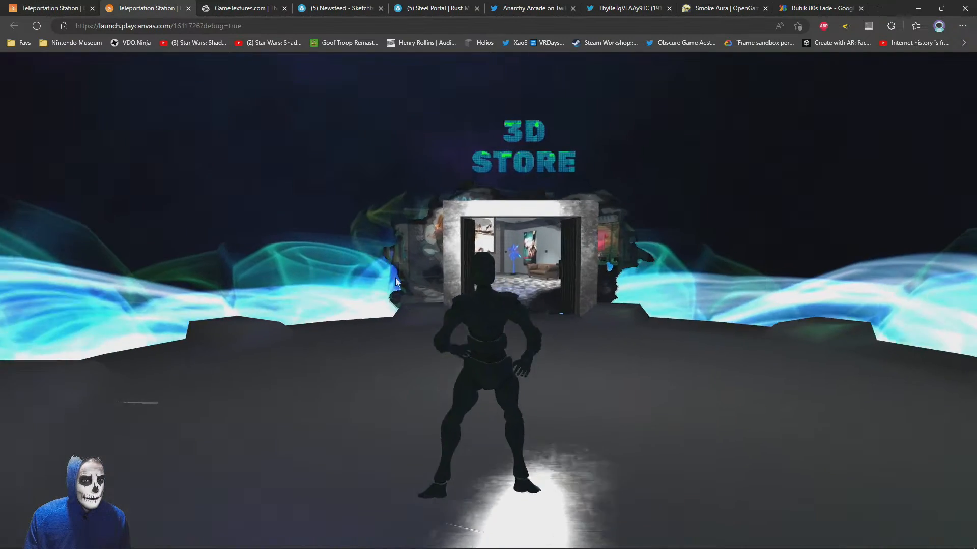
pyautogui.press('w')
pyautogui.press('w')
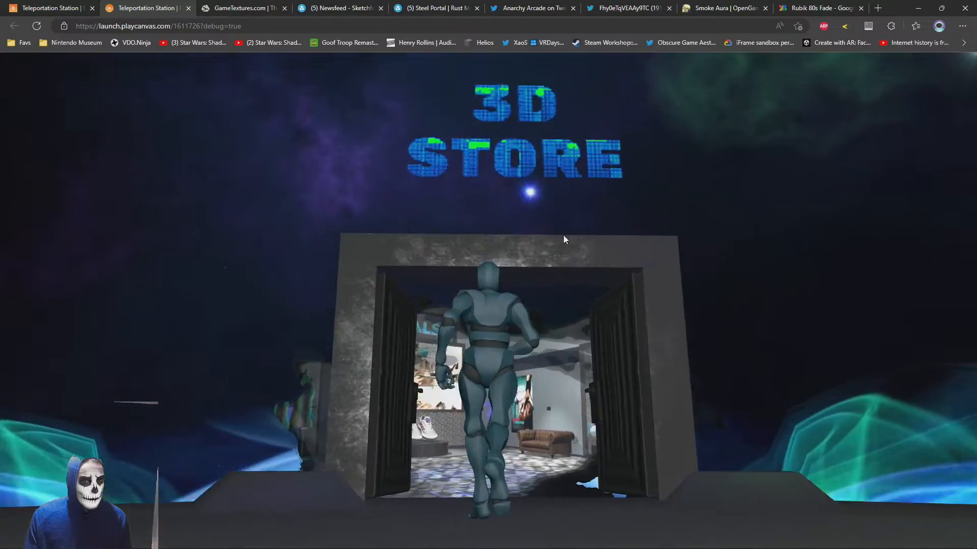
pyautogui.press('s')
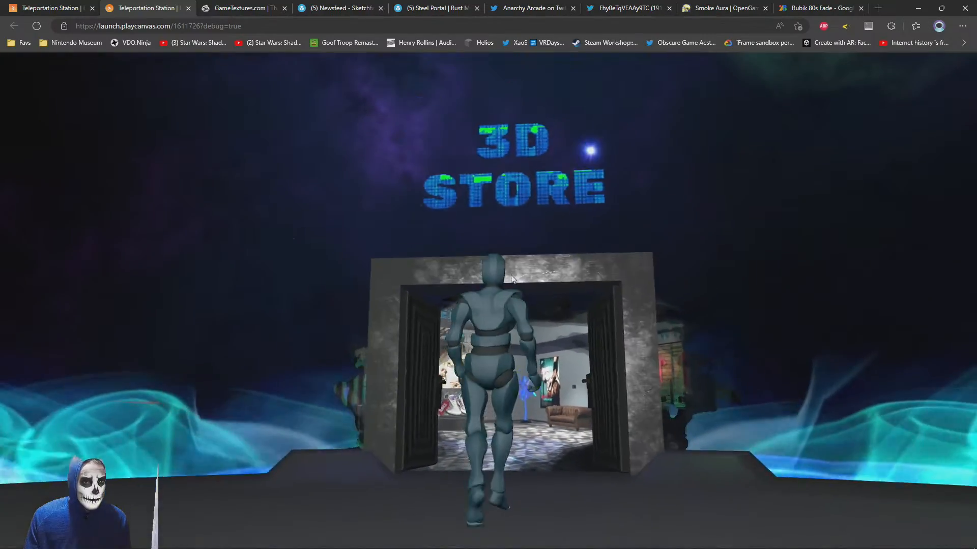
pyautogui.press('s')
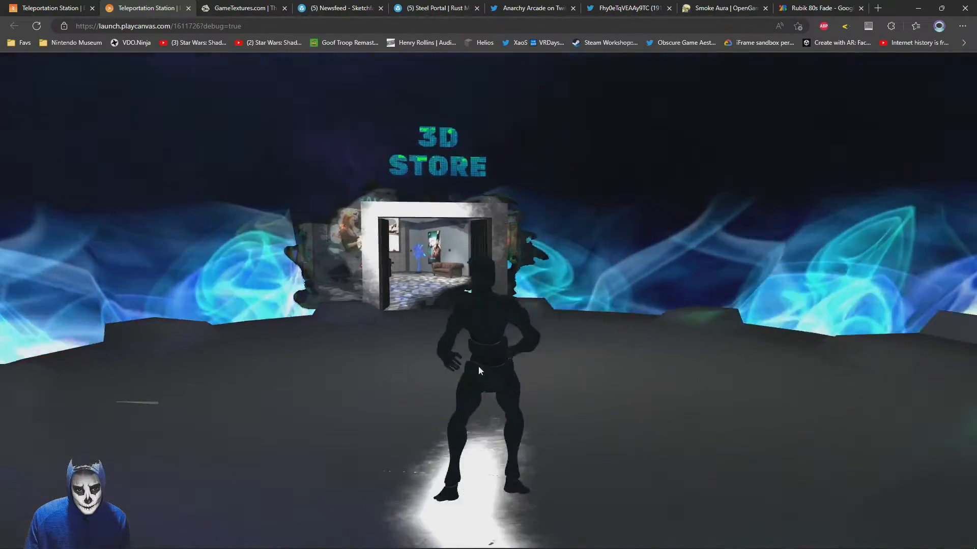
pyautogui.press('w')
# Set the fill color of the 3D STORE sign text to white (FFFFFF)
pyautogui.click(65, 6)
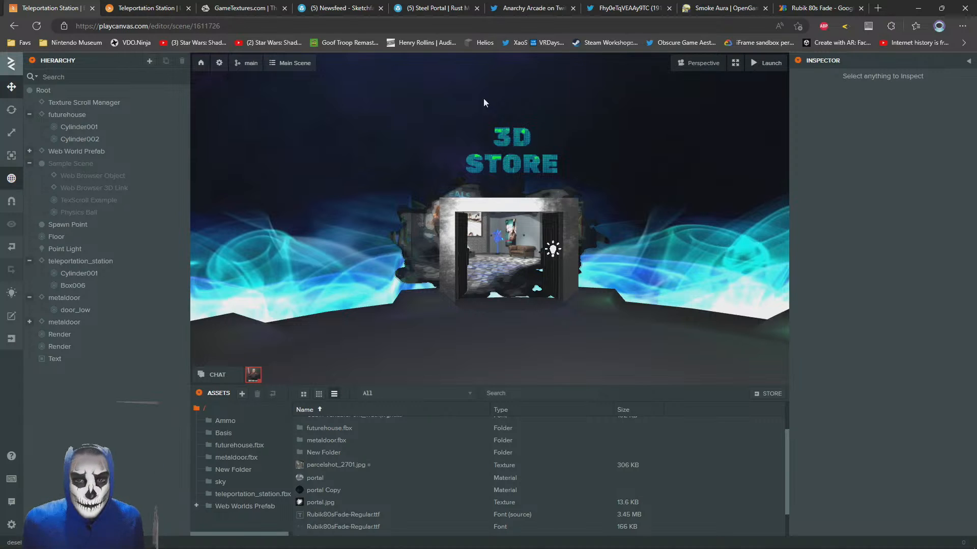
pyautogui.click(504, 154)
pyautogui.scroll(-4, 868, 392)
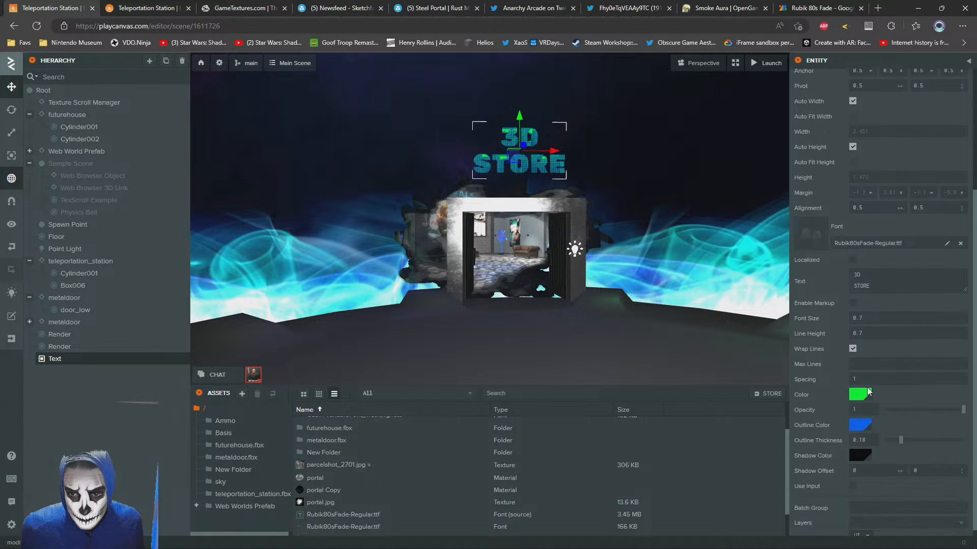
pyautogui.click(865, 389)
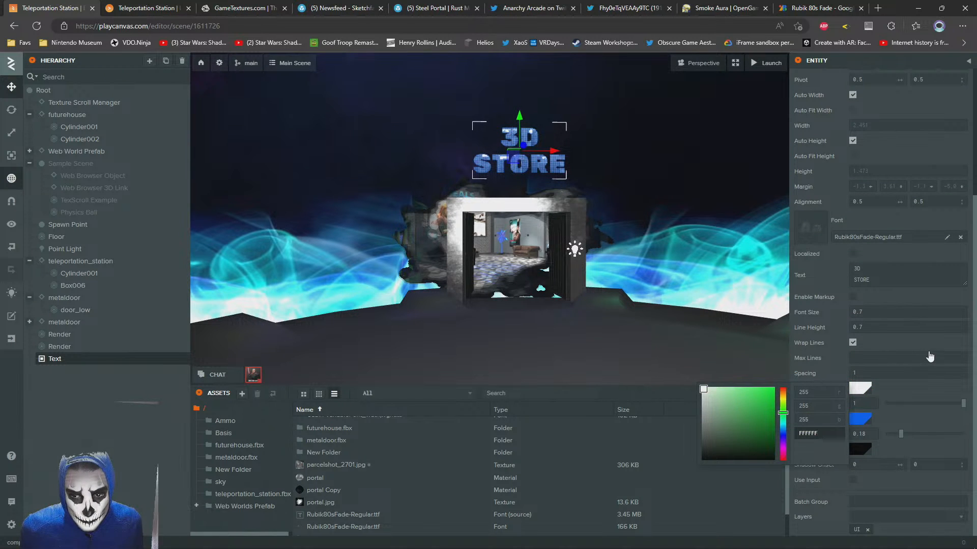
# Walk around in front of the 3D Store doorway in the launched scene to view the white and blue sign from several angles
pyautogui.click(148, 7)
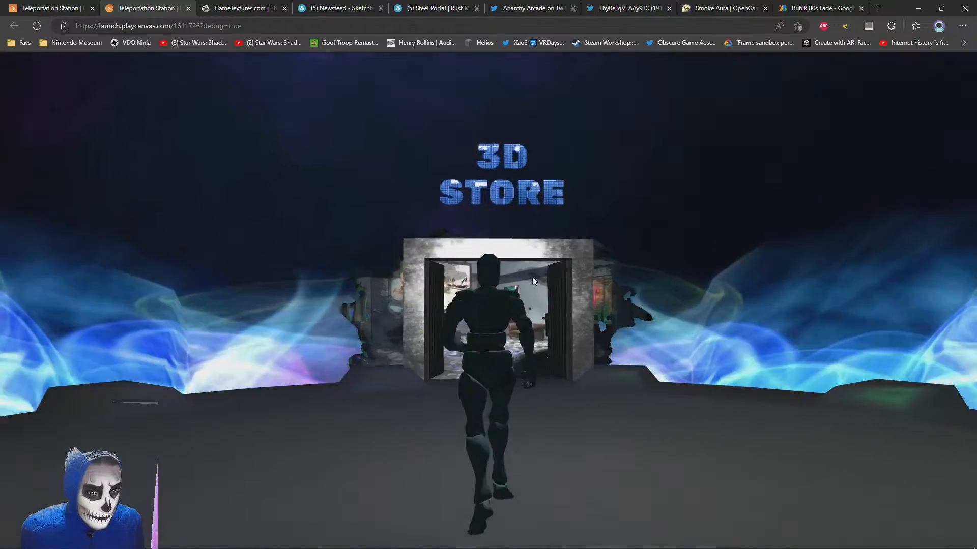
pyautogui.press('w')
pyautogui.press('s')
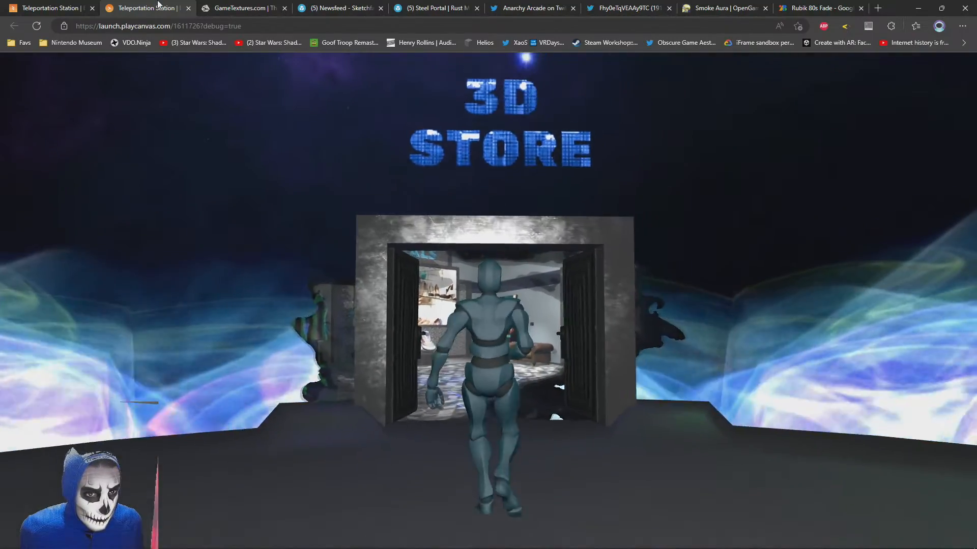
pyautogui.moveTo(566, 209); pyautogui.dragTo(544, 293)
pyautogui.press('w')
pyautogui.press('s')
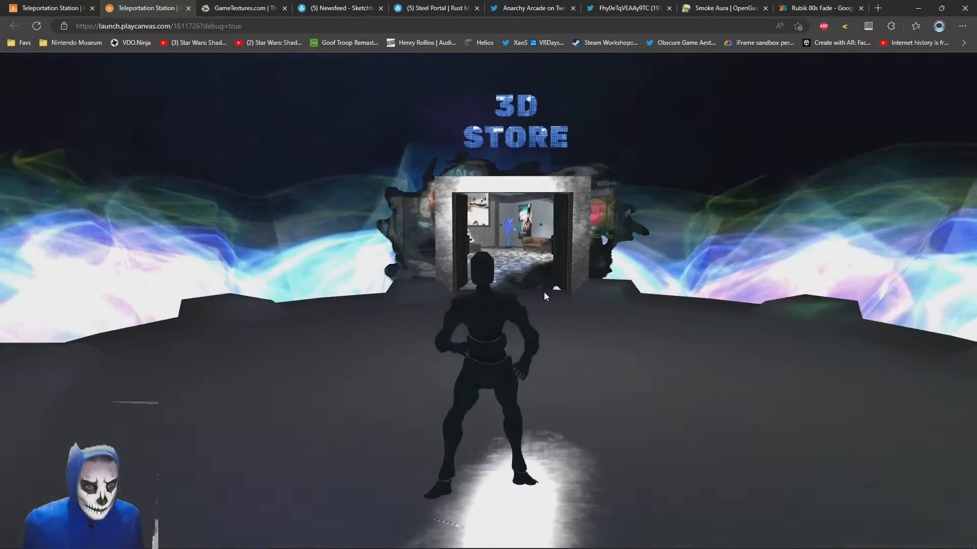
pyautogui.press('w')
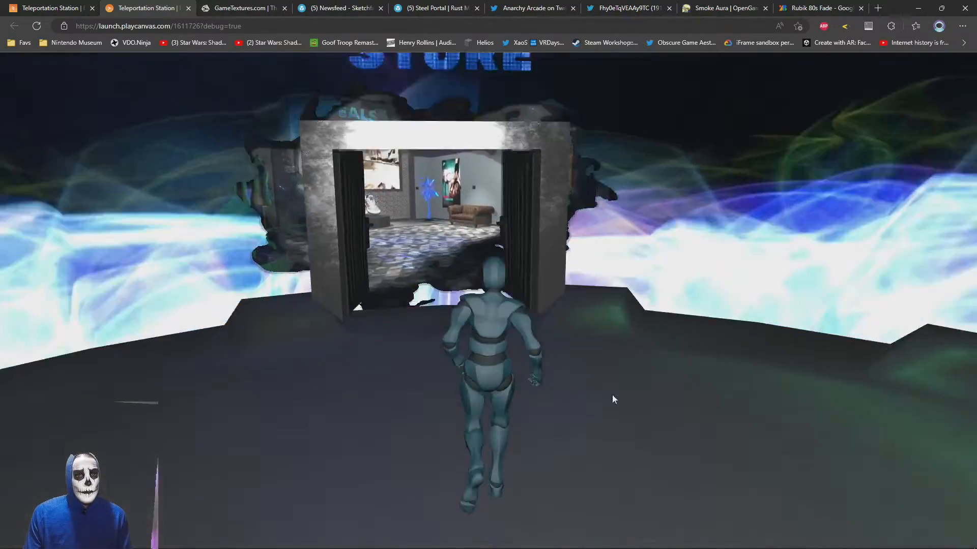
pyautogui.moveTo(612, 400); pyautogui.dragTo(489, 303)
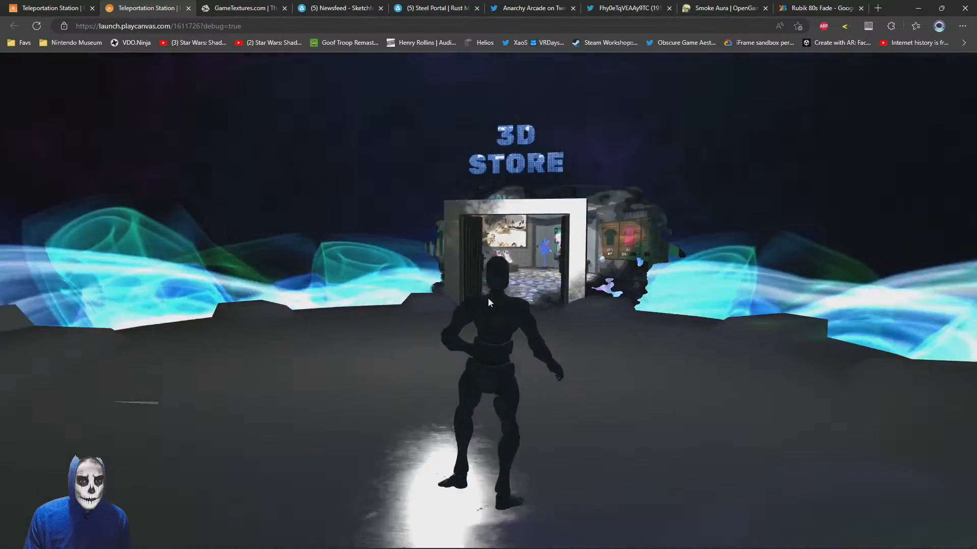
pyautogui.press('a')
pyautogui.press('d')
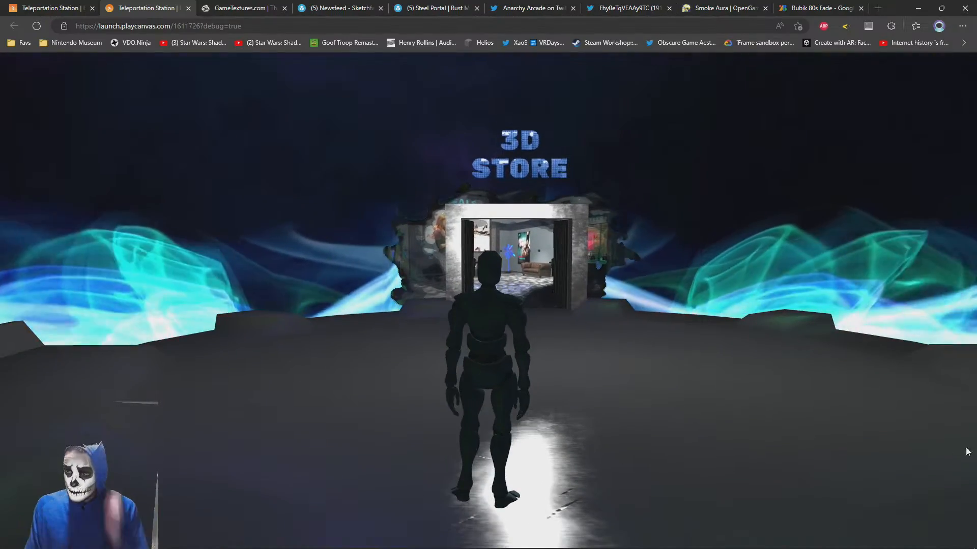
pyautogui.moveTo(562, 327); pyautogui.dragTo(576, 344)
pyautogui.press('w')
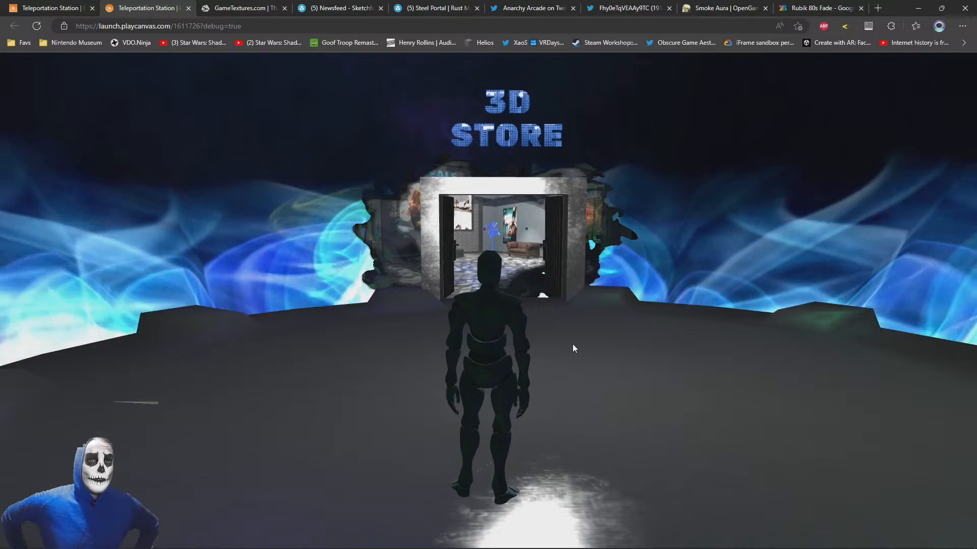
pyautogui.press('w')
pyautogui.moveTo(573, 342); pyautogui.dragTo(574, 290)
pyautogui.press('w')
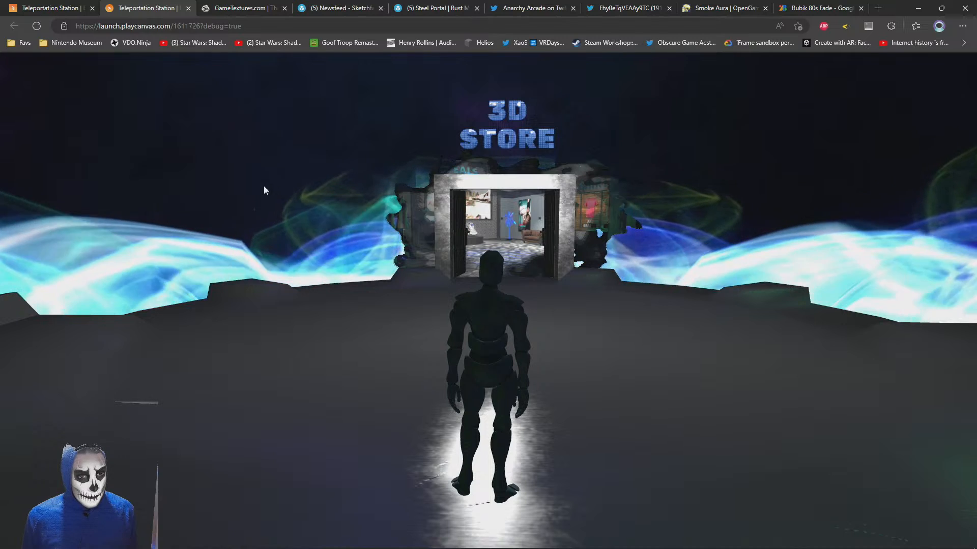
# Select the door frame Box006 in the editor and examine how it sits on the platform from above
pyautogui.click(45, 5)
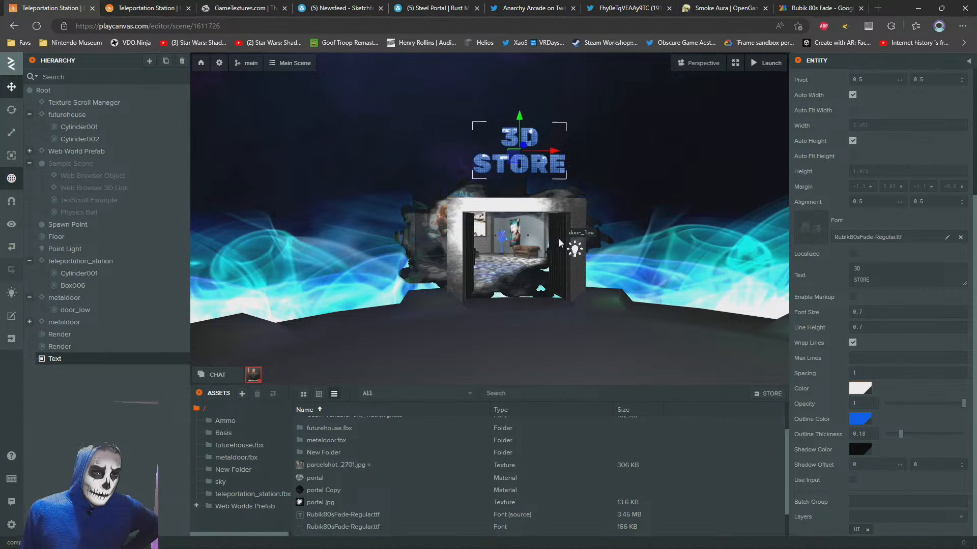
pyautogui.click(466, 205)
pyautogui.moveTo(498, 245); pyautogui.dragTo(498, 217, button='right')
pyautogui.press('w')
pyautogui.press('f')
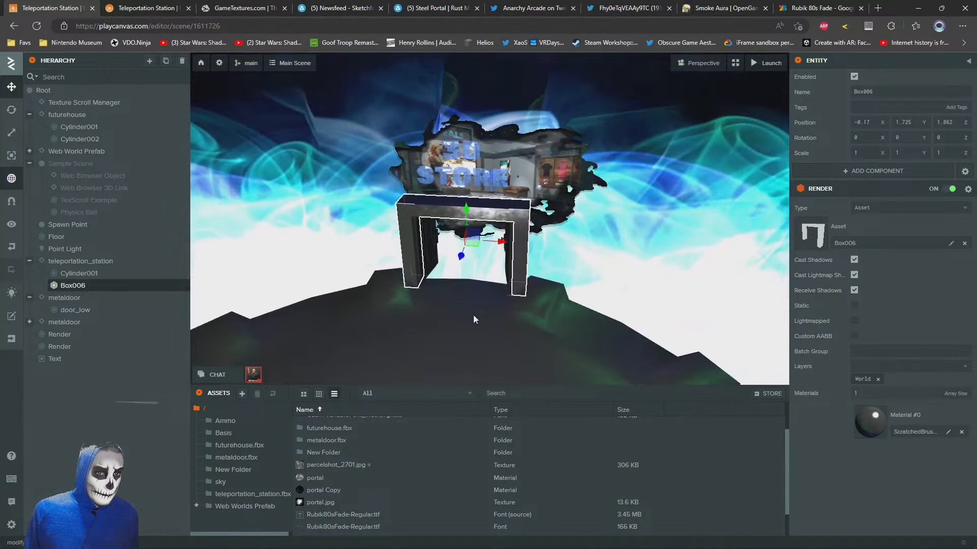
# Switch to 3ds Max and clone the door frame Box006, placing the copy beside it at about X -4.3 m, Y -3.8 m
pyautogui.hotkey('alt', 'Tab')
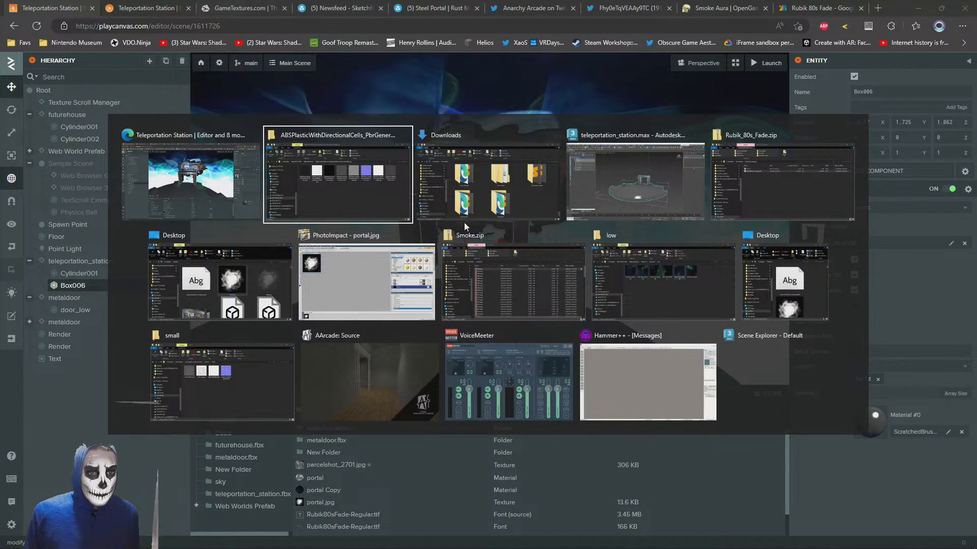
pyautogui.click(622, 167)
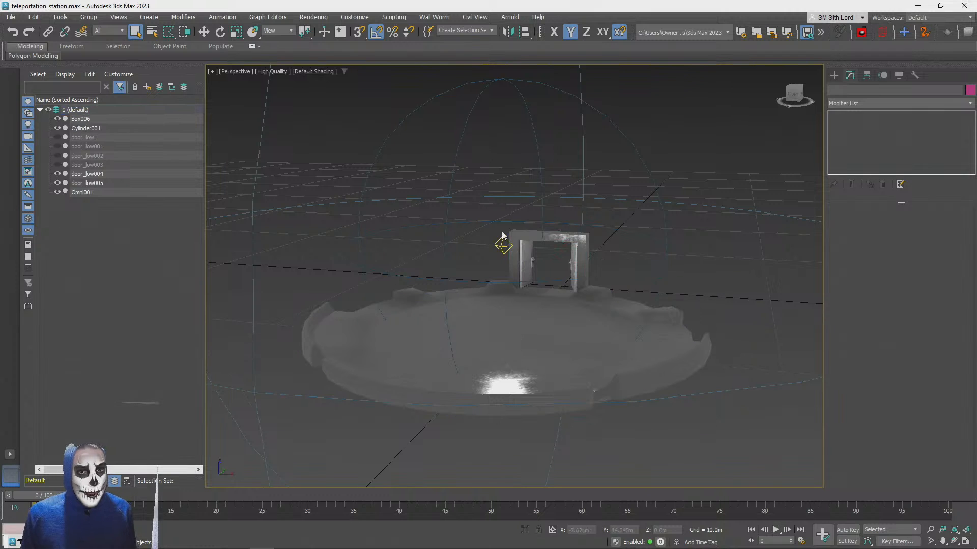
pyautogui.keyDown('alt'); pyautogui.moveTo(517, 195); pyautogui.dragTo(572, 256, button='middle'); pyautogui.keyUp('alt')
pyautogui.click(600, 247)
pyautogui.scroll(3, 599, 246)
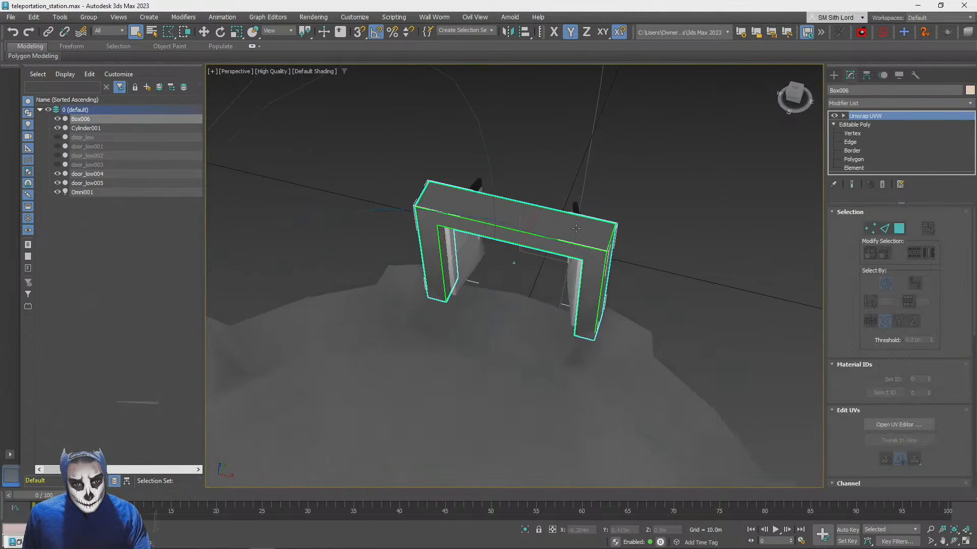
pyautogui.scroll(-3, 585, 254)
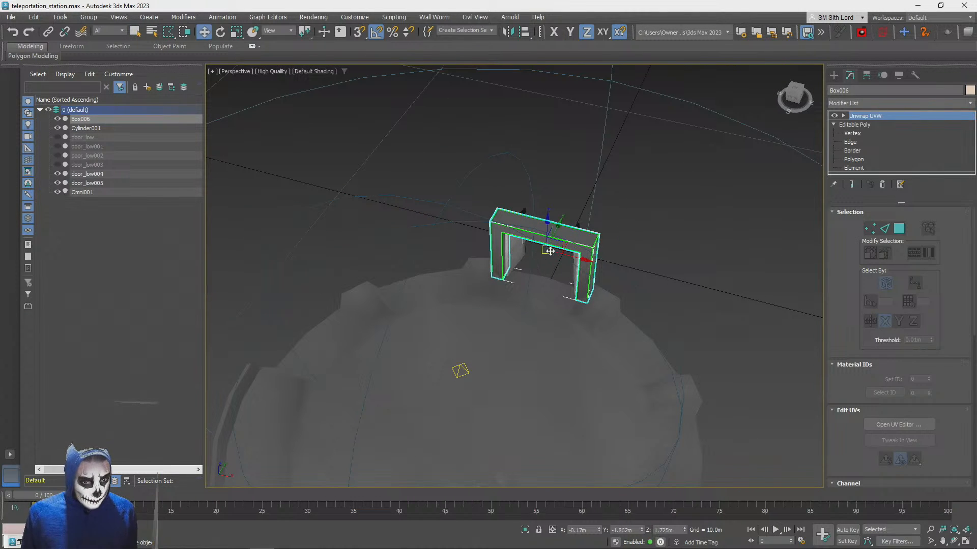
pyautogui.hotkey('ctrl', 'd')
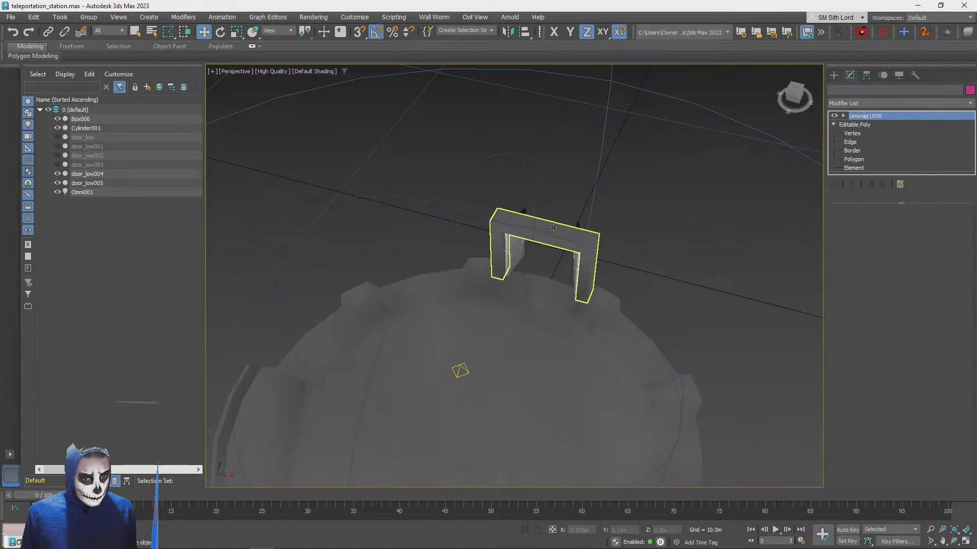
pyautogui.click(553, 227)
pyautogui.moveTo(560, 247)
pyautogui.keyDown('shift'); pyautogui.mouseDown()
pyautogui.moveTo(467, 247)
pyautogui.moveTo(414, 273)
pyautogui.mouseUp(); pyautogui.keyUp('shift')
pyautogui.click(490, 322)
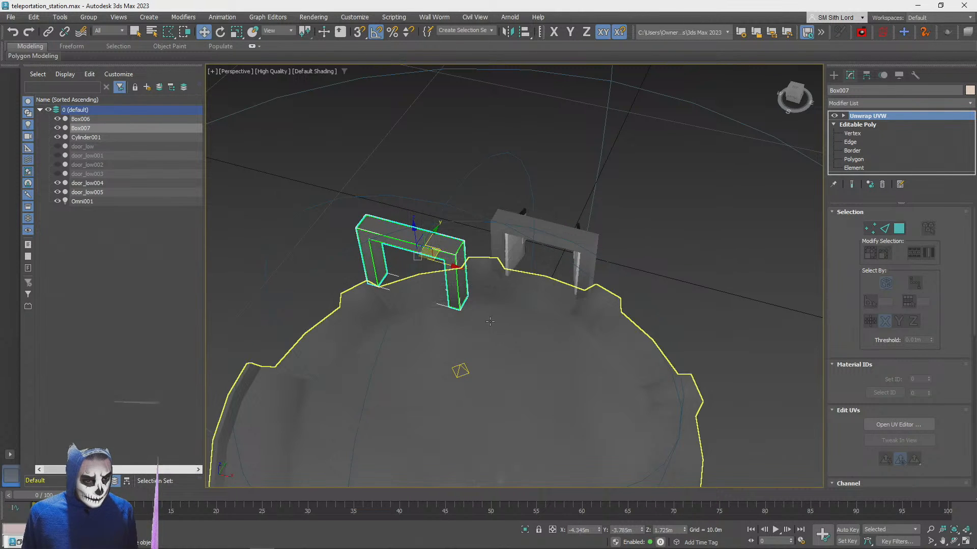
# Show edged faces and rotate the copied door frame about 40 degrees around Z to follow the platform rim
pyautogui.keyDown('alt'); pyautogui.moveTo(493, 336); pyautogui.dragTo(497, 305, button='middle'); pyautogui.keyUp('alt')
pyautogui.scroll(5, 498, 306)
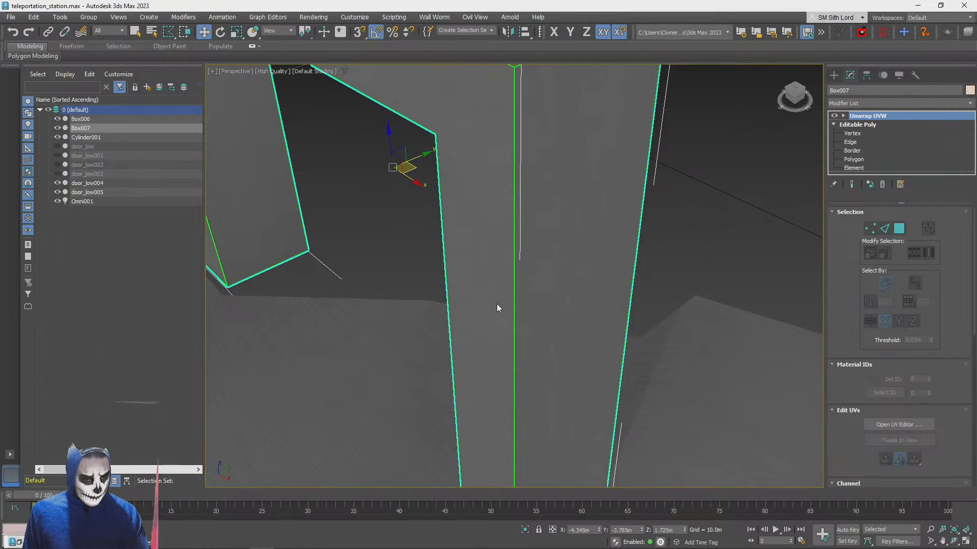
pyautogui.press('F4')
pyautogui.scroll(-6, 495, 275)
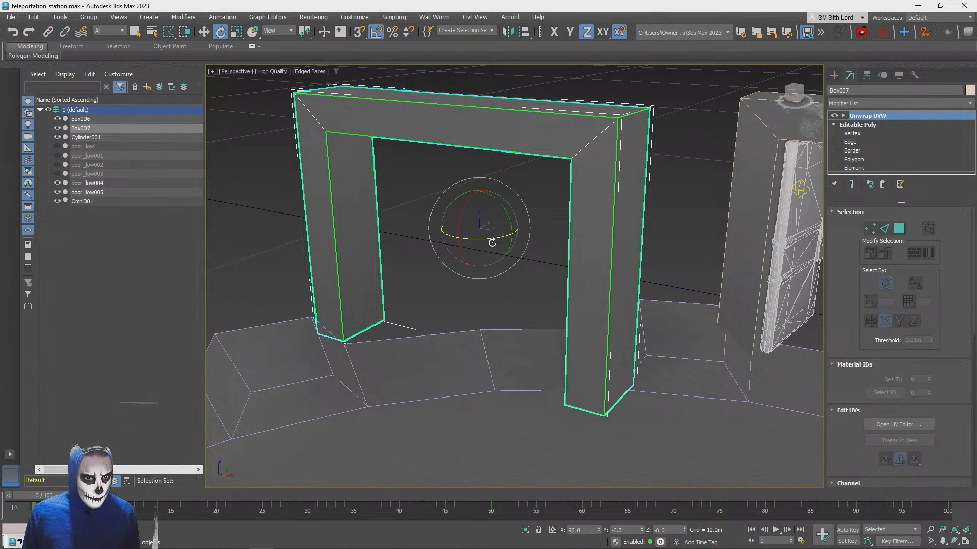
pyautogui.keyDown('shift'); pyautogui.moveTo(491, 238); pyautogui.dragTo(512, 241); pyautogui.keyUp('shift')
pyautogui.click(514, 322)
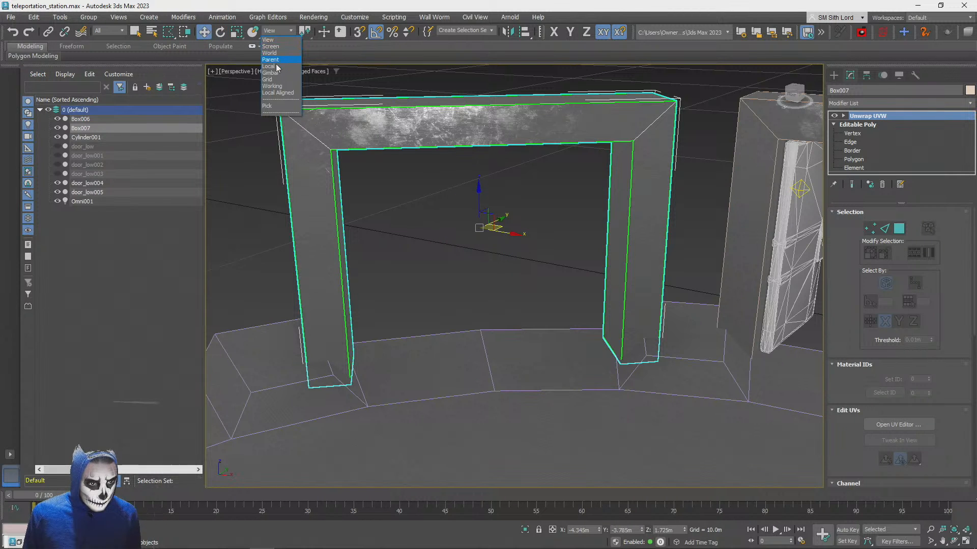
# Use the Local reference coordinate system to move the rotated frame along its own axes until its legs fit the rim segment
pyautogui.click(278, 67)
pyautogui.keyDown('alt'); pyautogui.moveTo(608, 236); pyautogui.dragTo(467, 285, button='middle'); pyautogui.keyUp('alt')
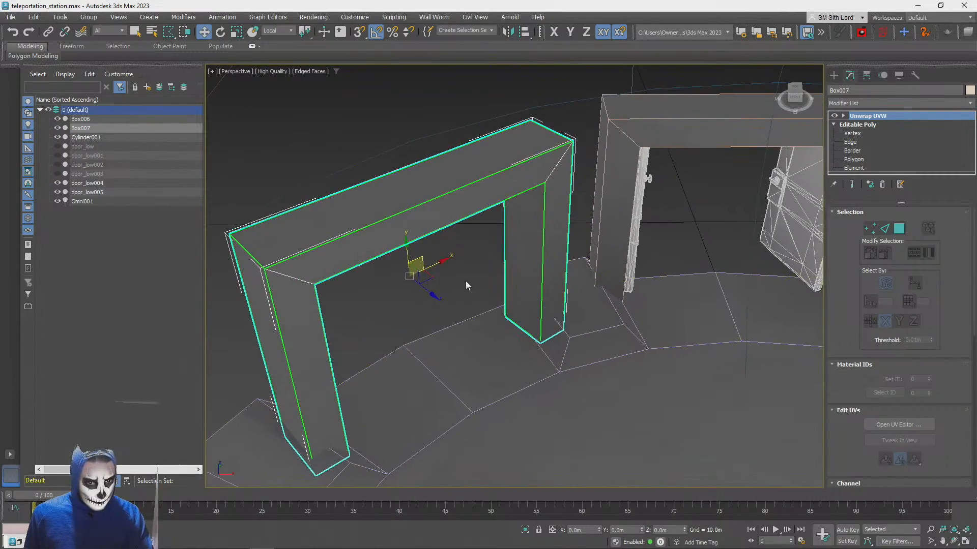
pyautogui.moveTo(424, 291); pyautogui.dragTo(423, 285)
pyautogui.keyDown('alt'); pyautogui.moveTo(422, 285); pyautogui.dragTo(584, 279, button='middle'); pyautogui.keyUp('alt')
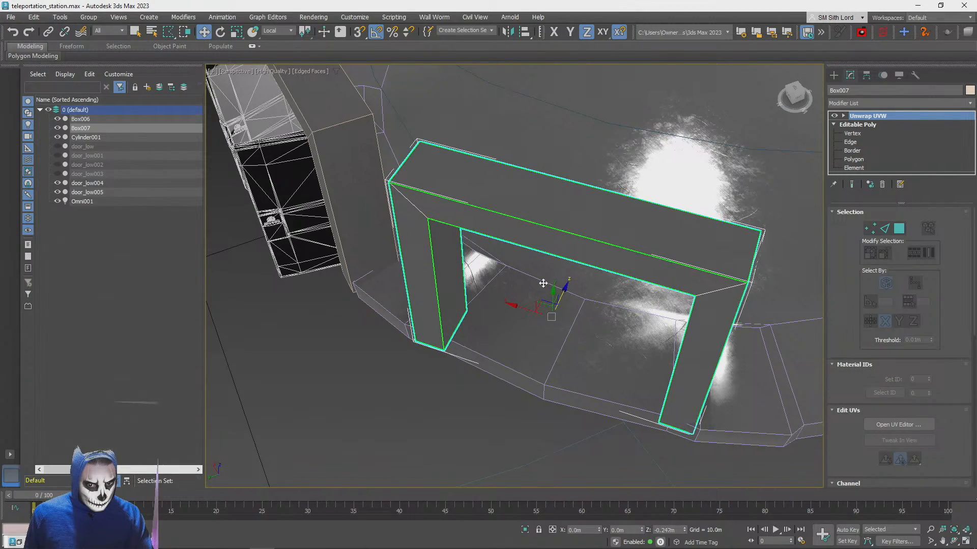
pyautogui.keyDown('alt'); pyautogui.moveTo(567, 279); pyautogui.dragTo(524, 308, button='middle'); pyautogui.keyUp('alt')
# Clone the second door frame to the next segment of the platform rim and rotate the new copy about 35 degrees around Z
pyautogui.scroll(-5, 479, 316)
pyautogui.moveTo(517, 311)
pyautogui.keyDown('shift'); pyautogui.mouseDown()
pyautogui.moveTo(417, 398)
pyautogui.moveTo(403, 382)
pyautogui.mouseUp(); pyautogui.keyUp('shift')
pyautogui.click(490, 324)
pyautogui.scroll(8, 479, 343)
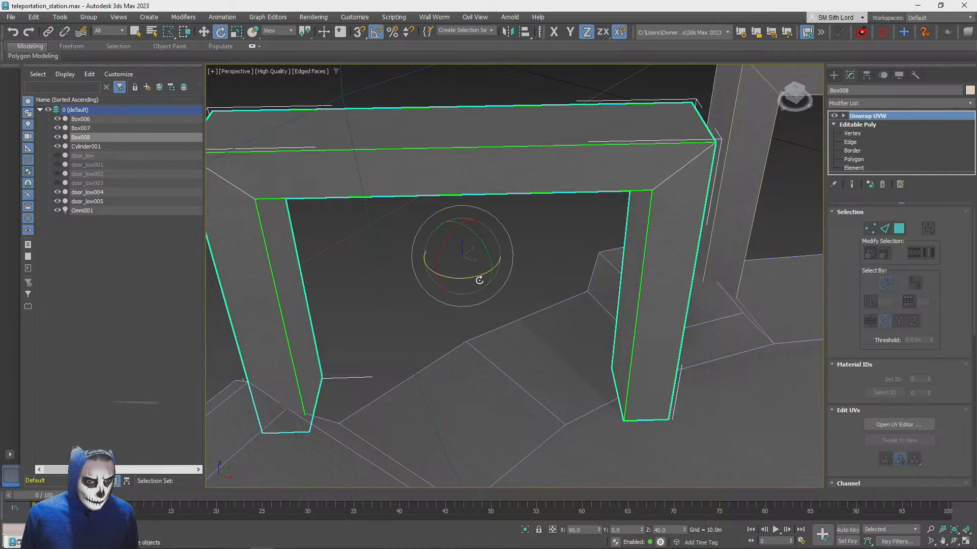
pyautogui.moveTo(473, 276); pyautogui.dragTo(490, 273)
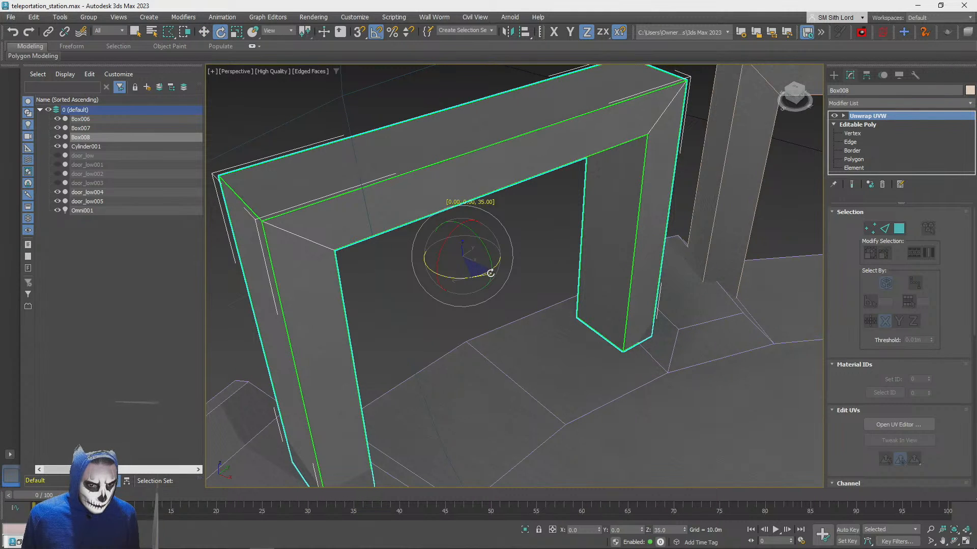
# Shift the third door frame along its local axes so its legs line up with the rim segment
pyautogui.moveTo(480, 257)
pyautogui.keyDown('alt'); pyautogui.mouseDown(button='middle')
pyautogui.moveTo(478, 264)
pyautogui.moveTo(494, 266)
pyautogui.mouseUp(button='middle'); pyautogui.keyUp('alt')
pyautogui.moveTo(496, 264); pyautogui.dragTo(502, 271)
pyautogui.moveTo(501, 272)
pyautogui.keyDown('alt'); pyautogui.mouseDown(button='middle')
pyautogui.moveTo(497, 262)
pyautogui.moveTo(498, 277)
pyautogui.moveTo(510, 266)
pyautogui.mouseUp(button='middle'); pyautogui.keyUp('alt')
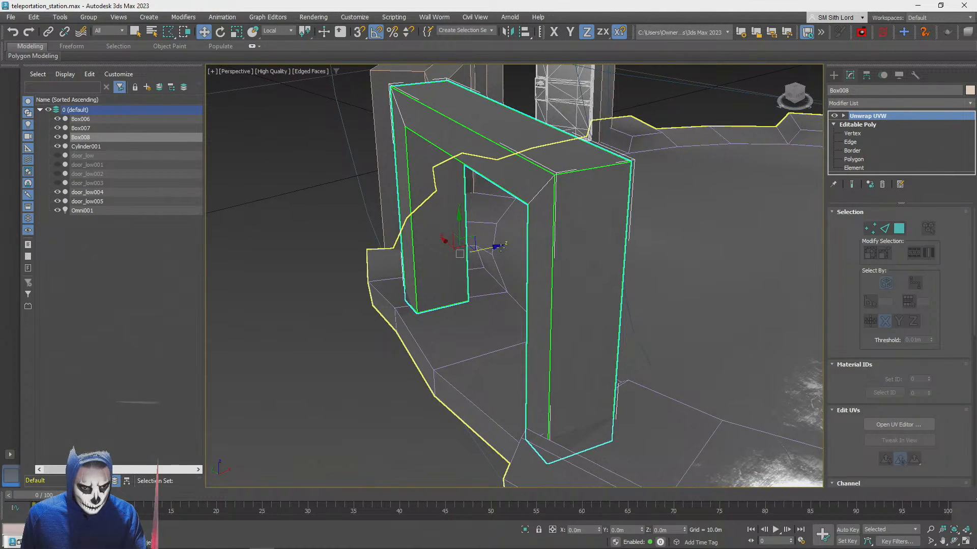
pyautogui.moveTo(494, 248); pyautogui.dragTo(490, 248)
pyautogui.keyDown('alt'); pyautogui.moveTo(490, 248); pyautogui.dragTo(385, 216, button='middle'); pyautogui.keyUp('alt')
# Select both copied door frames together, leaving the original frame with the doors unselected
pyautogui.scroll(-4, 448, 209)
pyautogui.click(299, 165)
pyautogui.keyDown('alt'); pyautogui.moveTo(299, 165); pyautogui.dragTo(320, 191, button='middle'); pyautogui.keyUp('alt')
pyautogui.scroll(-4, 307, 172)
pyautogui.click(382, 237)
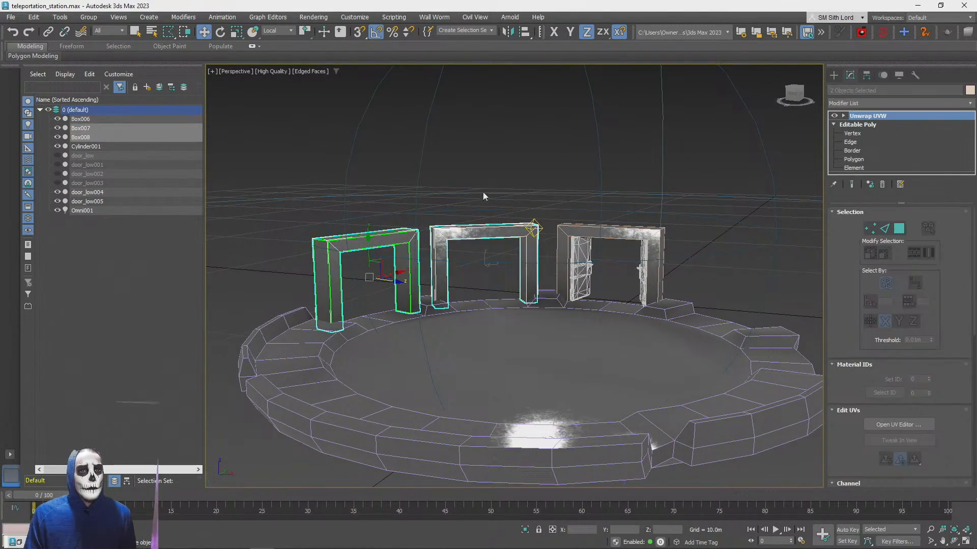
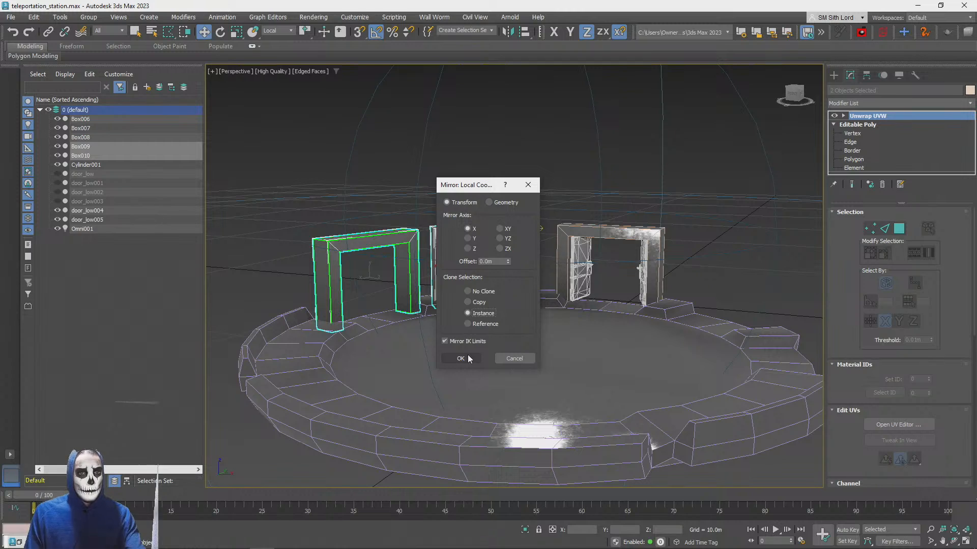
pyautogui.click(471, 239)
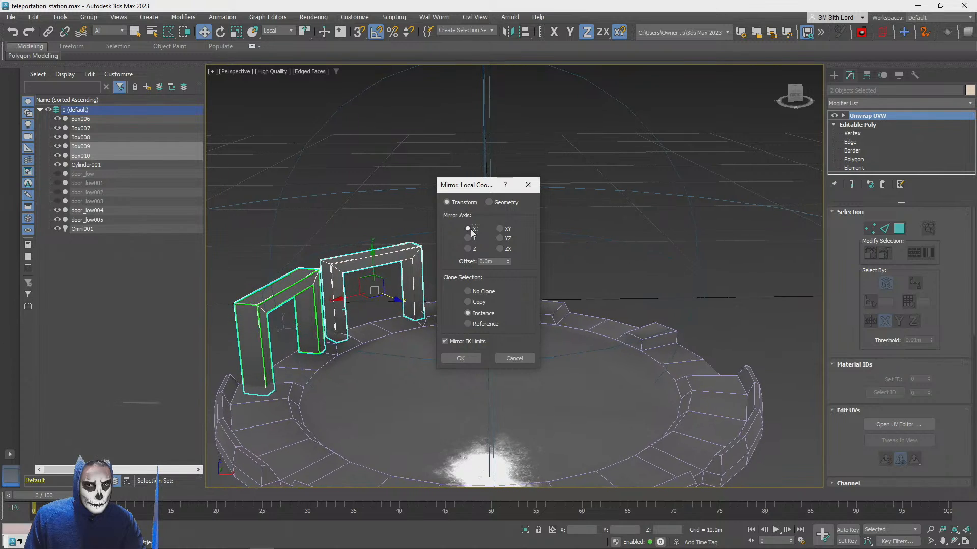
pyautogui.click(458, 359)
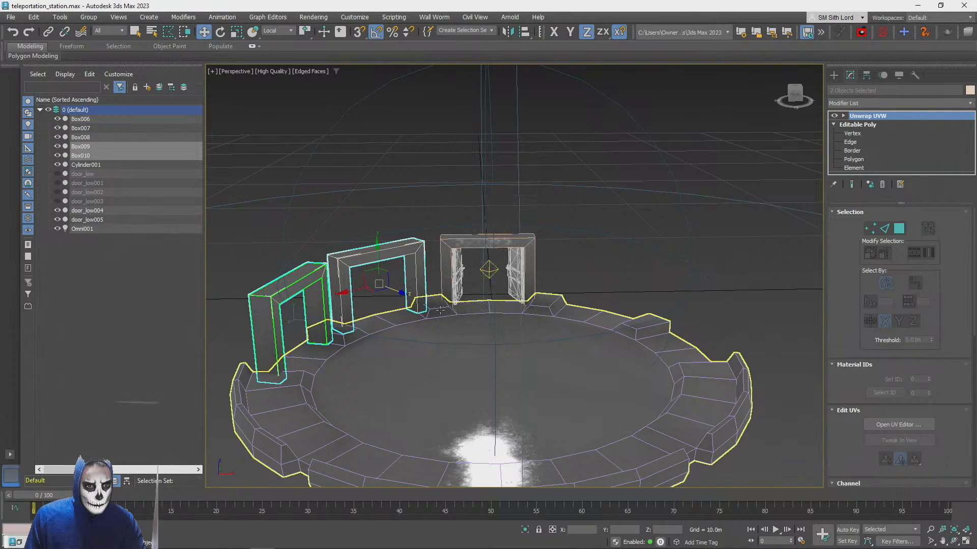
pyautogui.moveTo(356, 289); pyautogui.dragTo(457, 284)
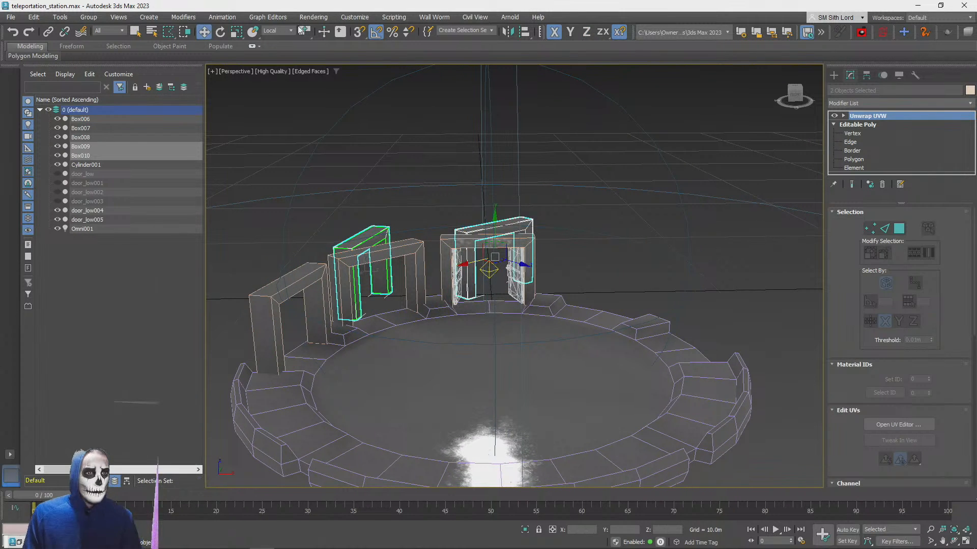
pyautogui.hotkey('ctrl', 'z')
pyautogui.press('Delete')
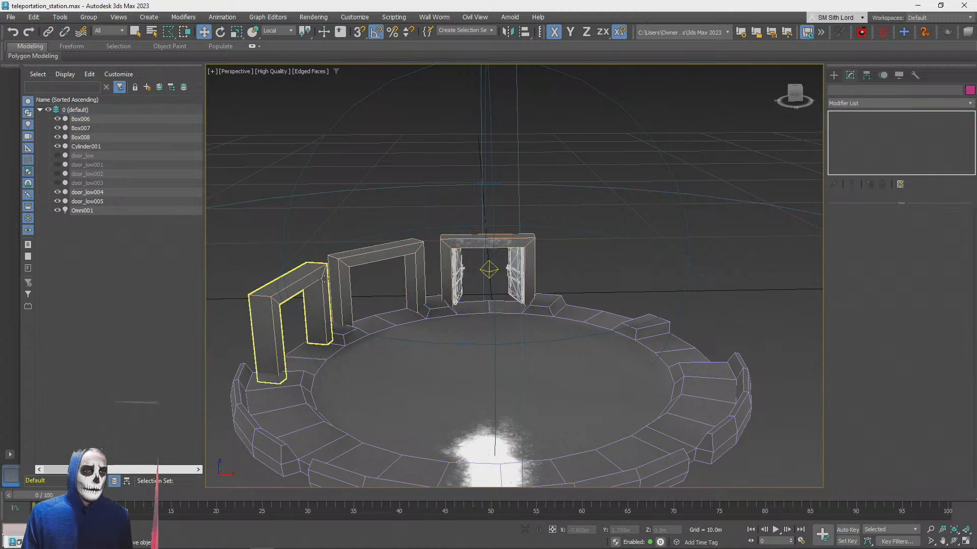
# Mirror the two side door frames across the world X axis as instances and move them to the opposite side of the platform
pyautogui.click(326, 274)
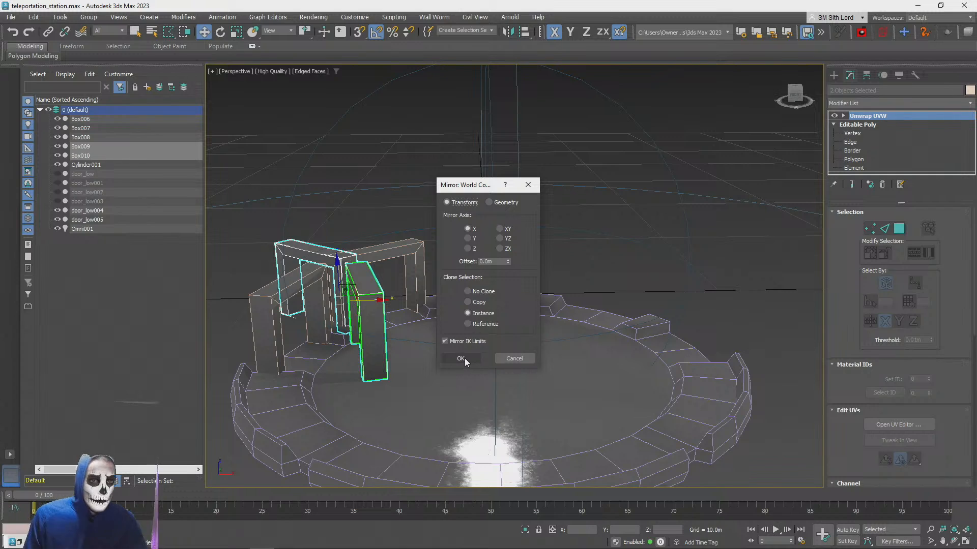
pyautogui.click(462, 358)
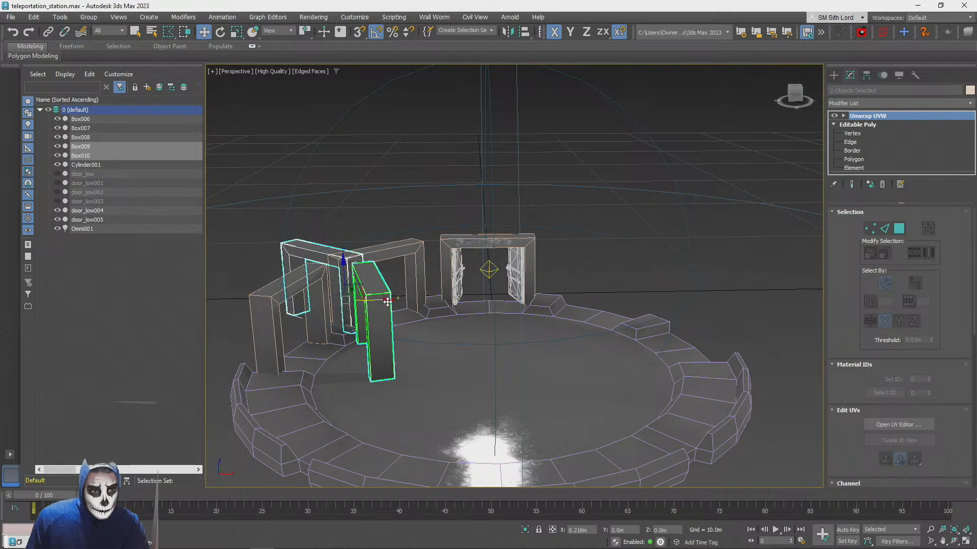
pyautogui.moveTo(387, 302); pyautogui.dragTo(668, 309)
pyautogui.scroll(5, 661, 311)
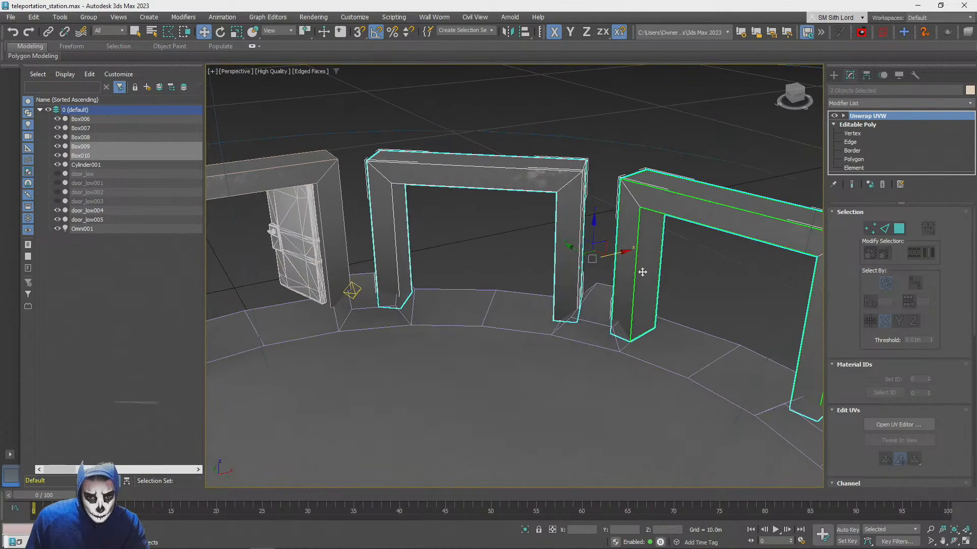
pyautogui.moveTo(625, 252); pyautogui.dragTo(635, 252)
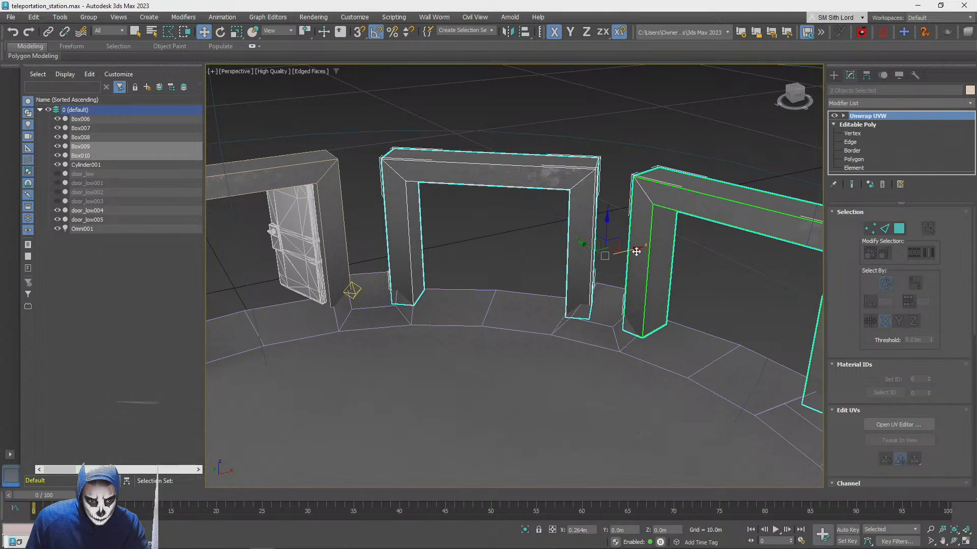
pyautogui.scroll(-1, 565, 266)
# Align the two mirrored frames with the platform ring by moving them along their local Z axis
pyautogui.keyDown('alt'); pyautogui.moveTo(565, 266); pyautogui.dragTo(285, 31, button='middle'); pyautogui.keyUp('alt')
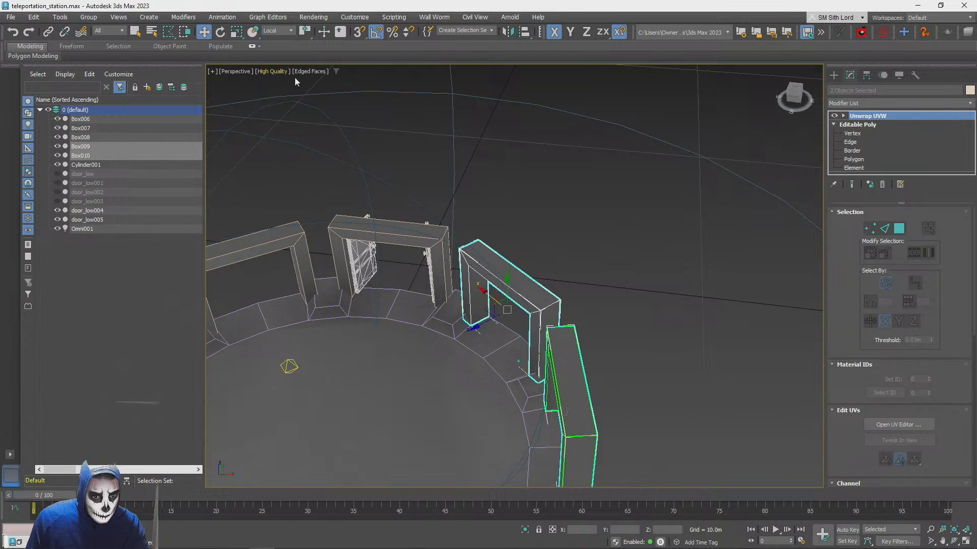
pyautogui.keyDown('alt'); pyautogui.moveTo(489, 318); pyautogui.dragTo(530, 323, button='middle'); pyautogui.keyUp('alt')
pyautogui.scroll(1, 530, 322)
pyautogui.moveTo(472, 346); pyautogui.dragTo(478, 342)
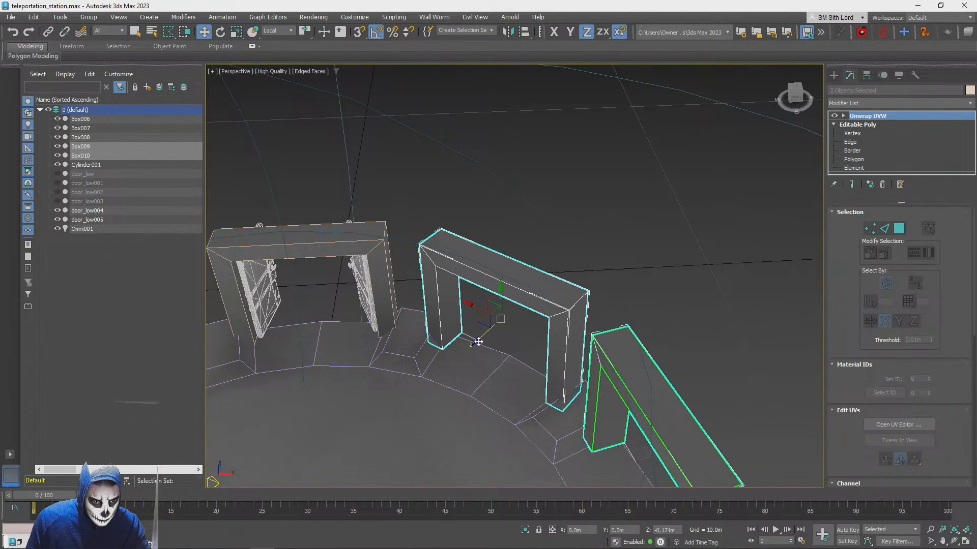
pyautogui.scroll(-5, 479, 341)
pyautogui.scroll(1, 479, 340)
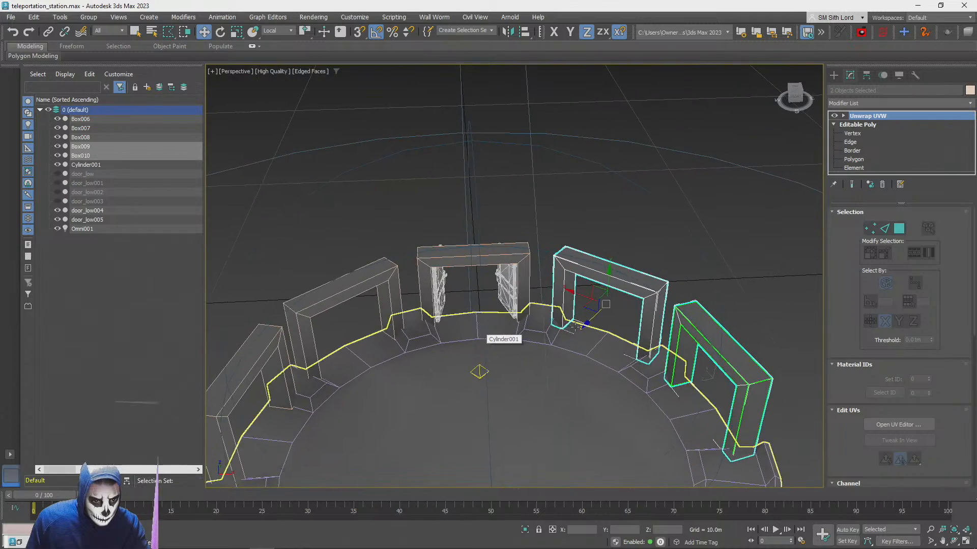
pyautogui.scroll(4, 583, 324)
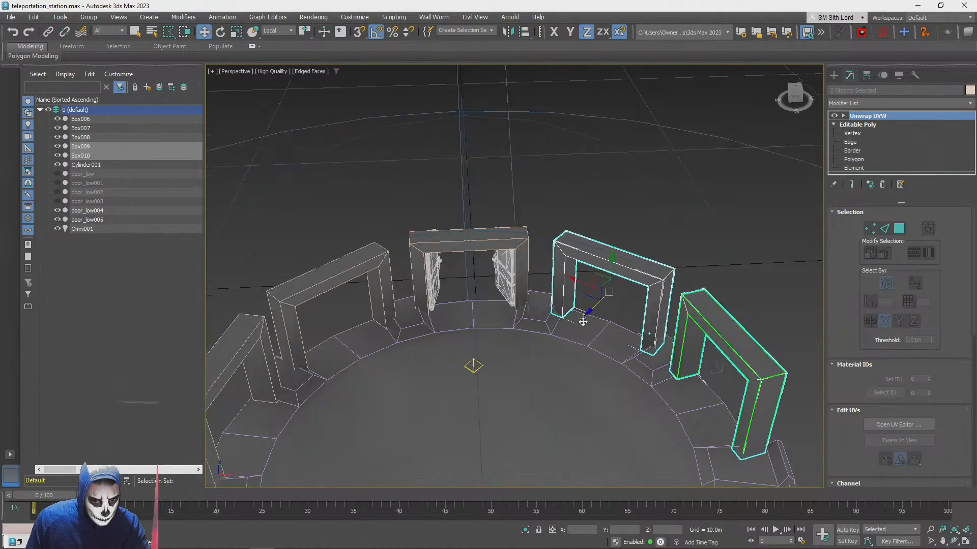
pyautogui.scroll(1, 580, 322)
pyautogui.moveTo(484, 246)
pyautogui.mouseDown()
pyautogui.moveTo(497, 240)
pyautogui.moveTo(478, 251)
pyautogui.moveTo(487, 247)
pyautogui.mouseUp()
pyautogui.click(639, 164)
pyautogui.scroll(-8, 639, 178)
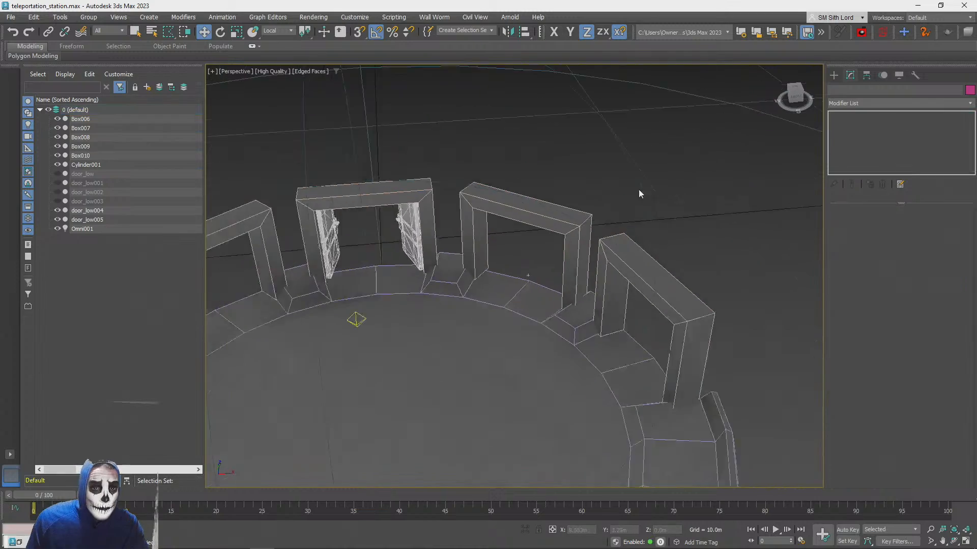
pyautogui.click(637, 202)
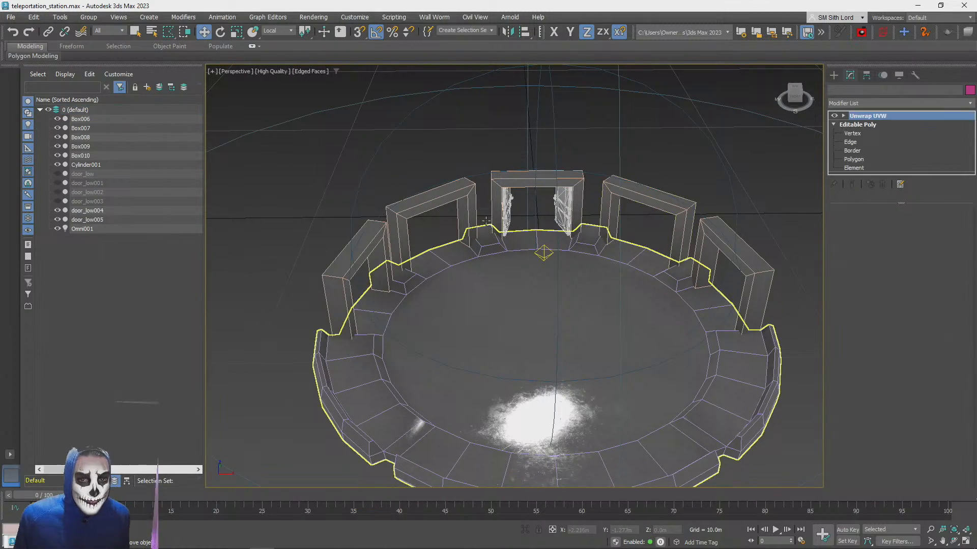
# Select the four side frames and move them outward about 0.31 m along local Z
pyautogui.keyDown('ctrl'); pyautogui.click(714, 241); pyautogui.keyUp('ctrl')
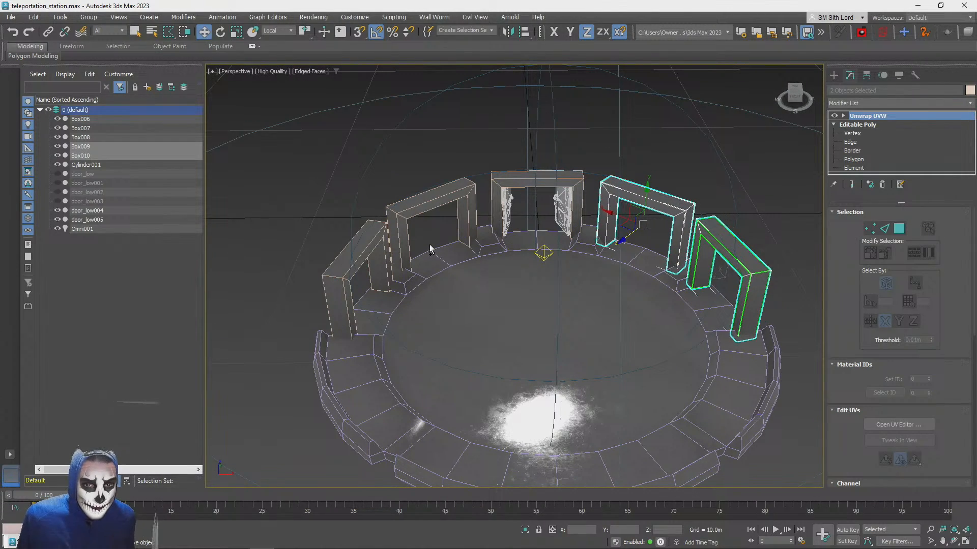
pyautogui.keyDown('ctrl'); pyautogui.click(361, 253); pyautogui.keyUp('ctrl')
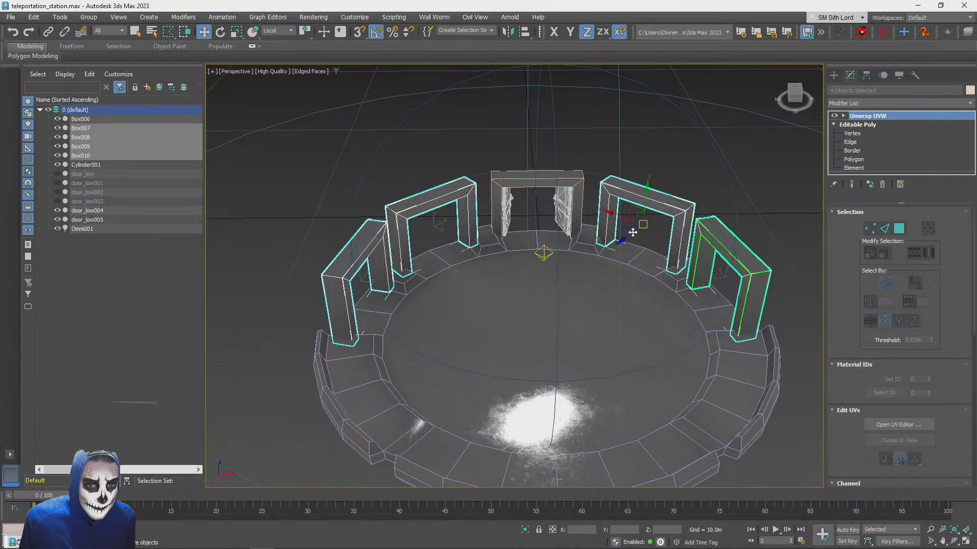
pyautogui.moveTo(632, 233); pyautogui.dragTo(630, 238)
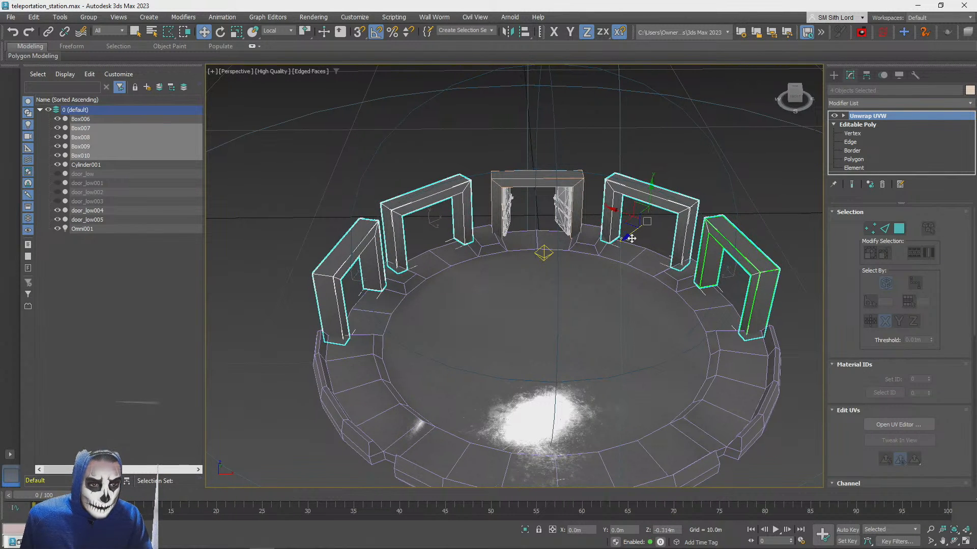
pyautogui.click(601, 121)
# Inspect the ring of door frames with and without edged faces, and check the teleportation station scene in PlayCanvas before returning to 3ds Max
pyautogui.keyDown('alt'); pyautogui.moveTo(549, 254); pyautogui.dragTo(519, 215, button='middle'); pyautogui.keyUp('alt')
pyautogui.scroll(4, 520, 215)
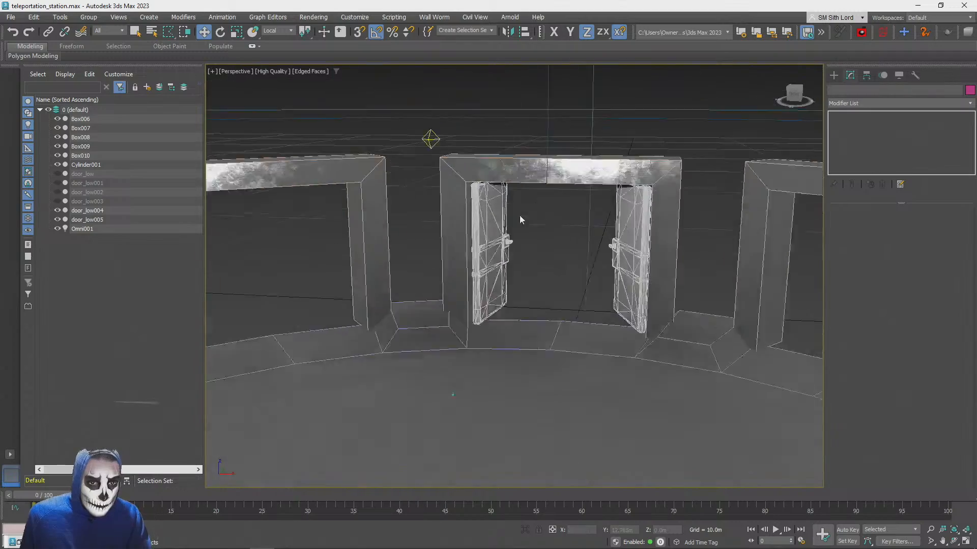
pyautogui.scroll(-7, 523, 252)
pyautogui.keyDown('alt'); pyautogui.moveTo(539, 254); pyautogui.dragTo(480, 273, button='middle'); pyautogui.keyUp('alt')
pyautogui.scroll(2, 523, 259)
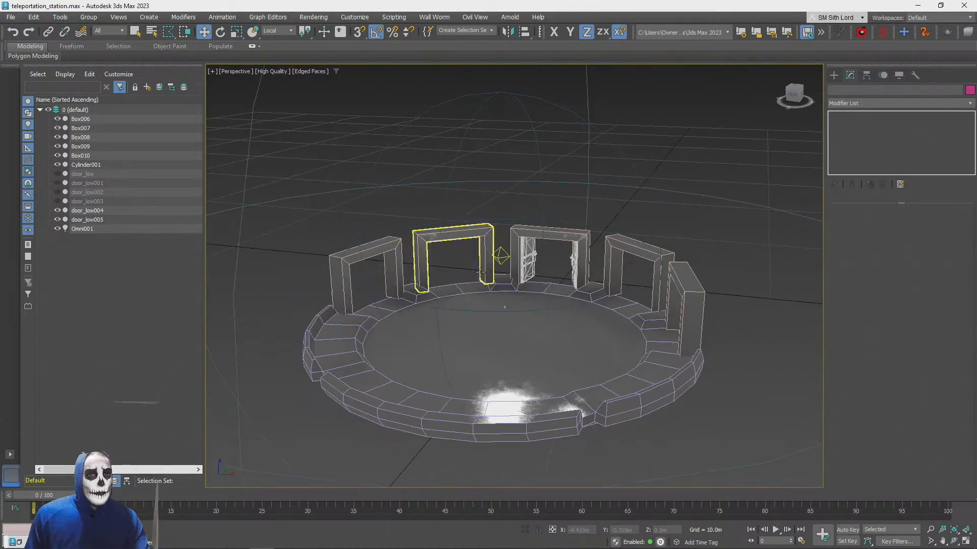
pyautogui.click(380, 246)
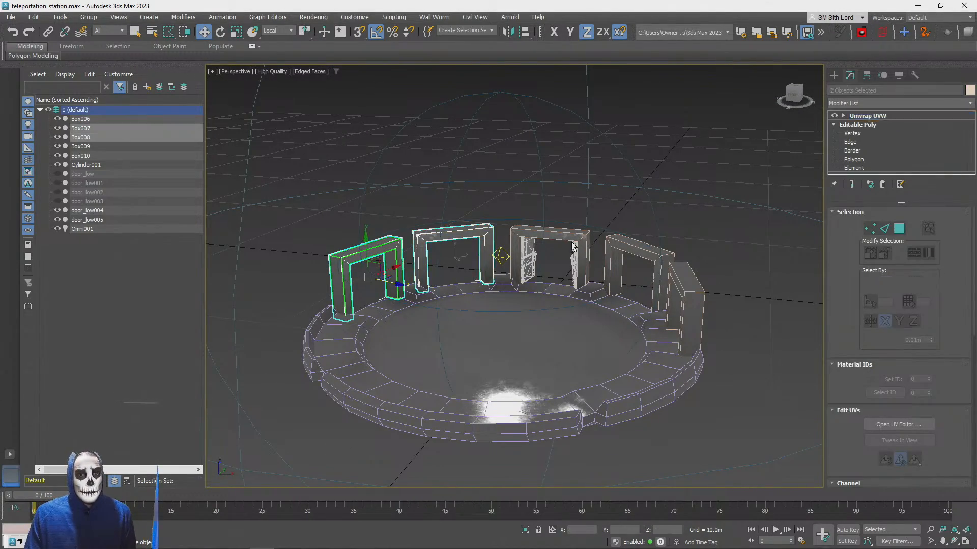
pyautogui.click(715, 227)
pyautogui.hotkey('alt', 'Tab')
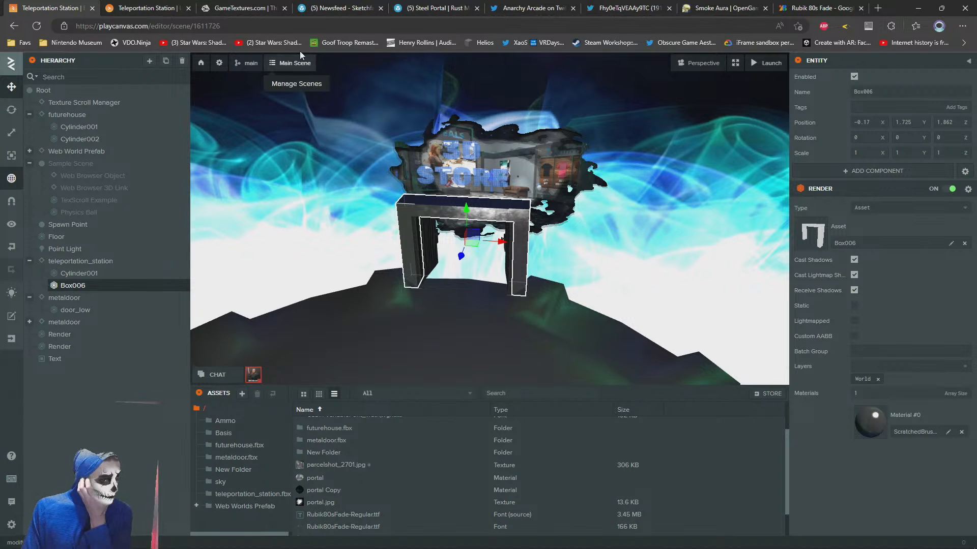
pyautogui.click(147, 5)
pyautogui.click(49, 6)
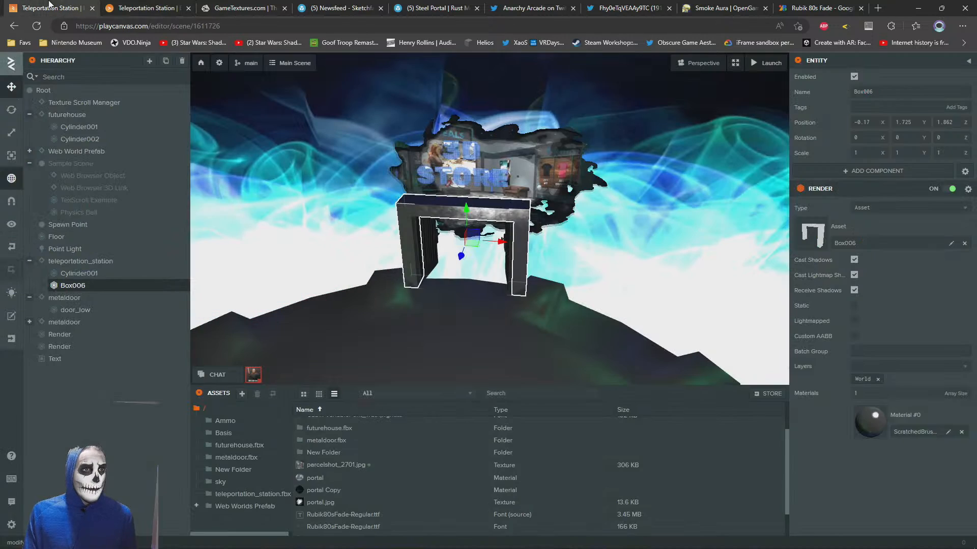
pyautogui.hotkey('alt', 'Tab')
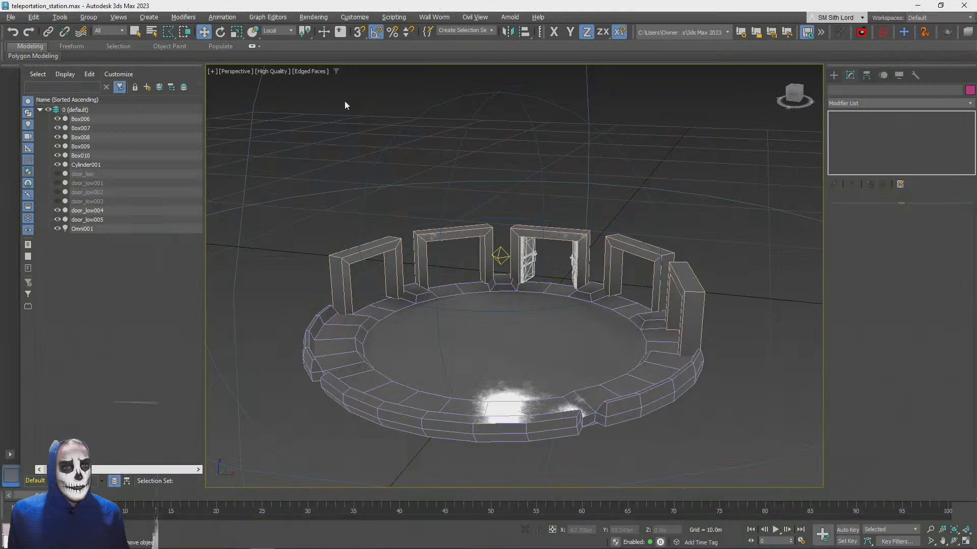
pyautogui.press('F4')
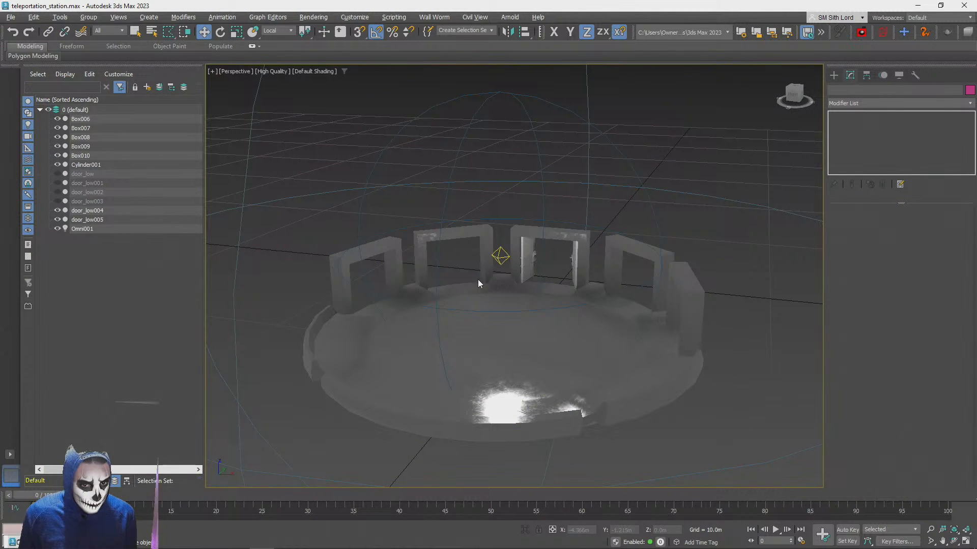
pyautogui.press('F4')
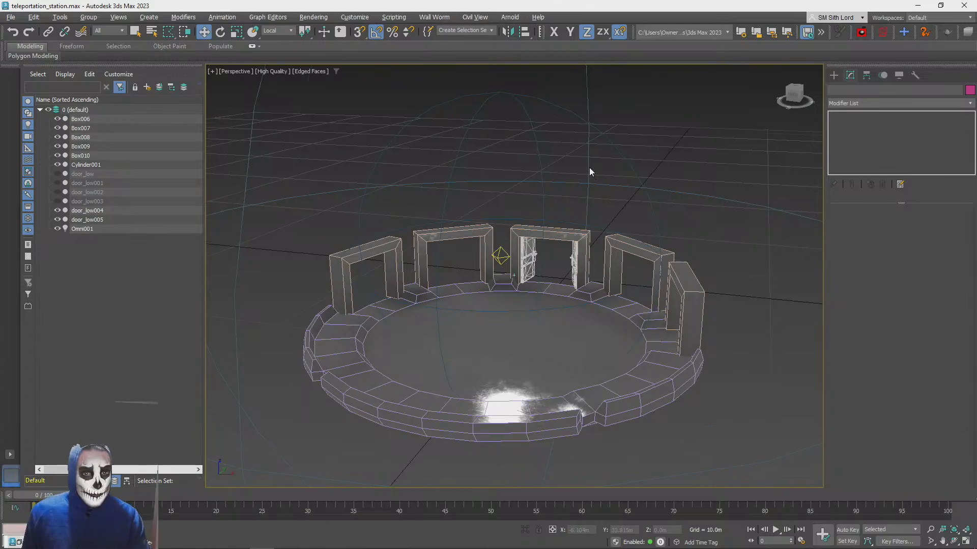
# Create a thin box about 0.87 m long, 0.72 m wide and 0.03 m high just behind the central doorway
pyautogui.keyDown('alt'); pyautogui.moveTo(589, 167); pyautogui.dragTo(836, 74, button='middle'); pyautogui.keyUp('alt')
pyautogui.click(834, 75)
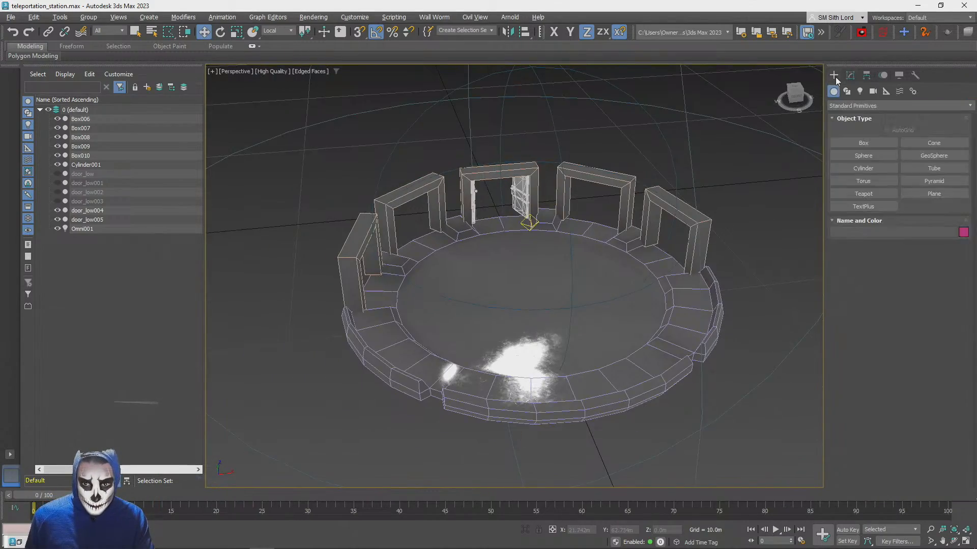
pyautogui.click(864, 143)
pyautogui.scroll(10, 705, 214)
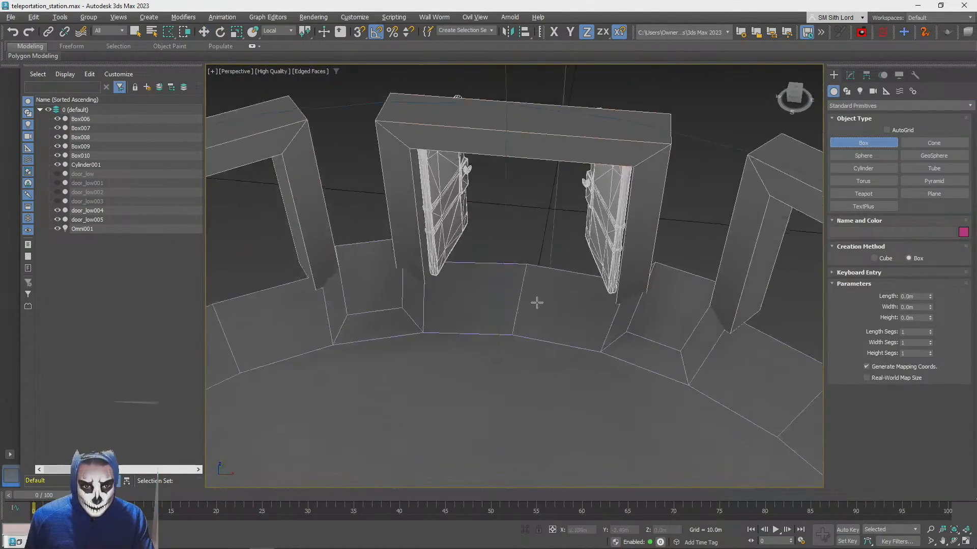
pyautogui.moveTo(514, 241); pyautogui.dragTo(515, 247)
pyautogui.click(518, 243)
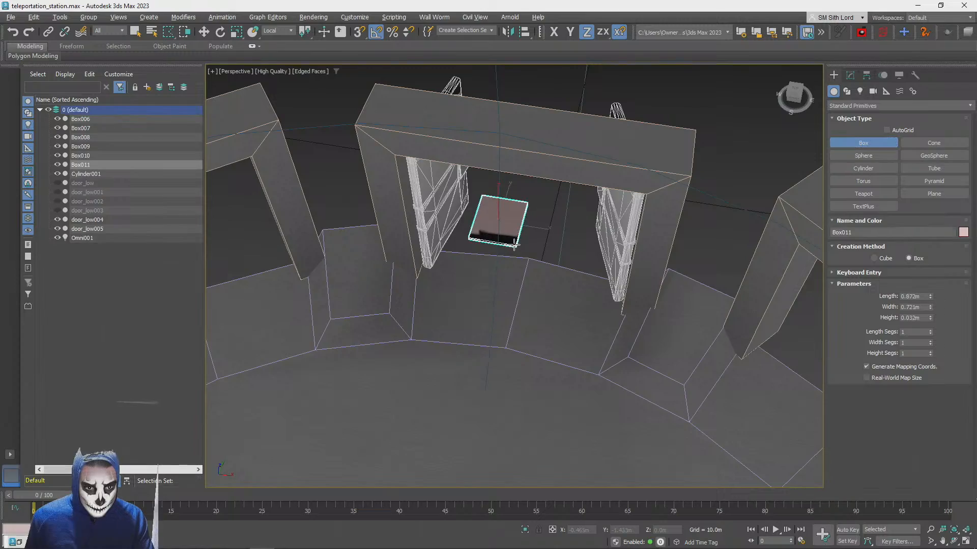
pyautogui.scroll(4, 527, 228)
pyautogui.keyDown('alt'); pyautogui.moveTo(527, 229); pyautogui.dragTo(538, 301, button='middle'); pyautogui.keyUp('alt')
pyautogui.scroll(-4, 572, 316)
pyautogui.scroll(2, 560, 311)
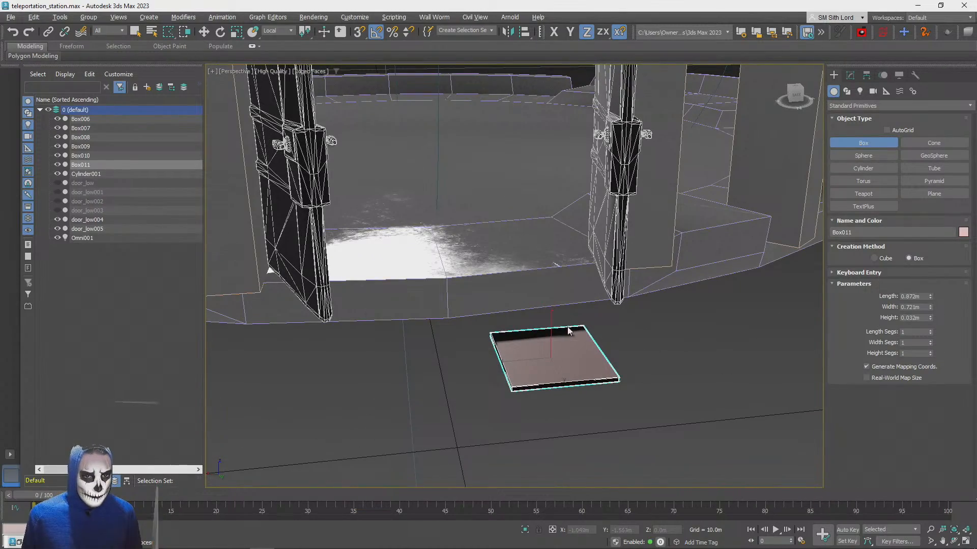
# Raise the new box toward the platform level and apply the ScratchedBrushedSteel material to it
pyautogui.press('w')
pyautogui.moveTo(549, 329); pyautogui.dragTo(551, 290)
pyautogui.keyDown('alt'); pyautogui.moveTo(551, 290); pyautogui.dragTo(539, 366, button='middle'); pyautogui.keyUp('alt')
pyautogui.press('m')
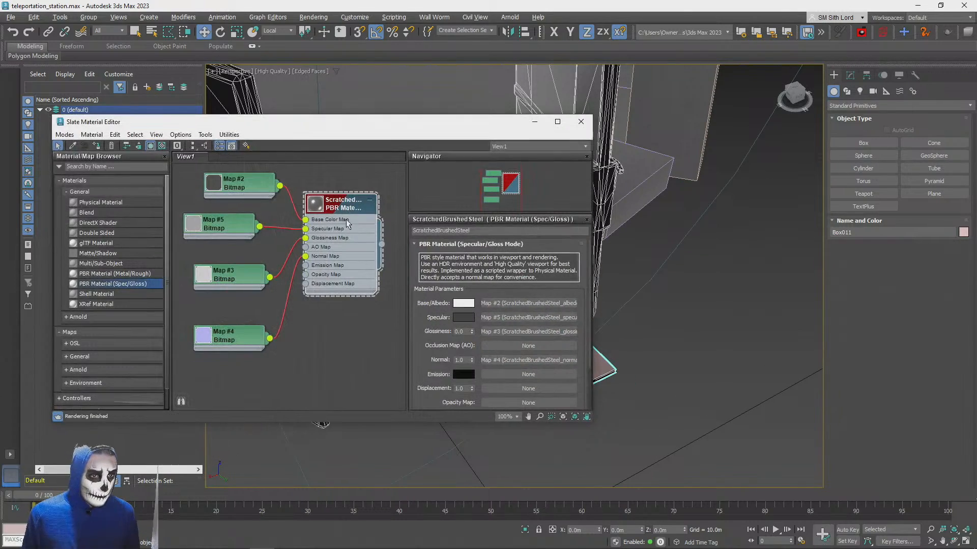
pyautogui.click(580, 122)
# Move the steel plate against the platform's outer edge between the two open doors and adjust its height
pyautogui.moveTo(533, 366); pyautogui.dragTo(390, 382)
pyautogui.press('w')
pyautogui.moveTo(414, 341); pyautogui.dragTo(415, 338)
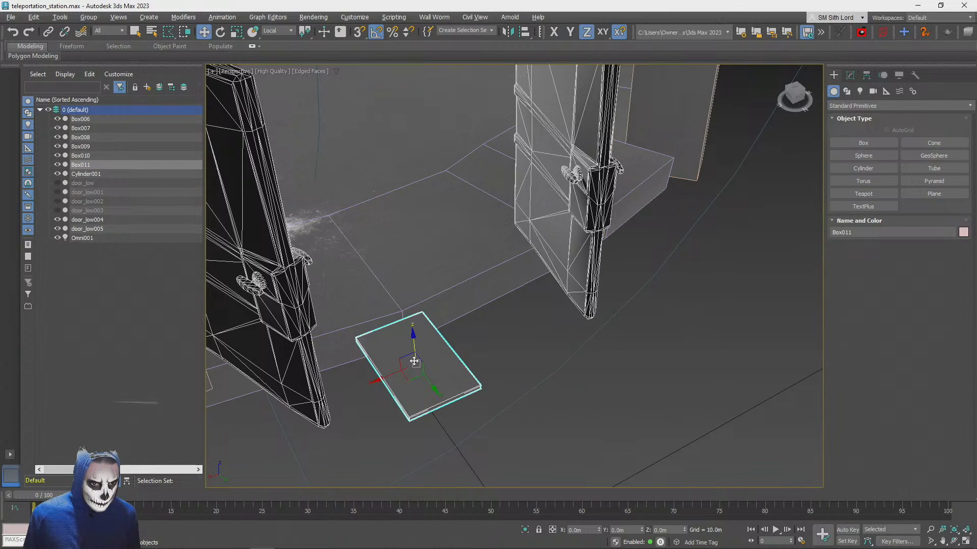
pyautogui.moveTo(409, 380); pyautogui.dragTo(404, 359)
pyautogui.keyDown('alt'); pyautogui.moveTo(486, 347); pyautogui.dragTo(412, 235, button='middle'); pyautogui.keyUp('alt')
pyautogui.moveTo(422, 249); pyautogui.dragTo(423, 254)
# Undo the most recent position changes of the steel plate
pyautogui.hotkey('ctrl', 'd')
pyautogui.click(412, 300)
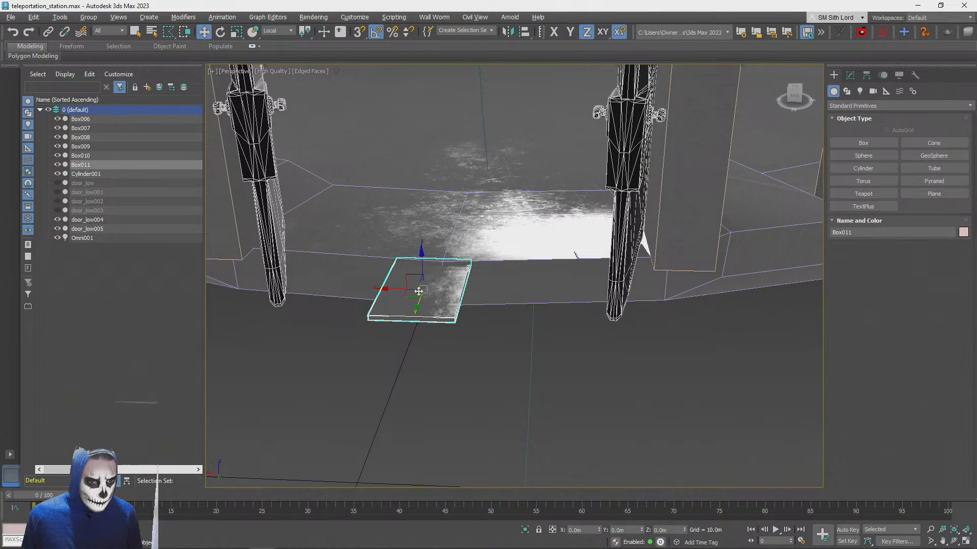
pyautogui.hotkey('ctrl', 'z')
pyautogui.hotkey('ctrl', 'z')
pyautogui.hotkey('ctrl', 'z')
pyautogui.hotkey('ctrl', 'z')
pyautogui.hotkey('ctrl', 'z')
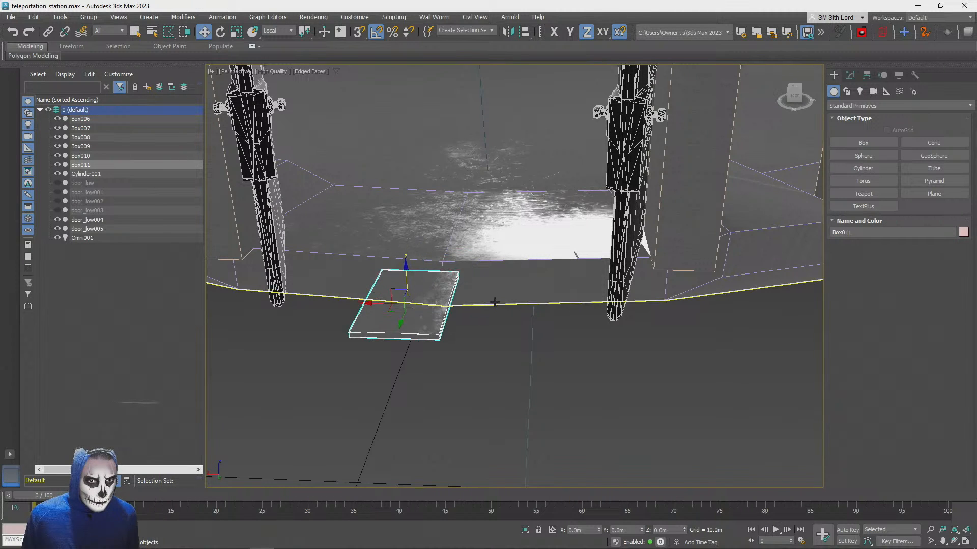
pyautogui.hotkey('ctrl', 'z')
# Clone the steel plate once as an instance and place the clone beside the other door
pyautogui.keyDown('shift'); pyautogui.moveTo(540, 300); pyautogui.dragTo(345, 286); pyautogui.keyUp('shift')
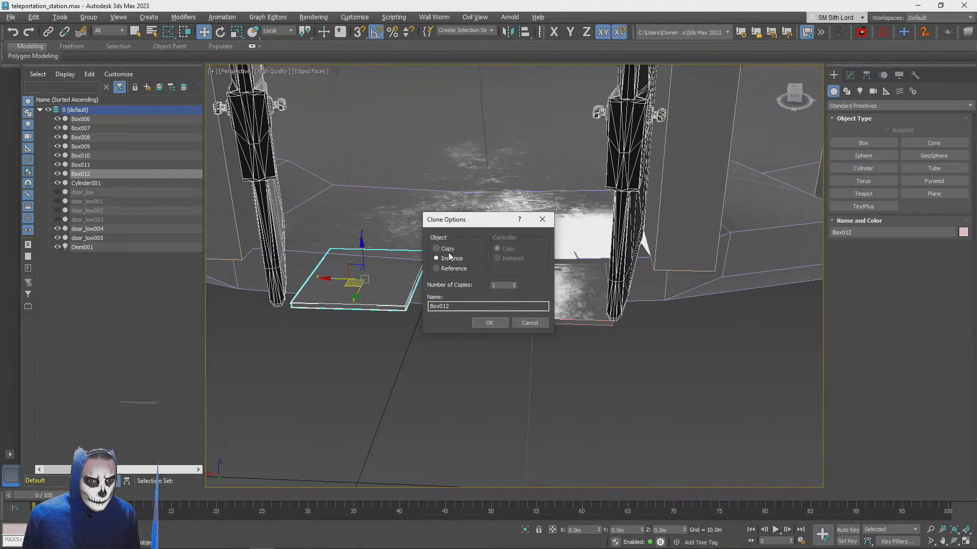
pyautogui.click(490, 324)
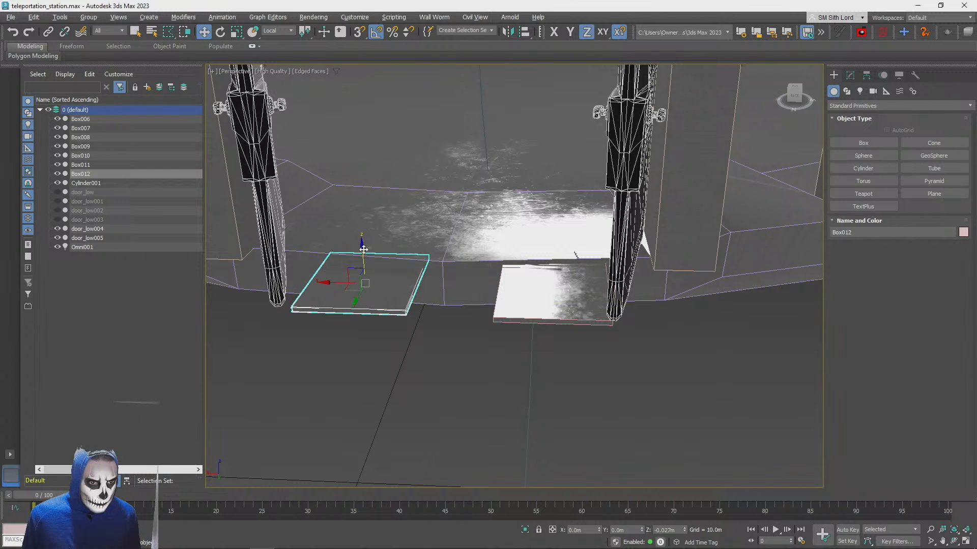
# Narrow the cloned plate to about 75.5% along X and clone it into the gap between the two plates
pyautogui.press('r')
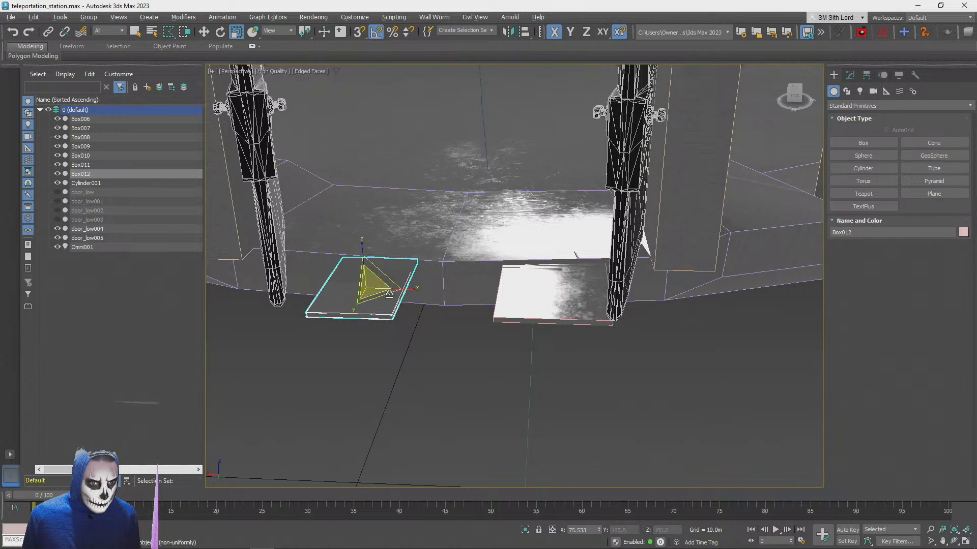
pyautogui.press('w')
pyautogui.moveTo(349, 293)
pyautogui.mouseDown()
pyautogui.moveTo(341, 303)
pyautogui.moveTo(433, 326)
pyautogui.mouseUp()
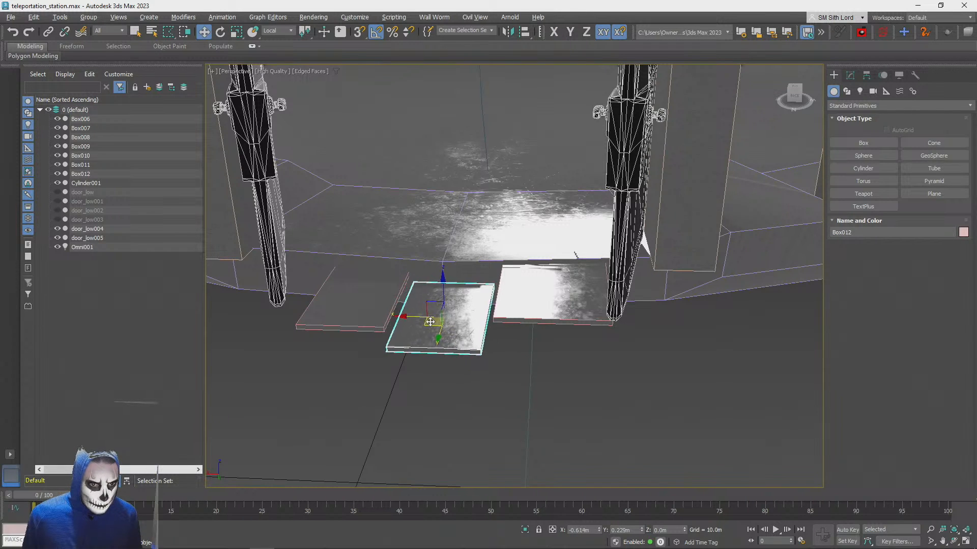
pyautogui.click(488, 326)
# Raise the middle clone, widen it to about 150% along X, and fit it between the two side plates
pyautogui.moveTo(443, 286); pyautogui.dragTo(442, 269)
pyautogui.press('r')
pyautogui.moveTo(485, 302); pyautogui.dragTo(506, 301)
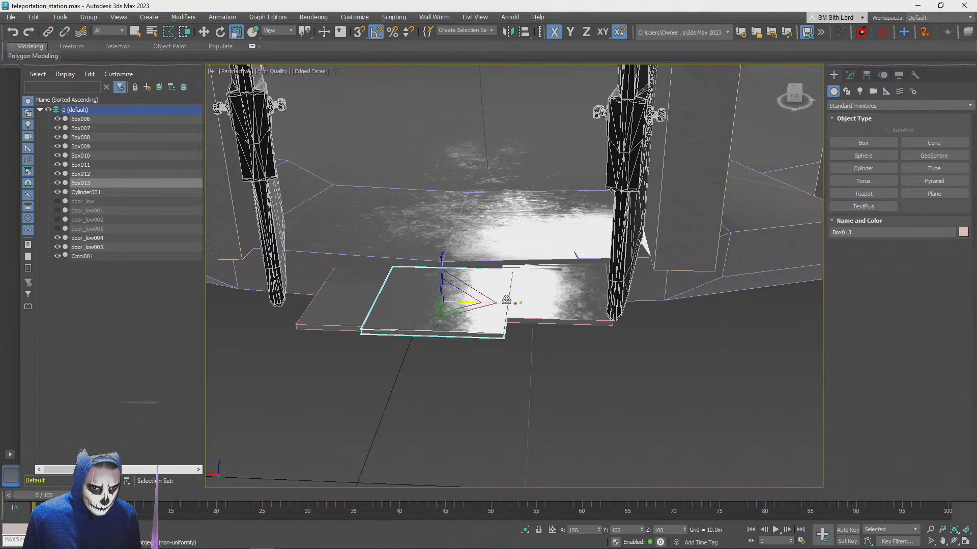
pyautogui.keyDown('alt'); pyautogui.moveTo(511, 260); pyautogui.dragTo(465, 325, button='middle'); pyautogui.keyUp('alt')
pyautogui.press('w')
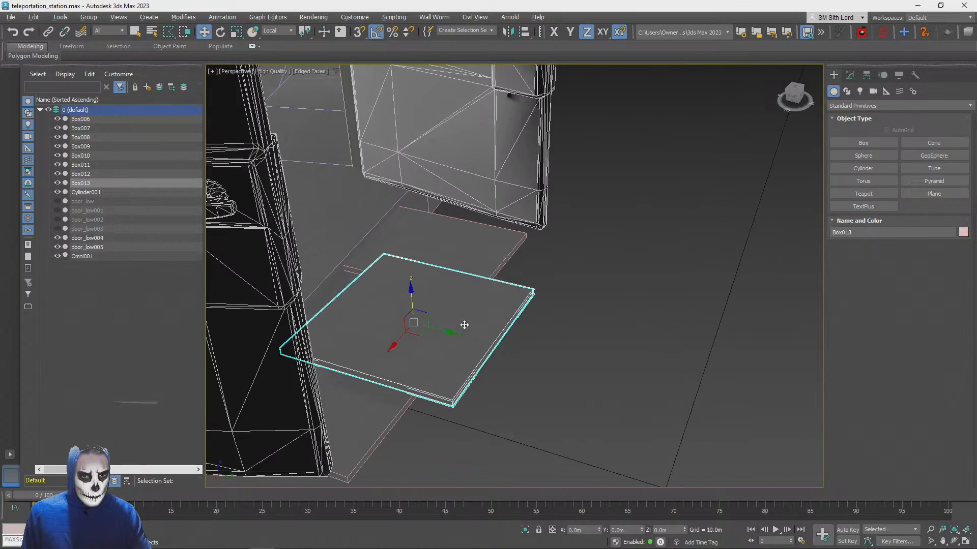
pyautogui.moveTo(448, 330); pyautogui.dragTo(408, 320)
pyautogui.keyDown('alt'); pyautogui.moveTo(408, 321); pyautogui.dragTo(494, 318, button='middle'); pyautogui.keyUp('alt')
pyautogui.moveTo(497, 299); pyautogui.dragTo(502, 305)
# Adjust the two side plates to line up with the wide middle plate along the platform edge
pyautogui.keyDown('alt'); pyautogui.moveTo(502, 305); pyautogui.dragTo(392, 280, button='middle'); pyautogui.keyUp('alt')
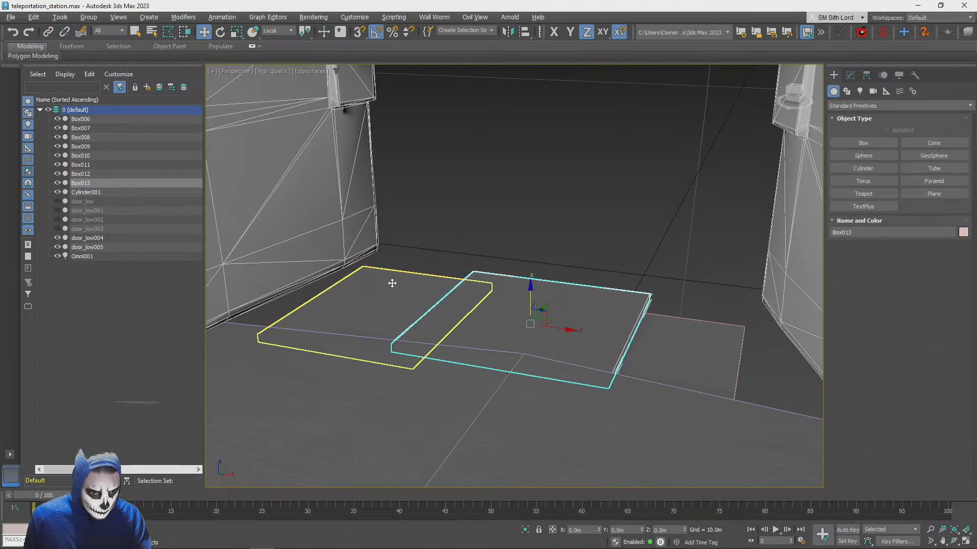
pyautogui.click(397, 279)
pyautogui.click(672, 346)
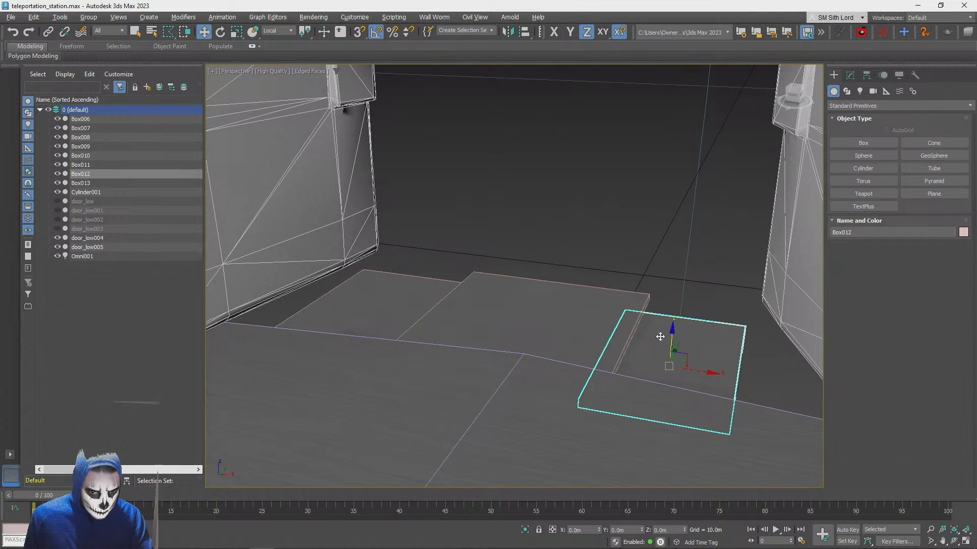
pyautogui.keyDown('alt'); pyautogui.moveTo(672, 345); pyautogui.dragTo(480, 335, button='middle'); pyautogui.keyUp('alt')
pyautogui.click(379, 378)
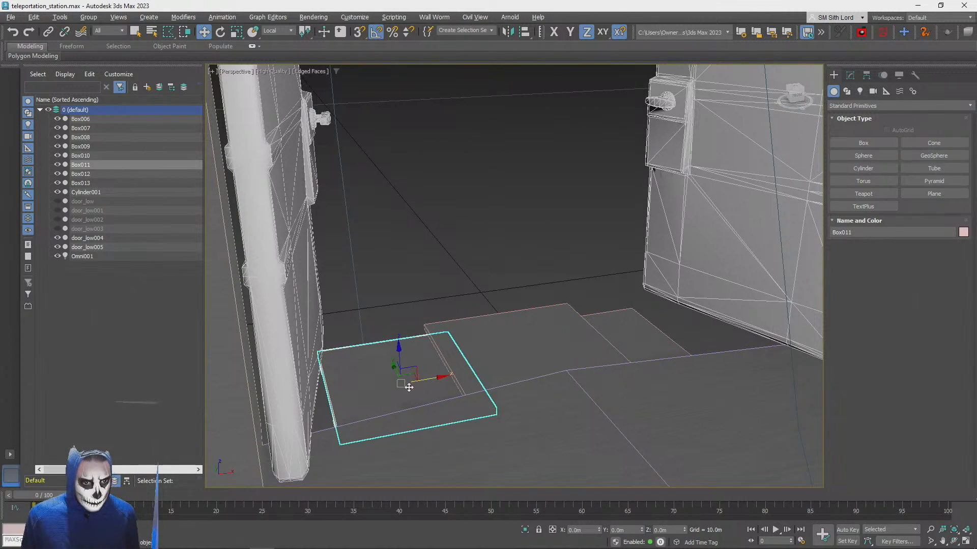
# Clone the larger side plate and place the clone farther out beyond the first row of plates
pyautogui.keyDown('alt'); pyautogui.moveTo(419, 373); pyautogui.dragTo(404, 408, button='middle'); pyautogui.keyUp('alt')
pyautogui.moveTo(398, 406)
pyautogui.keyDown('shift'); pyautogui.mouseDown()
pyautogui.moveTo(399, 383)
pyautogui.moveTo(565, 289)
pyautogui.mouseUp(); pyautogui.keyUp('shift')
pyautogui.click(489, 323)
# Rescale the outer clone and move it close to the first row, in front of the larger side plate
pyautogui.press('e')
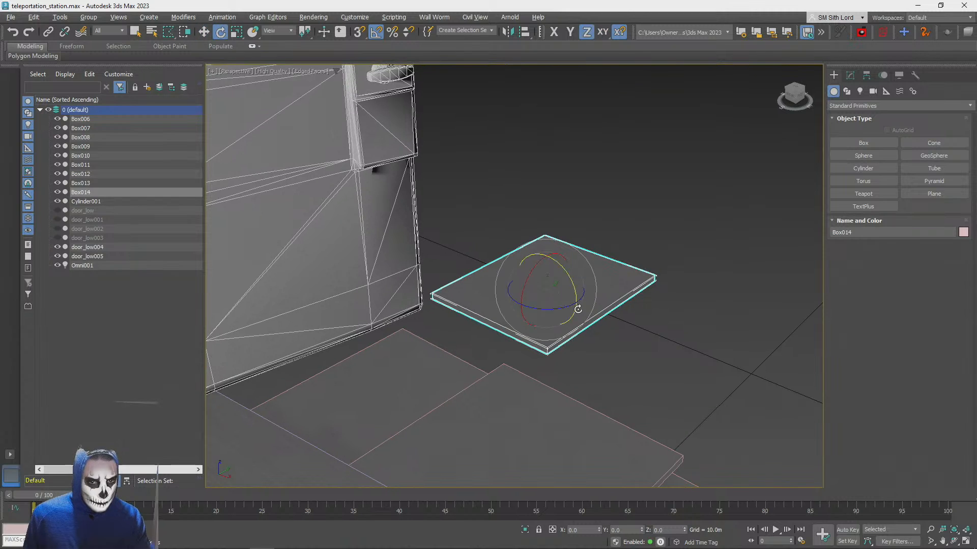
pyautogui.press('r')
pyautogui.keyDown('alt'); pyautogui.moveTo(572, 301); pyautogui.dragTo(608, 310, button='middle'); pyautogui.keyUp('alt')
pyautogui.keyDown('alt'); pyautogui.moveTo(564, 282); pyautogui.dragTo(584, 285, button='middle'); pyautogui.keyUp('alt')
pyautogui.moveTo(587, 284); pyautogui.dragTo(531, 272)
pyautogui.keyDown('alt'); pyautogui.moveTo(530, 272); pyautogui.dragTo(532, 275, button='middle'); pyautogui.keyUp('alt')
pyautogui.scroll(1, 532, 275)
pyautogui.moveTo(511, 288)
pyautogui.mouseDown()
pyautogui.moveTo(515, 276)
pyautogui.moveTo(515, 288)
pyautogui.mouseUp()
pyautogui.scroll(-3, 512, 260)
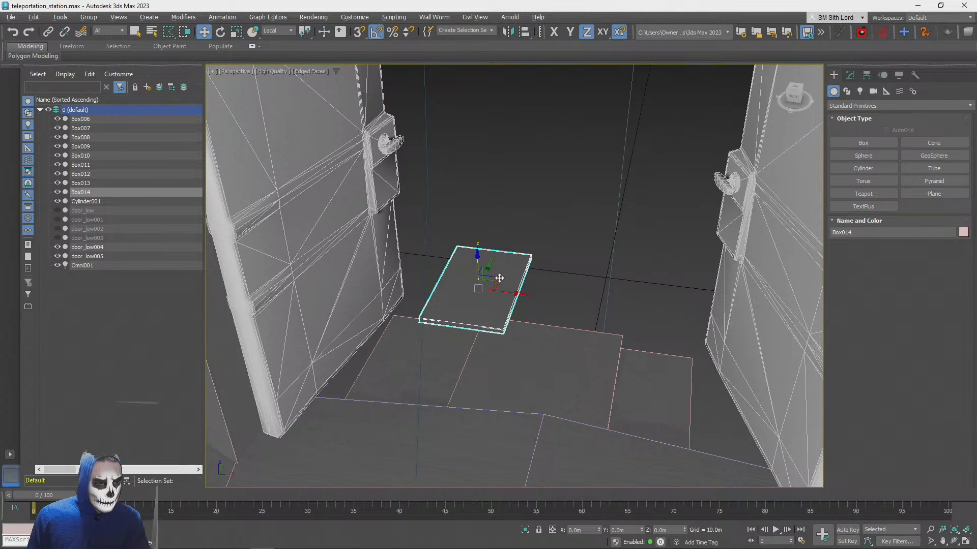
# Clone the outer plate once as a copy and place it beside the original, toward the opposite door
pyautogui.moveTo(500, 283)
pyautogui.keyDown('shift'); pyautogui.mouseDown()
pyautogui.moveTo(606, 269)
pyautogui.moveTo(631, 282)
pyautogui.mouseUp(); pyautogui.keyUp('shift')
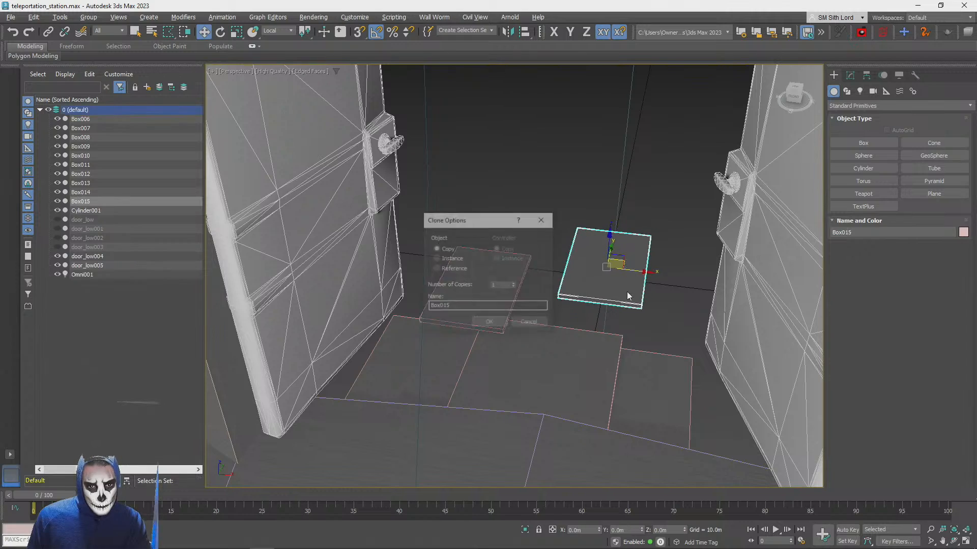
pyautogui.click(491, 324)
pyautogui.keyDown('alt'); pyautogui.moveTo(493, 326); pyautogui.dragTo(543, 313, button='middle'); pyautogui.keyUp('alt')
pyautogui.press('e')
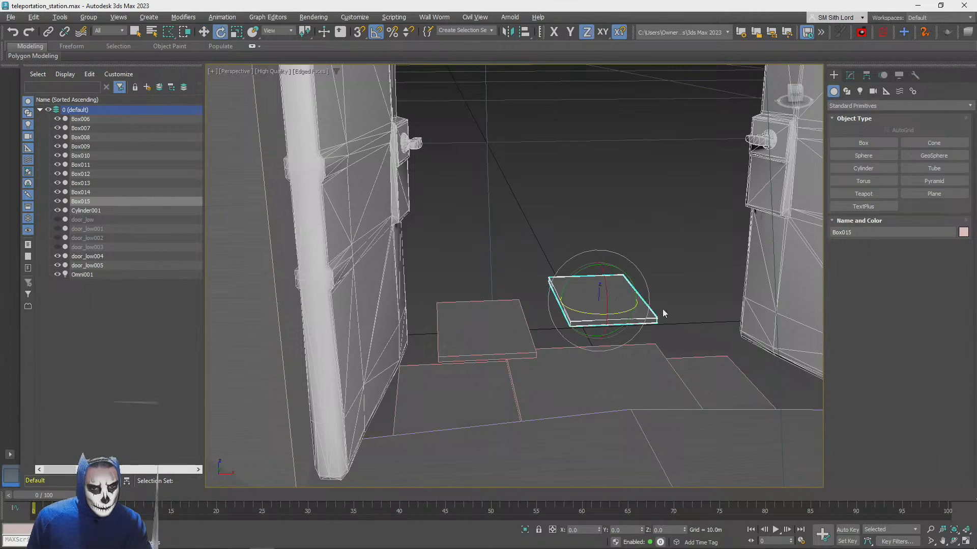
pyautogui.press('w')
pyautogui.moveTo(636, 300)
pyautogui.keyDown('alt'); pyautogui.mouseDown(button='middle')
pyautogui.moveTo(656, 306)
pyautogui.moveTo(629, 302)
pyautogui.mouseUp(button='middle'); pyautogui.keyUp('alt')
pyautogui.press('e')
pyautogui.press('w')
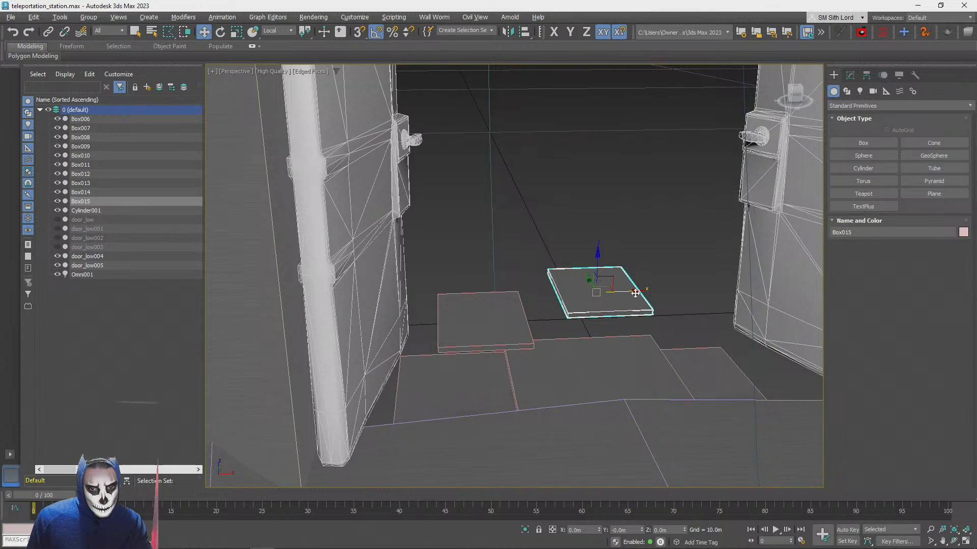
# Narrow the new copy along X and adjust its position and height beyond the first row
pyautogui.press('e')
pyautogui.keyDown('alt'); pyautogui.moveTo(643, 289); pyautogui.dragTo(643, 294, button='middle'); pyautogui.keyUp('alt')
pyautogui.press('r')
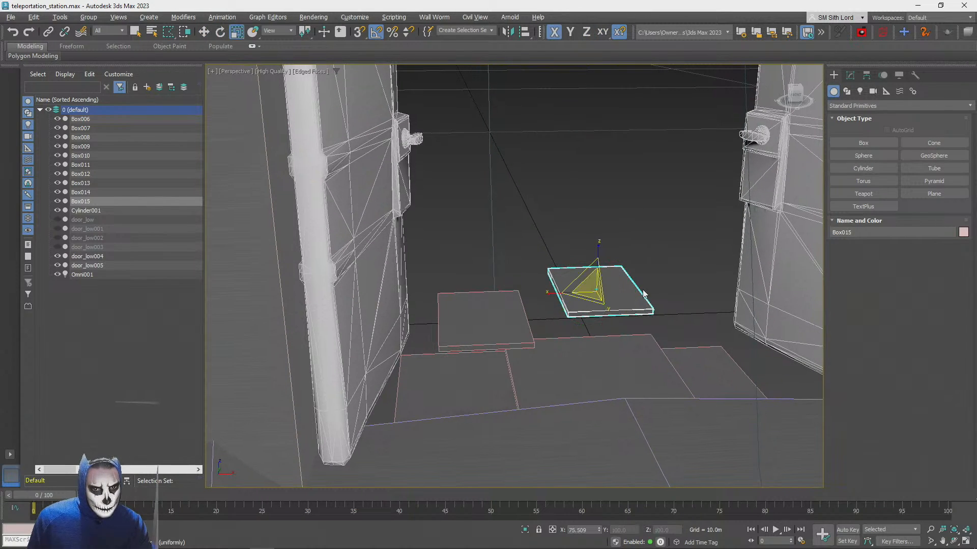
pyautogui.keyDown('alt'); pyautogui.moveTo(556, 293); pyautogui.dragTo(618, 276, button='middle'); pyautogui.keyUp('alt')
pyautogui.press('e')
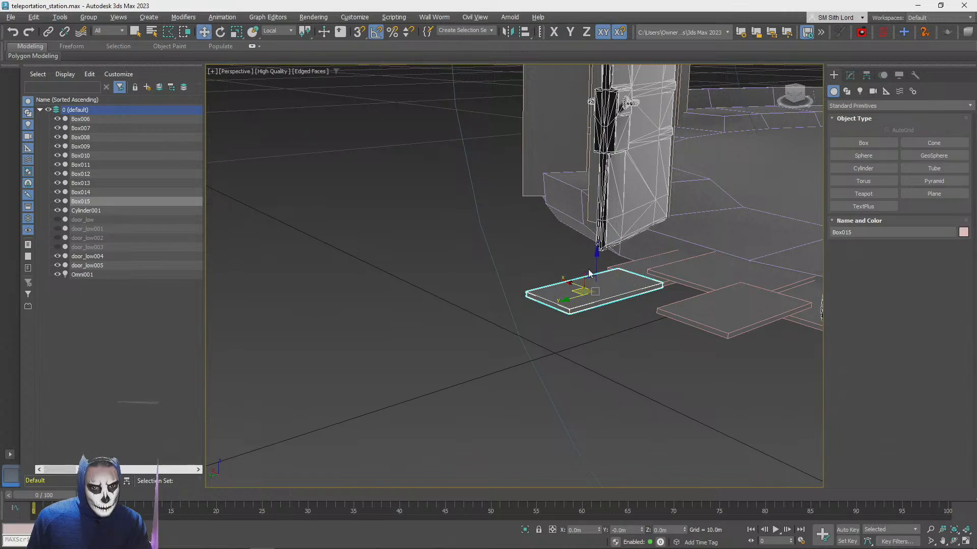
pyautogui.keyDown('alt'); pyautogui.moveTo(584, 280); pyautogui.dragTo(625, 326, button='middle'); pyautogui.keyUp('alt')
pyautogui.moveTo(613, 327); pyautogui.dragTo(615, 317)
pyautogui.keyDown('alt'); pyautogui.moveTo(615, 316); pyautogui.dragTo(616, 317, button='middle'); pyautogui.keyUp('alt')
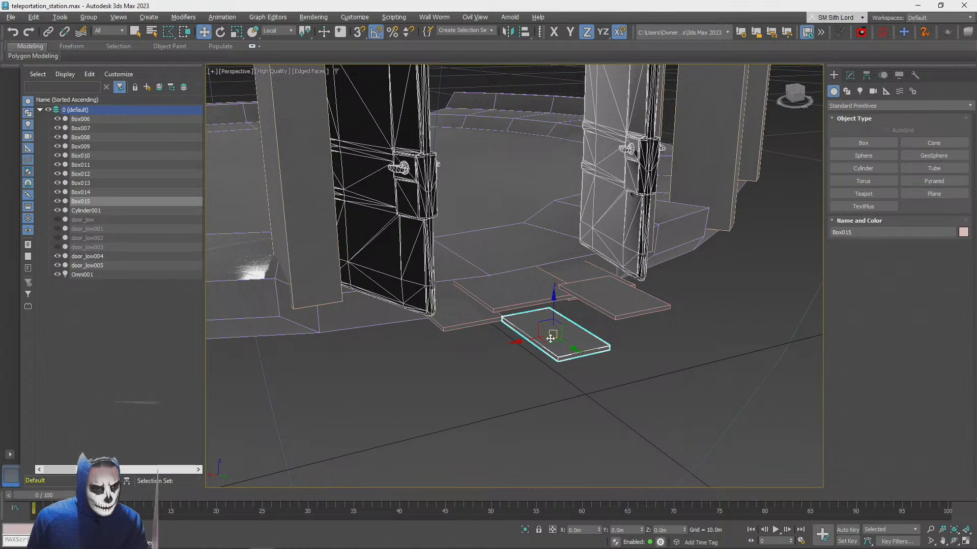
# Clone the narrowed outer plate farther away from the platform and adjust the clone's height slightly
pyautogui.keyDown('shift'); pyautogui.moveTo(550, 338); pyautogui.dragTo(630, 371); pyautogui.keyUp('shift')
pyautogui.rightClick(630, 370)
pyautogui.moveTo(550, 344)
pyautogui.keyDown('shift'); pyautogui.mouseDown()
pyautogui.moveTo(535, 379)
pyautogui.moveTo(543, 389)
pyautogui.moveTo(563, 366)
pyautogui.moveTo(558, 301)
pyautogui.moveTo(554, 329)
pyautogui.mouseUp(); pyautogui.keyUp('shift')
pyautogui.click(490, 322)
pyautogui.keyDown('alt'); pyautogui.moveTo(554, 329); pyautogui.dragTo(496, 348, button='middle'); pyautogui.keyUp('alt')
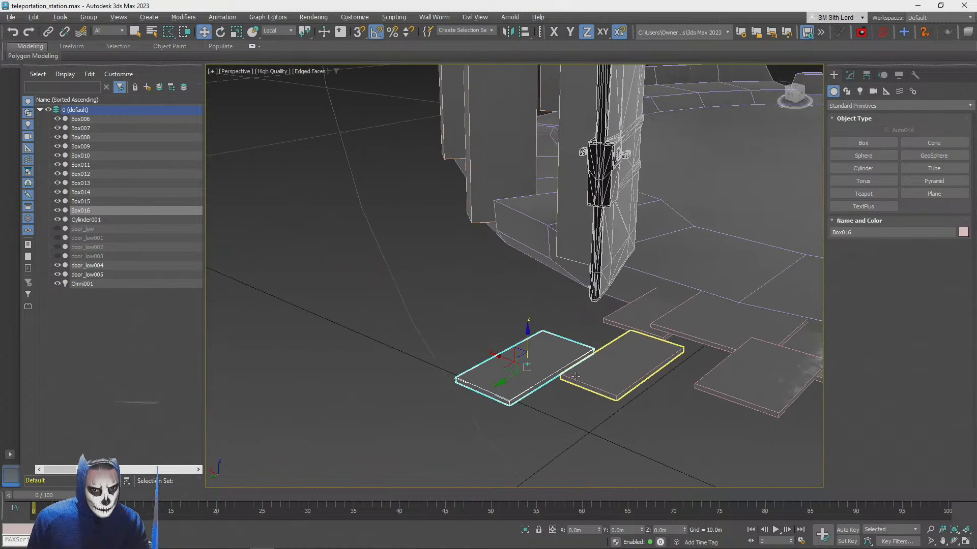
pyautogui.moveTo(527, 340); pyautogui.dragTo(528, 337)
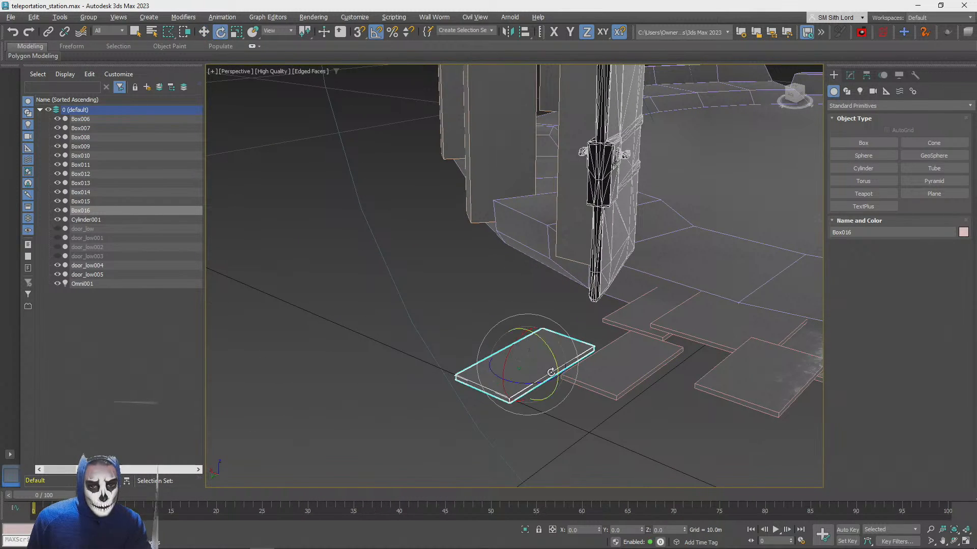
# Widen the farthest clone along X and shift it next to the narrow outer plate
pyautogui.press('r')
pyautogui.press('r')
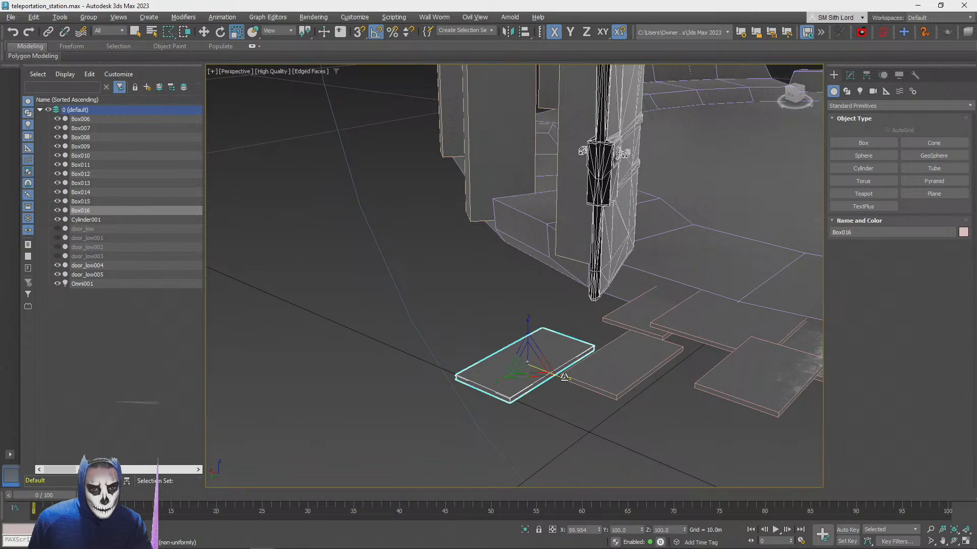
pyautogui.press('e')
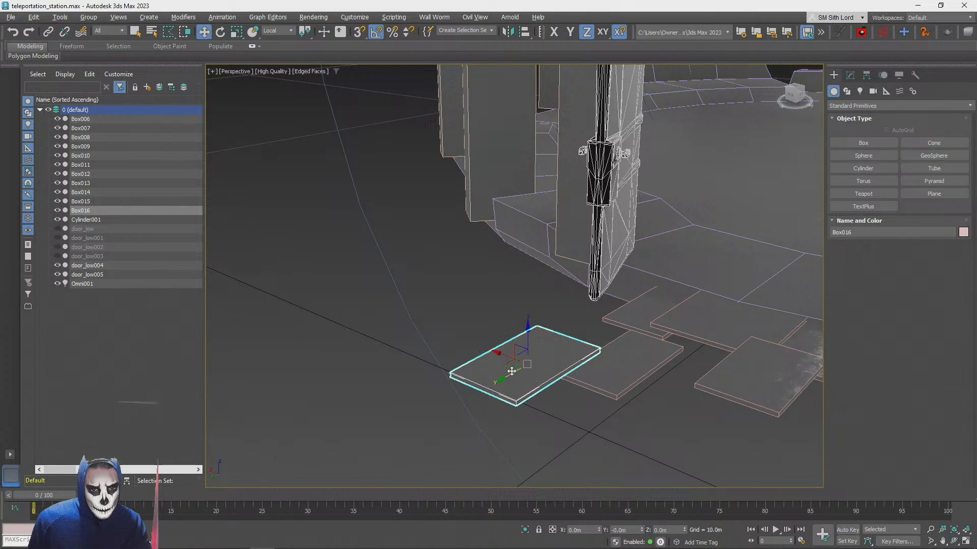
pyautogui.moveTo(512, 367); pyautogui.dragTo(534, 363)
pyautogui.keyDown('alt'); pyautogui.moveTo(535, 363); pyautogui.dragTo(563, 325, button='middle'); pyautogui.keyUp('alt')
pyautogui.scroll(-3, 563, 320)
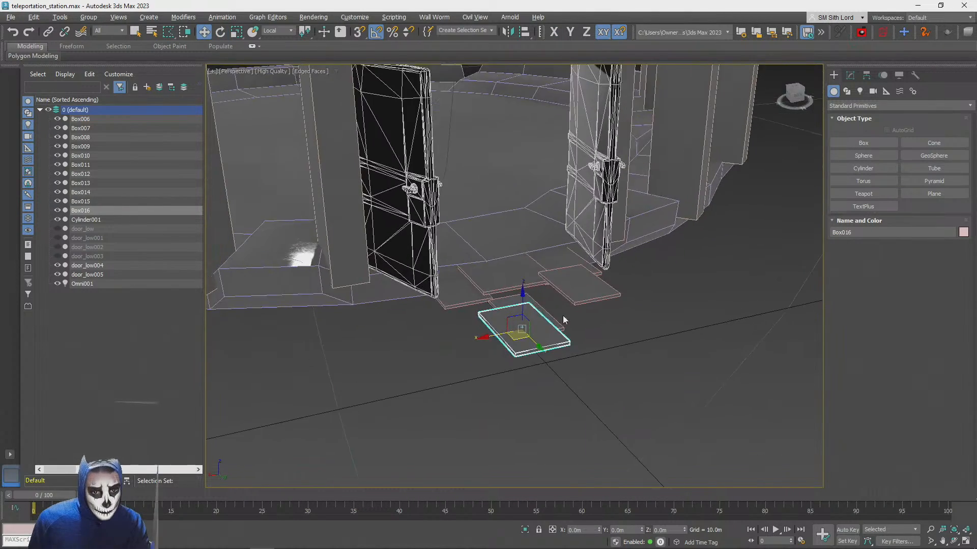
# Clone the narrower side plate of the first row and place the clone out beyond the outer plates
pyautogui.scroll(2, 498, 265)
pyautogui.click(465, 302)
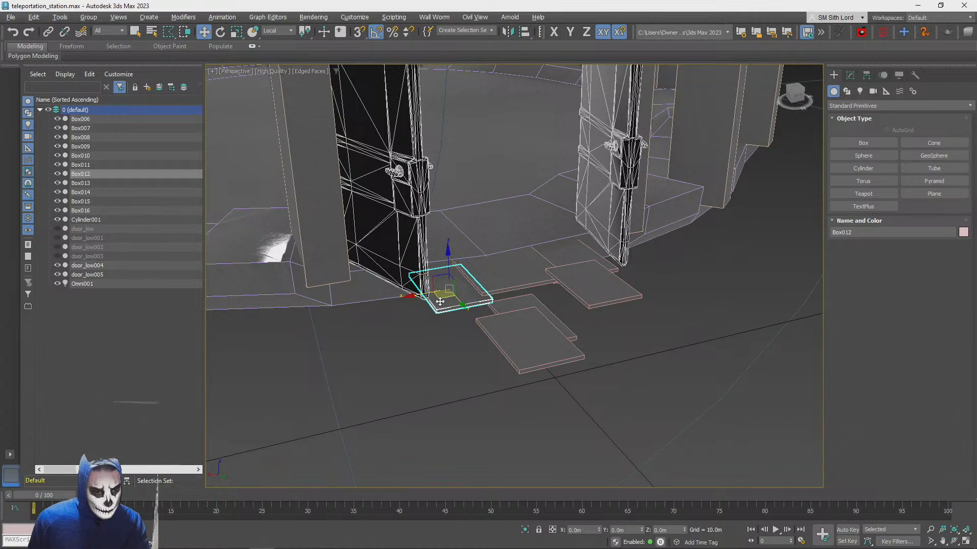
pyautogui.keyDown('shift'); pyautogui.moveTo(444, 297); pyautogui.dragTo(541, 349); pyautogui.keyUp('shift')
pyautogui.click(489, 323)
pyautogui.keyDown('alt'); pyautogui.moveTo(492, 326); pyautogui.dragTo(613, 312, button='middle'); pyautogui.keyUp('alt')
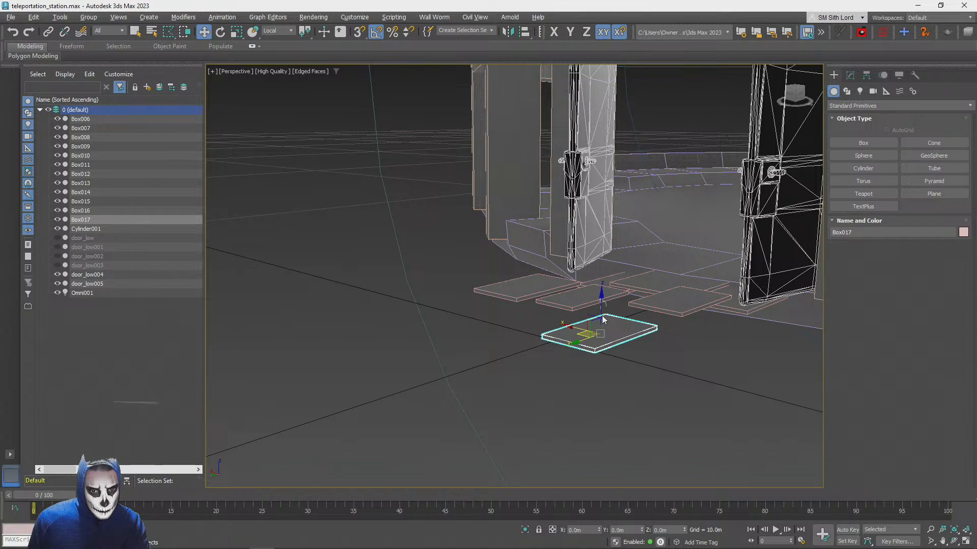
# Fine-tune the newest clone's height and position behind the outer plate near the larger side plate
pyautogui.moveTo(601, 300)
pyautogui.mouseDown()
pyautogui.moveTo(603, 281)
pyautogui.moveTo(600, 293)
pyautogui.mouseUp()
pyautogui.keyDown('alt'); pyautogui.moveTo(600, 292); pyautogui.dragTo(601, 375, button='middle'); pyautogui.keyUp('alt')
pyautogui.scroll(3, 612, 340)
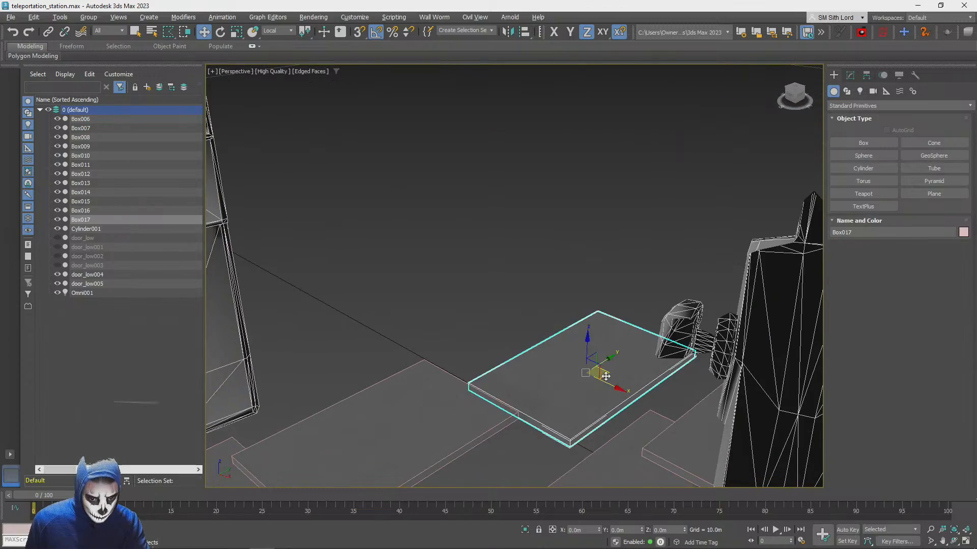
pyautogui.moveTo(602, 377); pyautogui.dragTo(590, 389)
pyautogui.click(501, 242)
pyautogui.keyDown('alt'); pyautogui.moveTo(493, 244); pyautogui.dragTo(515, 232, button='middle'); pyautogui.keyUp('alt')
pyautogui.scroll(-6, 514, 232)
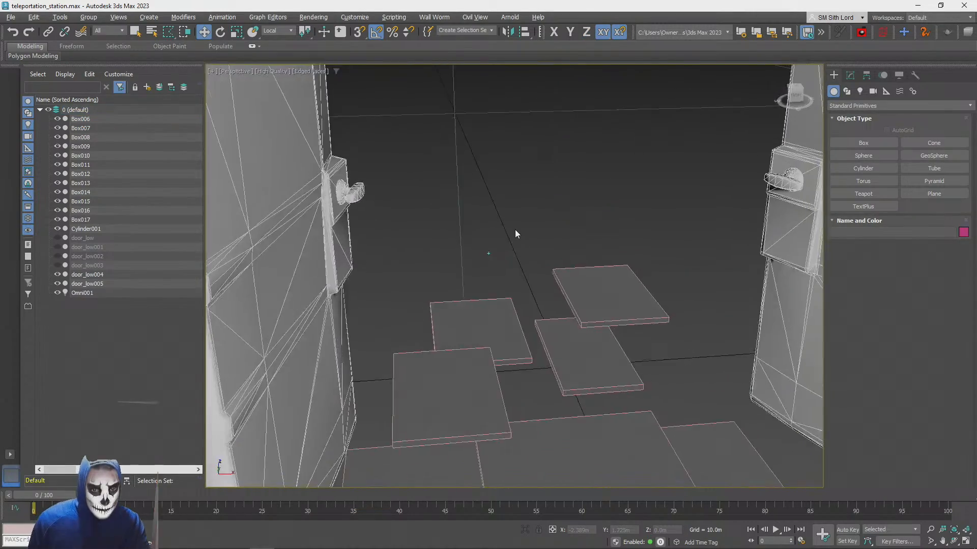
pyautogui.scroll(6, 515, 231)
# Try a clone of the wide middle plate beyond the outer plates, and delete that clone
pyautogui.click(561, 409)
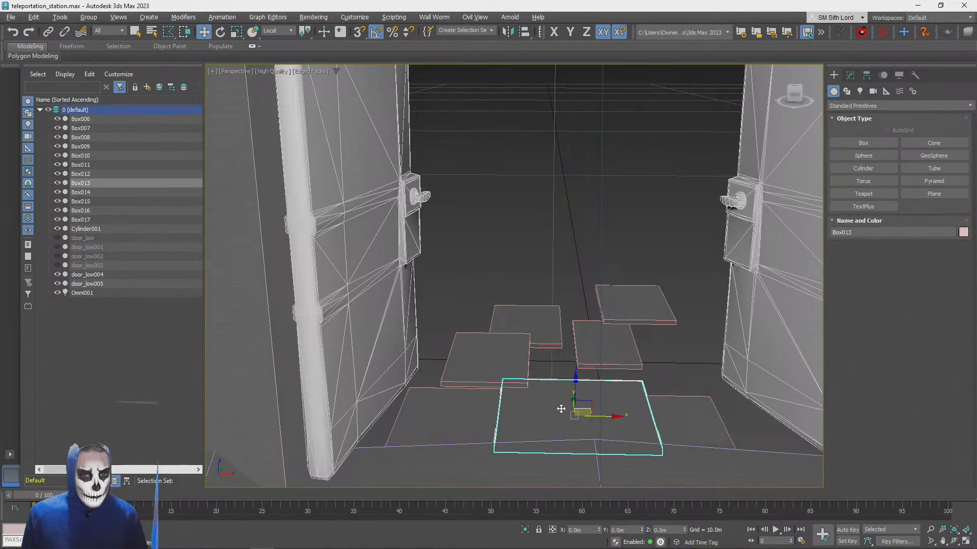
pyautogui.keyDown('alt'); pyautogui.moveTo(607, 390); pyautogui.dragTo(585, 402, button='middle'); pyautogui.keyUp('alt')
pyautogui.scroll(2, 597, 406)
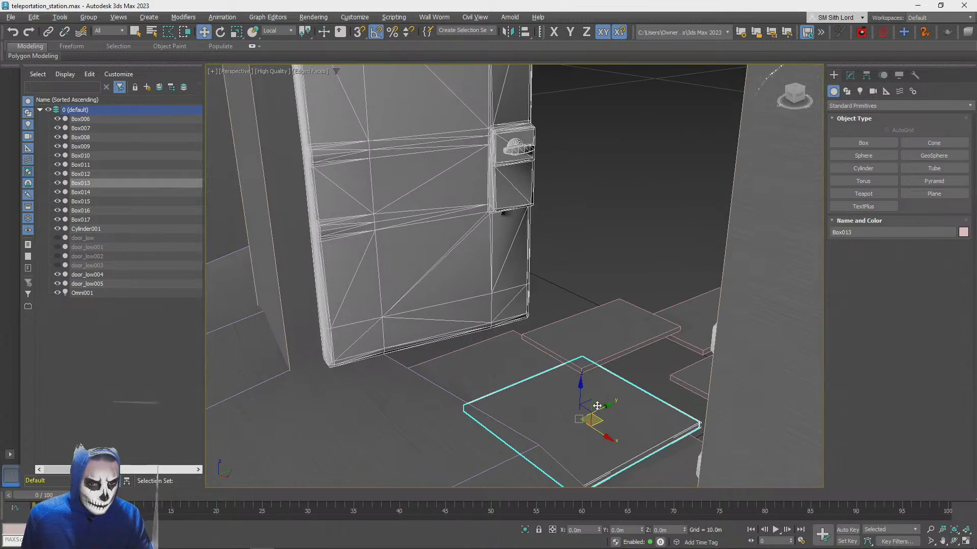
pyautogui.keyDown('shift'); pyautogui.moveTo(597, 423); pyautogui.dragTo(682, 283); pyautogui.keyUp('shift')
pyautogui.click(501, 326)
pyautogui.moveTo(503, 331)
pyautogui.keyDown('alt'); pyautogui.mouseDown(button='middle')
pyautogui.moveTo(634, 272)
pyautogui.moveTo(657, 272)
pyautogui.moveTo(642, 283)
pyautogui.mouseUp(button='middle'); pyautogui.keyUp('alt')
pyautogui.press('Delete')
# Delete the farthest plate behind the narrow outer plate
pyautogui.scroll(-3, 634, 279)
pyautogui.click(685, 306)
pyautogui.press('Delete')
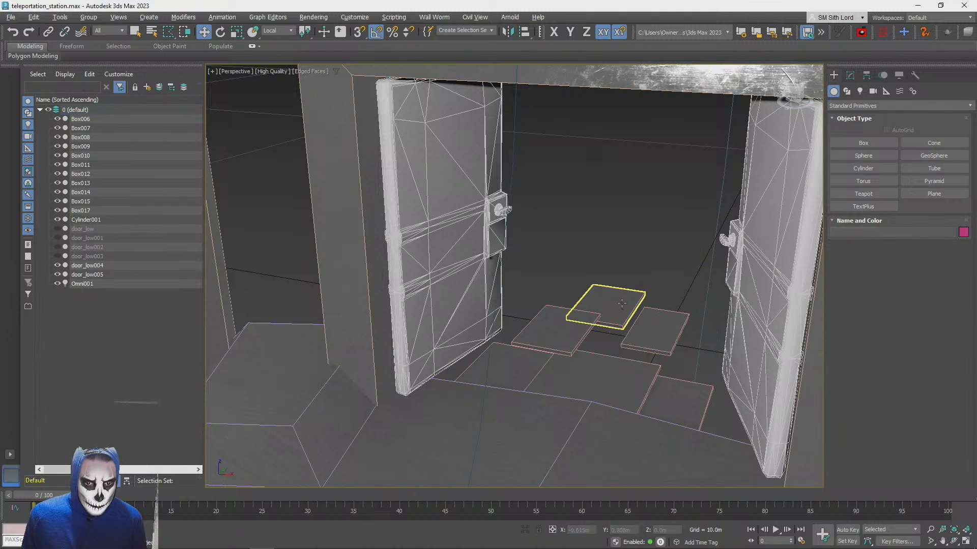
# Move the rear plate and the narrow outer plate along Y, closer to the first row
pyautogui.click(631, 311)
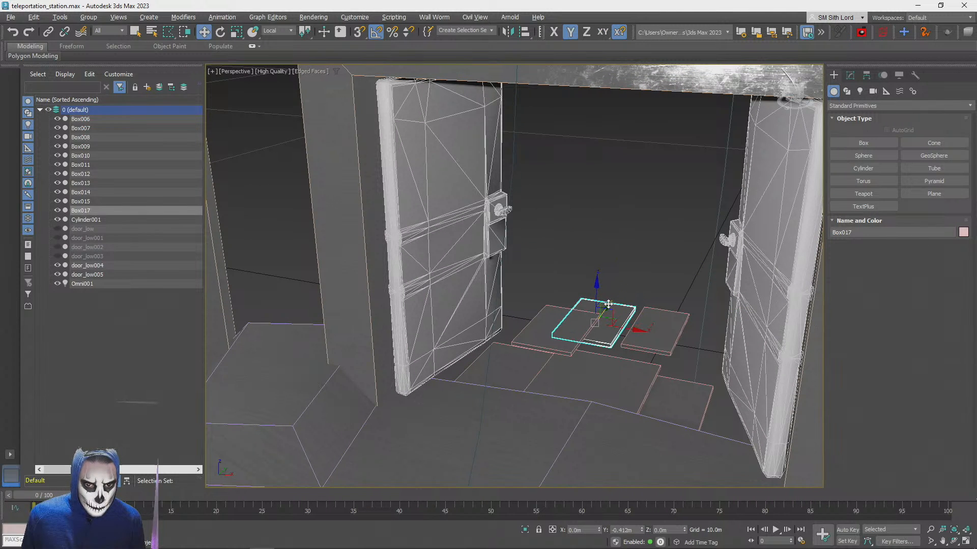
pyautogui.click(662, 318)
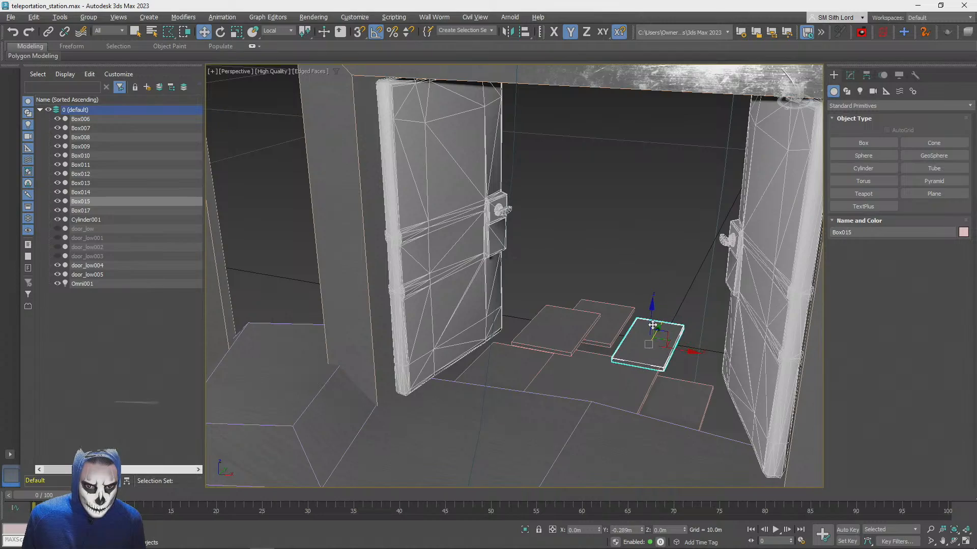
pyautogui.click(615, 242)
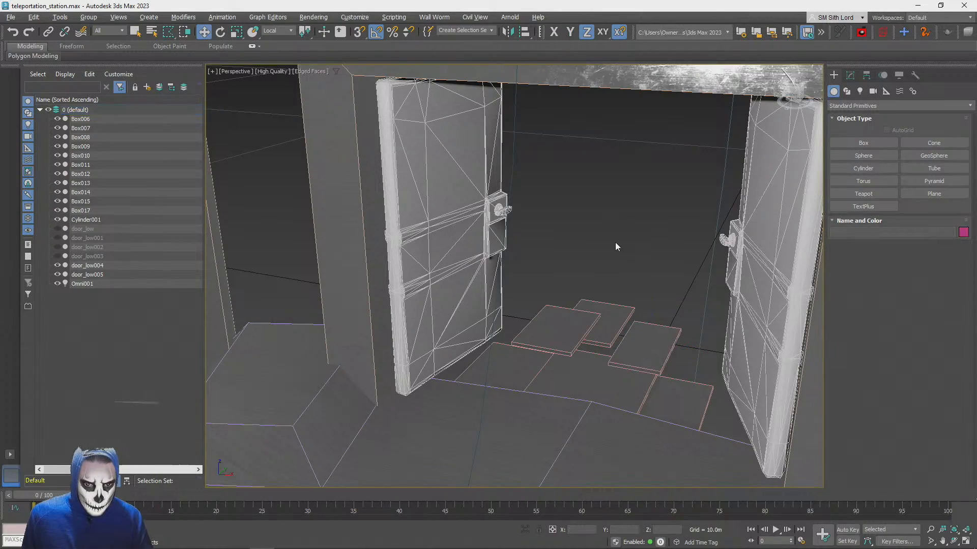
# Lower the outer plate in front of the larger side plate slightly
pyautogui.scroll(-2, 615, 242)
pyautogui.moveTo(615, 242)
pyautogui.keyDown('alt'); pyautogui.mouseDown(button='middle')
pyautogui.moveTo(615, 271)
pyautogui.moveTo(620, 244)
pyautogui.mouseUp(button='middle'); pyautogui.keyUp('alt')
pyautogui.scroll(2, 623, 351)
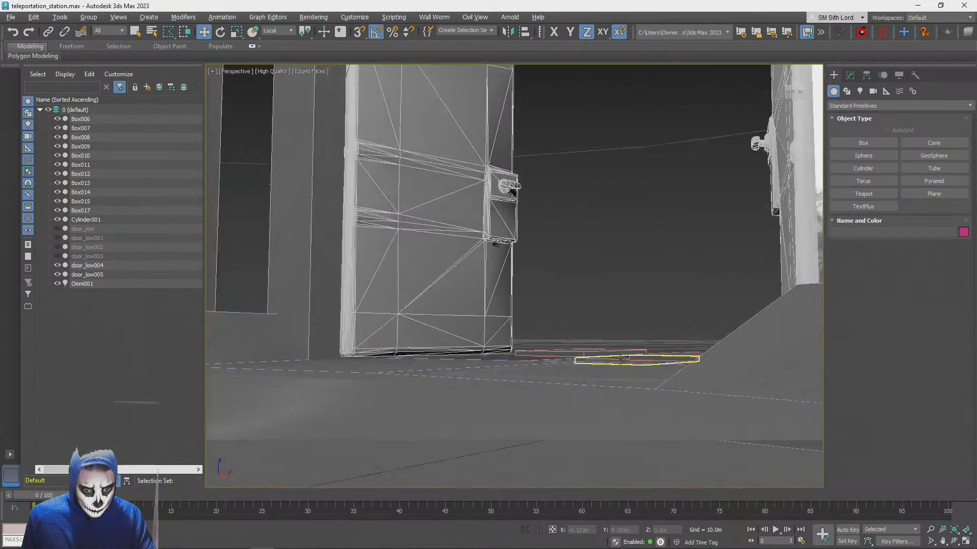
pyautogui.moveTo(623, 356); pyautogui.dragTo(461, 313, button='middle')
pyautogui.scroll(2, 570, 325)
pyautogui.click(461, 312)
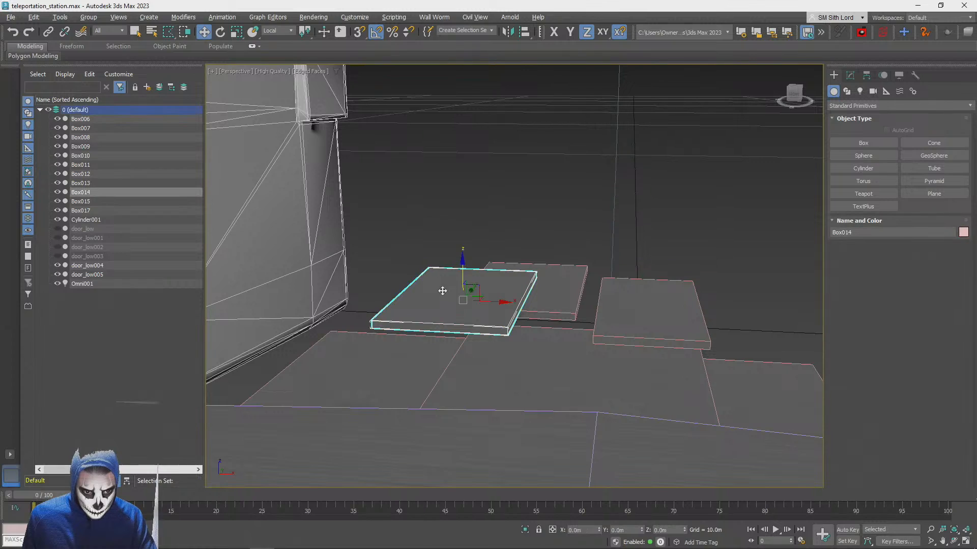
pyautogui.click(460, 259)
pyautogui.click(457, 294)
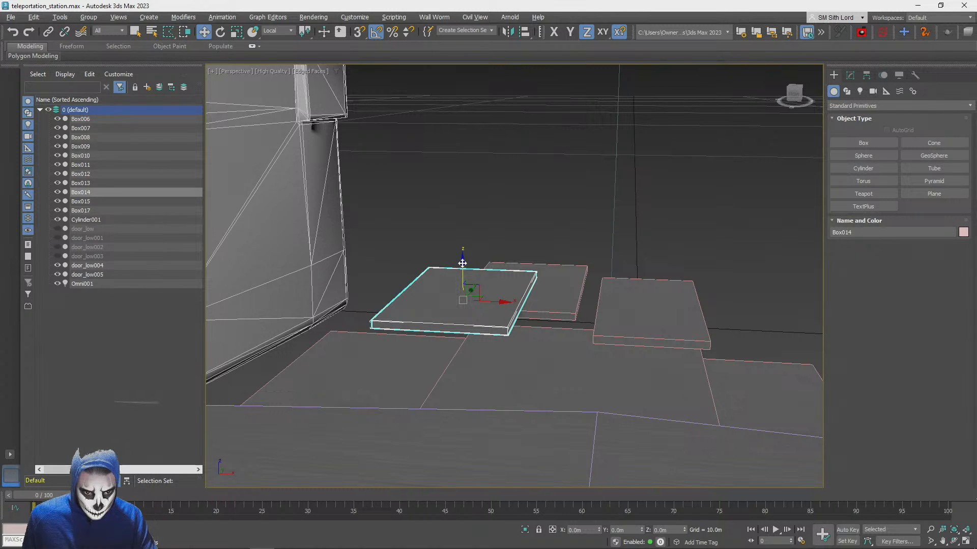
pyautogui.moveTo(462, 263); pyautogui.dragTo(462, 268)
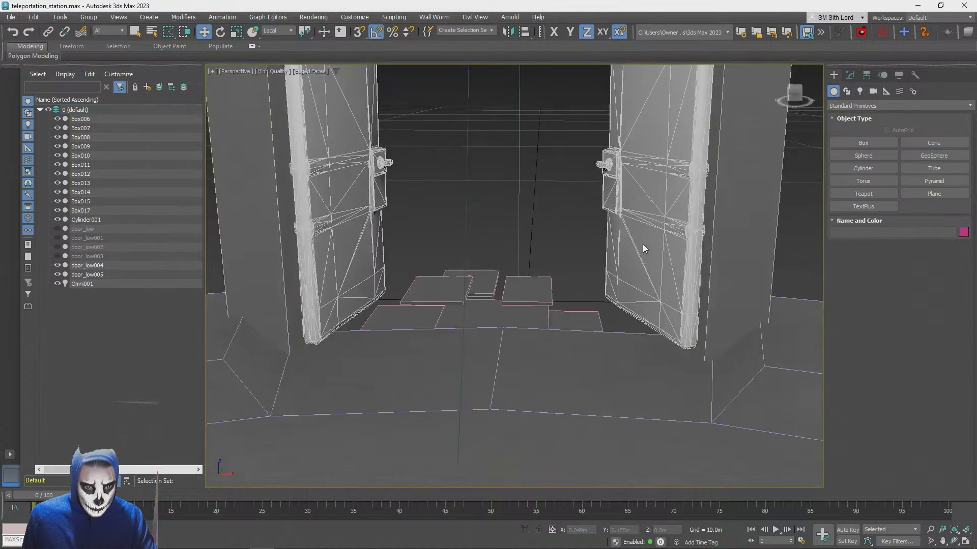
pyautogui.scroll(-5, 642, 244)
pyautogui.scroll(-10, 642, 244)
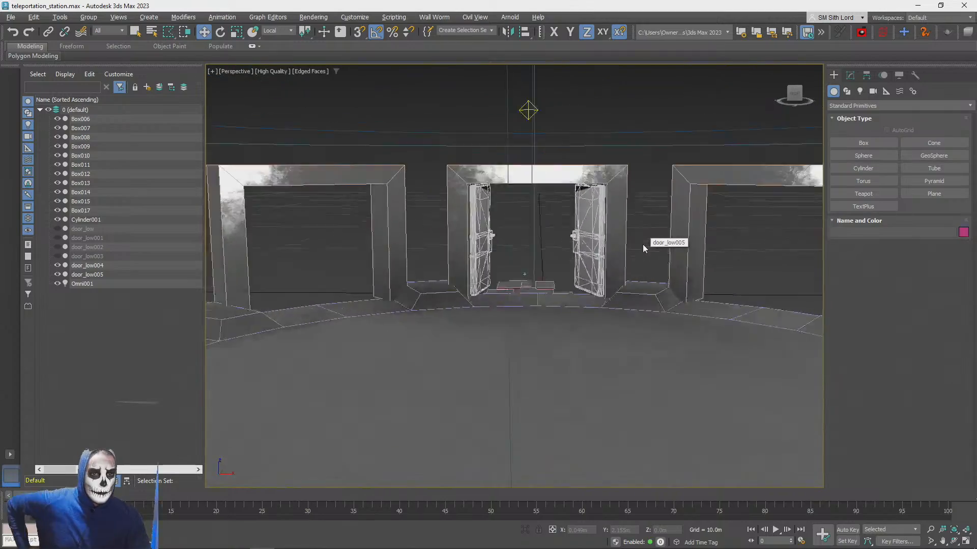
# Convert the wide middle plate behind the central open doorway to an Editable Poly
pyautogui.scroll(6, 643, 244)
pyautogui.scroll(-8, 642, 244)
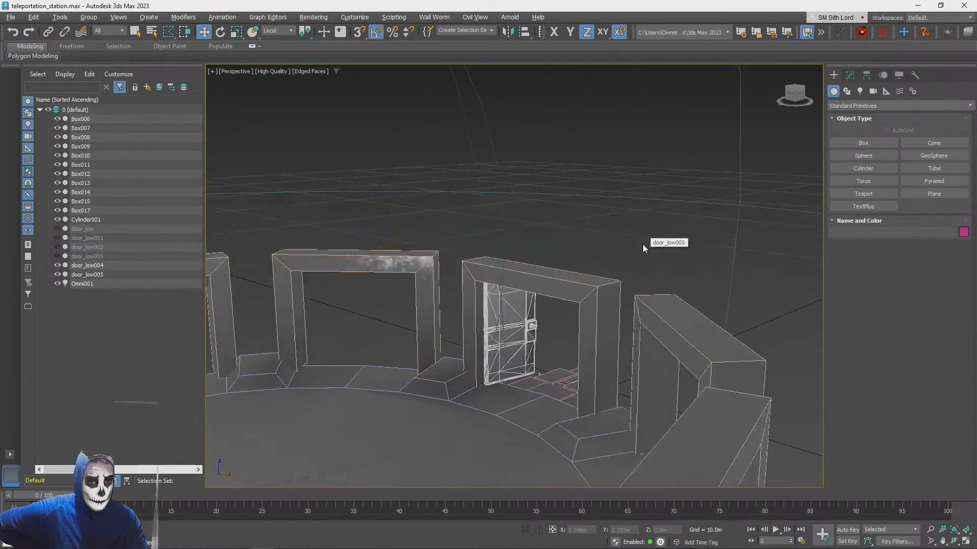
pyautogui.scroll(10, 642, 244)
pyautogui.scroll(-8, 643, 244)
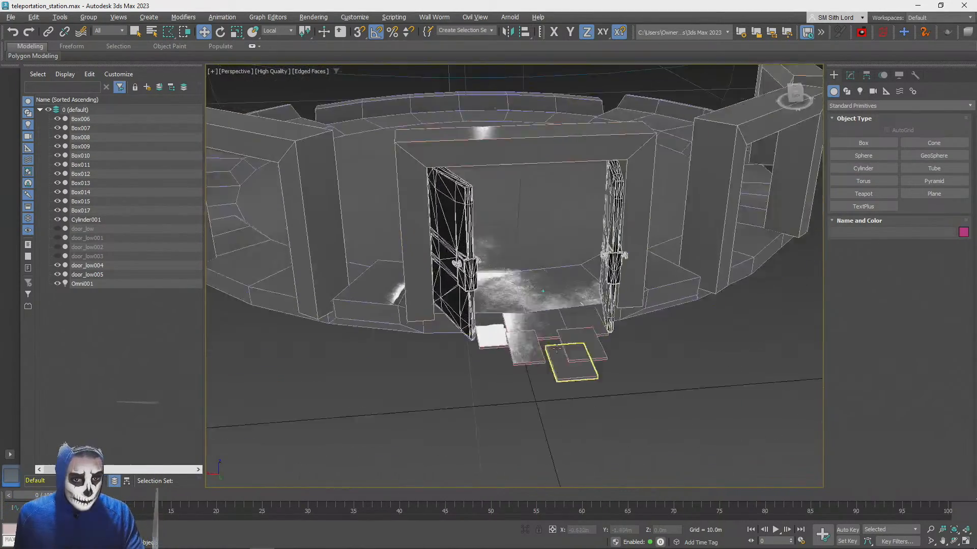
pyautogui.scroll(5, 490, 360)
pyautogui.moveTo(490, 359); pyautogui.dragTo(532, 351)
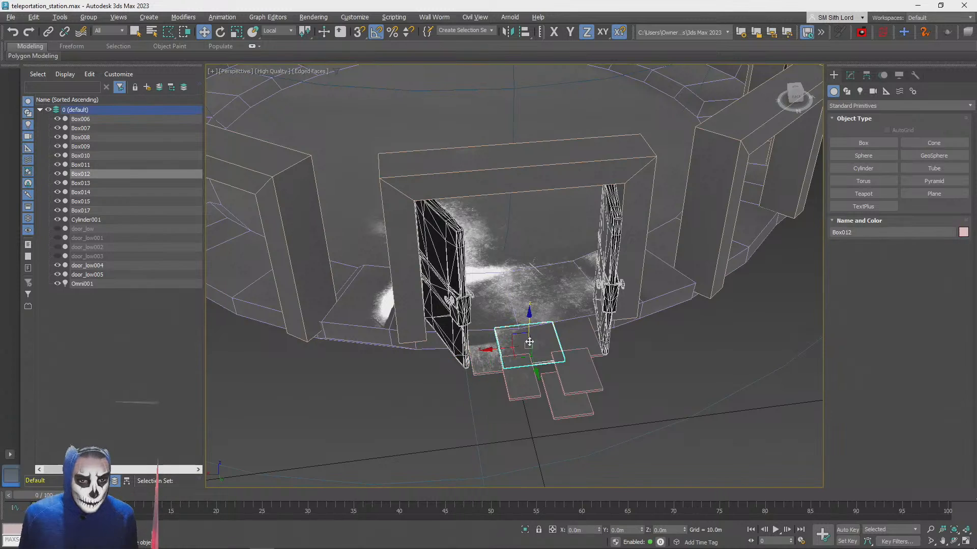
pyautogui.click(850, 75)
pyautogui.rightClick(851, 117)
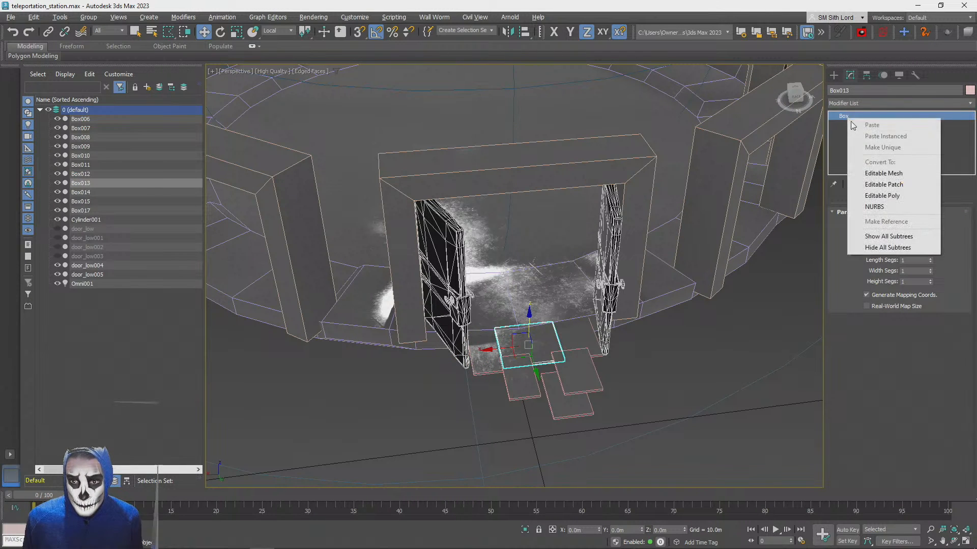
pyautogui.click(891, 196)
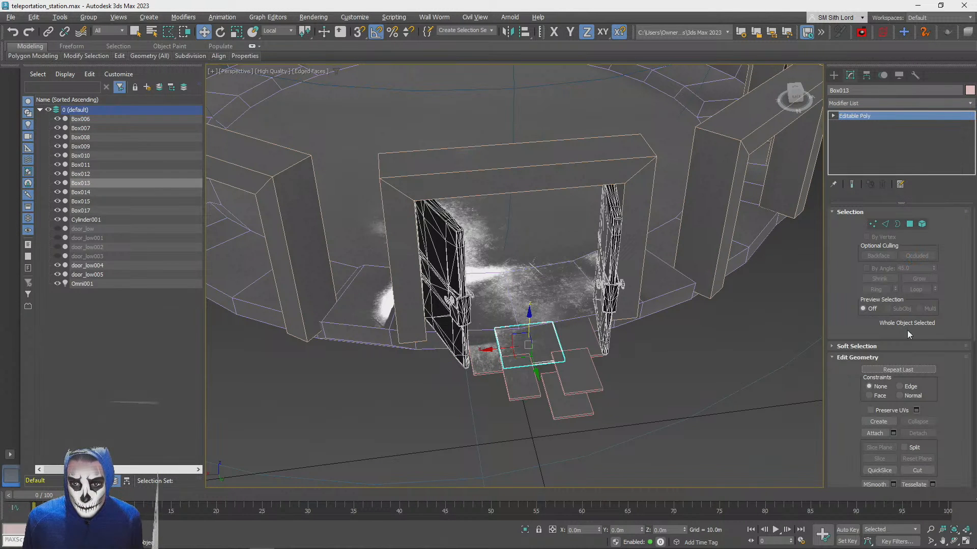
# Attach the five other plates of the path to the wide middle plate as one object
pyautogui.click(494, 366)
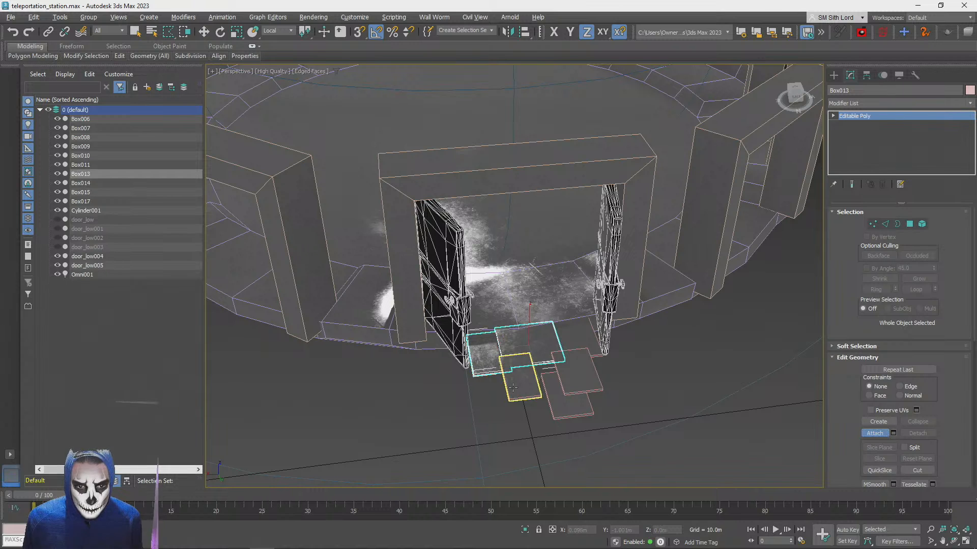
pyautogui.click(522, 381)
pyautogui.click(578, 335)
pyautogui.click(577, 371)
pyautogui.click(562, 414)
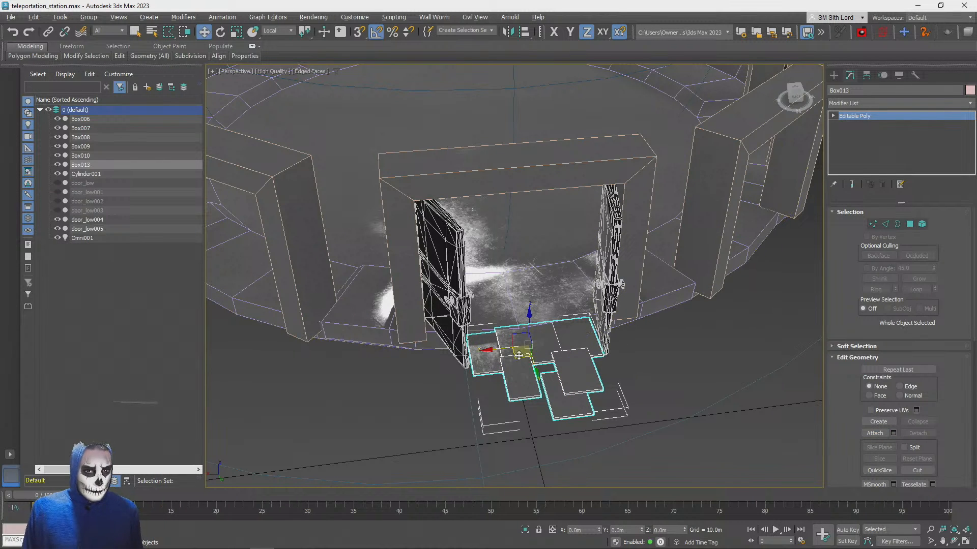
# Try a copy of the merged plates beside the neighbouring doorway, and delete that copy
pyautogui.moveTo(518, 356)
pyautogui.keyDown('shift'); pyautogui.mouseDown()
pyautogui.moveTo(698, 316)
pyautogui.moveTo(771, 249)
pyautogui.mouseUp(); pyautogui.keyUp('shift')
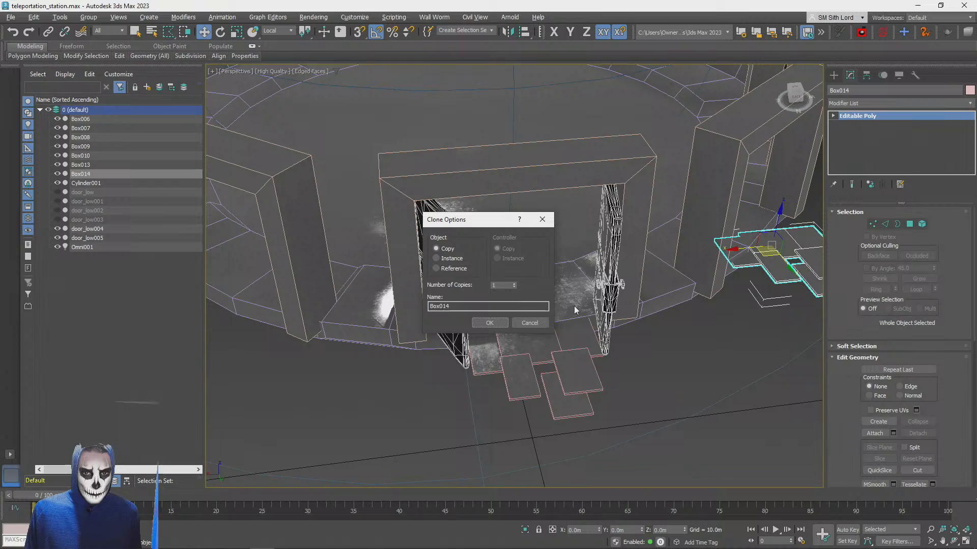
pyautogui.click(498, 323)
pyautogui.keyDown('alt'); pyautogui.moveTo(488, 327); pyautogui.dragTo(488, 296, button='middle'); pyautogui.keyUp('alt')
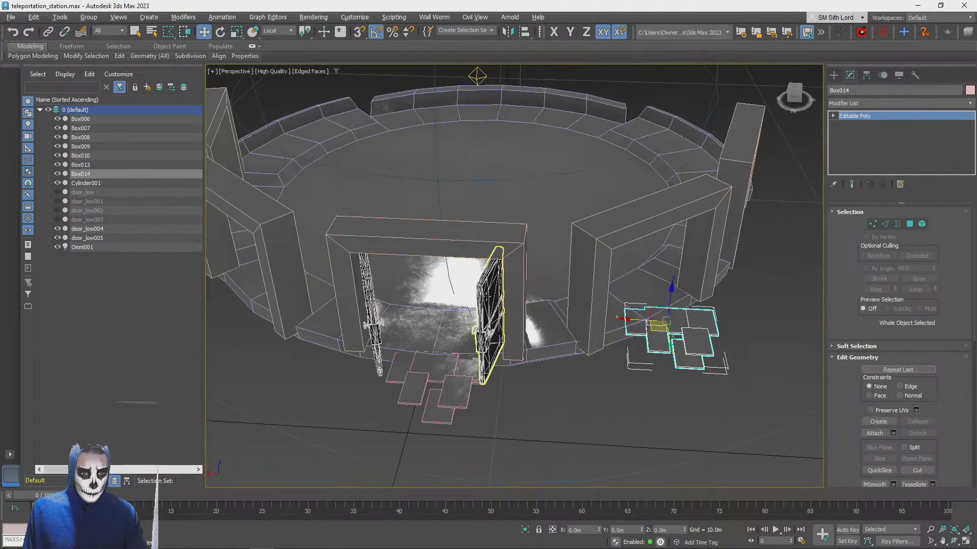
pyautogui.press('Delete')
# Attach the merged plates to the central door frame's Editable Poly beneath its Unwrap UVW modifier
pyautogui.click(516, 295)
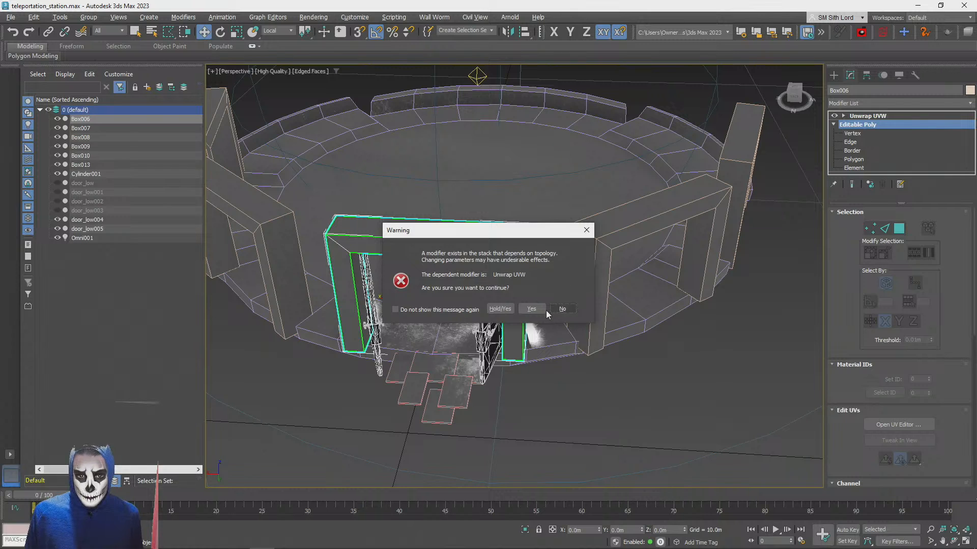
pyautogui.click(544, 310)
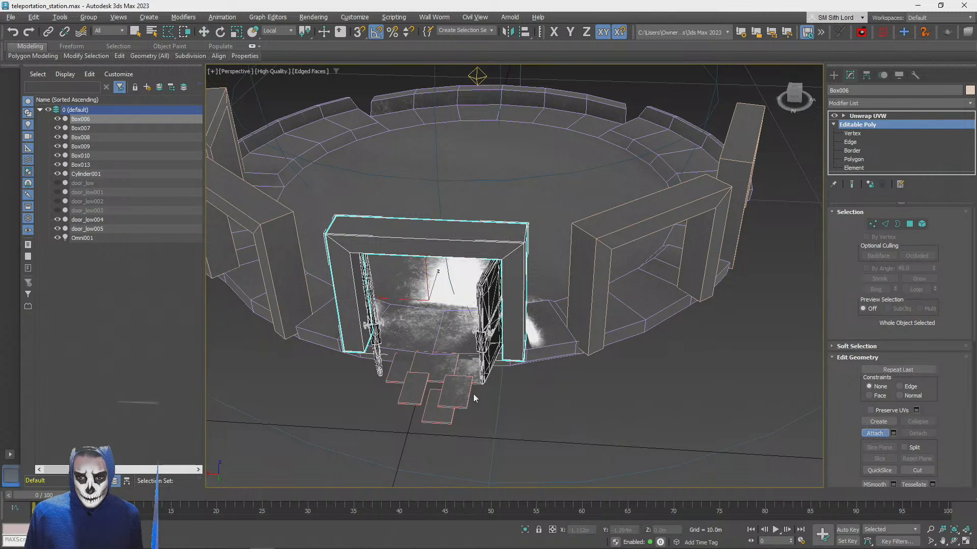
pyautogui.click(449, 391)
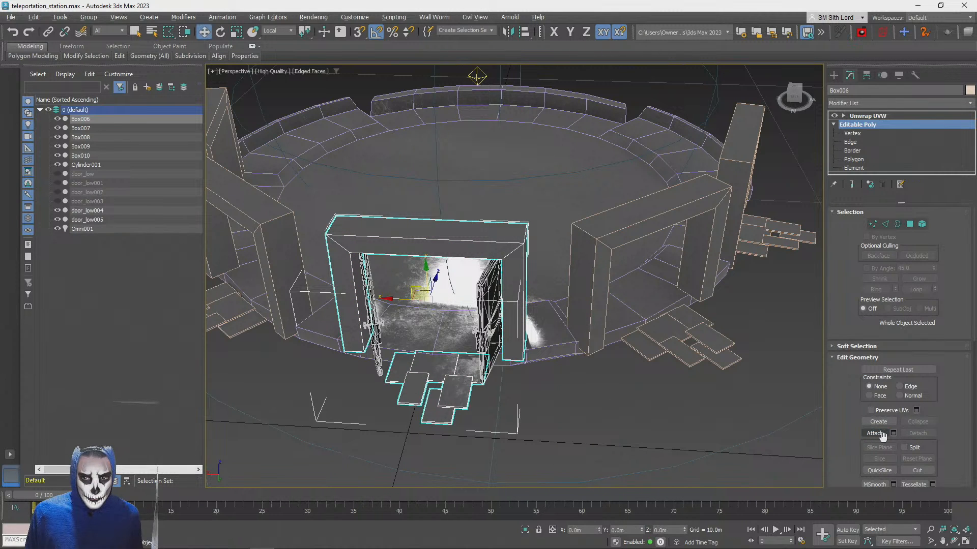
pyautogui.click(864, 133)
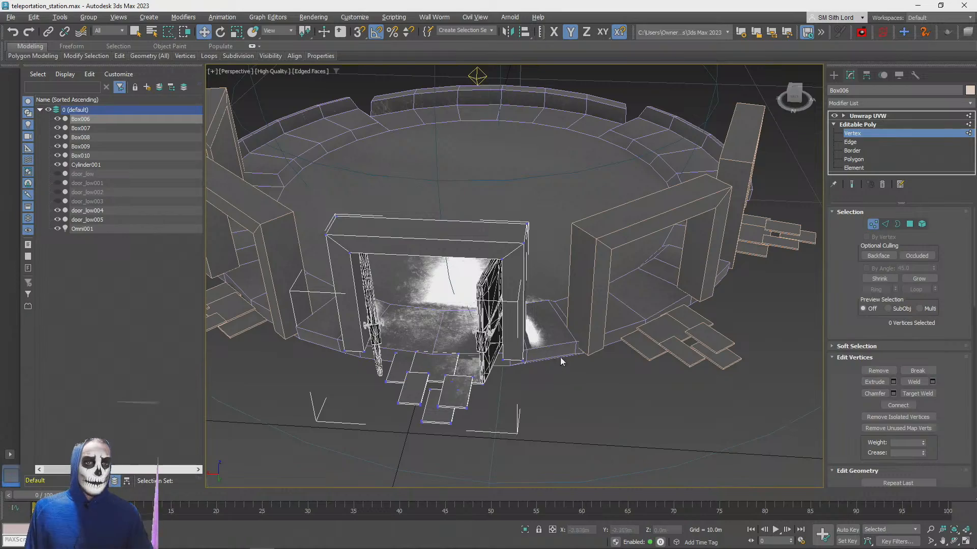
pyautogui.click(850, 134)
pyautogui.click(668, 433)
# Select the farthest plate as an element in the central door frame's Editable Poly
pyautogui.keyDown('alt'); pyautogui.moveTo(668, 433); pyautogui.dragTo(565, 430, button='middle'); pyautogui.keyUp('alt')
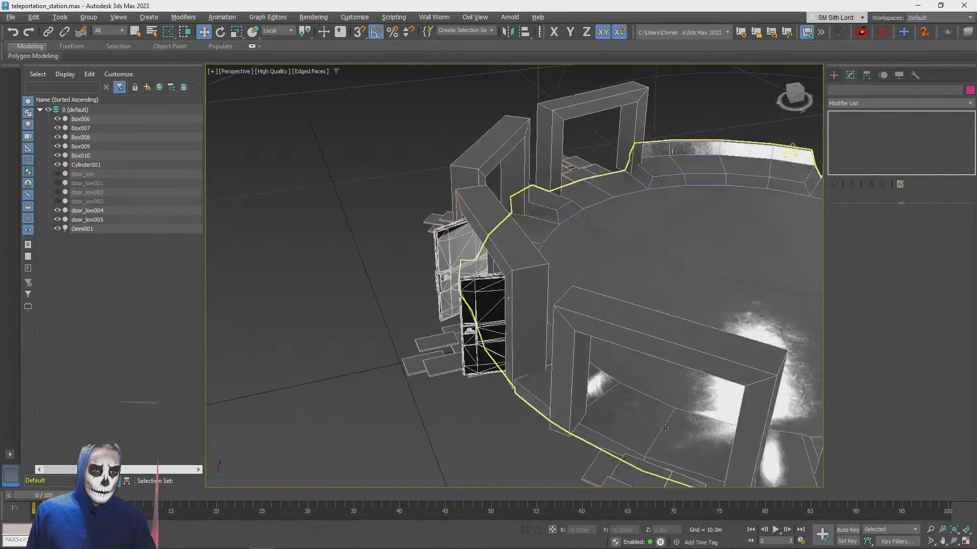
pyautogui.keyDown('alt'); pyautogui.moveTo(758, 427); pyautogui.dragTo(748, 505, button='middle'); pyautogui.keyUp('alt')
pyautogui.scroll(5, 748, 504)
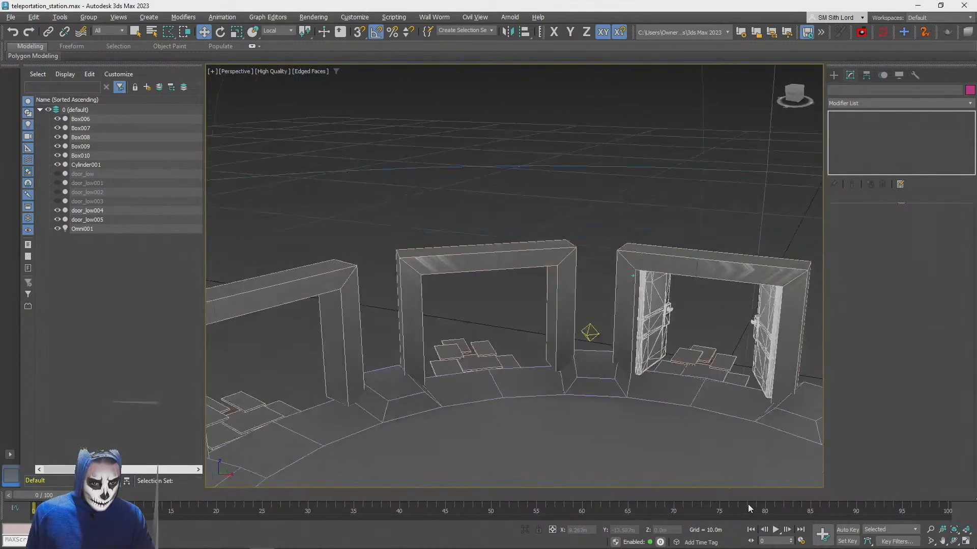
pyautogui.keyDown('alt'); pyautogui.moveTo(776, 548); pyautogui.dragTo(913, 506, button='middle'); pyautogui.keyUp('alt')
pyautogui.keyDown('alt'); pyautogui.moveTo(611, 386); pyautogui.dragTo(661, 397, button='middle'); pyautogui.keyUp('alt')
pyautogui.scroll(4, 575, 285)
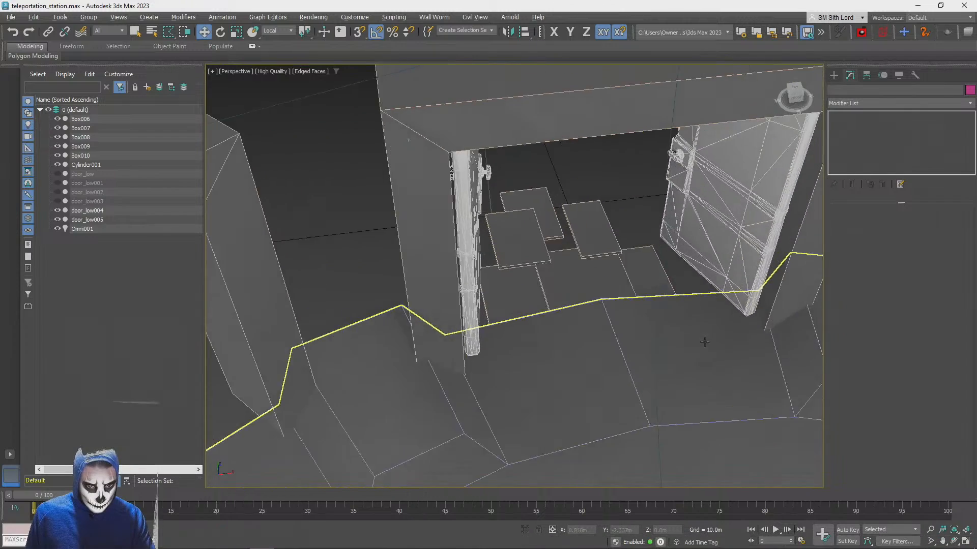
pyautogui.keyDown('alt'); pyautogui.moveTo(565, 285); pyautogui.dragTo(598, 274, button='middle'); pyautogui.keyUp('alt')
pyautogui.click(597, 272)
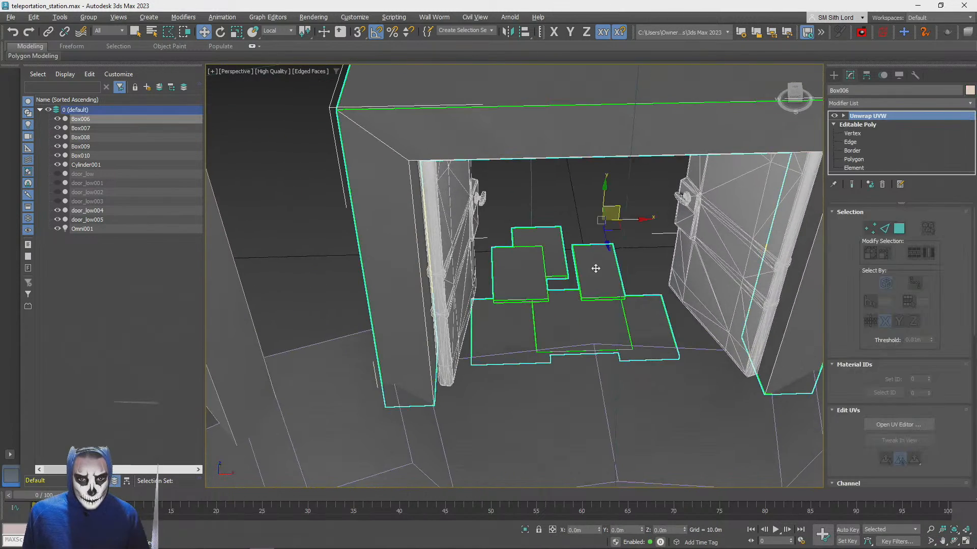
pyautogui.click(854, 160)
pyautogui.click(548, 308)
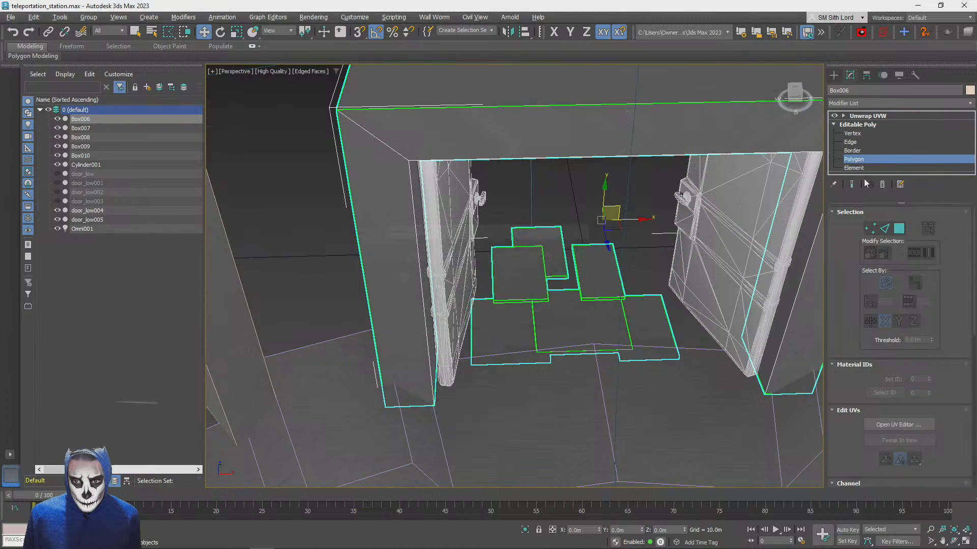
pyautogui.press('5')
pyautogui.click(554, 248)
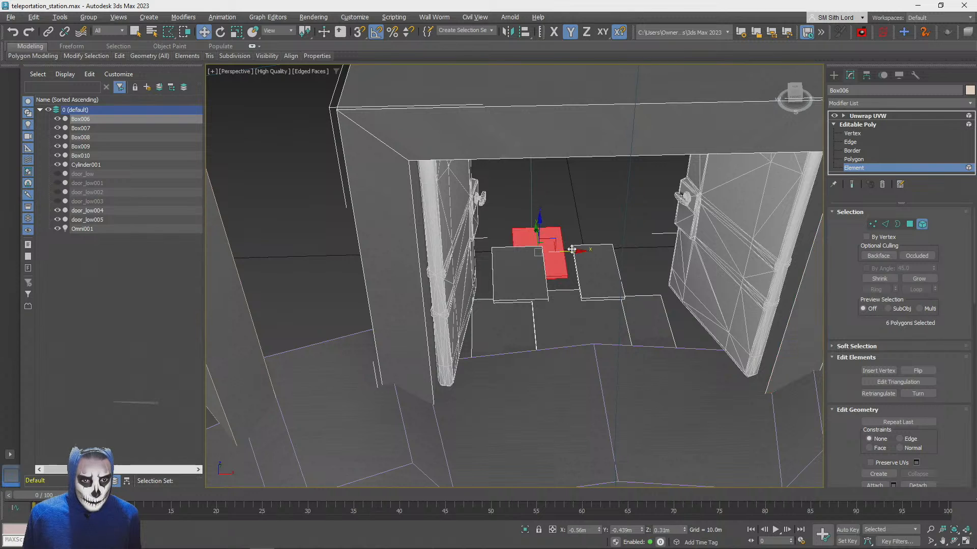
# Try to shift the farthest plate sideways along X, and undo both attempts
pyautogui.moveTo(571, 252); pyautogui.dragTo(642, 250)
pyautogui.hotkey('ctrl', 'z')
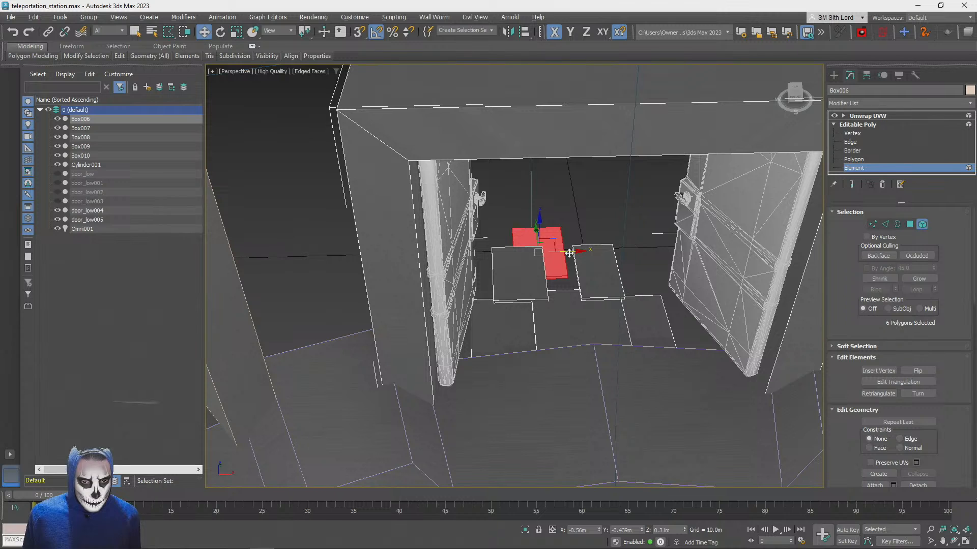
pyautogui.moveTo(569, 253); pyautogui.dragTo(635, 251)
pyautogui.hotkey('ctrl', 'z')
pyautogui.hotkey('ctrl', 'z')
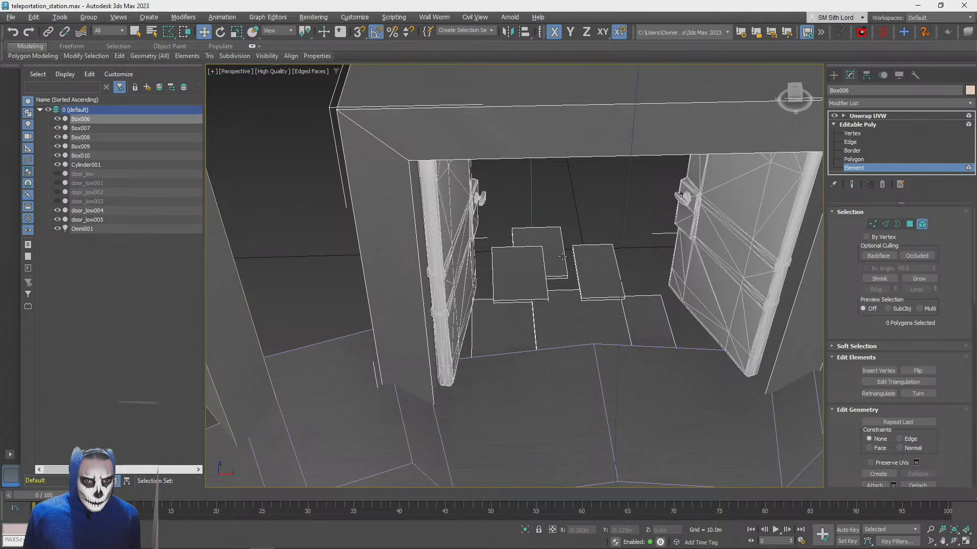
# Reselect the farthest plate element, try to raise it along Z, and undo the move
pyautogui.click(561, 250)
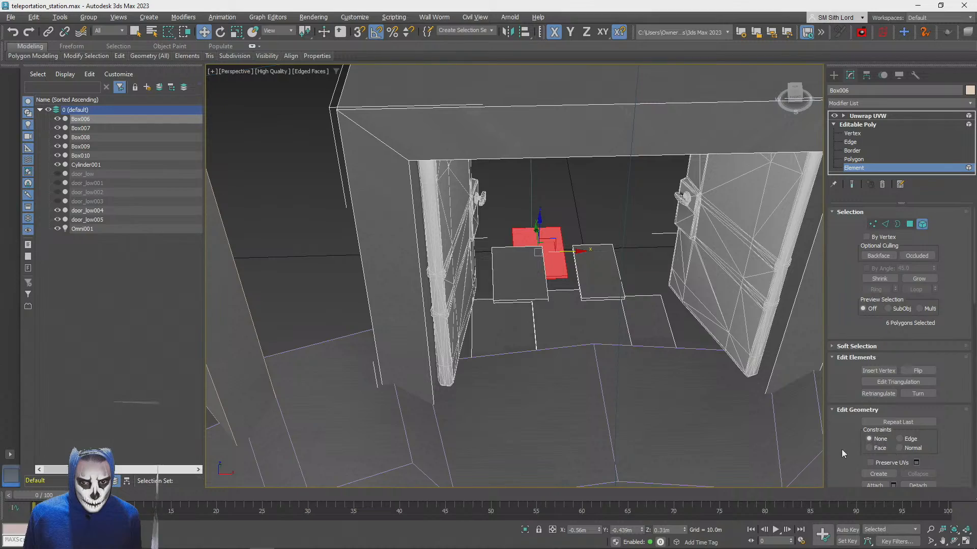
pyautogui.moveTo(841, 450); pyautogui.dragTo(831, 347)
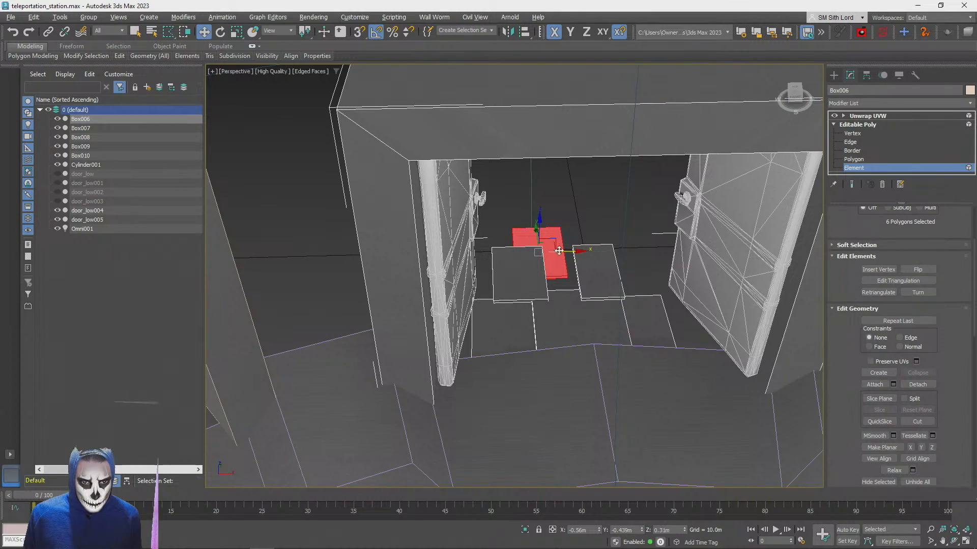
pyautogui.scroll(-3, 641, 230)
pyautogui.keyDown('alt'); pyautogui.moveTo(713, 244); pyautogui.dragTo(646, 313, button='middle'); pyautogui.keyUp('alt')
pyautogui.scroll(3, 574, 264)
pyautogui.keyDown('alt'); pyautogui.moveTo(652, 249); pyautogui.dragTo(666, 269, button='middle'); pyautogui.keyUp('alt')
pyautogui.moveTo(663, 271); pyautogui.dragTo(660, 228)
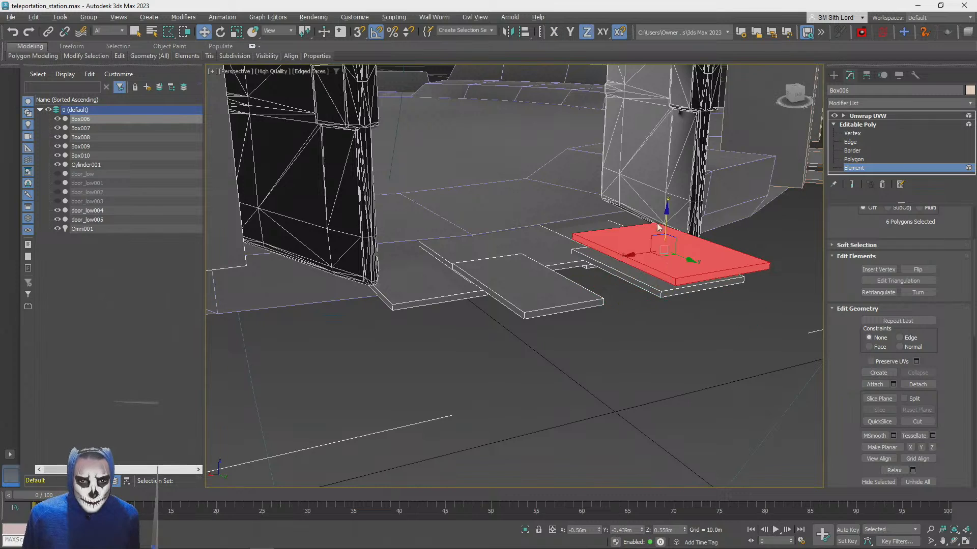
pyautogui.hotkey('ctrl', 'z')
pyautogui.click(34, 17)
pyautogui.click(49, 84)
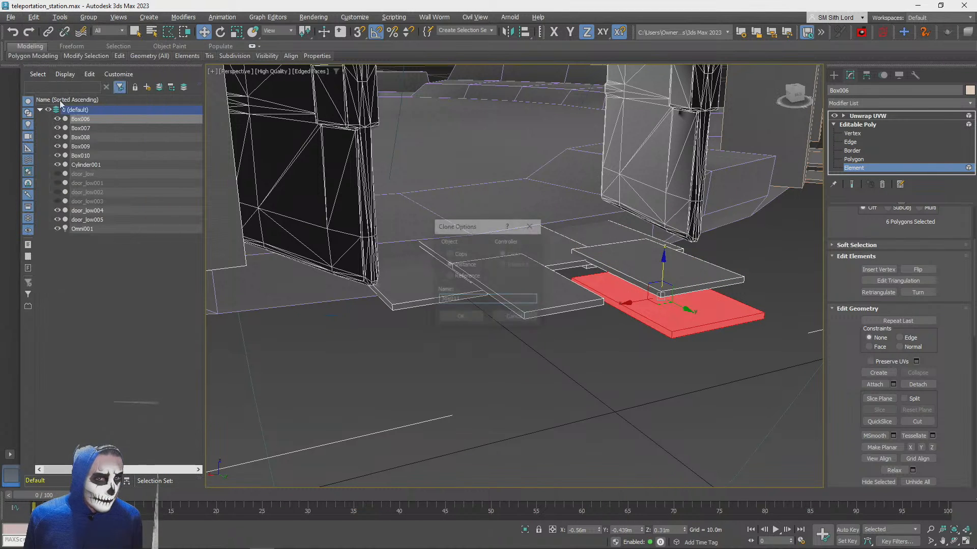
pyautogui.click(514, 317)
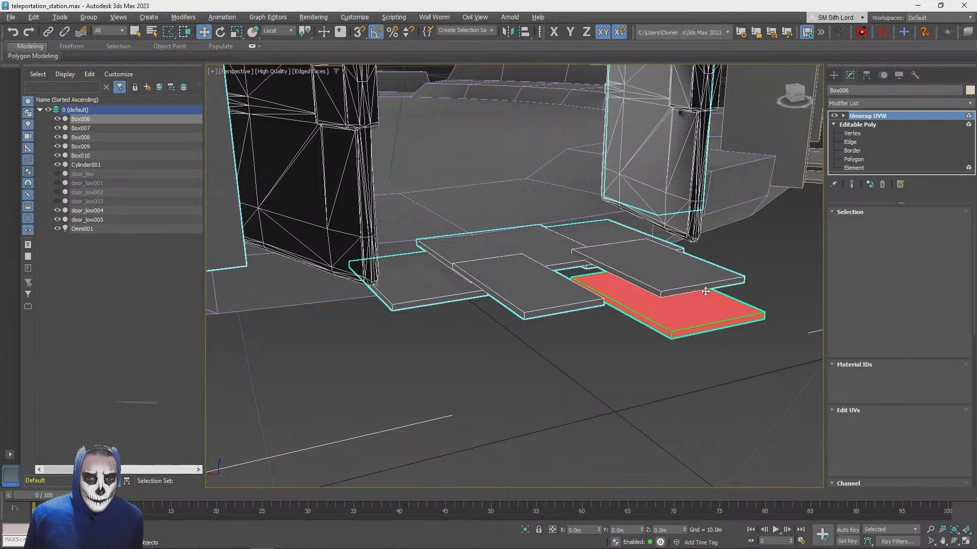
# Detach the farthest plate to an element as a clone within the central door frame's Editable Poly
pyautogui.click(854, 168)
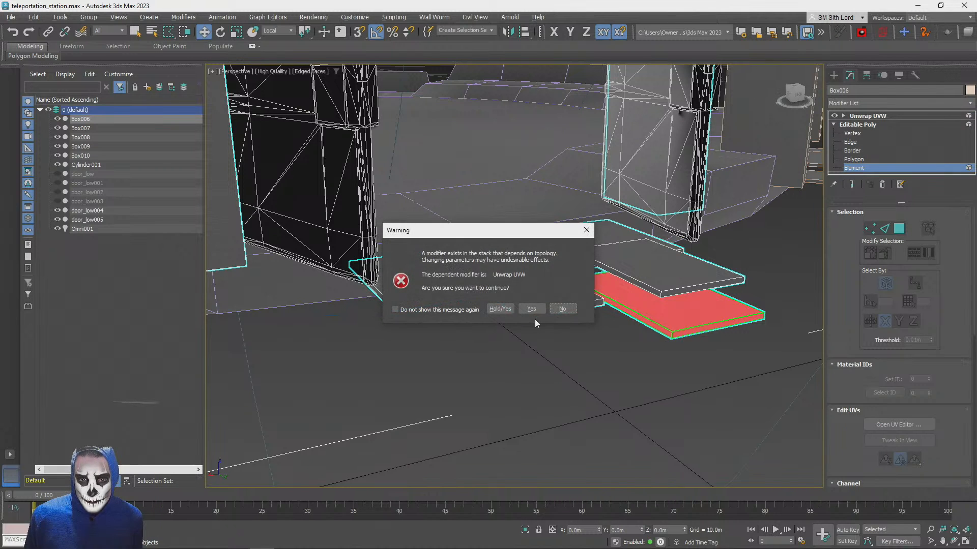
pyautogui.click(531, 309)
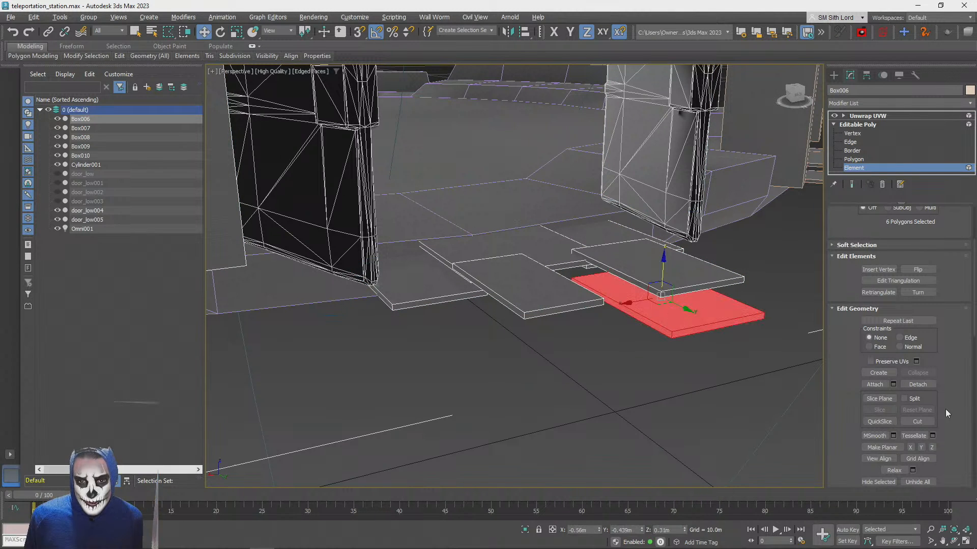
pyautogui.click(917, 385)
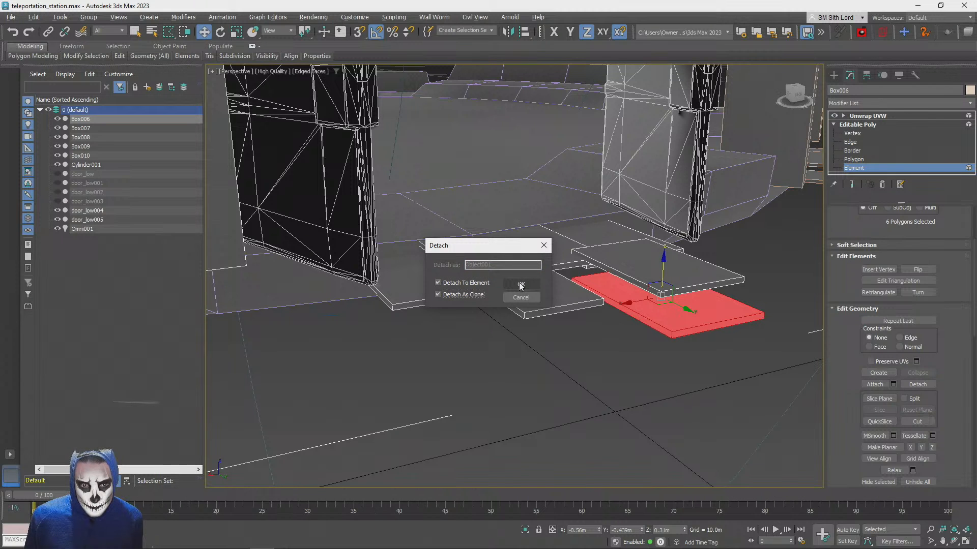
pyautogui.click(521, 285)
# Move the cloned plate across behind the other outer plate, to about X 0.23 m, Y -0.512 m, Z 0.321 m
pyautogui.moveTo(631, 305)
pyautogui.mouseDown()
pyautogui.moveTo(461, 342)
pyautogui.moveTo(475, 344)
pyautogui.mouseUp()
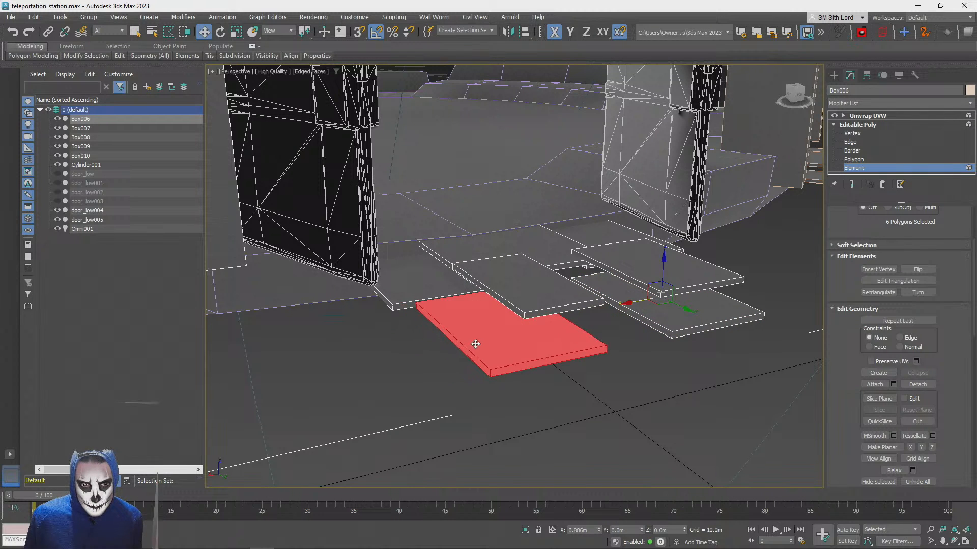
pyautogui.moveTo(502, 295); pyautogui.dragTo(504, 286)
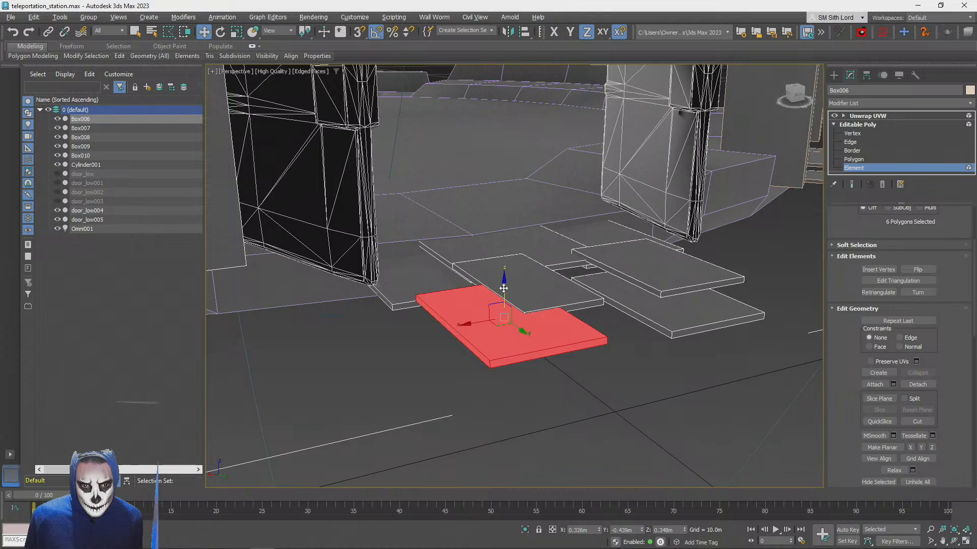
pyautogui.moveTo(499, 324); pyautogui.dragTo(516, 289)
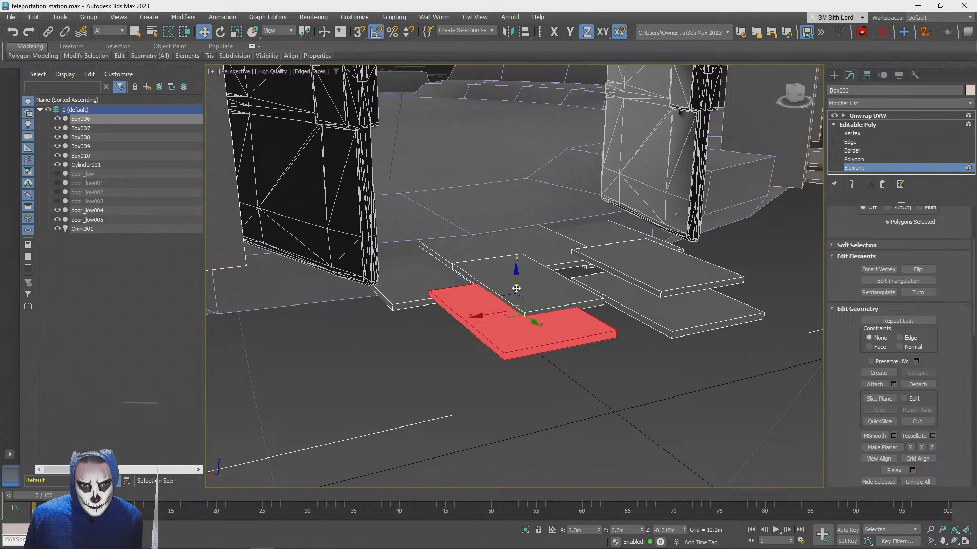
pyautogui.click(616, 402)
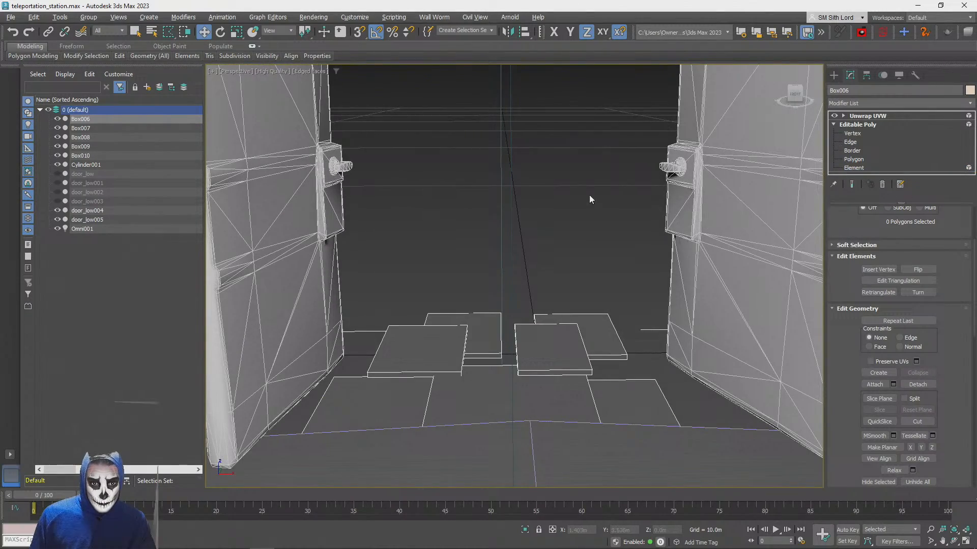
# Leave element editing and examine the plate paths behind the doorways around the platform
pyautogui.scroll(-6, 590, 199)
pyautogui.keyDown('alt'); pyautogui.moveTo(590, 199); pyautogui.dragTo(957, 152, button='middle'); pyautogui.keyUp('alt')
pyautogui.scroll(-3, 633, 274)
pyautogui.keyDown('alt'); pyautogui.moveTo(634, 274); pyautogui.dragTo(392, 335, button='middle'); pyautogui.keyUp('alt')
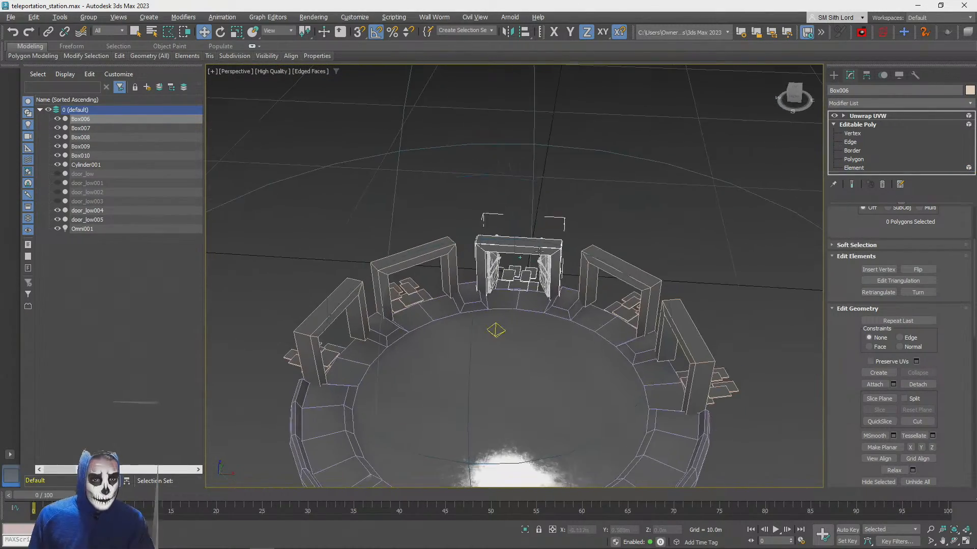
pyautogui.click(871, 118)
pyautogui.click(637, 182)
pyautogui.keyDown('alt'); pyautogui.moveTo(637, 181); pyautogui.dragTo(580, 229, button='middle'); pyautogui.keyUp('alt')
pyautogui.scroll(8, 563, 242)
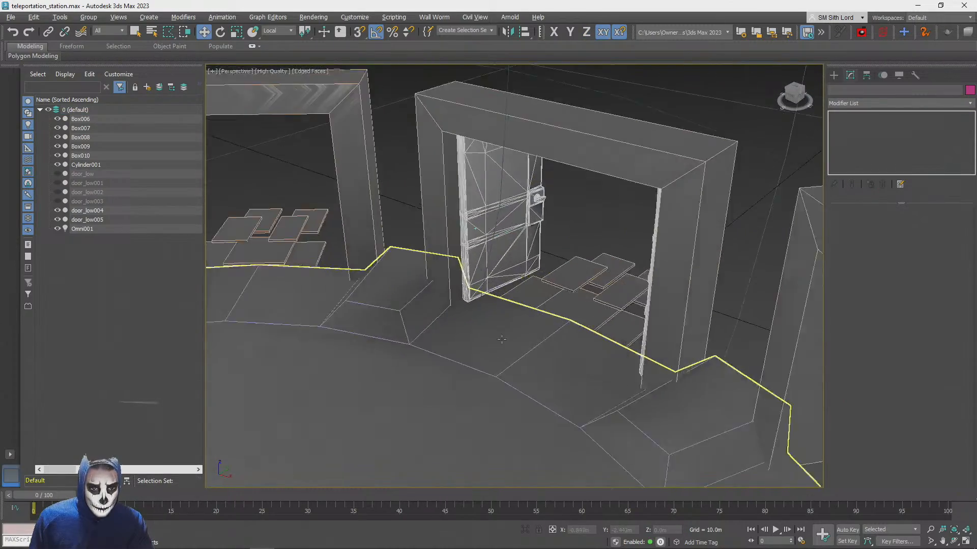
# Examine the ScratchedBrushedSteel material's PBR map nodes in the Slate Material Editor, with the central frame's door selected
pyautogui.keyDown('alt'); pyautogui.moveTo(502, 339); pyautogui.dragTo(487, 296, button='middle'); pyautogui.keyUp('alt')
pyautogui.scroll(-5, 539, 275)
pyautogui.scroll(2, 486, 296)
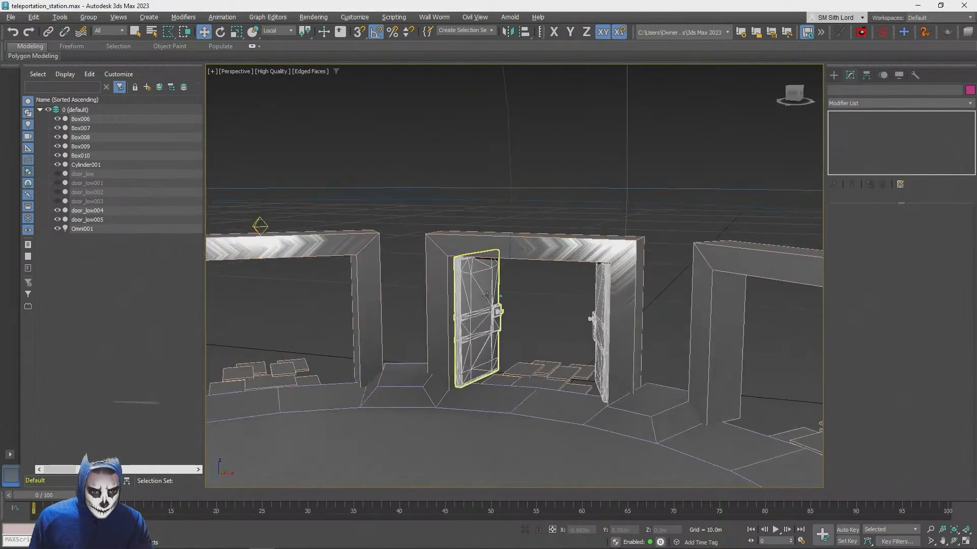
pyautogui.click(487, 296)
pyautogui.press('m')
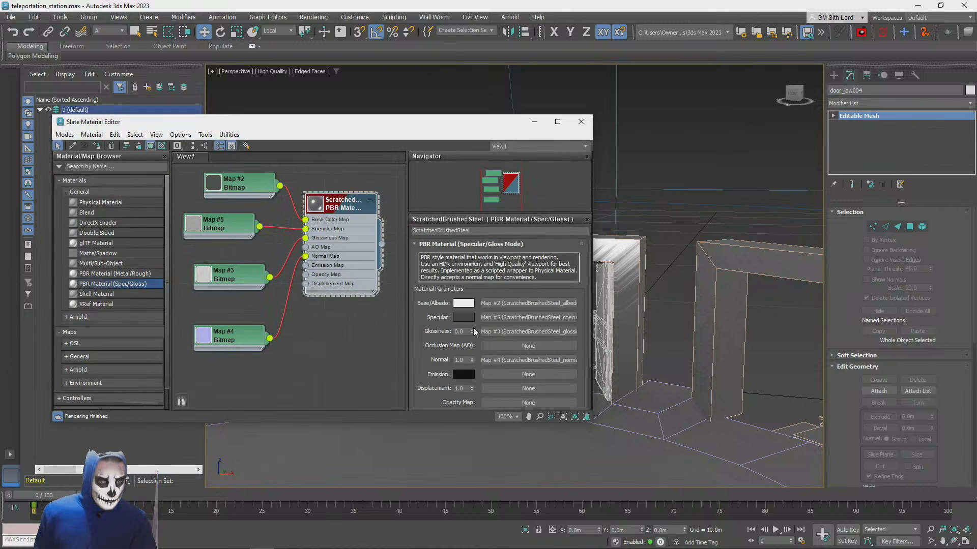
pyautogui.moveTo(317, 300)
pyautogui.mouseDown(button='middle')
pyautogui.moveTo(322, 264)
pyautogui.moveTo(315, 311)
pyautogui.mouseUp(button='middle')
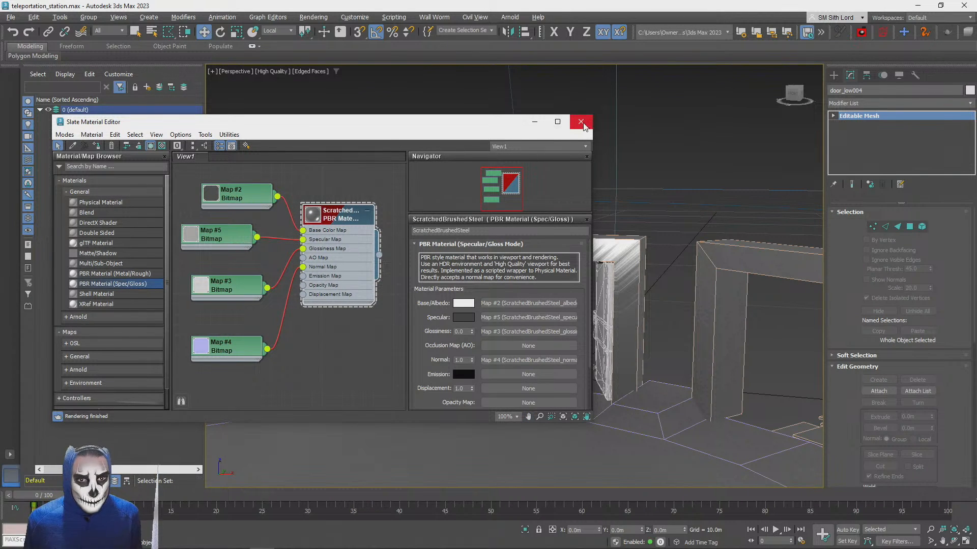
pyautogui.moveTo(455, 127); pyautogui.dragTo(368, 168)
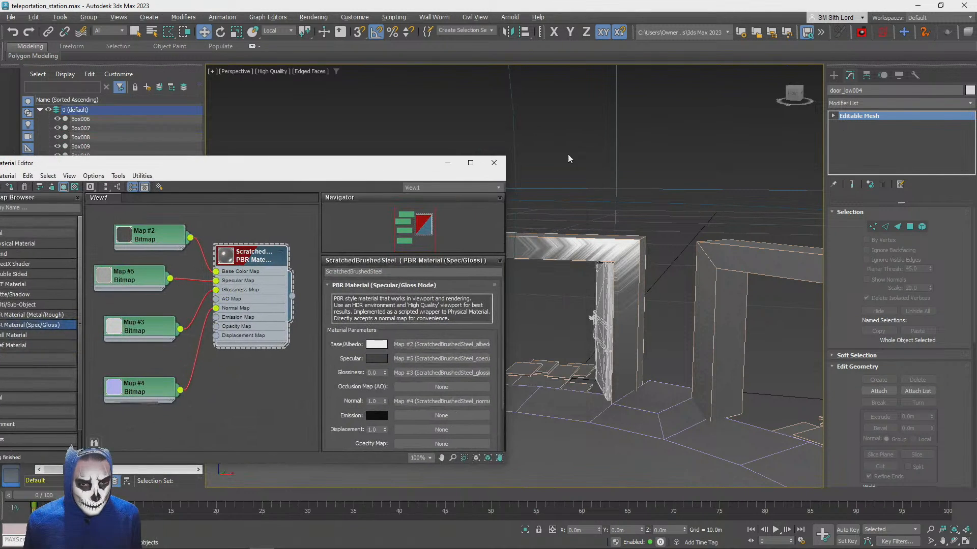
pyautogui.moveTo(307, 172); pyautogui.dragTo(333, 163)
pyautogui.click(519, 154)
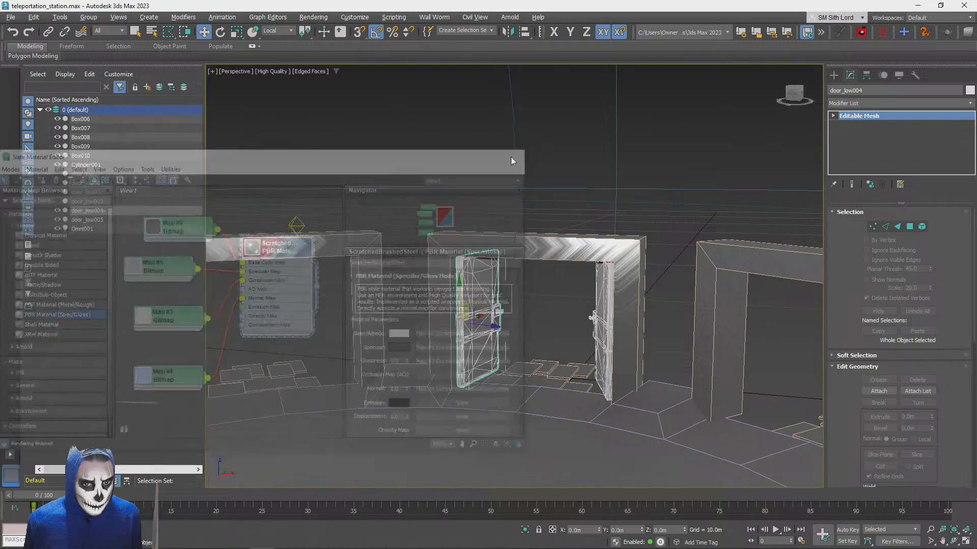
# Inspect the central door frame up close and the full ring of frames around the platform
pyautogui.click(579, 228)
pyautogui.scroll(-5, 563, 231)
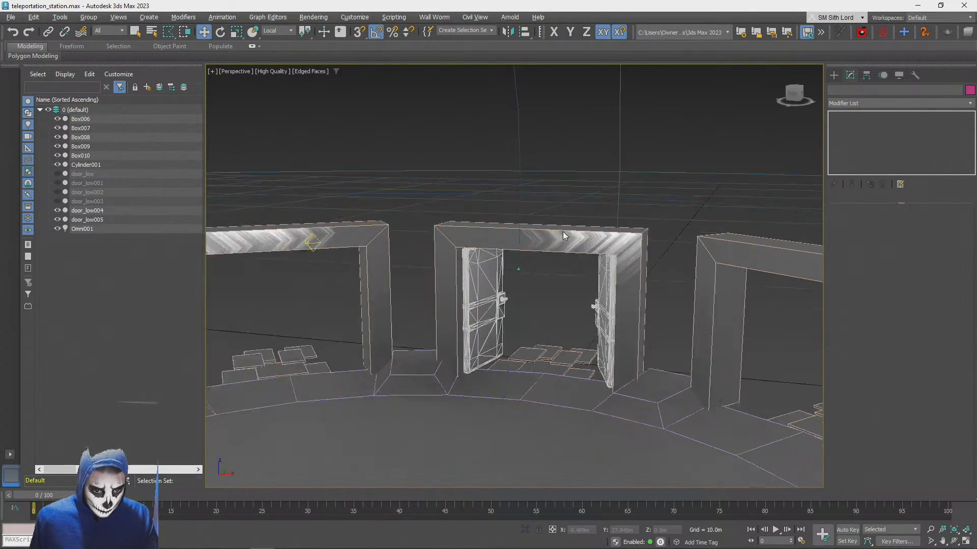
pyautogui.click(563, 222)
pyautogui.scroll(-3, 564, 223)
pyautogui.press('z')
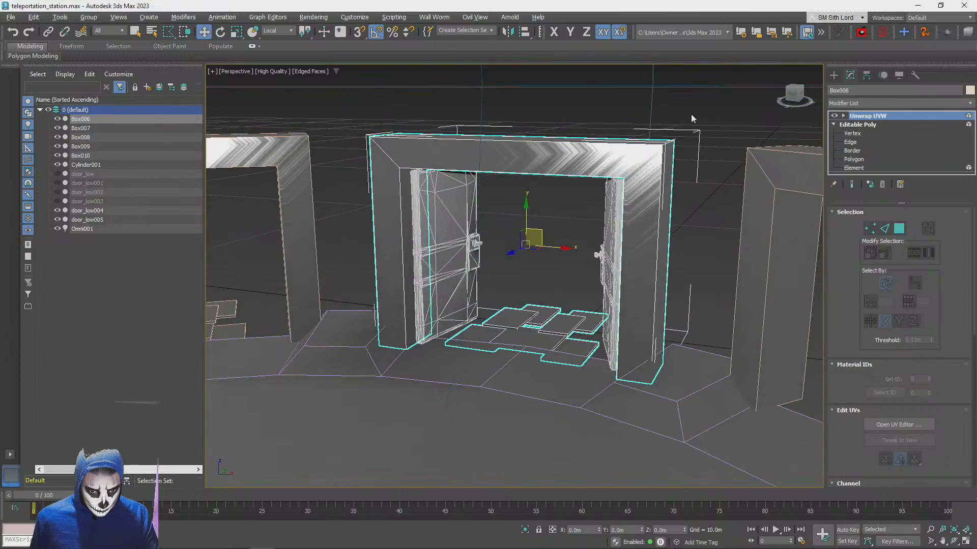
pyautogui.click(691, 114)
pyautogui.scroll(-6, 652, 219)
pyautogui.scroll(-2, 636, 248)
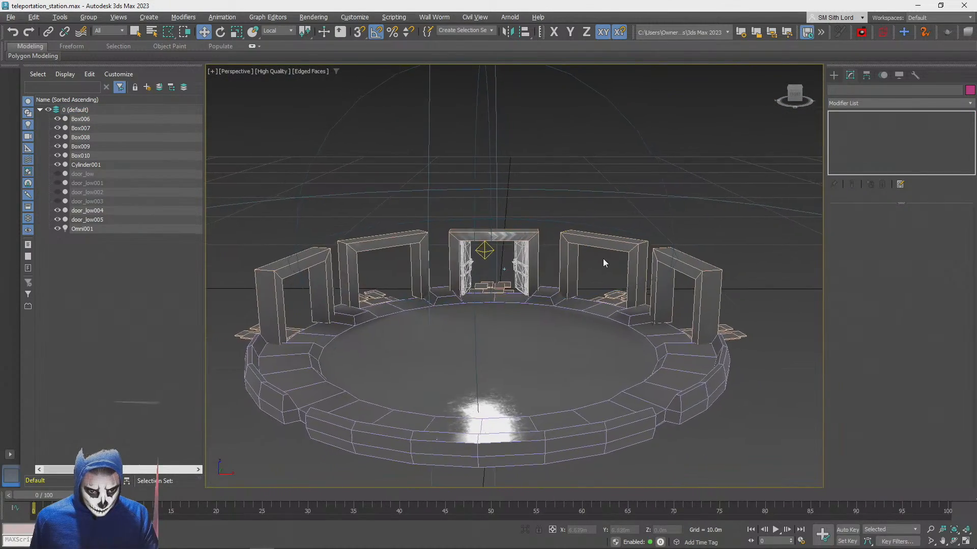
# Turn off edged faces and select all five door frames together with the circular platform
pyautogui.press('F4')
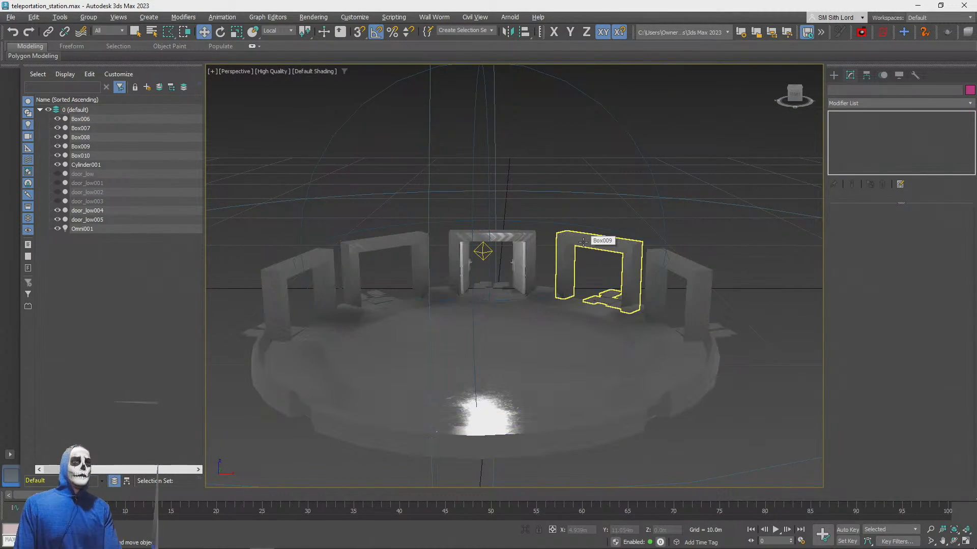
pyautogui.click(461, 244)
pyautogui.keyDown('ctrl'); pyautogui.click(373, 242); pyautogui.keyUp('ctrl')
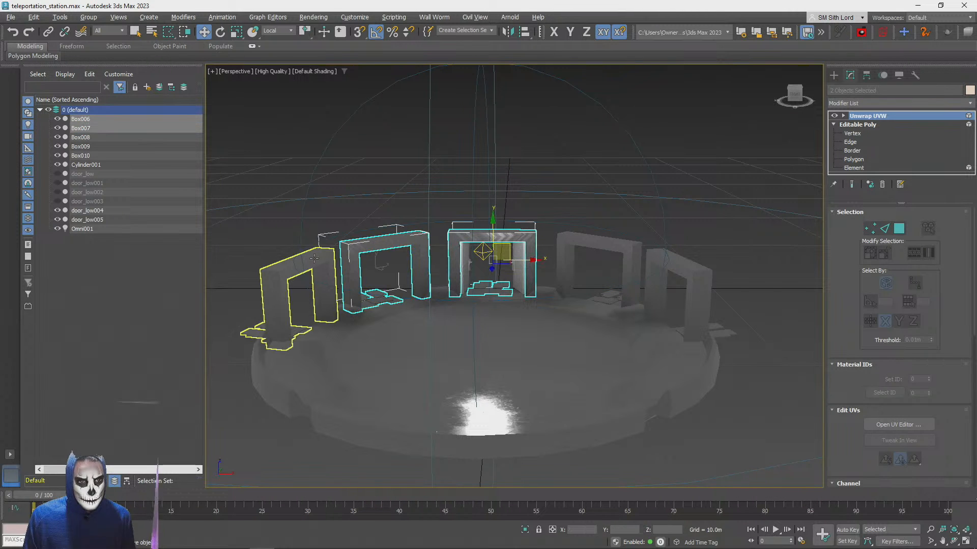
pyautogui.keyDown('ctrl'); pyautogui.click(277, 285); pyautogui.keyUp('ctrl')
pyautogui.keyDown('ctrl'); pyautogui.click(621, 240); pyautogui.keyUp('ctrl')
pyautogui.keyDown('ctrl'); pyautogui.click(686, 306); pyautogui.keyUp('ctrl')
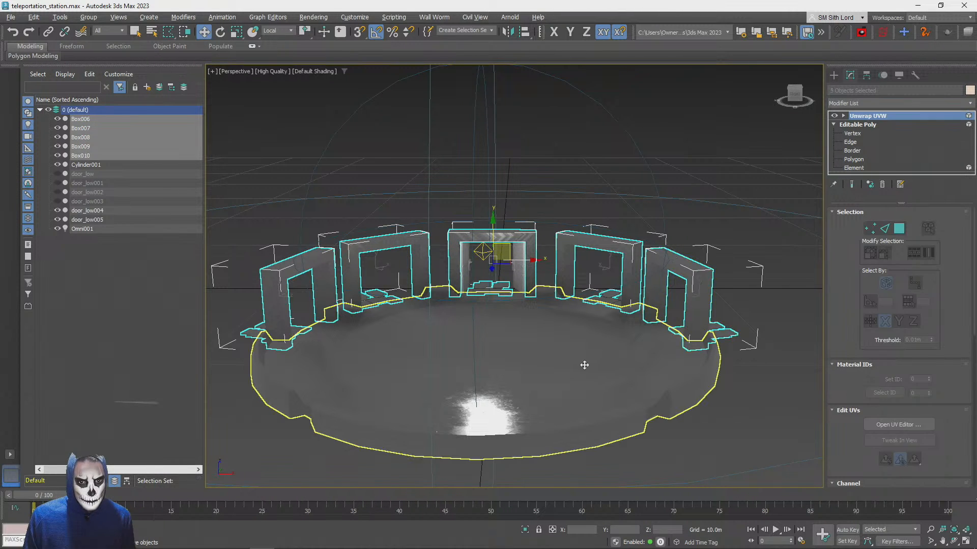
pyautogui.keyDown('ctrl'); pyautogui.click(646, 362); pyautogui.keyUp('ctrl')
# Export the selected frames and platform as FBX to the desktop, overwriting teleportation_station.fbx
pyautogui.click(11, 18)
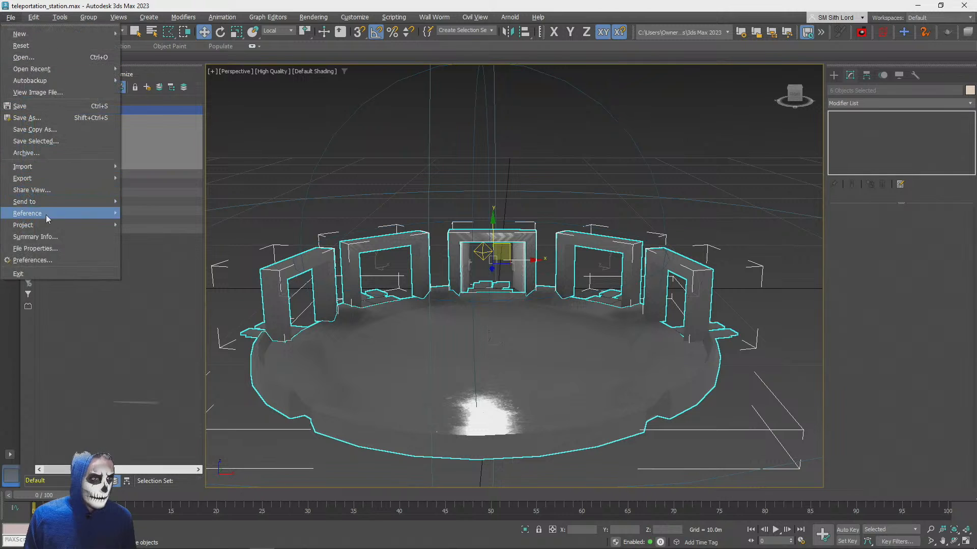
pyautogui.moveTo(102, 175)
pyautogui.click(168, 189)
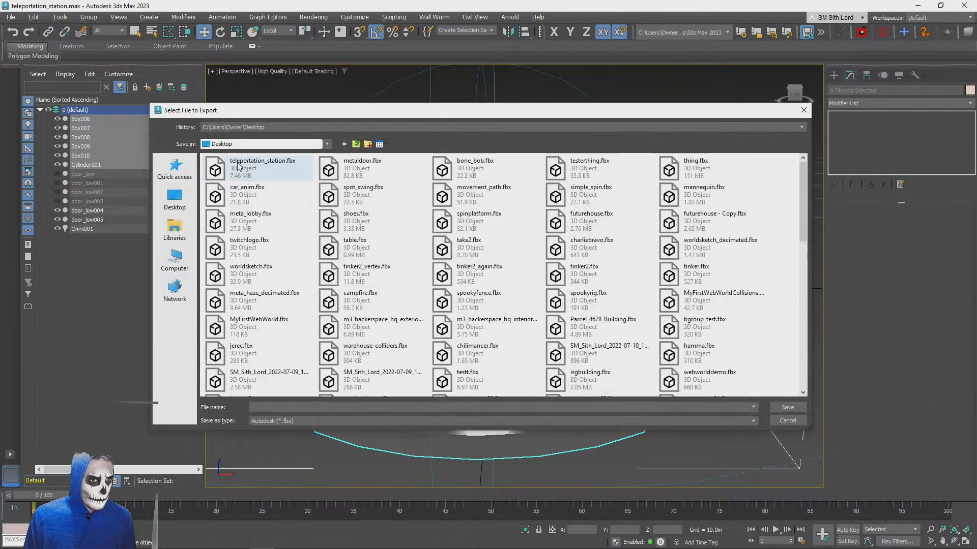
pyautogui.doubleClick(238, 167)
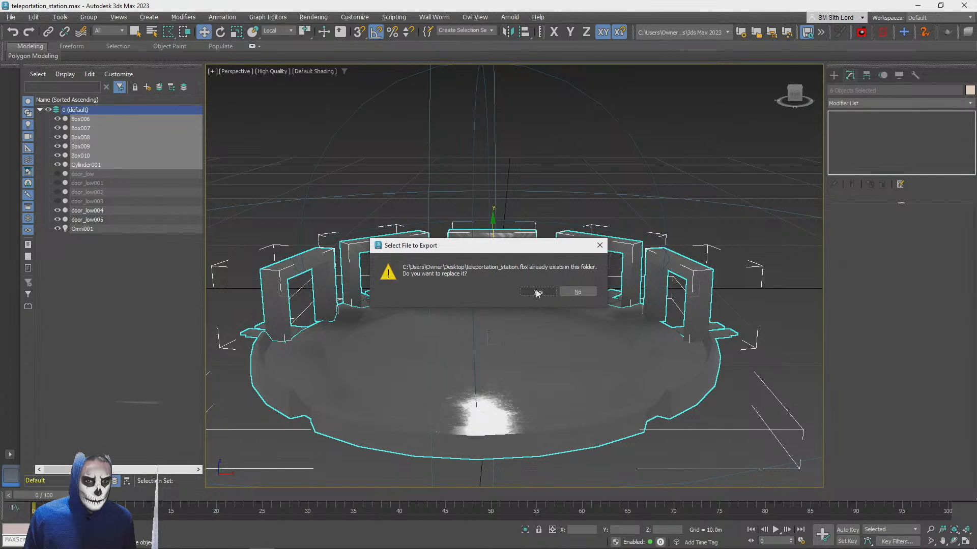
pyautogui.click(538, 292)
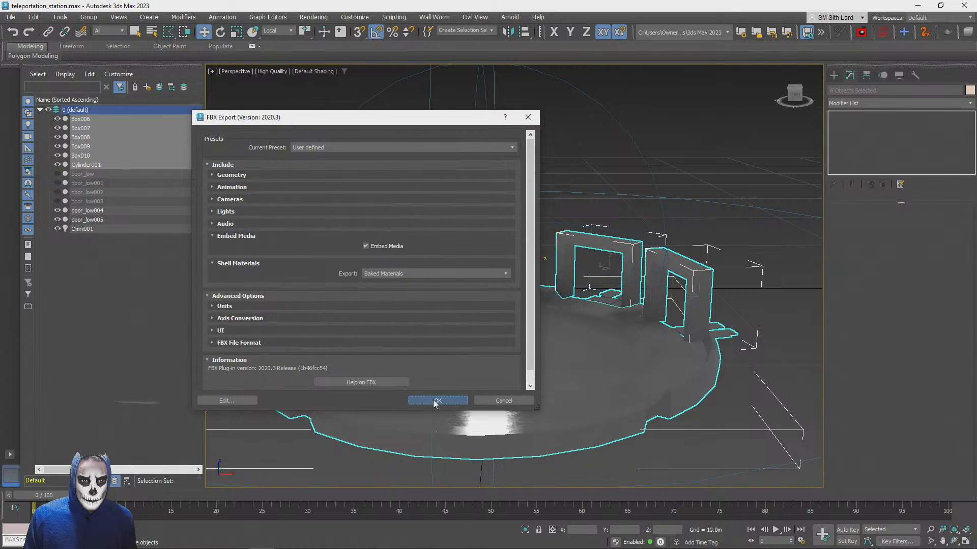
pyautogui.click(436, 401)
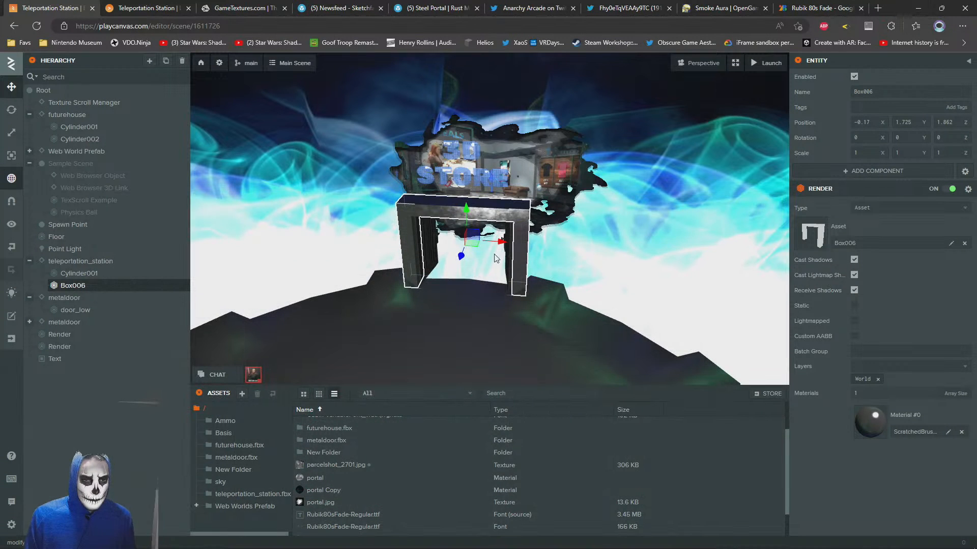
# Switch to the PlayCanvas editor and upload teleportation_station.fbx from the desktop to the project's assets
pyautogui.hotkey('alt', 'Tab')
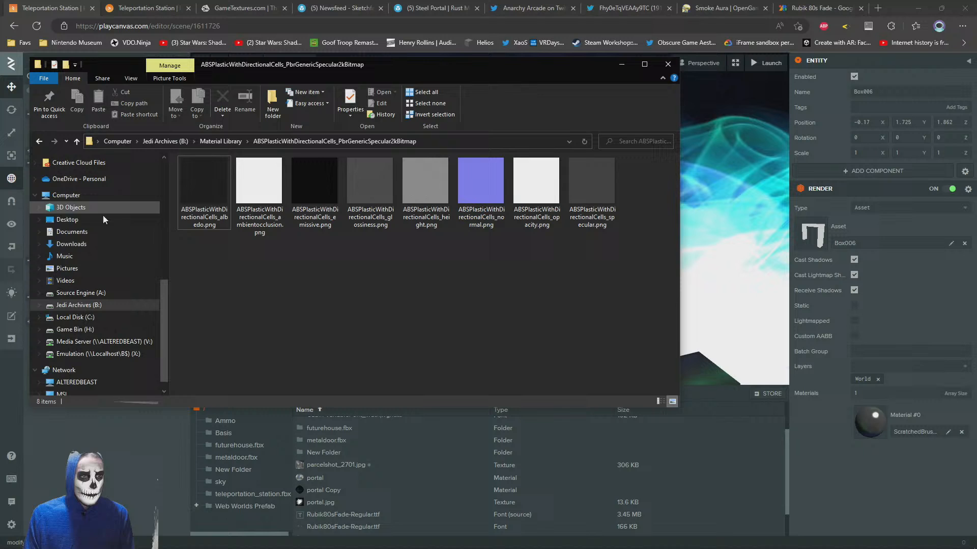
pyautogui.click(103, 217)
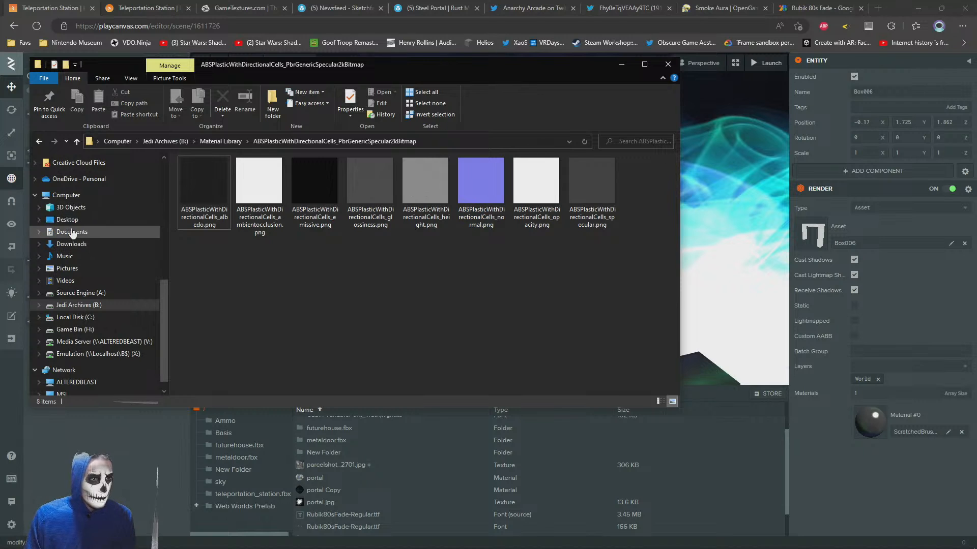
pyautogui.click(196, 402)
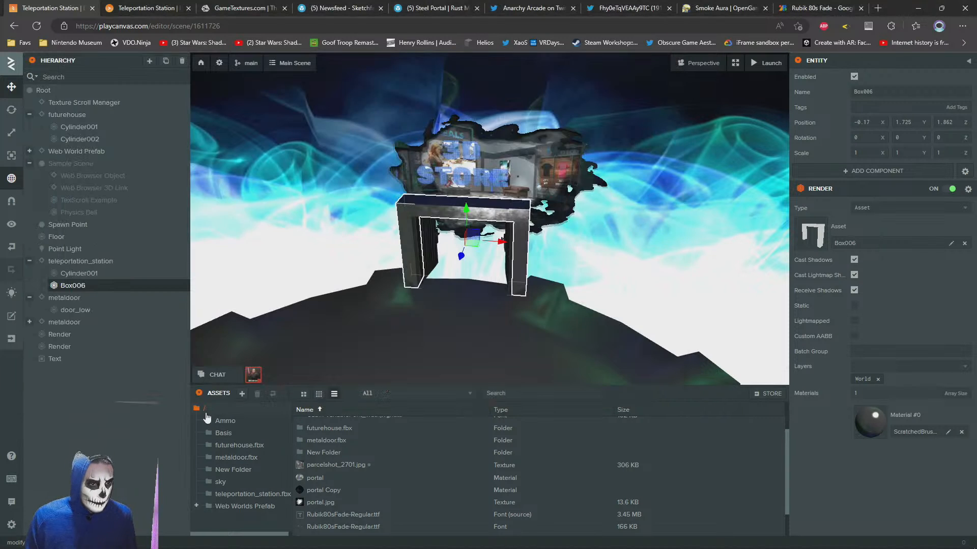
pyautogui.hotkey('alt', 'Tab')
pyautogui.moveTo(249, 243); pyautogui.dragTo(712, 477)
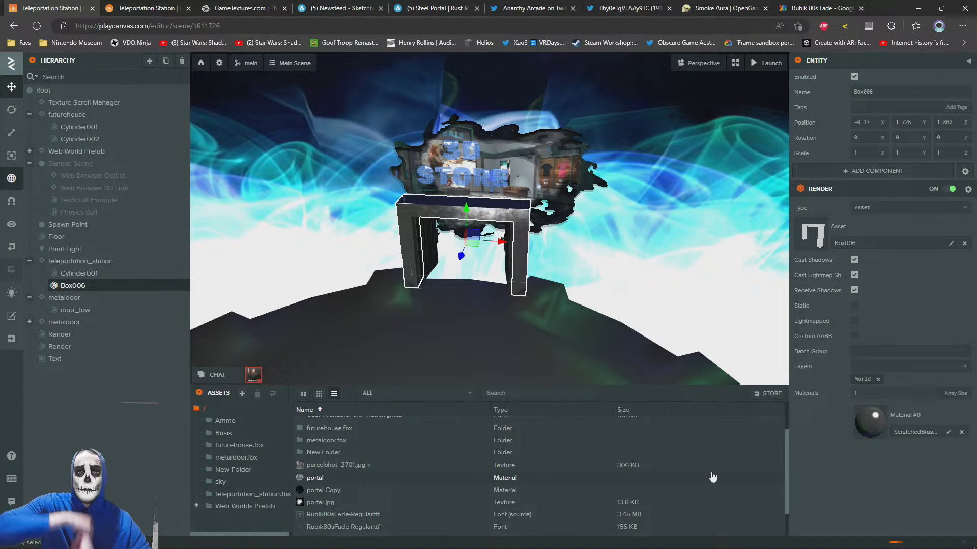
# View the platform from above in the scene and check the teleportation_station.fbx file on the desktop
pyautogui.click(515, 69)
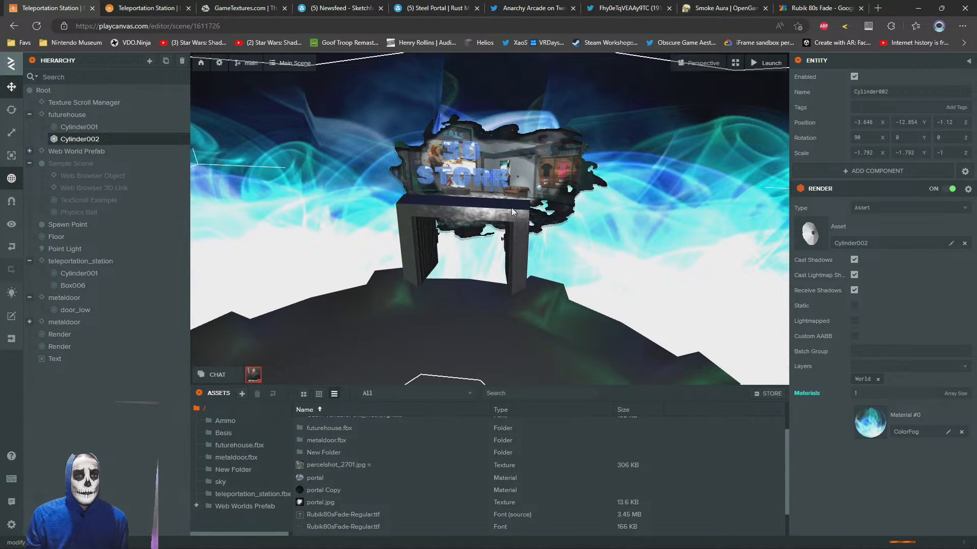
pyautogui.moveTo(511, 207); pyautogui.dragTo(444, 149, button='right')
pyautogui.click(444, 149)
pyautogui.press('s')
pyautogui.moveTo(521, 253); pyautogui.dragTo(549, 308, button='right')
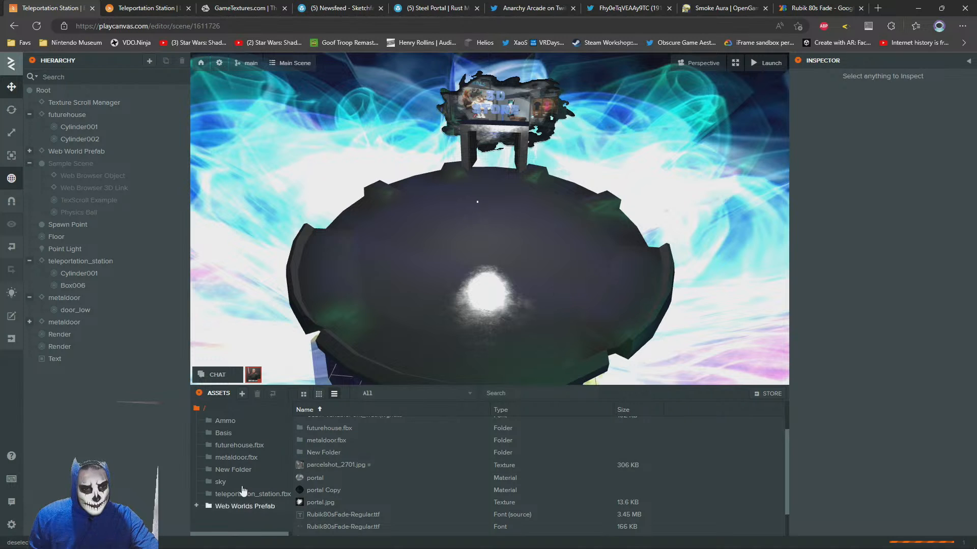
pyautogui.hotkey('alt', 'Tab')
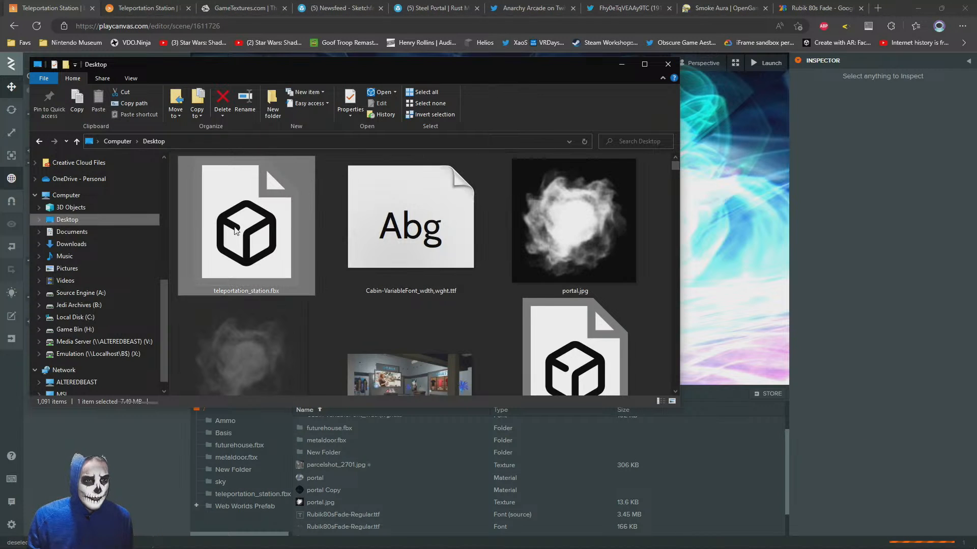
pyautogui.click(232, 246)
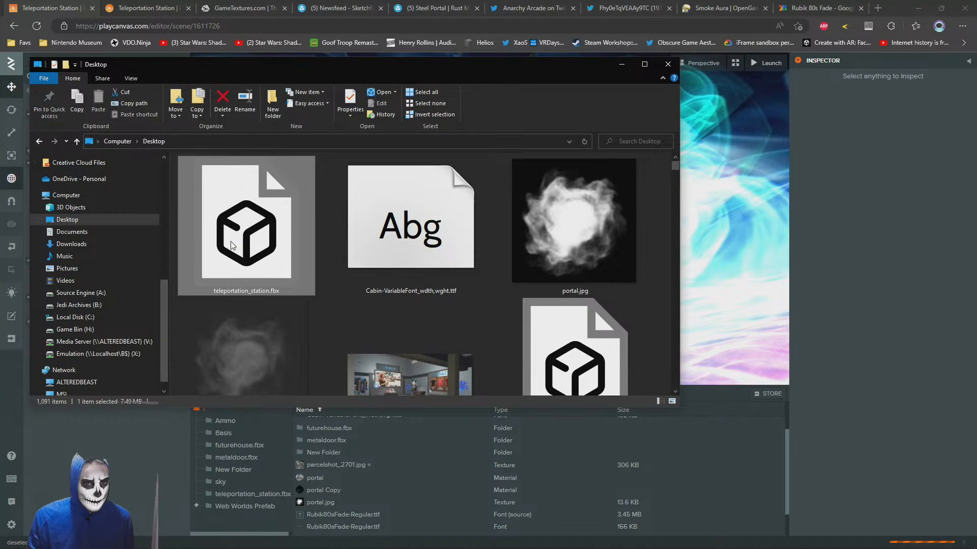
pyautogui.click(621, 65)
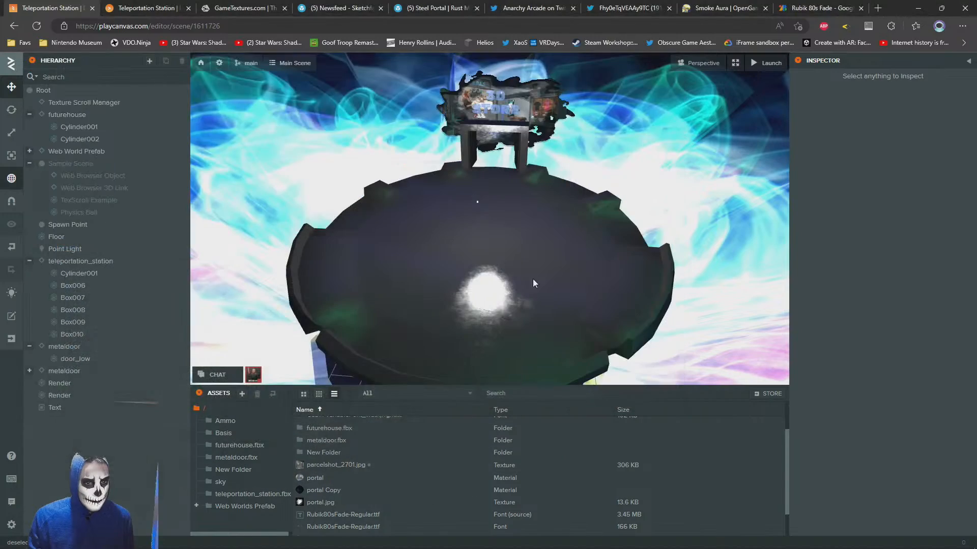
# Examine the reimported station's door frames and plate paths from a distance and up close at the central doorway
pyautogui.moveTo(477, 208); pyautogui.dragTo(508, 125, button='right')
pyautogui.scroll(5, 476, 249)
pyautogui.press('w')
pyautogui.press('a')
pyautogui.press('s')
pyautogui.press('w')
pyautogui.press('s')
pyautogui.press('w')
pyautogui.press('w')
pyautogui.press('d')
pyautogui.press('w')
pyautogui.press('s')
pyautogui.press('w')
pyautogui.press('s')
pyautogui.press('w')
pyautogui.press('s')
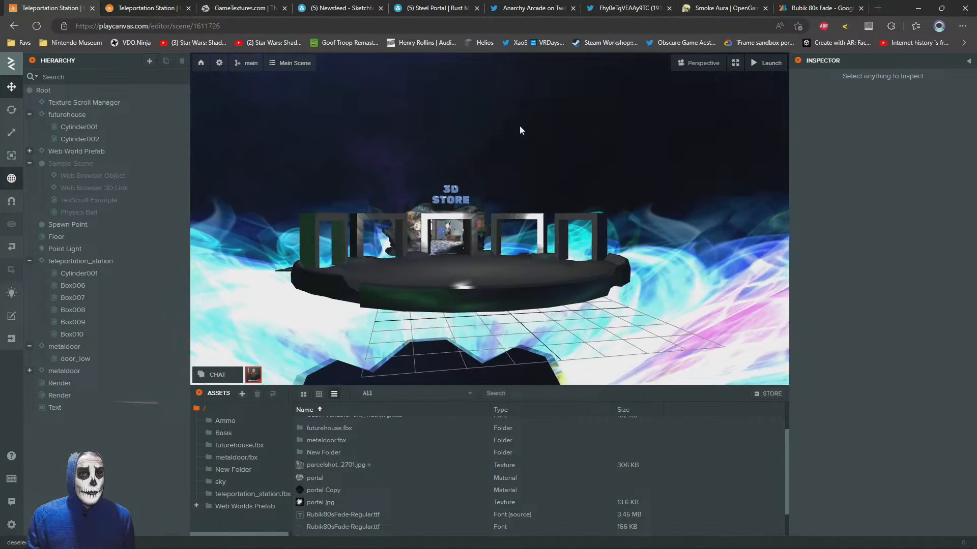
pyautogui.press('w')
pyautogui.press('s')
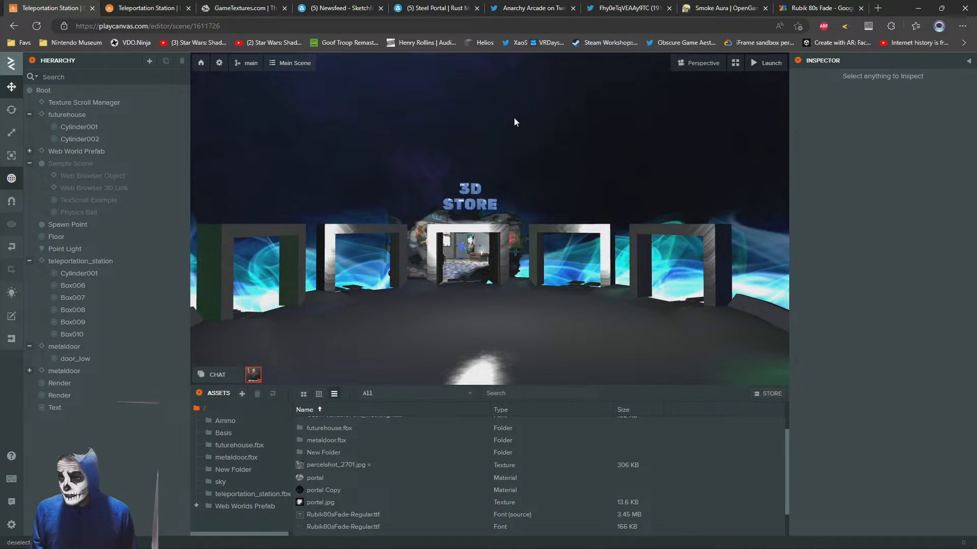
pyautogui.press('w')
pyautogui.moveTo(526, 208); pyautogui.dragTo(481, 221, button='right')
# Duplicate the metaldoor entity that holds the door in the central frame
pyautogui.click(485, 233)
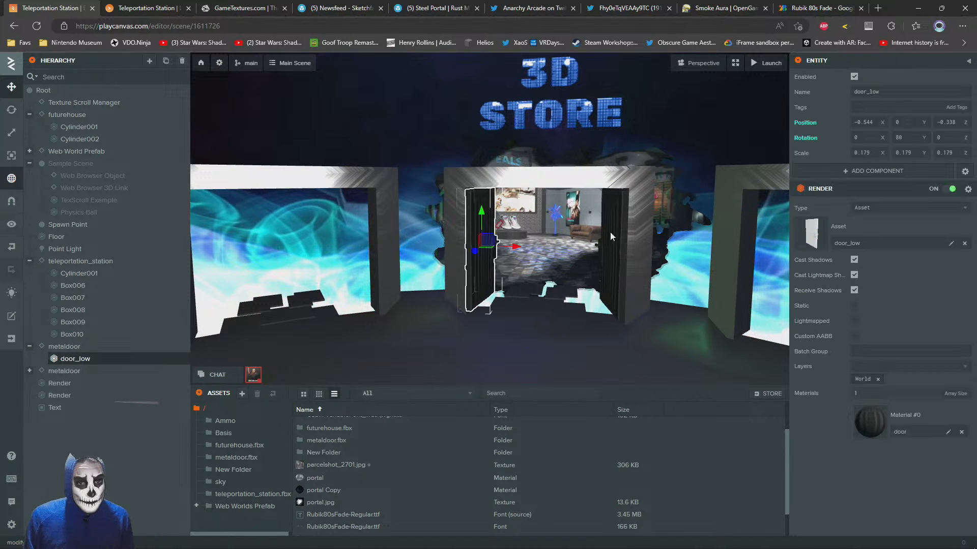
pyautogui.click(66, 347)
pyautogui.rightClick(56, 349)
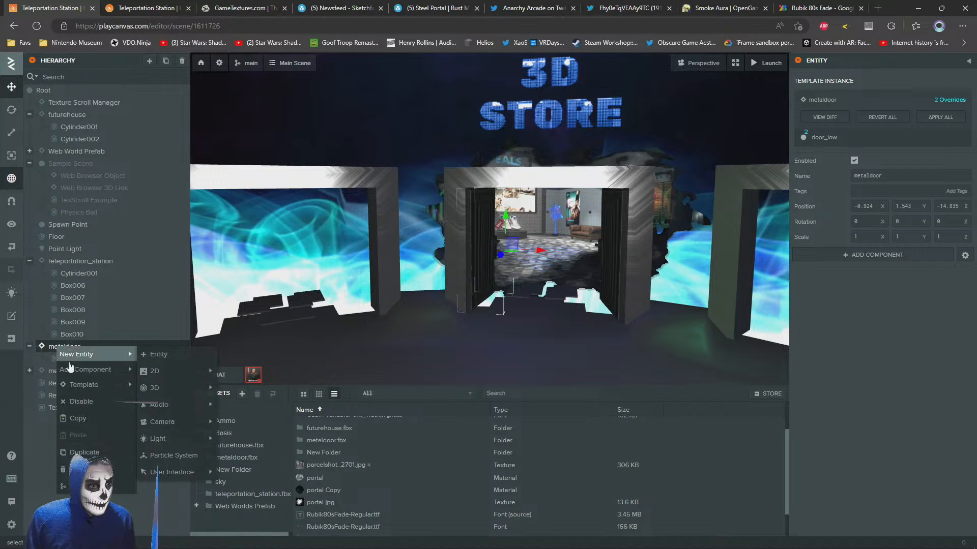
pyautogui.click(86, 453)
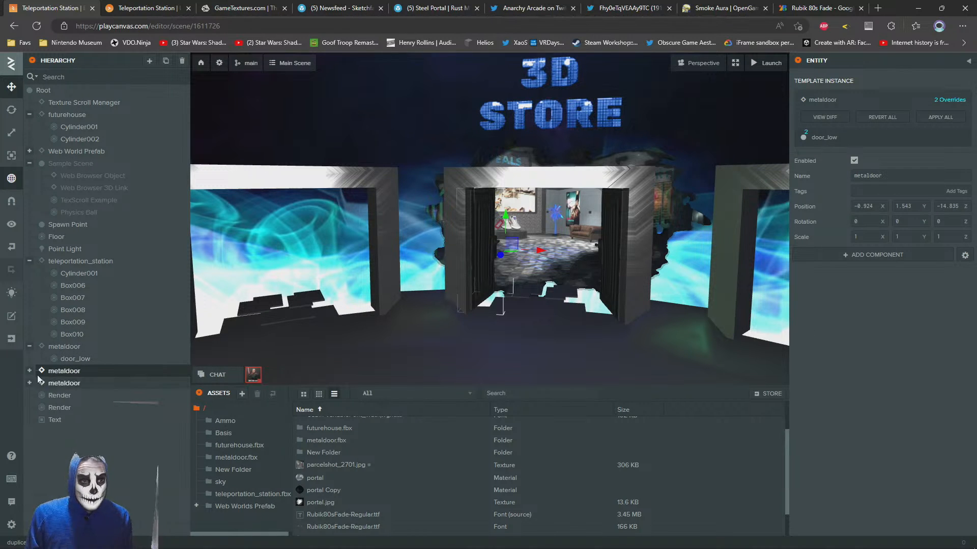
# Unlink the duplicated metaldoor from its template and delete its door_low child
pyautogui.rightClick(61, 375)
pyautogui.moveTo(89, 414)
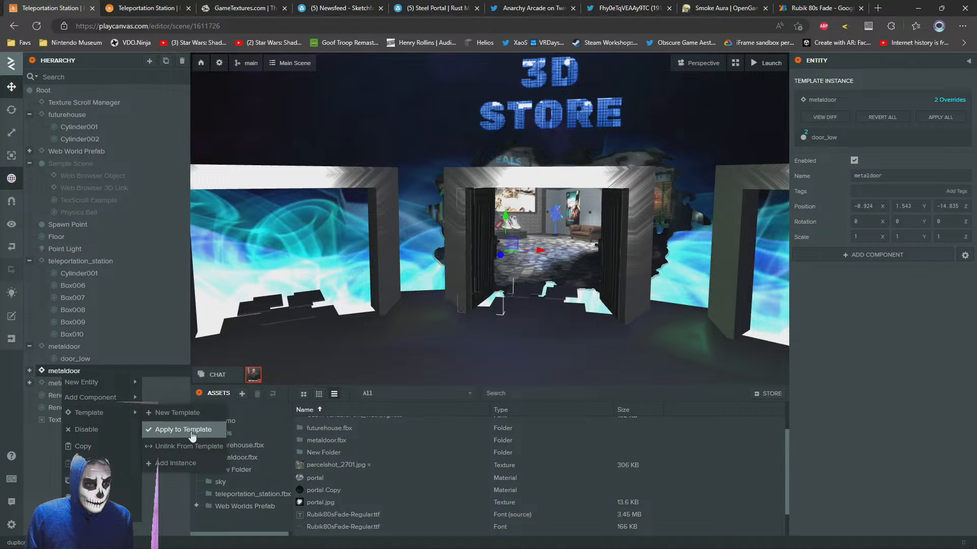
pyautogui.click(178, 446)
pyautogui.click(31, 372)
pyautogui.click(72, 385)
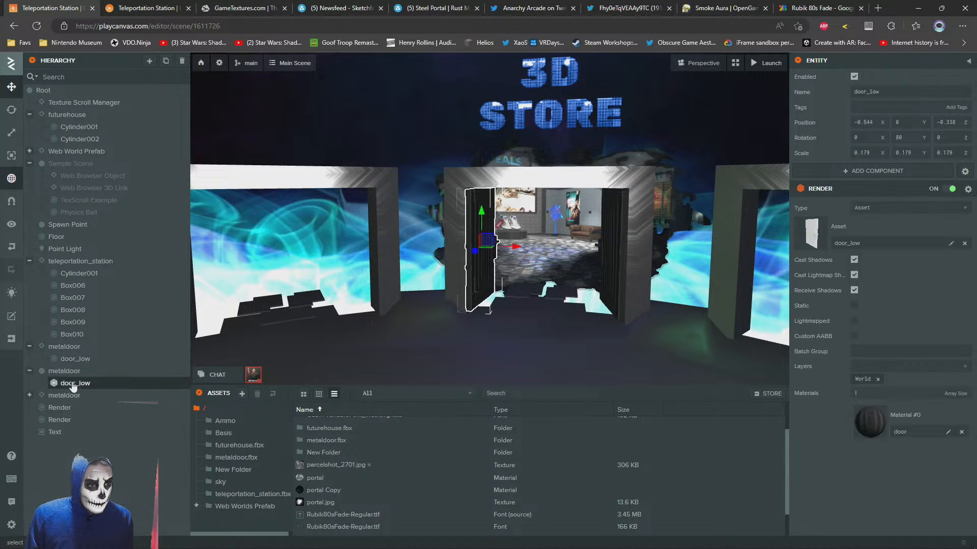
pyautogui.press('Delete')
# Rename the emptied duplicate entity to doors
pyautogui.click(63, 372)
pyautogui.moveTo(902, 89); pyautogui.dragTo(769, 79)
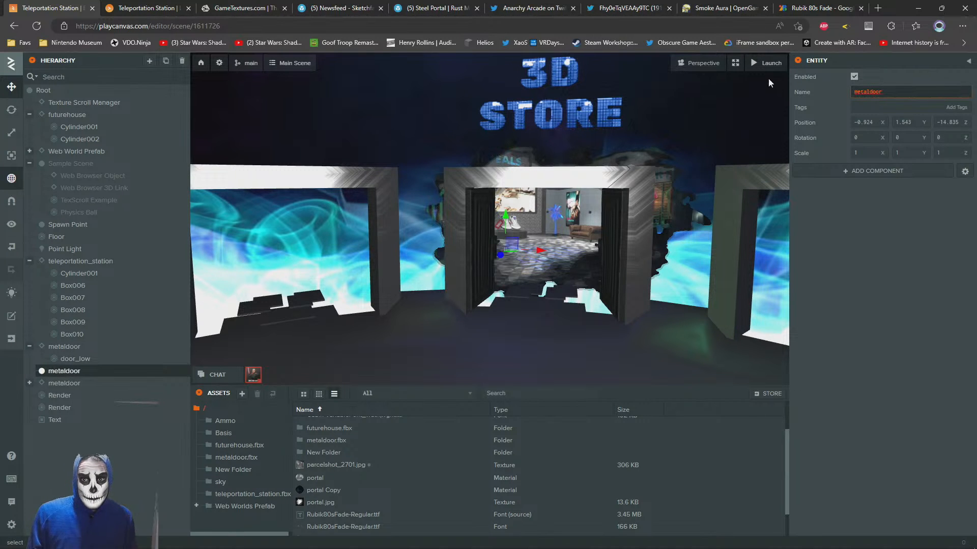
pyautogui.write('doors')
pyautogui.press('Return')
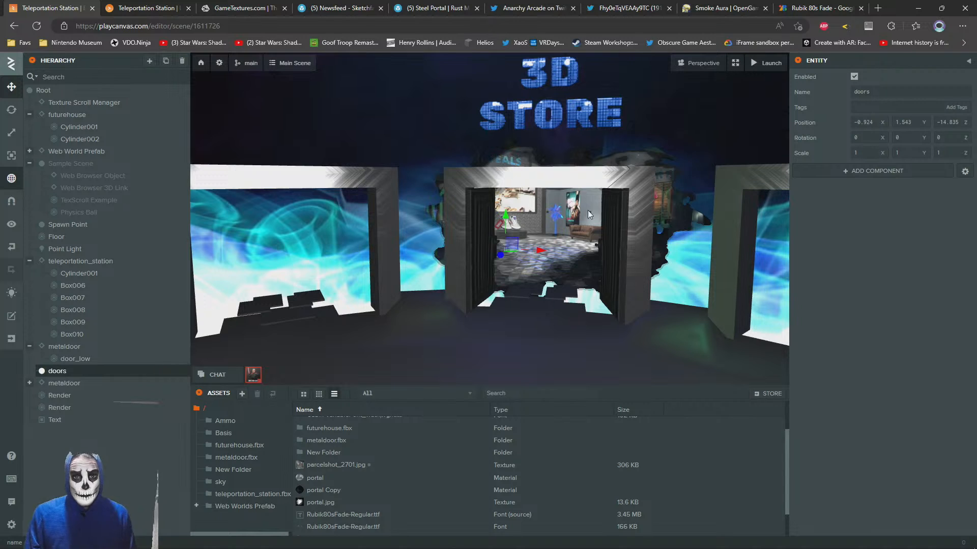
# Move the doors entity along X to about -0.171, midway between the two metal doors of the central frame
pyautogui.scroll(5, 588, 209)
pyautogui.moveTo(587, 210); pyautogui.dragTo(569, 262)
pyautogui.scroll(-5, 568, 262)
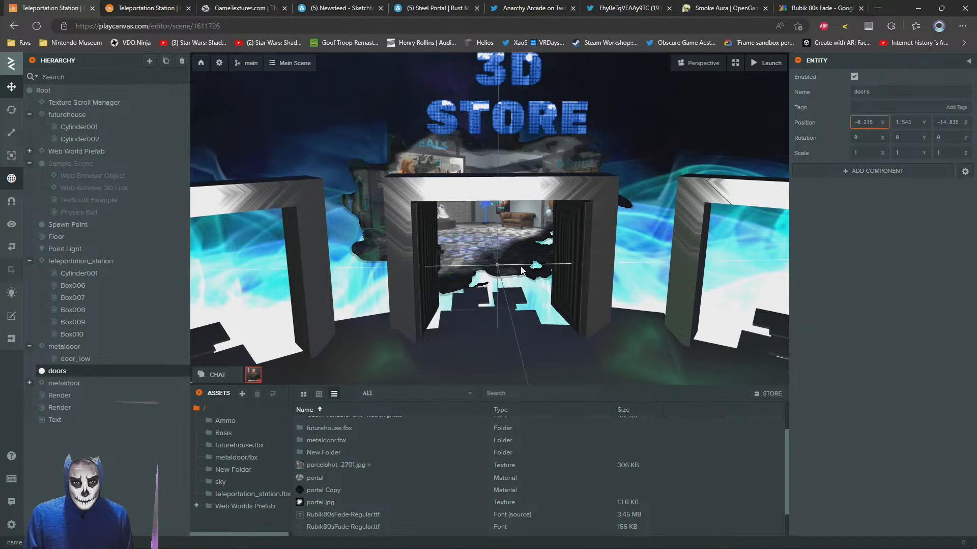
# Parent both metaldoor entities to the doors entity and select that group
pyautogui.click(38, 348)
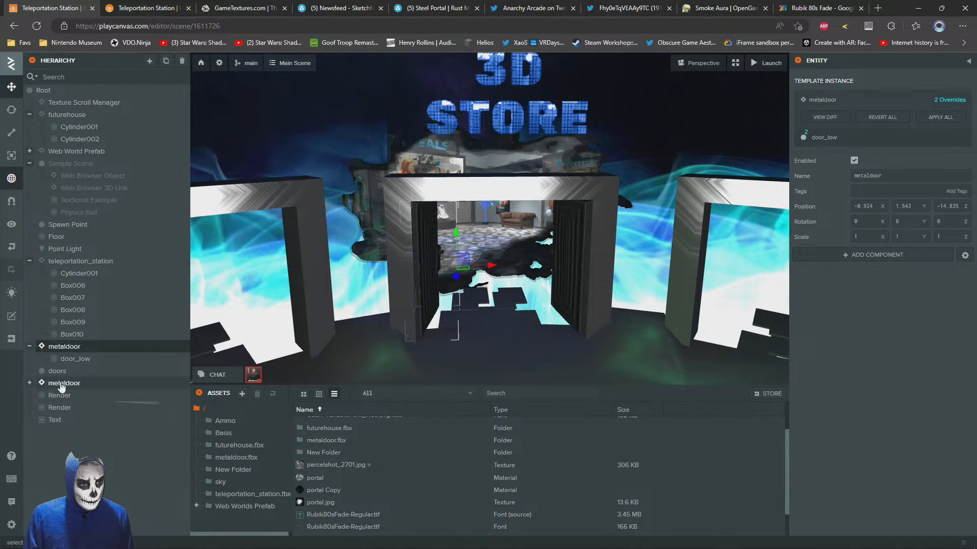
pyautogui.keyDown('ctrl'); pyautogui.click(59, 384); pyautogui.keyUp('ctrl')
pyautogui.moveTo(59, 384); pyautogui.dragTo(59, 372)
pyautogui.doubleClick(57, 347)
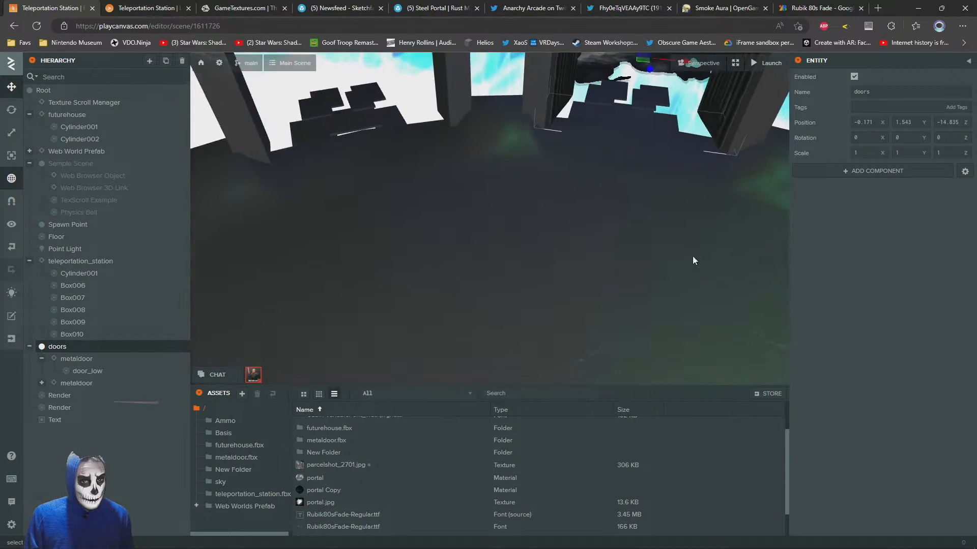
# Identify the door frame entities of the station and parent the doors group to the central frame, Box006
pyautogui.moveTo(663, 202); pyautogui.dragTo(612, 190)
pyautogui.scroll(-4, 612, 190)
pyautogui.scroll(3, 612, 189)
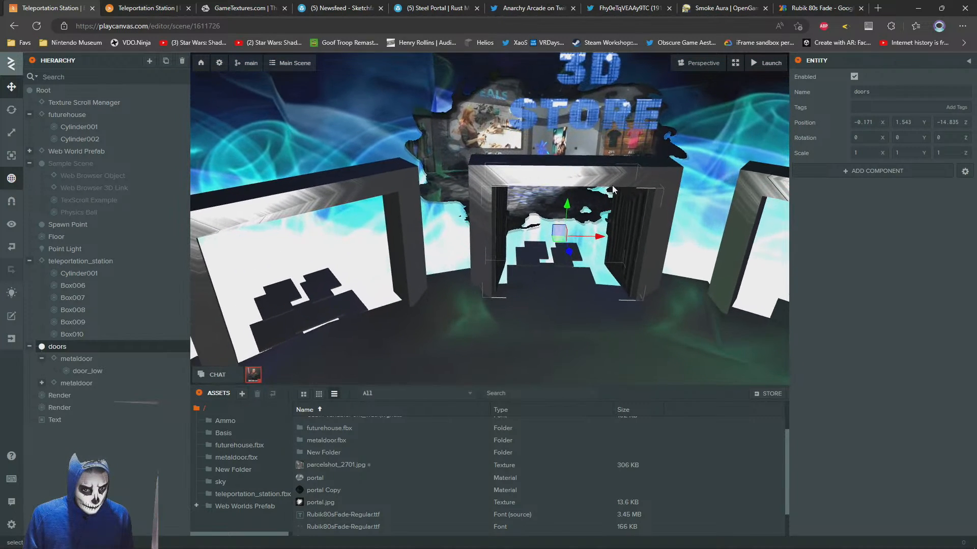
pyautogui.click(538, 175)
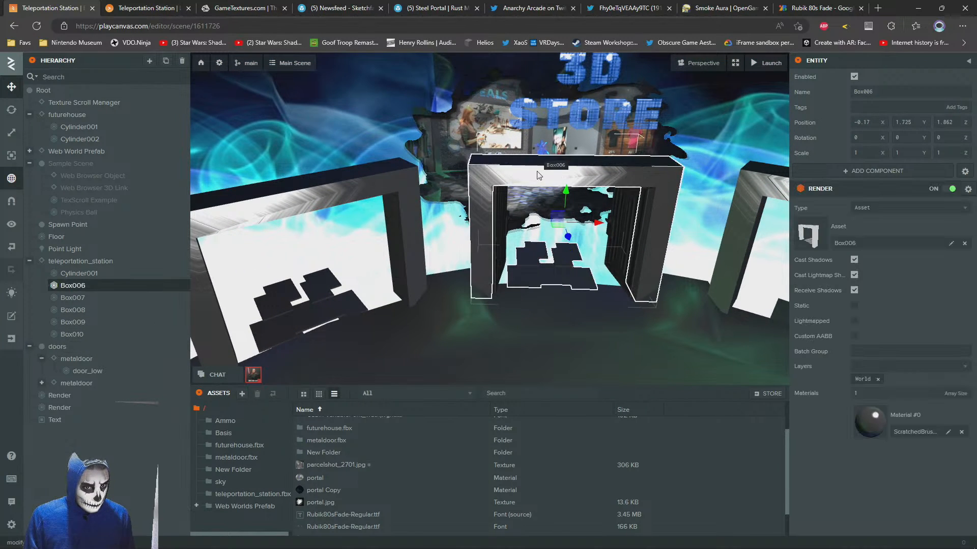
pyautogui.click(57, 348)
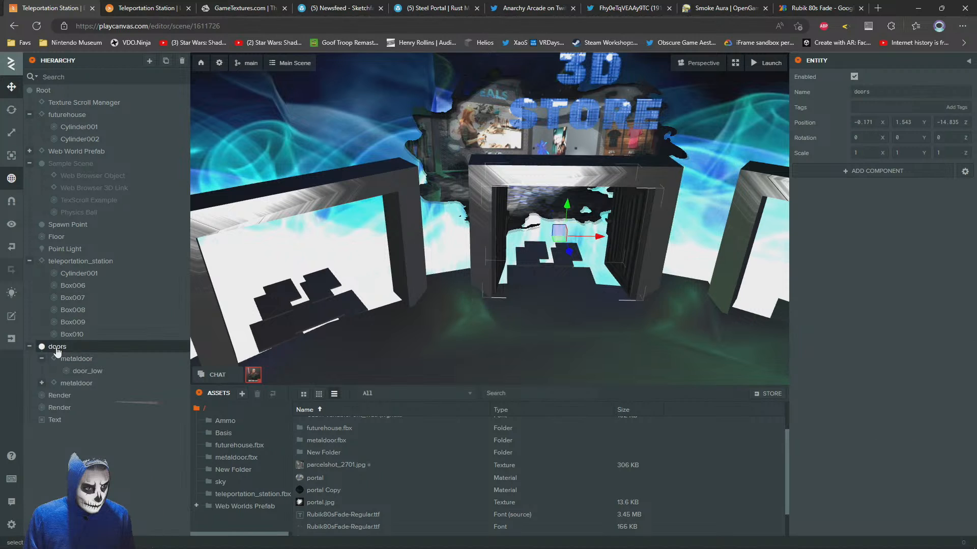
pyautogui.rightClick(57, 347)
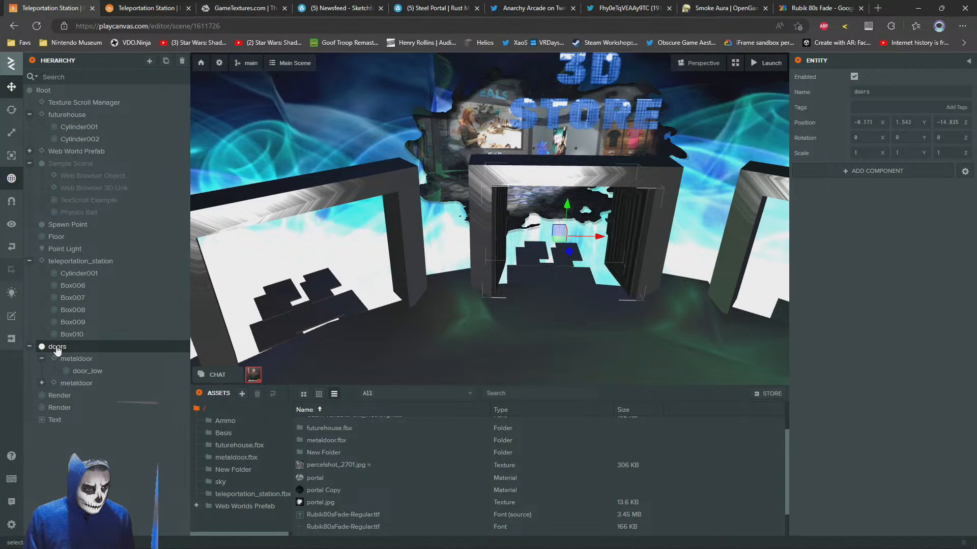
pyautogui.click(70, 289)
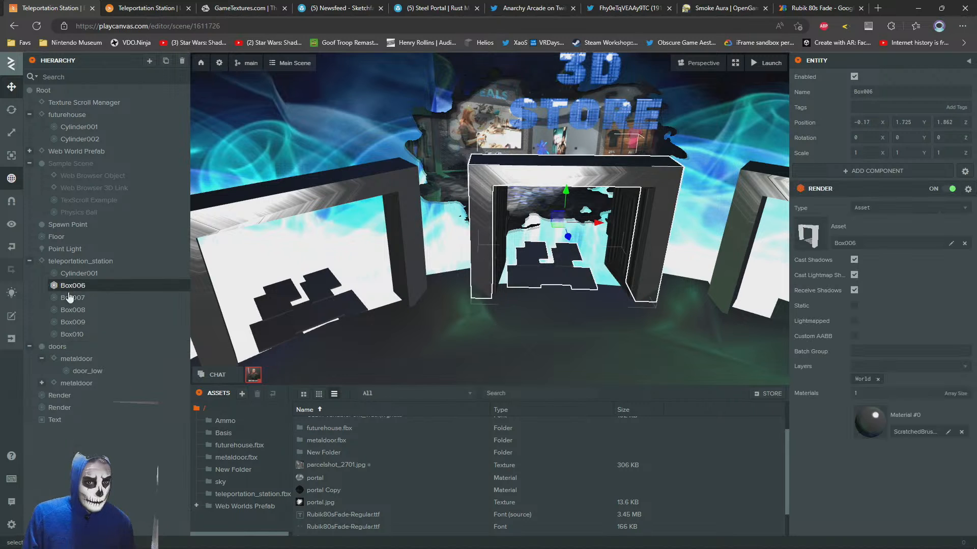
pyautogui.click(73, 312)
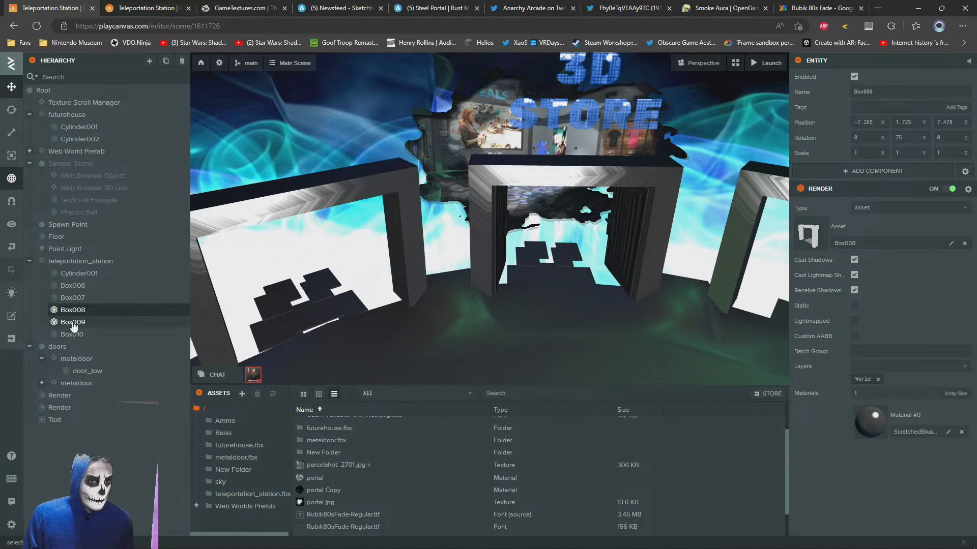
pyautogui.moveTo(437, 218); pyautogui.dragTo(476, 198, button='right')
pyautogui.scroll(-5, 476, 199)
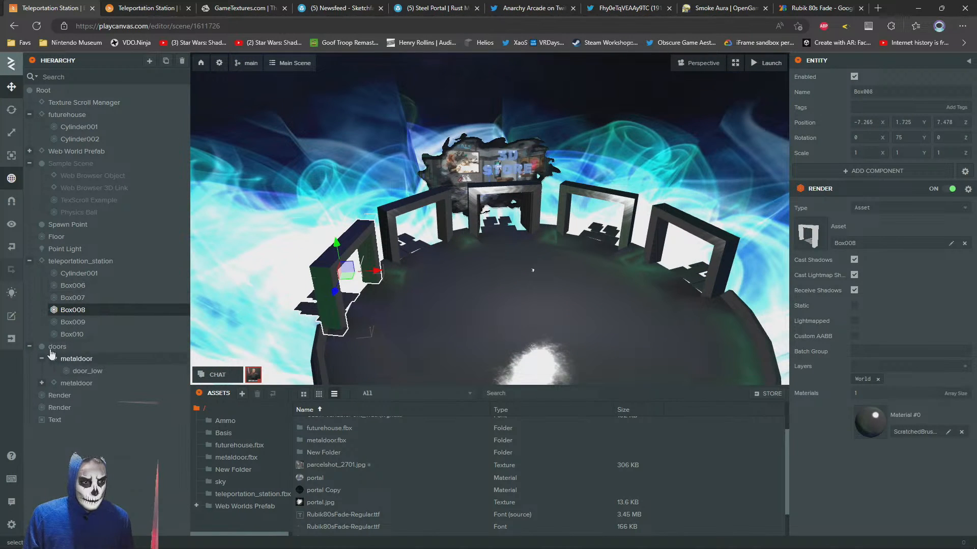
pyautogui.moveTo(55, 347); pyautogui.dragTo(77, 290)
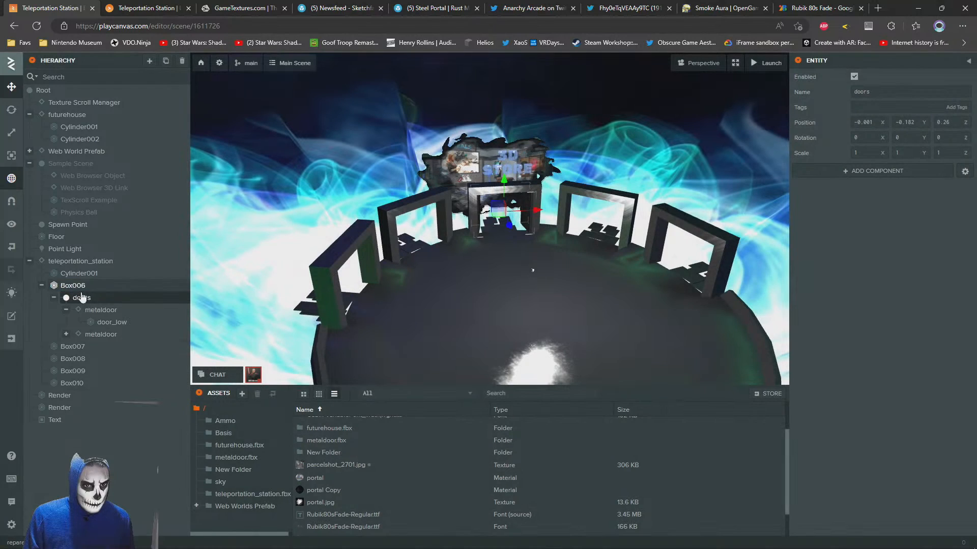
# Copy the doors group from Box006 and paste it into the frames Box007, Box008, Box009 and Box010
pyautogui.rightClick(79, 302)
pyautogui.click(71, 347)
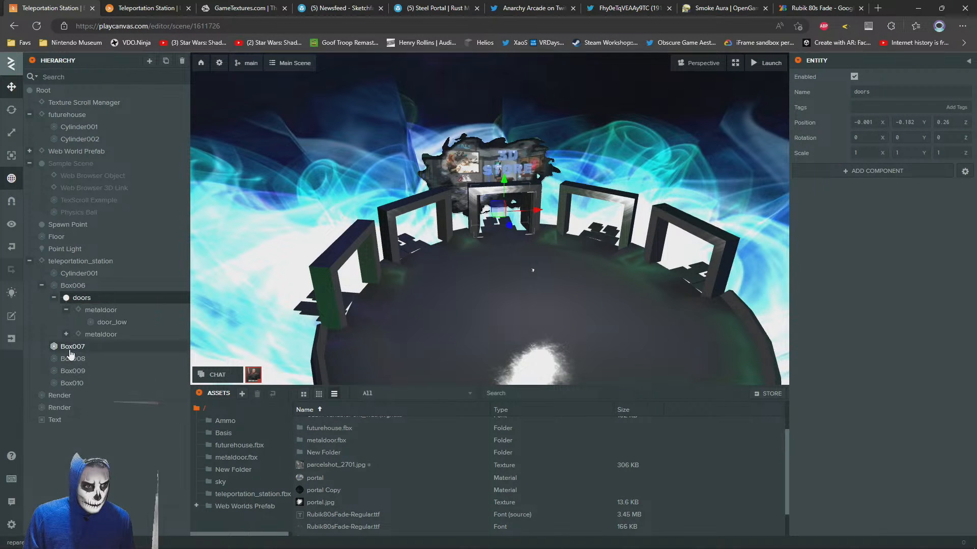
pyautogui.rightClick(71, 355)
pyautogui.click(91, 440)
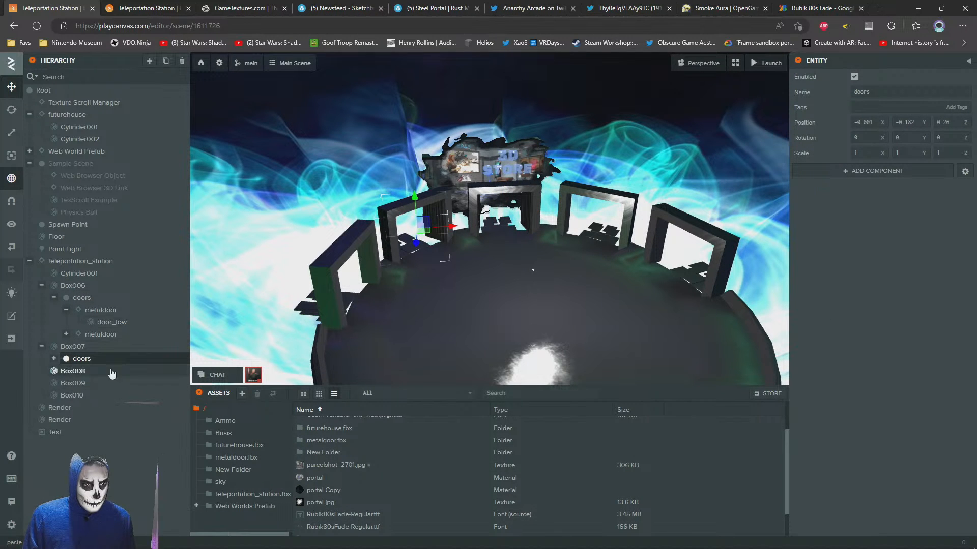
pyautogui.click(69, 375)
pyautogui.rightClick(69, 375)
pyautogui.click(89, 462)
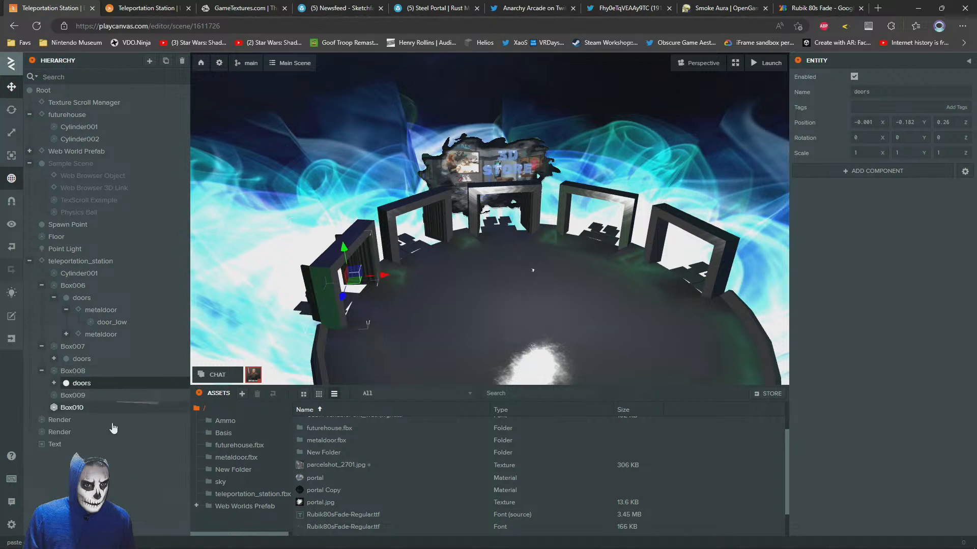
pyautogui.click(67, 396)
pyautogui.rightClick(67, 396)
pyautogui.click(112, 502)
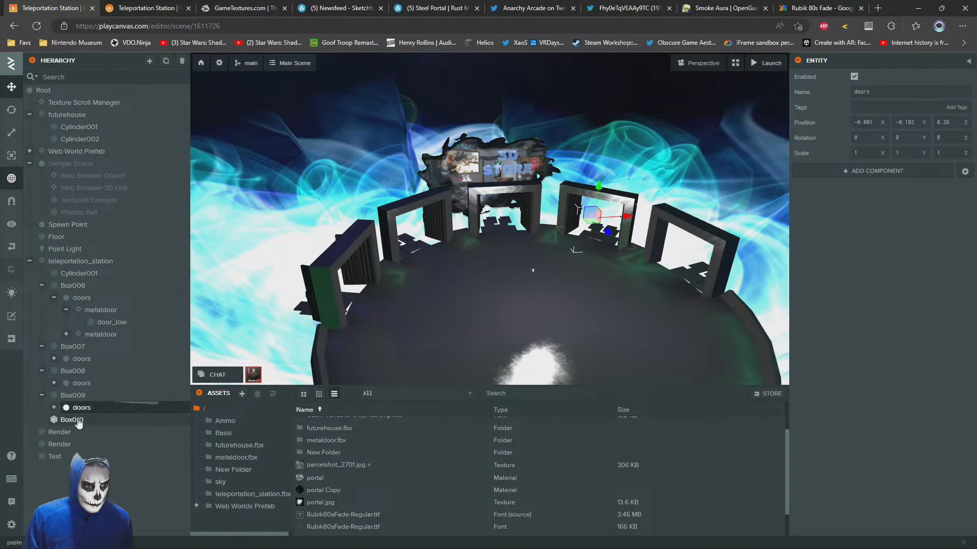
pyautogui.rightClick(71, 422)
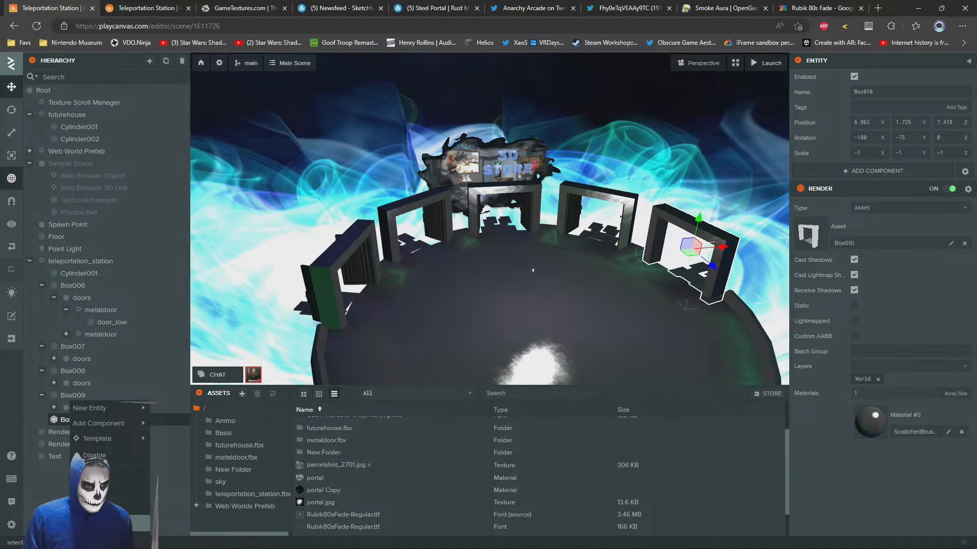
pyautogui.click(112, 523)
# Examine the doors in all five frames from several viewpoints and compare them with the launched scene
pyautogui.moveTo(527, 226); pyautogui.dragTo(612, 108, button='right')
pyautogui.press('w')
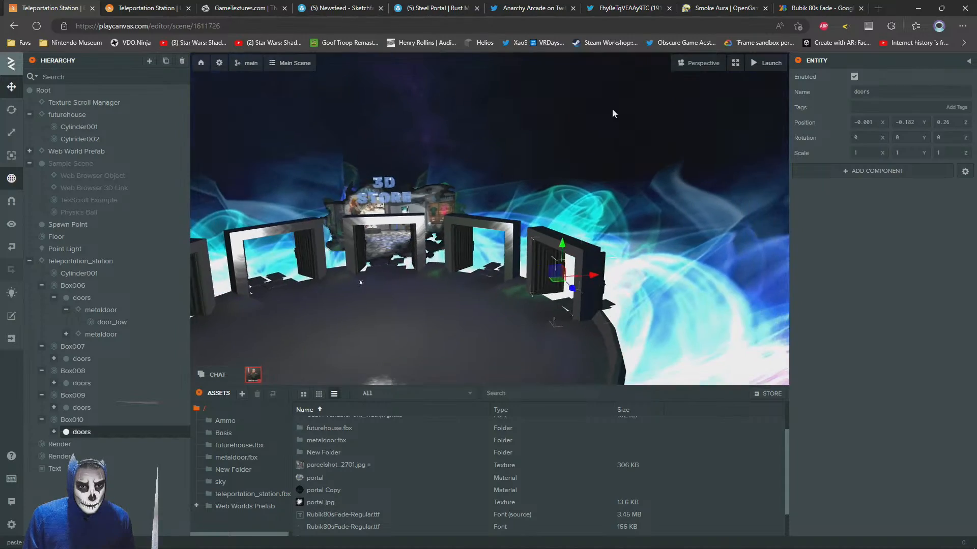
pyautogui.click(612, 108)
pyautogui.scroll(-5, 516, 224)
pyautogui.moveTo(516, 224)
pyautogui.mouseDown(button='right')
pyautogui.moveTo(511, 254)
pyautogui.moveTo(514, 239)
pyautogui.mouseUp(button='right')
pyautogui.scroll(5, 513, 256)
pyautogui.scroll(-4, 509, 237)
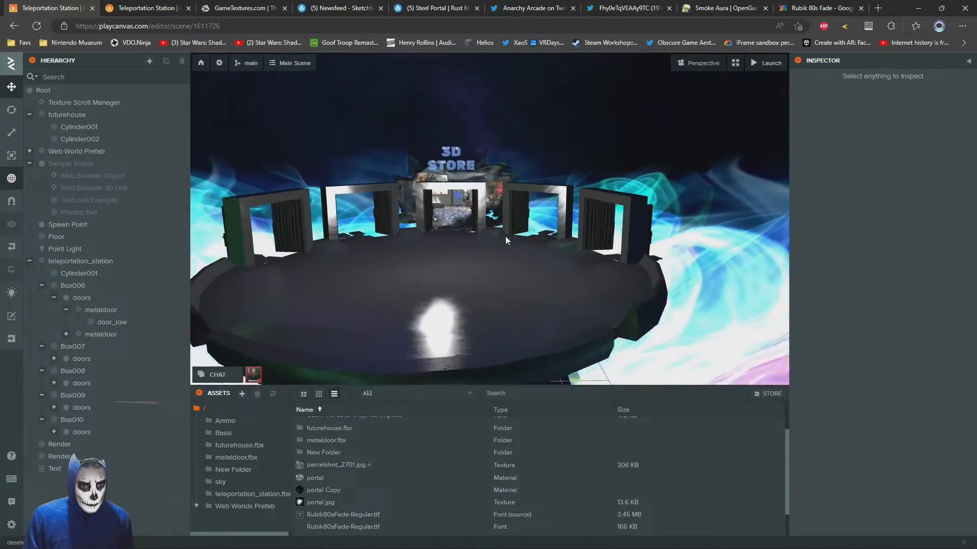
pyautogui.click(148, 8)
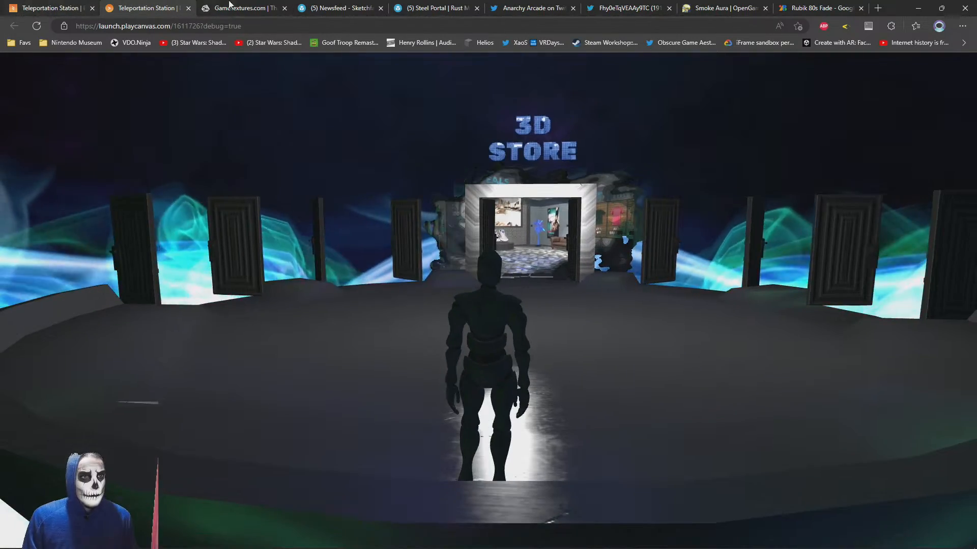
pyautogui.click(234, 8)
pyautogui.click(65, 6)
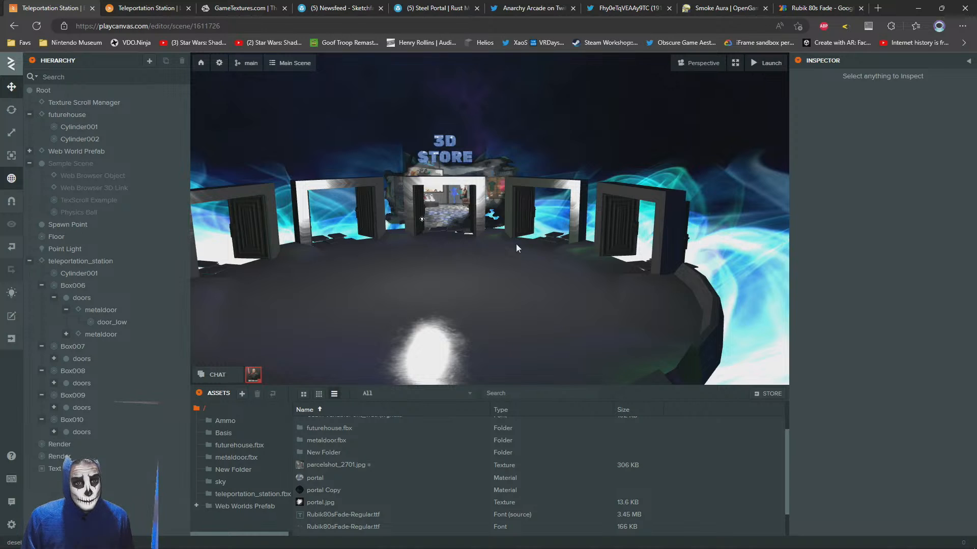
pyautogui.press('s')
pyautogui.moveTo(516, 248); pyautogui.dragTo(506, 196, button='right')
pyautogui.press('w')
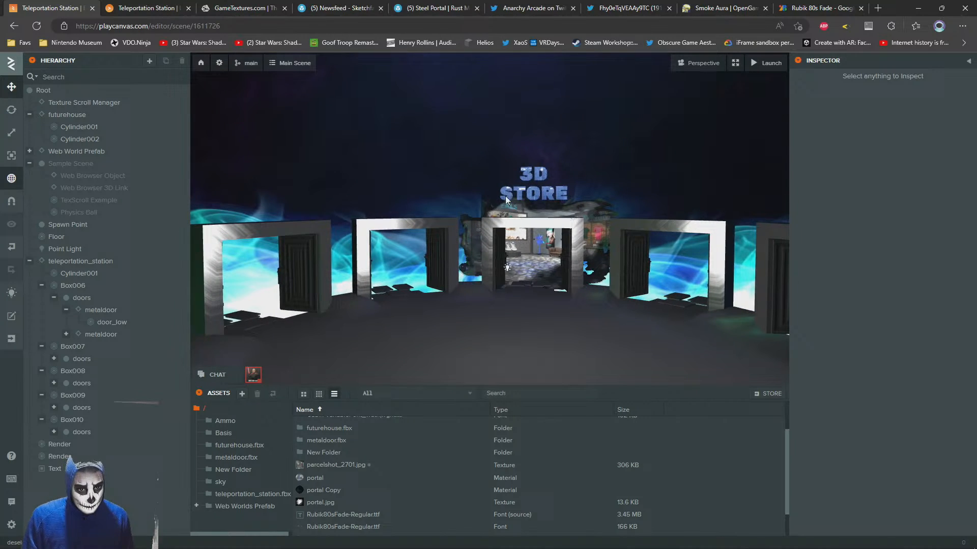
# Parent the 3D STORE text entity to the central frame, Box006
pyautogui.click(534, 196)
pyautogui.moveTo(57, 474); pyautogui.dragTo(64, 395)
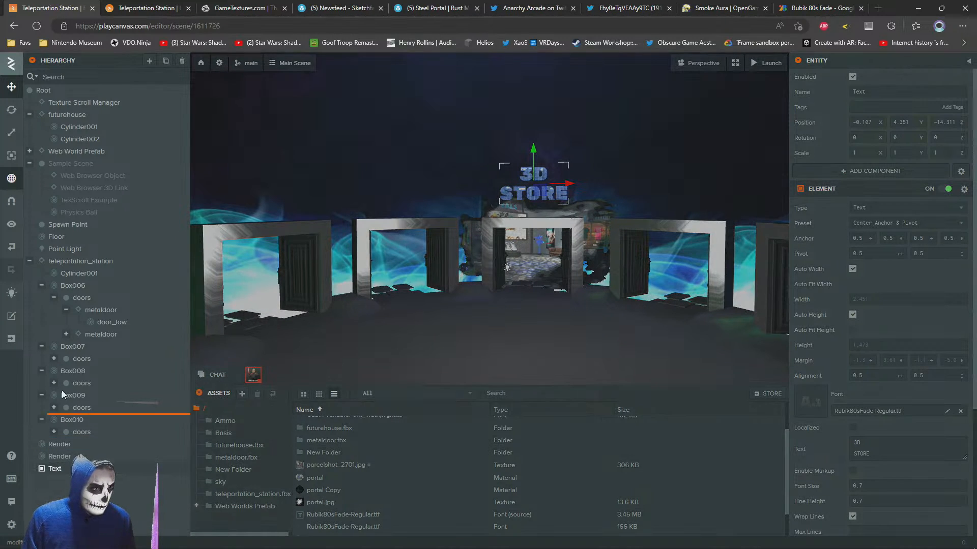
pyautogui.moveTo(73, 348); pyautogui.dragTo(72, 287)
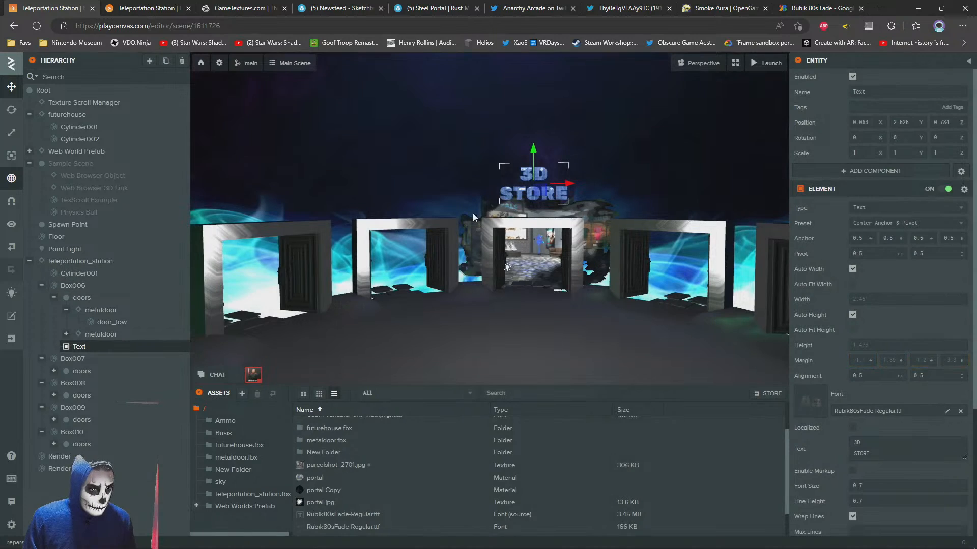
# Copy the 3D STORE text and paste it into the neighbouring frame, Box007
pyautogui.press('f')
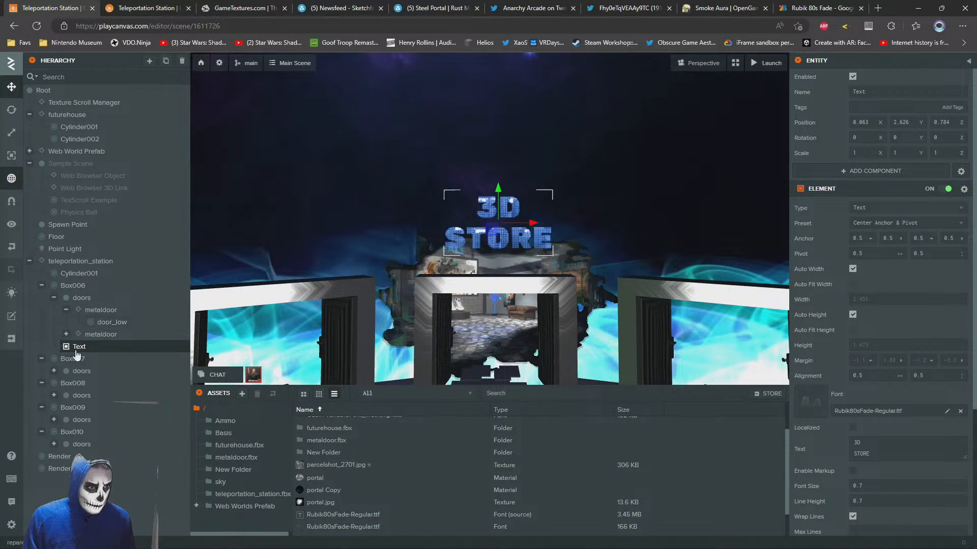
pyautogui.rightClick(77, 352)
pyautogui.click(100, 422)
pyautogui.rightClick(74, 359)
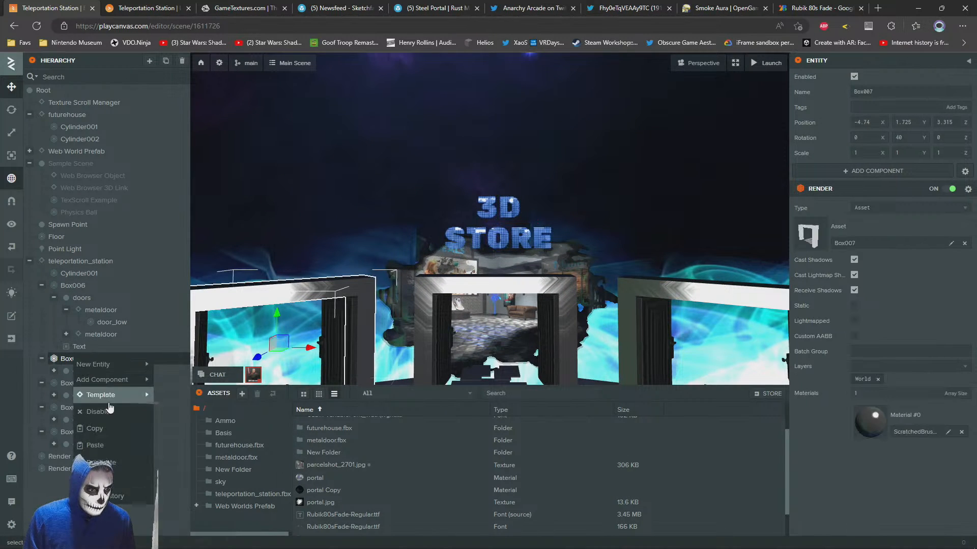
pyautogui.click(100, 445)
pyautogui.press('f')
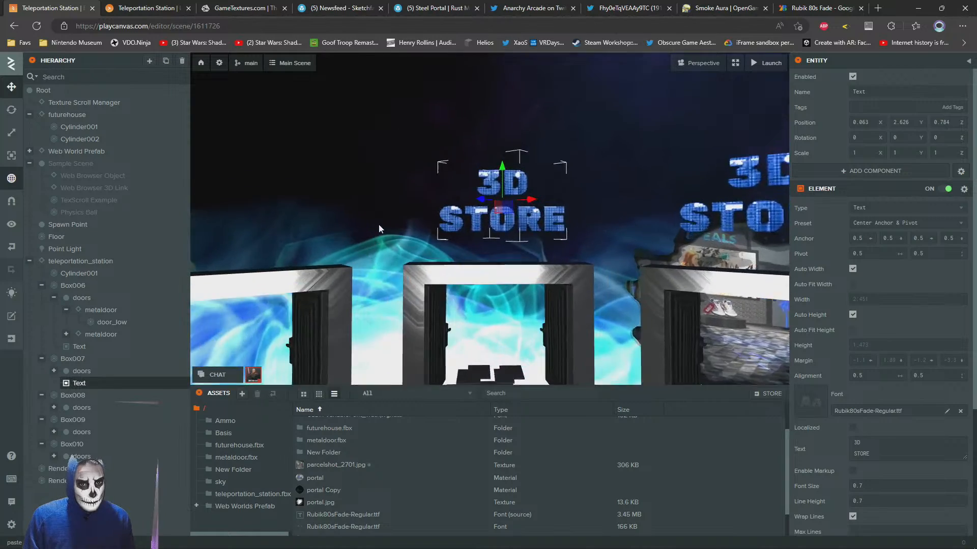
# Change the sign text above Box007 to ART GALLERY on two lines
pyautogui.moveTo(409, 230); pyautogui.dragTo(383, 249)
pyautogui.scroll(-2, 383, 250)
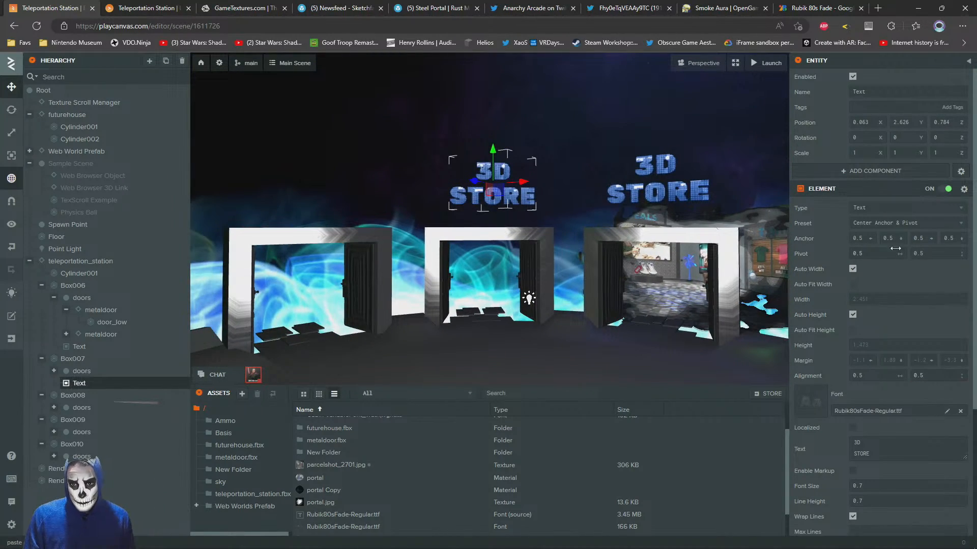
pyautogui.click(855, 441)
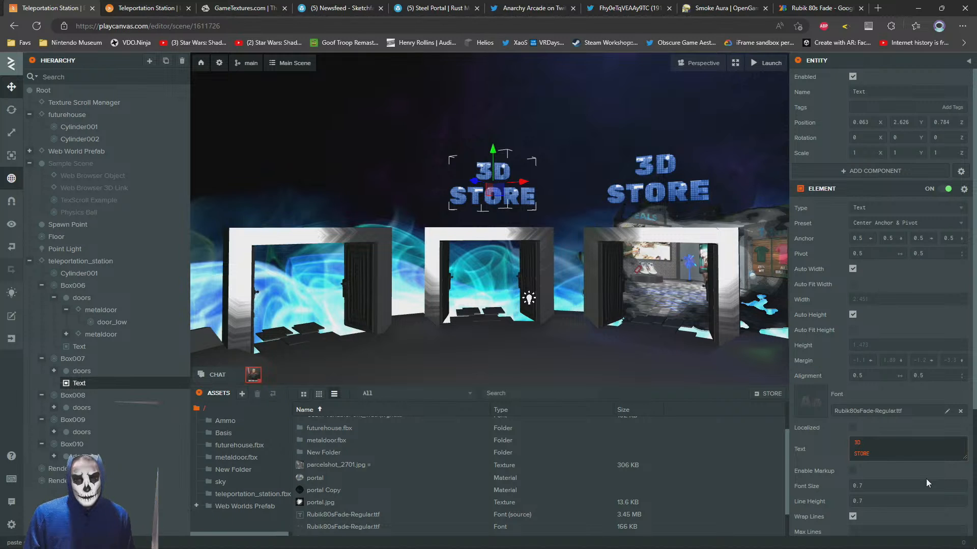
pyautogui.write('ART')
pyautogui.press('Return')
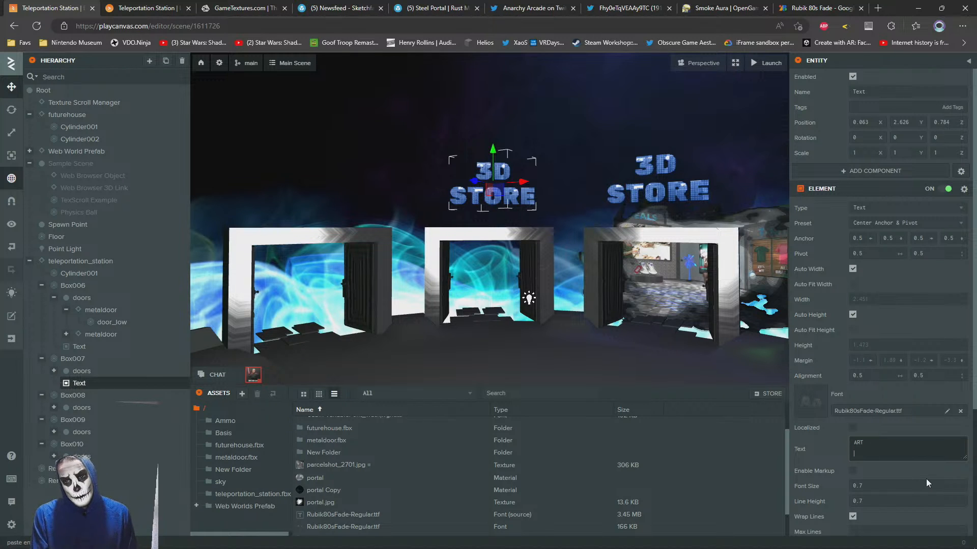
pyautogui.write('GALLERY')
pyautogui.press('Tab')
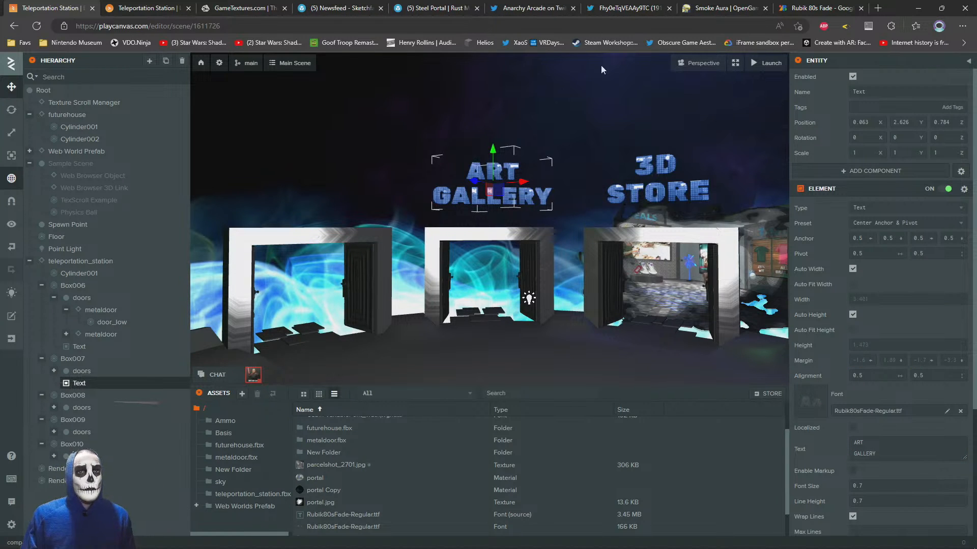
# Duplicate the Render plane that shows the 3D store picture behind the central doorway
pyautogui.moveTo(438, 246); pyautogui.dragTo(331, 168, button='middle')
pyautogui.moveTo(331, 168); pyautogui.dragTo(466, 256, button='right')
pyautogui.scroll(-5, 434, 214)
pyautogui.click(425, 123)
pyautogui.scroll(6, 511, 197)
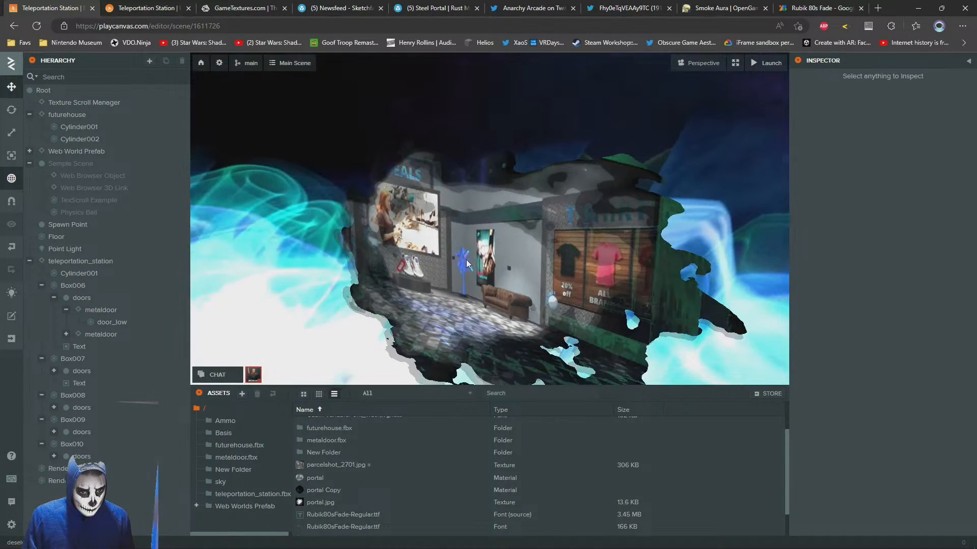
pyautogui.click(466, 256)
pyautogui.click(56, 469)
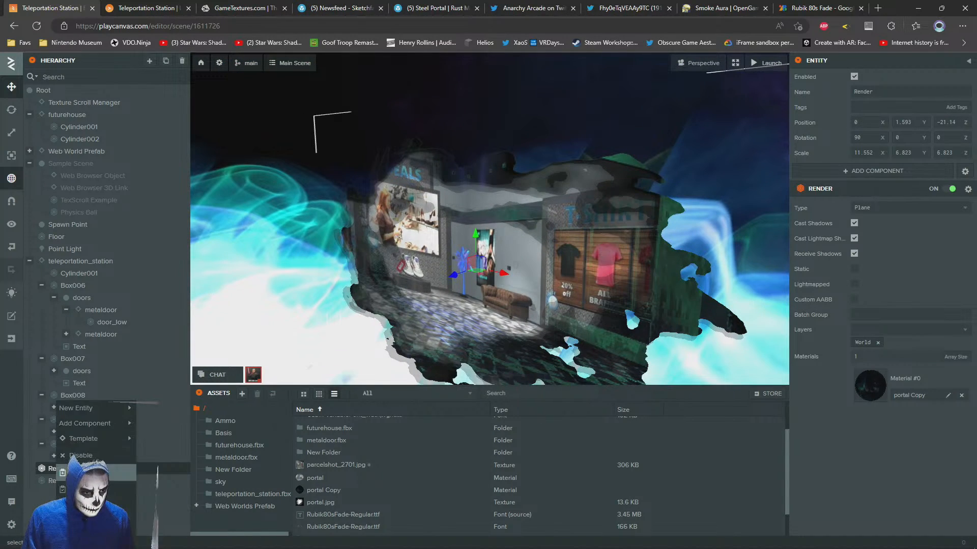
pyautogui.click(77, 506)
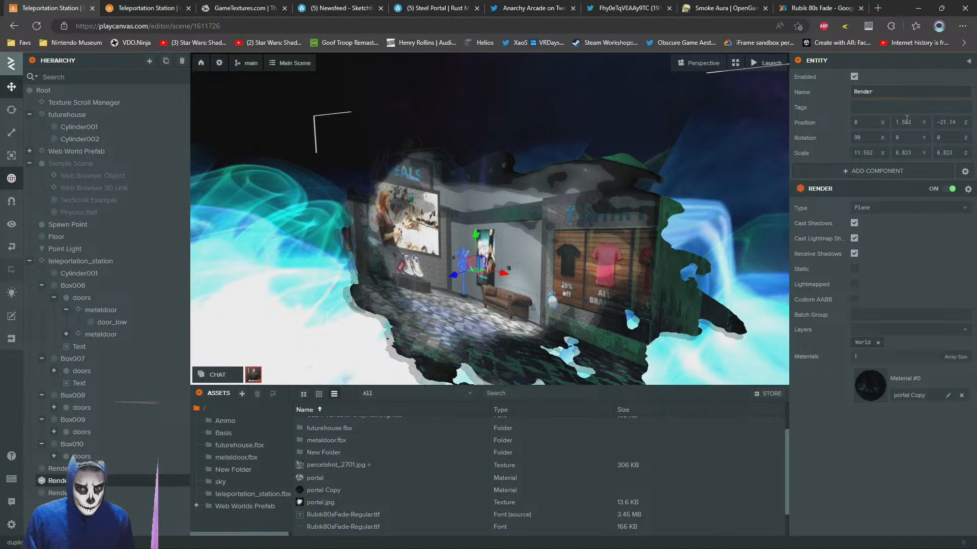
# Delete all components from the duplicated Render entity
pyautogui.click(971, 189)
pyautogui.click(965, 171)
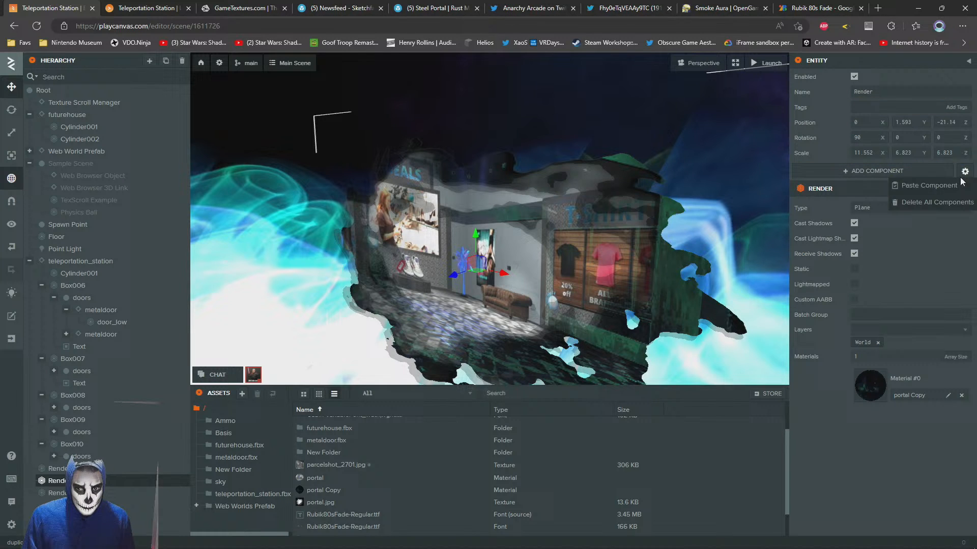
pyautogui.click(922, 202)
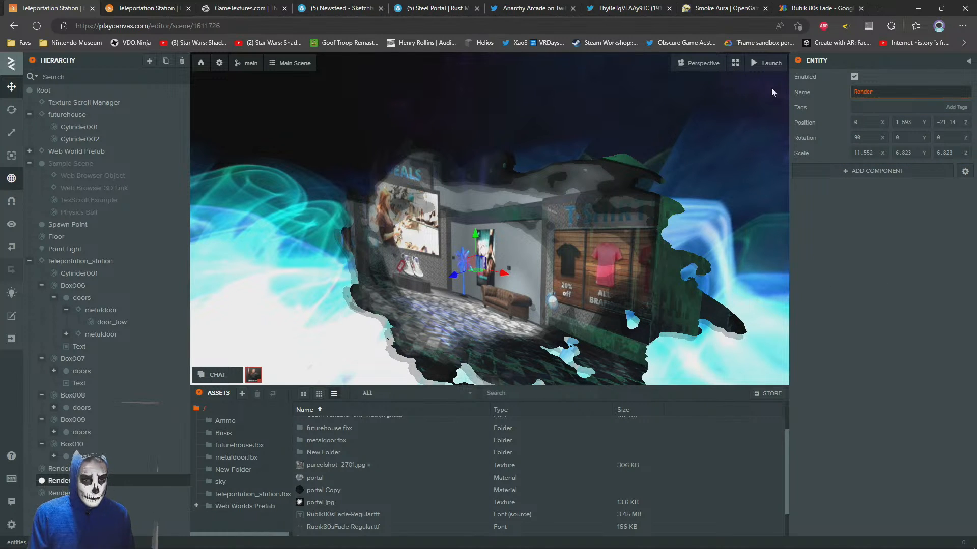
# Rename the emptied duplicate entity Portal and nest both Render planes inside it
pyautogui.write('Portal')
pyautogui.press('Return')
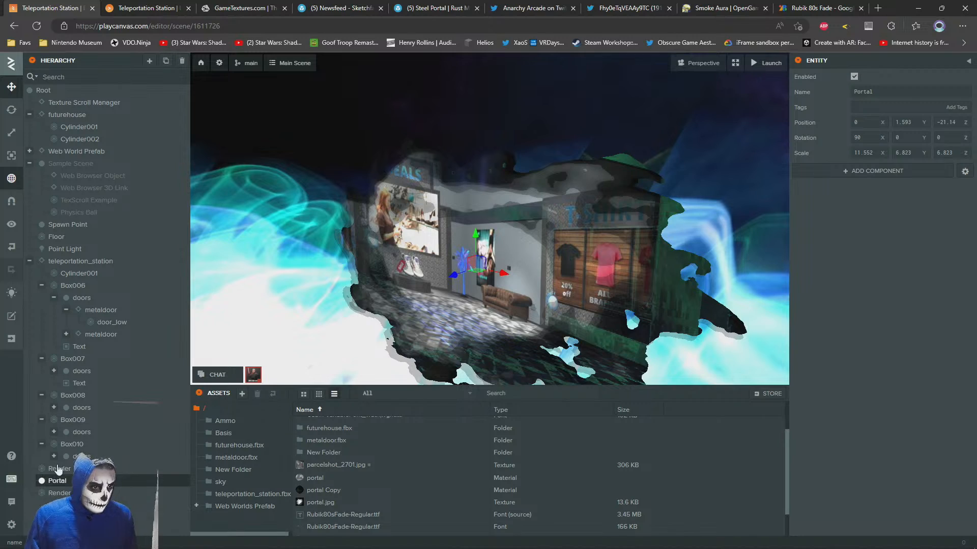
pyautogui.click(58, 469)
pyautogui.keyDown('ctrl'); pyautogui.click(58, 493); pyautogui.keyUp('ctrl')
pyautogui.moveTo(59, 493); pyautogui.dragTo(58, 481)
pyautogui.scroll(10, 432, 261)
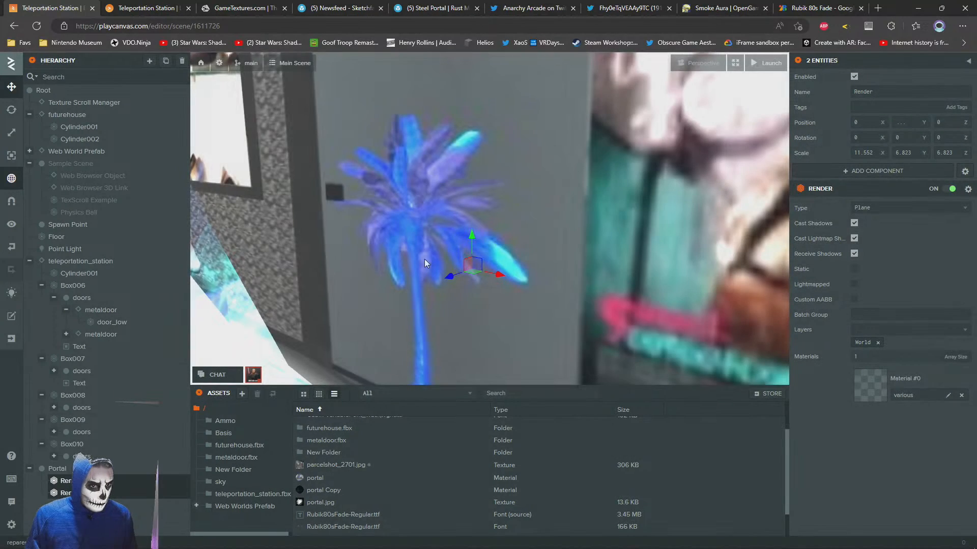
pyautogui.scroll(-10, 436, 258)
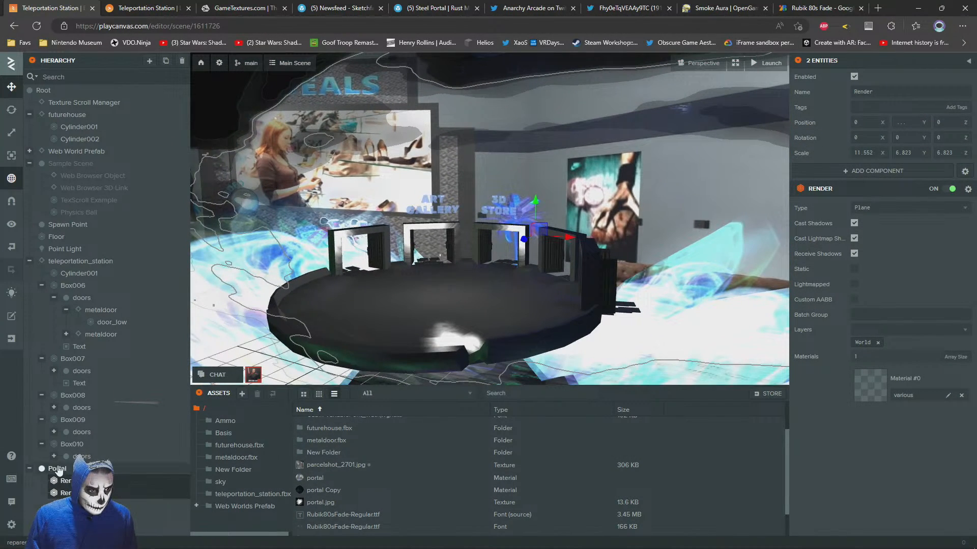
# Set the Portal entity's scale to 1 on all three axes
pyautogui.click(58, 470)
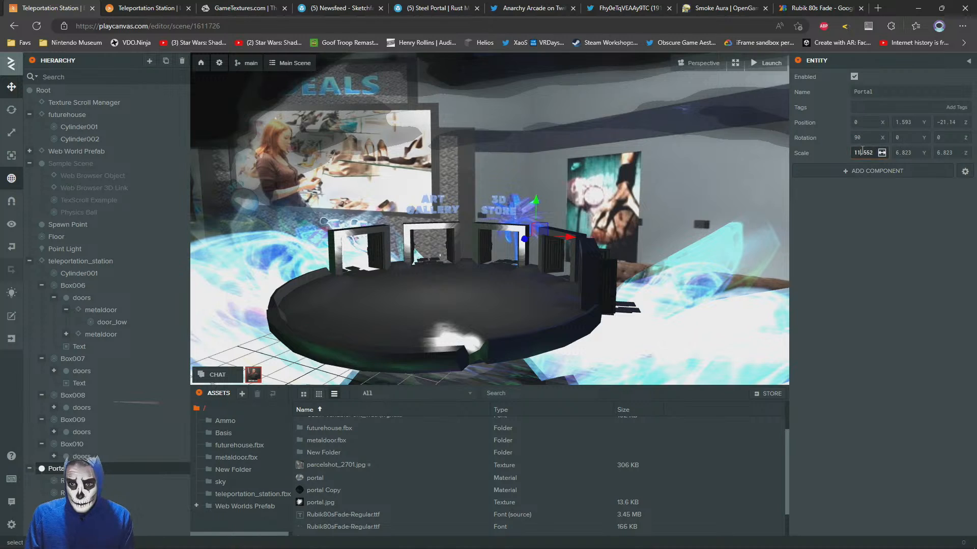
pyautogui.write('1')
pyautogui.click(911, 153)
pyautogui.click(952, 153)
pyautogui.write('1')
pyautogui.press('Return')
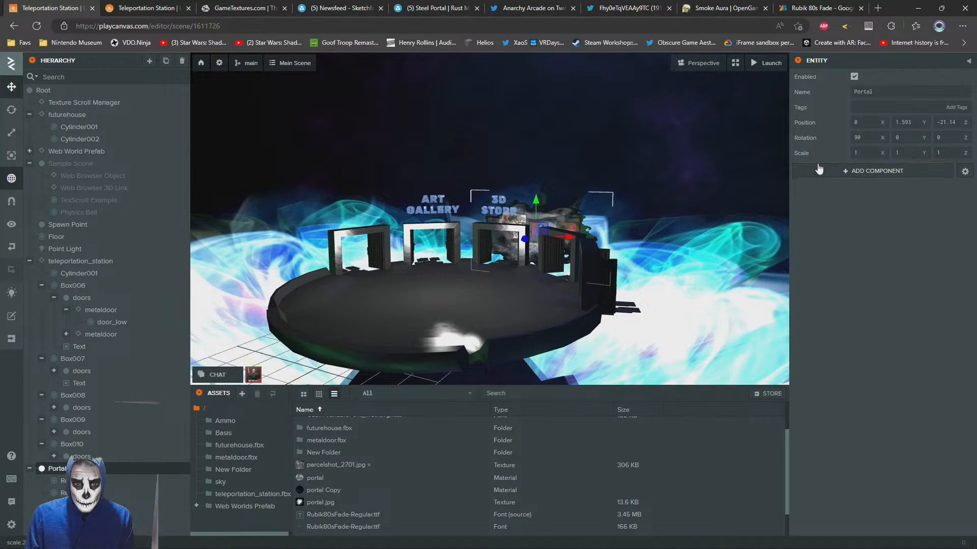
# Move the Portal entity with its two Render planes under the Box006 frame in the hierarchy
pyautogui.moveTo(493, 236)
pyautogui.mouseDown(button='right')
pyautogui.moveTo(517, 243)
pyautogui.moveTo(511, 237)
pyautogui.mouseUp(button='right')
pyautogui.press('w')
pyautogui.press('a')
pyautogui.press('w')
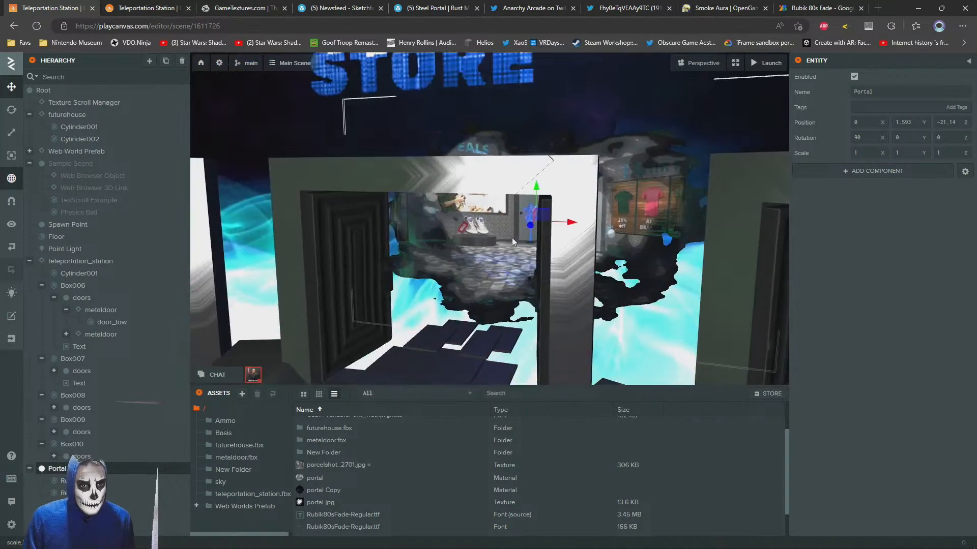
pyautogui.press('s')
pyautogui.moveTo(66, 468); pyautogui.dragTo(71, 287)
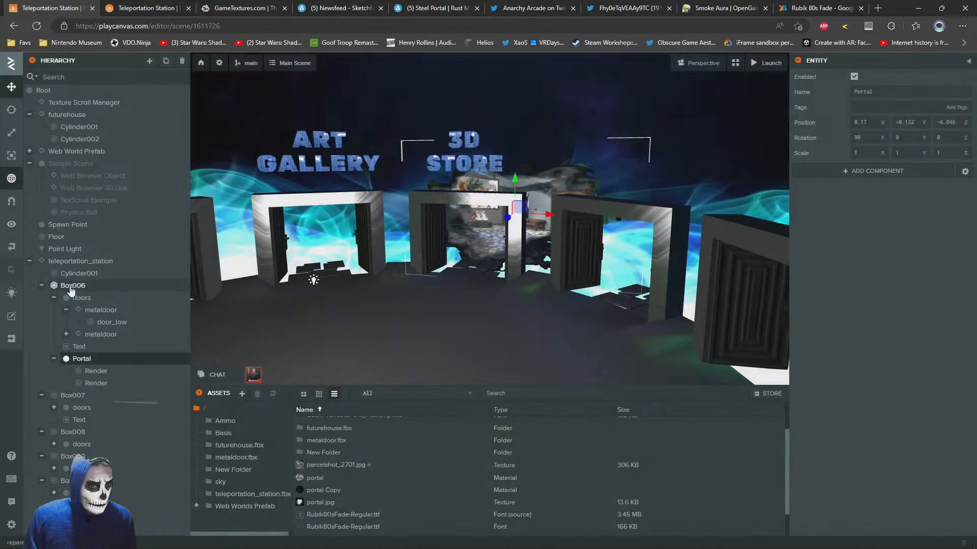
# Copy the Portal entity from Box006 and paste it into Box007
pyautogui.rightClick(80, 364)
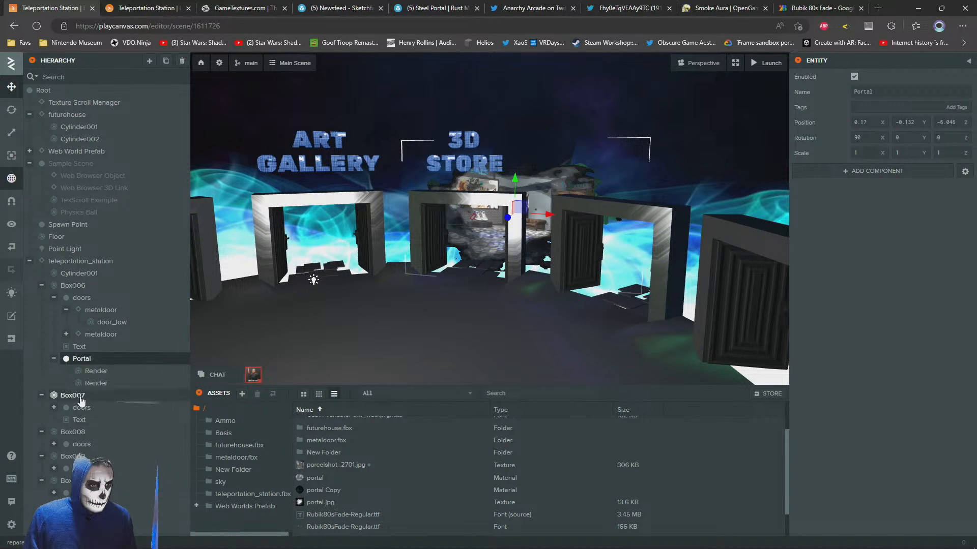
pyautogui.rightClick(77, 396)
pyautogui.click(97, 483)
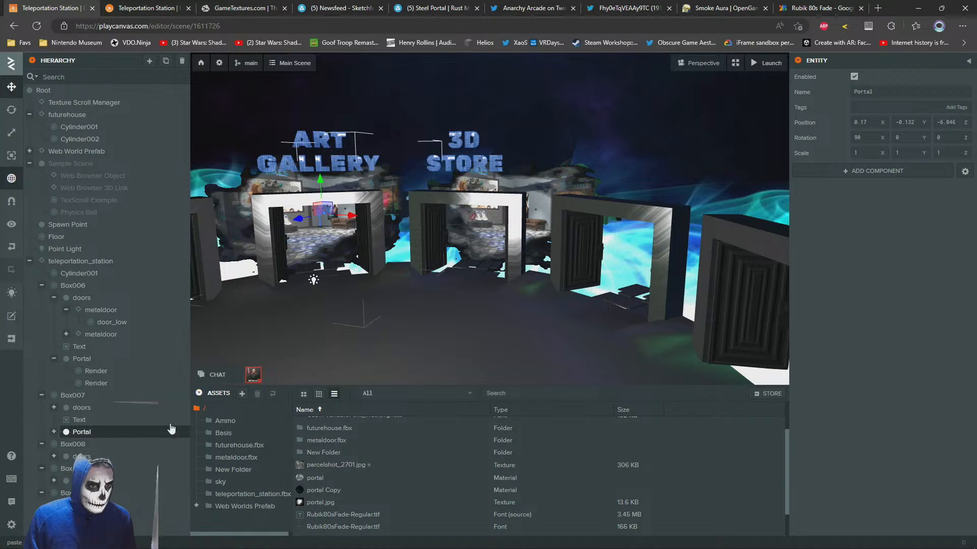
# Paste the copied Portal entity into the Box008 and Box009 frames
pyautogui.moveTo(451, 301); pyautogui.dragTo(472, 251, button='right')
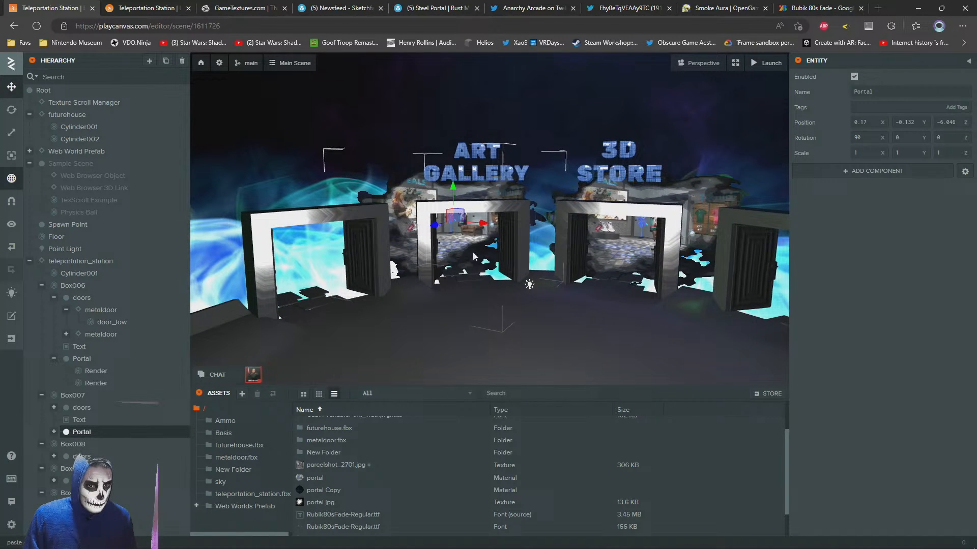
pyautogui.click(76, 445)
pyautogui.rightClick(79, 447)
pyautogui.click(102, 490)
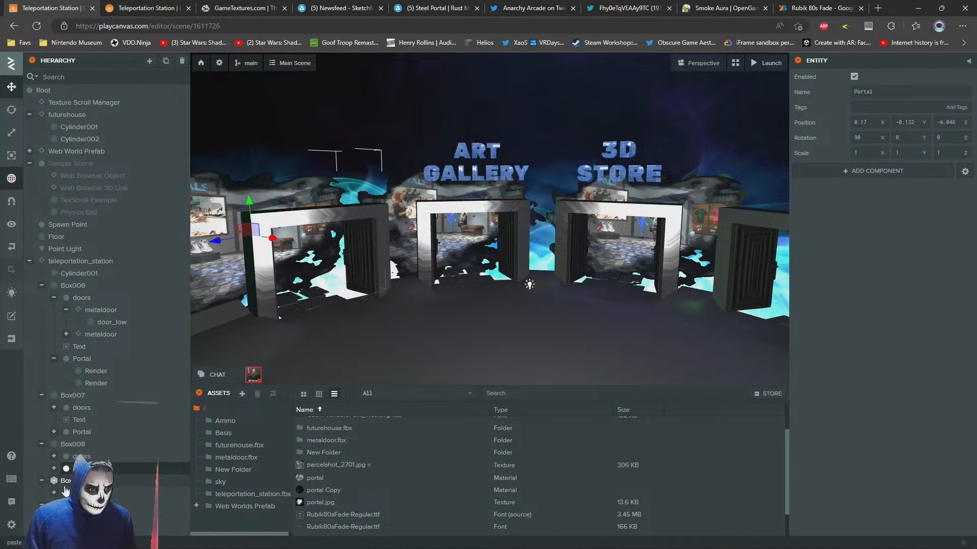
pyautogui.click(66, 480)
pyautogui.rightClick(66, 481)
pyautogui.click(101, 490)
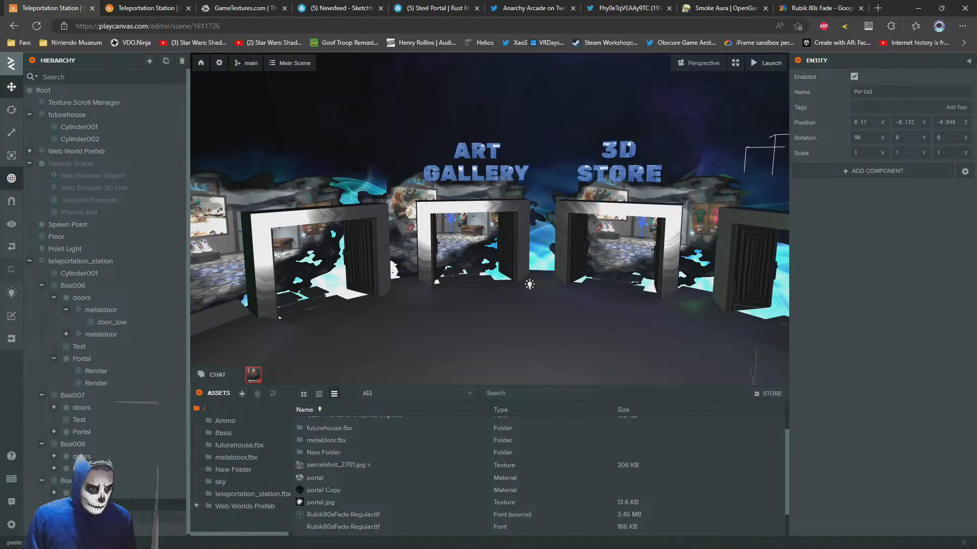
# Paste the copied Portal entity into the last door frame, Box010
pyautogui.click(66, 518)
pyautogui.rightClick(66, 518)
pyautogui.click(71, 488)
pyautogui.moveTo(453, 273); pyautogui.dragTo(528, 260, button='right')
pyautogui.scroll(-4, 527, 260)
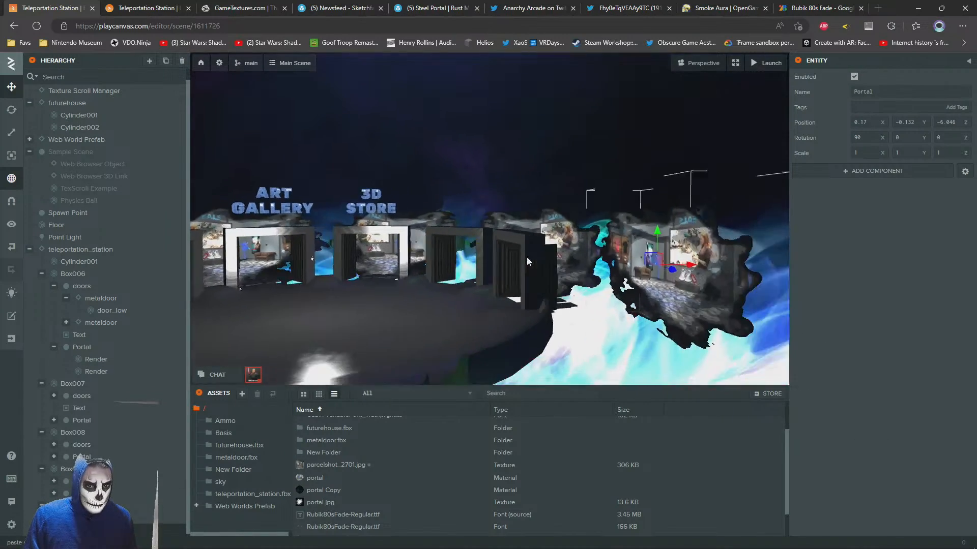
# Examine the portal pictures behind all doorways in the editor and by walking around the launched scene
pyautogui.click(522, 161)
pyautogui.moveTo(523, 161)
pyautogui.mouseDown(button='right')
pyautogui.moveTo(526, 181)
pyautogui.moveTo(337, 172)
pyautogui.moveTo(514, 170)
pyautogui.mouseUp(button='right')
pyautogui.press('w')
pyautogui.press('w')
pyautogui.press('s')
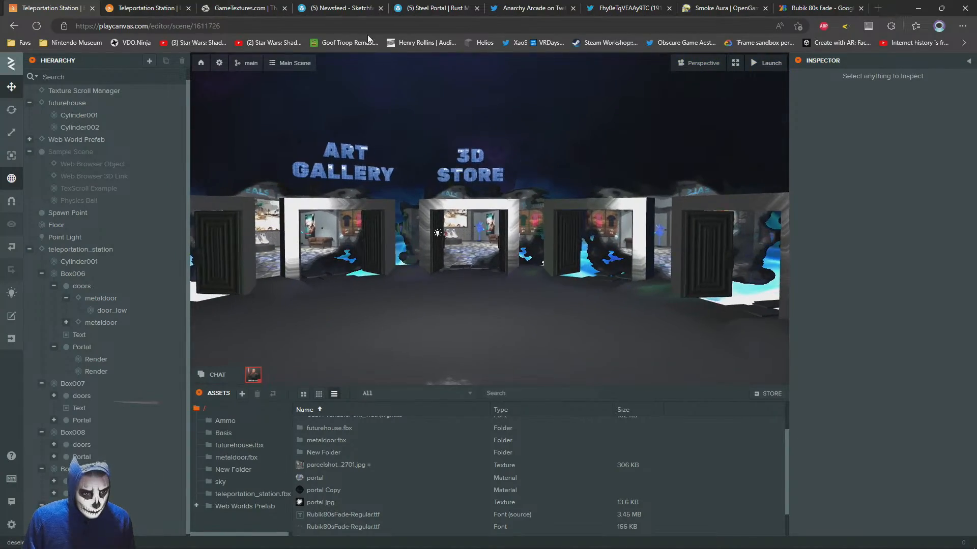
pyautogui.click(149, 7)
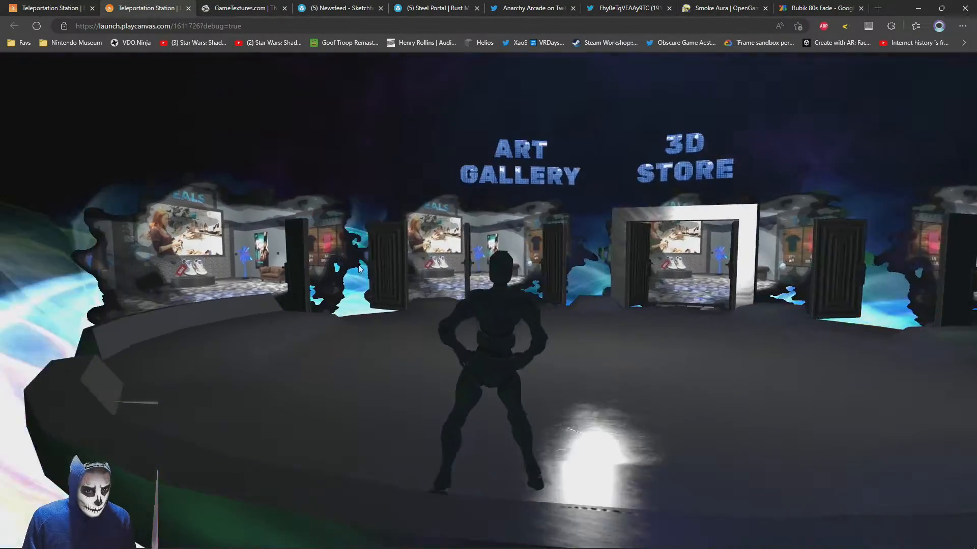
pyautogui.press('w')
pyautogui.press('w')
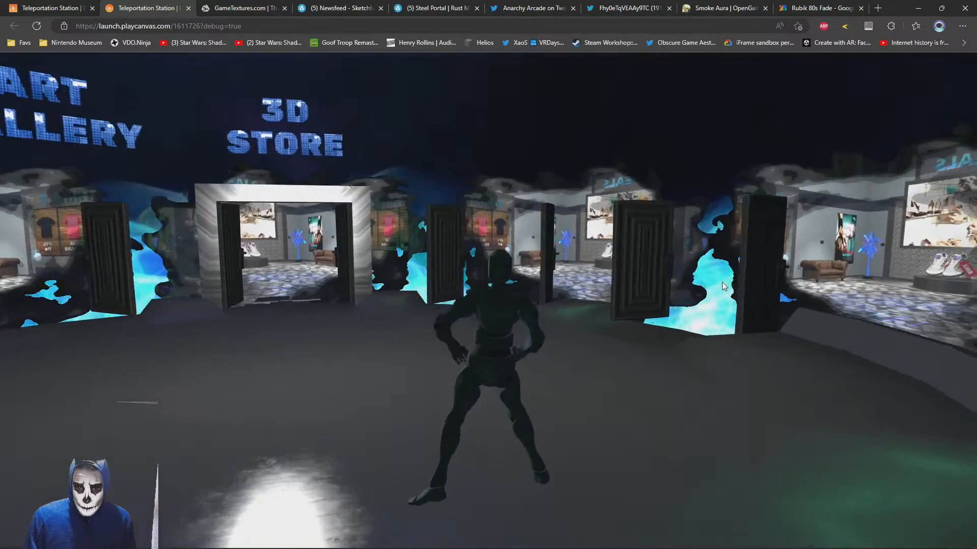
pyautogui.moveTo(720, 289); pyautogui.dragTo(667, 272, button='right')
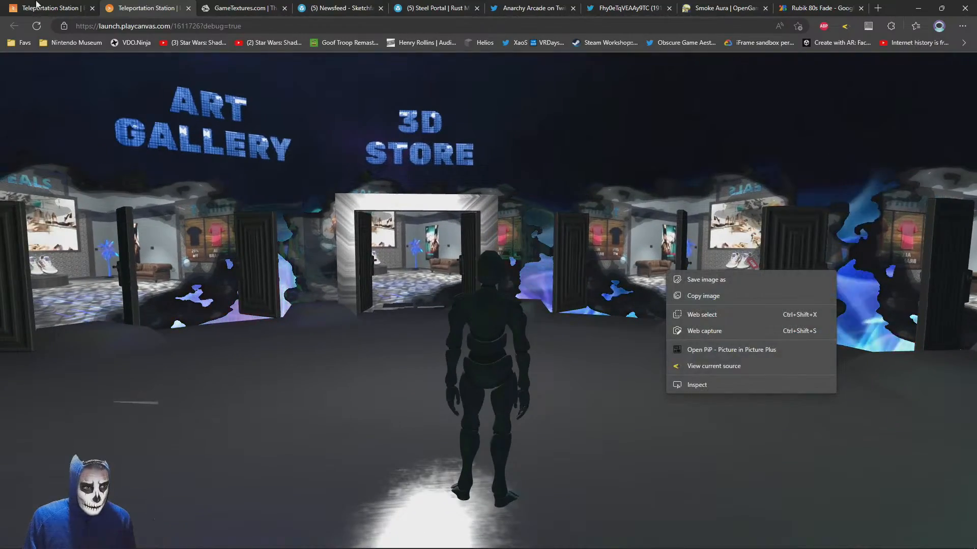
pyautogui.moveTo(448, 281); pyautogui.dragTo(571, 104, button='right')
pyautogui.moveTo(560, 237); pyautogui.dragTo(521, 265, button='right')
pyautogui.click(71, 7)
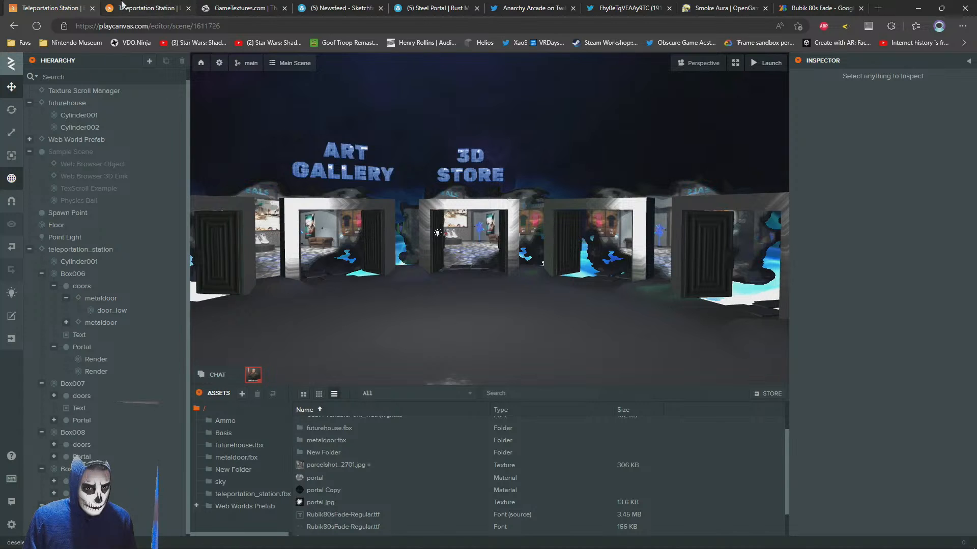
# Set the opacity blend type of the portal material to Additive and check the doorways in the launched scene
pyautogui.click(313, 226)
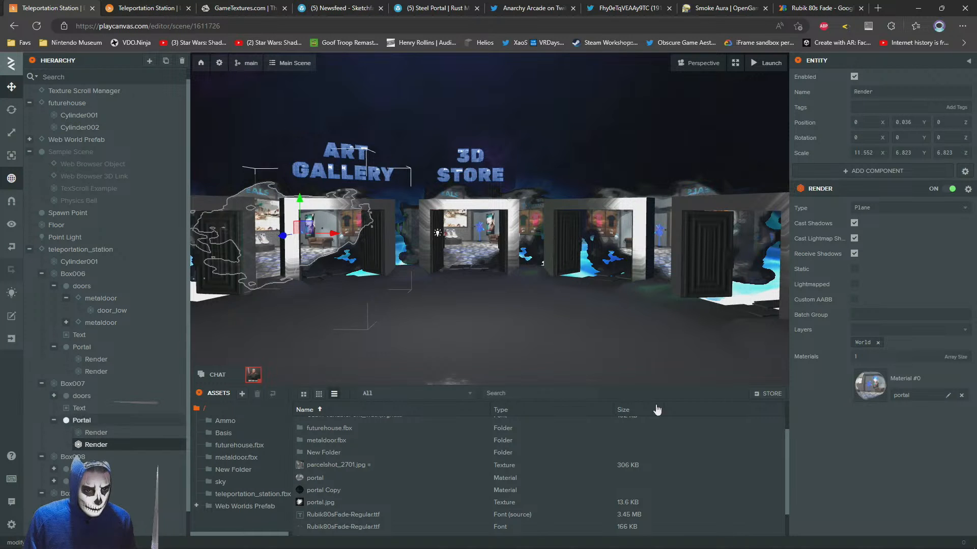
pyautogui.click(865, 380)
pyautogui.scroll(-10, 848, 276)
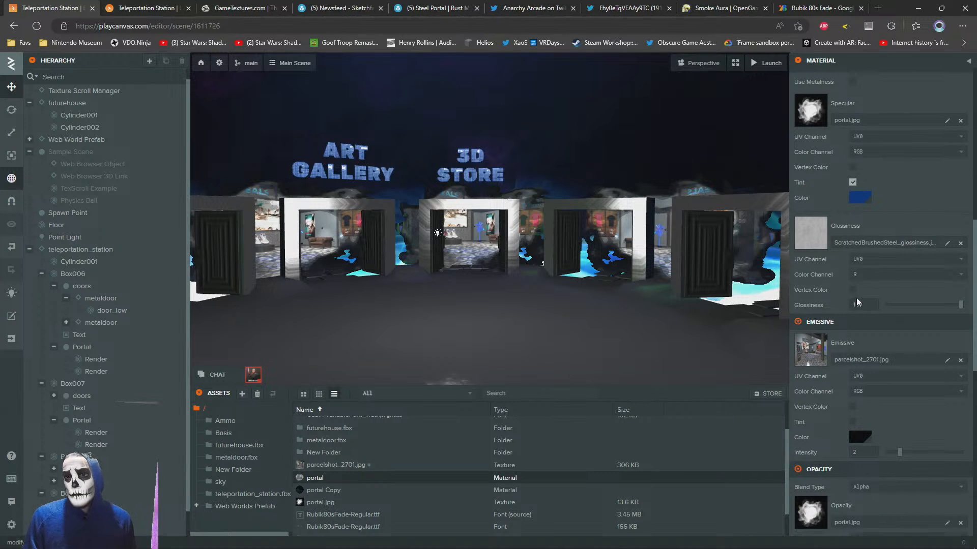
pyautogui.scroll(-4, 846, 256)
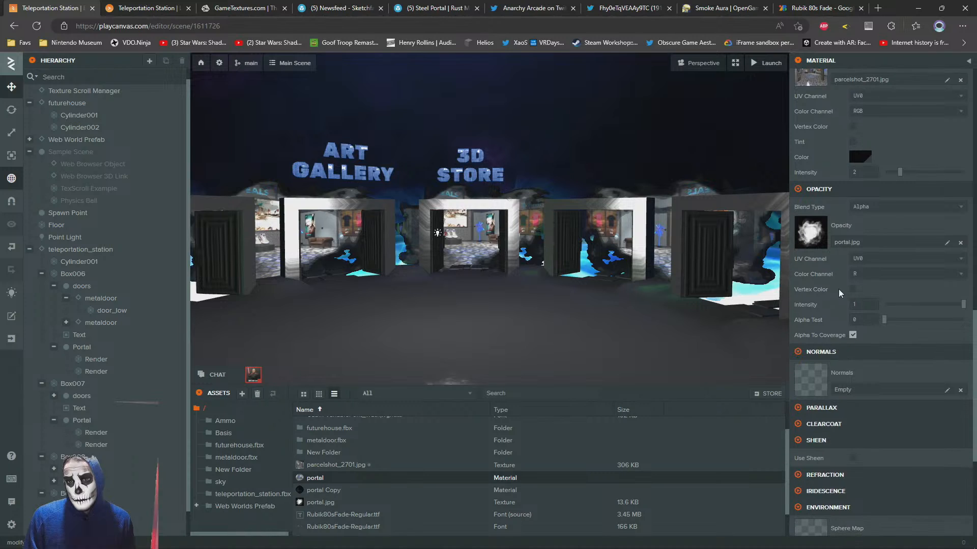
pyautogui.click(886, 206)
pyautogui.click(865, 241)
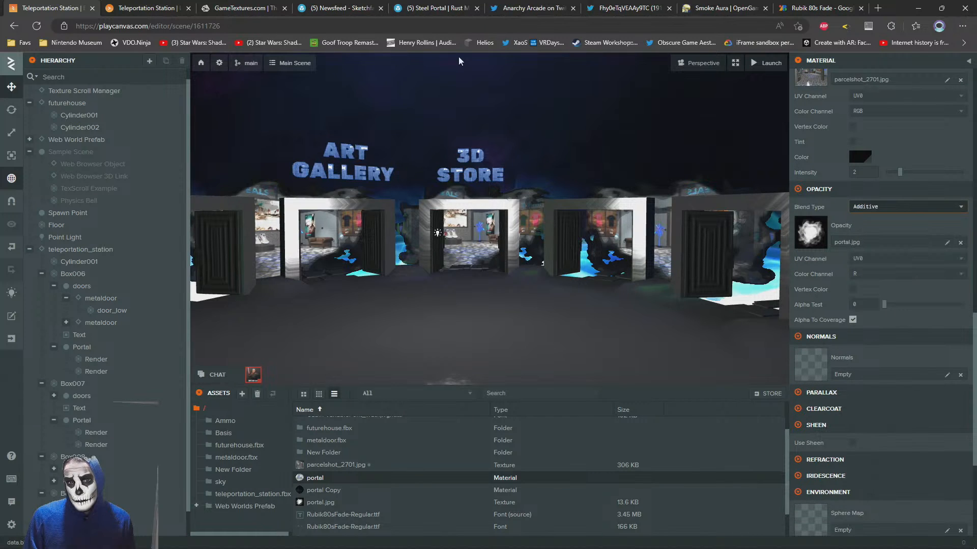
pyautogui.click(145, 7)
pyautogui.press('w')
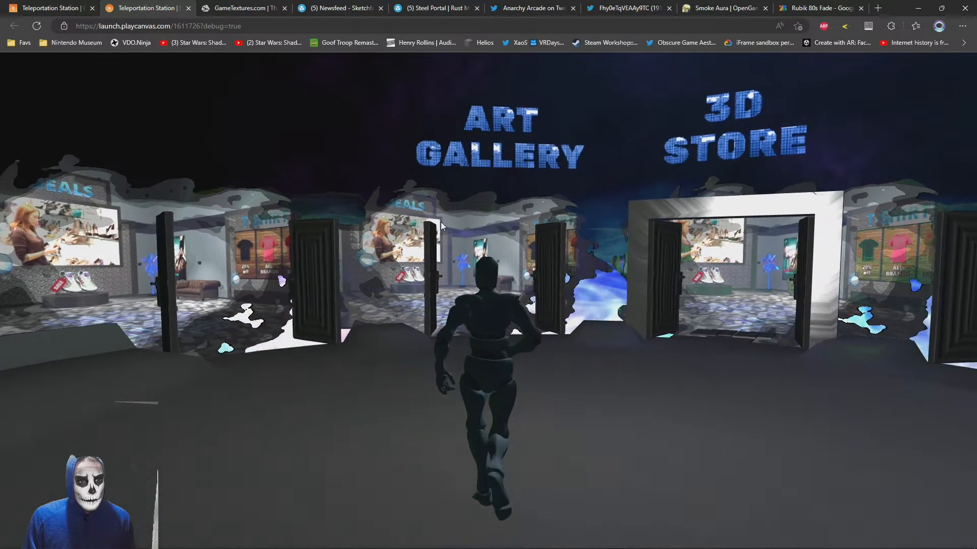
pyautogui.click(67, 8)
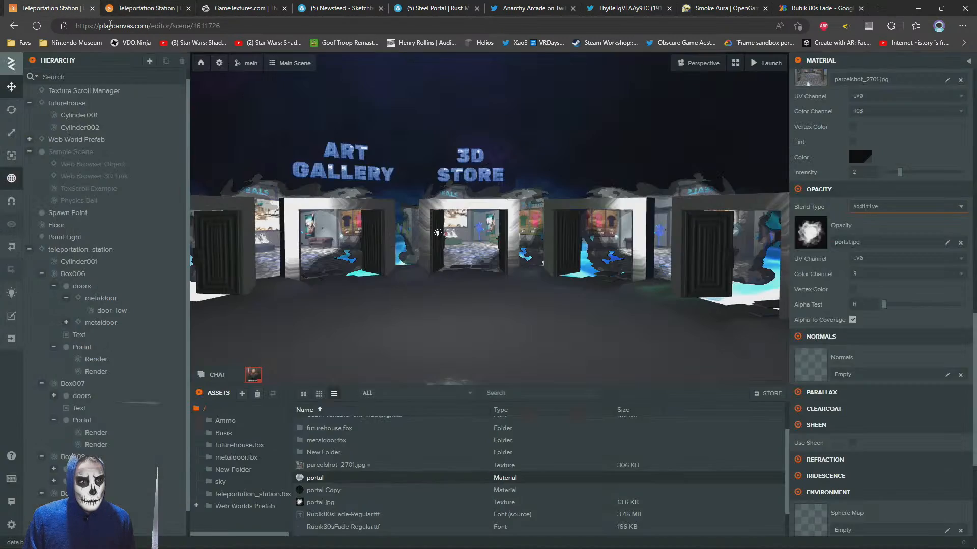
# Set the opacity blend type of the portal Copy material to Additive
pyautogui.click(323, 492)
pyautogui.scroll(-10, 838, 407)
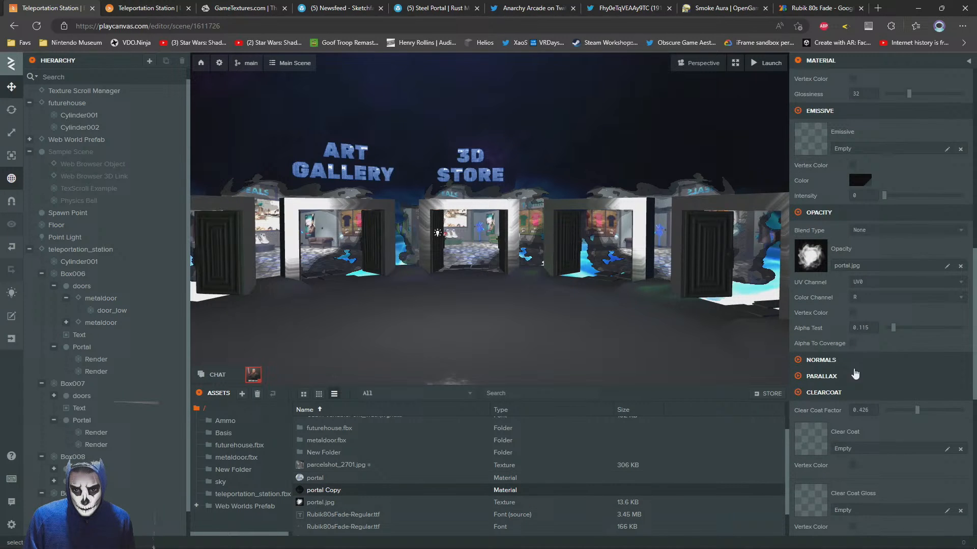
pyautogui.click(865, 225)
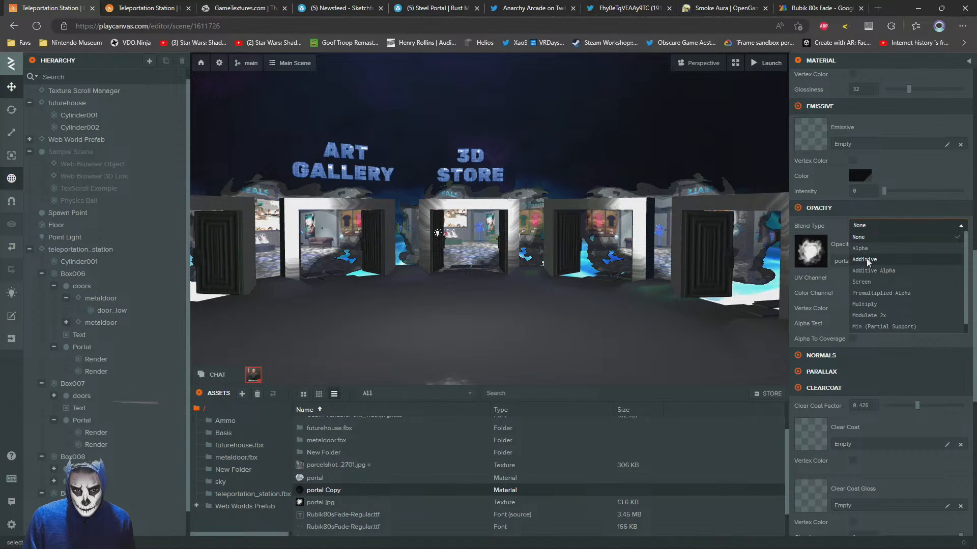
pyautogui.click(866, 259)
# Try the Modulate 2x, Multiply and Additive Alpha blend types on the portal Copy material, then return it to Additive
pyautogui.click(878, 229)
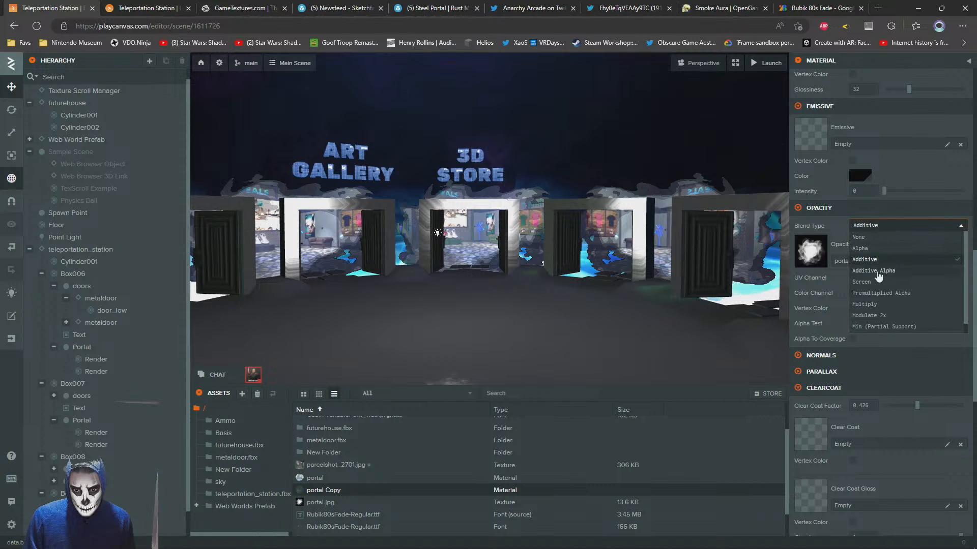
pyautogui.click(875, 316)
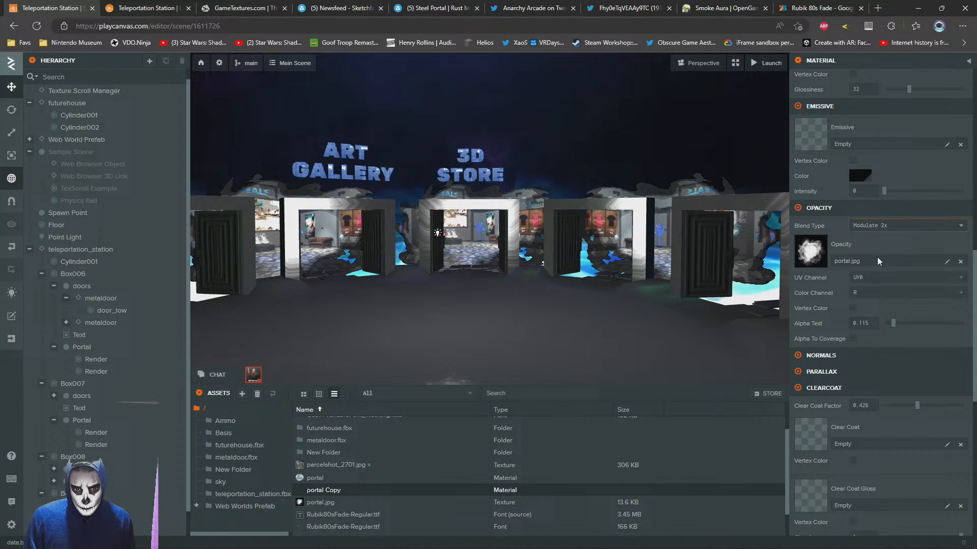
pyautogui.click(872, 225)
pyautogui.click(870, 305)
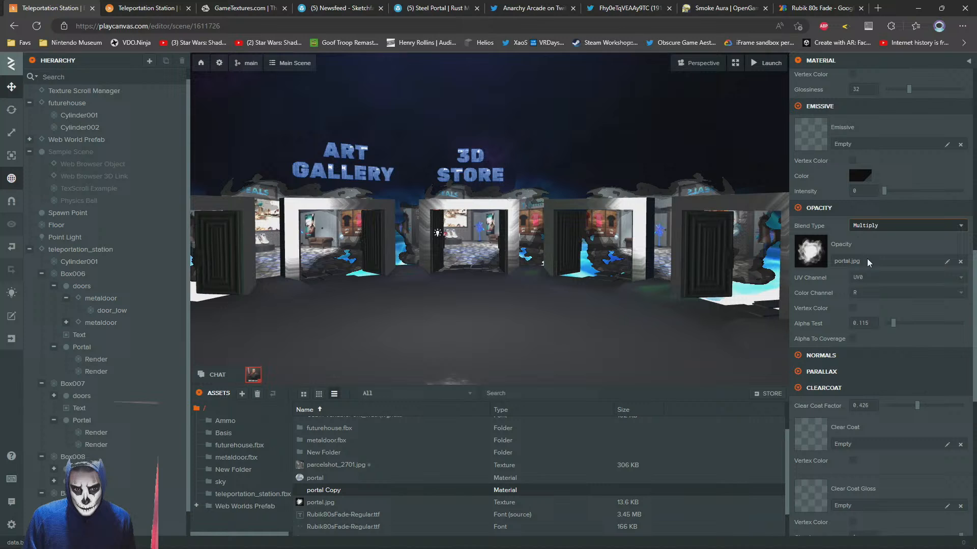
pyautogui.click(878, 228)
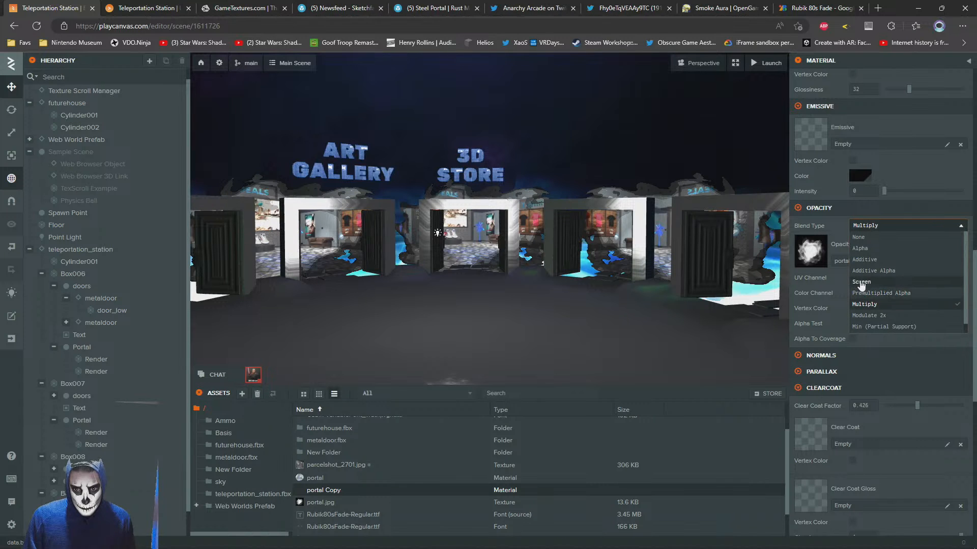
pyautogui.press('Return')
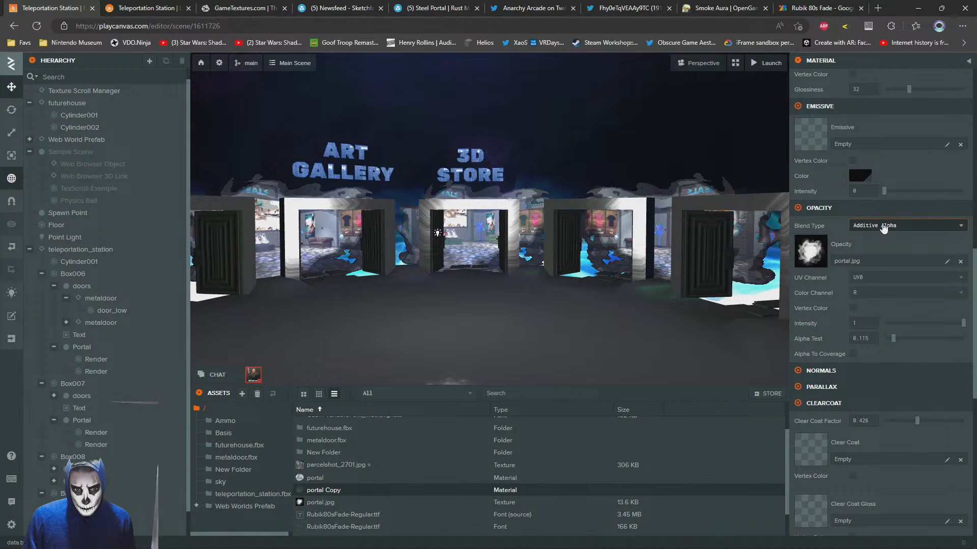
pyautogui.click(884, 227)
pyautogui.click(871, 260)
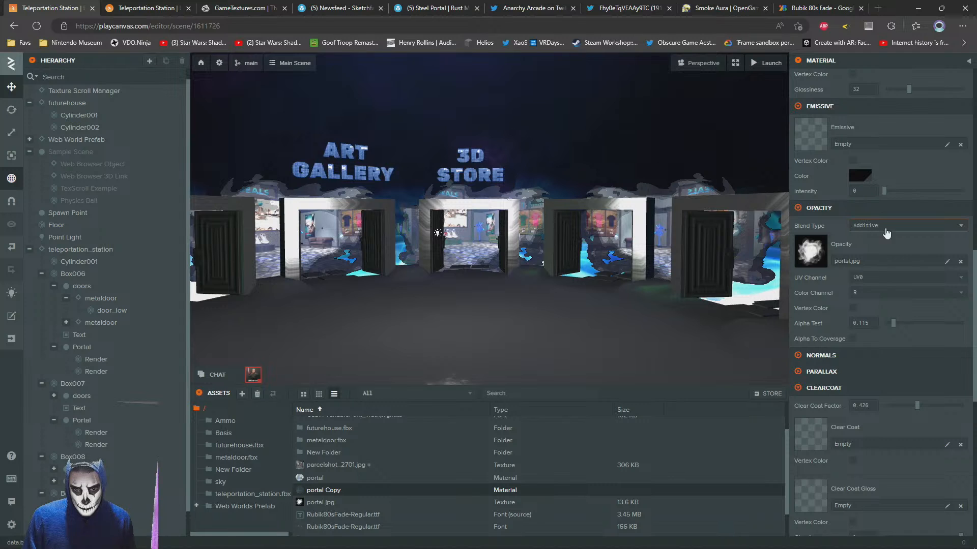
pyautogui.click(884, 225)
pyautogui.click(877, 271)
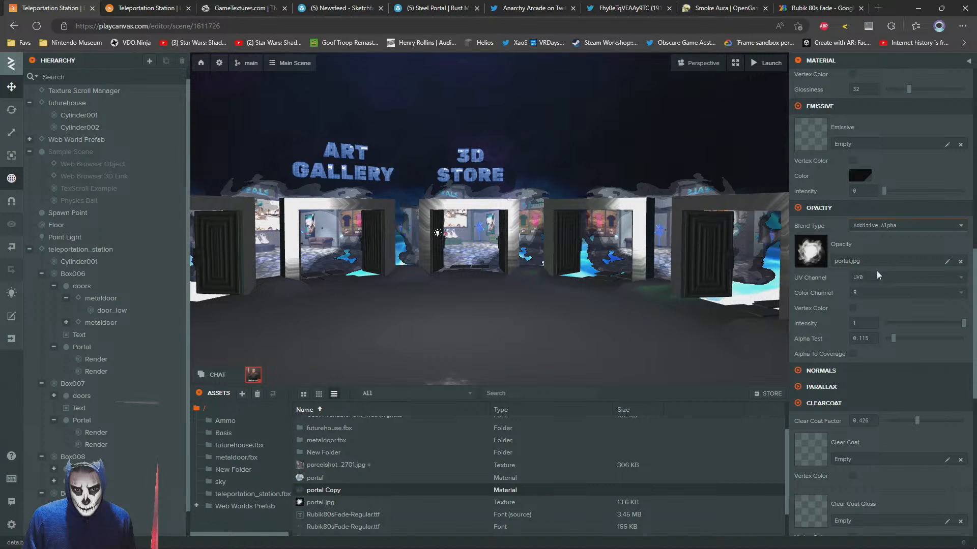
pyautogui.click(880, 228)
pyautogui.click(872, 260)
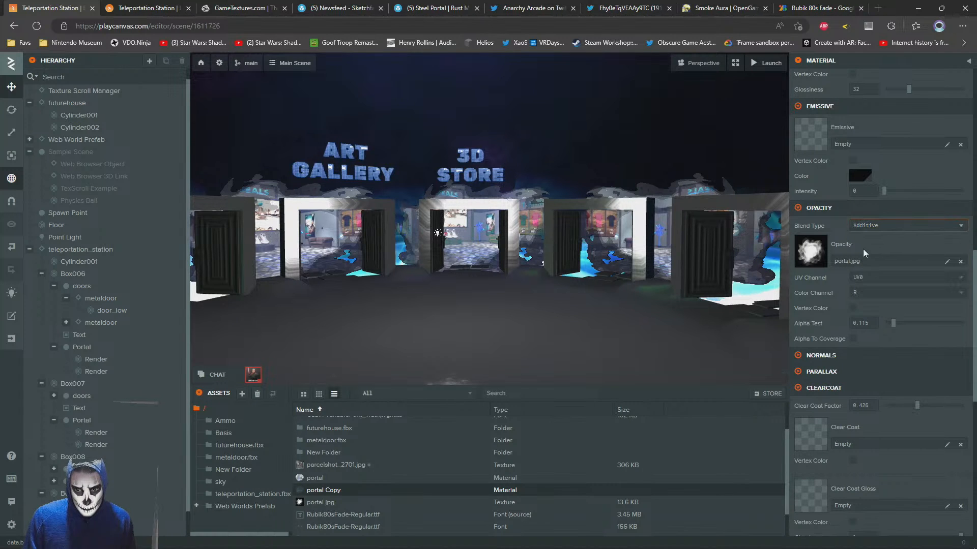
# Try the Additive Alpha and Multiply opacity blend types on the portal material and inspect the 3D Store doorway
pyautogui.click(314, 478)
pyautogui.scroll(-10, 878, 336)
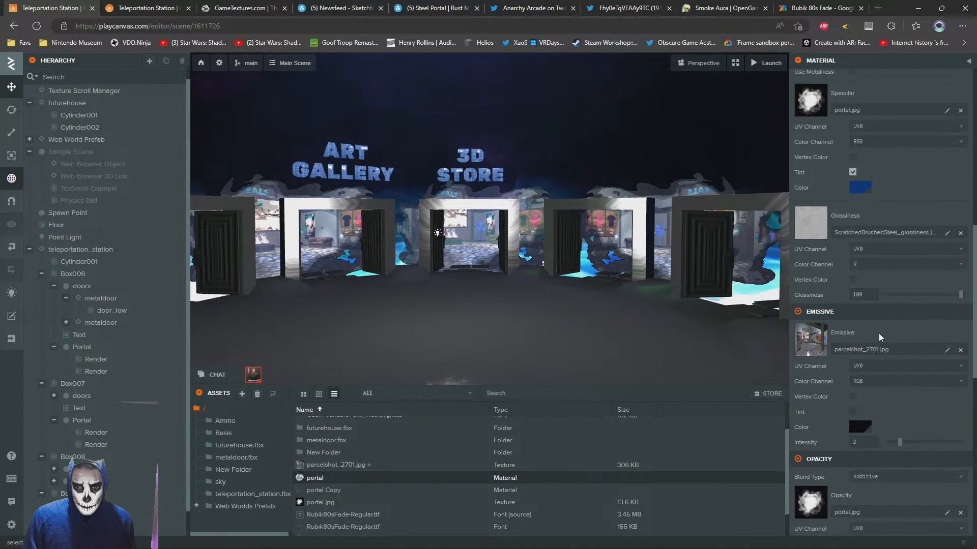
pyautogui.scroll(-10, 887, 354)
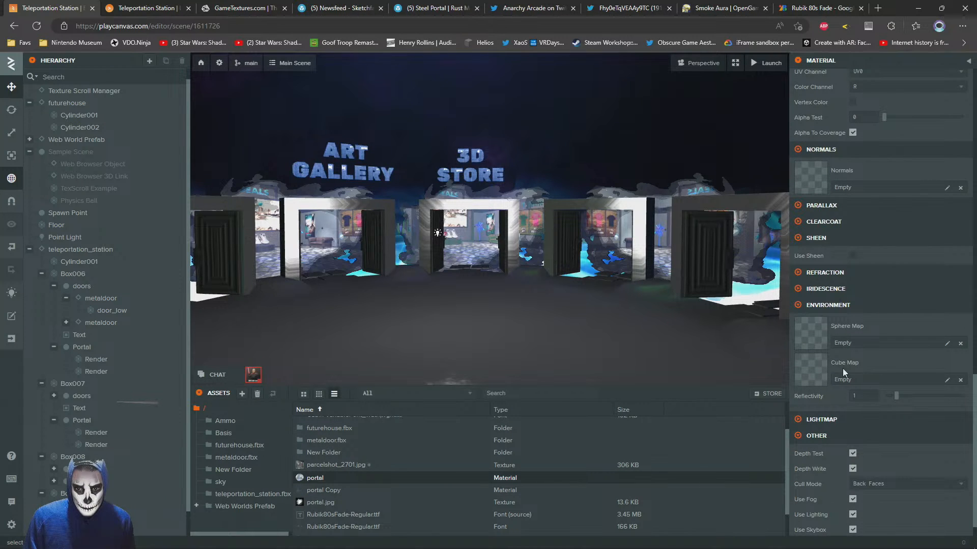
pyautogui.scroll(2, 837, 234)
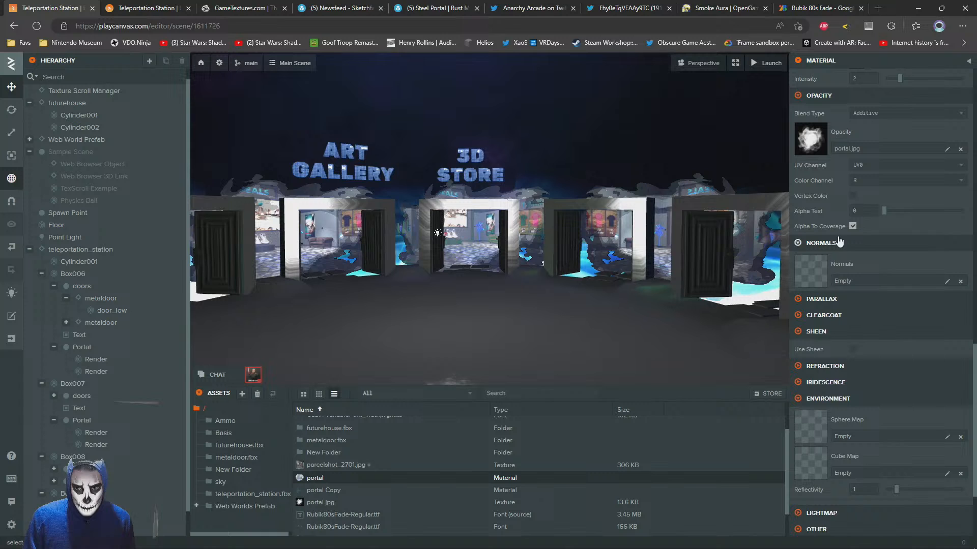
pyautogui.click(886, 113)
pyautogui.click(885, 159)
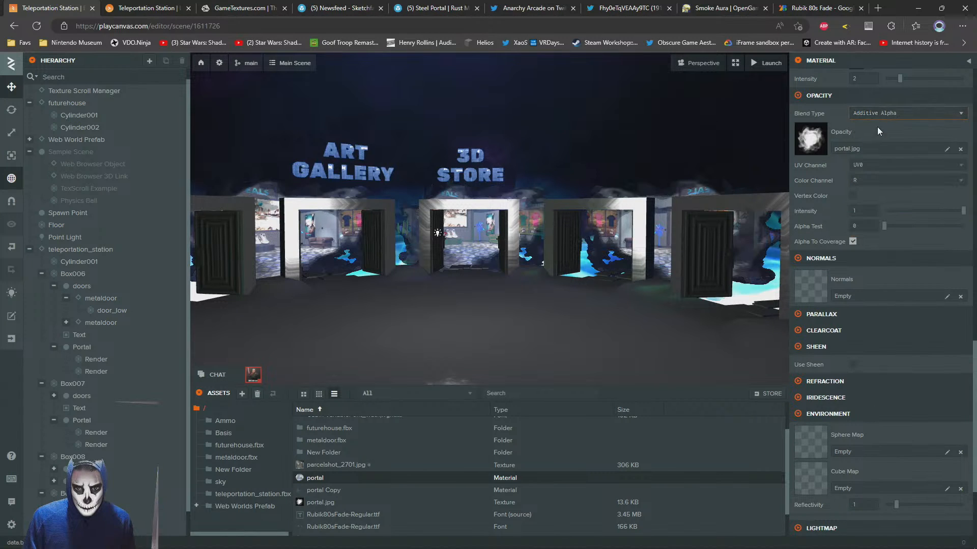
pyautogui.click(878, 120)
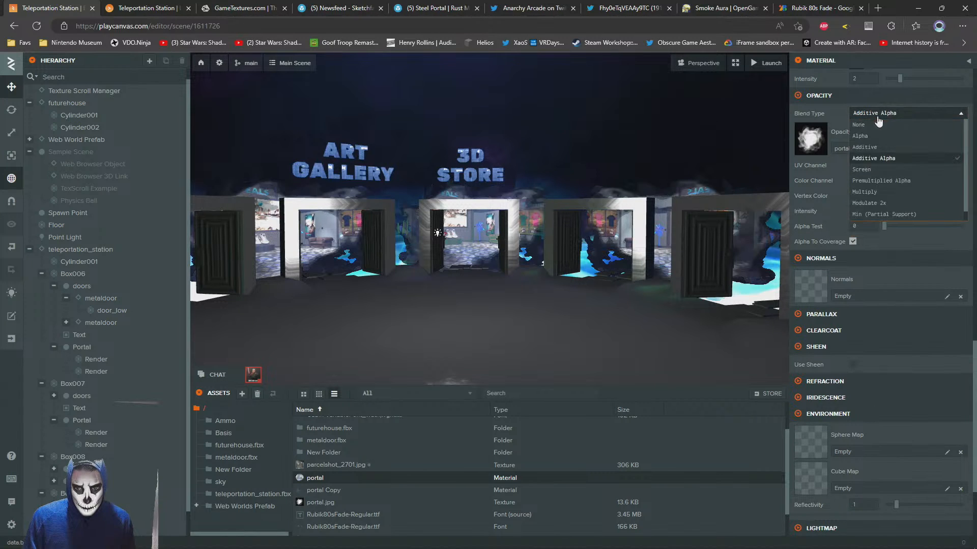
pyautogui.click(875, 193)
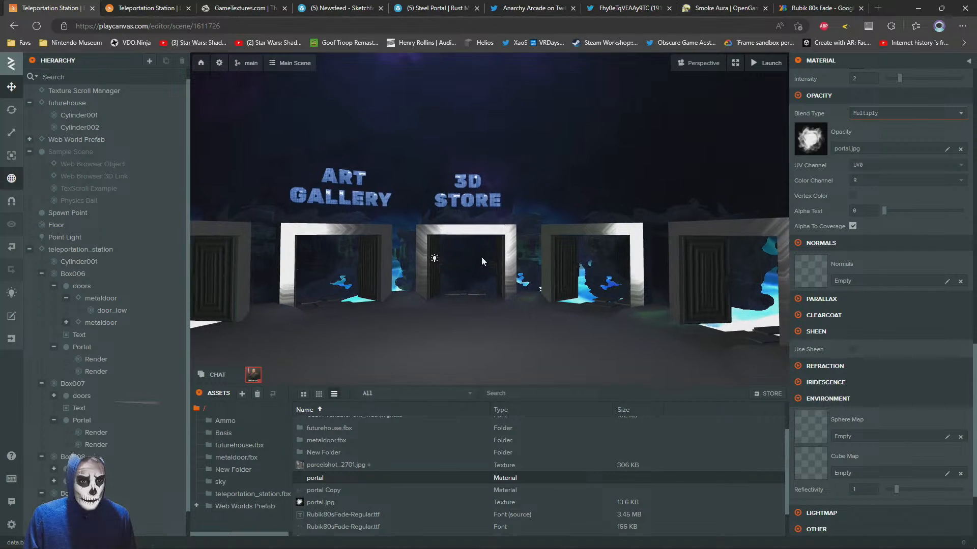
pyautogui.scroll(5, 482, 257)
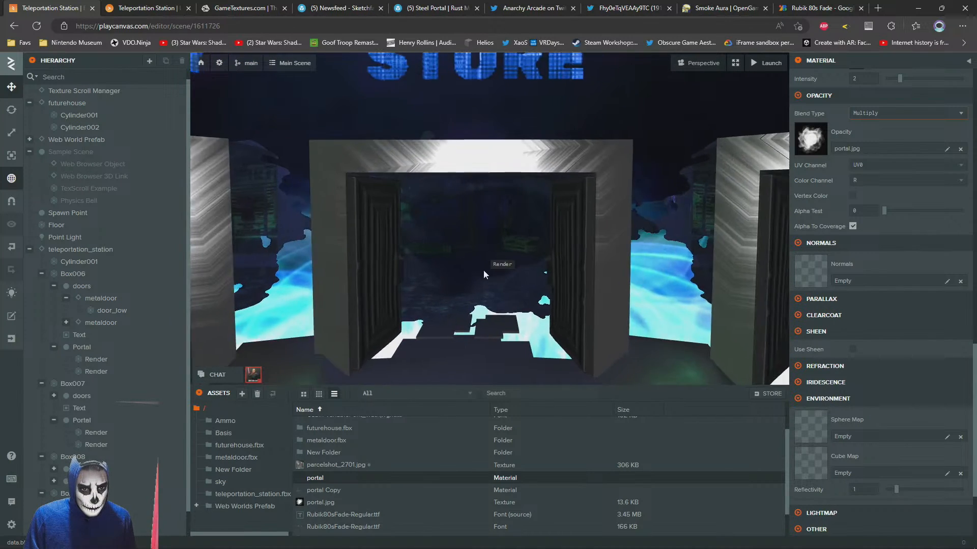
pyautogui.scroll(2, 483, 270)
# Set the portal material's blend type to Premultiplied Alpha, inspect the doorway, and set its Alpha Test to 0.328
pyautogui.click(867, 115)
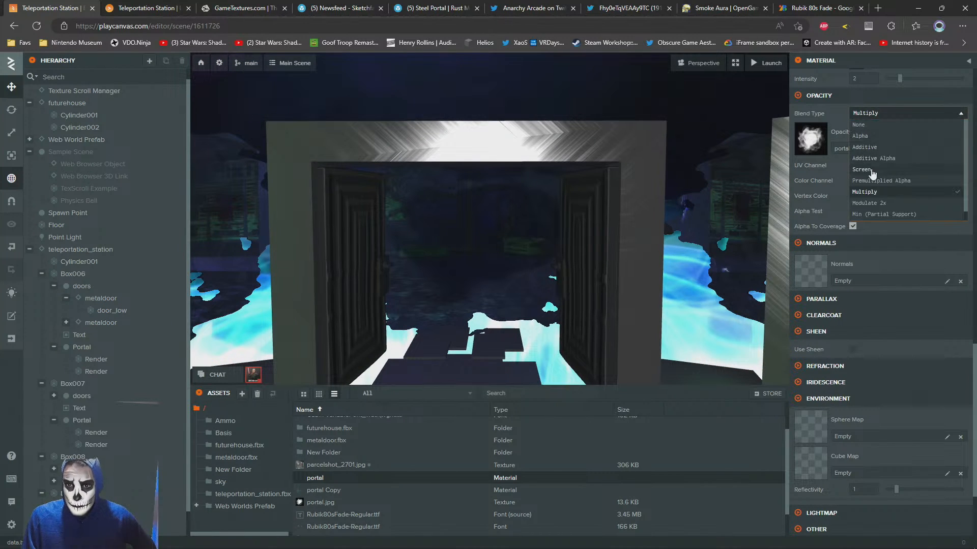
pyautogui.click(896, 181)
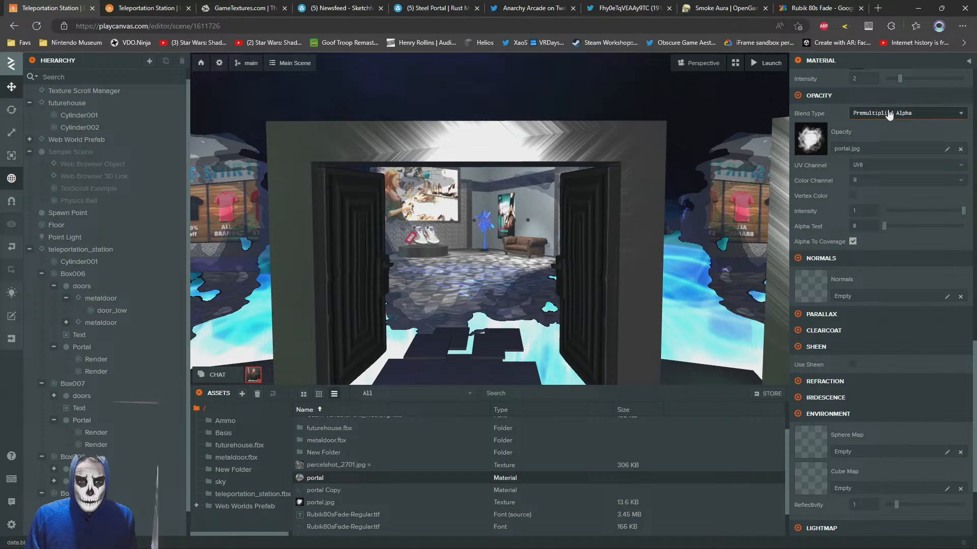
pyautogui.moveTo(608, 257); pyautogui.dragTo(525, 258)
pyautogui.scroll(-4, 525, 259)
pyautogui.scroll(6, 525, 259)
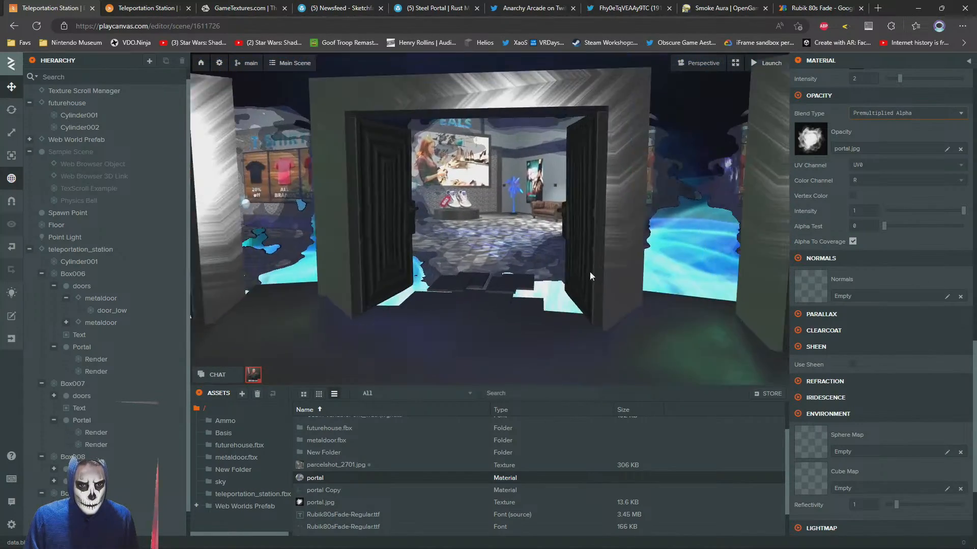
pyautogui.press('a')
pyautogui.press('d')
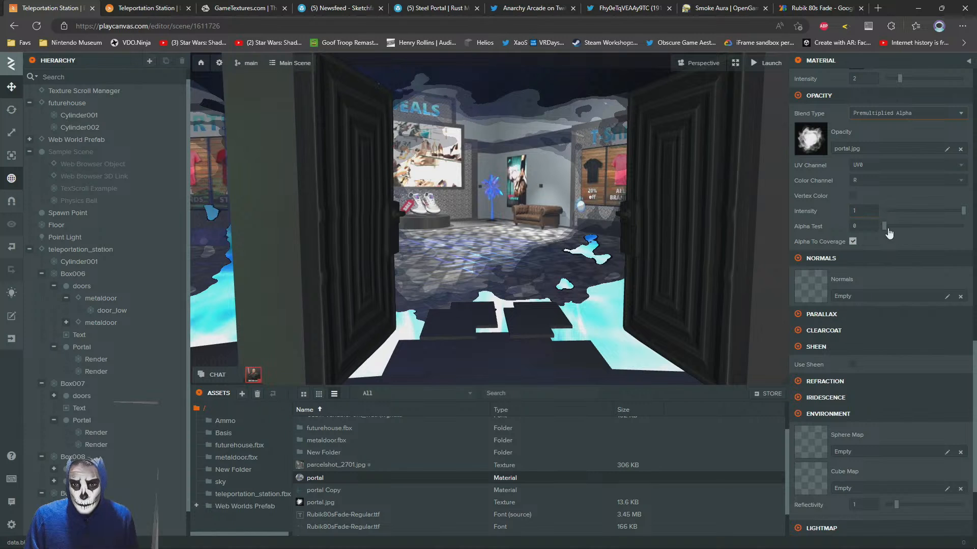
pyautogui.moveTo(923, 227)
pyautogui.mouseDown()
pyautogui.moveTo(962, 227)
pyautogui.moveTo(913, 227)
pyautogui.mouseUp()
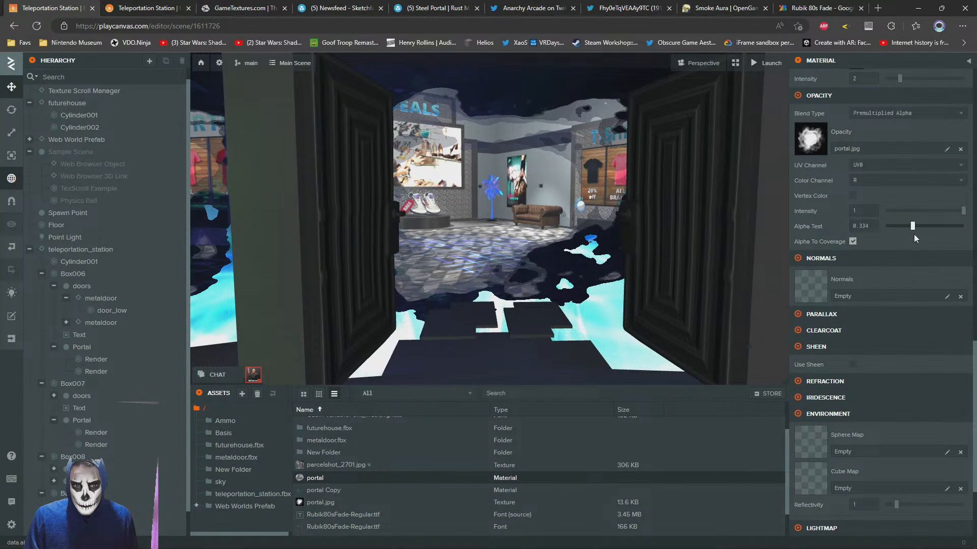
# Try the Additive Alpha and None blend types on the portal Copy material, then set it to Alpha
pyautogui.click(560, 254)
pyautogui.click(871, 382)
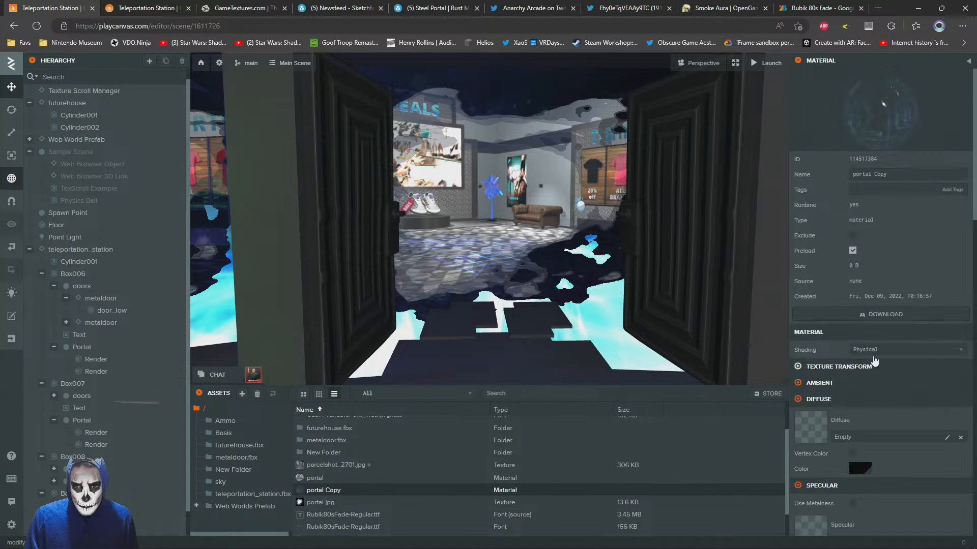
pyautogui.scroll(-10, 874, 338)
pyautogui.click(890, 319)
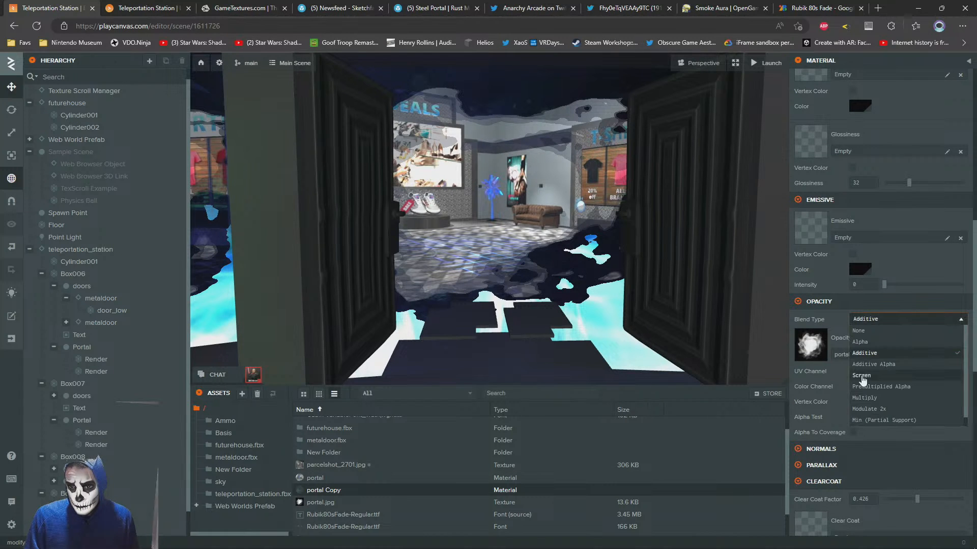
pyautogui.click(900, 376)
pyautogui.click(875, 319)
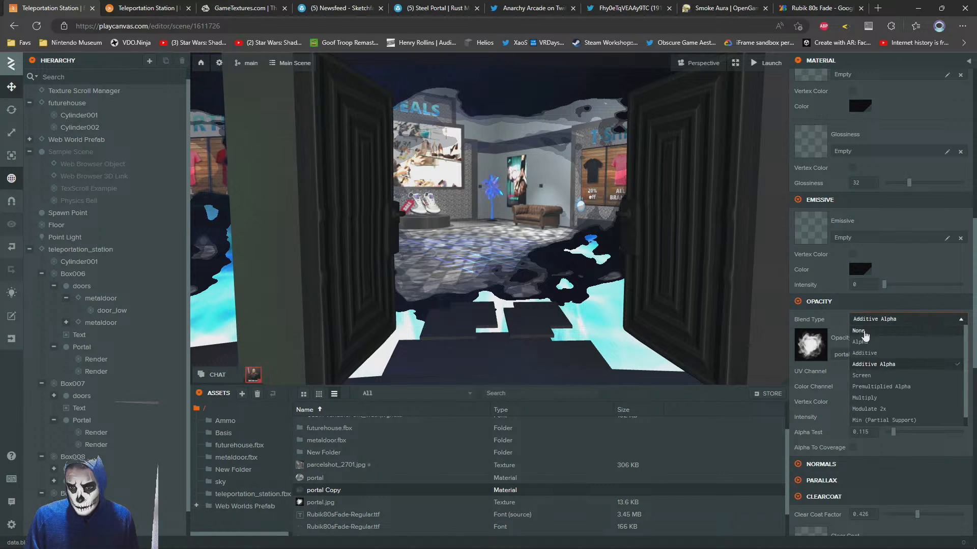
pyautogui.click(866, 331)
pyautogui.click(877, 325)
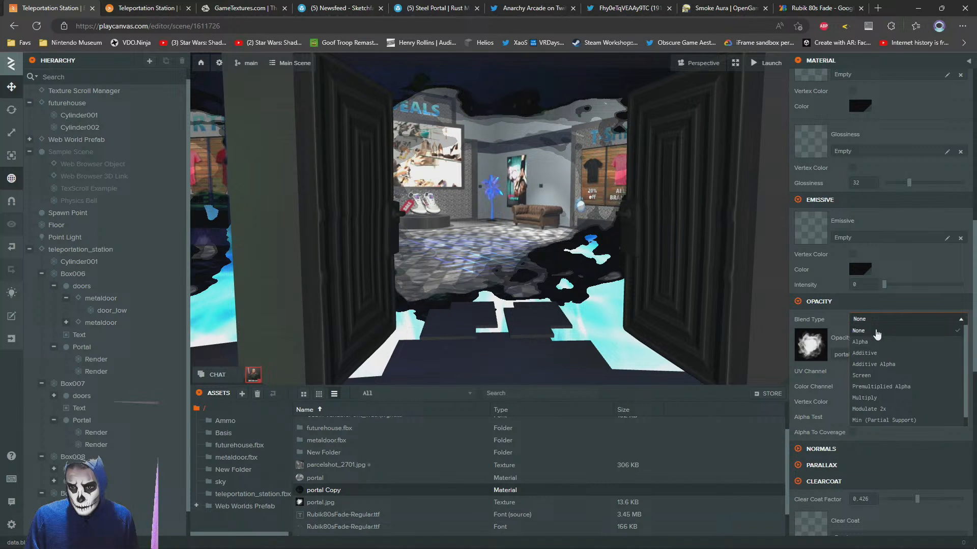
pyautogui.click(861, 341)
pyautogui.scroll(-5, 521, 253)
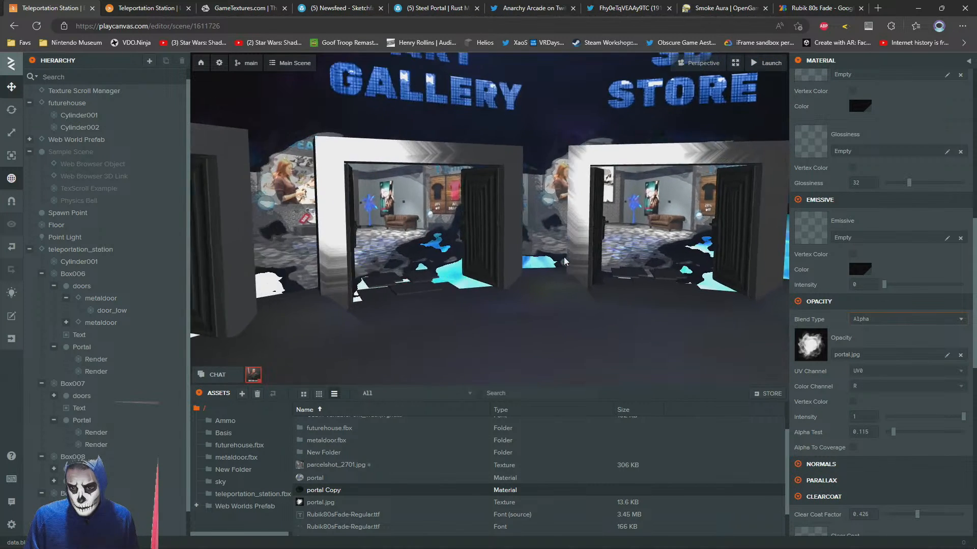
# Set the portal Copy material's Alpha Test to 0.133 and try grey and blue emissive colors
pyautogui.moveTo(894, 432)
pyautogui.mouseDown()
pyautogui.moveTo(963, 432)
pyautogui.moveTo(875, 431)
pyautogui.moveTo(963, 428)
pyautogui.moveTo(897, 432)
pyautogui.mouseUp()
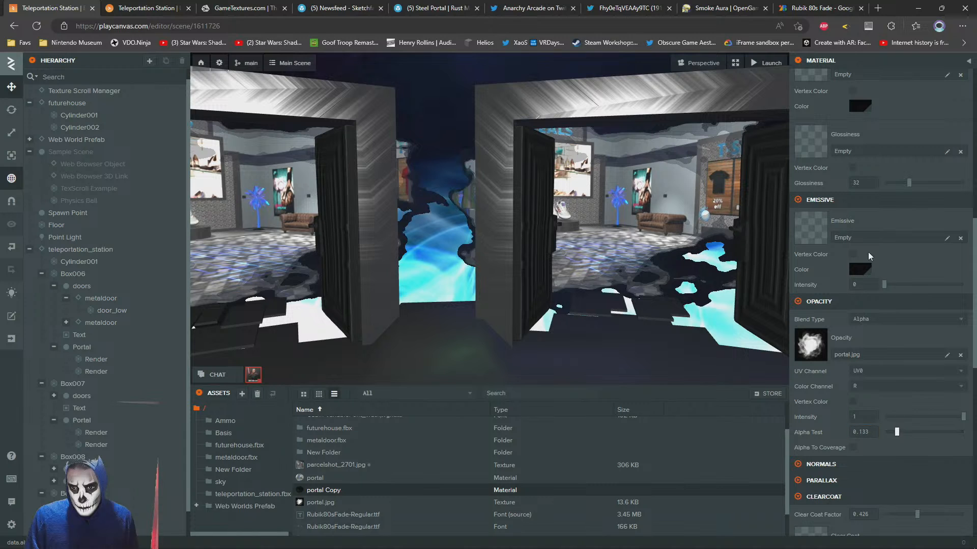
pyautogui.click(859, 269)
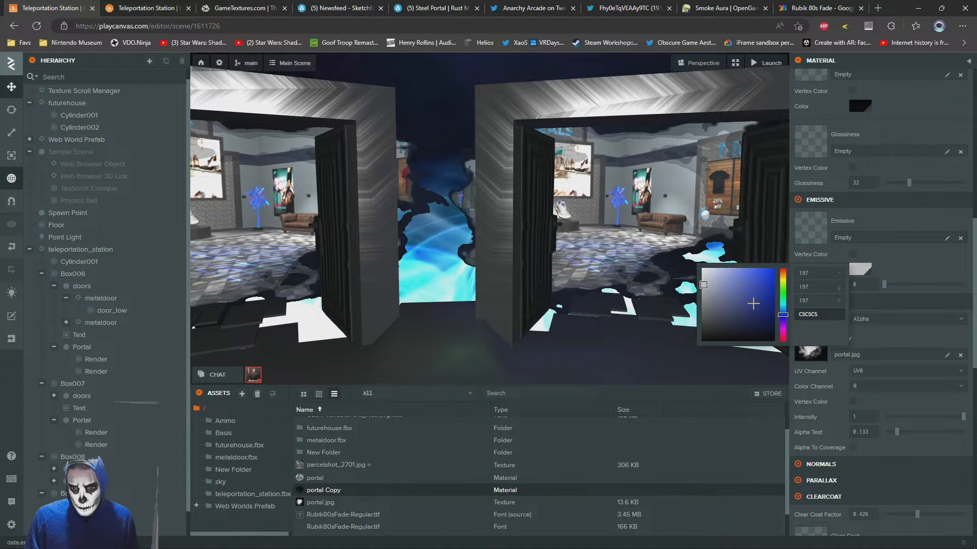
pyautogui.click(916, 260)
pyautogui.click(860, 270)
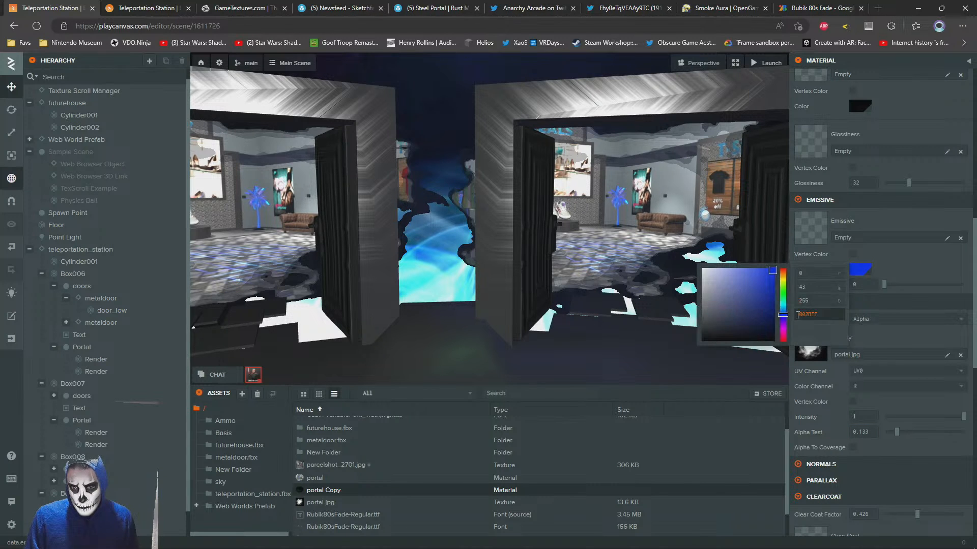
pyautogui.click(915, 265)
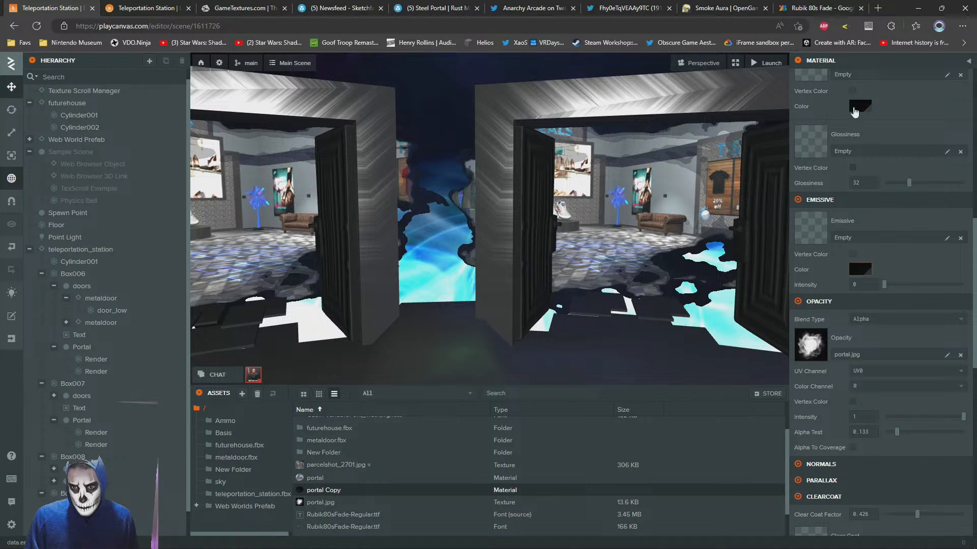
# Set the opacity blend type of the portal Copy material back to Additive
pyautogui.scroll(4, 854, 111)
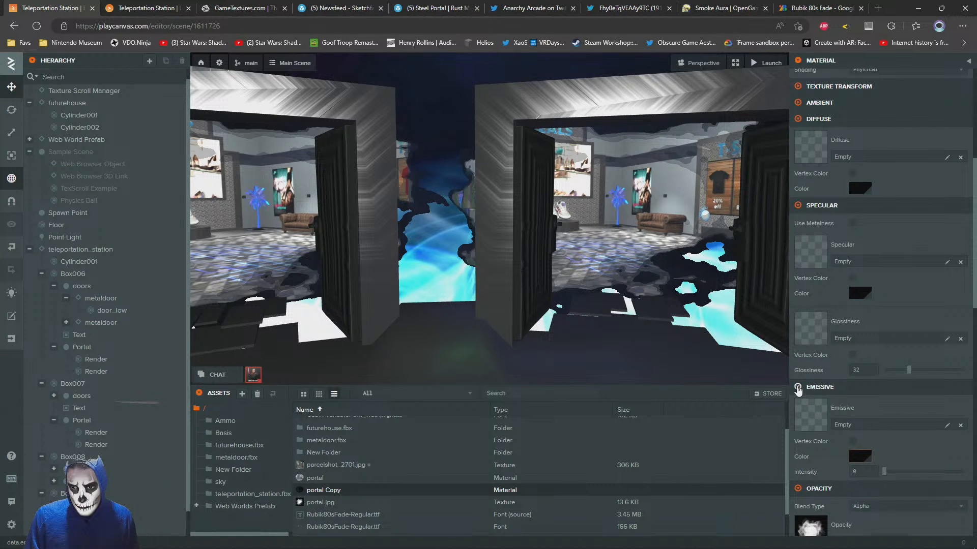
pyautogui.scroll(-4, 864, 366)
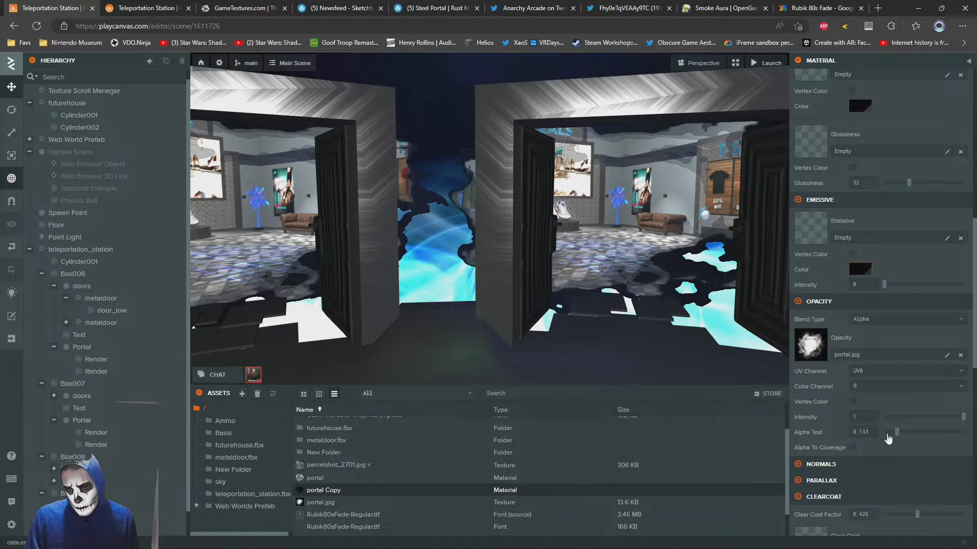
pyautogui.click(883, 322)
pyautogui.click(873, 351)
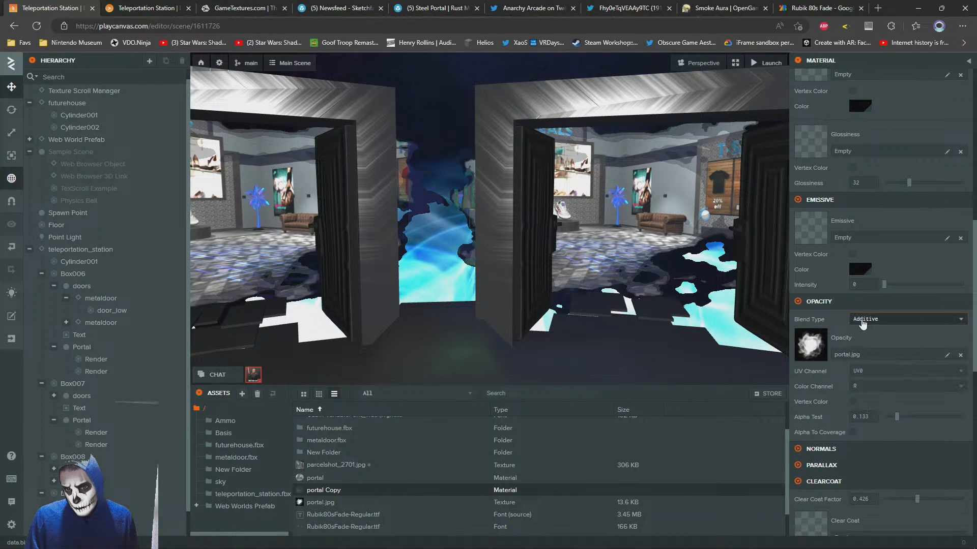
# Examine the portal picture edges around the doorways in the editor and in the launched scene
pyautogui.press('s')
pyautogui.moveTo(560, 257); pyautogui.dragTo(546, 246, button='right')
pyautogui.press('a')
pyautogui.press('d')
pyautogui.press('w')
pyautogui.press('w')
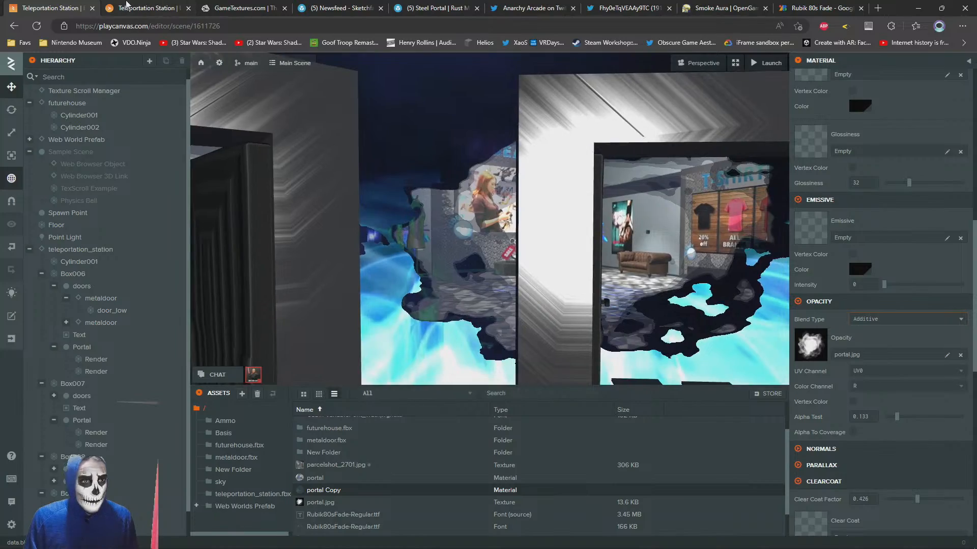
pyautogui.click(125, 4)
pyautogui.press('s')
pyautogui.moveTo(413, 269); pyautogui.dragTo(597, 285)
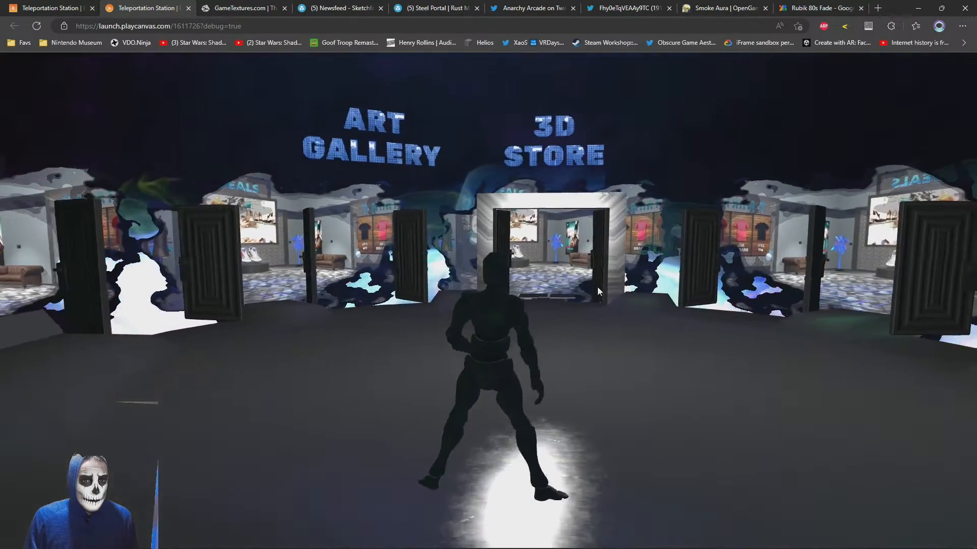
# Undo the recent blend type, Alpha Test and emissive color changes on the portal and portal Copy materials
pyautogui.click(51, 7)
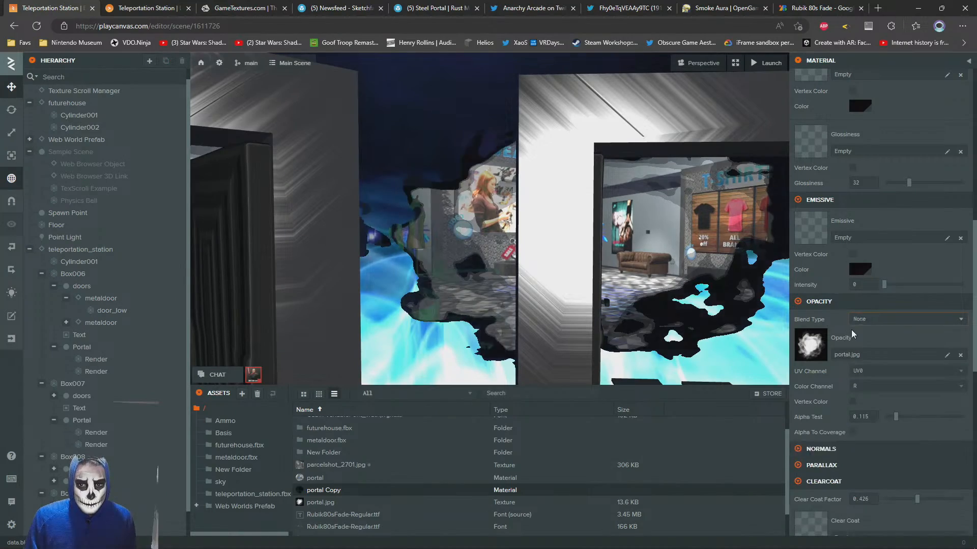
pyautogui.scroll(5, 853, 334)
pyautogui.hotkey('ctrl', 'z')
pyautogui.hotkey('ctrl', 'z')
pyautogui.hotkey('ctrl', 'z')
pyautogui.hotkey('ctrl', 'z')
pyautogui.hotkey('ctrl', 'z')
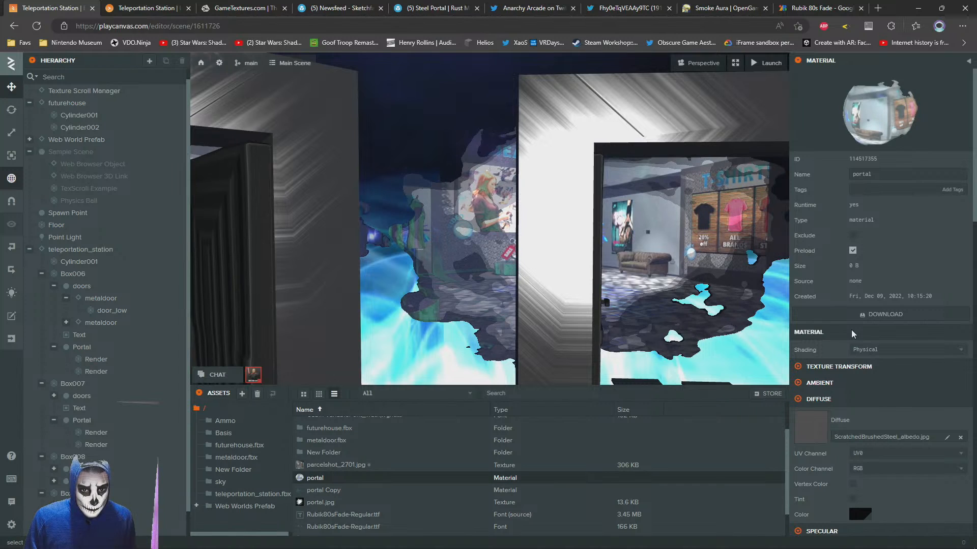
pyautogui.hotkey('ctrl', 'z')
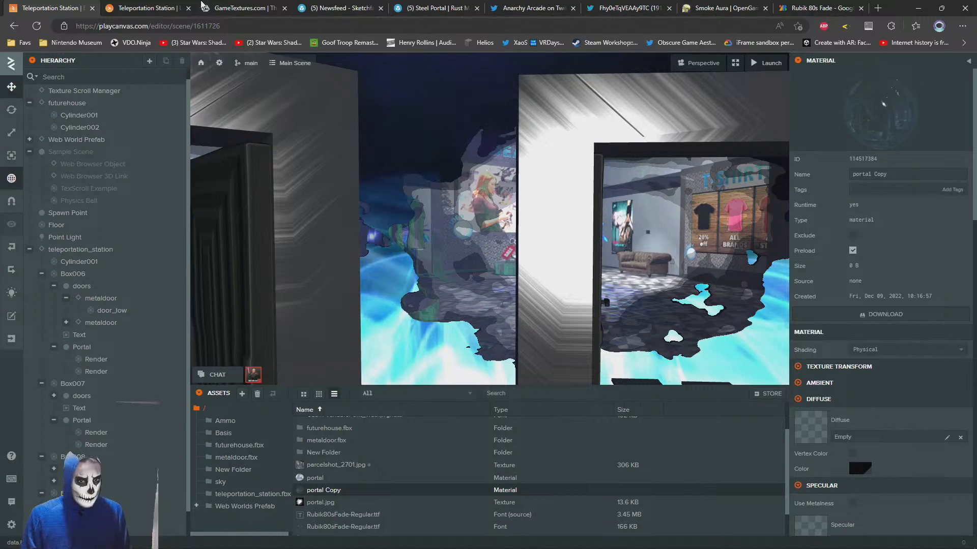
# Check the doorways in the launched scene, reload it, and walk around to view the portals again
pyautogui.click(173, 7)
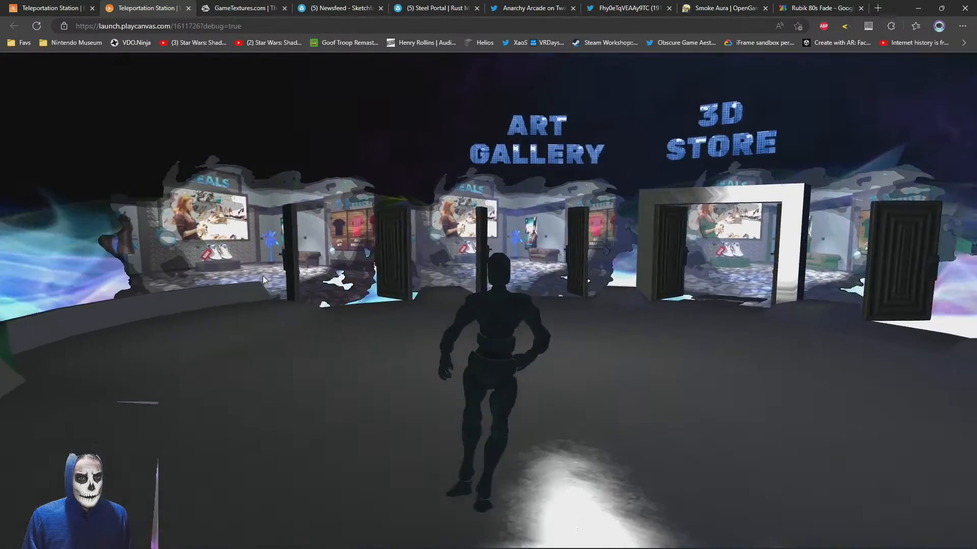
pyautogui.press('w')
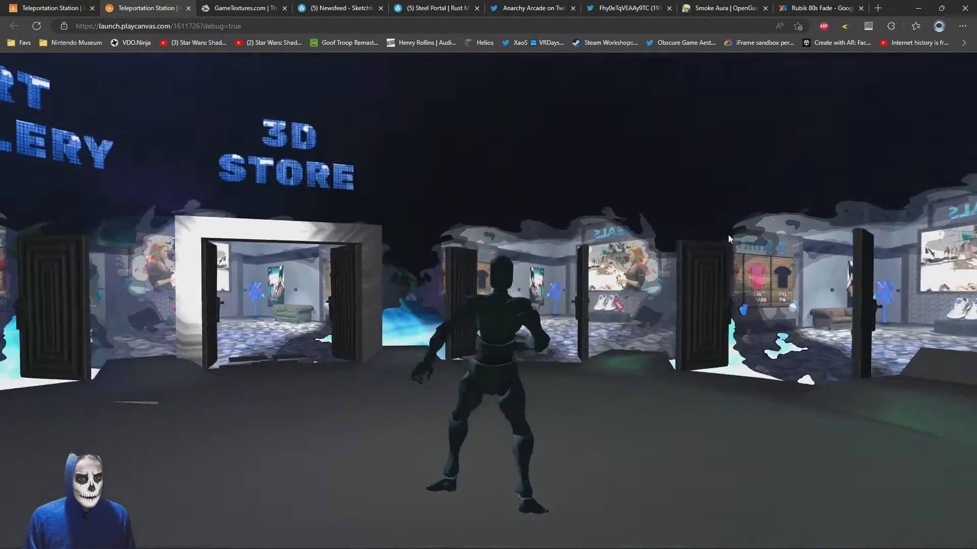
pyautogui.press('s')
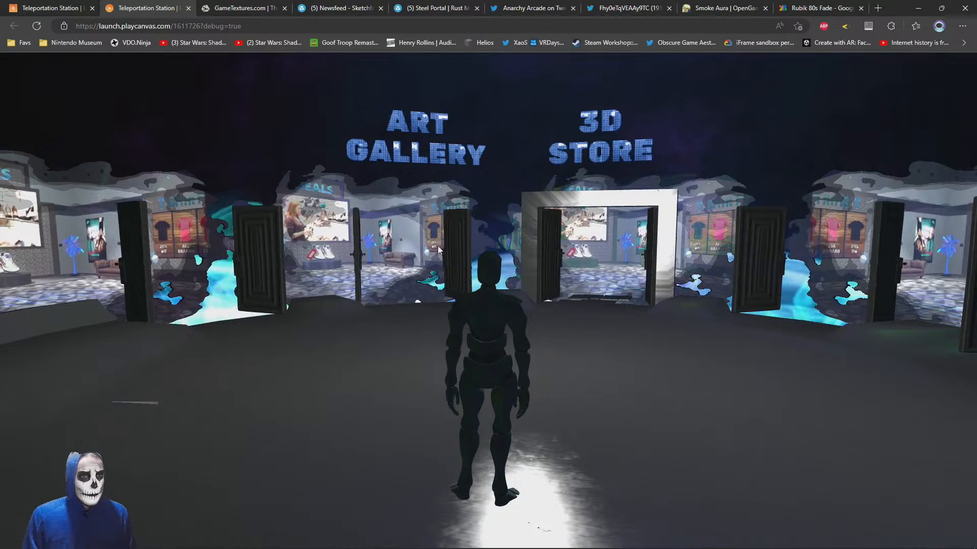
pyautogui.press('F5')
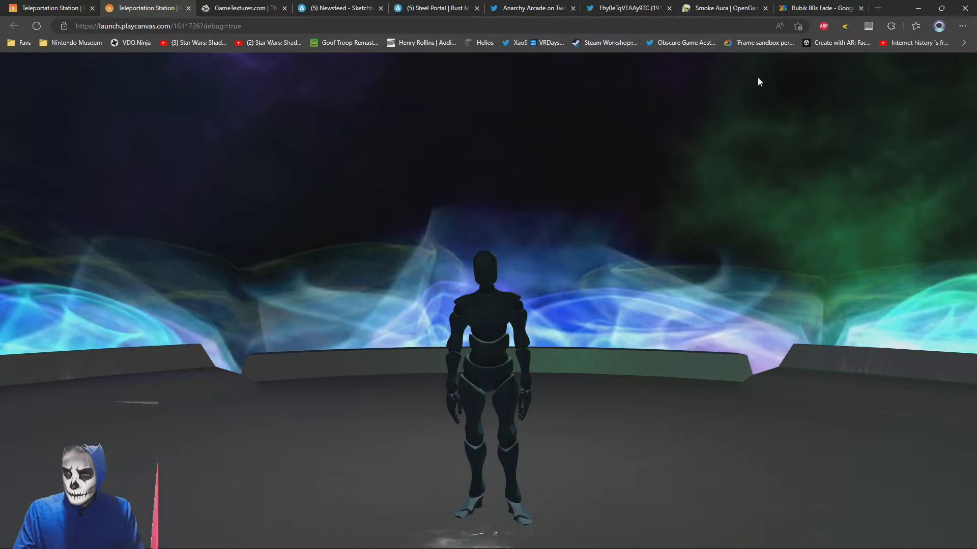
pyautogui.press('w')
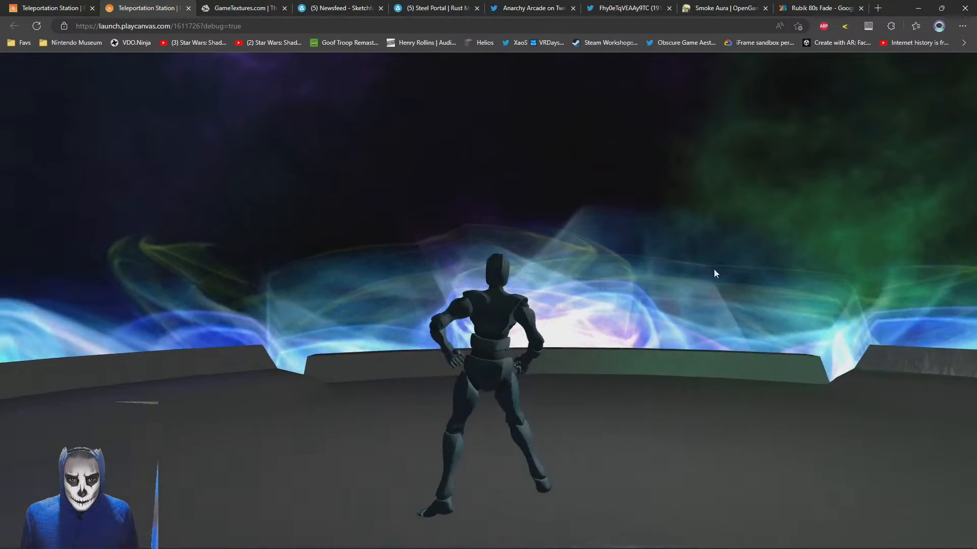
pyautogui.moveTo(713, 269); pyautogui.dragTo(630, 317)
pyautogui.press('w')
pyautogui.press('w')
pyautogui.press('w')
pyautogui.press('s')
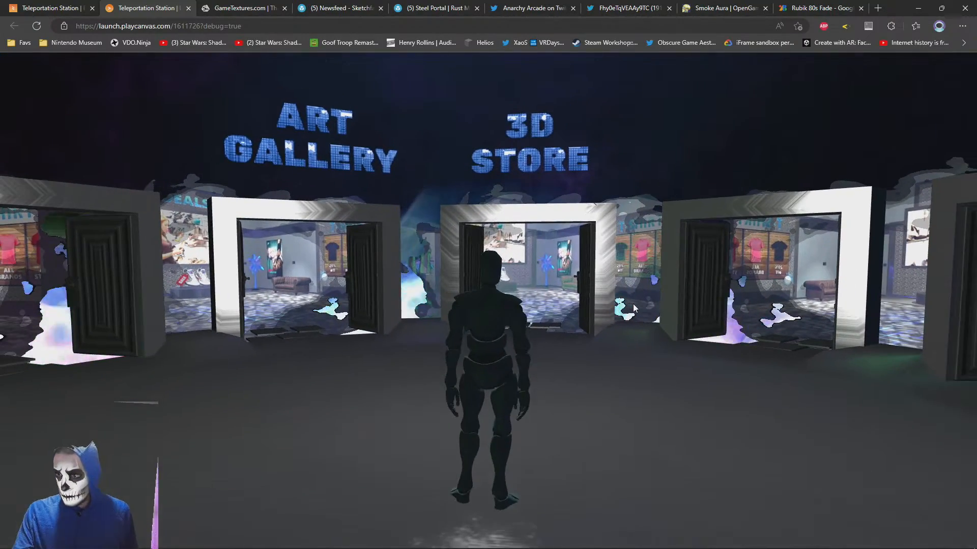
# Walk around the launched scene to examine the portals in the doorways from different distances and angles
pyautogui.press('a')
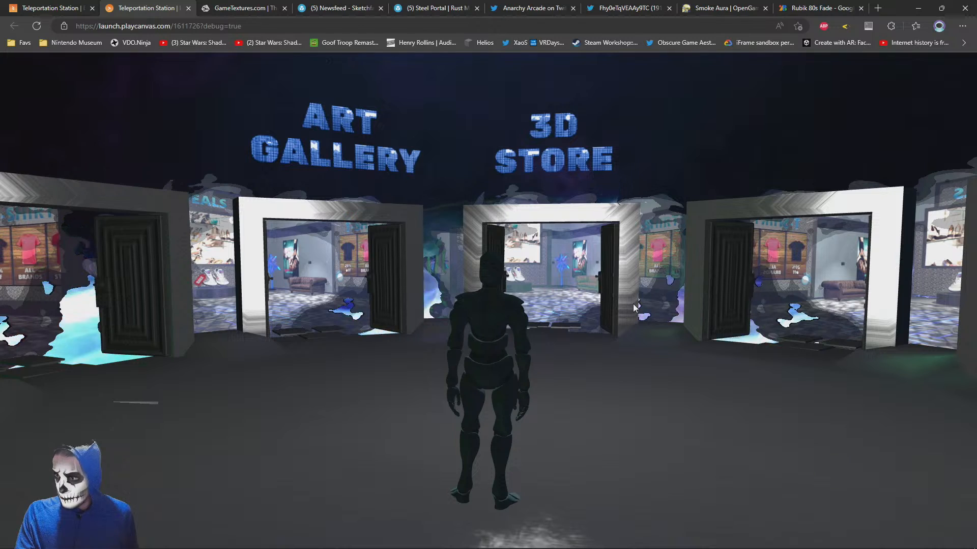
pyautogui.press('w')
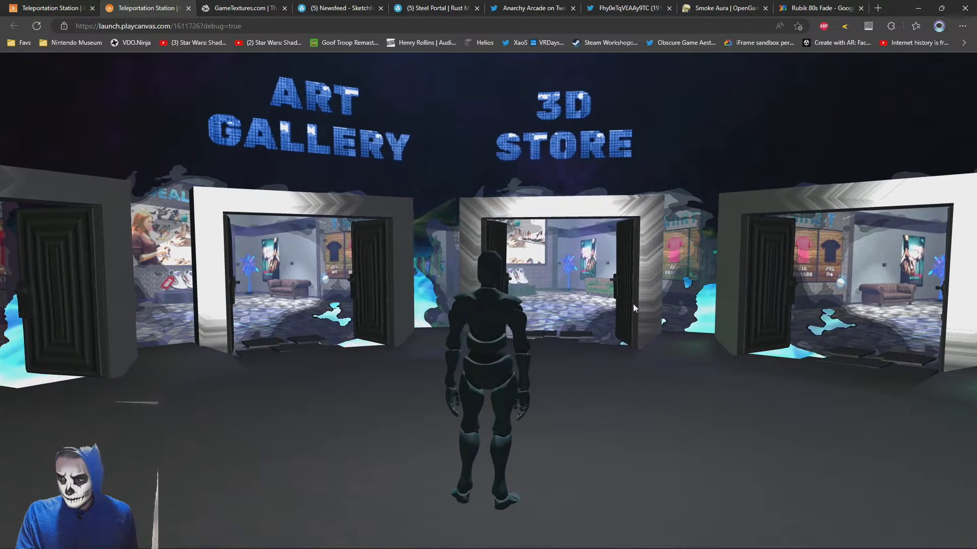
pyautogui.press('s')
pyautogui.press('a')
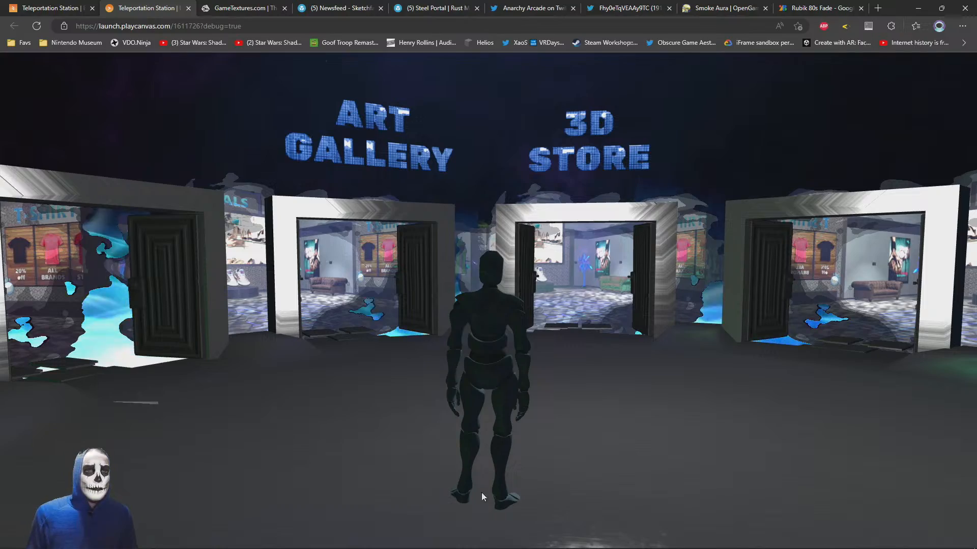
pyautogui.press('w')
pyautogui.moveTo(586, 261); pyautogui.dragTo(308, 337, button='right')
pyautogui.click(190, 343)
pyautogui.press('w')
pyautogui.moveTo(190, 343); pyautogui.dragTo(304, 257, button='right')
pyautogui.press('w')
pyautogui.press('w')
# Compare the portals in the editor with the launched scene while walking towards the Art Gallery and 3D Store doorways
pyautogui.click(46, 5)
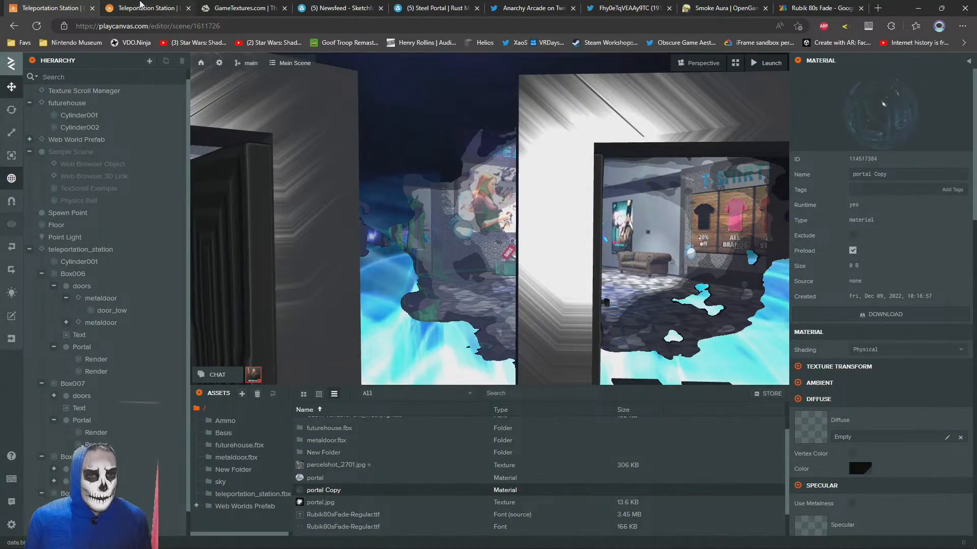
pyautogui.click(141, 5)
pyautogui.moveTo(569, 304); pyautogui.dragTo(521, 336, button='right')
pyautogui.press('w')
pyautogui.press('w')
pyautogui.press('w')
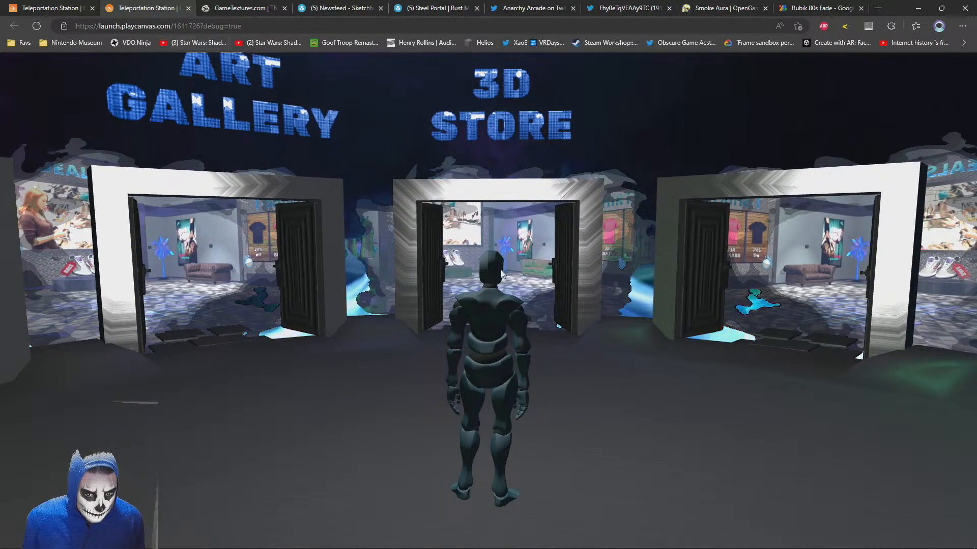
pyautogui.moveTo(501, 274); pyautogui.dragTo(456, 274, button='right')
pyautogui.press('s')
pyautogui.press('w')
# Select the Portal entities of all five doorways and scale them uniformly to 0.817
pyautogui.click(25, 6)
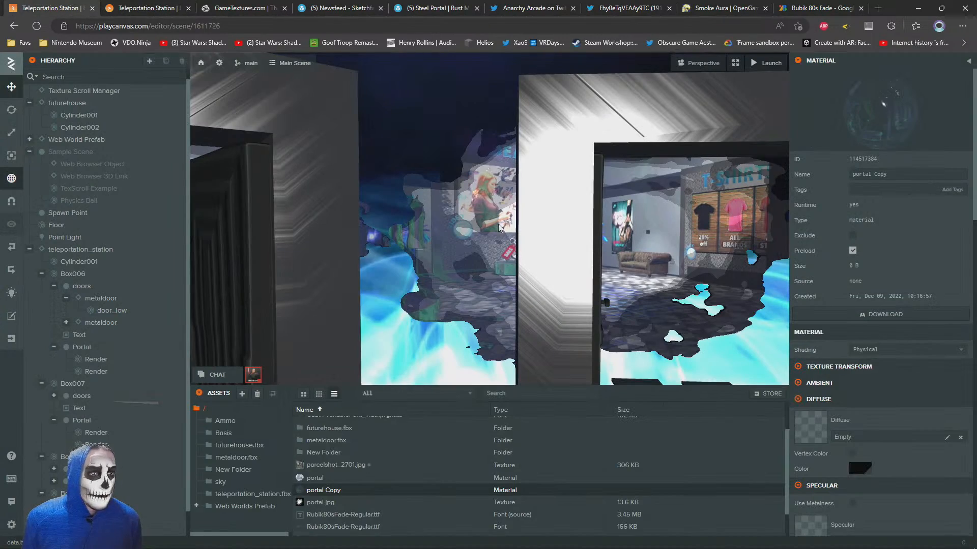
pyautogui.click(491, 251)
pyautogui.click(81, 350)
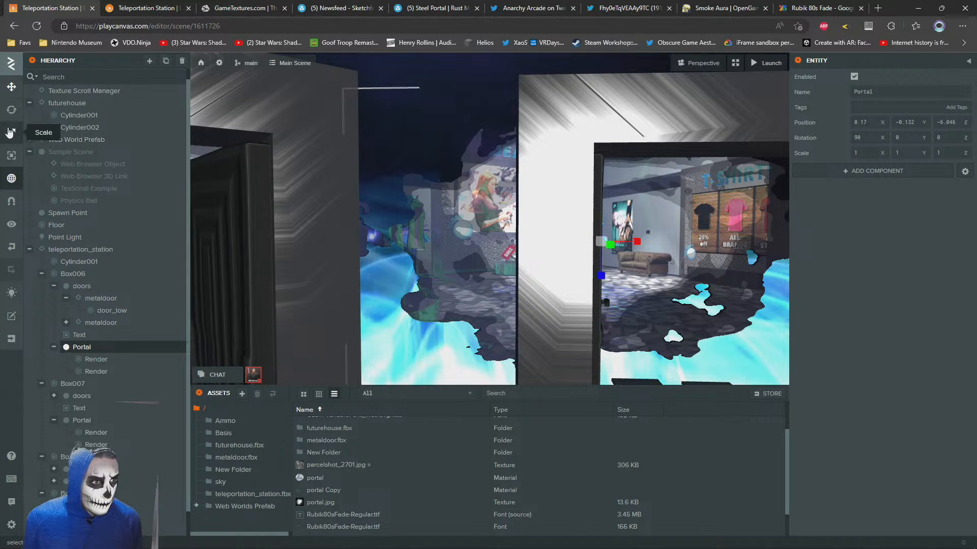
pyautogui.scroll(-1, 104, 438)
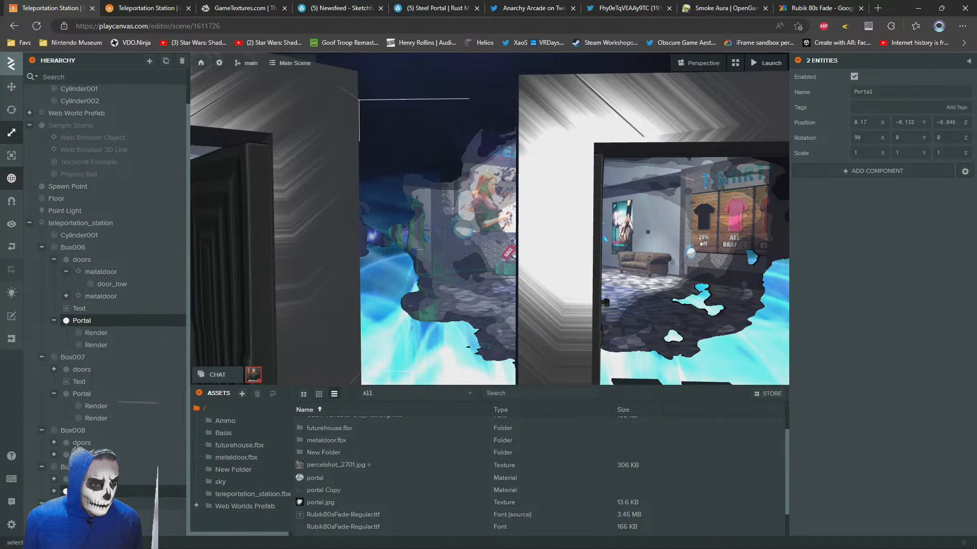
pyautogui.keyDown('ctrl'); pyautogui.click(81, 393); pyautogui.keyUp('ctrl')
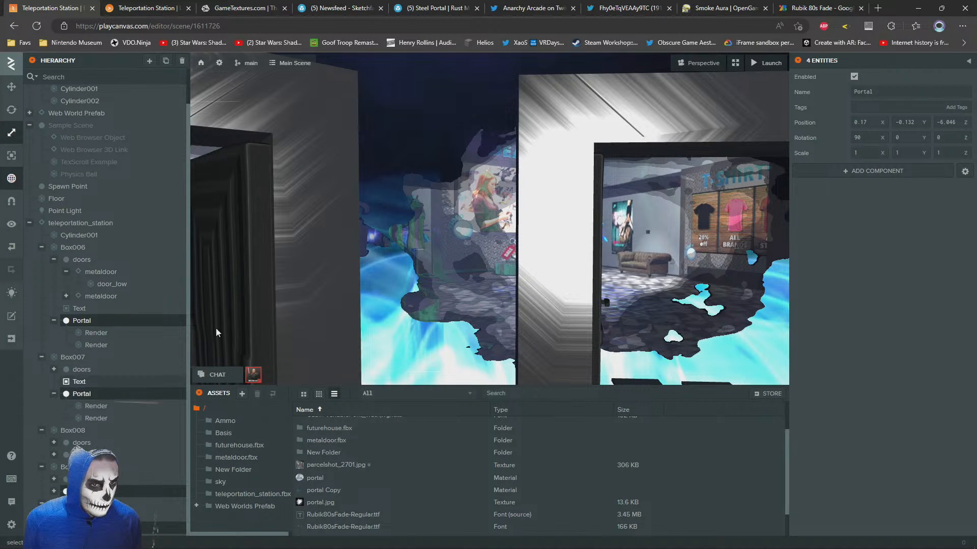
pyautogui.press('f')
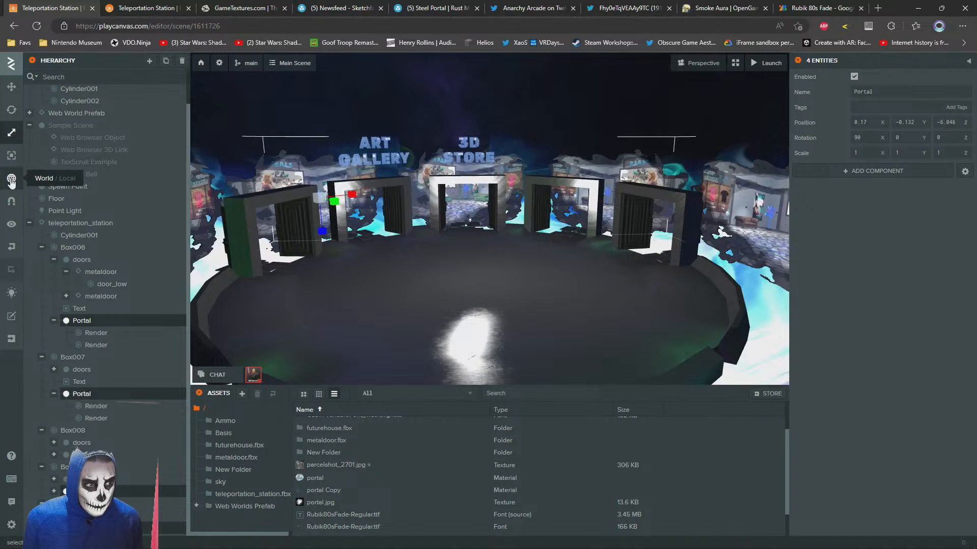
pyautogui.moveTo(569, 189); pyautogui.dragTo(511, 201, button='right')
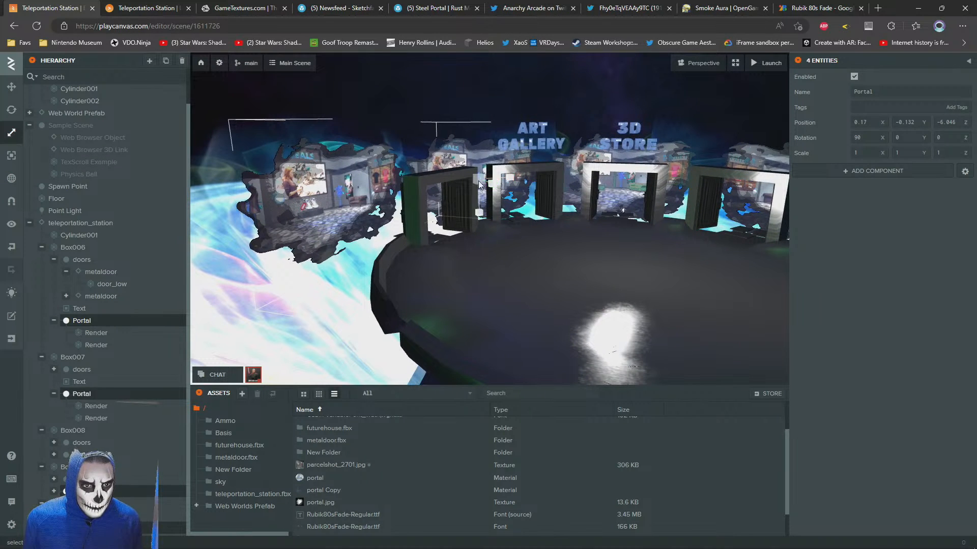
pyautogui.moveTo(477, 179); pyautogui.dragTo(469, 180)
pyautogui.hotkey('ctrl', 'z')
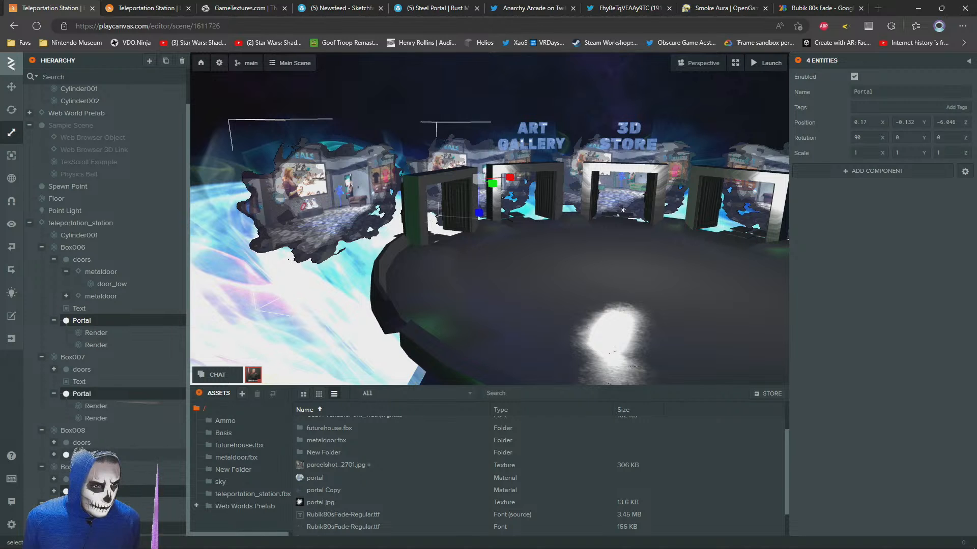
pyautogui.moveTo(350, 191); pyautogui.dragTo(402, 190)
# Move the selected Portal entities closer to their doorways, to a Z position of about -4.29
pyautogui.click(12, 95)
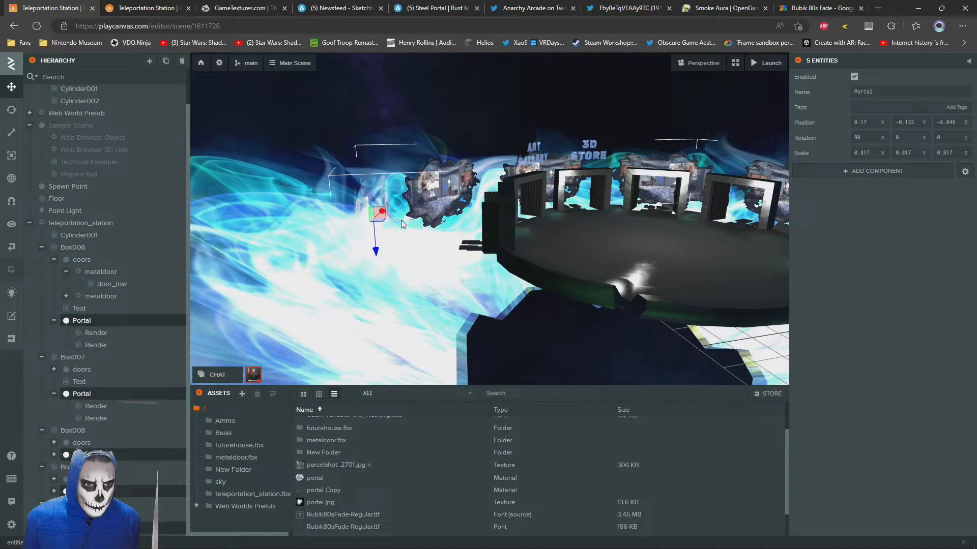
pyautogui.moveTo(403, 224); pyautogui.dragTo(442, 232)
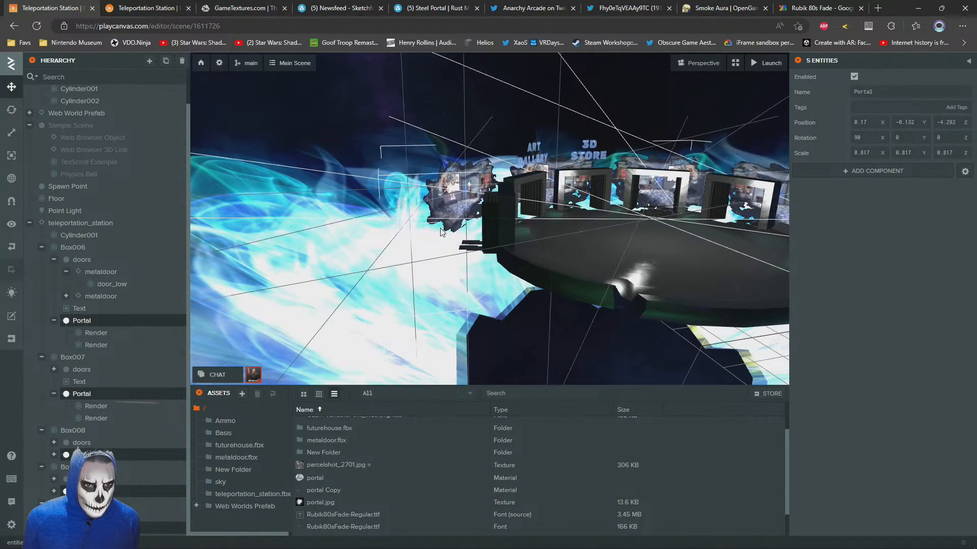
pyautogui.moveTo(553, 184); pyautogui.dragTo(413, 153, button='right')
pyautogui.press('w')
# Check the resized and moved portals in the launched scene from nearer and farther away
pyautogui.click(152, 3)
pyautogui.press('w')
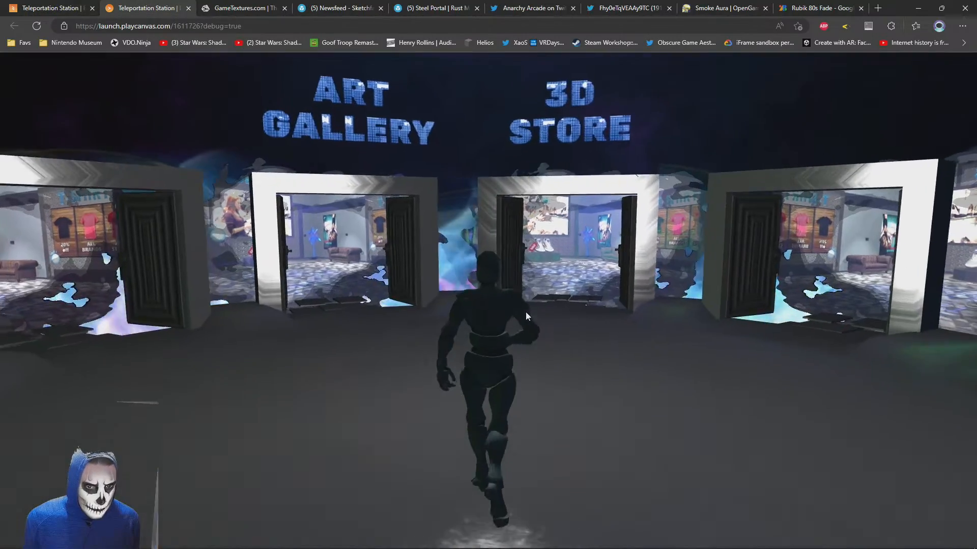
pyautogui.moveTo(526, 312); pyautogui.dragTo(420, 273)
pyautogui.press('s')
pyautogui.press('w')
pyautogui.press('s')
# Deselect the portals in the editor and add a new 3D cylinder entity under Root
pyautogui.click(54, 5)
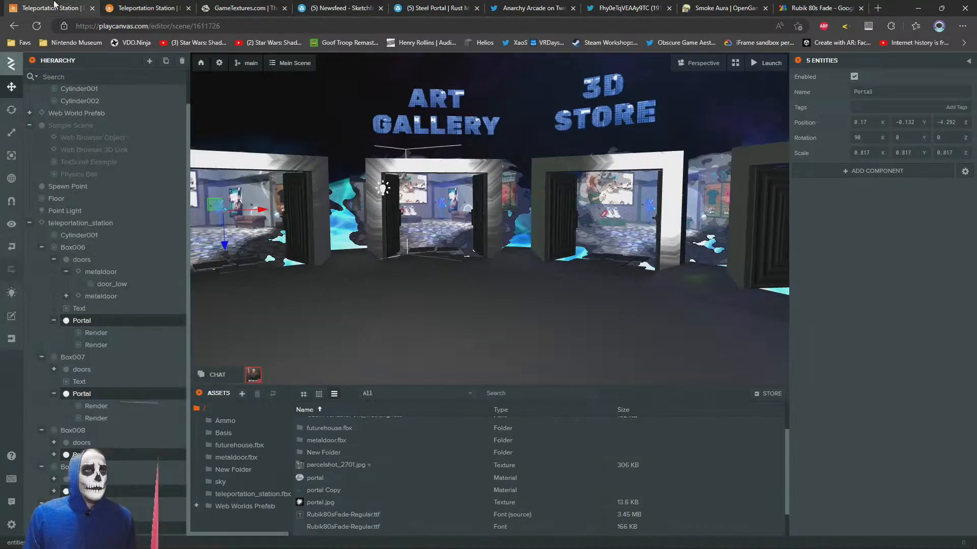
pyautogui.click(257, 121)
pyautogui.scroll(5, 395, 216)
pyautogui.moveTo(396, 218)
pyautogui.mouseDown()
pyautogui.moveTo(367, 228)
pyautogui.moveTo(389, 226)
pyautogui.mouseUp()
pyautogui.scroll(2, 87, 250)
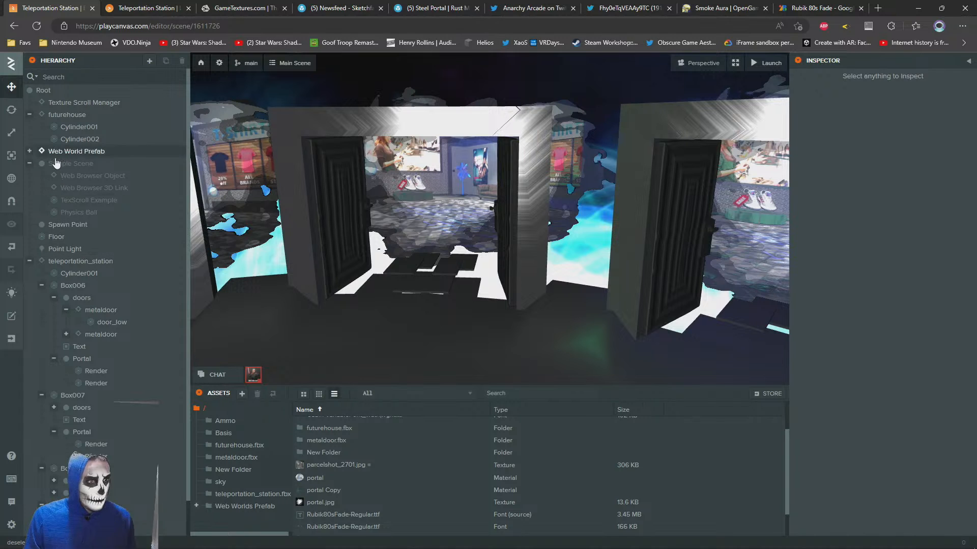
pyautogui.rightClick(38, 91)
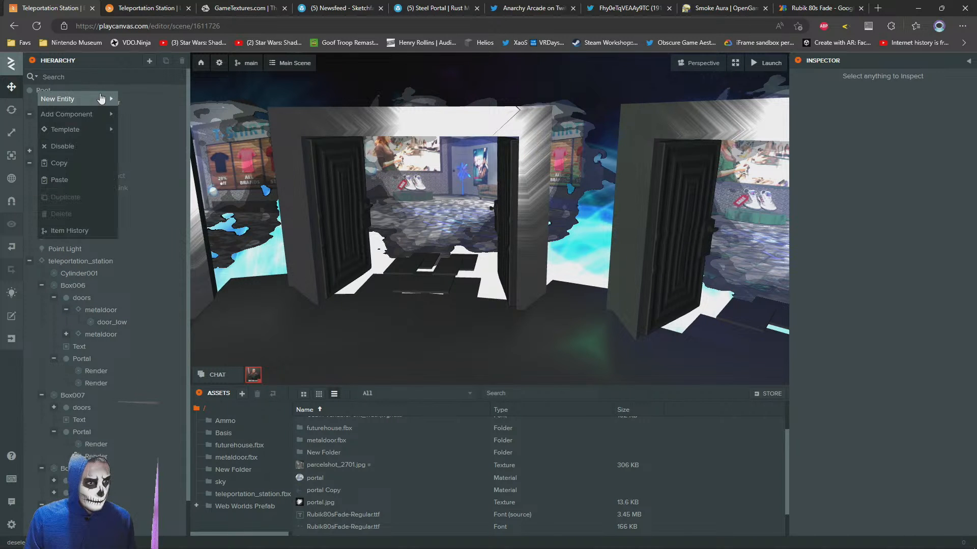
pyautogui.moveTo(102, 98)
pyautogui.moveTo(139, 132)
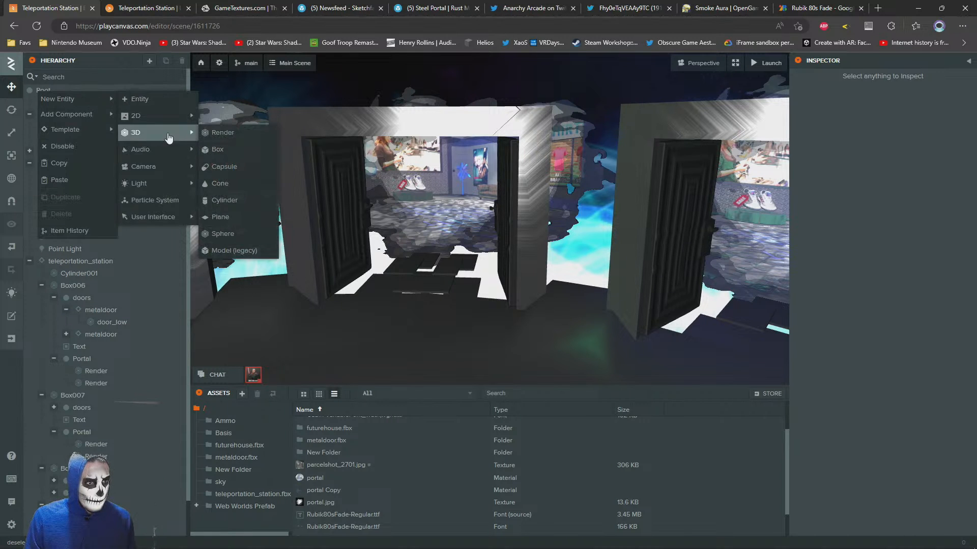
pyautogui.click(229, 201)
# Move the new cylinder into a doorway of the station, at Z position -16.73
pyautogui.press('f')
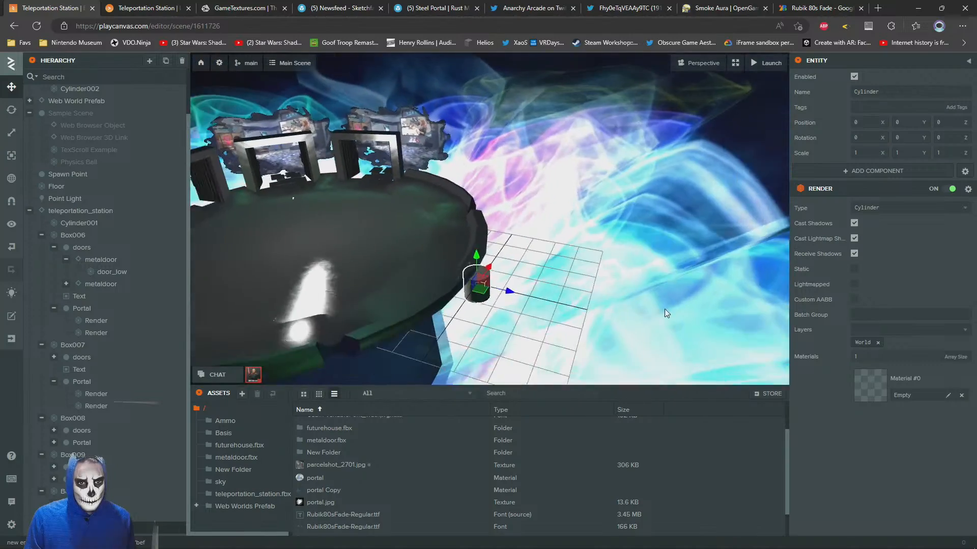
pyautogui.moveTo(544, 280); pyautogui.dragTo(359, 221)
pyautogui.press('w')
pyautogui.moveTo(359, 221); pyautogui.dragTo(279, 221, button='right')
# Create a new material named Glow and set its diffuse color to purple
pyautogui.rightClick(732, 447)
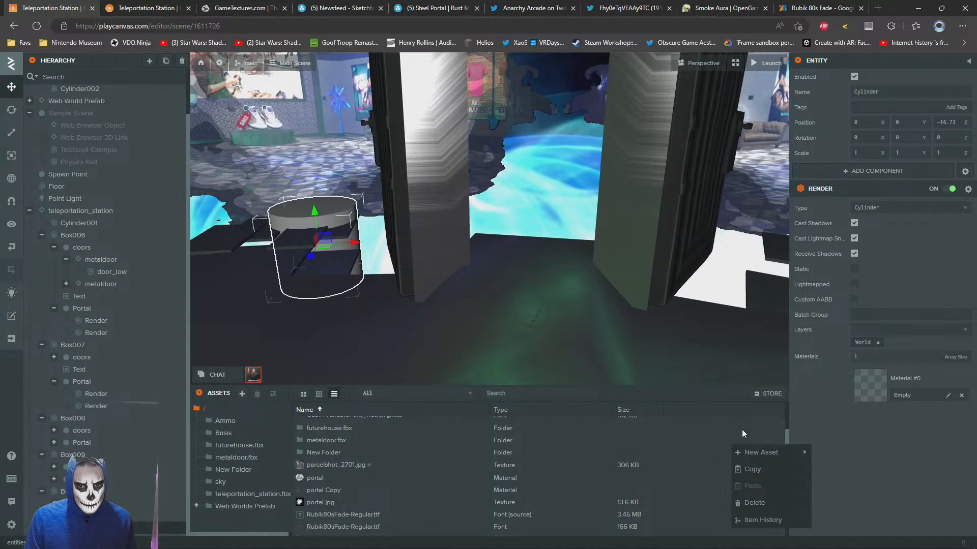
pyautogui.moveTo(773, 452)
pyautogui.click(848, 472)
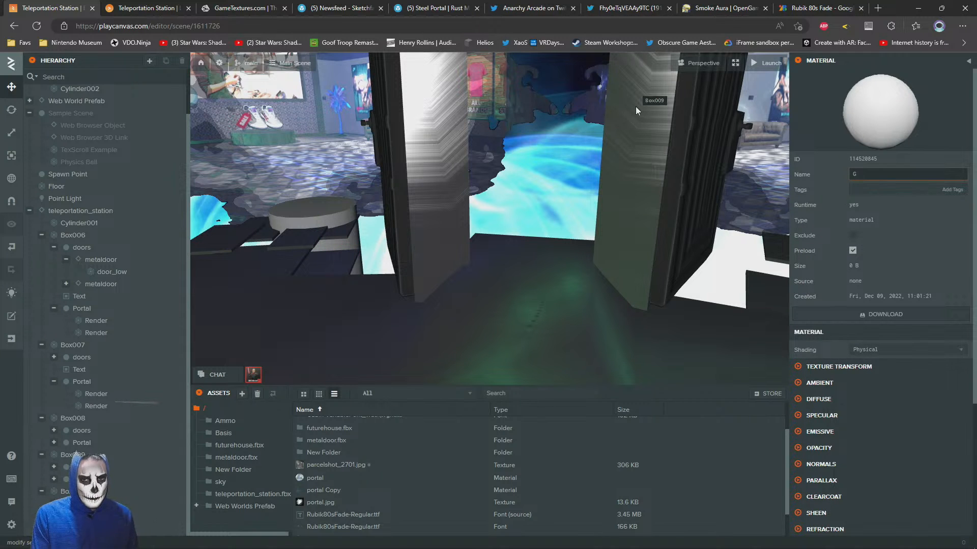
pyautogui.click(809, 400)
pyautogui.scroll(-4, 845, 331)
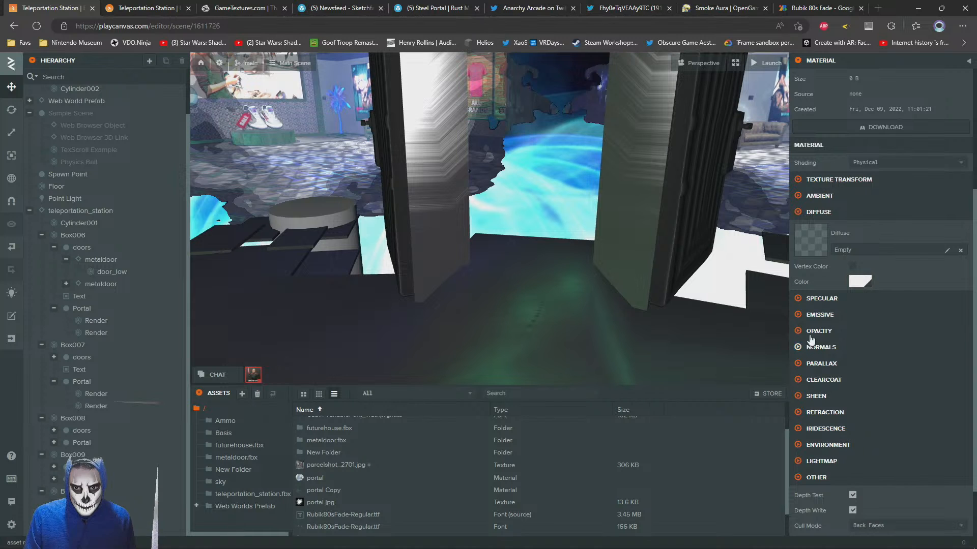
pyautogui.click(861, 282)
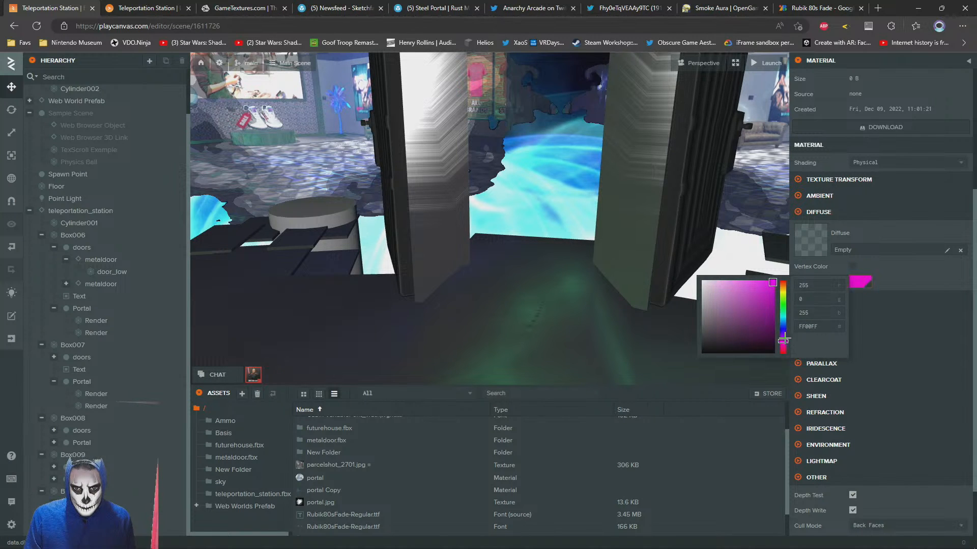
pyautogui.moveTo(783, 339); pyautogui.dragTo(784, 335)
# Paste 4CE1FF as the emissive color of the Glow material and shift its hue to a deeper blue
pyautogui.click(804, 317)
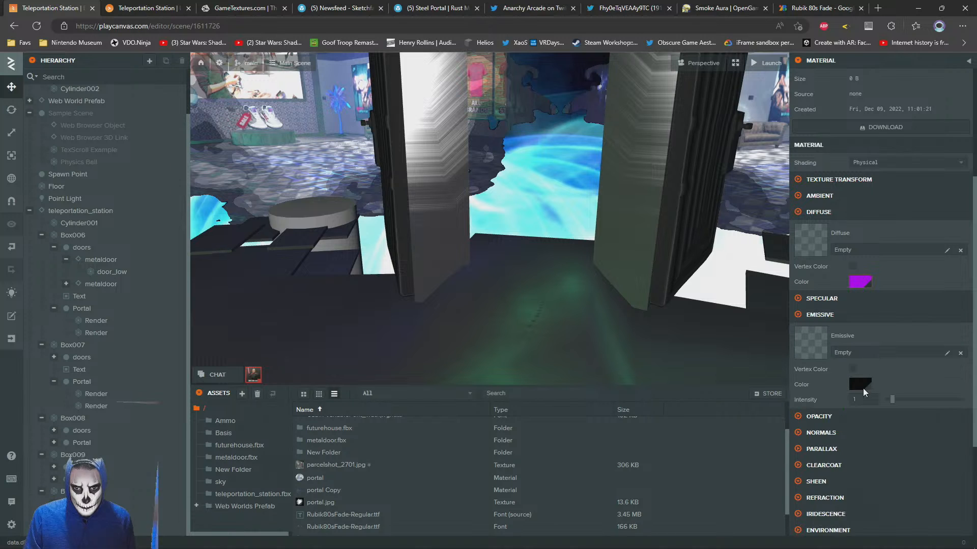
pyautogui.click(862, 388)
pyautogui.write('4CE1FF')
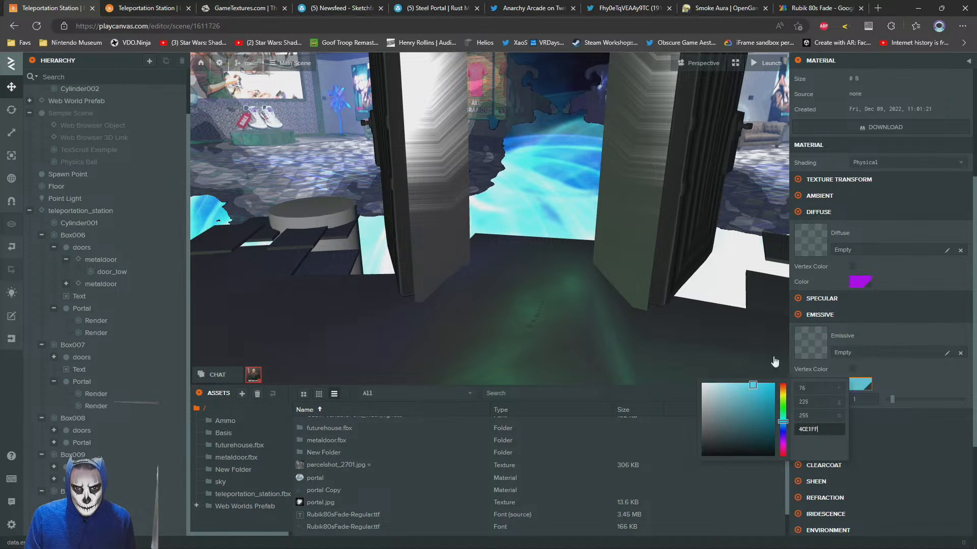
pyautogui.moveTo(787, 422); pyautogui.dragTo(787, 426)
pyautogui.click(924, 385)
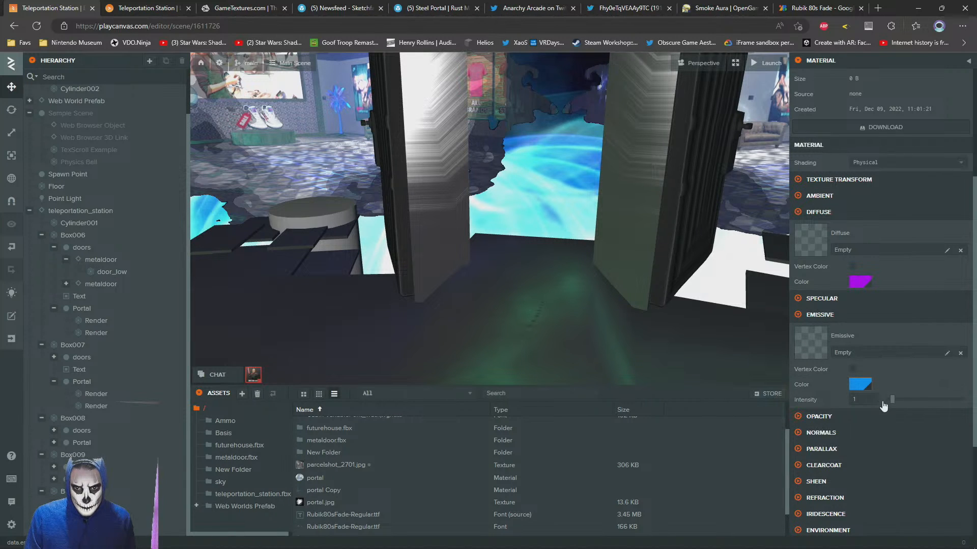
# Select the cylinder and look for the Glow material in the root assets and the teleportation_station.fbx folder
pyautogui.moveTo(501, 225); pyautogui.dragTo(453, 248, button='right')
pyautogui.click(406, 290)
pyautogui.scroll(2, 333, 461)
pyautogui.scroll(-3, 330, 460)
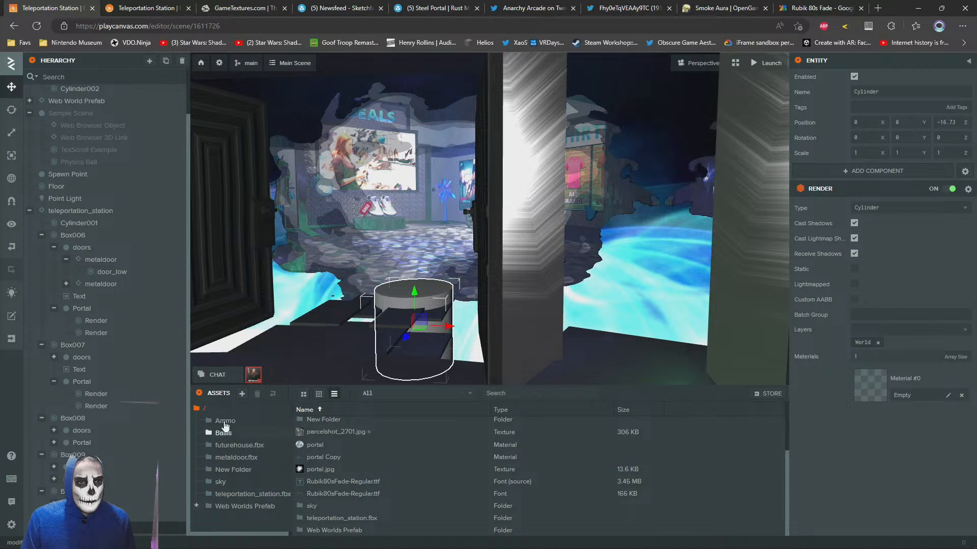
pyautogui.scroll(2, 331, 471)
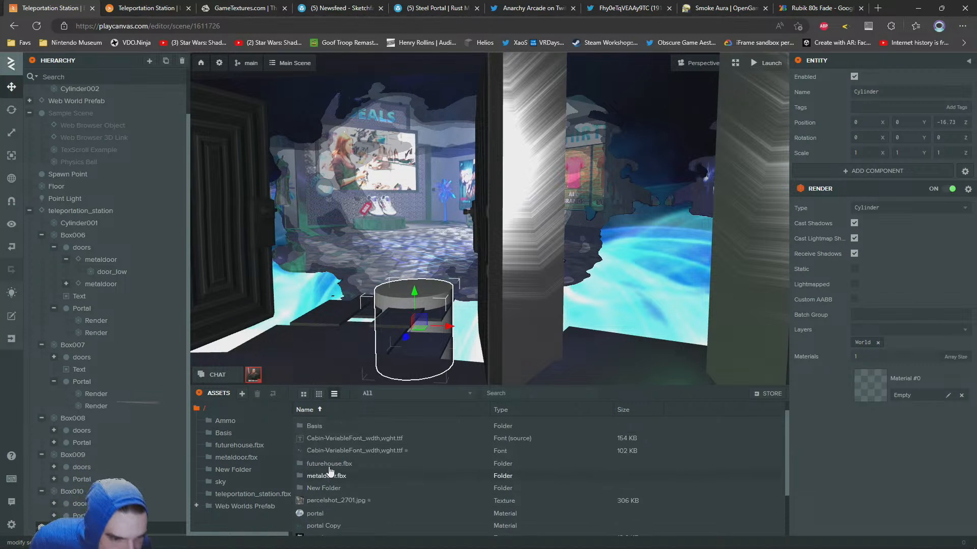
pyautogui.scroll(1, 329, 471)
pyautogui.click(230, 494)
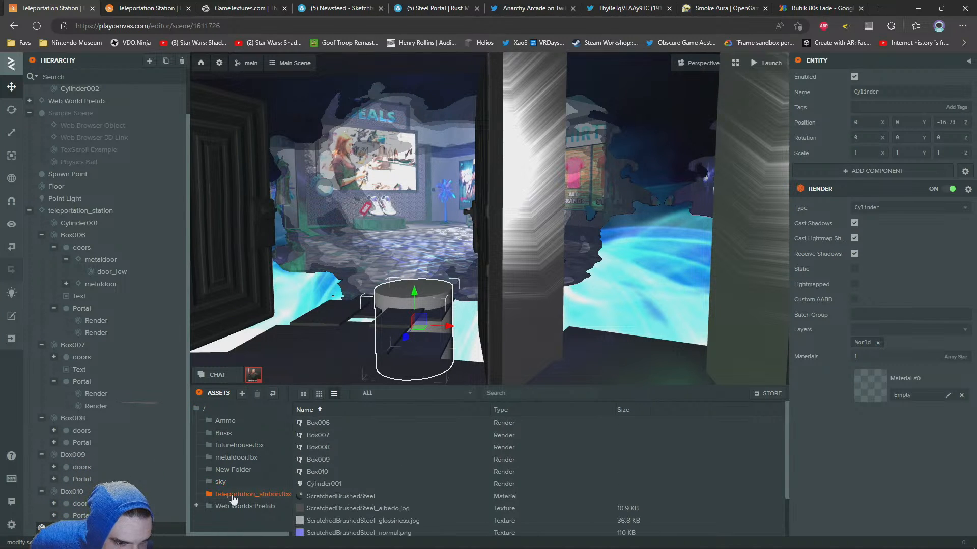
pyautogui.scroll(-1, 381, 480)
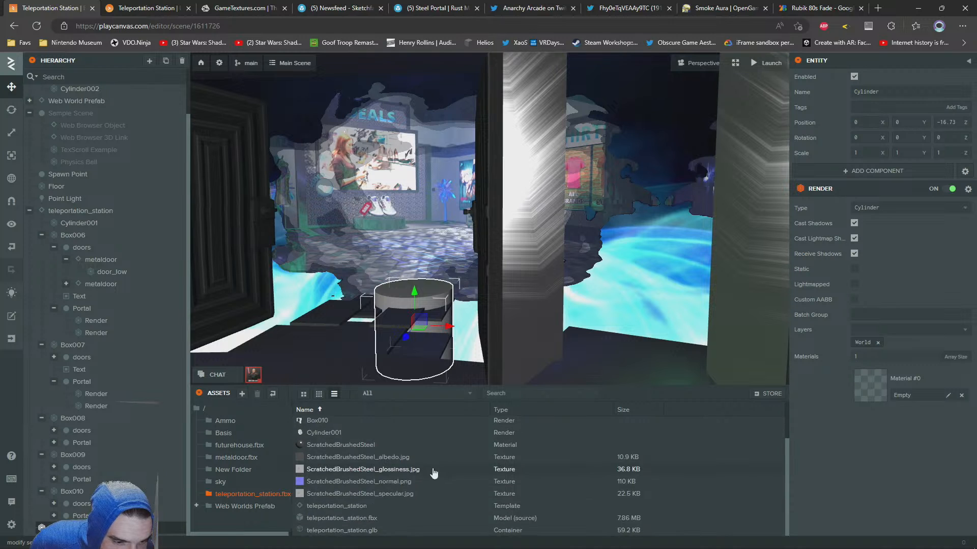
# Look through the root assets and each asset folder for the Glow material
pyautogui.click(198, 407)
pyautogui.scroll(-3, 381, 463)
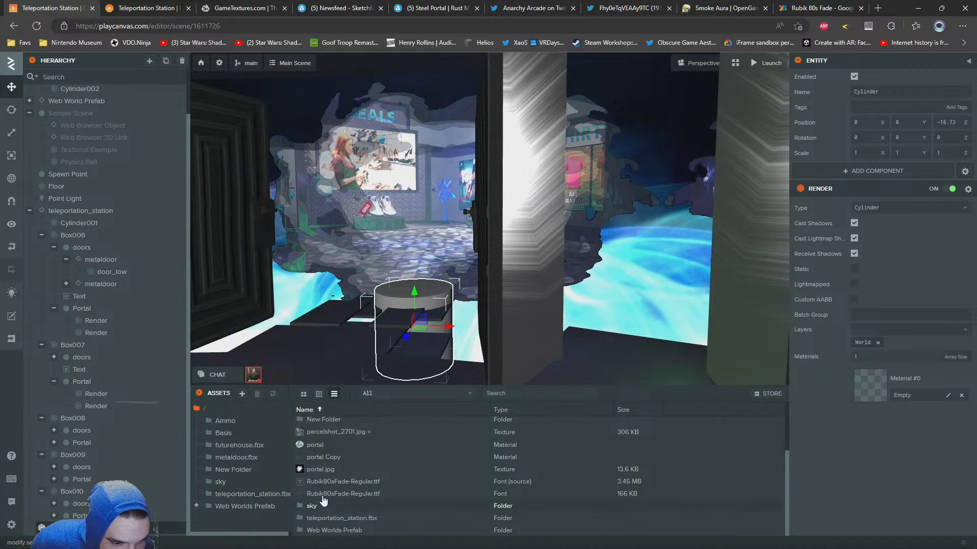
pyautogui.doubleClick(315, 423)
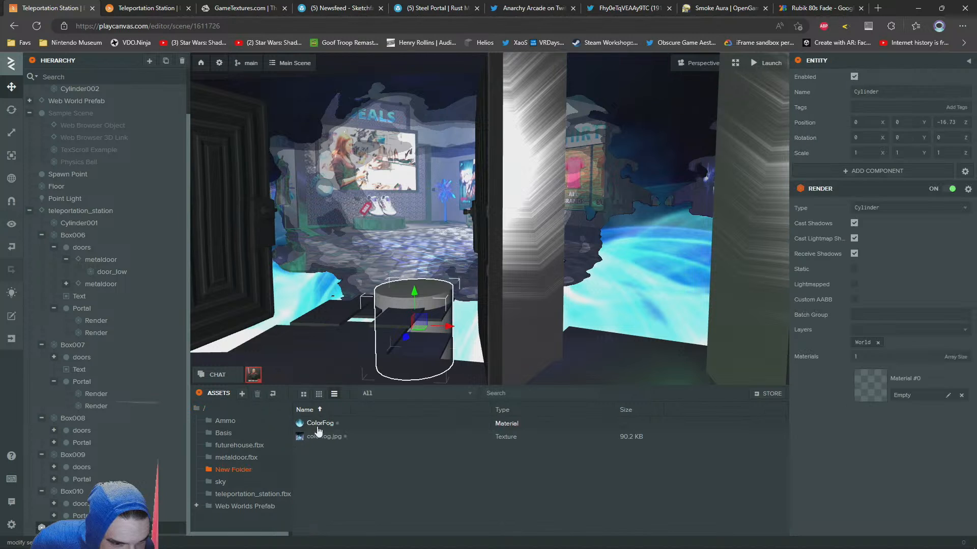
pyautogui.click(220, 482)
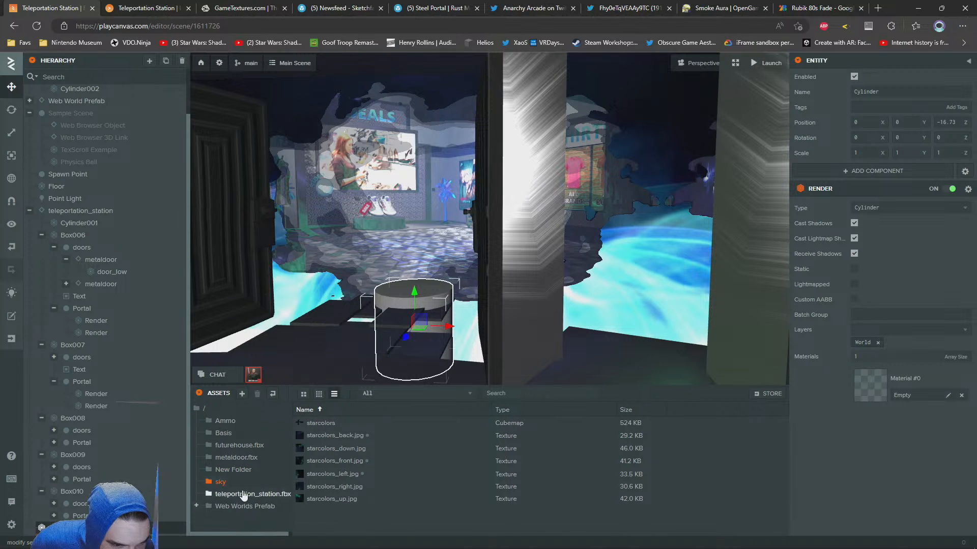
pyautogui.click(243, 495)
pyautogui.click(223, 423)
pyautogui.click(223, 434)
pyautogui.click(227, 447)
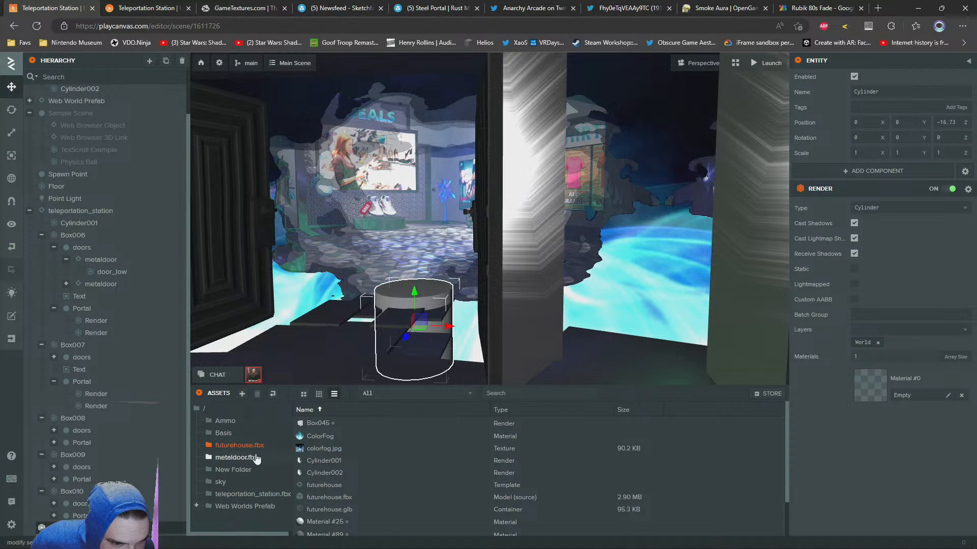
pyautogui.click(256, 458)
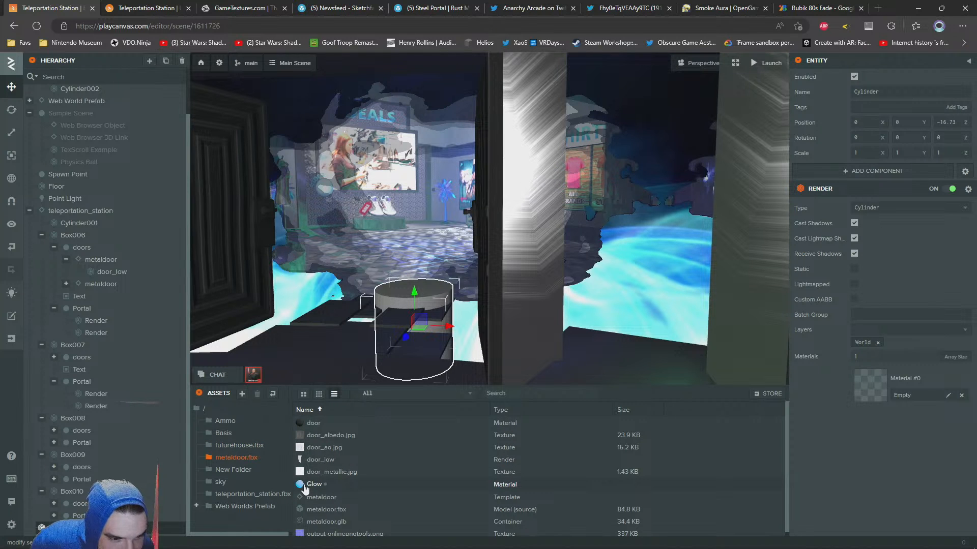
# Move the Glow material from the metaldoor.fbx folder to the root assets and assign it to the cylinder's Material #0
pyautogui.click(200, 408)
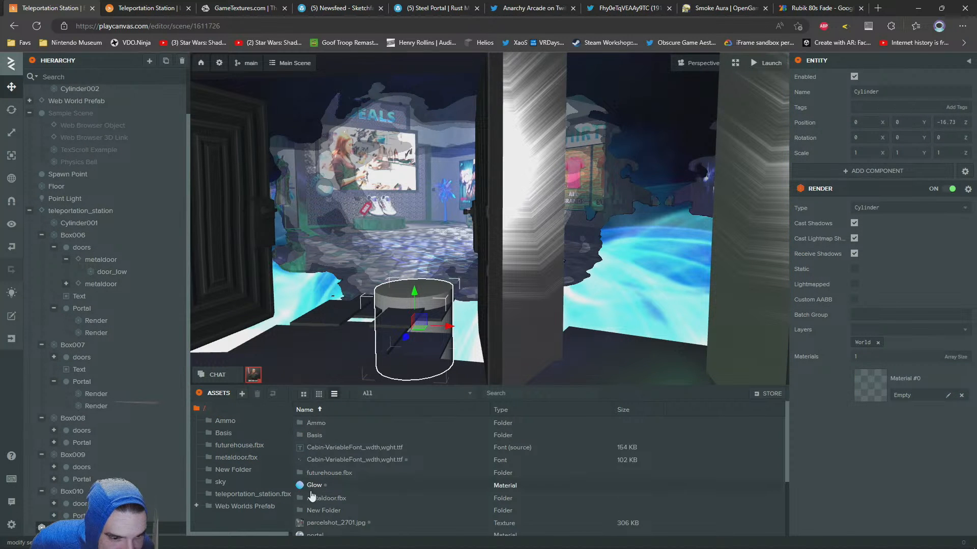
pyautogui.moveTo(311, 489); pyautogui.dragTo(924, 398)
# Scale the cylinder in the doorway into a thin rod of 0.121 on X, 2.196 on Y and 0.121 on Z
pyautogui.moveTo(419, 291); pyautogui.dragTo(350, 288)
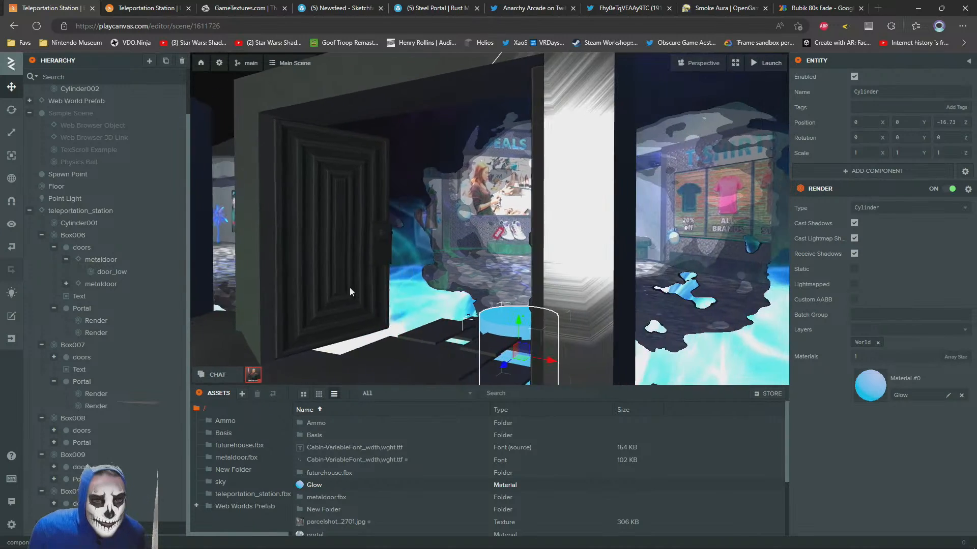
pyautogui.press('s')
pyautogui.press('a')
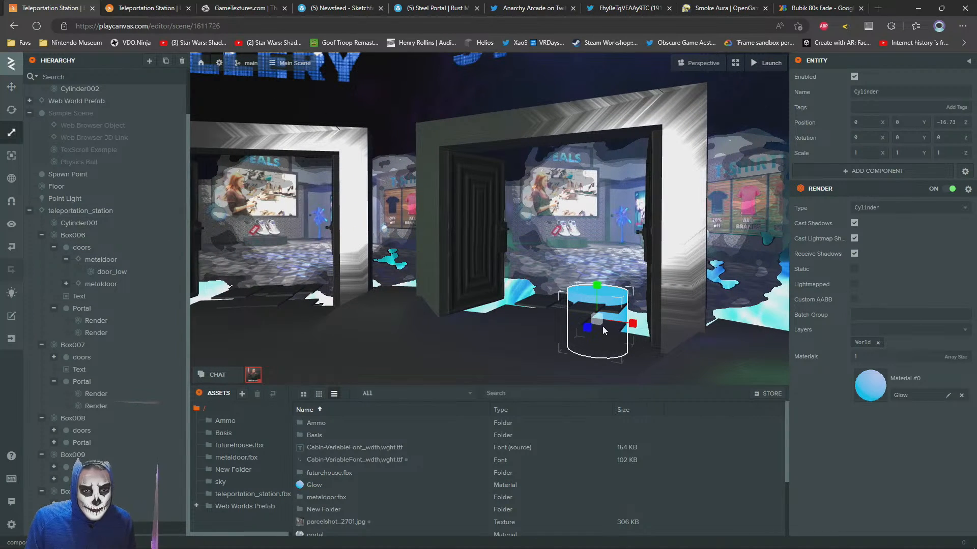
pyautogui.moveTo(600, 321); pyautogui.dragTo(605, 118)
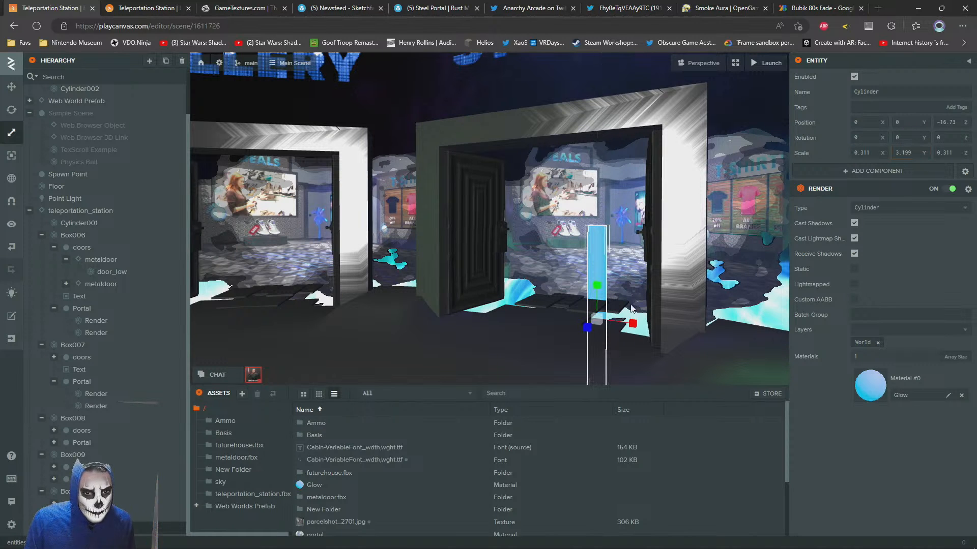
pyautogui.moveTo(596, 328); pyautogui.dragTo(578, 331)
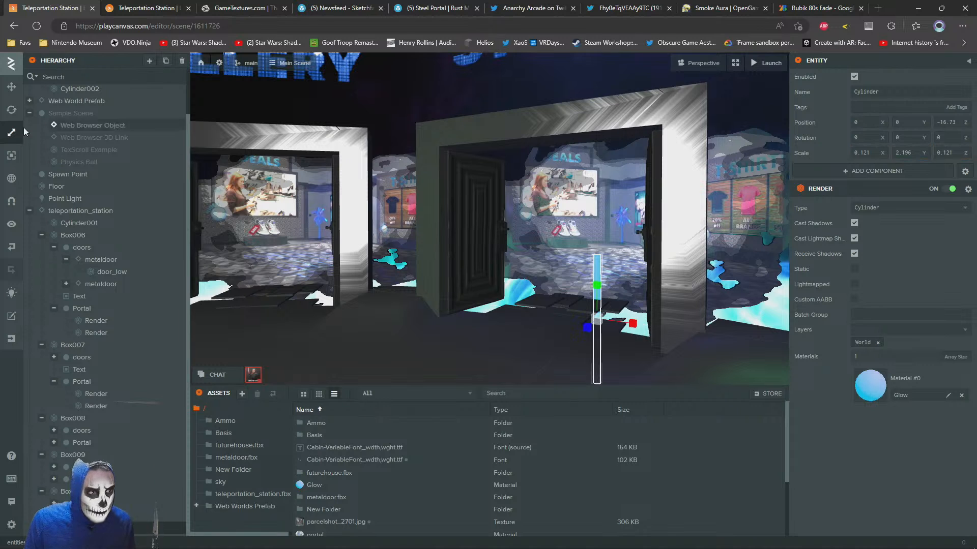
# Lay the rod flat with an X rotation of -90 and shift it beside the doorway steps to X position 0.846
pyautogui.moveTo(513, 262); pyautogui.dragTo(496, 298)
pyautogui.scroll(2, 496, 299)
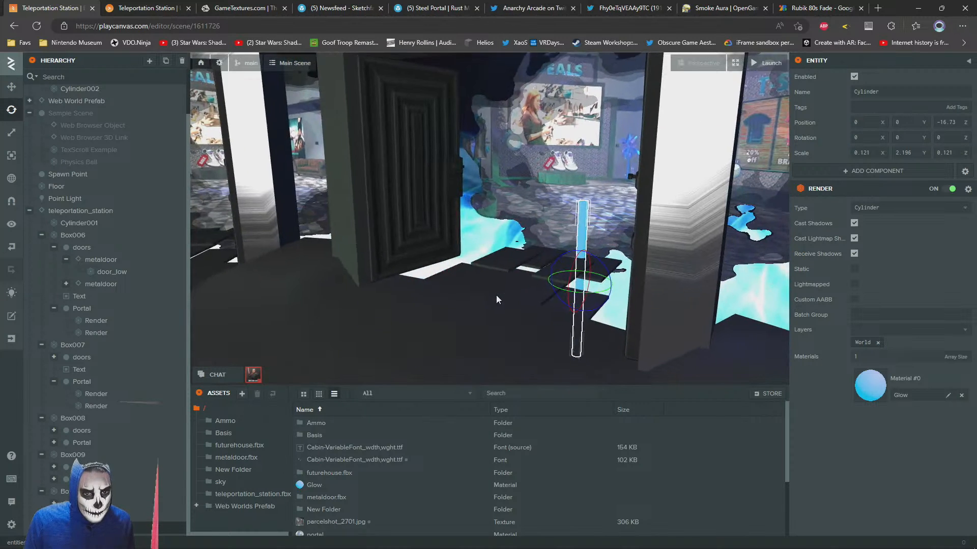
pyautogui.moveTo(572, 269)
pyautogui.mouseDown()
pyautogui.moveTo(598, 244)
pyautogui.moveTo(584, 254)
pyautogui.mouseUp()
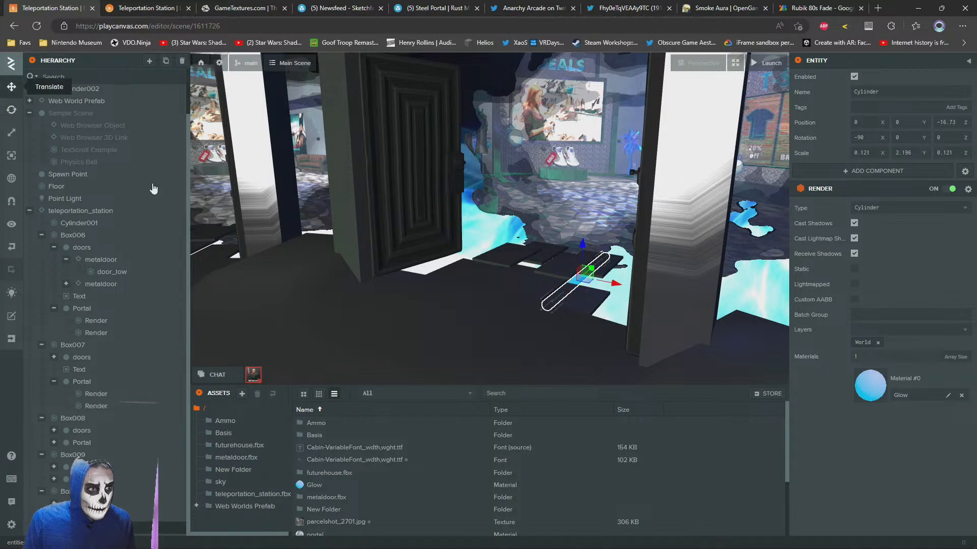
pyautogui.moveTo(458, 264); pyautogui.dragTo(540, 284, button='right')
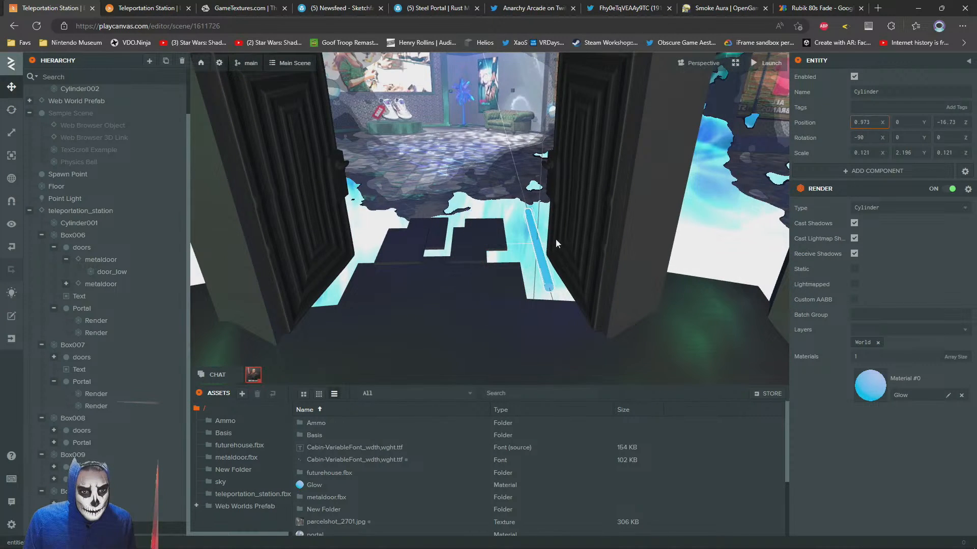
pyautogui.moveTo(544, 248); pyautogui.dragTo(543, 248)
# Lengthen the glowing rod to a Y scale of 4.167
pyautogui.press('d')
pyautogui.moveTo(543, 249); pyautogui.dragTo(364, 254, button='right')
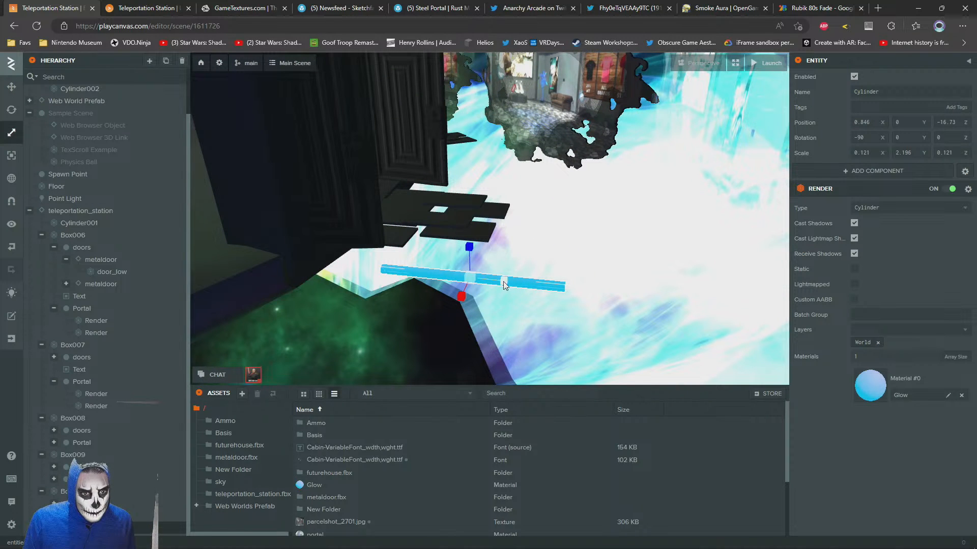
pyautogui.moveTo(512, 282); pyautogui.dragTo(522, 281)
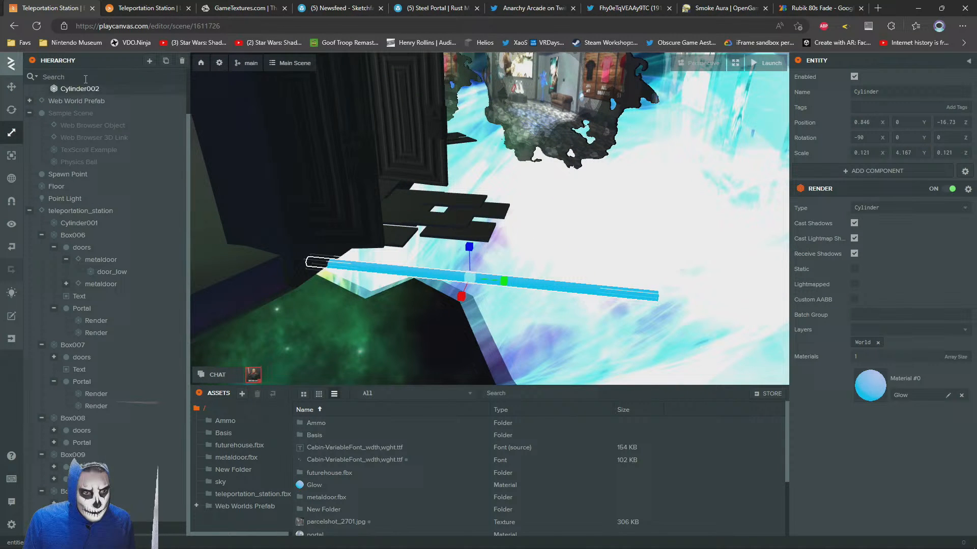
# Adjust the rod's placement along the edge of the doorway steps, raising it to Y position 0.052
pyautogui.click(14, 89)
pyautogui.moveTo(610, 251); pyautogui.dragTo(562, 245)
pyautogui.moveTo(413, 245); pyautogui.dragTo(412, 232)
pyautogui.press('a')
pyautogui.moveTo(413, 232); pyautogui.dragTo(586, 224, button='right')
pyautogui.moveTo(535, 255); pyautogui.dragTo(535, 263)
pyautogui.press('s')
pyautogui.moveTo(535, 263); pyautogui.dragTo(560, 319, button='right')
# Duplicate the glowing rod and place the copy along the opposite side of the doorway steps at X position -1.391
pyautogui.hotkey('ctrl', 'd')
pyautogui.moveTo(598, 262); pyautogui.dragTo(509, 273)
pyautogui.press('w')
pyautogui.press('s')
pyautogui.press('a')
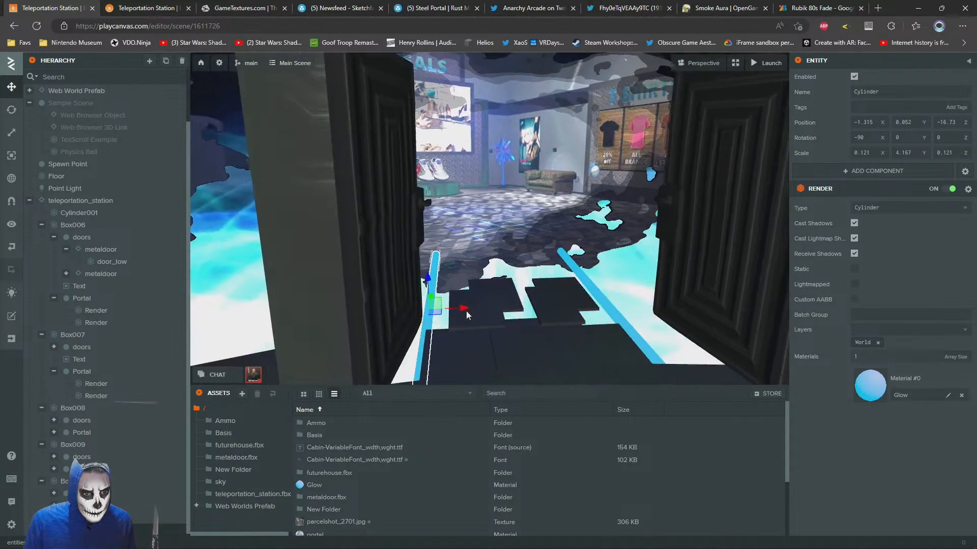
pyautogui.moveTo(465, 299); pyautogui.dragTo(459, 298)
# Examine the placement of both glowing rods in the doorway from near, far and above
pyautogui.press('s')
pyautogui.press('d')
pyautogui.moveTo(598, 291); pyautogui.dragTo(595, 267, button='right')
pyautogui.press('w')
pyautogui.press('s')
pyautogui.press('w')
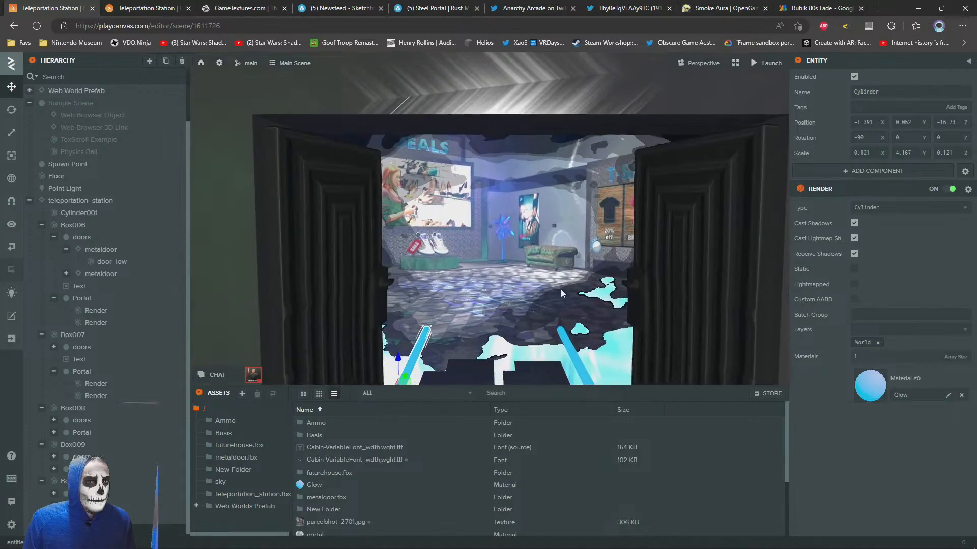
pyautogui.press('s')
pyautogui.moveTo(582, 293); pyautogui.dragTo(579, 333, button='right')
pyautogui.press('d')
pyautogui.press('a')
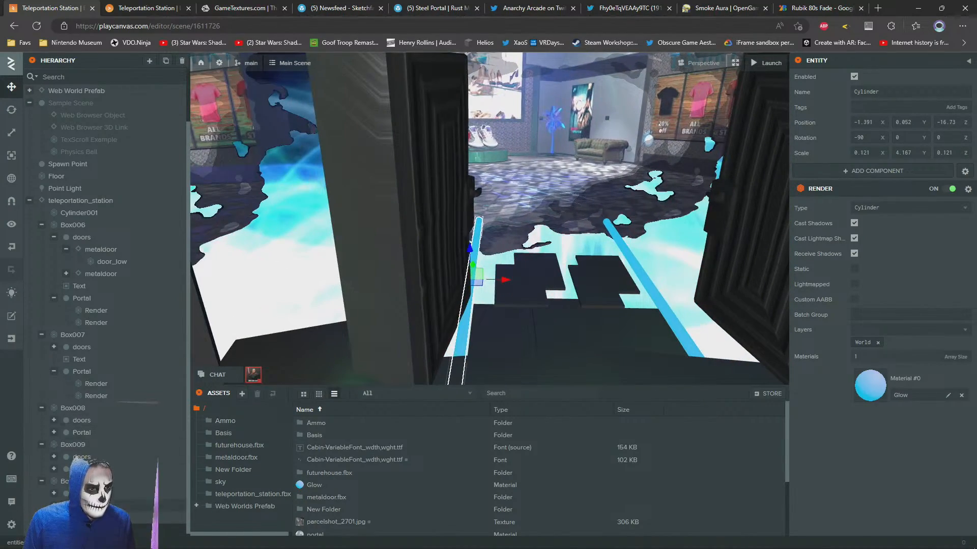
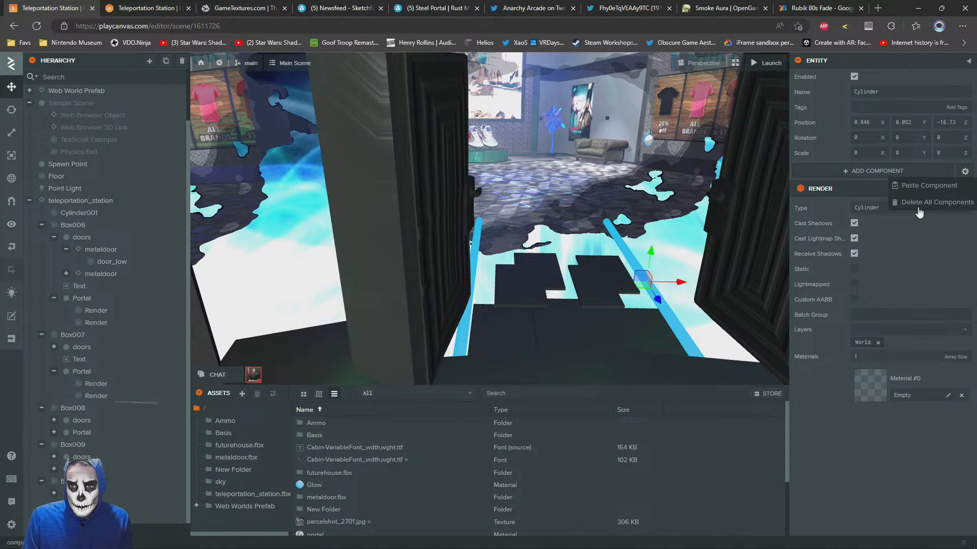
# Remove all components from the newly added cylinder entity and rename it Rails
pyautogui.click(919, 204)
pyautogui.write('Rails')
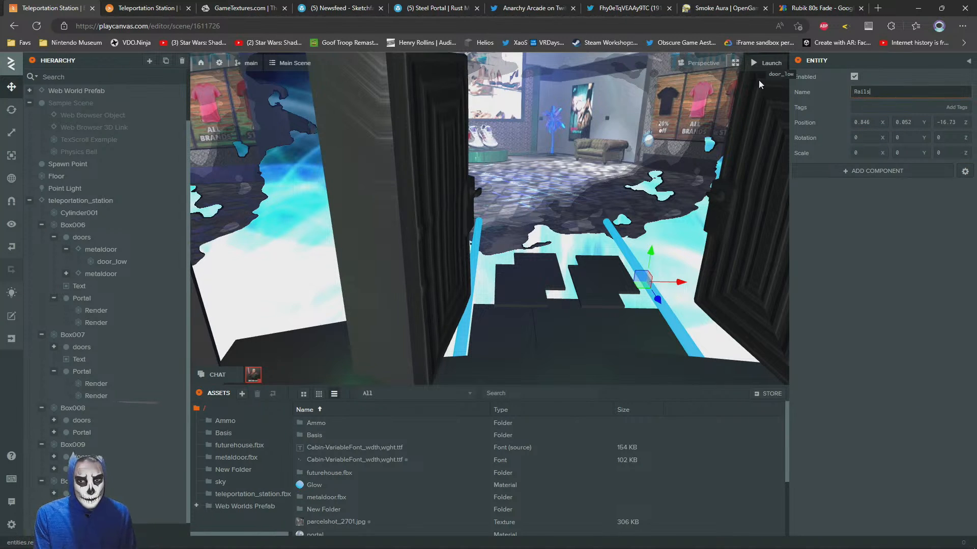
pyautogui.press('Return')
pyautogui.scroll(-1, 97, 478)
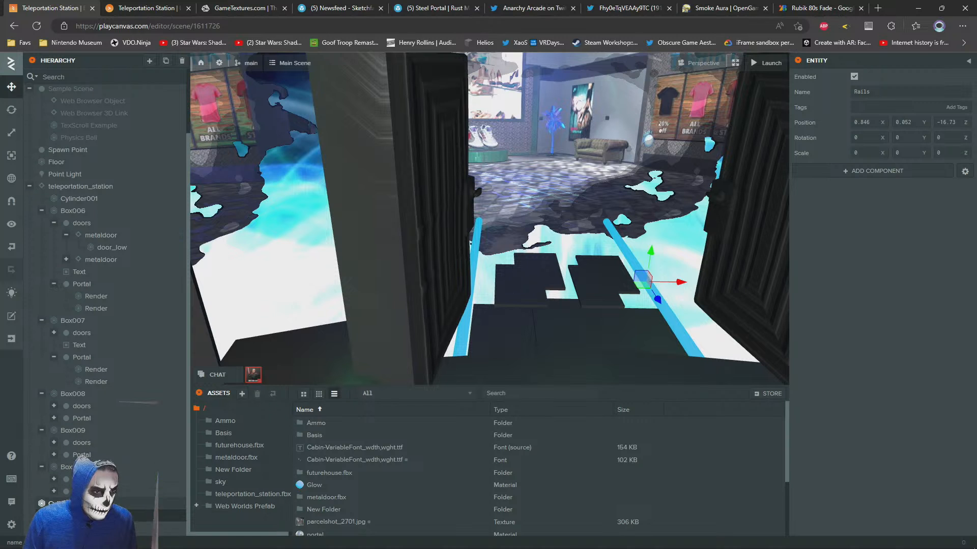
# Delete the empty Rails entity, keeping the two glowing rods
pyautogui.click(61, 504)
pyautogui.moveTo(76, 528); pyautogui.dragTo(76, 516)
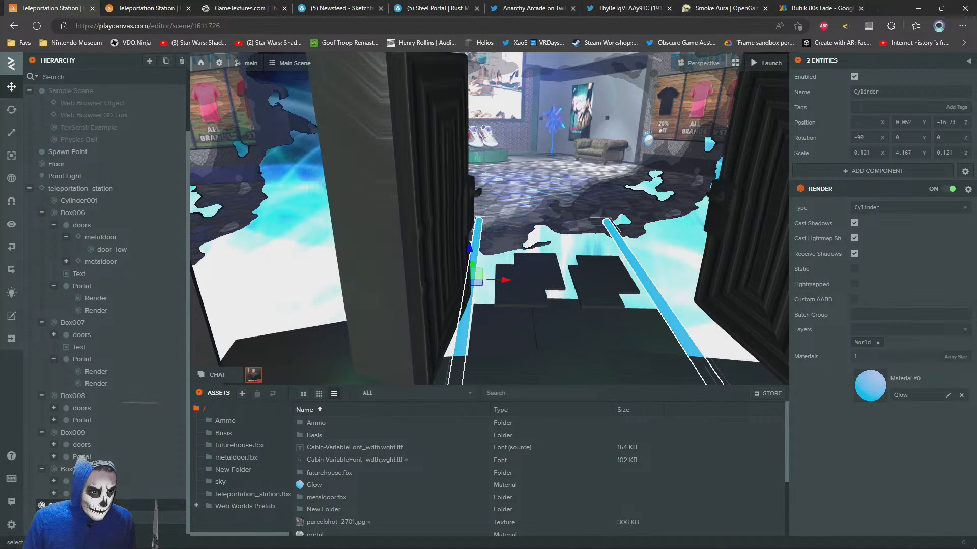
pyautogui.click(127, 506)
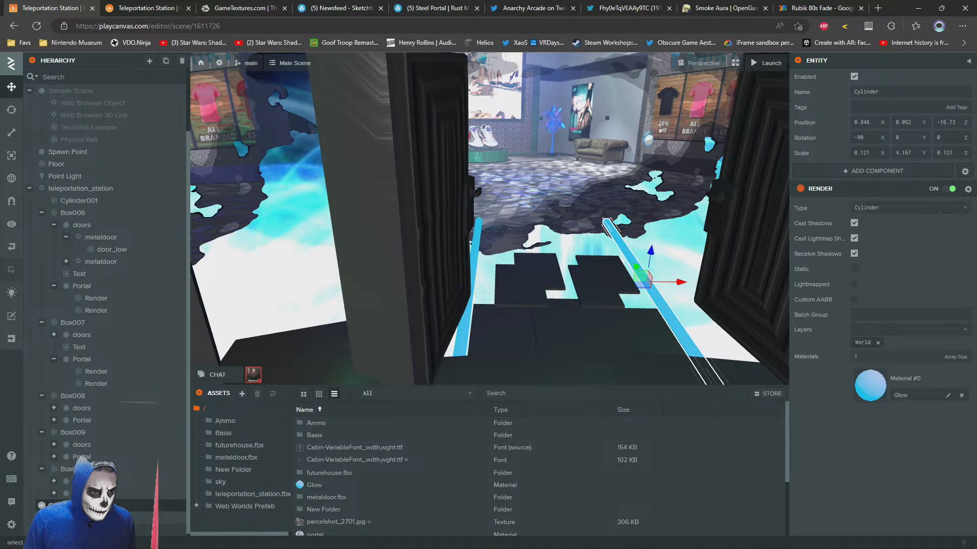
pyautogui.press('Delete')
# Make both glowing rod cylinders children of the Box006 doorway
pyautogui.click(127, 516)
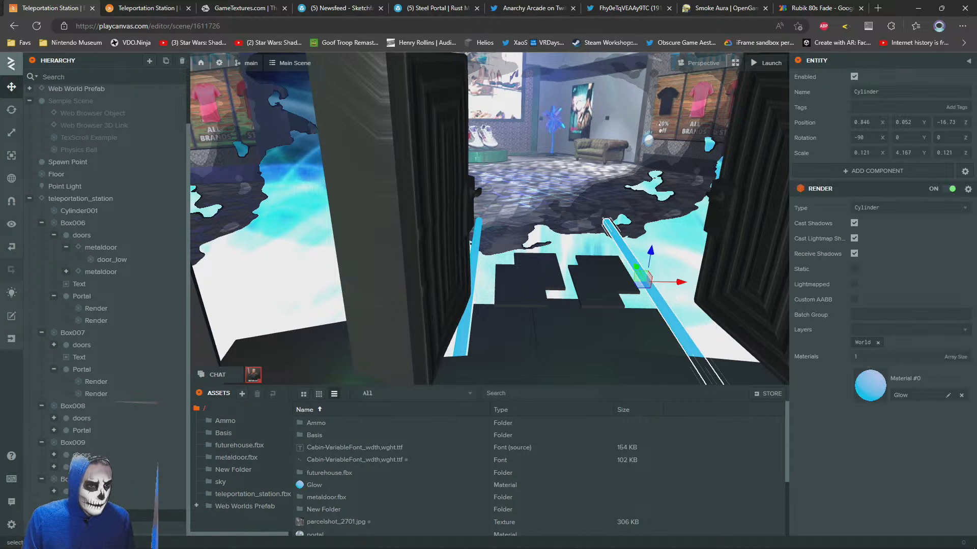
pyautogui.moveTo(122, 524); pyautogui.dragTo(102, 406)
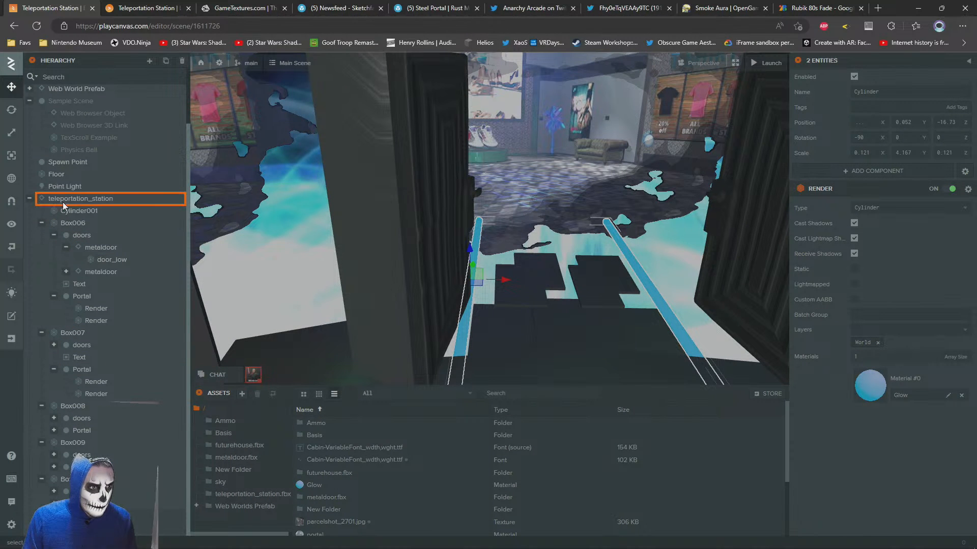
pyautogui.moveTo(63, 203); pyautogui.dragTo(74, 227)
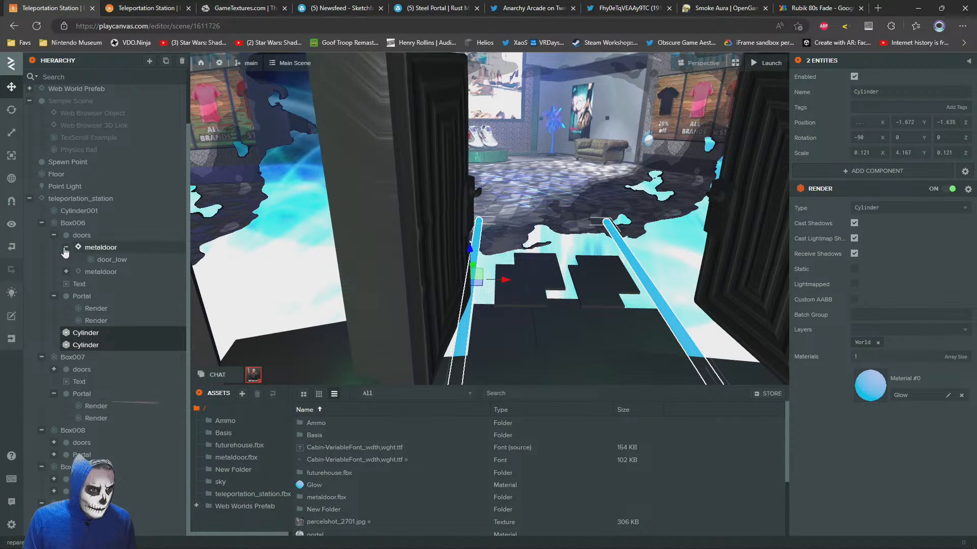
pyautogui.click(41, 225)
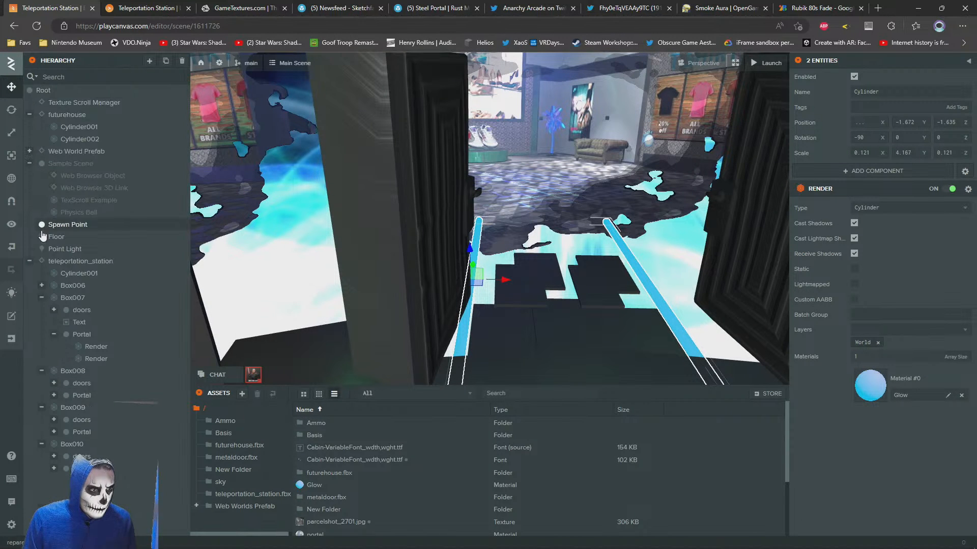
# Paste a copy of the two glowing rods into each of the Box007 and Box008 doorways
pyautogui.rightClick(70, 297)
pyautogui.click(87, 389)
pyautogui.scroll(-5, 580, 224)
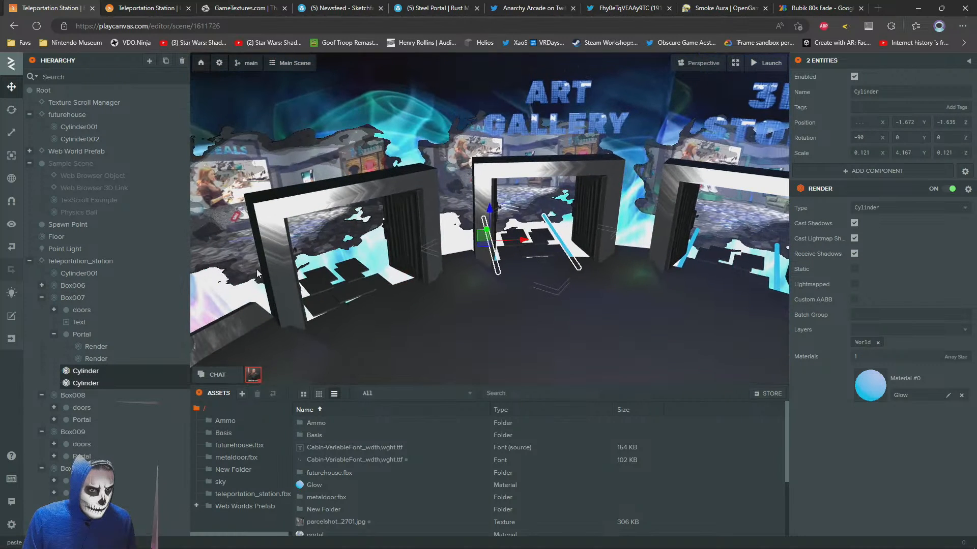
pyautogui.click(42, 298)
pyautogui.rightClick(67, 311)
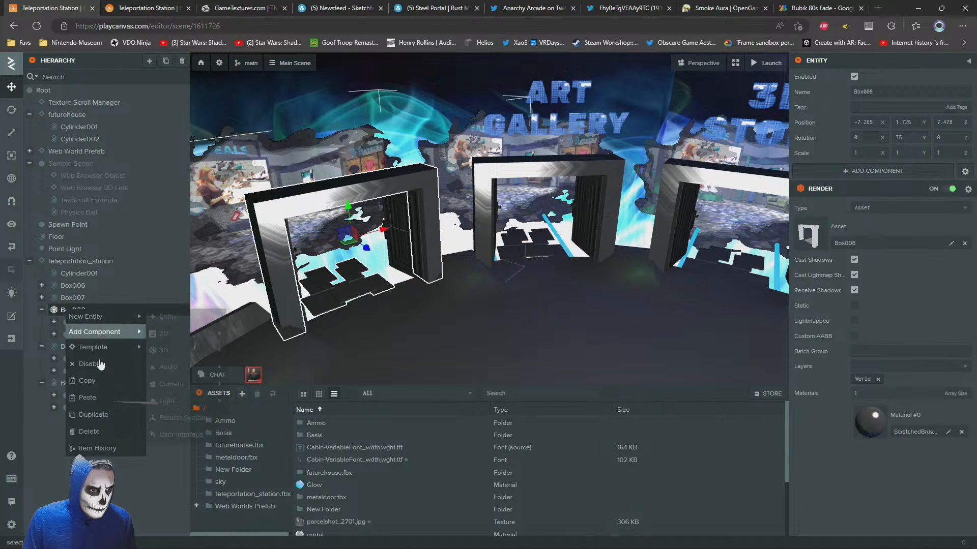
pyautogui.click(86, 402)
pyautogui.click(41, 309)
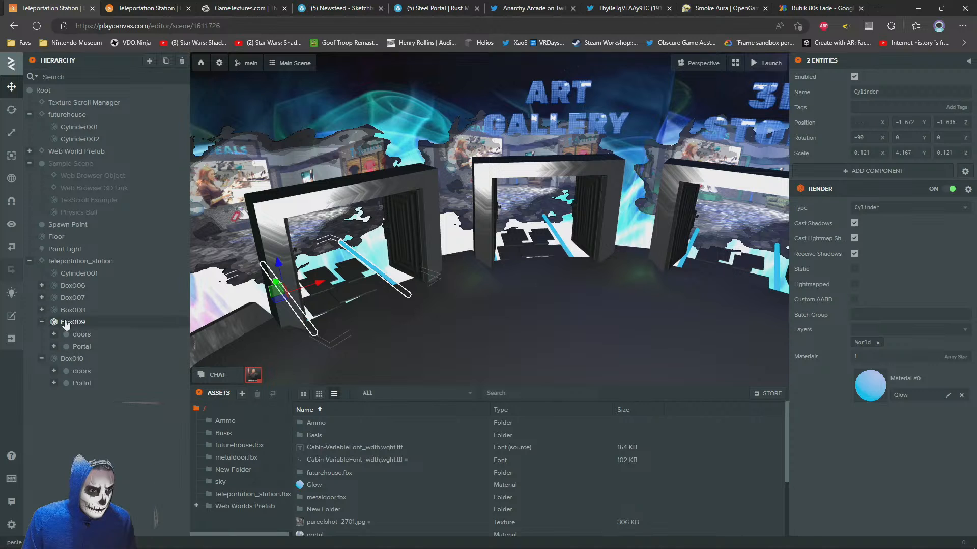
# Paste a copy of the two glowing rods into each of the Box009 and Box010 doorways
pyautogui.doubleClick(69, 322)
pyautogui.rightClick(69, 328)
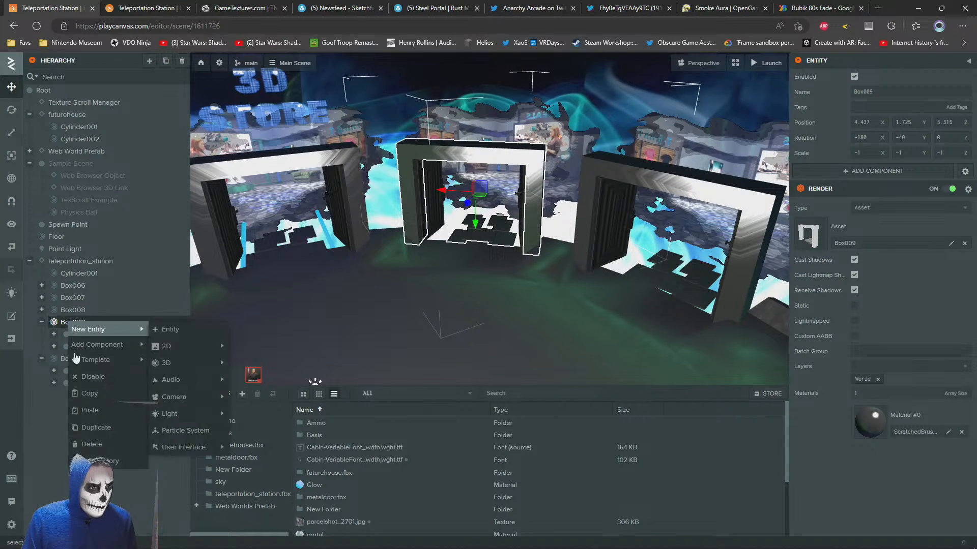
pyautogui.click(89, 407)
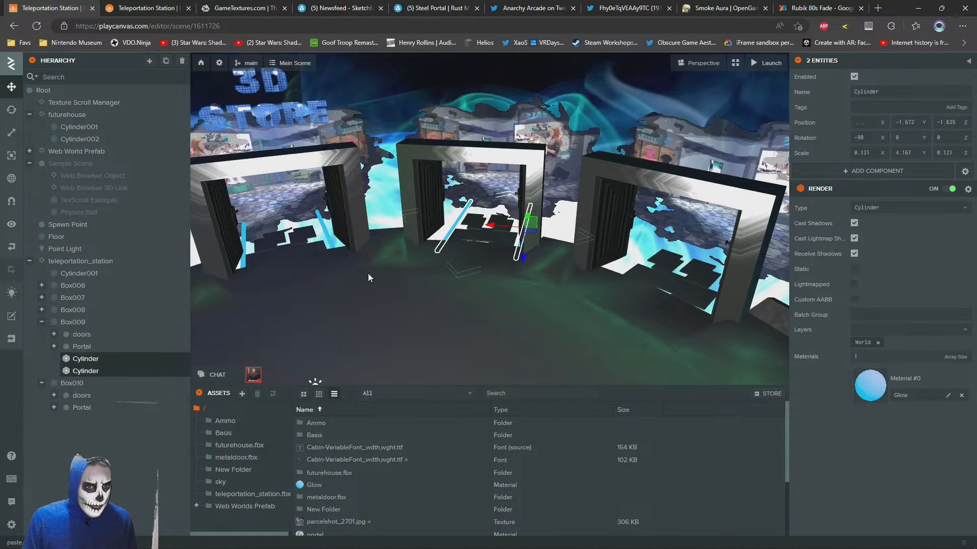
pyautogui.click(43, 323)
pyautogui.moveTo(415, 210); pyautogui.dragTo(468, 210, button='right')
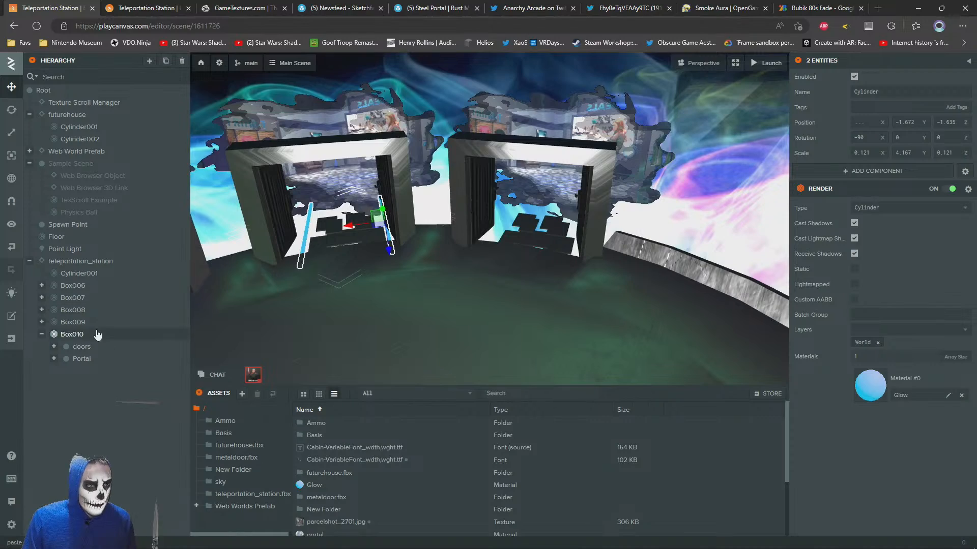
pyautogui.click(76, 335)
pyautogui.rightClick(75, 335)
pyautogui.click(98, 422)
# Clear the selection and review the pasted rods across the row of doorways in the scene
pyautogui.moveTo(605, 254); pyautogui.dragTo(520, 215, button='right')
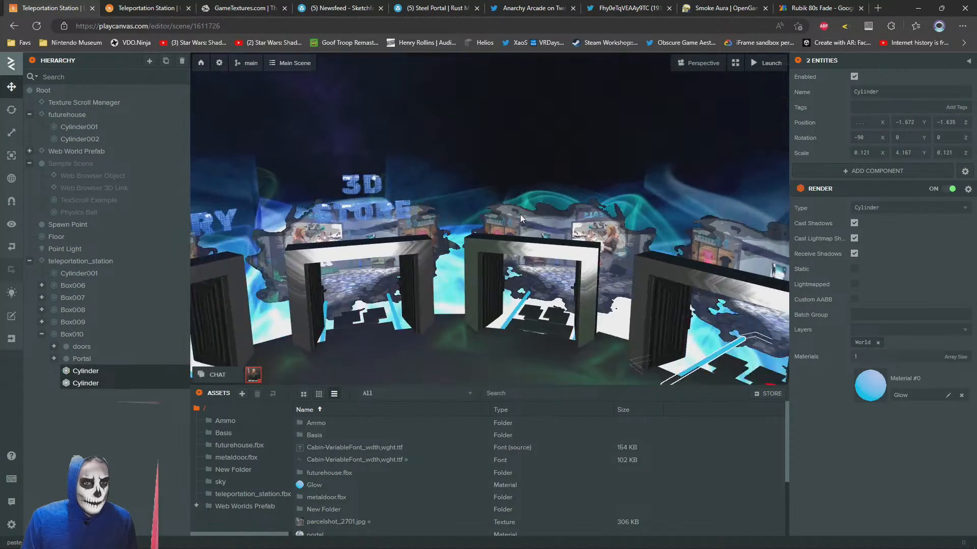
pyautogui.scroll(-5, 520, 215)
pyautogui.press('Escape')
pyautogui.moveTo(523, 289); pyautogui.dragTo(536, 303, button='right')
pyautogui.scroll(5, 541, 303)
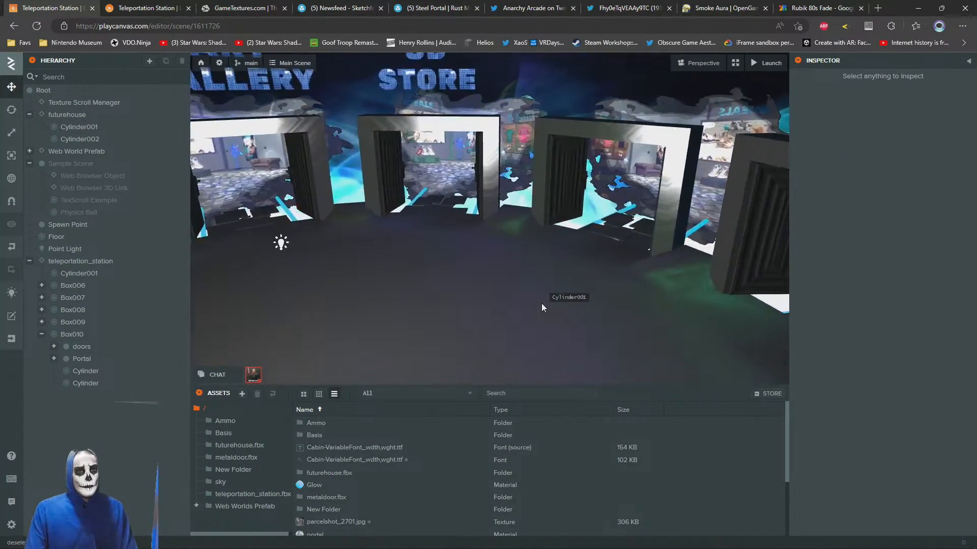
pyautogui.scroll(-8, 541, 303)
# Switch to the launched preview and walk the avatar past all the doorways to check the glowing rods
pyautogui.hotkey('ctrl', 'Tab')
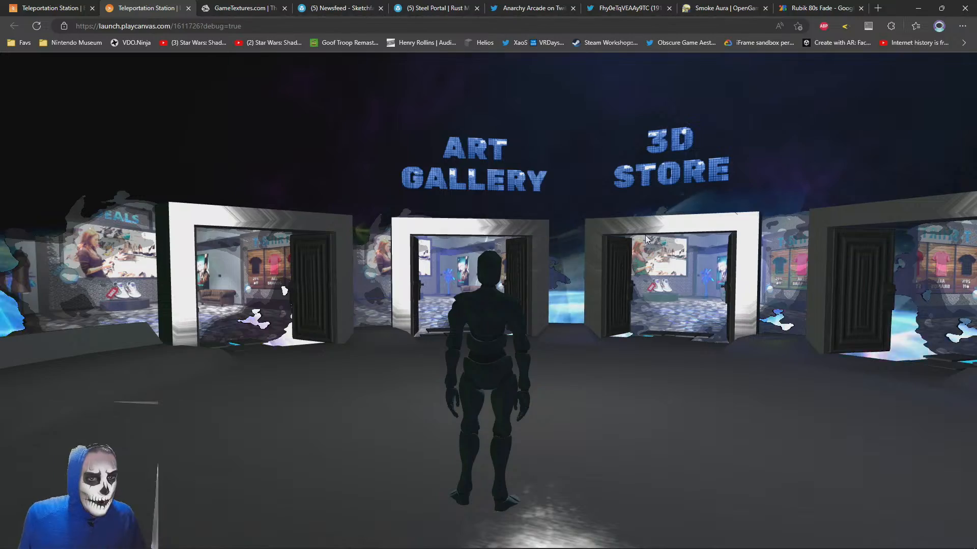
pyautogui.press('w')
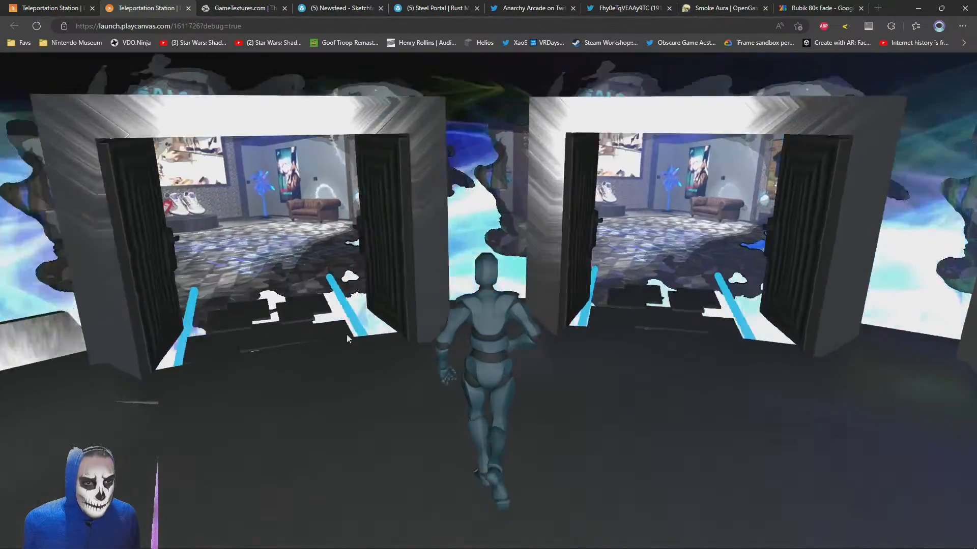
pyautogui.press('w')
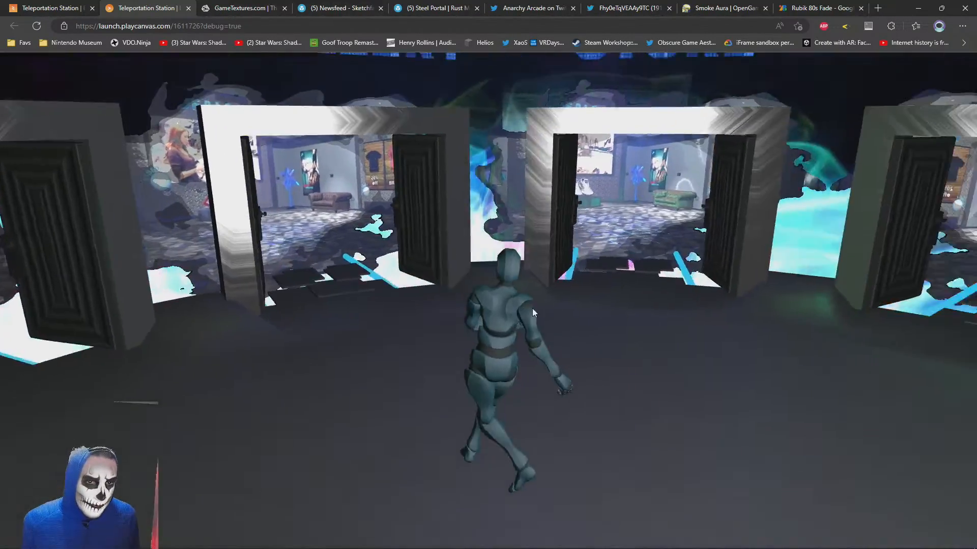
pyautogui.press('w')
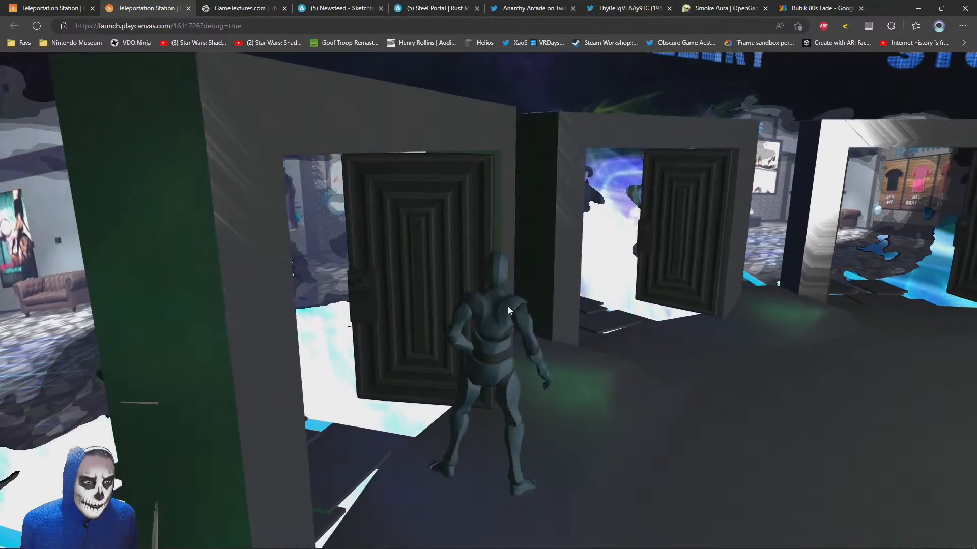
pyautogui.press('w')
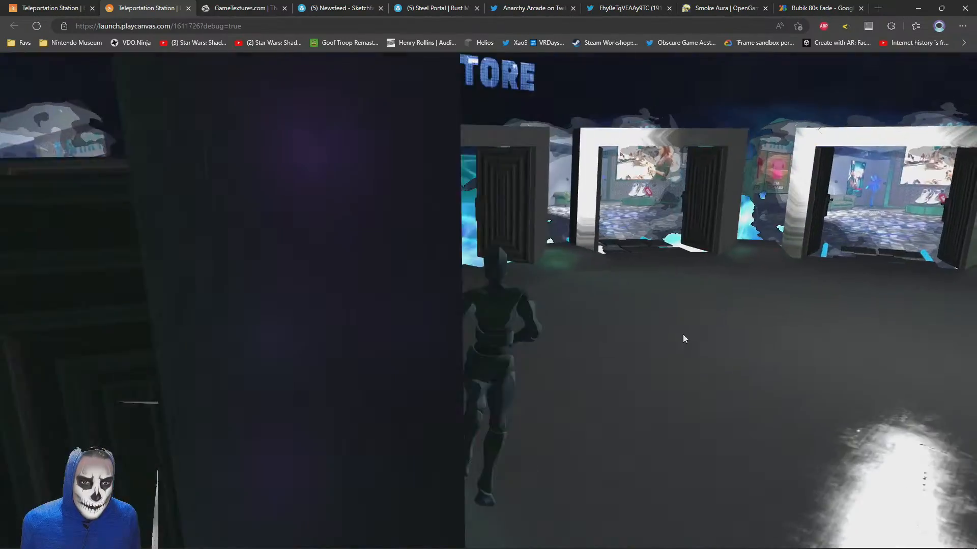
pyautogui.press('w')
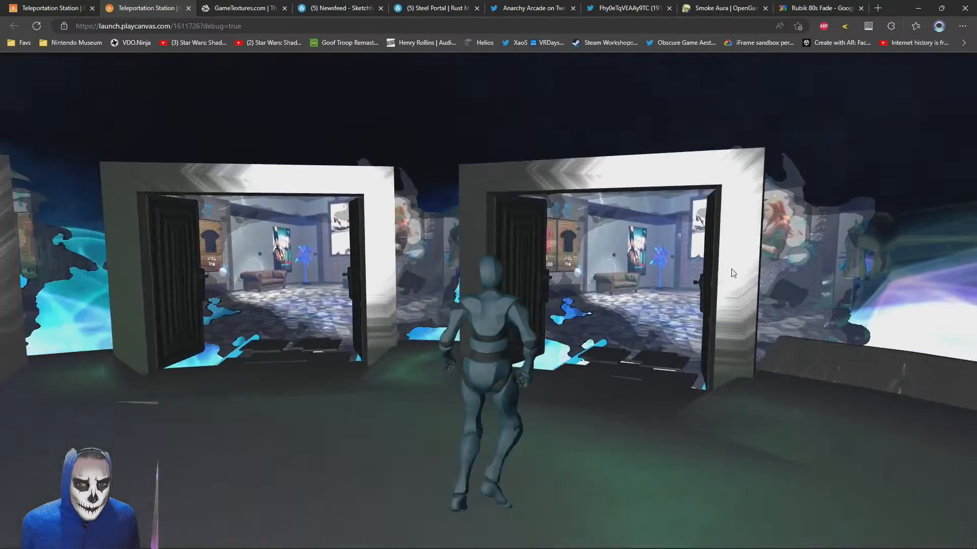
pyautogui.press('w')
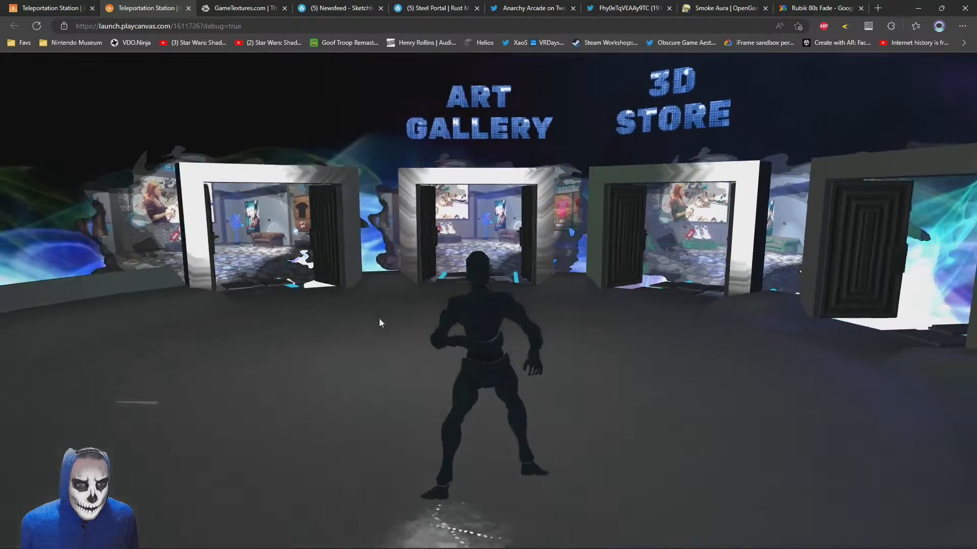
pyautogui.press('w')
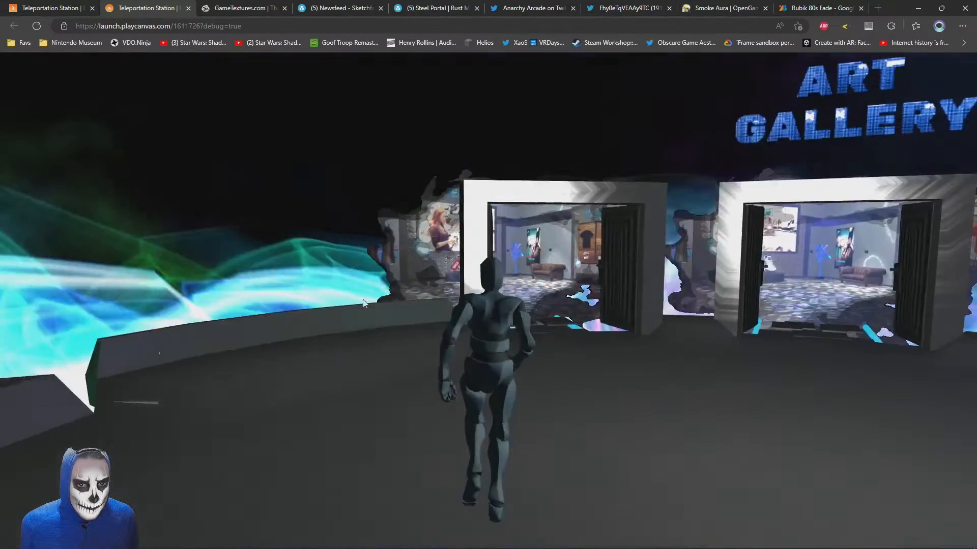
pyautogui.press('w')
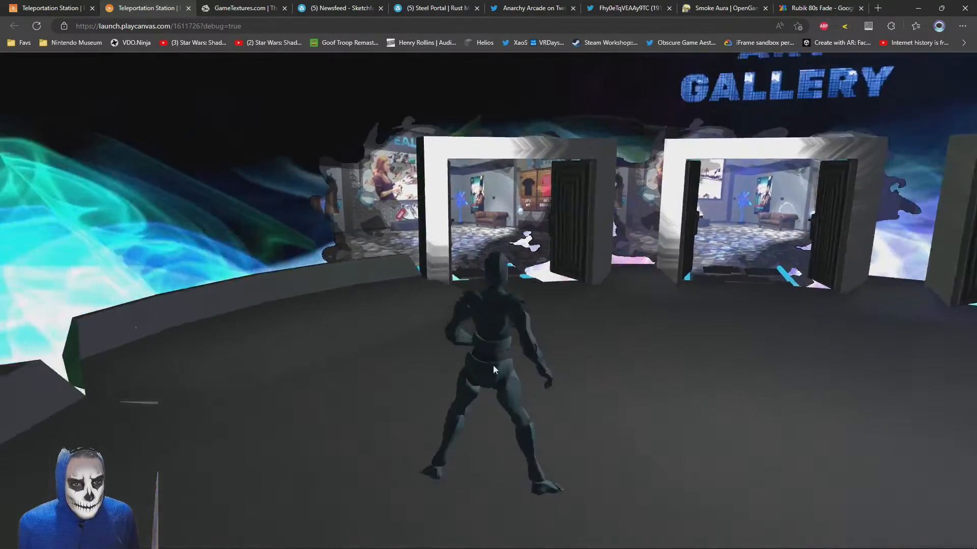
pyautogui.press('w')
pyautogui.press('w')
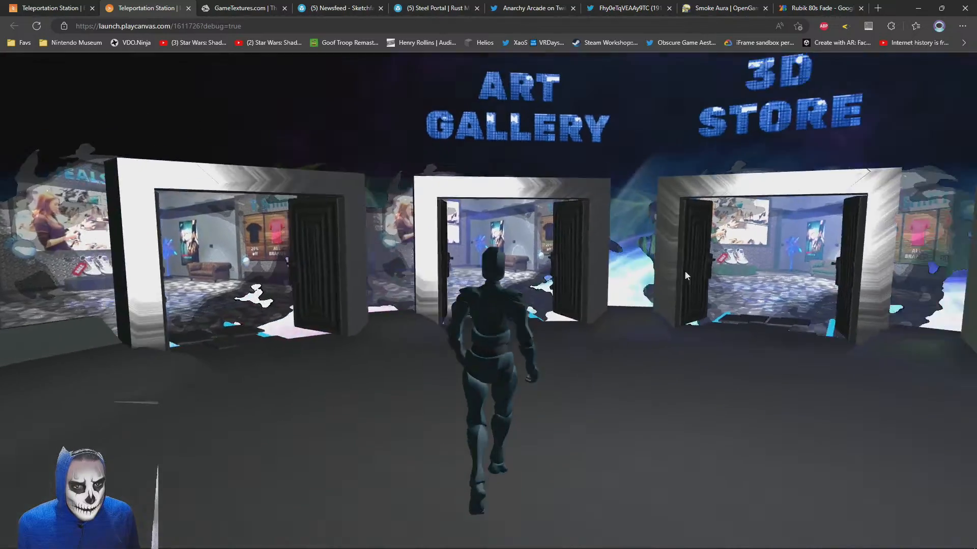
# Back the avatar away and examine the Art Gallery and 3D Store signs and the surrounding sky
pyautogui.press('s')
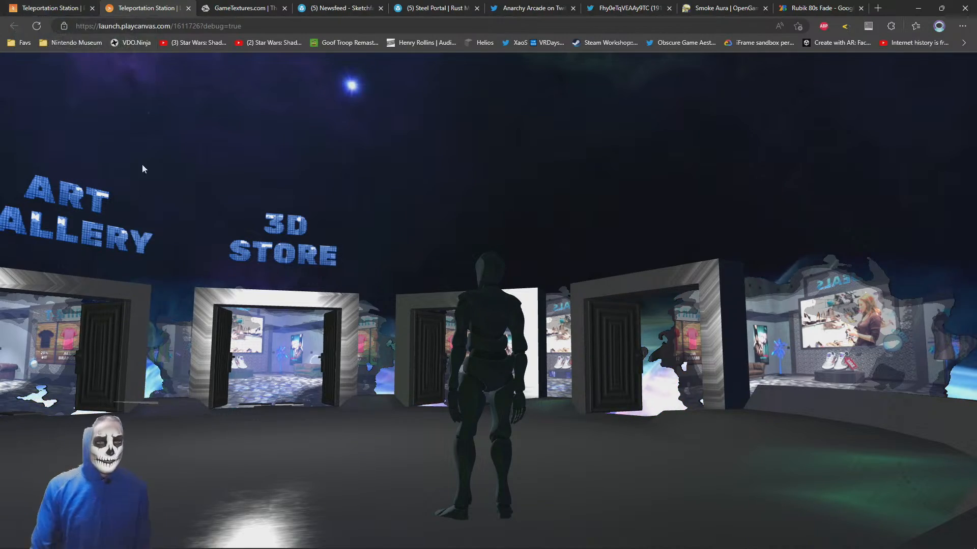
pyautogui.moveTo(560, 272); pyautogui.dragTo(487, 333)
pyautogui.press('a')
pyautogui.rightClick(488, 333)
pyautogui.moveTo(497, 120); pyautogui.dragTo(451, 328)
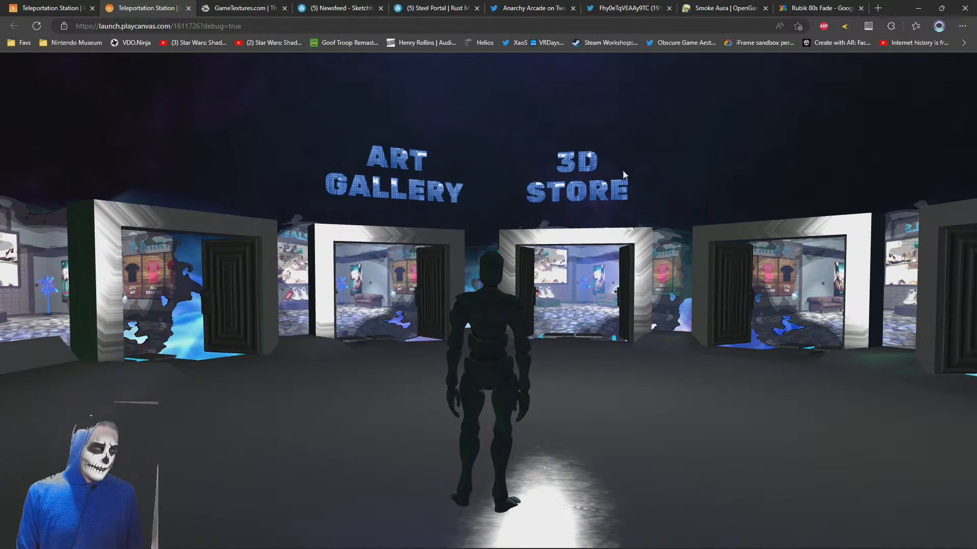
pyautogui.moveTo(622, 173); pyautogui.dragTo(503, 164)
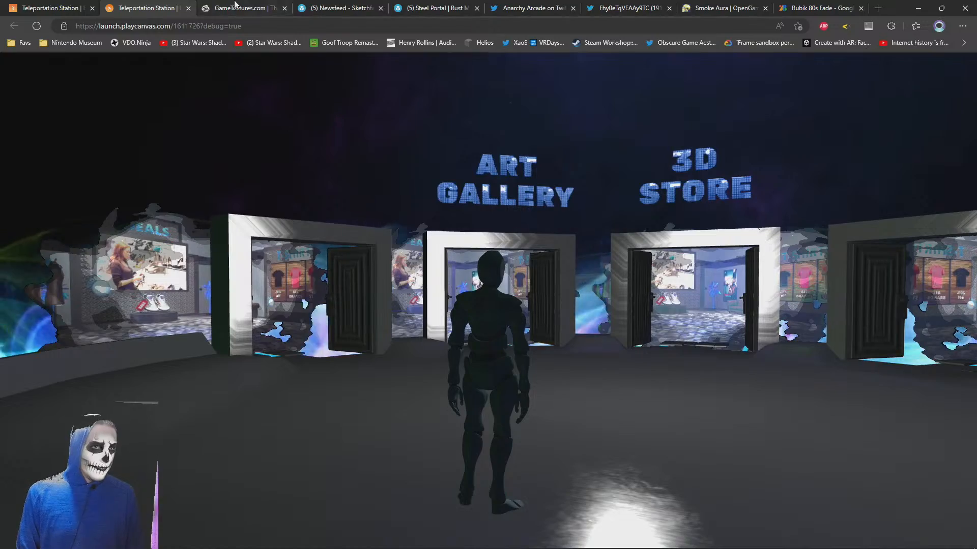
pyautogui.click(237, 7)
pyautogui.click(146, 6)
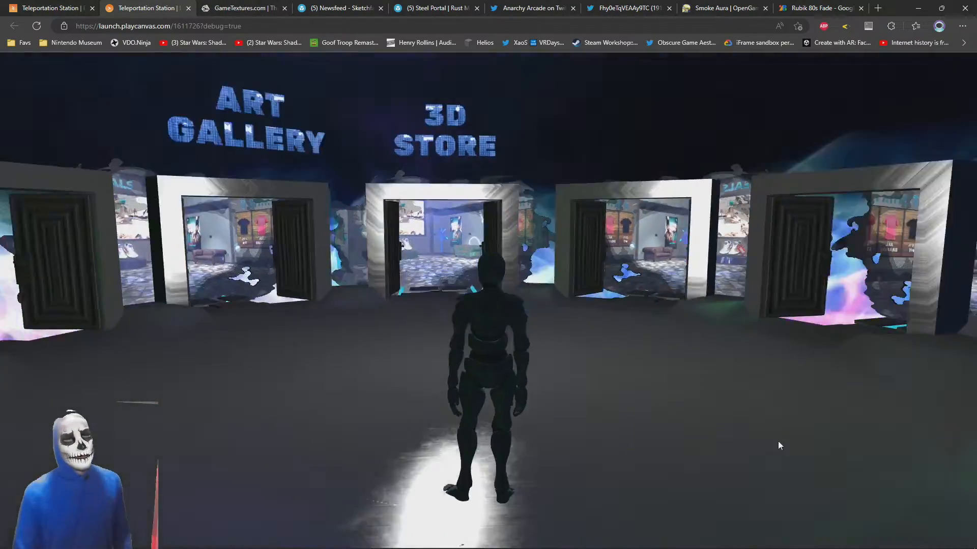
# Walk the avatar around the station once more, inspecting the unsigned doorways and the Art Gallery side
pyautogui.press('d')
pyautogui.press('w')
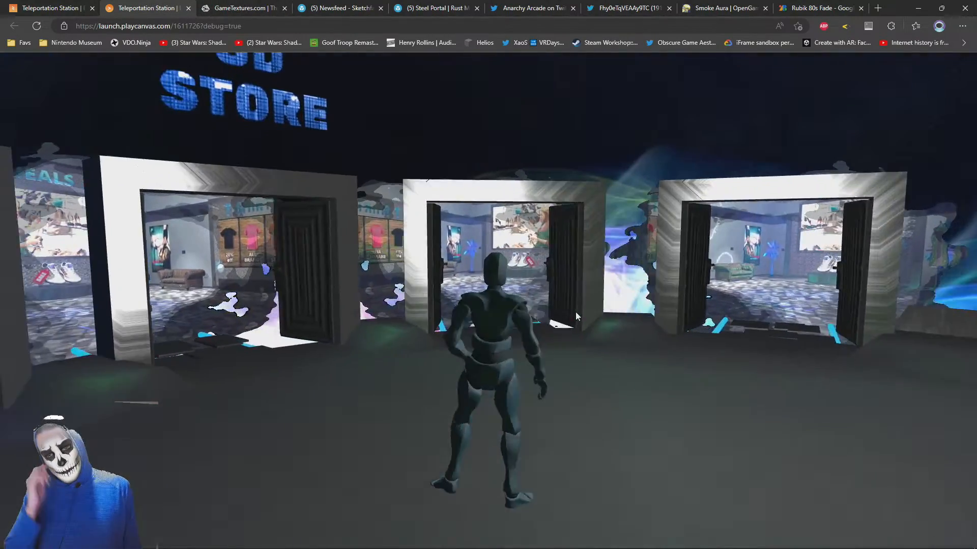
pyautogui.press('s')
pyautogui.press('d')
pyautogui.press('w')
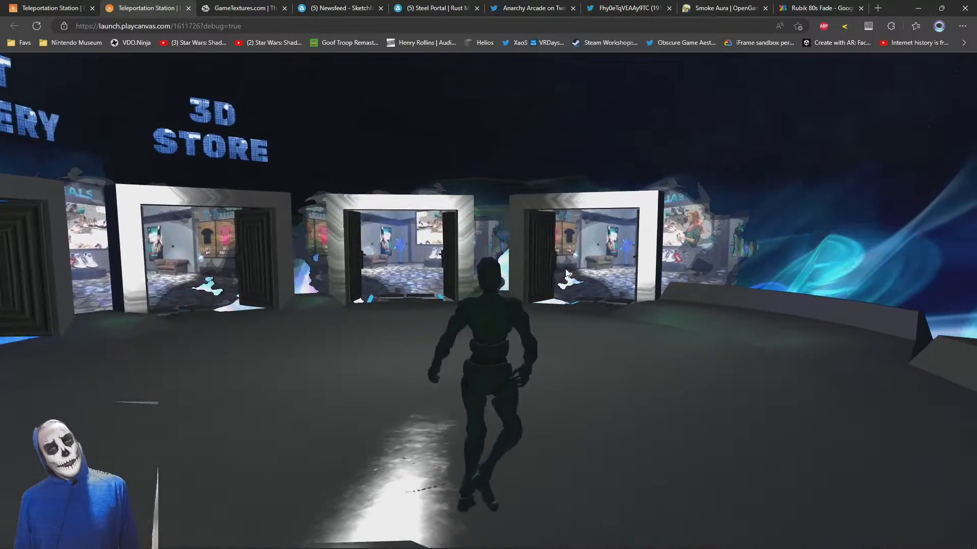
pyautogui.press('w')
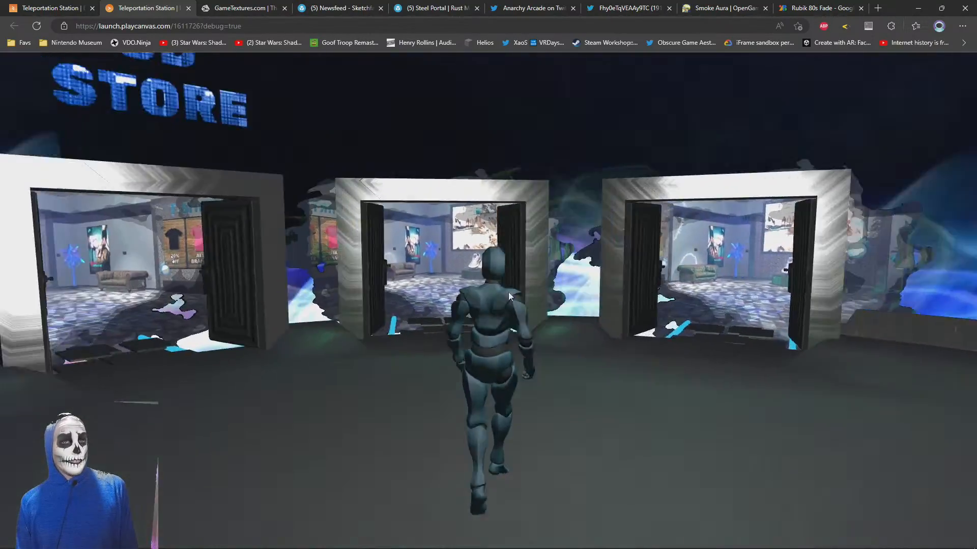
pyautogui.press('w')
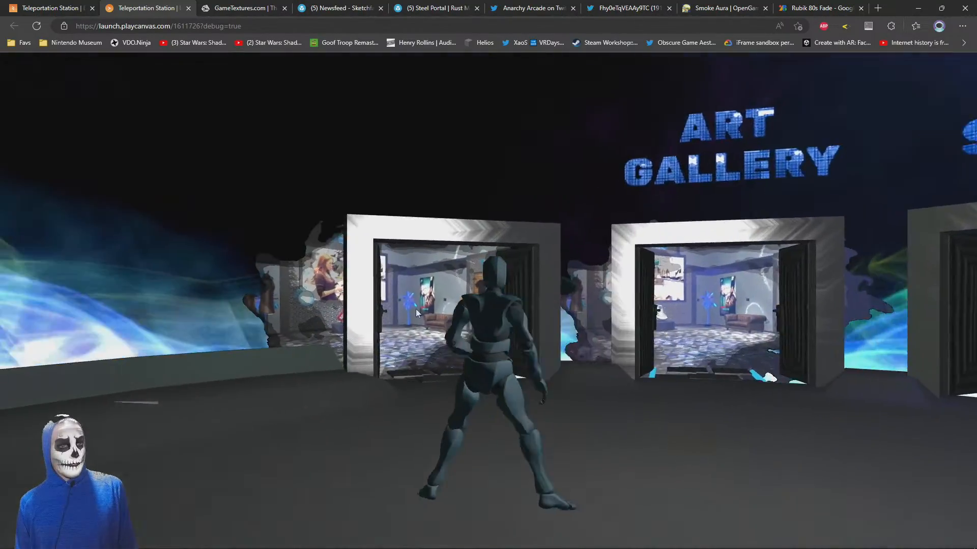
pyautogui.press('w')
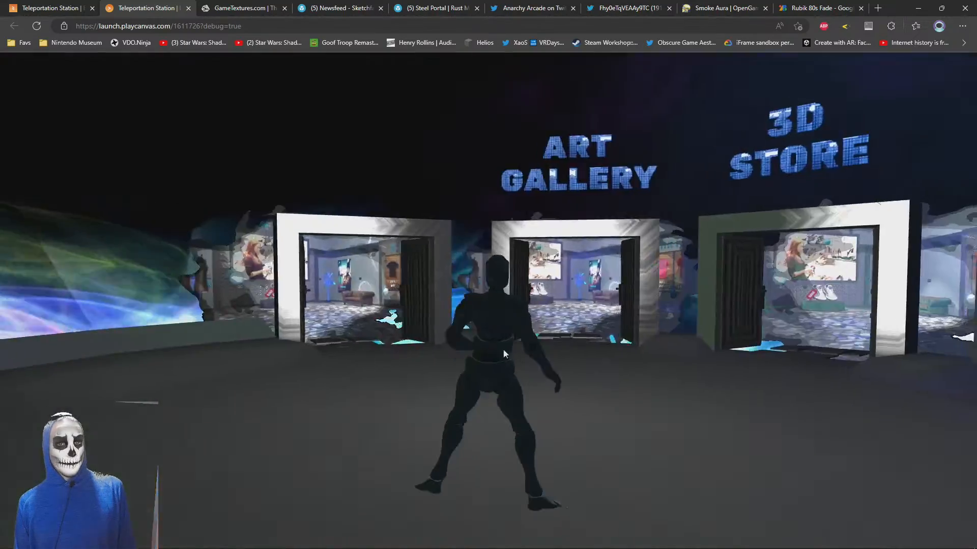
# Walk the avatar past the Art Gallery, 3D Store and unsigned doorways and inspect the gaps between their frames
pyautogui.press('w')
pyautogui.press('w')
pyautogui.press('w')
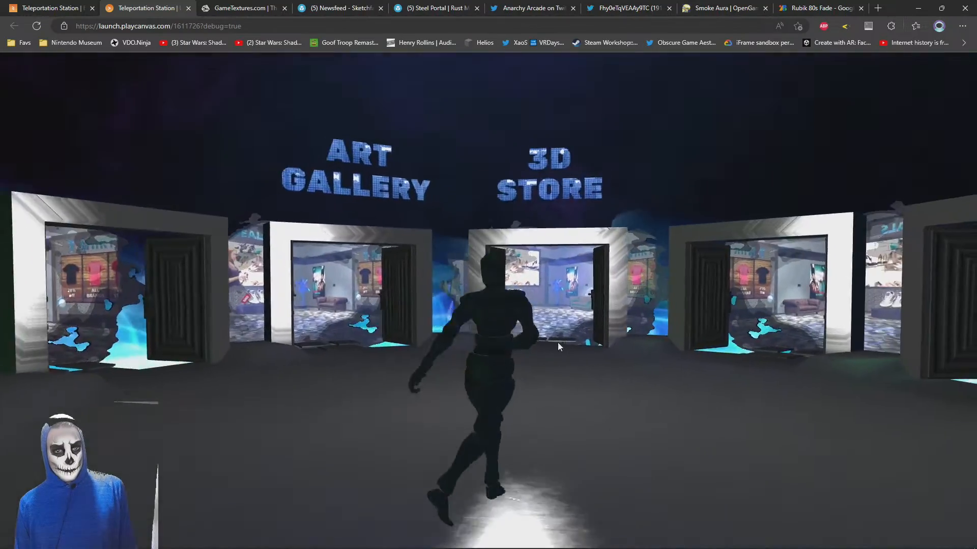
pyautogui.press('w')
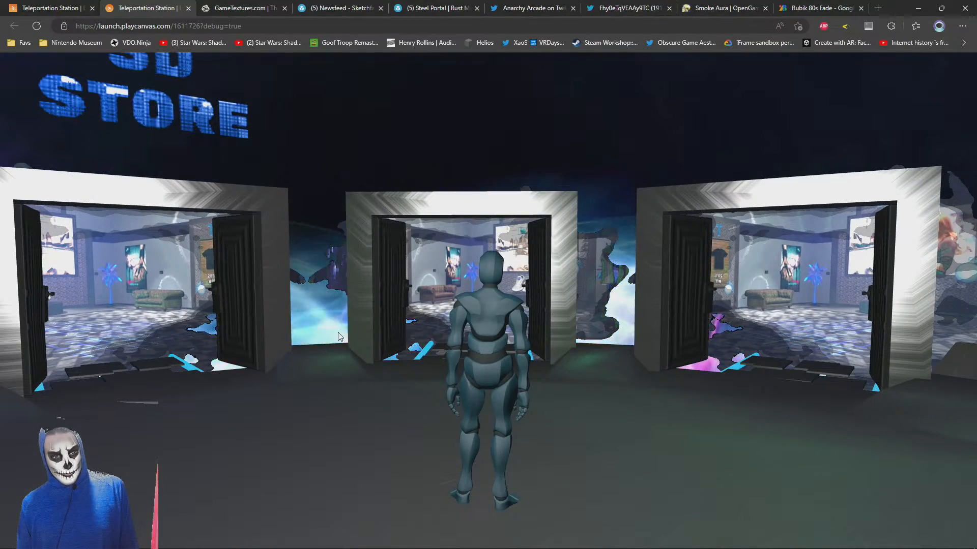
pyautogui.press('w')
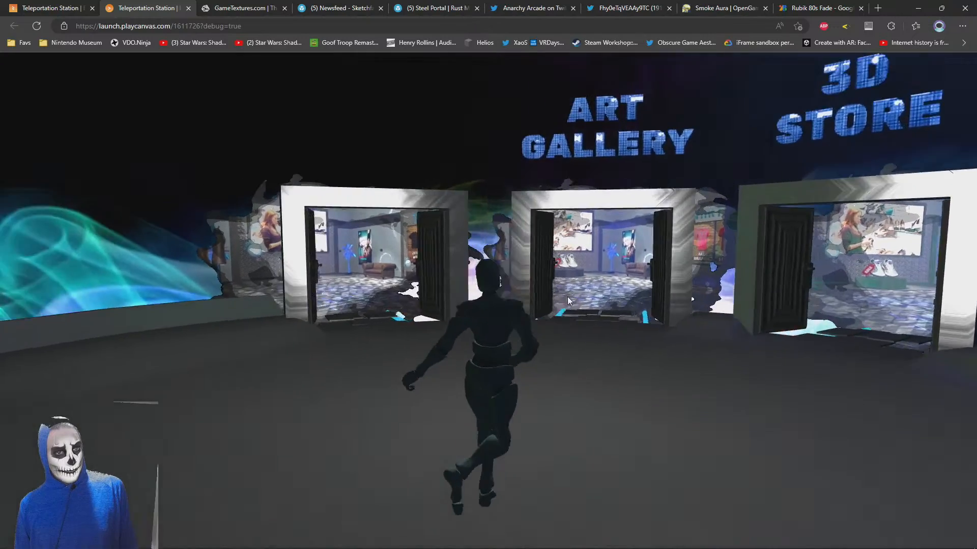
# Return to the scene editor, add a cylinder under Root and assign it the ScratchedBrushedSteel material
pyautogui.click(50, 7)
pyautogui.moveTo(346, 187); pyautogui.dragTo(541, 265)
pyautogui.rightClick(45, 90)
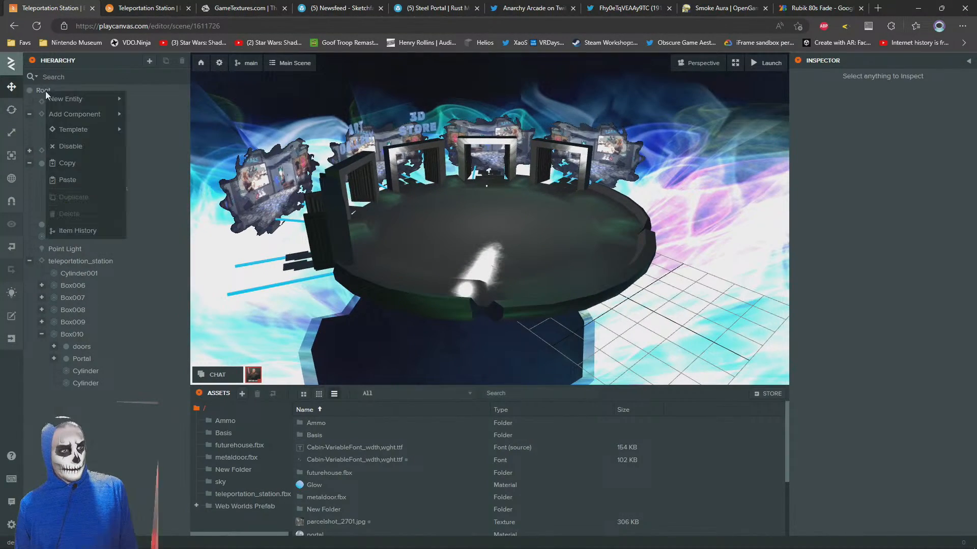
pyautogui.moveTo(72, 99)
pyautogui.moveTo(173, 133)
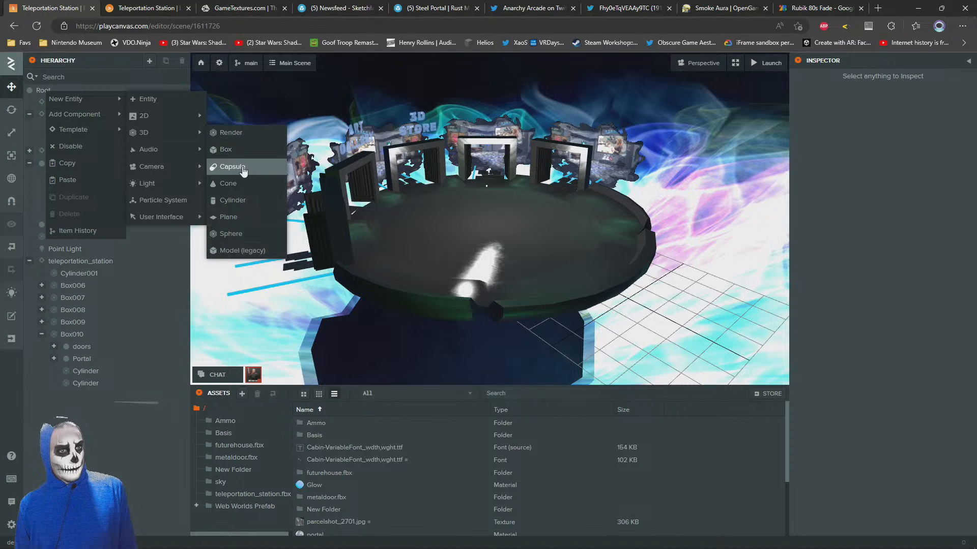
pyautogui.click(241, 200)
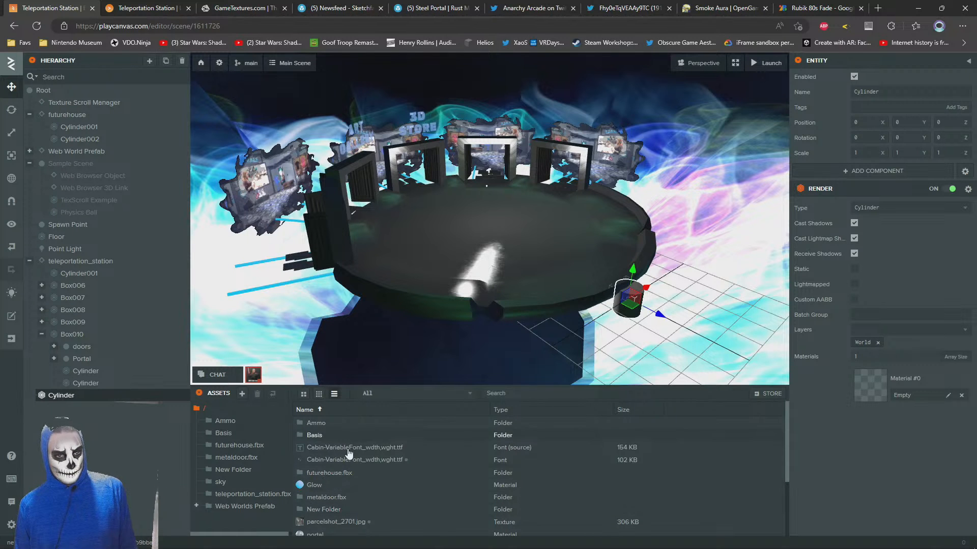
pyautogui.click(253, 494)
pyautogui.scroll(-2, 391, 463)
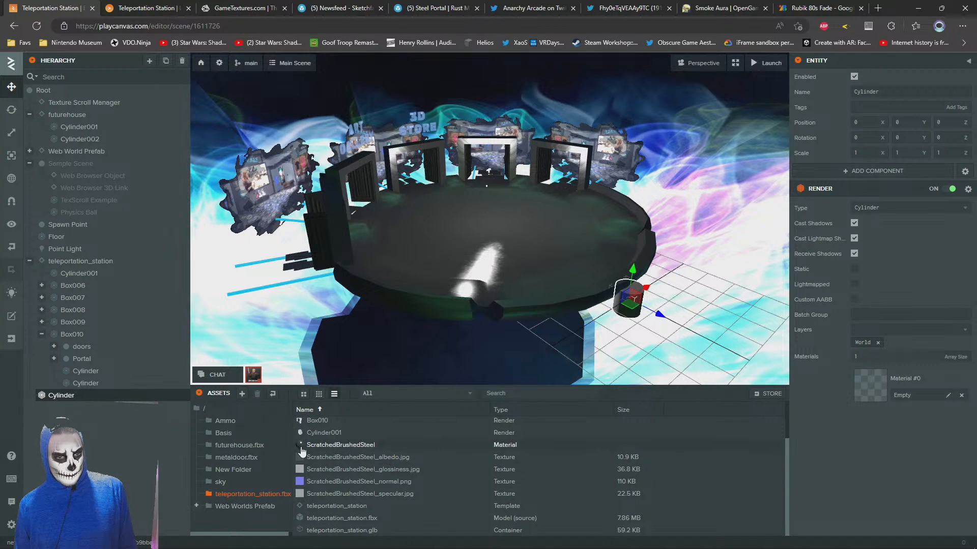
pyautogui.moveTo(301, 451); pyautogui.dragTo(893, 380)
# Move the cylinder between two unsigned doorways and scale it into a column about 1.668 wide and 5.359 tall
pyautogui.scroll(5, 466, 289)
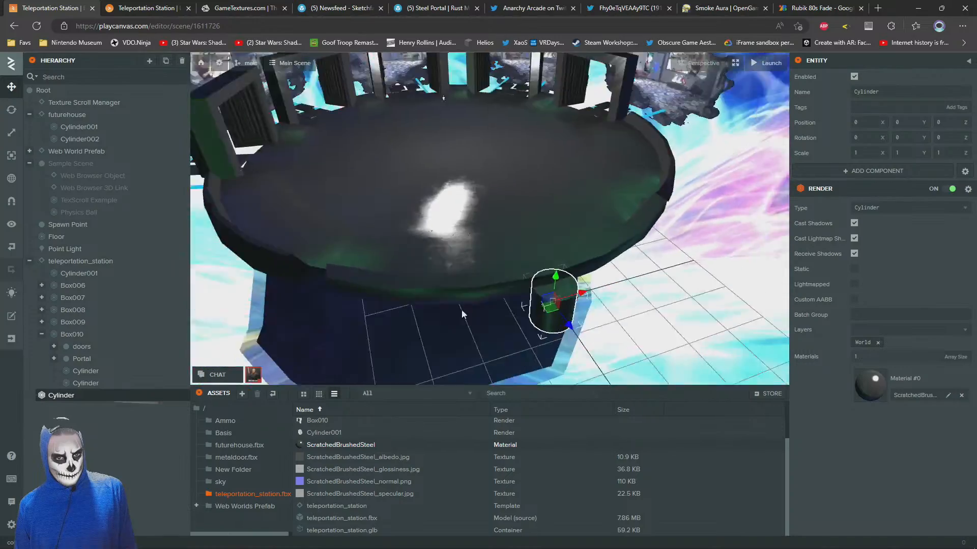
pyautogui.scroll(-5, 560, 315)
pyautogui.moveTo(503, 177); pyautogui.dragTo(506, 154)
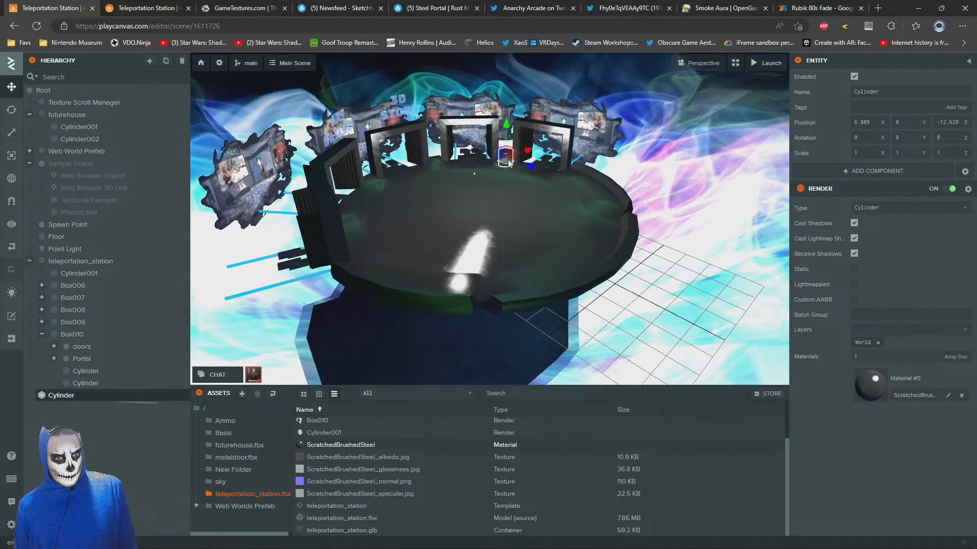
pyautogui.scroll(5, 513, 178)
pyautogui.moveTo(513, 219)
pyautogui.mouseDown()
pyautogui.moveTo(515, 179)
pyautogui.moveTo(527, 208)
pyautogui.mouseUp()
pyautogui.scroll(-2, 527, 207)
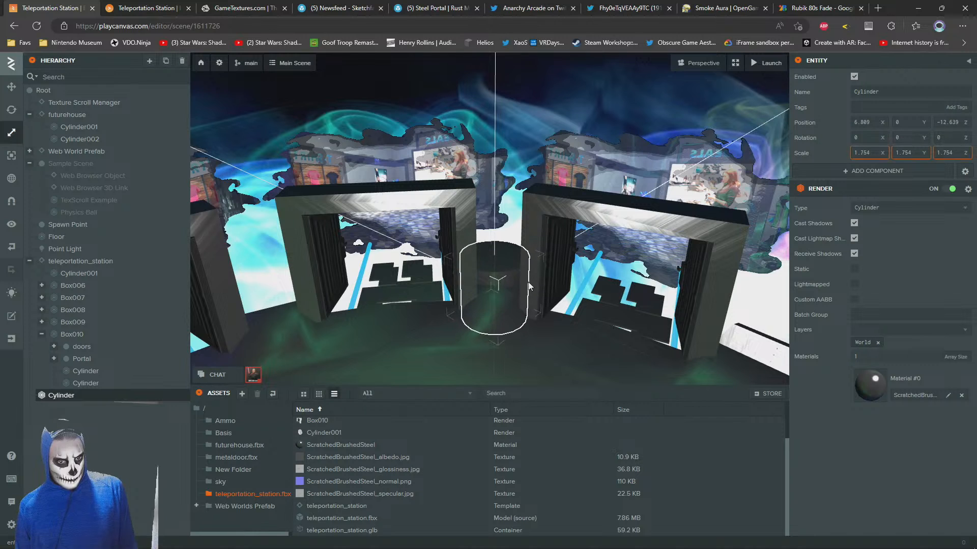
pyautogui.moveTo(493, 261); pyautogui.dragTo(493, 221)
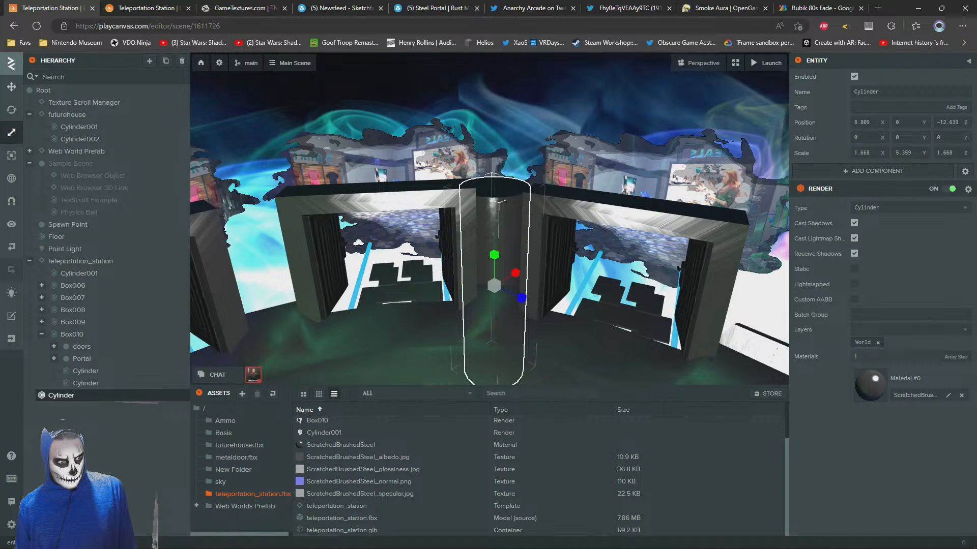
# Fit the column into the gap between the two door frames at about X 6.352, Y 0.709, Z -11.97
pyautogui.moveTo(431, 171); pyautogui.dragTo(450, 291)
pyautogui.moveTo(410, 322); pyautogui.dragTo(411, 263)
pyautogui.scroll(-4, 411, 264)
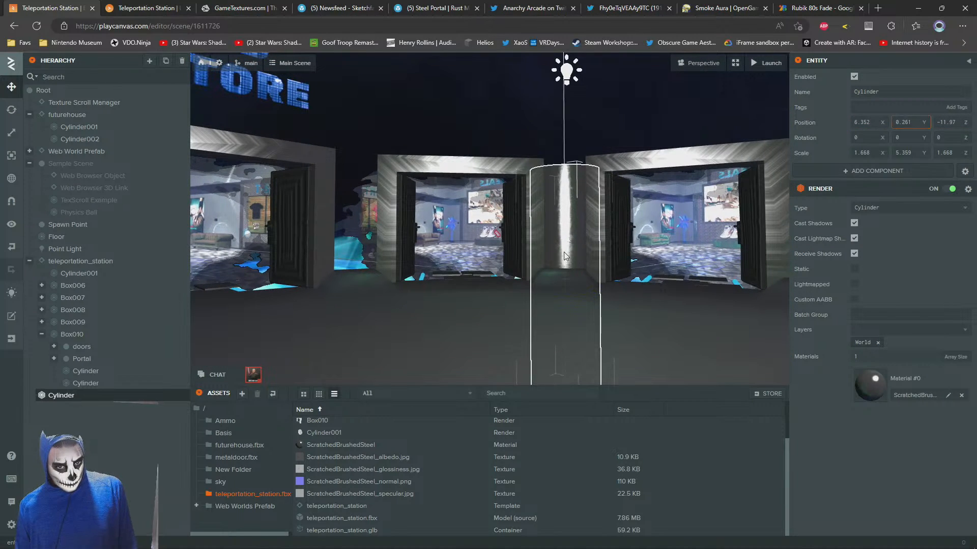
pyautogui.moveTo(562, 246)
pyautogui.mouseDown()
pyautogui.moveTo(561, 233)
pyautogui.moveTo(562, 262)
pyautogui.mouseUp()
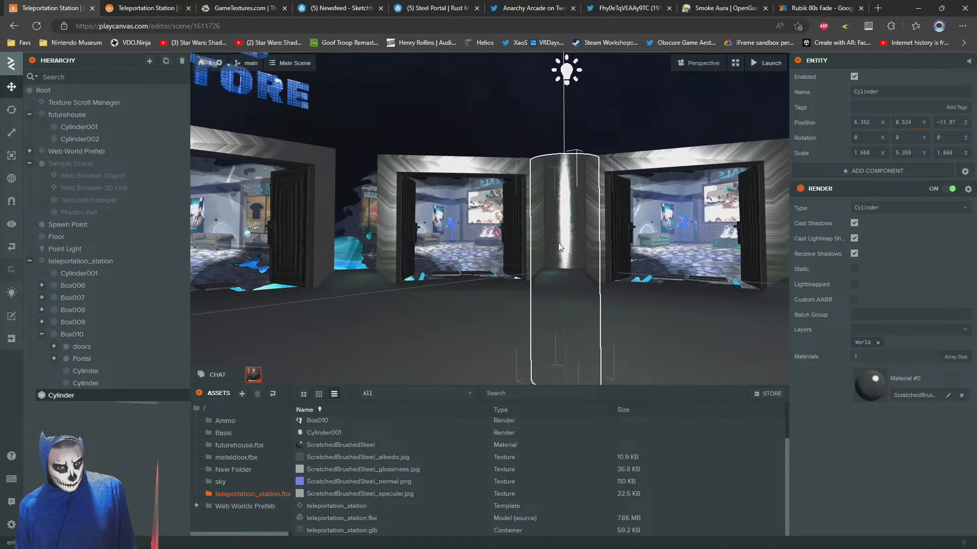
pyautogui.click(436, 98)
pyautogui.moveTo(436, 97); pyautogui.dragTo(530, 261)
pyautogui.scroll(-5, 515, 194)
pyautogui.scroll(5, 515, 191)
# Duplicate the steel column twice and place the copies in the gaps on either side of the 3D Store doorway
pyautogui.click(639, 262)
pyautogui.hotkey('ctrl', 'd')
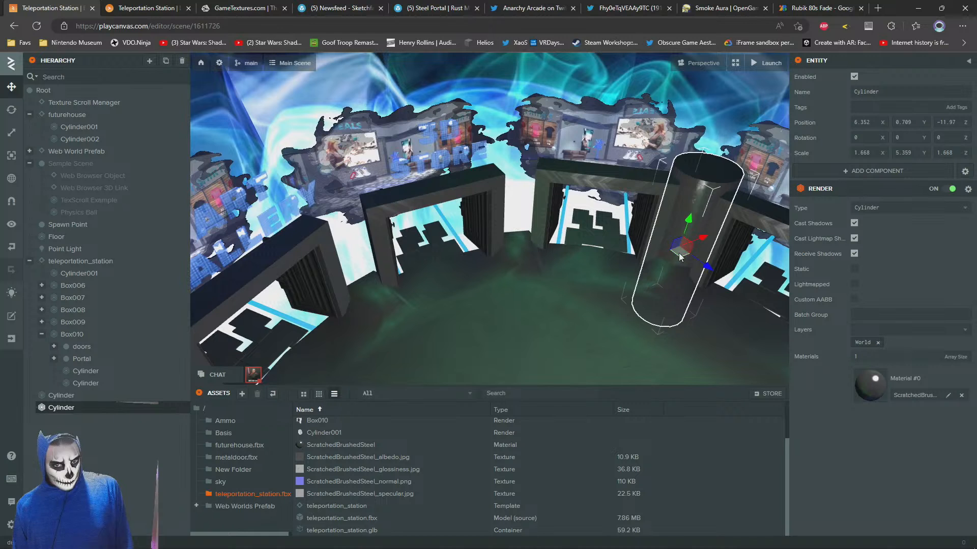
pyautogui.moveTo(680, 257); pyautogui.dragTo(370, 237)
pyautogui.hotkey('ctrl', 'd')
pyautogui.moveTo(570, 259); pyautogui.dragTo(435, 249, button='right')
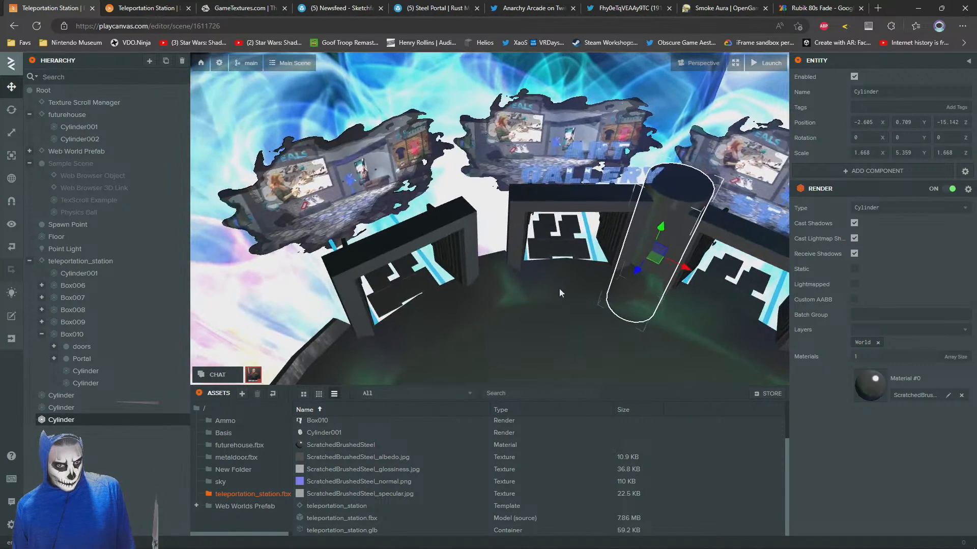
# Duplicate the column three more times, filling the gap beyond the Art Gallery doorway and both outer ends of the row
pyautogui.moveTo(659, 265); pyautogui.dragTo(482, 256)
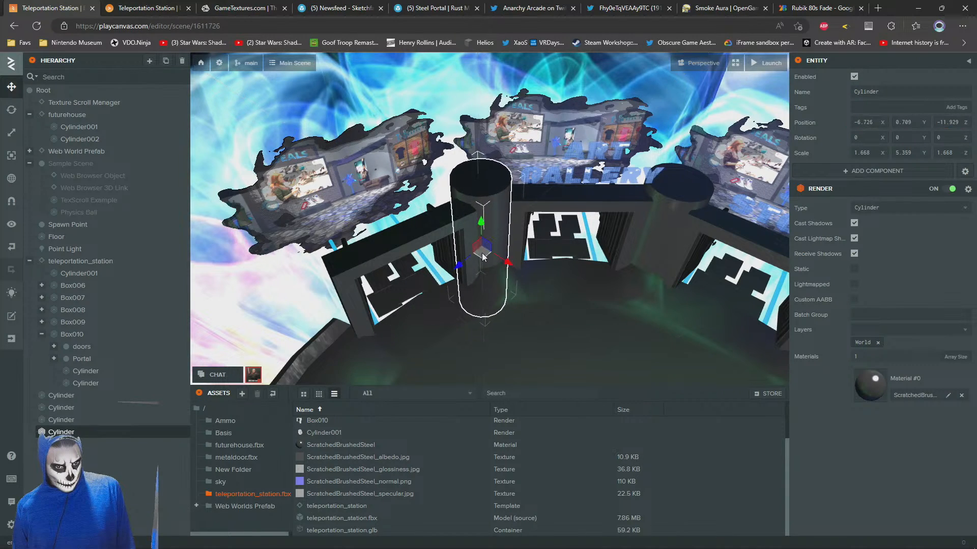
pyautogui.moveTo(482, 256); pyautogui.dragTo(553, 278, button='right')
pyautogui.moveTo(578, 263); pyautogui.dragTo(435, 267)
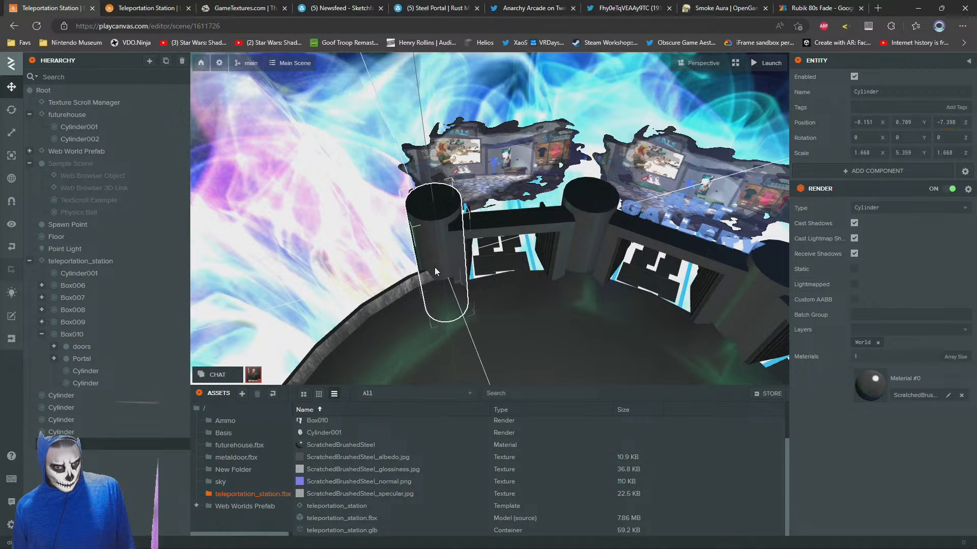
pyautogui.moveTo(435, 268); pyautogui.dragTo(521, 297, button='right')
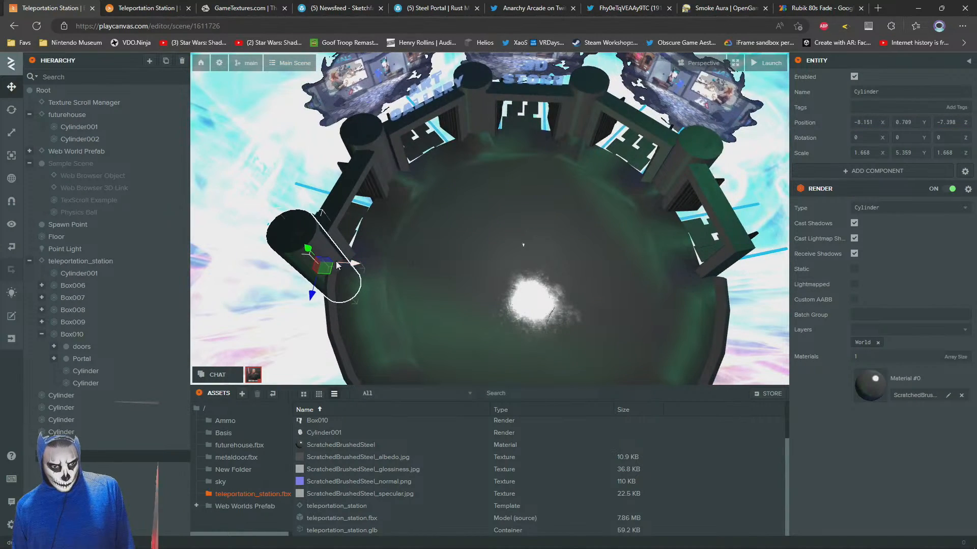
pyautogui.moveTo(337, 265); pyautogui.dragTo(747, 267)
# Switch to the launched preview and walk the avatar around the station to inspect the steel columns between the doorways
pyautogui.click(172, 9)
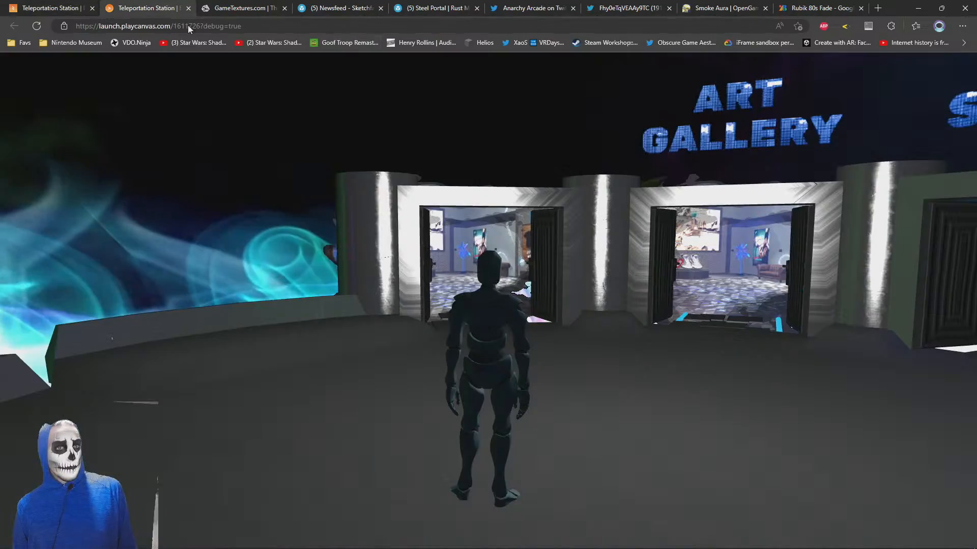
pyautogui.press('s')
pyautogui.moveTo(447, 308); pyautogui.dragTo(669, 365)
pyautogui.press('w')
pyautogui.moveTo(417, 348); pyautogui.dragTo(446, 342)
pyautogui.press('s')
pyautogui.press('w')
pyautogui.moveTo(585, 295); pyautogui.dragTo(673, 283)
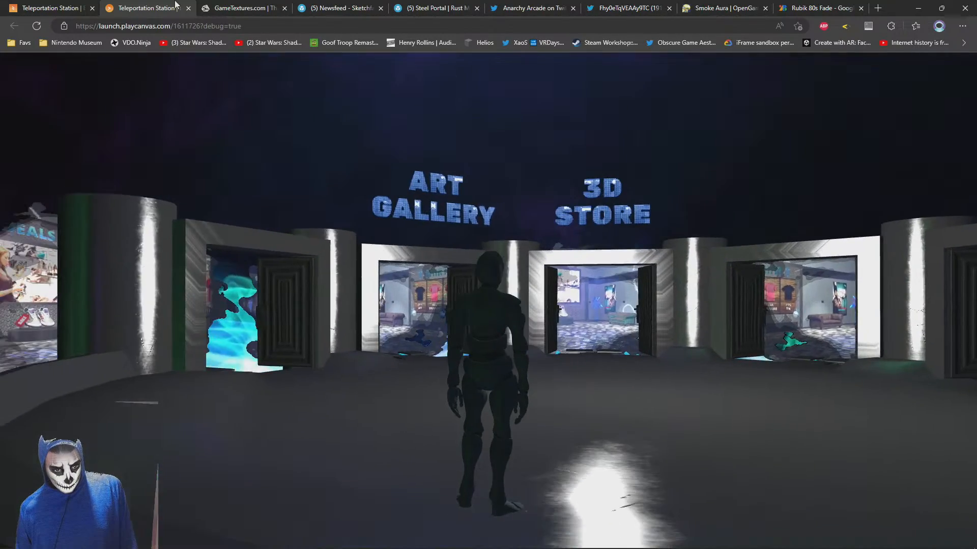
# Return to the scene editor, add a sphere under Root and assign it the Glow material
pyautogui.click(56, 7)
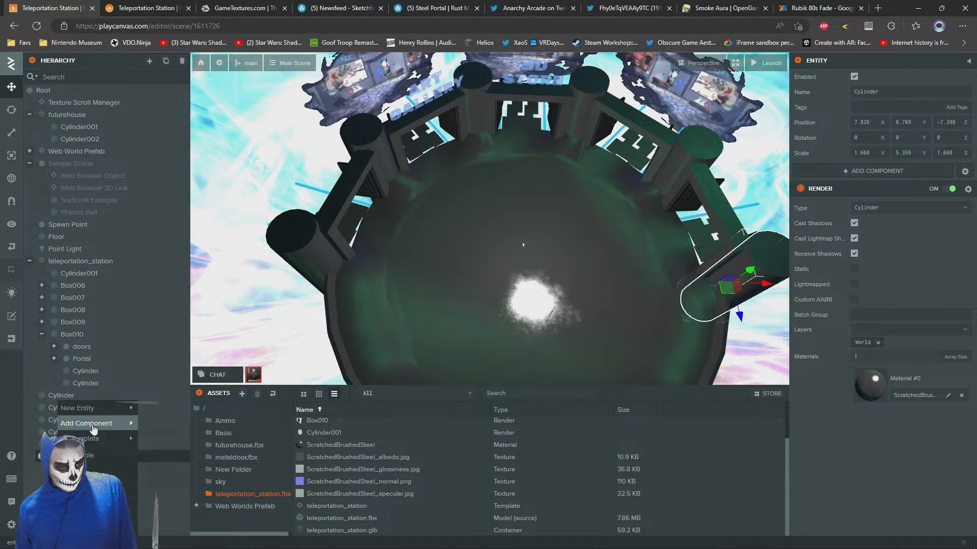
pyautogui.rightClick(44, 89)
pyautogui.moveTo(78, 95)
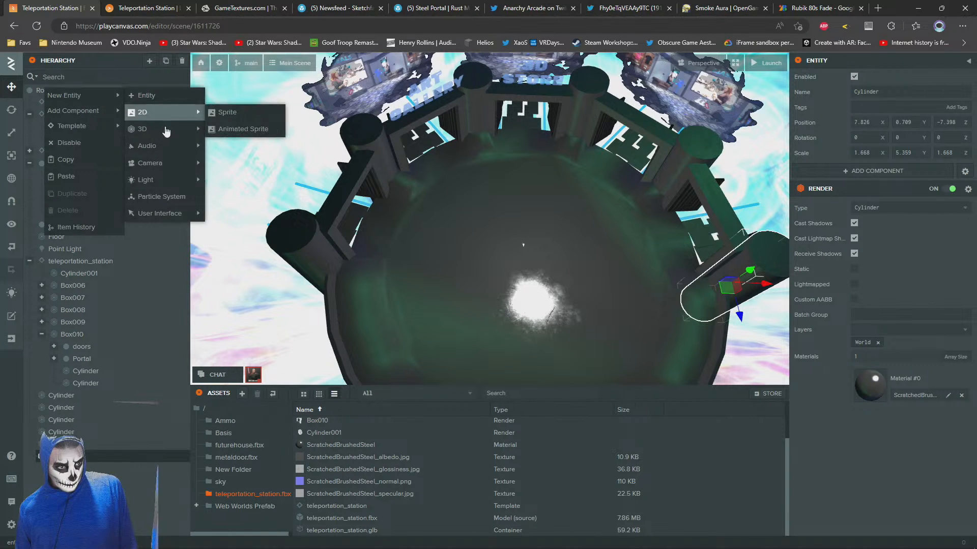
pyautogui.moveTo(153, 129)
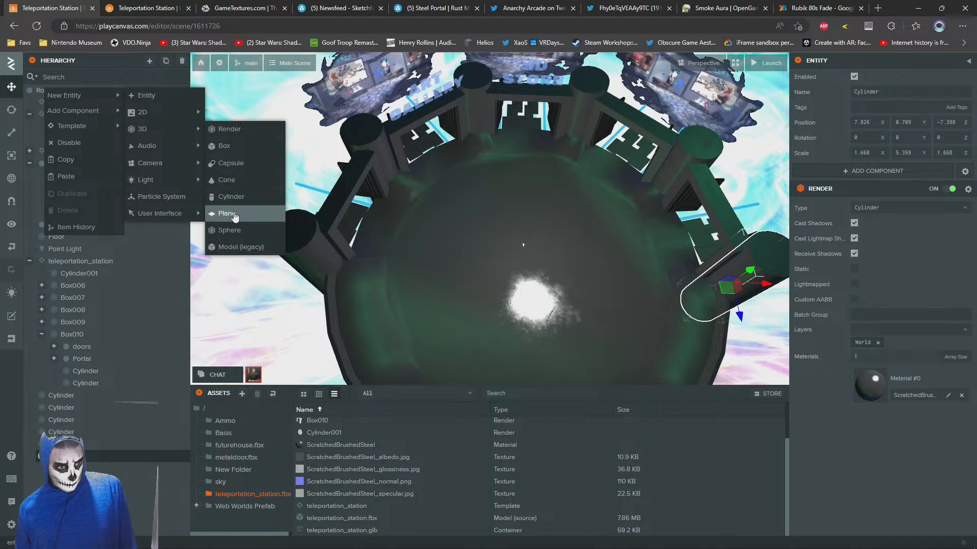
pyautogui.click(230, 231)
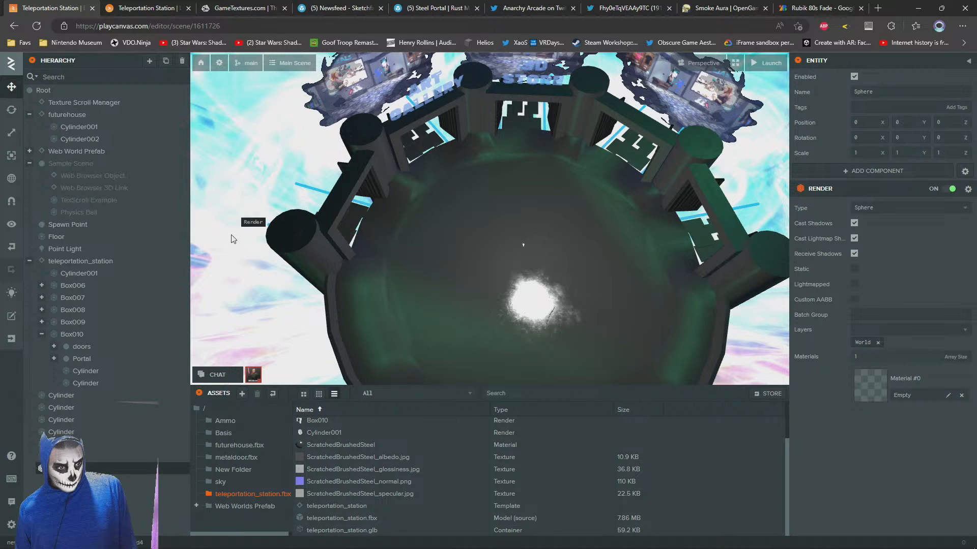
pyautogui.moveTo(463, 299); pyautogui.dragTo(640, 316)
pyautogui.scroll(-2, 640, 316)
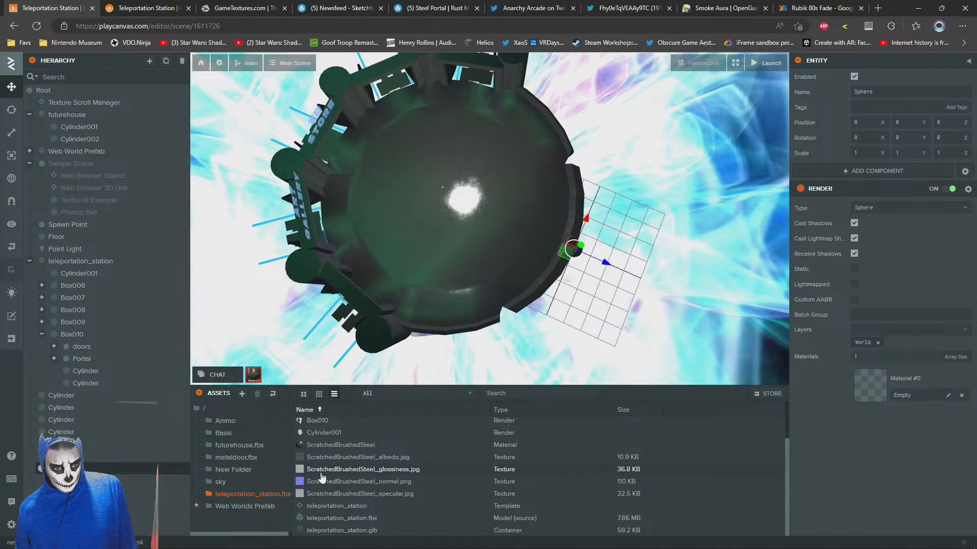
pyautogui.click(201, 409)
pyautogui.moveTo(315, 433); pyautogui.dragTo(581, 238)
# Move the sphere on top of the end column and scale it uniformly to about 1.561
pyautogui.moveTo(480, 103); pyautogui.dragTo(478, 93)
pyautogui.moveTo(514, 193); pyautogui.dragTo(488, 111)
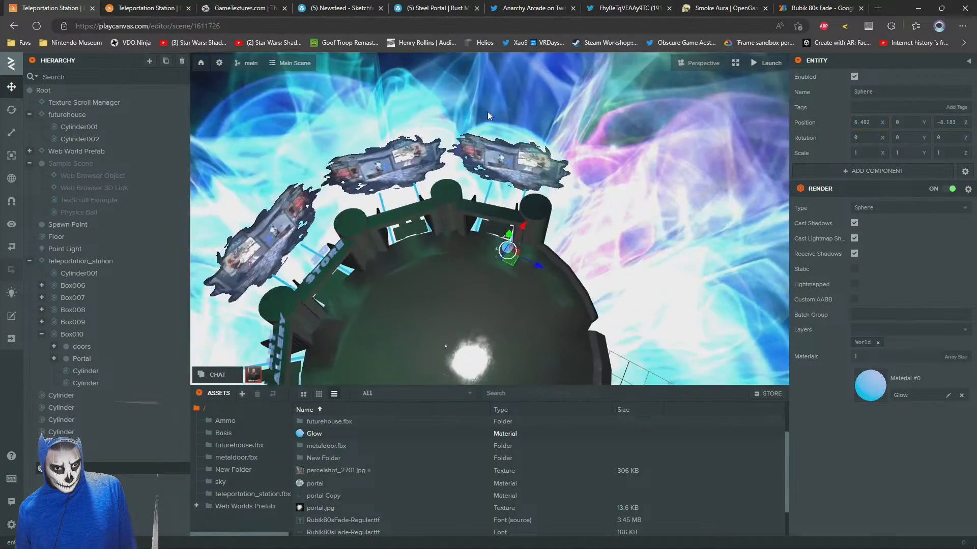
pyautogui.scroll(6, 437, 203)
pyautogui.moveTo(426, 202); pyautogui.dragTo(392, 96)
pyautogui.moveTo(534, 267); pyautogui.dragTo(511, 195, button='right')
pyautogui.moveTo(416, 317); pyautogui.dragTo(638, 296)
# Centre the sphere on the end column as a domed cap at about X 7.845, Y 3.198, Z -7.389
pyautogui.press('1')
pyautogui.scroll(-3, 637, 295)
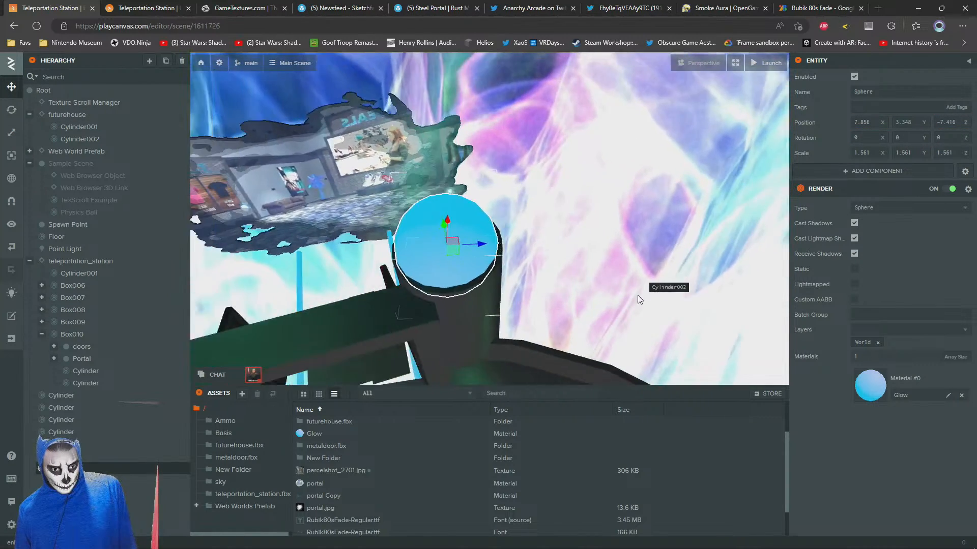
pyautogui.press('a')
pyautogui.press('w')
pyautogui.moveTo(563, 230); pyautogui.dragTo(583, 257)
pyautogui.moveTo(575, 262); pyautogui.dragTo(346, 287)
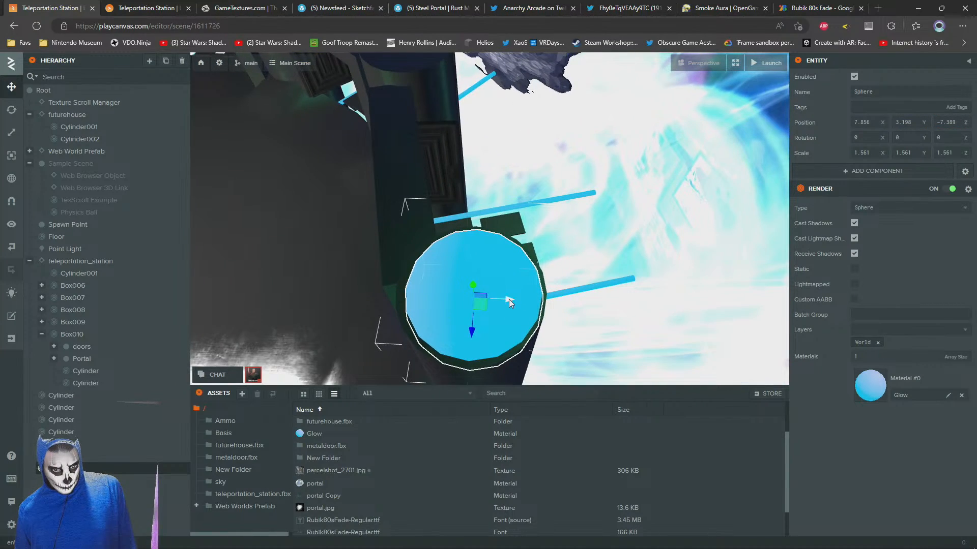
pyautogui.moveTo(510, 300); pyautogui.dragTo(589, 211)
pyautogui.scroll(-4, 590, 211)
# Switch to the launched preview and walk the avatar toward the end column to check its sphere cap
pyautogui.click(155, 5)
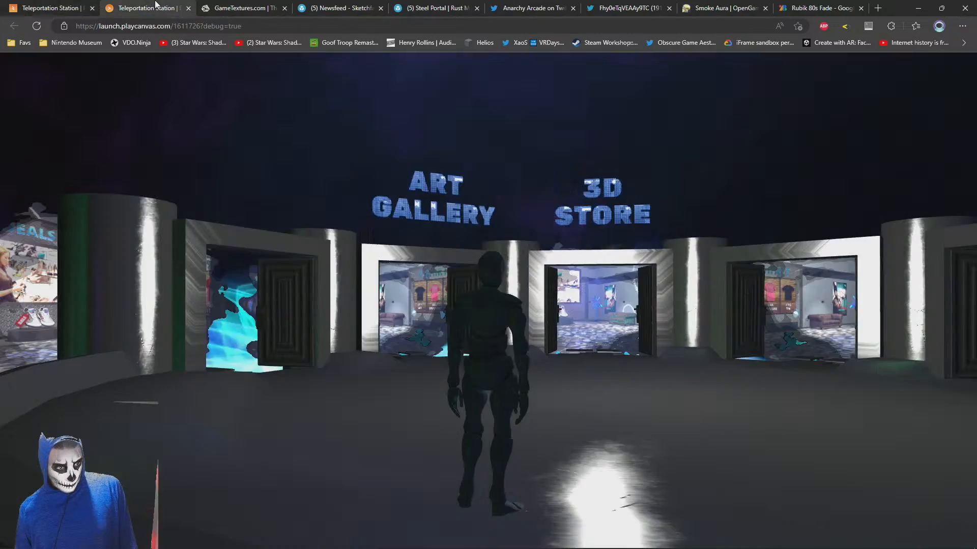
pyautogui.moveTo(409, 358); pyautogui.dragTo(684, 388)
pyautogui.press('w')
pyautogui.moveTo(560, 316); pyautogui.dragTo(613, 315)
pyautogui.press('s')
pyautogui.press('w')
# Return to the scene editor and replace the sphere's material with ScratchedBrushedSteel
pyautogui.click(47, 6)
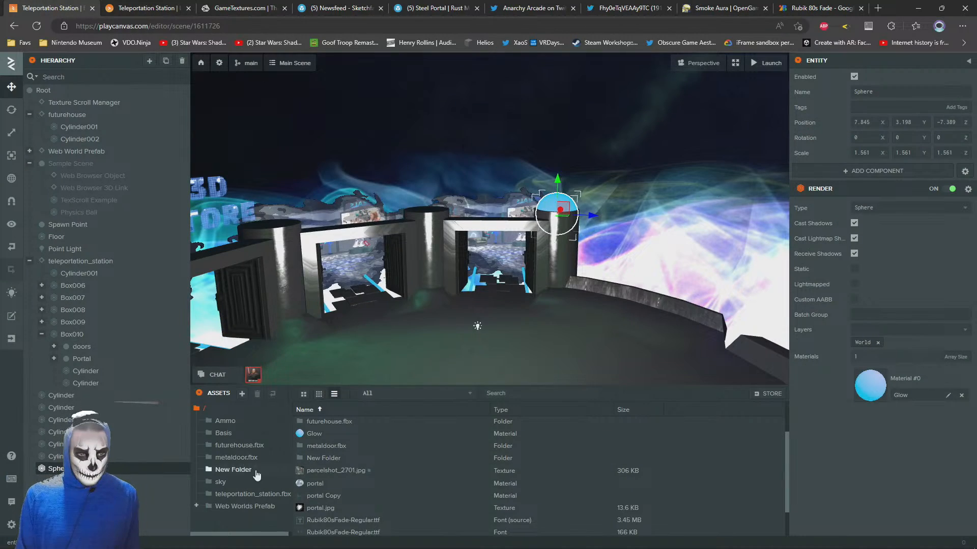
pyautogui.click(252, 494)
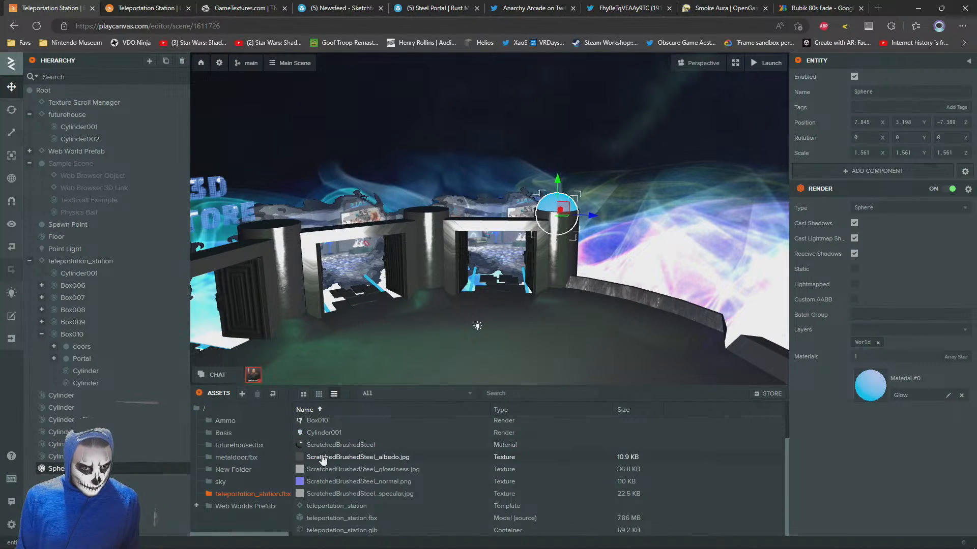
pyautogui.moveTo(319, 445); pyautogui.dragTo(857, 387)
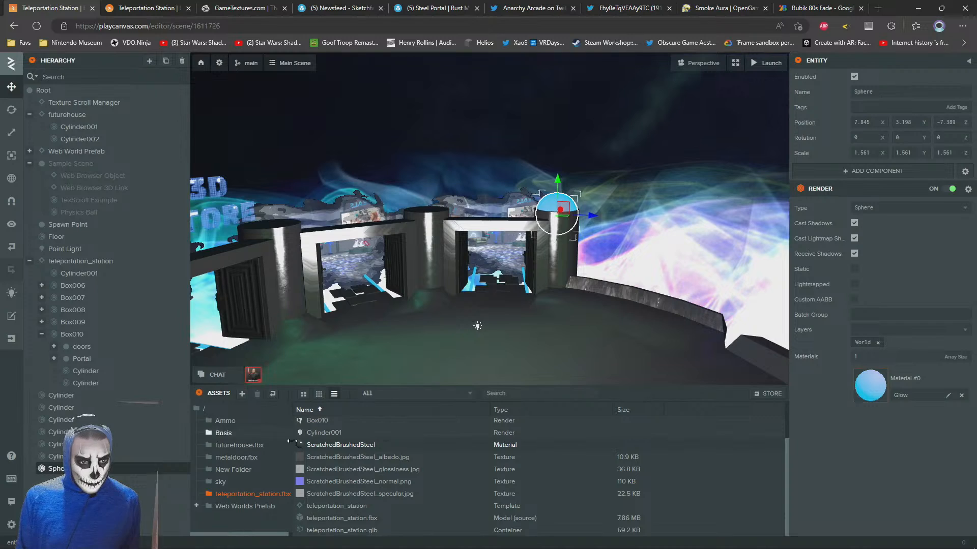
pyautogui.moveTo(325, 450); pyautogui.dragTo(941, 392)
# View the steel sphere cap on the end column in the launched preview
pyautogui.click(160, 7)
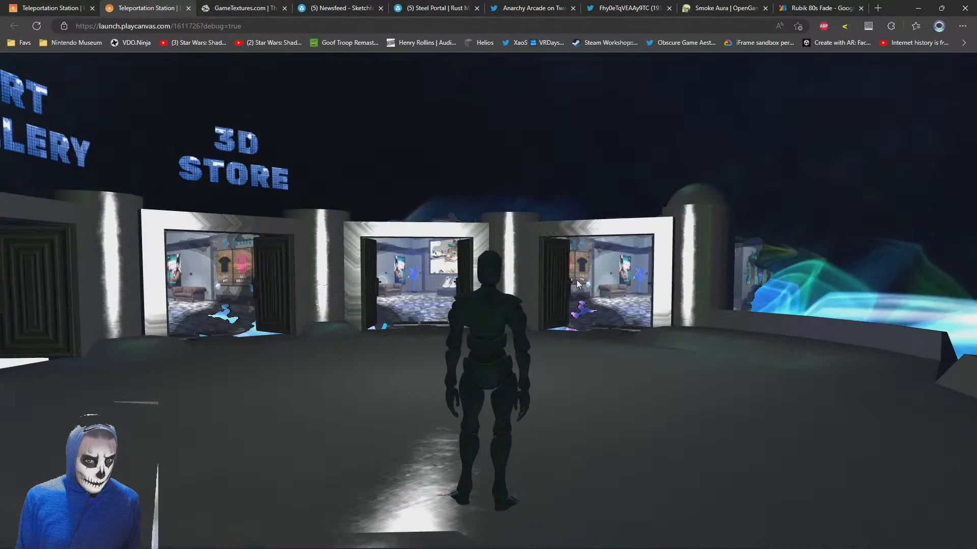
pyautogui.press('w')
pyautogui.moveTo(577, 282); pyautogui.dragTo(648, 309)
# Back in the scene editor, enlarge the sphere to about 2.023 and raise it to about Y 3.606 above the column
pyautogui.click(64, 7)
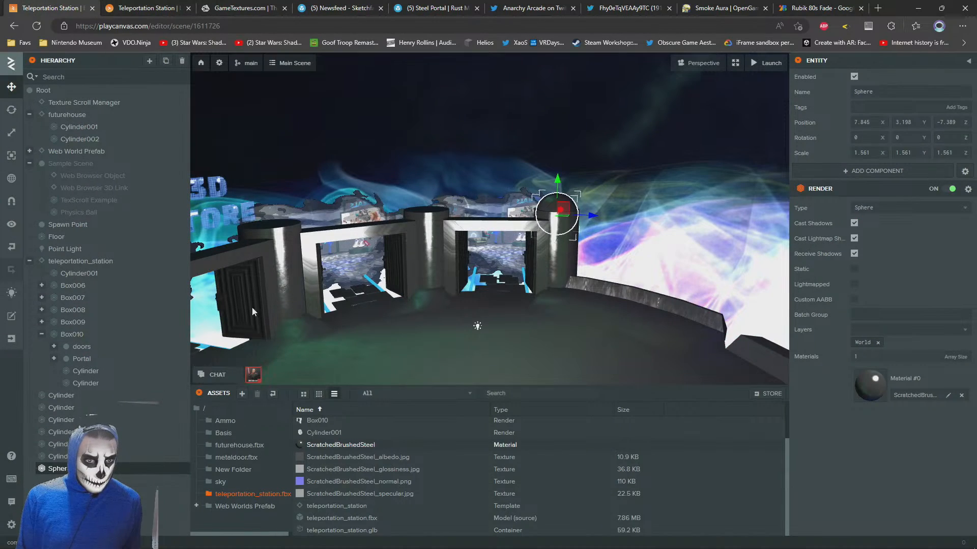
pyautogui.scroll(3, 537, 226)
pyautogui.moveTo(537, 227); pyautogui.dragTo(519, 168)
pyautogui.click(15, 86)
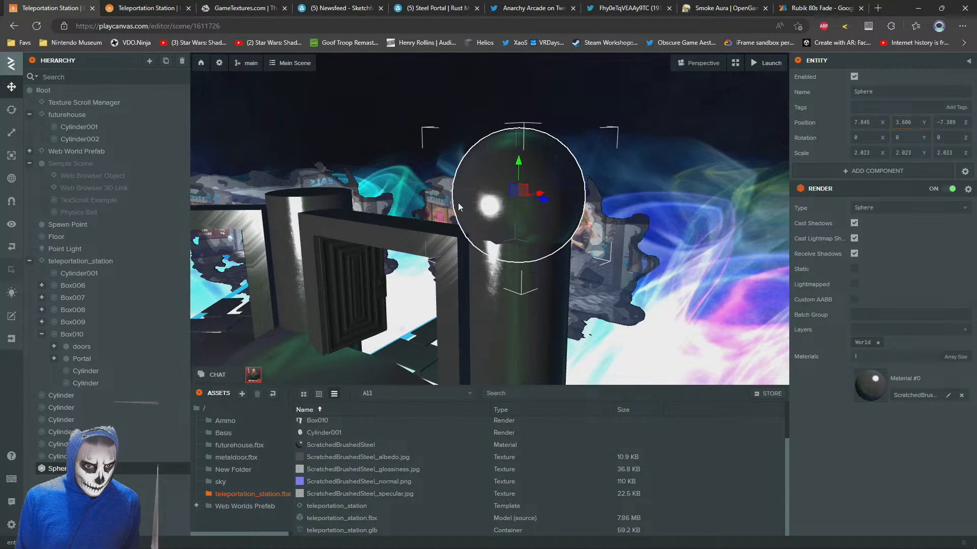
# Inspect the enlarged sphere cap in the scene editor and in the launched preview
pyautogui.moveTo(459, 206); pyautogui.dragTo(488, 178)
pyautogui.scroll(-3, 489, 178)
pyautogui.scroll(-3, 488, 179)
pyautogui.click(148, 10)
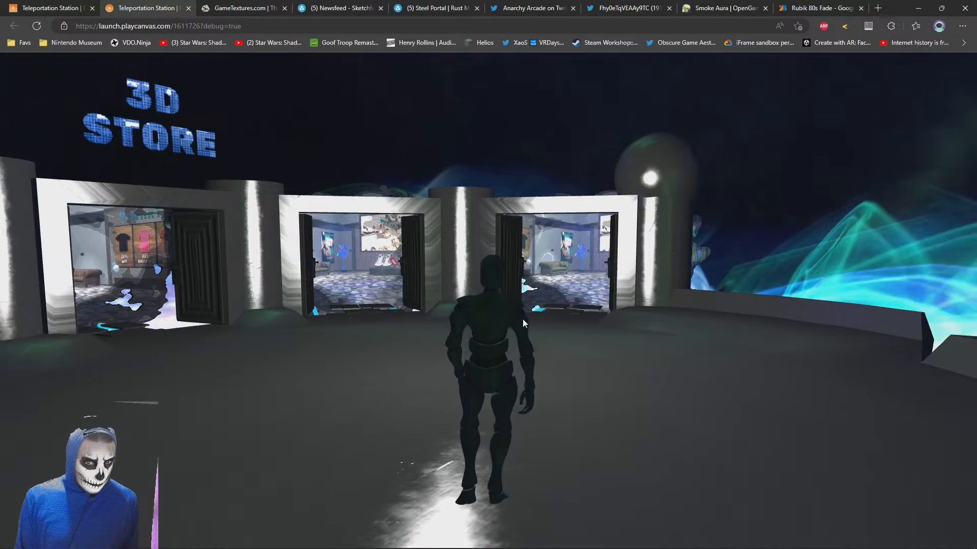
# Scale the sphere down uniformly to about 1.808 in the scene editor, checking its fit on the column in the launched preview
pyautogui.click(55, 8)
pyautogui.press('w')
pyautogui.moveTo(550, 173); pyautogui.dragTo(622, 243, button='right')
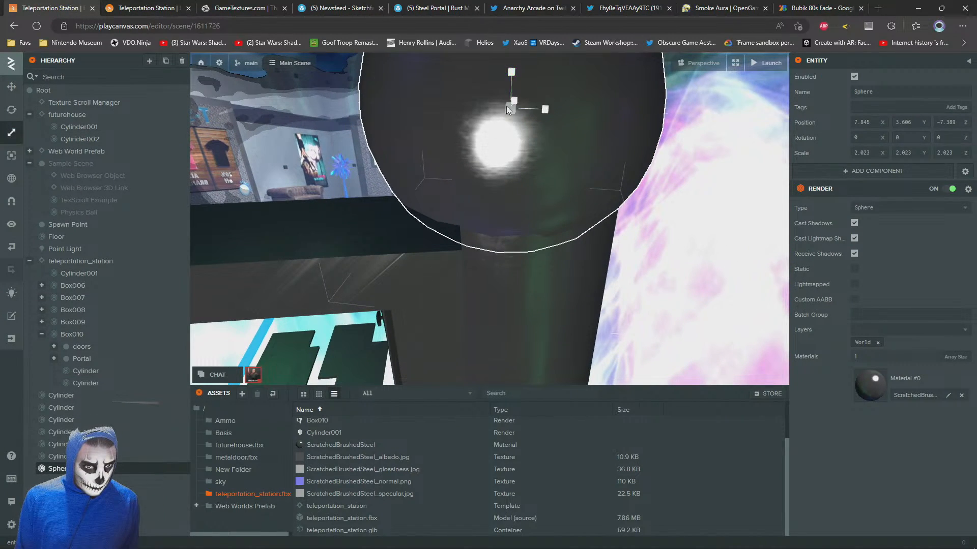
pyautogui.moveTo(507, 105); pyautogui.dragTo(506, 112)
pyautogui.click(168, 8)
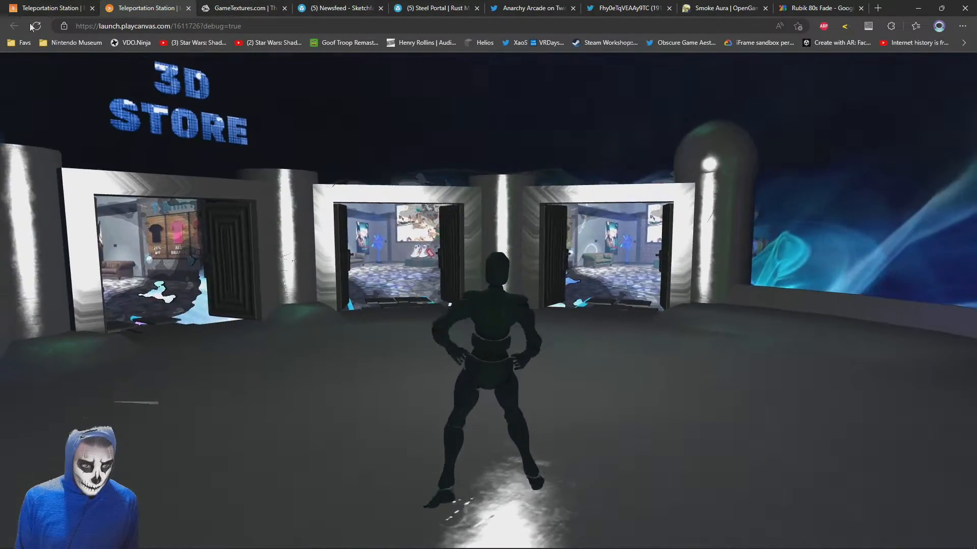
pyautogui.click(81, 8)
pyautogui.moveTo(62, 471); pyautogui.dragTo(60, 398)
pyautogui.hotkey('ctrl', 'z')
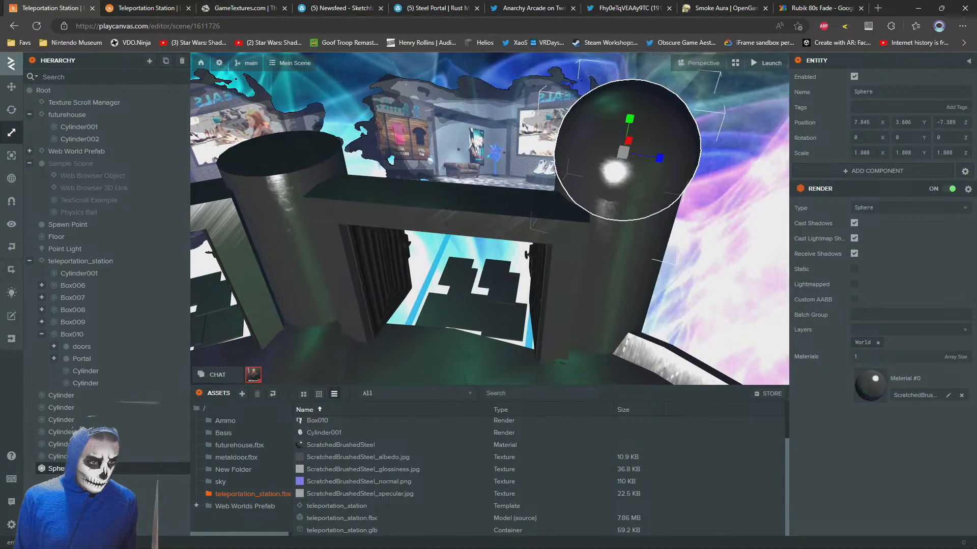
pyautogui.rightClick(53, 472)
pyautogui.click(61, 472)
pyautogui.click(54, 396)
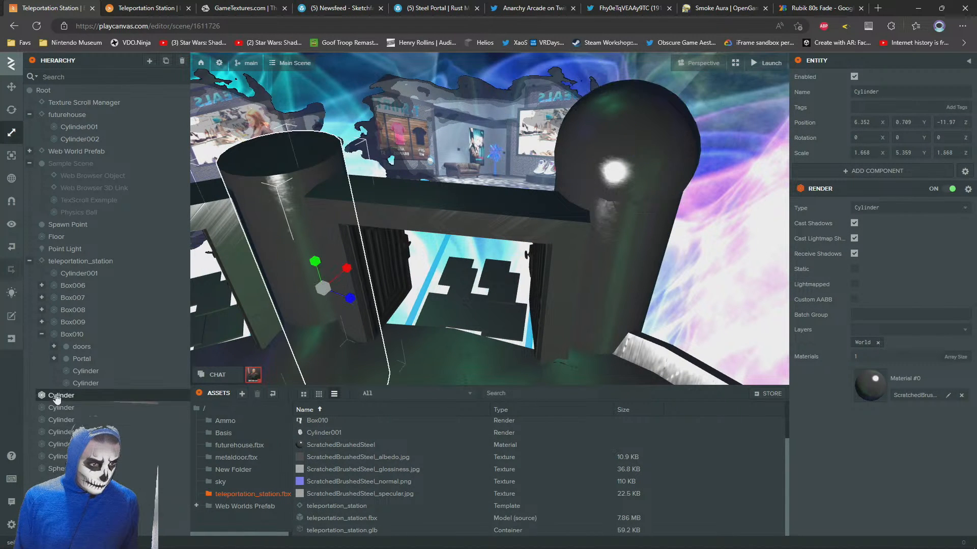
pyautogui.rightClick(56, 395)
pyautogui.click(79, 482)
pyautogui.press('s')
pyautogui.moveTo(570, 285)
pyautogui.mouseDown(button='right')
pyautogui.moveTo(539, 313)
pyautogui.moveTo(563, 290)
pyautogui.mouseUp(button='right')
pyautogui.hotkey('ctrl', 'z')
# Duplicate the steel sphere and place copies on the neighbouring columns, up to the one at about X -2.594, Z -15.13
pyautogui.click(572, 230)
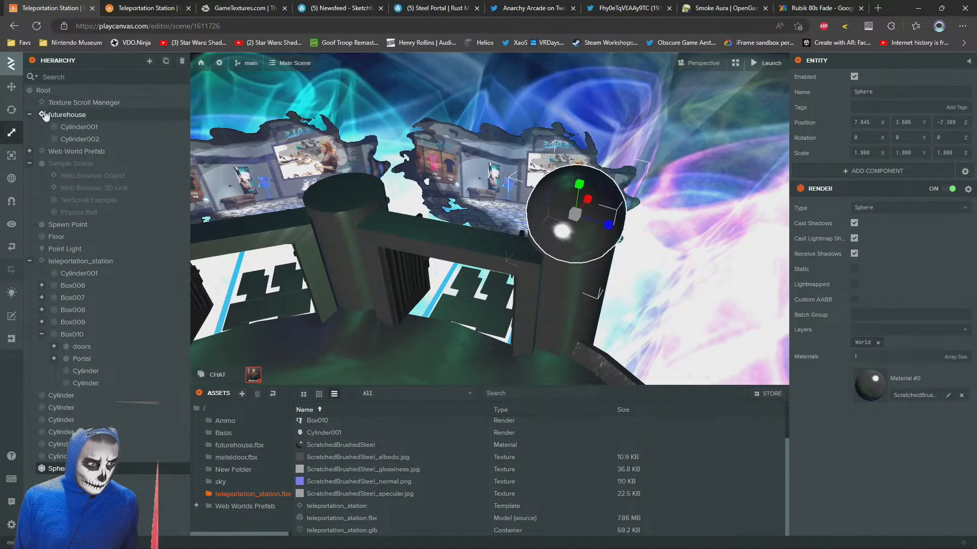
pyautogui.hotkey('ctrl', 'd')
pyautogui.moveTo(476, 244); pyautogui.dragTo(519, 235, button='right')
pyautogui.press('s')
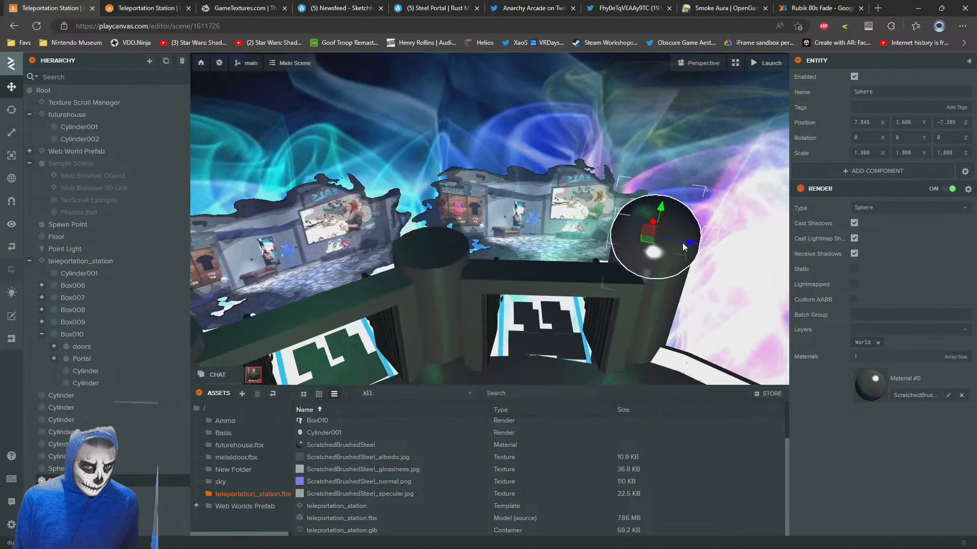
pyautogui.moveTo(648, 243); pyautogui.dragTo(423, 240)
pyautogui.press('s')
pyautogui.moveTo(459, 241); pyautogui.dragTo(387, 261, button='right')
pyautogui.moveTo(678, 225); pyautogui.dragTo(296, 248)
pyautogui.moveTo(443, 245); pyautogui.dragTo(340, 263, button='right')
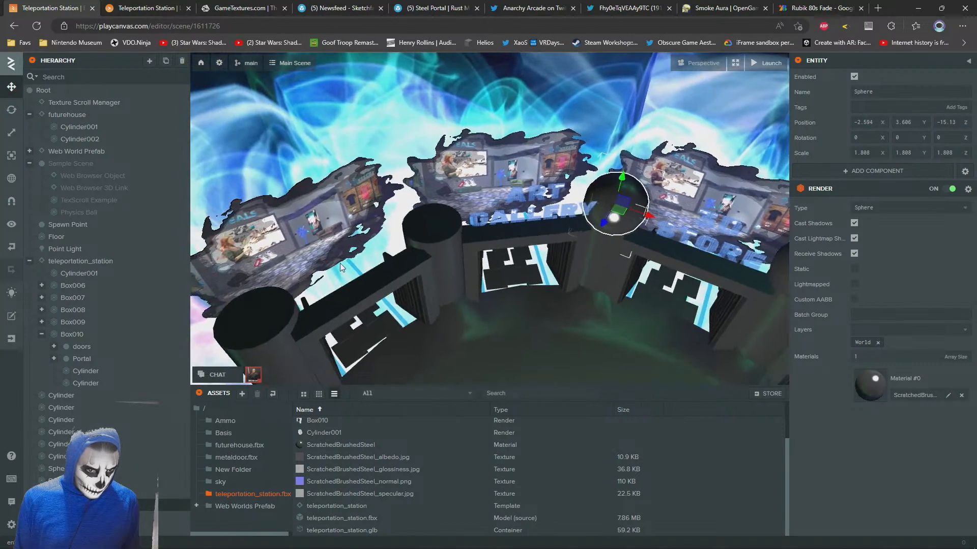
# Duplicate the sphere for the remaining columns, placing the cap of the far end column at about X -8.149, Z -7.394
pyautogui.hotkey('ctrl', 'd')
pyautogui.moveTo(620, 216); pyautogui.dragTo(440, 229)
pyautogui.moveTo(722, 227); pyautogui.dragTo(624, 226, button='right')
pyautogui.moveTo(760, 286); pyautogui.dragTo(556, 233)
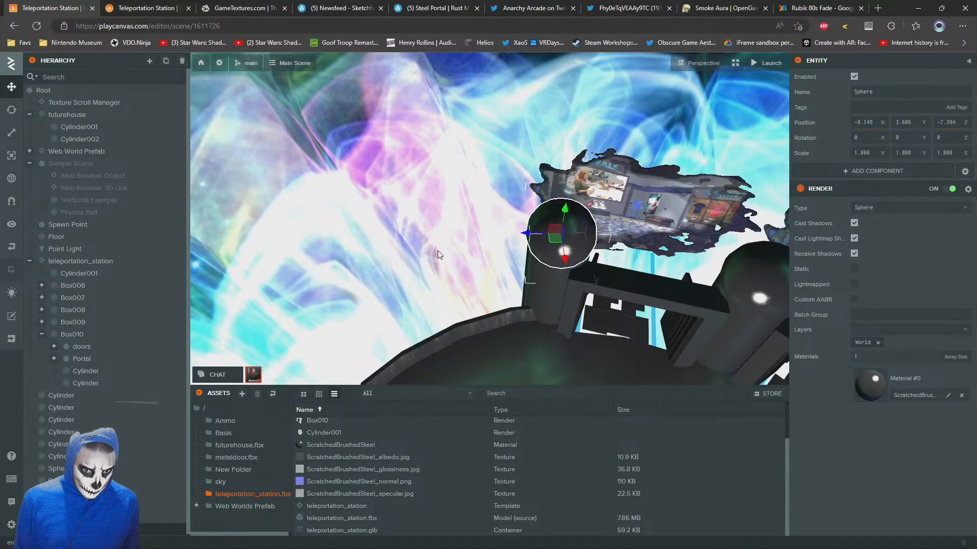
pyautogui.moveTo(436, 255); pyautogui.dragTo(545, 339, button='right')
# Switch to the launched preview and walk the avatar around the station to inspect the sphere caps on all columns
pyautogui.click(147, 7)
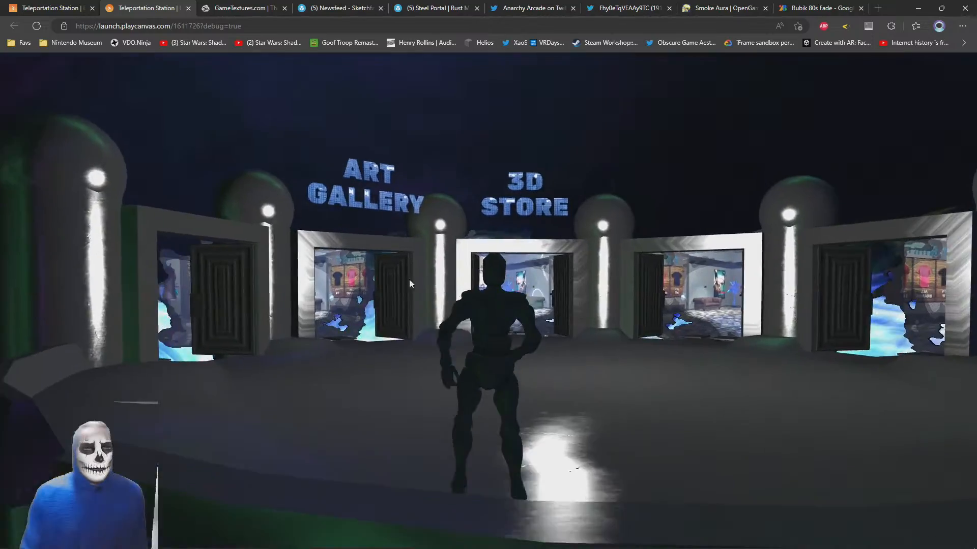
pyautogui.press('w')
pyautogui.press('s')
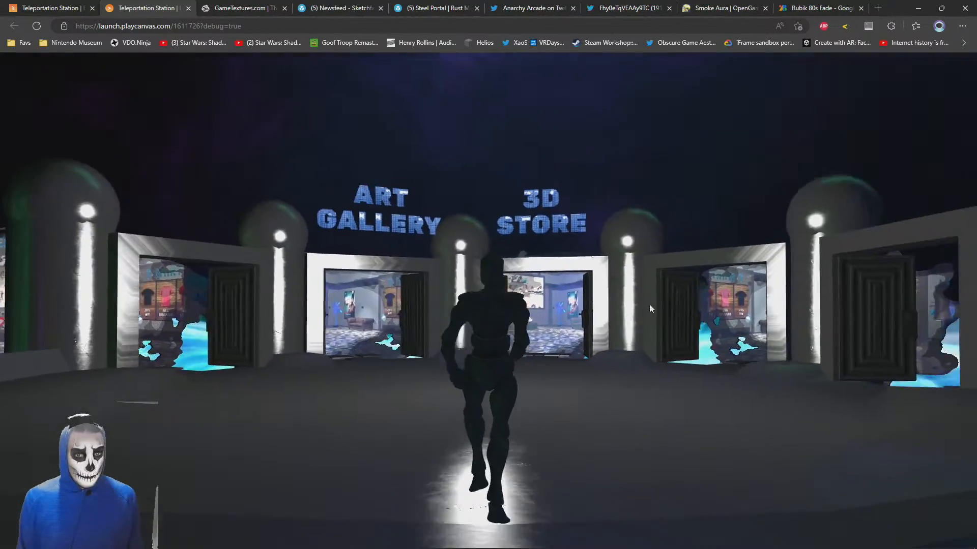
pyautogui.press('w')
pyautogui.press('s')
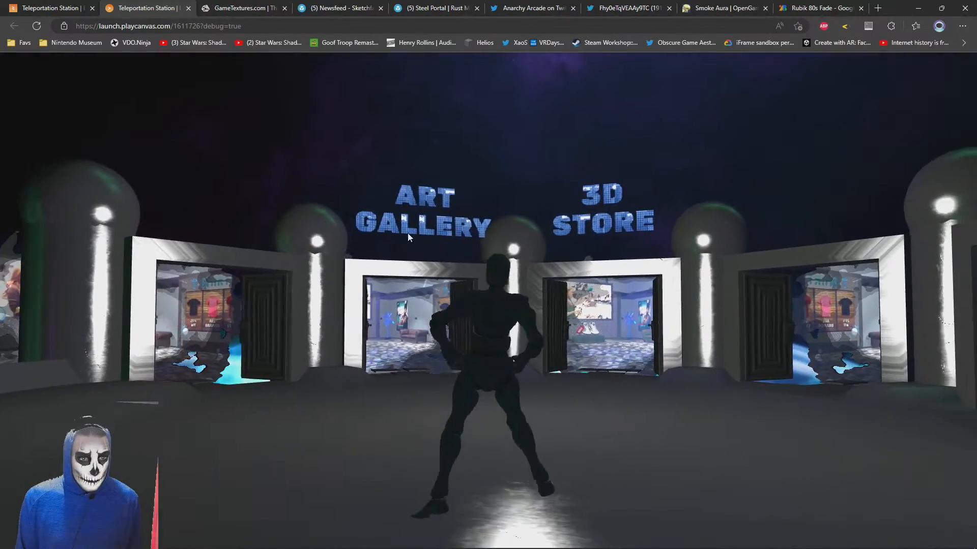
pyautogui.press('w')
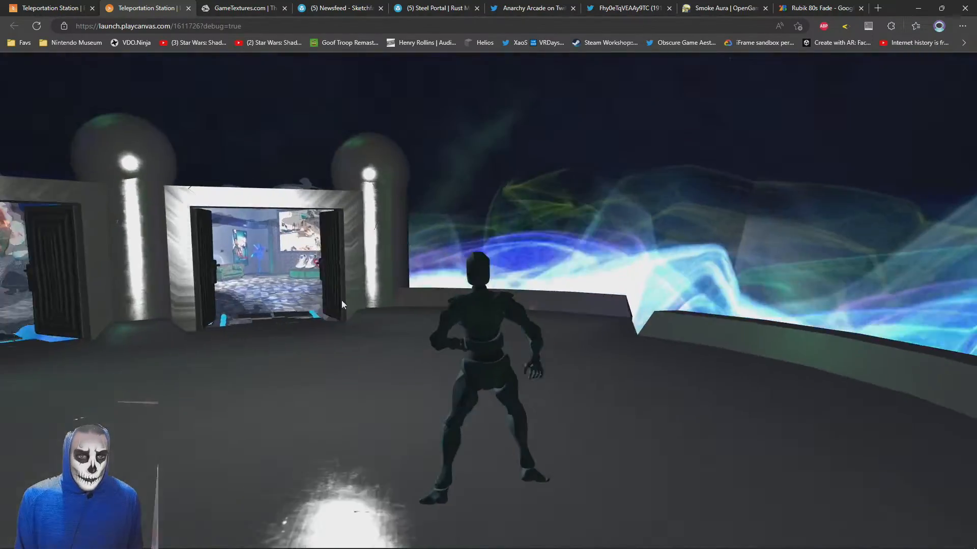
pyautogui.press('s')
pyautogui.press('w')
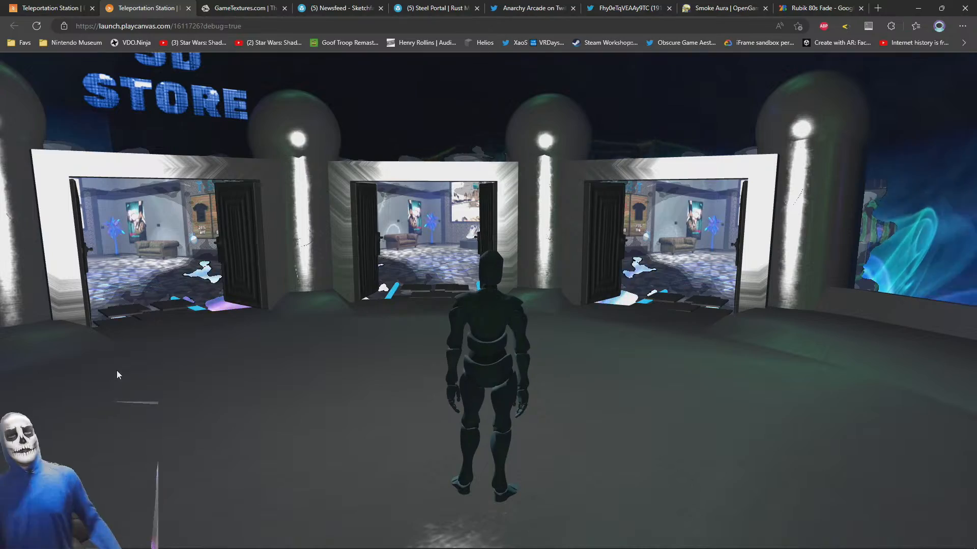
# Walk the avatar further around the preview and face the ART GALLERY and 3D STORE doorways to review the whole station
pyautogui.moveTo(496, 346); pyautogui.dragTo(946, 318)
pyautogui.press('w')
pyautogui.press('w')
pyautogui.press('w')
pyautogui.press('s')
pyautogui.press('w')
pyautogui.press('w')
pyautogui.moveTo(274, 323); pyautogui.dragTo(524, 336)
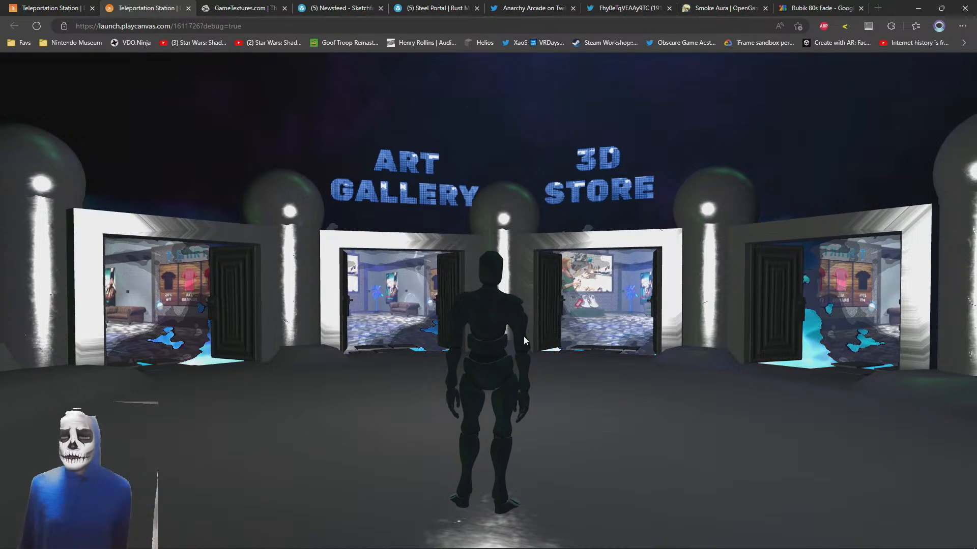